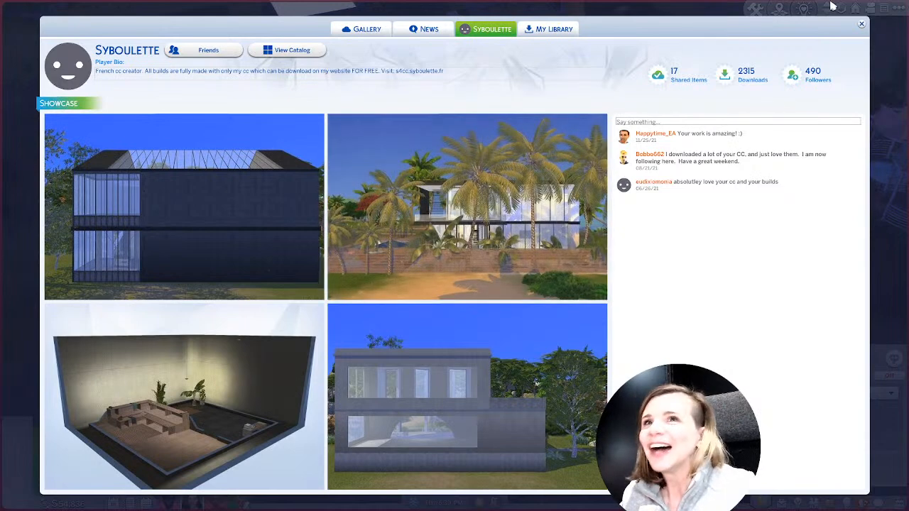
Close the Syboulette gallery profile and exit The Sims 4 to the desktop without saving.
click(862, 26)
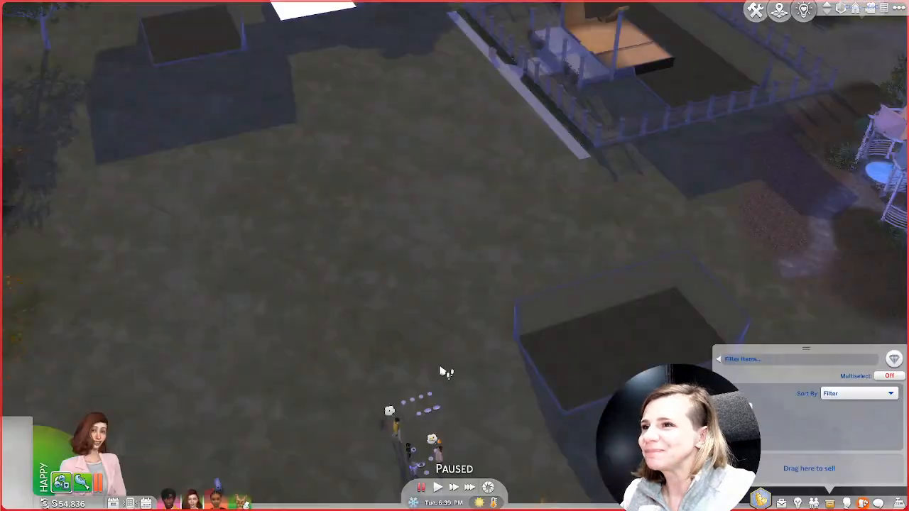
scroll(381, 331, down, 3)
scroll(381, 331, up, 3)
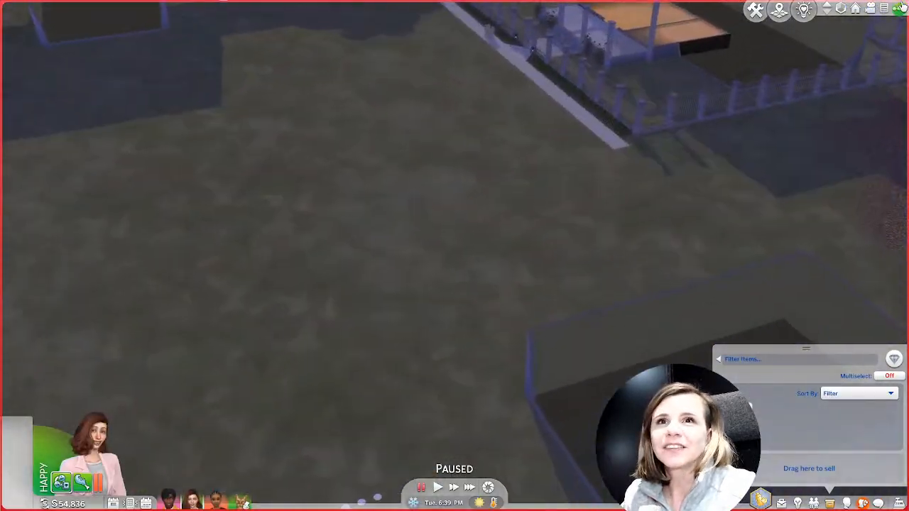
key(Escape)
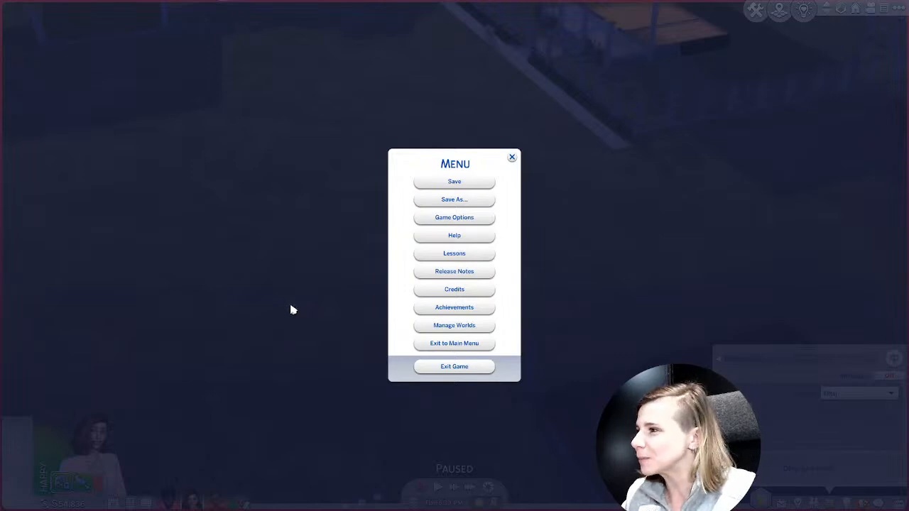
click(512, 157)
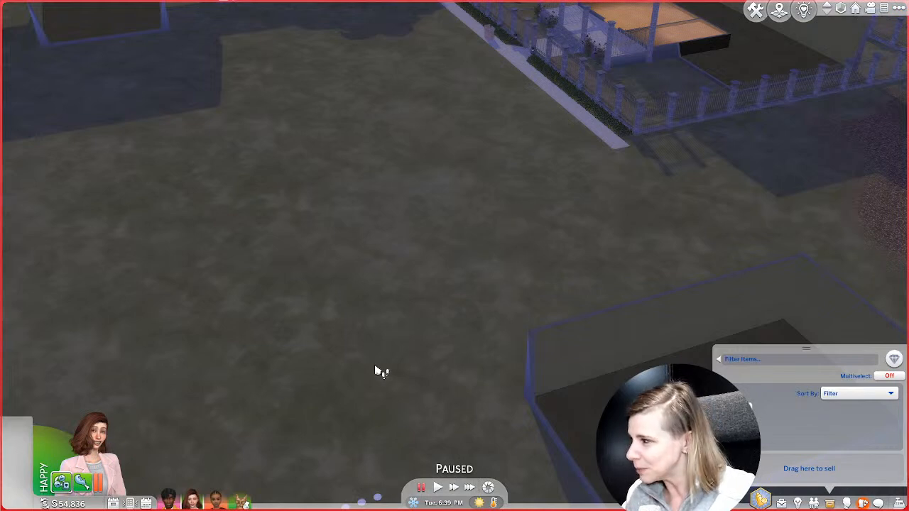
key(Escape)
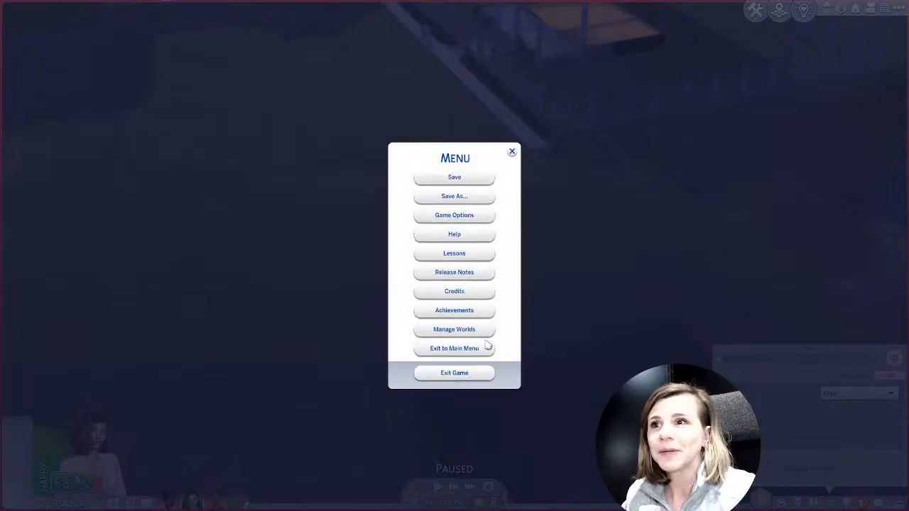
click(445, 374)
click(436, 298)
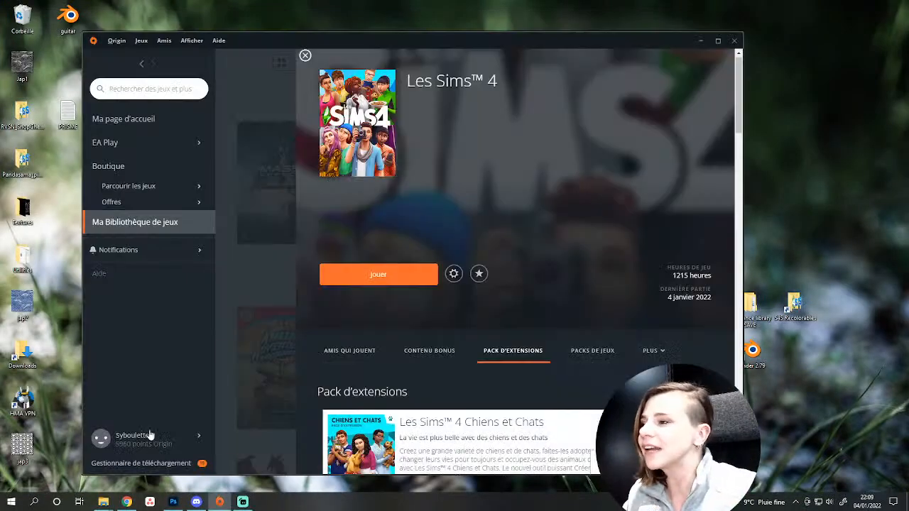
Minimize the Origin launcher window to clear the desktop.
mouse_move(110, 501)
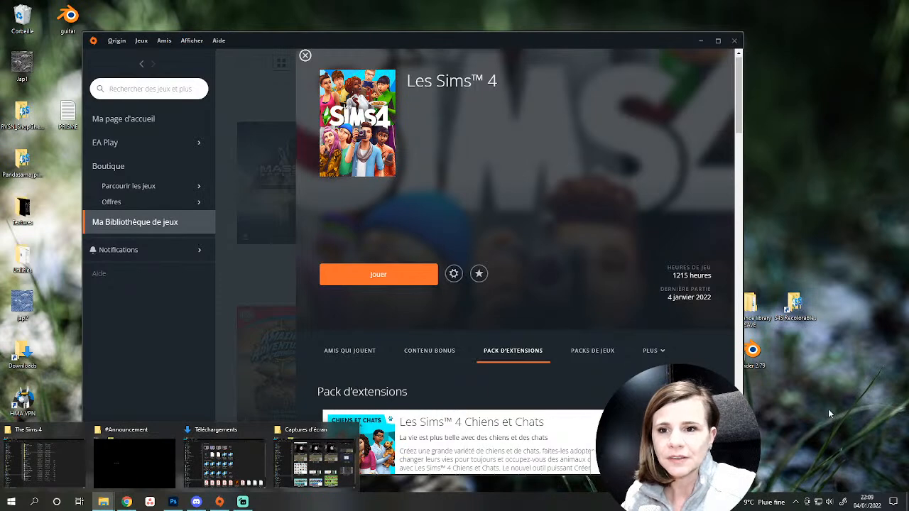
click(470, 39)
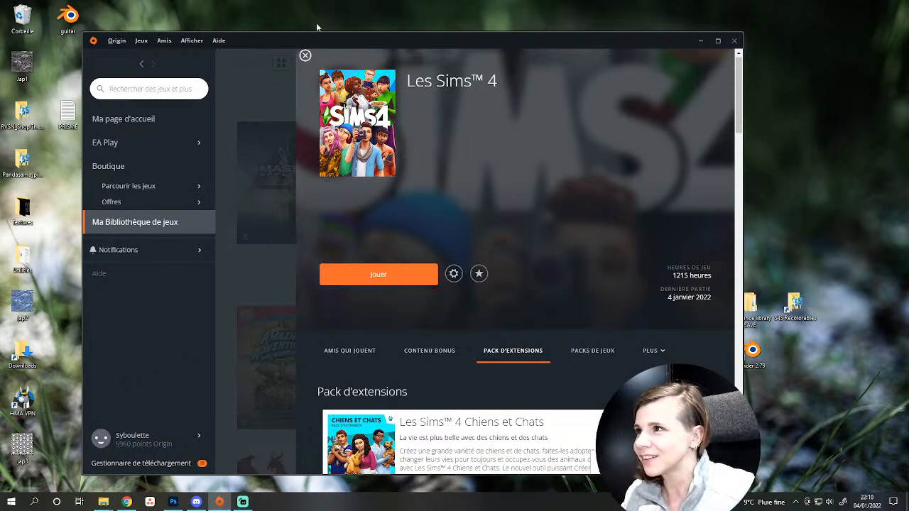
click(700, 40)
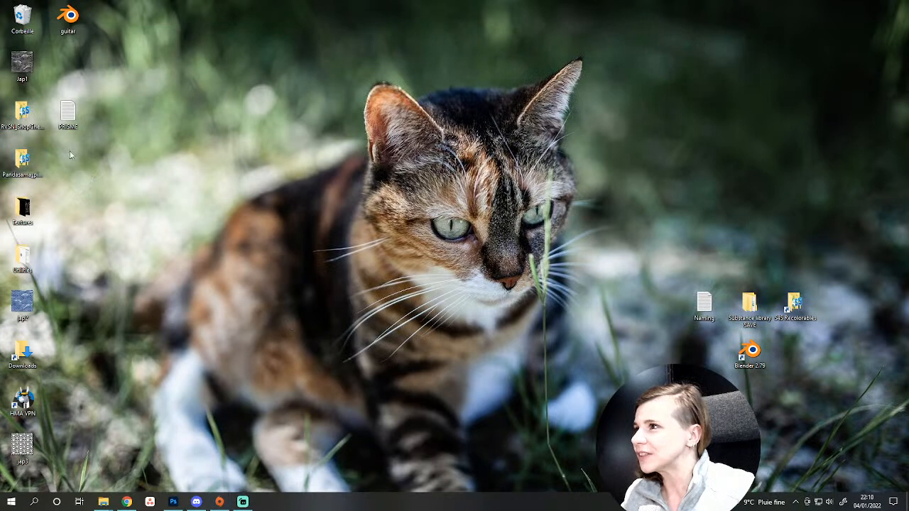
Move the Jap1, jap2 and jap3 images and the HMA VPN shortcut from the desktop to the recycle bin.
drag(21, 64, 21, 17)
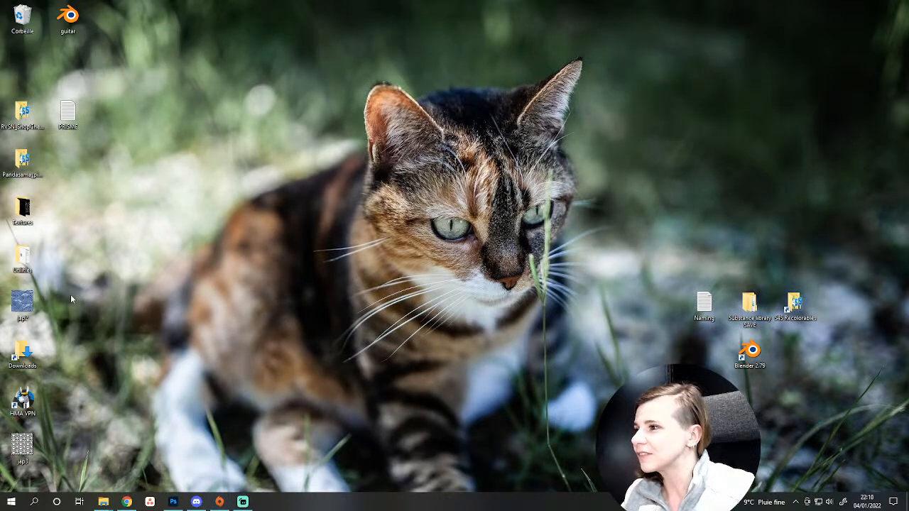
drag(21, 302, 21, 19)
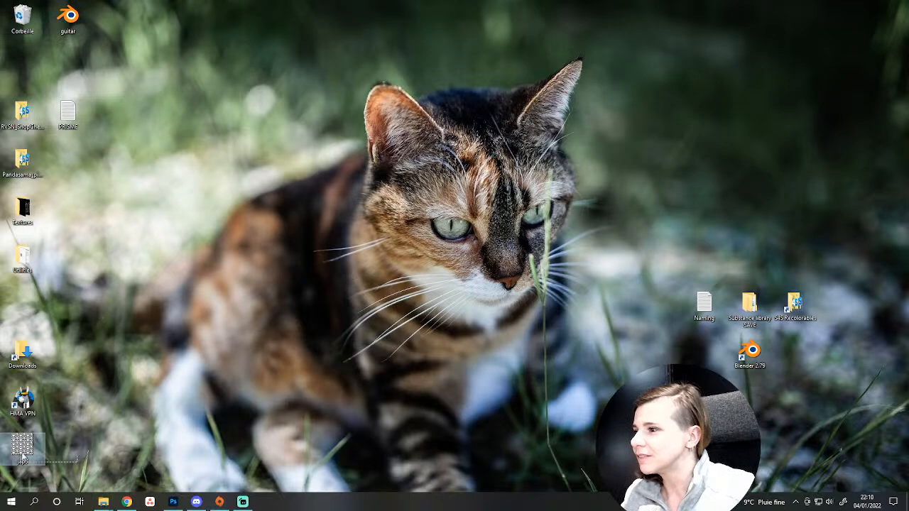
drag(24, 456, 23, 20)
drag(25, 404, 34, 26)
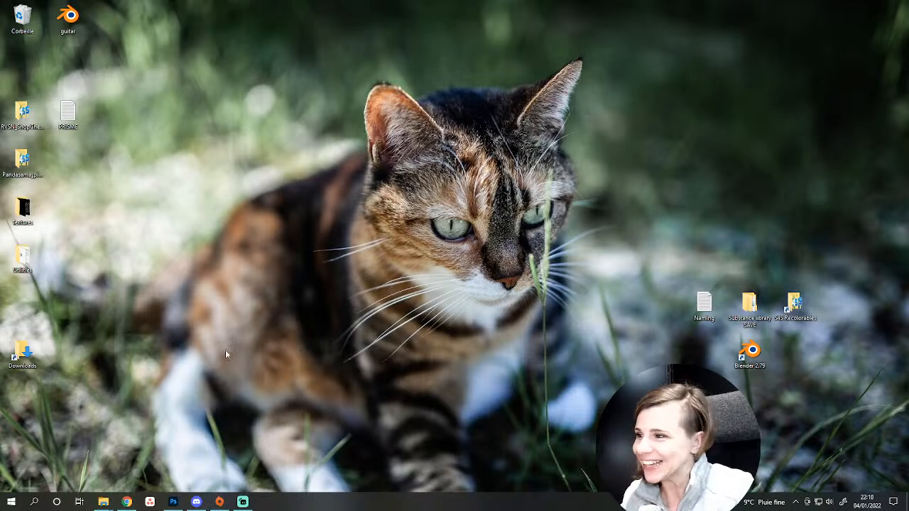
Close the Captures d'écran folder window and open the Furnitures folder on the Sims (F:) drive in the file explorer.
mouse_move(111, 506)
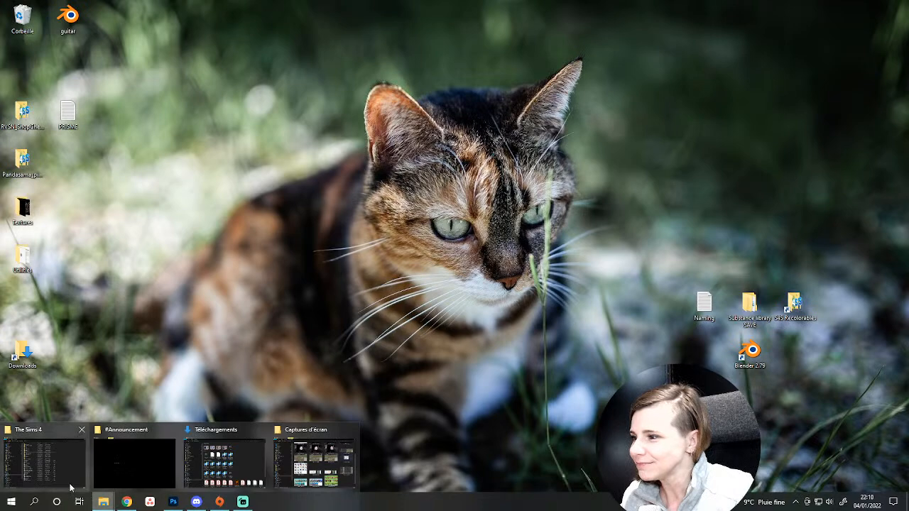
mouse_move(330, 481)
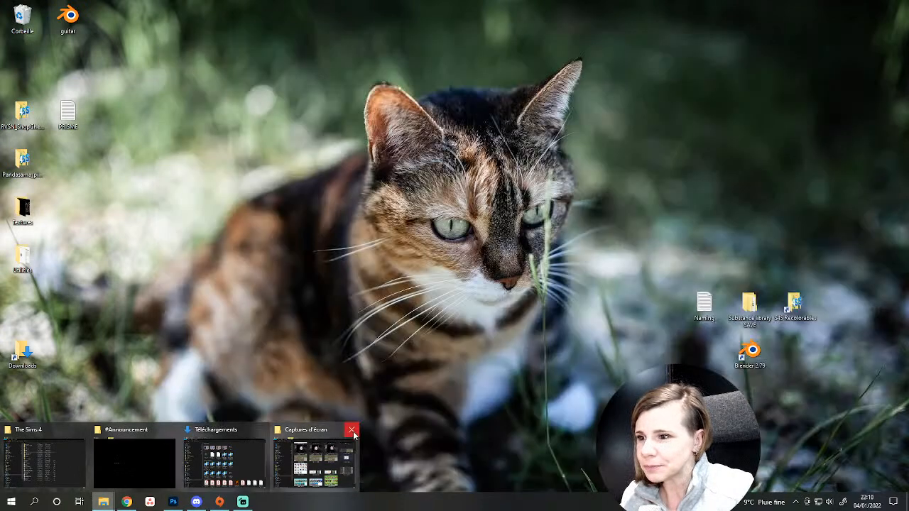
click(350, 430)
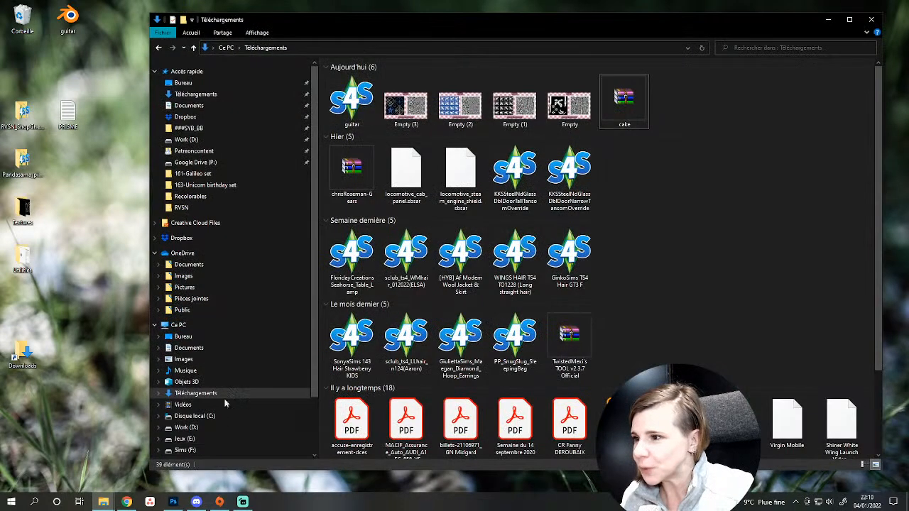
click(185, 450)
double_click(448, 88)
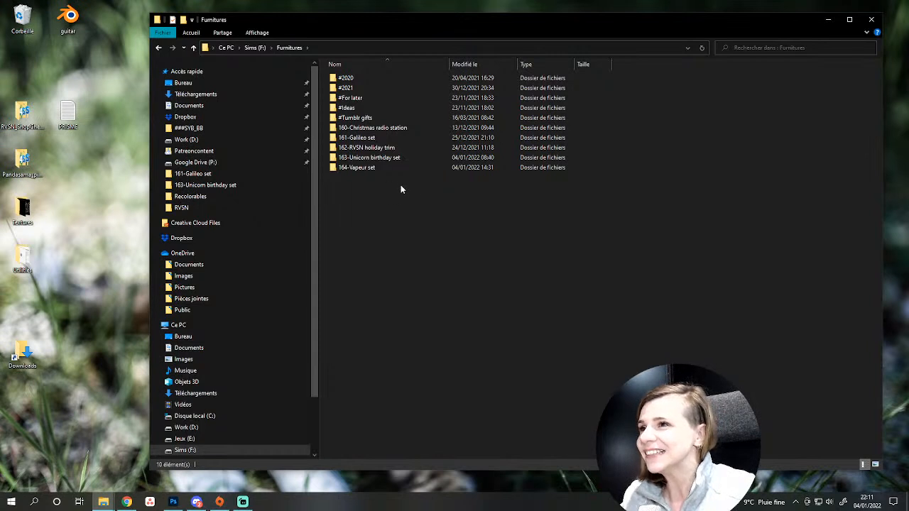
Rename the 164-Vapeur set folder as 164-Worldrium set.
click(371, 169)
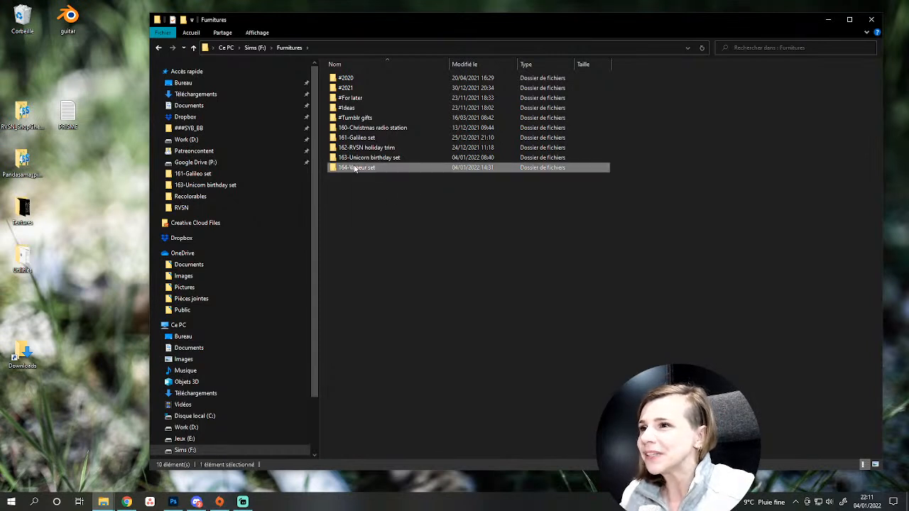
click(358, 171)
double_click(358, 168)
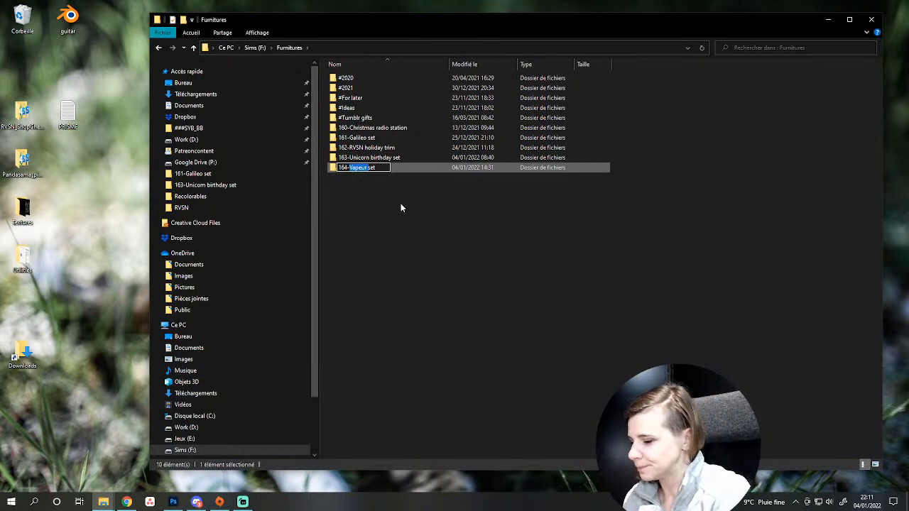
text(W)
text(orldriu)
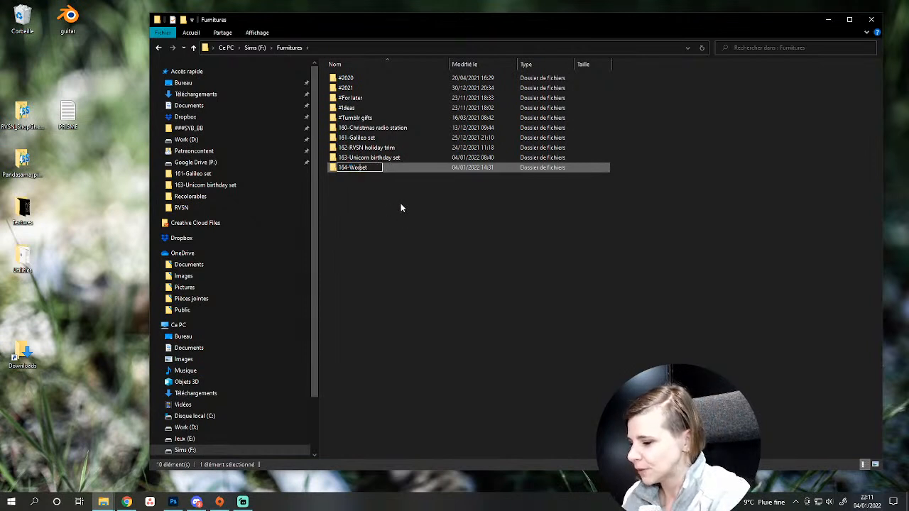
text(m)
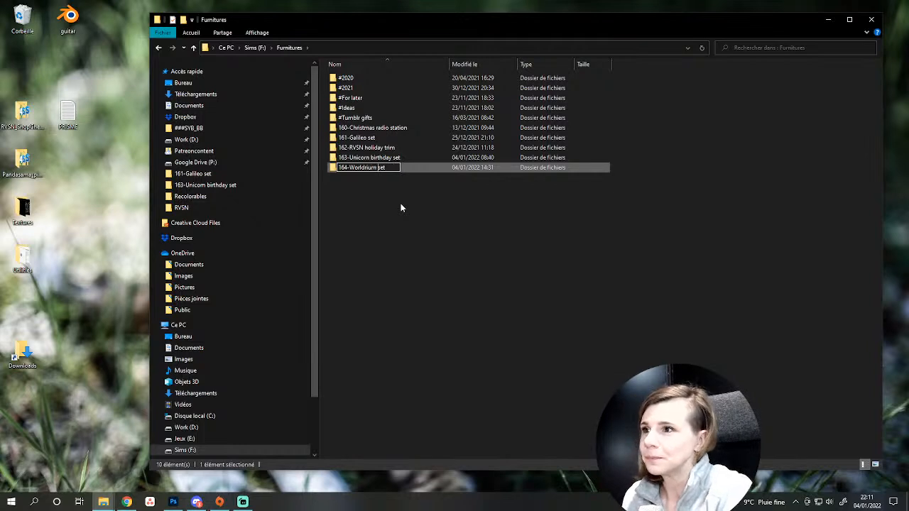
key(Return)
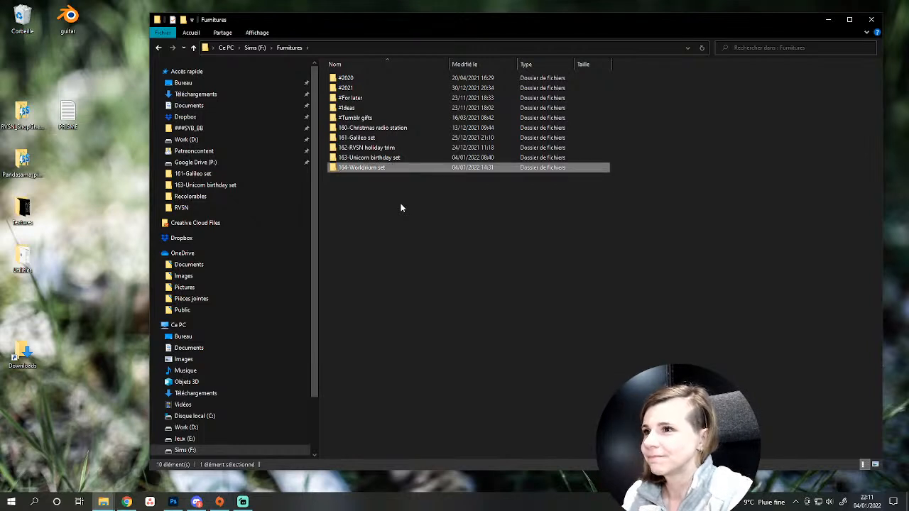
Open the 164-Worldrium set folder and look through its #Inspis and #Inspi2 reference image subfolders.
double_click(362, 171)
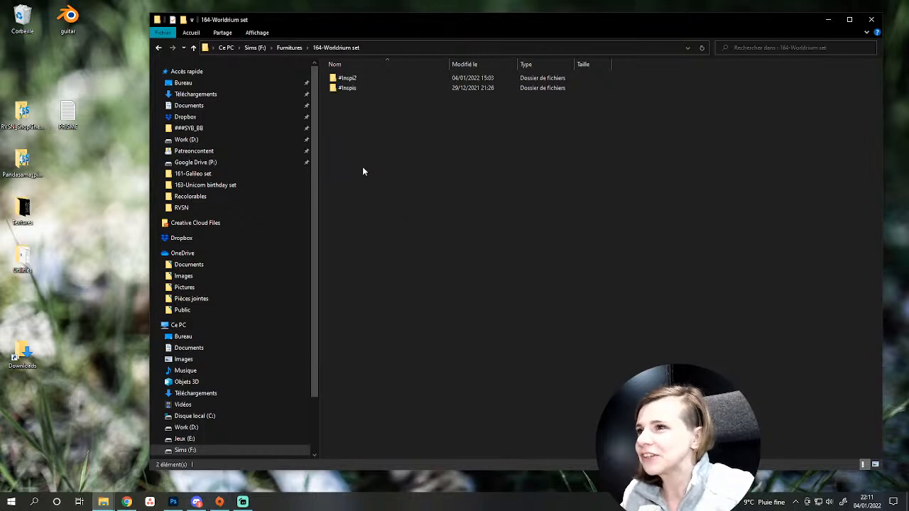
double_click(347, 87)
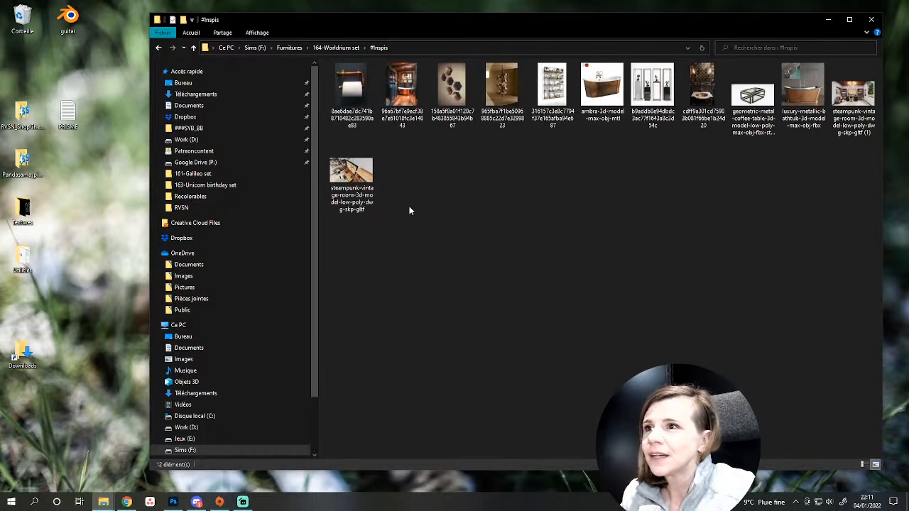
key(BackSpace)
double_click(380, 76)
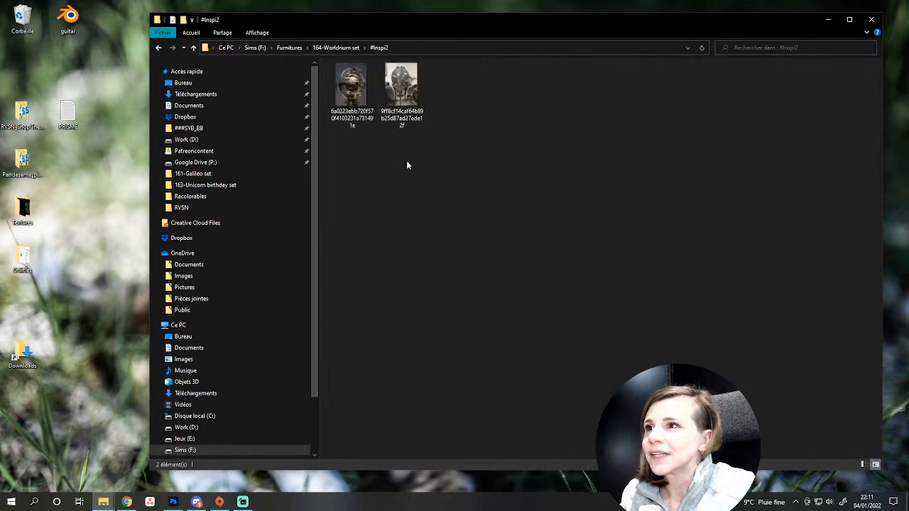
Open the globe aquarium reference photo from #Inspi2, place its window beside the desktop edge and enlarge it.
double_click(401, 89)
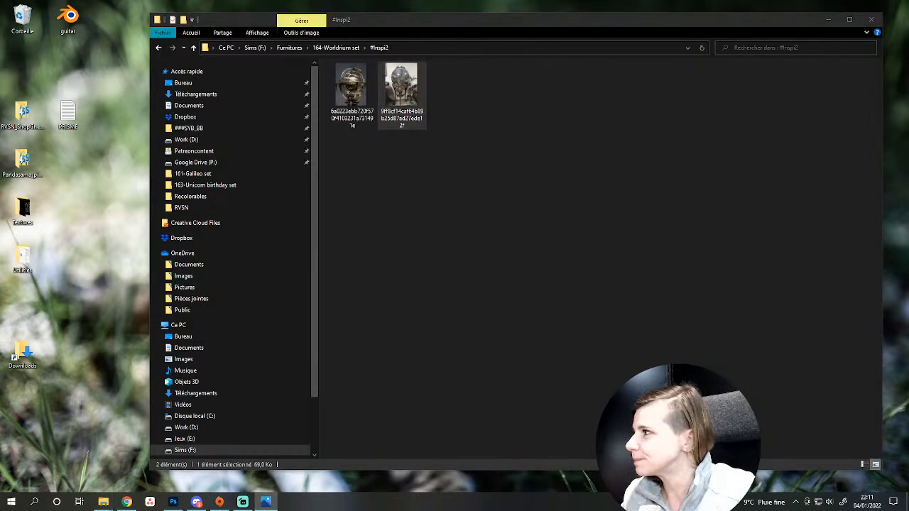
drag(275, 92, 177, 22)
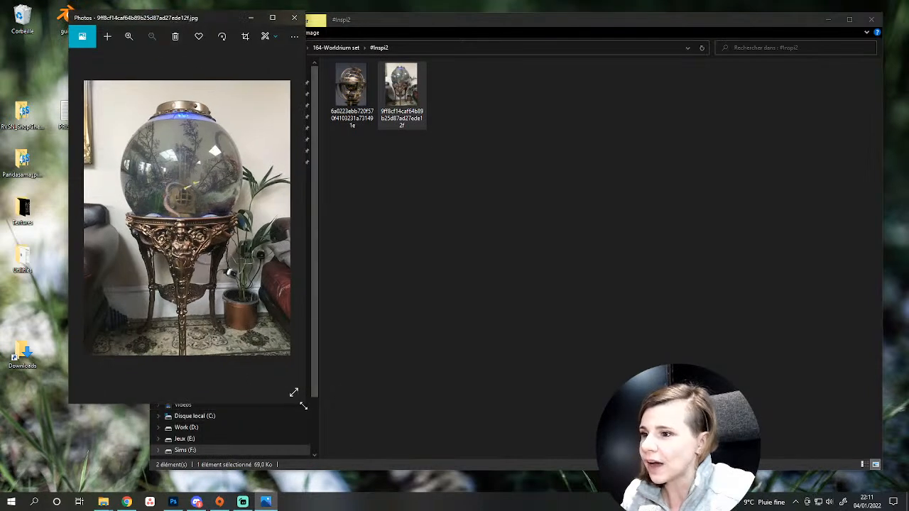
drag(303, 405, 353, 486)
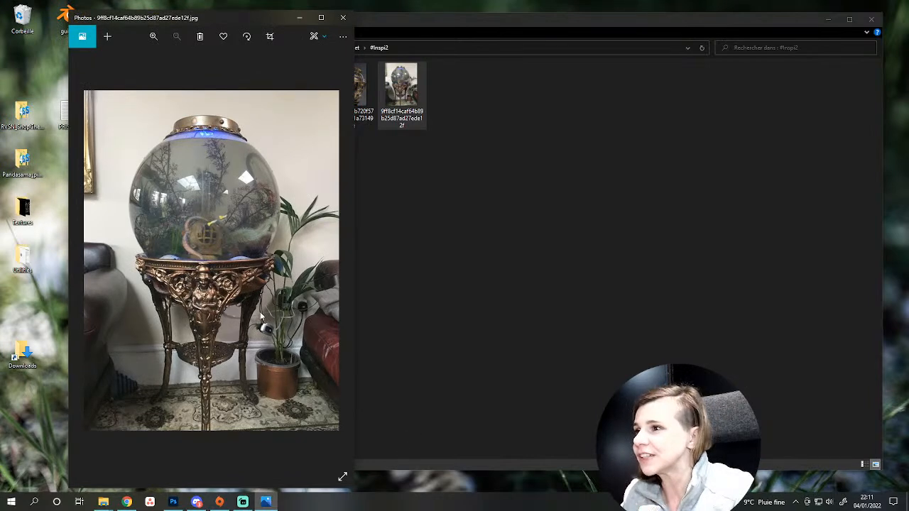
Open the brass armillary sphere photo, minimize the file explorer, and enlarge the photo's window next to the aquarium photo.
click(431, 245)
click(355, 101)
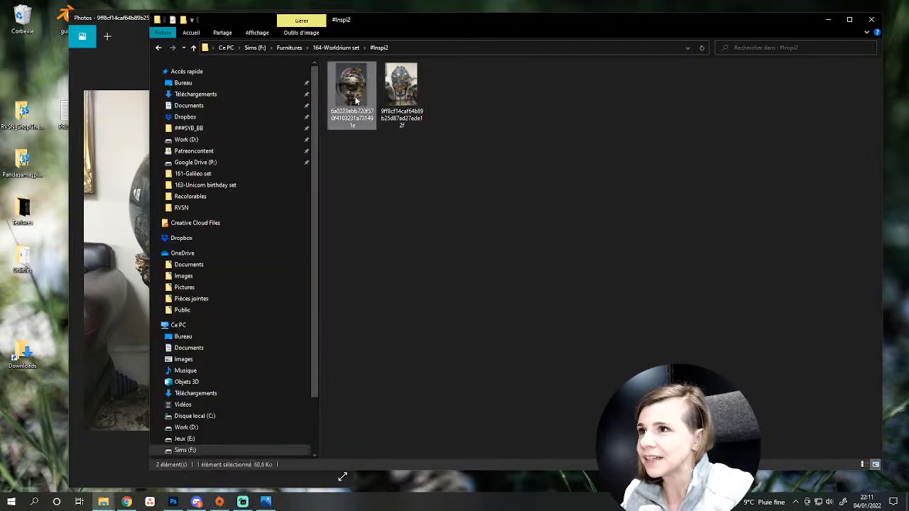
double_click(356, 101)
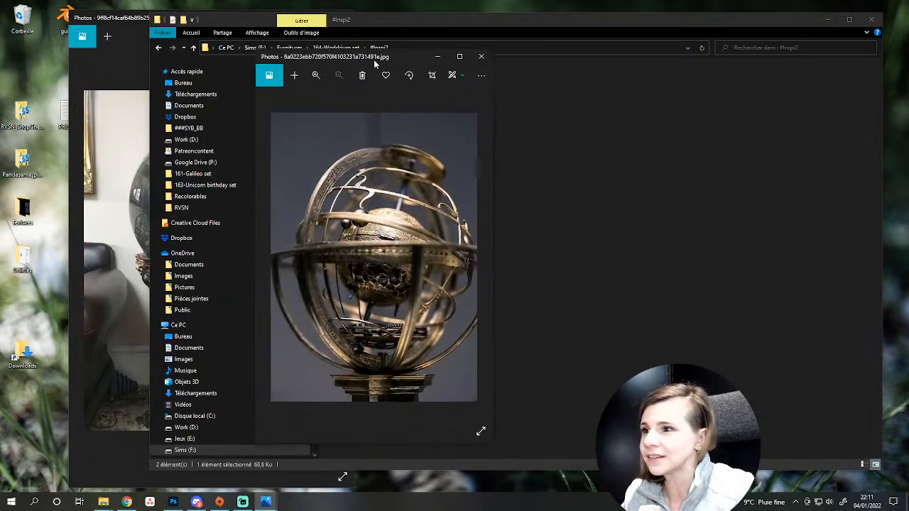
click(827, 19)
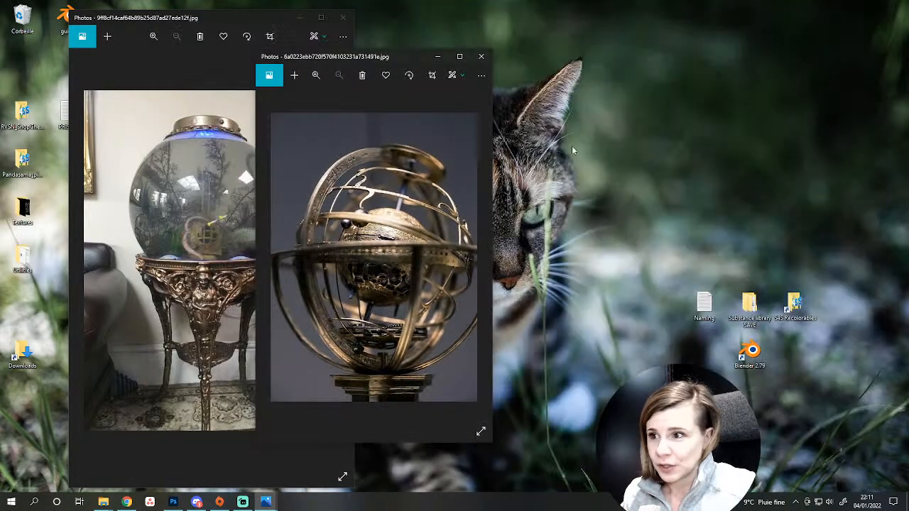
drag(409, 58, 492, 7)
drag(576, 392, 709, 490)
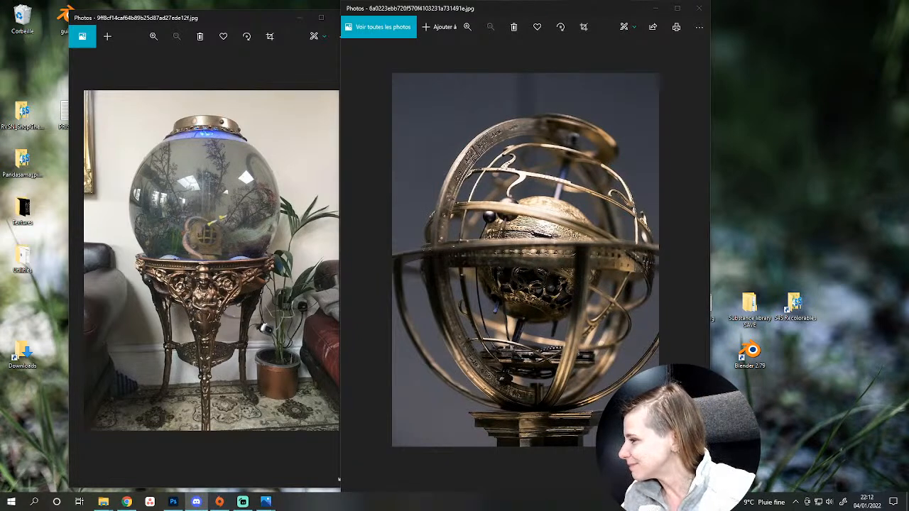
Bring back the file explorer, open the Furnitures folder on Sims (F:), and move its window away from the reference photos.
key(alt+Tab)
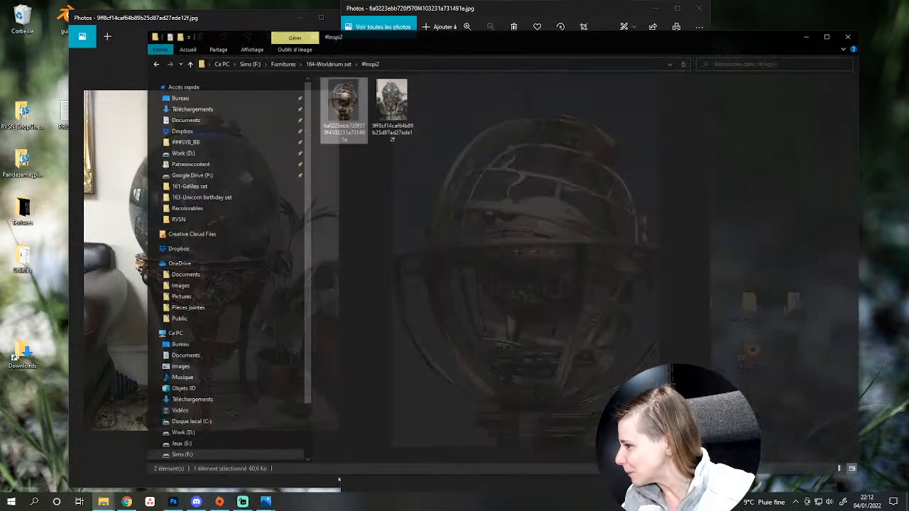
click(185, 450)
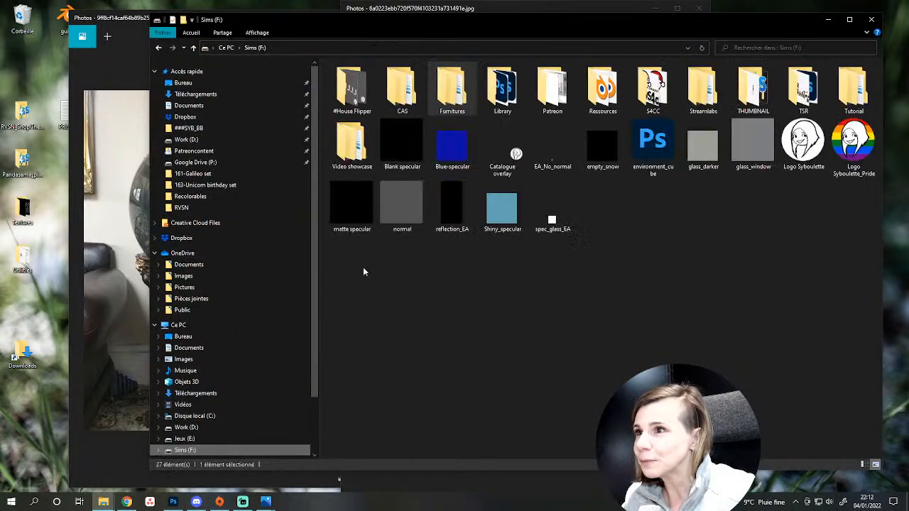
double_click(450, 82)
drag(327, 19, 10, 37)
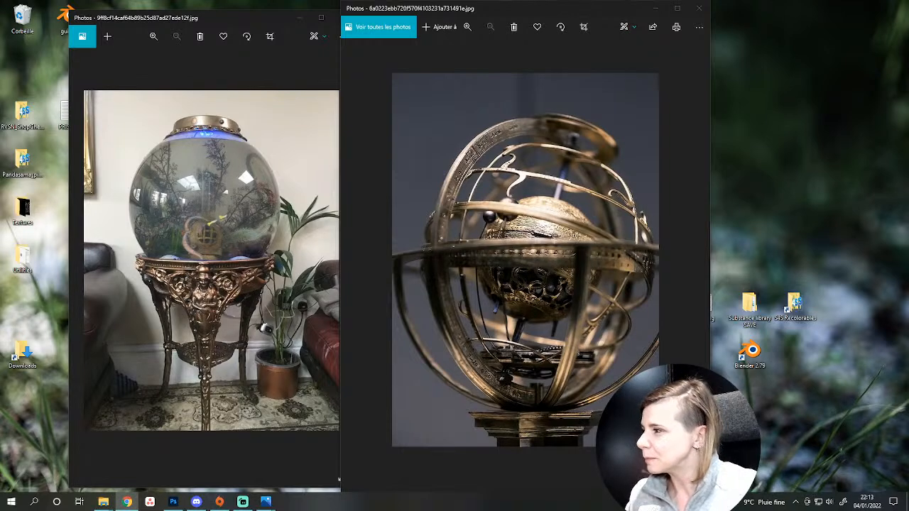
Switch to Origin, launch The Sims 4, move the armillary sphere photo out of the way and resume the saved game.
click(219, 501)
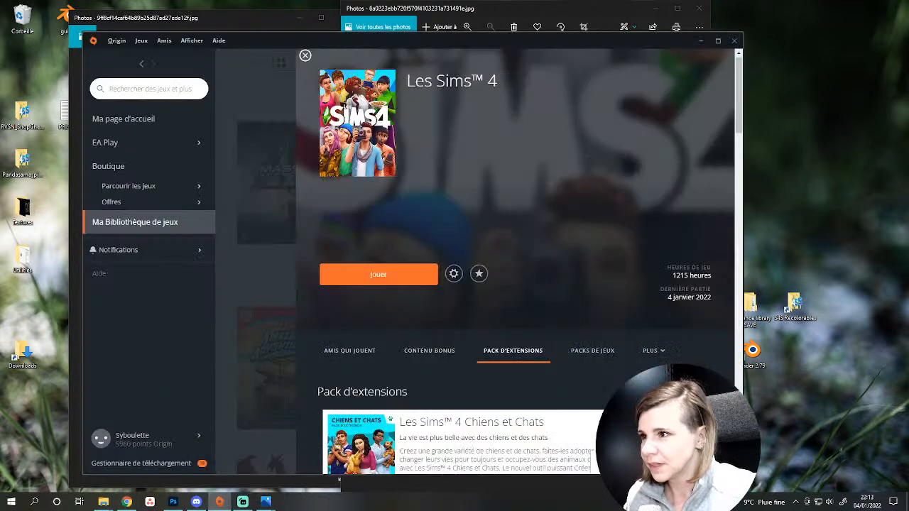
click(393, 278)
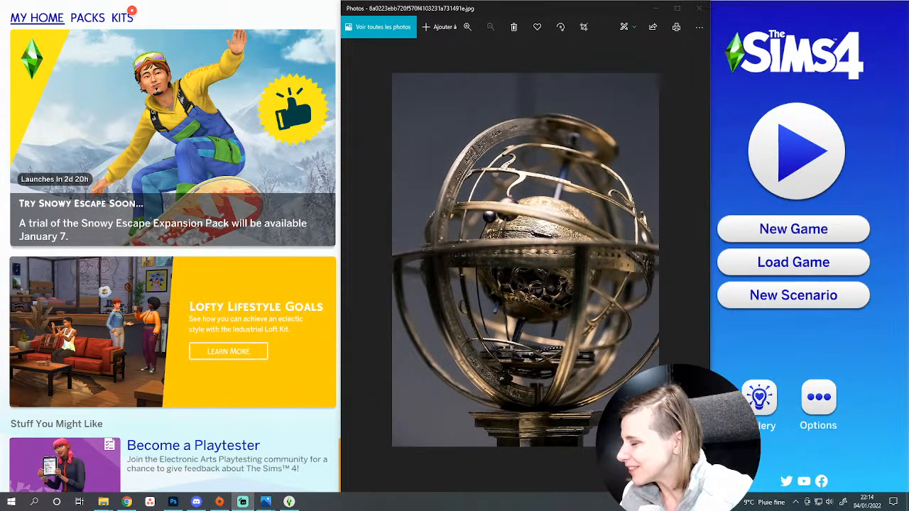
click(653, 11)
click(785, 176)
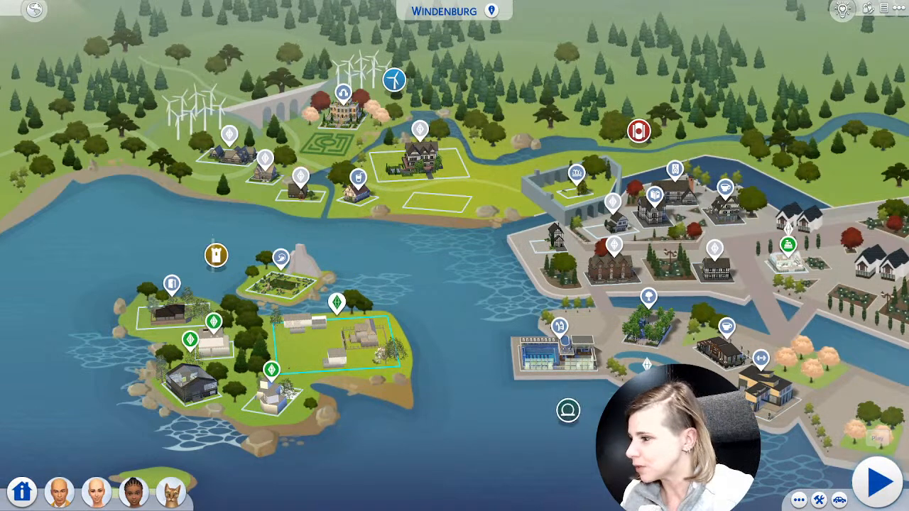
Play the household on the island estate lot in Windenburg and enter build mode.
mouse_move(327, 328)
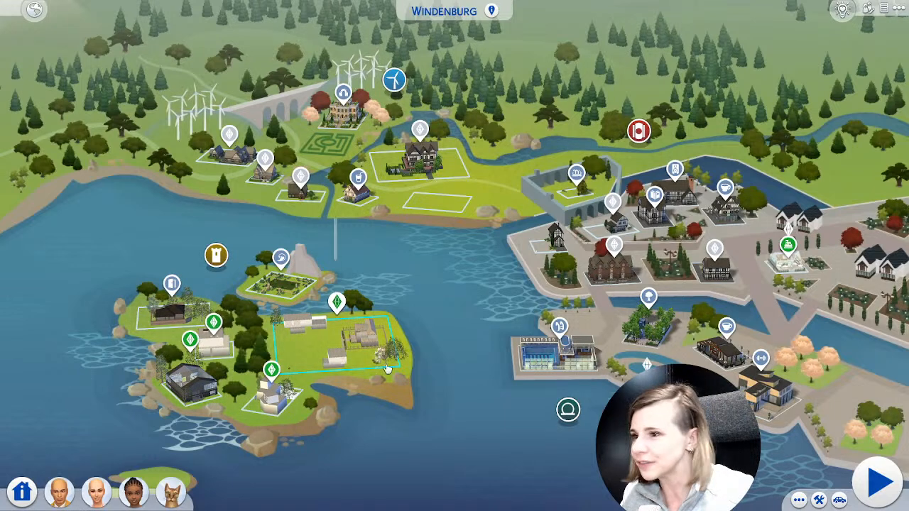
click(877, 482)
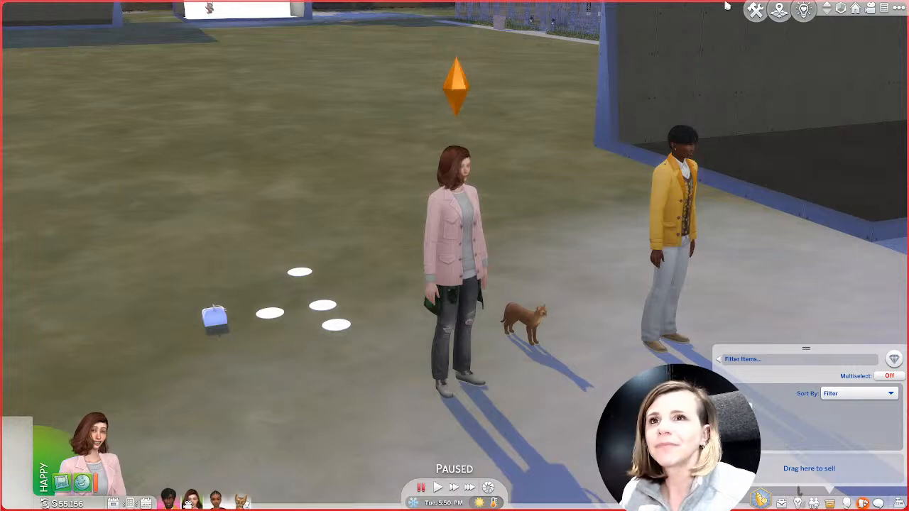
click(755, 11)
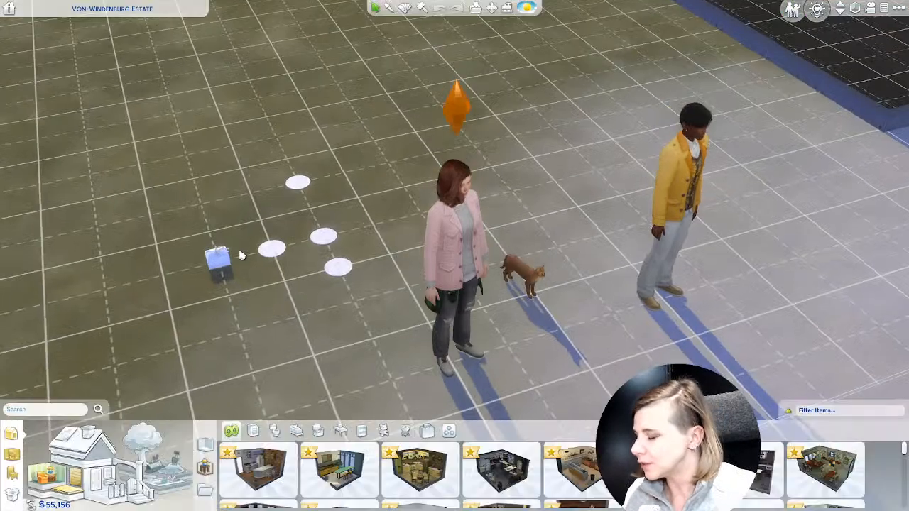
Examine the open ground around the standing Sims for a free spot to place objects.
scroll(288, 310, down, 5)
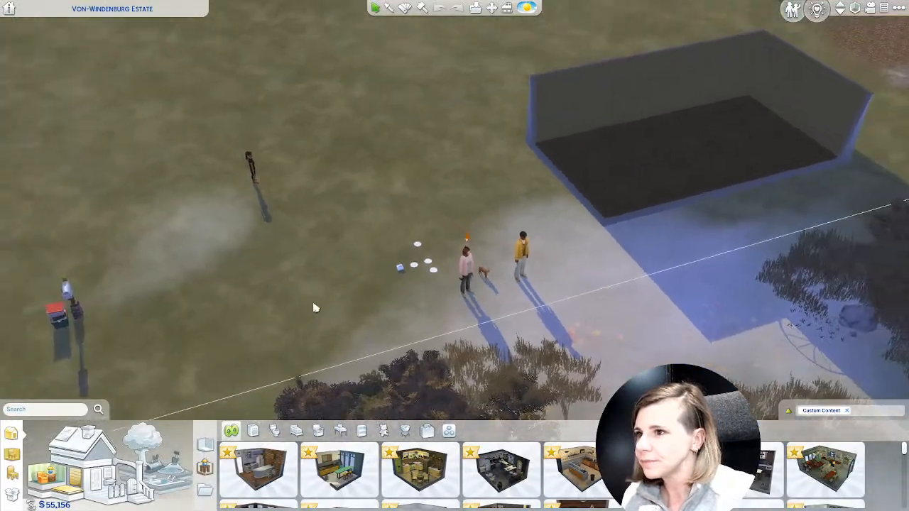
scroll(316, 308, up, 3)
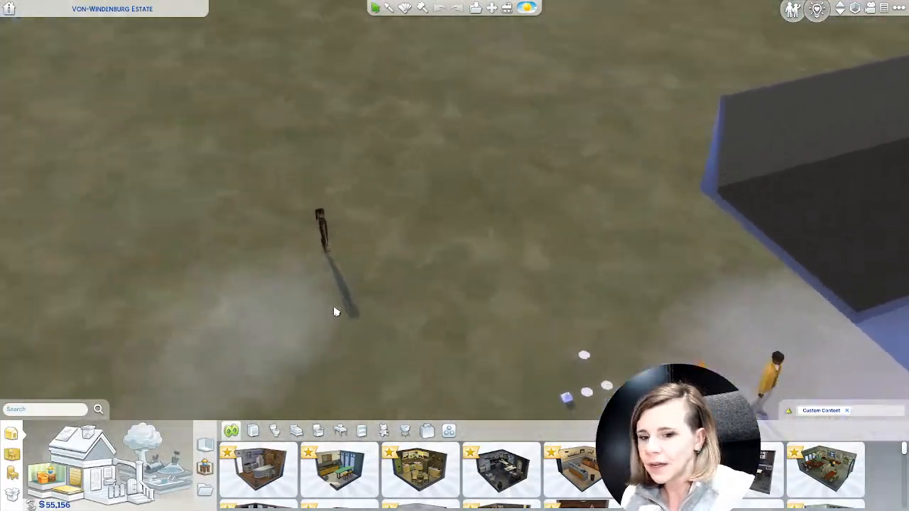
scroll(334, 311, down, 2)
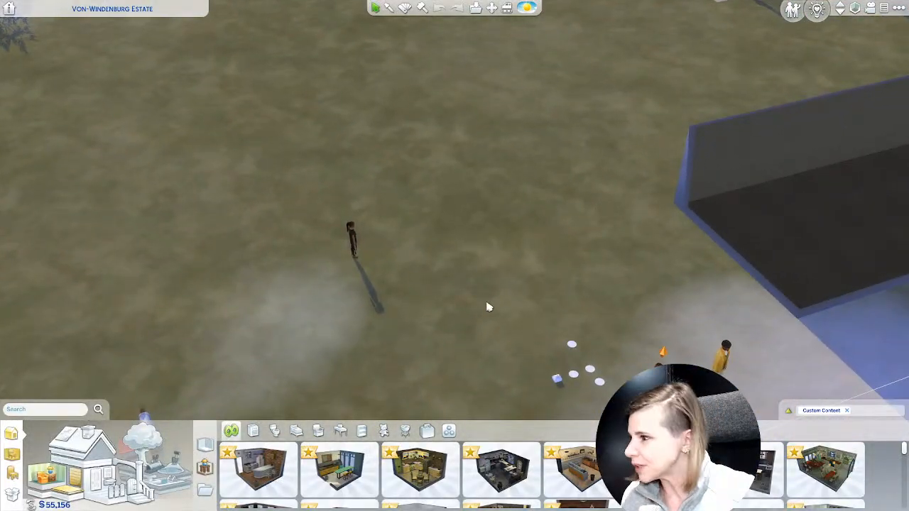
scroll(507, 315, up, 3)
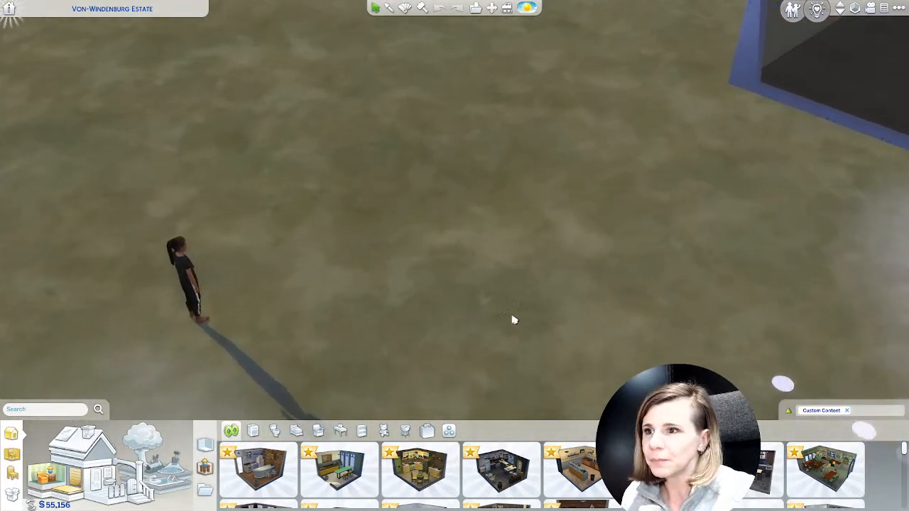
mouse_move(416, 315)
middle_down()
mouse_move(423, 321)
mouse_move(426, 311)
middle_up()
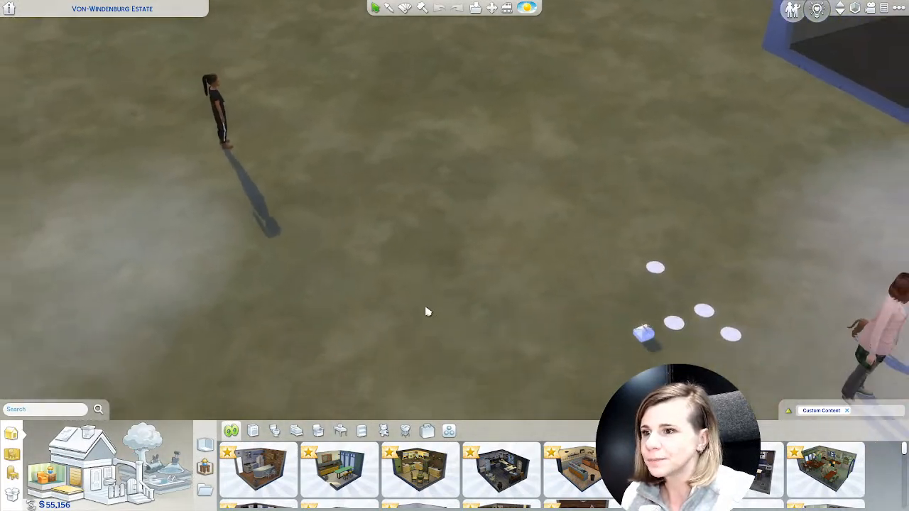
scroll(429, 309, up, 1)
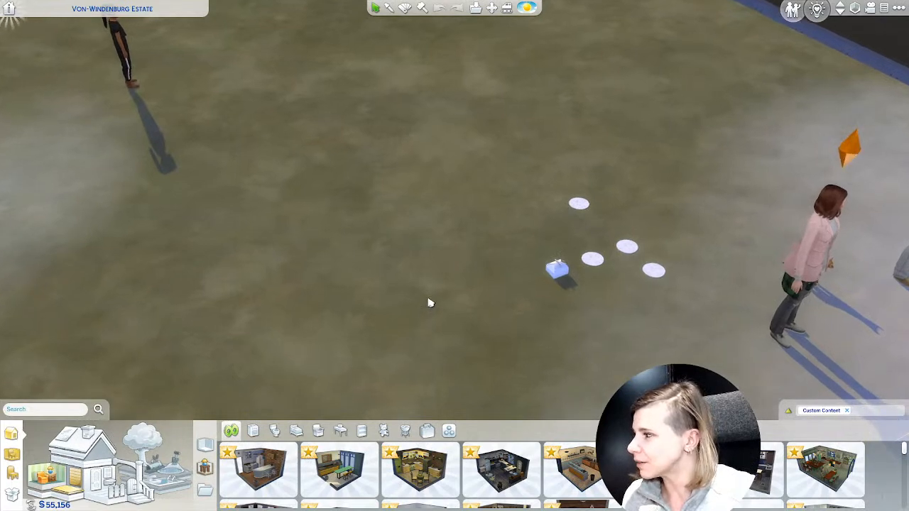
scroll(429, 300, down, 2)
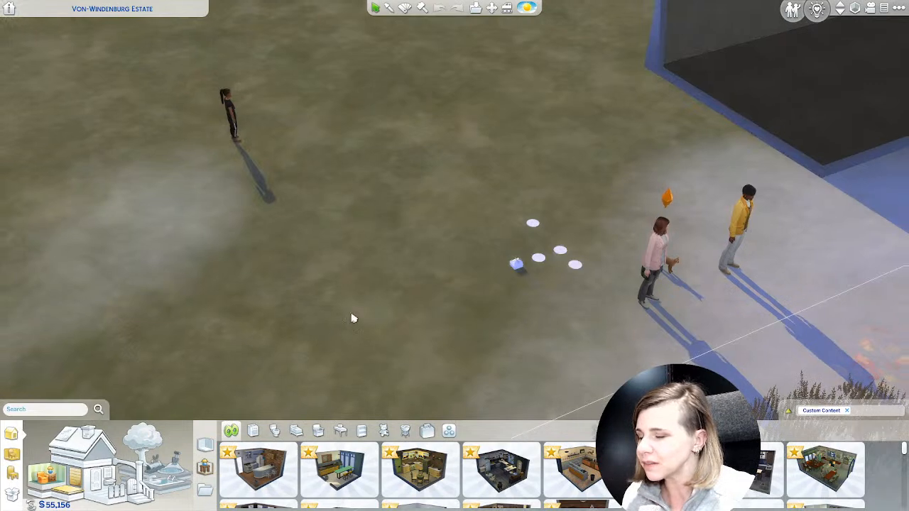
scroll(373, 315, down, 3)
scroll(396, 311, up, 4)
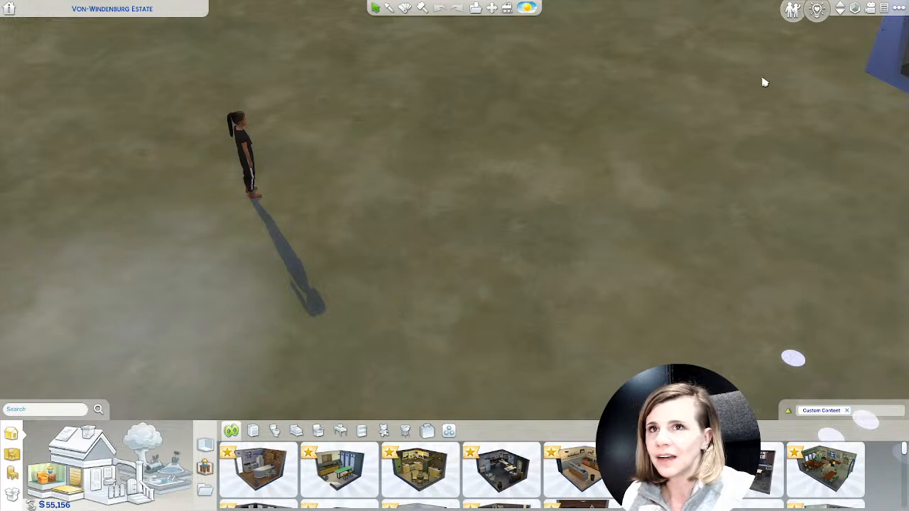
scroll(473, 223, down, 3)
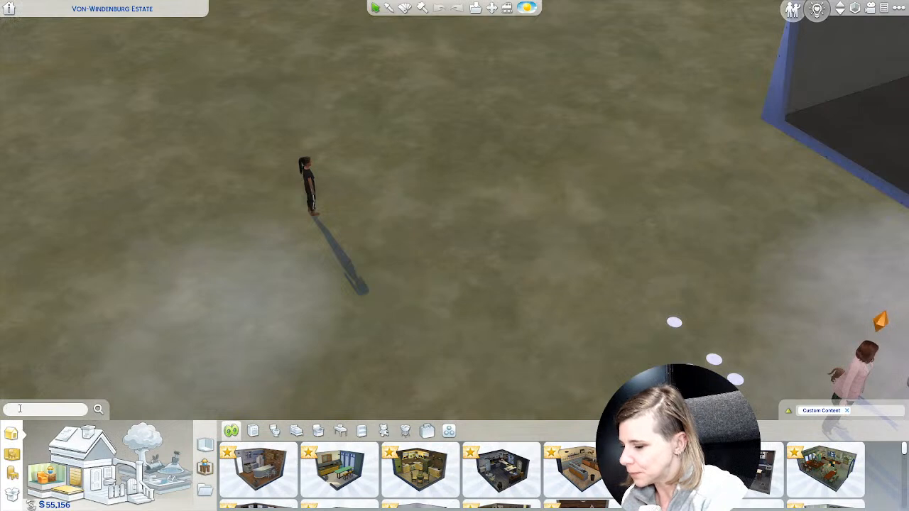
Search the build catalogue for "bowl" and show all text matches.
text(b)
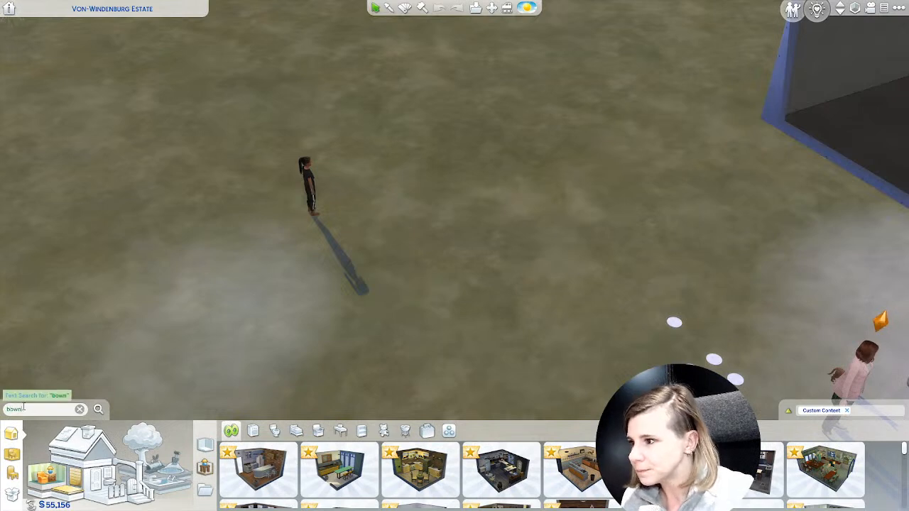
text(own)
key(BackSpace)
text(l)
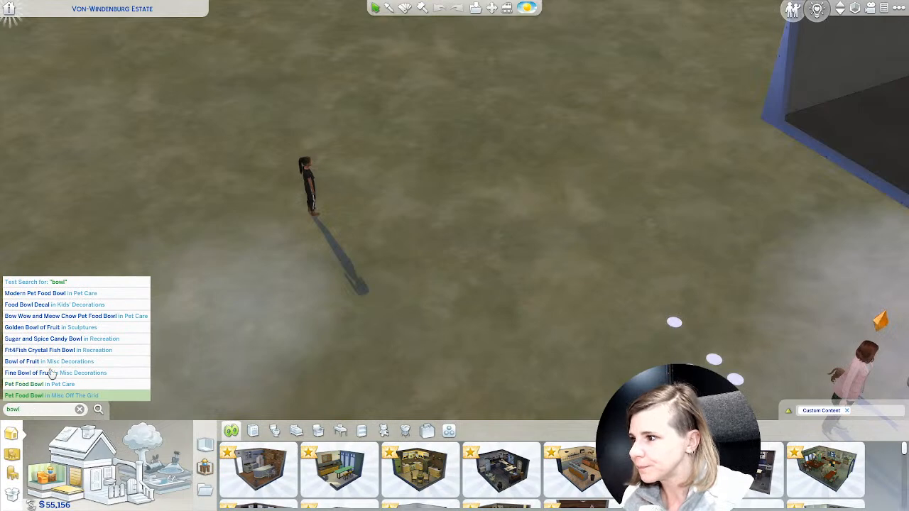
click(66, 283)
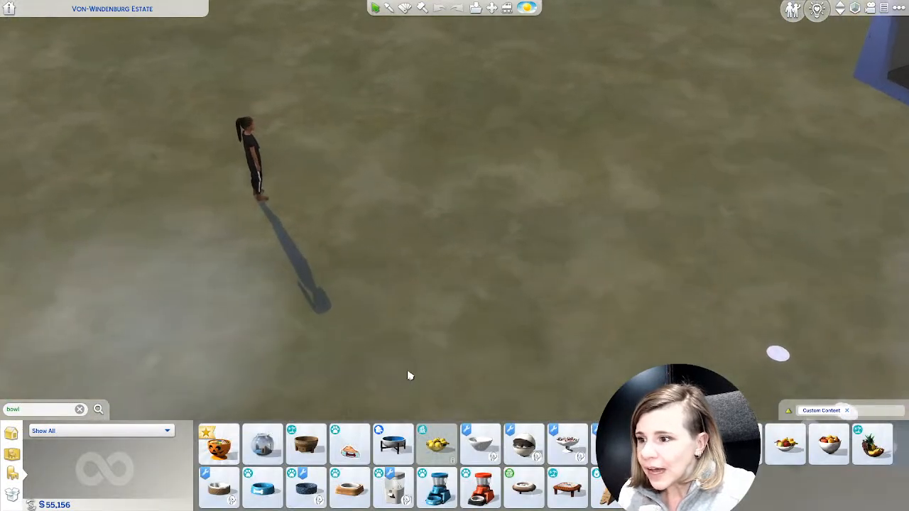
Place a Fit4Fish Crystal Fish Bowl on the open grass near the Sim in black.
scroll(409, 375, up, 3)
middle_drag(470, 365, 524, 365)
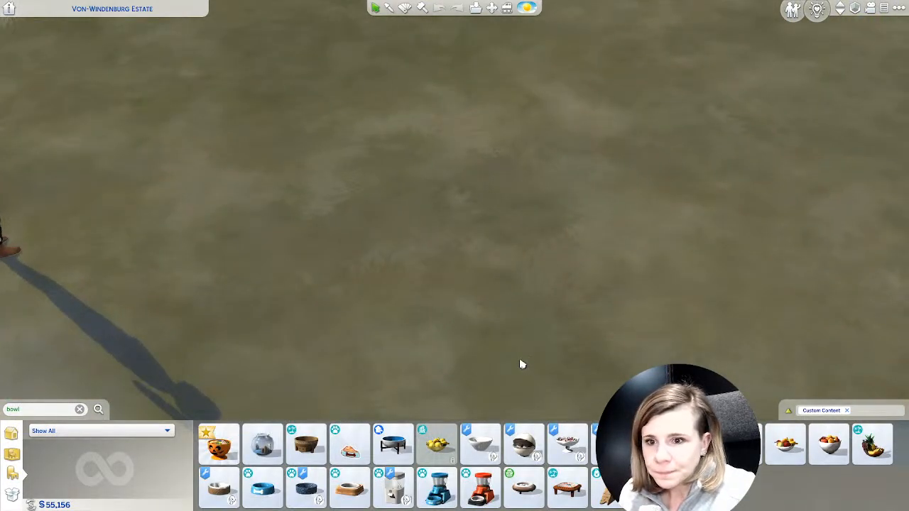
click(262, 444)
click(376, 257)
middle_drag(356, 364, 355, 364)
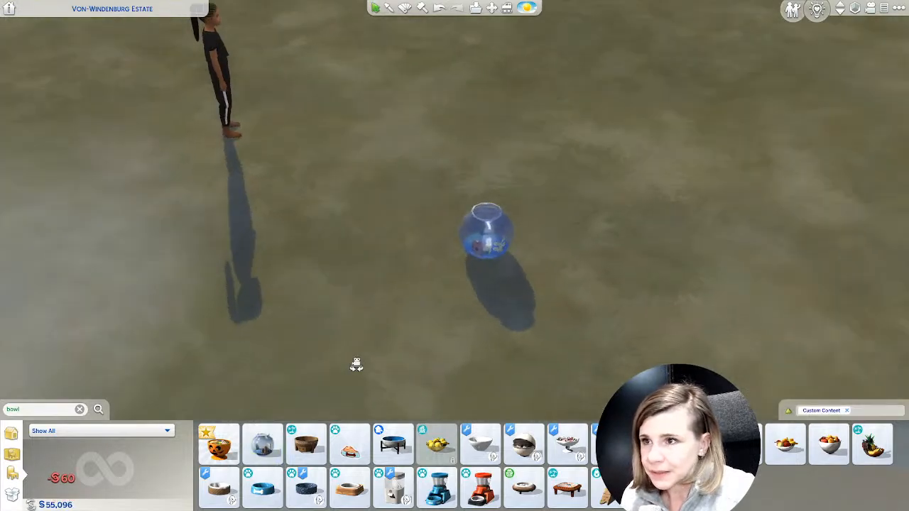
scroll(352, 356, down, 3)
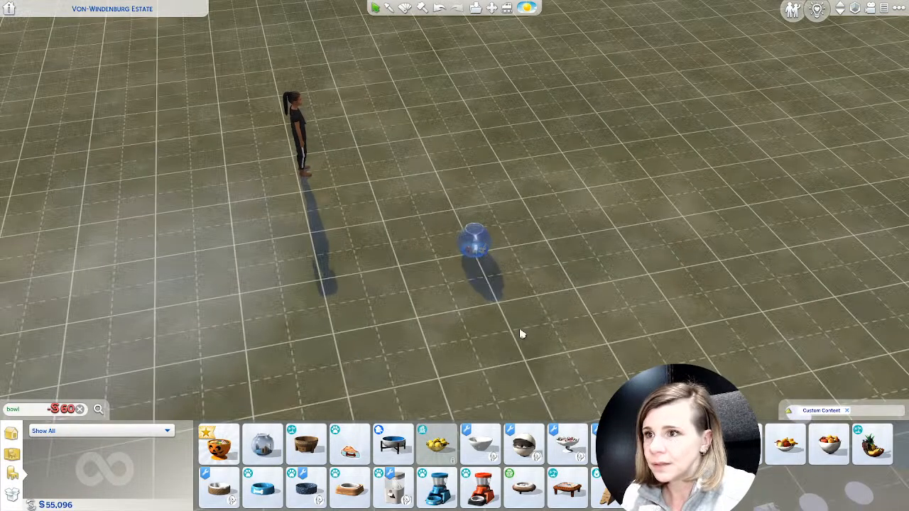
scroll(519, 331, up, 4)
Pick up the placed fish bowl and set it down on the grid nearby.
click(434, 233)
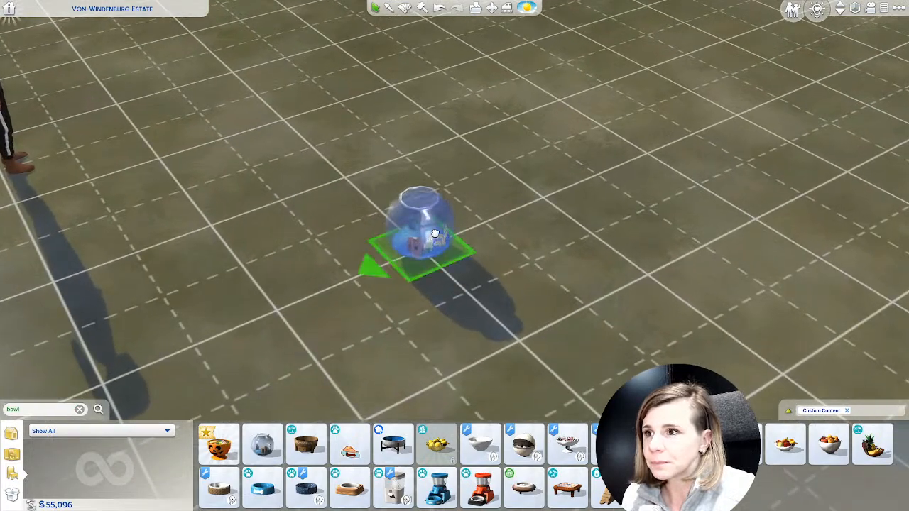
scroll(433, 236, down, 2)
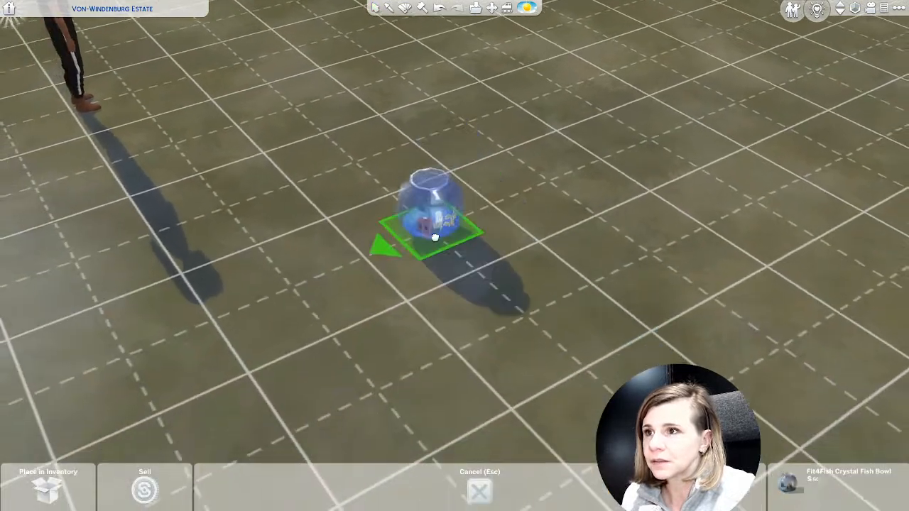
scroll(454, 245, up, 2)
click(470, 234)
middle_drag(347, 349, 535, 371)
scroll(535, 372, up, 2)
Try enlarging the fish bowl until it fills a whole grid tile.
click(387, 350)
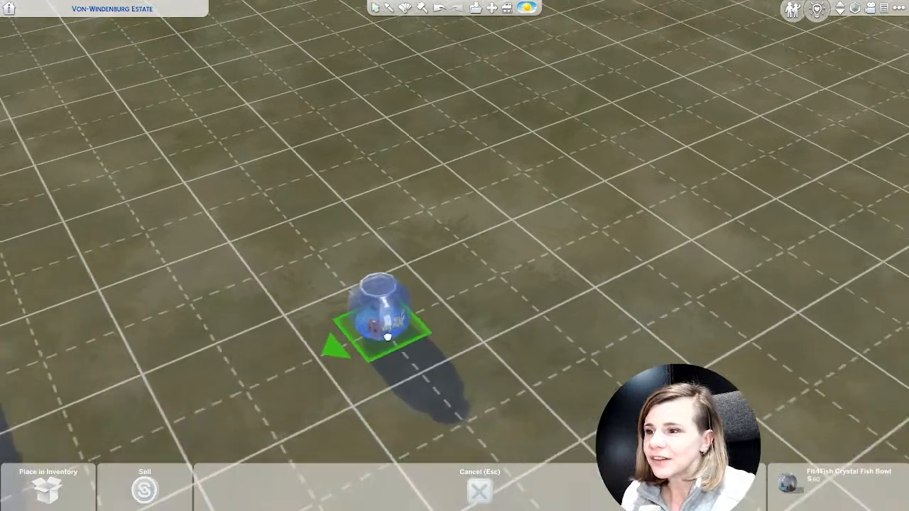
scroll(387, 337, up, 2)
mouse_move(387, 336)
middle_down()
mouse_move(396, 342)
mouse_move(388, 337)
middle_up()
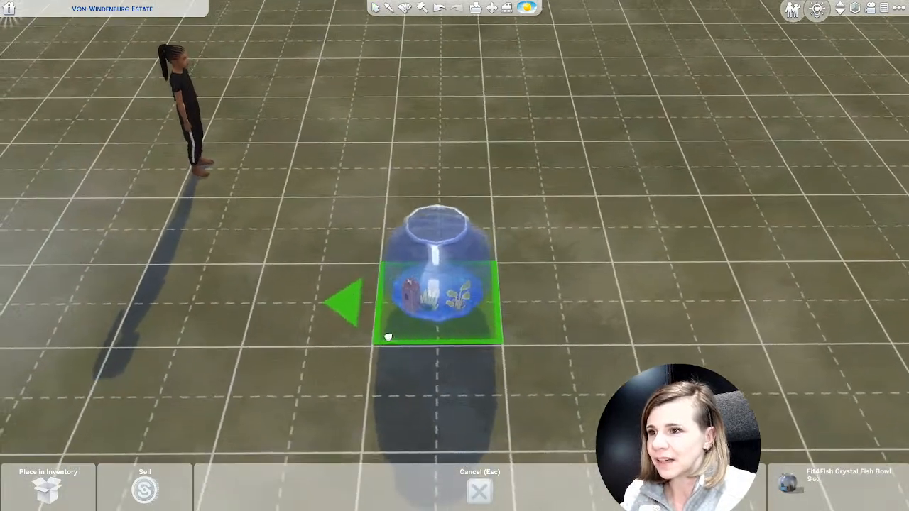
click(444, 294)
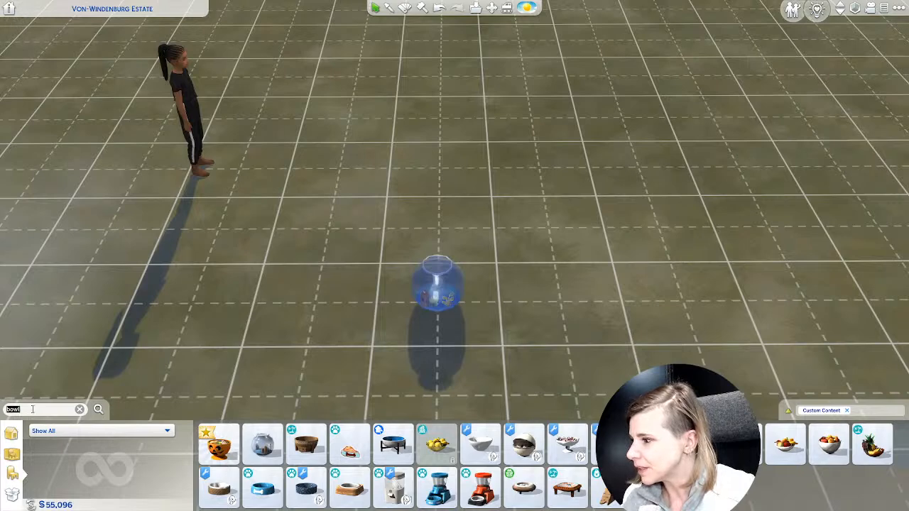
Search the build catalogue for "globe" and show all text matches.
click(32, 410)
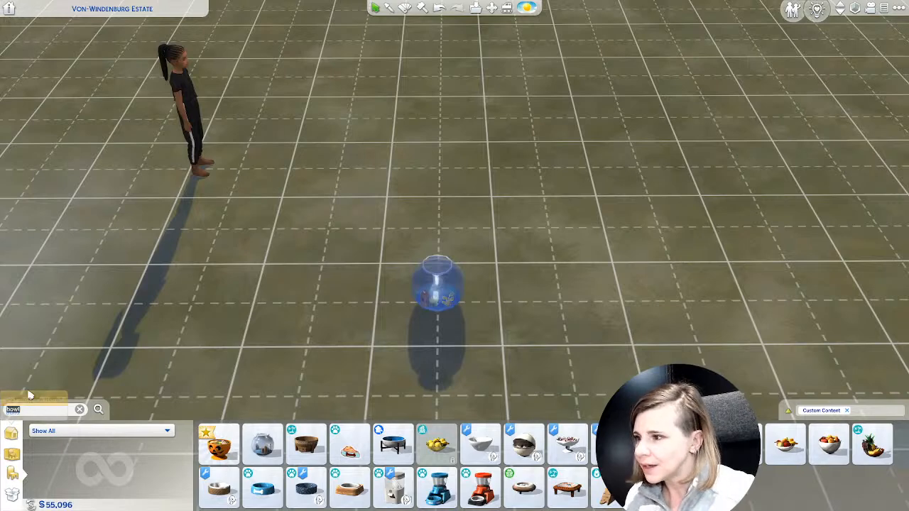
text(bowl)
text(globe)
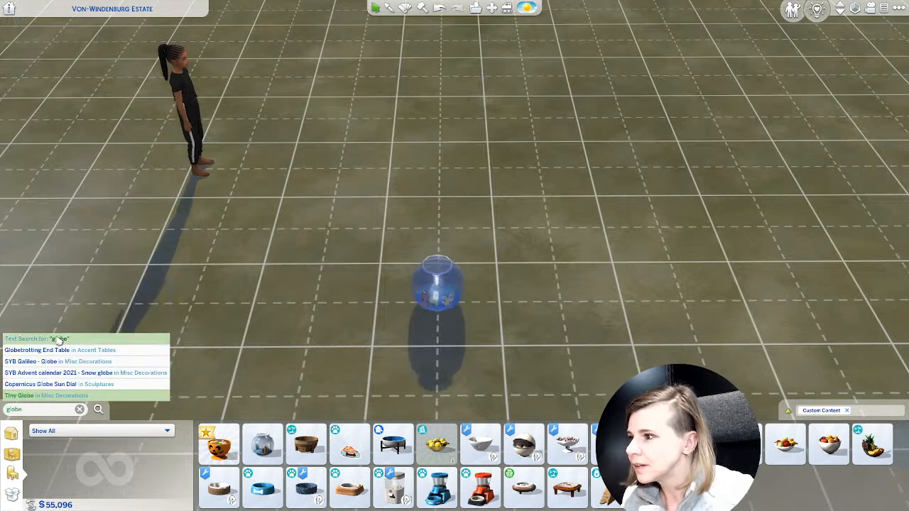
click(59, 339)
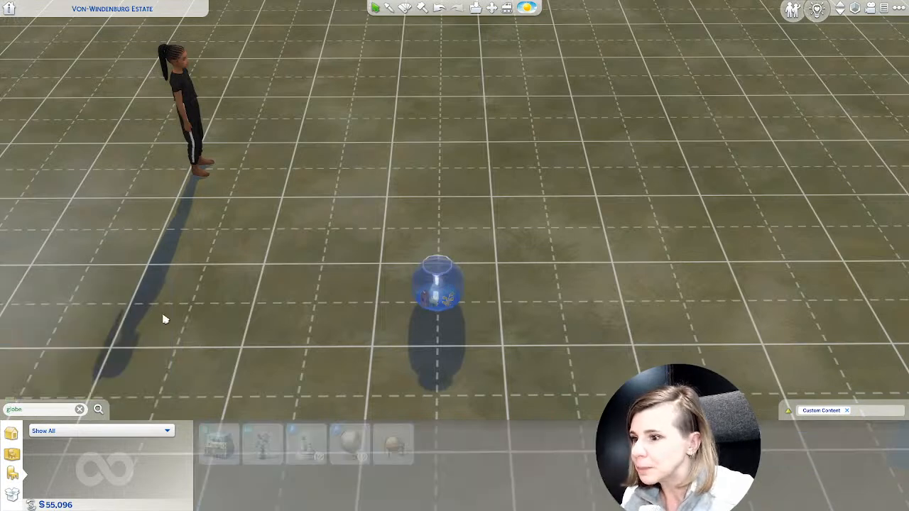
Preview the Tiny Globe and the Copernicus Globe Sun Dial beside the fish bowl, rotating the sun dial, without placing either.
click(398, 447)
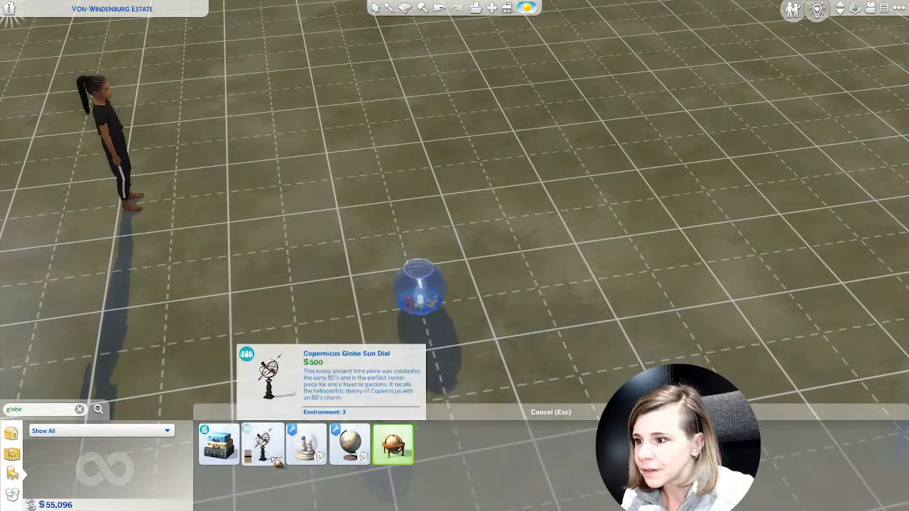
click(262, 444)
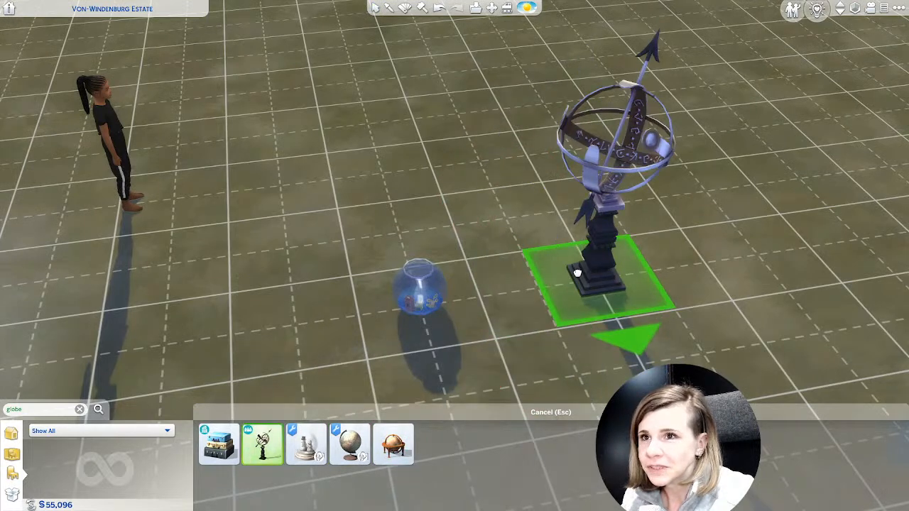
right_click(576, 272)
right_click(577, 272)
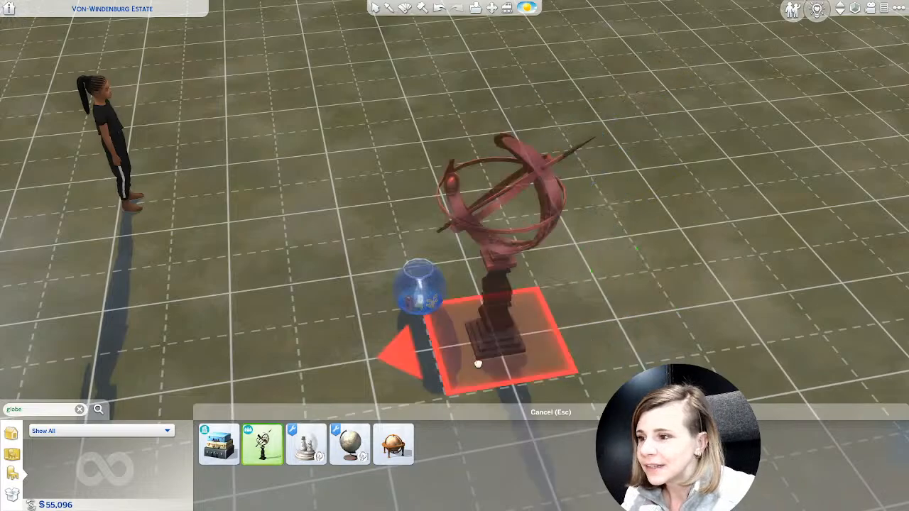
key(Escape)
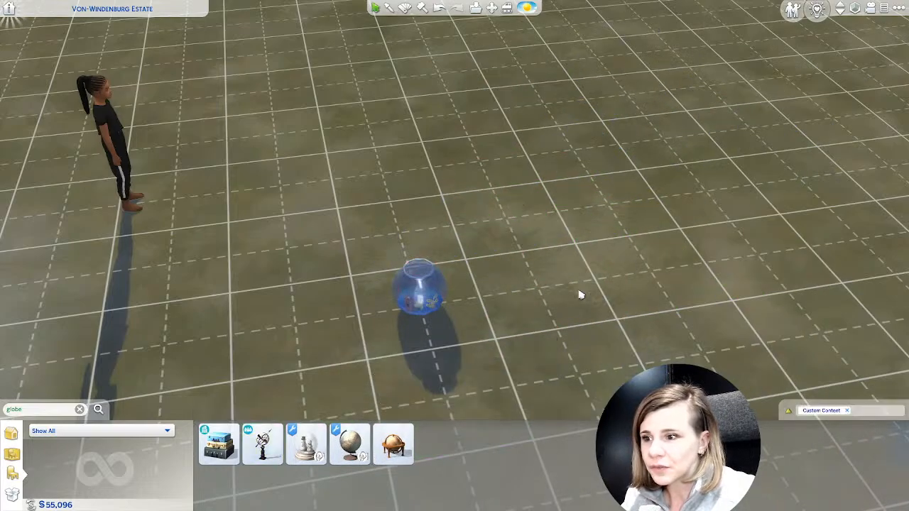
scroll(330, 321, down, 3)
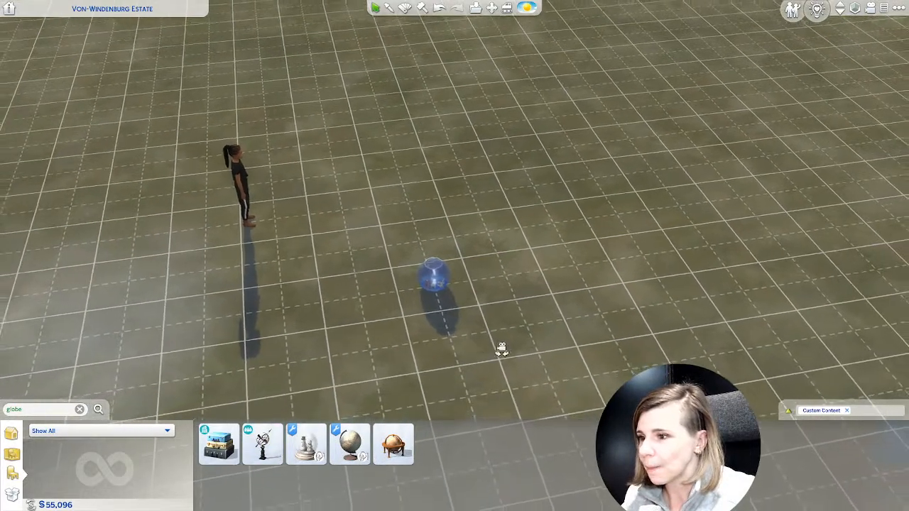
middle_drag(501, 350, 425, 371)
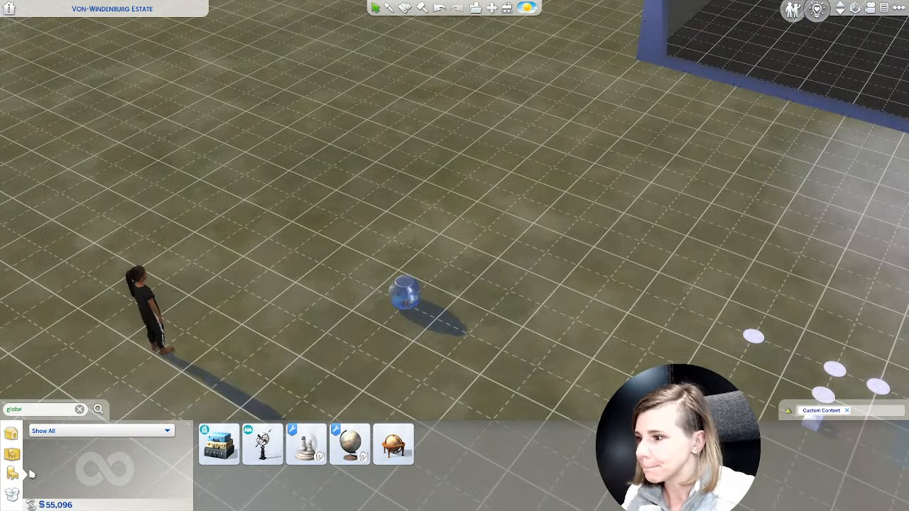
Search the build catalogue for "fish" and show all text matches.
click(66, 431)
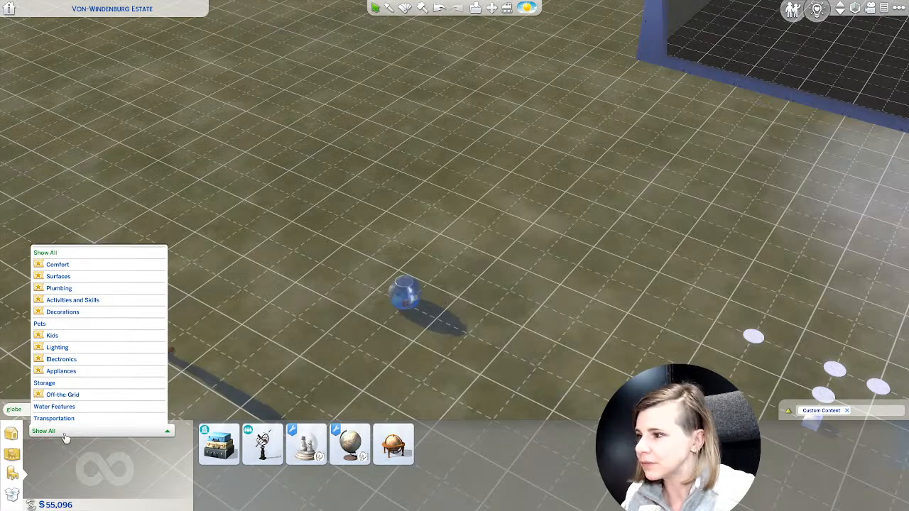
middle_drag(294, 365, 305, 357)
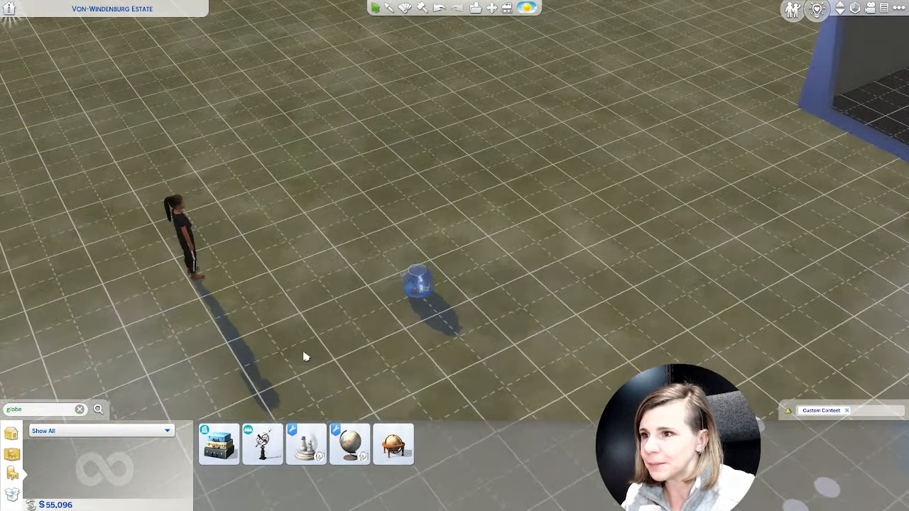
scroll(304, 357, up, 3)
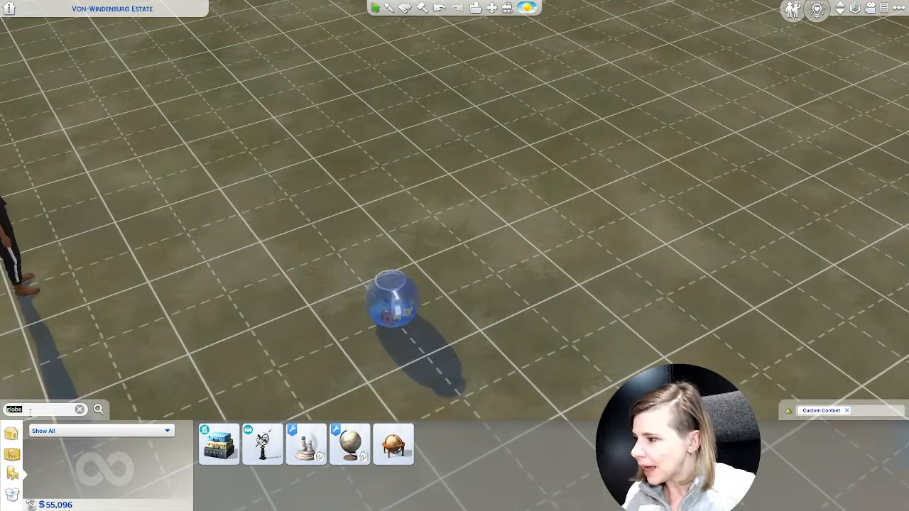
text(fish)
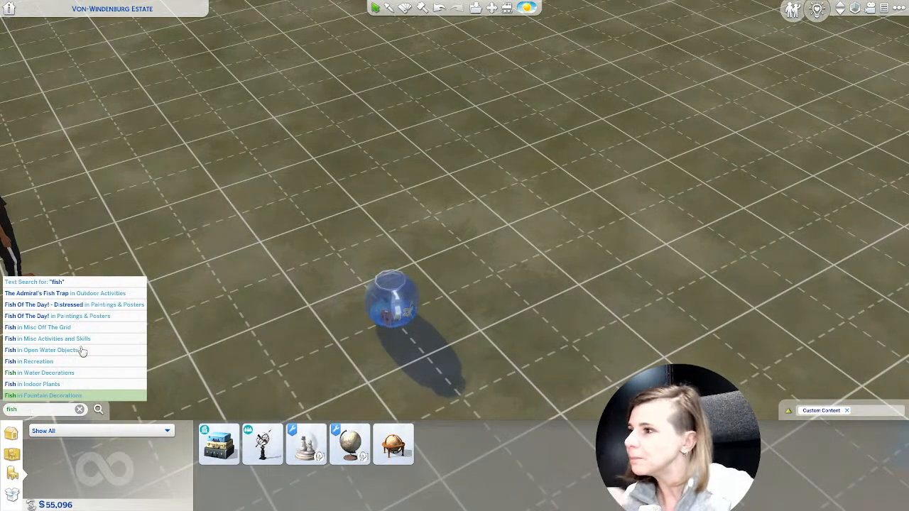
click(61, 282)
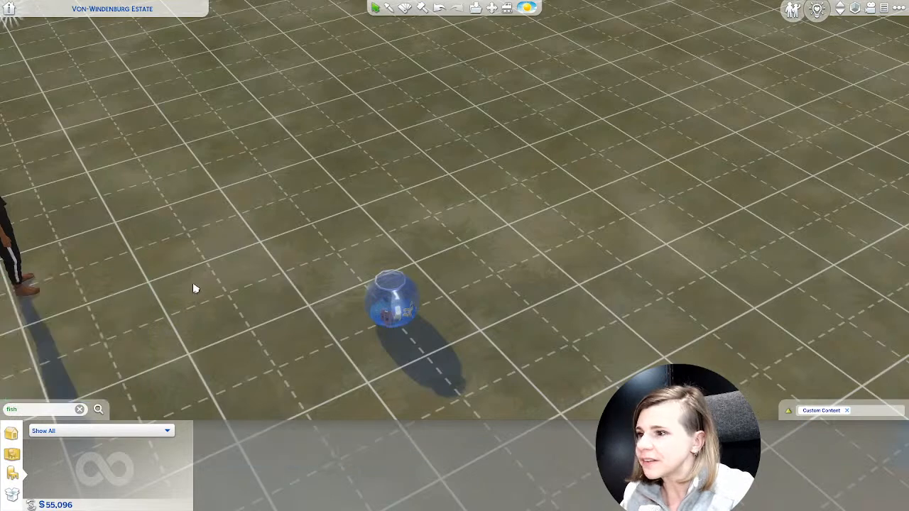
Place the square glass fish tank on the ground near the fish bowl, between it and the Sim, and hide the grid.
click(394, 444)
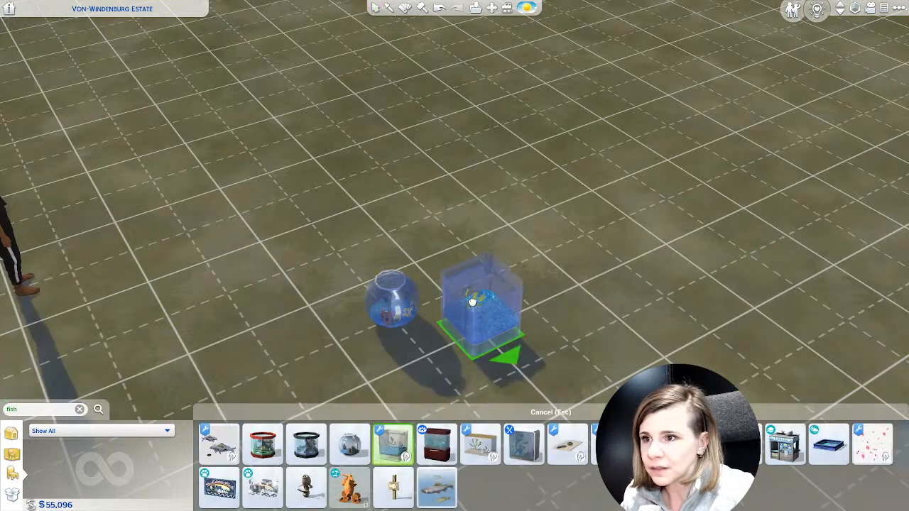
click(268, 367)
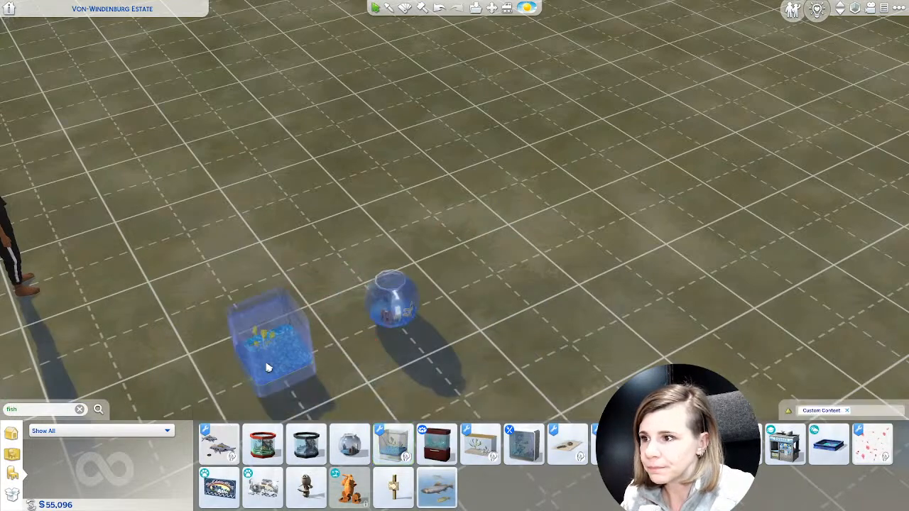
middle_drag(354, 387, 326, 365)
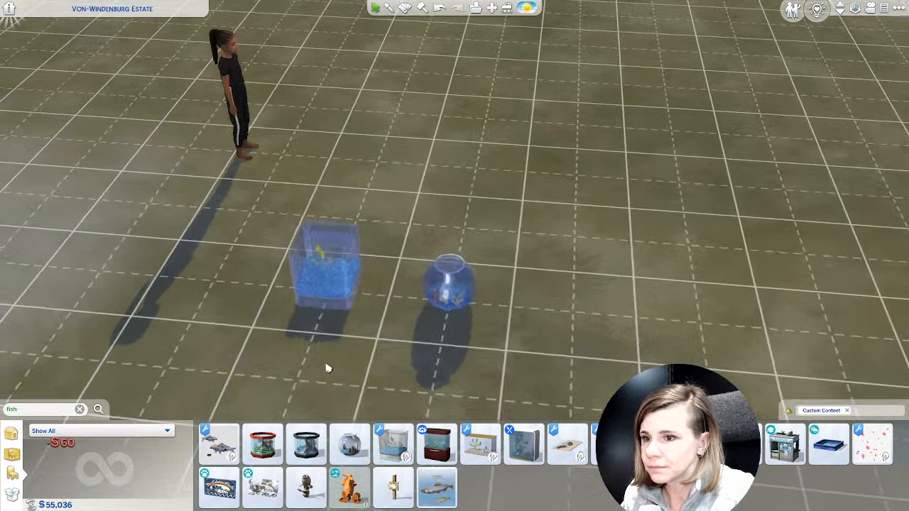
key(g)
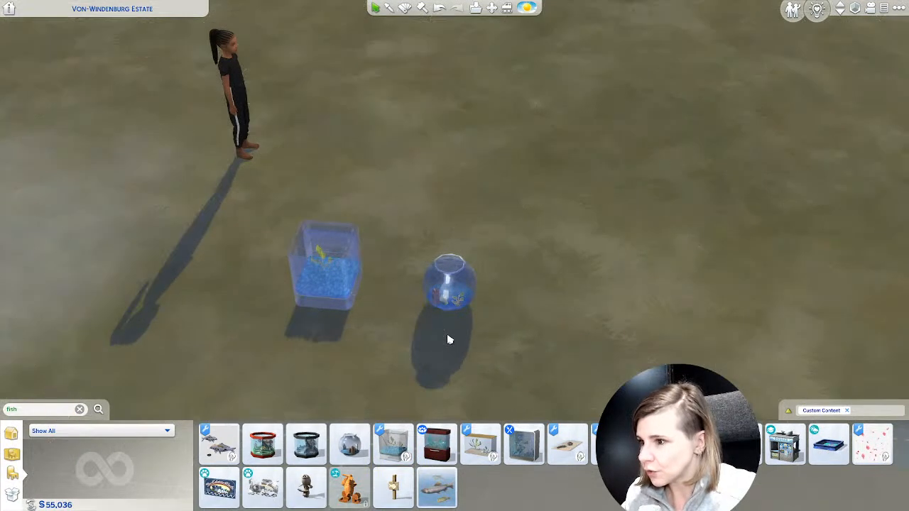
Preview the dark-rimmed octagonal aquarium and the large rectangular pond piece beside the fish bowl without placing either.
click(306, 444)
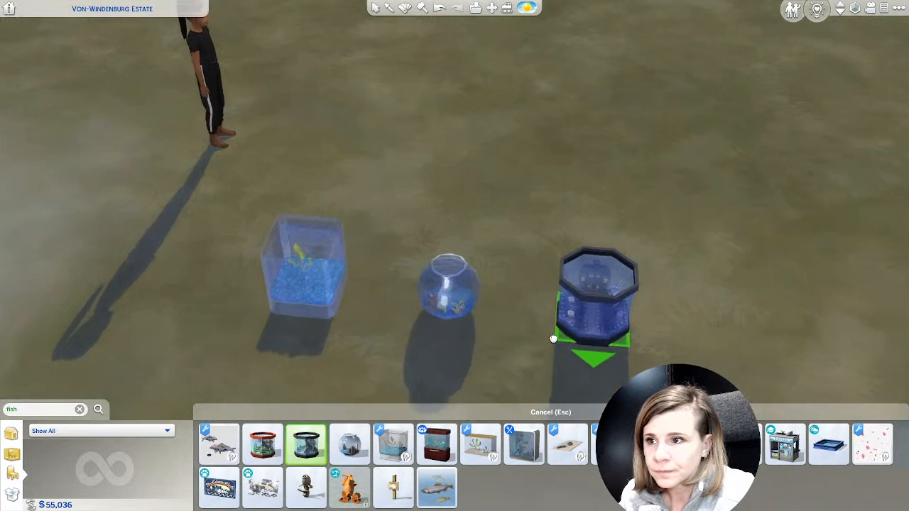
scroll(553, 339, up, 1)
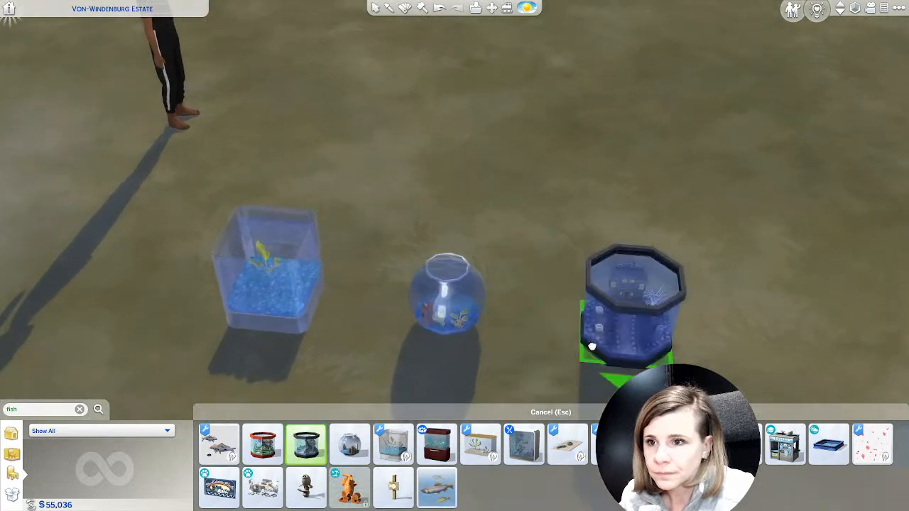
scroll(592, 345, down, 1)
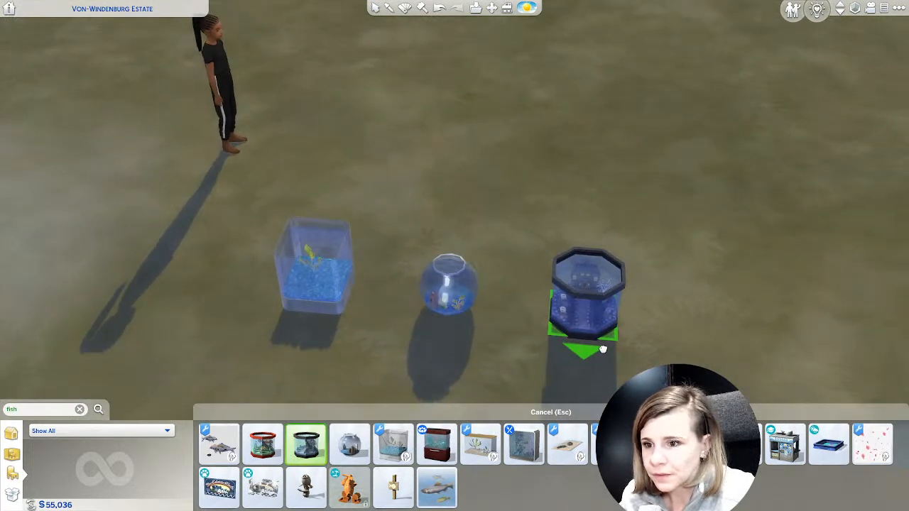
click(567, 443)
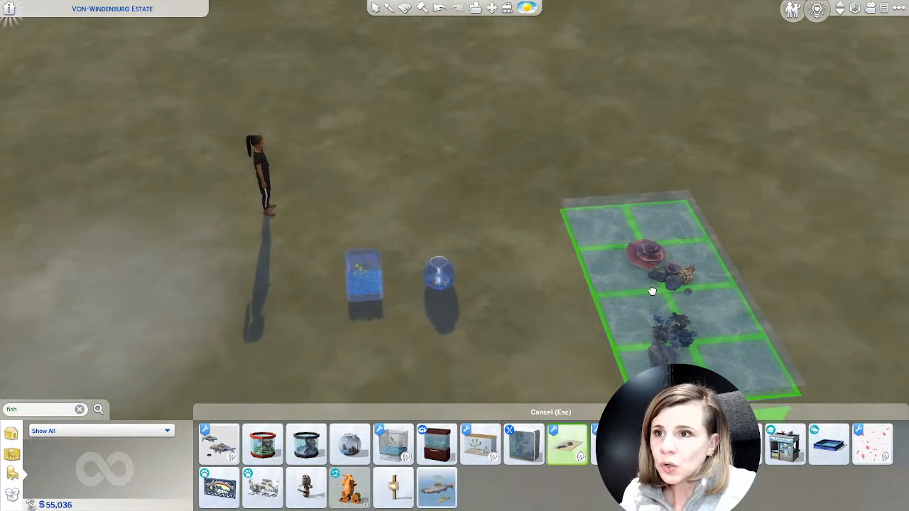
key(Escape)
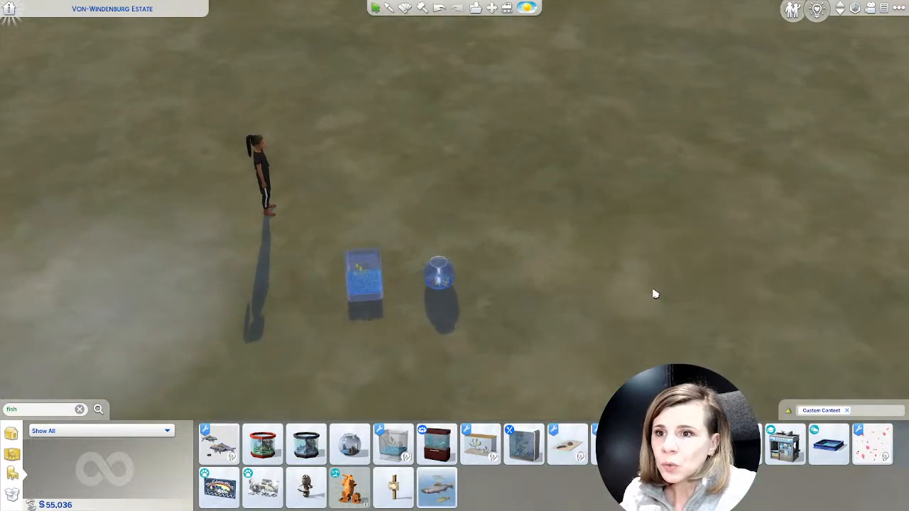
Pick up the small fish bowl and set it down beside the square fish tank with the grid shown.
scroll(492, 298, up, 4)
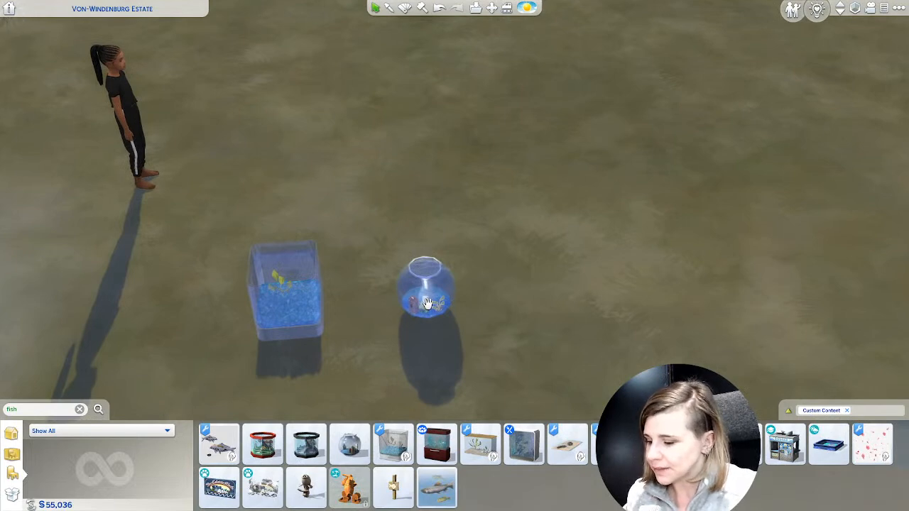
click(427, 304)
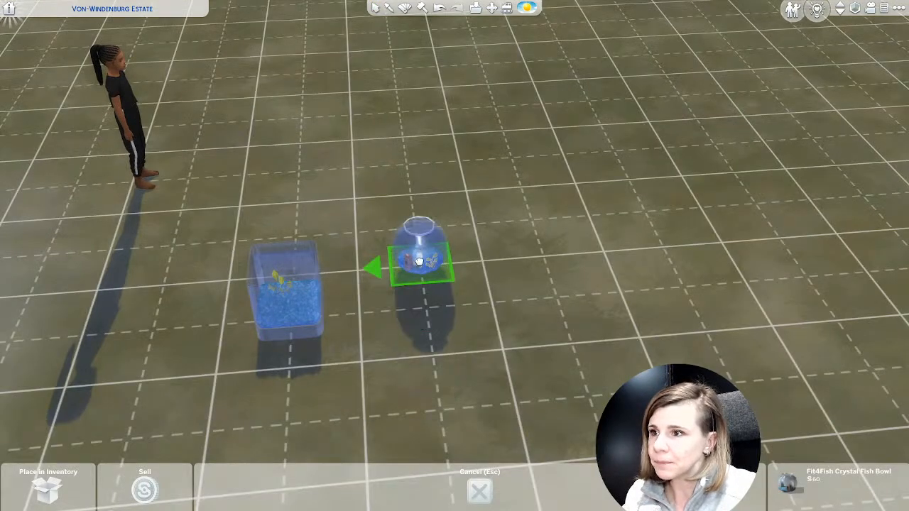
click(407, 326)
middle_drag(407, 325, 440, 284)
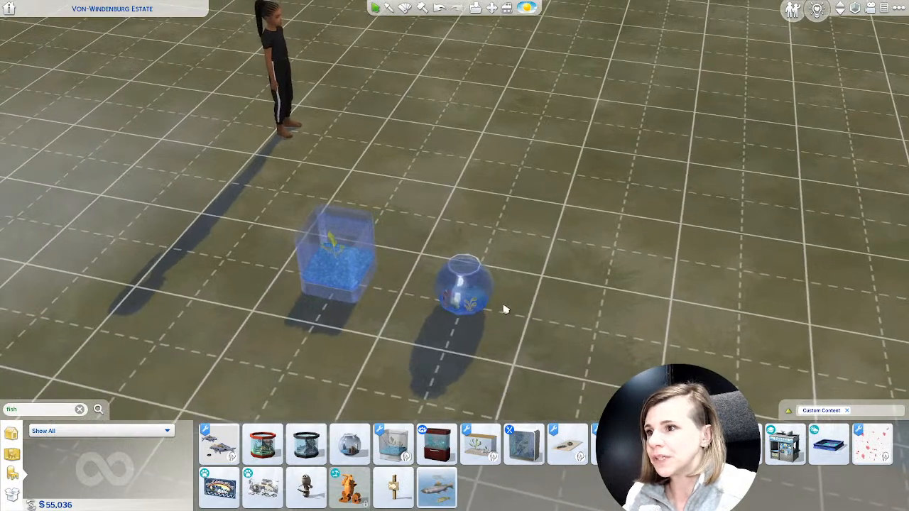
Enlarge the fish bowl to fill a whole grid tile and set it down a little apart from the square tank.
scroll(501, 308, down, 3)
middle_drag(493, 308, 450, 349)
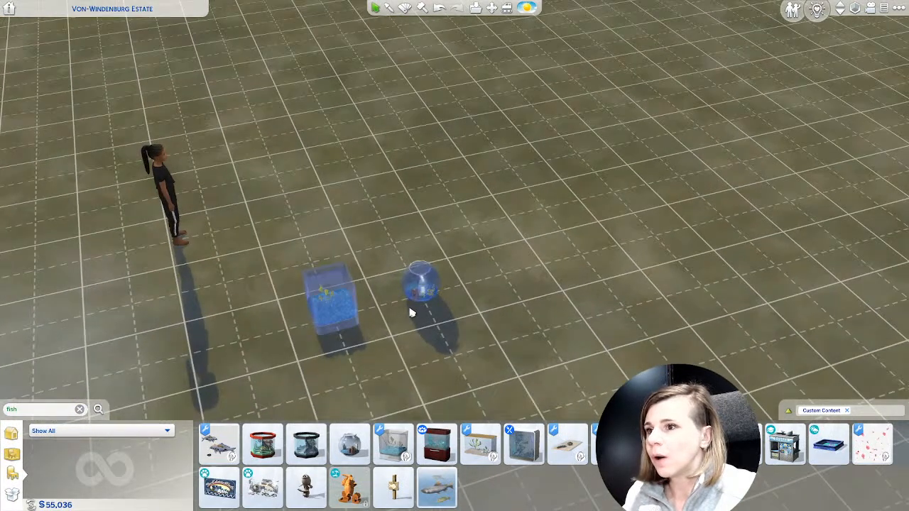
scroll(460, 353, down, 5)
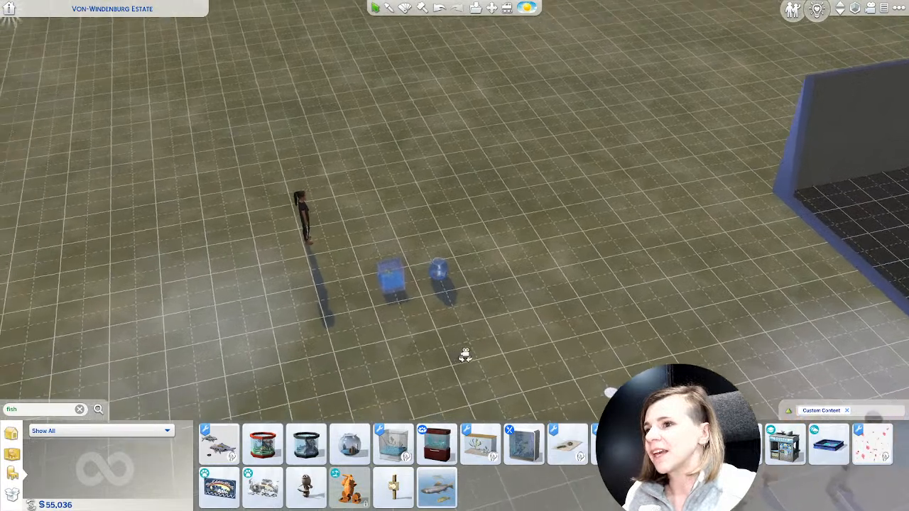
middle_drag(465, 355, 465, 355)
scroll(463, 337, up, 3)
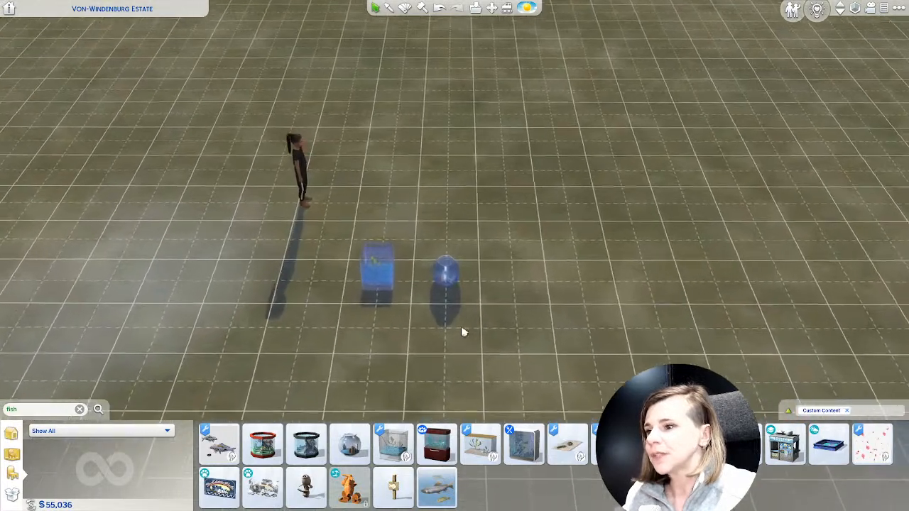
click(449, 283)
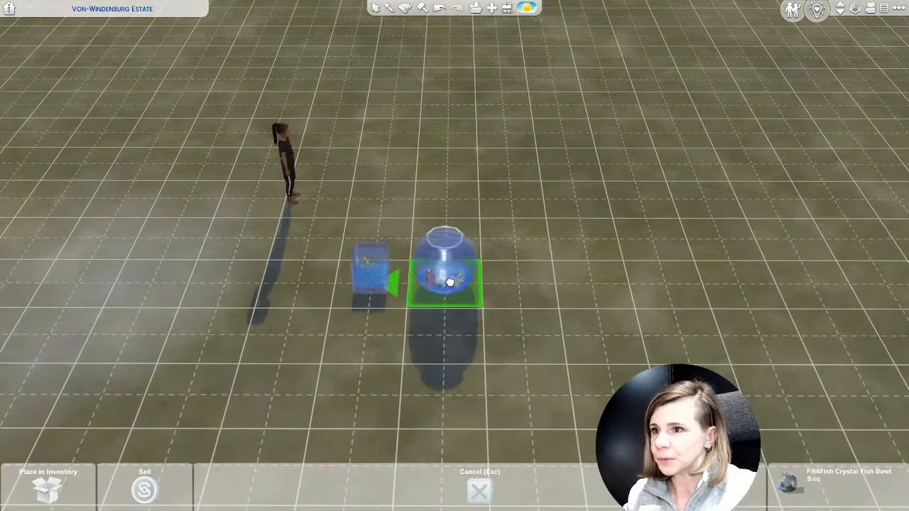
middle_drag(449, 283, 447, 284)
click(480, 273)
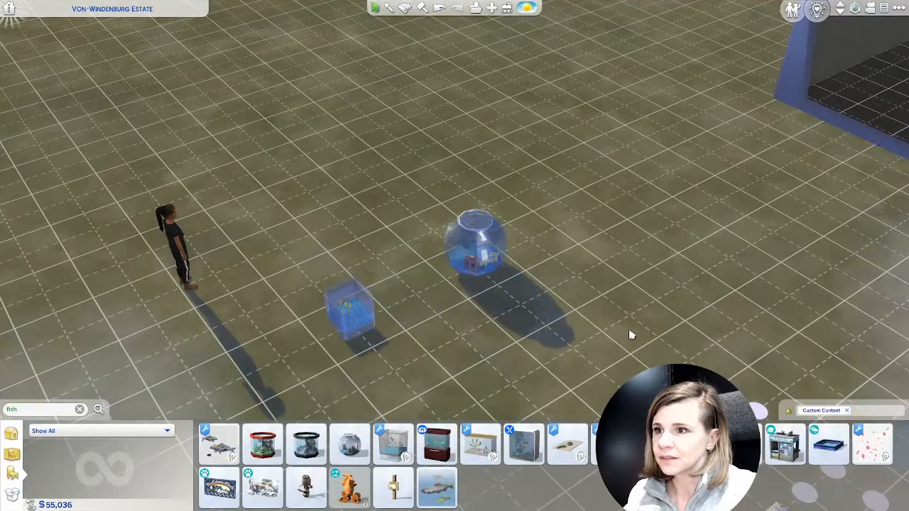
Hide the grid and move the enlarged fish bowl right next to the square fish tank to compare their sizes.
scroll(612, 328, down, 3)
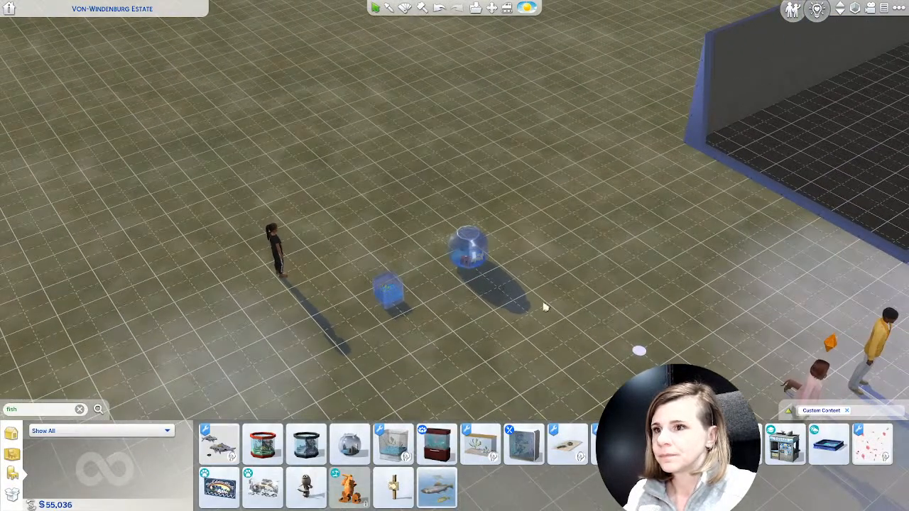
key(g)
key(s)
key(d)
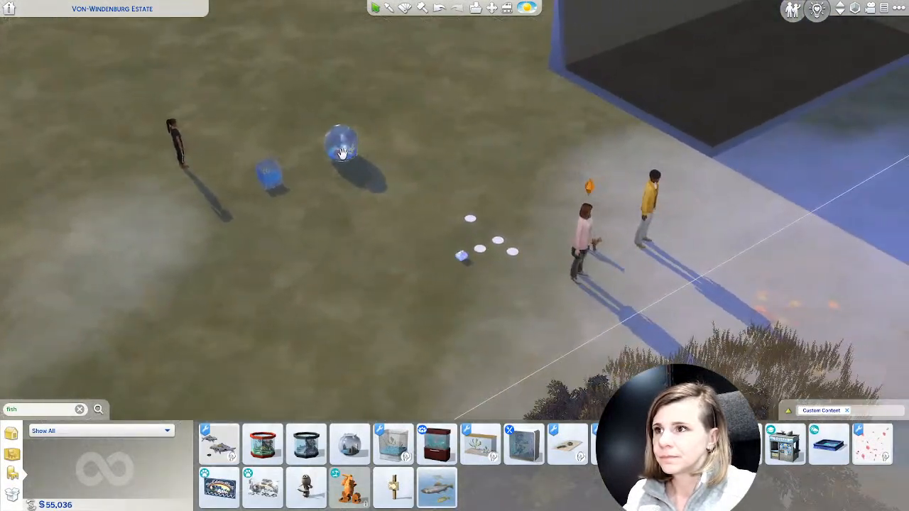
click(343, 154)
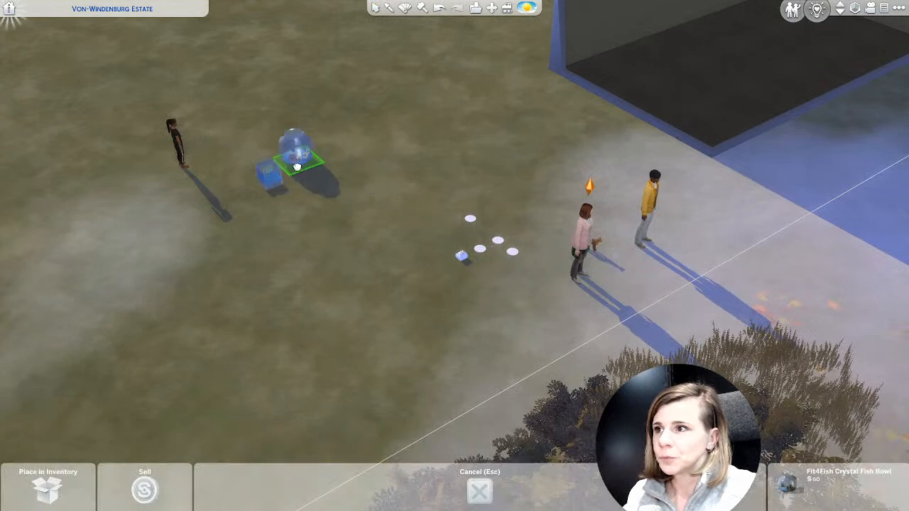
click(305, 174)
scroll(302, 296, up, 2)
scroll(302, 296, up, 3)
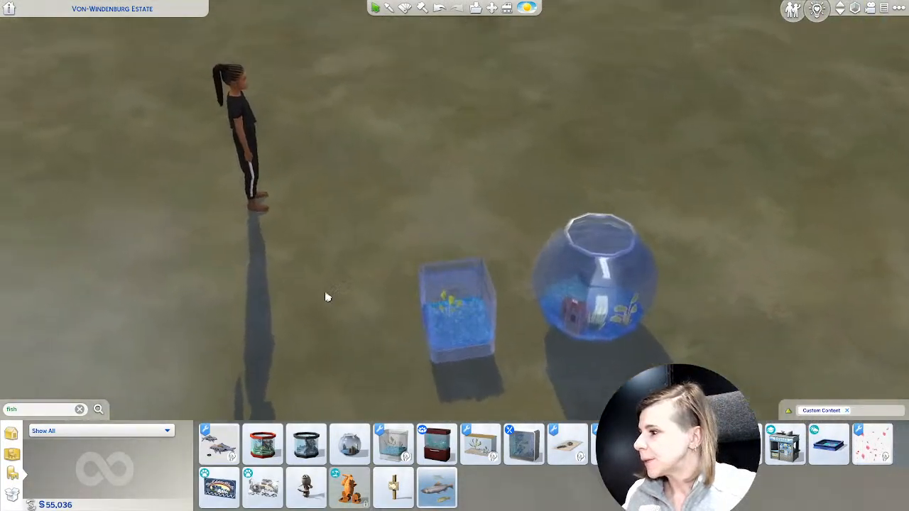
middle_drag(397, 297, 397, 297)
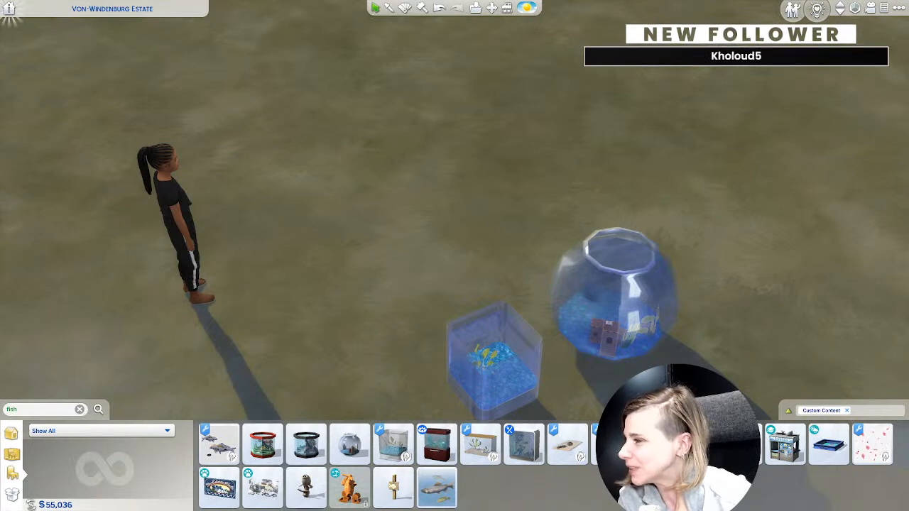
Filter the catalogue to the Surfaces category and browse its small tables down to the end tables.
scroll(242, 316, down, 2)
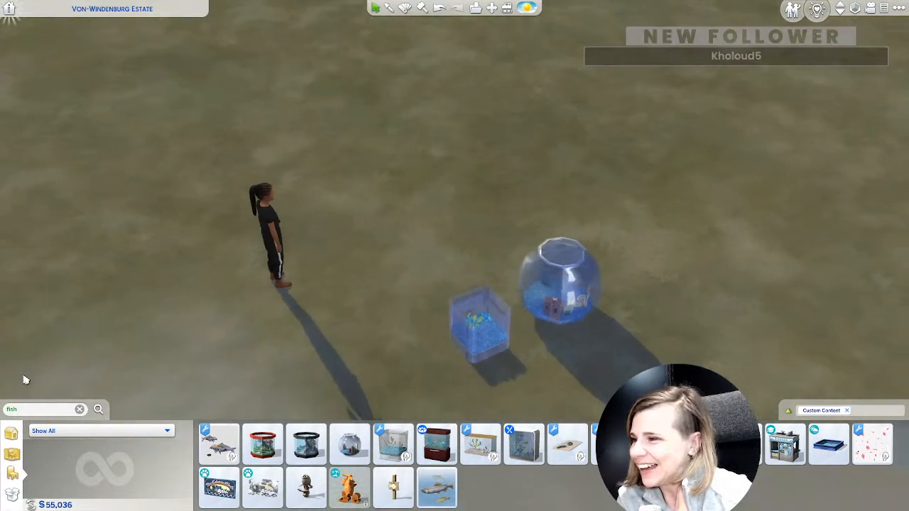
click(55, 433)
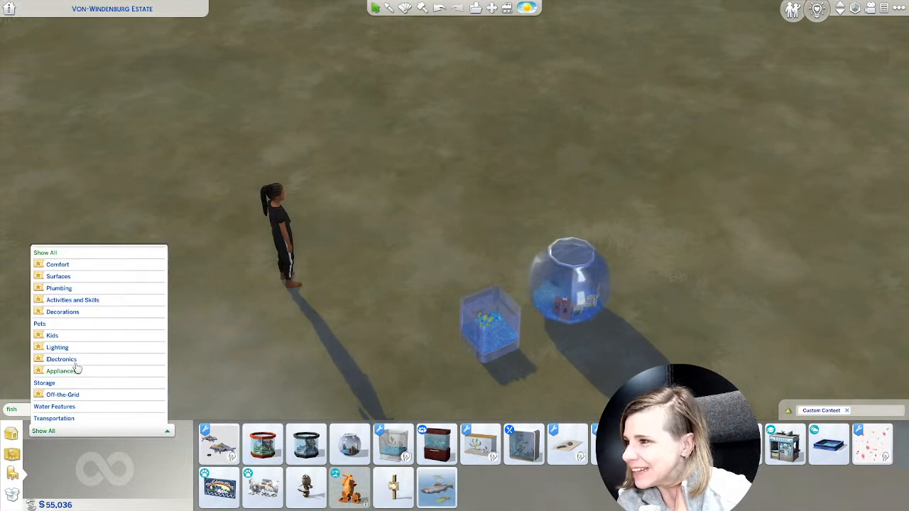
click(58, 276)
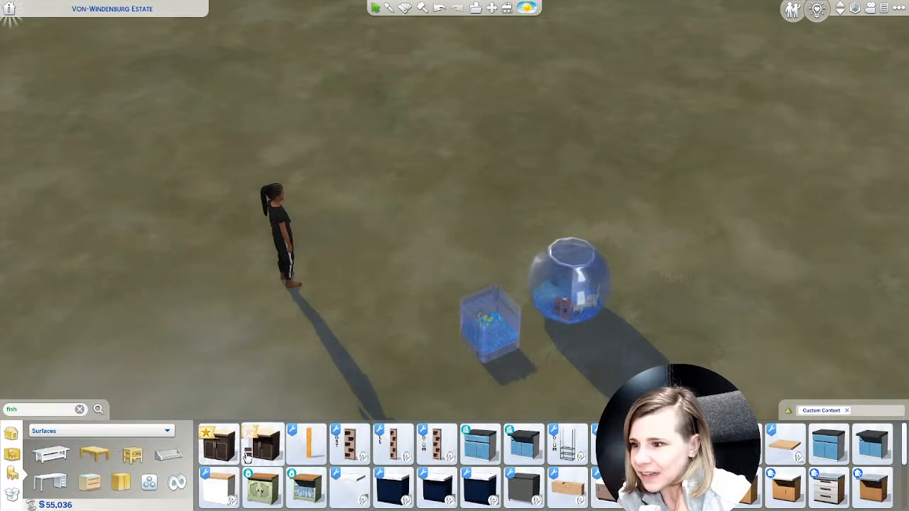
click(133, 458)
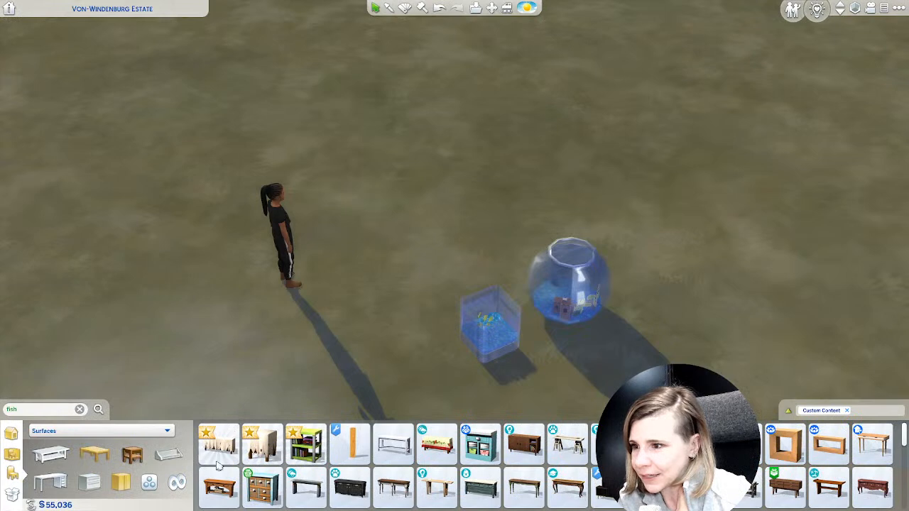
scroll(589, 489, down, 2)
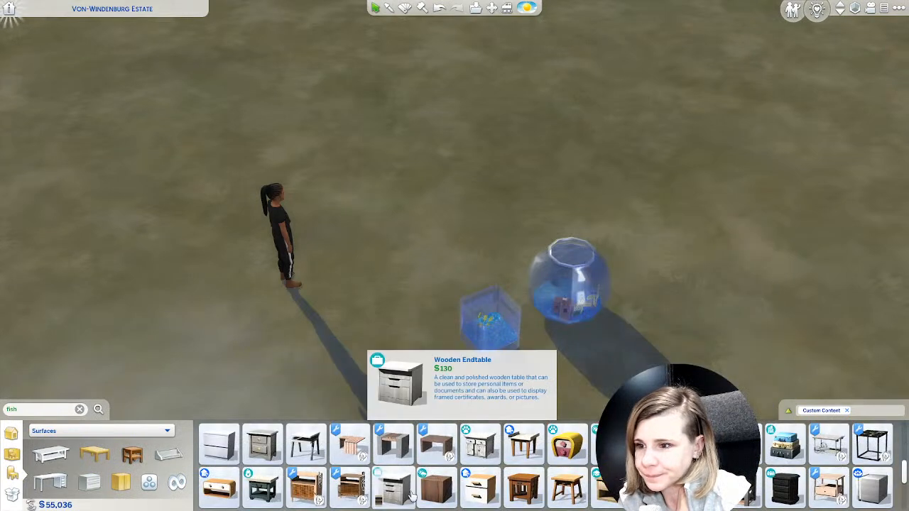
Place a wooden cube end table beside the enlarged fish bowl and set the bowl on top of it.
click(436, 487)
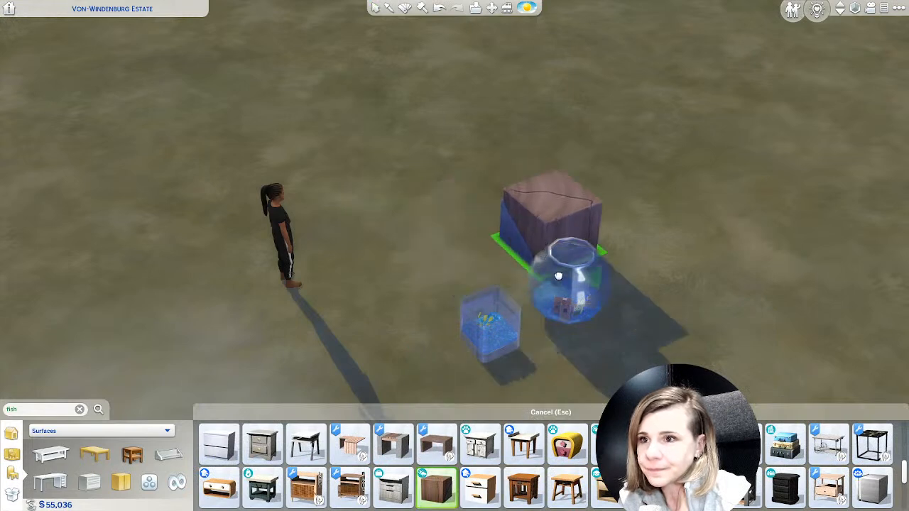
scroll(625, 320, down, 2)
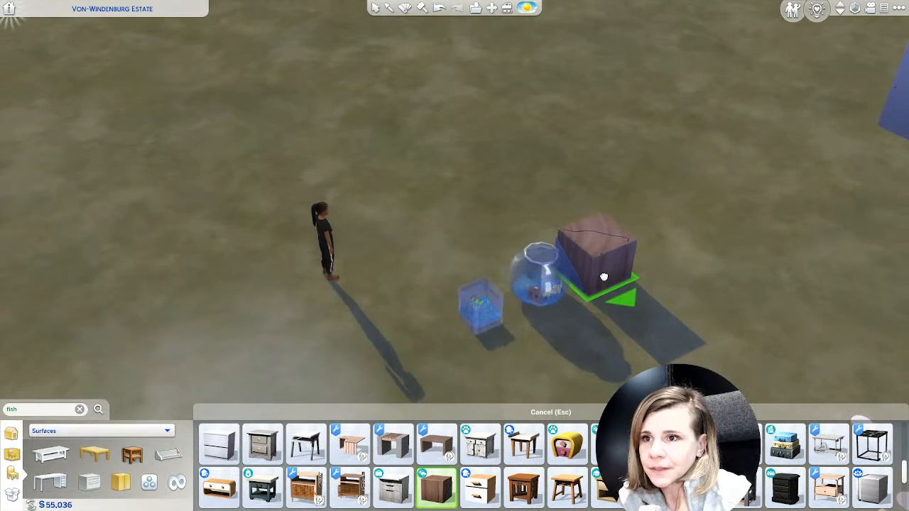
click(604, 277)
click(540, 277)
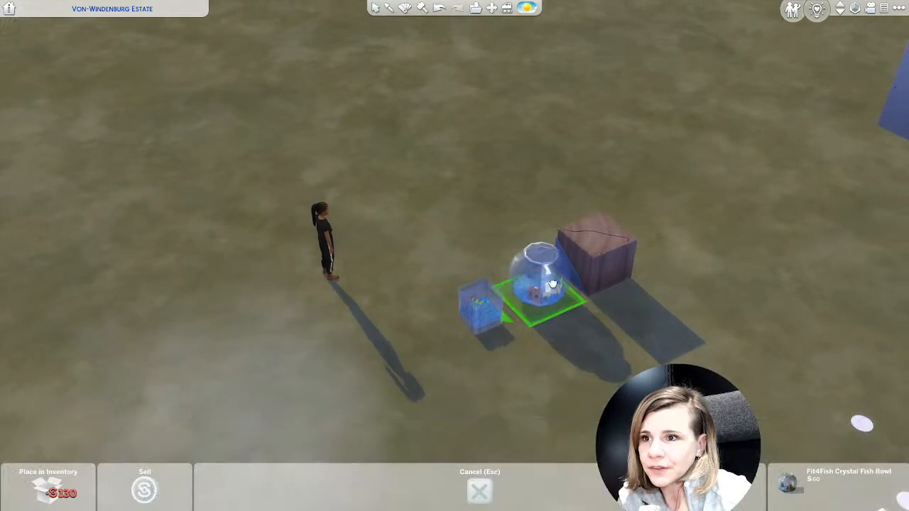
click(599, 234)
right_drag(587, 448, 436, 462)
middle_drag(384, 363, 308, 364)
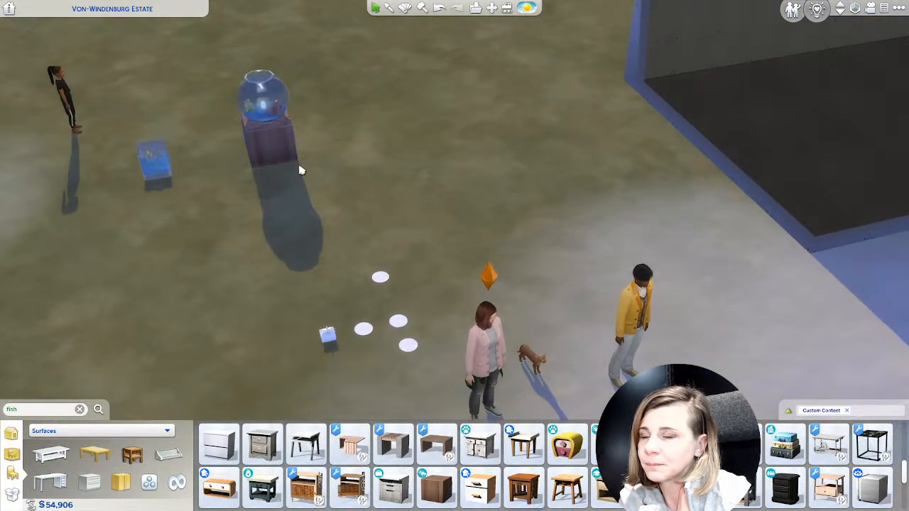
Switch to Live mode and purchase a Goldfish for the enlarged bowl on the end table.
click(791, 8)
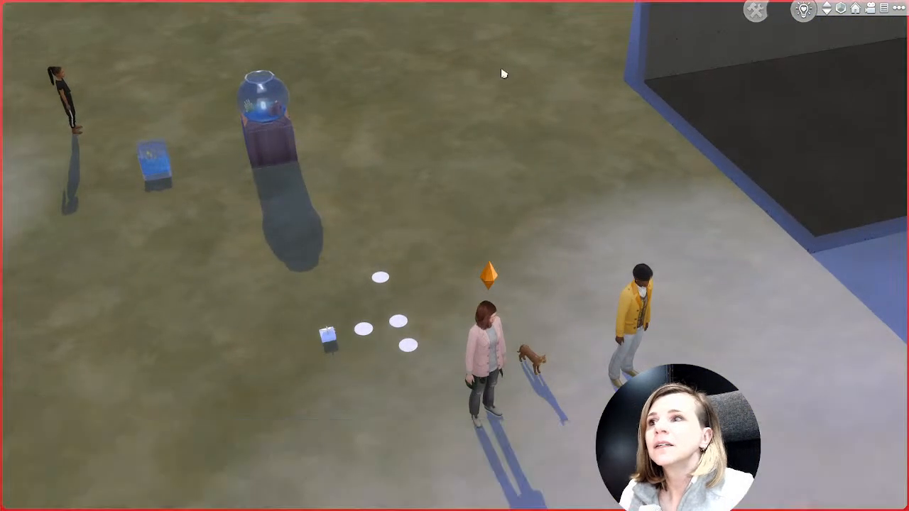
click(268, 128)
click(264, 118)
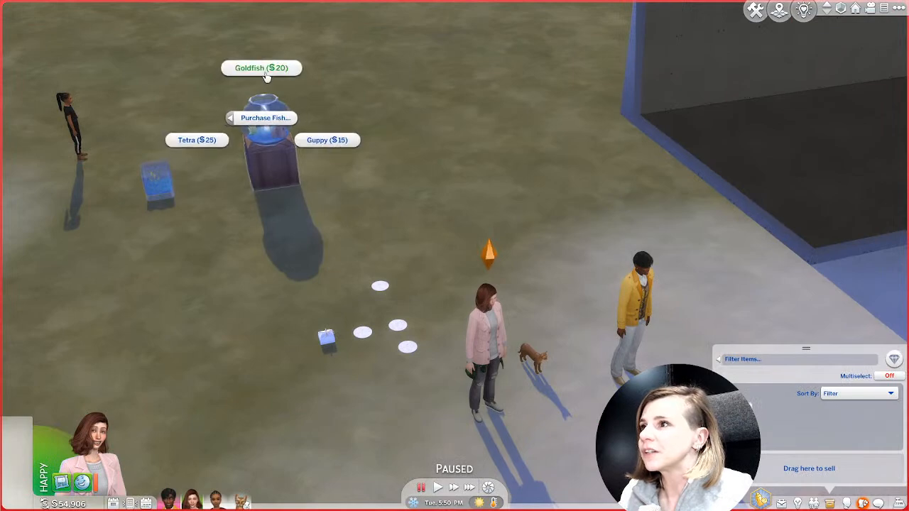
click(260, 67)
scroll(365, 286, up, 2)
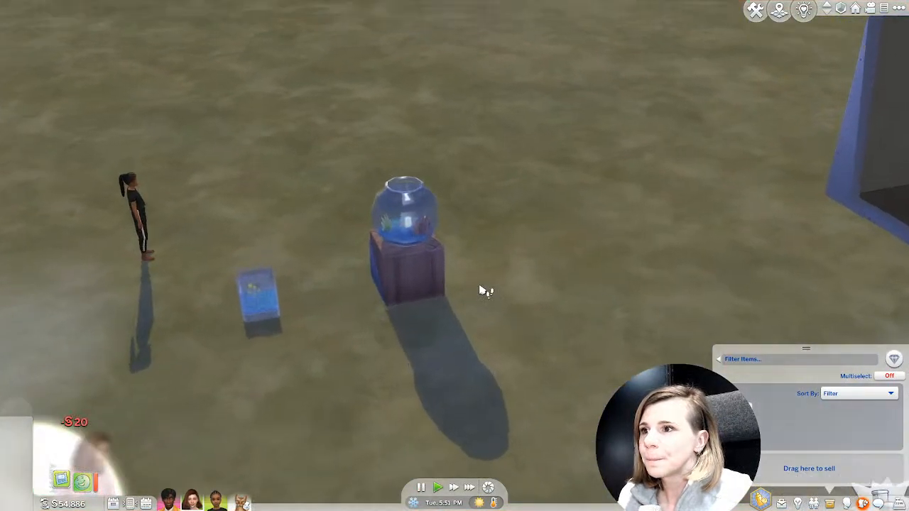
scroll(523, 319, up, 4)
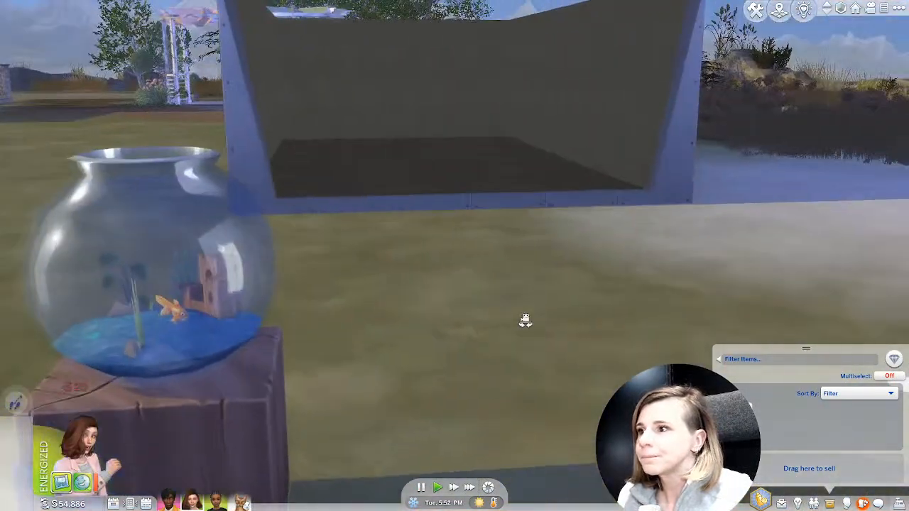
Look over the bowl beside the Sim and accept the Likes Fitness preference with Yes.
scroll(202, 301, down, 5)
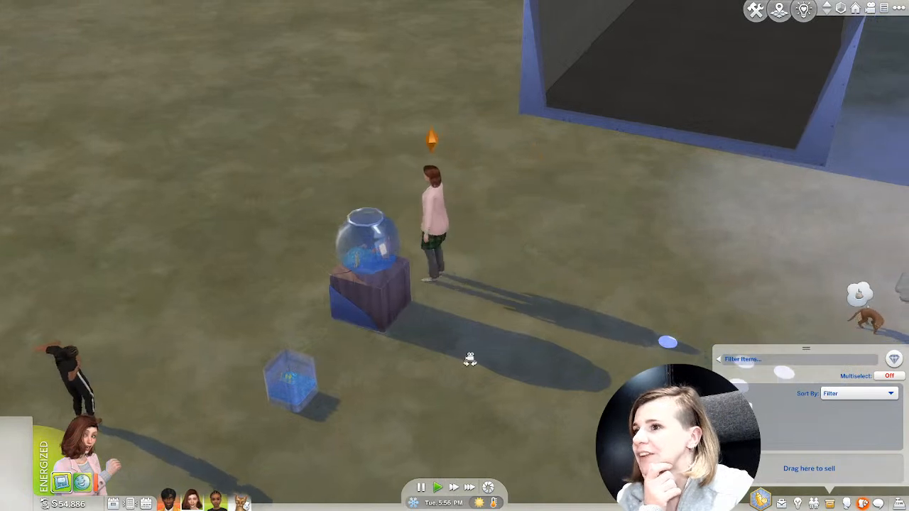
middle_drag(469, 360, 384, 282)
scroll(360, 369, up, 4)
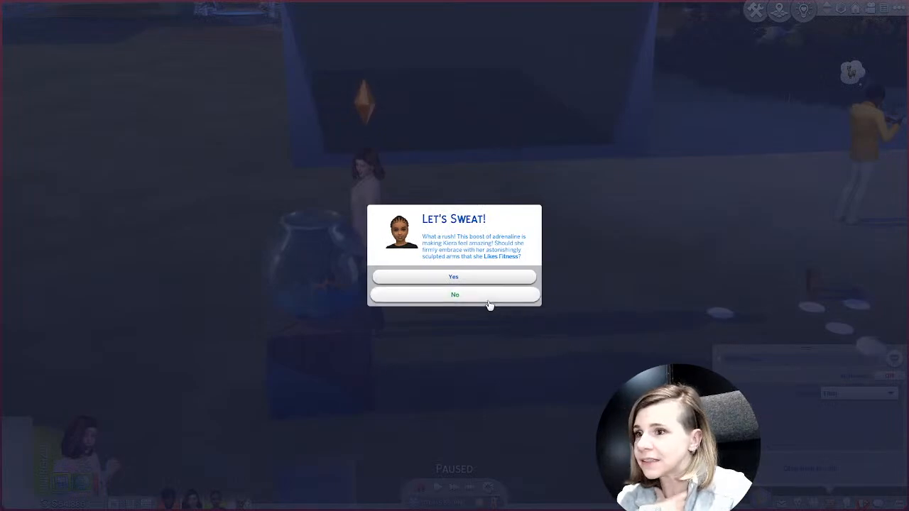
click(462, 277)
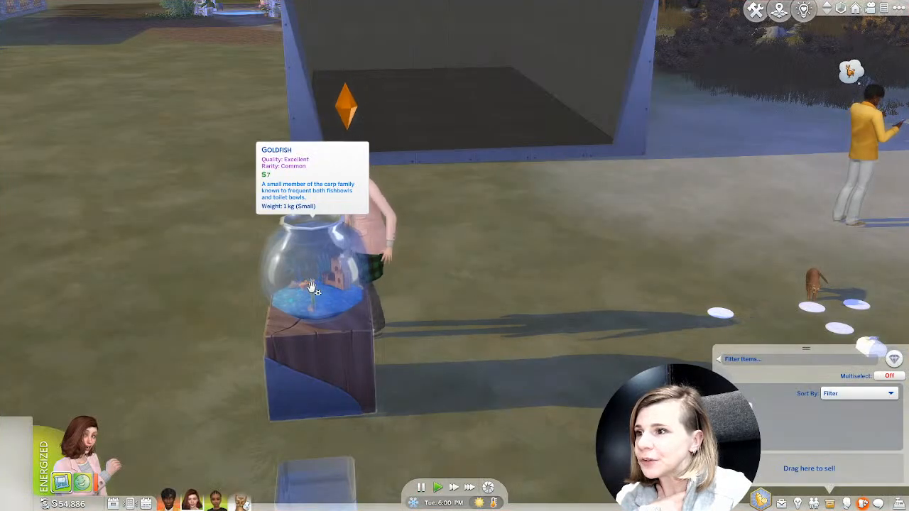
Return to Build mode and examine the goldfish bowl's size on its table next to the Sim.
click(780, 12)
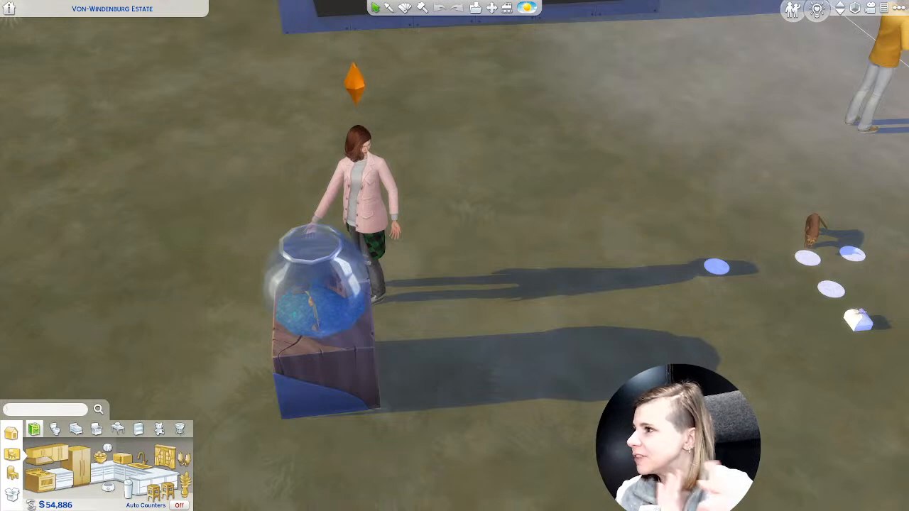
scroll(462, 315, down, 3)
middle_drag(462, 314, 373, 379)
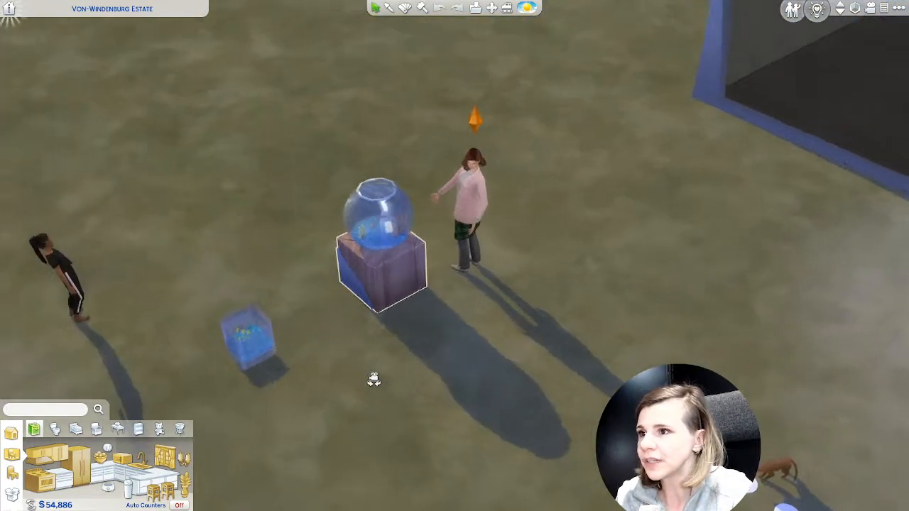
scroll(336, 365, up, 4)
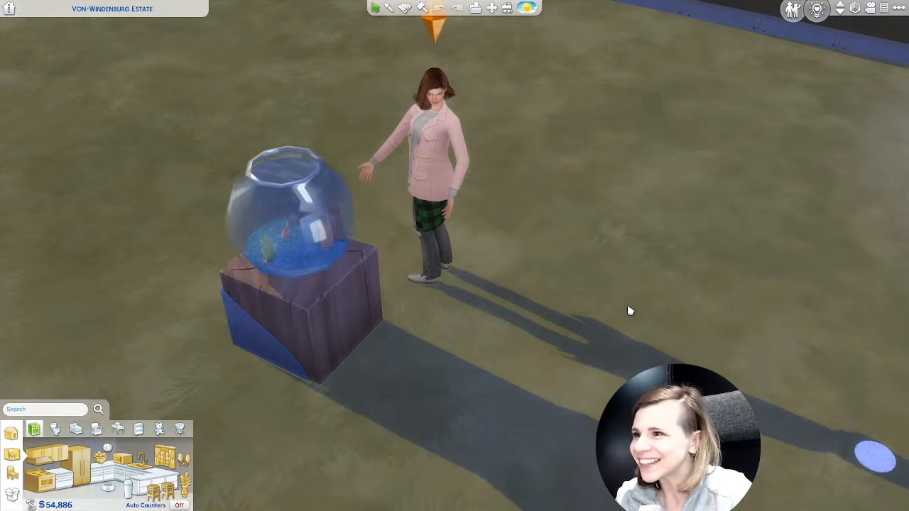
scroll(629, 310, down, 4)
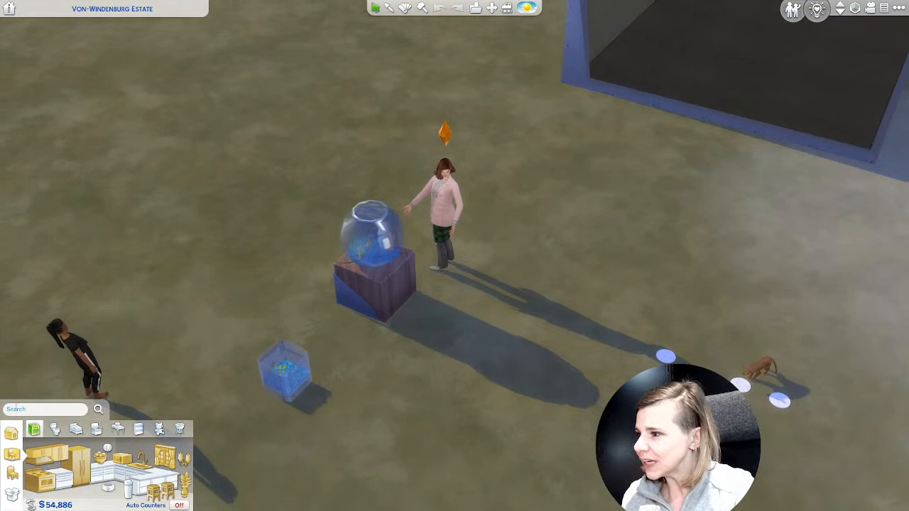
Search the build catalogue for "aquarium".
click(17, 409)
text(aqiur)
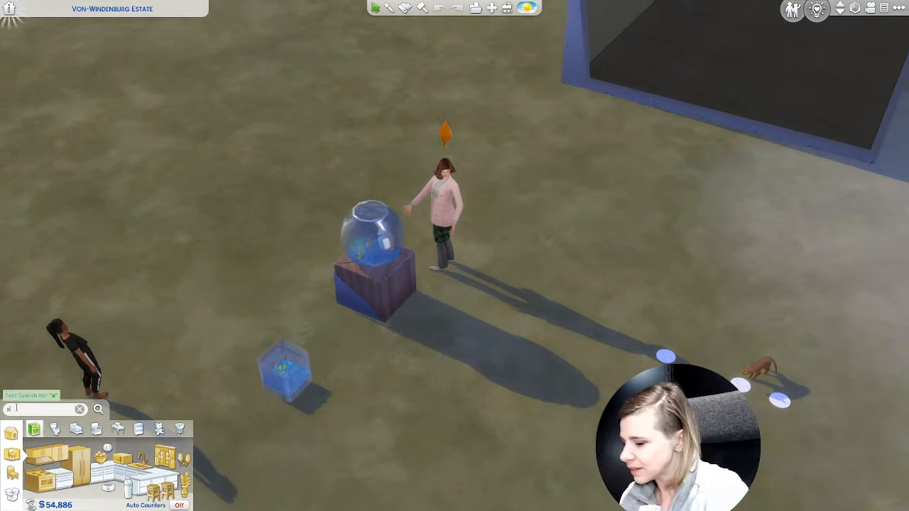
key(BackSpace)
key(BackSpace)
key(BackSpace)
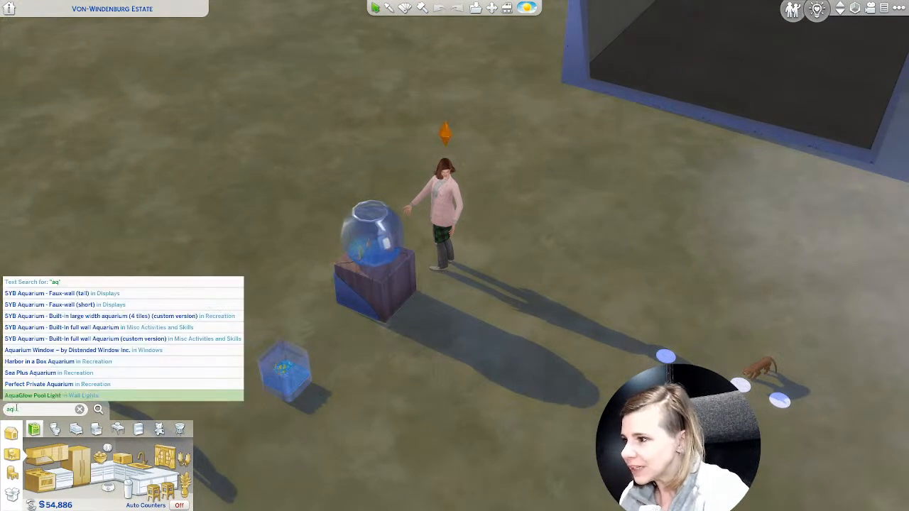
text(uarim)
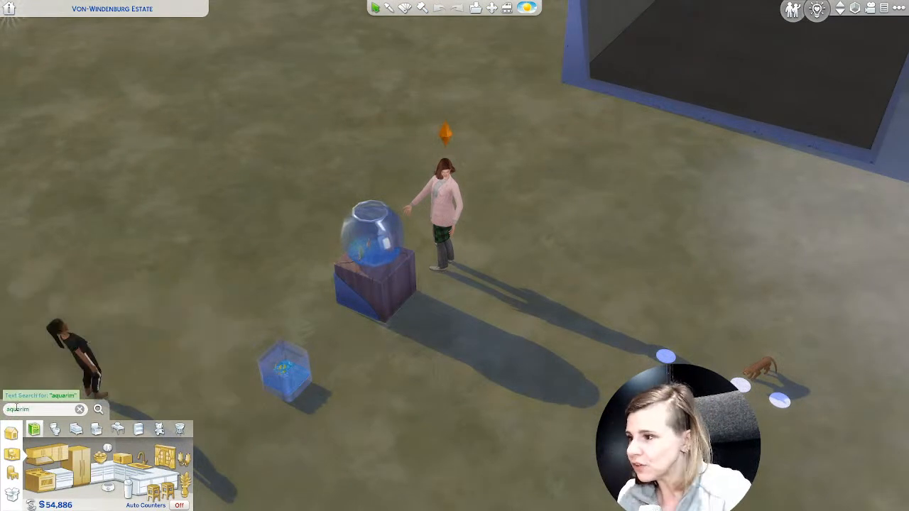
key(BackSpace)
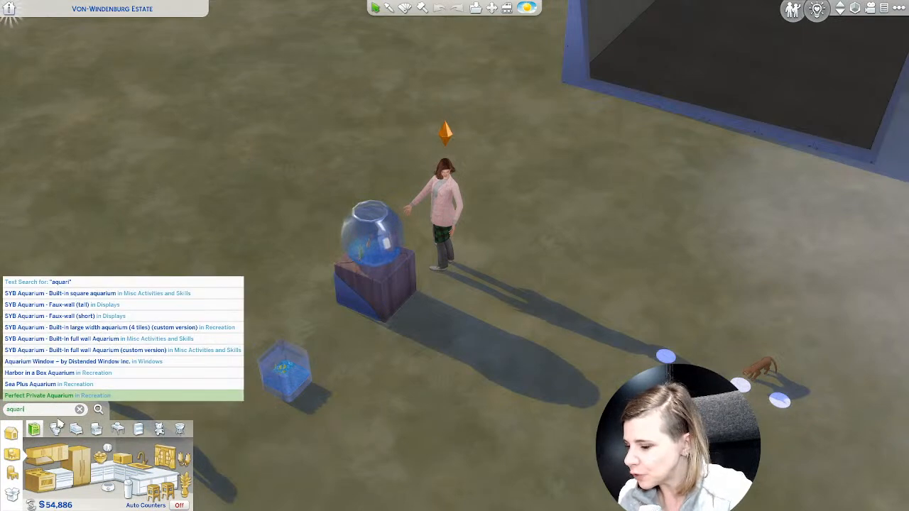
text(um)
key(Return)
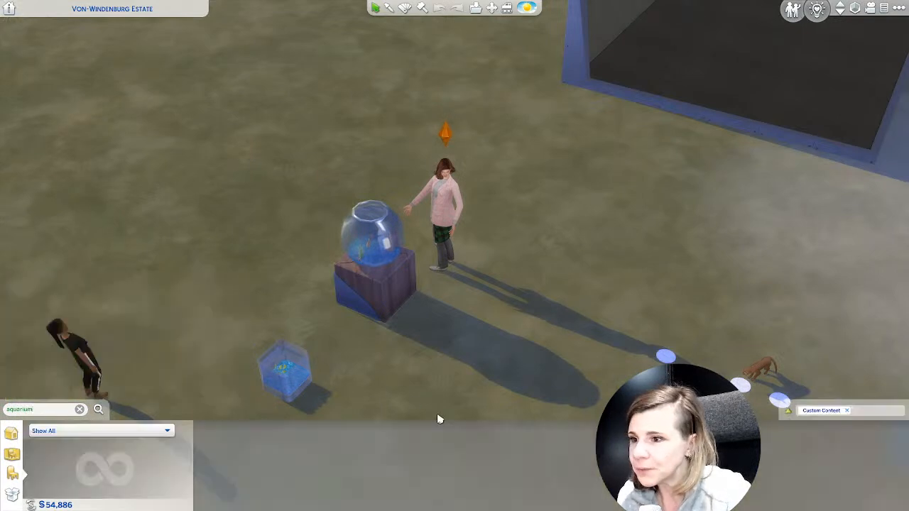
Place the SYB Aquarium - Hexagonal tank on the ground near the Sim and the fish bowl.
scroll(437, 419, up, 2)
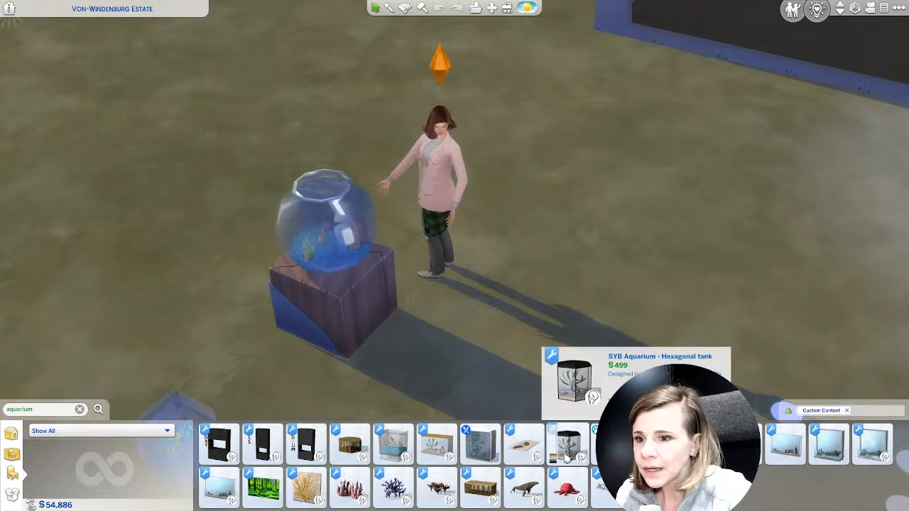
click(567, 444)
click(563, 200)
scroll(608, 304, up, 4)
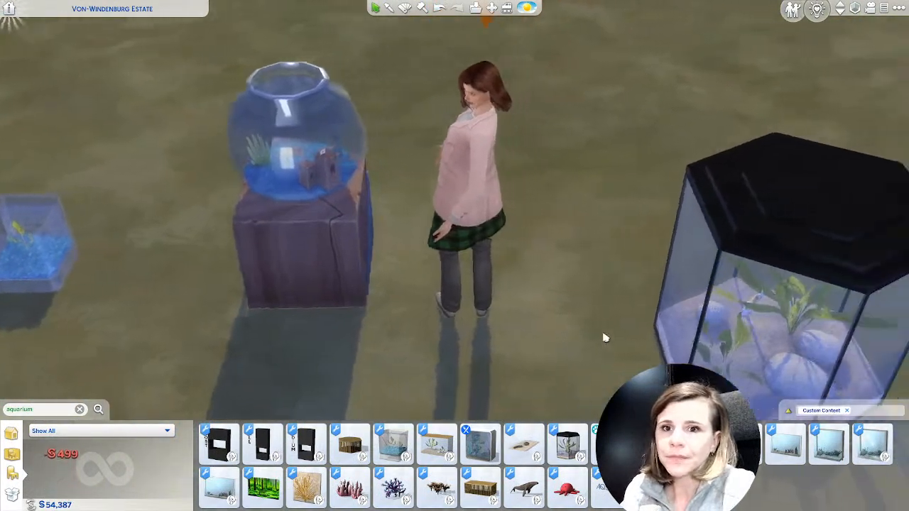
right_drag(605, 337, 626, 300)
Pick up the hexagonal tank, enlarge it by three size steps and set it down.
click(627, 300)
scroll(514, 243, down, 3)
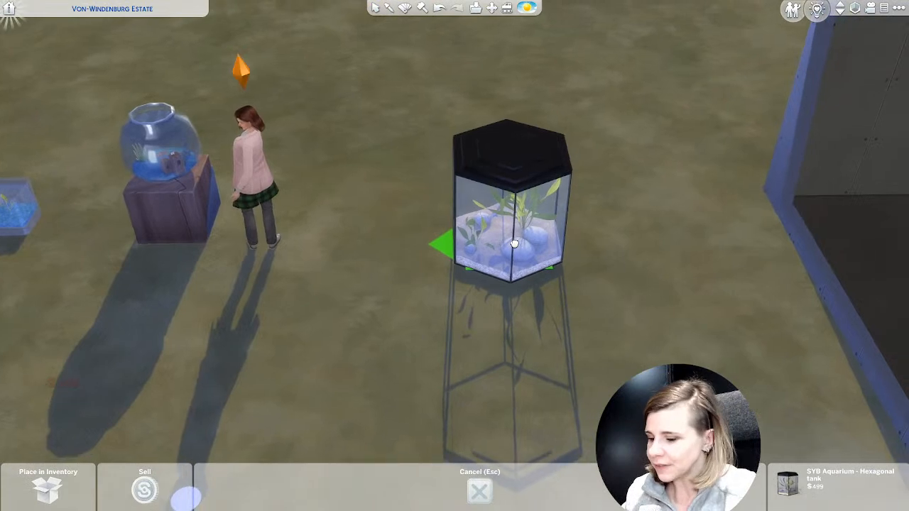
key(shift+bracketright)
key(shift+bracketright)
key(shift+bracketright)
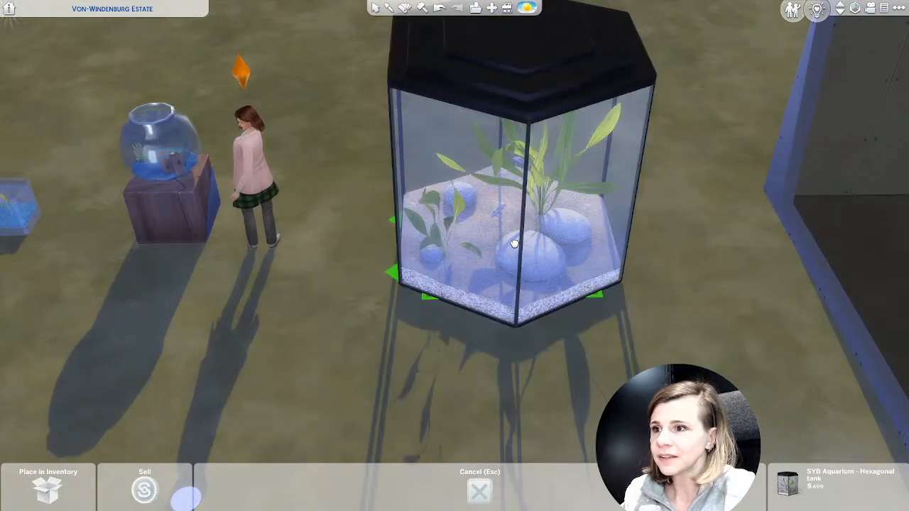
click(512, 237)
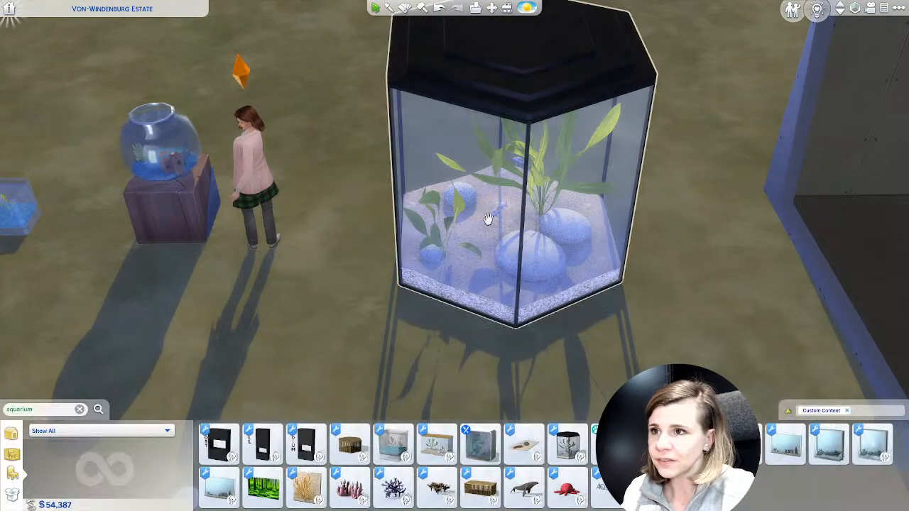
Shrink the hexagonal tank back to one grid tile and set it down to inspect its fish.
click(523, 305)
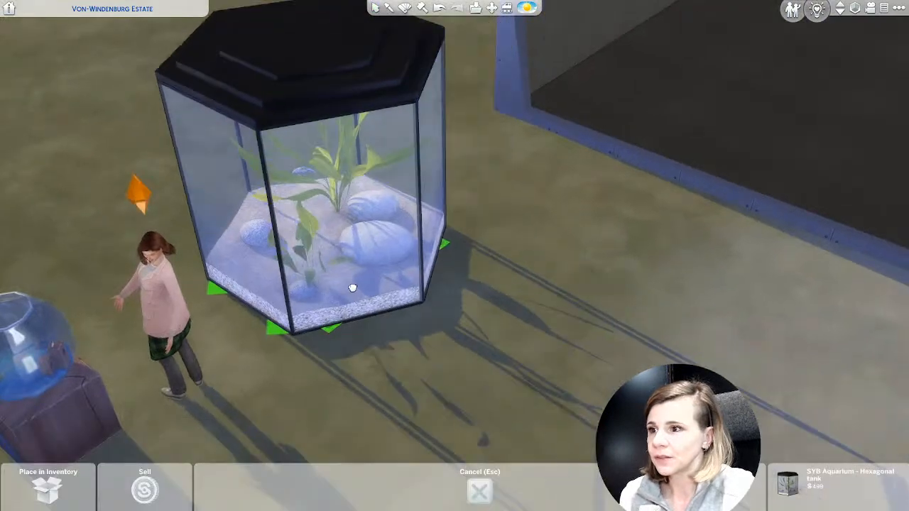
key(shift+bracketleft)
key(shift+bracketleft)
key(shift+bracketleft)
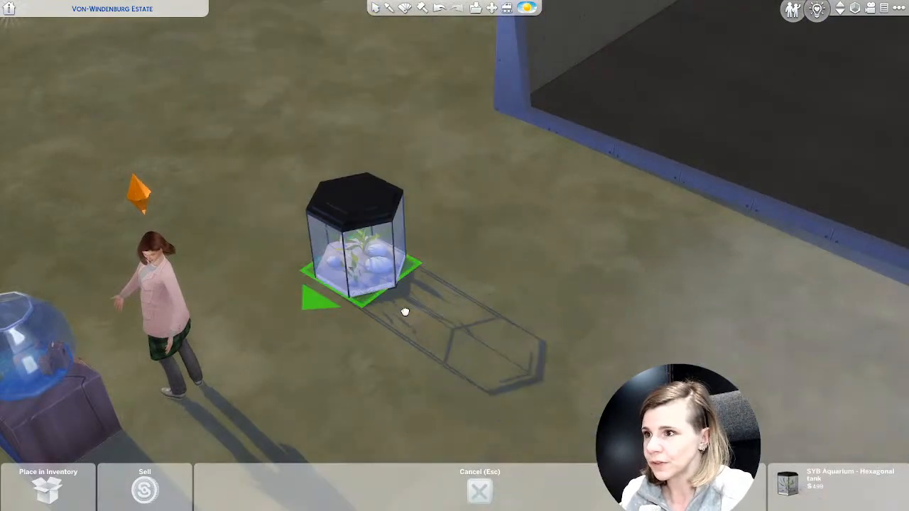
scroll(401, 316, up, 2)
middle_drag(400, 317, 399, 318)
scroll(398, 316, down, 3)
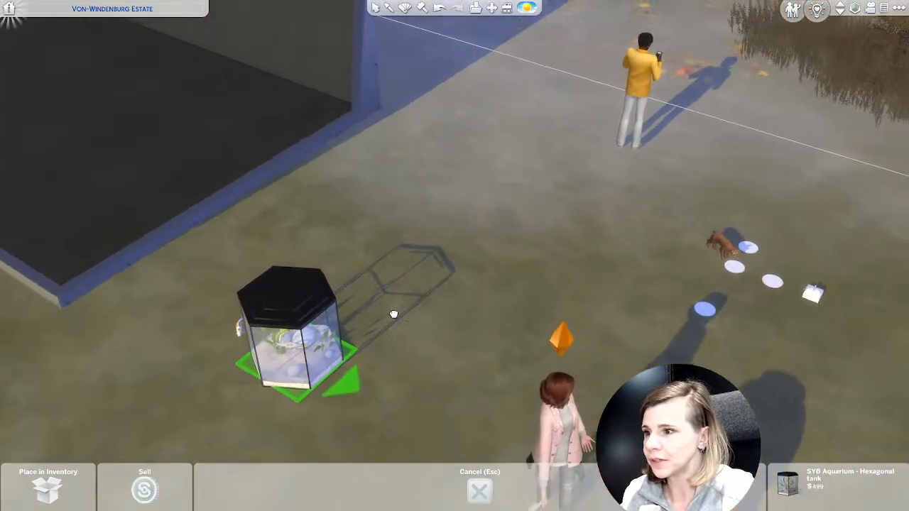
click(476, 267)
middle_drag(476, 268, 534, 317)
scroll(530, 321, up, 3)
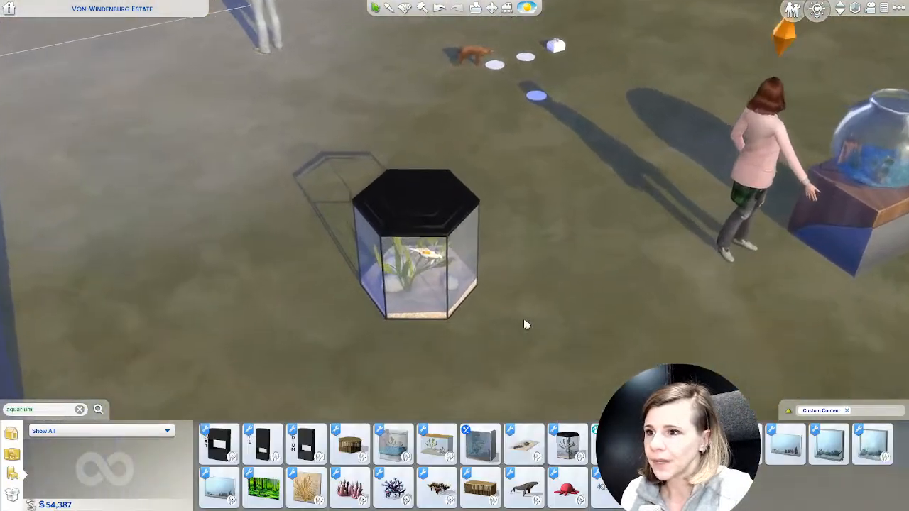
Delete the hexagonal tank from the lot.
scroll(431, 336, down, 3)
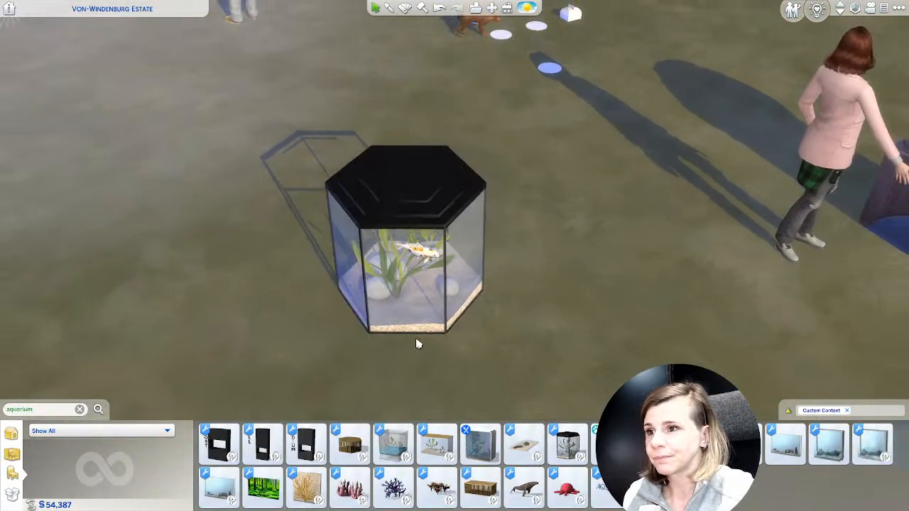
middle_drag(417, 345, 610, 361)
scroll(611, 361, up, 2)
click(610, 362)
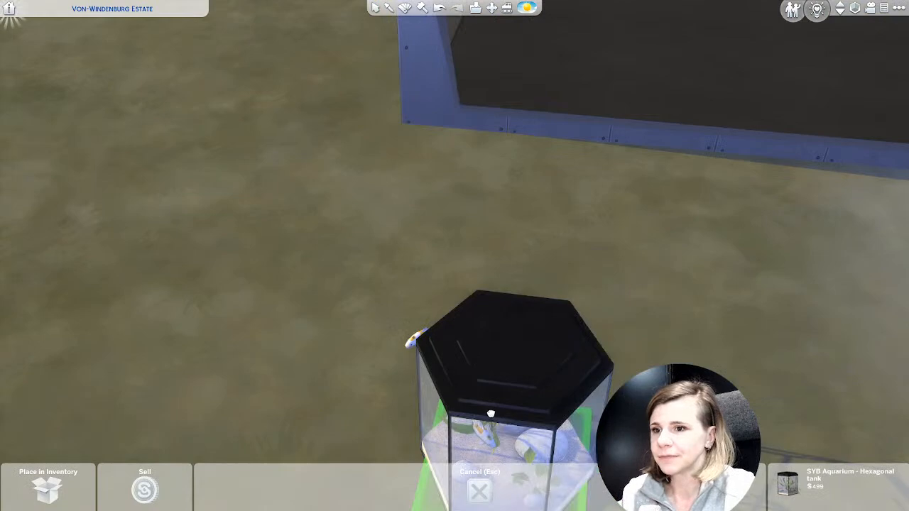
key(Delete)
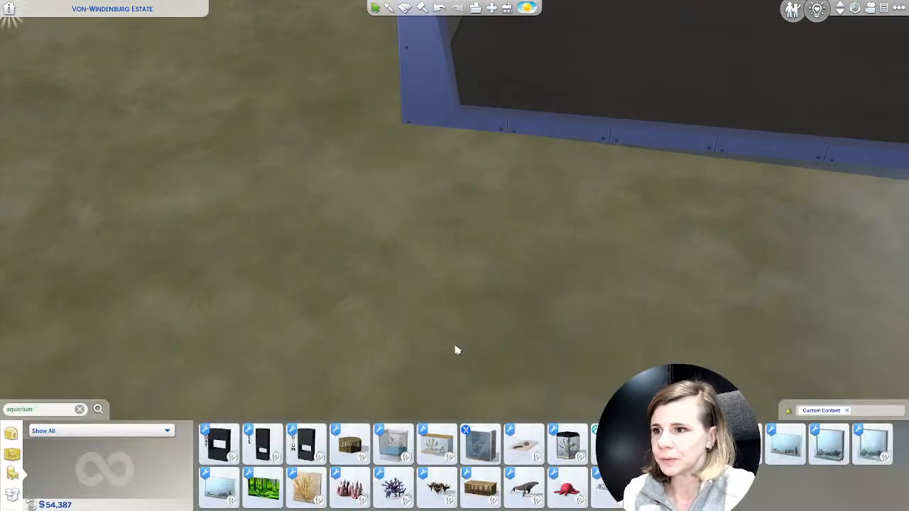
Pick up the goldfish bowl on the table, shrink it and set it back on the table.
middle_drag(456, 349, 416, 320)
scroll(416, 320, down, 4)
scroll(454, 359, up, 2)
scroll(577, 301, up, 5)
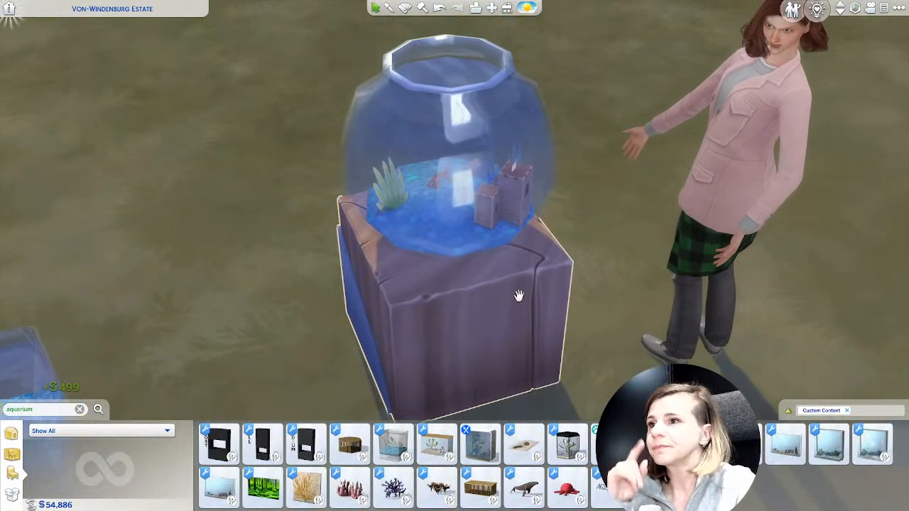
scroll(467, 206, down, 3)
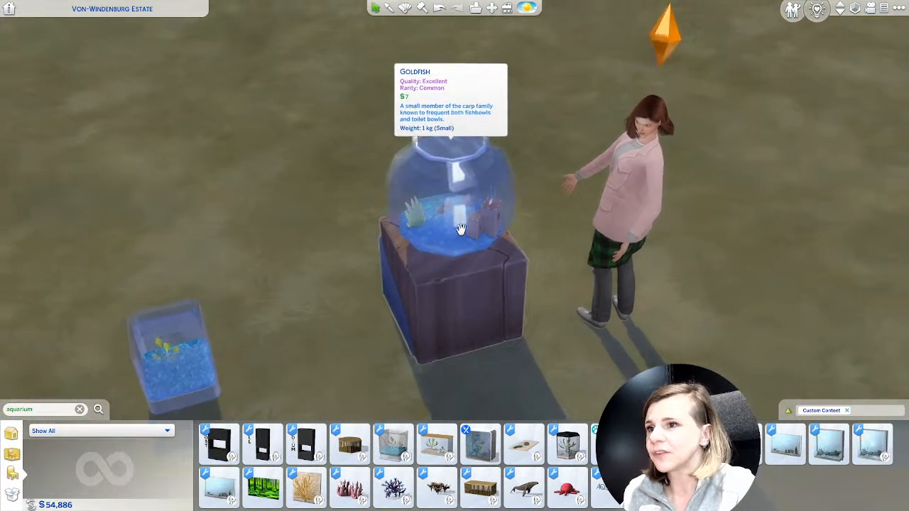
click(460, 231)
scroll(460, 231, down, 2)
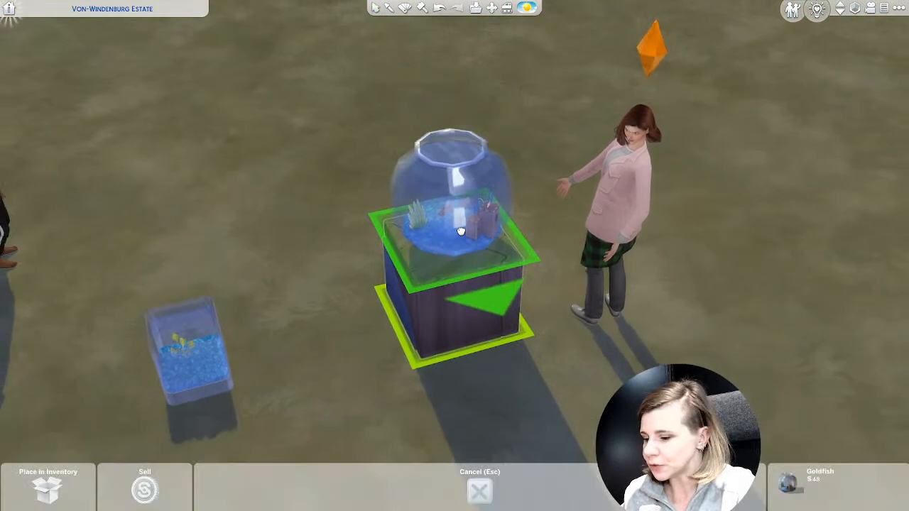
click(447, 224)
scroll(366, 355, down, 2)
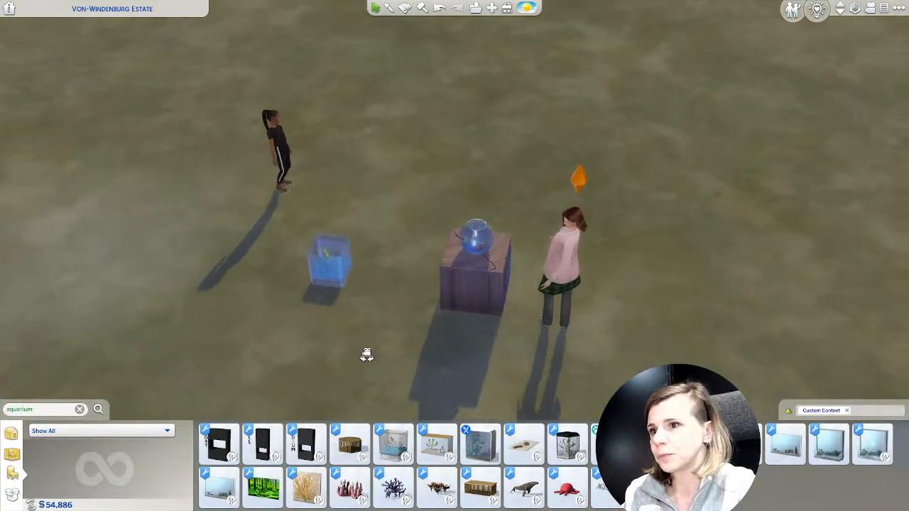
Pick up the goldfish bowl again, enlarge it to nearly the table's width and place it on the table.
scroll(447, 245, up, 3)
click(449, 243)
scroll(448, 243, up, 5)
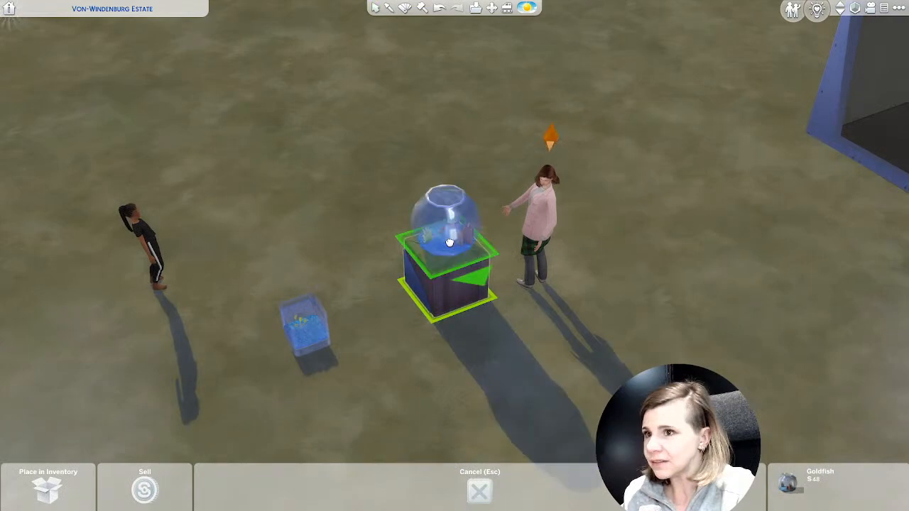
click(472, 249)
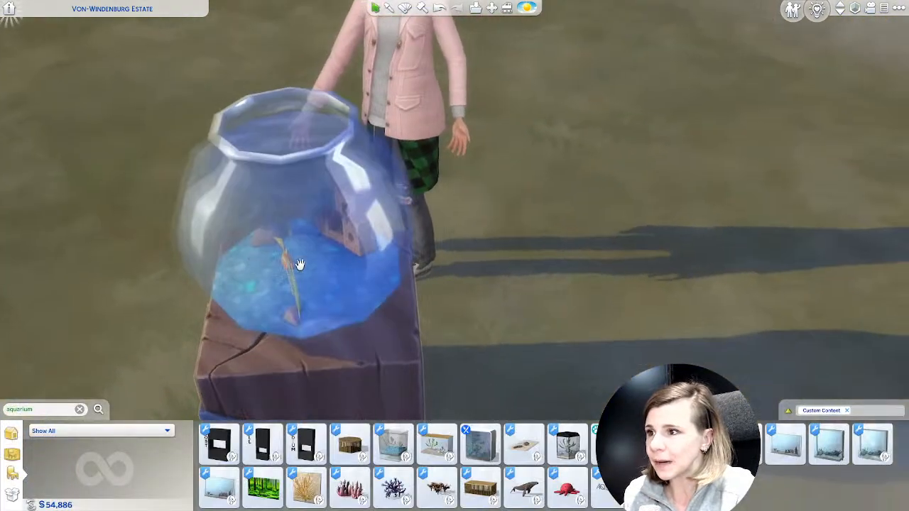
Turn on the ground grid and examine the size of the enlarged fish bowl and its table beside the Sim.
scroll(340, 310, down, 4)
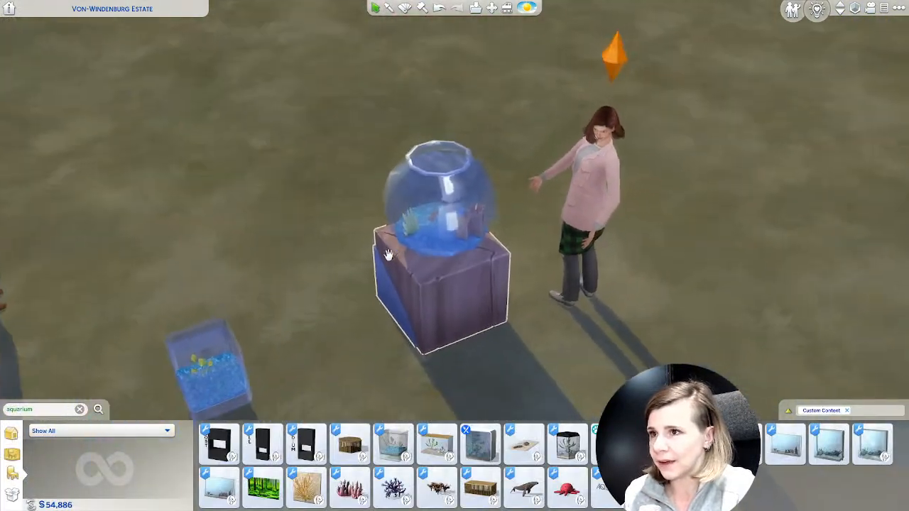
scroll(388, 256, down, 1)
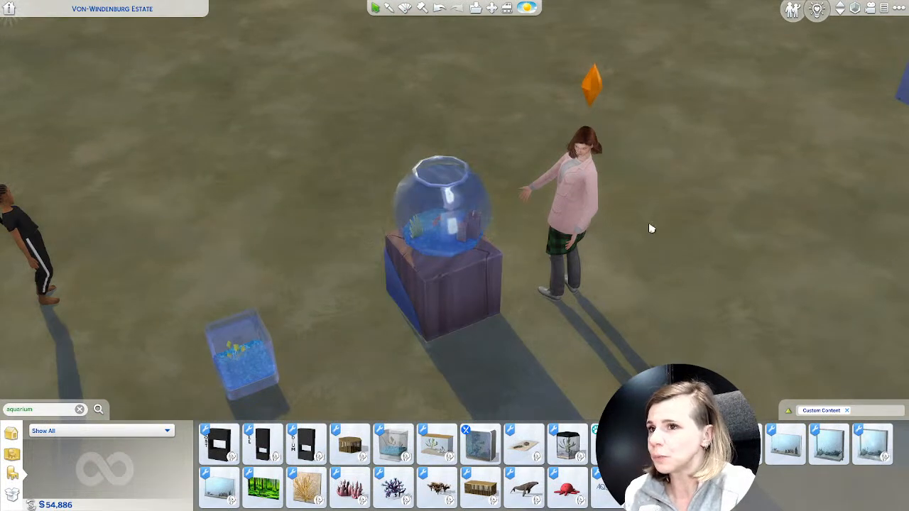
scroll(619, 234, down, 3)
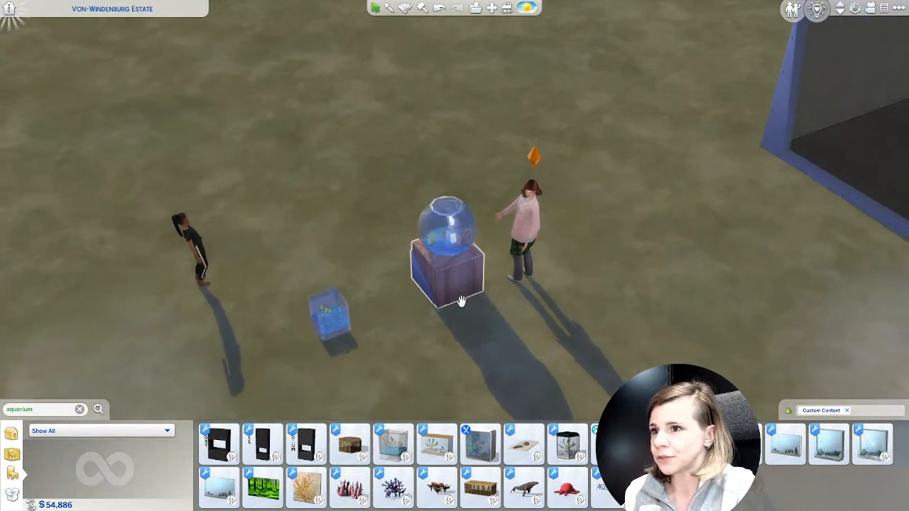
scroll(462, 301, up, 3)
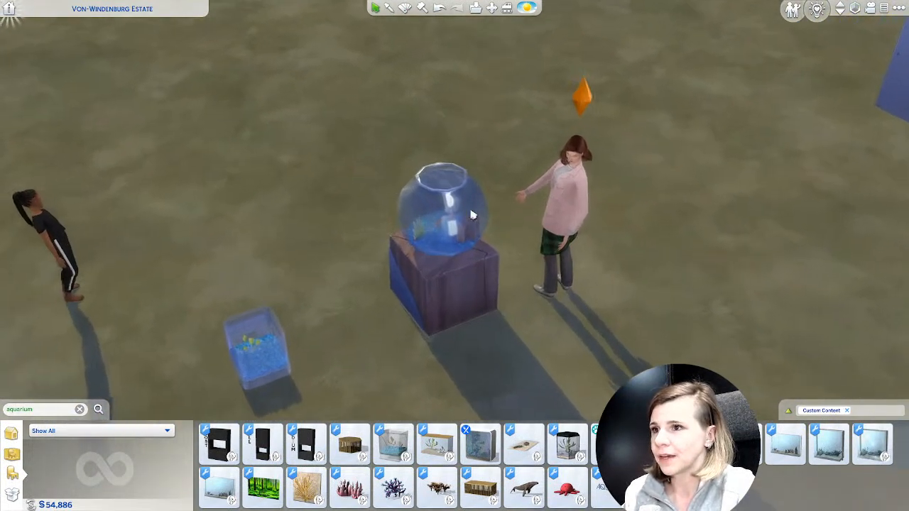
middle_drag(519, 320, 535, 208)
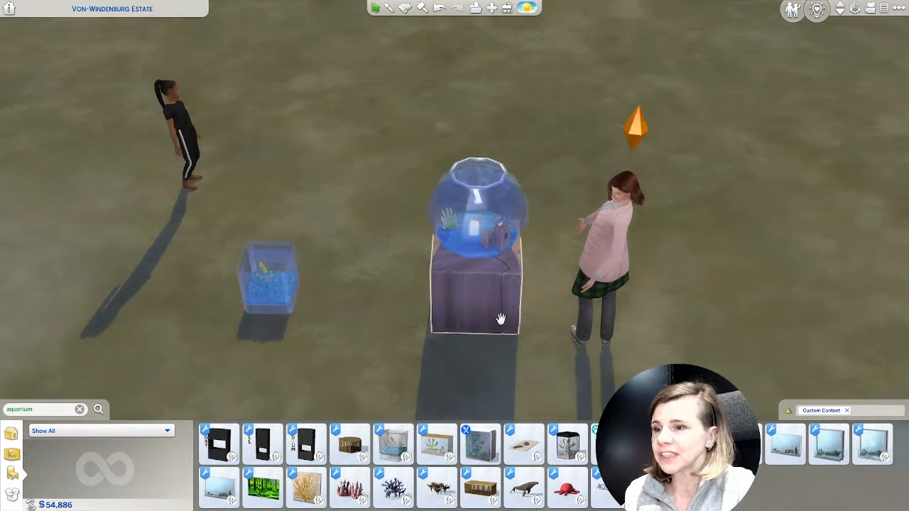
scroll(495, 325, down, 1)
key(g)
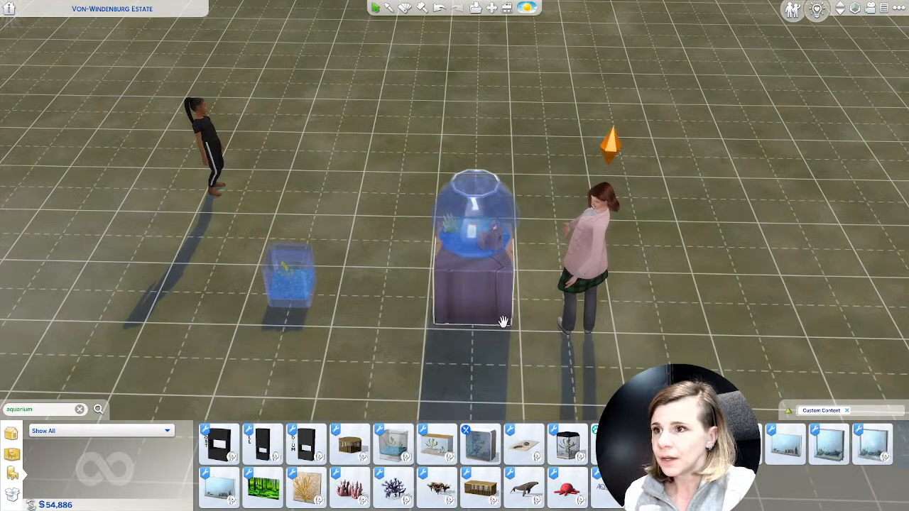
middle_drag(489, 330, 499, 367)
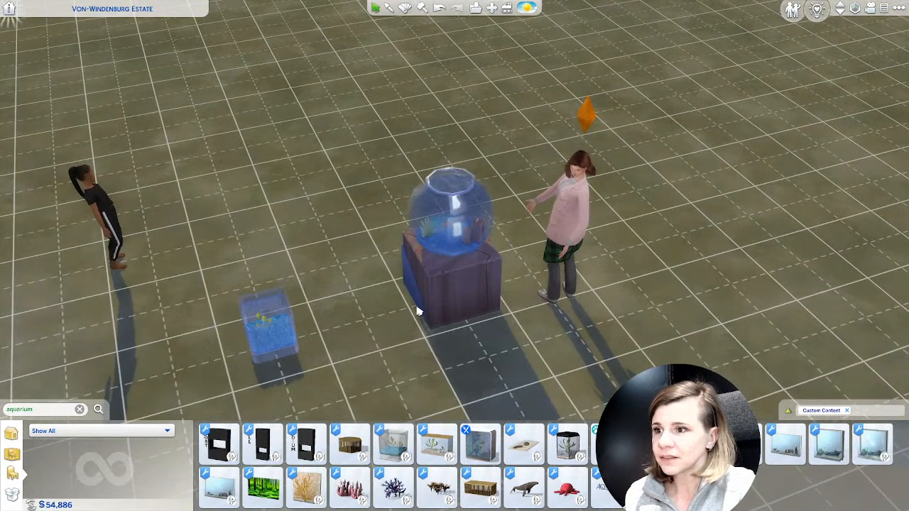
middle_drag(422, 317, 438, 212)
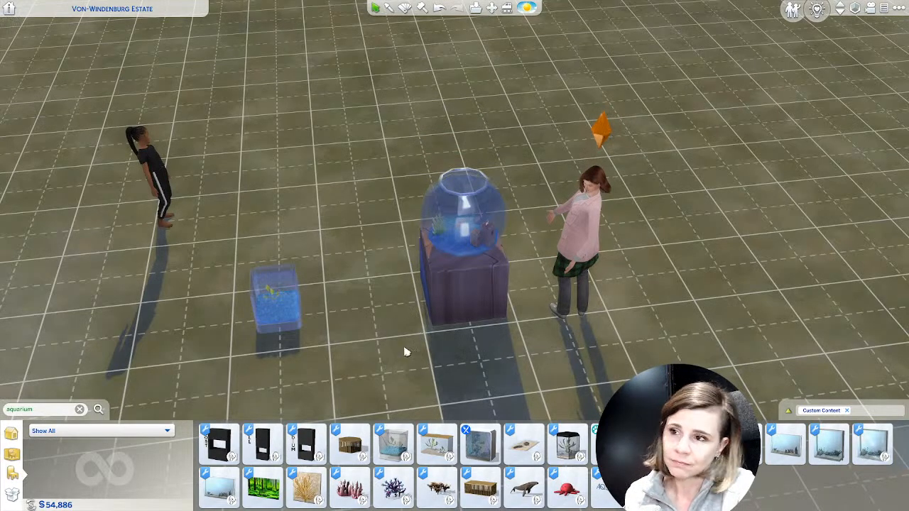
click(897, 9)
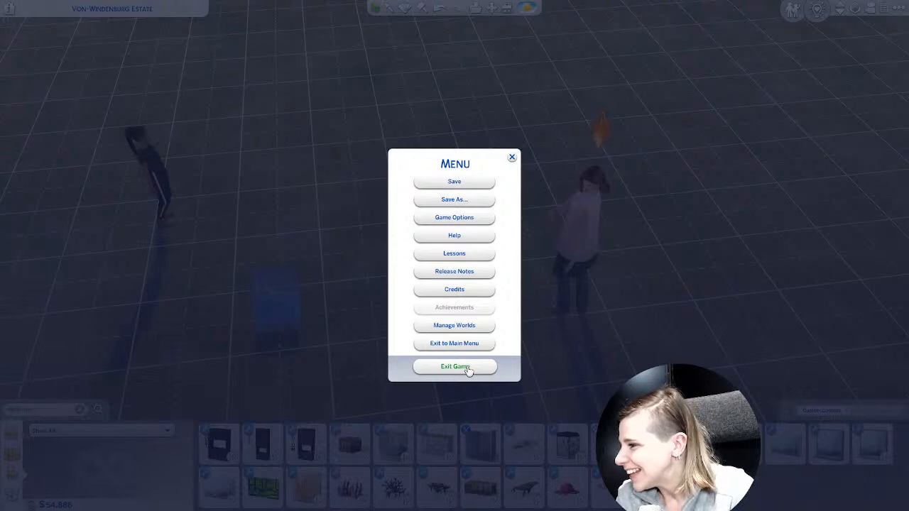
click(442, 256)
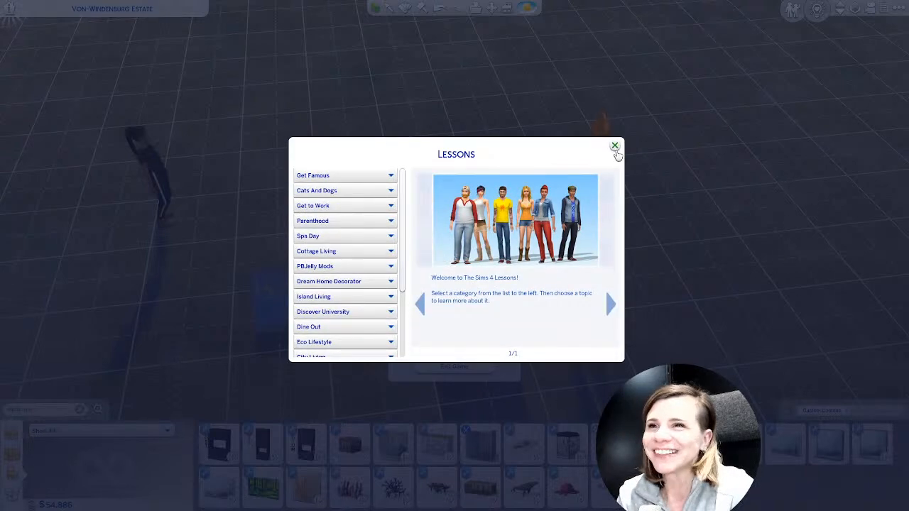
click(614, 145)
click(511, 158)
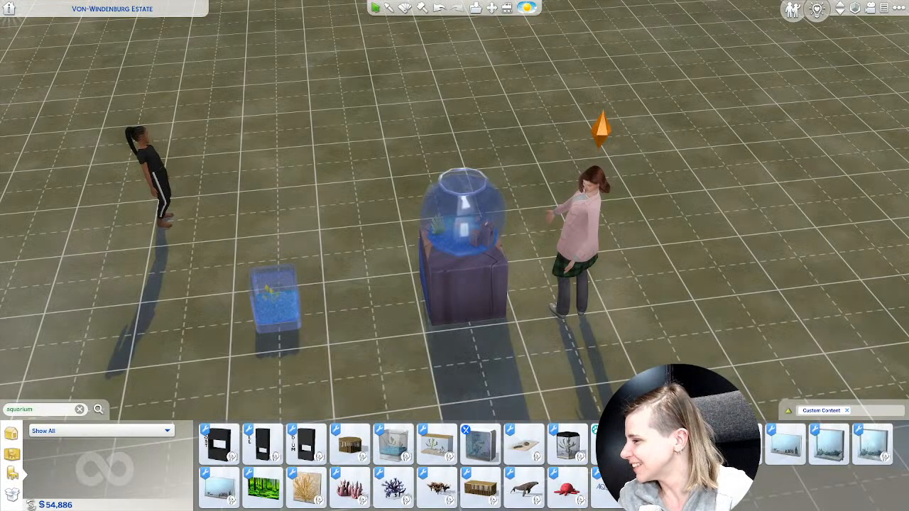
Exit the game to the desktop.
scroll(370, 322, down, 3)
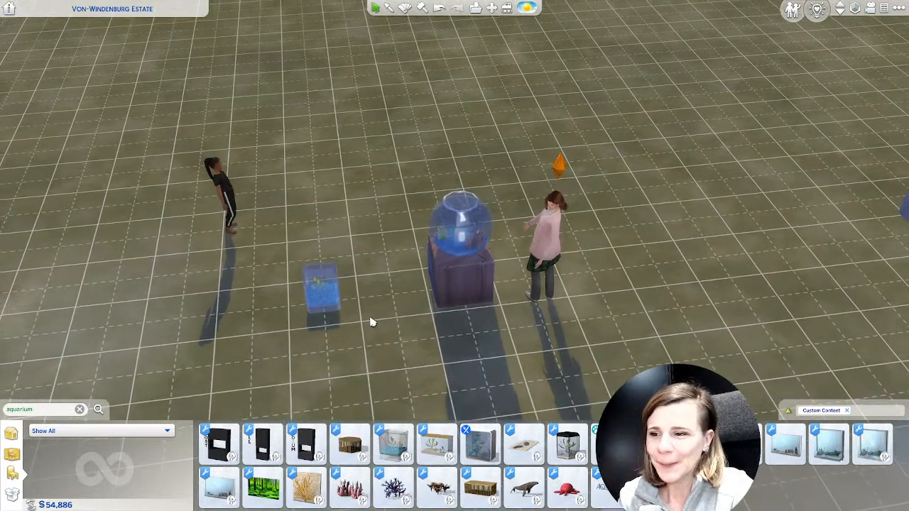
key(Escape)
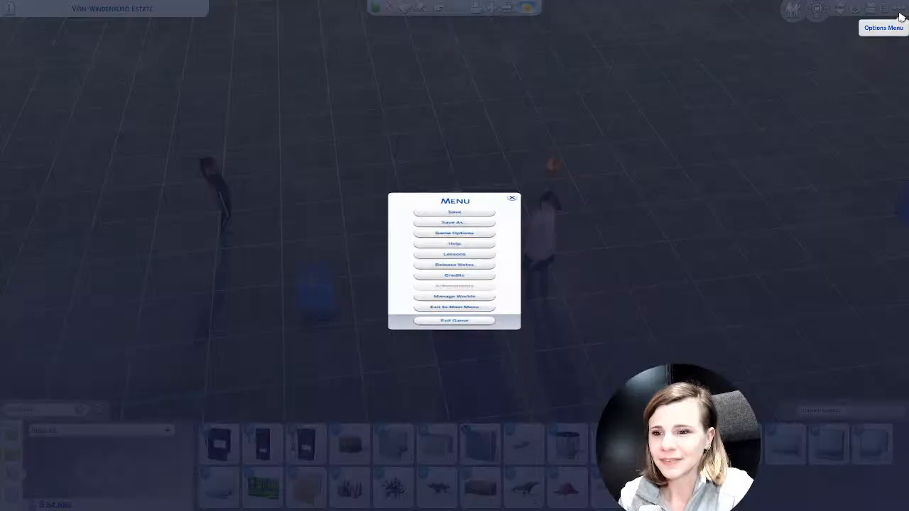
click(445, 366)
click(456, 298)
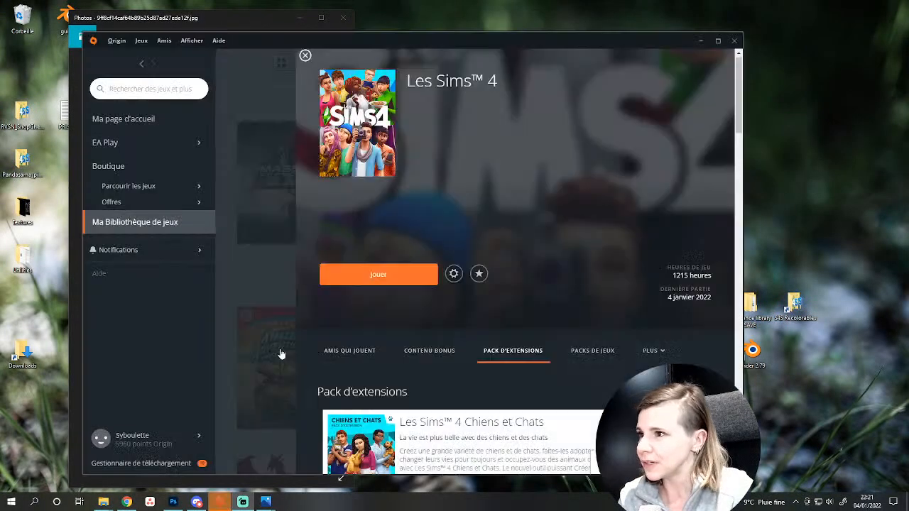
Minimize the Origin window and examine the reference photo of the globe aquarium on its ornate stand.
click(699, 40)
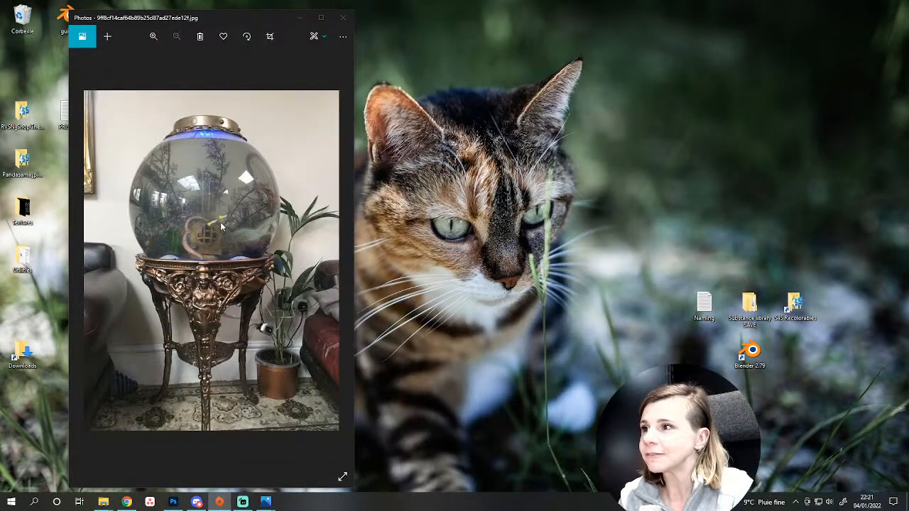
scroll(221, 225, up, 2)
scroll(309, 257, down, 2)
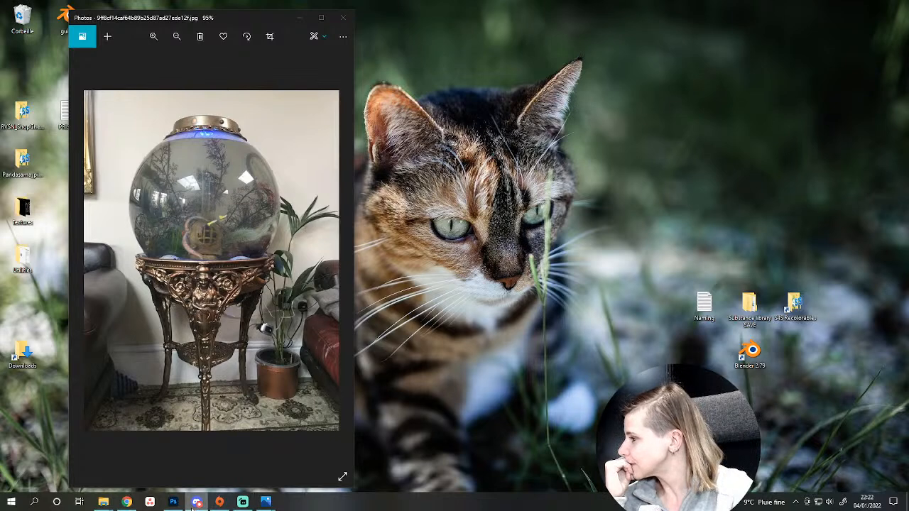
Launch Sims 4 Studio and start a new object project with the Create 3D Mesh option.
mouse_move(99, 504)
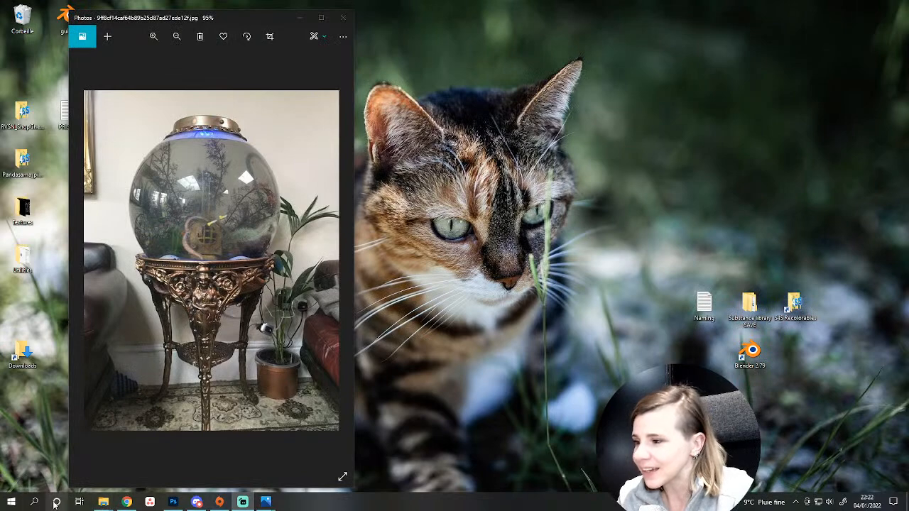
click(11, 502)
scroll(247, 399, down, 5)
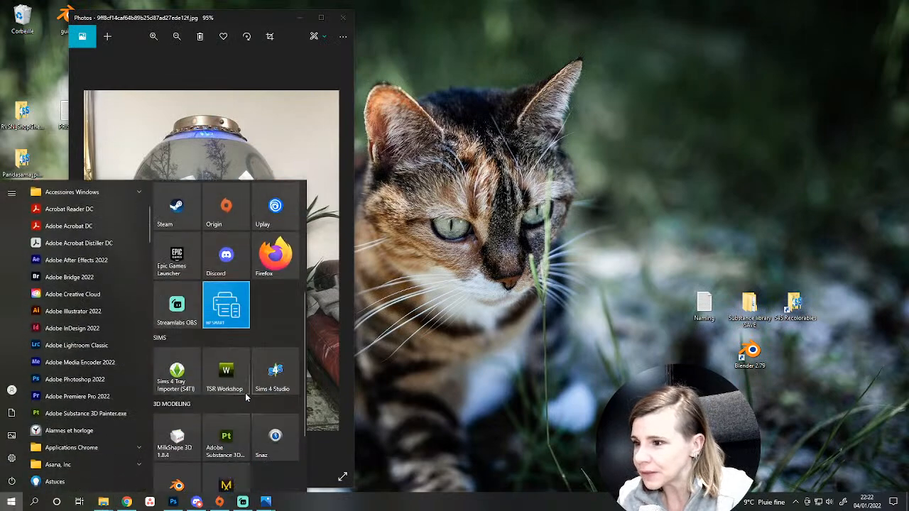
click(284, 381)
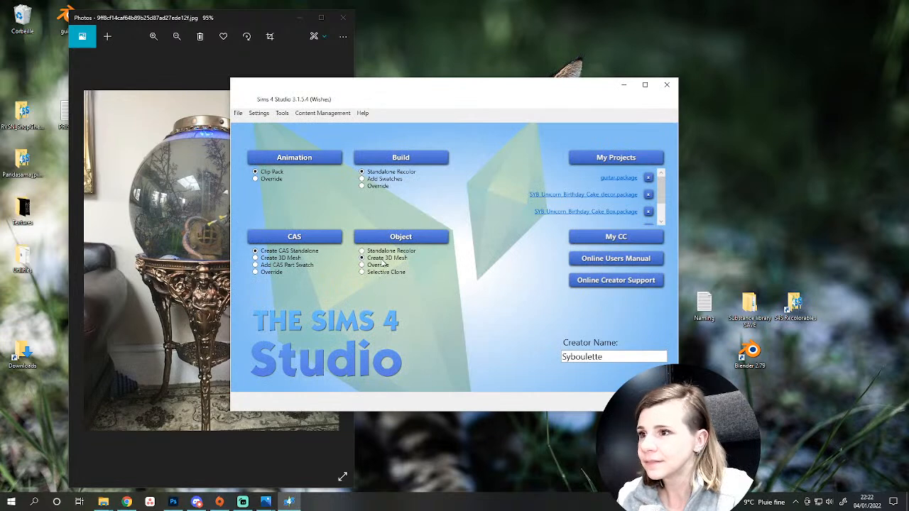
click(401, 237)
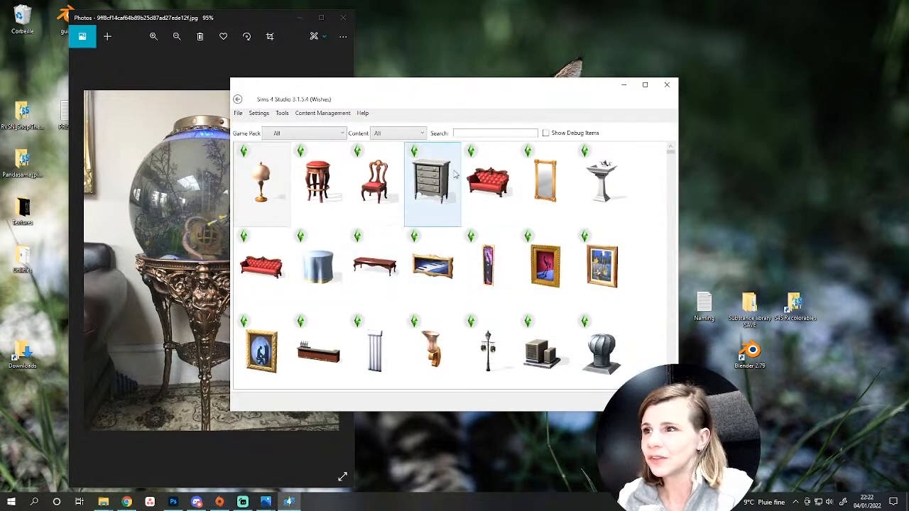
Search the object catalogue for "bowl" and choose the base-game round fish bowl as the object to clone.
click(382, 134)
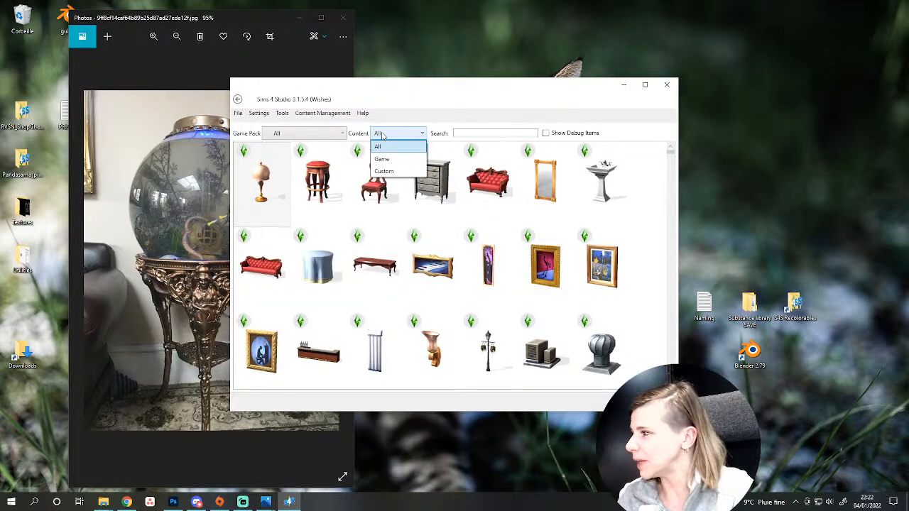
click(471, 132)
text(bo)
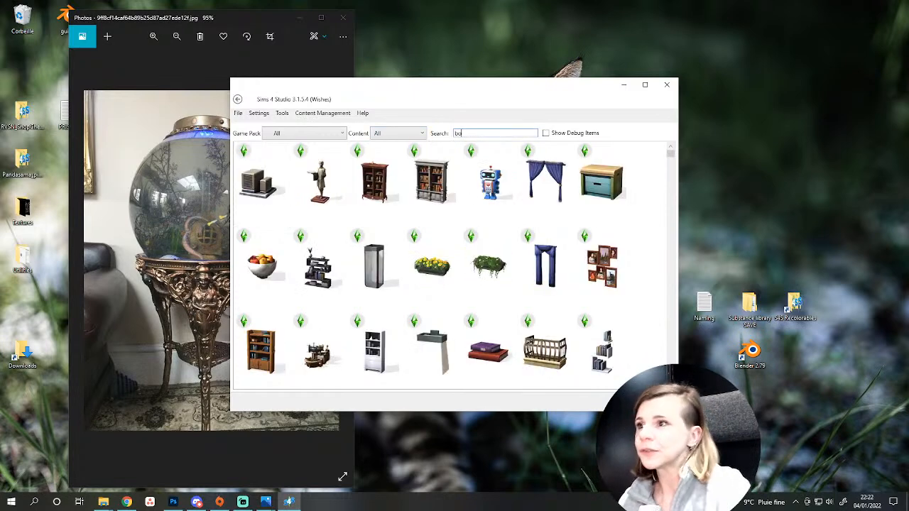
text(wl)
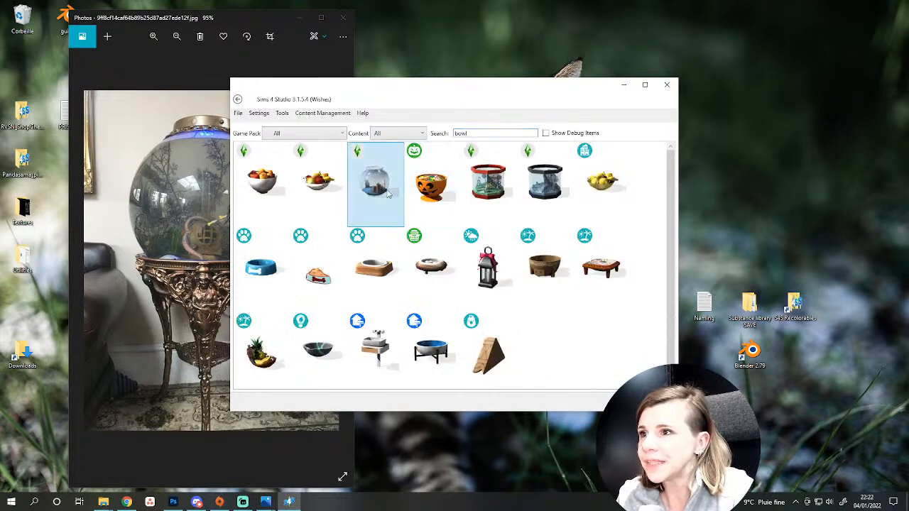
double_click(375, 177)
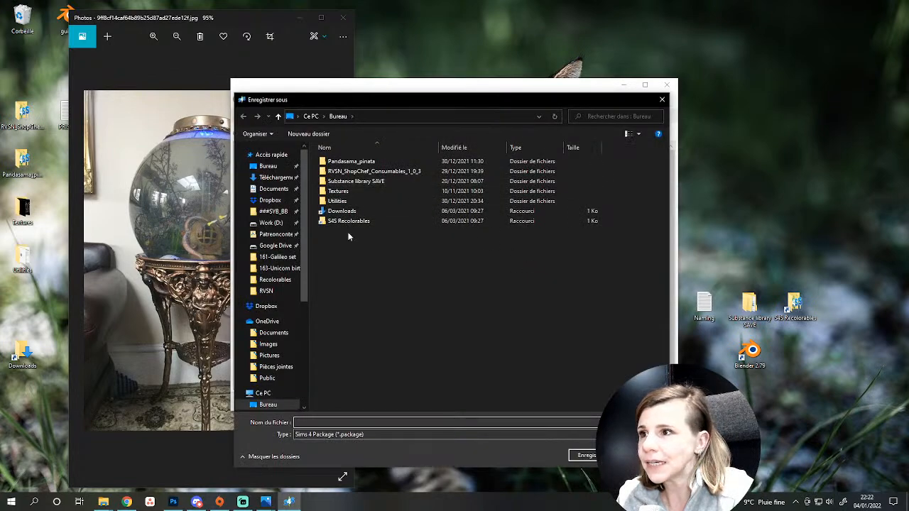
Choose the 164-Worldrium set folder, under Furnitures on the Sims (F:) drive, as the package's save location.
scroll(284, 327, down, 5)
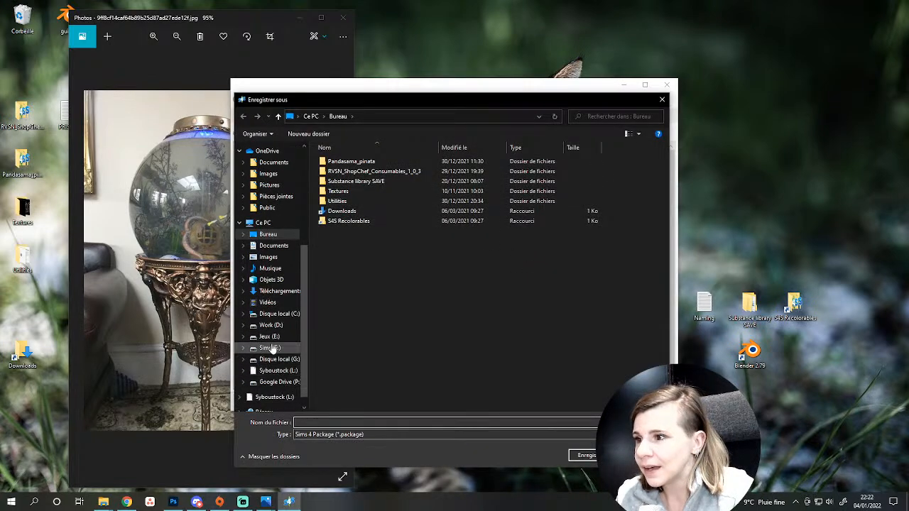
click(270, 347)
double_click(411, 159)
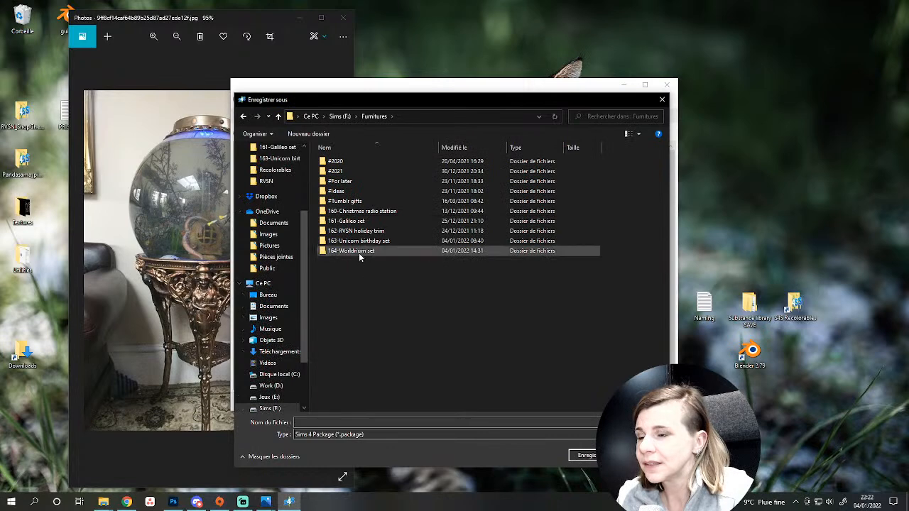
double_click(359, 253)
Name the cloned package SYB_Worldrium_Fishbowl_astrolab and save it.
click(314, 422)
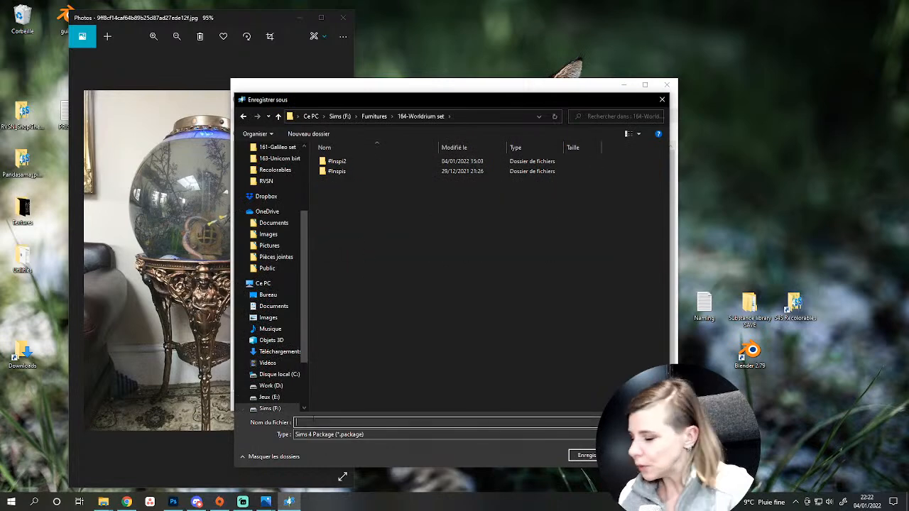
text(SYB_)
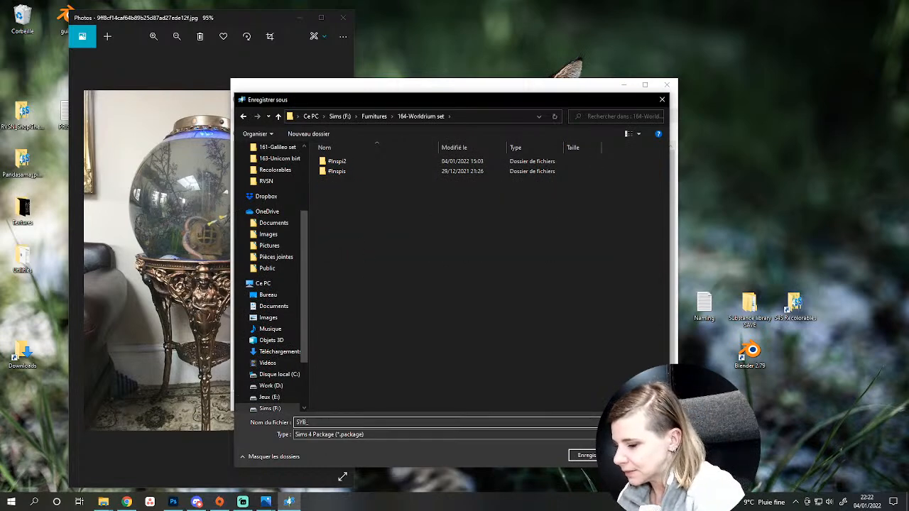
text(Worldarium)
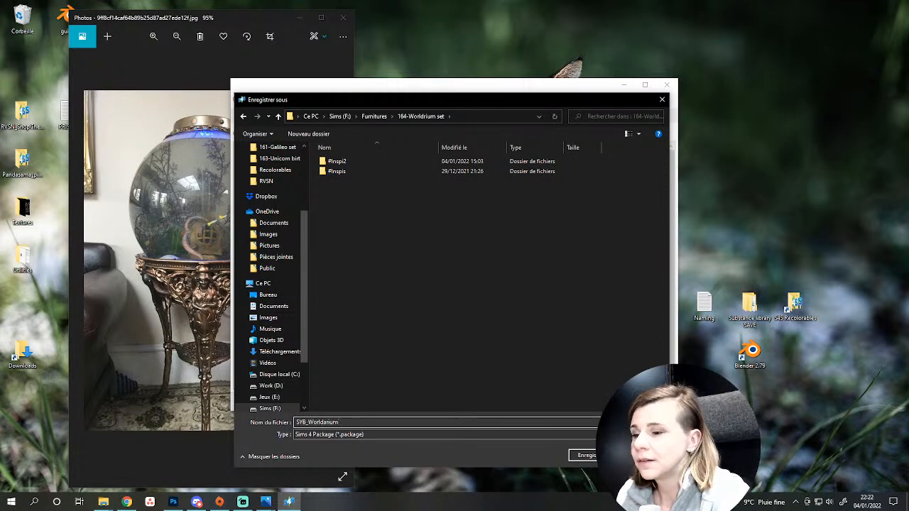
key(BackSpace)
key(BackSpace)
key(BackSpace)
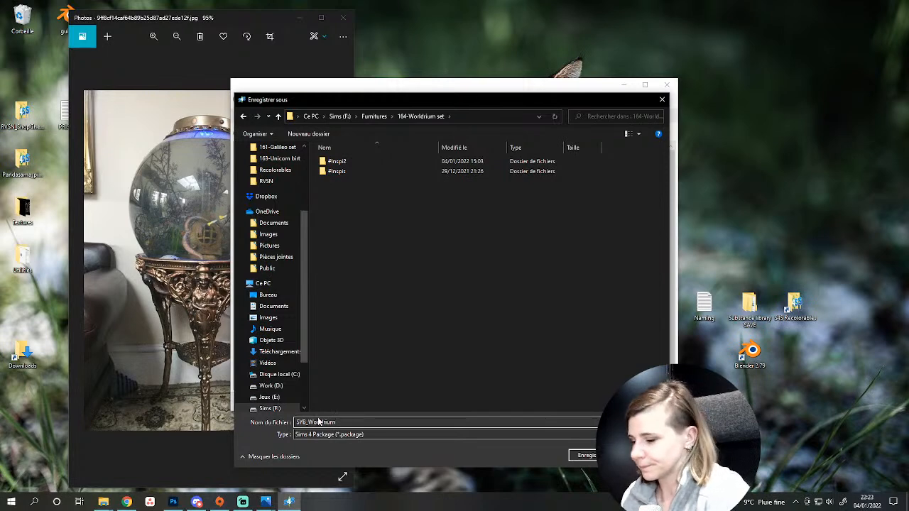
text(_Fishbowl_astrolab)
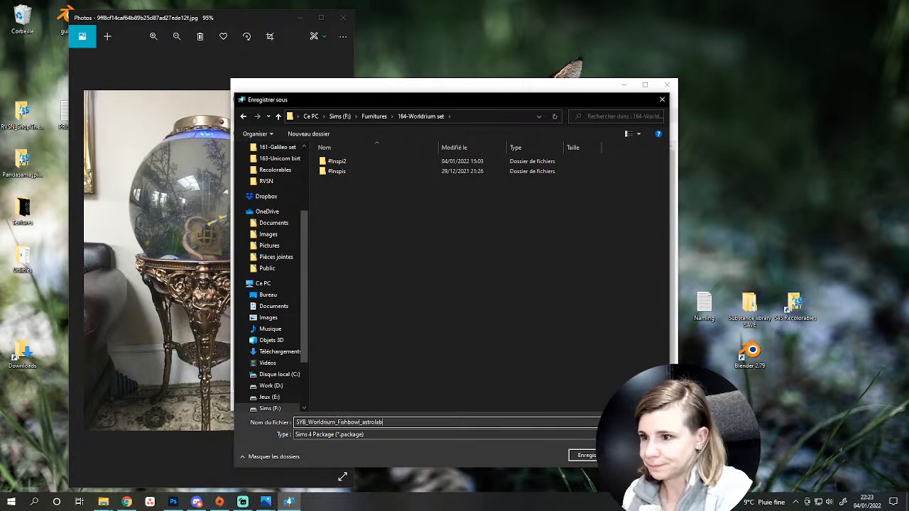
key(Return)
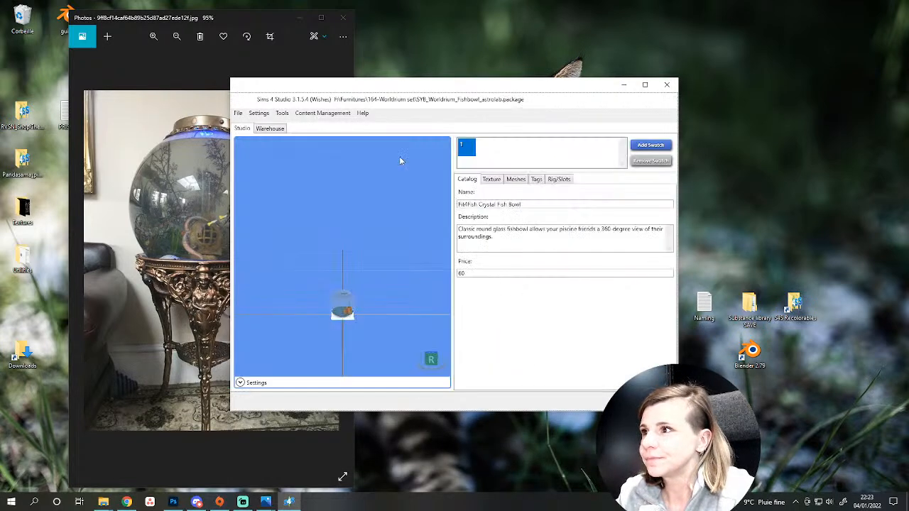
Minimize the reference photo and inspect the cloned fish bowl up close in the 3D preview.
drag(282, 8, 274, 91)
click(299, 89)
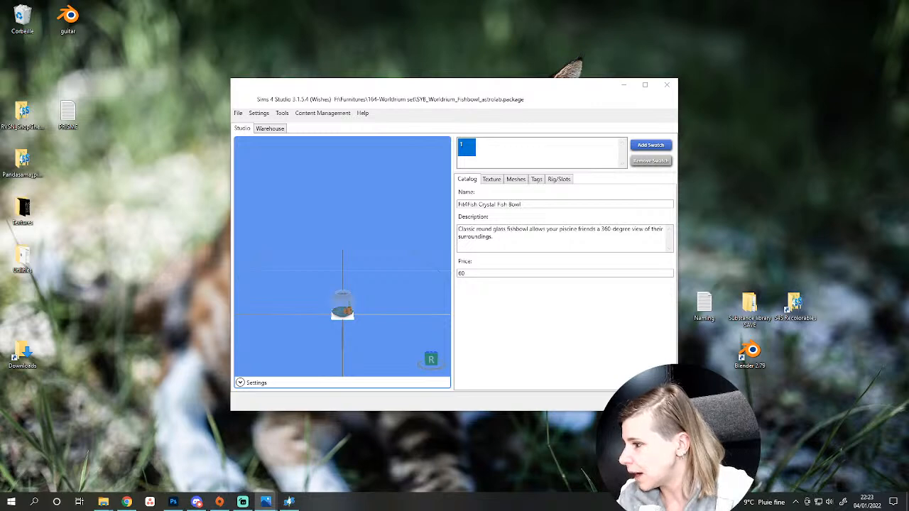
key(alt+Tab)
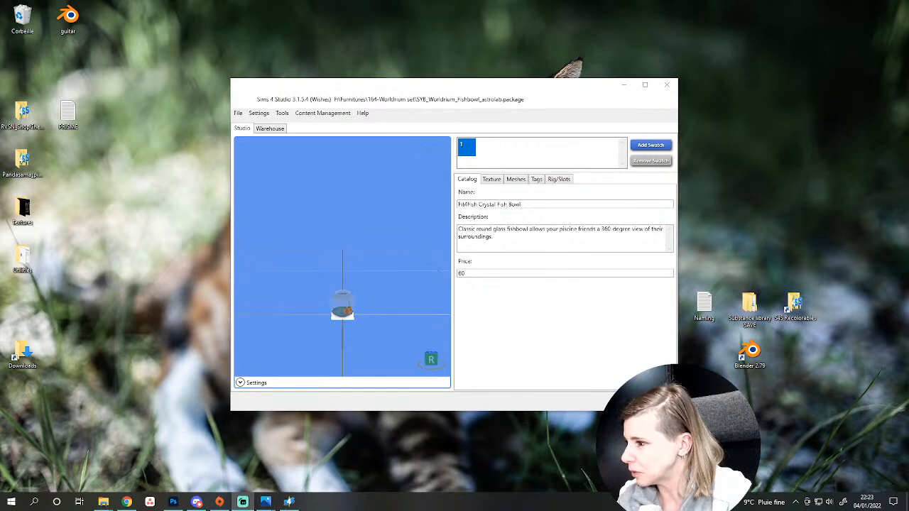
scroll(368, 270, up, 5)
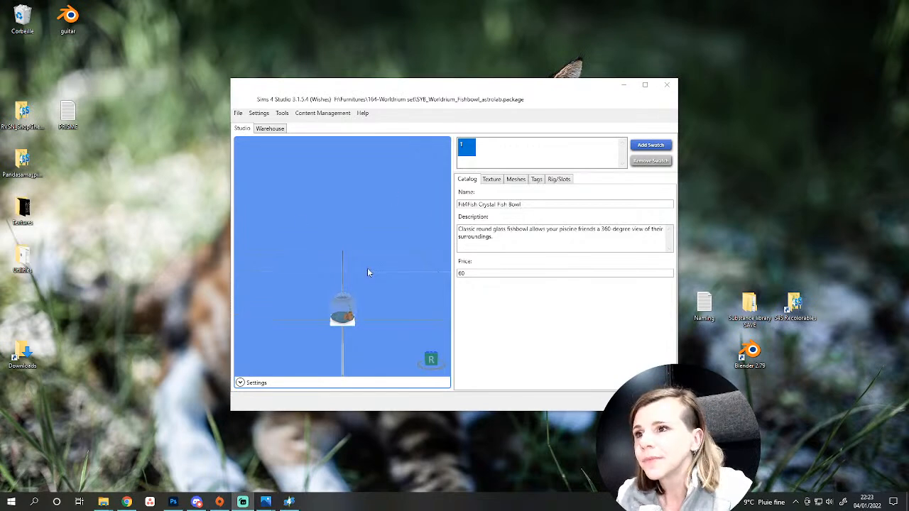
mouse_move(378, 292)
right_down()
mouse_move(334, 354)
mouse_move(341, 281)
mouse_move(345, 296)
mouse_move(365, 209)
mouse_move(383, 175)
mouse_move(396, 293)
right_up()
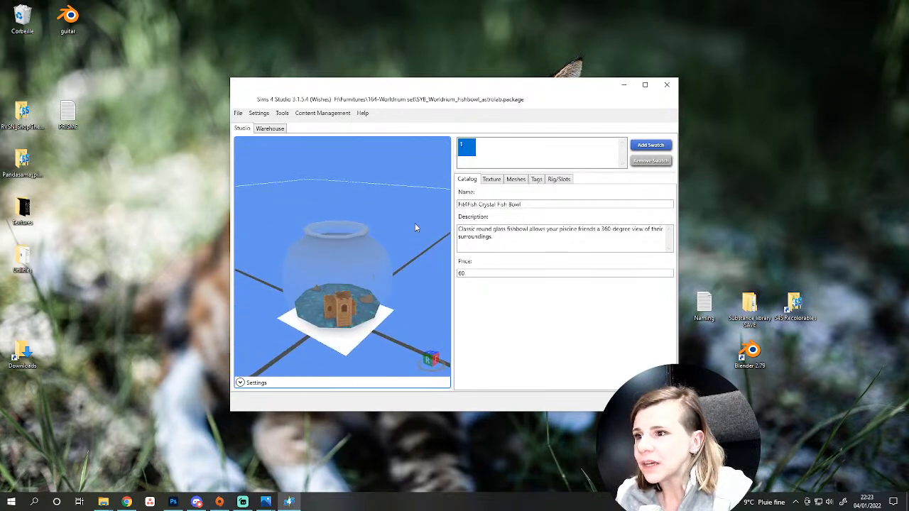
Examine the fish bowl's Dropshadow, Phong and PhongAlpha mesh groups at LOD 0 while viewing the model from several angles.
click(516, 179)
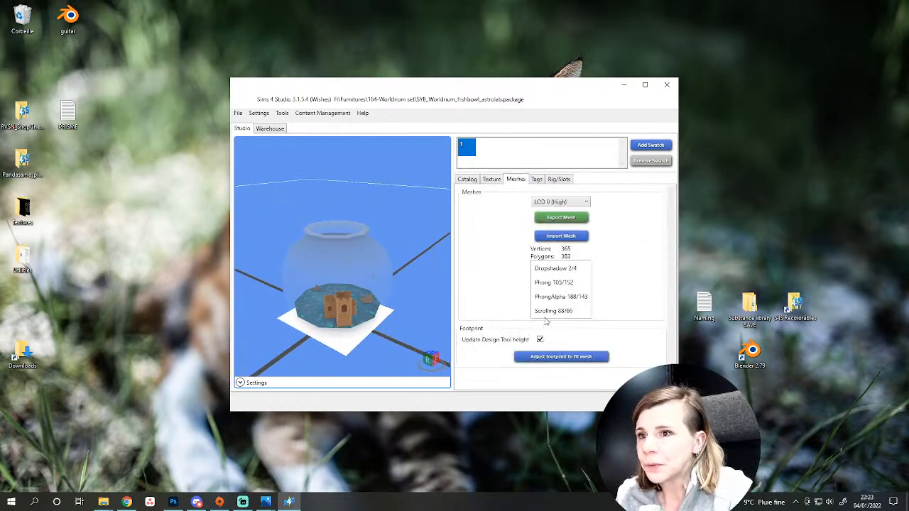
click(571, 271)
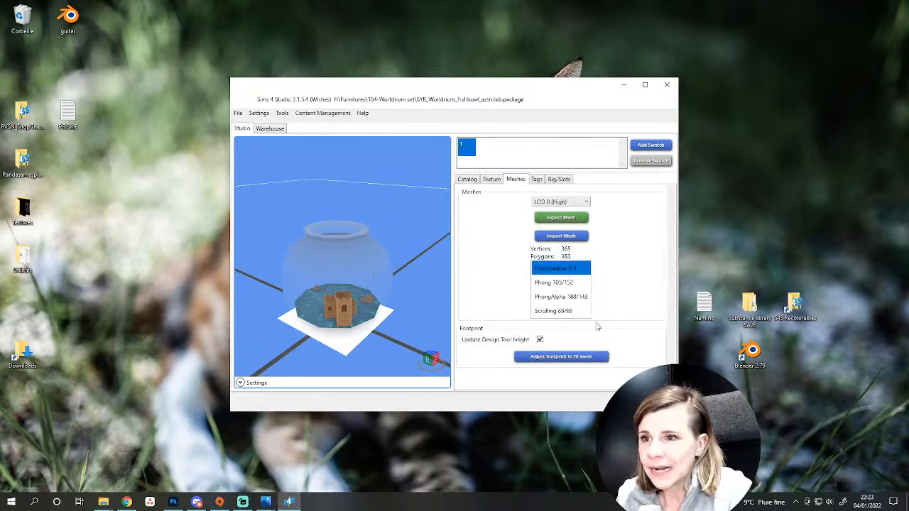
click(552, 284)
right_drag(386, 297, 354, 279)
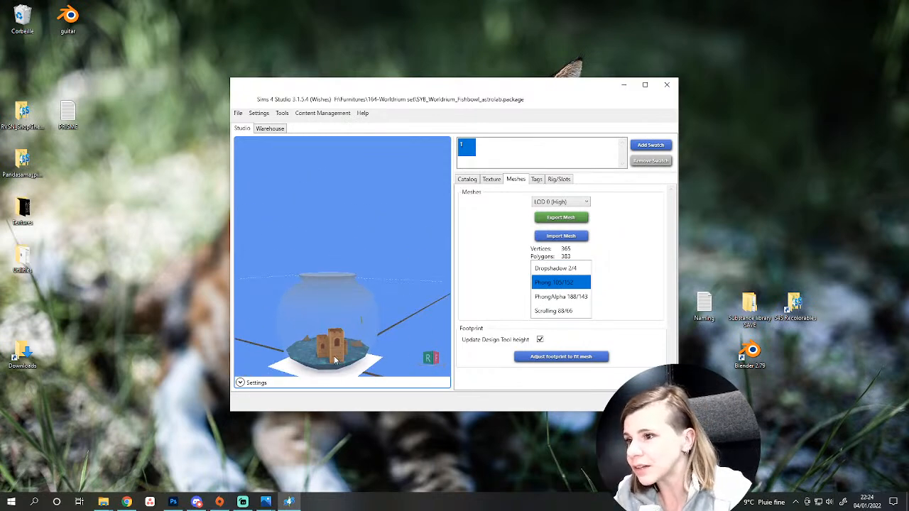
scroll(337, 357, down, 3)
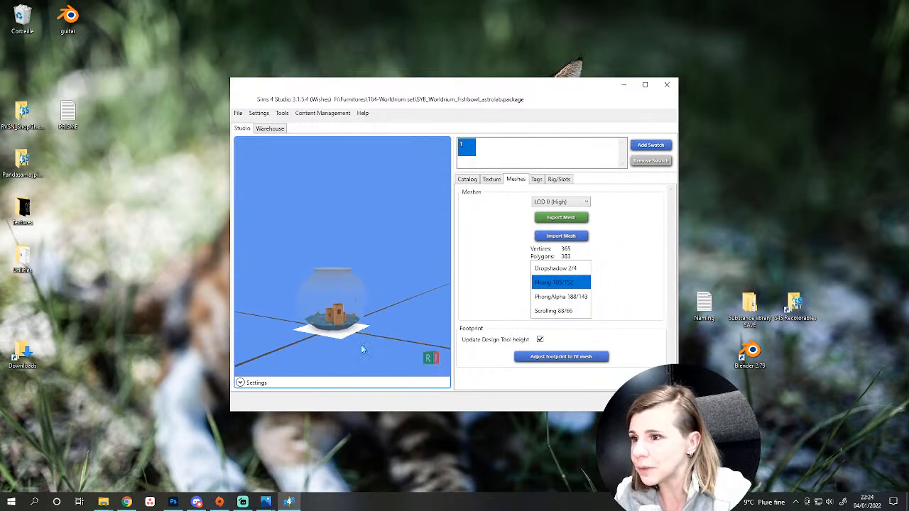
click(572, 298)
mouse_move(334, 299)
mouse_down()
mouse_move(335, 309)
mouse_move(336, 299)
mouse_up()
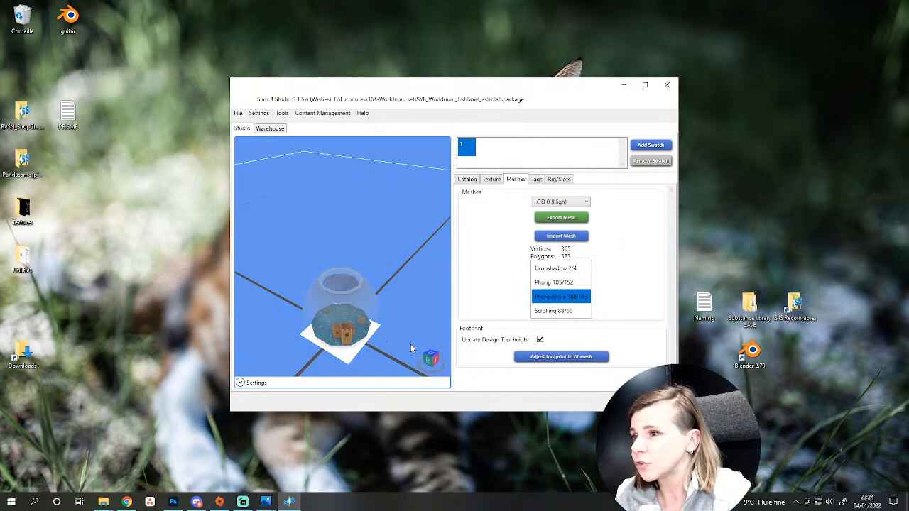
drag(380, 333, 367, 305)
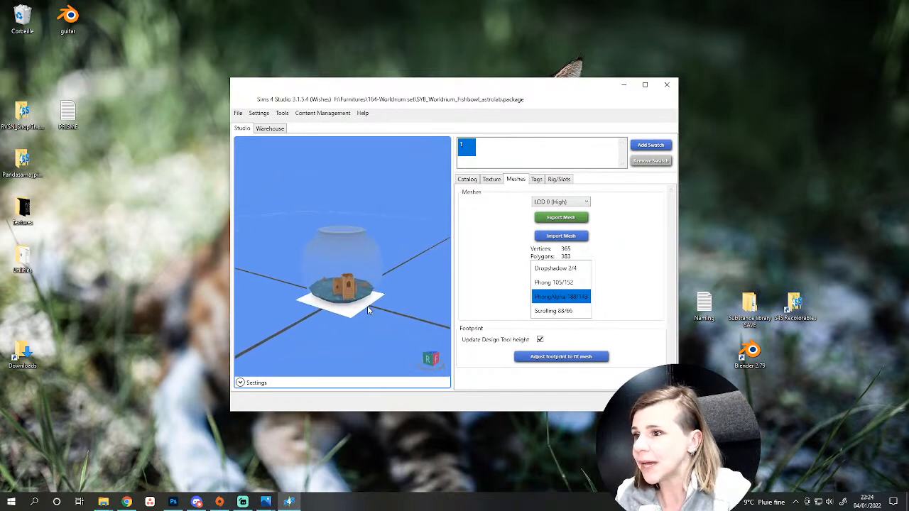
scroll(367, 305, up, 3)
right_drag(367, 305, 479, 329)
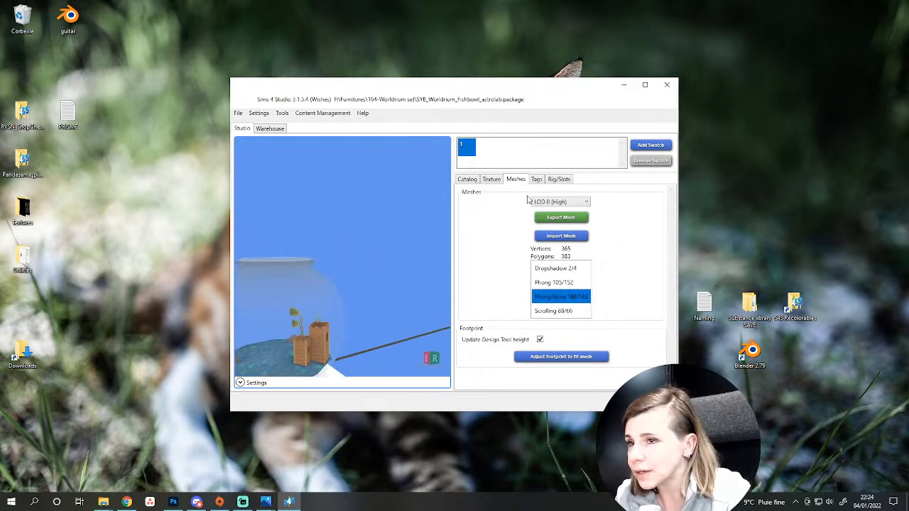
View the two textures of the fish bowl to see how its parts are mapped.
click(474, 179)
click(491, 179)
click(474, 270)
click(474, 260)
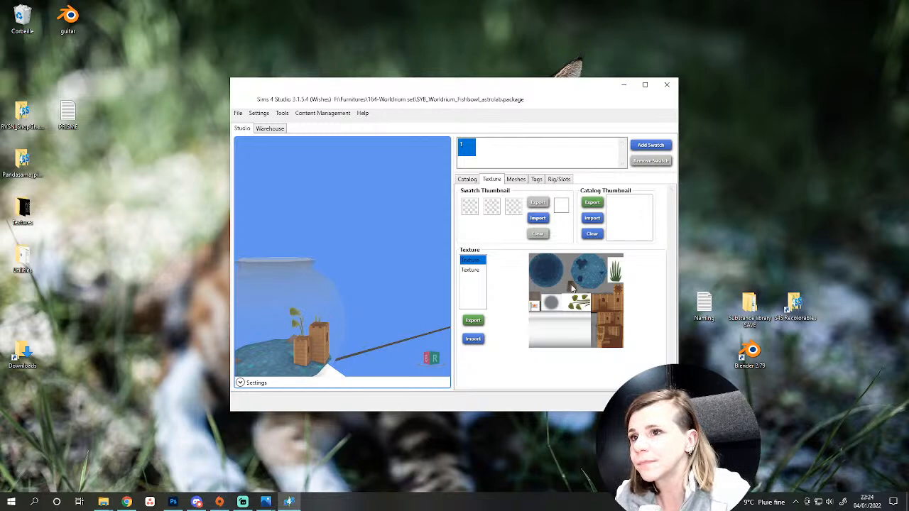
Recheck the Phong mesh group and inspect the castle, plant and gravel inside the bowl.
click(516, 179)
click(558, 283)
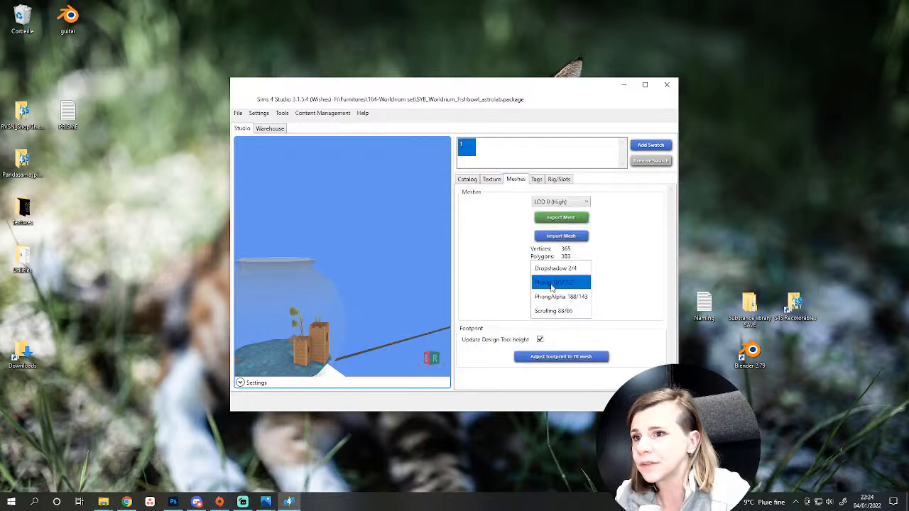
right_drag(293, 316, 173, 384)
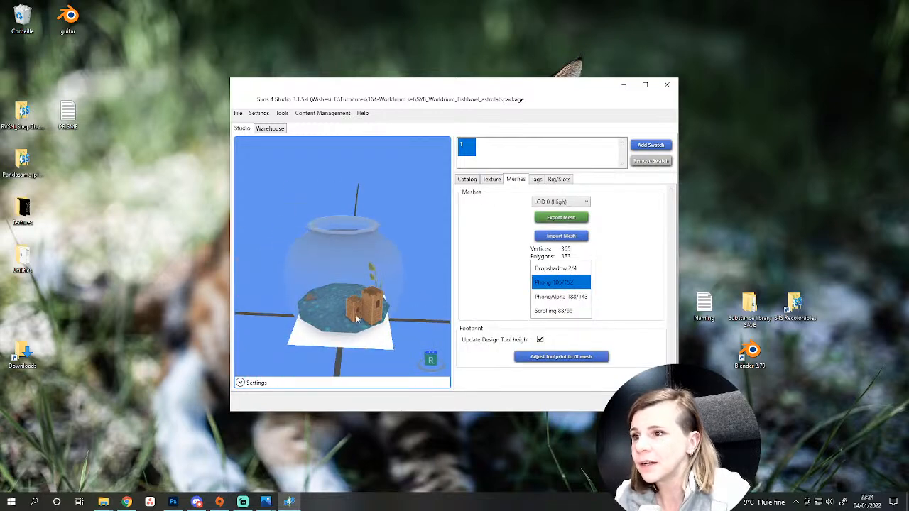
scroll(368, 308, up, 1)
scroll(367, 310, up, 2)
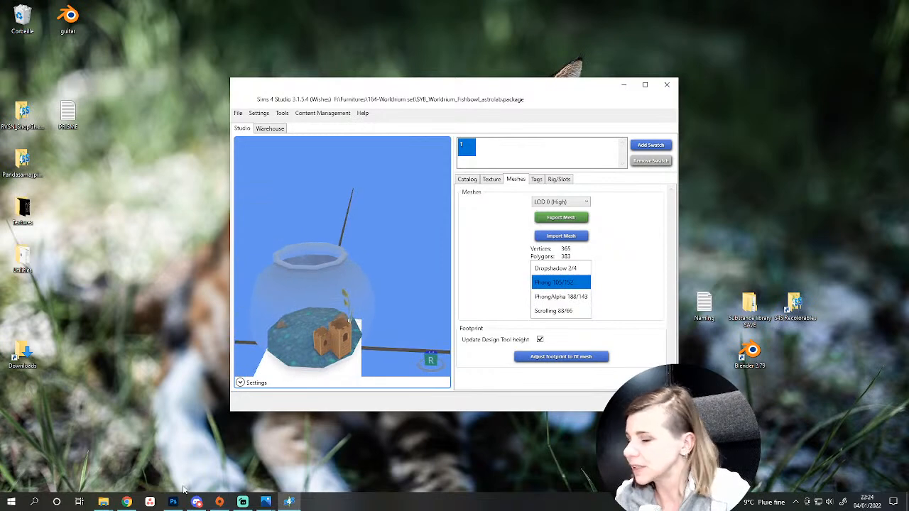
Switch to a new maximized Chrome window and go to wordreference.com.
click(131, 501)
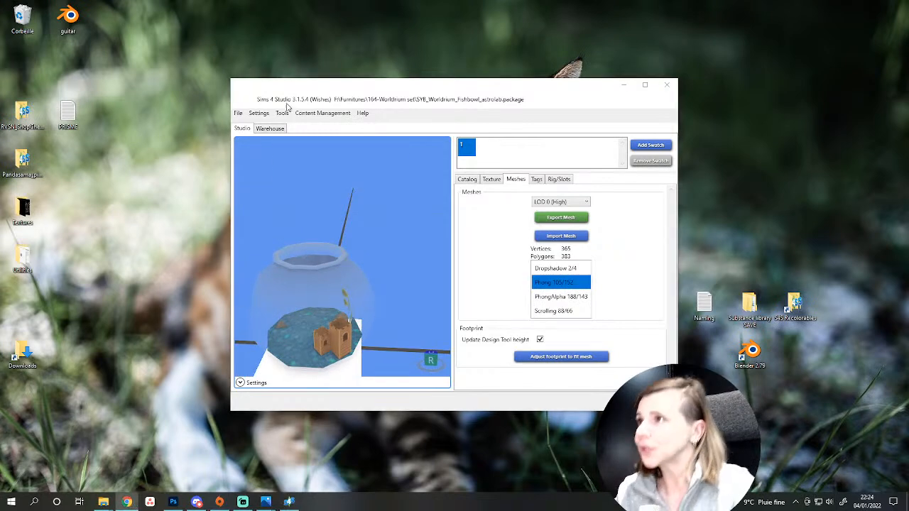
right_click(130, 502)
click(112, 451)
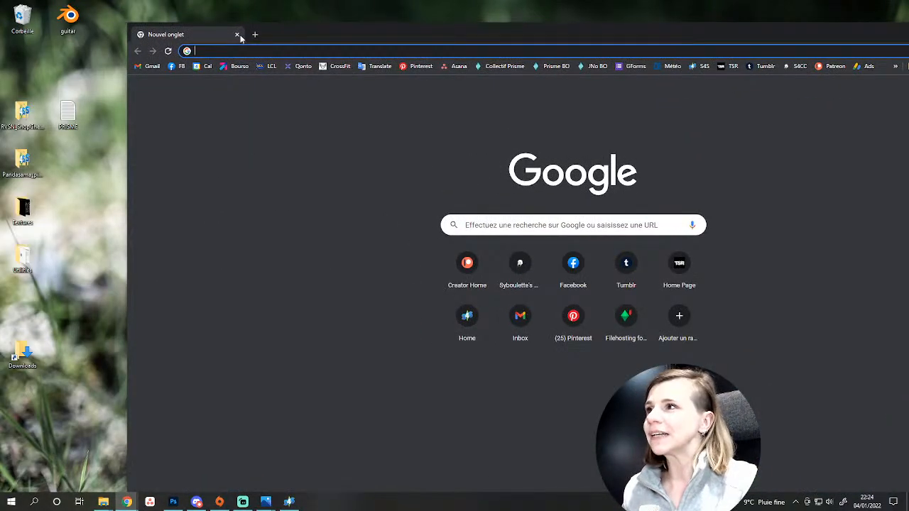
double_click(291, 30)
click(254, 41)
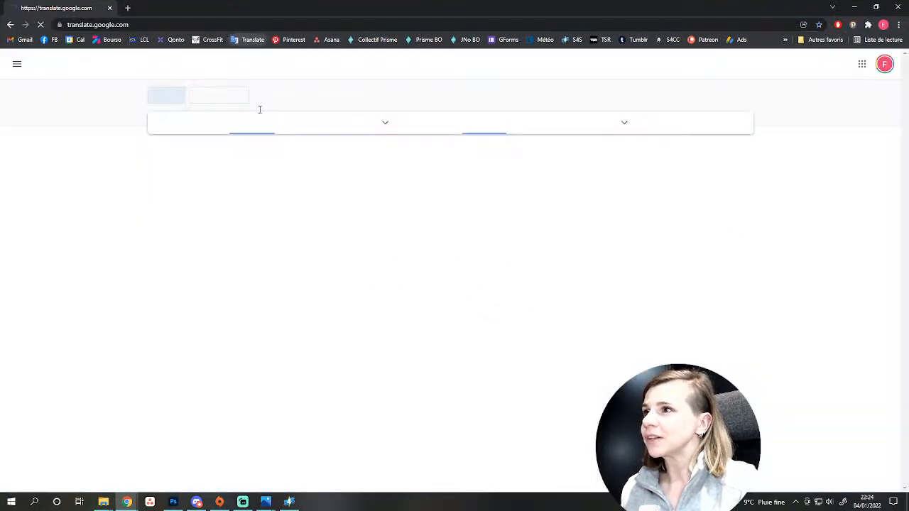
click(195, 27)
text(wordreference)
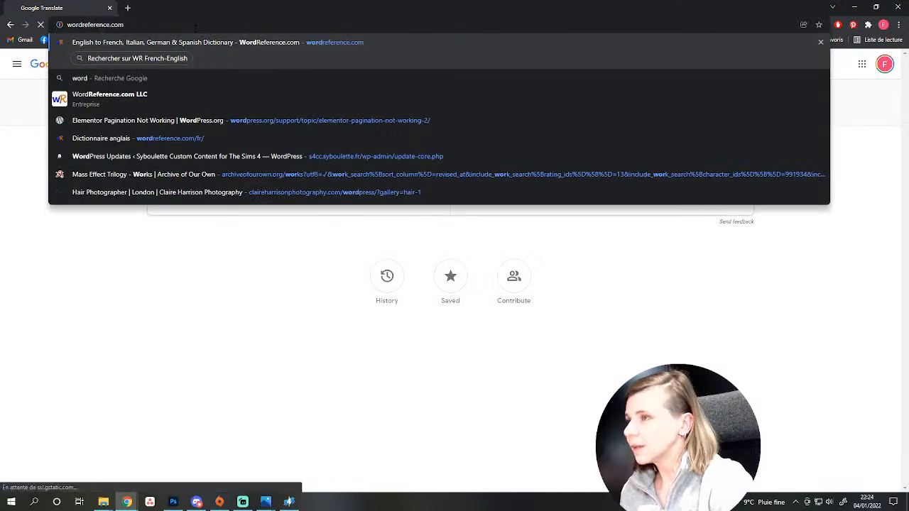
key(Return)
Look up the word "algue" in the French-English dictionary.
mouse_move(231, 93)
text(algue)
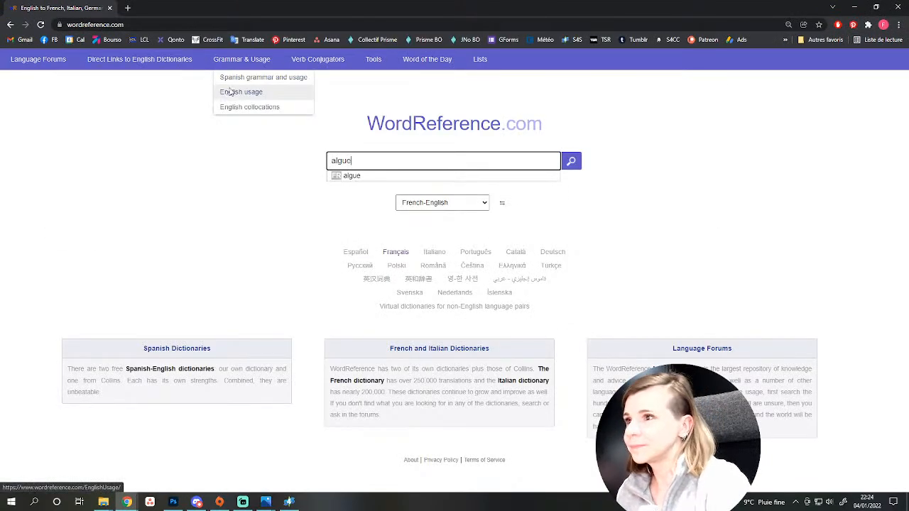
key(Return)
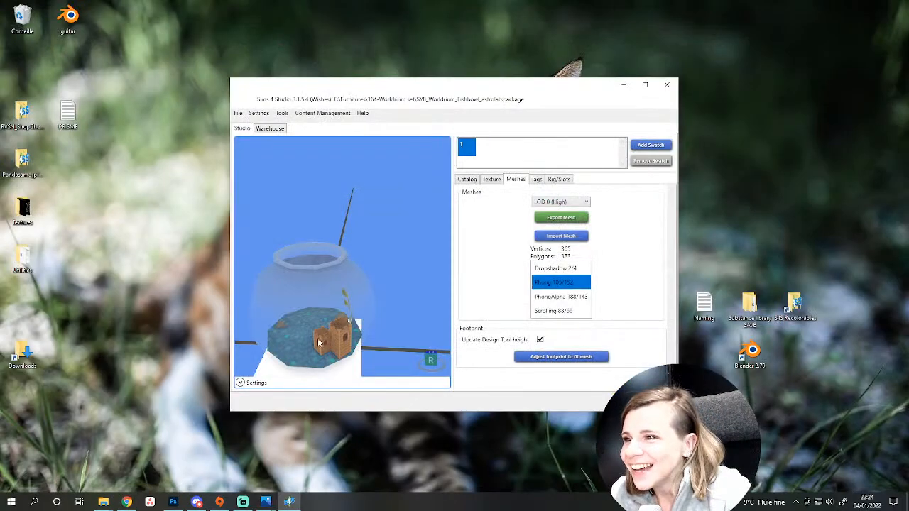
Return to Sims 4 Studio and examine the bowl's Scrolling mesh group and its second texture.
drag(319, 343, 383, 323)
click(564, 312)
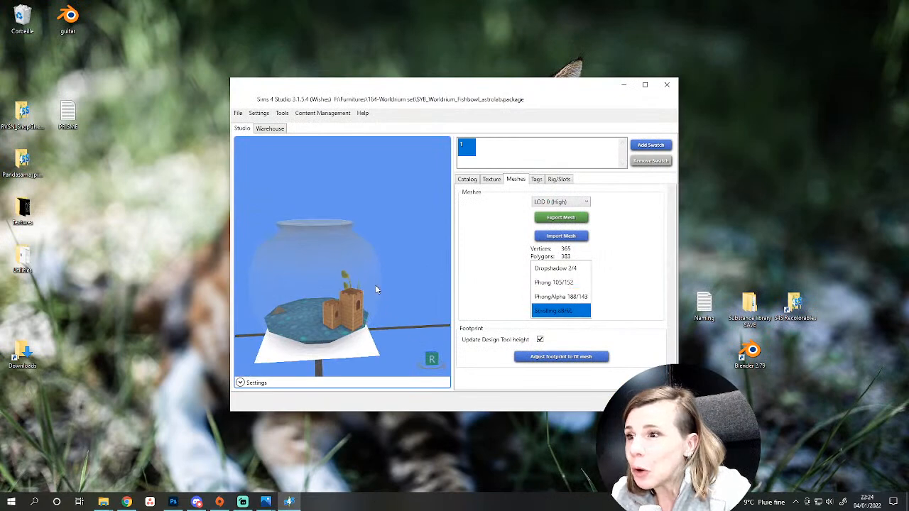
drag(375, 285, 344, 284)
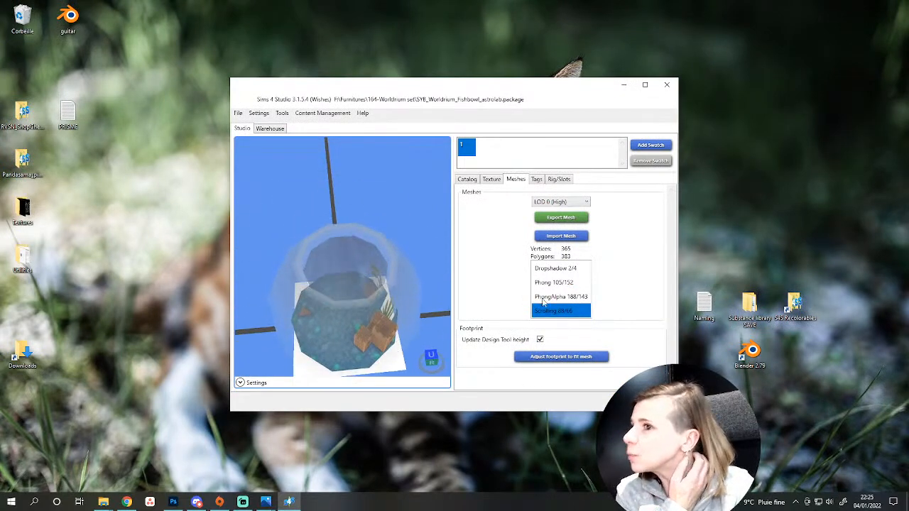
click(496, 181)
click(473, 270)
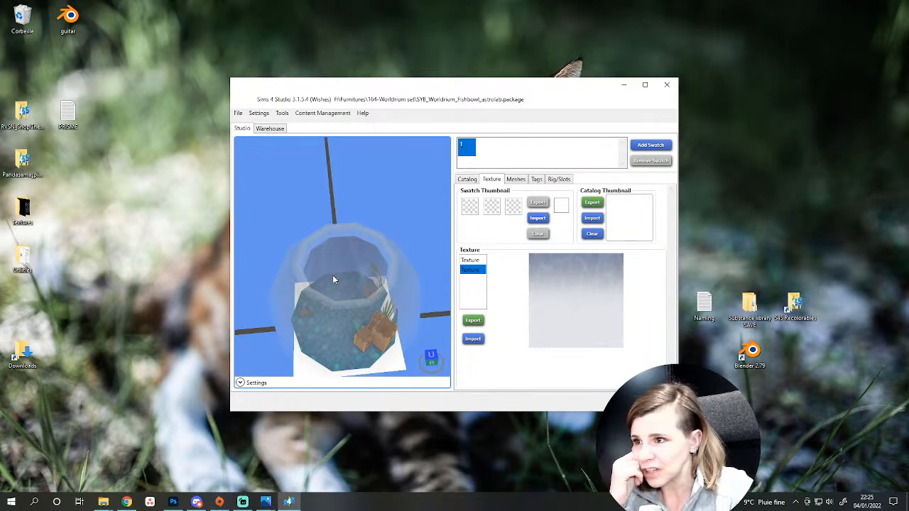
drag(416, 363, 334, 239)
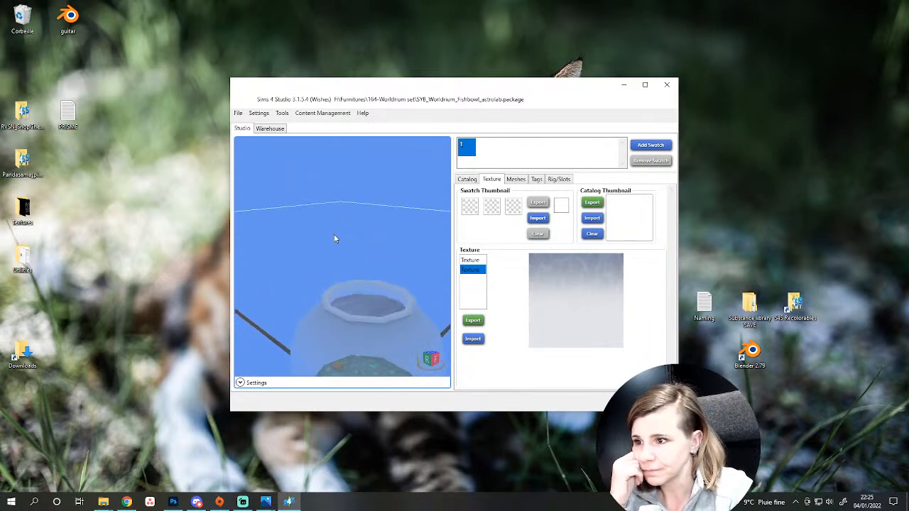
Export the bowl's LOD 0 mesh as the Blender file fishbowl in a new 1-Fishbowl folder inside 164-Worldrium set.
click(516, 181)
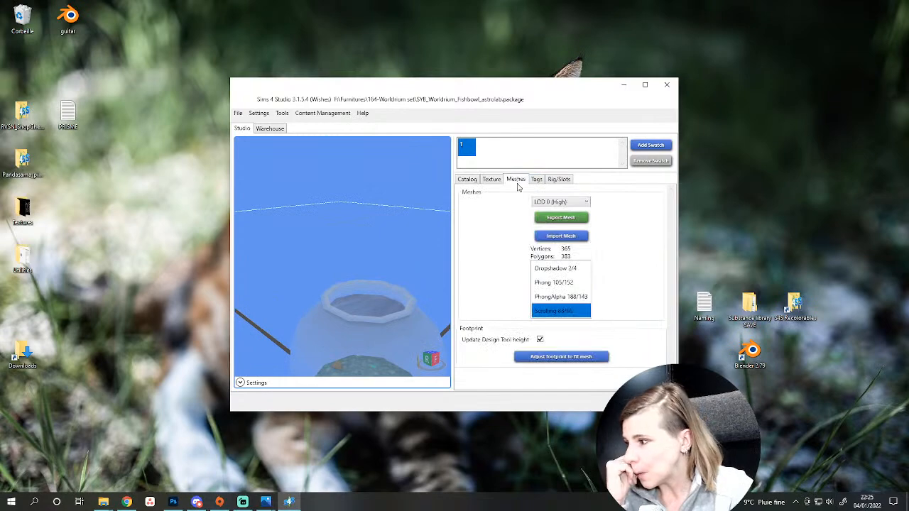
click(558, 218)
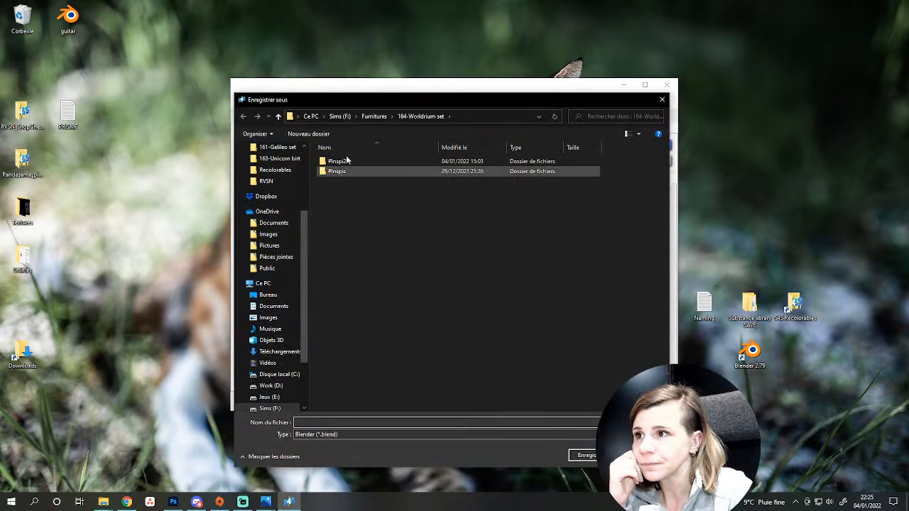
click(372, 116)
double_click(354, 251)
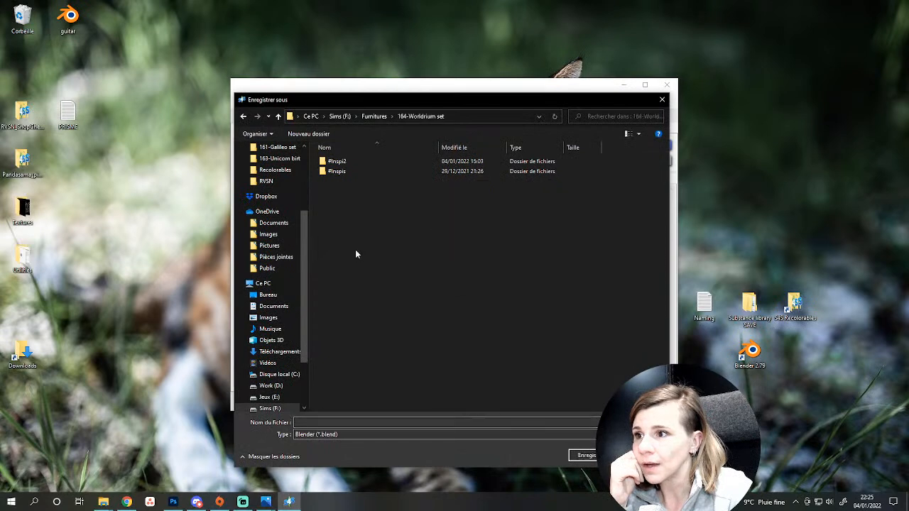
click(308, 134)
text(1)
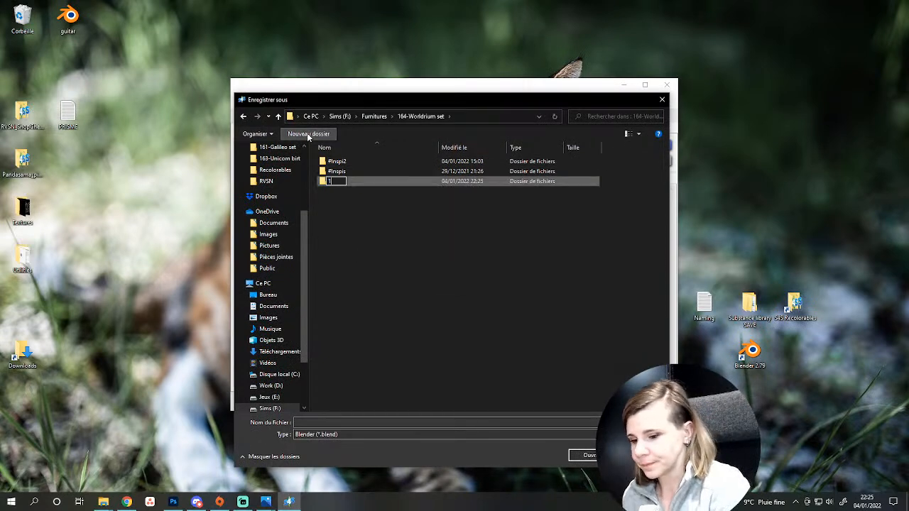
text(-Fishbowl)
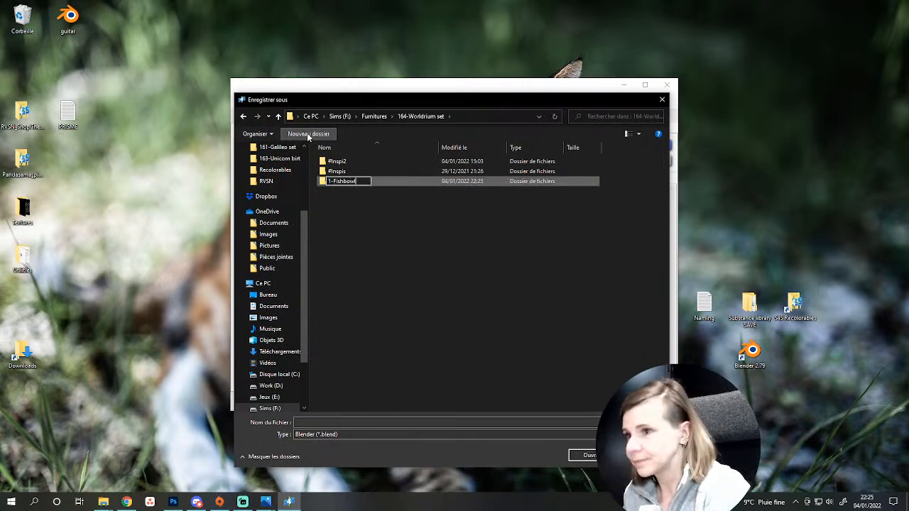
key(Return)
key(Return)
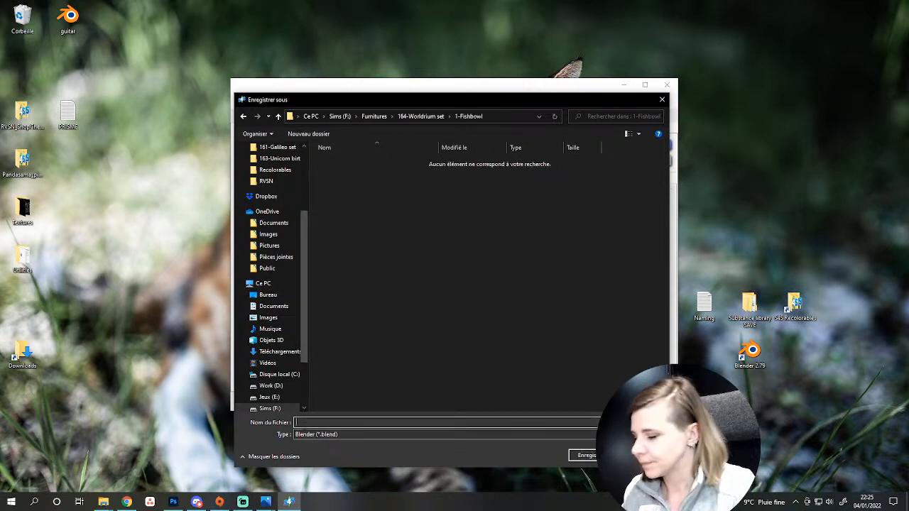
text(fishbowl)
key(Return)
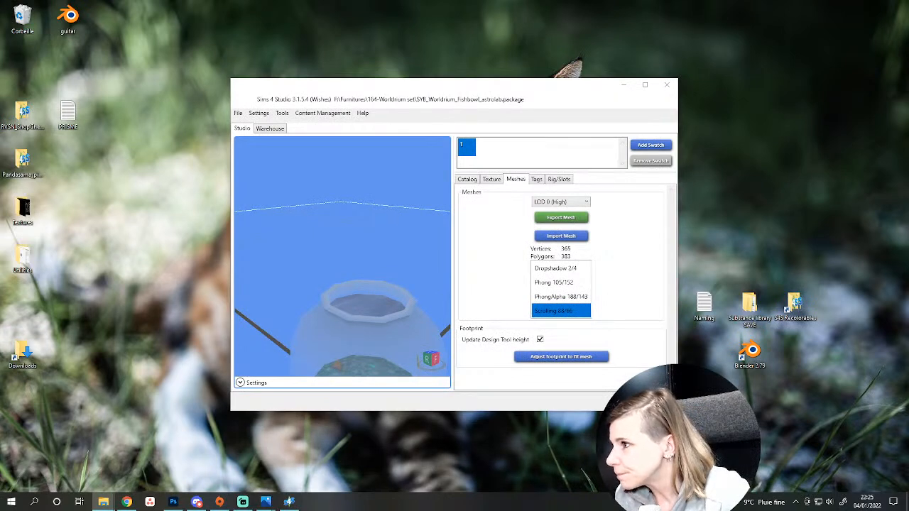
Open the exported fishbowl file from the 1-Fishbowl folder in Blender and switch to an orthographic view.
drag(0, 68, 492, 90)
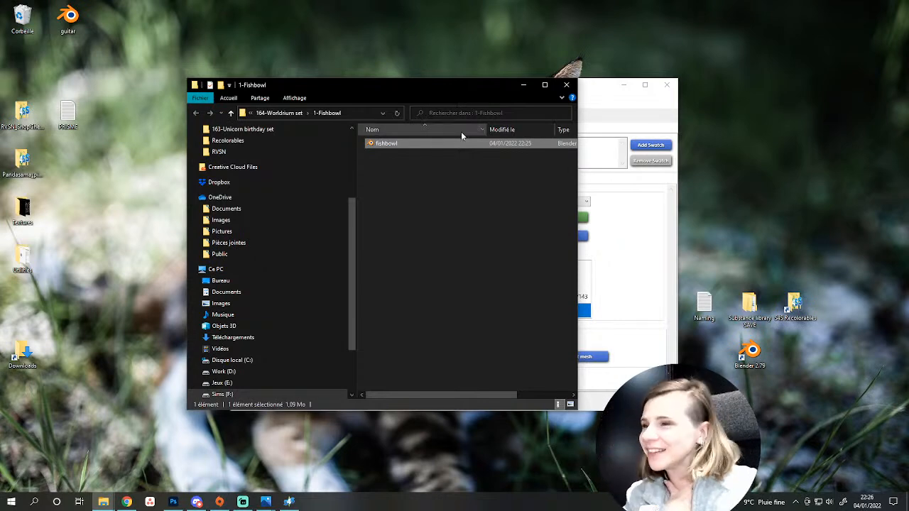
click(401, 166)
drag(402, 105, 278, 76)
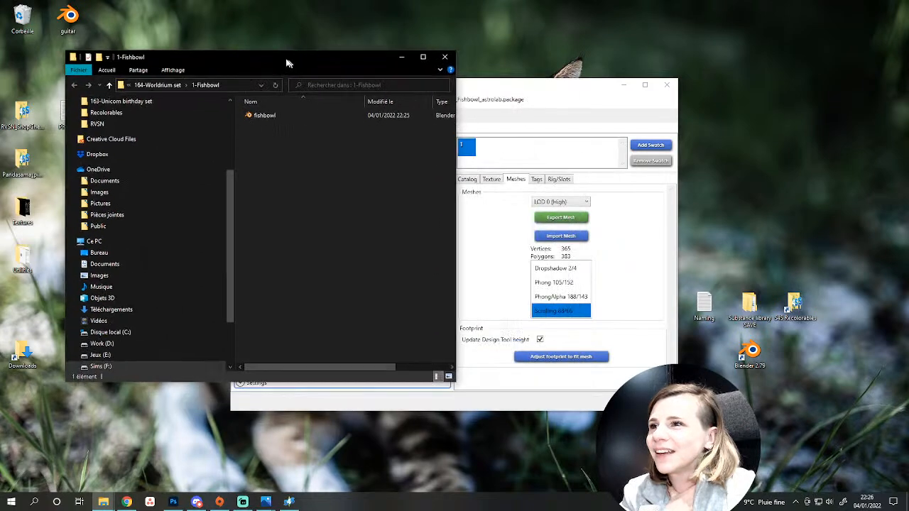
double_click(260, 118)
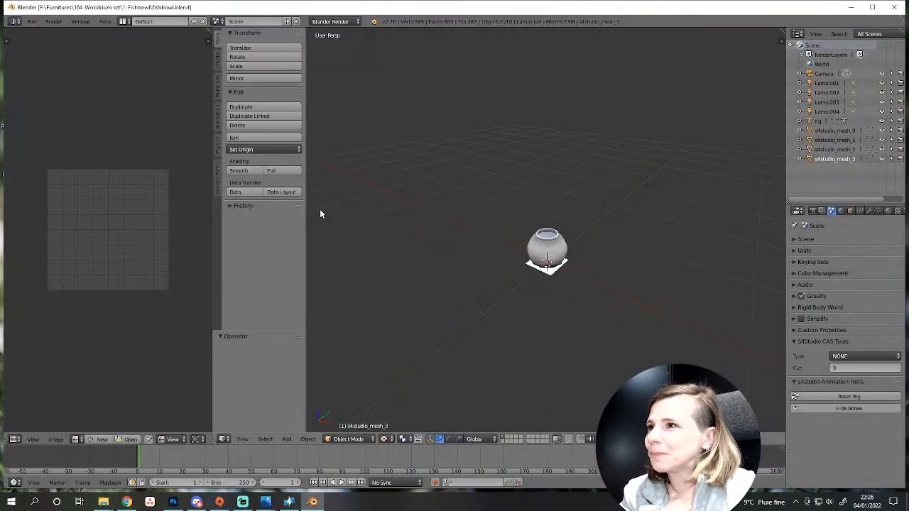
key(KP_5)
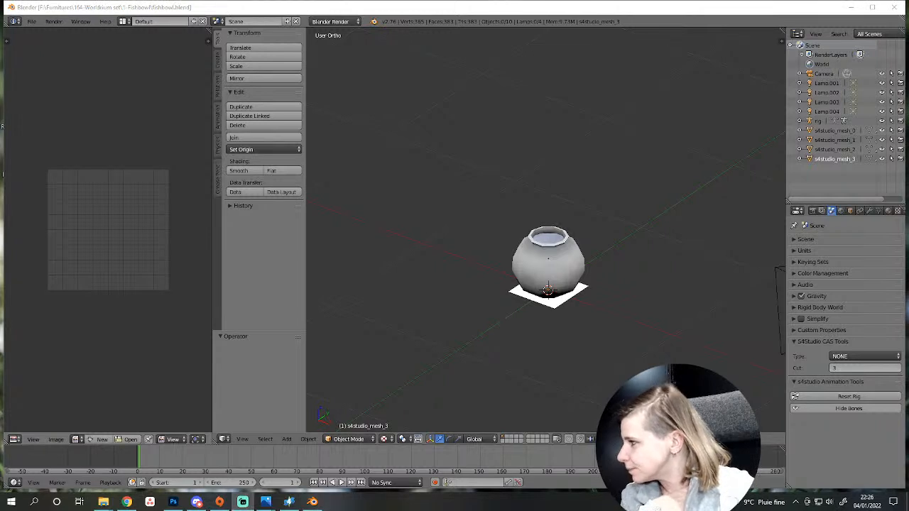
Delete the rig, the camera and all four lamps from the fishbowl scene, keeping only the s4studio meshes.
scroll(436, 326, up, 4)
scroll(437, 323, up, 3)
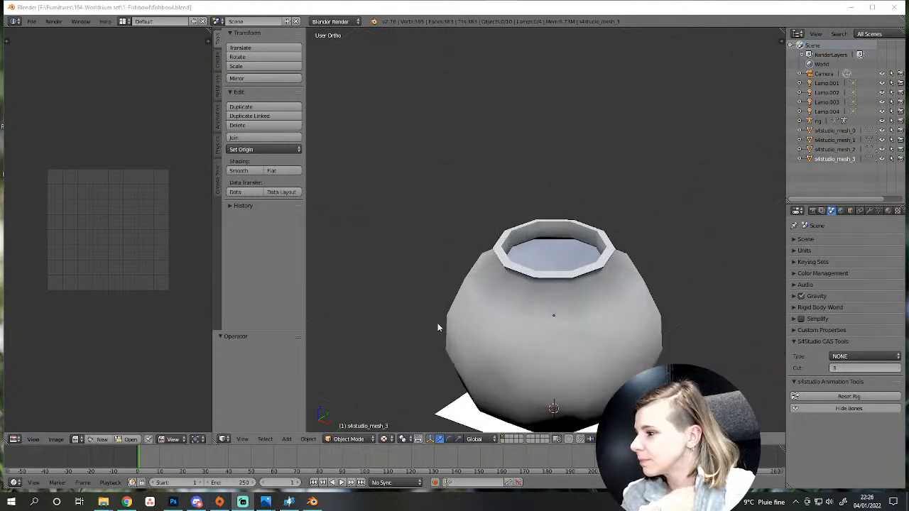
middle_drag(437, 323, 473, 353)
scroll(526, 318, down, 2)
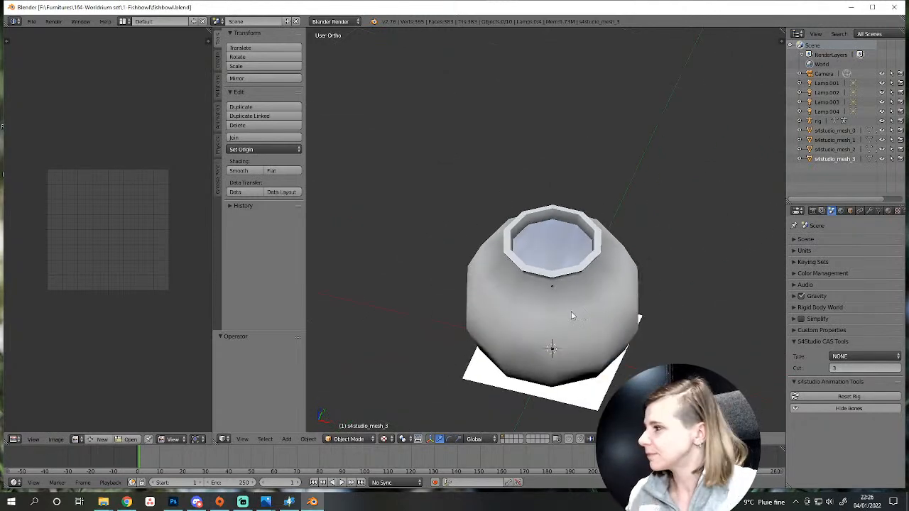
shift+middle_drag(609, 297, 531, 266)
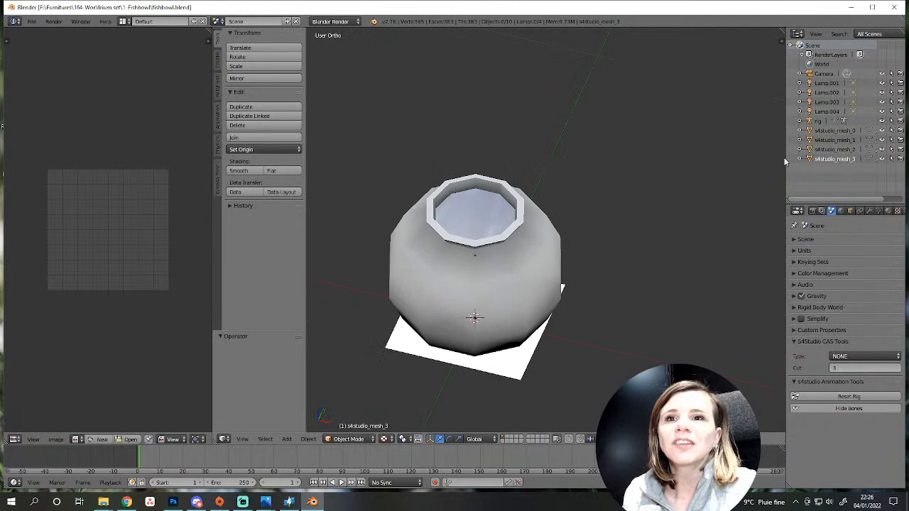
click(822, 120)
shift+click(825, 111)
shift+click(827, 102)
shift+click(829, 92)
shift+click(831, 83)
shift+click(830, 74)
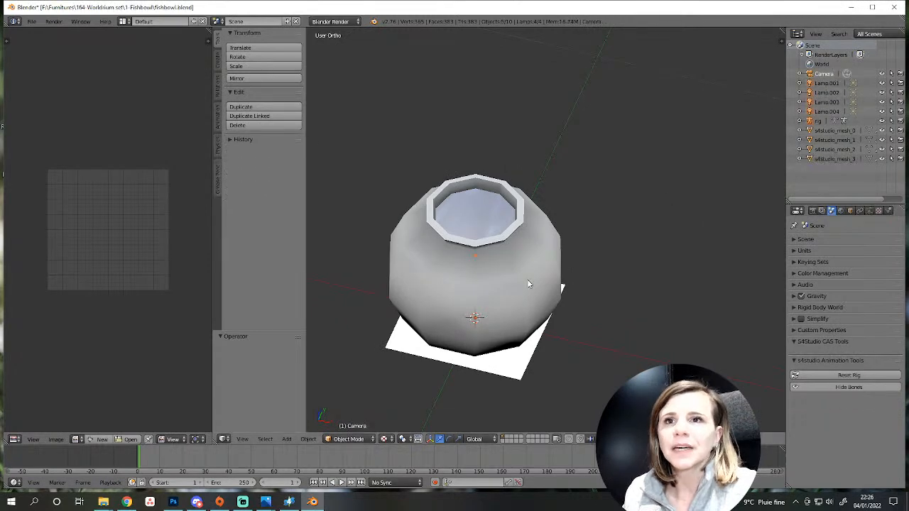
key(x)
click(527, 279)
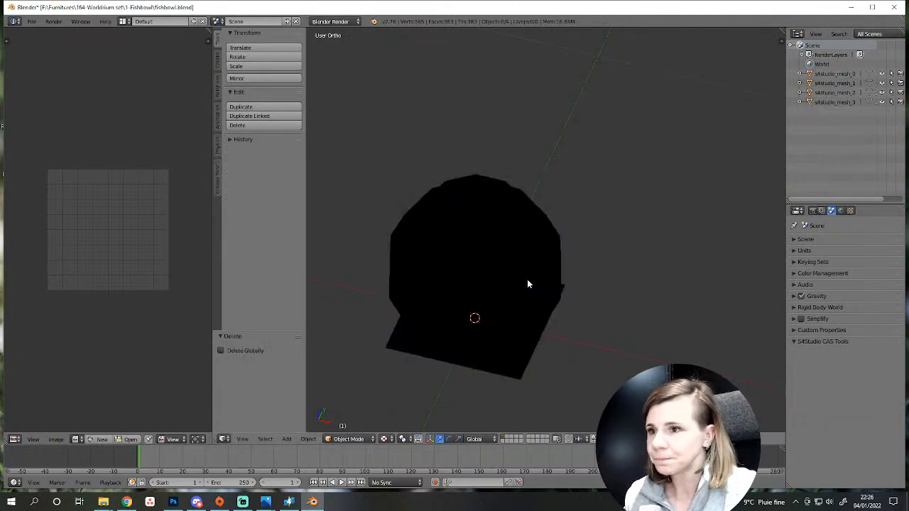
Show the 3D view's properties, narrow the UV editor and set the viewport display to solid shading.
key(n)
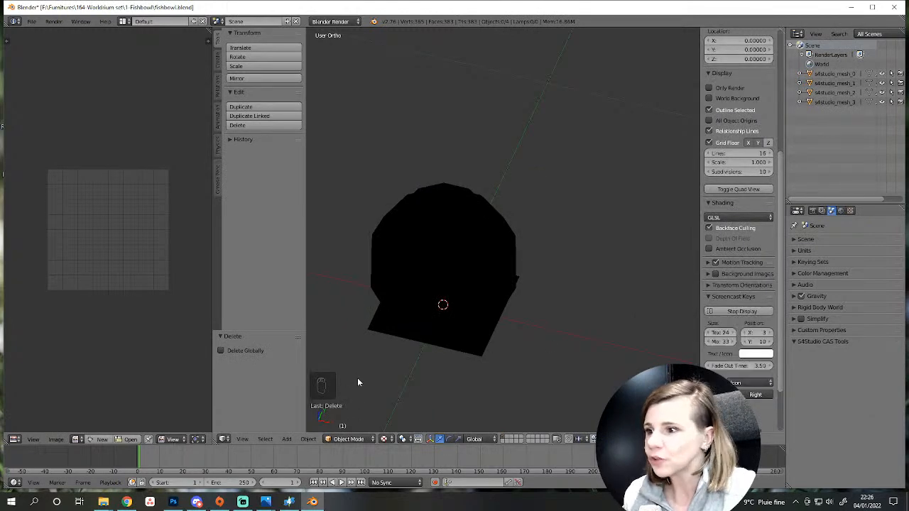
scroll(338, 379, up, 3)
scroll(407, 397, down, 3)
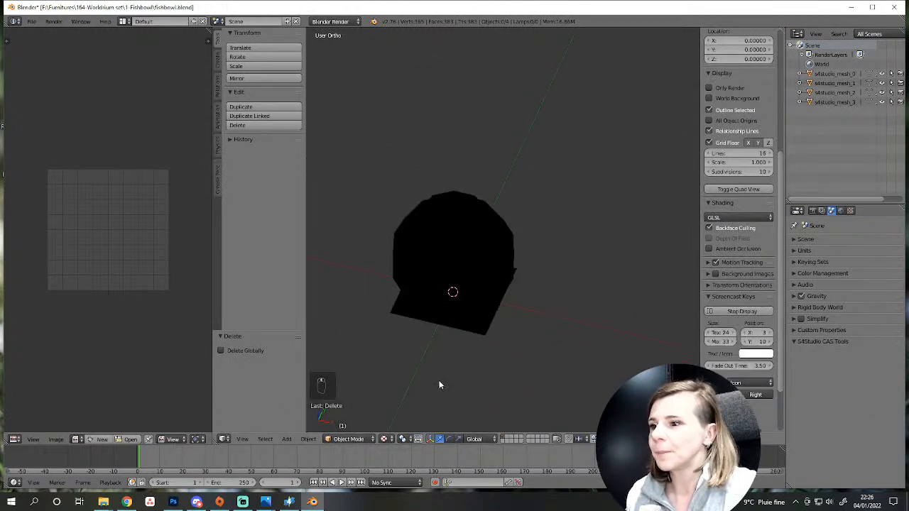
middle_drag(438, 381, 377, 368)
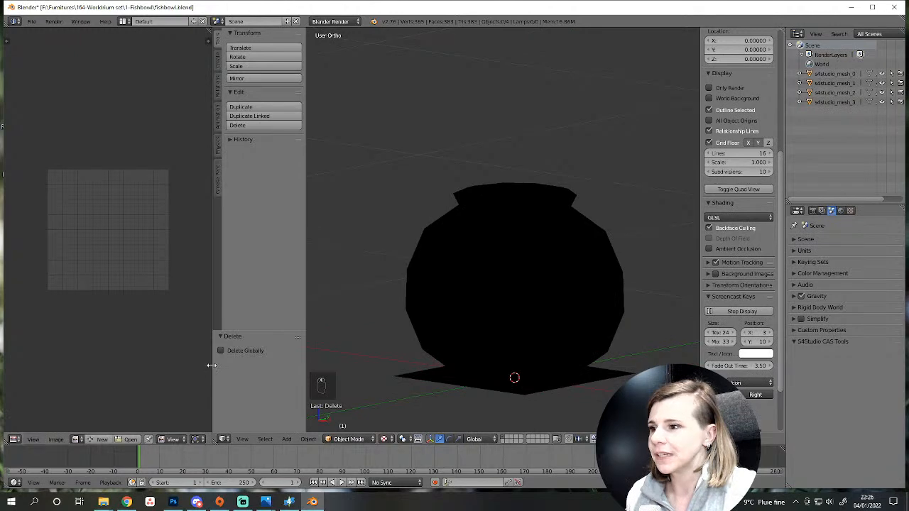
drag(214, 363, 136, 361)
scroll(427, 327, up, 3)
middle_drag(427, 326, 403, 348)
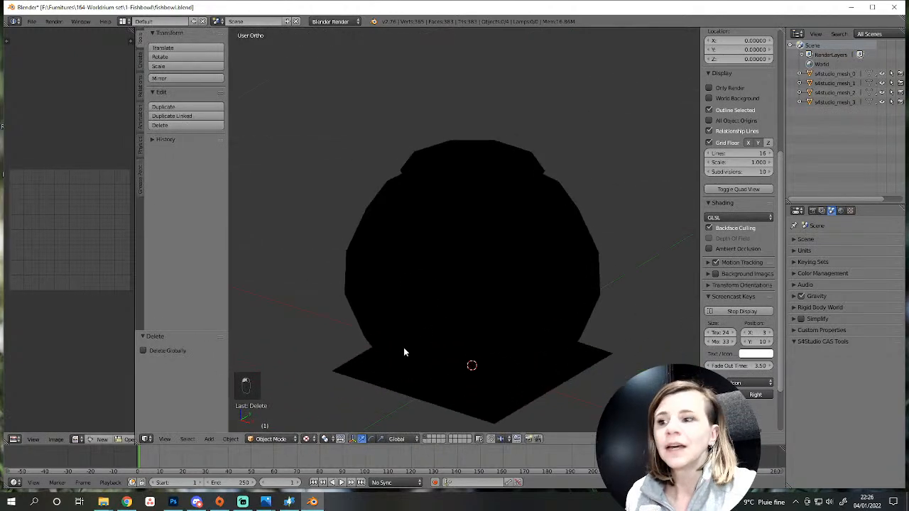
click(309, 438)
click(321, 407)
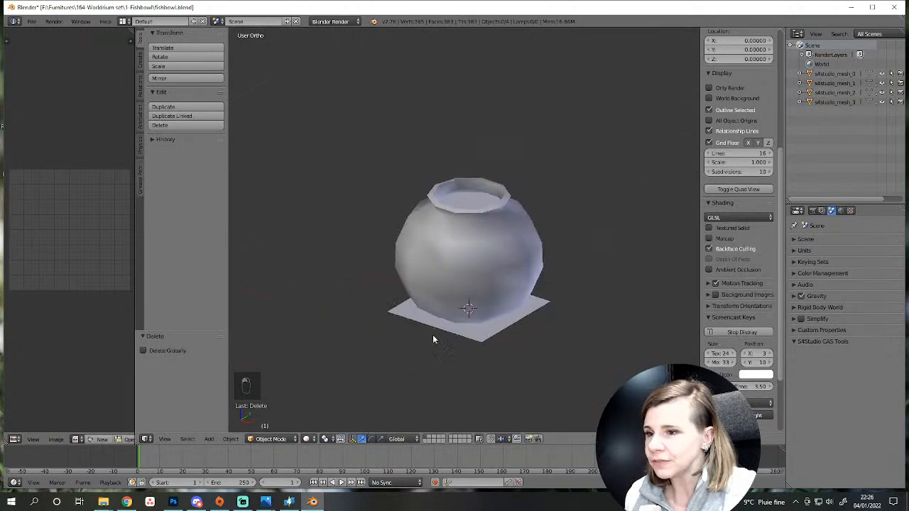
Edit the shadow plane s4studio_mesh_0 under the bowl and scale all its vertices by about 0.585.
mouse_move(433, 334)
middle_down()
mouse_move(487, 308)
mouse_move(537, 334)
mouse_move(527, 203)
mouse_move(483, 416)
mouse_move(580, 372)
middle_up()
right_click(506, 358)
key(Tab)
key(a)
key(a)
key(KP_1)
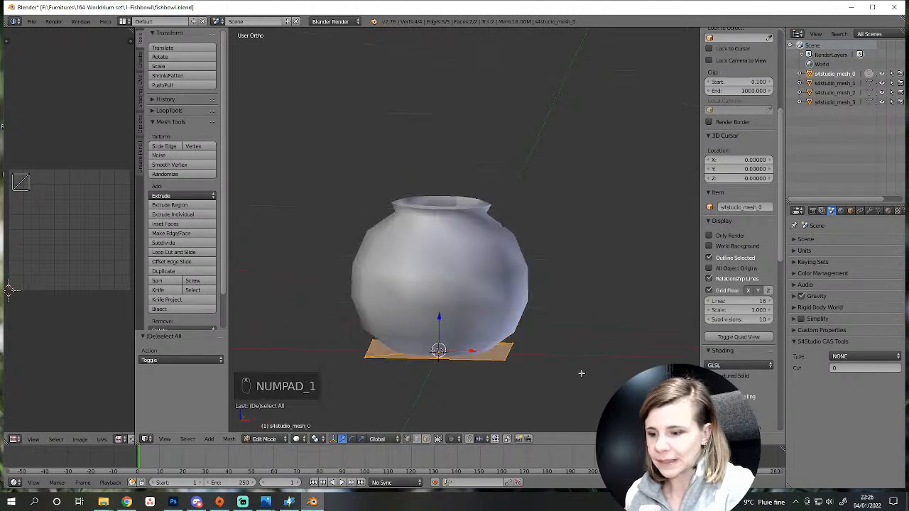
middle_drag(613, 301, 615, 308)
key(s)
click(552, 318)
Display the meshes in wireframe and keep scaling the shadow plane down until it is a tiny point inside the bowl's base.
key(z)
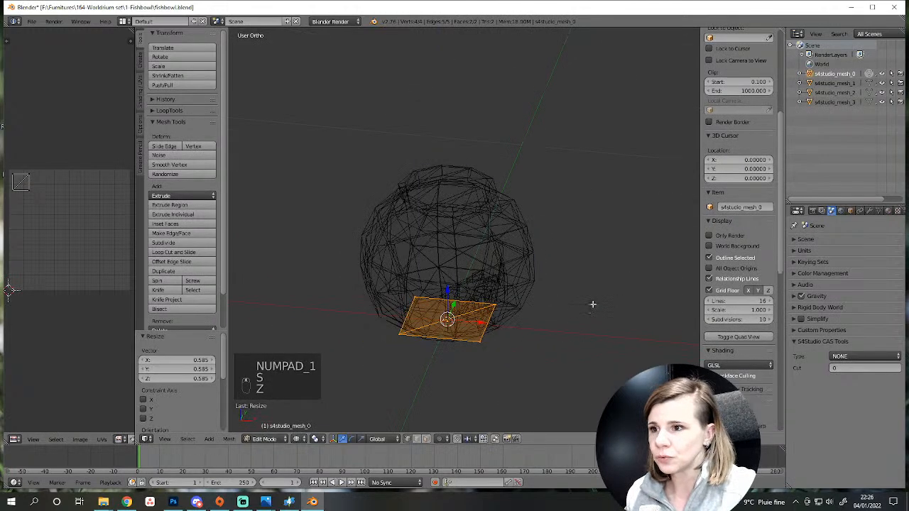
key(s)
click(466, 318)
key(s)
click(493, 307)
key(s)
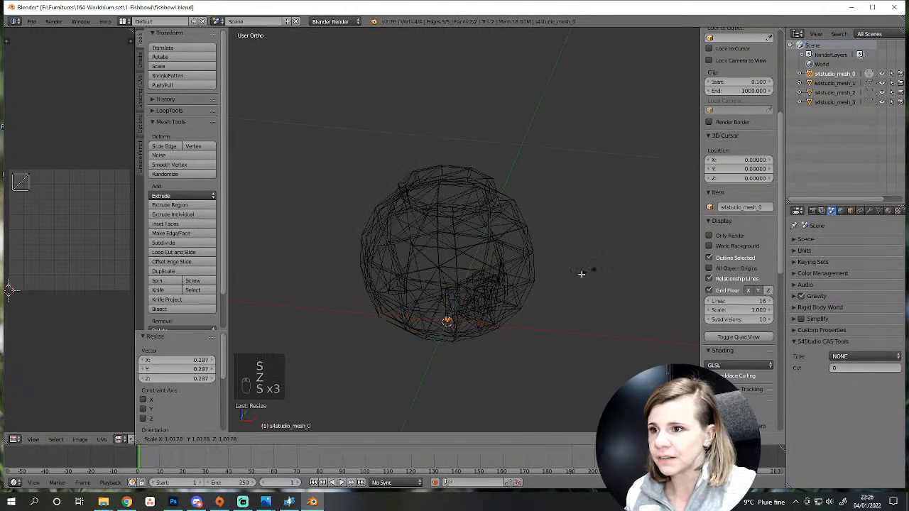
click(582, 271)
key(s)
click(572, 278)
key(s)
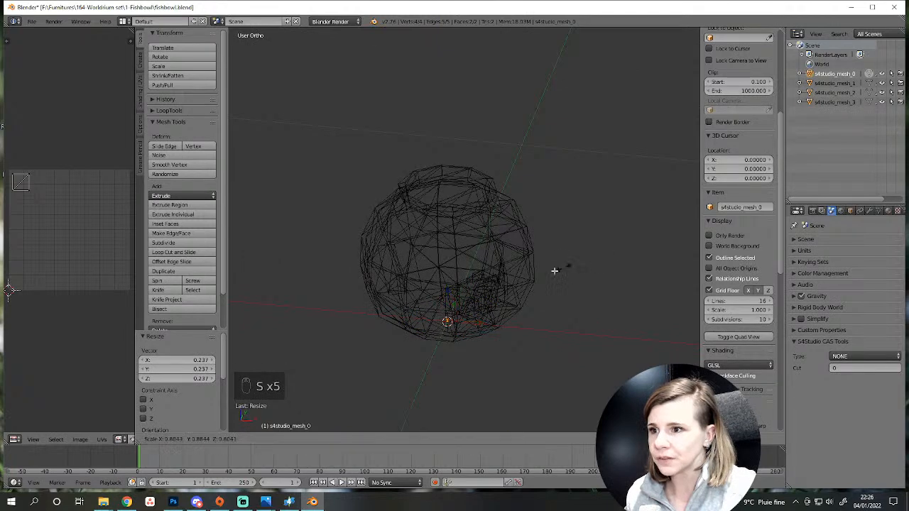
click(498, 288)
Select all the shadow plane's UVs, scale them down to a tiny dot and shift them slightly.
key(a)
key(s)
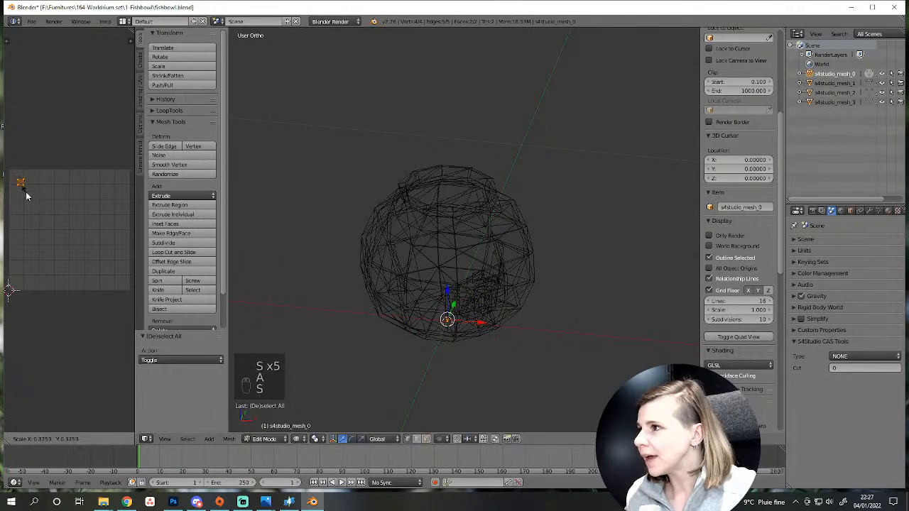
click(21, 193)
key(g)
click(18, 227)
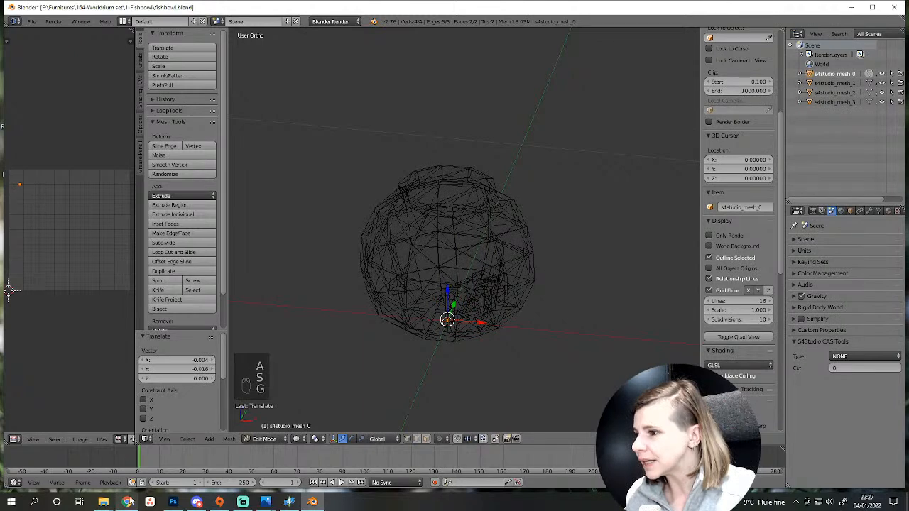
Load 0.png in a widened UV editor and move the shadow plane's UVs onto the blank white area below DARK CIRCLE.
click(118, 438)
click(134, 344)
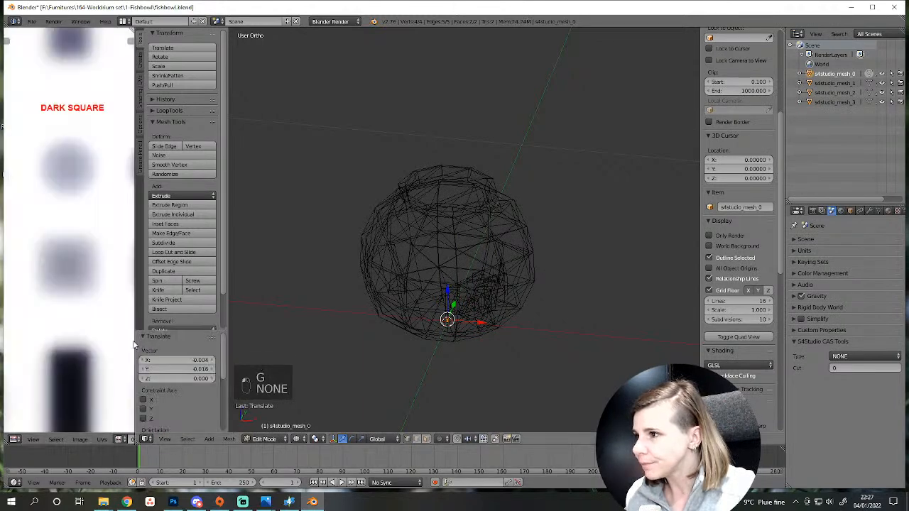
drag(136, 337, 330, 339)
scroll(142, 241, down, 5)
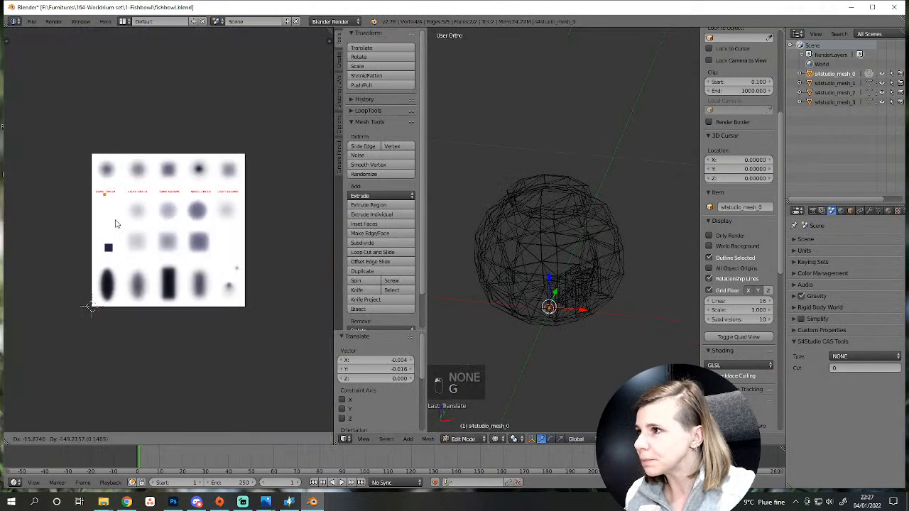
key(g)
scroll(553, 367, up, 4)
scroll(553, 367, down, 3)
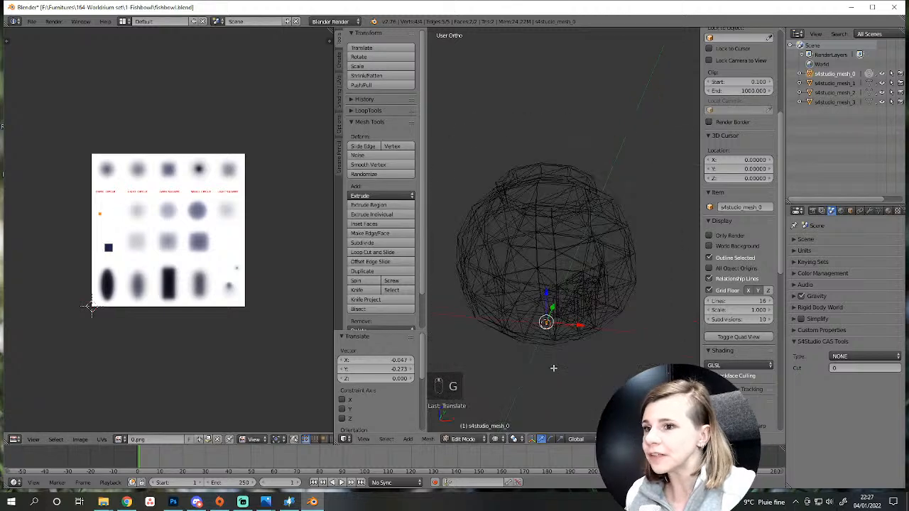
scroll(513, 319, down, 2)
middle_drag(542, 342, 548, 314)
scroll(19, 237, up, 2)
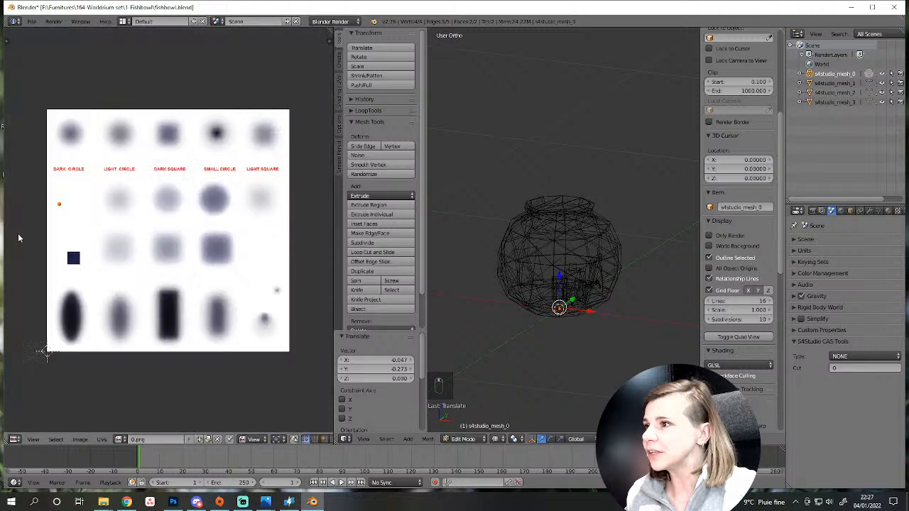
scroll(59, 206, up, 4)
scroll(60, 206, down, 4)
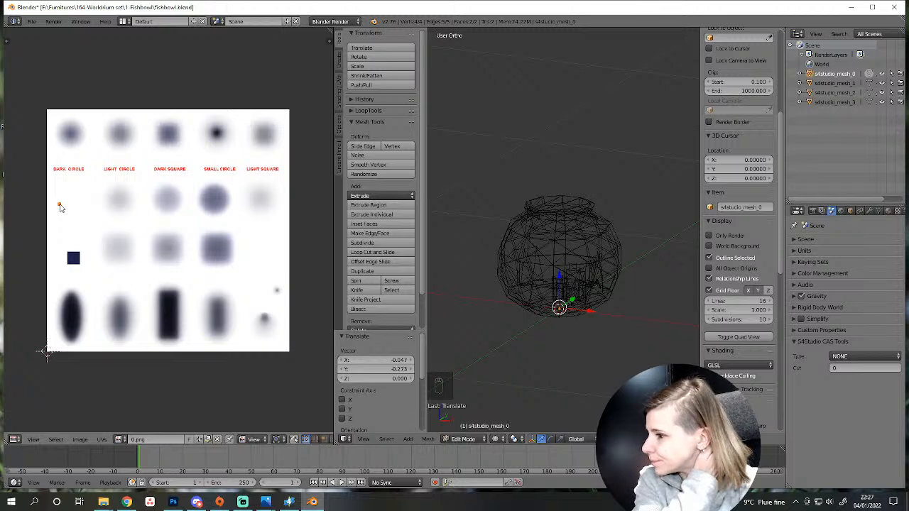
Change the transform pivot point and return the 3D view to solid shading.
click(709, 291)
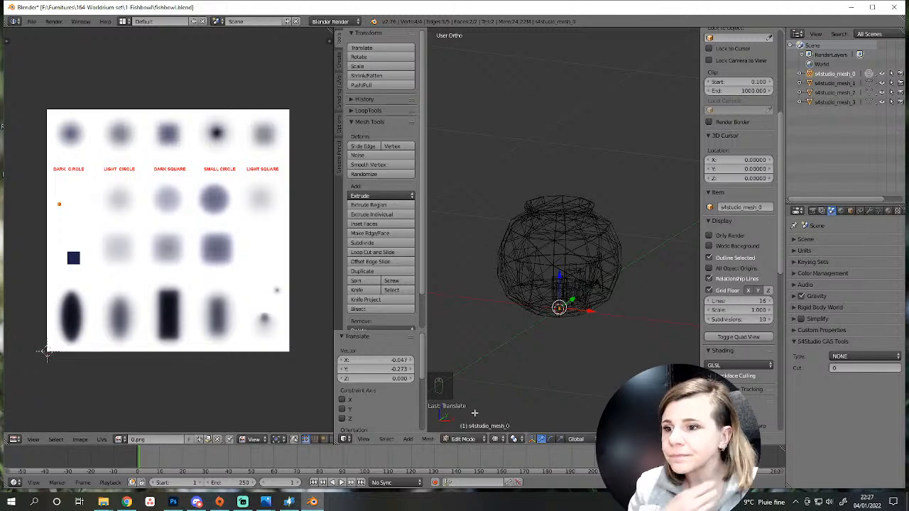
click(513, 438)
click(528, 416)
key(z)
Narrow the UV editor and hide s4studio_mesh_2 and s4studio_mesh_3, leaving the gravel and castle of s4studio_mesh_1 displayed.
middle_drag(570, 305, 561, 365)
drag(334, 328, 227, 324)
drag(881, 83, 881, 102)
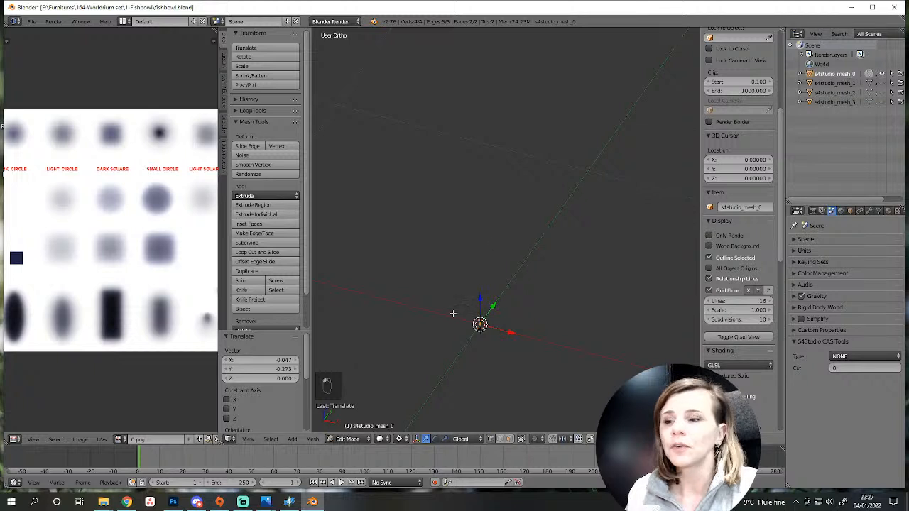
scroll(452, 315, up, 3)
middle_drag(510, 352, 512, 178)
click(881, 84)
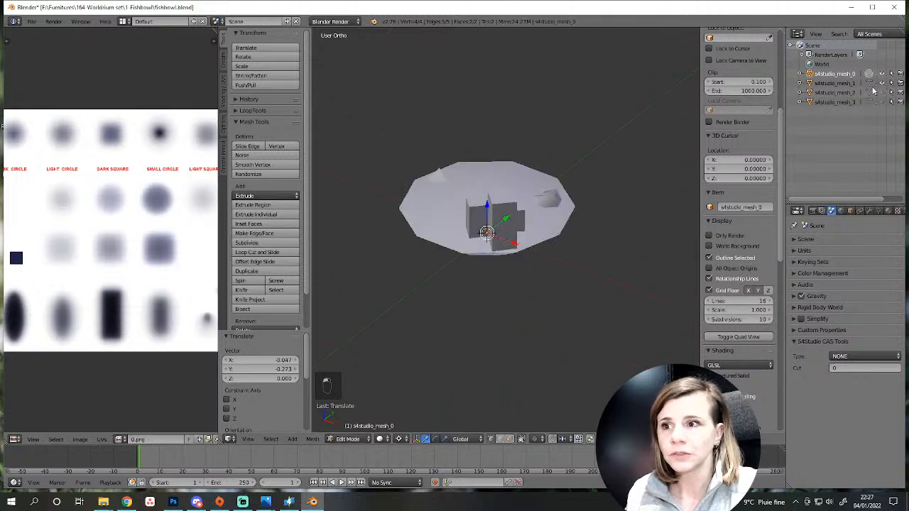
Examine the gravel and castle geometry of s4studio_mesh_1 in Edit Mode from several angles.
scroll(549, 256, up, 2)
middle_drag(554, 300, 522, 282)
key(Tab)
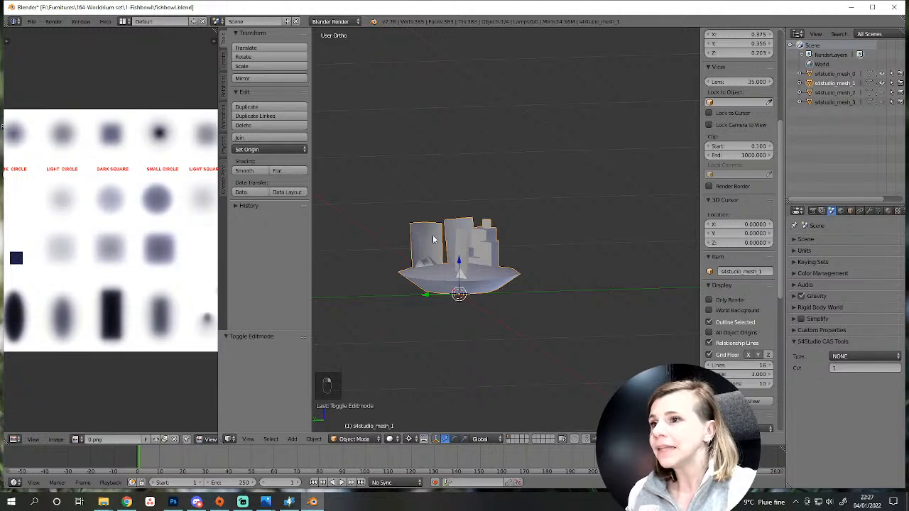
key(Tab)
key(l)
key(a)
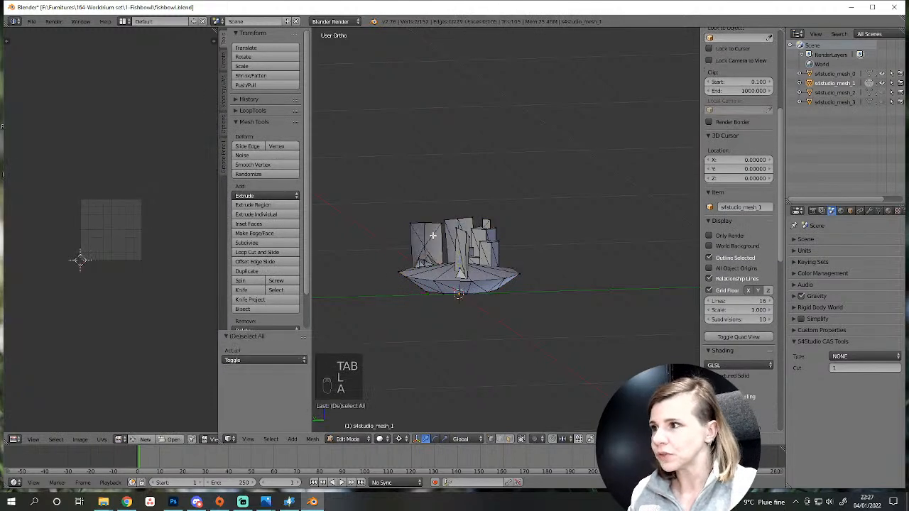
mouse_move(586, 291)
middle_down()
mouse_move(534, 317)
mouse_move(621, 257)
middle_up()
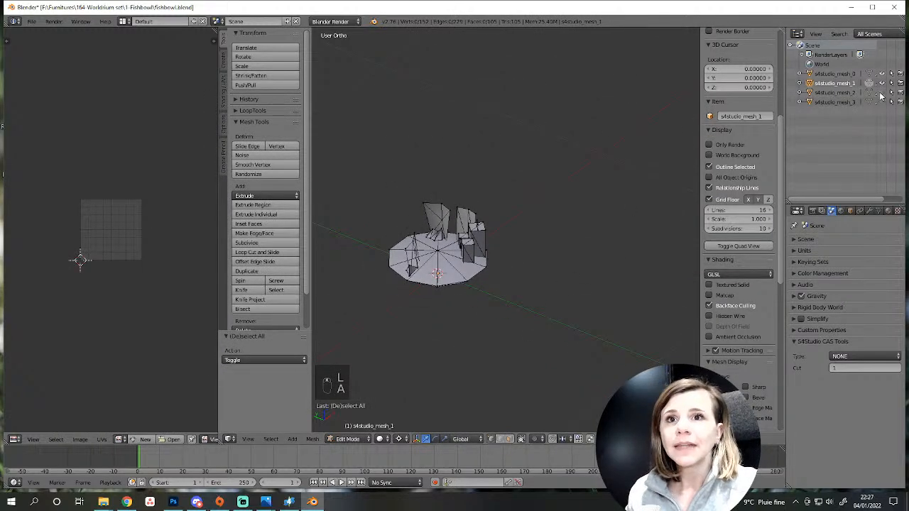
Leave Edit Mode, hide s4studio_mesh_1 and display the glass bowl of s4studio_mesh_2.
key(Tab)
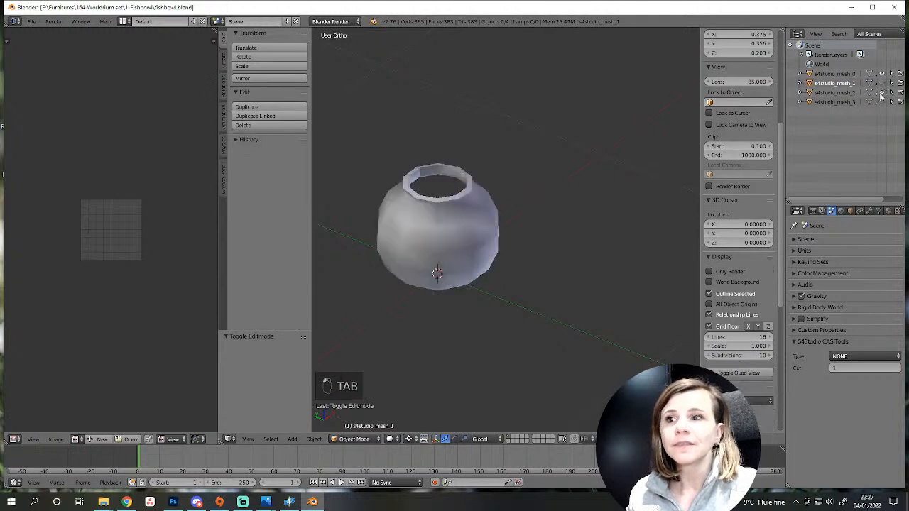
middle_drag(550, 196, 506, 320)
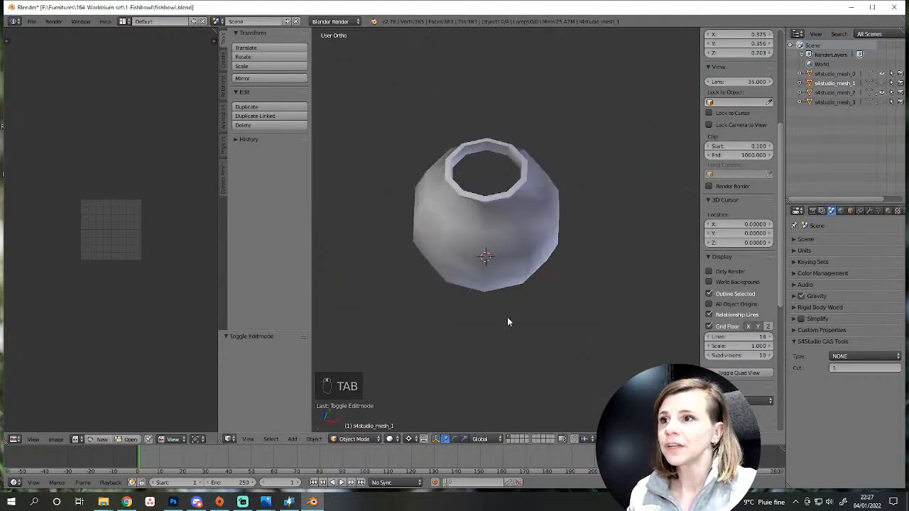
scroll(521, 361, up, 4)
middle_drag(436, 341, 547, 289)
scroll(497, 237, down, 3)
scroll(507, 359, up, 2)
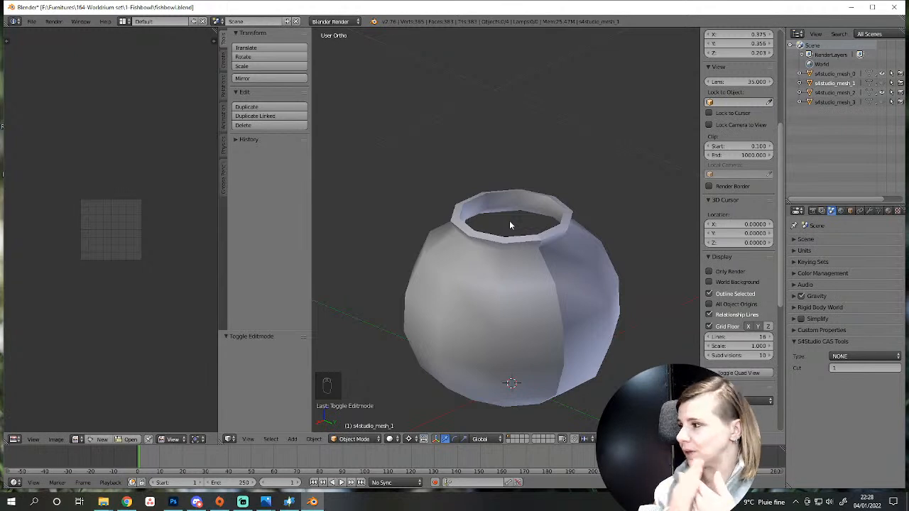
scroll(556, 329, down, 3)
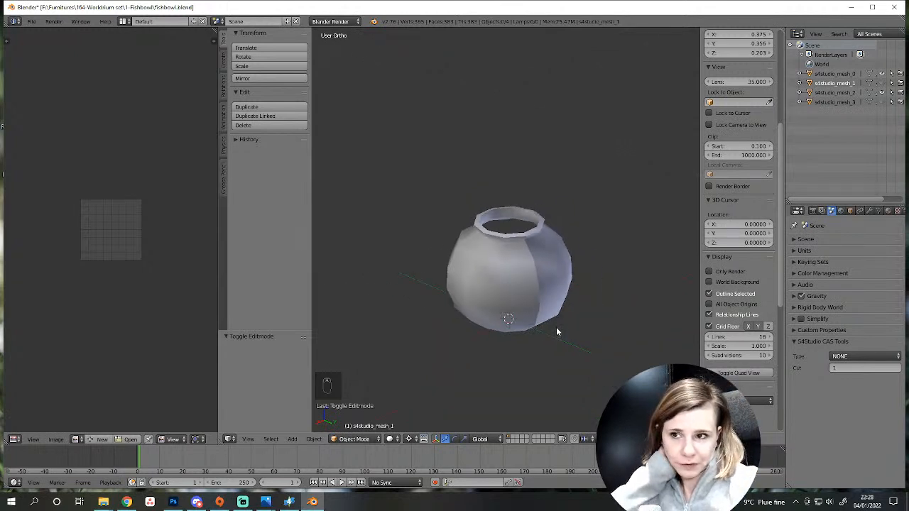
Examine the edge structure of the glass bowl s4studio_mesh_2 in Edit Mode, especially around its rim.
scroll(536, 334, up, 5)
right_click(426, 362)
key(Tab)
key(Tab)
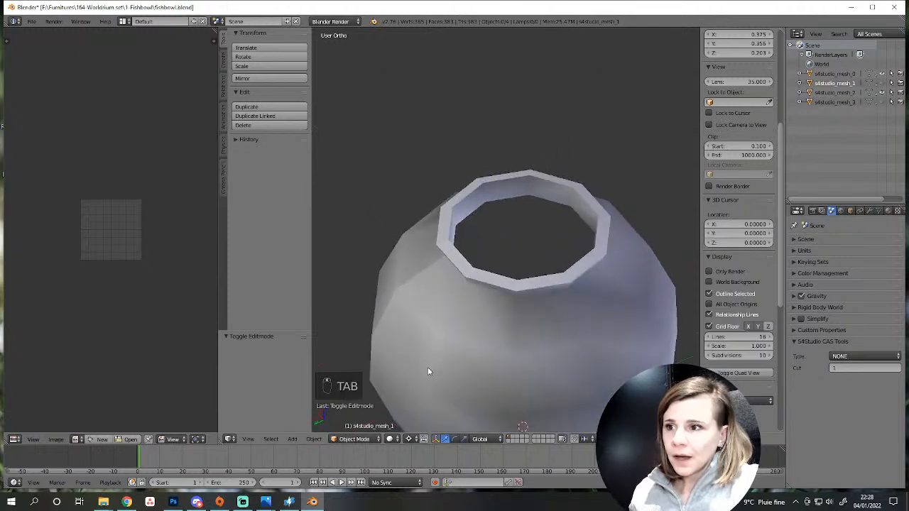
key(a)
key(a)
key(a)
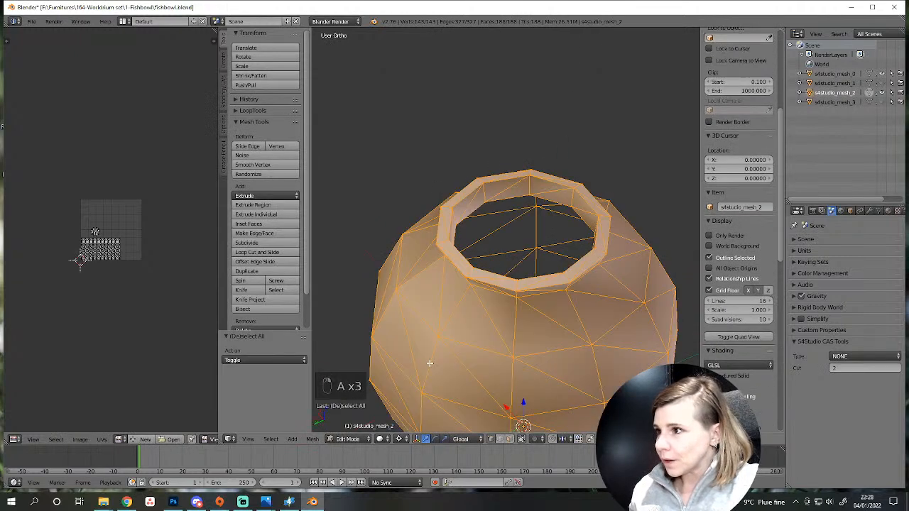
scroll(429, 363, up, 3)
scroll(430, 364, down, 2)
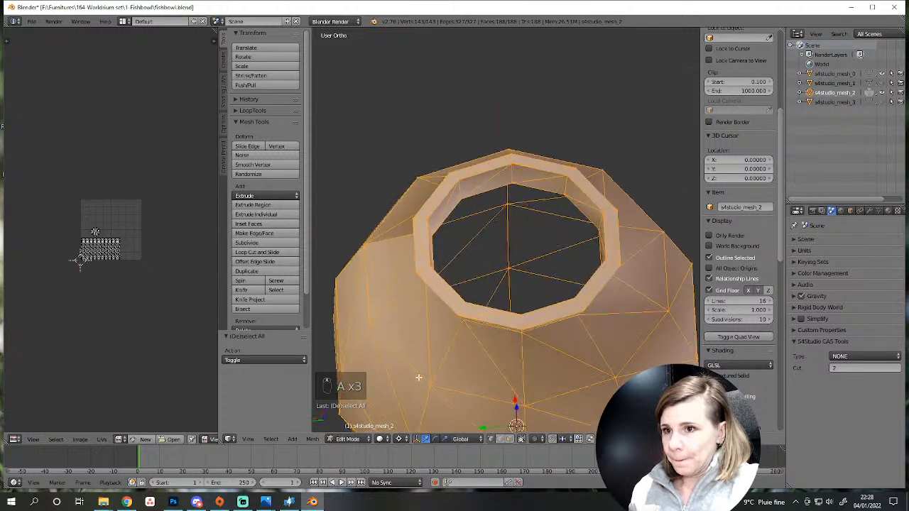
scroll(490, 319, down, 2)
key(a)
key(Tab)
scroll(489, 318, down, 3)
middle_drag(518, 305, 608, 318)
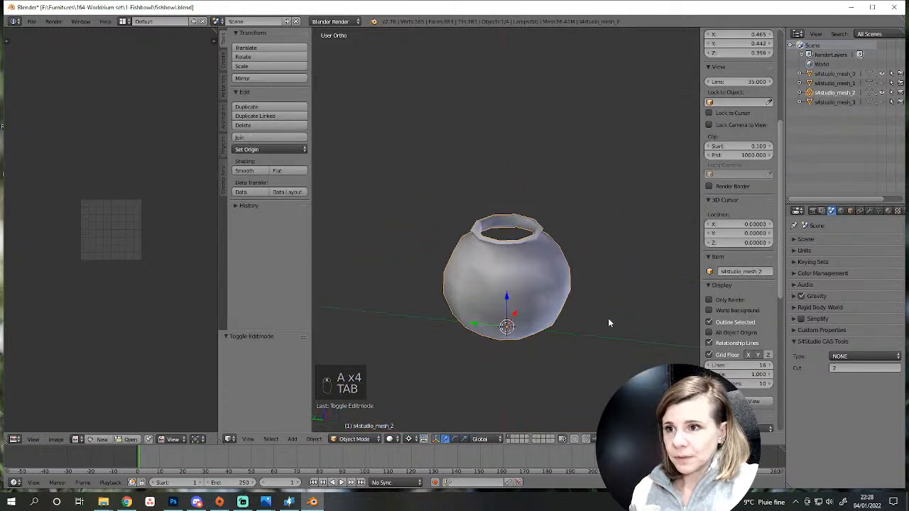
Hide the glass bowl and display s4studio_mesh_3 to inspect the water volume's shape.
click(882, 93)
click(882, 93)
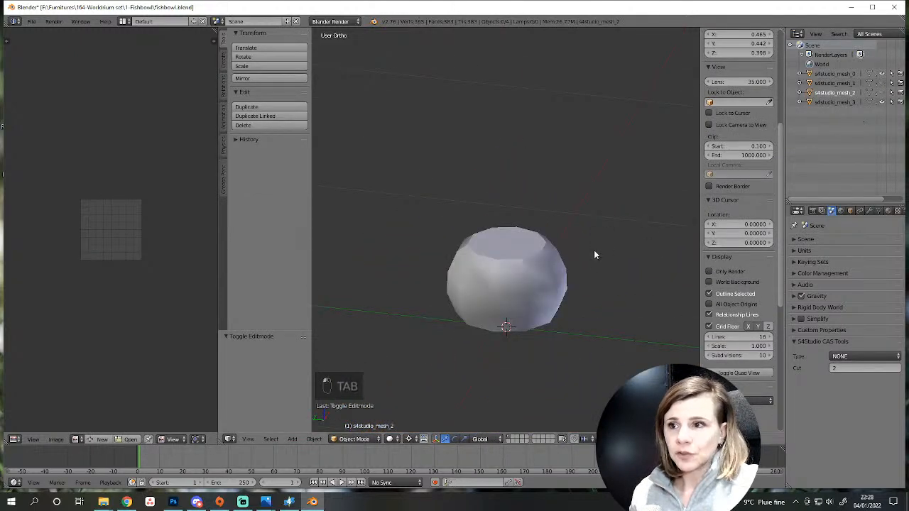
scroll(593, 250, up, 4)
middle_drag(523, 298, 537, 326)
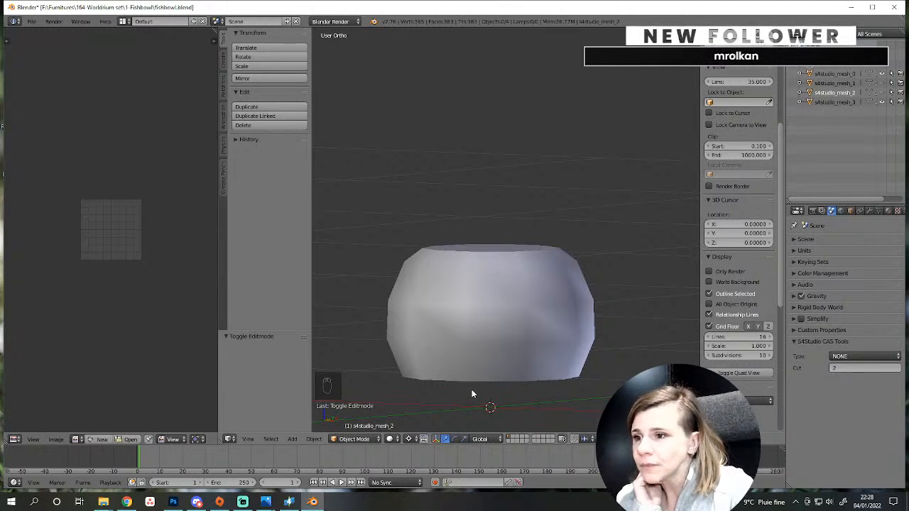
Redisplay s4studio_mesh_2 and compare how s4studio_mesh_3 fits inside it, in wireframe and solid shading.
click(882, 92)
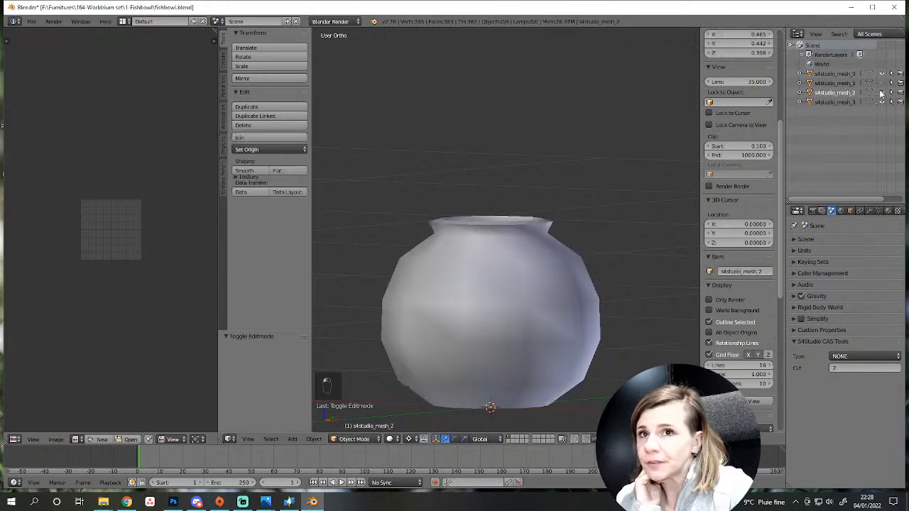
mouse_move(596, 212)
middle_down()
mouse_move(577, 266)
mouse_move(527, 272)
mouse_move(494, 254)
middle_up()
key(z)
right_click(433, 255)
middle_drag(514, 334, 531, 270)
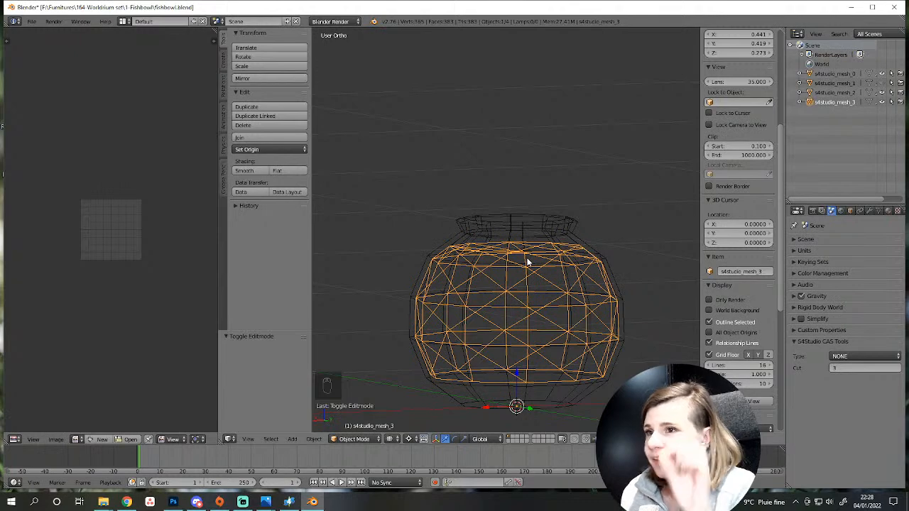
key(z)
mouse_move(501, 264)
middle_down()
mouse_move(511, 318)
mouse_move(618, 296)
middle_up()
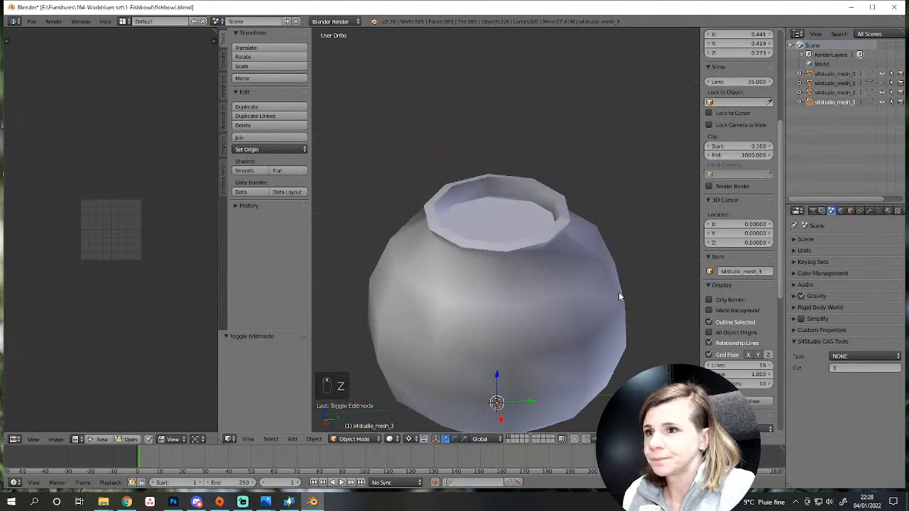
Hide s4studio_mesh_2 and s4studio_mesh_3, and save over fishbowl.blend.
click(884, 99)
click(882, 101)
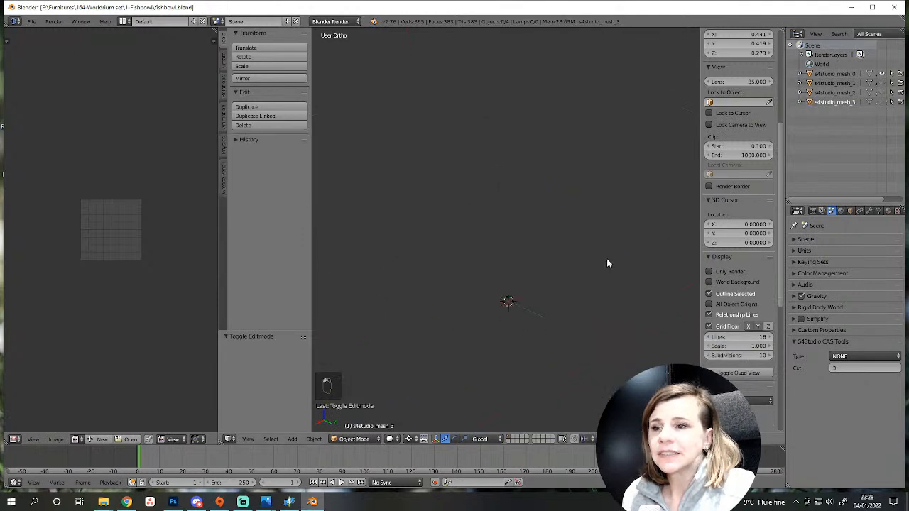
key(ctrl+s)
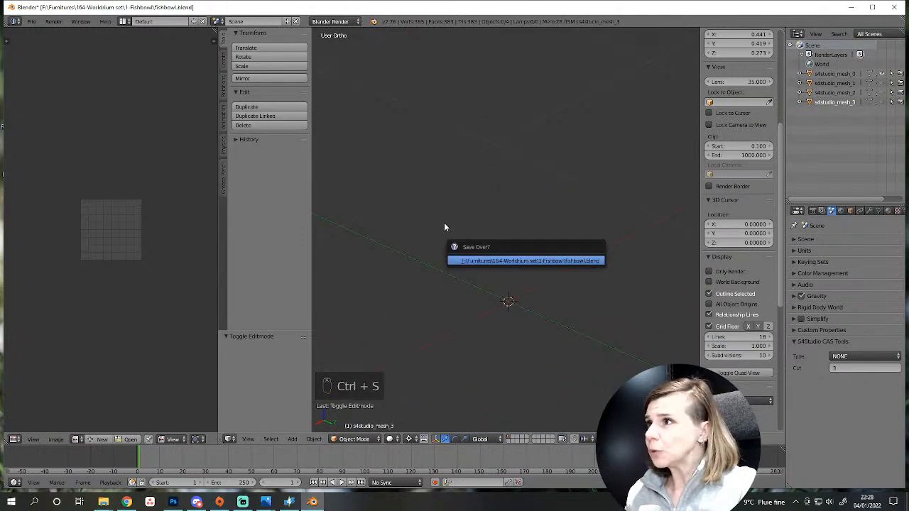
click(493, 261)
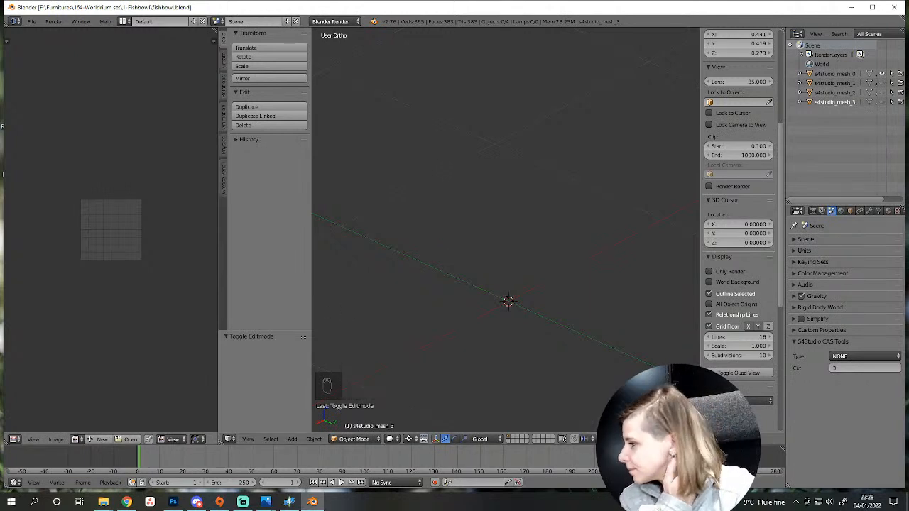
Add a UV Sphere mesh at the 3D cursor.
click(126, 502)
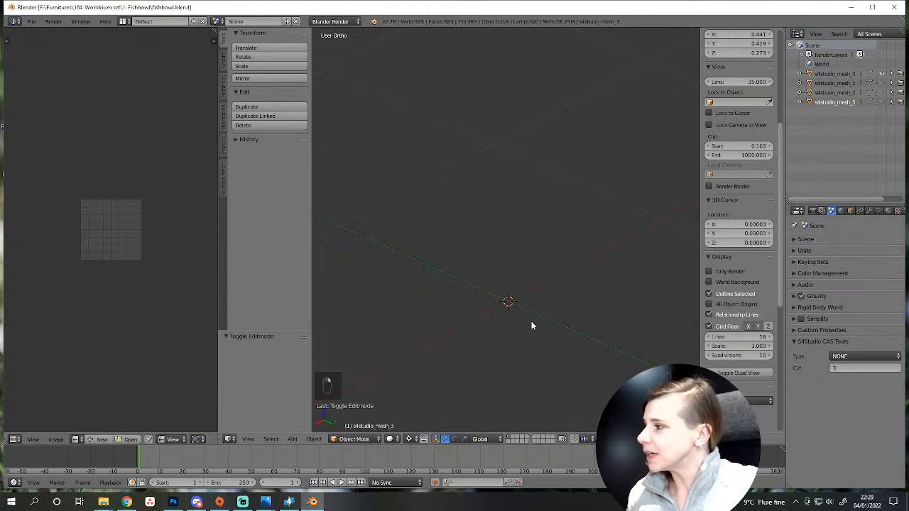
key(shift+a)
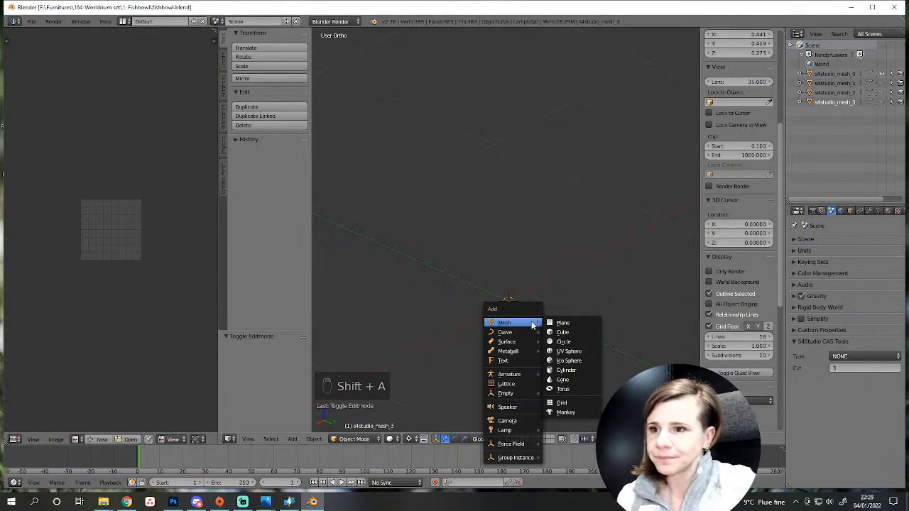
click(559, 353)
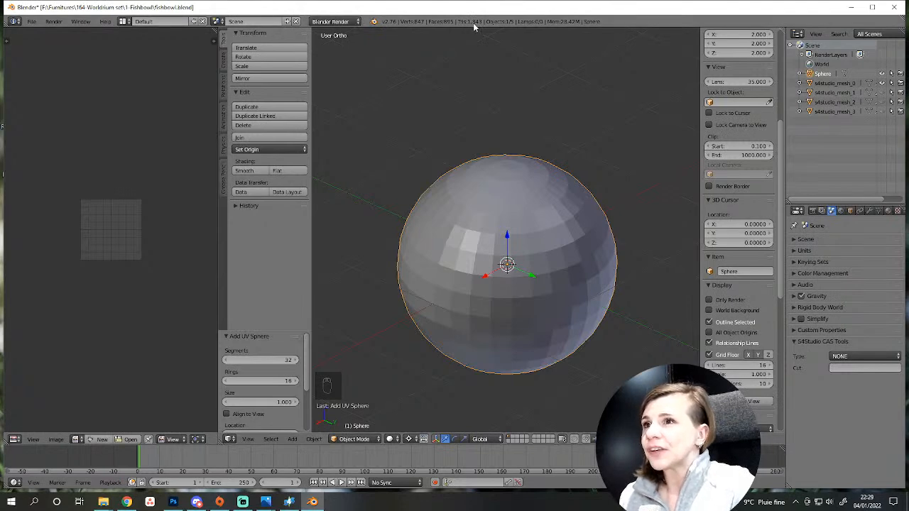
Examine the new sphere's faceting from several angles and check the scene's triangle count.
scroll(533, 288, down, 2)
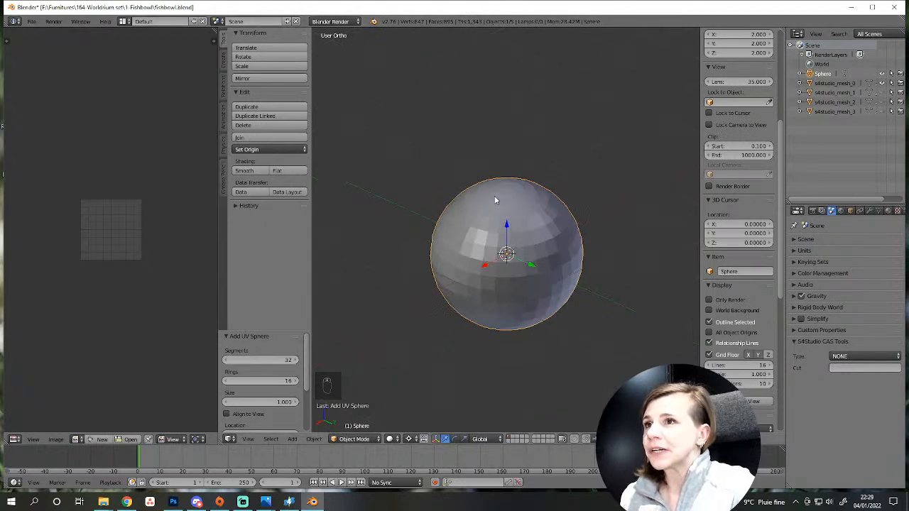
scroll(534, 289, up, 1)
scroll(534, 289, down, 1)
middle_drag(534, 289, 496, 312)
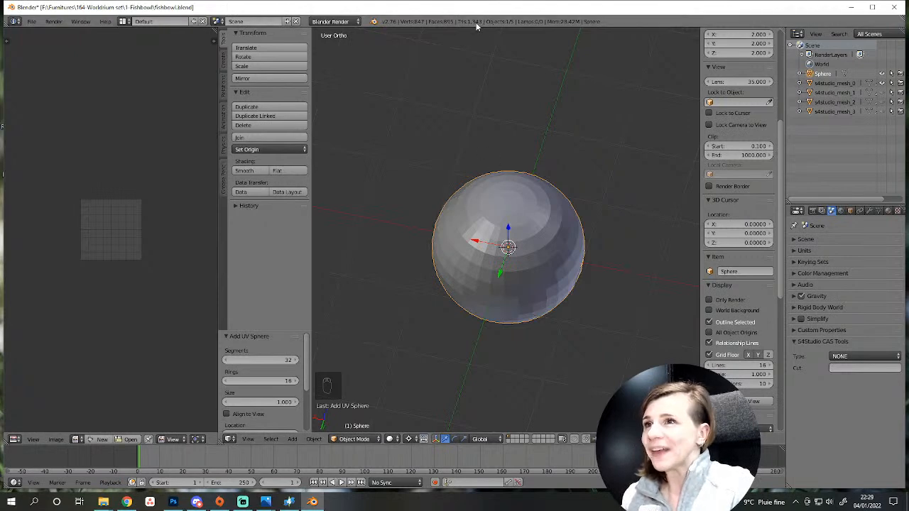
scroll(514, 223, down, 3)
middle_drag(529, 291, 486, 301)
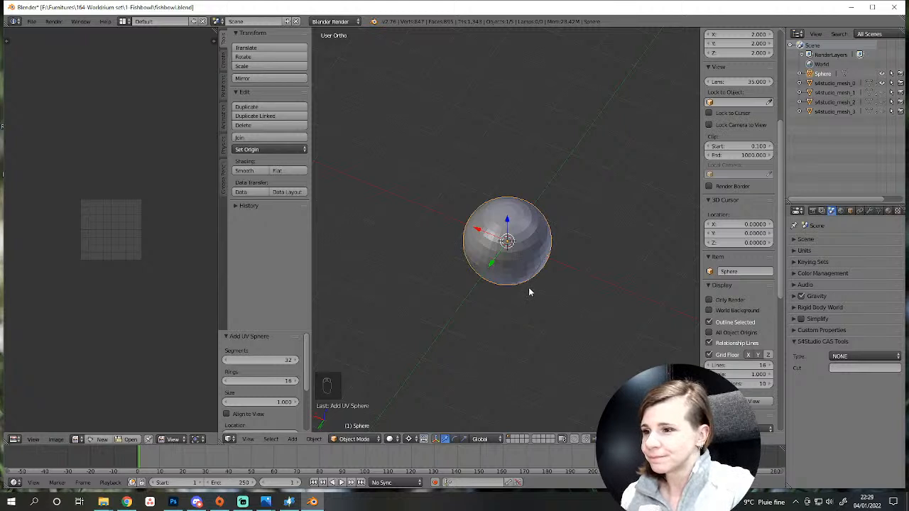
middle_drag(528, 286, 573, 275)
scroll(584, 274, up, 4)
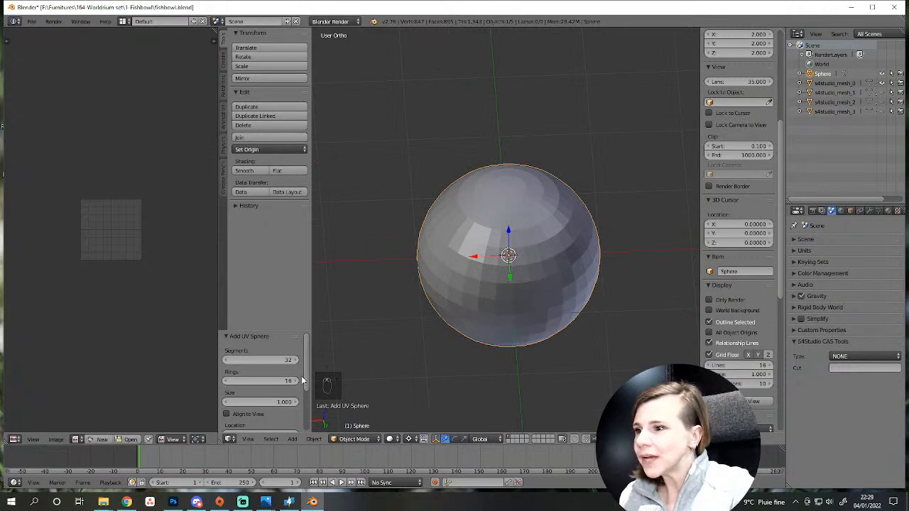
scroll(494, 355, up, 2)
middle_drag(502, 384, 501, 300)
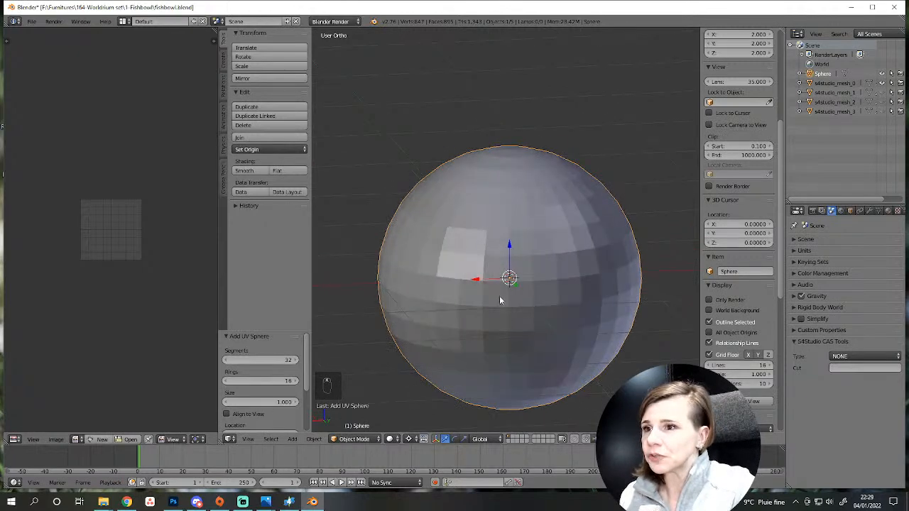
Set the UV sphere to 12 segments and 8 rings.
click(279, 364)
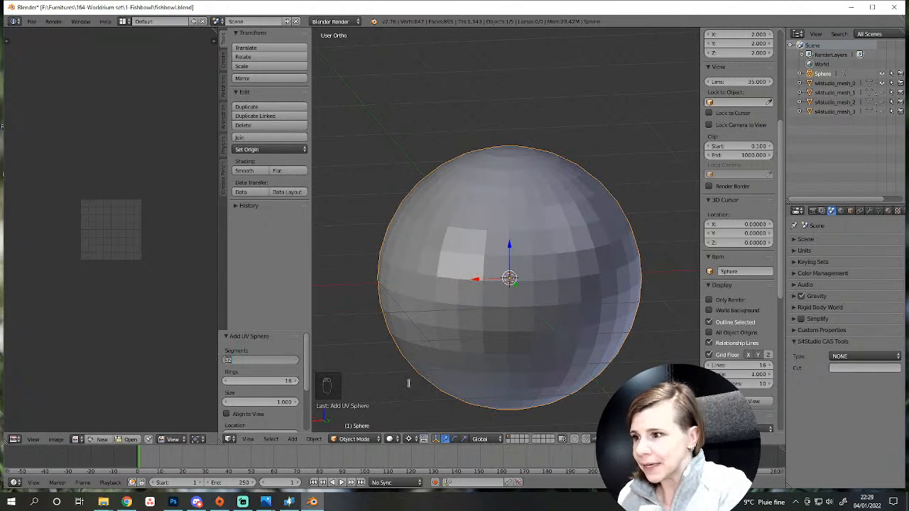
text(12)
key(Return)
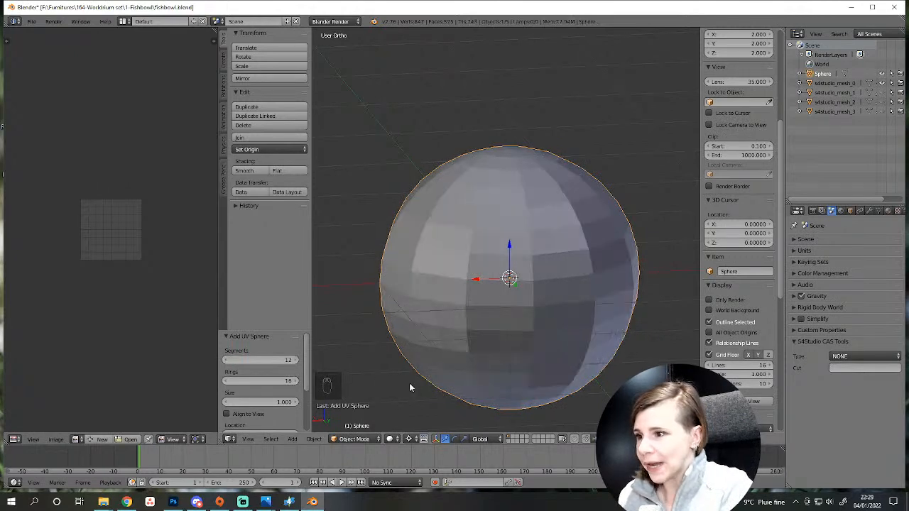
click(276, 381)
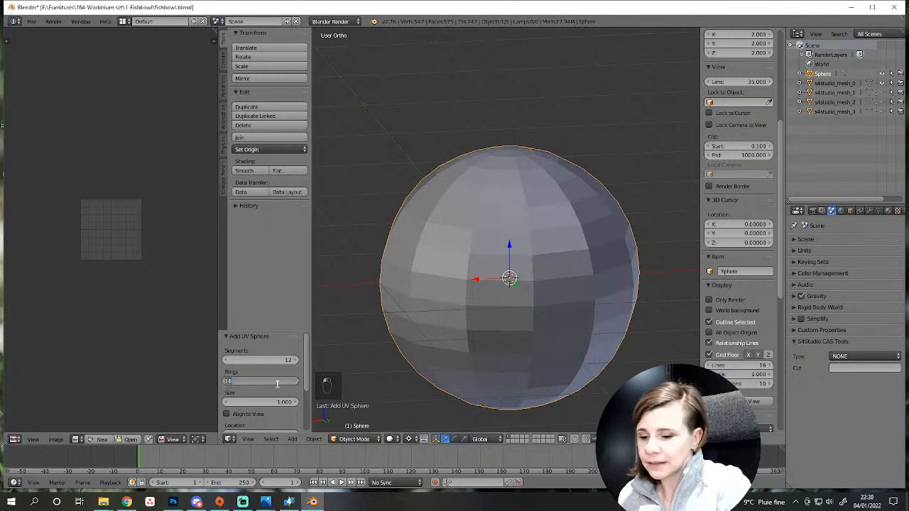
text(8)
key(Return)
Apply smooth shading to the low-poly sphere.
scroll(439, 329, down, 4)
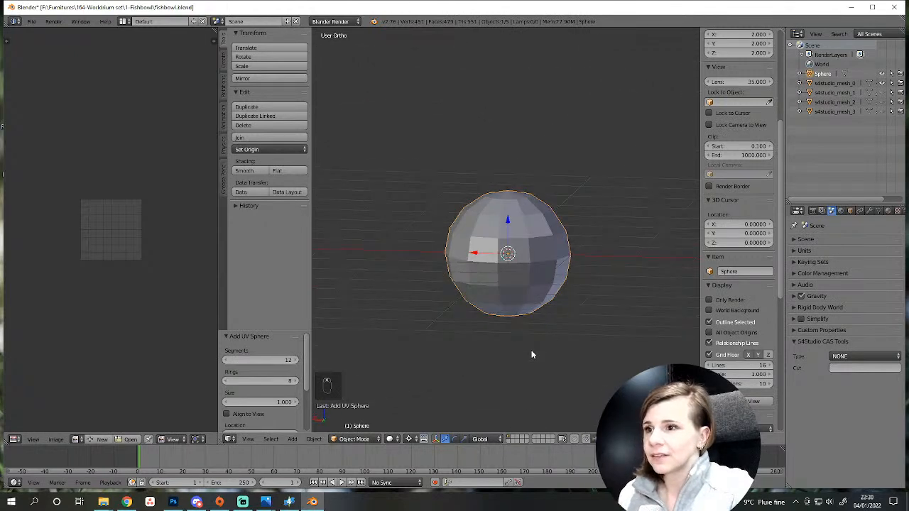
scroll(531, 350, up, 4)
click(243, 170)
scroll(567, 332, down, 5)
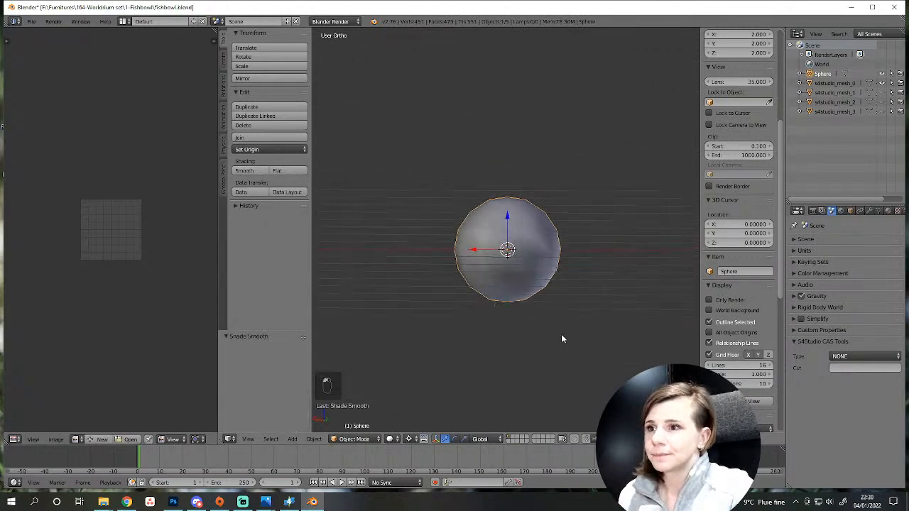
Scale the sphere down uniformly in front view by a factor of about 0.261.
key(KP_1)
scroll(551, 342, up, 4)
scroll(551, 342, down, 3)
key(s)
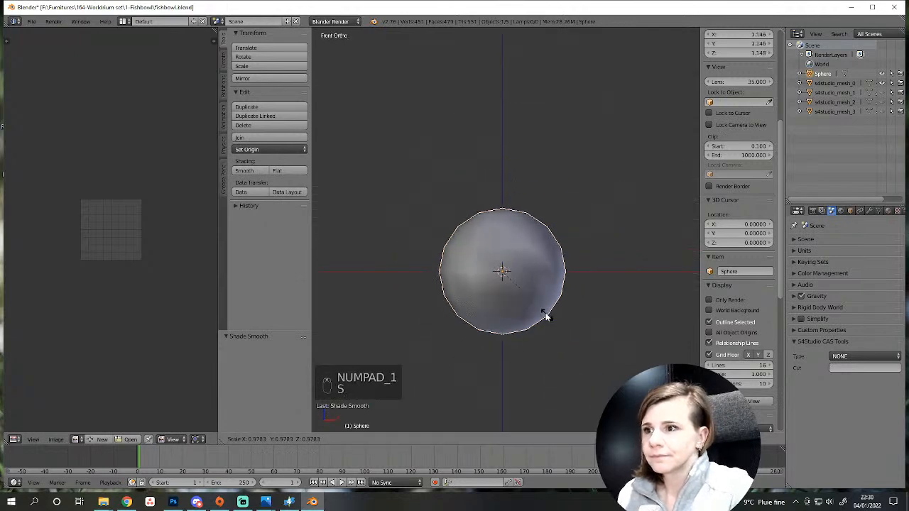
click(514, 284)
middle_drag(499, 274, 506, 352)
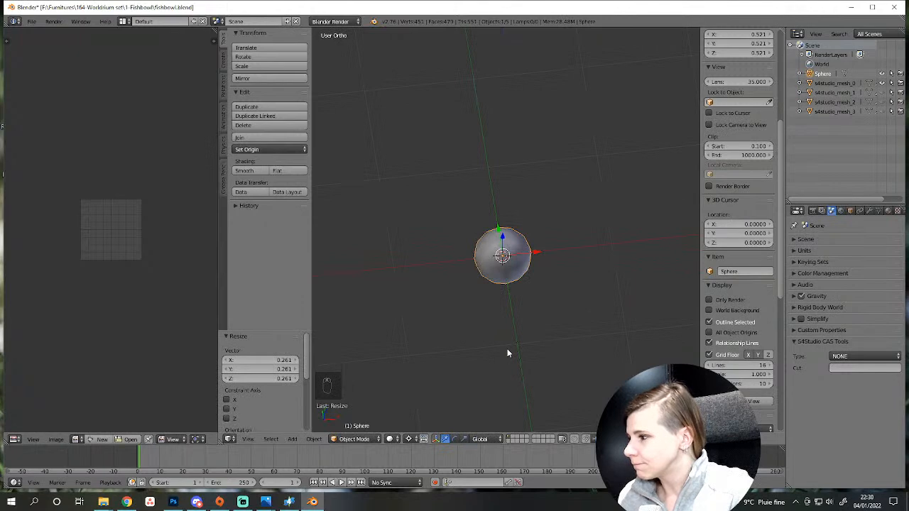
key(KP_1)
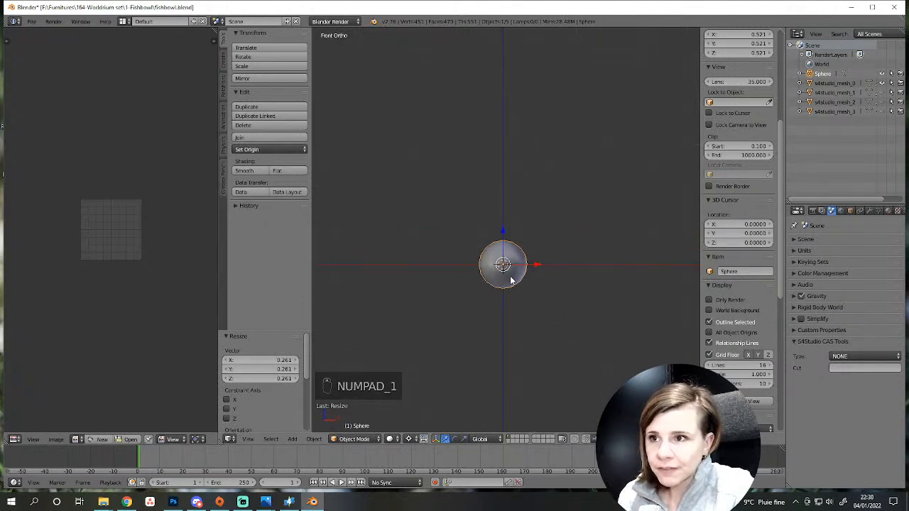
Move the sphere in front view by about 0.496 on X and 0.538 on Z.
key(g)
click(558, 231)
shift+middle_drag(566, 259, 517, 287)
scroll(510, 304, up, 3)
scroll(509, 303, down, 3)
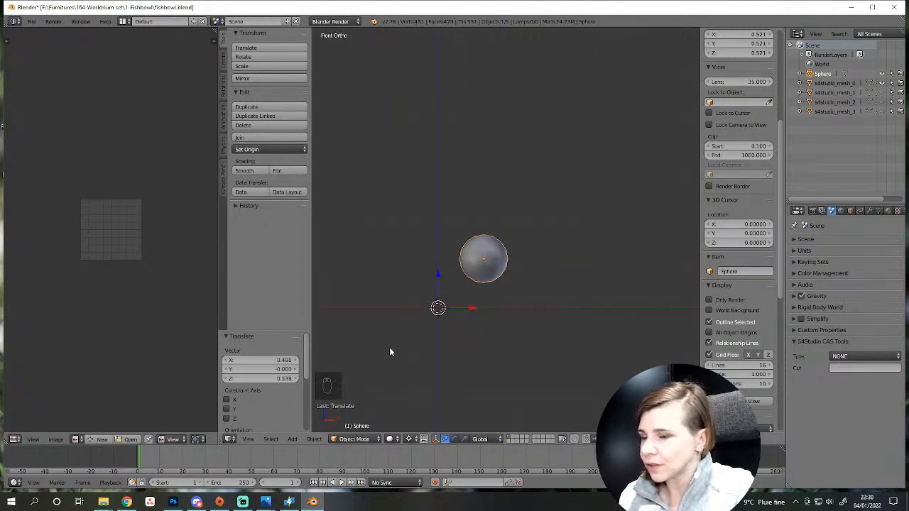
scroll(500, 322, up, 2)
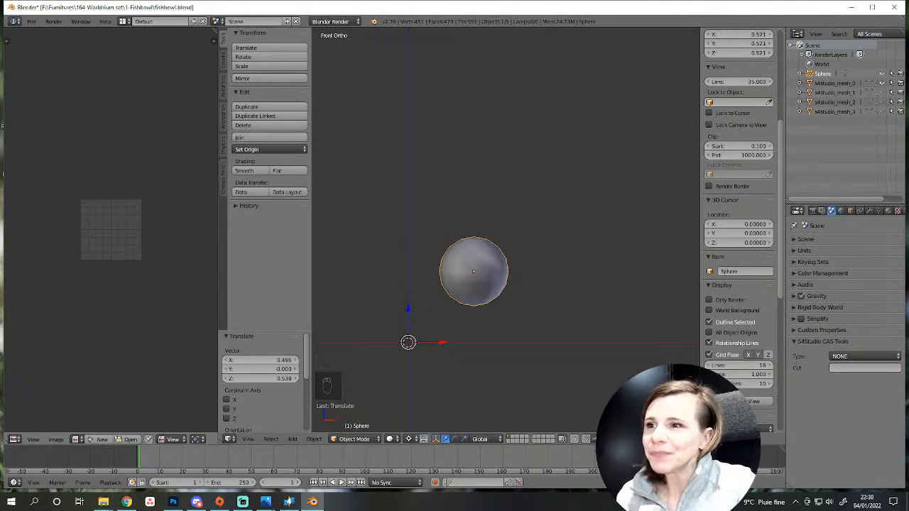
Scale the sphere up uniformly in top view by a factor of about 1.602.
middle_drag(543, 239, 505, 344)
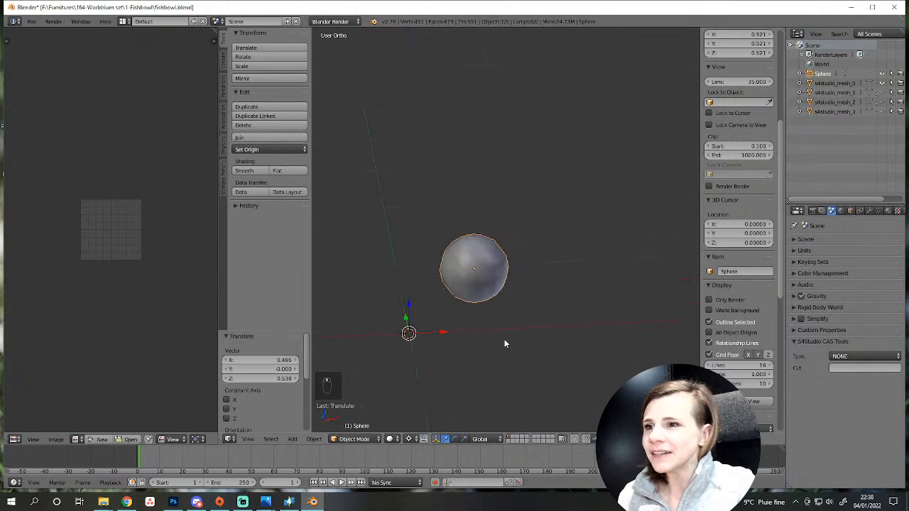
mouse_move(423, 294)
middle_down()
mouse_move(441, 305)
mouse_move(465, 285)
middle_up()
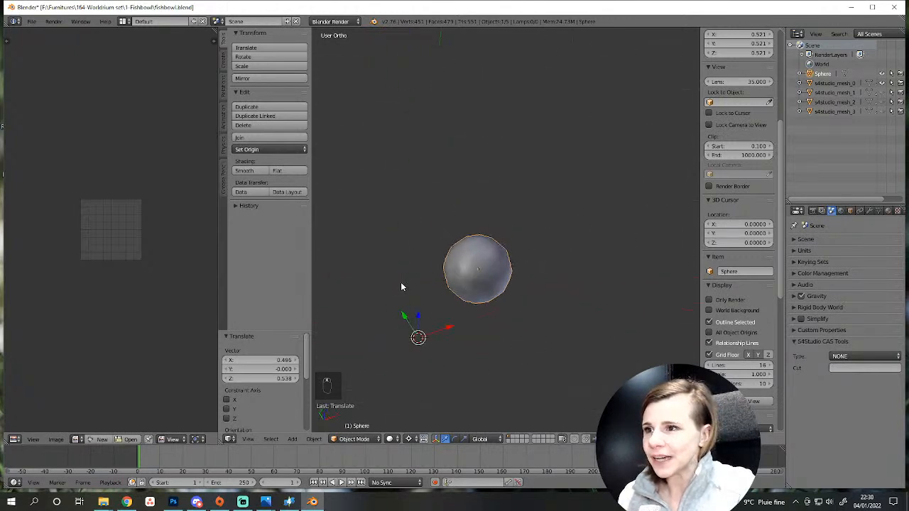
key(KP_7)
scroll(453, 302, down, 1)
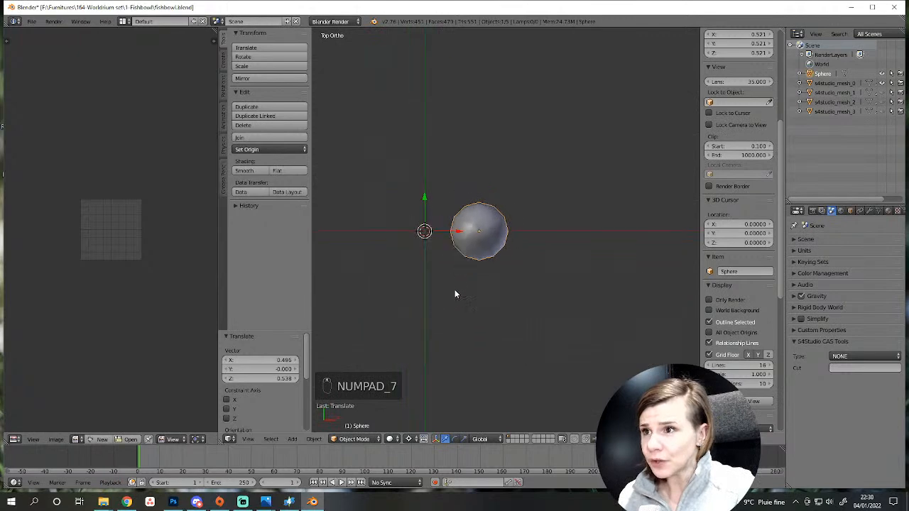
scroll(455, 290, up, 4)
scroll(464, 250, down, 4)
shift+middle_drag(469, 255, 483, 346)
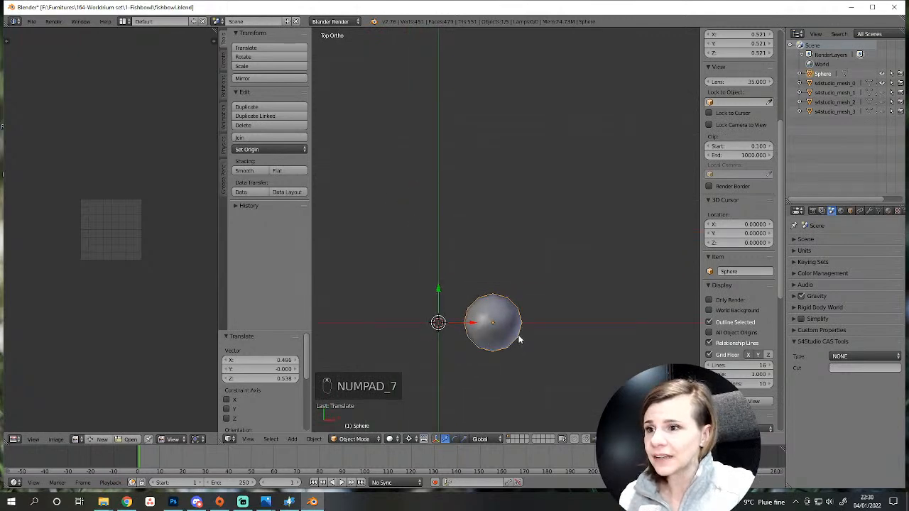
scroll(518, 339, down, 1)
scroll(519, 339, up, 1)
scroll(518, 341, down, 1)
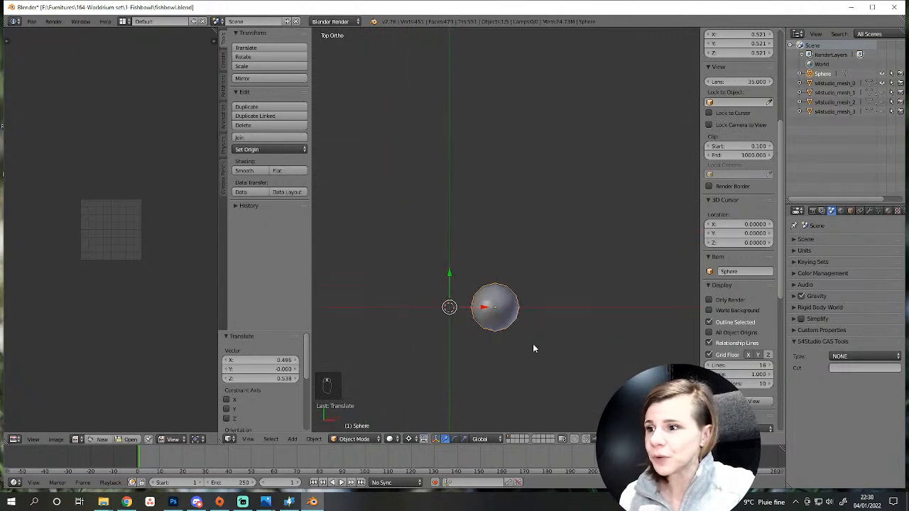
key(s)
click(570, 359)
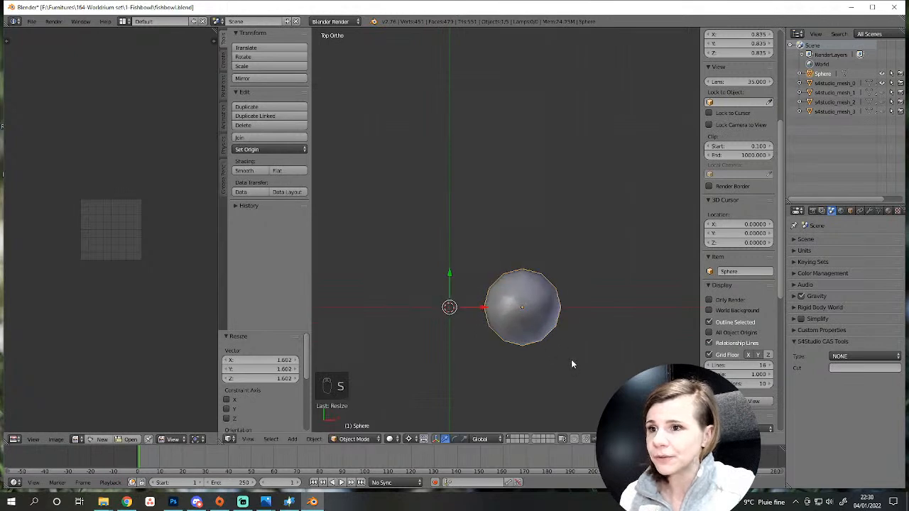
Move the sphere about -0.284 on X and 0.502 on Y, and enlarge it to a scale of about 0.982.
key(g)
click(533, 300)
key(s)
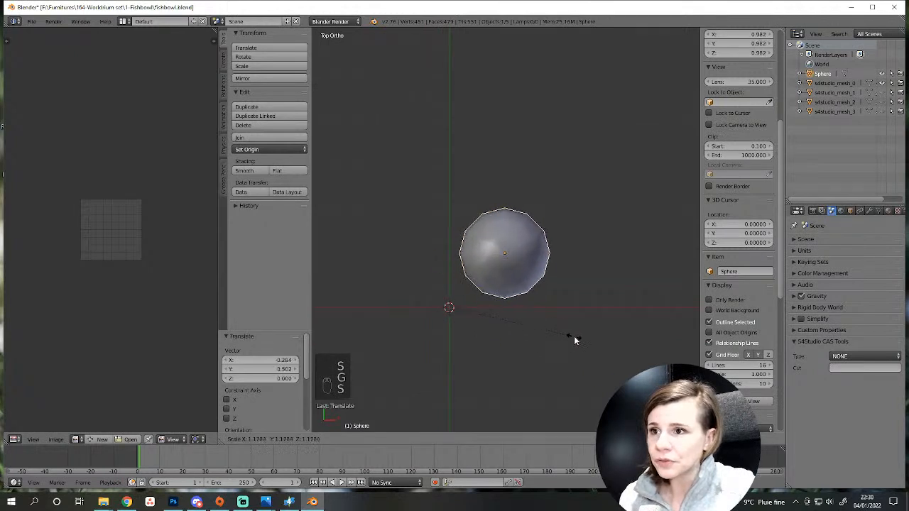
click(574, 336)
key(g)
click(558, 344)
key(g)
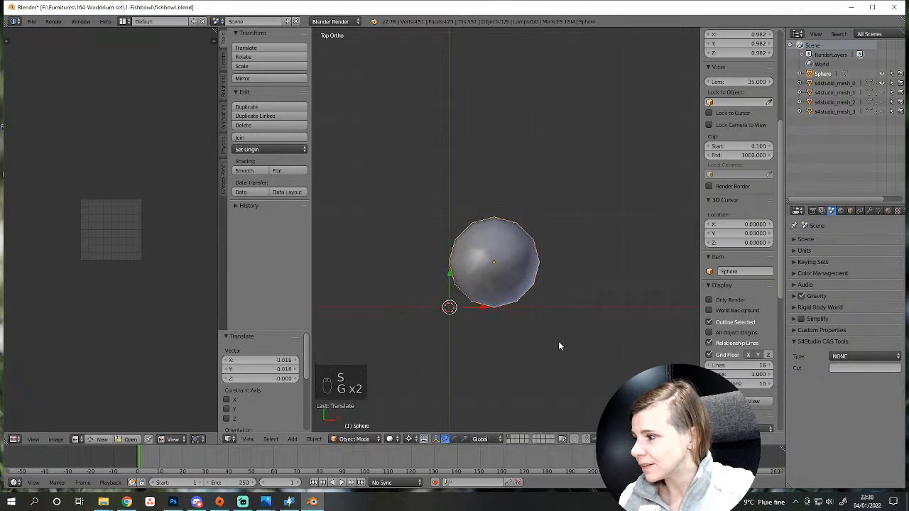
click(558, 340)
Enlarge the sphere to a scale of about 1.051 and nudge it about -0.016 on X and -0.021 on Y.
key(s)
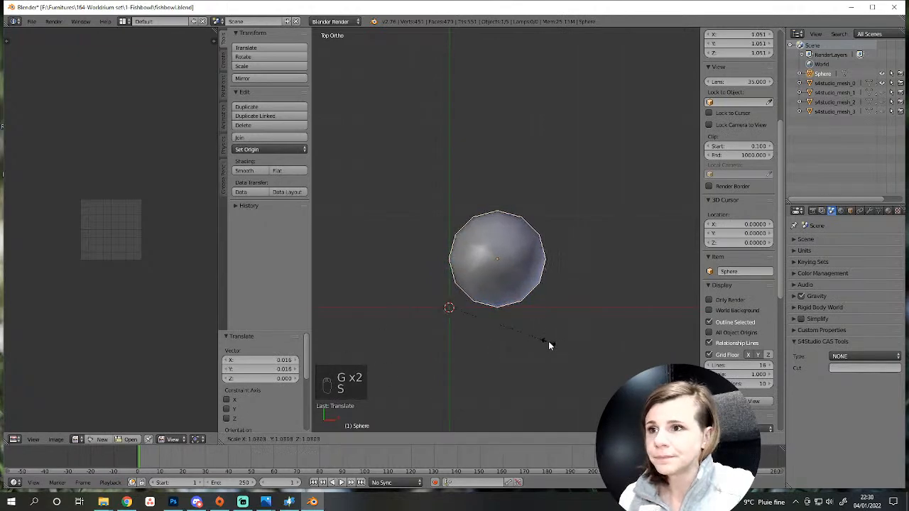
click(547, 342)
key(g)
click(532, 353)
Move the sphere about -0.504 along X in wireframe front view, centring it on the vertical axis.
middle_drag(537, 396, 531, 297)
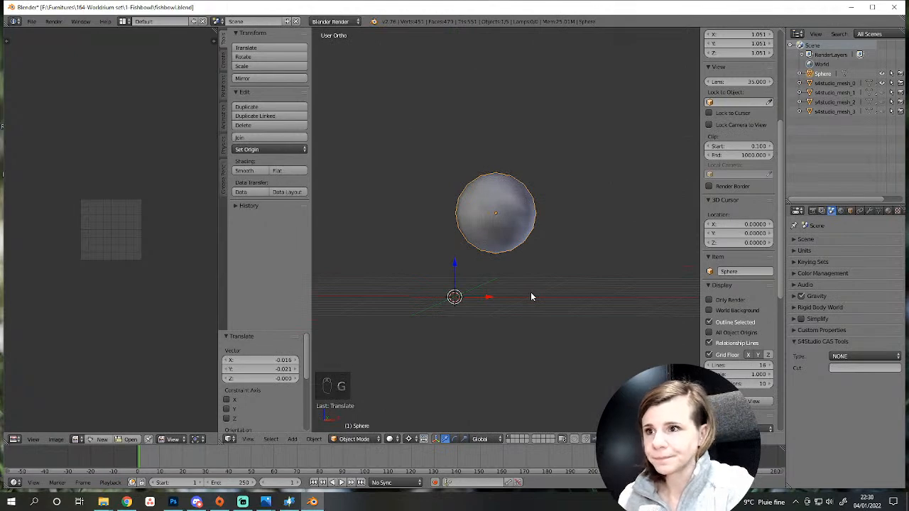
key(KP_1)
key(z)
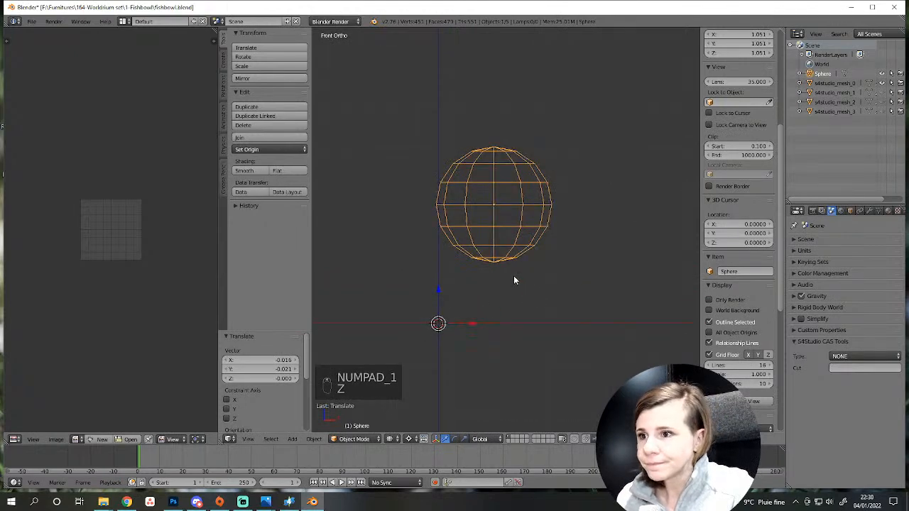
key(g)
key(x)
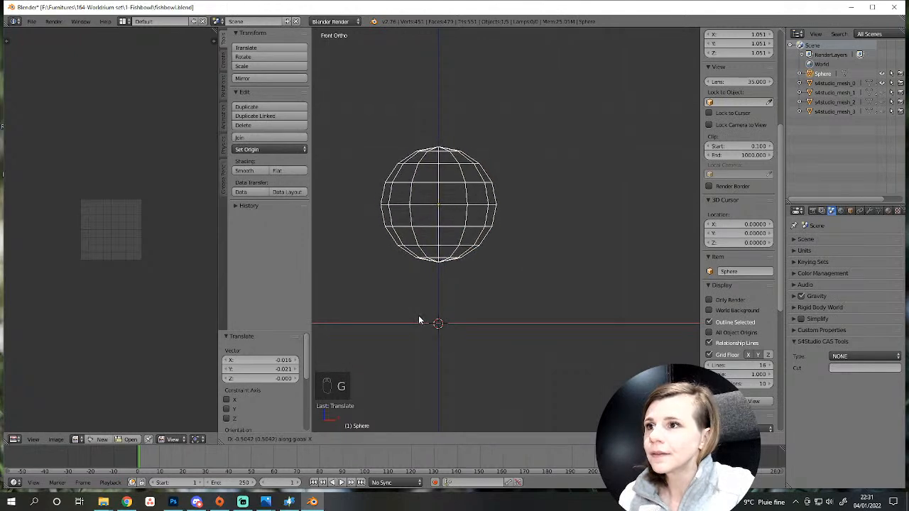
click(419, 321)
Move the sphere about -0.5 along Y in top view to centre it over the origin, and restore solid display.
key(KP_7)
key(g)
key(y)
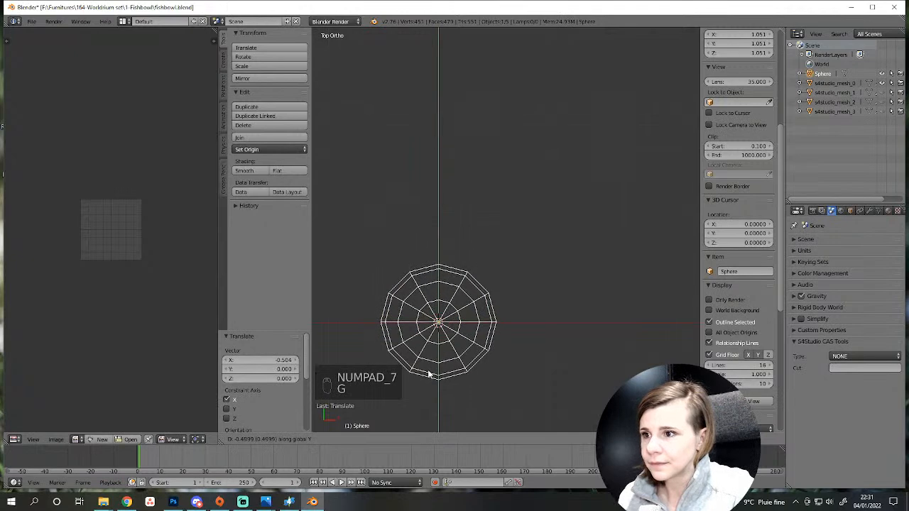
click(428, 374)
scroll(436, 377, down, 3)
key(z)
middle_drag(436, 376, 475, 310)
scroll(470, 319, down, 3)
Raise the sphere straight up along Z by about 0.4 in front view.
key(KP_1)
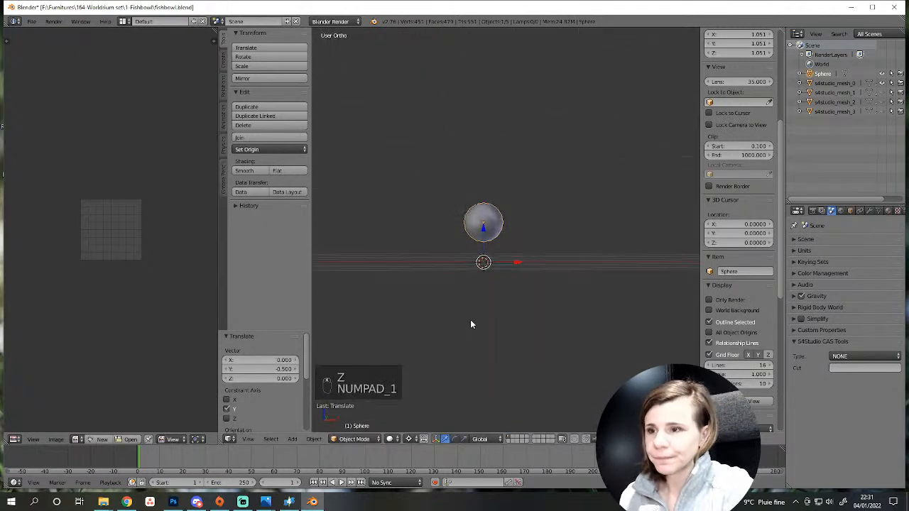
scroll(475, 284, up, 3)
key(g)
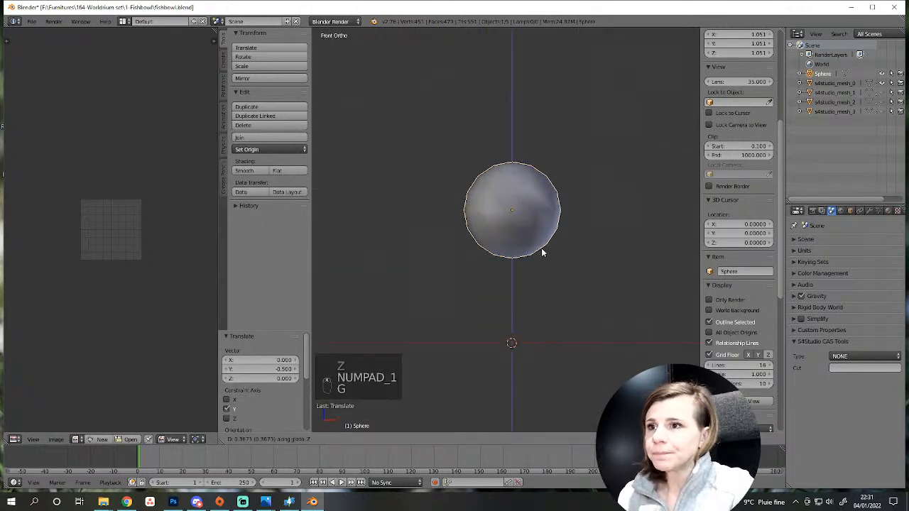
click(541, 248)
scroll(538, 291, up, 3)
scroll(543, 305, down, 3)
Duplicate the sphere's entire mesh in place in Edit Mode and try to scale the copy about the 3D cursor.
key(Tab)
middle_drag(541, 270, 504, 235)
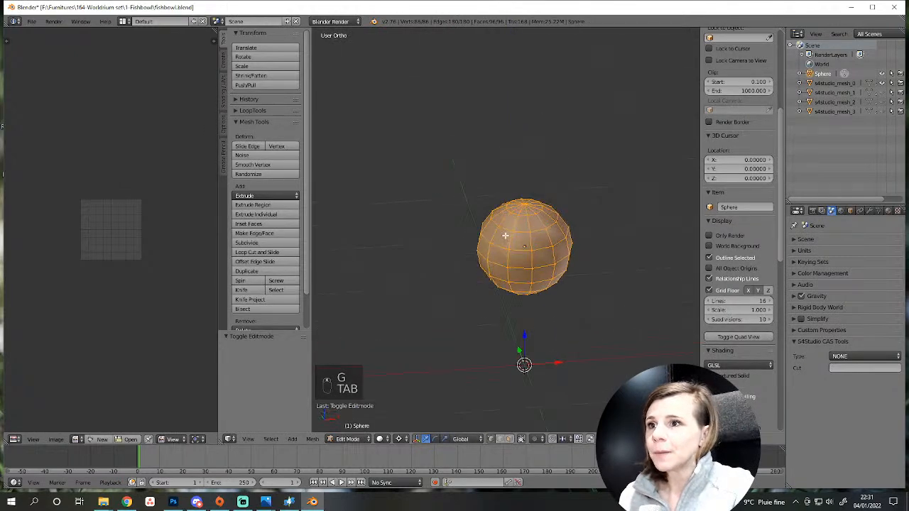
scroll(564, 294, up, 2)
middle_drag(608, 320, 560, 333)
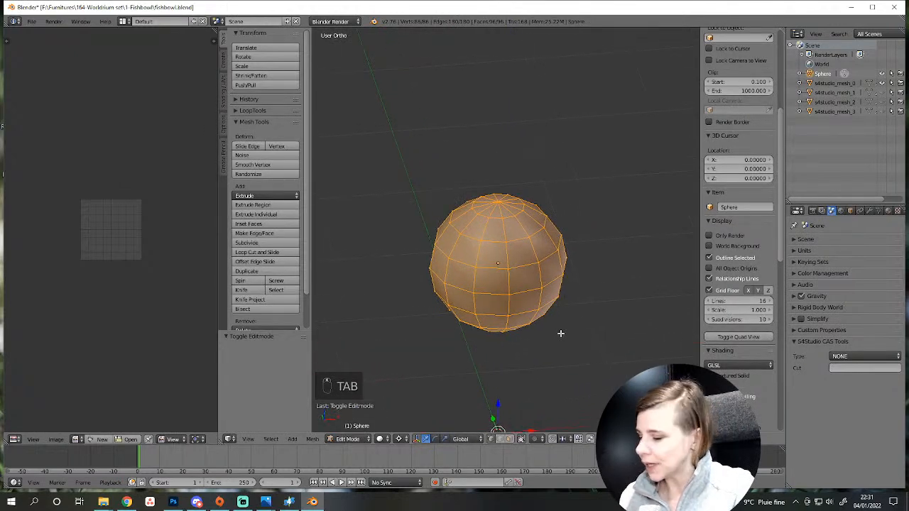
key(shift+d)
key(s)
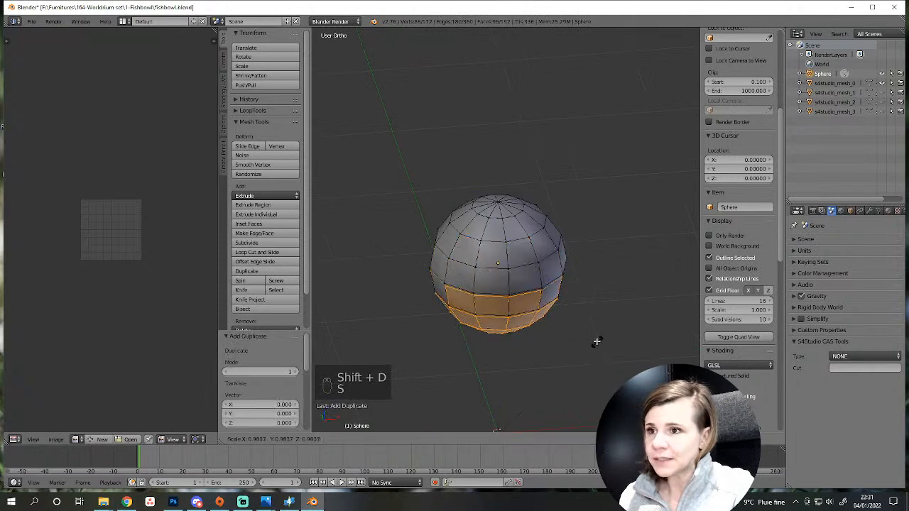
click(596, 341)
Set the pivot to Median Point, scale the duplicated sphere by about 0.951 inside the original, and return to Object Mode.
key(a)
click(402, 438)
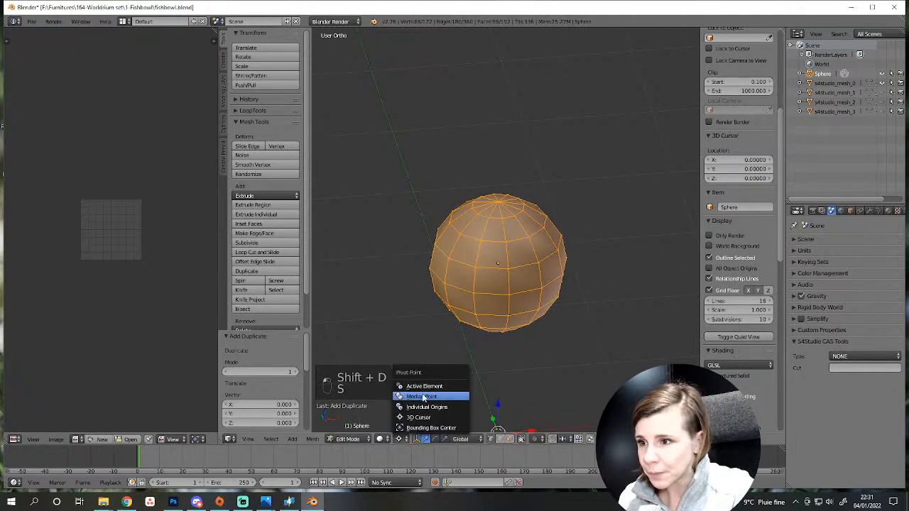
click(422, 397)
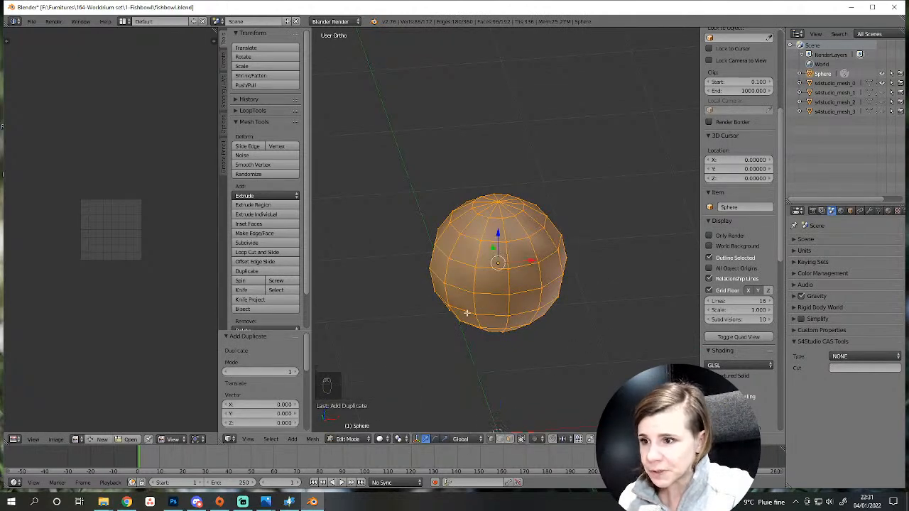
key(KP_1)
key(z)
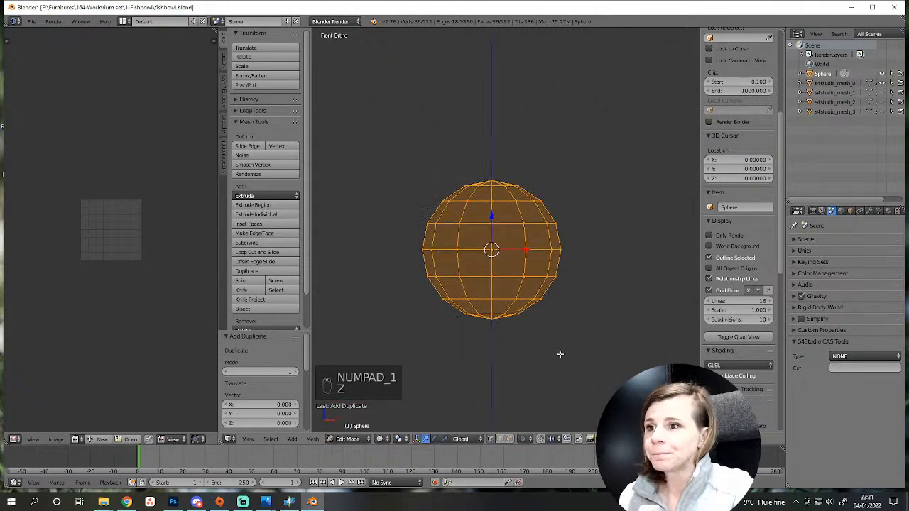
key(s)
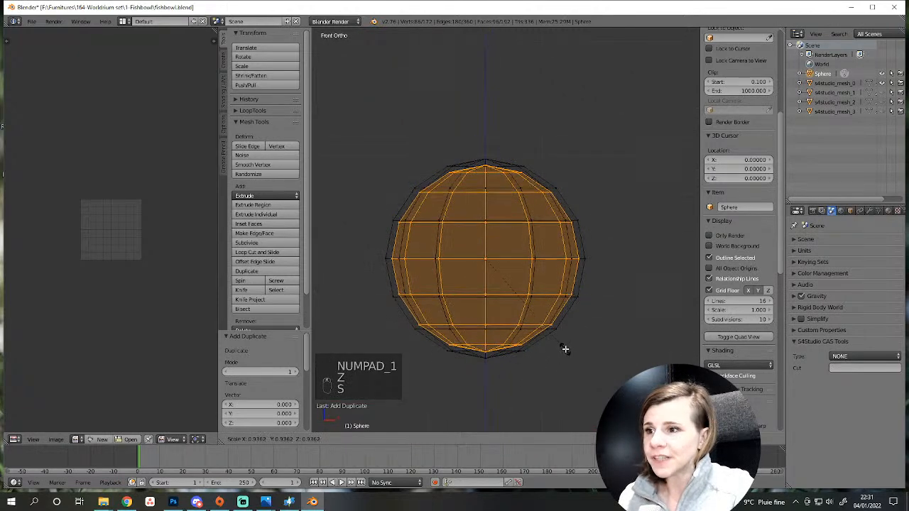
click(564, 349)
scroll(561, 355, down, 3)
key(z)
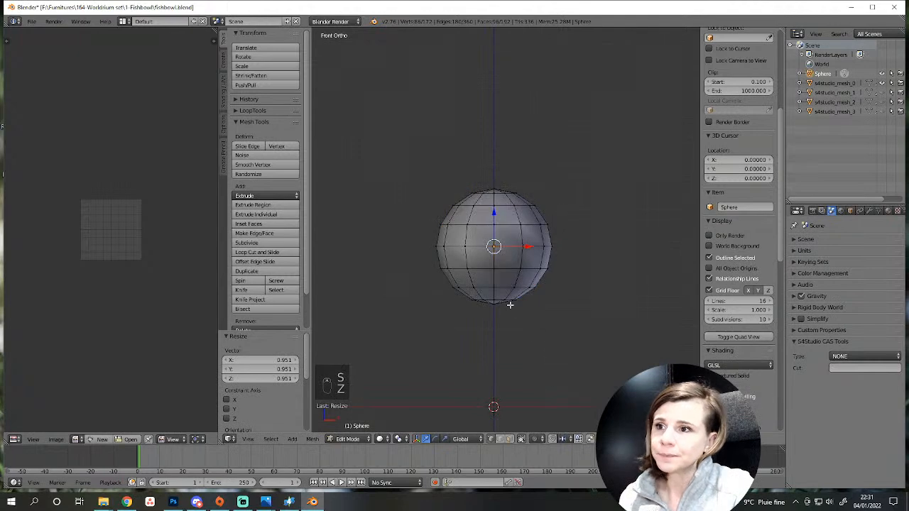
key(Tab)
Examine the double sphere from several angles and consult the armillary sphere reference photo in Photos before returning to Blender.
middle_drag(501, 289, 492, 324)
scroll(495, 327, down, 4)
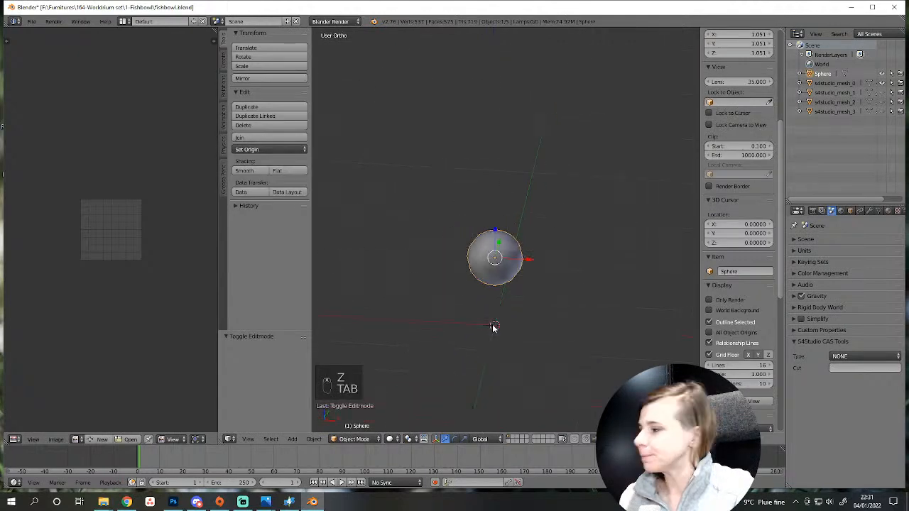
scroll(494, 328, down, 3)
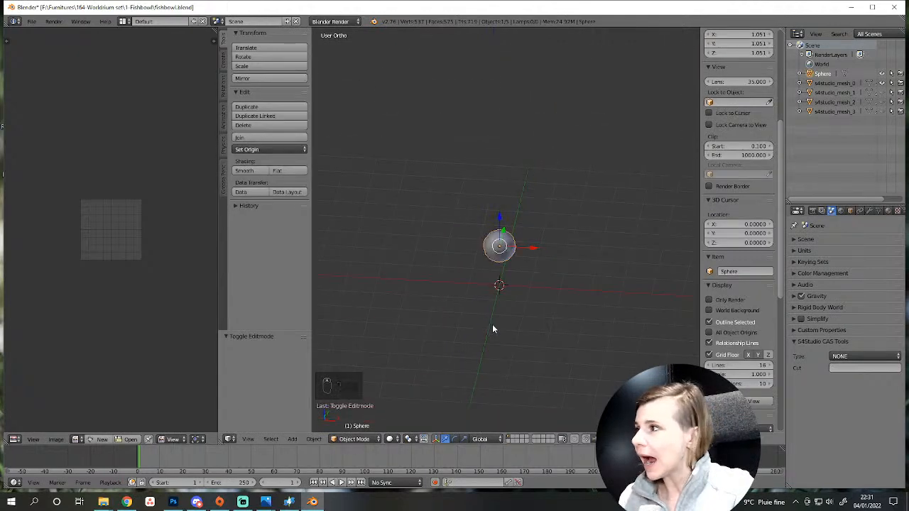
scroll(588, 284, up, 3)
middle_drag(588, 284, 537, 298)
scroll(534, 300, up, 2)
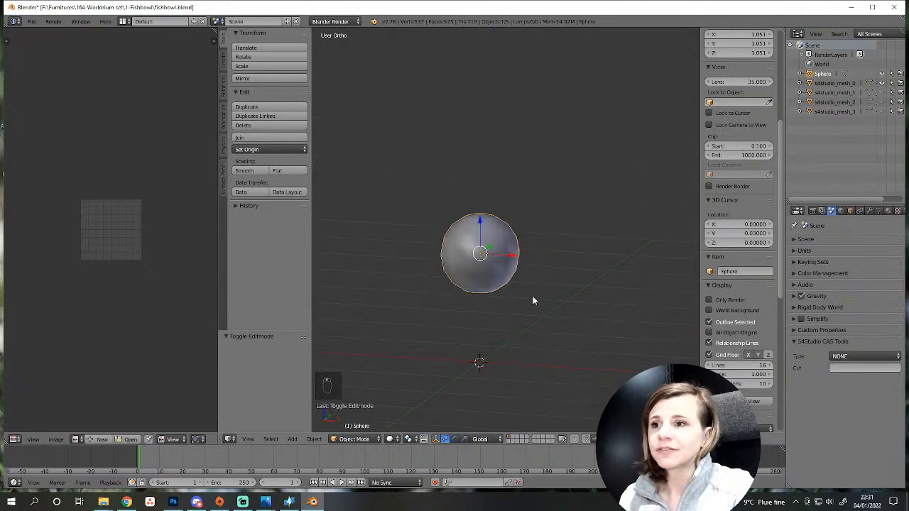
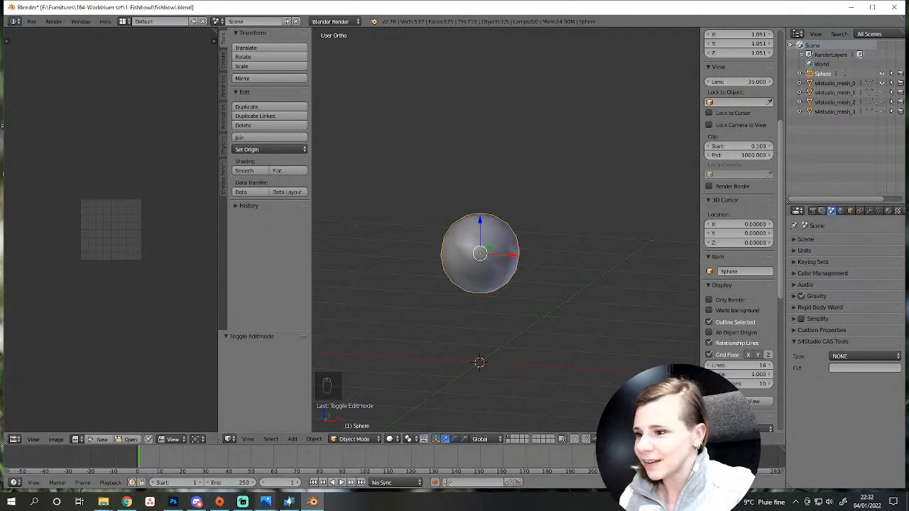
mouse_move(265, 502)
click(292, 438)
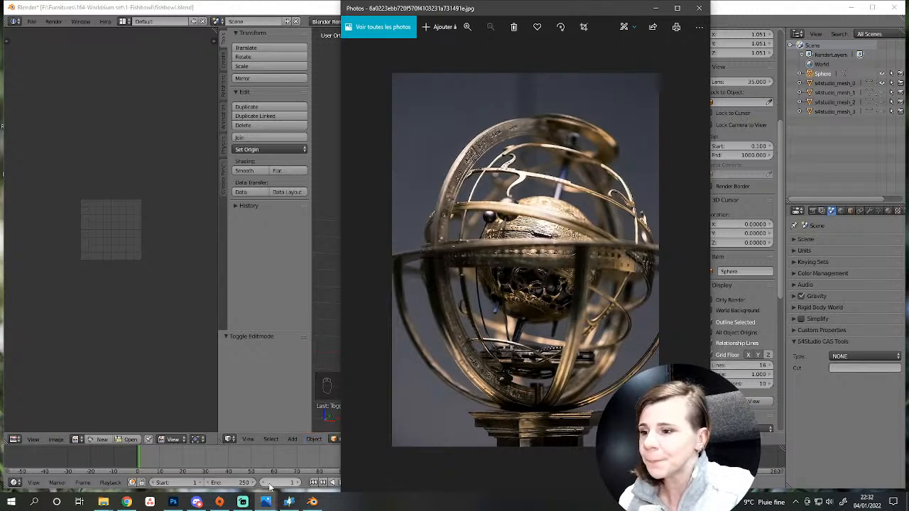
click(312, 502)
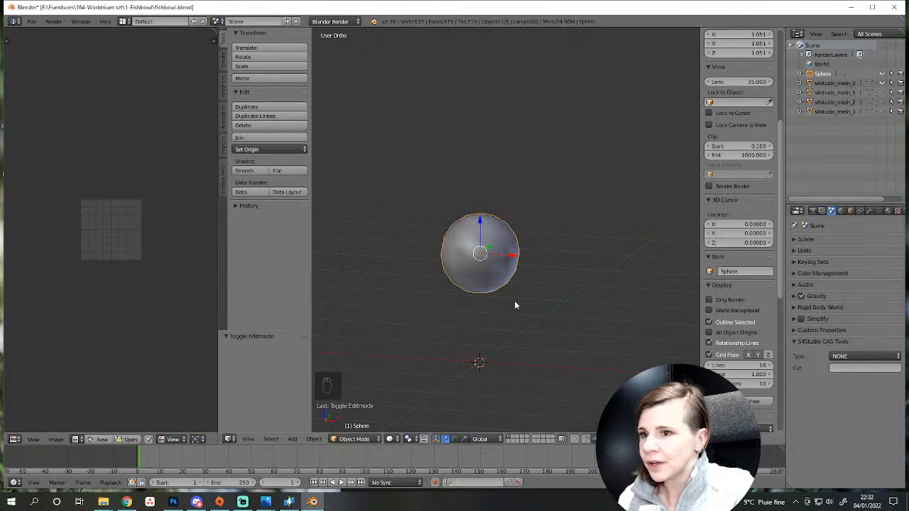
Add a cube with radius 1.000 at the origin within the sphere's mesh.
scroll(507, 329, up, 4)
scroll(518, 406, down, 2)
middle_drag(506, 329, 559, 261)
key(Tab)
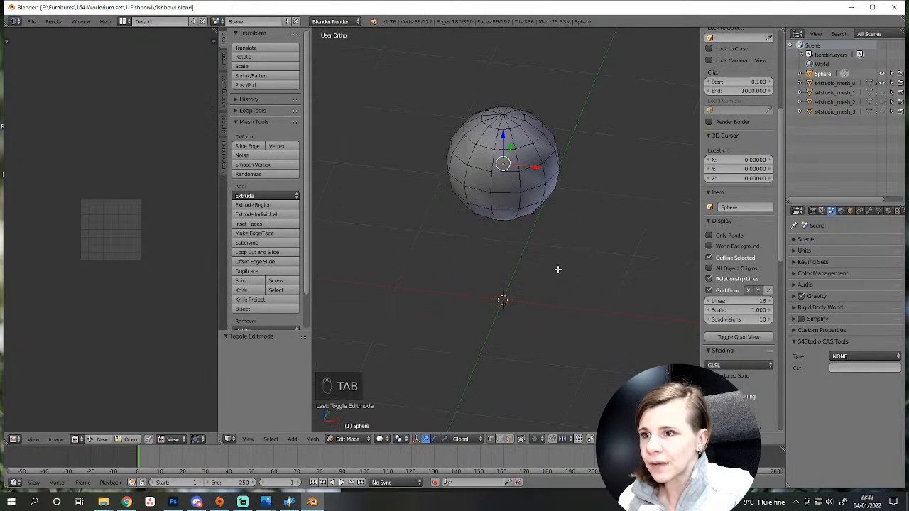
key(shift+a)
click(551, 280)
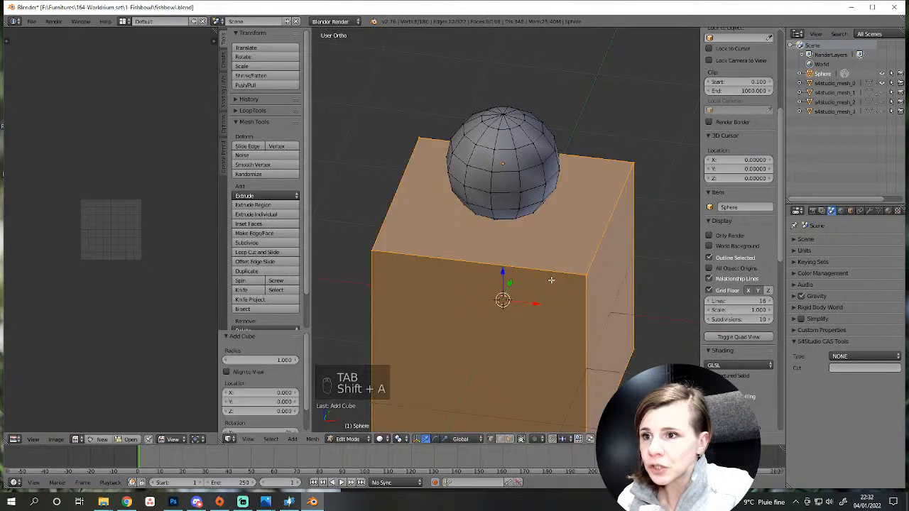
Scale the cube down uniformly by a factor of about 0.129 in wireframe top view.
key(KP_7)
key(z)
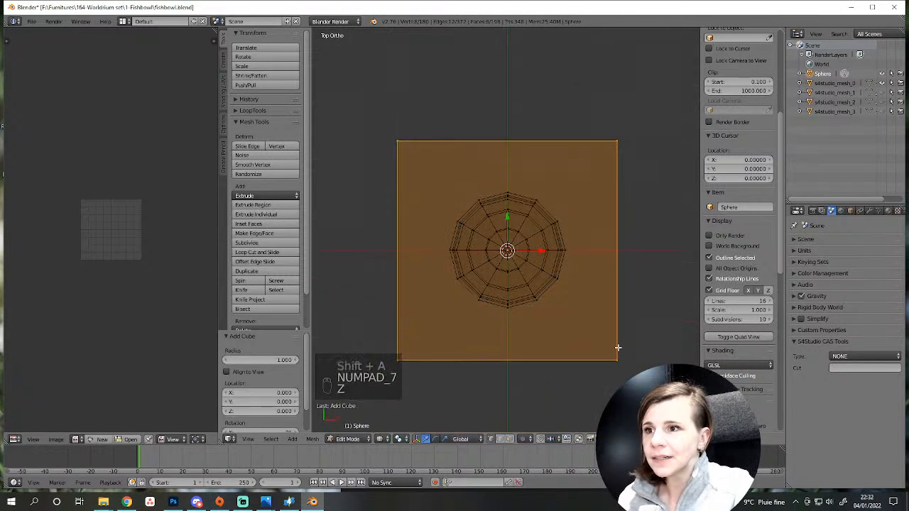
key(s)
click(525, 260)
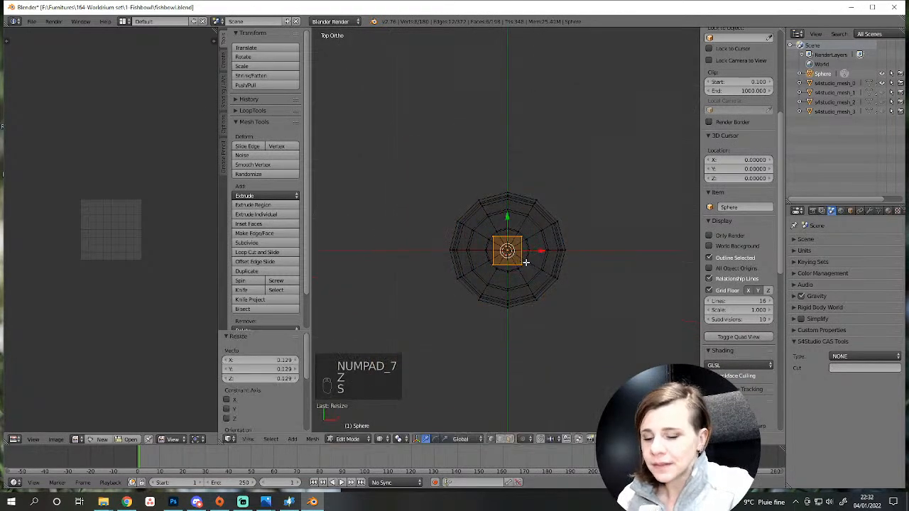
Move the cube up about 0.129 along Z so its base sits on the ground line.
key(KP_1)
scroll(524, 391, up, 10)
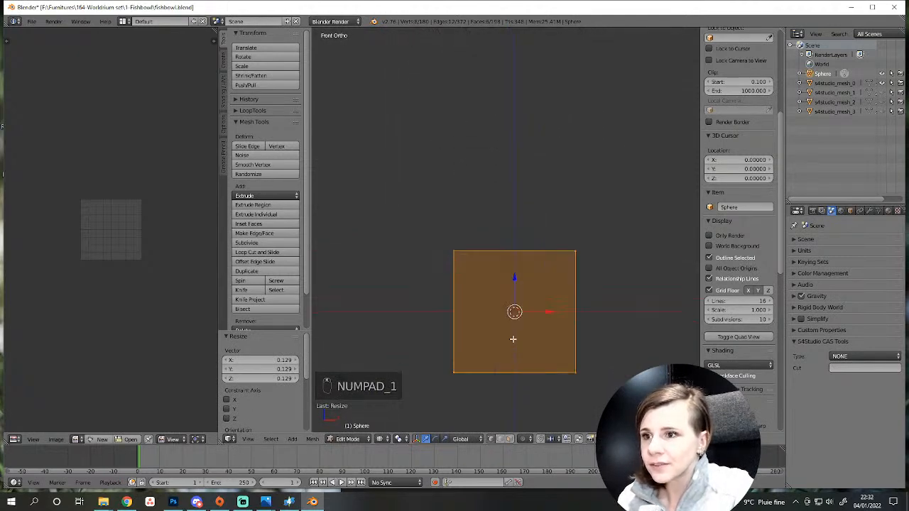
scroll(524, 392, down, 5)
key(g)
key(z)
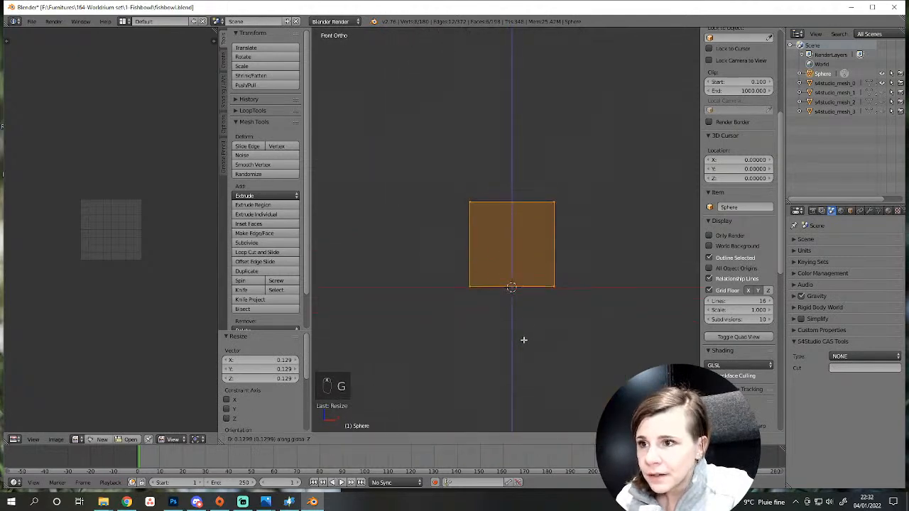
click(526, 340)
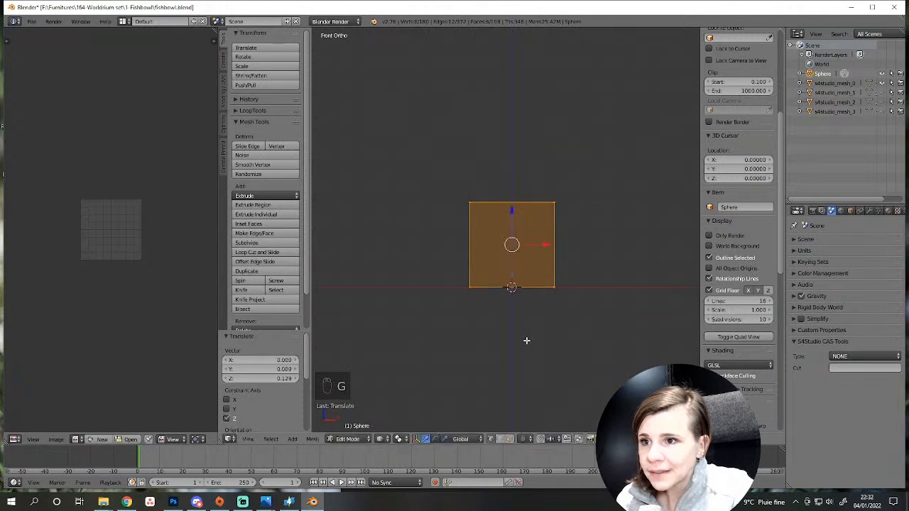
Lower the cube's top face along Z until only a thin base slab remains.
right_click(511, 202)
key(g)
key(z)
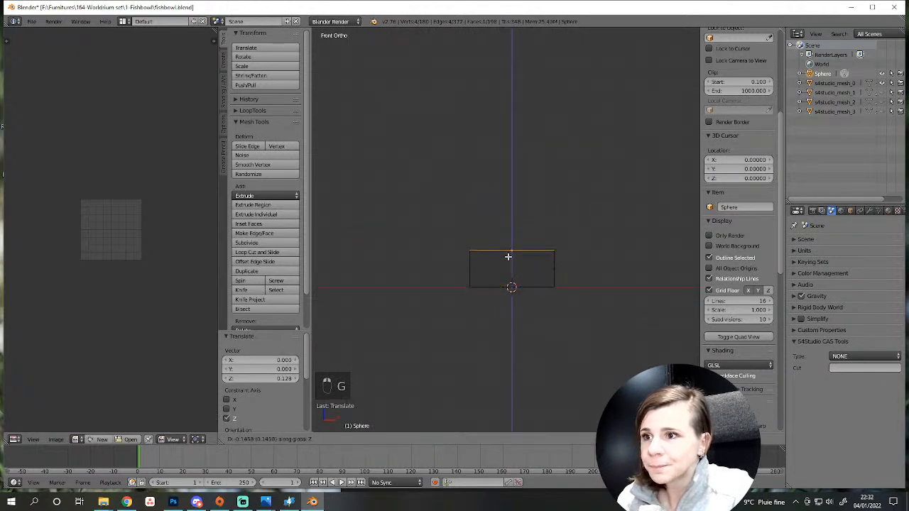
click(510, 284)
Extrude the slab's top face, scale it inward by about 0.905 and raise it about 0.011 along Z to form a bevel.
middle_drag(511, 284, 535, 331)
key(e)
click(541, 333)
key(s)
click(530, 338)
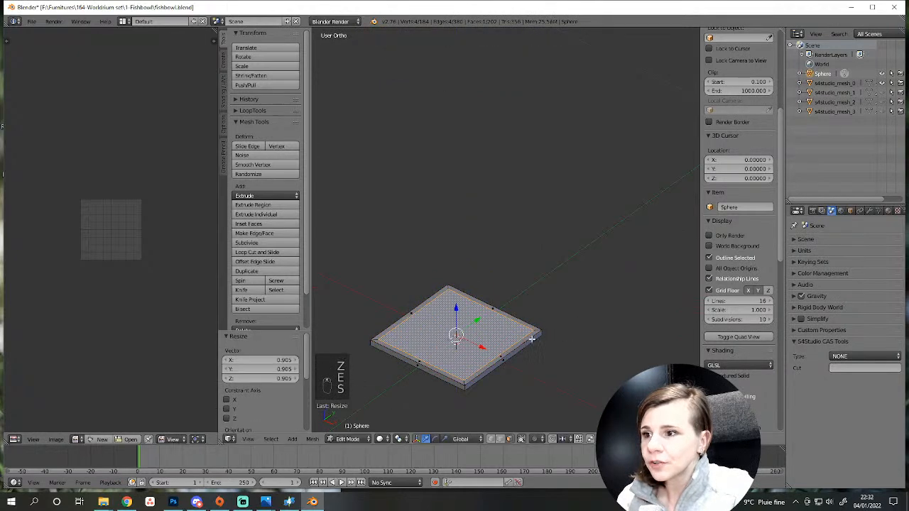
key(g)
key(z)
click(511, 343)
middle_drag(511, 343, 485, 320)
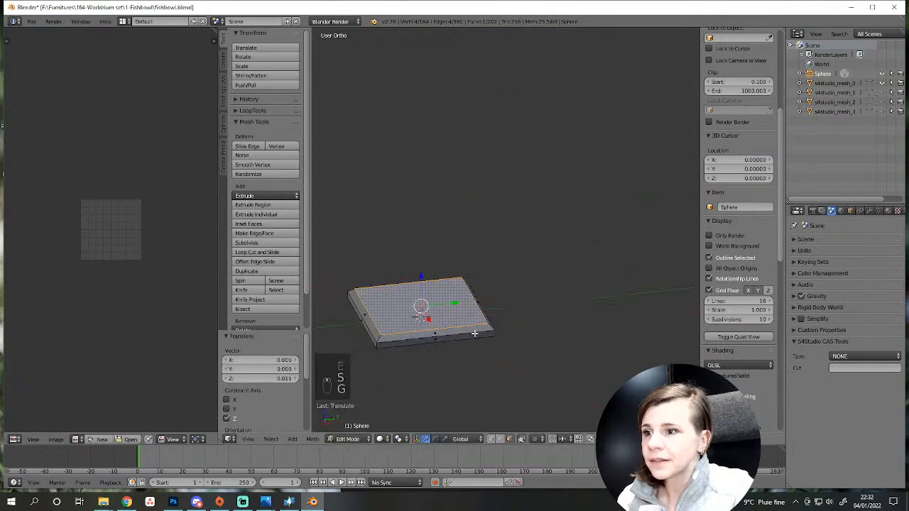
Extrude the base's top face up about 0.423 and raise it a further 0.436 along Z into a column ending just below the sphere.
key(KP_1)
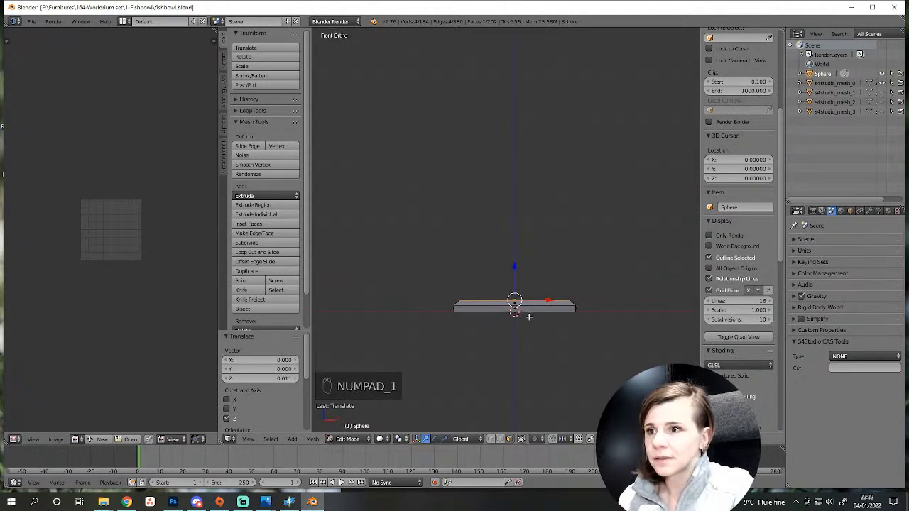
scroll(525, 319, down, 2)
key(e)
click(511, 155)
shift+middle_drag(527, 248, 513, 383)
key(g)
key(z)
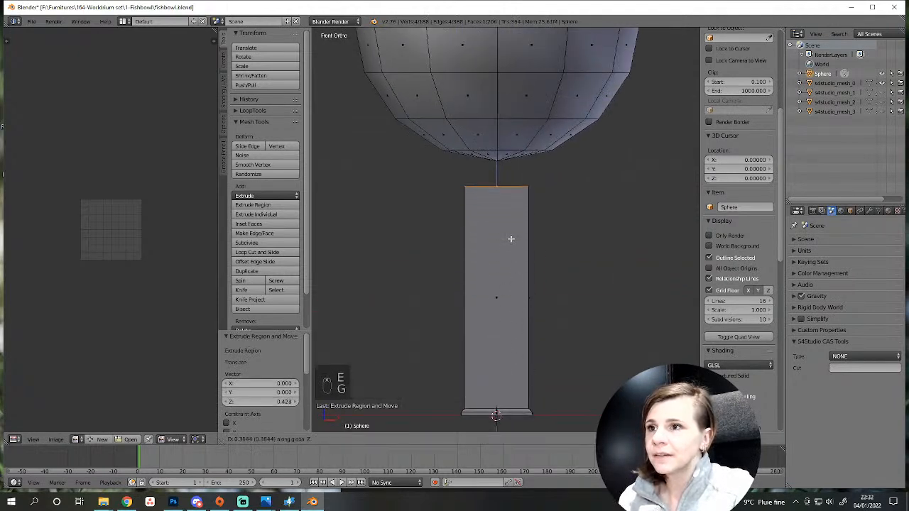
click(511, 225)
Form a cap on the column by extruding its top face, scaling it by about 1.157, and extruding it up about 0.025.
scroll(511, 224, up, 2)
shift+middle_drag(511, 224, 535, 315)
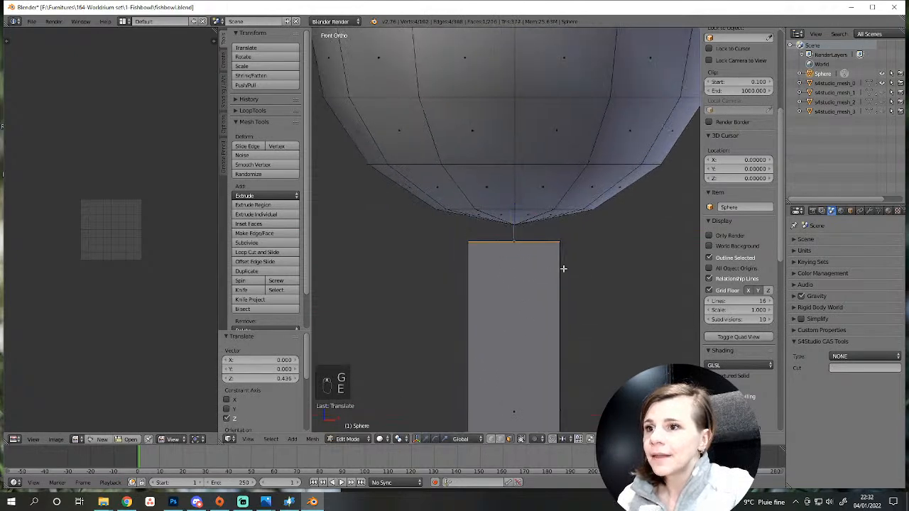
key(e)
key(s)
click(586, 240)
key(g)
key(z)
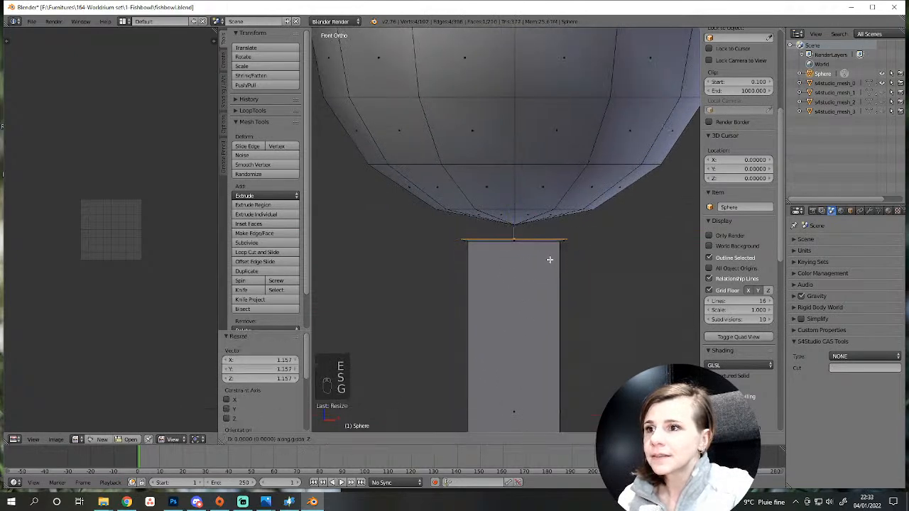
click(550, 258)
key(e)
click(539, 247)
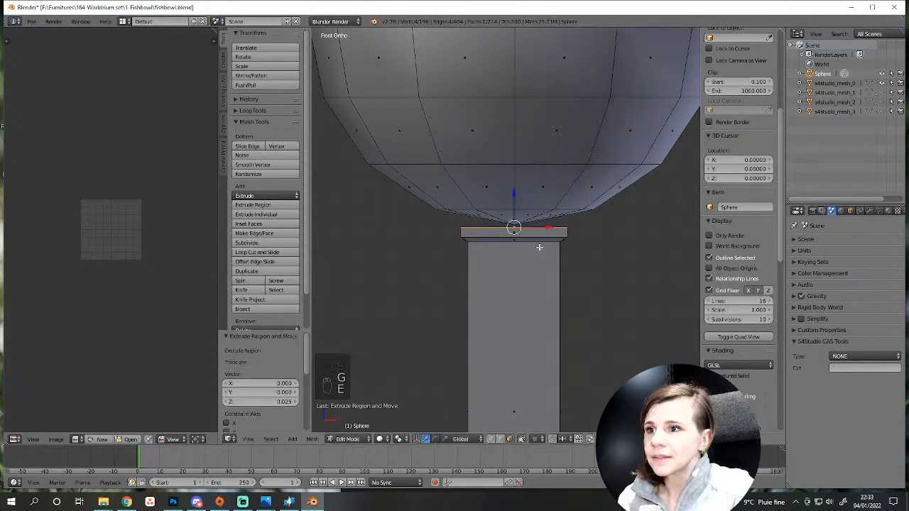
Deselect everything and examine the sphere on its column in Object Mode from different angles.
middle_drag(539, 247, 542, 252)
scroll(553, 262, down, 7)
key(a)
key(Tab)
middle_drag(598, 298, 623, 333)
scroll(573, 366, up, 1)
scroll(573, 366, up, 4)
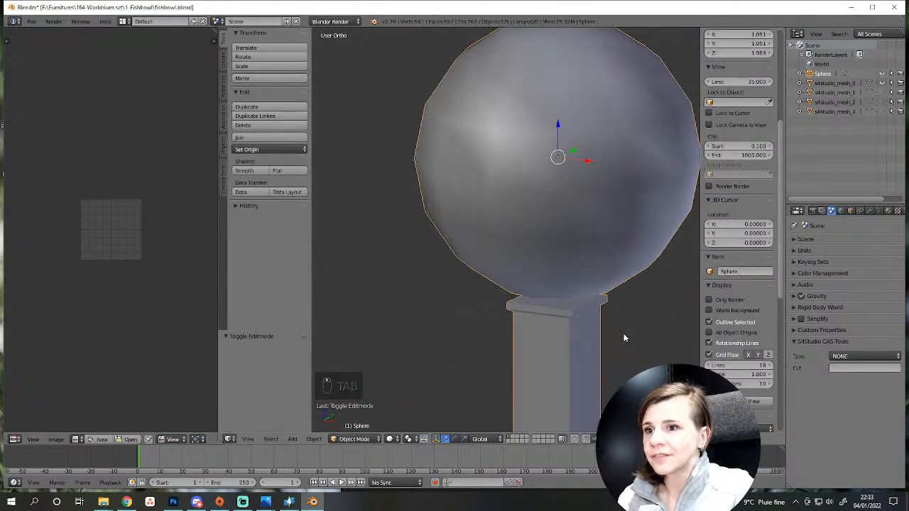
scroll(623, 333, down, 3)
scroll(588, 320, up, 1)
Duplicate the outer sphere's equatorial edge loop in place, scale the copy slightly outward and extrude it.
key(Tab)
scroll(588, 320, up, 3)
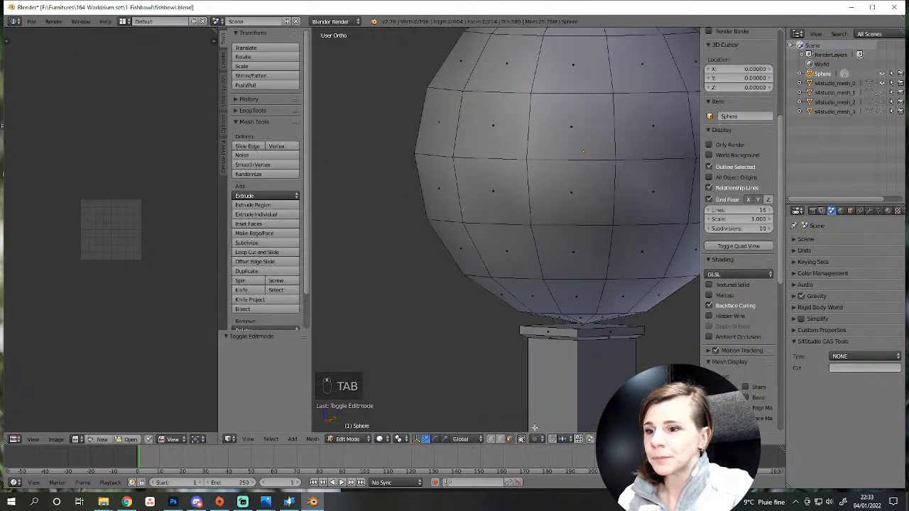
scroll(547, 329, down, 4)
alt+right_click(536, 211)
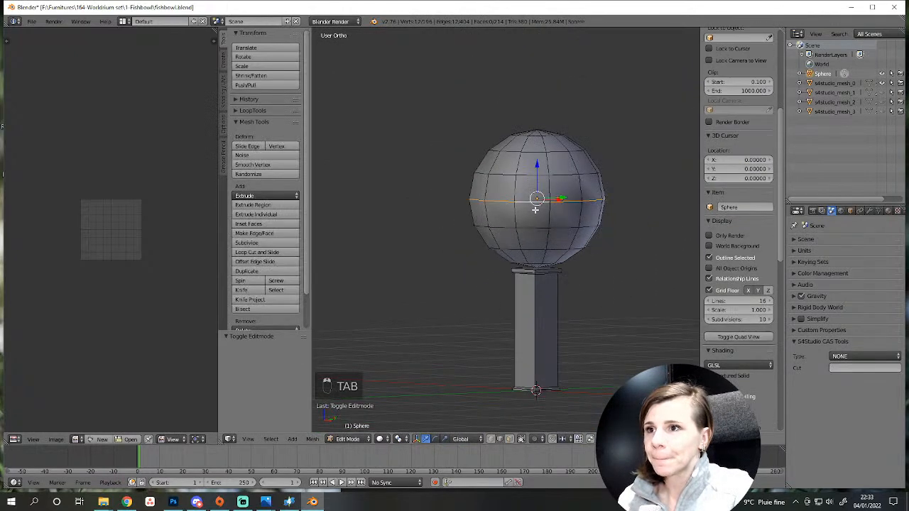
middle_drag(535, 209, 512, 261)
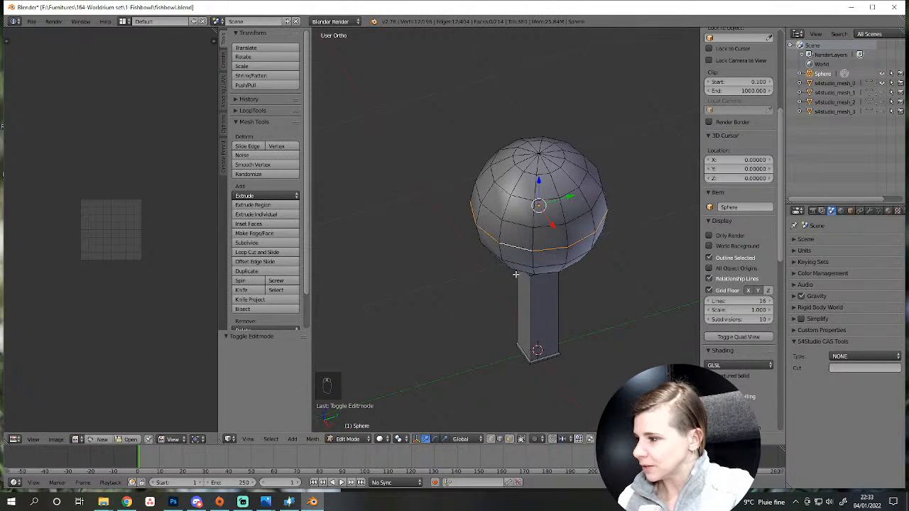
key(shift+d)
right_click(607, 291)
key(s)
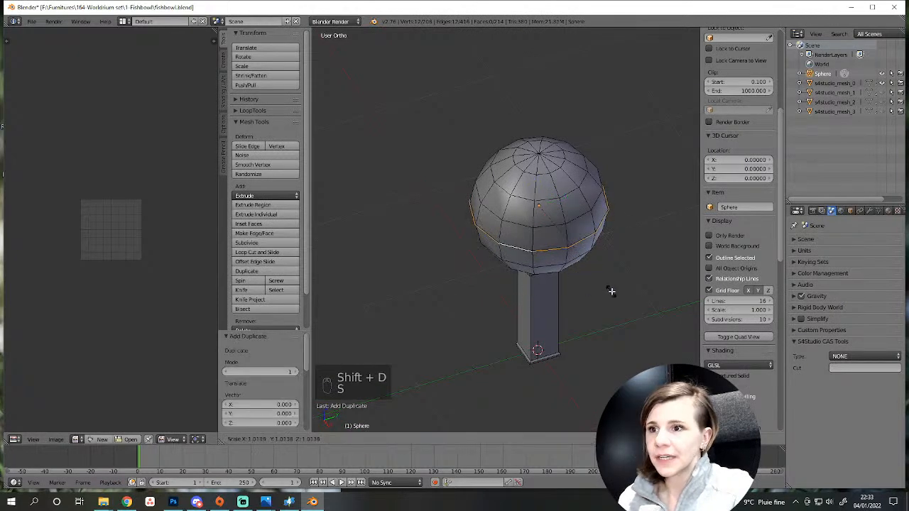
click(610, 291)
key(e)
Try scaling the extruded loop outward by about 1.308 and extruding it down about 0.024, and undo both operations.
key(s)
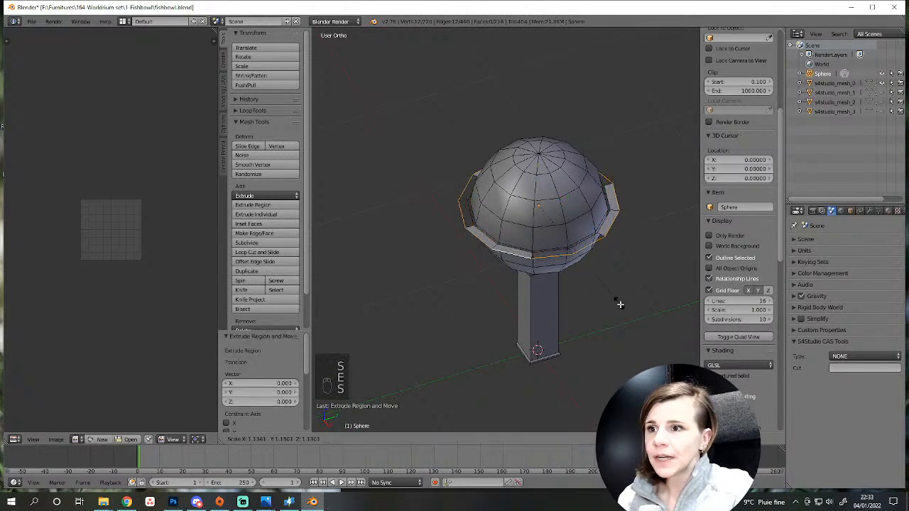
click(621, 317)
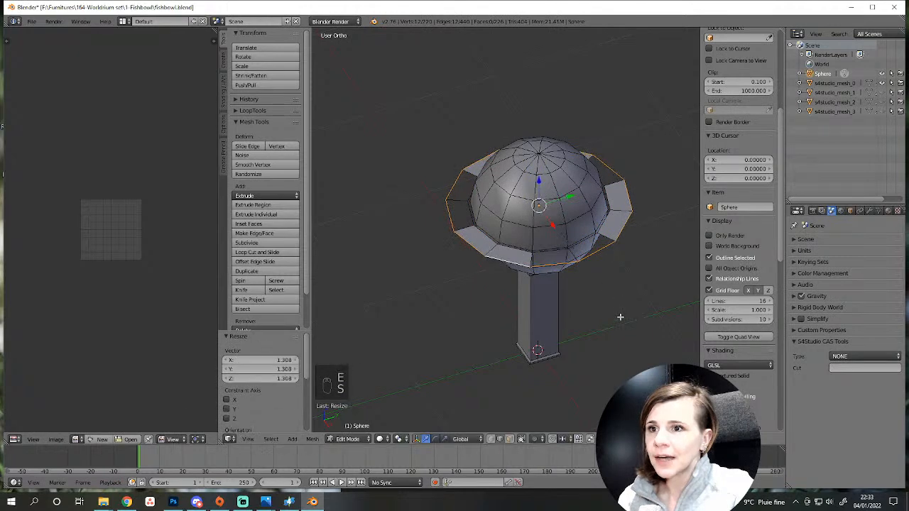
key(e)
click(585, 286)
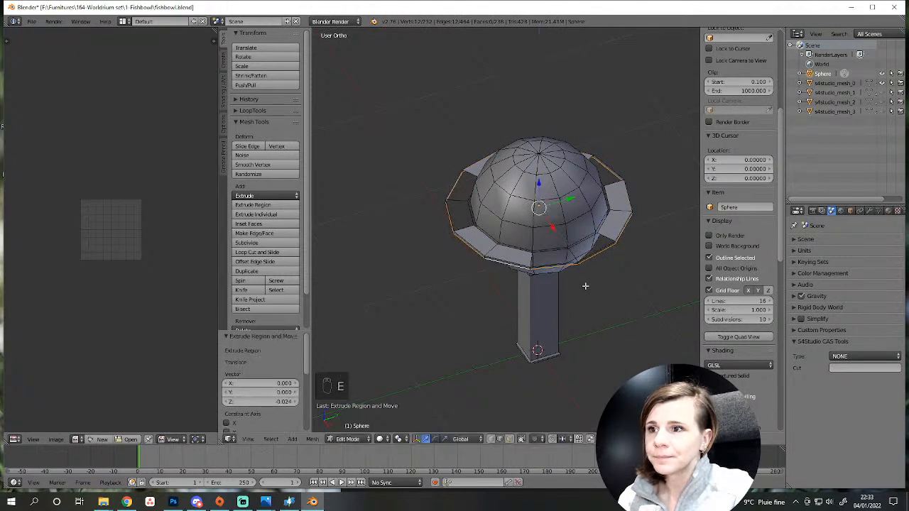
middle_drag(584, 286, 550, 224)
key(ctrl+z)
key(ctrl+z)
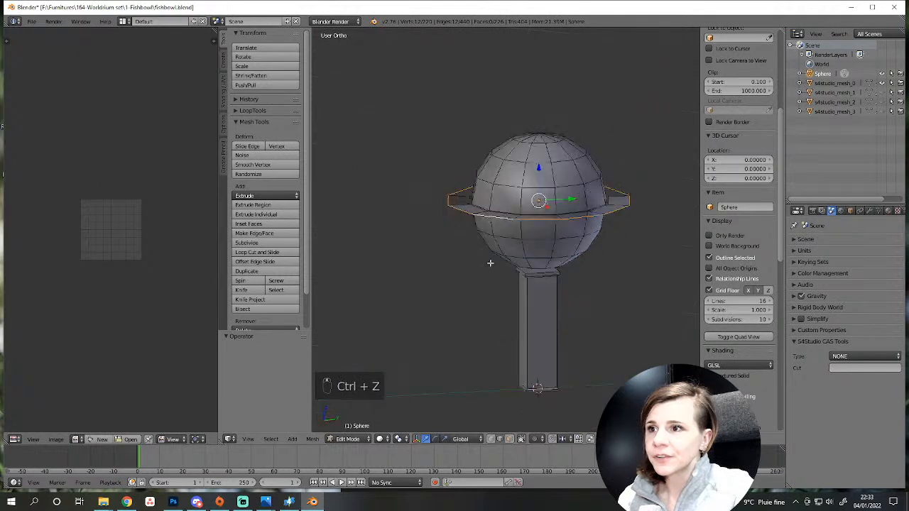
Scale the extruded loop outward by about 1.148 to form a narrow flat ring around the sphere.
middle_drag(490, 260, 493, 290)
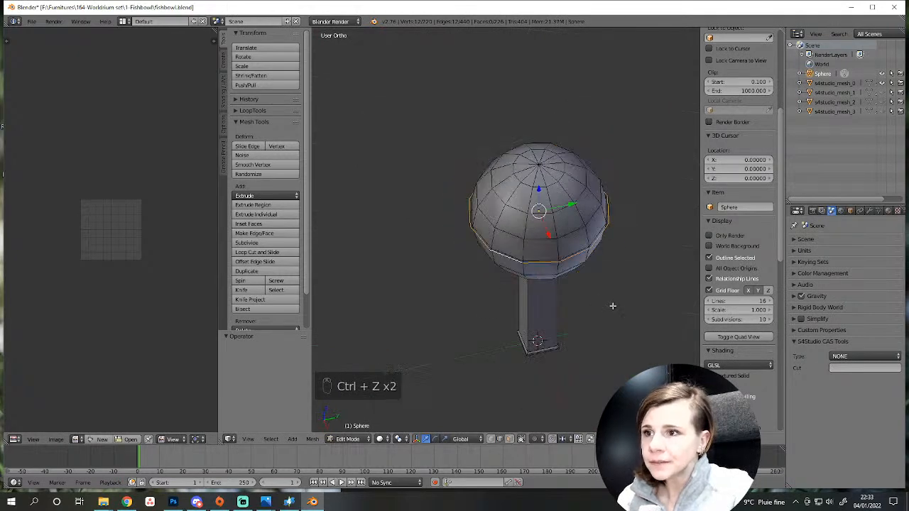
key(s)
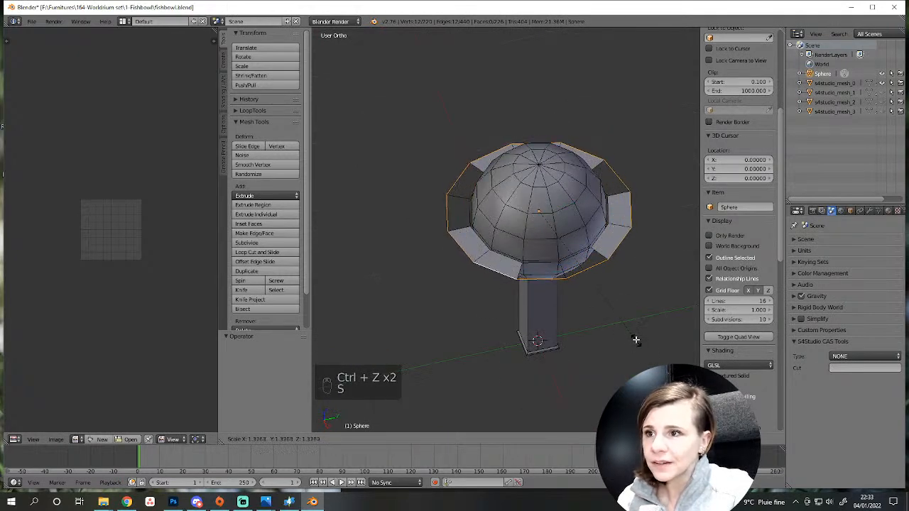
click(625, 320)
Select all of the ring's linked faces and recalculate their normals.
scroll(521, 345, up, 3)
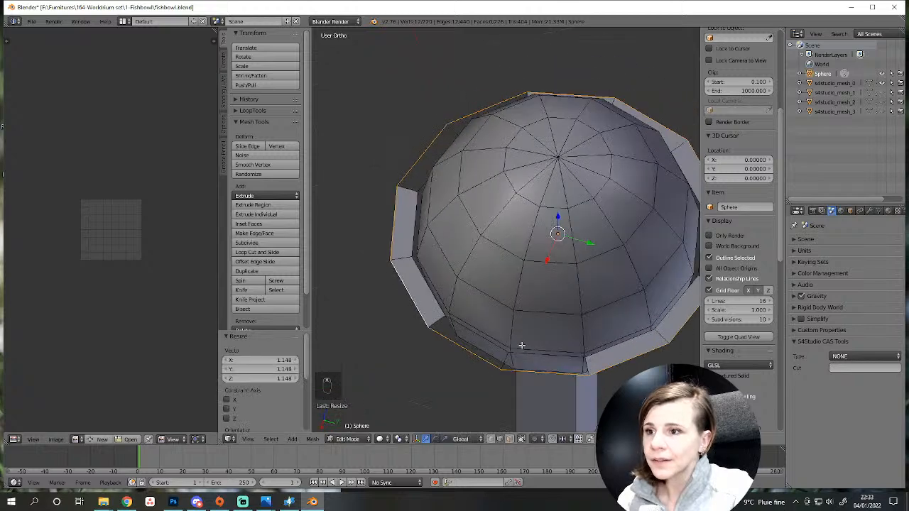
middle_drag(521, 345, 408, 330)
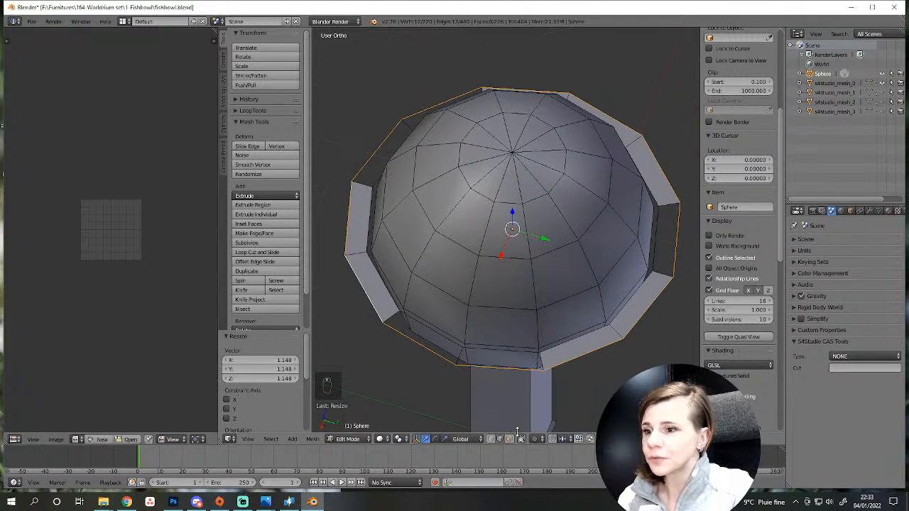
key(a)
key(a)
key(l)
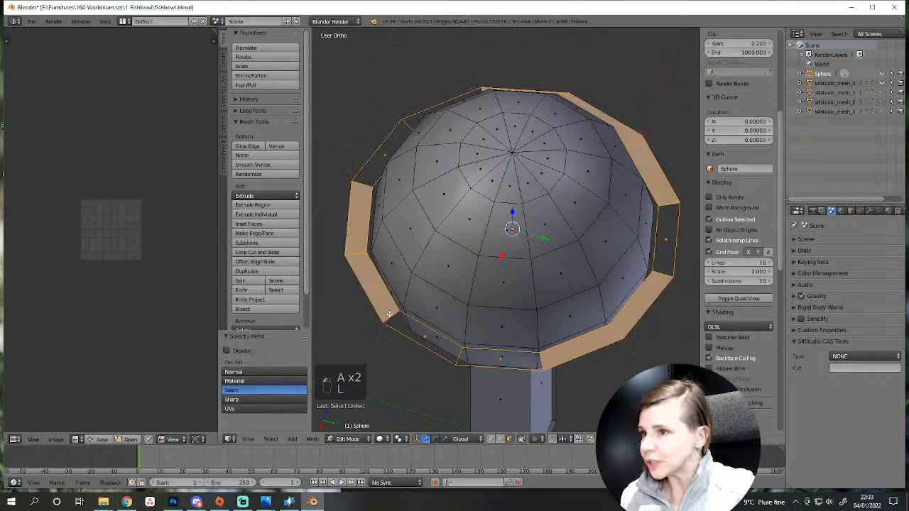
scroll(251, 145, down, 8)
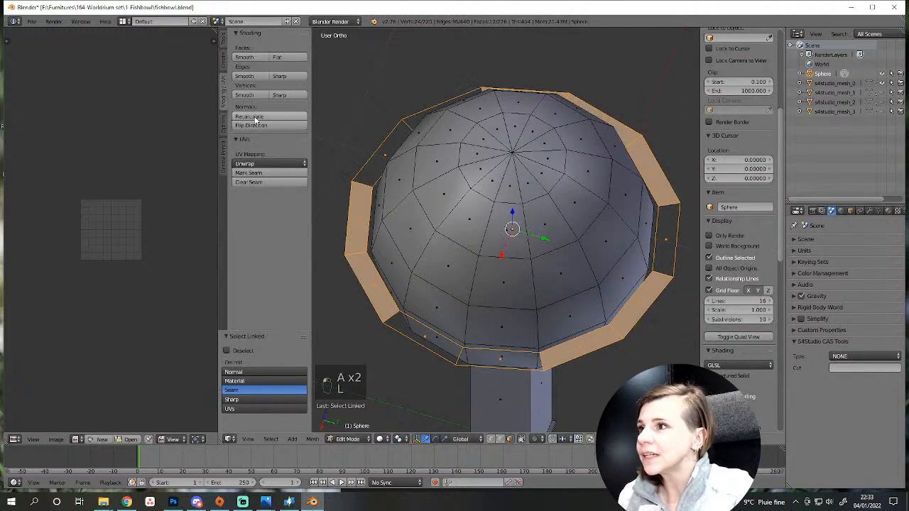
click(255, 117)
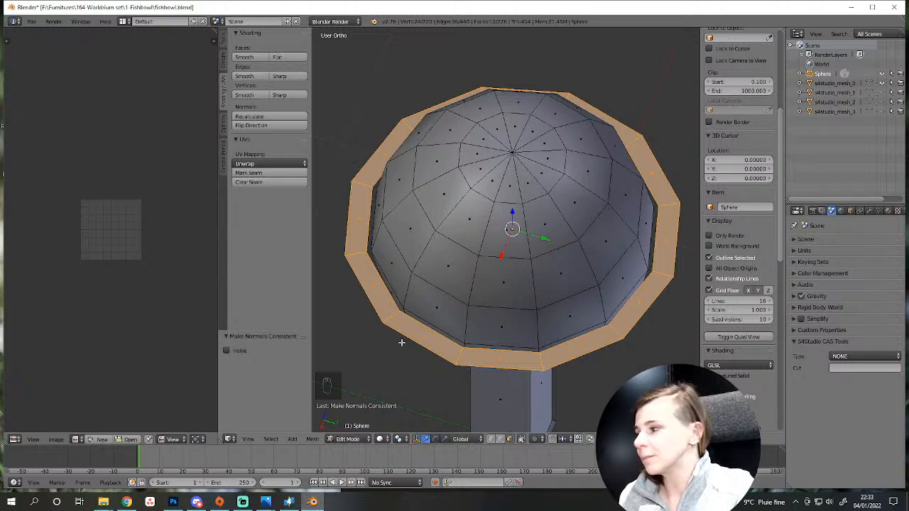
middle_drag(401, 343, 401, 322)
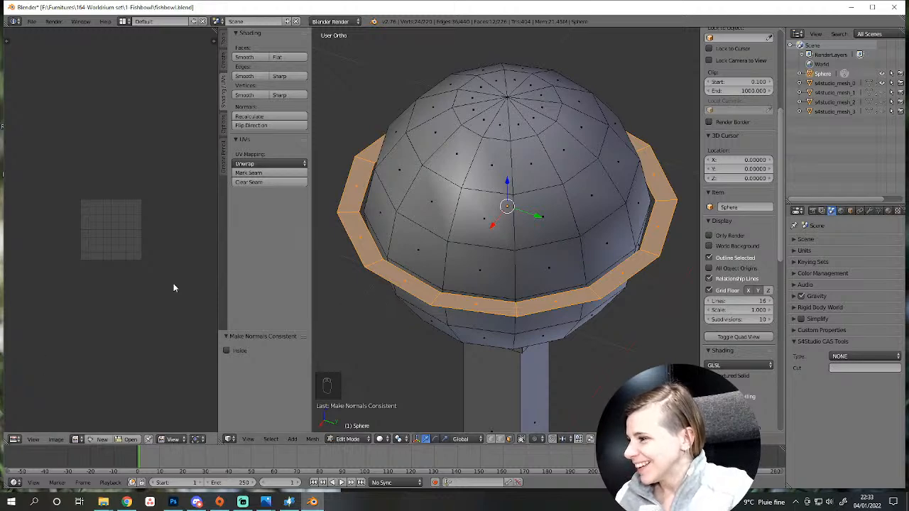
Extrude the ring's faces to give it thickness, and return to Object Mode with nothing selected in the mesh.
middle_drag(328, 271, 424, 317)
key(e)
click(454, 271)
key(a)
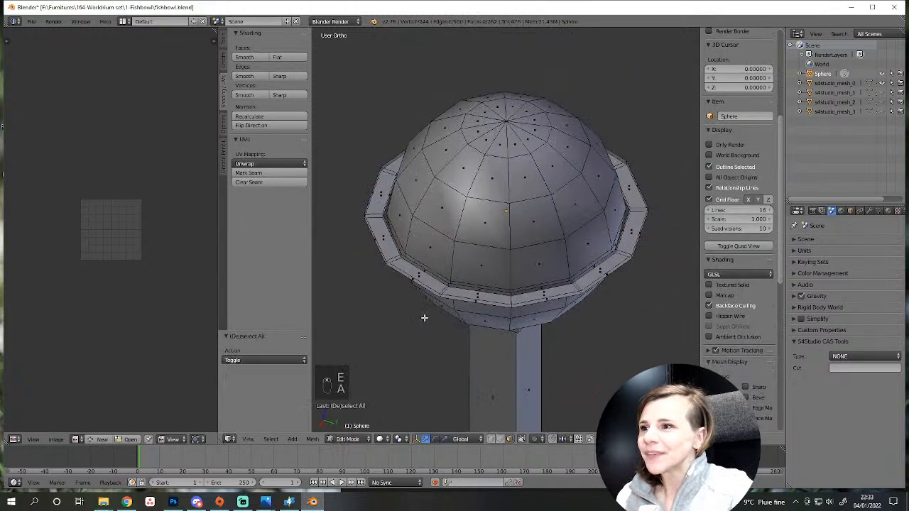
key(l)
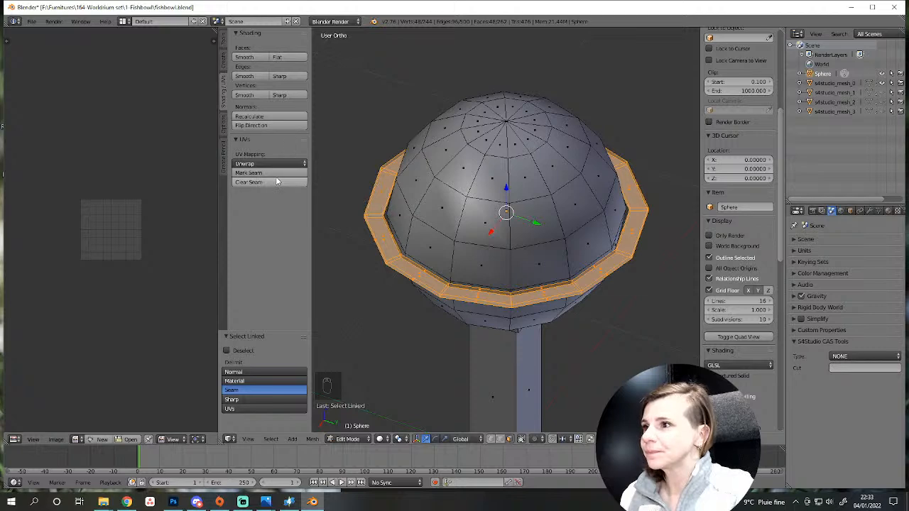
key(a)
key(Tab)
Examine the proportions of the sphere, ring and column from several angles and distances.
scroll(433, 206, down, 4)
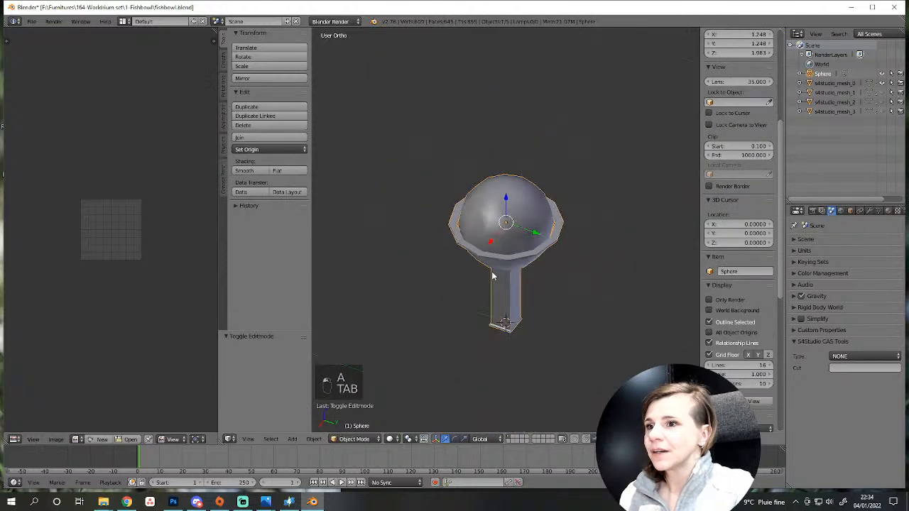
scroll(454, 282, up, 6)
scroll(487, 208, down, 3)
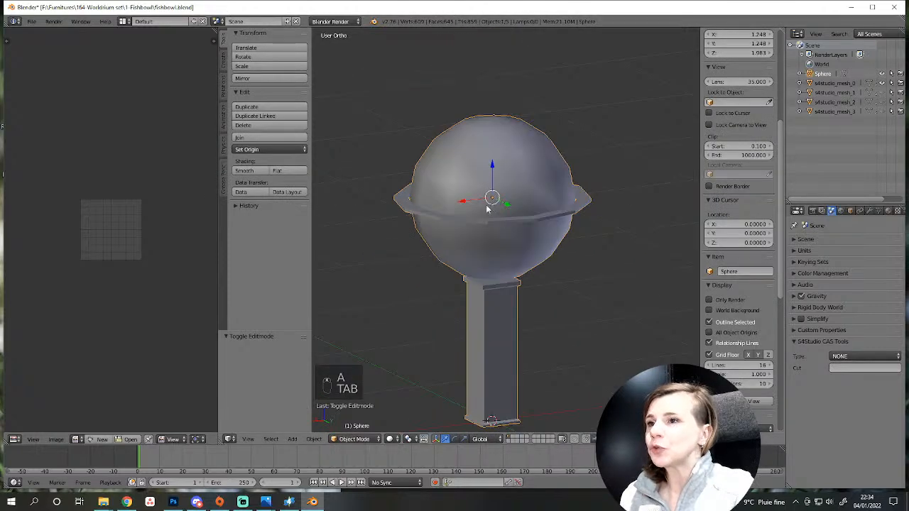
middle_drag(487, 209, 547, 306)
scroll(503, 205, down, 3)
scroll(548, 301, down, 4)
scroll(546, 292, up, 4)
scroll(547, 300, down, 4)
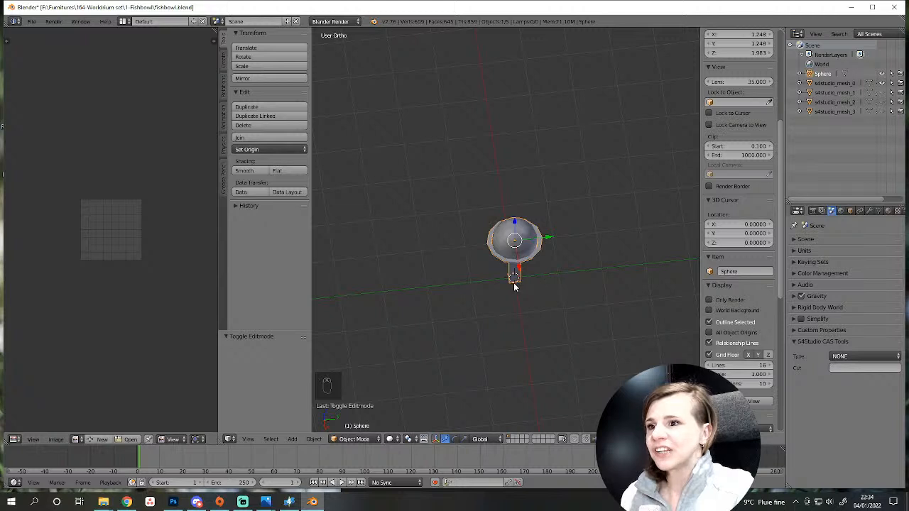
scroll(524, 294, up, 4)
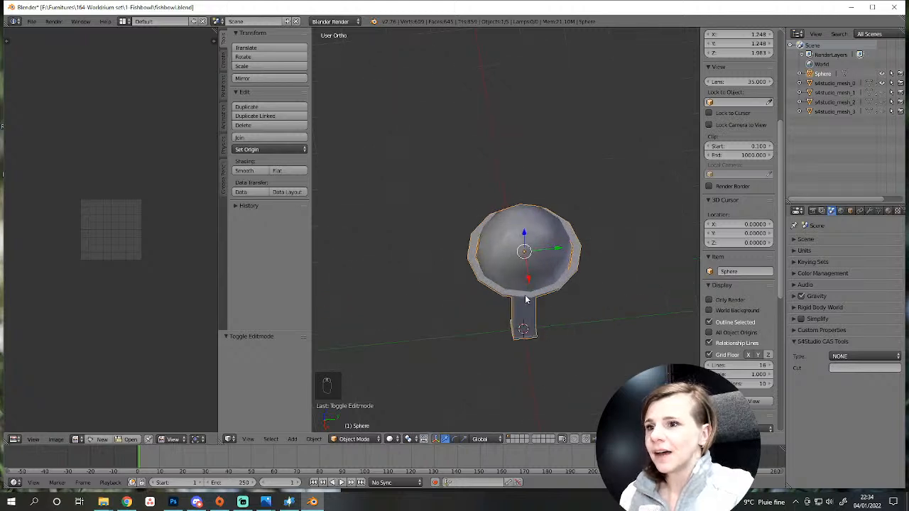
scroll(547, 272, down, 2)
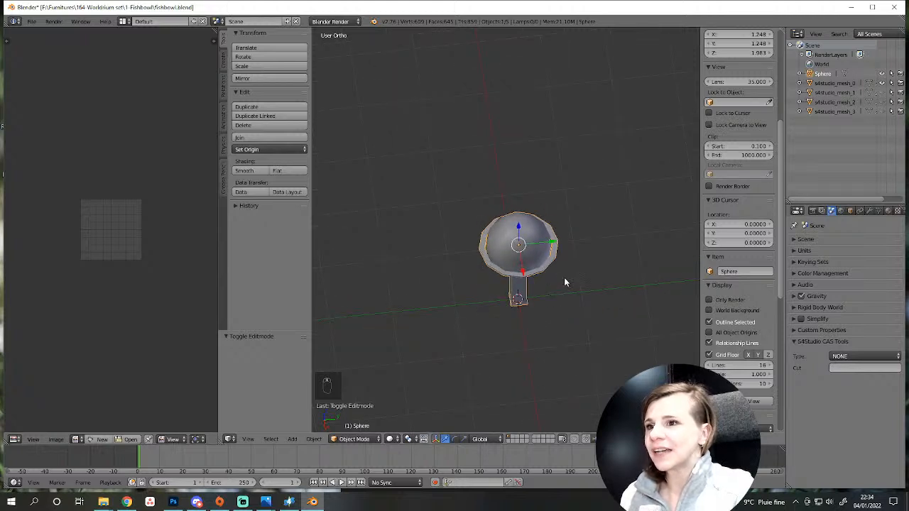
Delete the vertices of the outer sphere shell in Edit Mode, keeping the inner sphere, ring and column.
middle_drag(563, 277, 475, 49)
middle_drag(501, 271, 494, 281)
scroll(489, 288, up, 3)
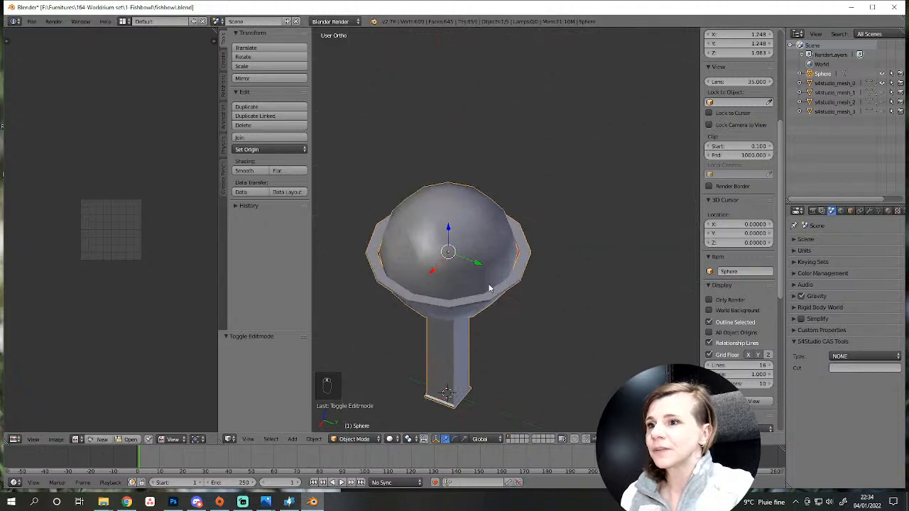
middle_drag(518, 226, 499, 232)
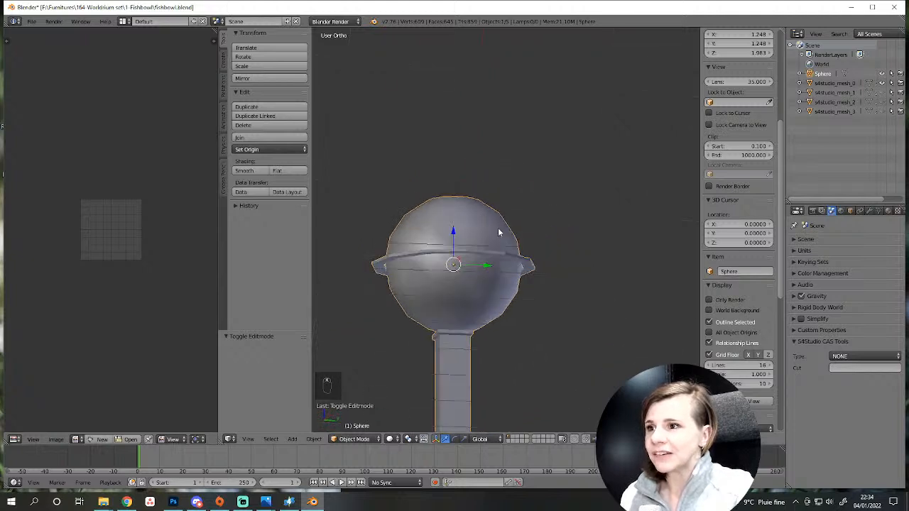
scroll(491, 266, down, 3)
key(Tab)
scroll(494, 310, up, 4)
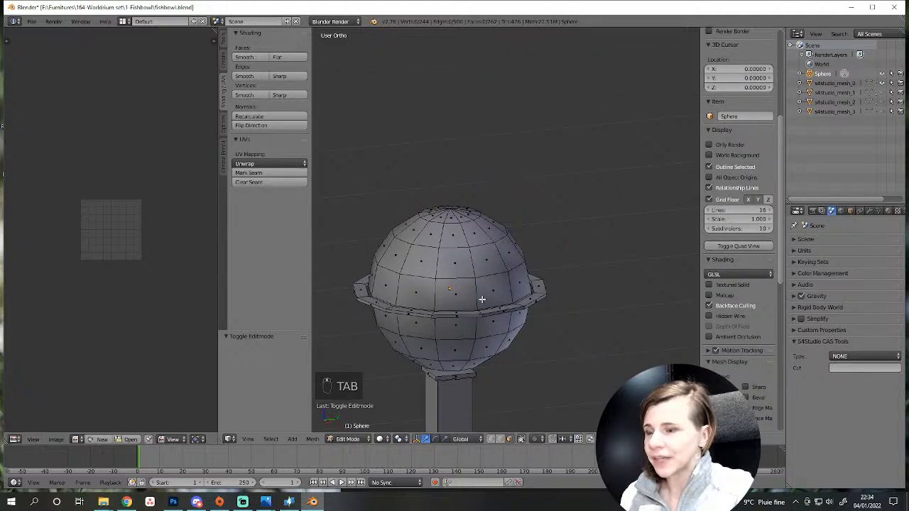
key(l)
key(Delete)
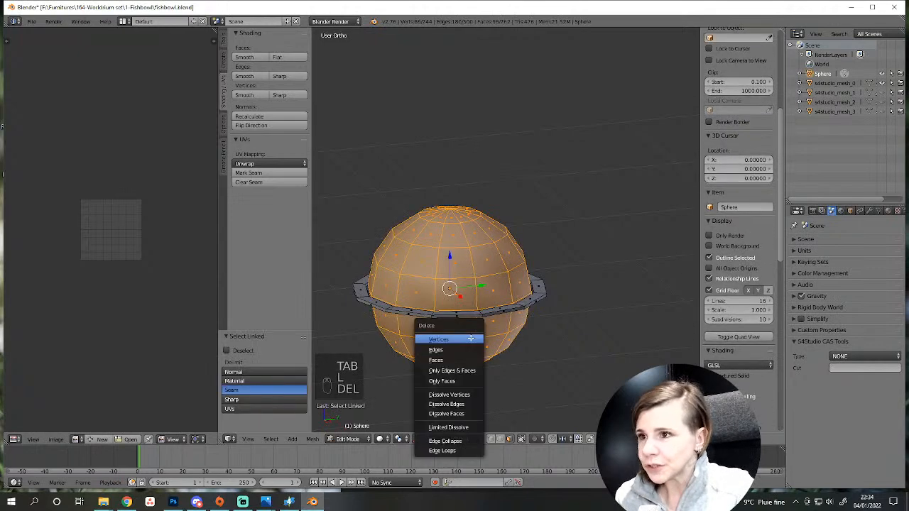
click(445, 335)
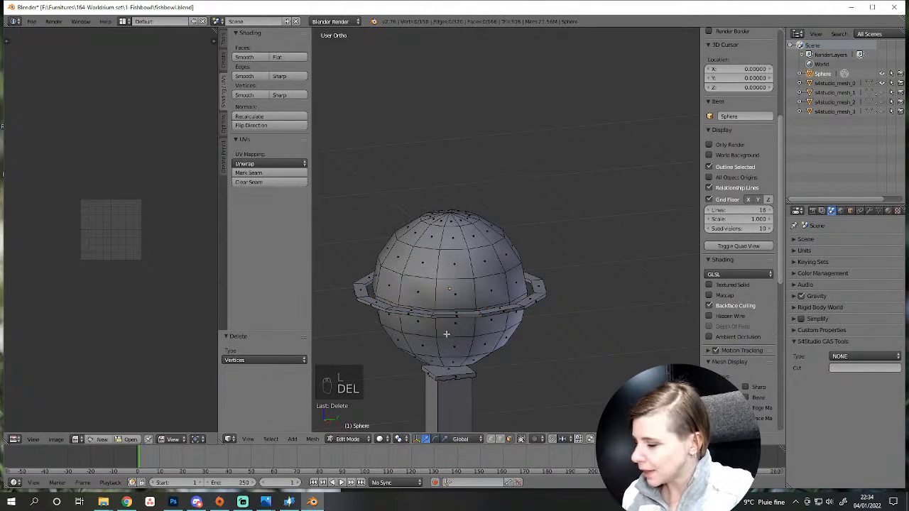
Add a new UV sphere to the mesh with 16 segments and 12 rings.
key(shift+a)
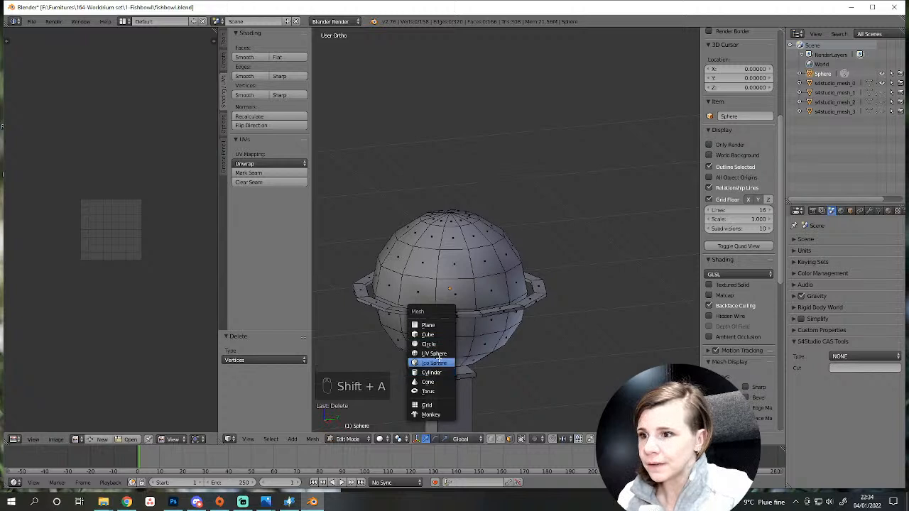
click(434, 352)
scroll(407, 360, down, 5)
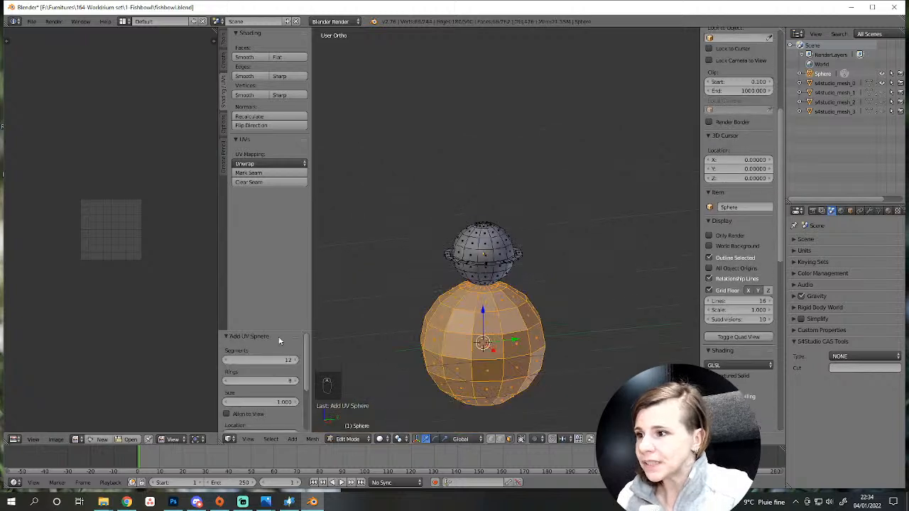
click(265, 360)
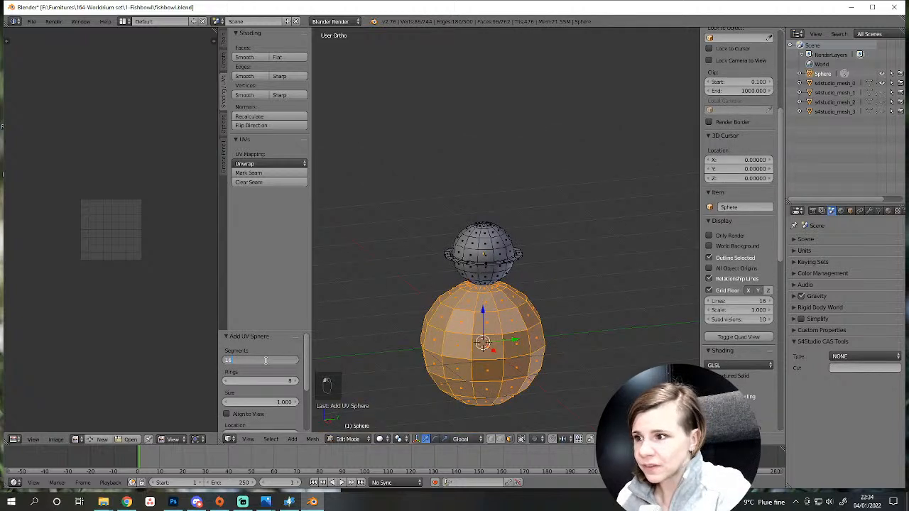
text(16)
key(Tab)
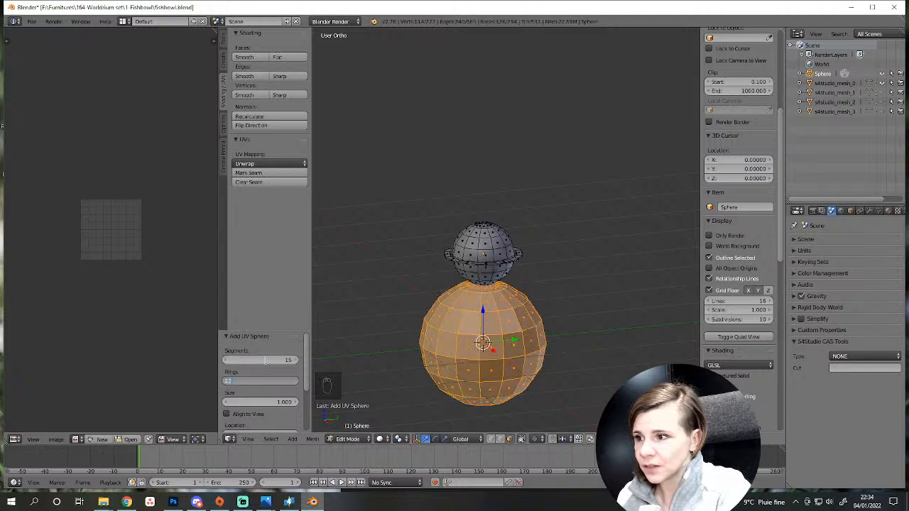
text(12)
key(Return)
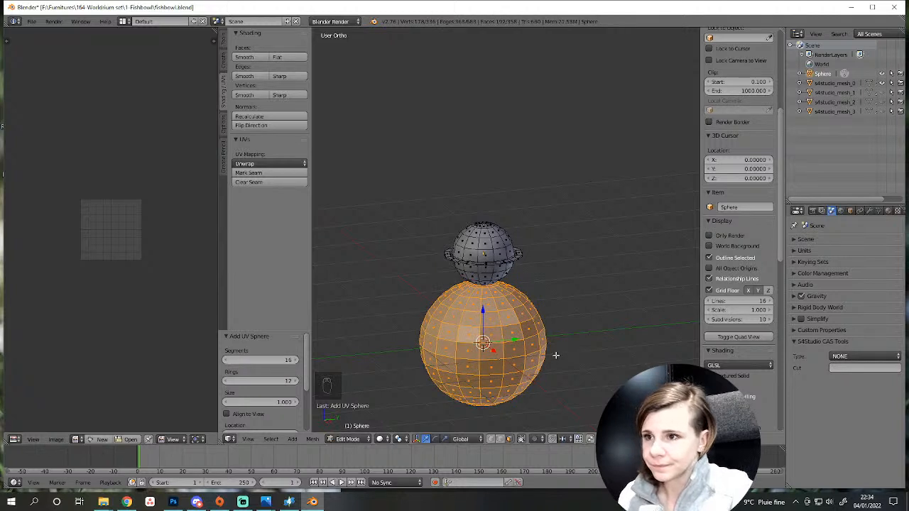
In front view, scale the new sphere to about 0.425 and move it up about 1.421 along Z onto the old sphere.
key(KP_1)
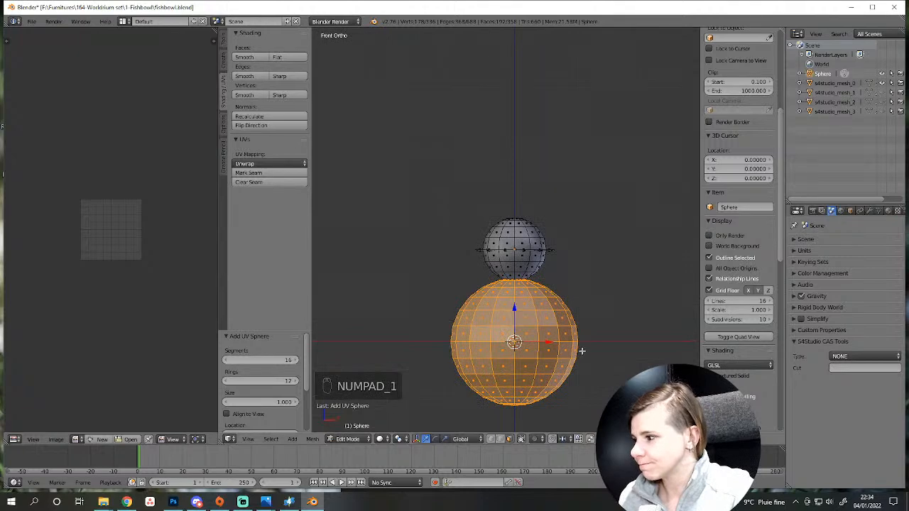
key(s)
click(538, 359)
scroll(537, 360, up, 4)
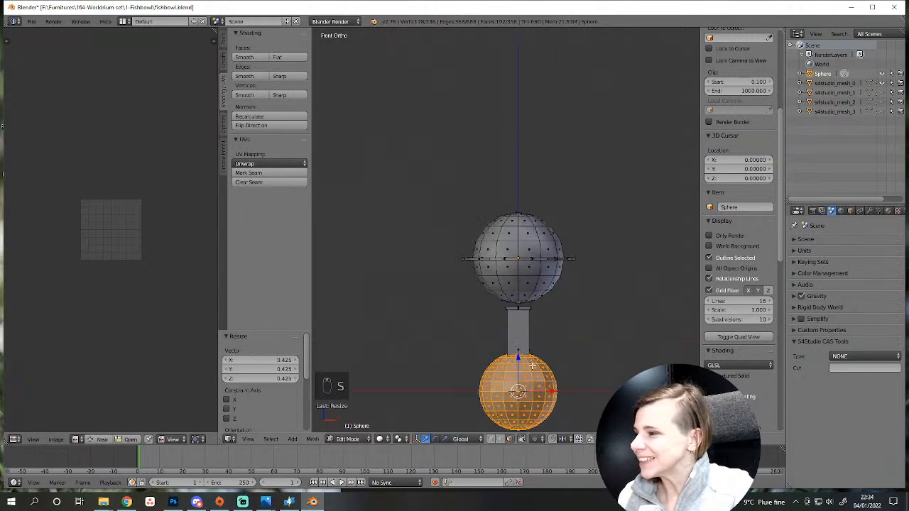
scroll(469, 326, up, 2)
key(g)
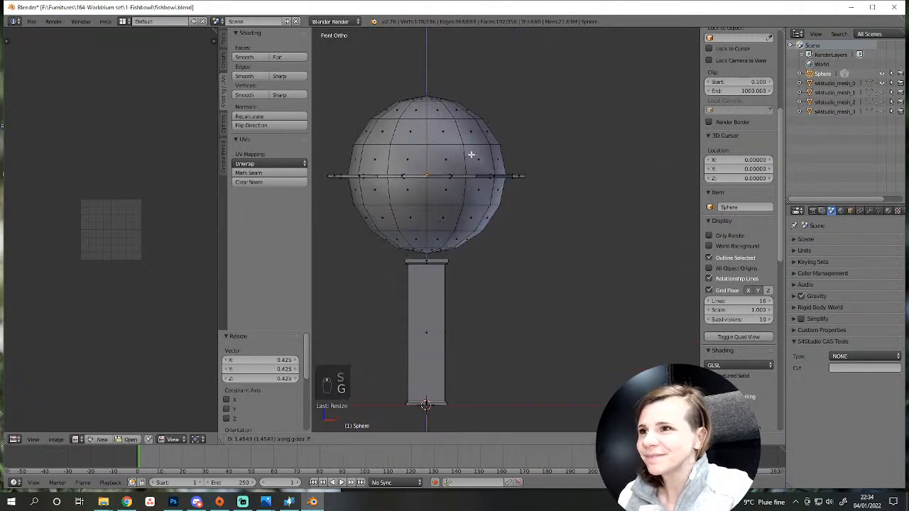
click(489, 206)
key(z)
shift+middle_drag(490, 206, 513, 243)
Enlarge and align the new sphere to match the old sphere's outline, finishing with a scale of about 1.021.
key(s)
click(531, 296)
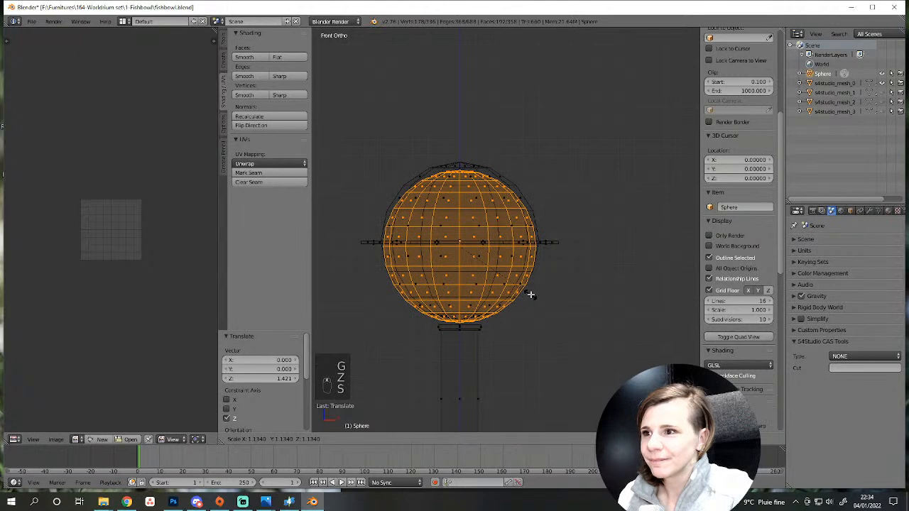
key(g)
key(s)
click(532, 289)
key(z)
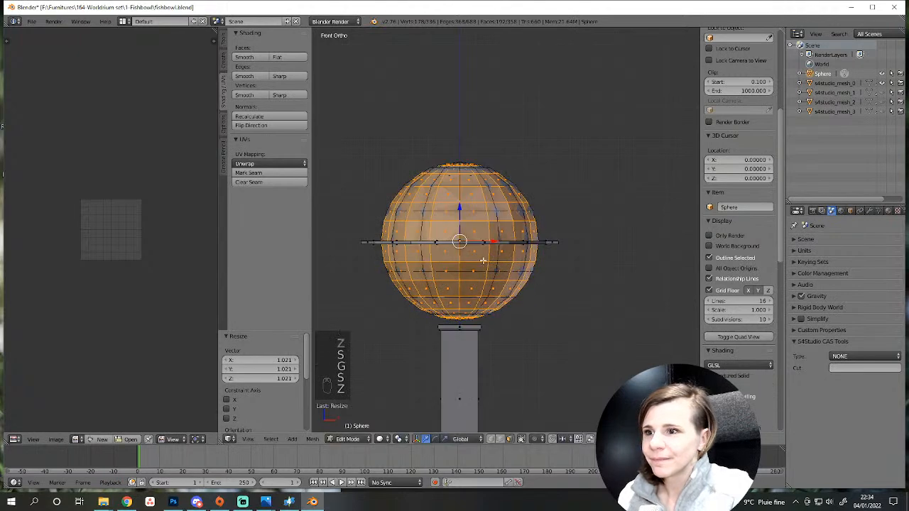
Hide the new sphere, delete the old low-poly sphere's vertices, and reveal the new sphere again.
middle_drag(532, 289, 496, 313)
key(h)
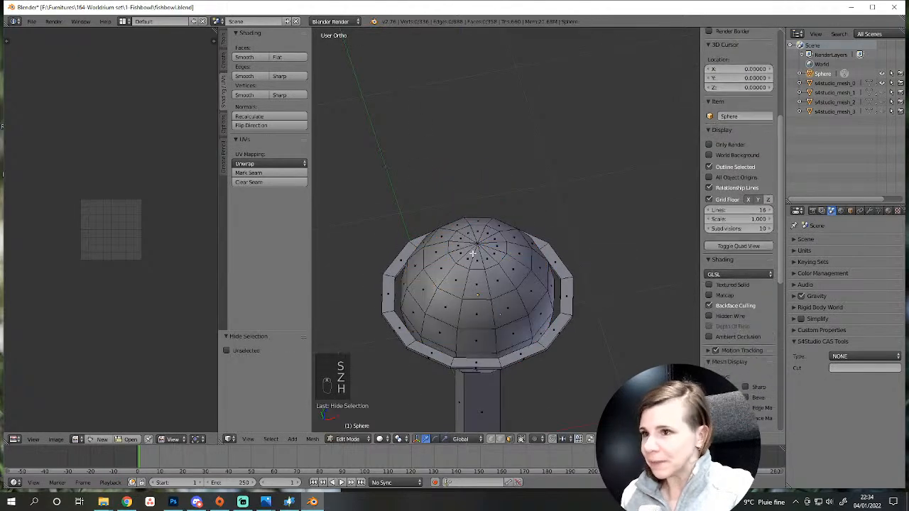
key(l)
key(Delete)
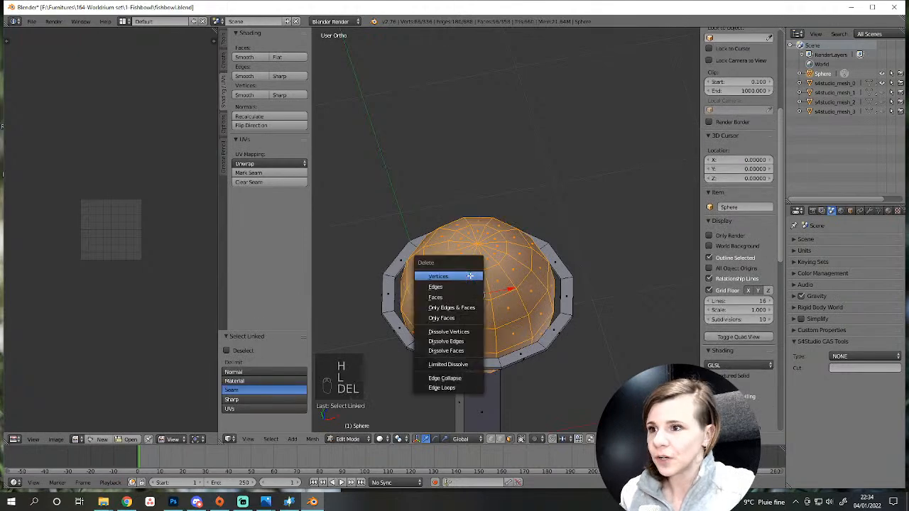
click(470, 275)
key(alt+h)
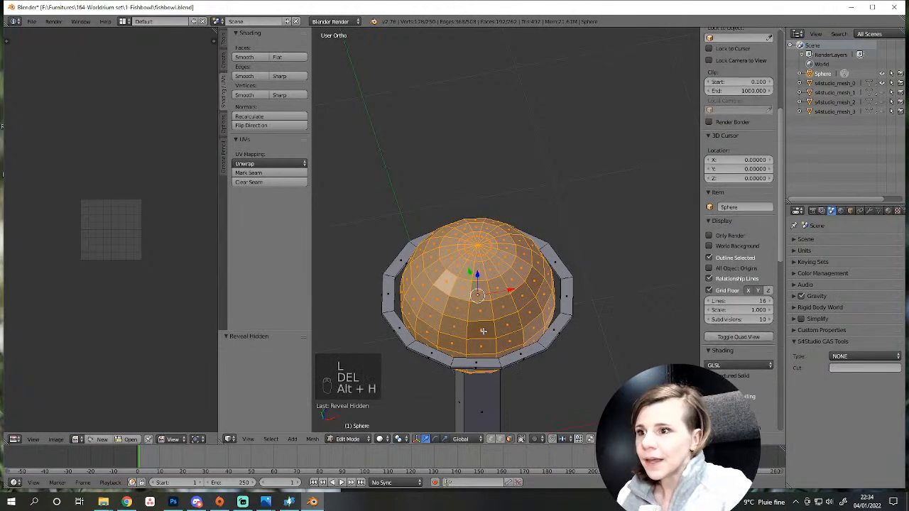
Duplicate the new sphere in place, scale the copy up by about 1.035 as an outer shell, and clear the selection.
key(shift+d)
key(s)
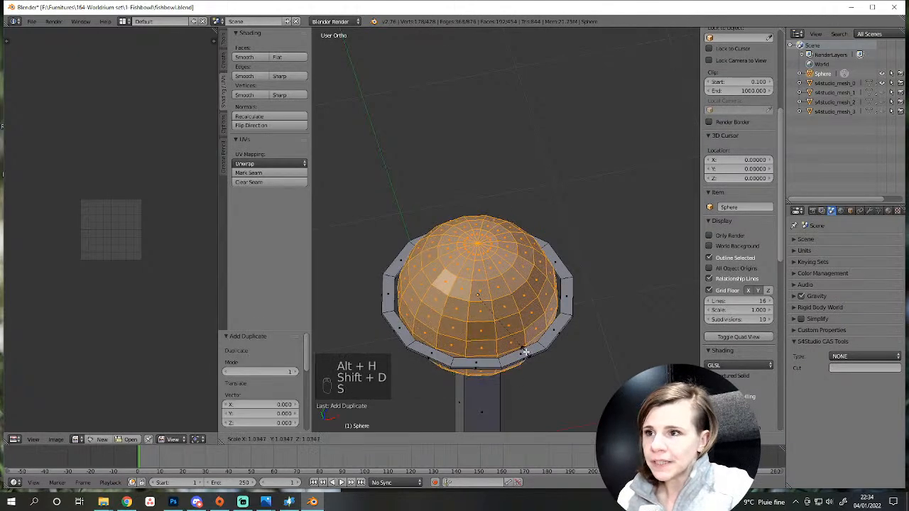
click(527, 353)
key(a)
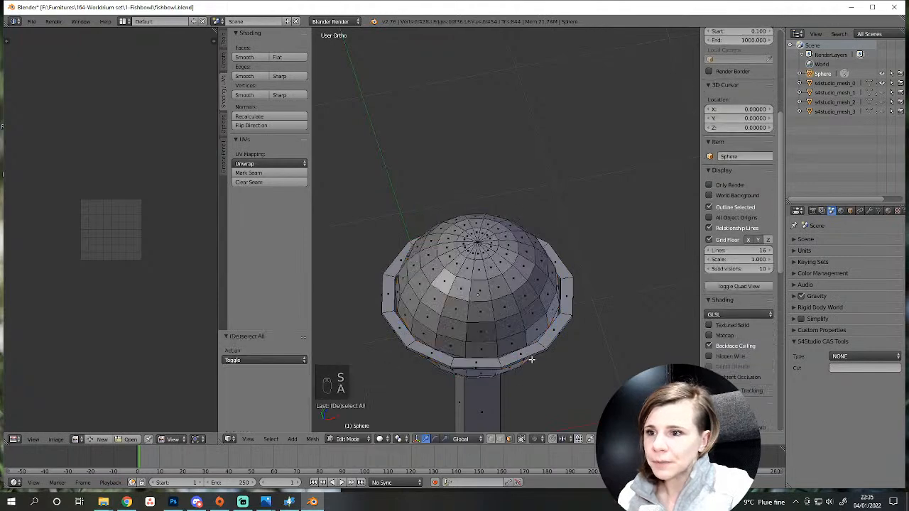
Select the old ring's linked faces and delete their vertices.
key(l)
key(Delete)
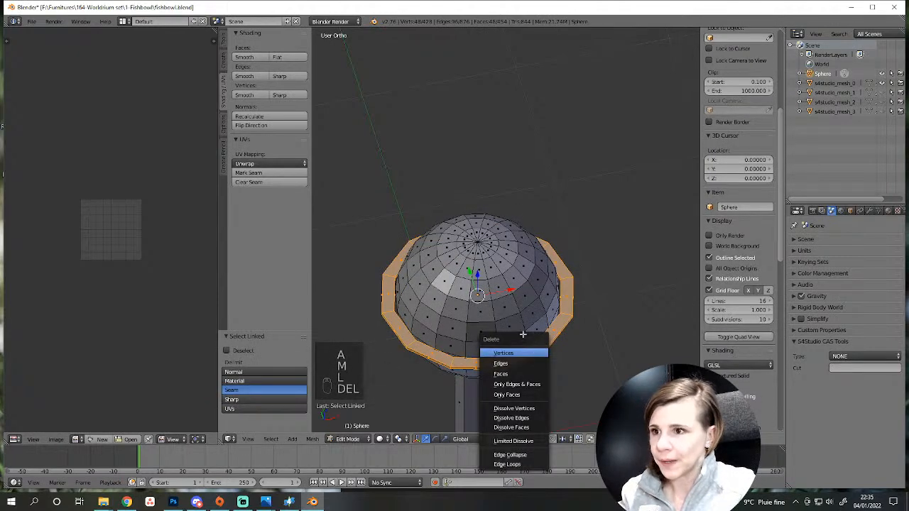
click(506, 350)
Duplicate the outer sphere's equator edge loop in place and scale the copy outward by about 1.058.
middle_drag(509, 362, 484, 377)
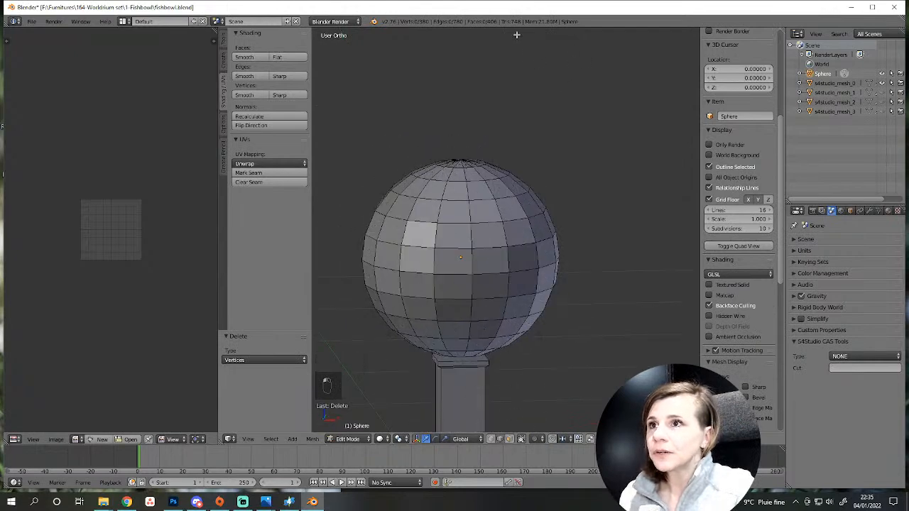
scroll(560, 272, down, 4)
scroll(515, 311, up, 4)
shift+middle_drag(517, 325, 563, 329)
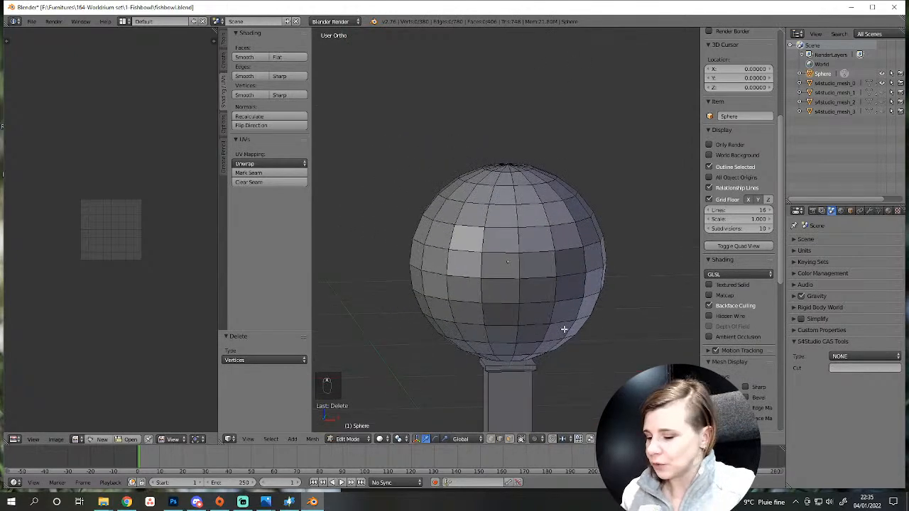
key(a)
key(a)
alt+click(540, 278)
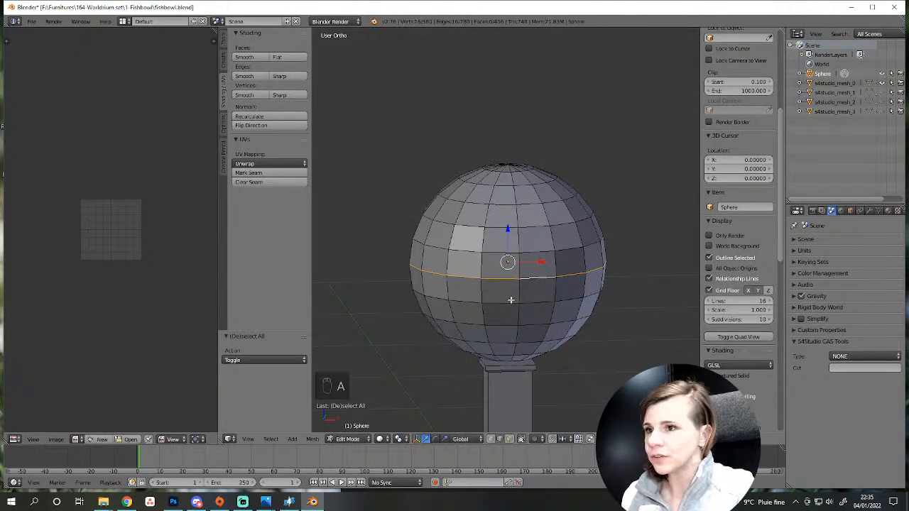
key(shift+d)
right_click(540, 309)
key(s)
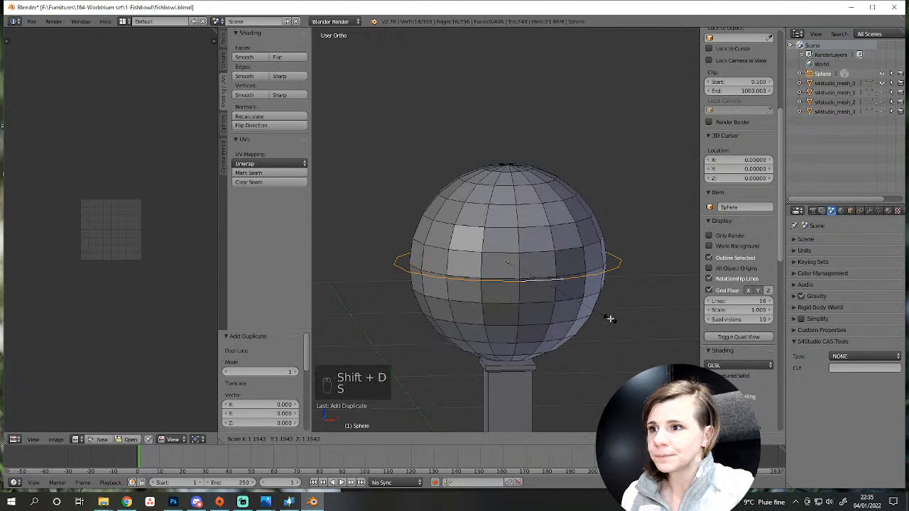
click(600, 314)
scroll(589, 334, down, 4)
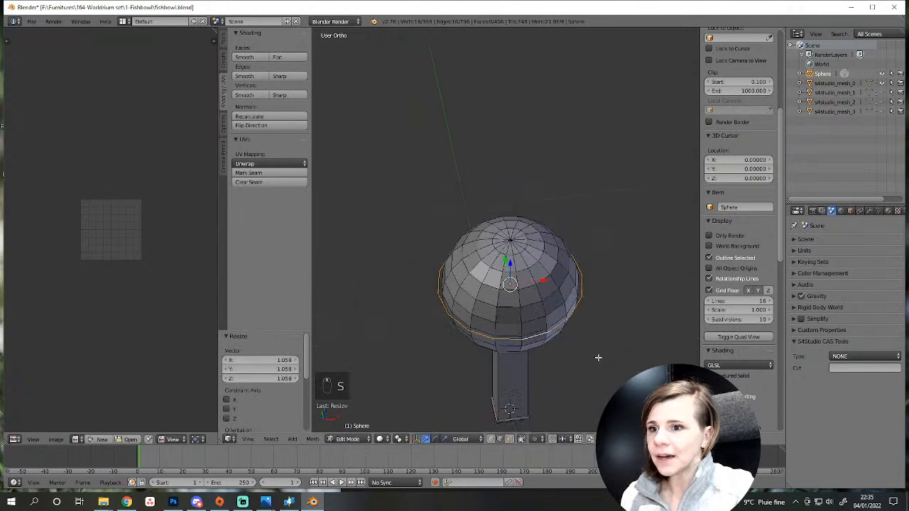
Extrude the duplicated loop in place and scale it outward by about 1.125 to form a flat ring.
key(e)
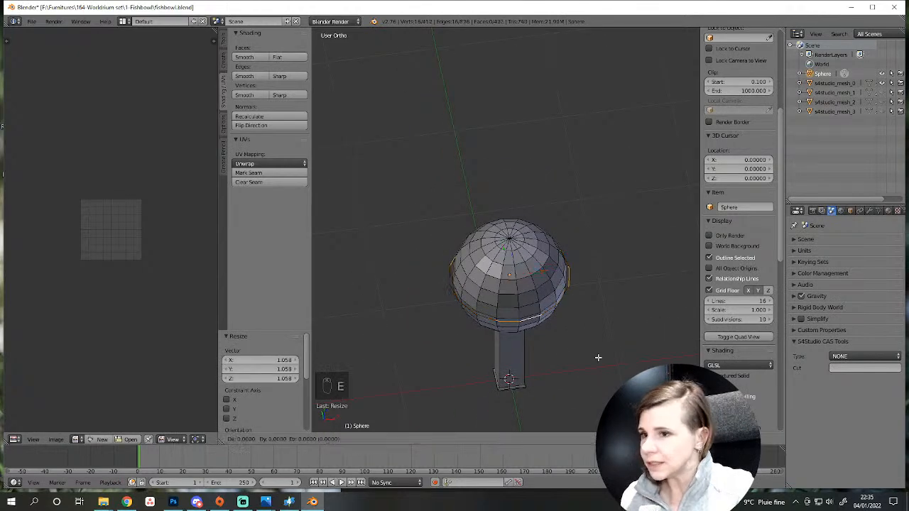
right_click(601, 357)
key(s)
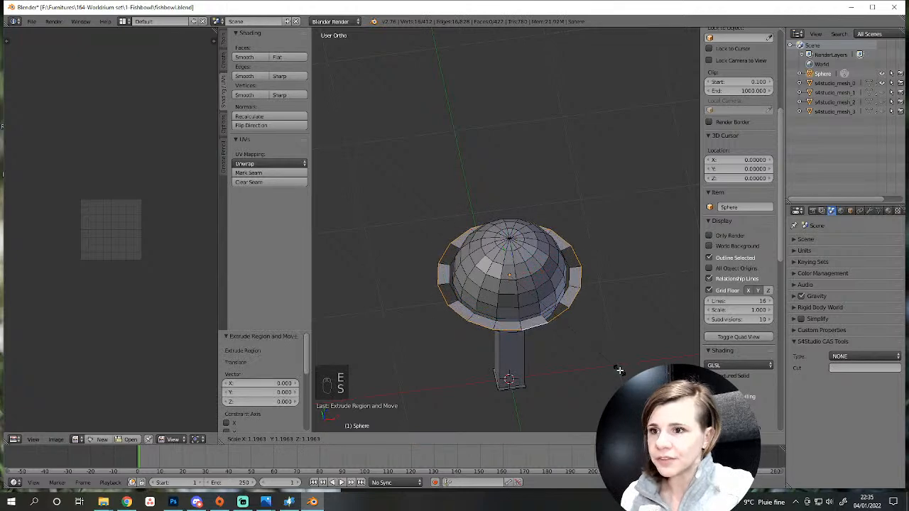
click(608, 365)
Select the flat ring's face loop in face select mode and recalculate its normals.
scroll(588, 411, up, 3)
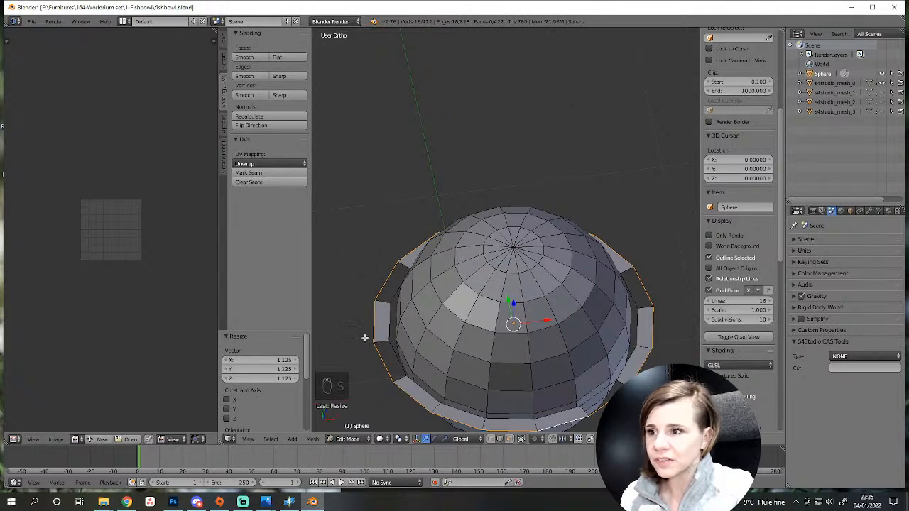
click(505, 439)
scroll(330, 361, down, 4)
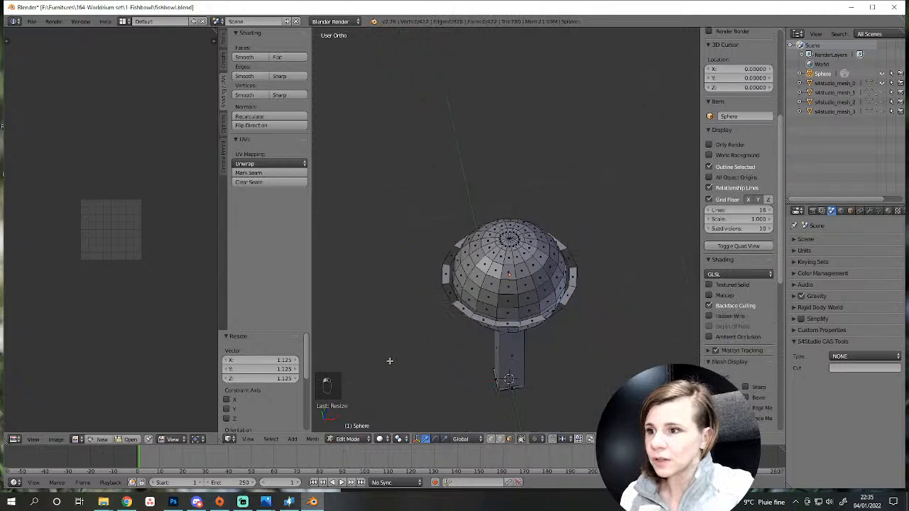
scroll(419, 335, up, 4)
middle_drag(412, 366, 429, 326)
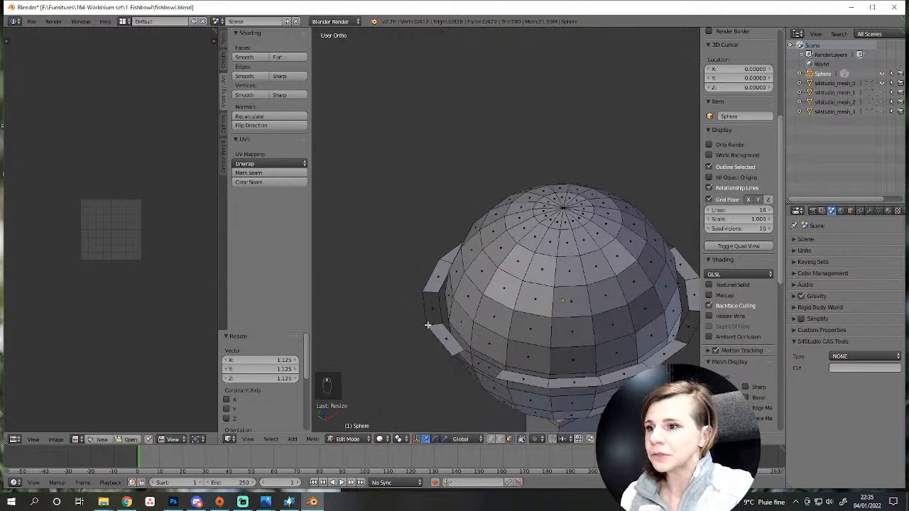
alt+right_click(432, 321)
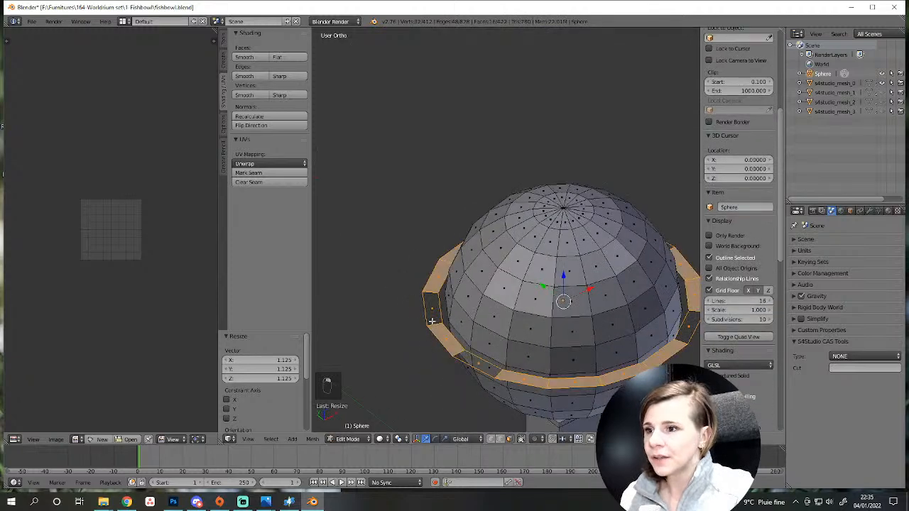
click(256, 117)
Extrude the ring's faces to give the ring thickness, and reselect all of its linked faces.
middle_drag(521, 367, 479, 349)
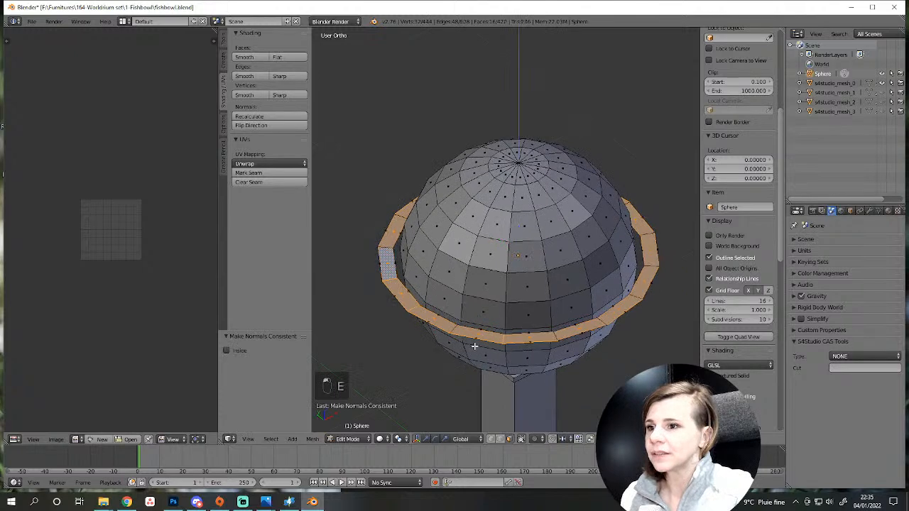
key(e)
right_click(478, 348)
key(a)
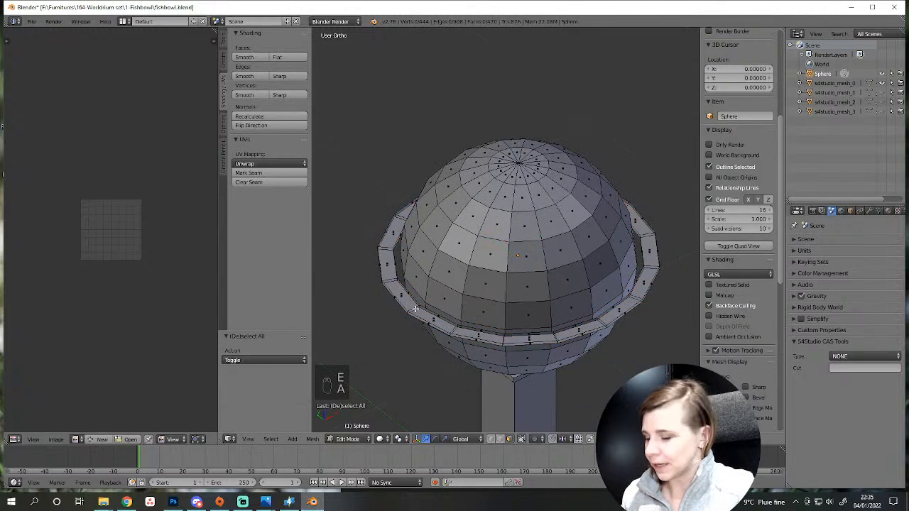
key(l)
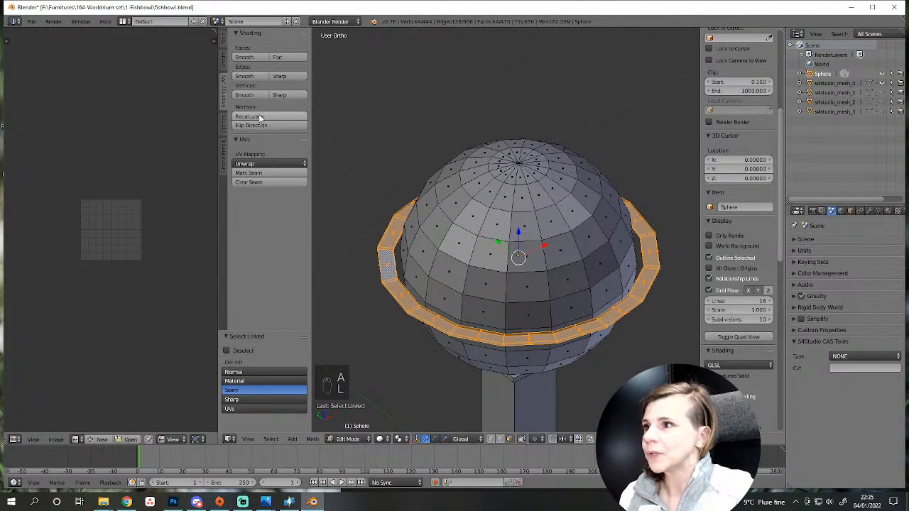
Leave mesh editing and apply smooth shading to the whole sphere, ring and column object.
key(a)
key(Tab)
scroll(482, 336, down, 1)
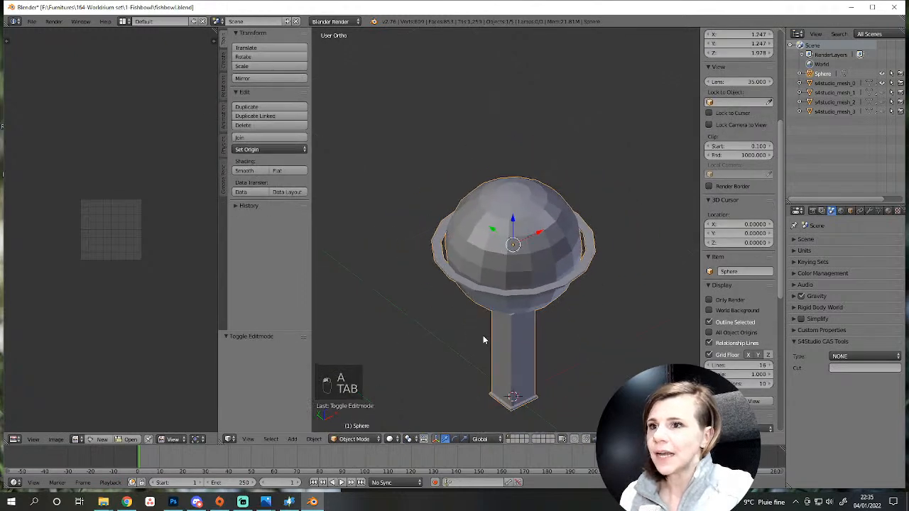
middle_drag(482, 336, 557, 303)
click(247, 171)
middle_drag(408, 245, 477, 345)
scroll(432, 284, up, 3)
middle_drag(432, 284, 387, 249)
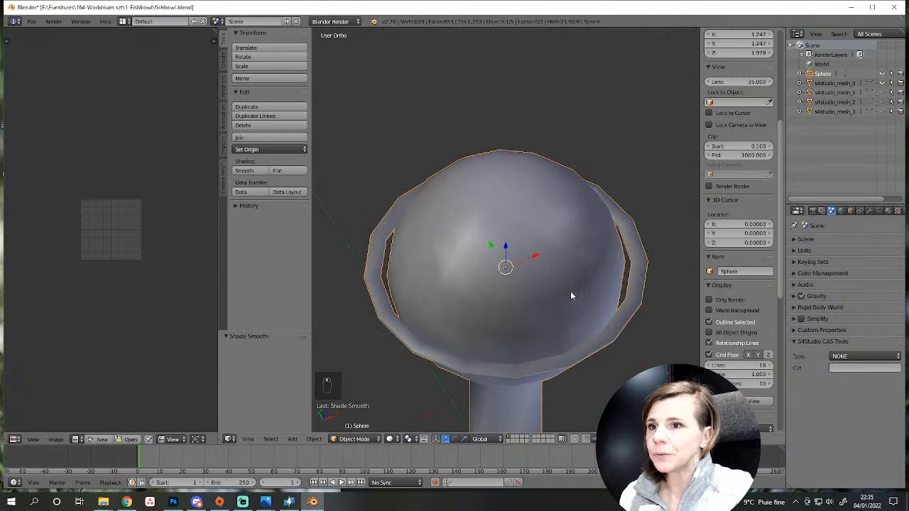
scroll(544, 345, down, 4)
middle_drag(544, 345, 576, 265)
scroll(514, 285, up, 3)
middle_drag(514, 285, 468, 351)
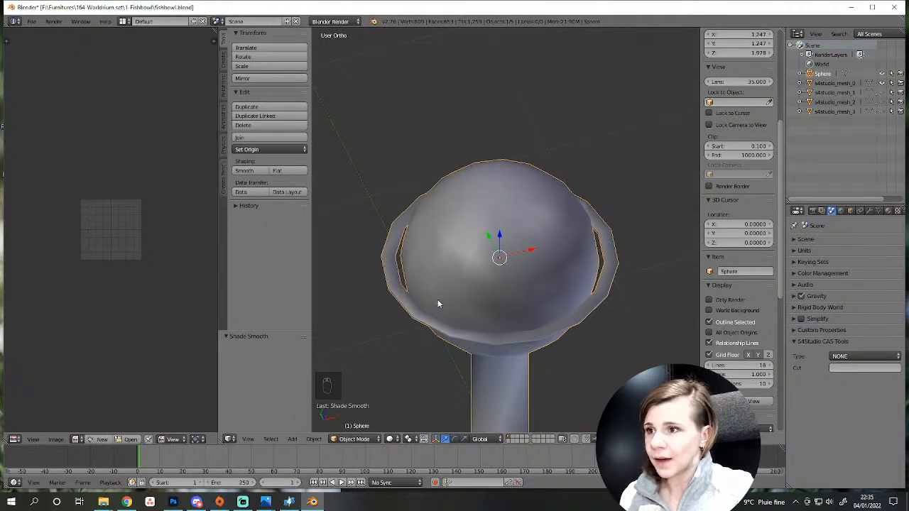
scroll(407, 328, up, 2)
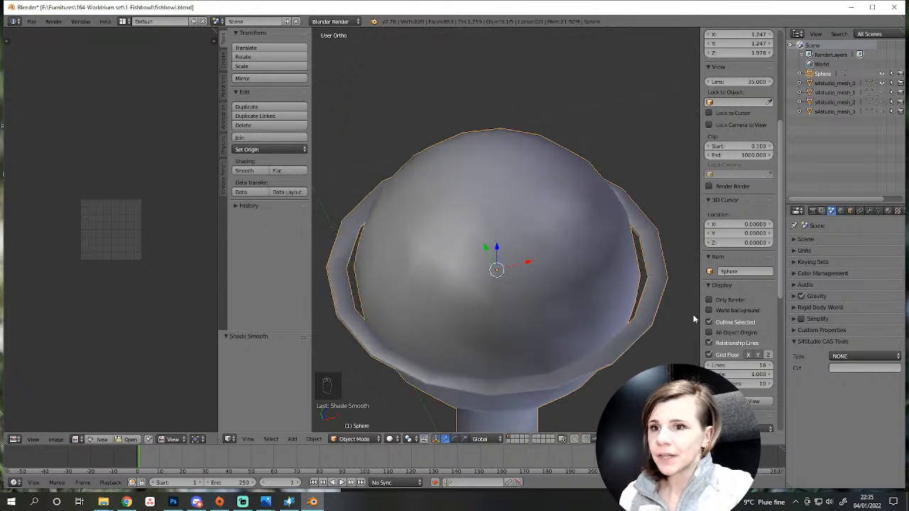
Add an Edge Split modifier to the sphere object and check the shading in Object Mode.
key(Tab)
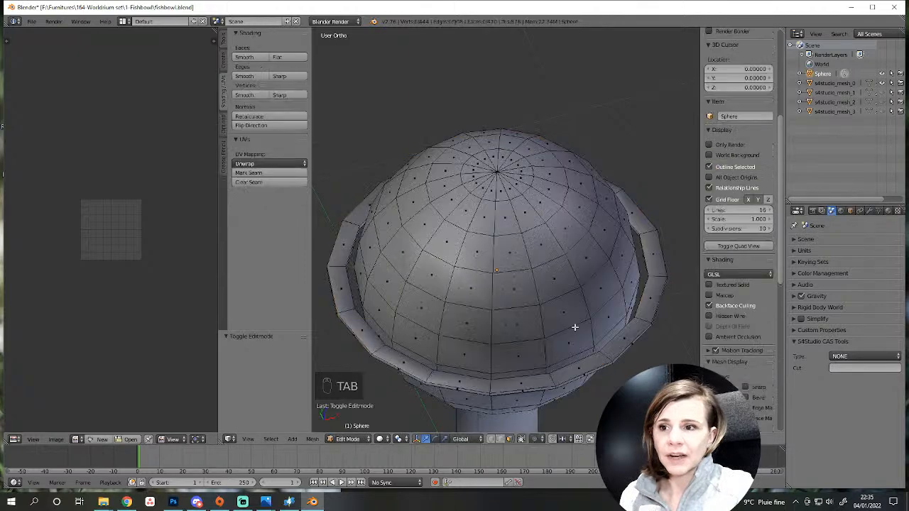
scroll(574, 324, down, 4)
click(870, 211)
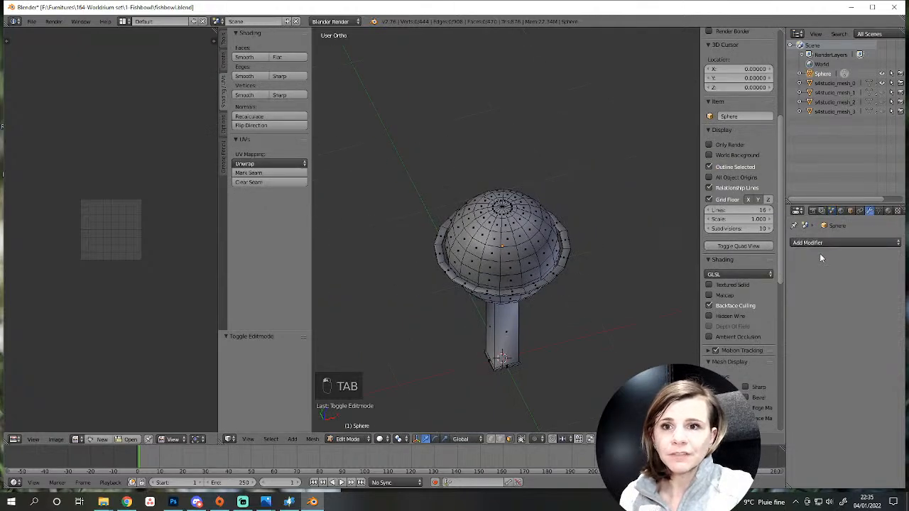
click(824, 242)
click(733, 317)
scroll(572, 331, down, 1)
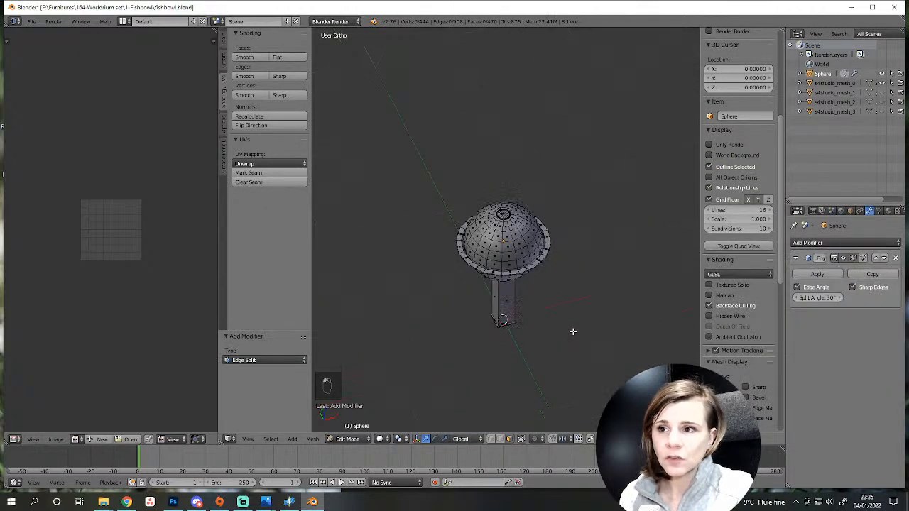
middle_drag(572, 331, 561, 277)
scroll(562, 299, up, 4)
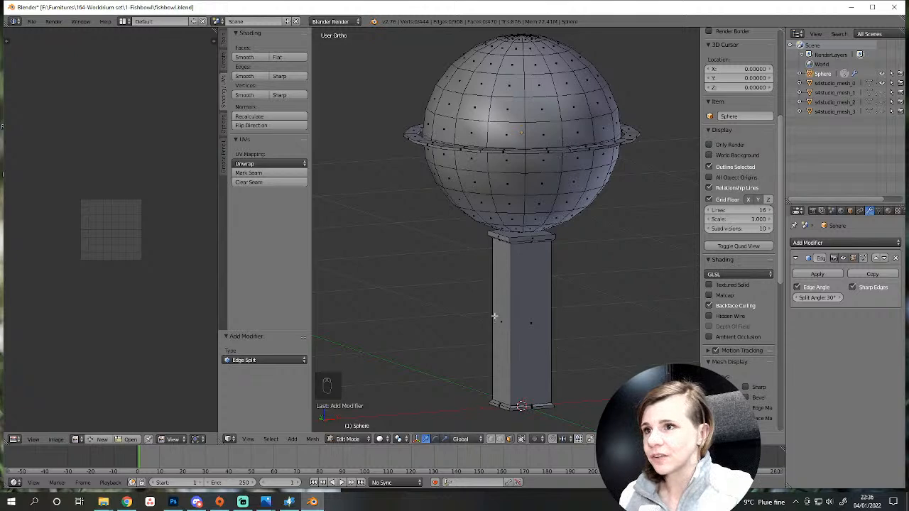
key(Tab)
scroll(529, 241, up, 3)
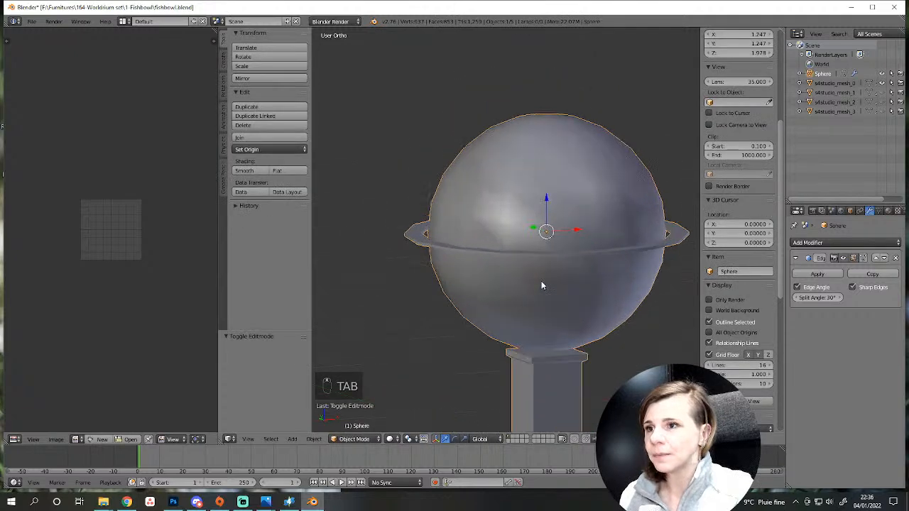
Select all linked faces of the ring around the sphere in Edit Mode and subdivide them with one cut.
key(Tab)
middle_drag(541, 280, 544, 320)
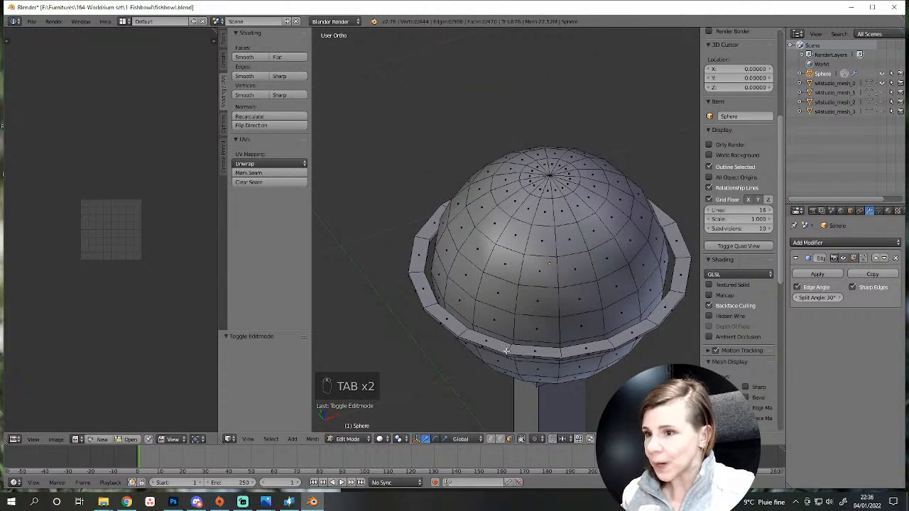
key(l)
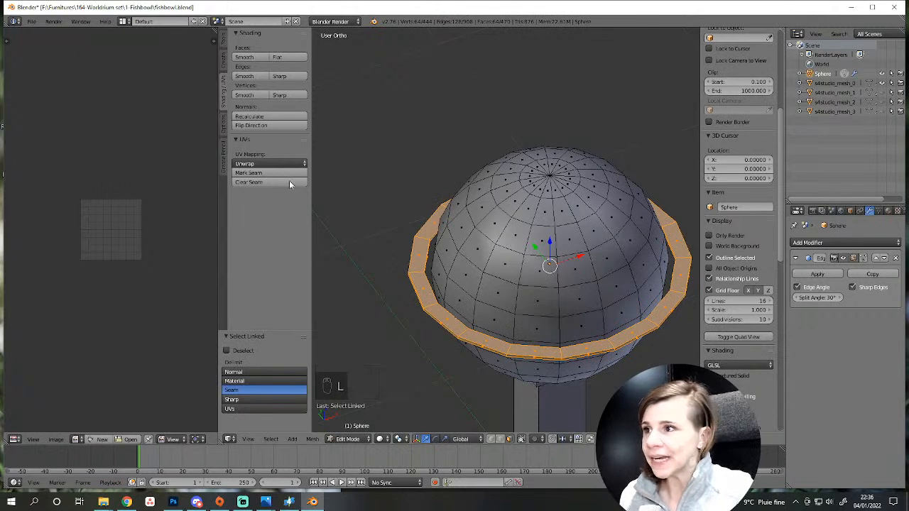
click(223, 41)
click(248, 243)
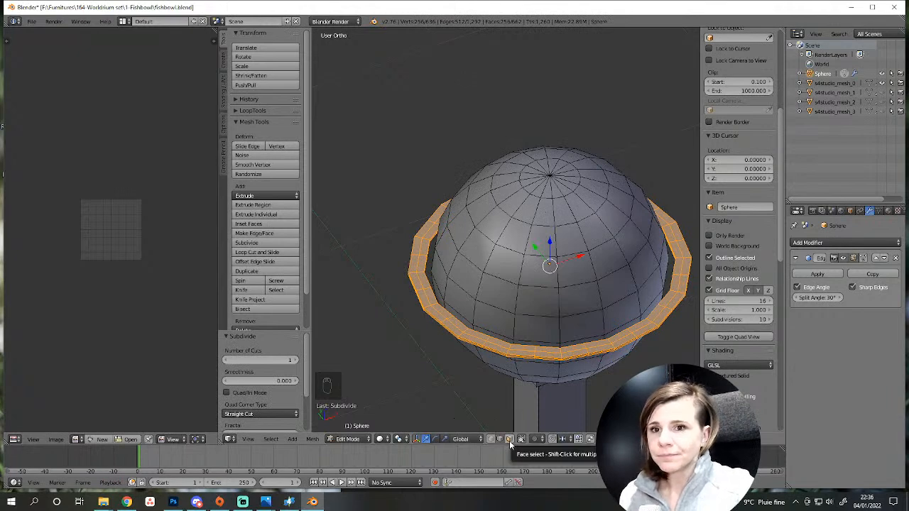
Select the four middle edge loops running around the ring's upper, outer, inner and underside faces.
scroll(474, 367, up, 5)
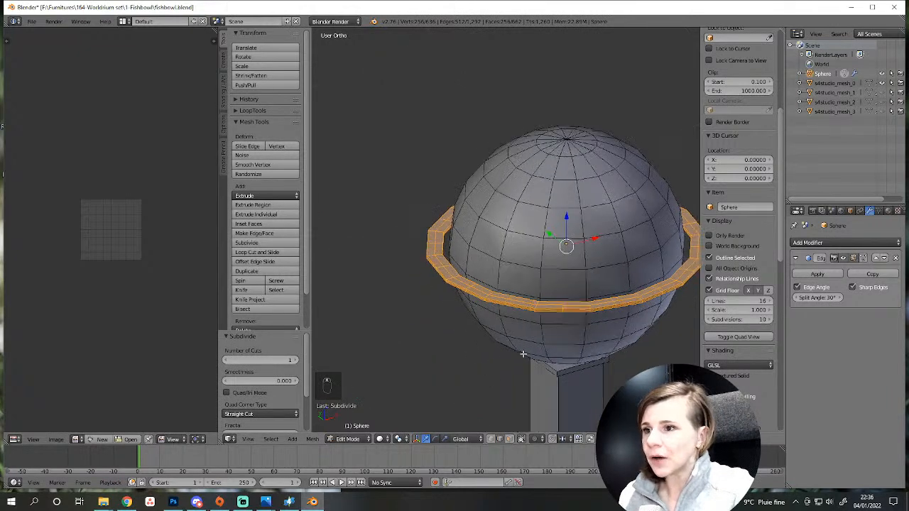
alt+right_click(466, 284)
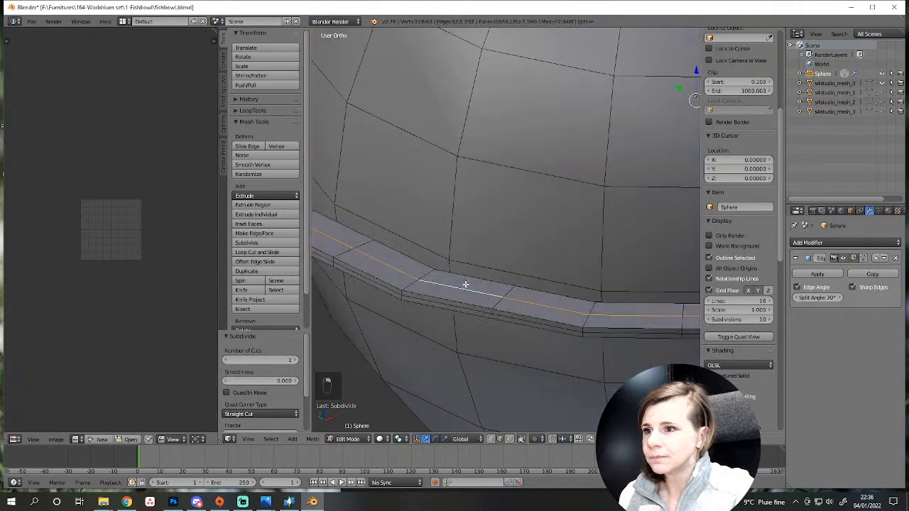
alt+right_click(455, 269)
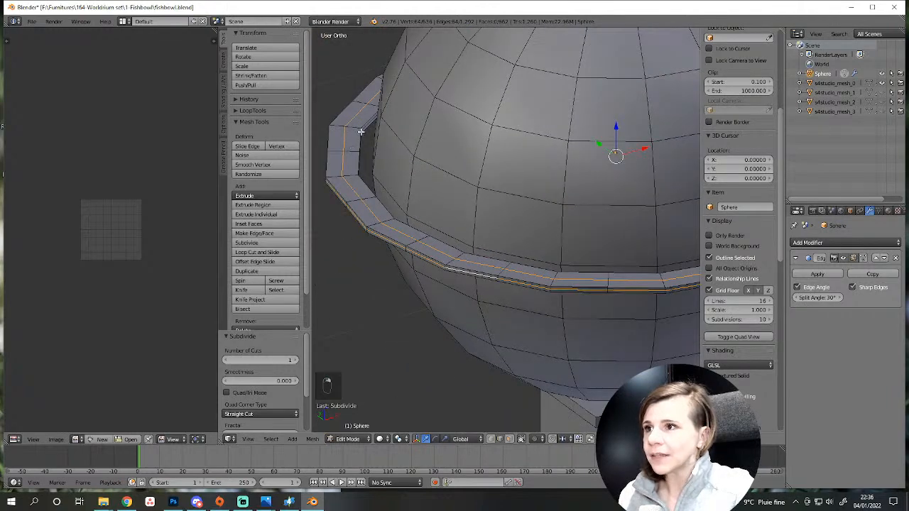
middle_drag(373, 129, 379, 184)
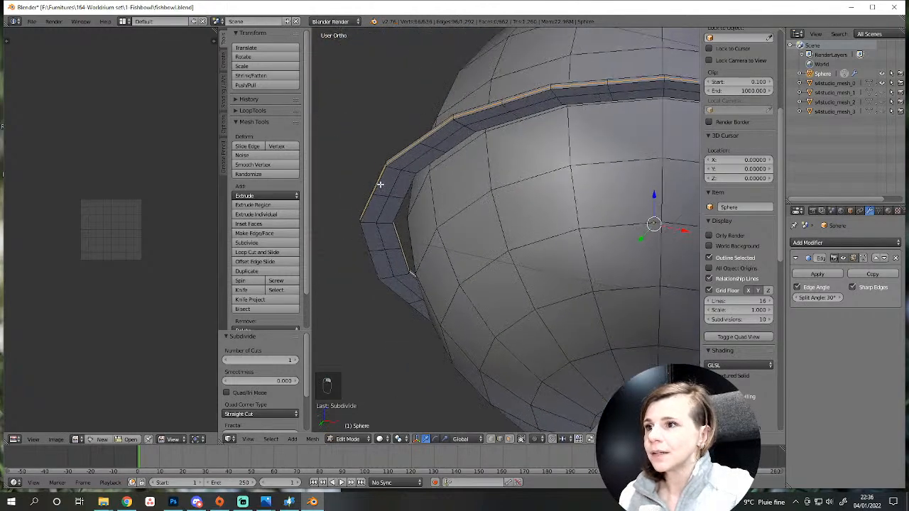
alt+right_click(388, 186)
key(Delete)
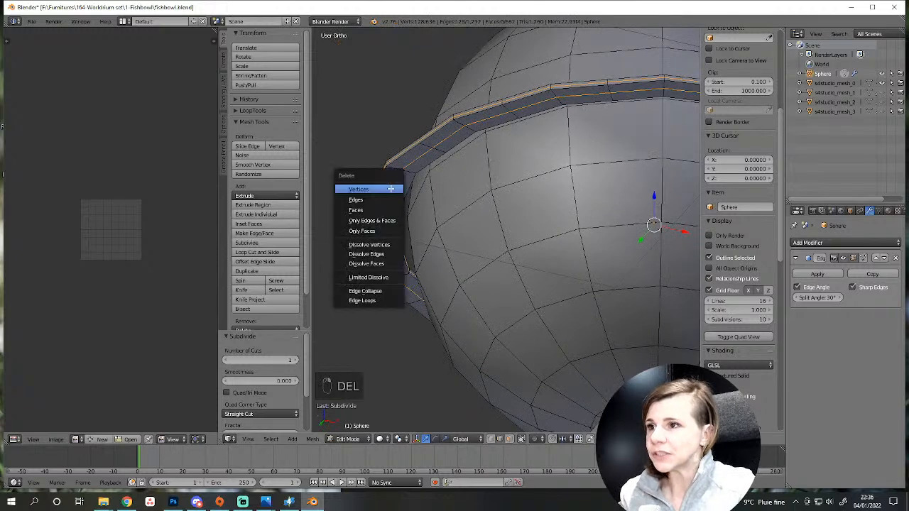
click(390, 189)
scroll(391, 188, down, 5)
key(ctrl+z)
Delete the selected middle loops with the Edge Loops option, keeping the ring's added crosswise cuts, and clear the selection.
key(Delete)
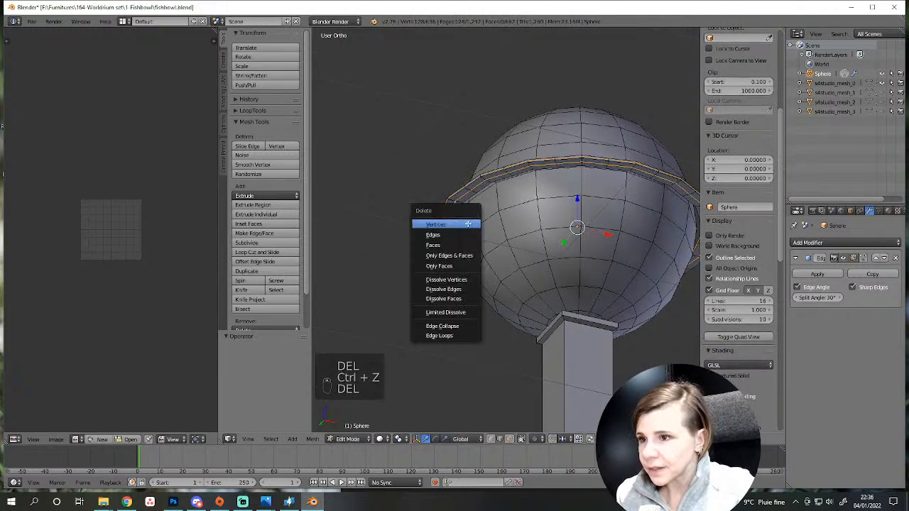
click(444, 338)
middle_drag(444, 300, 449, 273)
scroll(449, 274, up, 4)
key(a)
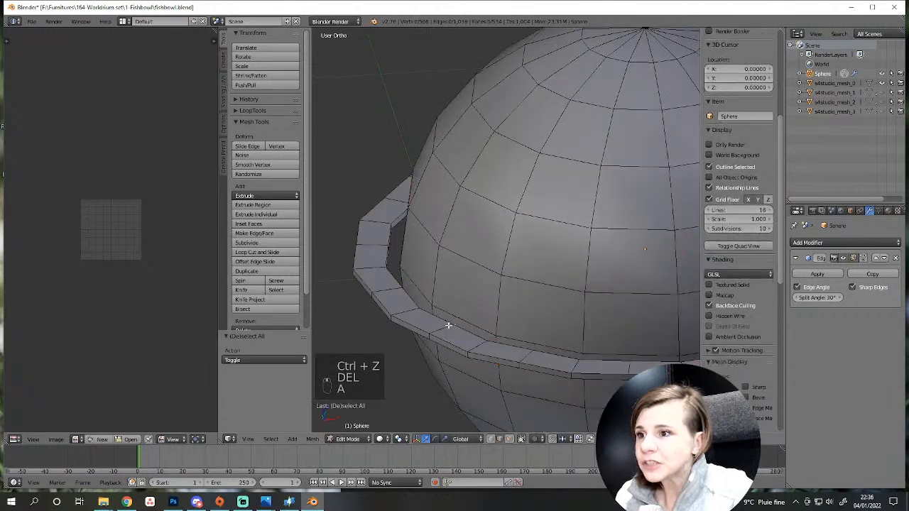
Select the edge loops of the ring around the sphere, round them with LoopTools Circle, and clear the selection.
middle_drag(448, 324, 438, 361)
scroll(433, 358, down, 4)
scroll(437, 289, up, 2)
scroll(437, 288, up, 1)
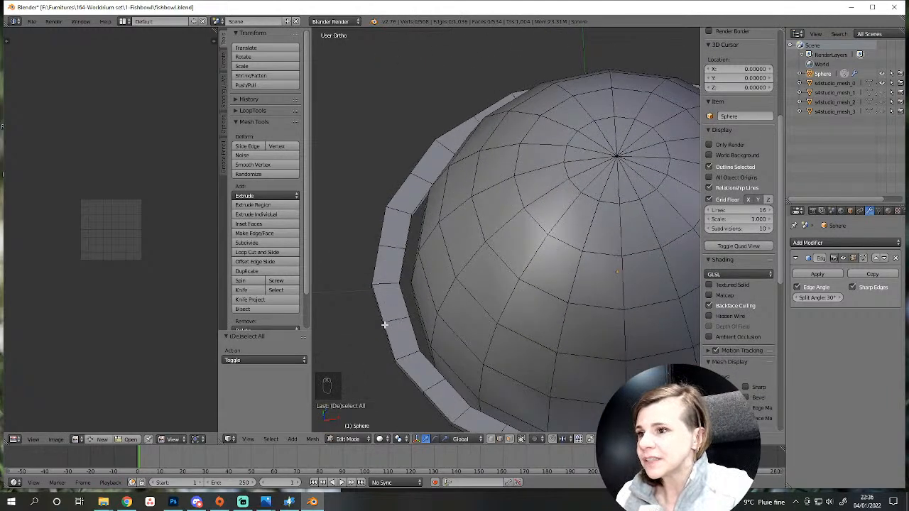
alt+right_click(382, 342)
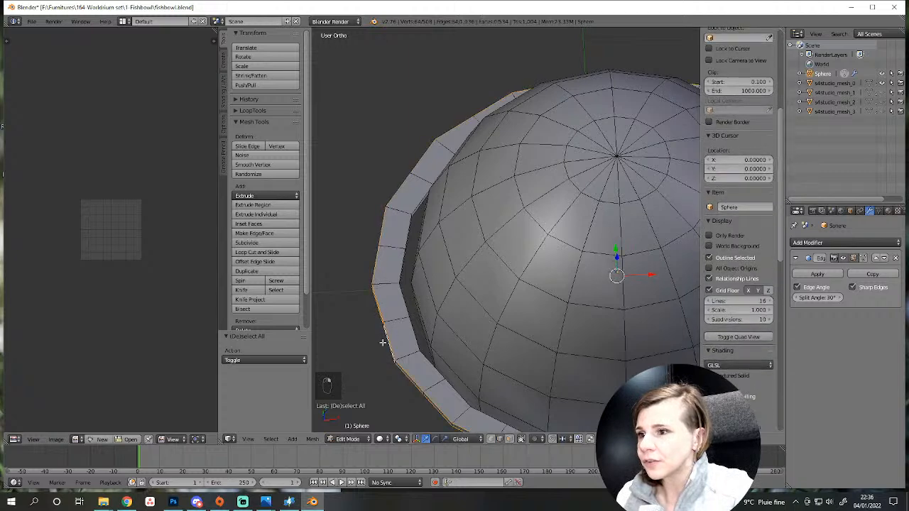
alt+shift+right_click(407, 313)
middle_drag(407, 266, 384, 258)
alt+shift+right_click(387, 246)
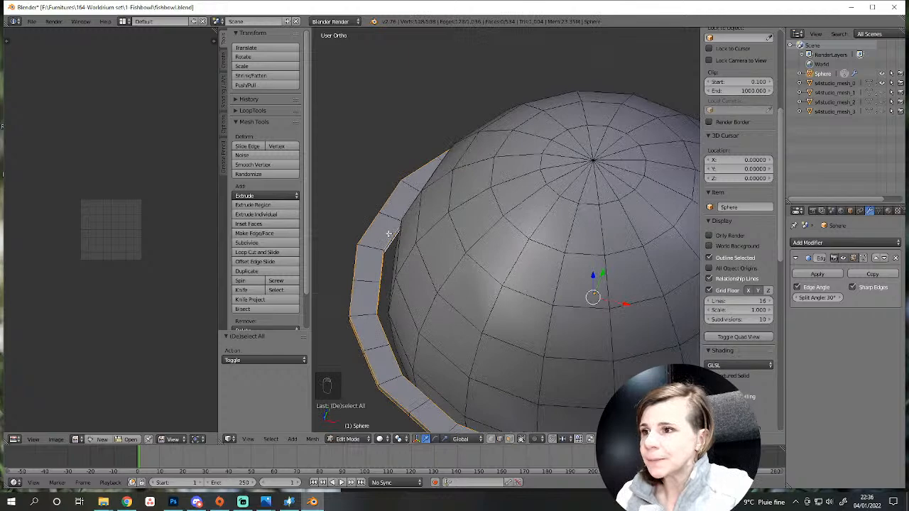
middle_drag(399, 310, 412, 284)
click(250, 111)
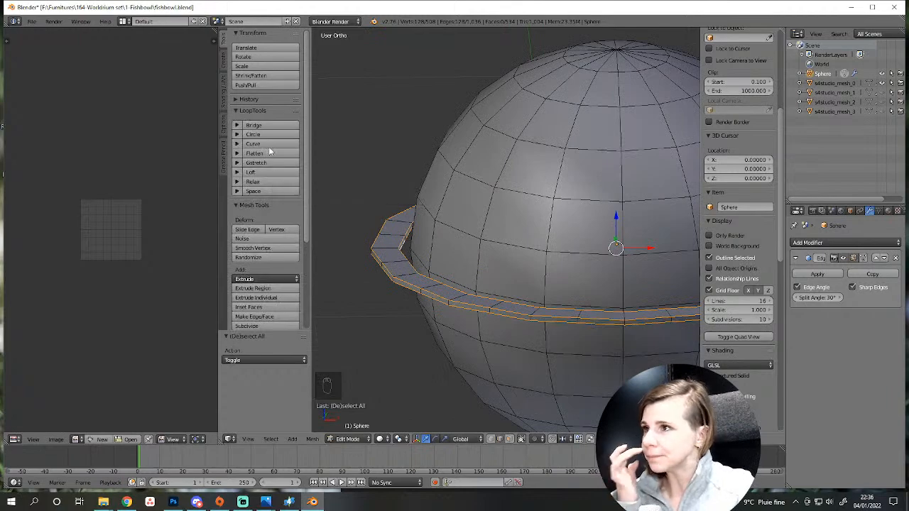
click(254, 135)
scroll(497, 232, down, 2)
middle_drag(497, 232, 450, 267)
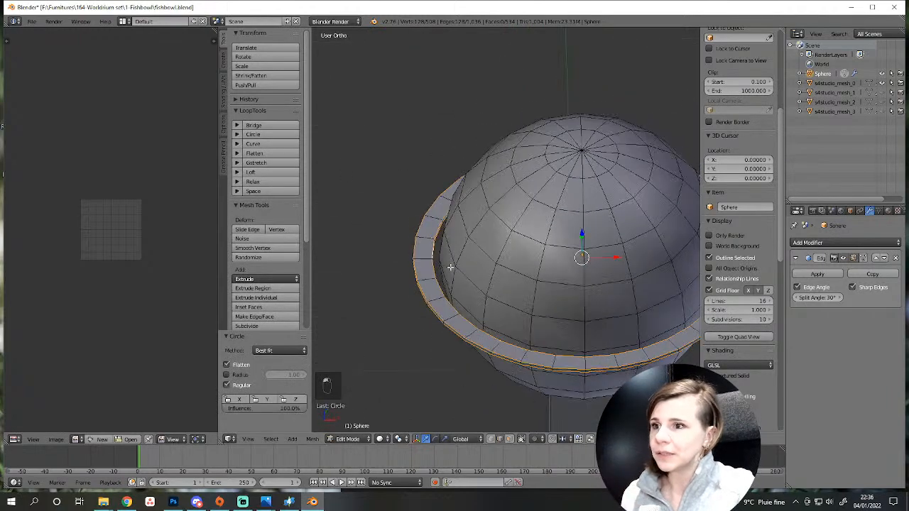
middle_drag(513, 325, 564, 331)
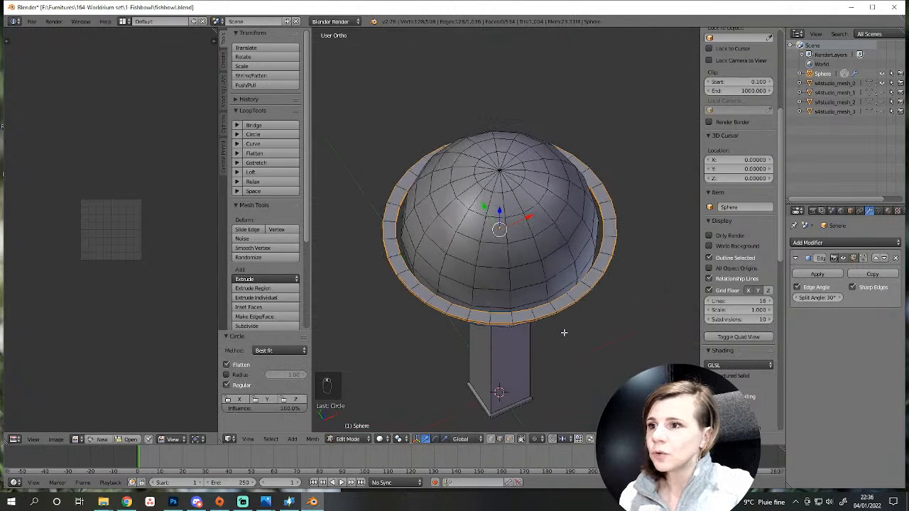
scroll(557, 341, up, 1)
scroll(558, 341, up, 1)
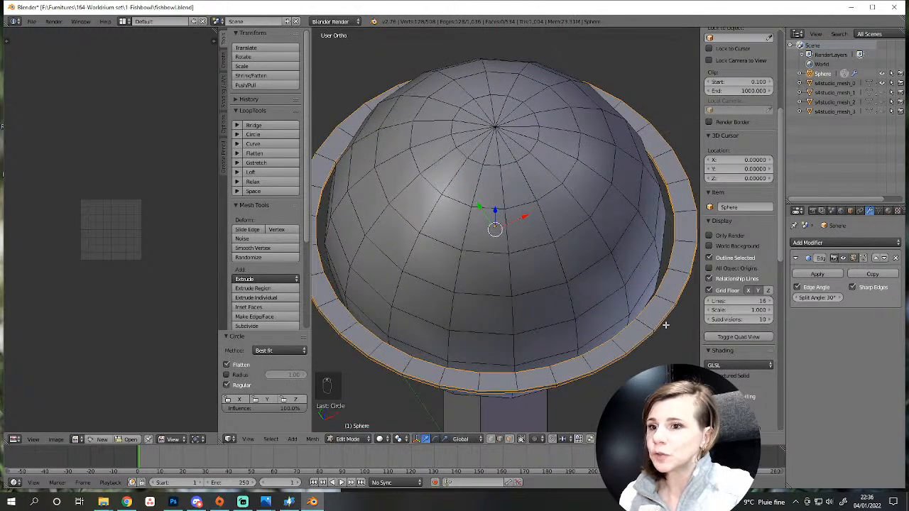
scroll(541, 359, down, 3)
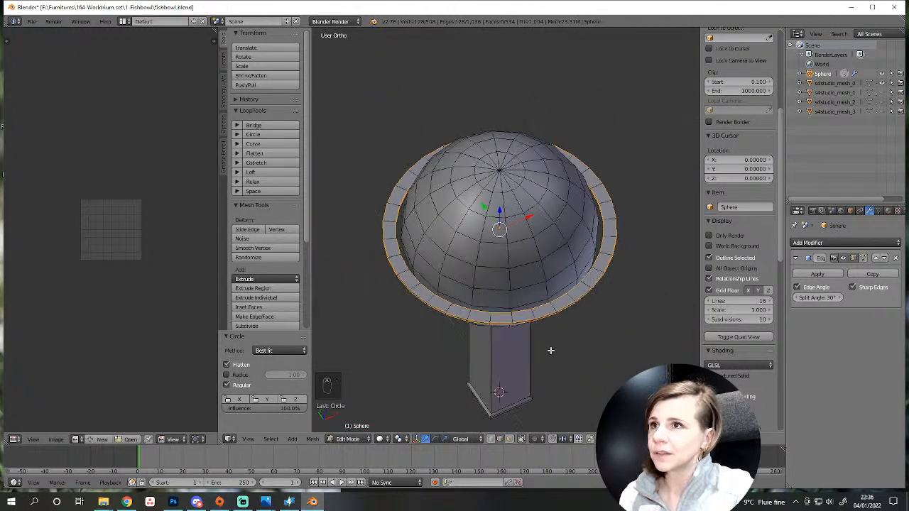
key(a)
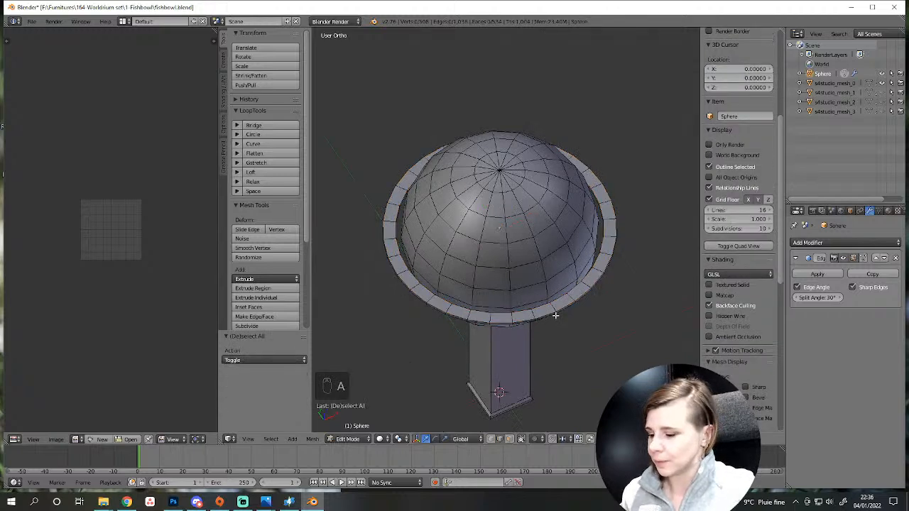
Consult the armillary sphere reference photo and duplicate the sphere's ring, rotating the copy 90° about the global X axis.
click(289, 502)
mouse_move(270, 506)
click(296, 449)
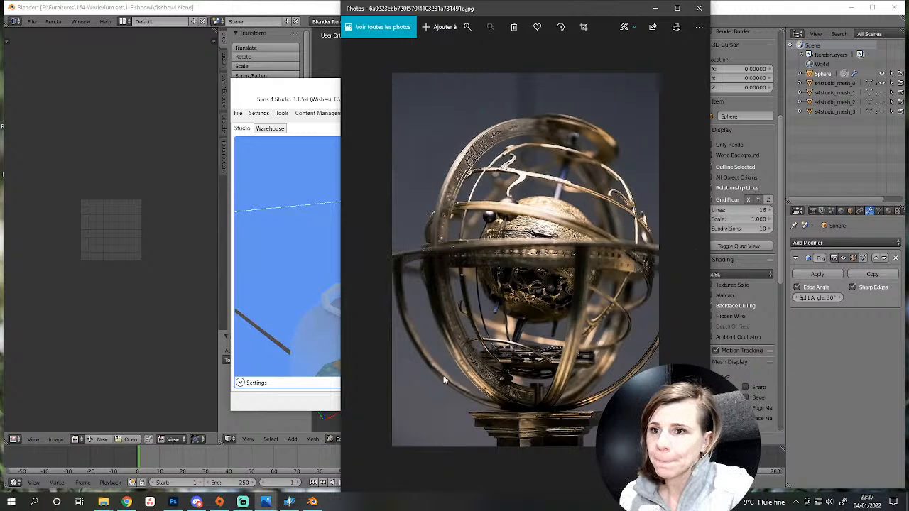
click(312, 502)
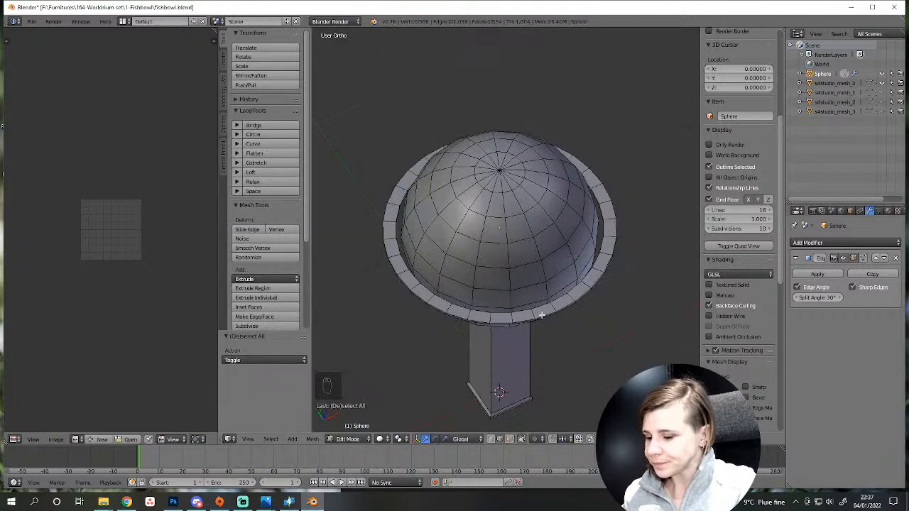
key(l)
key(shift+d)
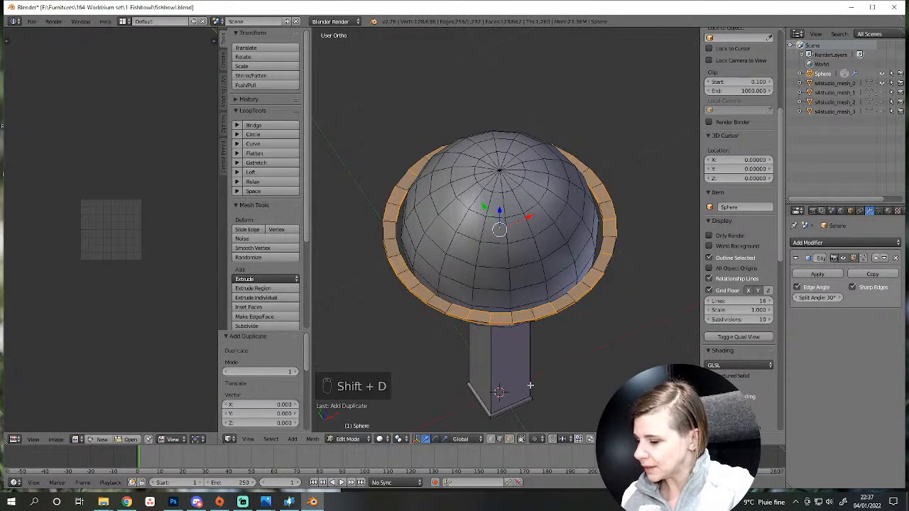
key(r)
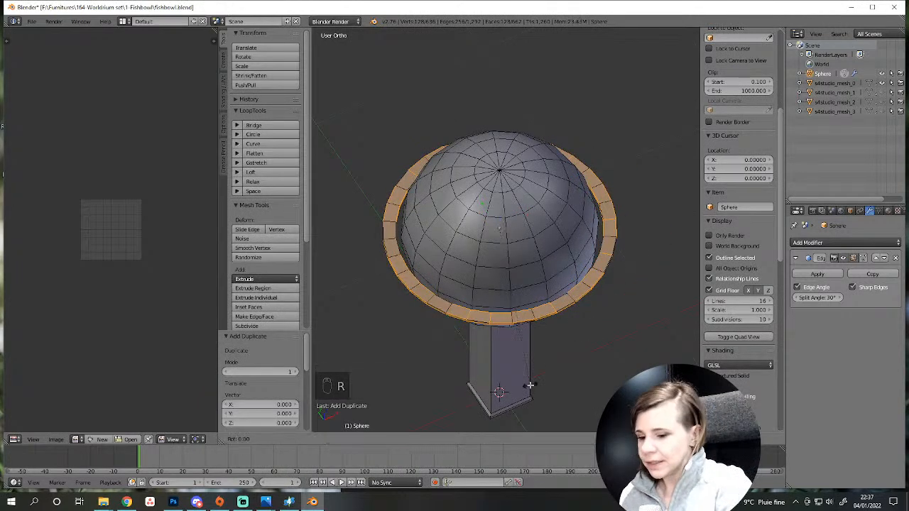
key(x)
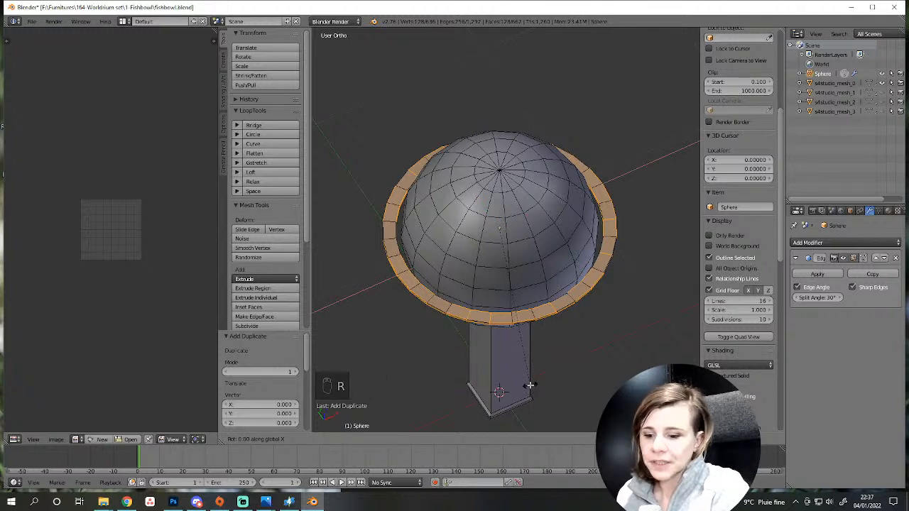
text(90)
key(Return)
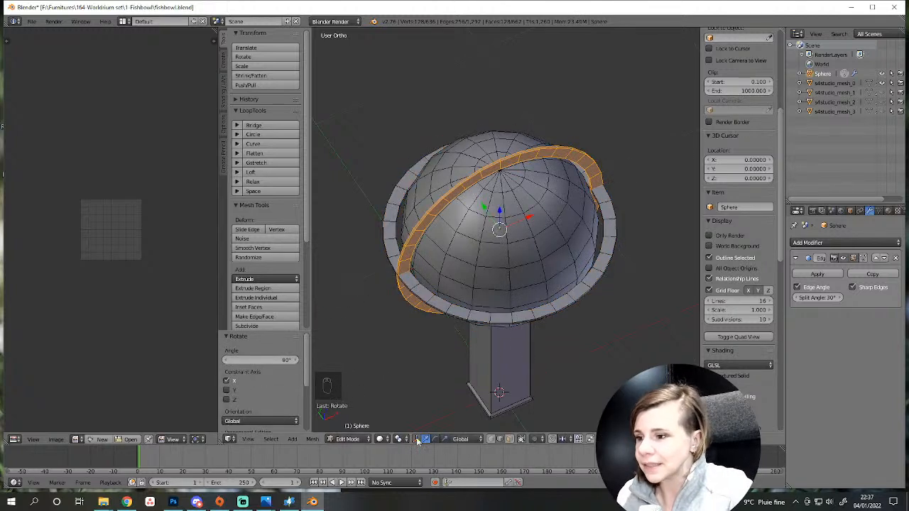
Enlarge the horizontal ring by a factor of about 1.142 and thicken it along the global Z axis.
mouse_move(265, 502)
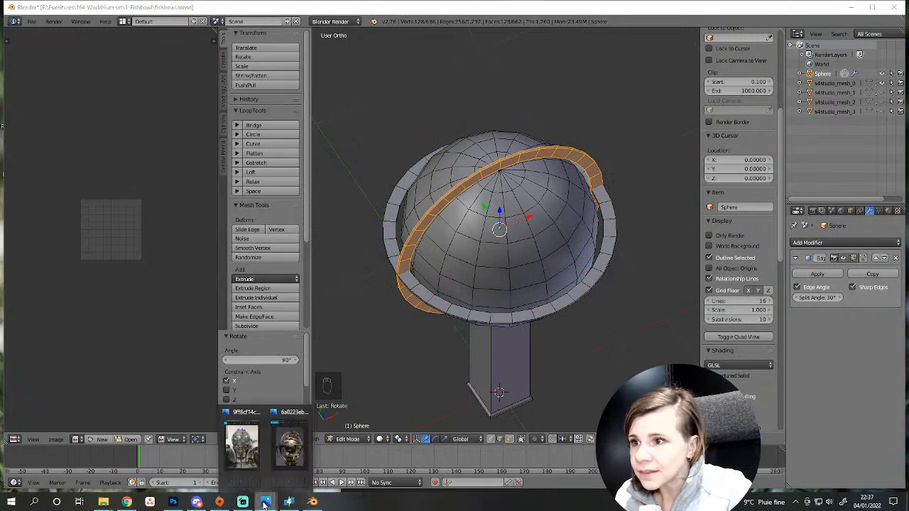
mouse_move(297, 452)
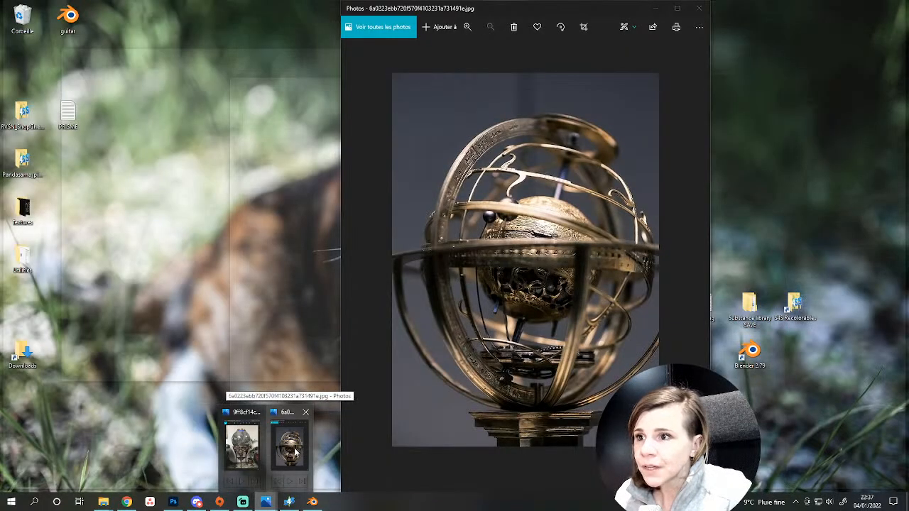
click(296, 451)
click(336, 59)
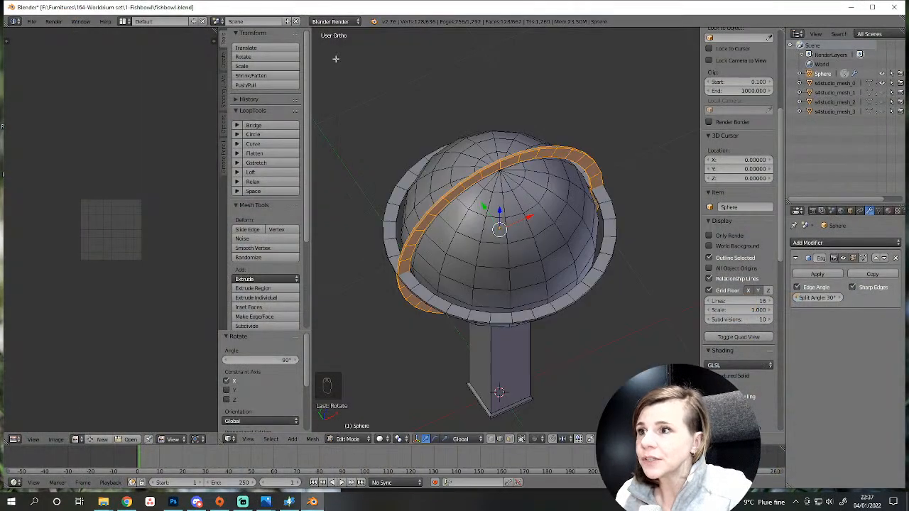
key(a)
key(l)
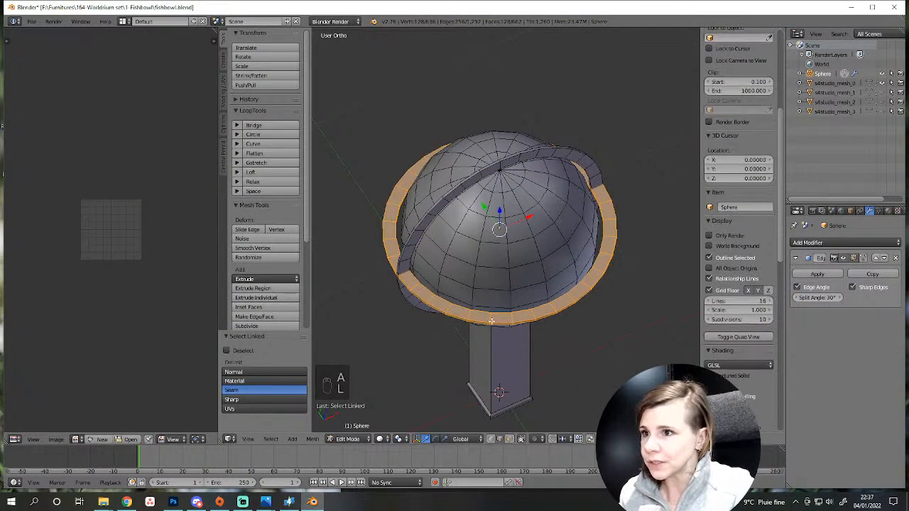
key(s)
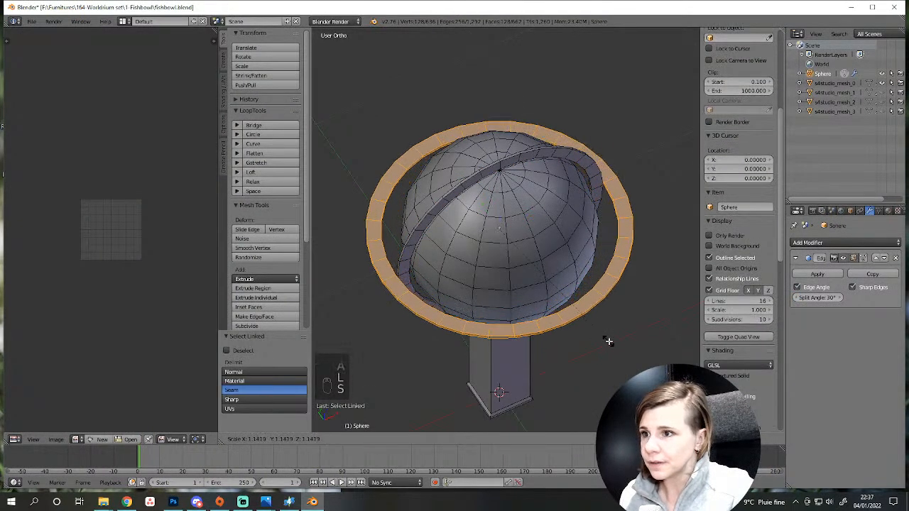
click(609, 342)
key(s)
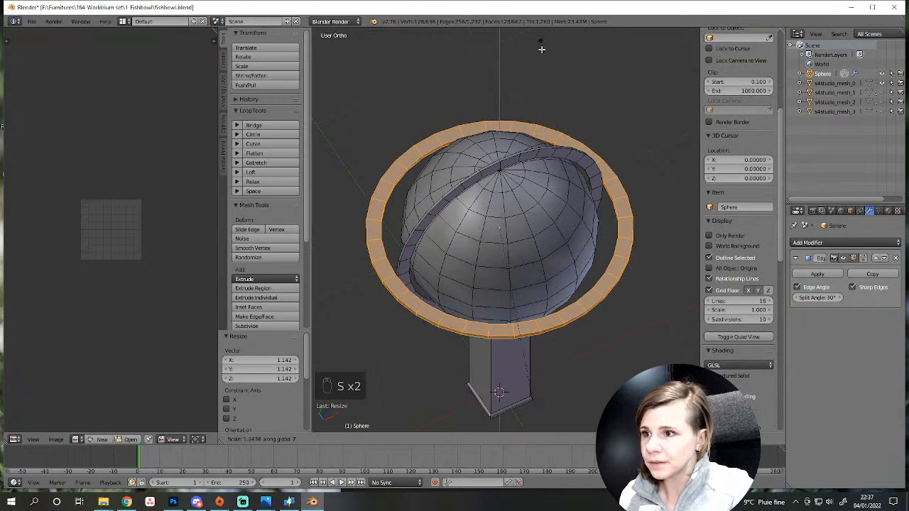
click(542, 114)
middle_drag(541, 126, 568, 149)
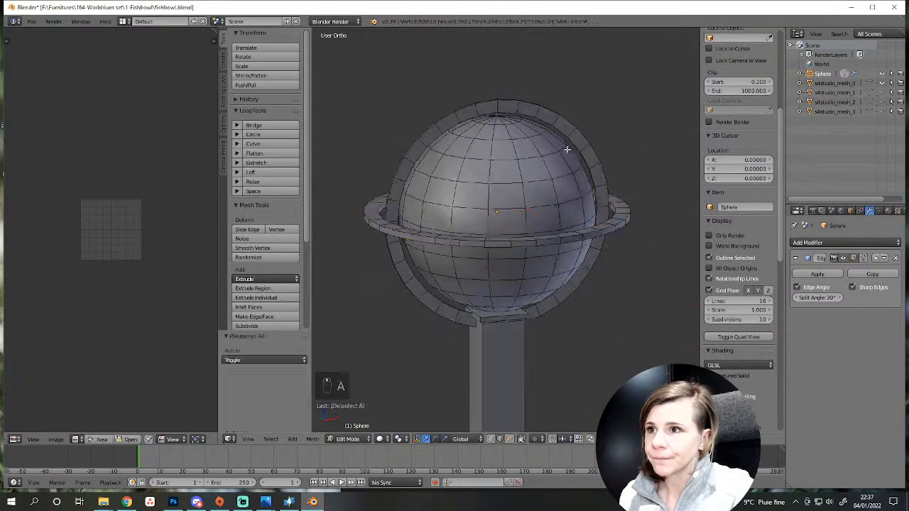
key(a)
Duplicate the vertical ring in place and rotate the copy 90° about the global Z axis.
middle_drag(516, 172, 561, 198)
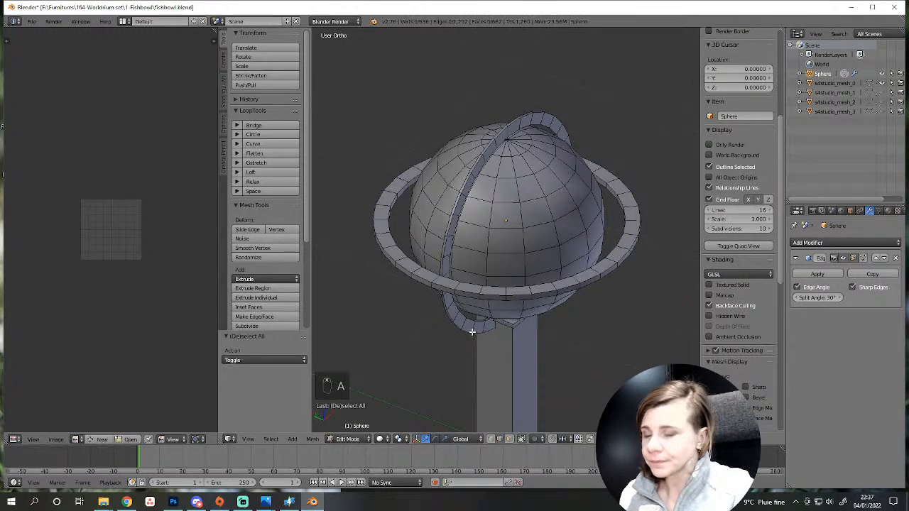
key(l)
key(shift+d)
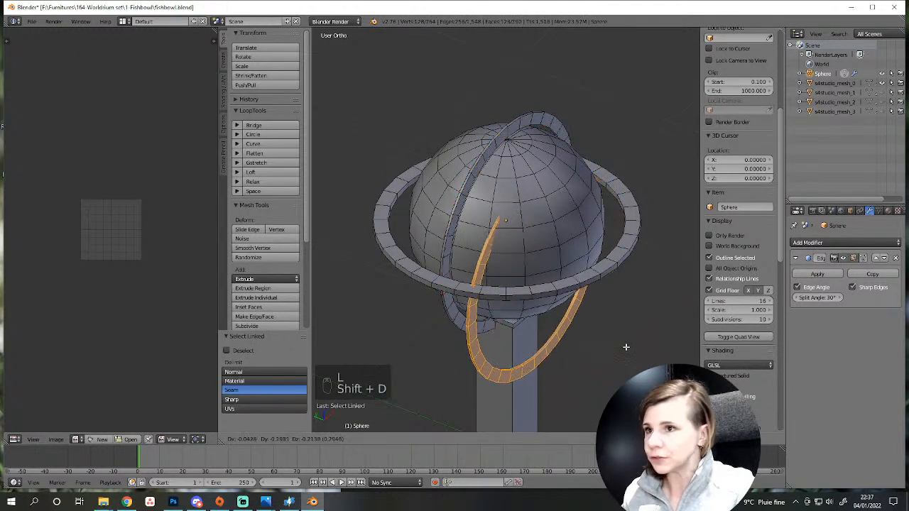
right_click(625, 347)
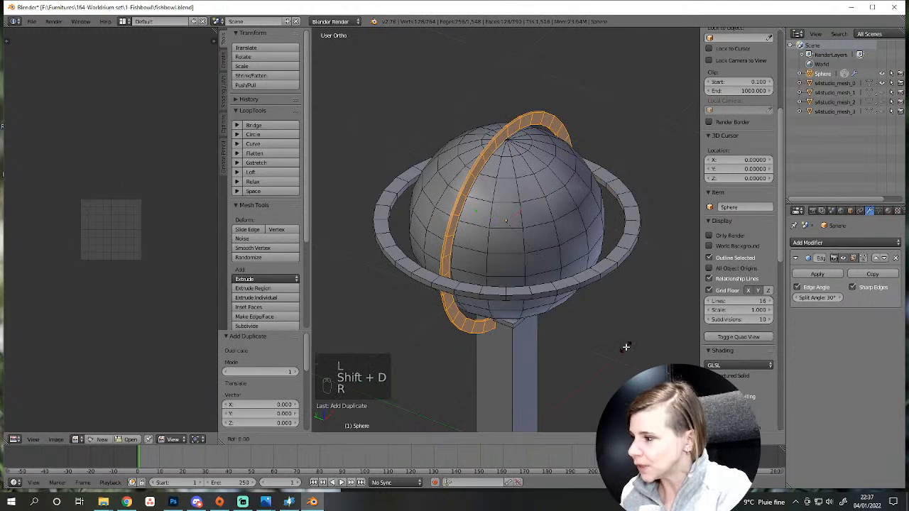
key(r)
key(z)
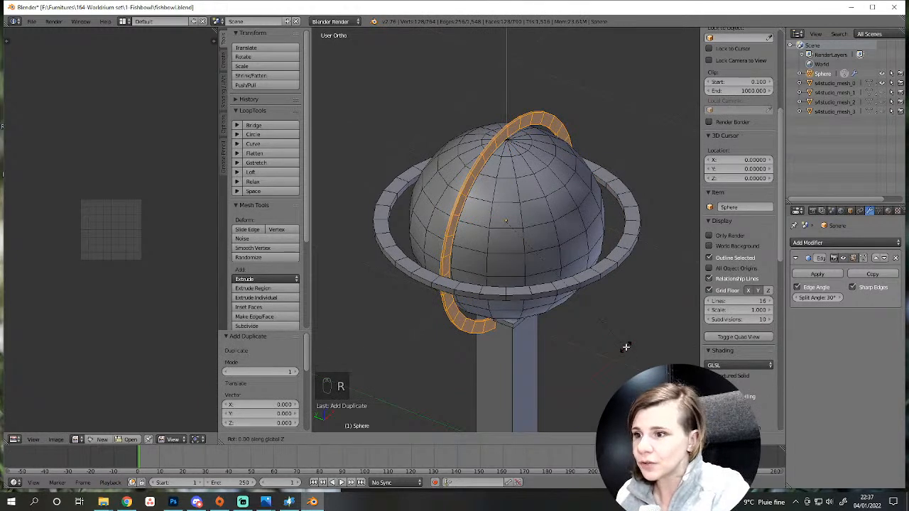
text(90)
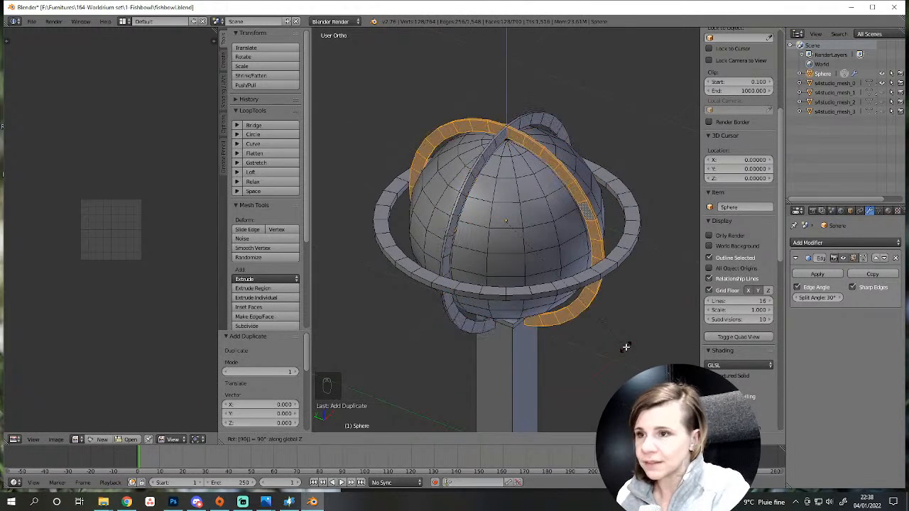
key(Return)
middle_drag(626, 347, 623, 279)
Check the armillary sphere photo and split the newly rotated vertical ring by deleting its cross-section vertices on both sides just above the horizontal ring.
mouse_move(266, 503)
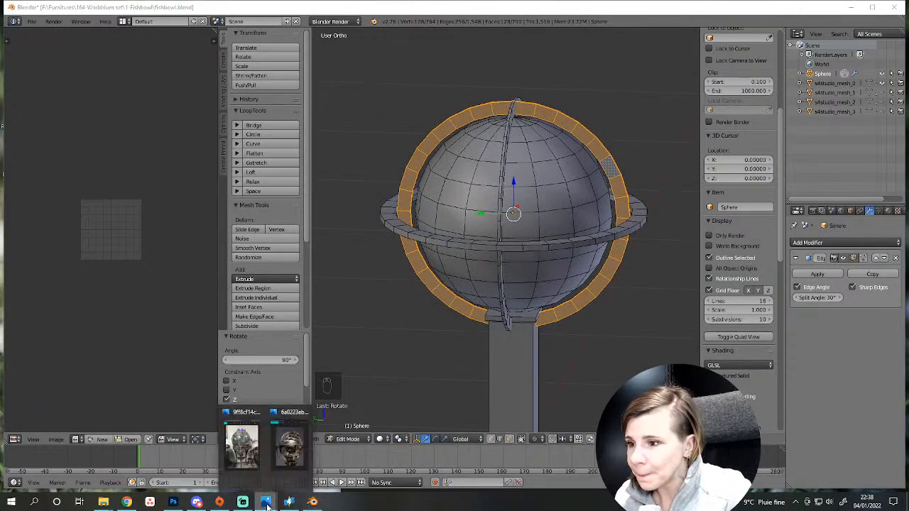
mouse_move(288, 444)
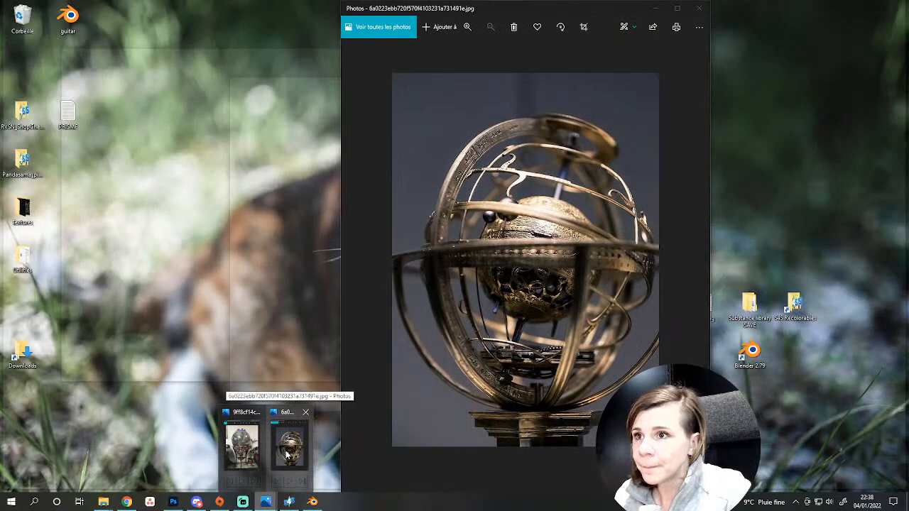
click(289, 451)
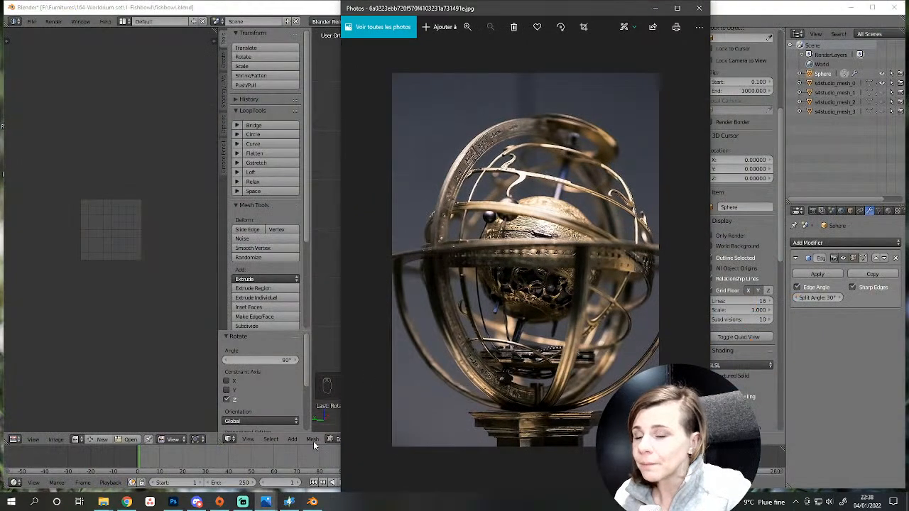
click(312, 502)
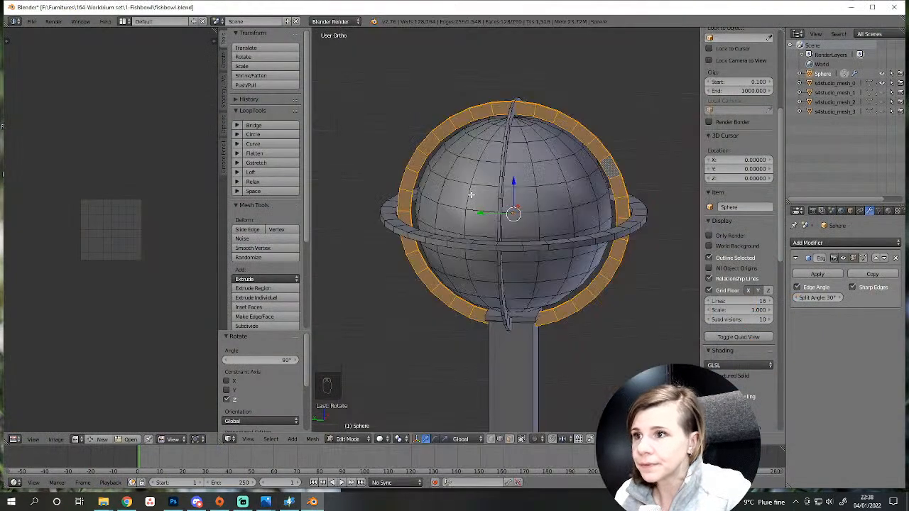
right_click(405, 189)
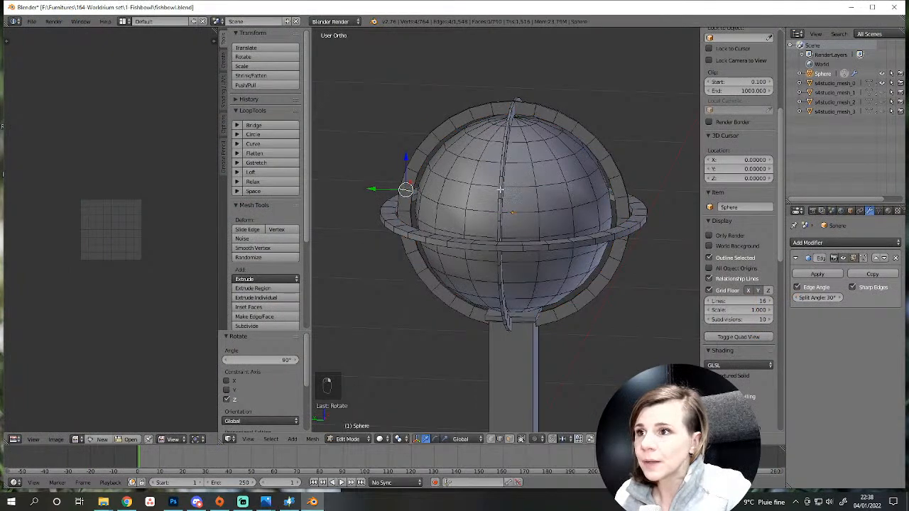
alt+right_click(629, 210)
middle_drag(568, 221, 582, 209)
key(Delete)
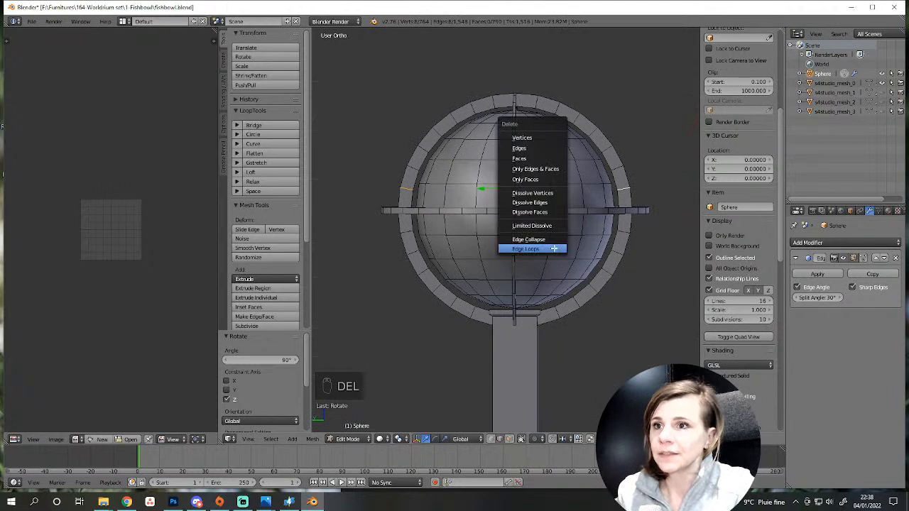
click(529, 135)
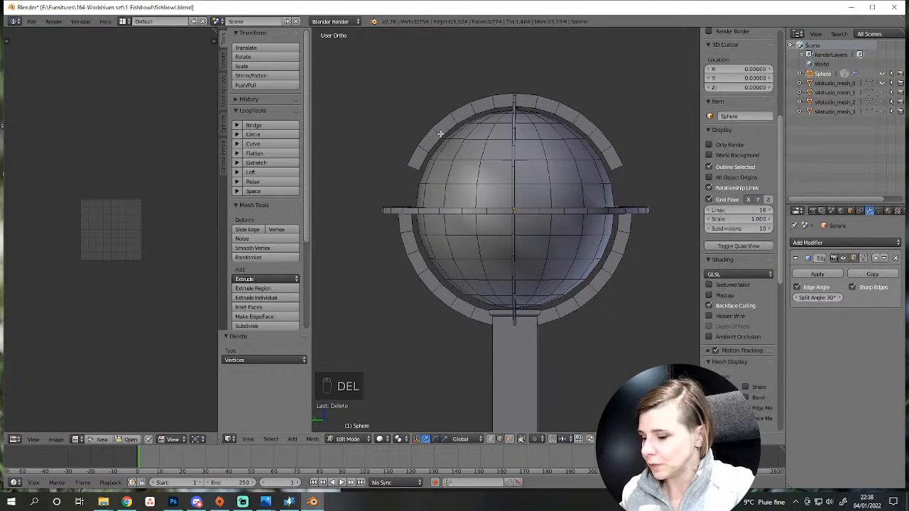
Delete the vertices of the detached upper arc of the split vertical ring.
key(l)
key(l)
key(Delete)
click(497, 144)
middle_drag(500, 146, 524, 213)
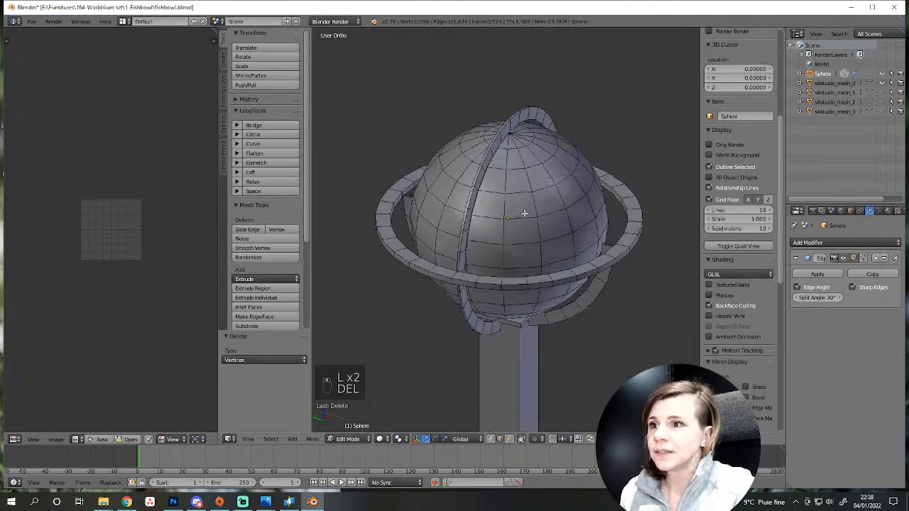
Close the open cut ends of the lower half ring with new faces and clear the selection.
scroll(524, 213, up, 3)
right_click(623, 278)
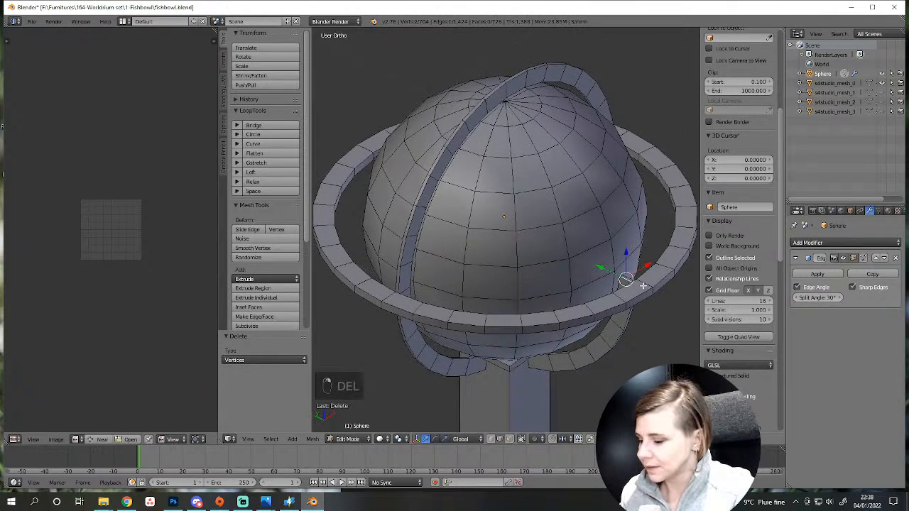
key(f)
key(f)
middle_drag(497, 284, 410, 261)
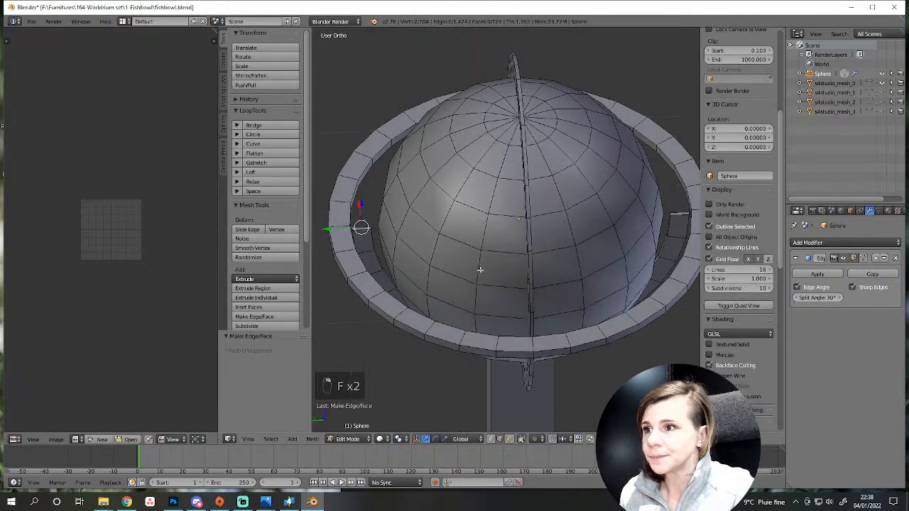
key(a)
middle_drag(480, 270, 585, 245)
scroll(527, 301, down, 4)
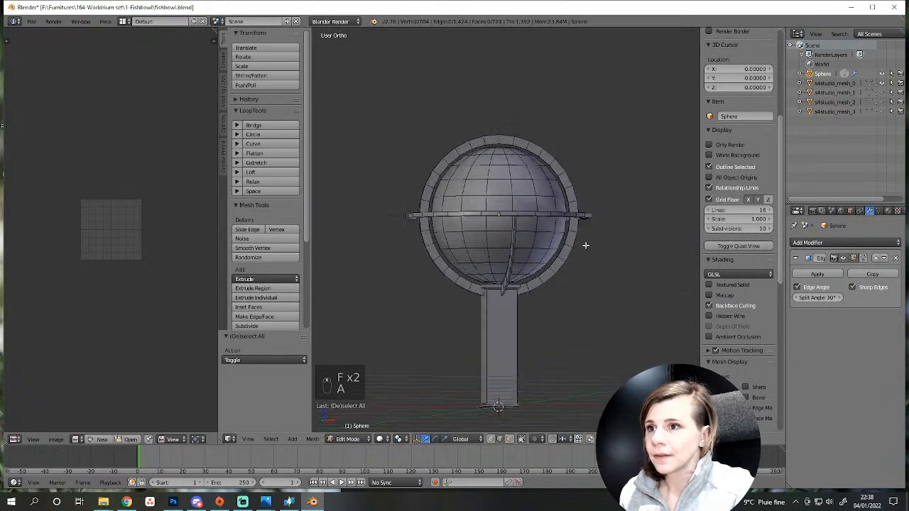
Switch to the armillary sphere photo to check its ring arrangement, and return to the fishbowl model in Blender.
click(288, 502)
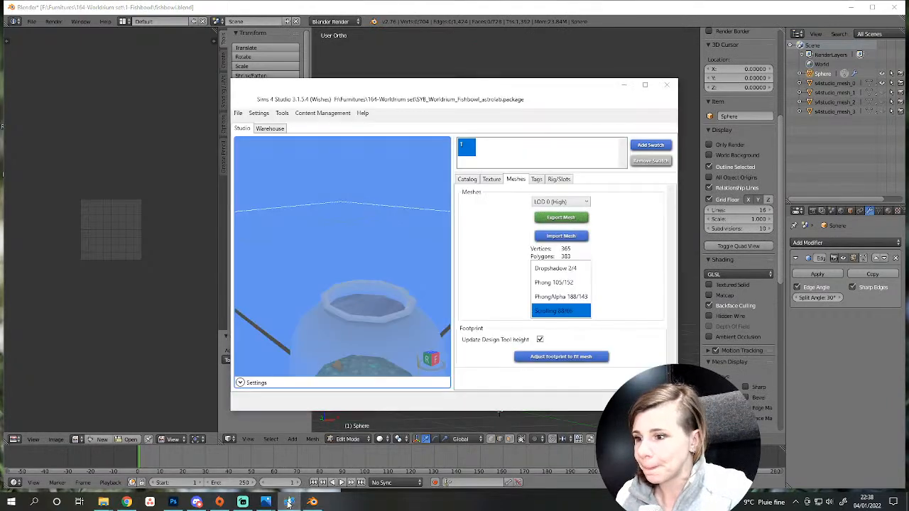
mouse_move(264, 504)
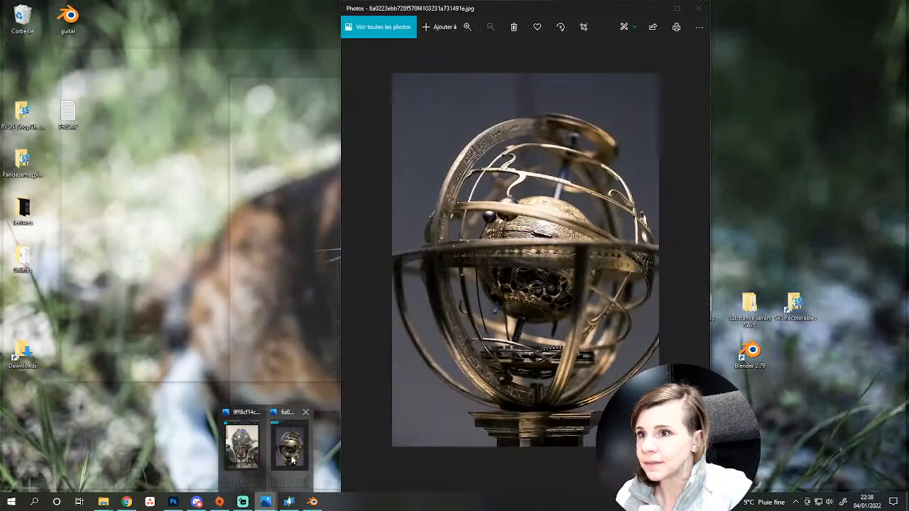
click(291, 460)
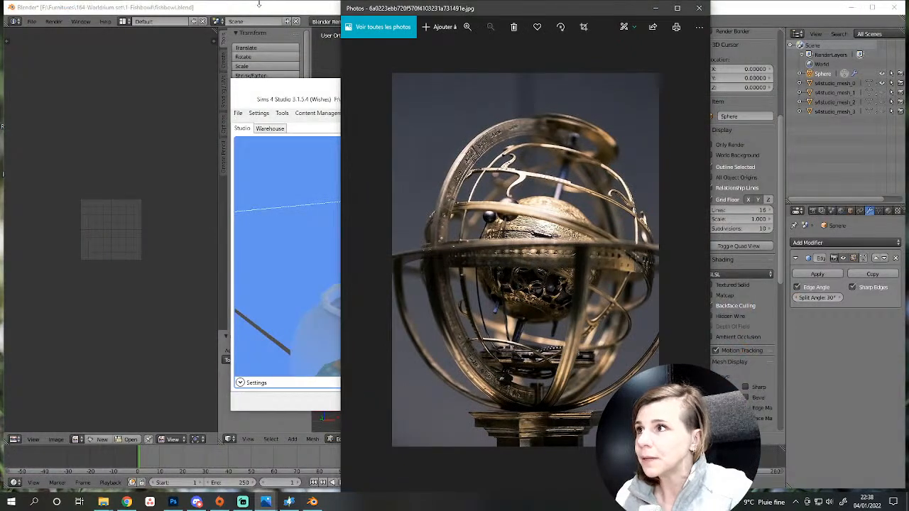
click(258, 4)
scroll(492, 305, up, 4)
Examine the rings, sphere and stand from several angles in both Object Mode and Edit Mode.
key(a)
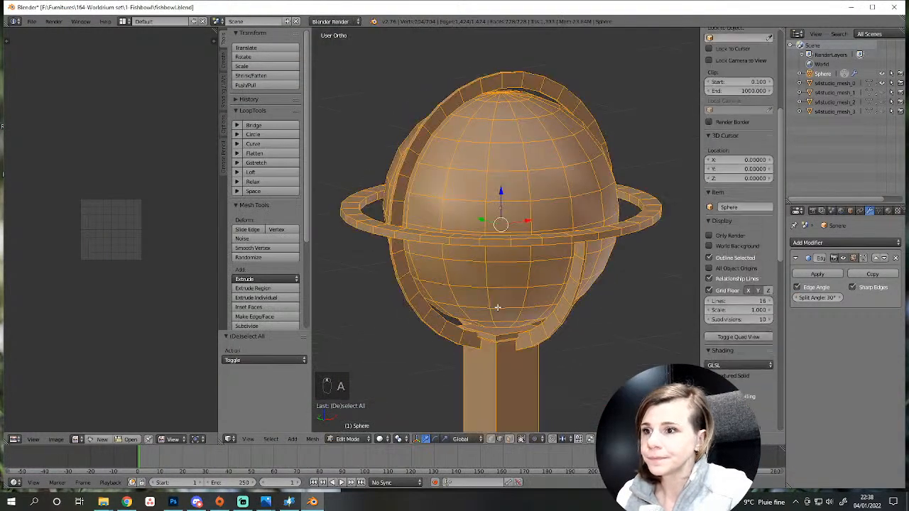
key(a)
scroll(398, 321, down, 3)
mouse_move(398, 321)
middle_down()
mouse_move(401, 301)
mouse_move(410, 330)
middle_up()
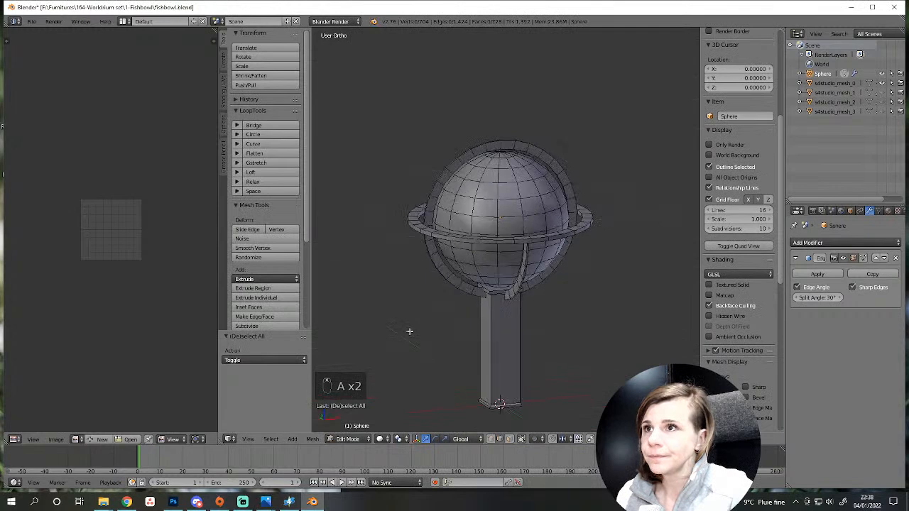
middle_drag(490, 376, 516, 405)
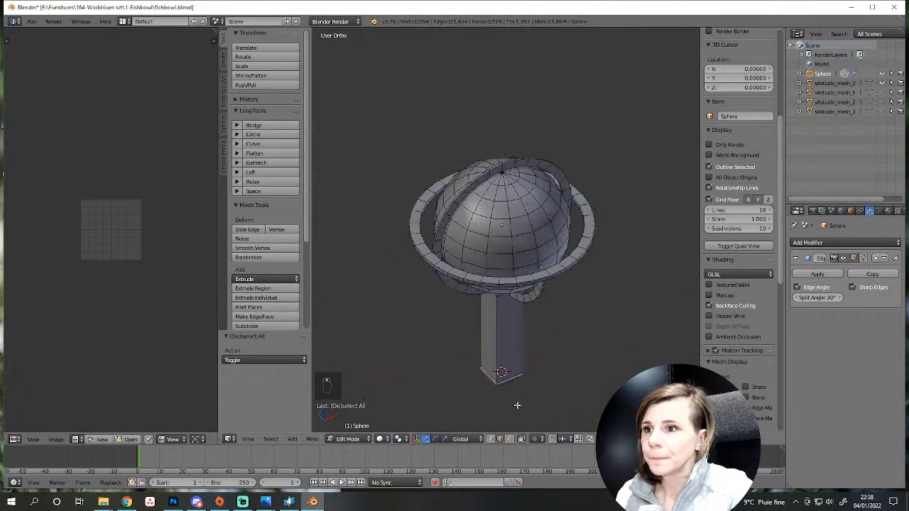
key(Tab)
scroll(517, 405, down, 2)
mouse_move(507, 371)
middle_down()
mouse_move(487, 360)
mouse_move(507, 384)
middle_up()
scroll(507, 381, up, 3)
key(Tab)
key(a)
key(a)
key(a)
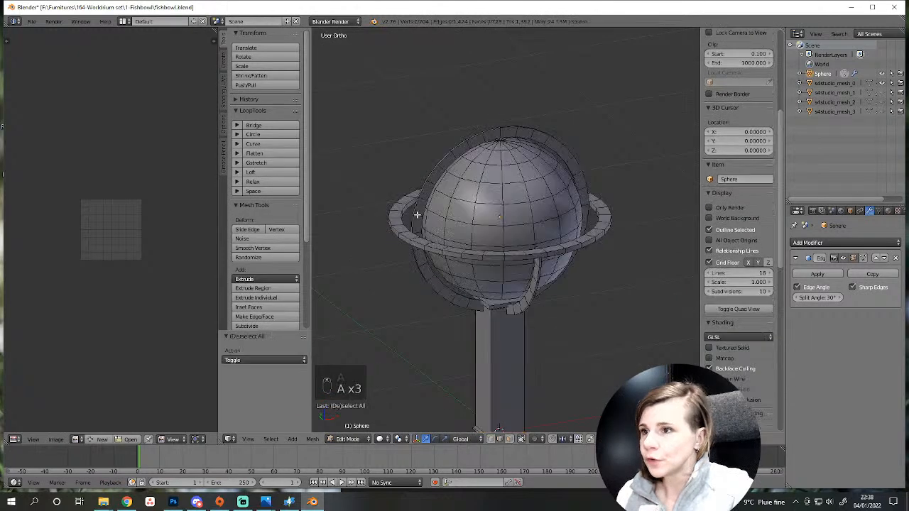
Duplicate the full vertical ring in place and rotate the copy 90° about the global X axis.
key(l)
key(shift+d)
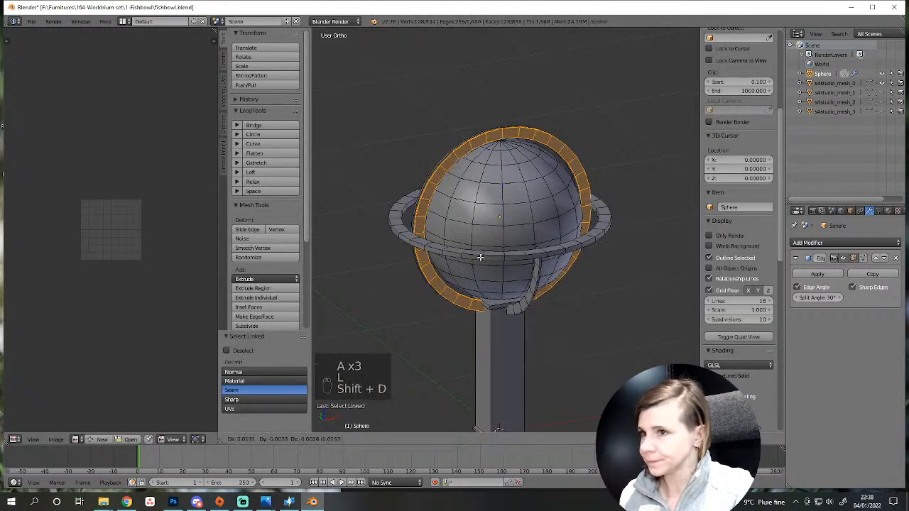
right_click(485, 259)
scroll(501, 243, up, 2)
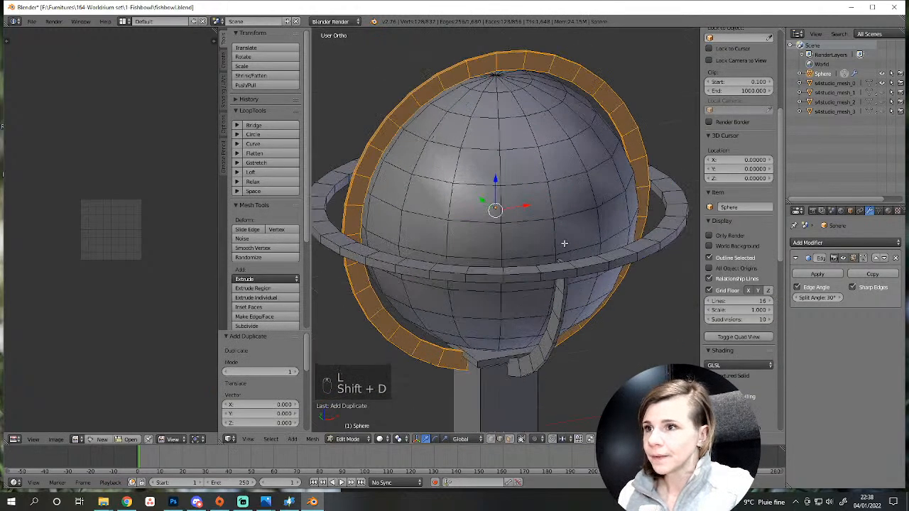
mouse_move(264, 505)
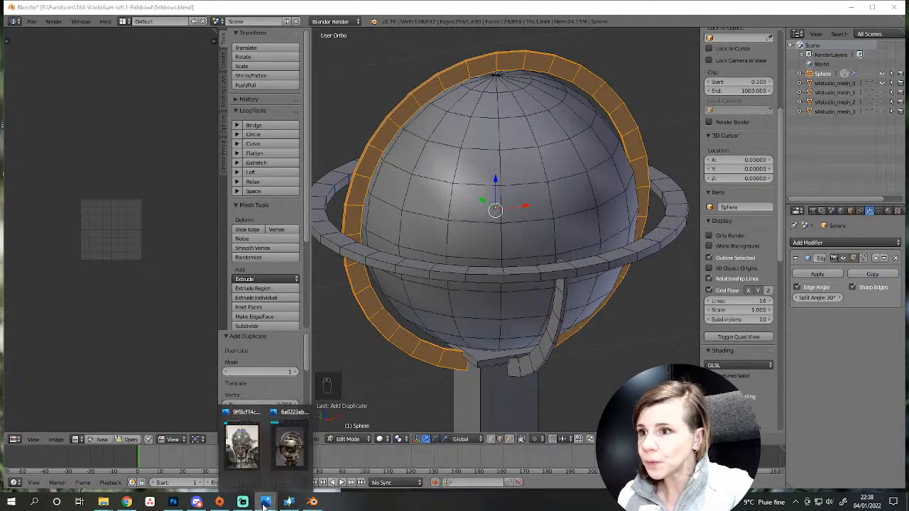
mouse_move(279, 458)
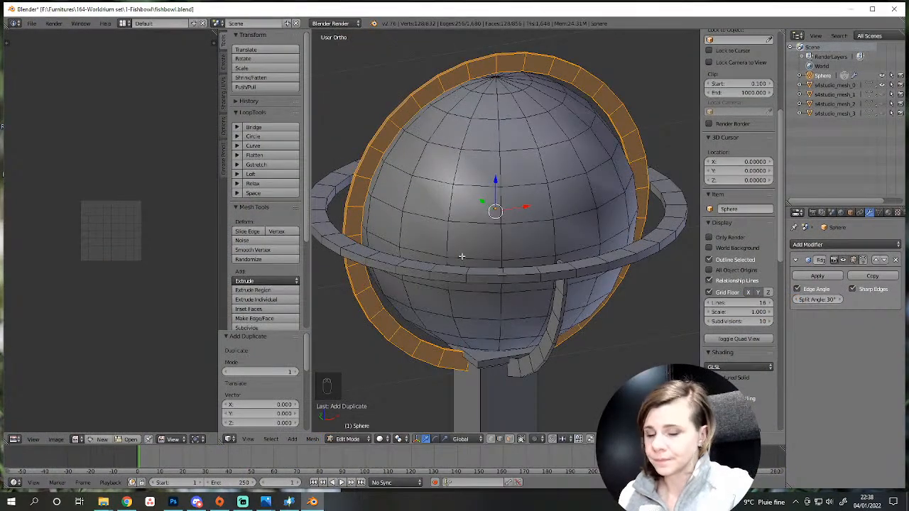
key(r)
key(x)
key(9)
key(0)
key(Return)
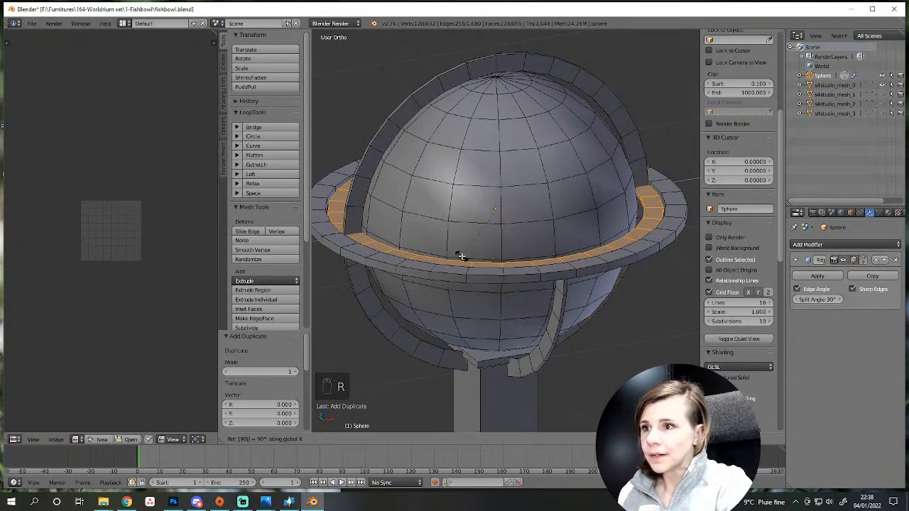
Tilt the duplicated ring by about 19.8° in the right orthographic view.
key(KP_3)
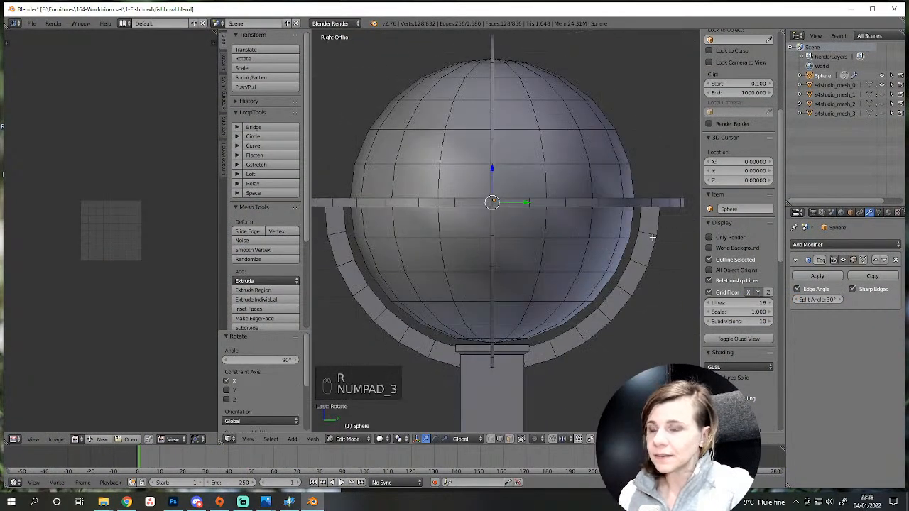
key(e)
key(ctrl+z)
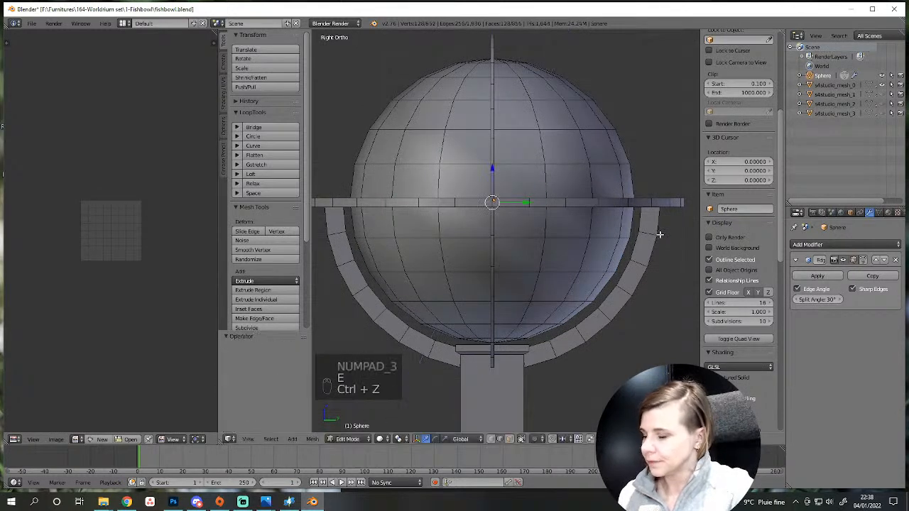
key(z)
key(r)
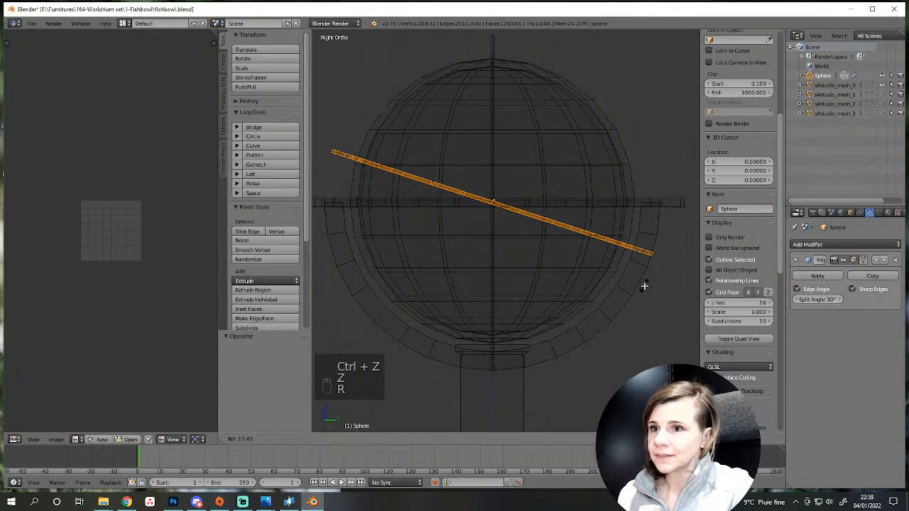
click(641, 291)
mouse_move(641, 290)
middle_down()
mouse_move(438, 251)
mouse_move(471, 260)
mouse_move(542, 248)
mouse_move(544, 263)
middle_up()
key(z)
scroll(497, 290, up, 3)
middle_drag(497, 290, 462, 340)
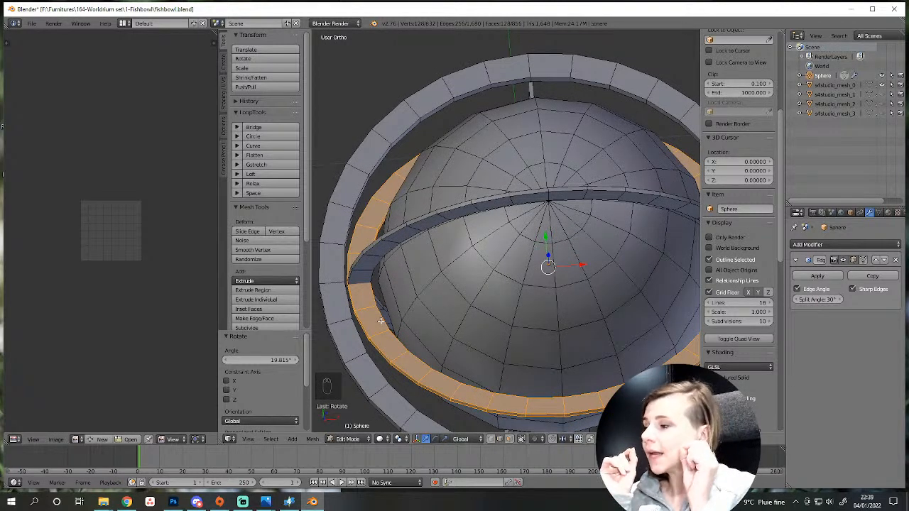
Select the cross-section edges all around the tilted ring and scale them to about 0.259 around their individual origins.
scroll(429, 380, down, 4)
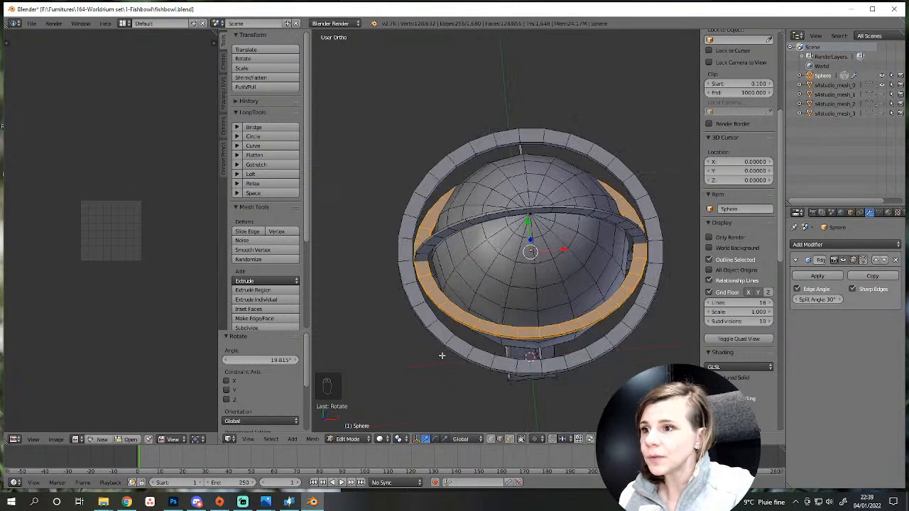
scroll(450, 329, up, 2)
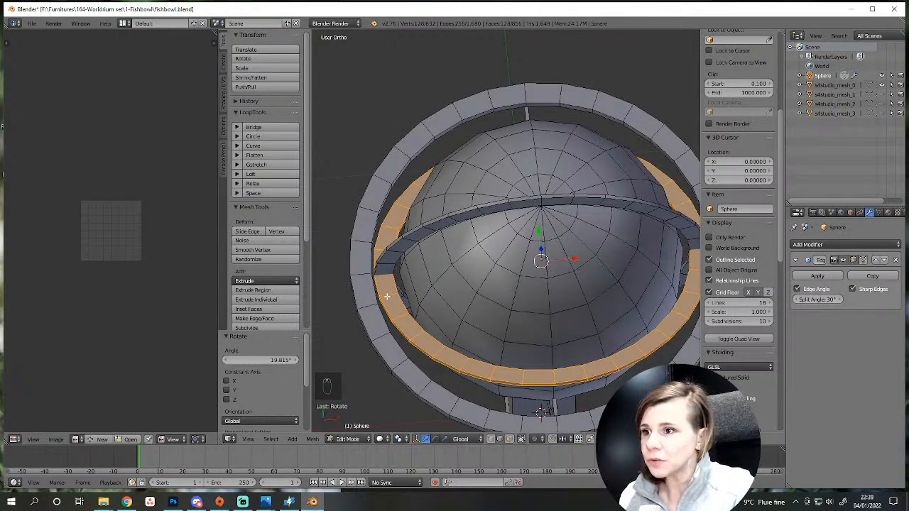
scroll(407, 332, up, 2)
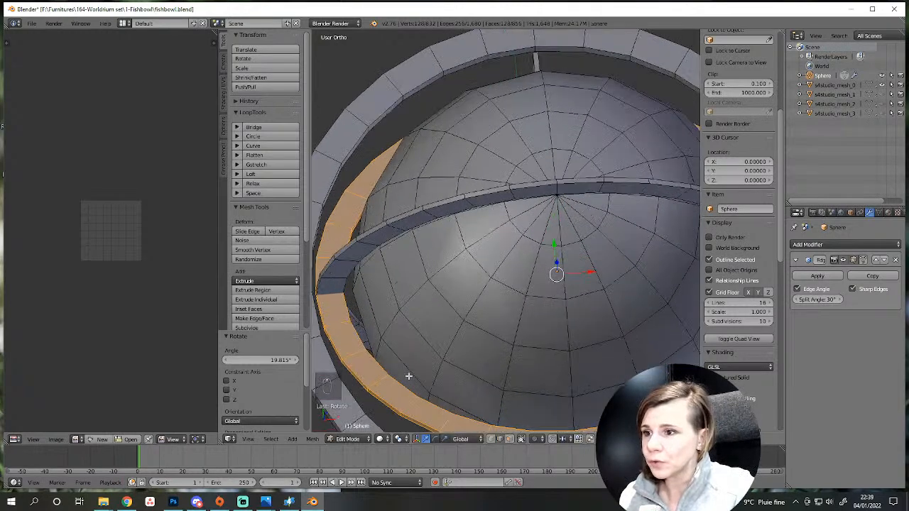
middle_drag(421, 364, 432, 347)
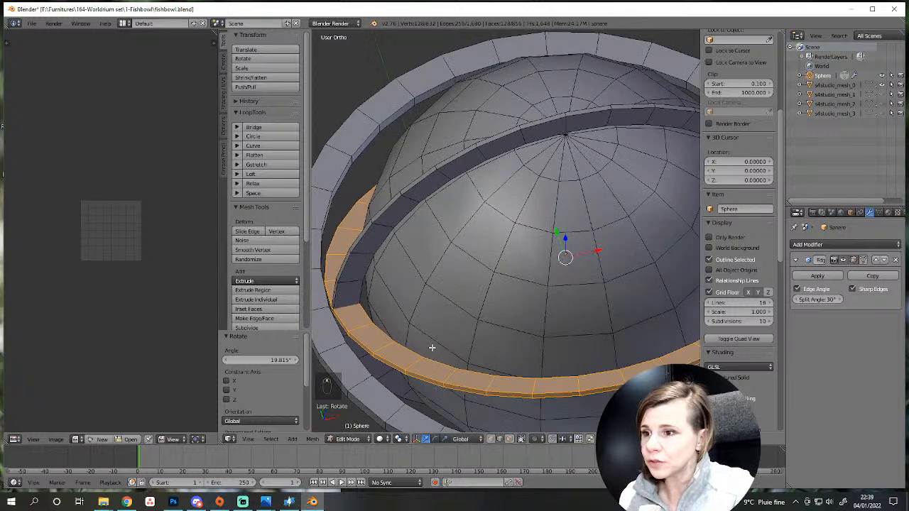
alt+shift+right_click(388, 360)
key(ctrl+z)
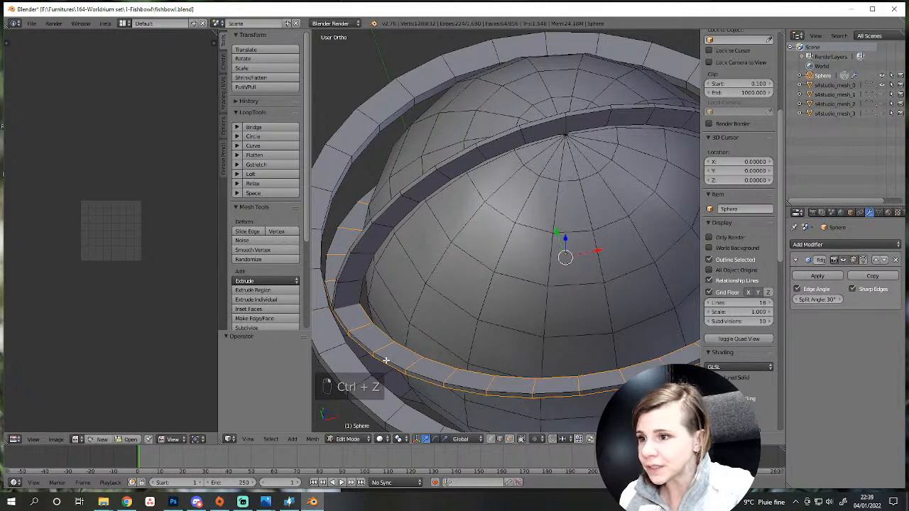
key(z)
alt+shift+right_click(402, 350)
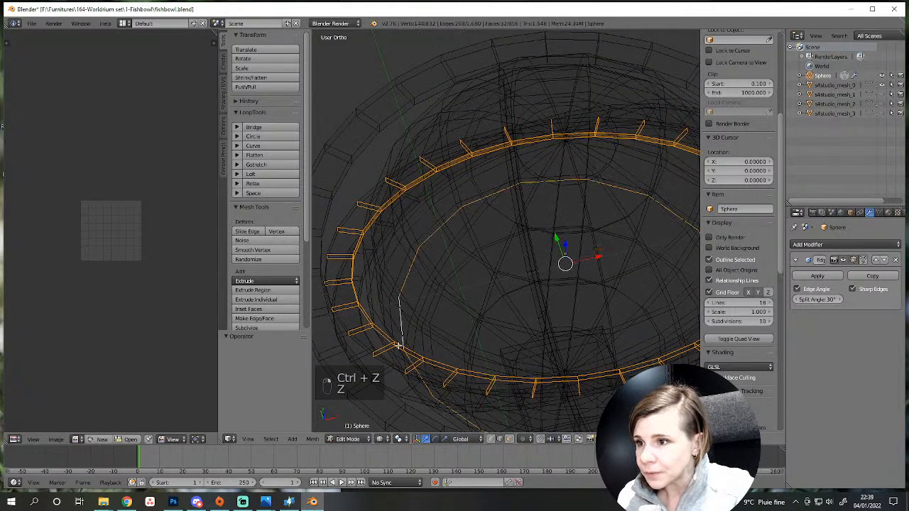
key(ctrl+z)
alt+shift+right_click(380, 331)
alt+shift+right_click(380, 330)
alt+shift+right_click(381, 332)
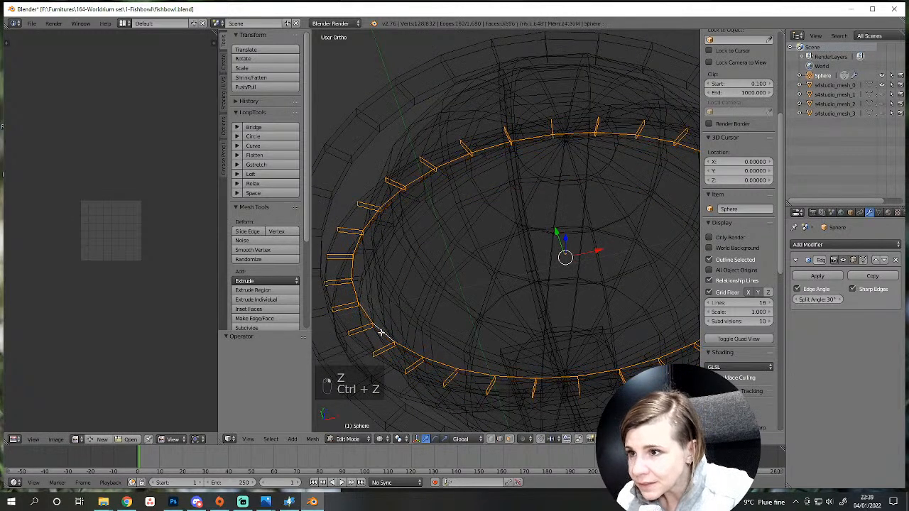
key(z)
click(399, 439)
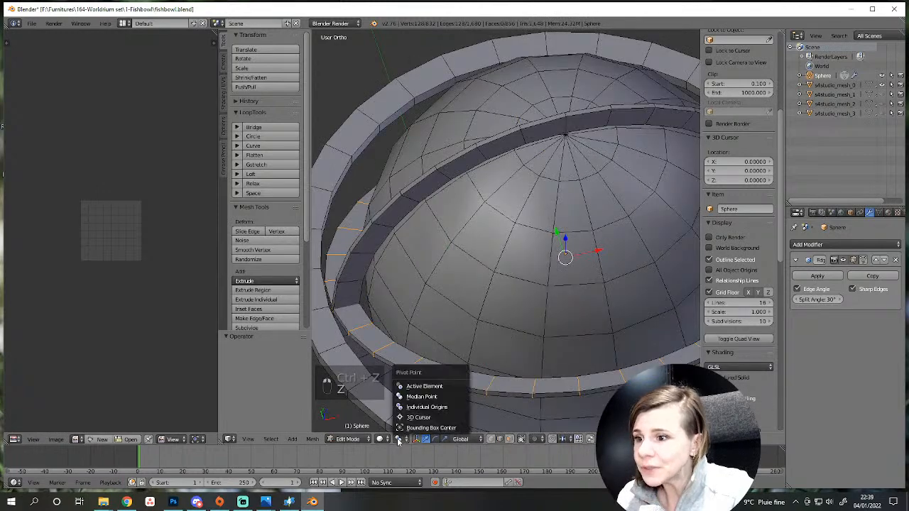
click(417, 407)
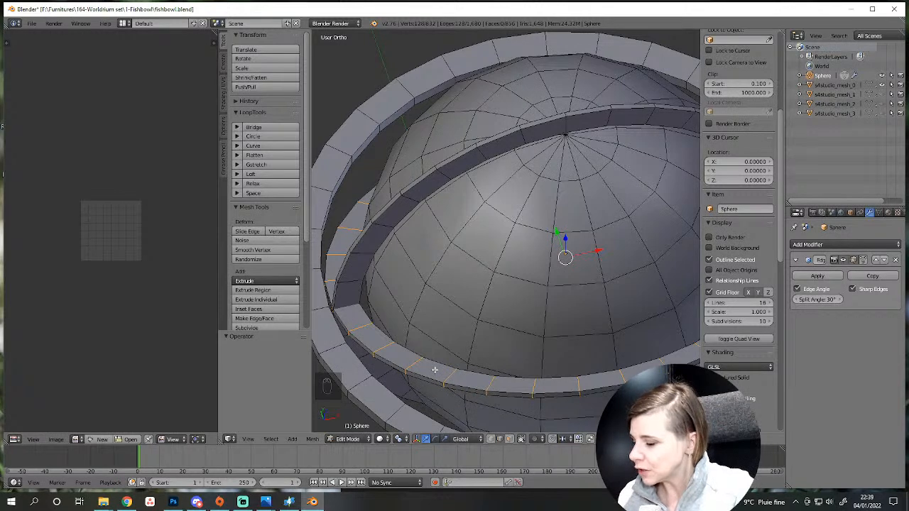
key(s)
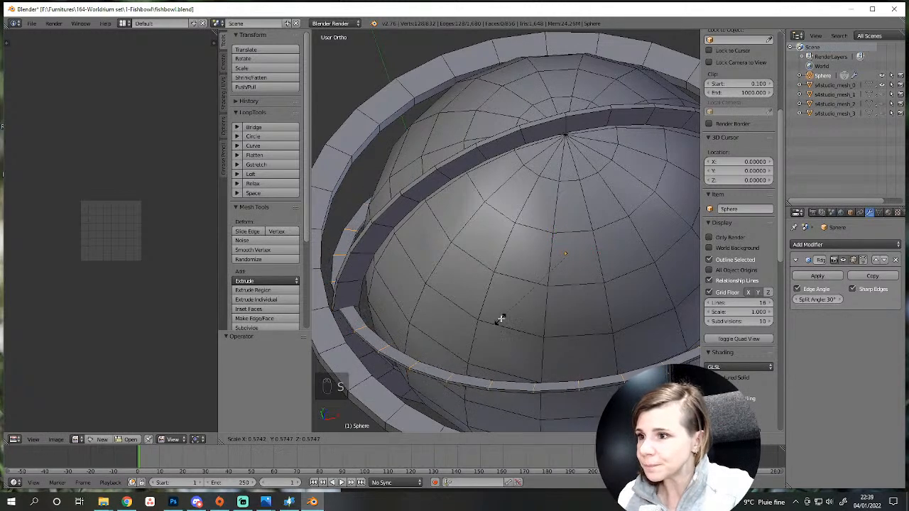
click(537, 293)
Scale the tilted ring's cross-section edges by about 1.063 along global Z and set the pivot point to Median Point.
key(s)
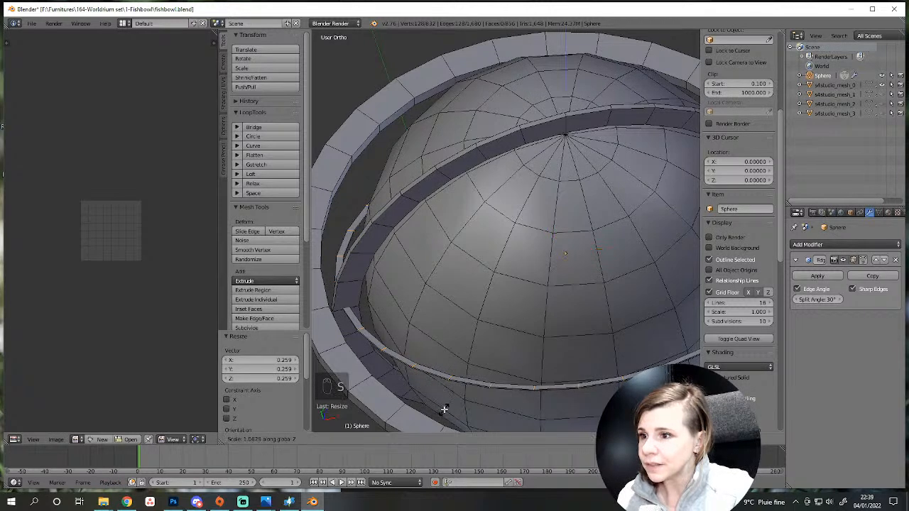
click(443, 409)
click(399, 438)
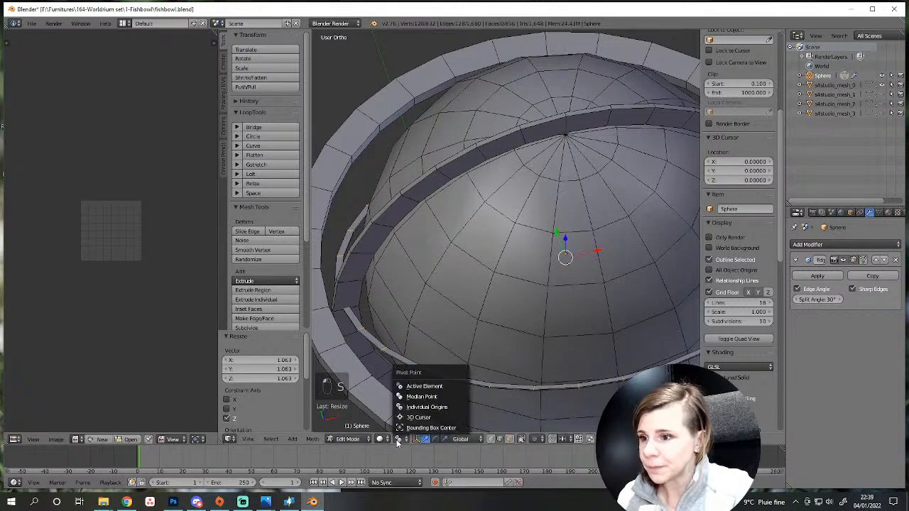
click(421, 396)
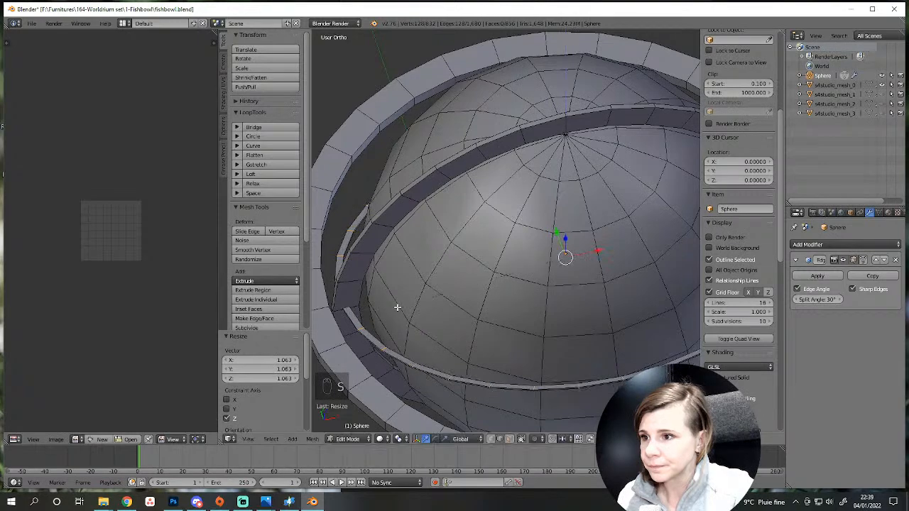
Grow the selection to the whole thin tilted ring and rotate it by about -19.8° in the right view to level it.
scroll(424, 348, down, 3)
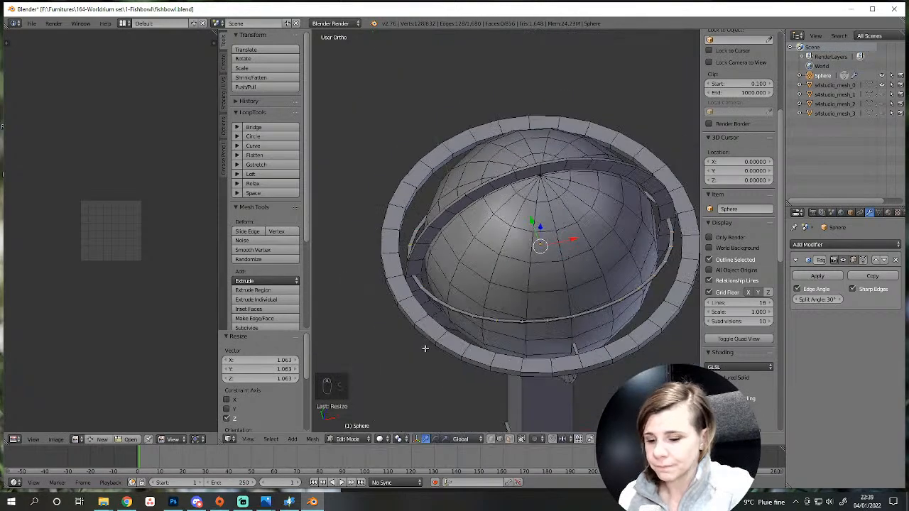
key(KP_3)
scroll(424, 348, up, 2)
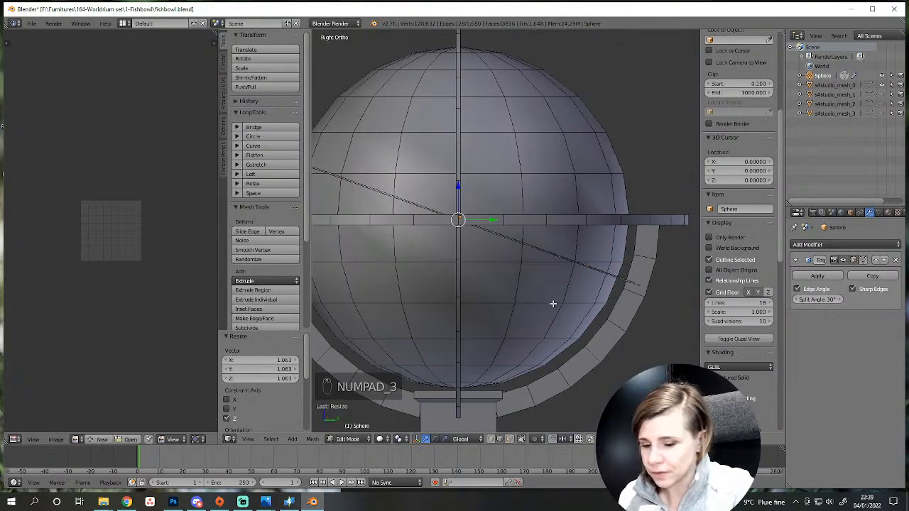
key(ctrl+KP_Add)
key(ctrl+KP_Add)
key(ctrl+KP_Add)
key(z)
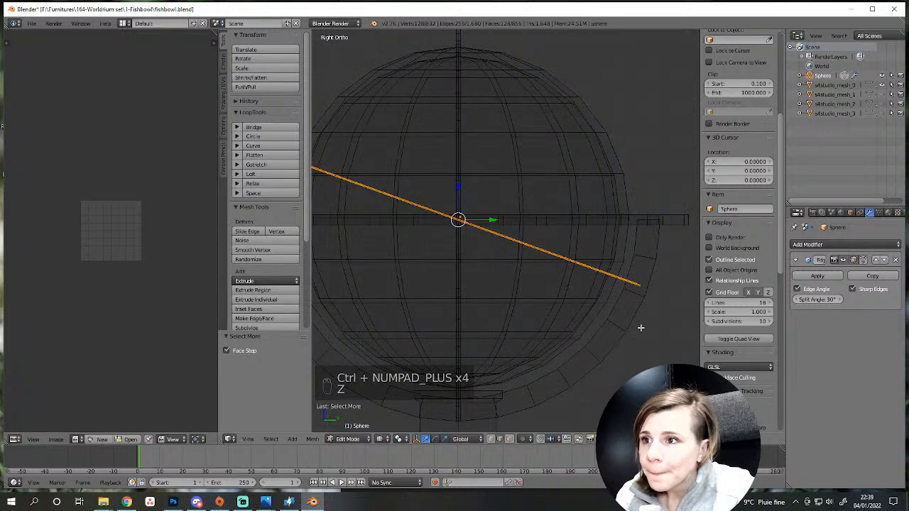
key(r)
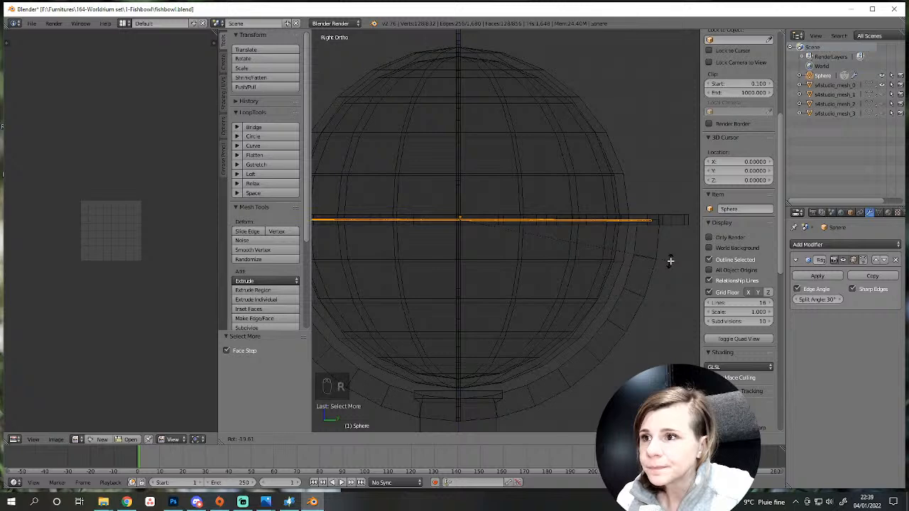
click(670, 259)
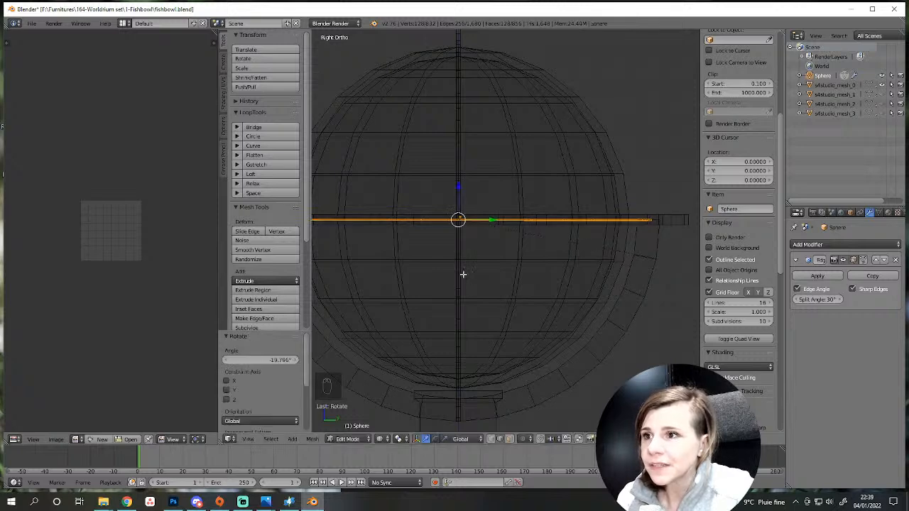
Scale the levelled thin ring by about 3.104 along global Z and tilt it back by about 21.1°.
key(s)
key(z)
click(445, 389)
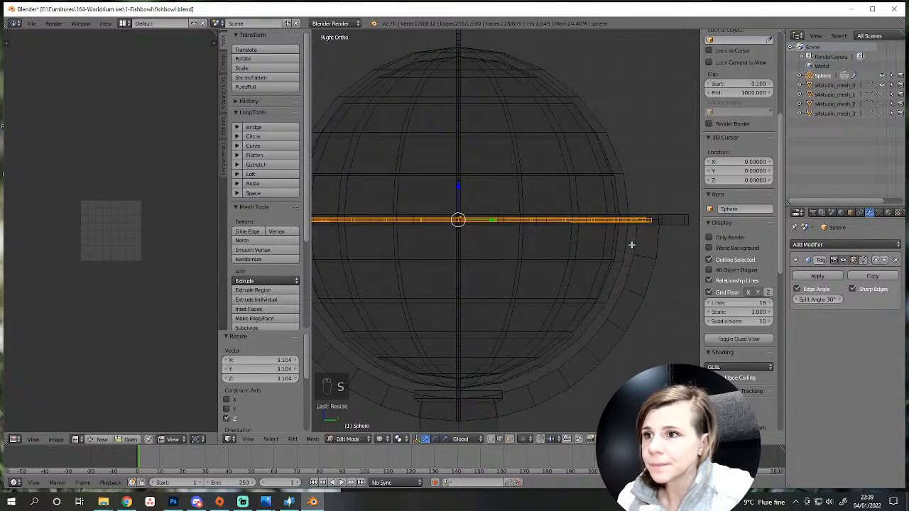
key(r)
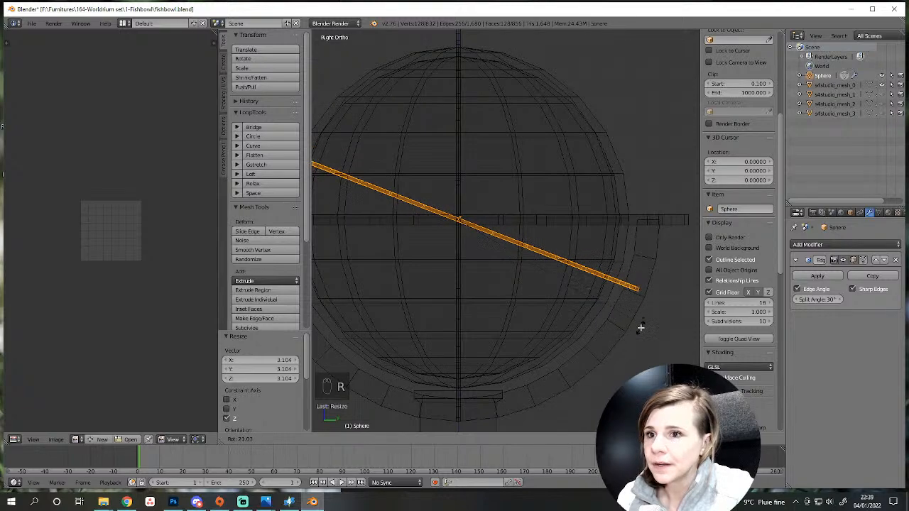
click(640, 328)
Scale the whole tilted ring uniformly to about 0.93 so it sits closer to the sphere.
scroll(478, 322, down, 5)
middle_drag(479, 322, 598, 322)
key(z)
scroll(599, 323, up, 4)
middle_drag(462, 335, 451, 356)
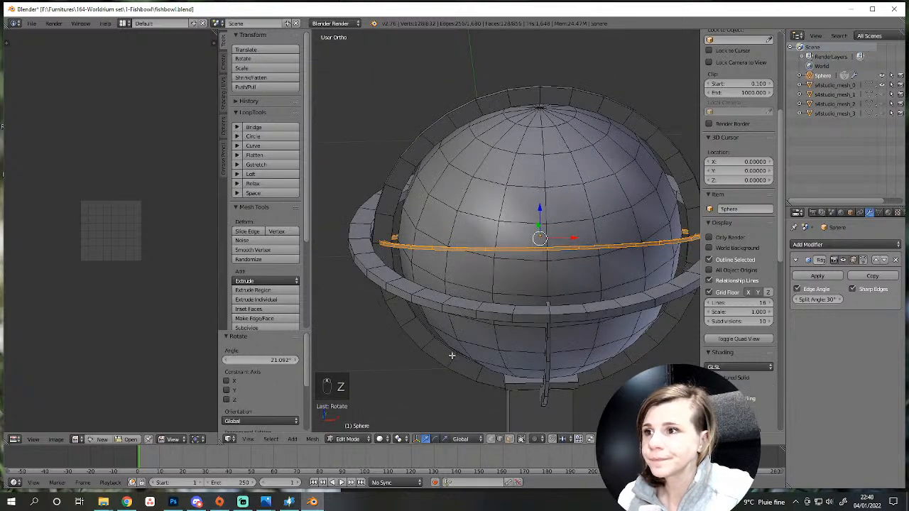
scroll(452, 355, up, 1)
key(s)
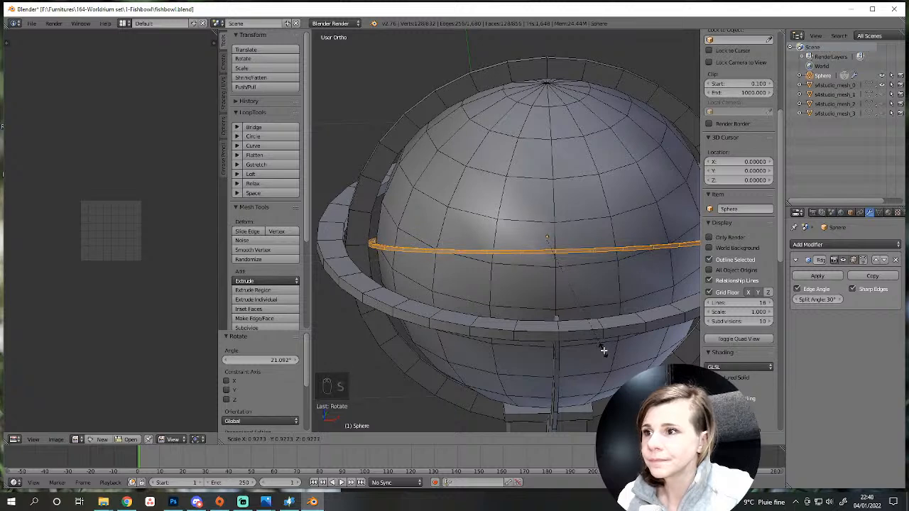
click(603, 351)
Scale the vertical ring's inner edge loops by about 1.023 around the Median Point, excluding the global Y axis.
scroll(583, 359, down, 3)
scroll(471, 314, up, 2)
shift+middle_drag(439, 307, 405, 274)
alt+right_click(403, 271)
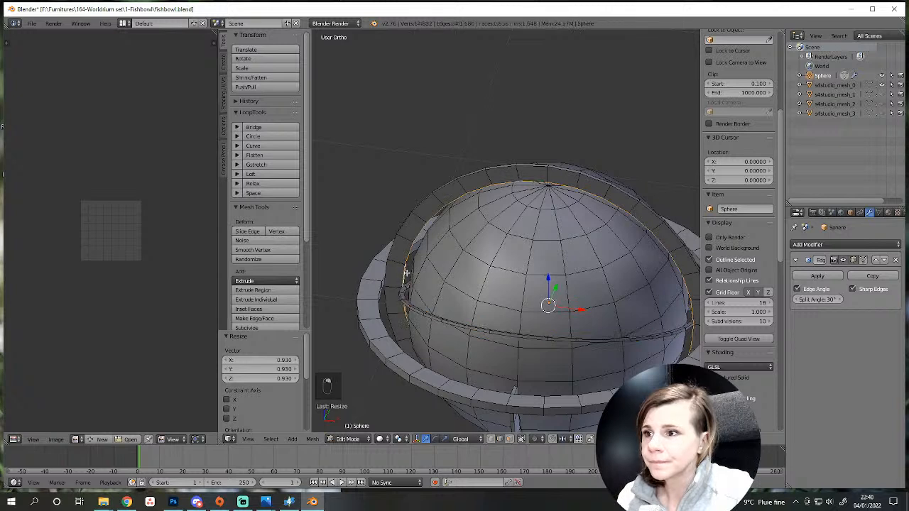
key(s)
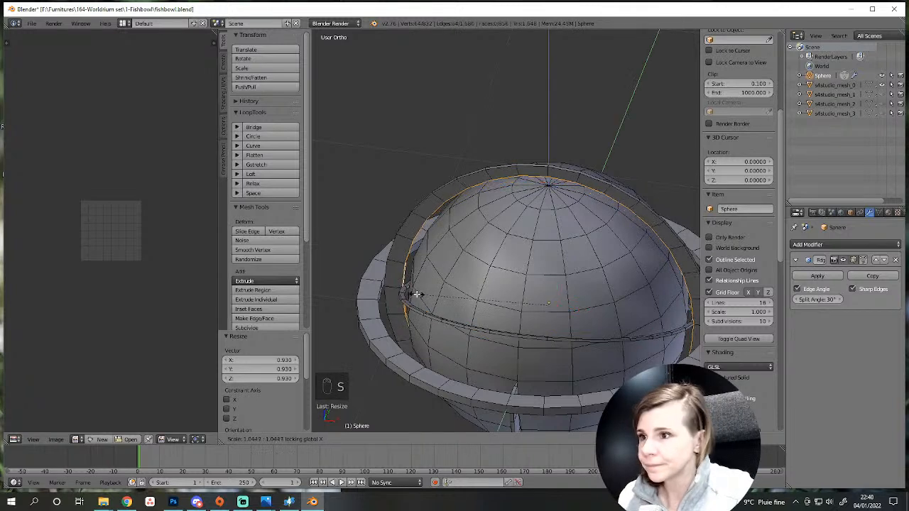
right_click(411, 292)
click(397, 440)
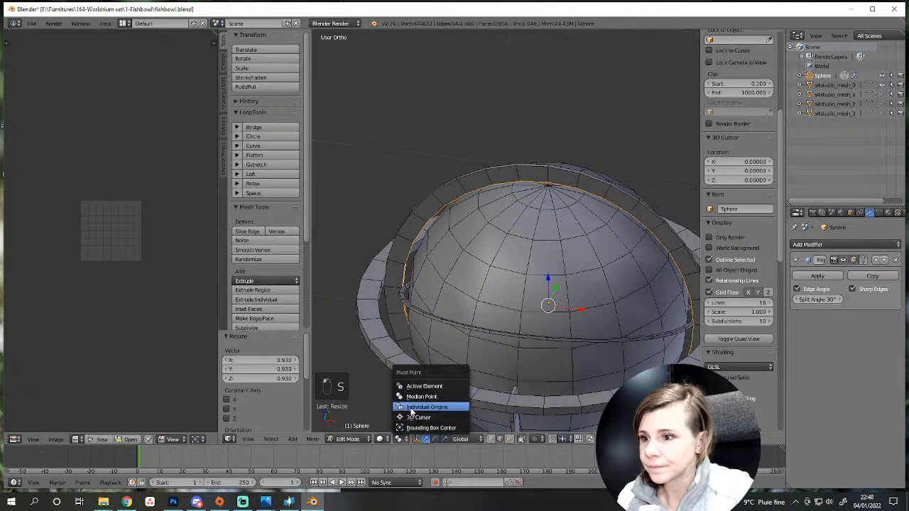
click(410, 394)
middle_drag(410, 394, 444, 384)
key(s)
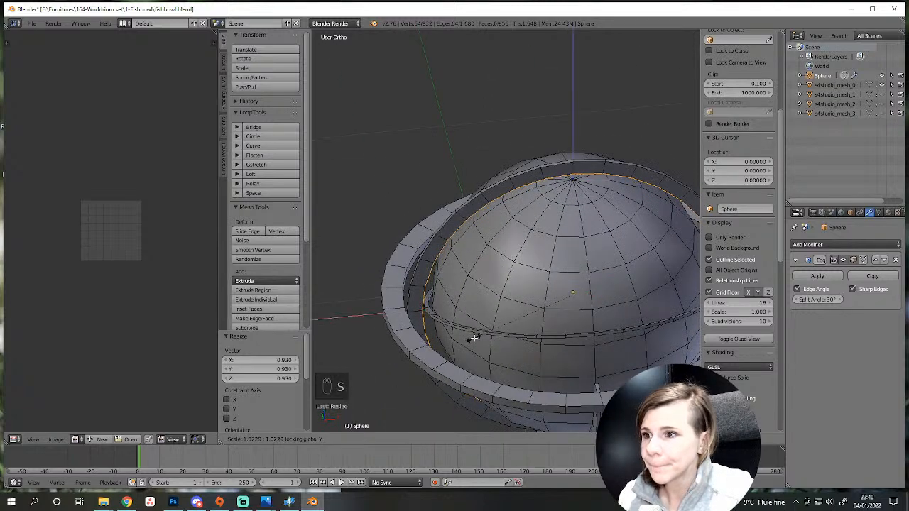
key(shift+y)
click(475, 339)
Select the tilted ring's upper face loop and extrude it by about 0.005 in Y and 0.012 in Z.
scroll(501, 365, down, 4)
key(a)
key(Tab)
mouse_move(515, 382)
middle_down()
mouse_move(586, 356)
mouse_move(518, 375)
middle_up()
scroll(504, 384, up, 6)
key(Tab)
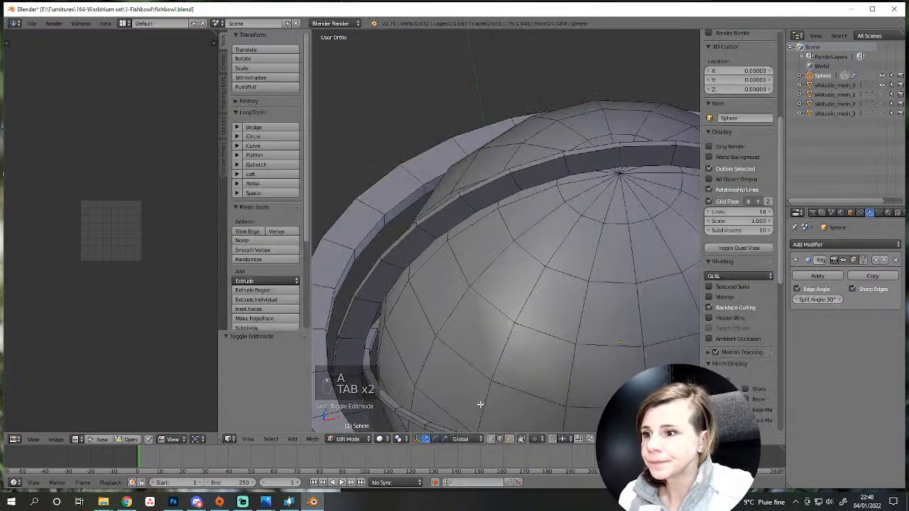
scroll(486, 396, up, 2)
alt+right_click(484, 364)
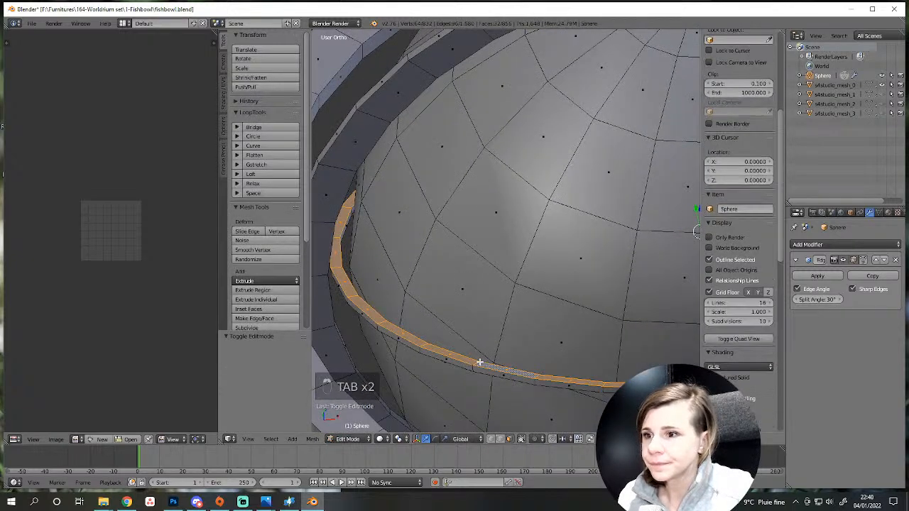
key(e)
click(485, 391)
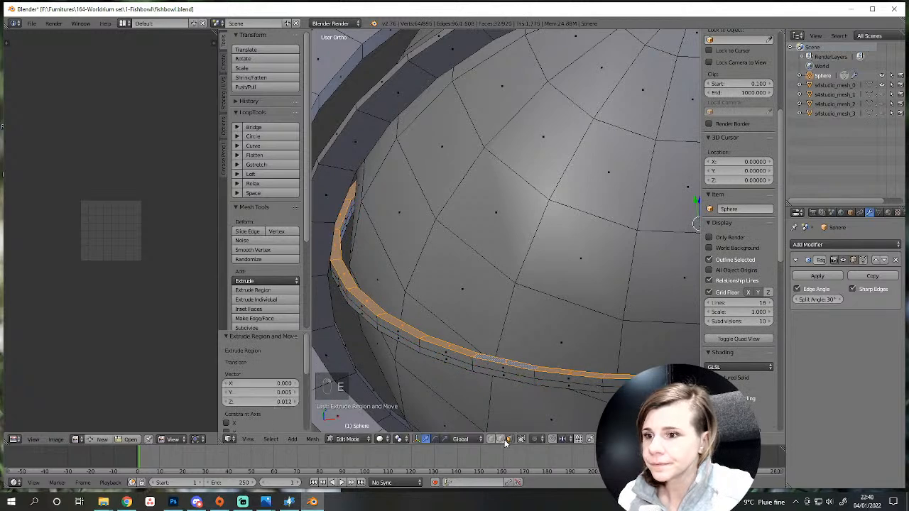
Delete the extra edge loops running around the outer and inner sides of the tilted ring.
key(Delete)
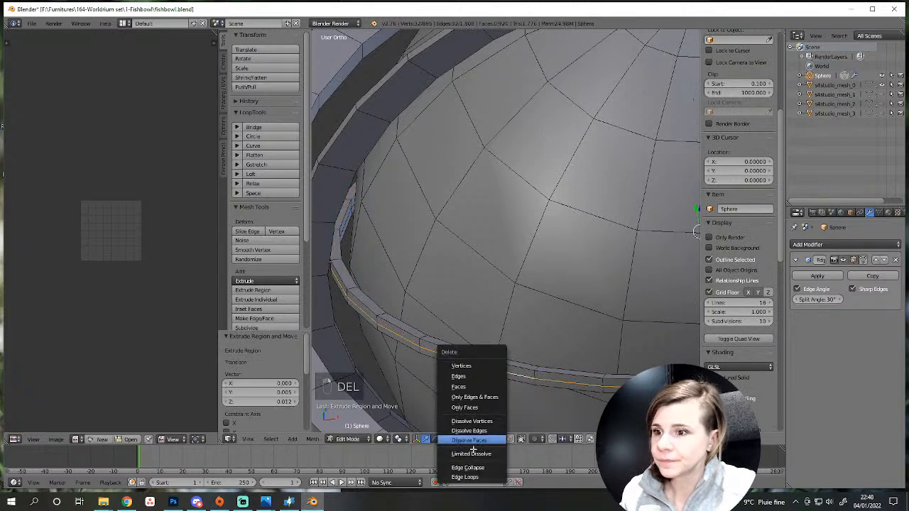
click(469, 473)
alt+right_click(347, 224)
key(Delete)
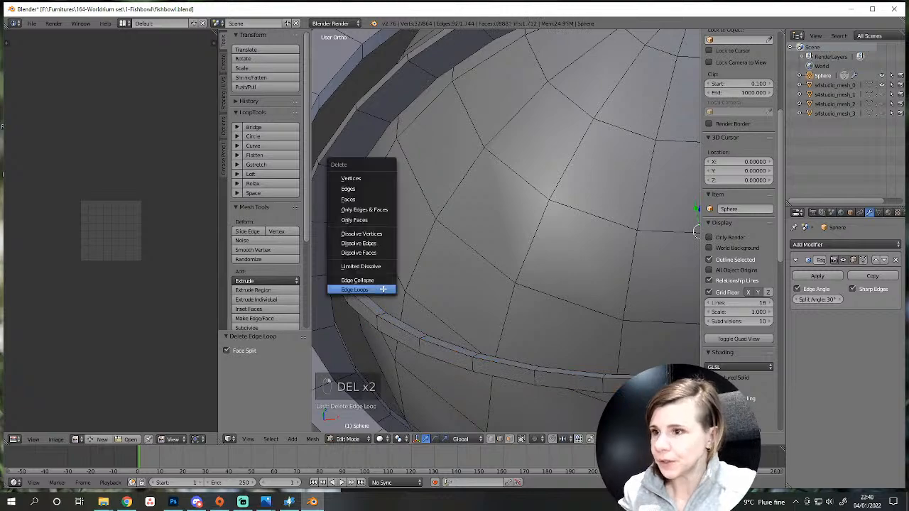
click(382, 289)
scroll(461, 348, down, 4)
key(a)
scroll(552, 383, down, 3)
Inspect the ringed sphere in Object Mode, compare it with the armillary sphere photo in Photos, and return to Blender.
key(Tab)
middle_drag(552, 383, 450, 384)
scroll(568, 366, down, 2)
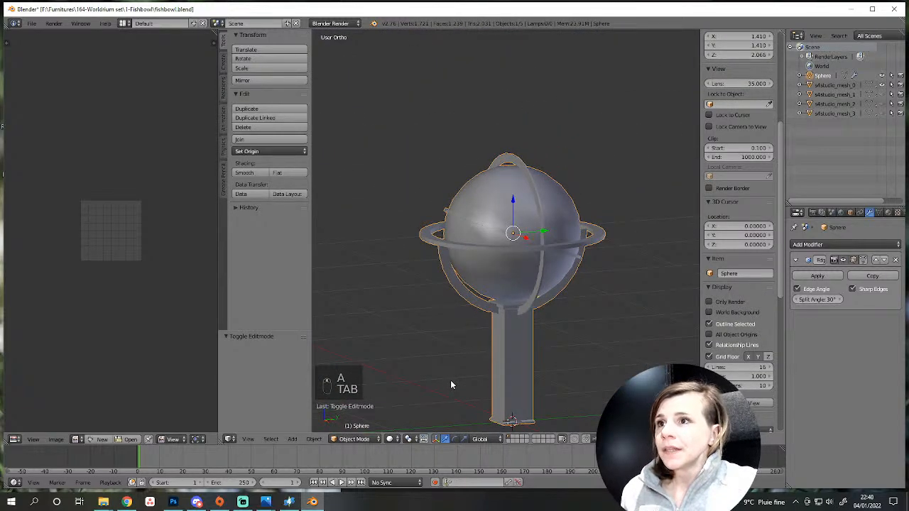
scroll(450, 382, up, 4)
scroll(533, 370, down, 2)
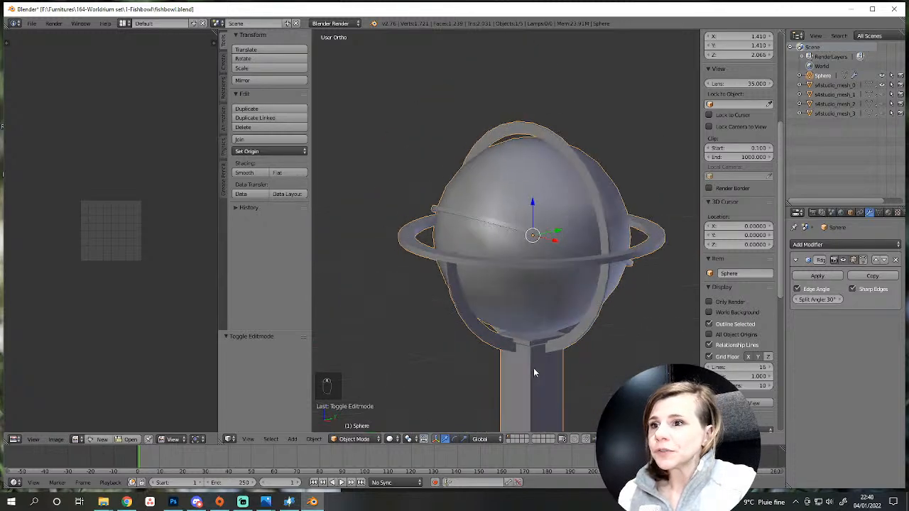
middle_drag(534, 367, 645, 354)
mouse_move(264, 504)
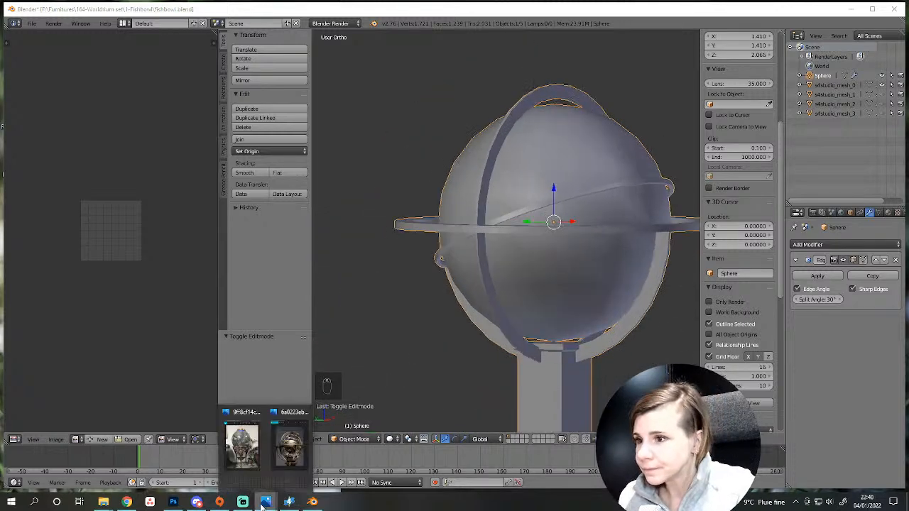
mouse_move(291, 448)
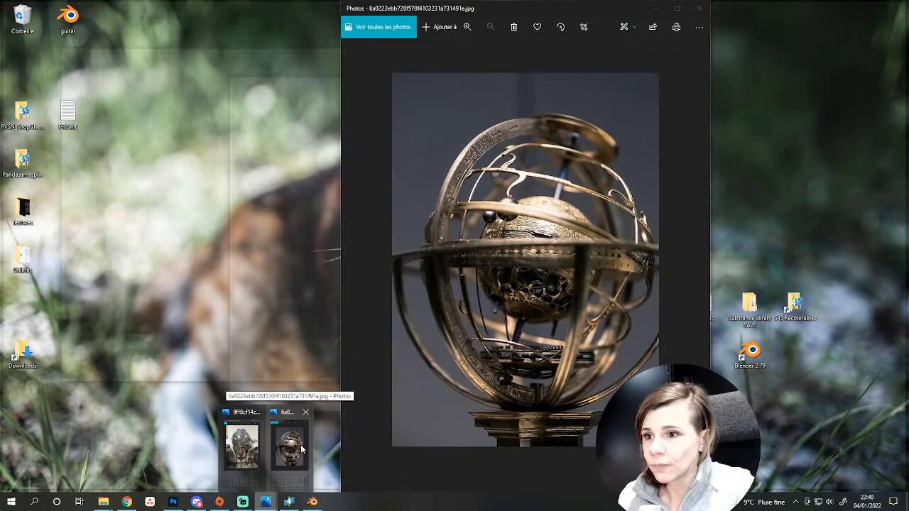
click(301, 449)
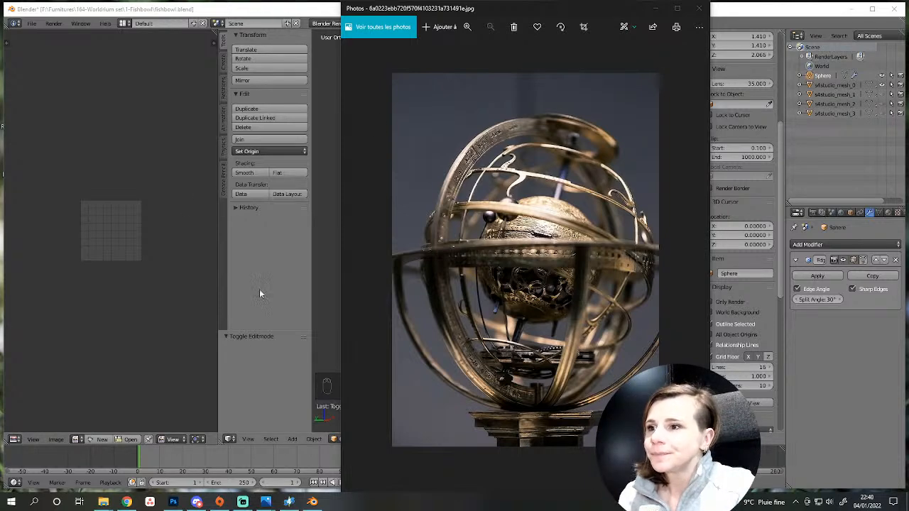
click(312, 502)
middle_drag(499, 335, 576, 311)
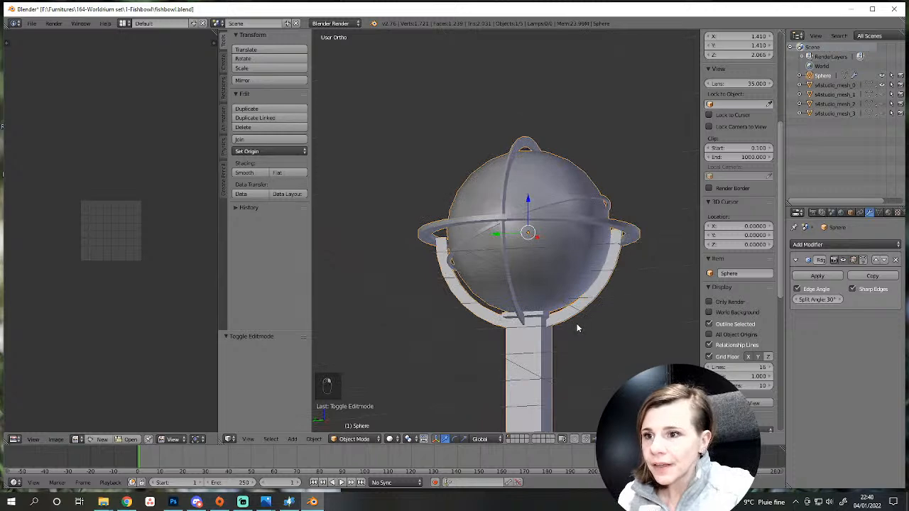
scroll(577, 328, up, 4)
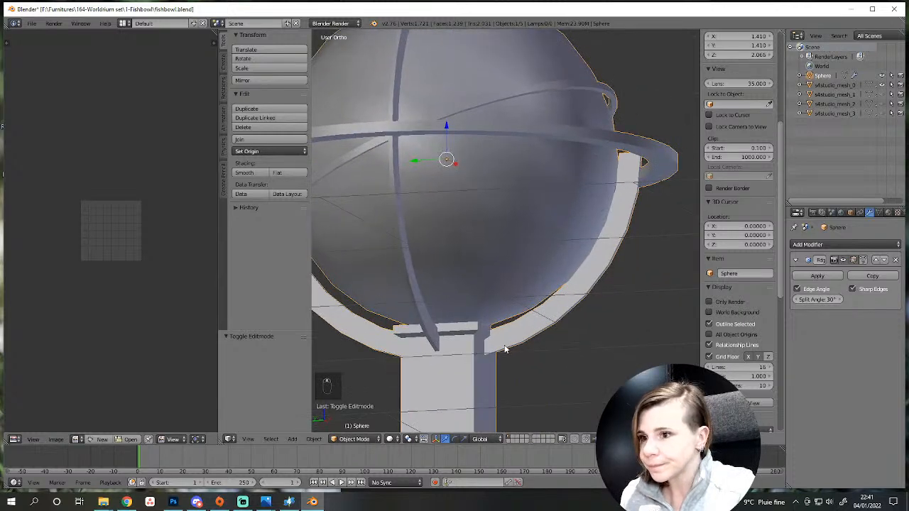
Select the curved support arms in Edit Mode, check them against the armillary photo in Photos, and return to Blender.
key(Tab)
key(l)
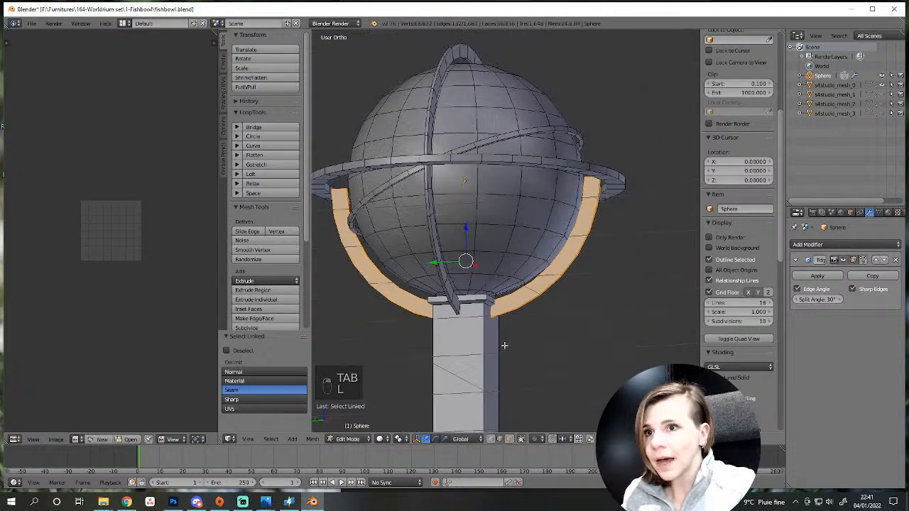
middle_drag(522, 315, 456, 310)
mouse_move(267, 505)
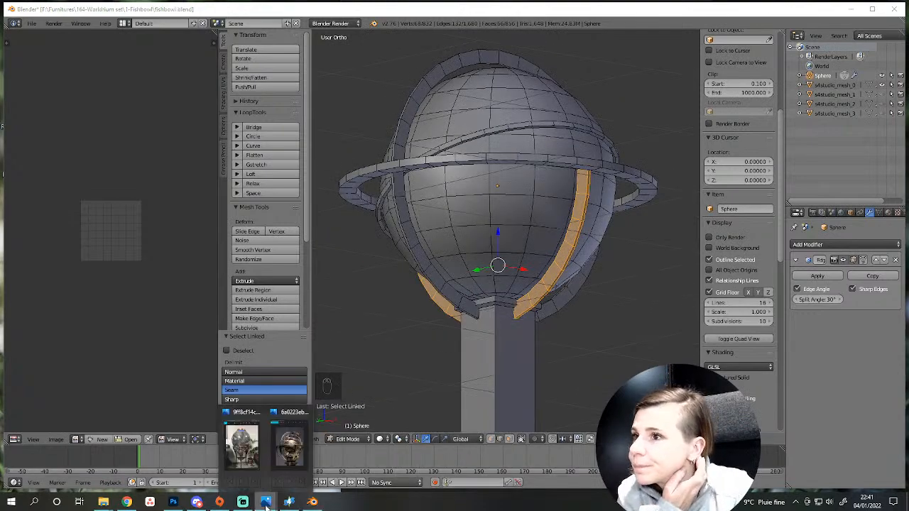
mouse_move(299, 463)
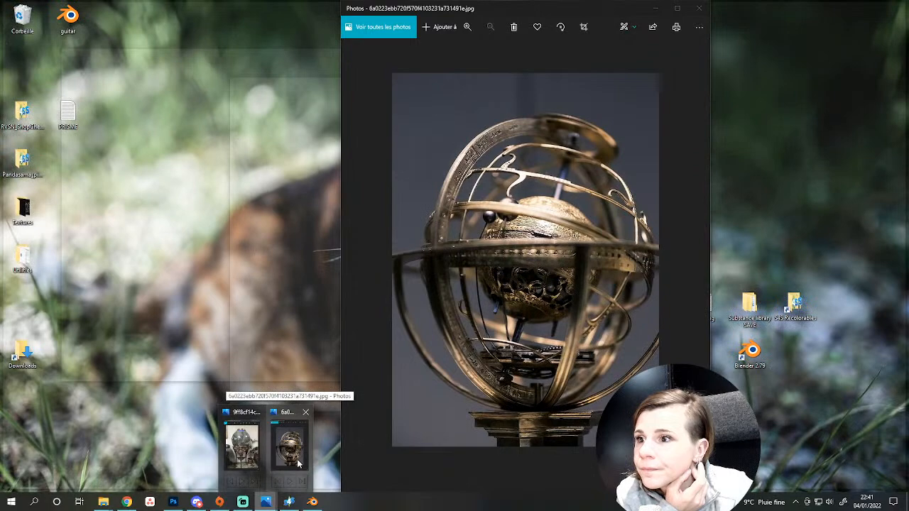
click(298, 463)
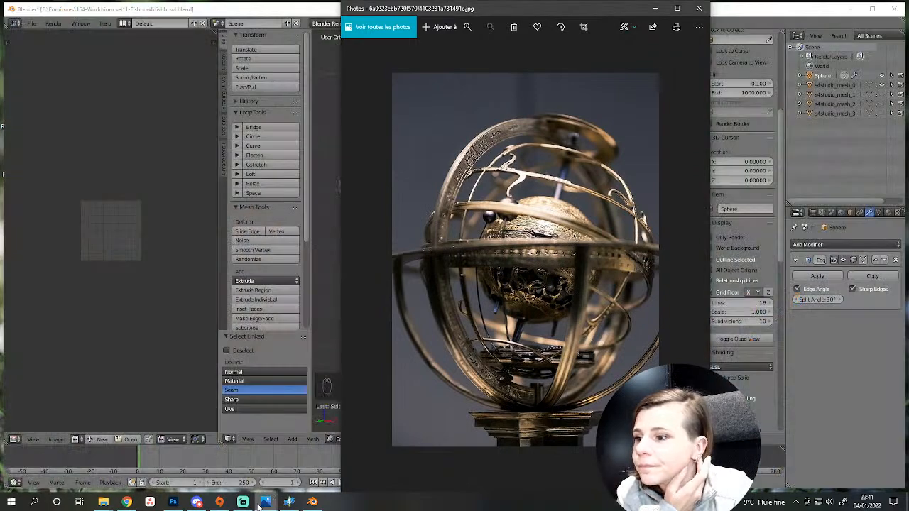
click(289, 502)
click(313, 502)
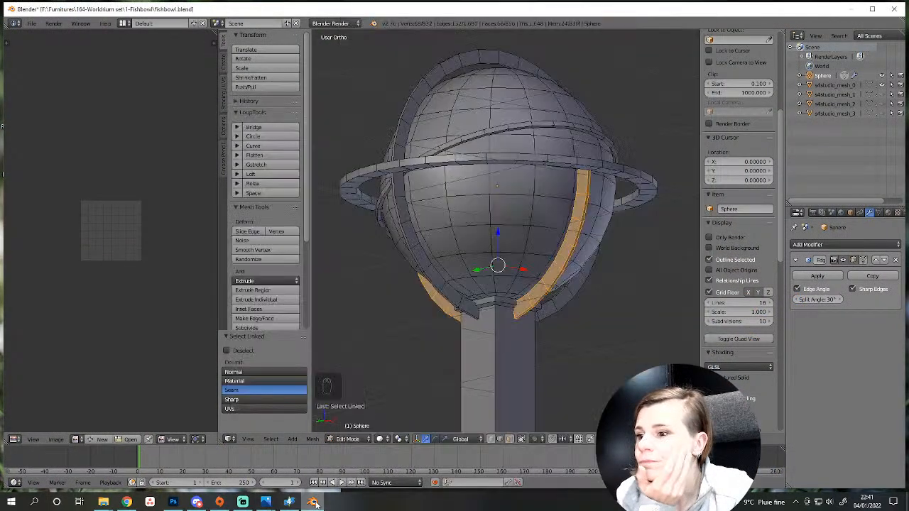
Reselect the curved support arms beneath the horizontal ring and scale them uniformly by about 1.146.
middle_drag(436, 229, 589, 259)
key(a)
key(l)
key(s)
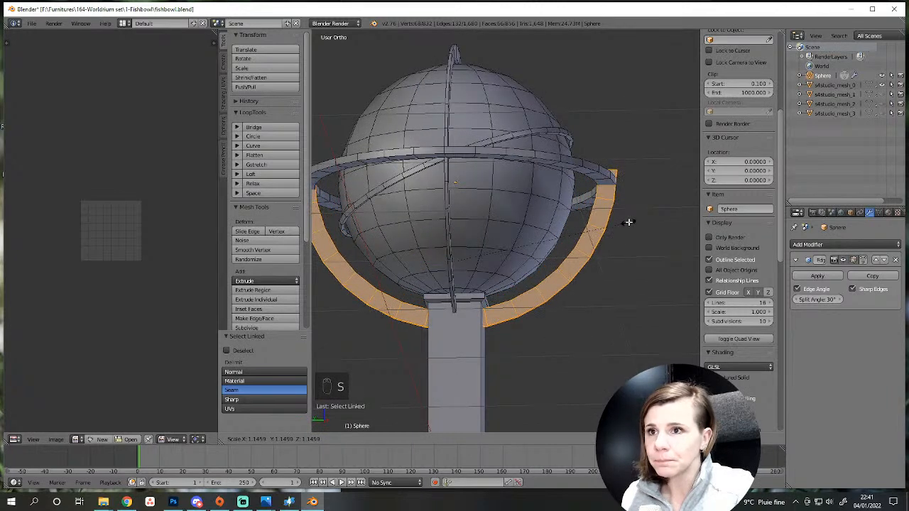
click(627, 222)
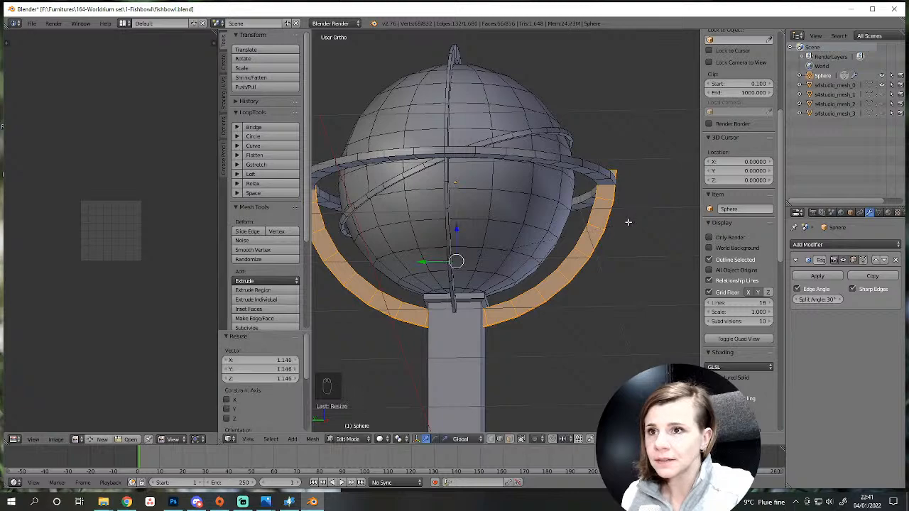
Select the crosswise edges along the support arms and scale them to about 0.719 around their Individual Origins.
middle_drag(627, 222, 445, 410)
right_click(541, 275)
right_click(543, 301)
key(ctrl+z)
click(402, 441)
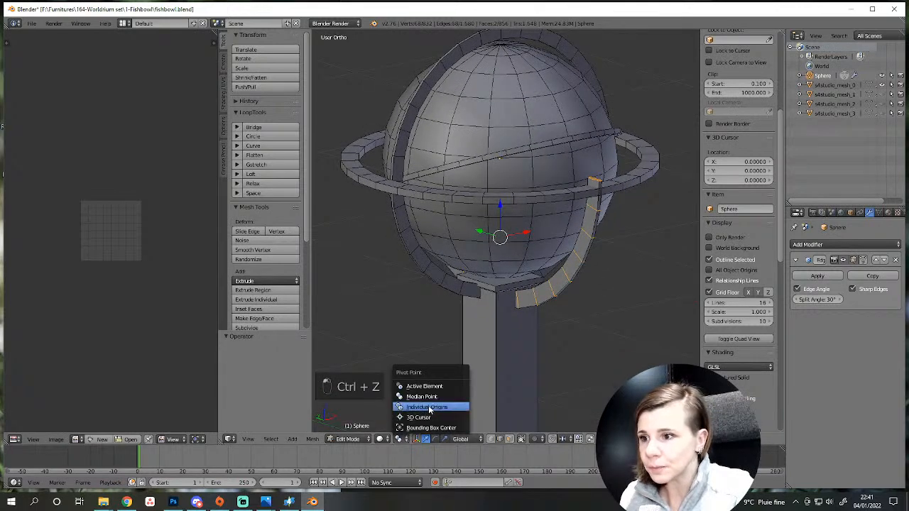
click(430, 414)
key(s)
click(562, 325)
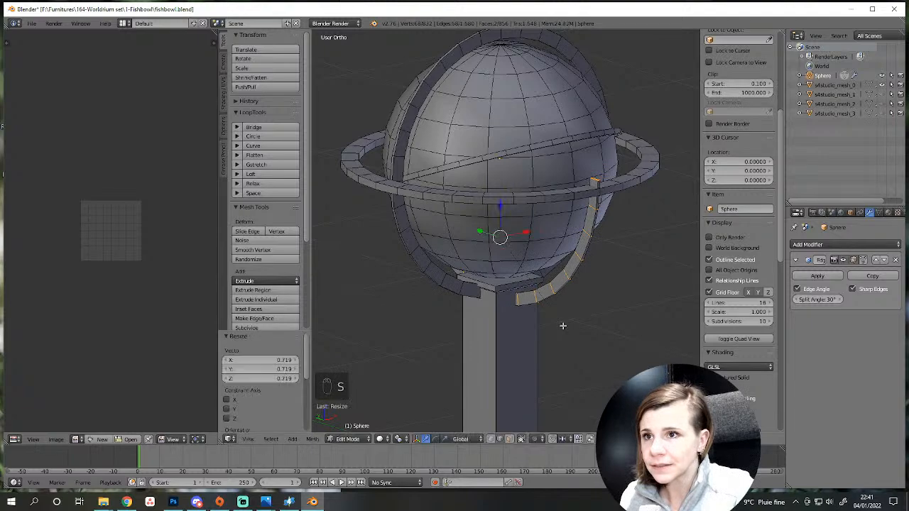
Select the upper end face of each curved support arm at the horizontal ring and delete both as Faces.
click(508, 438)
middle_drag(601, 177, 567, 281)
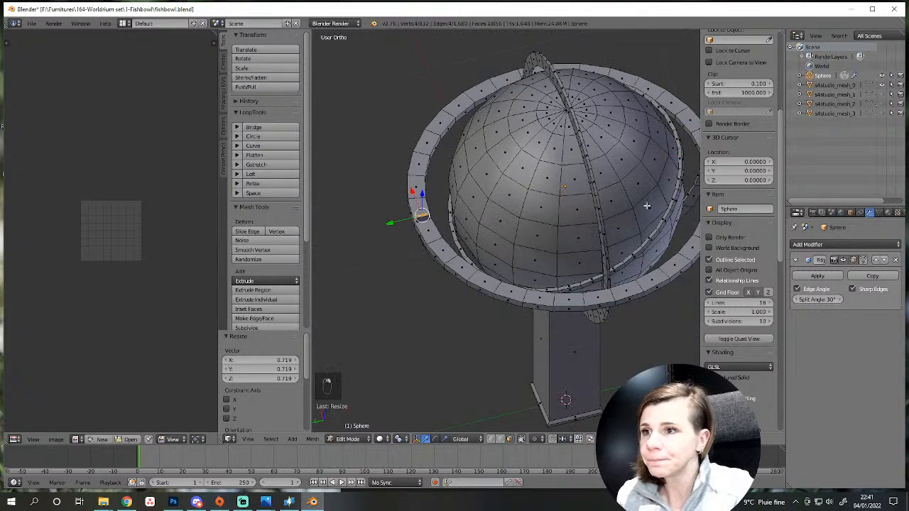
middle_drag(645, 206, 598, 228)
scroll(598, 228, down, 2)
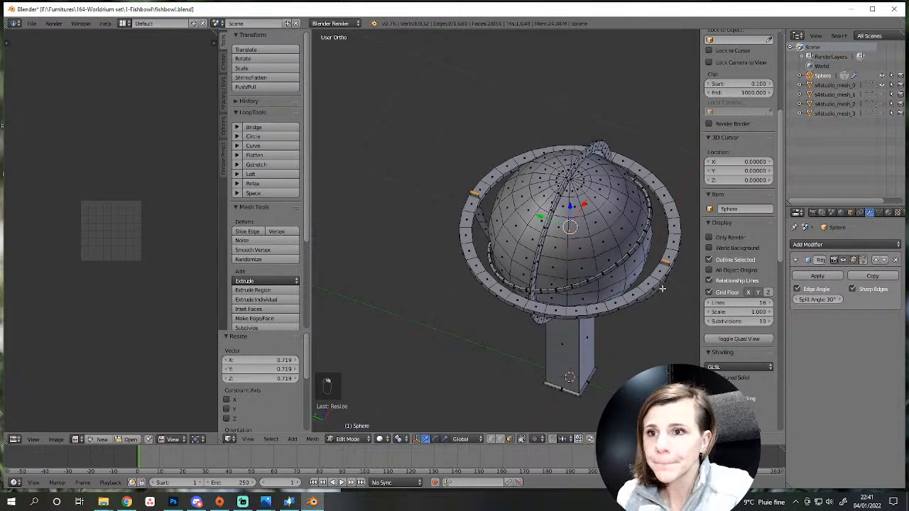
key(Delete)
click(635, 197)
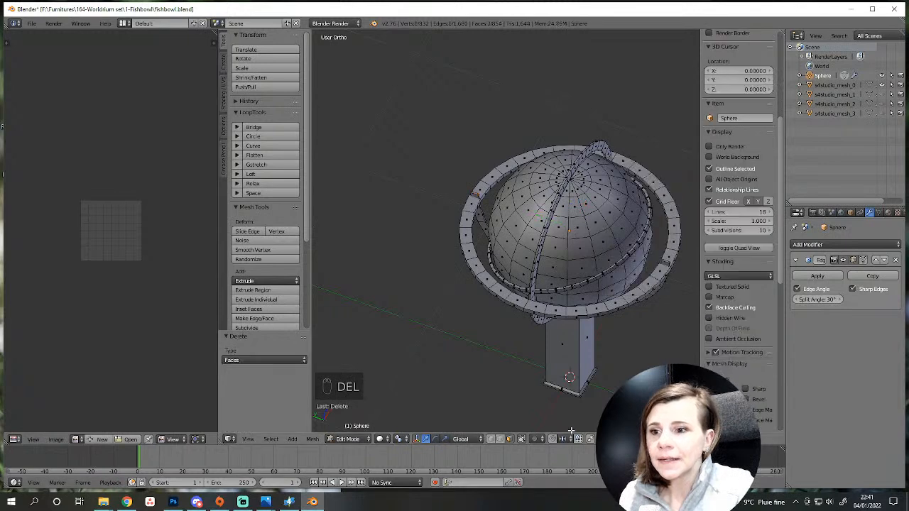
Select the open upper end edges of the support arms and move them by -0.057 along Z to the horizontal ring.
right_click(666, 262)
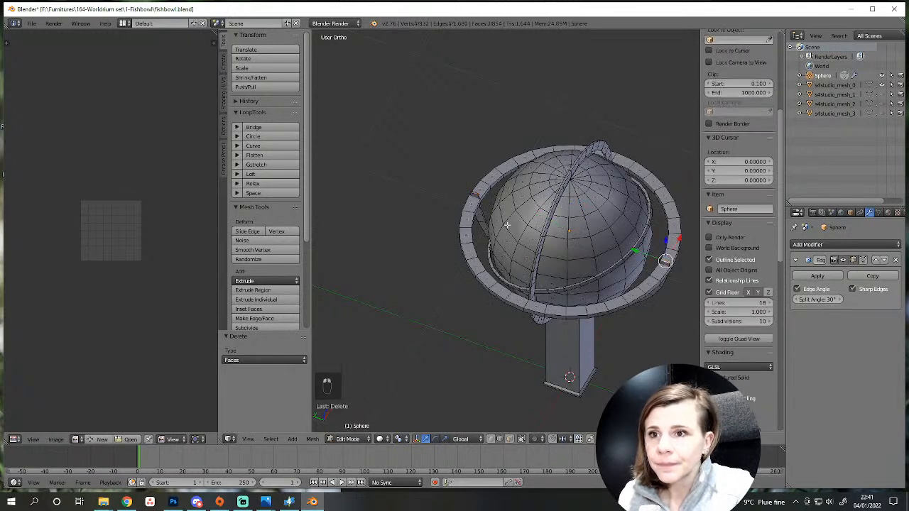
key(KP_1)
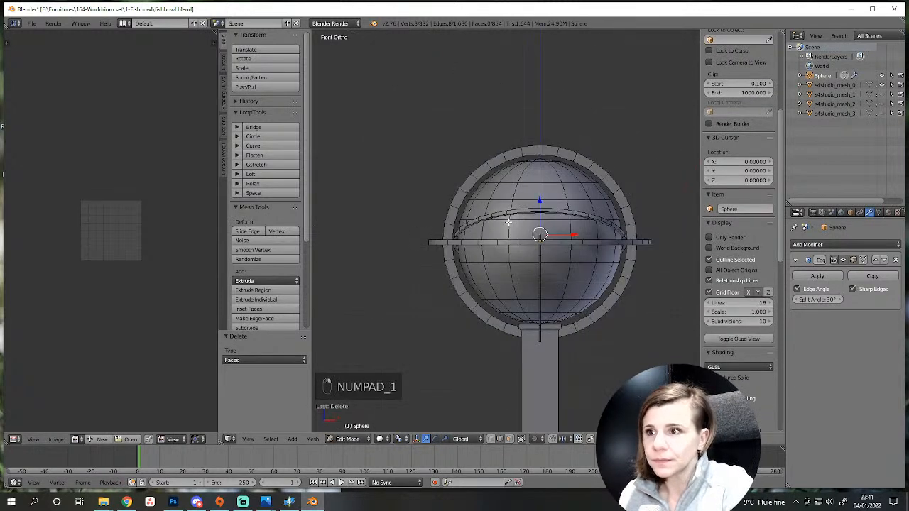
key(z)
scroll(508, 222, up, 7)
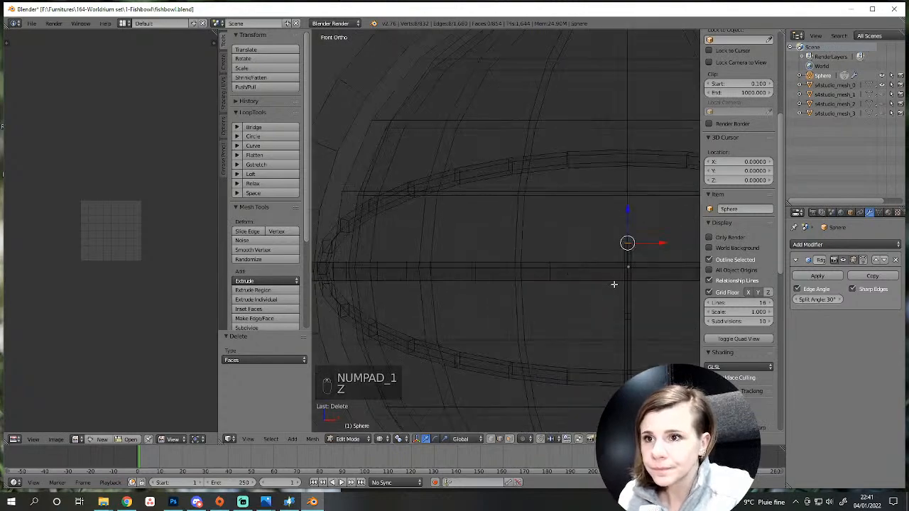
key(g)
key(z)
click(617, 313)
key(z)
middle_drag(618, 314, 548, 298)
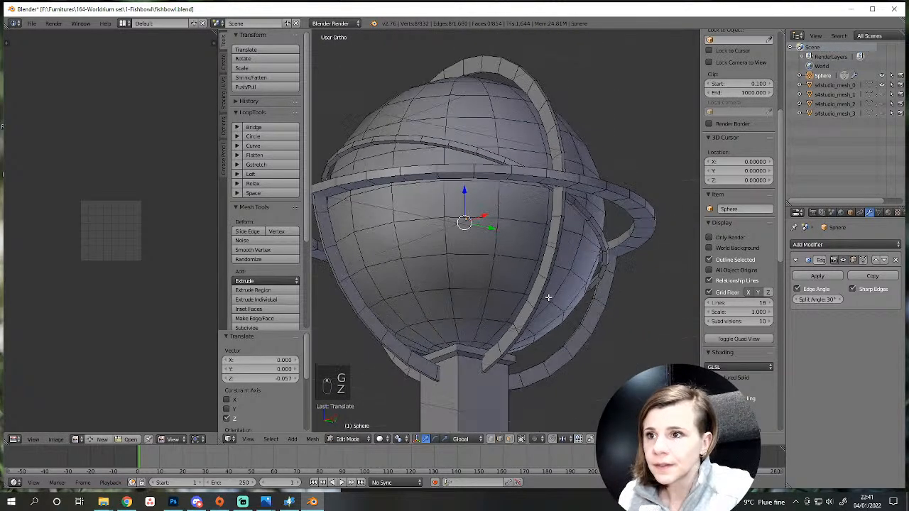
Fine-tune the height of the support arms' upper ends along Z against the underside of the horizontal ring, and clear the selection.
scroll(416, 278, up, 6)
key(g)
key(z)
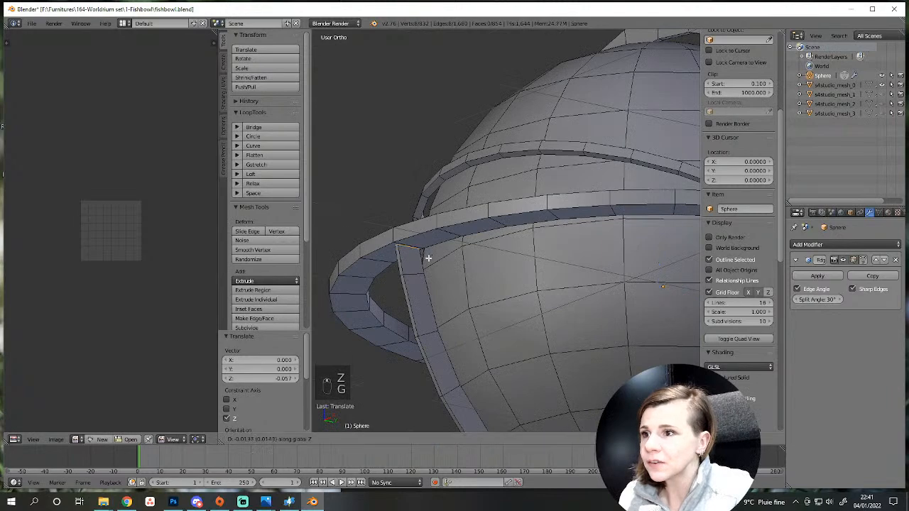
click(429, 255)
scroll(455, 263, down, 5)
key(a)
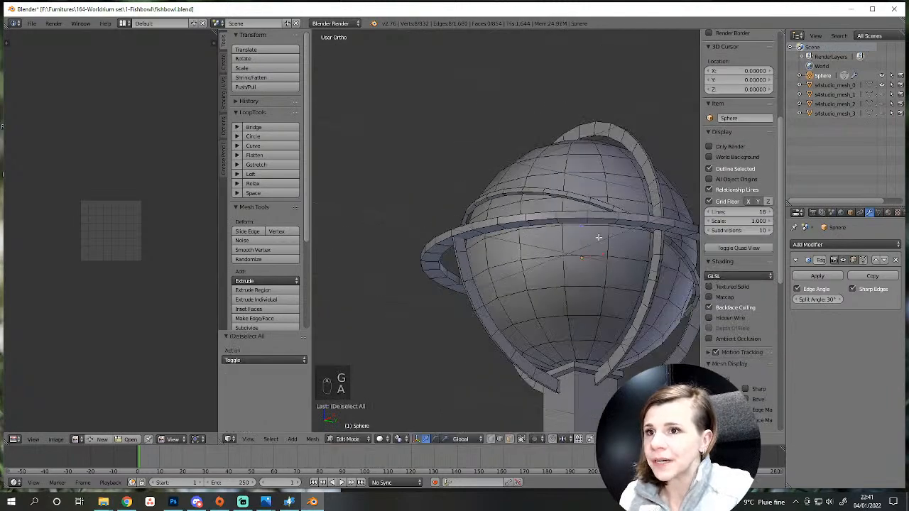
Check the model in Object Mode, select the vertical ring in Edit Mode, and rotate it 22.463° around Z.
scroll(483, 269, down, 2)
middle_drag(482, 269, 499, 340)
key(Tab)
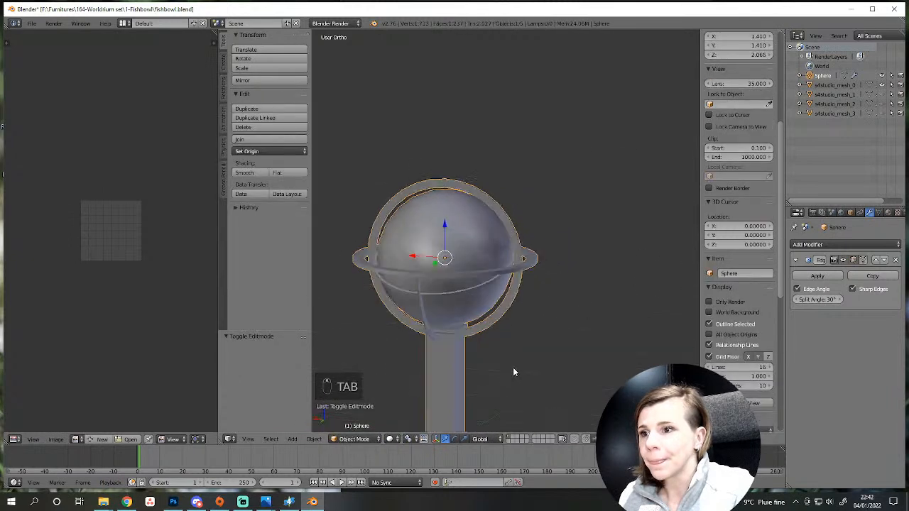
middle_drag(514, 372, 482, 363)
key(Tab)
key(l)
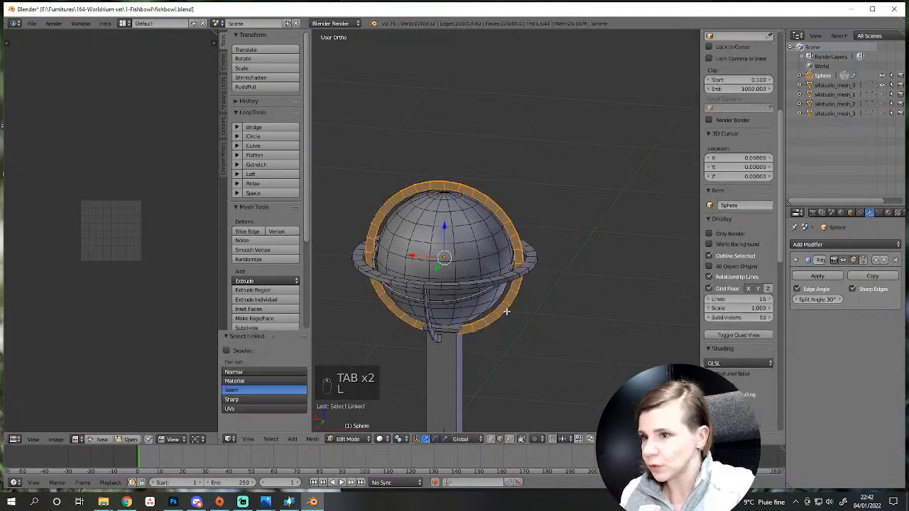
middle_drag(506, 311, 408, 307)
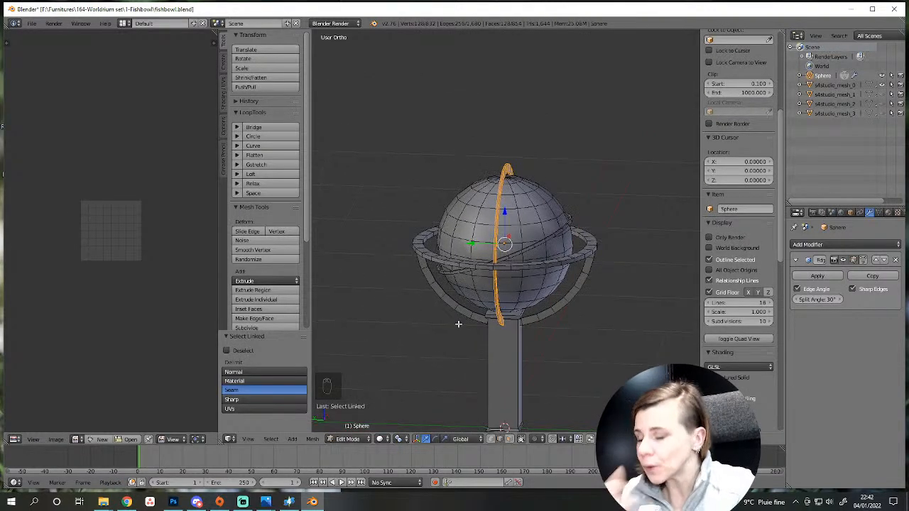
key(r)
key(z)
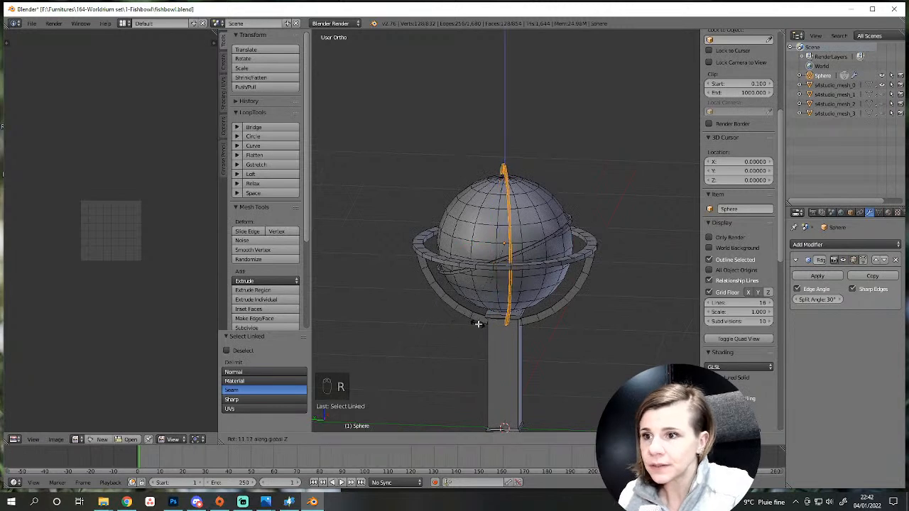
click(493, 321)
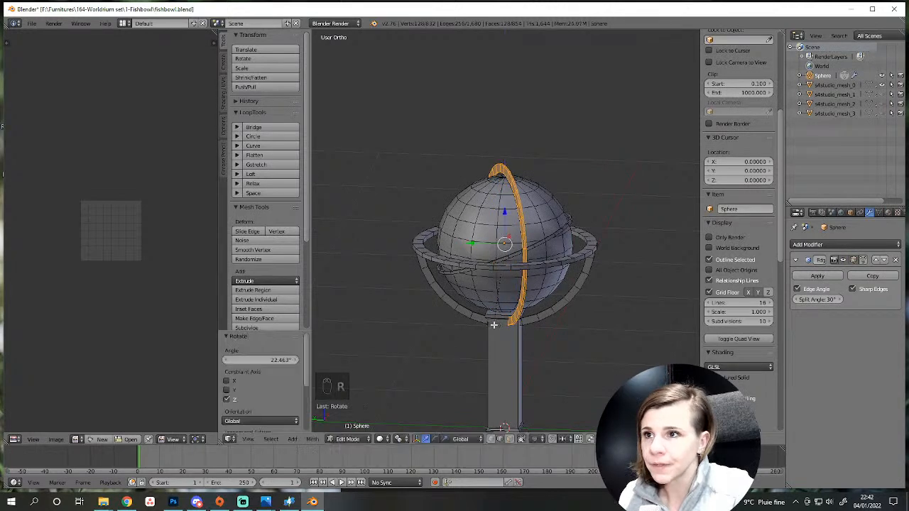
Select both curved support arms, duplicate them in place, and rotate the copy 90° around Z.
scroll(566, 357, up, 3)
key(a)
key(l)
key(l)
key(l)
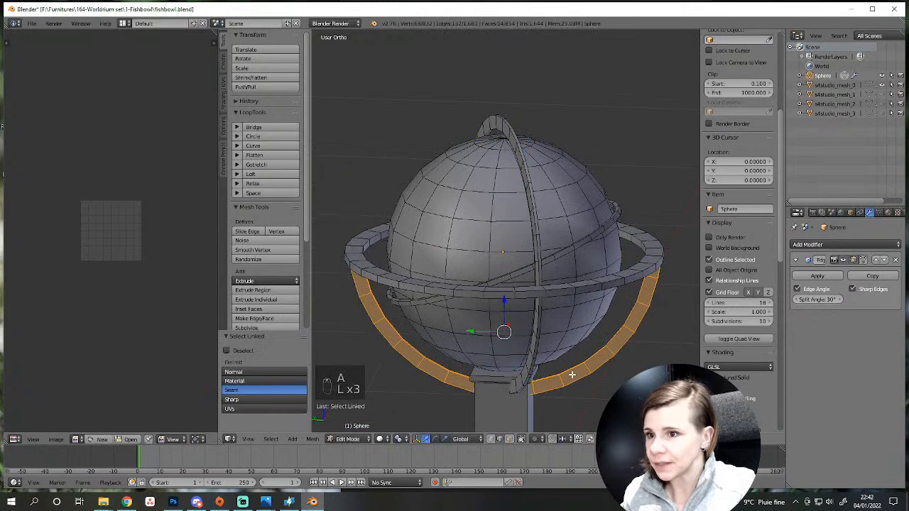
key(shift+d)
key(r)
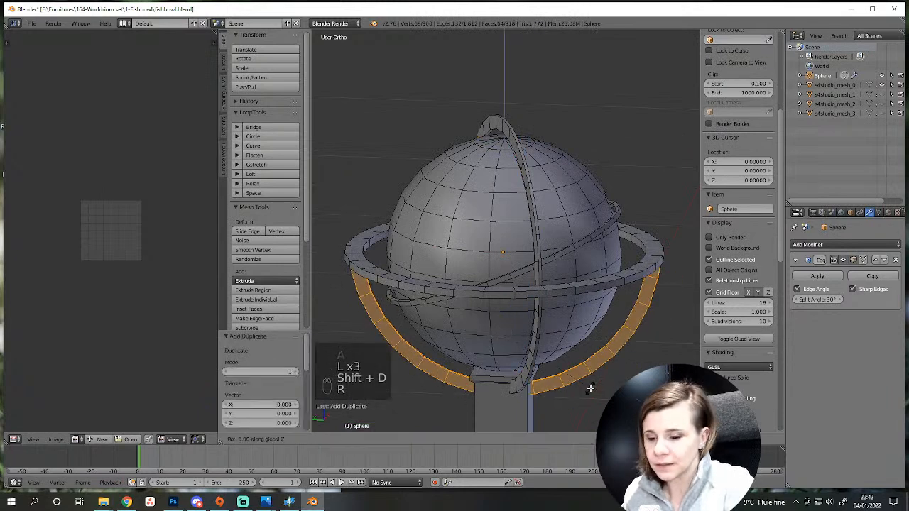
key(z)
key(9)
key(0)
click(590, 388)
key(a)
Inspect the sphere, rings, support arms and post in Object Mode from several angles.
middle_drag(596, 395, 505, 377)
scroll(608, 387, up, 2)
mouse_move(608, 387)
middle_down()
mouse_move(555, 376)
mouse_move(602, 381)
middle_up()
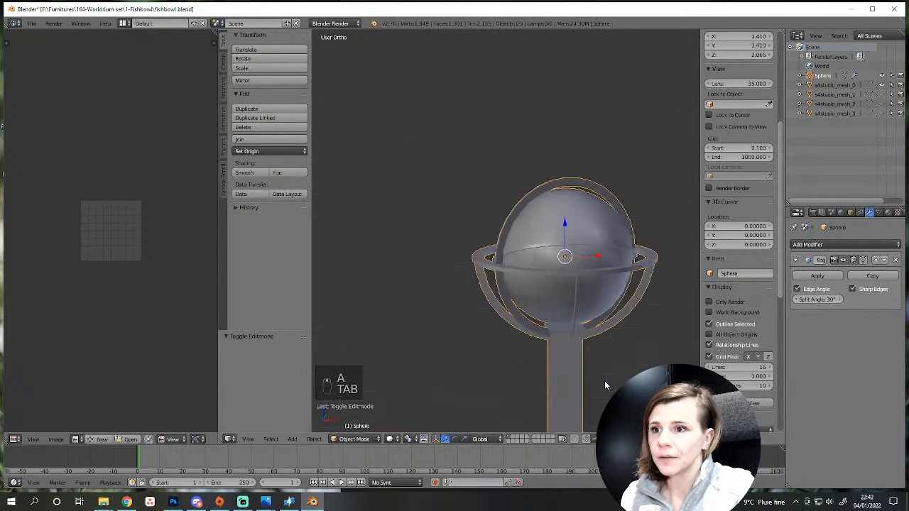
scroll(578, 349, down, 3)
scroll(578, 351, up, 6)
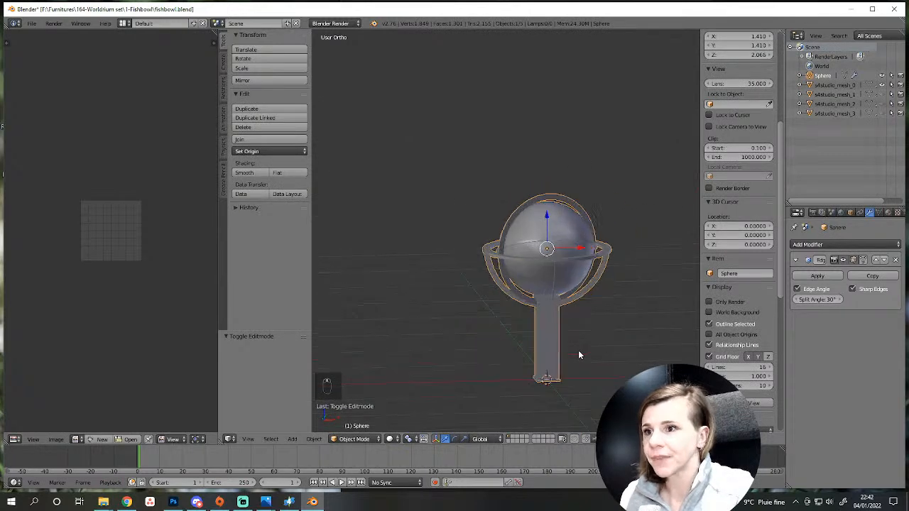
mouse_move(572, 355)
middle_down()
mouse_move(544, 386)
mouse_move(509, 381)
mouse_move(527, 362)
mouse_move(624, 323)
mouse_move(587, 362)
middle_up()
scroll(538, 355, down, 5)
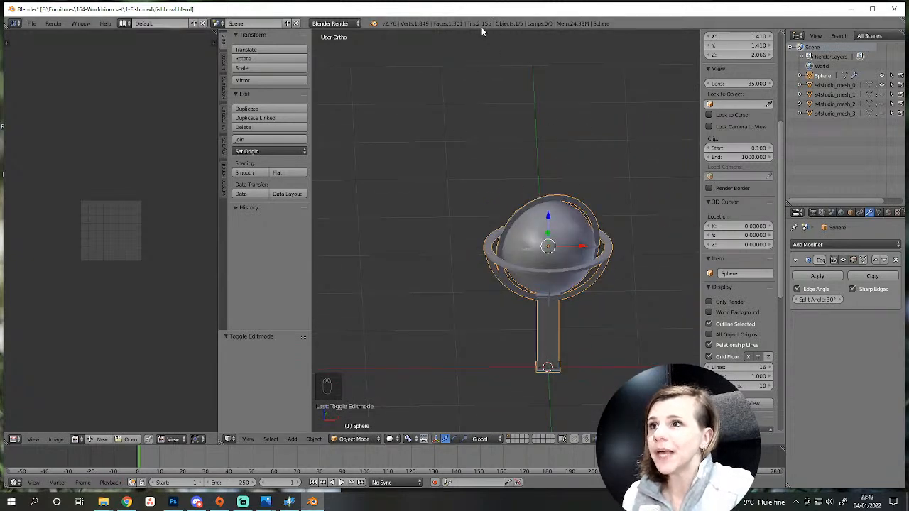
scroll(568, 293, down, 2)
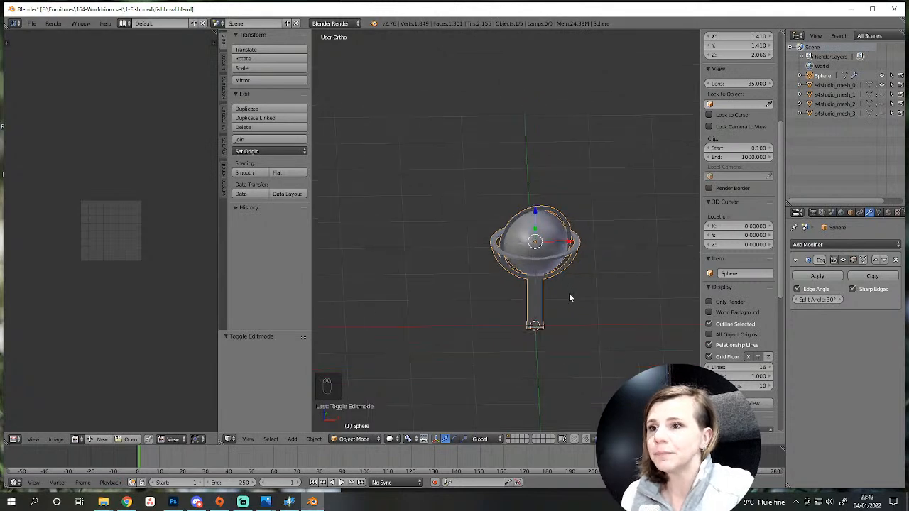
Select the whole mesh in Edit Mode and examine it from the top view and at an angle.
key(Tab)
key(a)
key(a)
key(KP_7)
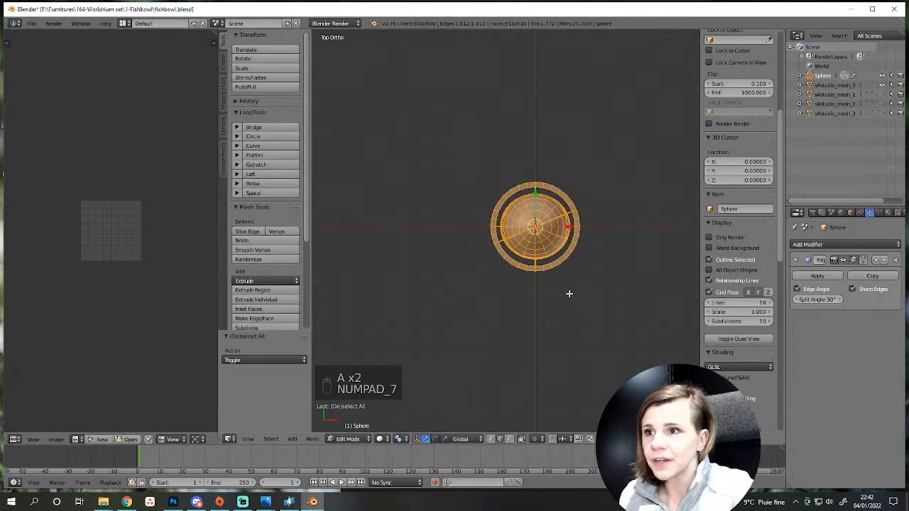
shift+middle_drag(577, 298, 526, 315)
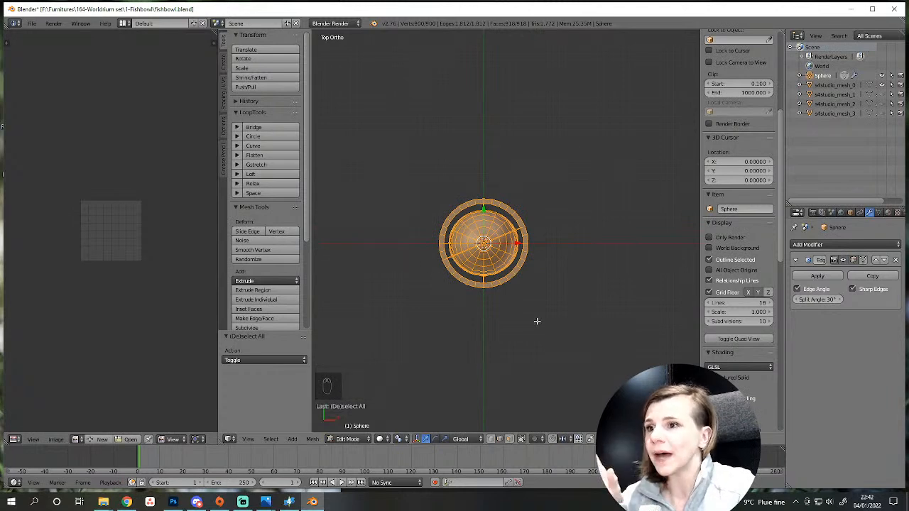
scroll(537, 319, up, 2)
middle_drag(545, 336, 529, 350)
shift+middle_drag(516, 402, 543, 349)
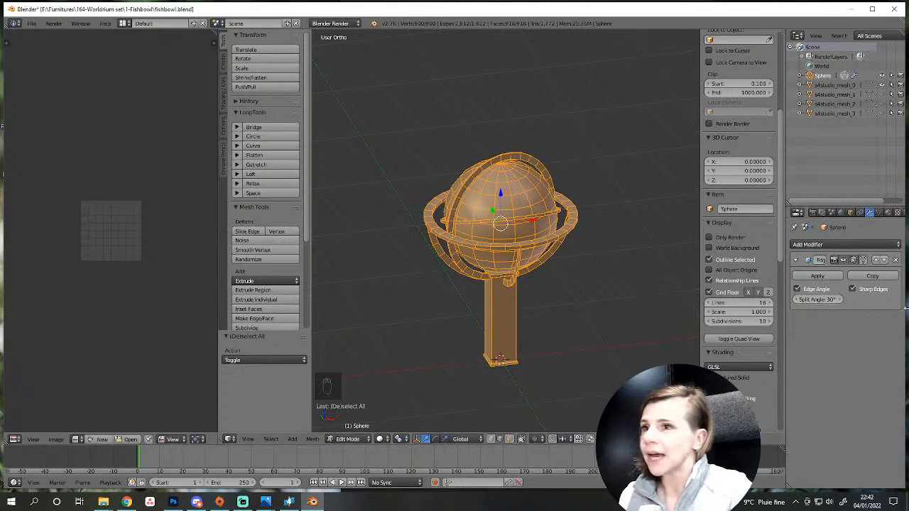
Clear the selection, compare the post with the armillary sphere photo in Photos, and return to Blender.
scroll(572, 329, up, 4)
key(a)
middle_drag(524, 294, 580, 304)
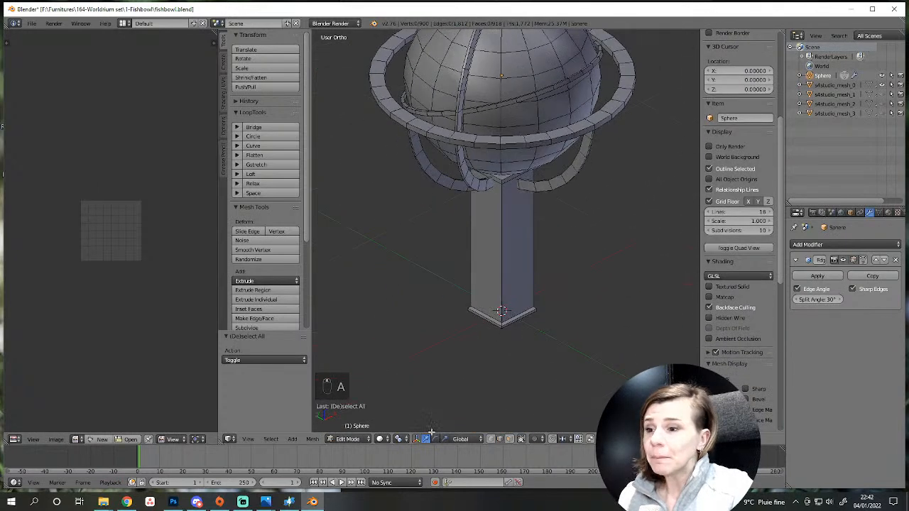
click(291, 444)
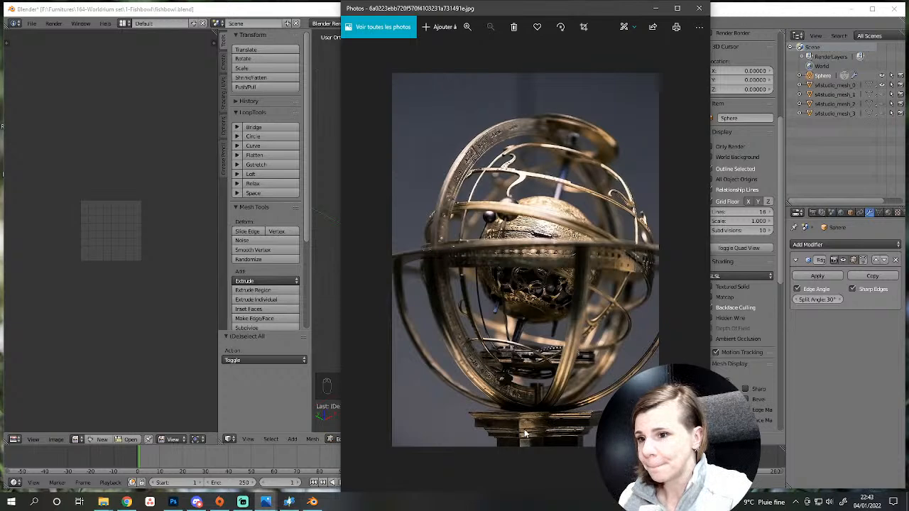
click(312, 502)
scroll(452, 305, up, 2)
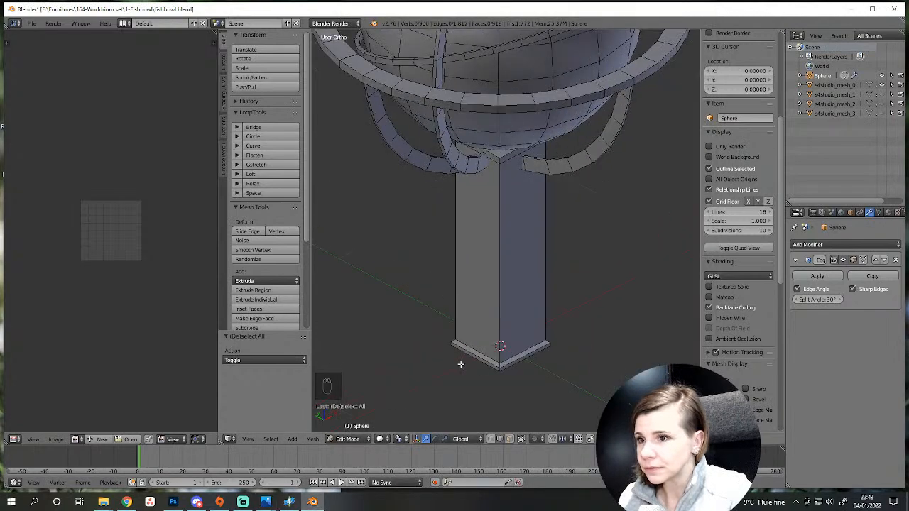
Delete the trim around the post's base, removing the upper loops as Vertices and the remaining outline with Only Edges & Faces.
middle_drag(460, 362, 480, 378)
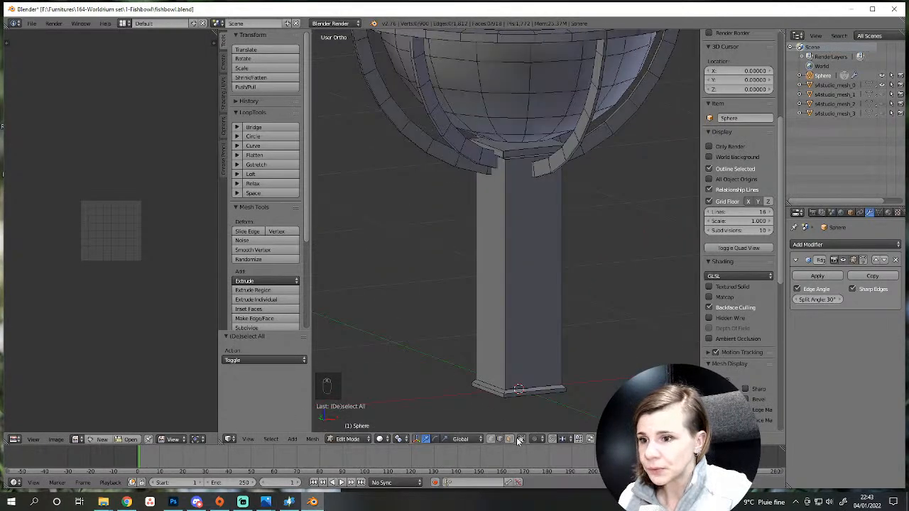
alt+right_click(525, 388)
alt+shift+right_click(530, 394)
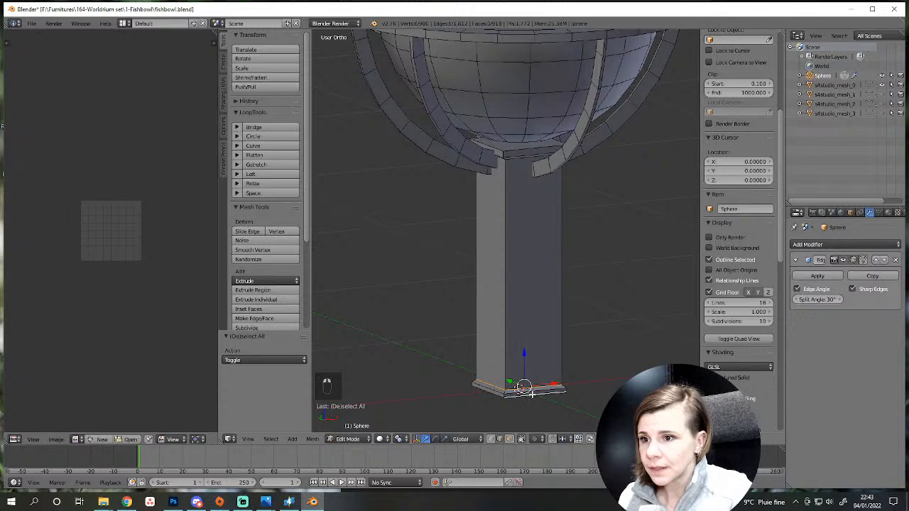
alt+shift+right_click(504, 394)
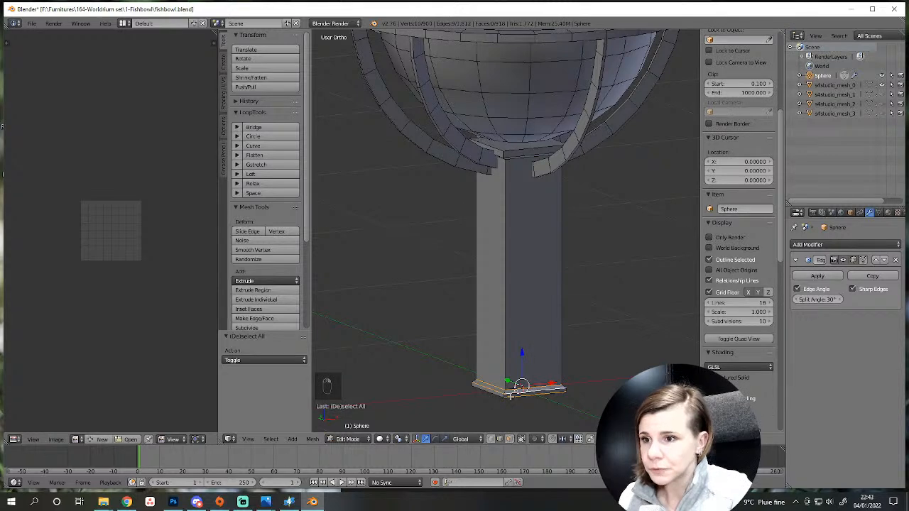
key(Delete)
click(485, 365)
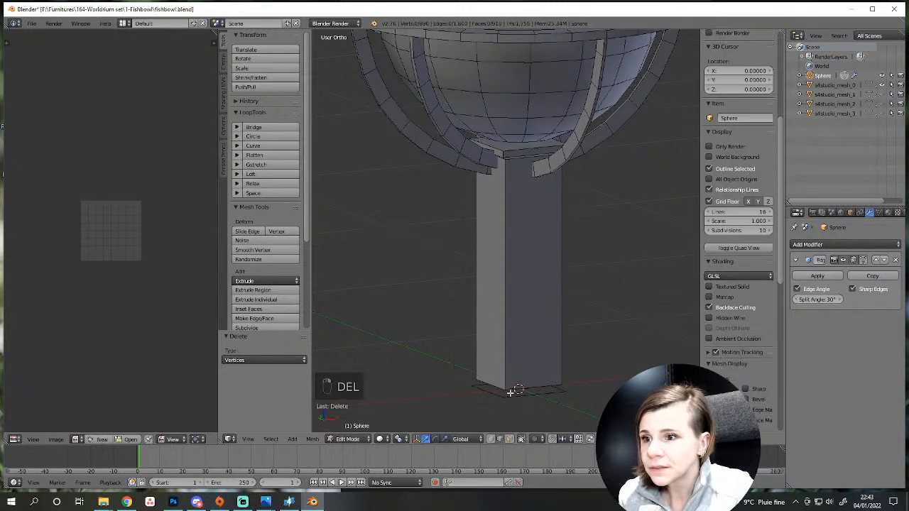
right_click(512, 398)
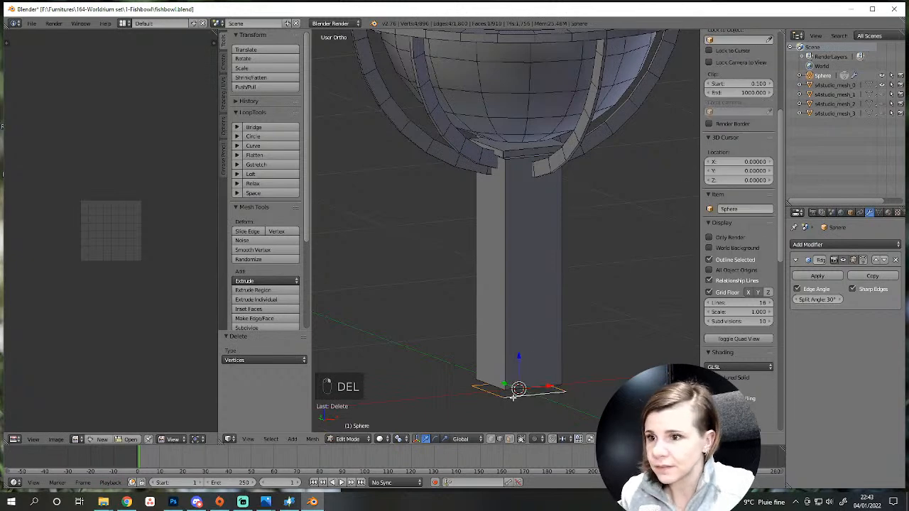
key(Delete)
click(512, 396)
middle_drag(523, 417, 520, 286)
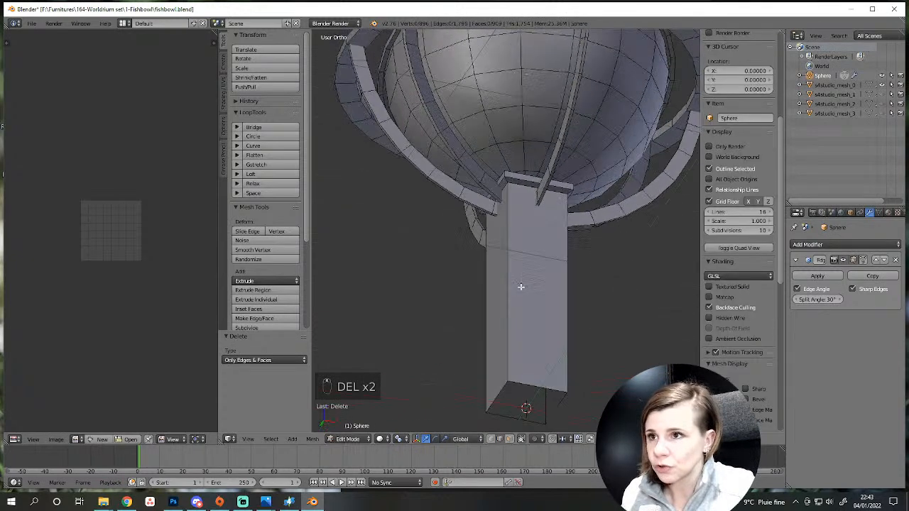
Delete the remaining trim around the post's top as Vertices, including the leftover linked outline.
right_click(520, 178)
key(Delete)
click(508, 147)
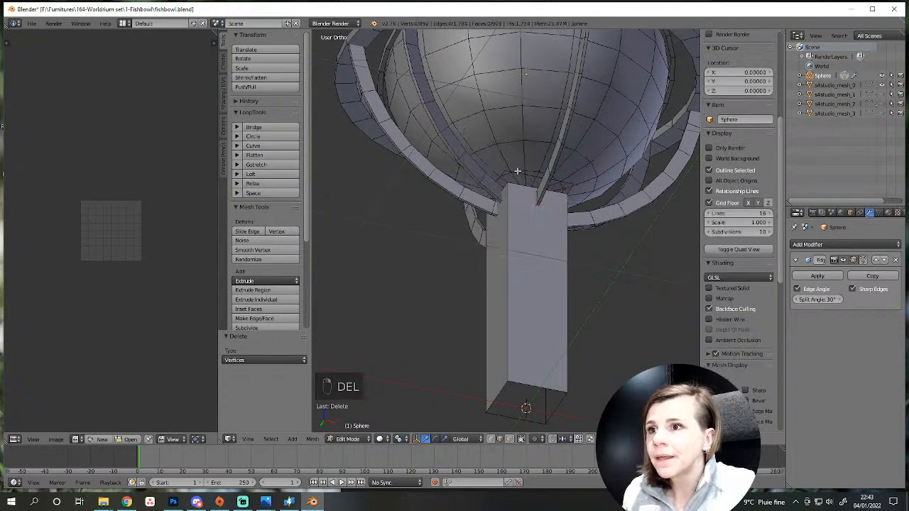
right_click(520, 176)
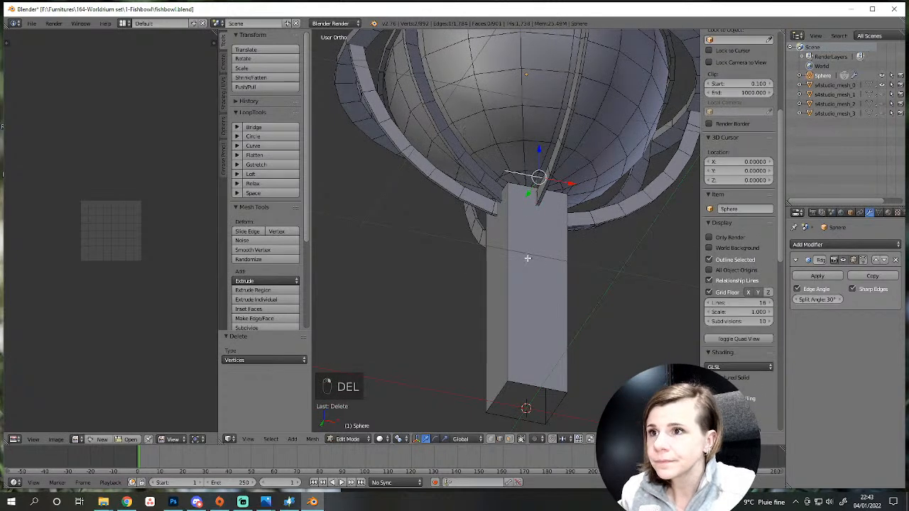
key(a)
key(l)
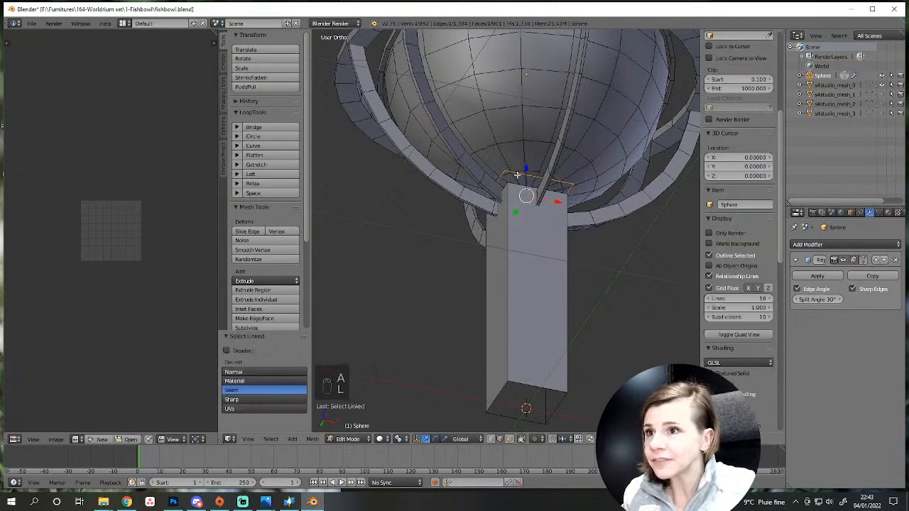
key(Delete)
click(517, 175)
scroll(522, 244, down, 3)
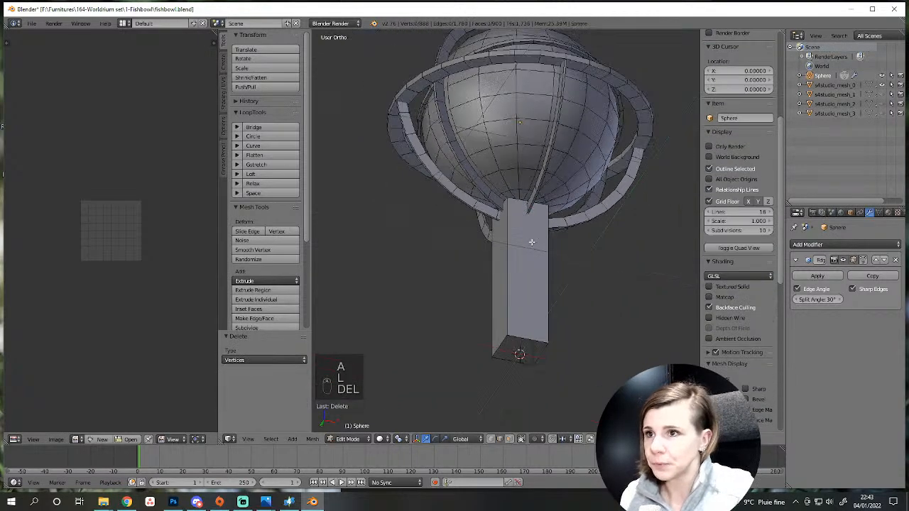
Add two evenly spaced vertical loop cuts to one side face of the post.
scroll(525, 326, up, 5)
key(a)
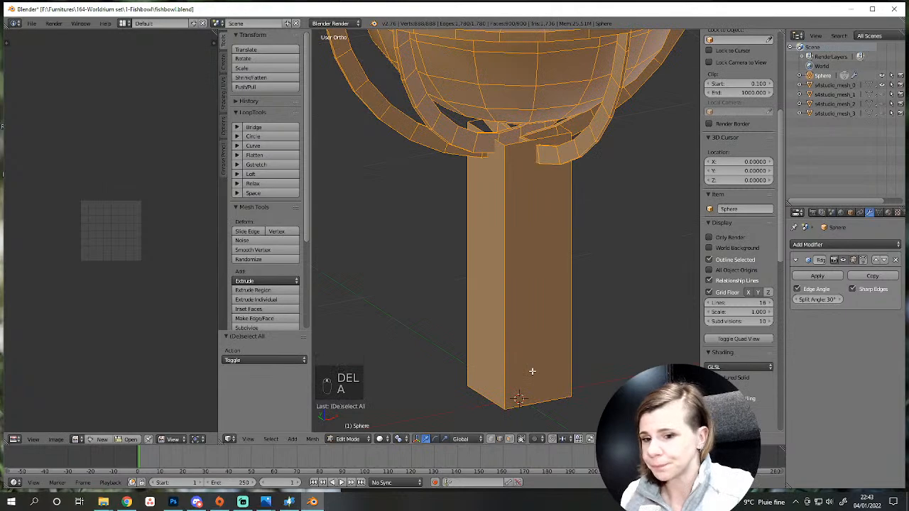
scroll(536, 255, down, 3)
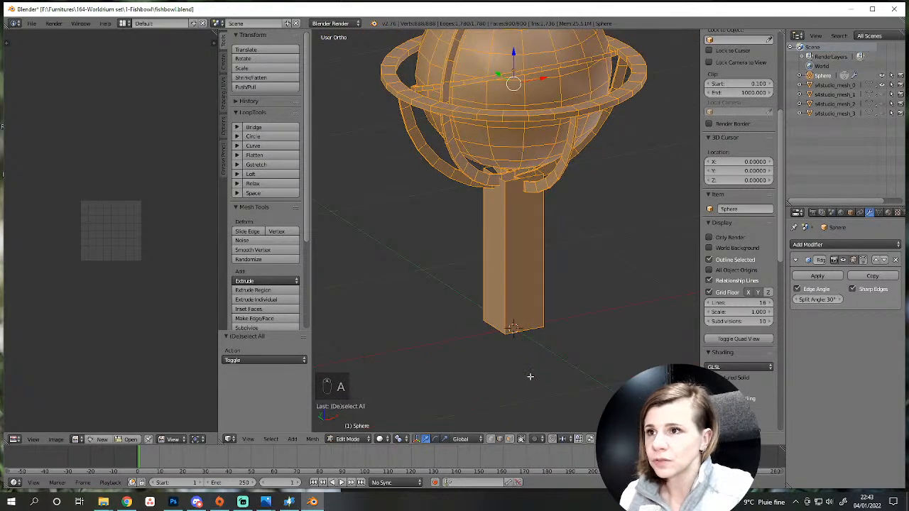
mouse_move(529, 376)
middle_down()
mouse_move(555, 380)
mouse_move(527, 378)
middle_up()
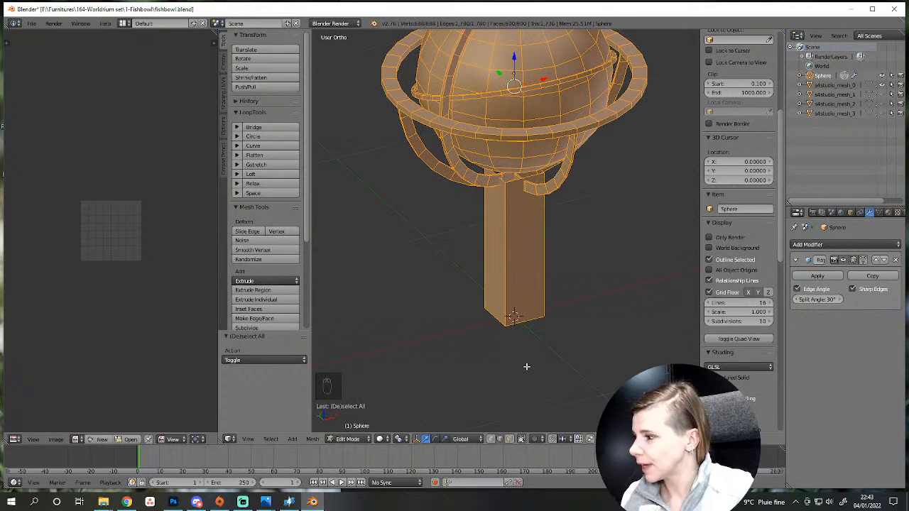
scroll(508, 365, up, 3)
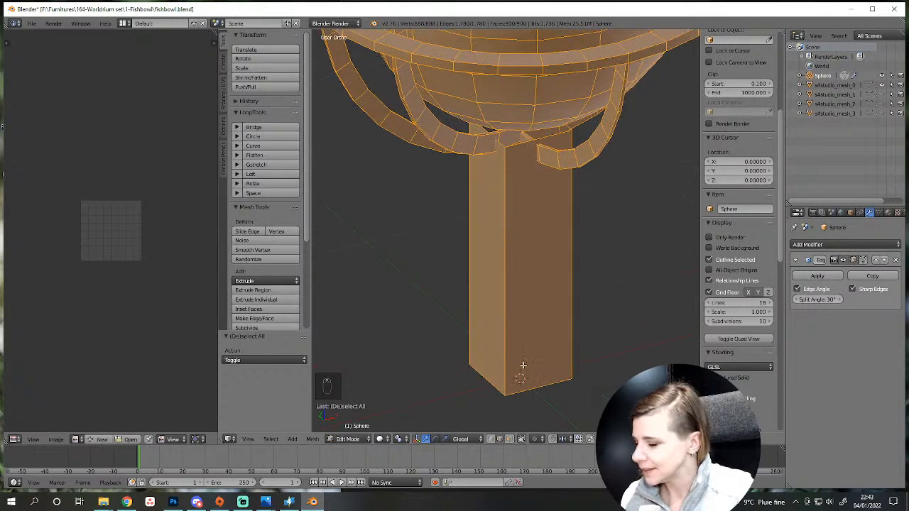
key(ctrl+r)
click(552, 389)
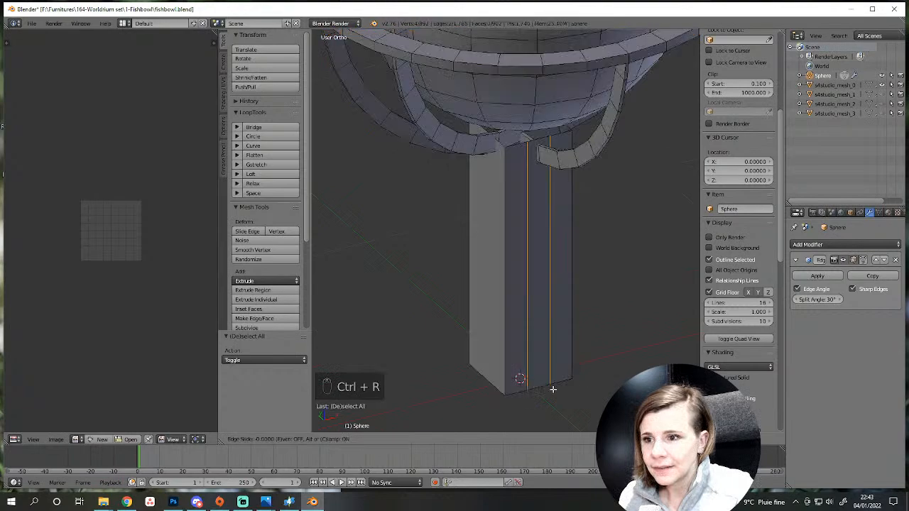
right_click(553, 389)
middle_drag(525, 388, 633, 360)
scroll(437, 404, down, 3)
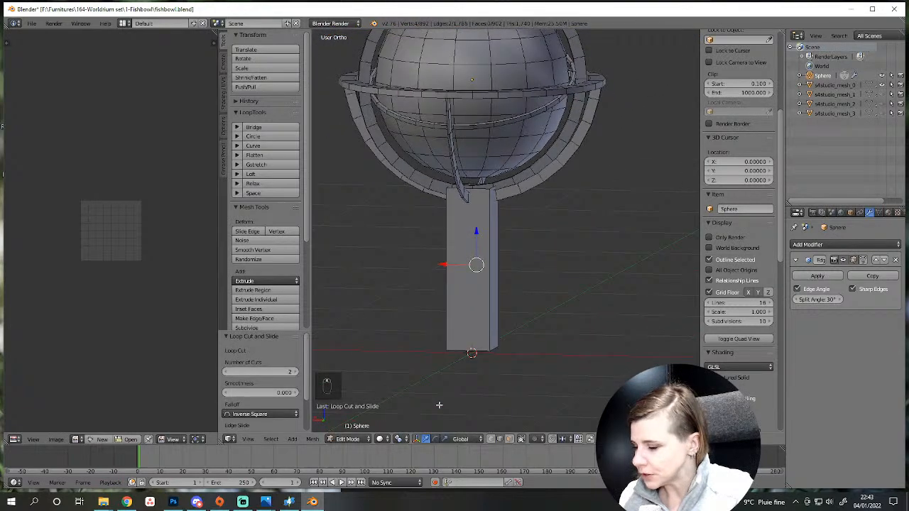
Add two vertical loop cuts to each of the three remaining side faces of the post.
key(ctrl+r)
click(464, 349)
middle_drag(490, 364, 597, 357)
key(ctrl+r)
click(480, 348)
key(ctrl+e)
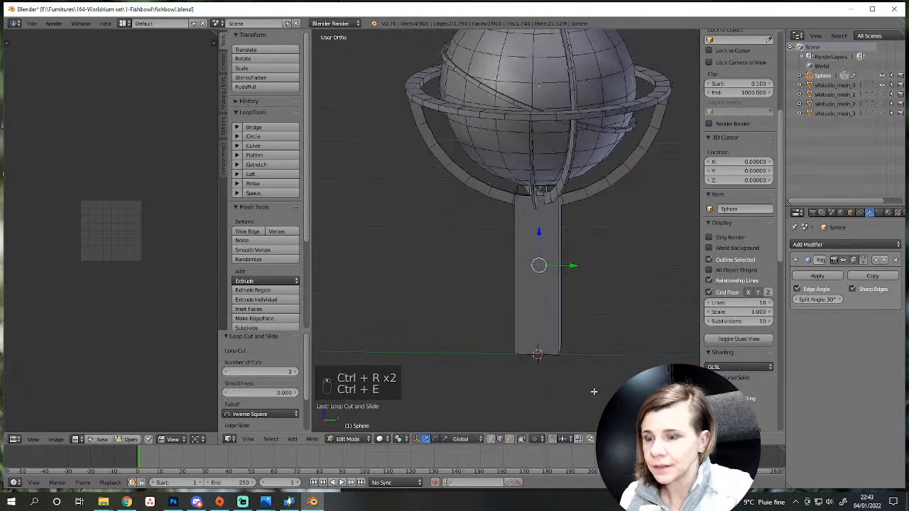
key(ctrl+r)
click(539, 361)
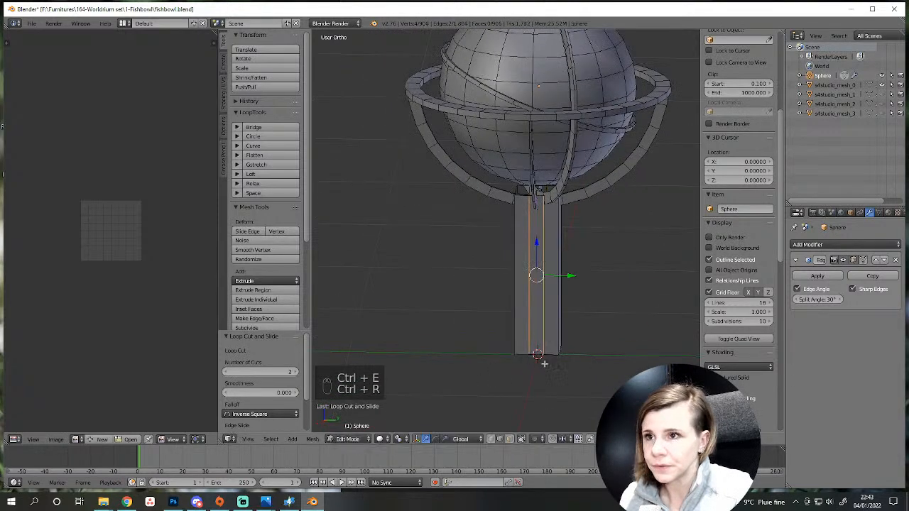
Extrude the middle strip on all four post sides along vertex normals with an offset of -0.145.
middle_drag(544, 363, 544, 441)
click(509, 438)
right_click(501, 335)
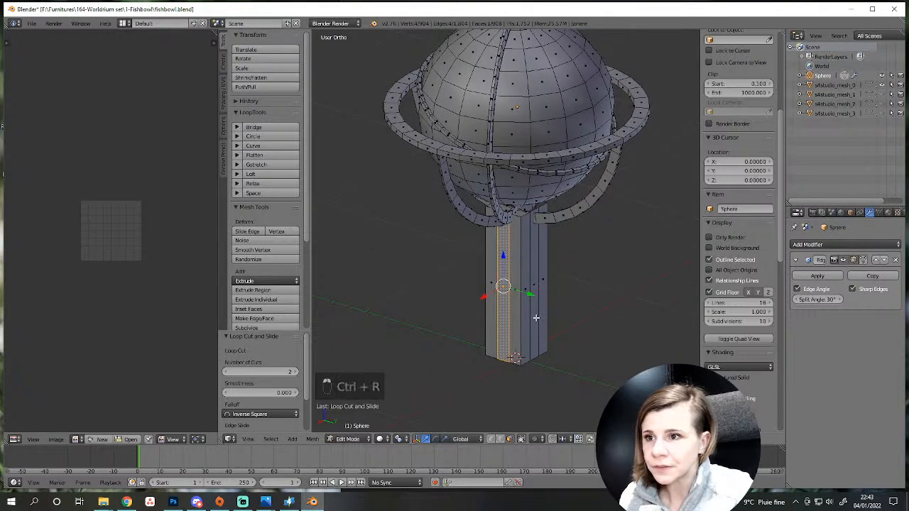
shift+right_click(535, 316)
middle_drag(535, 317, 409, 325)
shift+right_click(470, 283)
middle_drag(511, 304, 446, 302)
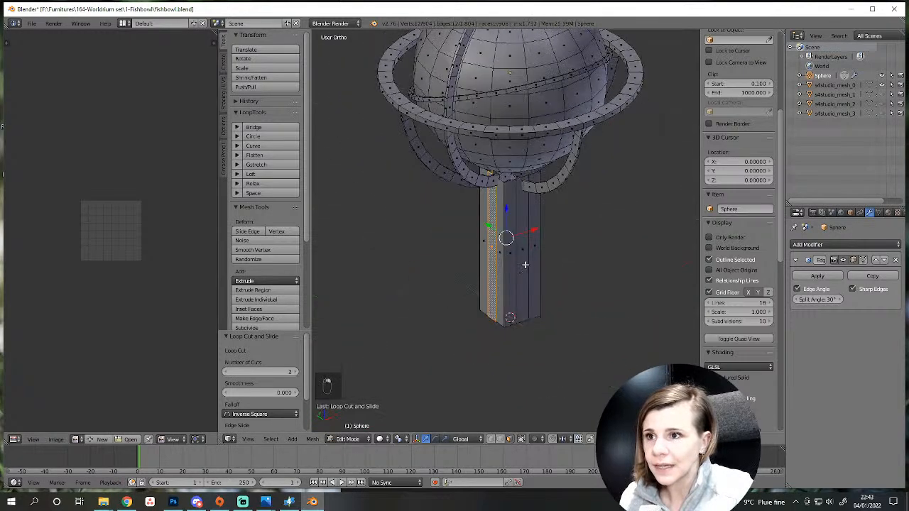
shift+right_click(523, 265)
middle_drag(538, 281, 553, 357)
scroll(553, 357, up, 2)
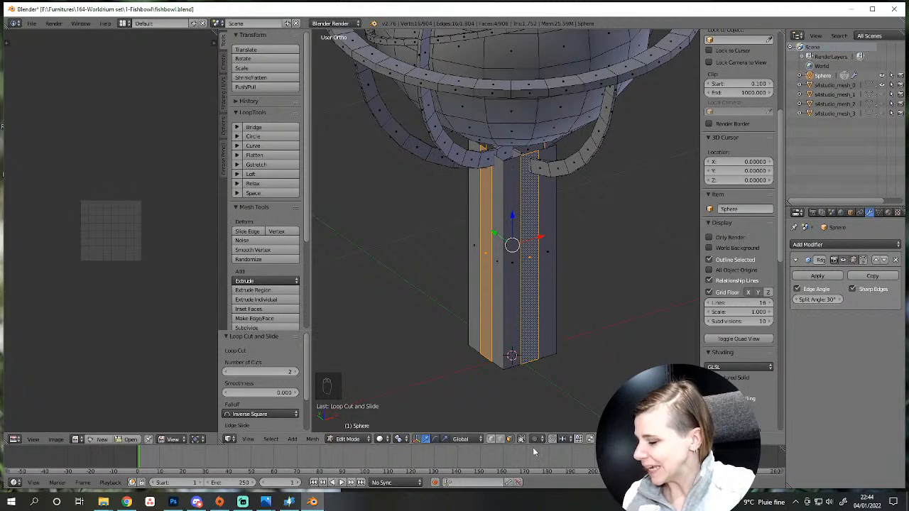
scroll(561, 330, down, 3)
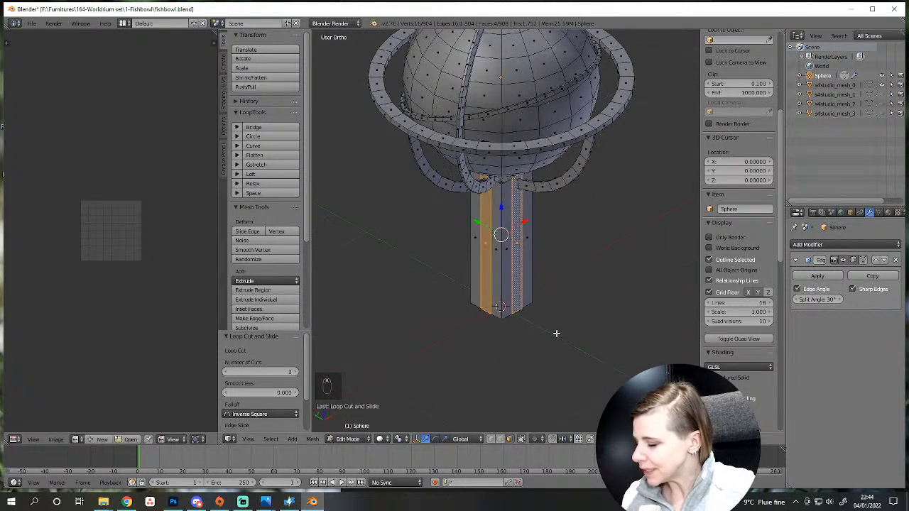
key(alt+e)
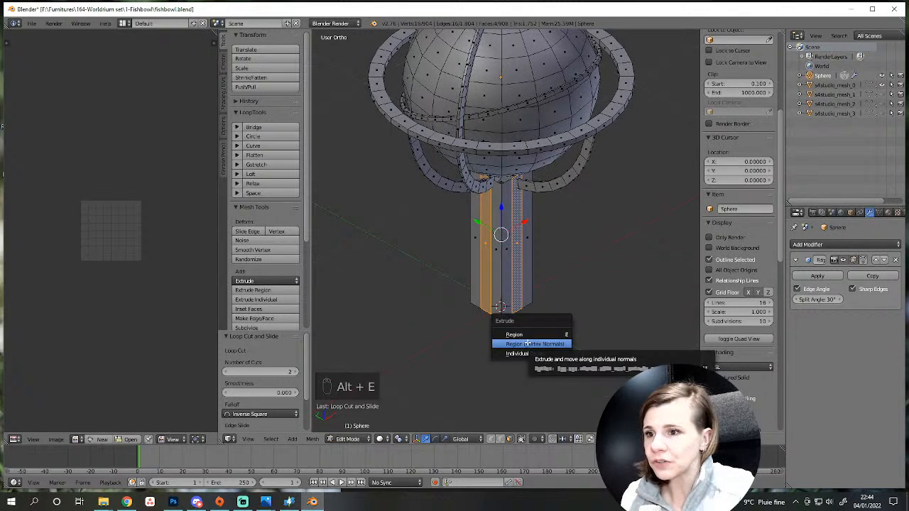
click(526, 343)
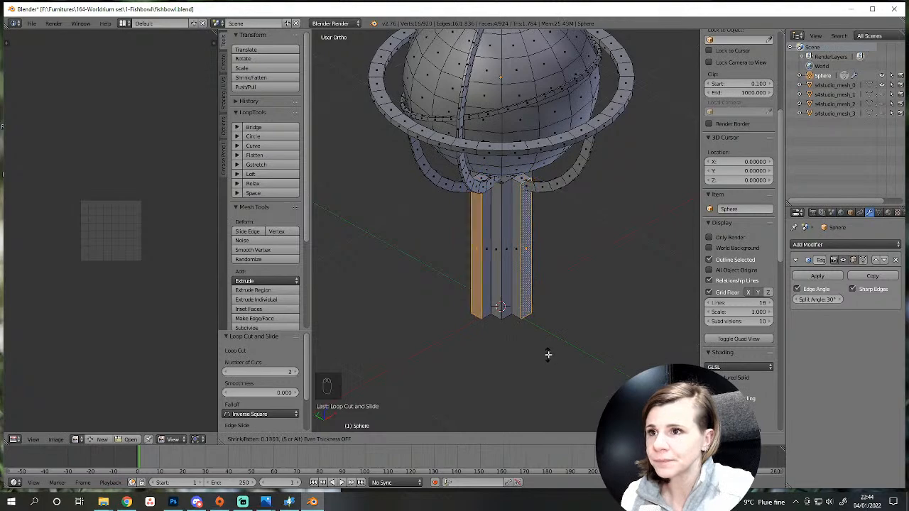
click(549, 356)
Examine the ribbed post from several angles and compare it with the armillary sphere photo in Photos, then return to Blender.
scroll(548, 360, up, 2)
middle_drag(542, 364, 619, 360)
scroll(610, 365, up, 2)
scroll(497, 358, up, 2)
middle_drag(501, 389, 518, 382)
scroll(508, 397, down, 2)
mouse_move(265, 501)
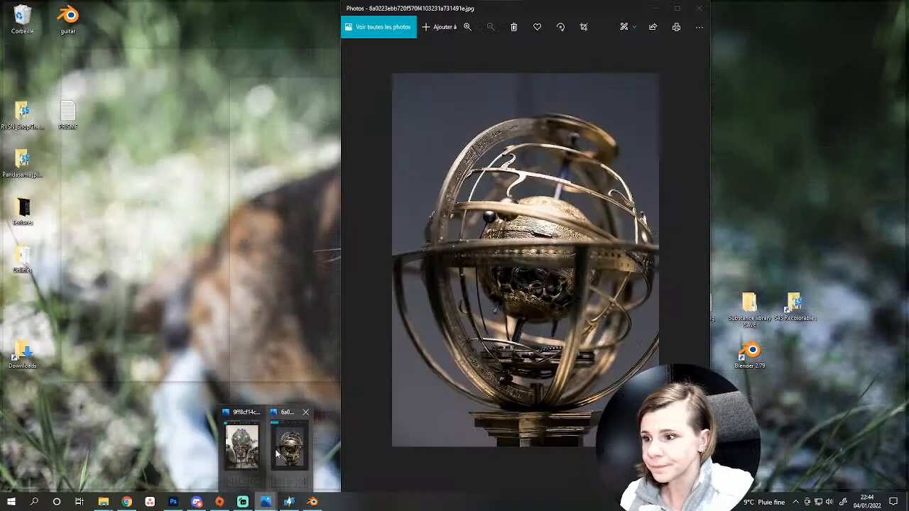
click(277, 454)
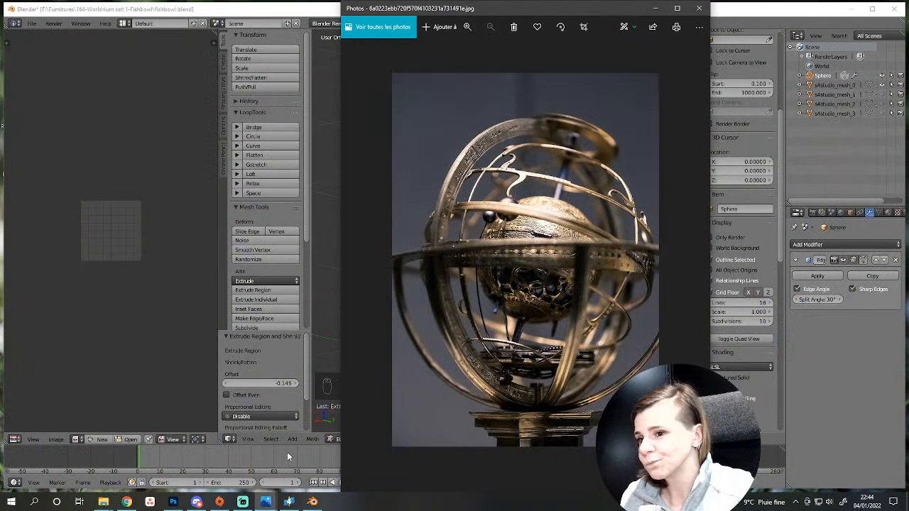
click(314, 502)
click(313, 501)
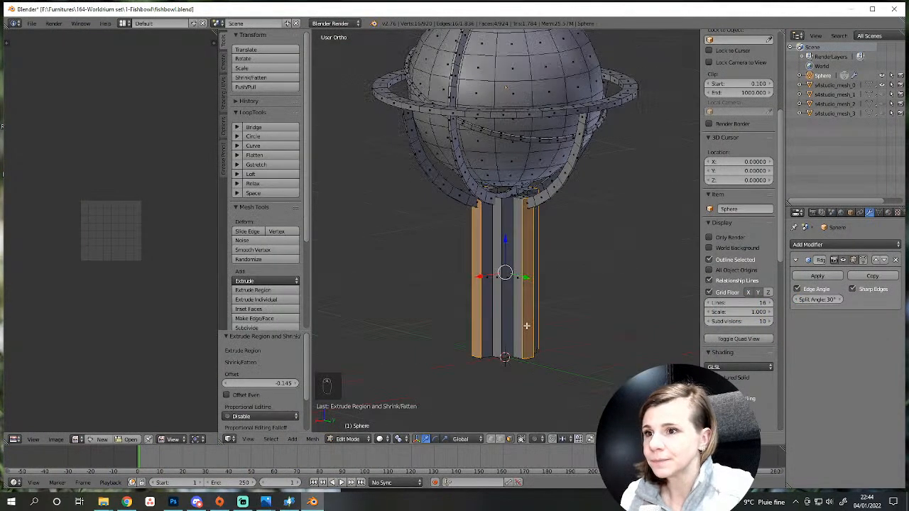
Grow the selection to the whole ribbed post and delete it as Vertices.
key(ctrl+KP_Add)
key(ctrl+KP_Add)
key(ctrl+KP_Add)
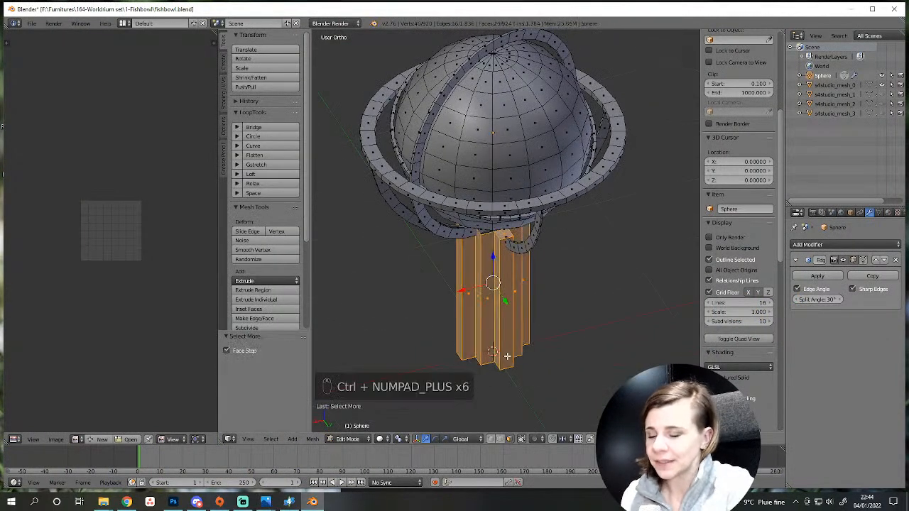
key(Delete)
click(506, 357)
middle_drag(511, 392, 540, 351)
key(shift+a)
Undo the post's deletion, the strip extrusion and the loop cuts on the other sides, back to the first pair of cuts.
key(ctrl+z)
key(ctrl+z)
key(ctrl+z)
key(ctrl+z)
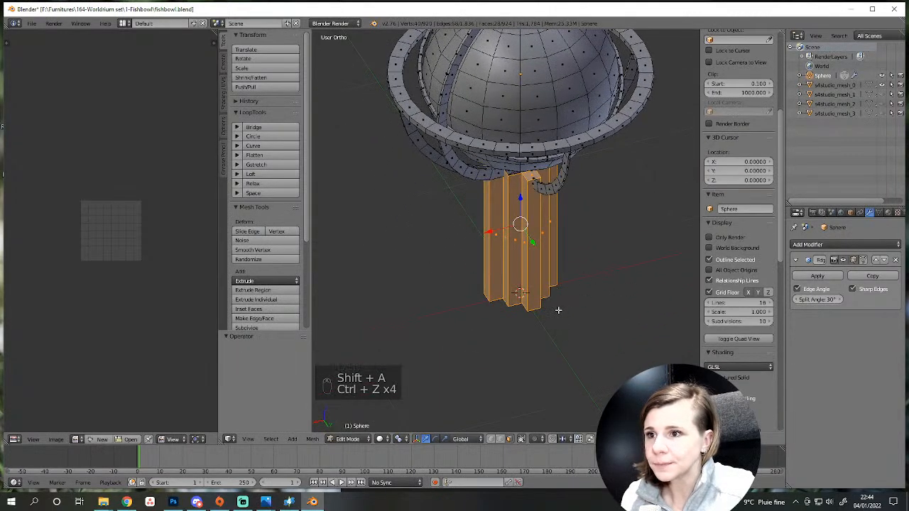
key(ctrl+z)
key(ctrl+z)
key(ctrl+z)
key(ctrl+z)
key(ctrl+z)
key(ctrl+z)
key(ctrl+z)
key(ctrl+z)
key(ctrl+z)
key(ctrl+z)
key(ctrl+z)
key(ctrl+z)
key(ctrl+z)
key(ctrl+z)
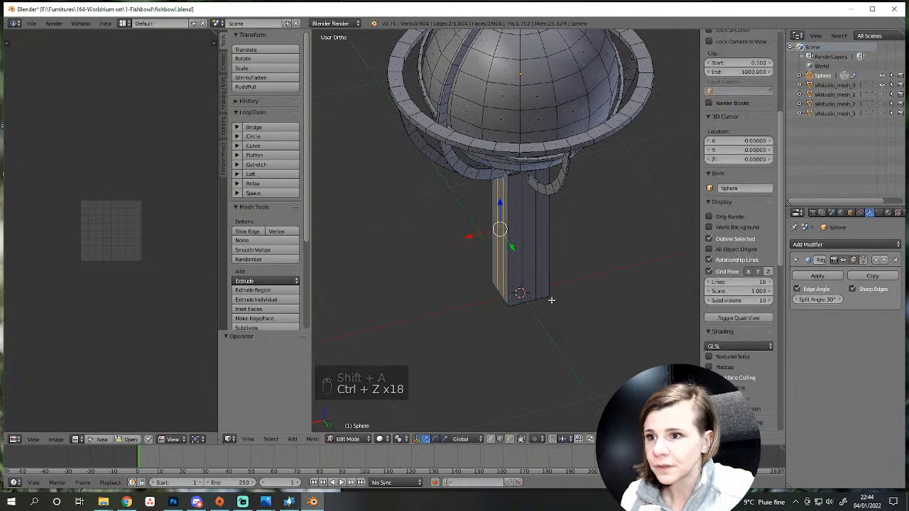
key(ctrl+z)
key(ctrl+z)
key(ctrl+z)
key(ctrl+z)
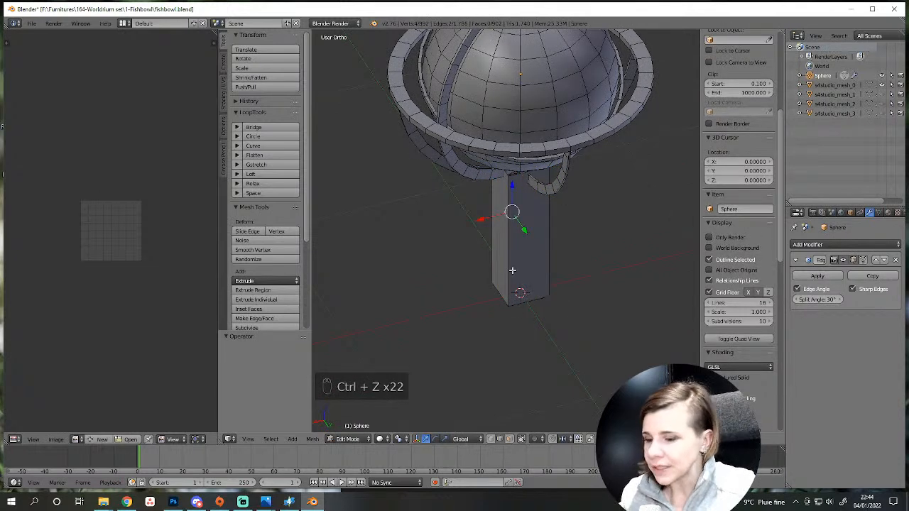
Select the whole linked post and scale it to 0.233 in X and Y, keeping its height.
key(m)
key(l)
scroll(596, 334, up, 2)
key(s)
key(shift+z)
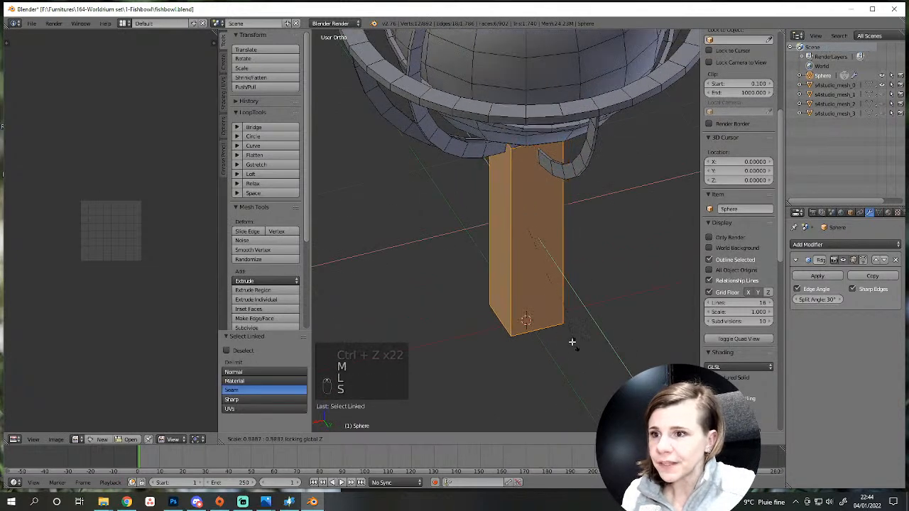
click(514, 249)
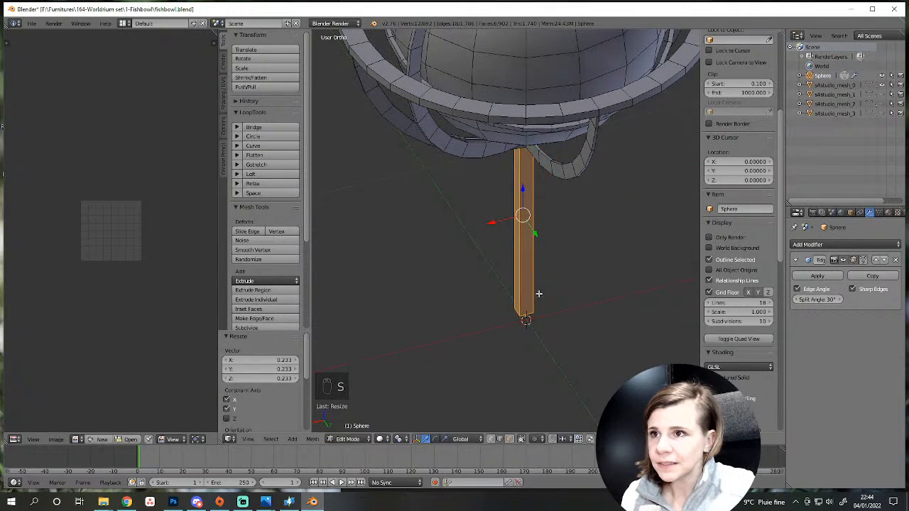
From the front view, lower the slim post by 0.026 along Z.
key(KP_1)
key(g)
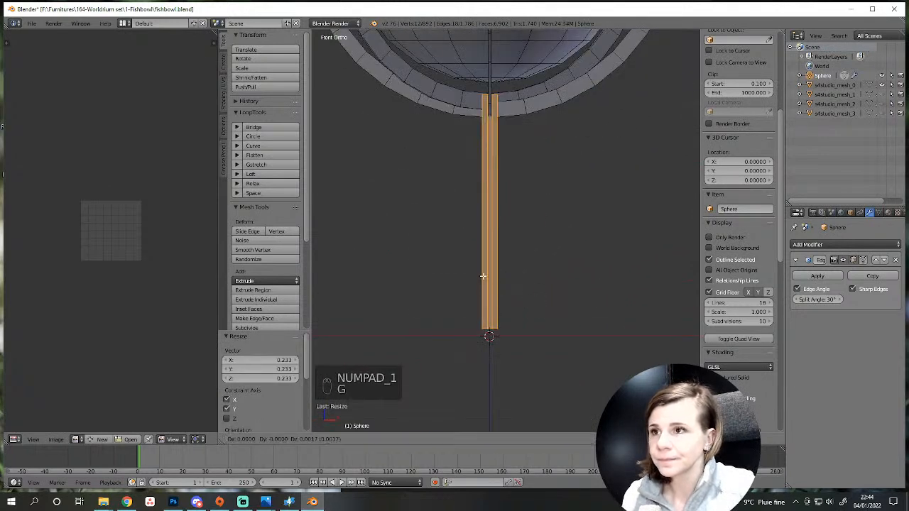
key(z)
click(485, 284)
Remove the leftover pair of vertical loop cuts from the slim post and clear the selection.
middle_drag(485, 284, 490, 361)
scroll(497, 339, up, 3)
right_click(482, 364)
key(Delete)
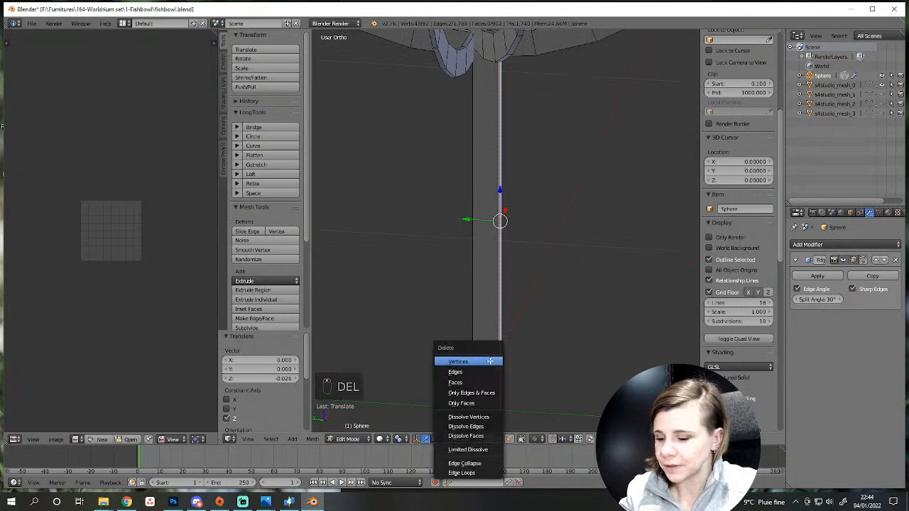
click(464, 463)
key(a)
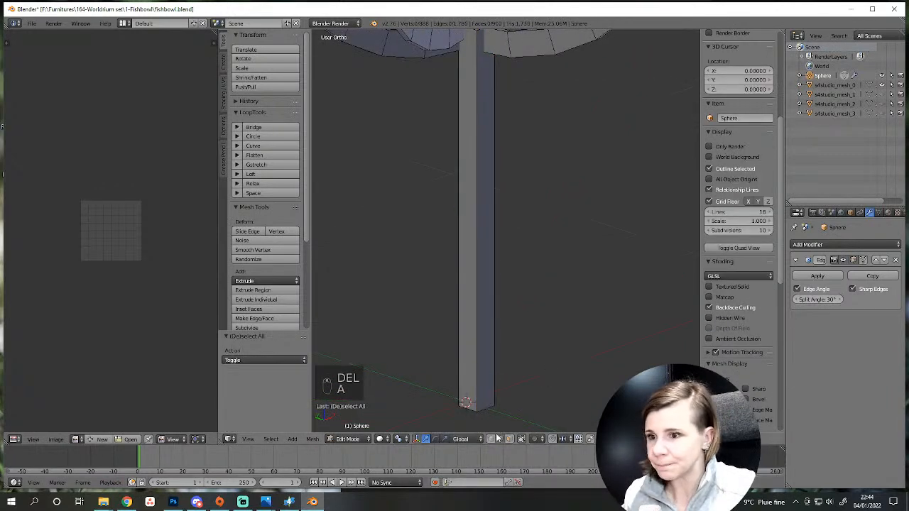
Try to extrude the whole linked post along its vertex normals and undo the attempt.
key(l)
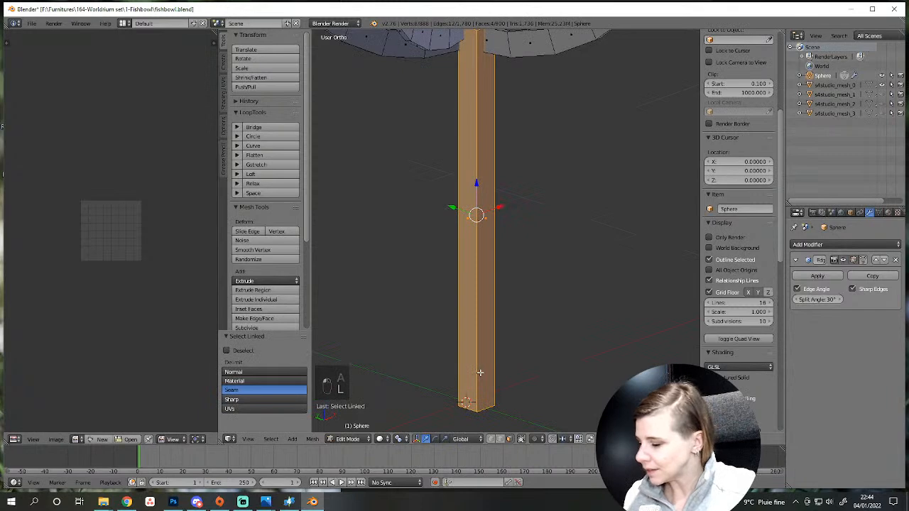
key(alt+e)
click(469, 373)
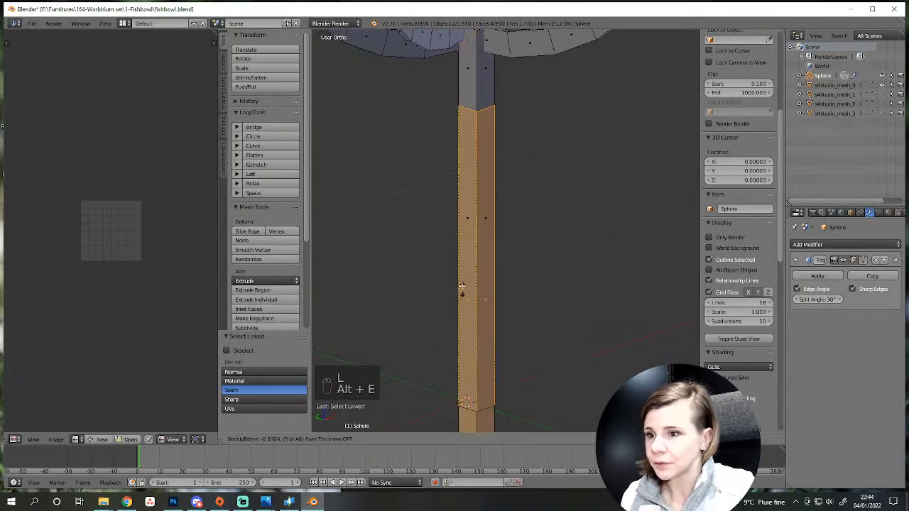
key(ctrl+z)
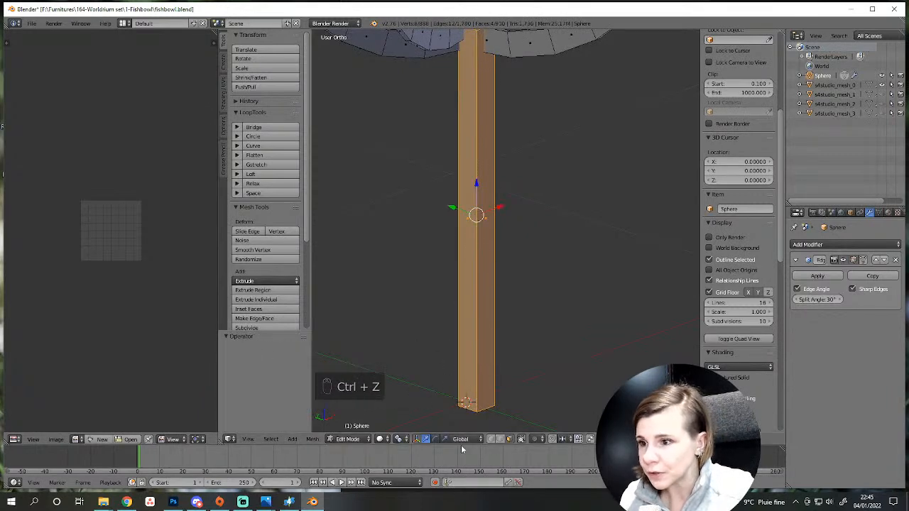
Change the pivot point mode, try again to extrude the whole post along its normals, and undo the attempt.
middle_drag(406, 311, 536, 355)
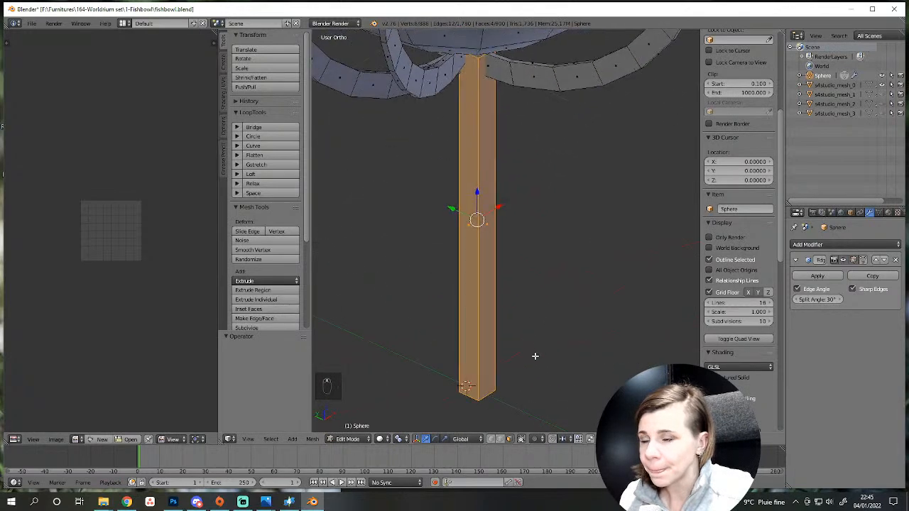
click(397, 439)
click(419, 396)
scroll(478, 380, down, 2)
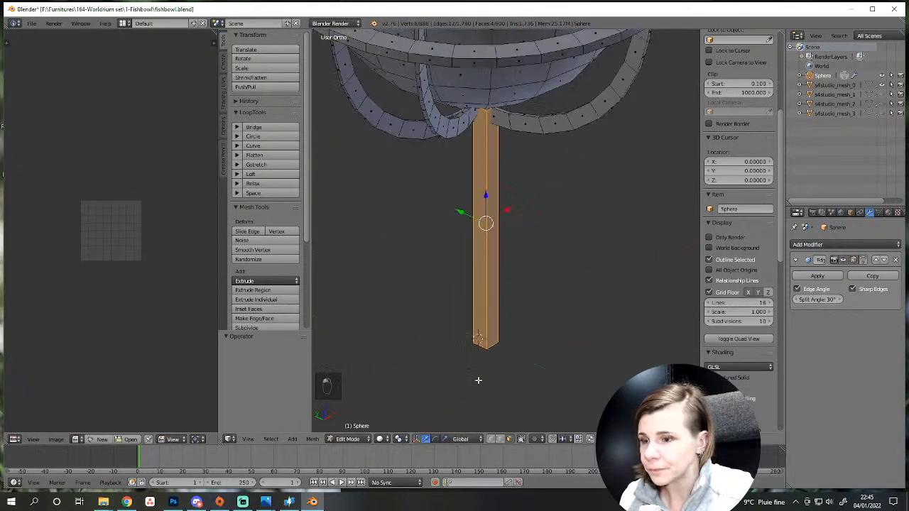
key(alt+e)
click(456, 381)
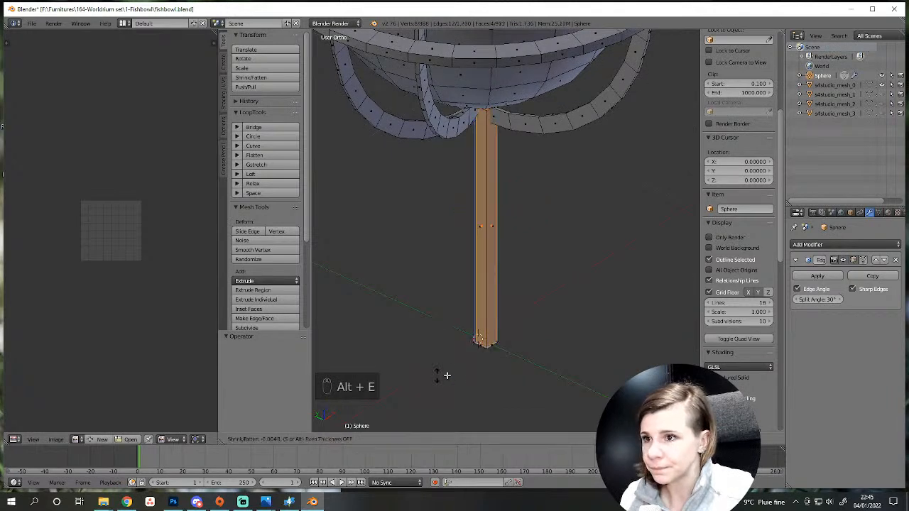
right_click(556, 394)
key(ctrl+z)
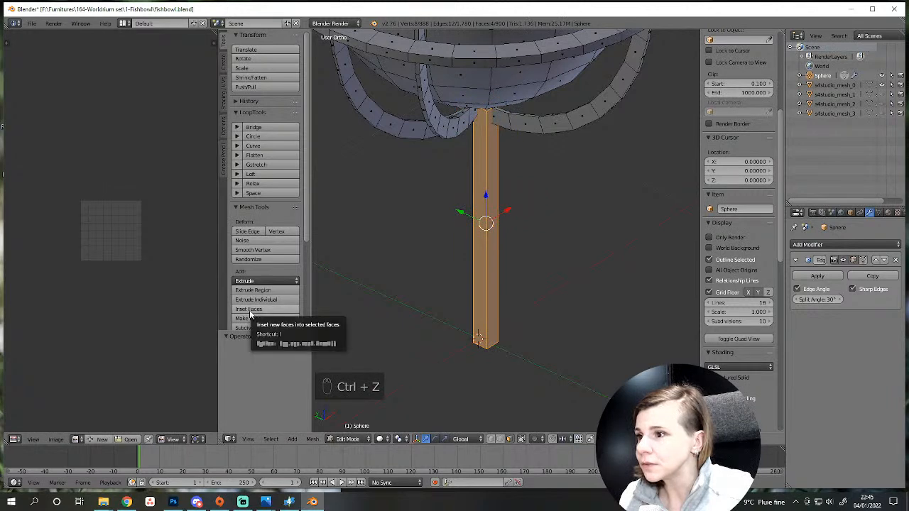
Extrude the post's four side faces individually with an offset of -0.113 to give it a cross-shaped section.
click(253, 300)
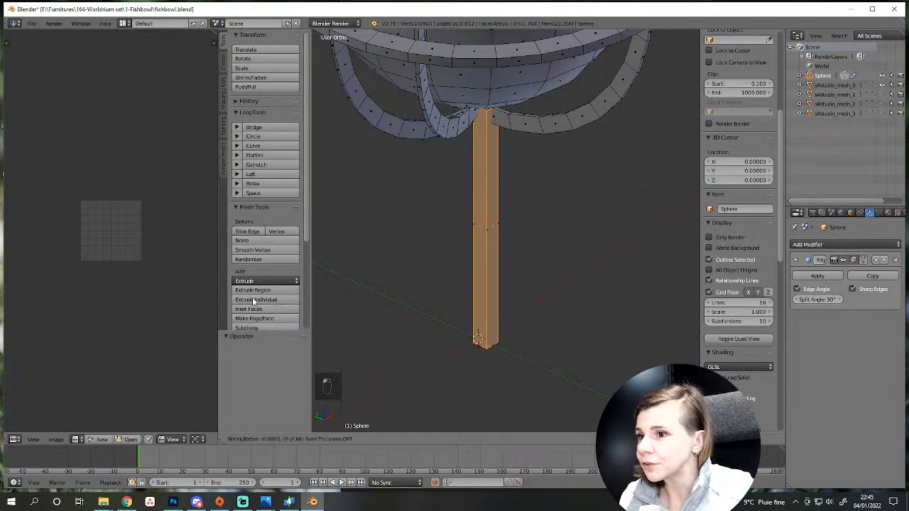
click(351, 315)
middle_drag(351, 315, 556, 333)
scroll(556, 333, up, 5)
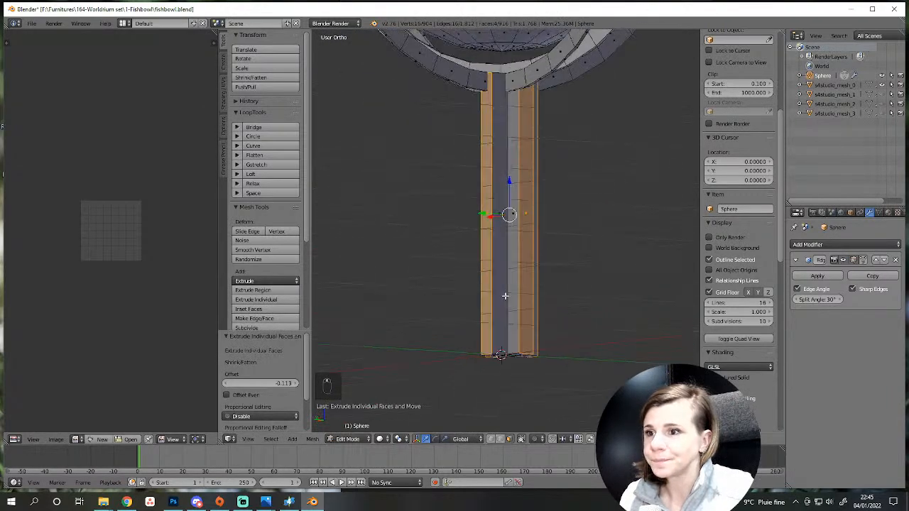
Clear the selection, select all the linked curved support arms around the post and hide them.
key(a)
key(l)
key(l)
key(l)
key(l)
key(l)
key(l)
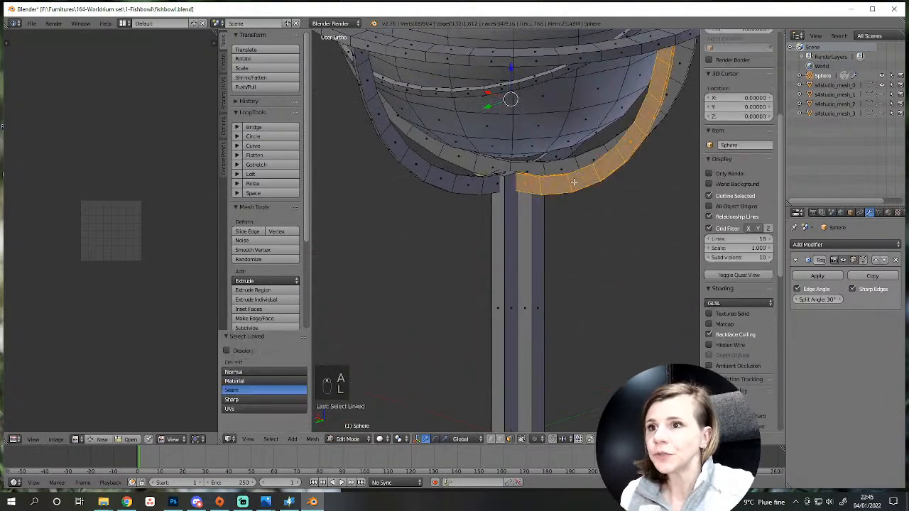
key(h)
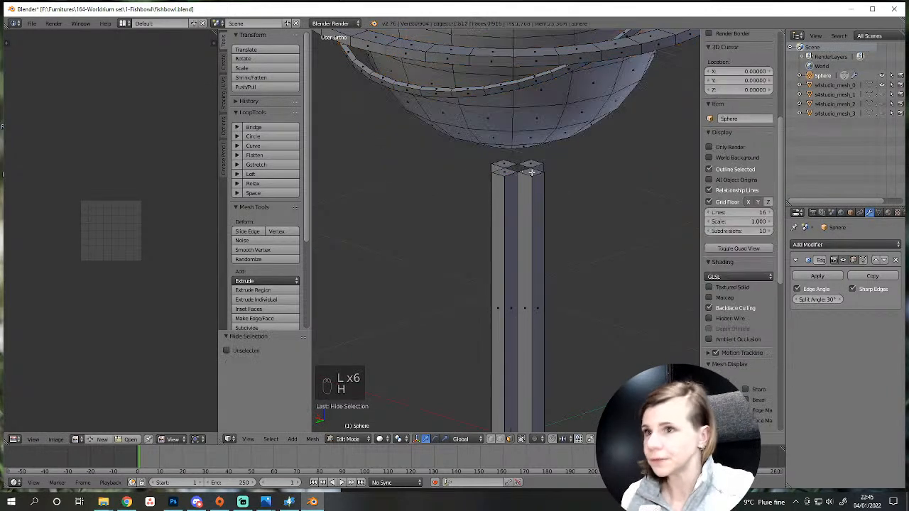
scroll(531, 193, up, 3)
scroll(523, 138, down, 1)
right_click(523, 137)
shift+right_click(503, 113)
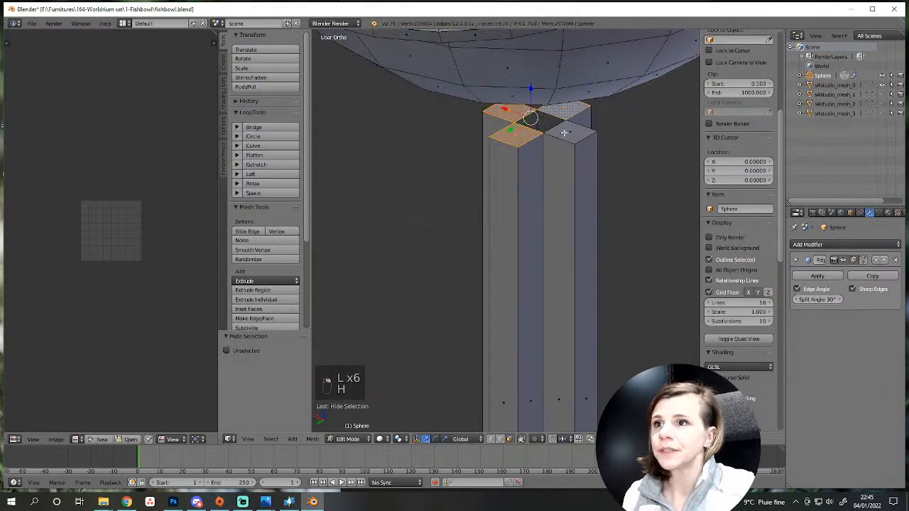
shift+right_click(566, 110)
shift+right_click(574, 132)
key(Delete)
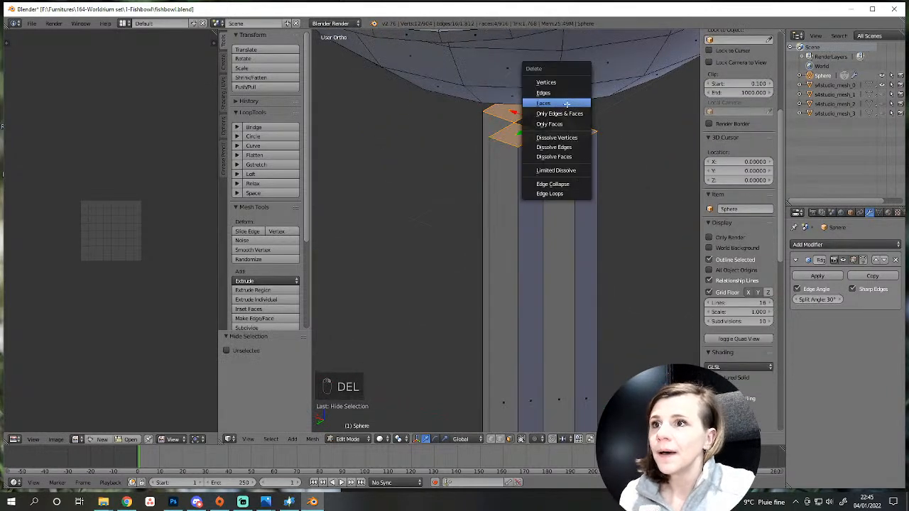
Fill the square gap at the centre of the post's cross-shaped top with a new face from its bordering edge.
right_click(554, 131)
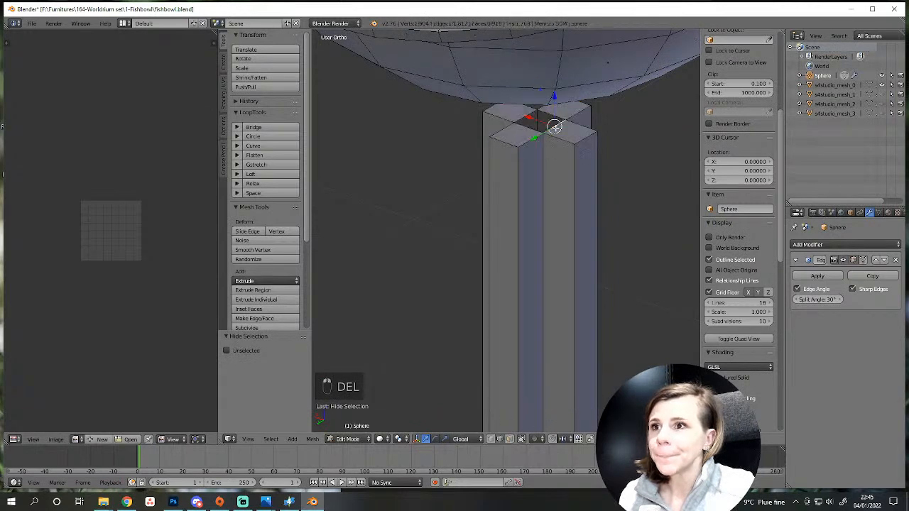
key(g)
right_click(571, 224)
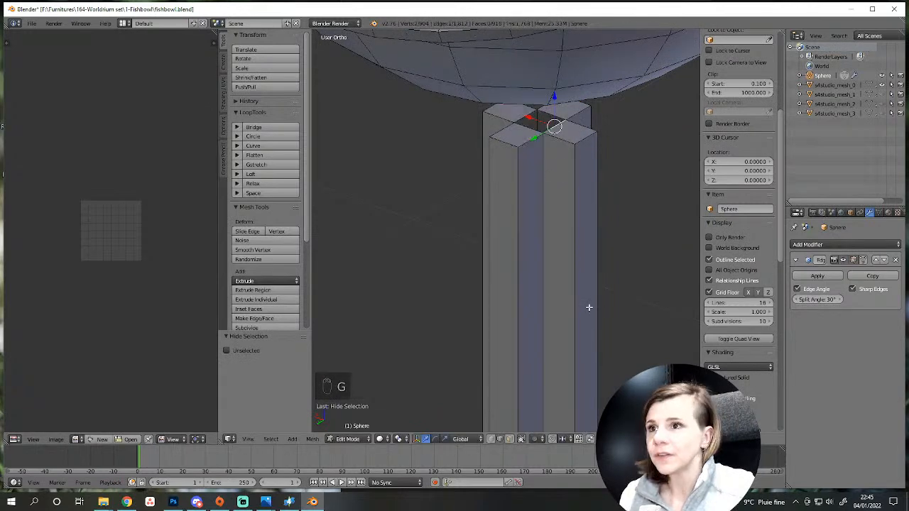
middle_drag(588, 308, 596, 371)
scroll(596, 371, down, 3)
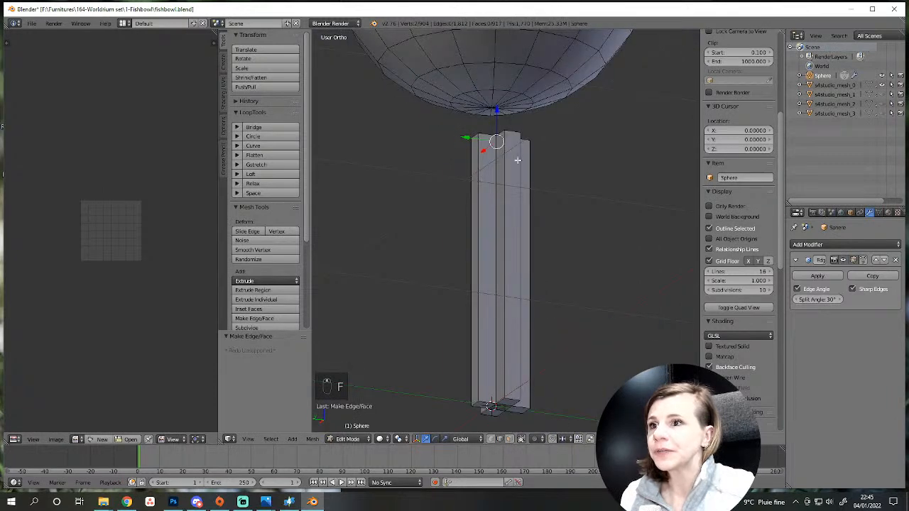
key(f)
scroll(495, 155, down, 3)
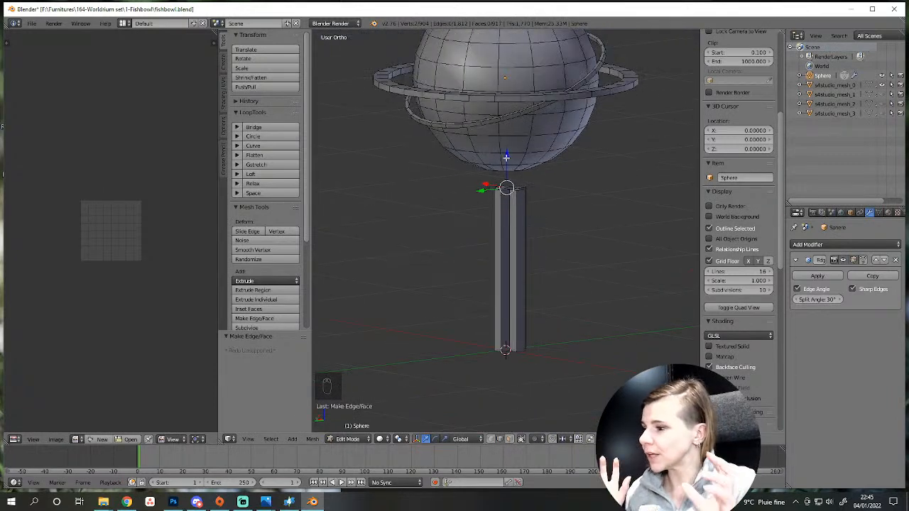
In edge mode, fill the central gap in the post's underside between two opposite edges and clear the selection.
middle_drag(545, 201, 515, 153)
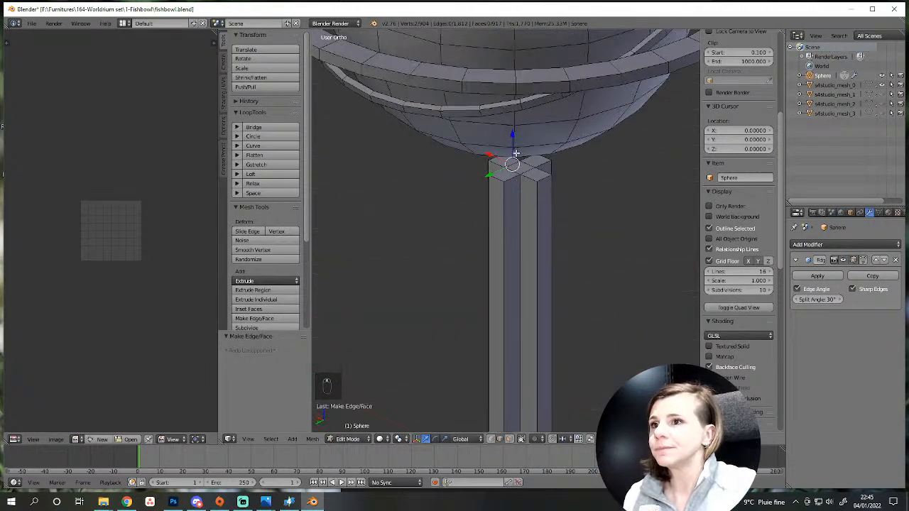
middle_drag(538, 301, 540, 269)
key(a)
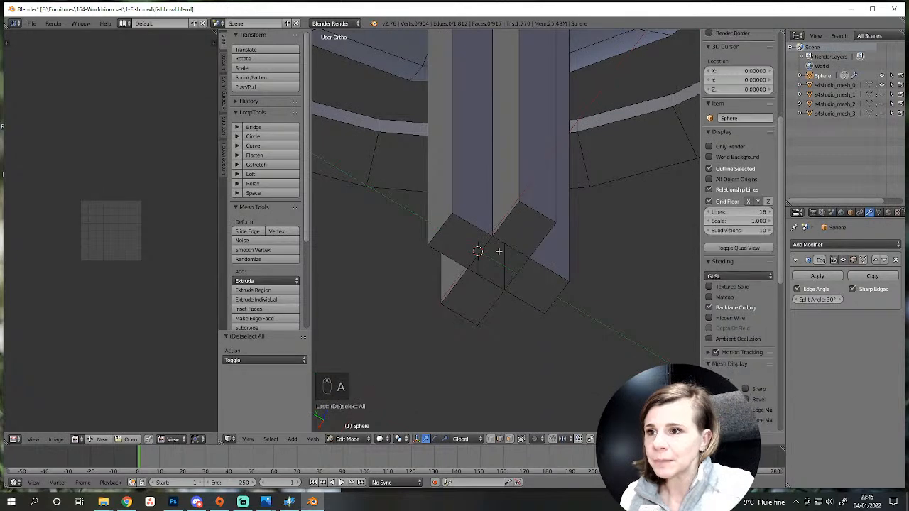
right_click(452, 256)
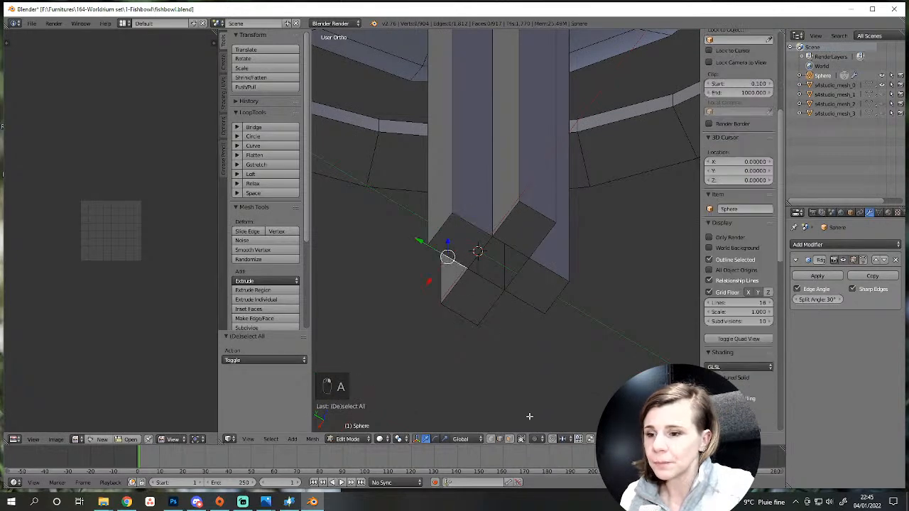
click(510, 439)
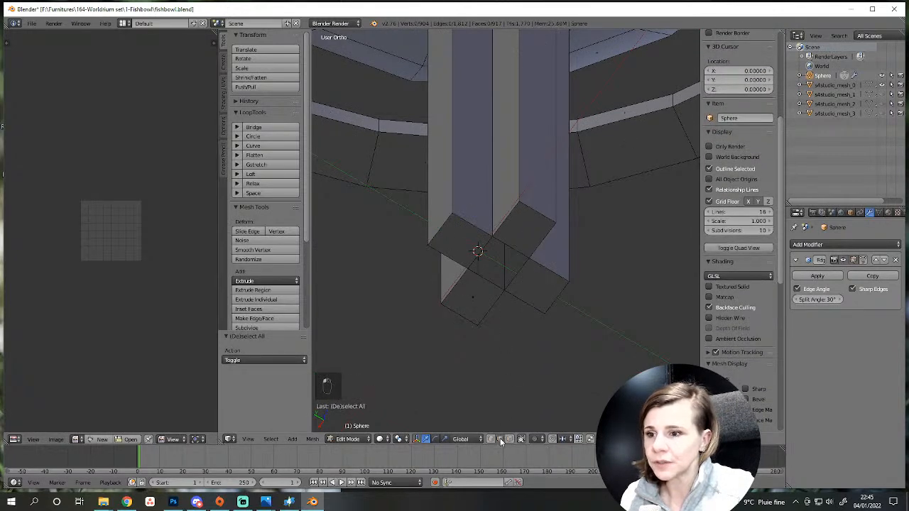
click(500, 440)
right_click(497, 239)
shift+right_click(491, 301)
right_click(486, 281)
shift+right_click(509, 246)
key(f)
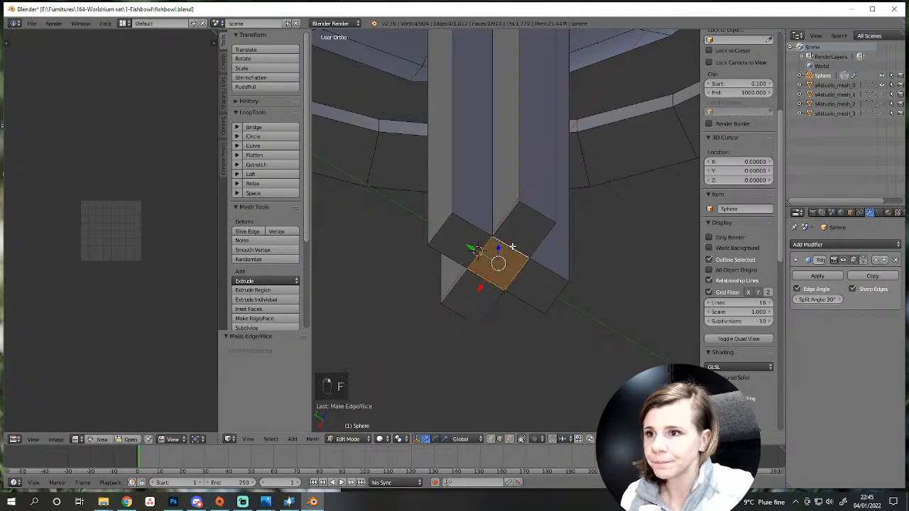
scroll(511, 246, down, 3)
key(a)
middle_drag(513, 223, 497, 286)
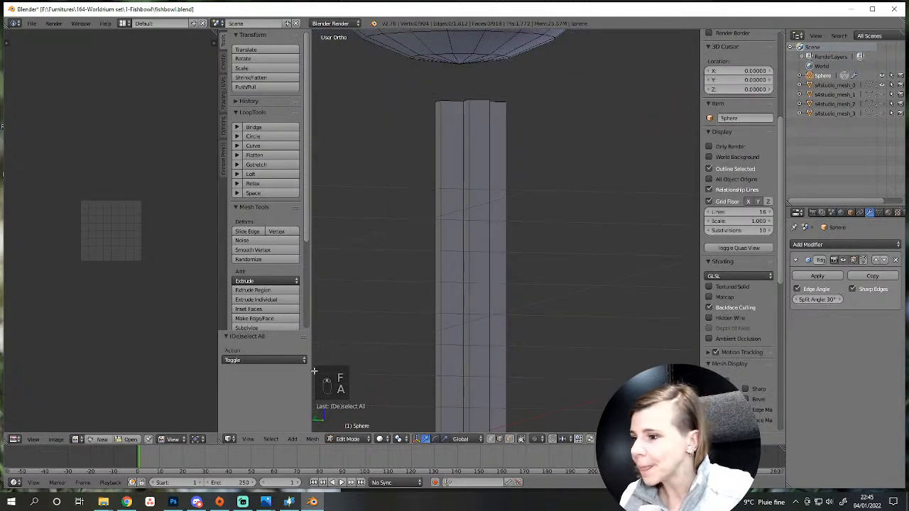
Check the stand in the reference photo, then extrude the post's five top faces up 0.007 and scale them by 1.143.
click(265, 502)
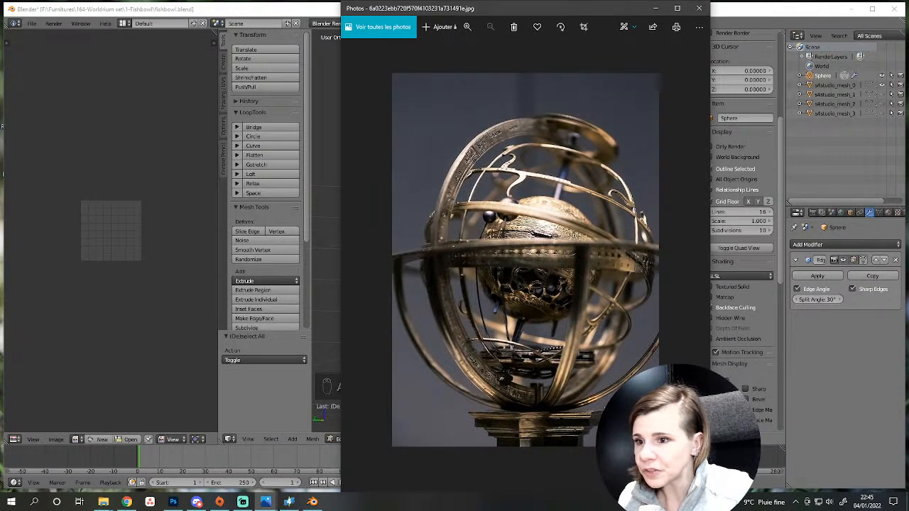
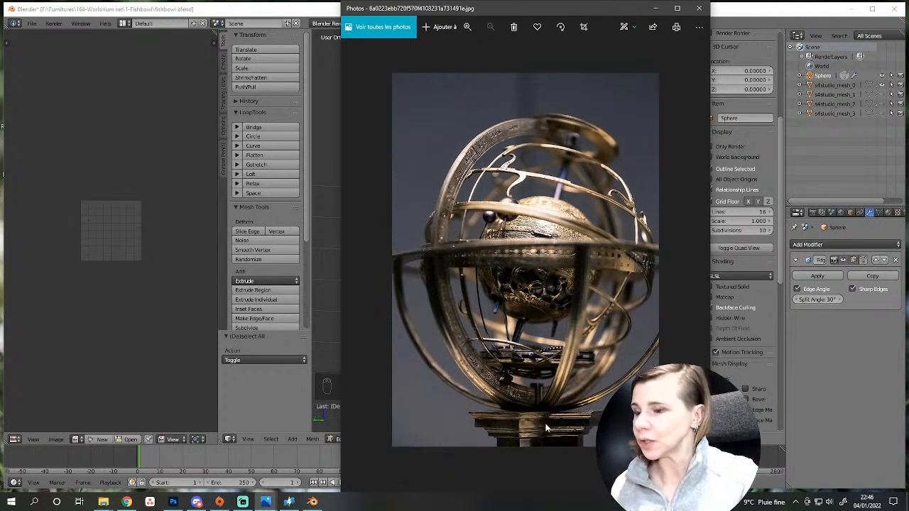
click(308, 5)
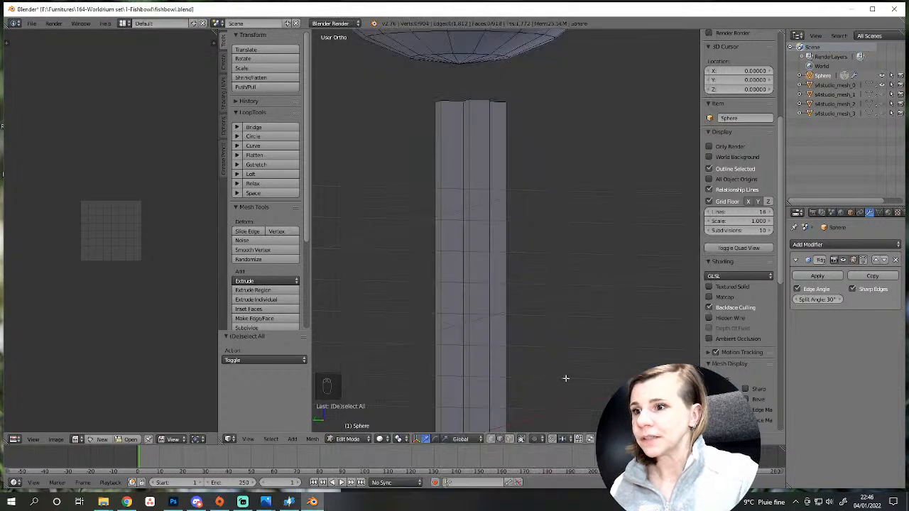
scroll(482, 185, up, 2)
middle_drag(482, 185, 499, 290)
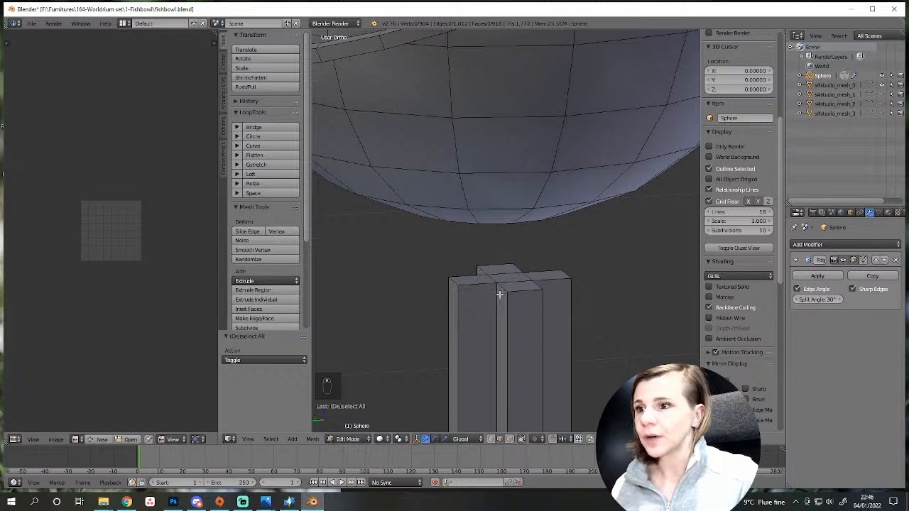
click(509, 439)
right_click(525, 281)
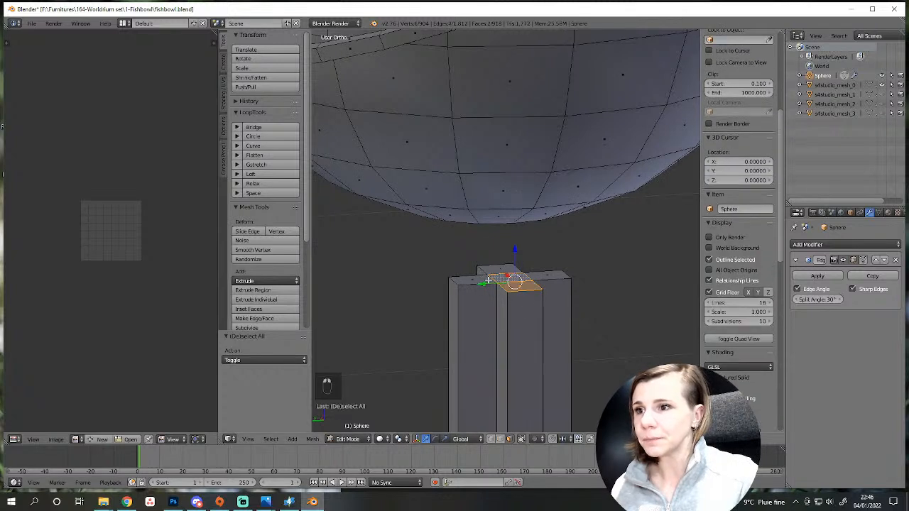
shift+right_click(533, 276)
key(e)
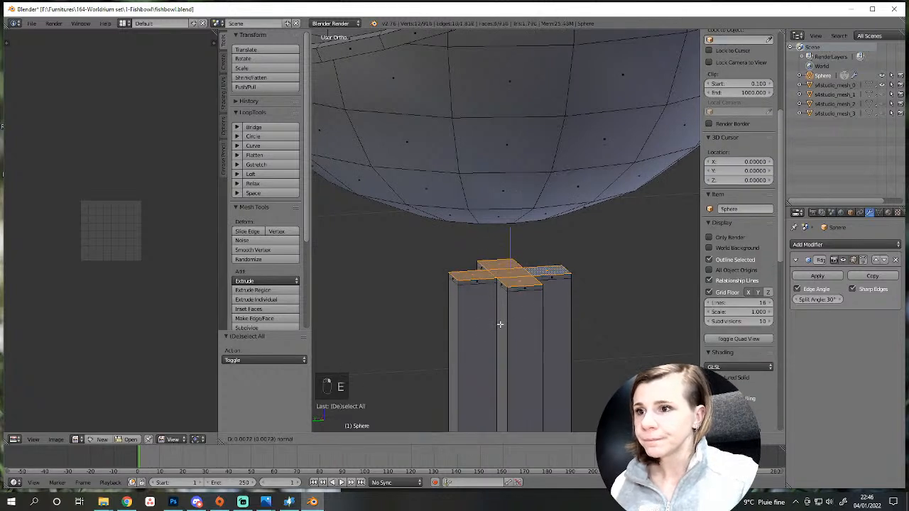
click(511, 313)
key(s)
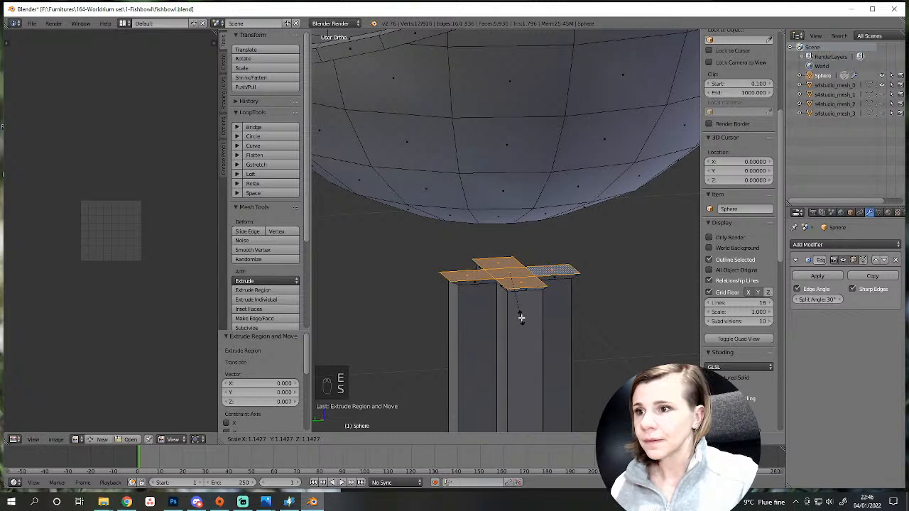
click(521, 317)
Extrude the cross-shaped top another 0.007 upward, then extrude it in place and scale it by 1.18 as a wider ledge.
key(e)
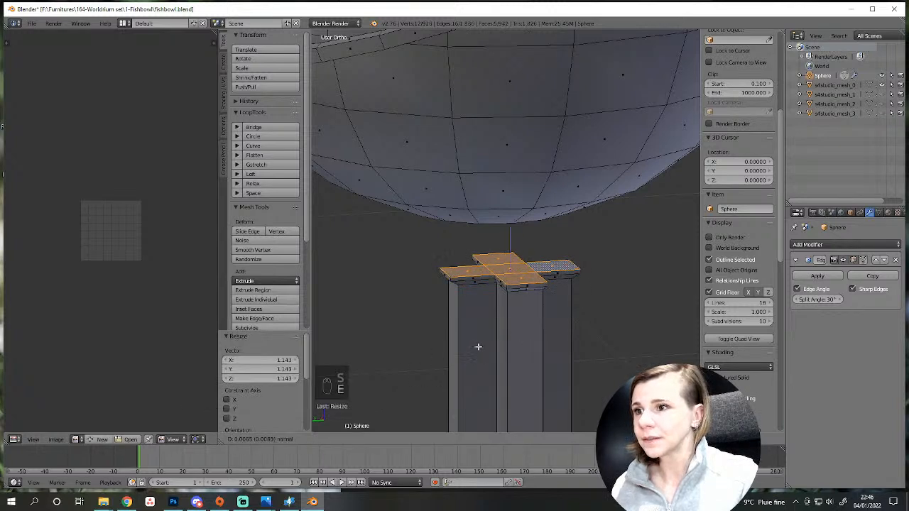
click(478, 346)
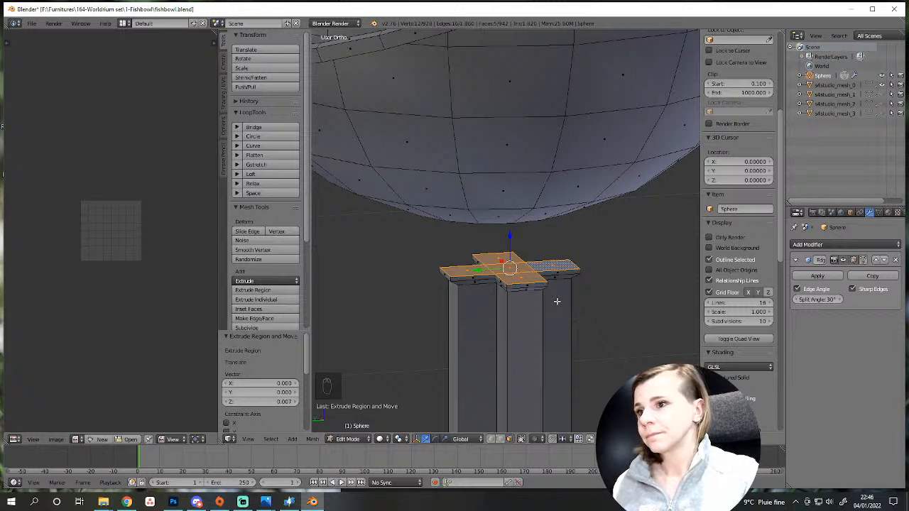
key(s)
click(590, 321)
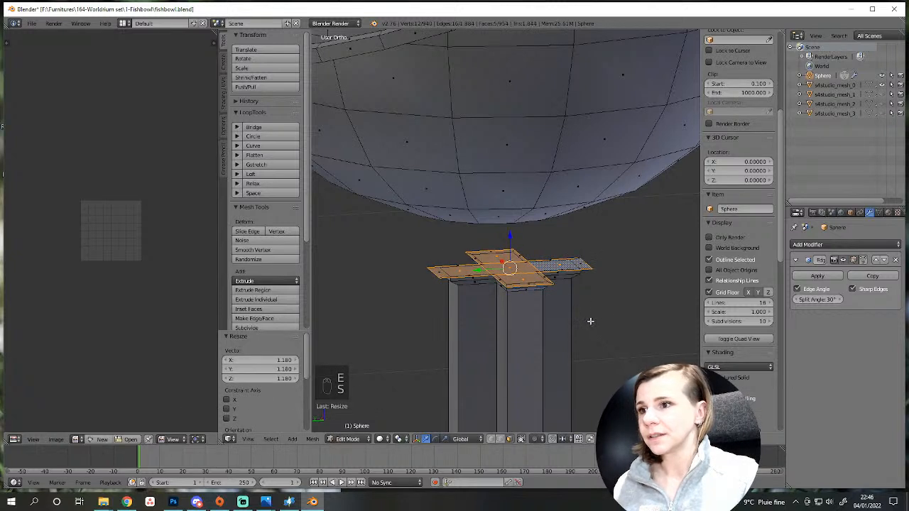
Extrude the widened cross-shaped top by 0.023 along Z and raise it a further 0.016.
key(e)
click(525, 311)
middle_drag(525, 311, 558, 251)
key(g)
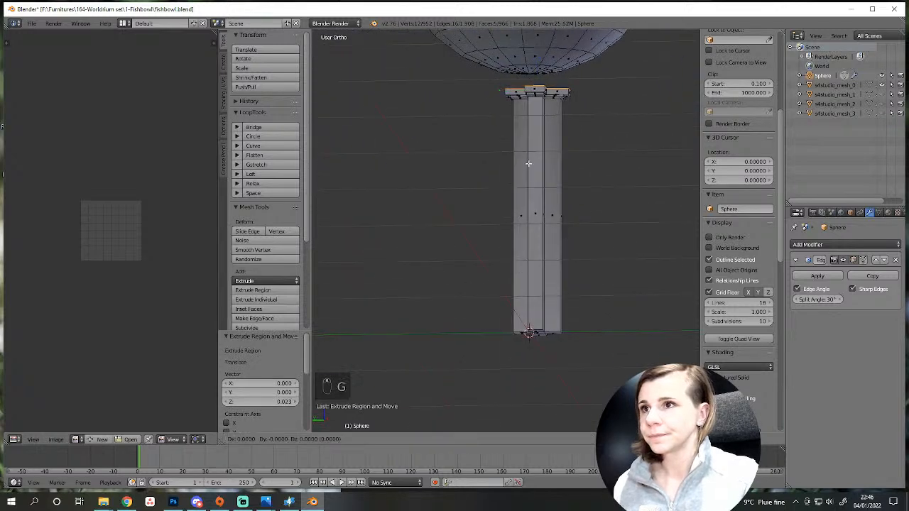
click(527, 158)
Recheck the reference photo, add a lip scaled by about 1.05 to the post's top, extrude it slightly upward and clear the selection.
scroll(466, 337, up, 2)
mouse_move(265, 502)
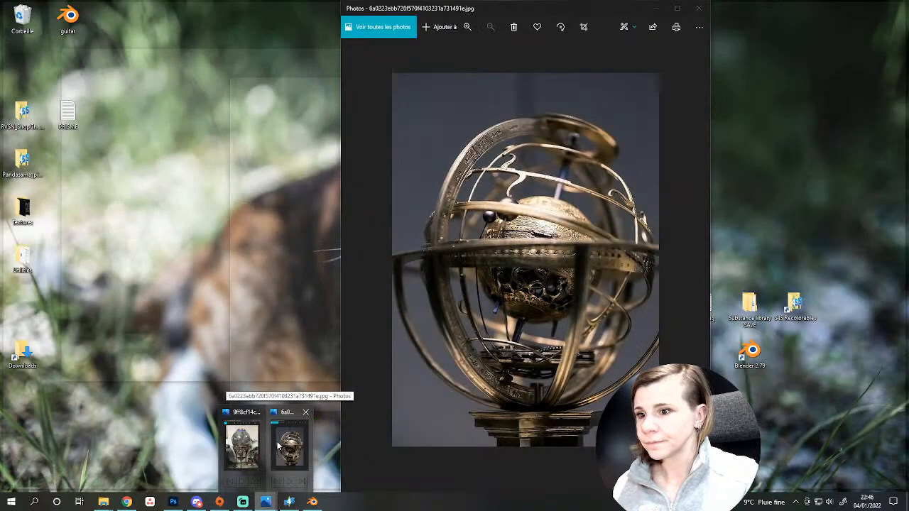
click(290, 444)
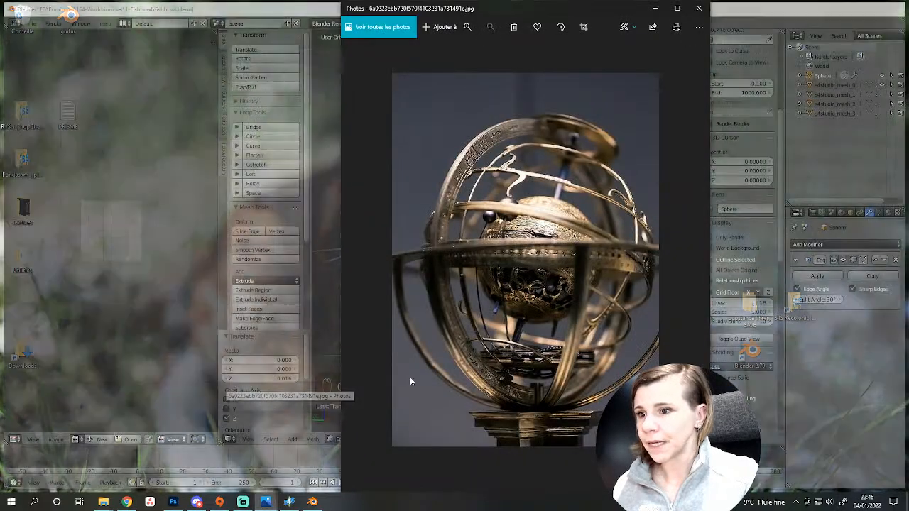
click(312, 502)
scroll(533, 164, up, 2)
shift+middle_drag(520, 103, 550, 260)
key(e)
key(s)
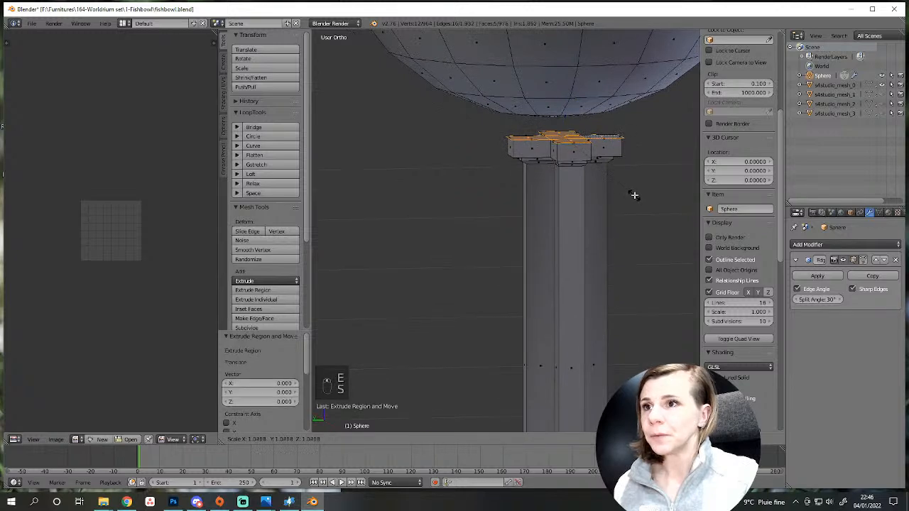
click(635, 195)
key(e)
click(636, 190)
mouse_move(617, 199)
middle_down()
mouse_move(589, 188)
mouse_move(602, 191)
middle_up()
scroll(603, 206, down, 5)
key(a)
shift+middle_drag(556, 426, 576, 331)
scroll(576, 330, up, 4)
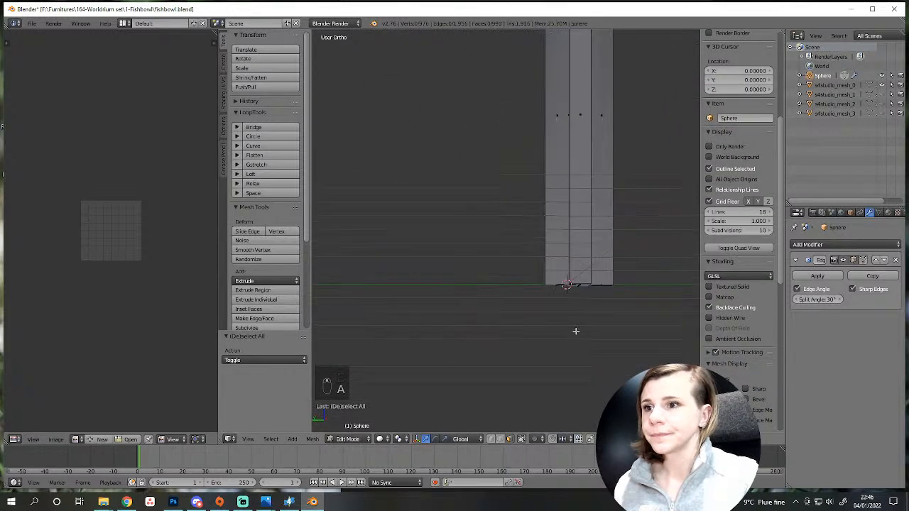
Select the post's bottom faces in the front view with wireframe shading and raise them by 0.039 along Z.
mouse_move(265, 501)
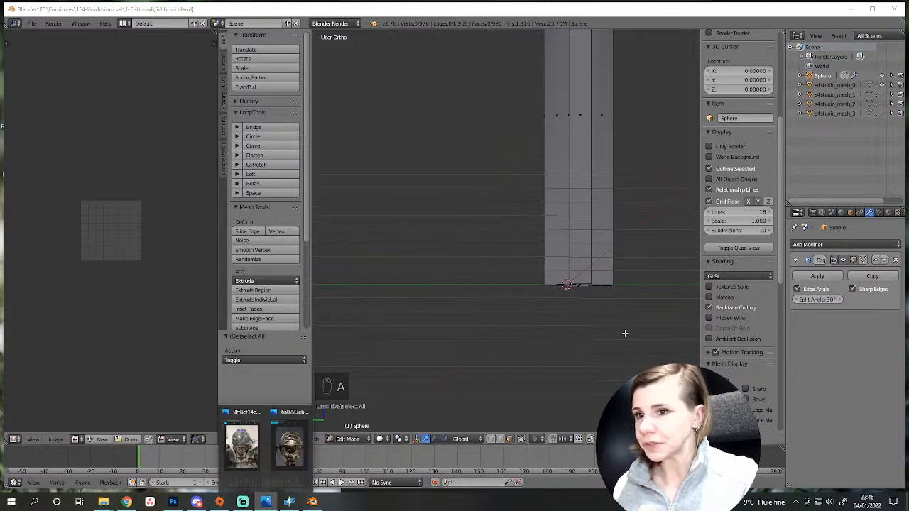
scroll(604, 348, up, 2)
middle_drag(604, 348, 576, 343)
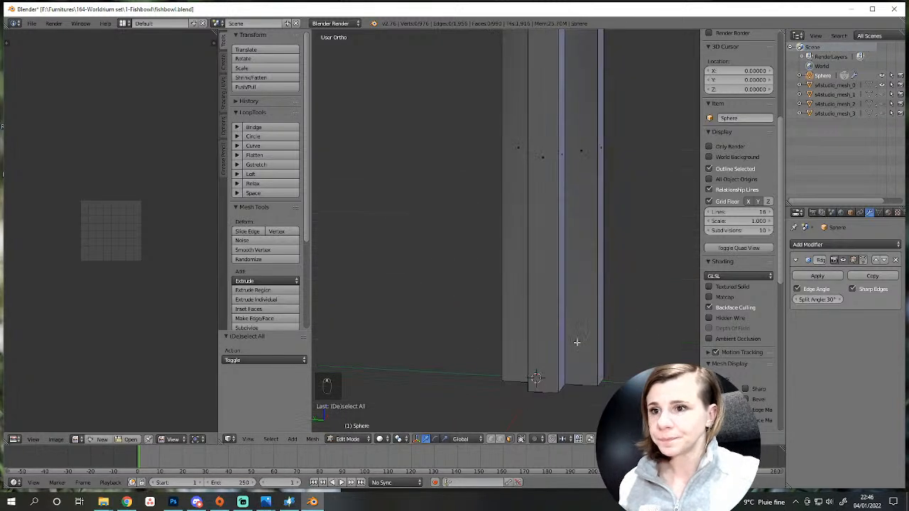
key(KP_1)
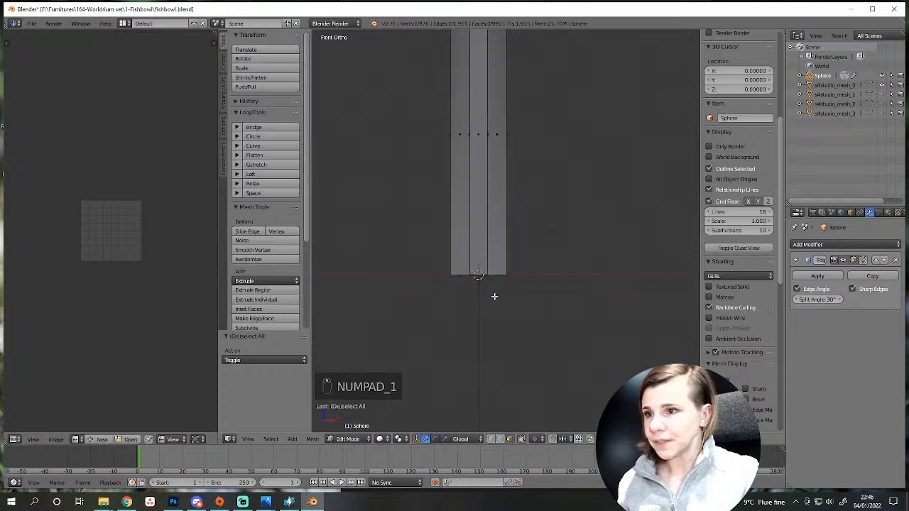
key(z)
key(b)
drag(438, 261, 478, 315)
key(g)
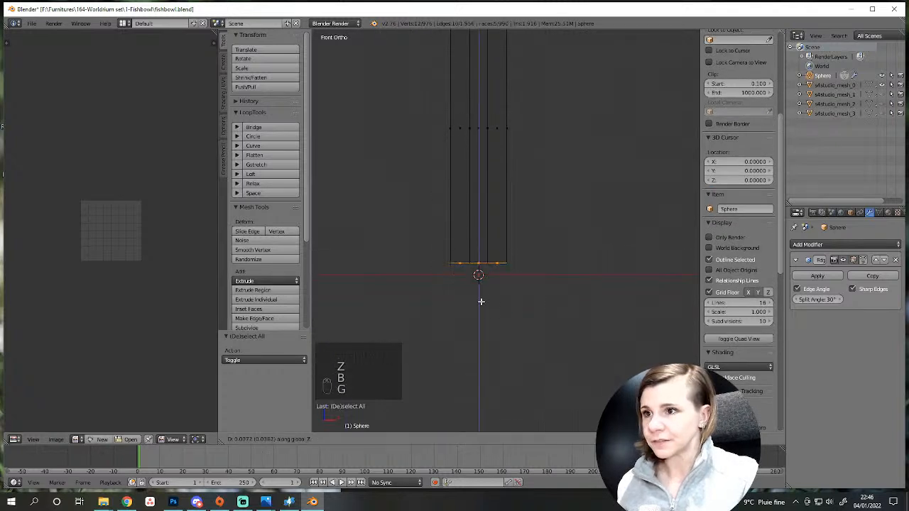
click(480, 301)
Extrude the post's bottom faces in place and scale the new faces by 1.132.
scroll(481, 301, up, 3)
shift+middle_drag(499, 303, 579, 281)
middle_drag(517, 267, 527, 300)
key(e)
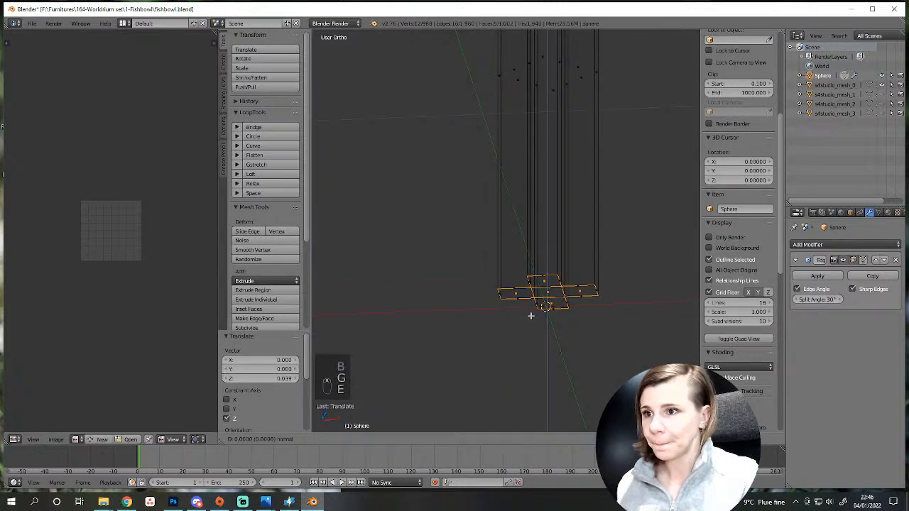
right_click(531, 316)
key(s)
click(574, 340)
Lower the widened bottom faces along Z by about 0.006, then a little further in the front view, to form a flare.
key(g)
middle_click(556, 333)
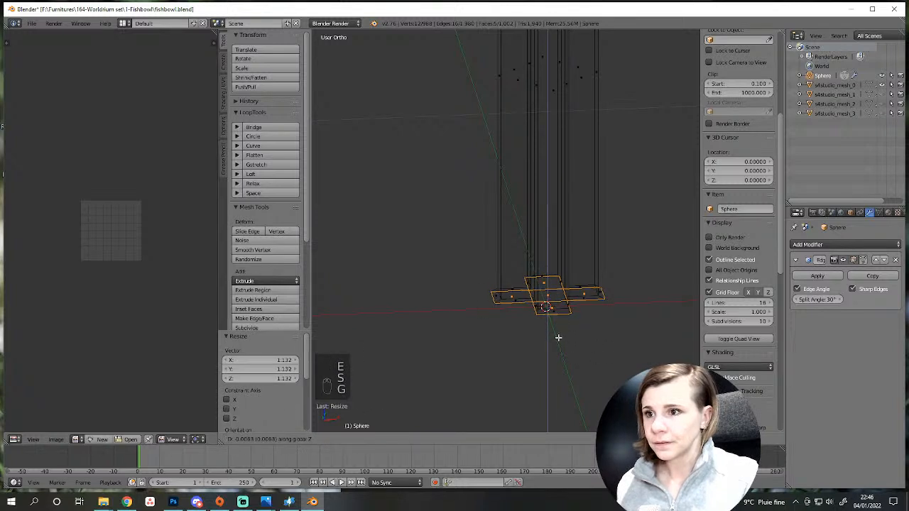
click(558, 338)
key(KP_1)
key(g)
middle_click(523, 288)
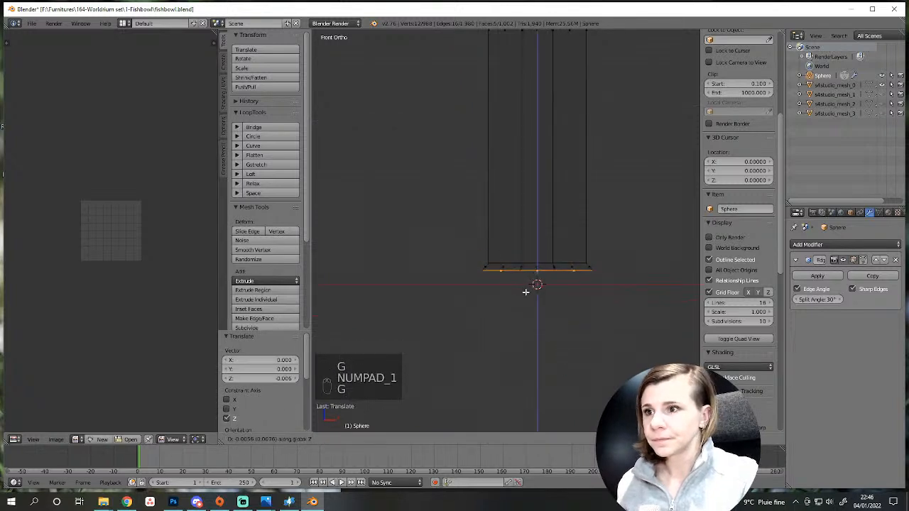
click(526, 293)
Extrude the flared bottom in place, scale it by 1.106, extrude it 0.021 downward and return to solid shading.
key(e)
right_click(604, 299)
key(s)
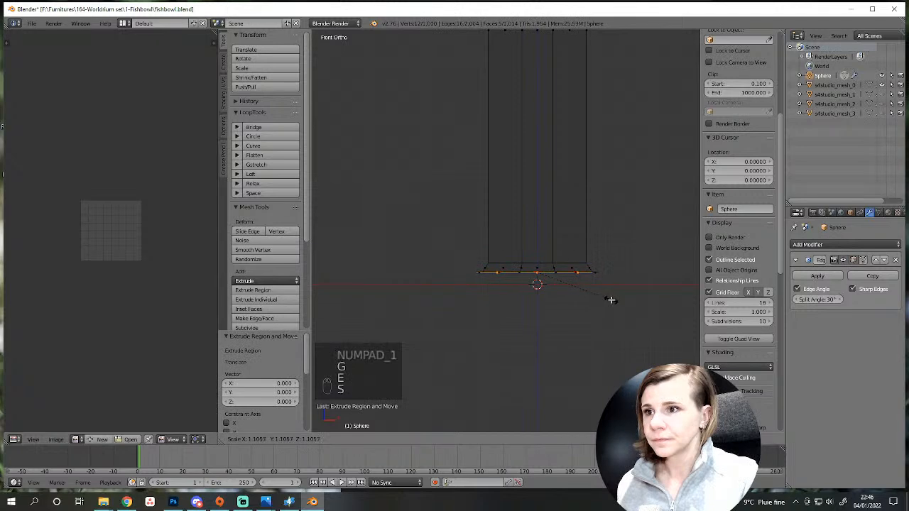
click(613, 303)
key(e)
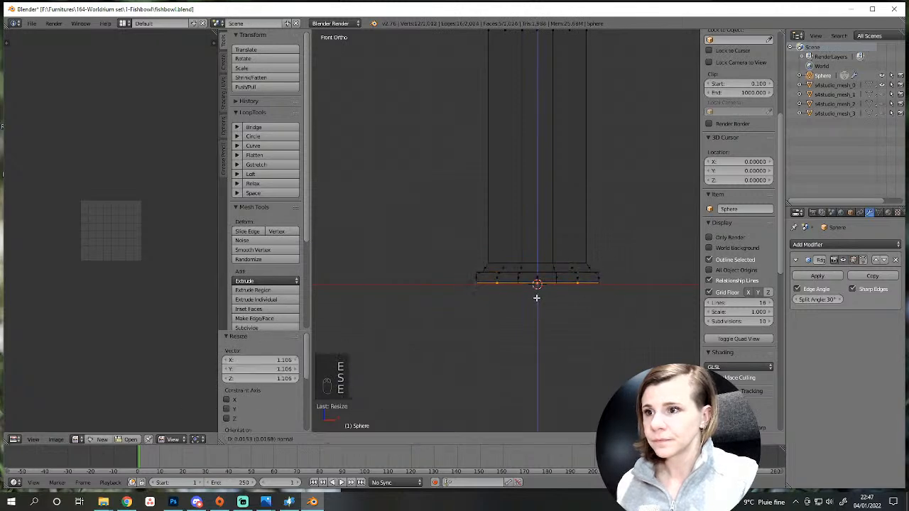
click(538, 299)
middle_drag(538, 301, 491, 329)
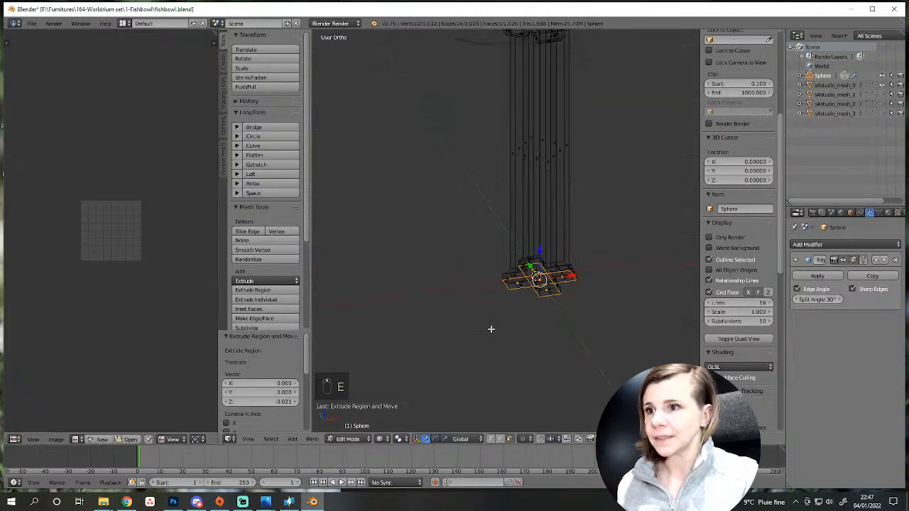
key(a)
key(Tab)
key(z)
middle_drag(558, 342, 561, 320)
scroll(457, 323, up, 6)
In edge selection, select the loop where the post meets the base flare and lower it by 0.008 along Z.
key(Tab)
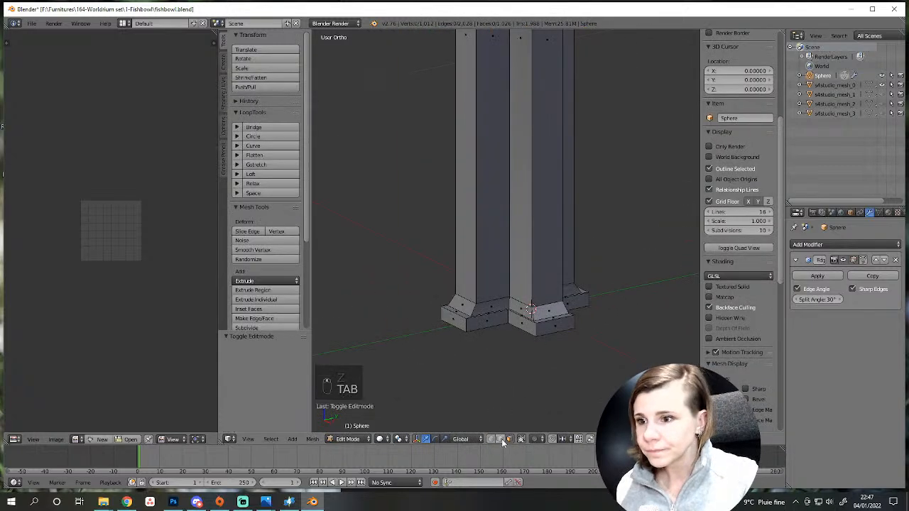
alt+right_click(484, 300)
key(g)
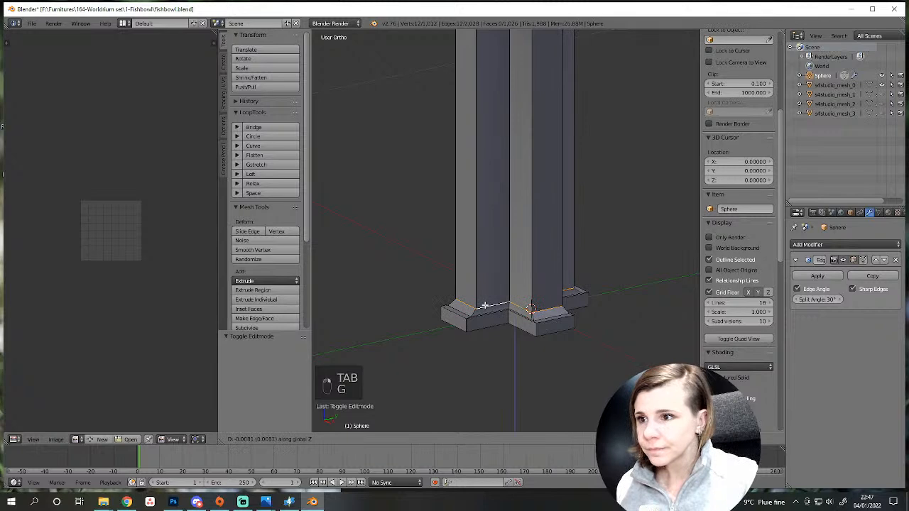
click(484, 305)
key(s)
click(553, 334)
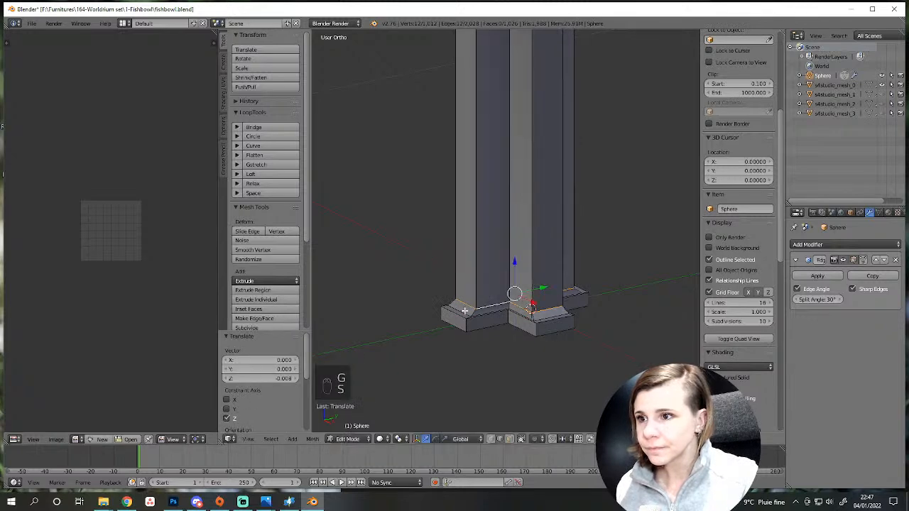
Scale the base flare's middle edge loop by 0.955 and lower the outer ledge loop by about 0.004 along Z.
key(s)
click(606, 352)
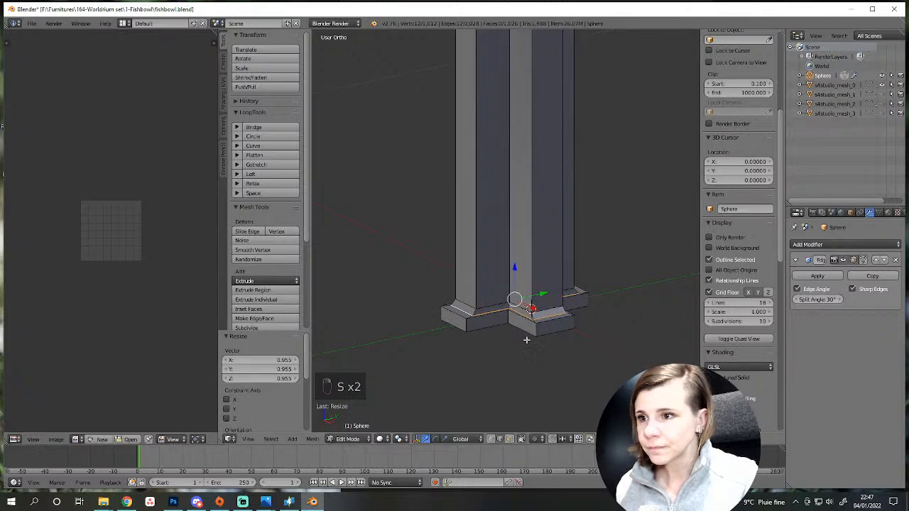
right_click(493, 322)
alt+right_click(485, 316)
key(g)
key(z)
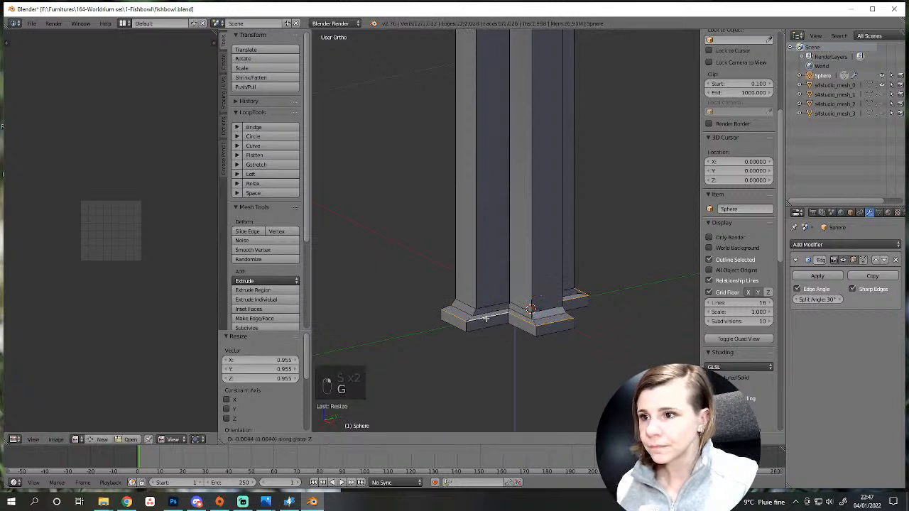
click(486, 318)
key(a)
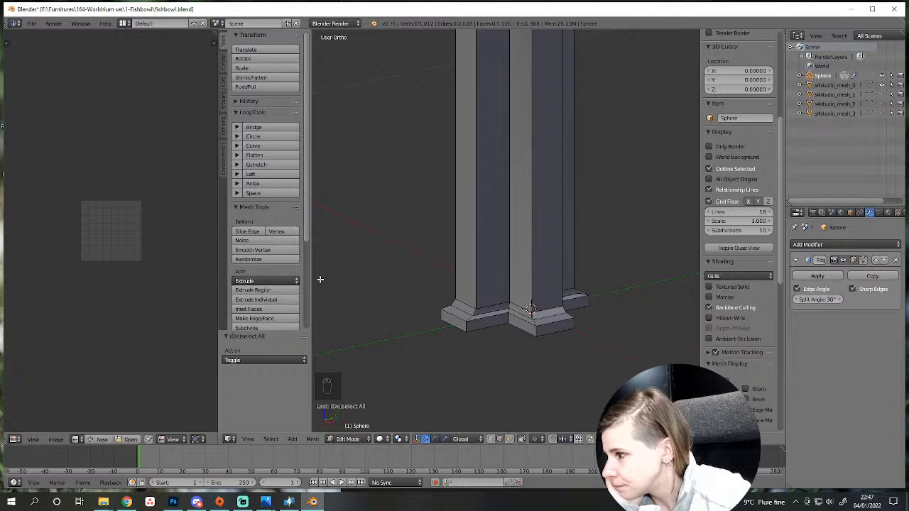
Reselect the base flare's upper edge loop and lower it by another 0.002 along Z.
scroll(320, 280, up, 1)
scroll(561, 198, down, 4)
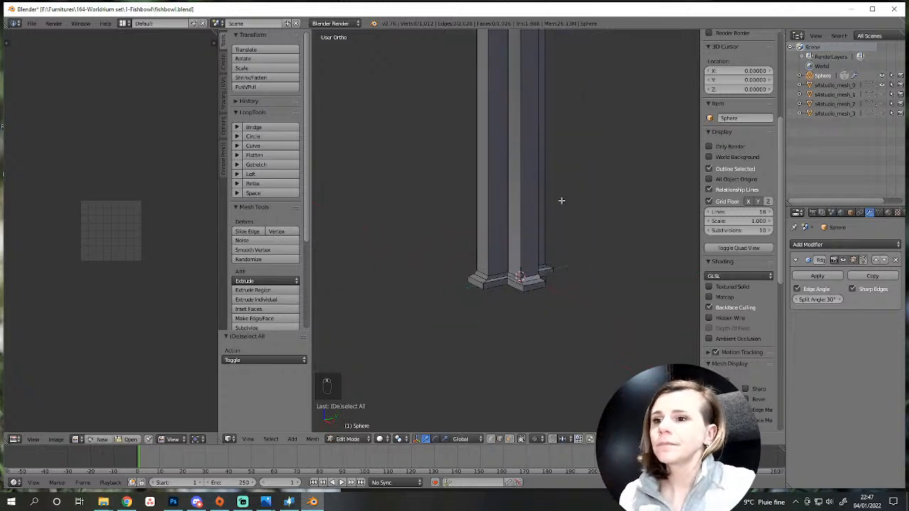
scroll(538, 235, up, 4)
alt+right_click(492, 354)
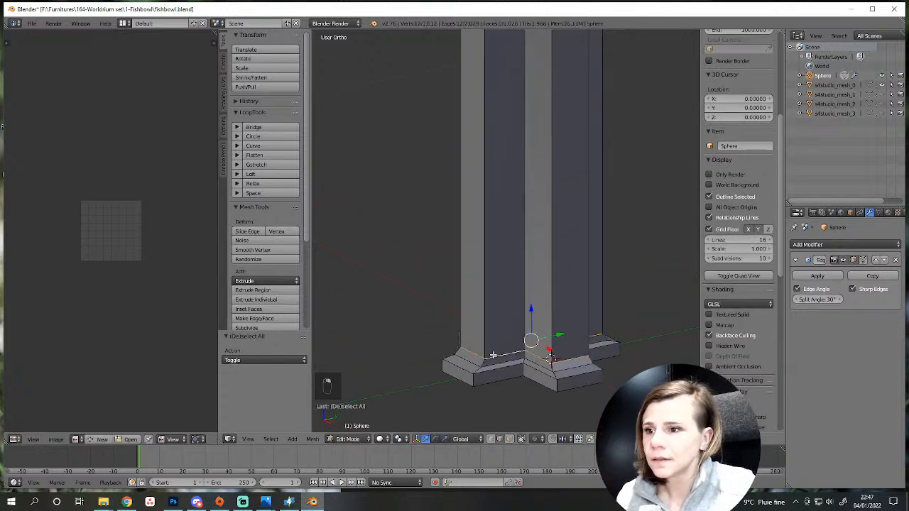
key(g)
key(z)
click(492, 357)
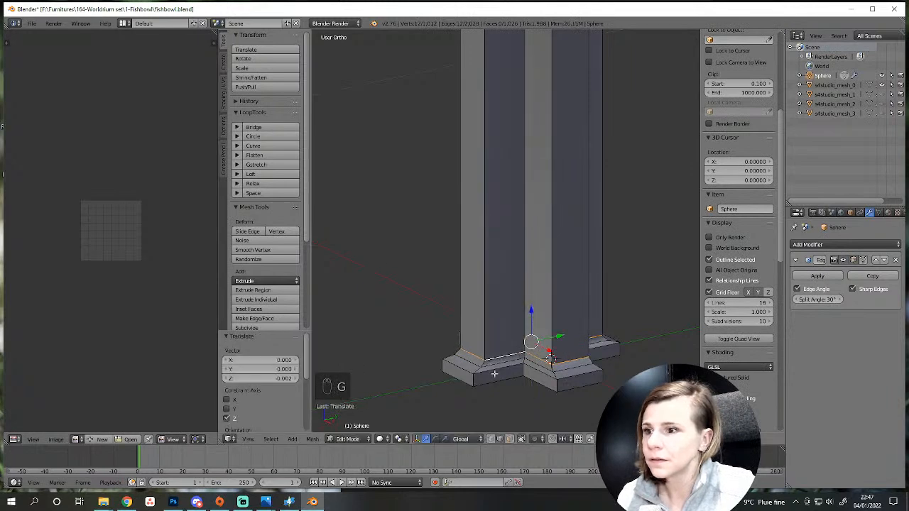
Add the base flare's middle edge loop to the selection and mark both loops as sharp.
alt+shift+right_click(493, 365)
click(224, 96)
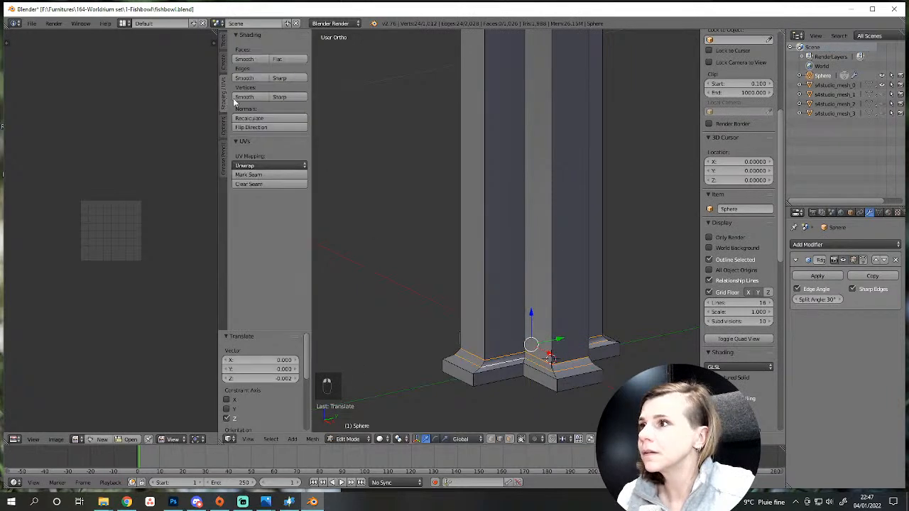
middle_drag(384, 235, 513, 331)
key(a)
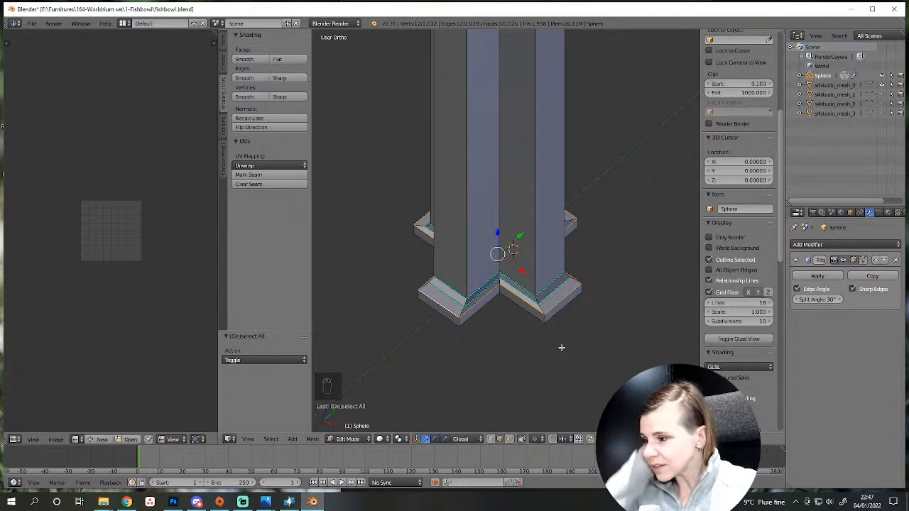
Examine the sharp-marked edges of the base moulding from several angles and clear the selection.
middle_drag(561, 347, 510, 263)
scroll(509, 263, up, 2)
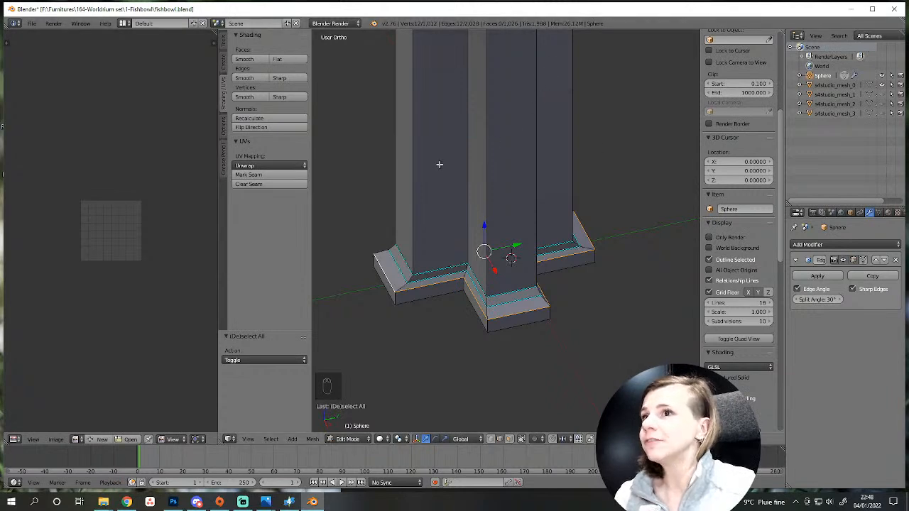
scroll(439, 164, up, 4)
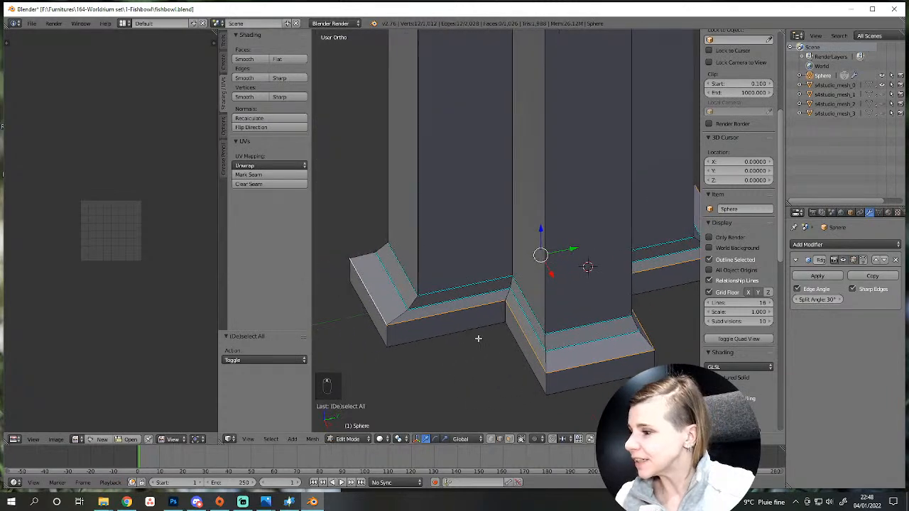
scroll(553, 395, up, 3)
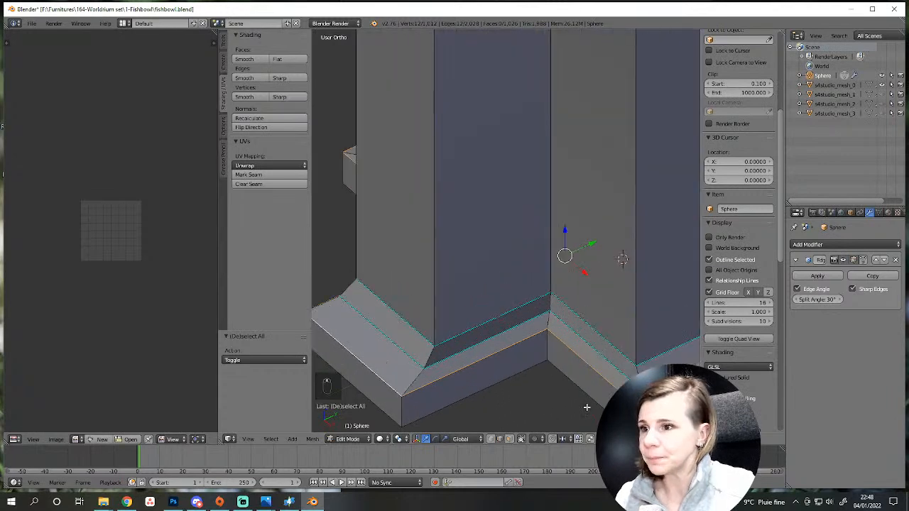
scroll(586, 407, down, 1)
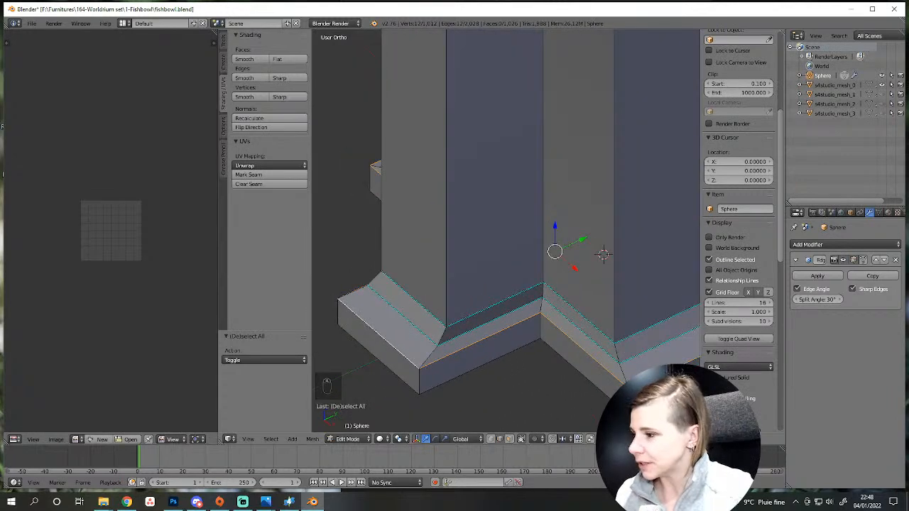
scroll(602, 253, down, 5)
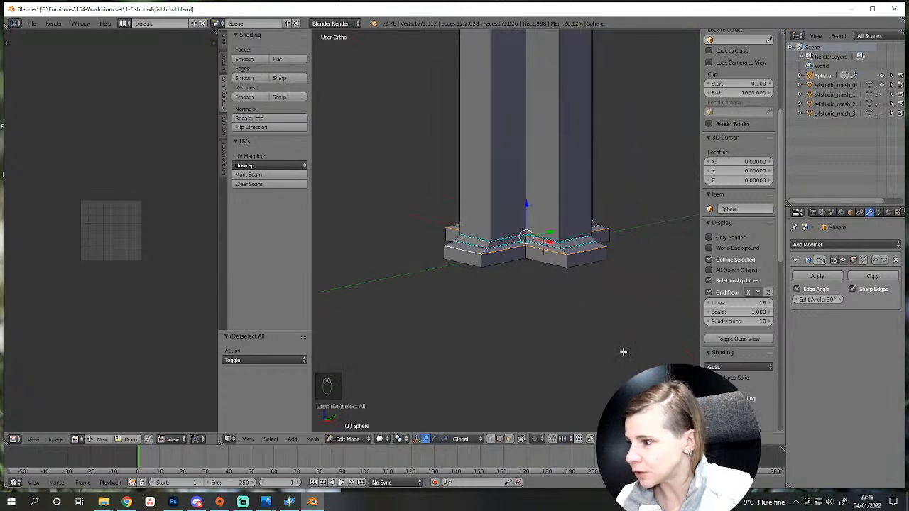
scroll(582, 326, up, 3)
key(a)
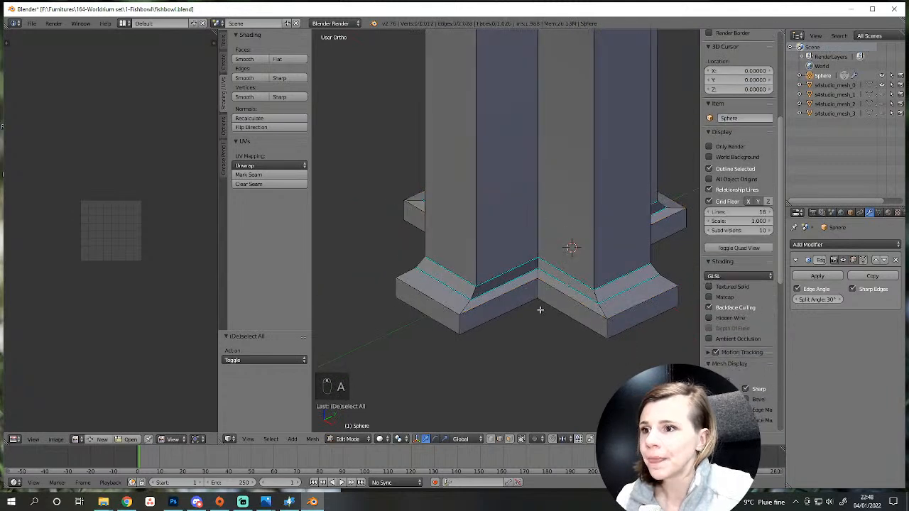
Mark the three edge loops of the stepped moulding beneath the post's widened top as sharp and leave Edit Mode.
key(Tab)
scroll(534, 313, down, 2)
middle_drag(535, 313, 499, 134)
scroll(473, 280, down, 1)
scroll(505, 219, down, 4)
scroll(536, 298, up, 5)
scroll(514, 217, up, 2)
key(Tab)
right_click(470, 69)
alt+right_click(470, 67)
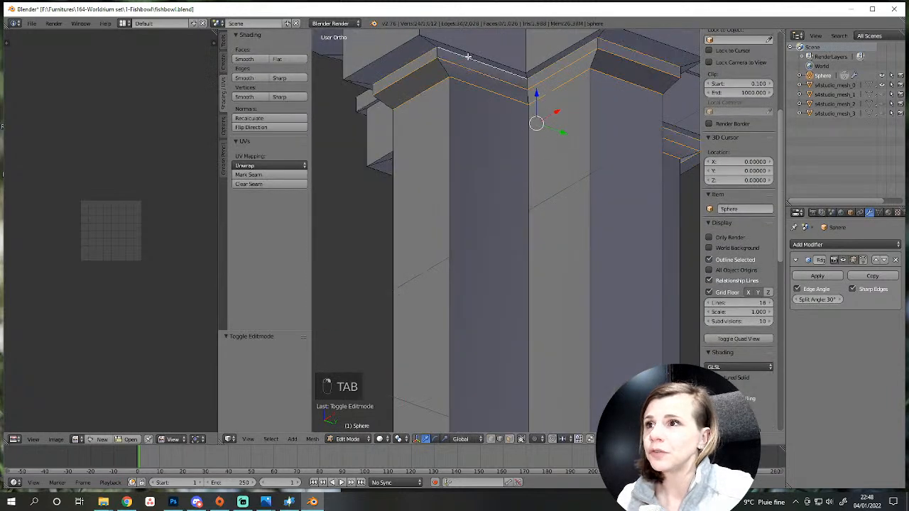
middle_drag(470, 67, 478, 88)
scroll(477, 89, down, 1)
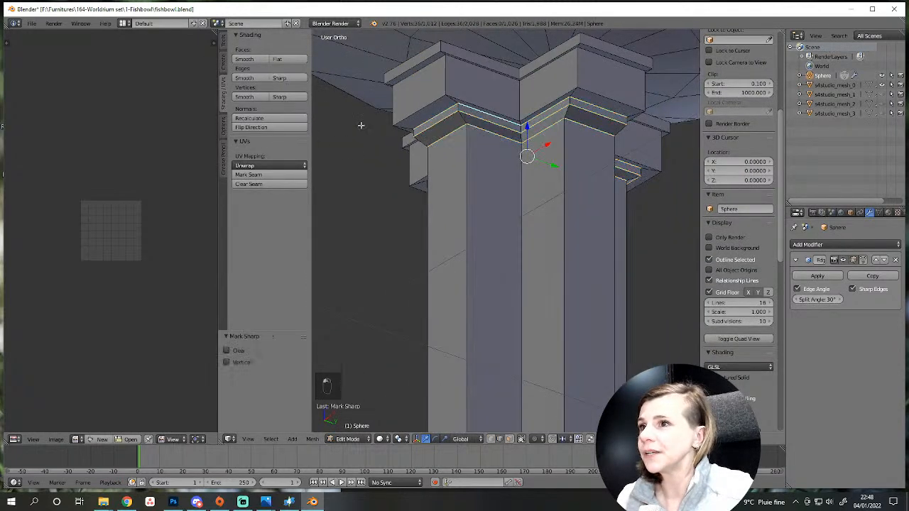
scroll(501, 215, down, 3)
key(a)
key(Tab)
Enter Edit Mode and select the whole linked post, including its top and base mouldings.
middle_drag(501, 215, 455, 268)
scroll(428, 259, down, 3)
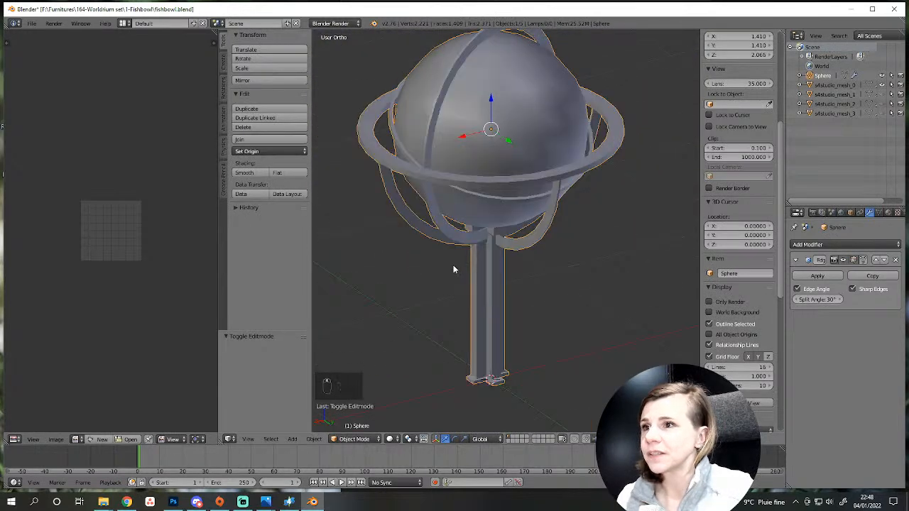
middle_drag(438, 198, 450, 298)
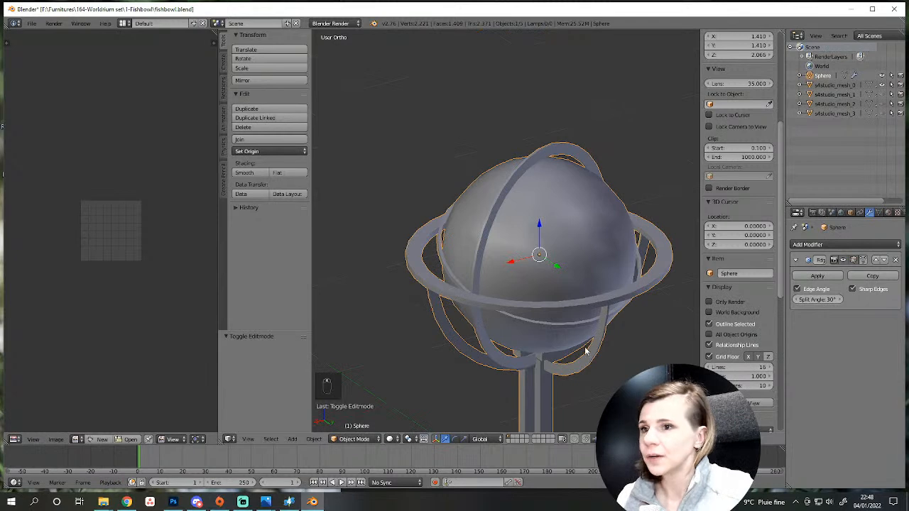
middle_drag(585, 350, 509, 377)
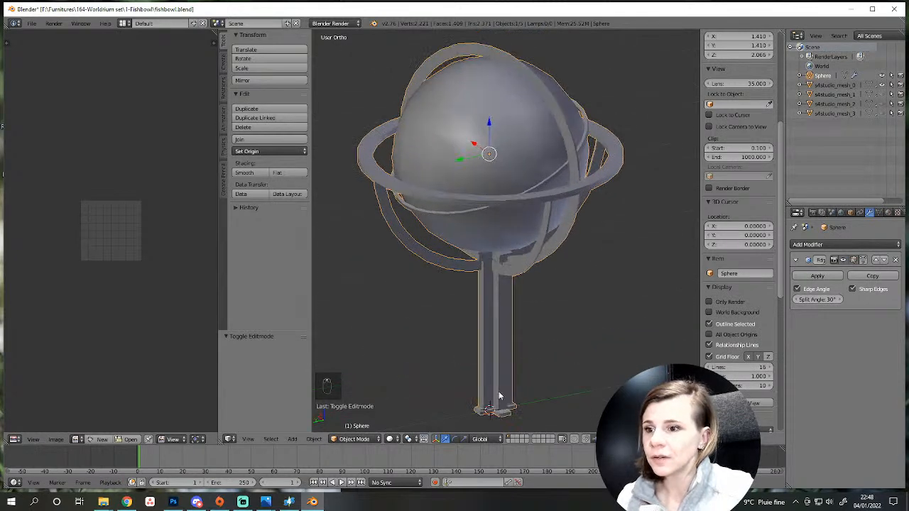
key(Tab)
key(l)
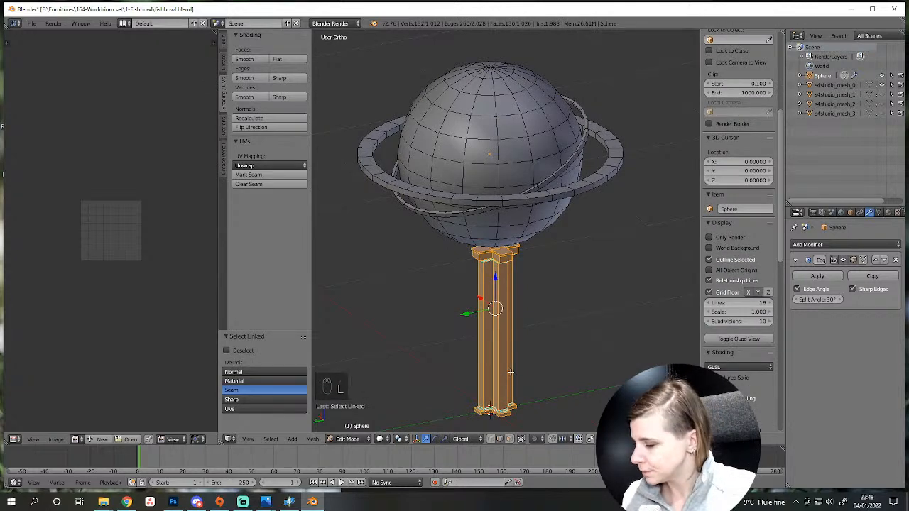
key(s)
key(shift+z)
right_click(511, 373)
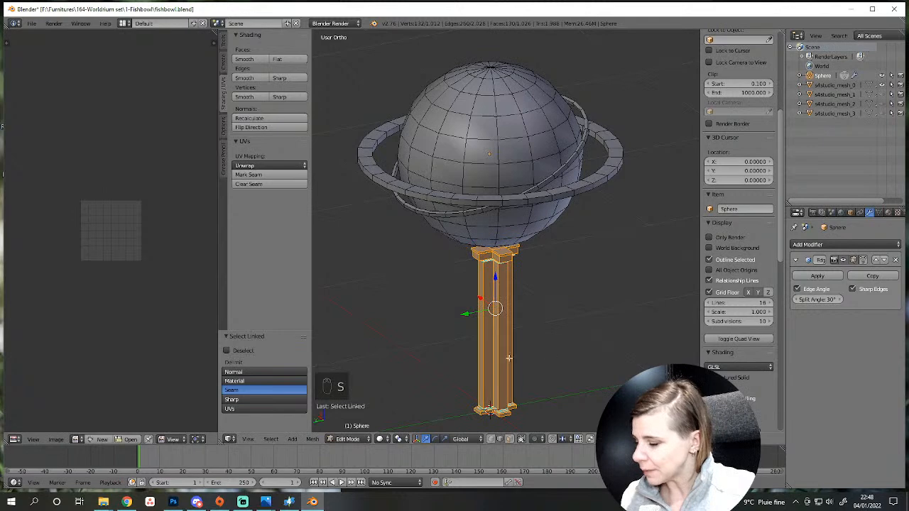
Scale the post by about 1.4 in X and Y only, clear the selection and leave Edit Mode.
key(s)
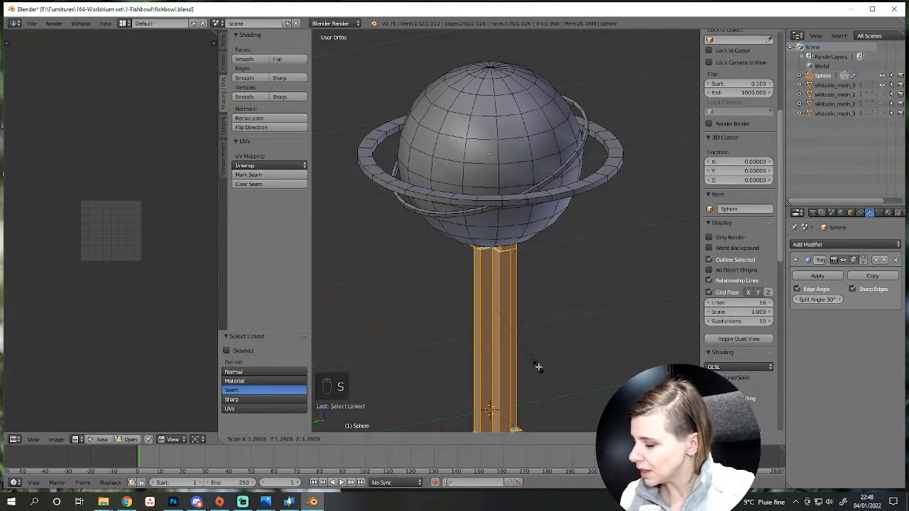
key(shift+z)
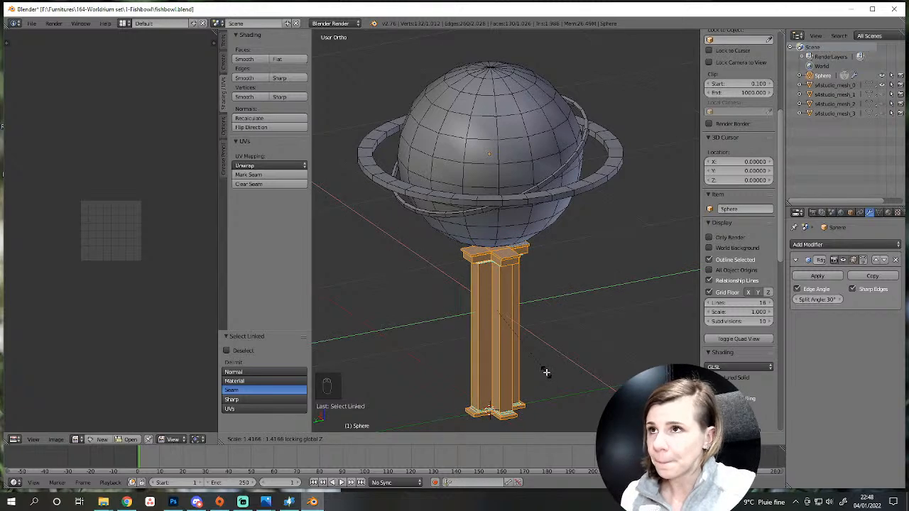
click(543, 370)
key(a)
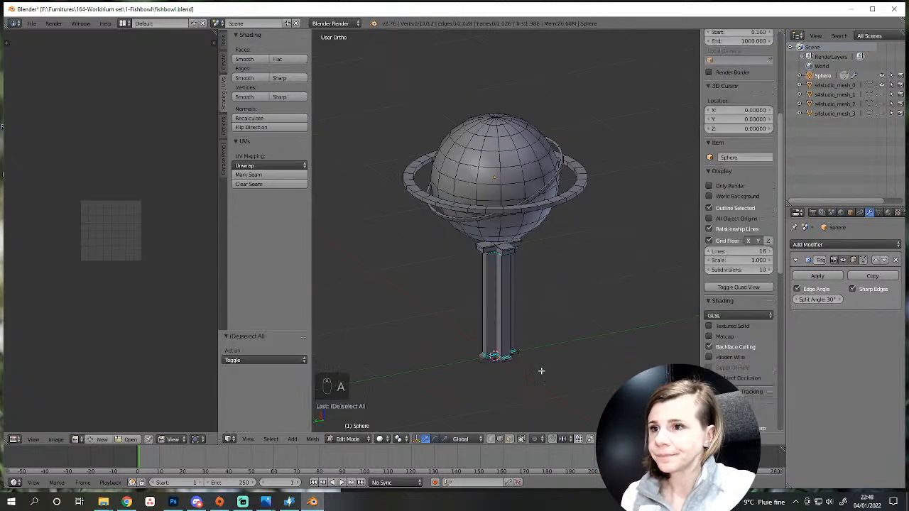
key(Tab)
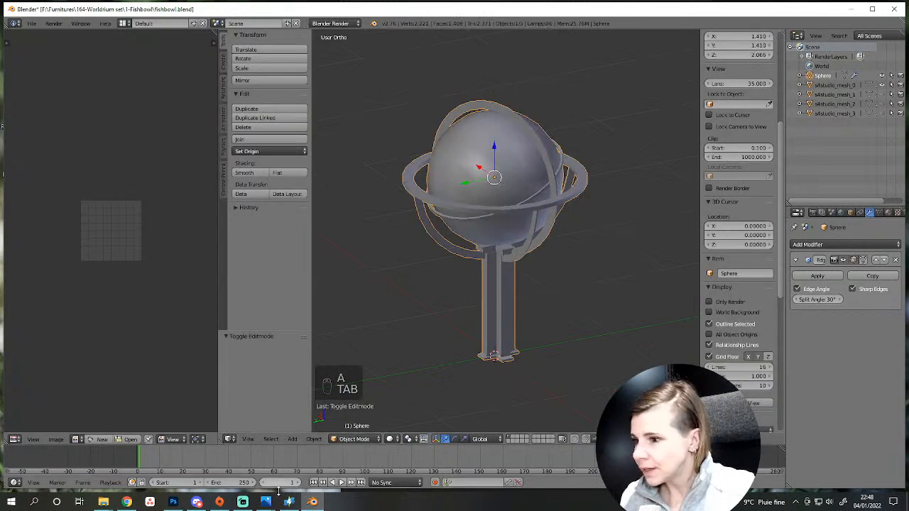
Consult the armillary reference photo and examine where the support arms meet the top of the post.
mouse_move(262, 503)
click(290, 458)
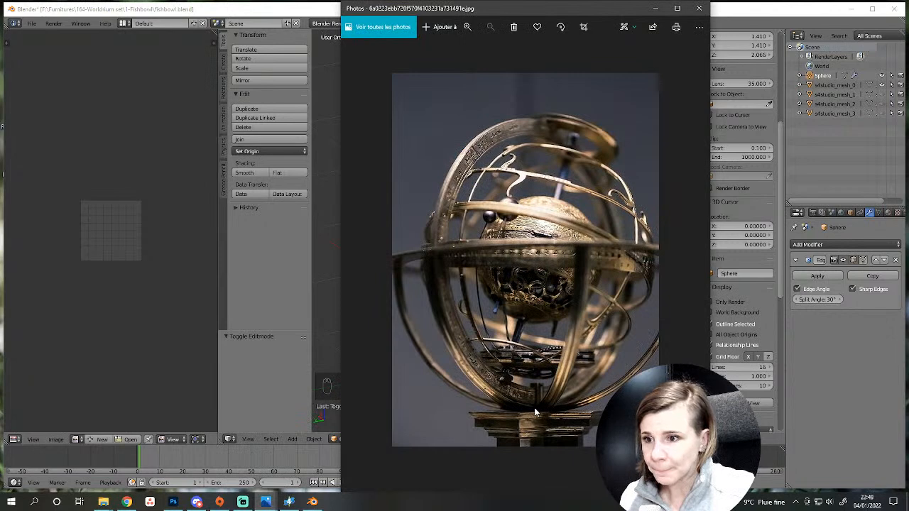
key(alt+Tab)
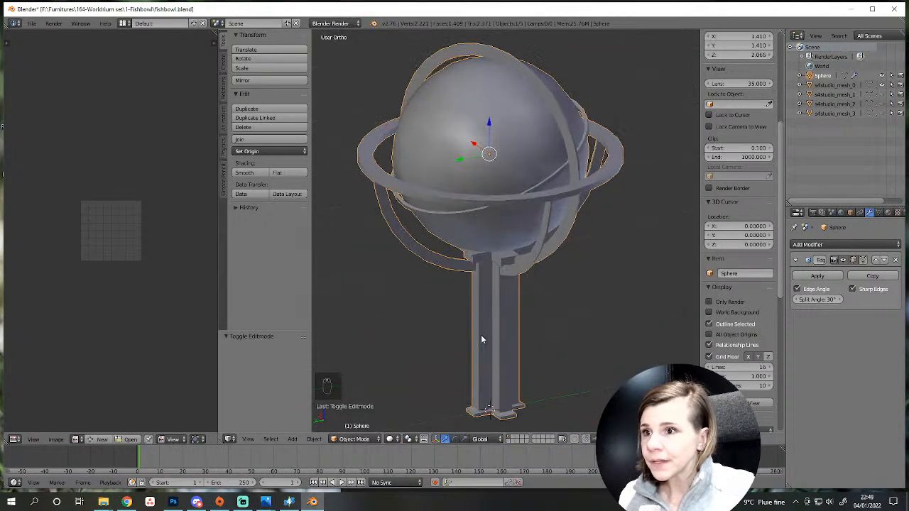
scroll(522, 321, up, 3)
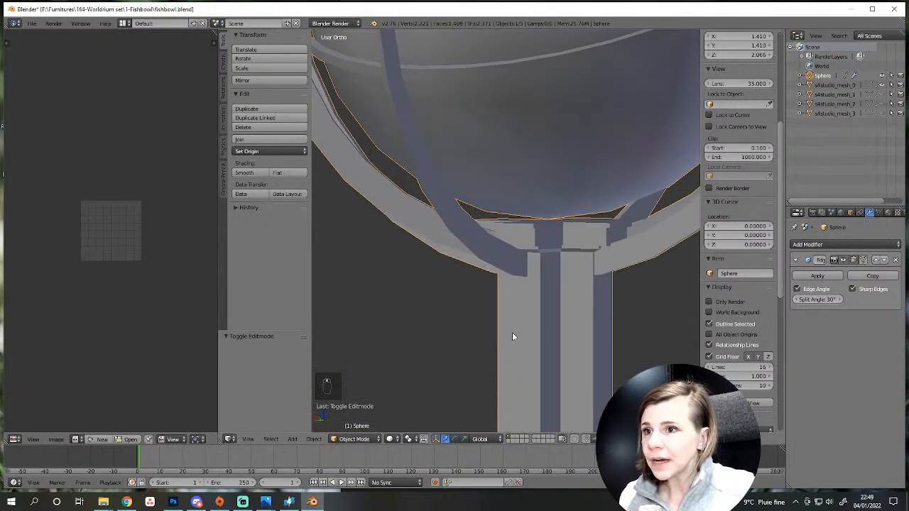
scroll(512, 332, down, 6)
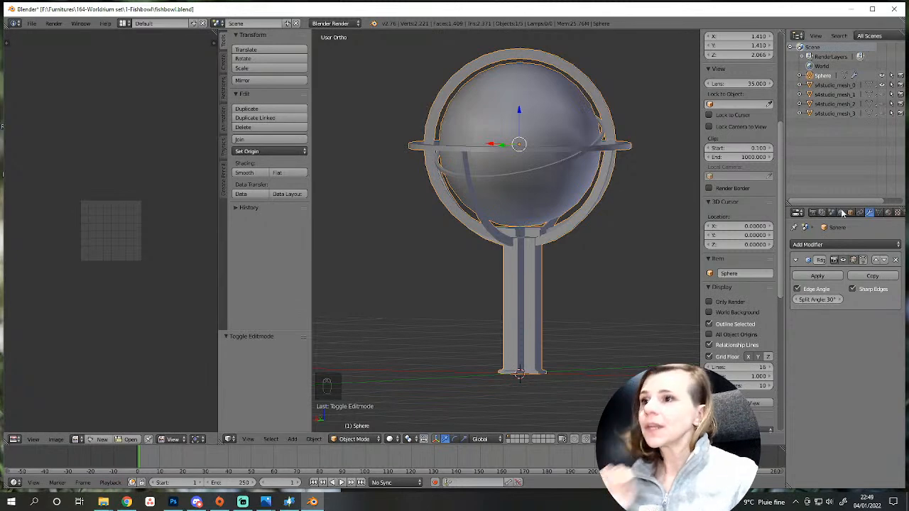
scroll(738, 142, up, 3)
scroll(589, 257, up, 2)
scroll(540, 252, up, 3)
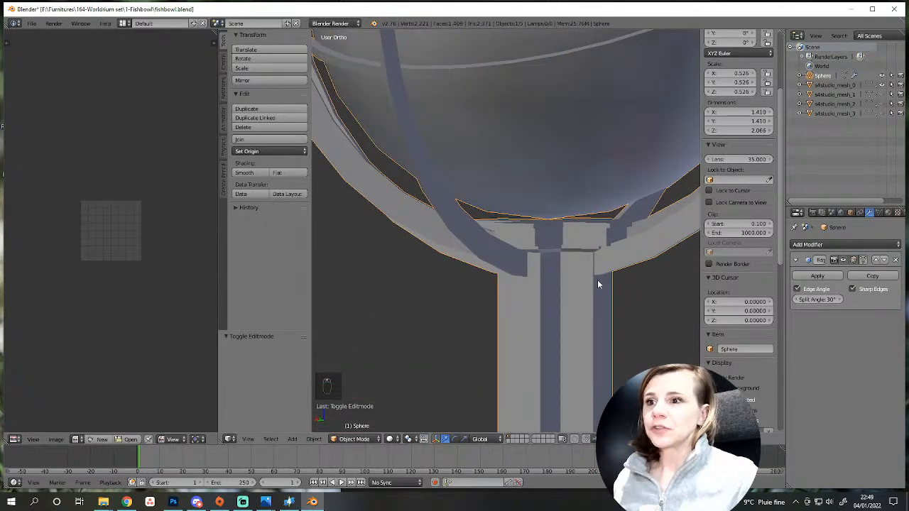
Enter Edit Mode, reveal the hidden rings and support arms, and clear the selection.
shift+middle_drag(556, 274, 510, 290)
key(Tab)
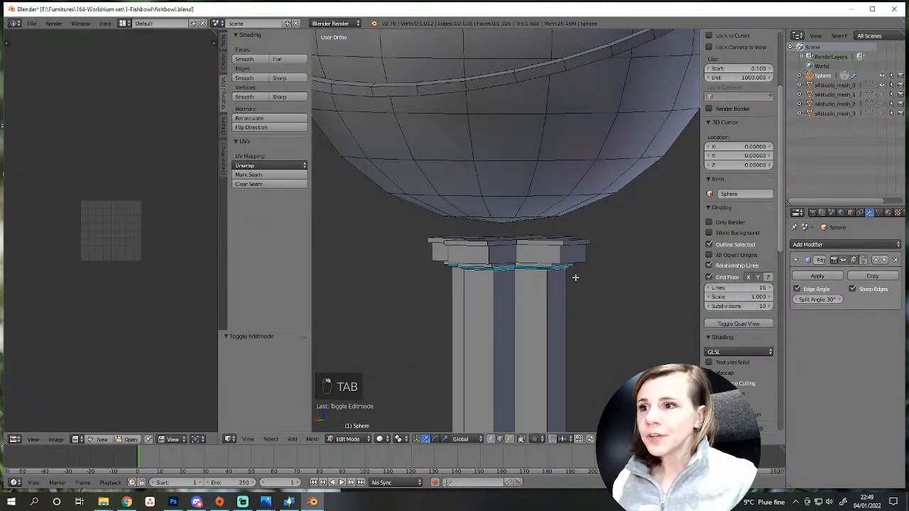
key(alt+h)
key(a)
scroll(575, 275, down, 2)
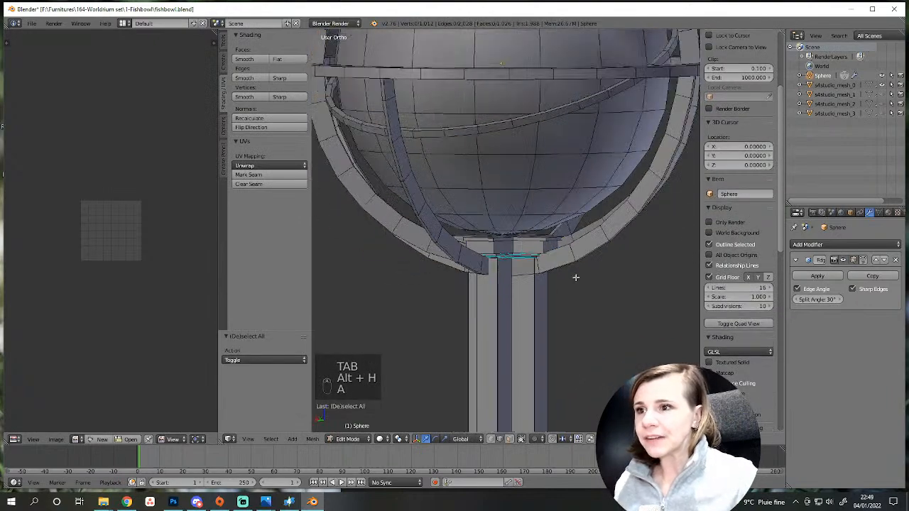
scroll(472, 256, down, 4)
scroll(462, 270, up, 4)
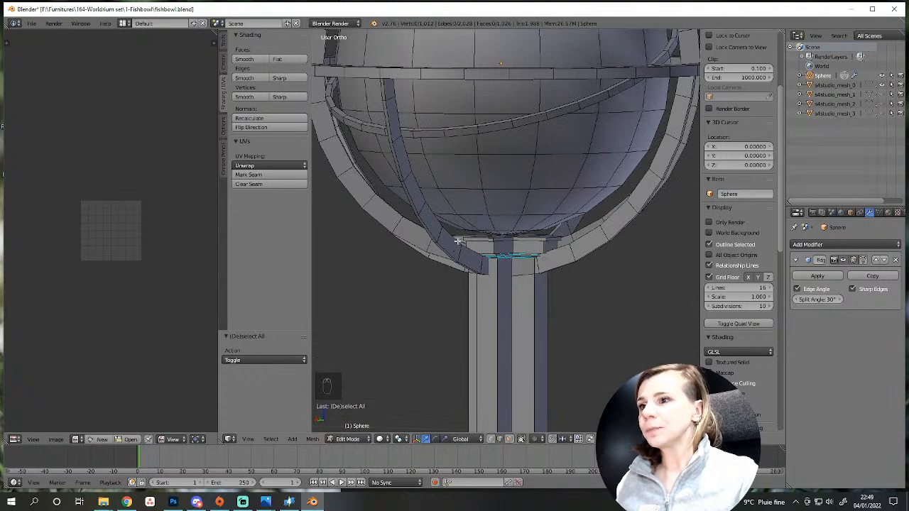
scroll(458, 241, down, 3)
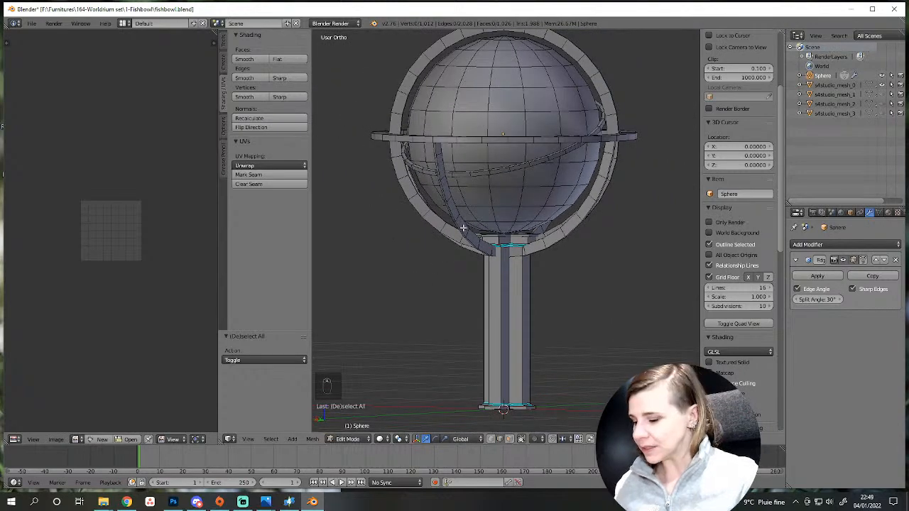
Select the support arms and the horizontal ring, leaving out the vertical ring, and switch to the front view.
key(l)
key(l)
key(l)
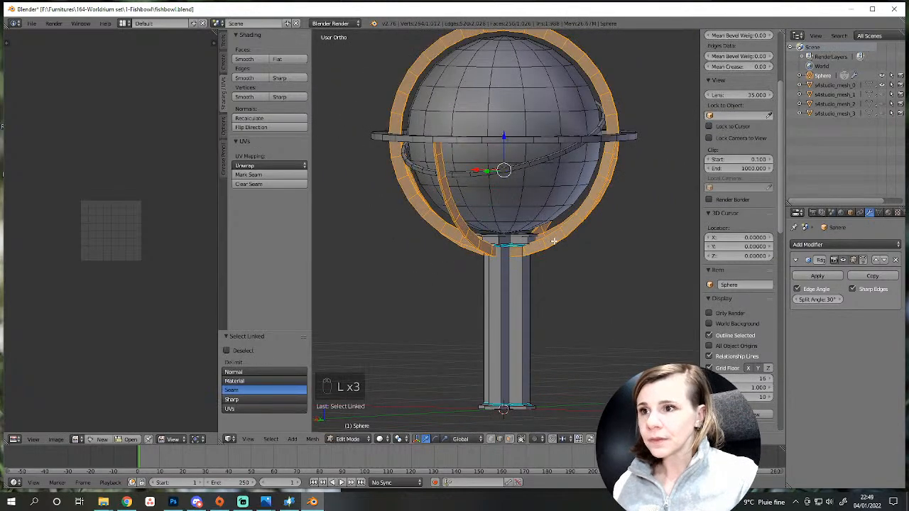
middle_drag(553, 242, 607, 231)
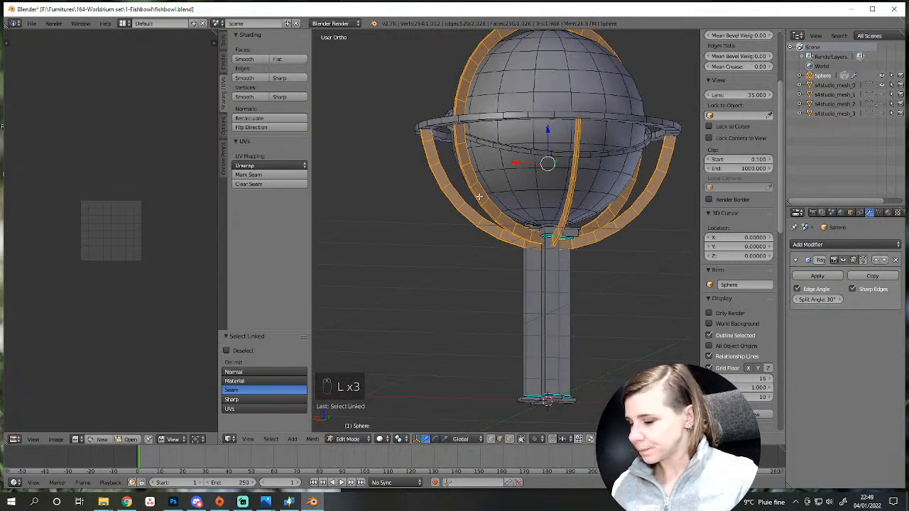
key(shift+l)
middle_drag(483, 246, 561, 250)
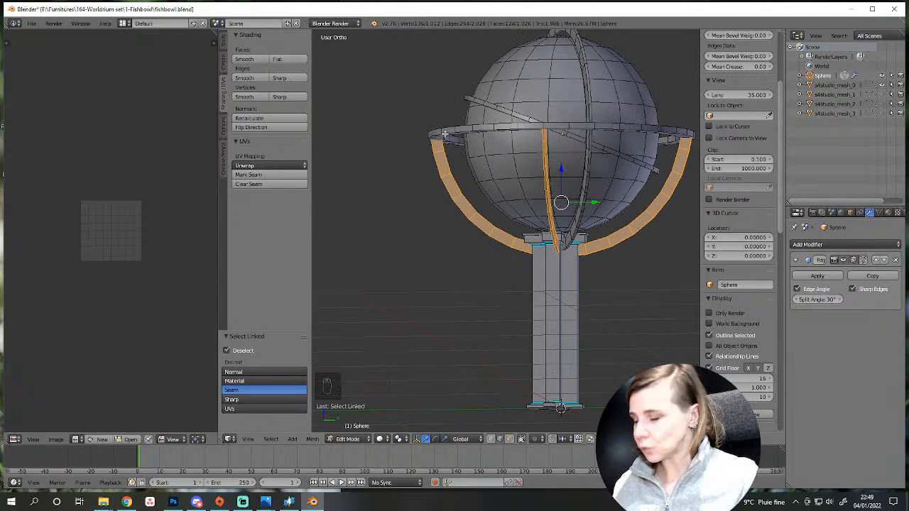
key(l)
middle_drag(568, 210, 533, 239)
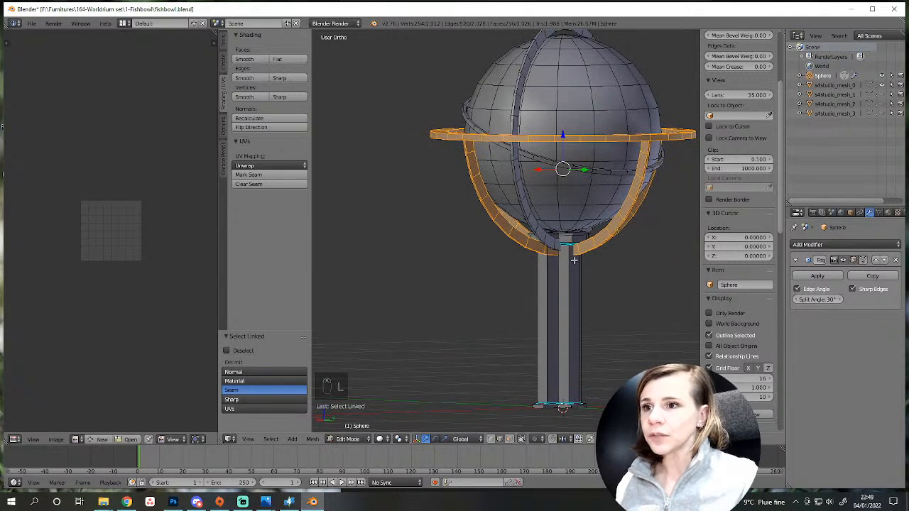
scroll(574, 266, down, 2)
key(KP_1)
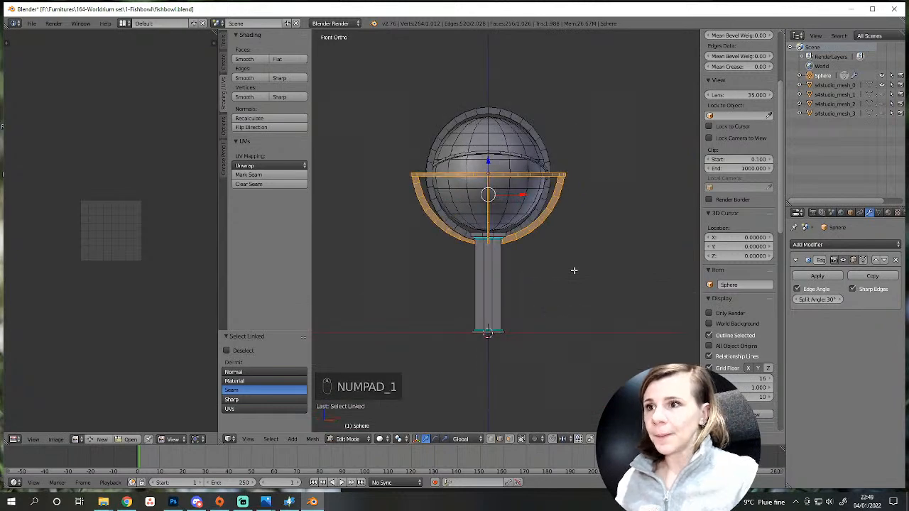
Examine the proportions of the bowl, rings and post in the front view and from above.
scroll(574, 270, down, 3)
scroll(552, 264, up, 1)
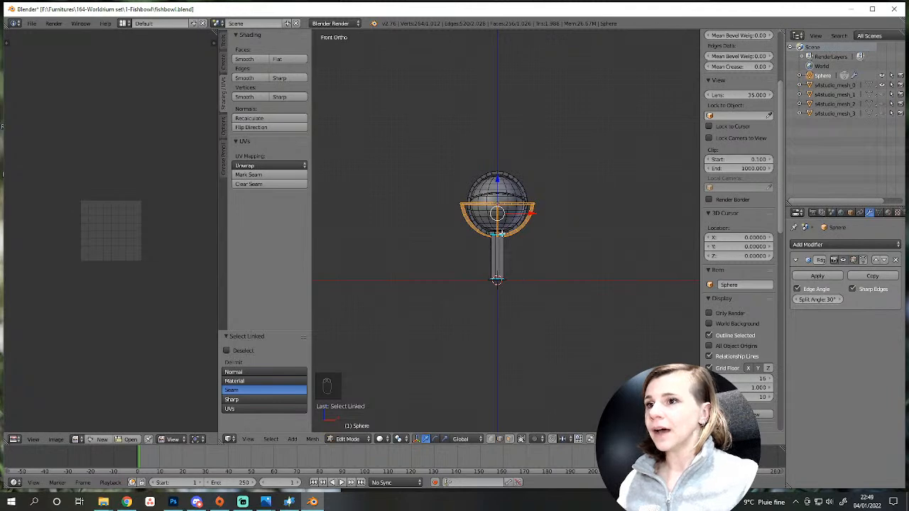
scroll(507, 249, up, 4)
shift+middle_drag(493, 285, 538, 258)
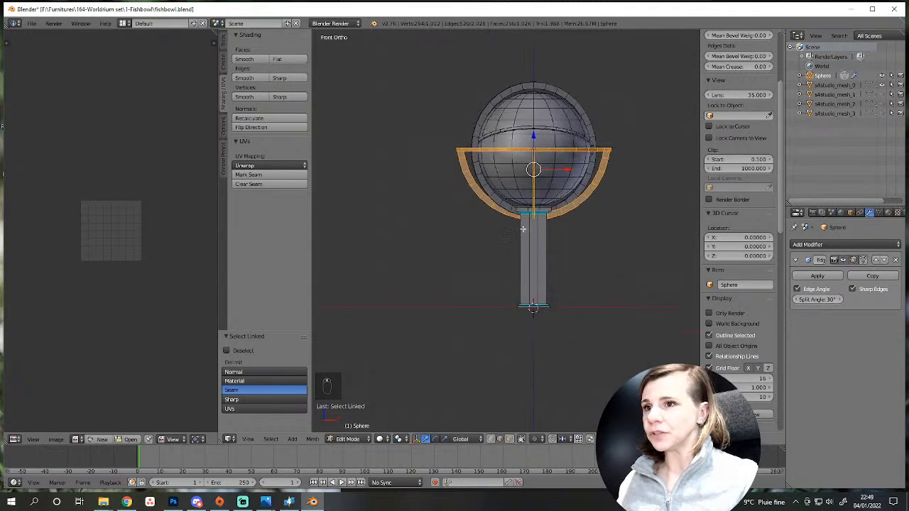
scroll(534, 255, down, 3)
shift+middle_drag(544, 227, 521, 289)
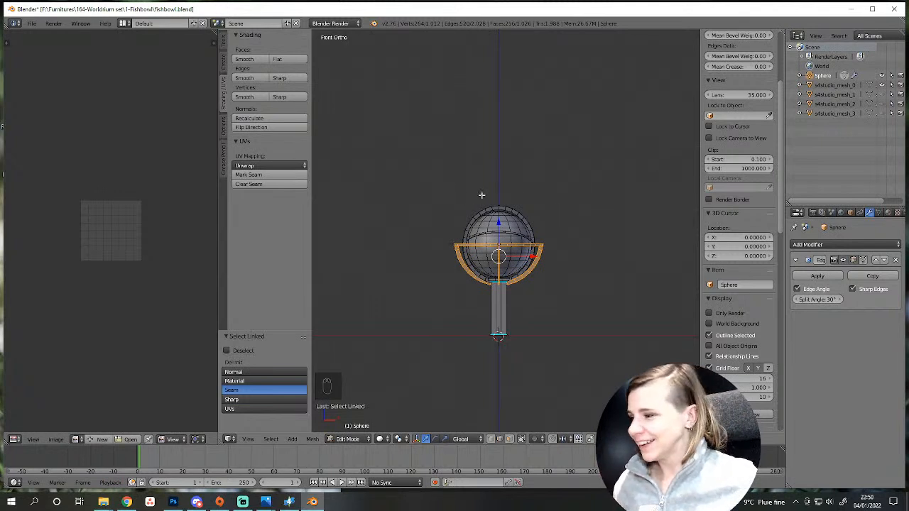
scroll(539, 262, up, 8)
middle_drag(555, 266, 564, 371)
scroll(564, 358, down, 5)
key(KP_1)
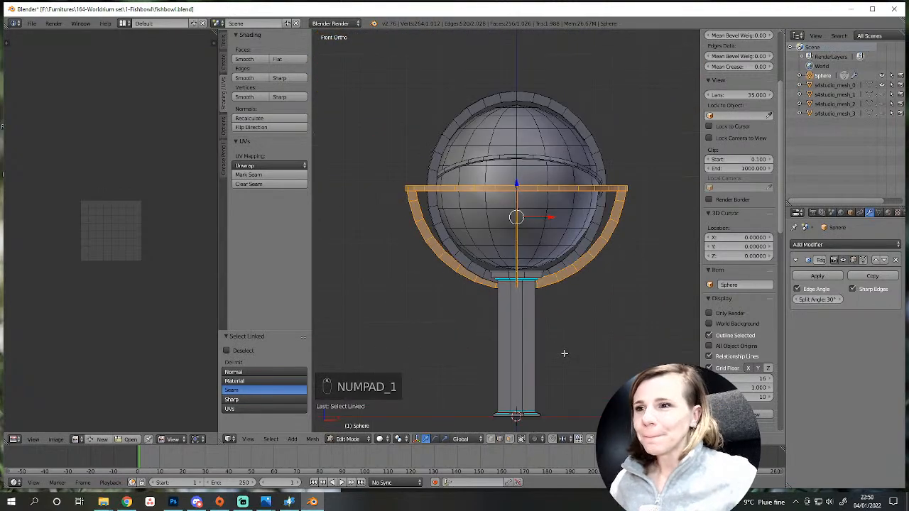
In wireframe, reduce the selection to the post's stepped top moulding and lower it about 0.12 along Z.
scroll(555, 345, up, 4)
key(a)
key(a)
key(l)
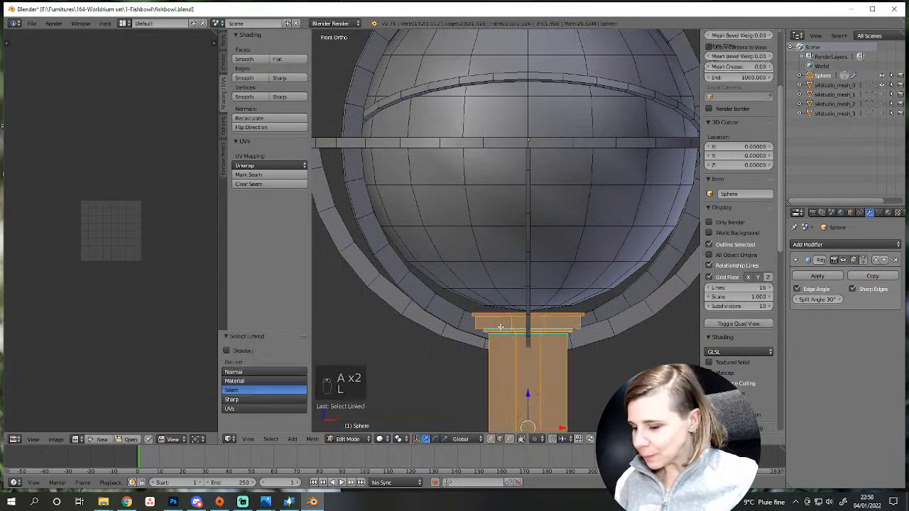
scroll(501, 327, down, 4)
key(z)
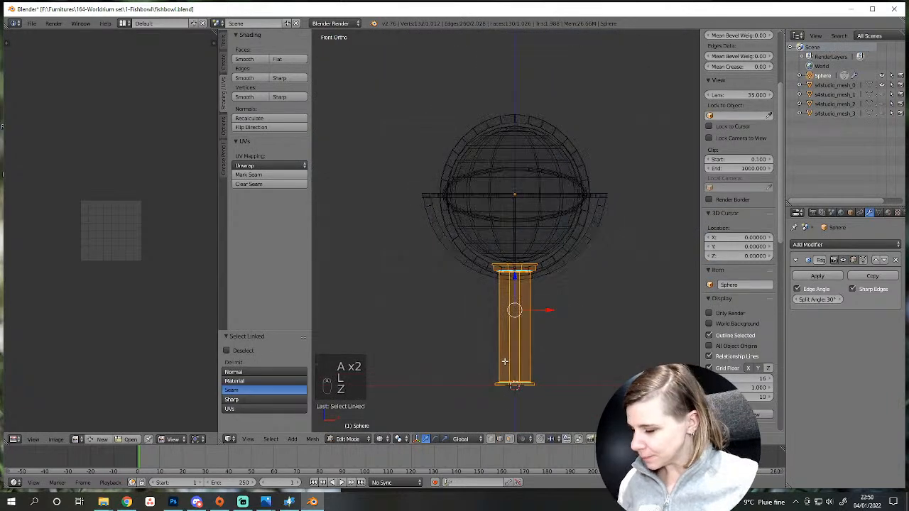
key(b)
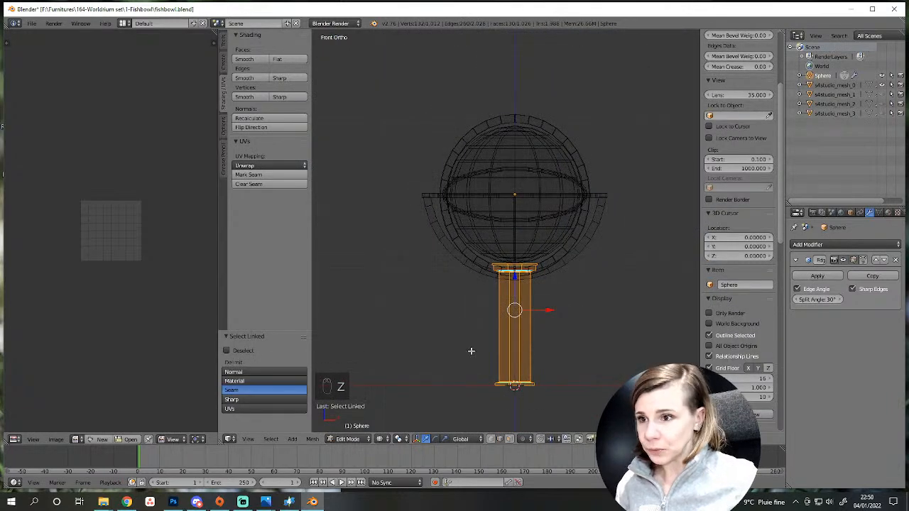
middle_drag(471, 348, 567, 419)
key(c)
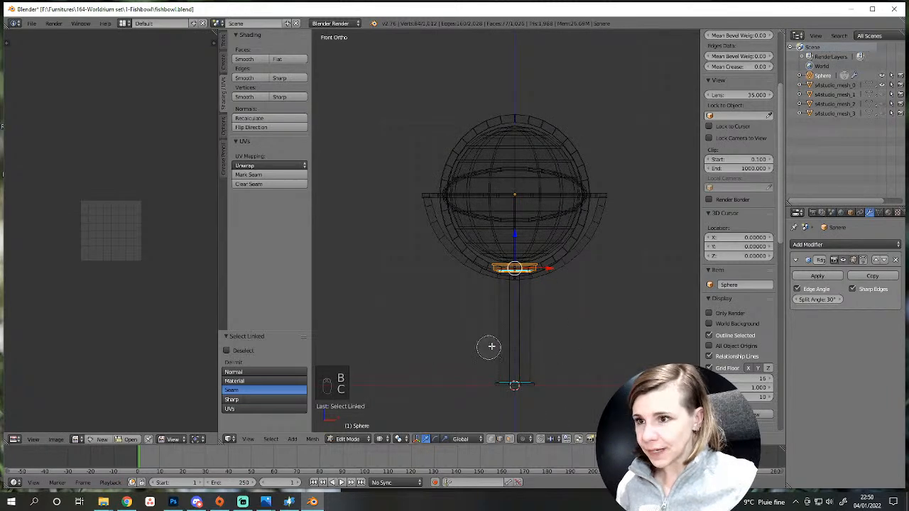
scroll(516, 305, up, 4)
key(g)
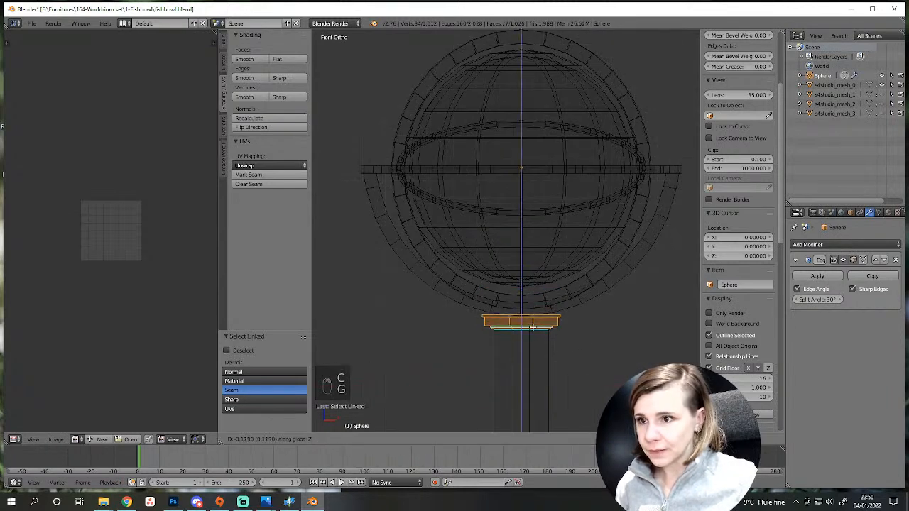
click(533, 326)
Return to solid shading, move the post's top moulding once more and clear the selection.
key(z)
mouse_move(533, 326)
middle_down()
mouse_move(564, 359)
mouse_move(516, 329)
mouse_move(548, 333)
mouse_move(493, 314)
mouse_move(486, 339)
mouse_move(530, 341)
middle_up()
key(g)
click(540, 345)
key(Tab)
key(a)
scroll(485, 338, up, 3)
key(Tab)
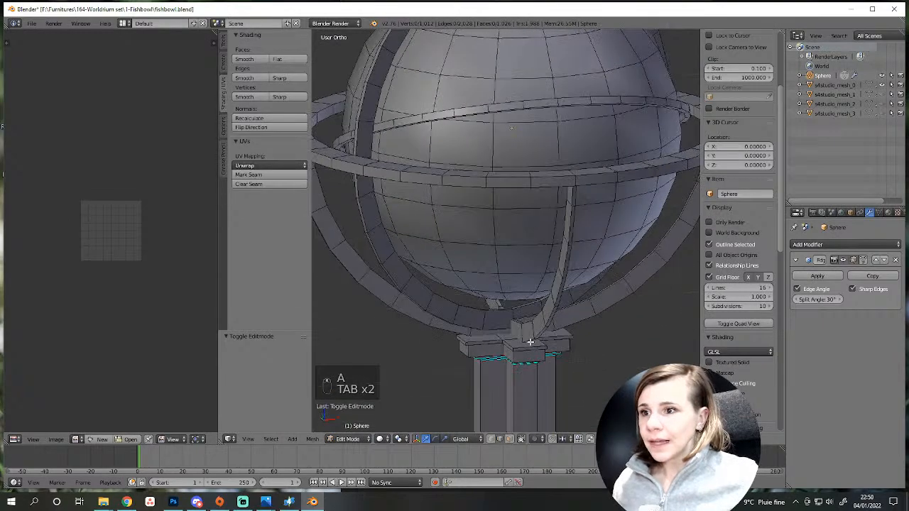
With proportional editing enabled, raise the selected face beneath the bowl about 0.037 along Z.
key(g)
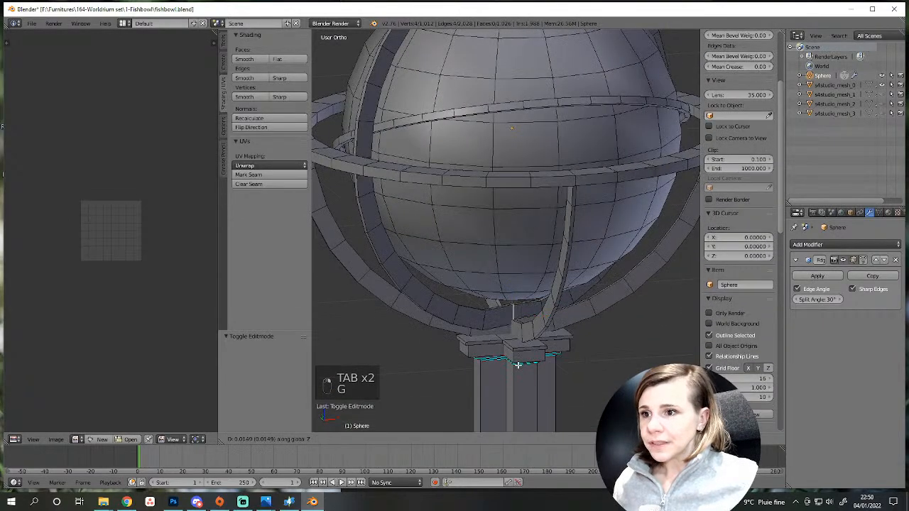
right_click(518, 367)
click(536, 439)
click(557, 402)
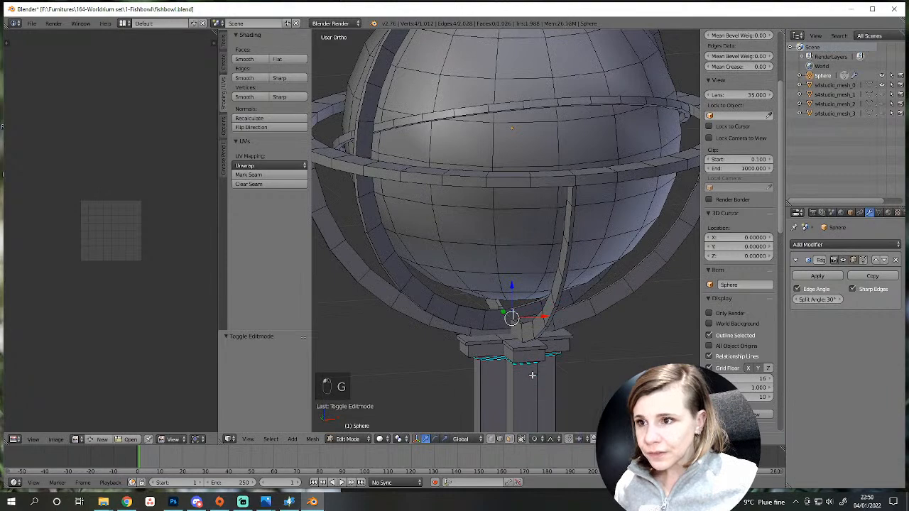
scroll(523, 353, down, 4)
key(g)
key(z)
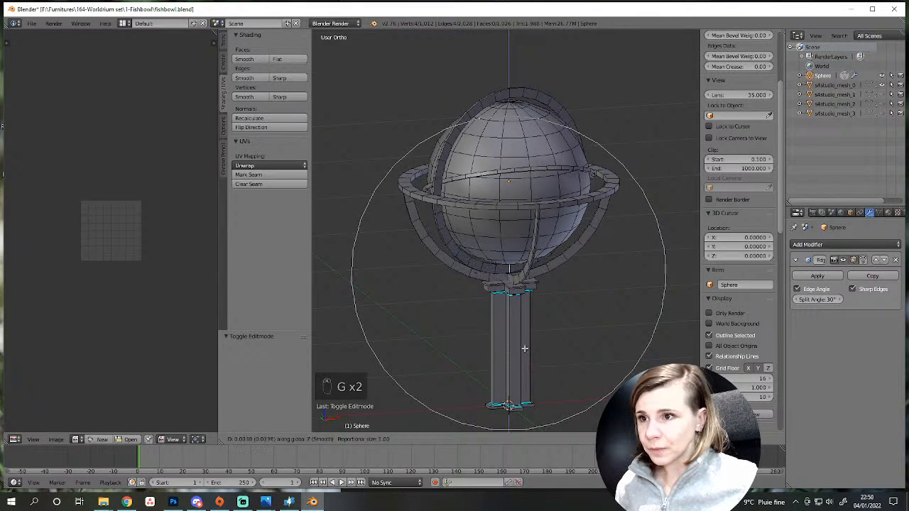
click(524, 349)
Lower the same face about 0.003 along Z with proportional editing and clear the selection.
middle_drag(524, 348, 487, 338)
scroll(490, 344, up, 6)
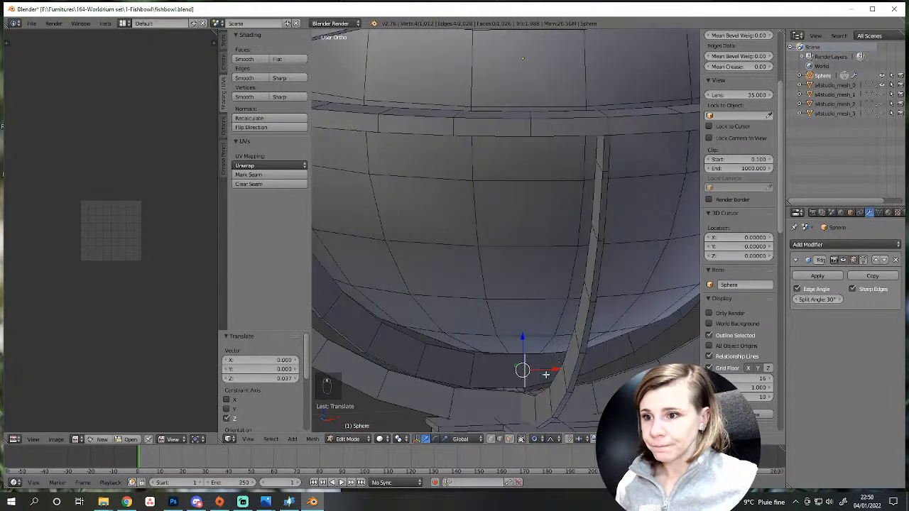
key(g)
click(545, 375)
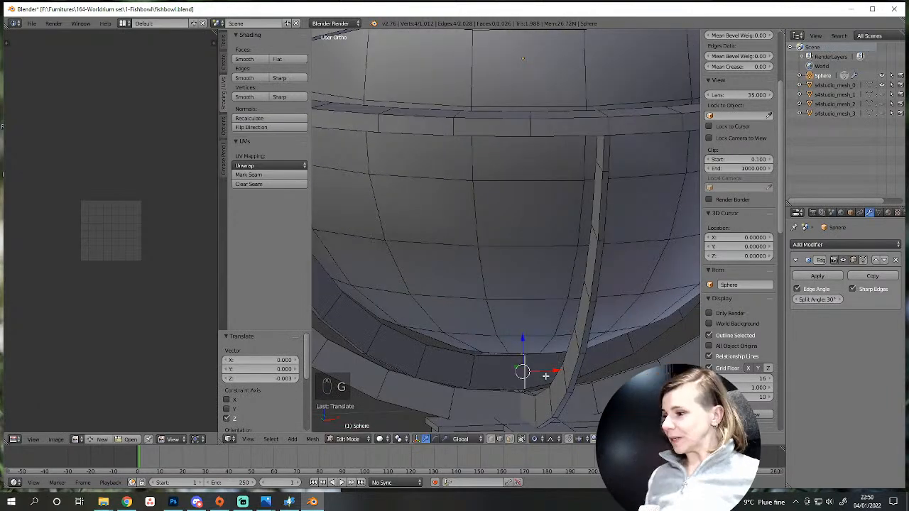
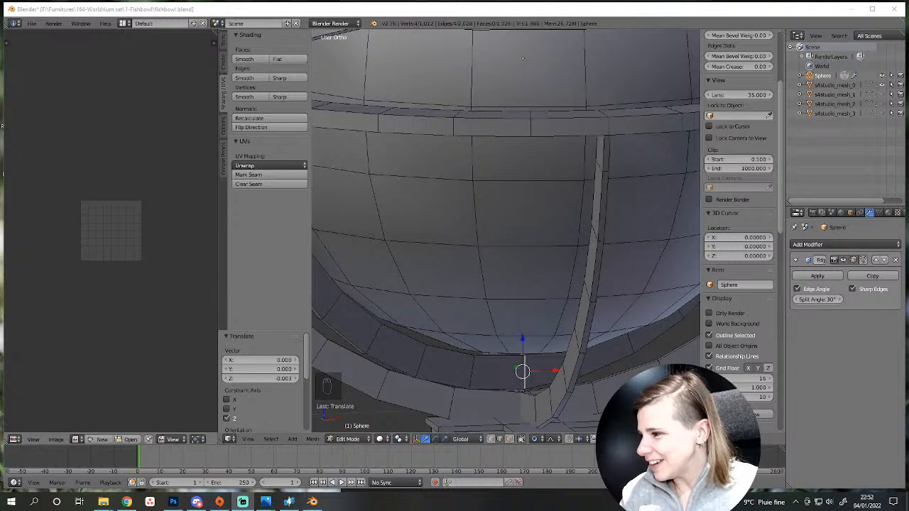
scroll(475, 285, down, 5)
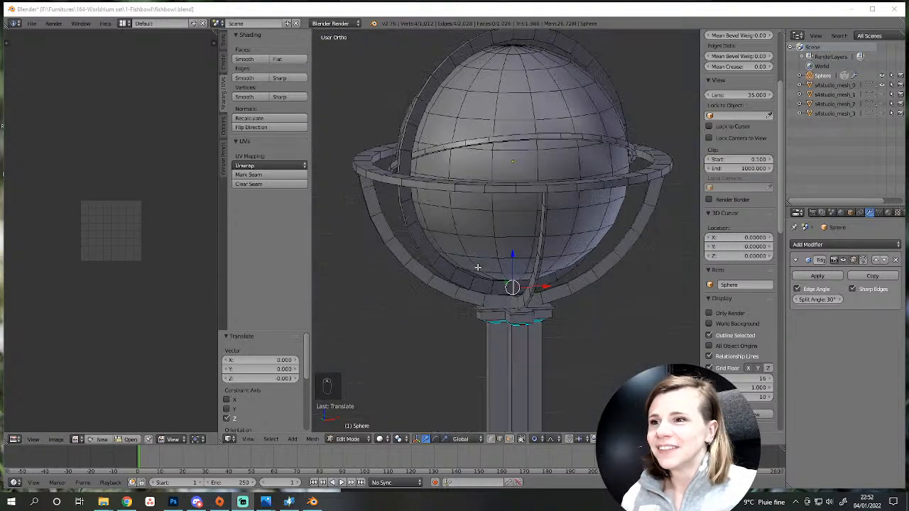
scroll(474, 285, up, 5)
scroll(475, 285, down, 4)
key(a)
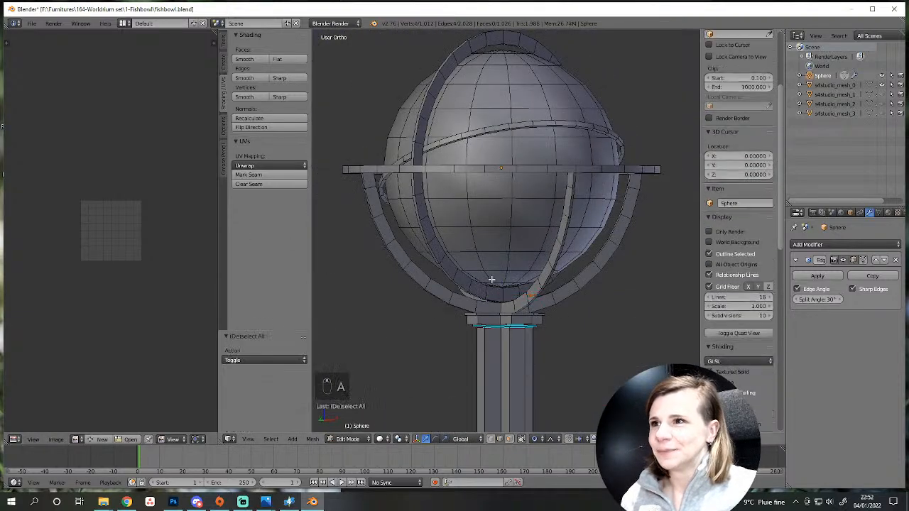
Inspect the bowl, rings and support arms in Object Mode from an angle and from the front.
key(Tab)
scroll(488, 287, down, 3)
middle_drag(489, 288, 428, 335)
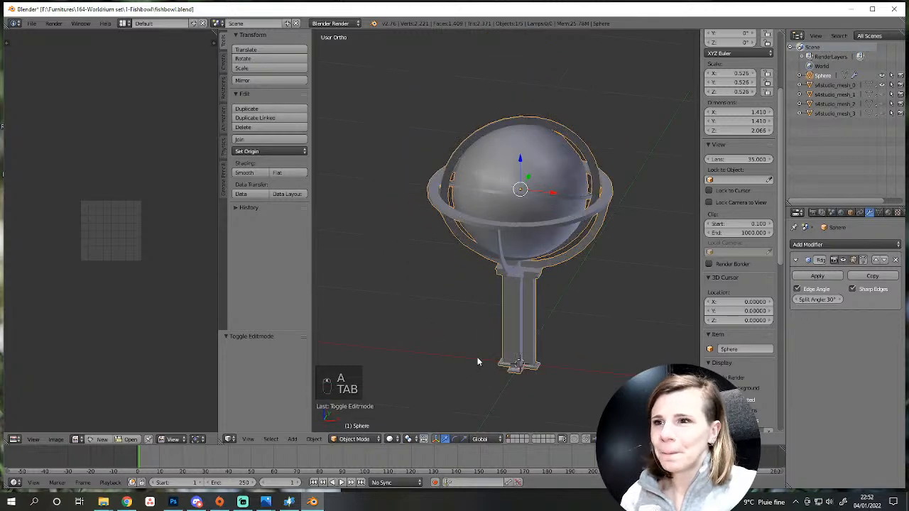
scroll(476, 348, up, 6)
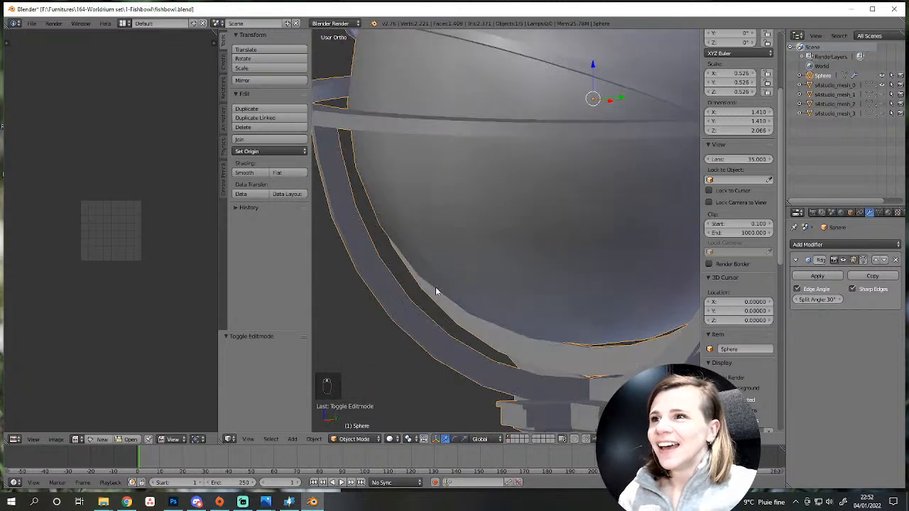
scroll(449, 280, down, 5)
key(KP_1)
scroll(450, 280, up, 4)
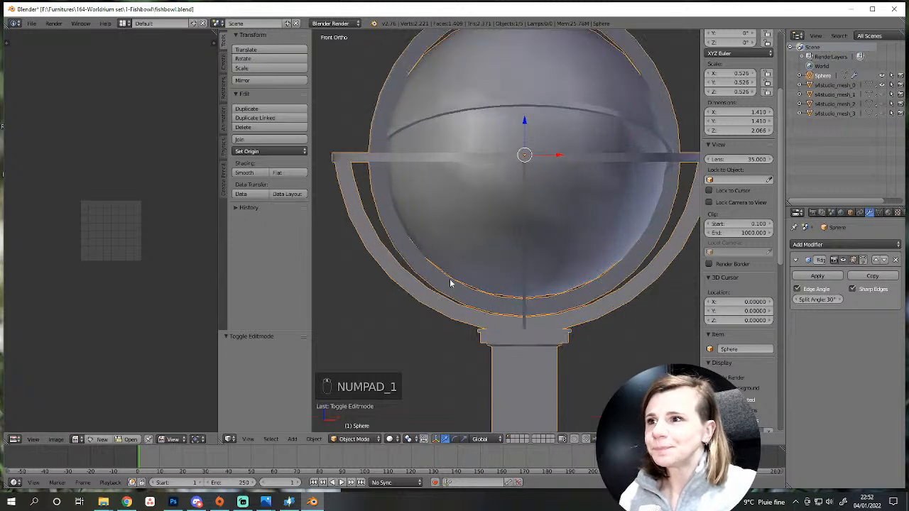
Select the linked support arm spanning the front view and scale it to about 0.992, then clear the selection.
key(Tab)
scroll(352, 190, down, 2)
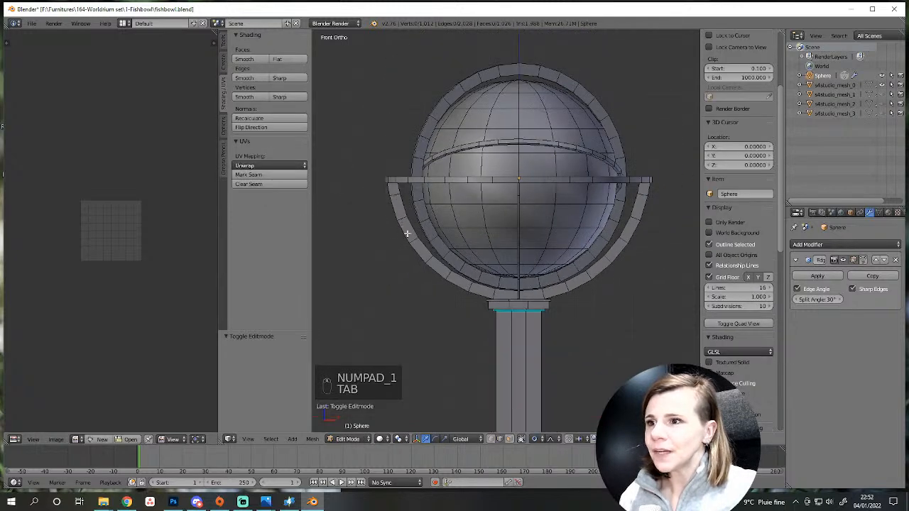
scroll(469, 298, up, 1)
key(l)
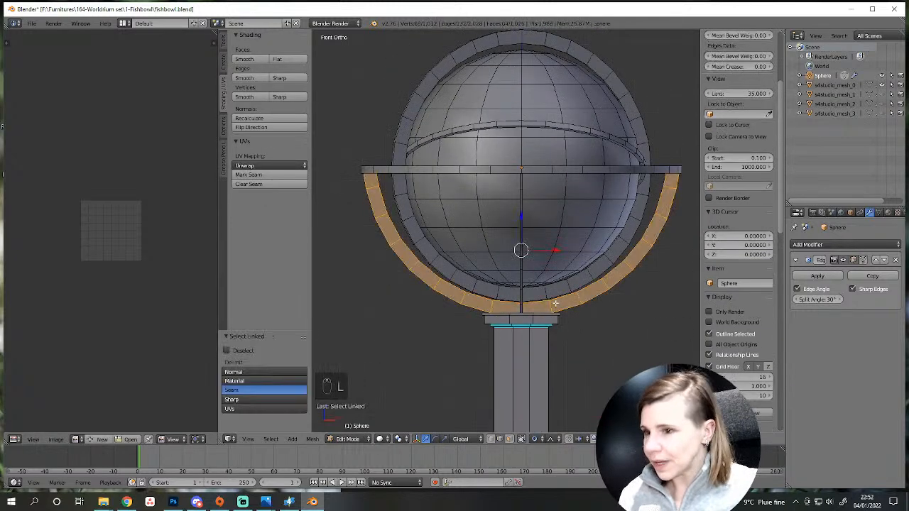
key(s)
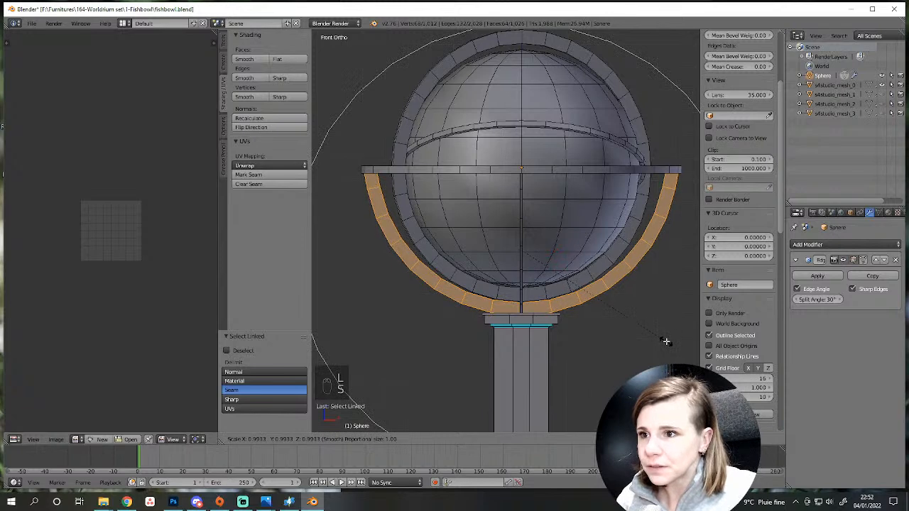
click(666, 341)
scroll(608, 341, up, 2)
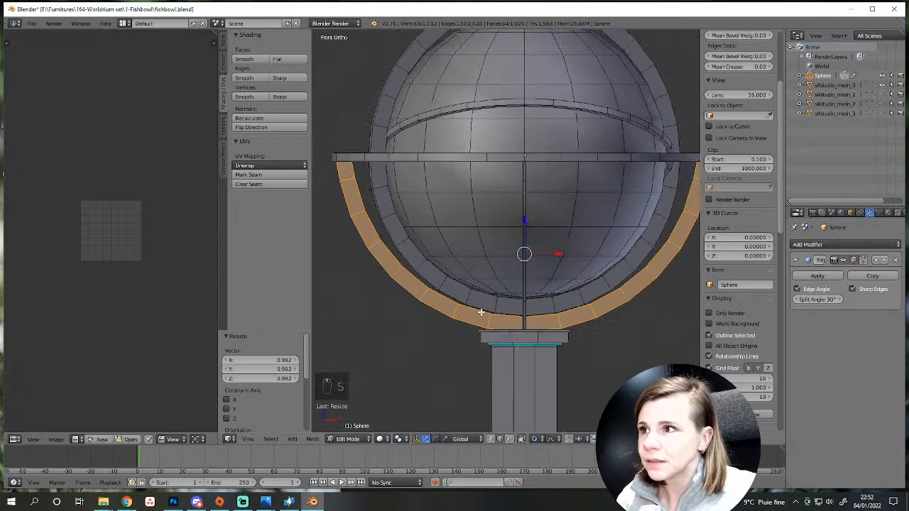
key(a)
Disable proportional editing, lower the horizontal ring's outer upper edge loop about 0.011 along Z, and return to Object Mode.
scroll(354, 163, down, 1)
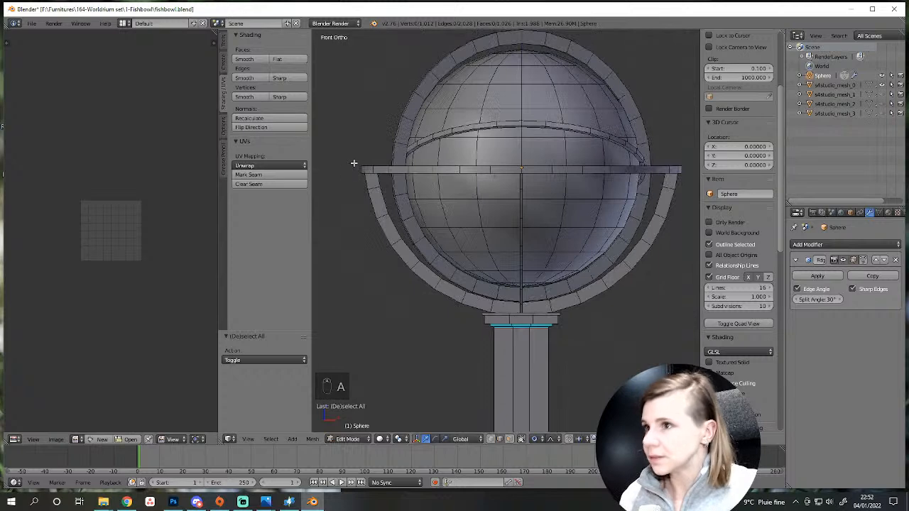
alt+right_click(380, 164)
middle_drag(379, 164, 379, 156)
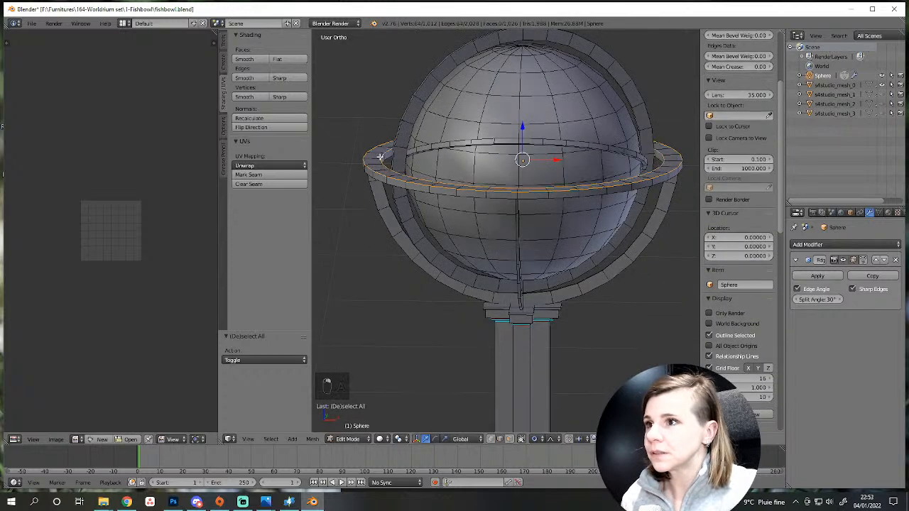
key(g)
right_click(399, 206)
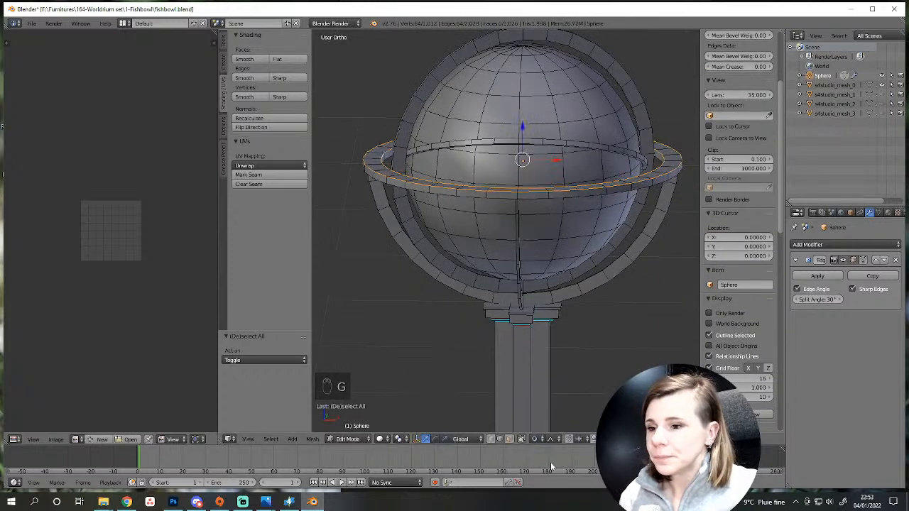
click(536, 439)
click(539, 417)
key(g)
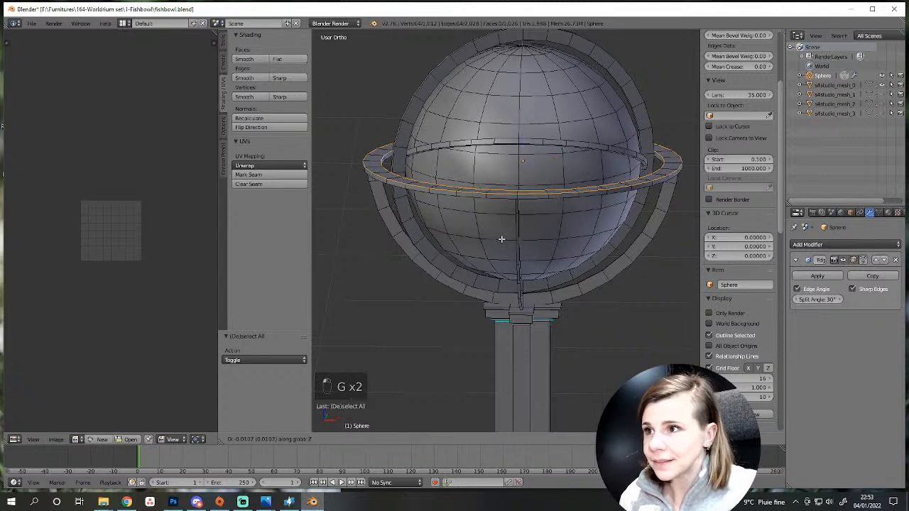
click(501, 239)
scroll(501, 239, down, 3)
key(a)
key(Tab)
Examine the whole fishbowl and the junction between the support arms and the post's top moulding from several angles.
middle_drag(514, 358, 544, 365)
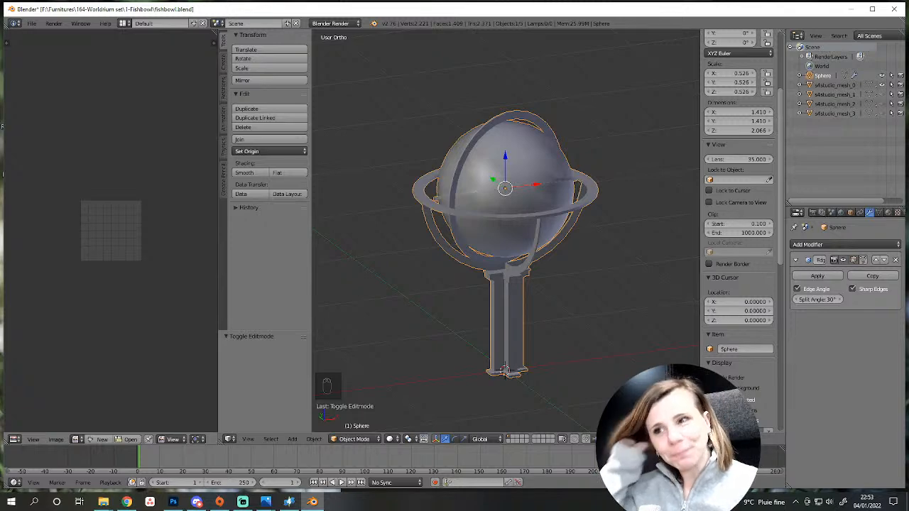
scroll(647, 353, up, 1)
middle_drag(624, 352, 511, 326)
shift+middle_drag(499, 314, 466, 236)
scroll(517, 331, up, 3)
middle_drag(516, 326, 493, 294)
scroll(500, 299, up, 2)
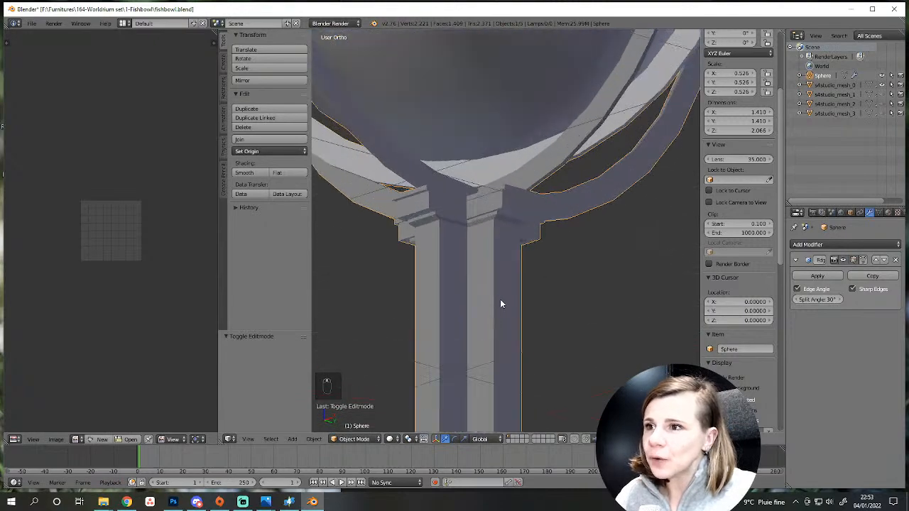
scroll(502, 284, down, 6)
shift+middle_drag(501, 248, 533, 276)
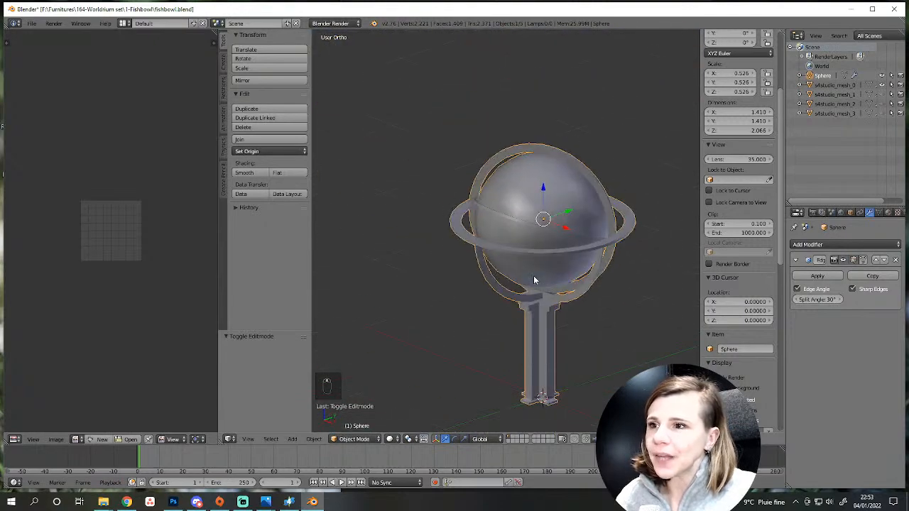
scroll(533, 276, up, 3)
middle_drag(517, 313, 477, 324)
scroll(612, 348, down, 4)
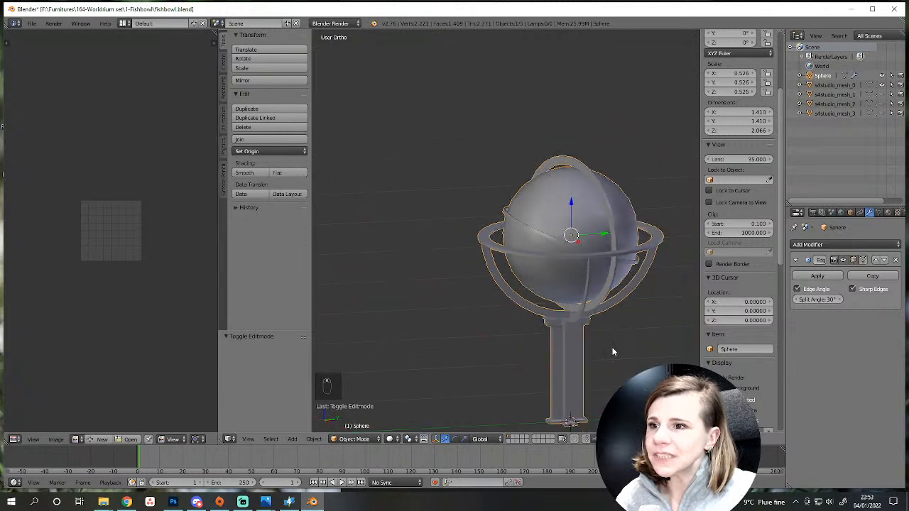
scroll(614, 308, up, 4)
scroll(532, 333, down, 4)
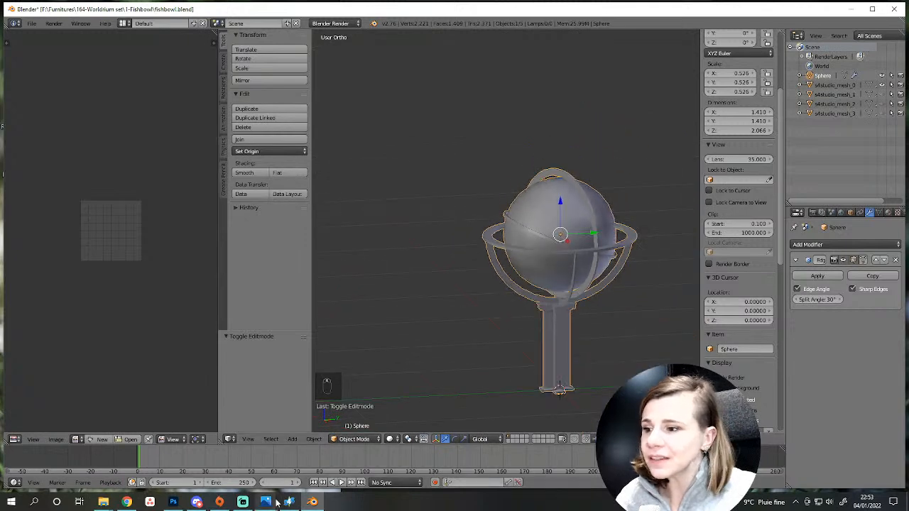
Compare the model's bowl, rings and support arms with the armillary sphere reference photo.
mouse_move(274, 502)
click(286, 454)
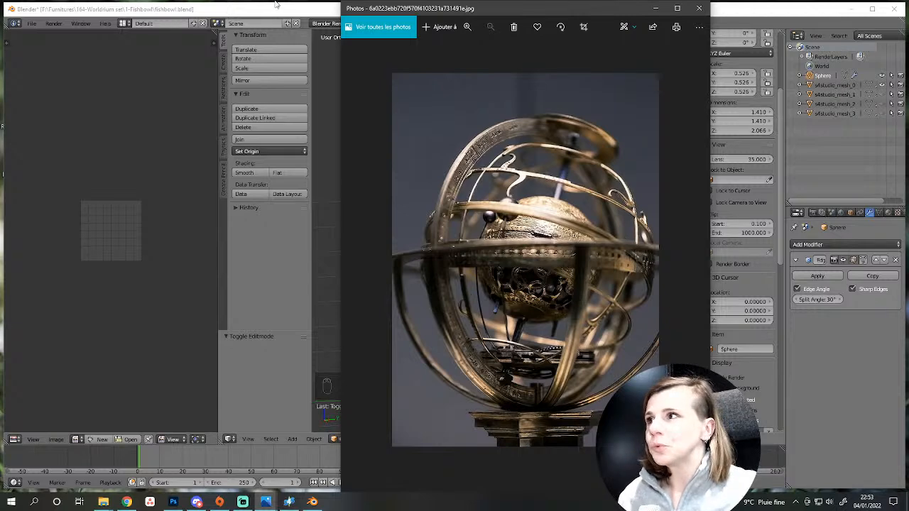
click(299, 364)
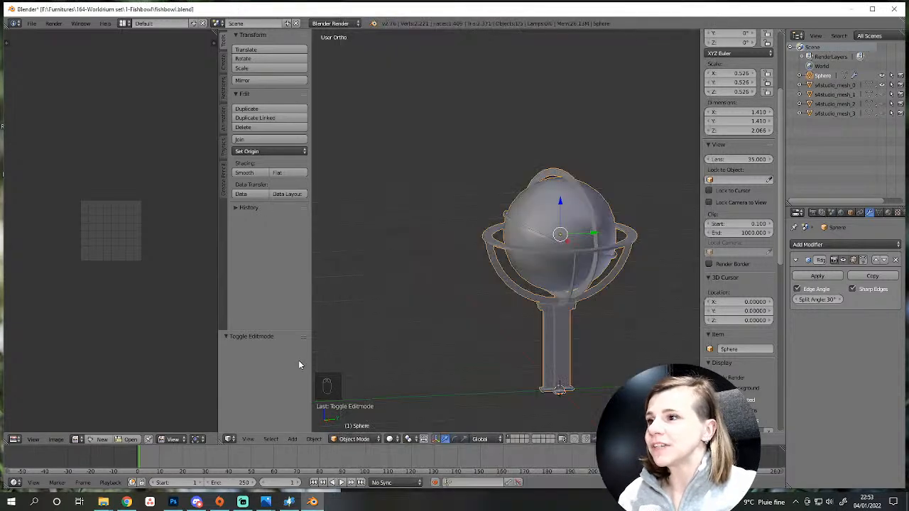
scroll(487, 260, down, 3)
scroll(487, 260, up, 1)
middle_drag(487, 260, 455, 253)
scroll(558, 341, up, 6)
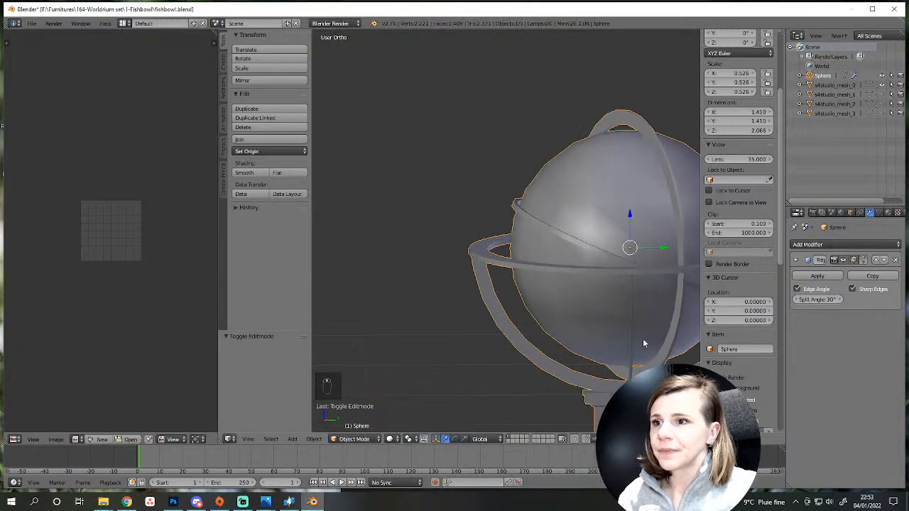
shift+middle_drag(643, 339, 617, 331)
mouse_move(265, 501)
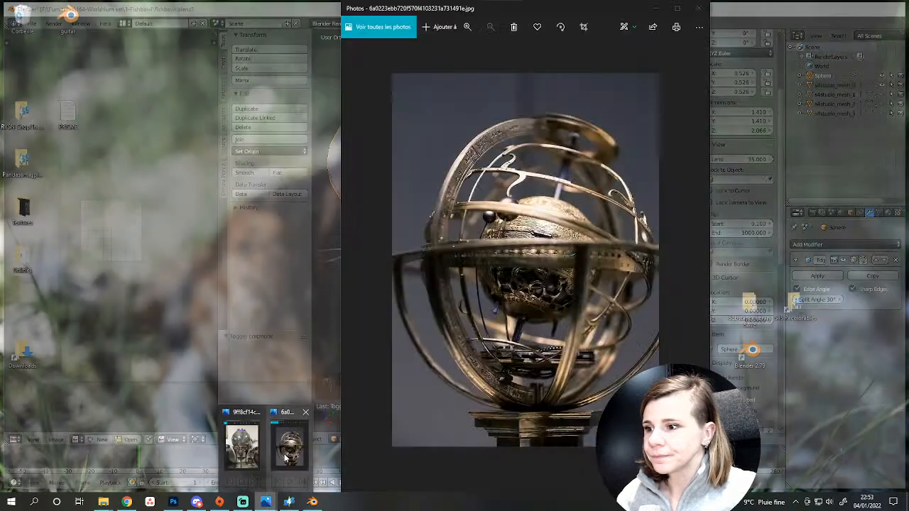
mouse_move(287, 458)
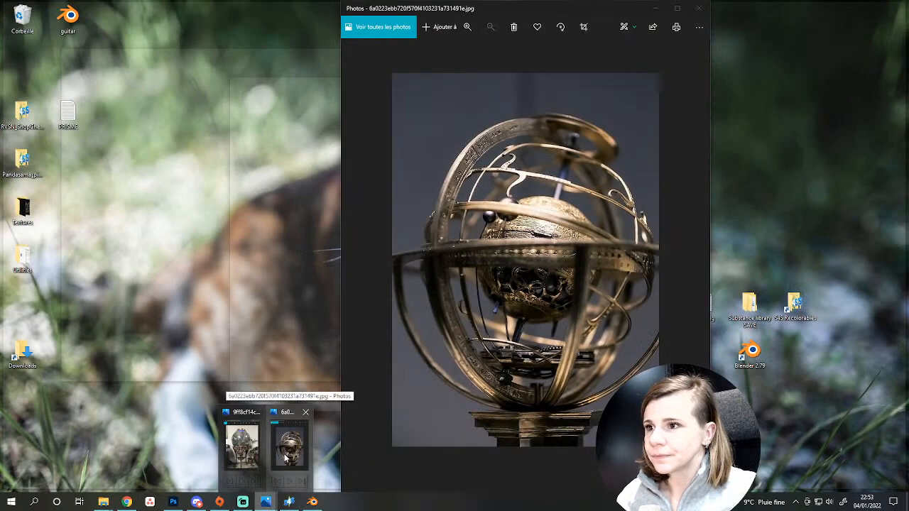
click(289, 454)
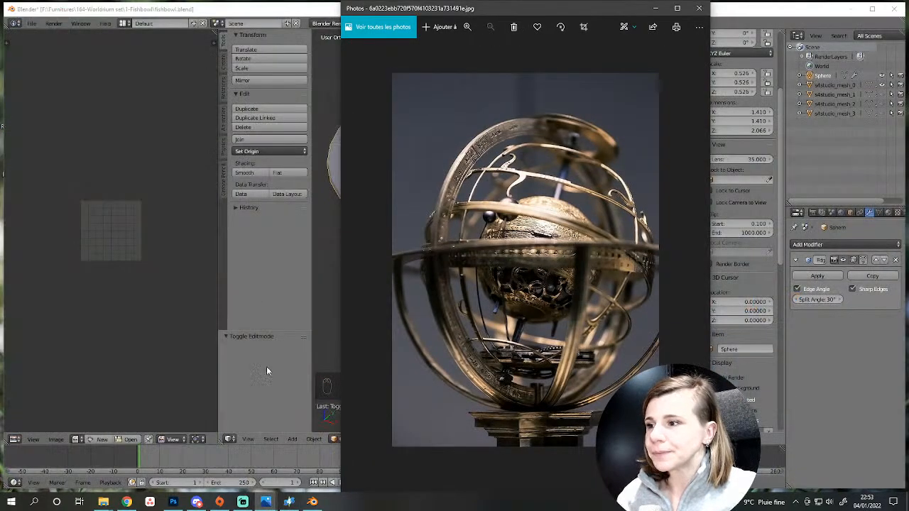
click(267, 9)
middle_drag(559, 251, 503, 223)
scroll(541, 324, down, 3)
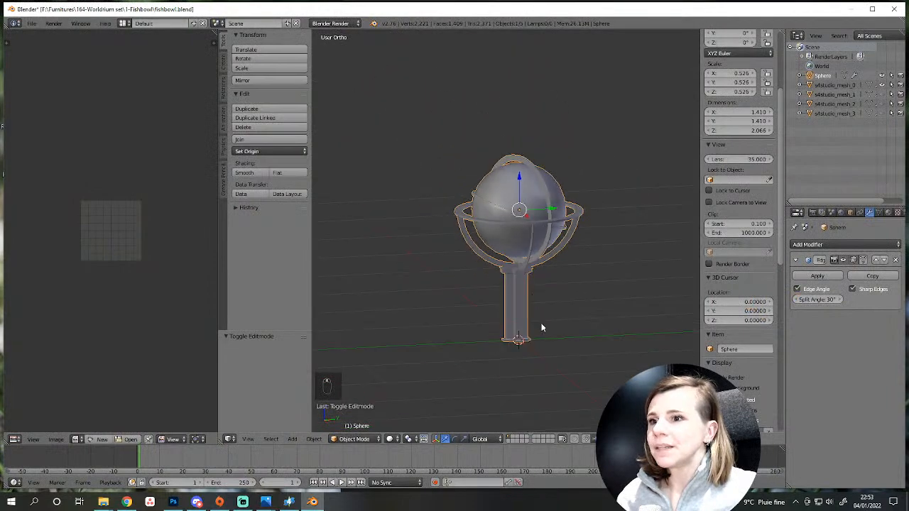
In Edit Mode, mark the upper outer edge loop of the post's cross-shaped top moulding as a seam.
key(Tab)
scroll(538, 367, up, 4)
shift+middle_drag(537, 368, 523, 332)
scroll(538, 274, up, 5)
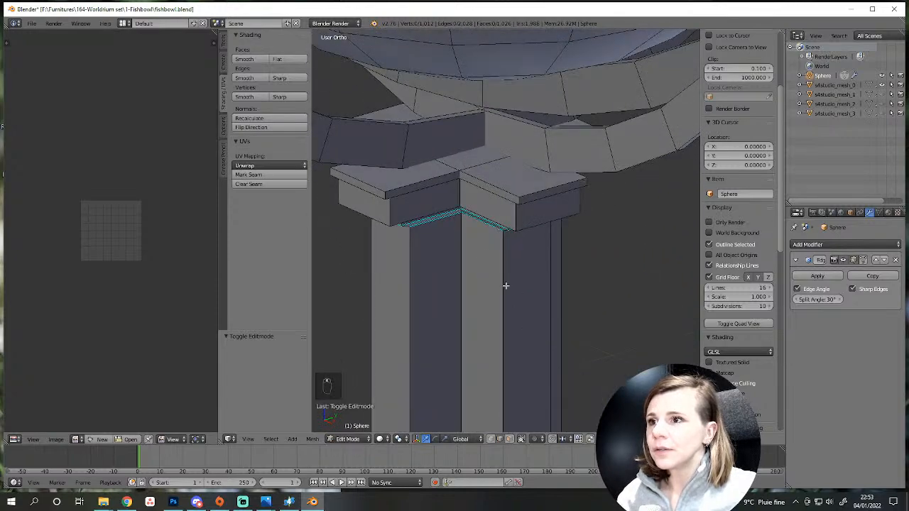
scroll(476, 254, down, 3)
right_click(447, 204)
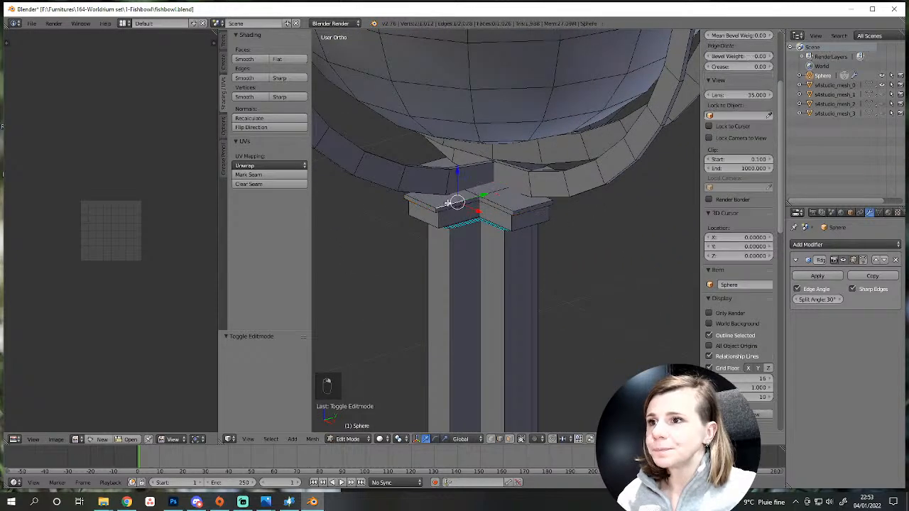
shift+right_click(502, 207)
middle_drag(502, 207, 568, 213)
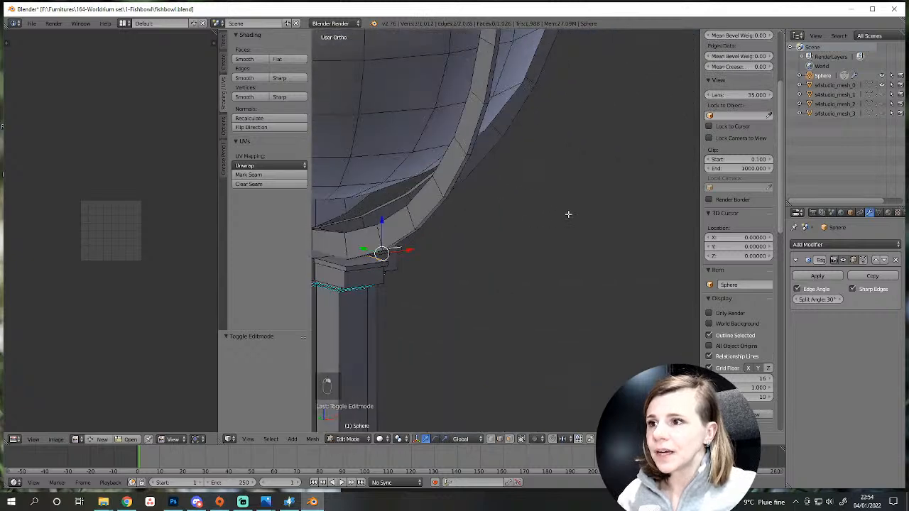
middle_drag(360, 261, 506, 247)
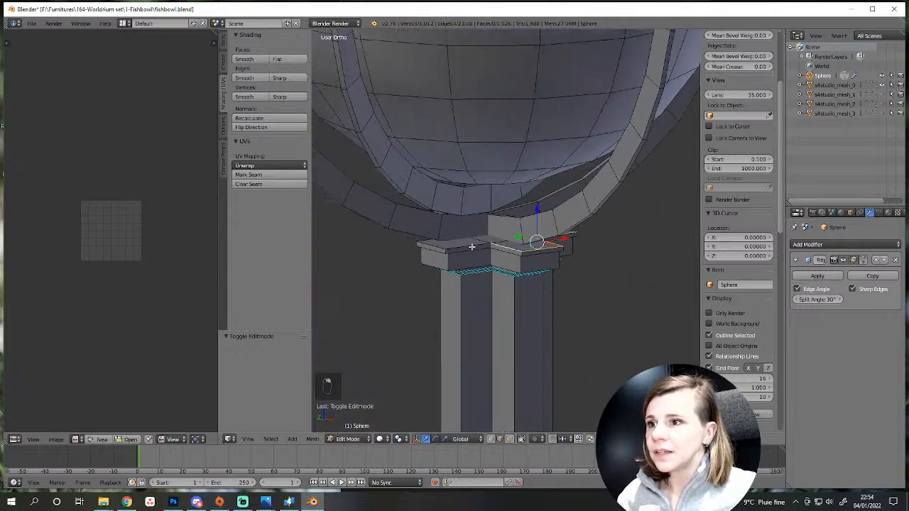
middle_drag(434, 248, 606, 258)
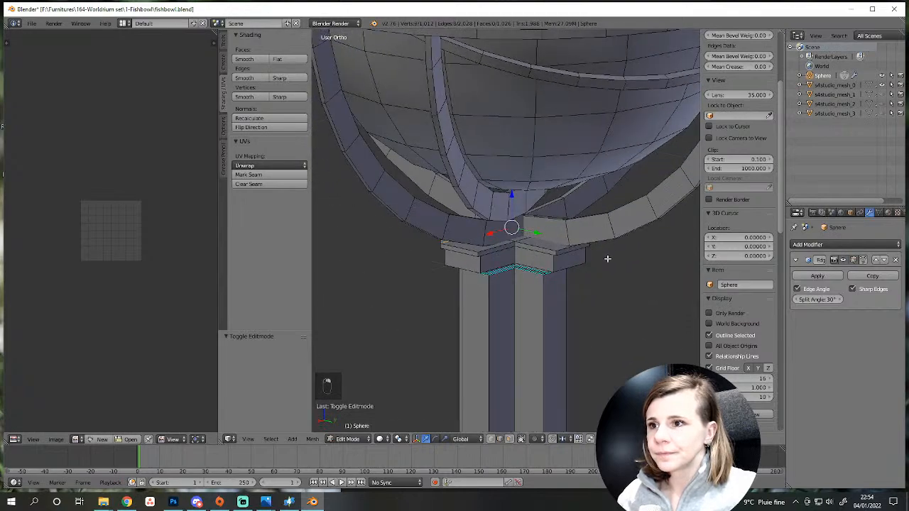
shift+right_click(539, 246)
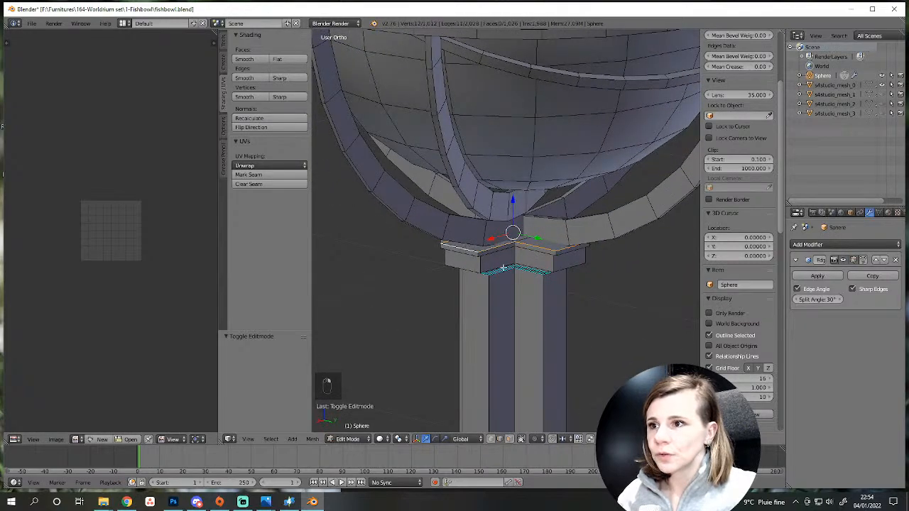
middle_drag(502, 268, 358, 295)
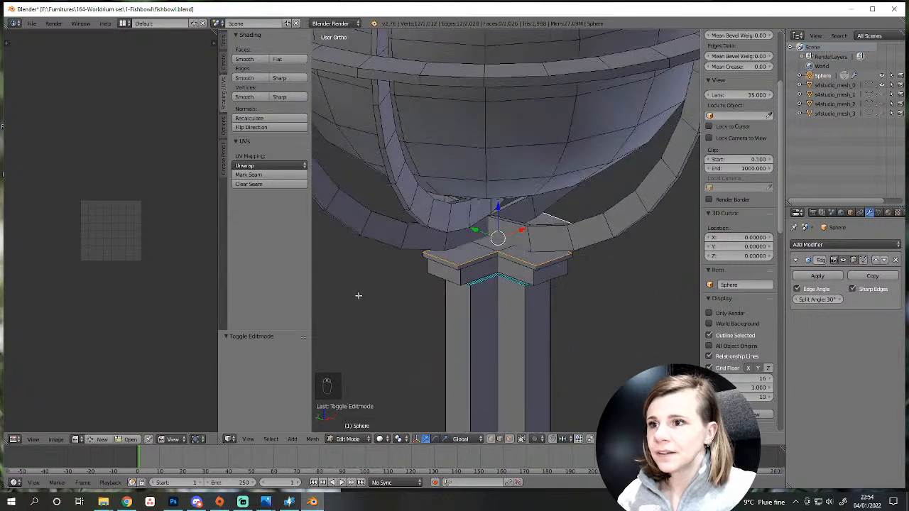
click(248, 174)
Select the outline of the cross-shaped underside of the post's base, without its inner edges, and mark it as a seam.
middle_drag(426, 305, 512, 351)
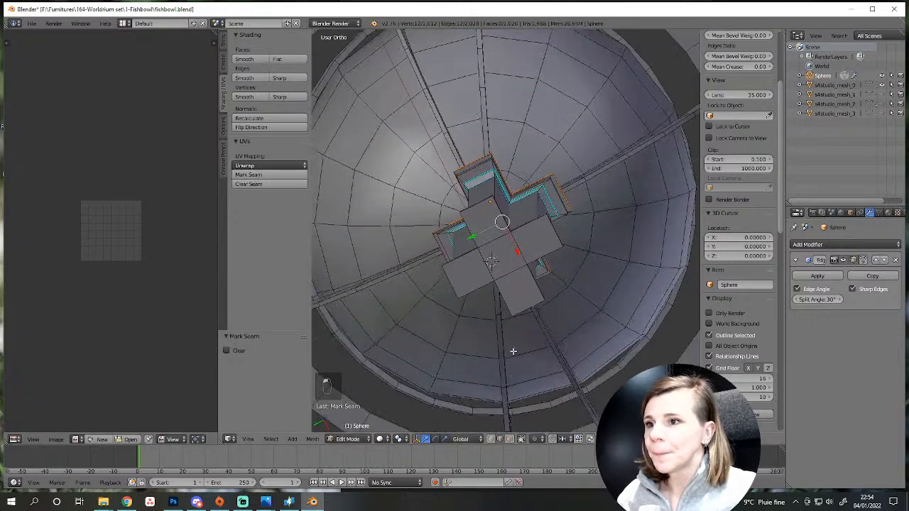
click(509, 439)
right_click(467, 281)
ctrl+right_click(535, 248)
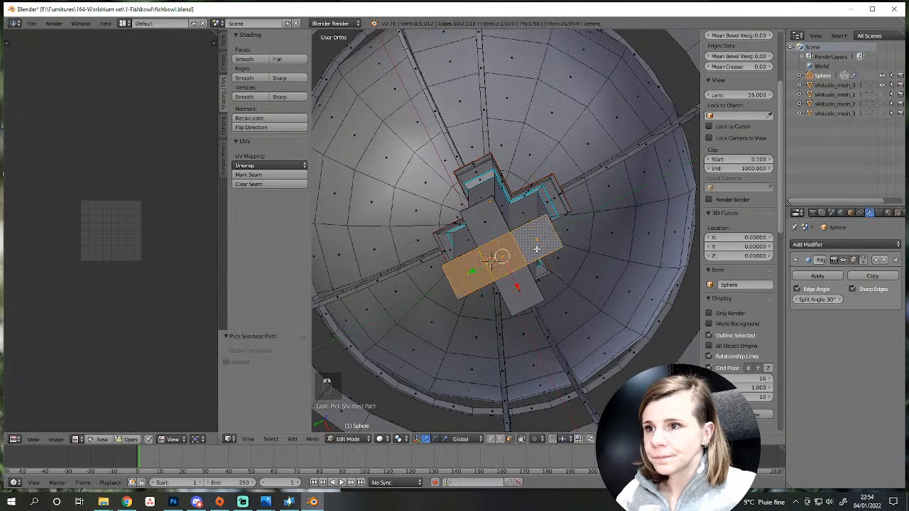
shift+right_click(489, 231)
shift+right_click(520, 294)
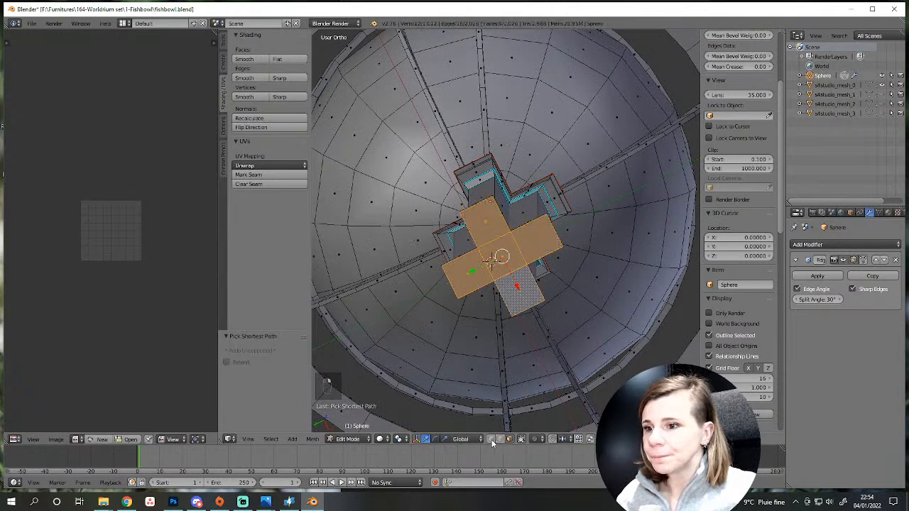
shift+right_click(484, 267)
shift+right_click(489, 237)
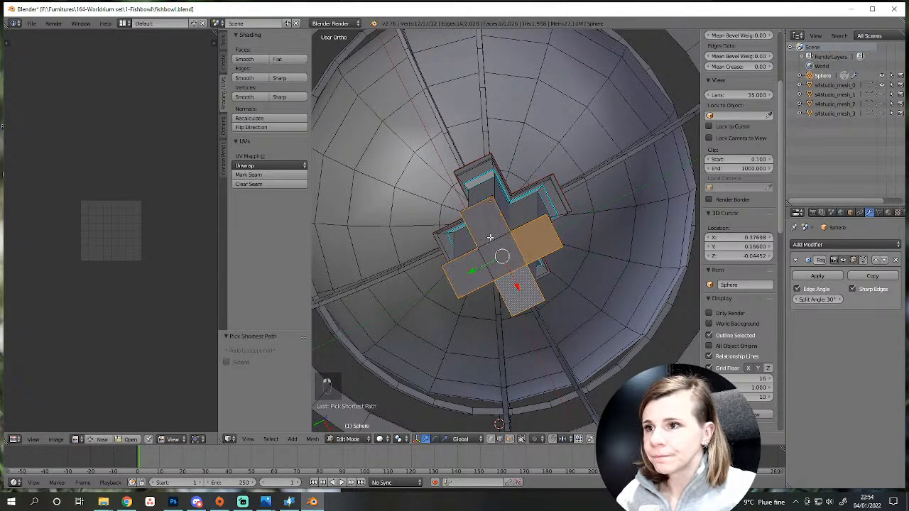
shift+right_click(518, 239)
shift+right_click(510, 273)
click(275, 178)
Mark the vertical line of edges along one outer corner of the post, including its mouldings, as a seam.
middle_drag(475, 181, 513, 310)
key(a)
scroll(539, 353, up, 3)
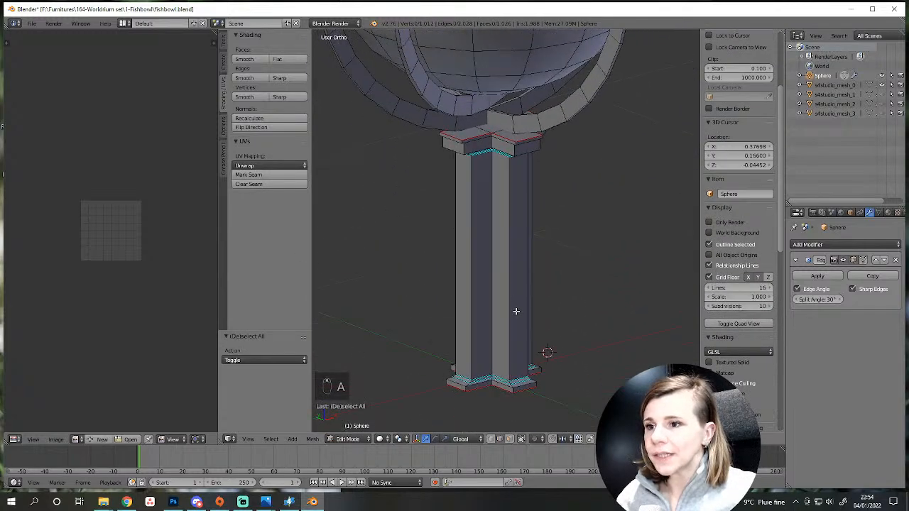
right_click(511, 310)
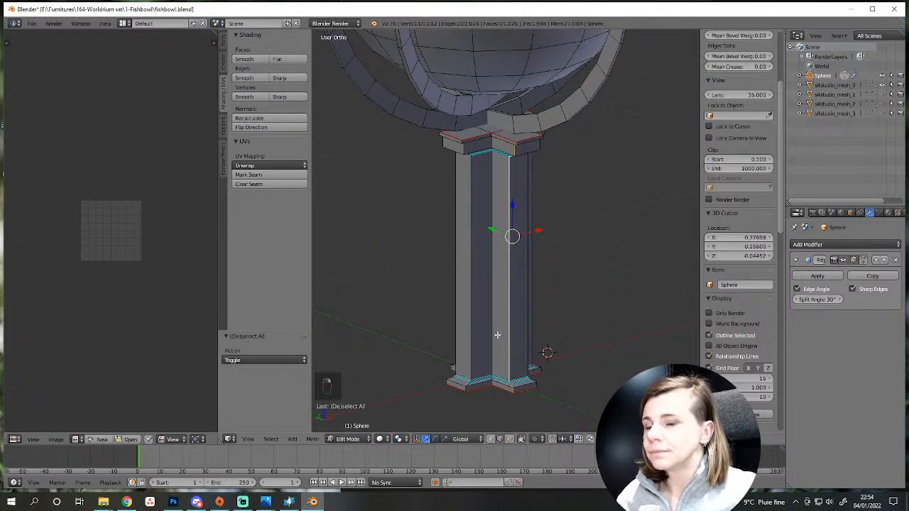
click(302, 175)
Select all linked parts of the post, including its top and bottom caps, and unwrap them.
middle_drag(460, 277, 498, 297)
key(a)
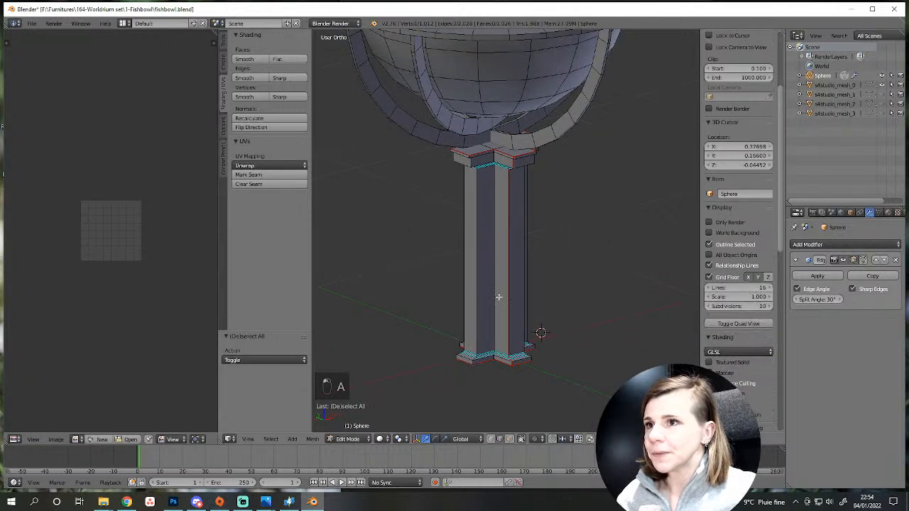
key(l)
key(l)
key(l)
key(l)
key(l)
key(e)
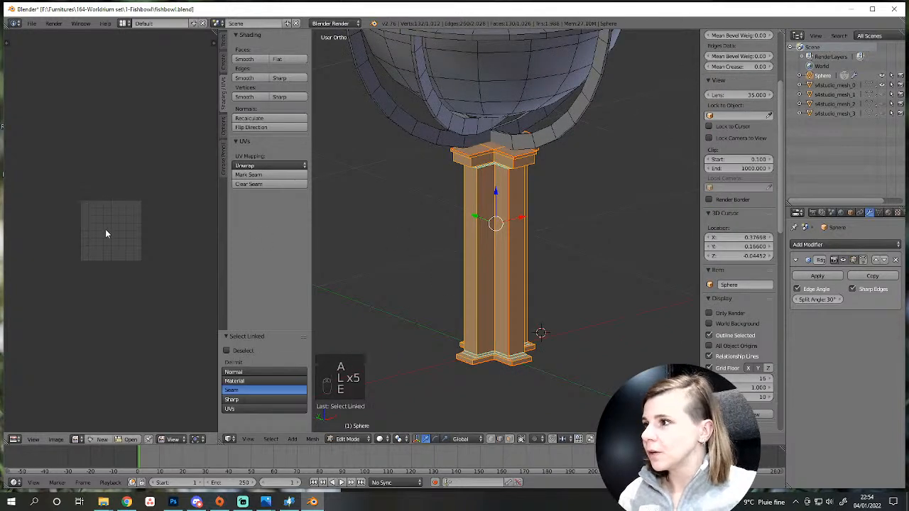
key(e)
click(270, 165)
click(263, 176)
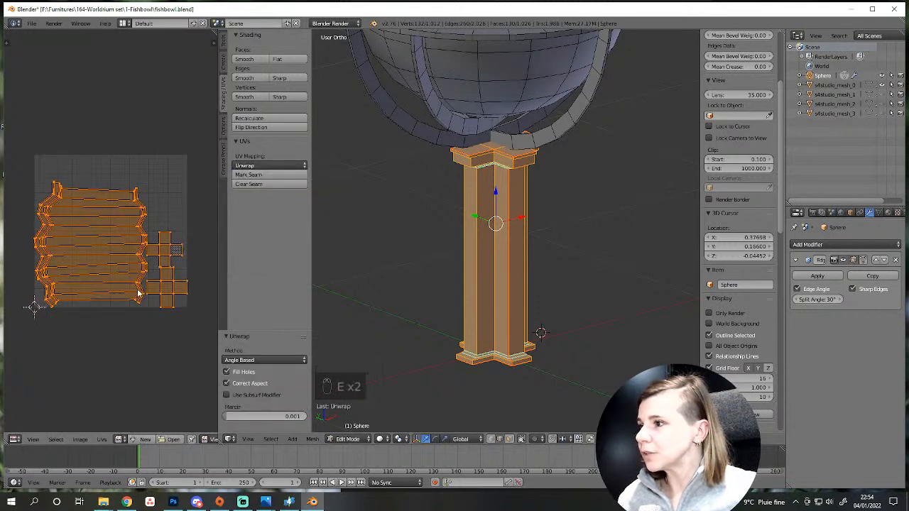
Mark one pole-to-pole edge line on the outer sphere of the bowl, close to the upright ring, as a seam.
scroll(558, 270, down, 4)
middle_drag(578, 259, 578, 361)
key(a)
scroll(596, 337, up, 3)
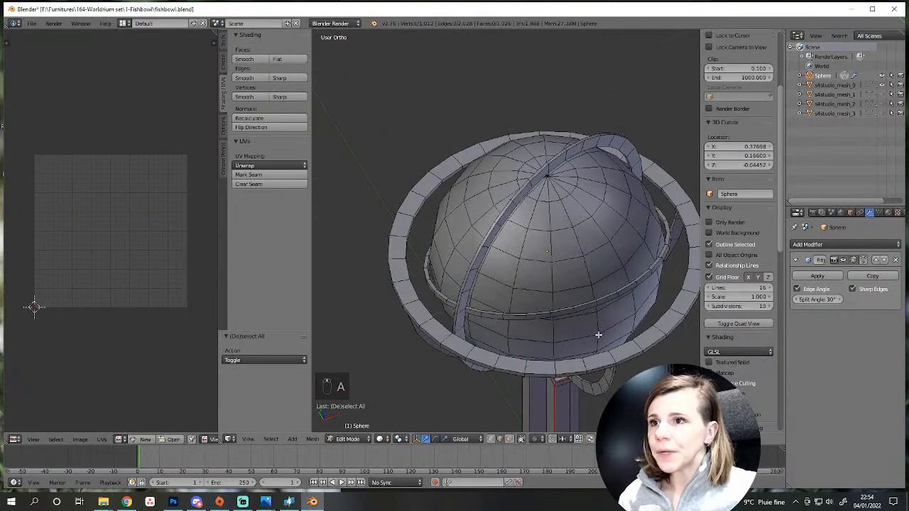
middle_drag(621, 336, 608, 286)
scroll(571, 315, up, 3)
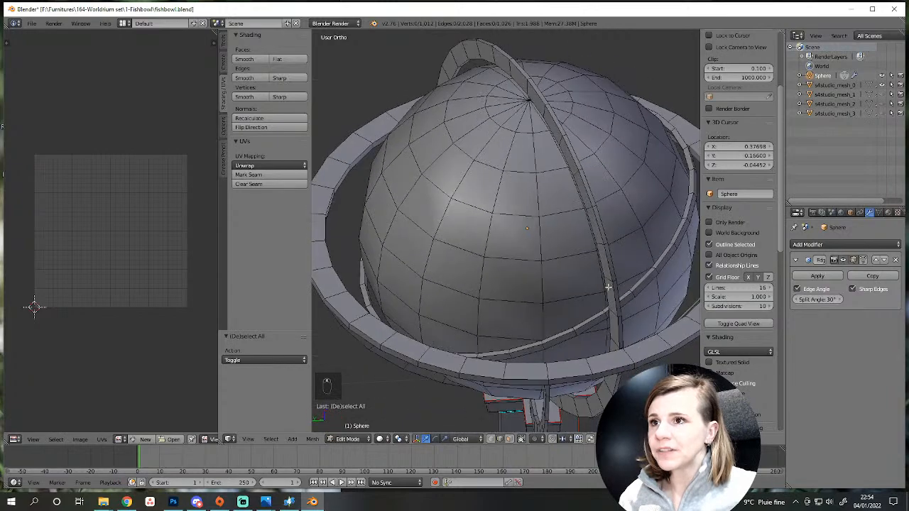
alt+right_click(541, 183)
scroll(470, 317, down, 3)
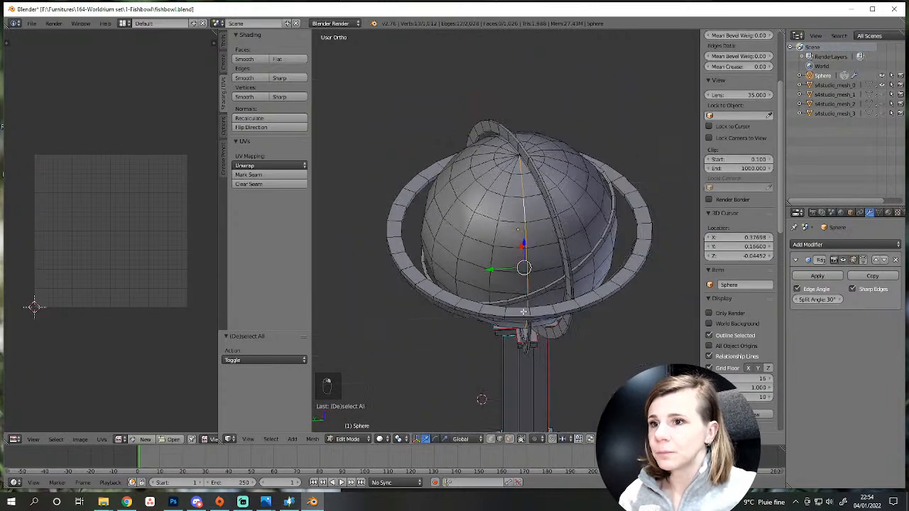
middle_drag(481, 398, 610, 191)
scroll(577, 298, up, 3)
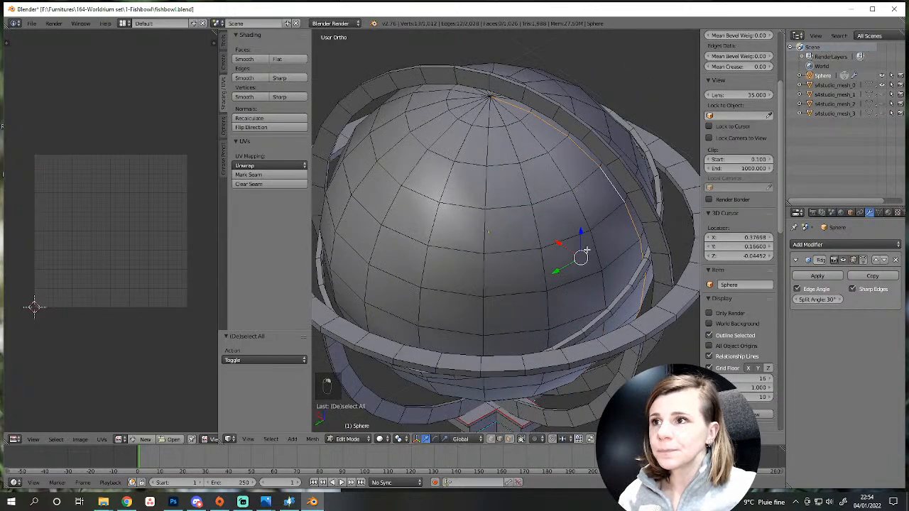
scroll(544, 243, down, 2)
scroll(541, 166, down, 1)
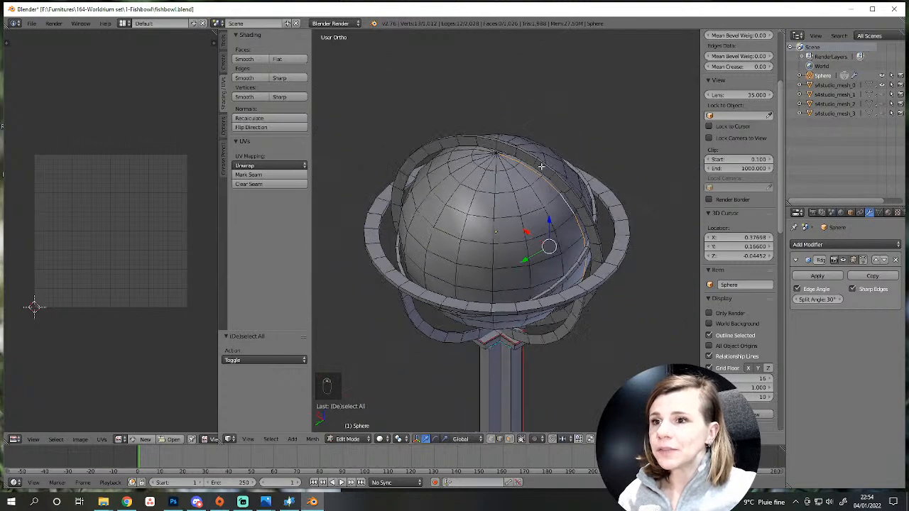
middle_drag(581, 257, 396, 216)
middle_drag(471, 220, 490, 255)
scroll(421, 251, up, 2)
click(259, 176)
scroll(513, 253, down, 1)
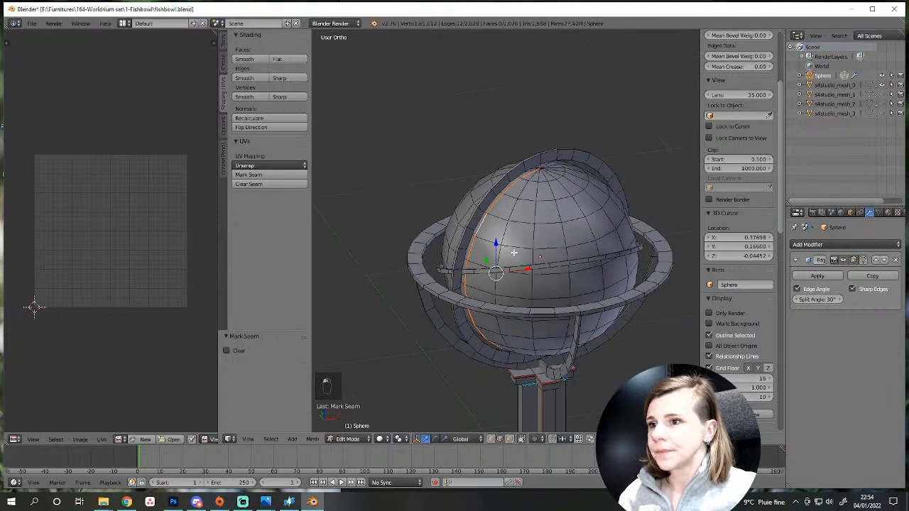
Select the linked outer sphere, unwrap it along its seam and hide it from view.
key(l)
key(e)
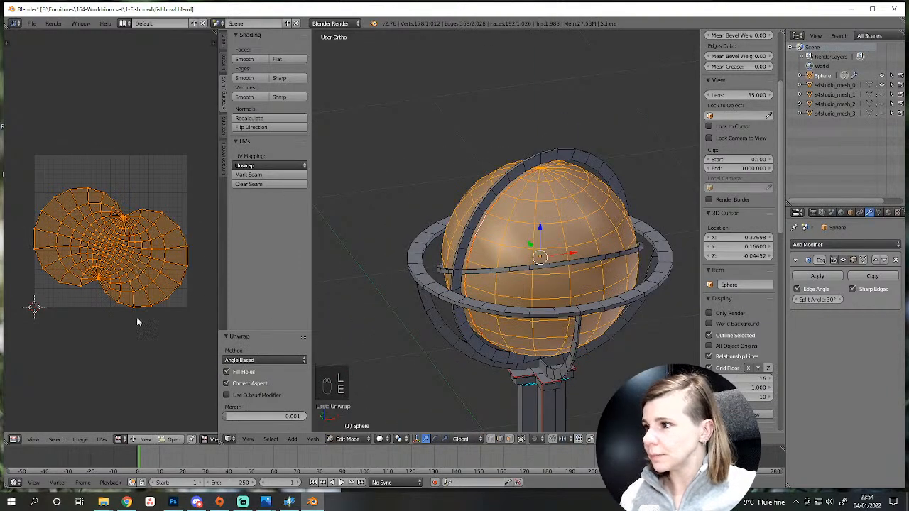
middle_drag(562, 363, 583, 237)
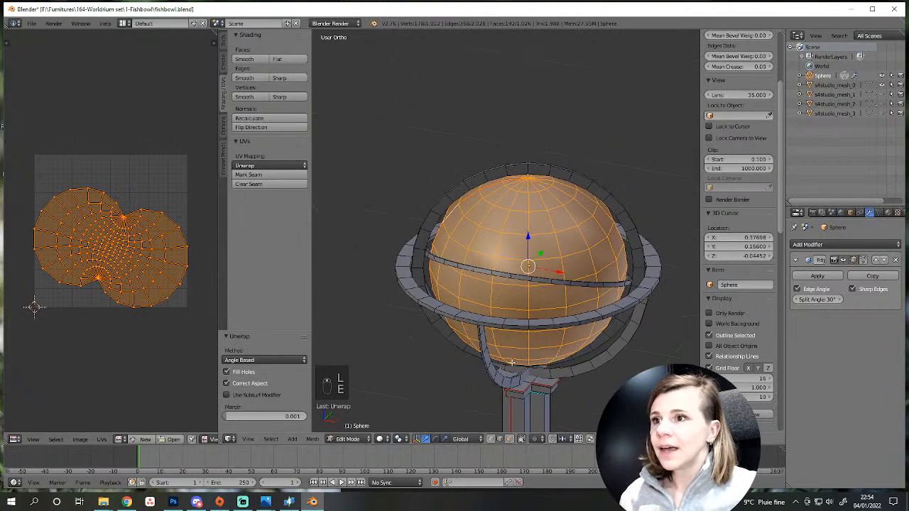
key(a)
key(l)
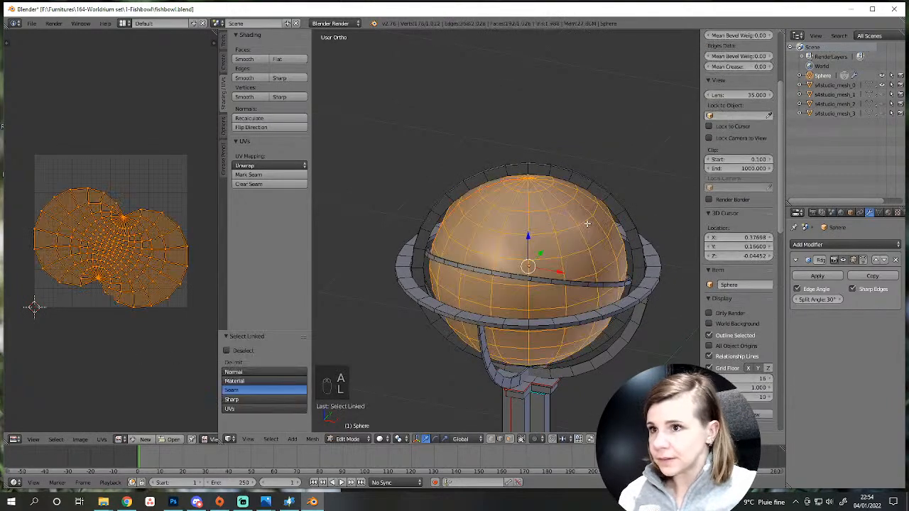
key(h)
scroll(580, 262, down, 2)
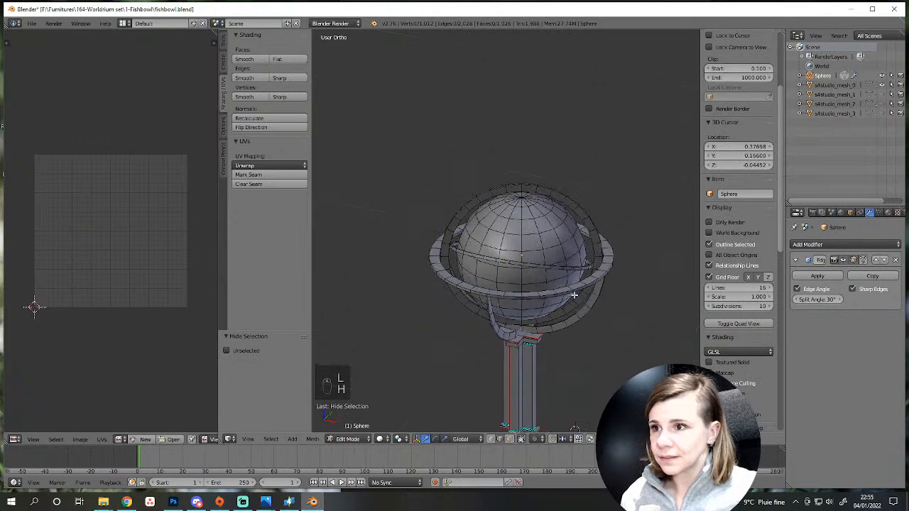
Mark two opposite pole-to-pole edge lines on the inner sphere as seams, dividing it into two halves.
middle_drag(574, 296, 535, 193)
scroll(515, 144, up, 2)
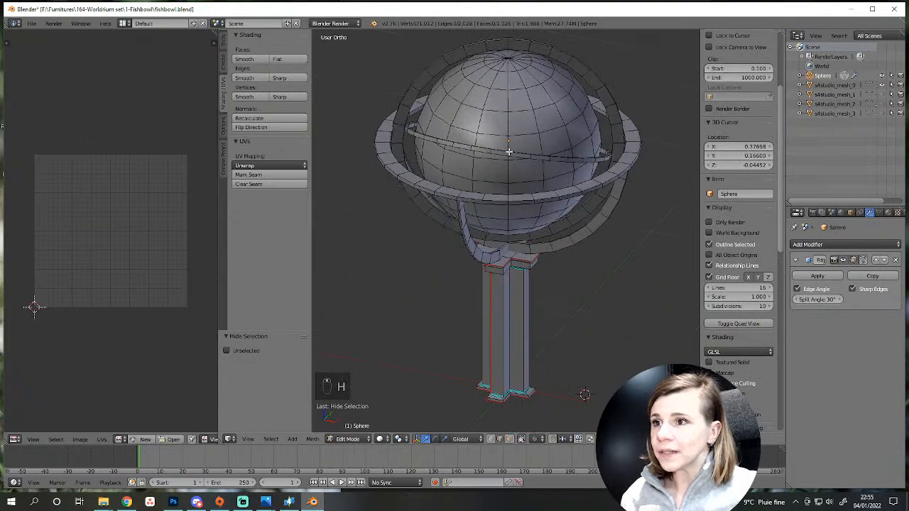
middle_drag(506, 147, 490, 259)
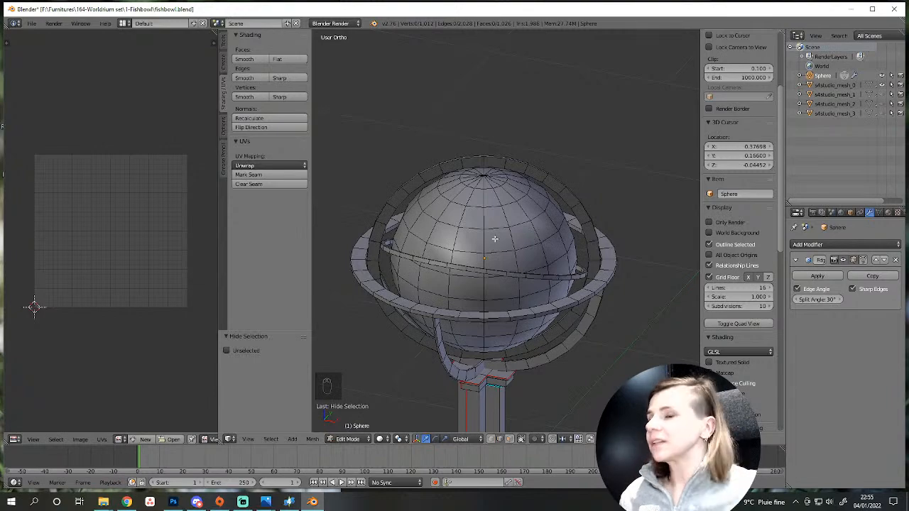
scroll(494, 238, up, 3)
scroll(493, 243, down, 3)
mouse_move(493, 248)
middle_down()
mouse_move(479, 247)
mouse_move(490, 239)
middle_up()
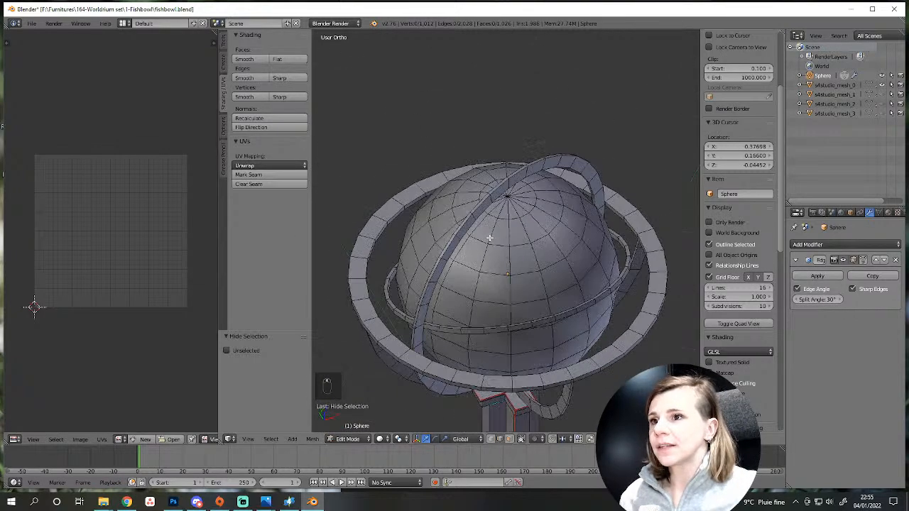
alt+right_click(478, 225)
middle_drag(600, 249, 504, 200)
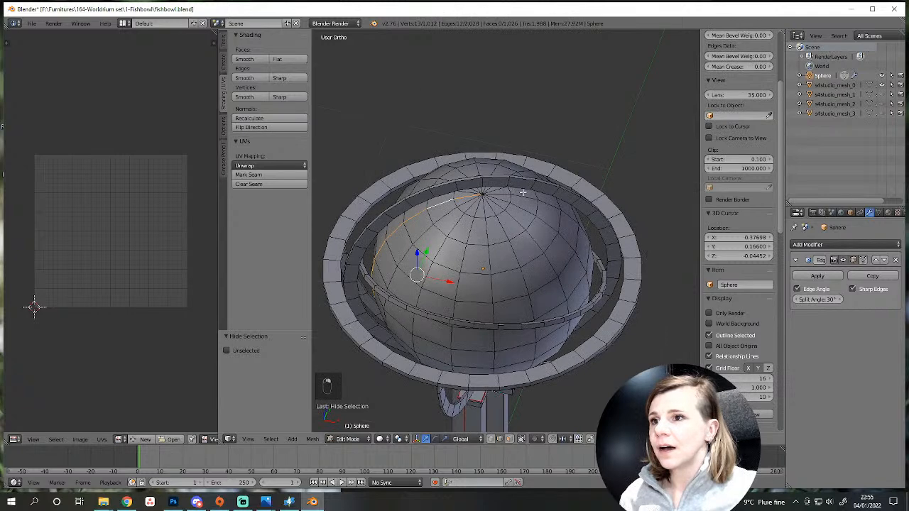
alt+right_click(523, 196)
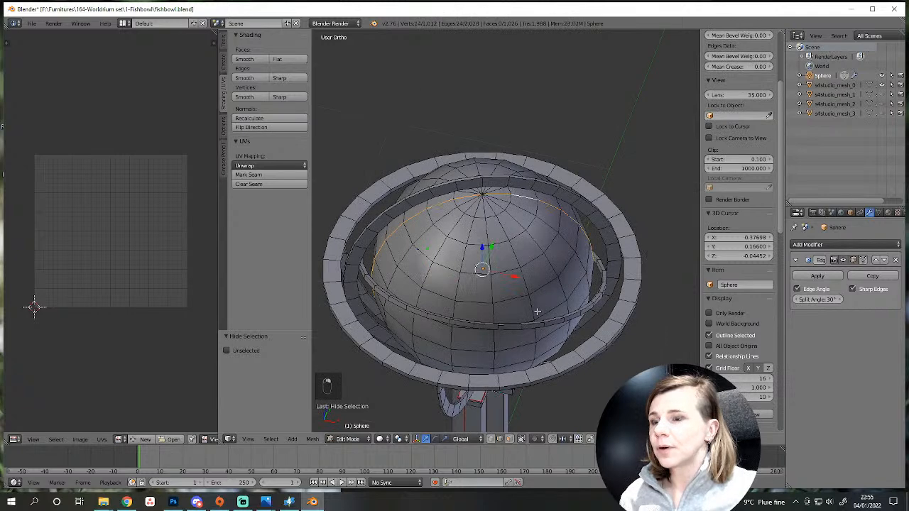
click(254, 175)
Select both linked halves of the inner sphere, unwrap them and hide the sphere, leaving the rings and arms visible.
key(a)
key(l)
key(l)
key(l)
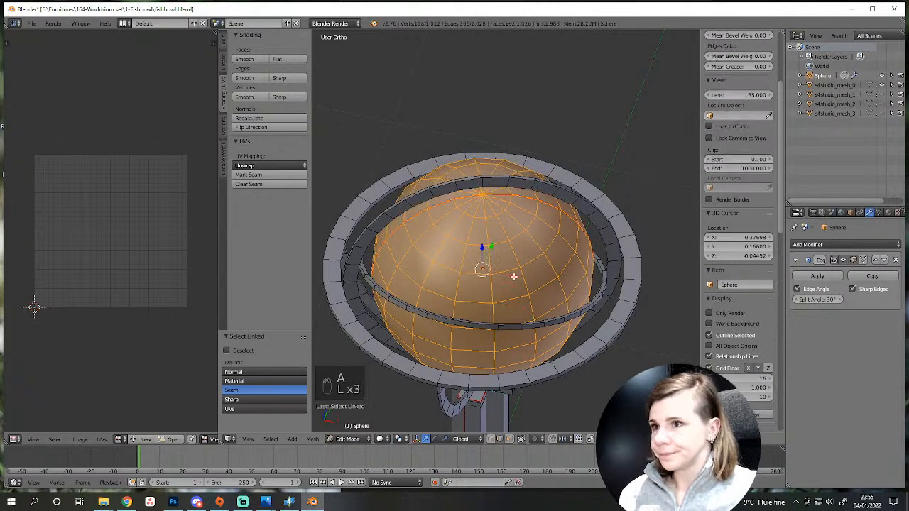
key(e)
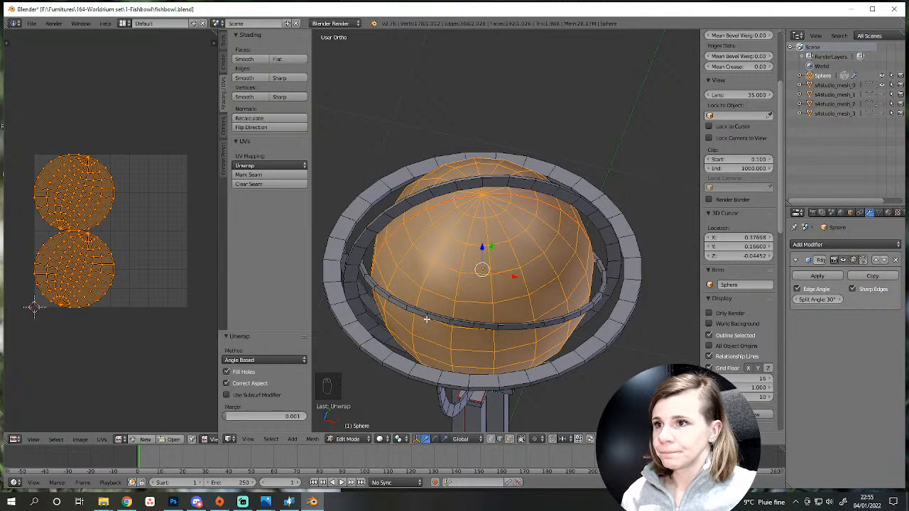
key(h)
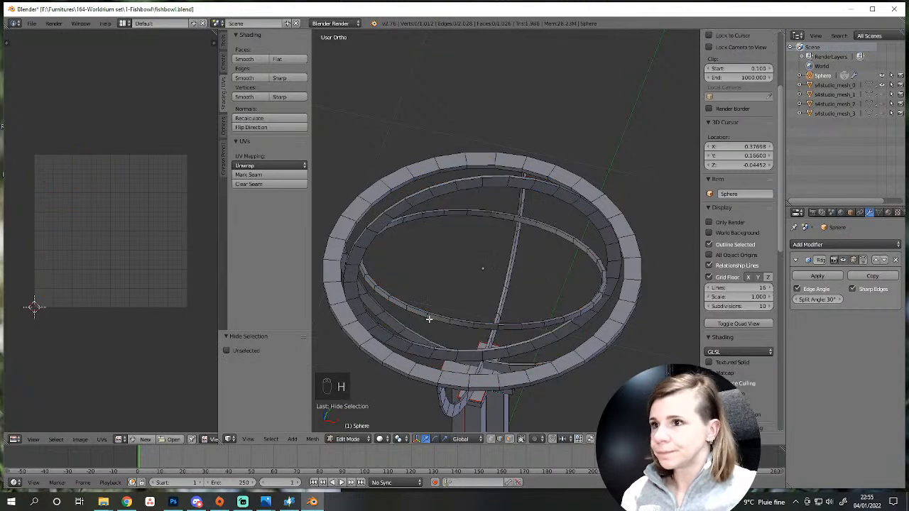
middle_drag(457, 348, 451, 320)
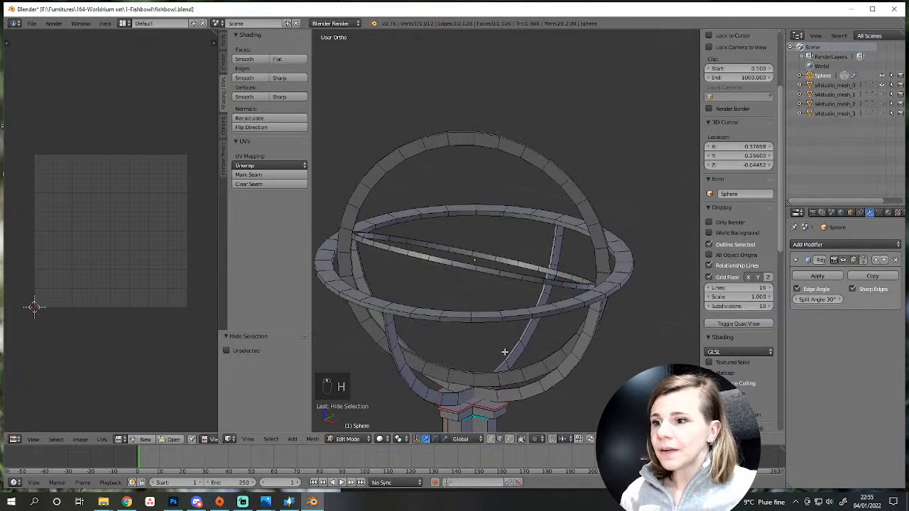
Mark the inner lengthwise edge loops of the upright, tilted and horizontal rings and of the support arms as seams.
scroll(501, 340, up, 3)
scroll(495, 327, down, 5)
middle_drag(531, 345, 381, 320)
scroll(443, 285, up, 4)
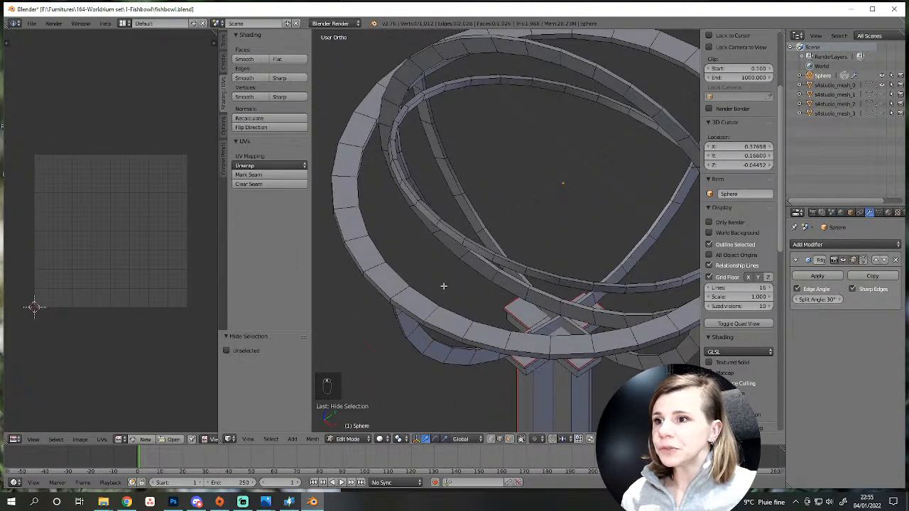
alt+click(480, 261)
alt+shift+click(466, 181)
alt+shift+click(455, 80)
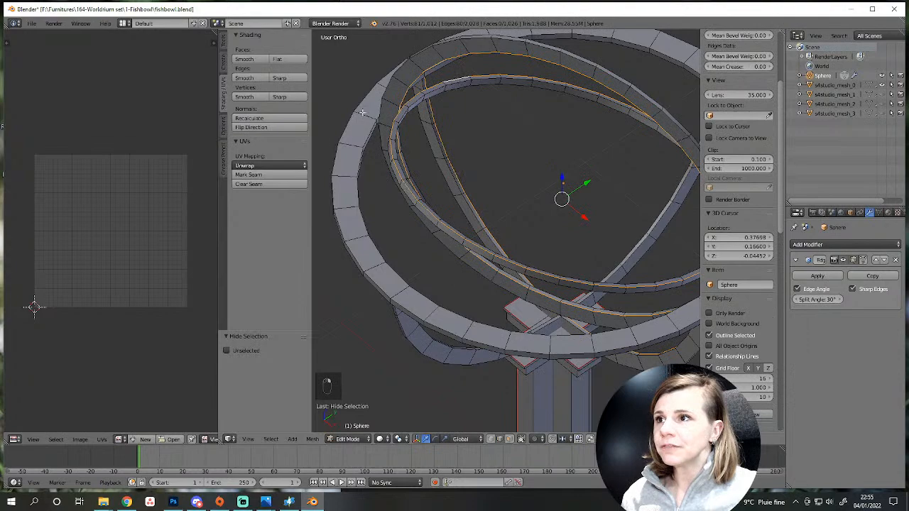
alt+shift+right_click(362, 166)
scroll(448, 233, down, 2)
middle_drag(517, 261, 582, 243)
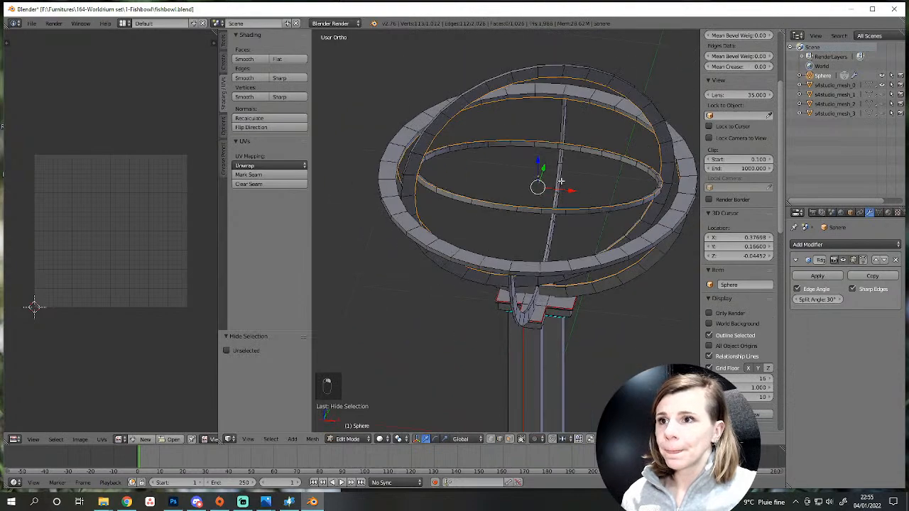
alt+shift+right_click(556, 179)
middle_drag(543, 220, 540, 262)
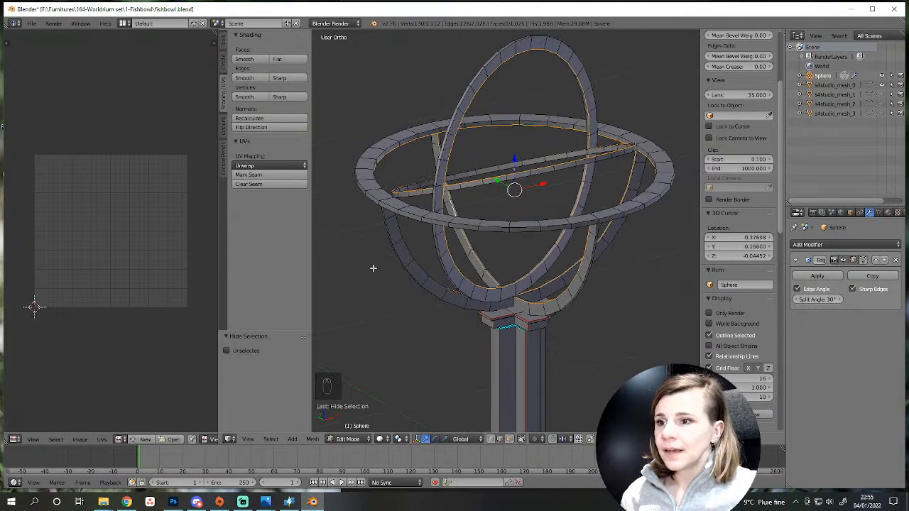
click(264, 175)
Select the crosswise edge loops at the base of the upright ring and arms, plus one crosswise loop on the tilted ring.
scroll(432, 333, up, 2)
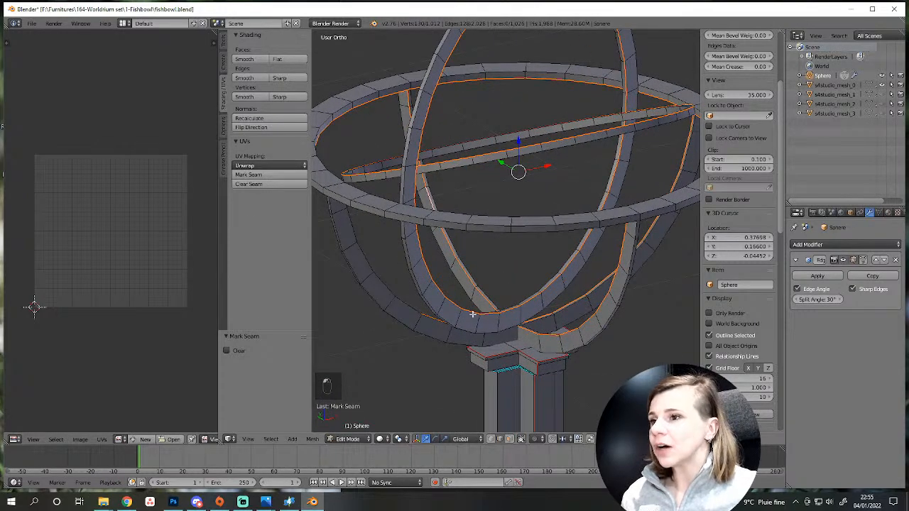
scroll(472, 313, down, 2)
middle_drag(426, 310, 602, 326)
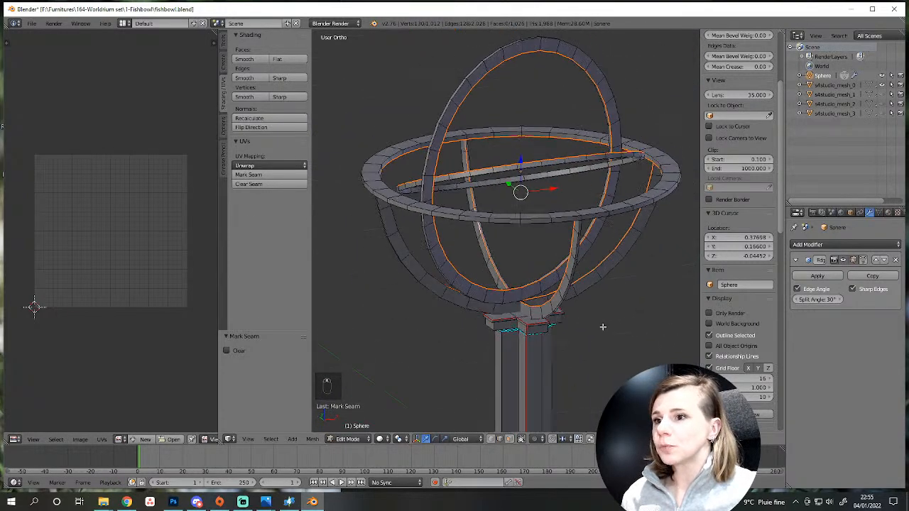
scroll(603, 326, up, 3)
alt+right_click(537, 355)
middle_drag(538, 355, 465, 329)
scroll(574, 307, up, 3)
key(z)
key(z)
key(z)
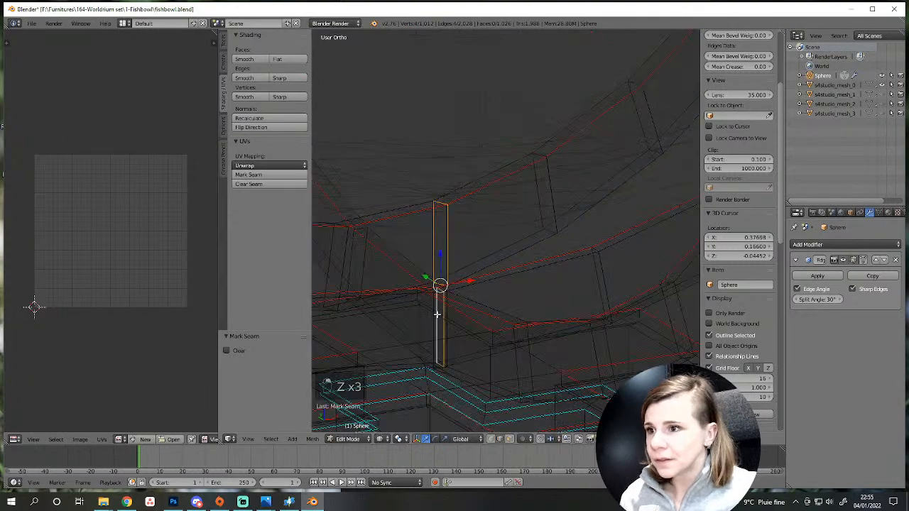
alt+shift+right_click(433, 308)
key(z)
scroll(446, 322, down, 8)
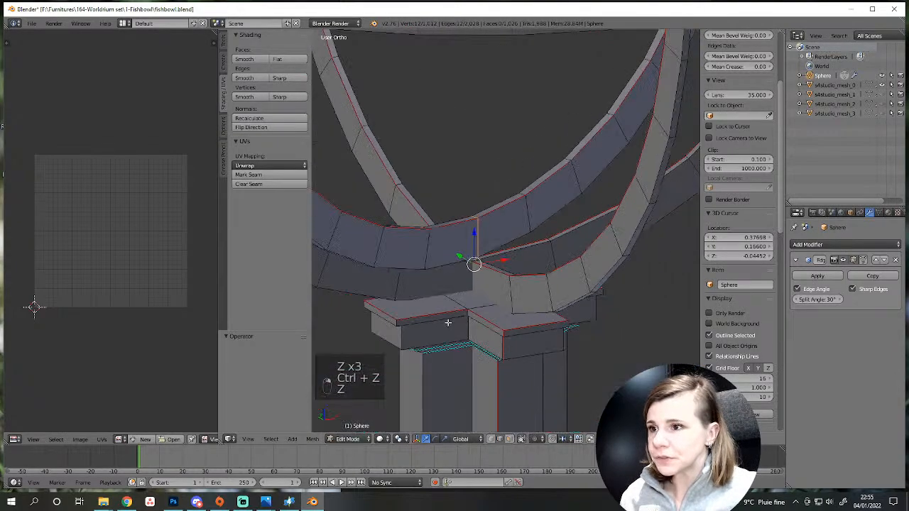
mouse_move(433, 203)
shift+middle_down()
mouse_move(491, 359)
mouse_move(435, 334)
mouse_move(430, 357)
mouse_move(623, 224)
mouse_move(634, 253)
mouse_move(670, 251)
mouse_move(647, 235)
mouse_move(668, 235)
mouse_move(640, 262)
shift+middle_up()
scroll(436, 334, down, 3)
scroll(623, 223, up, 3)
scroll(662, 205, down, 3)
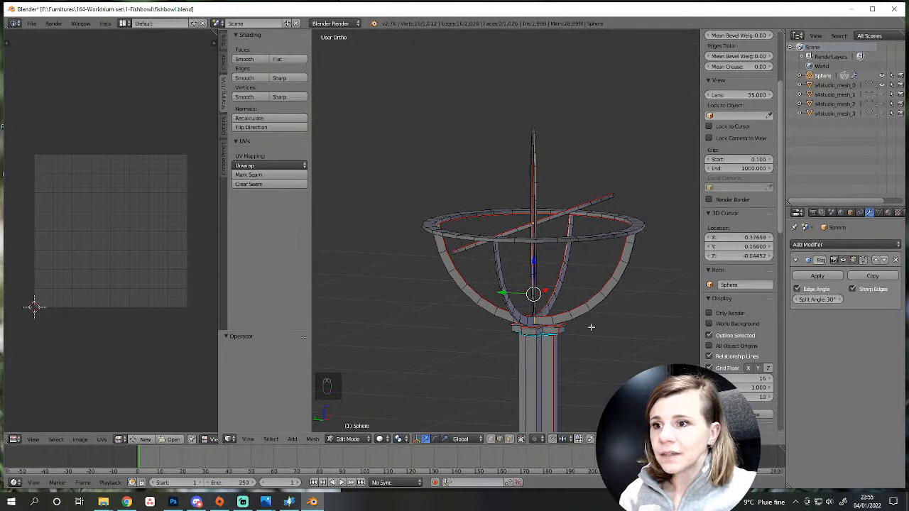
Remove the arm loops from the selection, add a crosswise loop on the large horizontal ring and mark the selected loops as seams.
scroll(591, 327, up, 6)
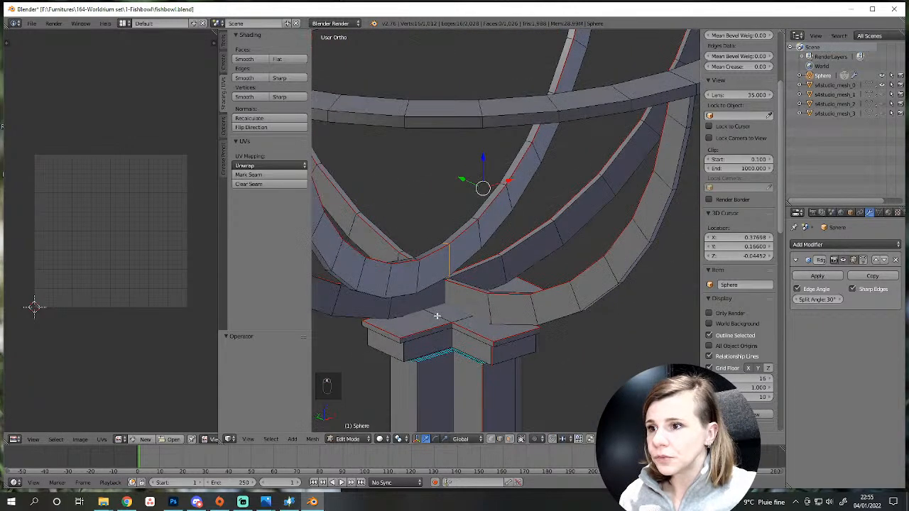
scroll(436, 316, up, 2)
key(shift+l)
key(shift+l)
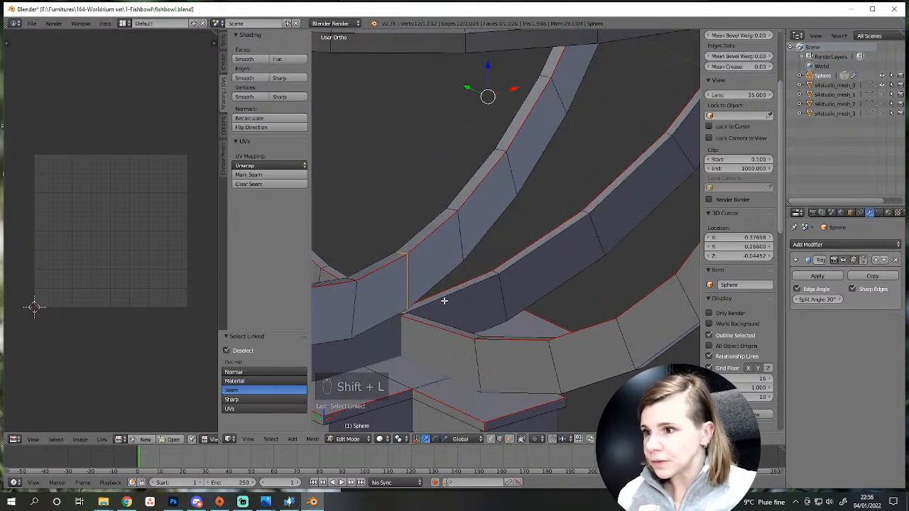
scroll(555, 246, down, 4)
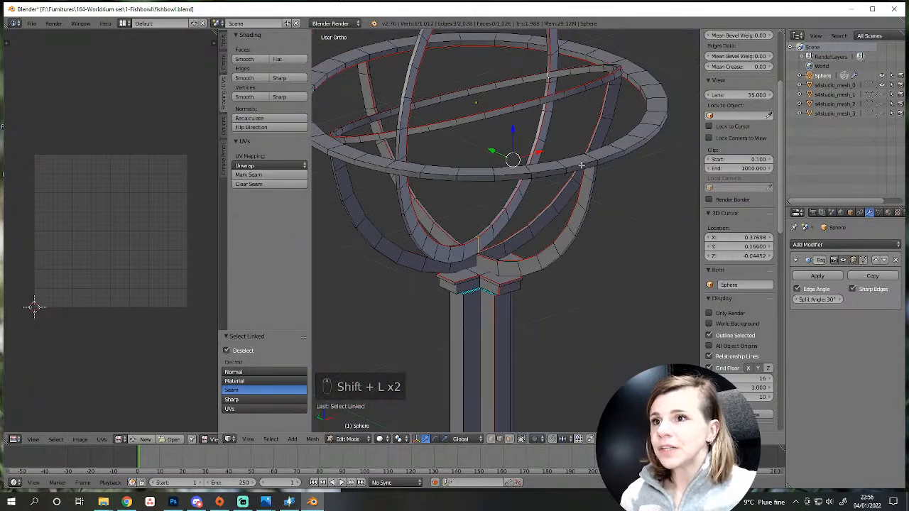
middle_drag(581, 165, 517, 193)
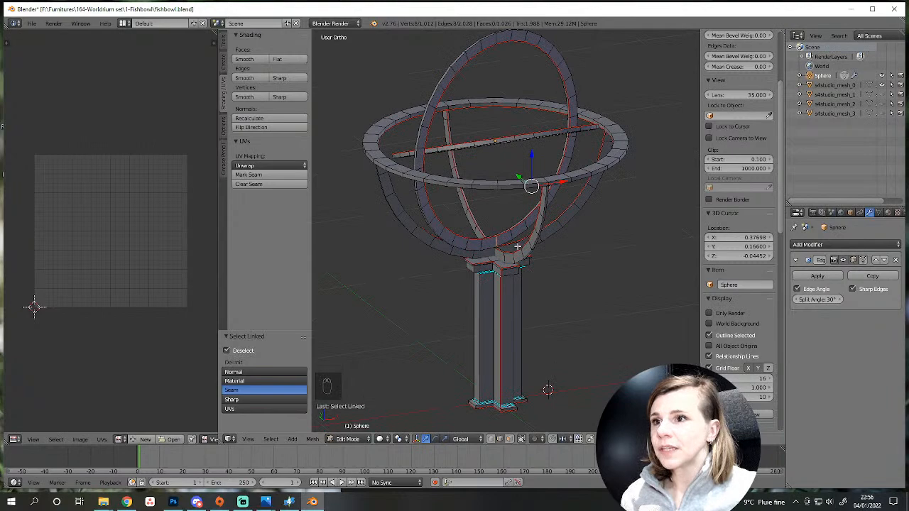
middle_drag(515, 244, 548, 105)
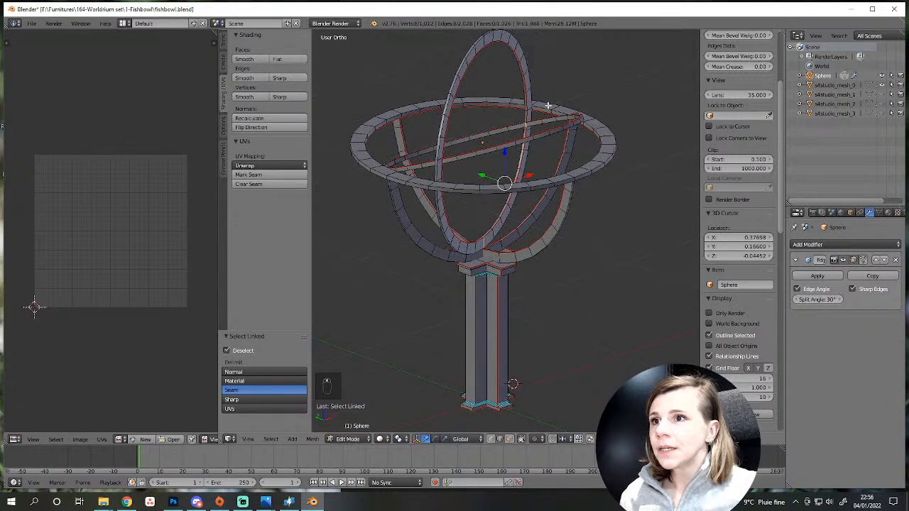
middle_drag(585, 174, 622, 242)
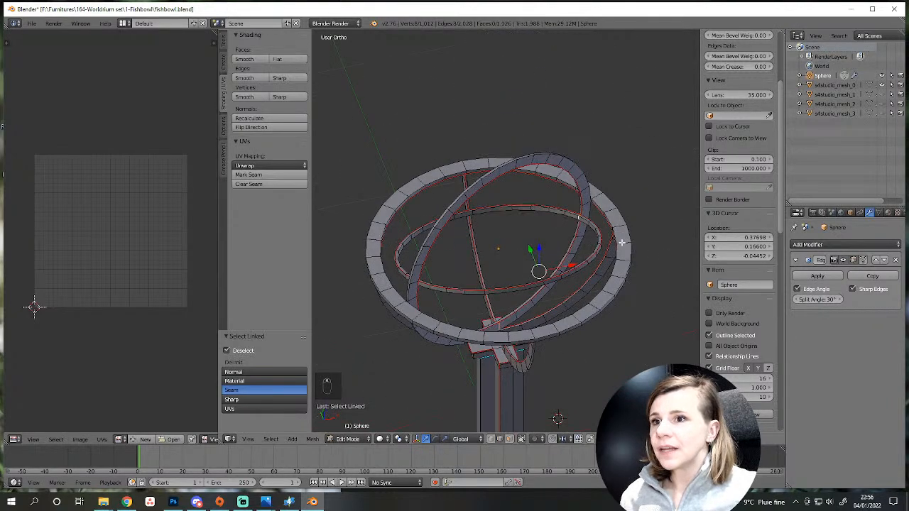
right_click(602, 199)
key(a)
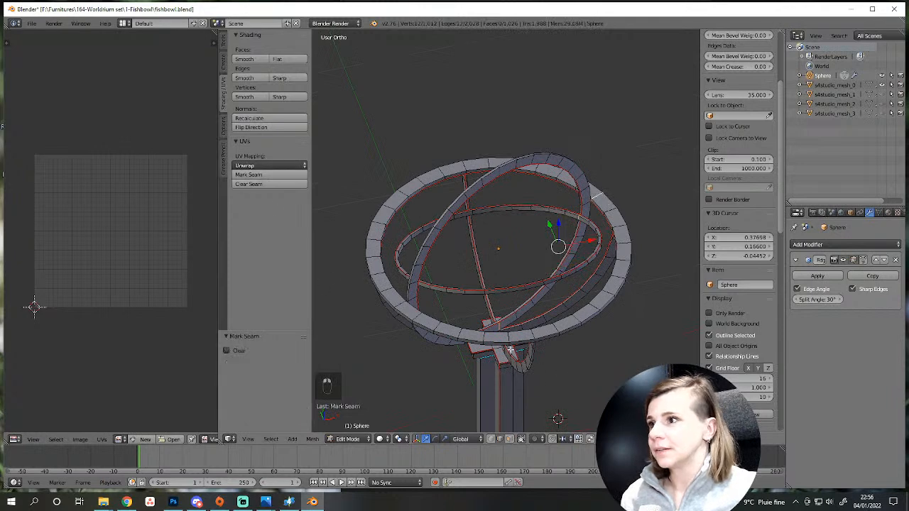
Reveal the hidden spheres, clear the selection and hide only the outer sphere of the bowl.
scroll(521, 363, down, 5)
key(alt+h)
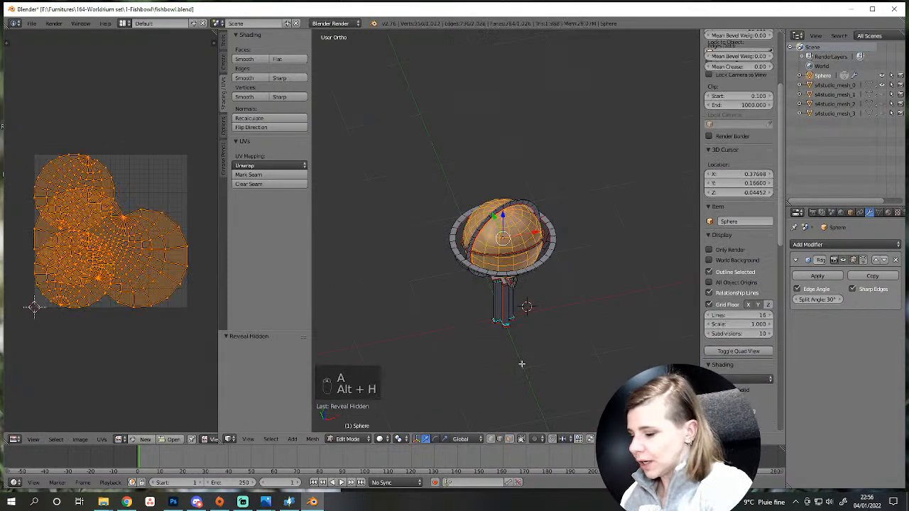
key(a)
scroll(521, 359, up, 4)
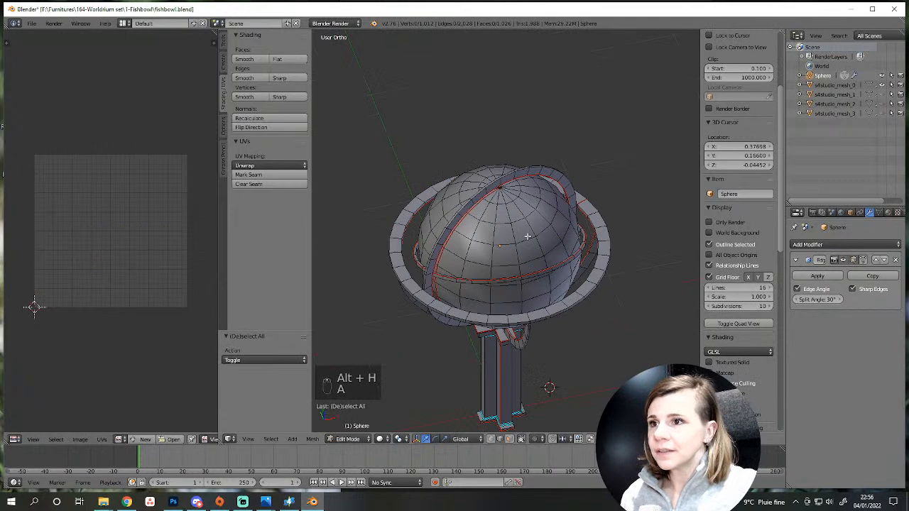
key(l)
key(h)
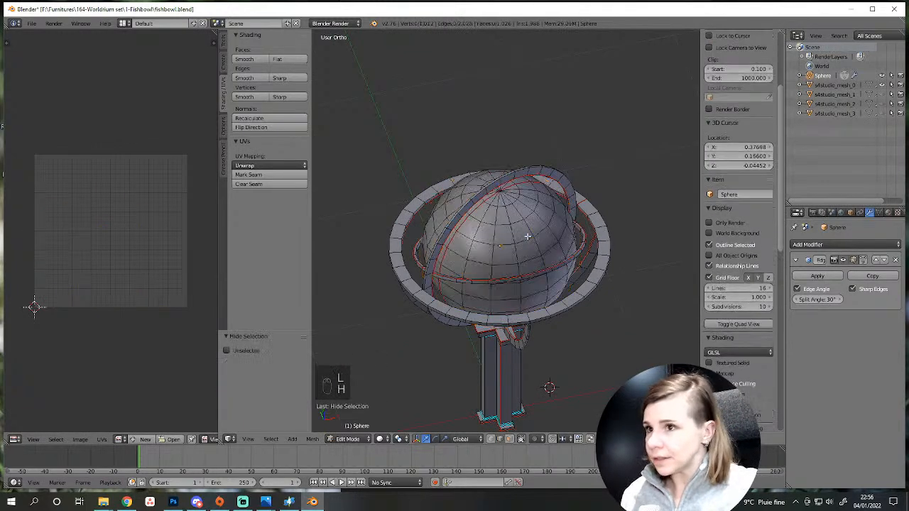
Select both linked halves of the inner sphere, separate them into their own object and return to Object Mode.
key(l)
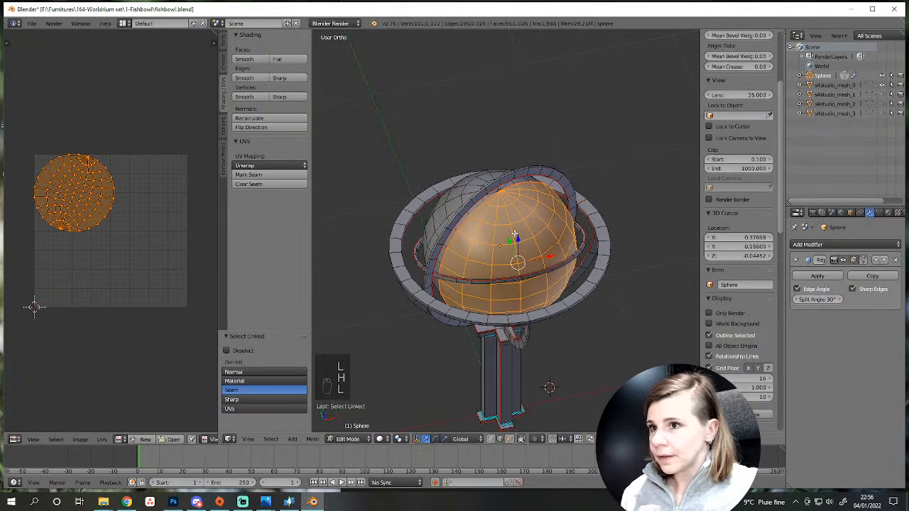
key(l)
key(l)
key(l)
key(p)
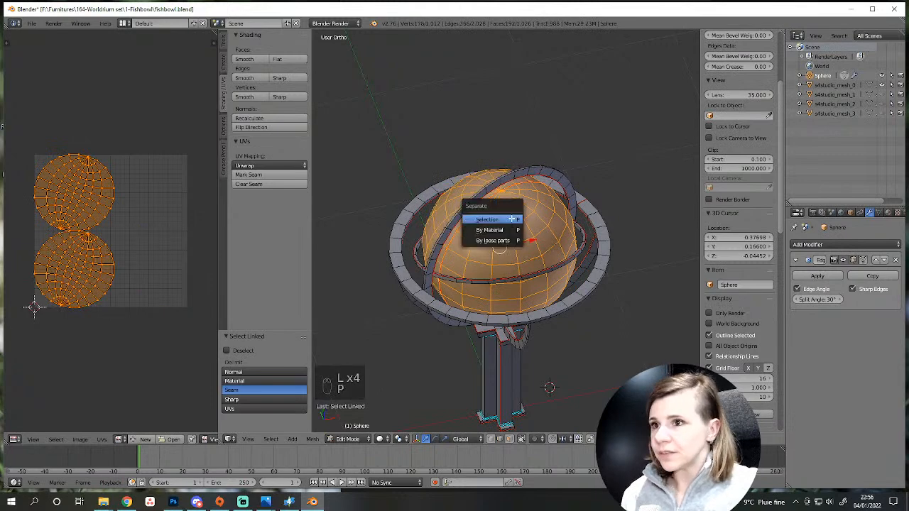
click(511, 219)
key(Tab)
Rename the separated inner sphere object as water.
right_click(555, 226)
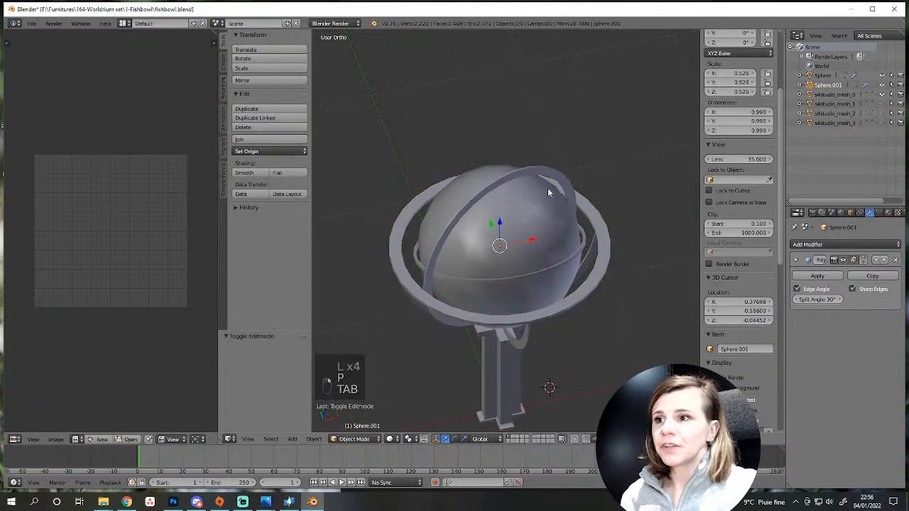
key(g)
right_click(626, 71)
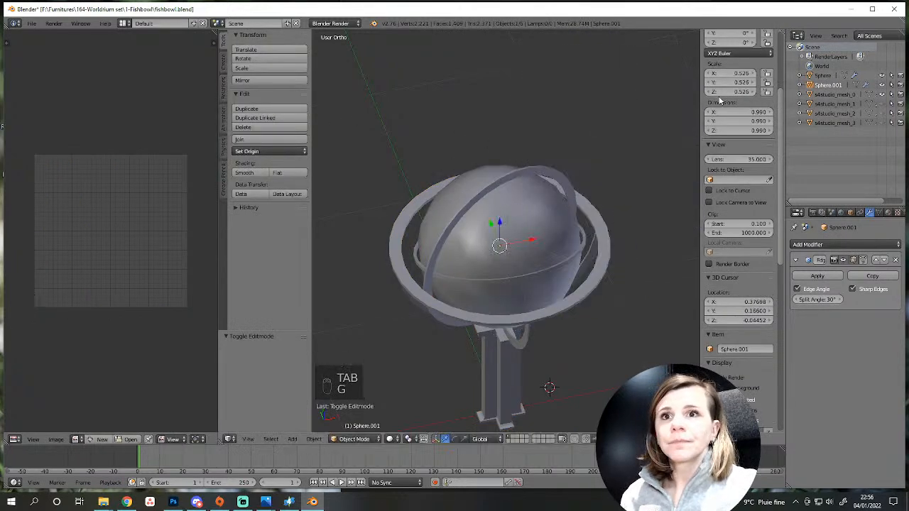
double_click(828, 85)
text(water)
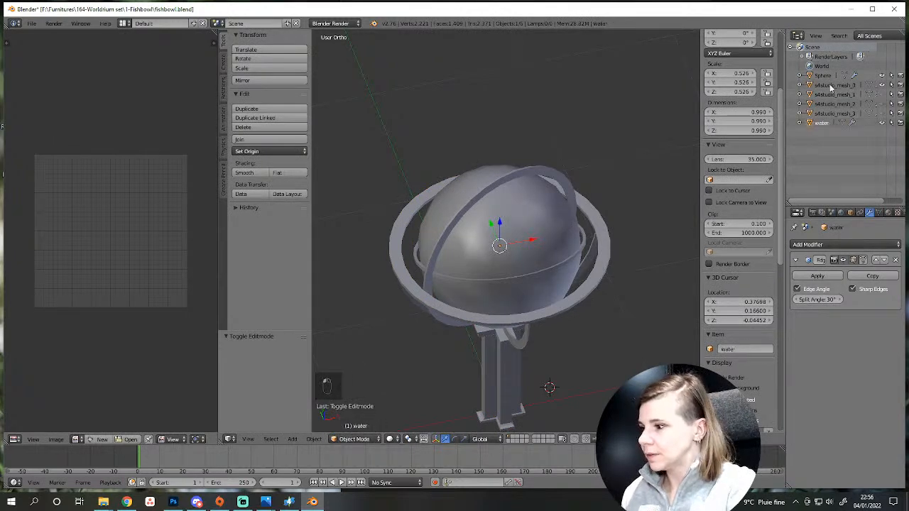
key(Return)
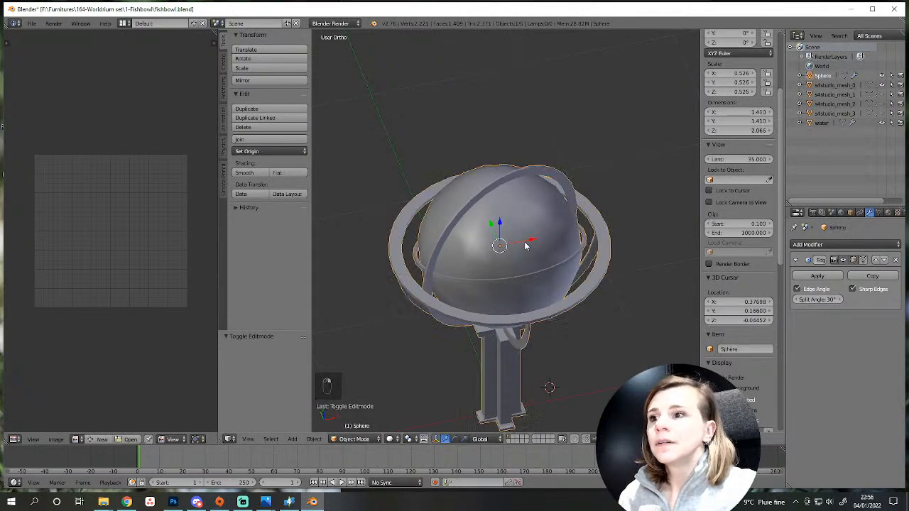
Reveal all hidden objects and hide the s4studio_mesh reference objects again.
right_click(527, 247)
key(alt+h)
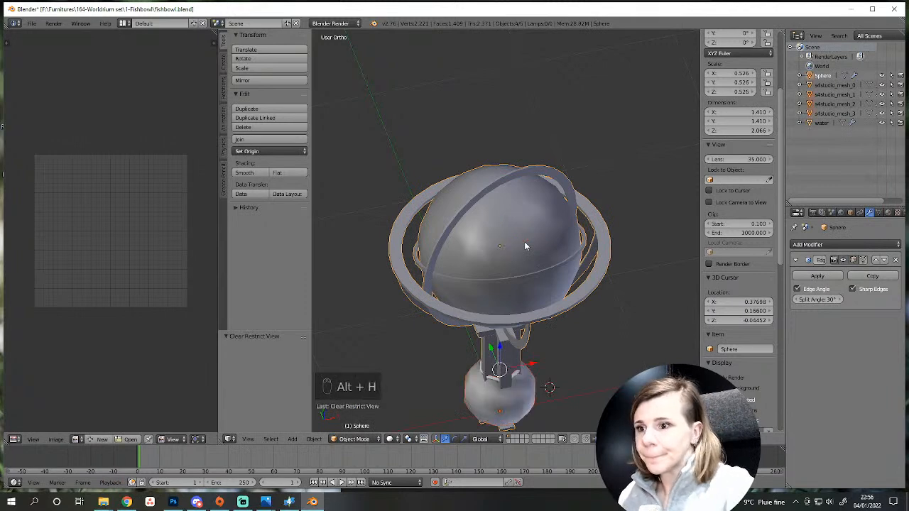
scroll(525, 351, down, 2)
right_click(517, 328)
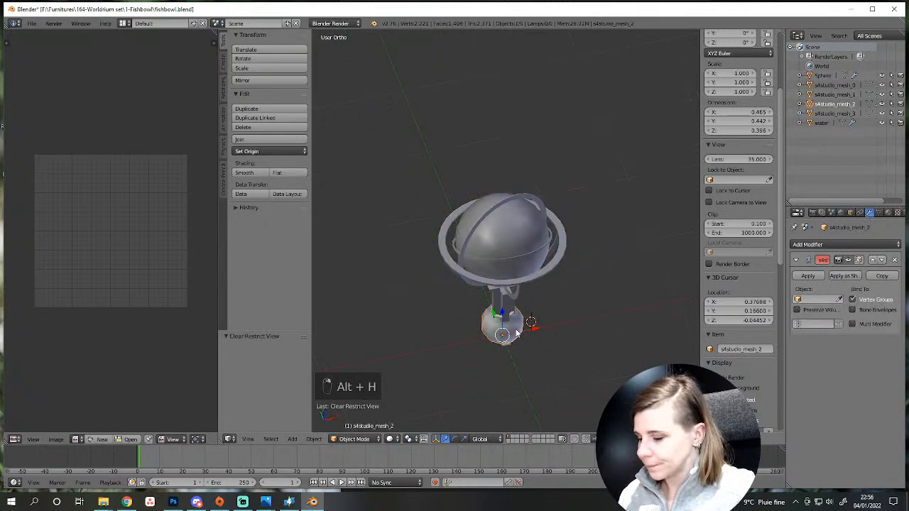
key(h)
right_click(517, 328)
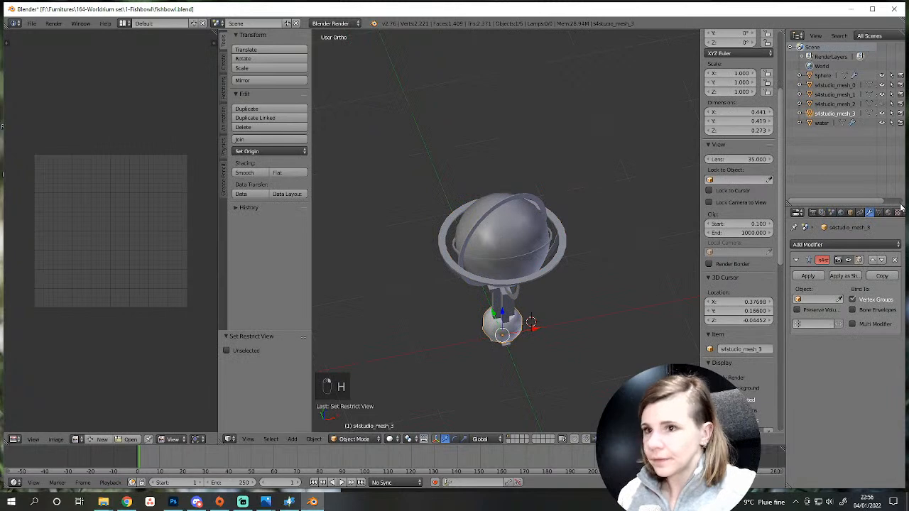
drag(883, 113, 882, 87)
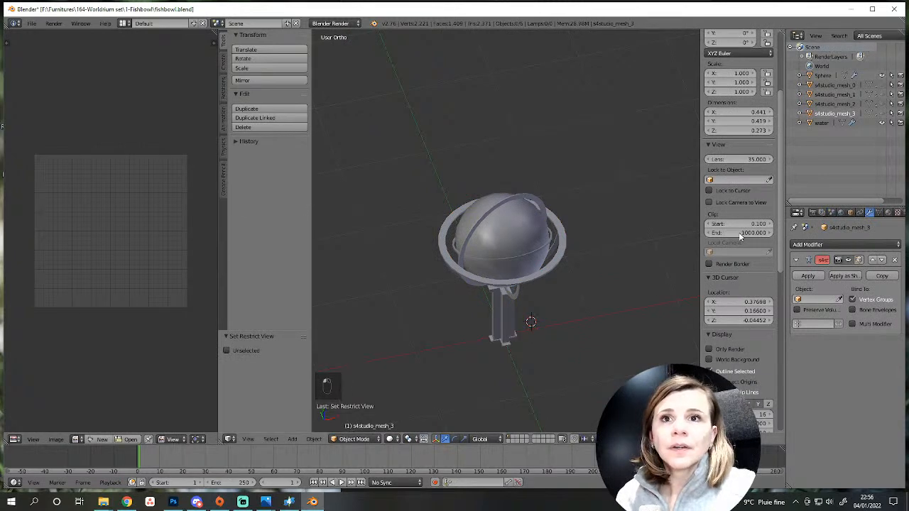
Edit the main bowl-and-stand object, reveal its hidden parts, select all geometry and unwrap it along the marked seams.
scroll(545, 277, up, 3)
right_click(545, 276)
key(Tab)
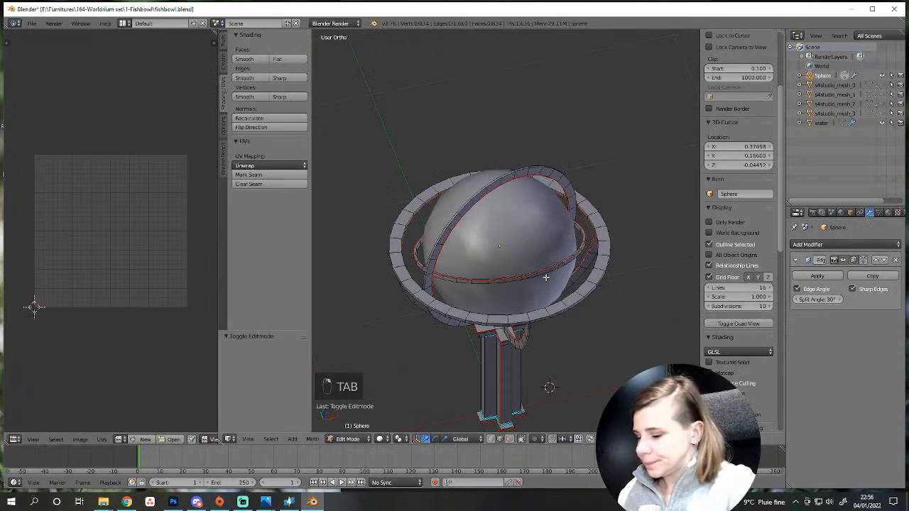
key(alt+h)
key(a)
key(a)
scroll(107, 234, down, 3)
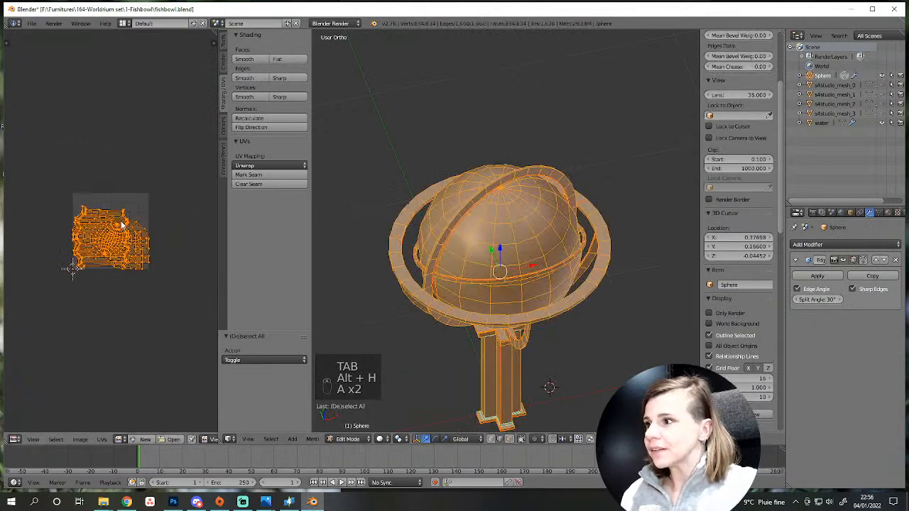
key(e)
Widen the UV editor so the complete UV layout fits, and inspect the unwrapped islands.
scroll(119, 240, up, 5)
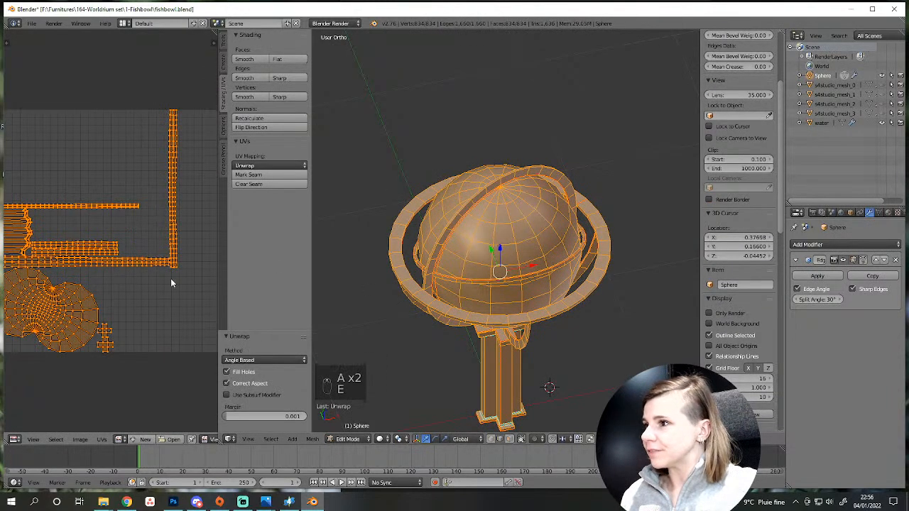
drag(217, 245, 410, 250)
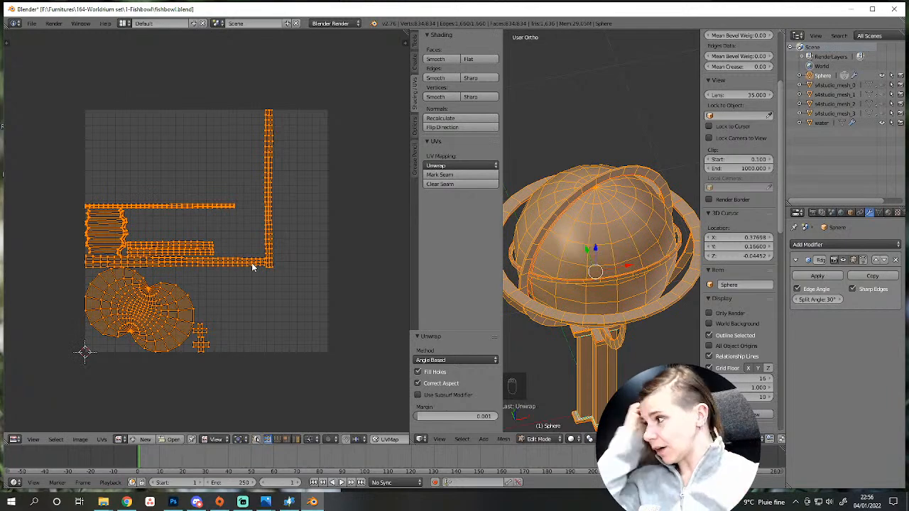
scroll(263, 312, up, 2)
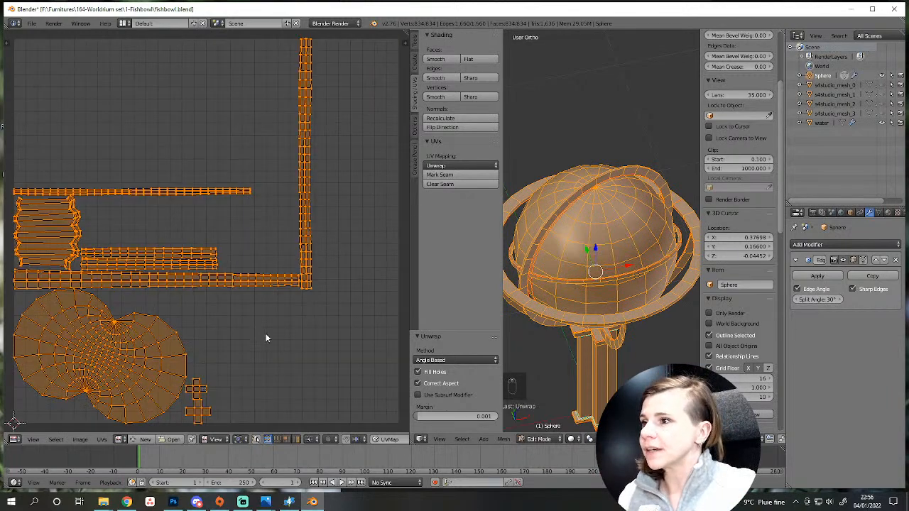
scroll(248, 298, down, 3)
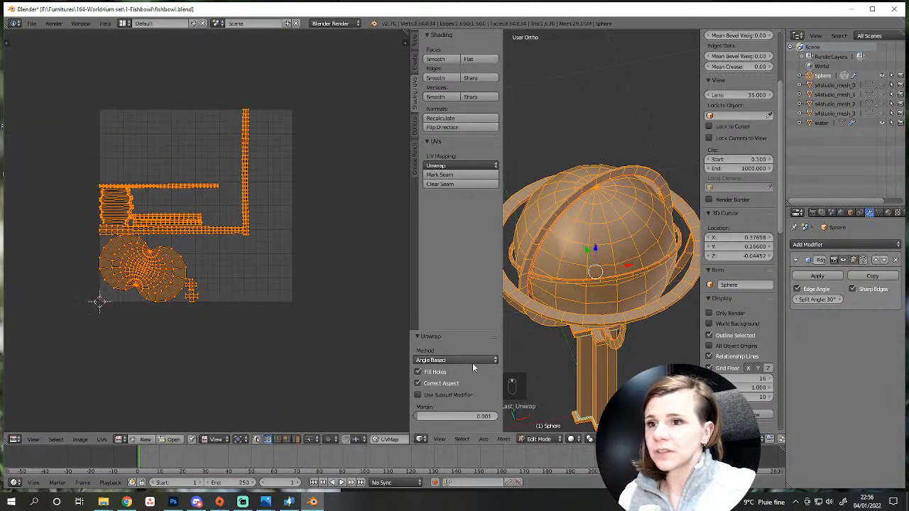
Select only the sphere's UV island and rotate it about -15° so its two lobes sit level.
key(a)
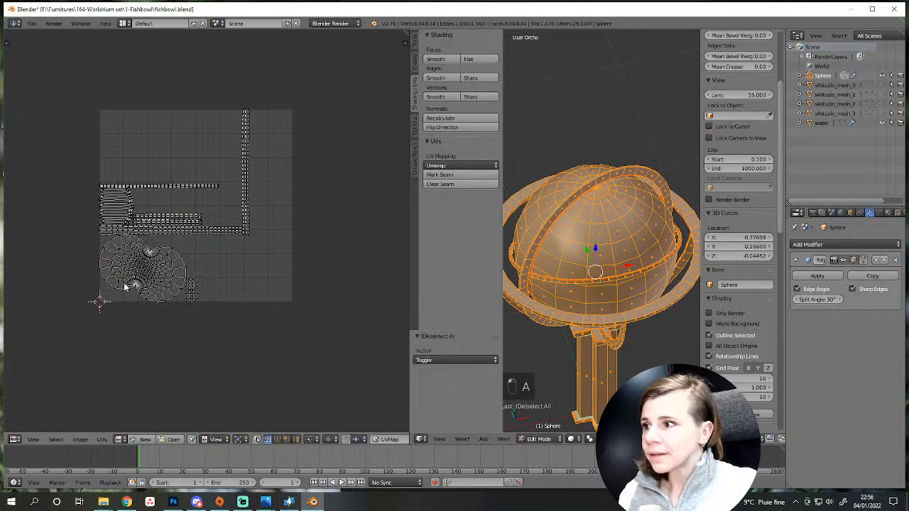
key(l)
scroll(178, 312, up, 2)
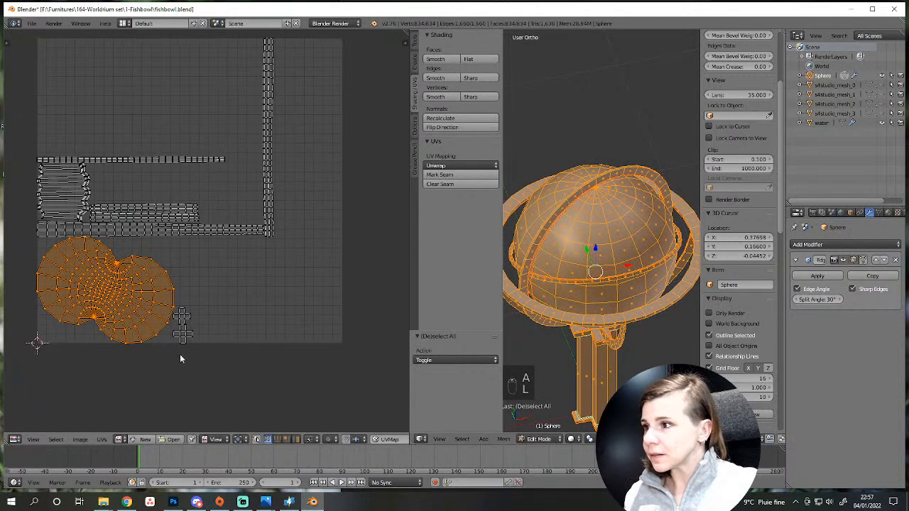
key(r)
click(209, 340)
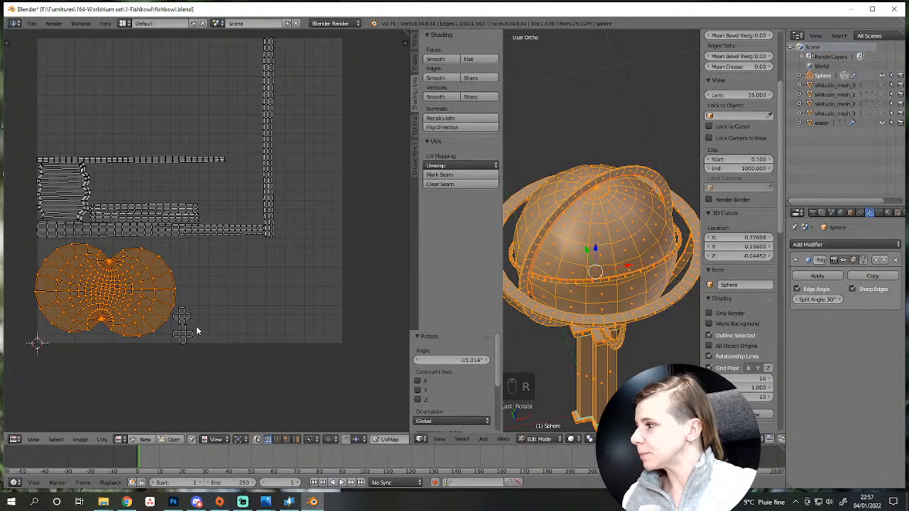
Scale the sphere's UV island up slightly and shift it about 0.031 in X so it stays inside the UV square.
key(s)
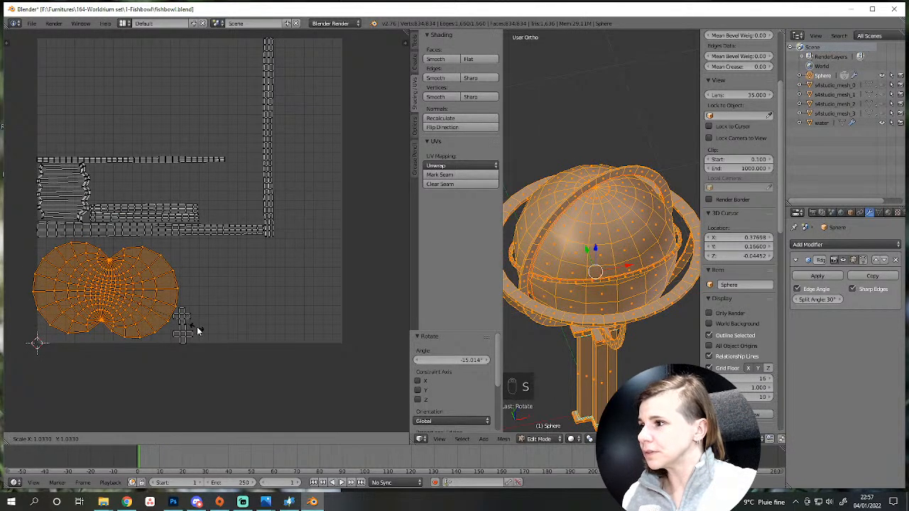
right_click(197, 327)
key(s)
click(203, 334)
key(g)
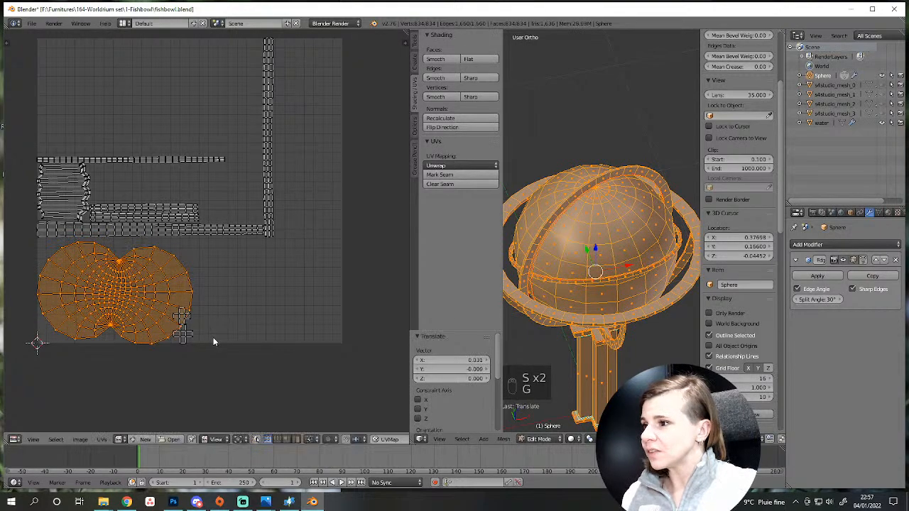
click(217, 319)
key(a)
Check the marked seams on the bowl and rings with the mesh deselected, and select all its geometry again.
middle_drag(262, 291, 224, 364)
middle_drag(589, 298, 597, 266)
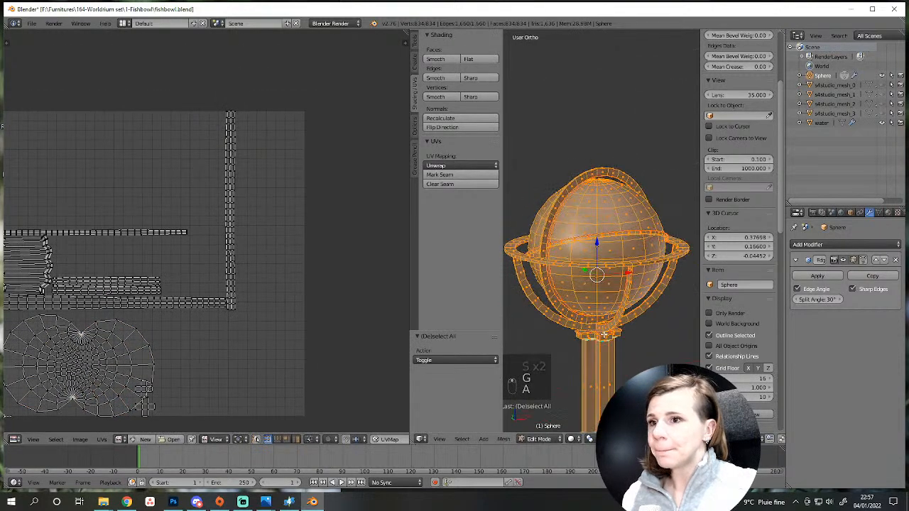
key(a)
key(a)
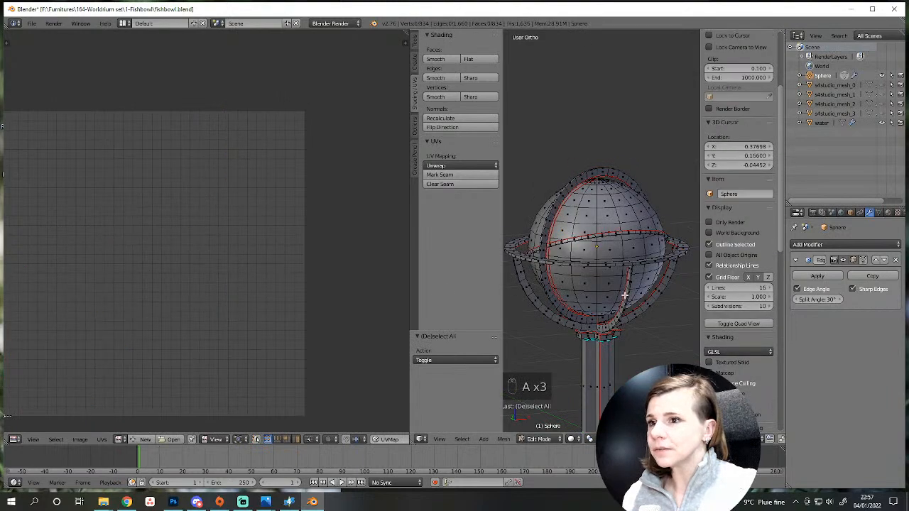
key(a)
scroll(252, 344, down, 3)
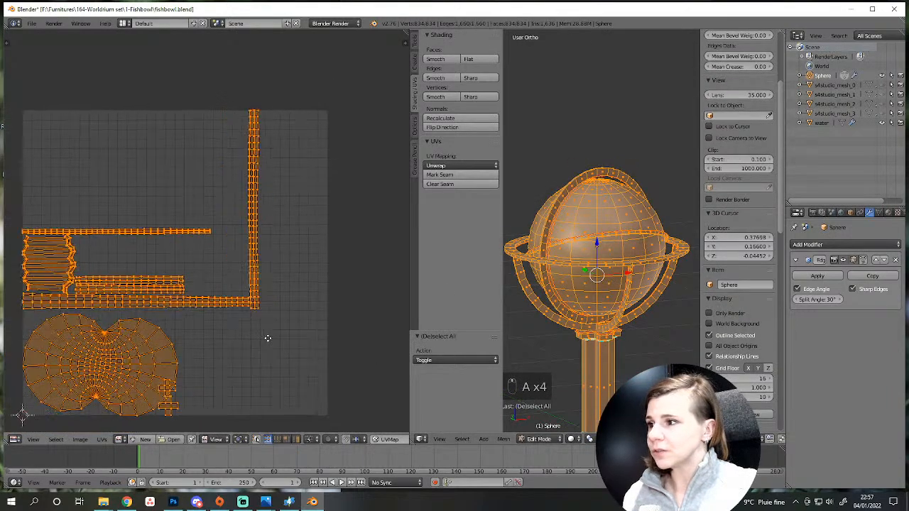
key(a)
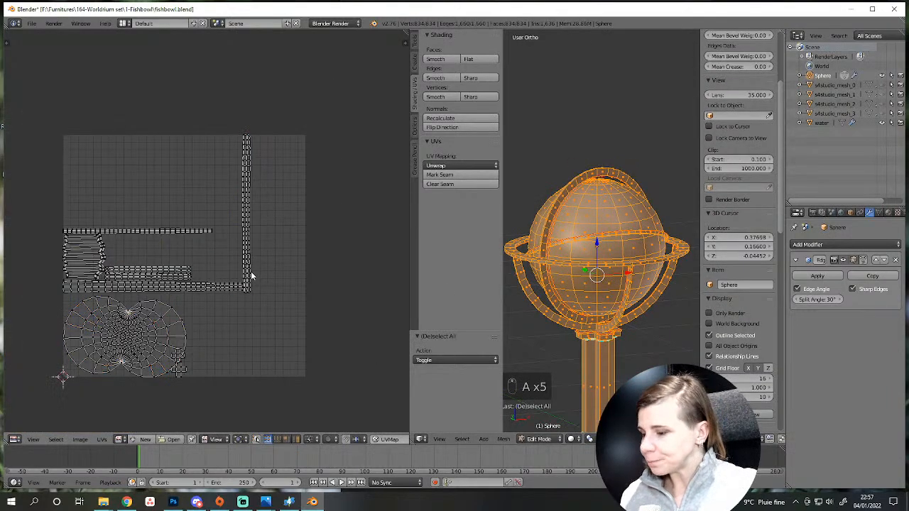
key(l)
key(shift+l)
key(shift+l)
key(shift+l)
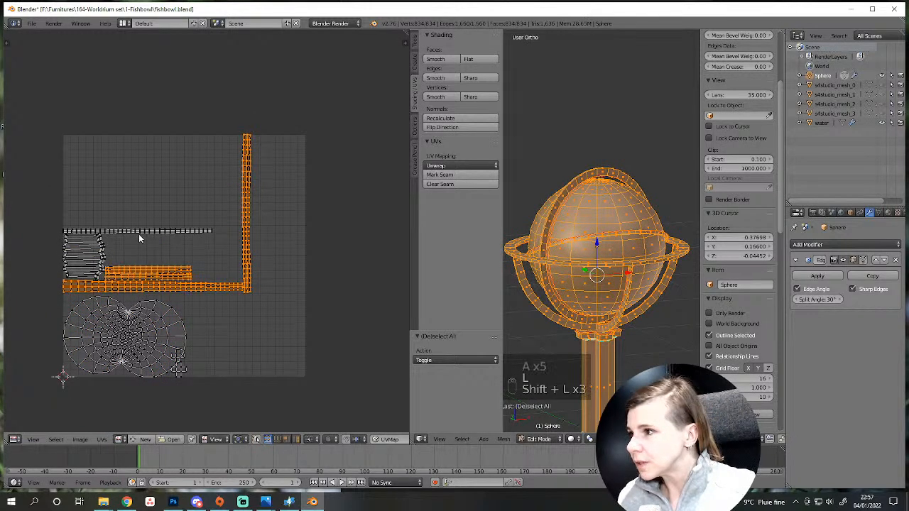
key(shift+l)
scroll(213, 327, up, 2)
key(a)
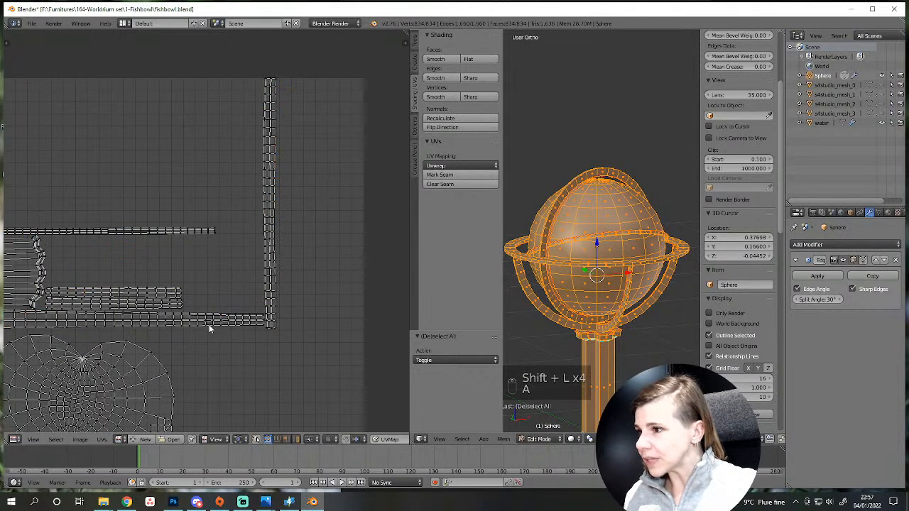
Select the horizontal ring and arm strips in the UV layout, leaving out the vertical one, and rotate them 90°.
key(l)
key(shift+l)
key(shift+l)
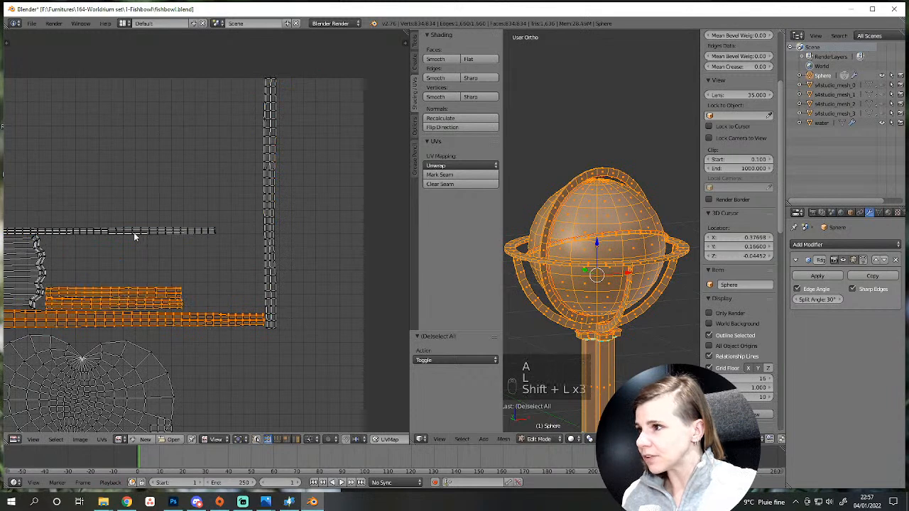
key(shift+l)
key(shift+l)
text(r90)
key(Return)
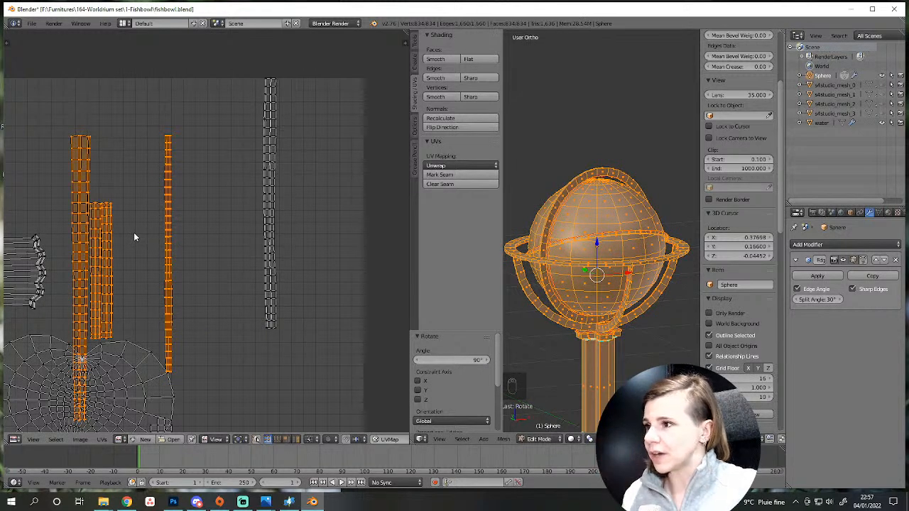
Select the originally vertical UV strip on its own and straighten it with the UV Squares Snap to Axis (X or Y) operation.
scroll(134, 238, down, 4)
key(a)
scroll(202, 286, up, 3)
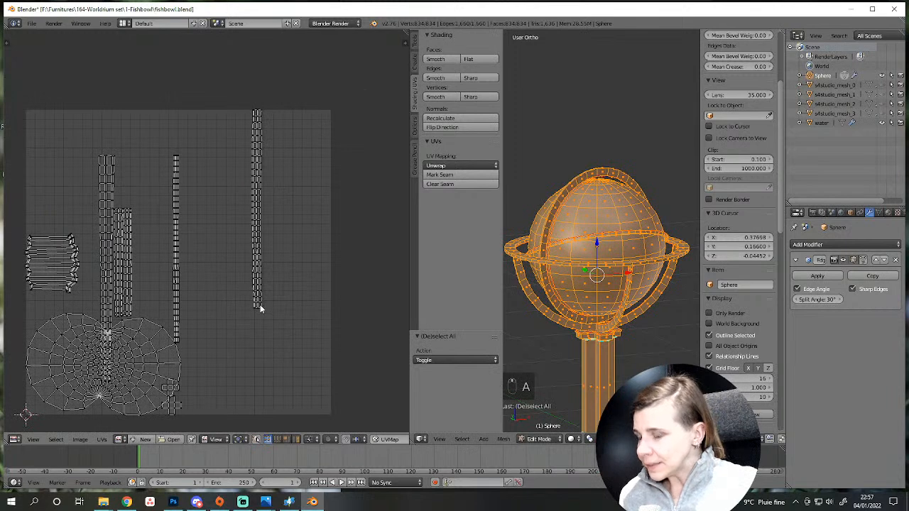
key(l)
key(n)
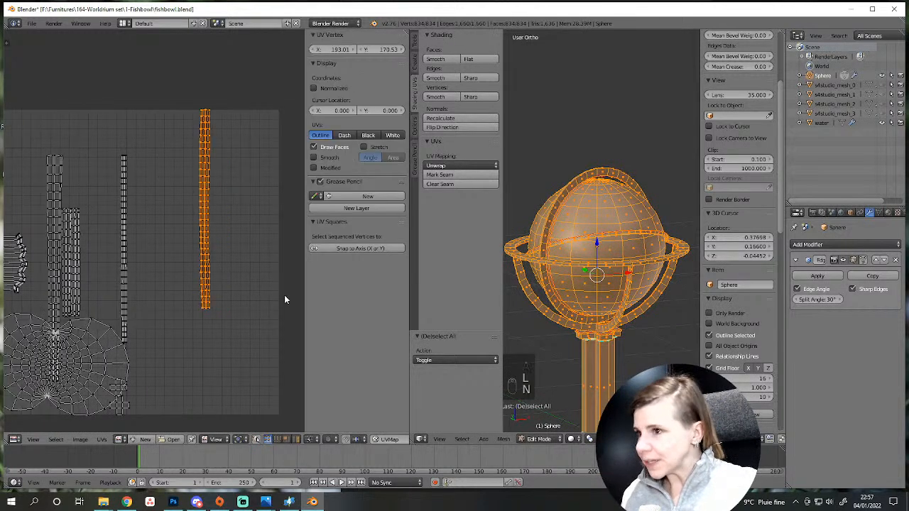
scroll(182, 240, down, 3)
scroll(159, 295, up, 2)
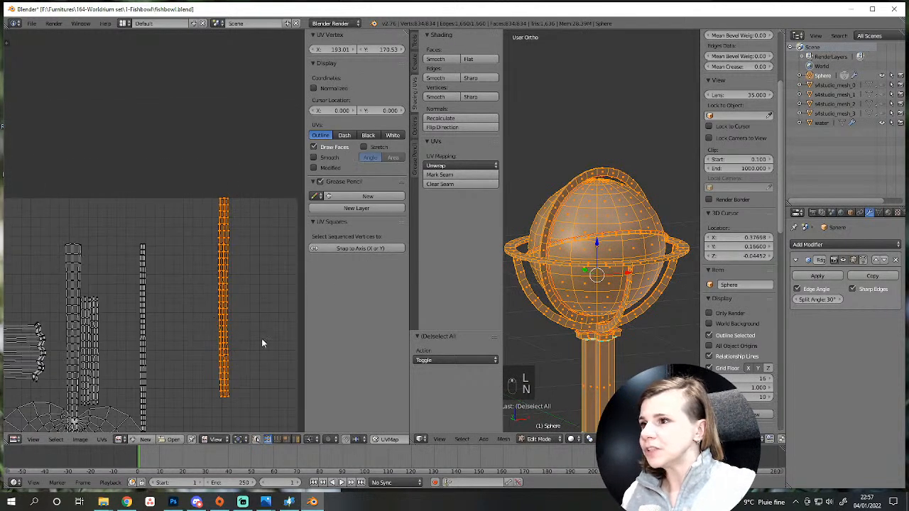
click(338, 248)
middle_drag(220, 260, 232, 164)
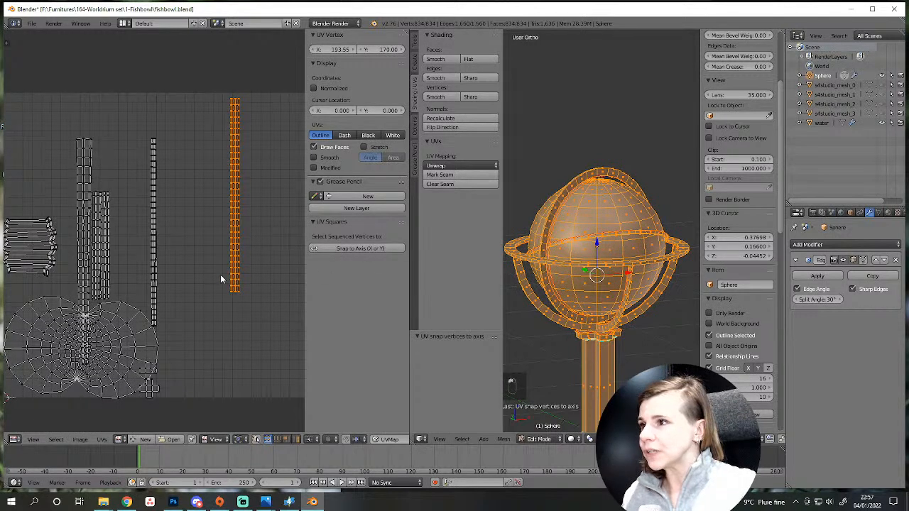
Straighten the thinnest UV strip with Snap to Axis and move it beside the first straightened strip.
key(a)
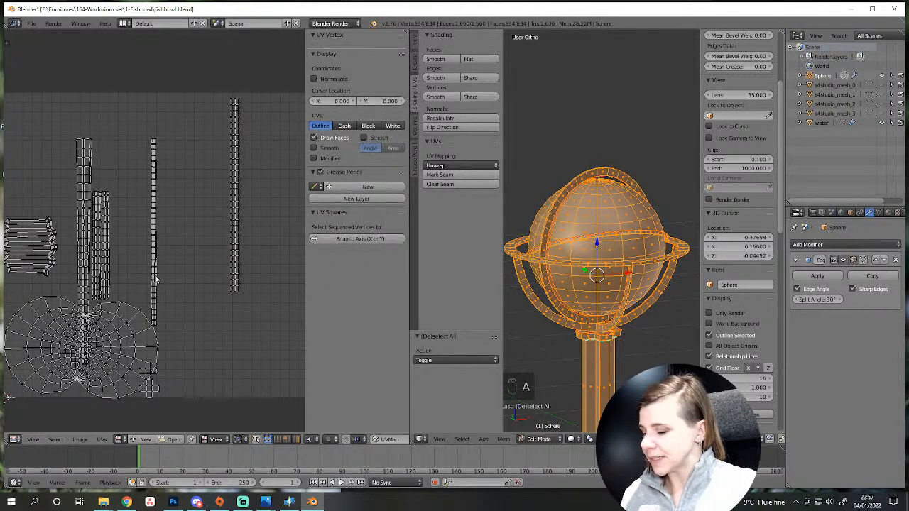
key(l)
click(352, 248)
key(g)
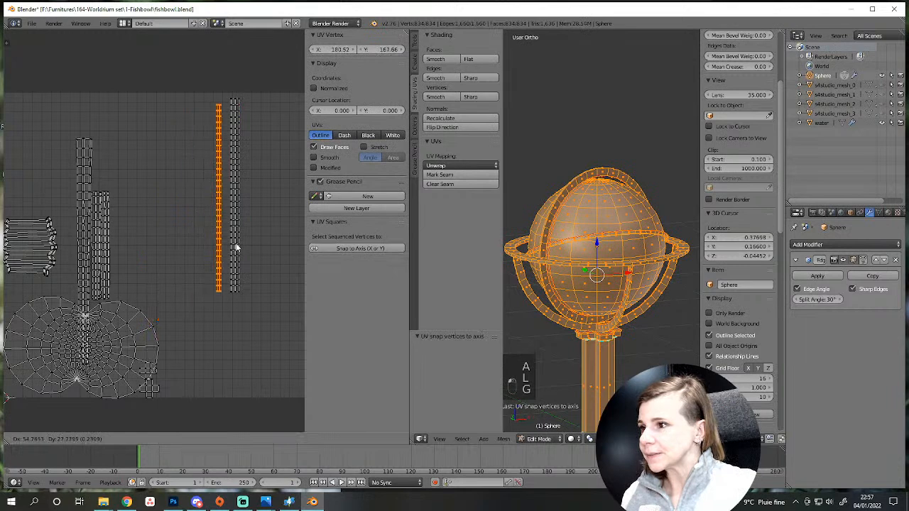
Straighten the outer one of the two short UV strips with Snap to Axis and move it beside the thin strip.
key(a)
key(l)
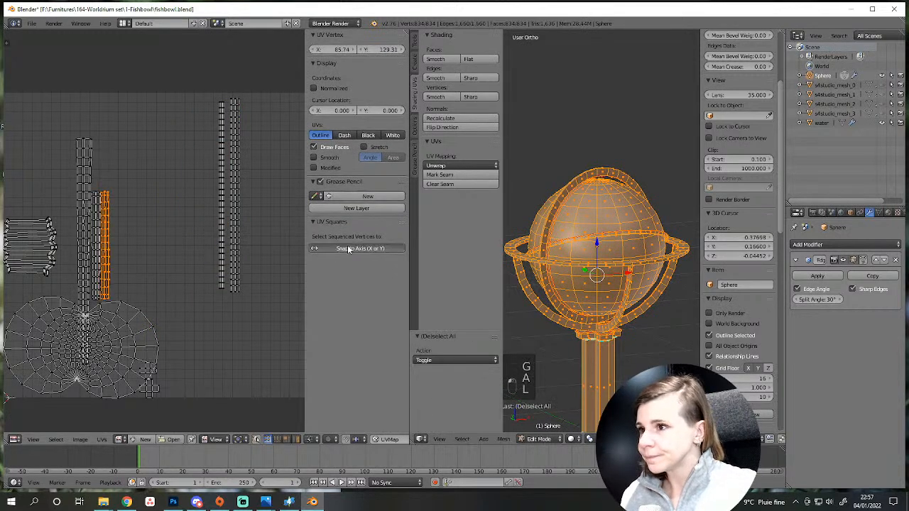
key(g)
click(261, 257)
Straighten the remaining short UV strip with Snap to Axis and line it up beside its matching short strip.
key(a)
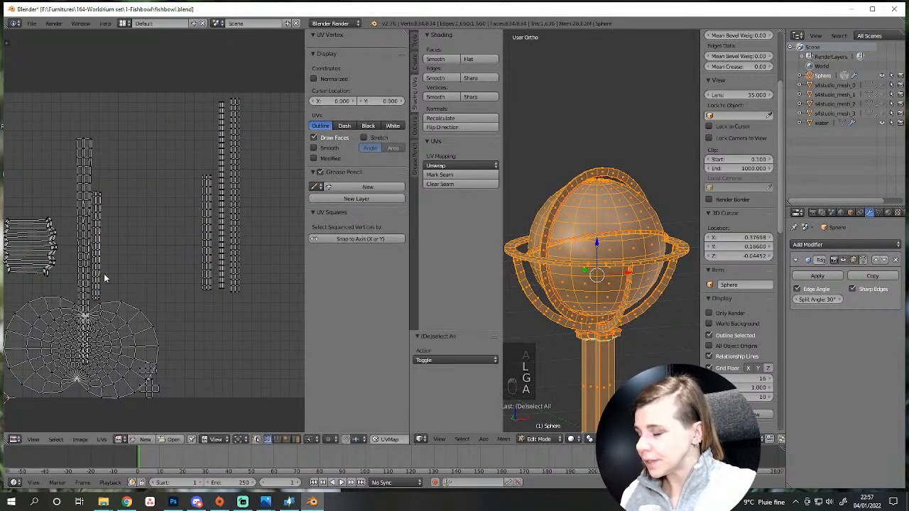
key(l)
click(378, 249)
key(g)
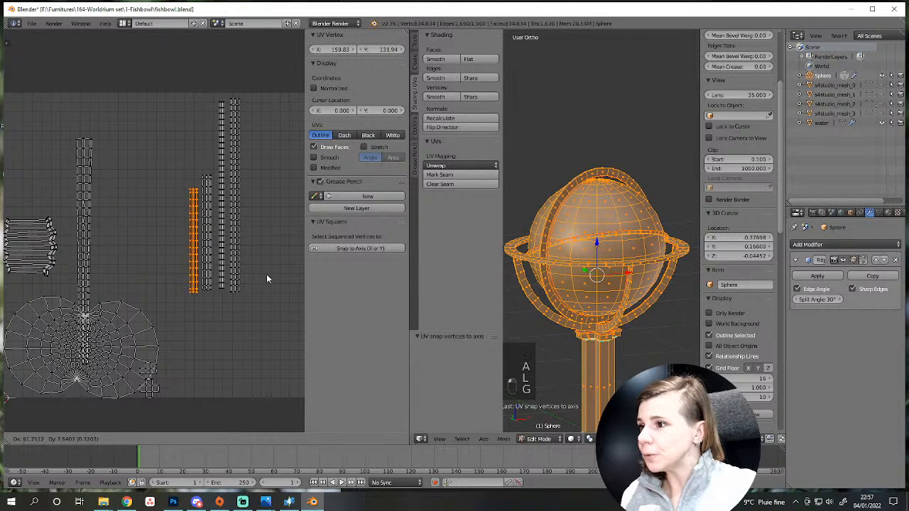
click(266, 273)
Move the long wide UV strip off the sphere's island to beside the short strips, and straighten it with Snap to Axis.
key(a)
key(l)
key(g)
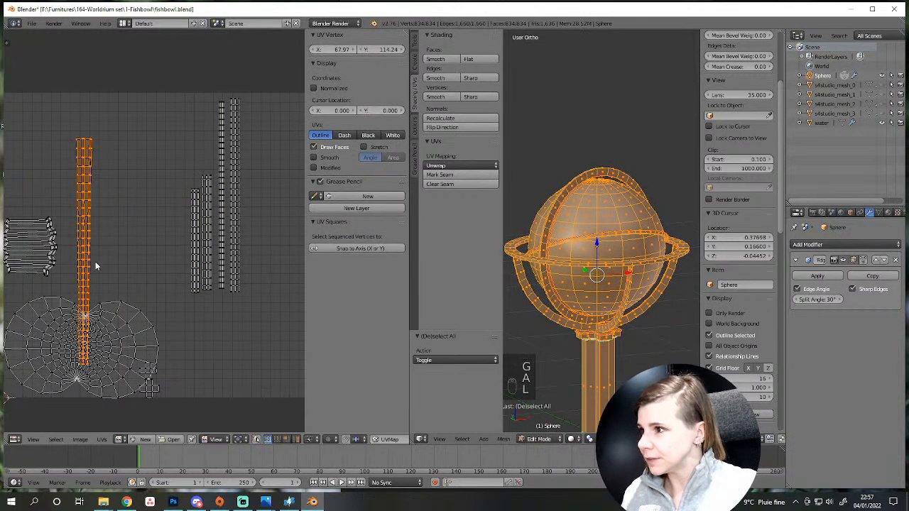
click(195, 237)
click(377, 249)
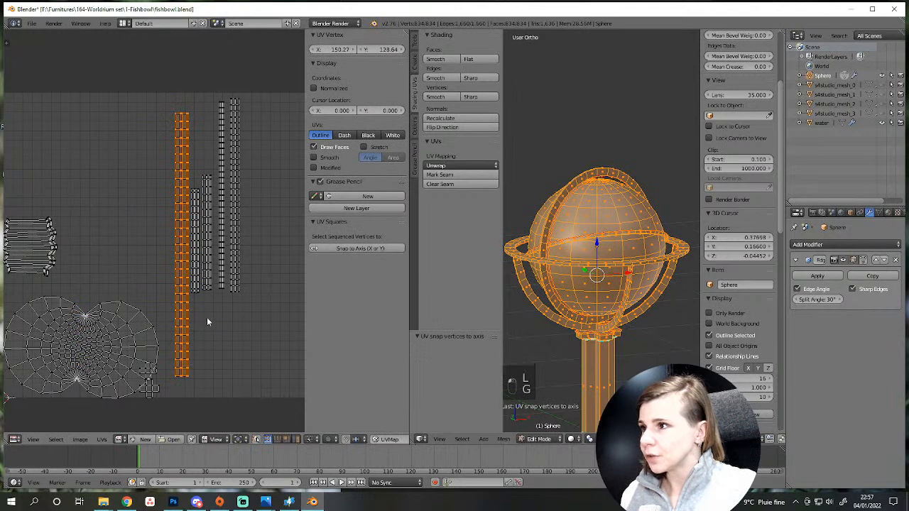
key(a)
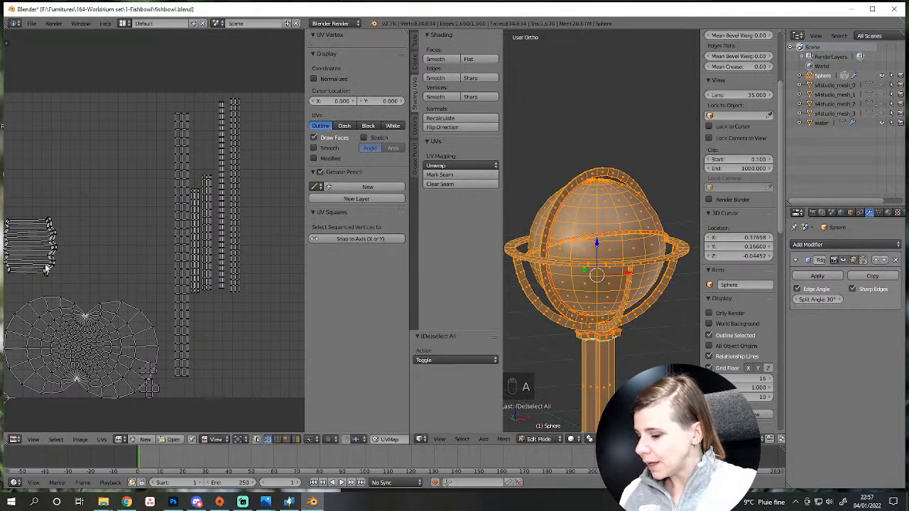
Straighten the uneven striped UV island with UV Squares' Snap to Axis and scale it by 1.47.
key(l)
click(334, 250)
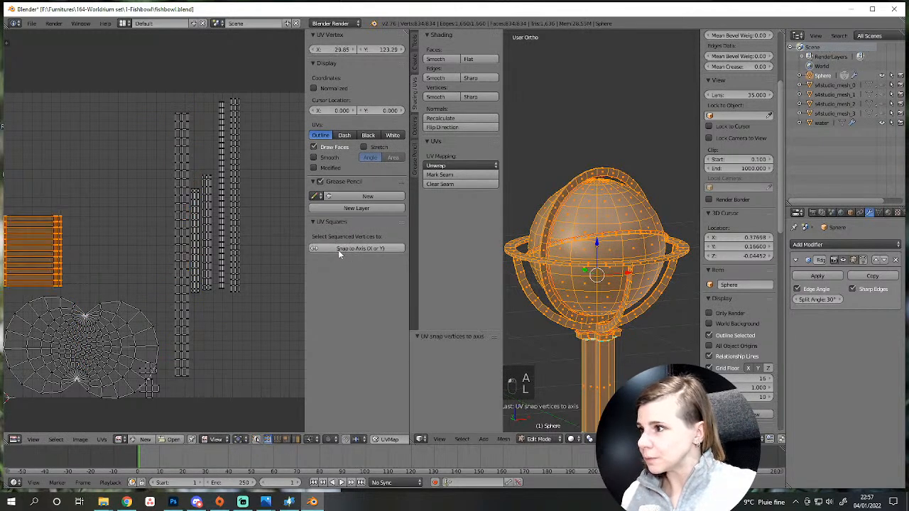
scroll(105, 276, down, 3)
scroll(105, 277, up, 4)
key(s)
click(91, 292)
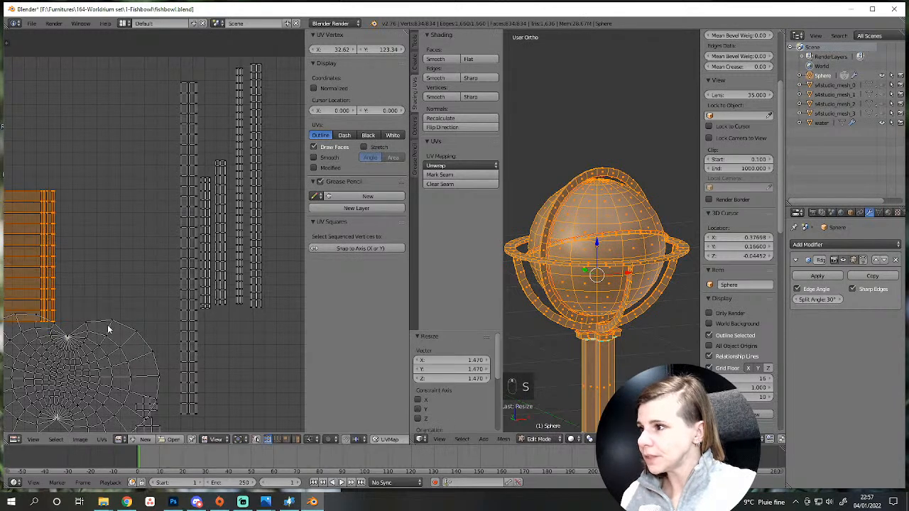
Move the straightened island up into the upper-left area of the UV square and enlarge it by 1.305.
key(g)
key(x)
right_click(175, 271)
scroll(177, 262, down, 3)
key(g)
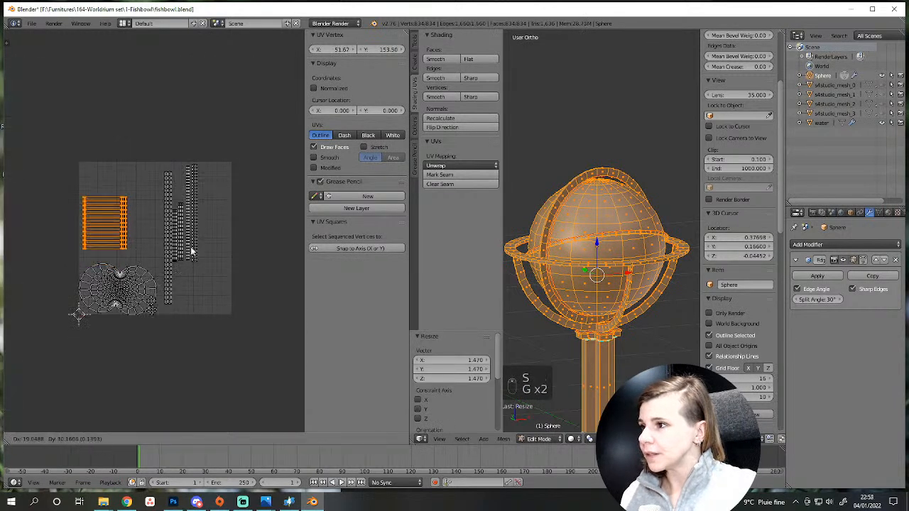
click(195, 238)
key(s)
click(208, 266)
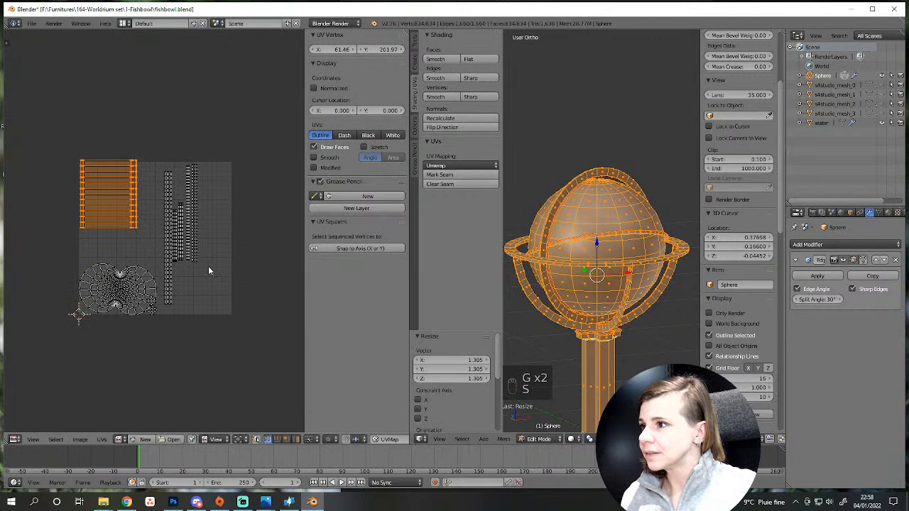
Enlarge the striped island by 1.423 and position it above the round island, against the UV square's left edge.
key(g)
click(196, 275)
key(s)
click(216, 321)
key(g)
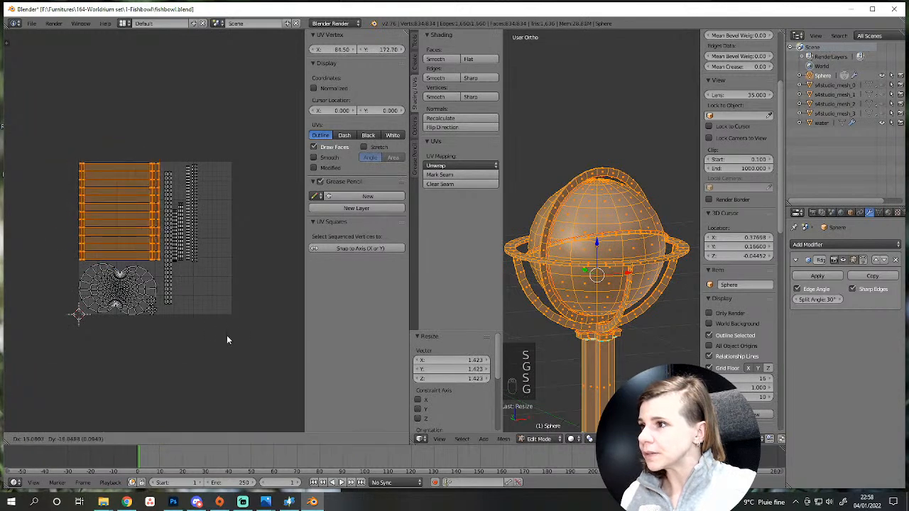
click(226, 341)
Scale the striped island by 0.956 and fit it into the upper-left corner of the UV square.
scroll(223, 339, up, 2)
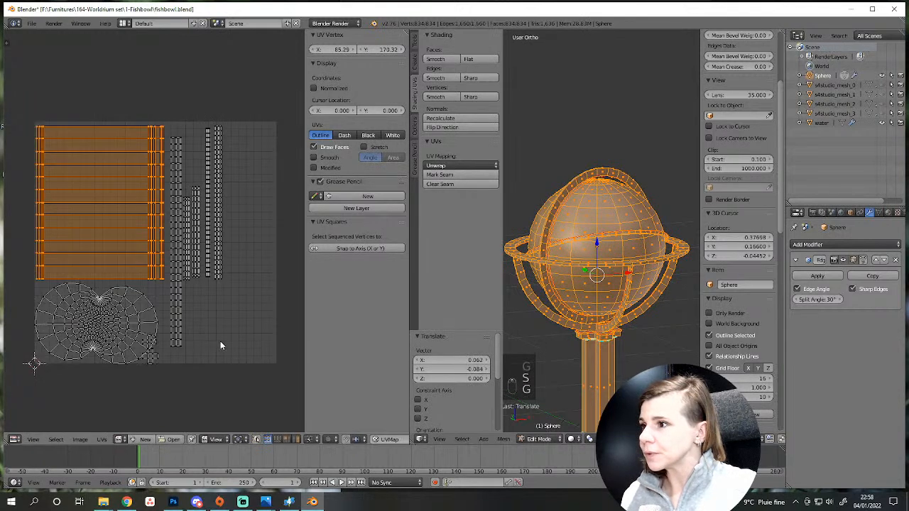
key(s)
click(161, 285)
key(g)
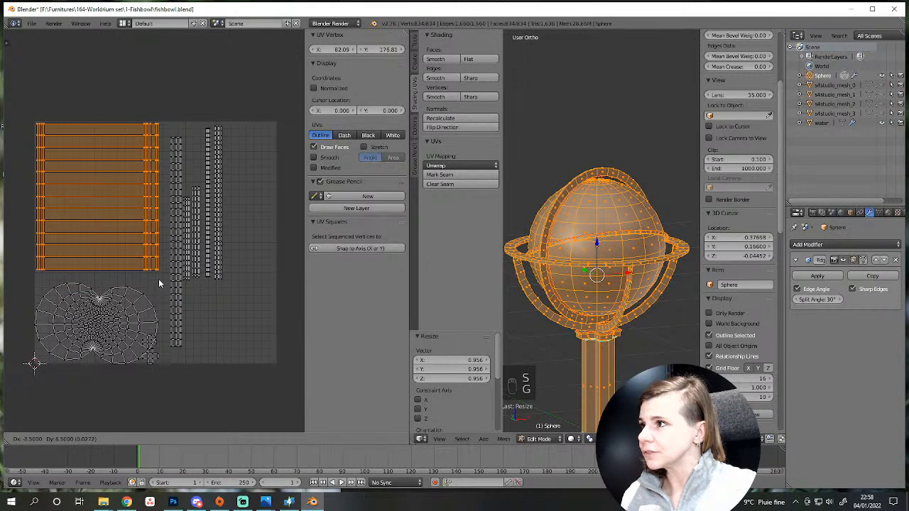
click(158, 278)
Select all the narrow vertical strip islands and pack them with rotation turned off.
key(a)
key(l)
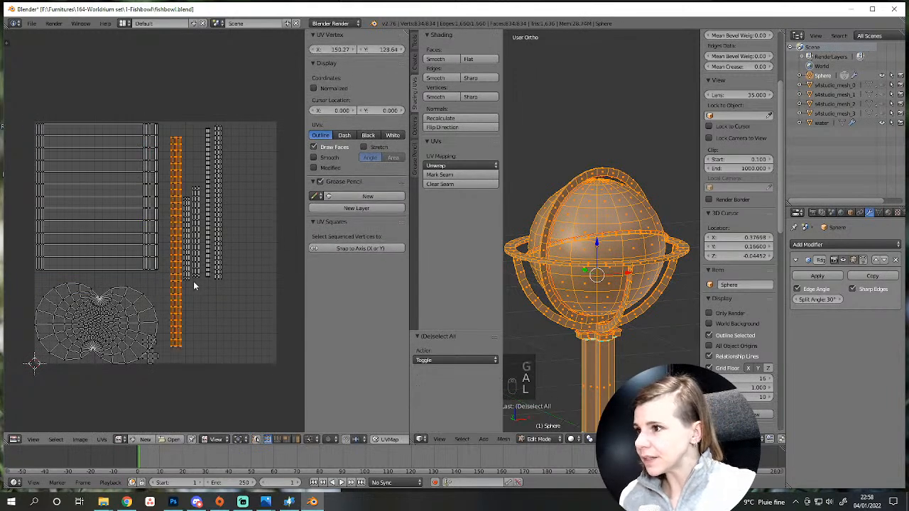
key(shift+l)
key(shift+l)
key(shift+l)
key(shift+l)
key(shift+l)
key(shift+l)
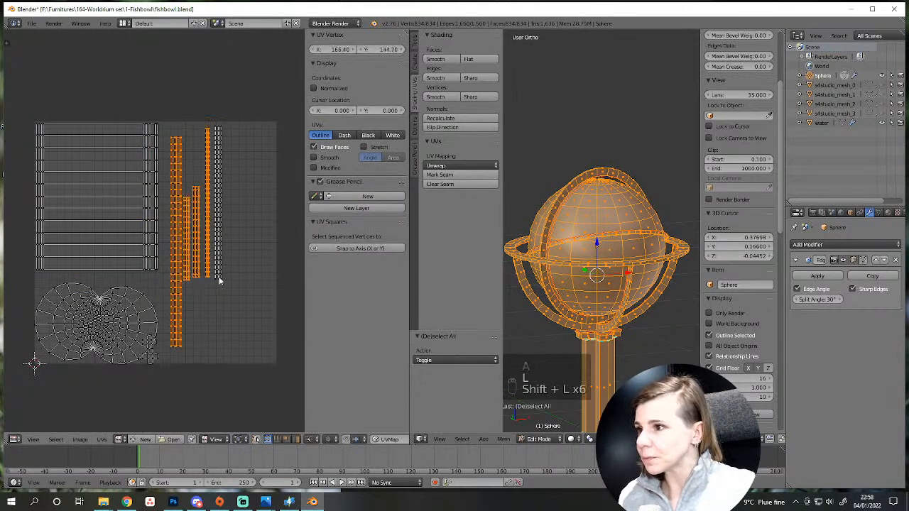
key(shift+l)
key(ctrl+p)
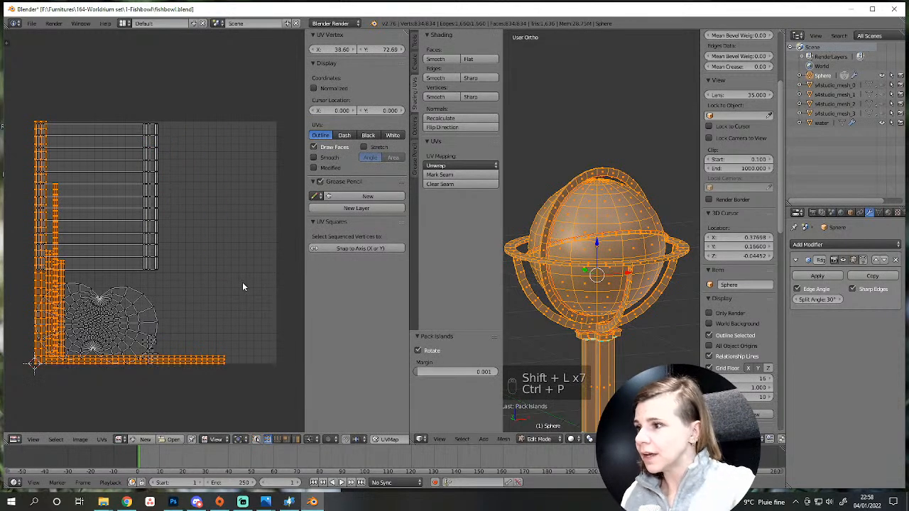
click(429, 352)
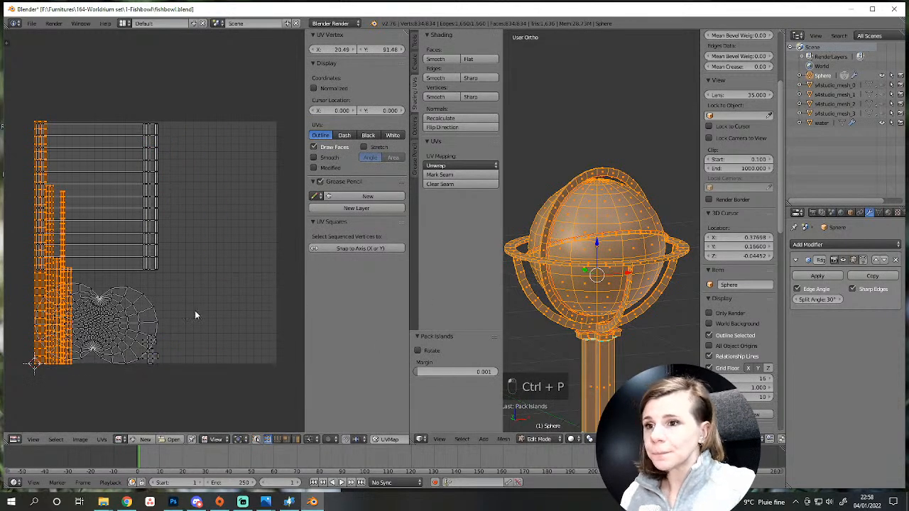
Move the packed strips into the empty area beside the striped and round islands, and deselect them.
key(g)
click(210, 283)
key(a)
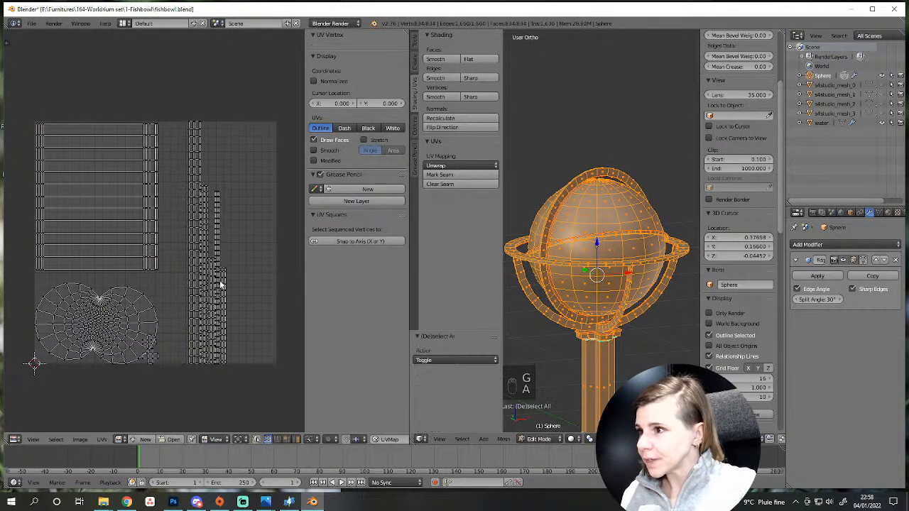
Pack the shorter strip islands one at a time so each stretches over the full height of the UV square.
key(l)
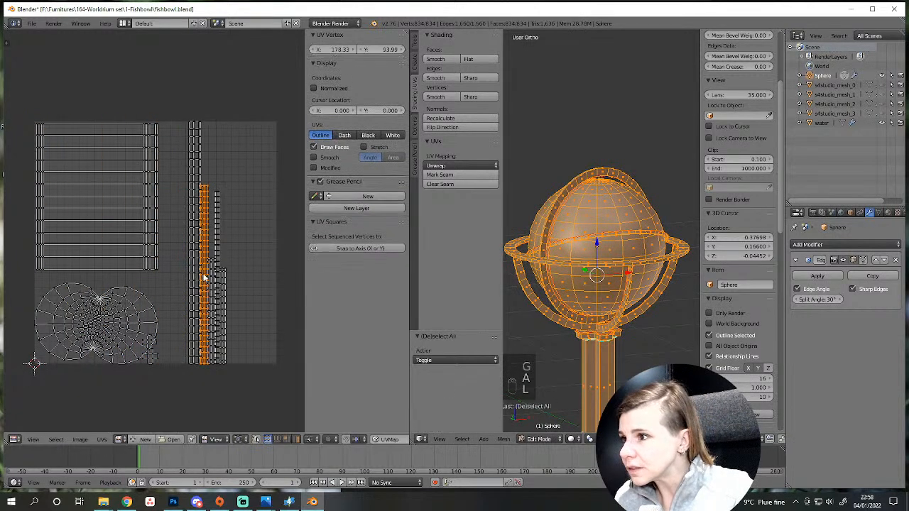
key(ctrl+p)
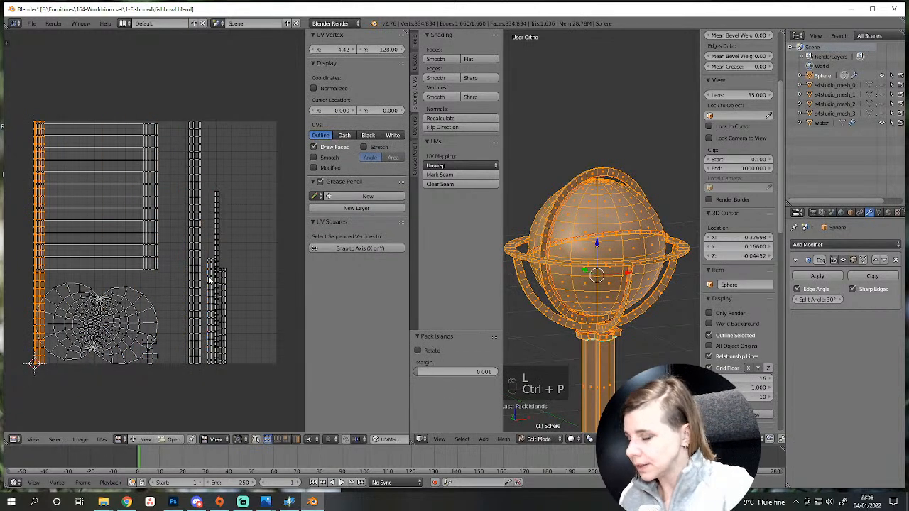
key(a)
key(l)
key(ctrl+p)
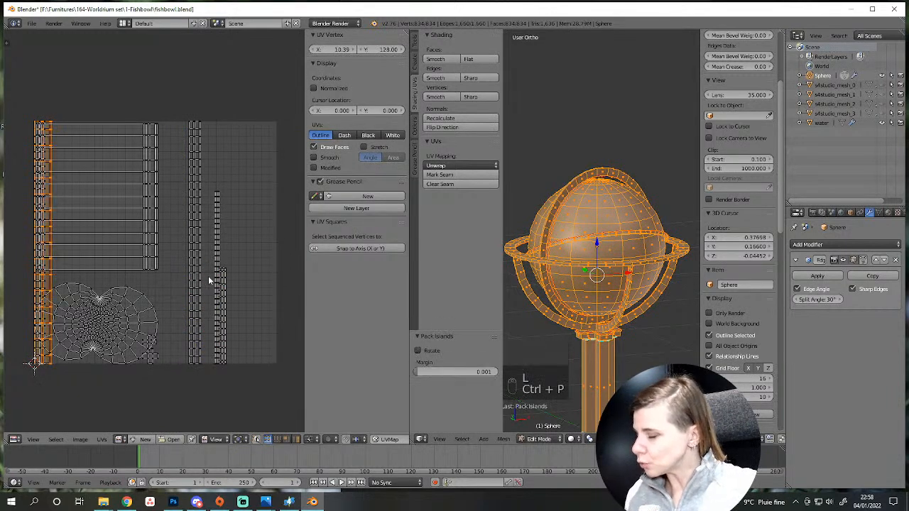
key(a)
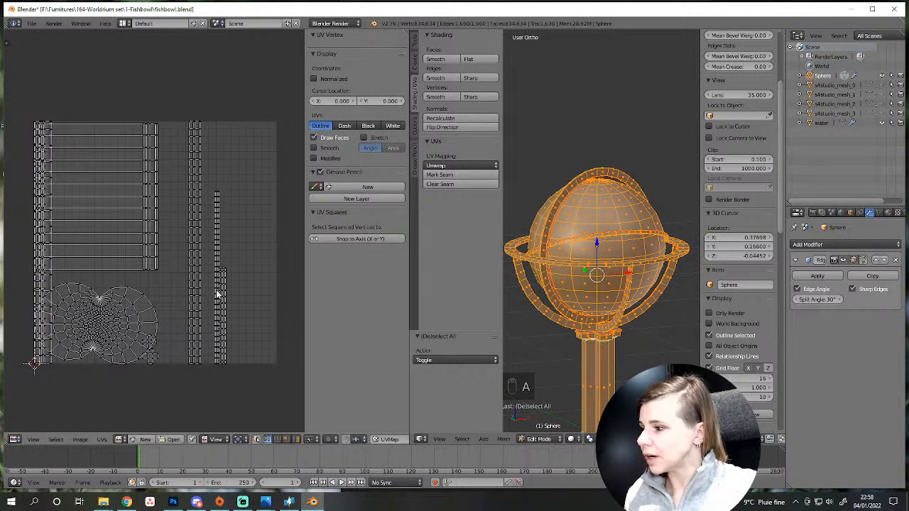
key(l)
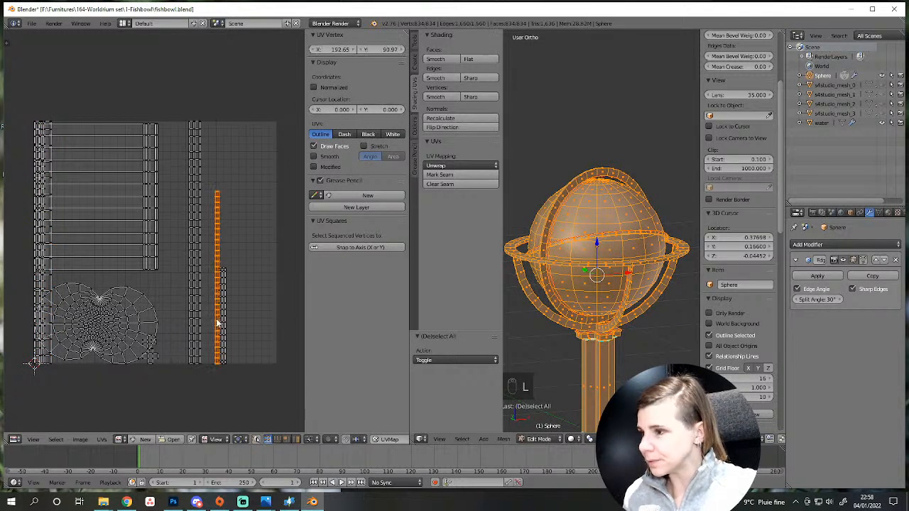
key(ctrl+p)
key(a)
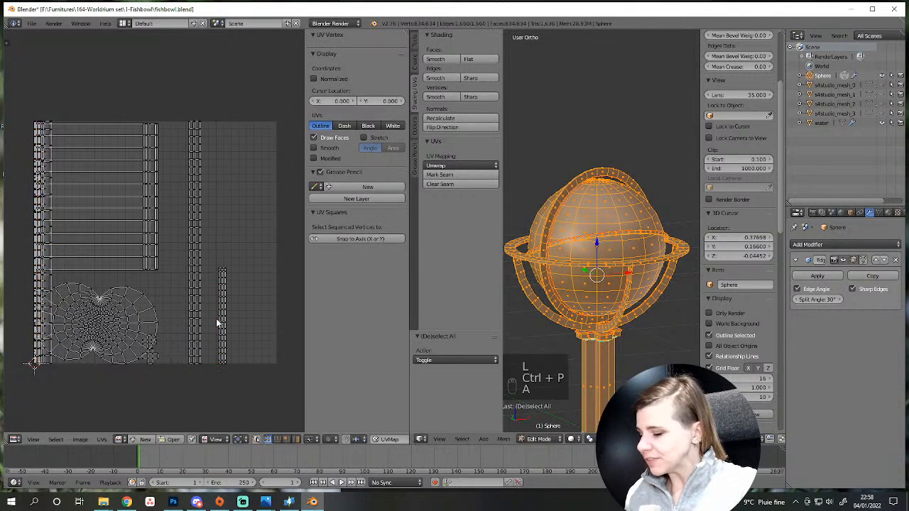
key(l)
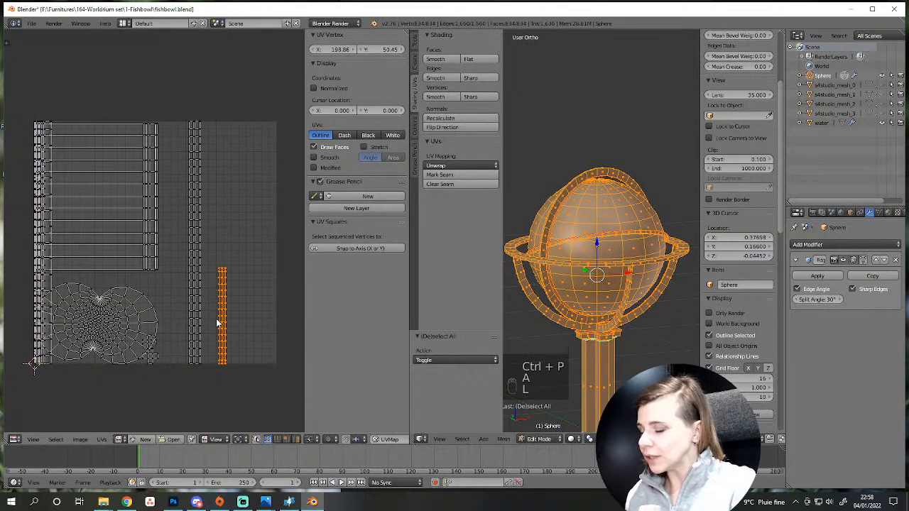
key(ctrl+p)
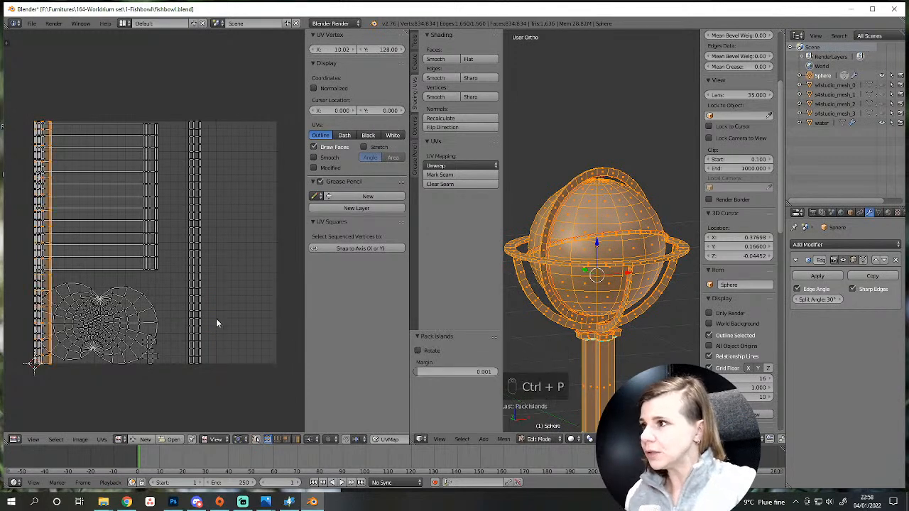
key(a)
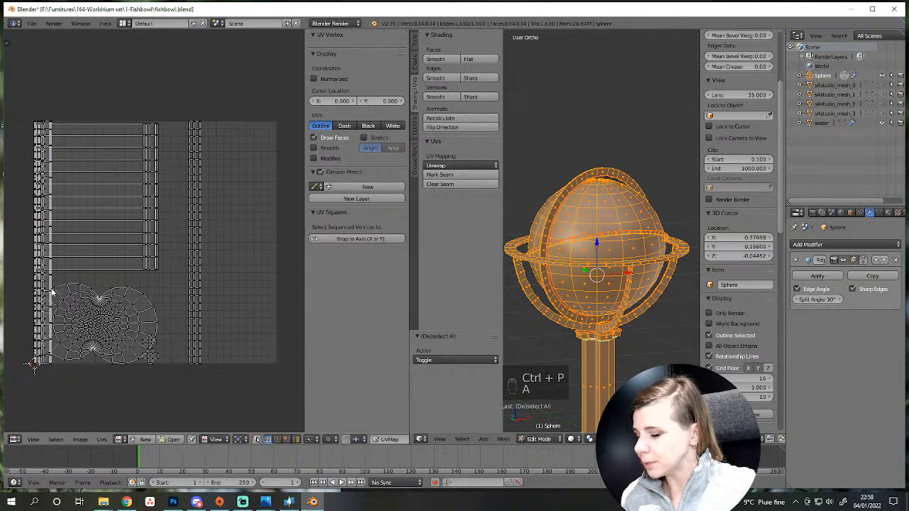
Try to pack all of the UV islands together without rotation.
key(l)
key(l)
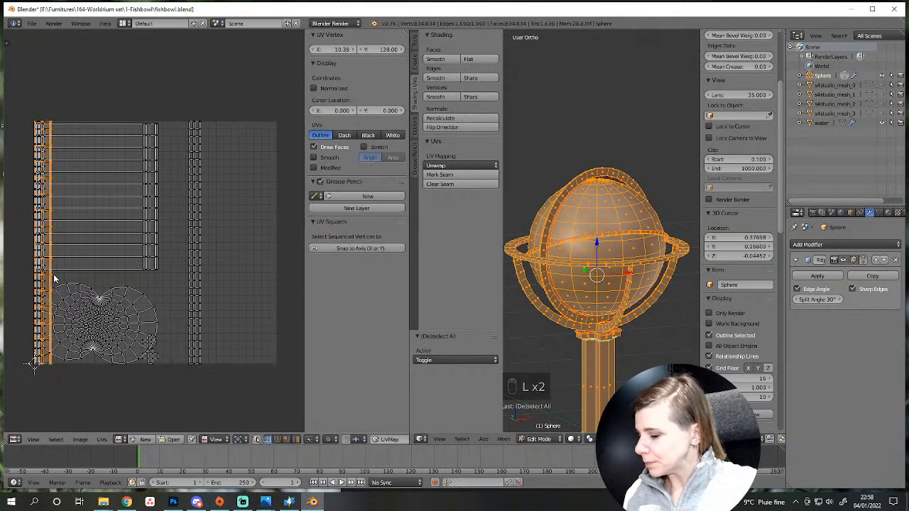
key(a)
key(ctrl+p)
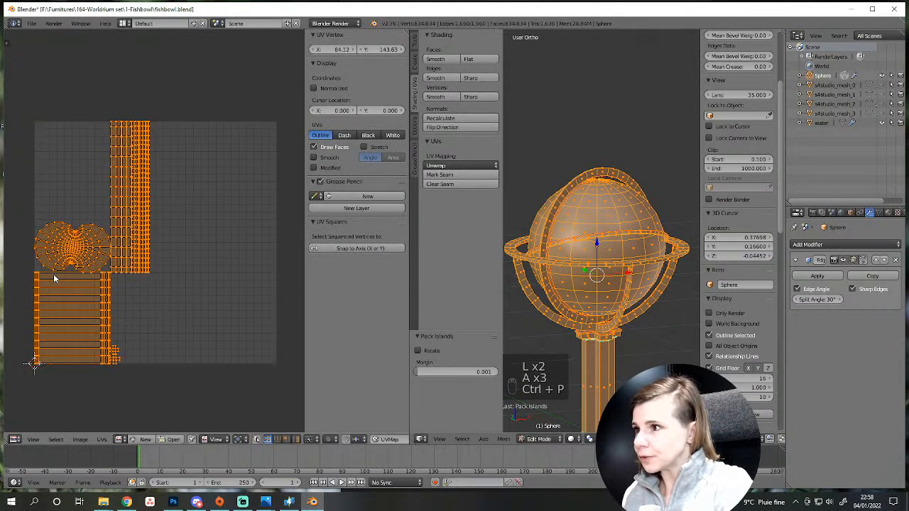
key(ctrl+z)
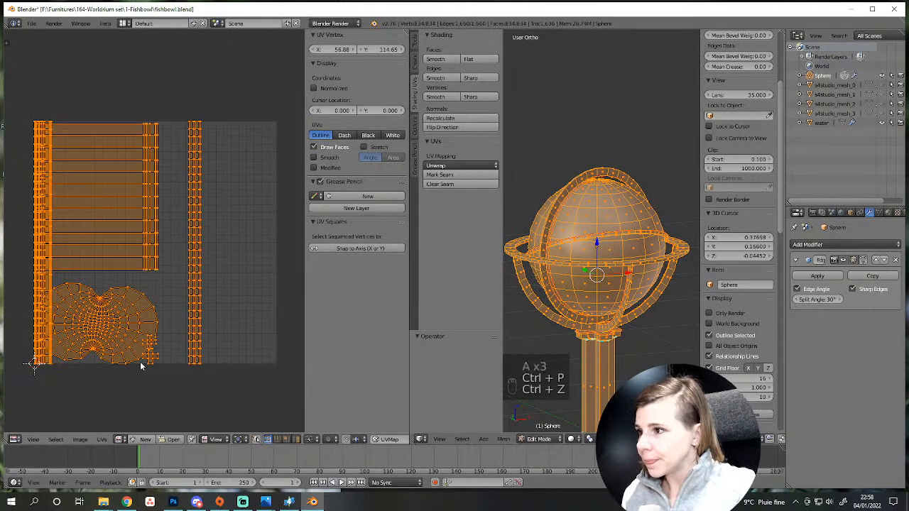
key(a)
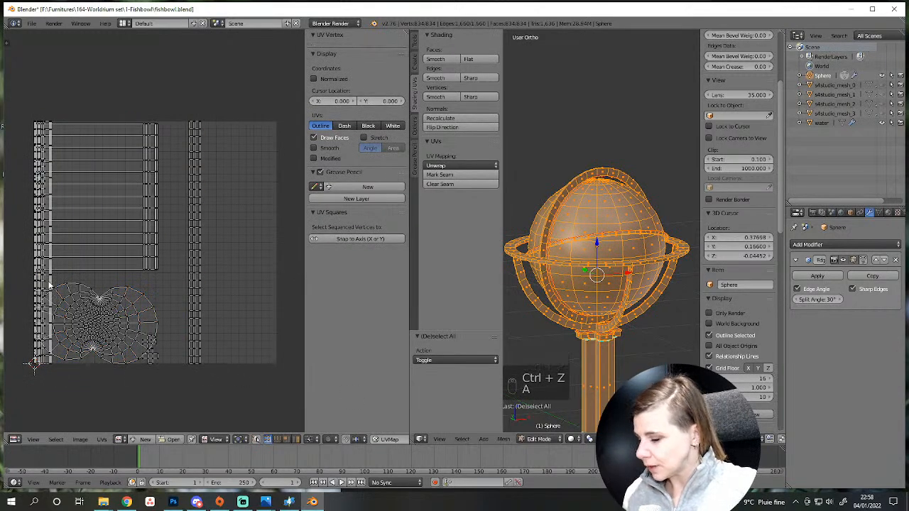
Circle-select a band of vertices across the overlapping strips and the separate full-height strips.
scroll(50, 285, up, 1)
key(c)
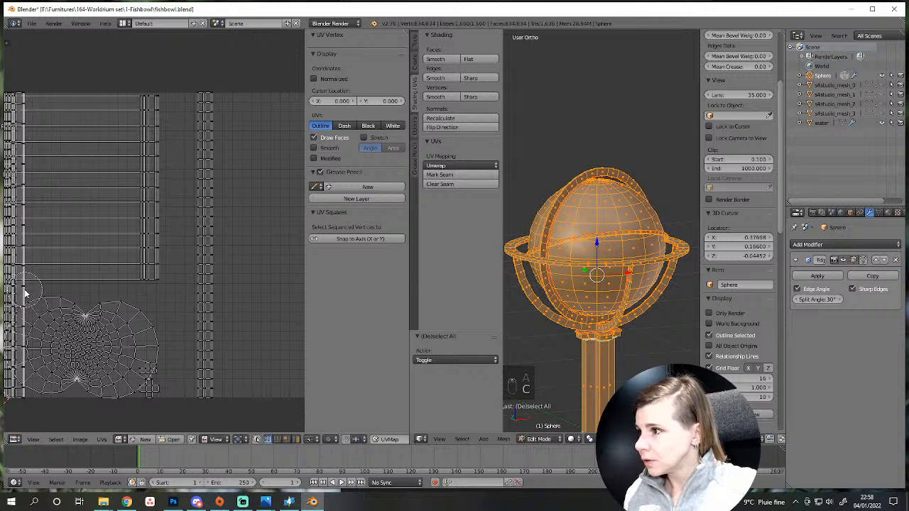
drag(25, 291, 7, 298)
right_click(21, 299)
scroll(26, 296, down, 2)
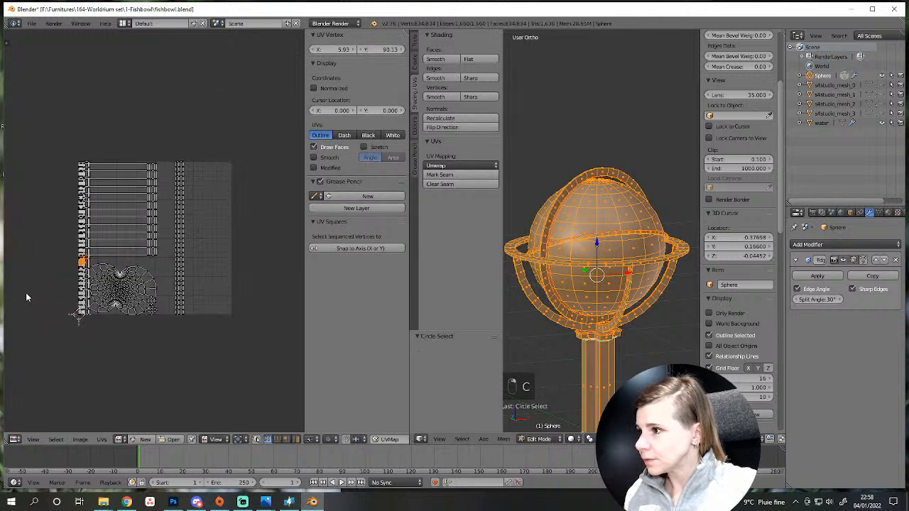
scroll(32, 284, up, 2)
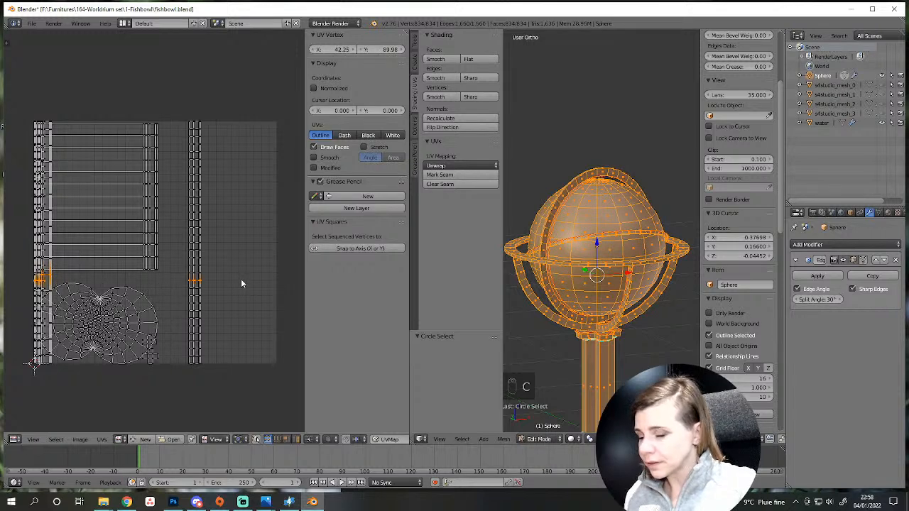
Grow the vertex selection until all the full-height strip islands are completely selected.
key(ctrl+KP_Add)
key(ctrl+KP_Add)
key(ctrl+KP_Add)
key(ctrl+KP_Add)
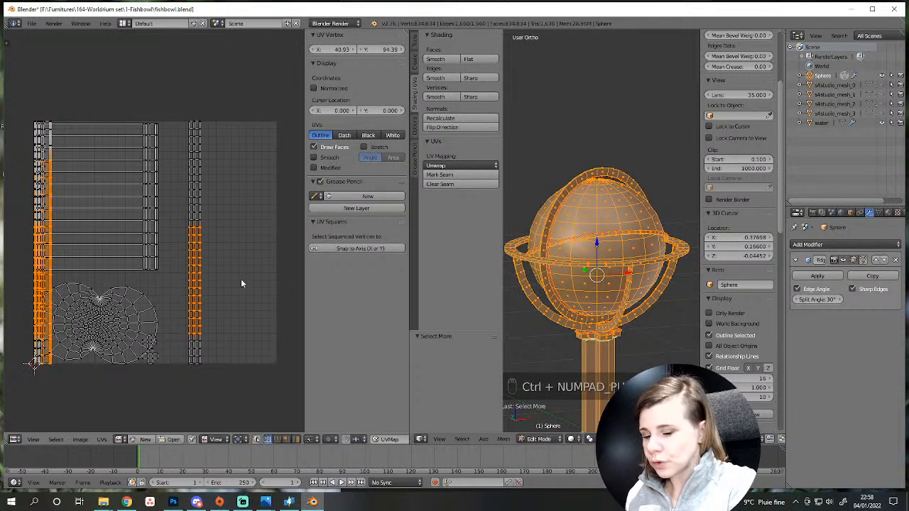
key(ctrl+KP_Add)
key(ctrl+KP_Add)
key(ctrl+KP_Add)
key(ctrl+KP_Add)
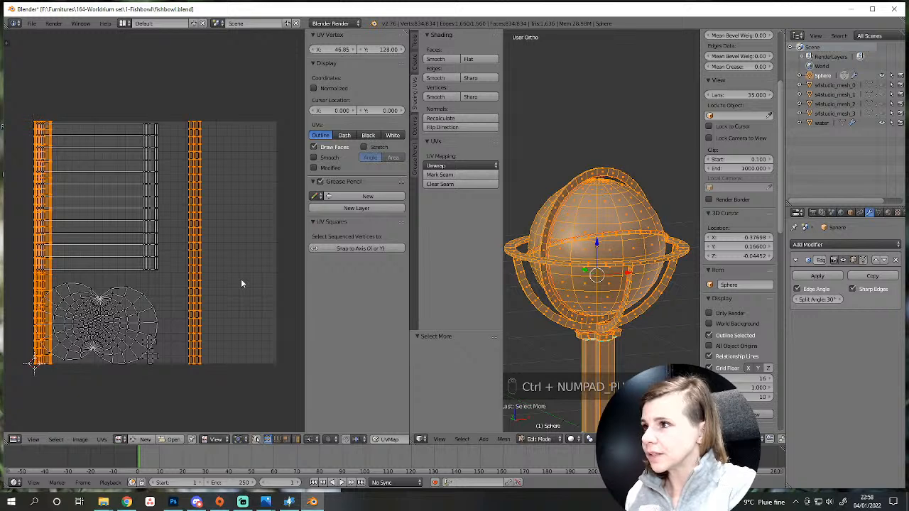
Pack the selected strips side by side without rotation, using a margin of 0.005.
key(ctrl+p)
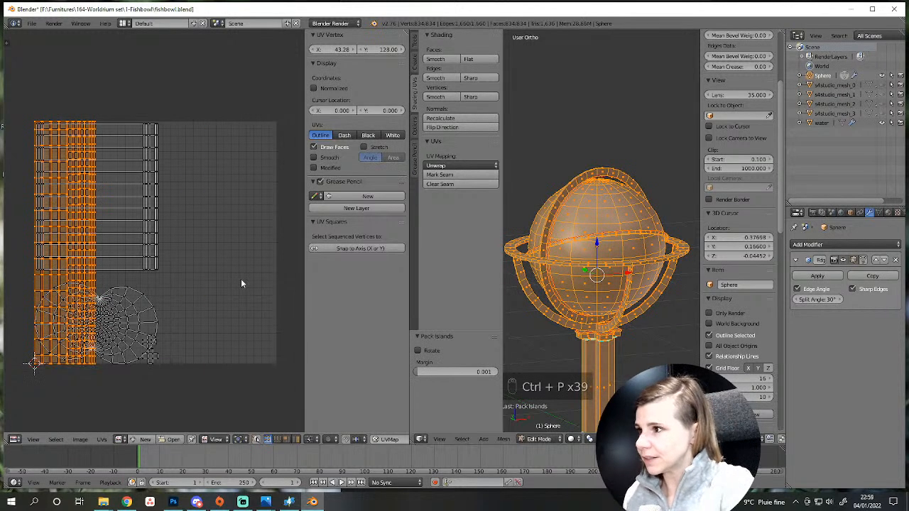
click(418, 372)
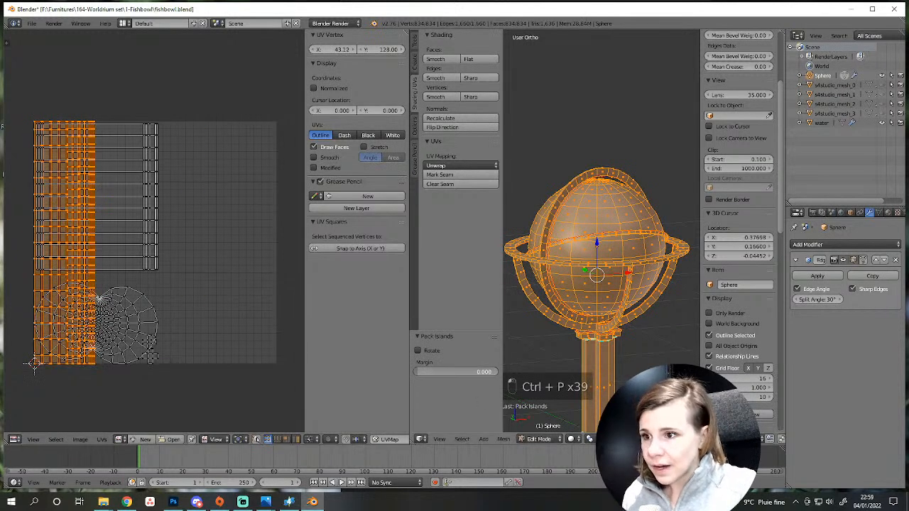
double_click(419, 372)
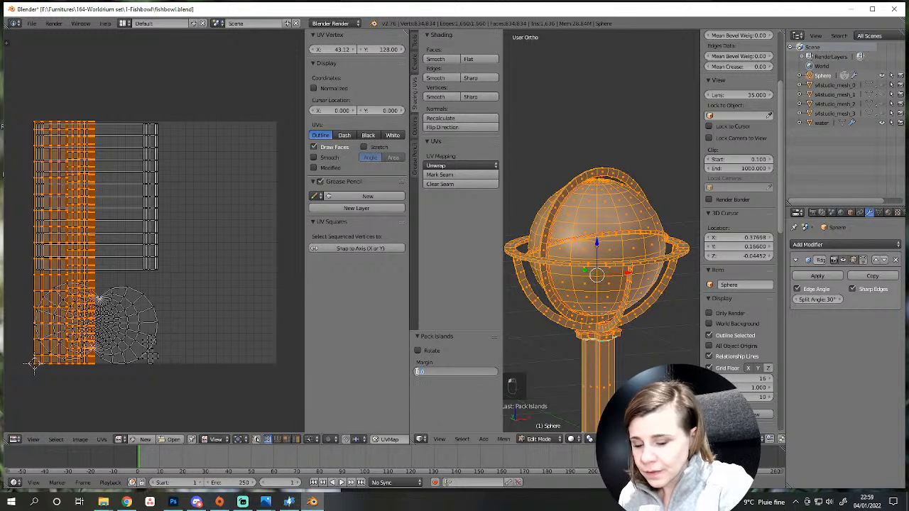
text(05)
key(Return)
Move the packed strips 0.520 along X so they sit right beside the striped and round islands.
key(g)
key(x)
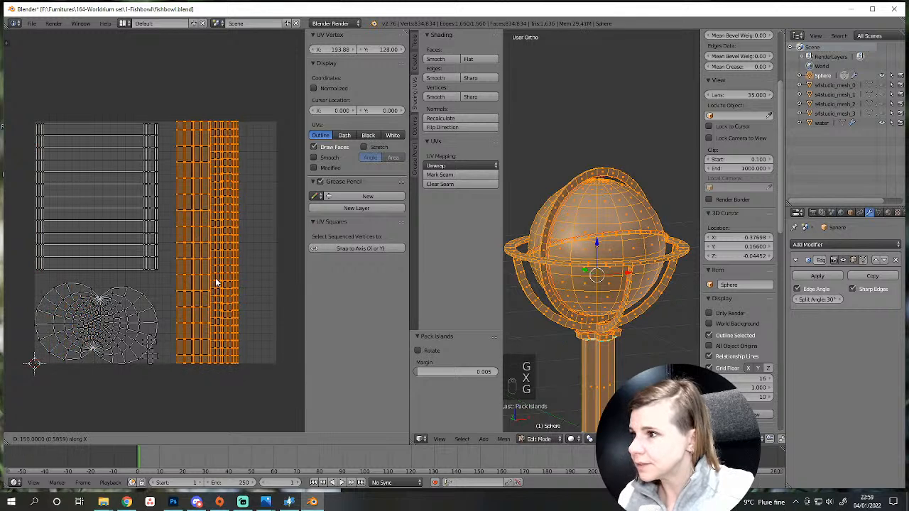
click(201, 280)
scroll(180, 338, up, 1)
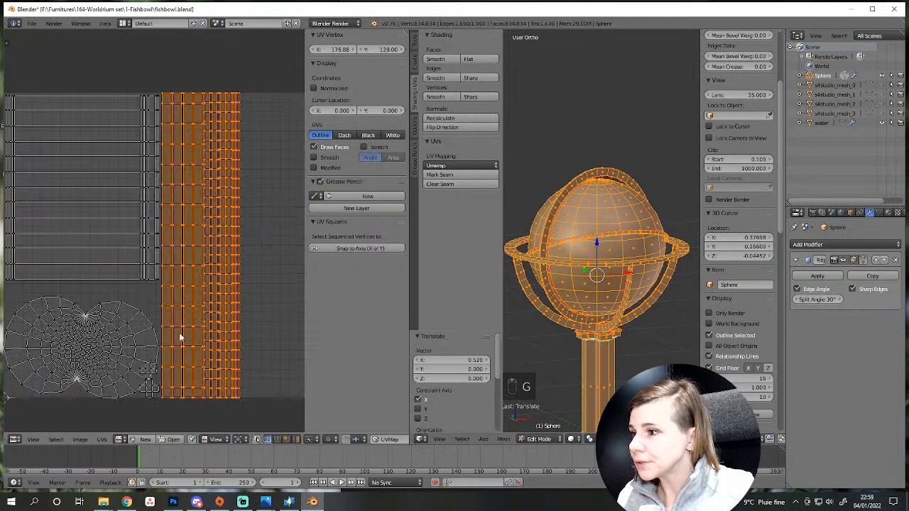
Select the two small cross-shaped UV islands and move them into the empty area on the far side of the strips.
key(a)
key(l)
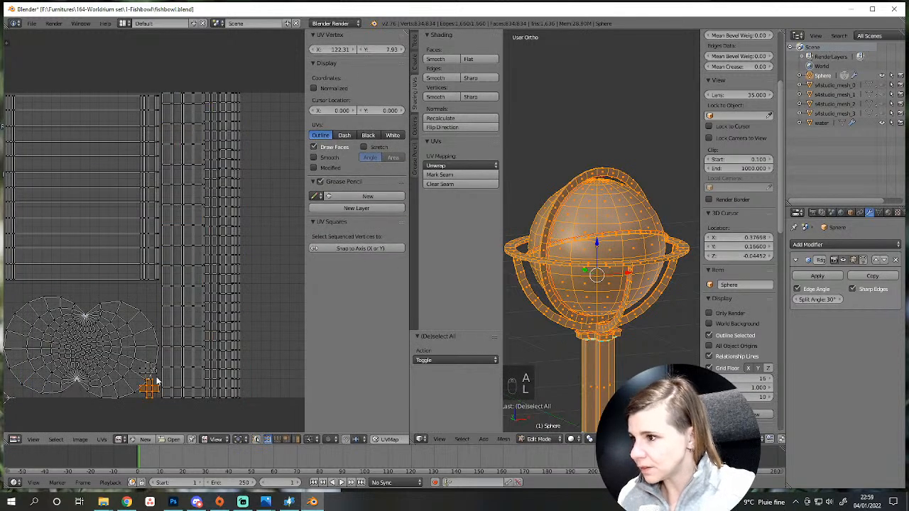
key(shift+l)
key(g)
click(297, 321)
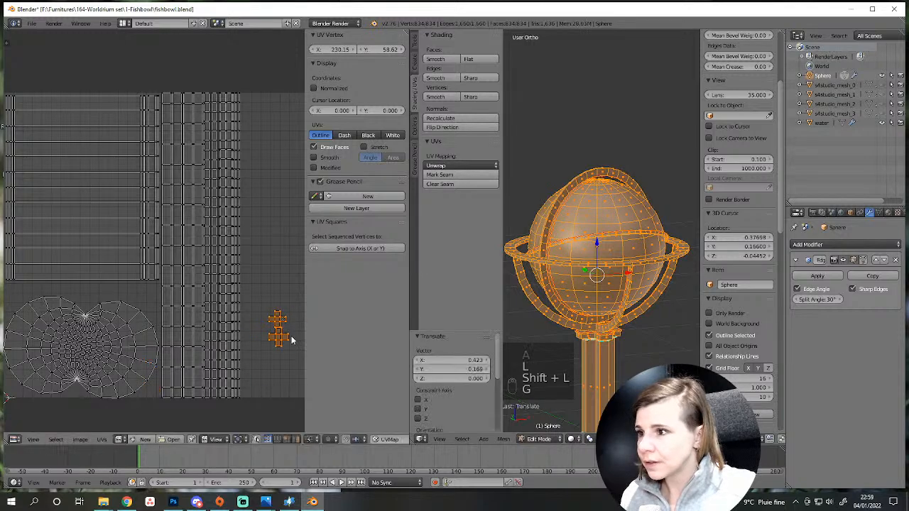
Isolate the cross-shaped face at the top of the stand and enlarge its UV island.
middle_drag(292, 338, 247, 311)
scroll(596, 242, up, 2)
middle_drag(596, 241, 568, 315)
key(a)
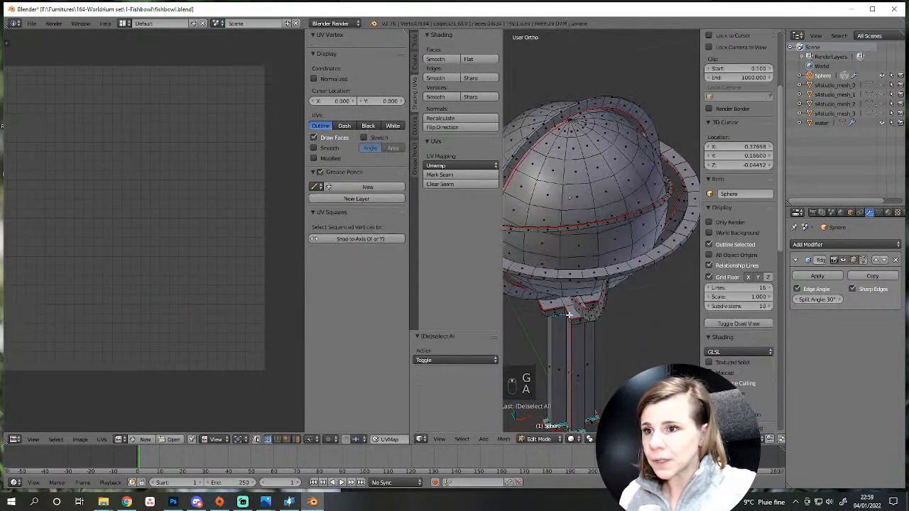
key(l)
key(s)
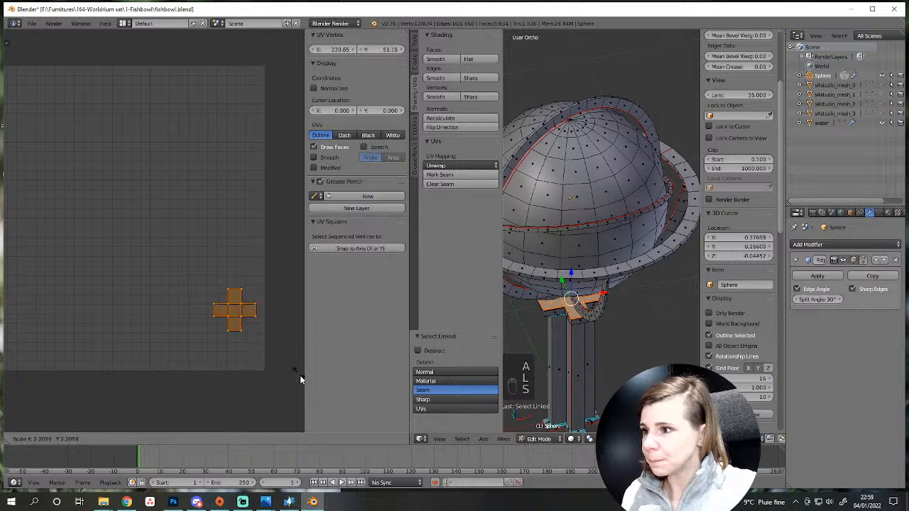
click(338, 330)
Reselect the whole mesh to show all UV islands and nudge both cross islands within the empty column.
key(a)
key(a)
scroll(223, 327, down, 4)
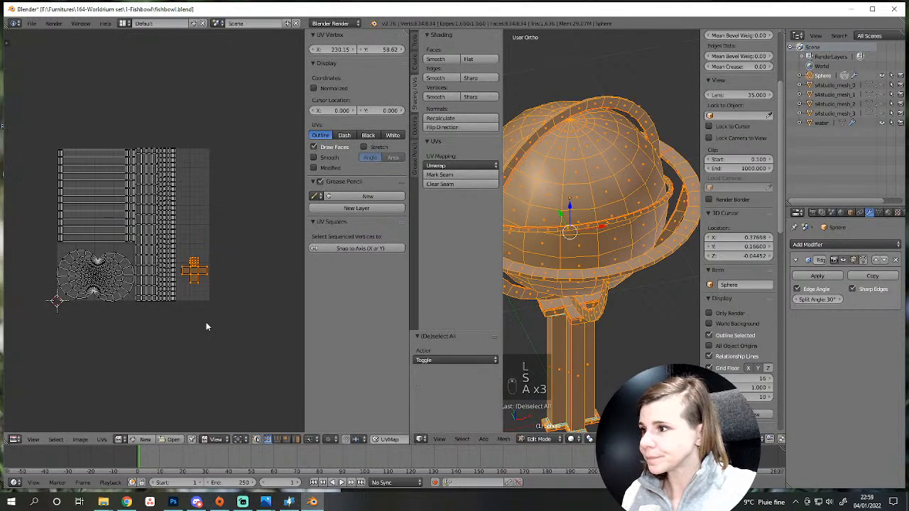
scroll(207, 324, up, 4)
key(g)
click(234, 330)
key(a)
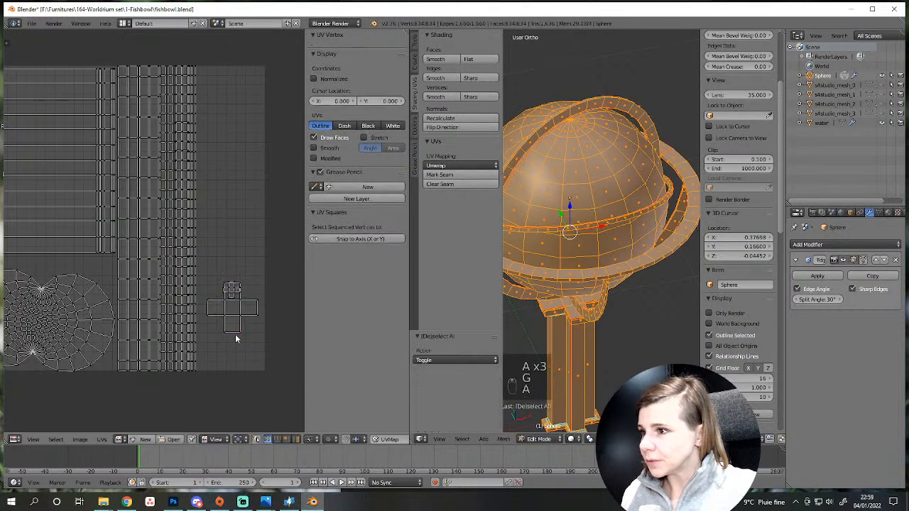
Move the enlarged cross island to the upper end of the empty column beside the strips.
key(l)
key(g)
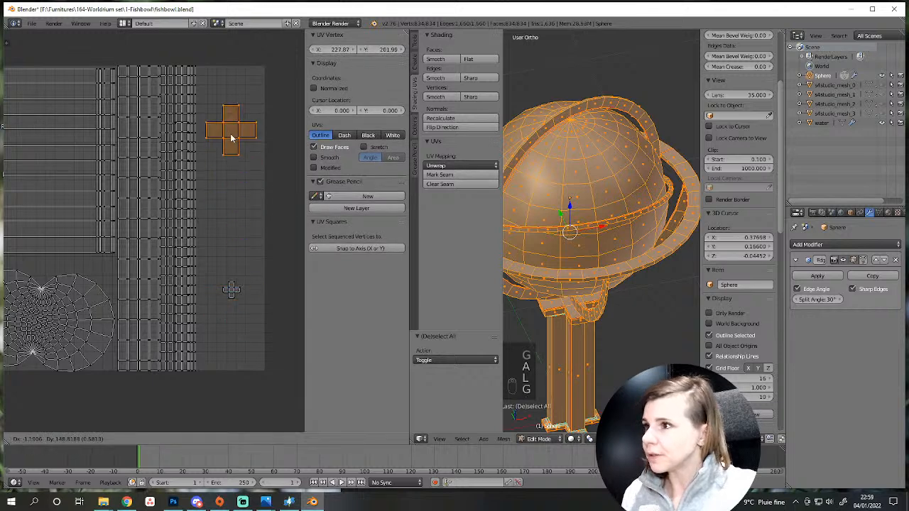
click(227, 111)
key(a)
Move the small cross island into the corner gap between the striped and round islands and scale it to fit.
key(l)
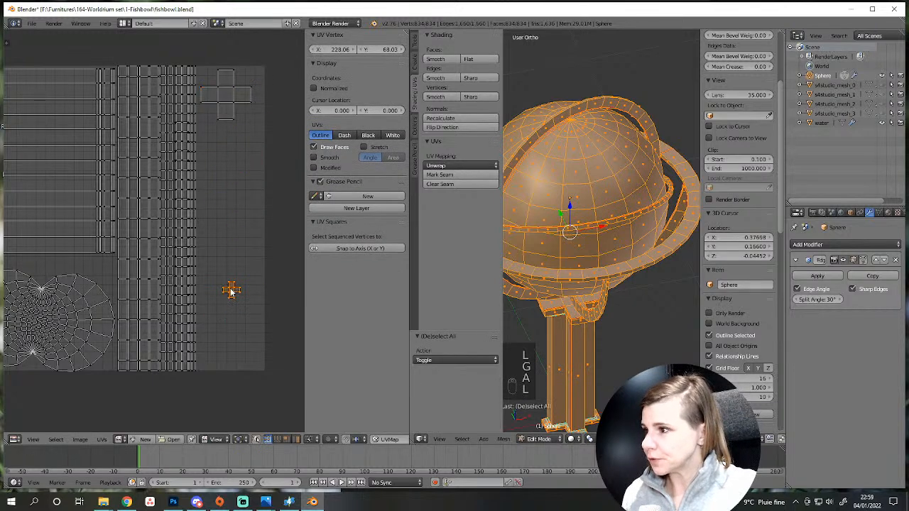
key(g)
click(97, 272)
middle_drag(110, 273, 173, 257)
key(g)
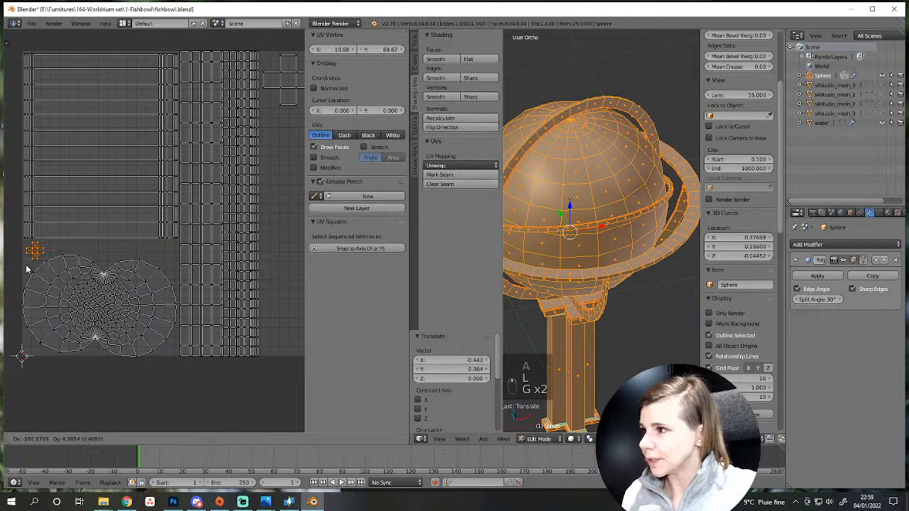
click(27, 266)
key(s)
click(32, 270)
key(a)
Widen the 3D viewport and inspect the globe mesh in wireframe and solid shading, leaving nothing selected.
scroll(237, 176, down, 2)
middle_drag(251, 221, 225, 227)
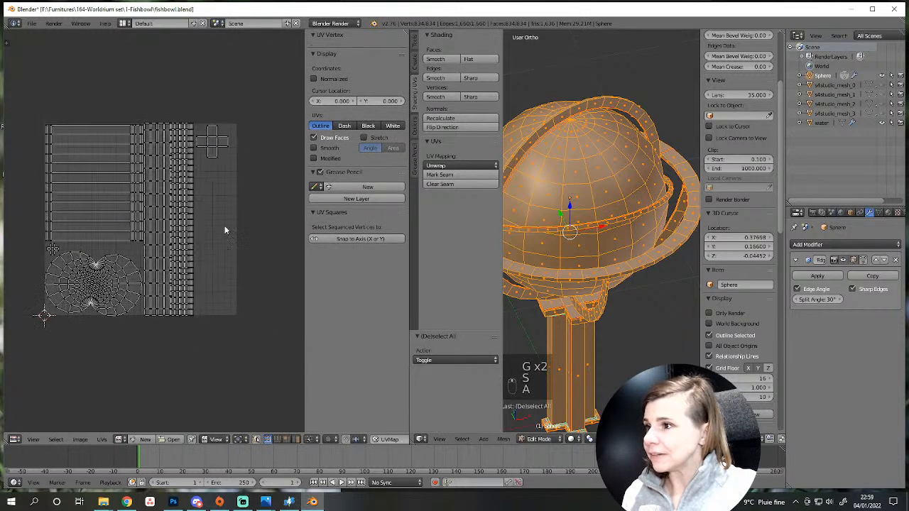
scroll(601, 231, down, 3)
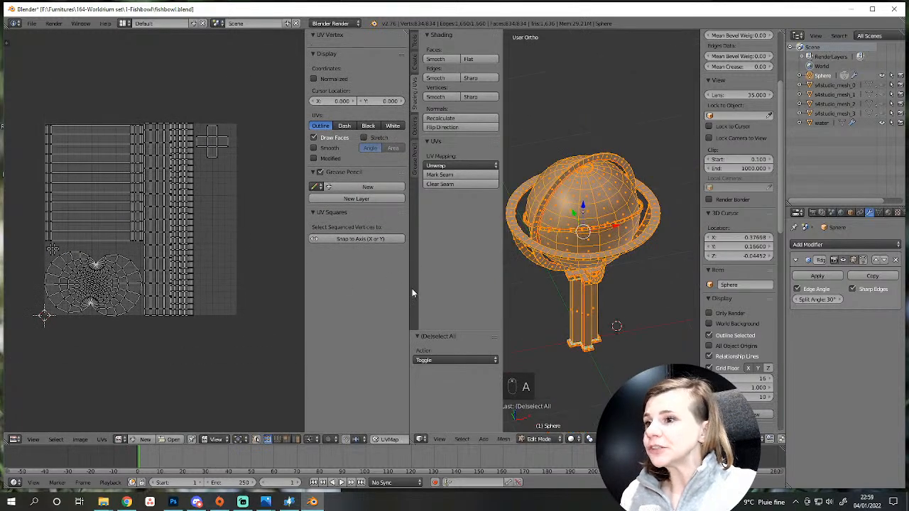
drag(411, 288, 247, 290)
middle_drag(435, 292, 429, 265)
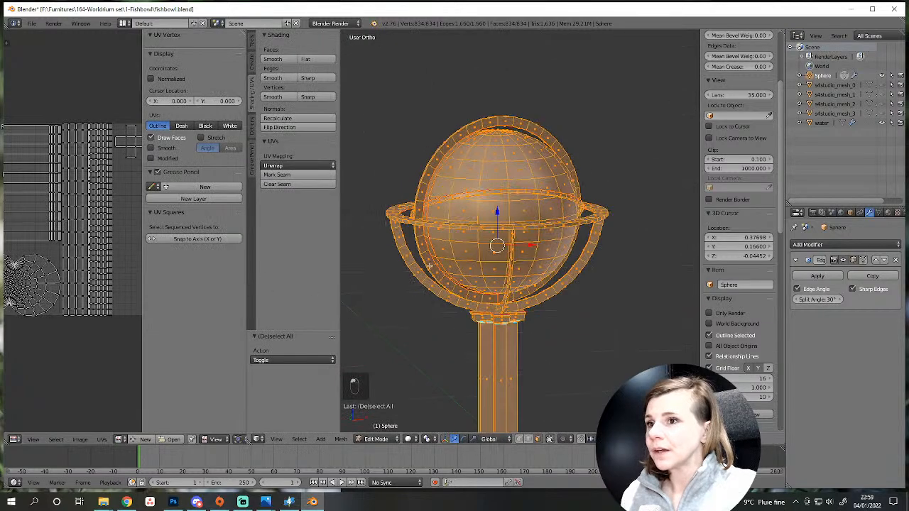
scroll(474, 249, up, 3)
key(z)
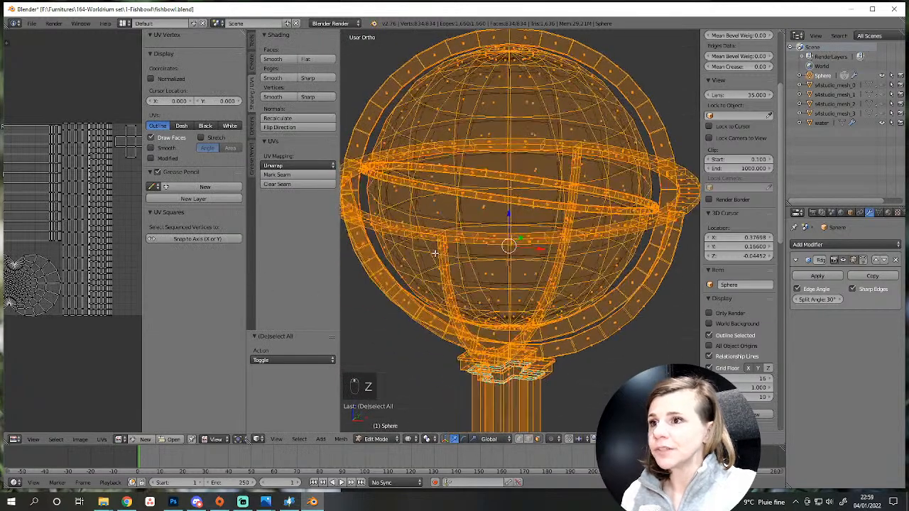
key(z)
middle_drag(488, 253, 479, 265)
key(a)
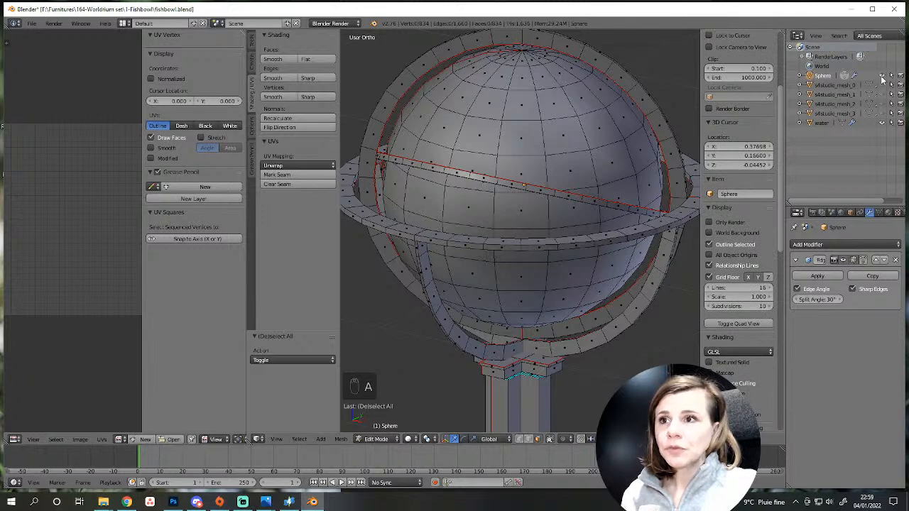
Hide the Sphere object and inspect the water sphere's mesh in Edit Mode with wireframe shading.
key(Tab)
click(881, 77)
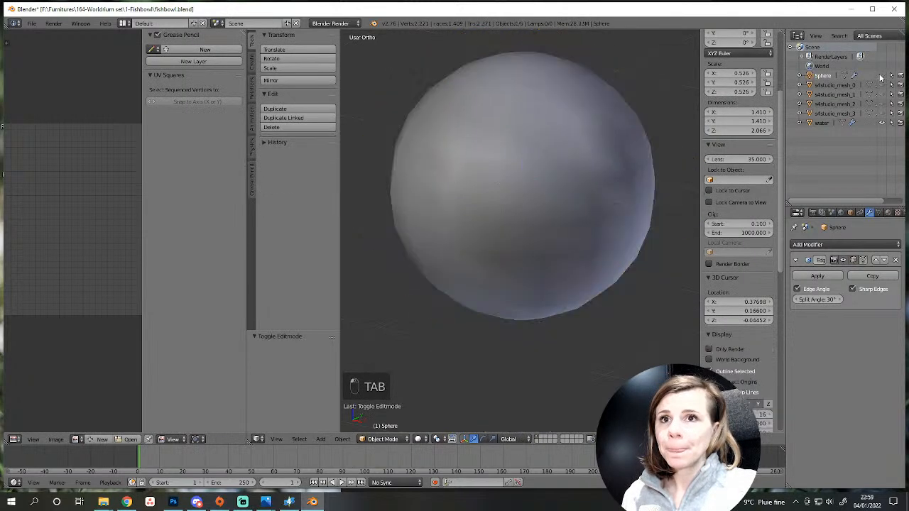
click(881, 124)
click(883, 127)
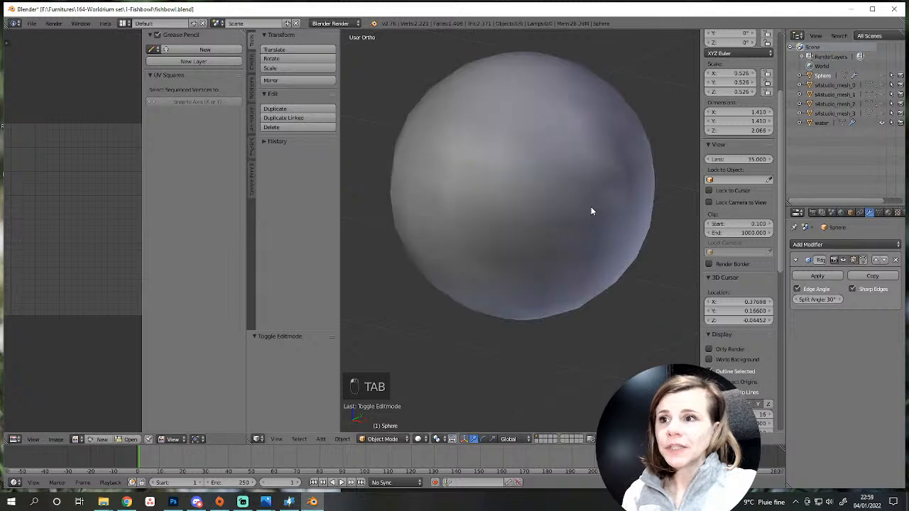
right_click(591, 208)
key(Tab)
key(z)
middle_drag(528, 282, 571, 283)
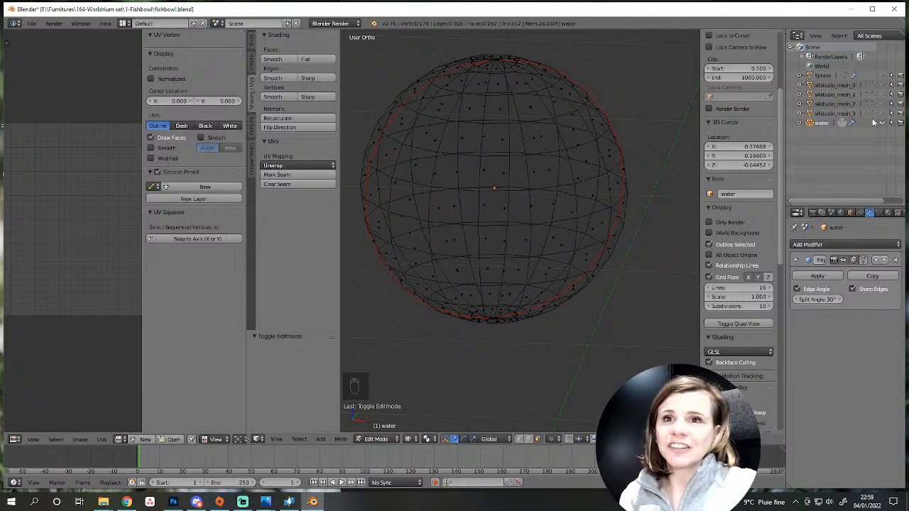
Unhide the s4studio meshes and delete s4studio_mesh_1, s4studio_mesh_2 and s4studio_mesh_3 in Object Mode.
scroll(468, 142, down, 4)
key(Tab)
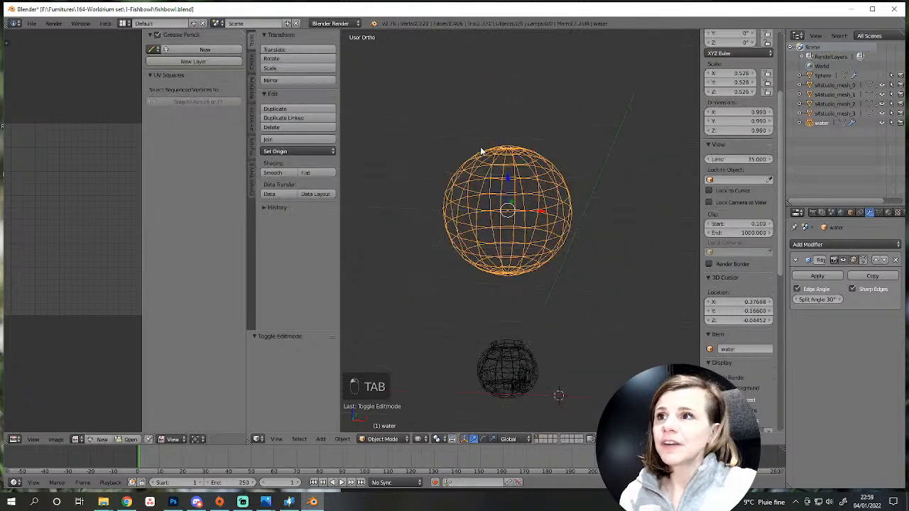
right_click(505, 372)
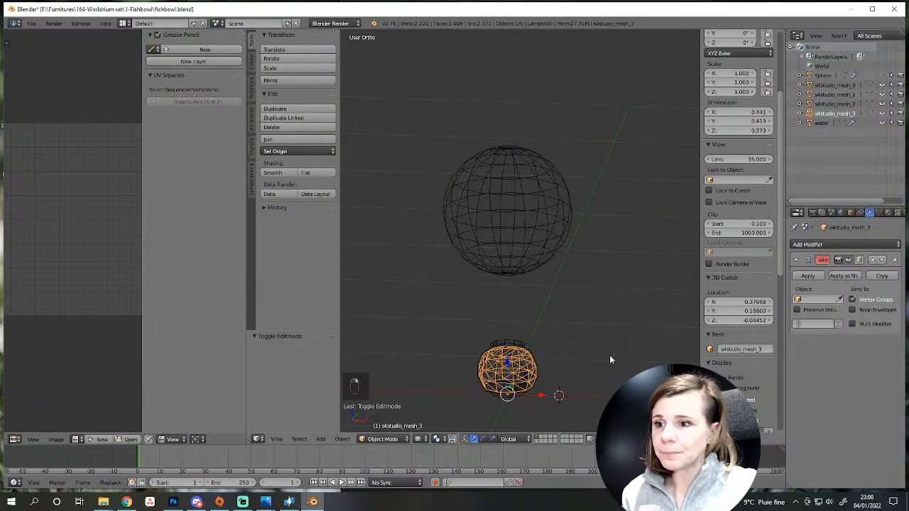
click(844, 85)
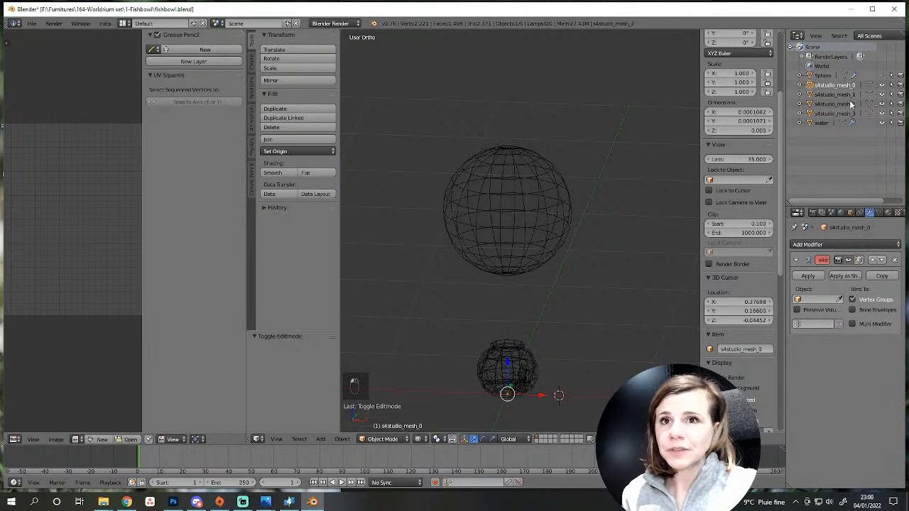
click(845, 103)
click(838, 114)
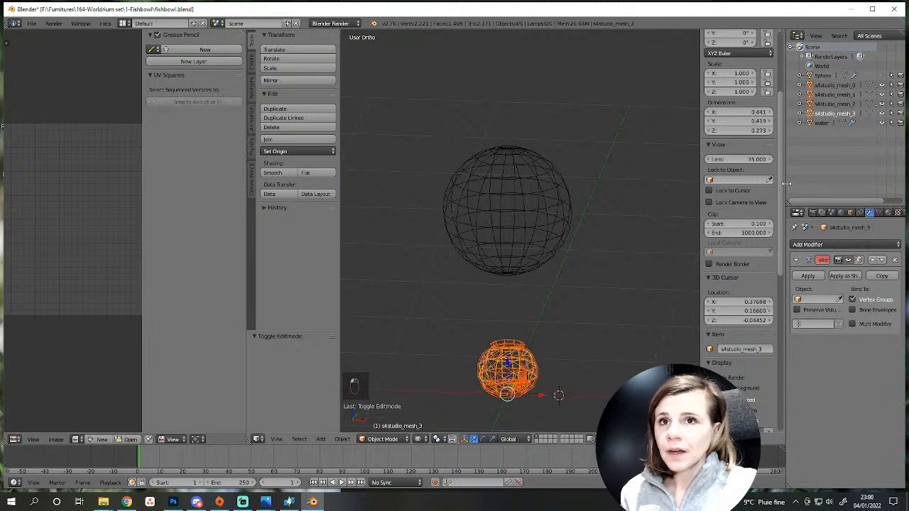
click(841, 85)
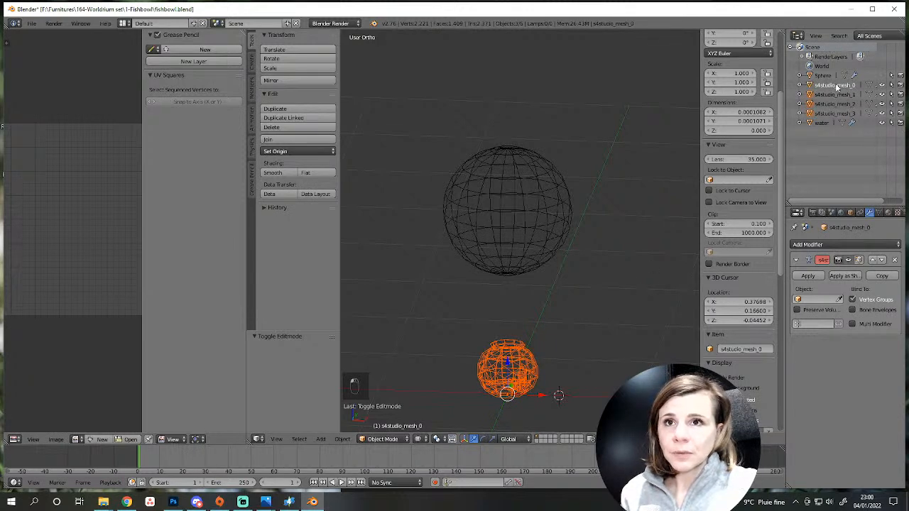
key(Delete)
click(487, 334)
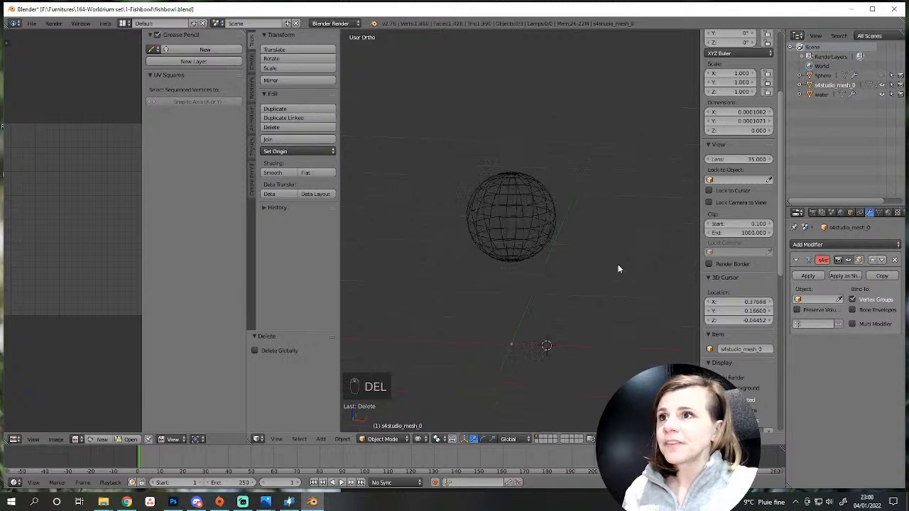
Unhide the Sphere object and return the viewport to solid shading.
scroll(561, 257, up, 3)
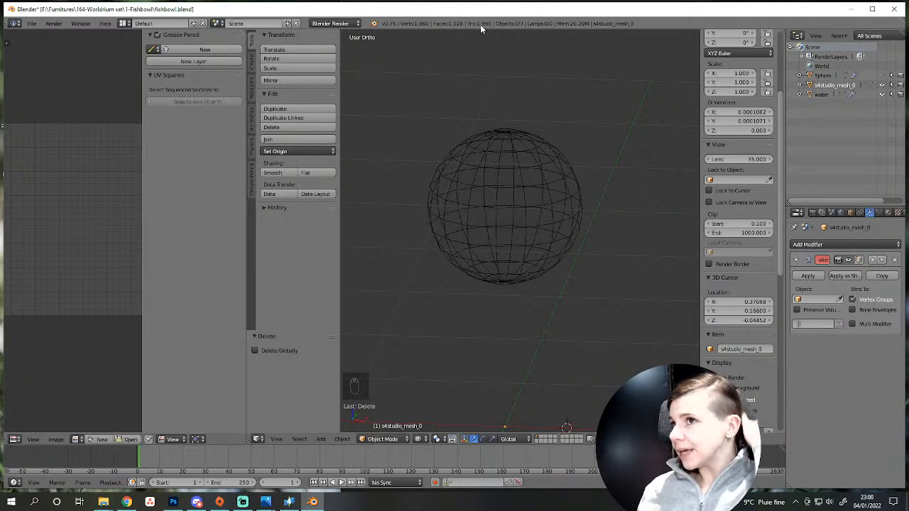
scroll(568, 209, down, 3)
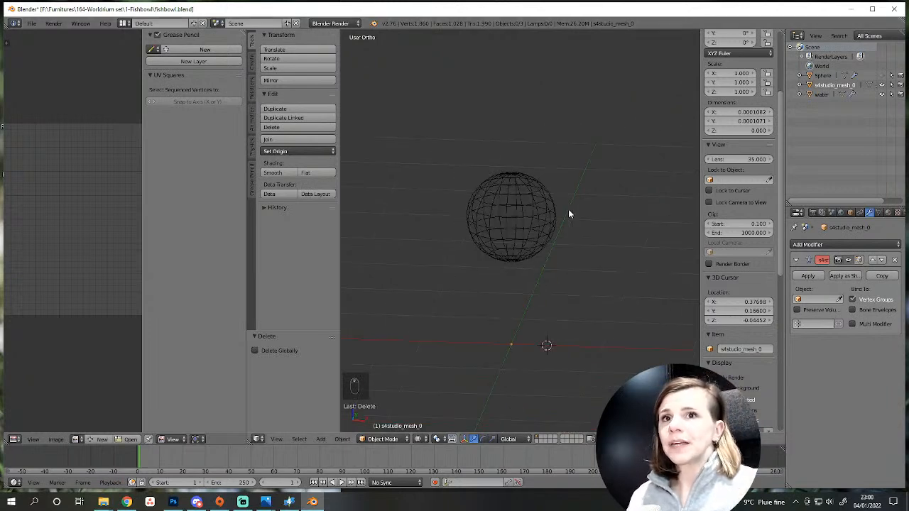
click(883, 75)
scroll(607, 312, up, 3)
middle_drag(602, 319, 553, 324)
key(z)
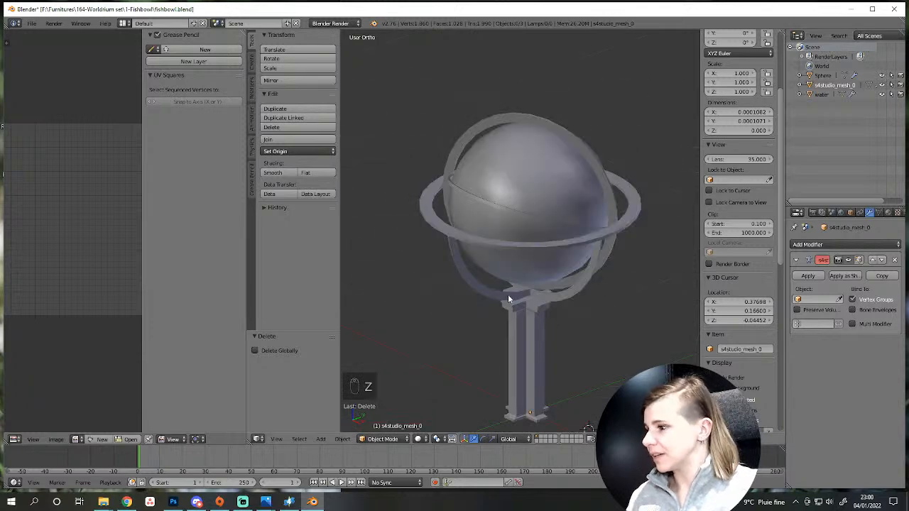
Select the Sphere frame in top view and try moving it away from the water sphere.
scroll(506, 299, down, 4)
middle_drag(507, 300, 528, 307)
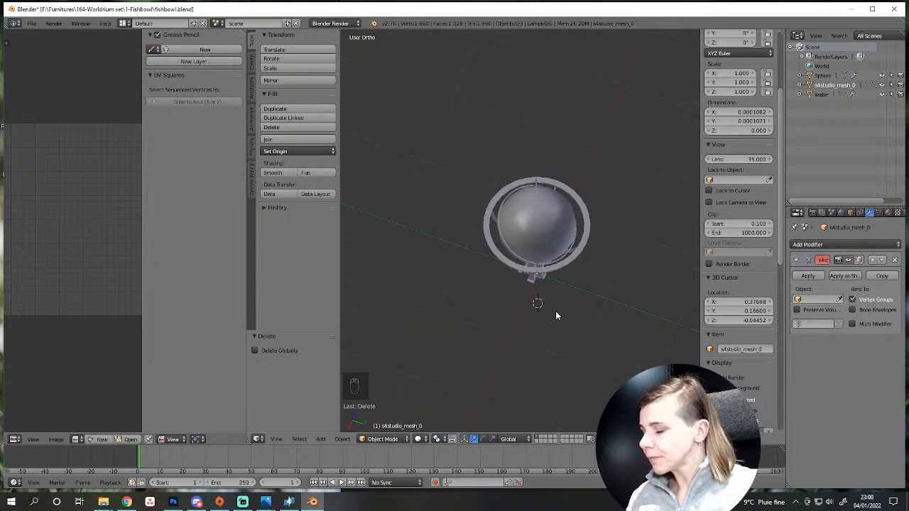
key(KP_7)
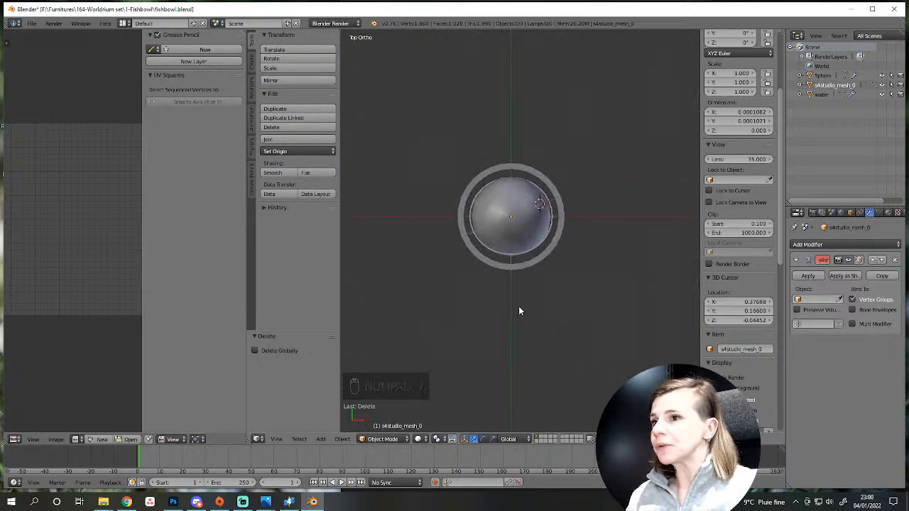
scroll(518, 306, up, 2)
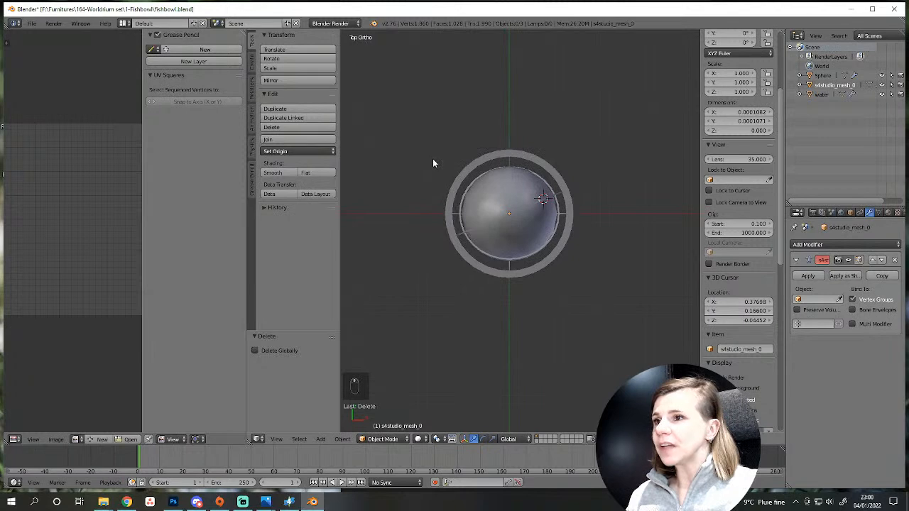
right_click(464, 223)
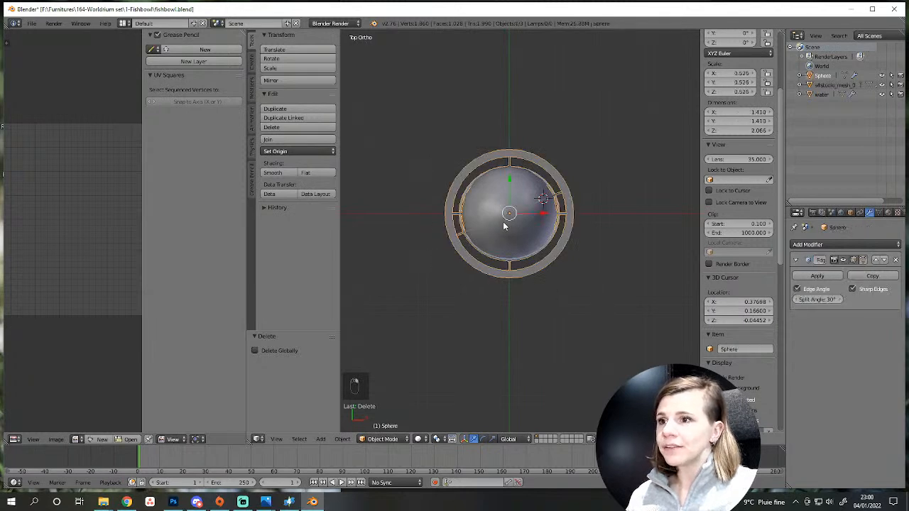
key(g)
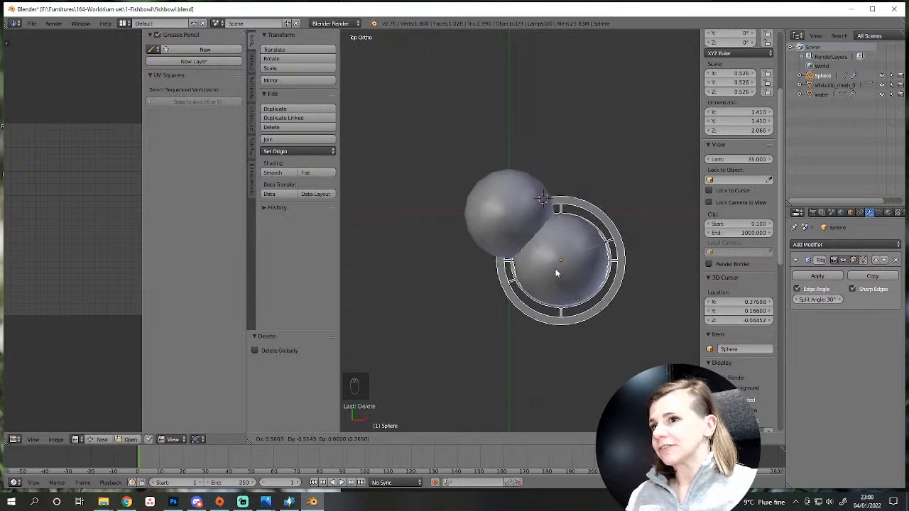
right_click(557, 273)
Examine the globe, its rings and its stand from several angles and distances.
scroll(558, 281, up, 2)
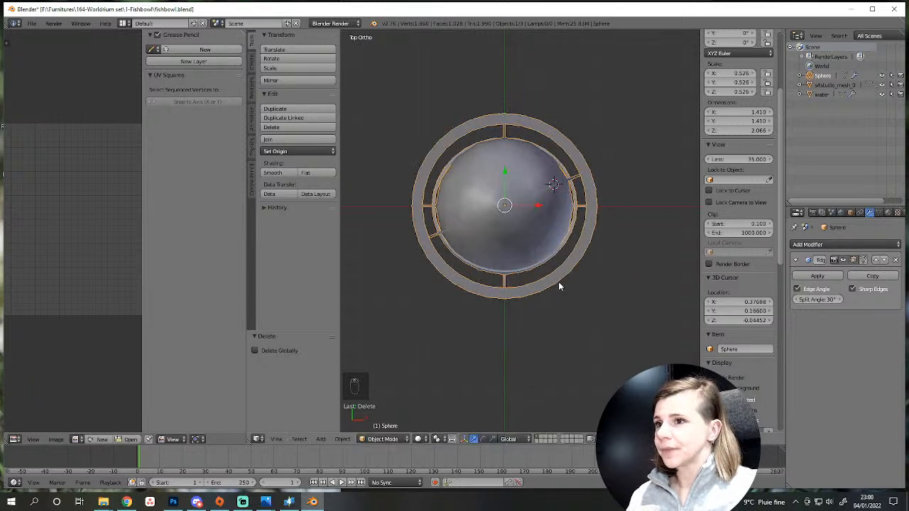
scroll(549, 283, down, 4)
middle_drag(563, 285, 580, 235)
scroll(532, 281, up, 3)
scroll(545, 304, up, 2)
middle_drag(546, 308, 490, 291)
scroll(499, 280, up, 2)
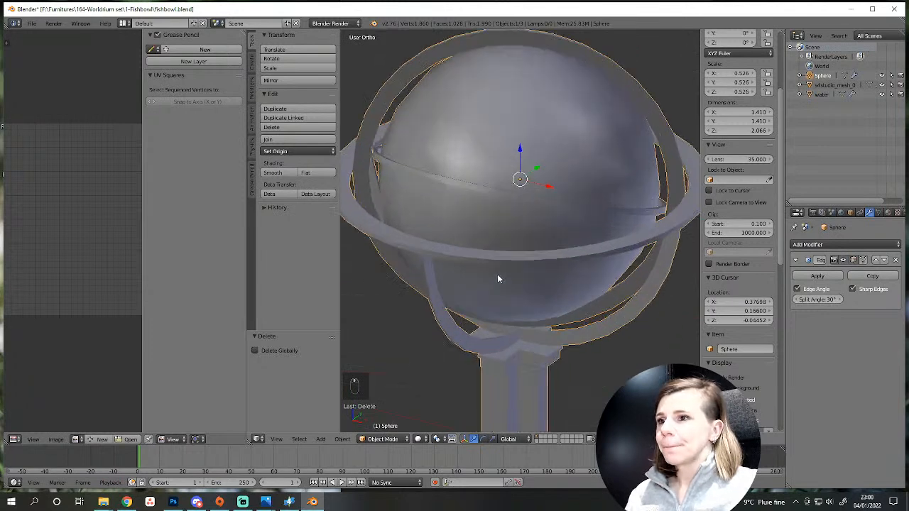
scroll(620, 246, up, 3)
scroll(593, 212, down, 6)
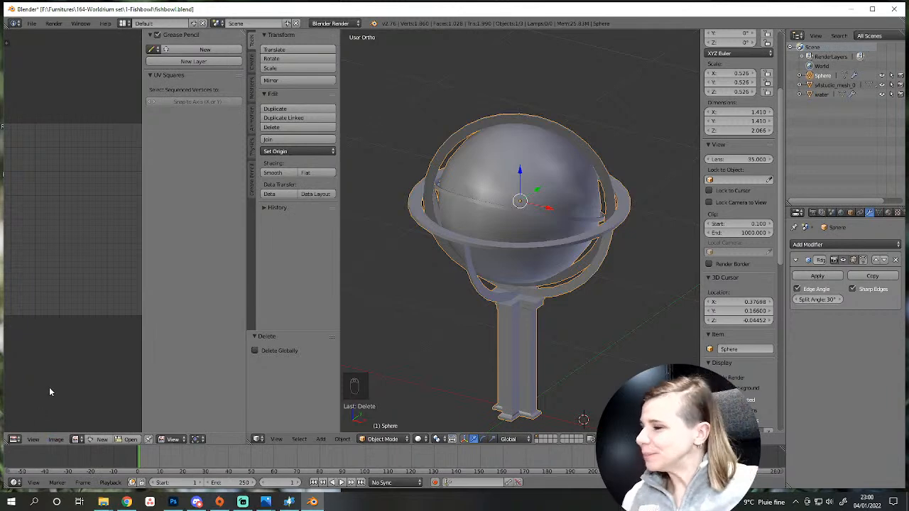
scroll(547, 278, up, 4)
scroll(508, 301, down, 2)
middle_drag(508, 301, 529, 300)
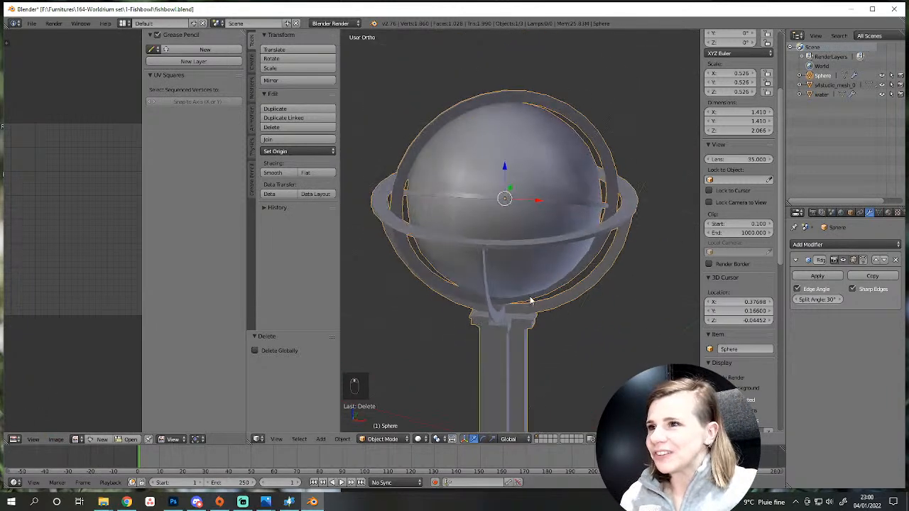
Review the aquarium and armillary sphere reference photos side by side, and return to the Blender model.
scroll(506, 337, up, 3)
scroll(507, 336, down, 2)
middle_drag(506, 336, 530, 355)
key(Tab)
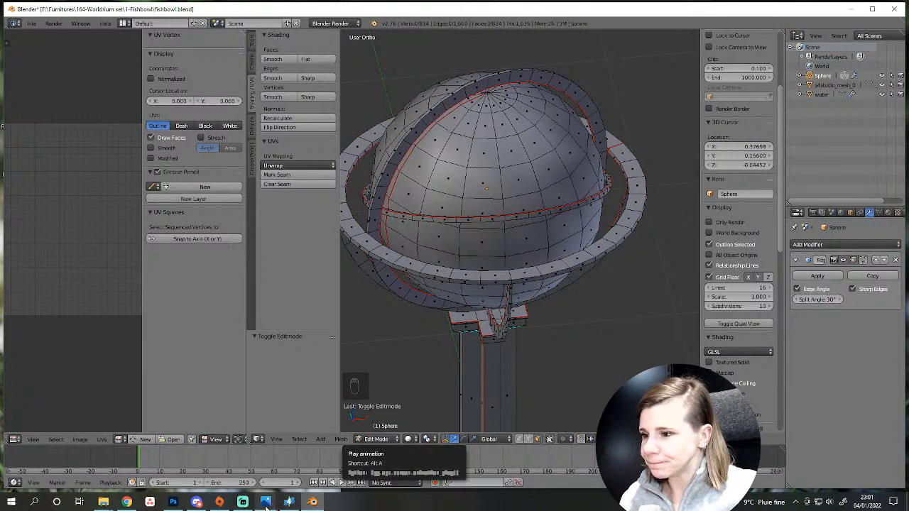
mouse_move(266, 502)
click(238, 475)
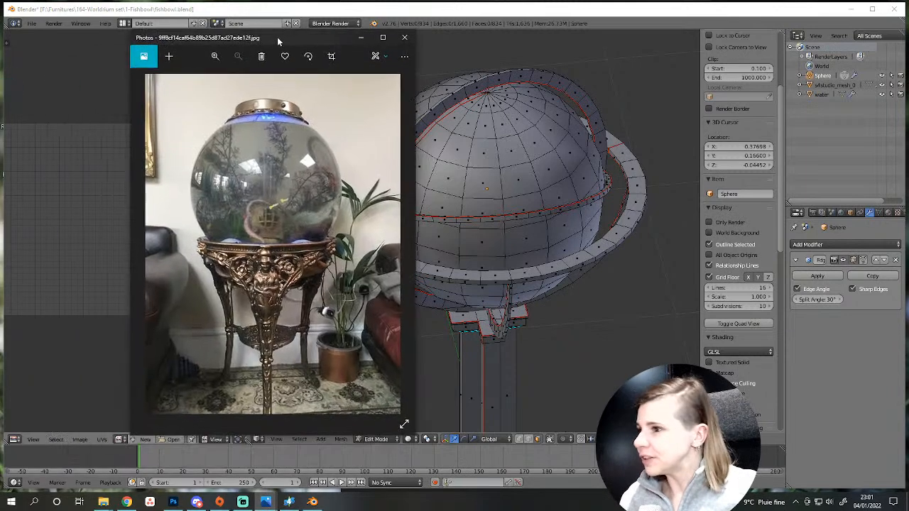
drag(278, 41, 249, 74)
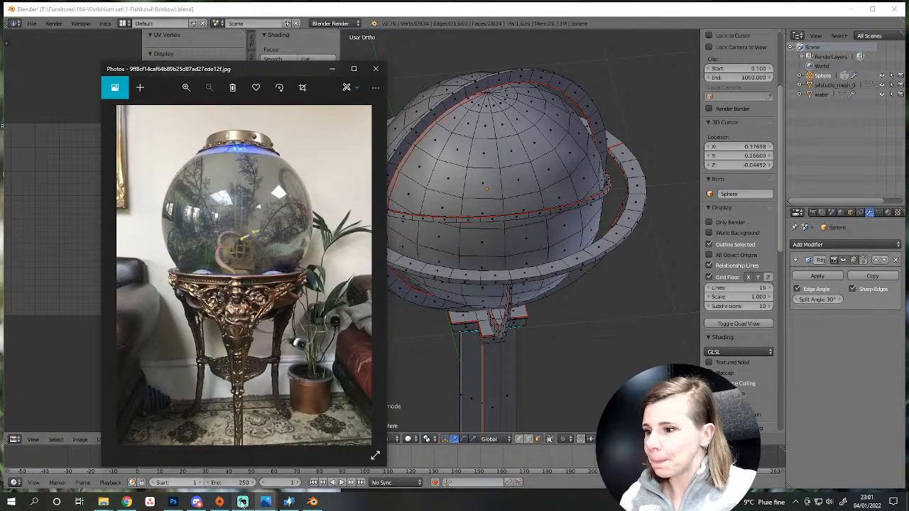
mouse_move(265, 501)
click(285, 418)
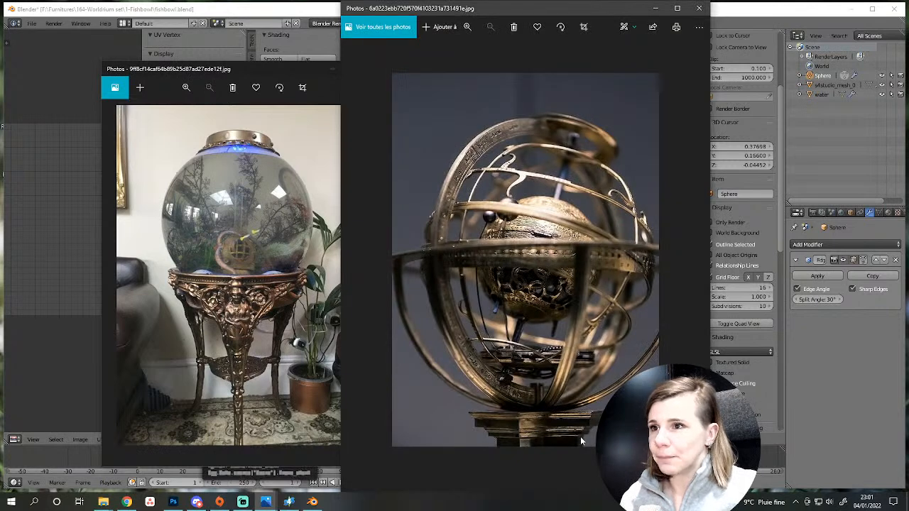
click(281, 104)
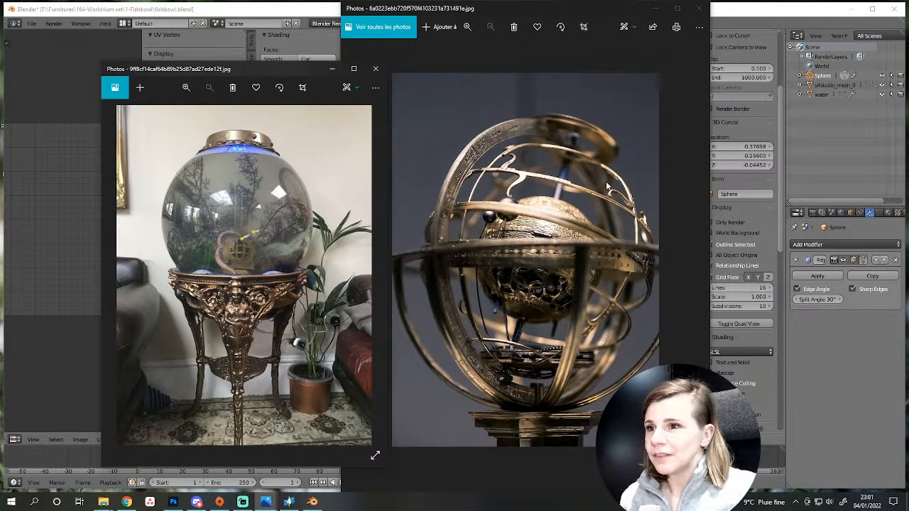
click(332, 68)
click(655, 9)
Return the Sphere to Object Mode and inspect its rings and the foot of its stand up close.
scroll(578, 277, down, 3)
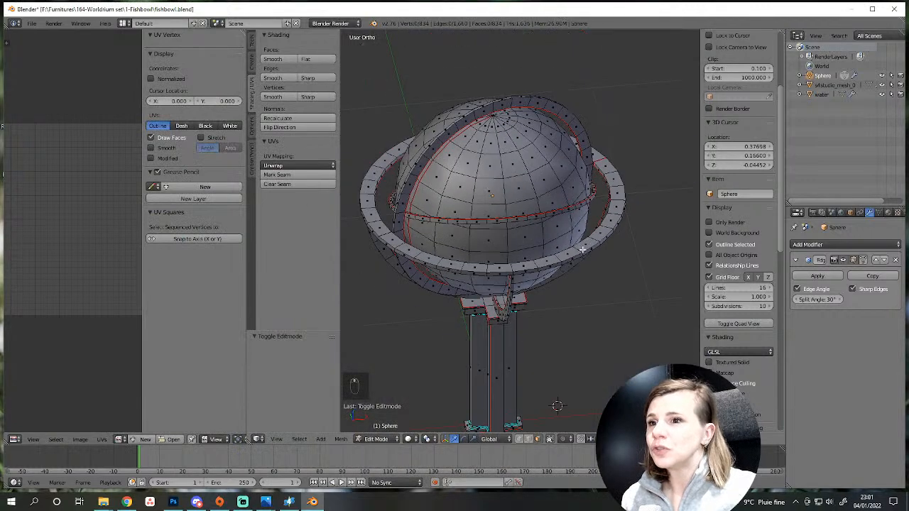
scroll(586, 293, down, 2)
key(Tab)
scroll(547, 263, up, 2)
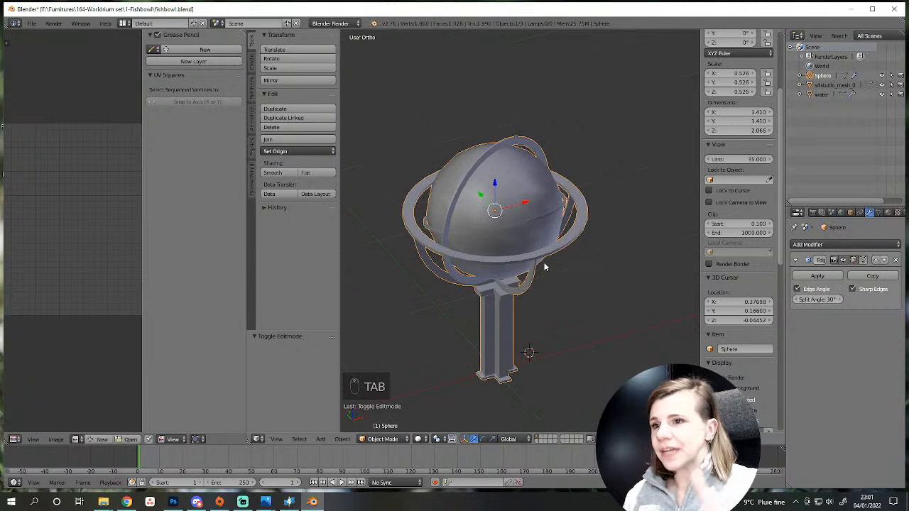
scroll(543, 266, up, 2)
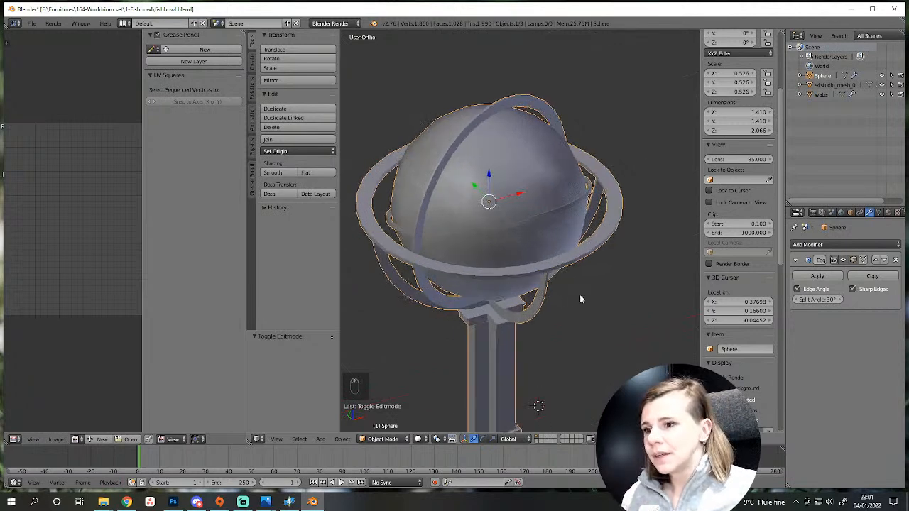
shift+middle_drag(539, 373, 559, 209)
middle_drag(559, 208, 573, 247)
scroll(573, 247, up, 8)
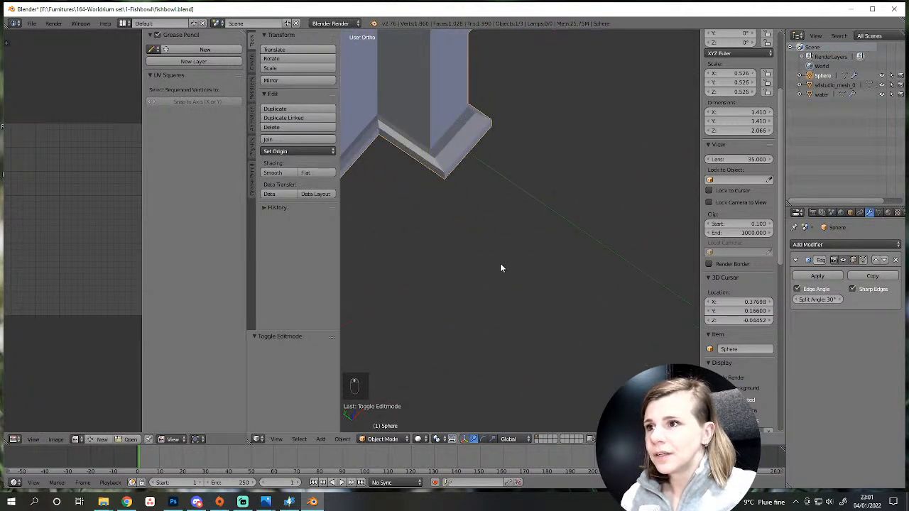
Enter Edit Mode, switch to edge selection and clear the loop selected around the stand's foot.
key(Tab)
scroll(591, 294, down, 3)
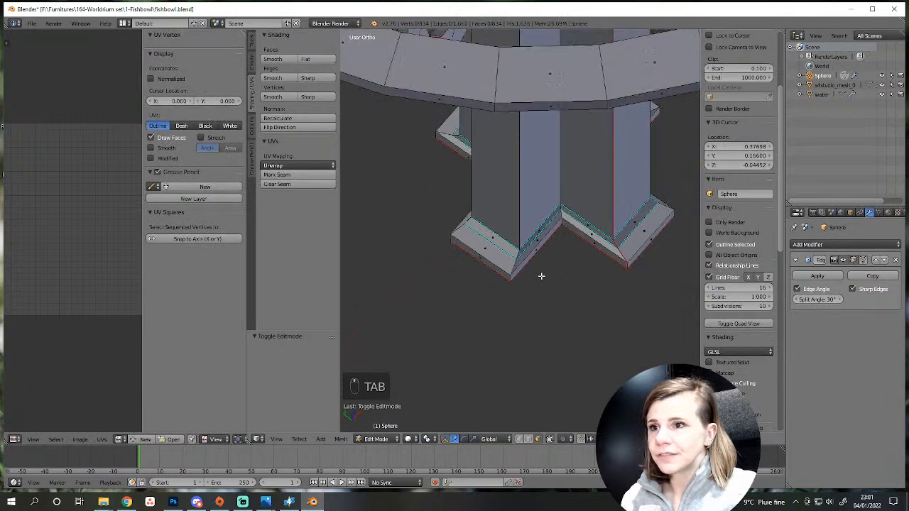
alt+right_click(535, 248)
click(529, 440)
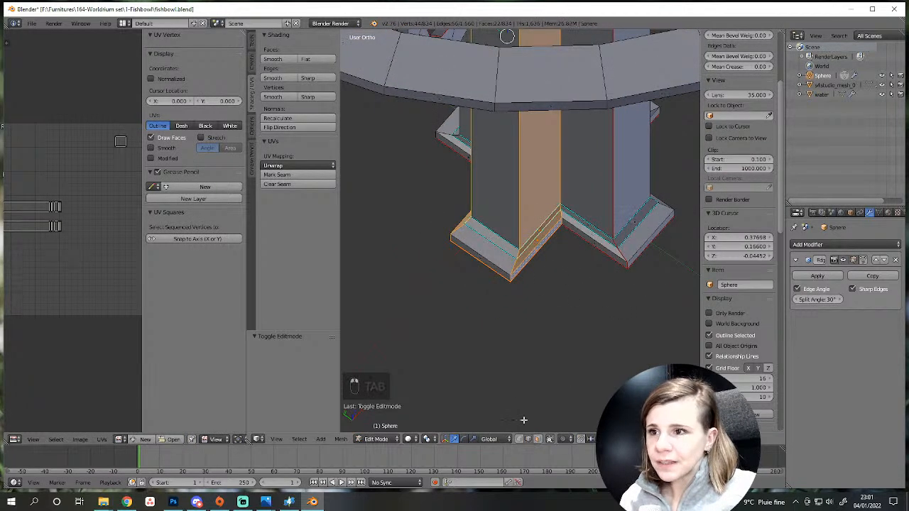
middle_drag(523, 419, 547, 331)
scroll(456, 324, down, 3)
key(a)
Select the horizontal edge loops running around the moulded foot of the stand.
scroll(462, 334, up, 3)
middle_drag(461, 334, 401, 271)
middle_drag(368, 230, 478, 247)
alt+right_click(448, 227)
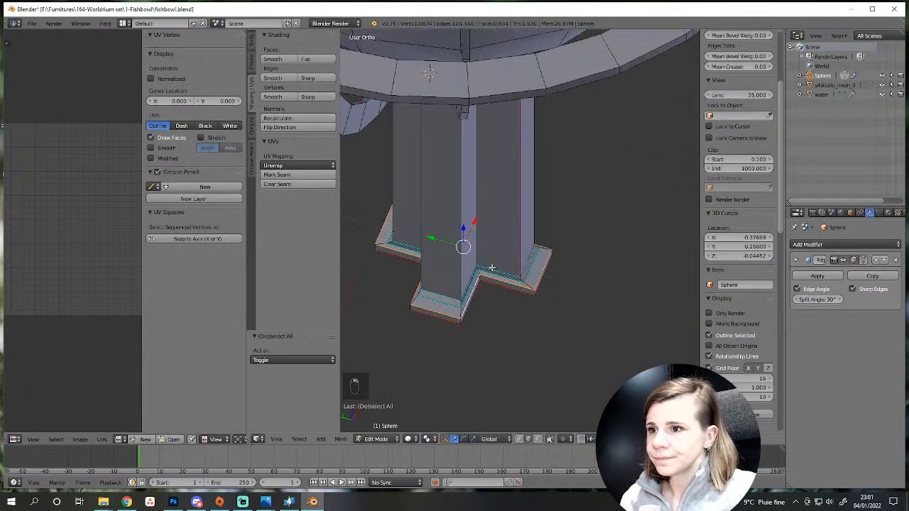
alt+shift+right_click(477, 313)
alt+shift+right_click(469, 295)
alt+shift+right_click(466, 290)
middle_drag(466, 291, 532, 225)
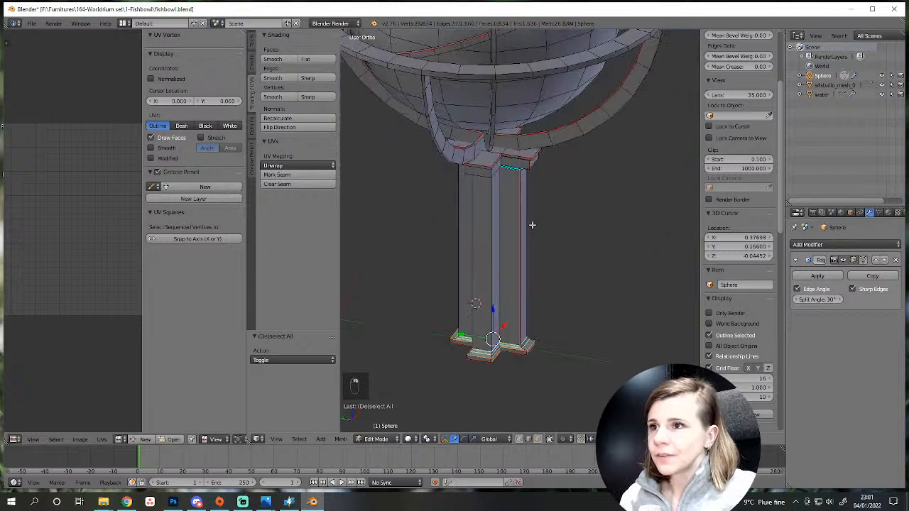
Add the horizontal edge loops around the stand's capital to the selection, and switch to face selection.
scroll(531, 225, up, 3)
shift+middle_drag(530, 177, 444, 239)
alt+shift+right_click(444, 239)
alt+shift+right_click(452, 234)
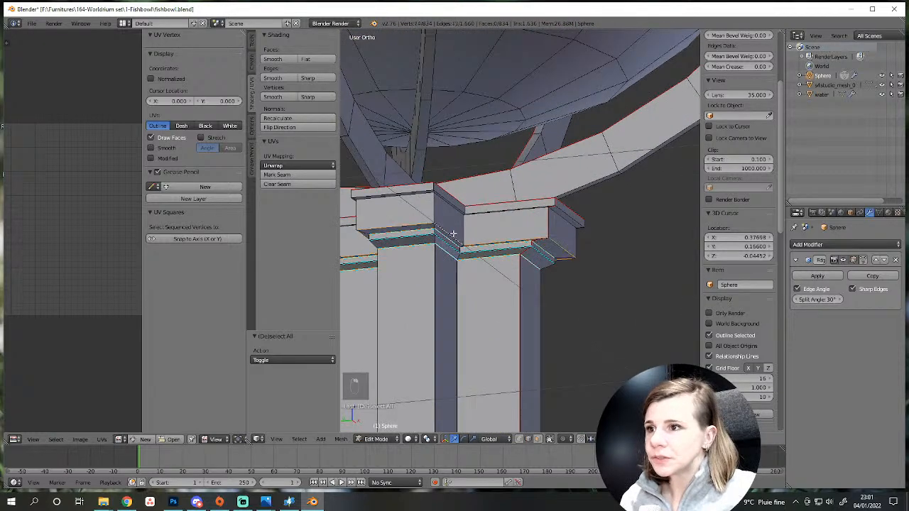
alt+shift+right_click(453, 208)
scroll(454, 208, down, 3)
middle_drag(469, 227, 496, 179)
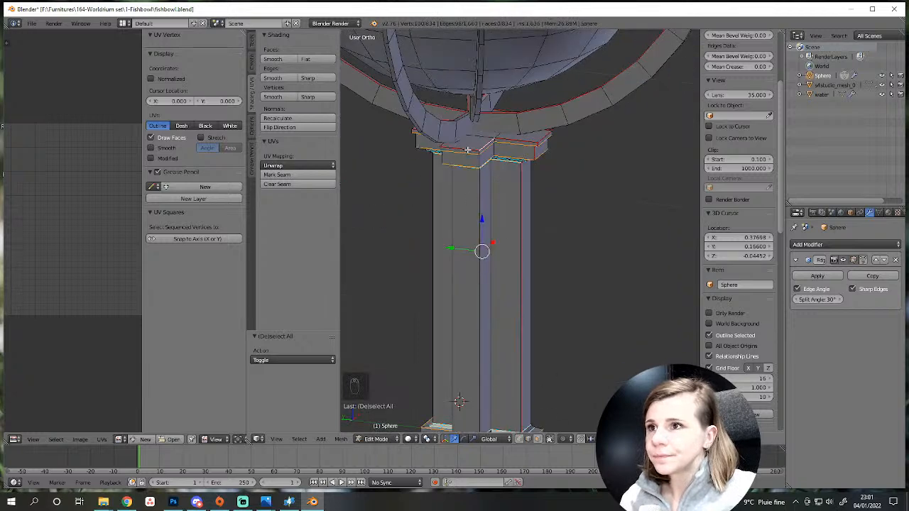
middle_drag(465, 165, 542, 212)
click(543, 440)
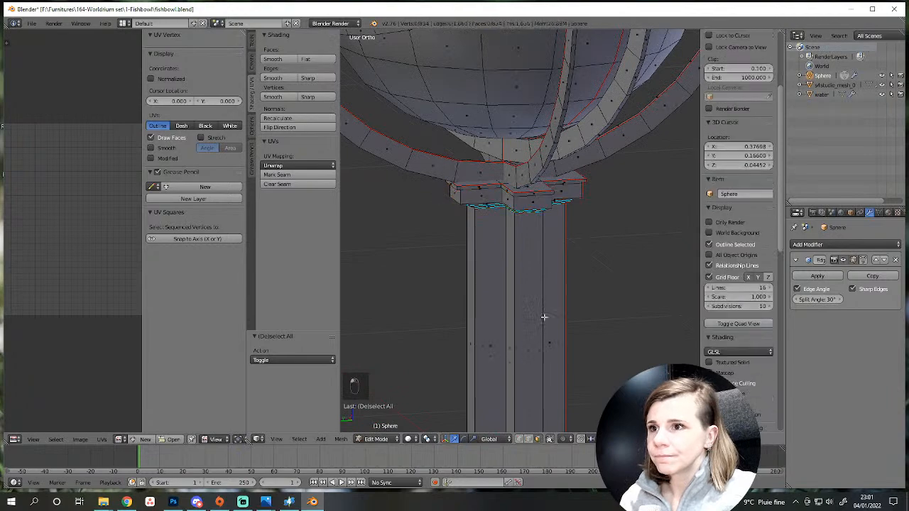
Select the cross-shaped top faces of the stand's capital and the underside of its foot, limited by seams.
key(l)
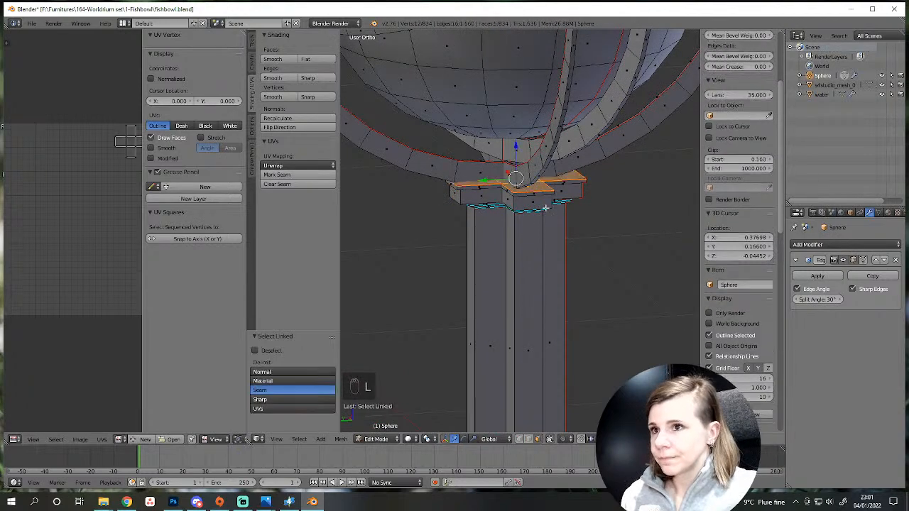
scroll(538, 187, down, 5)
middle_drag(538, 187, 463, 366)
key(l)
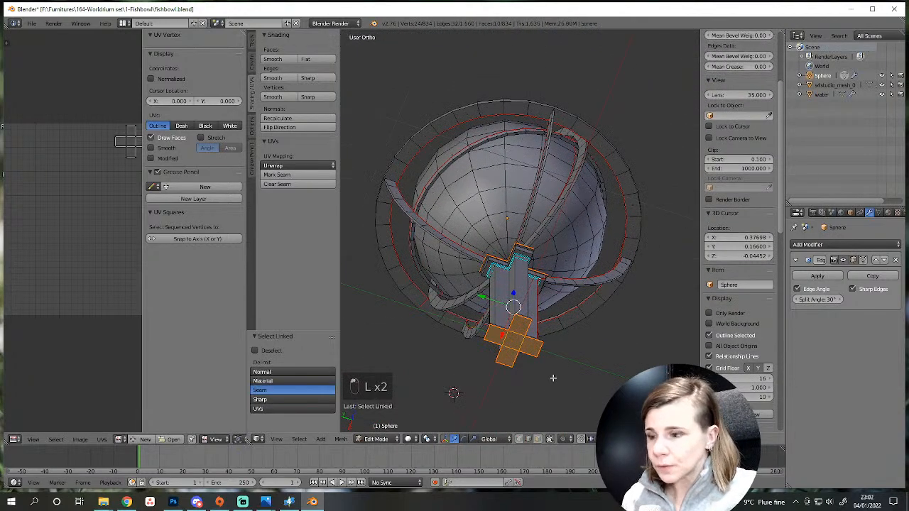
middle_drag(551, 377, 501, 397)
shift+scroll(570, 235, down, 6)
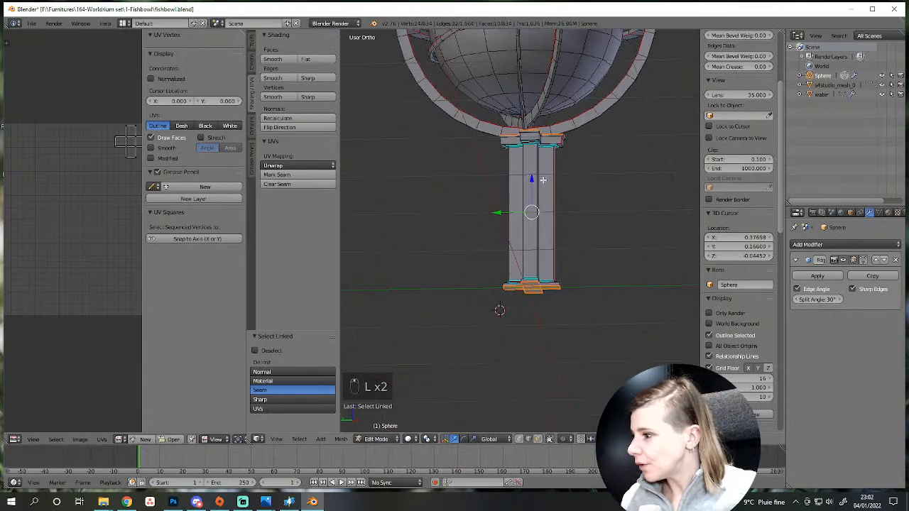
Add the horizontal edge loops of the stand's foot and capital mouldings to the selected cross-shaped faces.
middle_drag(541, 181, 519, 202)
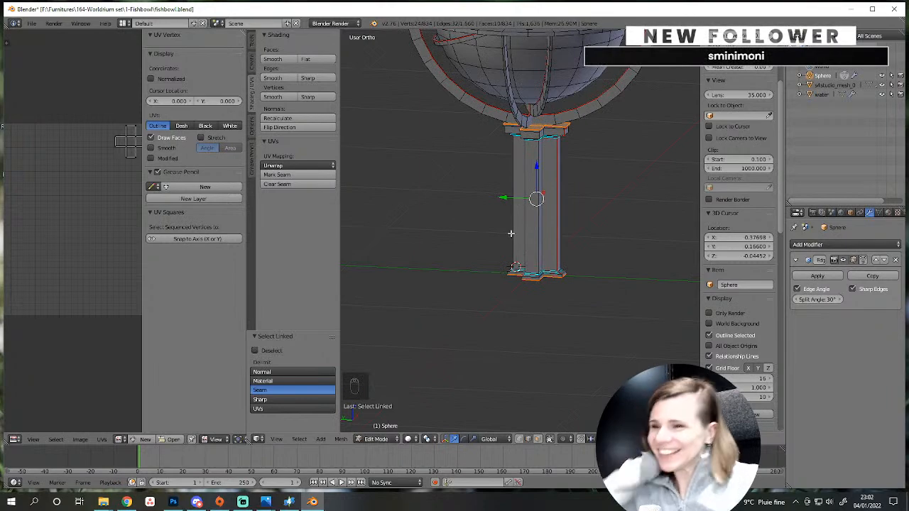
scroll(510, 233, up, 5)
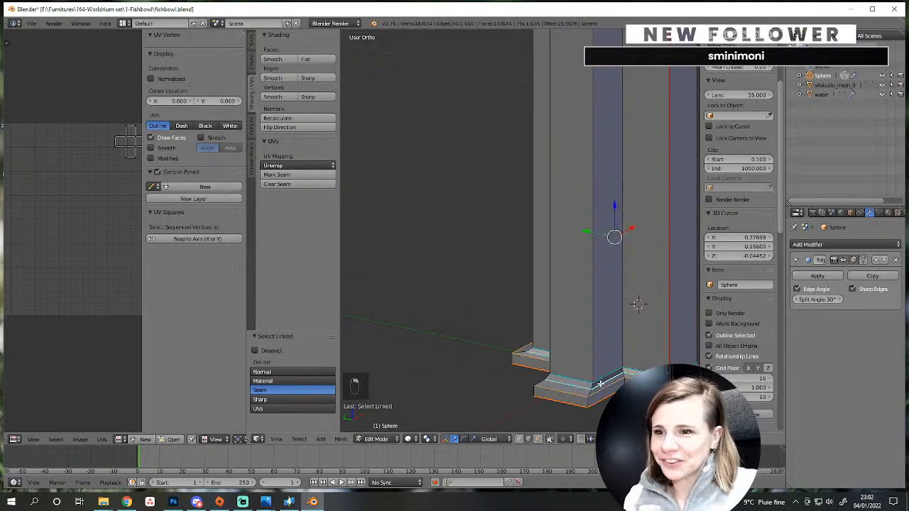
scroll(602, 379, down, 3)
shift+middle_drag(592, 203, 488, 177)
scroll(533, 351, up, 5)
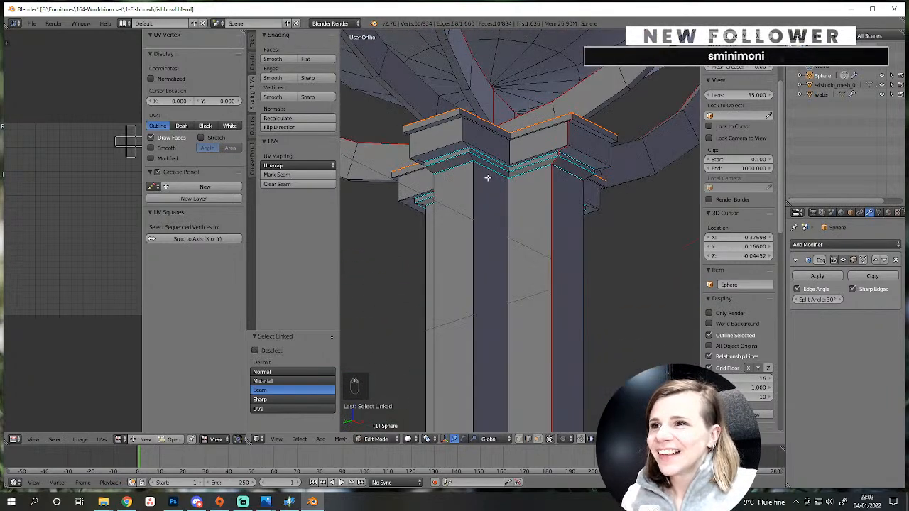
key(l)
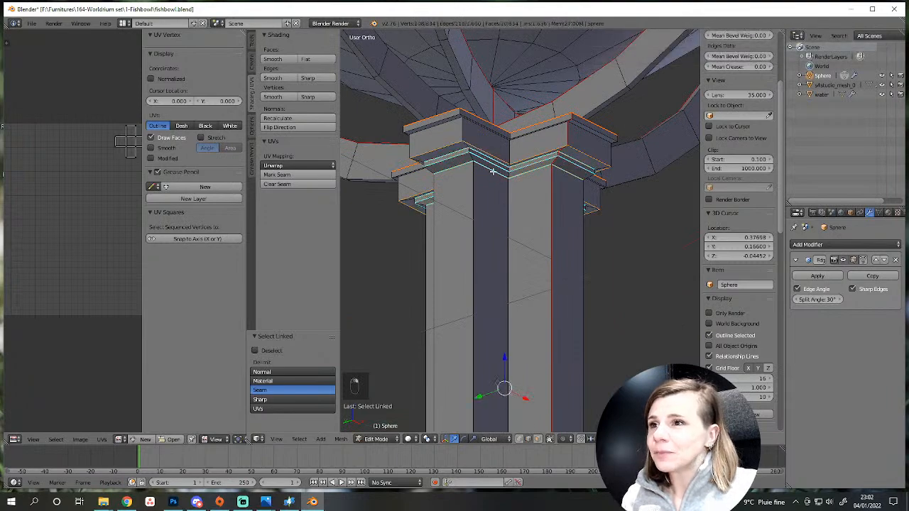
key(l)
key(l)
middle_drag(493, 165, 526, 299)
mouse_move(521, 237)
middle_down()
mouse_move(524, 188)
mouse_move(493, 158)
mouse_move(524, 244)
middle_up()
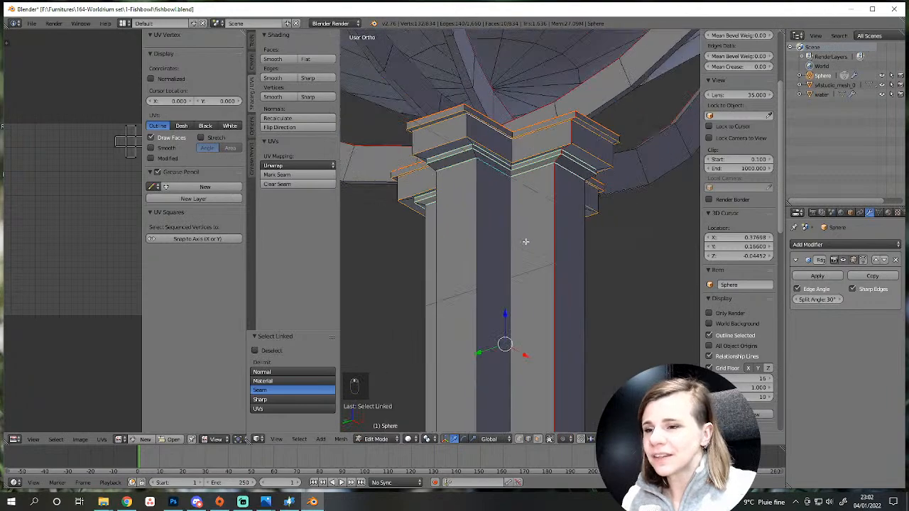
Show the stand in wireframe top view and try to scale the selected loops along the X axis.
scroll(526, 233, down, 3)
key(KP_7)
key(z)
scroll(529, 236, up, 4)
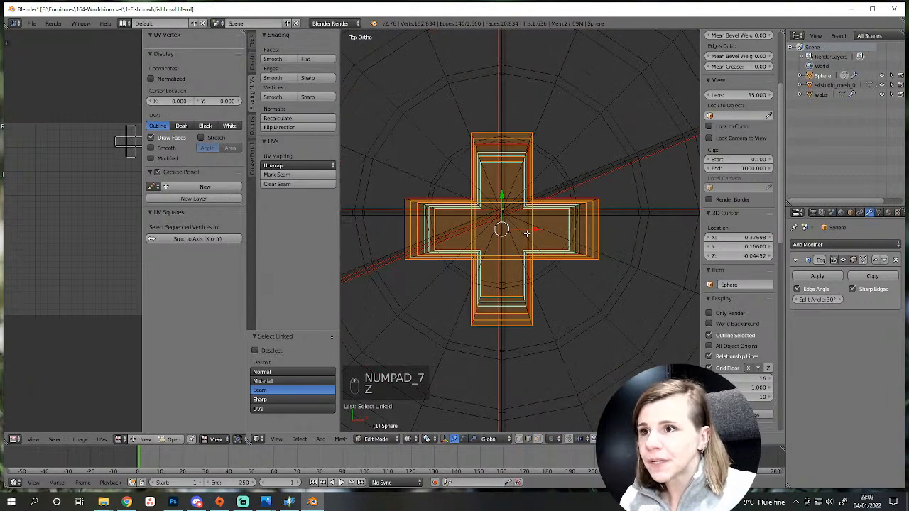
scroll(534, 239, down, 4)
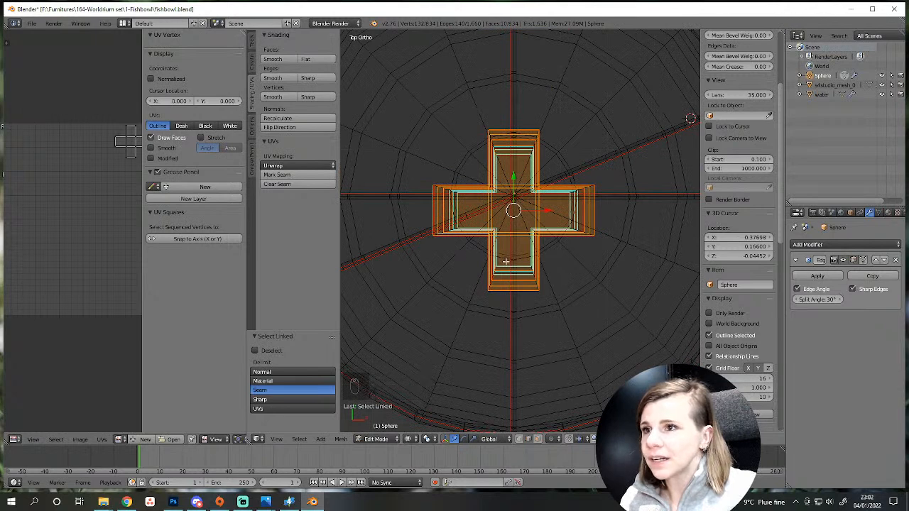
key(s)
key(x)
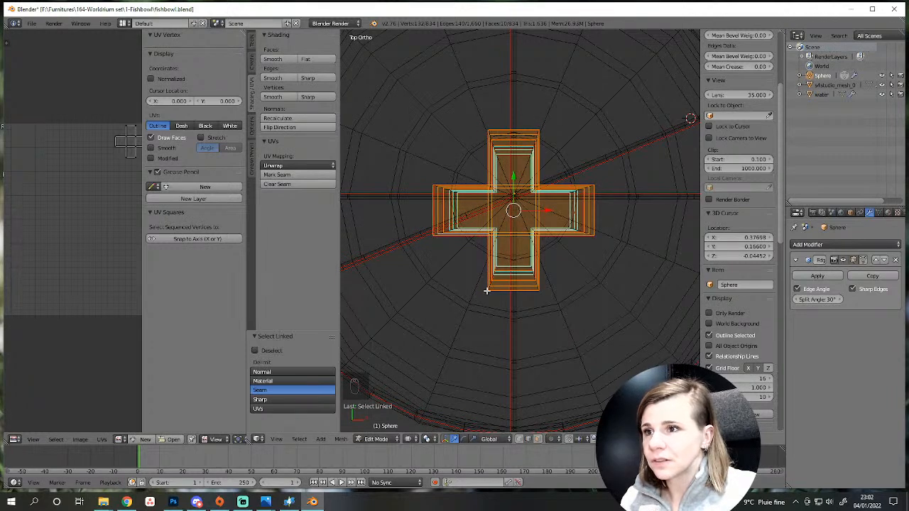
Invert the selection and hide everything except the stand's cross-shaped faces and loops.
scroll(486, 288, up, 4)
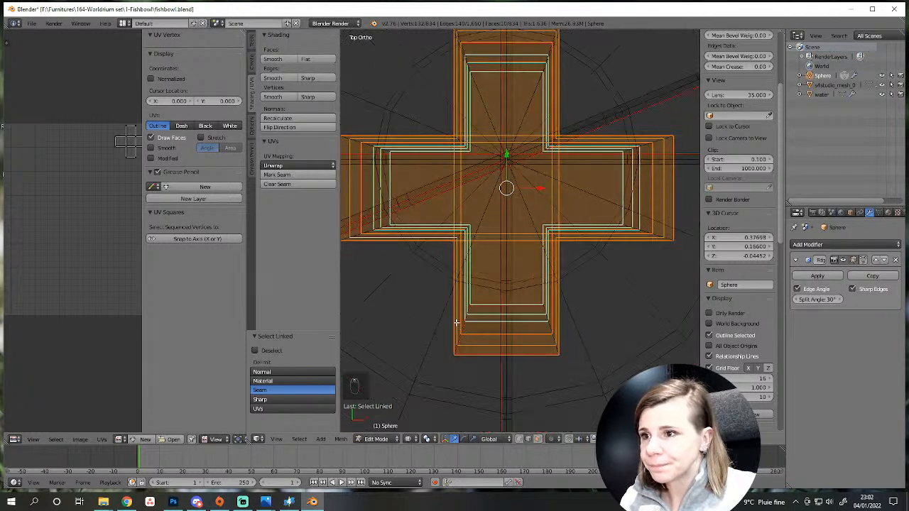
scroll(456, 321, down, 3)
key(z)
key(z)
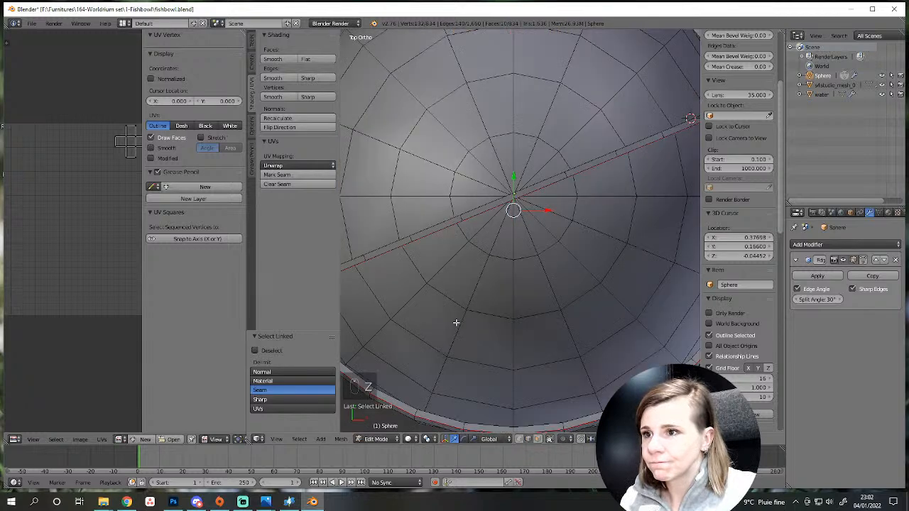
scroll(457, 320, down, 3)
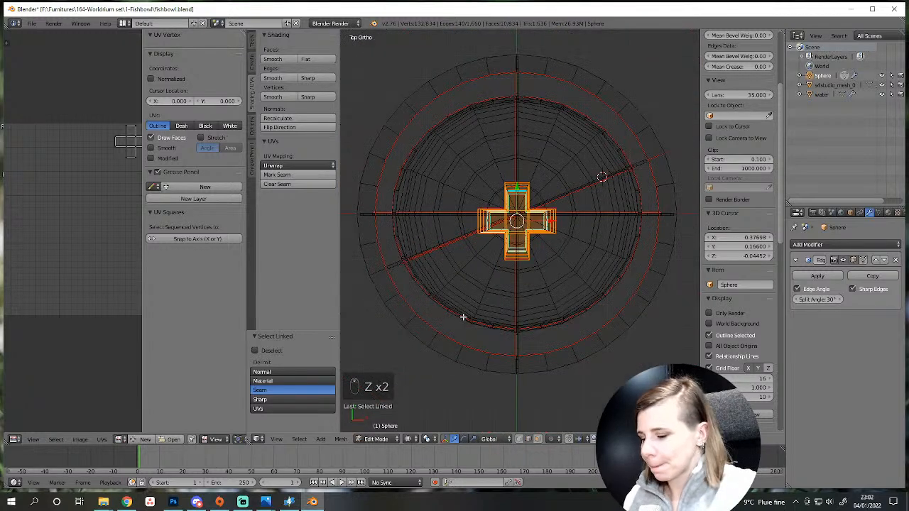
key(ctrl+i)
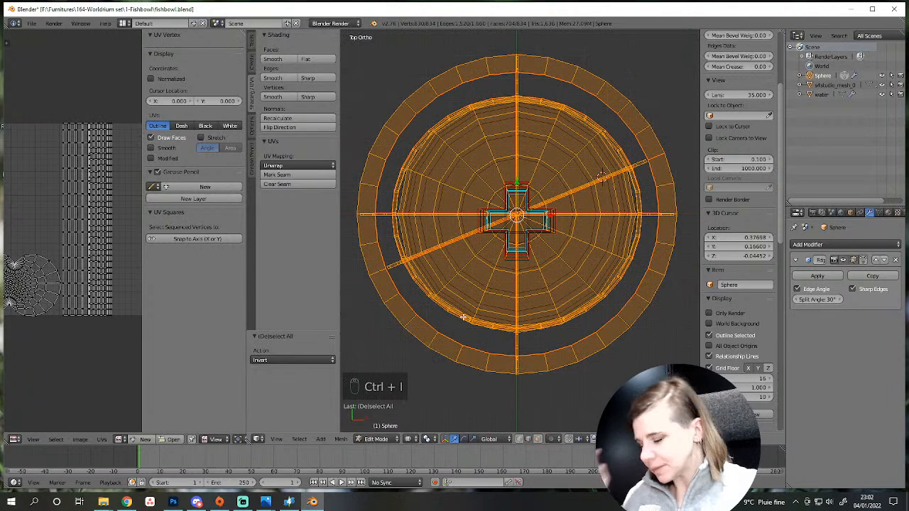
key(h)
Try to move the left sides of the cross's vertical arms by about -0.0098 along X, undo it and clear the selection.
scroll(463, 317, up, 6)
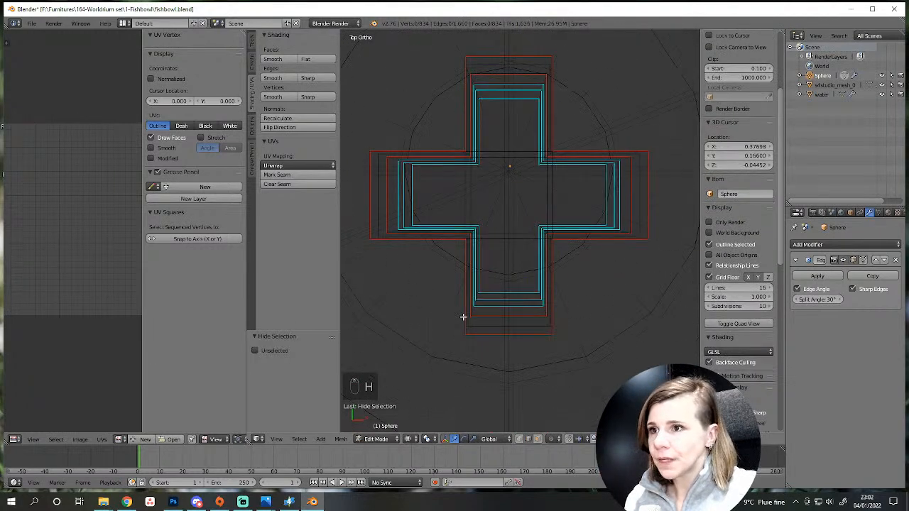
scroll(463, 310, down, 1)
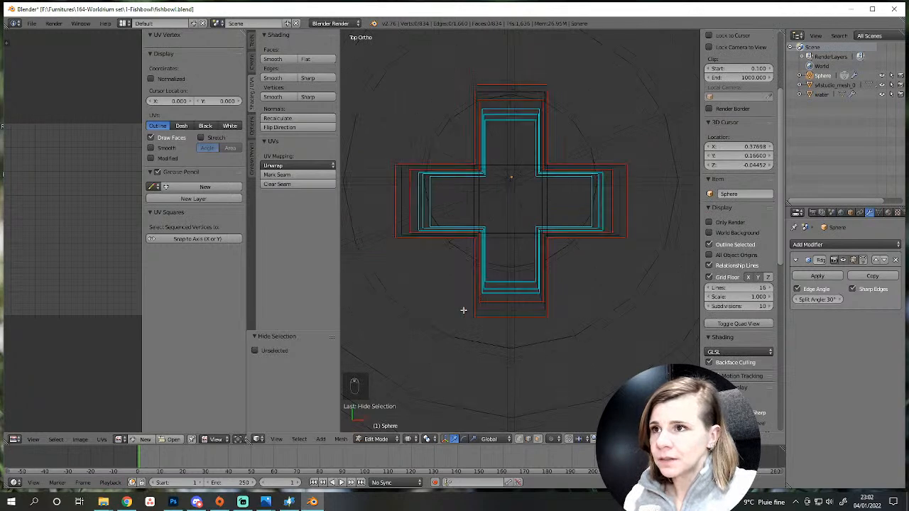
key(b)
drag(458, 67, 509, 375)
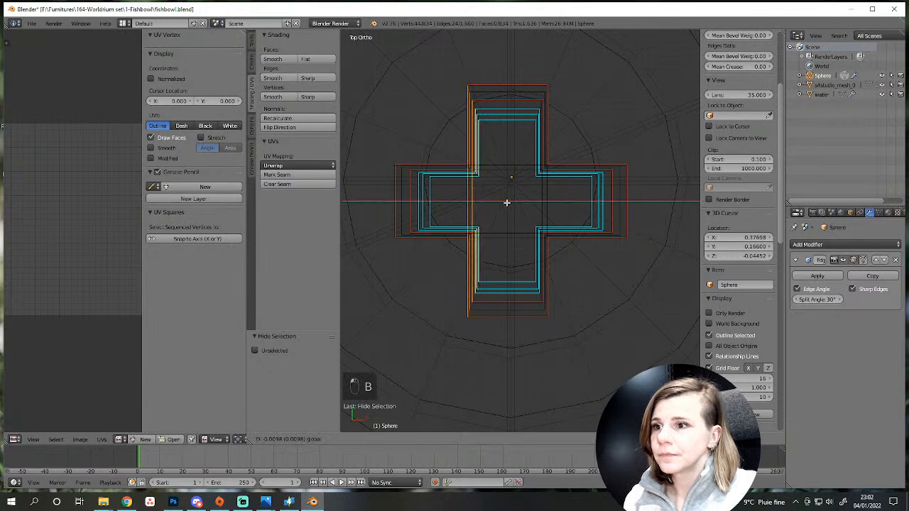
key(ctrl+z)
key(a)
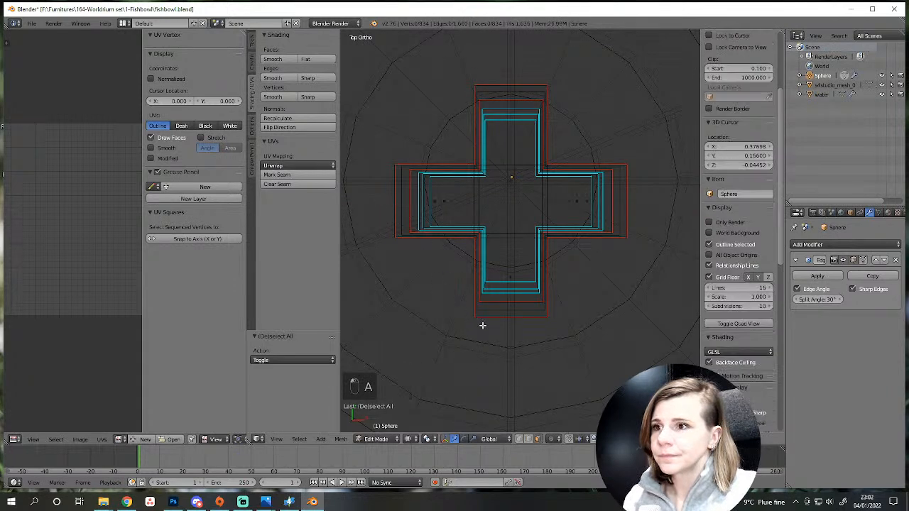
Return to solid shading, reveal all the hidden geometry and clear the selection.
key(z)
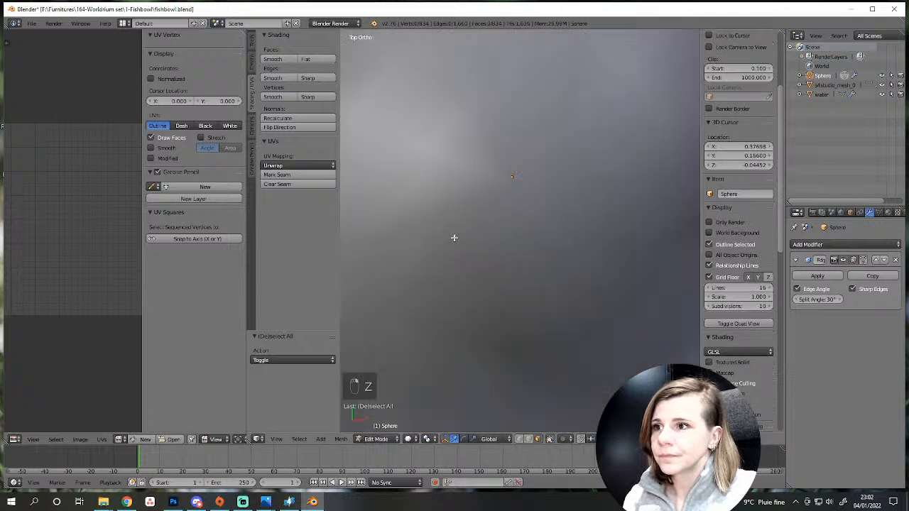
middle_drag(476, 321, 533, 265)
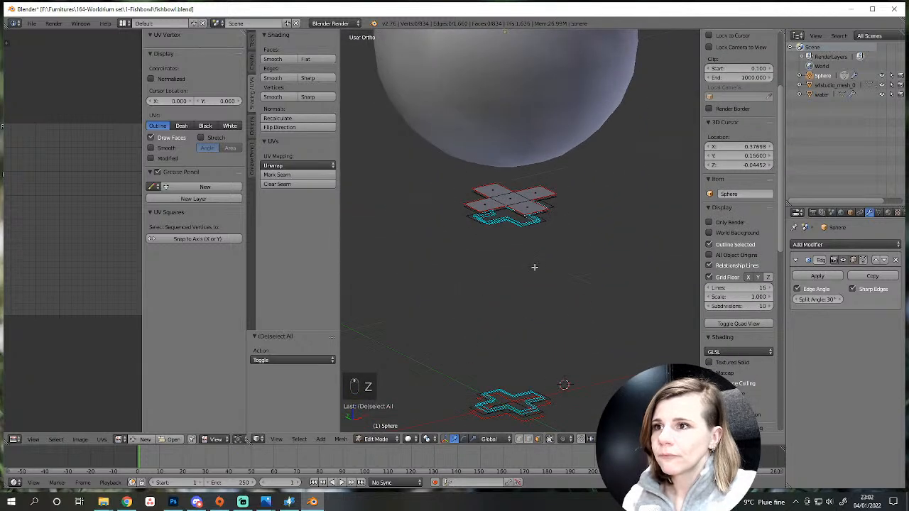
key(a)
key(alt+h)
key(a)
scroll(532, 270, up, 6)
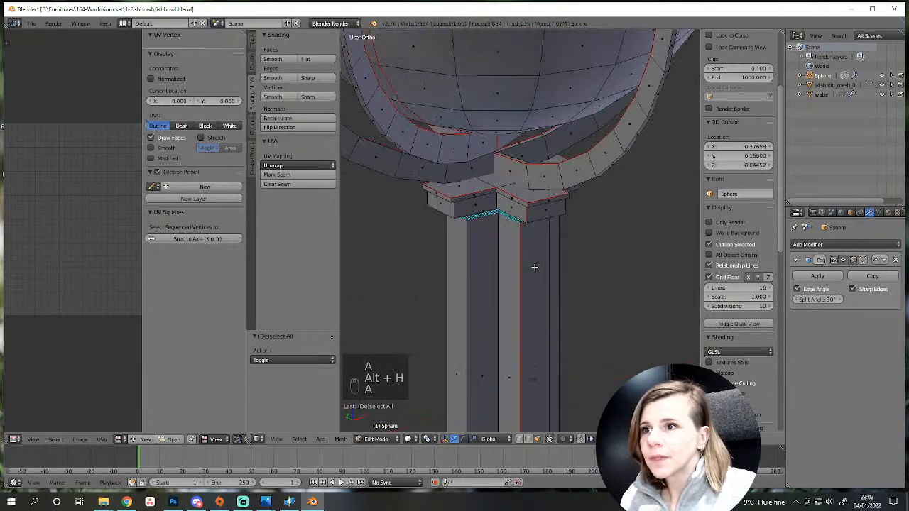
Select the stand's linked shaft, foot and capital faces, including the cross-shaped top, and hide everything else.
key(l)
key(l)
key(l)
key(l)
key(l)
key(l)
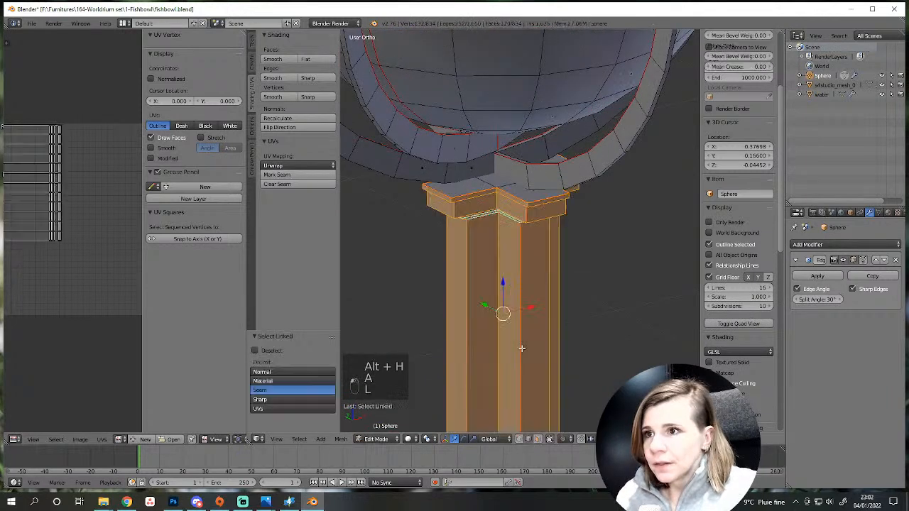
key(l)
key(l)
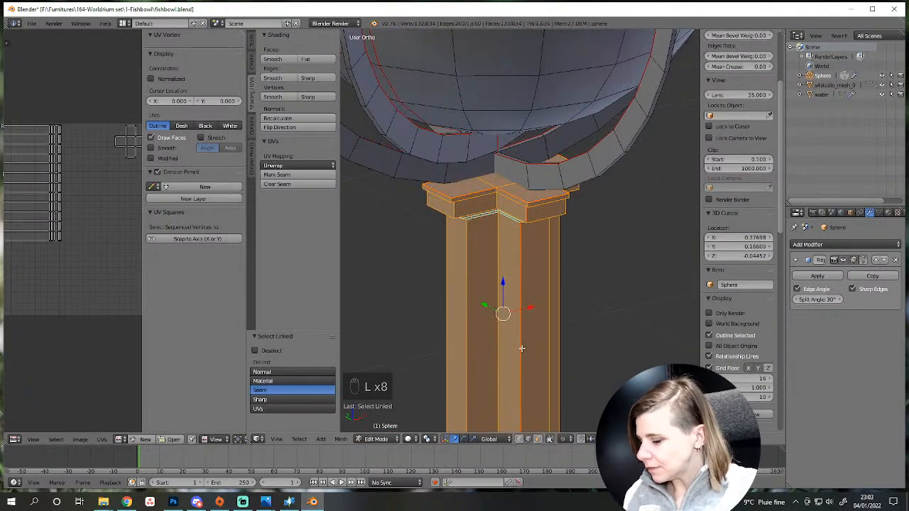
key(ctrl+i)
key(h)
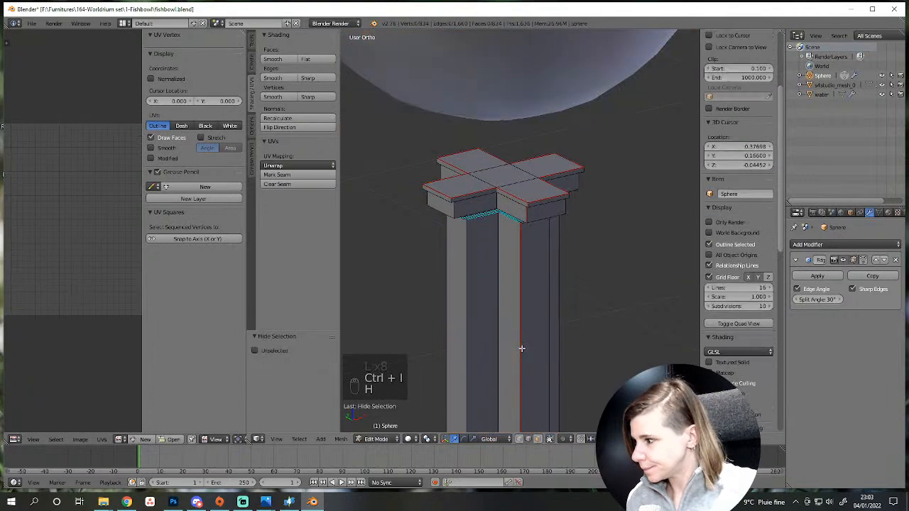
Select the horizontal end edges of one arm of the stand's capital, from the upper rim to the shaft.
middle_drag(556, 300, 468, 199)
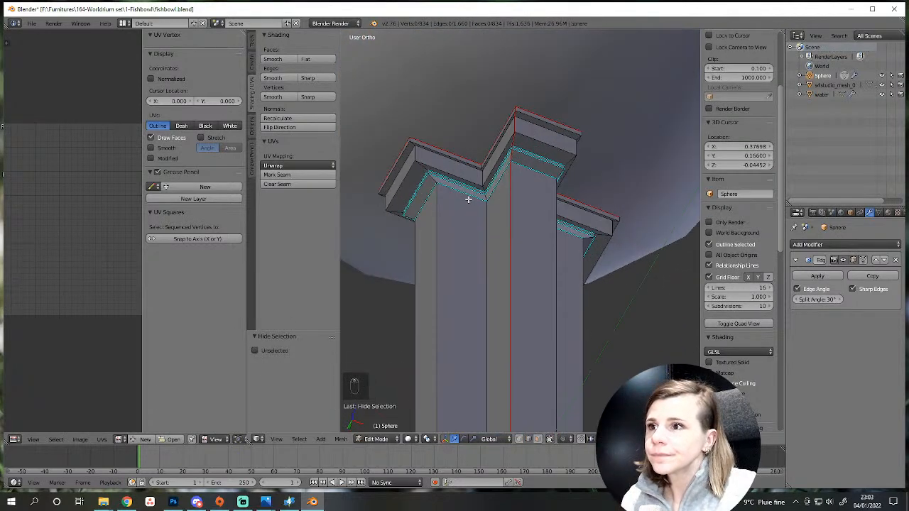
alt+right_click(402, 182)
right_click(403, 177)
shift+right_click(405, 161)
shift+right_click(404, 157)
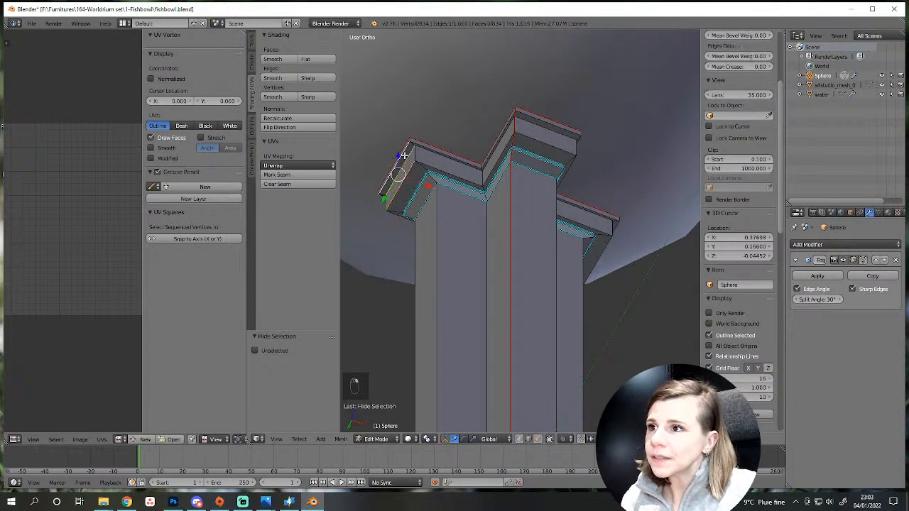
shift+right_click(404, 154)
right_click(402, 155)
shift+right_click(403, 156)
shift+right_click(407, 159)
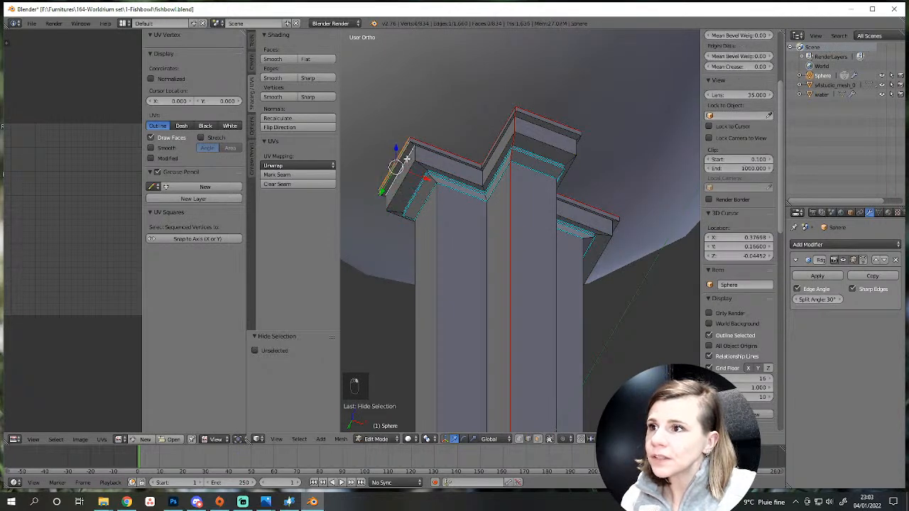
shift+right_click(409, 170)
shift+right_click(414, 193)
shift+right_click(418, 196)
shift+right_click(422, 201)
shift+right_click(425, 207)
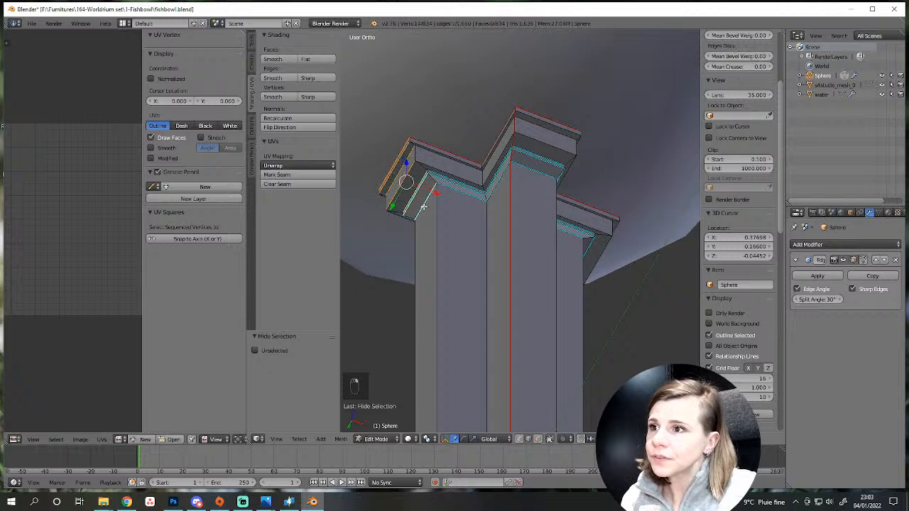
Add the matching horizontal end edges of the capital's opposite arm to the selection.
middle_drag(544, 250, 467, 254)
shift+right_click(597, 192)
shift+right_click(596, 181)
shift+right_click(602, 175)
shift+right_click(607, 162)
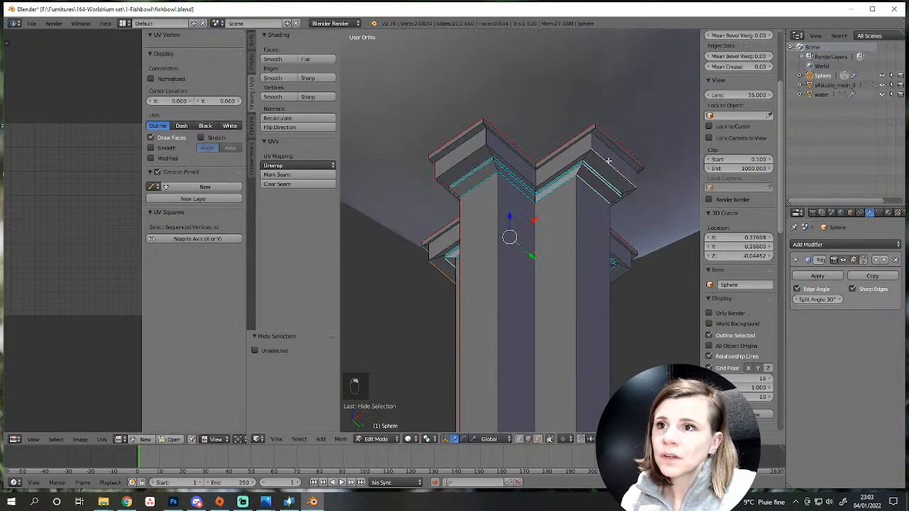
shift+right_click(611, 149)
shift+right_click(615, 145)
shift+right_click(617, 143)
Extend the selection to the horizontal end edges of one arm of the stand's foot.
scroll(618, 159, down, 4)
shift+middle_drag(622, 358, 619, 305)
scroll(548, 379, up, 4)
shift+right_click(528, 383)
shift+right_click(528, 399)
shift+right_click(528, 405)
shift+right_click(529, 412)
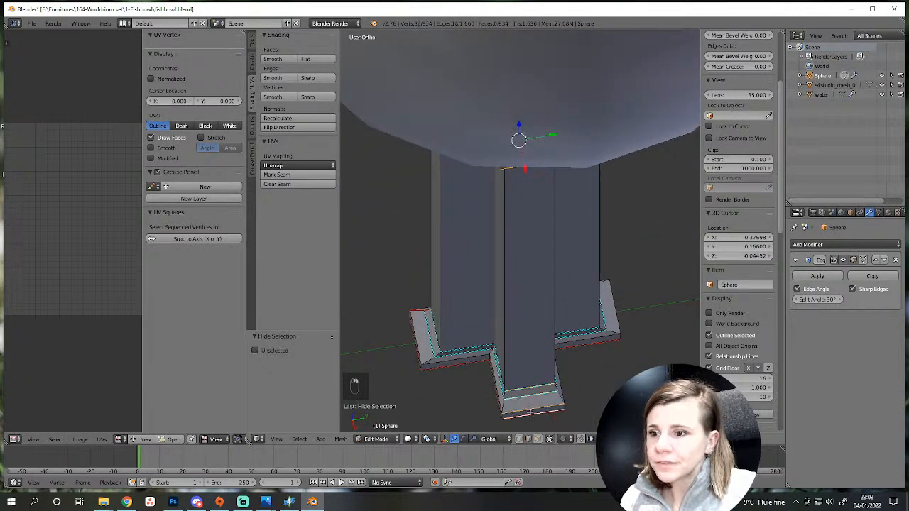
Add the horizontal end edges of the foot's opposite arm to the selection.
middle_drag(483, 397, 560, 382)
shift+right_click(471, 352)
shift+right_click(463, 358)
shift+right_click(448, 375)
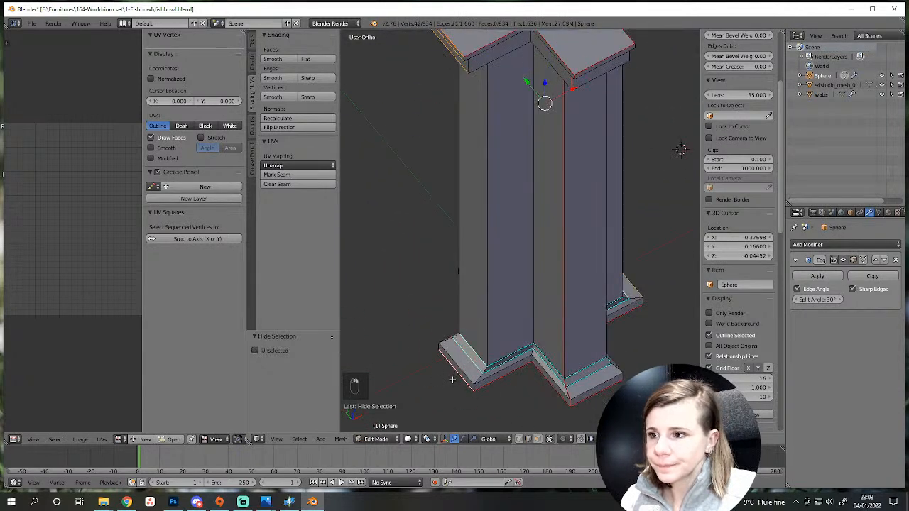
shift+right_click(463, 371)
Try to scale the selected arm ends to about 0.82 along the X axis in wireframe top view.
key(KP_7)
key(z)
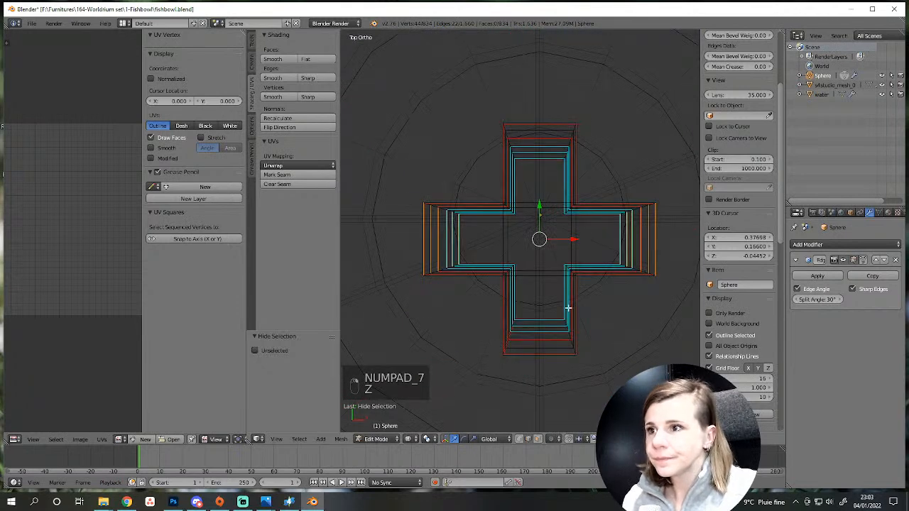
key(s)
key(x)
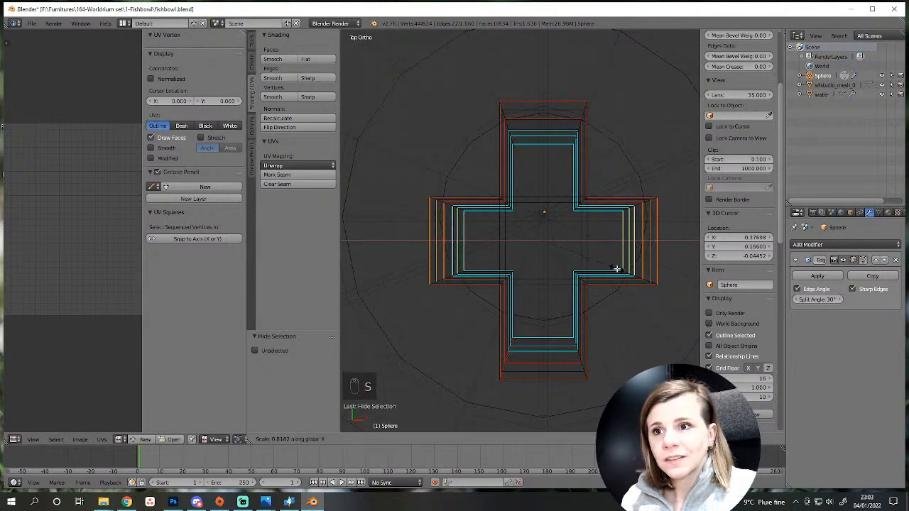
right_click(615, 266)
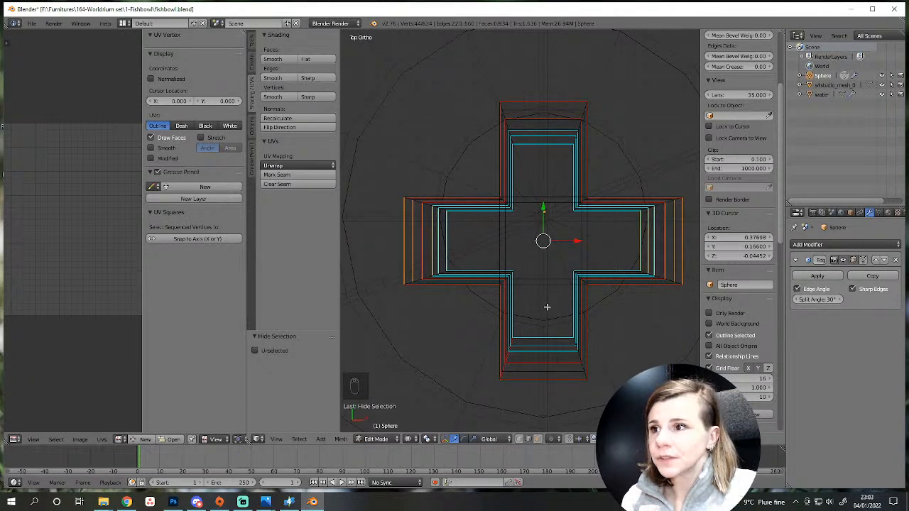
scroll(525, 327, down, 3)
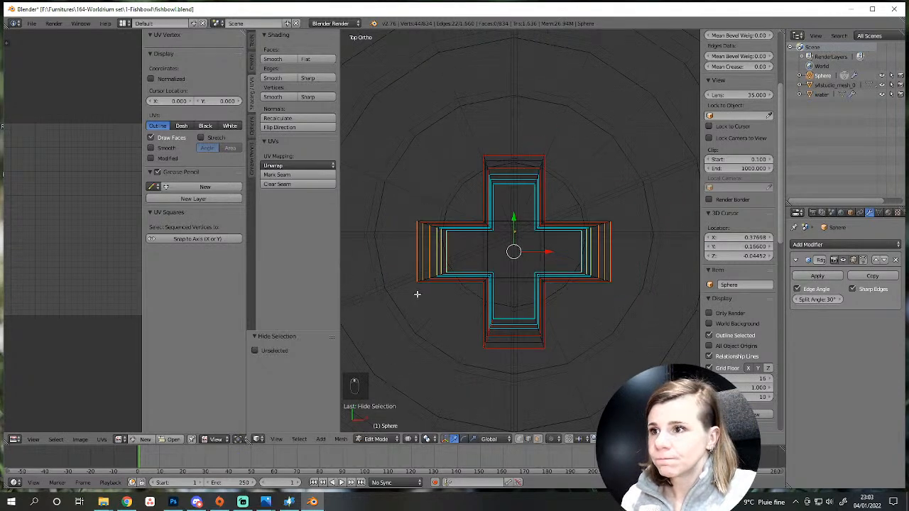
scroll(412, 256, up, 2)
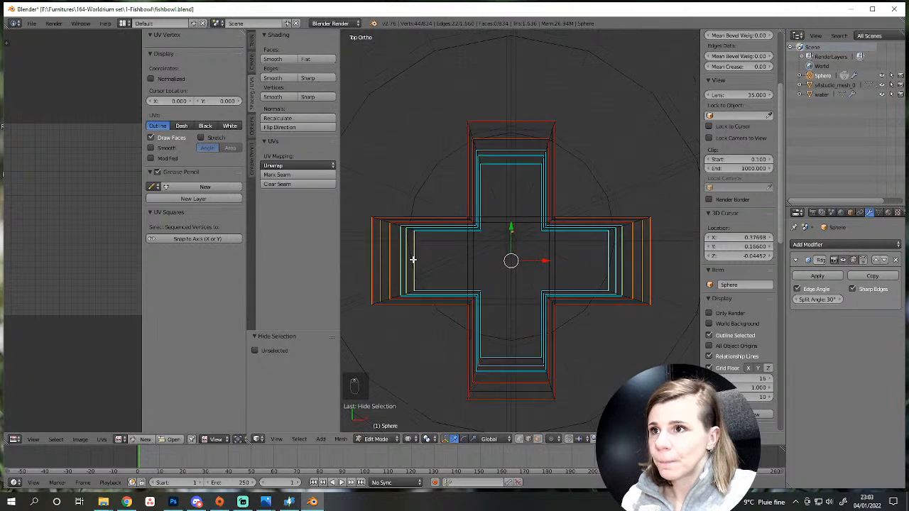
Replace the selection with the outer end edges of the two Y-direction arms and try to scale them along the Y axis.
key(a)
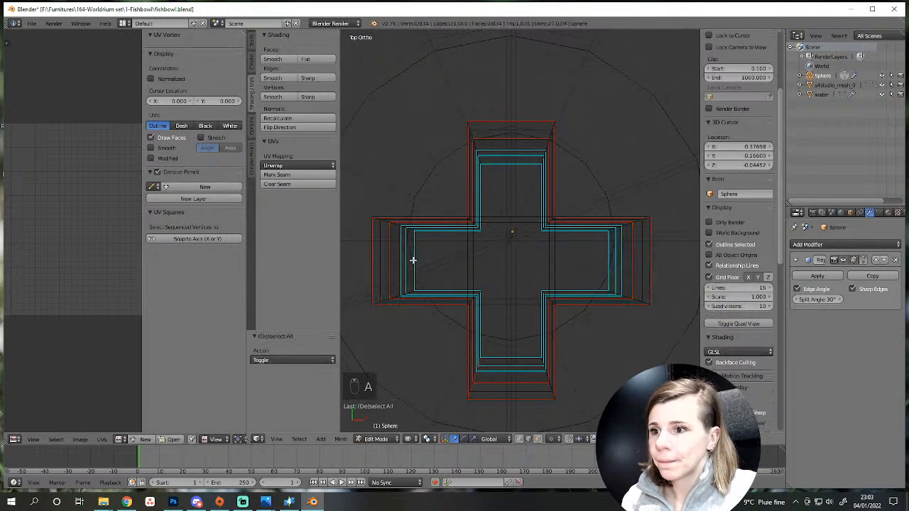
click(510, 400)
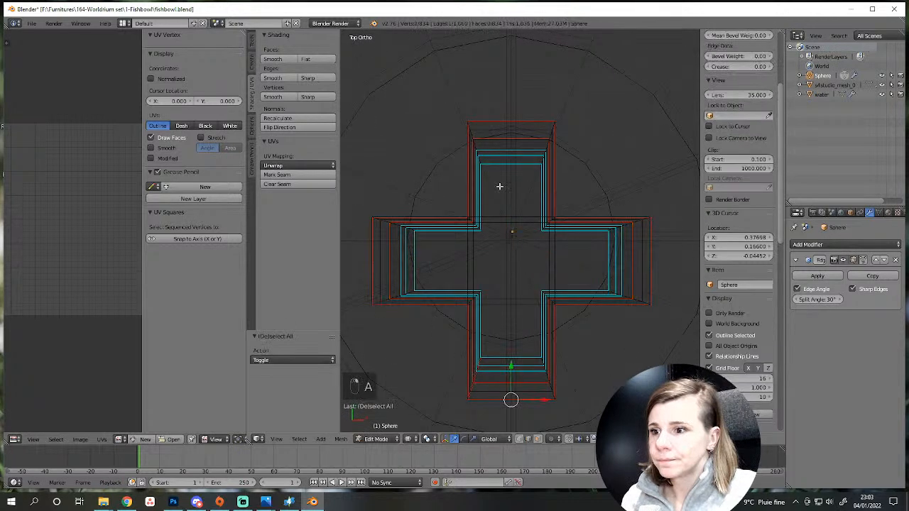
shift+right_click(495, 114)
shift+right_click(495, 112)
key(s)
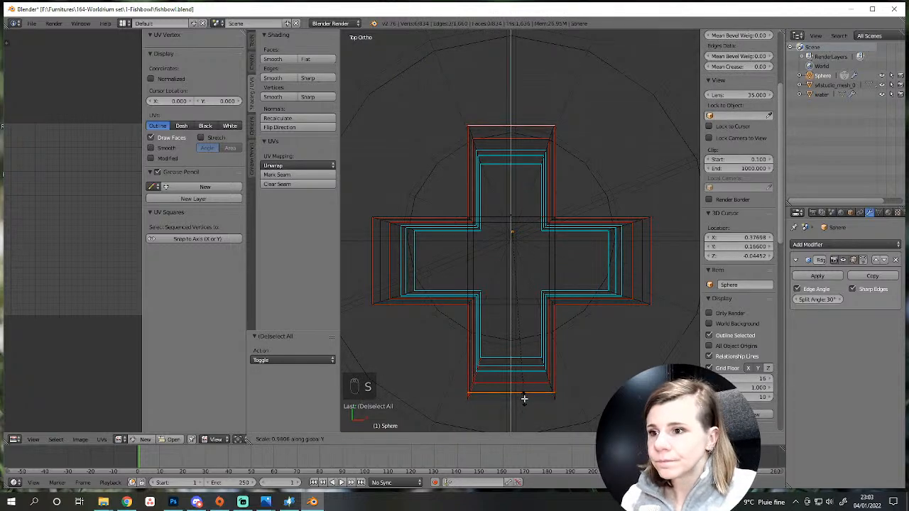
right_click(524, 406)
Review the stand's foot and shaft in solid shading in Object Mode.
mouse_move(524, 403)
middle_down()
mouse_move(564, 338)
mouse_move(527, 376)
middle_up()
key(z)
key(Tab)
scroll(533, 398, up, 2)
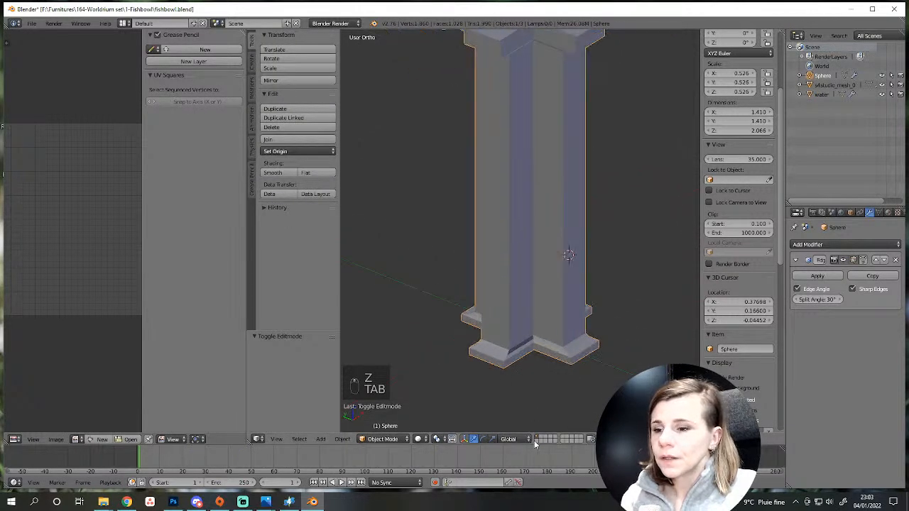
Isolate the cross-shaped shaft in Edit Mode by selecting its faces, inverting the selection and hiding the foot and capital.
key(Tab)
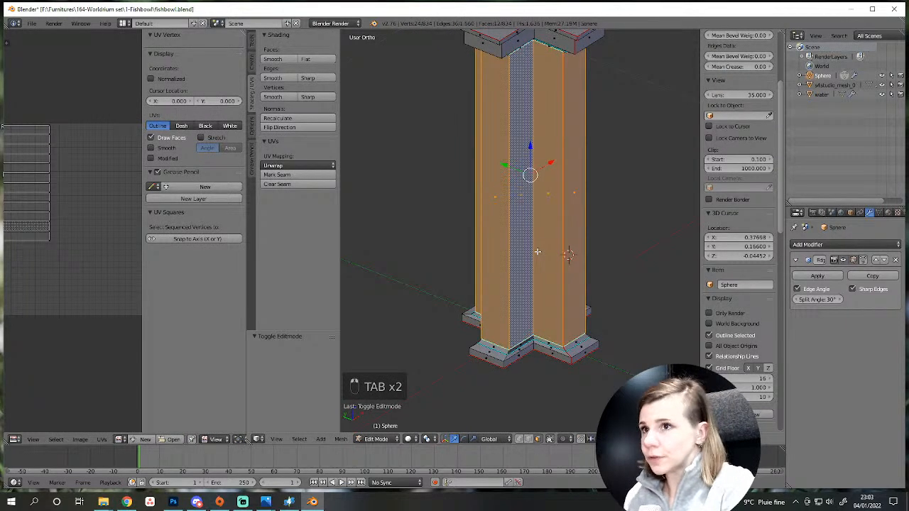
scroll(538, 249, down, 5)
middle_drag(540, 239, 552, 183)
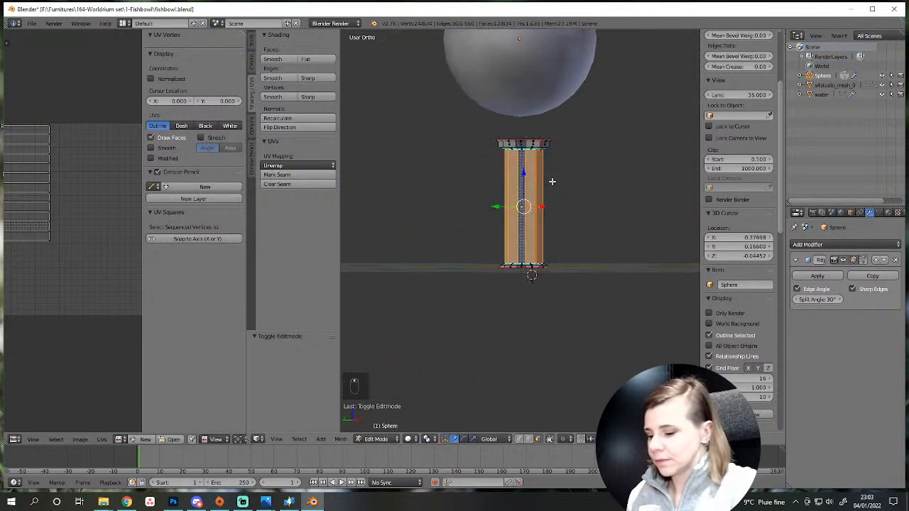
key(ctrl+i)
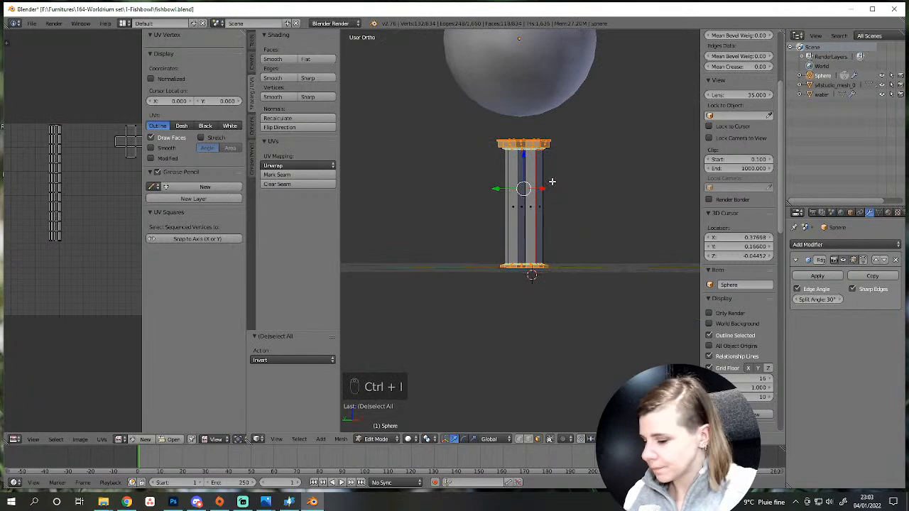
key(h)
middle_drag(540, 207, 554, 303)
scroll(566, 329, up, 2)
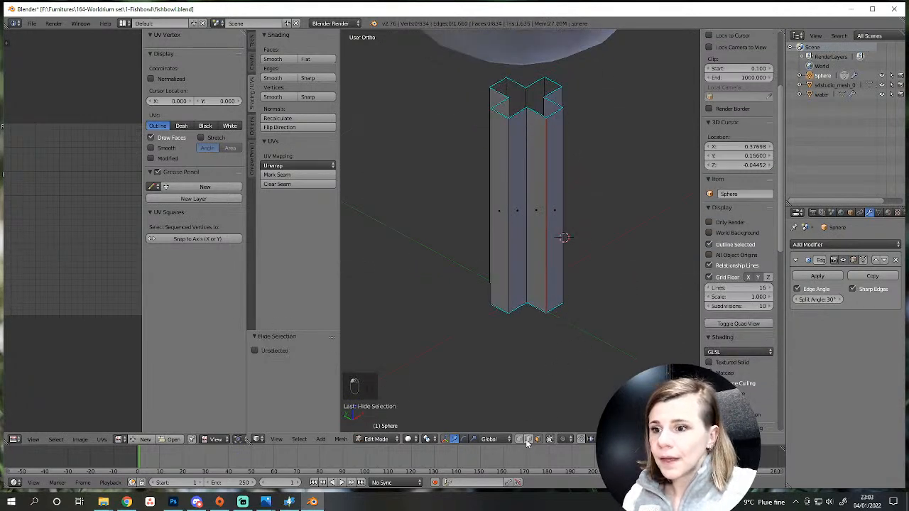
Select the edge loop around the open top of the cross-shaped shaft.
middle_drag(522, 334, 544, 353)
scroll(536, 370, down, 2)
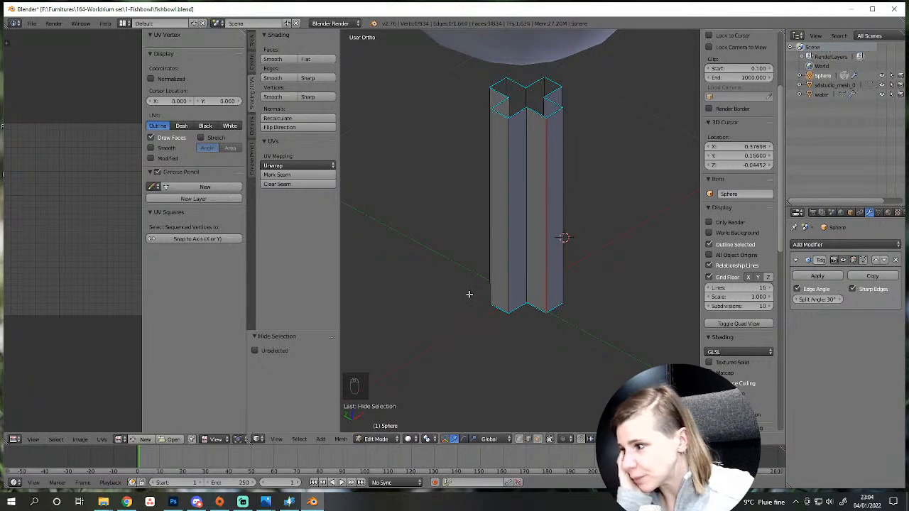
scroll(560, 260, up, 3)
scroll(566, 284, down, 3)
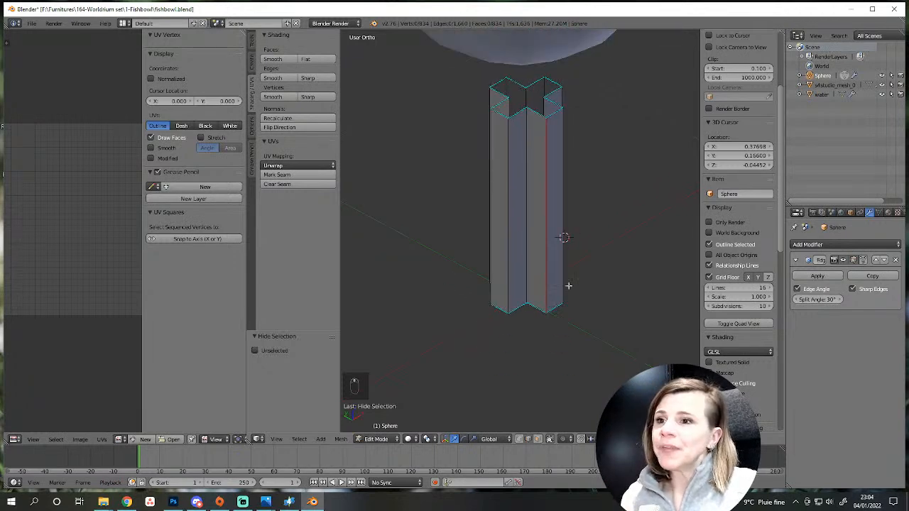
middle_drag(565, 284, 537, 331)
scroll(526, 239, up, 3)
scroll(521, 251, up, 2)
alt+right_click(519, 211)
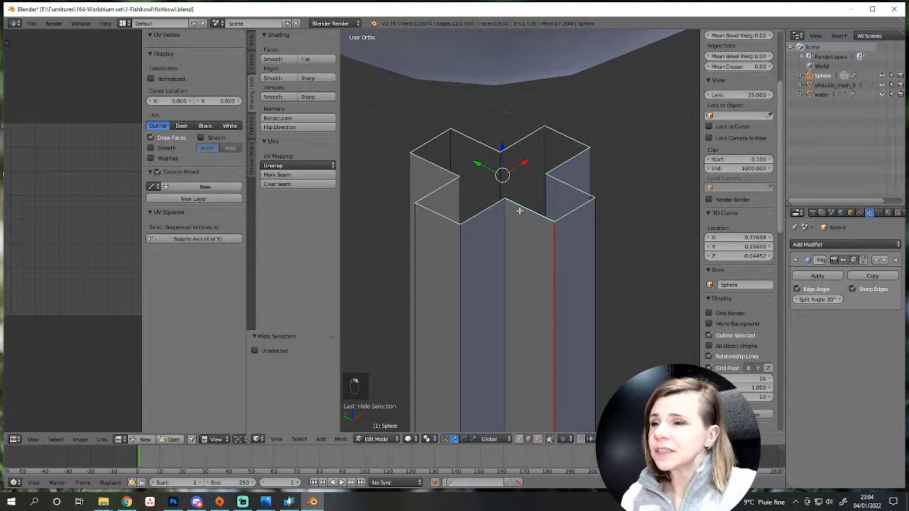
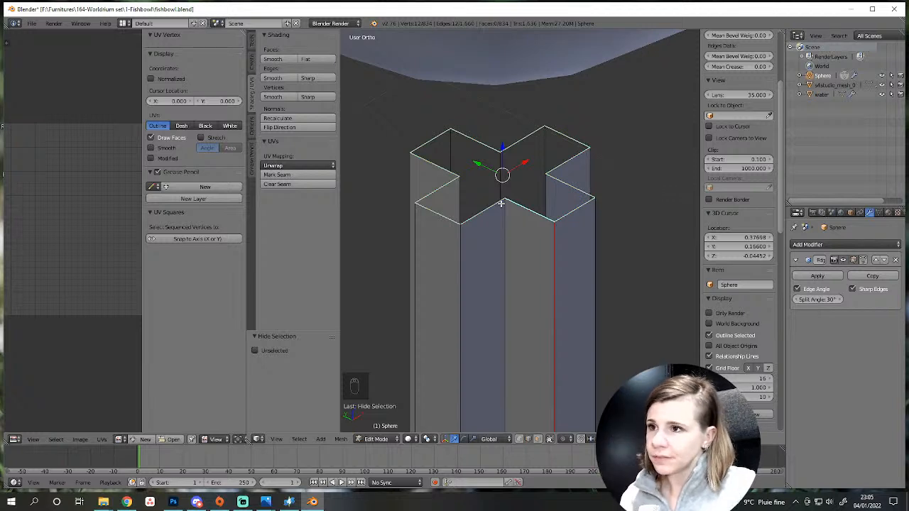
Move the shaft's top edge loop up by 0.184 along Z in front view.
scroll(501, 204, down, 5)
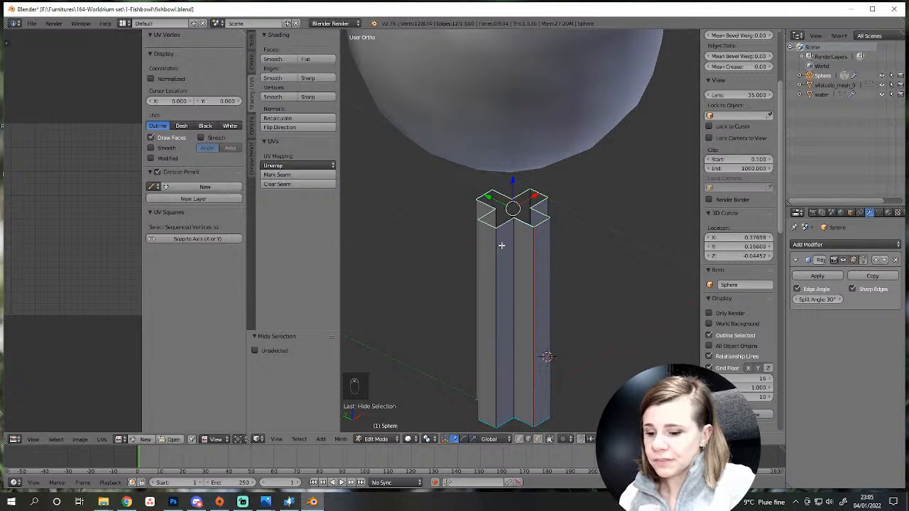
key(KP_1)
key(g)
click(496, 187)
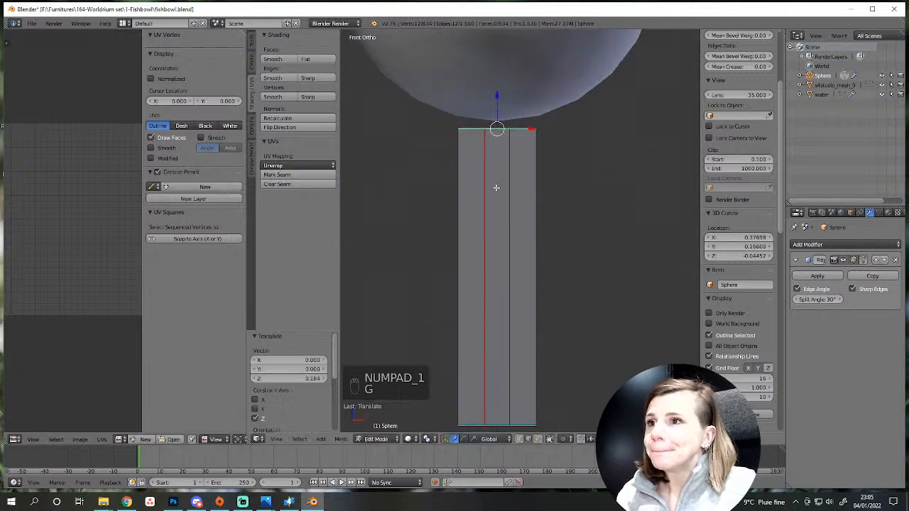
Fill the shaft's open top with a cross-shaped face and switch to face selection.
middle_drag(497, 187, 505, 228)
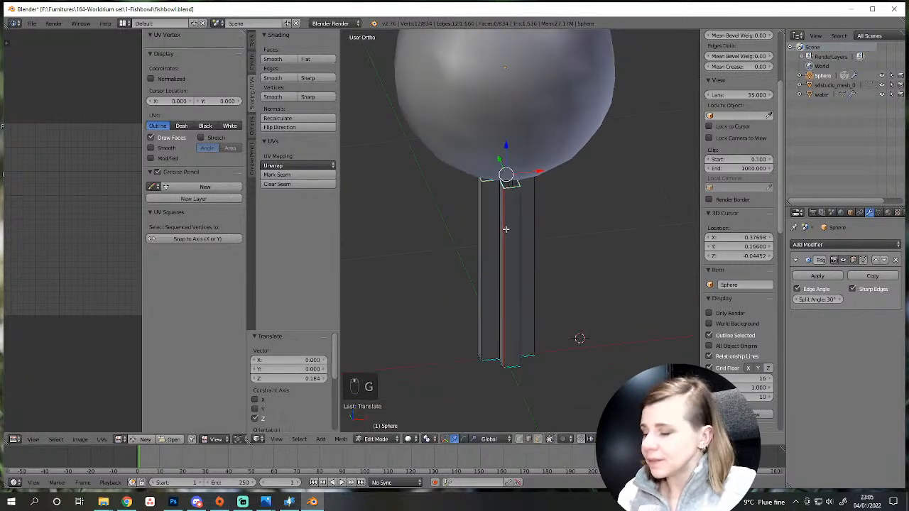
key(f)
scroll(517, 256, up, 2)
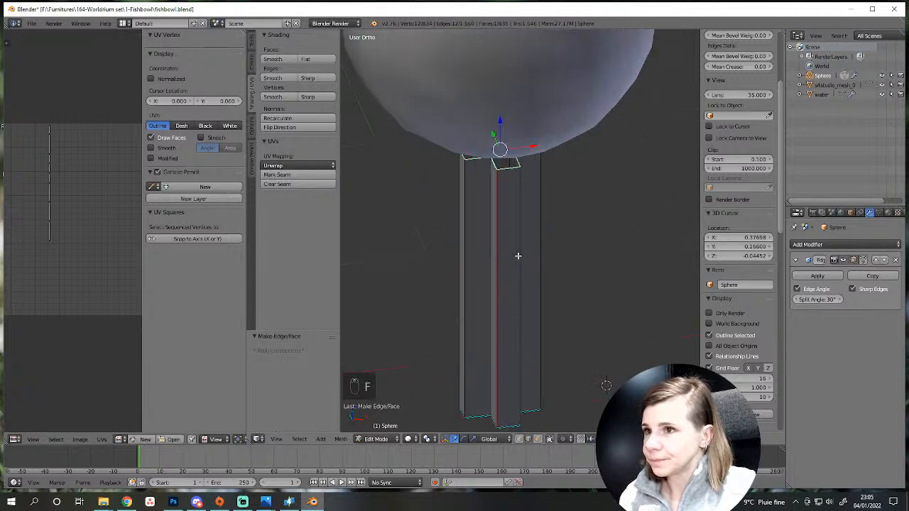
middle_drag(517, 256, 544, 359)
click(537, 438)
scroll(503, 342, up, 1)
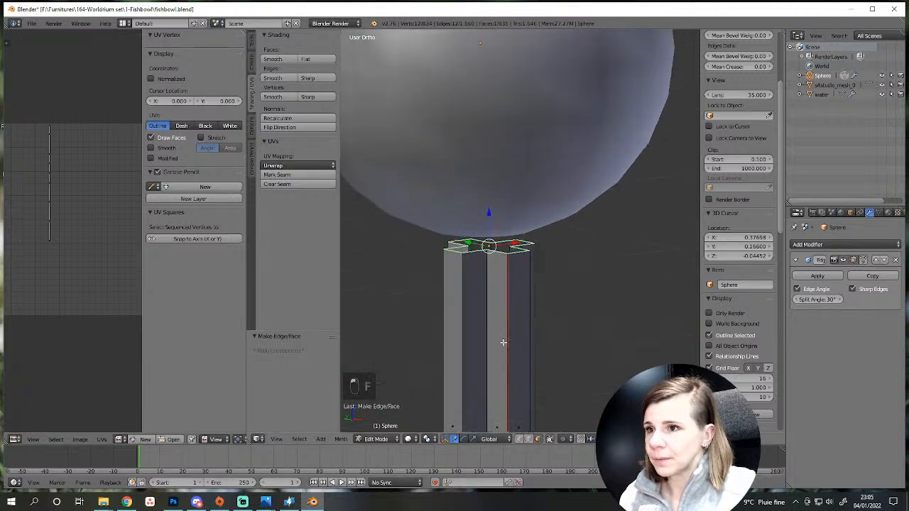
Flip the normals of the shaft's top cap, and close the open bottom with a face whose normals are flipped too.
scroll(504, 342, up, 3)
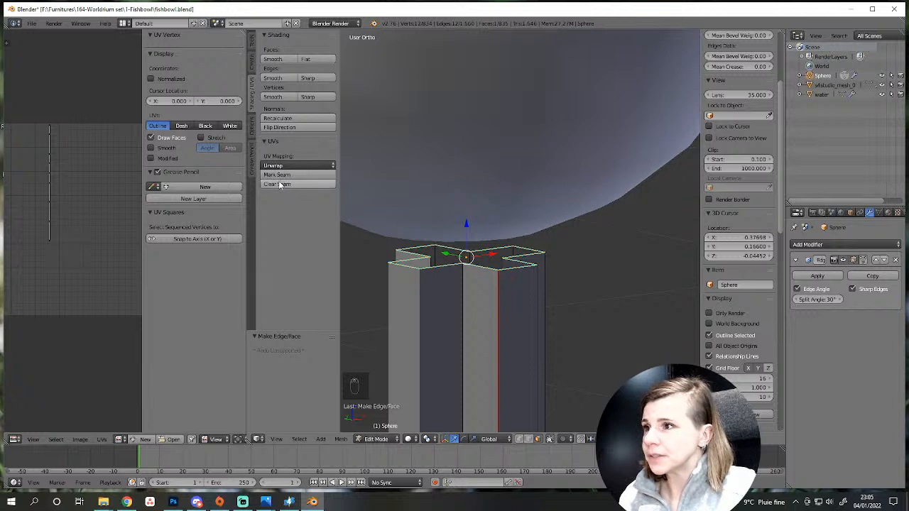
click(298, 127)
middle_drag(383, 197, 483, 345)
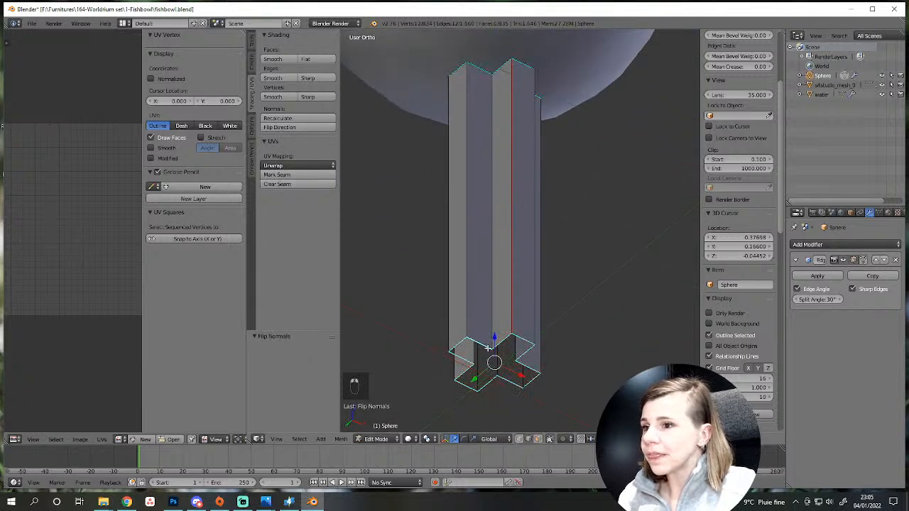
key(f)
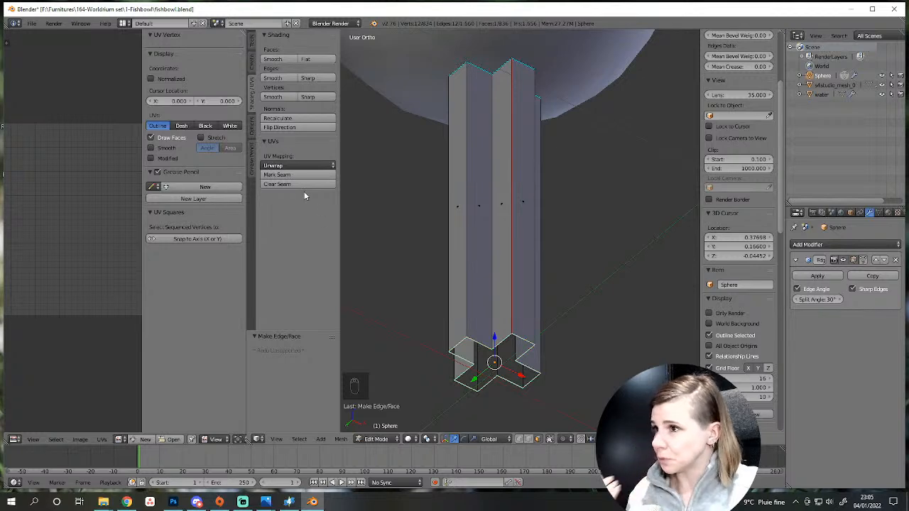
click(298, 128)
middle_drag(360, 153, 407, 192)
scroll(408, 193, down, 3)
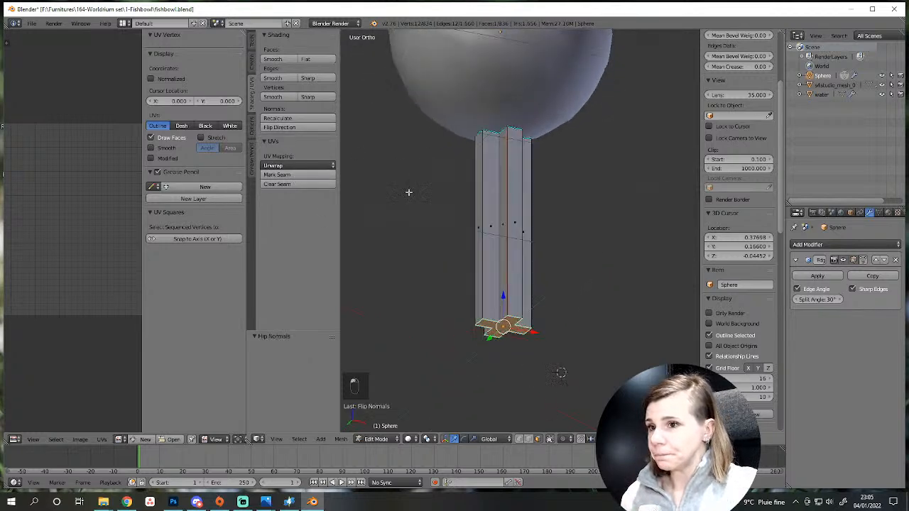
Cut one edge loop around the shaft just below its top and raise it 0.014 along Z.
key(a)
scroll(450, 195, up, 5)
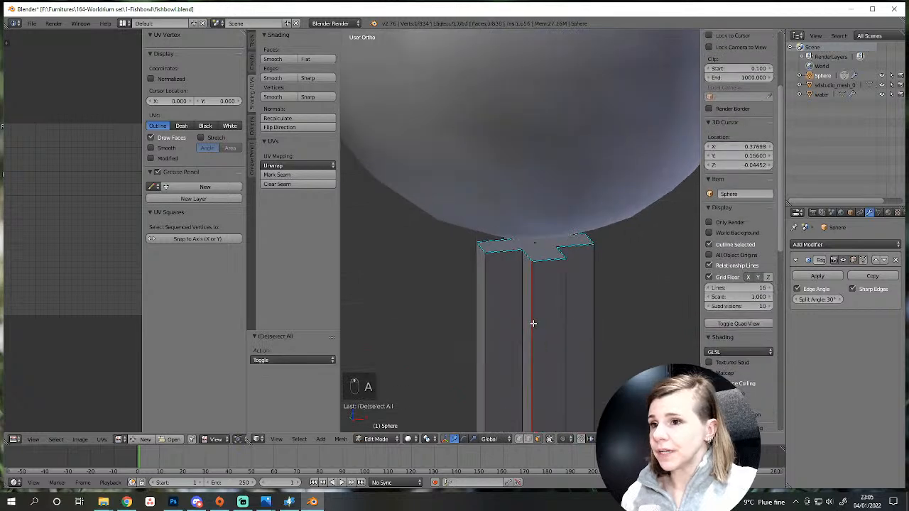
key(ctrl+r)
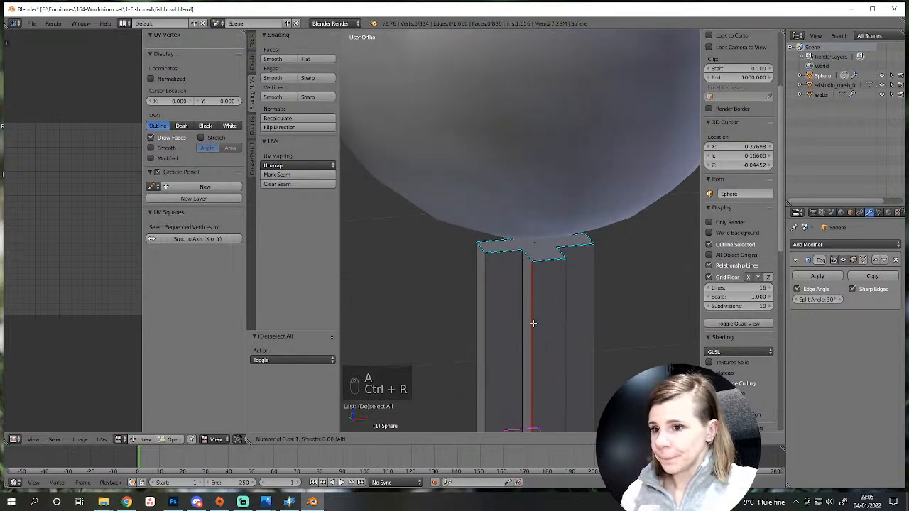
click(532, 312)
click(535, 136)
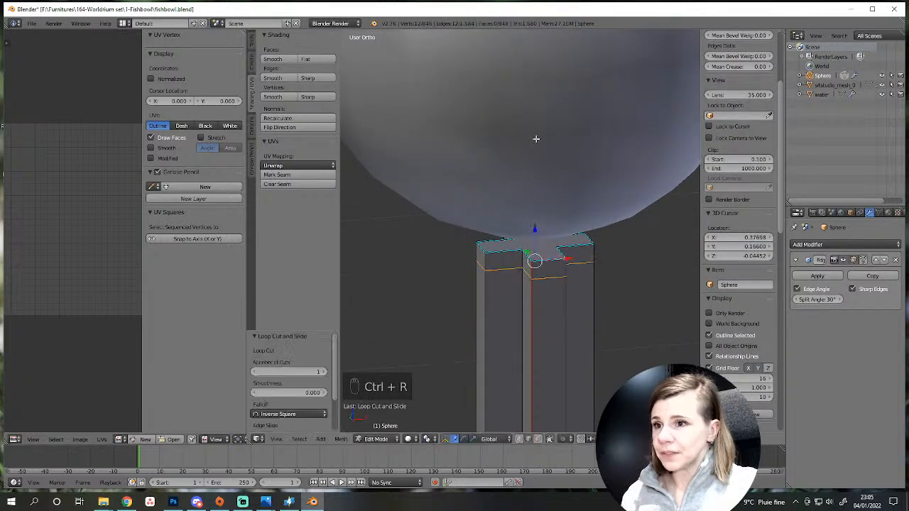
key(g)
key(z)
click(537, 304)
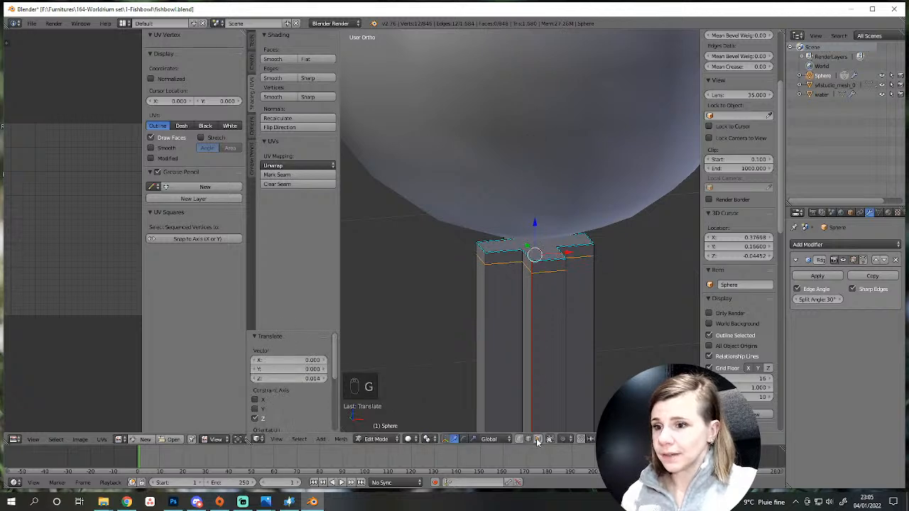
Raise the shaft's top face 0.019 along Z in front view, towards the underside of the bowl.
click(537, 438)
key(KP_1)
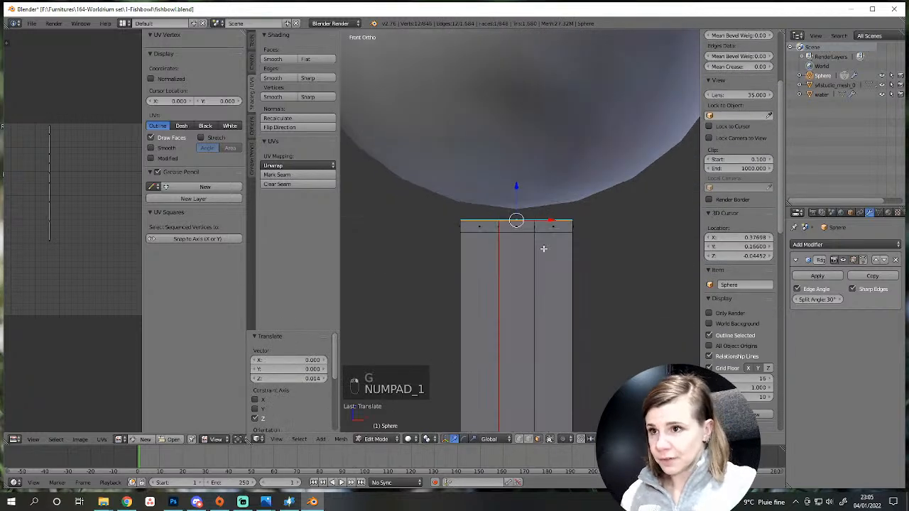
key(g)
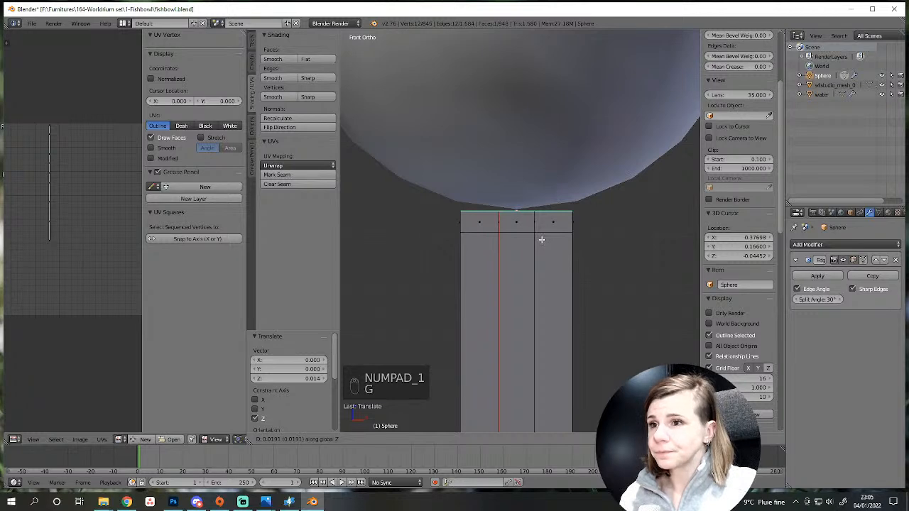
click(541, 240)
scroll(537, 244, up, 2)
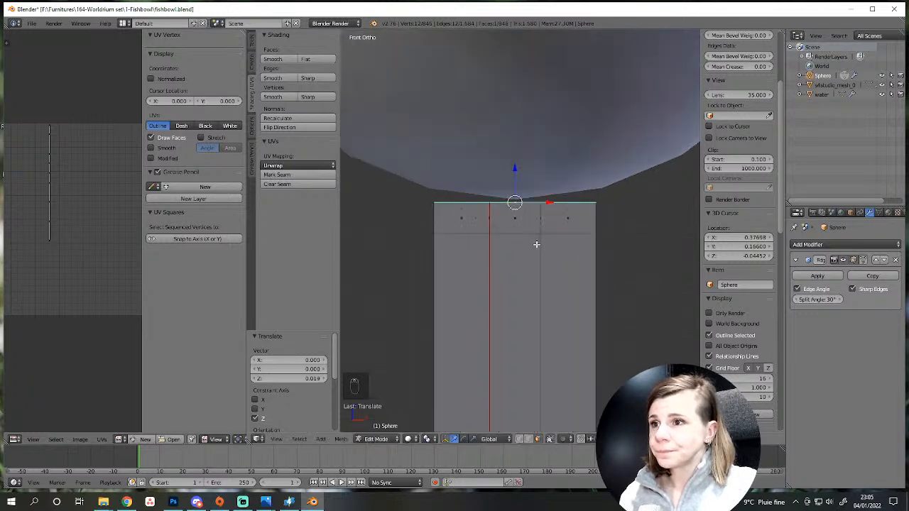
scroll(536, 244, down, 4)
key(a)
key(alt+h)
scroll(536, 244, up, 2)
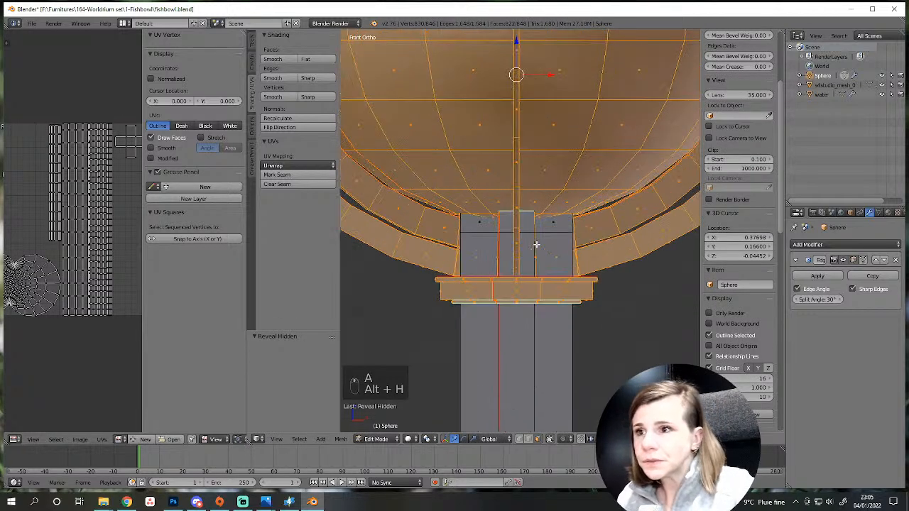
scroll(467, 281, up, 1)
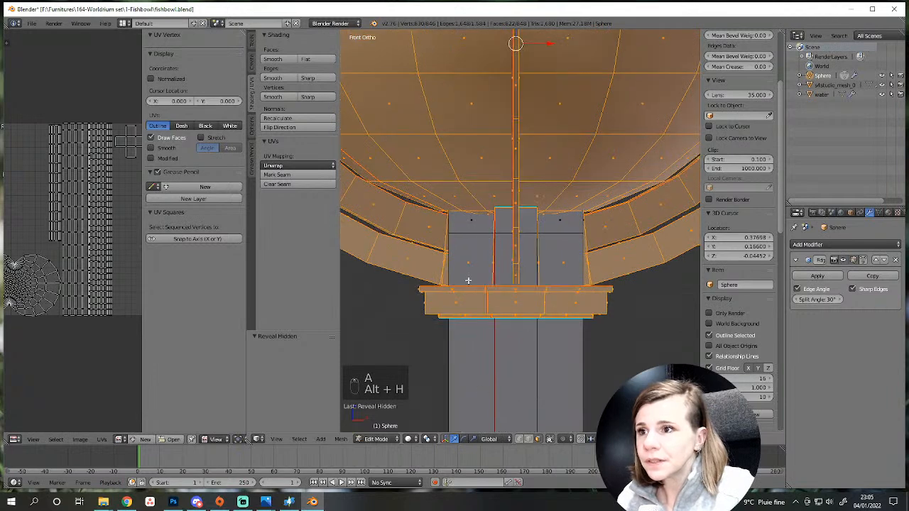
right_click(458, 217)
key(g)
right_click(468, 246)
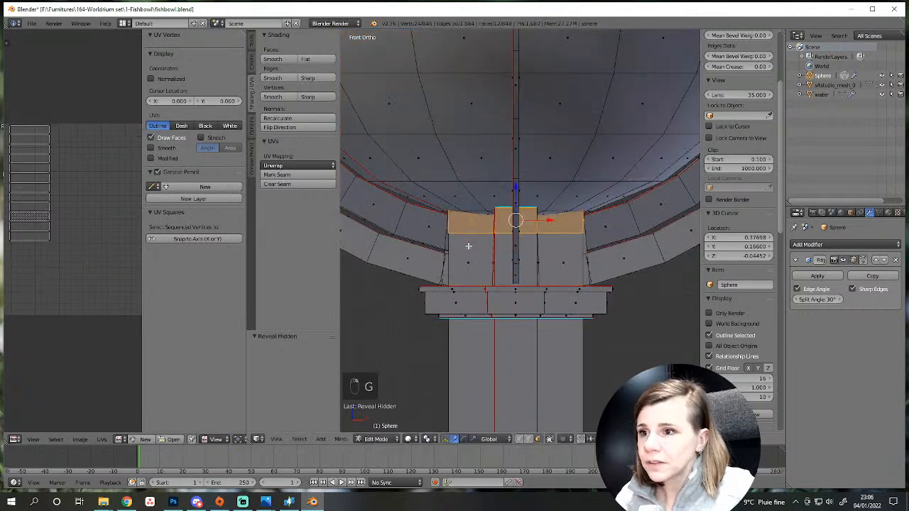
scroll(481, 294, down, 2)
key(ctrl+z)
key(ctrl+z)
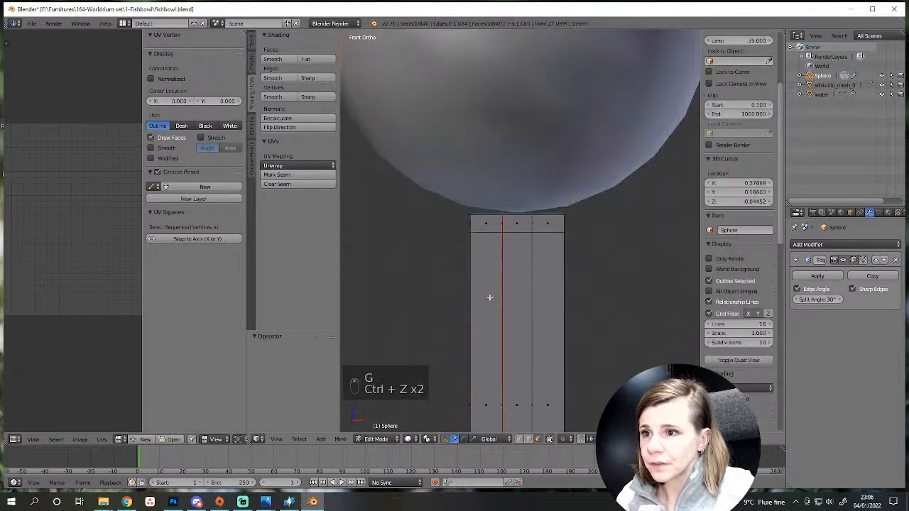
Reveal all hidden geometry, select the loop of long side faces around the cross-shaped shaft and hide it.
key(alt+h)
key(a)
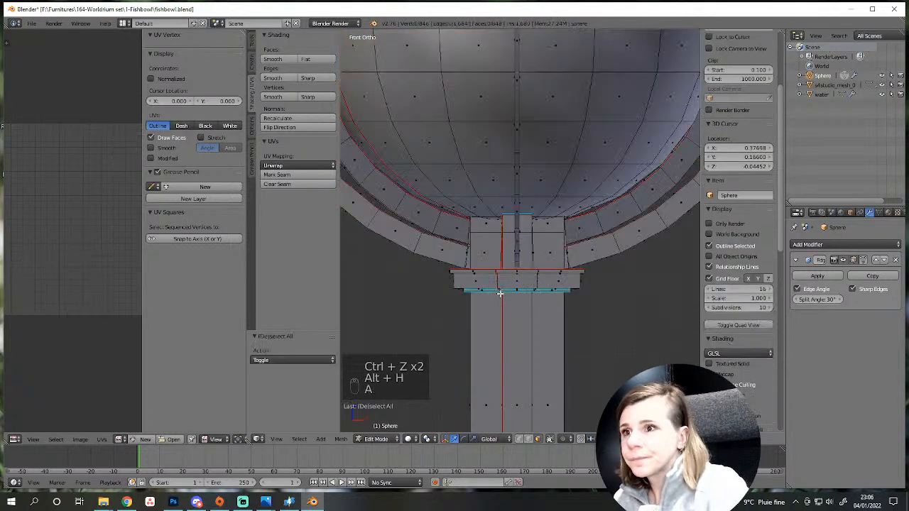
middle_drag(499, 293, 599, 324)
key(l)
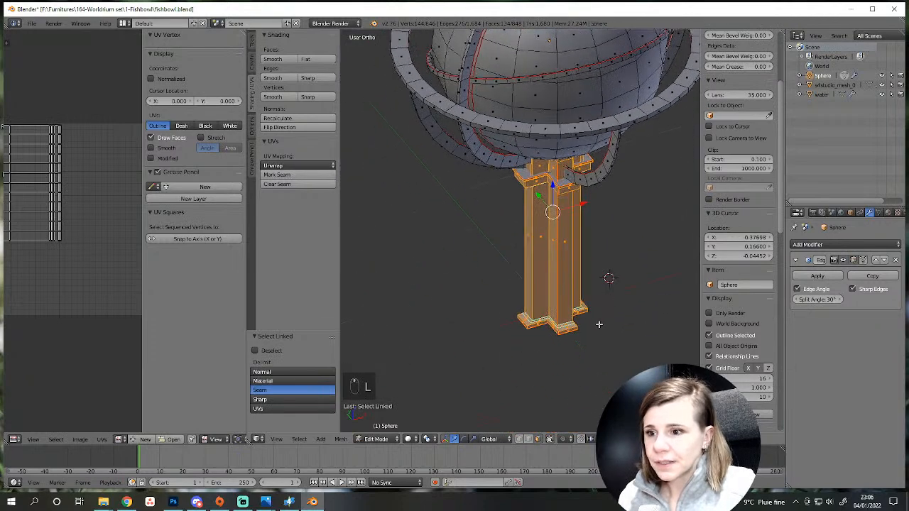
scroll(587, 400, up, 3)
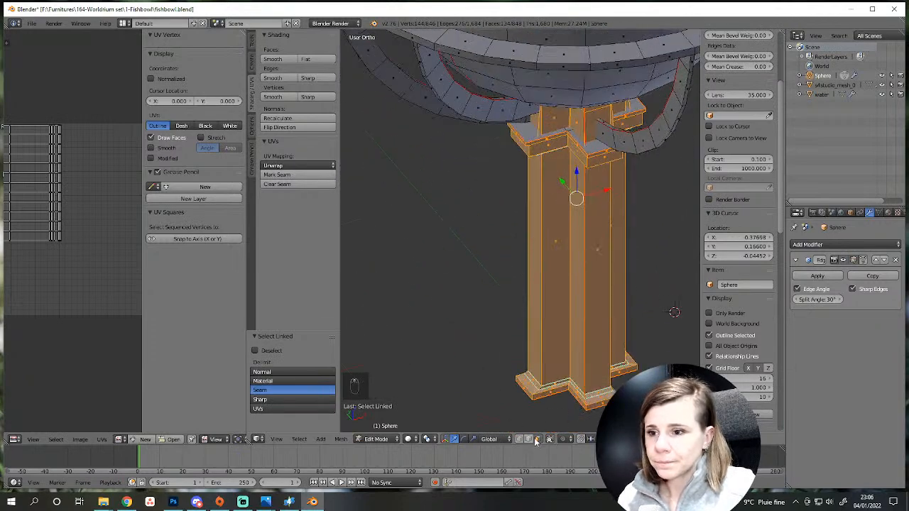
alt+right_click(582, 311)
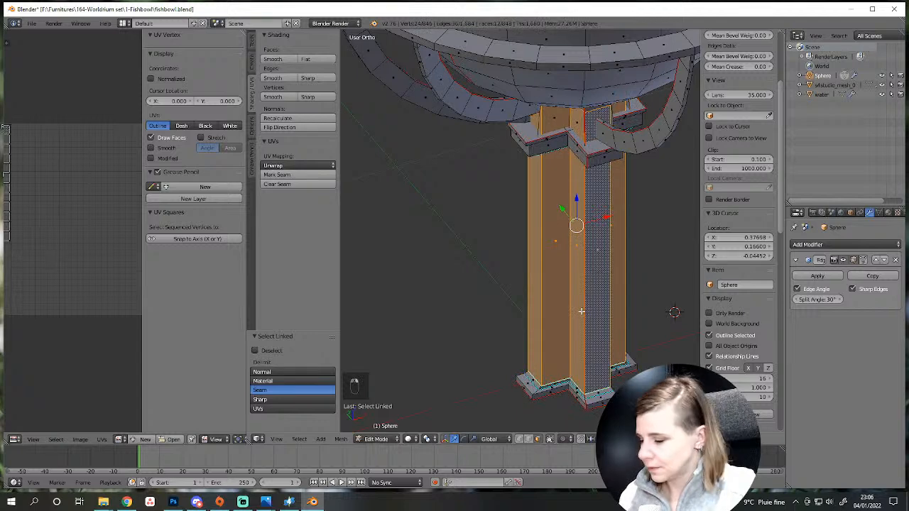
key(h)
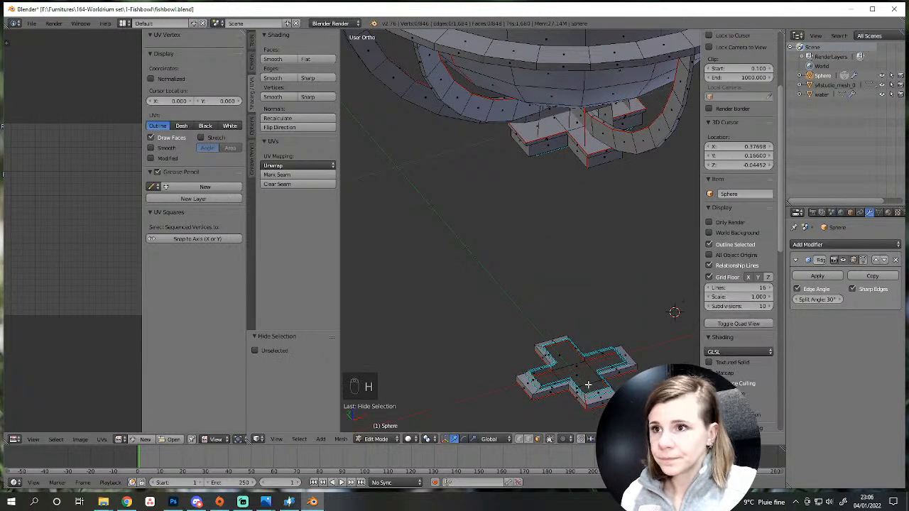
Select the linked foot and capital of the stand, try deleting their vertices and undo that deletion.
key(l)
key(l)
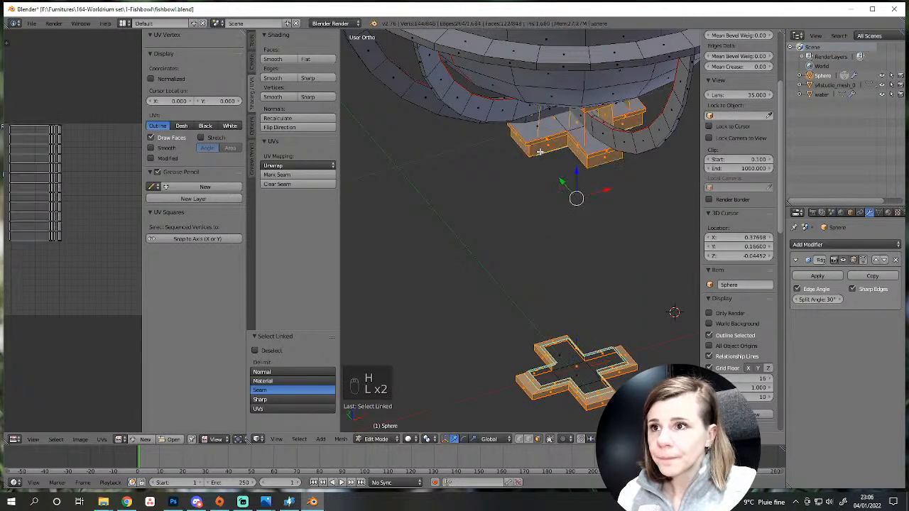
key(Delete)
click(516, 43)
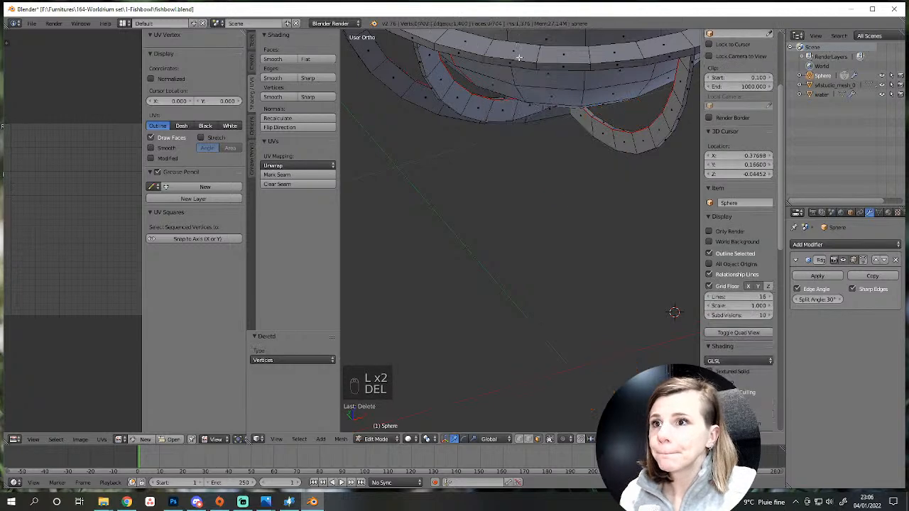
key(alt+h)
key(ctrl+z)
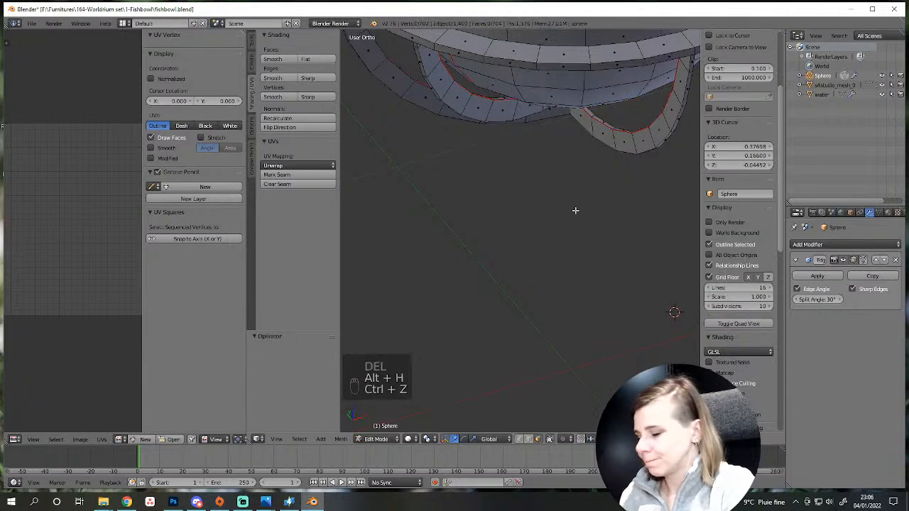
key(ctrl+z)
Delete the faces of the selected foot and capital, and reveal the hidden shaft with nothing selected.
key(Delete)
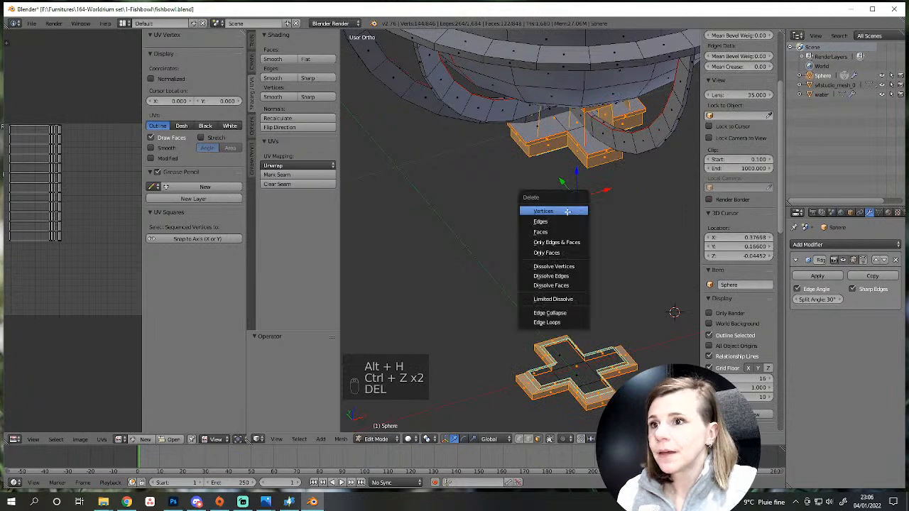
click(550, 230)
key(alt+h)
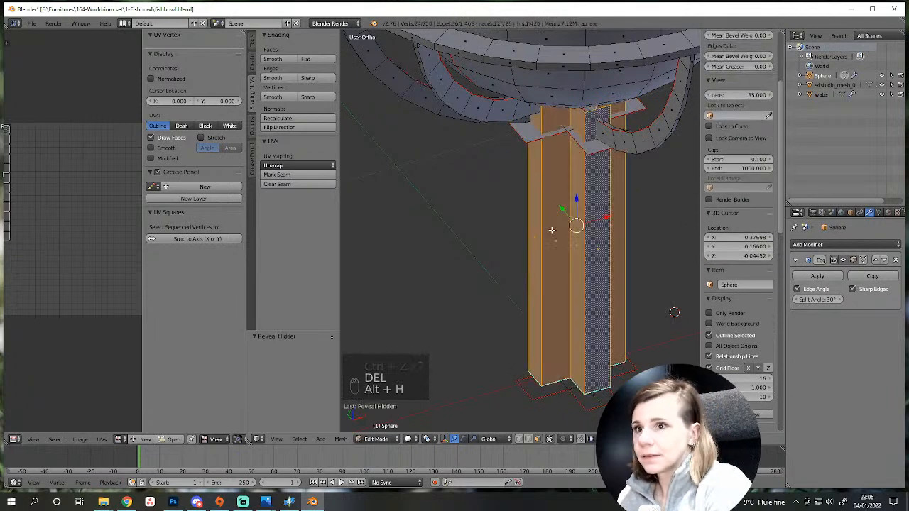
key(a)
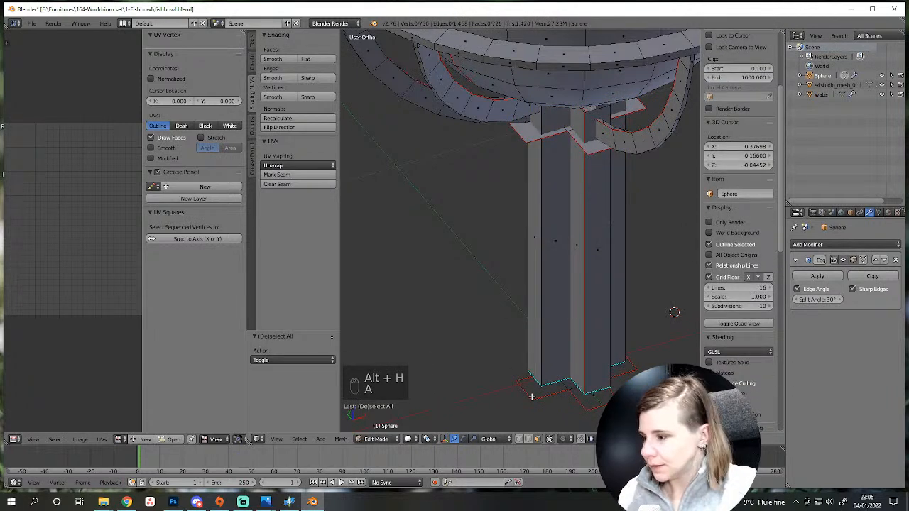
Select the leftover linked cross-shaped pieces around the shaft's top and bottom and delete their faces.
key(l)
key(l)
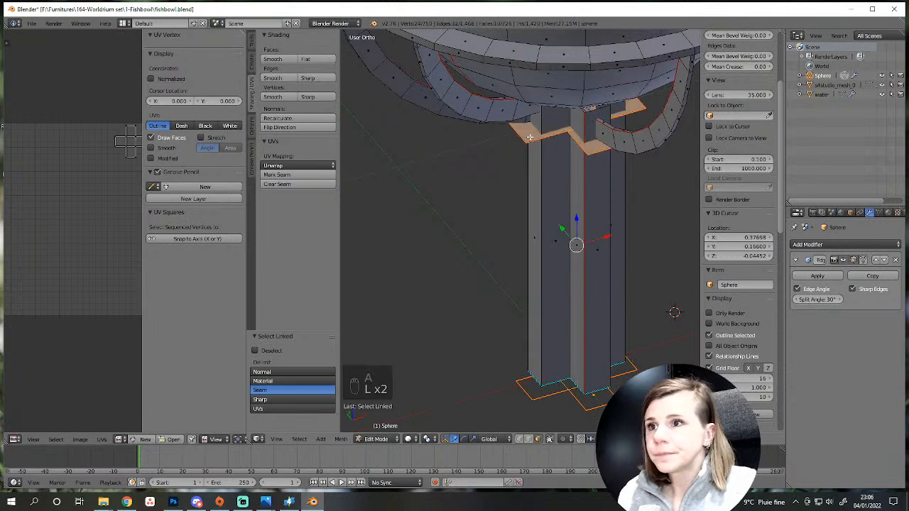
key(Delete)
click(511, 343)
Select the shaft's top edge loop and move it down 0.108 along Z in front view, just below the outer ring.
shift+middle_drag(561, 389, 537, 429)
alt+right_click(564, 152)
scroll(565, 177, down, 5)
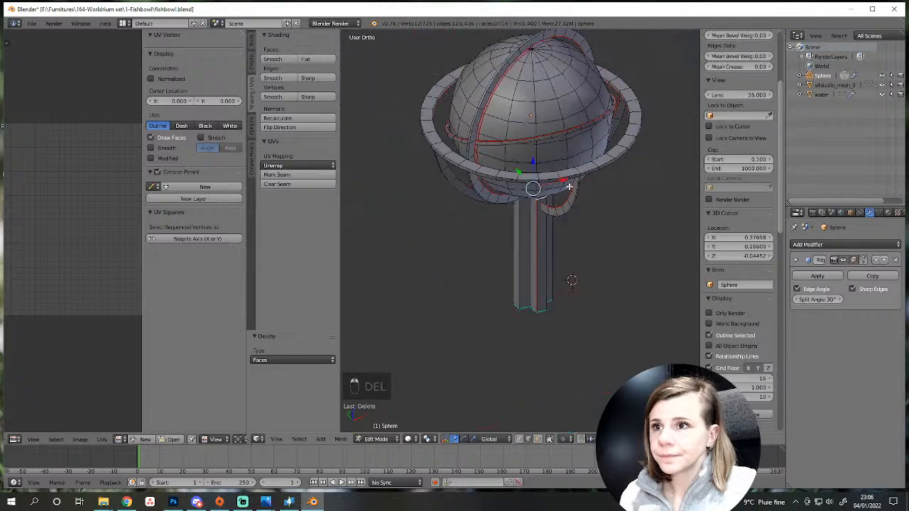
middle_drag(562, 218, 543, 183)
scroll(542, 184, up, 2)
key(KP_1)
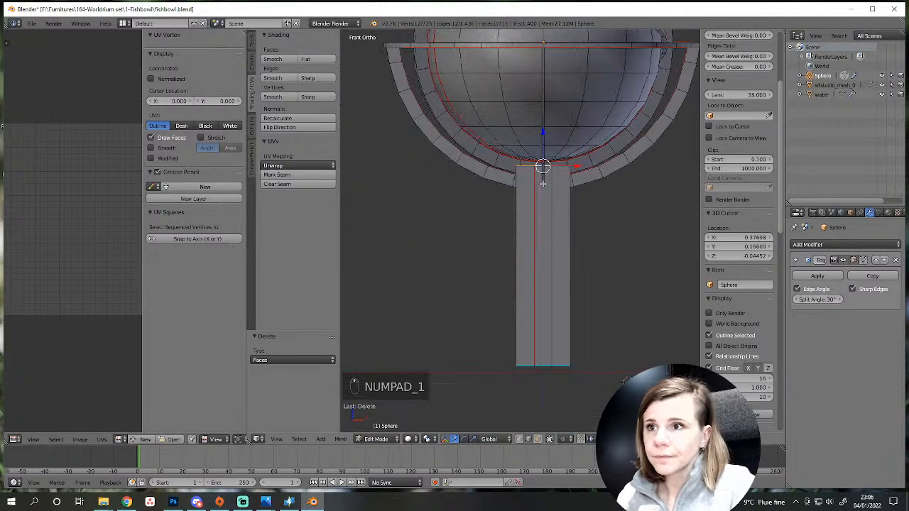
scroll(543, 184, up, 3)
key(g)
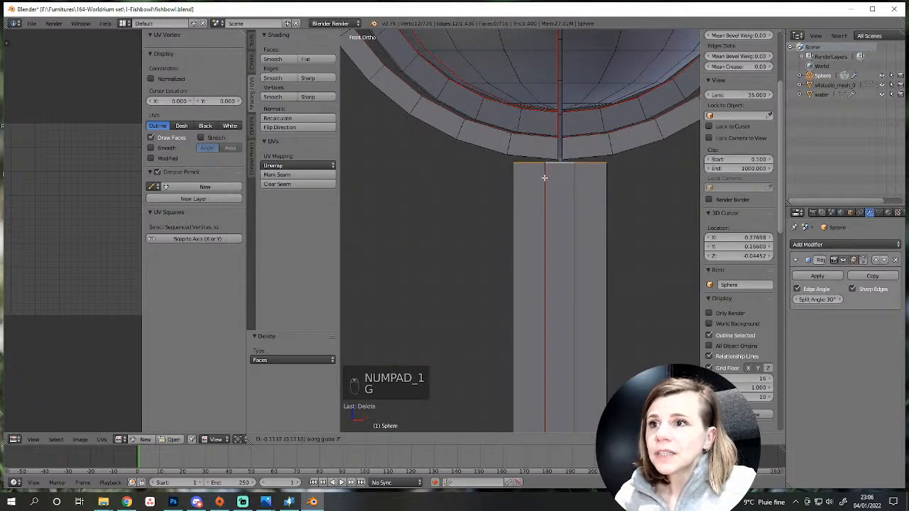
click(544, 176)
Lower the shaft's bottom edge loop 0.028 along Z onto the red ground axis and fill it with a face.
scroll(554, 199, down, 3)
shift+middle_drag(568, 237, 567, 137)
alt+right_click(554, 267)
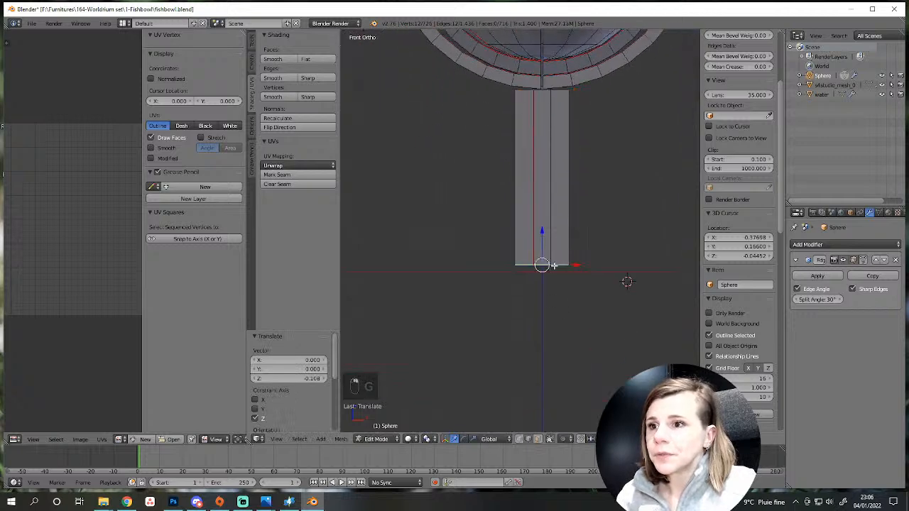
scroll(560, 279, up, 4)
shift+middle_drag(565, 284, 481, 199)
key(g)
middle_click(466, 247)
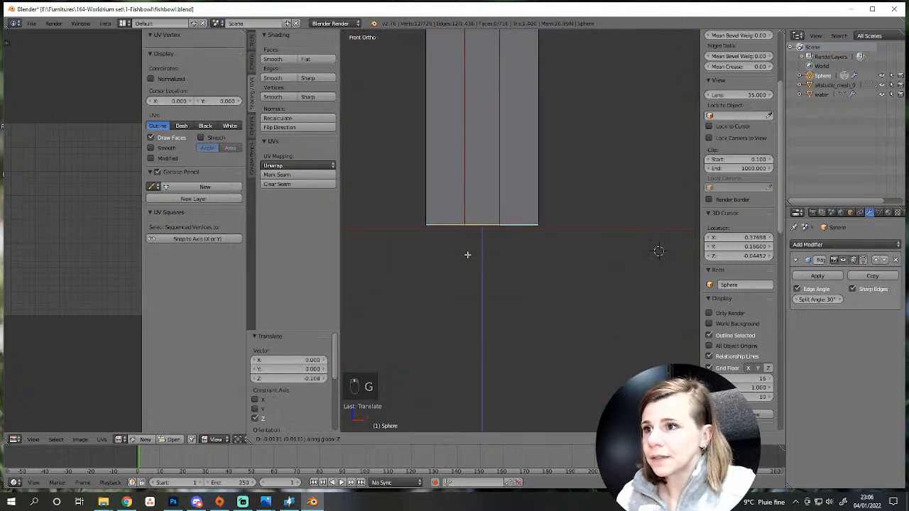
click(469, 258)
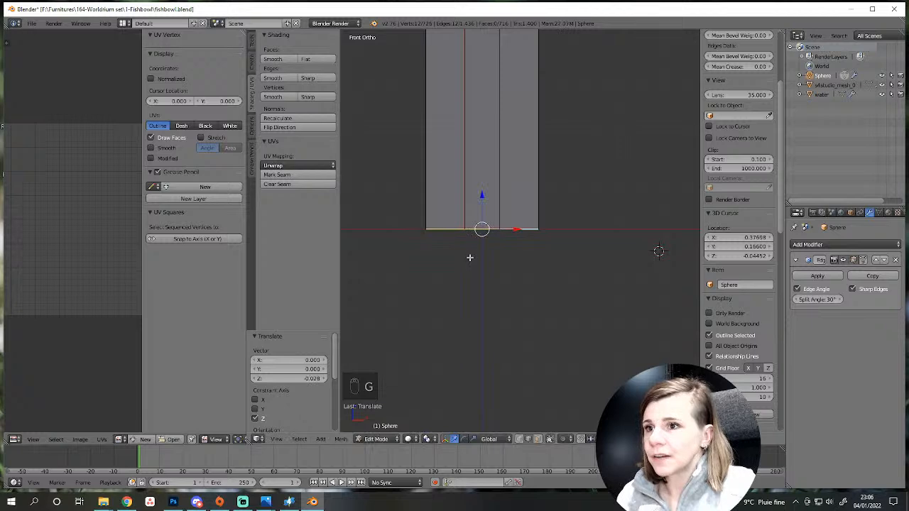
key(f)
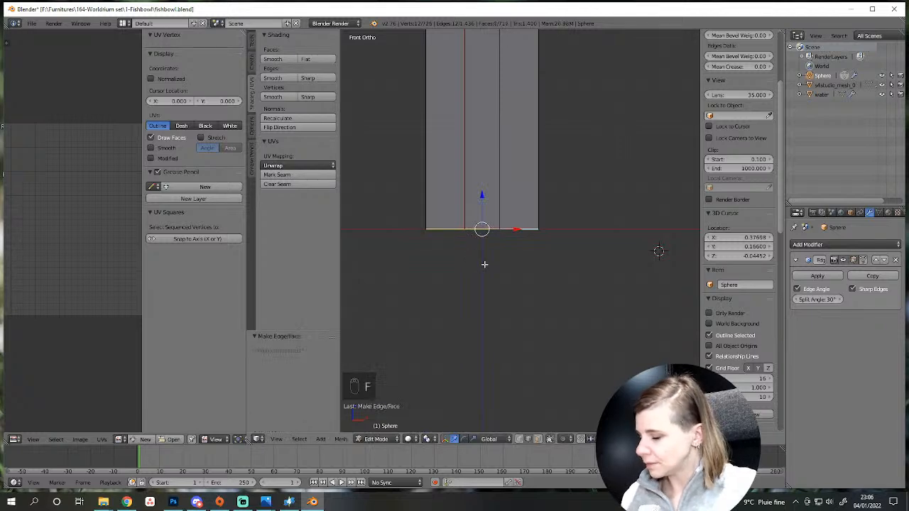
Select the shaft's open cross-shaped top edge loop below the globe's rings and fill it with a face.
middle_drag(484, 264, 488, 309)
scroll(560, 300, up, 4)
key(a)
alt+right_click(532, 294)
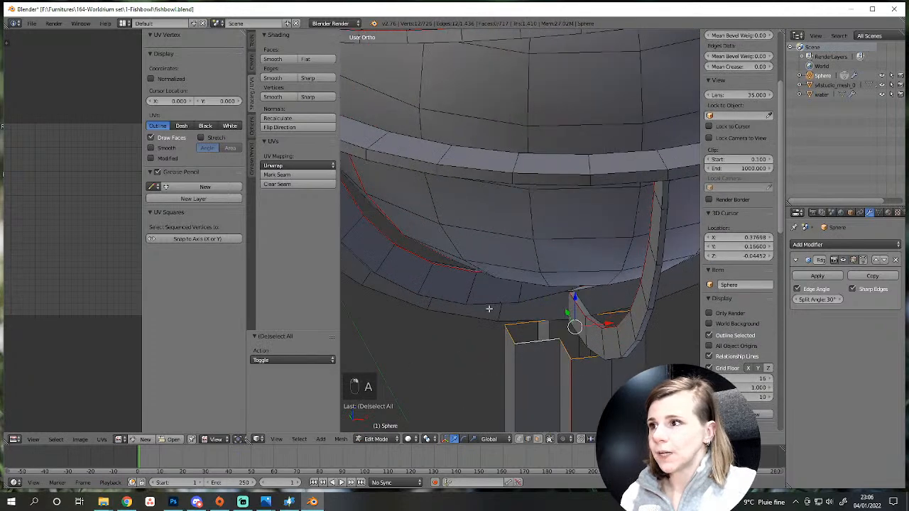
key(f)
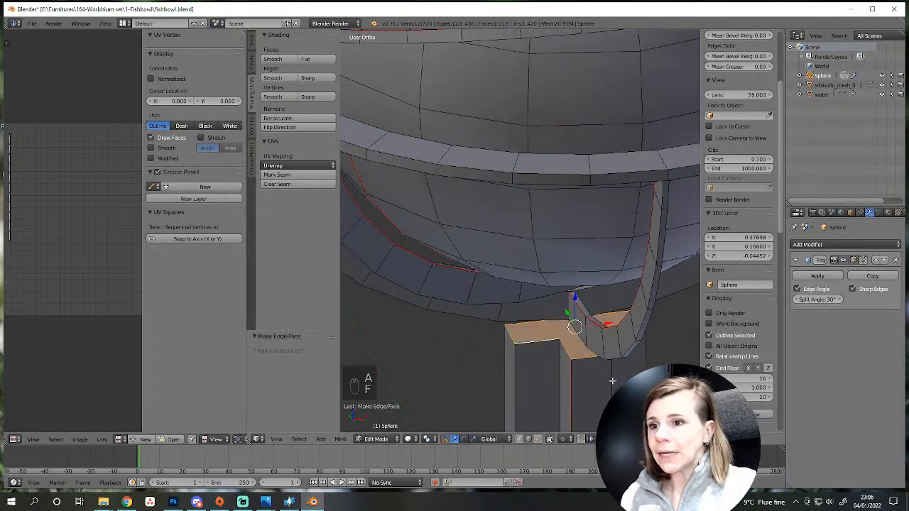
Add one horizontal loop cut around the shaft in front view and slide it close to the shaft's top end.
middle_drag(612, 381, 597, 300)
key(KP_1)
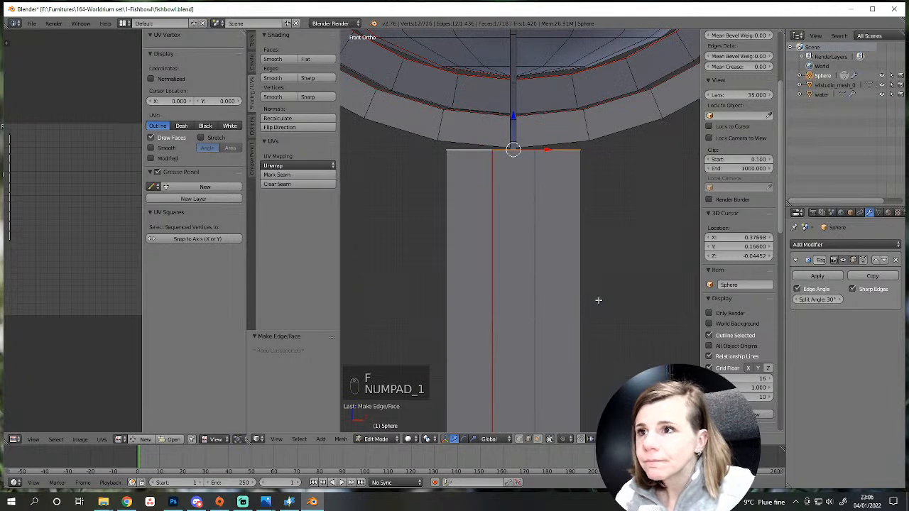
key(a)
key(a)
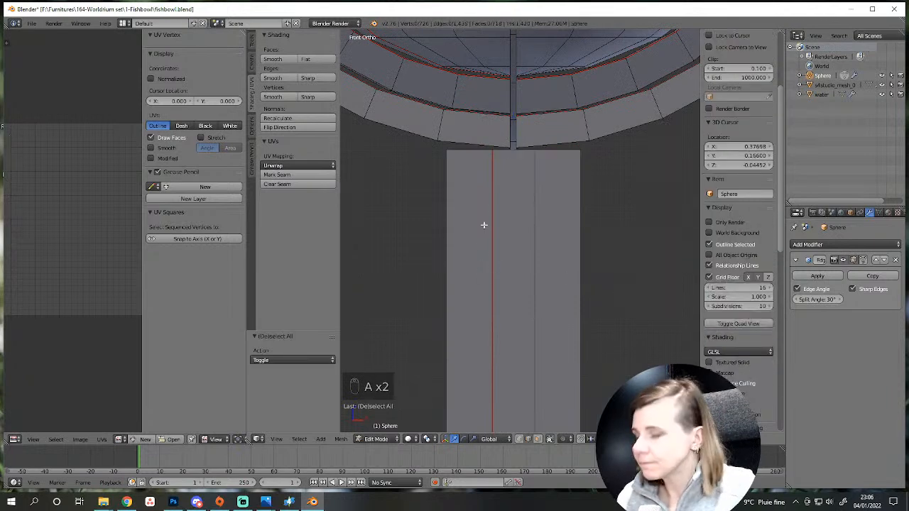
key(shift+r)
key(a)
scroll(487, 291, down, 4)
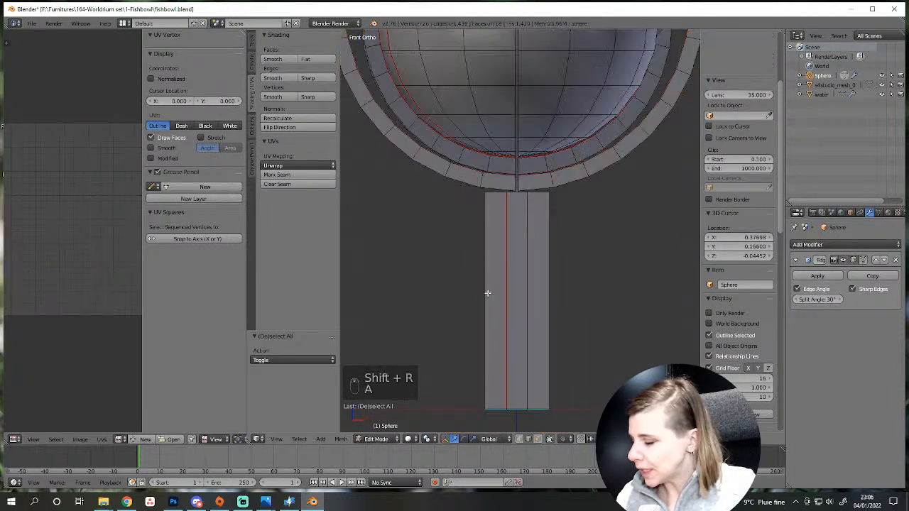
key(ctrl+r)
click(487, 324)
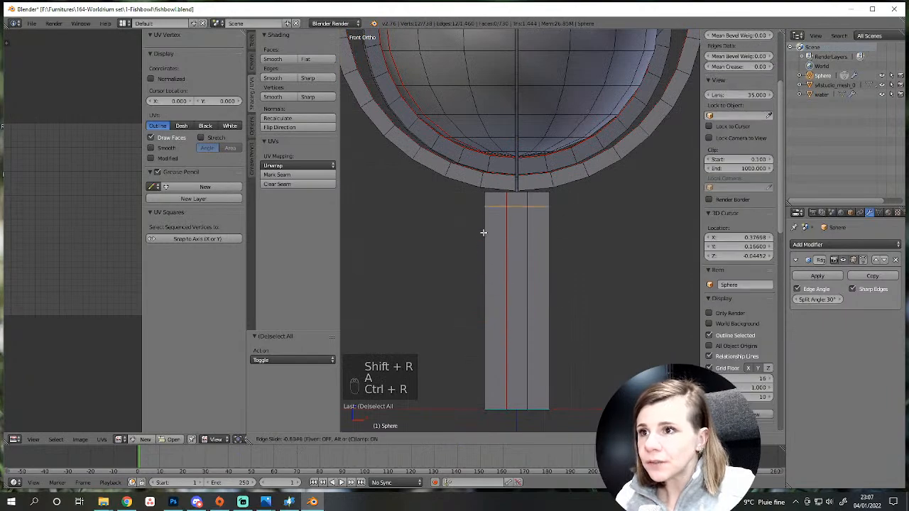
click(486, 238)
Divide the narrow band at the shaft's top with four evenly spaced horizontal loop cuts, without sliding them.
middle_drag(487, 244, 498, 306)
scroll(629, 347, up, 3)
click(536, 439)
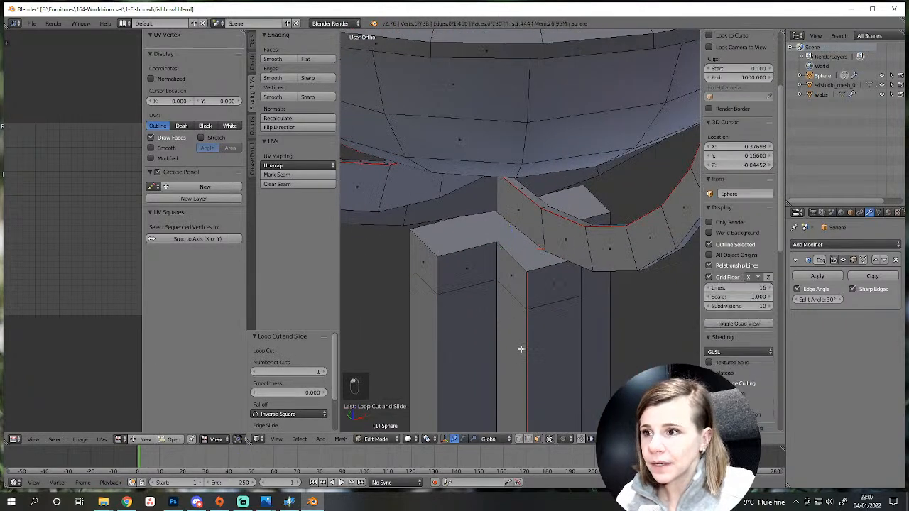
key(a)
key(a)
alt+right_click(528, 313)
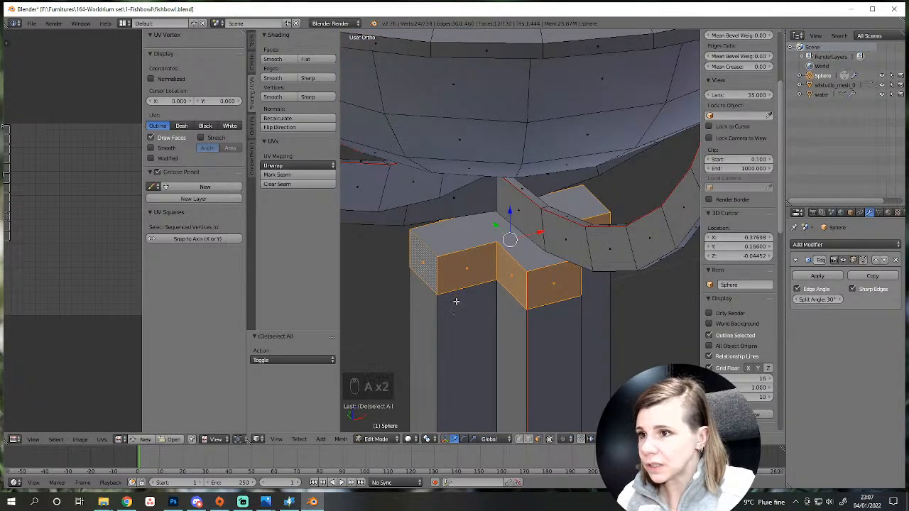
key(a)
key(ctrl+r)
scroll(444, 279, up, 3)
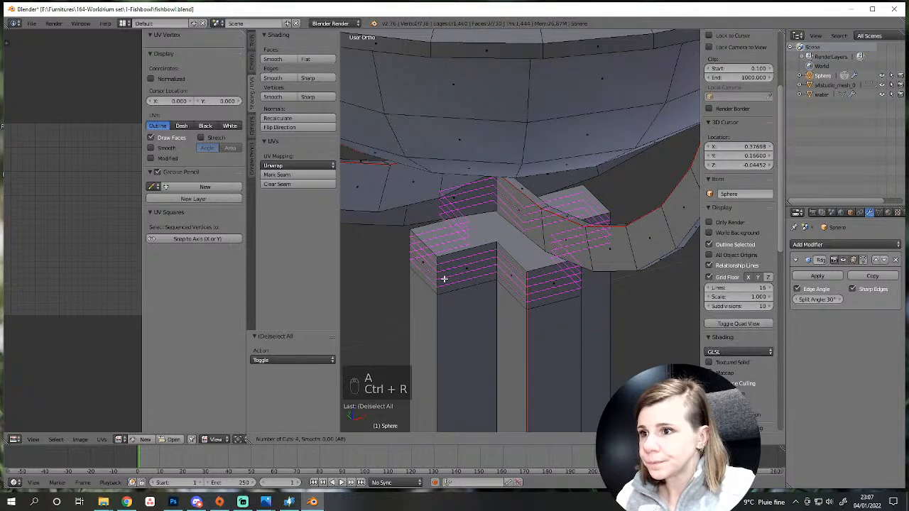
click(443, 279)
right_click(448, 291)
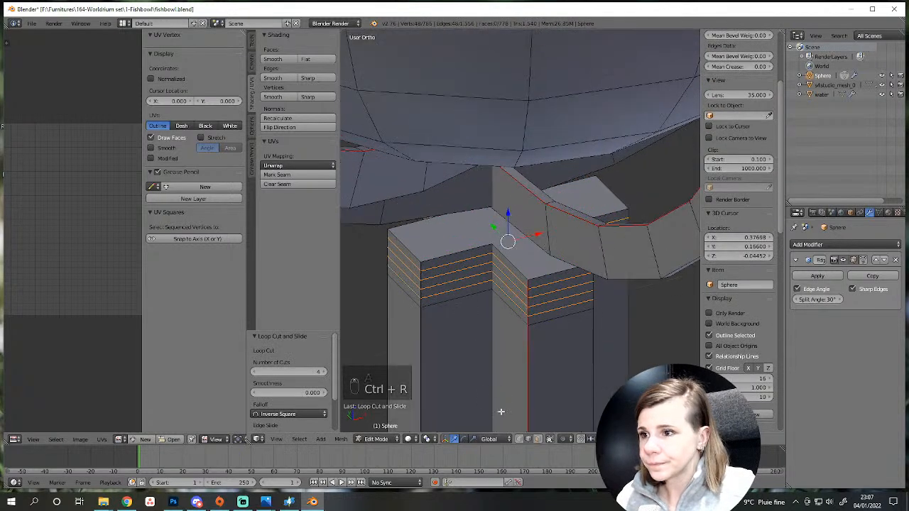
key(a)
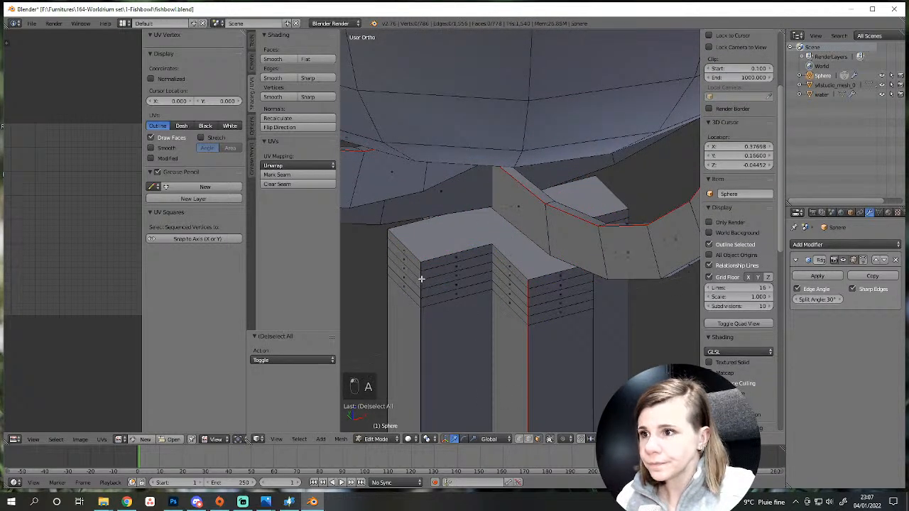
Select the upper four face rings of the divided band at the shaft's top.
middle_drag(420, 277, 523, 314)
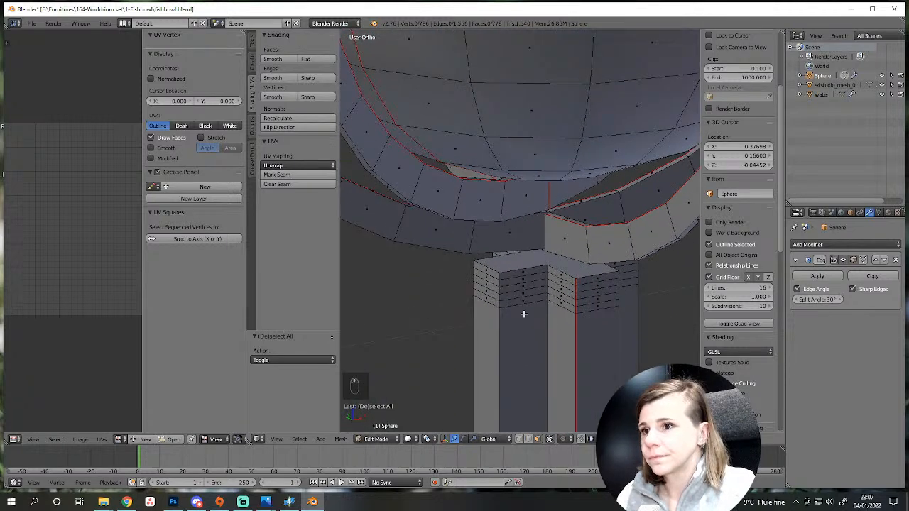
alt+right_click(500, 276)
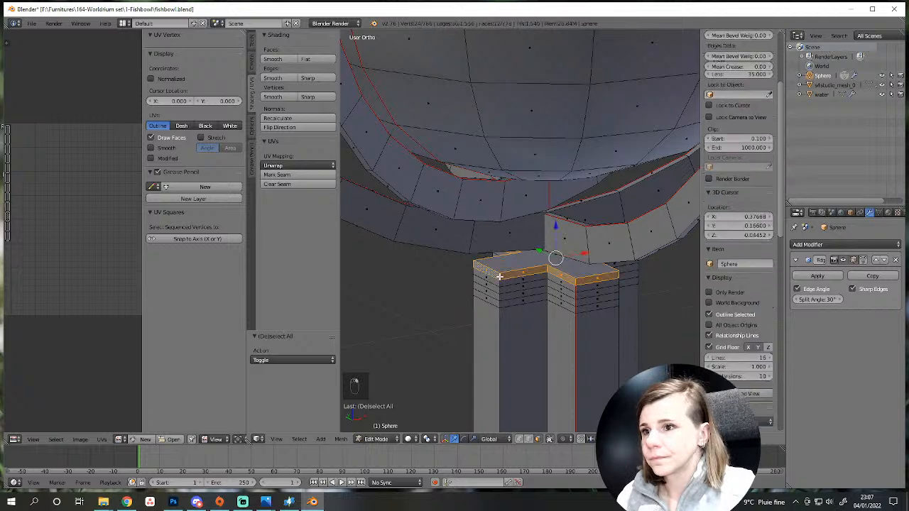
alt+shift+right_click(501, 285)
alt+shift+right_click(501, 291)
alt+shift+right_click(502, 296)
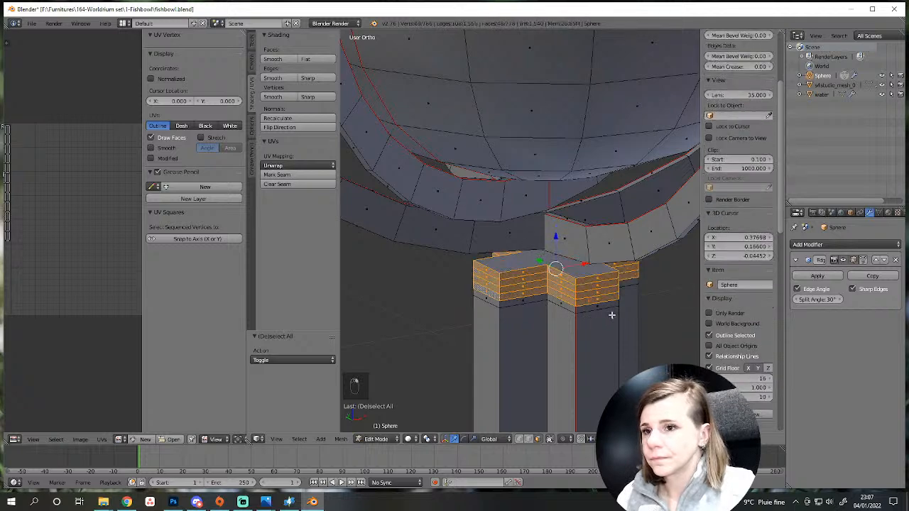
middle_drag(611, 314, 611, 372)
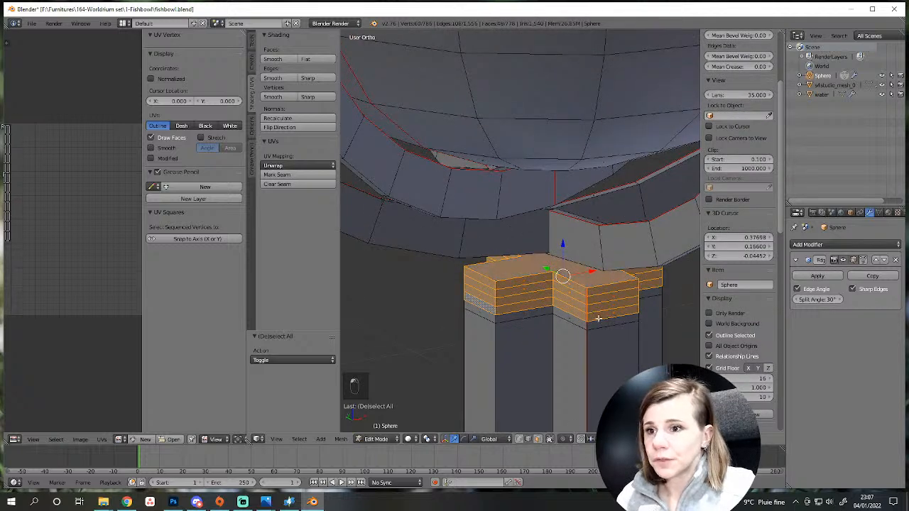
Try to scale one of the band's cross-shaped edge loops outward in top wireframe view, and add a neighbouring loop to the selection.
key(a)
key(KP_7)
key(z)
scroll(598, 318, down, 3)
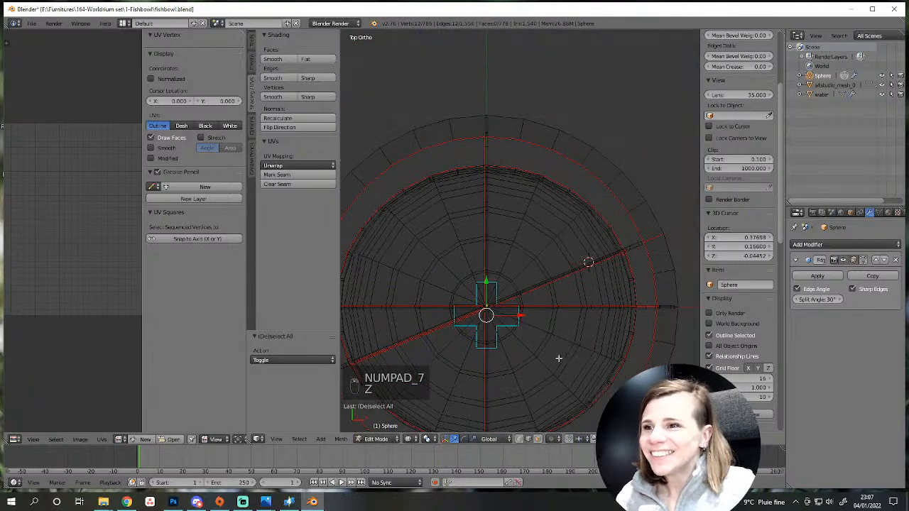
scroll(596, 246, up, 4)
key(s)
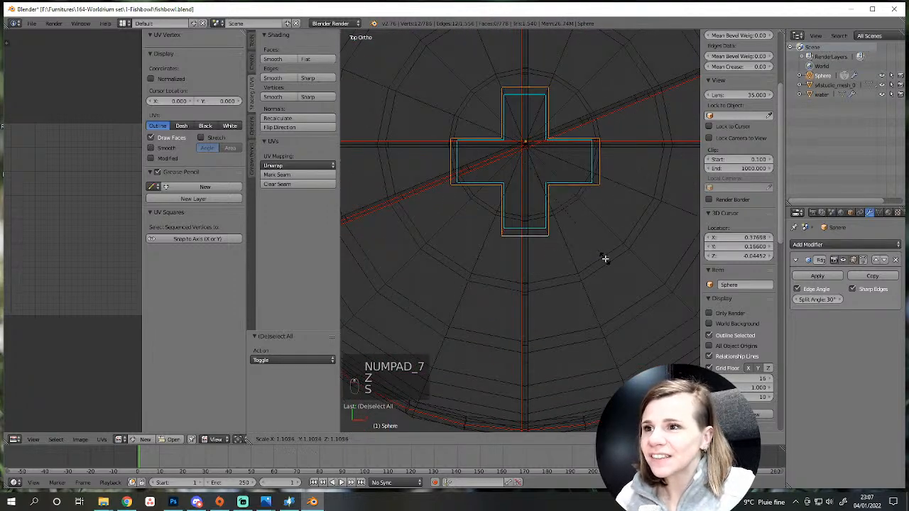
right_click(579, 280)
middle_drag(558, 318, 586, 260)
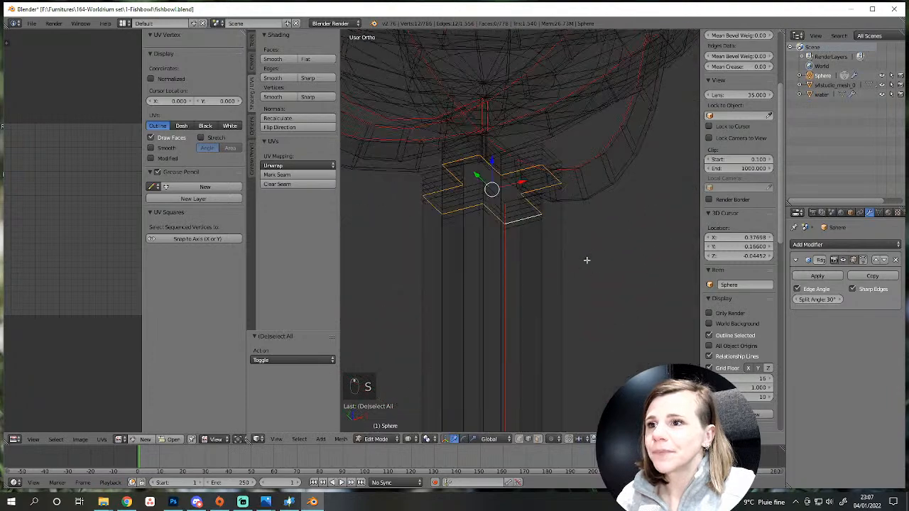
key(z)
scroll(547, 281, up, 4)
mouse_move(521, 320)
shift+middle_down()
mouse_move(570, 334)
mouse_move(569, 379)
shift+middle_up()
alt+shift+right_click(544, 253)
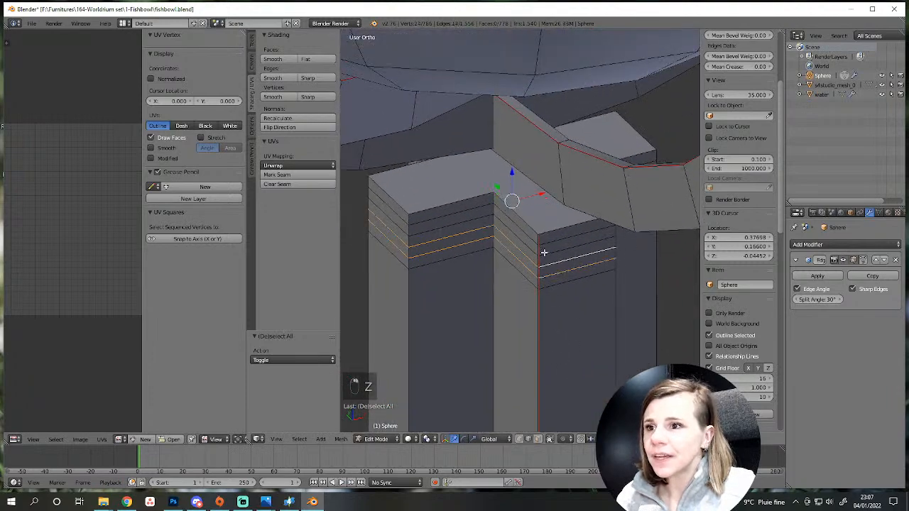
middle_drag(560, 282, 564, 268)
scroll(564, 267, up, 3)
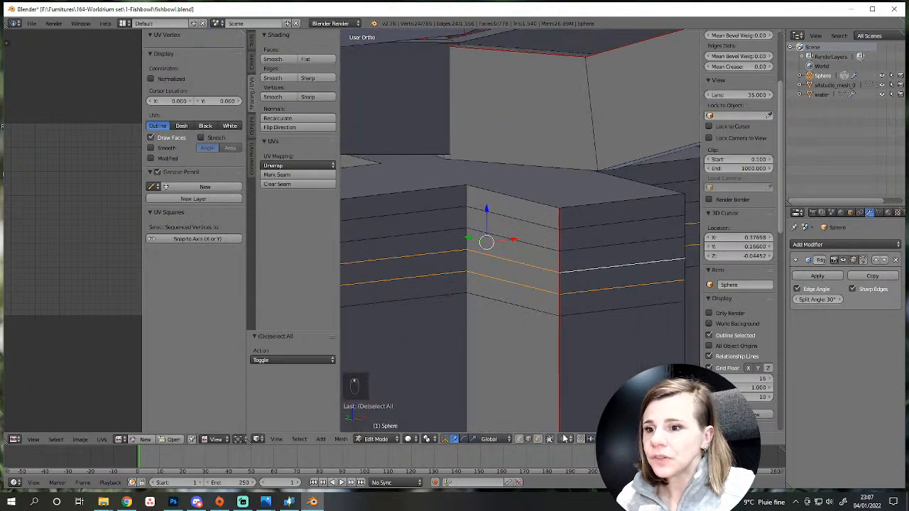
Select all five face rings of the shaft's top band and extrude them outward along vertex normals with an offset of -0.040.
click(539, 439)
scroll(570, 300, down, 2)
alt+right_click(548, 276)
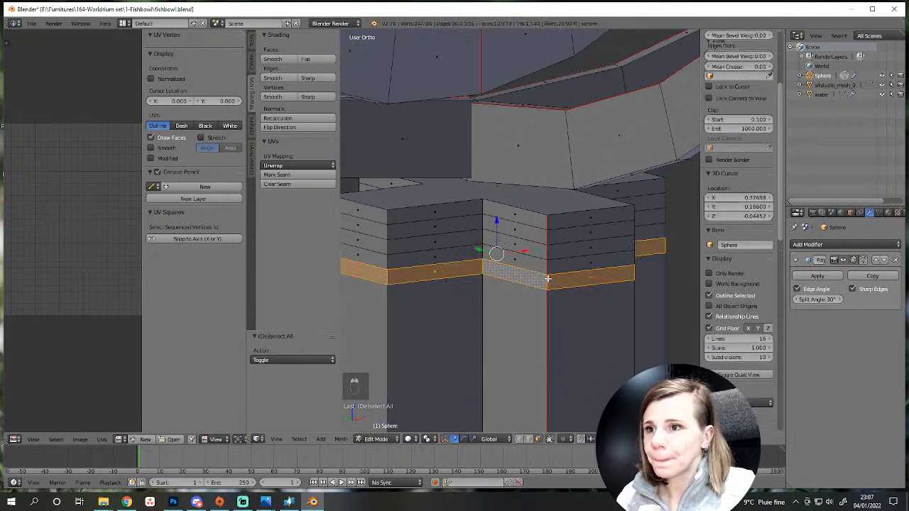
alt+shift+right_click(547, 254)
alt+shift+right_click(548, 251)
alt+shift+right_click(548, 237)
alt+shift+right_click(548, 222)
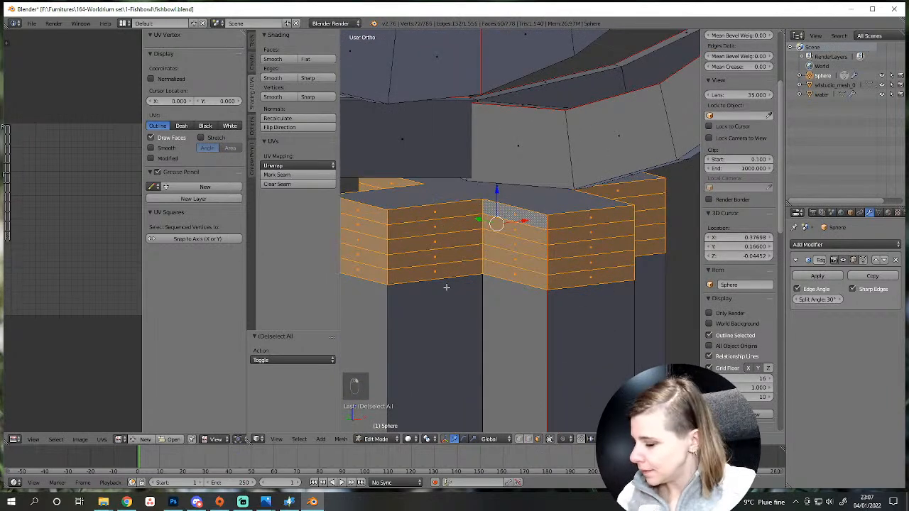
key(alt+e)
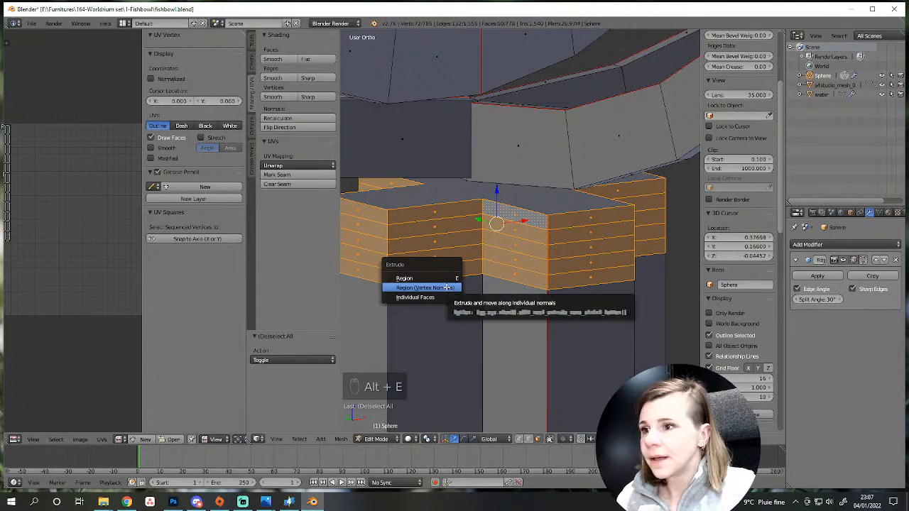
click(430, 286)
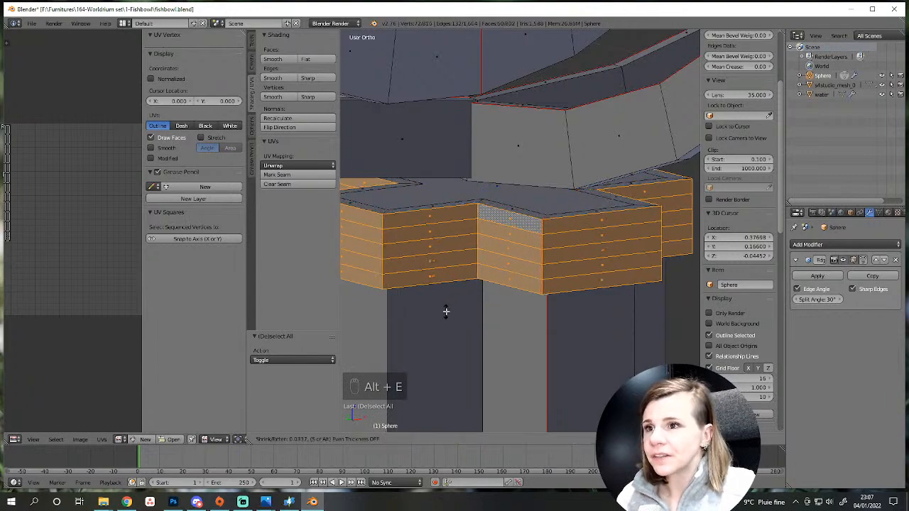
click(447, 309)
middle_drag(446, 308, 421, 341)
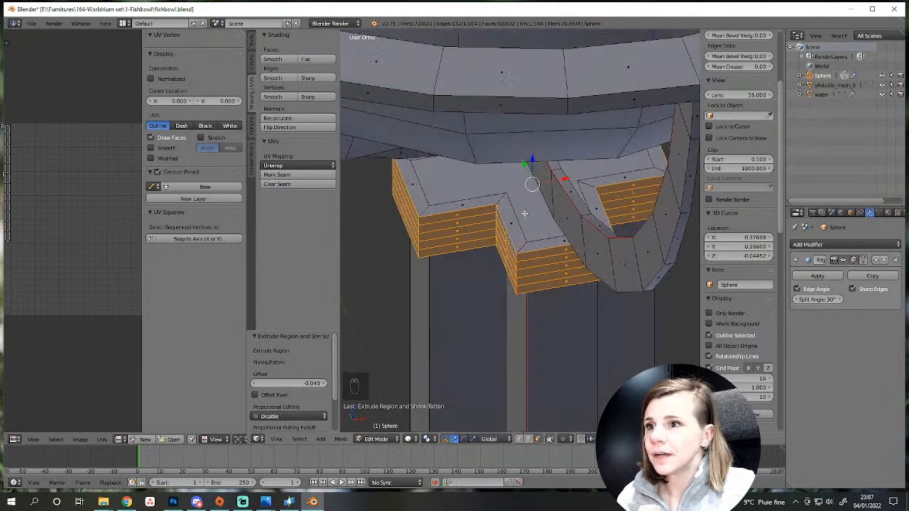
middle_drag(482, 271, 474, 197)
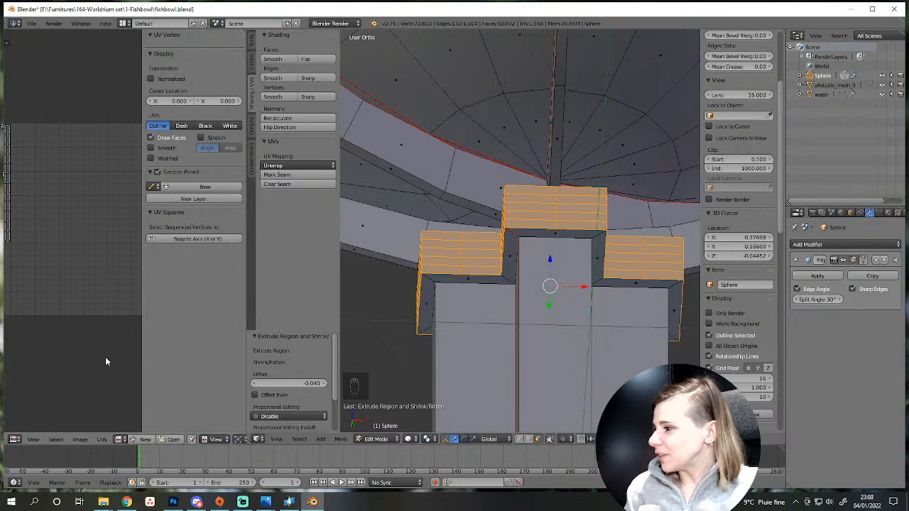
Select the extruded collar's lowest outer edge loop and move it up 0.008 along Z to slope the underside.
scroll(510, 355, up, 4)
middle_drag(510, 355, 414, 374)
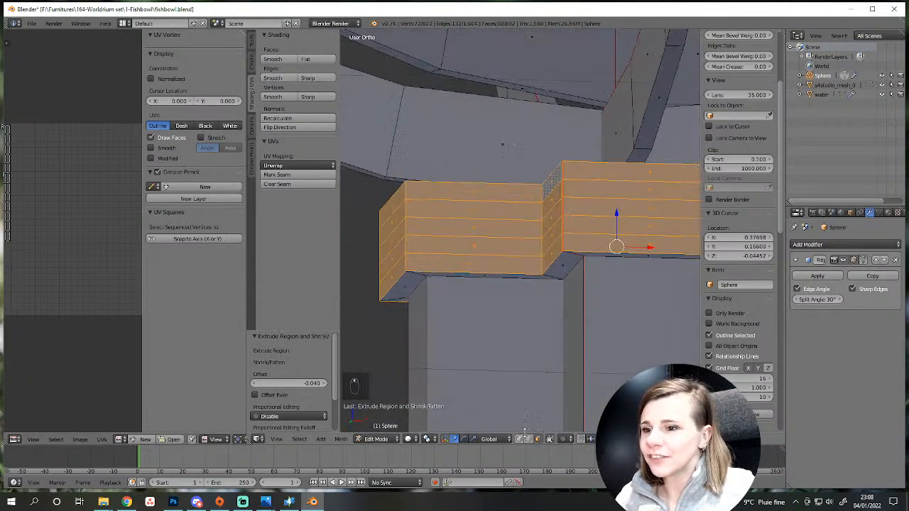
alt+right_click(418, 263)
key(g)
key(z)
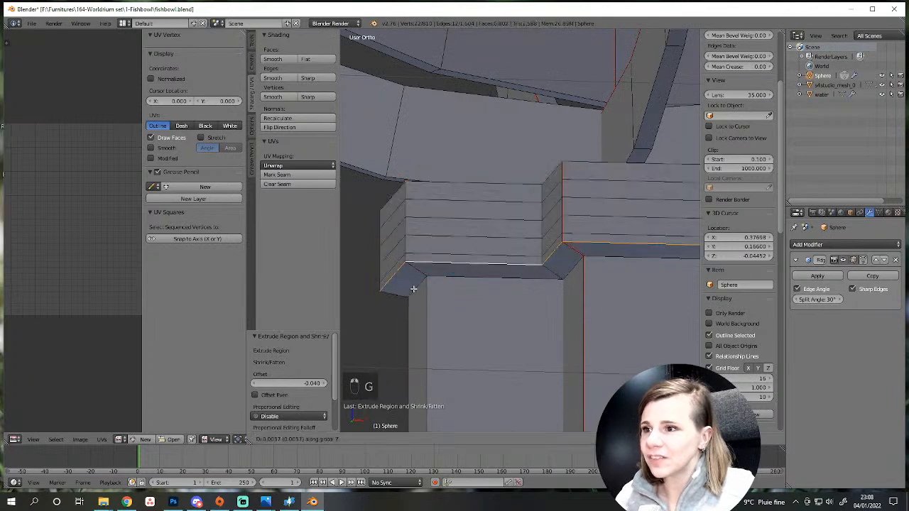
click(415, 288)
Delete the edge loop crowding the collar's lower edge and adjust the remaining lower loops upward along Z to even the spacing.
mouse_move(416, 287)
middle_down()
mouse_move(466, 281)
mouse_move(417, 319)
mouse_move(428, 291)
middle_up()
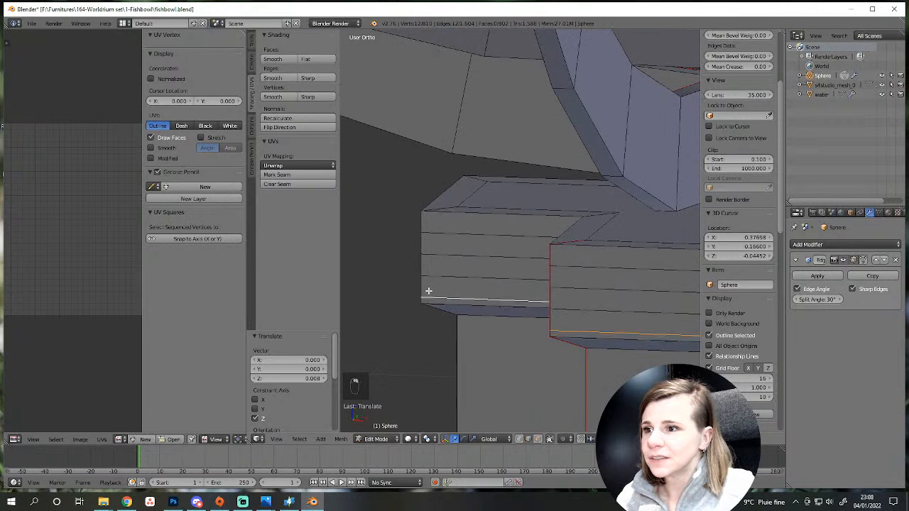
key(Delete)
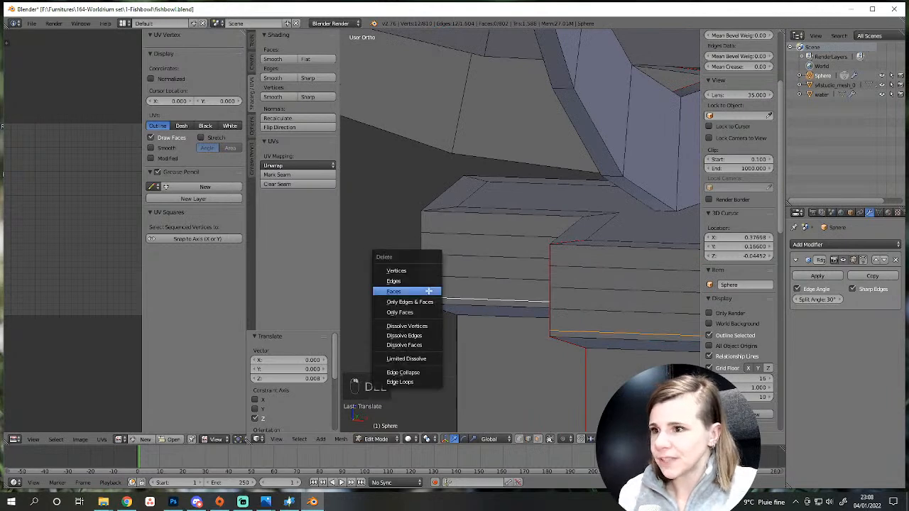
click(416, 377)
alt+right_click(444, 301)
key(g)
click(452, 316)
middle_drag(451, 316, 517, 320)
key(g)
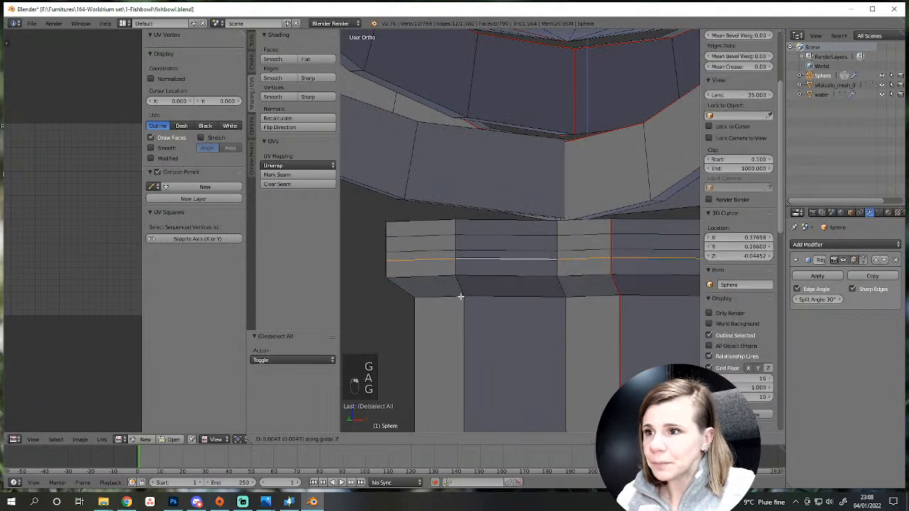
click(462, 301)
Select the third face ring from the collar's top and extrude it inward along vertex normals by about 0.014 as a groove.
scroll(497, 341, up, 2)
click(537, 438)
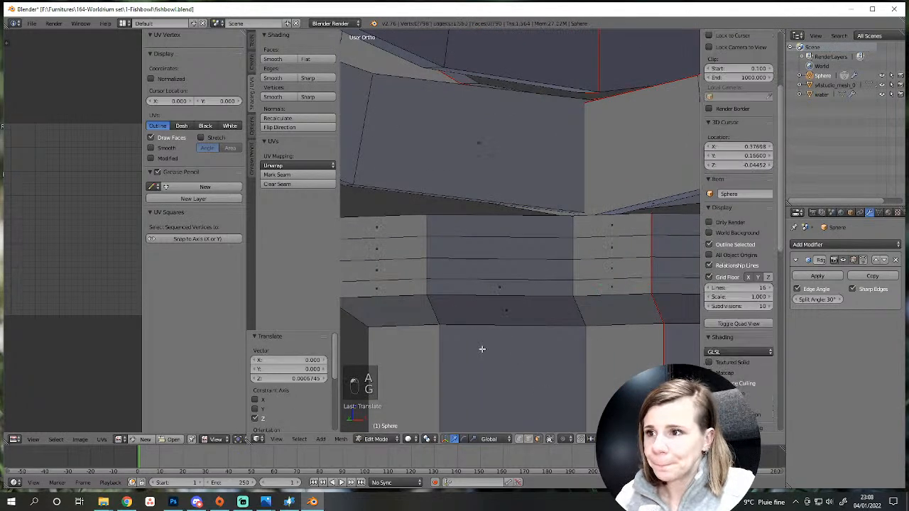
alt+right_click(427, 271)
scroll(552, 341, down, 4)
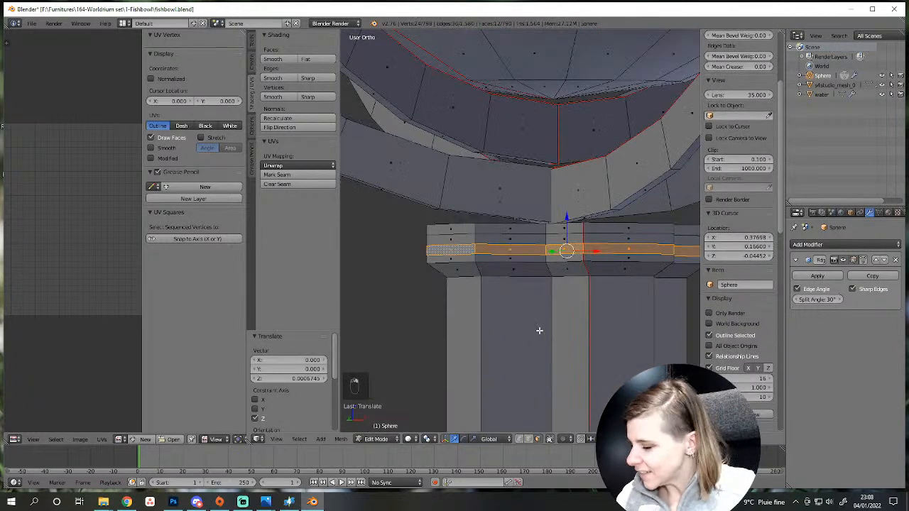
key(alt+e)
click(539, 331)
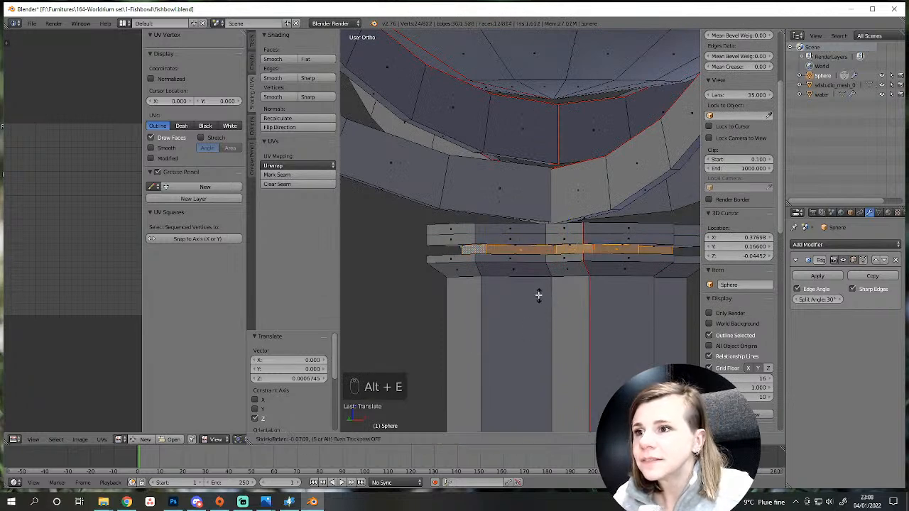
click(477, 326)
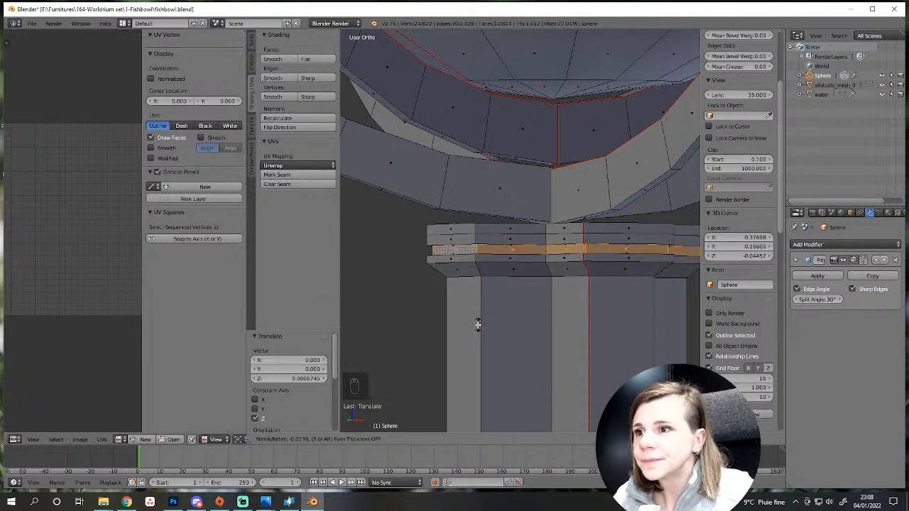
Try to delete the edge loop between the collar's top two face rings.
middle_drag(476, 327, 485, 346)
key(a)
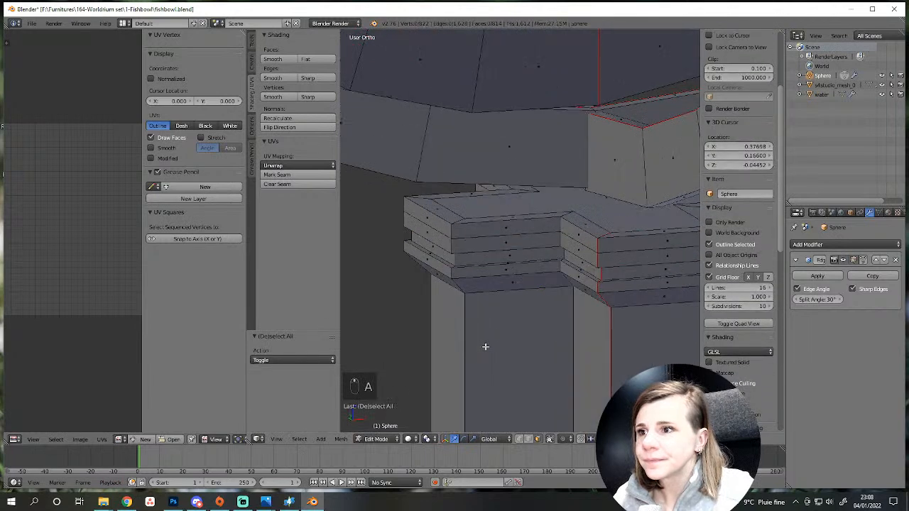
alt+right_click(476, 235)
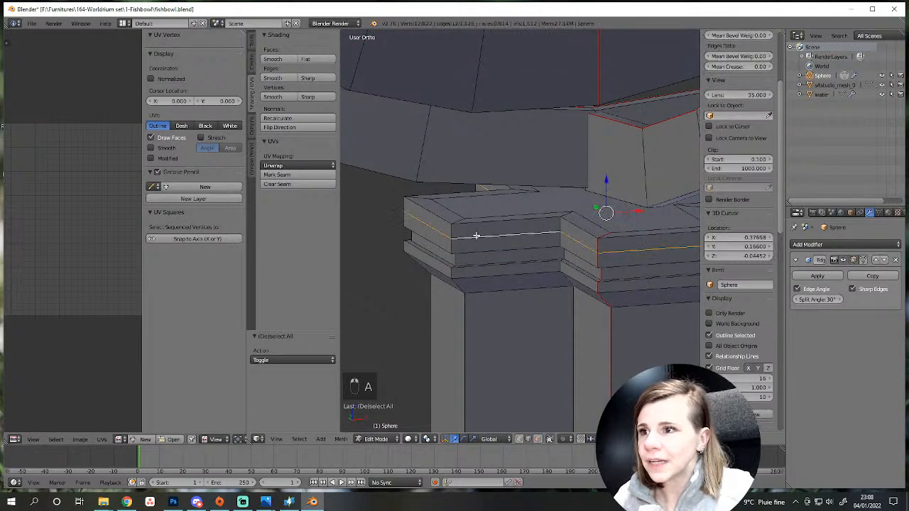
key(Delete)
click(450, 144)
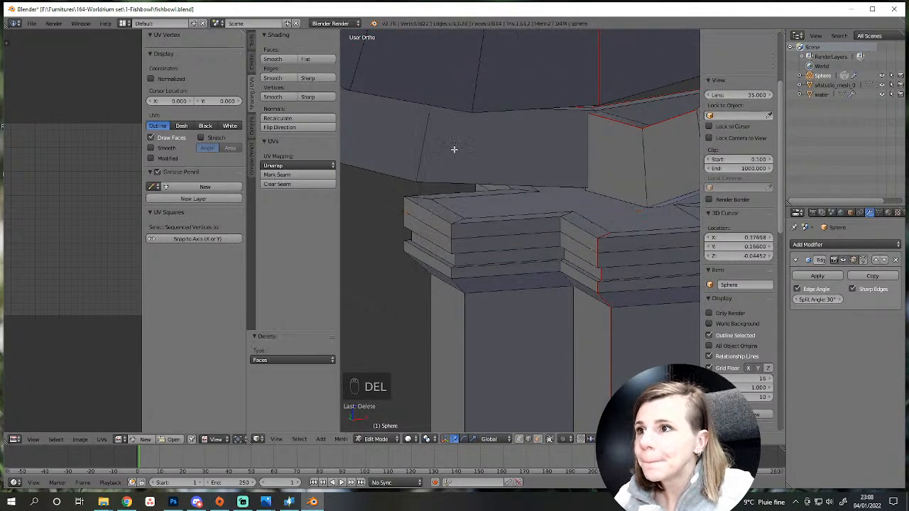
middle_drag(452, 148, 491, 237)
alt+right_click(506, 243)
key(a)
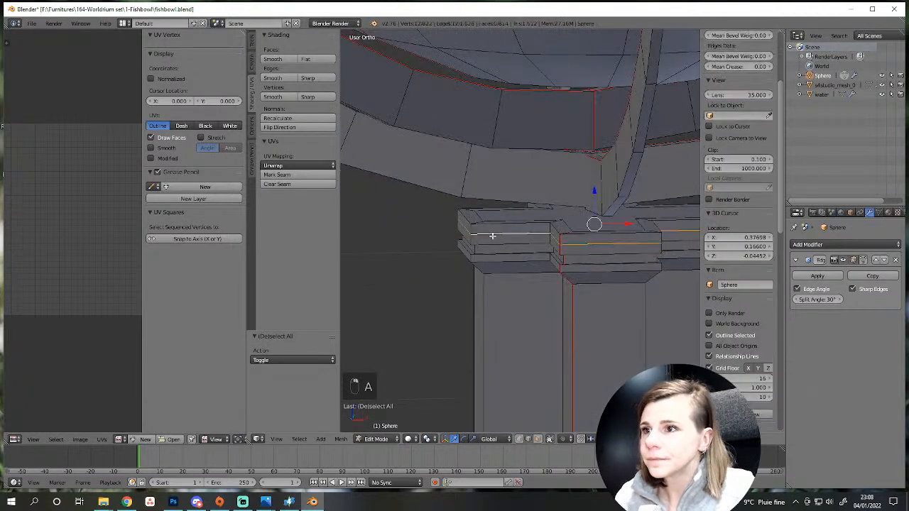
key(Delete)
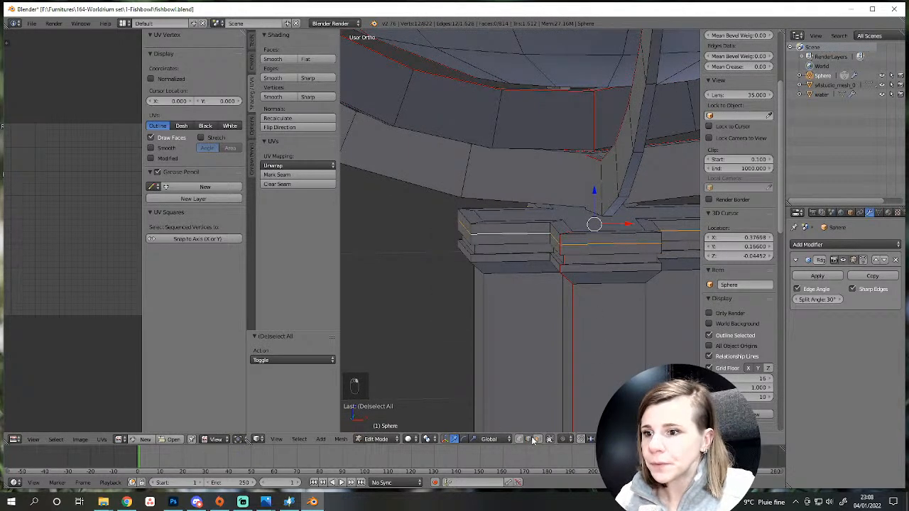
Select the collar's top two face rings and extrude them outward along vertex normals to widen the upper step.
alt+right_click(513, 320)
alt+right_click(473, 228)
alt+shift+right_click(475, 237)
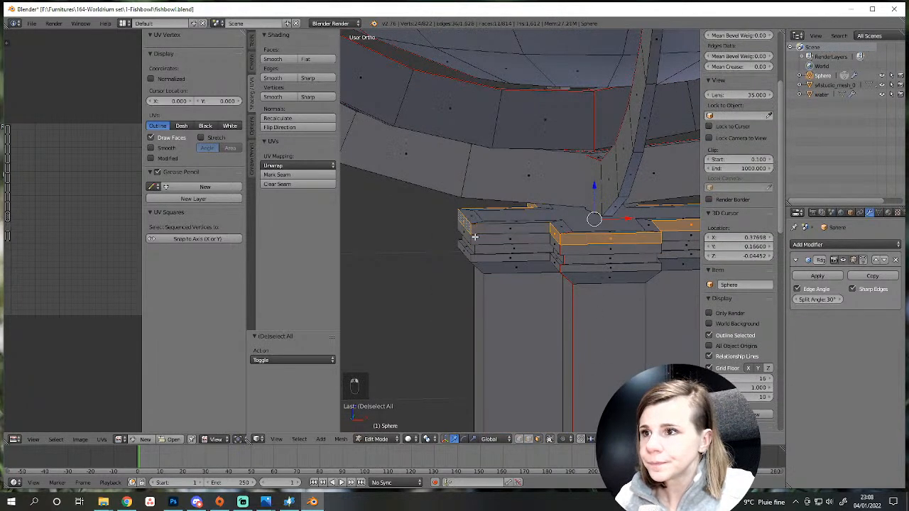
shift+right_click(471, 229)
alt+shift+right_click(471, 238)
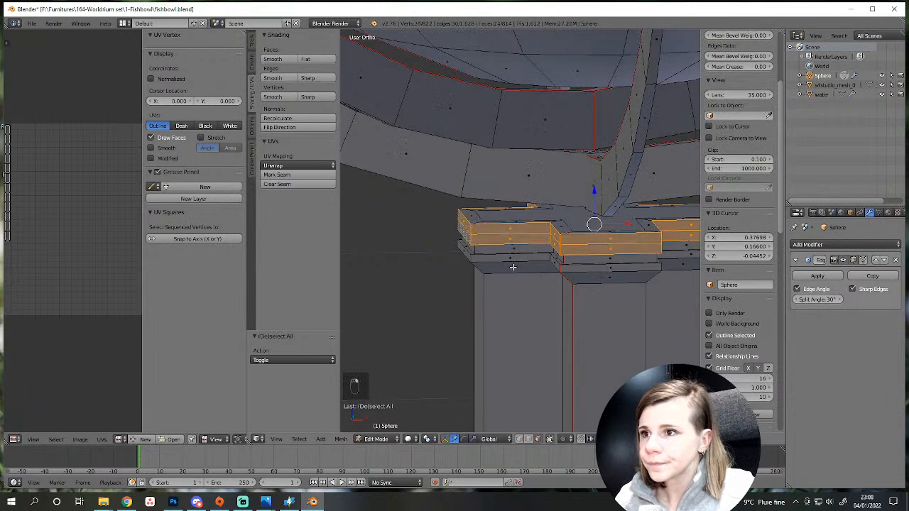
key(alt+e)
click(500, 267)
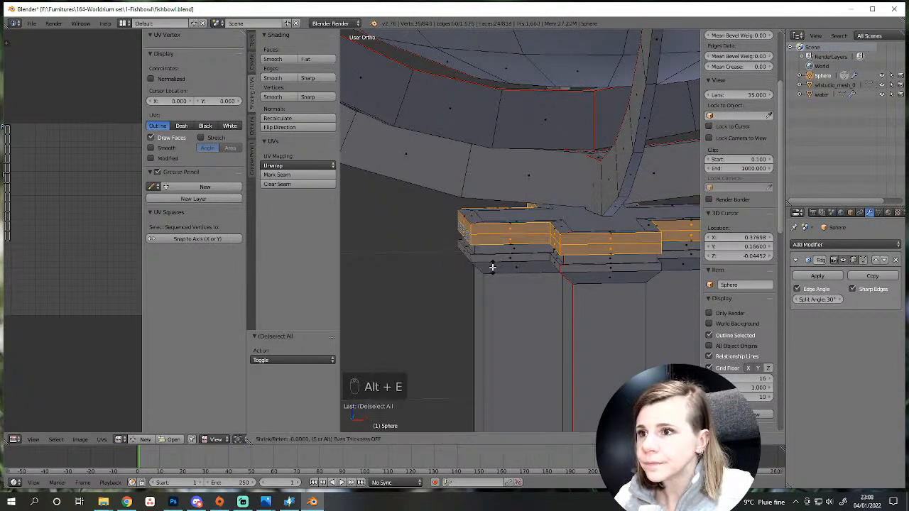
click(485, 278)
Examine the widened capital from below in Object Mode.
middle_drag(485, 277, 533, 263)
scroll(533, 264, up, 3)
key(Tab)
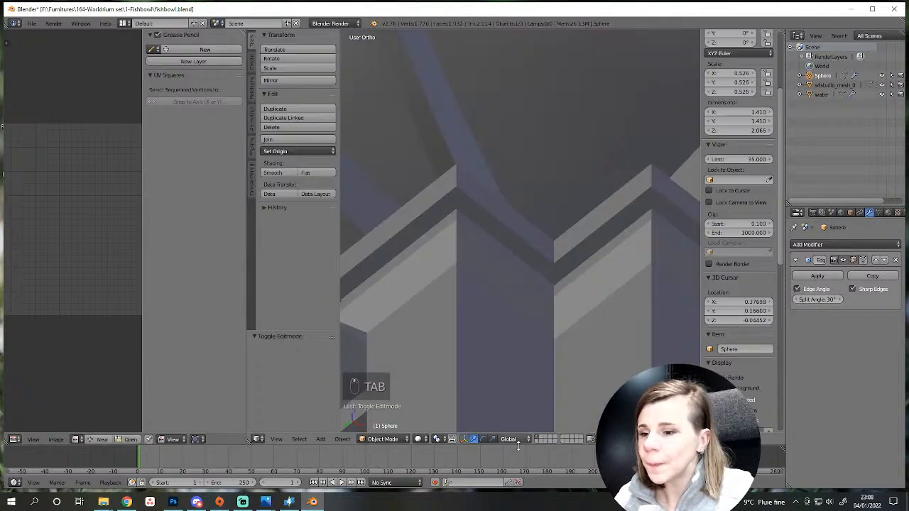
key(Tab)
key(Tab)
key(a)
key(a)
key(a)
key(a)
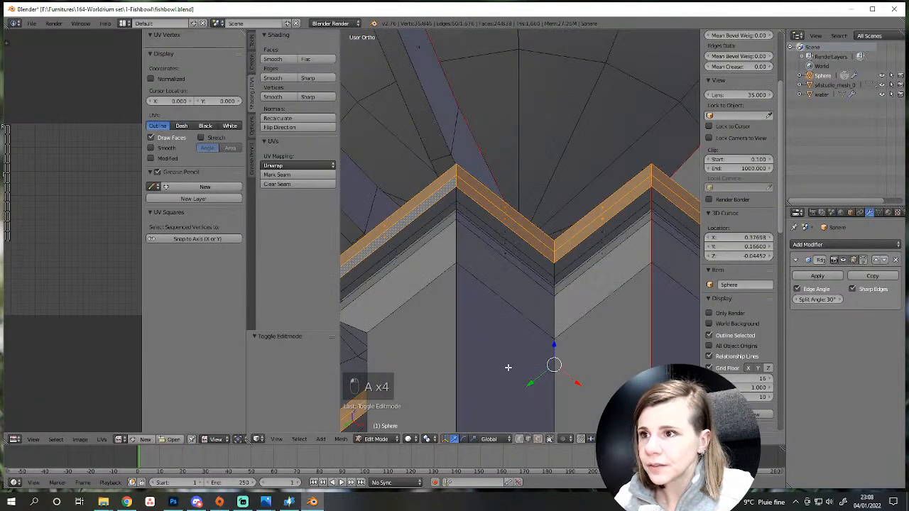
Delete the edge loop midway up the capital's top band and the redundant inner edge loops on its top face.
middle_drag(507, 367, 459, 280)
alt+right_click(457, 242)
key(Delete)
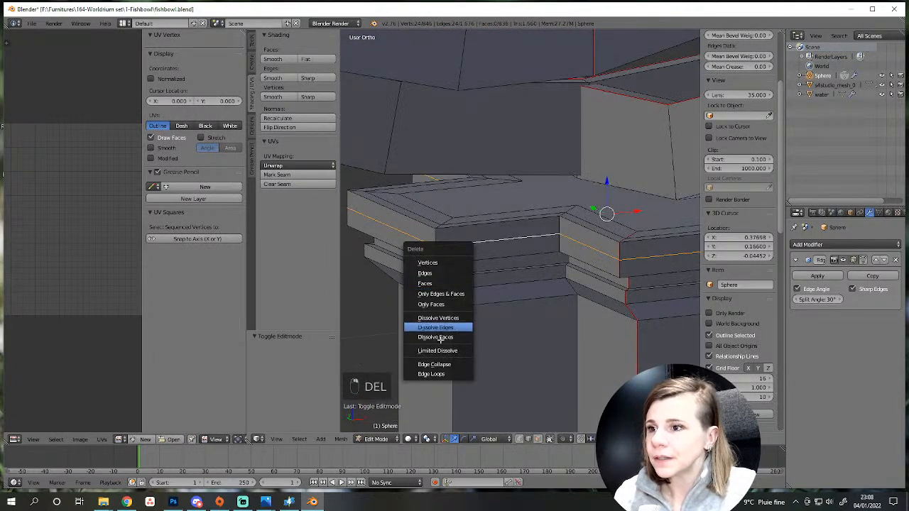
click(436, 371)
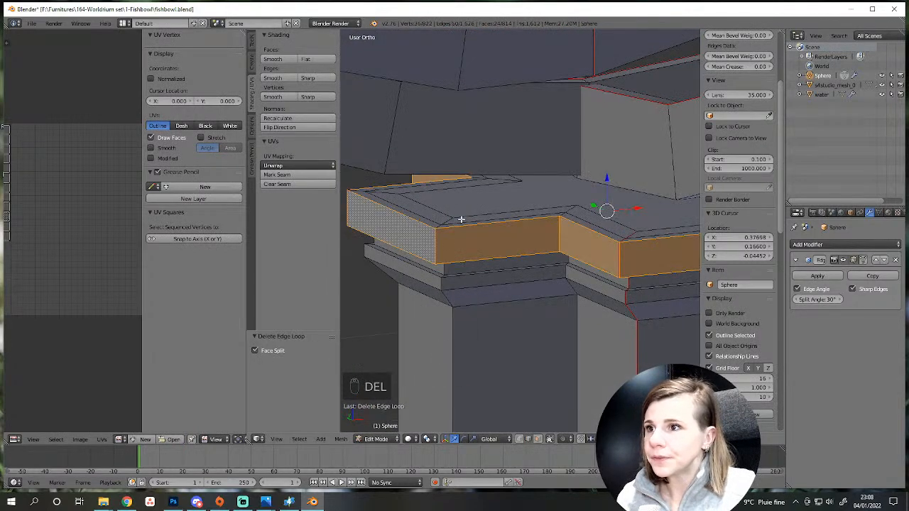
key(Delete)
click(478, 276)
key(a)
scroll(537, 321, down, 4)
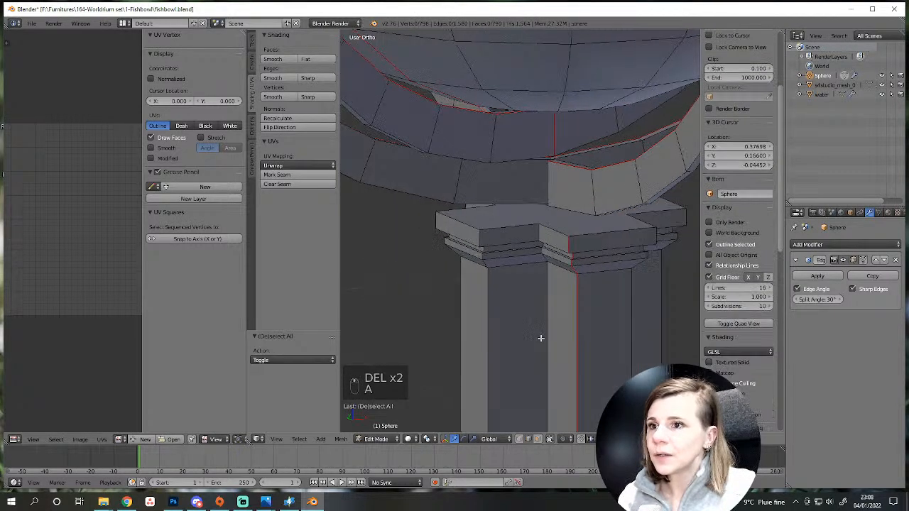
middle_drag(541, 338, 531, 348)
key(Tab)
scroll(564, 326, down, 2)
scroll(564, 330, up, 6)
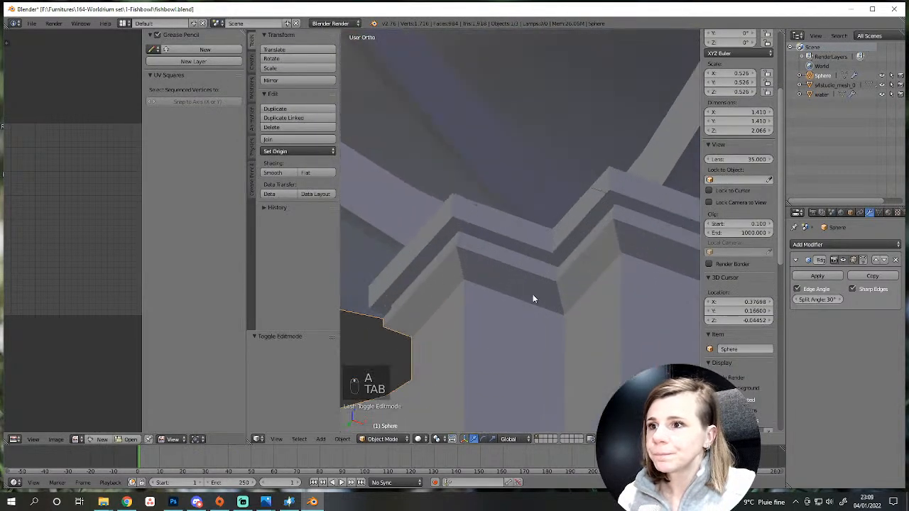
key(Tab)
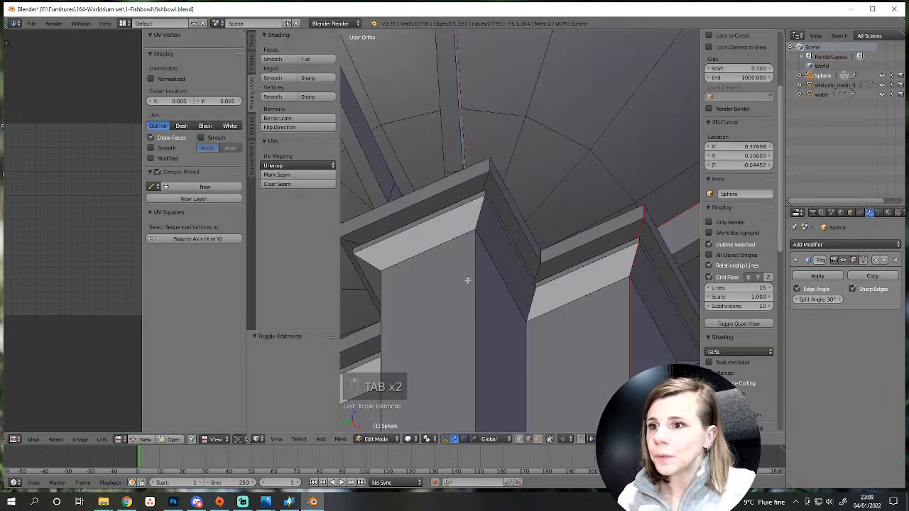
Select the horizontal edge loops of the stepped capital and the shaft's bottom edge loop, and mark them sharp.
middle_drag(467, 280, 387, 286)
scroll(433, 263, up, 3)
alt+right_click(410, 271)
alt+shift+right_click(413, 251)
alt+shift+right_click(402, 240)
mouse_move(418, 280)
middle_down()
mouse_move(416, 255)
mouse_move(376, 316)
middle_up()
alt+shift+right_click(413, 219)
alt+shift+right_click(406, 203)
alt+shift+right_click(405, 190)
scroll(405, 190, down, 6)
scroll(530, 294, down, 3)
shift+middle_drag(528, 313, 502, 336)
scroll(533, 289, up, 4)
key(a)
key(a)
shift+middle_drag(617, 274, 523, 347)
key(a)
Add a loop cut around the shaft and slide it down close to the bottom edge.
scroll(488, 214, down, 2)
scroll(488, 213, down, 2)
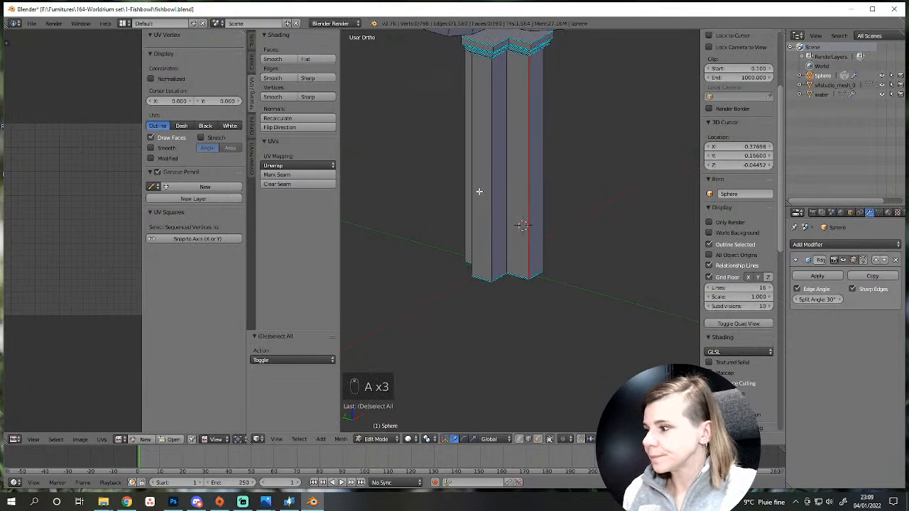
key(ctrl+r)
click(501, 146)
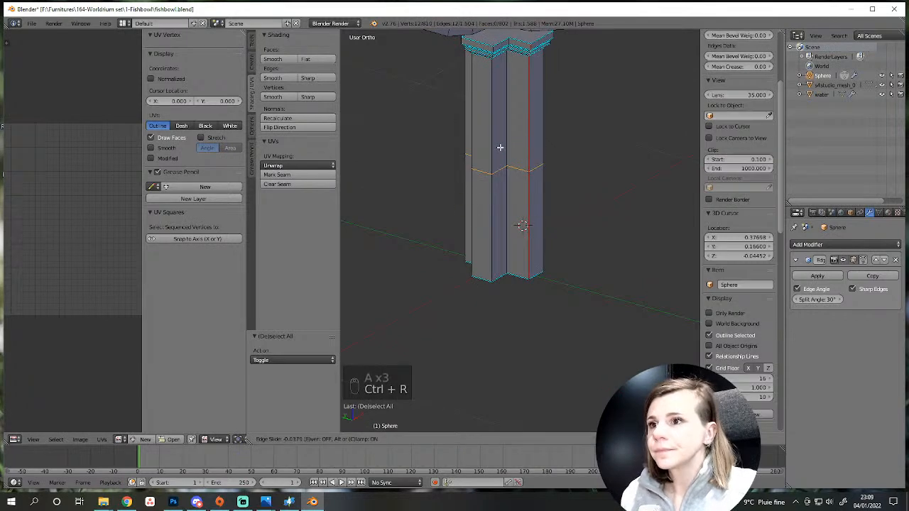
click(501, 244)
scroll(501, 243, up, 5)
key(a)
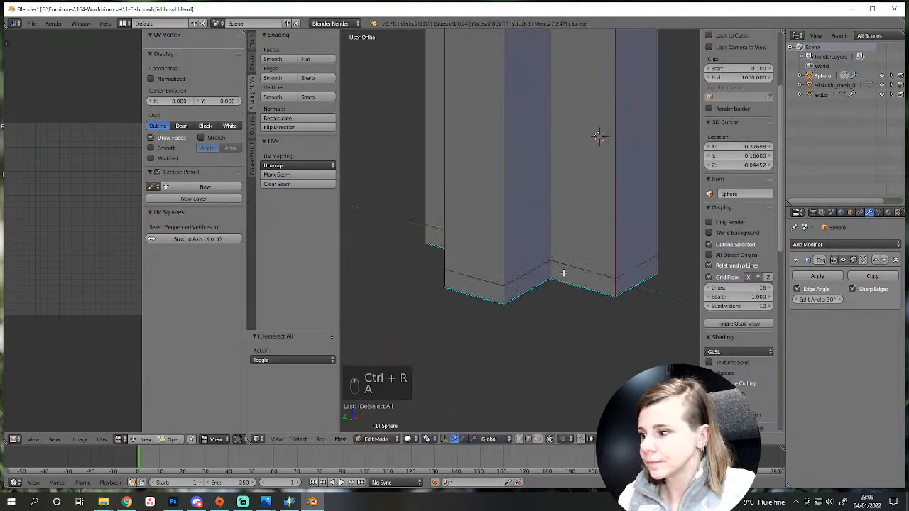
Add two evenly spaced loop cuts within the narrow band at the shaft's bottom.
key(ctrl+r)
scroll(498, 324, up, 1)
click(497, 325)
right_click(498, 325)
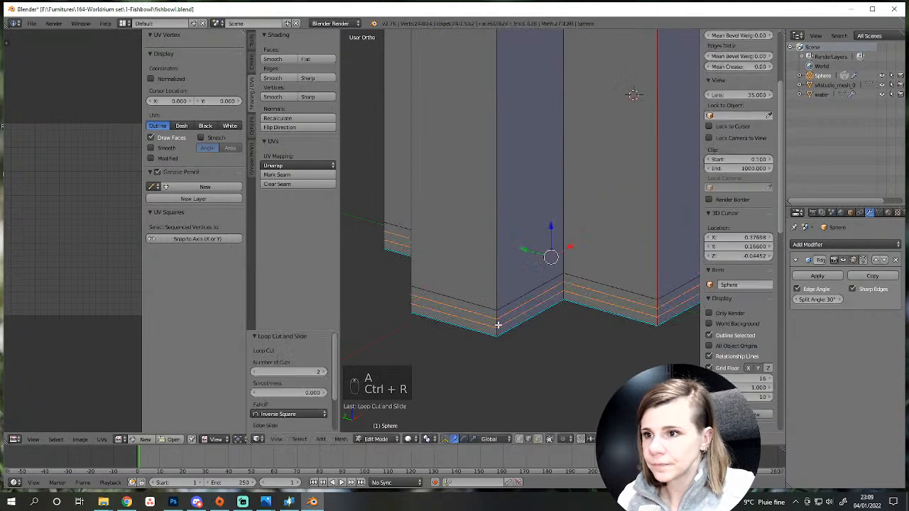
Select the three face rings at the shaft's bottom and extrude them outward along vertex normals with an offset of -0.020.
click(538, 439)
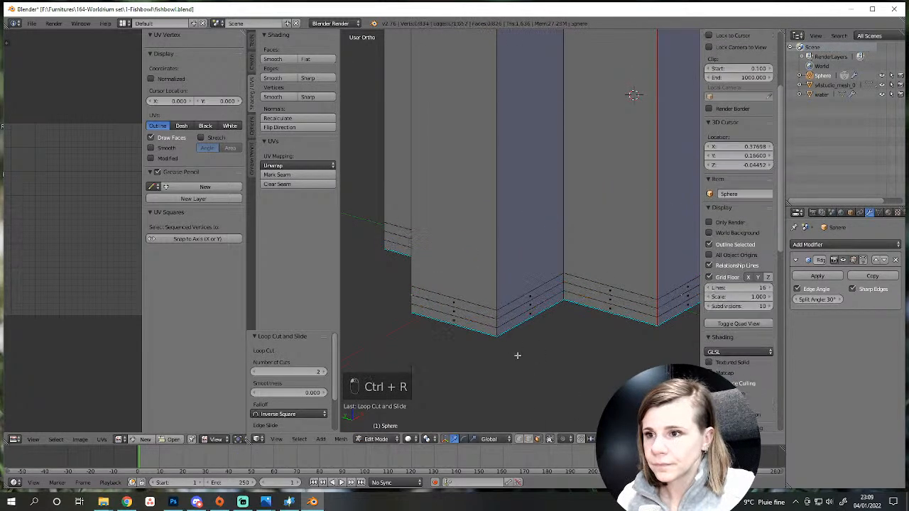
alt+right_click(508, 316)
alt+right_click(496, 317)
alt+shift+right_click(497, 324)
alt+shift+right_click(497, 332)
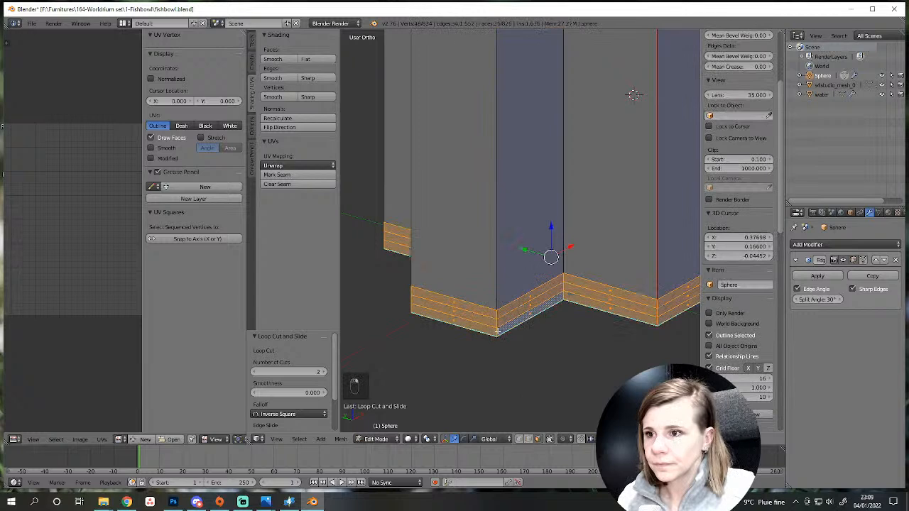
key(alt+e)
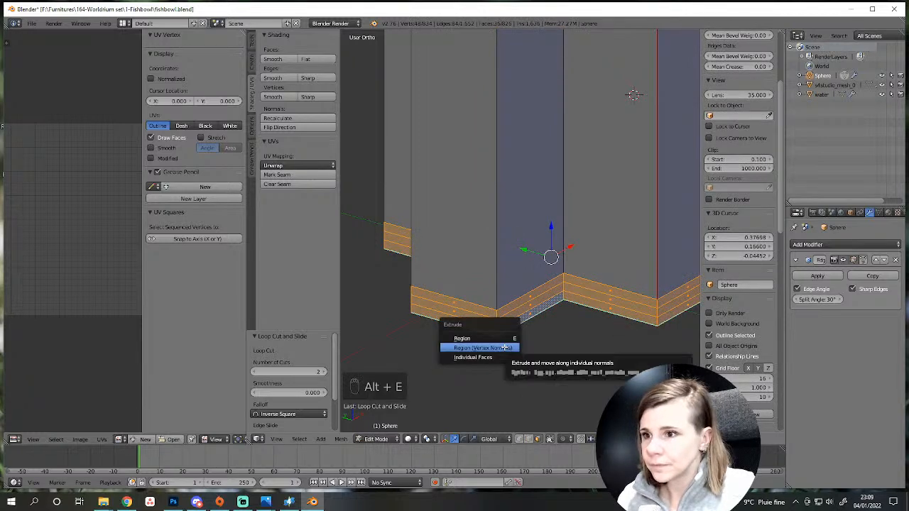
click(503, 347)
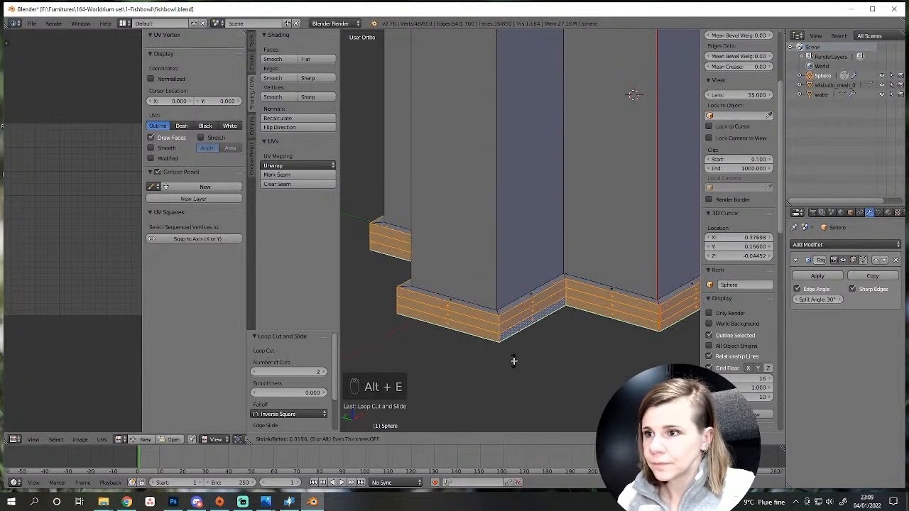
click(513, 368)
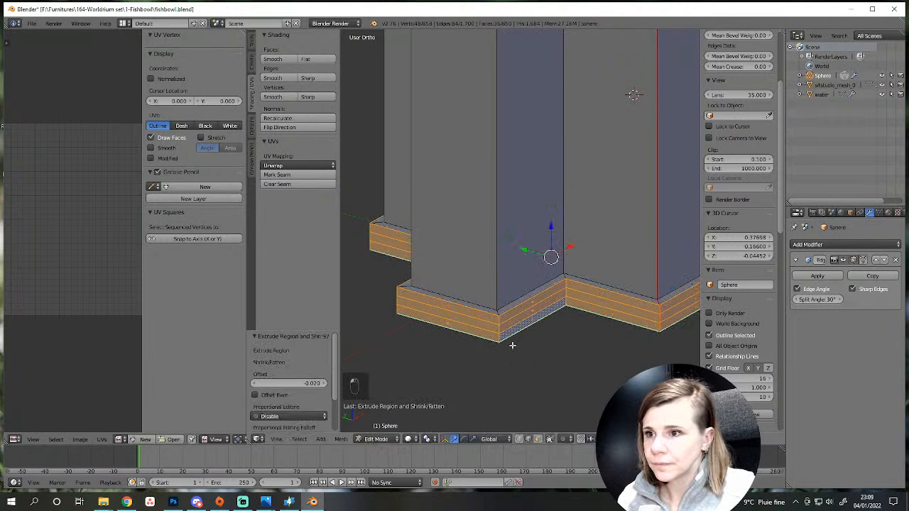
Move the extruded base's upper outer edge loop down 0.004 along Z to slope its top.
alt+right_click(510, 307)
key(g)
key(z)
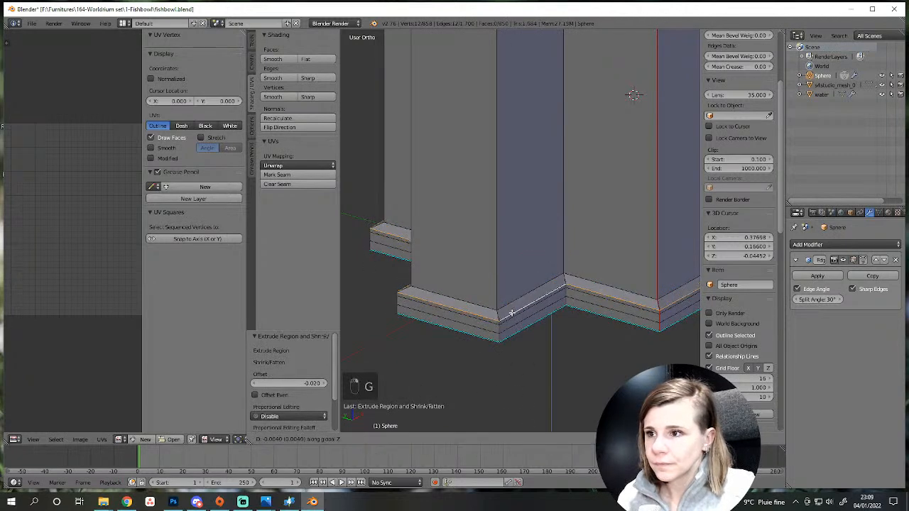
click(510, 319)
Delete the edge loop just below the base's sloped top and adjust the upper outer loop's height along Z.
key(Delete)
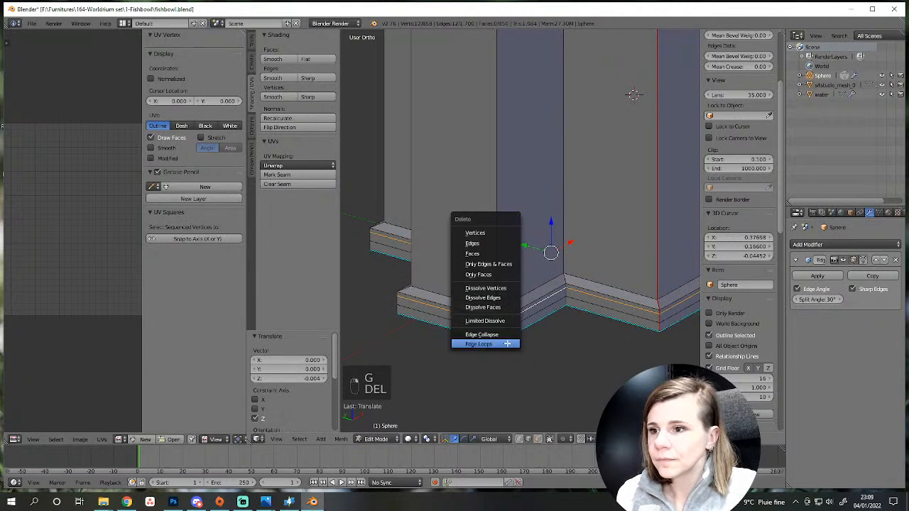
click(505, 343)
key(g)
key(z)
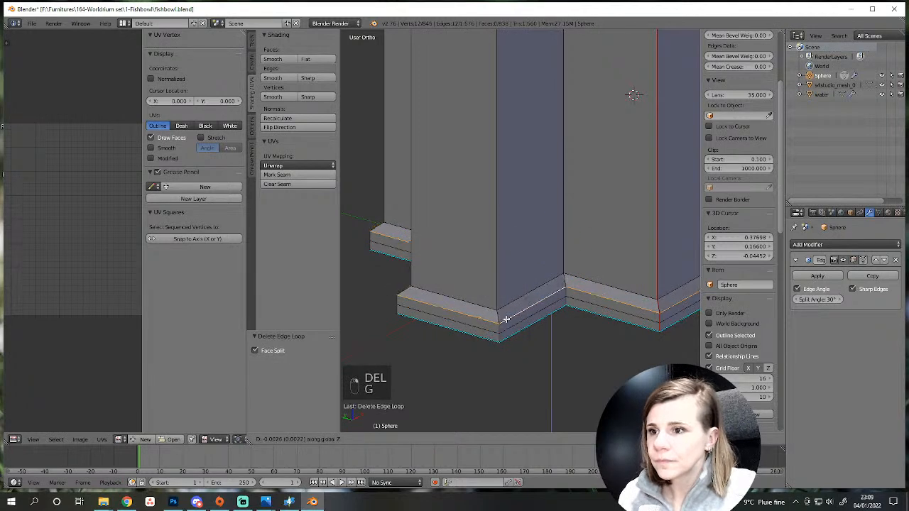
click(504, 317)
Select the base's lowest face ring and extrude it outward along vertex normals with an offset of -0.019.
key(a)
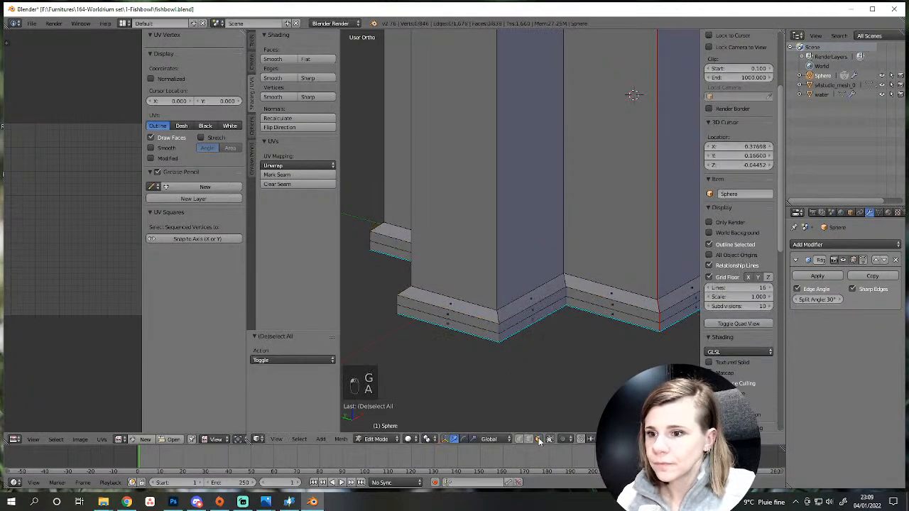
alt+right_click(499, 334)
key(alt+e)
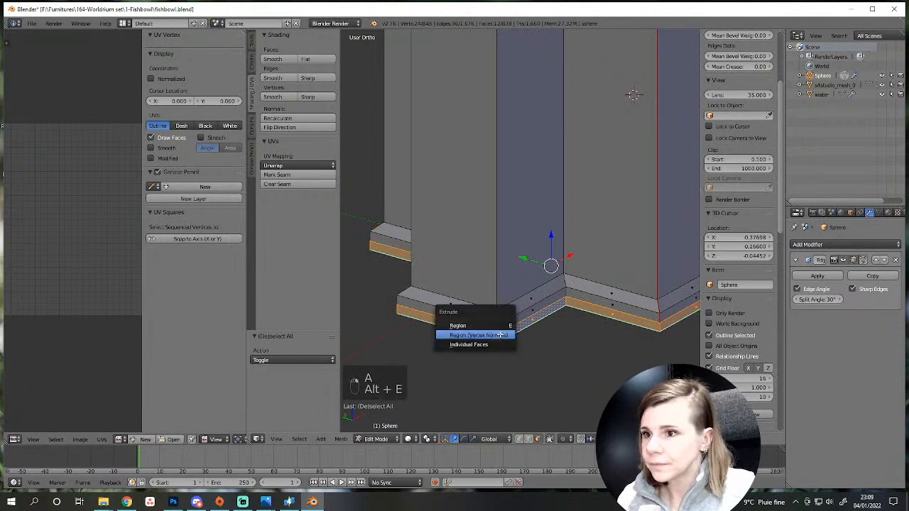
click(501, 336)
click(504, 348)
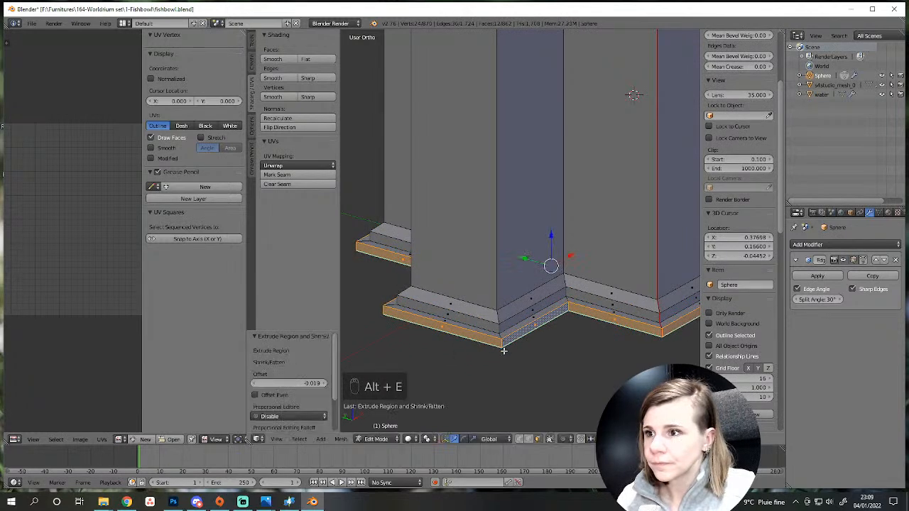
Delete the nested inner edge loops on the underside of the cross-shaped base, leaving a single bottom face.
scroll(513, 369, down, 3)
middle_drag(519, 377, 552, 239)
scroll(552, 239, down, 2)
scroll(551, 239, up, 4)
key(a)
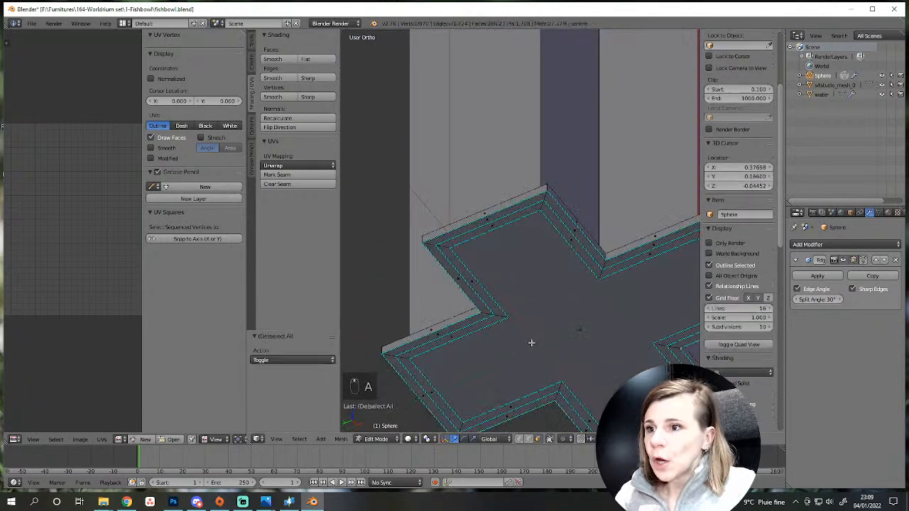
right_click(473, 282)
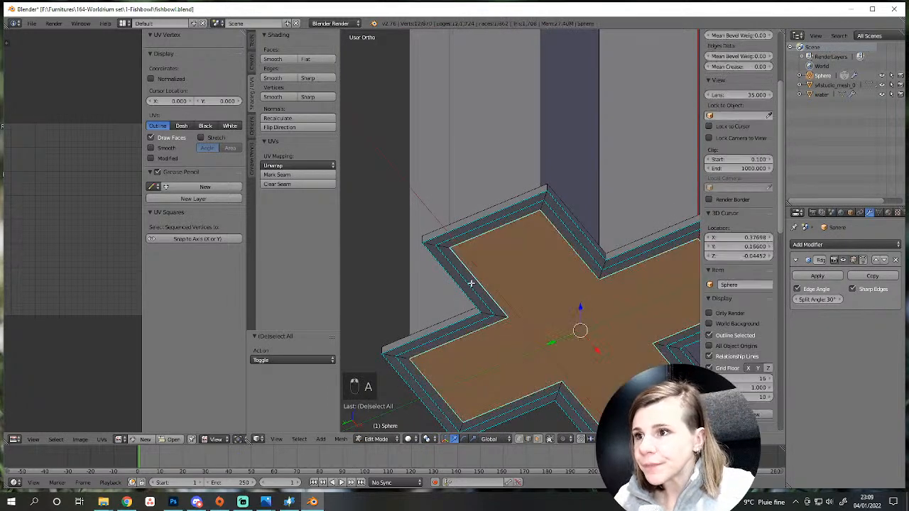
key(Delete)
click(469, 282)
scroll(519, 252, down, 6)
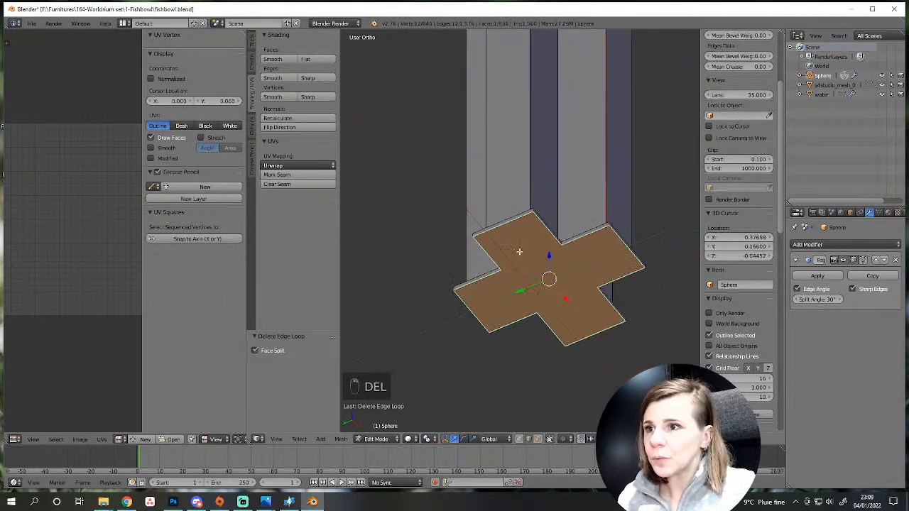
Examine the stand's stepped base, shaft and capital in Object Mode.
middle_drag(519, 251, 539, 425)
key(a)
key(Tab)
scroll(498, 260, down, 3)
middle_drag(497, 256, 565, 233)
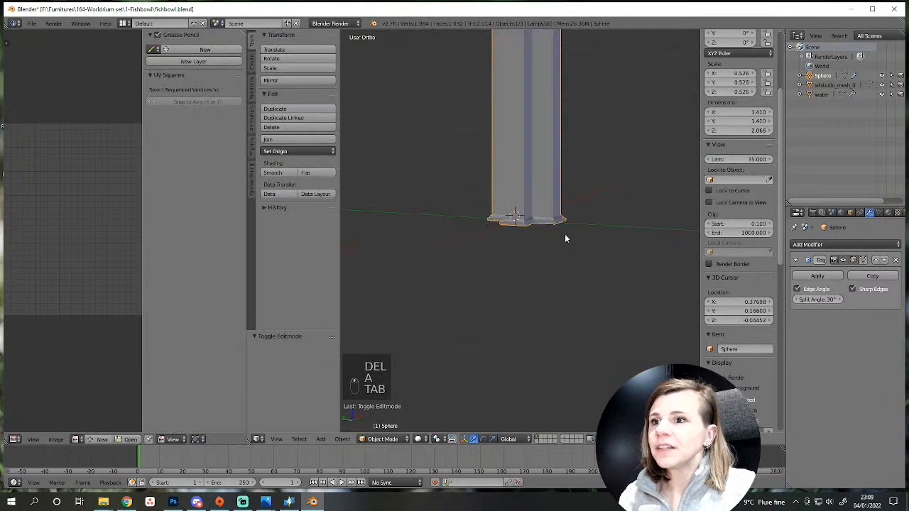
shift+middle_drag(540, 179, 598, 273)
scroll(580, 259, up, 1)
scroll(577, 264, up, 2)
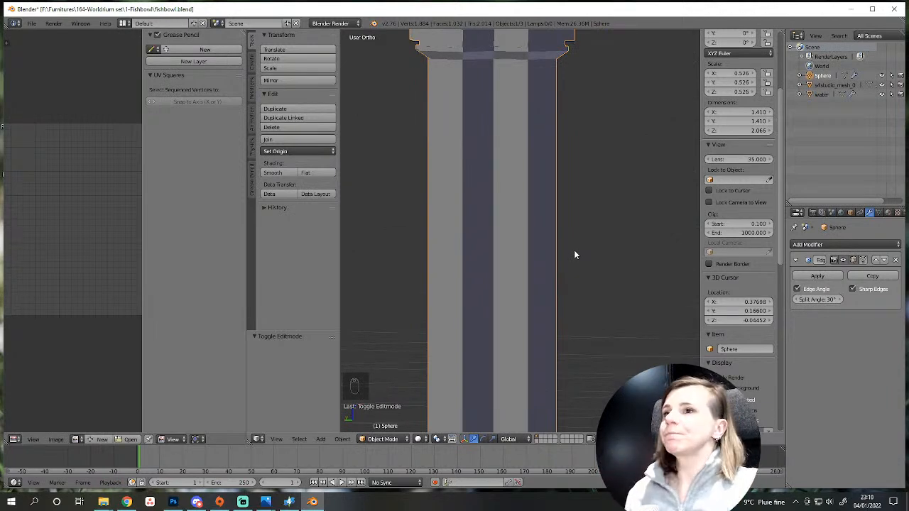
Mark seams around the stand's top and bottom cross-shaped faces and along one vertical edge loop of the shaft.
middle_drag(574, 254, 482, 237)
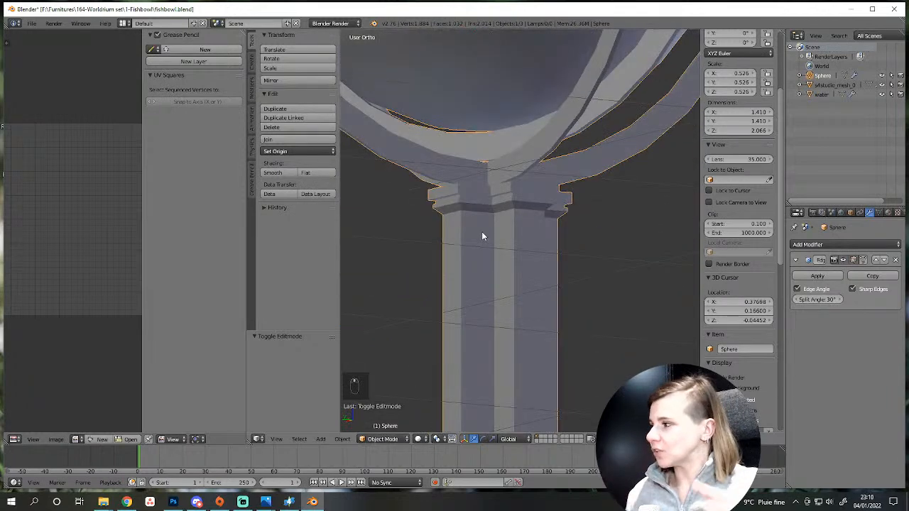
scroll(482, 233, up, 4)
middle_drag(467, 172, 413, 210)
key(Tab)
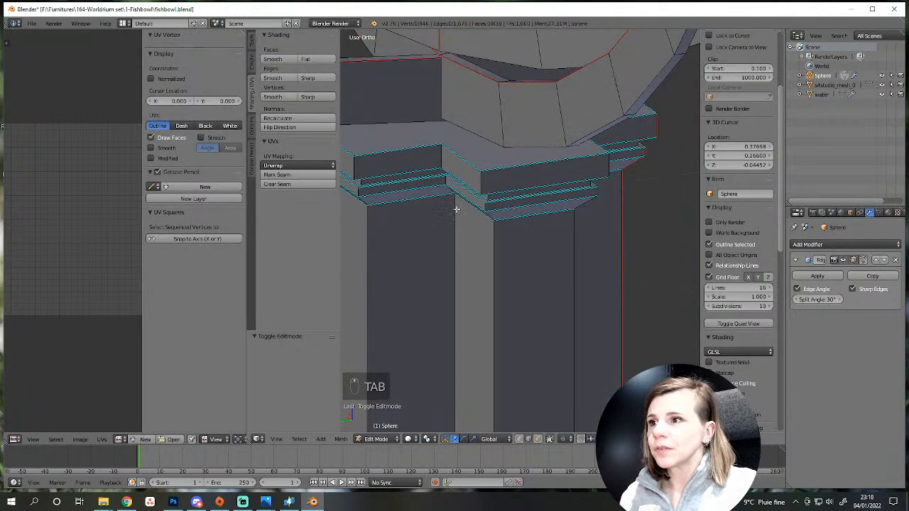
shift+middle_drag(484, 214, 535, 239)
scroll(535, 239, down, 3)
right_click(518, 196)
scroll(517, 227, down, 4)
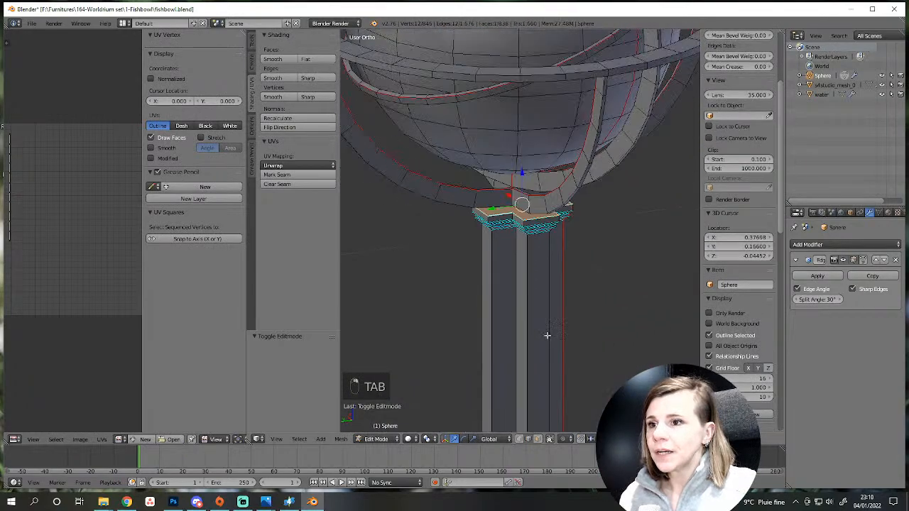
middle_drag(546, 335, 518, 302)
shift+right_click(511, 253)
middle_drag(511, 252, 471, 366)
alt+shift+right_click(532, 304)
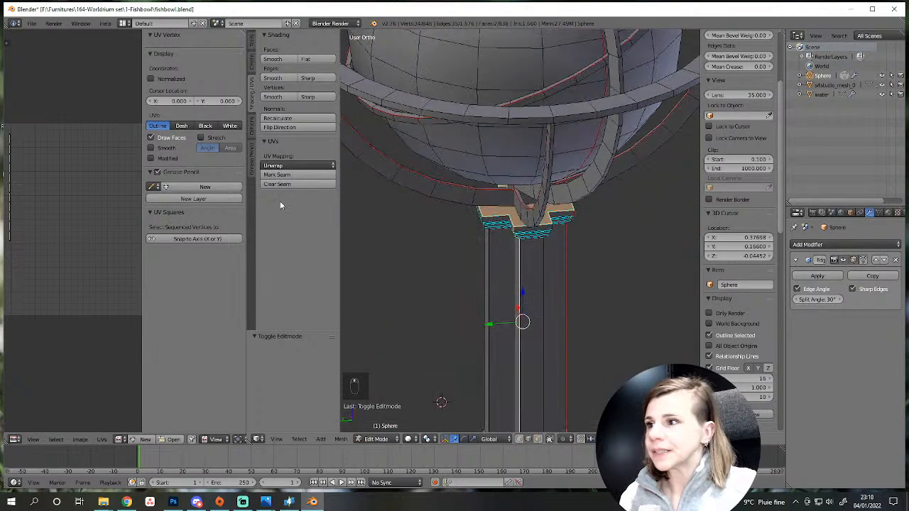
click(286, 176)
Select the whole linked stand, including the top cap, and move it 0.030 along Y in the top view to centre it under the globe.
scroll(523, 240, down, 4)
key(a)
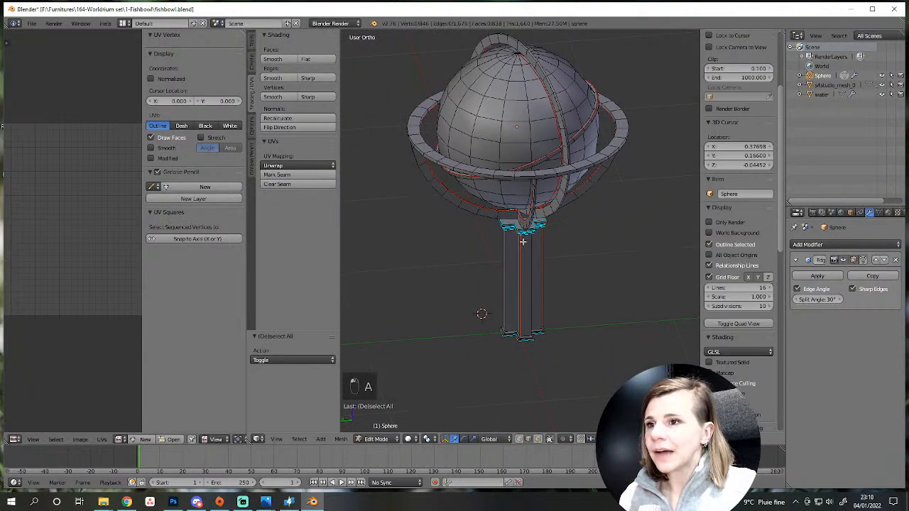
key(l)
key(l)
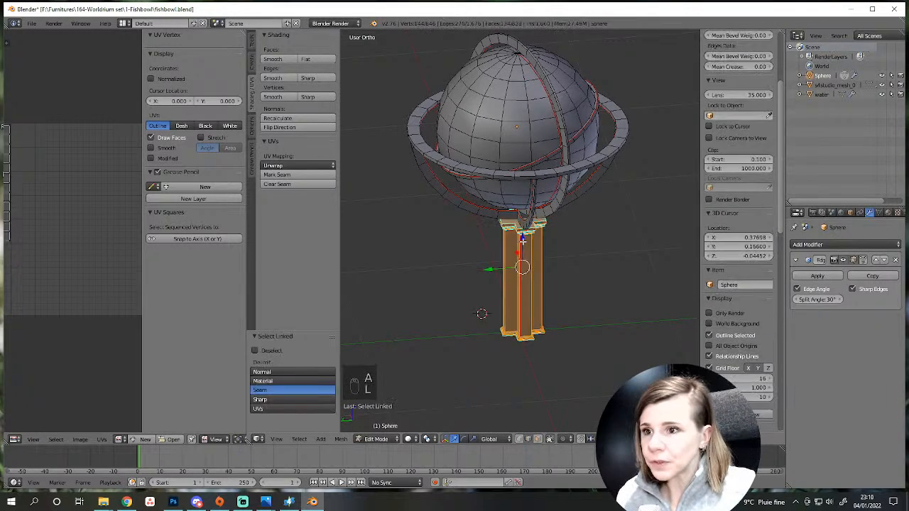
key(KP_7)
key(z)
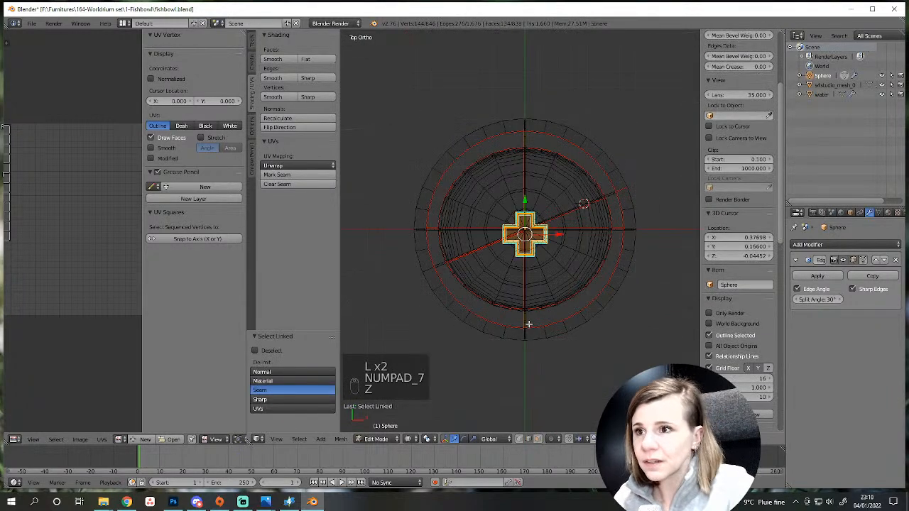
scroll(553, 396, up, 4)
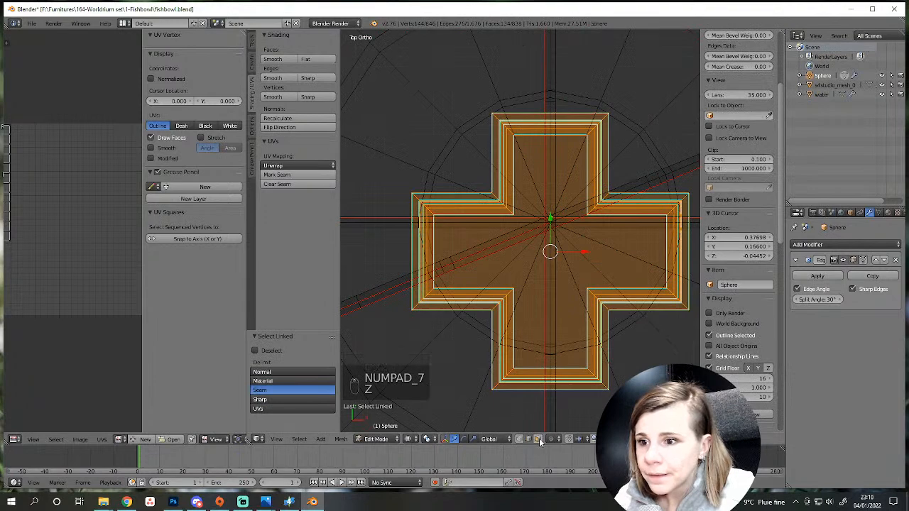
shift+middle_drag(557, 256, 505, 307)
scroll(507, 307, up, 3)
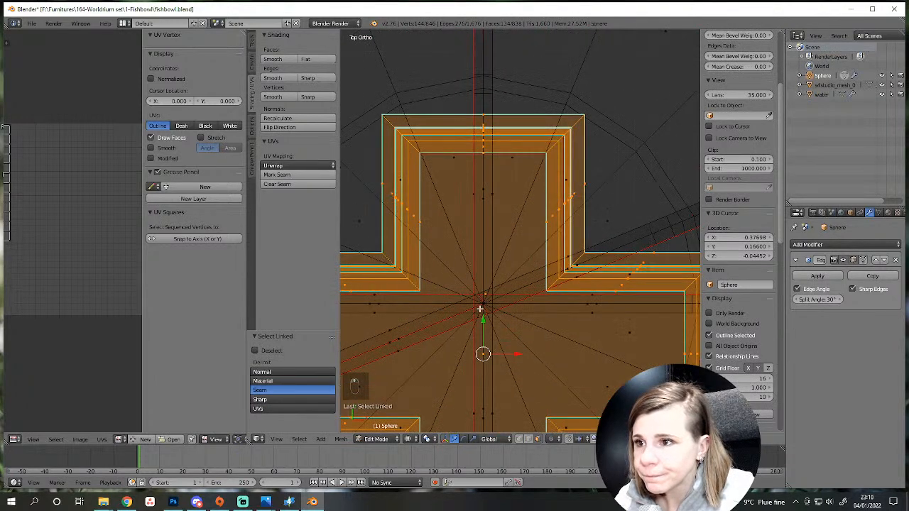
drag(483, 320, 480, 269)
scroll(481, 270, down, 5)
key(z)
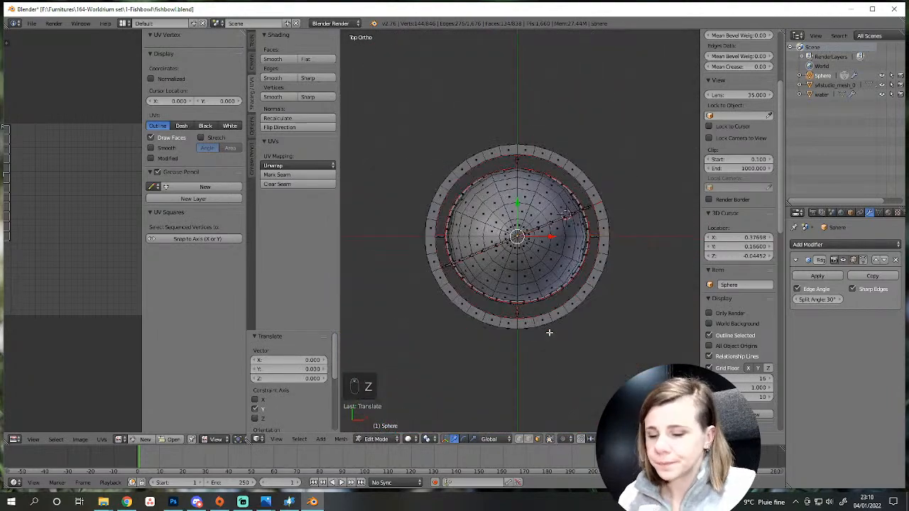
Examine the stand from the side and front, including how the base sits relative to the ground line.
key(KP_1)
key(KP_3)
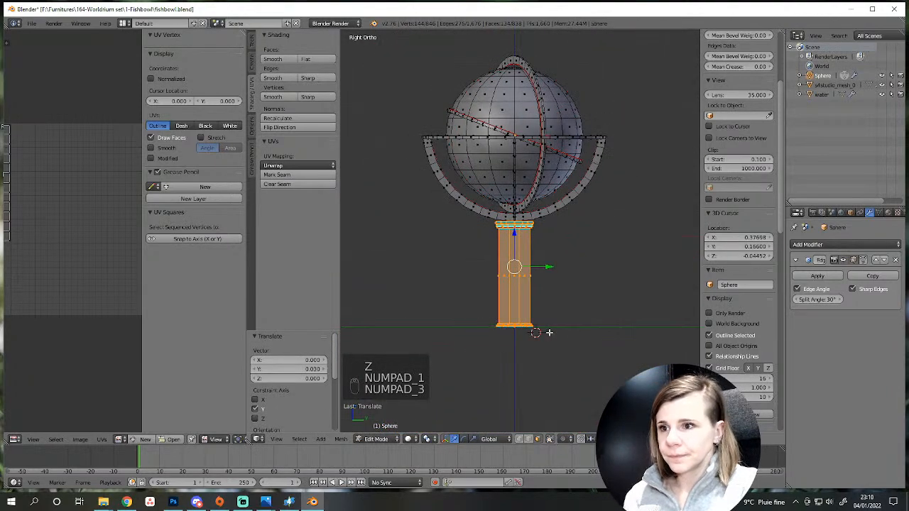
key(KP_1)
scroll(549, 332, up, 4)
shift+middle_drag(541, 357, 528, 156)
scroll(503, 248, up, 3)
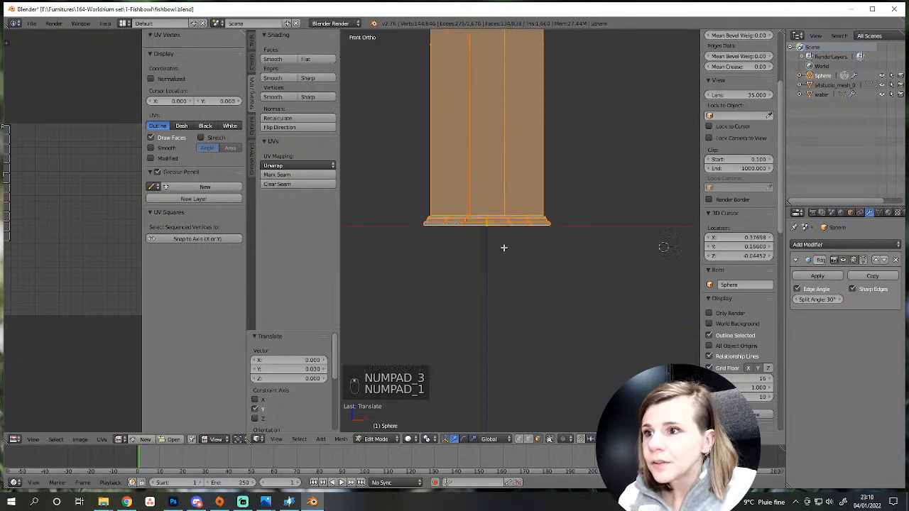
scroll(504, 248, up, 2)
scroll(367, 246, down, 5)
Unwrap the selected stand, widen the UV editor and select all of the stand's UVs.
scroll(98, 224, down, 5)
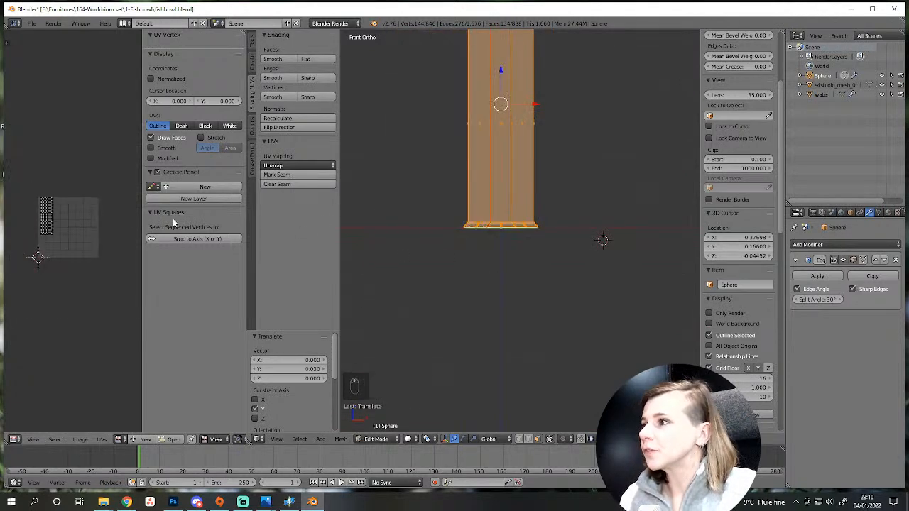
key(e)
scroll(71, 228, up, 2)
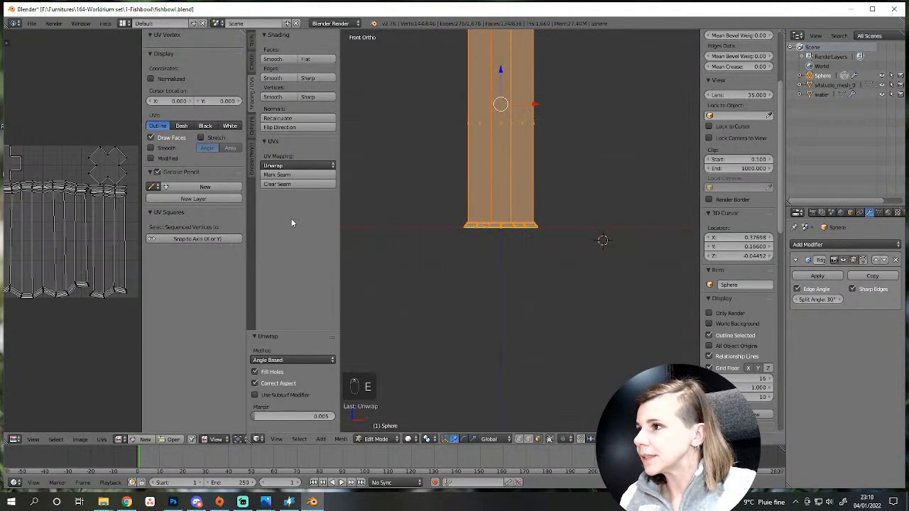
drag(246, 232, 410, 235)
key(a)
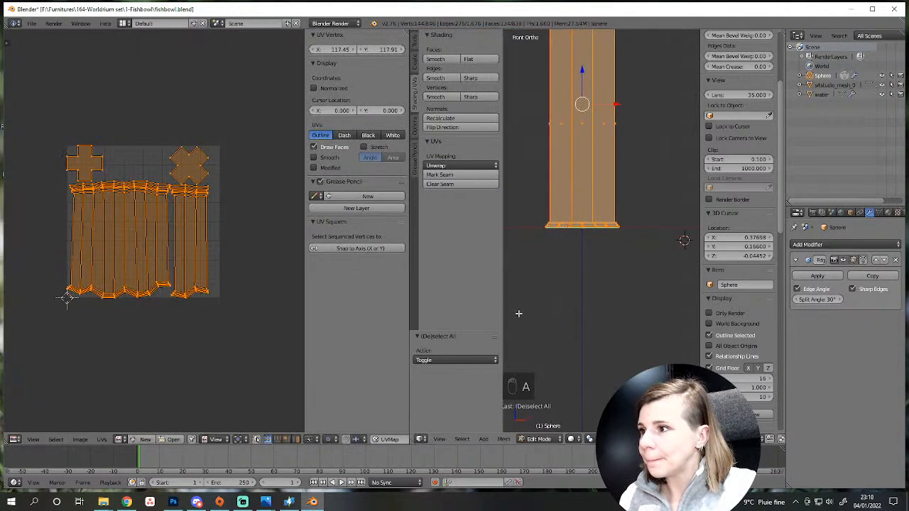
Clear the seam from the extra vertical edge loop of the shaft so its sides form a single strip.
scroll(160, 245, up, 4)
scroll(507, 231, down, 4)
middle_drag(506, 231, 615, 273)
scroll(621, 273, up, 3)
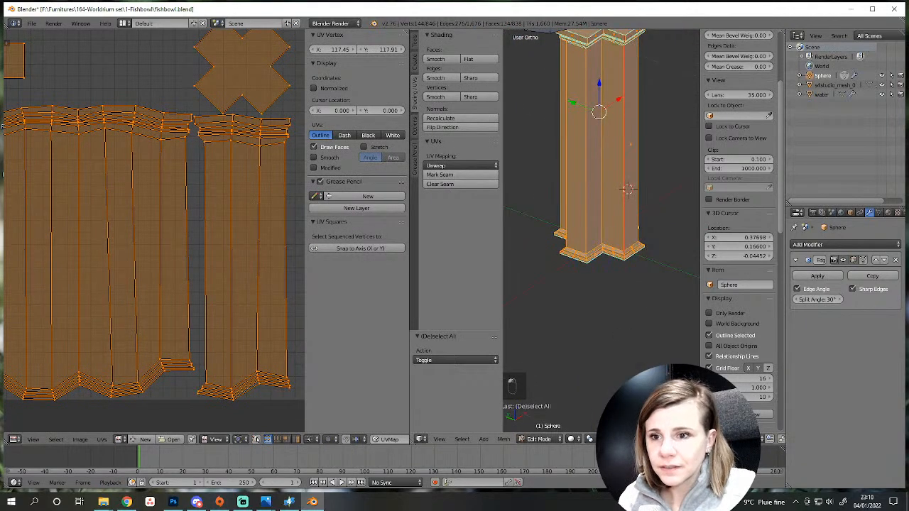
alt+right_click(561, 232)
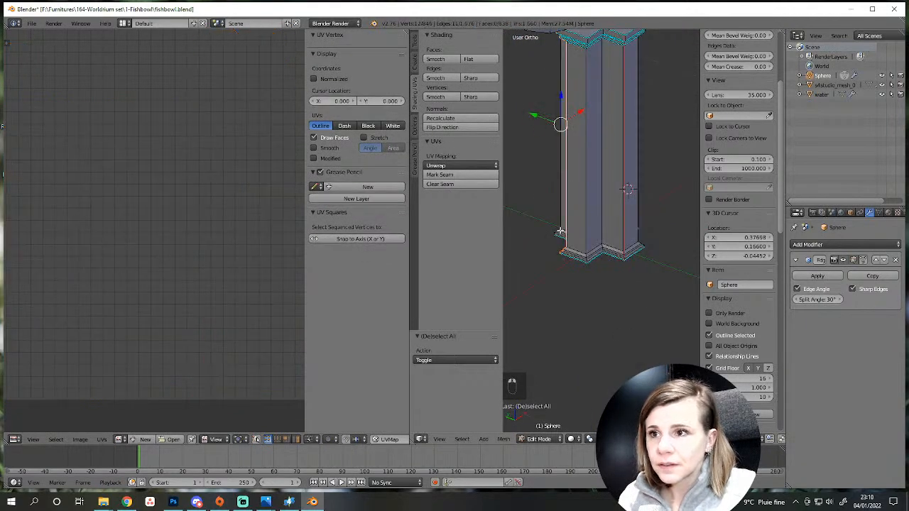
click(441, 174)
key(a)
Select all linked parts of the stand and unwrap them again with the angle-based method.
scroll(593, 227, down, 2)
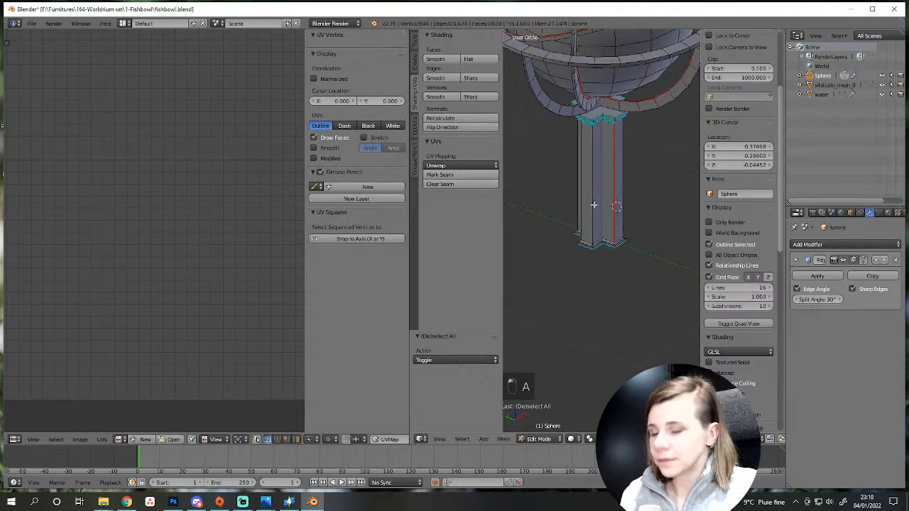
key(l)
key(l)
key(l)
key(l)
key(l)
key(e)
Move the stand's UV islands outside the UV grid on its left side and scale them to 0.418.
scroll(194, 262, down, 3)
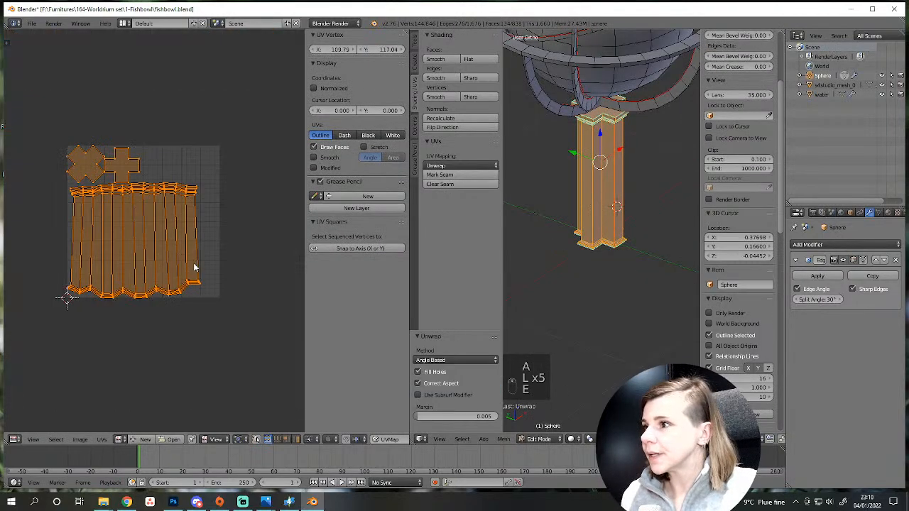
key(g)
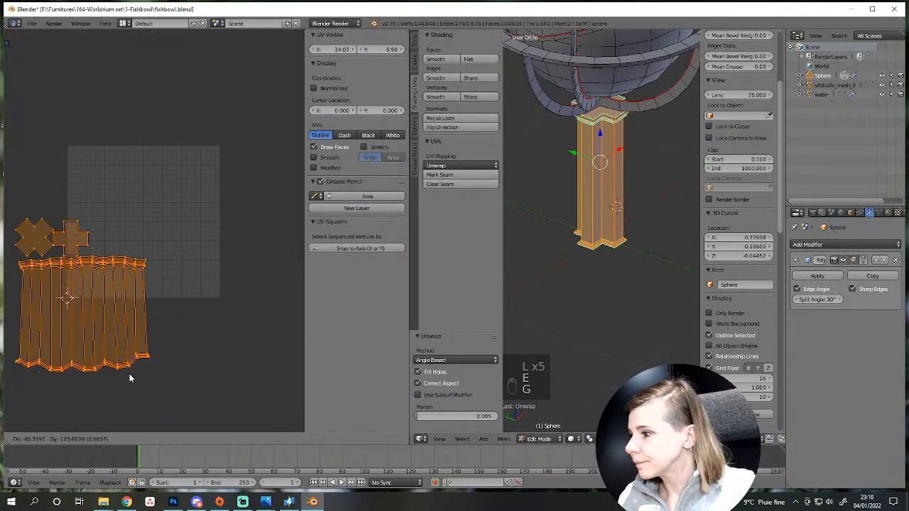
click(43, 314)
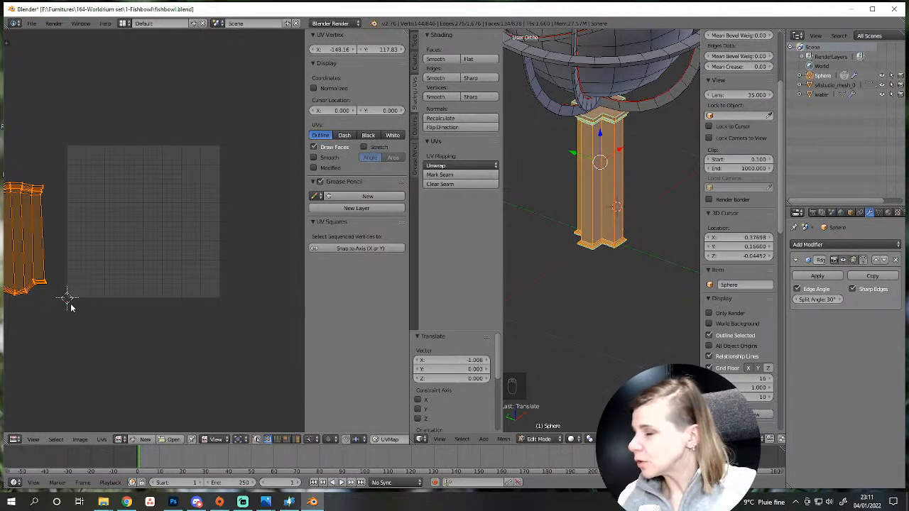
scroll(100, 308, down, 3)
key(s)
click(78, 251)
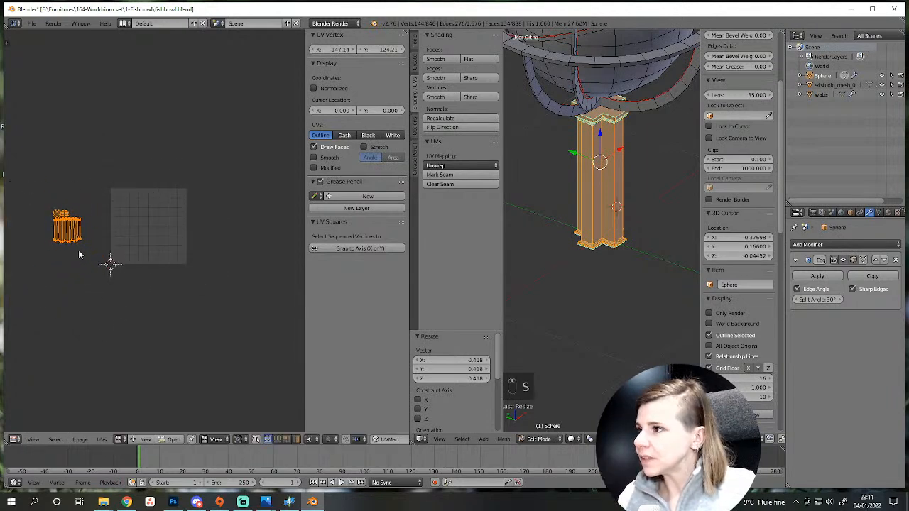
key(g)
click(102, 271)
scroll(92, 298, up, 4)
scroll(92, 302, up, 5)
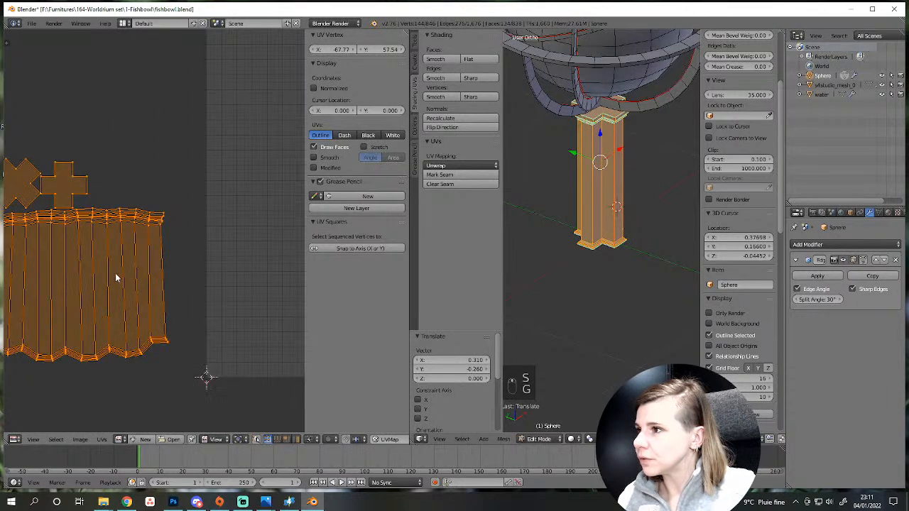
Select only the cross-shaped underside of the base to check which UV island it corresponds to.
key(a)
scroll(586, 249, down, 2)
middle_drag(586, 250, 588, 244)
scroll(588, 243, up, 7)
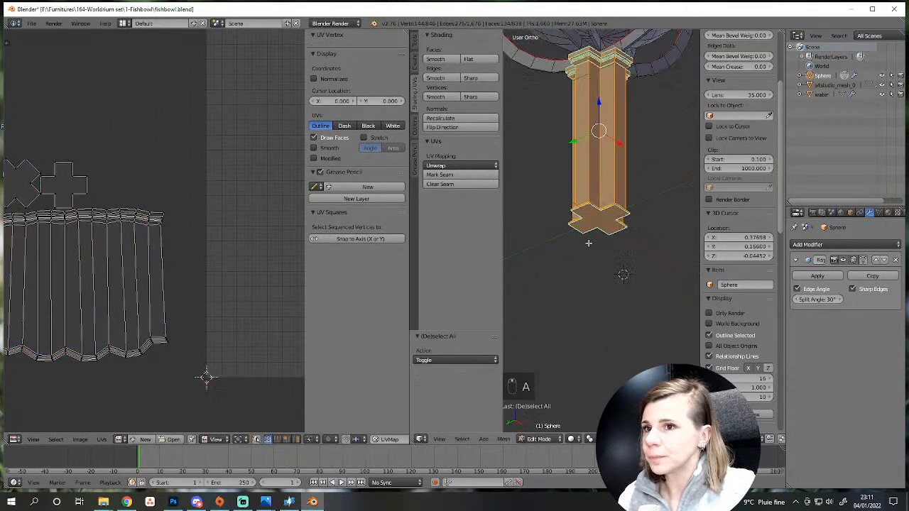
middle_drag(582, 299, 601, 313)
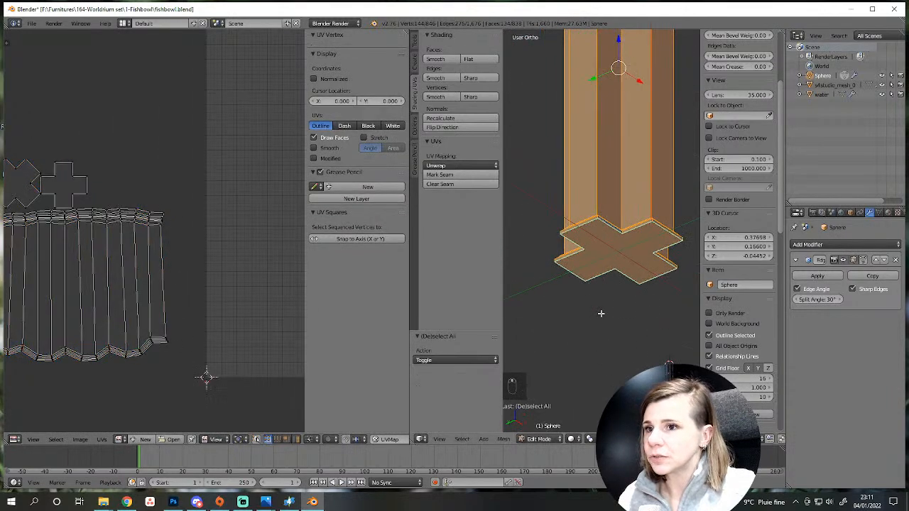
key(a)
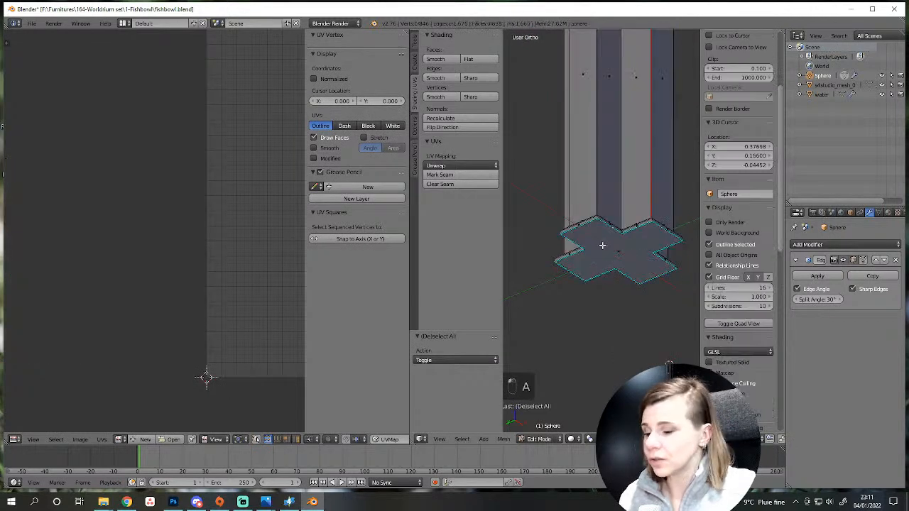
key(l)
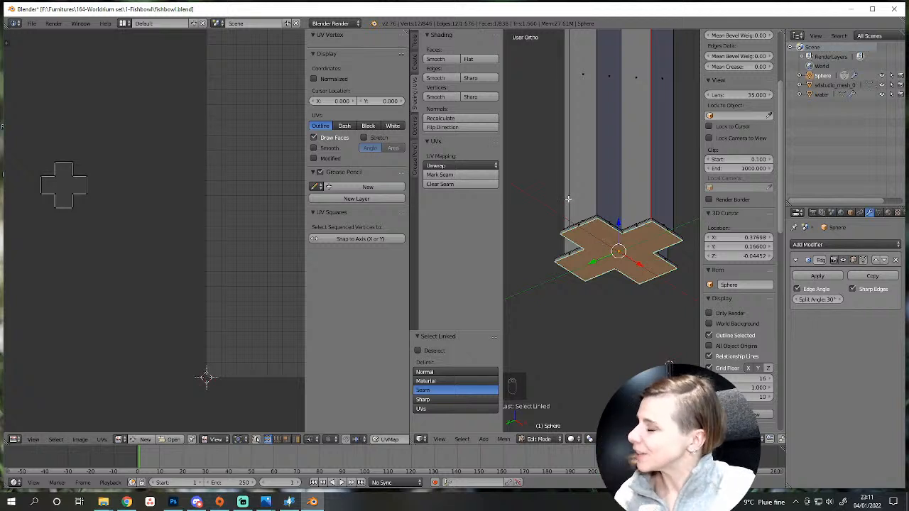
Select the entire mesh, pick the shaft's UV island and straighten it with UV Squares' snap to axis.
scroll(676, 187, down, 6)
middle_drag(677, 187, 575, 270)
key(a)
key(a)
key(a)
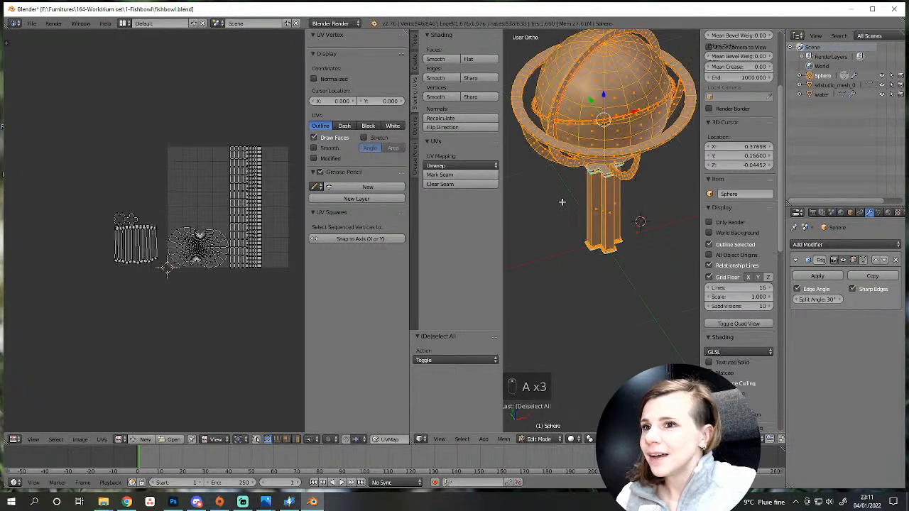
key(a)
key(a)
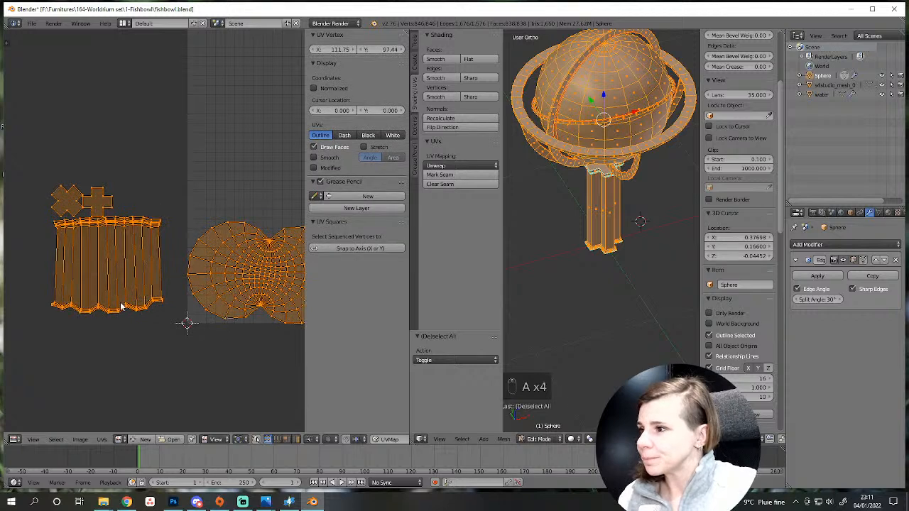
key(l)
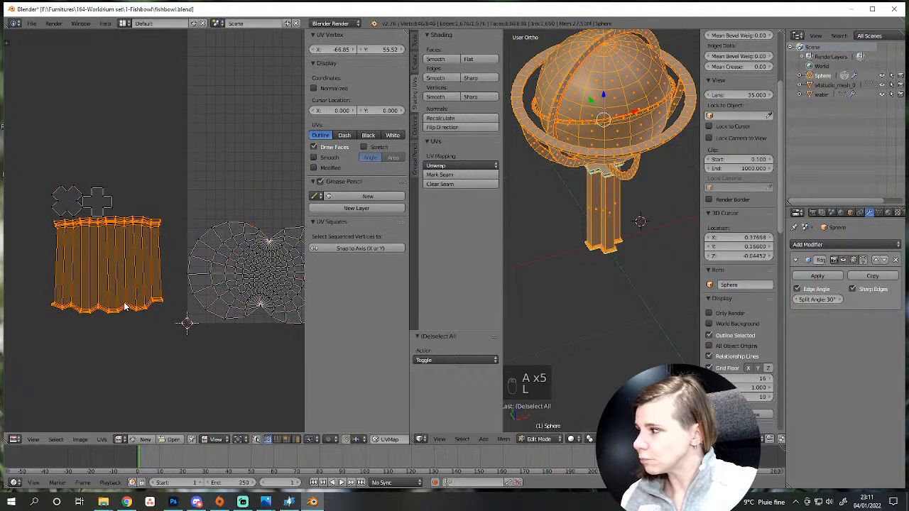
click(357, 246)
scroll(171, 348, down, 3)
middle_drag(181, 330, 156, 361)
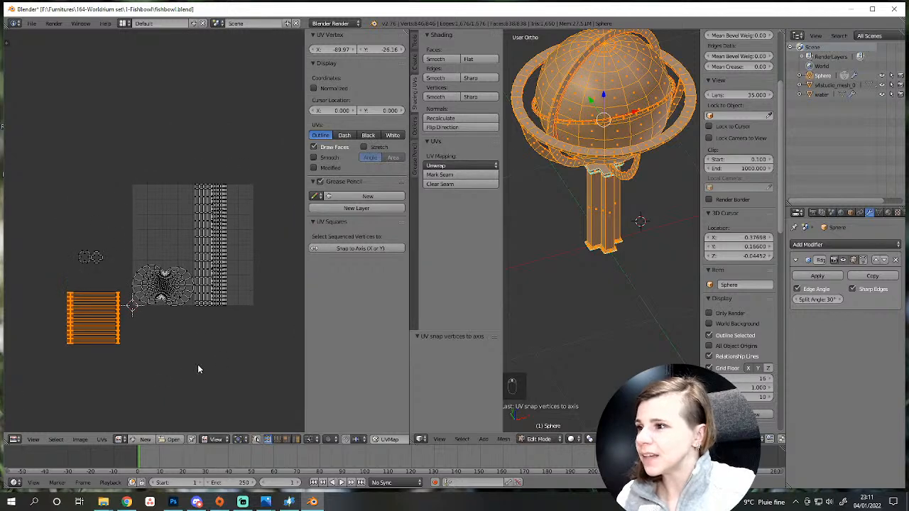
Select only the shaft's straightened UV island and move it into the upper-left area of the UV grid.
key(a)
key(a)
scroll(99, 378, up, 2)
key(a)
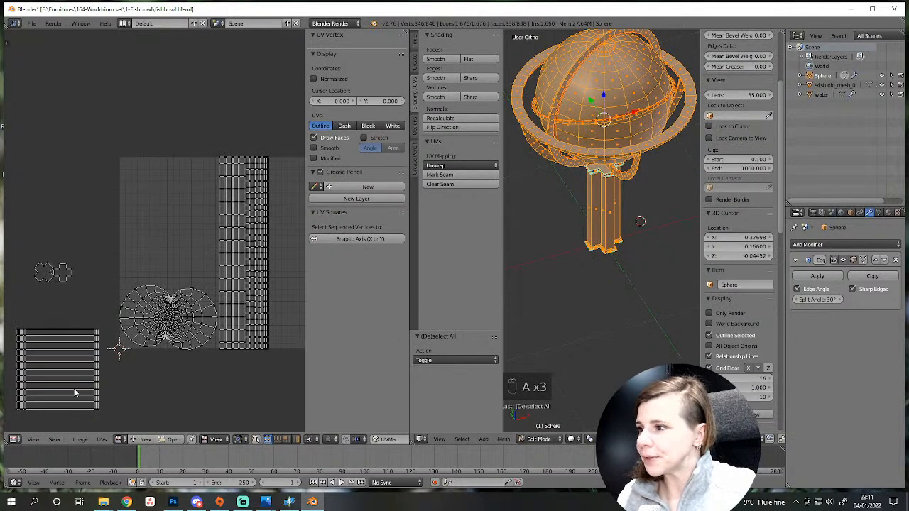
key(l)
key(g)
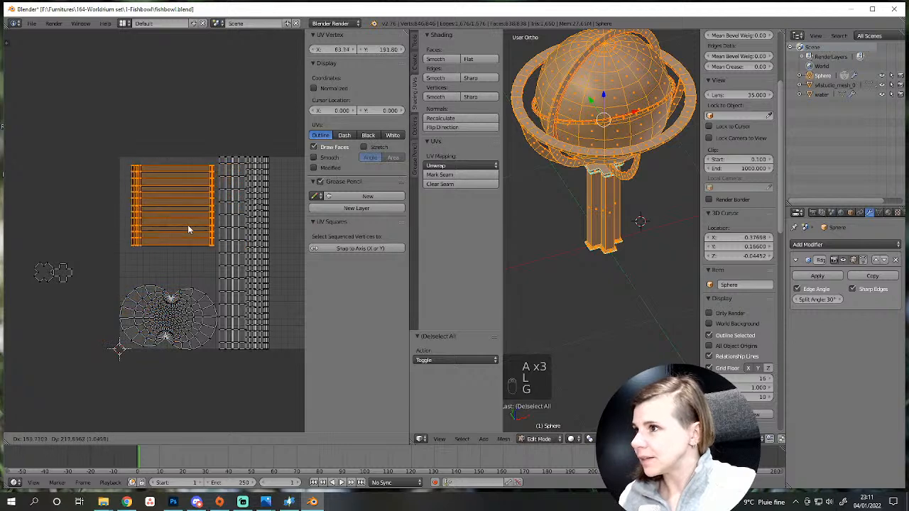
click(185, 231)
Scale the shaft's UV island by 1.167 and fit it into the grid's upper-left corner beside the rings' strips.
scroll(186, 226, up, 3)
key(s)
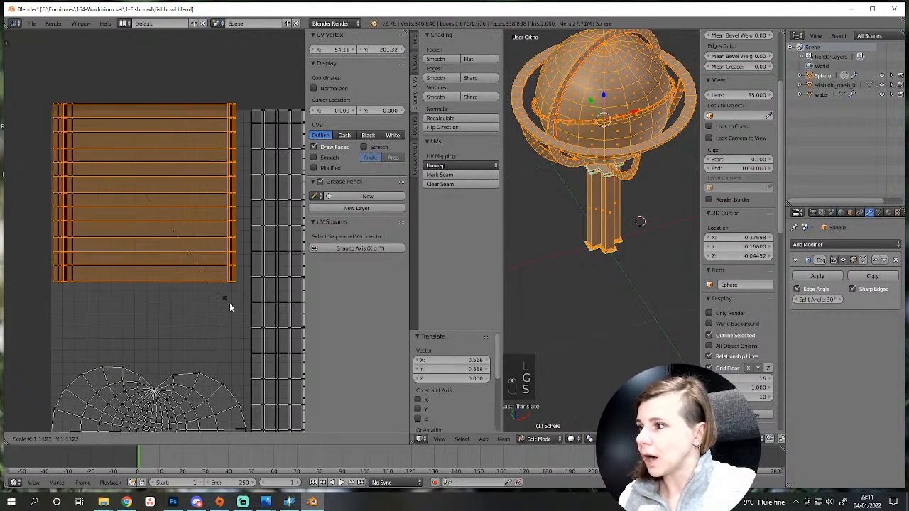
click(232, 306)
key(g)
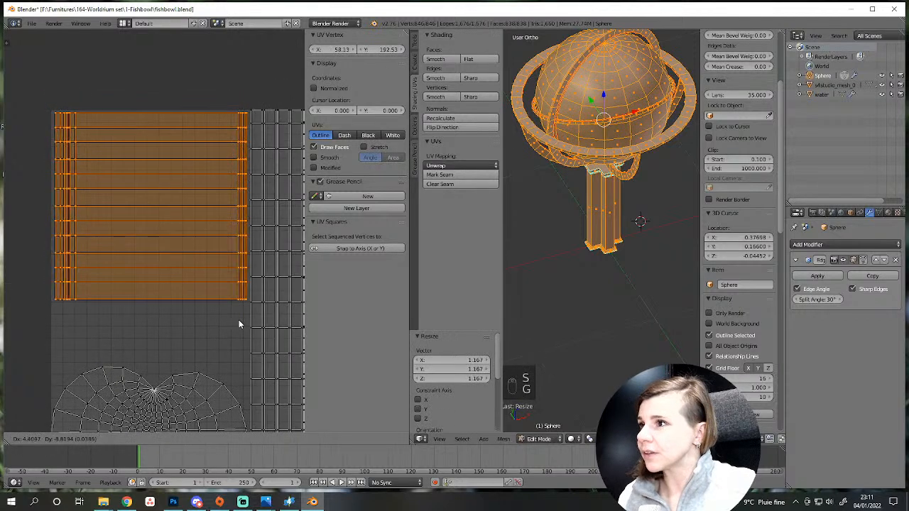
click(238, 320)
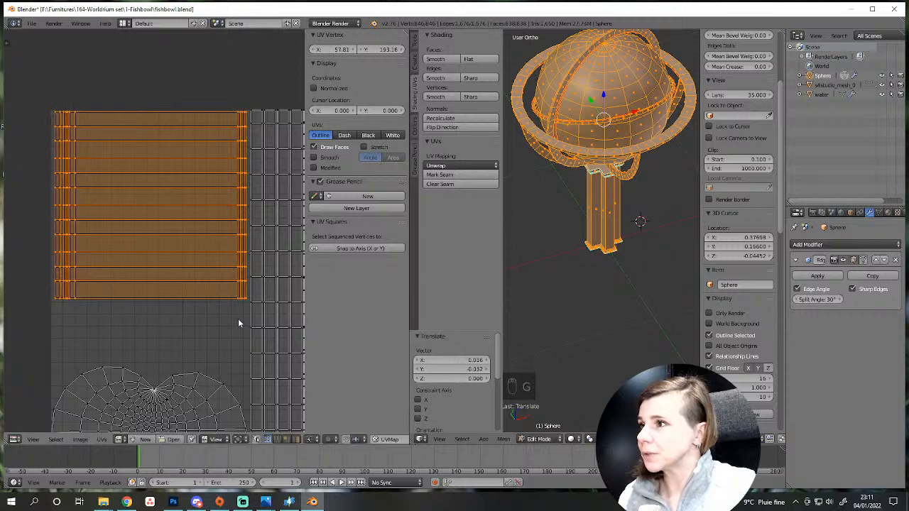
Fine-tune the shaft island's fit by scaling it twice by 1.011 and nudging it into the corner, and deselect it.
scroll(226, 324, down, 4)
scroll(232, 321, up, 4)
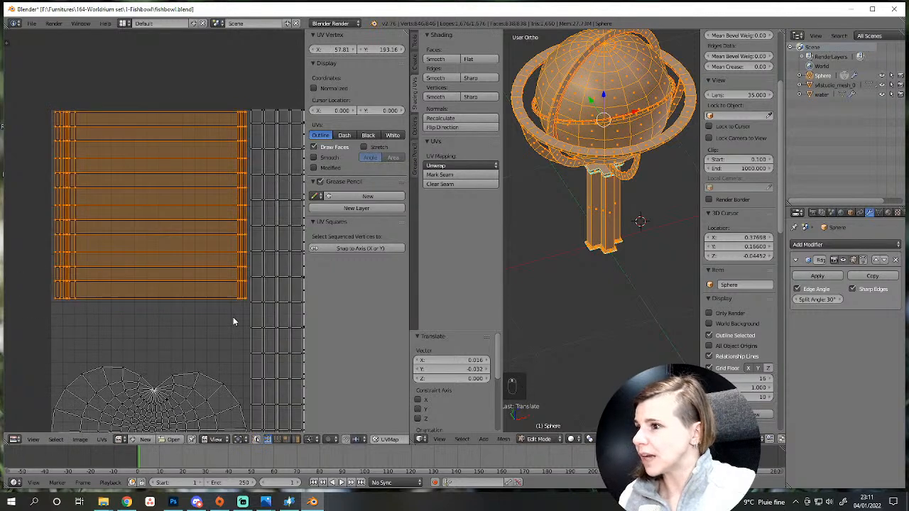
key(s)
click(234, 317)
key(g)
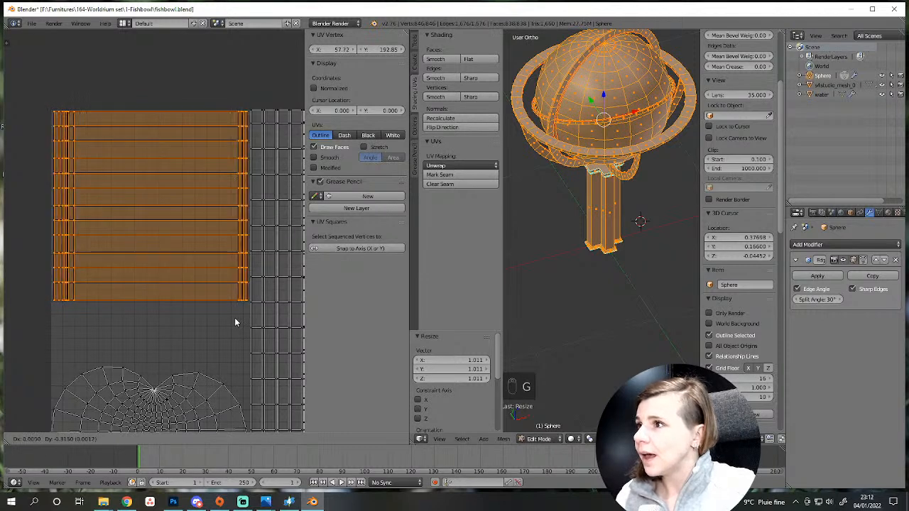
click(233, 318)
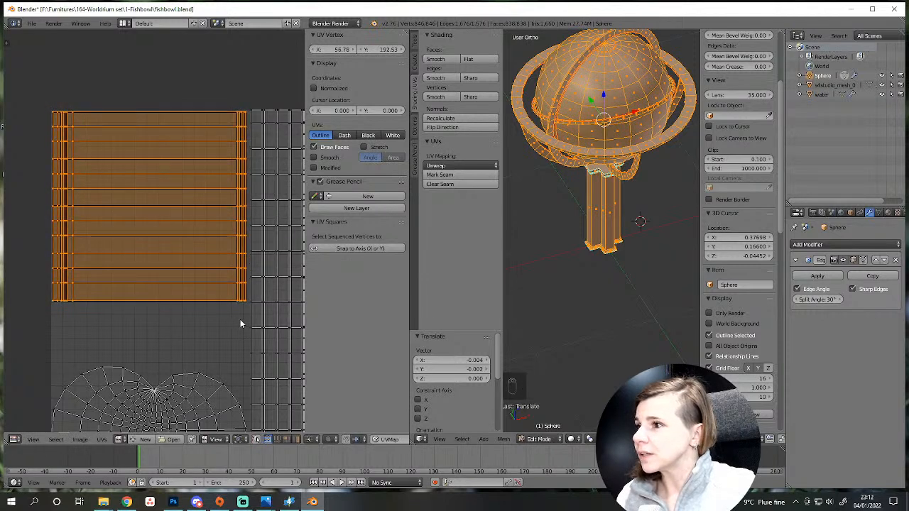
key(s)
click(242, 321)
key(g)
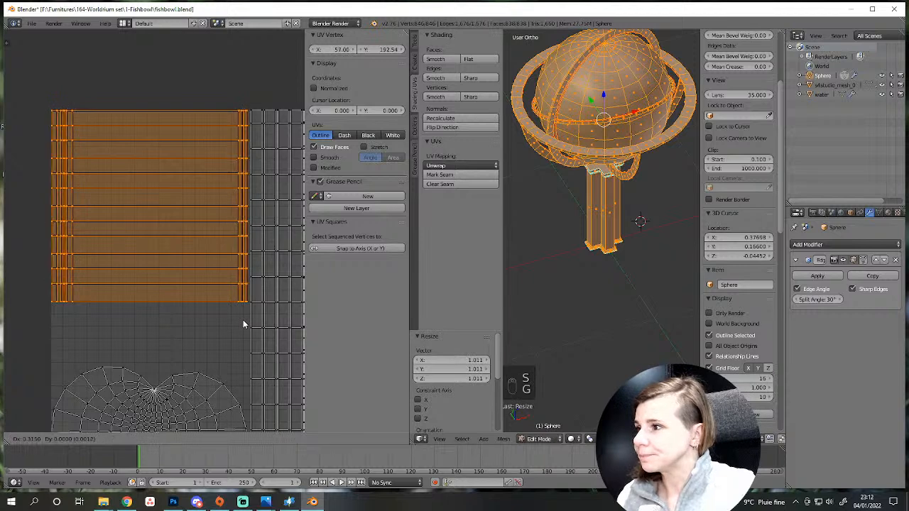
click(244, 321)
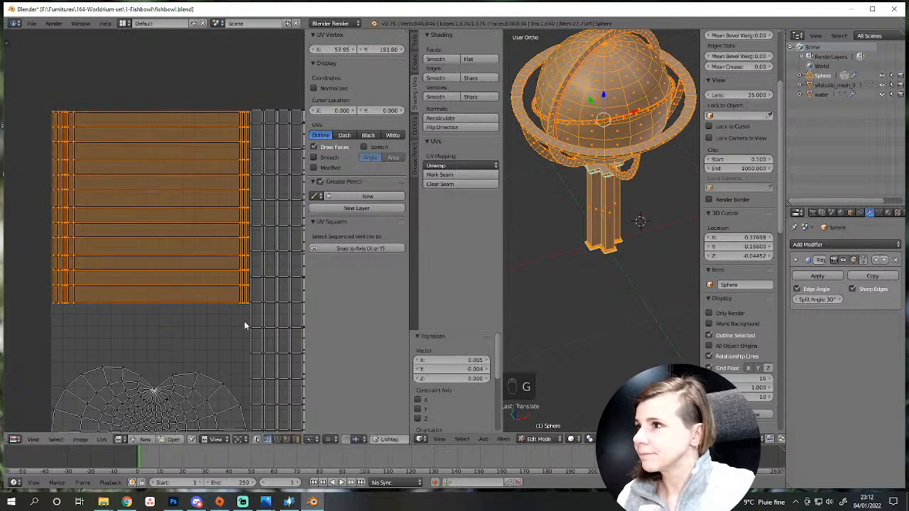
scroll(248, 325, down, 5)
key(a)
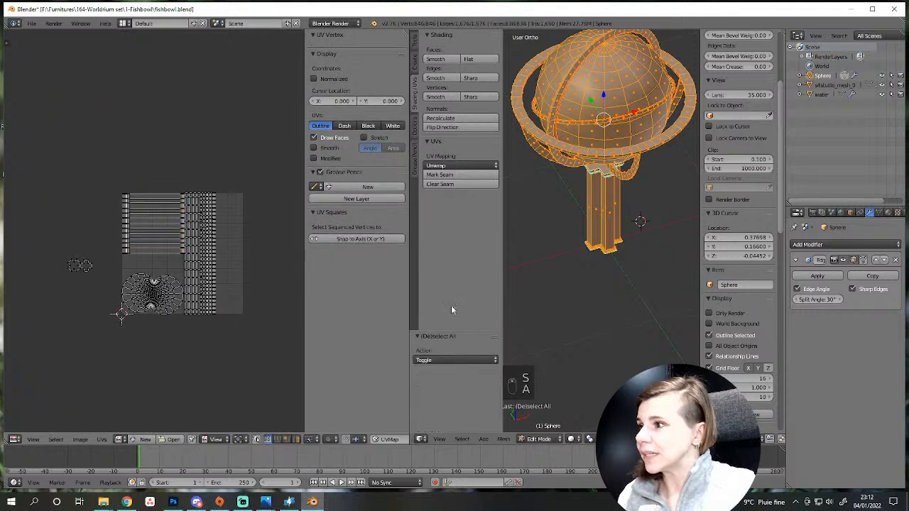
Select only the cross-shaped underside to identify its UV island, and reselect the entire mesh.
scroll(592, 273, up, 1)
middle_drag(592, 274, 610, 206)
right_click(598, 241)
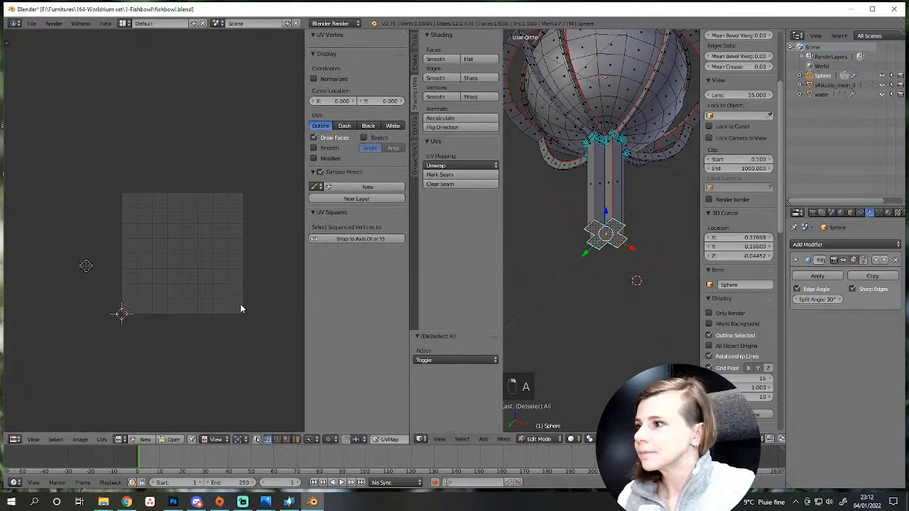
key(a)
key(a)
key(a)
key(a)
key(a)
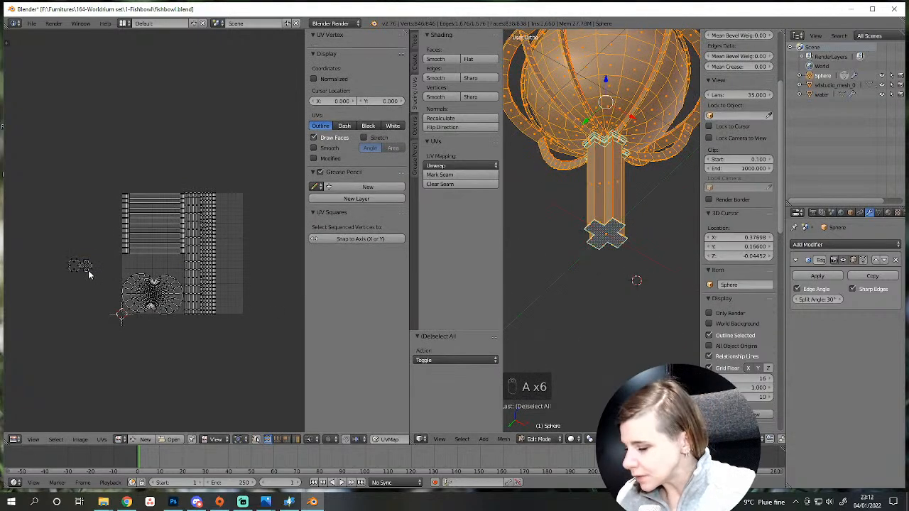
Shrink the underside's cross-shaped UV island and tuck it into the UV grid's lower-left corner beside the globe's island.
key(l)
scroll(99, 286, up, 4)
scroll(99, 286, down, 1)
key(s)
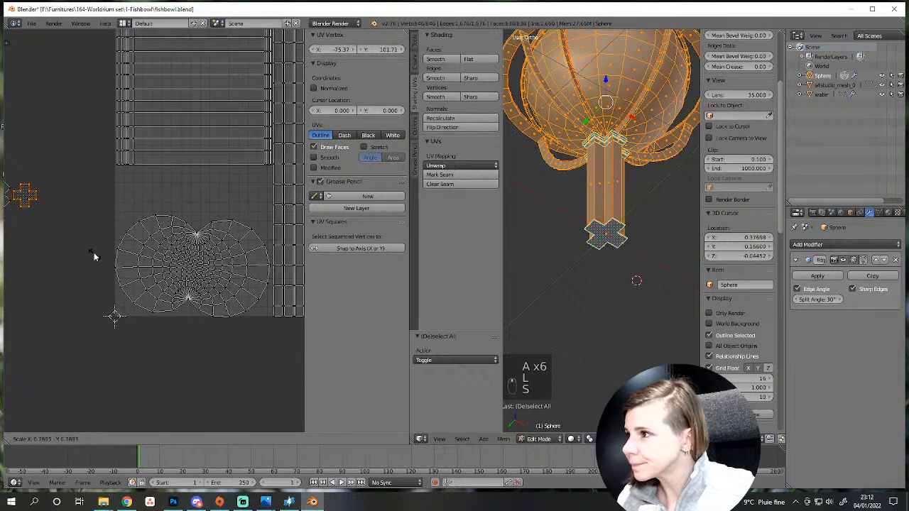
click(93, 254)
key(g)
click(182, 354)
key(s)
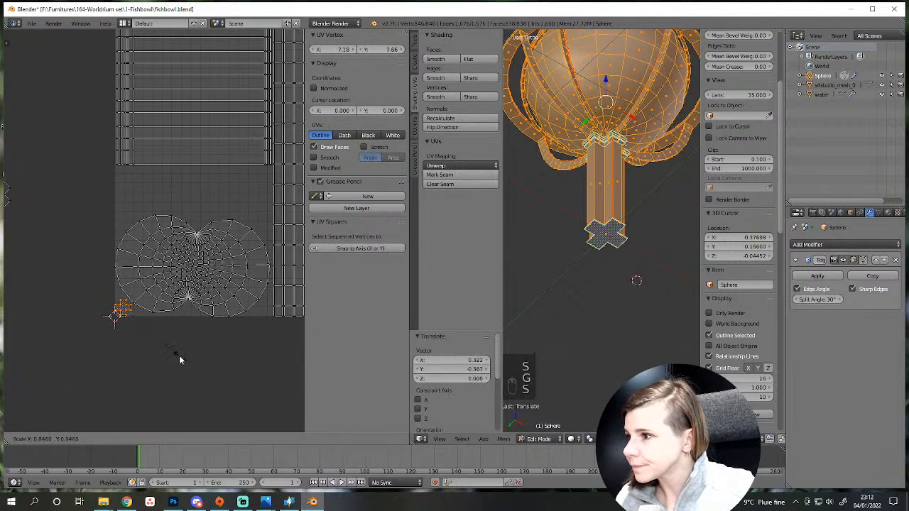
click(178, 359)
Rotate the remaining cross-shaped UV island 45° and move it between the shaft's and globe's islands.
scroll(178, 358, down, 3)
key(a)
text(l)
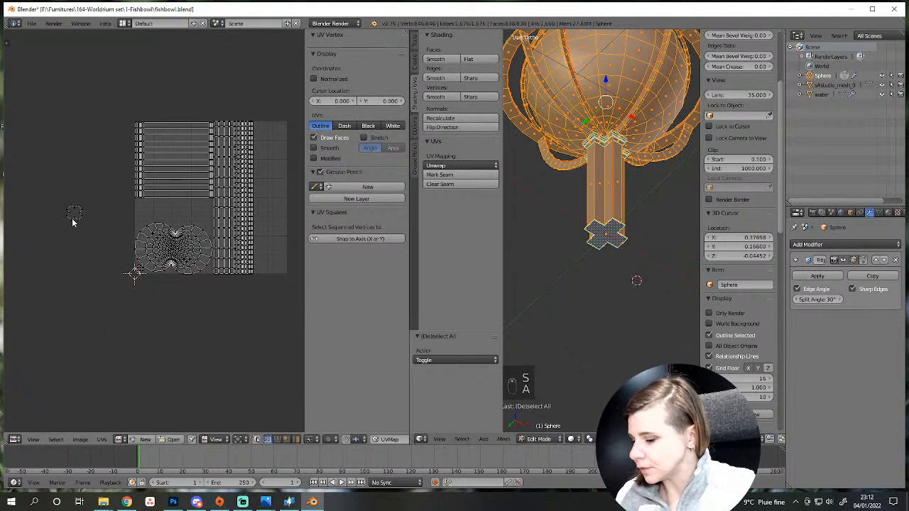
text(r45)
key(Return)
key(g)
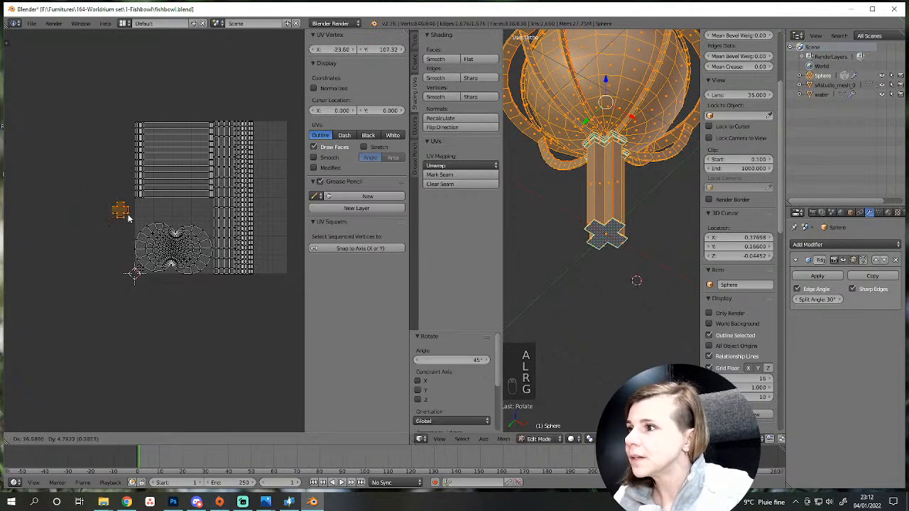
click(176, 217)
Enlarge the rotated cross island to fill the gap between the shaft's and globe's islands, finishing with a 1.055 scale.
key(s)
key(g)
click(204, 245)
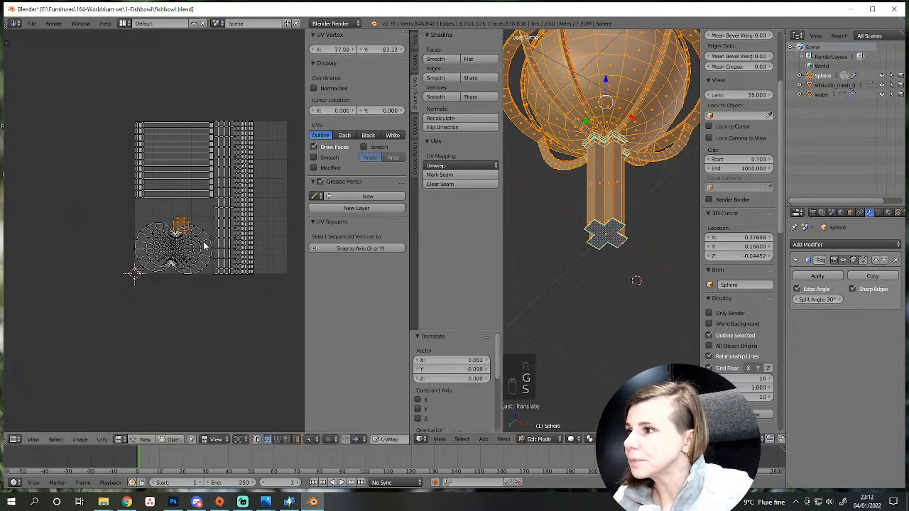
key(g)
click(197, 235)
key(s)
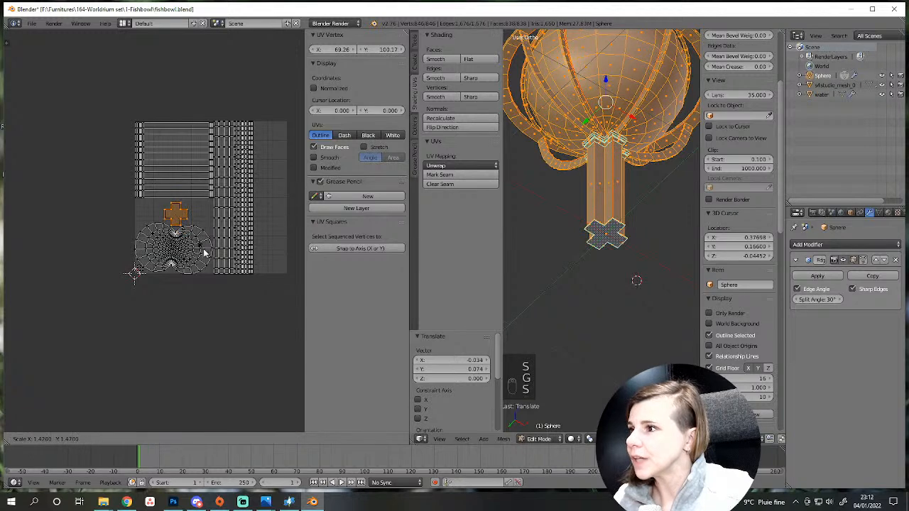
click(206, 251)
key(g)
click(206, 252)
key(s)
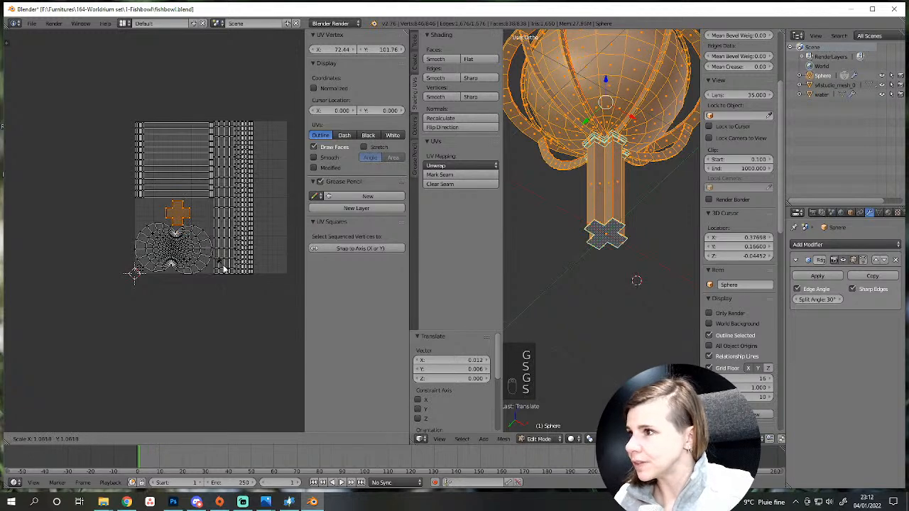
click(222, 268)
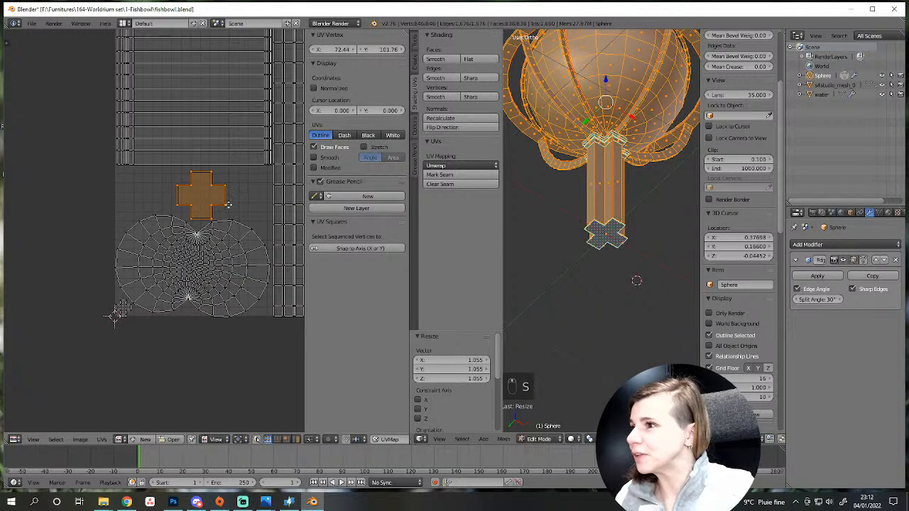
Widen the 3D viewport, deselect the mesh and leave edit mode to view the whole fishbowl.
scroll(179, 279, up, 2)
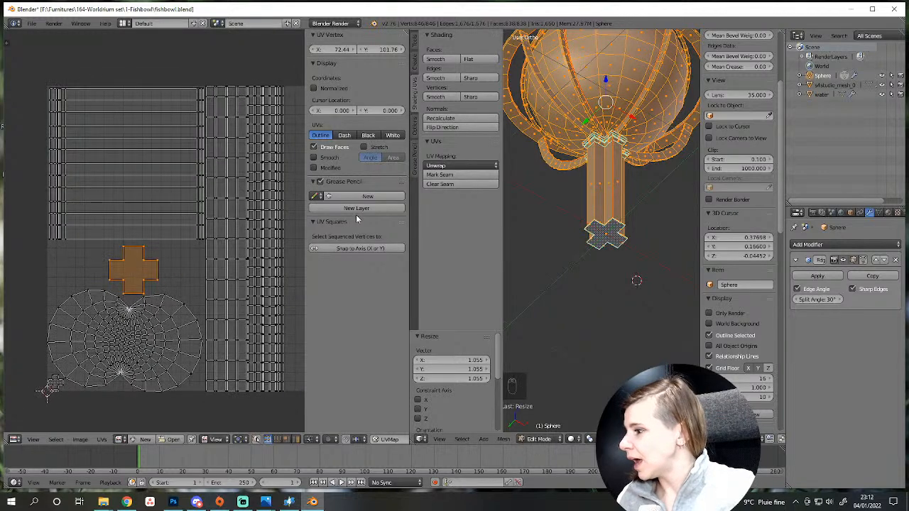
middle_drag(591, 172, 569, 339)
drag(410, 283, 274, 282)
scroll(462, 286, up, 4)
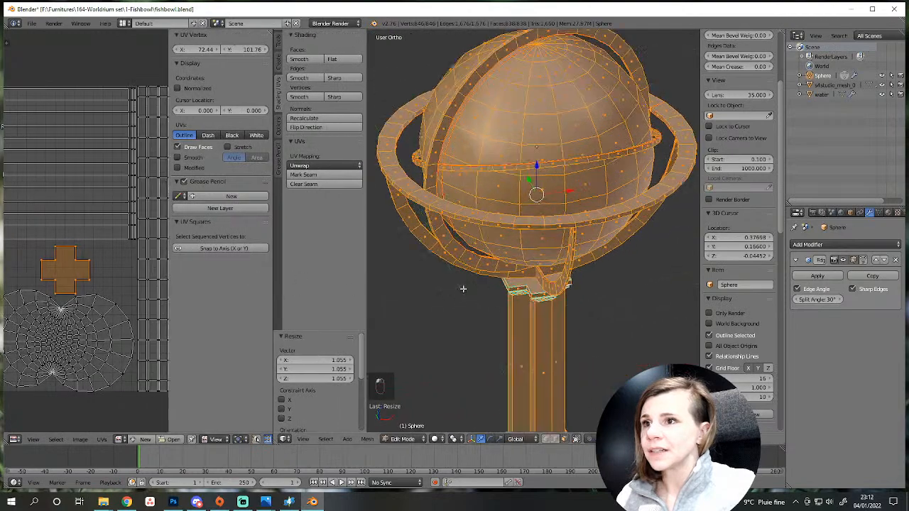
scroll(499, 334, down, 5)
key(a)
key(Tab)
scroll(504, 312, down, 3)
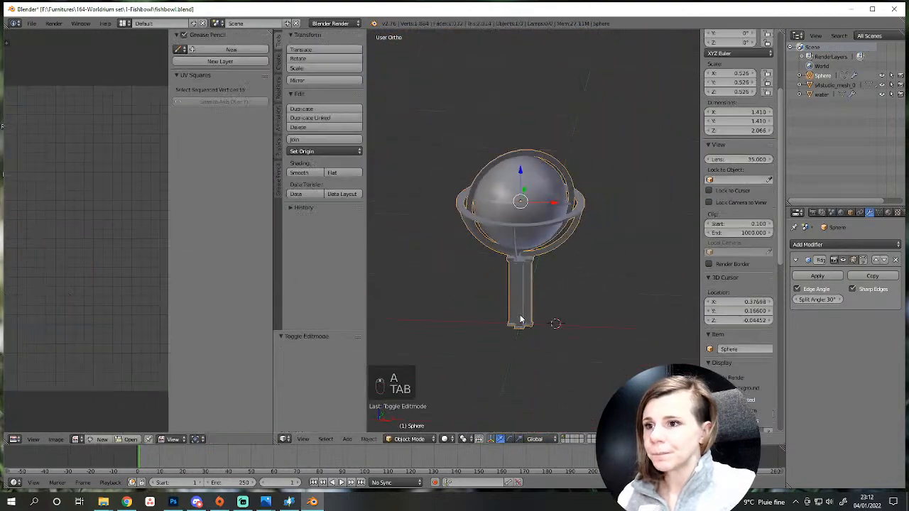
scroll(525, 295, up, 3)
shift+middle_drag(526, 295, 548, 310)
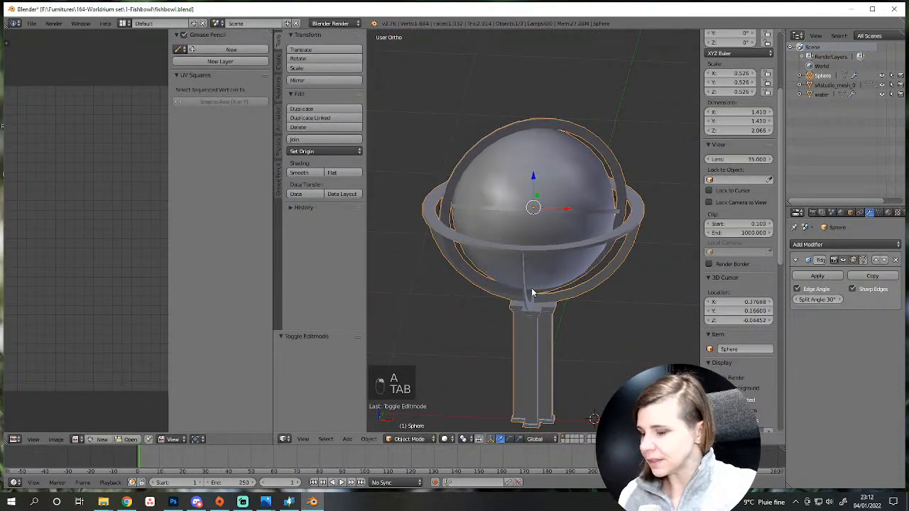
Hide the fishbowl object and open the water sphere in edit mode.
key(h)
right_click(555, 269)
scroll(525, 214, up, 3)
key(Tab)
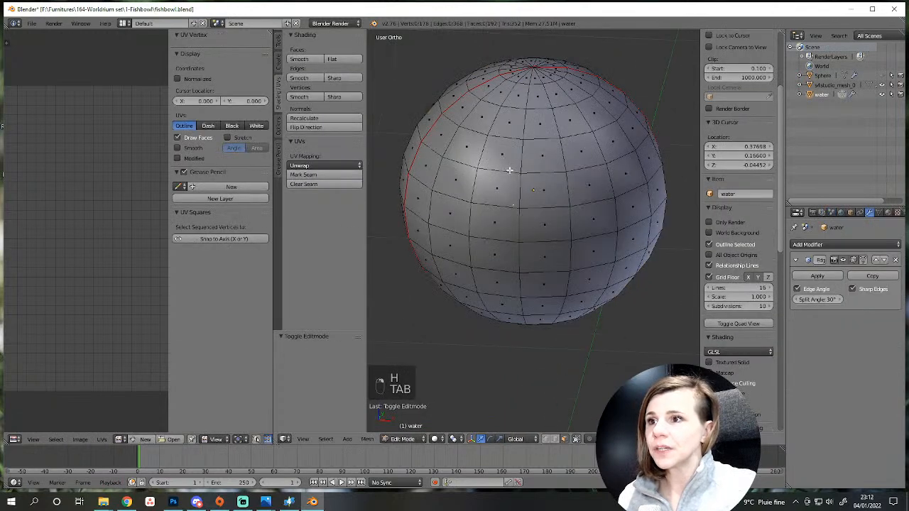
Examine the water sphere's mesh and seam from several angles in wireframe and solid shading.
key(z)
scroll(537, 242, down, 2)
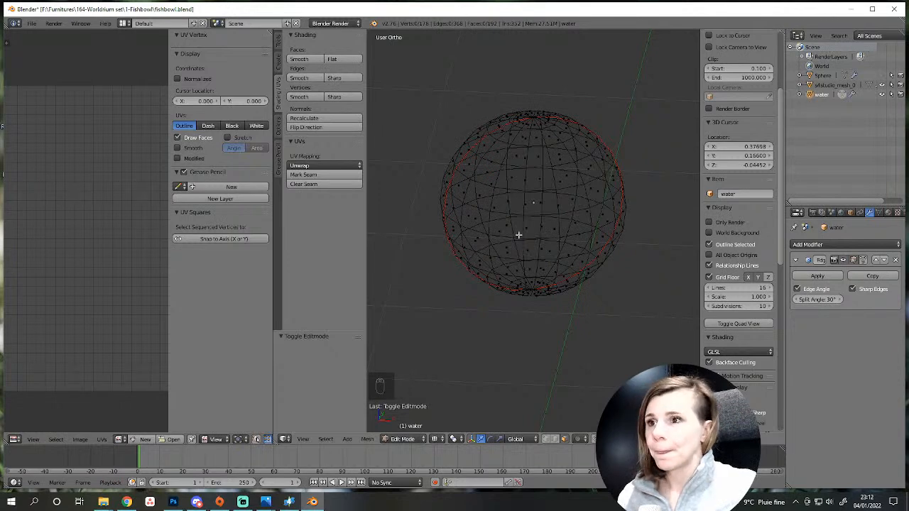
scroll(568, 263, up, 2)
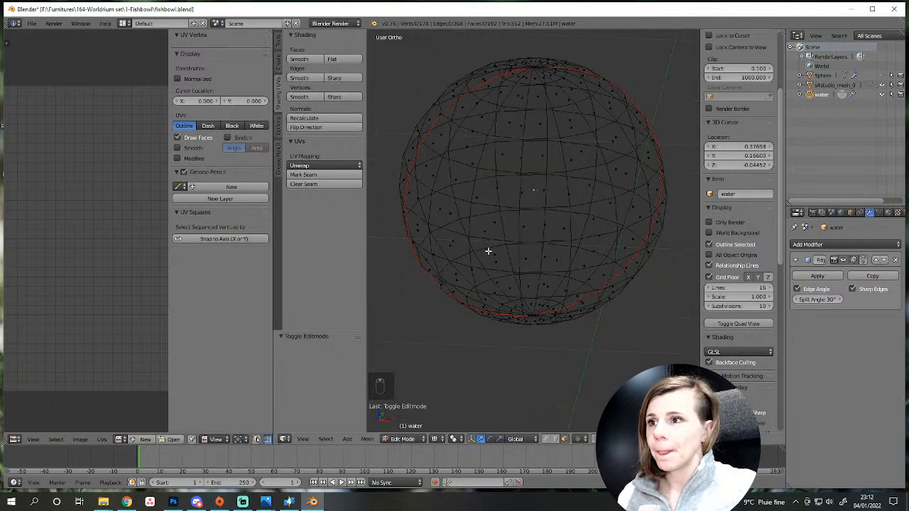
scroll(488, 251, down, 1)
mouse_move(495, 240)
middle_down()
mouse_move(531, 158)
mouse_move(535, 254)
middle_up()
scroll(535, 173, down, 2)
scroll(536, 253, up, 4)
key(z)
scroll(531, 290, down, 3)
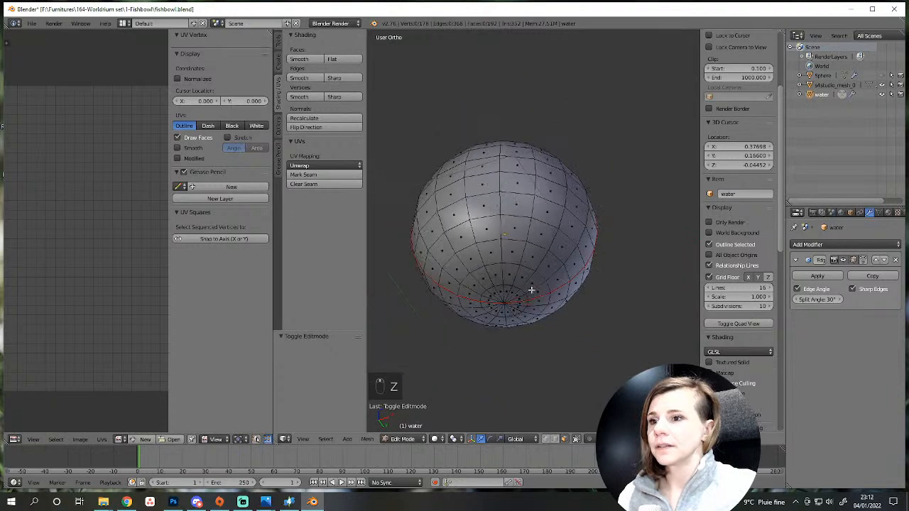
middle_drag(531, 290, 461, 304)
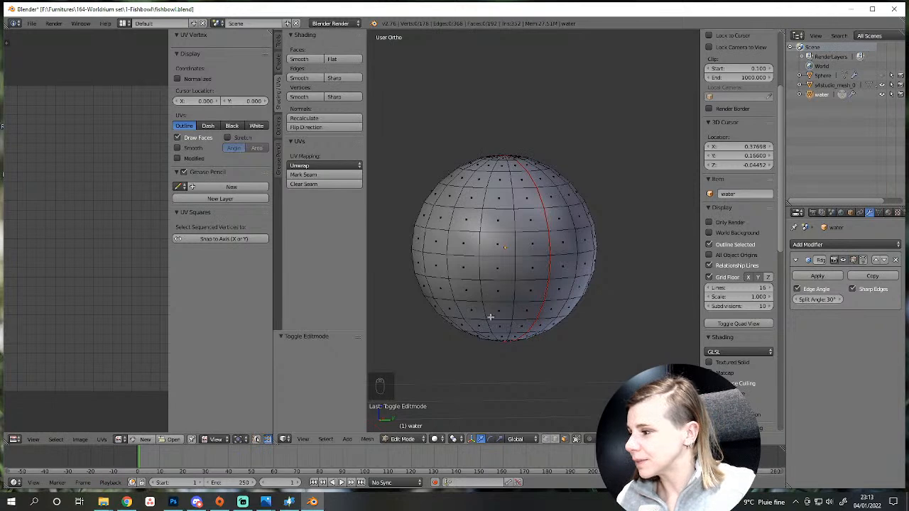
Duplicate the horizontal edge loop low on the water sphere in place and hide everything except the duplicate.
scroll(474, 277, up, 3)
shift+middle_drag(492, 306, 607, 252)
alt+right_click(598, 300)
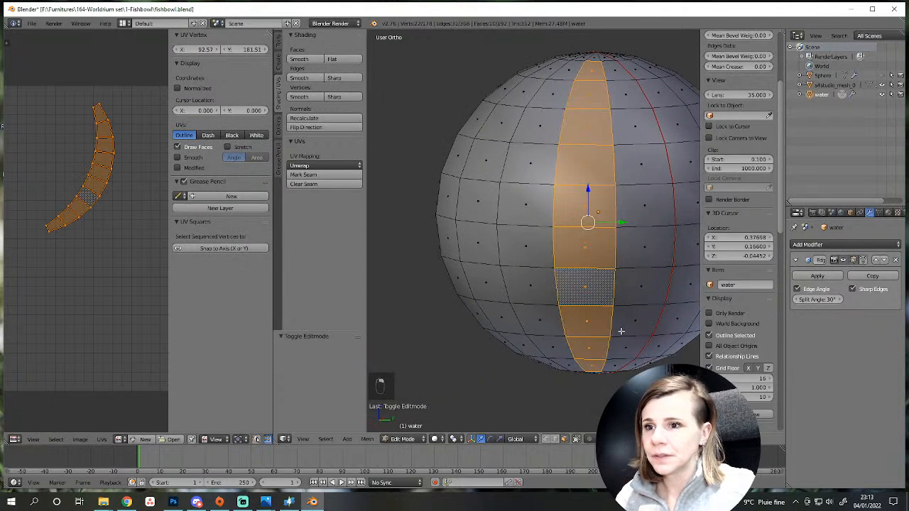
alt+right_click(579, 310)
scroll(580, 310, down, 3)
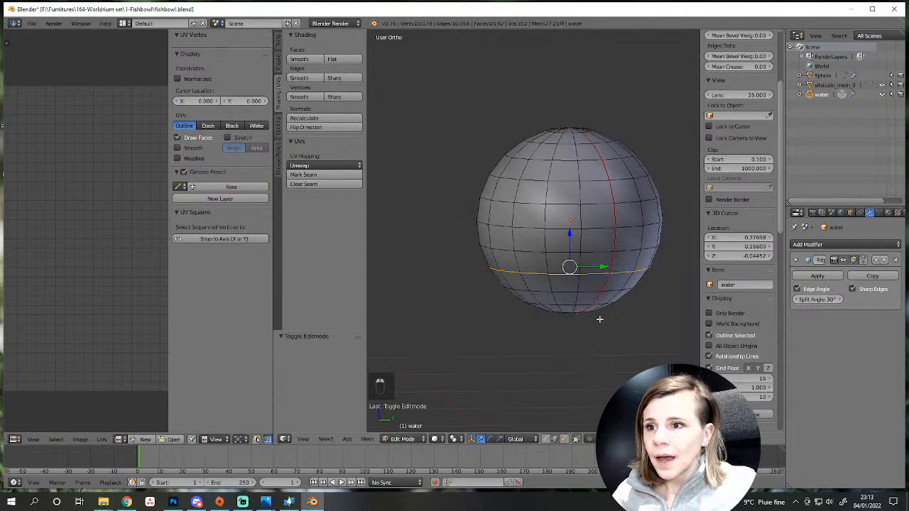
middle_drag(599, 318, 513, 344)
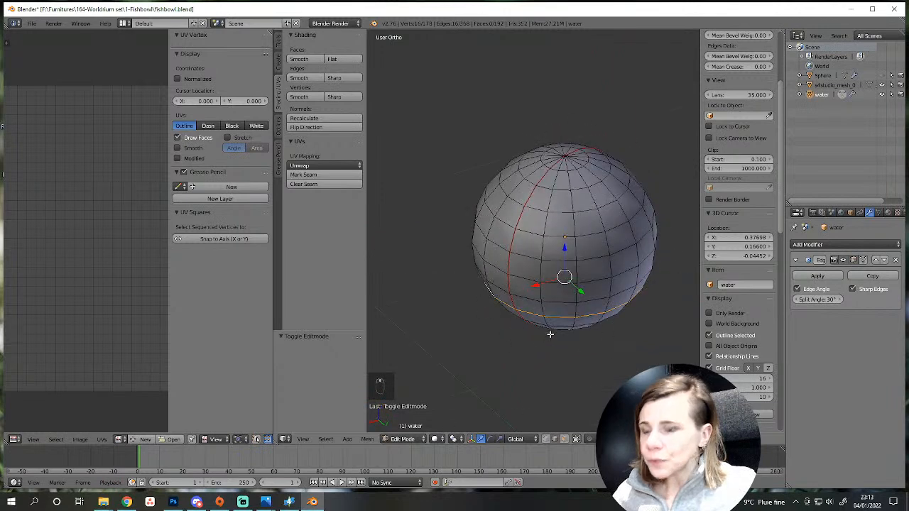
key(shift+d)
right_click(595, 328)
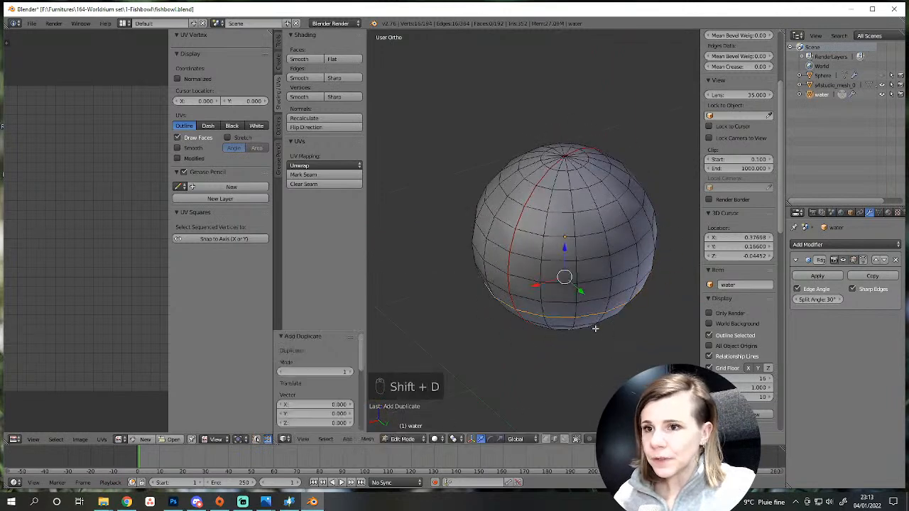
key(ctrl+i)
key(h)
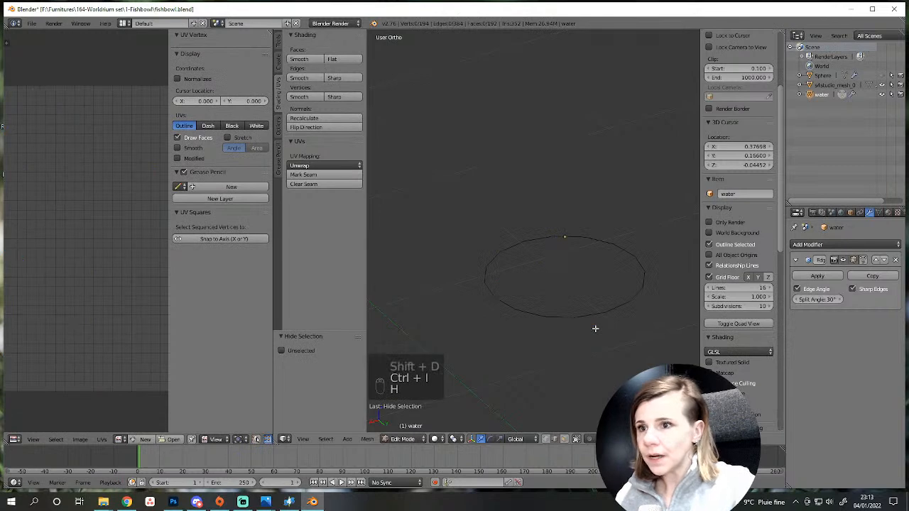
Fill the duplicated edge loop with parallel strips of faces from one side across to the other.
alt+right_click(572, 318)
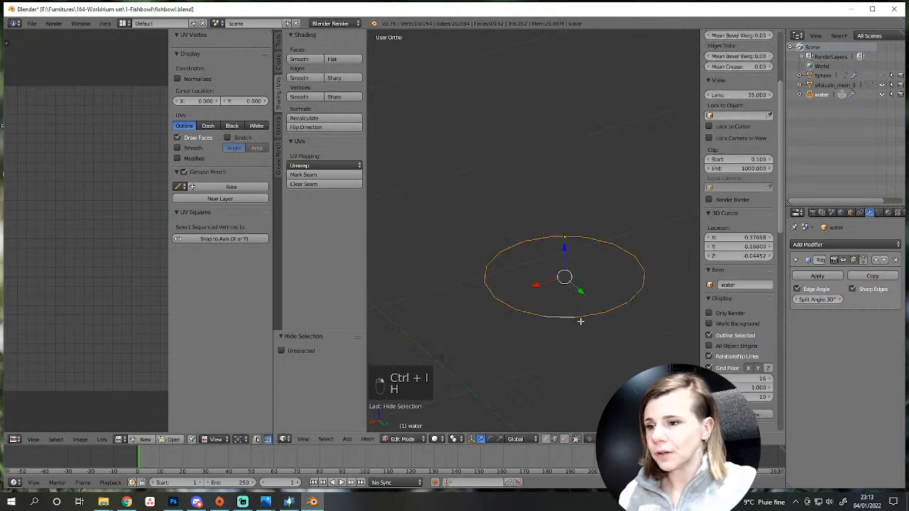
scroll(580, 321, up, 2)
middle_drag(580, 321, 444, 338)
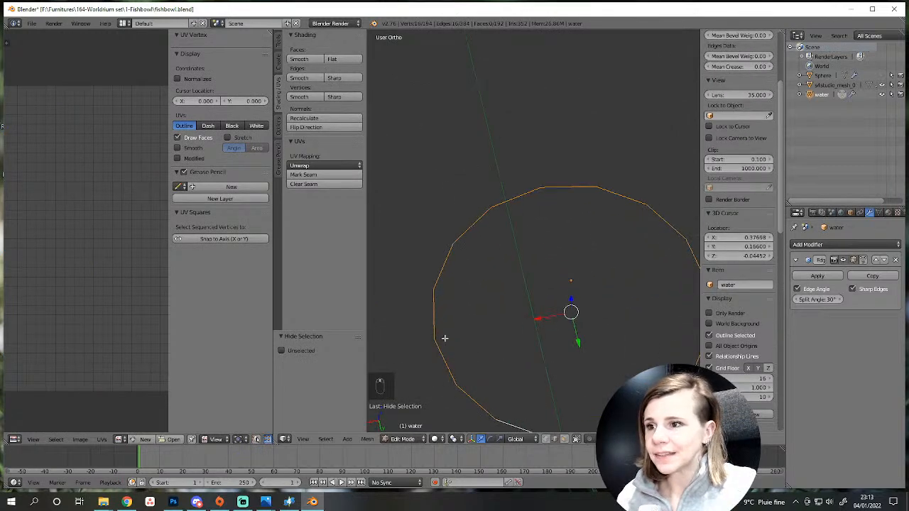
right_click(434, 315)
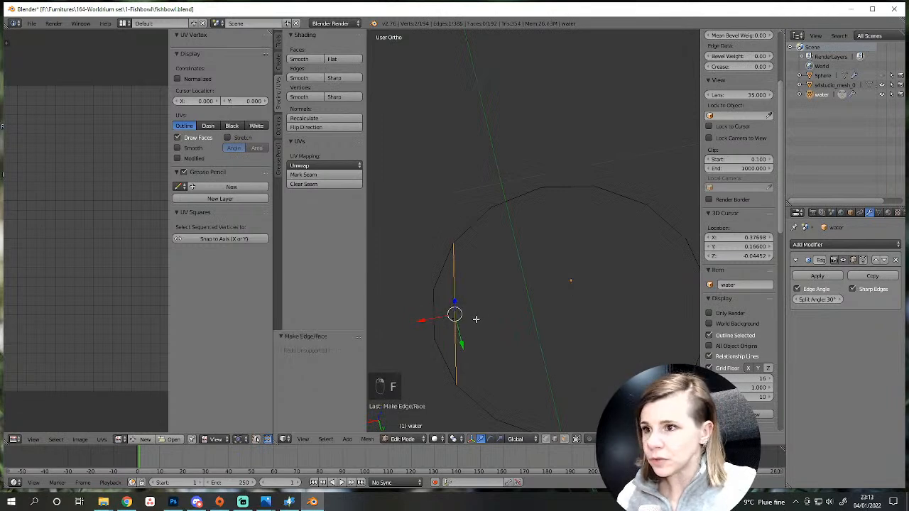
key(f)
key(f)
key(f)
key(f)
key(f)
scroll(504, 319, down, 2)
key(f)
key(f)
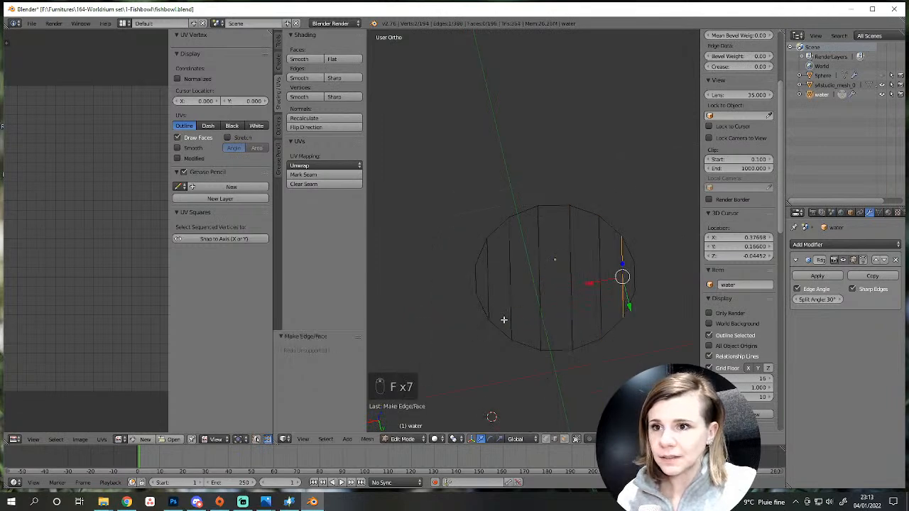
key(f)
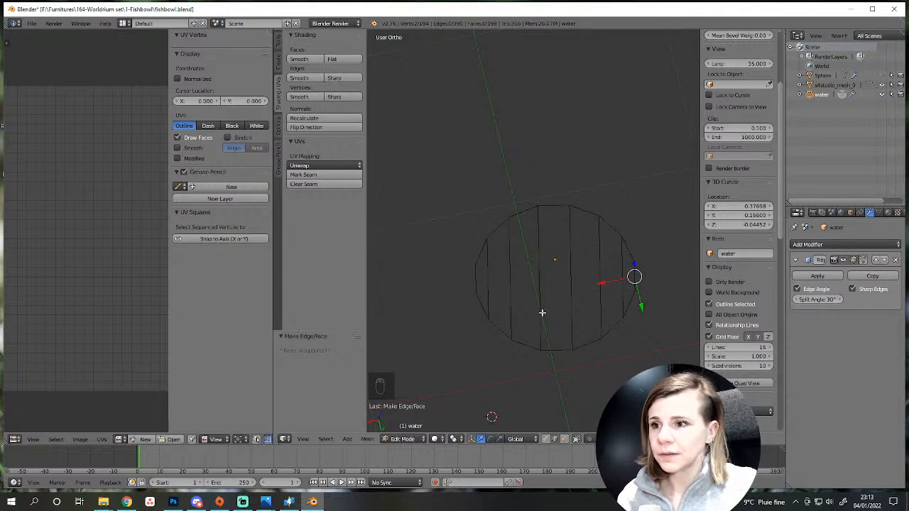
Add five evenly spaced loop cuts across the strips of the filled disc and clear the selection.
key(ctrl+r)
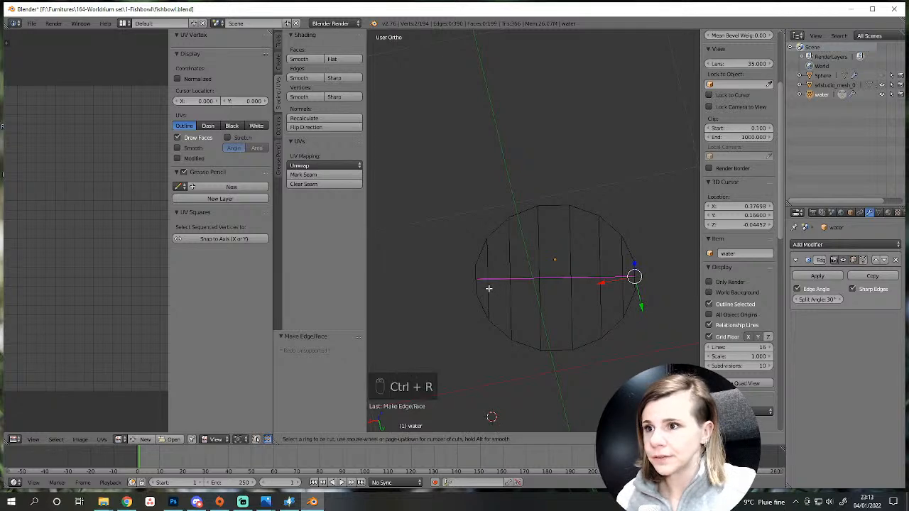
scroll(488, 288, up, 1)
scroll(488, 288, up, 3)
click(488, 288)
right_click(488, 288)
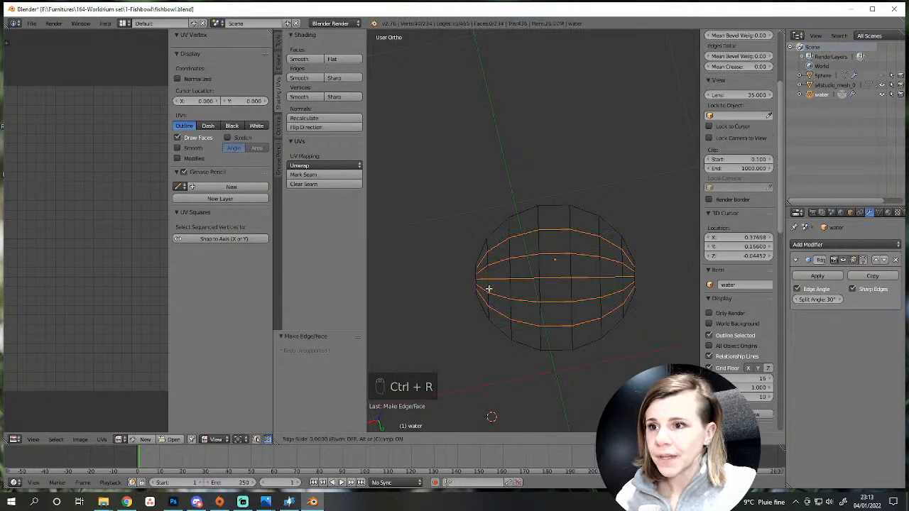
key(a)
Show the disc in wireframe and set proportional editing to Connected.
scroll(577, 310, up, 6)
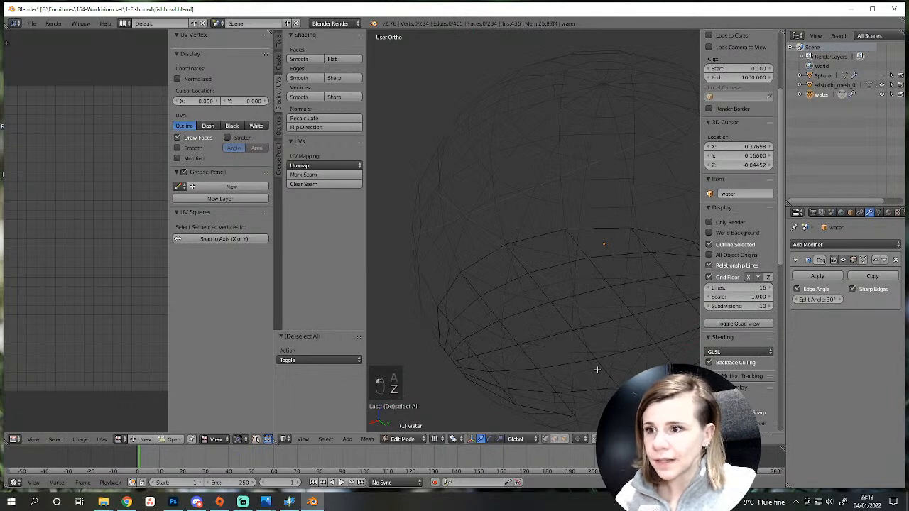
middle_drag(594, 367, 580, 457)
click(578, 438)
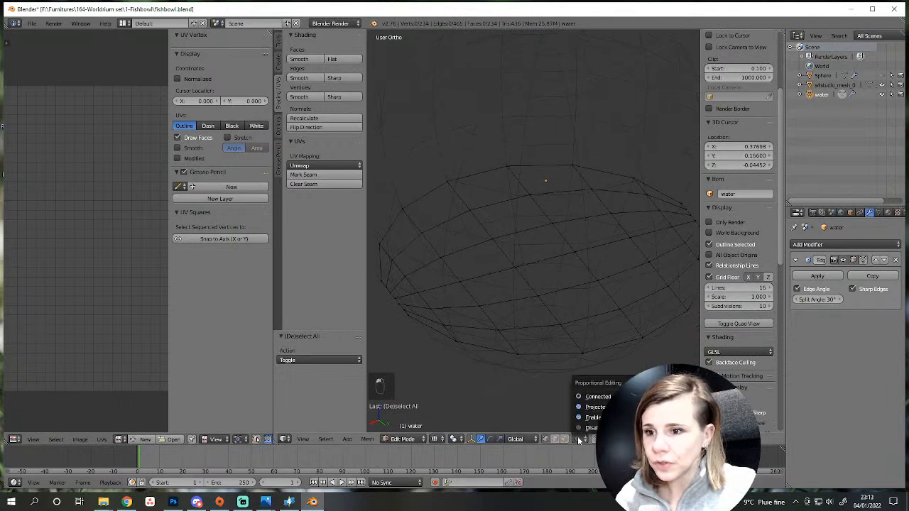
click(590, 398)
scroll(554, 340, down, 3)
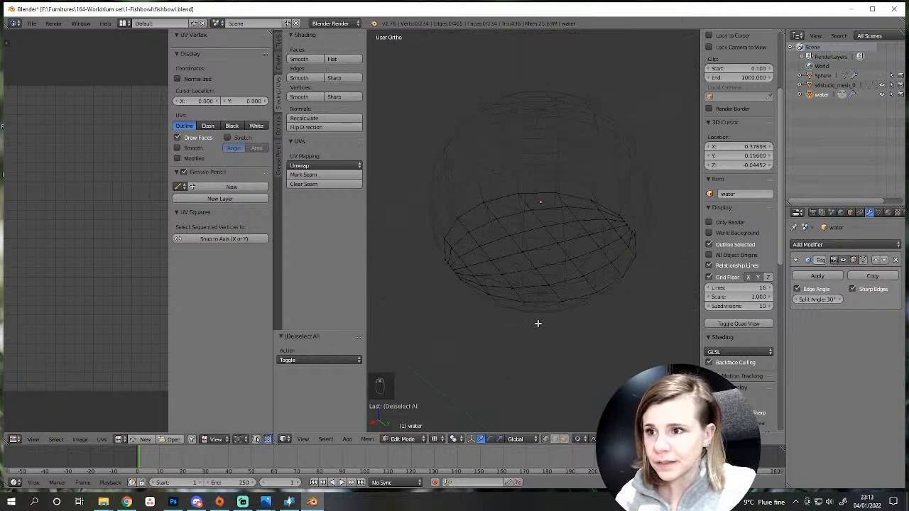
Raise an interior vertex near the disc's rim 0.022 along Z with a small proportional influence of about 0.24.
shift+middle_drag(537, 322, 566, 365)
scroll(552, 365, up, 3)
middle_drag(506, 391, 492, 328)
right_click(470, 335)
key(g)
key(z)
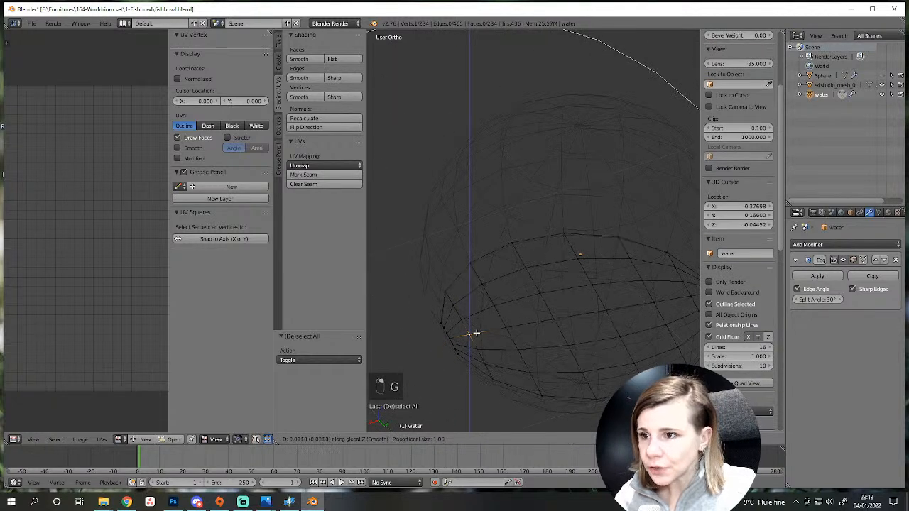
scroll(477, 333, down, 5)
scroll(477, 333, up, 3)
click(478, 333)
Raise three more interior vertices of the disc along Z by about 0.032, 0.021 and 0.032.
middle_drag(565, 371, 540, 331)
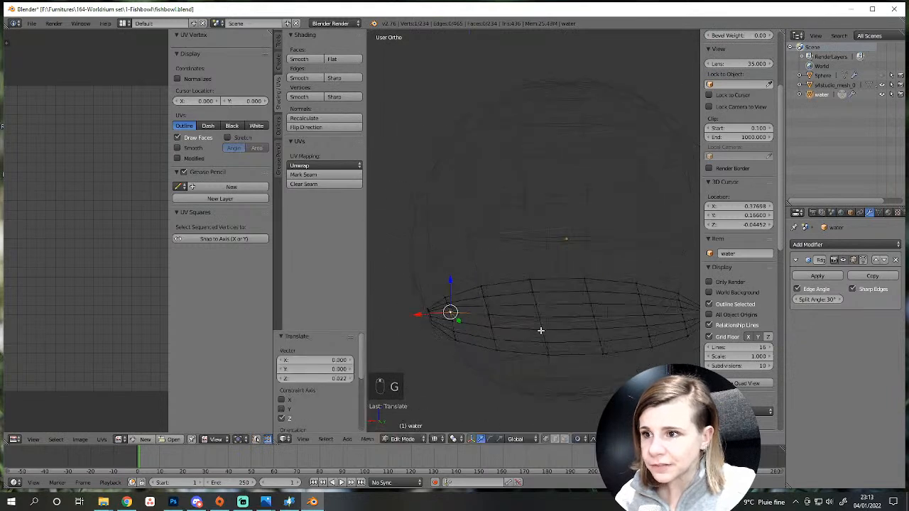
right_click(535, 304)
key(g)
key(z)
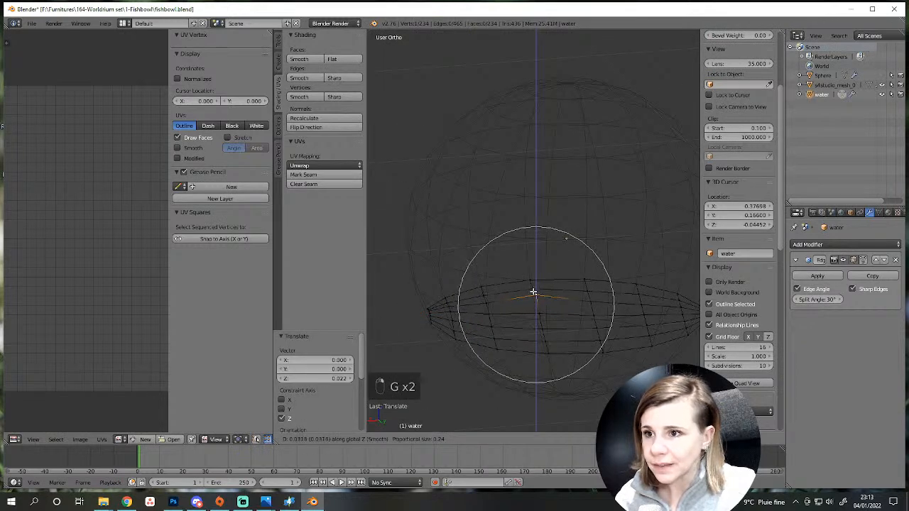
click(533, 292)
right_click(545, 339)
key(g)
key(z)
click(547, 332)
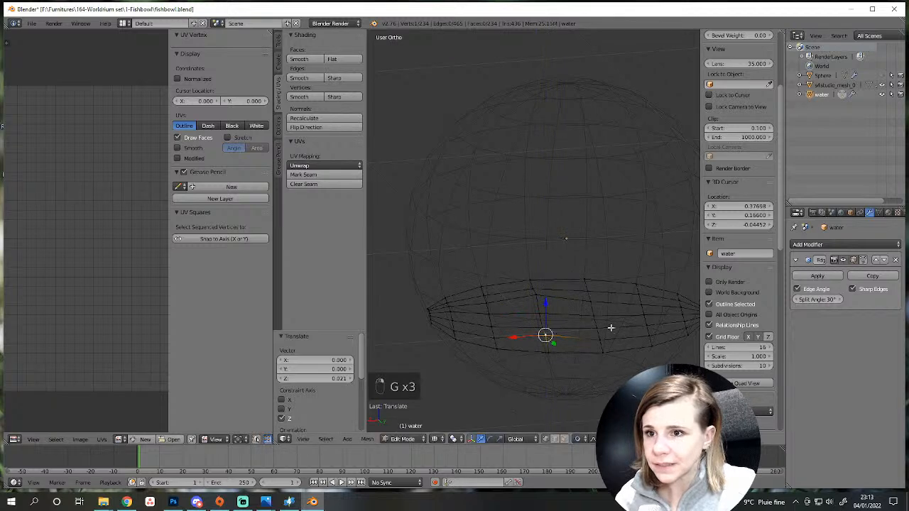
right_click(621, 313)
key(g)
click(624, 304)
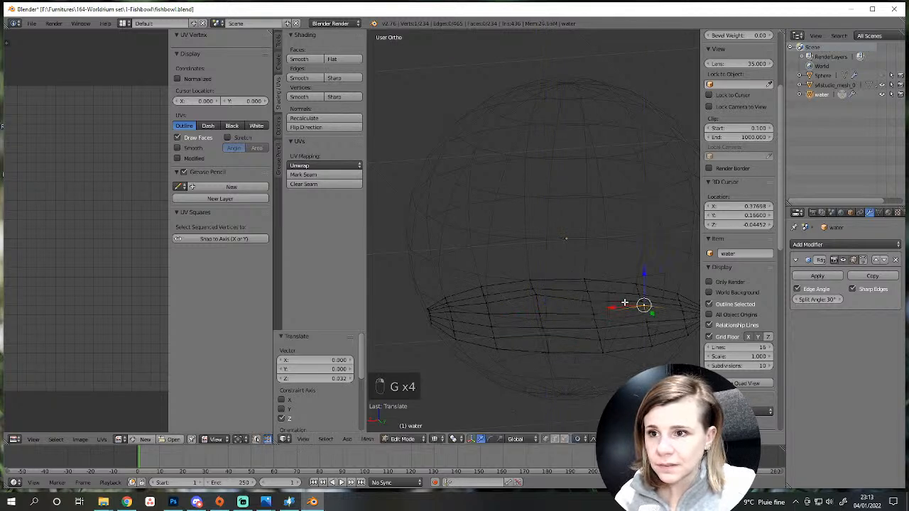
Lower two further vertices of the disc, the second one by 0.025 along Z near the rim.
right_click(599, 340)
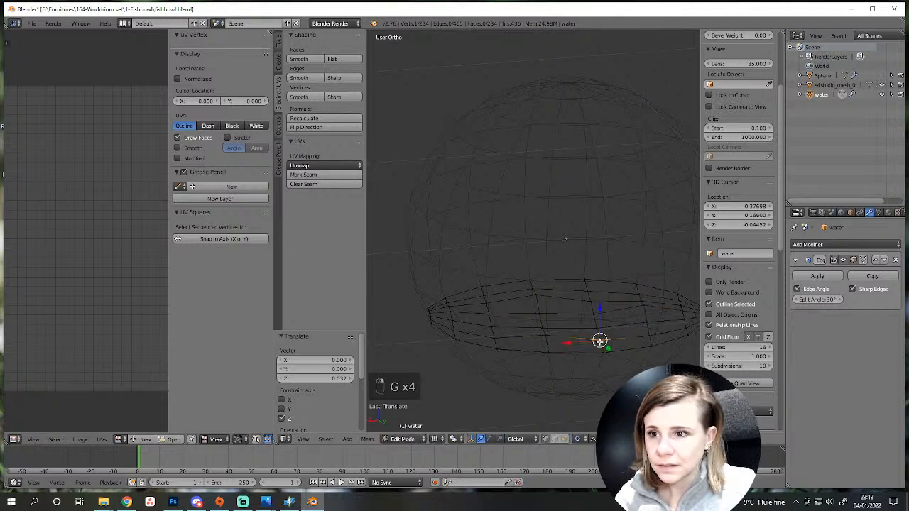
right_click(602, 353)
key(g)
middle_click(603, 355)
click(602, 358)
scroll(603, 359, down, 2)
middle_drag(603, 359, 579, 357)
right_click(612, 280)
key(g)
middle_click(612, 285)
click(612, 287)
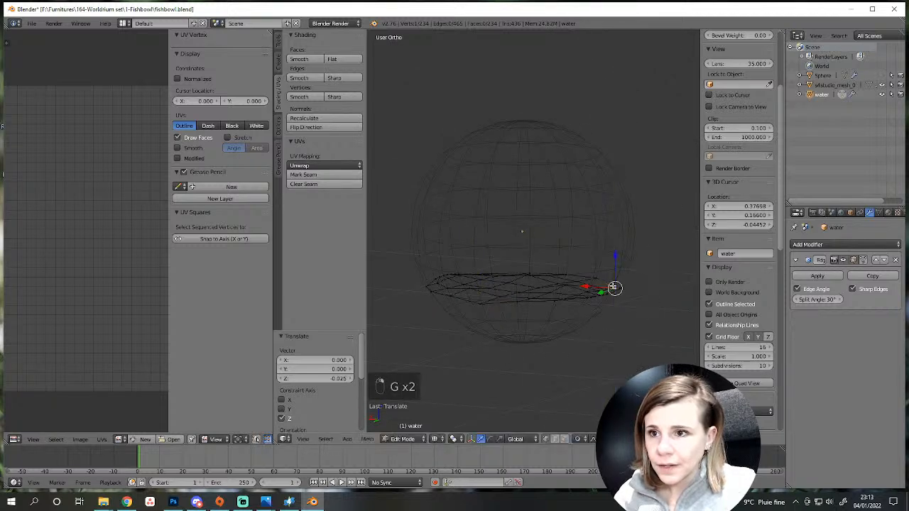
Shift the selected vertex near the rim freely by about -0.008, 0.021 and -0.009 in X, Y and Z.
middle_drag(614, 288, 542, 299)
middle_drag(544, 260, 544, 321)
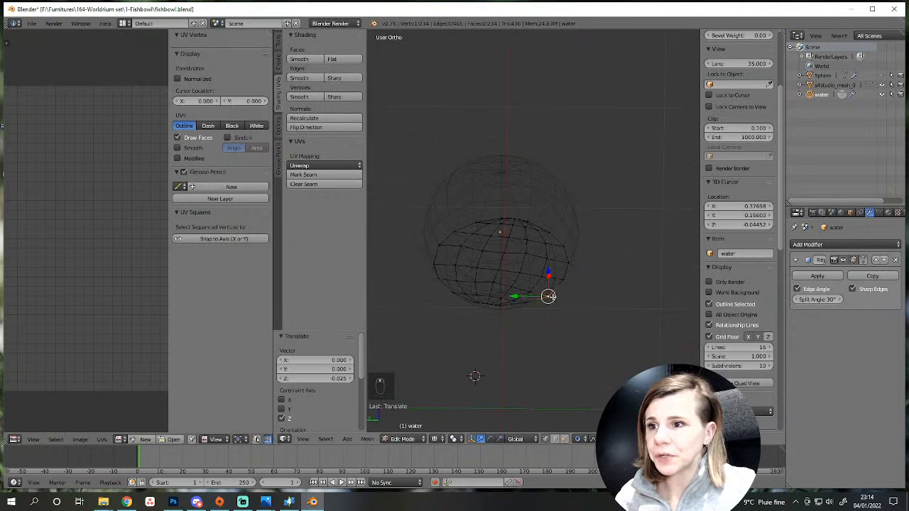
scroll(554, 299, up, 5)
key(g)
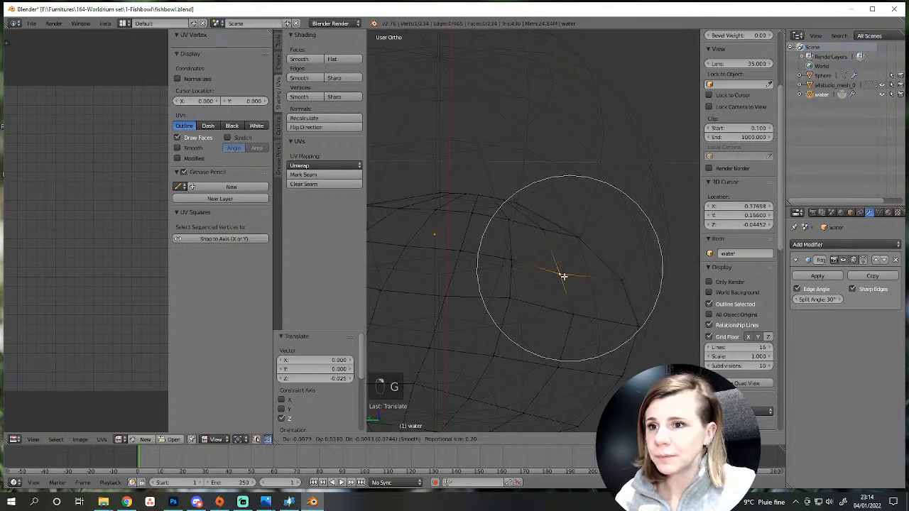
click(563, 276)
scroll(603, 333, down, 5)
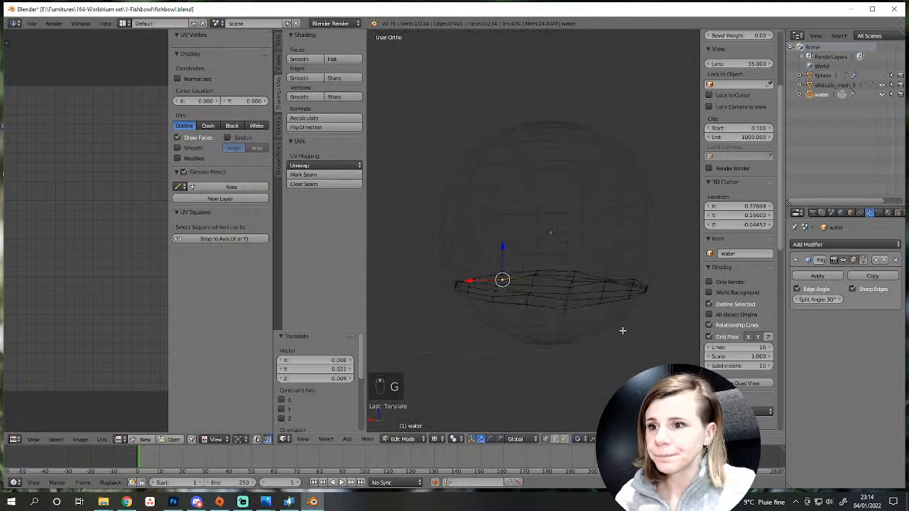
Lower another interior vertex of the disc about 0.015 along Z with proportional influence.
scroll(603, 337, up, 5)
key(g)
key(z)
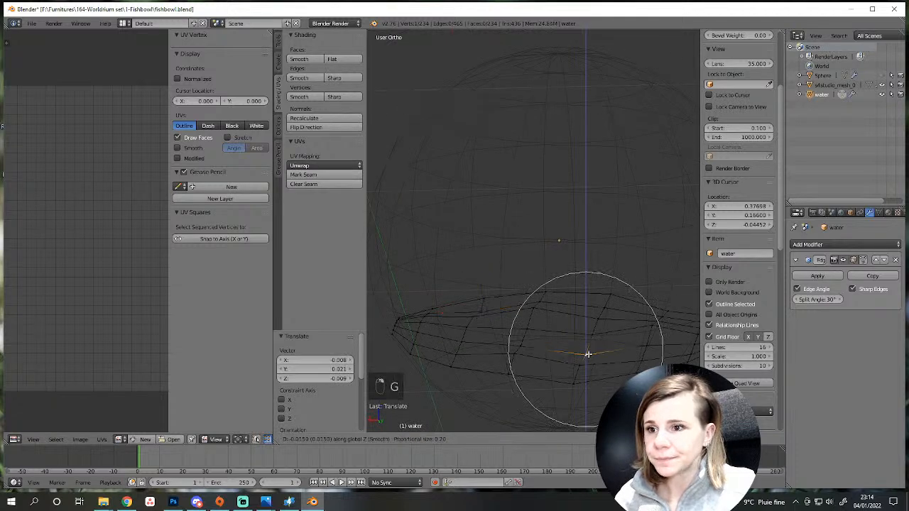
click(587, 354)
scroll(589, 357, down, 5)
Reveal the hidden water sphere geometry around the disc and clear the selection.
key(a)
key(Tab)
key(Tab)
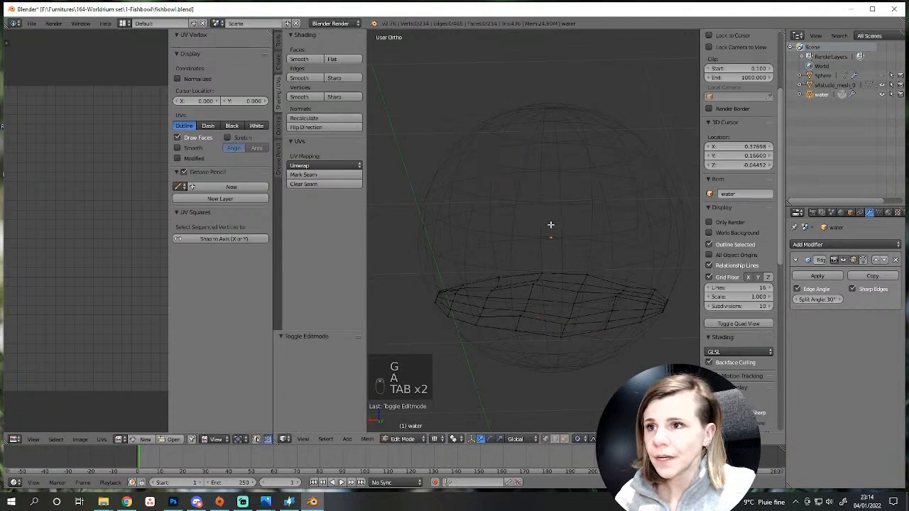
key(alt+h)
key(a)
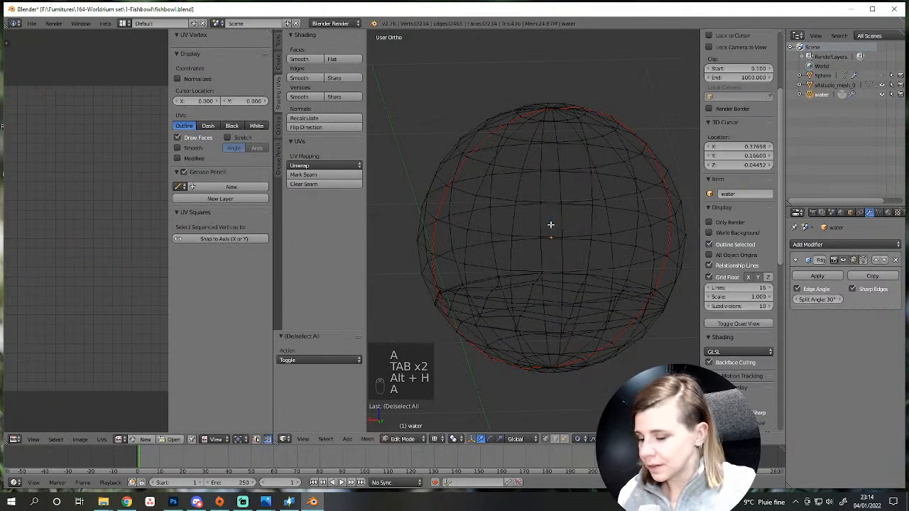
key(l)
key(l)
key(l)
key(l)
key(l)
key(l)
key(l)
key(l)
key(l)
key(l)
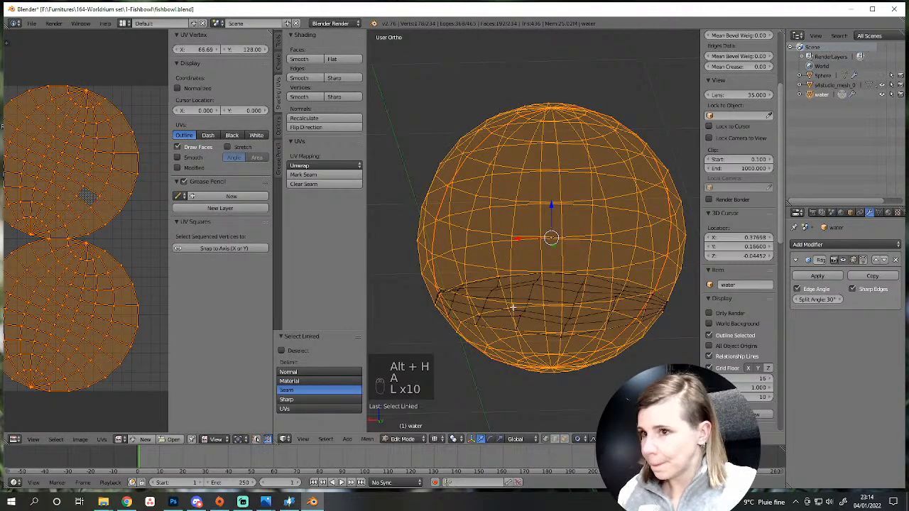
key(a)
key(l)
key(l)
key(l)
key(l)
key(l)
key(l)
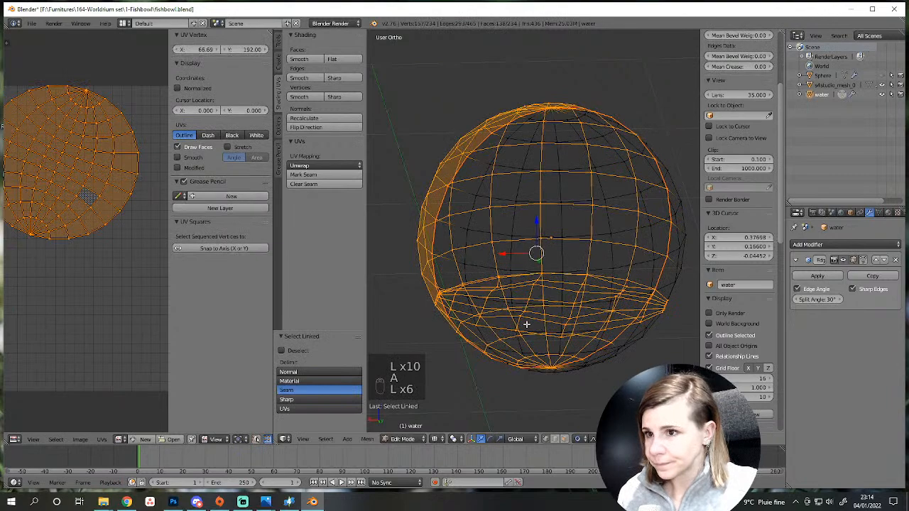
key(a)
Select the whole linked uneven disc, separate it from the water sphere into its own object and leave edit mode.
key(l)
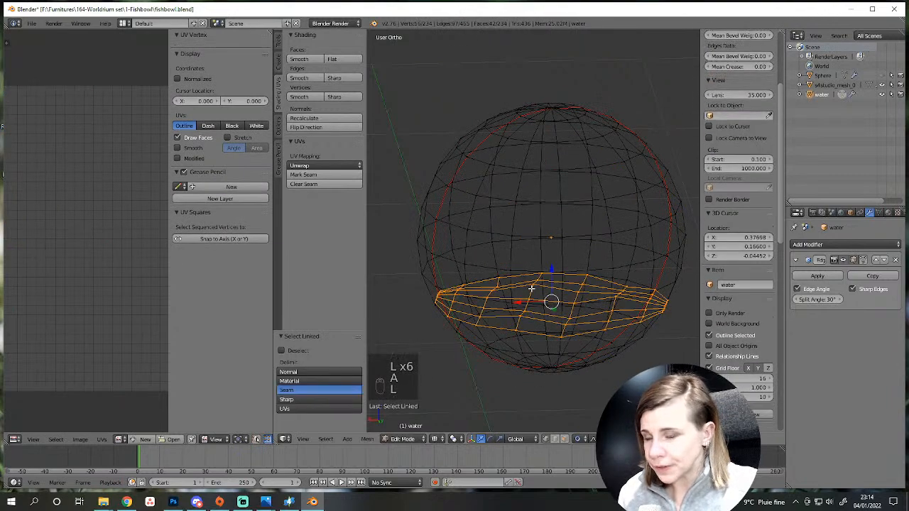
key(p)
click(531, 288)
key(Tab)
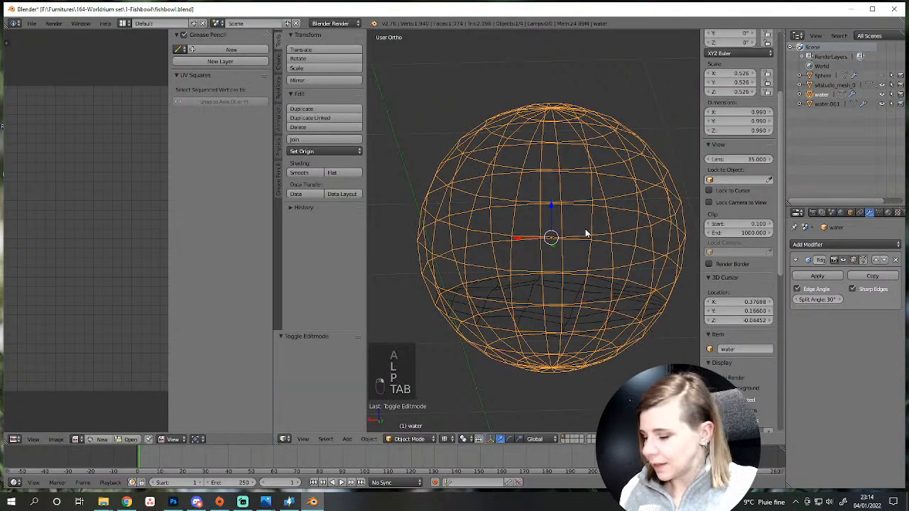
Hide the water sphere and return to solid shading to view the separated disc.
key(h)
key(z)
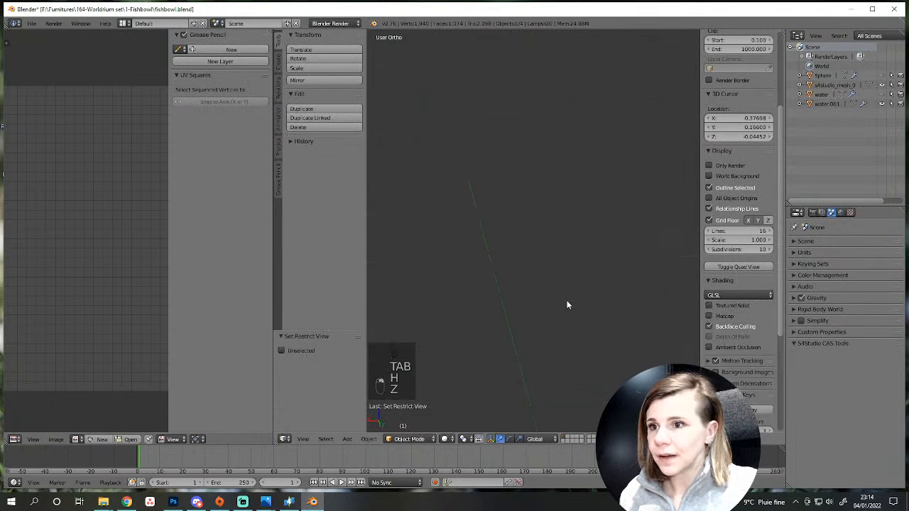
key(Tab)
scroll(566, 302, down, 3)
middle_drag(569, 308, 584, 170)
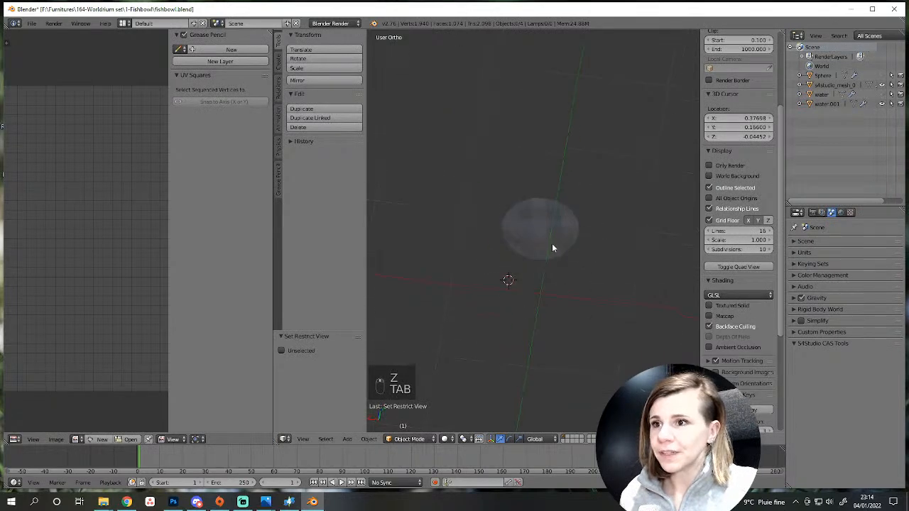
Flip the normals of all faces of the separated disc so they face upward, and return to object mode.
right_click(552, 248)
scroll(552, 248, up, 2)
key(Tab)
key(a)
key(a)
key(a)
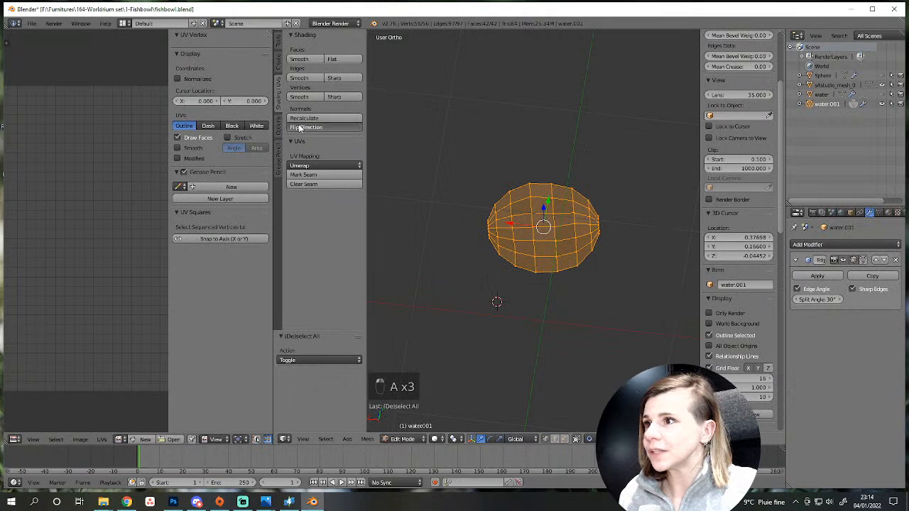
click(298, 128)
middle_drag(520, 310, 527, 171)
key(a)
key(Tab)
scroll(546, 318, up, 4)
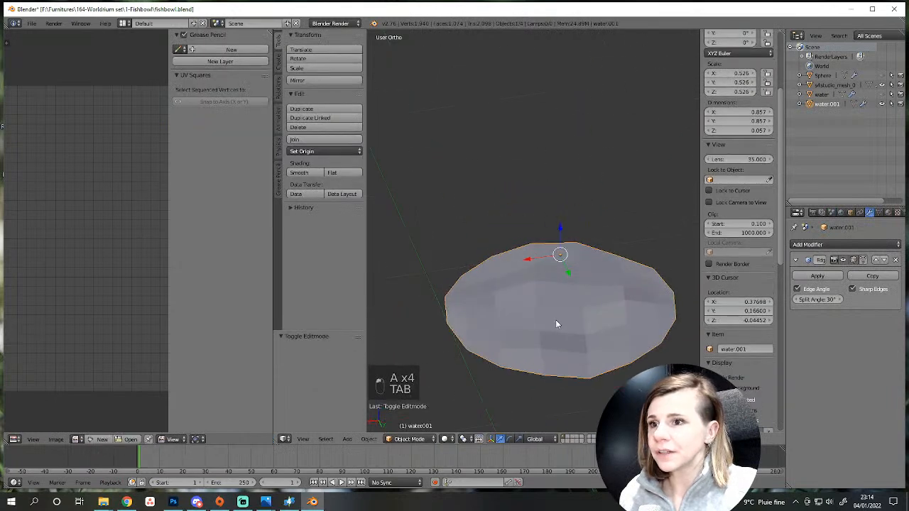
Apply smooth shading to the disc and check its mesh in edit mode.
click(298, 173)
mouse_move(476, 318)
middle_down()
mouse_move(509, 308)
mouse_move(481, 320)
mouse_move(654, 348)
middle_up()
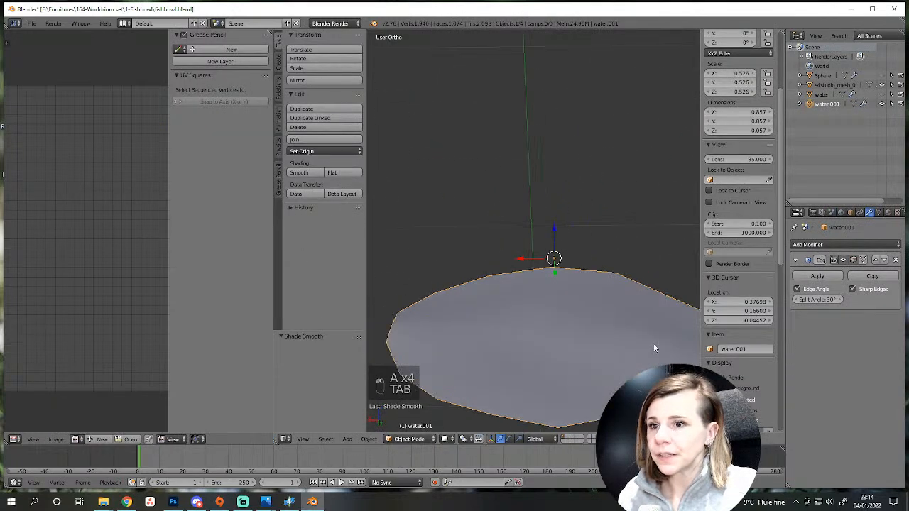
scroll(583, 355, down, 2)
middle_drag(584, 356, 580, 347)
key(Tab)
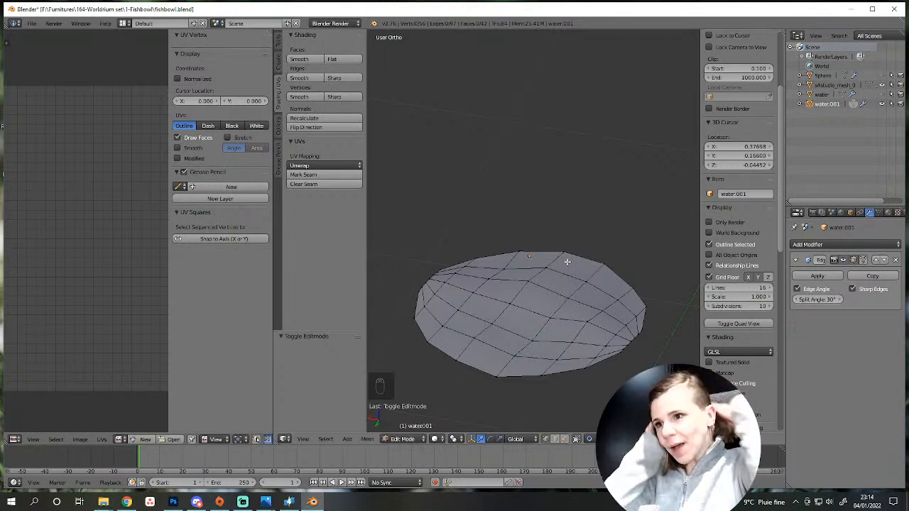
middle_drag(567, 262, 531, 396)
Leave edit mode and make the hidden fishbowl object visible again.
key(Tab)
scroll(532, 393, down, 1)
scroll(738, 213, down, 2)
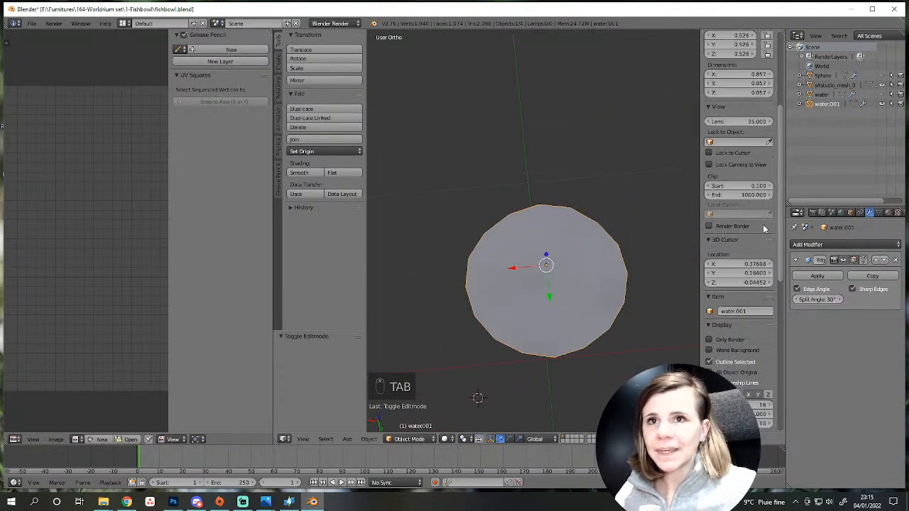
click(882, 76)
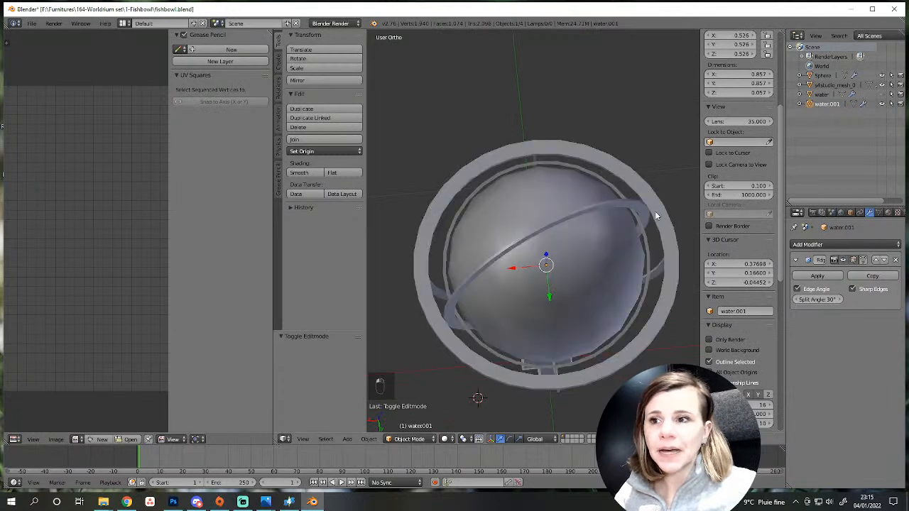
Hide the Sphere object, show the water sphere, and view the disc's edge against the sphere's underside.
click(882, 76)
click(883, 95)
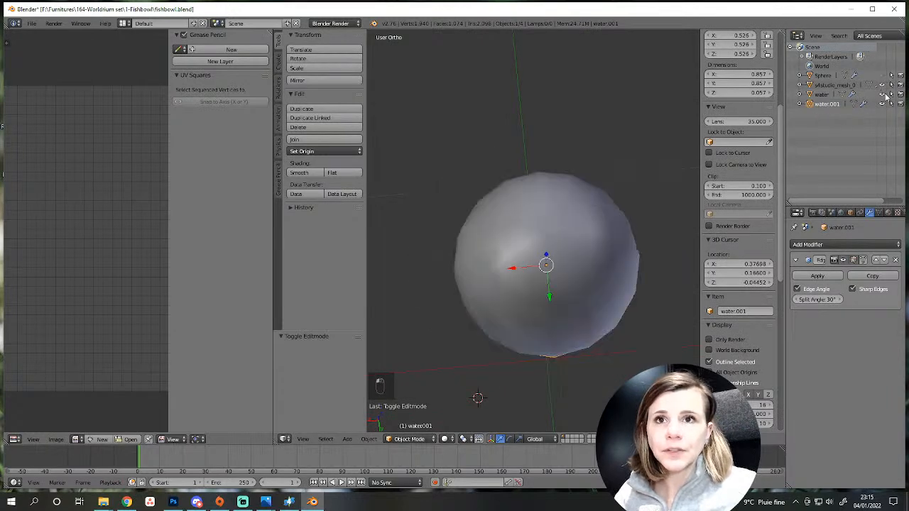
middle_drag(576, 299, 521, 252)
right_click(457, 338)
scroll(457, 339, up, 2)
scroll(458, 339, down, 1)
shift+middle_drag(499, 374, 503, 337)
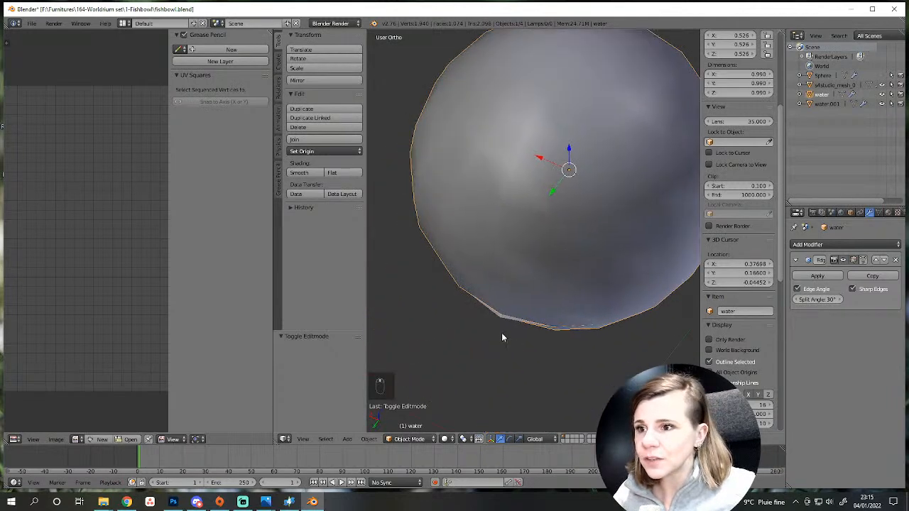
Select the water.001 disc, pick a rim vertex outside the sphere in edit mode, and open the proportional editing options.
click(832, 104)
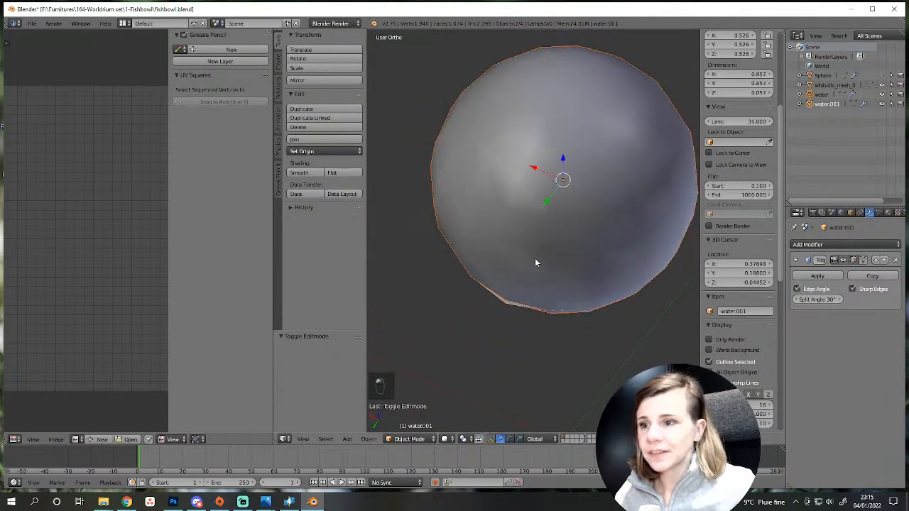
scroll(529, 284, up, 2)
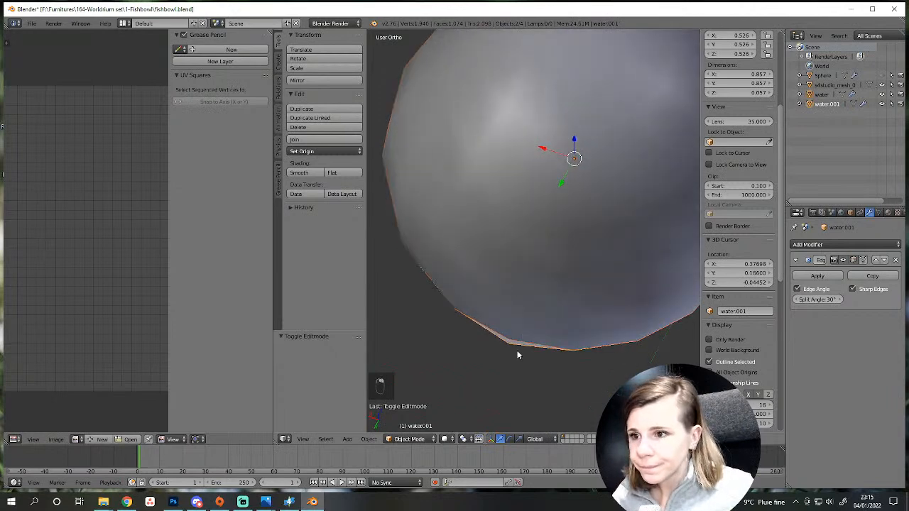
key(Tab)
right_click(505, 355)
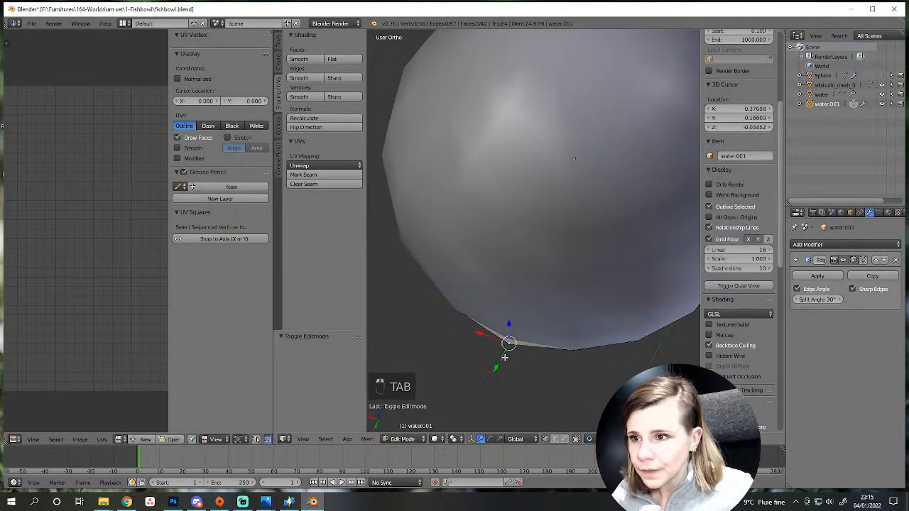
scroll(506, 357, up, 2)
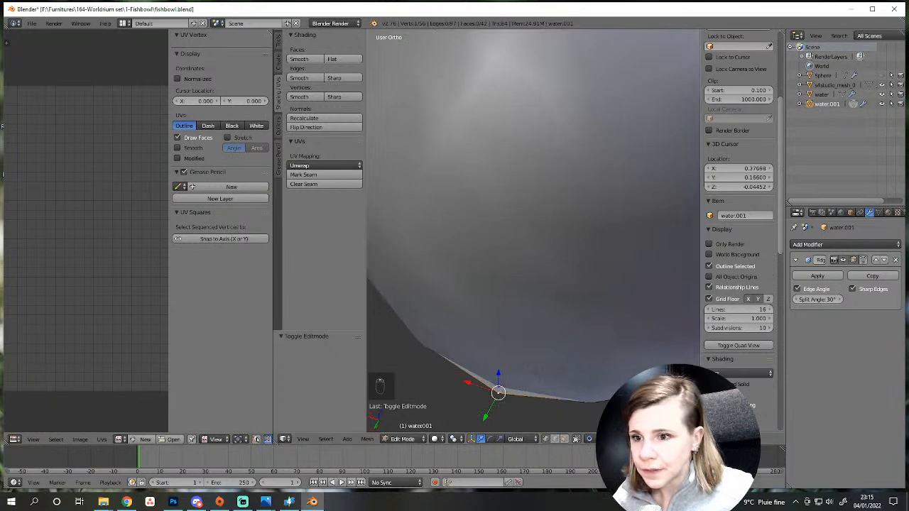
click(588, 439)
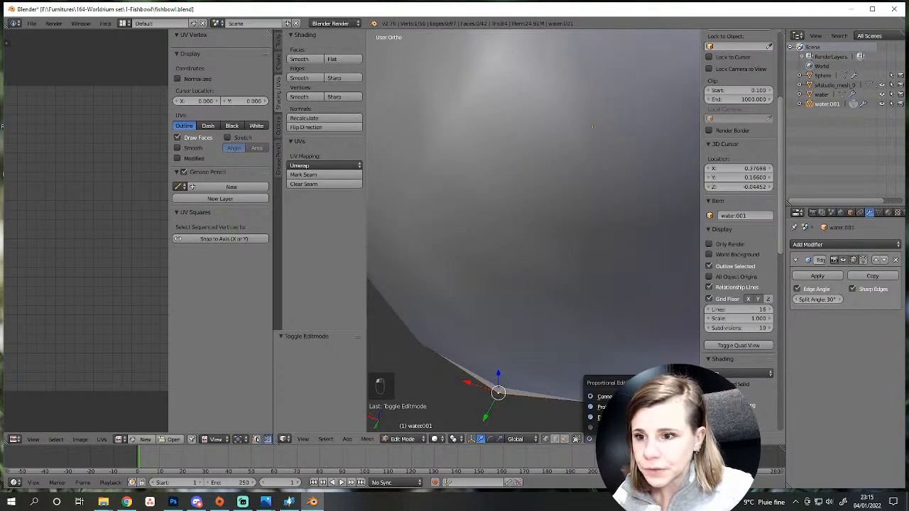
Select a run of adjacent rim vertices on the disc and shift it -0.003 along Y, into the water sphere.
scroll(519, 384, down, 3)
middle_drag(519, 383, 486, 296)
alt+right_click(608, 191)
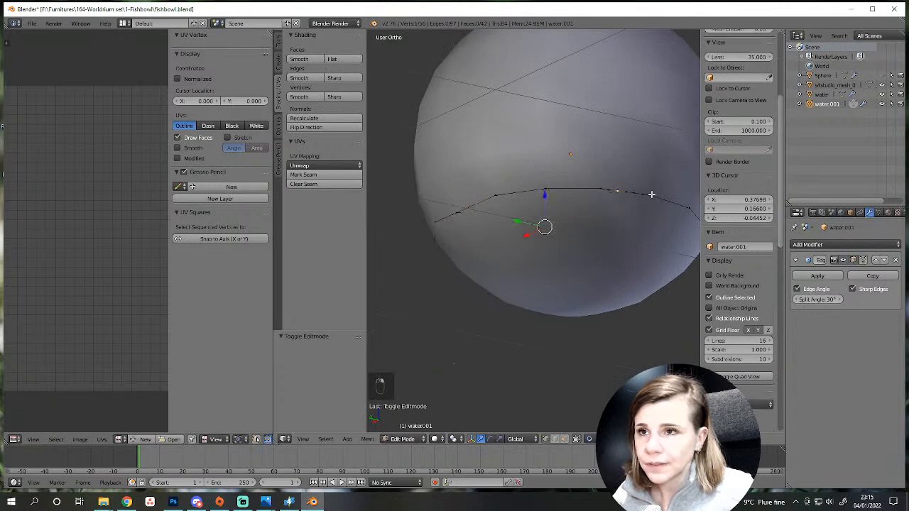
right_click(663, 213)
ctrl+right_click(485, 205)
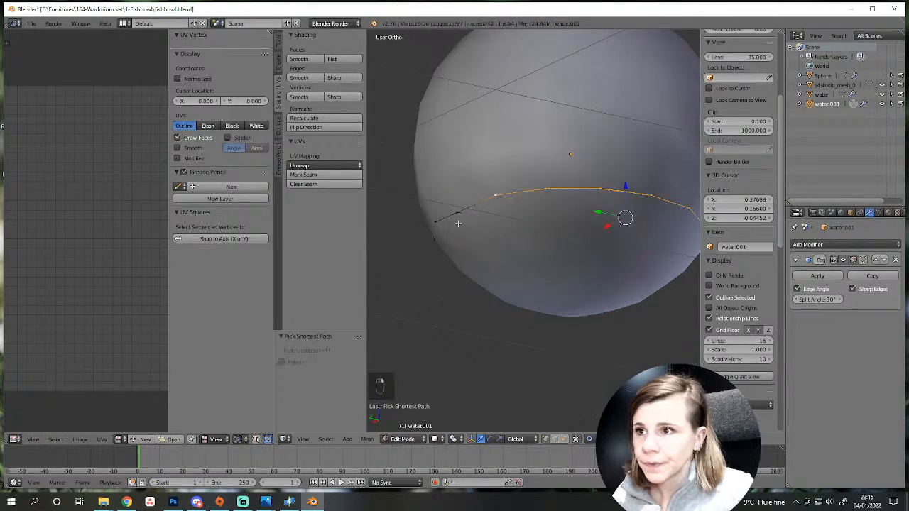
middle_drag(459, 224, 576, 307)
ctrl+right_click(578, 215)
scroll(567, 320, up, 3)
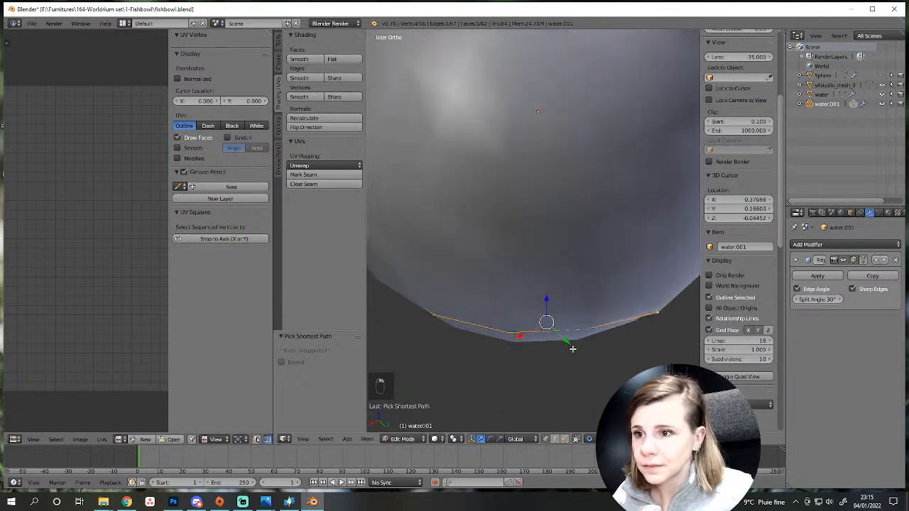
key(g)
click(568, 340)
Nudge the rim vertices at both ends of that run inward, moving the first one -0.003 along X.
right_click(434, 315)
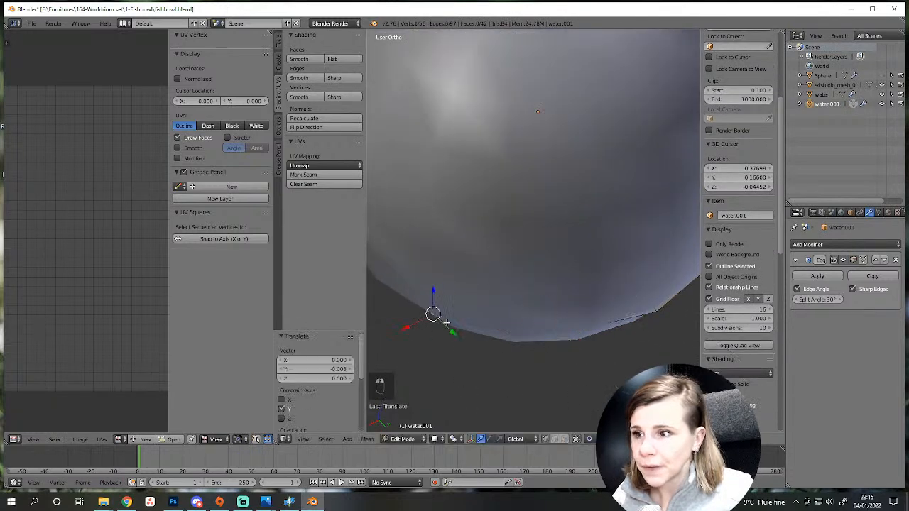
key(g)
key(y)
click(410, 327)
right_click(651, 313)
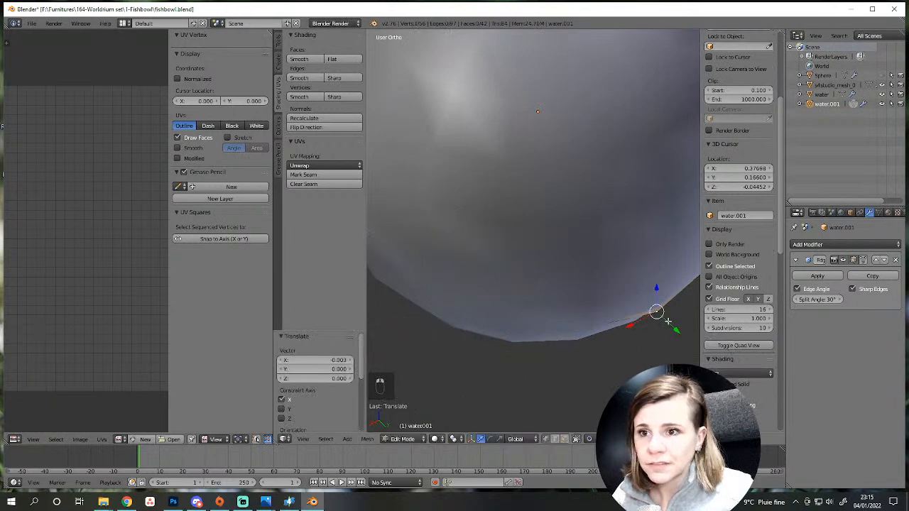
key(g)
key(y)
click(668, 323)
Select a protruding rim vertex on another side of the disc and move it -0.007 along Y, into the sphere.
scroll(641, 331, down, 4)
middle_drag(641, 330, 509, 378)
scroll(504, 309, up, 4)
right_click(501, 309)
key(g)
click(502, 310)
key(g)
key(y)
click(538, 389)
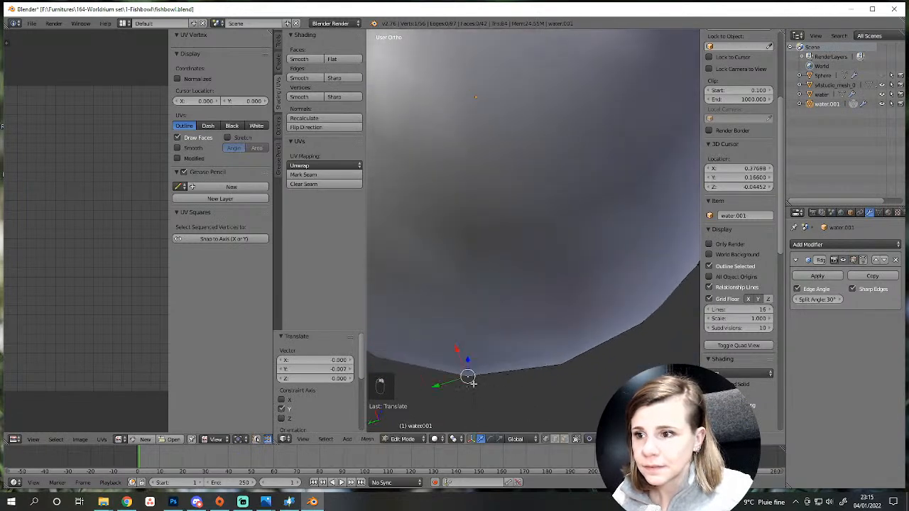
Extend the selection to the neighbouring rim vertex and shift it 0.004 along X.
ctrl+right_click(542, 371)
key(g)
key(x)
click(507, 347)
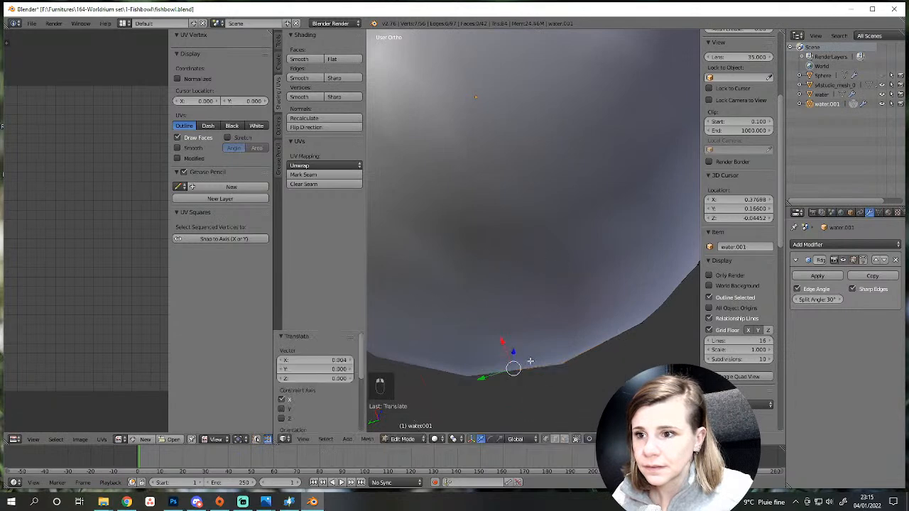
Select the next protruding stretch of the disc's rim and move it 0.007 along Y, into the sphere.
middle_drag(507, 348, 525, 310)
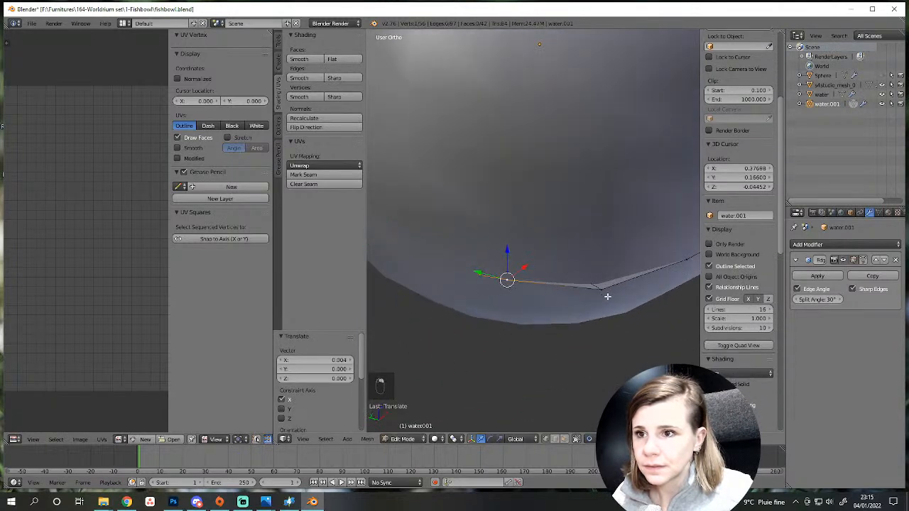
scroll(608, 296, down, 2)
middle_drag(608, 296, 573, 300)
ctrl+right_click(631, 258)
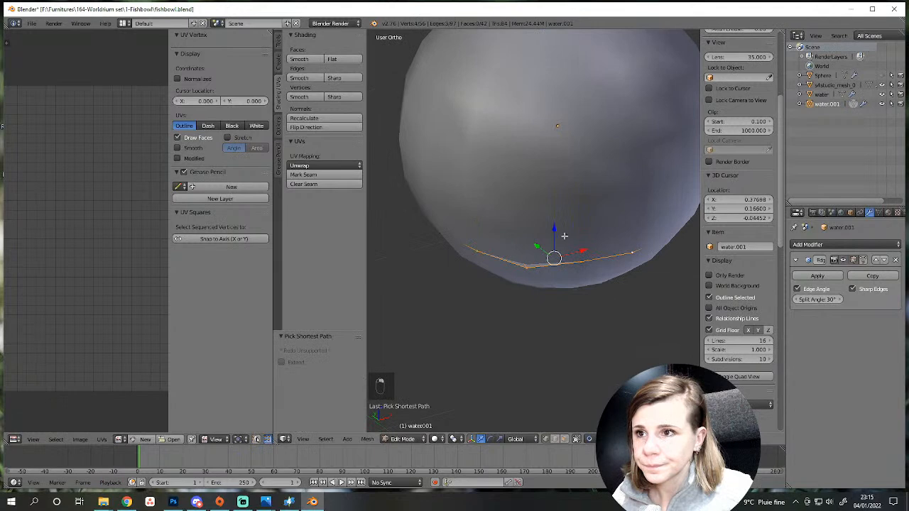
key(g)
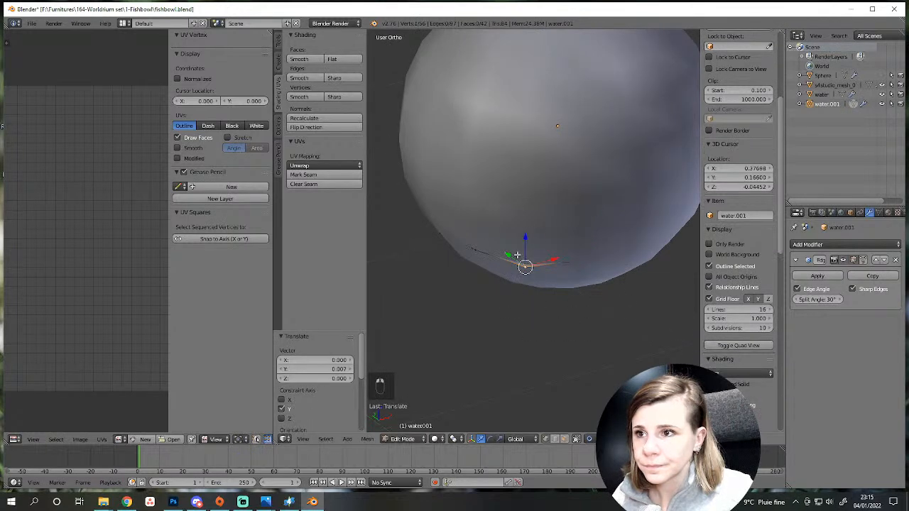
Push the remaining protruding vertices of this rim stretch inward, moving one 0.012 and the next 0.010 along X.
key(g)
scroll(510, 257, up, 2)
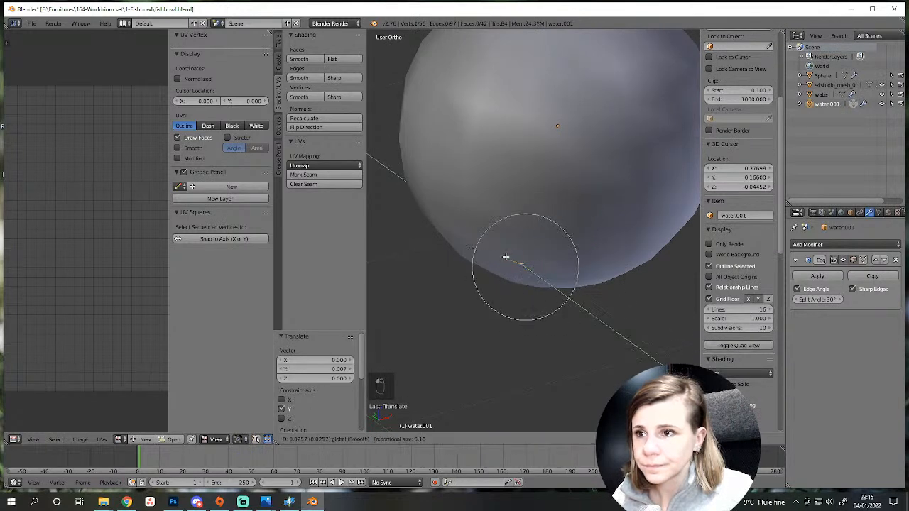
click(509, 257)
drag(552, 256, 558, 255)
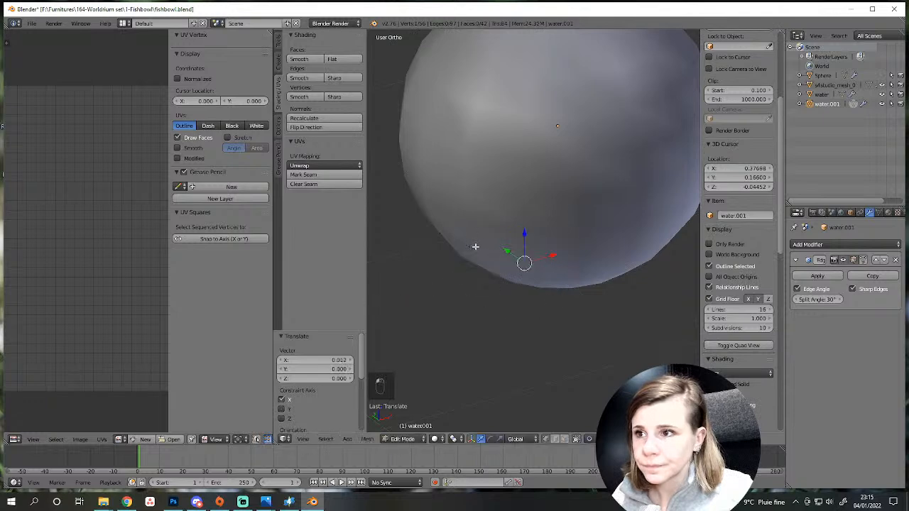
right_click(475, 247)
drag(491, 246, 501, 243)
Inspect the disc's rim all around the water sphere for parts sticking out, and deselect everything.
scroll(562, 270, down, 2)
middle_drag(562, 270, 529, 296)
scroll(559, 315, up, 4)
scroll(598, 322, down, 7)
middle_drag(611, 306, 543, 327)
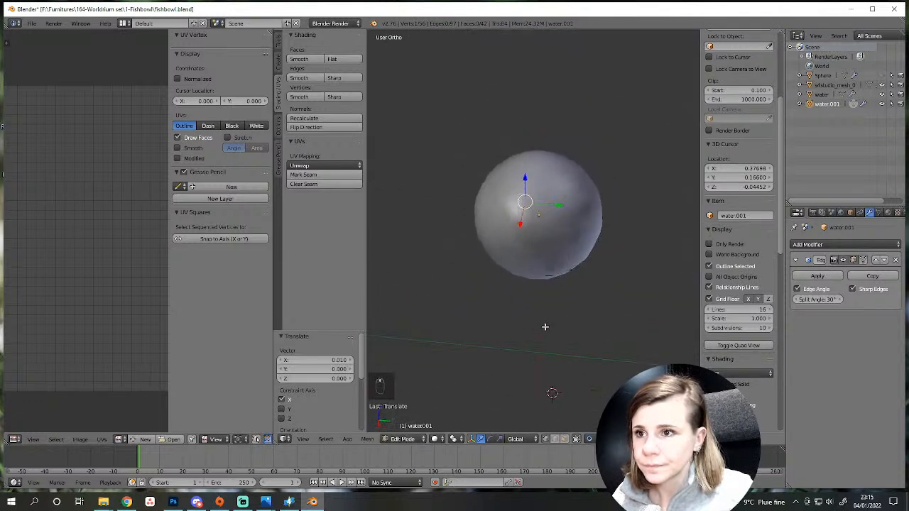
scroll(545, 330, up, 5)
middle_drag(597, 355, 447, 359)
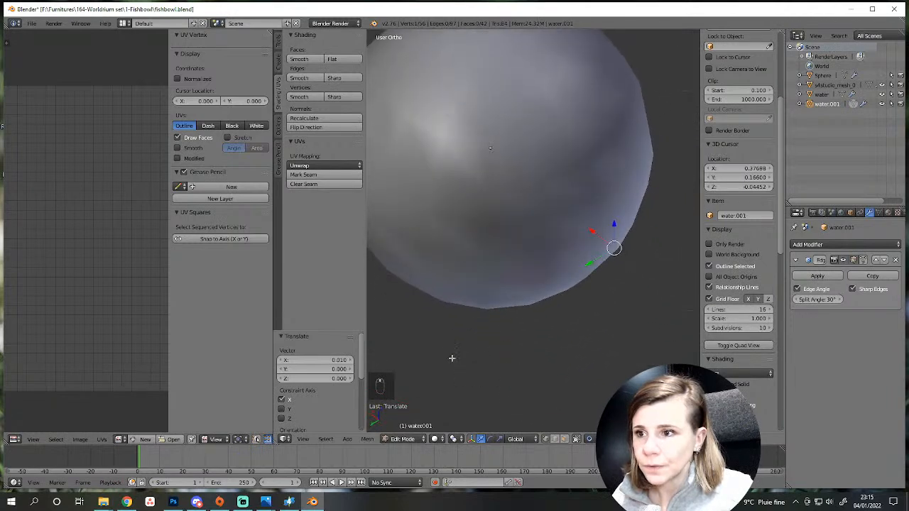
scroll(436, 362, down, 4)
key(a)
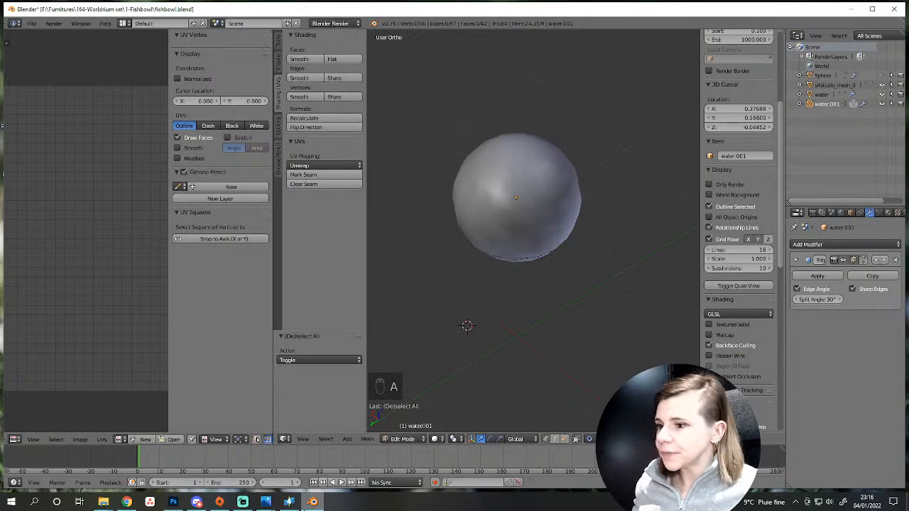
Switch to Photos to look at the globe fishbowl reference picture, and return to editing the disc in Blender.
click(265, 501)
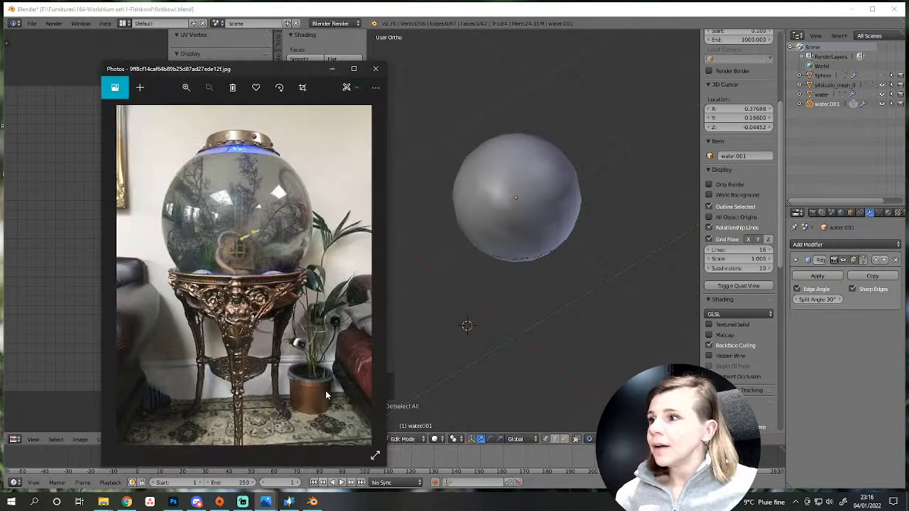
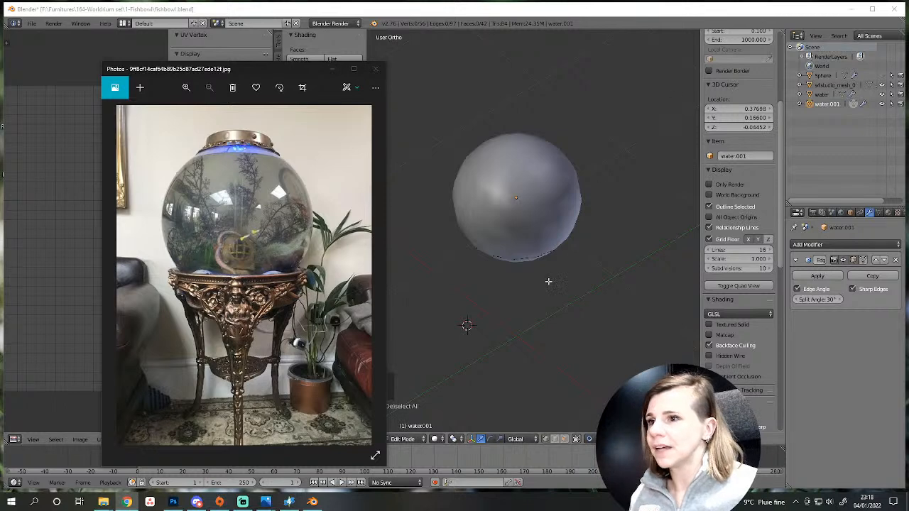
scroll(534, 316, up, 5)
click(532, 324)
key(Tab)
key(Tab)
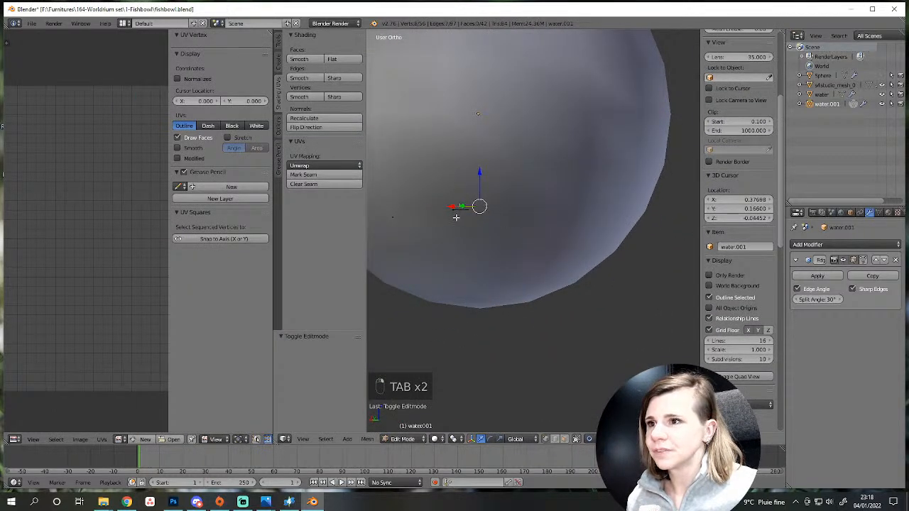
Find the rim vertices still poking through the sphere's lower side and move them inward, the last one -0.004 along Y.
middle_drag(468, 224, 487, 289)
middle_drag(488, 329, 478, 287)
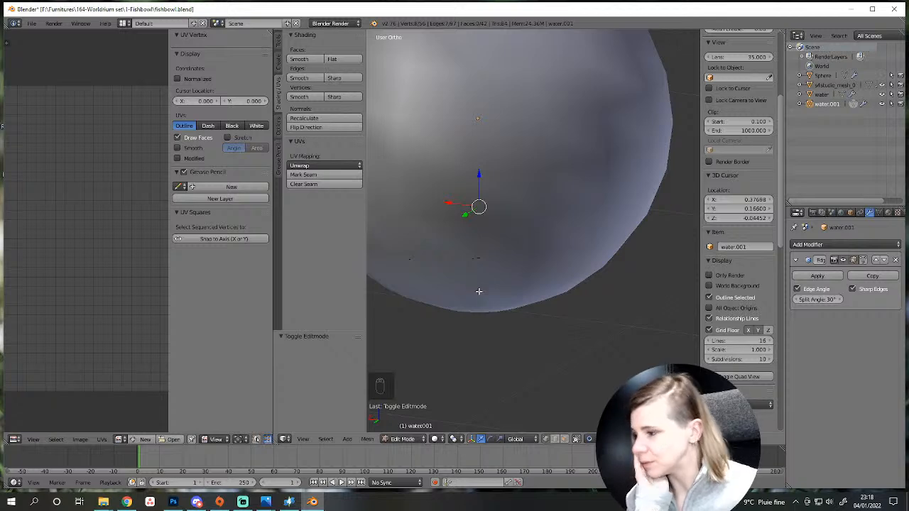
middle_drag(501, 316, 534, 194)
scroll(535, 195, down, 5)
scroll(534, 194, up, 9)
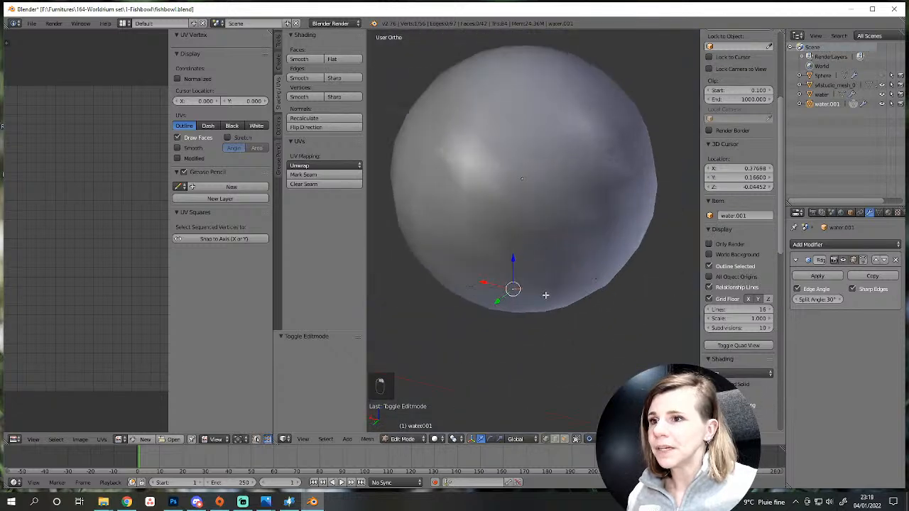
key(g)
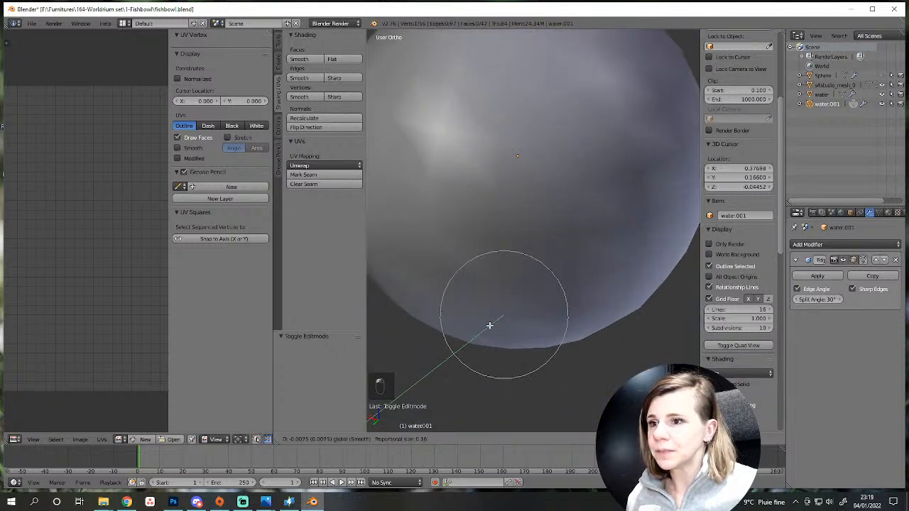
click(489, 323)
key(g)
click(434, 320)
scroll(558, 337, down, 4)
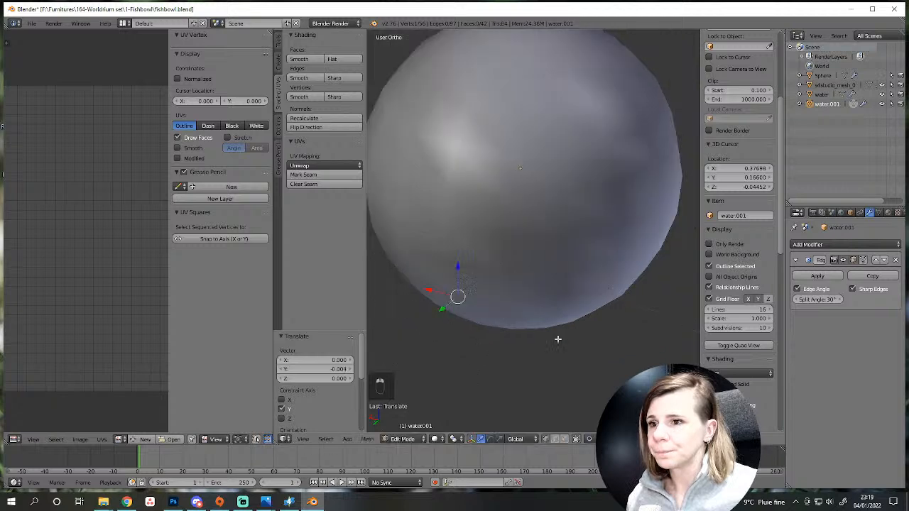
Move the protruding rim vertex a further -0.005 along Y, deeper into the sphere.
scroll(521, 270, up, 5)
middle_drag(535, 280, 531, 337)
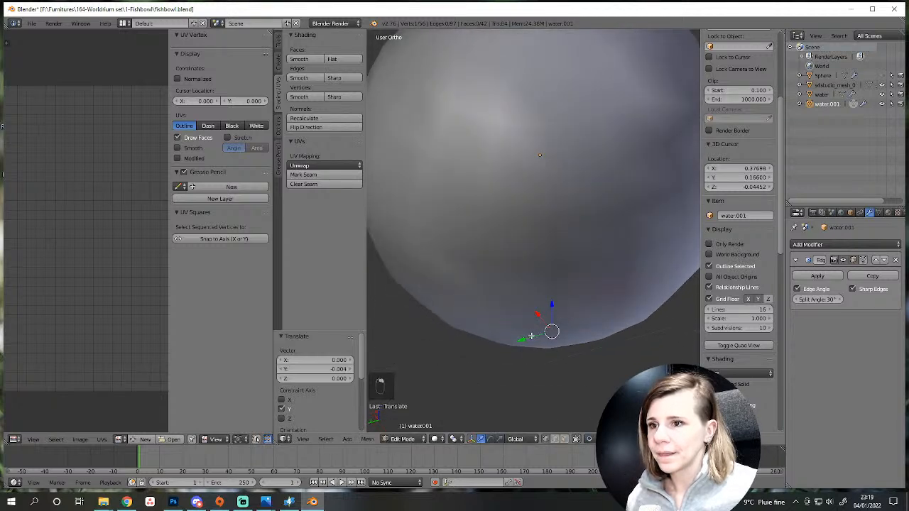
drag(531, 336, 533, 336)
scroll(589, 321, up, 4)
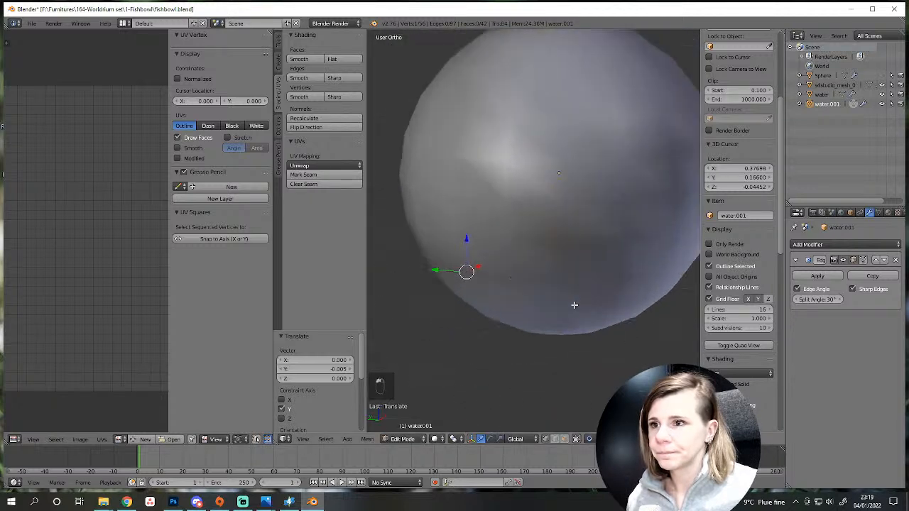
Raise a low rim vertex by 0.011 along Z, deselect everything and return to object mode.
scroll(551, 304, down, 4)
mouse_move(552, 305)
middle_down()
mouse_move(489, 329)
mouse_move(514, 314)
mouse_move(614, 384)
middle_up()
scroll(615, 382, down, 6)
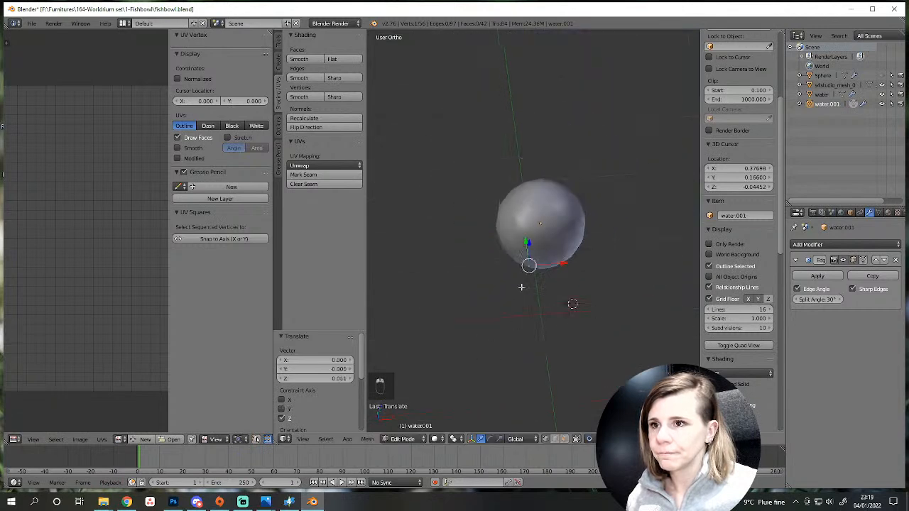
key(a)
key(Tab)
scroll(631, 278, up, 4)
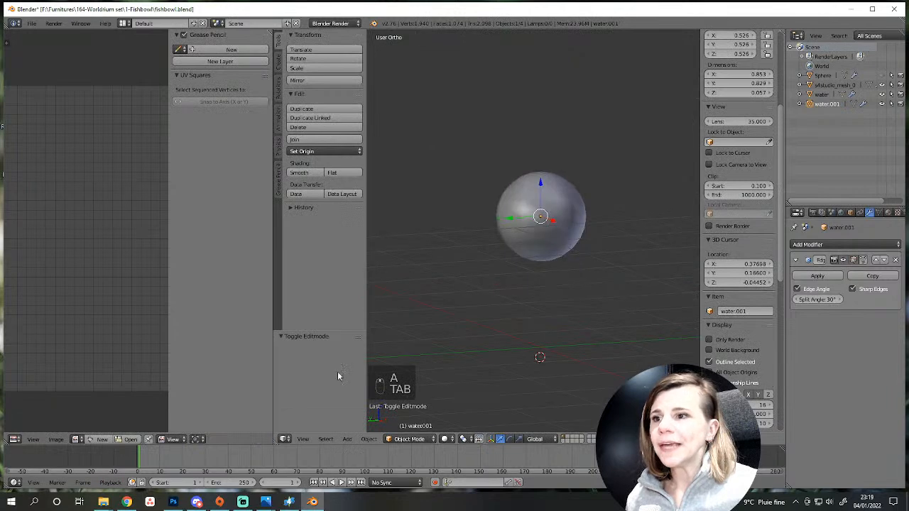
click(127, 502)
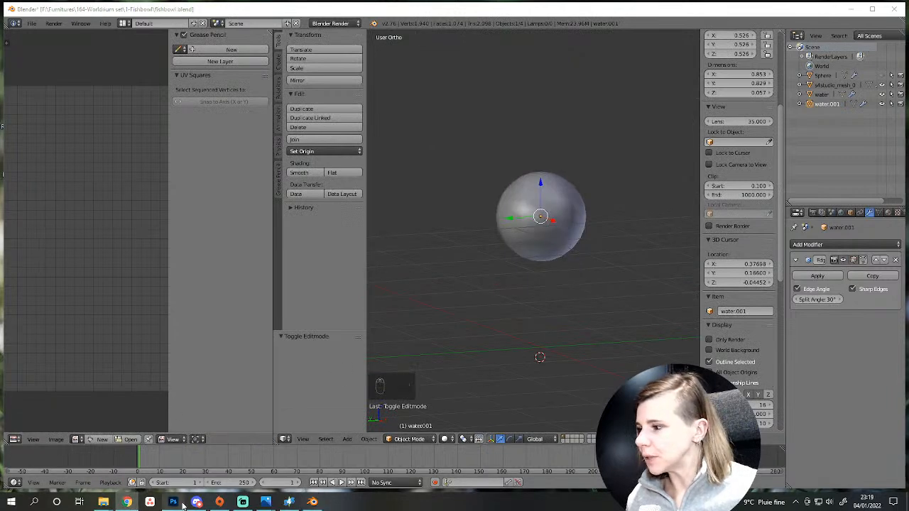
click(125, 503)
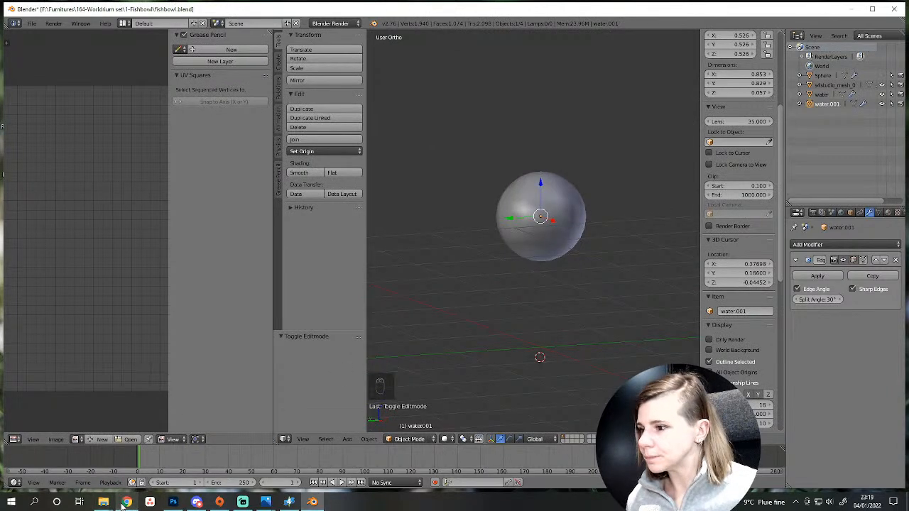
Switch to a new Chrome window and search Google Images for "algae png".
click(125, 504)
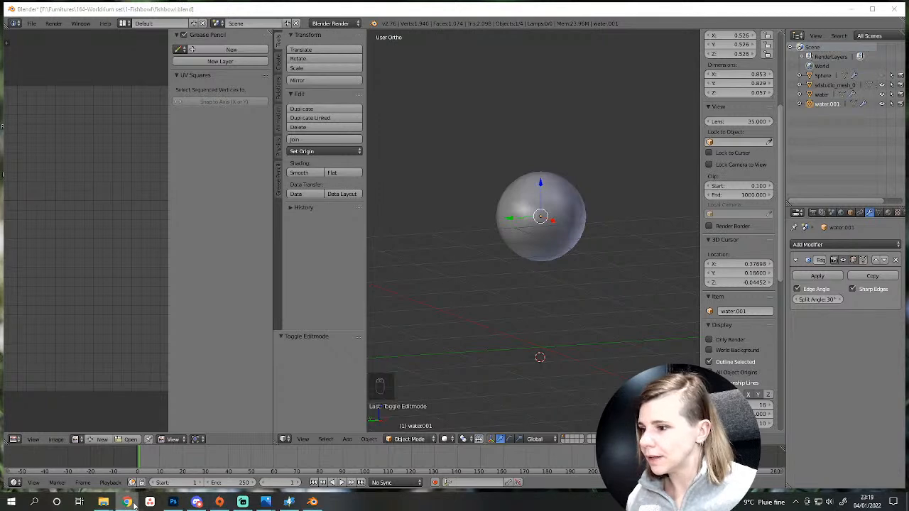
right_click(126, 502)
click(113, 452)
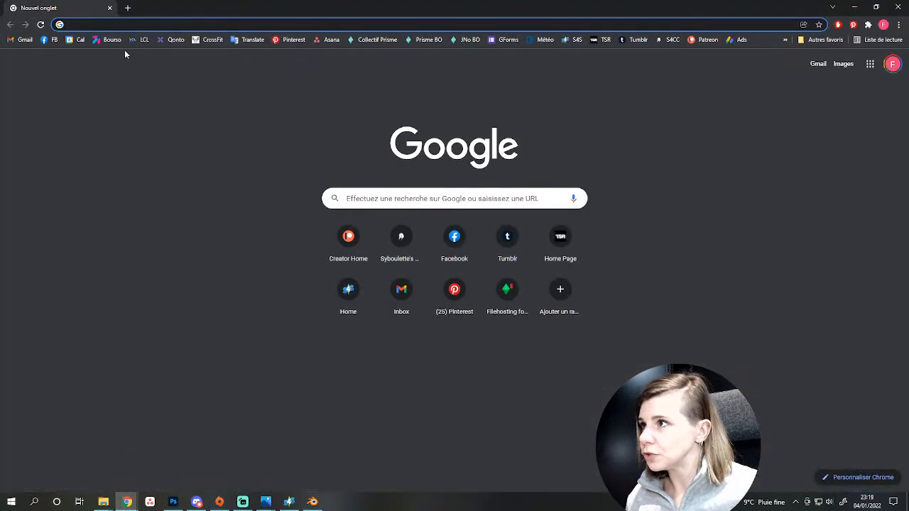
click(109, 22)
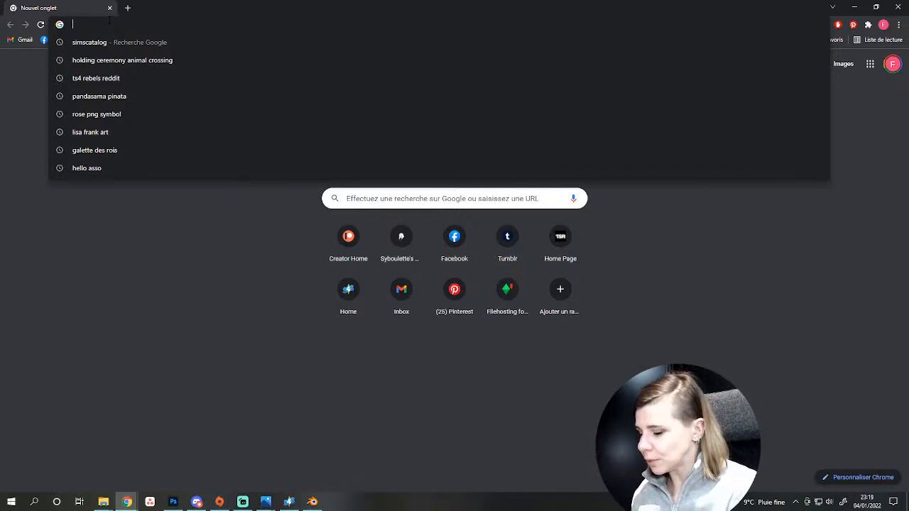
text(algae )
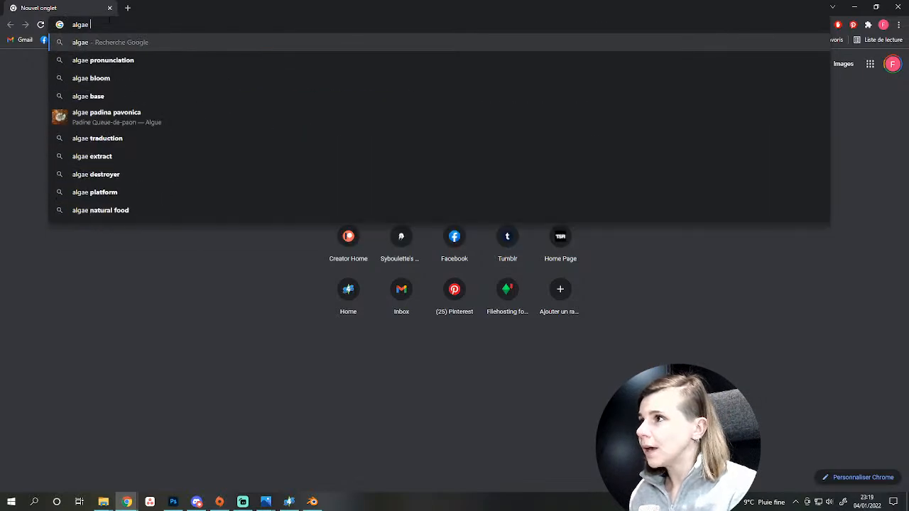
text(png)
key(Return)
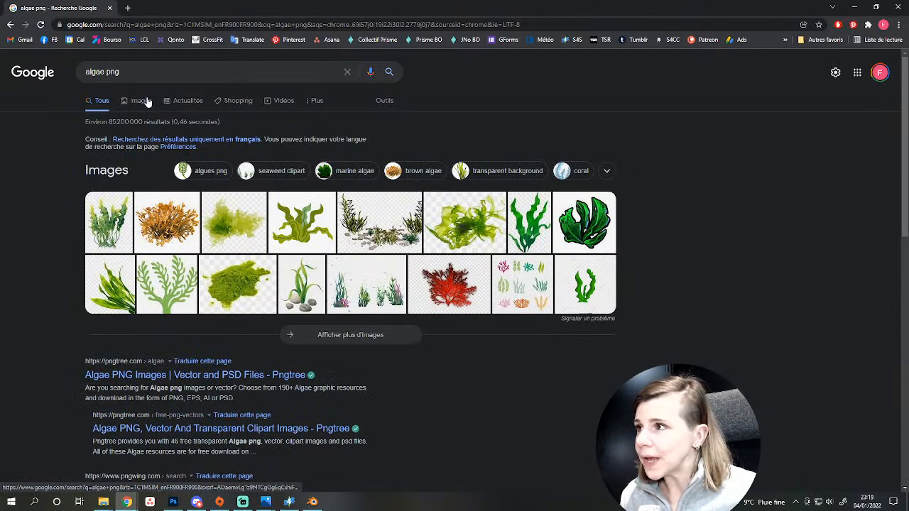
click(145, 101)
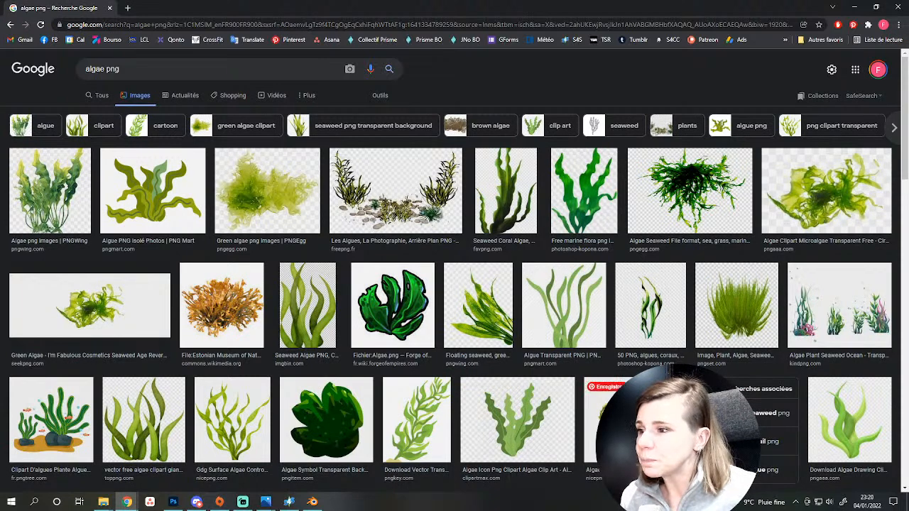
Open the brown kelp image from pngset.com and the green algae image from pngwing.com in separate new tabs.
scroll(455, 310, down, 2)
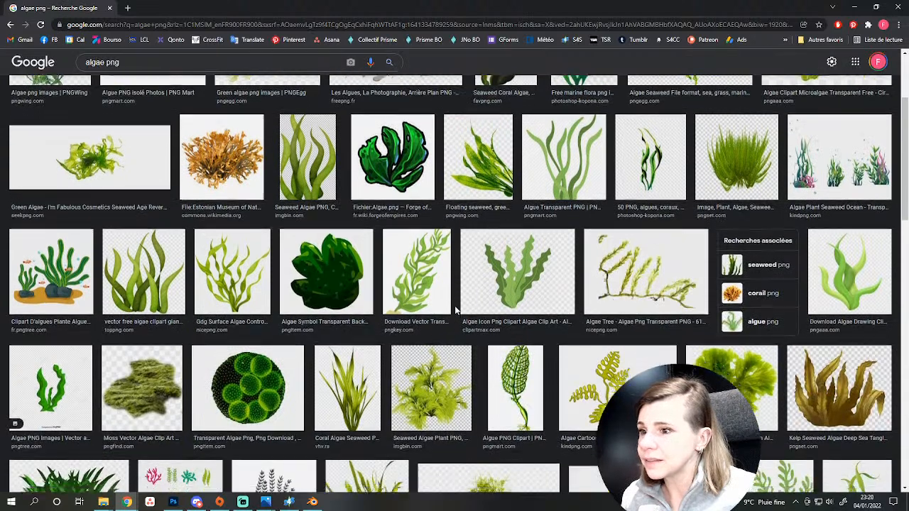
scroll(455, 310, down, 2)
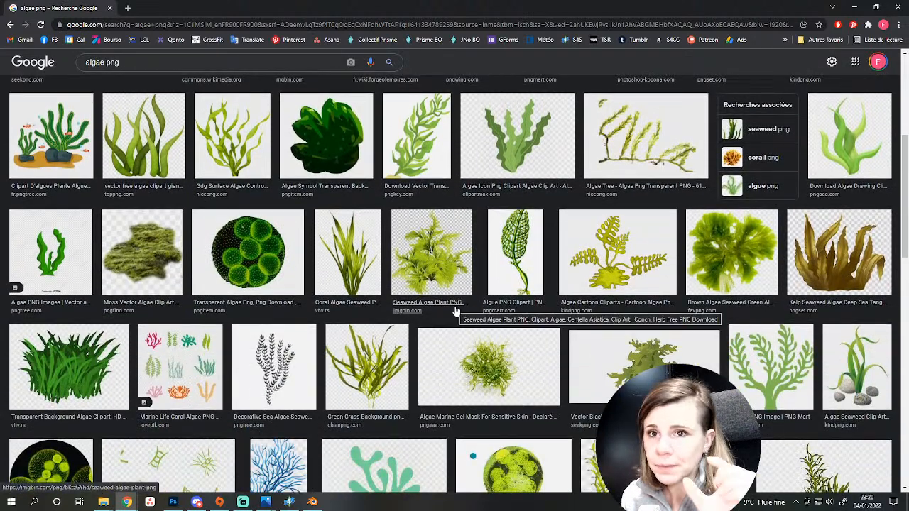
middle_click(837, 252)
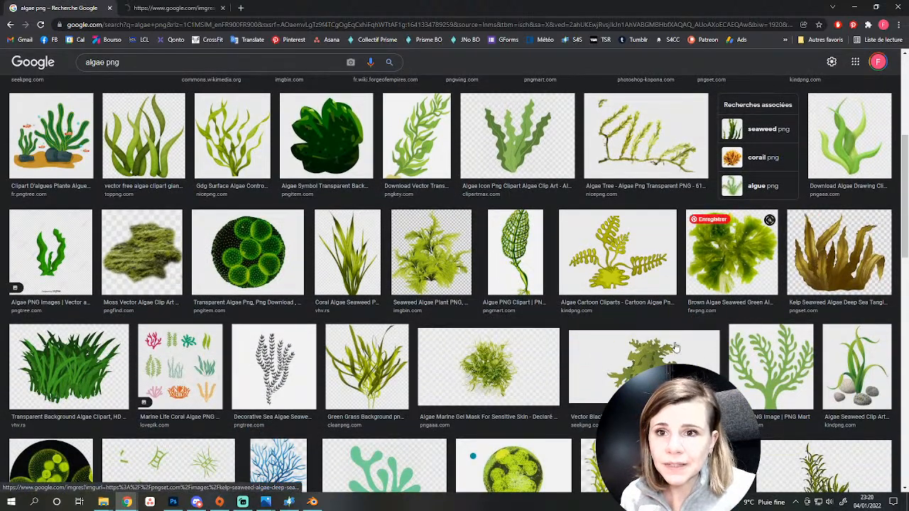
scroll(308, 284, up, 3)
scroll(307, 284, up, 1)
middle_click(45, 208)
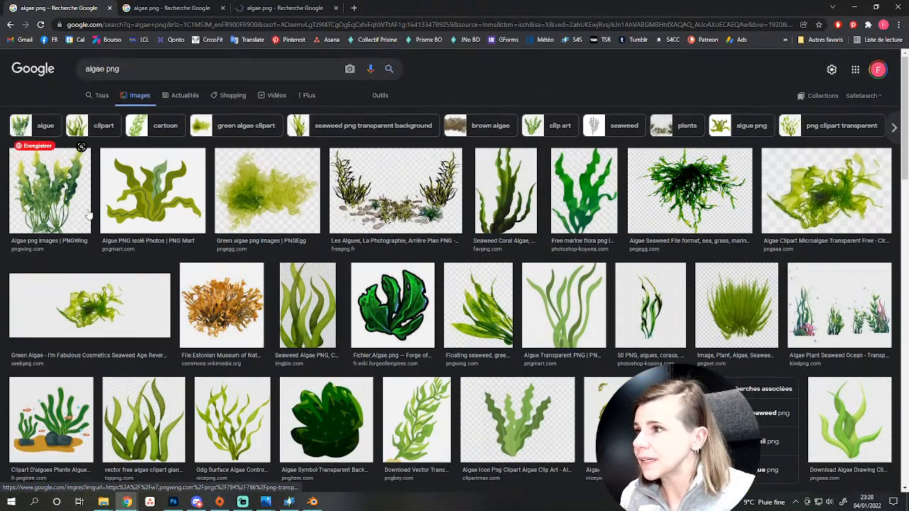
Open candidate algae images from the search results and go to the PNGWing source page of the green seaweed.
middle_click(384, 206)
click(176, 6)
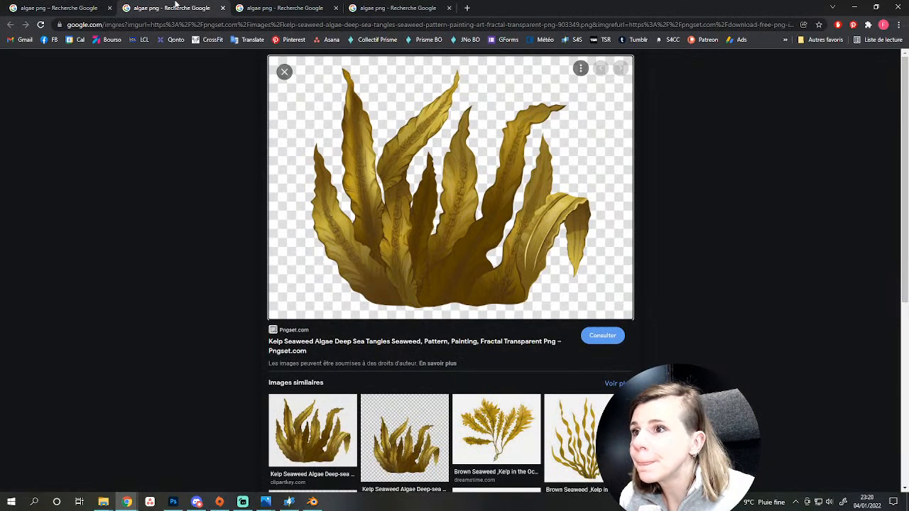
click(254, 6)
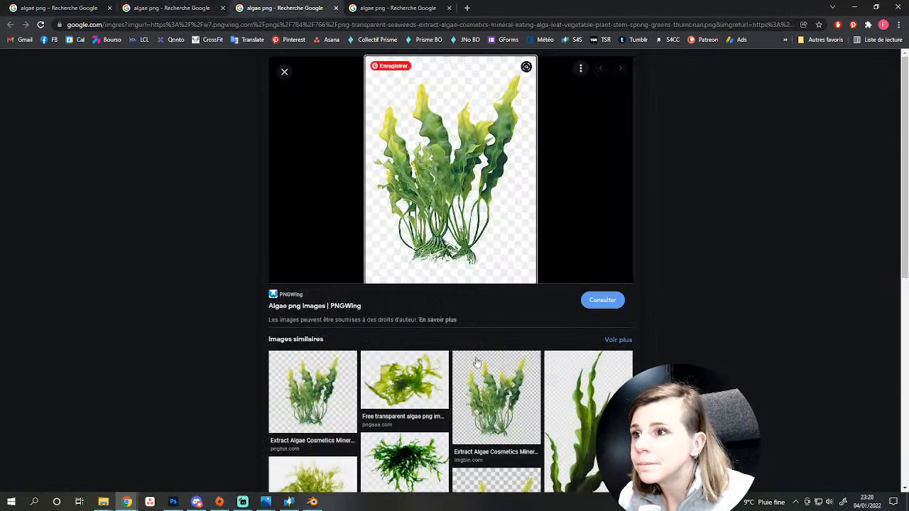
scroll(490, 320, down, 2)
scroll(499, 366, up, 2)
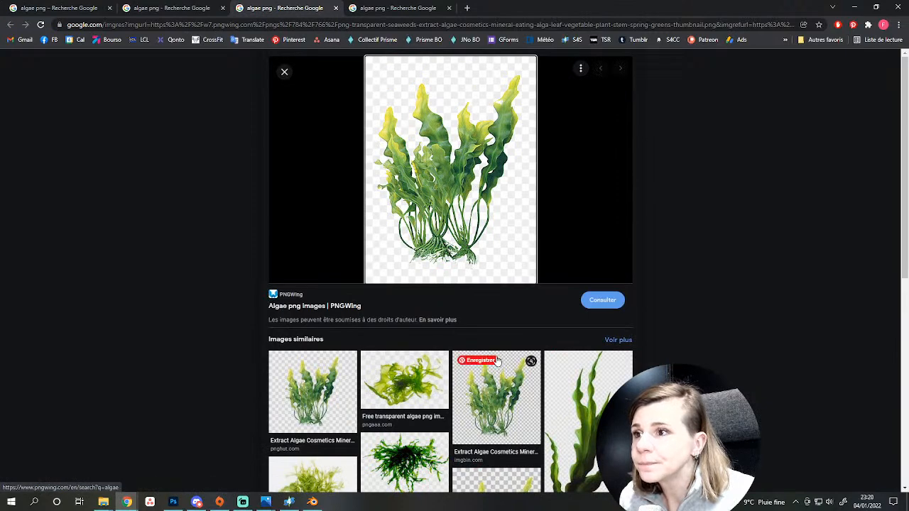
click(447, 170)
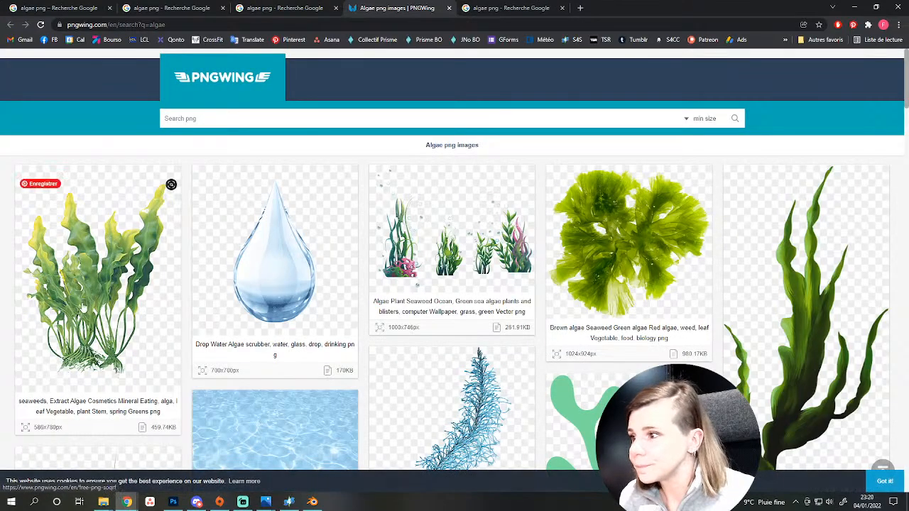
Open the PNGWing page for the "Seaweeds, Extract Algae Cosmetics" image and request its free download.
click(83, 307)
scroll(463, 301, down, 4)
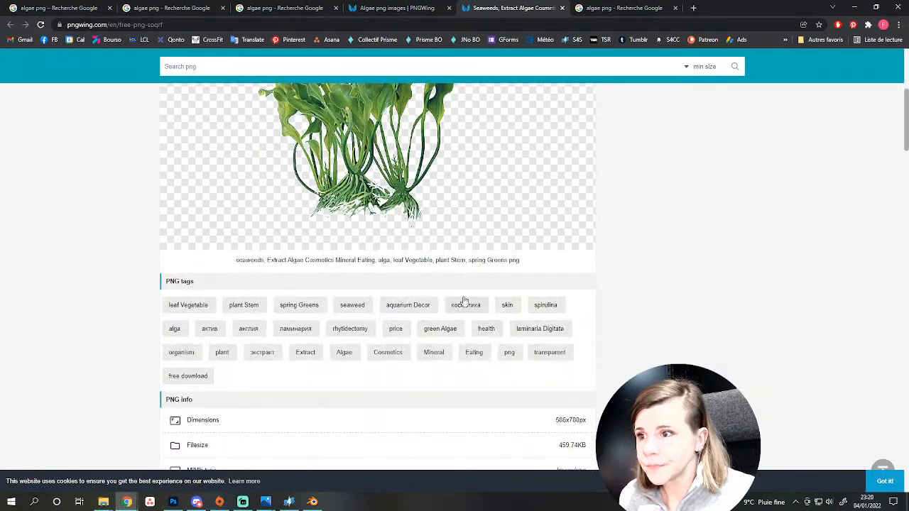
scroll(463, 301, up, 4)
scroll(579, 274, down, 4)
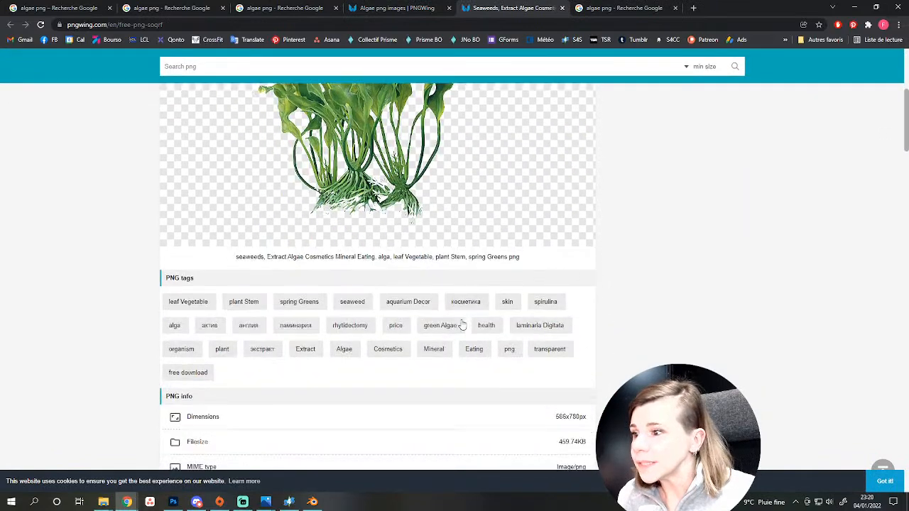
scroll(462, 324, down, 3)
click(383, 310)
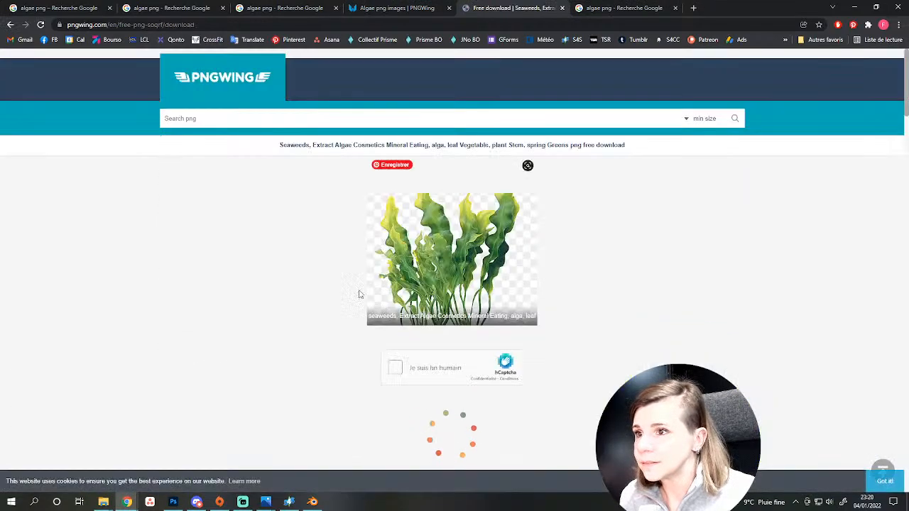
Complete the human verification by selecting every train image and submitting it to download the seaweed PNG.
click(396, 367)
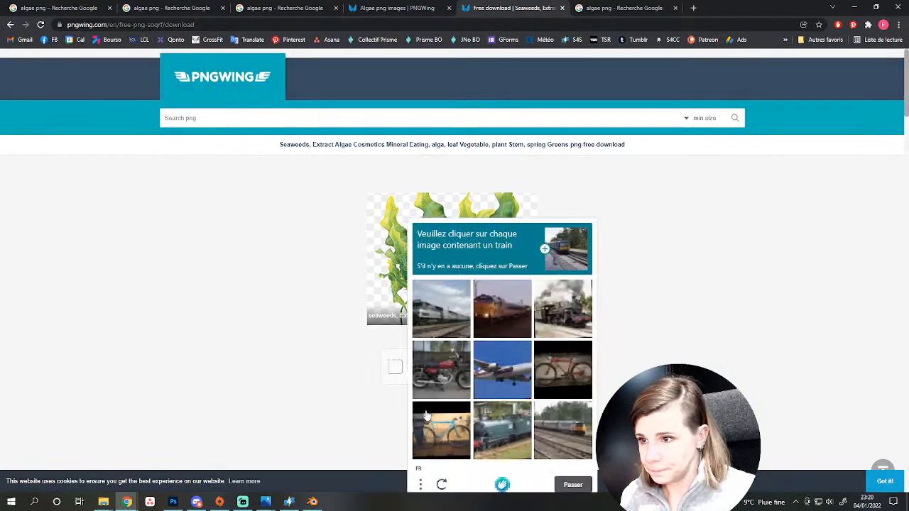
scroll(398, 266, down, 1)
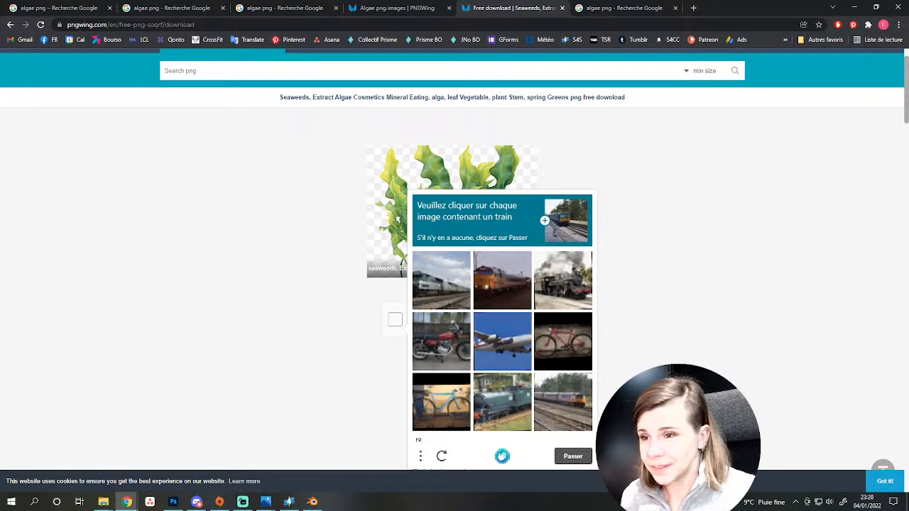
click(465, 284)
click(512, 289)
click(557, 293)
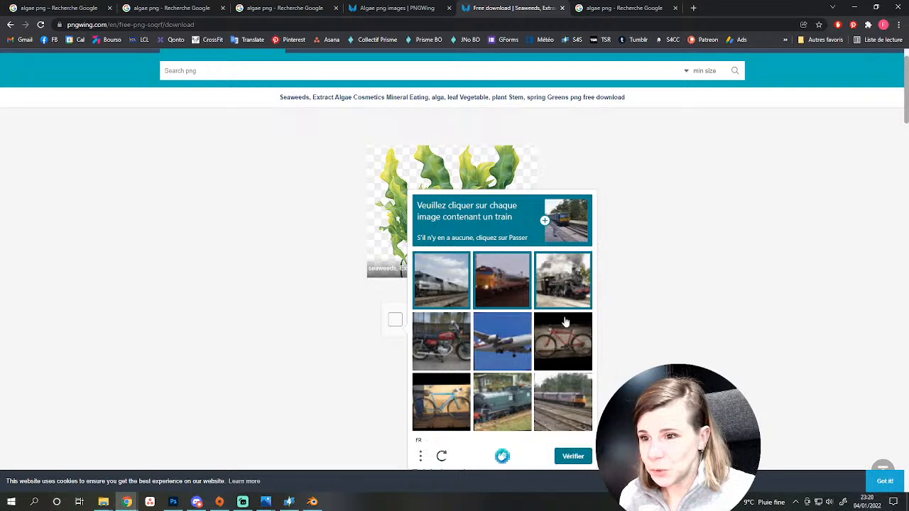
click(579, 401)
click(513, 411)
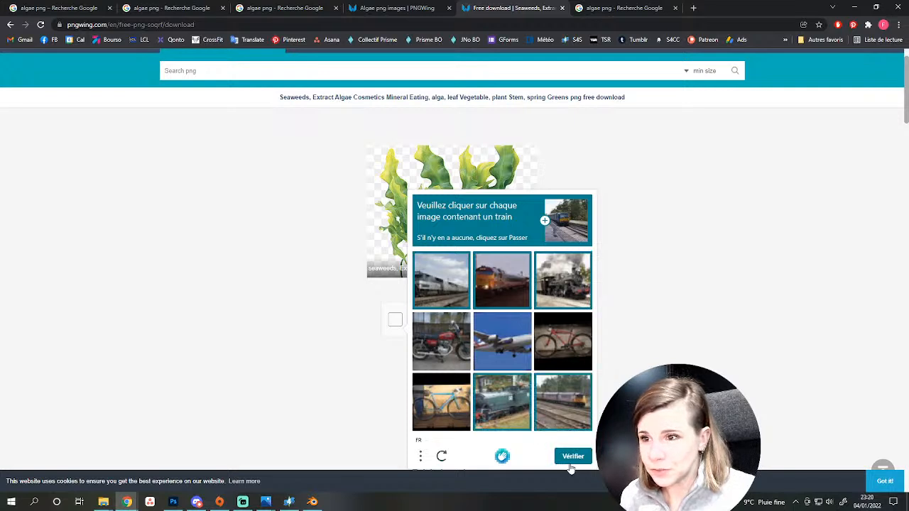
click(572, 456)
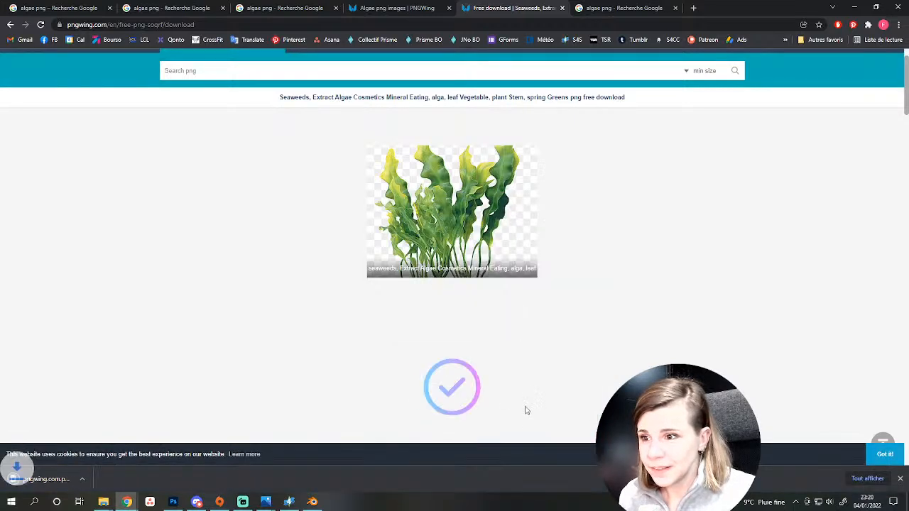
Return to the seaweed image page and look through its related PNG images for another suitable seaweed.
key(alt+Left)
scroll(408, 286, down, 5)
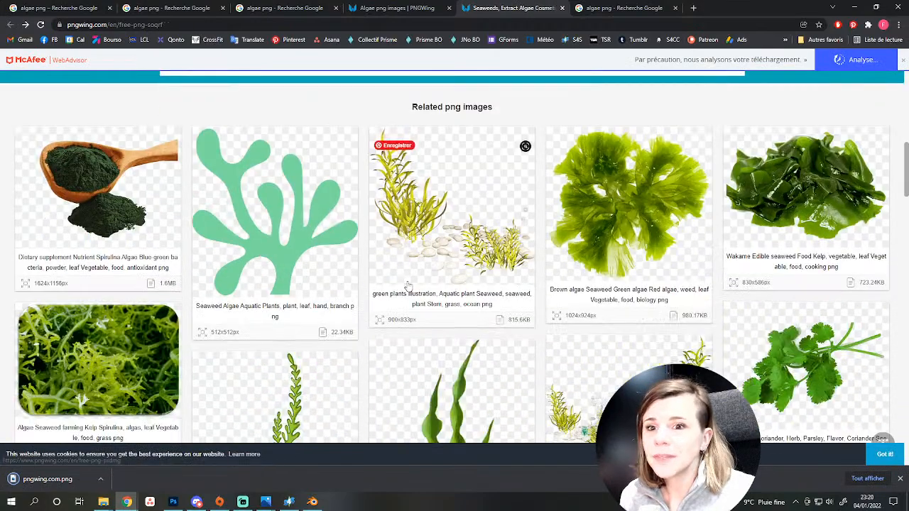
scroll(409, 286, down, 3)
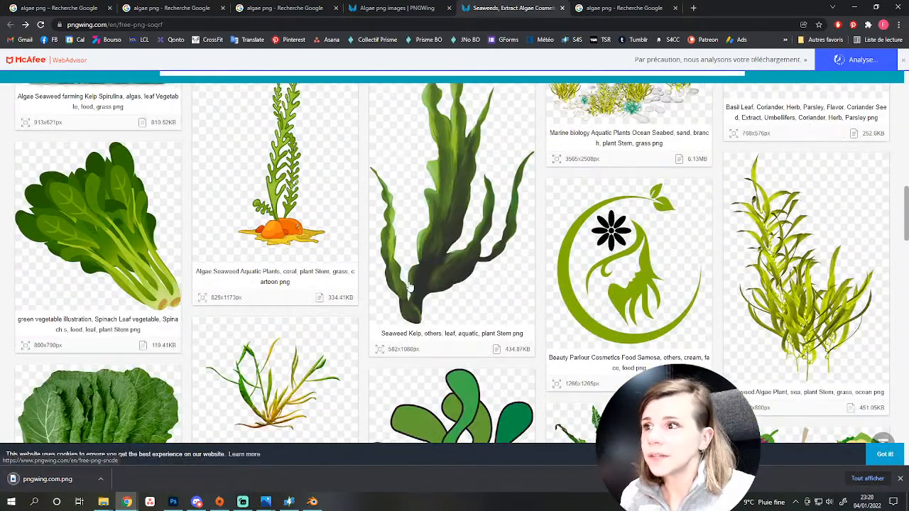
scroll(408, 286, up, 7)
scroll(409, 287, down, 5)
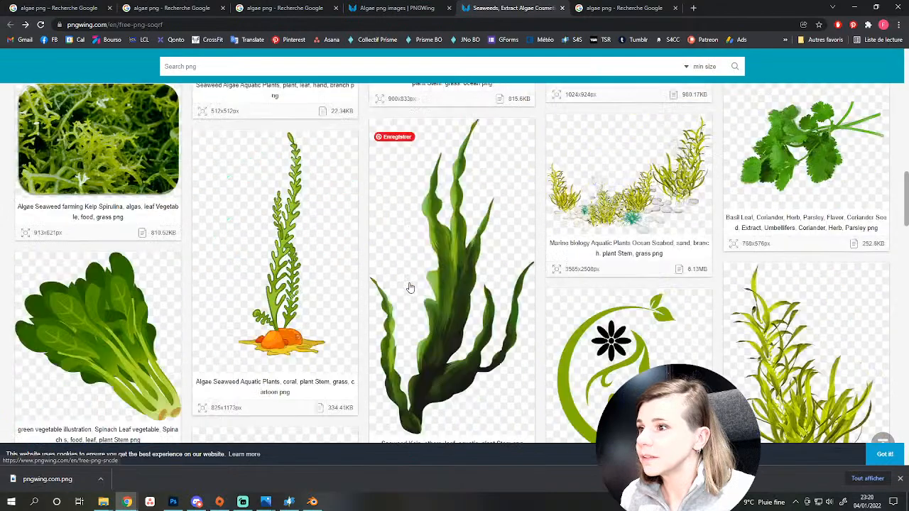
scroll(410, 288, down, 4)
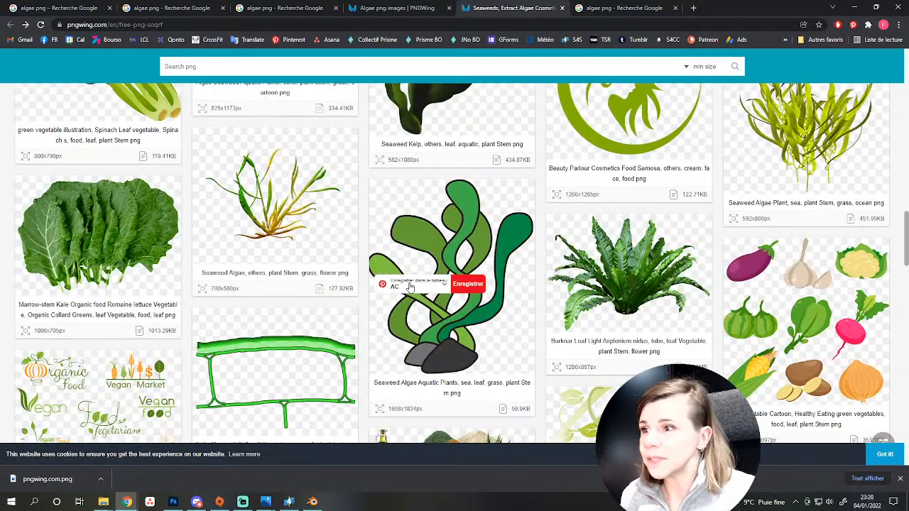
scroll(409, 286, up, 5)
scroll(460, 263, down, 3)
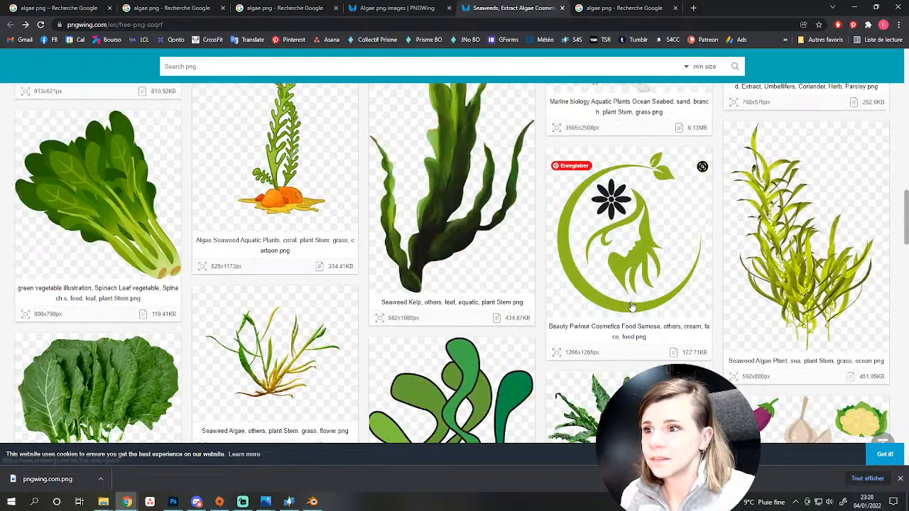
scroll(459, 263, up, 3)
scroll(468, 263, down, 3)
Open the dark green "Seaweed Kelp" image from the related results and download its PNG.
click(472, 261)
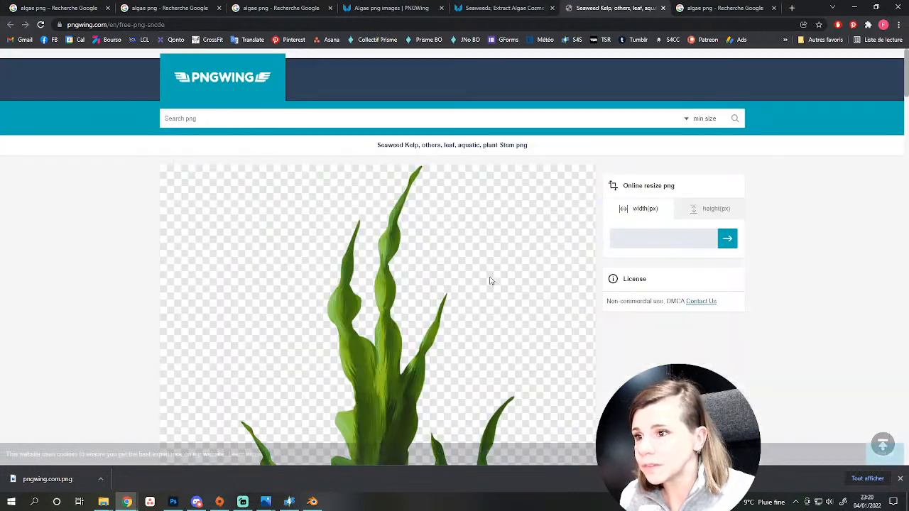
scroll(489, 281, down, 3)
scroll(402, 284, down, 6)
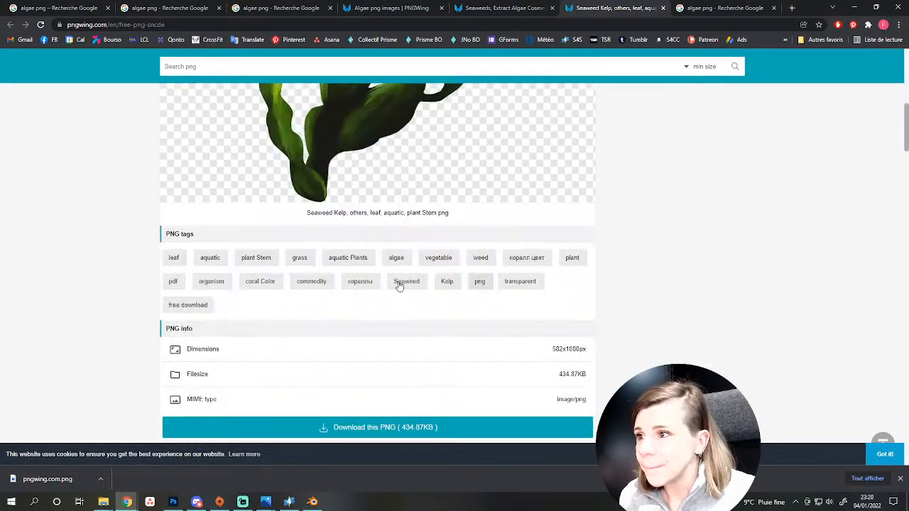
click(472, 238)
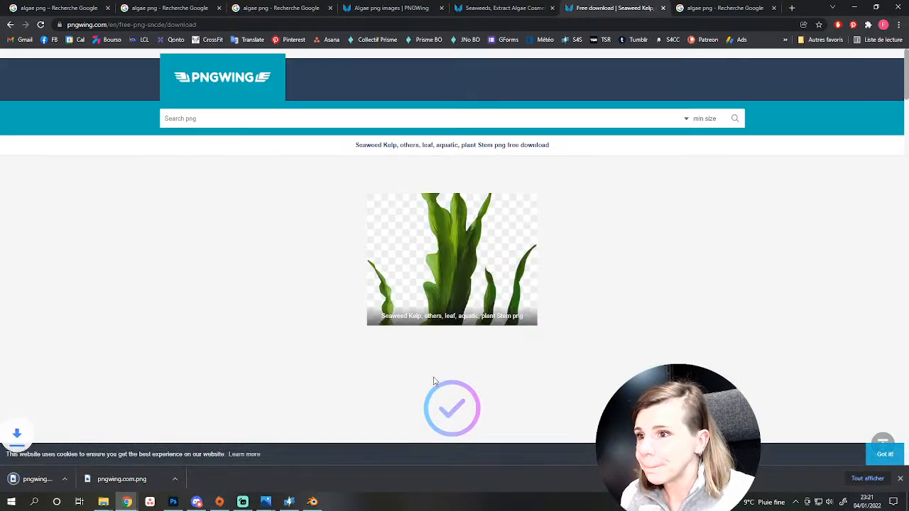
scroll(419, 348, down, 3)
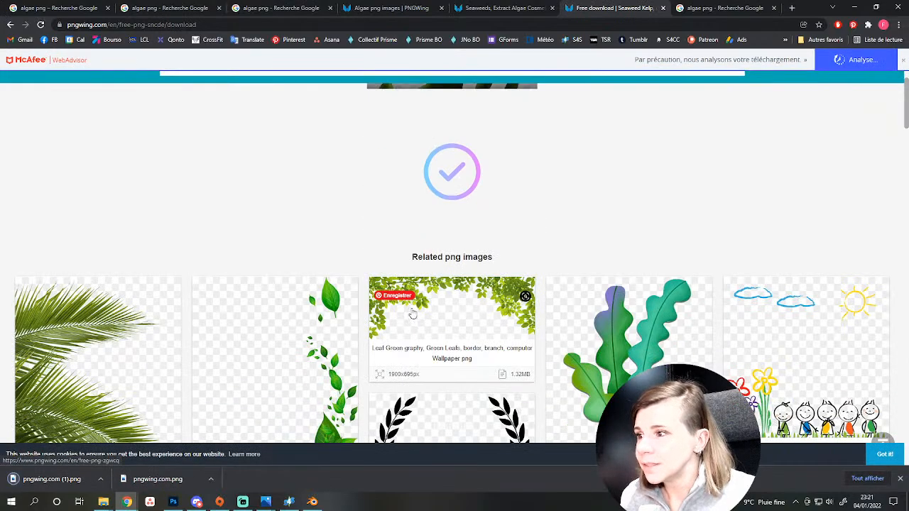
scroll(407, 316, down, 3)
scroll(407, 312, down, 10)
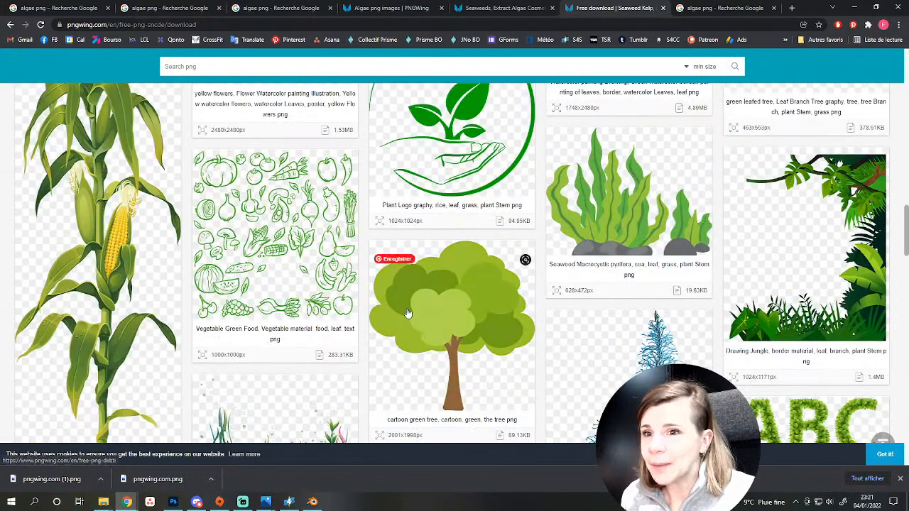
Switch to File Explorer and open the Téléchargements folder containing the downloaded images.
click(126, 501)
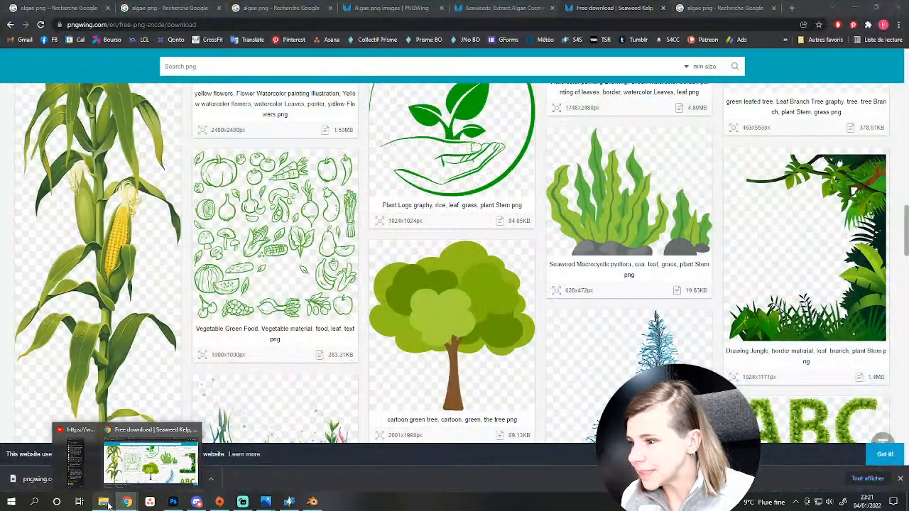
mouse_move(103, 501)
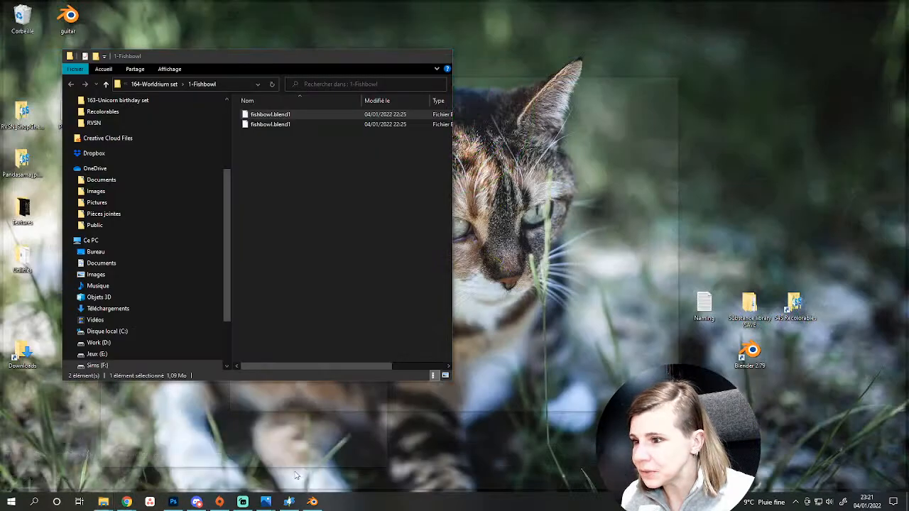
click(295, 474)
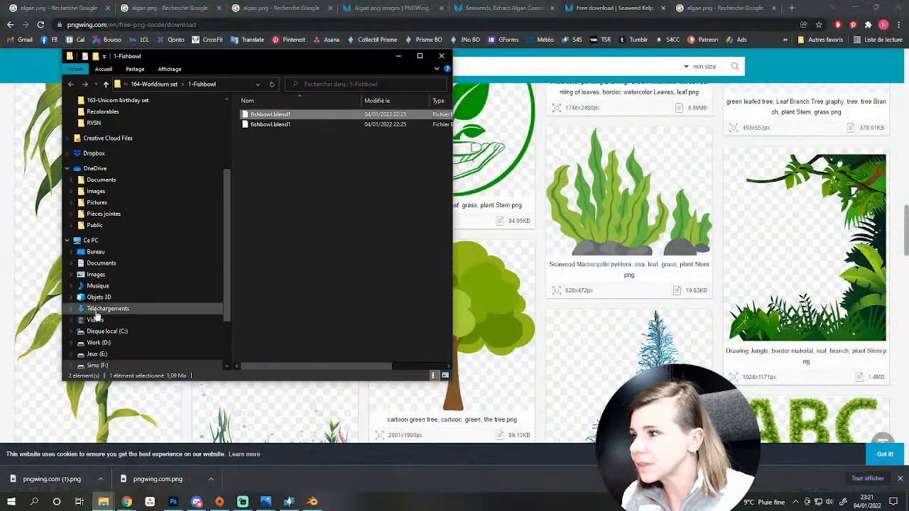
click(108, 275)
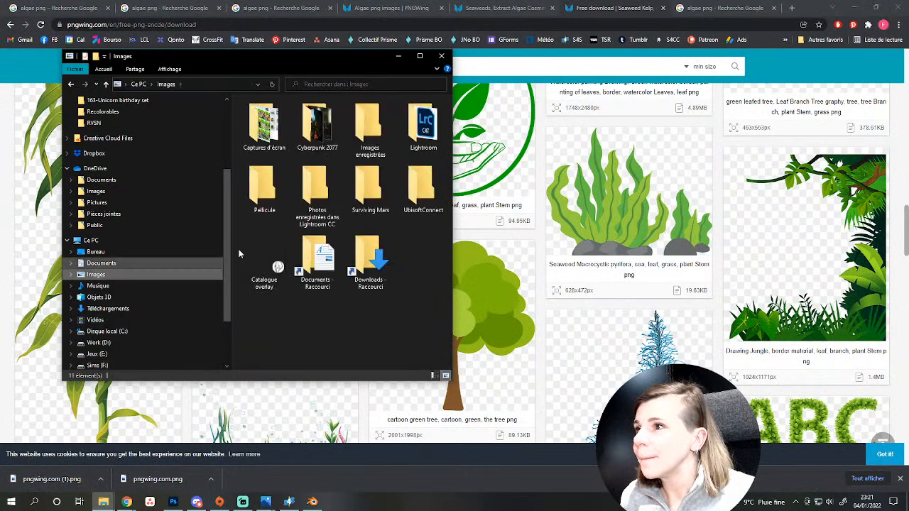
double_click(258, 139)
click(106, 309)
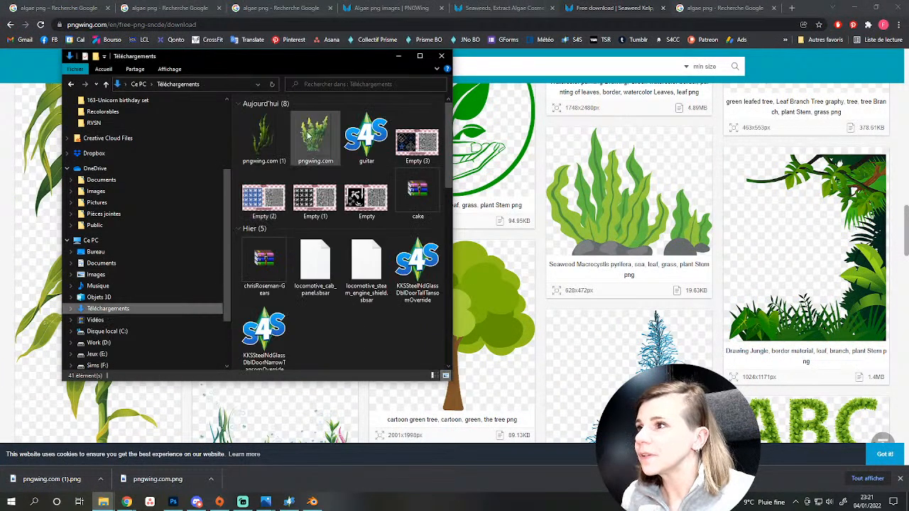
Select pngwing.com and pngwing.com (1) and move both images out of the Téléchargements folder.
click(263, 138)
ctrl+click(330, 151)
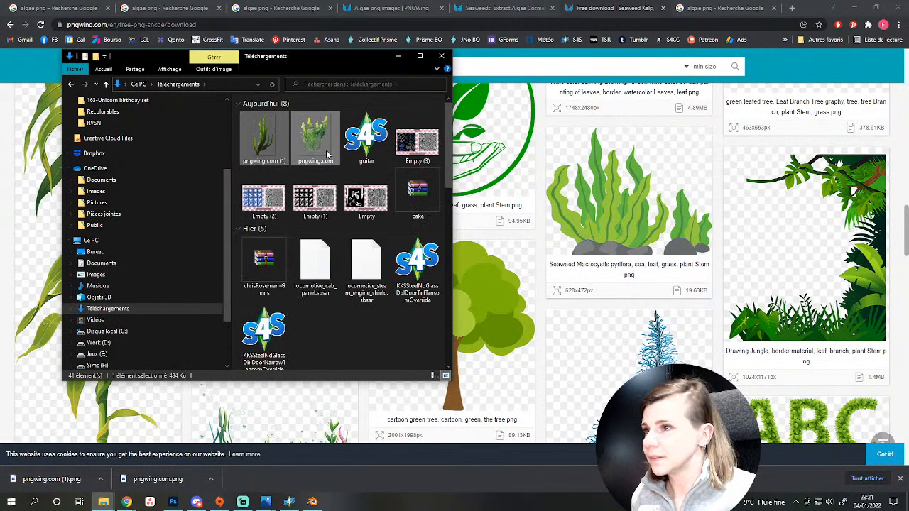
click(103, 501)
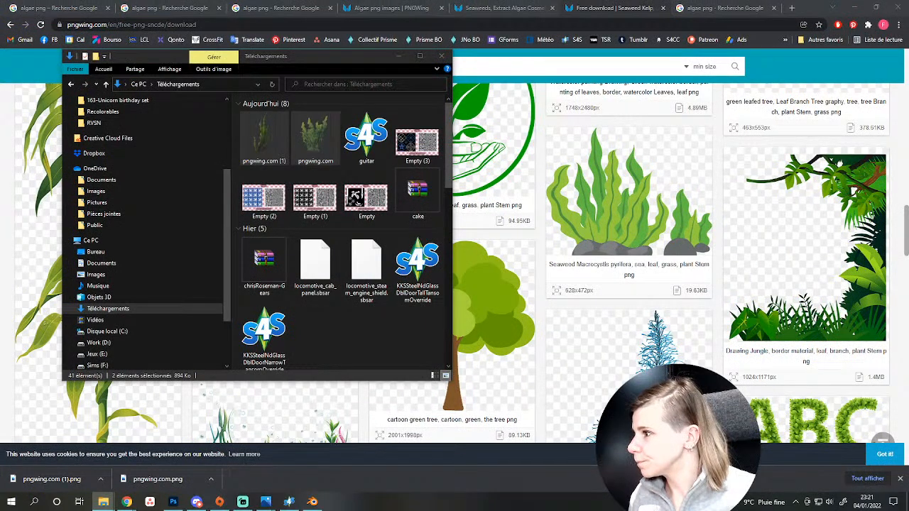
key(Delete)
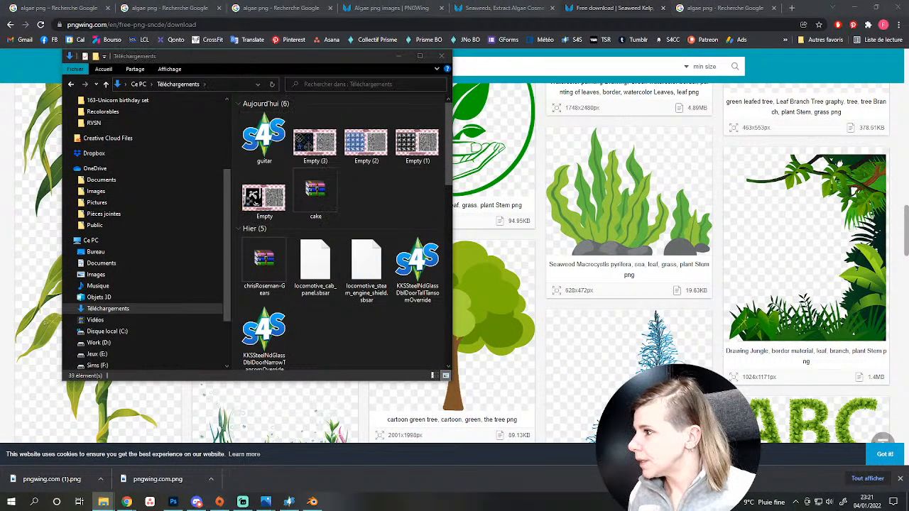
Switch to the fishbowl.blend project in Blender and check the Sphere object's mesh in Edit Mode, then return to Object Mode.
click(312, 501)
scroll(102, 320, down, 4)
middle_drag(140, 290, 114, 347)
scroll(534, 287, up, 3)
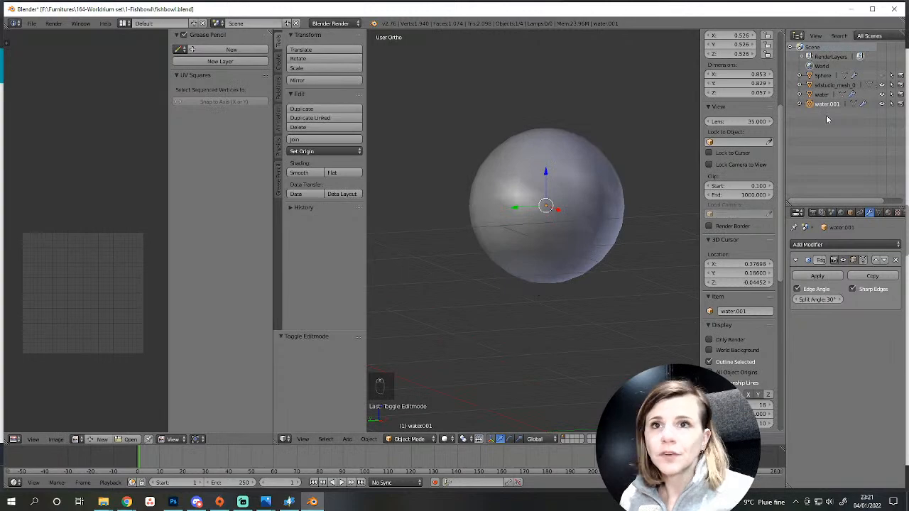
click(824, 75)
key(Tab)
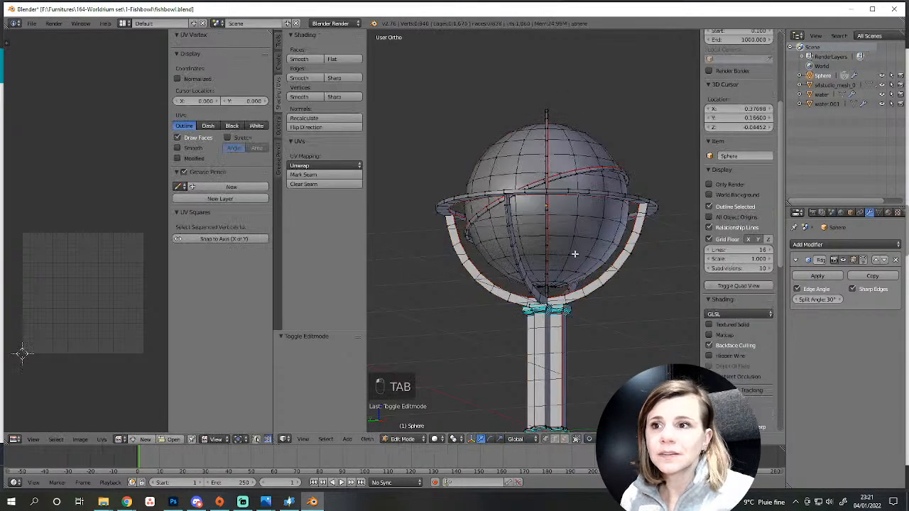
key(Tab)
Display the fishbowl in wireframe and select the water.001 disc inside the sphere, briefly checking its mesh in Edit Mode.
key(z)
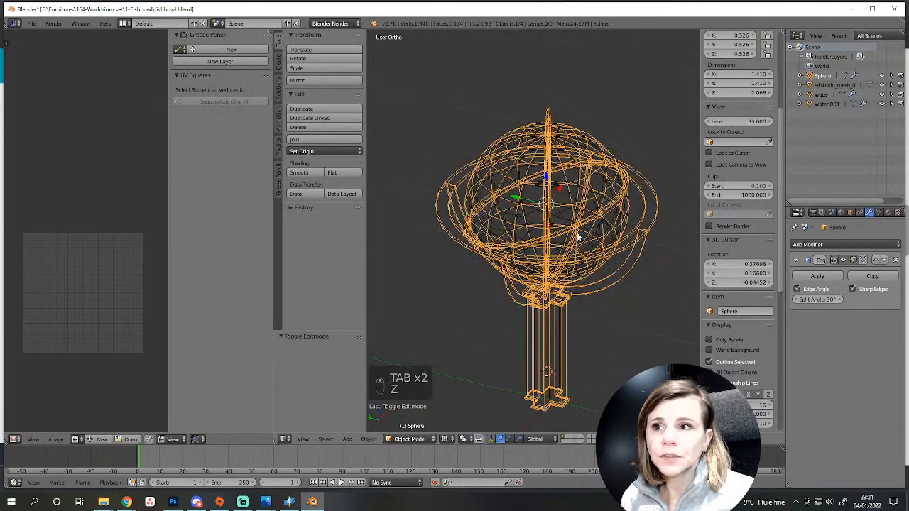
right_click(595, 217)
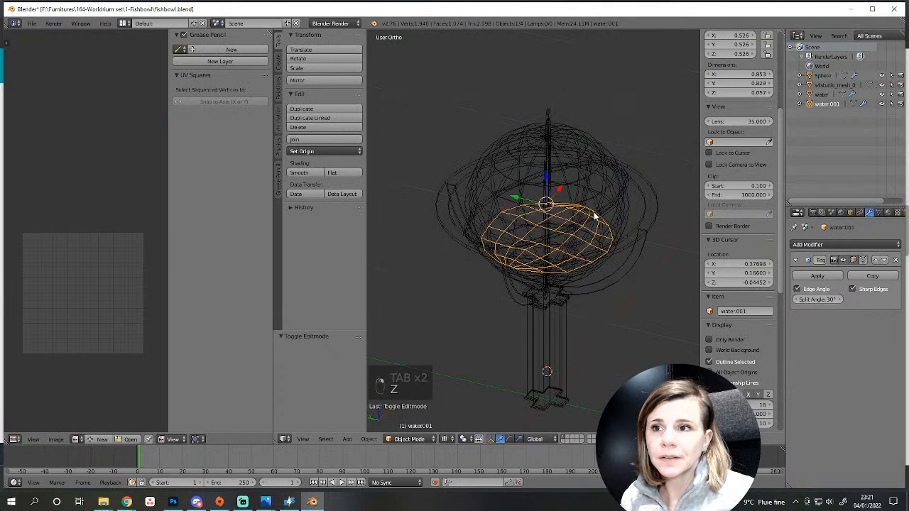
key(Tab)
key(Tab)
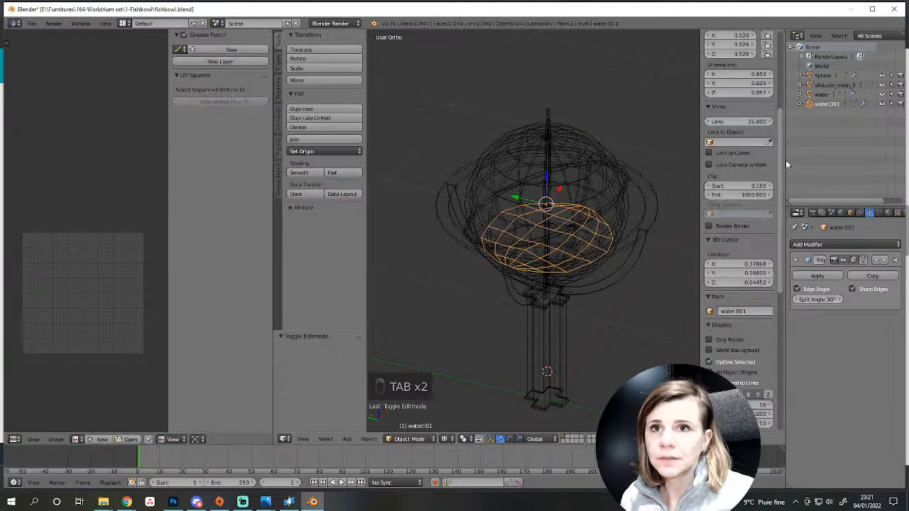
Rename the water.001 disc to floor and join it into the Sphere object.
double_click(825, 104)
text(floor)
key(Return)
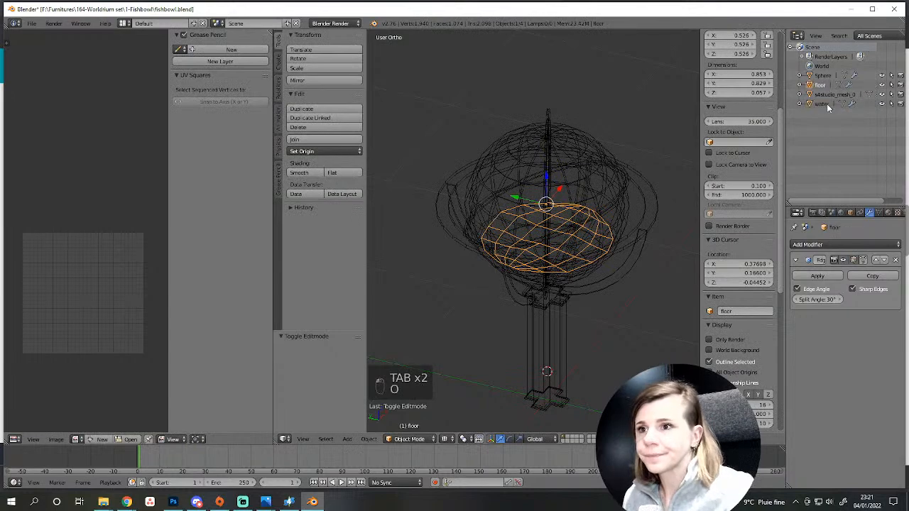
right_click(645, 228)
key(ctrl+j)
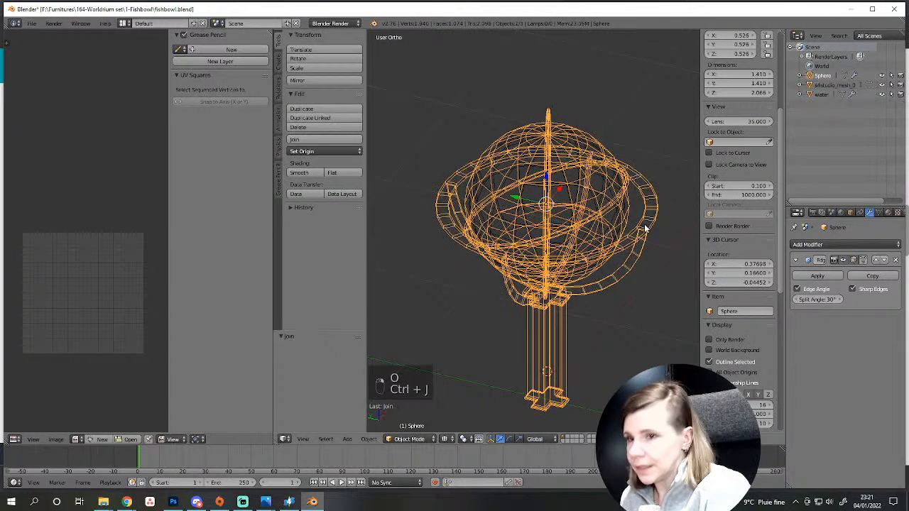
Select only the linked floor disc faces inside the Sphere mesh in Edit Mode and unwrap them.
key(Tab)
key(a)
key(a)
scroll(619, 232, up, 5)
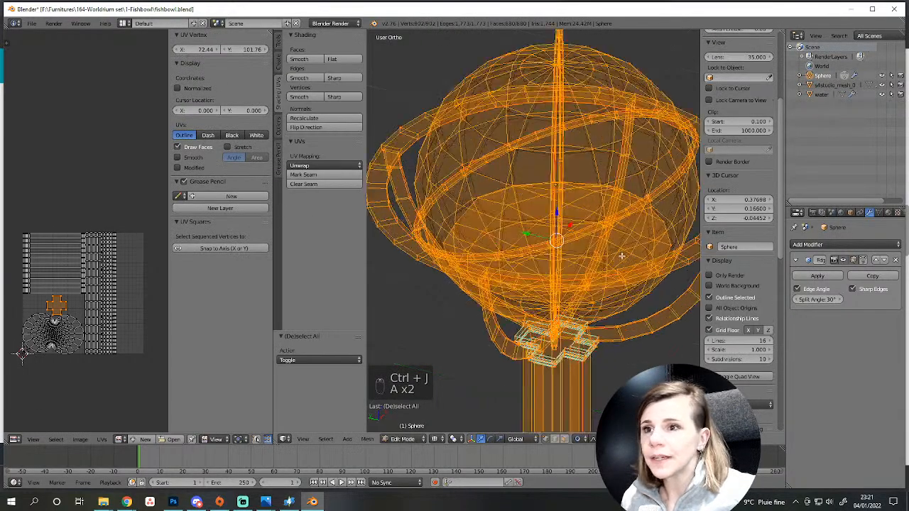
key(a)
key(z)
key(z)
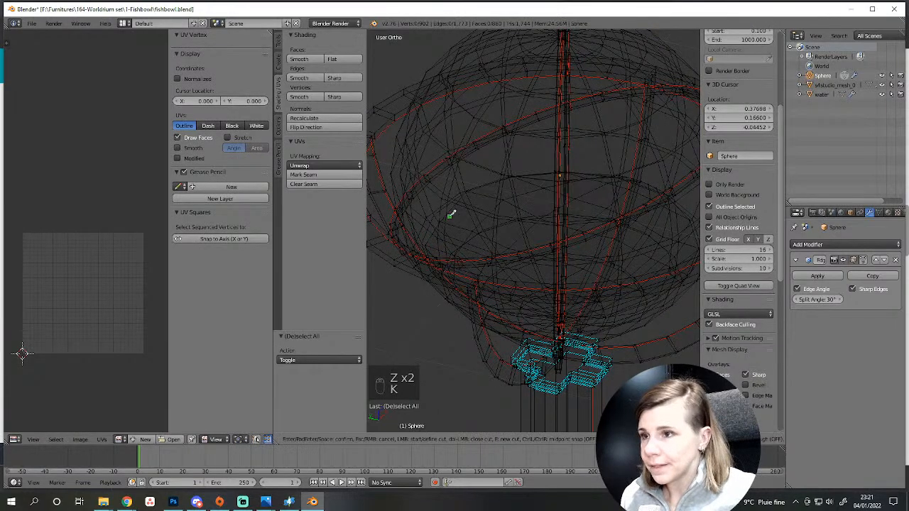
key(l)
scroll(450, 213, down, 2)
middle_drag(450, 213, 179, 275)
key(e)
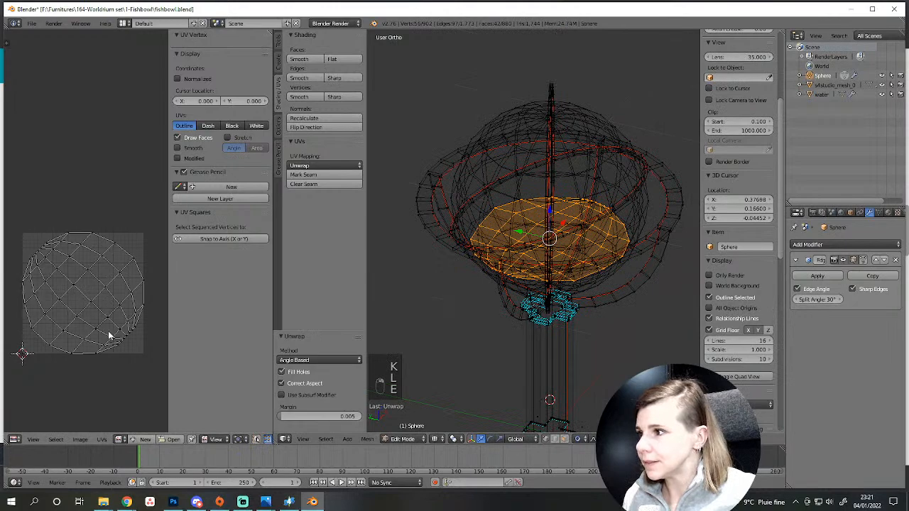
Scale the disc's UV island to about 0.256 and move it above the UV square.
key(a)
key(s)
click(98, 316)
key(g)
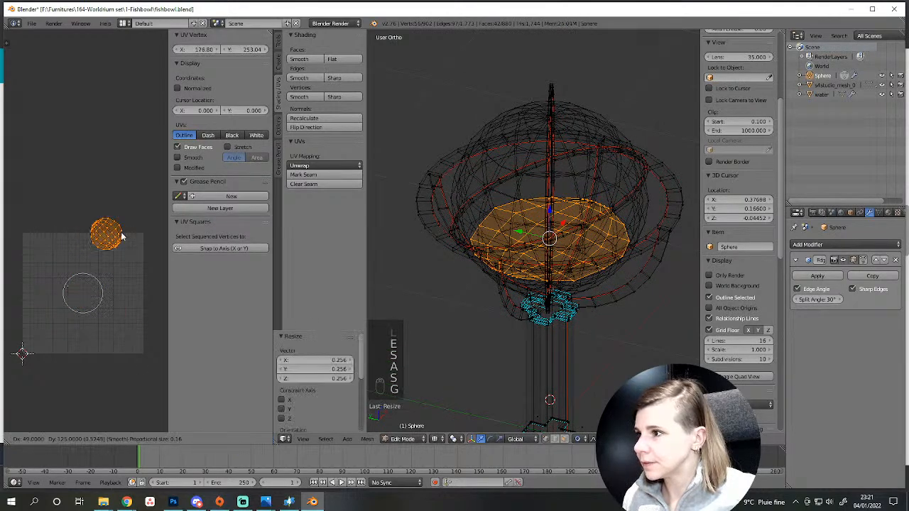
click(126, 217)
Select the entire Sphere mesh to display all its UV islands, widen the UV editor and deselect the islands.
key(a)
key(a)
key(a)
scroll(164, 275, up, 3)
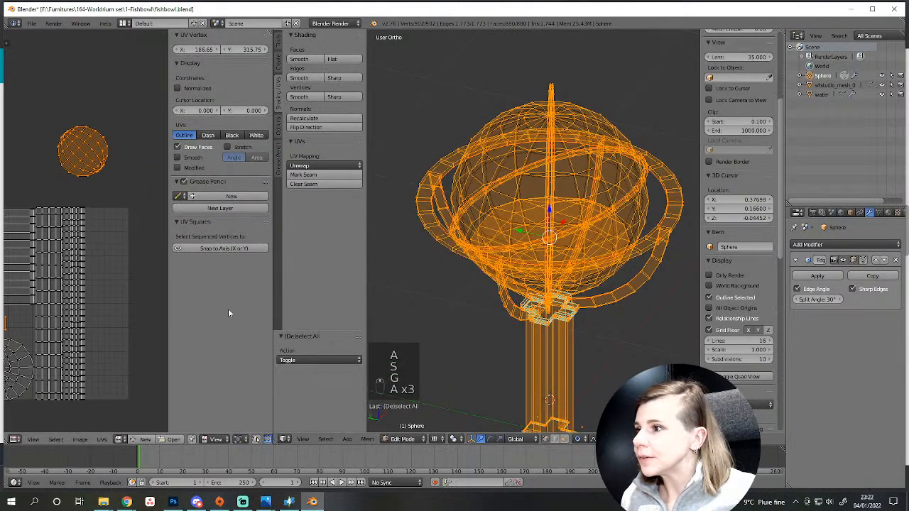
drag(273, 291, 428, 296)
scroll(278, 293, down, 2)
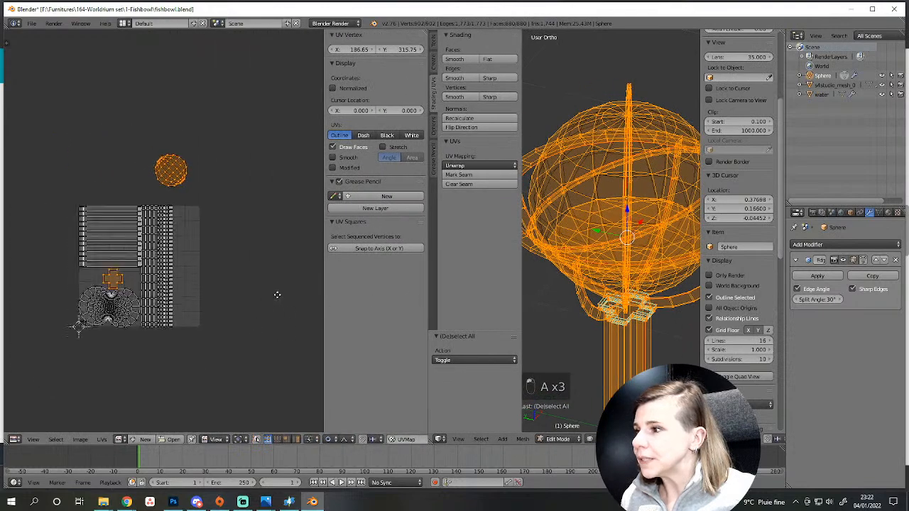
scroll(277, 291, up, 3)
middle_drag(234, 339, 277, 286)
key(a)
scroll(241, 241, down, 1)
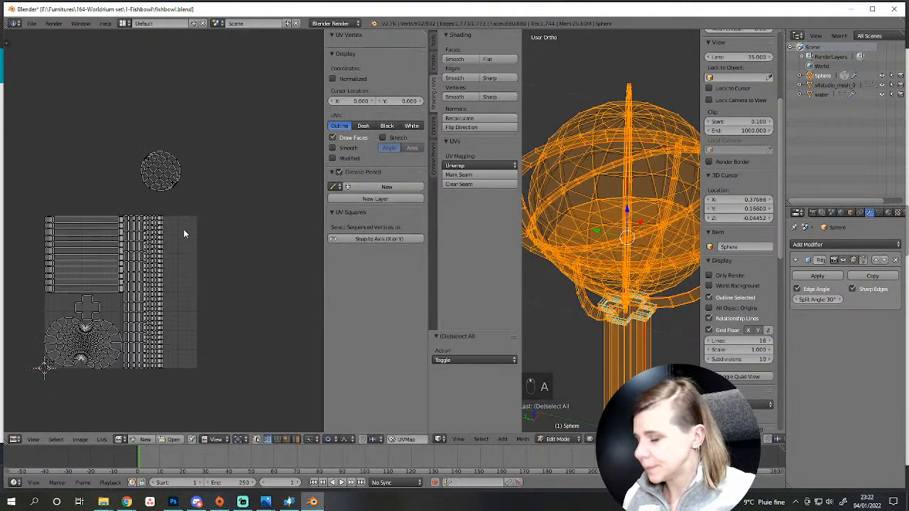
Move the disc's UV island into the empty upper corner of the UV square beside the strips, shrinking it slightly to fit.
key(j)
key(j)
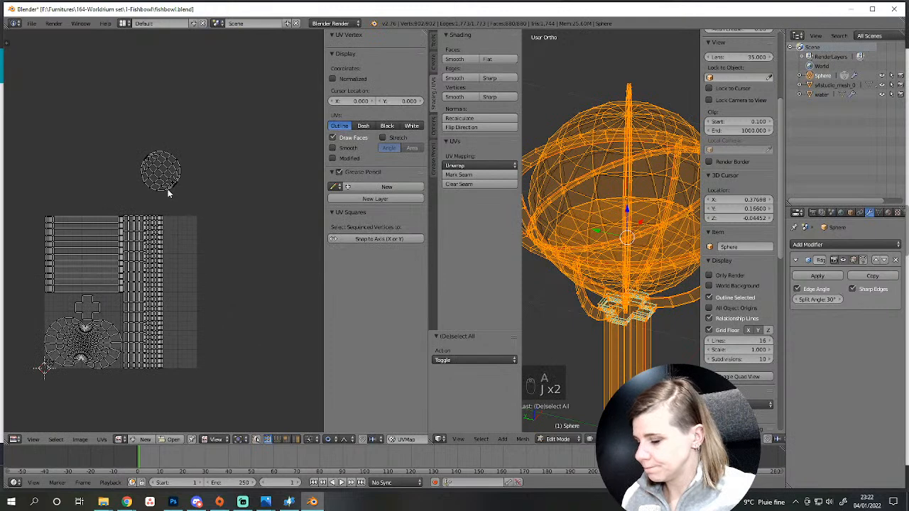
key(l)
key(g)
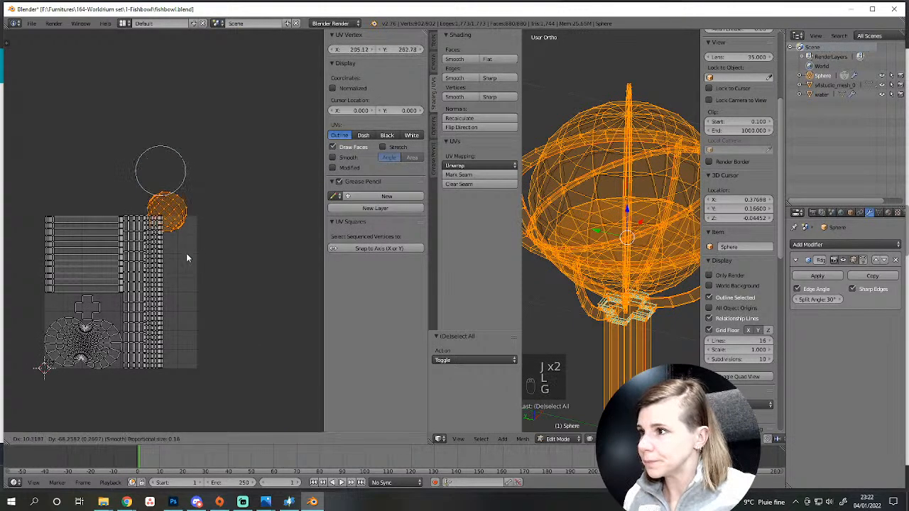
click(202, 268)
scroll(244, 281, up, 3)
key(s)
click(250, 279)
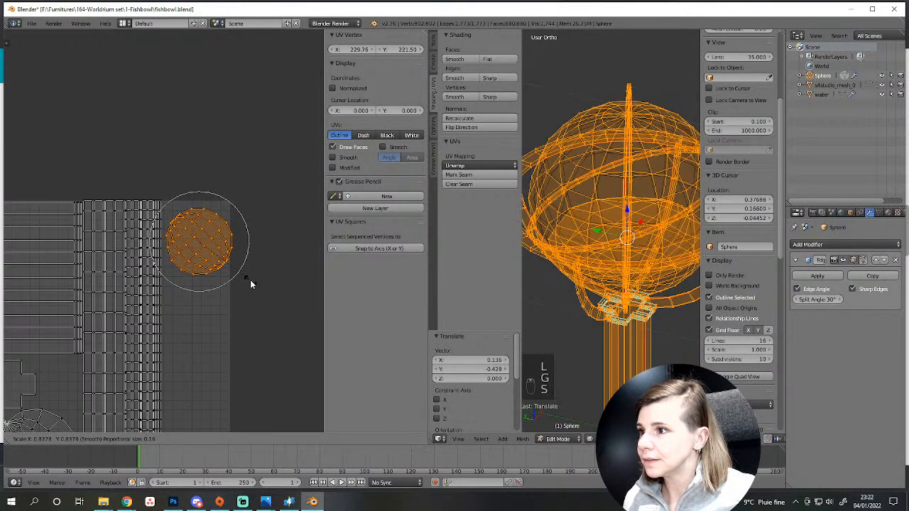
key(g)
click(248, 277)
scroll(248, 275, down, 3)
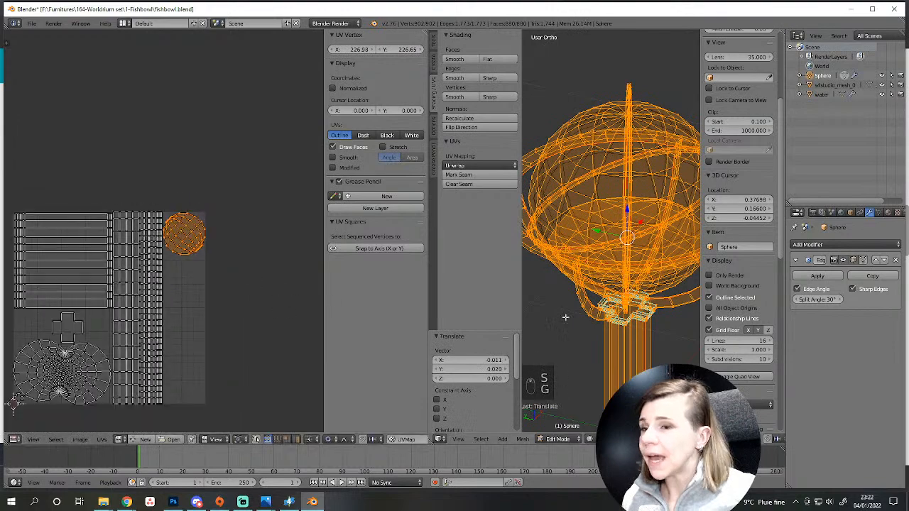
Return the model to solid shading, narrow the UV editor and examine the globe from above.
scroll(666, 279, down, 3)
key(z)
scroll(666, 278, up, 3)
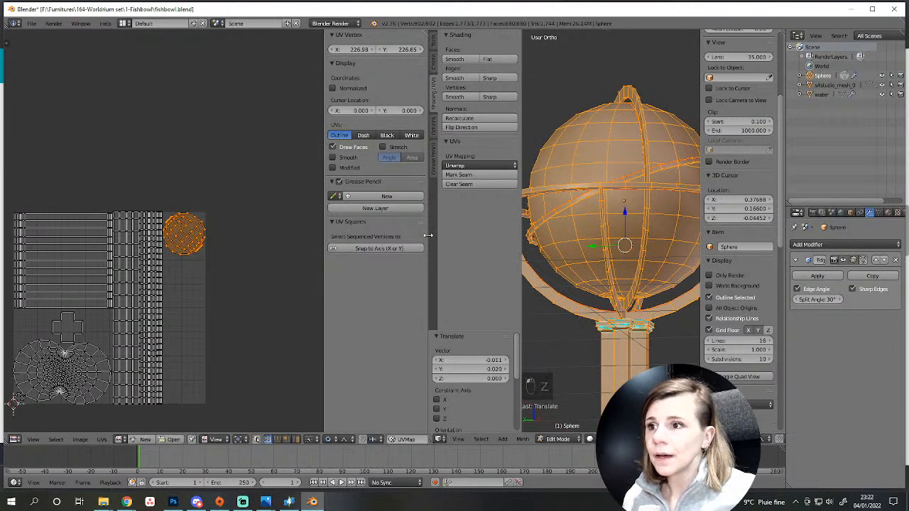
drag(428, 235, 322, 237)
scroll(498, 272, up, 2)
scroll(499, 272, down, 3)
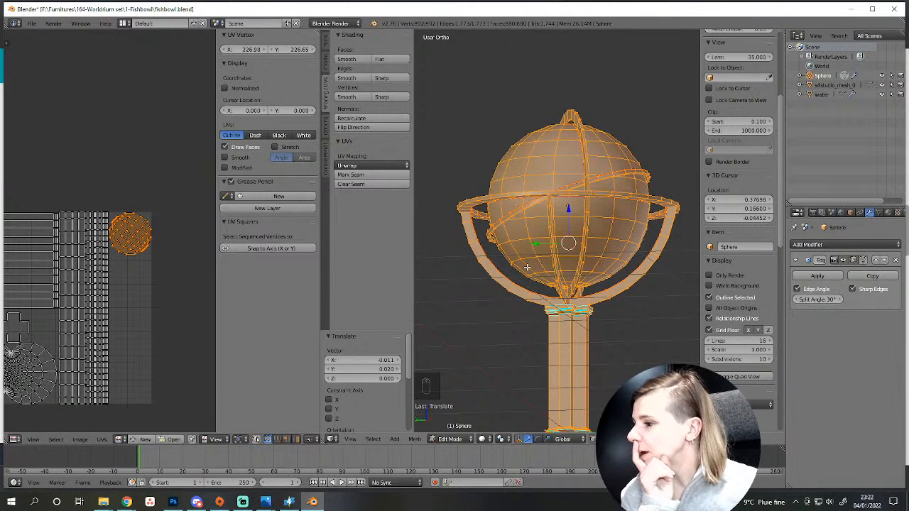
scroll(538, 137, up, 2)
middle_drag(538, 137, 546, 185)
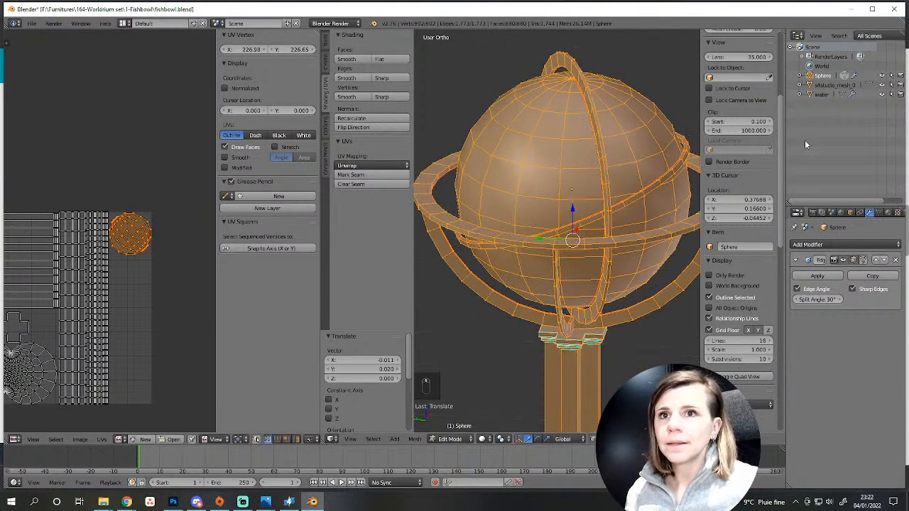
Leave Edit Mode, hide the Sphere object and examine the water sphere on its own.
key(Tab)
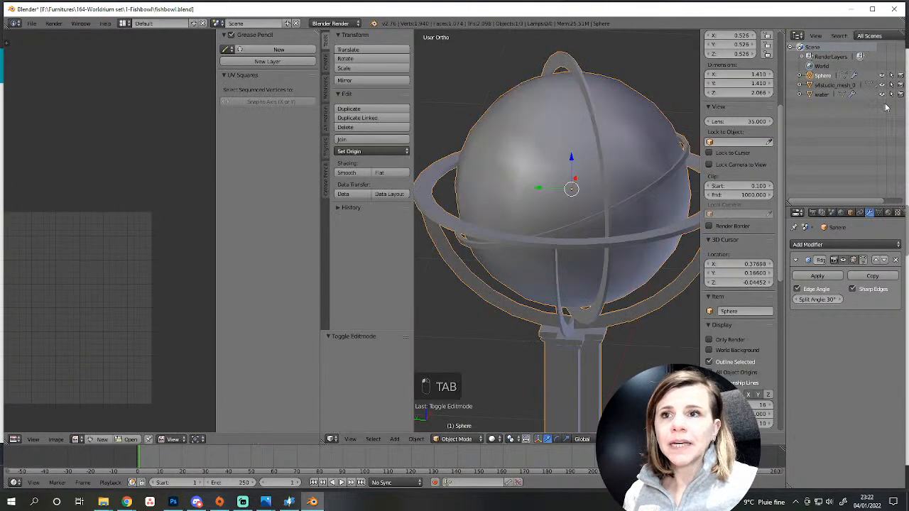
click(880, 76)
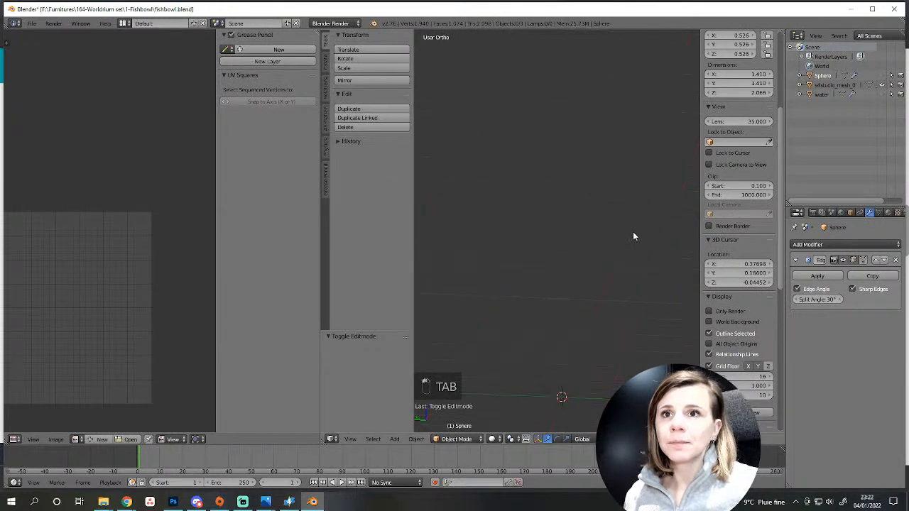
scroll(585, 218, up, 5)
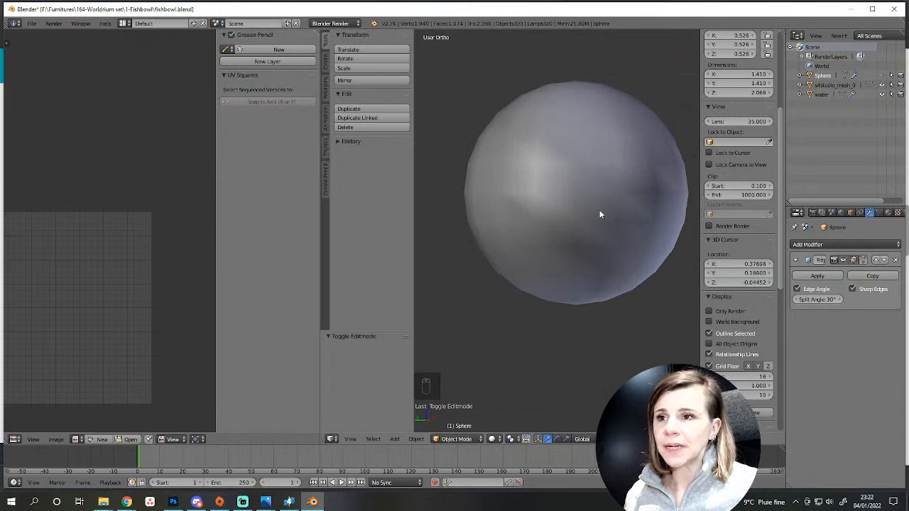
scroll(599, 215, up, 2)
scroll(563, 232, down, 4)
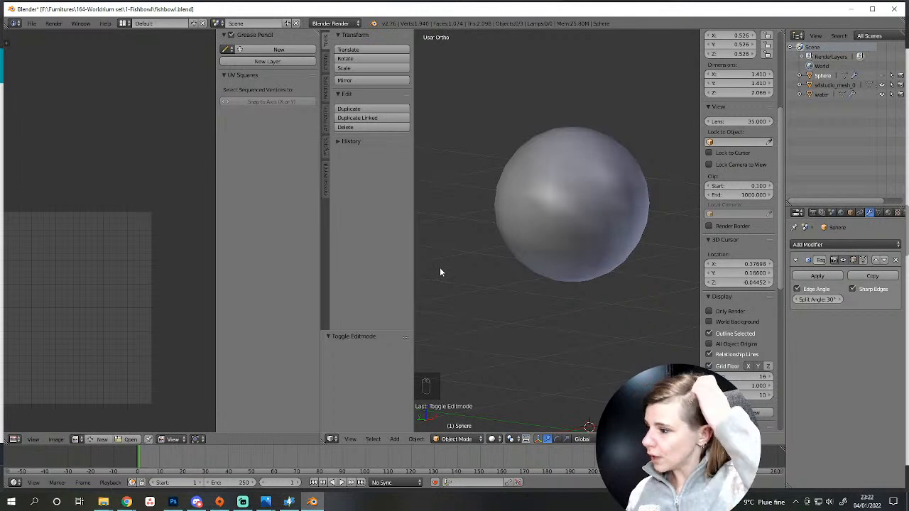
scroll(441, 270, up, 3)
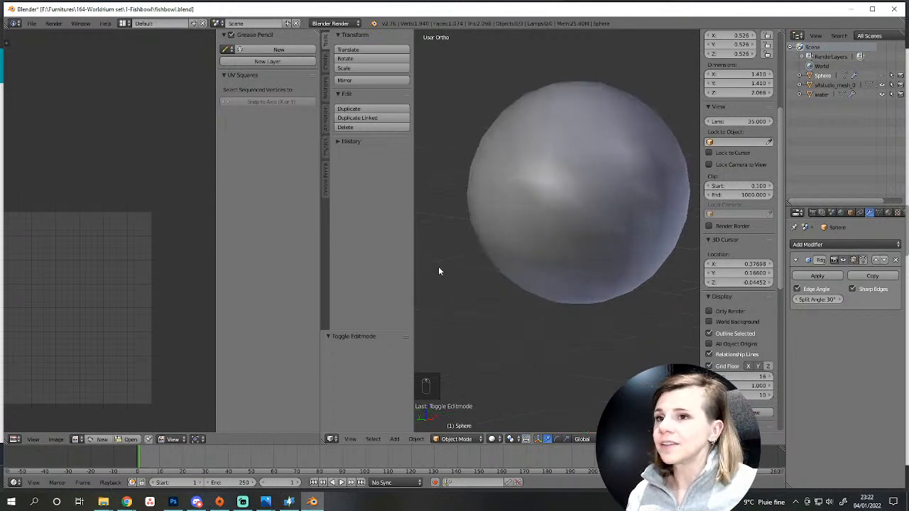
scroll(600, 253, down, 3)
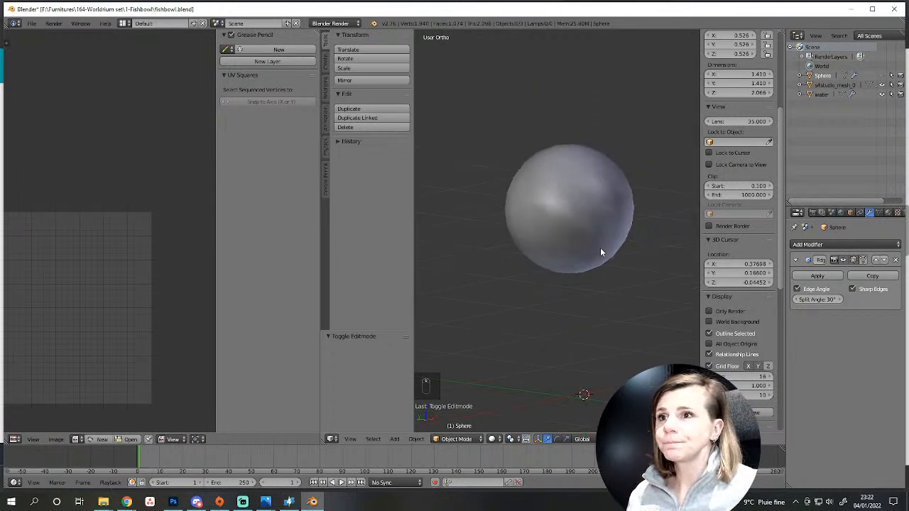
scroll(600, 252, up, 2)
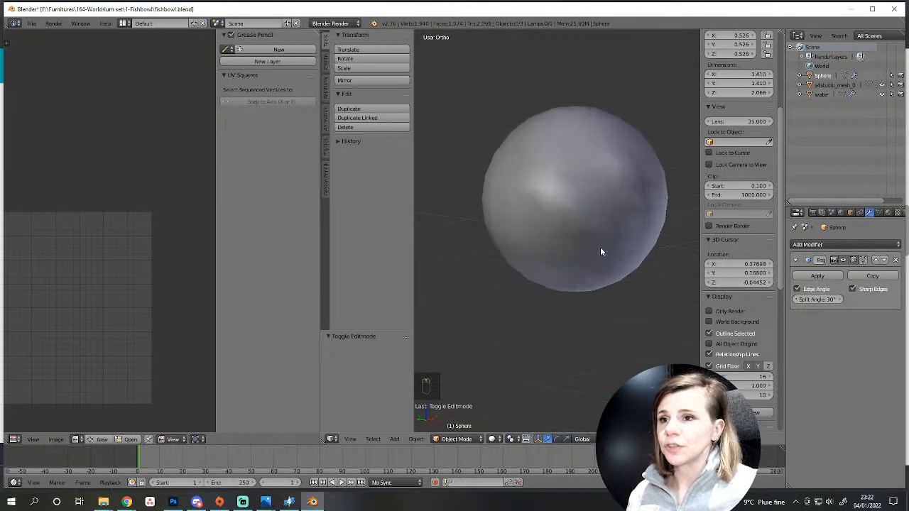
Select the water sphere and show the Sphere object again, with everything in wireframe.
key(Tab)
key(z)
scroll(599, 274, up, 3)
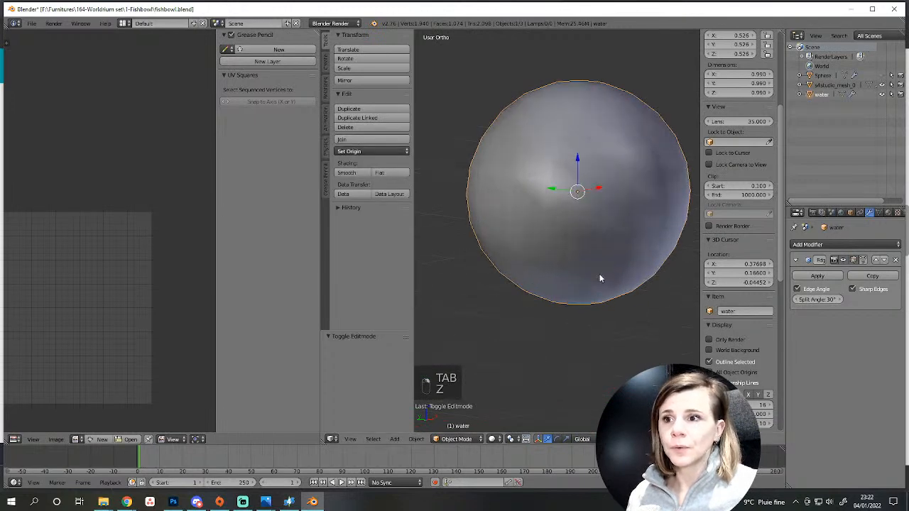
click(881, 75)
click(882, 85)
scroll(575, 274, down, 2)
key(z)
scroll(575, 277, up, 4)
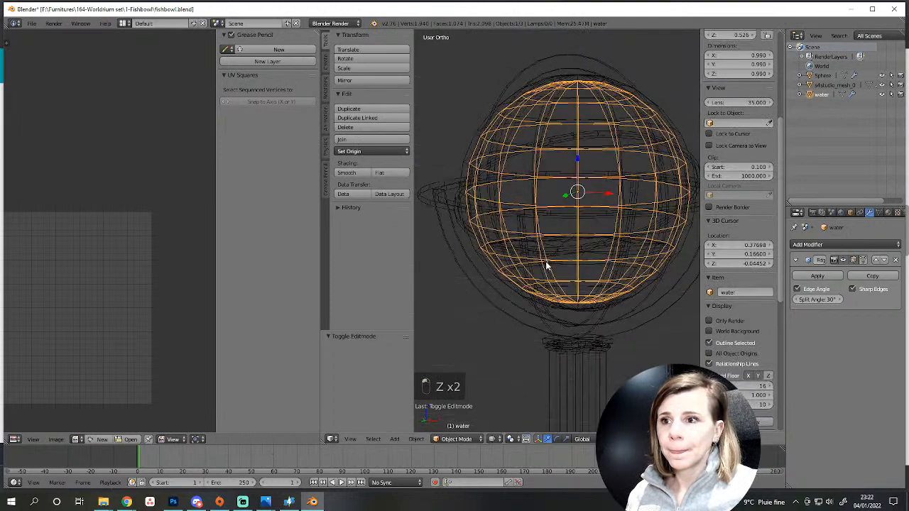
Hide the Sphere object again and rip the water mesh along its lower edge loop at floor level, in solid shading.
key(Tab)
scroll(491, 242, down, 4)
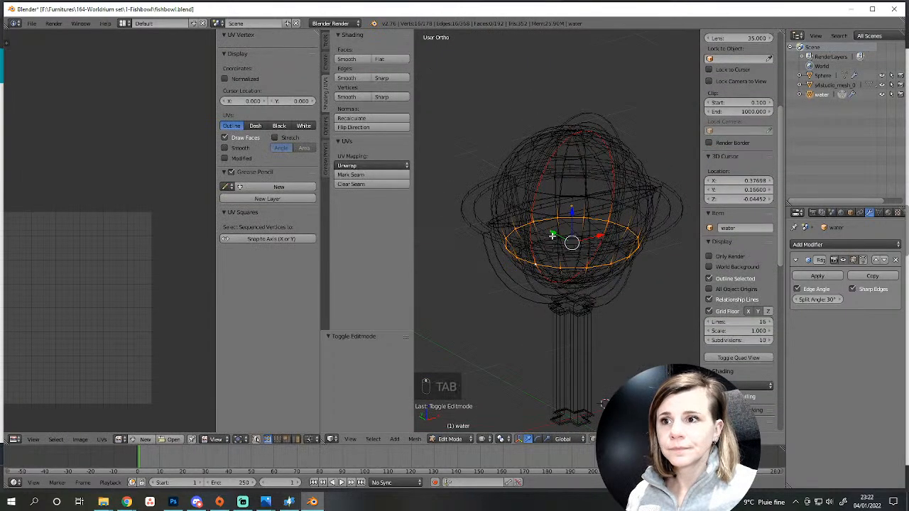
click(882, 75)
click(881, 84)
key(z)
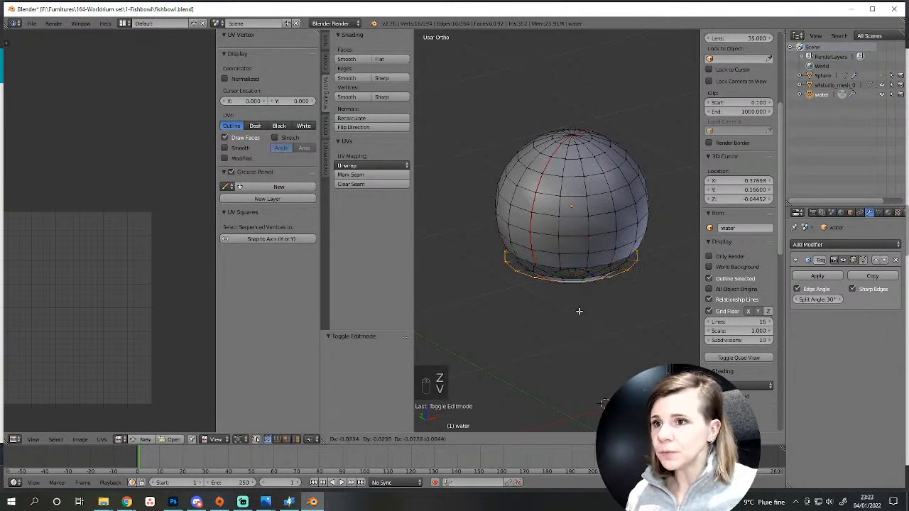
key(v)
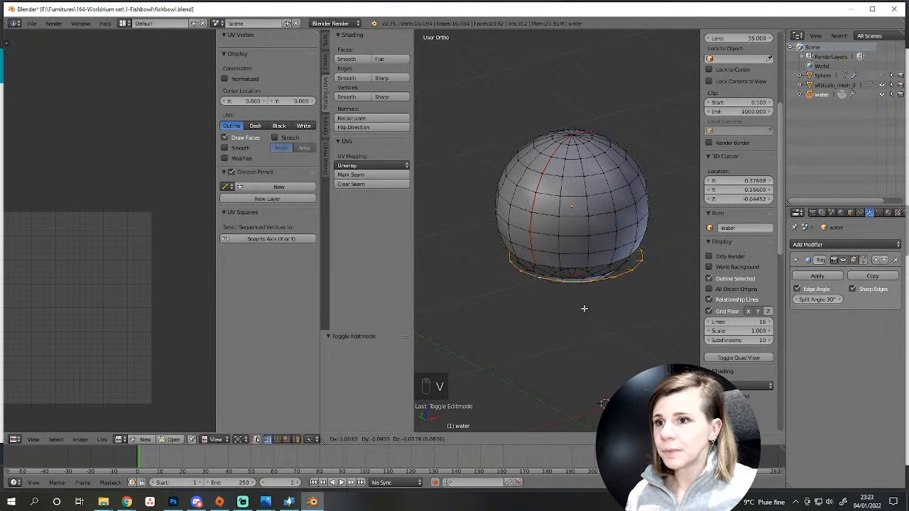
click(568, 310)
scroll(557, 289, down, 3)
scroll(558, 289, up, 4)
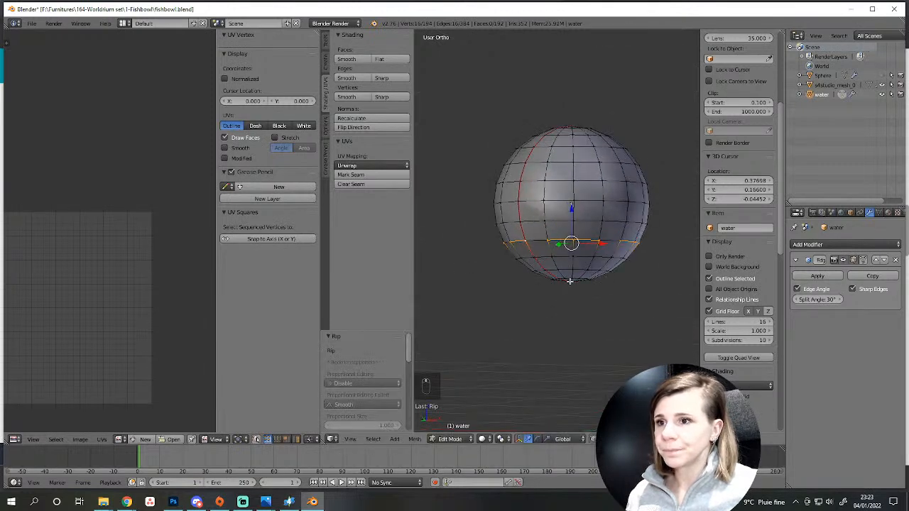
Select all linked faces of the water sphere's lower cap and clear their seams.
key(l)
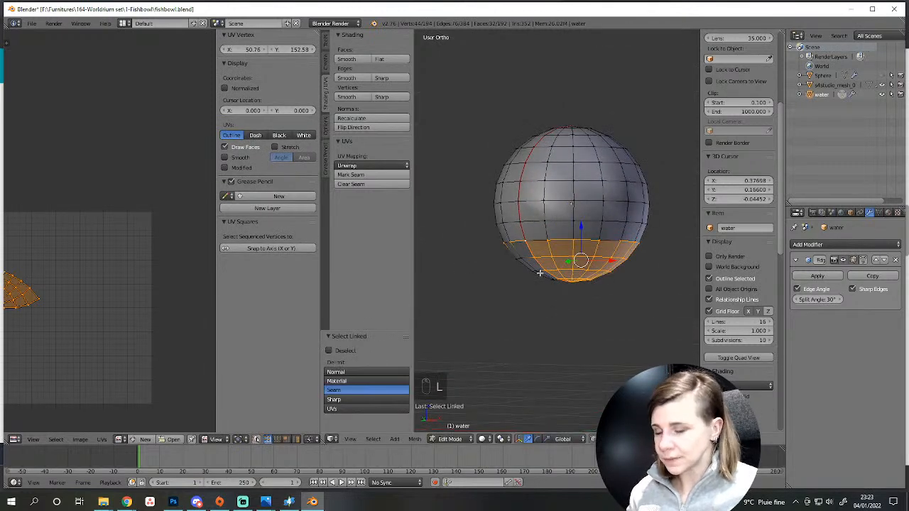
key(l)
click(350, 184)
scroll(523, 304, up, 3)
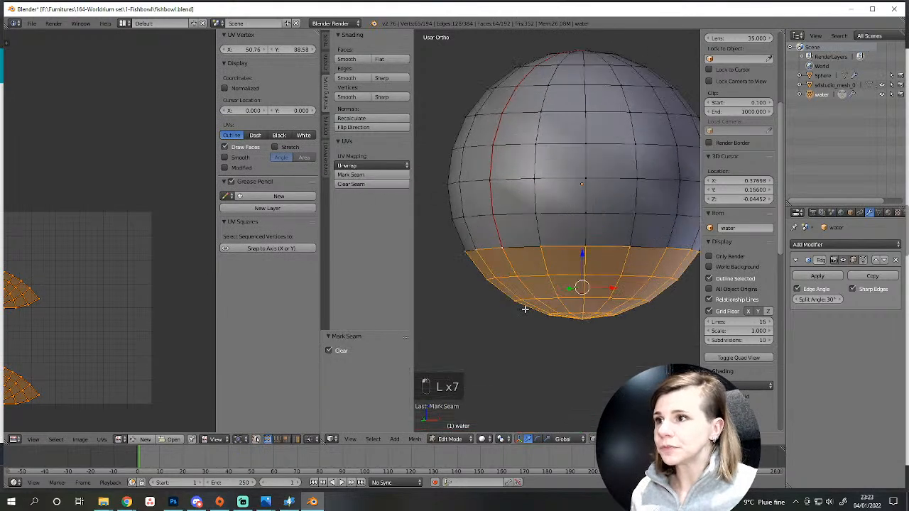
Separate the selected lower cap from the water mesh into its own object and return to Object Mode.
middle_drag(558, 267, 564, 272)
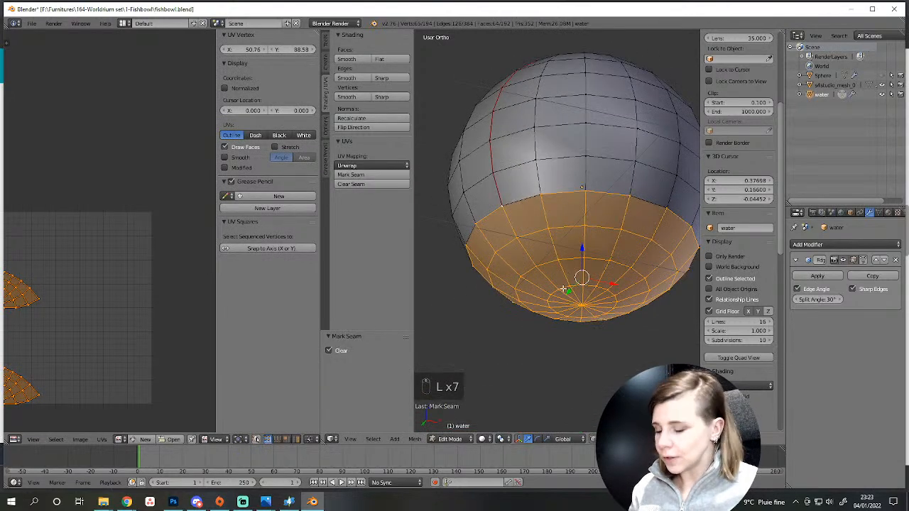
key(p)
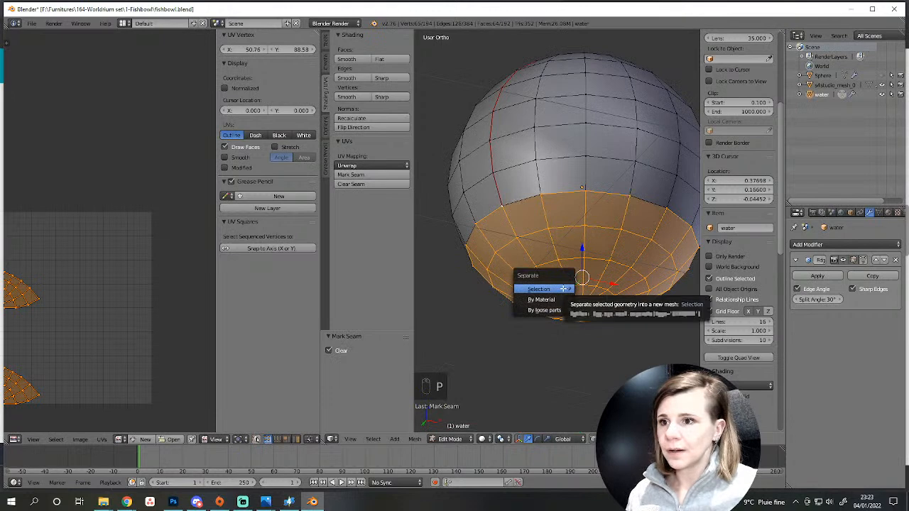
click(565, 289)
scroll(567, 284, down, 3)
key(Tab)
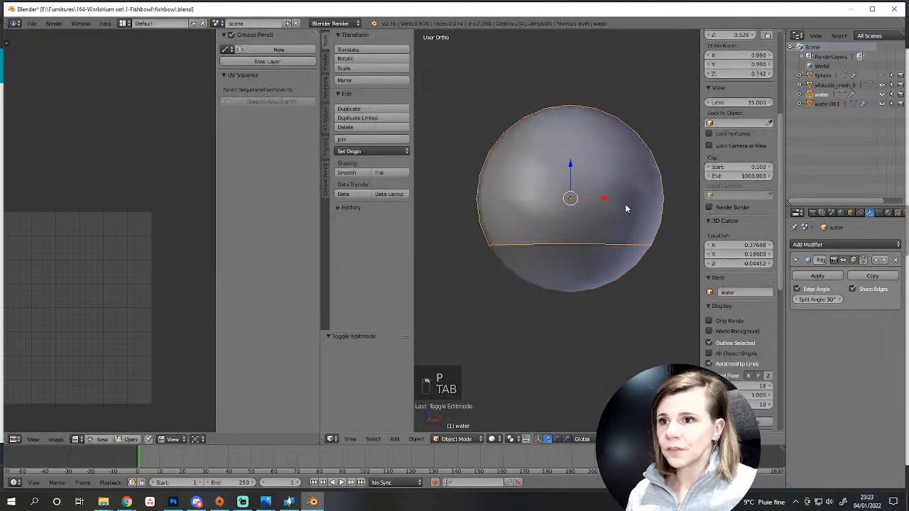
key(g)
right_click(530, 197)
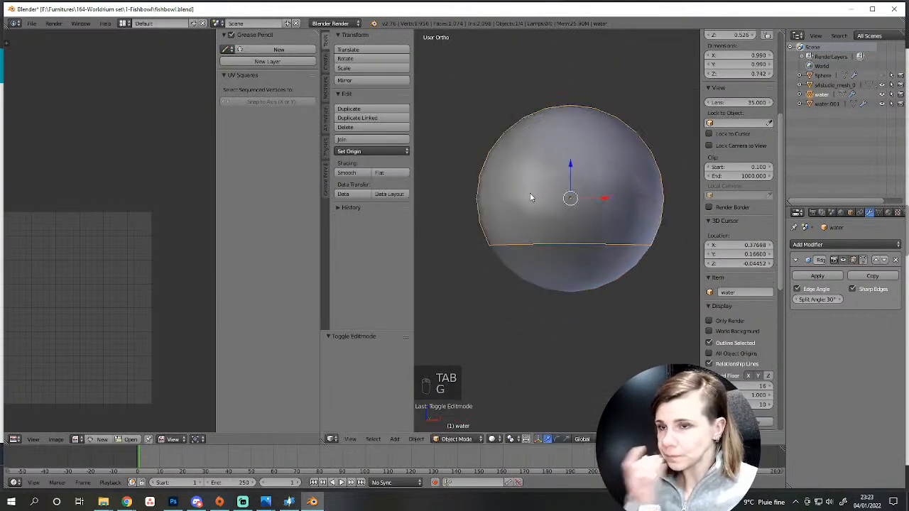
Hide the upper water object and show the Sphere object again.
key(h)
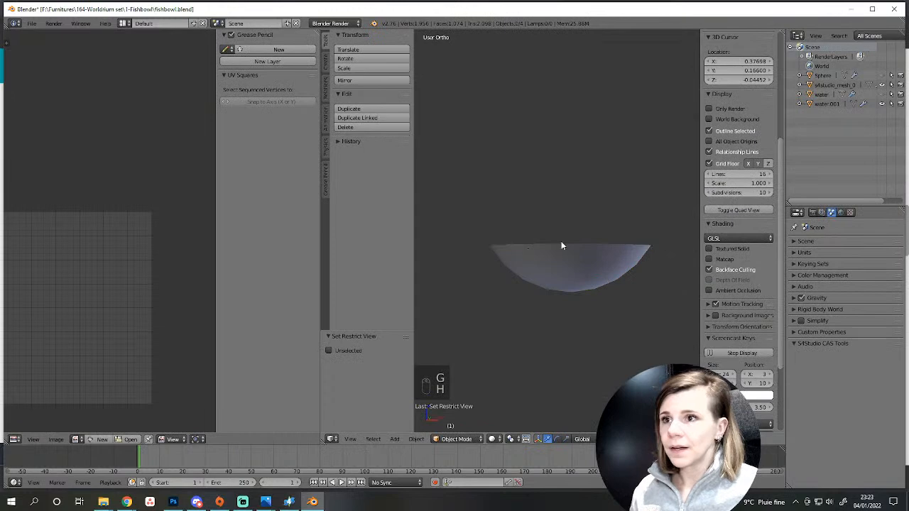
click(882, 76)
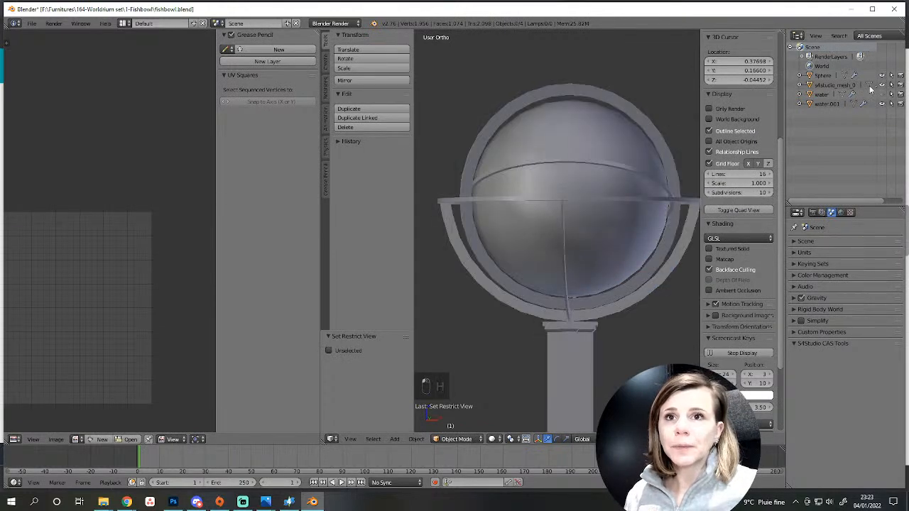
middle_drag(682, 234, 636, 264)
Join the Sphere object with the separated lower cap, keeping water.001 as the active object.
right_click(545, 224)
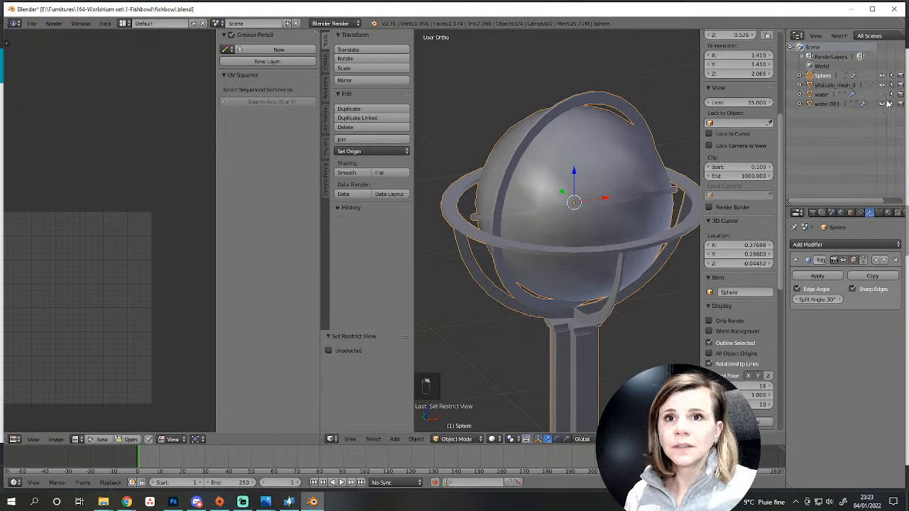
click(825, 105)
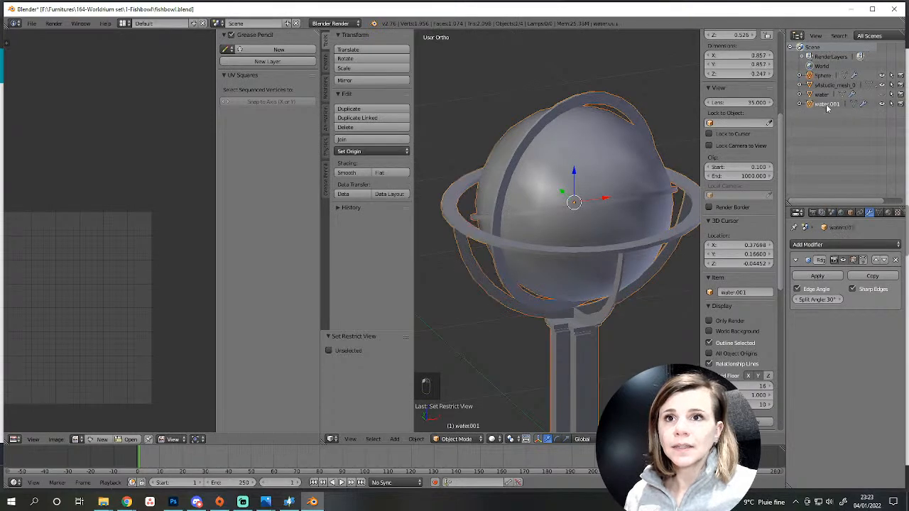
key(ctrl+j)
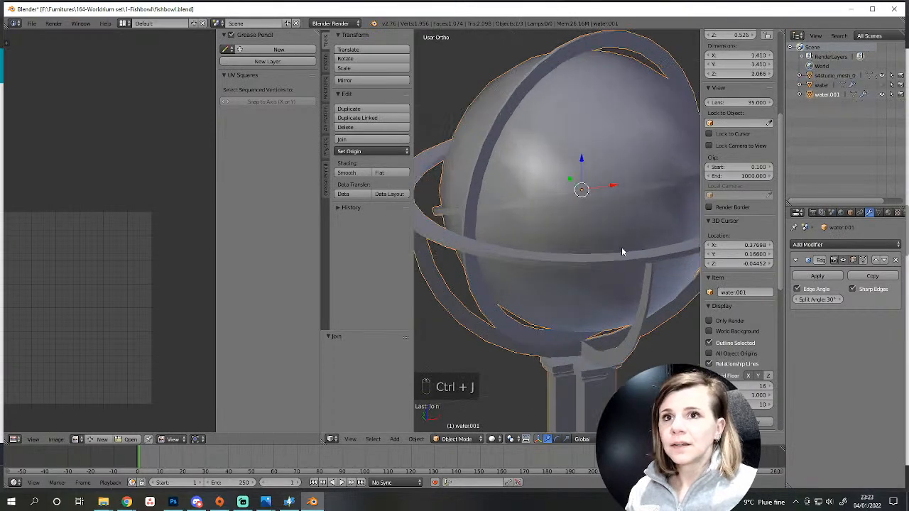
In Edit Mode, select the linked geometry of the floor disc and the lower cap, and hide all other geometry.
key(Tab)
key(z)
scroll(598, 282, up, 4)
key(a)
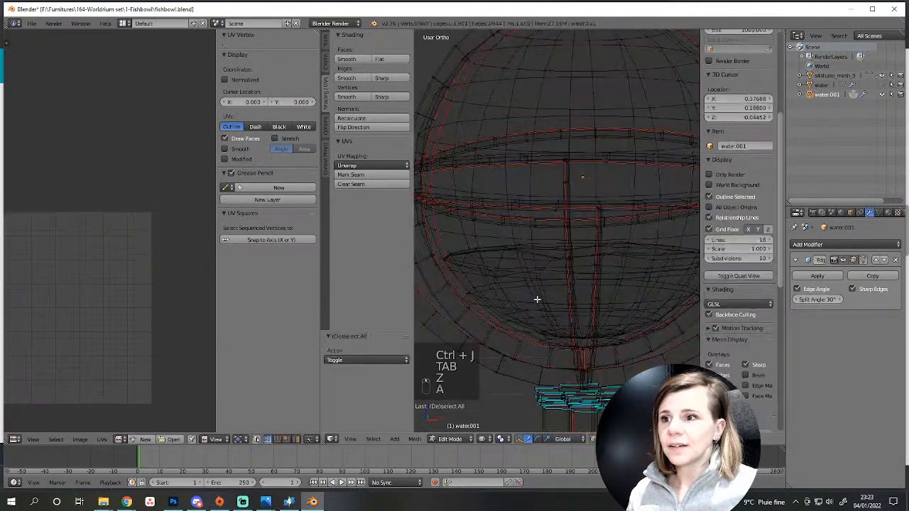
key(l)
middle_drag(541, 259, 529, 276)
key(l)
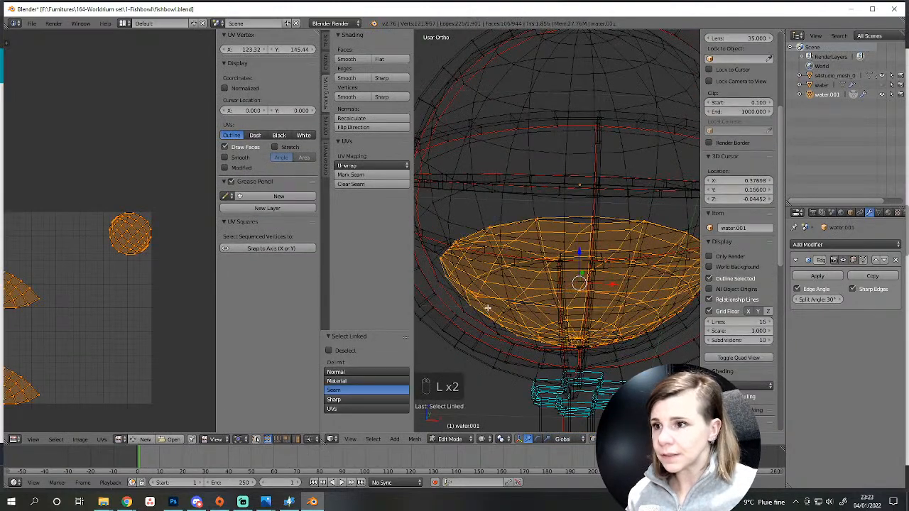
key(ctrl+i)
key(h)
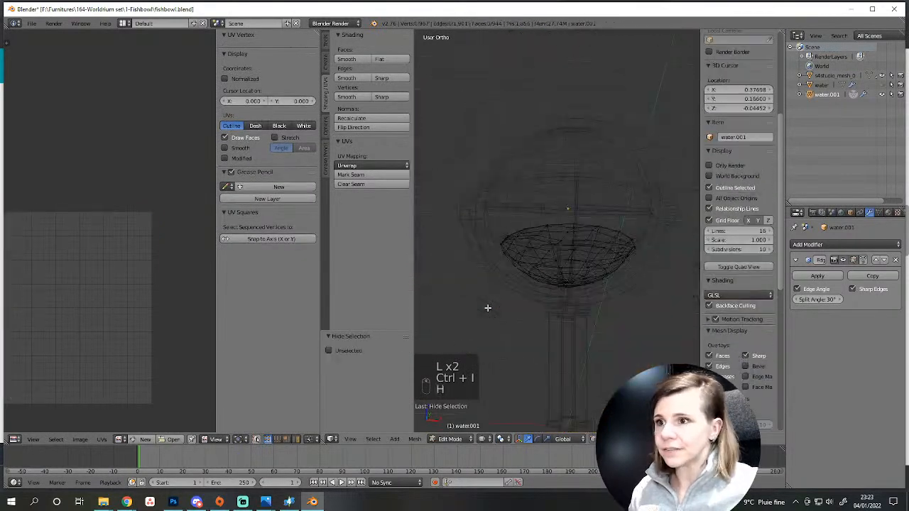
In solid shading, select the two facing rim edges of the floor and the lower cap at one gap segment.
key(z)
mouse_move(570, 288)
middle_down()
mouse_move(576, 350)
mouse_move(568, 312)
middle_up()
scroll(558, 351, up, 3)
scroll(576, 317, up, 3)
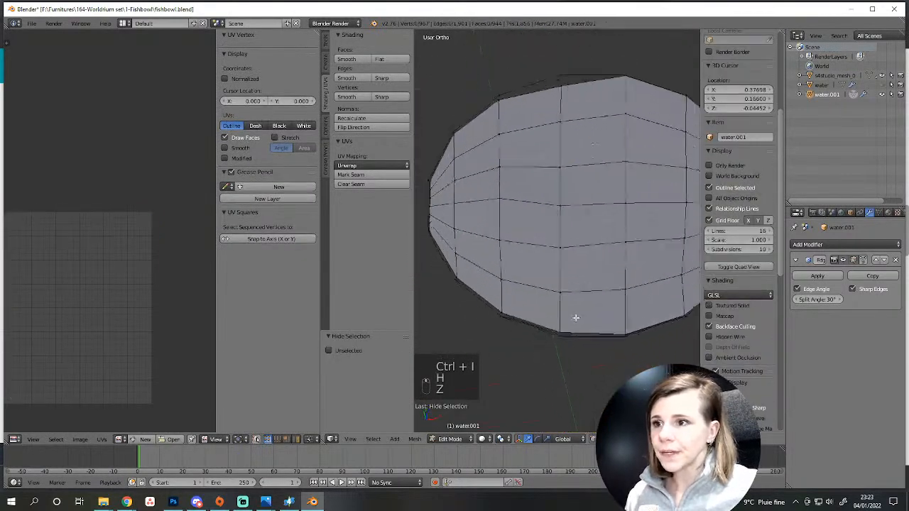
middle_drag(588, 366, 570, 345)
scroll(522, 358, down, 3)
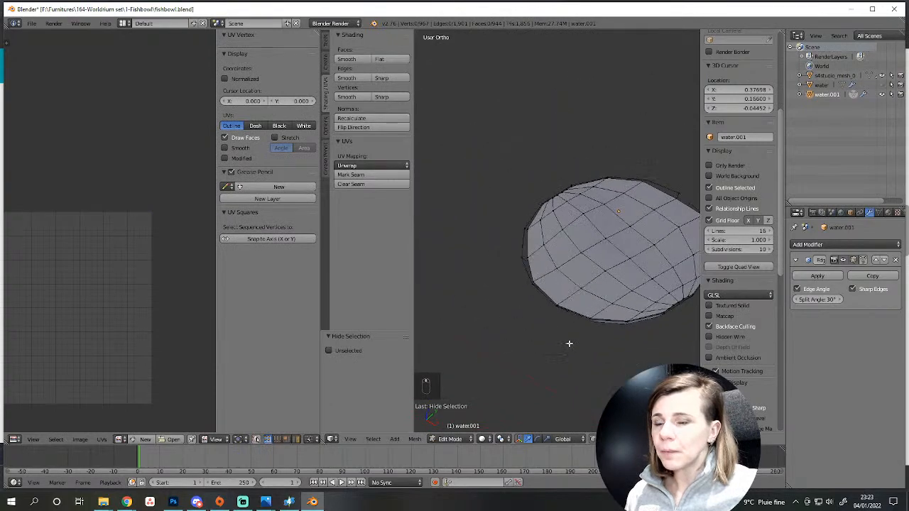
scroll(593, 368, up, 1)
scroll(566, 365, up, 1)
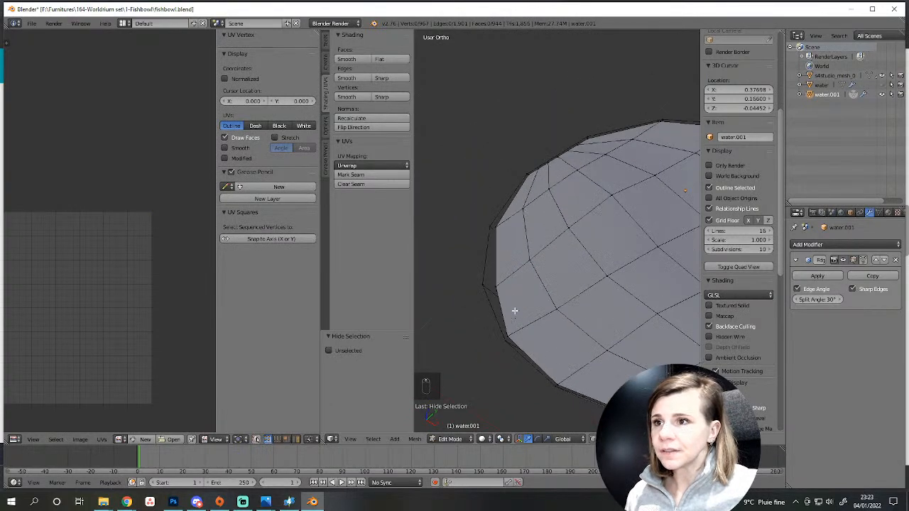
middle_drag(515, 310, 576, 348)
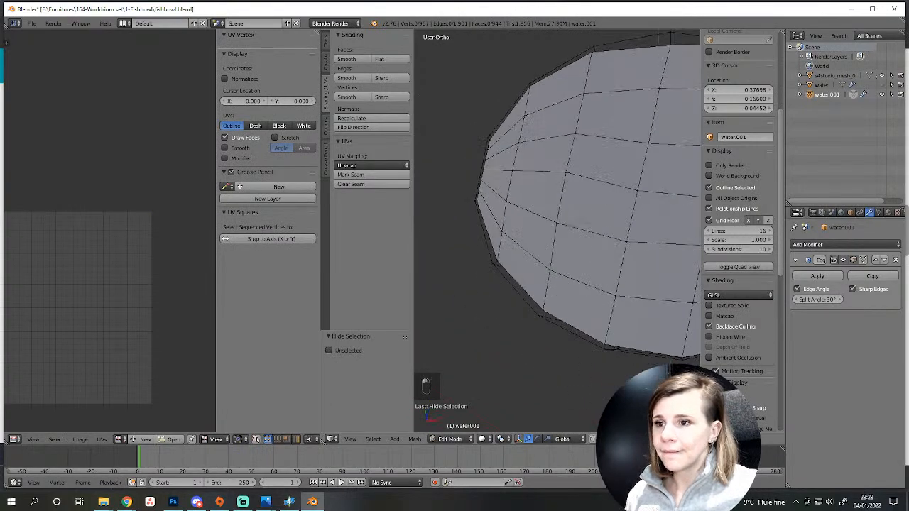
right_click(497, 228)
right_click(485, 234)
shift+right_click(483, 237)
scroll(501, 292, up, 2)
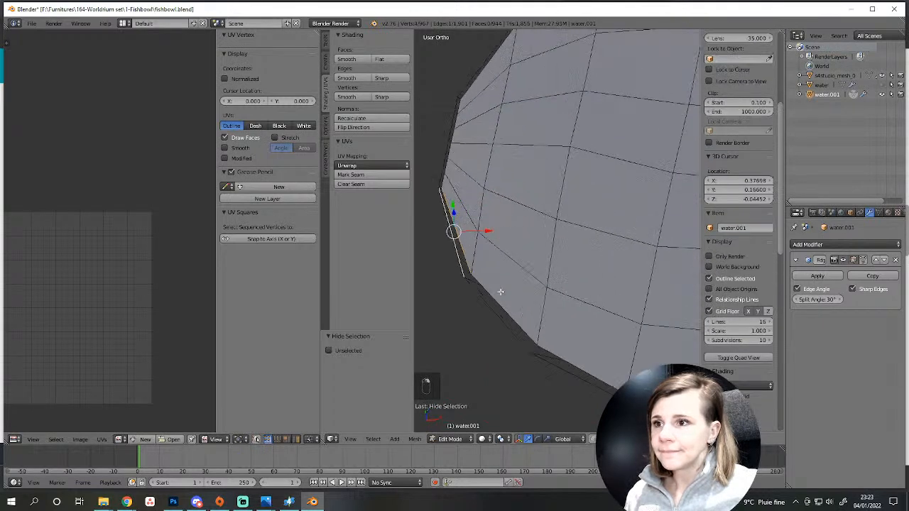
Bridge the selected rim edges with a face and continue filling faces along the gap between floor and cap.
key(f)
scroll(540, 319, down, 3)
key(f)
key(f)
key(f)
key(f)
key(f)
key(f)
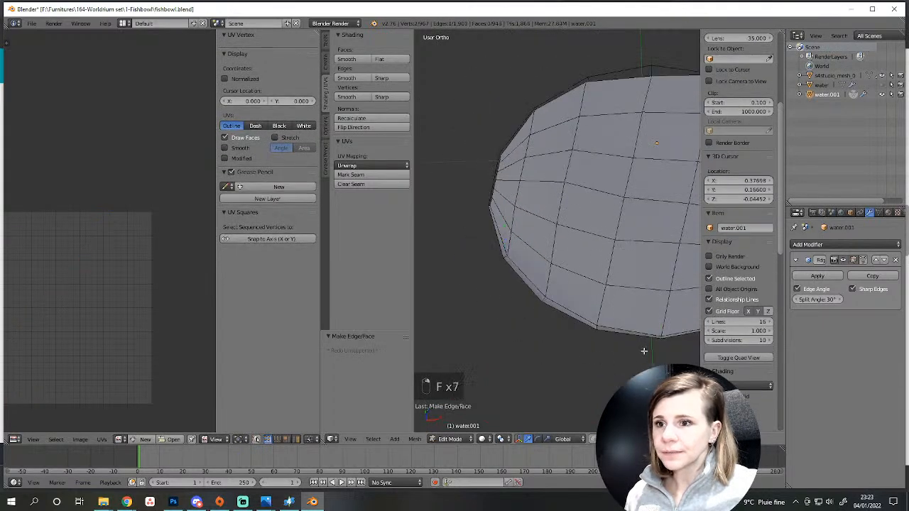
scroll(547, 353, down, 4)
key(f)
key(f)
Try to keep filling faces further along the rim, and undo the last six fills.
key(f)
key(f)
key(f)
key(f)
key(f)
key(f)
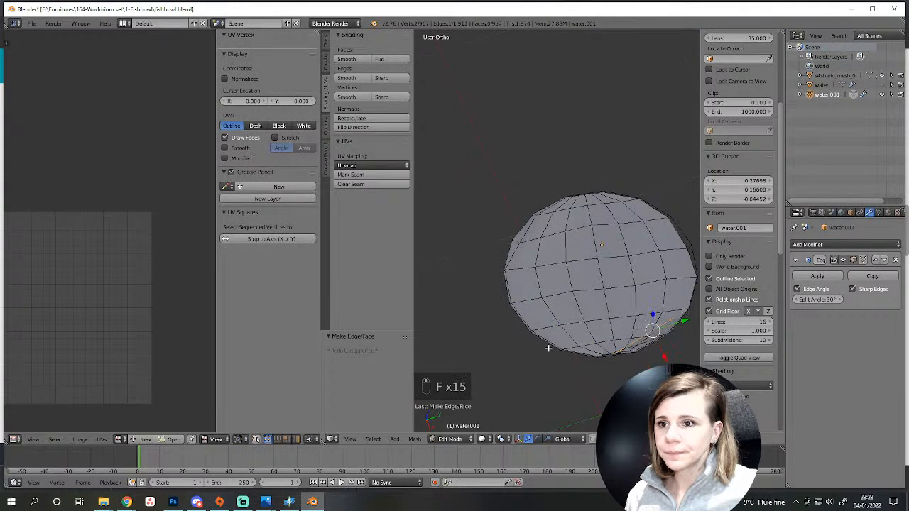
key(ctrl+z)
key(ctrl+z)
key(ctrl+z)
key(ctrl+z)
key(ctrl+z)
key(ctrl+z)
scroll(562, 318, up, 3)
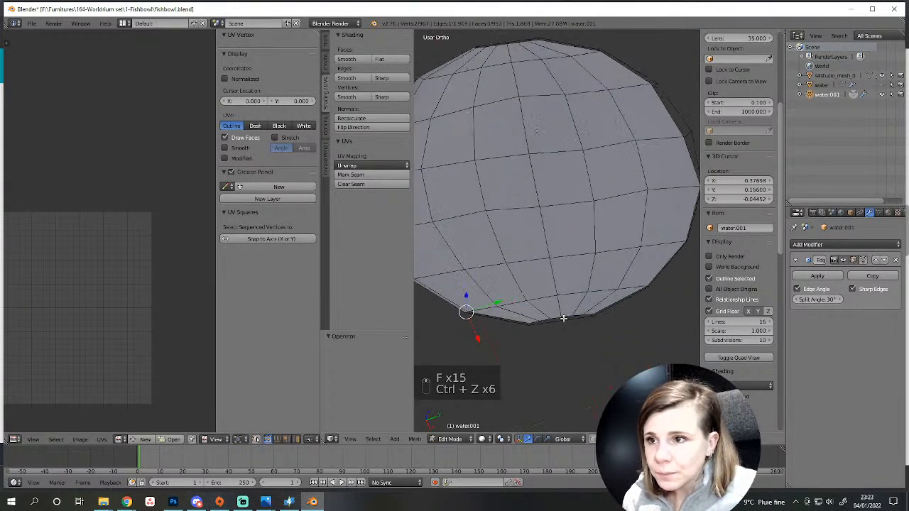
Fill the next rim segments one by one by selecting each pair of facing floor and cap edges.
scroll(563, 319, up, 1)
key(g)
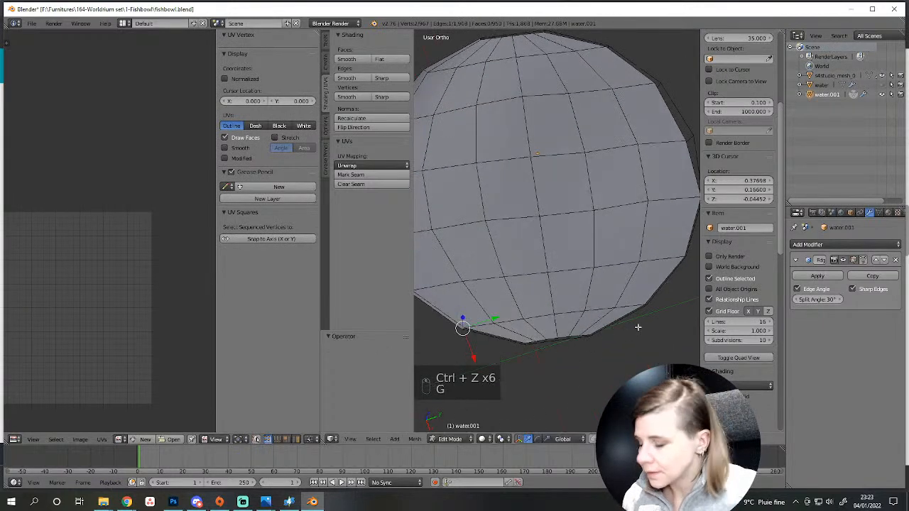
key(f)
right_click(606, 325)
right_click(615, 319)
right_click(613, 321)
right_click(614, 324)
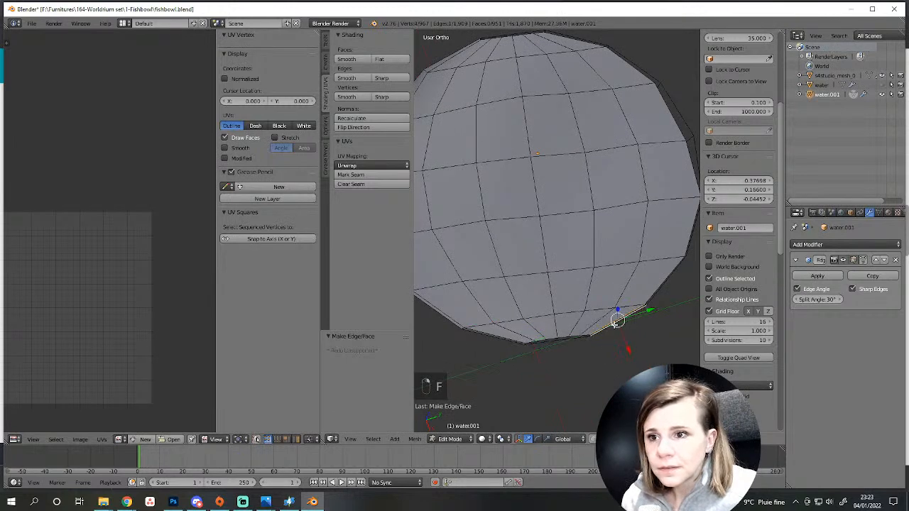
key(f)
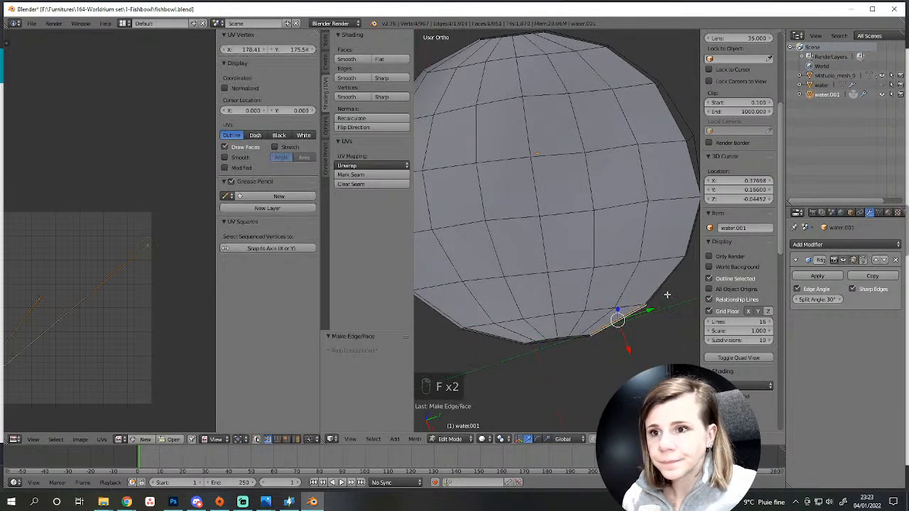
right_click(667, 293)
key(f)
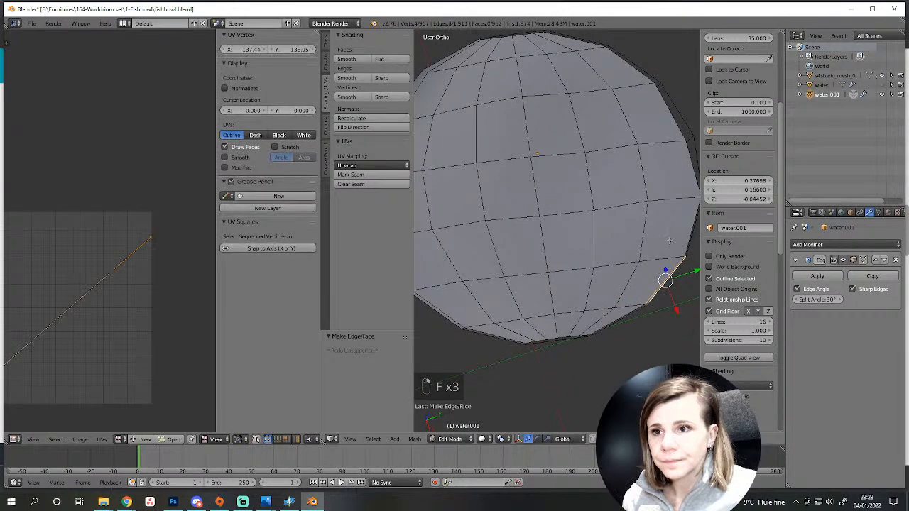
Clear the selection and select the short edge connecting floor and cap at the end of the filled strip, leaving it unmoved.
right_click(692, 225)
scroll(676, 271, up, 5)
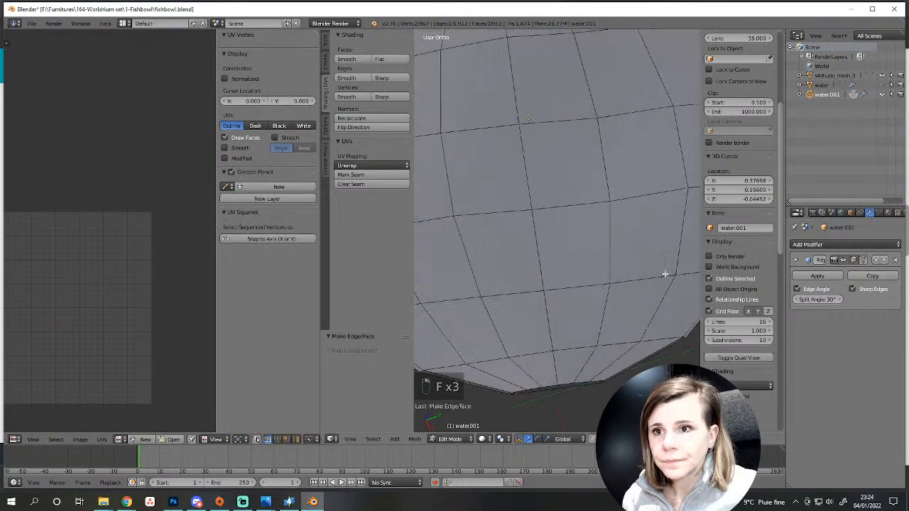
key(a)
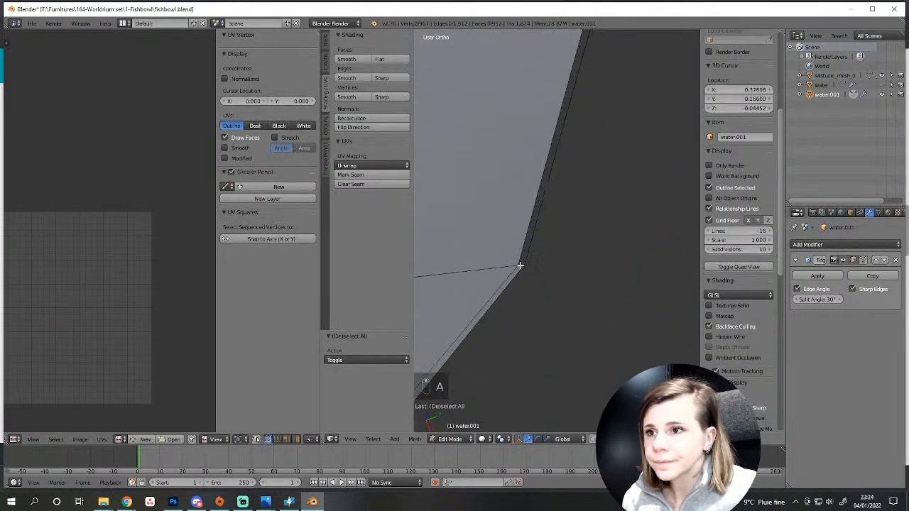
key(g)
right_click(542, 280)
scroll(586, 278, down, 5)
key(g)
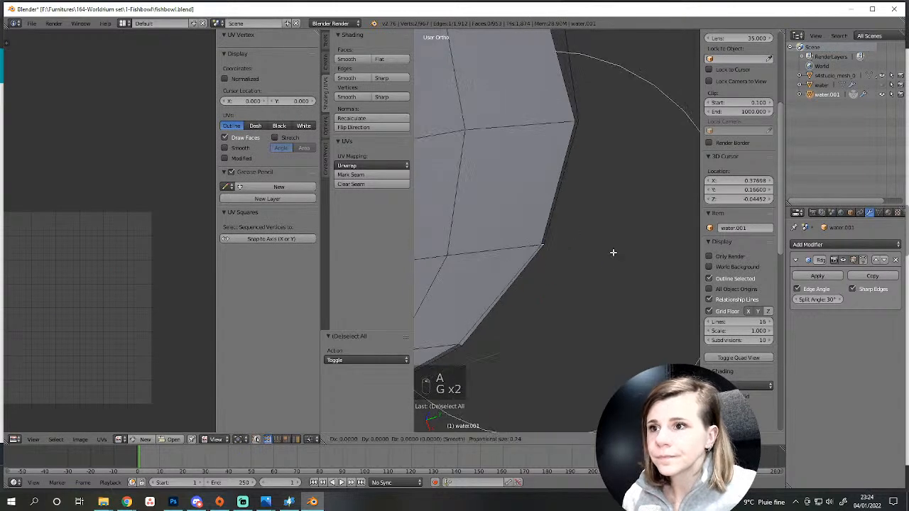
right_click(605, 255)
Fill successive faces from the selected edge along the next stretch of the rim between floor and cap.
scroll(605, 255, down, 5)
key(f)
key(f)
key(f)
key(f)
key(f)
key(f)
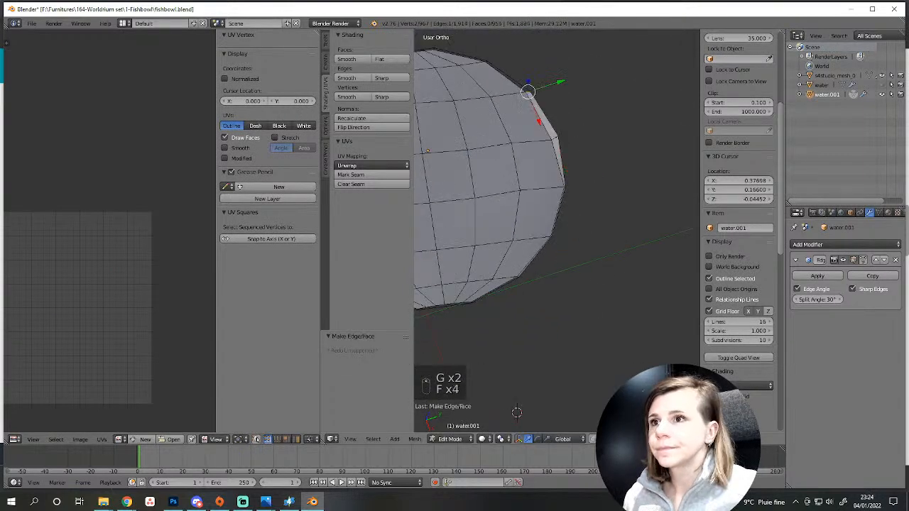
key(f)
Select the boundary of a remaining open rim segment, fill it with a face and clear the selection.
shift+middle_drag(620, 378, 699, 414)
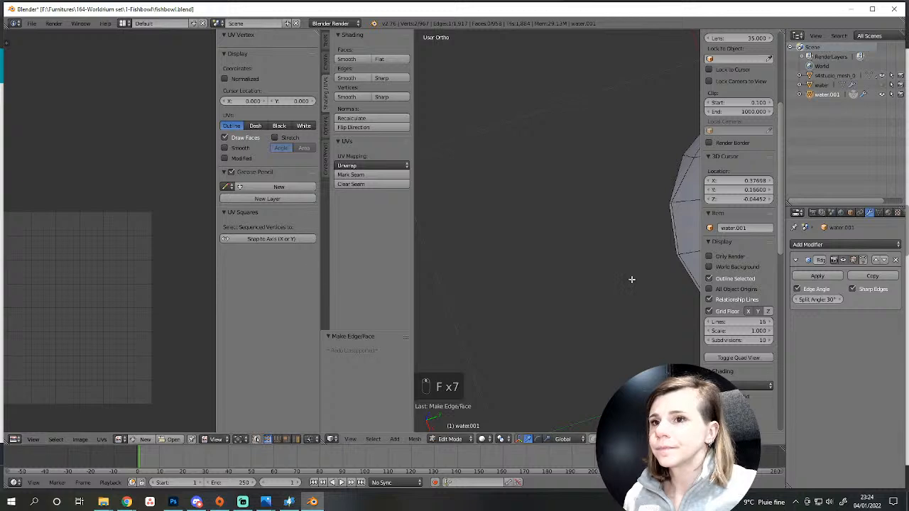
shift+middle_drag(631, 279, 661, 220)
scroll(588, 295, up, 7)
scroll(588, 295, up, 1)
key(a)
alt+right_click(528, 268)
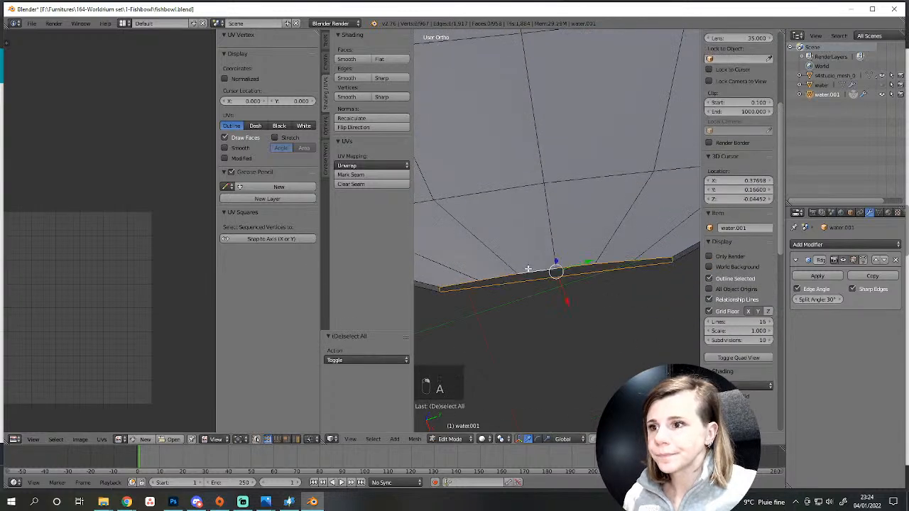
scroll(527, 267, down, 2)
key(f)
scroll(527, 268, down, 3)
middle_drag(528, 268, 424, 272)
key(a)
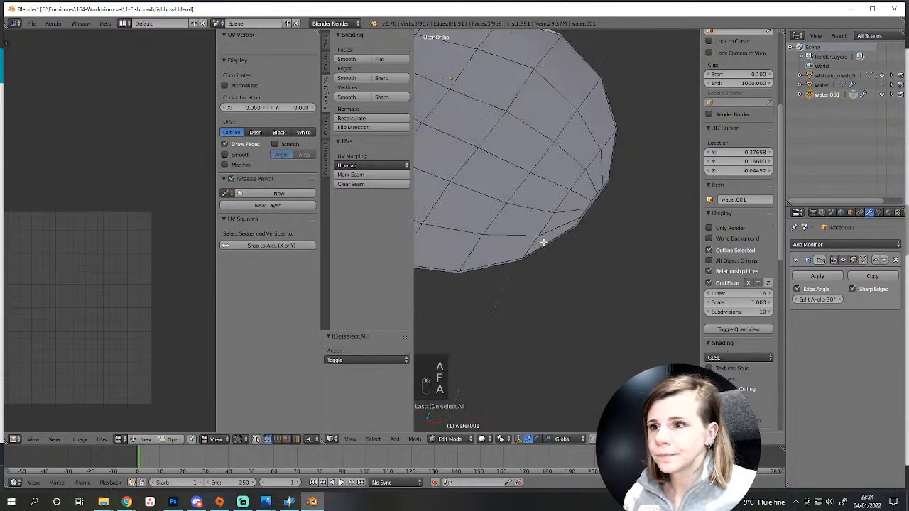
Select the boundary of another open rim gap elsewhere on the cap and close it with a face.
scroll(528, 252, down, 4)
scroll(528, 252, up, 8)
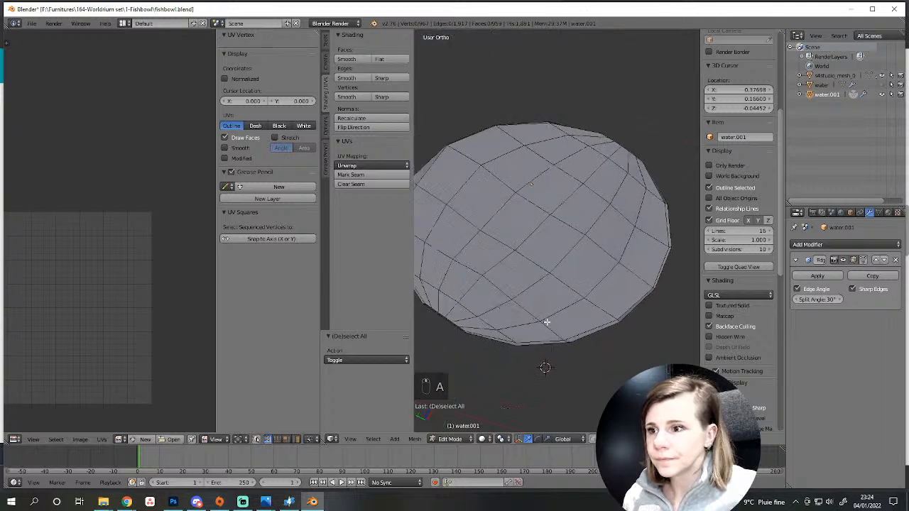
right_click(536, 284)
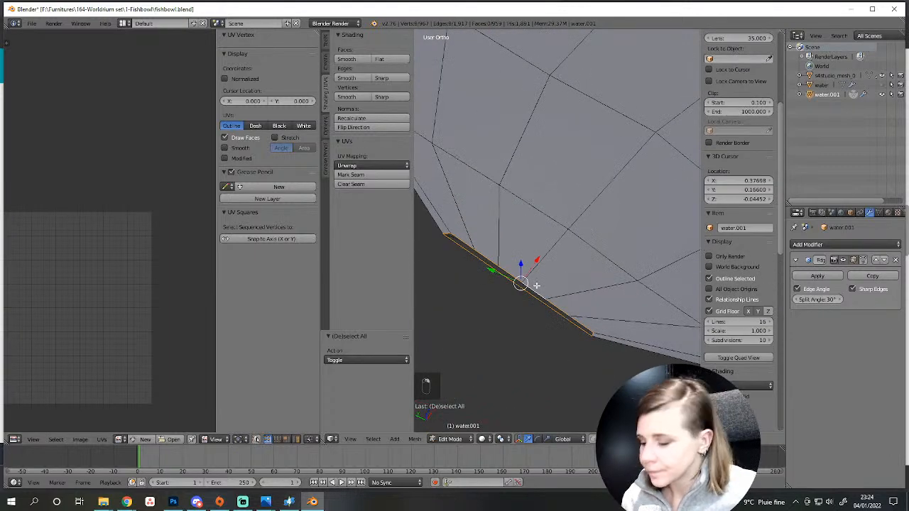
key(f)
key(a)
scroll(539, 277, down, 2)
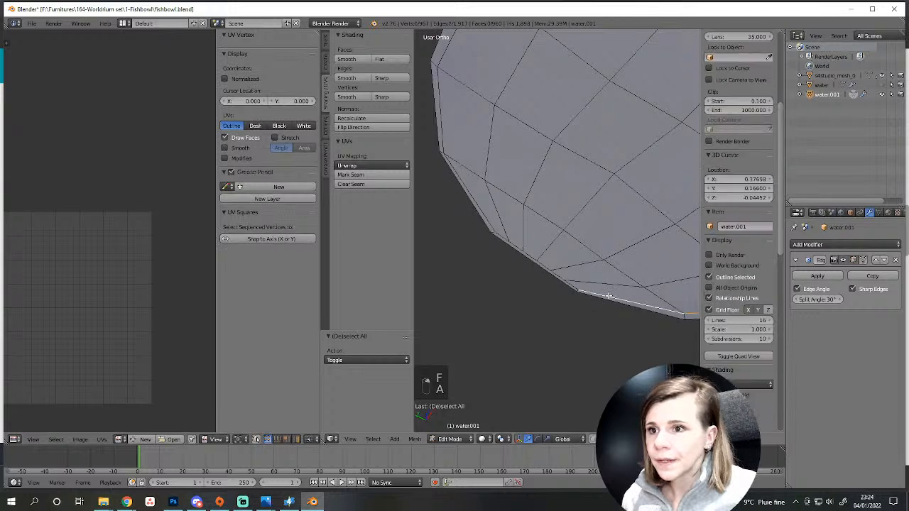
Trace the rim's edge loops and examine the seam between floor and cap for remaining gaps, in solid and wireframe shading.
alt+shift+right_click(531, 254)
alt+shift+right_click(474, 191)
scroll(487, 159, down, 4)
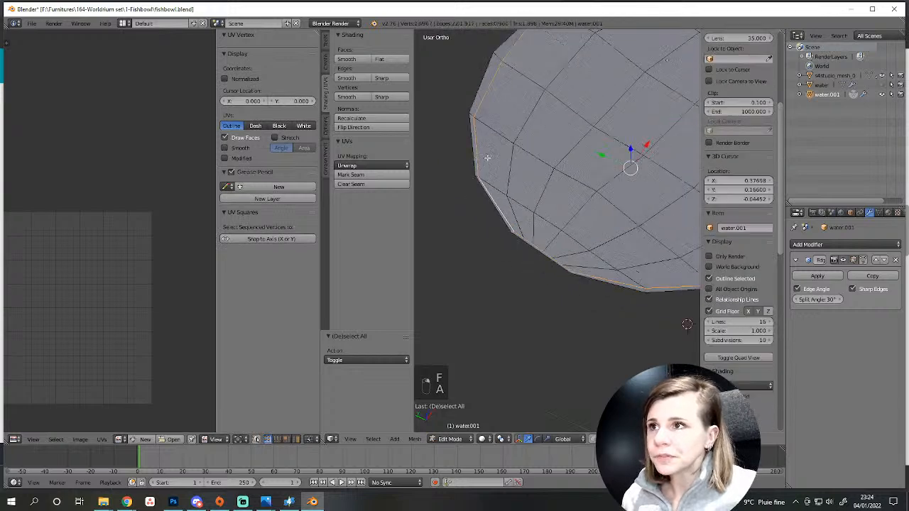
middle_drag(487, 158, 469, 234)
scroll(571, 286, up, 3)
scroll(571, 285, up, 2)
scroll(561, 323, down, 1)
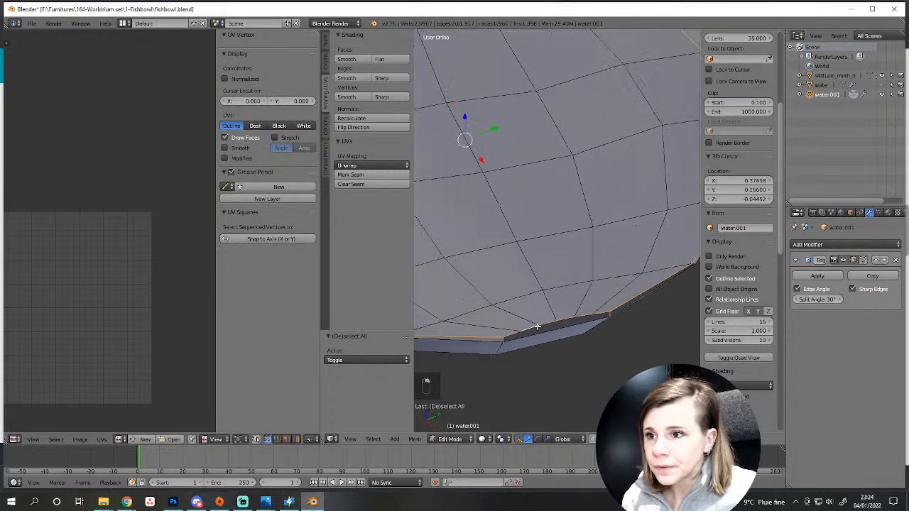
scroll(556, 338, up, 2)
key(a)
scroll(573, 371, down, 2)
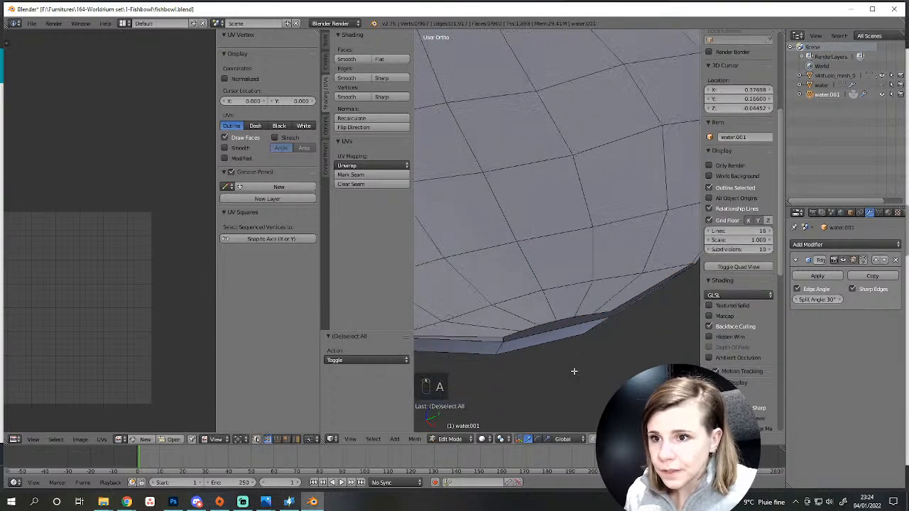
middle_drag(574, 371, 588, 229)
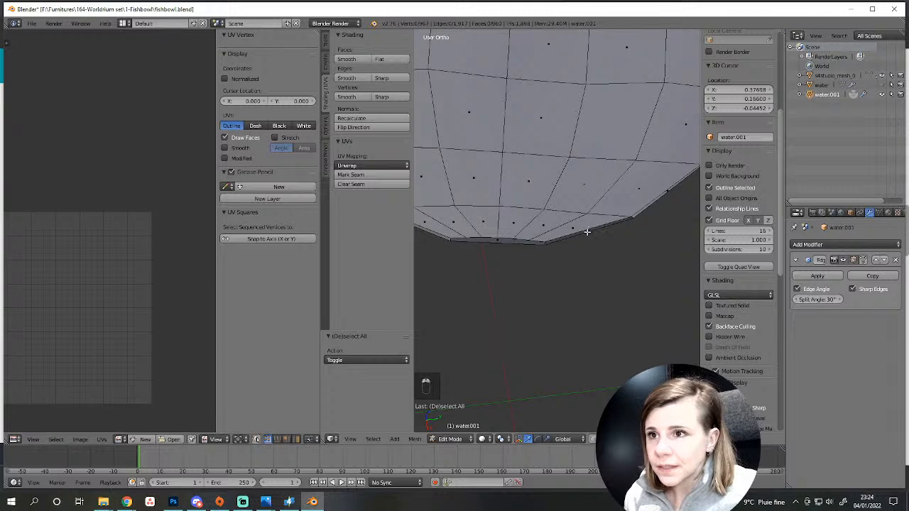
key(z)
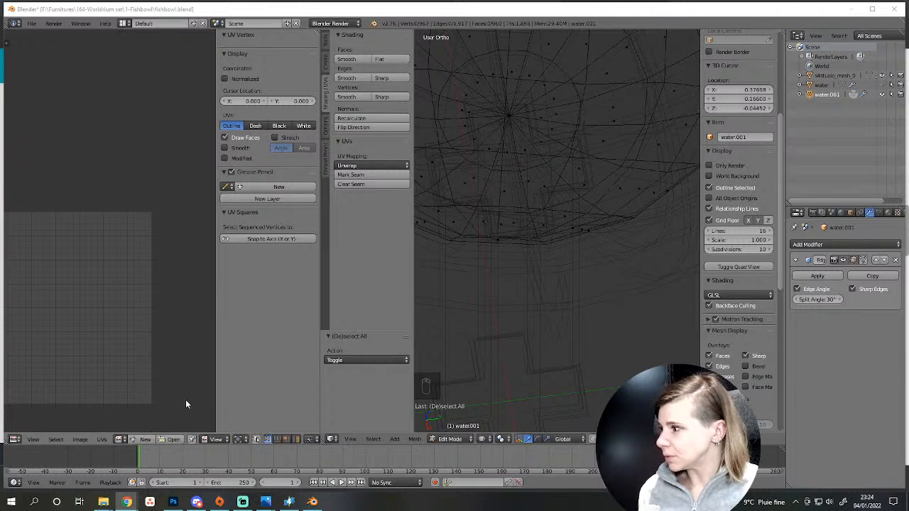
Examine the dark rim face between the floor and the cap up close, in wireframe and solid shading, and clear the selection.
scroll(473, 345, down, 3)
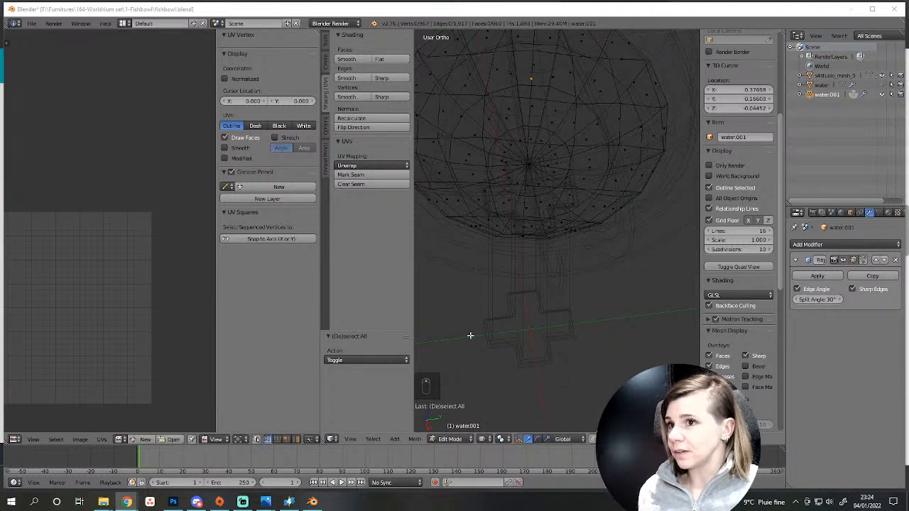
mouse_move(470, 335)
middle_down()
mouse_move(485, 343)
mouse_move(485, 363)
mouse_move(560, 253)
mouse_move(516, 381)
middle_up()
scroll(487, 362, down, 2)
key(z)
scroll(543, 298, up, 2)
scroll(525, 370, up, 3)
right_click(561, 325)
scroll(552, 334, down, 1)
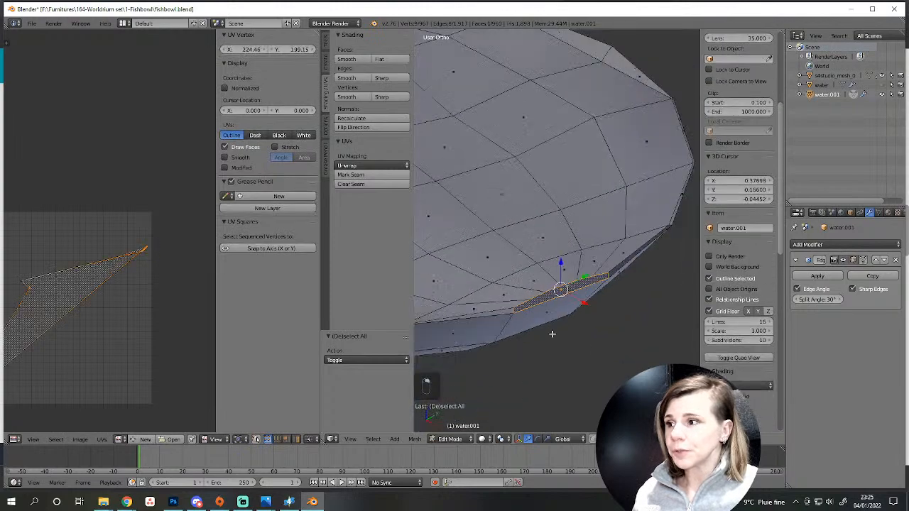
key(z)
key(z)
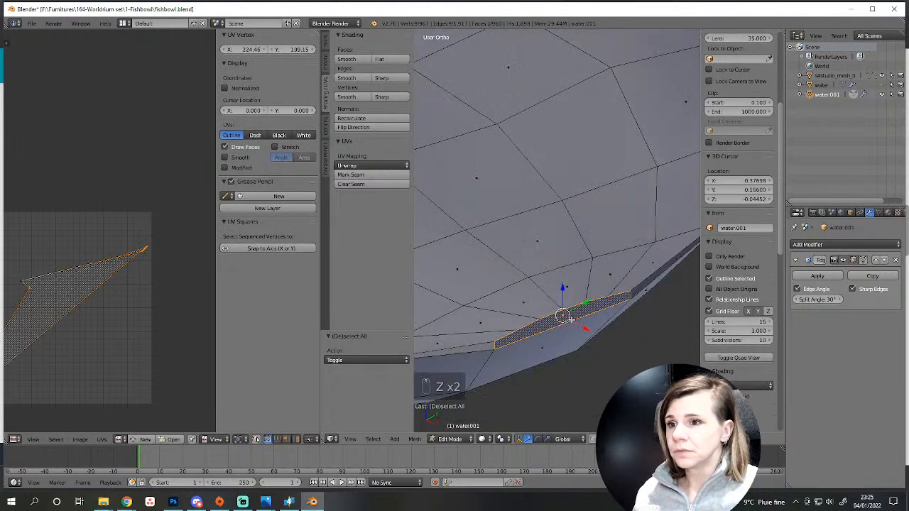
middle_drag(571, 319, 605, 316)
key(a)
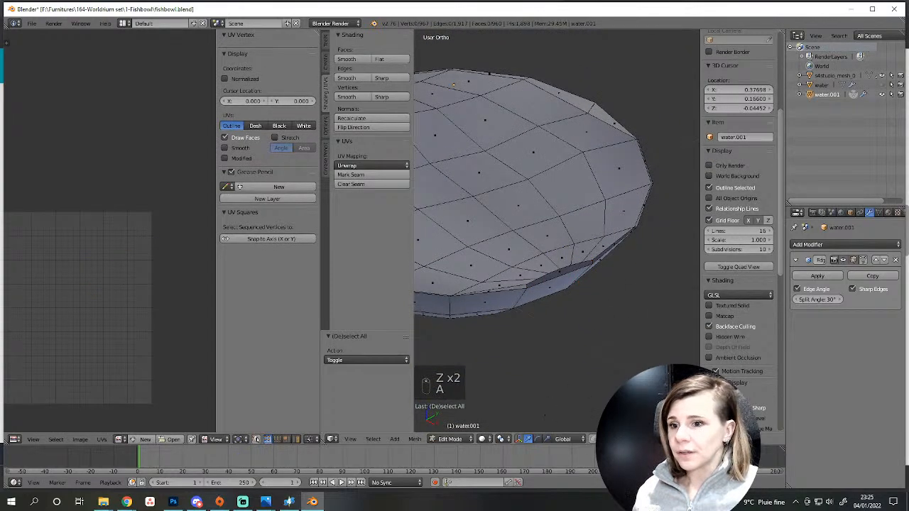
Delete the two neighbouring dark rim faces between the floor and the cap.
right_click(551, 271)
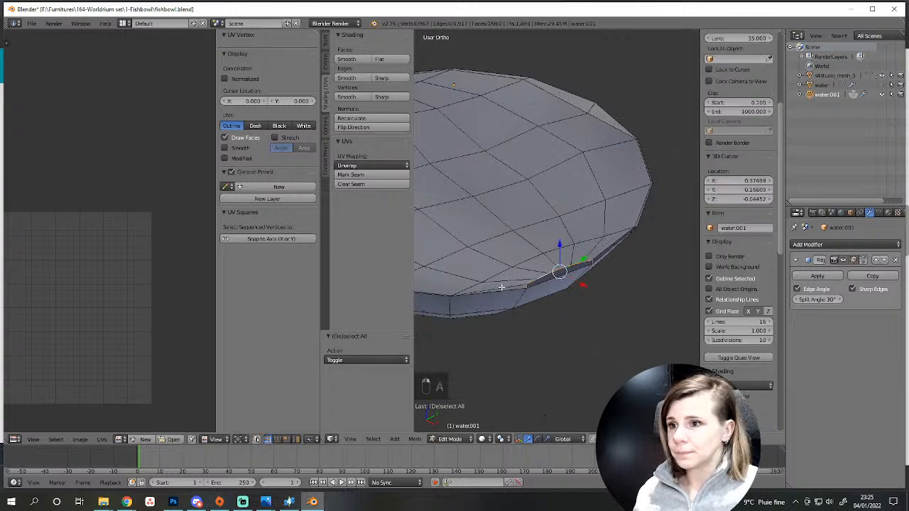
scroll(501, 287, up, 2)
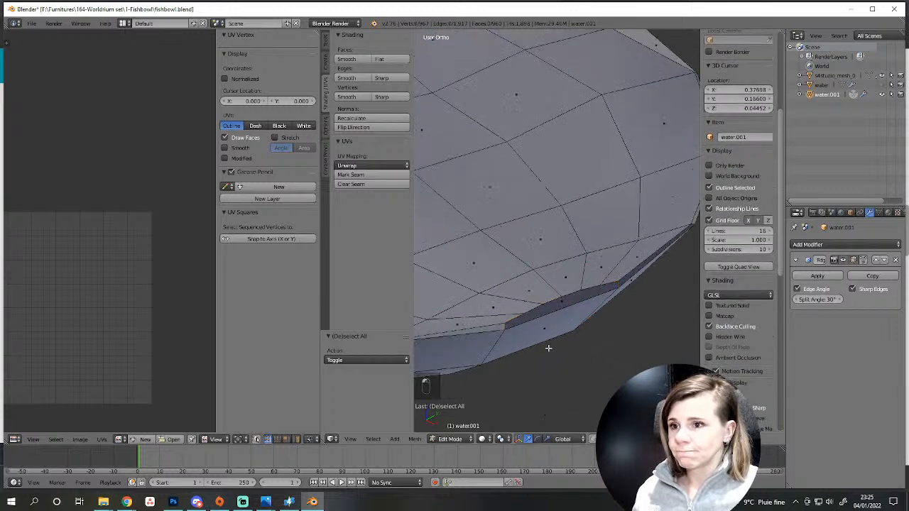
right_click(523, 322)
key(Delete)
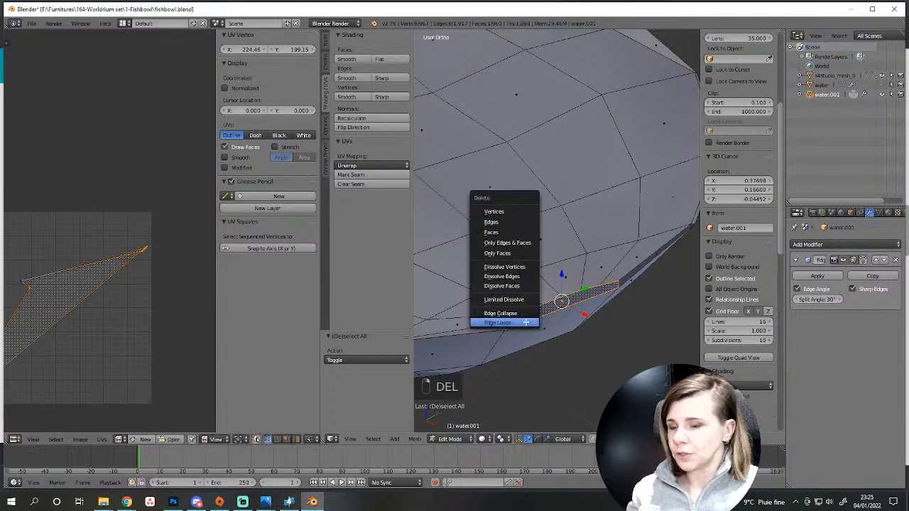
click(504, 232)
key(Delete)
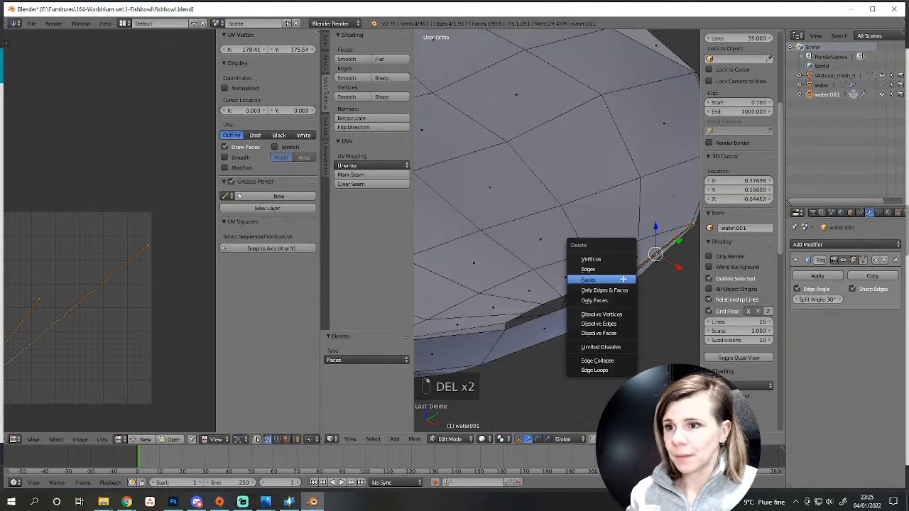
click(589, 279)
Refill the two open rim gaps with new faces, using the paired edges of the first and the boundary of the second.
middle_drag(589, 280, 585, 356)
right_click(560, 242)
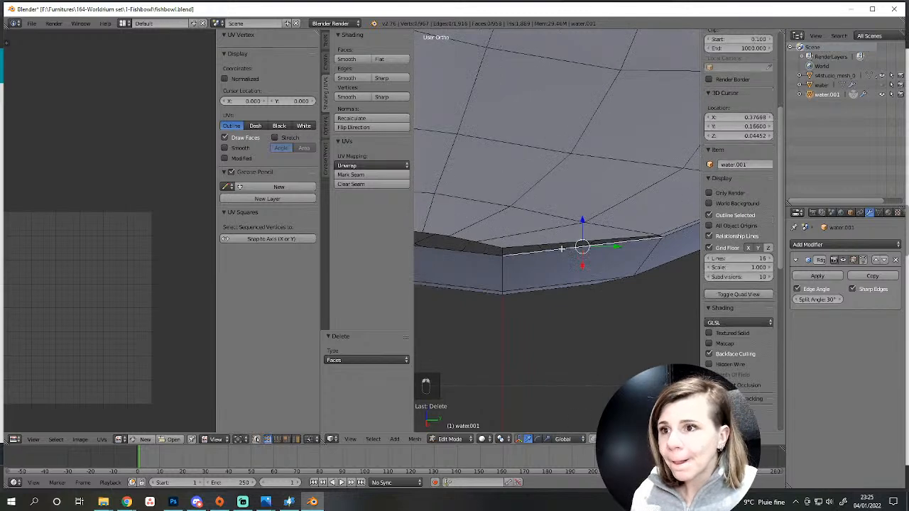
shift+right_click(561, 241)
key(g)
right_click(577, 256)
key(f)
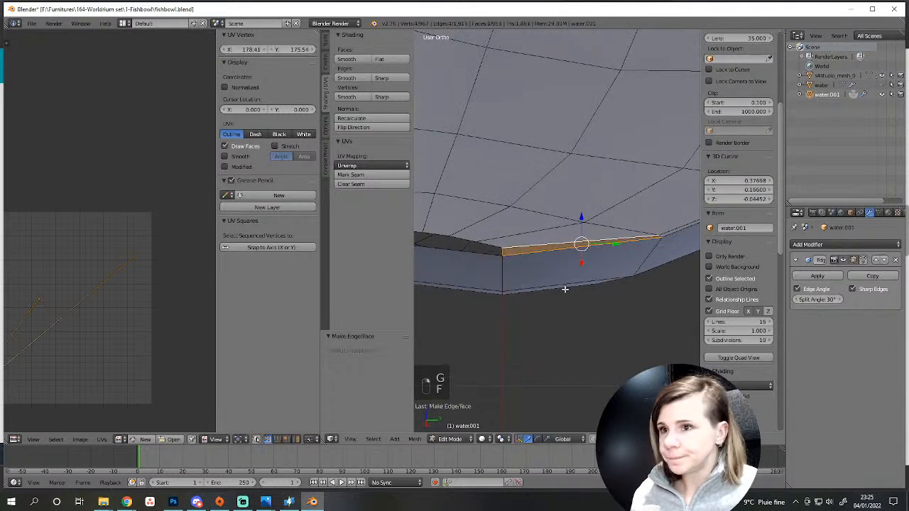
shift+middle_drag(548, 309, 638, 335)
alt+right_click(536, 263)
key(f)
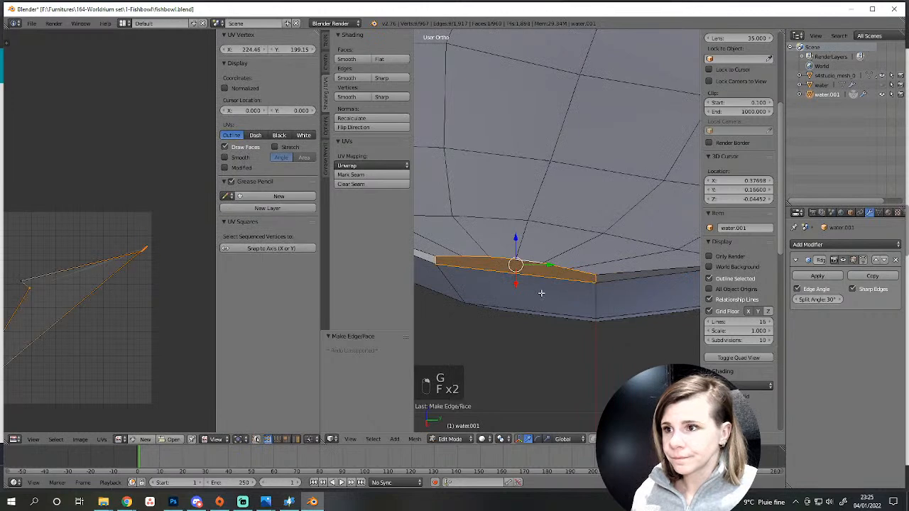
Select the floor's outer edge loop all the way around the rim, adding missing segments by shortest path and undoing stray picks.
key(a)
scroll(557, 296, down, 4)
scroll(582, 298, up, 3)
alt+right_click(604, 267)
scroll(602, 266, down, 4)
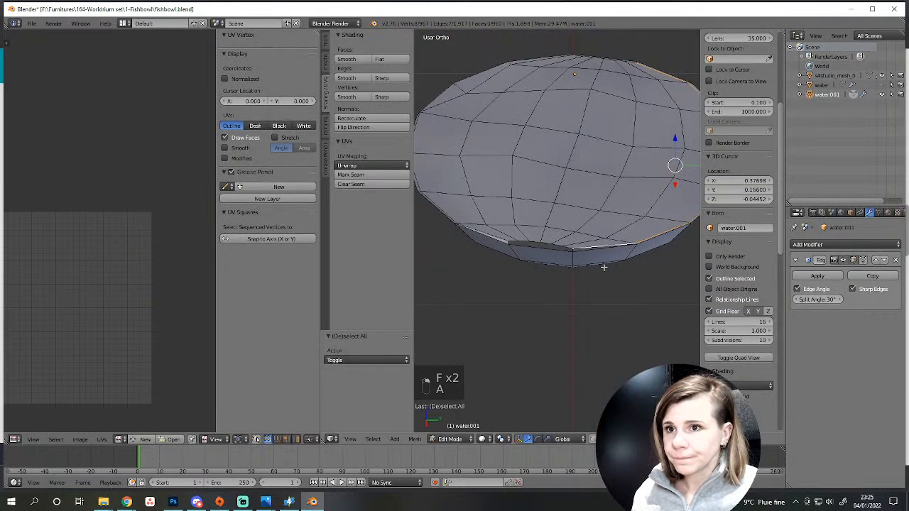
right_click(479, 236)
scroll(525, 249, up, 3)
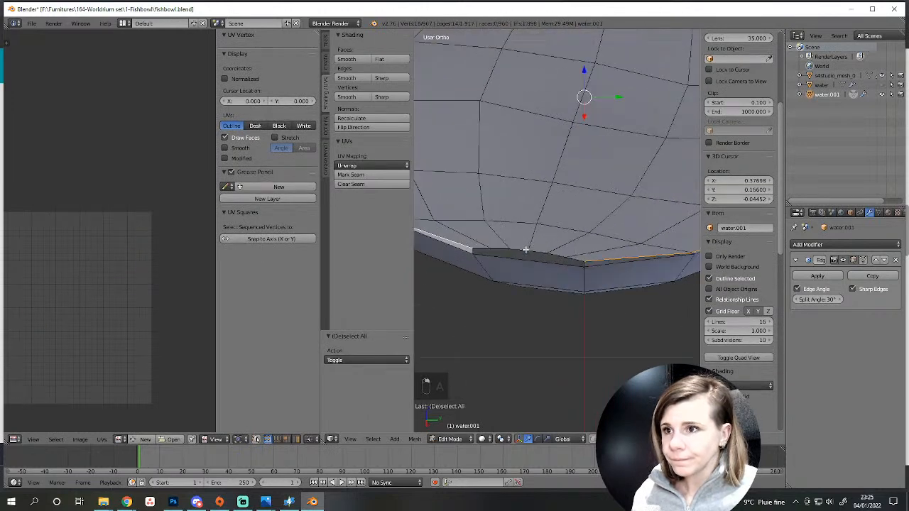
ctrl+right_click(580, 260)
scroll(579, 259, down, 3)
scroll(615, 348, up, 5)
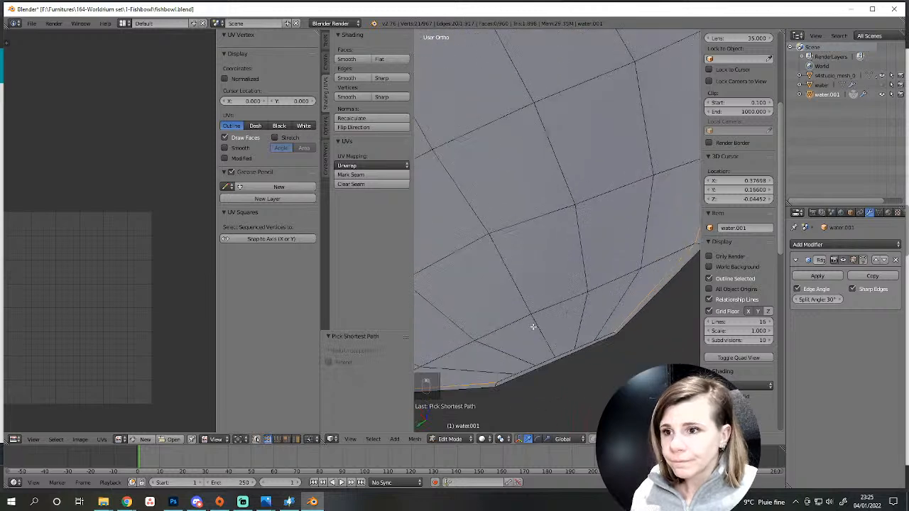
ctrl+right_click(611, 353)
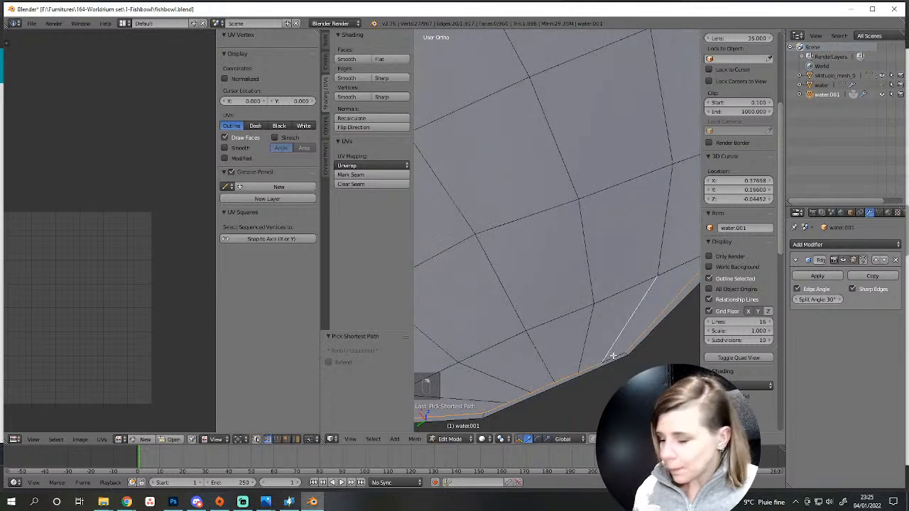
key(ctrl+z)
ctrl+right_click(618, 359)
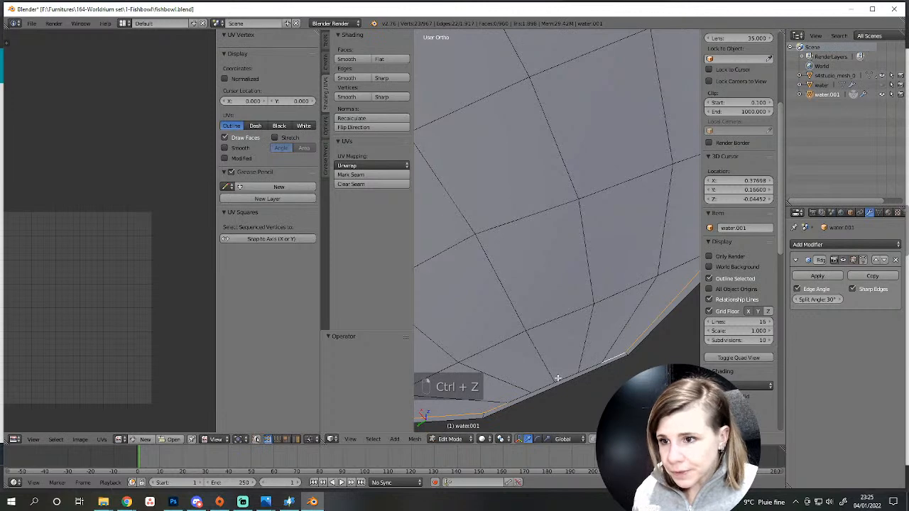
key(ctrl+z)
ctrl+right_click(615, 357)
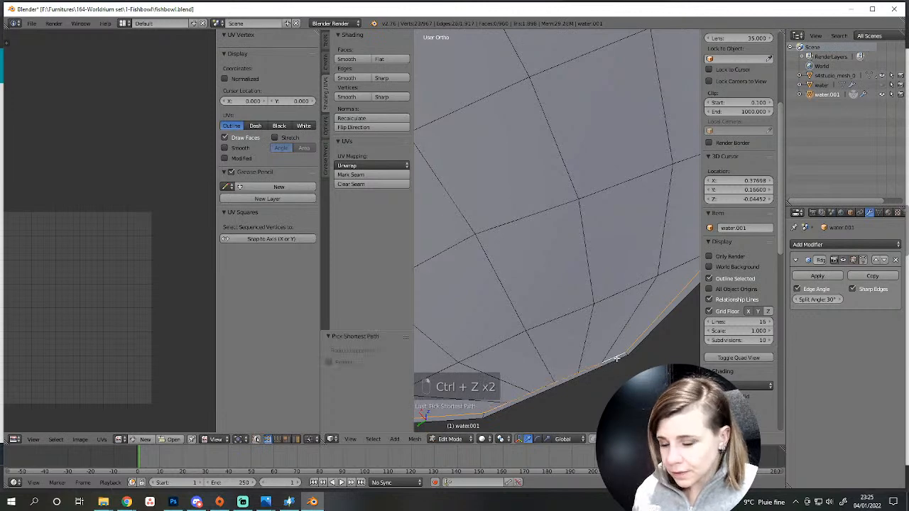
Try to delete the selected rim loop with the Edge Loops option, check the cap's shape and undo the deletion.
key(Delete)
click(582, 453)
scroll(576, 391, down, 2)
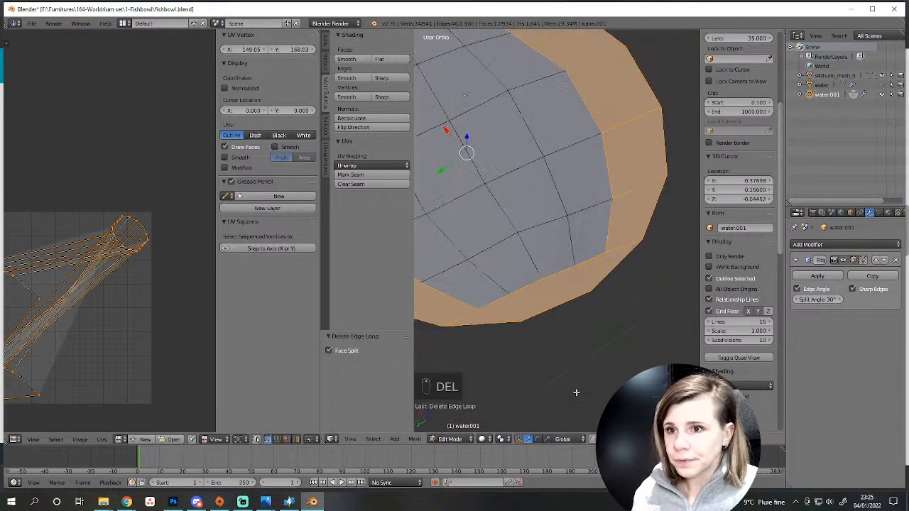
middle_drag(553, 361, 663, 350)
scroll(609, 356, down, 4)
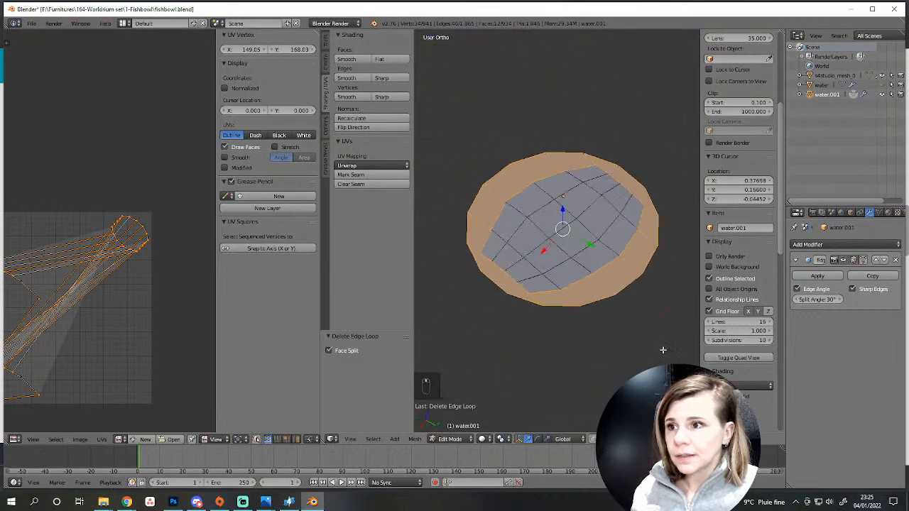
scroll(592, 384, up, 2)
key(ctrl+z)
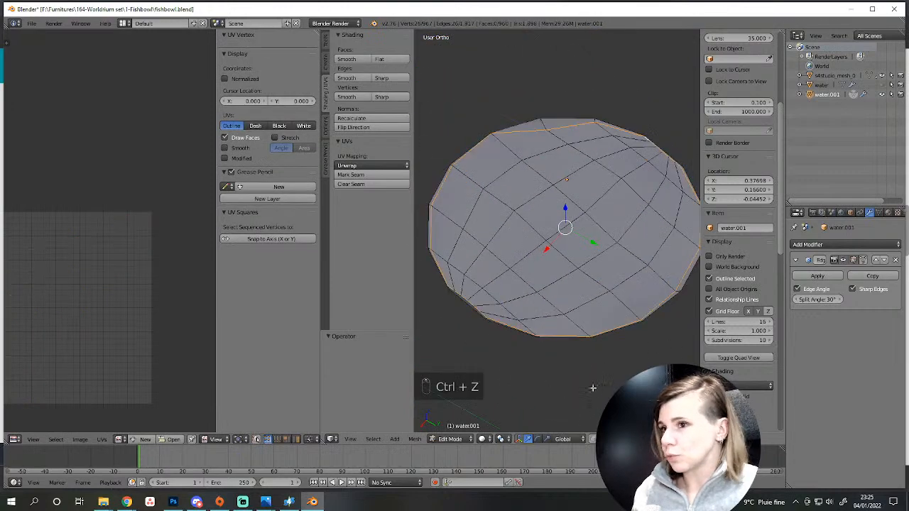
Examine the selected rim loop and the seam between floor and cap from several sides.
scroll(592, 382, up, 3)
middle_drag(592, 381, 579, 356)
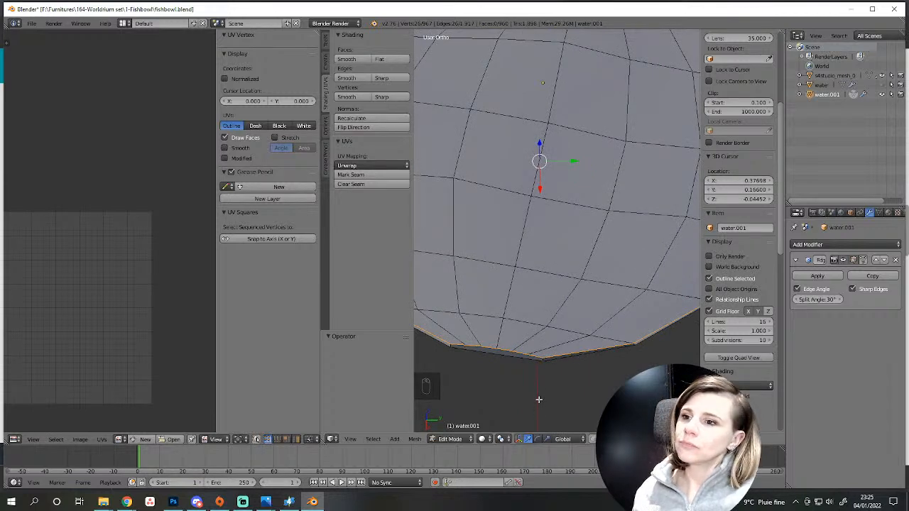
scroll(538, 400, down, 3)
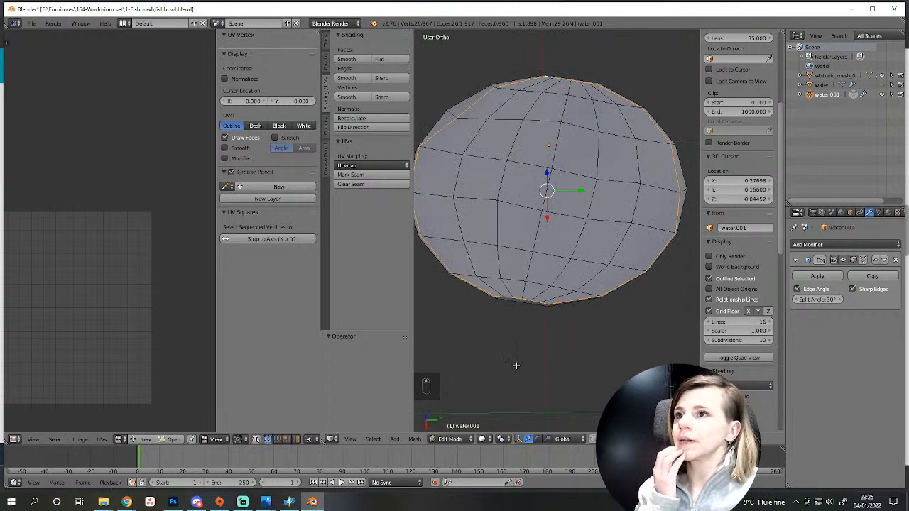
middle_drag(516, 365, 622, 281)
scroll(544, 262, up, 5)
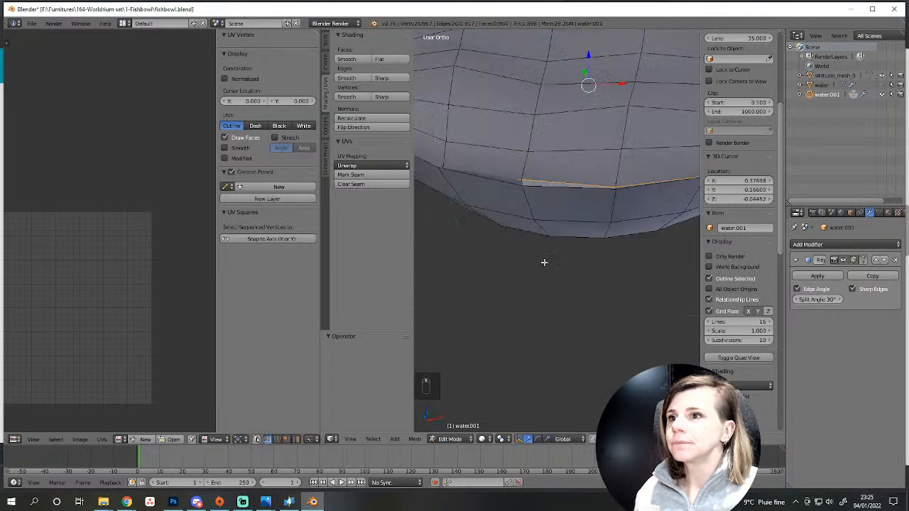
scroll(524, 280, down, 6)
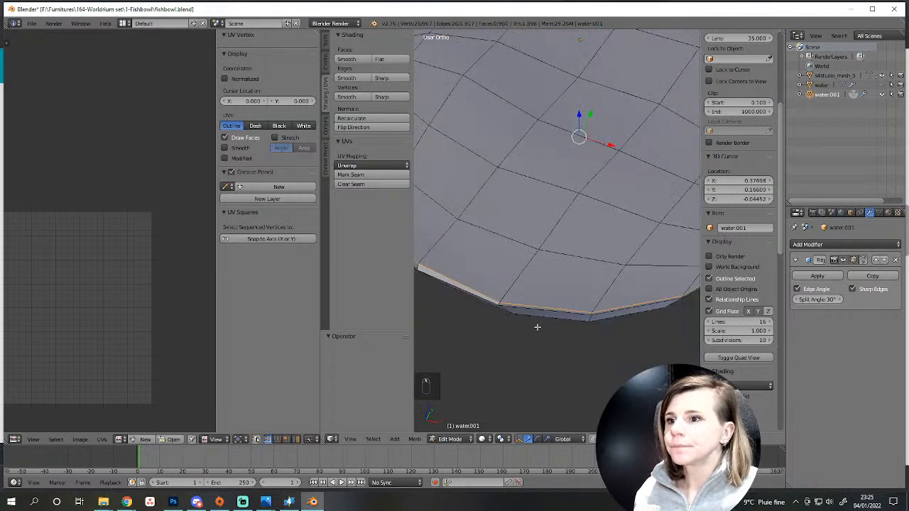
key(Delete)
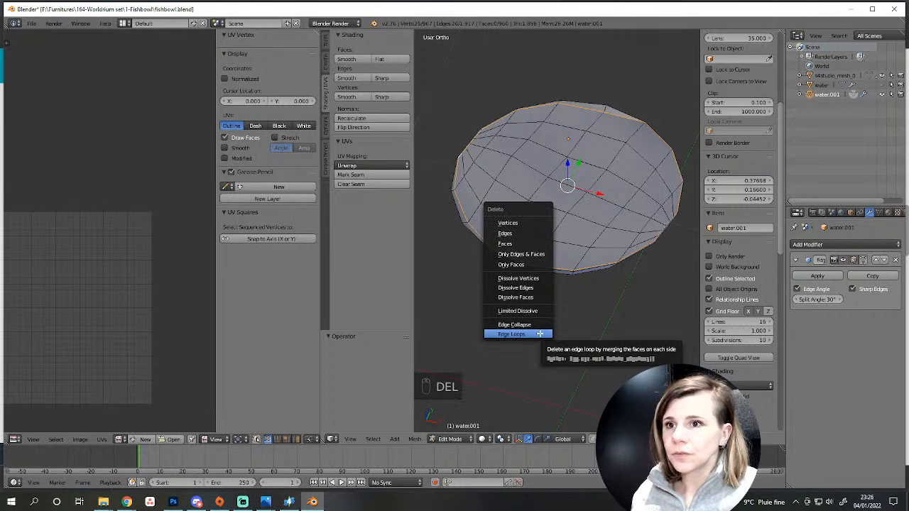
click(539, 334)
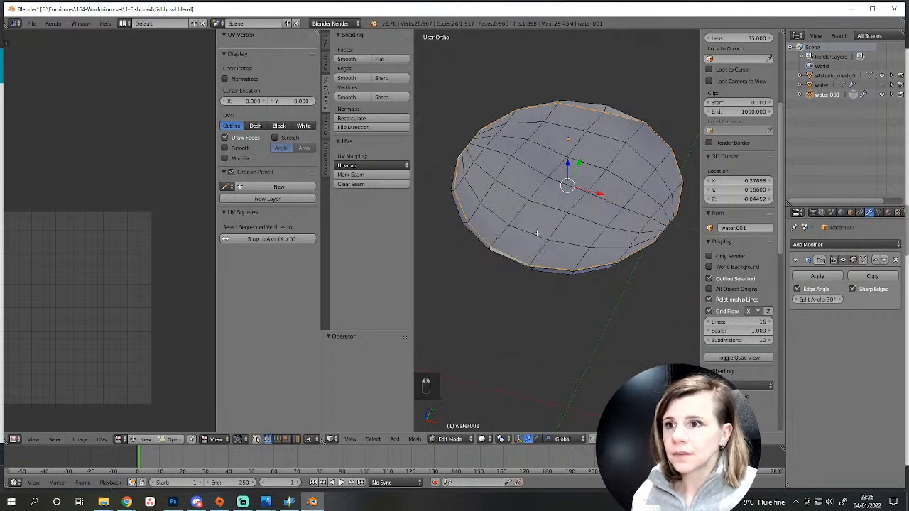
Select the five parallel edge loops running across the floor and remove them with the Edge Loops delete option.
alt+right_click(537, 234)
alt+shift+right_click(550, 208)
alt+shift+right_click(571, 185)
alt+shift+right_click(587, 163)
alt+shift+right_click(606, 137)
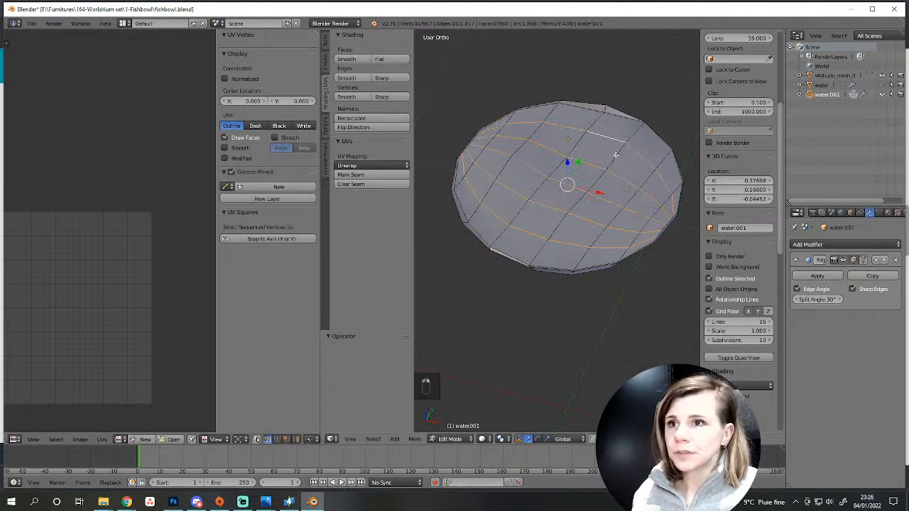
key(Delete)
click(643, 277)
scroll(645, 277, up, 3)
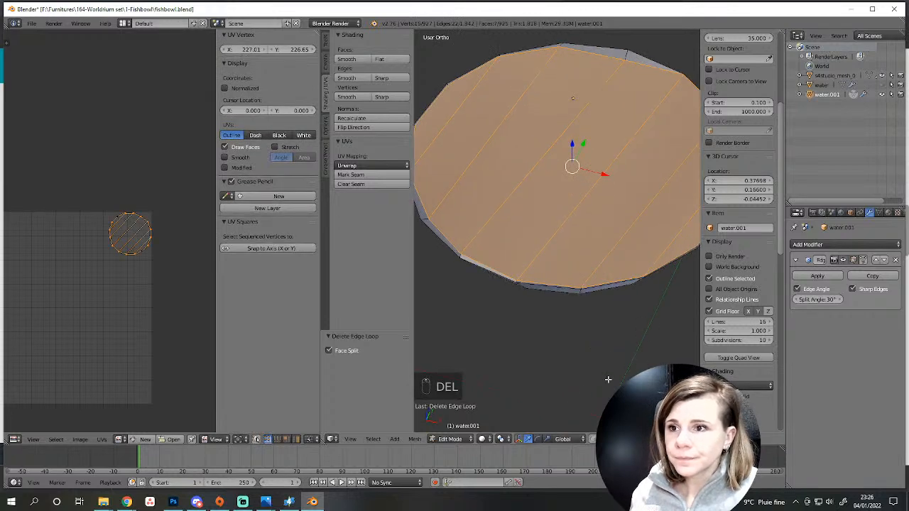
Select the complete inner rim edge loop around the striped floor and remove it with the Edge Loops delete option.
alt+right_click(545, 280)
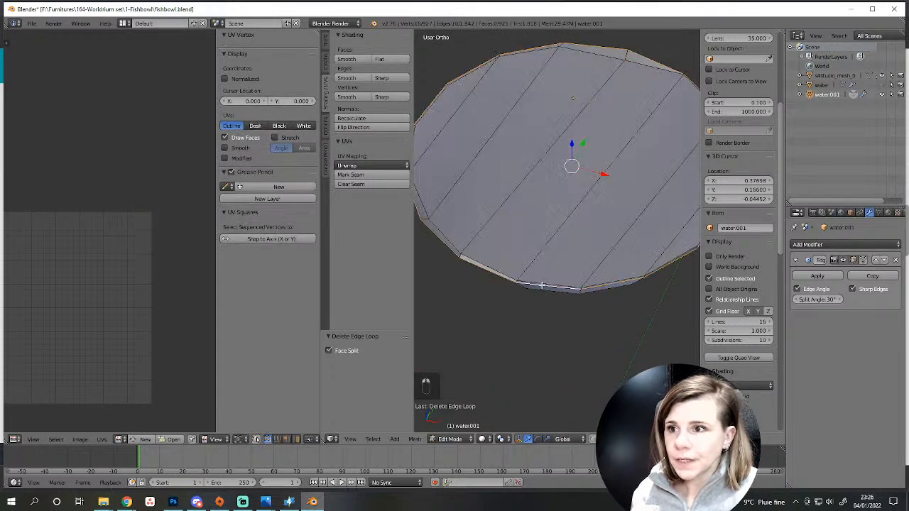
alt+right_click(544, 278)
scroll(544, 278, down, 4)
scroll(544, 278, up, 3)
middle_drag(634, 264, 588, 286)
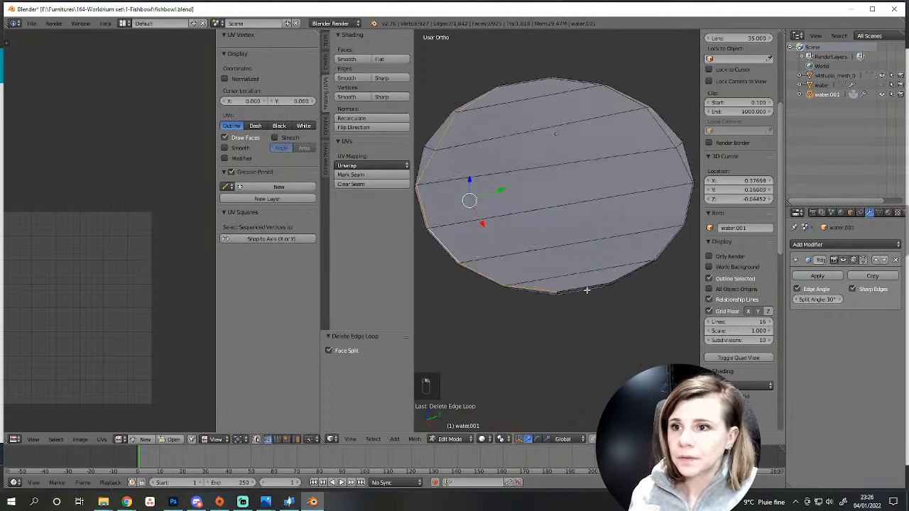
alt+right_click(612, 274)
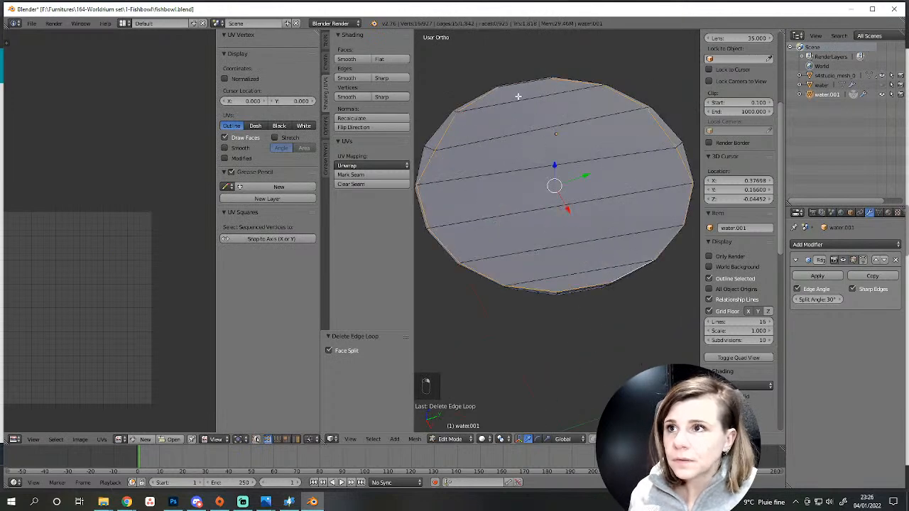
key(Delete)
click(545, 187)
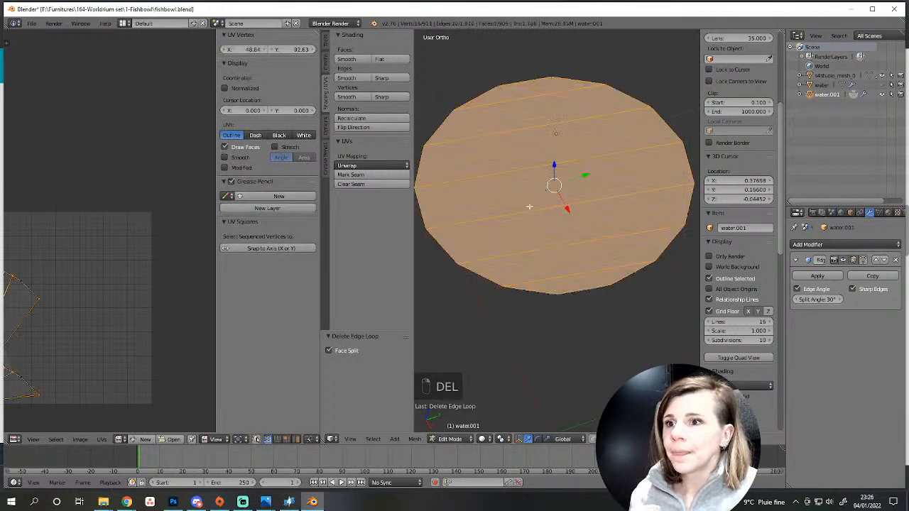
Clear the selection and examine the simplified cap from several angles in Object Mode and Edit Mode.
middle_drag(545, 187, 567, 333)
key(a)
key(Tab)
middle_drag(562, 375, 580, 286)
key(Tab)
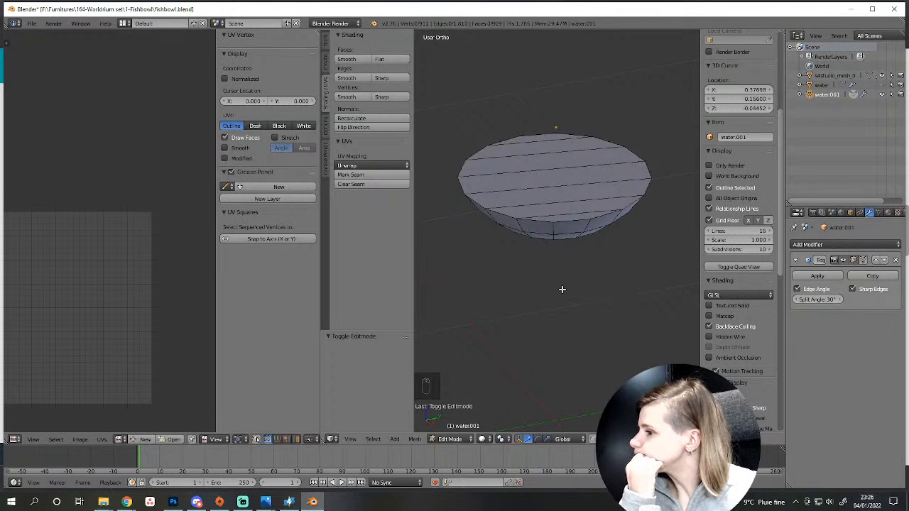
middle_drag(563, 287, 630, 370)
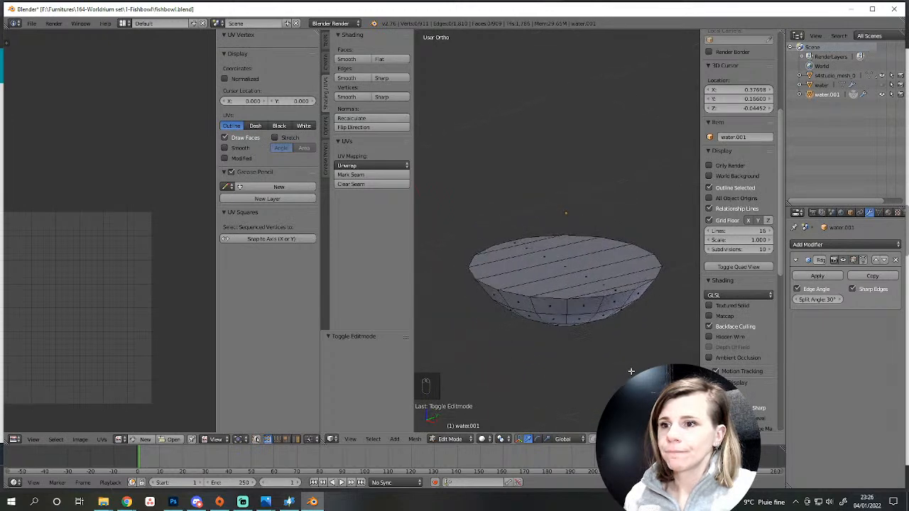
scroll(631, 360, down, 3)
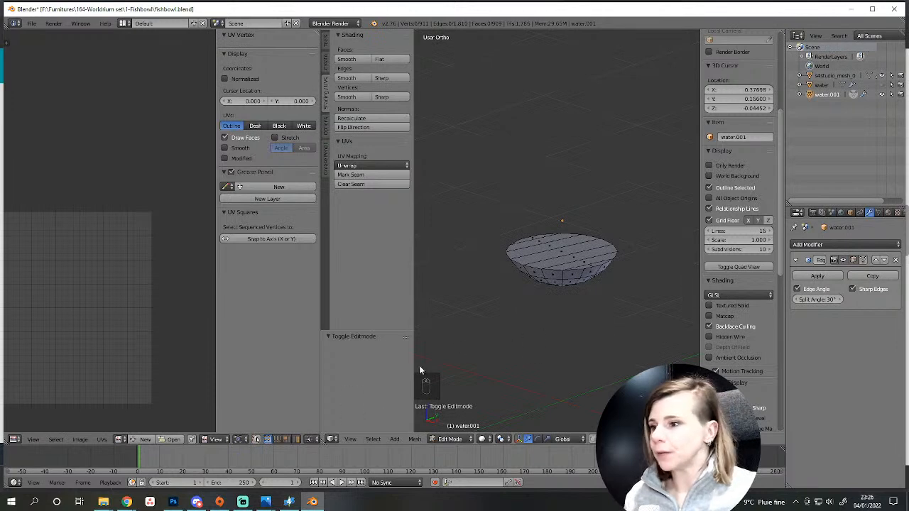
Select the complete upper rim edge loop of the lower water cap and mark it as a seam.
key(a)
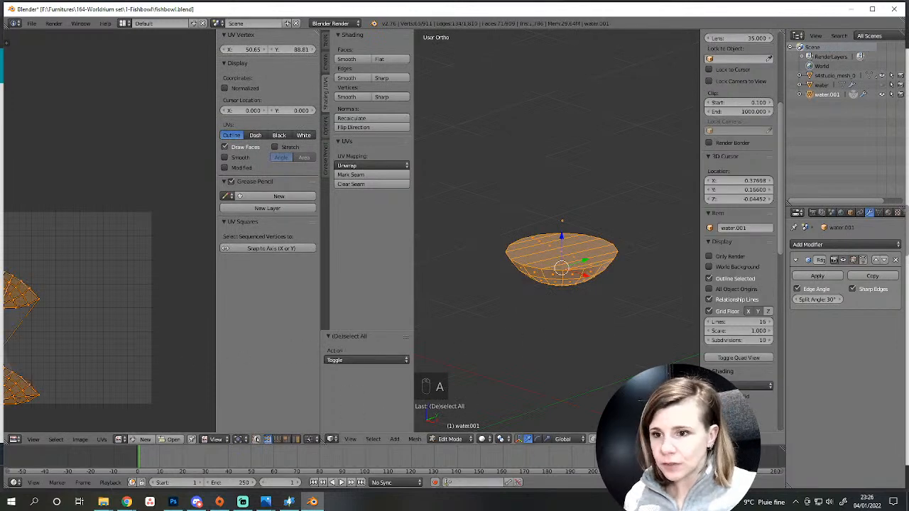
middle_drag(114, 269, 224, 225)
scroll(525, 300, up, 3)
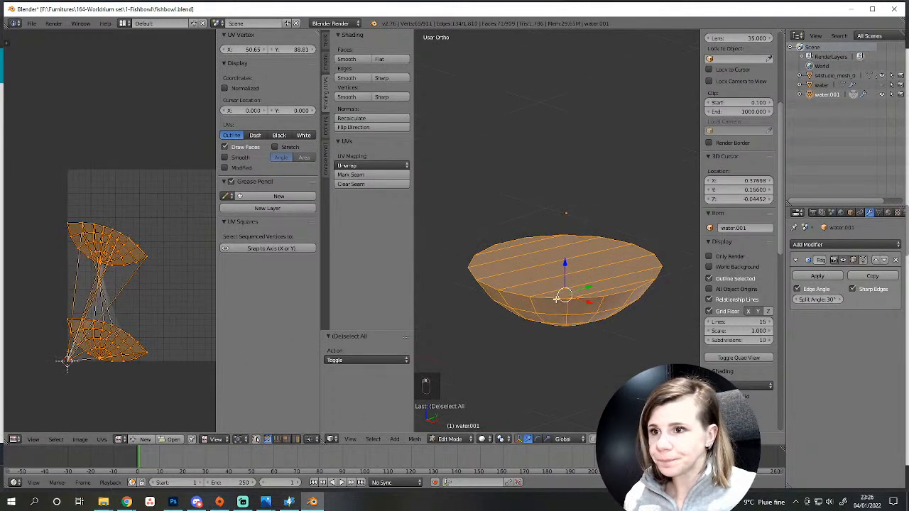
key(a)
alt+right_click(619, 290)
key(ctrl+z)
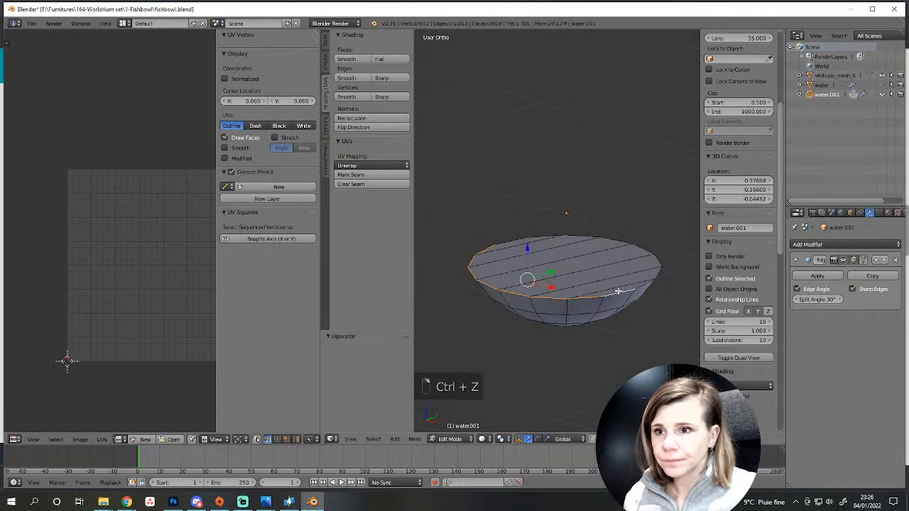
alt+right_click(526, 229)
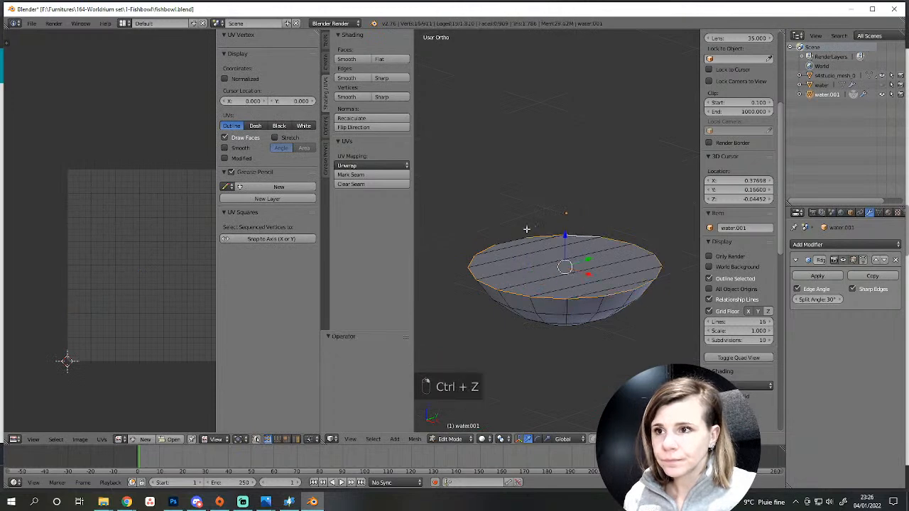
click(351, 176)
Select the whole water cap and unwrap its UVs.
key(a)
scroll(590, 280, down, 3)
key(a)
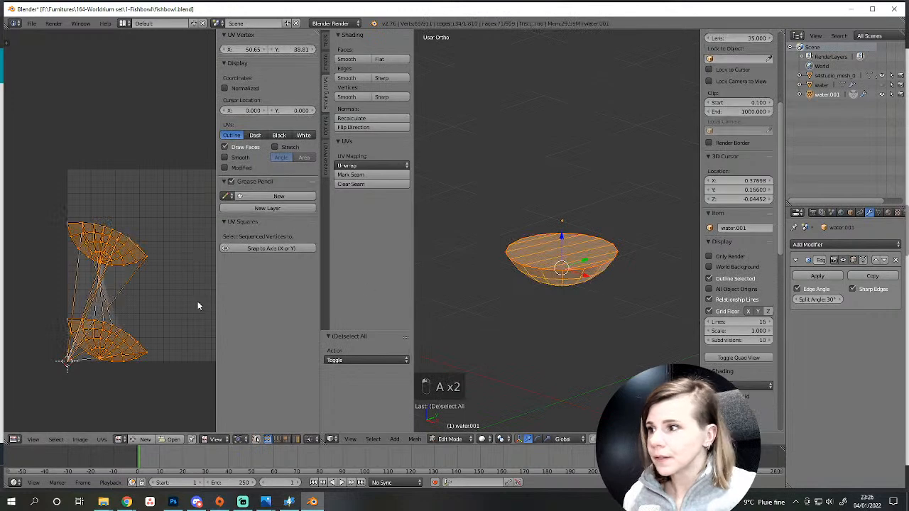
key(e)
Scale the cap's two round UV islands down and move them outside the UV grid.
scroll(192, 302, down, 2)
key(a)
key(a)
key(s)
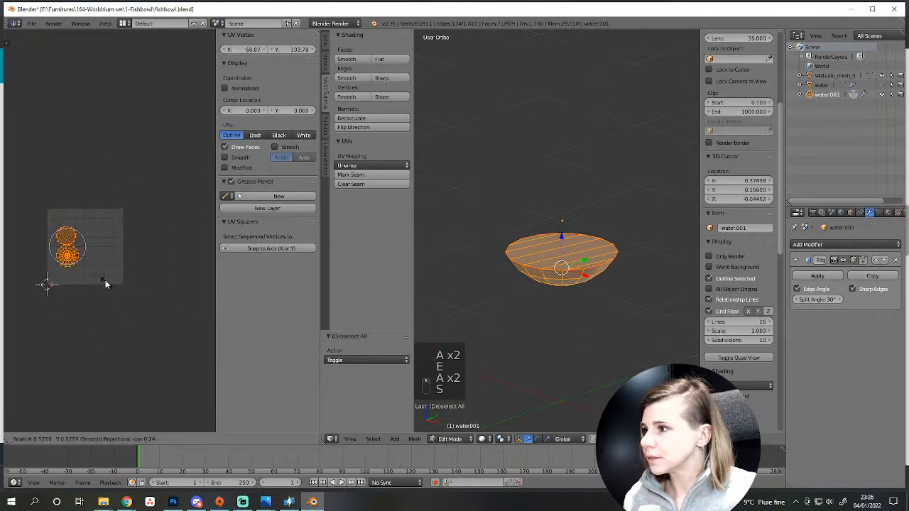
click(105, 279)
key(g)
click(179, 248)
scroll(574, 276, up, 2)
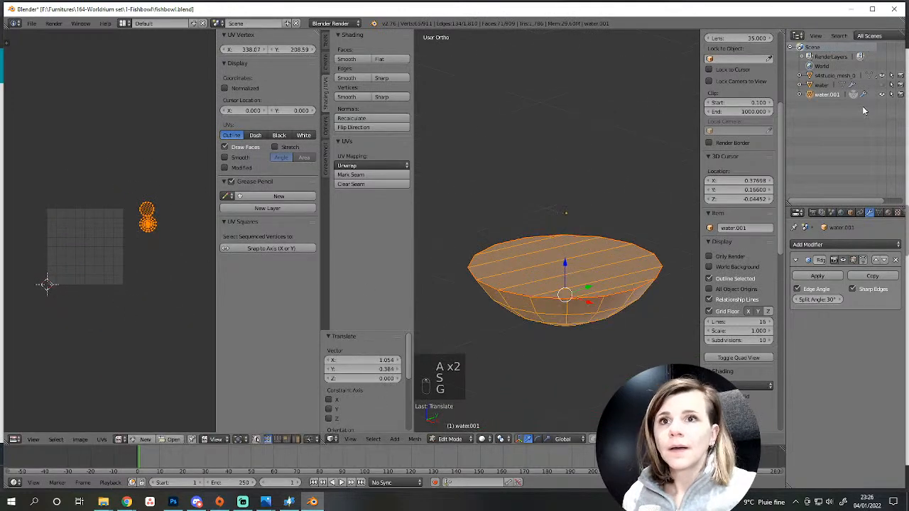
Unhide the water object, reveal the hidden geometry of water.001 and select its entire mesh.
click(882, 85)
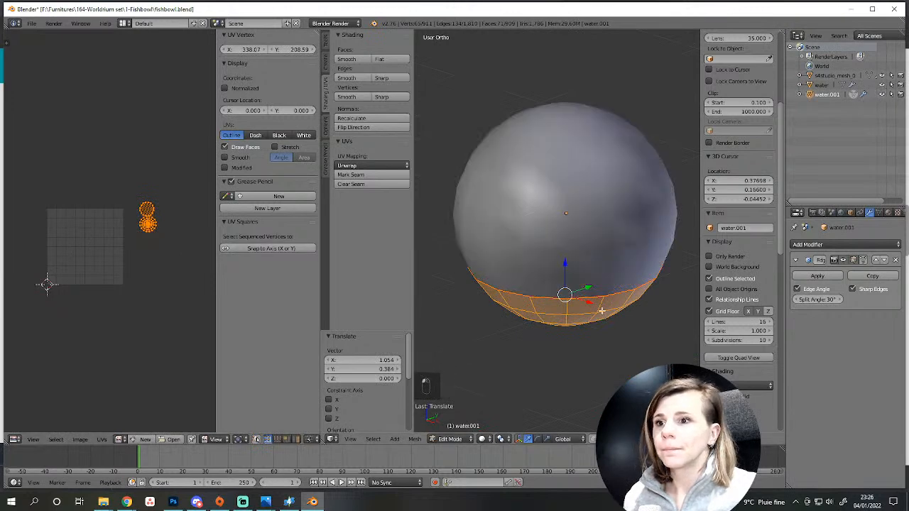
middle_drag(611, 316, 610, 299)
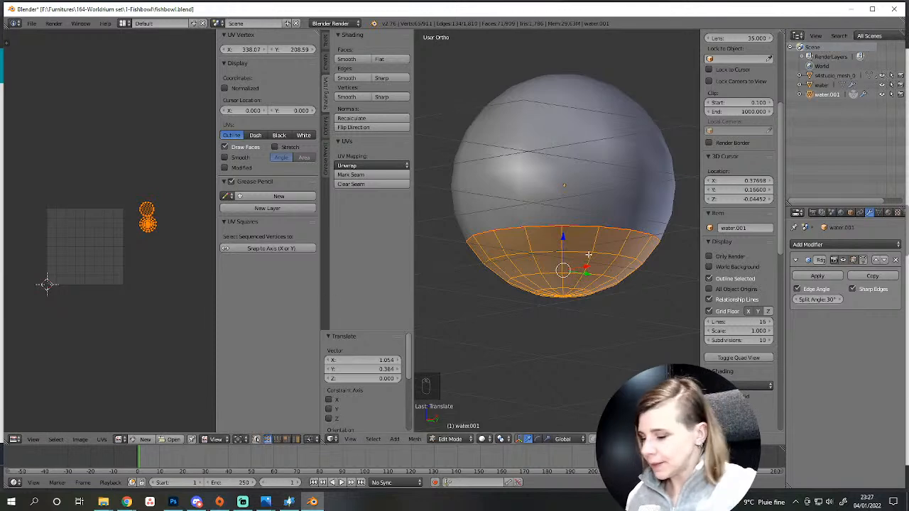
key(alt+h)
key(a)
key(a)
key(a)
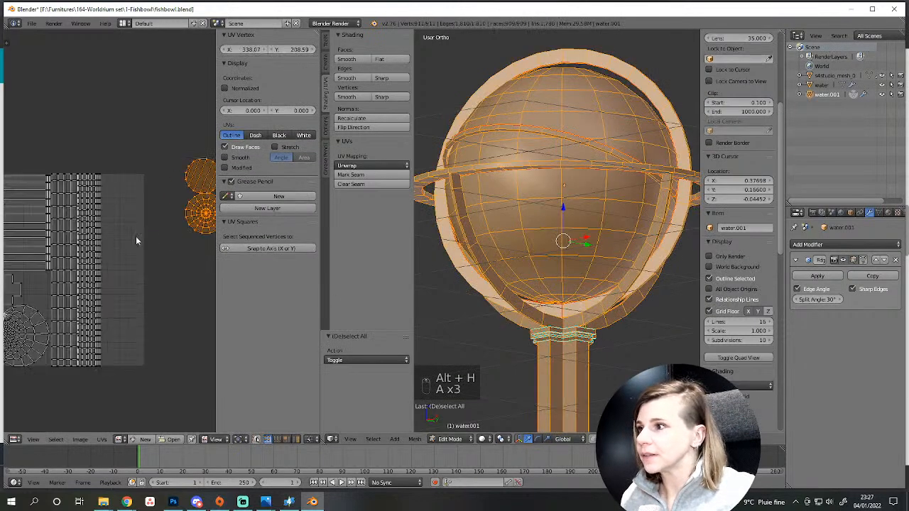
Move the cap's two round UV islands into the free column beside the long strips and scale them by 1.076.
middle_drag(103, 271, 174, 278)
key(g)
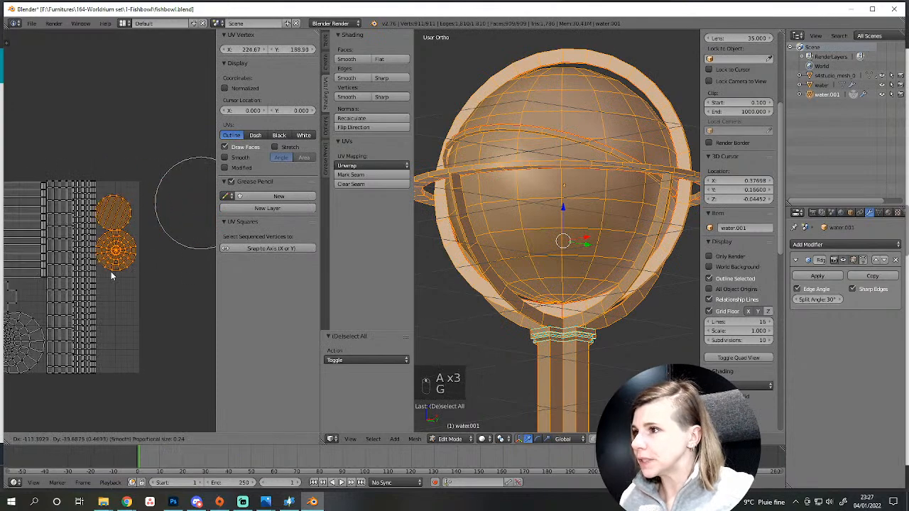
click(117, 261)
scroll(133, 278, up, 2)
scroll(128, 284, up, 3)
key(s)
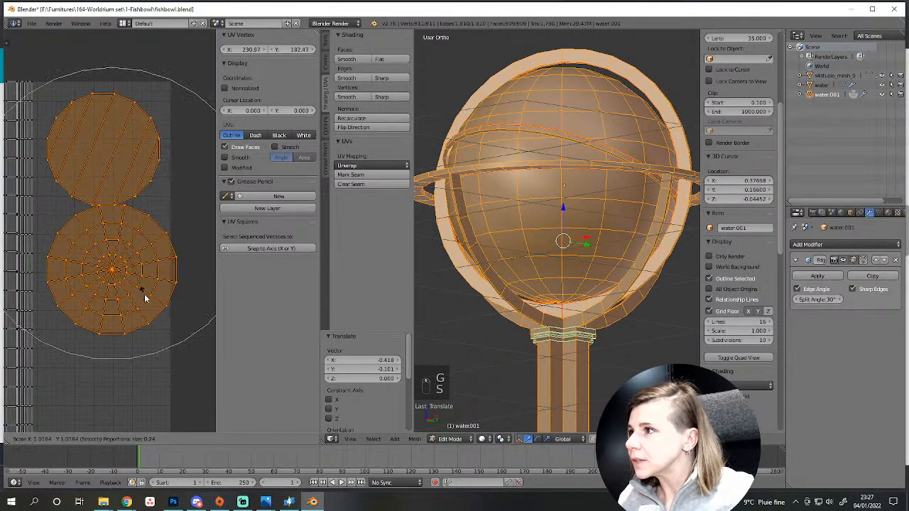
click(151, 306)
Rotate the two round UV islands slightly, scale them by 0.965 and nudge them to fit inside the free column.
key(r)
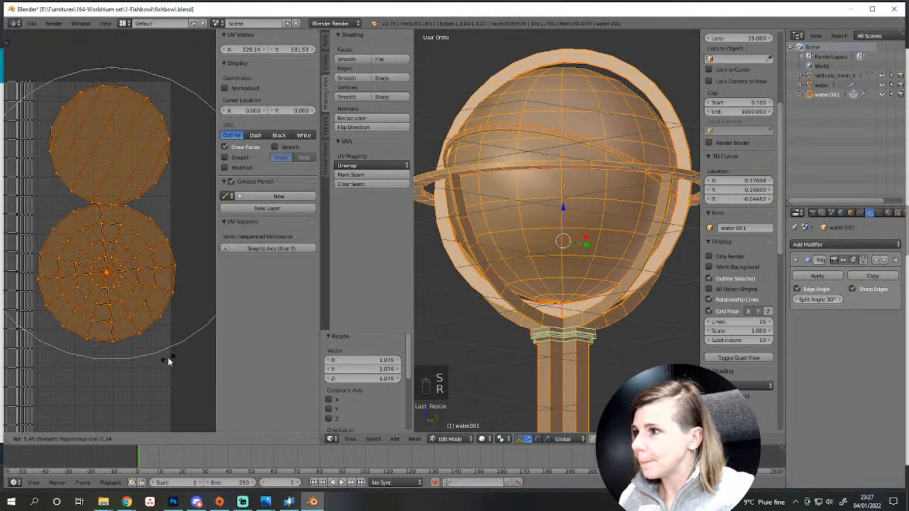
click(169, 357)
key(g)
click(177, 361)
key(s)
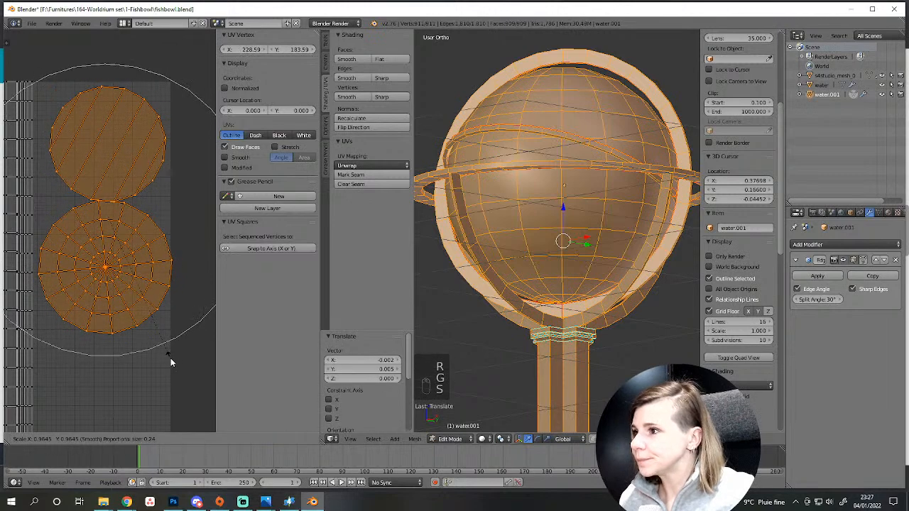
click(169, 357)
key(g)
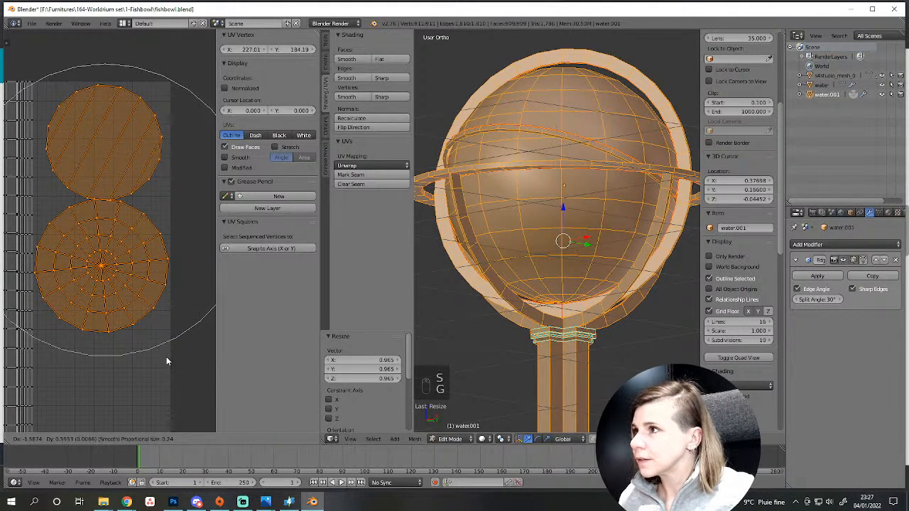
click(166, 356)
scroll(167, 350, down, 2)
middle_drag(156, 373, 142, 240)
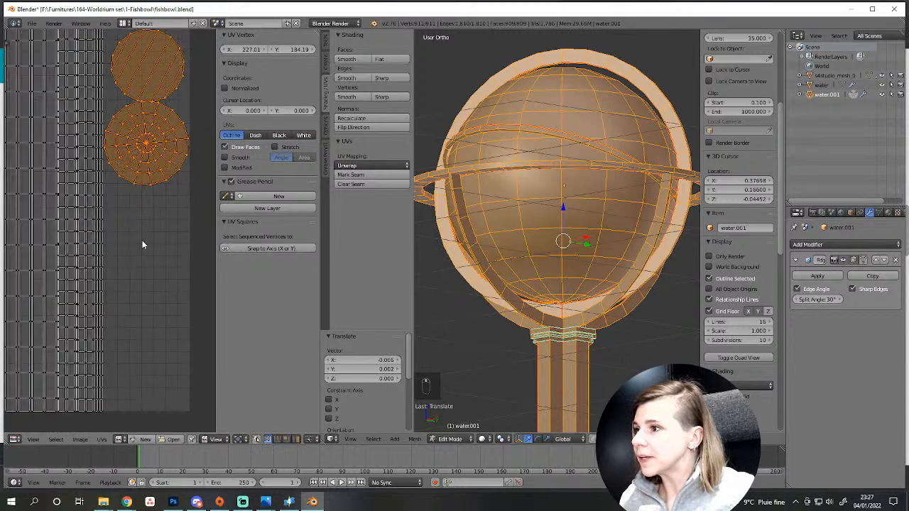
Clear the selection and examine the complete fishbowl model in wireframe, solid shading and Object Mode.
scroll(145, 284, down, 1)
key(a)
scroll(599, 367, down, 3)
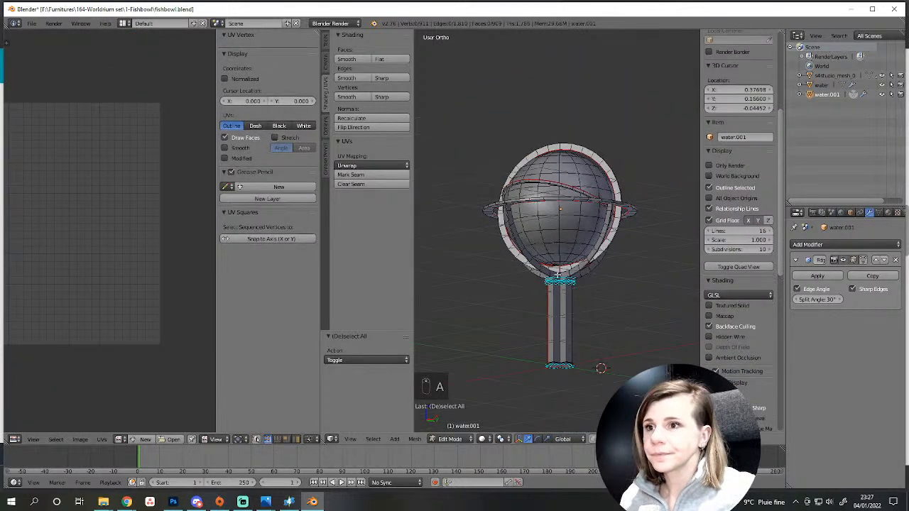
key(z)
scroll(532, 317, up, 4)
key(z)
scroll(536, 314, down, 3)
key(Tab)
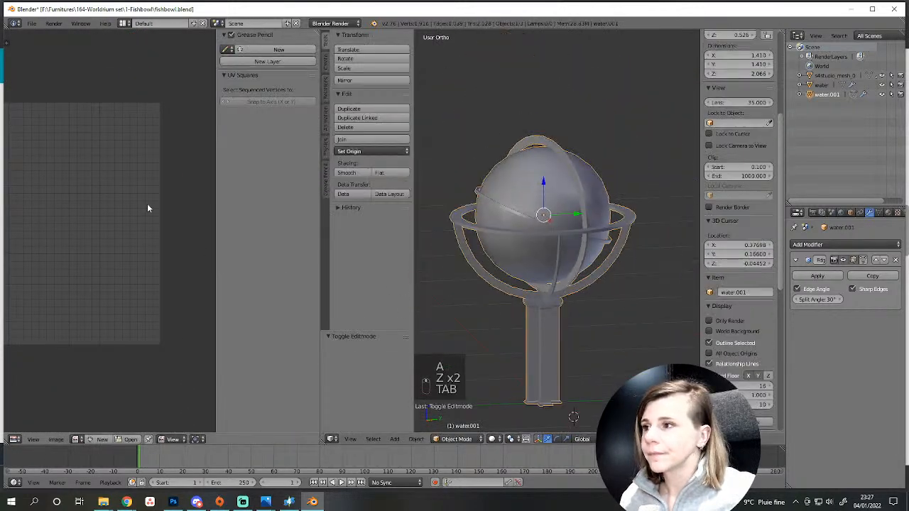
Select the entire mesh with all its UV islands and open the UV layout export.
key(Tab)
key(a)
scroll(173, 227, down, 5)
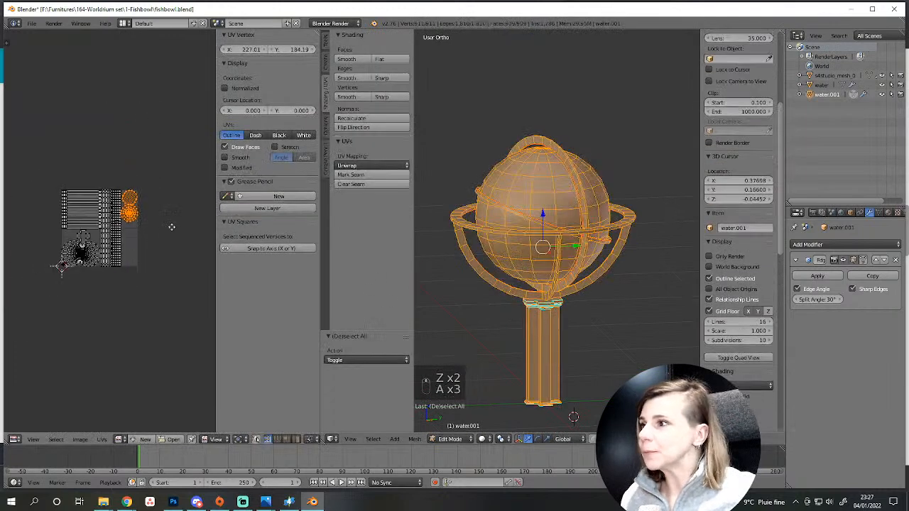
middle_drag(172, 227, 192, 211)
key(a)
key(a)
click(102, 439)
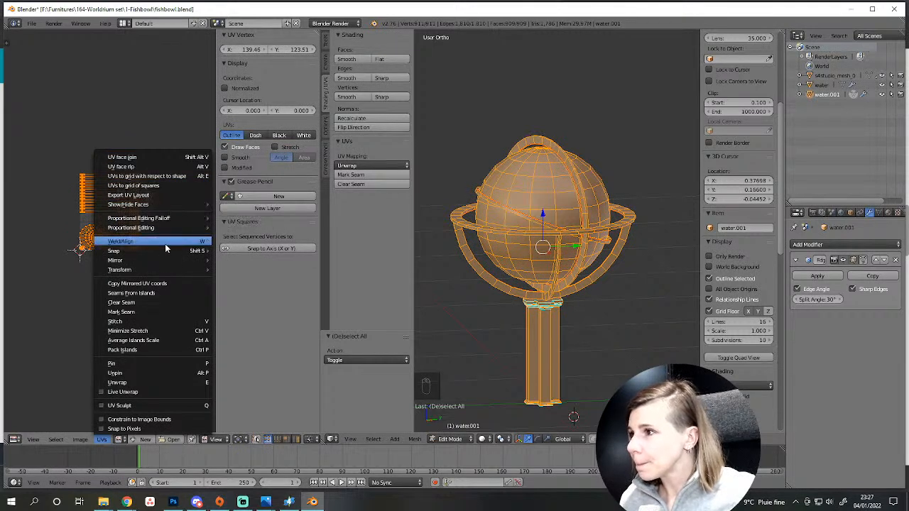
mouse_move(166, 245)
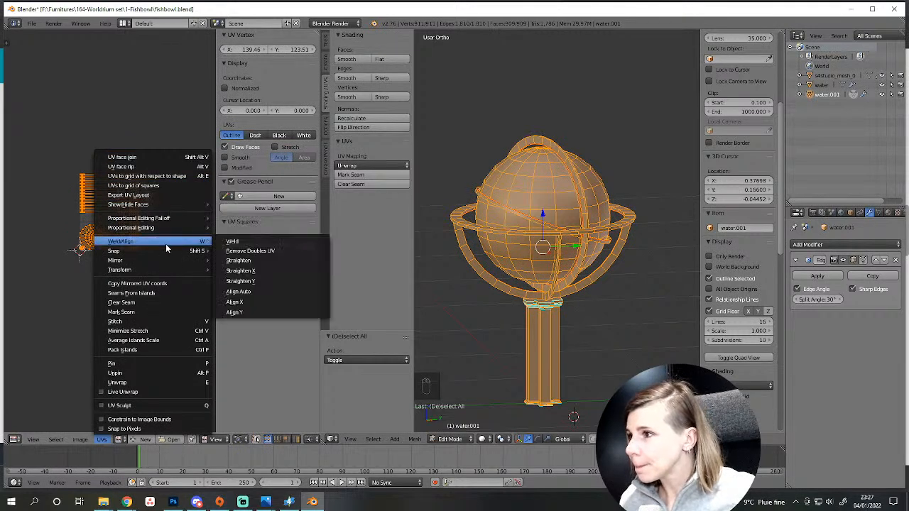
click(157, 195)
Name the file UV layout.png and export the UV layout as a 1024 x 1024 PNG image to the 1-Fishbowl folder.
click(156, 58)
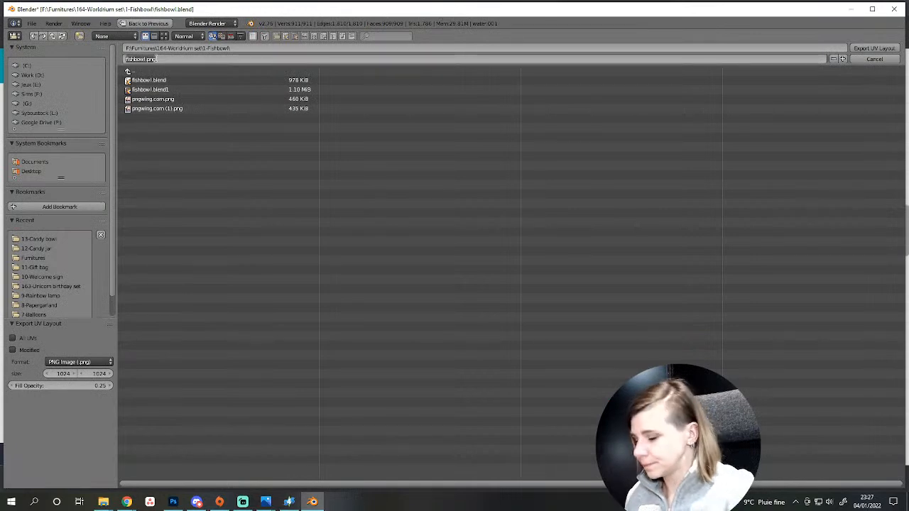
key(BackSpace)
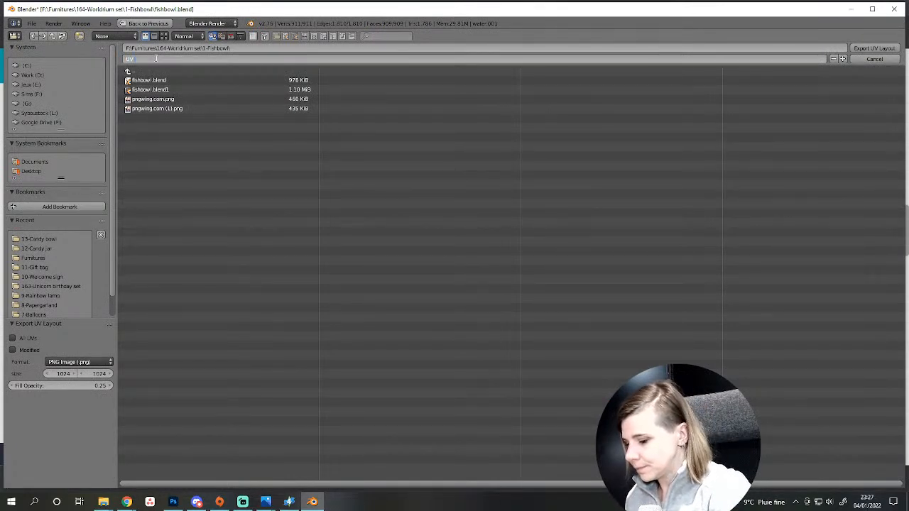
text(UV layout1)
key(Return)
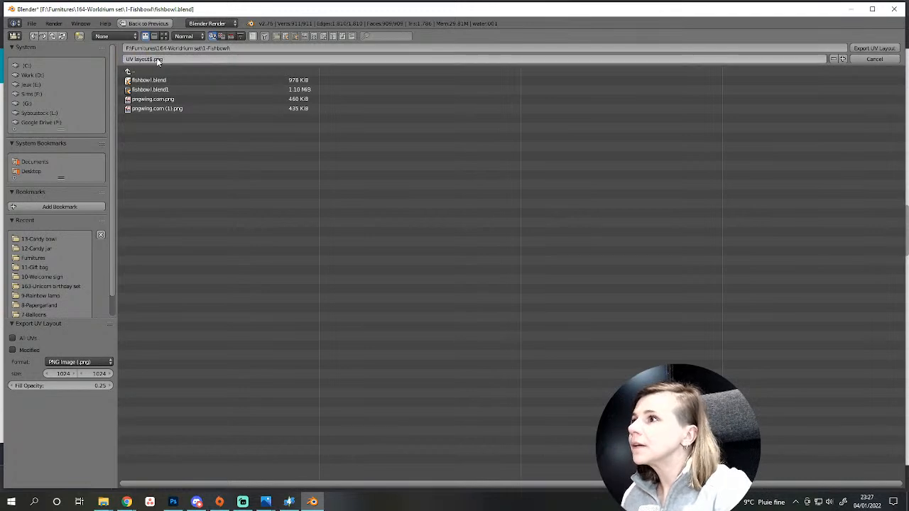
click(157, 61)
click(154, 60)
key(BackSpace)
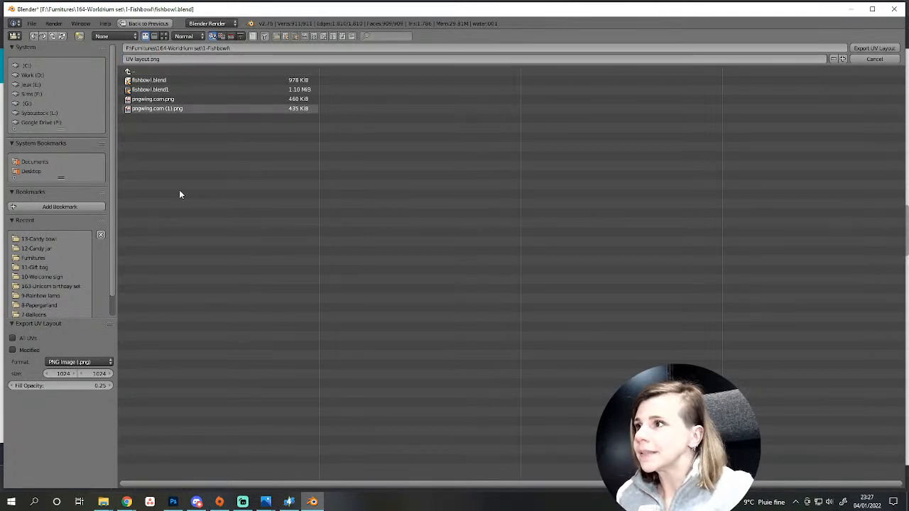
key(Return)
Switch to Photoshop and open UV layout.png plus the seaweed images pngwing.com.png and pngwing.com (1).png from the project folder.
click(178, 502)
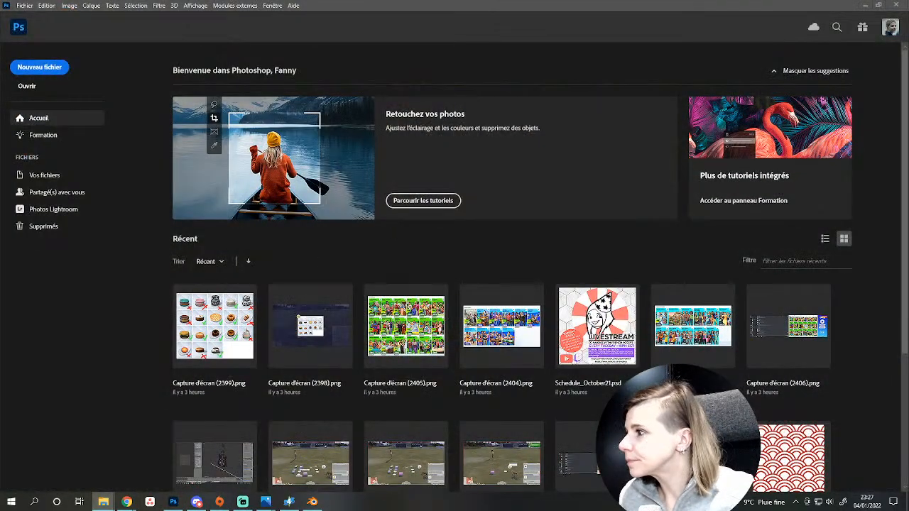
drag(0, 163, 356, 252)
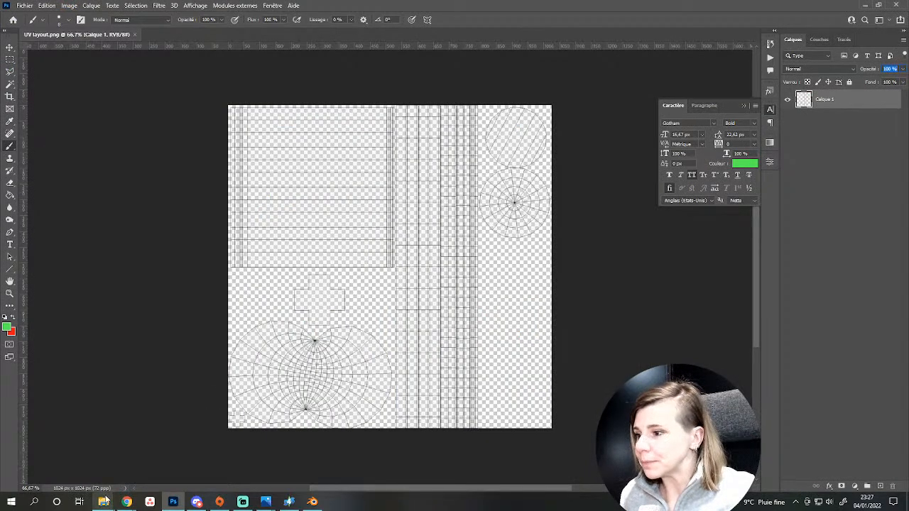
mouse_move(103, 502)
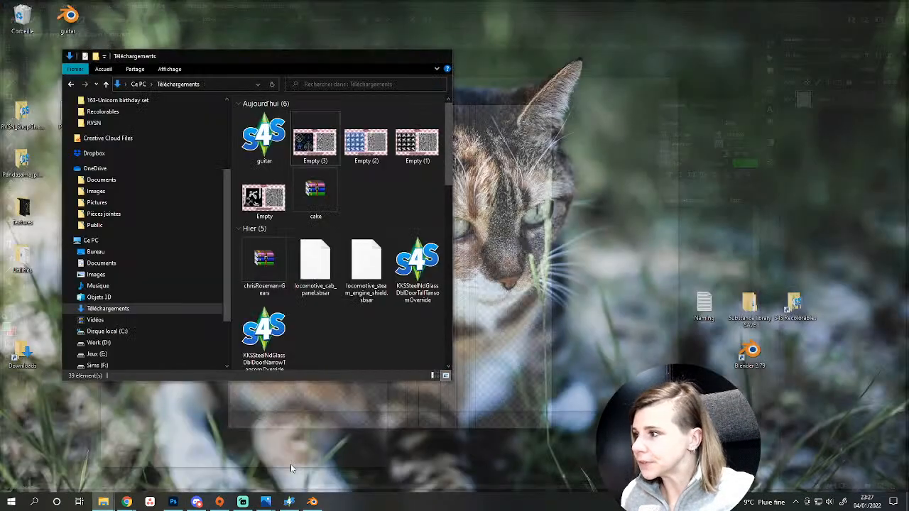
click(290, 464)
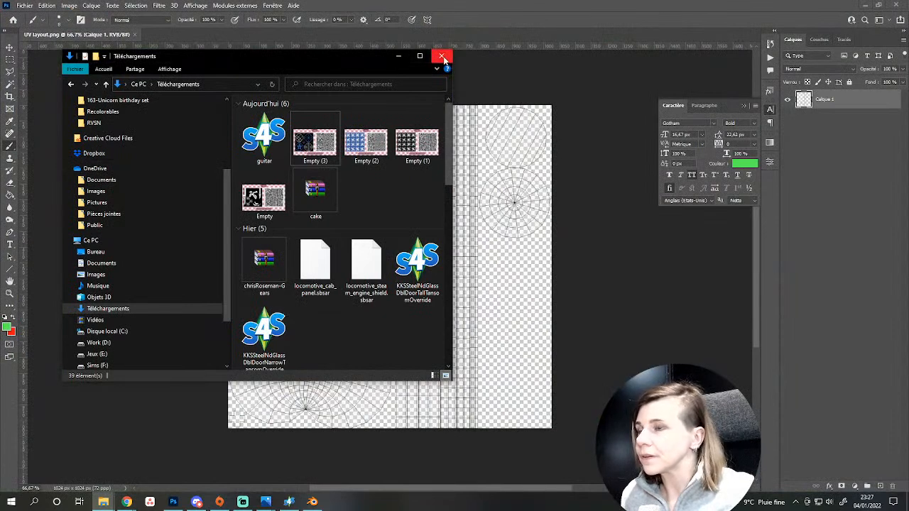
click(398, 56)
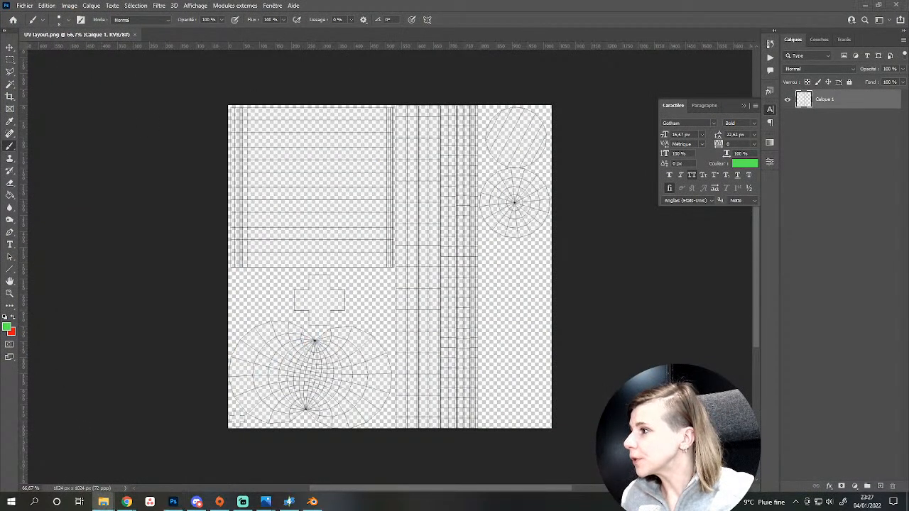
drag(340, 1, 458, 33)
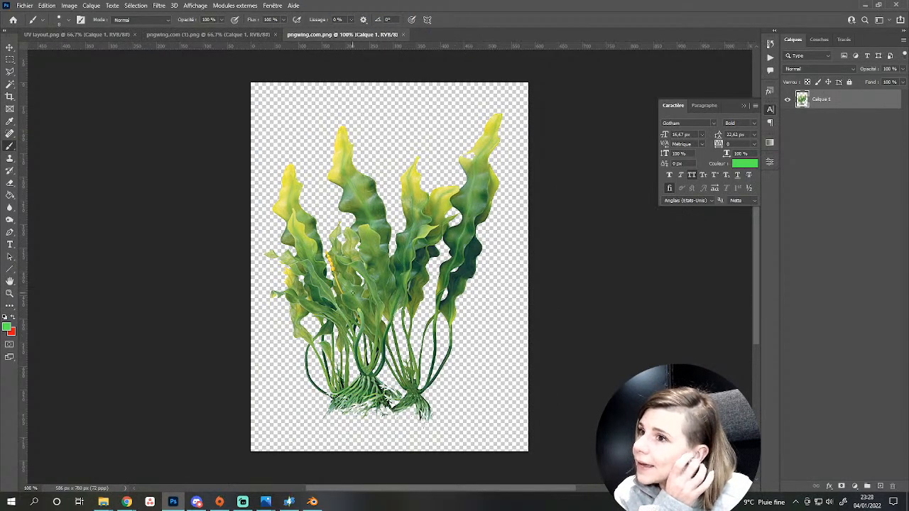
Compare the two seaweed images by viewing their documents alternately.
click(69, 34)
click(184, 34)
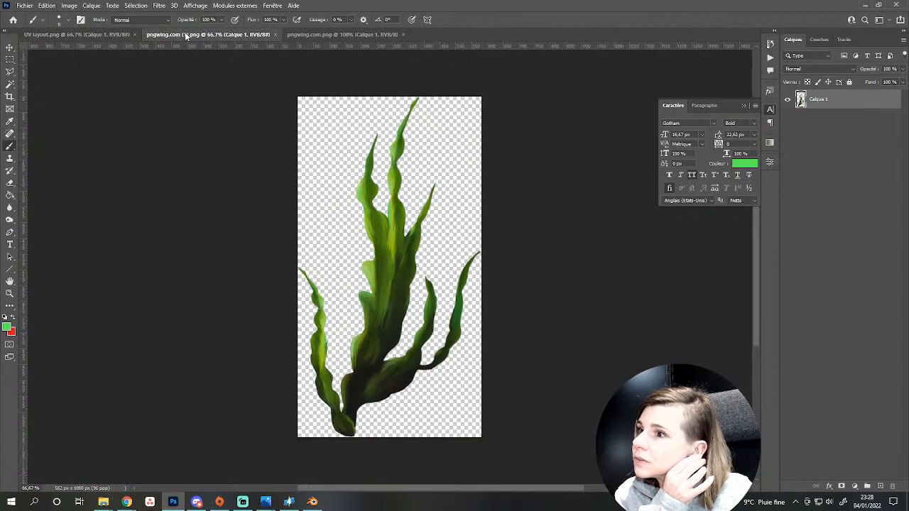
click(341, 34)
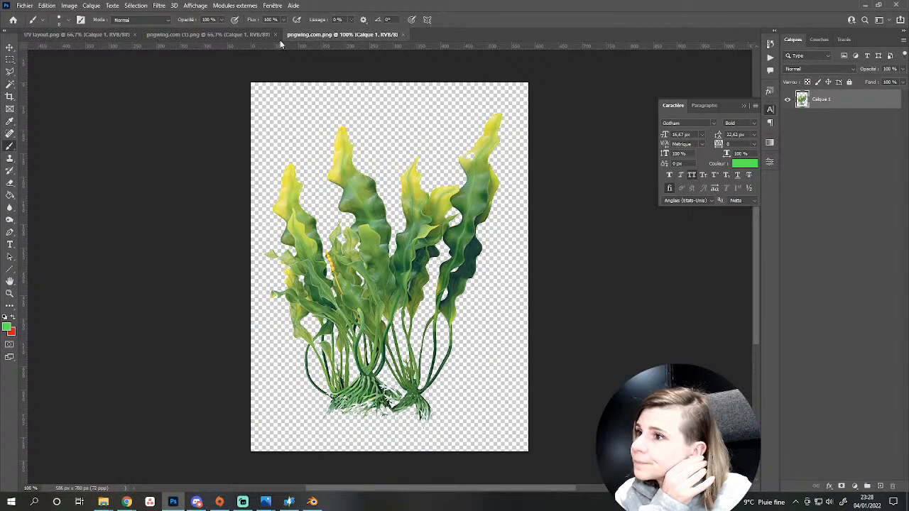
click(202, 35)
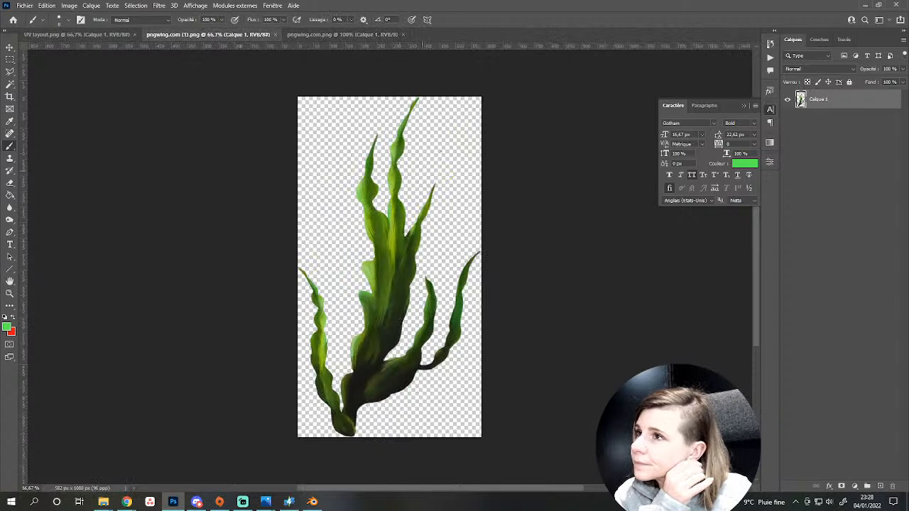
click(371, 34)
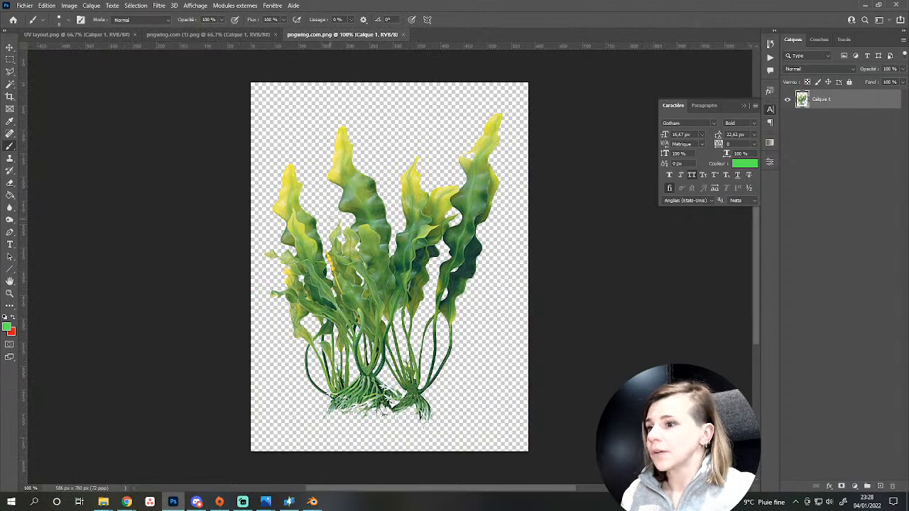
Copy the whole seaweed image from pngwing.com.png and paste it into the UV layout.png document.
key(ctrl+a)
key(ctrl+c)
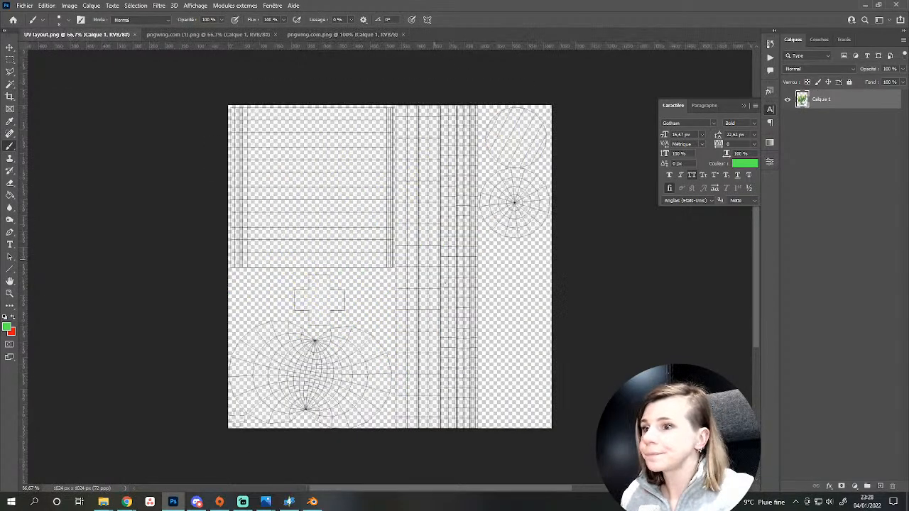
click(71, 34)
key(ctrl+v)
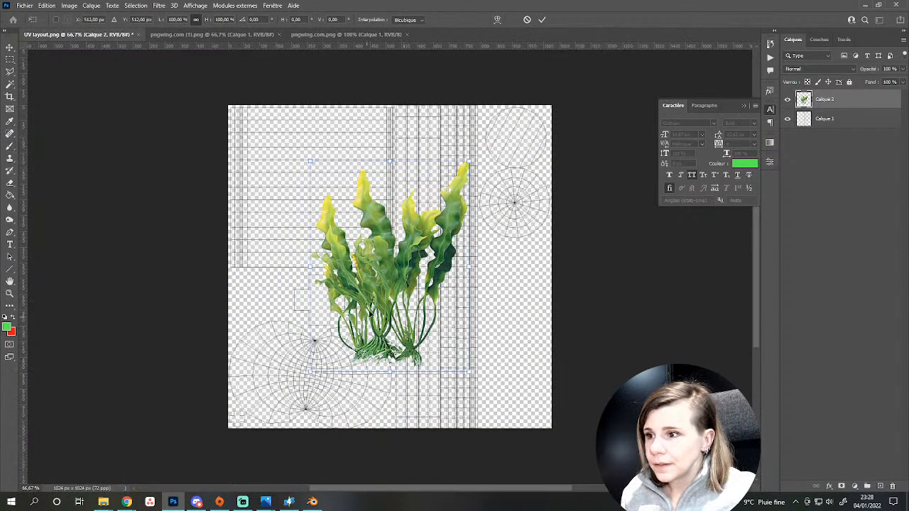
Scale the pasted seaweed down and place it in the empty area directly below the round UV islands.
key(ctrl+t)
alt+scroll(440, 383, up, 1)
alt+scroll(440, 383, up, 2)
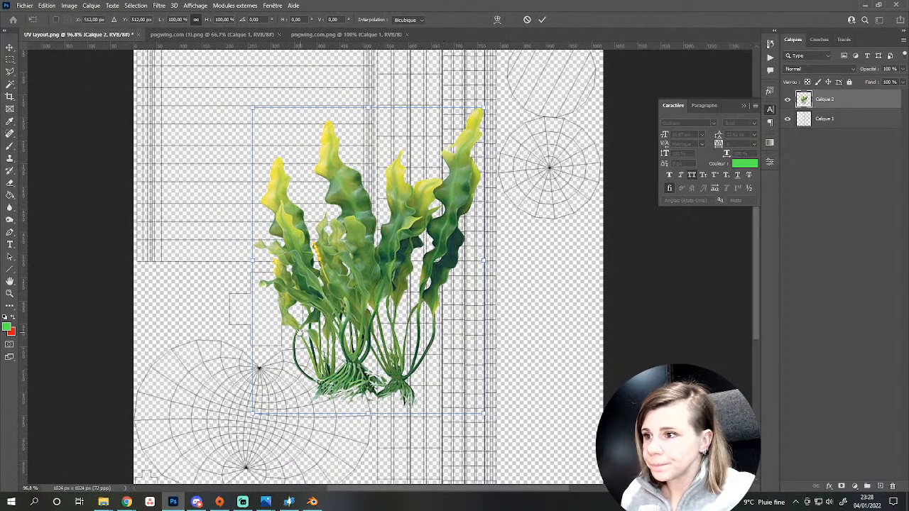
drag(440, 384, 349, 358)
drag(228, 483, 384, 360)
drag(437, 379, 433, 382)
drag(411, 295, 416, 306)
drag(417, 381, 420, 382)
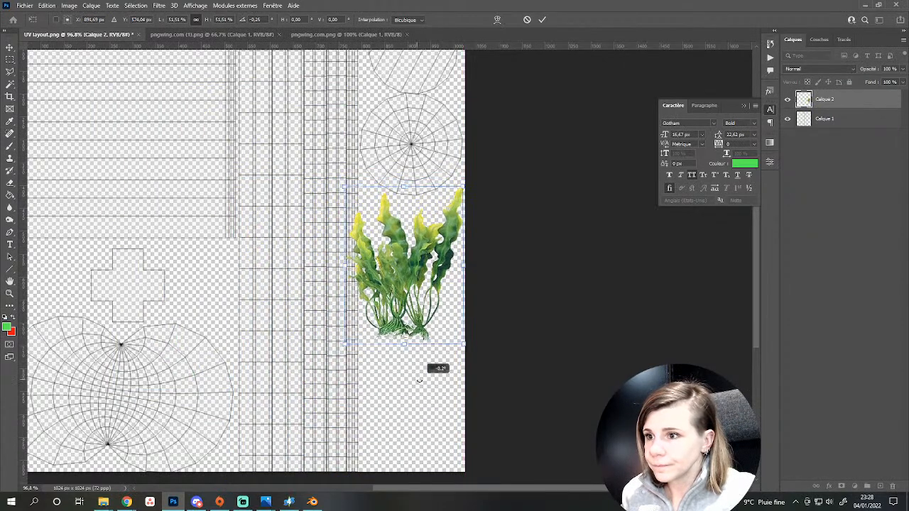
drag(345, 267, 371, 258)
key(Return)
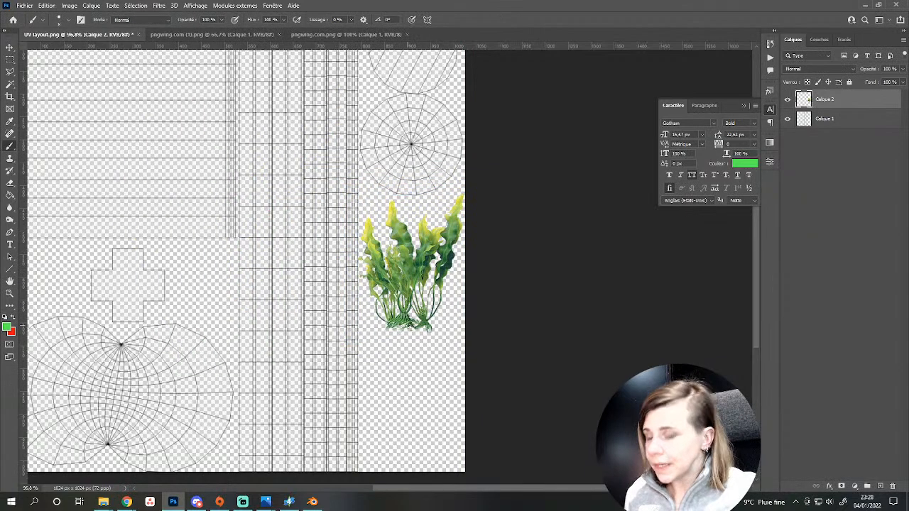
Darken the seaweed layer with Levels by lowering the white output level to about 181.
key(ctrl+l)
mouse_move(755, 325)
mouse_down()
mouse_move(740, 326)
mouse_move(756, 325)
mouse_up()
drag(754, 365, 719, 367)
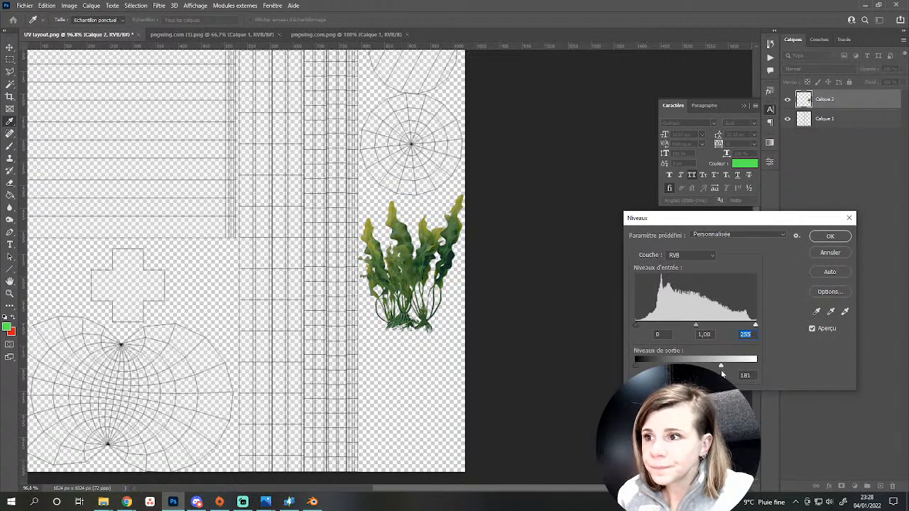
mouse_move(695, 325)
mouse_down()
mouse_move(680, 326)
mouse_move(695, 327)
mouse_up()
key(Return)
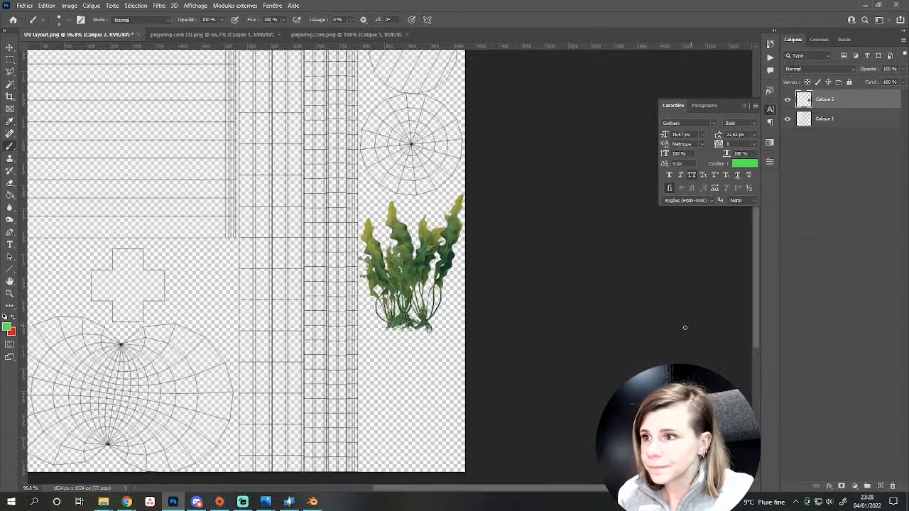
Erase the seaweed's stray leaves overlapping the neighbouring UV island and trim the ragged base of its roots.
alt+scroll(362, 245, up, 5)
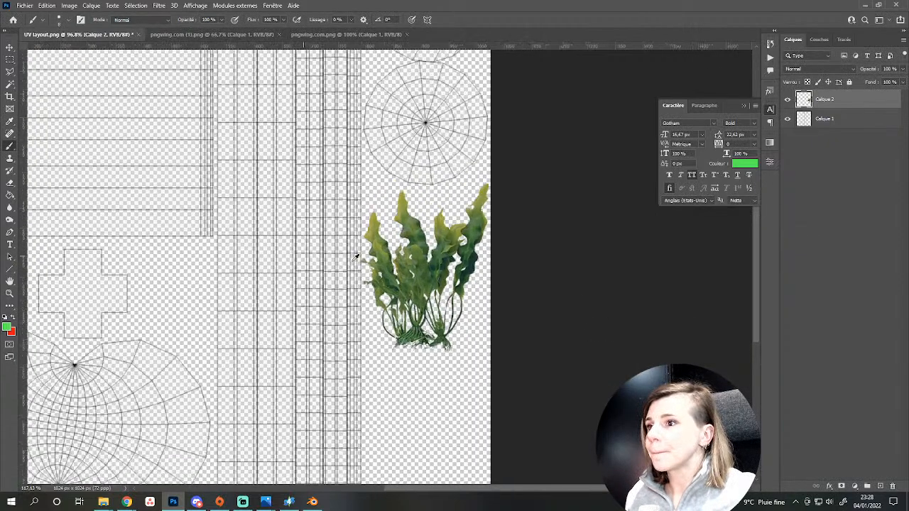
key(e)
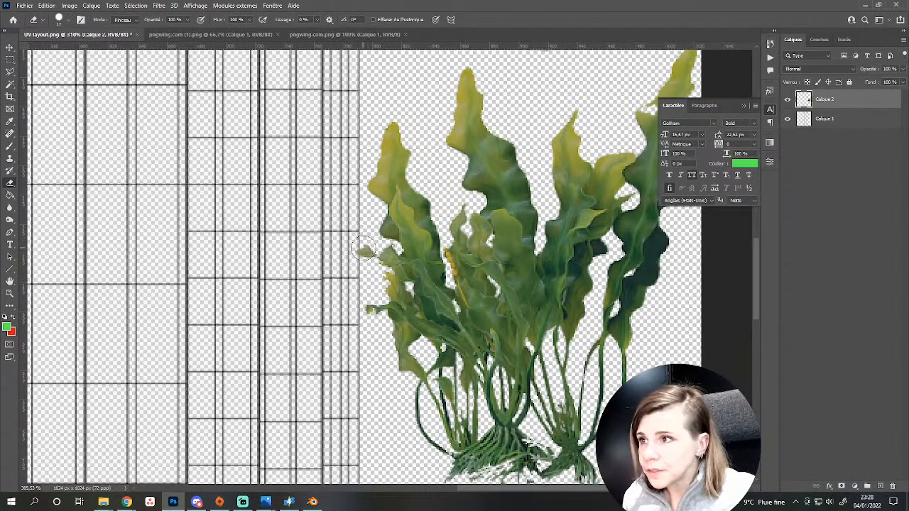
mouse_move(365, 250)
mouse_down()
mouse_move(376, 316)
mouse_move(327, 231)
mouse_up()
mouse_move(529, 383)
mouse_down()
mouse_move(539, 376)
mouse_move(532, 385)
mouse_move(397, 381)
mouse_move(405, 371)
mouse_move(473, 391)
mouse_up()
alt+scroll(432, 396, down, 3)
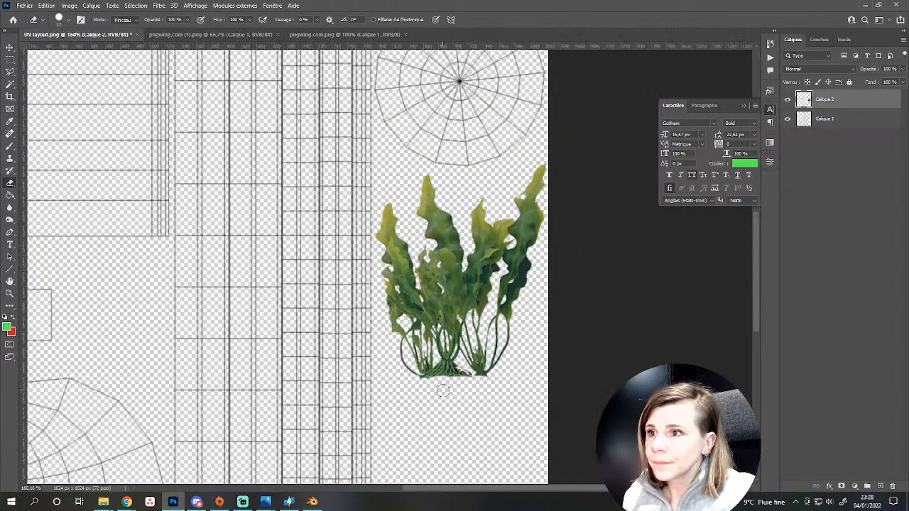
Copy the whole seaweed image from pngwing.com (1).png, close that document and paste the image into UV layout.png.
click(212, 34)
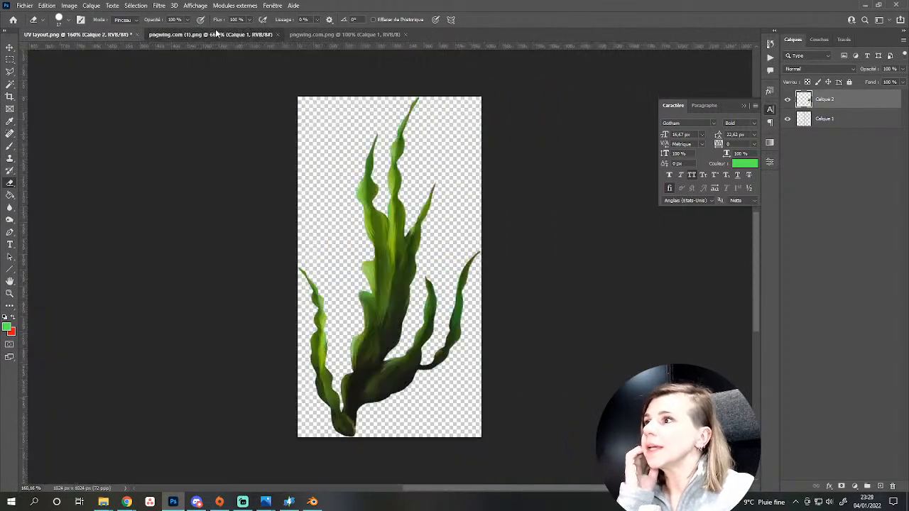
key(ctrl+a)
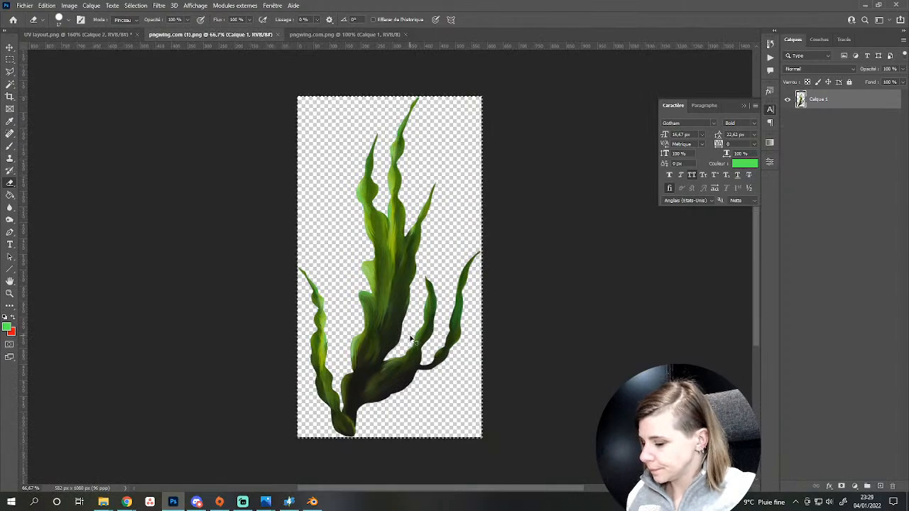
key(ctrl+c)
key(ctrl+w)
key(ctrl+v)
Scale the second seaweed to about 40.55 % and move it into the lower corner beneath the first seaweed.
alt+scroll(423, 329, down, 3)
alt+scroll(423, 329, down, 4)
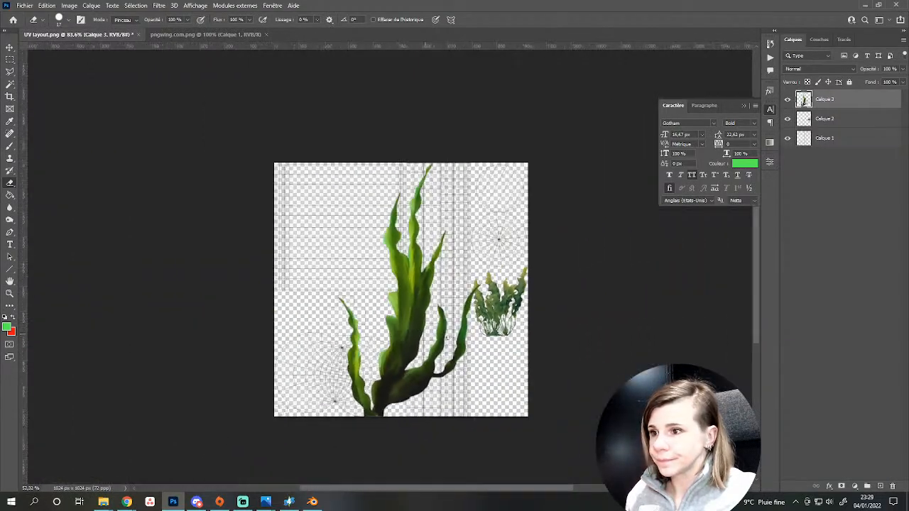
alt+scroll(468, 350, up, 4)
drag(445, 350, 351, 302)
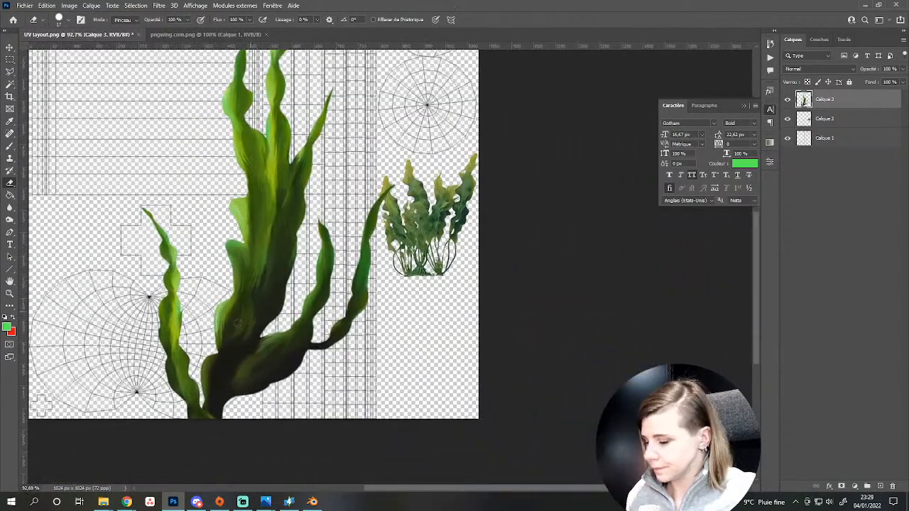
key(v)
drag(271, 351, 274, 351)
key(ctrl+t)
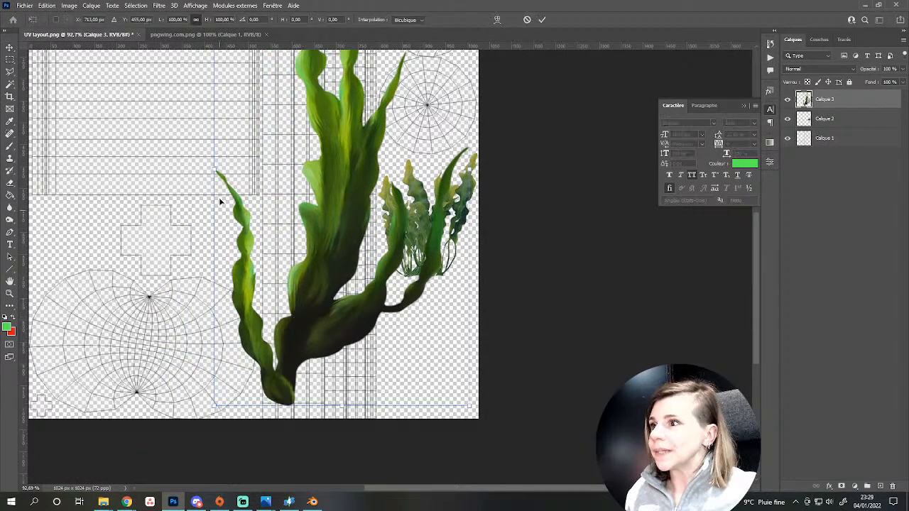
drag(213, 171, 366, 170)
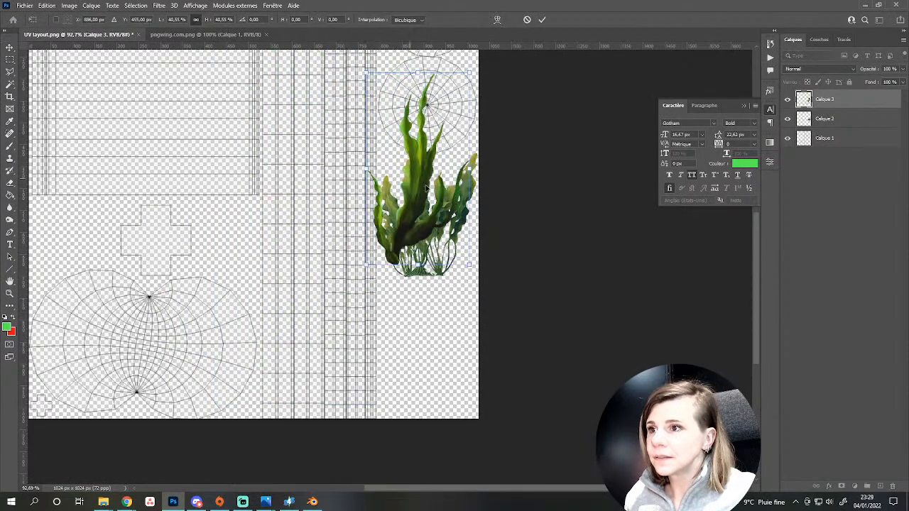
drag(420, 198, 426, 352)
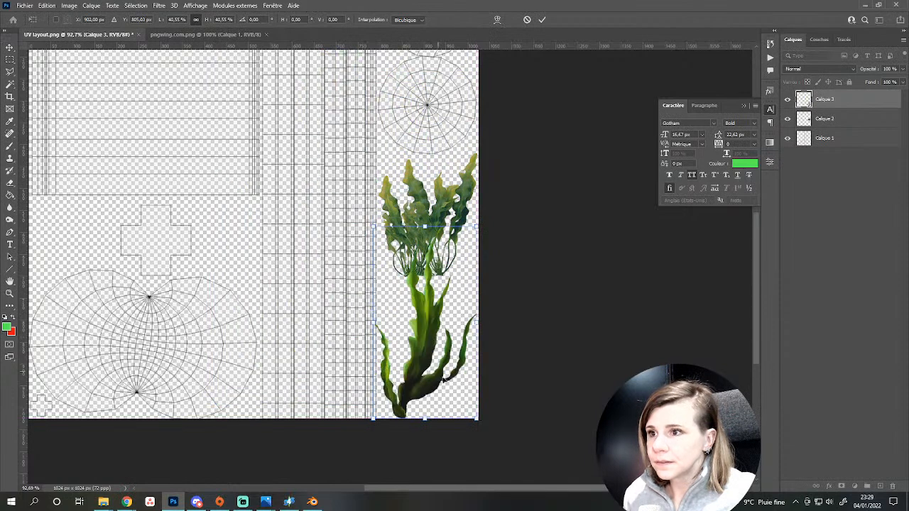
Nudge the second seaweed inside the canvas edge and reduce it to about 30.74 % so it clears the first seaweed.
key(Up)
key(Up)
key(Right)
key(Right)
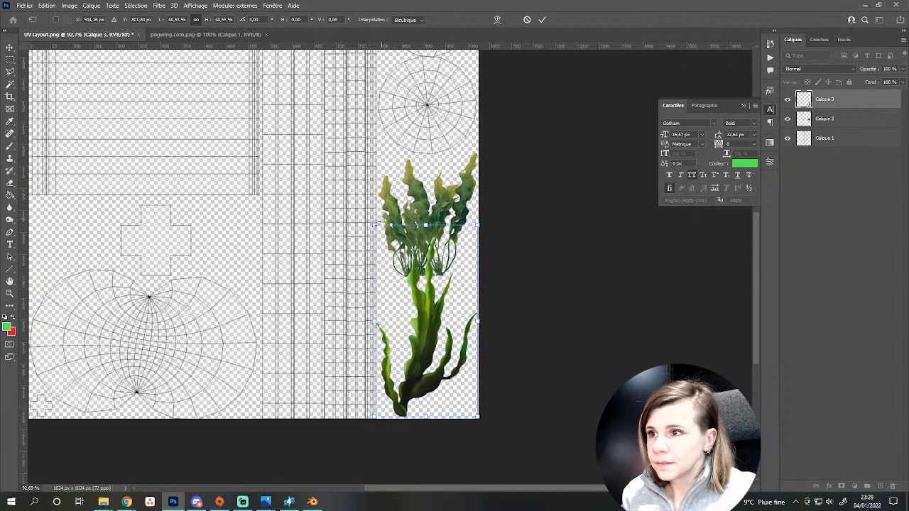
drag(375, 224, 399, 270)
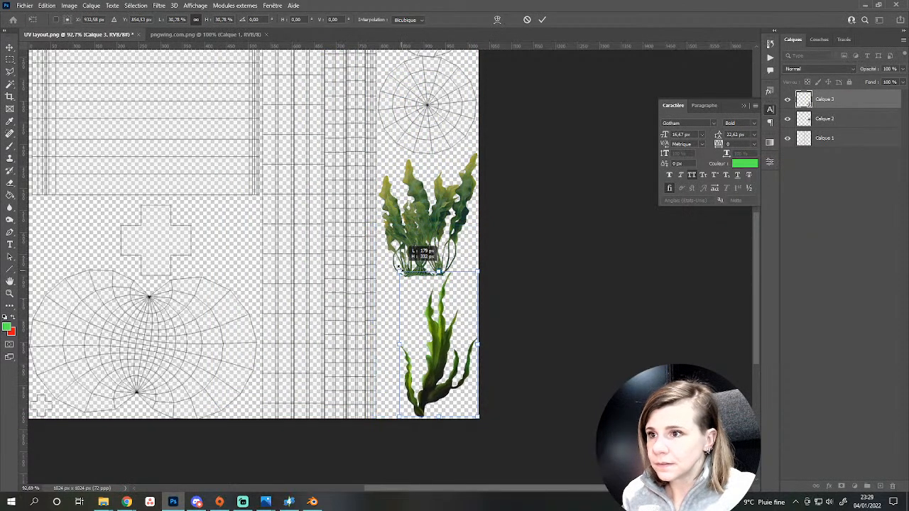
key(Return)
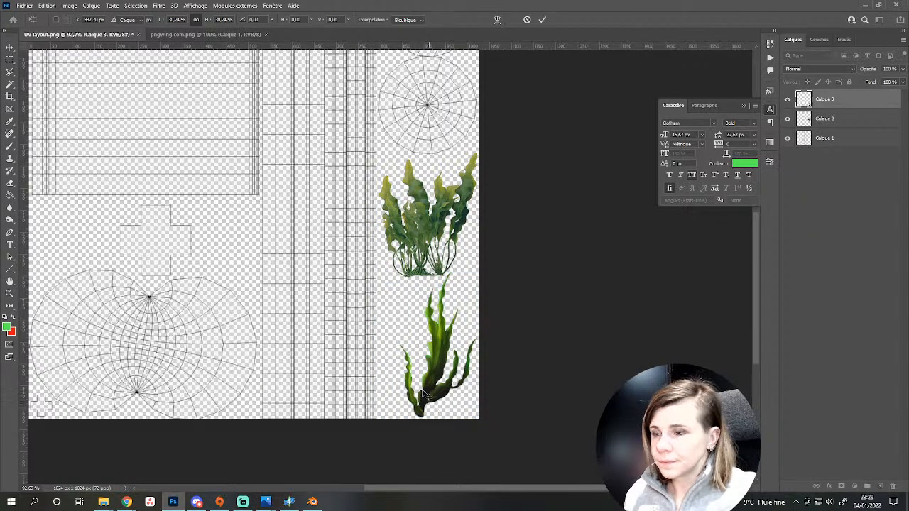
Save the layered document as texture in Photoshop format in the 1-Fishbowl folder, with maximized compatibility.
alt+scroll(397, 353, down, 3)
alt+scroll(436, 366, up, 2)
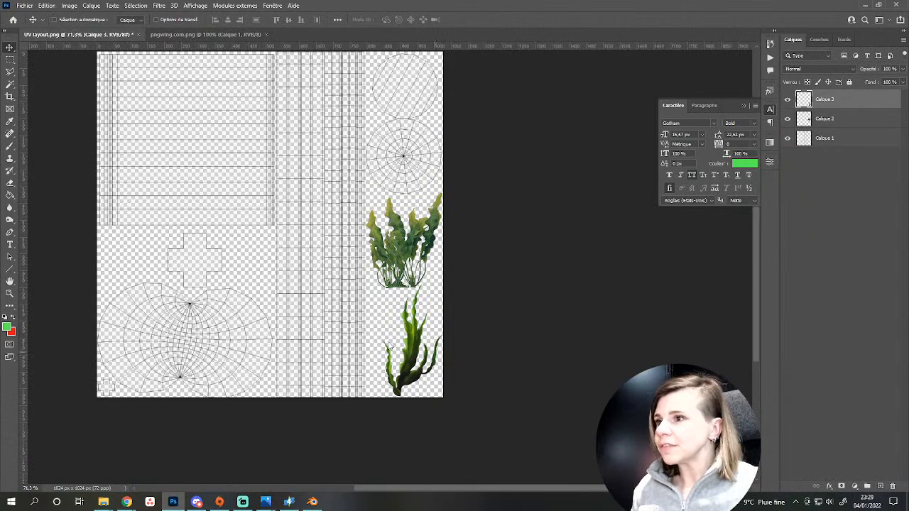
key(ctrl+shift+s)
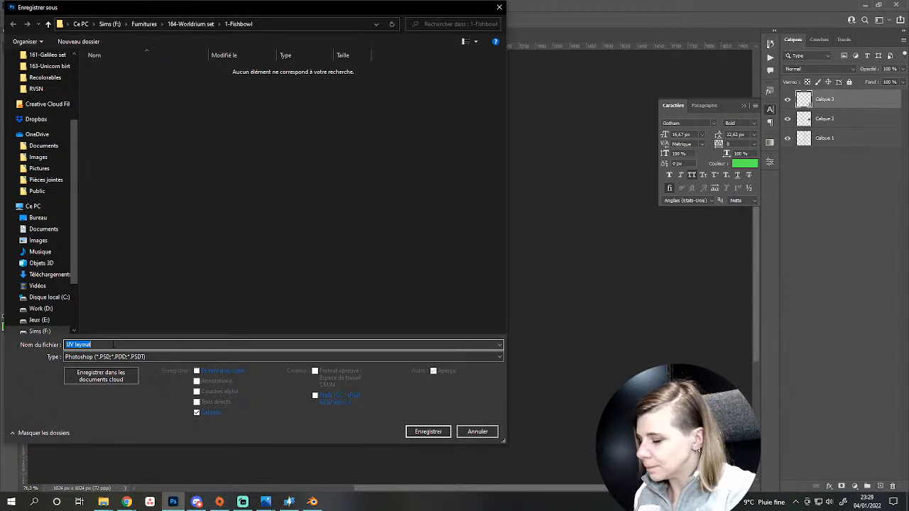
text(re)
key(Return)
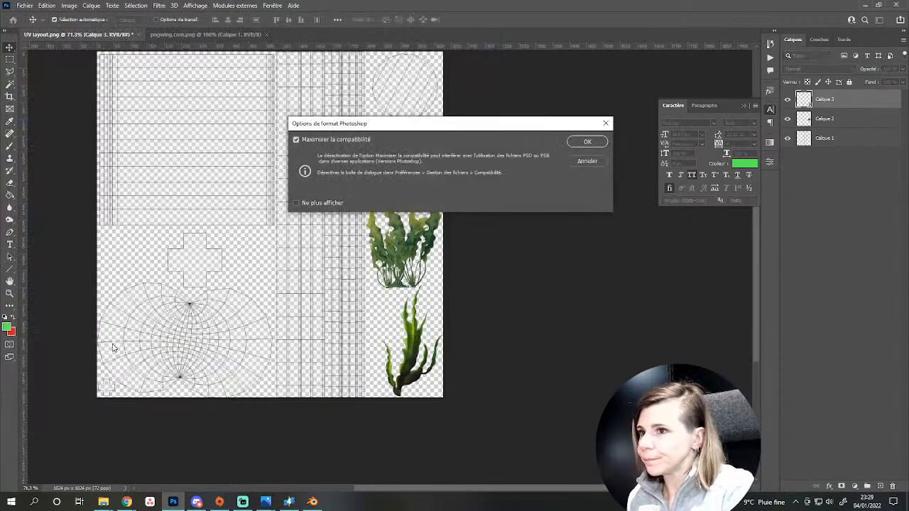
key(Return)
Save a PNG copy named texture in the 1-Fishbowl folder, using the large file size option.
key(ctrl+shift+s)
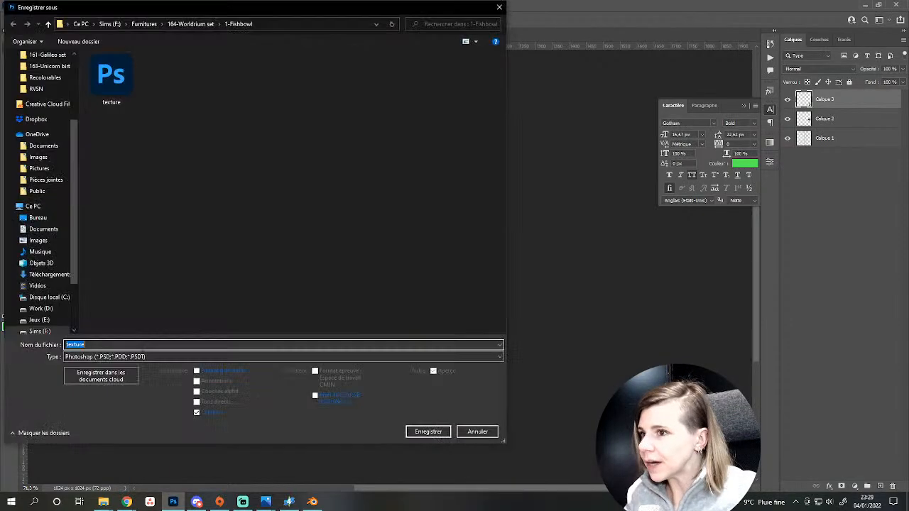
click(128, 356)
key(Up)
key(Up)
key(Up)
key(Up)
key(Return)
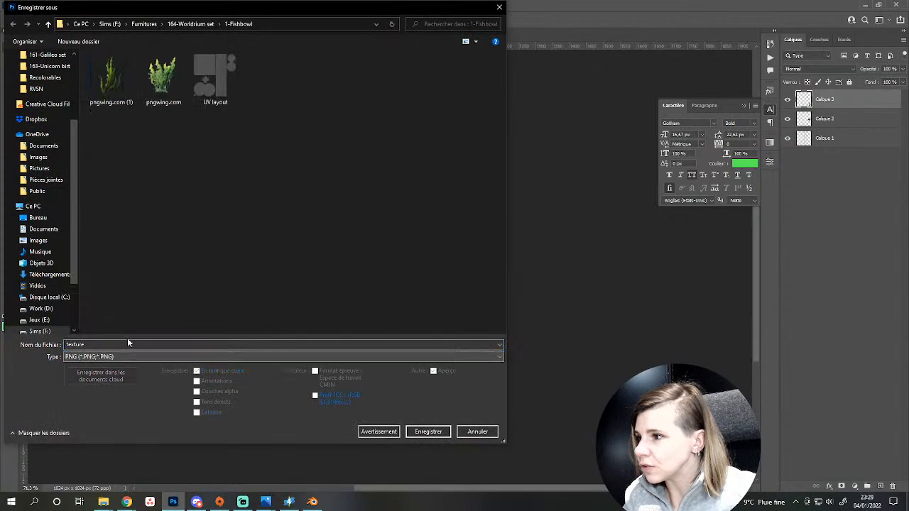
click(433, 432)
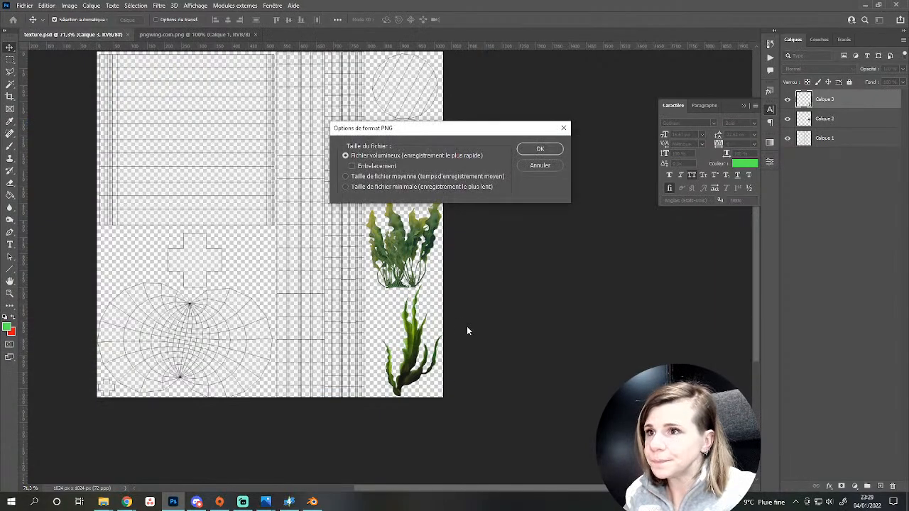
key(Return)
Switch to Blender, load texture.png into the UV editor and bring its two seaweed images into view.
click(313, 502)
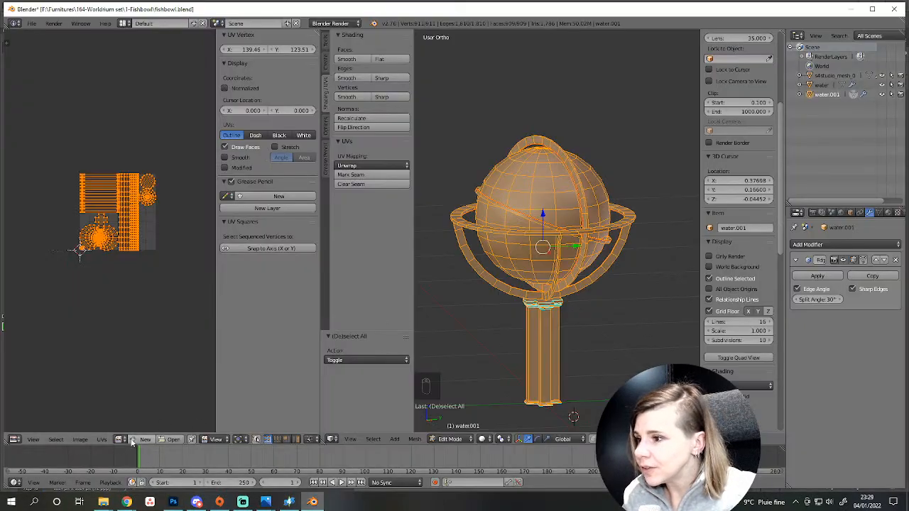
click(173, 439)
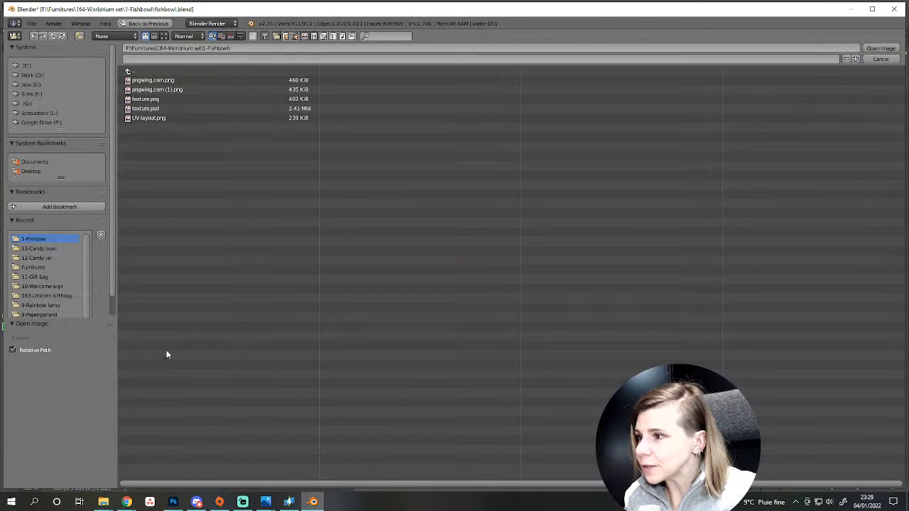
double_click(160, 100)
scroll(166, 313, down, 2)
scroll(164, 298, up, 2)
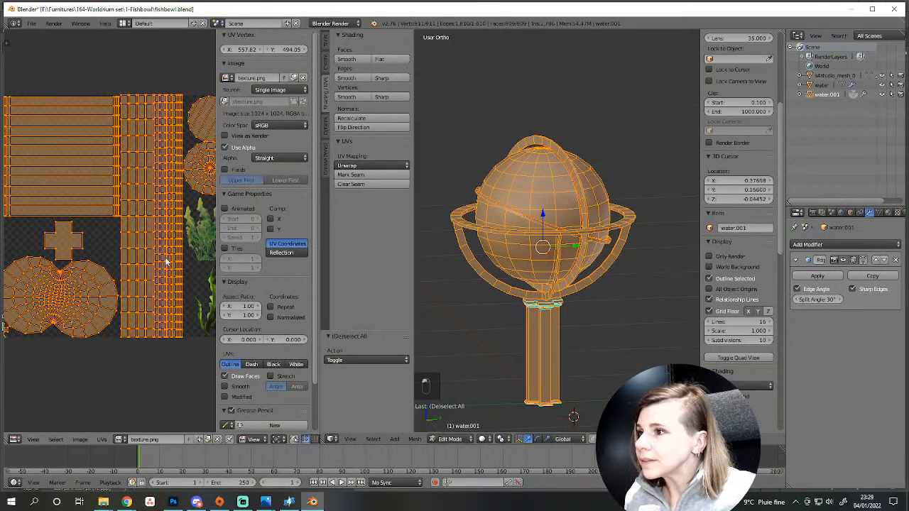
middle_drag(212, 284, 109, 264)
scroll(125, 264, up, 4)
scroll(119, 206, down, 4)
scroll(120, 210, up, 2)
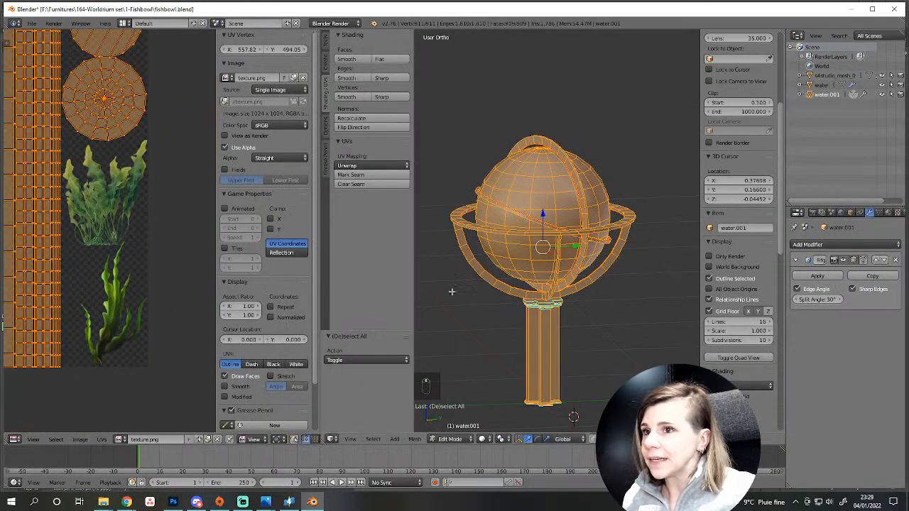
Deselect the entire mesh and display the fishbowl in wireframe while staying in Edit Mode.
key(a)
key(Tab)
key(Tab)
key(z)
scroll(581, 325, up, 2)
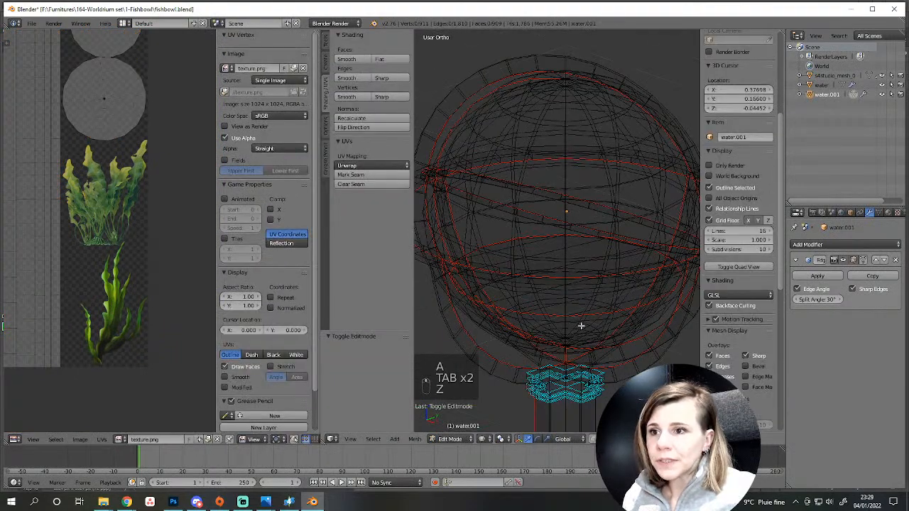
Examine the inside of the bowl and its base, comparing the solid and wireframe displays.
scroll(591, 294, down, 3)
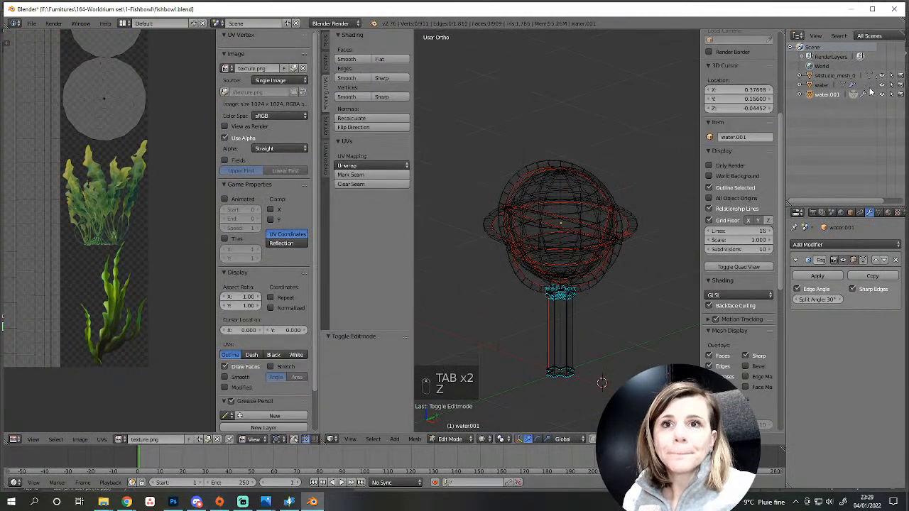
scroll(558, 263, up, 5)
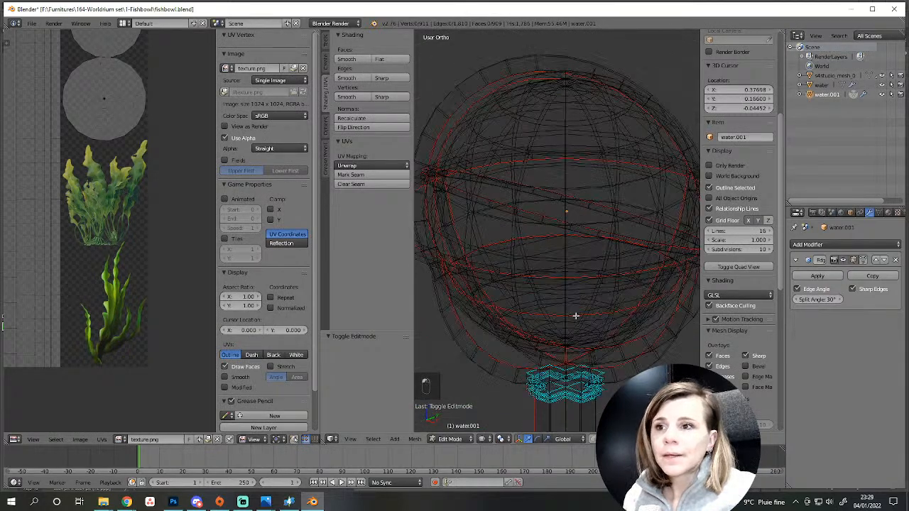
key(z)
scroll(540, 314, down, 4)
key(z)
scroll(501, 260, up, 1)
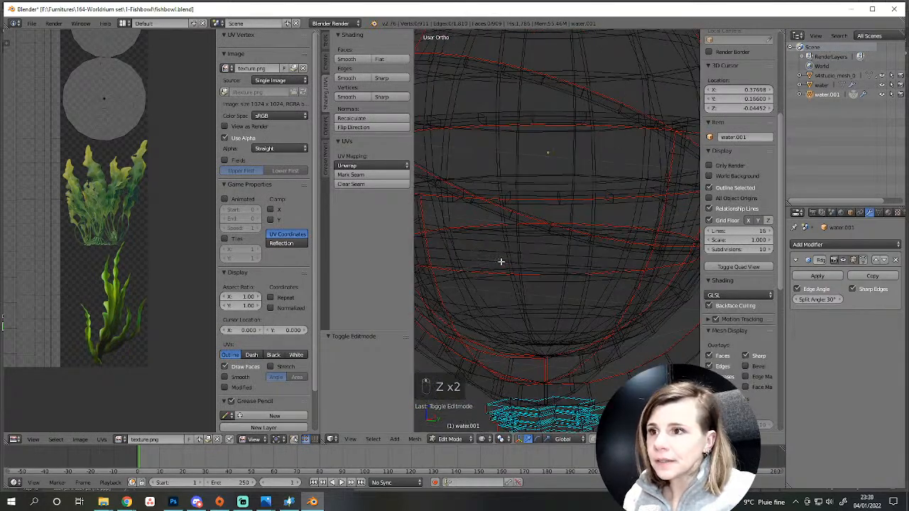
scroll(501, 242, down, 1)
middle_drag(501, 236, 455, 245)
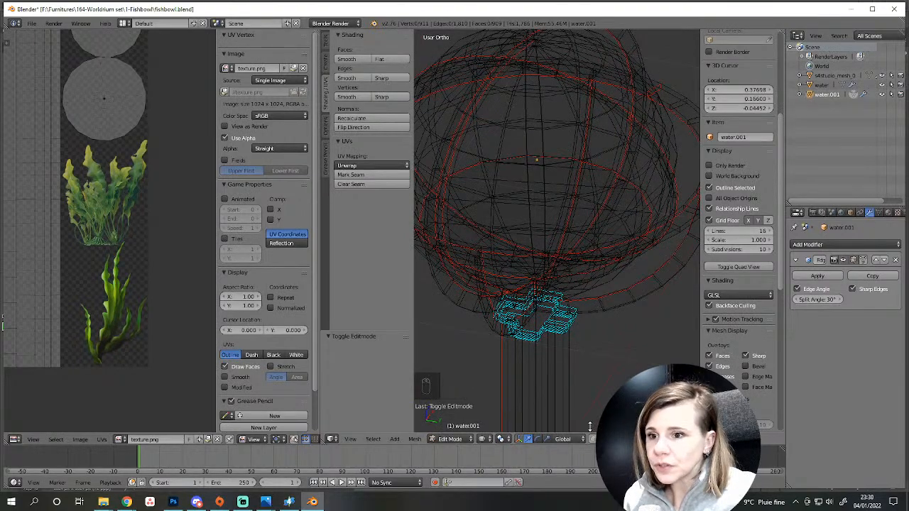
Isolate the curved bottom part inside the globe by hiding the rest of the mesh, and return to solid display.
middle_drag(590, 426, 468, 292)
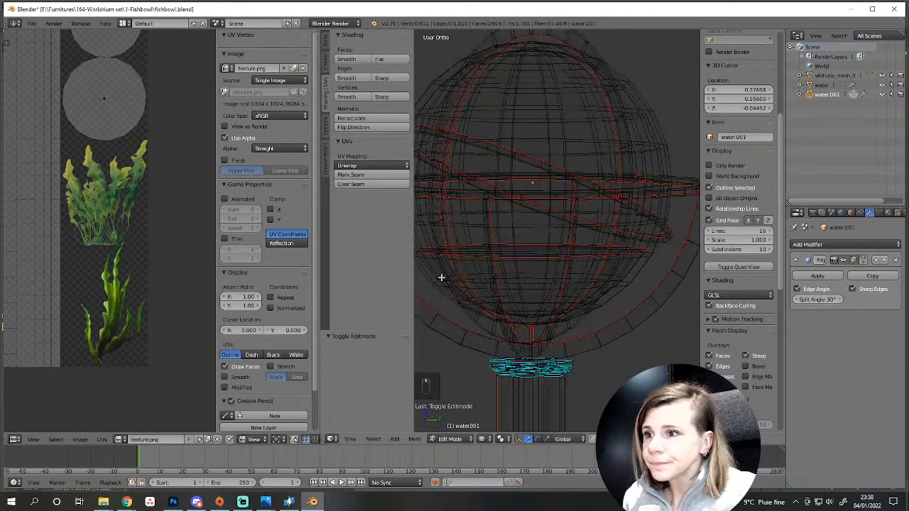
key(l)
scroll(490, 274, down, 2)
key(ctrl+i)
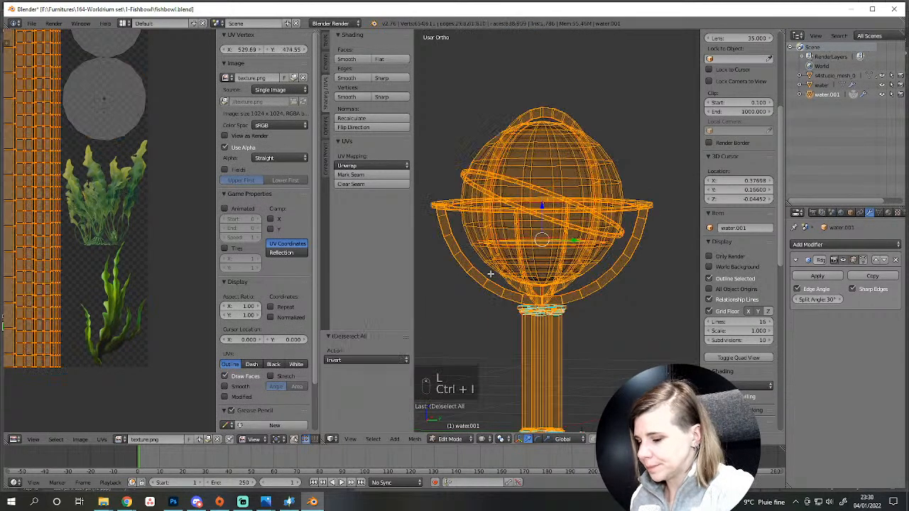
key(h)
key(z)
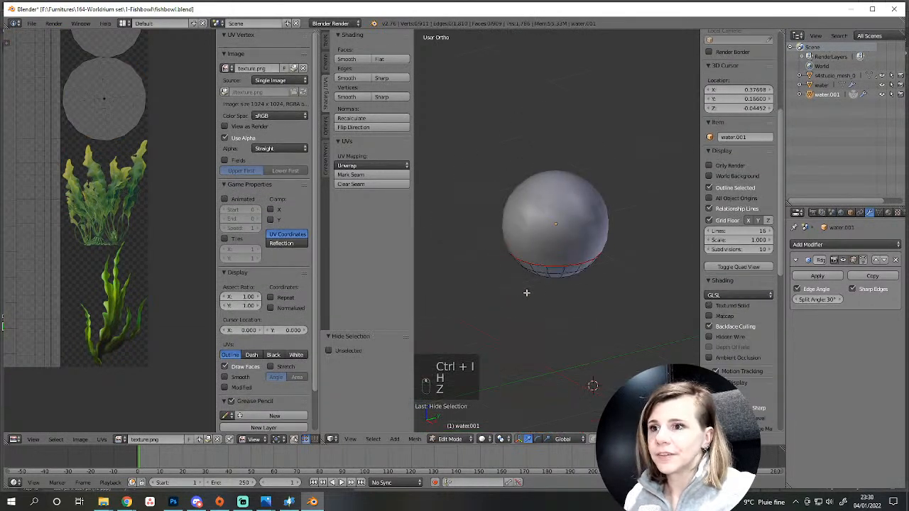
Hide the water object so that the isolated bottom part can be viewed without the sphere.
scroll(526, 292, up, 2)
click(881, 85)
scroll(552, 341, up, 2)
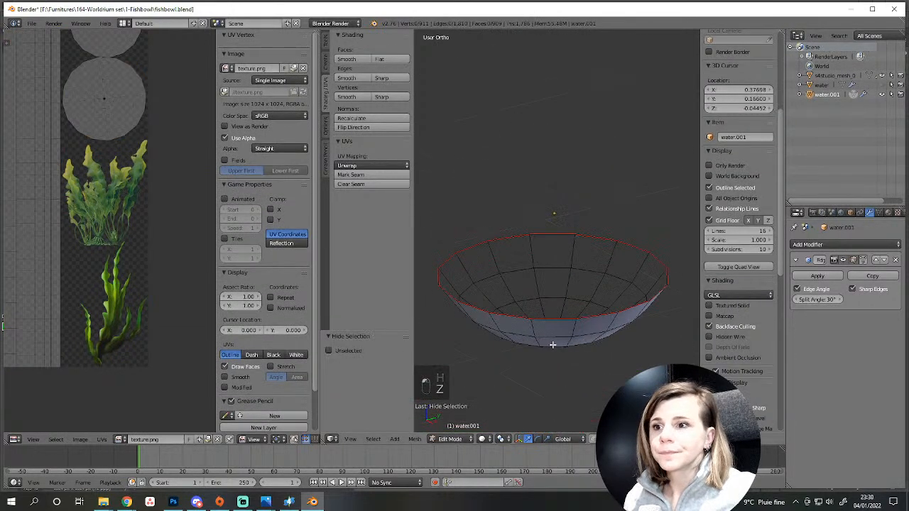
Reveal the hidden geometry, add the bottom part's flat top to the selection in wireframe display, and deselect everything.
scroll(556, 342, down, 2)
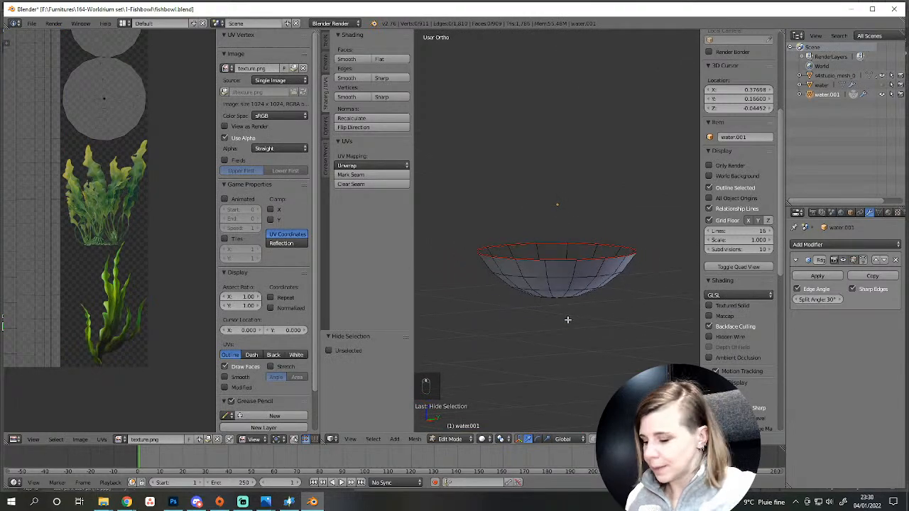
key(alt+h)
key(z)
scroll(491, 321, up, 3)
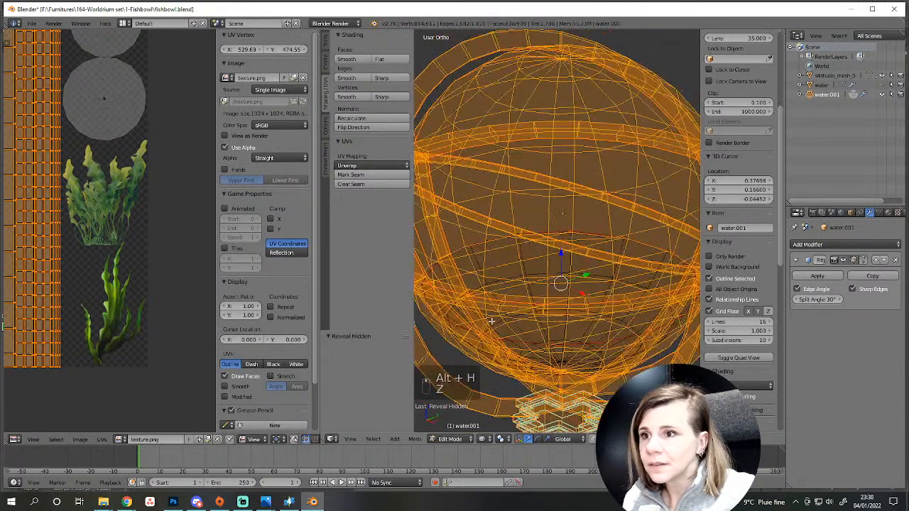
middle_drag(491, 321, 492, 318)
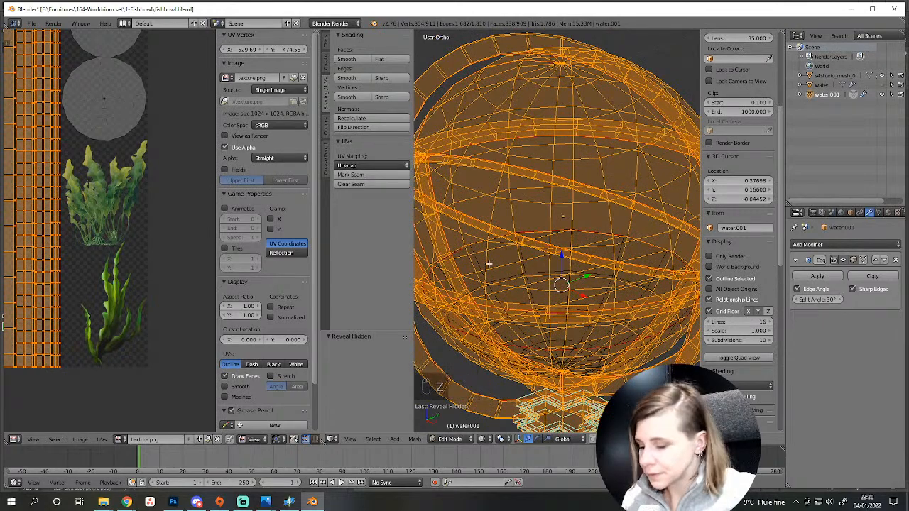
key(l)
scroll(491, 268, down, 5)
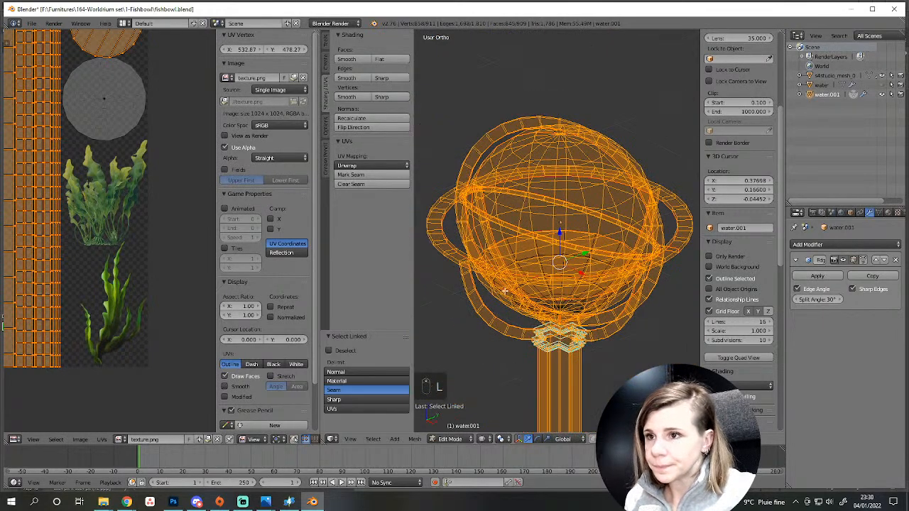
middle_drag(505, 291, 551, 262)
key(a)
scroll(550, 263, up, 5)
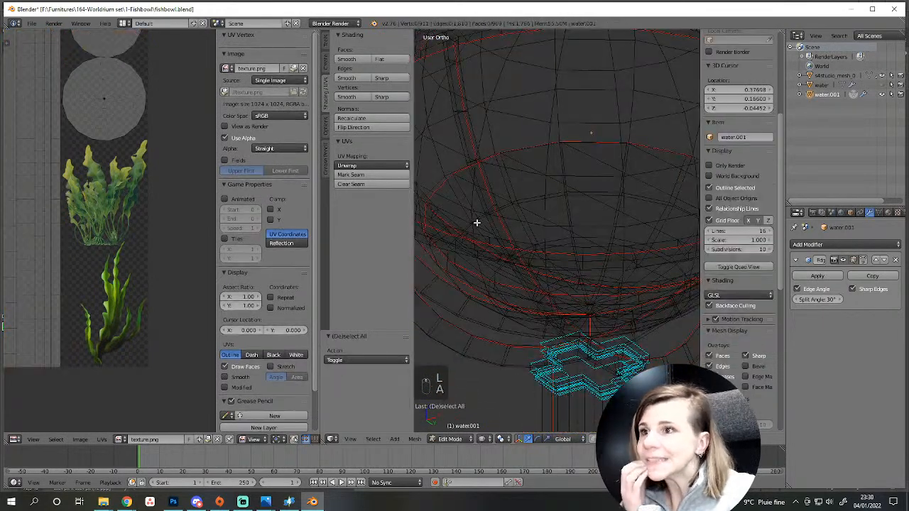
middle_drag(477, 222, 472, 266)
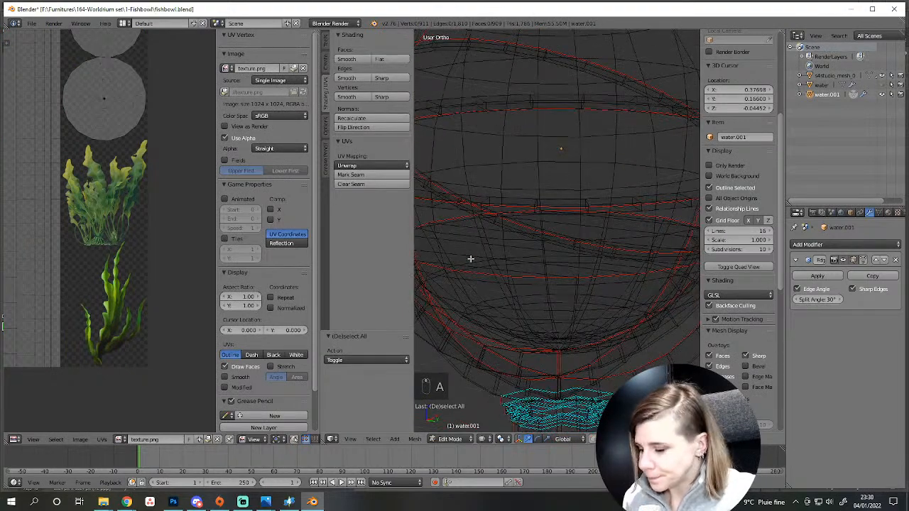
Hide the outer glass globe in solid display to expose the bottom part inside the rings.
scroll(470, 259, down, 4)
key(z)
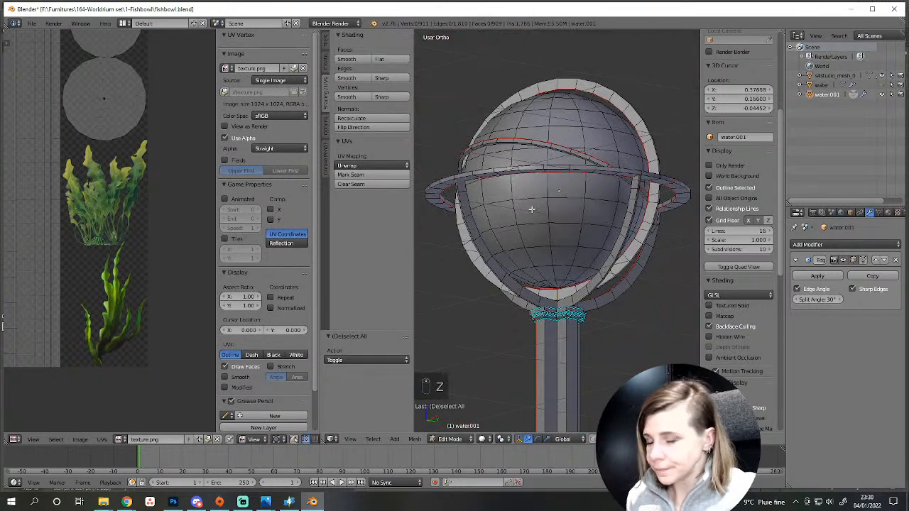
key(l)
key(h)
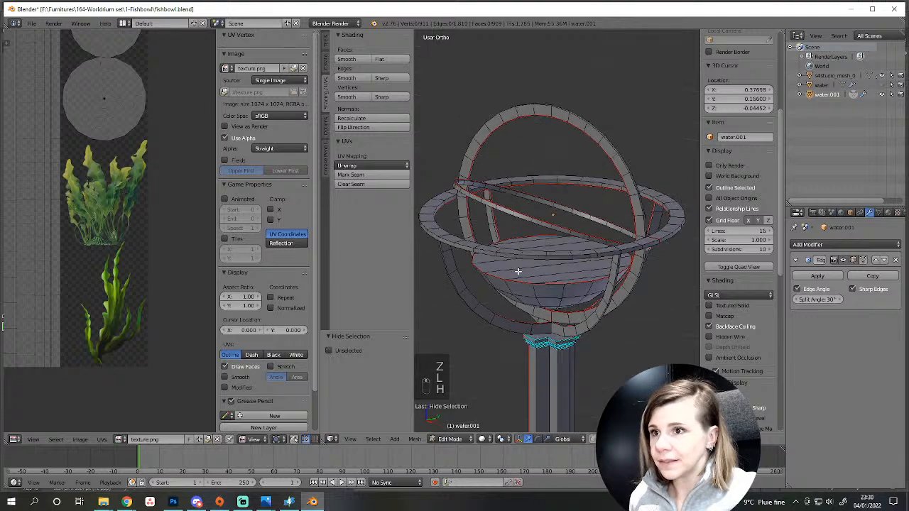
Isolate the bottom part's flat top and curved underside by hiding all other geometry.
key(l)
key(l)
key(l)
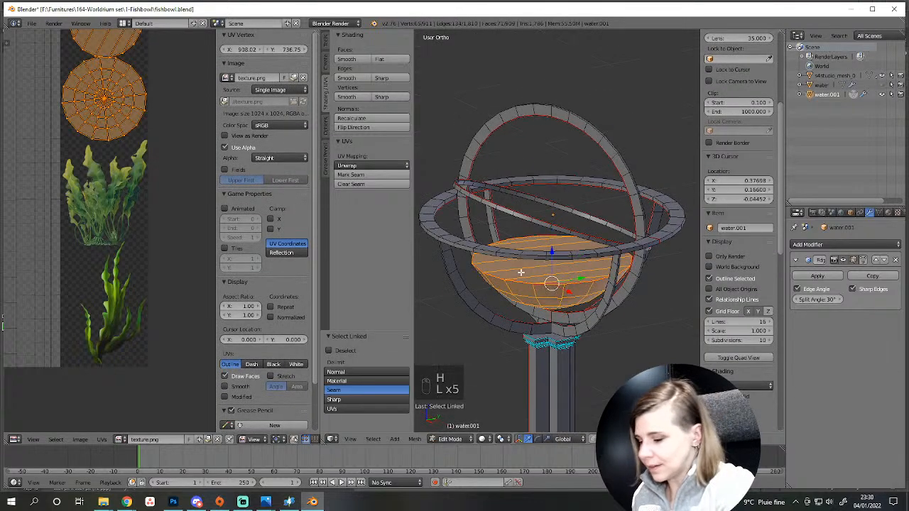
key(ctrl+i)
key(h)
scroll(529, 275, down, 3)
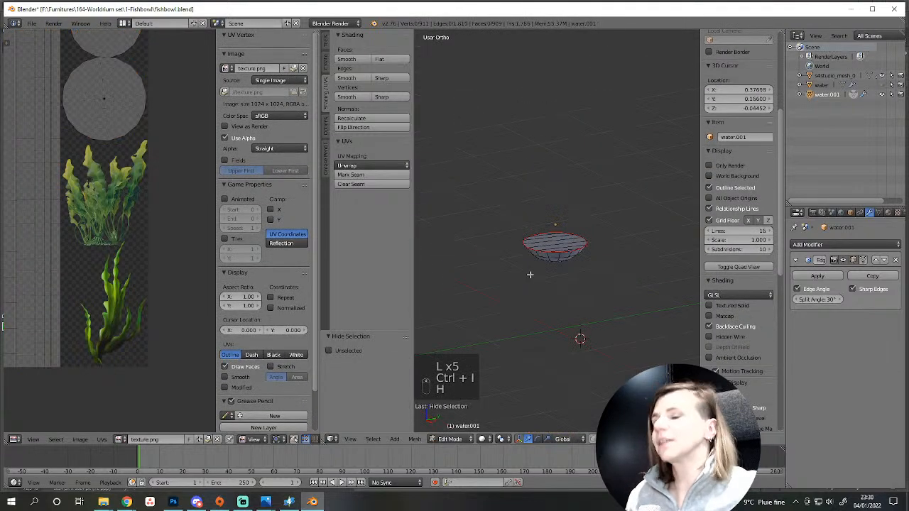
scroll(542, 270, up, 5)
middle_drag(487, 310, 562, 365)
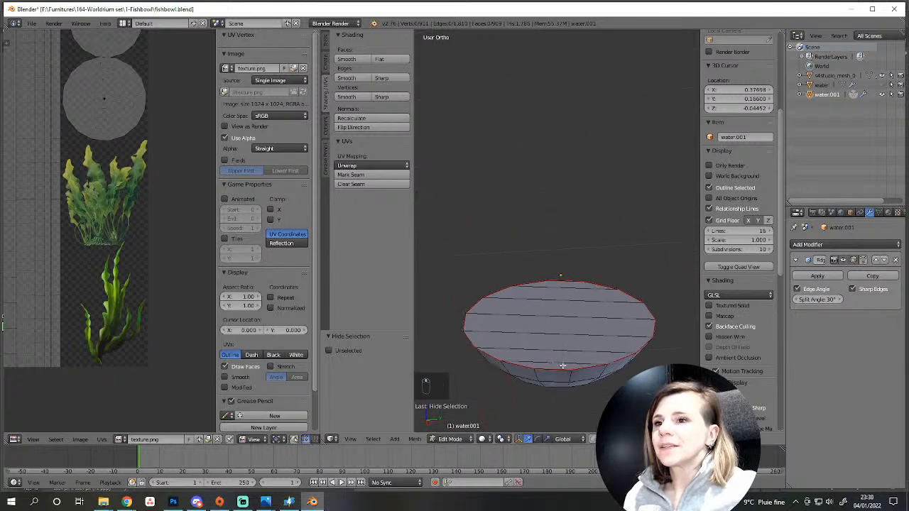
Compare the isolated bottom part with the water sphere in front view by briefly showing the water object.
scroll(562, 365, down, 3)
key(KP_1)
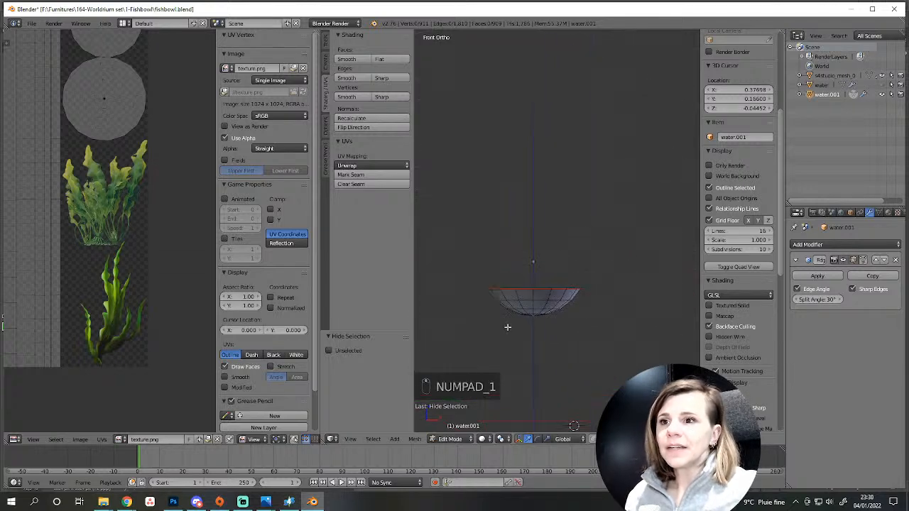
click(881, 85)
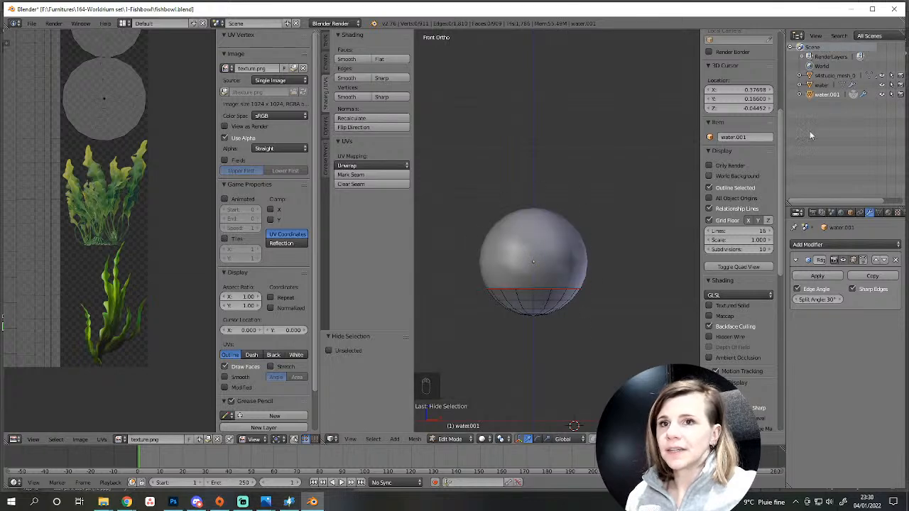
click(880, 85)
Add a plane to the mesh and rotate it 90° around X so it stands upright.
middle_drag(578, 223, 549, 308)
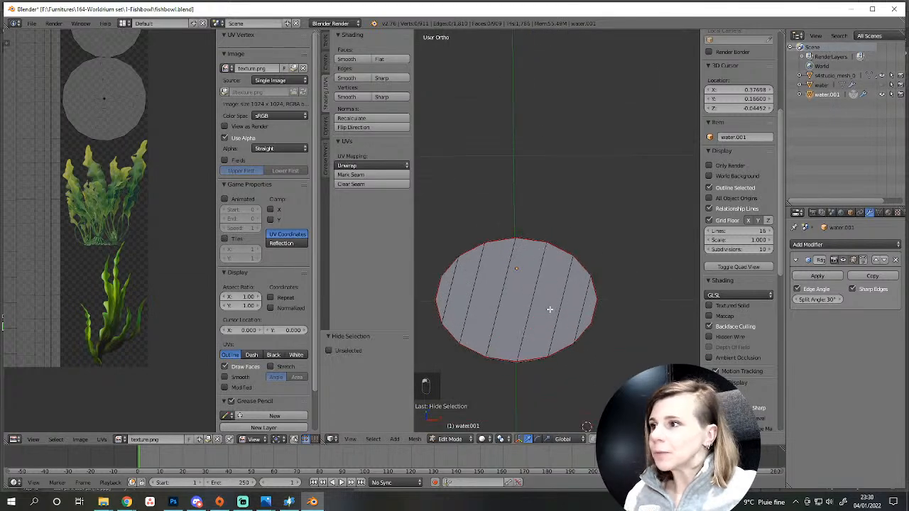
key(shift+a)
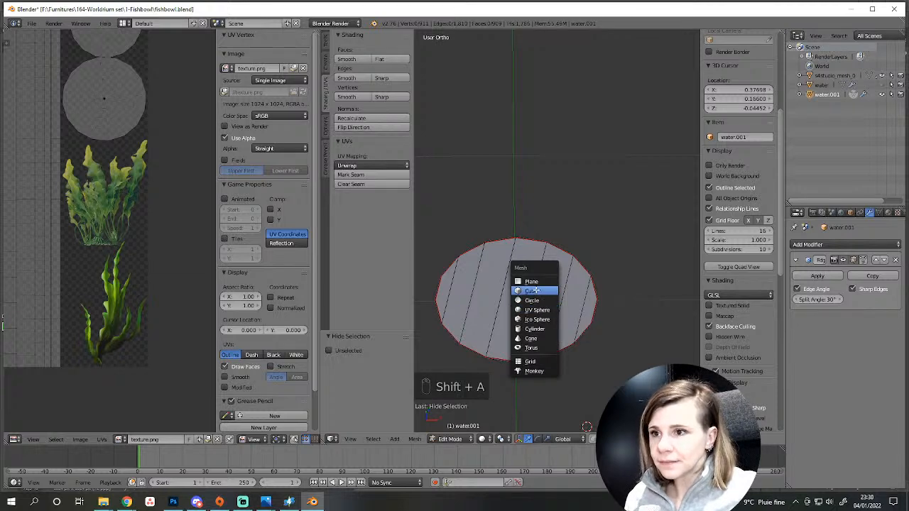
click(531, 281)
key(r)
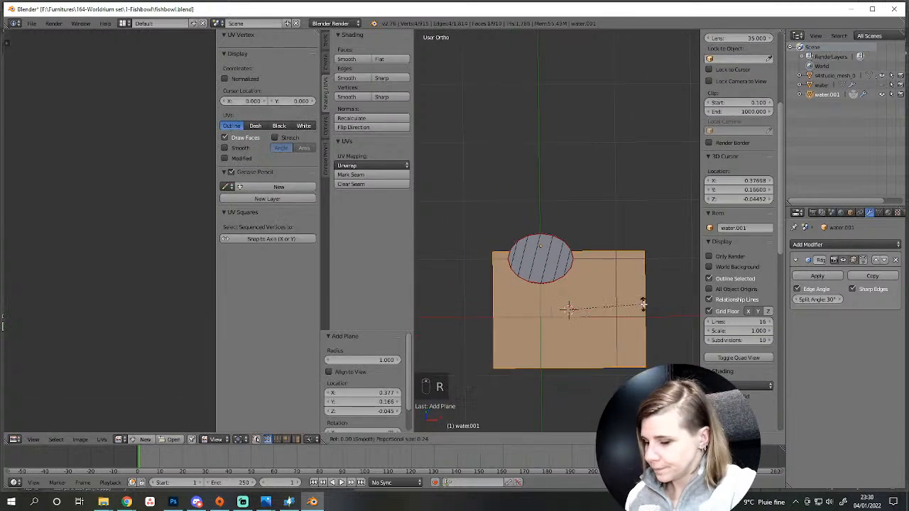
key(x)
key(9)
key(0)
key(Return)
key(KP_1)
scroll(643, 304, down, 3)
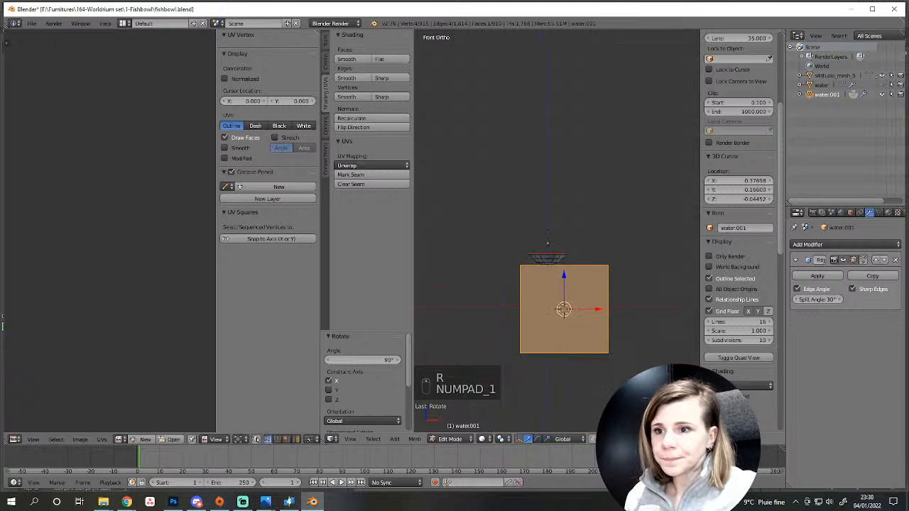
Scale the upright plane to about 0.281 and raise it along Z to the height of the bottom part.
key(s)
click(572, 318)
scroll(574, 394, up, 4)
key(g)
middle_click(568, 340)
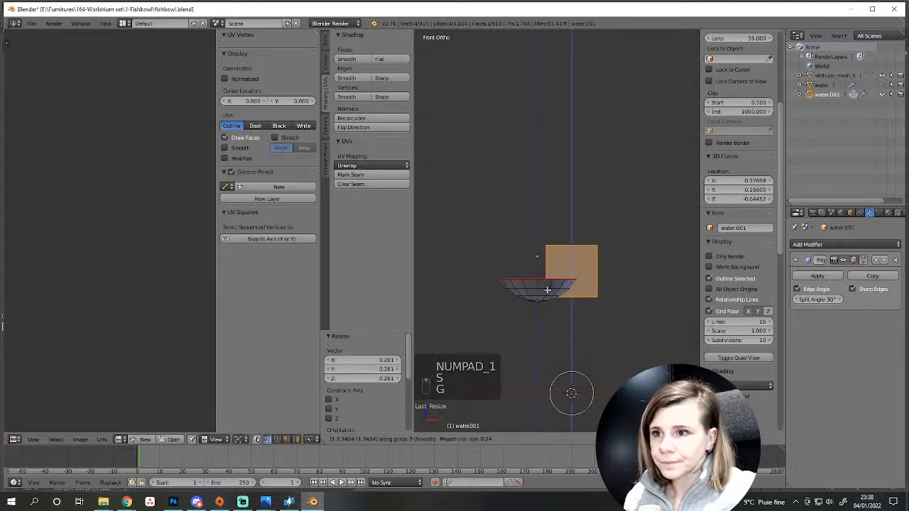
click(604, 288)
Try moving the plane freely over the bottom part, and undo that move.
key(g)
click(564, 279)
middle_drag(565, 280, 553, 276)
scroll(553, 276, up, 6)
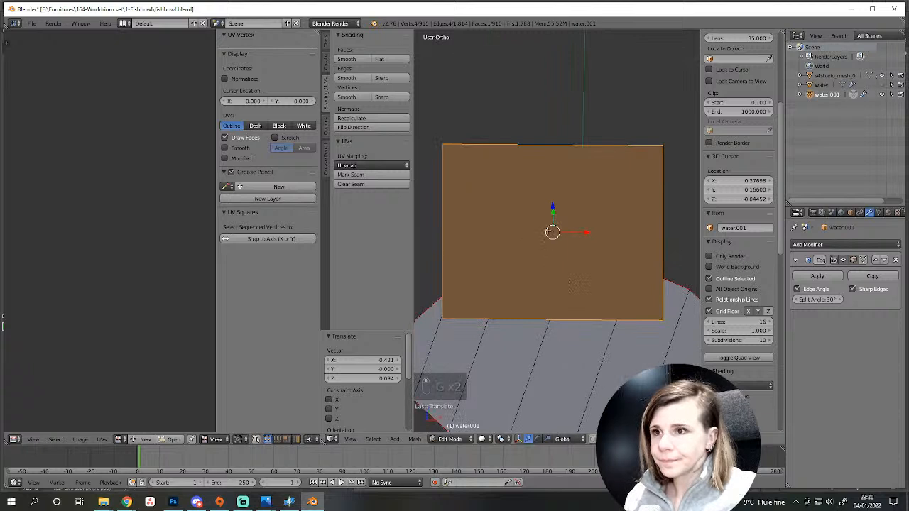
key(ctrl+z)
Move the plane about -0.401 along X to bring it over the middle of the bottom part.
scroll(627, 298, down, 3)
drag(665, 251, 589, 250)
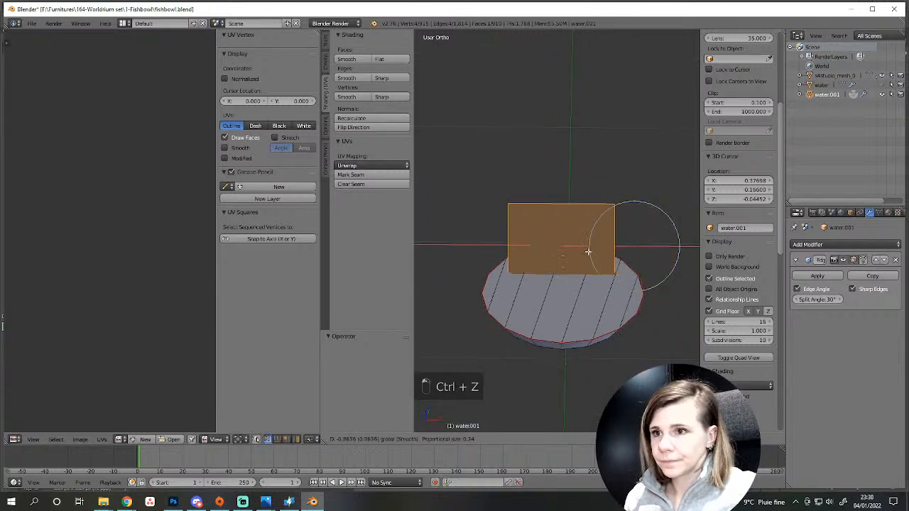
key(KP_1)
scroll(589, 251, up, 2)
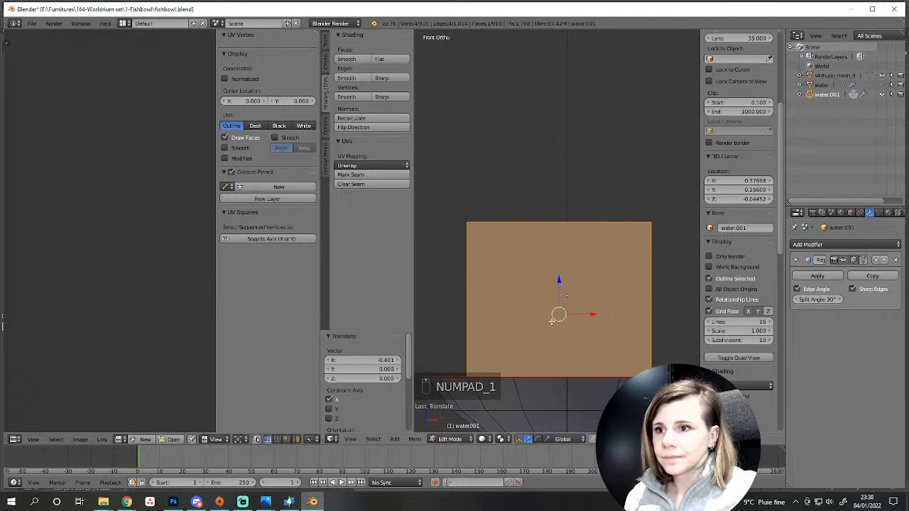
Rotate the plane about 14° around Z and raise it slightly above the flat top.
middle_drag(568, 306, 584, 360)
key(r)
key(z)
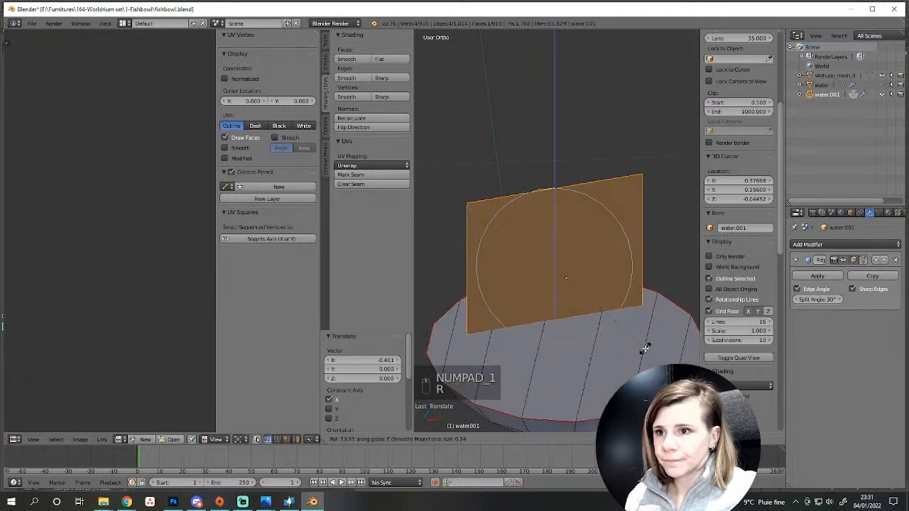
click(645, 347)
key(g)
key(z)
click(645, 325)
Scale the plane uniformly to about 0.728 and stretch it along Z by about 1.309.
key(s)
click(607, 312)
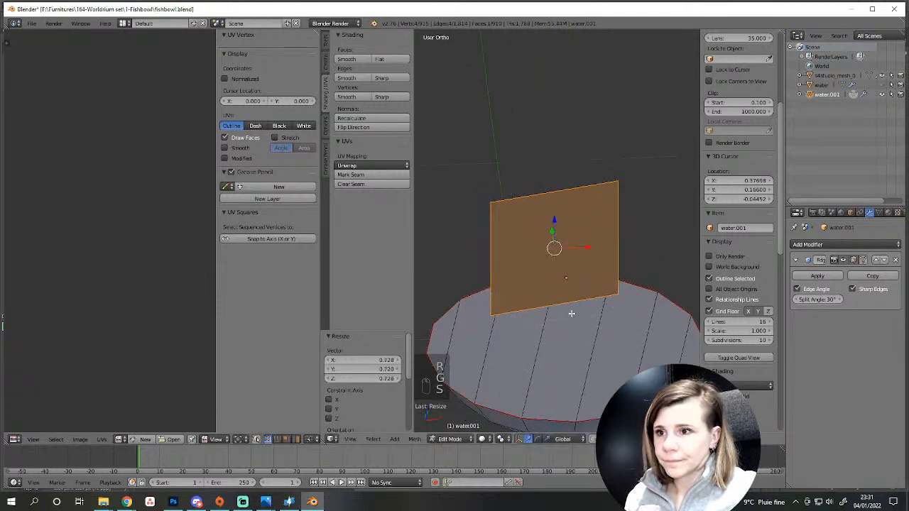
key(s)
key(z)
click(572, 334)
key(z)
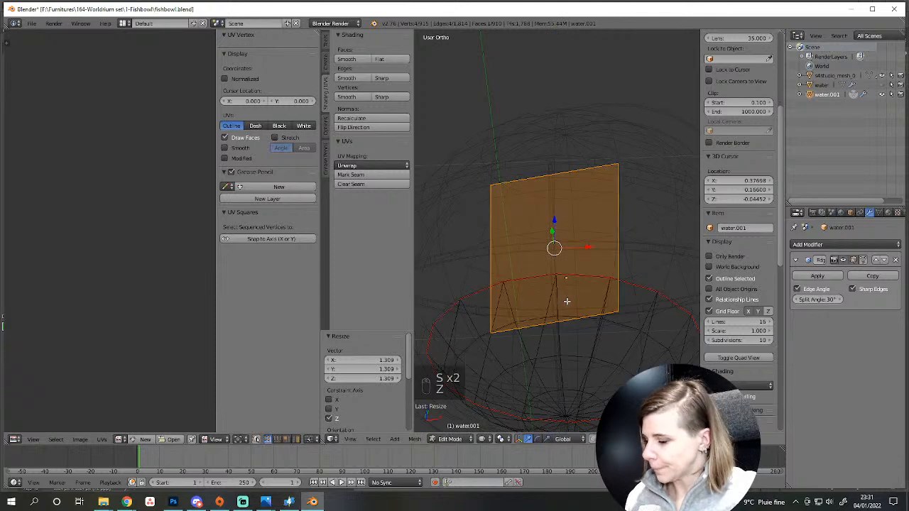
key(z)
Cut the upright plane into four vertical strips with three evenly spaced loop cuts, and clear the selection.
key(a)
key(ctrl+r)
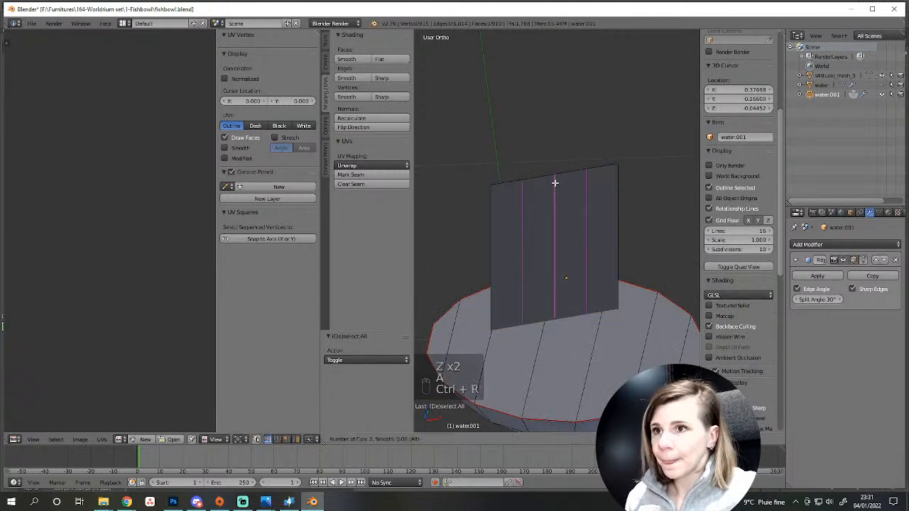
click(555, 183)
right_click(554, 184)
key(a)
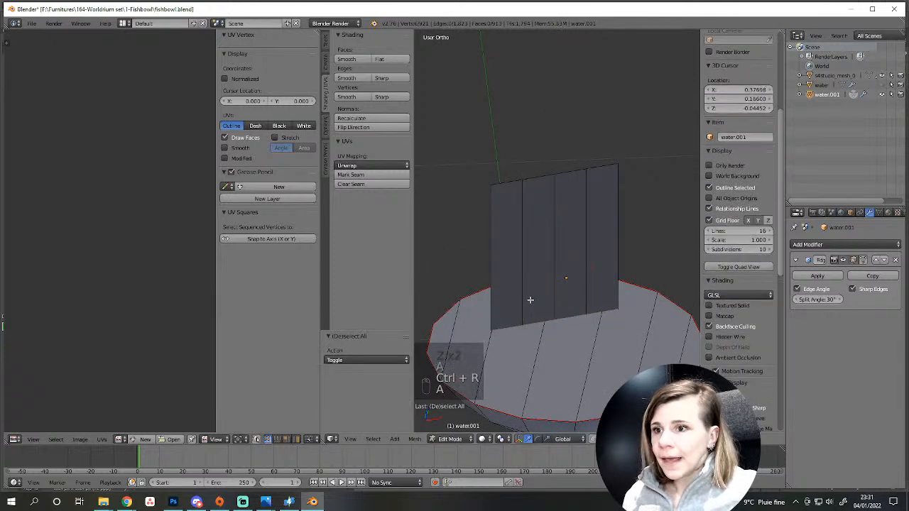
Unwrap the subdivided plane and scale its whole UV island to about 0.291.
key(l)
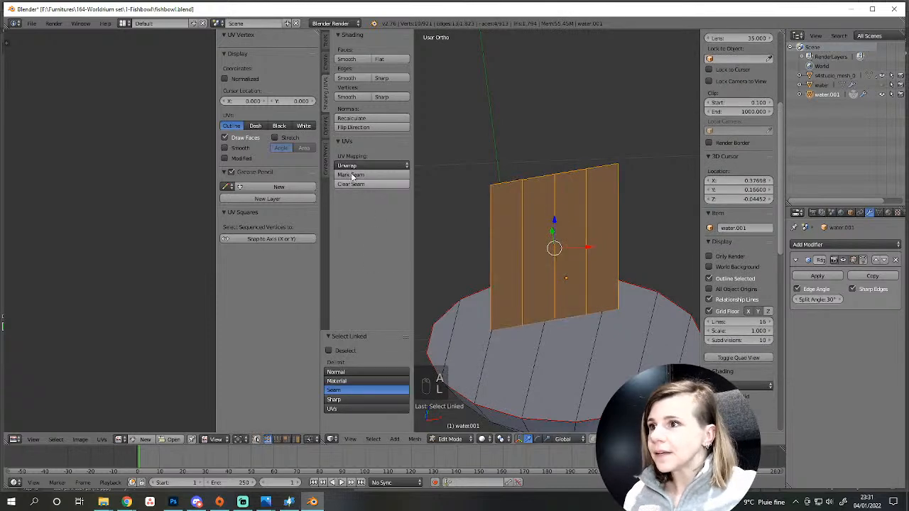
key(e)
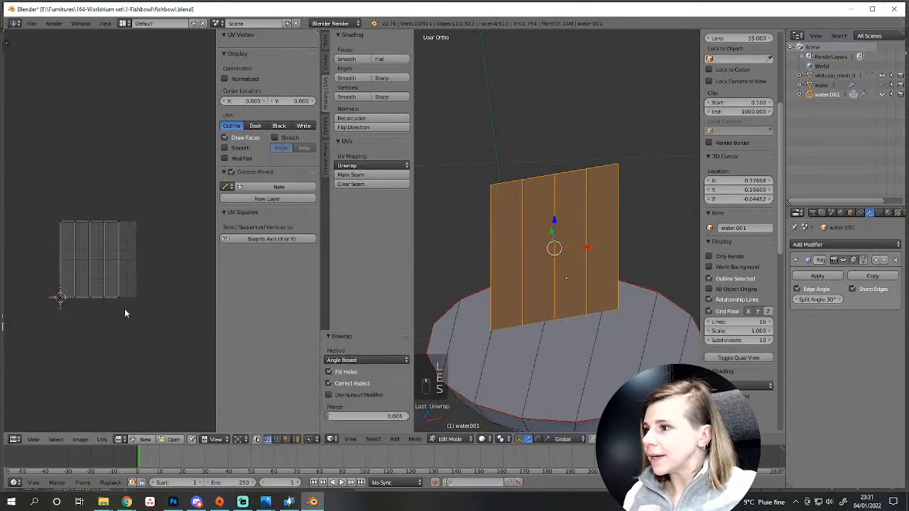
key(a)
key(s)
click(99, 274)
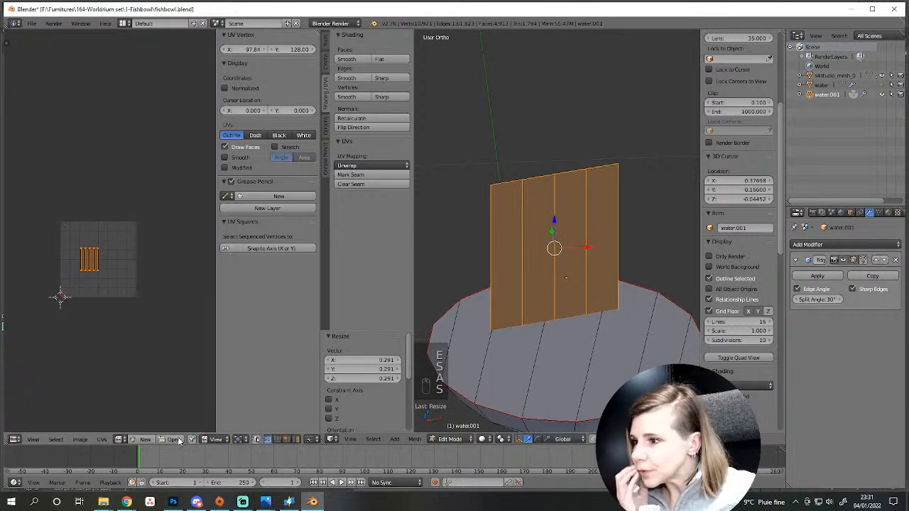
Assign the existing texture.png image to the plane in the UV editor.
click(122, 440)
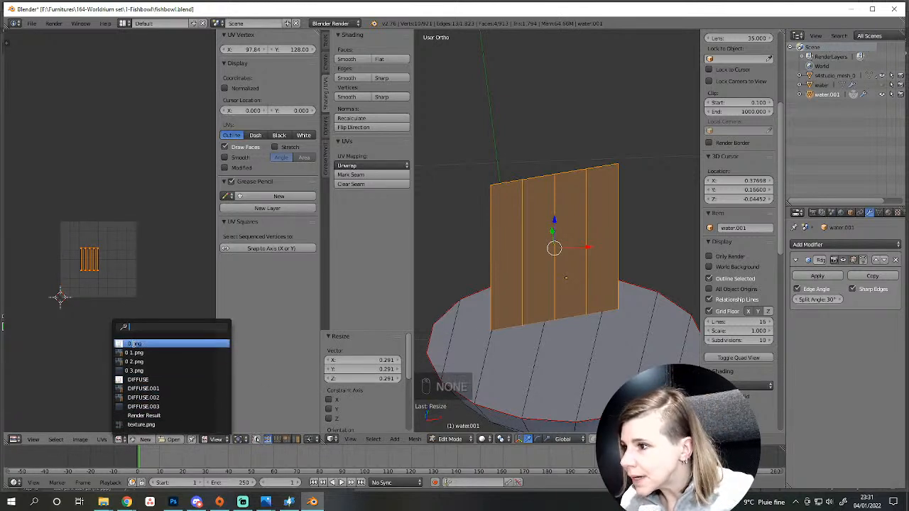
click(135, 425)
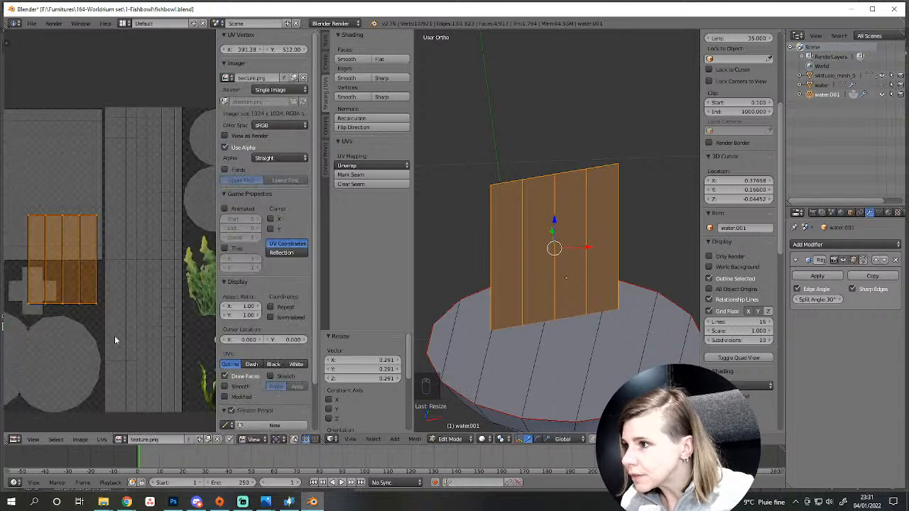
Move the plane's UV island onto the yellow-green bushy seaweed, by about 0.508 in X and -0.043 in Y.
middle_drag(129, 338, 38, 319)
key(g)
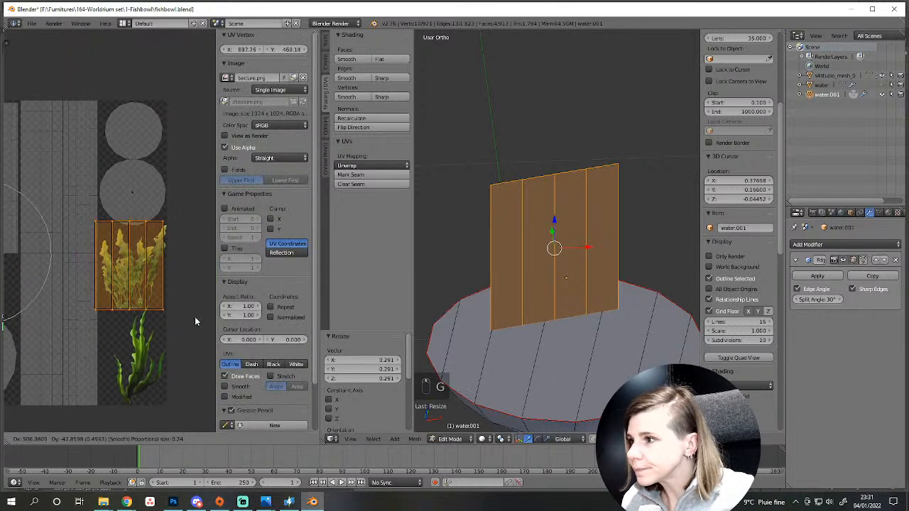
click(199, 318)
scroll(199, 318, up, 3)
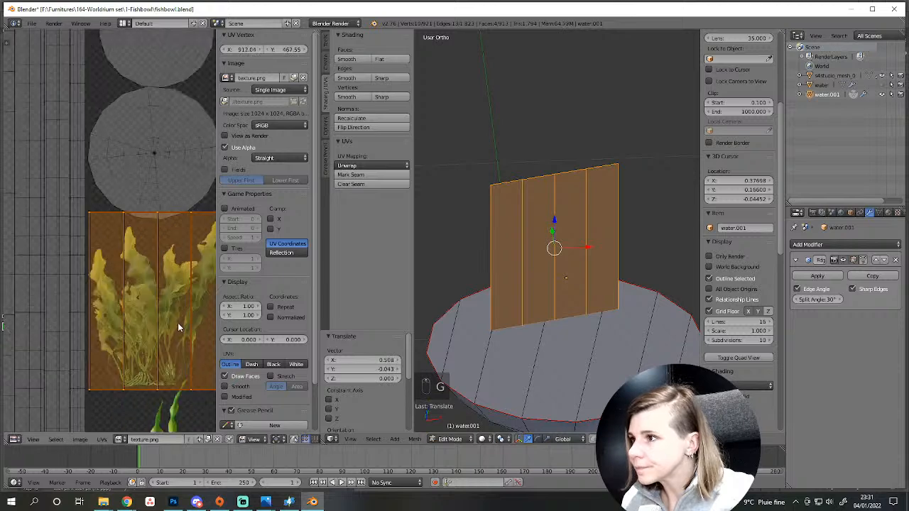
middle_drag(179, 328, 122, 290)
Fit the UV island around the bushy seaweed by scaling it by about 0.955 and again by about 1.053, nudging it into place.
key(s)
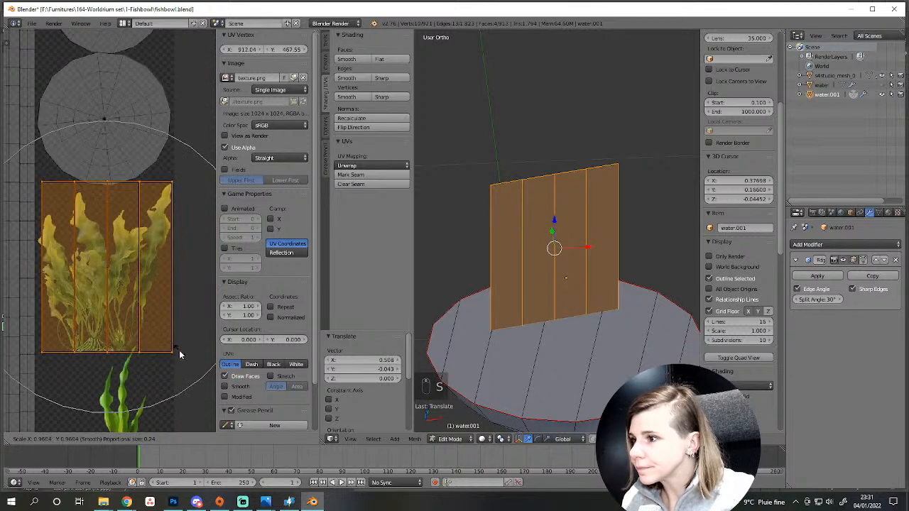
click(179, 350)
key(g)
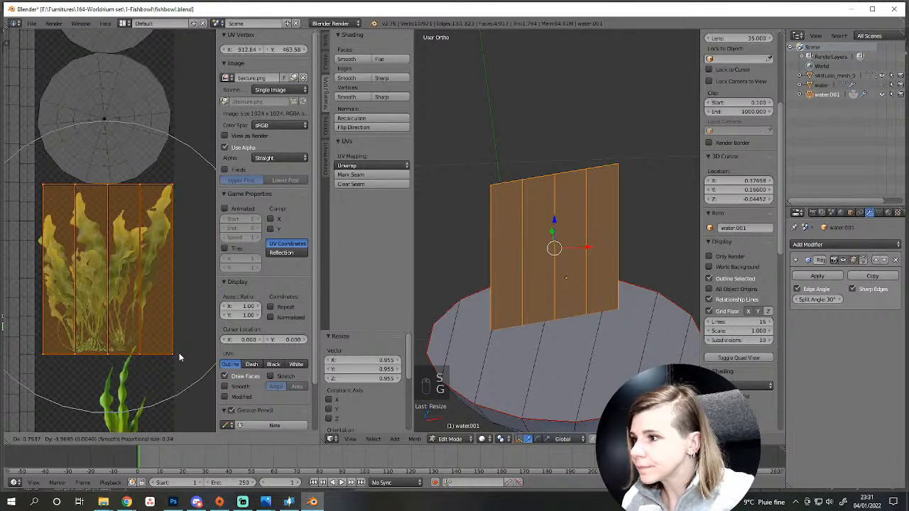
click(179, 357)
scroll(171, 370, up, 1)
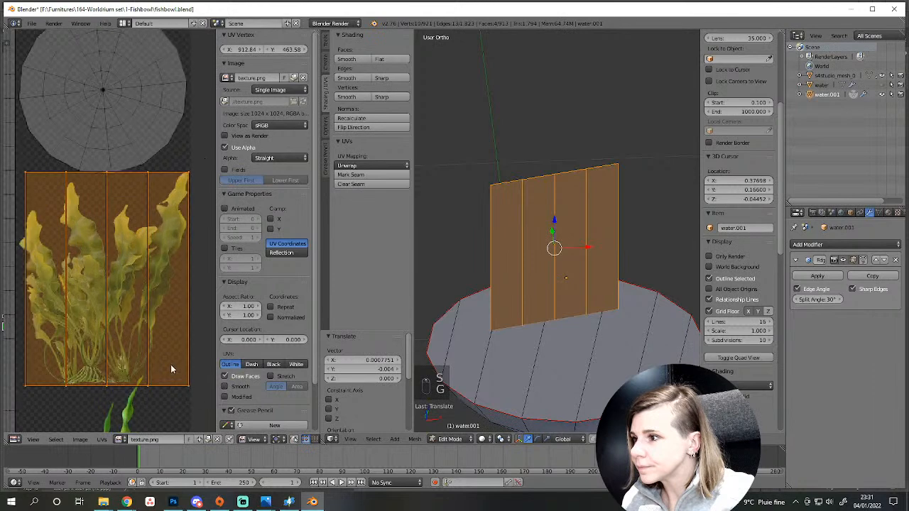
key(s)
click(72, 402)
key(g)
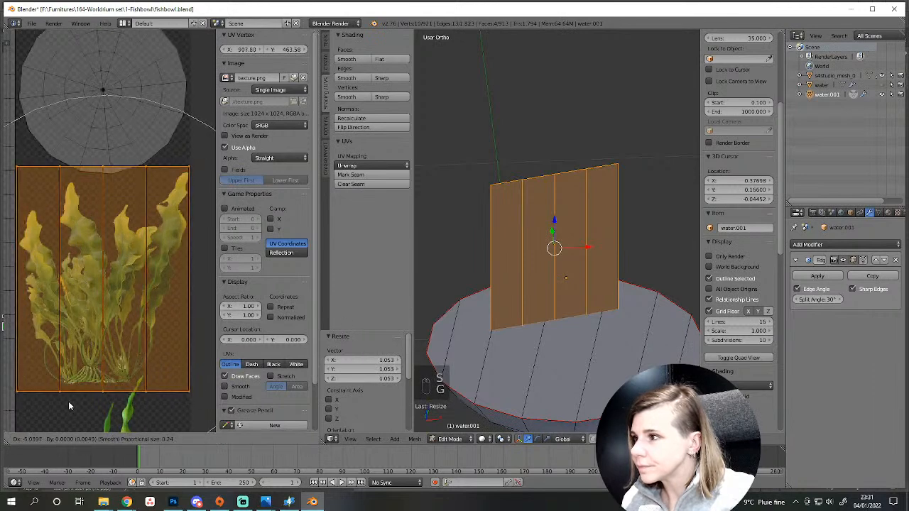
click(68, 401)
scroll(578, 385, up, 2)
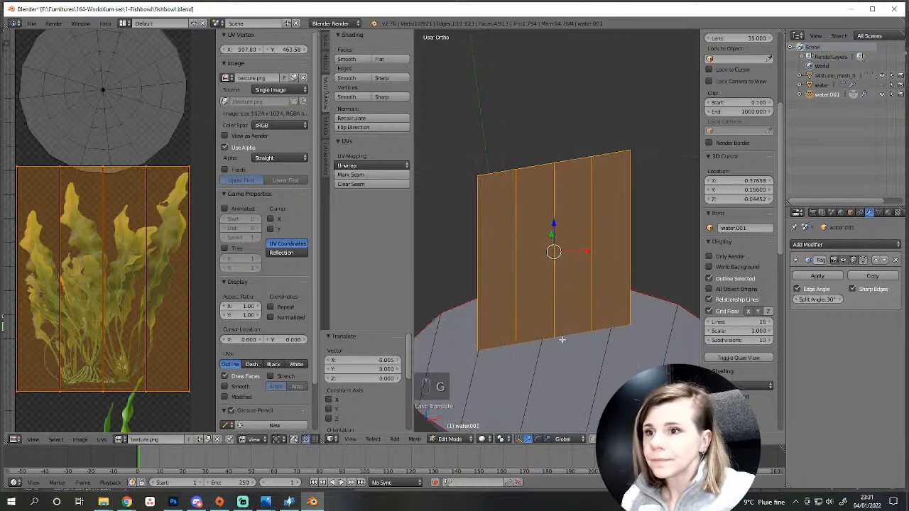
shift+middle_drag(579, 385, 558, 311)
click(152, 397)
key(g)
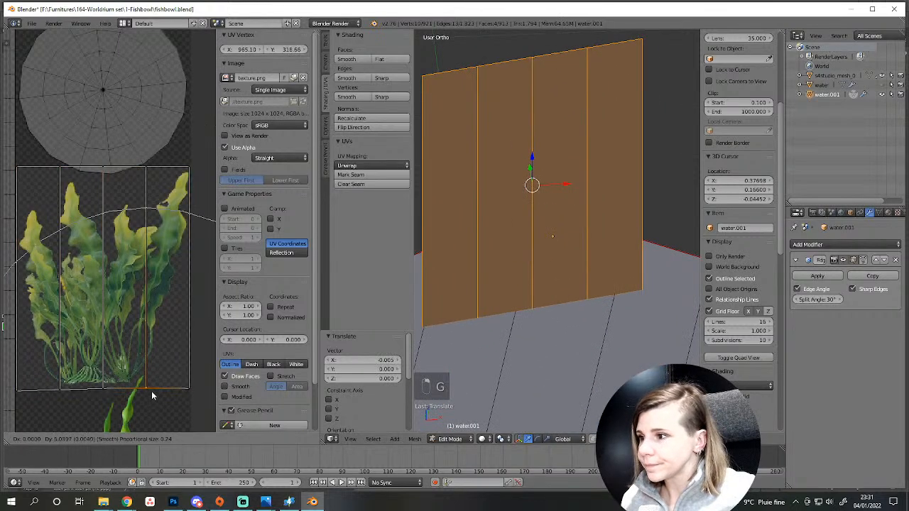
click(149, 397)
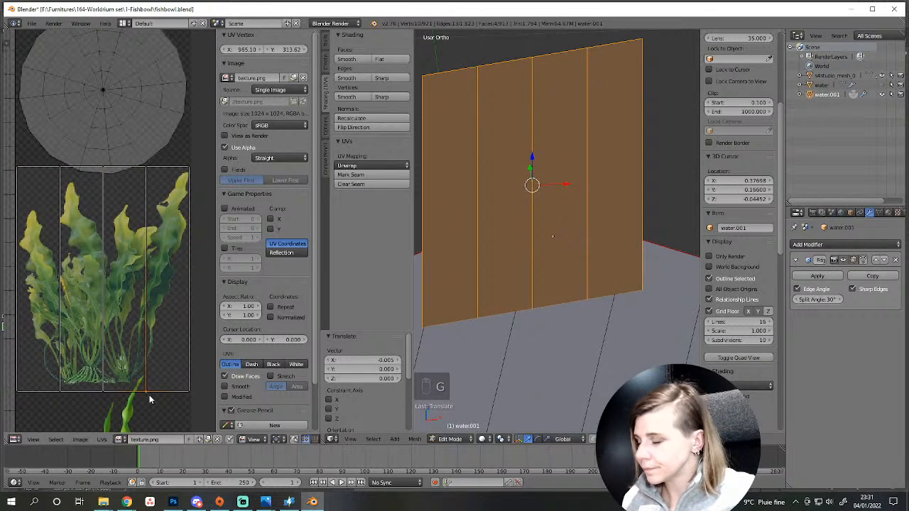
key(g)
right_click(145, 396)
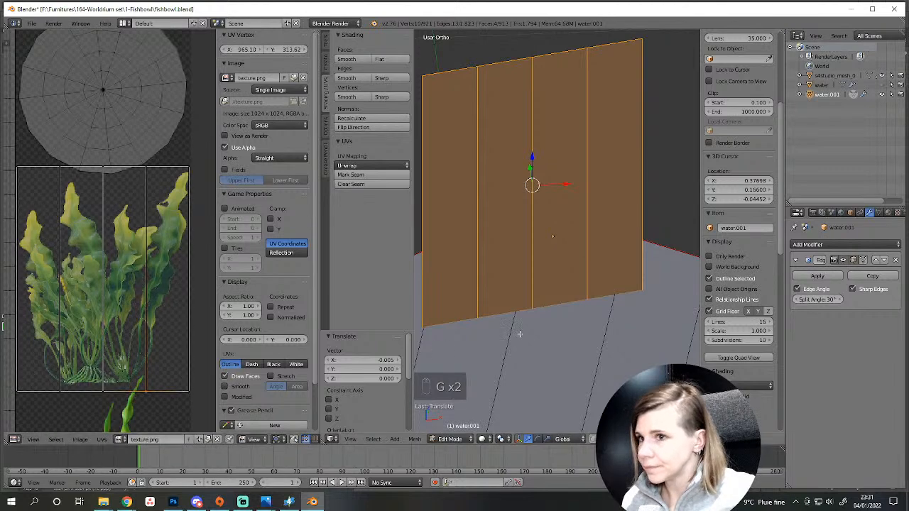
Clear the mesh selection, switch to the front view and add texture.png as a background image.
scroll(586, 311, down, 3)
key(a)
scroll(586, 311, down, 3)
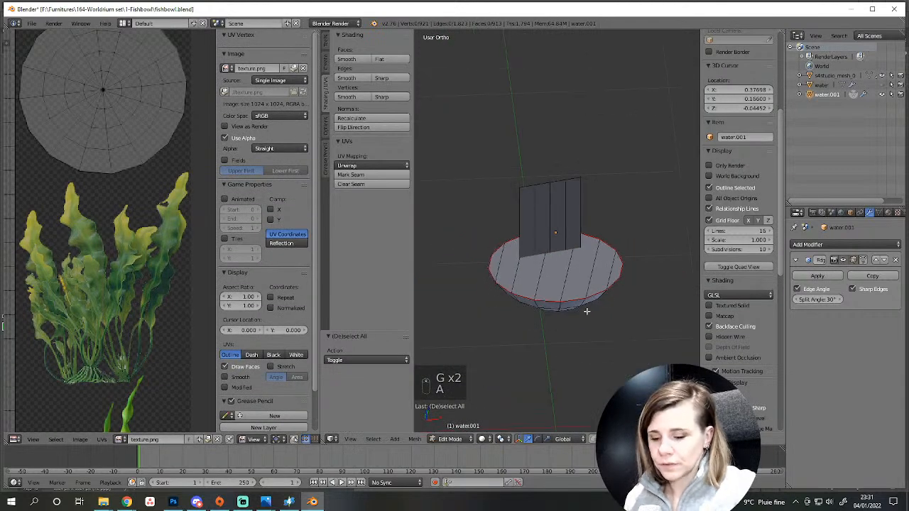
key(KP_1)
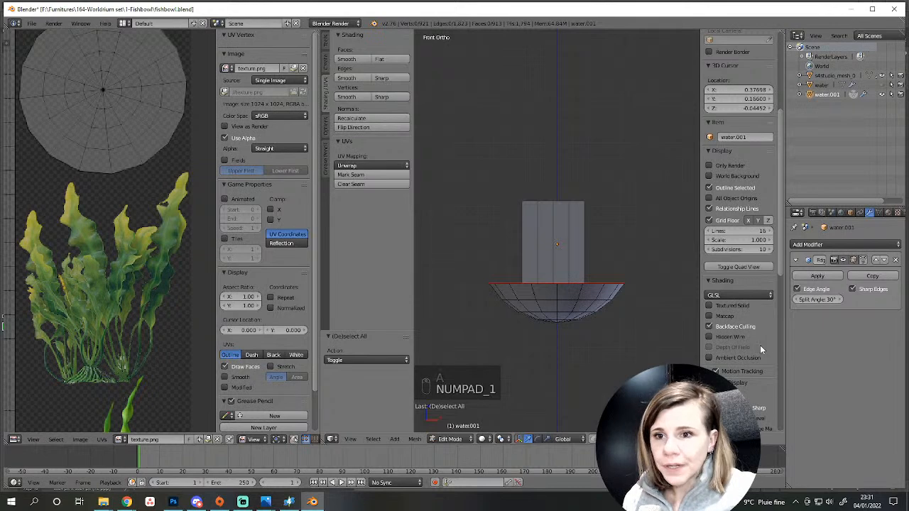
scroll(759, 345, down, 10)
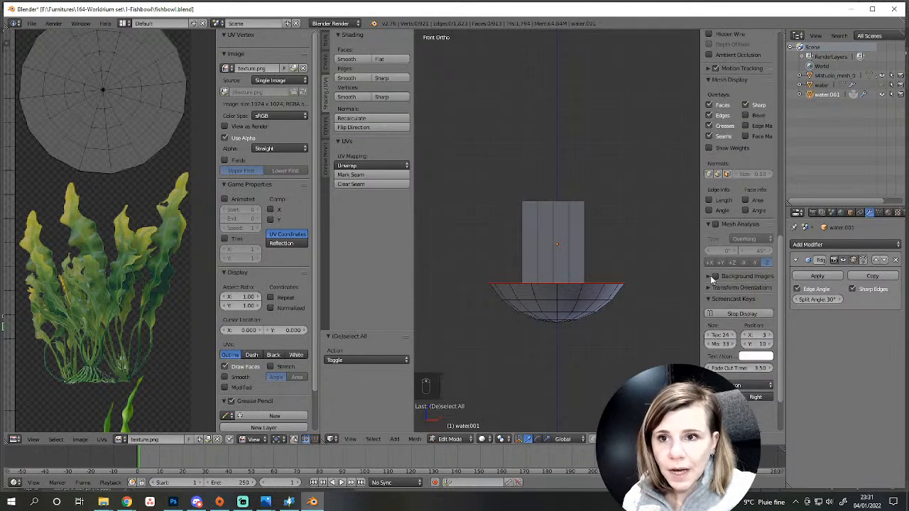
click(715, 277)
click(737, 291)
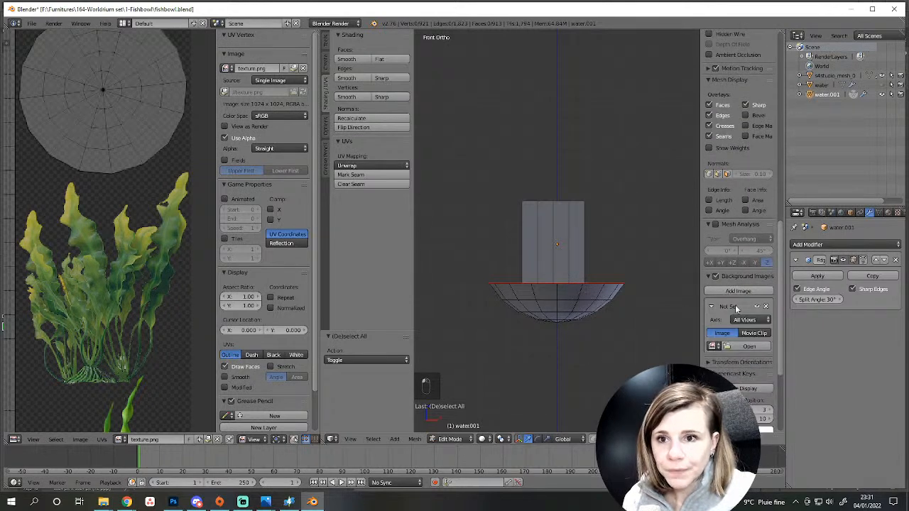
click(713, 346)
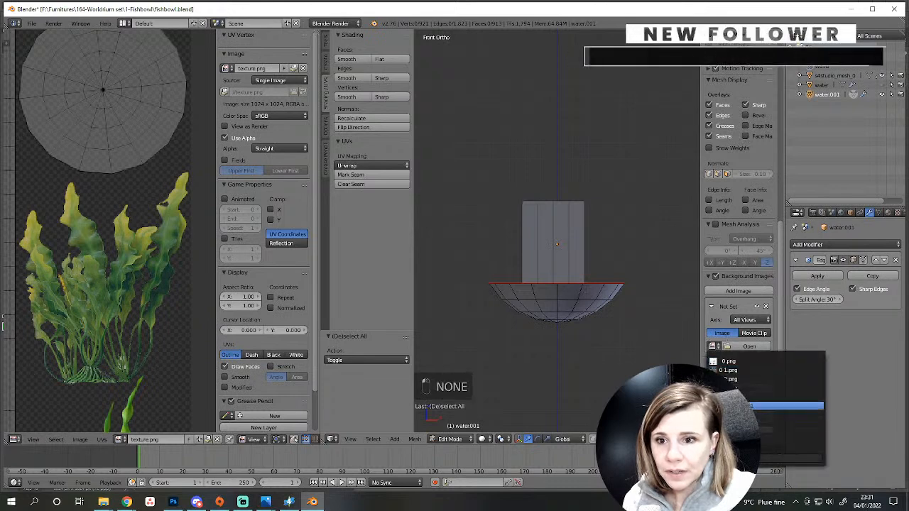
click(746, 441)
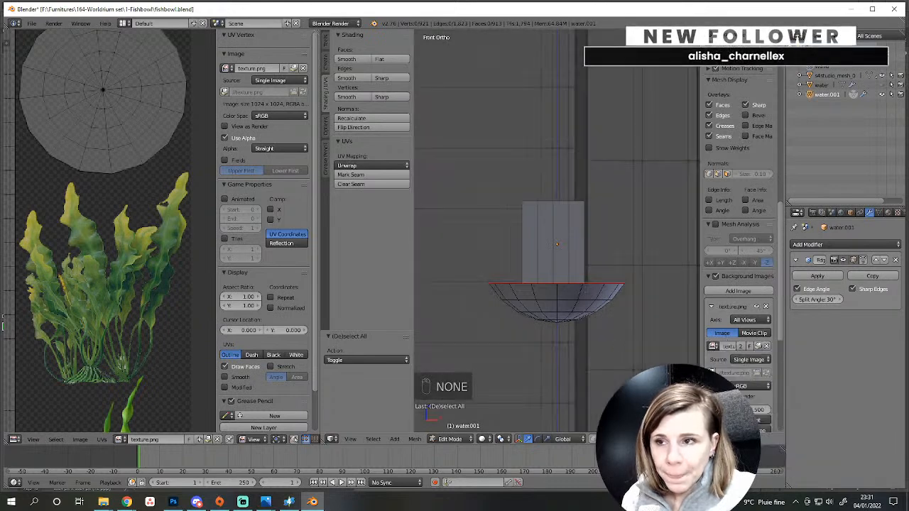
Reduce the background image's size to 1.40.
scroll(572, 356, down, 2)
scroll(572, 356, down, 3)
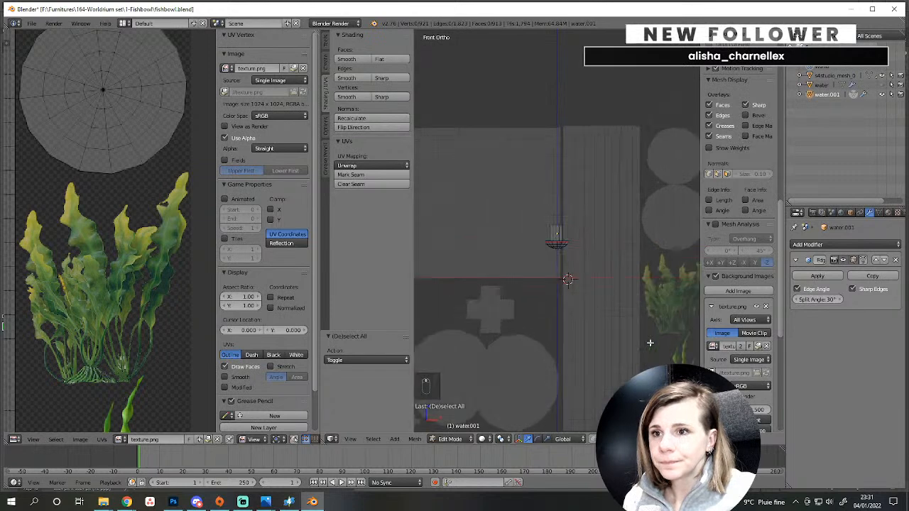
scroll(738, 248, down, 4)
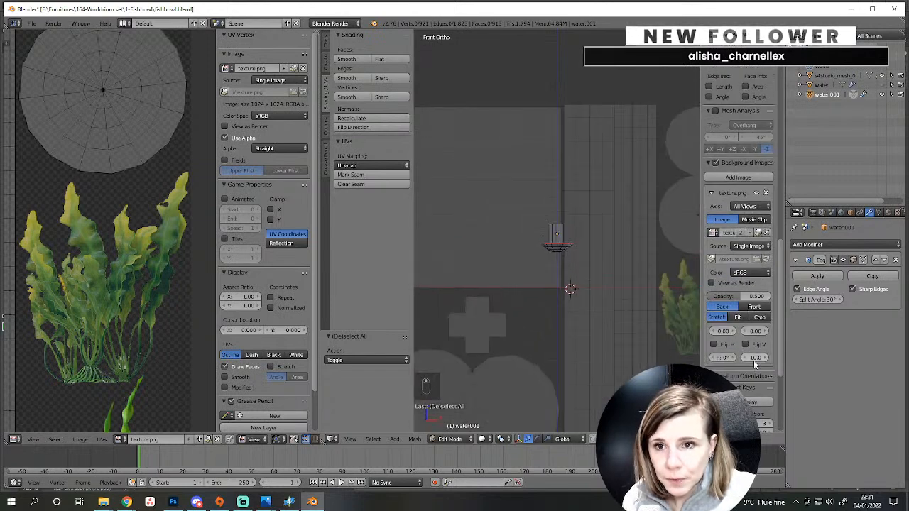
drag(757, 357, 706, 357)
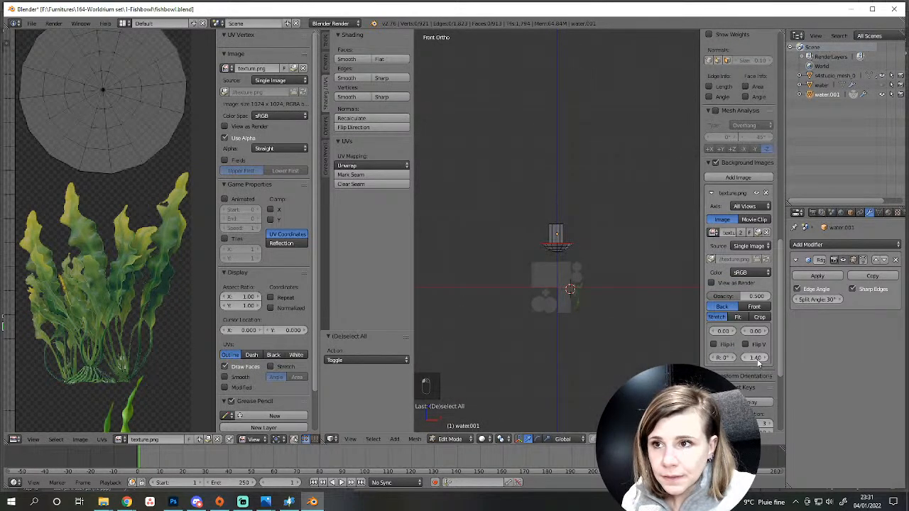
Move the whole seaweed plane over the background's bushy seaweed, by about 0.554 in X and -1.466 in Z, and show it as wireframe.
scroll(592, 279, up, 5)
key(a)
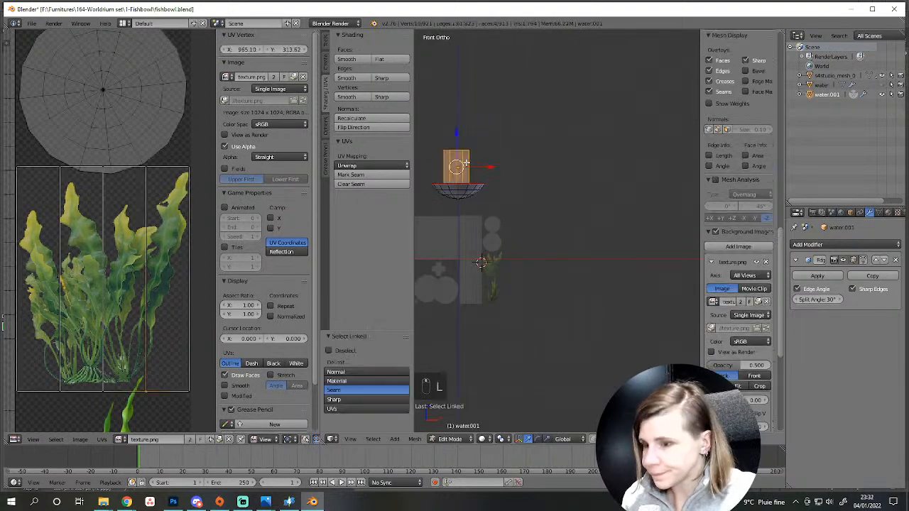
key(g)
click(497, 252)
key(KP_Decimal)
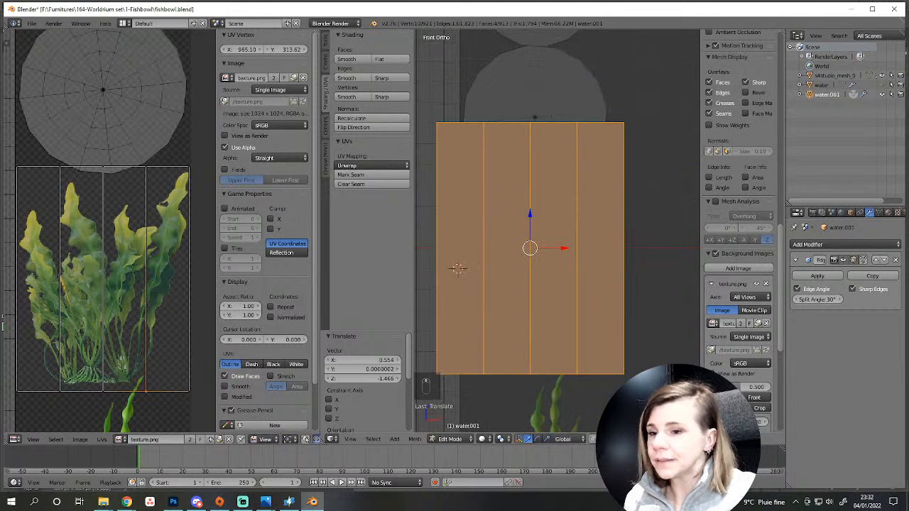
key(z)
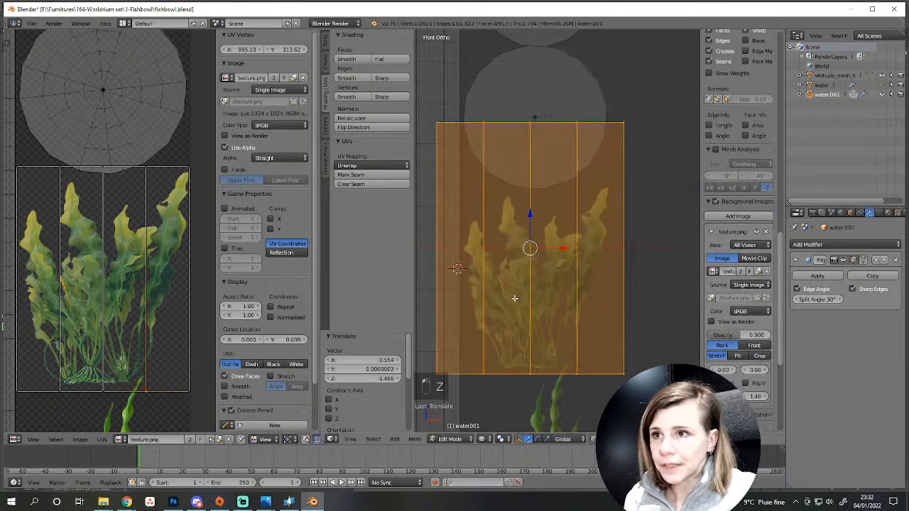
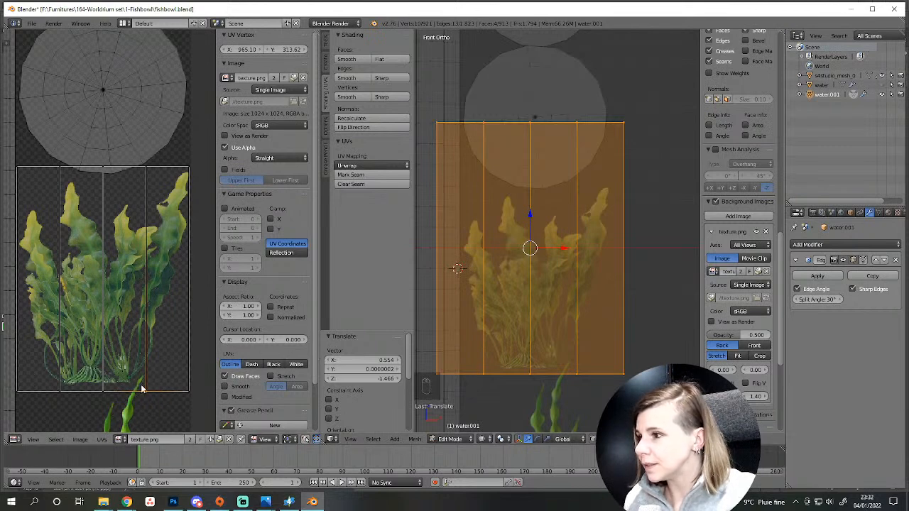
Raise the plane's bottom centre vertex by about 0.013 and shift the vertex to its right inward by about 0.041 along the seaweed's base.
scroll(511, 366, up, 3)
shift+middle_drag(511, 366, 567, 253)
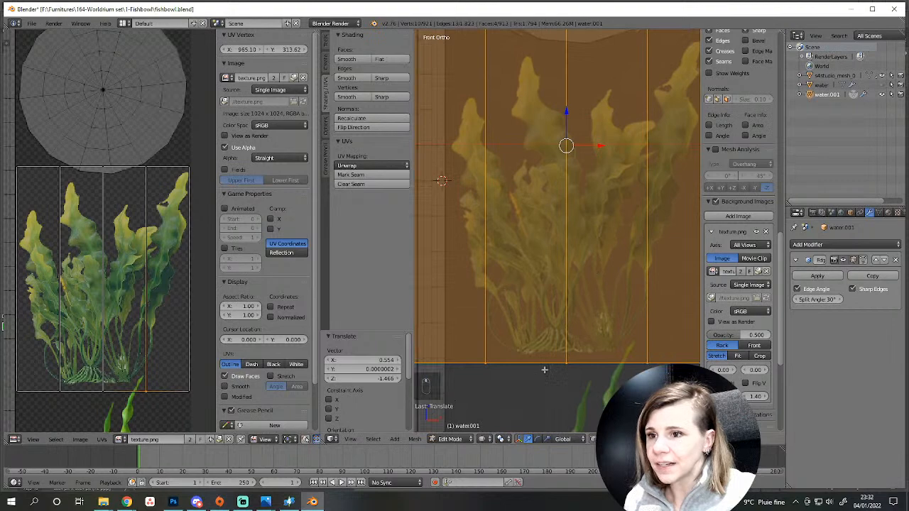
scroll(544, 369, down, 2)
scroll(586, 346, up, 2)
right_click(561, 358)
key(g)
click(567, 364)
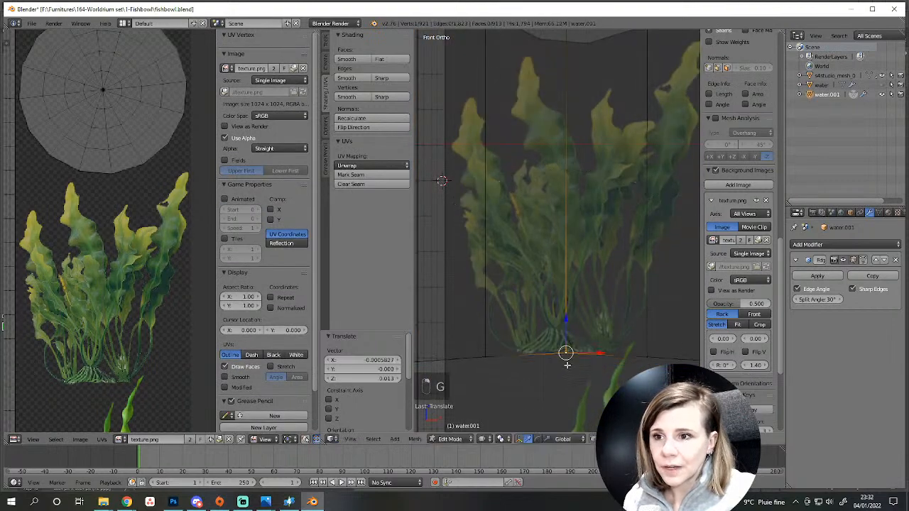
right_click(632, 359)
key(g)
click(593, 354)
Move the plane's bottom right corner vertex in to the seaweed's outline, by about -0.064 in X and 0.058 in Z.
scroll(594, 354, down, 3)
shift+middle_drag(631, 304, 600, 345)
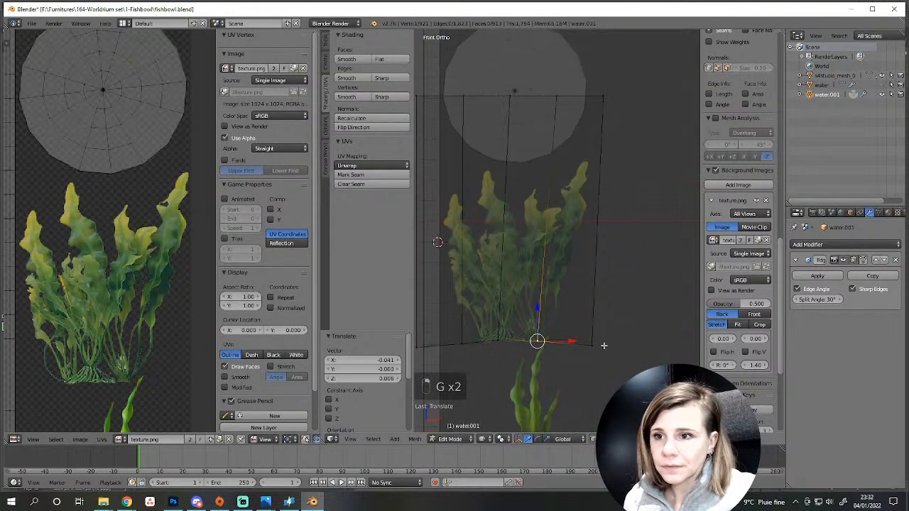
key(g)
key(Escape)
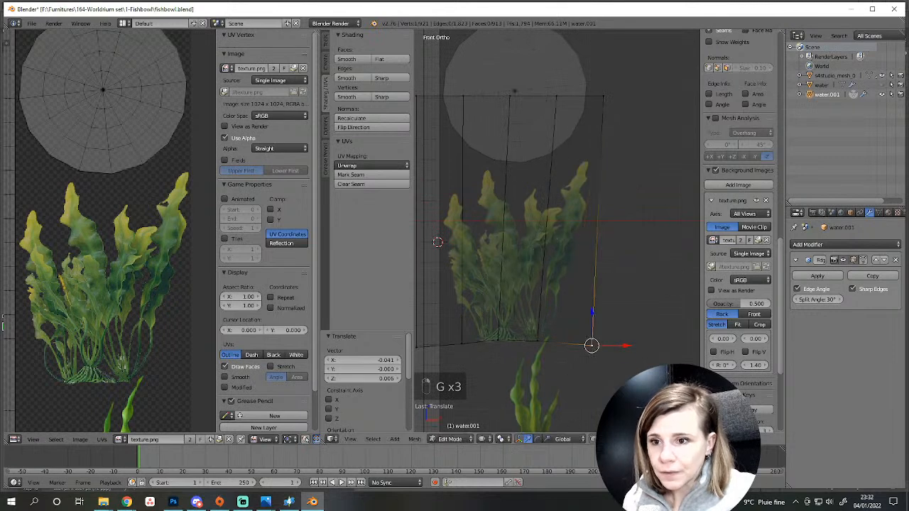
key(g)
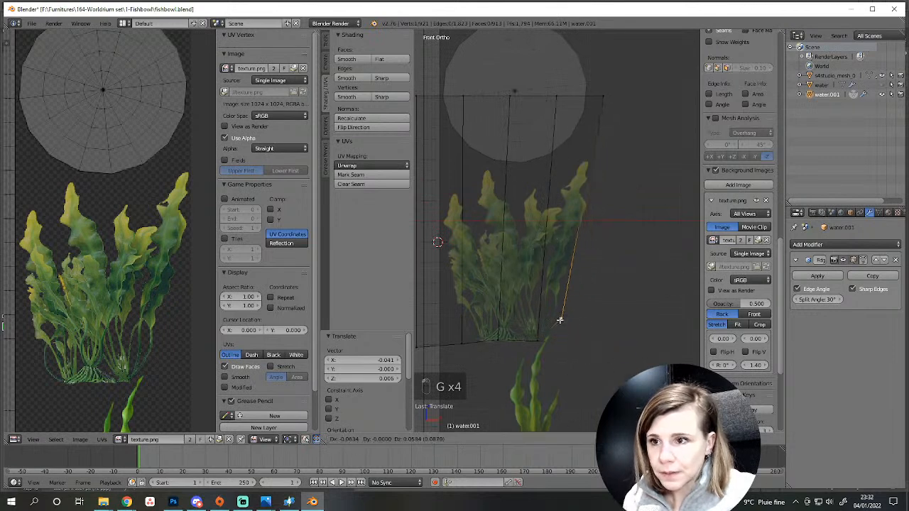
click(560, 320)
Lower the plane's top right corner vertex by about 0.175 and move its neighbouring top vertex to the tip of the rightmost frond.
right_click(594, 95)
key(g)
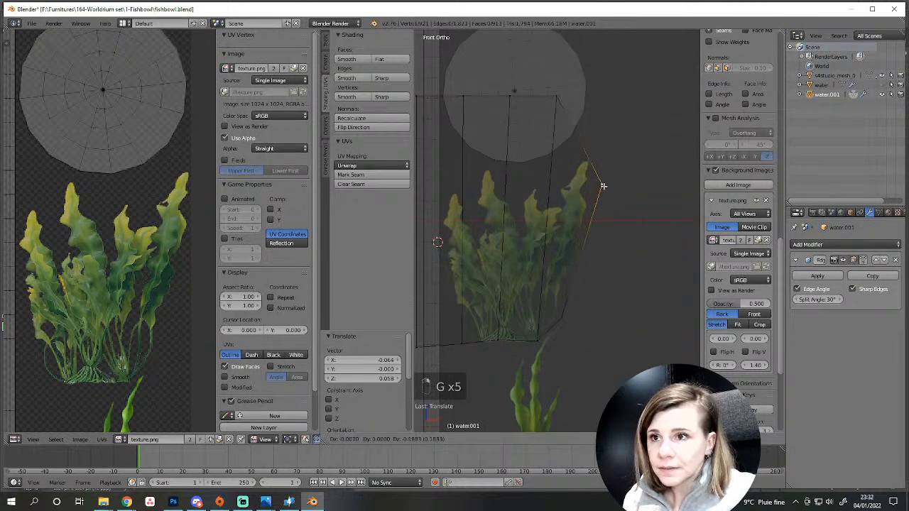
click(601, 183)
right_click(555, 95)
key(g)
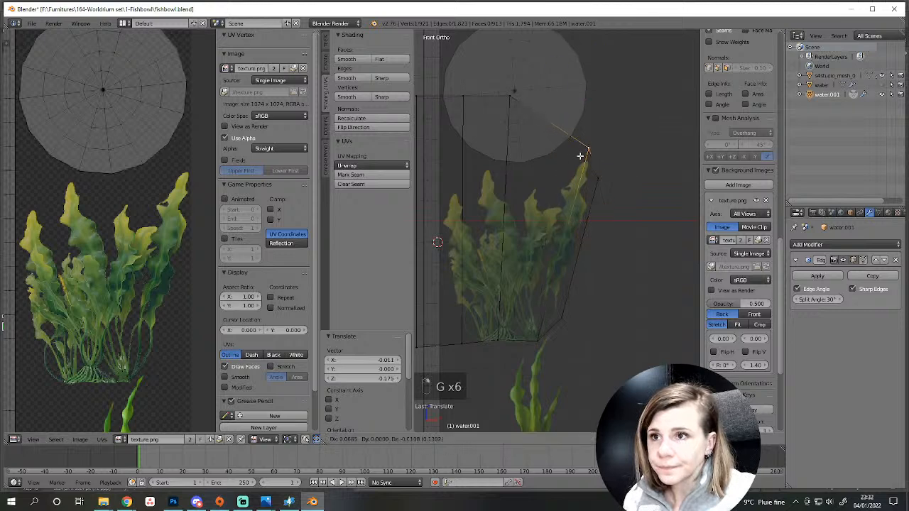
click(580, 161)
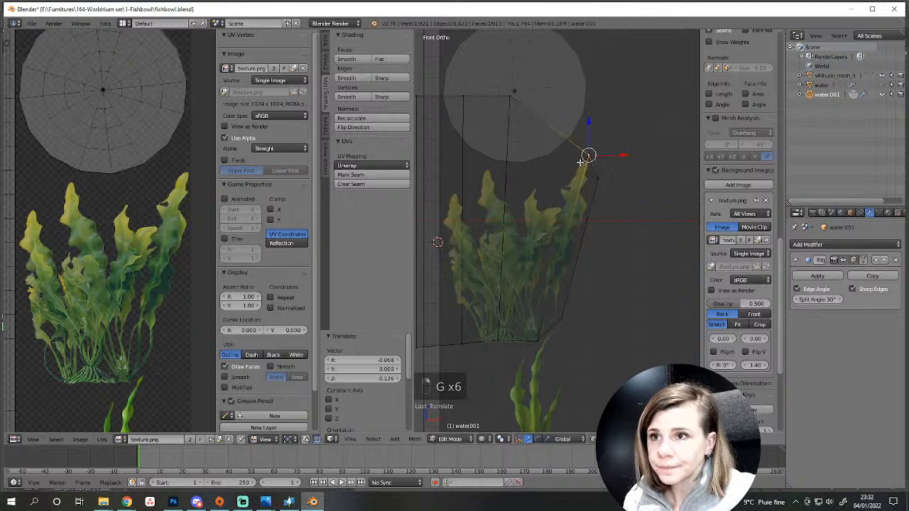
Slide the plane's top centre vertex down and position it in the gap above the seaweed's middle fronds.
click(544, 170)
key(g)
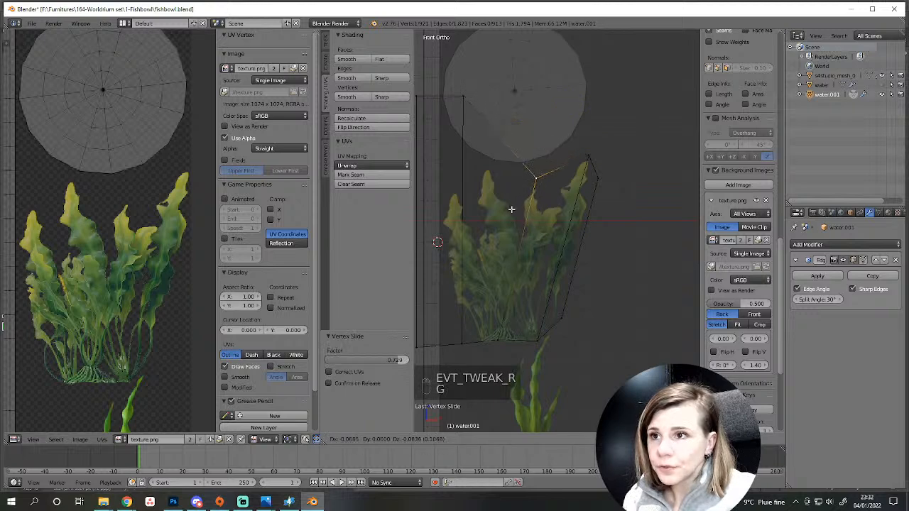
click(511, 217)
key(g)
click(517, 227)
Shift the plane's bottom centre vertex slightly right and down so it sits just under the seaweed's base.
right_click(497, 349)
key(g)
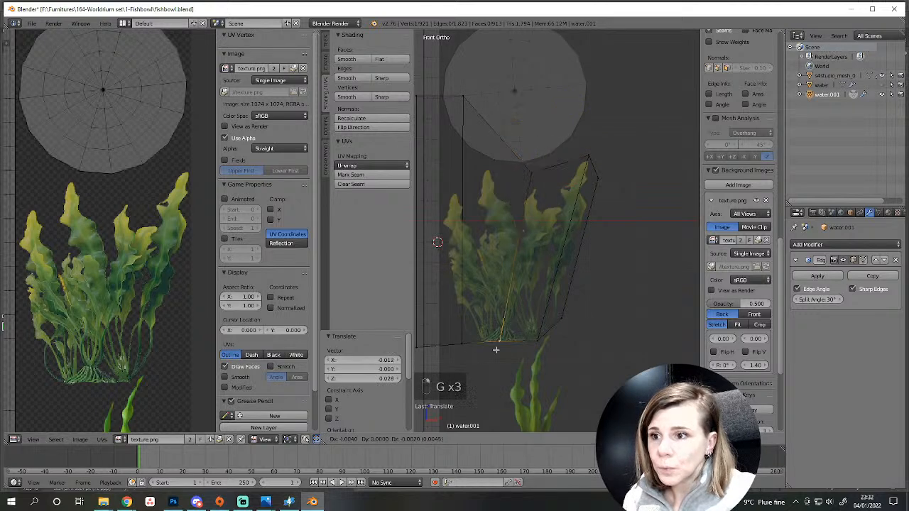
click(508, 347)
key(g)
click(511, 342)
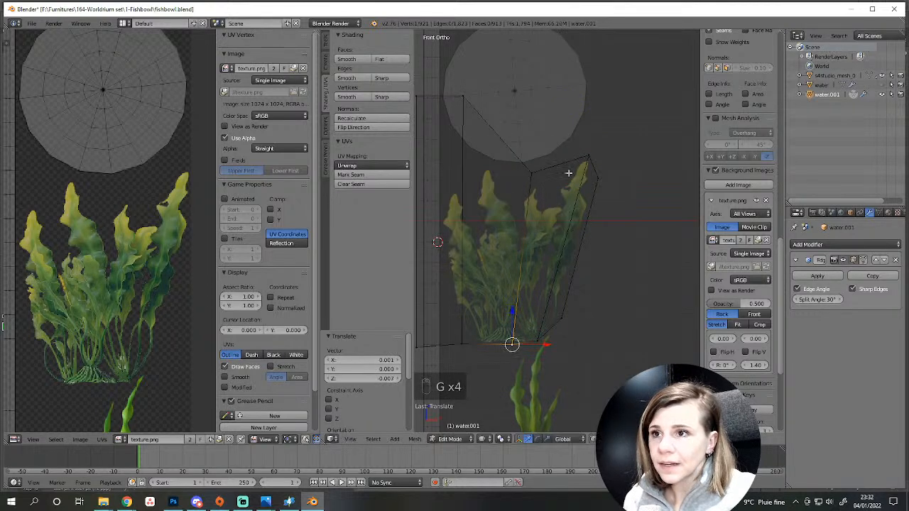
Move the plane's top centre vertex by about 0.014 in X and -0.021 in Z, closer to the gap between the fronds.
scroll(548, 284, up, 1)
shift+middle_drag(548, 285, 571, 236)
right_click(580, 150)
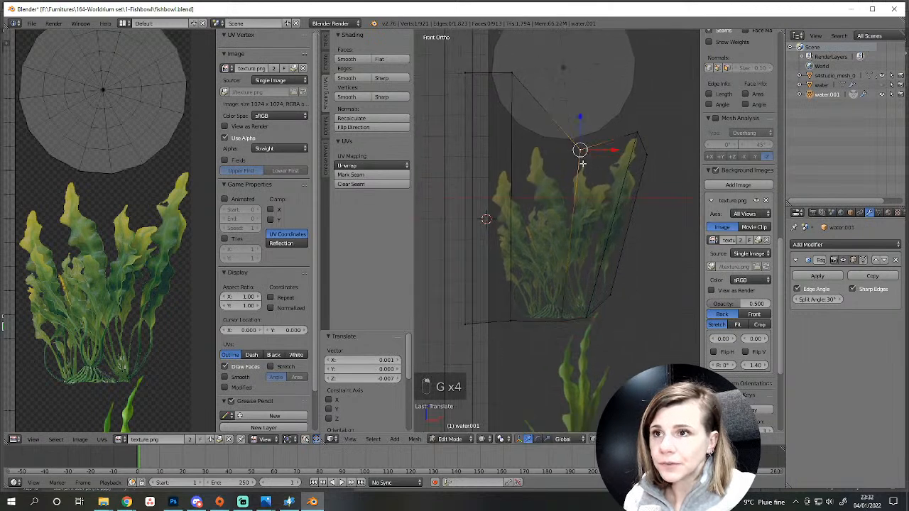
key(g)
click(582, 168)
Move the second top vertex by about 0.043 in X and -0.145 in Z, and the top left corner by 0.047 and -0.212.
right_click(503, 74)
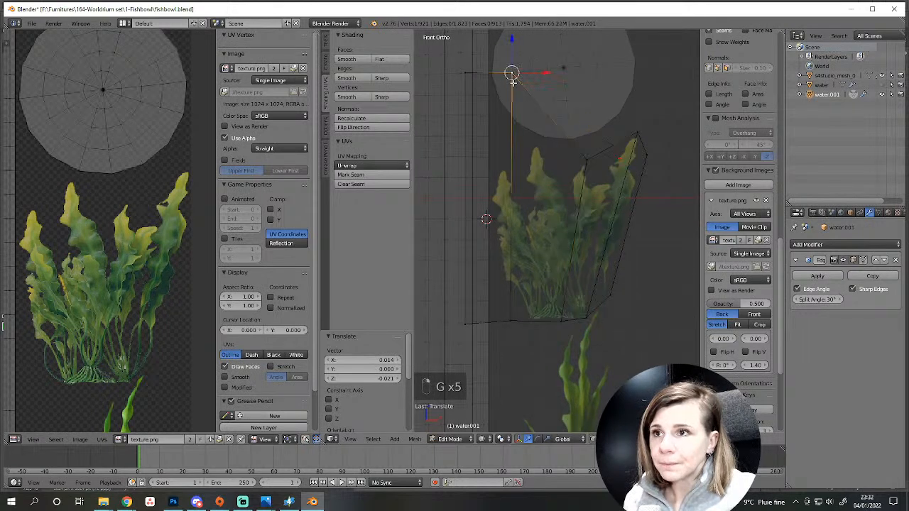
key(g)
click(518, 129)
right_click(465, 71)
key(g)
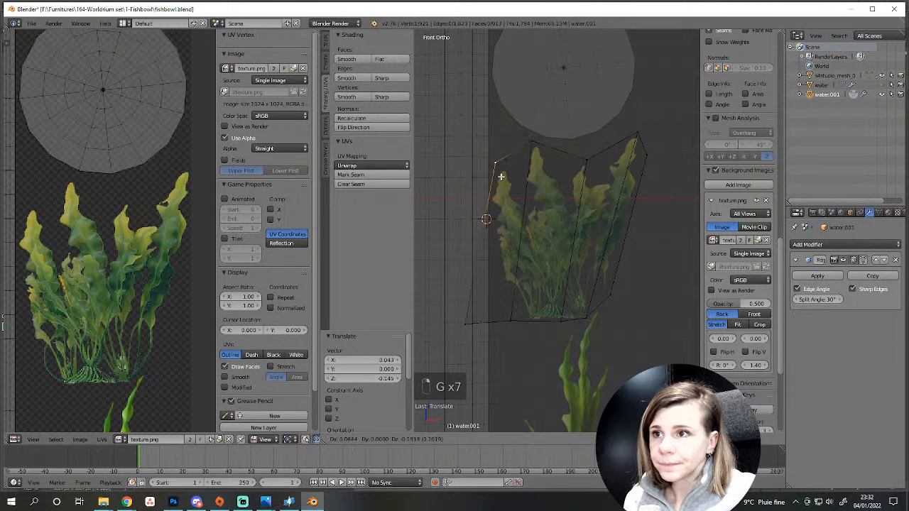
click(494, 187)
Move the plane's second bottom vertex and bottom left corner vertex inward to the seaweed's base, leaving nothing selected.
right_click(516, 315)
key(g)
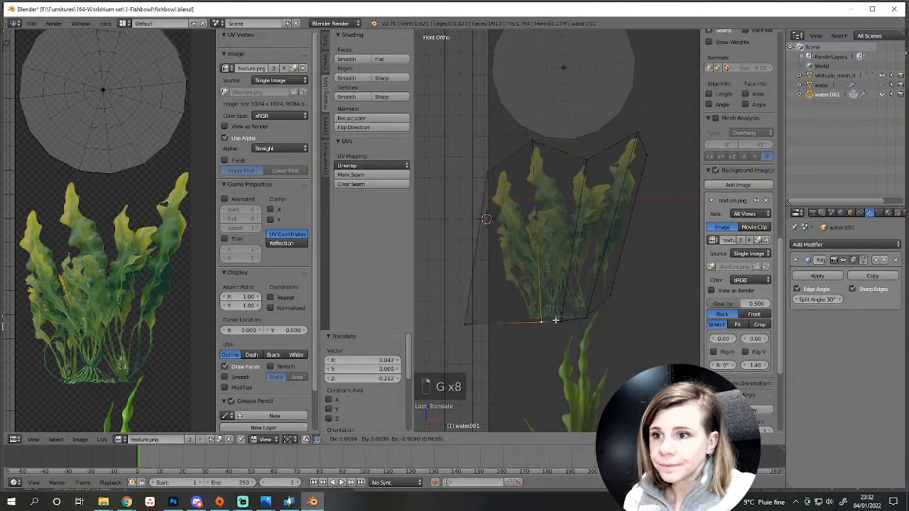
click(553, 318)
right_click(468, 327)
key(g)
click(518, 326)
key(a)
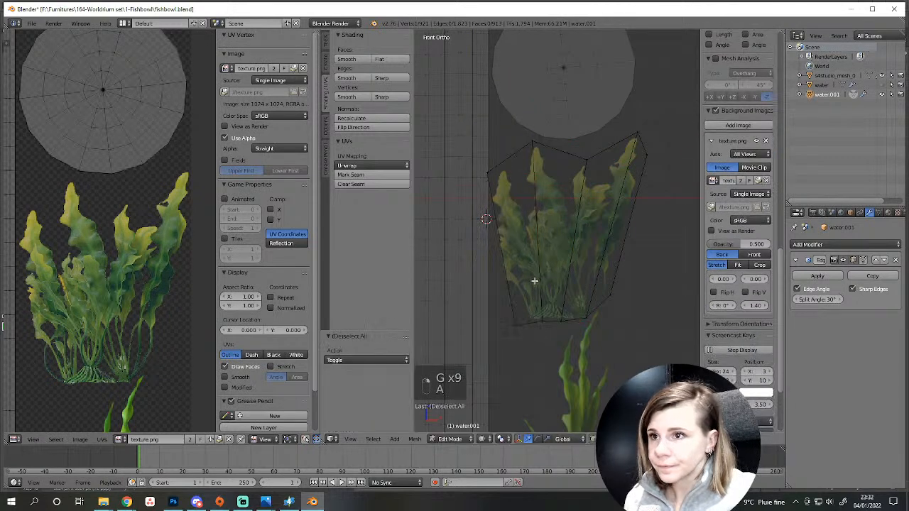
Add a loop cut with 2 cuts across the height of the seaweed plane and clear the selection.
key(ctrl+r)
scroll(529, 272, up, 1)
click(531, 272)
right_click(535, 272)
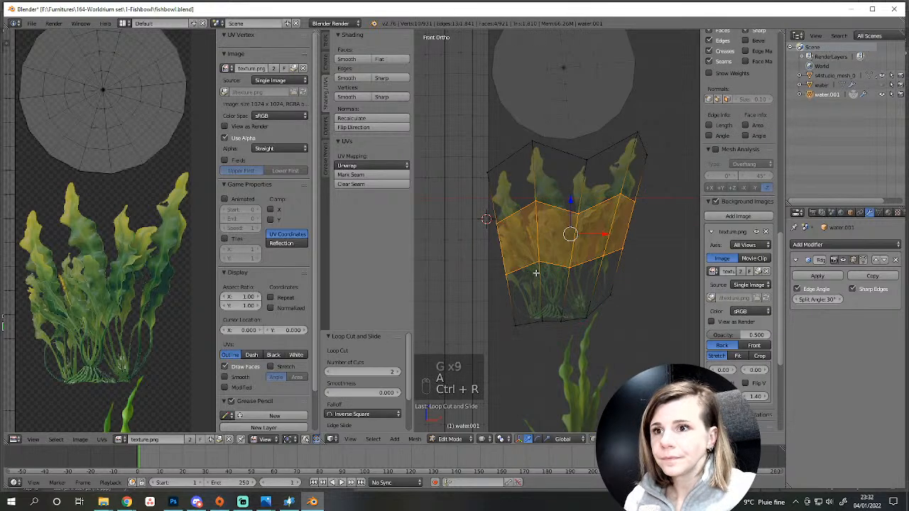
scroll(620, 266, up, 1)
key(a)
On the upper new edge loop, move the left vertex outward about 0.015, lower the second about 0.027 and raise the third about 0.021.
scroll(488, 267, up, 1)
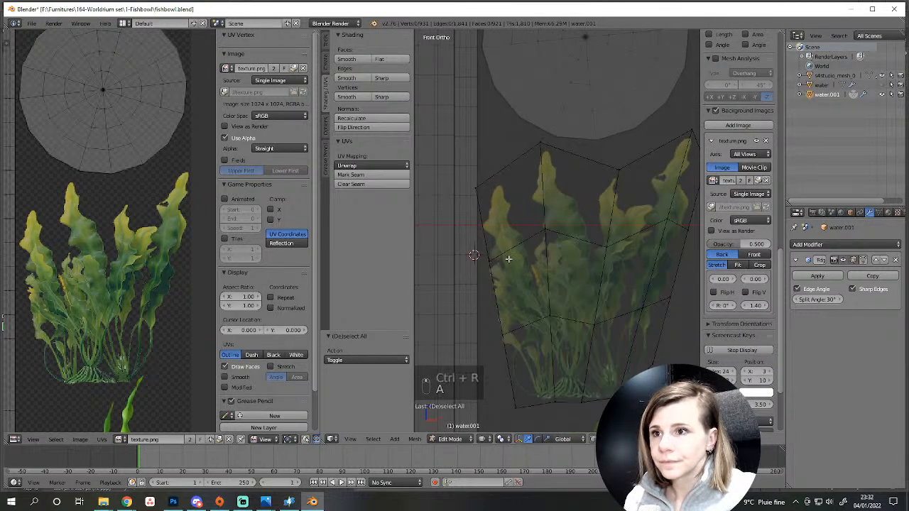
right_click(490, 261)
key(g)
click(478, 266)
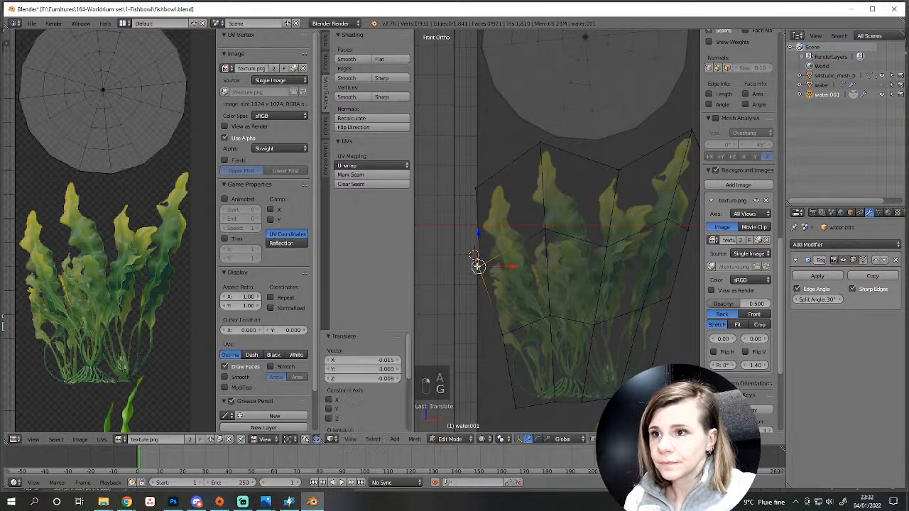
right_click(544, 230)
key(g)
click(544, 249)
right_click(602, 246)
key(g)
click(605, 227)
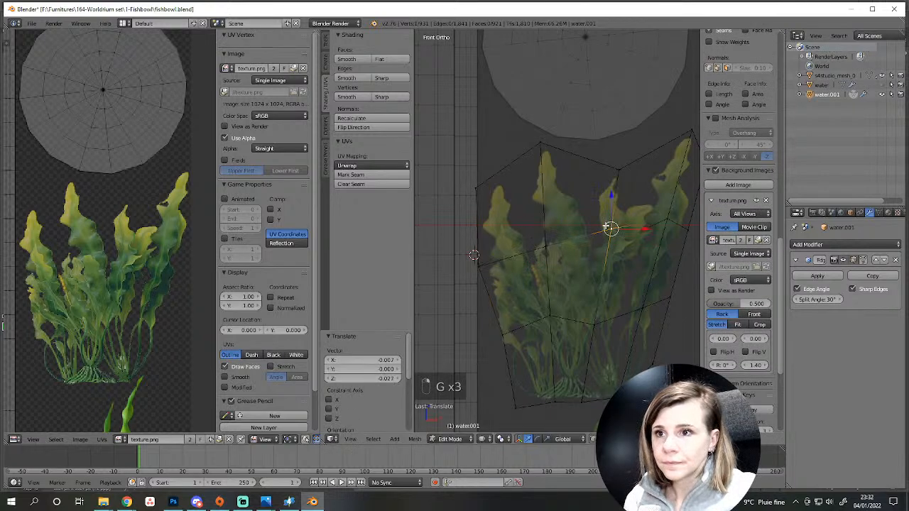
On the lower new edge loop, lower the second vertex slightly and shift the fourth vertex slightly left and down.
right_click(545, 318)
key(g)
click(544, 330)
right_click(641, 305)
key(g)
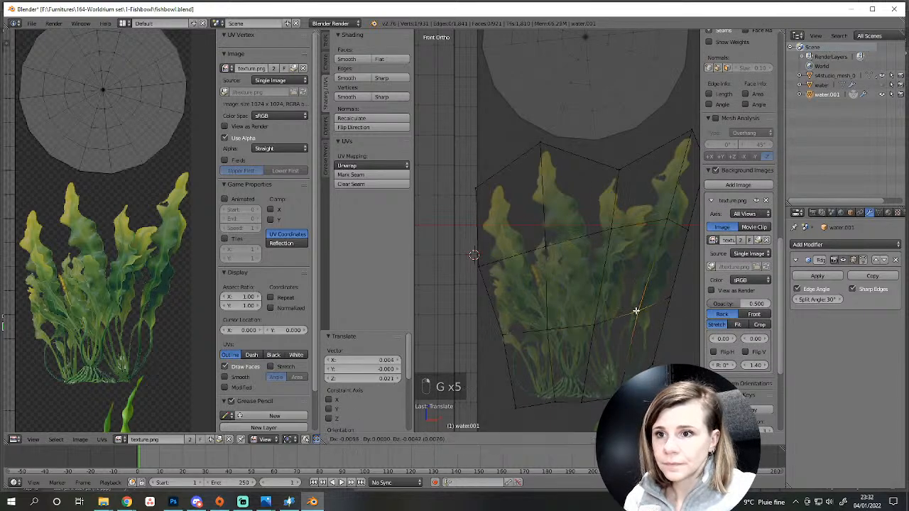
Raise the bottom left corner vertex slightly and move the lower loop's left vertex outward by about -0.010 in X and -0.007 in Z.
right_click(514, 414)
key(g)
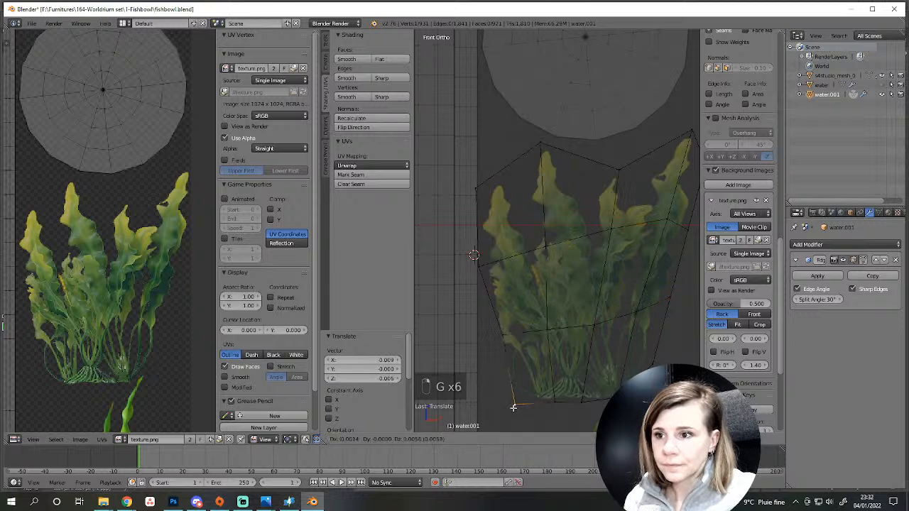
click(513, 409)
right_click(507, 336)
key(g)
click(502, 342)
Nudge the upper loop's left vertex inward and down, and lower the top left corner vertex by about 0.014 along the left frond.
right_click(492, 274)
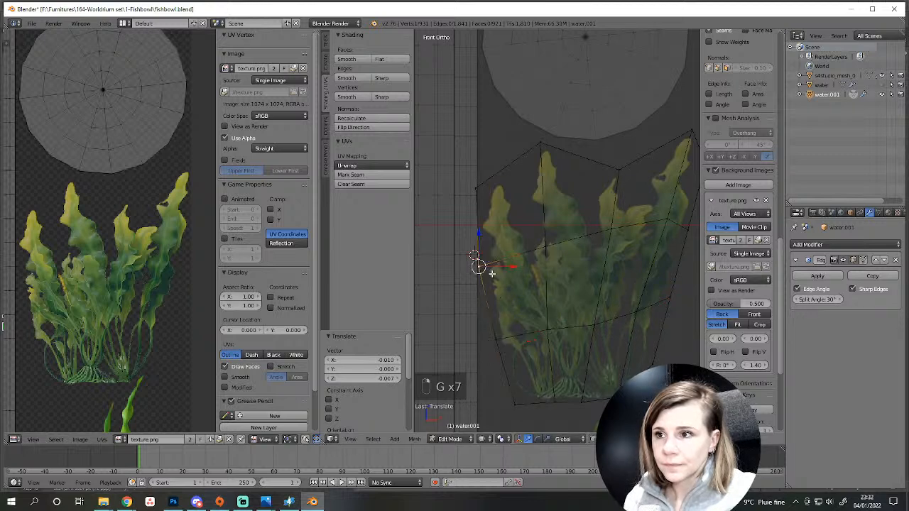
key(g)
click(495, 277)
right_click(487, 188)
key(g)
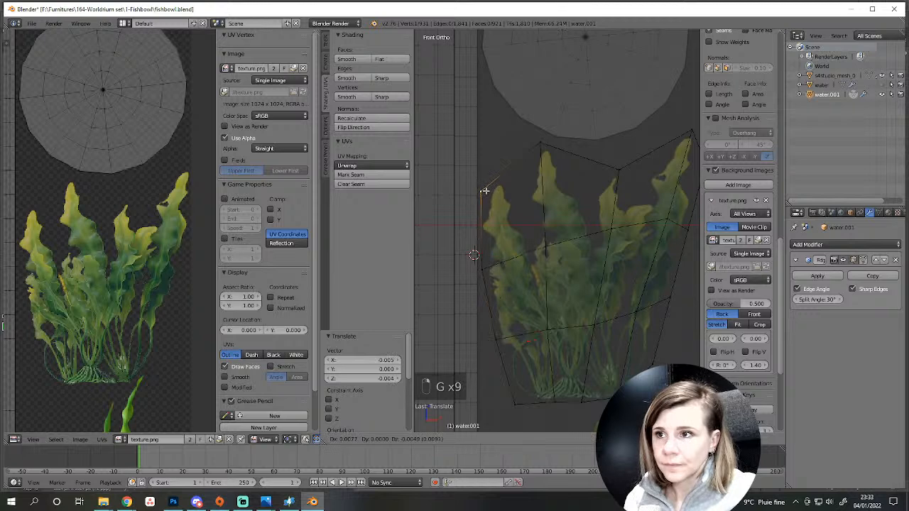
click(481, 197)
key(g)
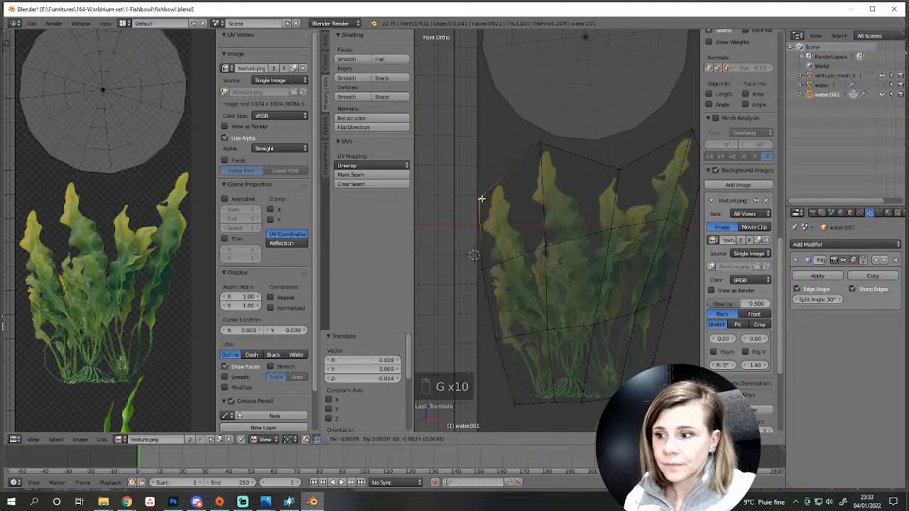
click(481, 199)
Select the whole seaweed plane in front orthographic view and unwrap it with Project From View.
middle_drag(481, 199, 572, 298)
key(a)
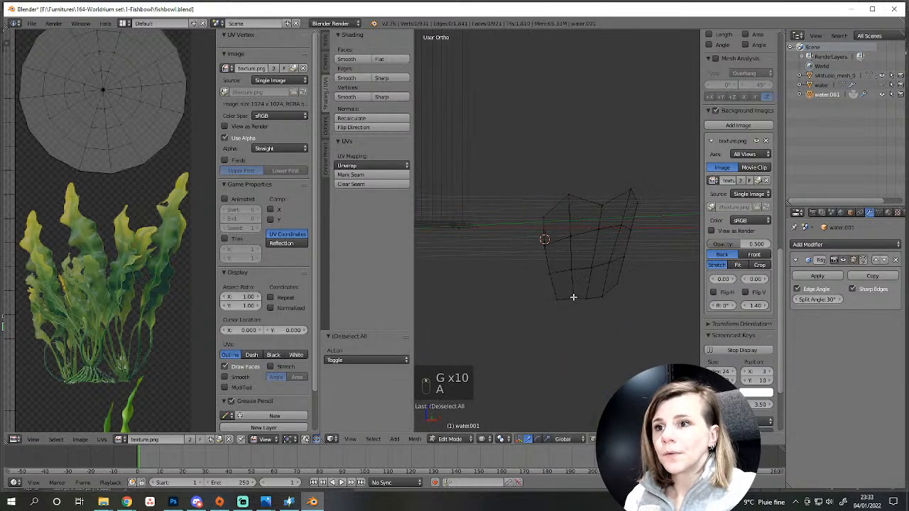
key(KP_1)
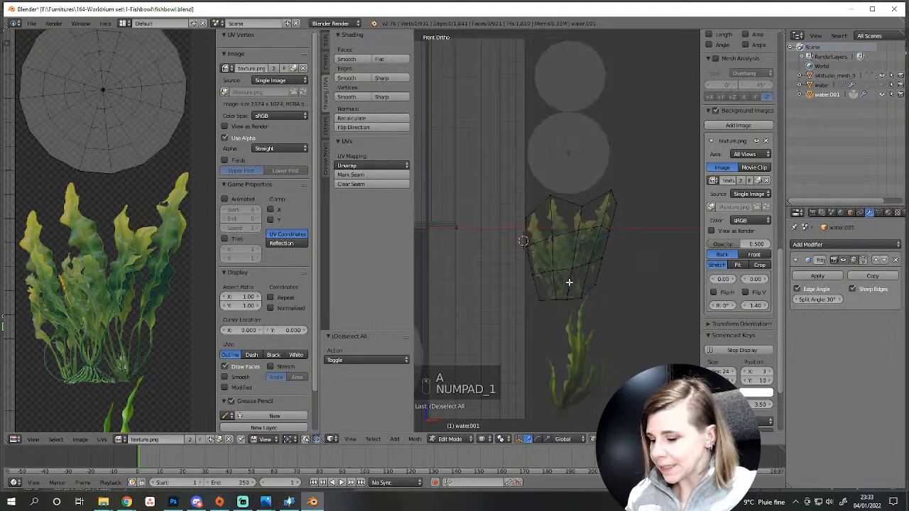
key(l)
click(369, 165)
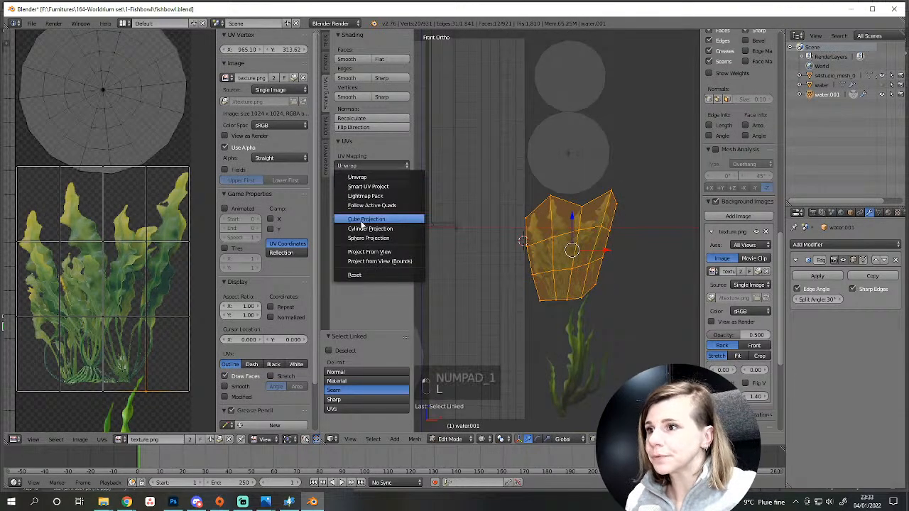
click(348, 250)
Select the entire seaweed UV island and move it by about 0.363 in X and -0.006 in Y onto the upper seaweed image.
scroll(75, 252, down, 5)
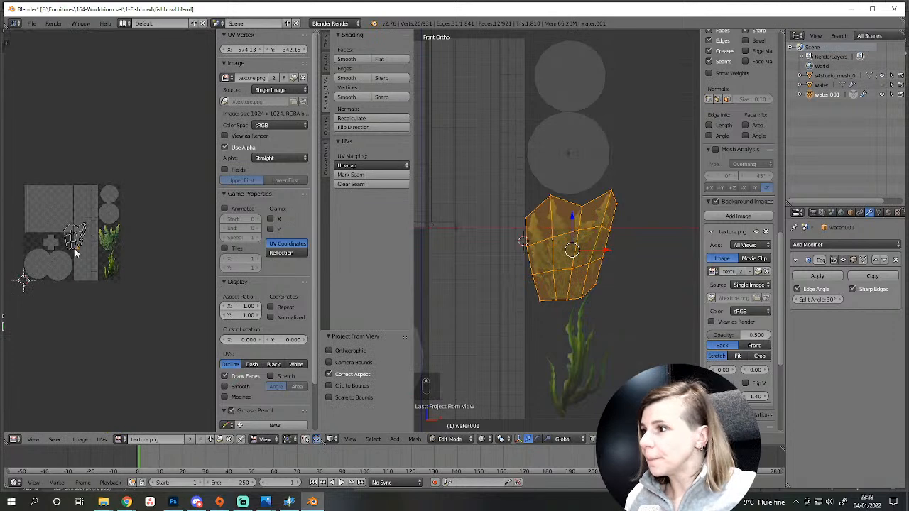
key(ctrl+KP_Add)
key(ctrl+KP_Add)
key(ctrl+KP_Add)
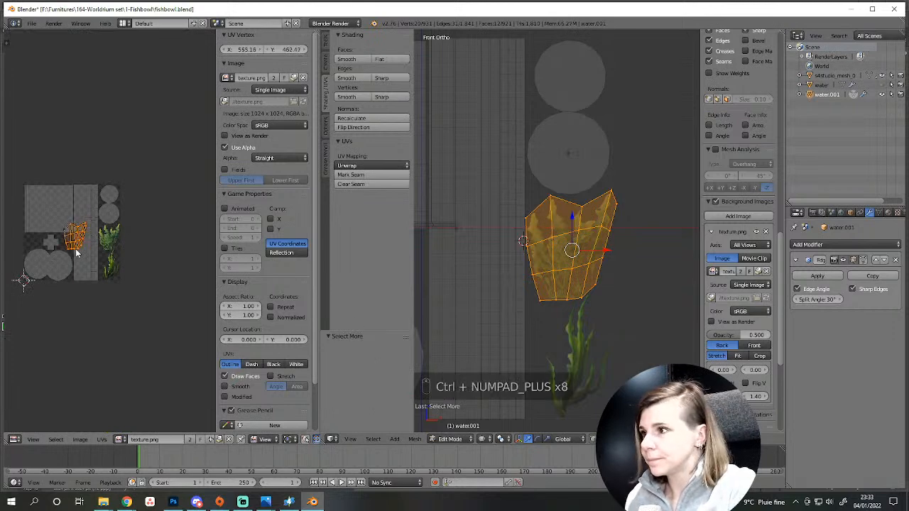
key(ctrl+KP_Add)
scroll(75, 248, up, 5)
key(g)
click(203, 260)
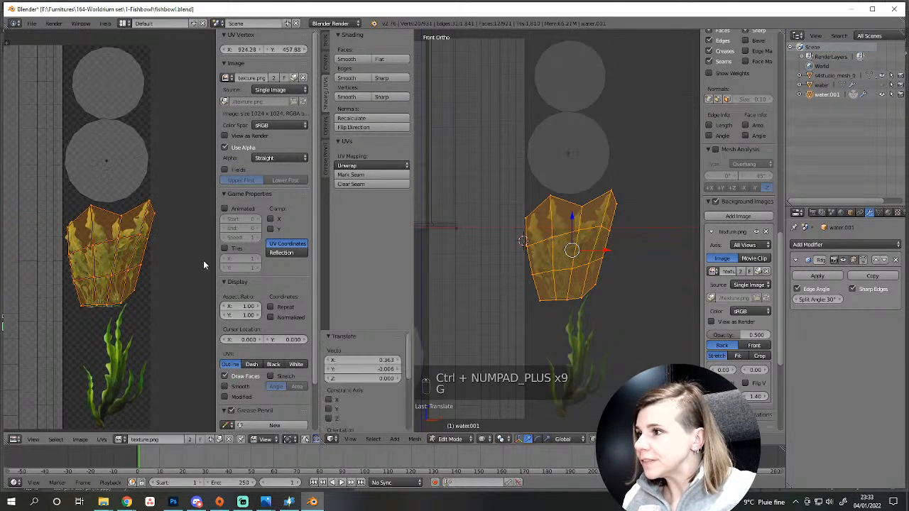
Fit the UV island to the seaweed image: scale it by 1.051, move it by -0.004 and -0.006, and scale it by 1.013.
scroll(151, 310, up, 3)
scroll(149, 268, down, 2)
scroll(158, 300, up, 2)
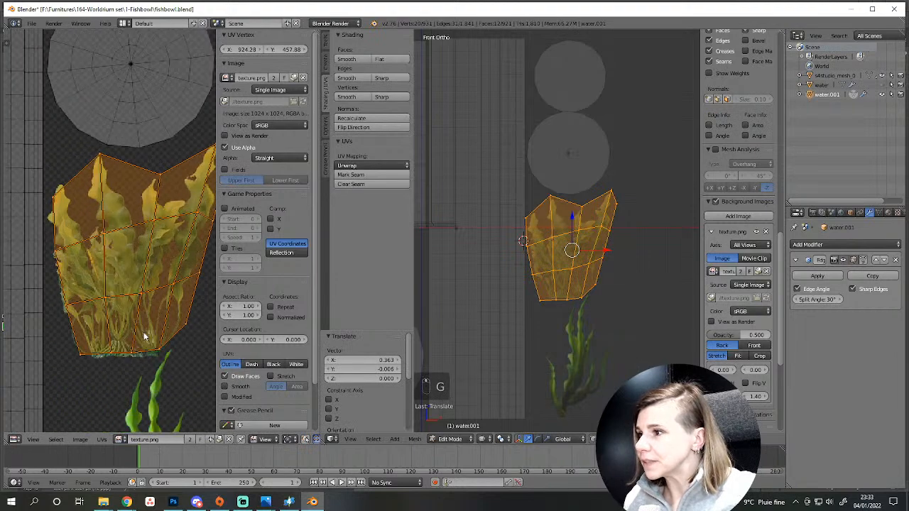
middle_drag(155, 359, 146, 368)
key(s)
click(148, 376)
key(g)
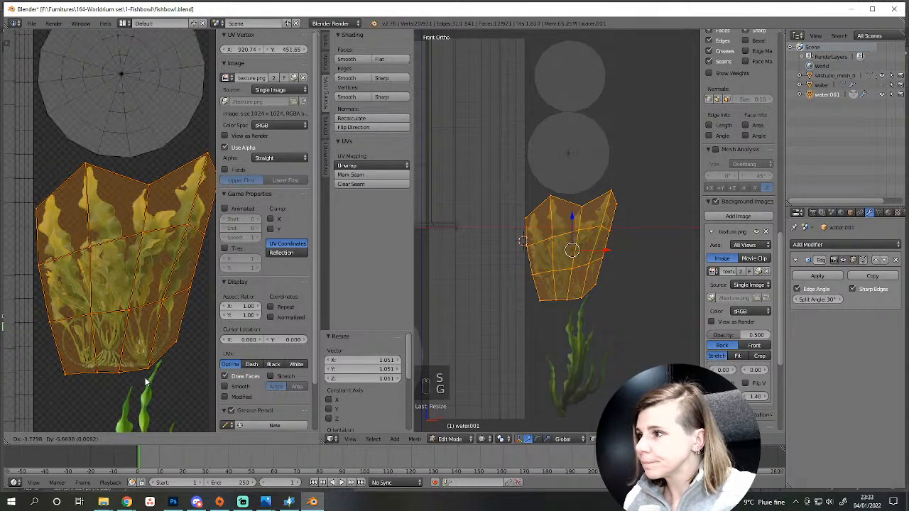
click(145, 380)
middle_drag(132, 328, 129, 306)
key(s)
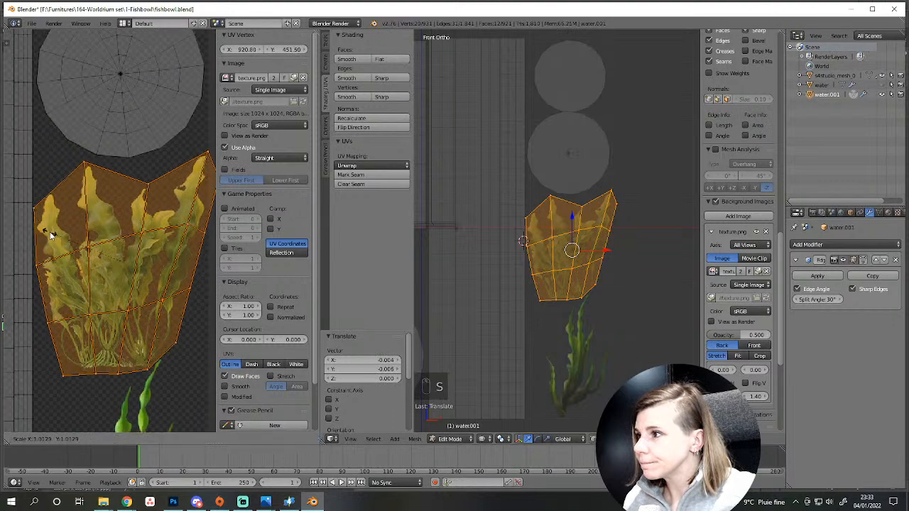
click(50, 232)
Deselect the UV island and select only its upper right vertex beyond the texture's right edge.
middle_drag(138, 246, 104, 262)
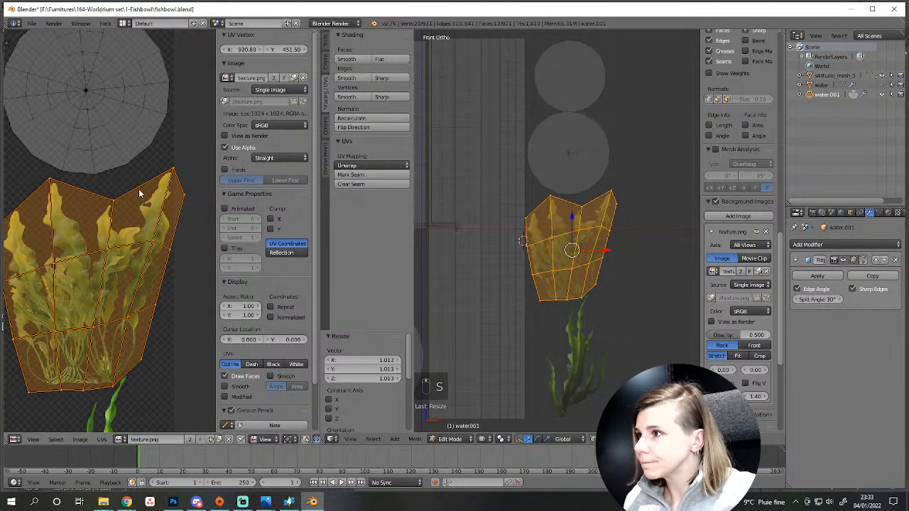
key(a)
right_click(189, 199)
key(g)
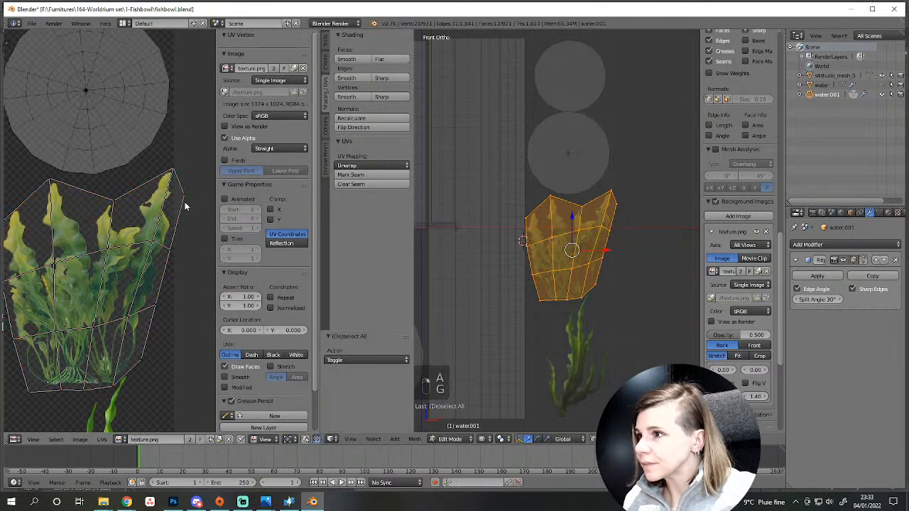
Examine how the seaweed UV island sits relative to the texture's edges and the neighbouring images.
scroll(187, 202, down, 5)
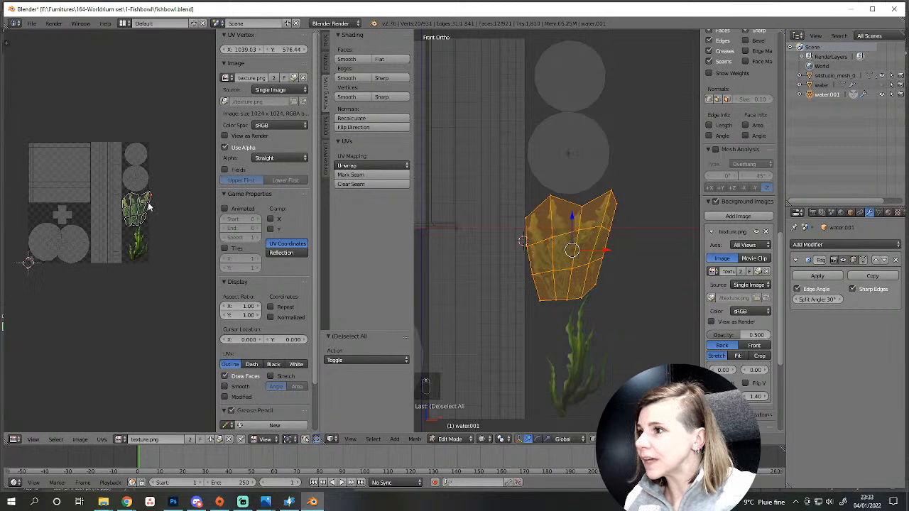
scroll(178, 183, up, 2)
scroll(164, 191, down, 2)
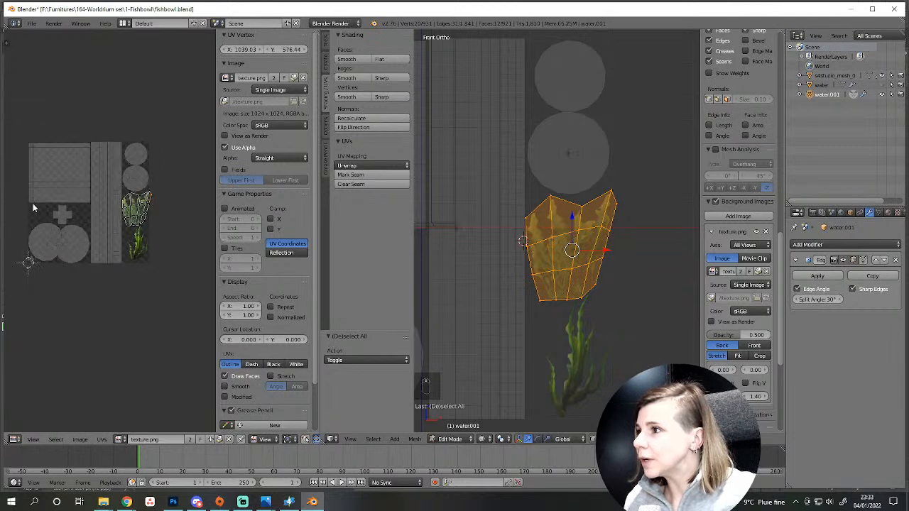
scroll(146, 203, up, 2)
scroll(139, 208, down, 1)
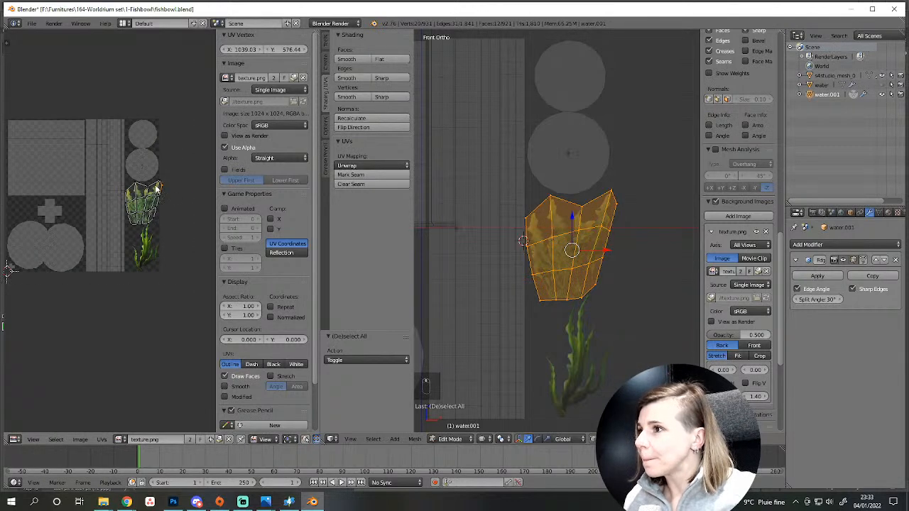
scroll(155, 192, up, 3)
scroll(149, 198, down, 2)
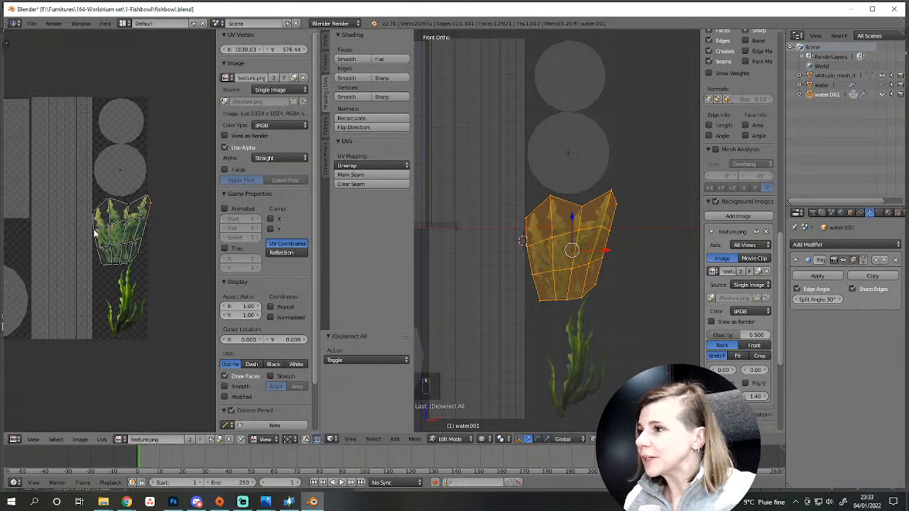
ctrl+scroll(95, 235, left, 5)
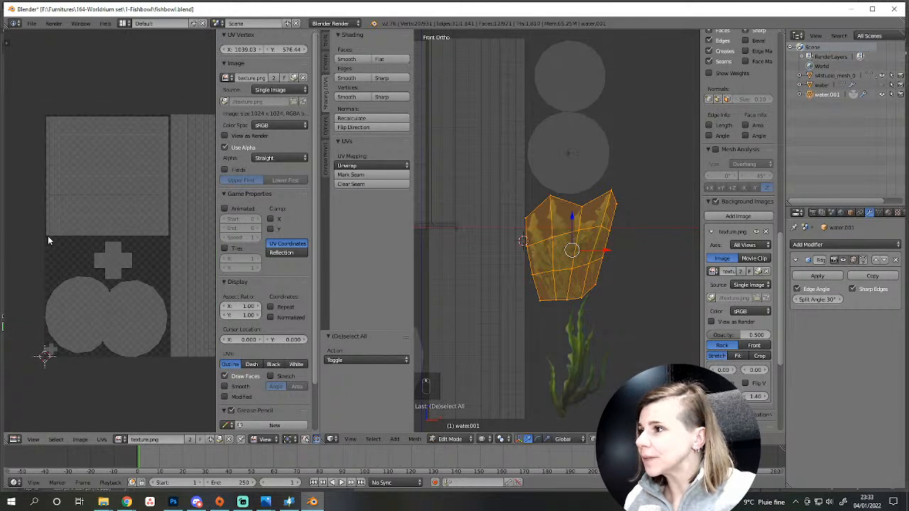
ctrl+scroll(106, 243, right, 2)
ctrl+scroll(188, 245, right, 2)
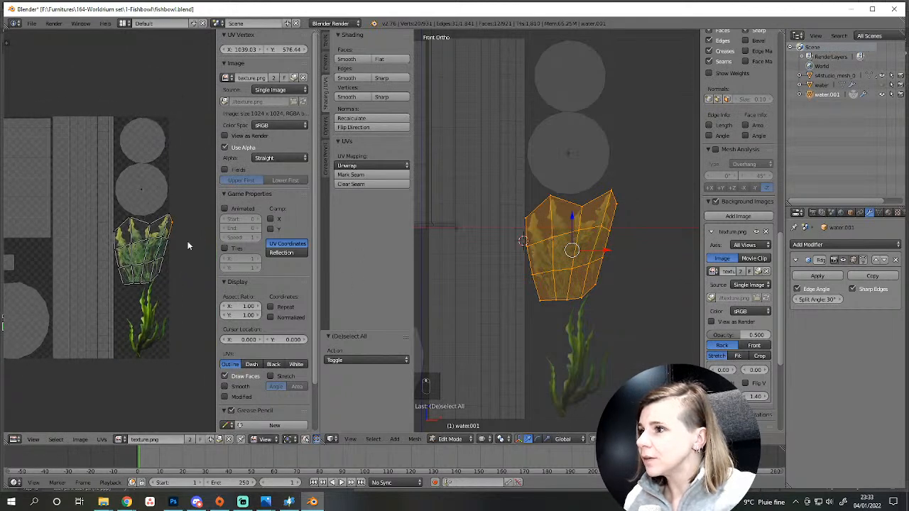
scroll(165, 234, up, 7)
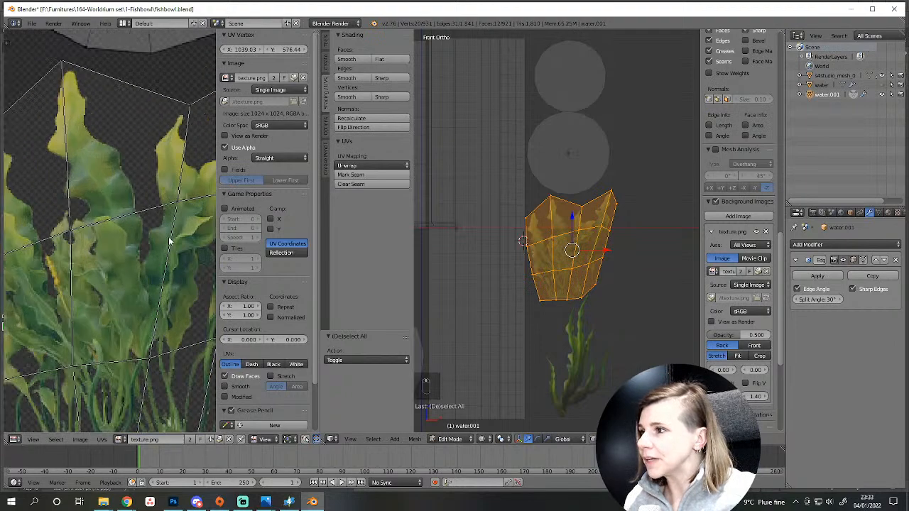
scroll(130, 277, up, 2)
scroll(162, 214, down, 2)
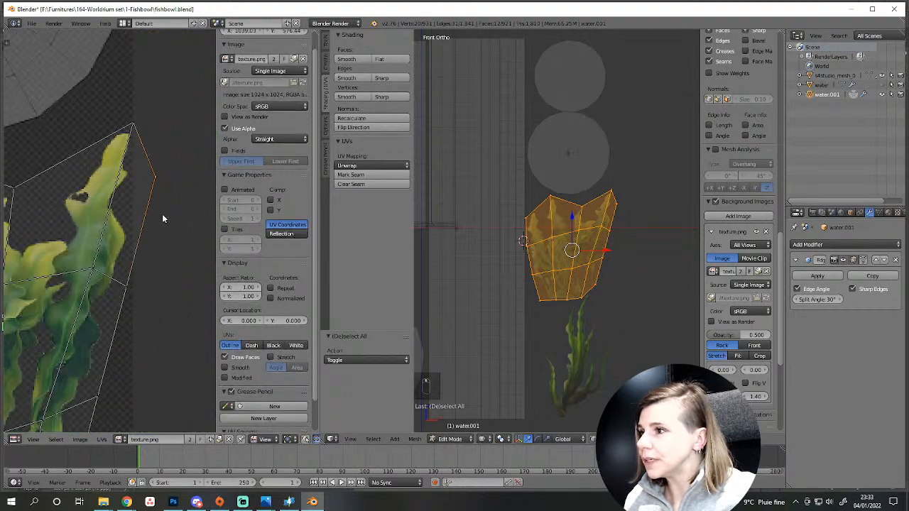
Move the UV vertex at the right frond's tip by -0.006 in X and its outer neighbour by -0.015 in X and 0.006 in Y.
key(g)
click(157, 173)
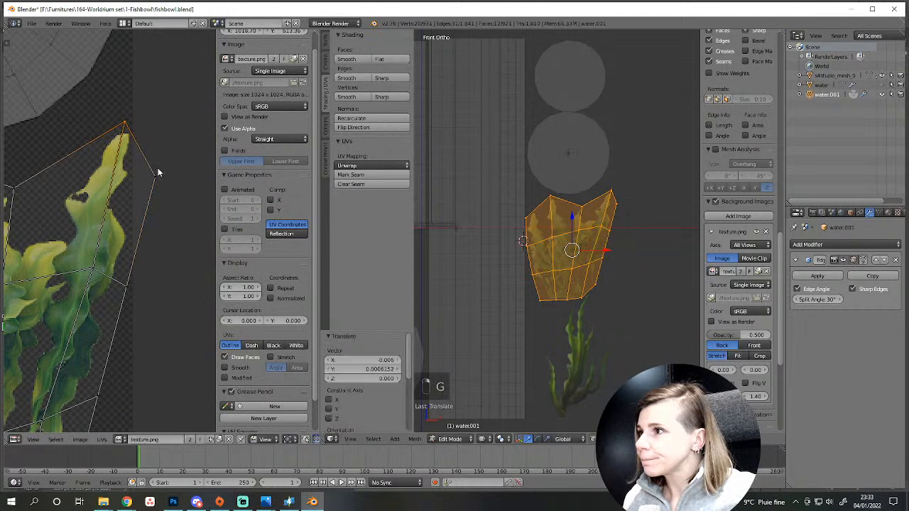
key(g)
click(130, 187)
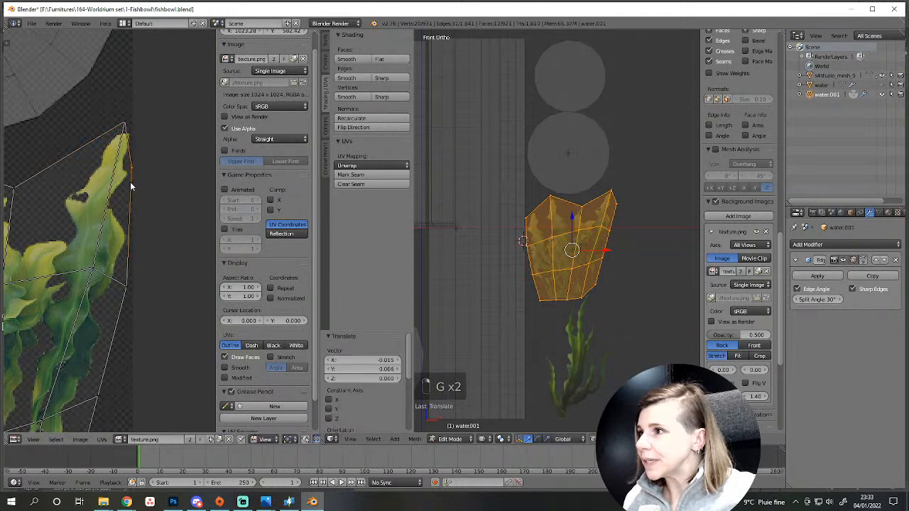
Move the UV vertex at the right frond's tip by 0.004 in X and 0.0006152 in Y, and clear the mesh selection.
key(g)
click(130, 122)
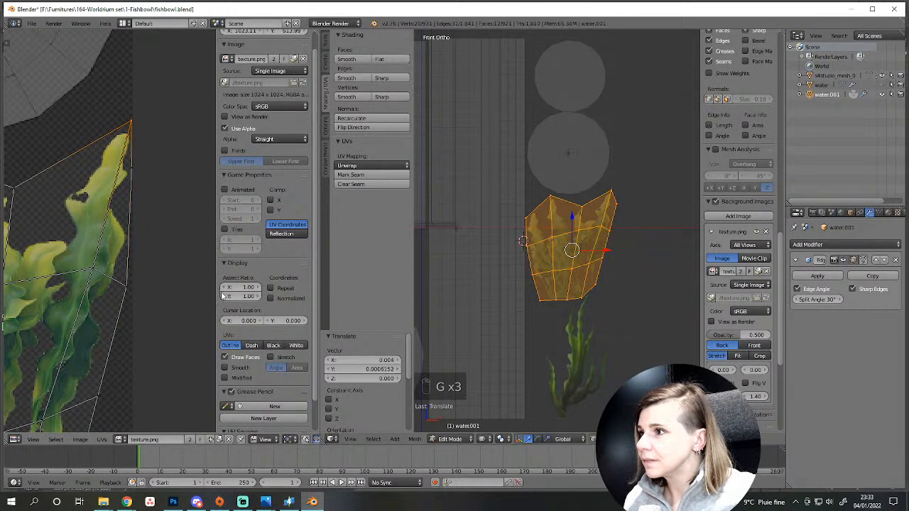
key(a)
Show the seaweed mesh in solid shading from an oblique angle with nothing selected.
key(z)
middle_drag(613, 300, 533, 323)
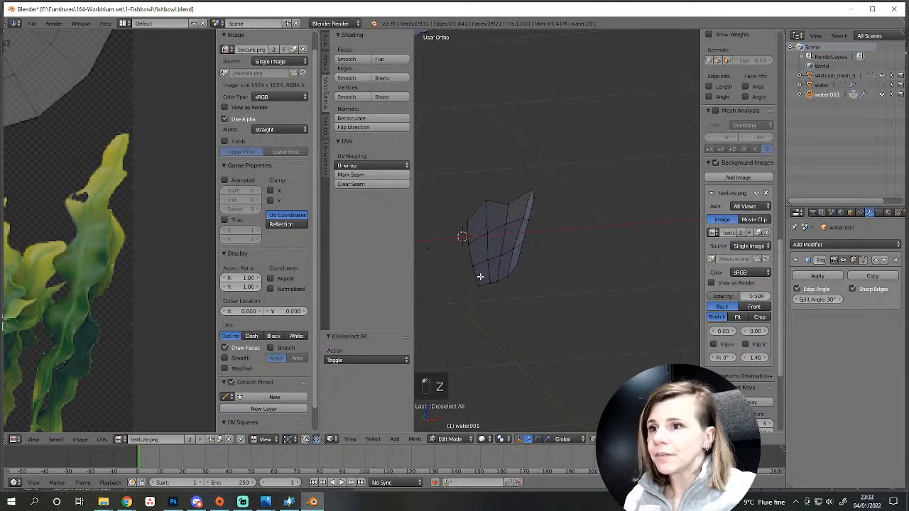
middle_drag(480, 277, 501, 319)
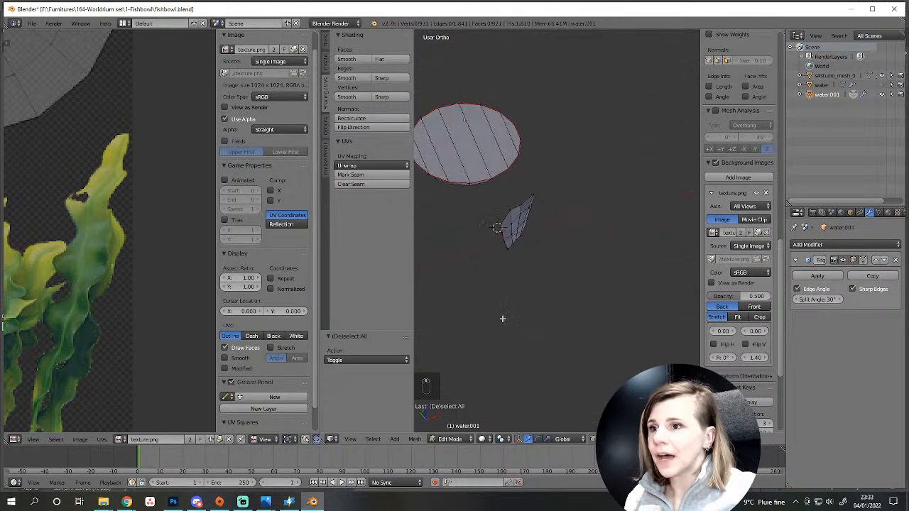
key(a)
key(a)
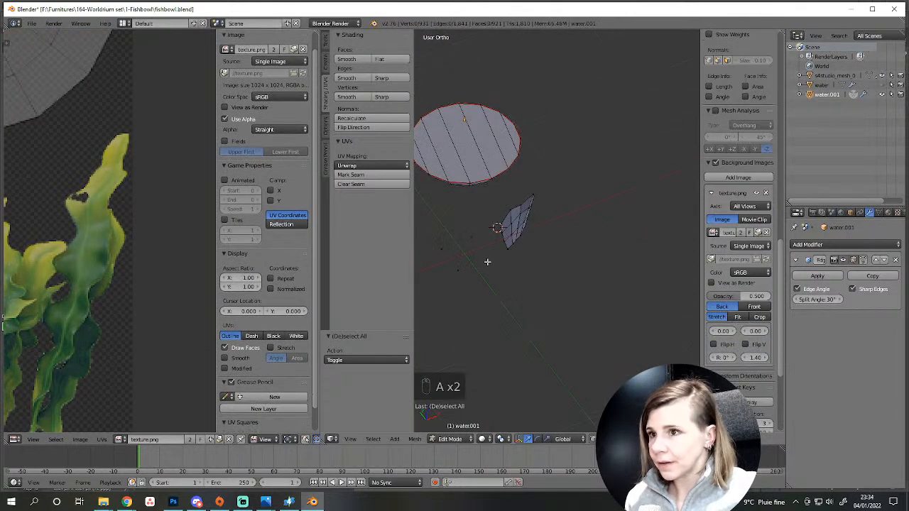
Add a material slot to the water.001 mesh and create a new material in it.
click(887, 212)
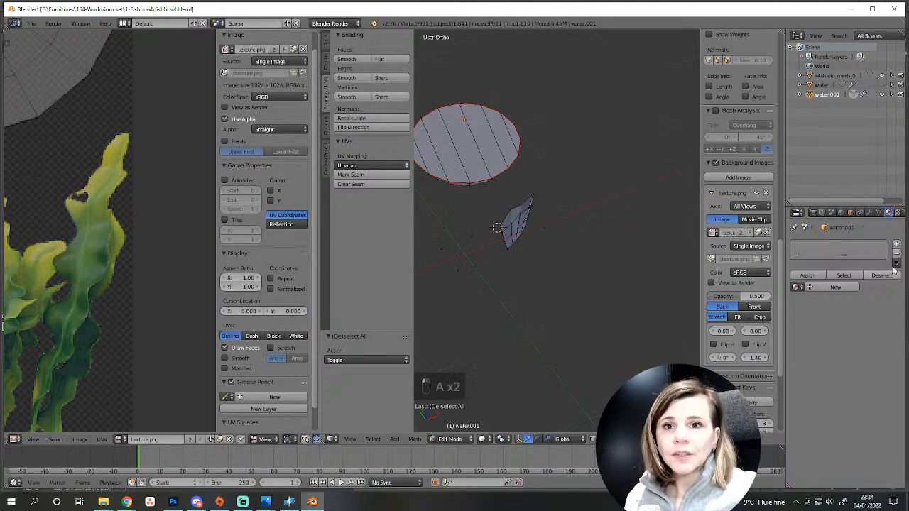
click(896, 244)
click(834, 287)
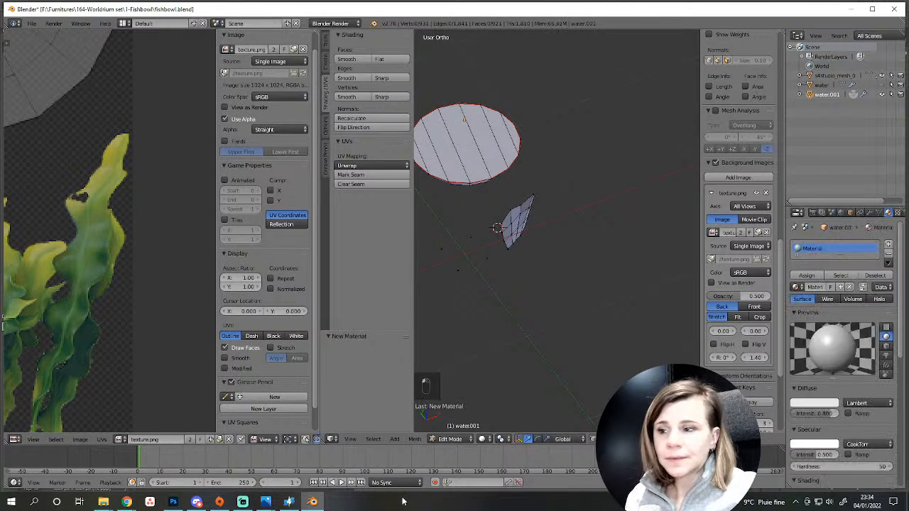
Enlarge the timeline area and set the render engine to Cycles Render.
drag(367, 447, 367, 347)
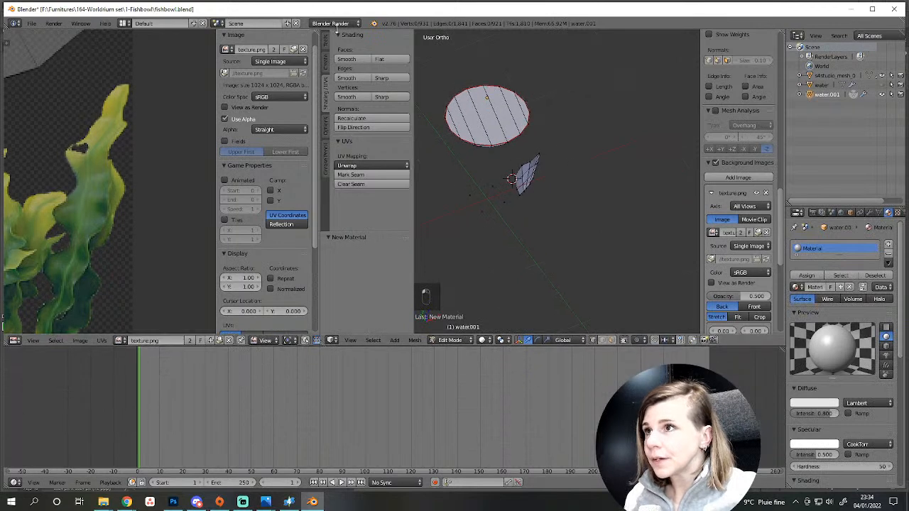
click(334, 23)
click(334, 57)
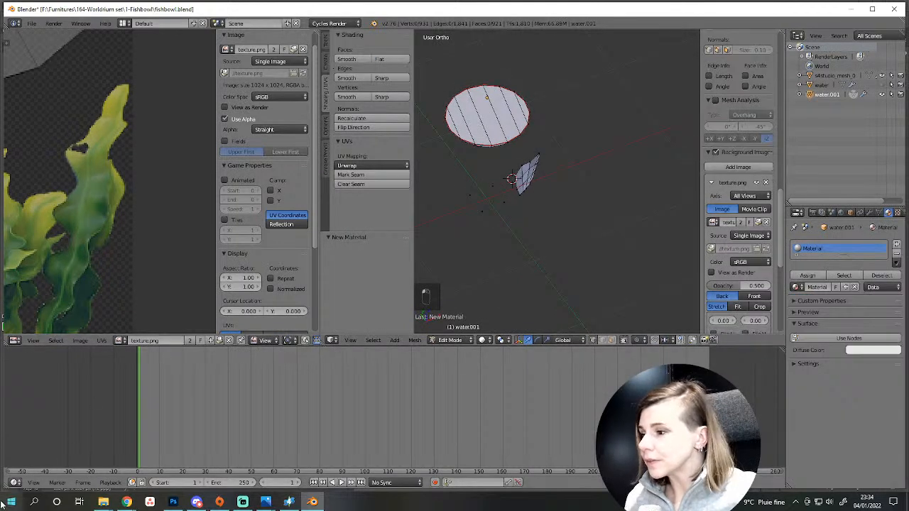
Turn the timeline area into a Node Editor and enable nodes for the new material.
click(14, 482)
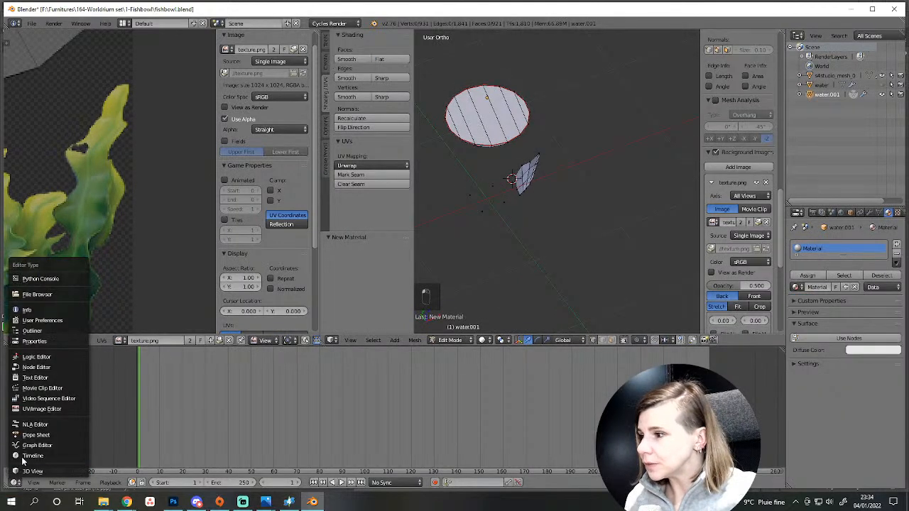
click(36, 367)
click(290, 484)
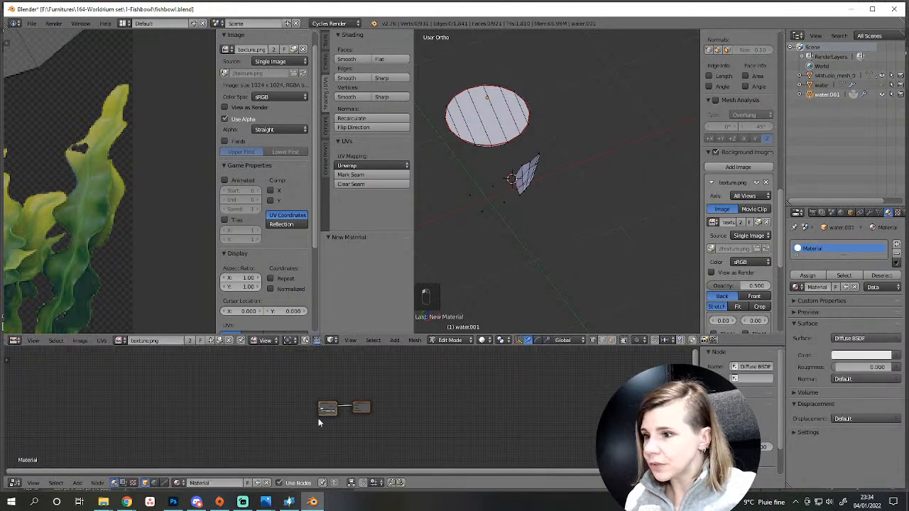
Add a texture setup to the Diffuse BSDF node and assign texture.png to its Image Texture node.
scroll(318, 422, up, 2)
key(ctrl+t)
click(276, 417)
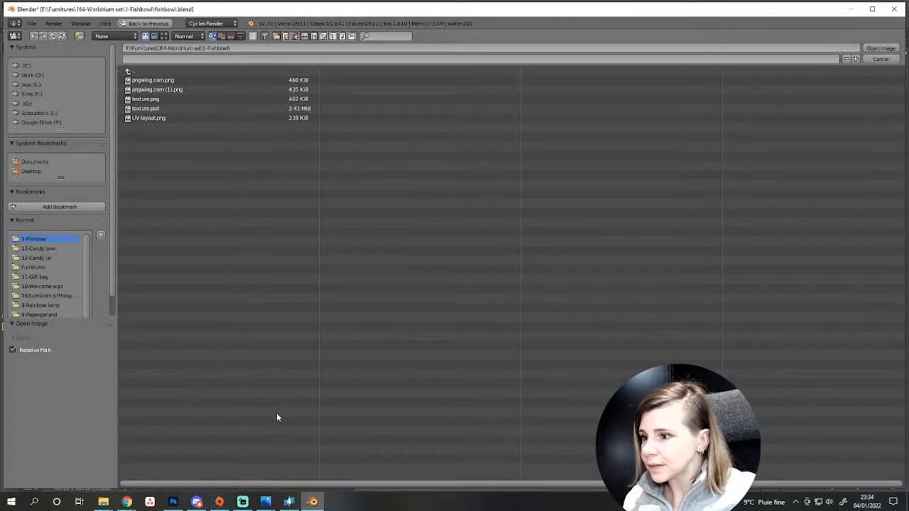
key(Escape)
click(255, 411)
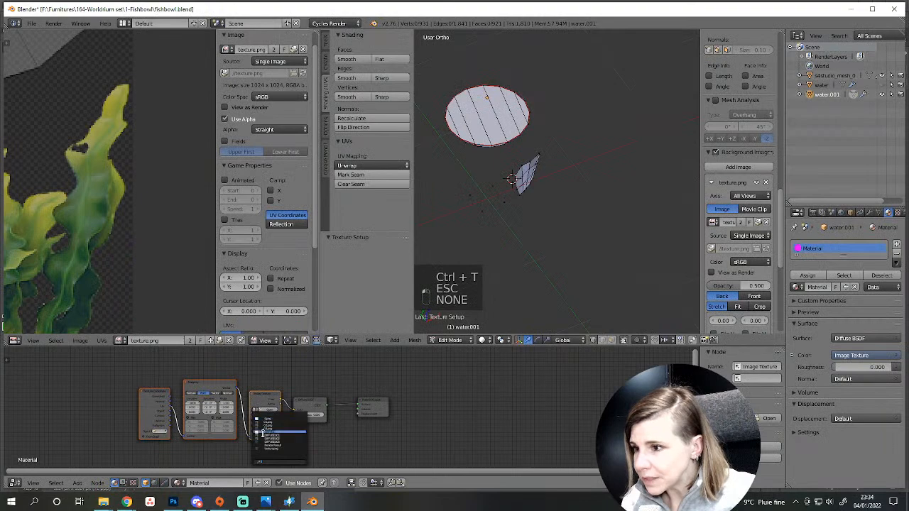
click(292, 446)
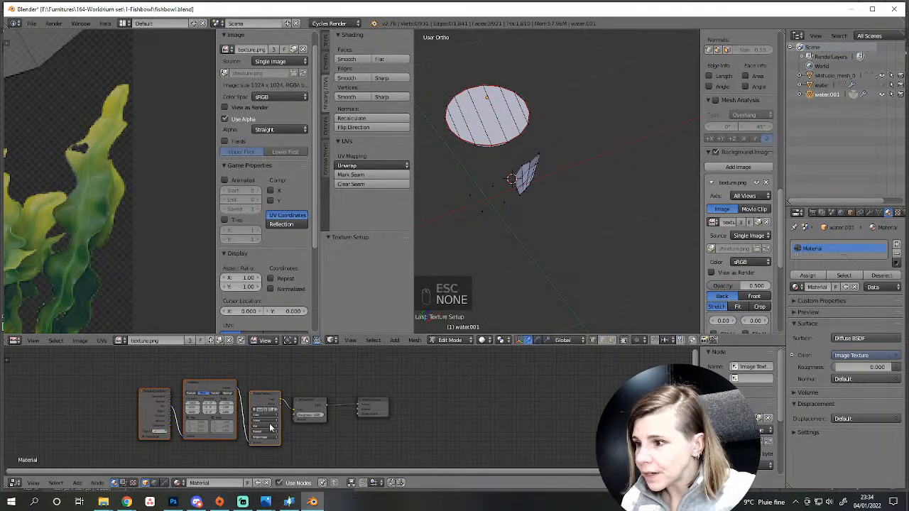
Set the 3D view's shading to Material to preview the texture on the seaweed mesh.
scroll(270, 426, up, 3)
scroll(521, 227, down, 2)
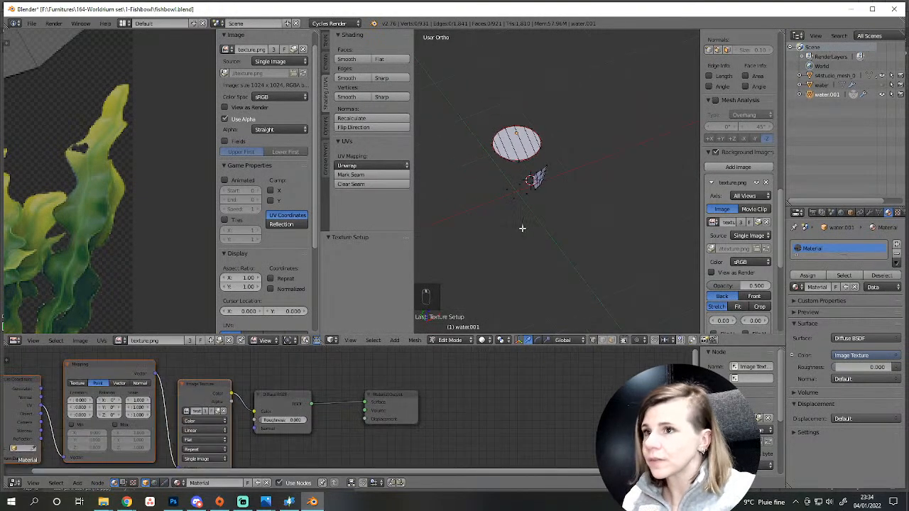
shift+middle_drag(547, 226, 562, 240)
scroll(571, 259, up, 3)
shift+middle_drag(598, 302, 588, 247)
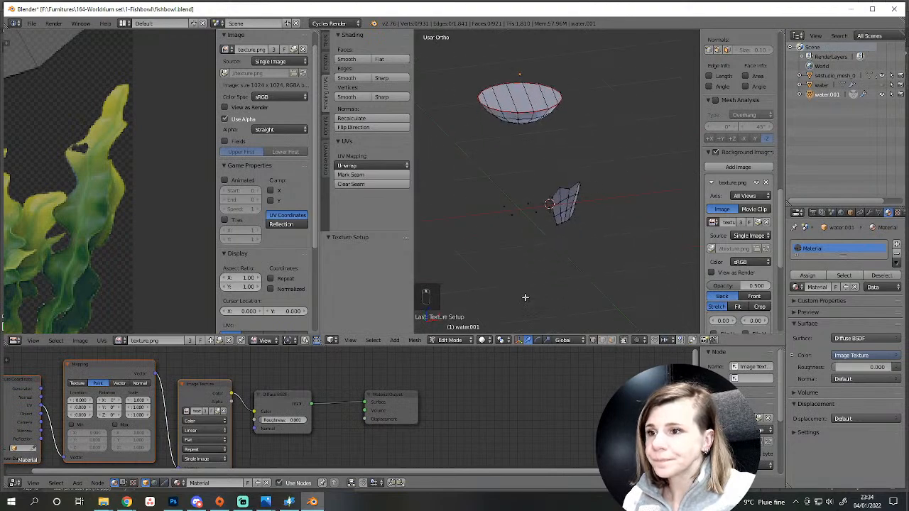
click(481, 340)
click(500, 288)
scroll(561, 263, up, 3)
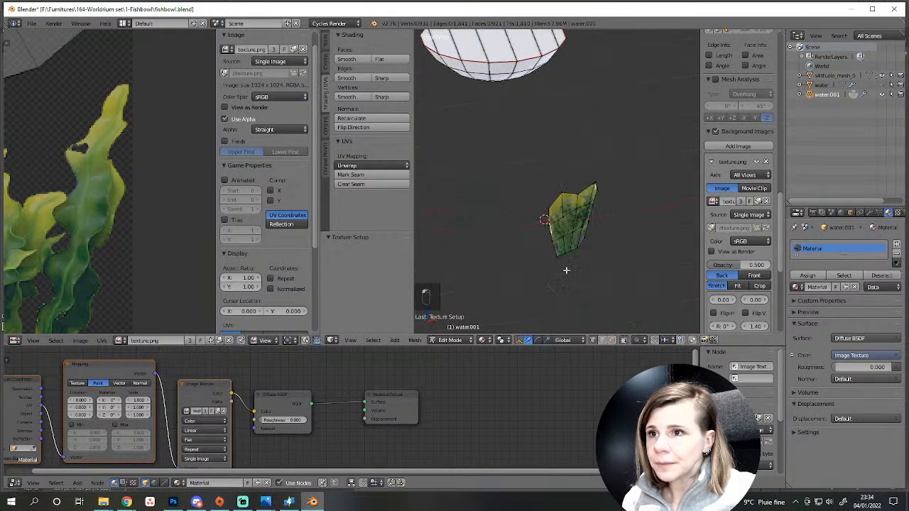
Leave Edit Mode and examine the texture on the seaweed planes close up.
key(Tab)
scroll(539, 227, up, 4)
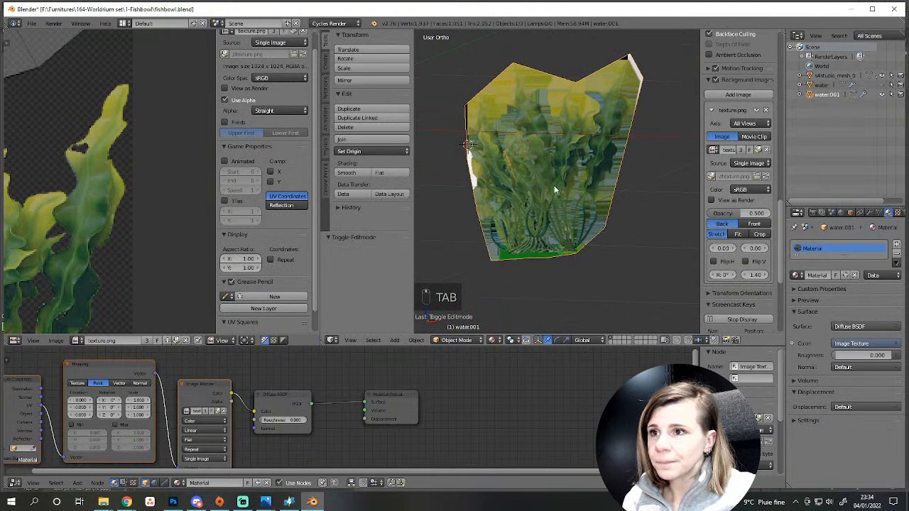
scroll(540, 228, up, 2)
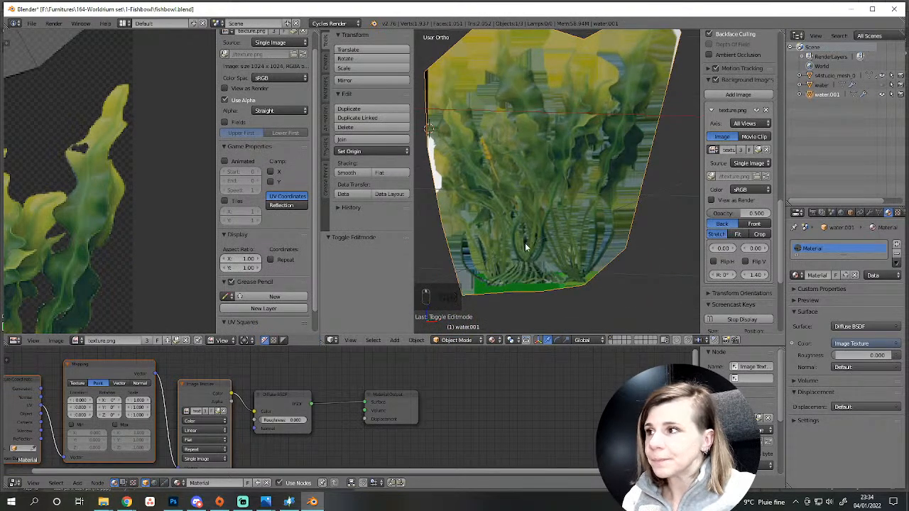
scroll(540, 230, down, 4)
scroll(540, 229, up, 3)
In the material's settings, set the viewport alpha mode to Alpha Blend and the viewport alpha to 0.
click(809, 421)
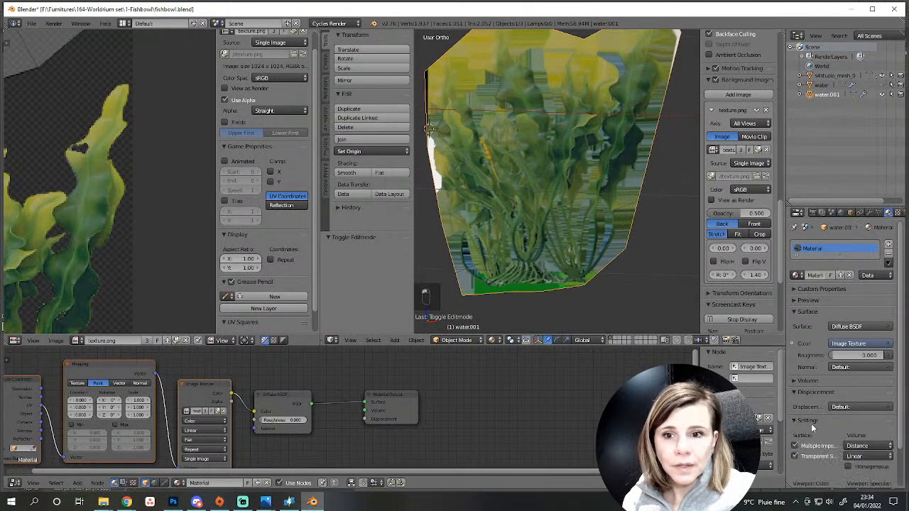
scroll(811, 423, down, 2)
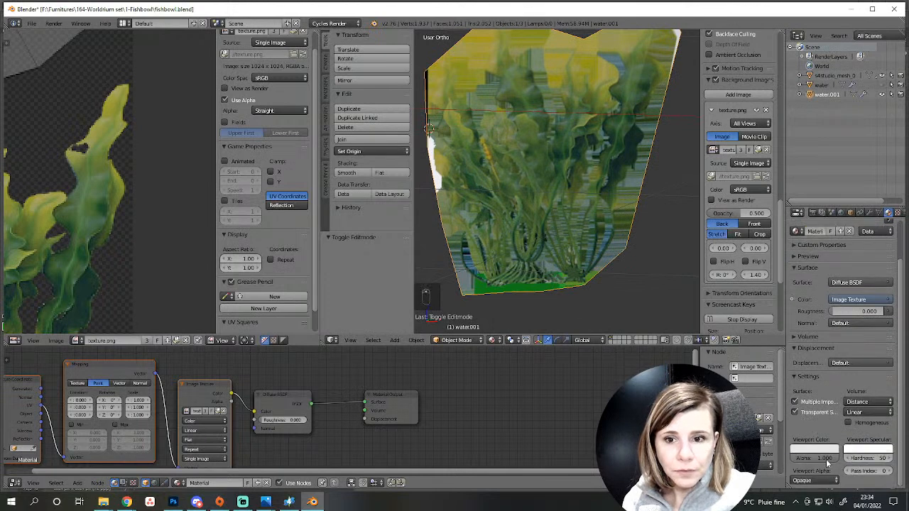
drag(800, 459, 802, 459)
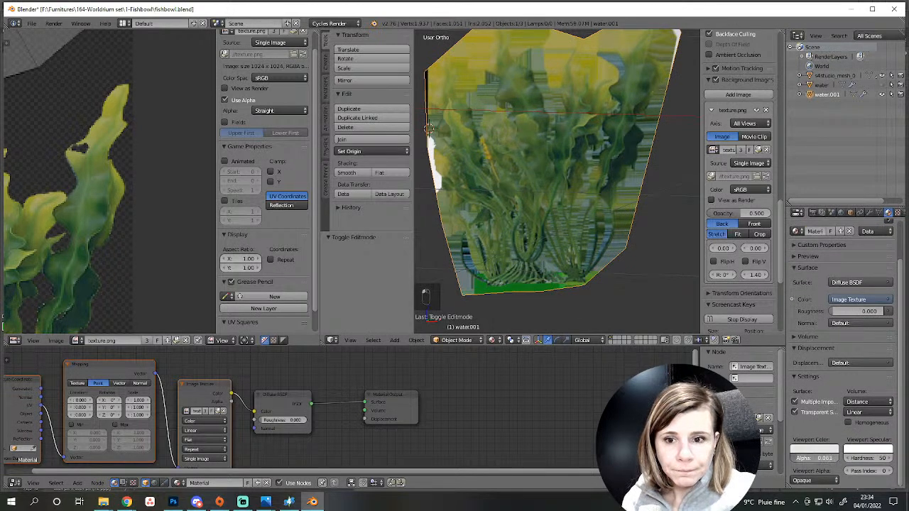
click(828, 481)
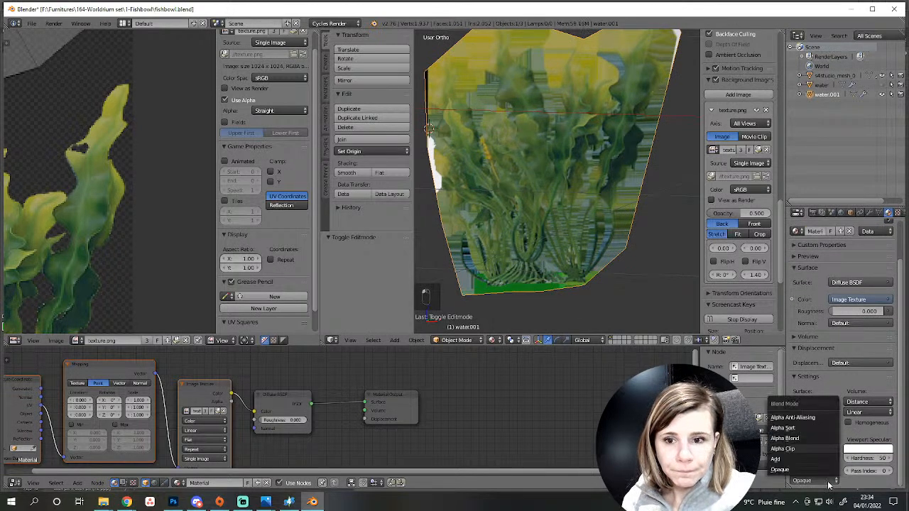
click(813, 421)
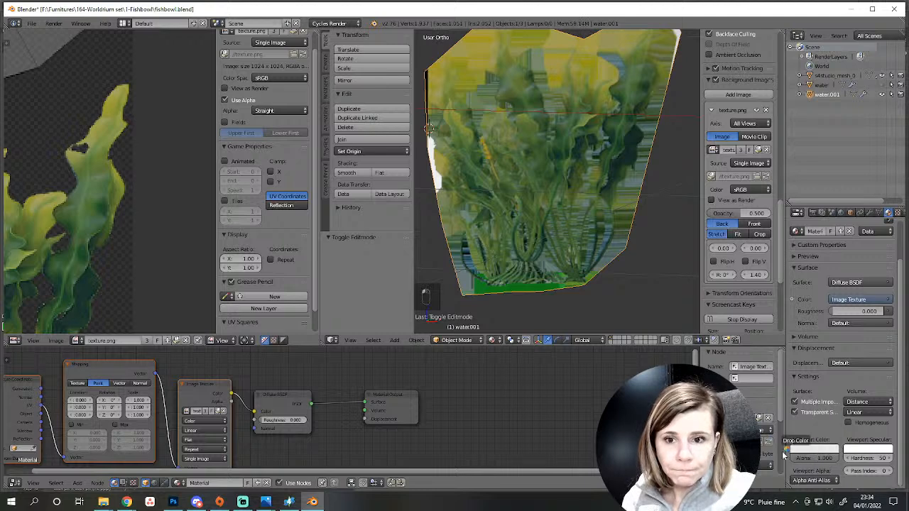
click(819, 481)
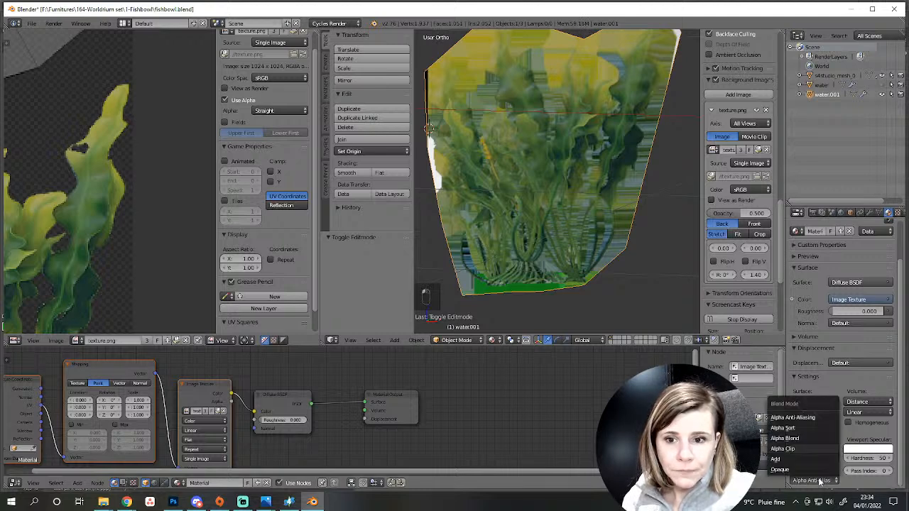
click(799, 440)
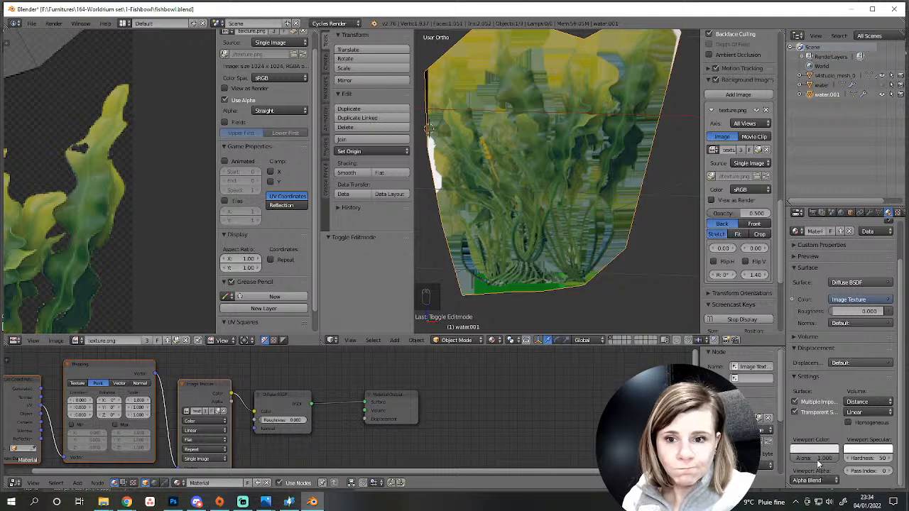
Set the 3D view's shading to Texture and view the seaweed planes next to the whole fishbowl.
scroll(535, 262, down, 4)
middle_drag(535, 264, 546, 281)
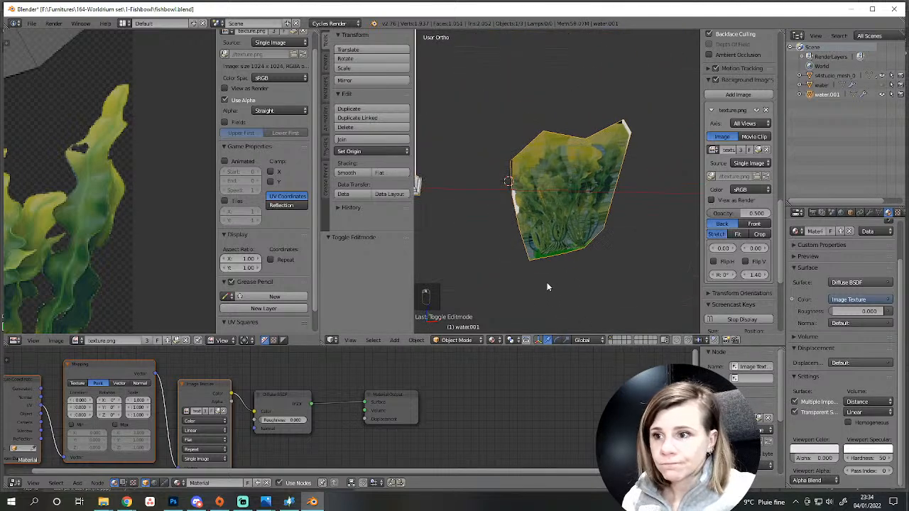
scroll(547, 281, up, 3)
click(495, 341)
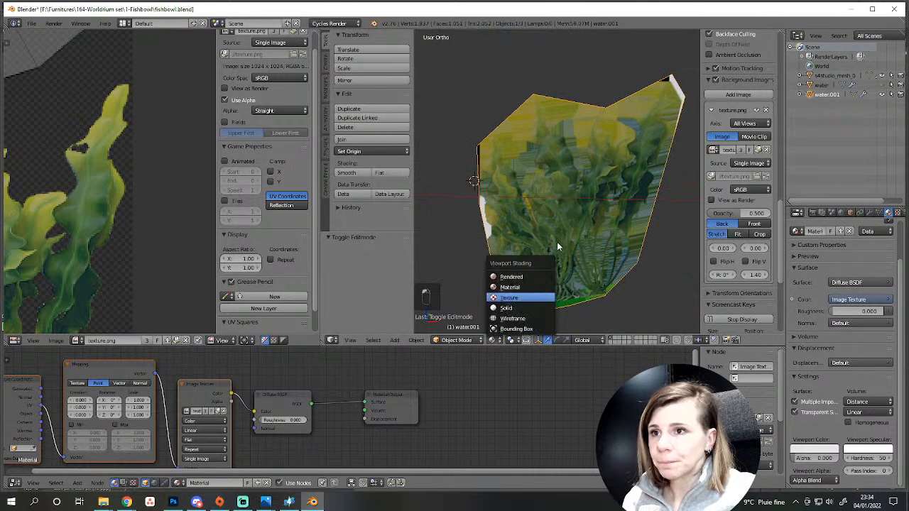
click(509, 297)
scroll(592, 243, down, 2)
scroll(559, 229, down, 5)
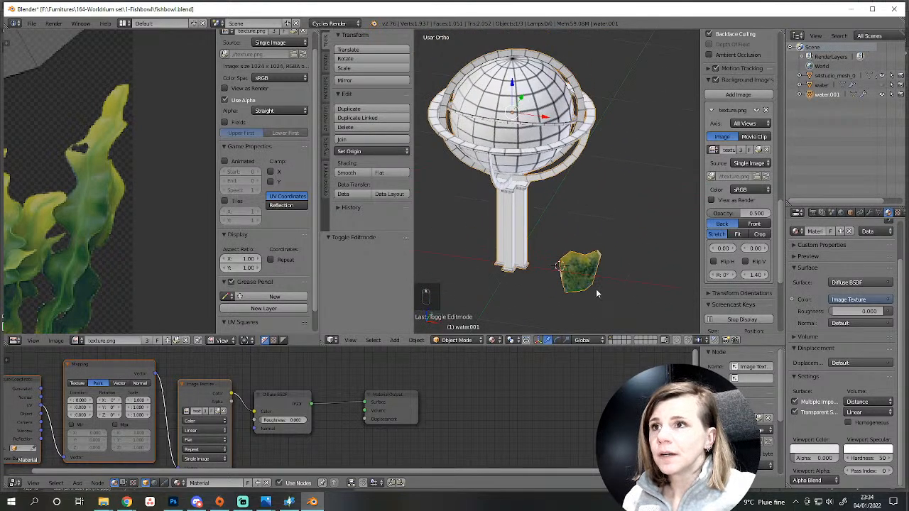
Return the water.001 mesh to Edit Mode, try revealing its hidden geometry, and undo that attempt.
key(Tab)
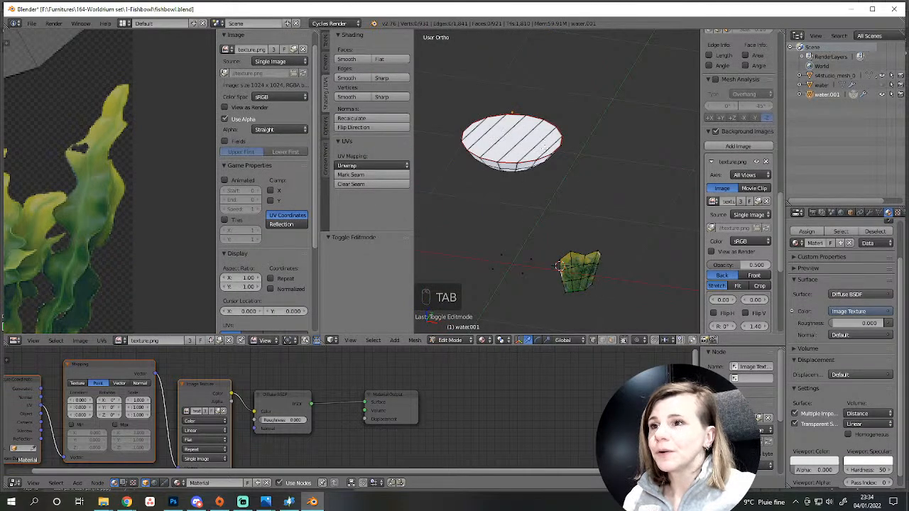
scroll(58, 142, down, 5)
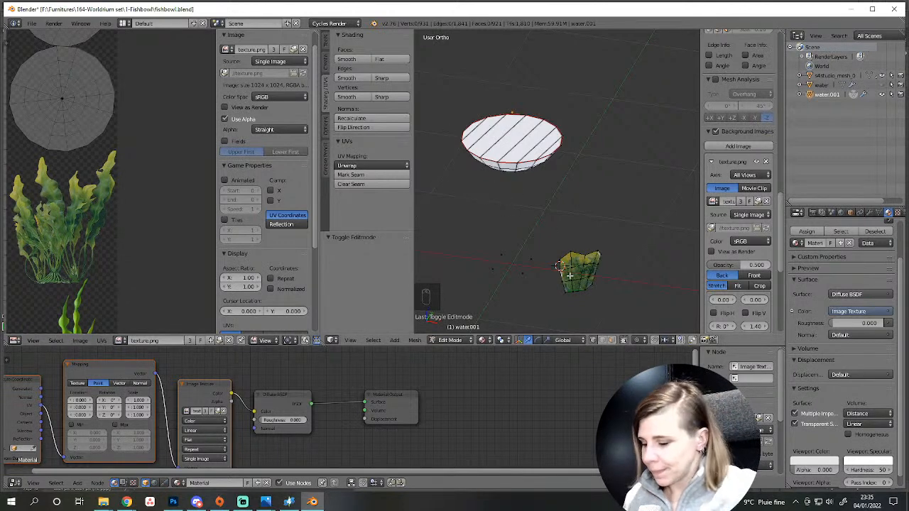
key(alt+h)
key(ctrl+z)
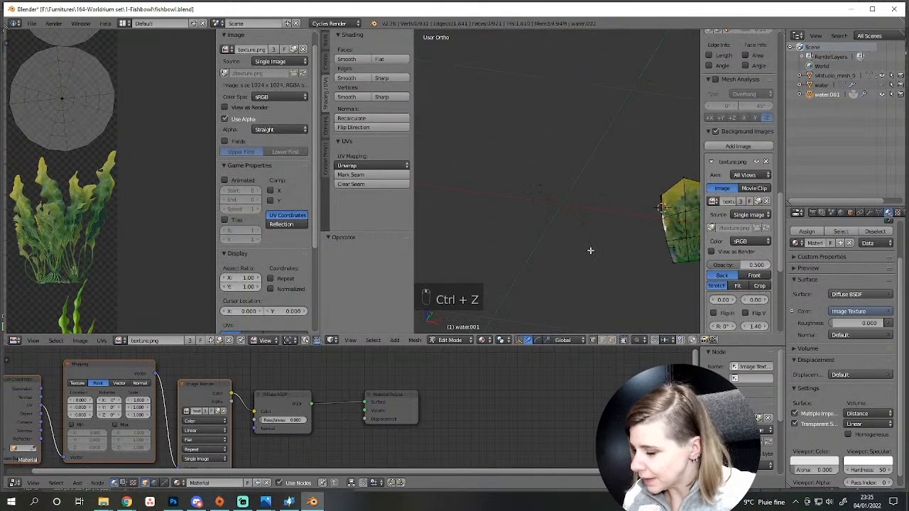
Try to delete the loose vertices around the world origin with circle selection and the Edges delete option.
key(a)
key(c)
key(Escape)
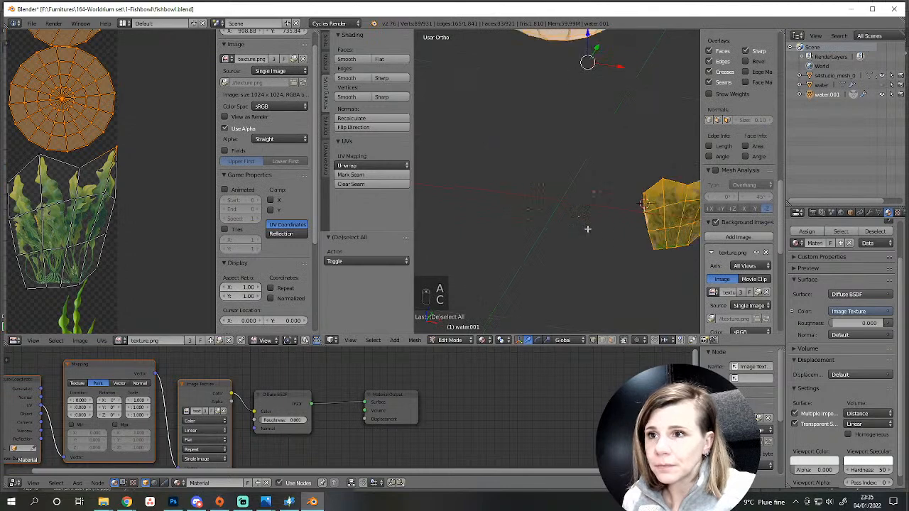
key(a)
key(c)
click(582, 219)
click(596, 191)
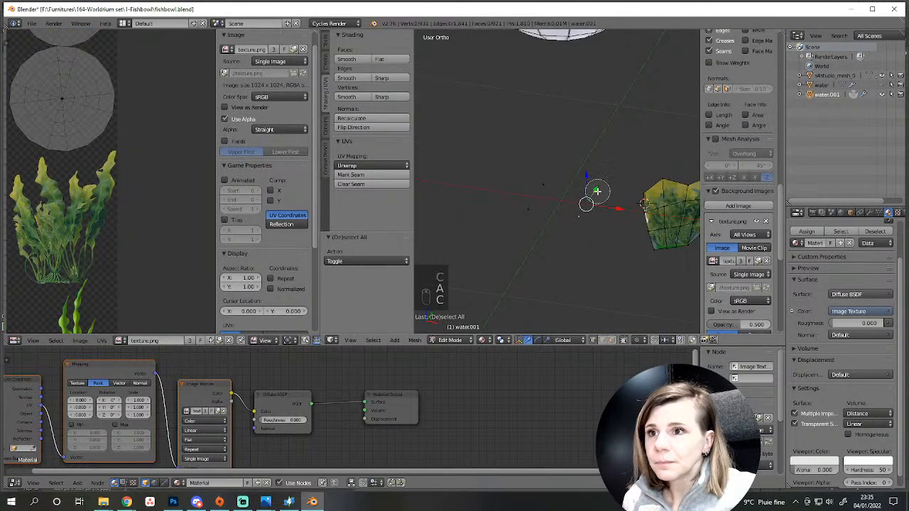
click(541, 191)
click(533, 210)
right_click(541, 217)
key(Delete)
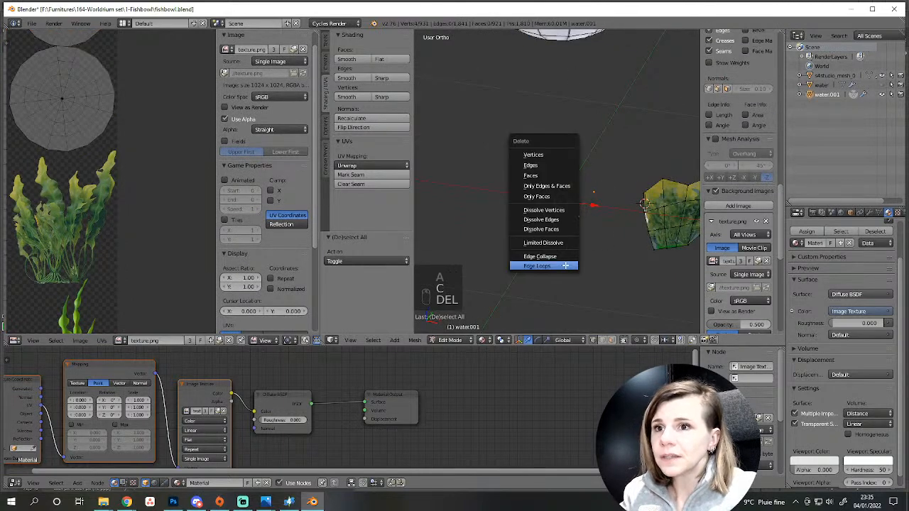
click(529, 162)
middle_drag(540, 235, 519, 264)
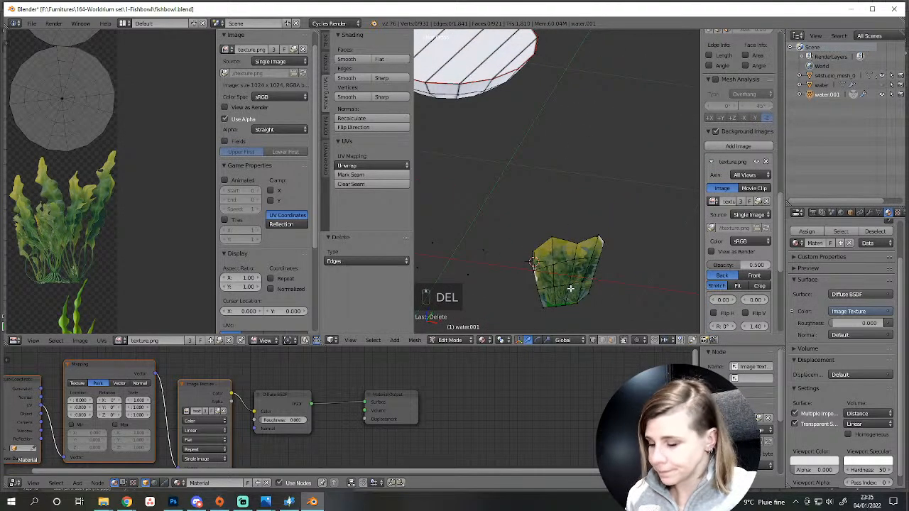
Select the linked seaweed plane and move it about -0.617 along X and 1.382 along Z, up to the bowl-shaped base.
key(l)
key(l)
key(KP_1)
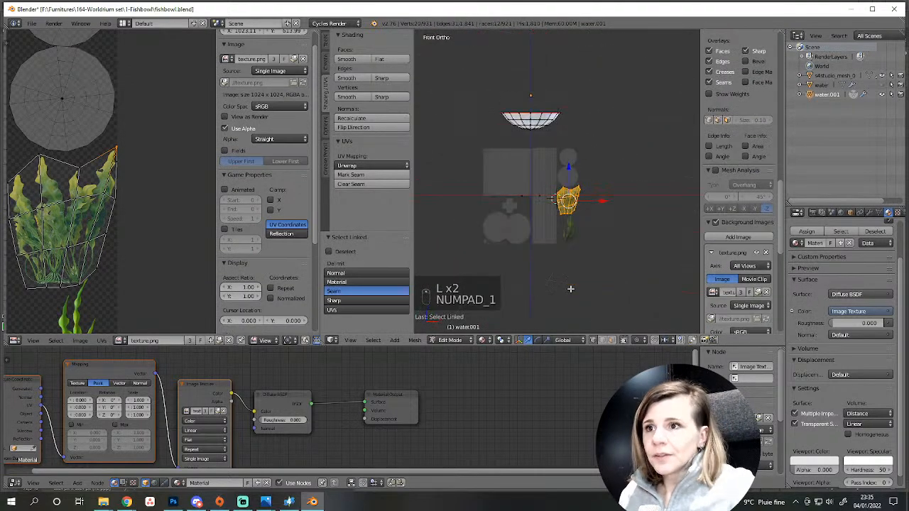
key(g)
click(504, 153)
scroll(555, 206, up, 3)
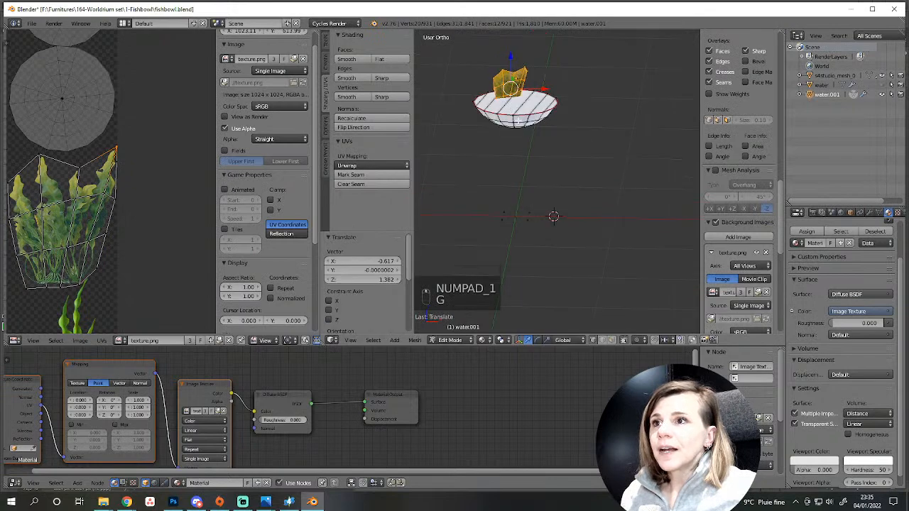
middle_drag(568, 258, 643, 322)
key(KP_1)
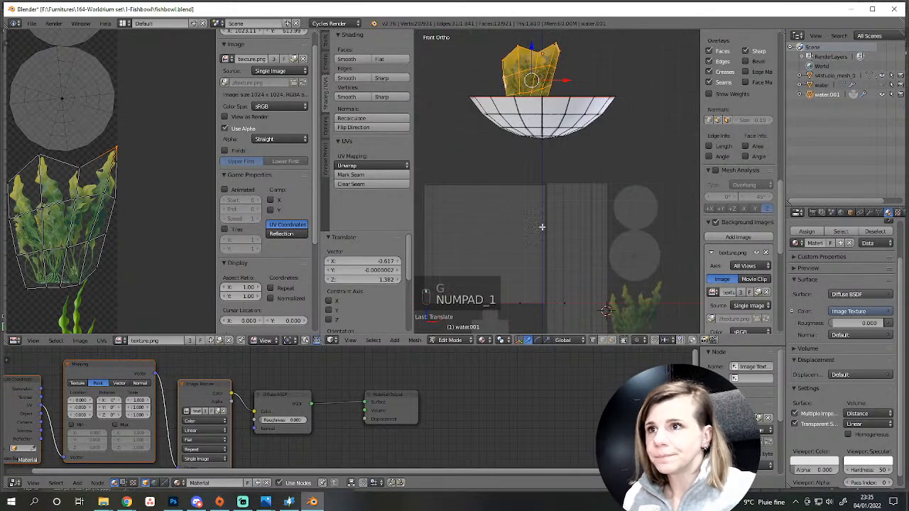
Shift the seaweed plane about -0.145 along X and 0.053 along Z so its bottom edge meets the base's rim.
shift+middle_drag(514, 154, 521, 287)
scroll(523, 281, up, 1)
key(z)
key(g)
click(496, 261)
key(z)
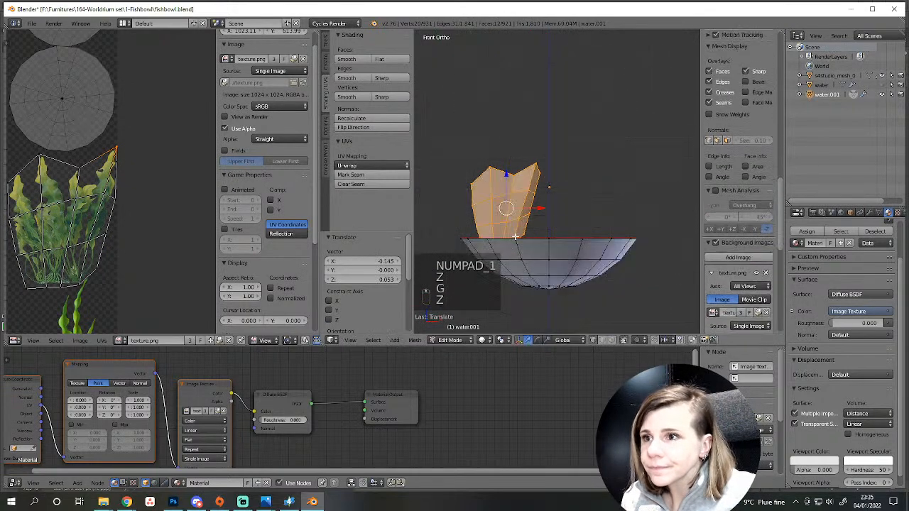
scroll(515, 236, up, 2)
middle_drag(515, 236, 496, 299)
scroll(496, 298, up, 2)
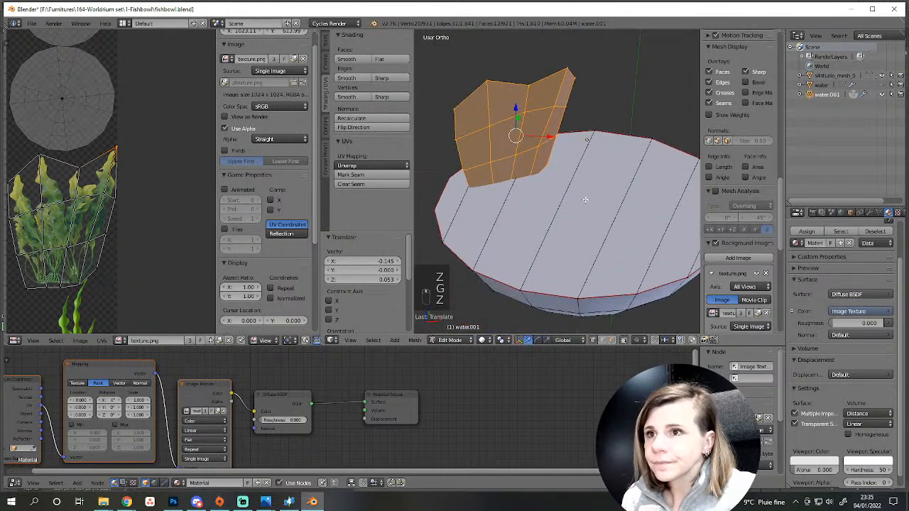
Set the 3D view's shading to Material, unhide the water object and view the seaweed inside it in front wireframe view.
click(482, 340)
scroll(487, 327, down, 2)
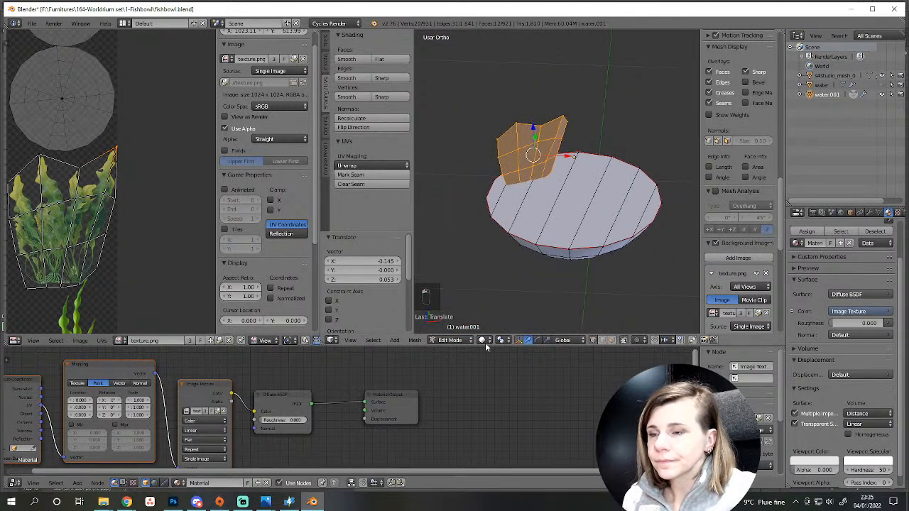
click(488, 341)
click(506, 288)
mouse_move(524, 230)
shift+middle_down()
mouse_move(484, 290)
mouse_move(481, 240)
shift+middle_up()
click(881, 84)
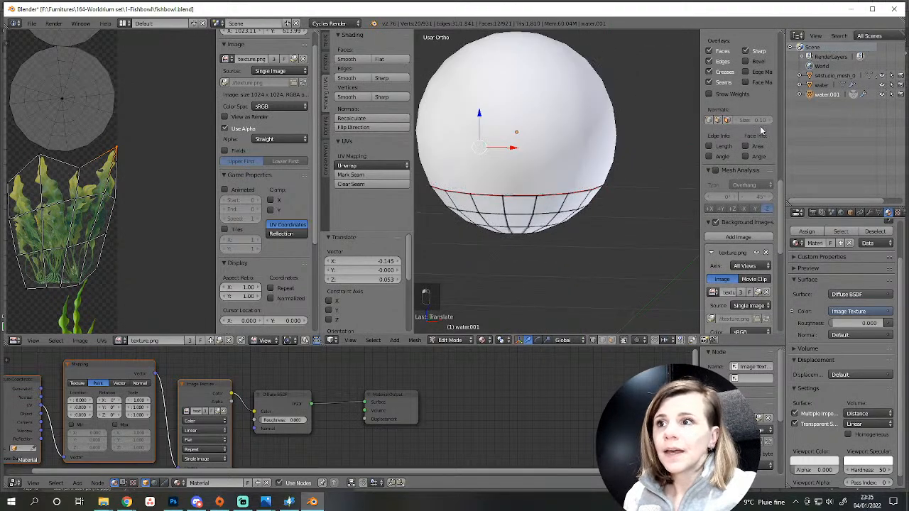
key(KP_1)
key(z)
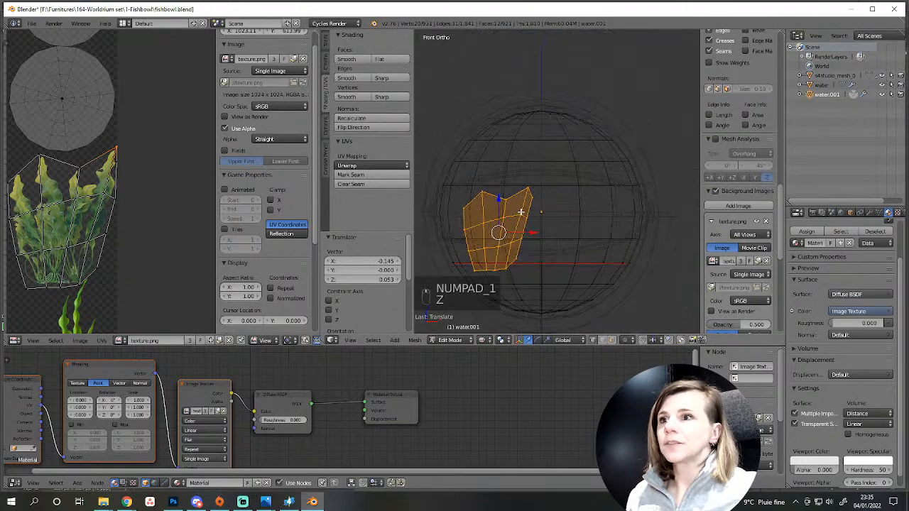
Scale the seaweed plane by about 1.48 and 0.976 and position it inside the sphere with its bottom on the base's rim.
key(s)
click(529, 195)
key(g)
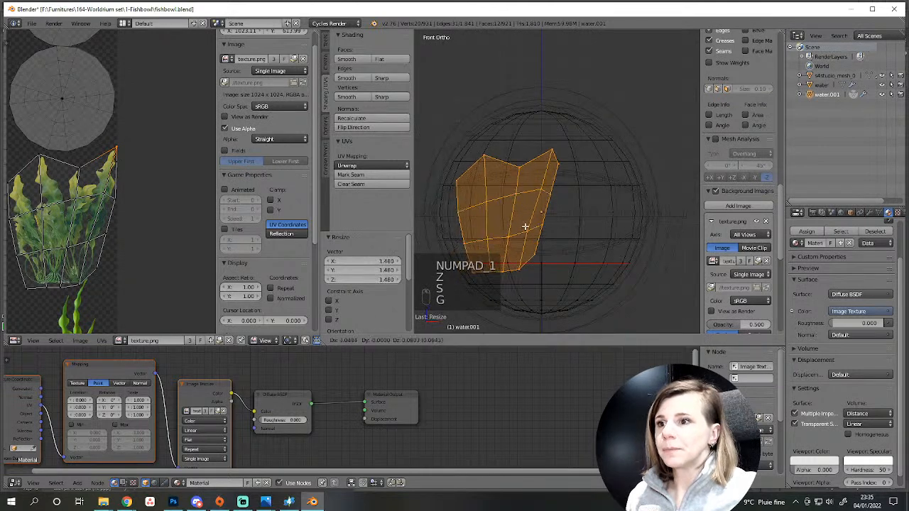
click(527, 224)
key(s)
click(540, 229)
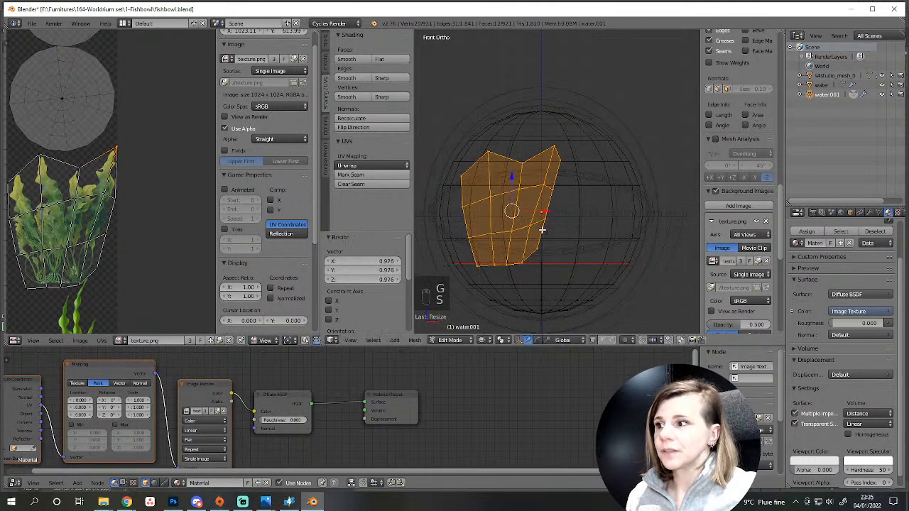
key(g)
click(500, 247)
key(z)
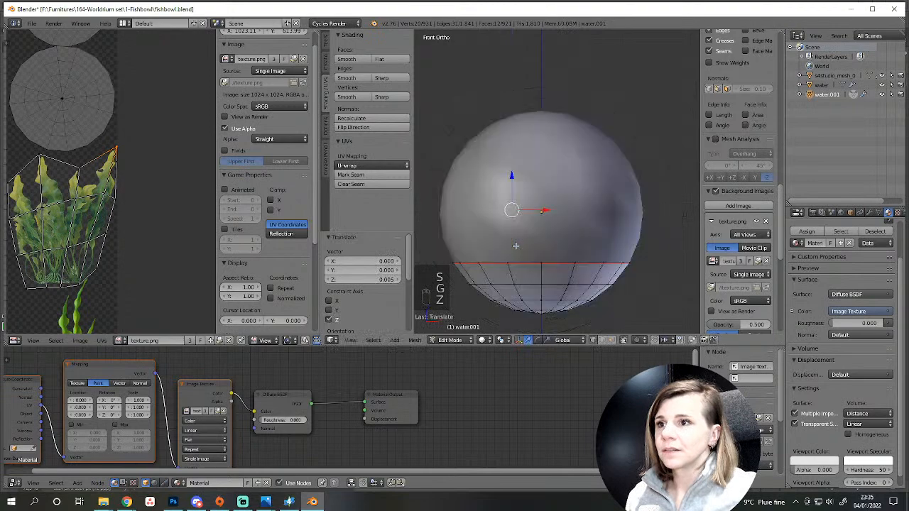
key(z)
key(z)
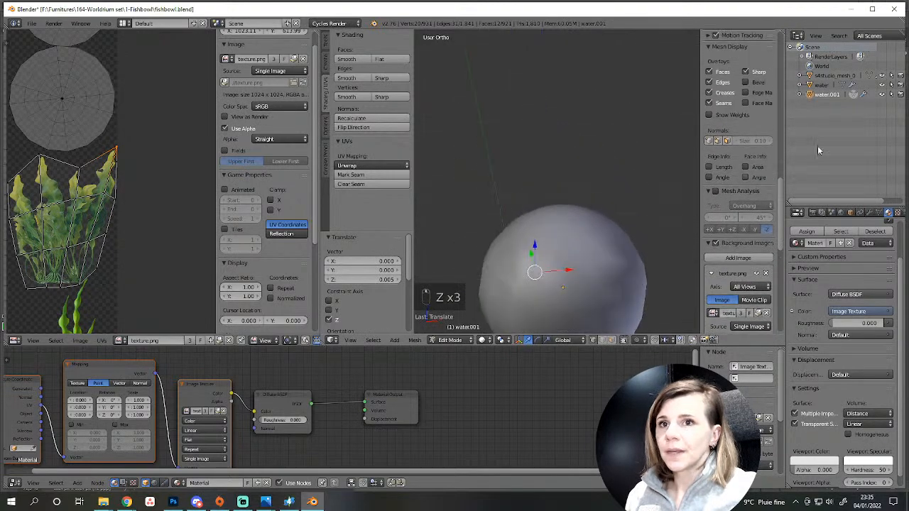
Duplicate the seaweed plane, rotate the copy about -40° around Z and move it about 0.361 along X.
middle_drag(519, 218, 549, 226)
key(shift+d)
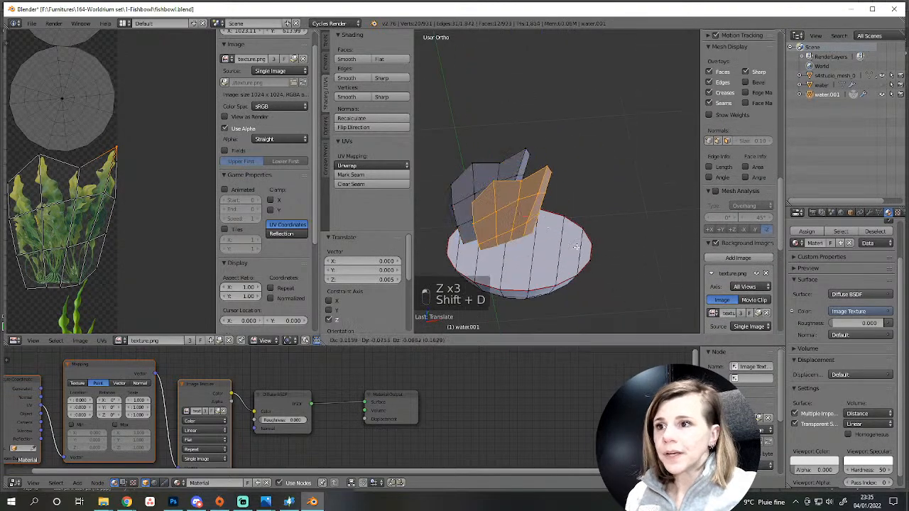
key(r)
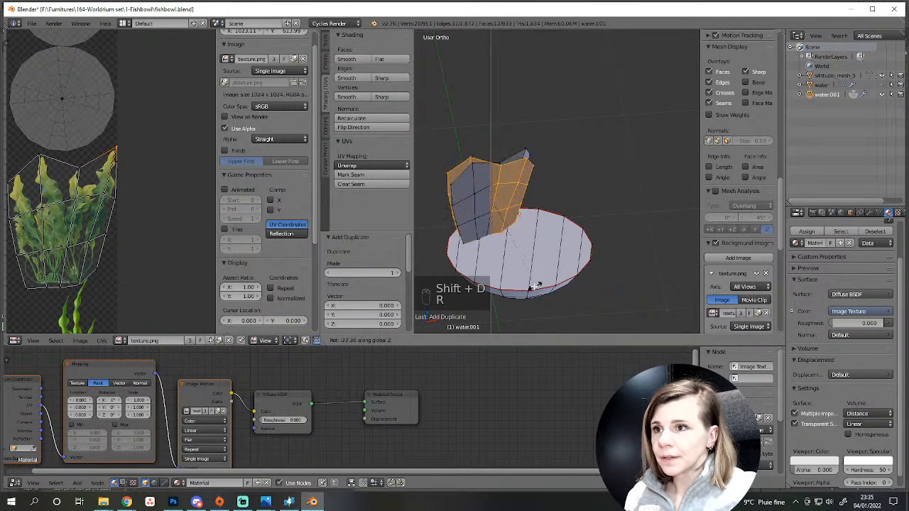
click(514, 293)
key(g)
key(x)
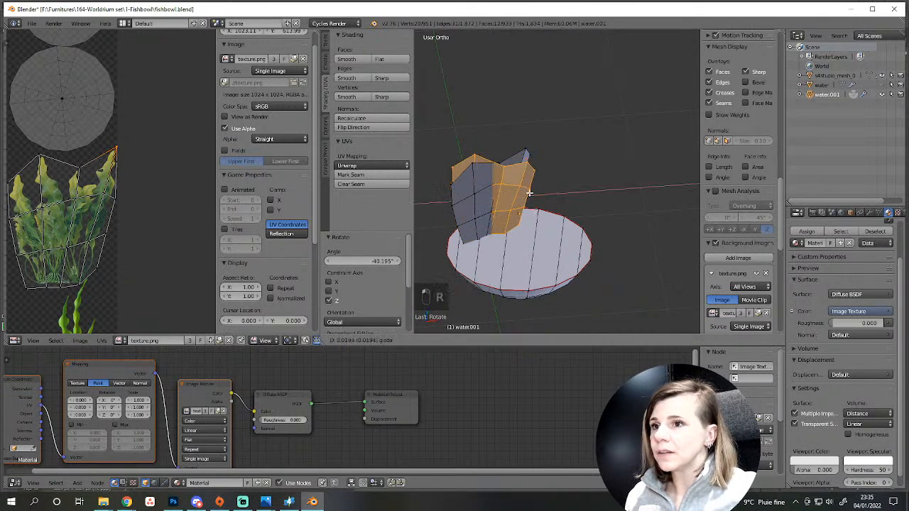
click(558, 229)
Mirror the seaweed copy along the global X axis and flip its normals.
scroll(557, 230, up, 2)
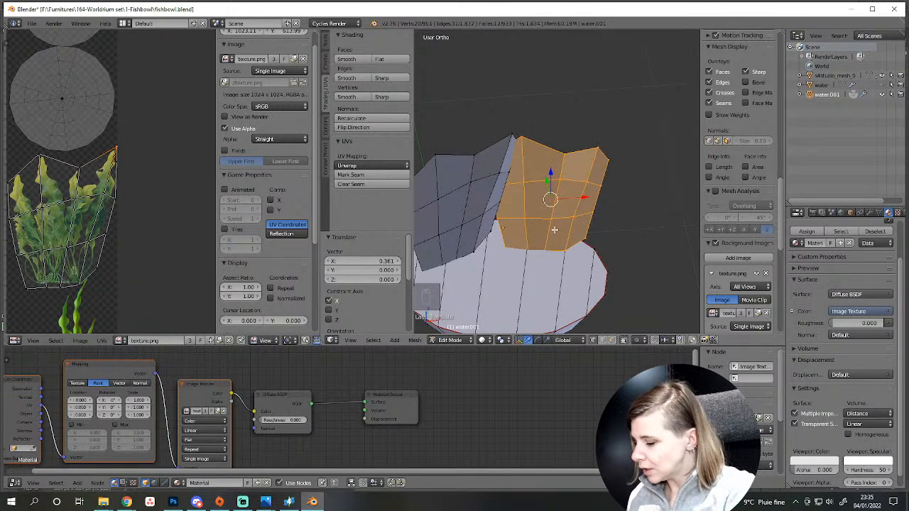
key(ctrl+m)
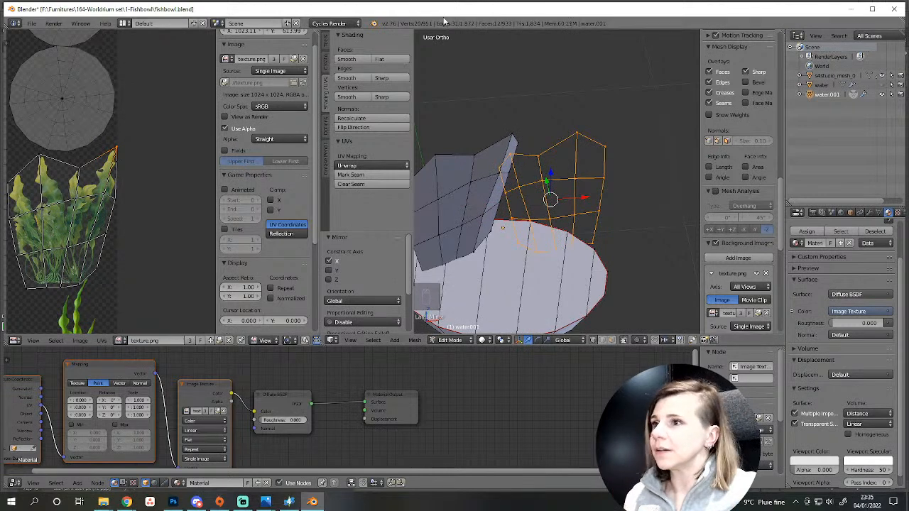
click(352, 127)
Rotate the mirrored seaweed copy around Z by about -69° and then about 28°.
key(r)
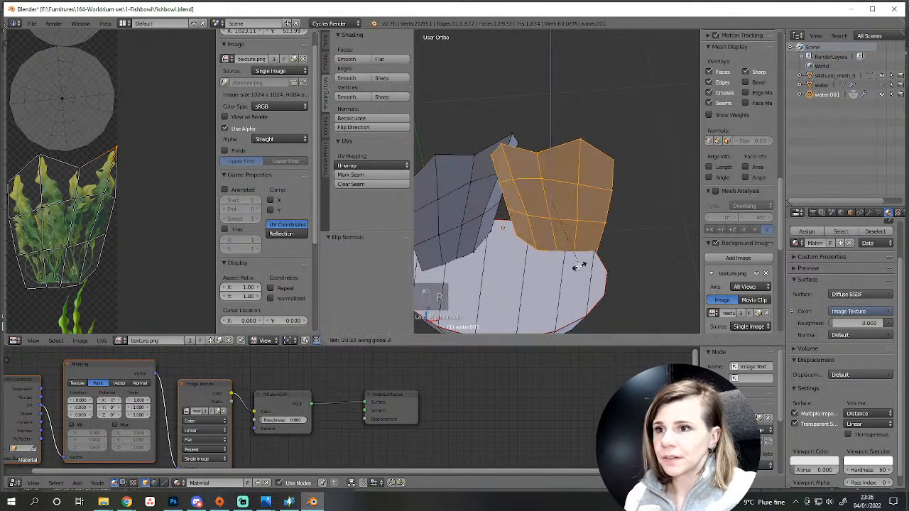
click(524, 277)
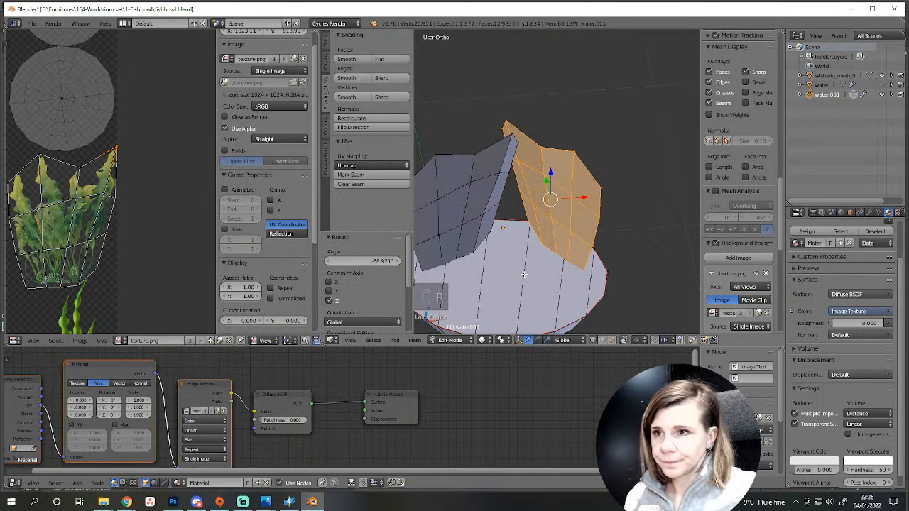
key(r)
click(612, 241)
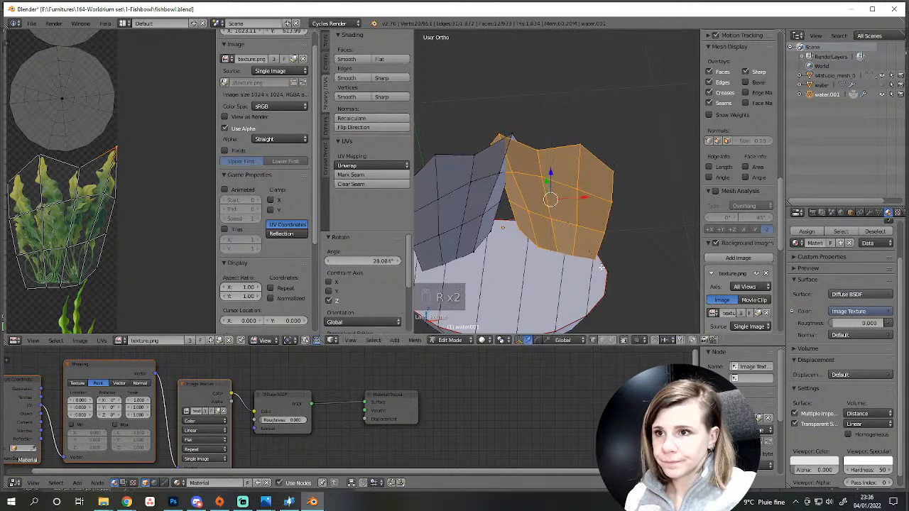
Scale the seaweed copy to about 0.852 and lower it about 0.046 along Z onto the base.
key(s)
click(588, 249)
key(KP_1)
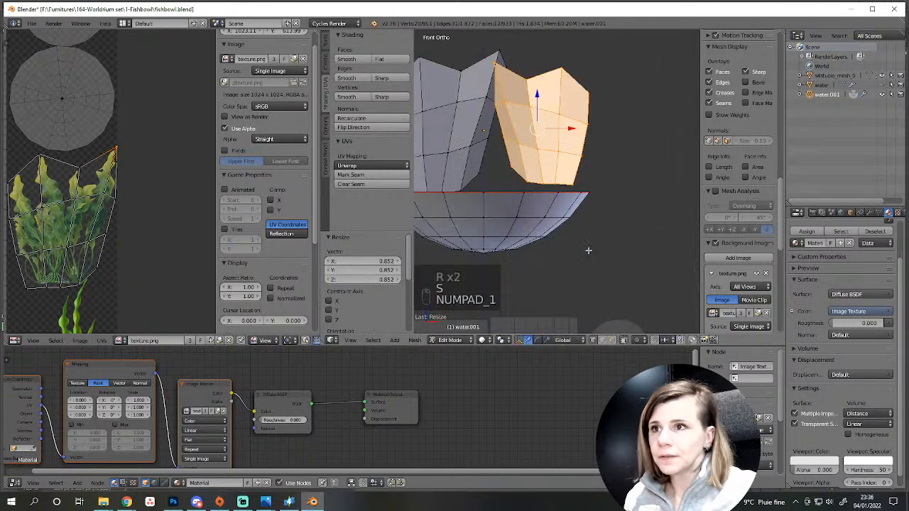
key(g)
click(538, 192)
middle_drag(537, 192, 553, 216)
Set the 3D view's shading to Material and deselect everything to show the textured seaweed planes.
click(483, 341)
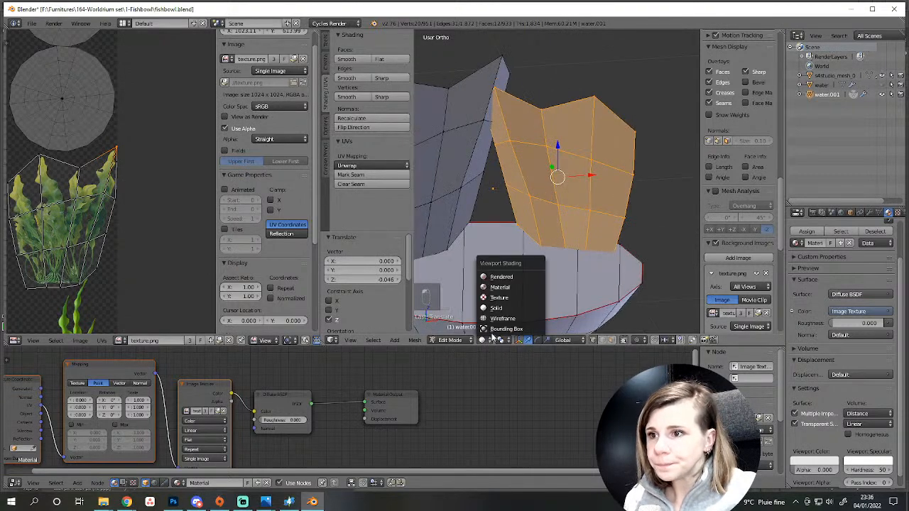
click(503, 287)
scroll(561, 284, up, 2)
key(a)
shift+middle_drag(572, 281, 497, 237)
scroll(500, 234, down, 2)
Set proportional editing to Connected and move the copy's lower inner-edge vertex about -0.033 along X and -0.019 along Z.
right_click(507, 206)
key(g)
key(z)
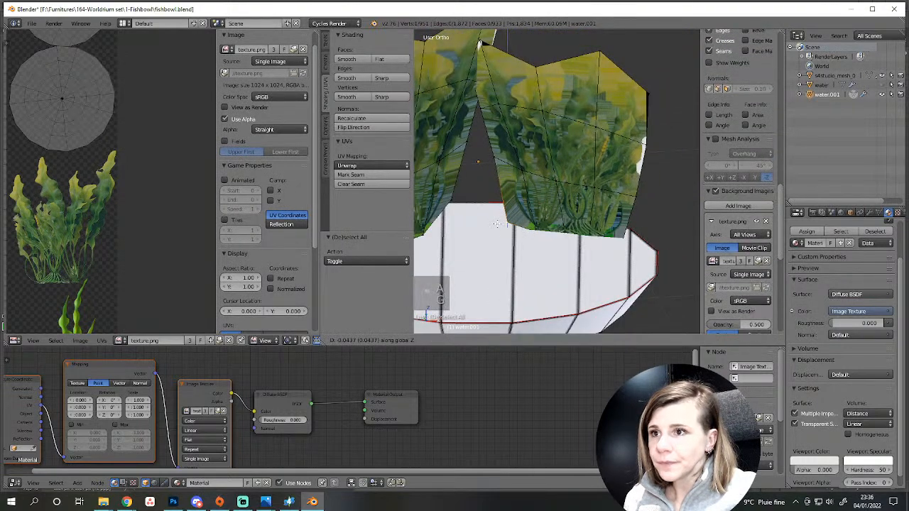
right_click(497, 223)
click(639, 340)
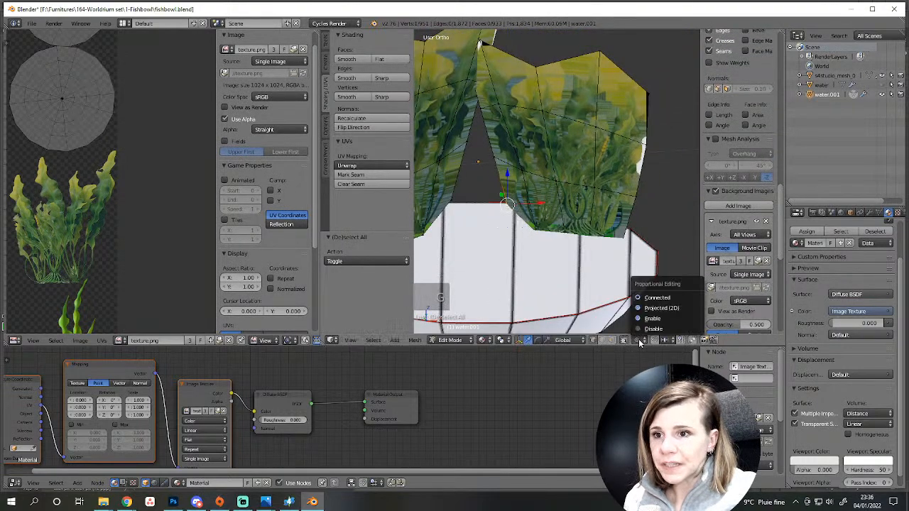
click(654, 298)
key(g)
click(512, 220)
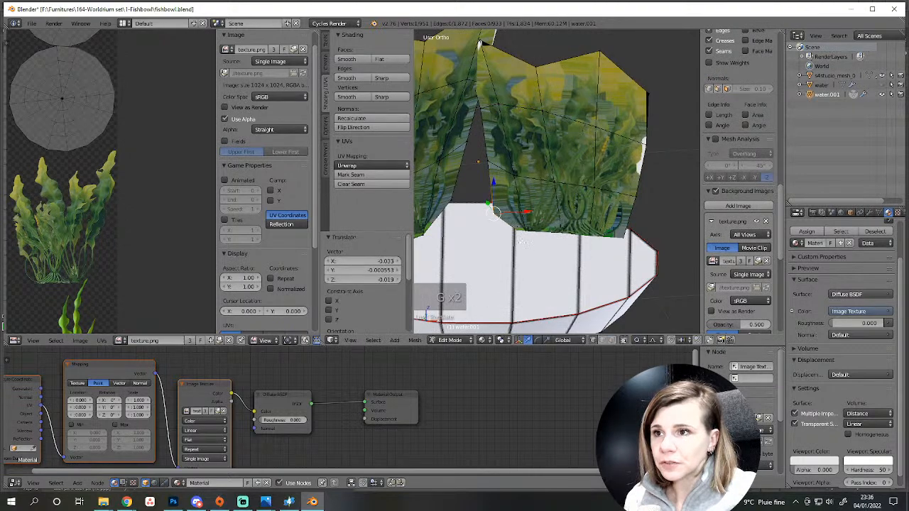
middle_drag(512, 220, 549, 281)
Reshape the copy's upper inner edge by moving two vertices with proportional editing, the top corner about 0.013 along X and -0.021 along Z.
right_click(509, 167)
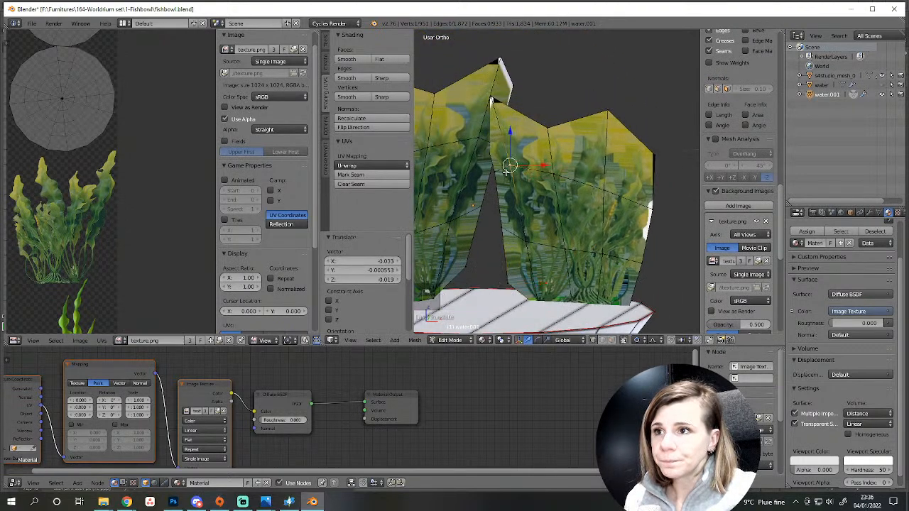
key(g)
click(521, 177)
right_click(496, 101)
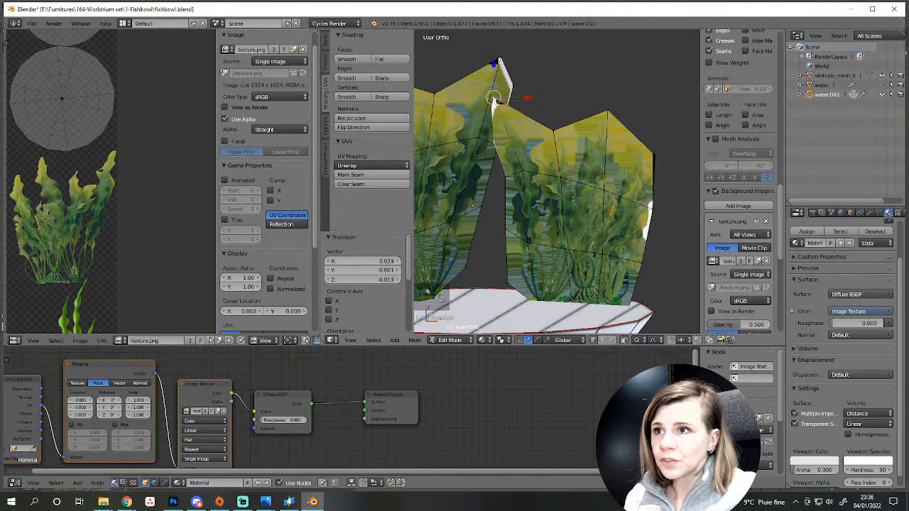
key(g)
click(538, 149)
Raise the copy's tallest peak about 0.05 along Z and adjust the height of the interior vertex beneath it.
right_click(603, 117)
key(g)
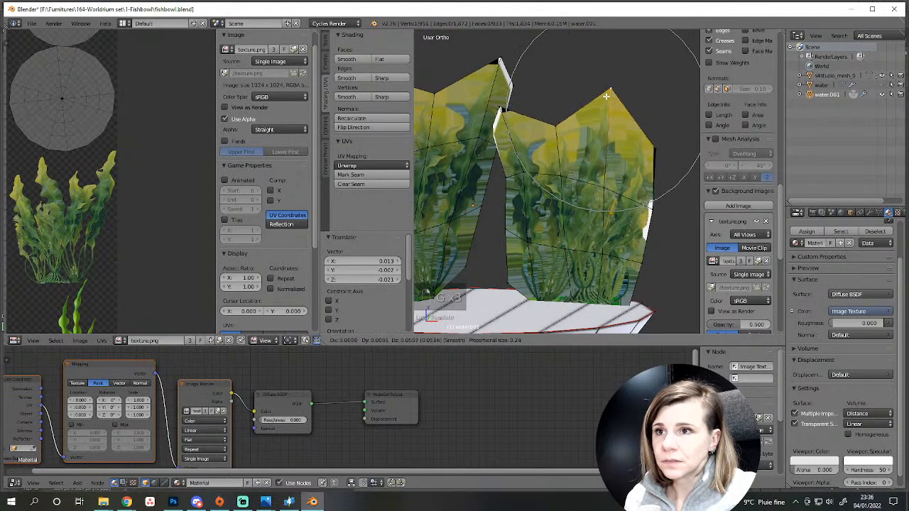
click(608, 93)
right_click(597, 196)
key(g)
click(602, 180)
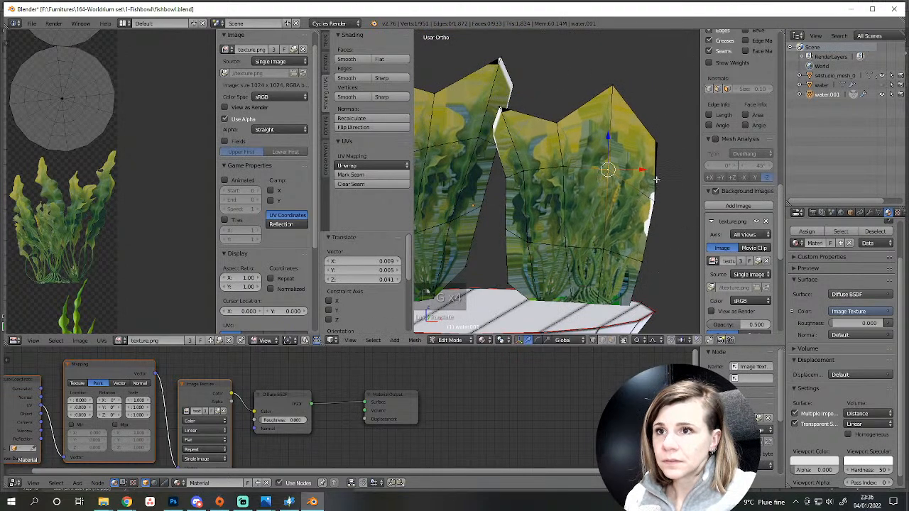
key(g)
click(651, 196)
scroll(651, 196, down, 1)
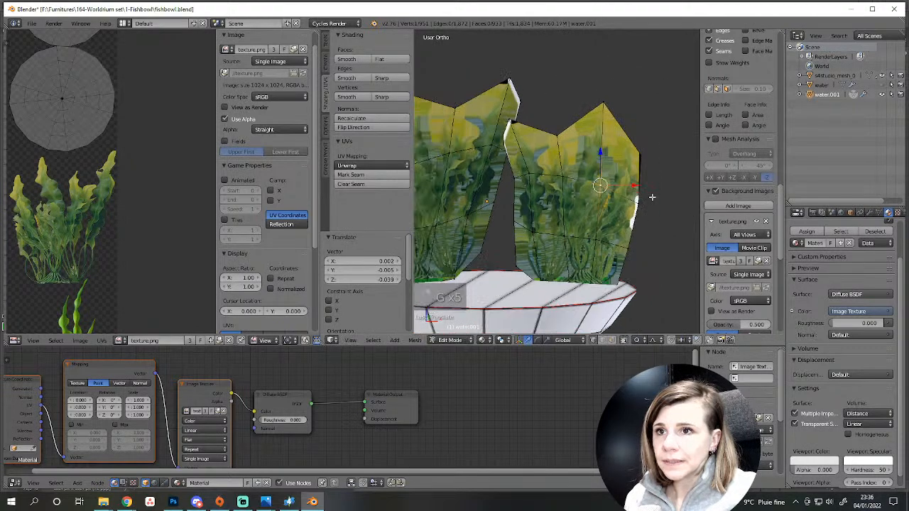
Leave Edit Mode and view the seaweed mesh together with the whole fishbowl.
key(a)
scroll(560, 226, down, 2)
middle_drag(560, 226, 622, 263)
scroll(641, 235, down, 1)
scroll(641, 235, down, 2)
key(a)
key(Tab)
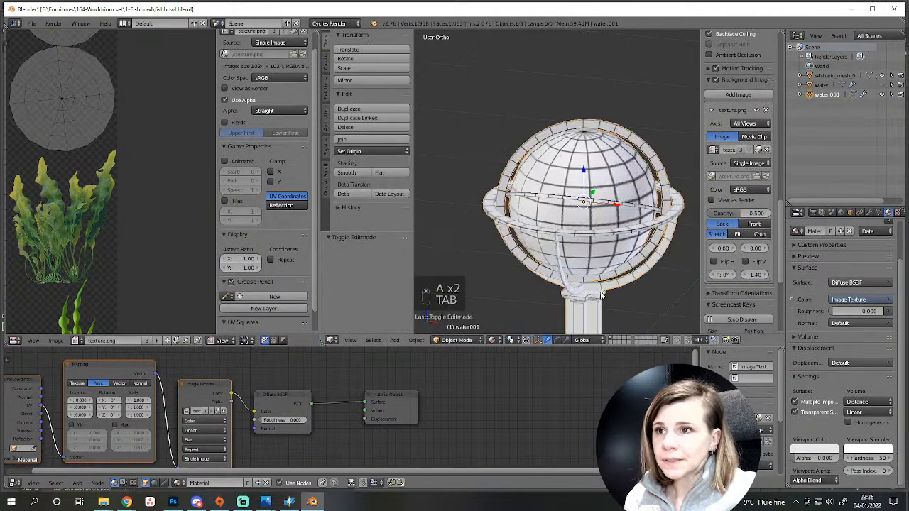
Return the mesh to Edit Mode, deselect everything and examine the second seaweed in the texture and in the front-view background image.
key(Tab)
key(a)
scroll(118, 270, down, 3)
scroll(127, 283, up, 3)
middle_drag(130, 267, 142, 172)
scroll(585, 231, down, 4)
key(KP_1)
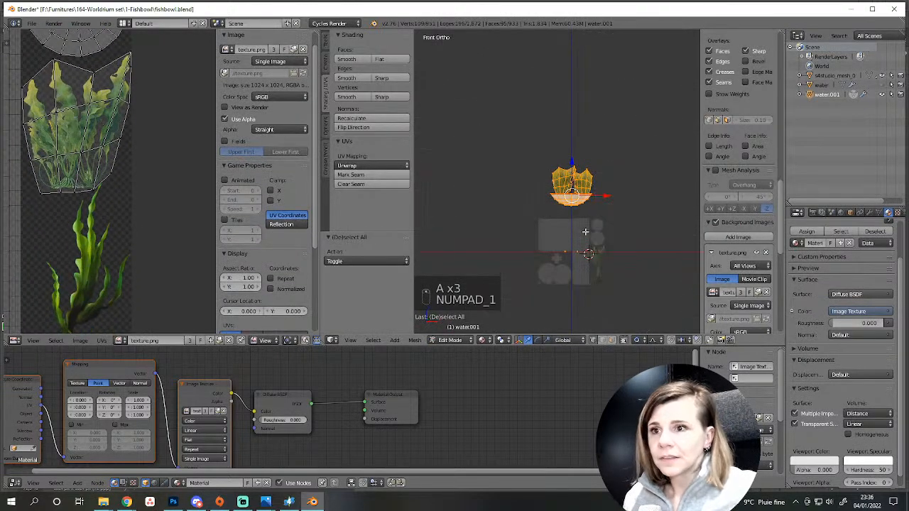
shift+middle_drag(594, 277, 542, 166)
scroll(547, 186, up, 10)
shift+middle_drag(491, 89, 541, 221)
key(a)
key(a)
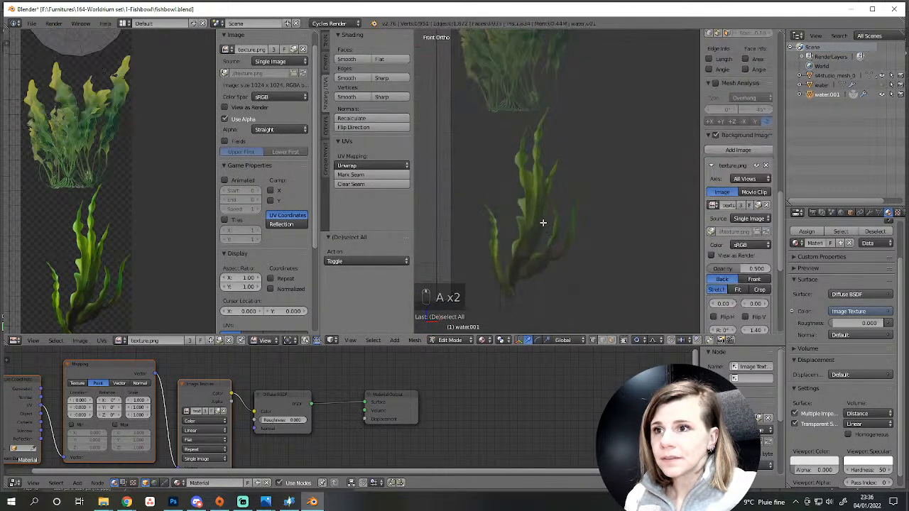
Add a plane with radius 1 at the 3D cursor and rotate it 90° around X to face the front view.
key(shift+a)
click(540, 220)
scroll(505, 134, down, 7)
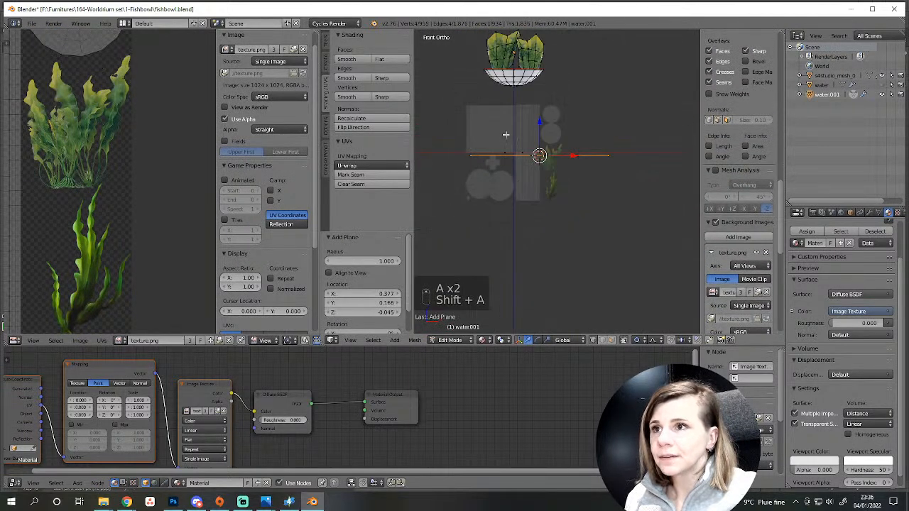
key(r)
key(x)
key(9)
key(0)
key(Return)
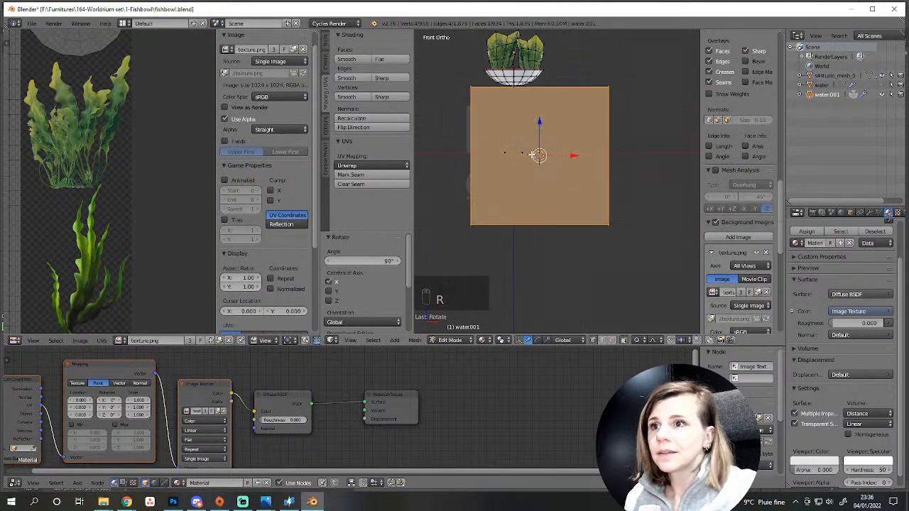
Scale the new plane to about 0.054 and move it onto the second seaweed in the background image.
key(s)
click(545, 162)
key(g)
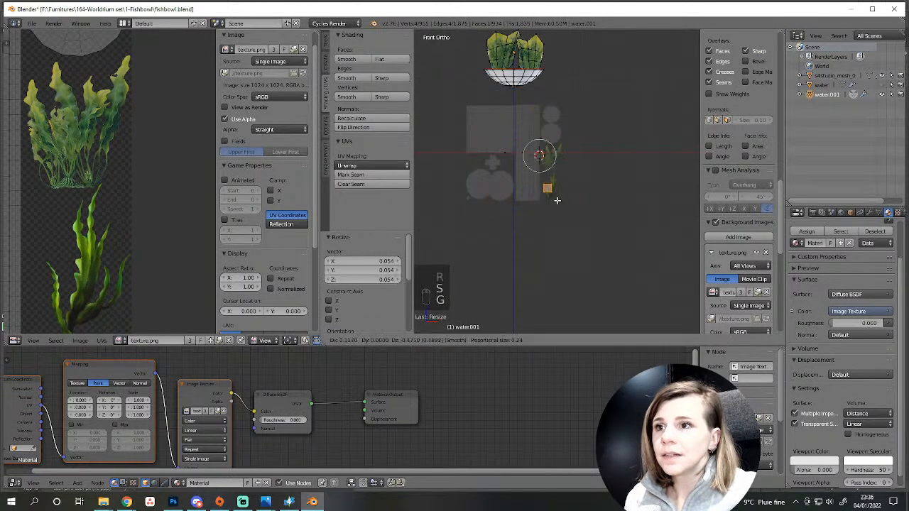
click(564, 206)
scroll(564, 206, up, 4)
middle_drag(563, 206, 596, 233)
Select the whole mesh and remove its stray vertices with the Delete Loose cleanup.
key(a)
scroll(596, 234, up, 1)
scroll(595, 233, up, 2)
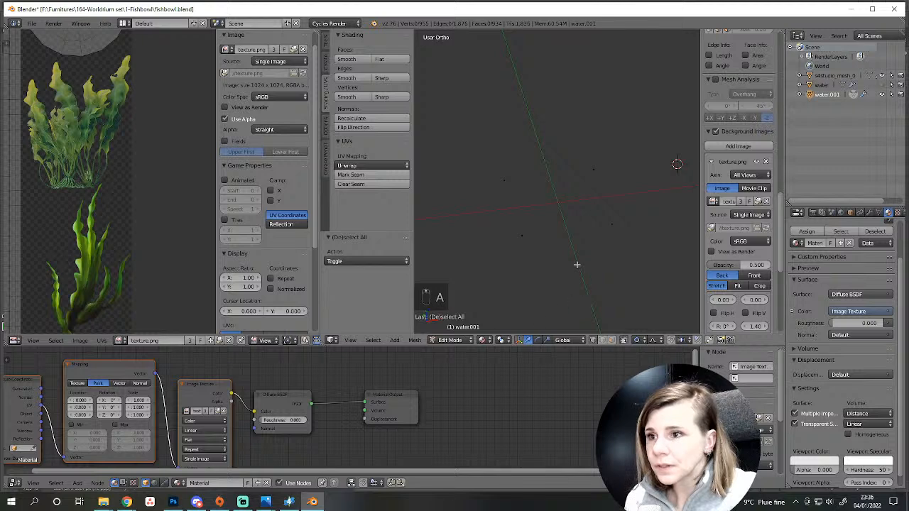
key(a)
click(415, 340)
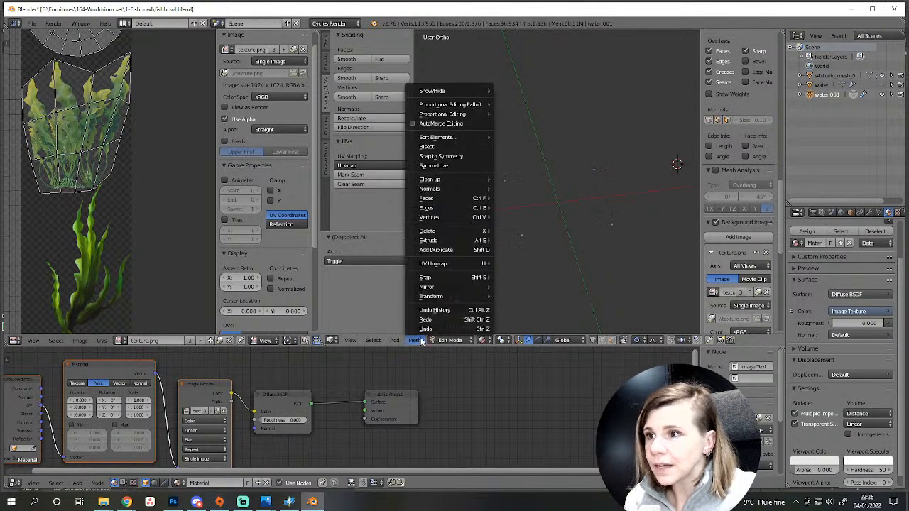
mouse_move(446, 177)
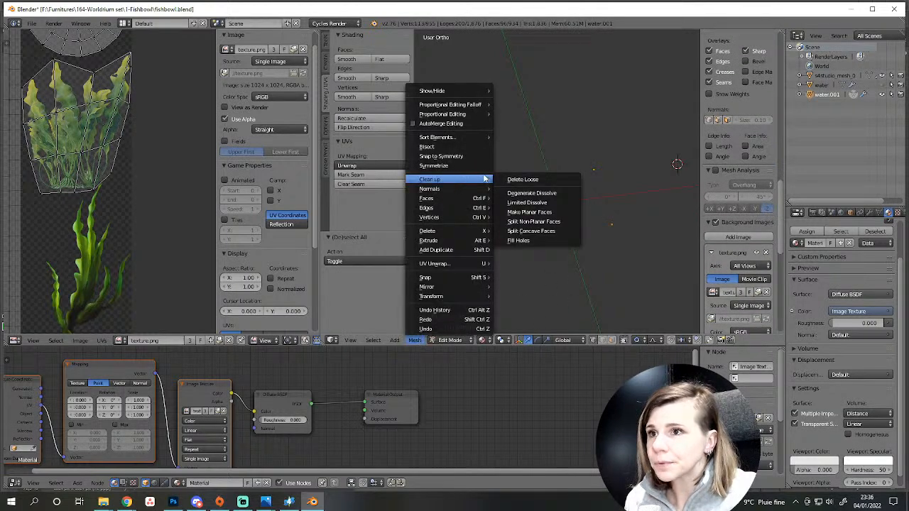
click(523, 179)
scroll(584, 260, down, 3)
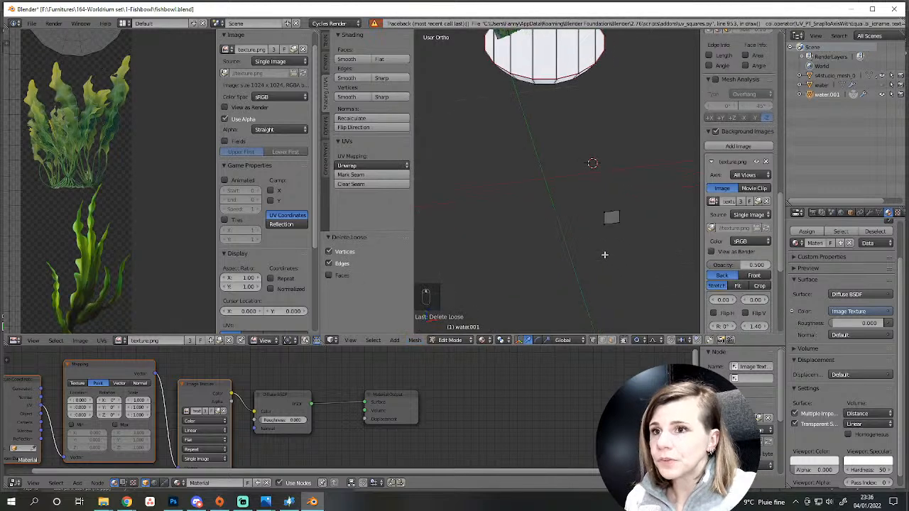
In front view, select the small square plane and move it down to the base of the lower seaweed reference.
scroll(540, 185, up, 5)
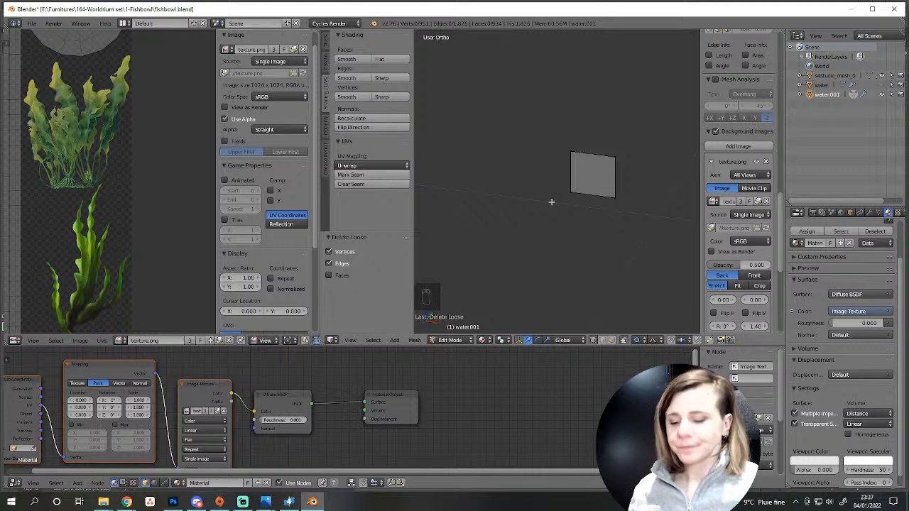
key(KP_1)
scroll(631, 137, up, 4)
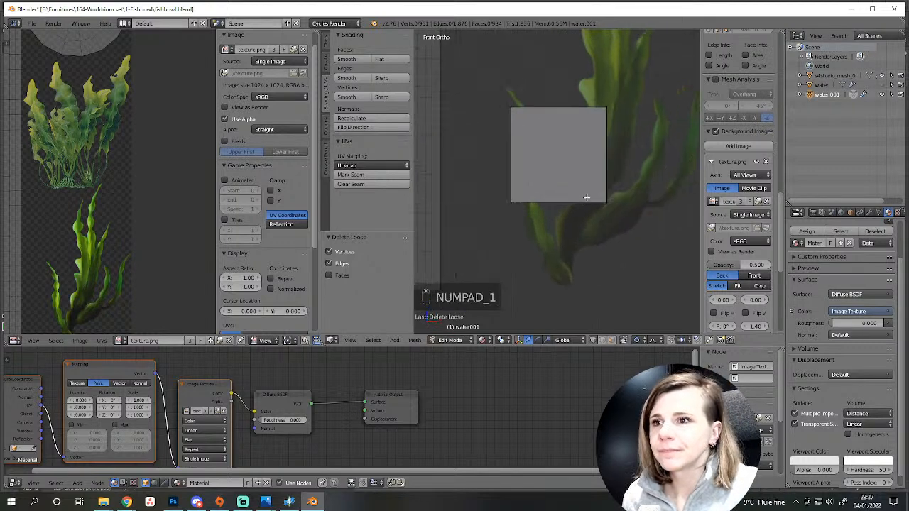
key(l)
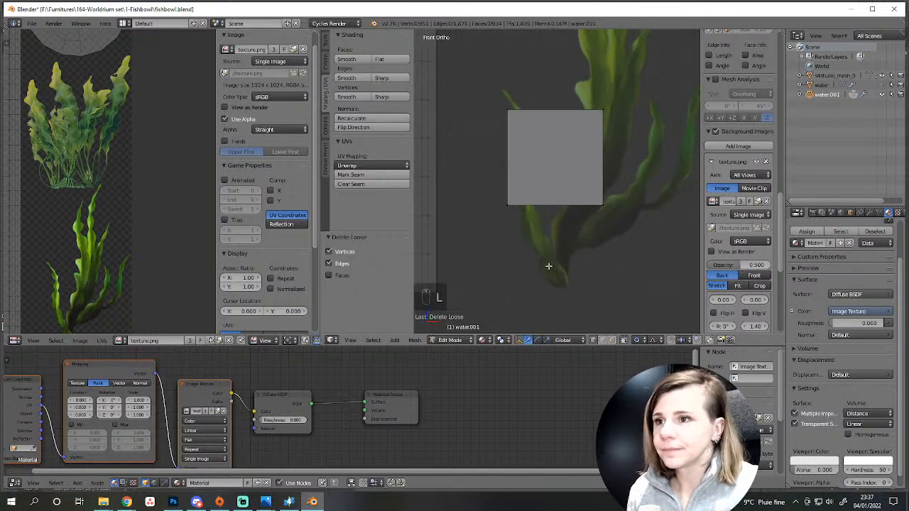
key(l)
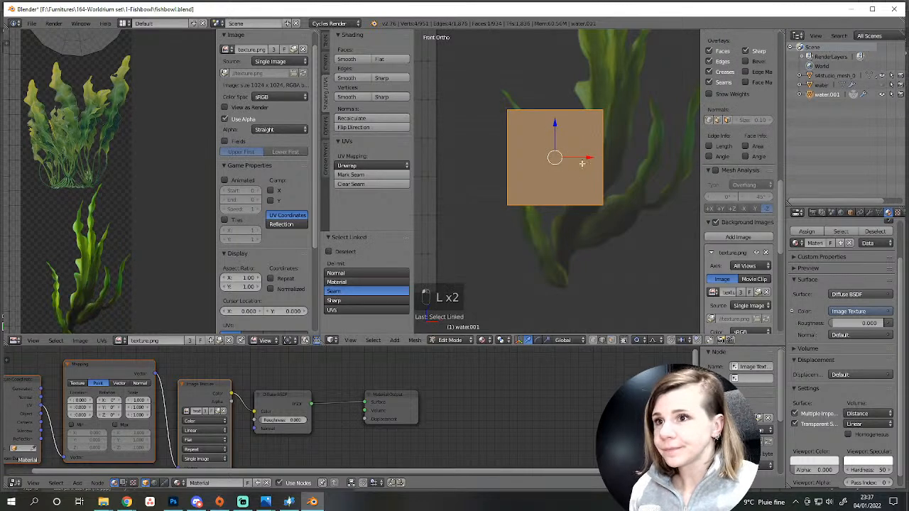
key(g)
click(587, 253)
scroll(614, 267, up, 2)
scroll(615, 267, down, 6)
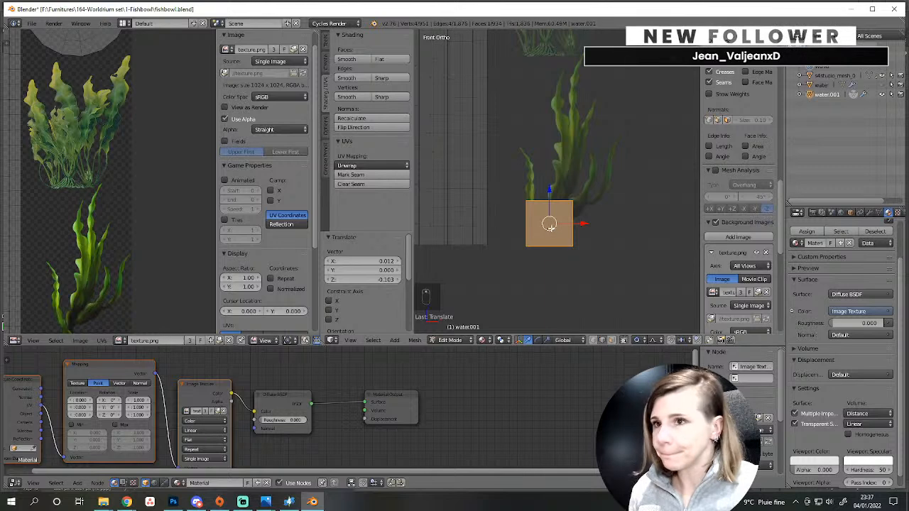
Subdivide the square plane with four vertical and four horizontal evenly spaced loop cuts.
key(ctrl+r)
scroll(543, 206, up, 1)
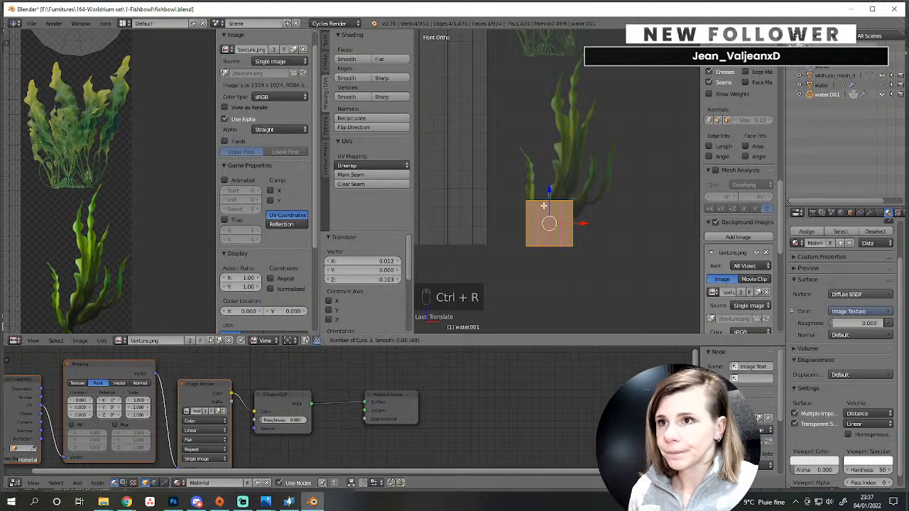
click(543, 206)
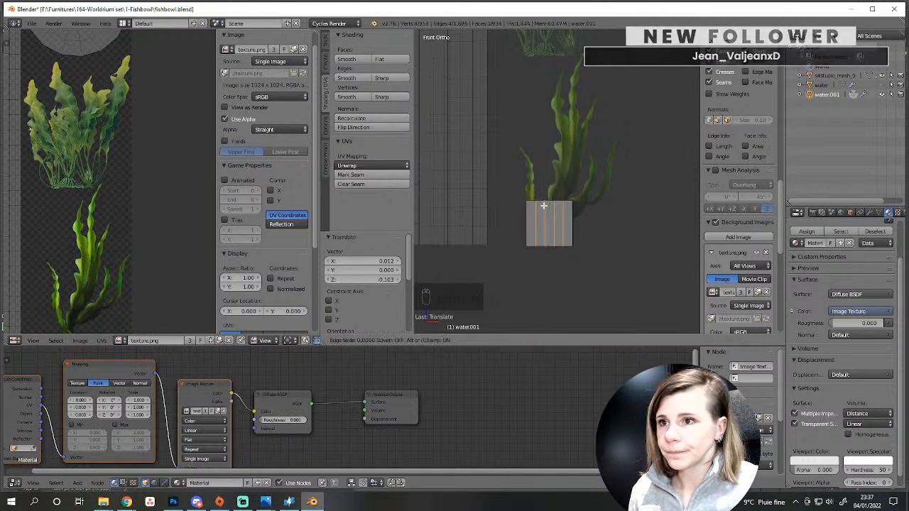
key(ctrl+r)
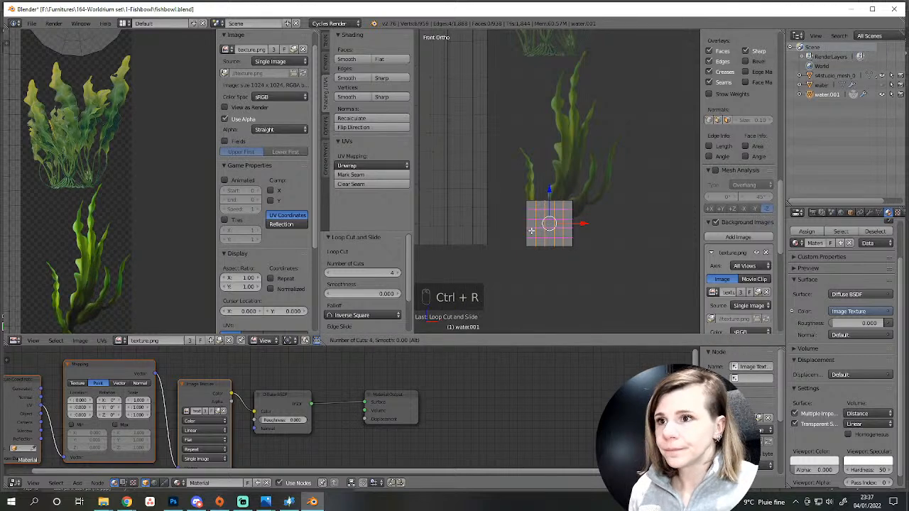
click(536, 231)
shift+middle_drag(575, 232, 567, 254)
scroll(573, 284, up, 2)
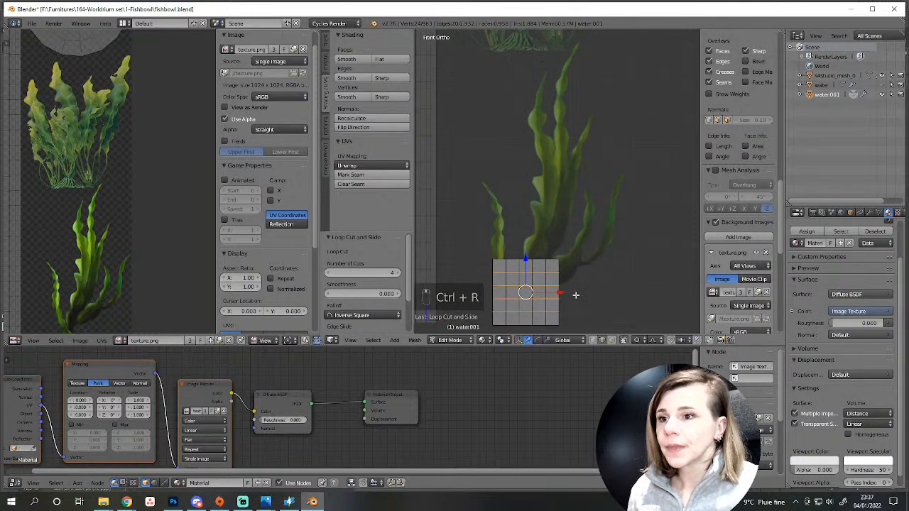
In vertex mode with proportional editing on, pull the grid's upper-left corner up to the tip of the left frond.
click(593, 339)
scroll(544, 263, down, 1)
right_click(503, 246)
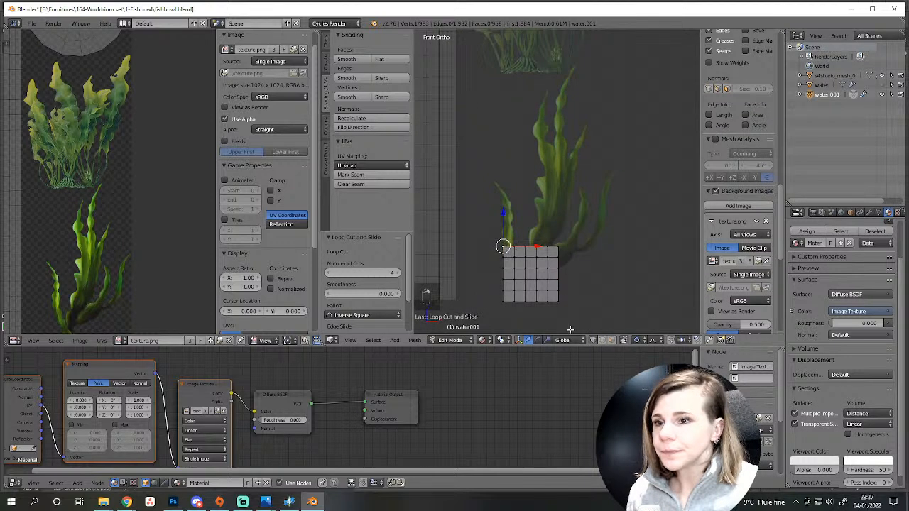
click(637, 340)
key(g)
scroll(532, 220, up, 7)
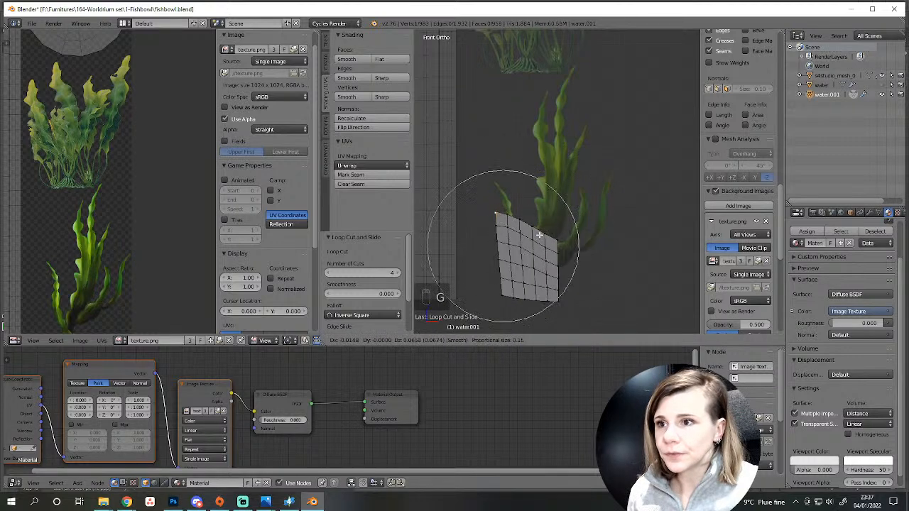
click(536, 199)
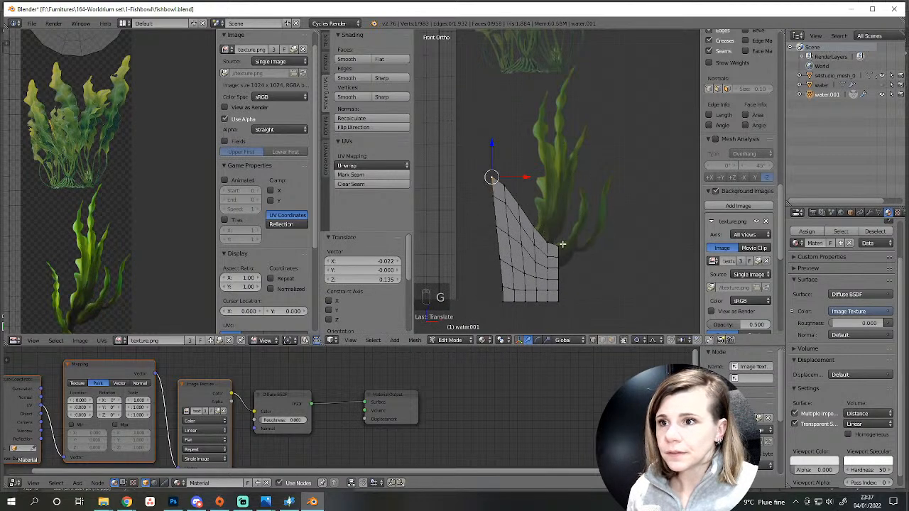
Pull the grid's upper-right corner to the right frond's tip and a top-middle vertex above the tallest frond.
right_click(560, 245)
key(g)
click(626, 186)
right_click(551, 208)
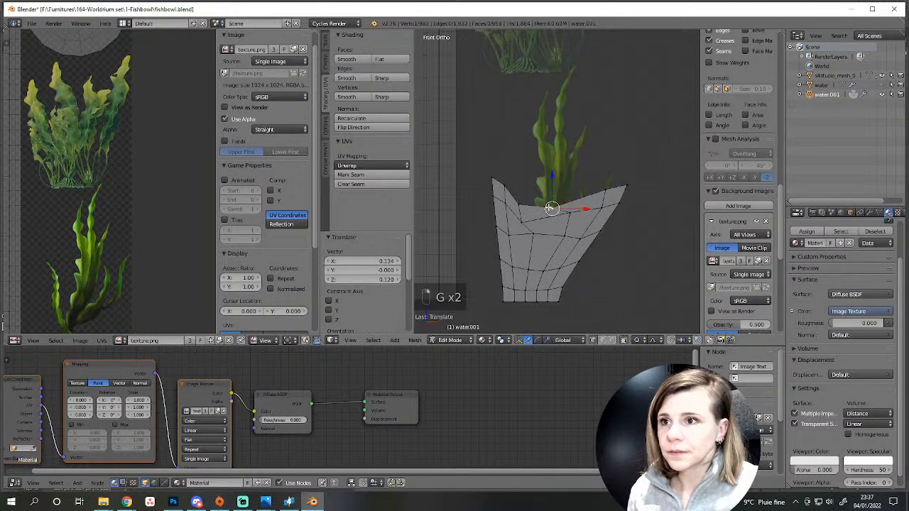
key(g)
click(572, 61)
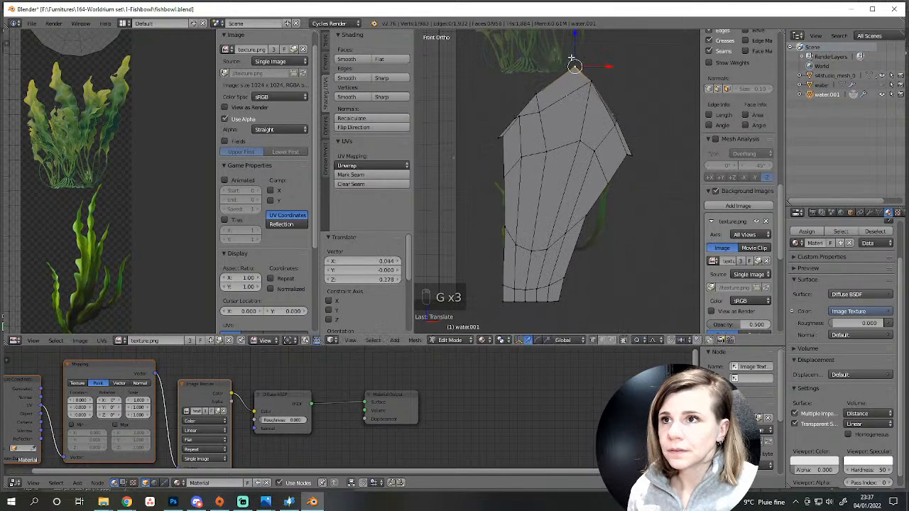
Disable proportional editing, move the lower right edge vertex outward, and display the mesh as wireframe.
click(636, 340)
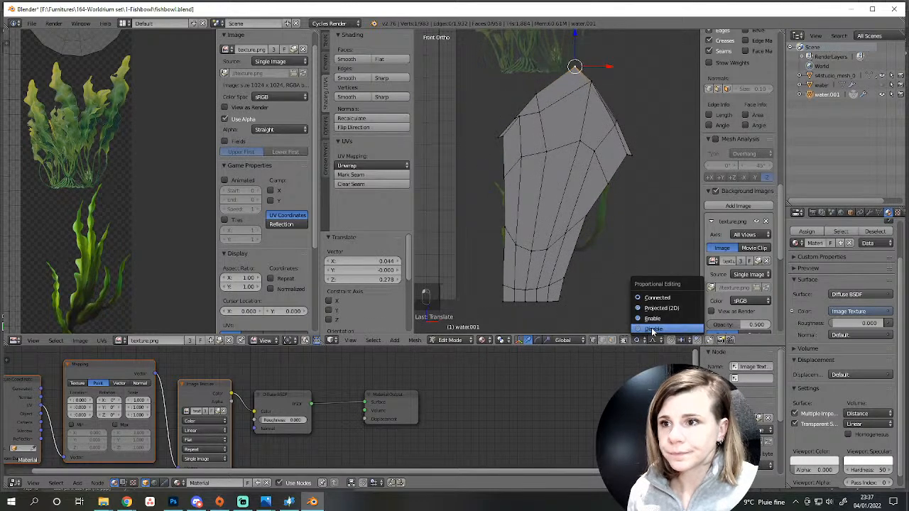
click(652, 331)
key(g)
key(Escape)
right_click(563, 277)
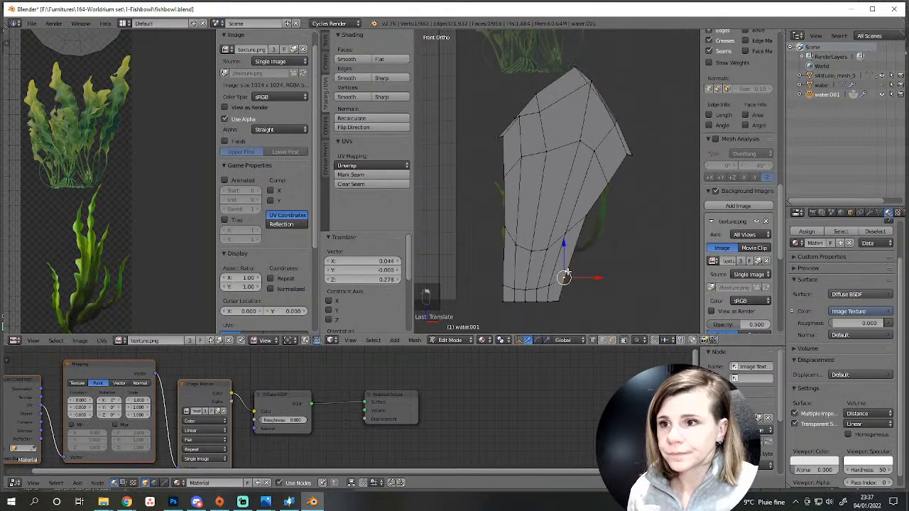
key(g)
click(526, 292)
key(z)
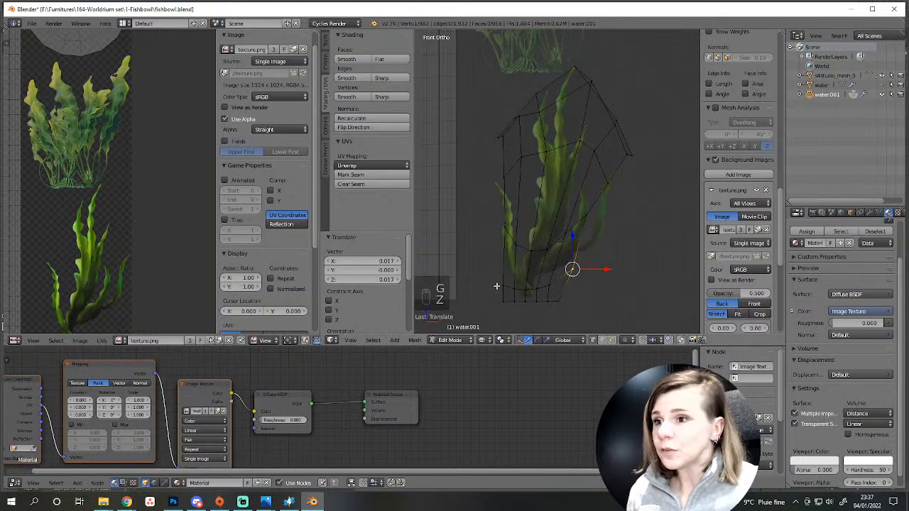
Raise the two lowest interior rows of vertices to spread the grid up from the seaweed's base.
key(g)
click(527, 288)
right_click(545, 286)
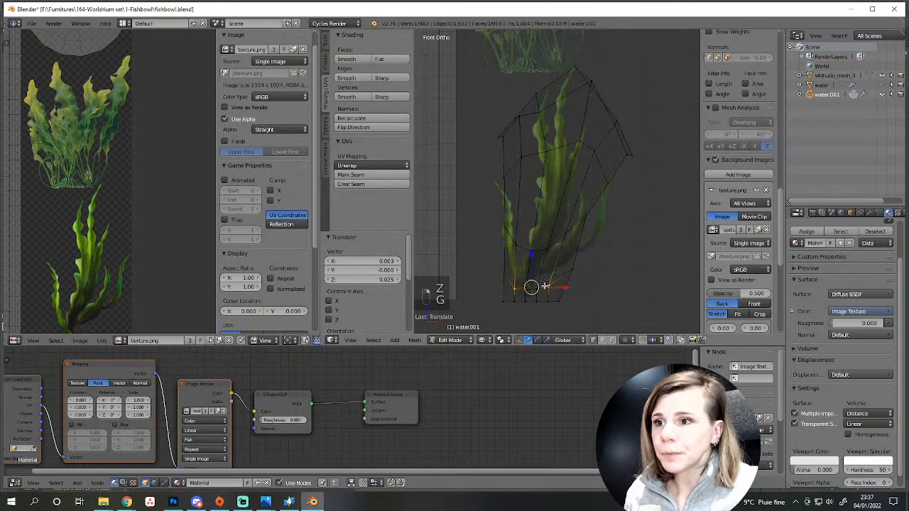
key(ctrl+z)
ctrl+right_click(547, 275)
key(g)
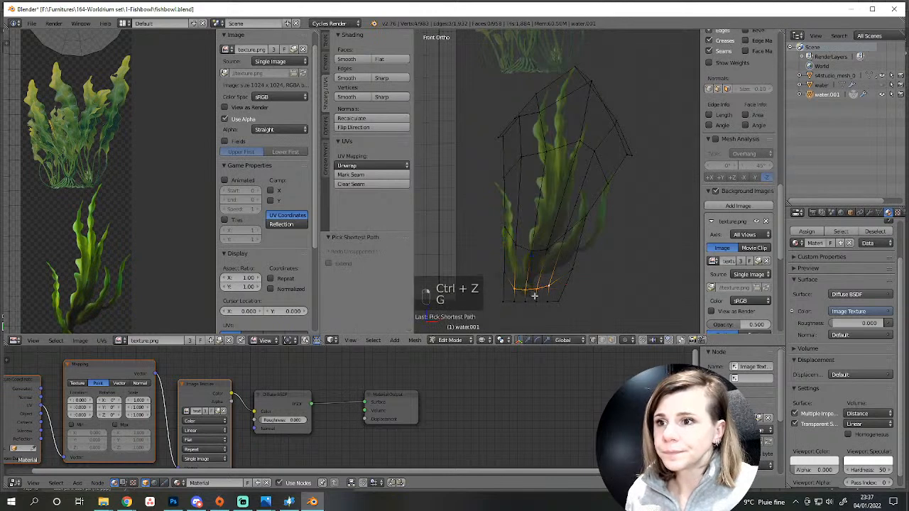
key(z)
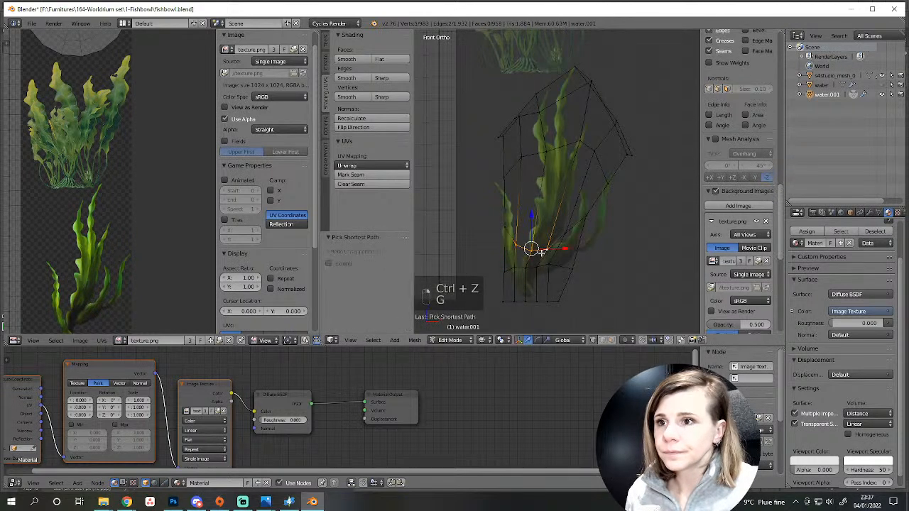
key(g)
click(544, 232)
Reposition the lower right vertices so the mesh outline wraps around the outside of the right frond.
key(g)
click(617, 174)
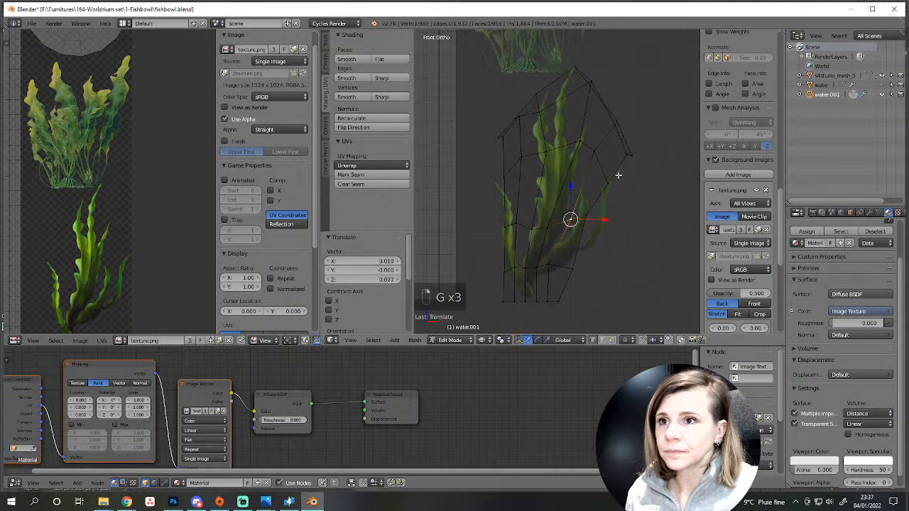
key(g)
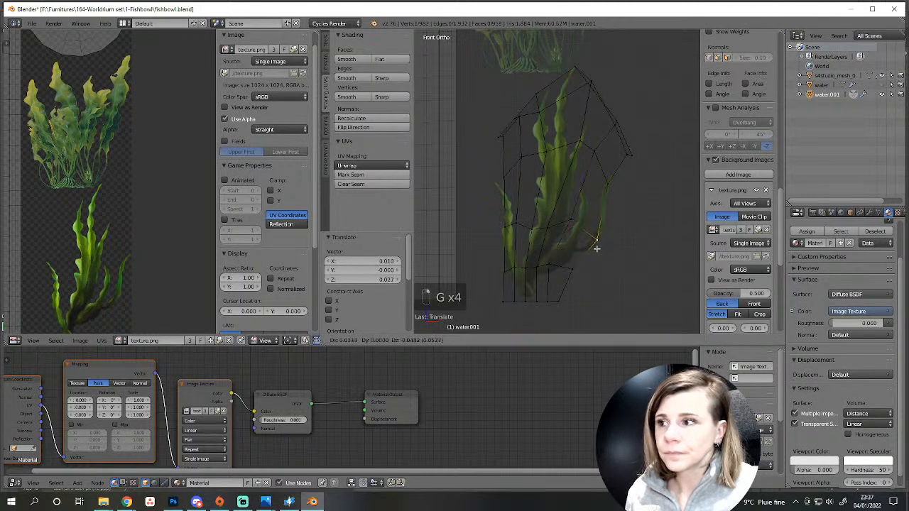
click(596, 243)
key(g)
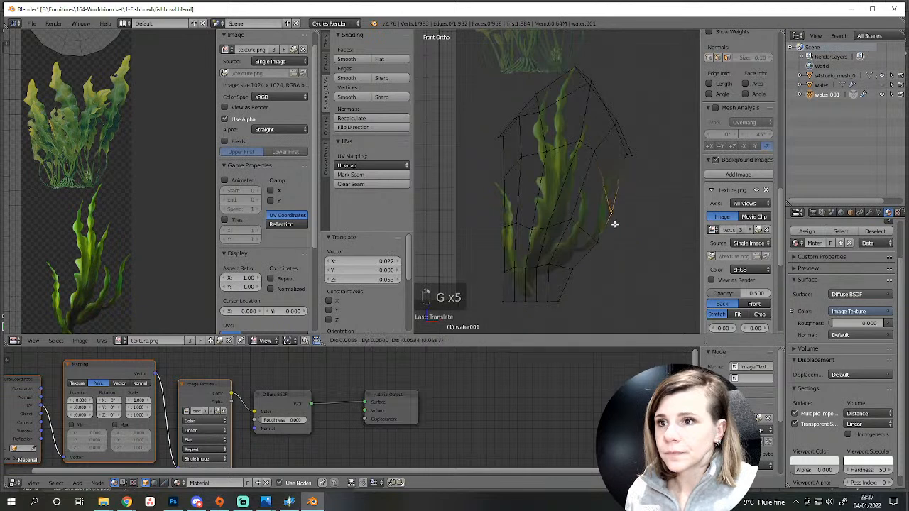
click(600, 240)
key(g)
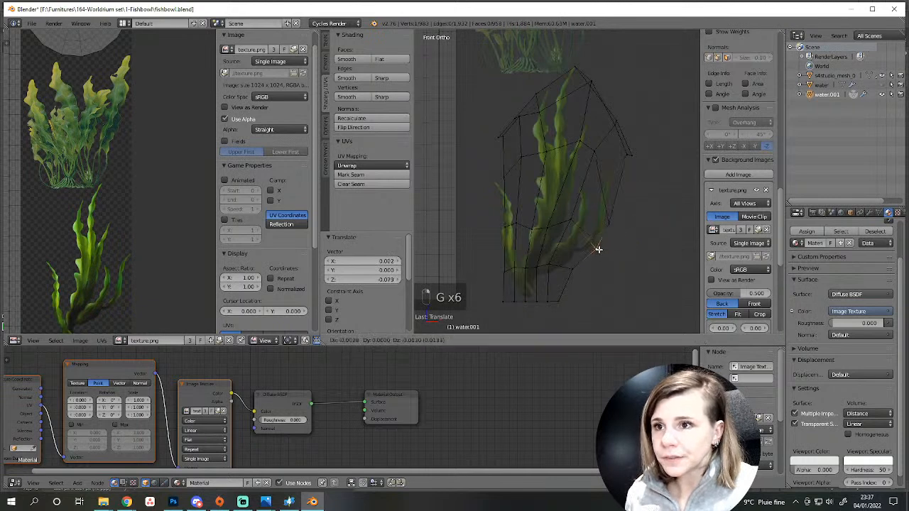
click(586, 265)
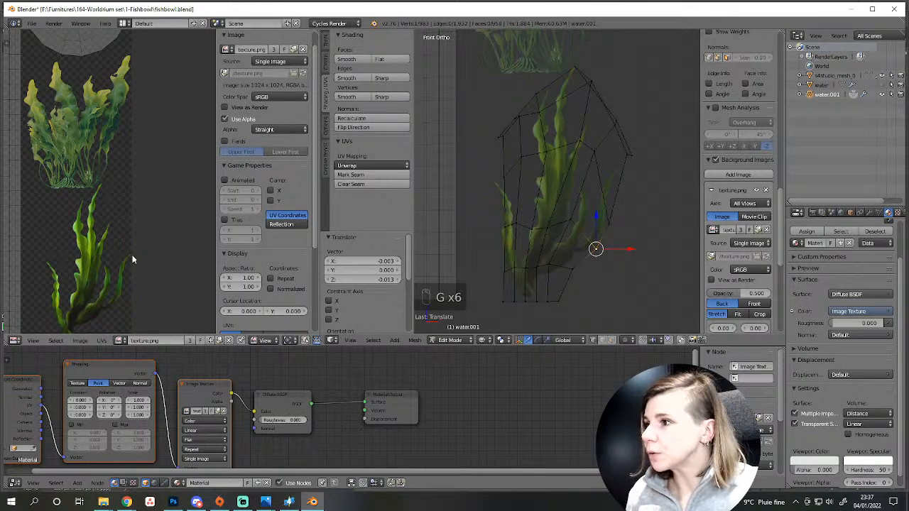
Open up the mesh's upper right corner by spreading its bunched vertices into a clean outline.
right_click(626, 118)
key(g)
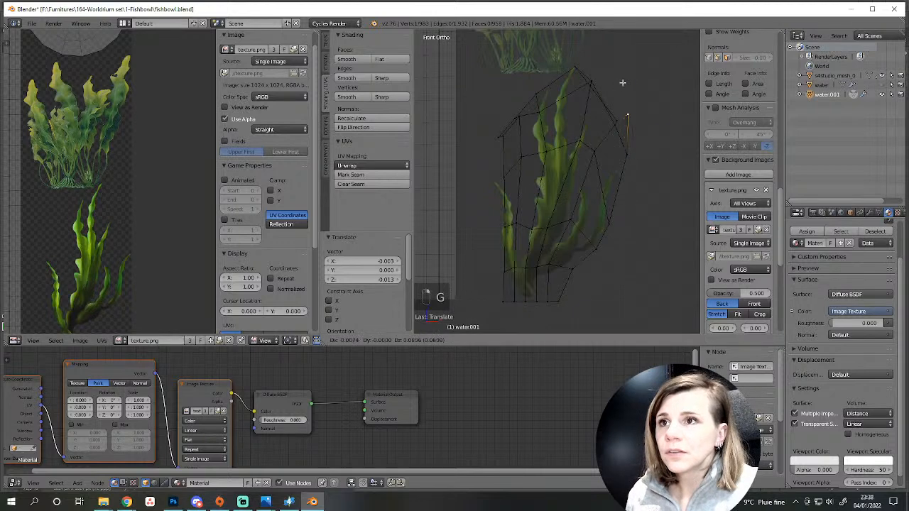
click(589, 80)
key(g)
click(612, 111)
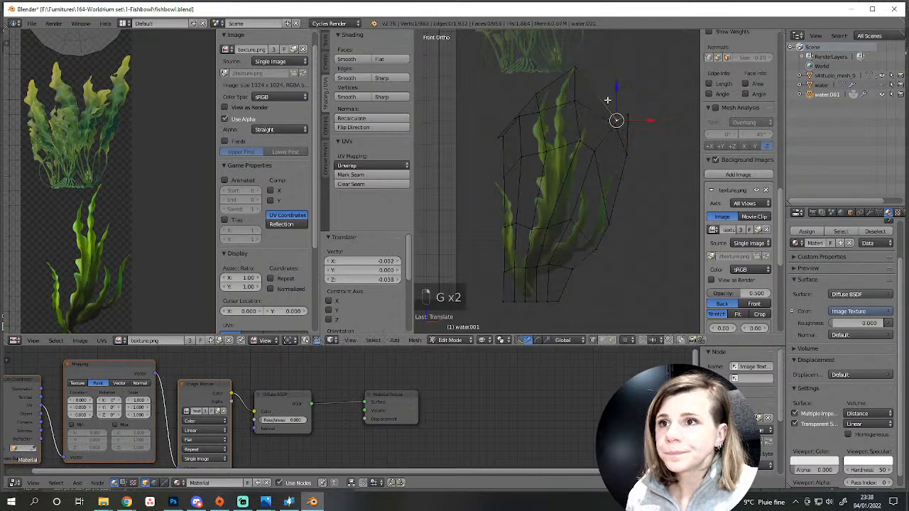
key(g)
click(598, 90)
Space out the interior vertices in the gap between the central and right fronds.
key(g)
click(588, 147)
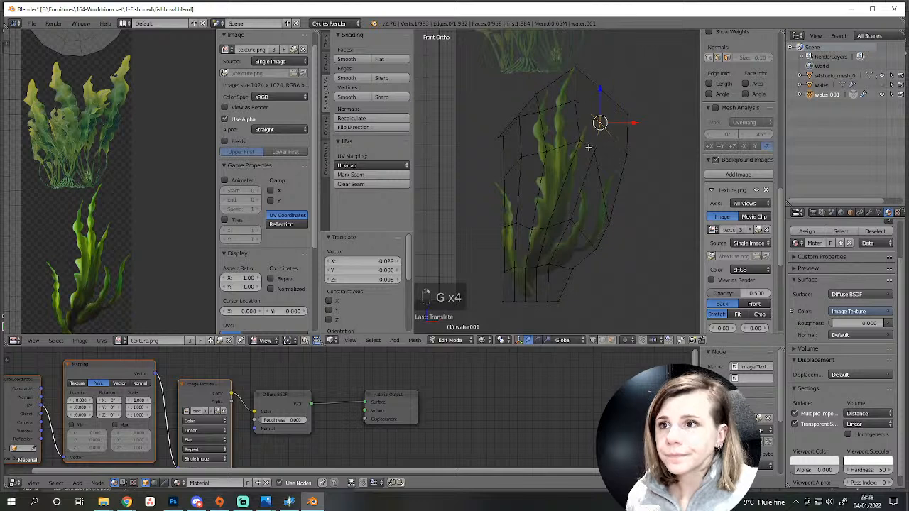
key(g)
click(585, 190)
key(g)
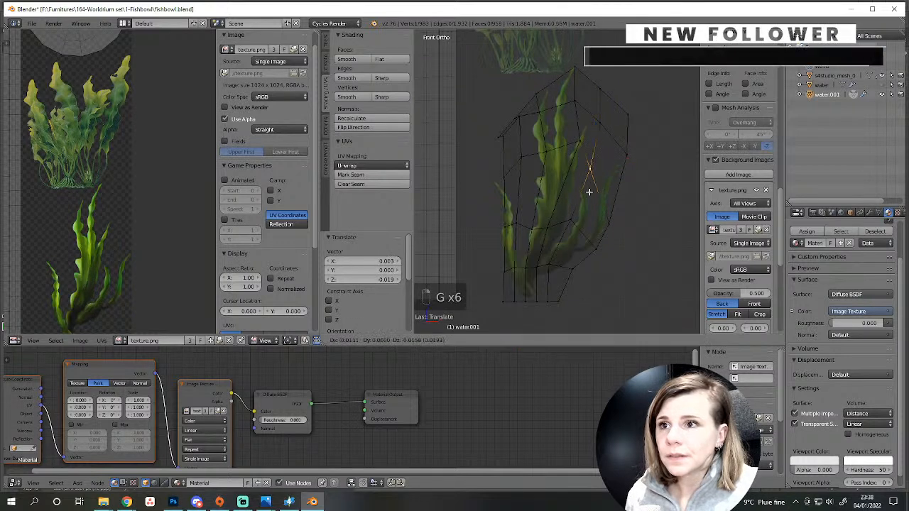
click(582, 183)
Tighten the upper right outline and the nearby interior vertex around the seaweed's frond tips.
key(g)
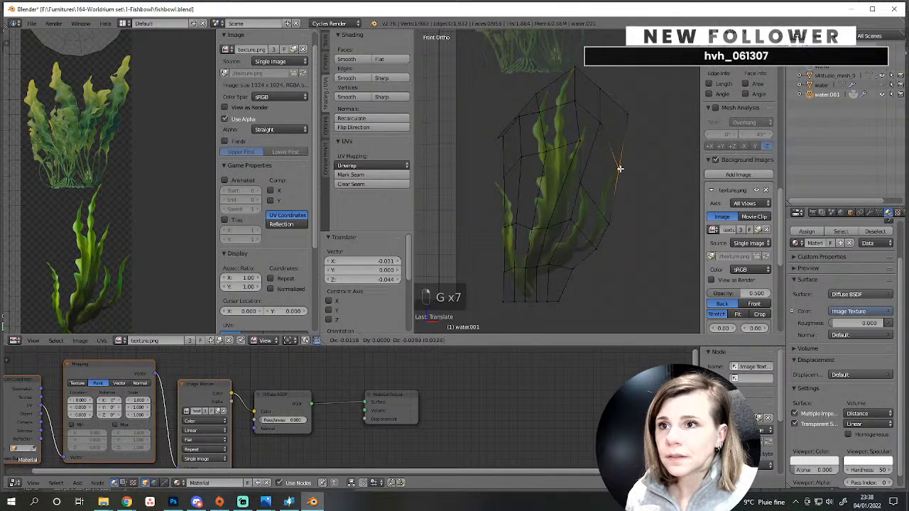
scroll(620, 169, up, 3)
click(642, 160)
key(g)
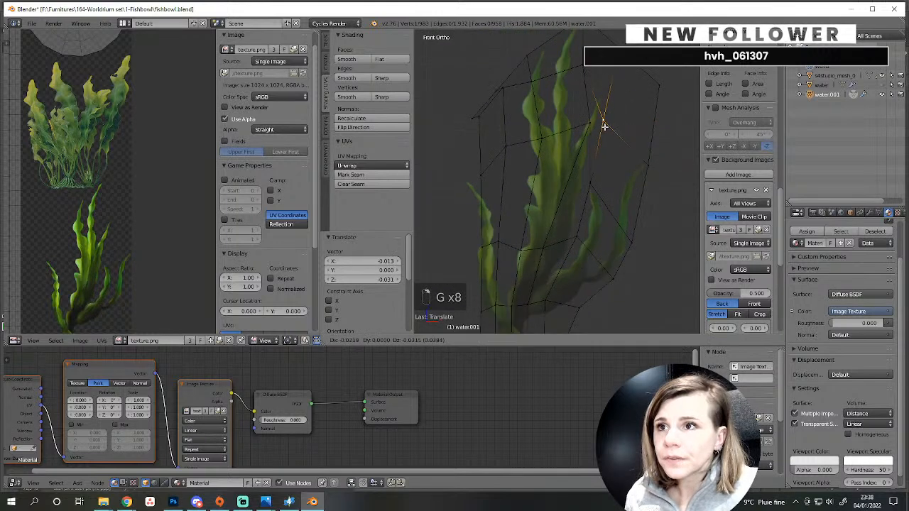
click(651, 83)
key(g)
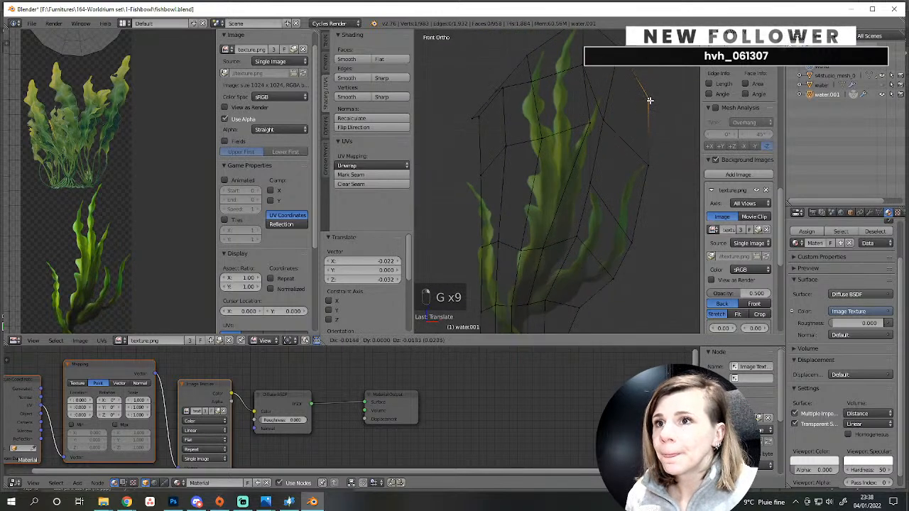
click(649, 98)
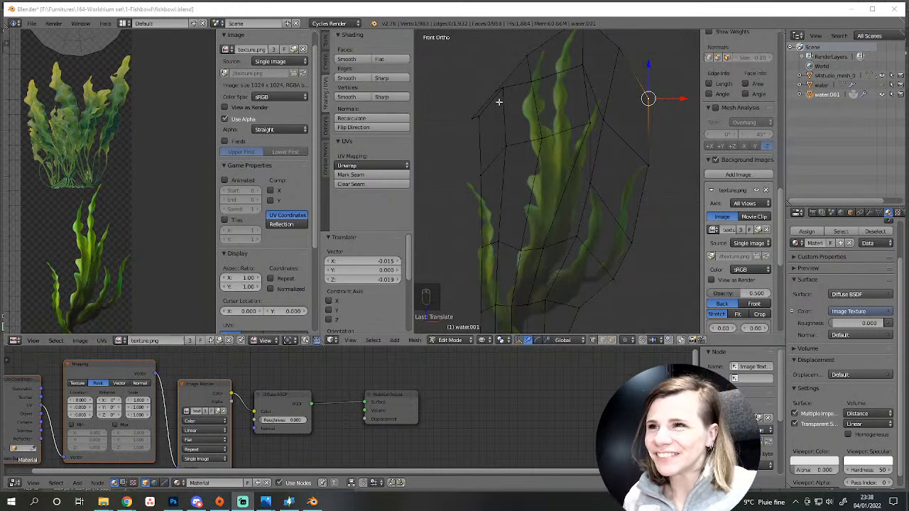
Reposition the mesh's left outline vertices so they follow the outside of the left frond down to its base.
right_click(490, 114)
key(g)
click(470, 186)
key(g)
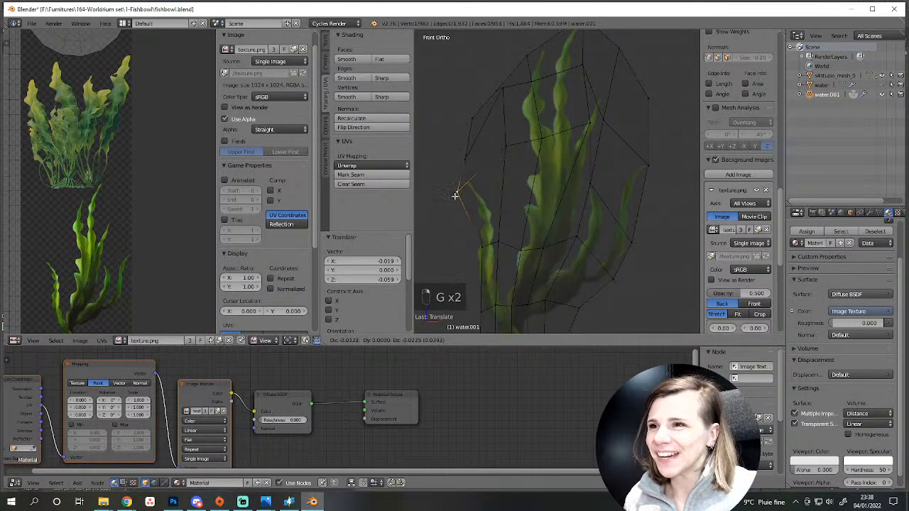
click(493, 217)
shift+middle_drag(497, 219, 508, 170)
key(g)
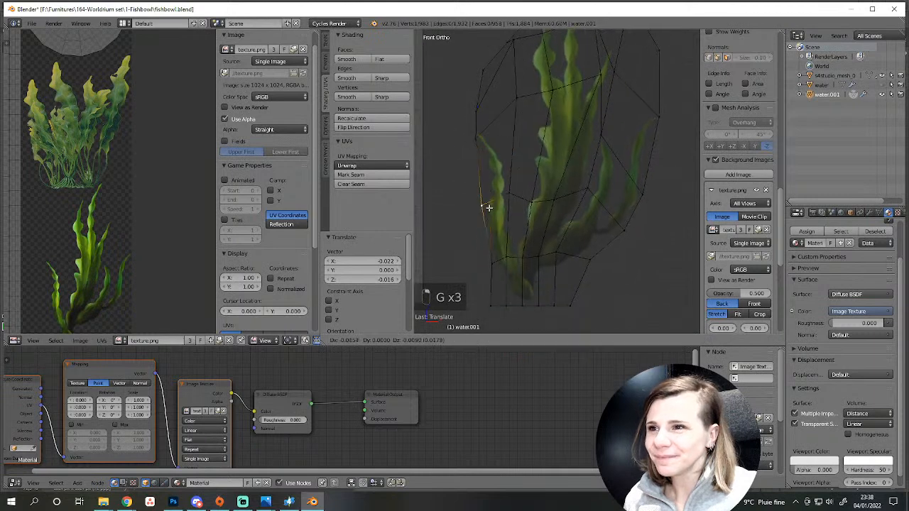
click(482, 204)
right_click(492, 264)
key(g)
click(490, 256)
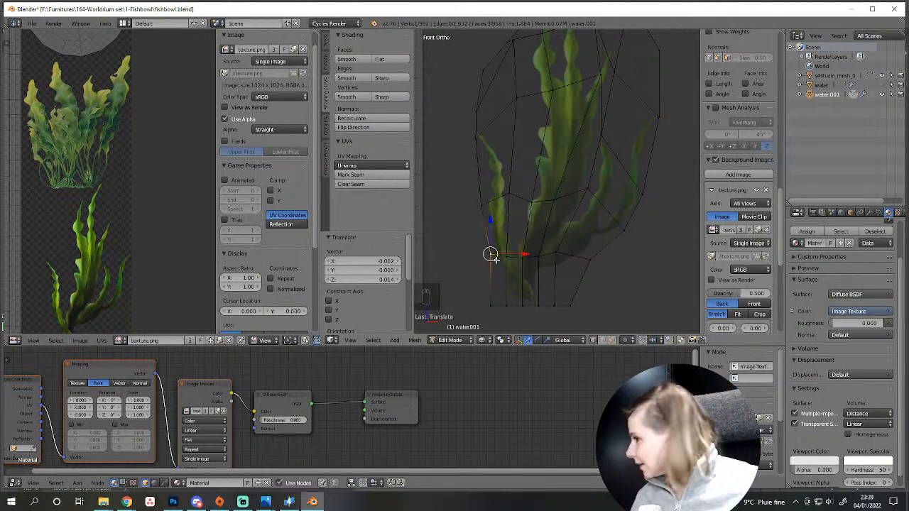
Move the left and middle vertices of the mesh's bottom edge close beneath the seaweed's roots.
scroll(544, 264, up, 2)
scroll(546, 280, down, 2)
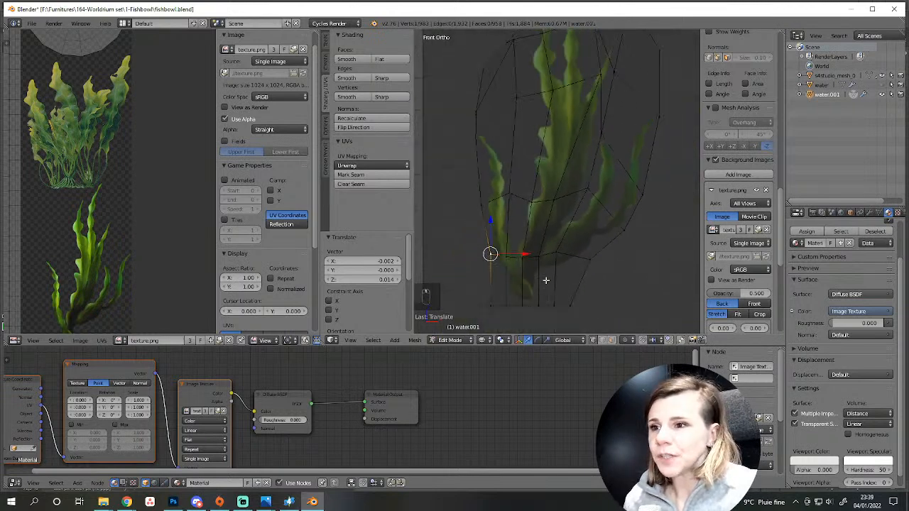
shift+middle_drag(545, 279, 555, 237)
scroll(482, 281, up, 2)
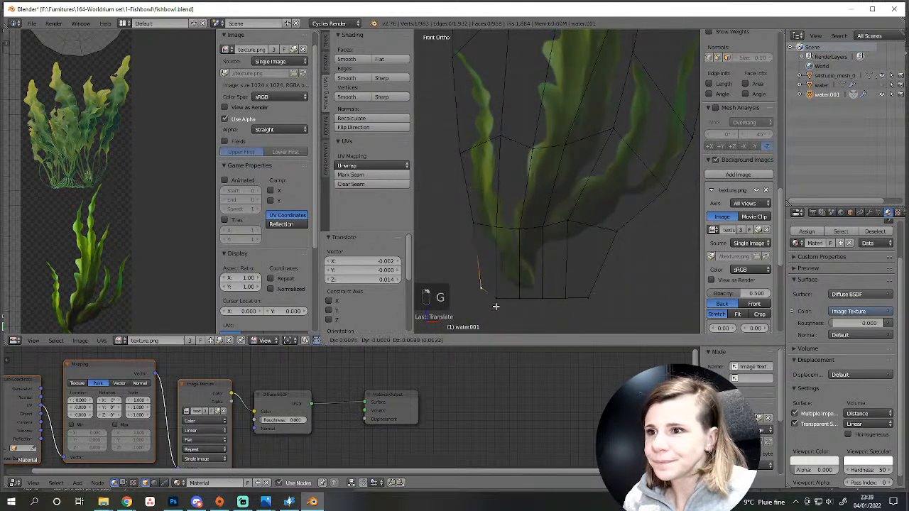
click(496, 307)
key(g)
click(519, 299)
key(g)
click(543, 297)
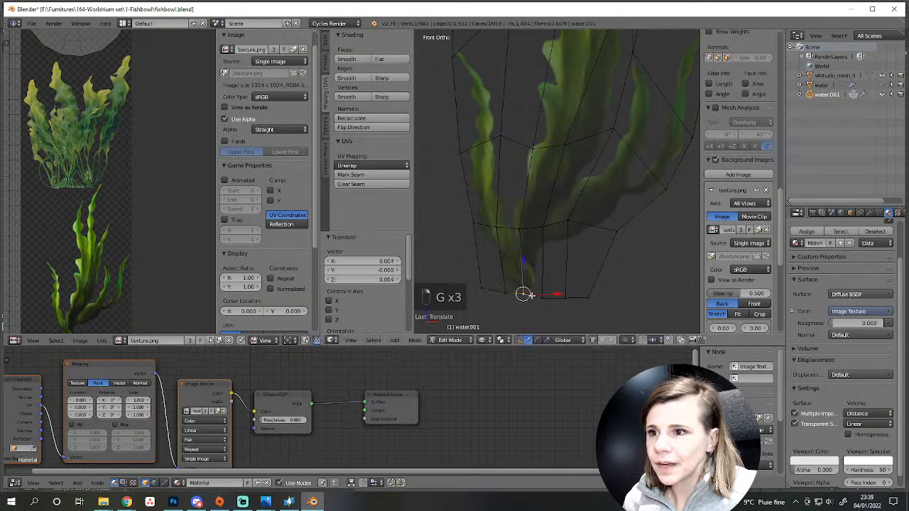
key(g)
click(543, 291)
Pull the two rightmost vertices of the bottom edge in line with the rest of the base.
key(g)
click(562, 280)
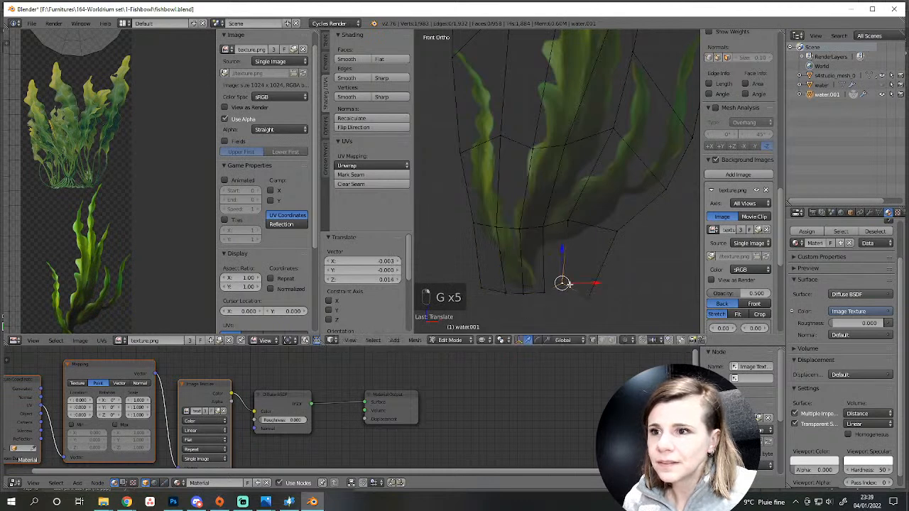
key(g)
click(564, 286)
key(g)
click(592, 290)
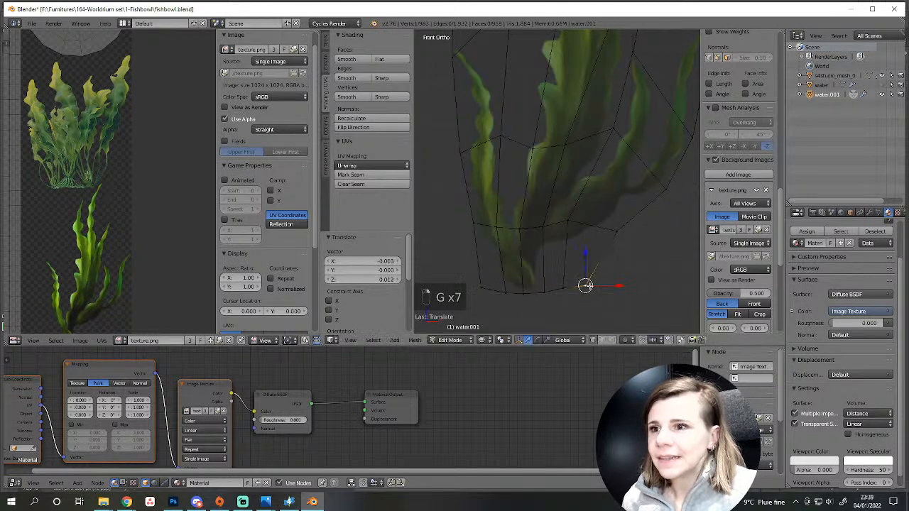
Nudge the outline vertex beside the left frond's tip slightly outward to leave a margin around it.
scroll(591, 287, down, 3)
shift+middle_drag(572, 139, 537, 208)
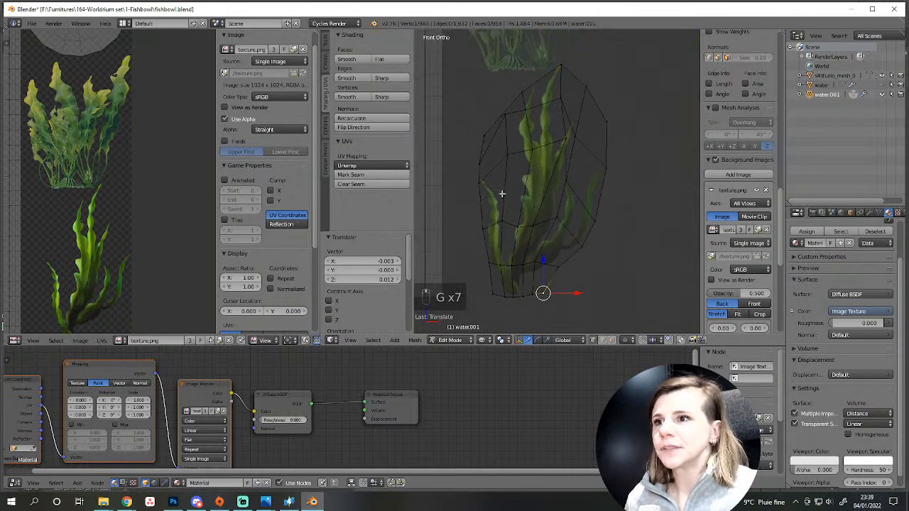
right_click(478, 187)
key(g)
click(477, 185)
Select only the linked seaweed plane and unwrap its UVs with Project From View from the front.
key(a)
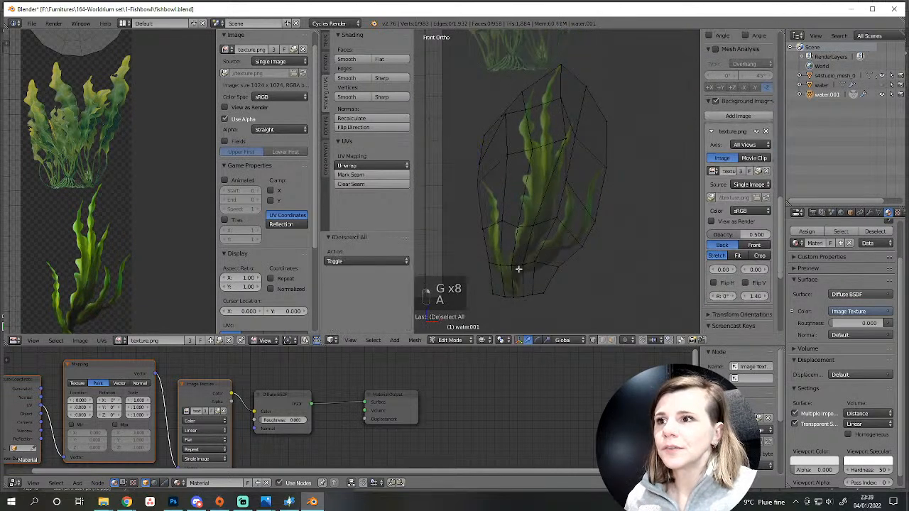
key(l)
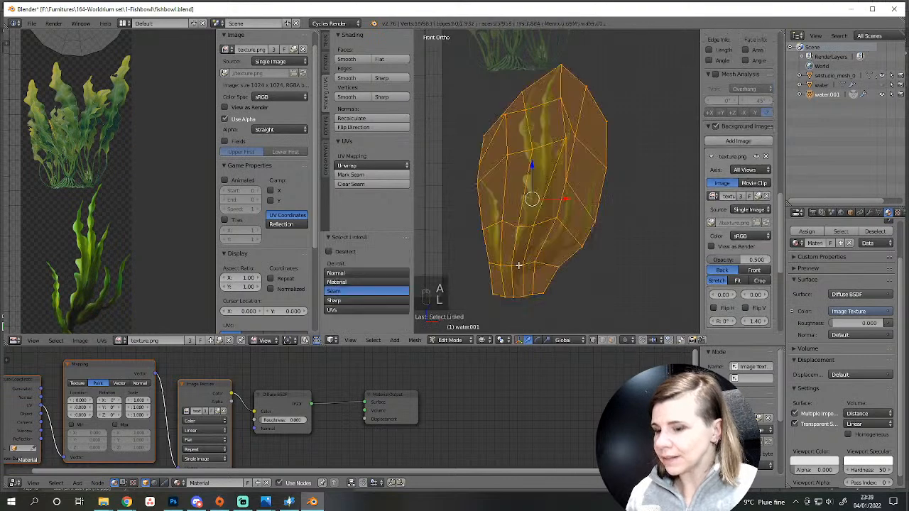
click(348, 166)
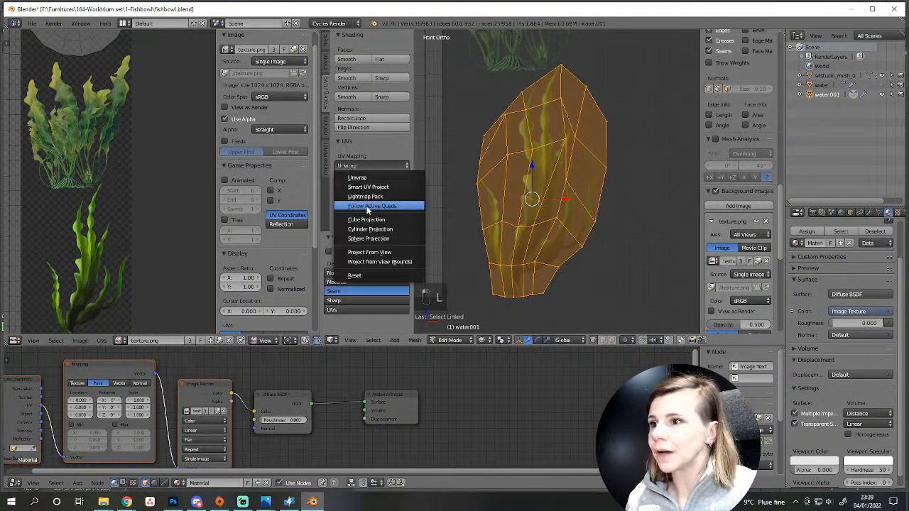
click(370, 252)
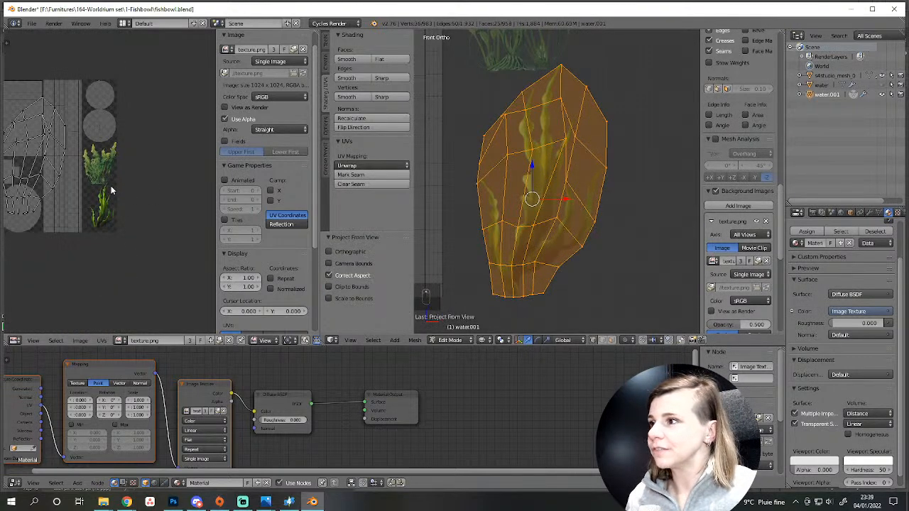
Scale all the seaweed's UVs to about 0.465 and move them onto the lower seaweed image in the texture.
key(a)
key(s)
click(39, 190)
scroll(38, 191, up, 3)
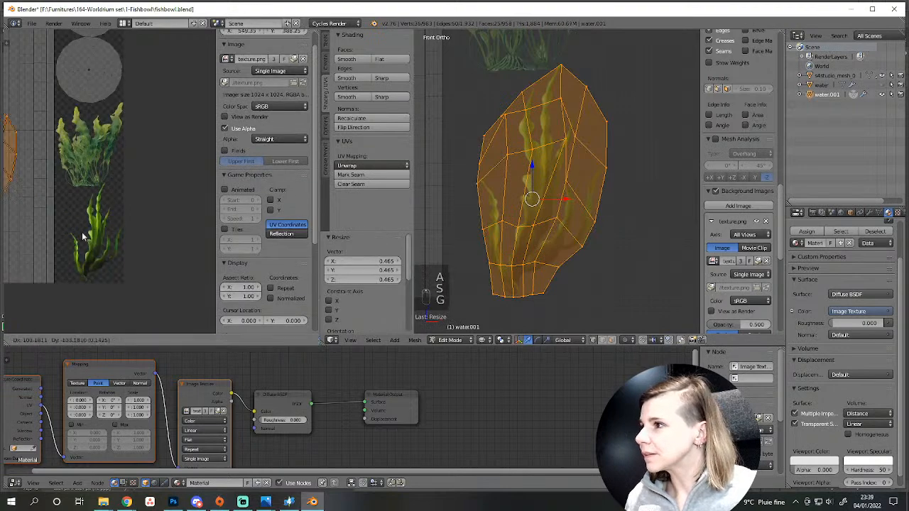
key(g)
click(169, 295)
scroll(144, 304, up, 5)
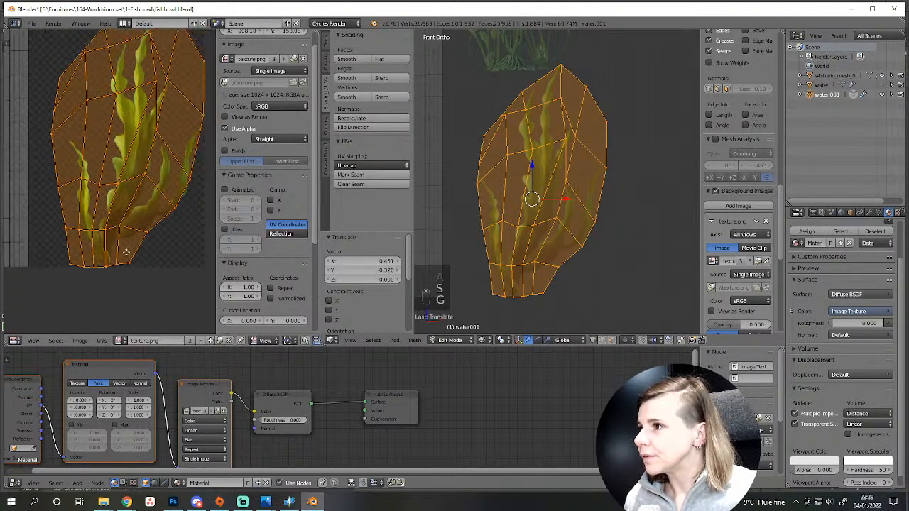
Scale the seaweed's UV island by about 0.908 and shift it to fit around the fronds.
key(s)
click(115, 291)
key(g)
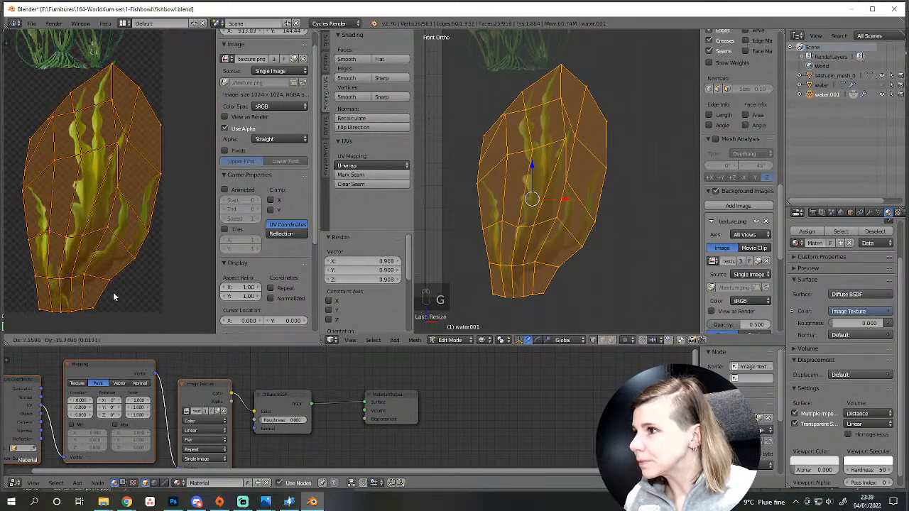
click(113, 297)
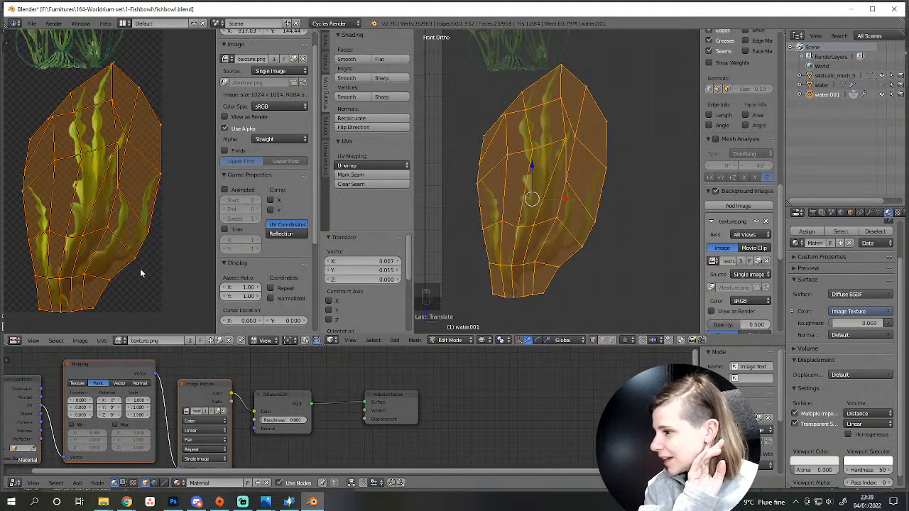
Adjust the UV vertices at the seaweed's top tip and right edge to enclose the painted fronds.
middle_drag(119, 307, 137, 228)
middle_drag(142, 171, 130, 230)
key(g)
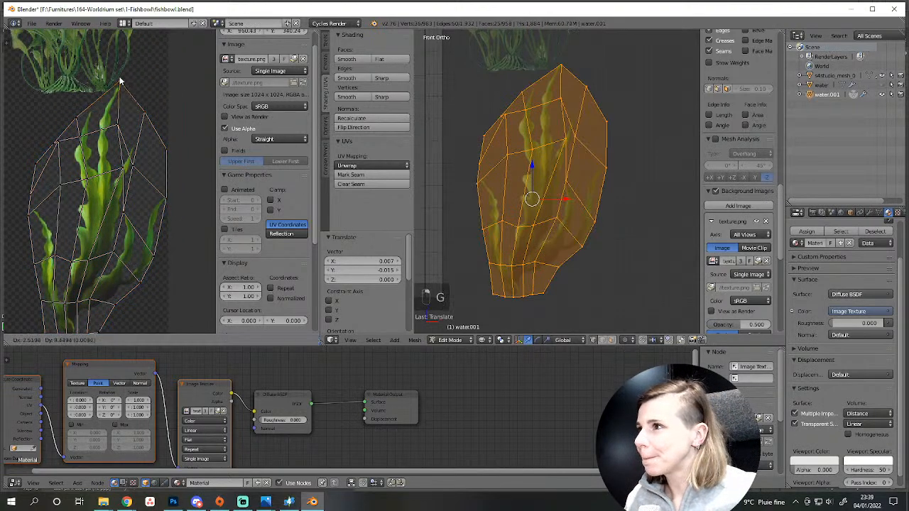
click(122, 83)
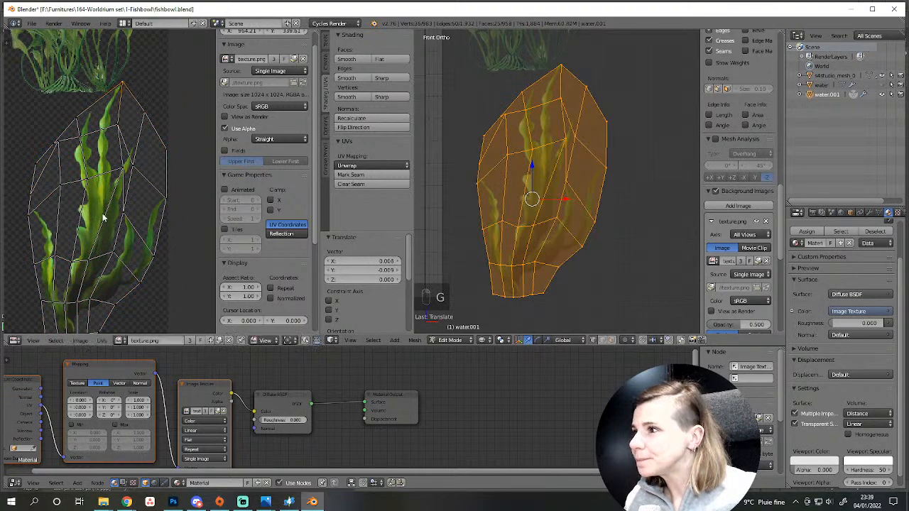
key(g)
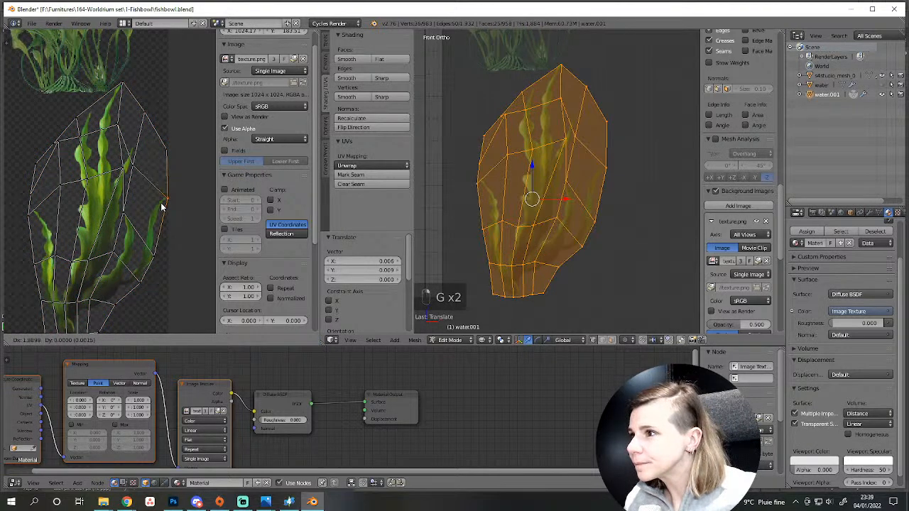
click(163, 206)
scroll(142, 280, up, 2)
scroll(146, 280, down, 2)
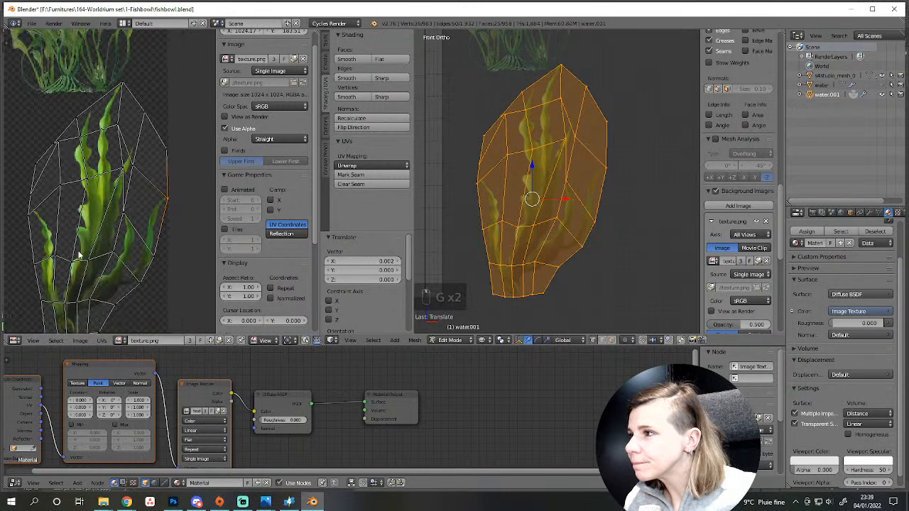
Adjust the UV vertices along the island's left outline to leave room around the left frond's tip.
key(g)
click(28, 223)
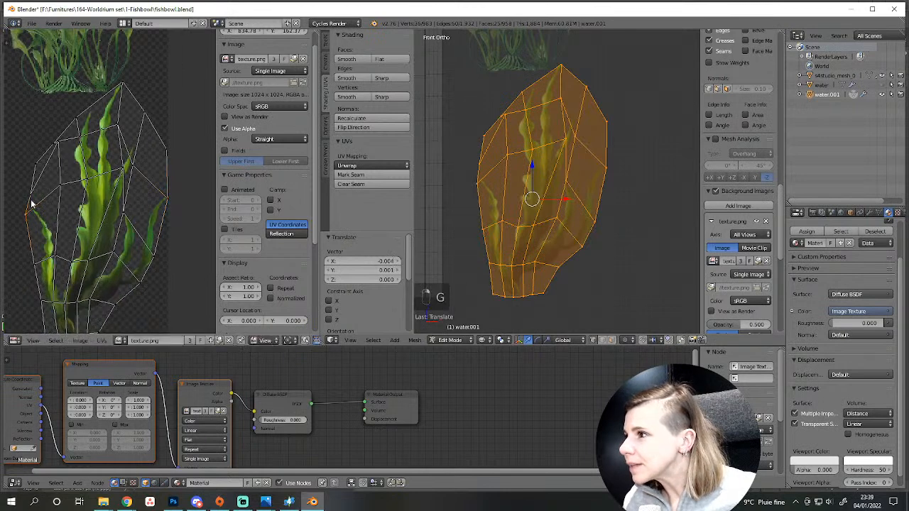
key(g)
click(31, 183)
key(a)
right_click(64, 144)
key(g)
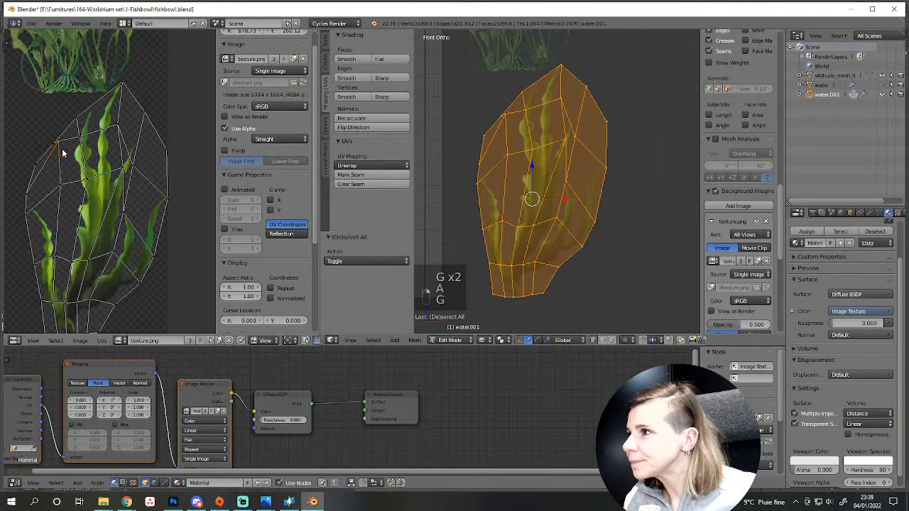
click(61, 167)
key(a)
Return to Object Mode and set the viewport shading to Material to preview the textured seaweed.
key(Tab)
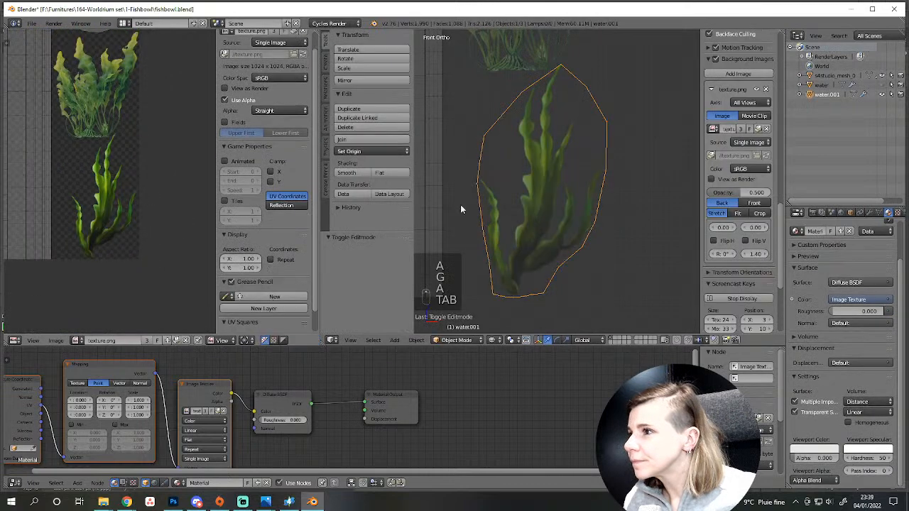
key(z)
click(491, 340)
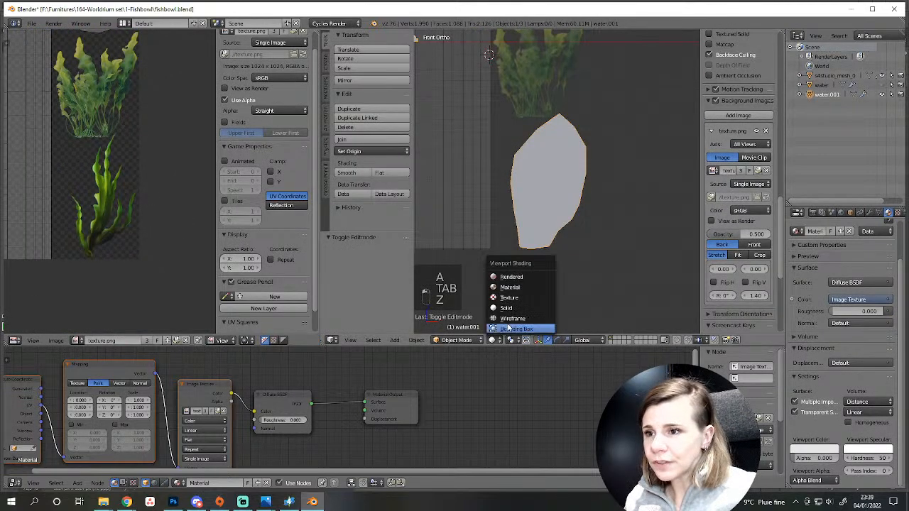
click(516, 287)
mouse_move(532, 185)
middle_down()
mouse_move(543, 157)
mouse_move(558, 250)
middle_up()
scroll(560, 173, down, 5)
In front view, move the seaweed mesh about -0.574 in X and 1.836 in Z to the plants in the bowl.
key(Tab)
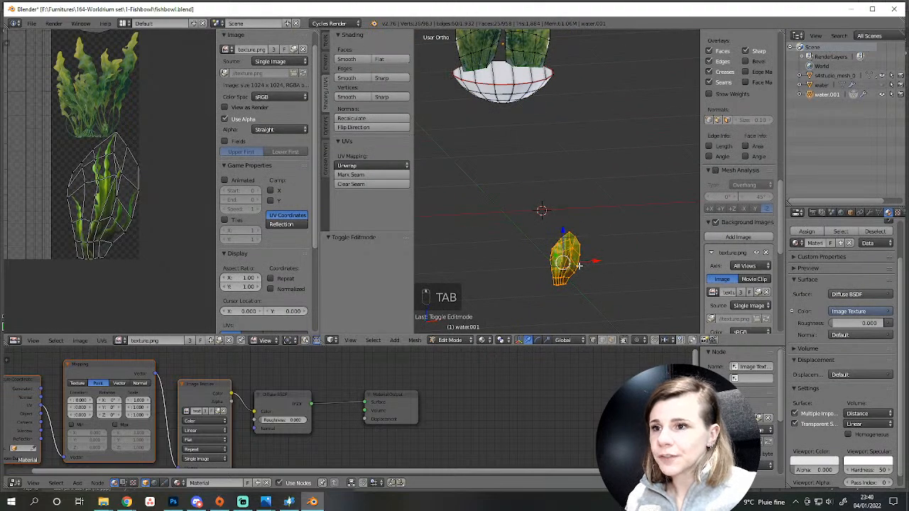
key(KP_1)
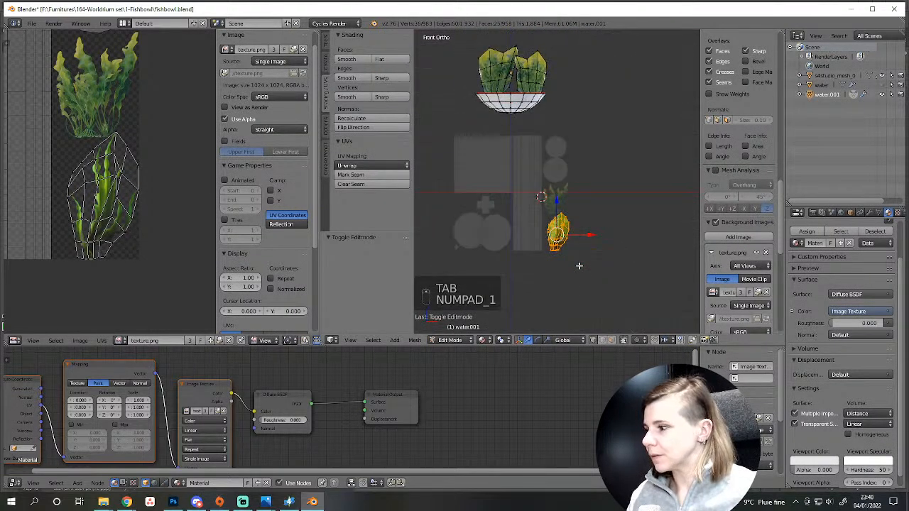
key(g)
click(531, 112)
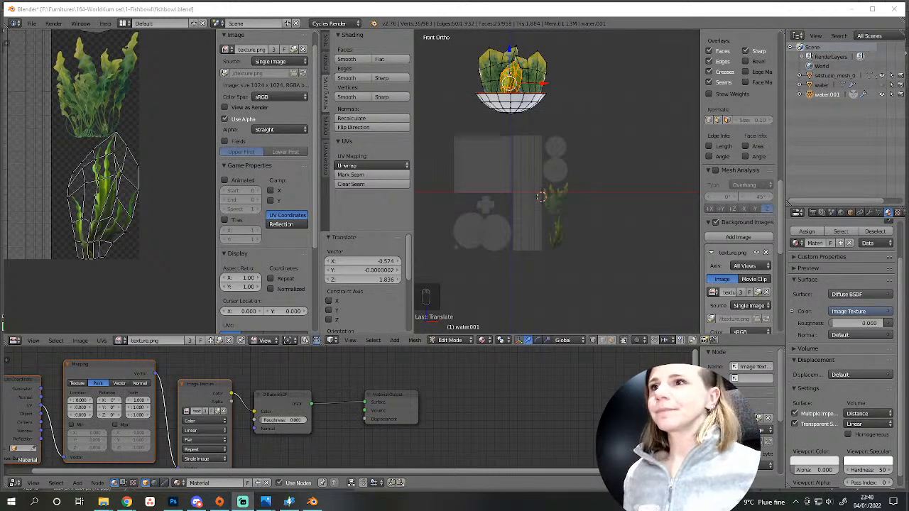
Enlarge the seaweed by about 1.709 and raise it about 0.172 along Z so its base meets the bowl's substrate.
middle_drag(453, 178, 472, 306)
key(KP_1)
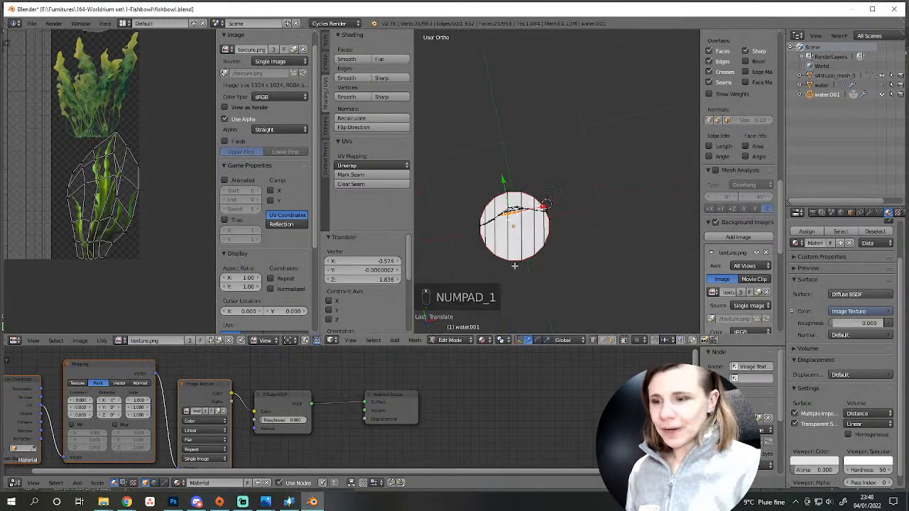
scroll(569, 289, up, 2)
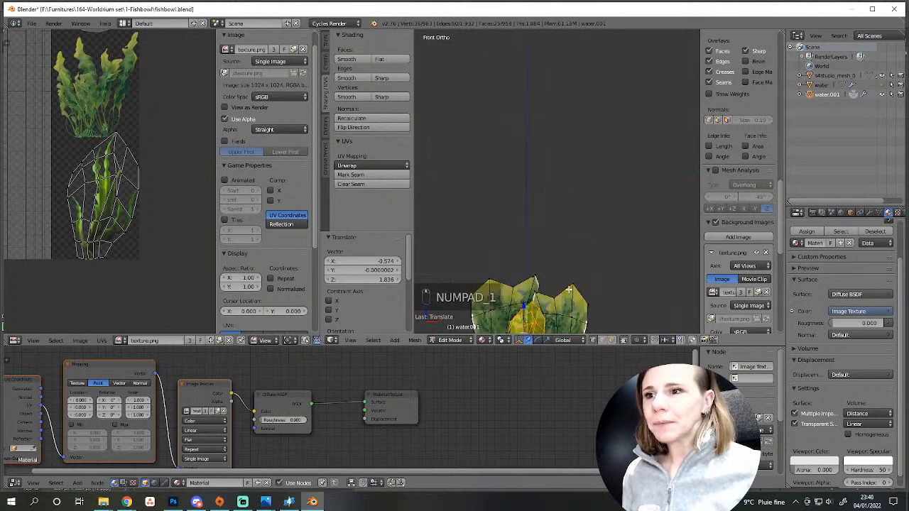
scroll(569, 289, down, 2)
key(s)
click(561, 217)
key(g)
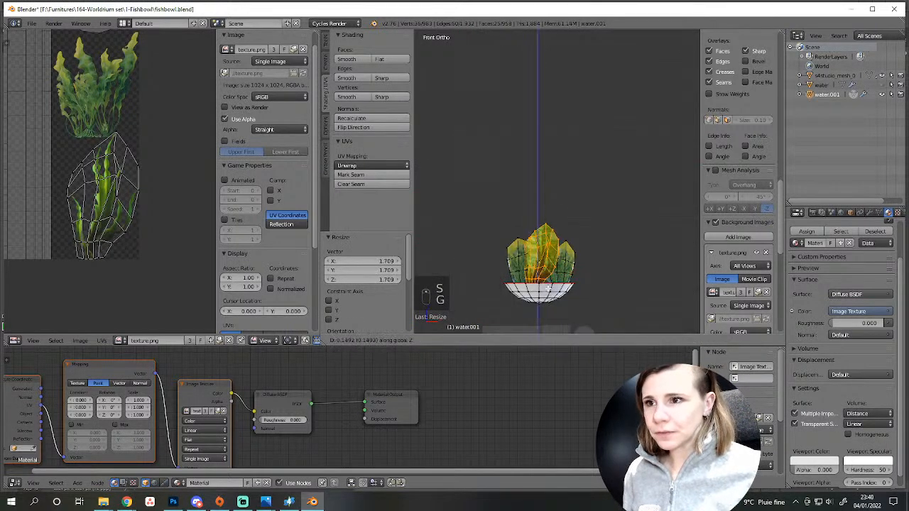
click(561, 206)
Rotate the seaweed about -6.84° in top view and reposition it within the bowl, shifting it a final 0.040 along X.
middle_drag(561, 205, 546, 4)
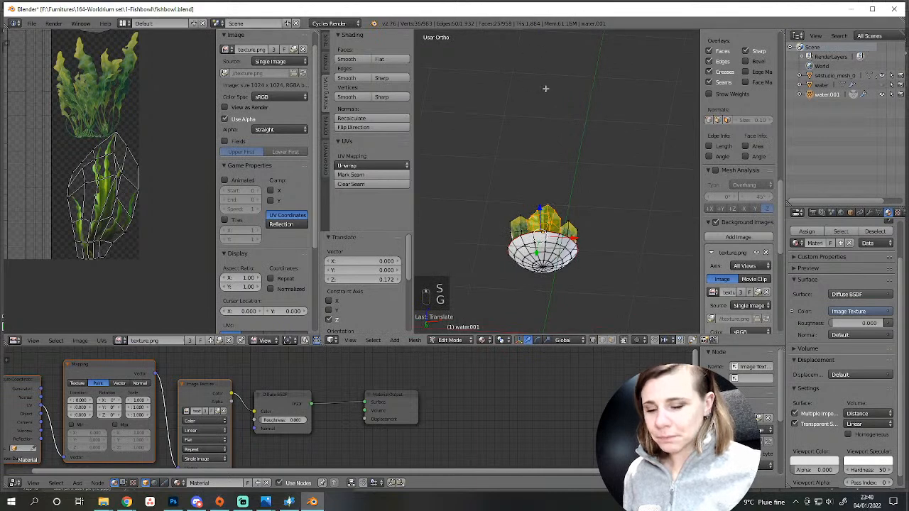
key(KP_7)
drag(538, 170, 538, 195)
key(r)
click(575, 239)
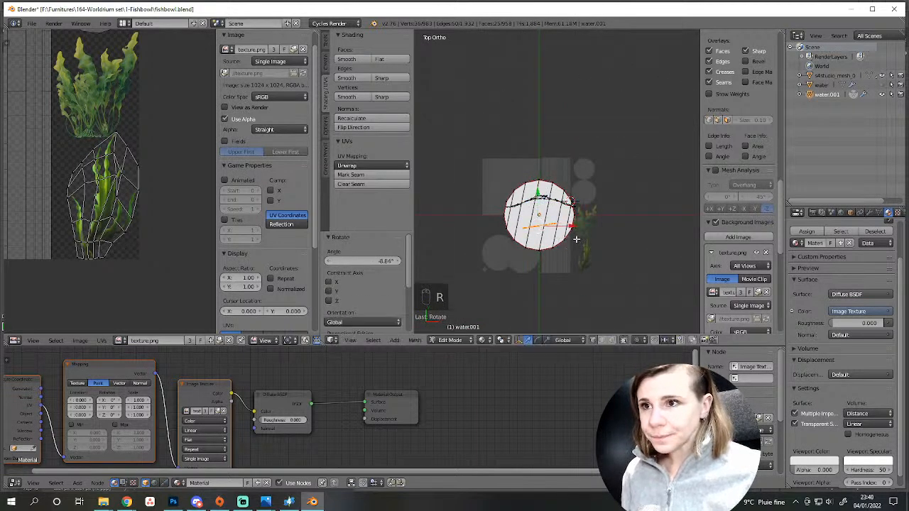
key(g)
click(570, 230)
key(KP_1)
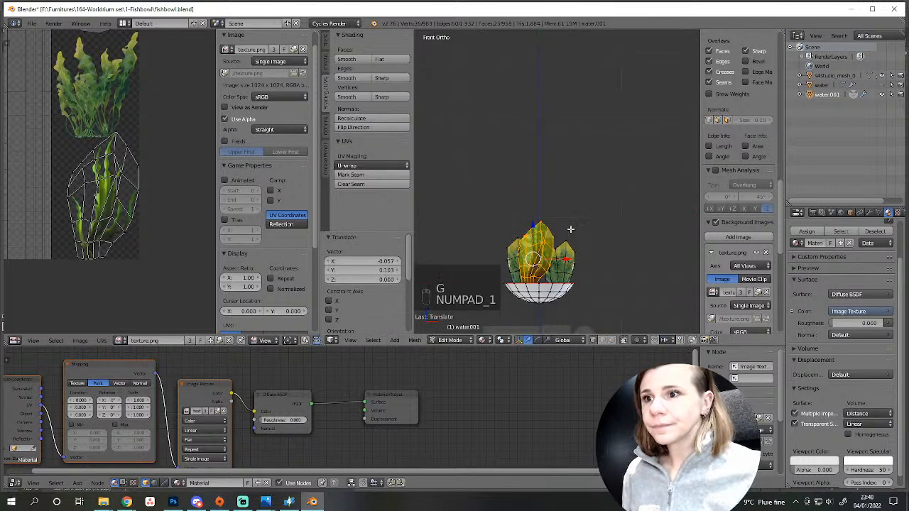
drag(565, 258, 570, 258)
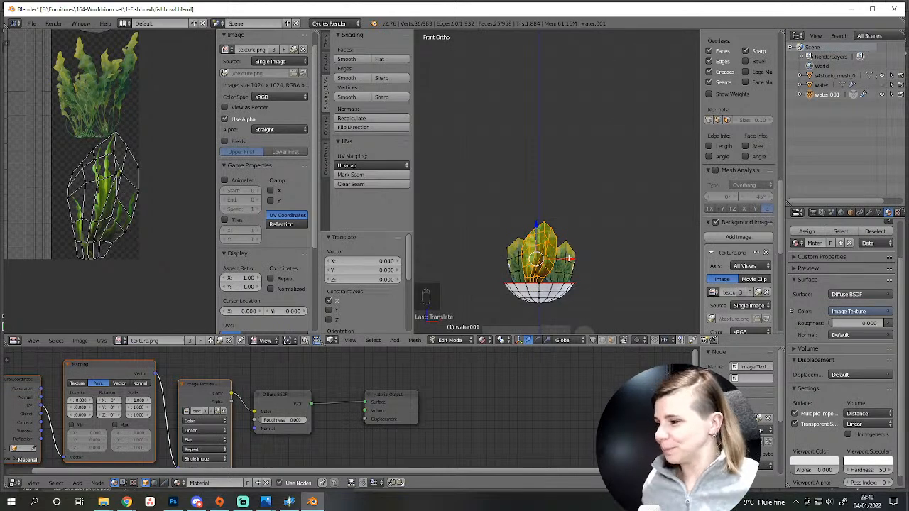
Show the water object again, switch to wireframe in front view, and scale the selected seaweed by 0.974 to fit inside it.
middle_drag(569, 257, 583, 233)
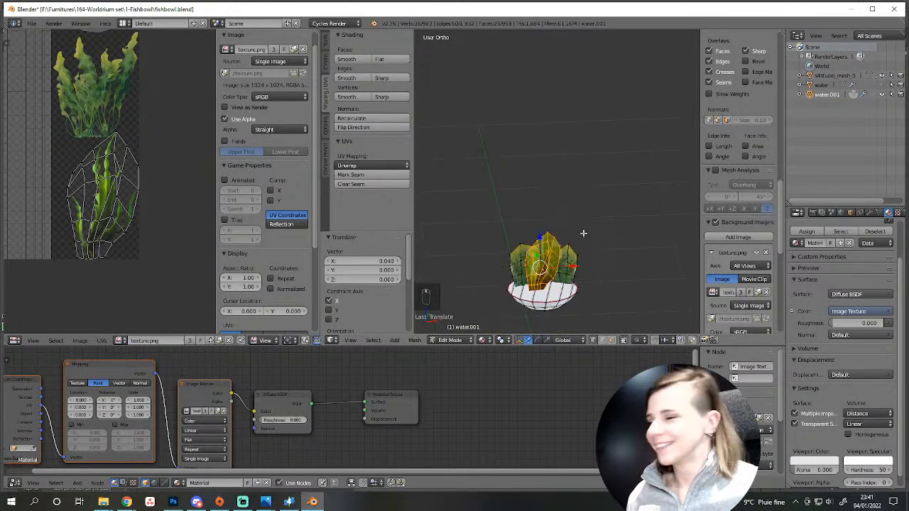
key(KP_1)
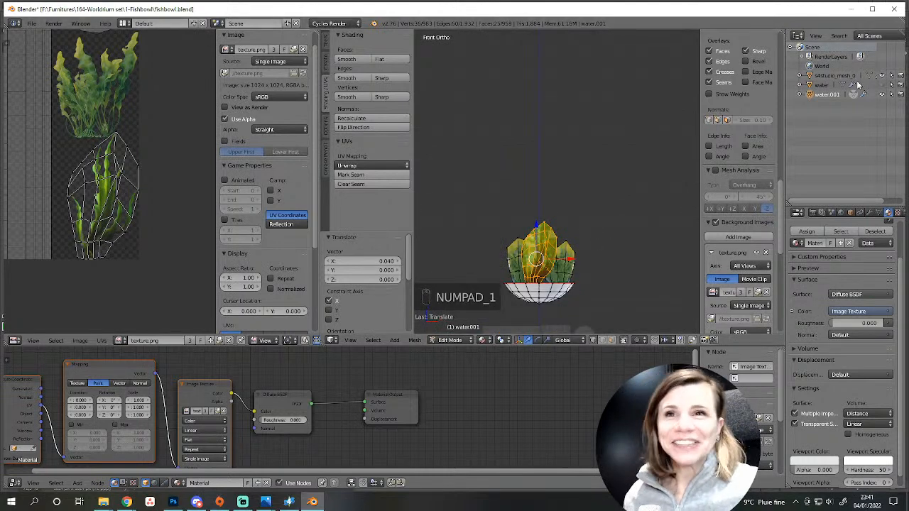
click(881, 85)
key(z)
scroll(603, 167, up, 5)
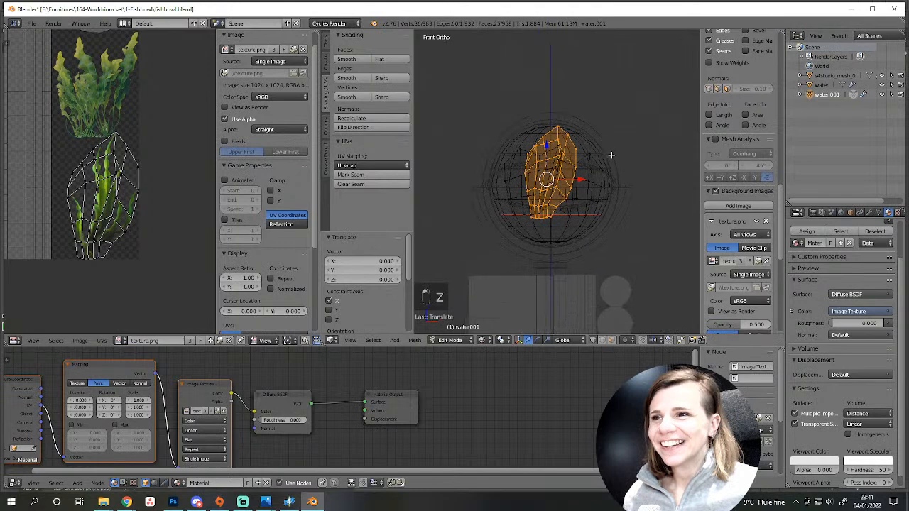
key(s)
click(567, 105)
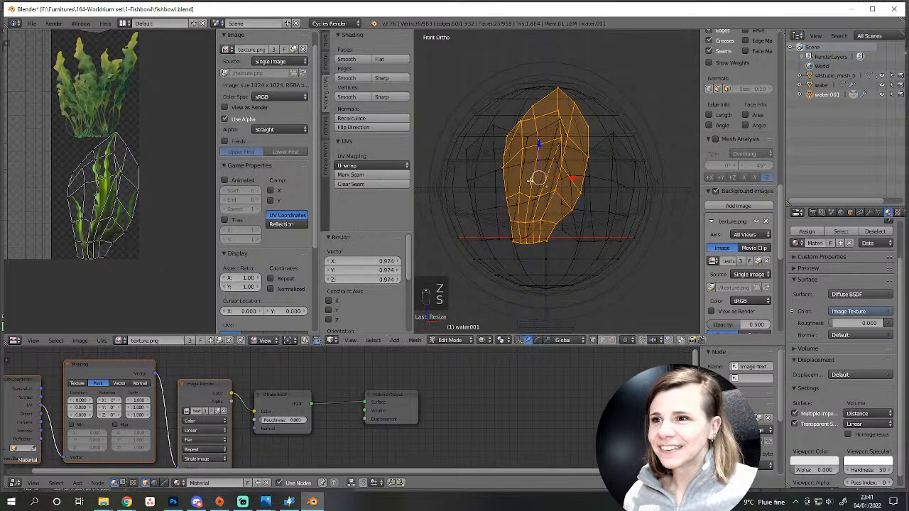
Check the seaweed's fit inside the water sphere, then scale it by about 0.960 in front-view wireframe.
key(z)
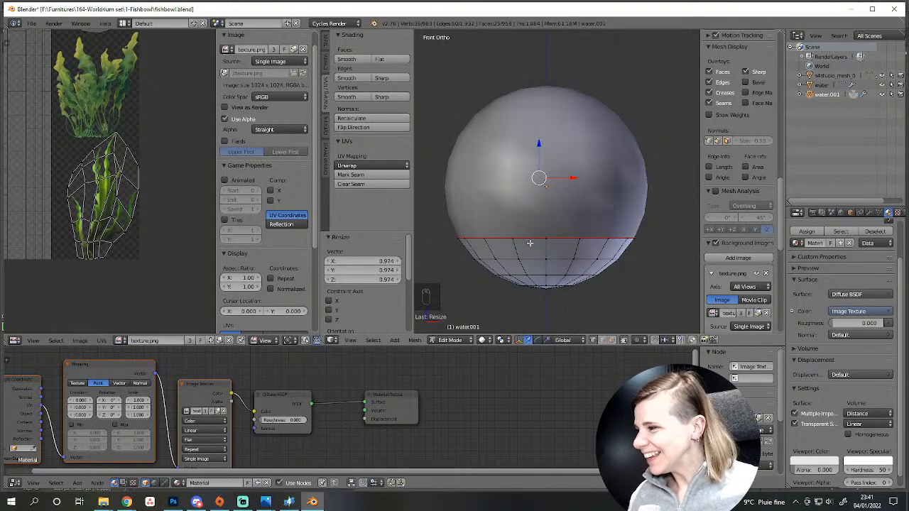
scroll(533, 225, up, 2)
key(z)
scroll(543, 178, down, 2)
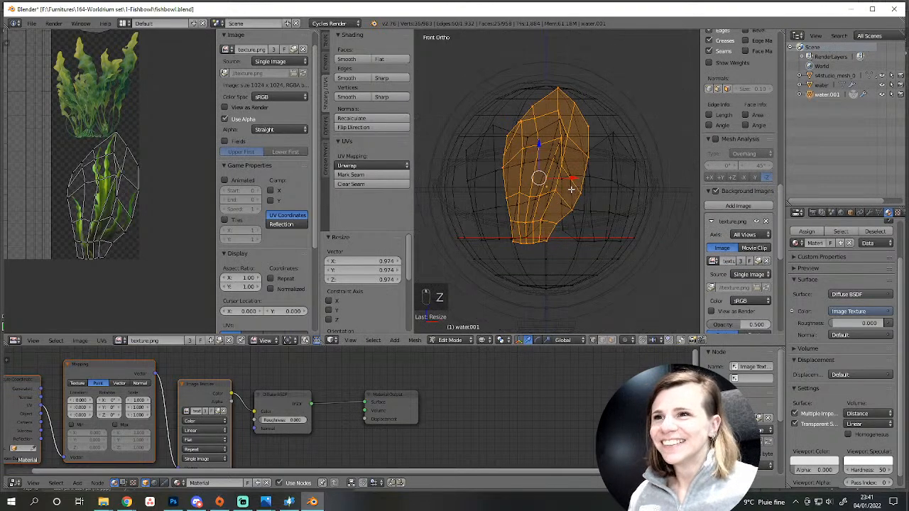
mouse_move(570, 189)
middle_down()
mouse_move(515, 225)
mouse_move(515, 238)
mouse_move(578, 206)
middle_up()
key(z)
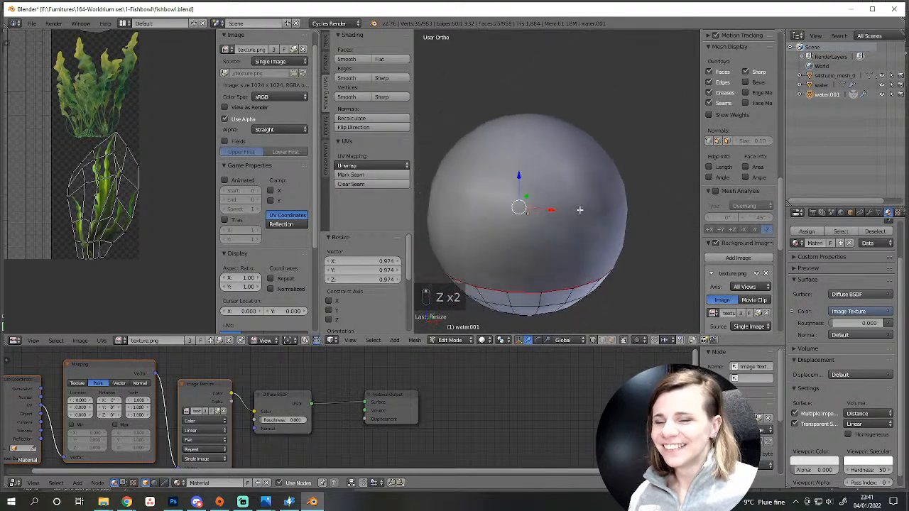
key(KP_1)
key(z)
scroll(568, 269, up, 1)
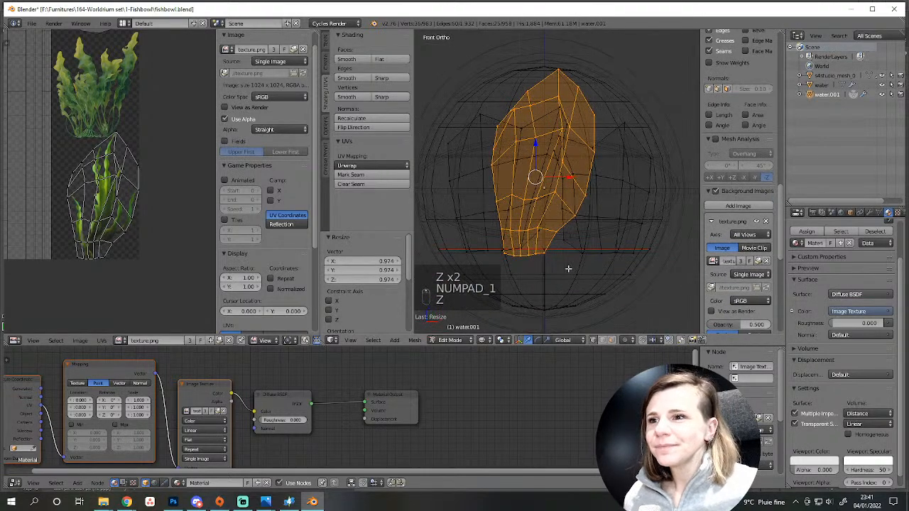
key(s)
click(566, 264)
key(g)
click(567, 263)
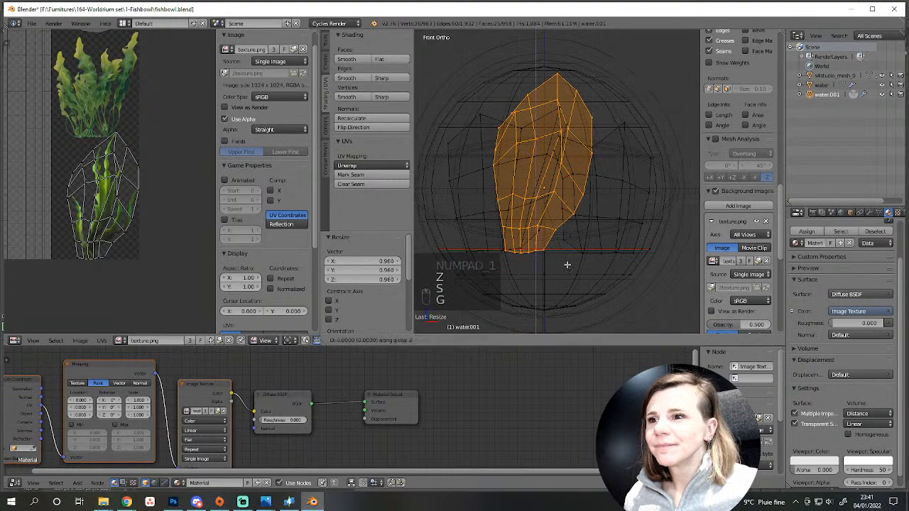
Examine the water sphere from several angles in solid shading for seaweed poking through its surface.
key(z)
scroll(567, 259, down, 2)
middle_drag(567, 259, 562, 274)
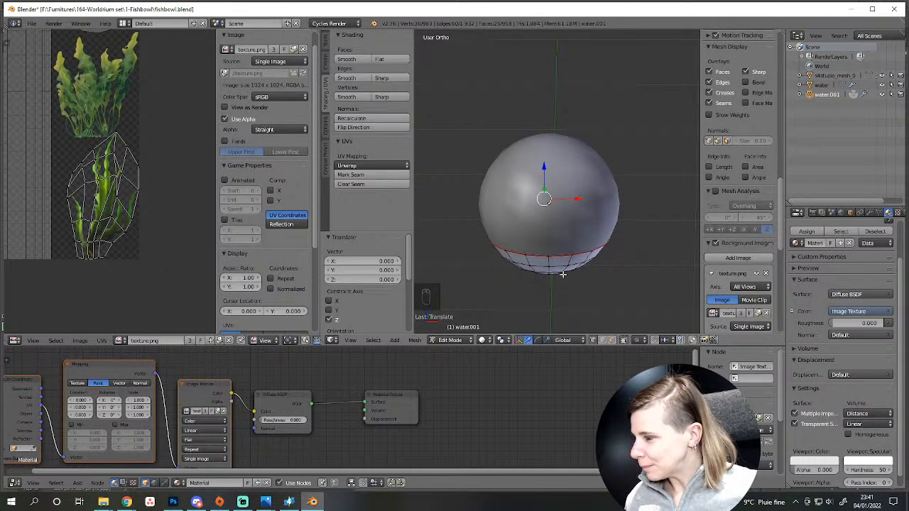
scroll(564, 266, up, 2)
middle_drag(569, 255, 507, 264)
scroll(507, 264, down, 3)
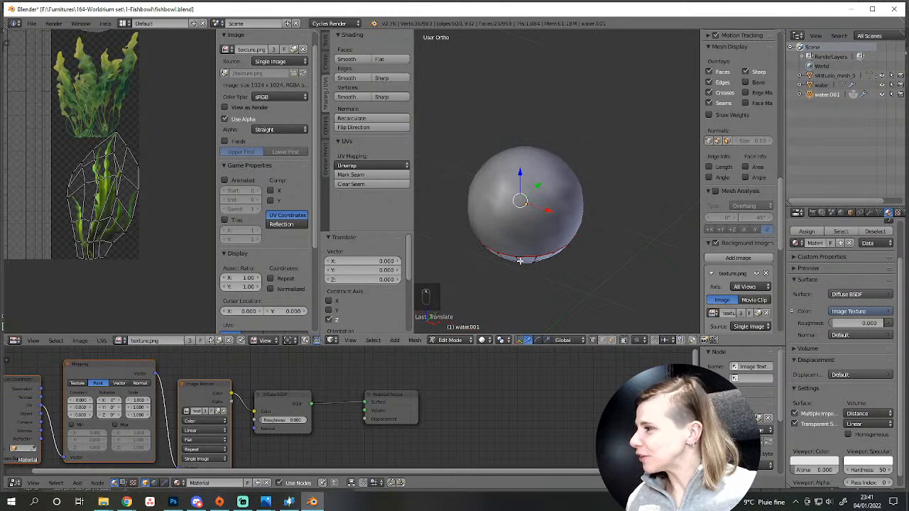
scroll(520, 260, up, 3)
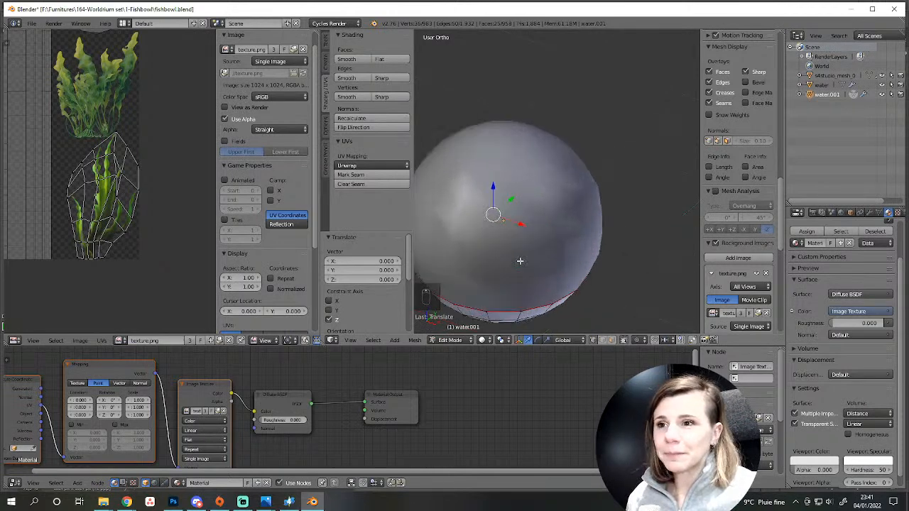
scroll(525, 253, down, 3)
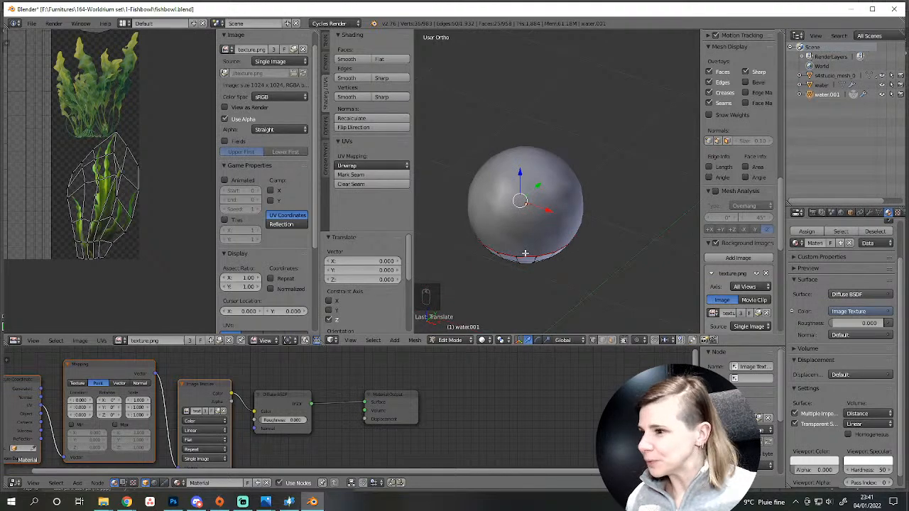
scroll(525, 252, up, 2)
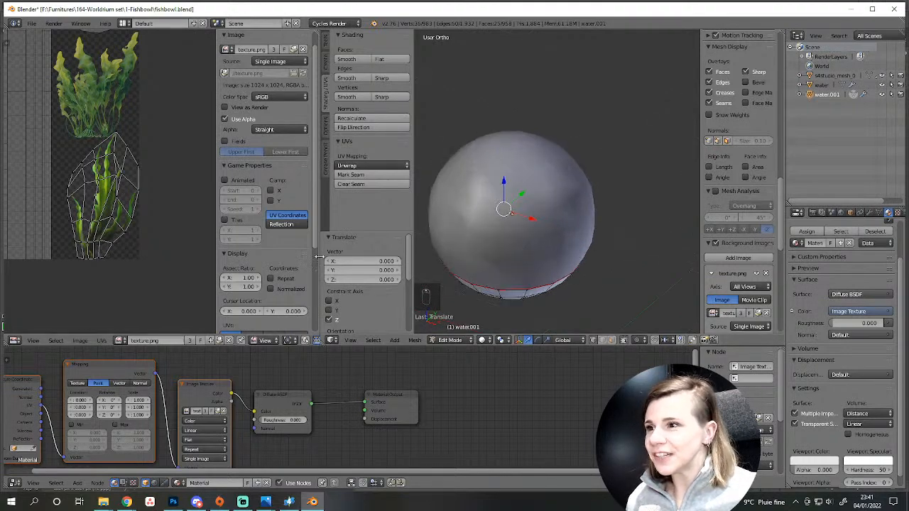
Widen the 3D viewport by narrowing the image editor, and examine the fishbowl in Edit and Object Mode with different shading.
drag(318, 257, 254, 255)
scroll(513, 250, down, 2)
middle_drag(513, 249, 621, 256)
scroll(620, 268, up, 1)
key(z)
key(Tab)
key(z)
scroll(573, 292, up, 4)
key(Tab)
scroll(621, 255, down, 5)
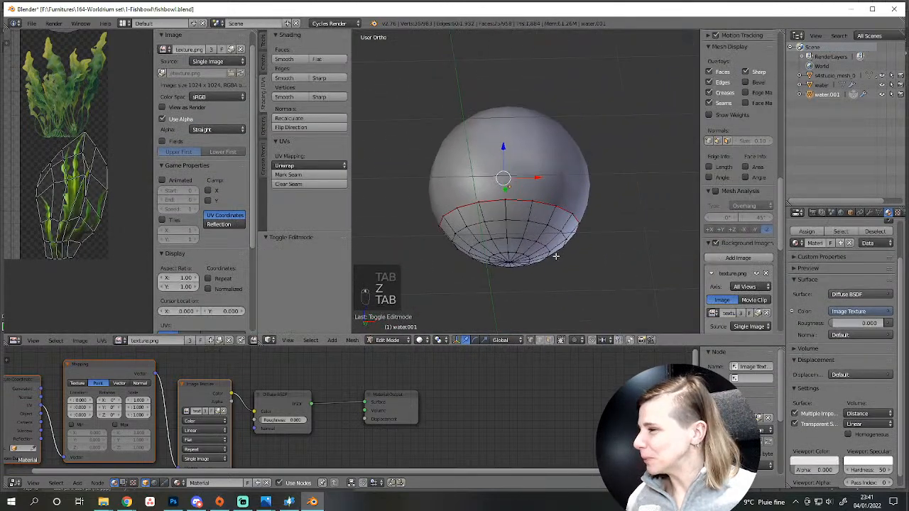
middle_drag(547, 230, 511, 276)
key(z)
scroll(527, 248, up, 2)
scroll(521, 251, down, 3)
key(z)
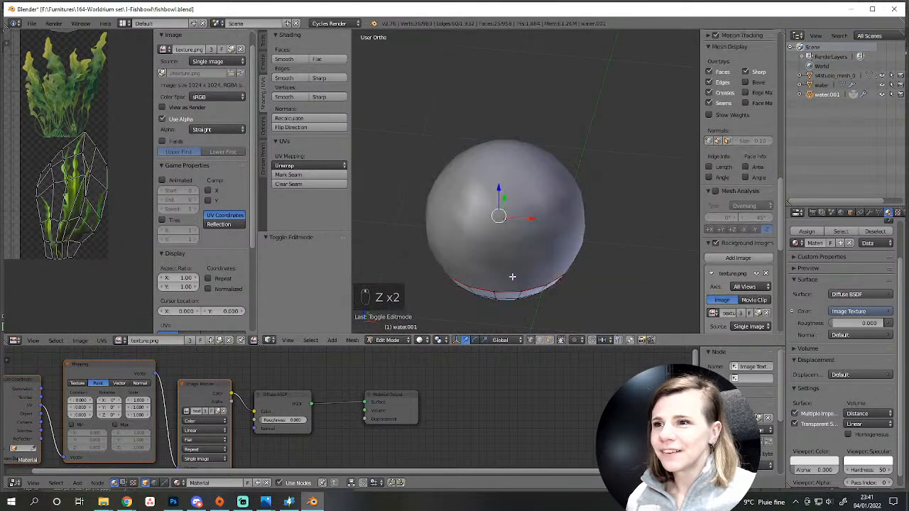
Hide the water object, toggle the mesh selection, and return to Object Mode to view the whole fishbowl on its stand.
click(882, 84)
middle_drag(533, 284, 544, 294)
key(a)
key(Tab)
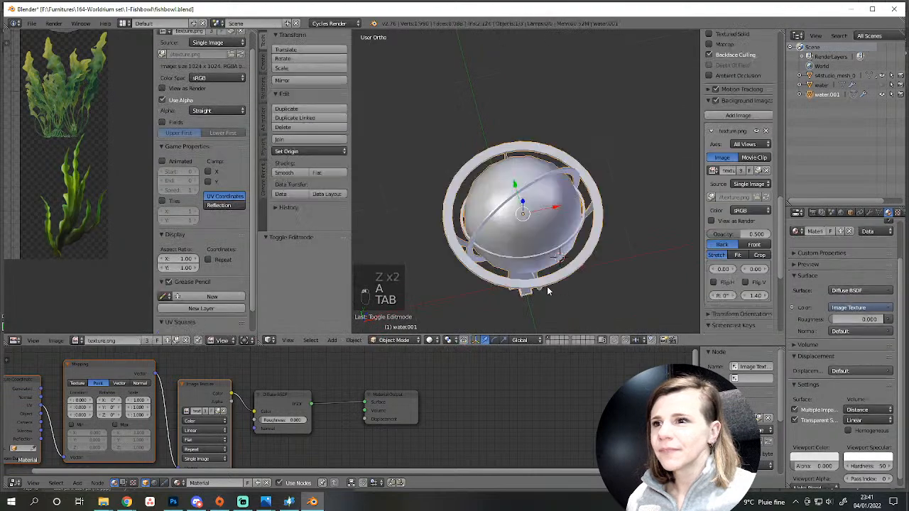
middle_drag(598, 300, 522, 232)
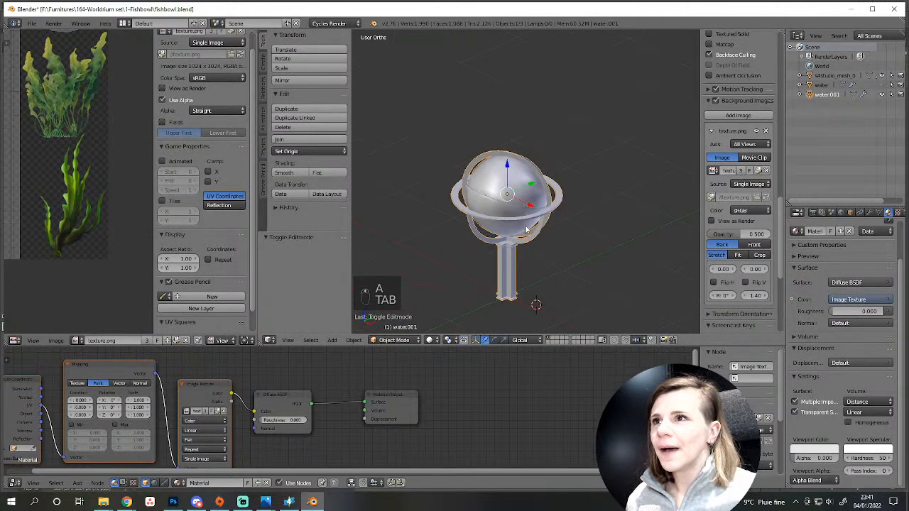
scroll(521, 79, down, 4)
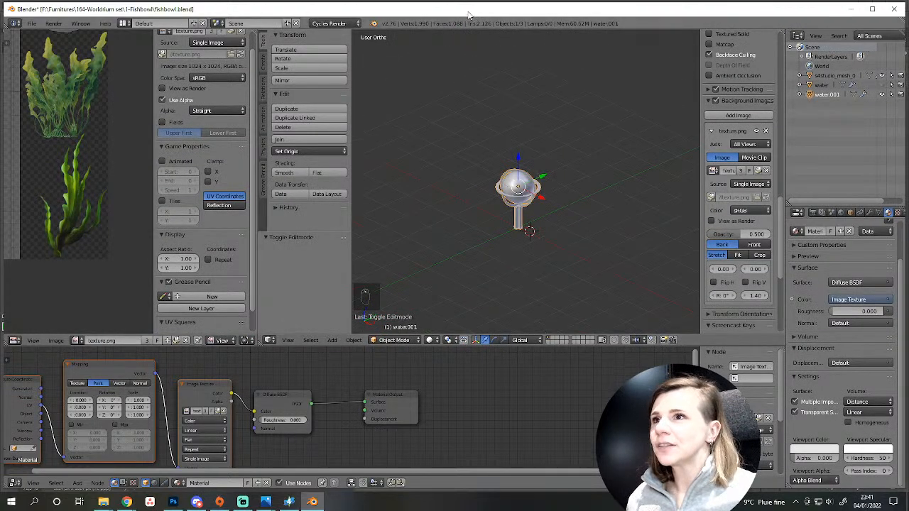
scroll(469, 83, up, 4)
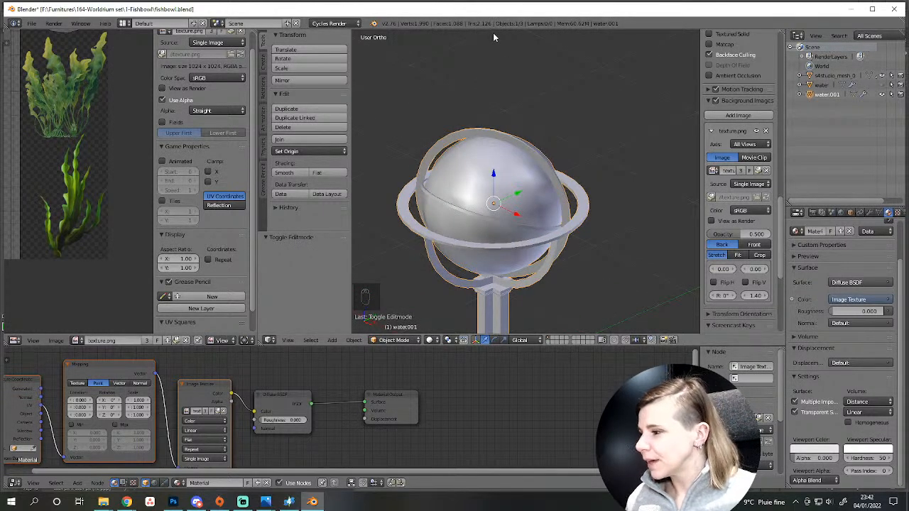
scroll(494, 36, down, 3)
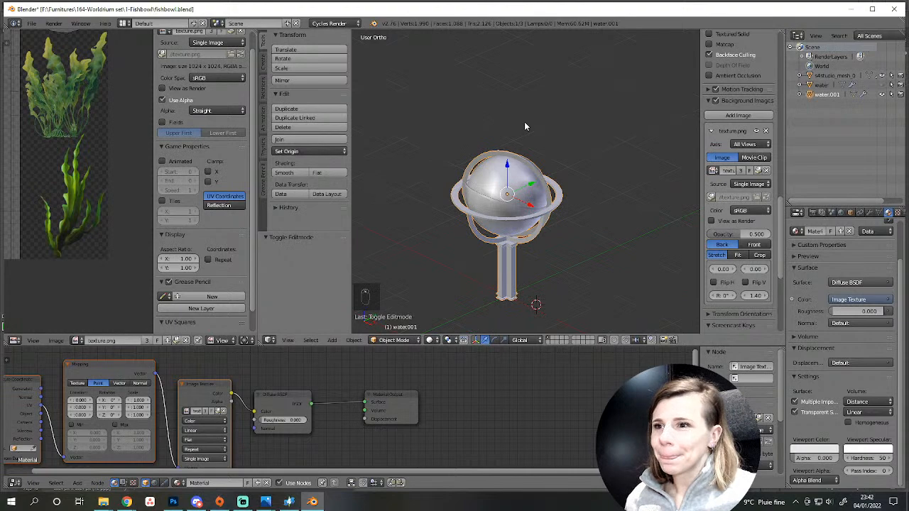
In Edit Mode, reveal all hidden geometry of the fishbowl mesh and deselect everything.
scroll(572, 147, up, 6)
key(Tab)
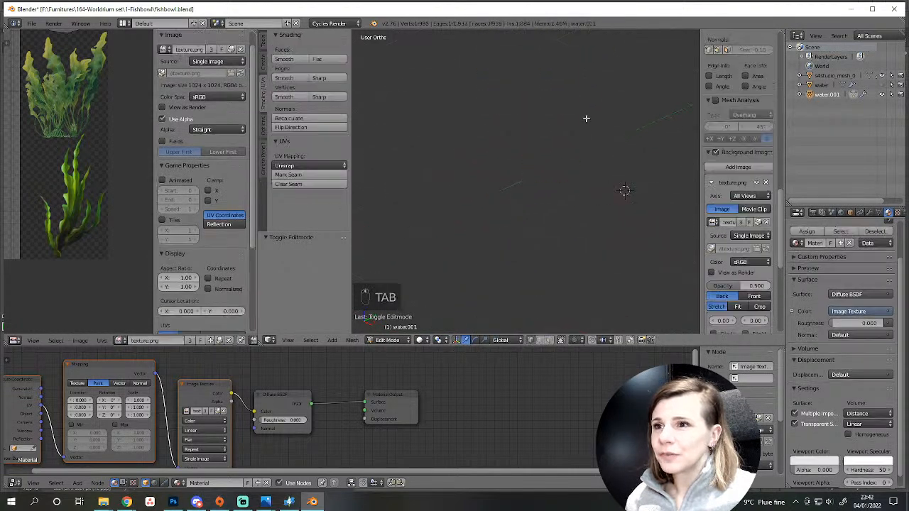
scroll(518, 239, down, 6)
key(a)
key(a)
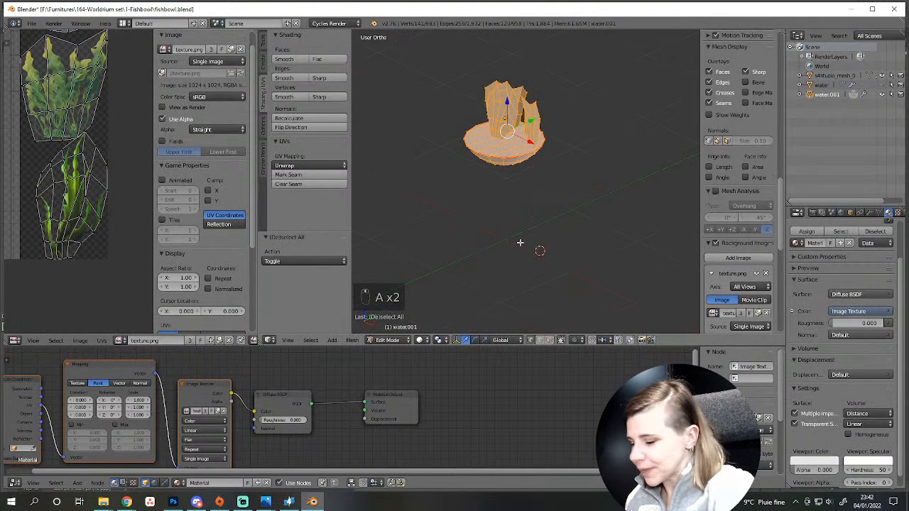
key(alt+h)
key(a)
scroll(519, 241, up, 5)
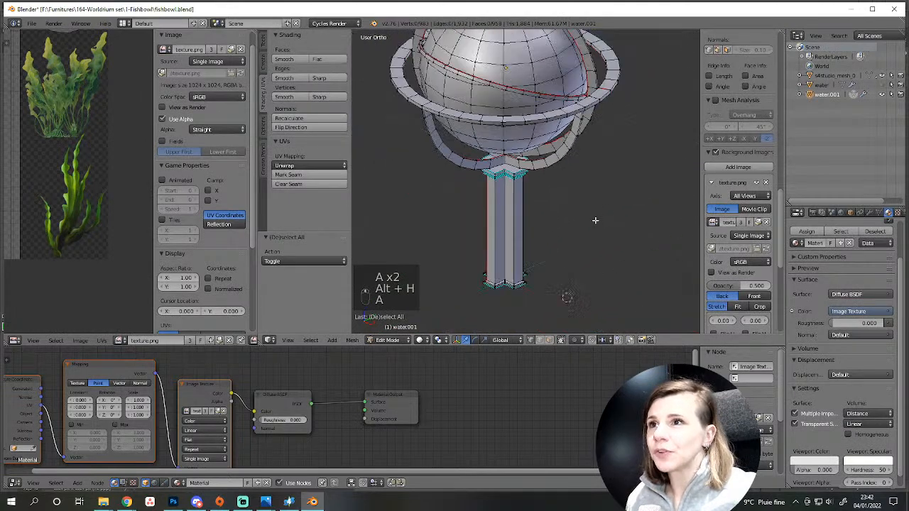
Select the vertical corner edges around the stand's column and mark them as sharp.
scroll(595, 221, up, 4)
shift+middle_drag(648, 286, 578, 315)
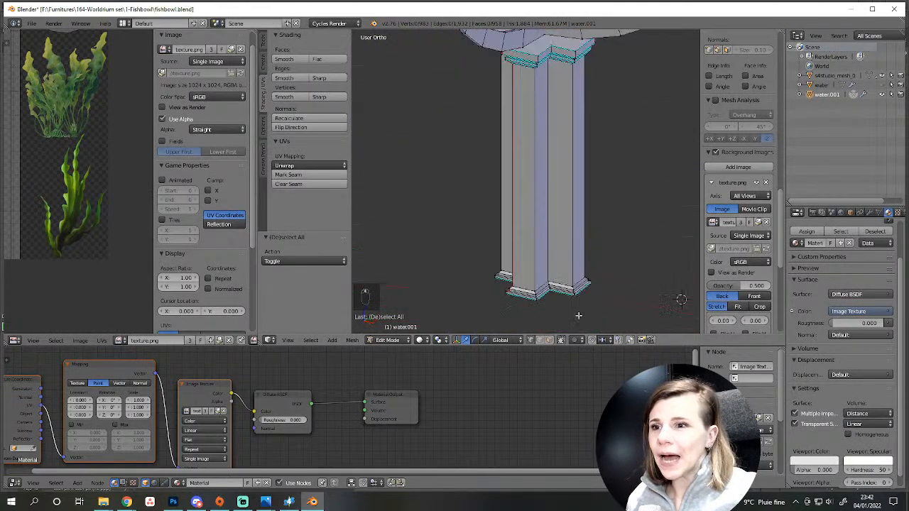
alt+right_click(523, 266)
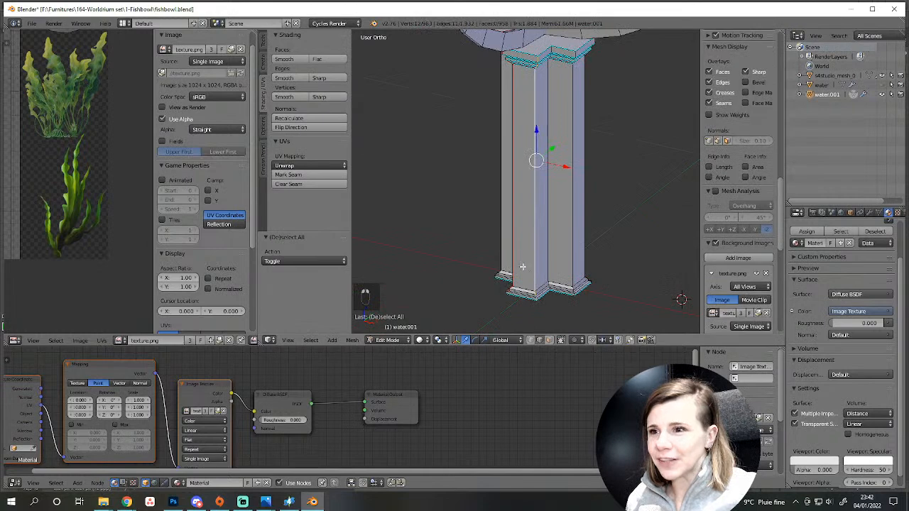
alt+shift+right_click(516, 262)
alt+shift+right_click(550, 263)
alt+shift+right_click(571, 260)
alt+shift+right_click(584, 257)
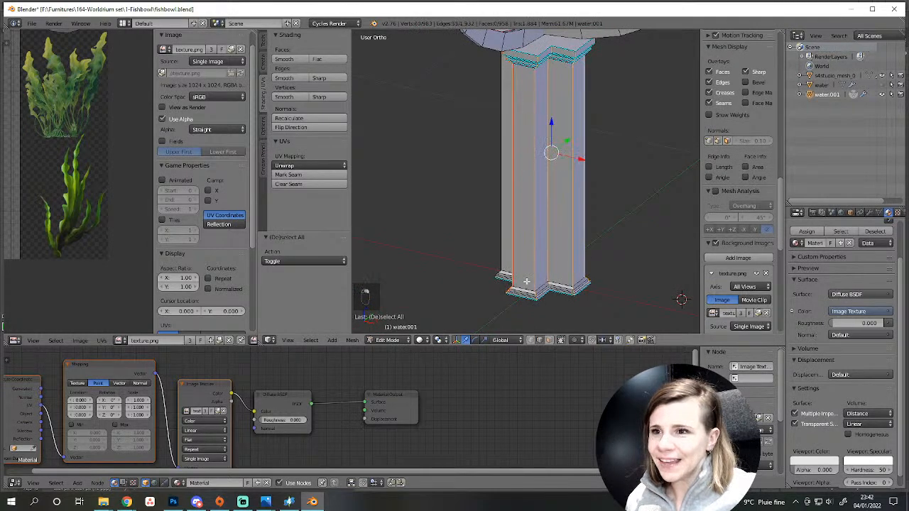
middle_drag(526, 281, 471, 258)
alt+shift+right_click(460, 259)
alt+shift+right_click(446, 254)
scroll(468, 273, up, 2)
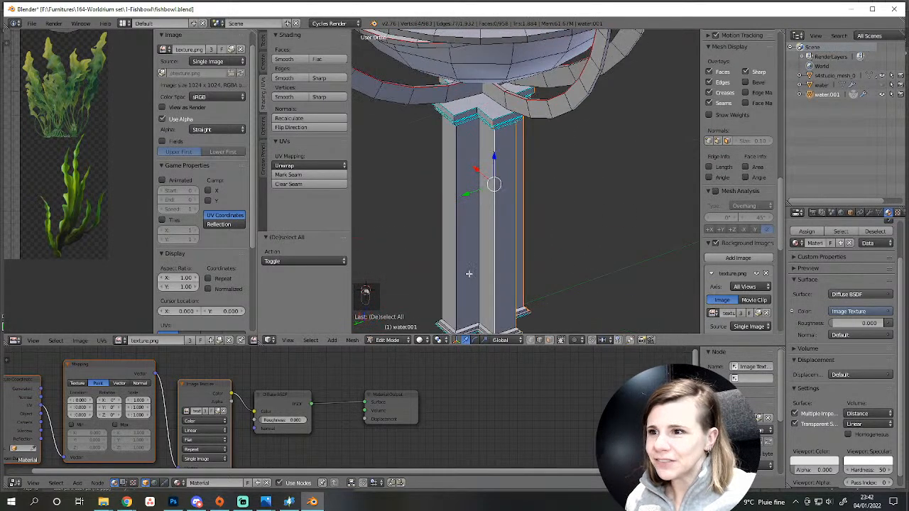
alt+shift+right_click(468, 274)
key(ctrl+z)
alt+shift+right_click(455, 287)
middle_drag(455, 288, 539, 287)
alt+shift+right_click(541, 283)
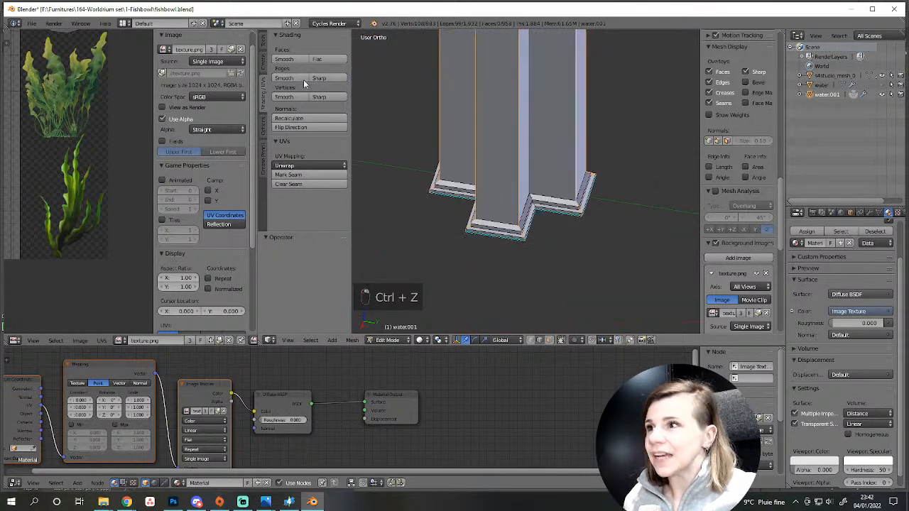
click(305, 79)
Apply a narrow one-segment bevel to the column's vertical edges, then clear the selection and return to Object Mode.
scroll(497, 277, up, 4)
key(ctrl+b)
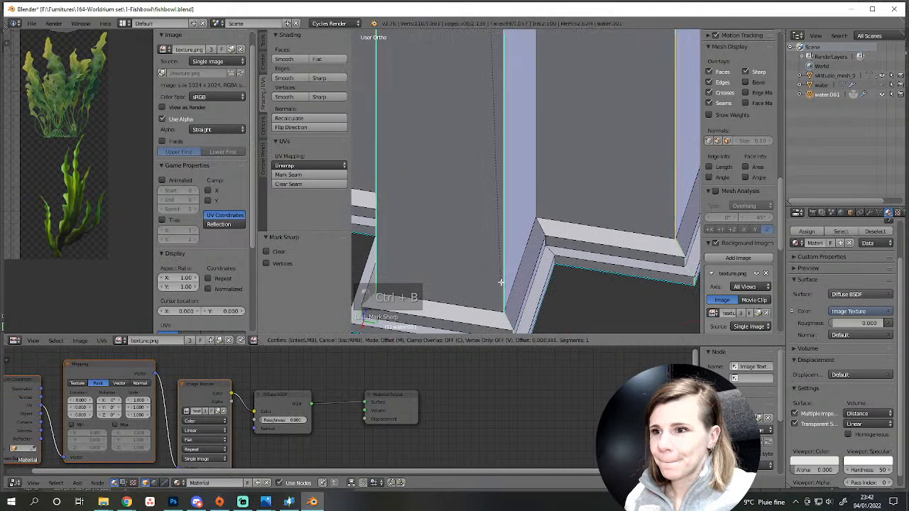
click(501, 283)
scroll(596, 290, down, 7)
key(a)
middle_drag(613, 280, 503, 206)
key(Tab)
Select the top face of the column's cap and bevel its outline with an offset of 0.004 and 1 segment.
scroll(503, 170, up, 5)
shift+middle_drag(503, 171, 559, 317)
key(Tab)
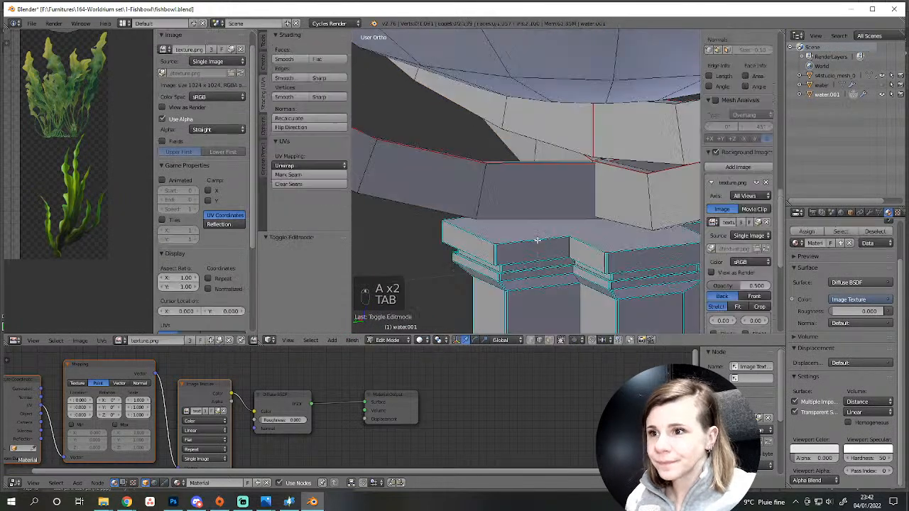
click(549, 340)
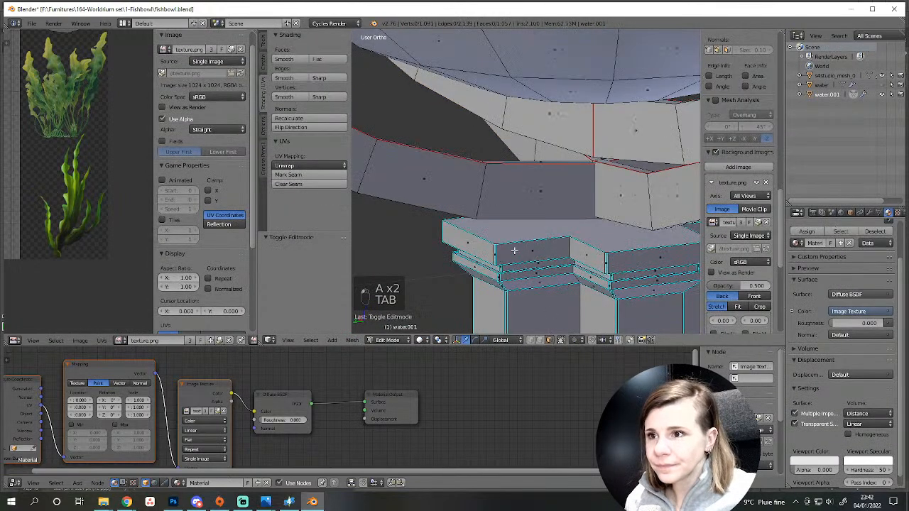
right_click(515, 239)
scroll(540, 312, up, 3)
click(540, 340)
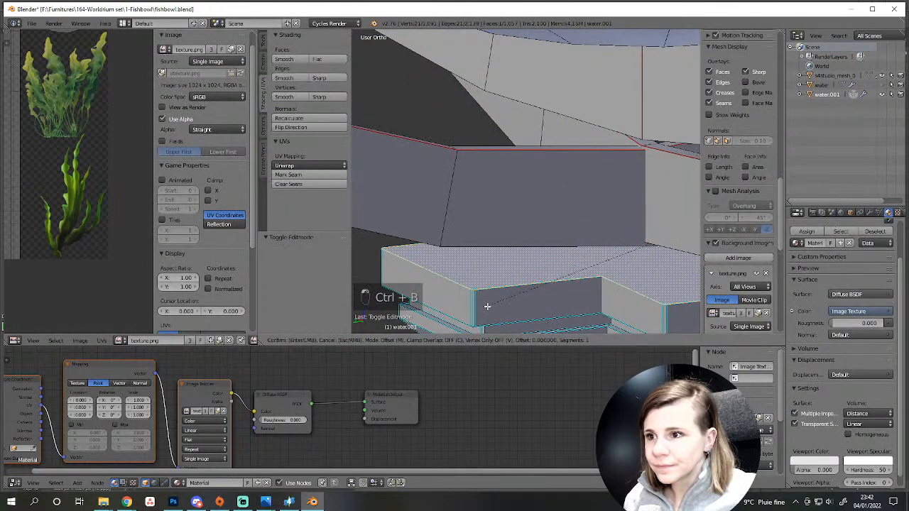
key(ctrl+b)
click(387, 226)
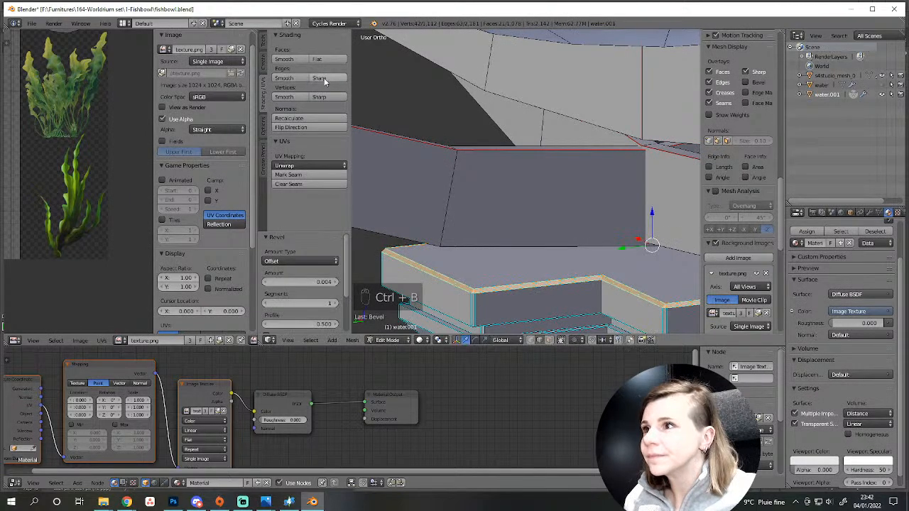
Deselect the bevelled edges and return to Object Mode to review the column and fishbowl.
key(a)
scroll(558, 308, down, 3)
key(Tab)
middle_drag(561, 314, 538, 267)
scroll(568, 238, down, 8)
scroll(488, 186, up, 3)
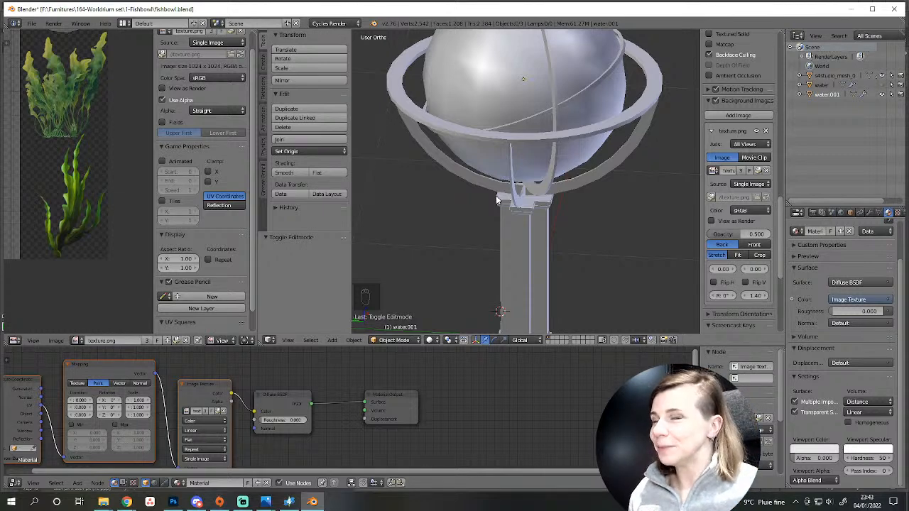
Examine the stand from the cradle rings down to the bevelled foot of the column.
scroll(631, 189, up, 2)
shift+middle_drag(628, 192, 608, 274)
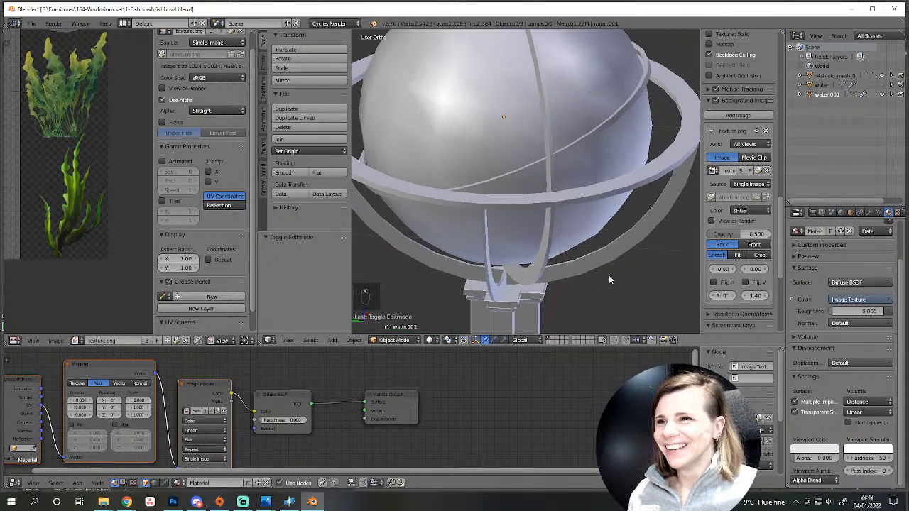
scroll(547, 264, down, 4)
scroll(551, 213, up, 2)
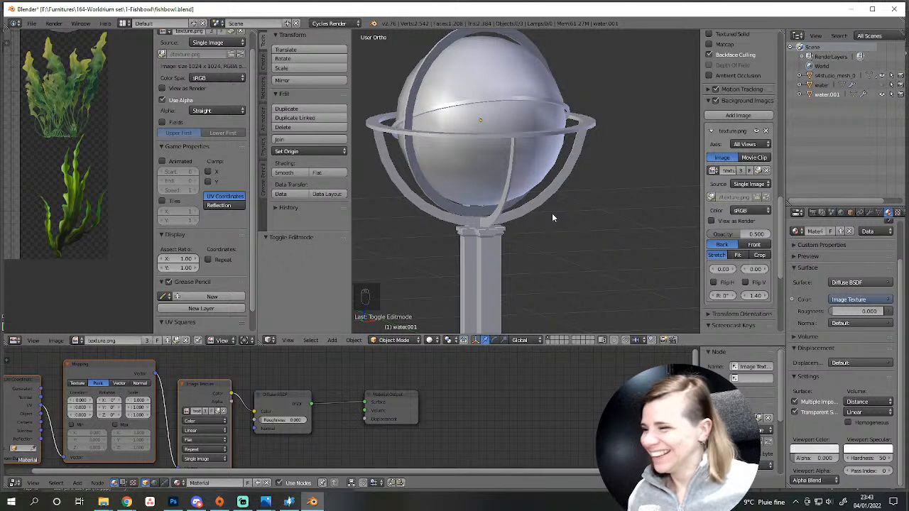
middle_drag(551, 213, 557, 288)
shift+middle_drag(556, 288, 598, 186)
scroll(575, 221, up, 4)
scroll(575, 220, up, 4)
shift+middle_drag(631, 230, 486, 191)
scroll(575, 261, up, 4)
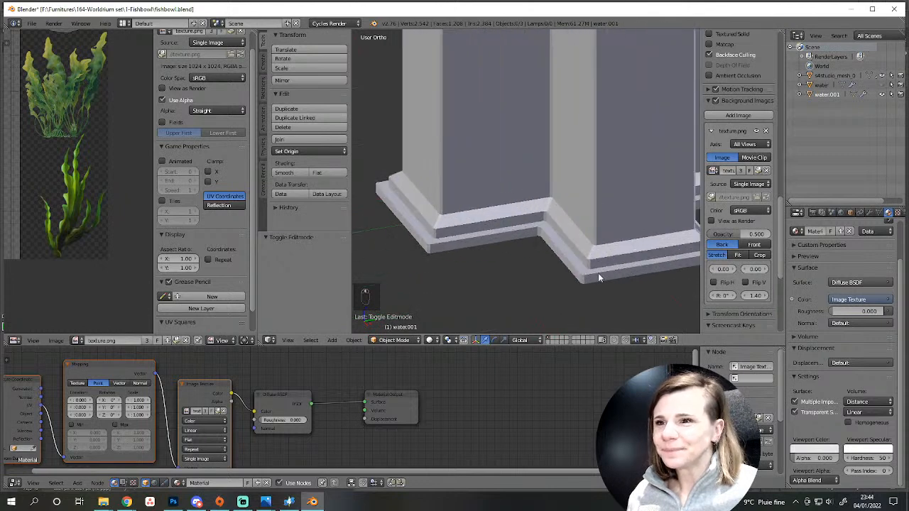
scroll(598, 276, down, 10)
scroll(539, 219, up, 2)
shift+middle_drag(572, 112, 533, 224)
scroll(533, 224, down, 4)
Select the whole mesh in Edit Mode to check its UV layout over the texture, then clear the selection.
key(Tab)
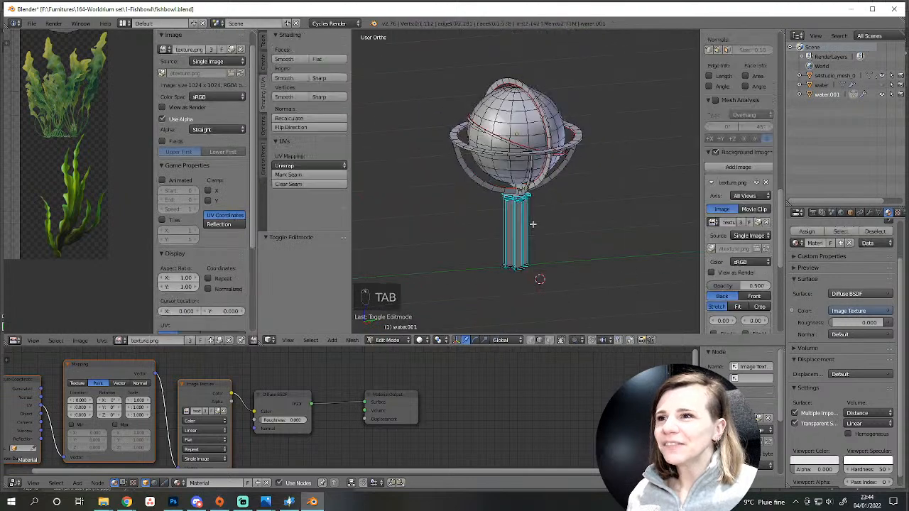
key(a)
key(a)
scroll(53, 154, down, 4)
middle_drag(52, 163, 144, 166)
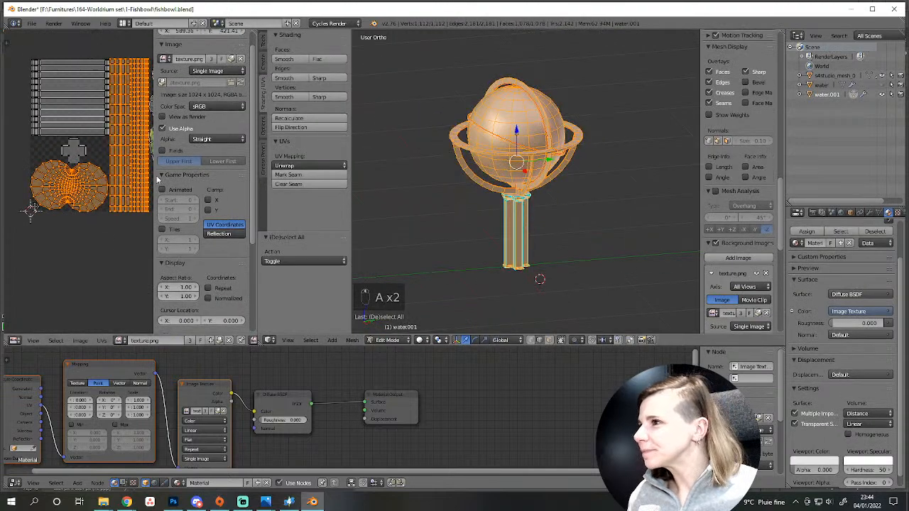
scroll(115, 197, up, 4)
scroll(114, 203, down, 3)
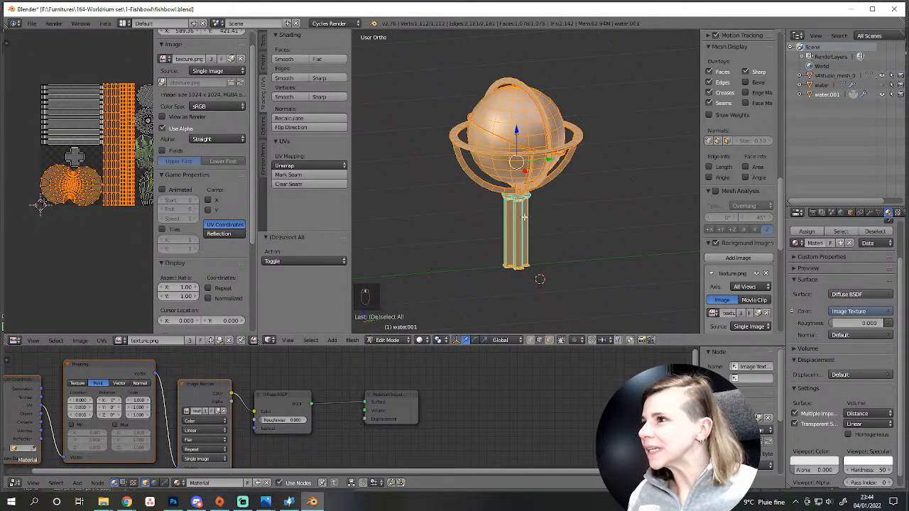
key(a)
Inspect the globe and its surrounding rings from several angles in wireframe and solid shading.
key(z)
scroll(566, 251, up, 4)
key(z)
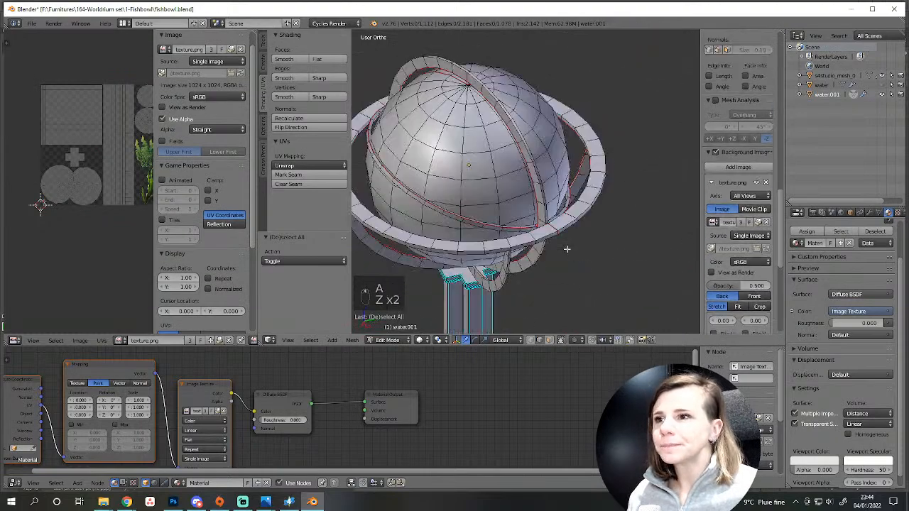
key(z)
mouse_move(603, 213)
middle_down()
mouse_move(570, 182)
mouse_move(523, 213)
mouse_move(563, 226)
mouse_move(523, 214)
middle_up()
key(KP_1)
key(z)
scroll(563, 226, down, 3)
scroll(523, 214, up, 4)
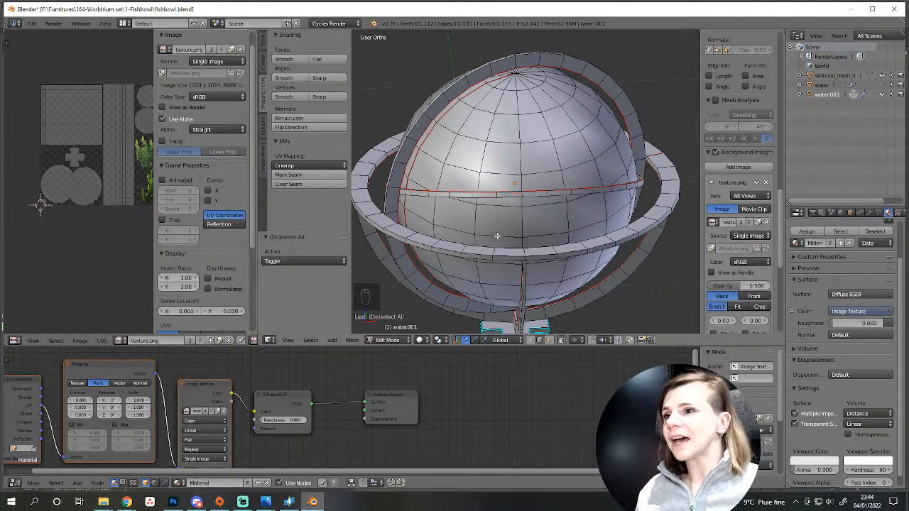
scroll(554, 263, down, 4)
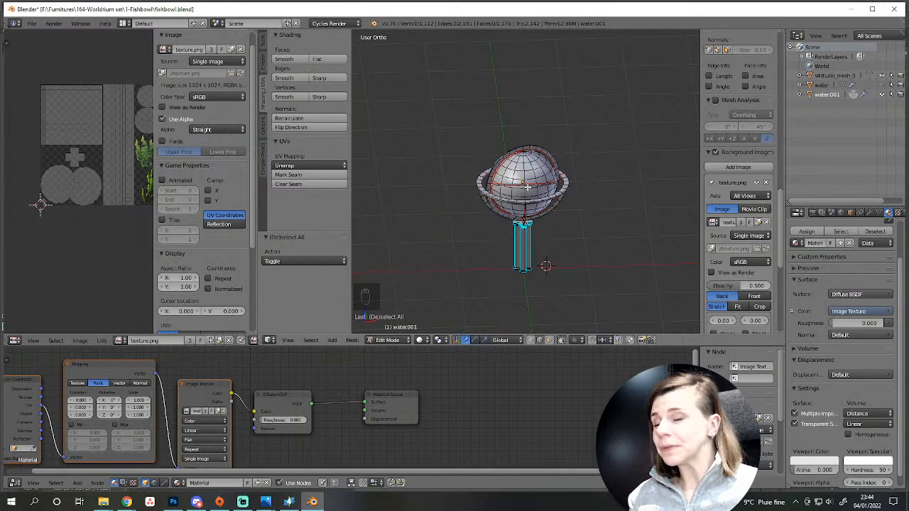
scroll(530, 186, up, 4)
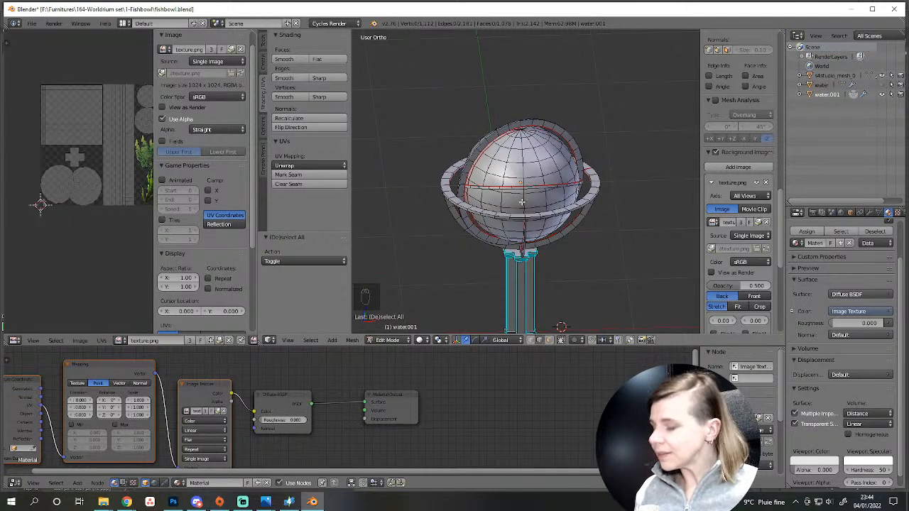
Save the fishbowl file, check the globe's inner geometry in wireframe, and return to solid shading.
key(ctrl+s)
click(522, 198)
scroll(522, 201, up, 2)
key(z)
scroll(521, 203, up, 3)
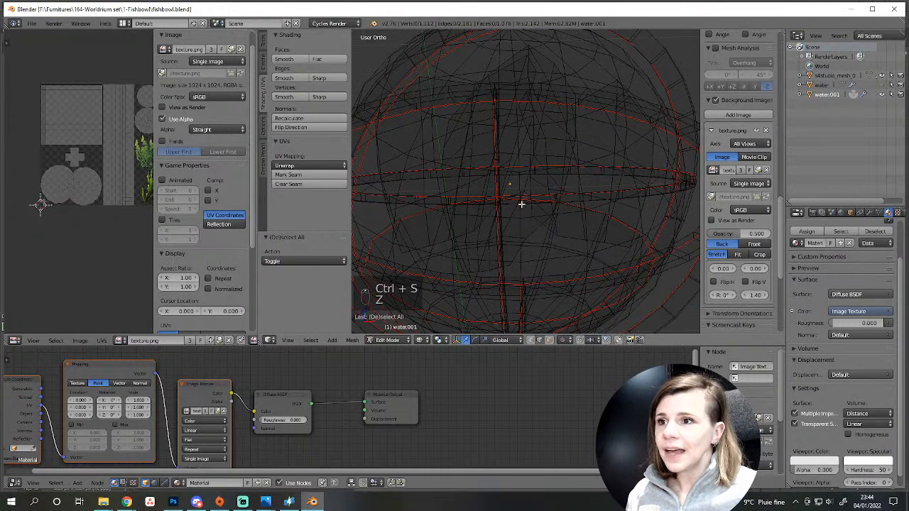
scroll(509, 227, down, 4)
key(z)
Select the linked faces of the globe's outer sphere and move it 2 units along X, away from the stand.
key(l)
key(l)
key(l)
key(l)
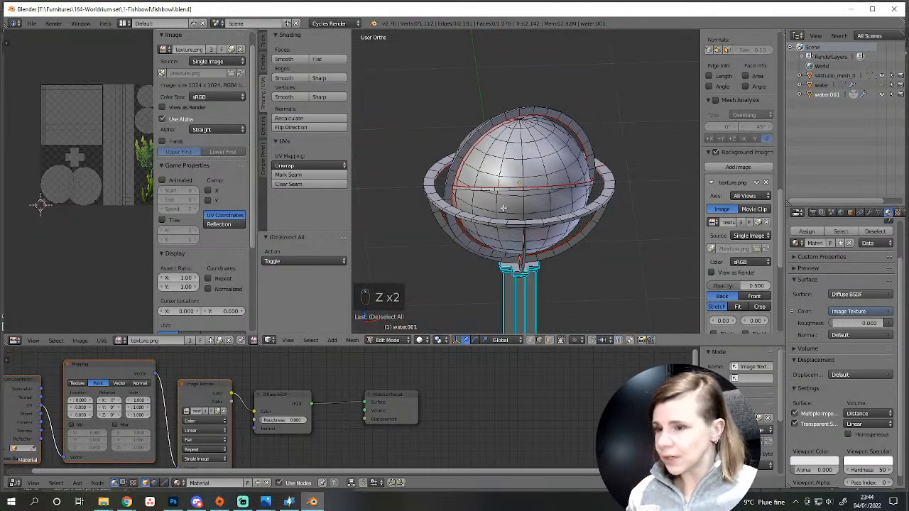
scroll(506, 217, down, 7)
shift+middle_drag(509, 220, 482, 229)
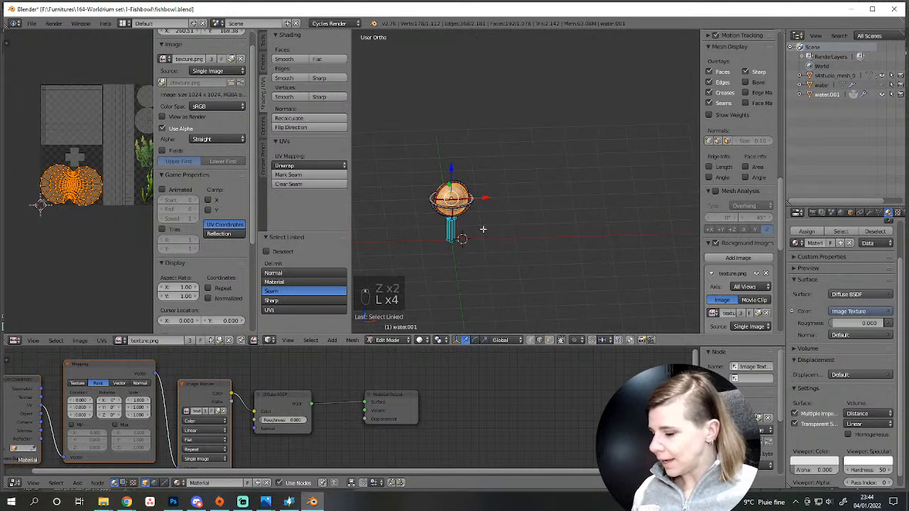
key(g)
key(x)
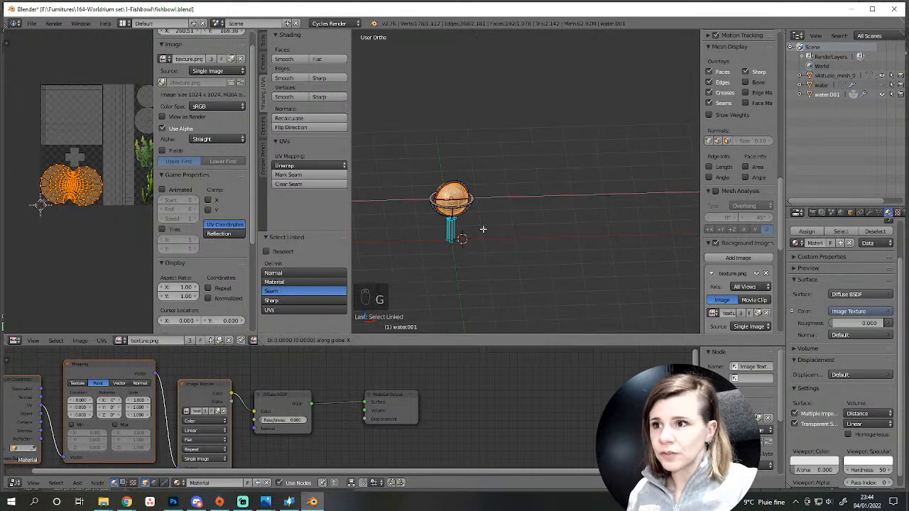
key(2)
key(Return)
Select the linked parts of the rounded base, the rocks and the thin inner ring, and move them -2 units along X.
scroll(483, 229, up, 5)
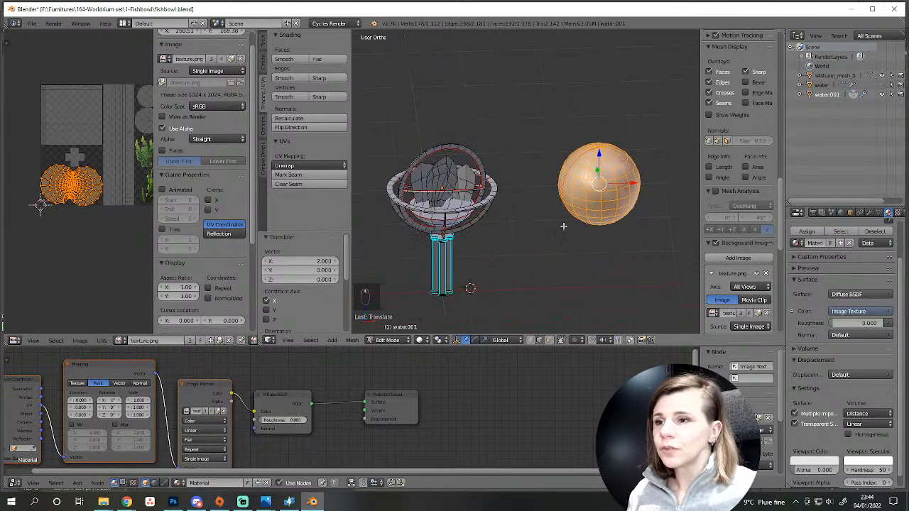
shift+middle_drag(479, 245, 568, 221)
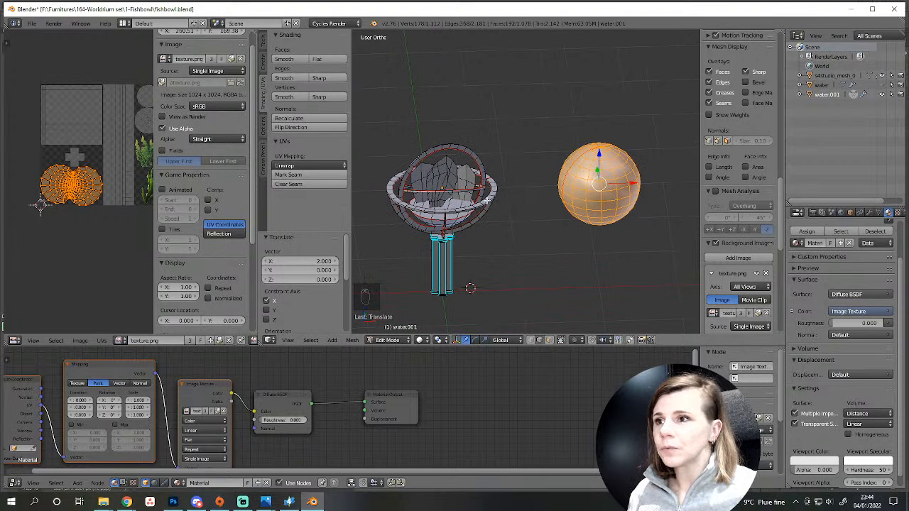
shift+middle_drag(439, 205, 499, 206)
scroll(510, 276, up, 6)
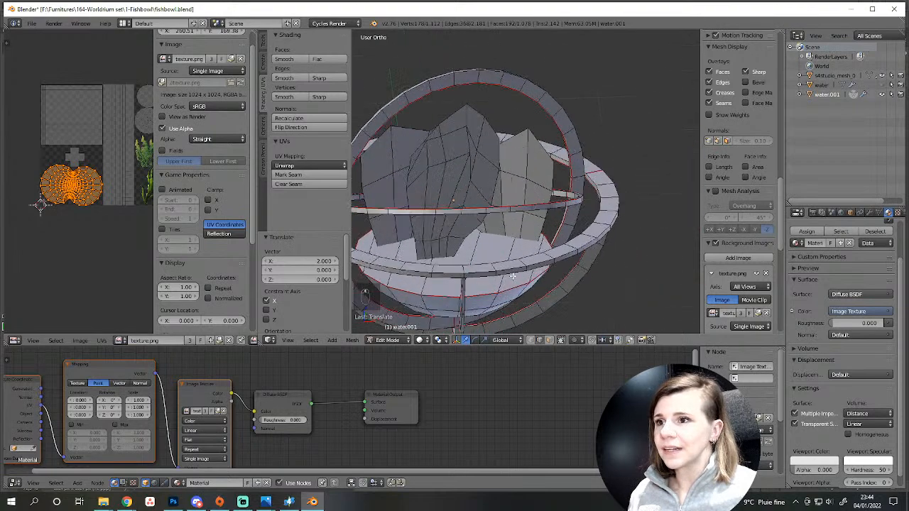
key(a)
middle_drag(492, 267, 546, 277)
scroll(546, 278, up, 1)
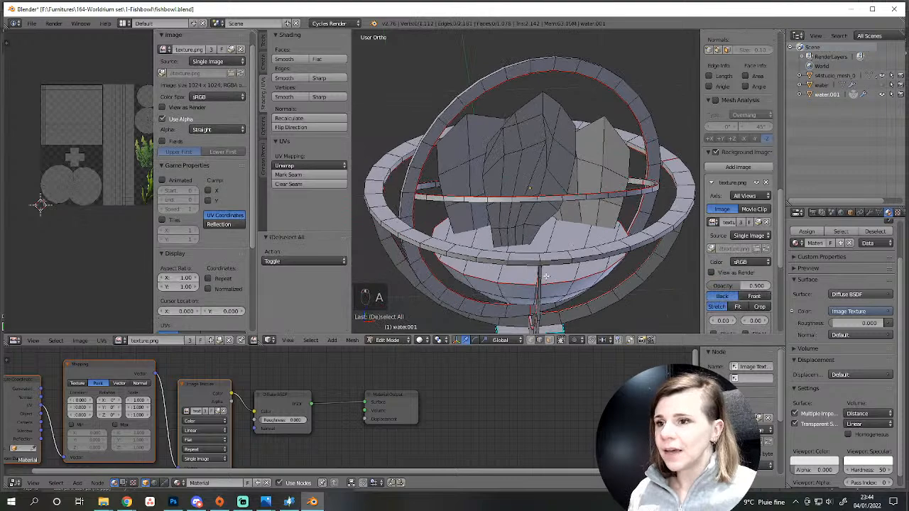
key(l)
key(l)
key(l)
key(l)
key(l)
key(l)
key(l)
key(l)
key(l)
key(l)
key(l)
key(l)
key(l)
key(l)
key(l)
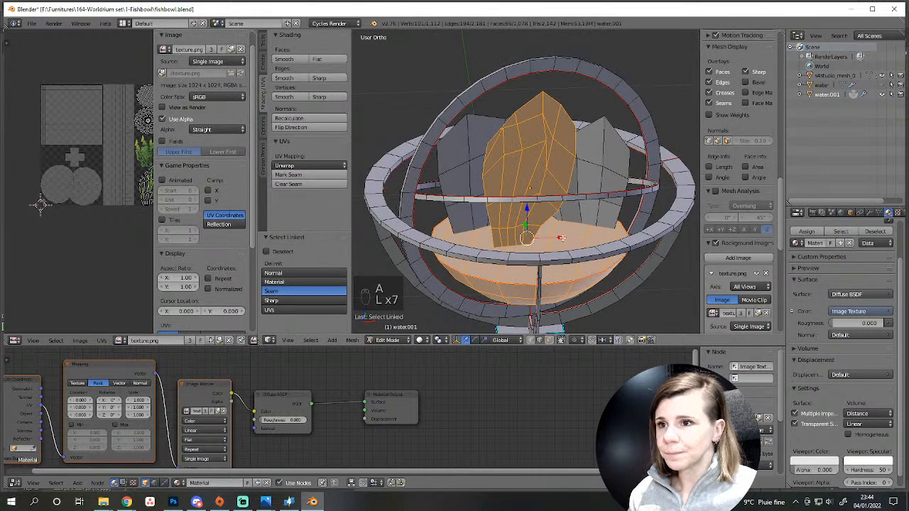
key(l)
key(l)
key(l)
key(l)
key(l)
scroll(614, 200, down, 7)
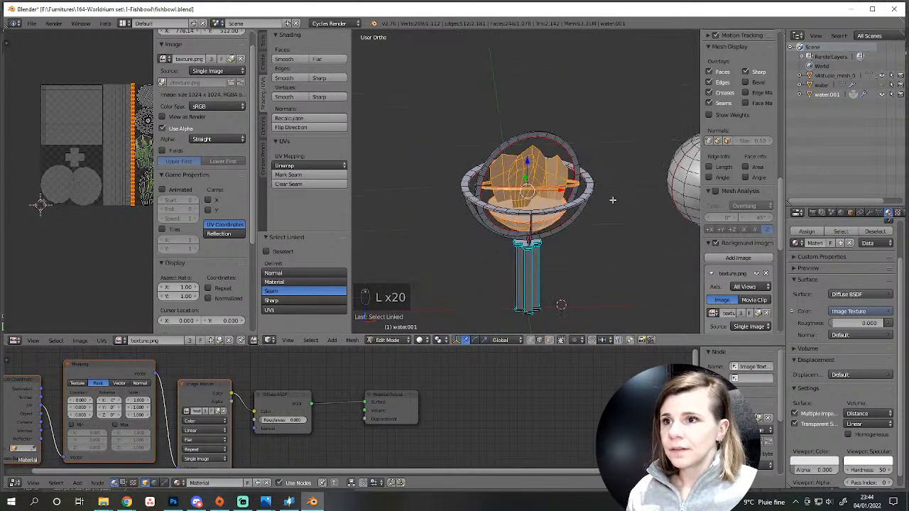
text(gx)
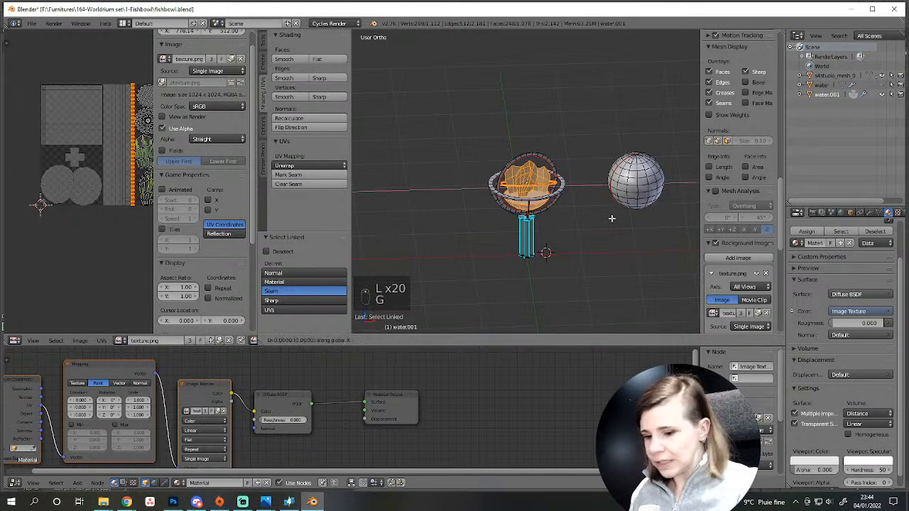
text(-2)
key(Return)
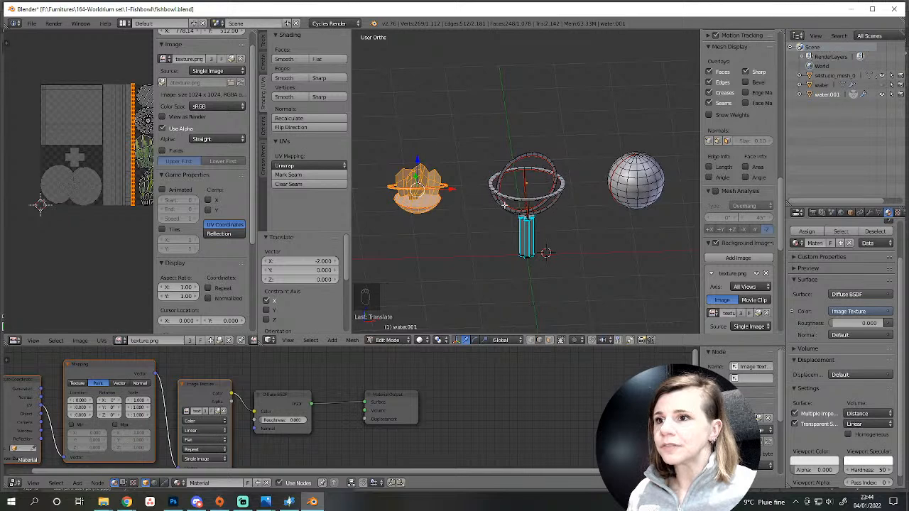
Select only the thin ring among the displaced parts, move it along X back into the stand, and return to Object Mode.
scroll(428, 237, up, 3)
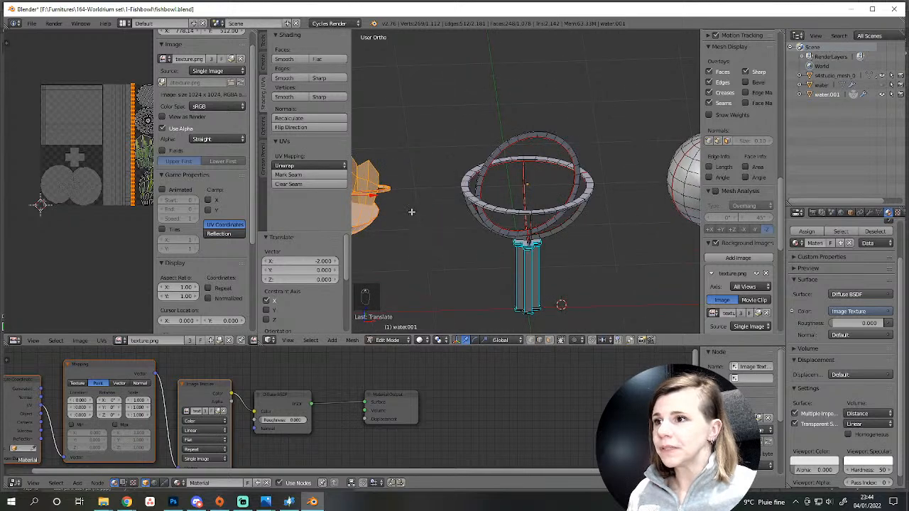
key(a)
key(l)
key(l)
key(l)
key(l)
key(l)
key(l)
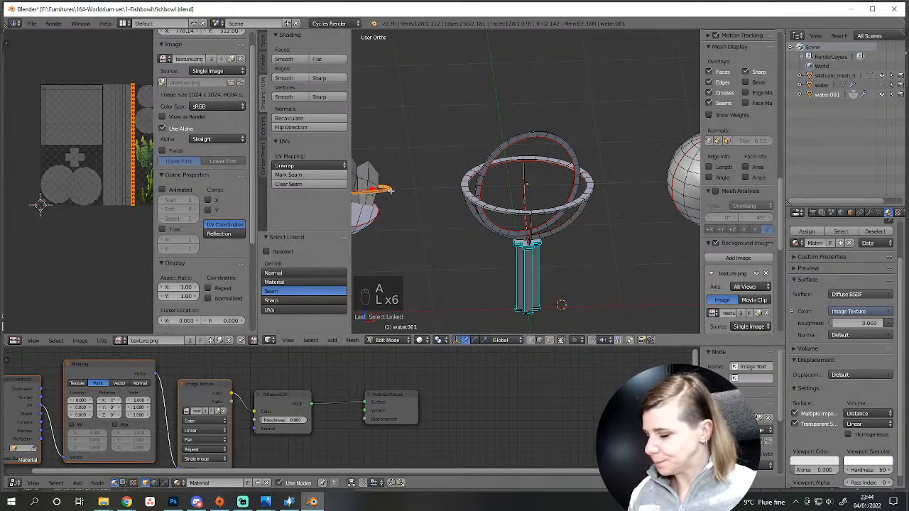
key(g)
key(x)
right_click(391, 190)
key(a)
key(Tab)
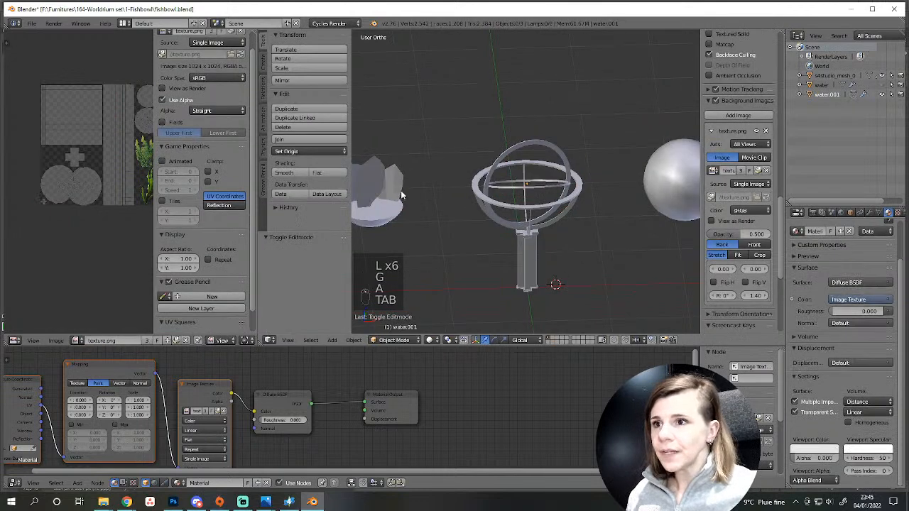
Examine the separated rocks, stand and sphere, select the water.001 object, and briefly show the water object for comparison.
scroll(491, 234, down, 4)
scroll(485, 227, up, 2)
middle_drag(485, 226, 455, 220)
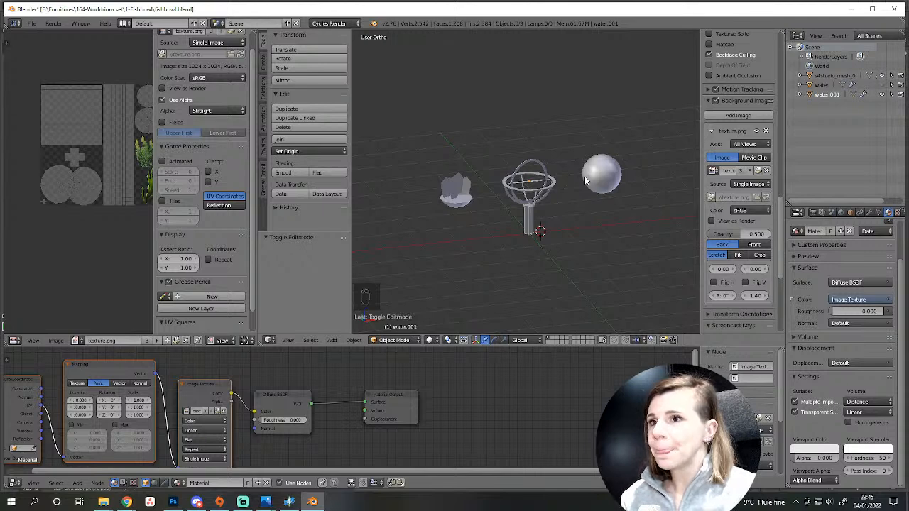
scroll(604, 203, up, 2)
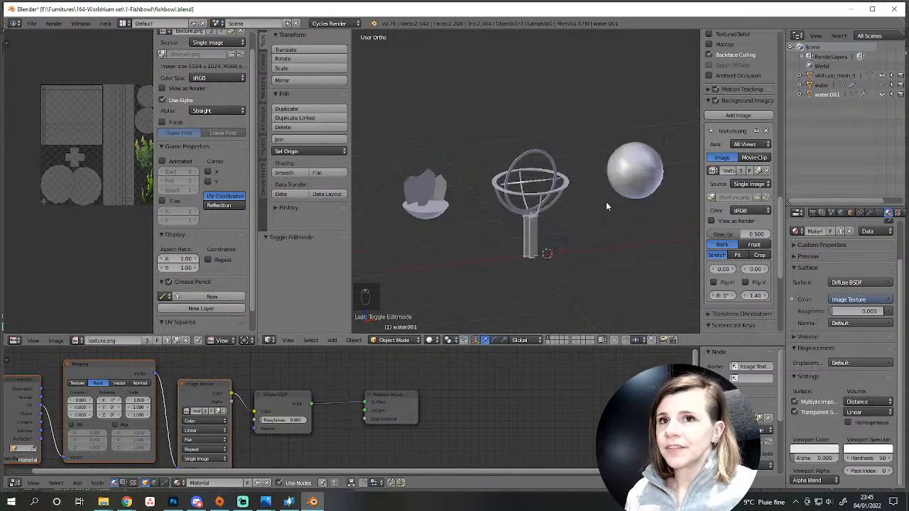
scroll(535, 289, down, 2)
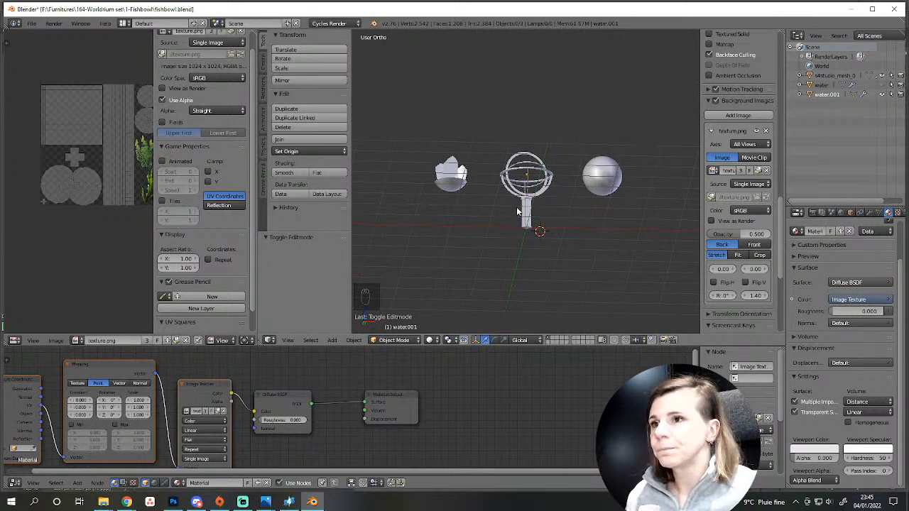
scroll(529, 185, down, 1)
middle_drag(528, 182, 523, 229)
right_click(524, 217)
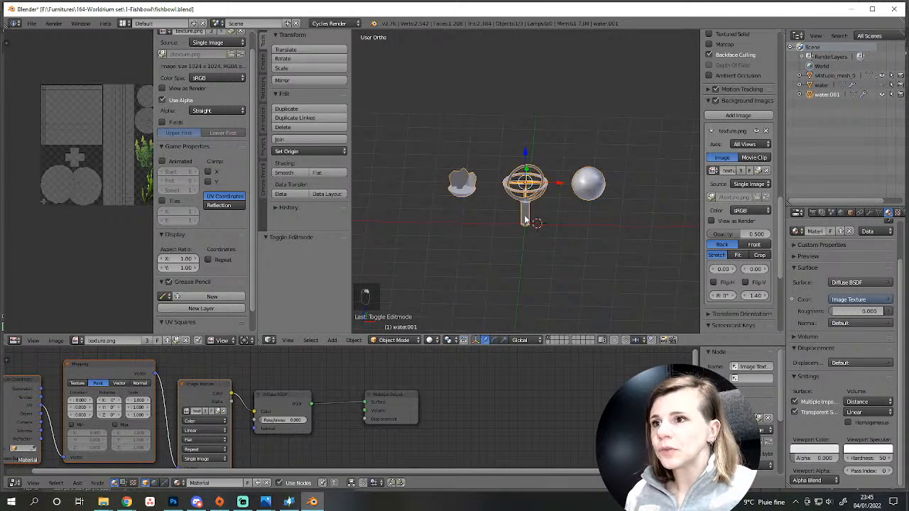
click(882, 85)
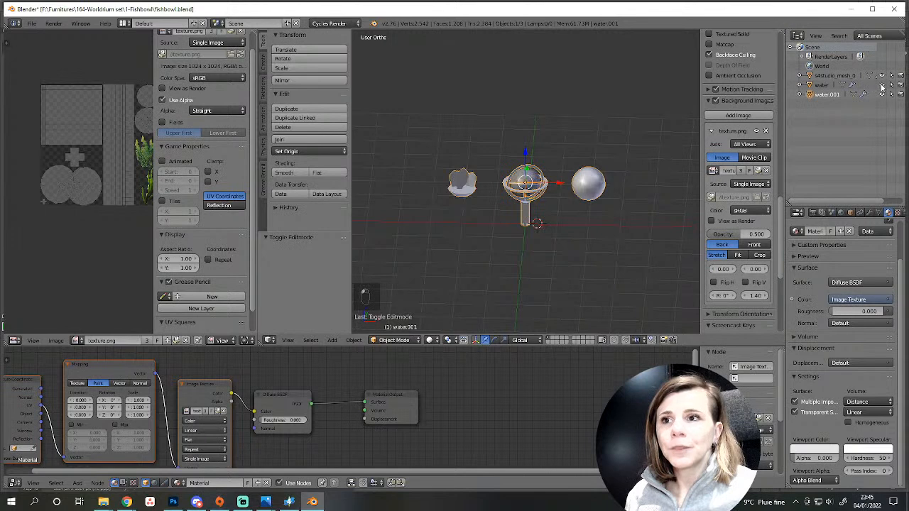
scroll(659, 199, up, 8)
scroll(662, 198, down, 6)
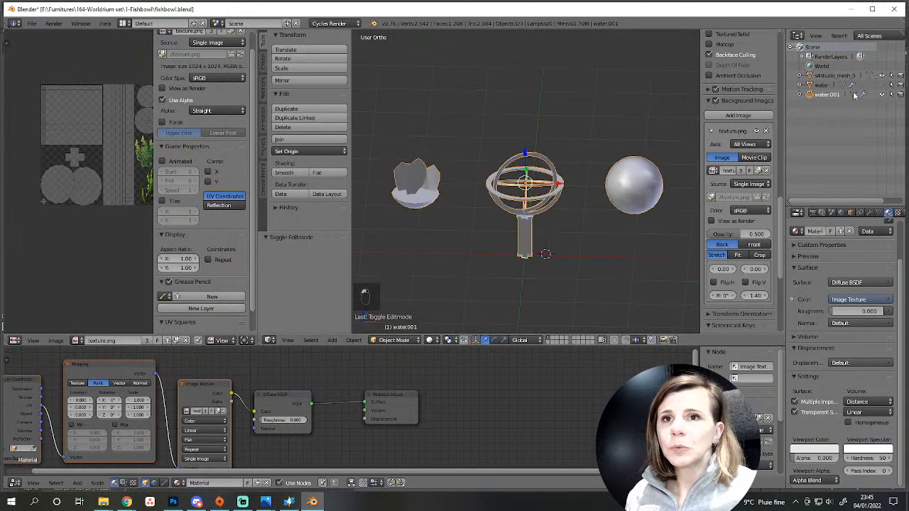
Switch to Sims 4 Studio, view the original fishbowl from above, and open the package's textures.
click(289, 502)
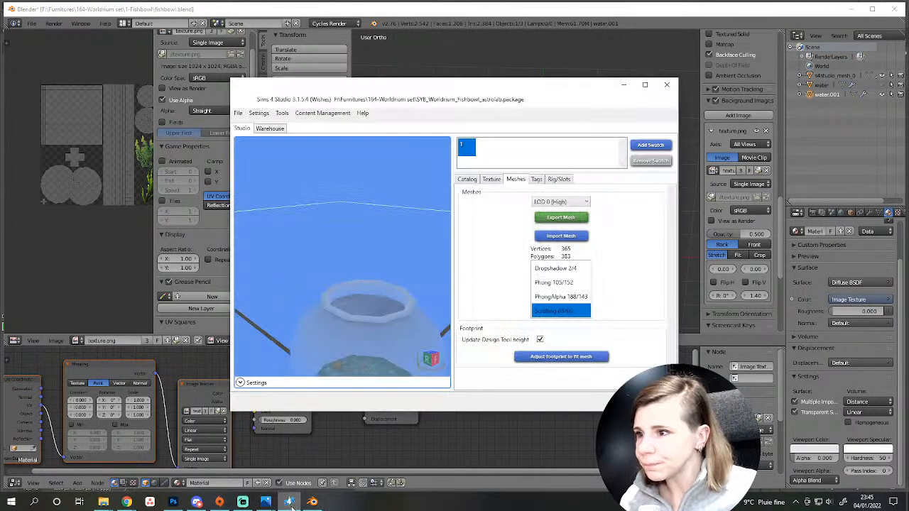
scroll(369, 311, down, 5)
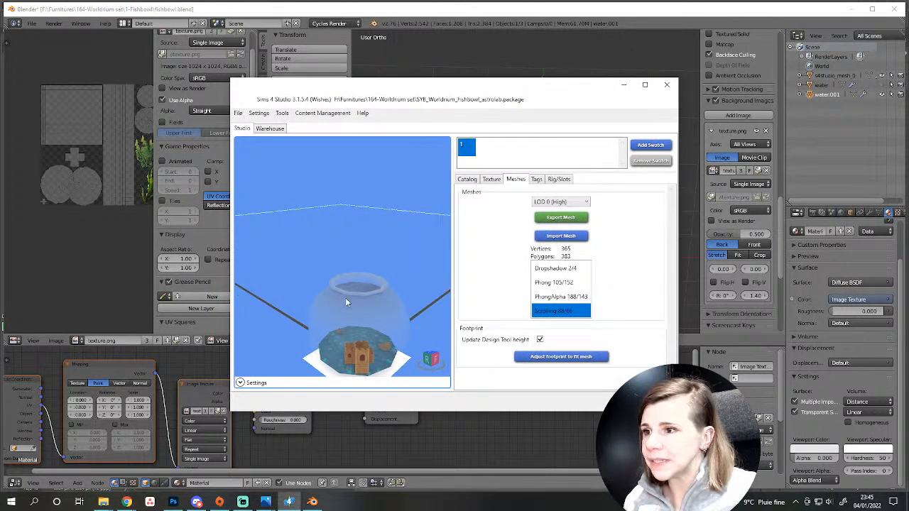
drag(347, 302, 397, 358)
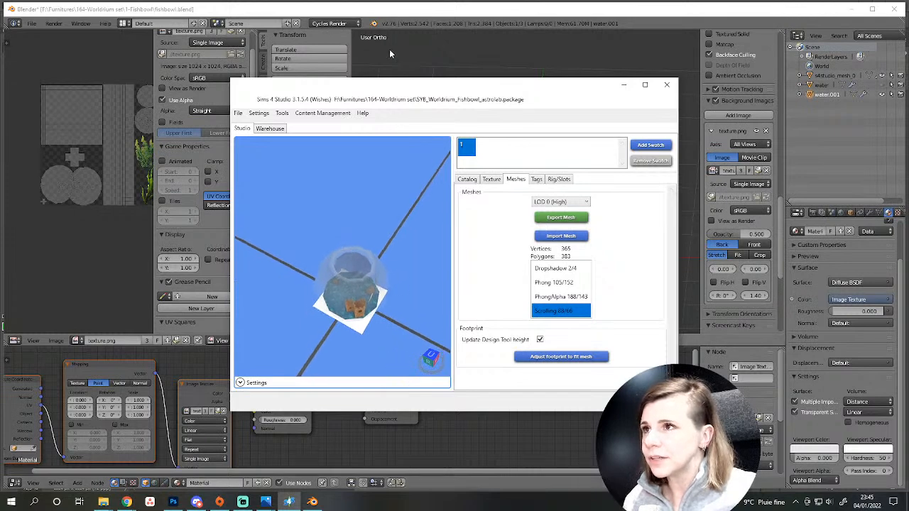
click(492, 179)
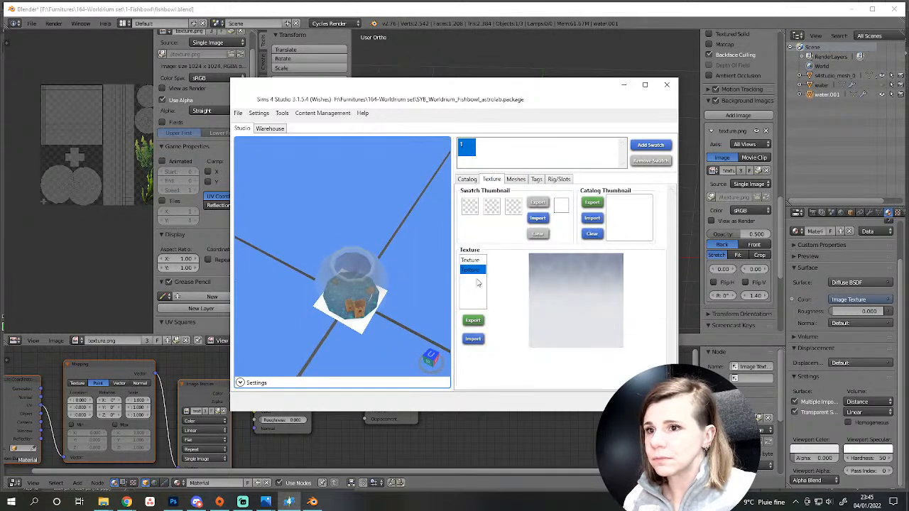
Switch to Blender, show the hidden water object alongside water.001, and open the water sphere in Edit Mode.
key(alt+Tab)
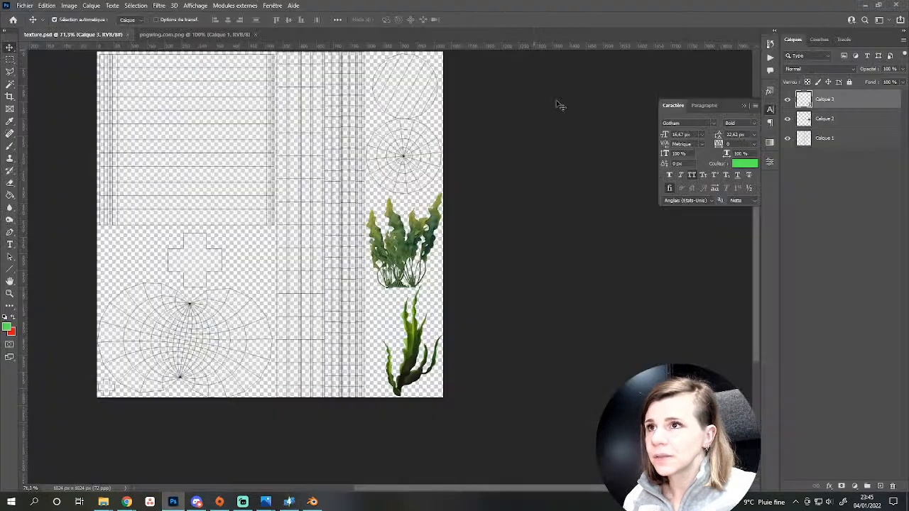
click(296, 504)
scroll(525, 184, up, 3)
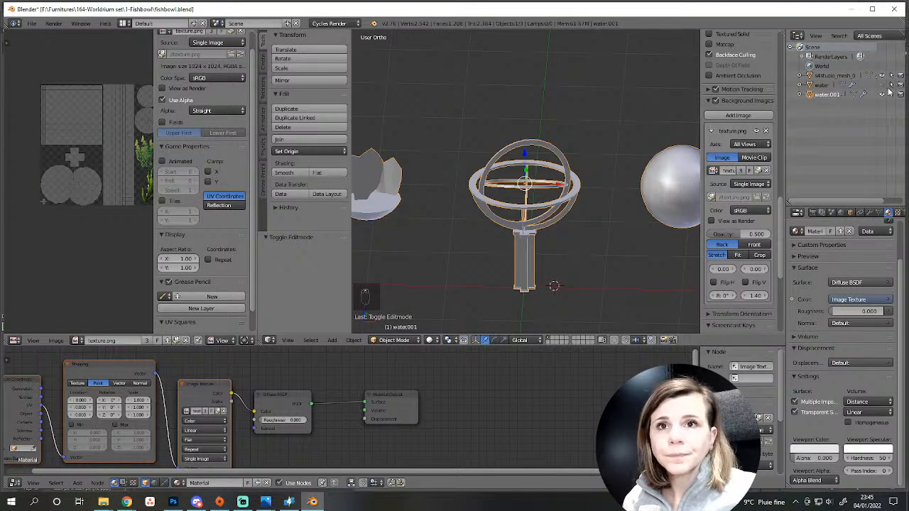
click(887, 85)
key(Tab)
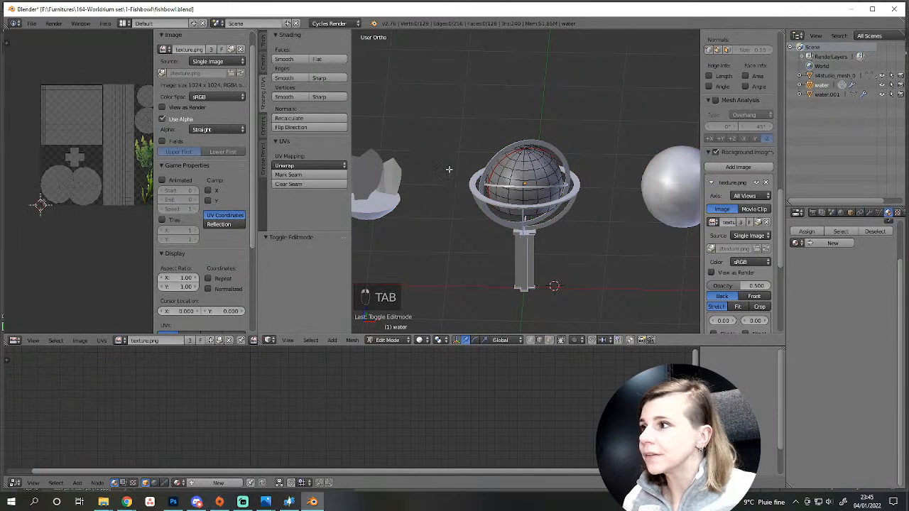
Select the whole water sphere, pack its UV islands with a 0.005 margin, and select only the lower UV island.
key(a)
key(a)
key(a)
middle_drag(53, 194, 28, 257)
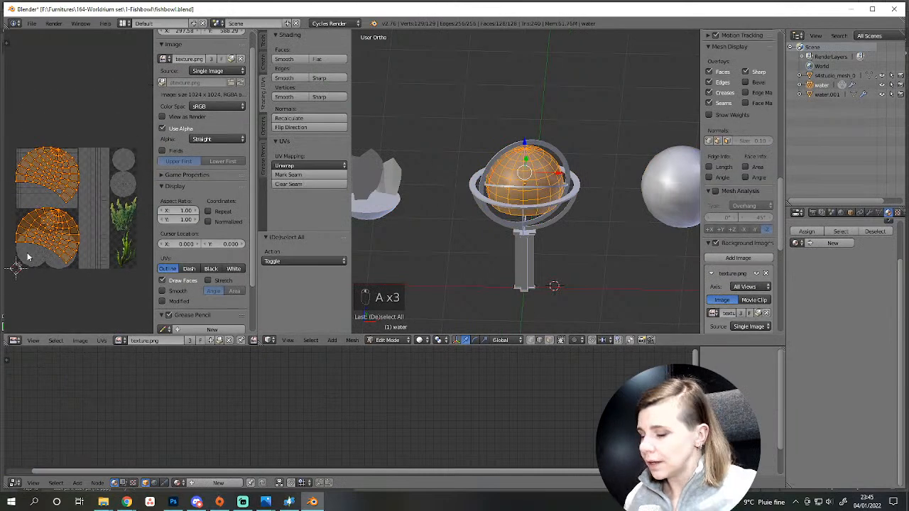
key(ctrl+p)
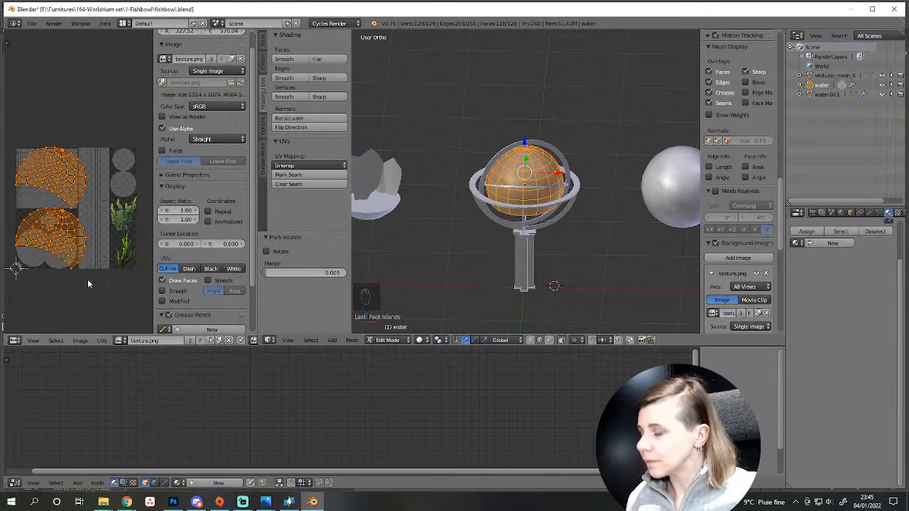
key(a)
key(l)
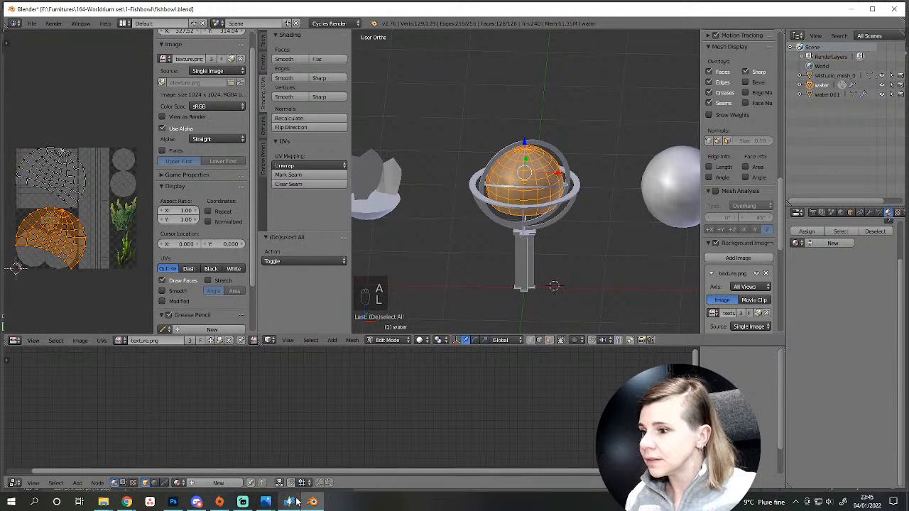
Return to Object Mode, hide the water object, and select the water.001 object with the stand, rocks and outer sphere.
mouse_move(265, 501)
mouse_move(245, 444)
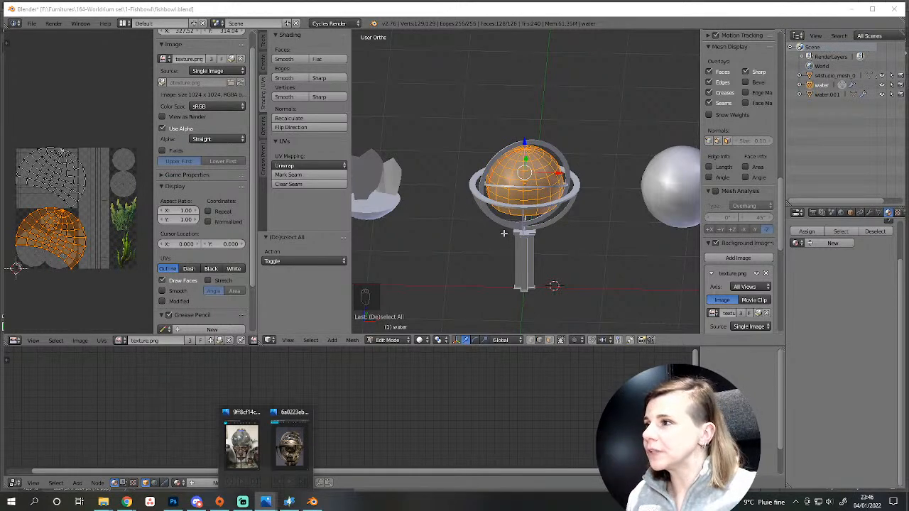
scroll(527, 271, up, 3)
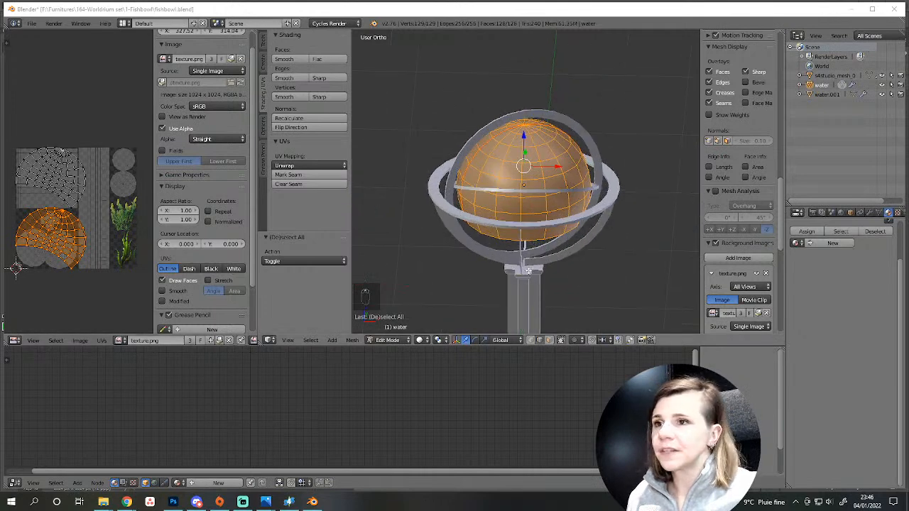
scroll(528, 270, down, 3)
key(Tab)
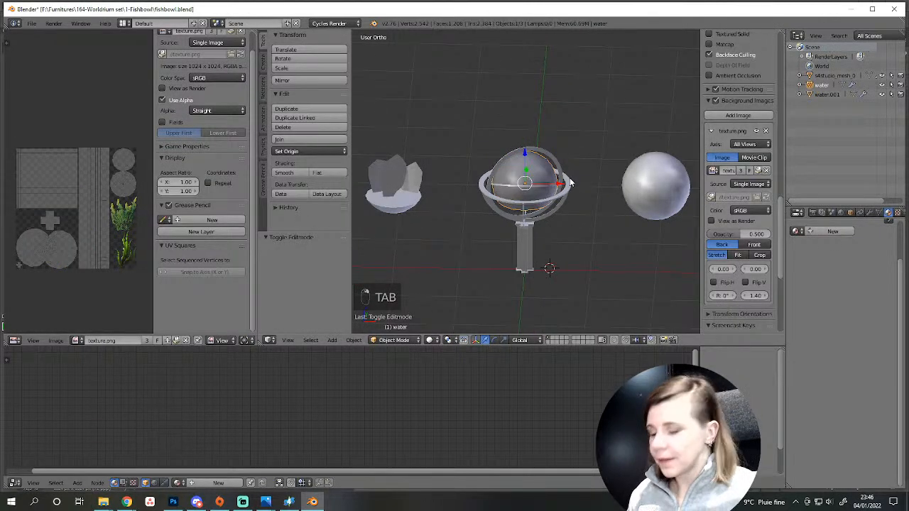
key(h)
right_click(523, 213)
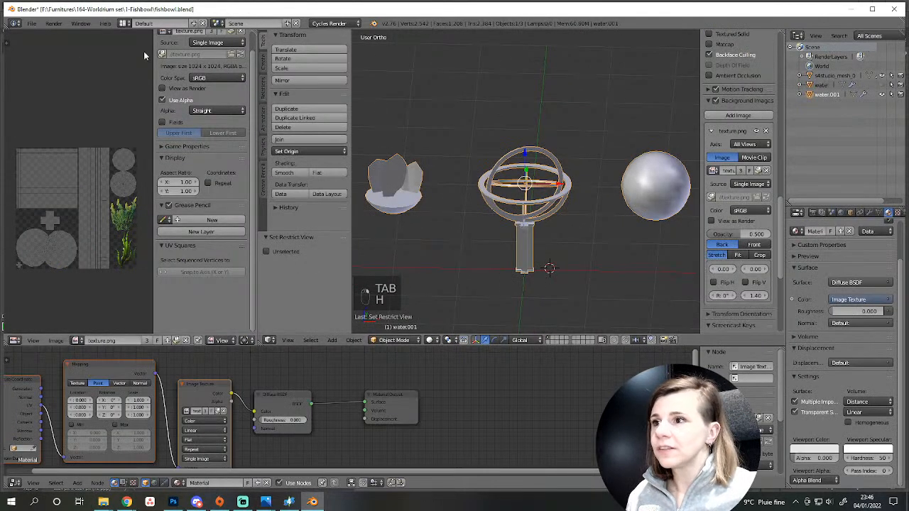
Export the selected object as a Wavefront OBJ named fishbowl.obj in the 1-Fishbowl folder.
click(32, 24)
mouse_move(78, 203)
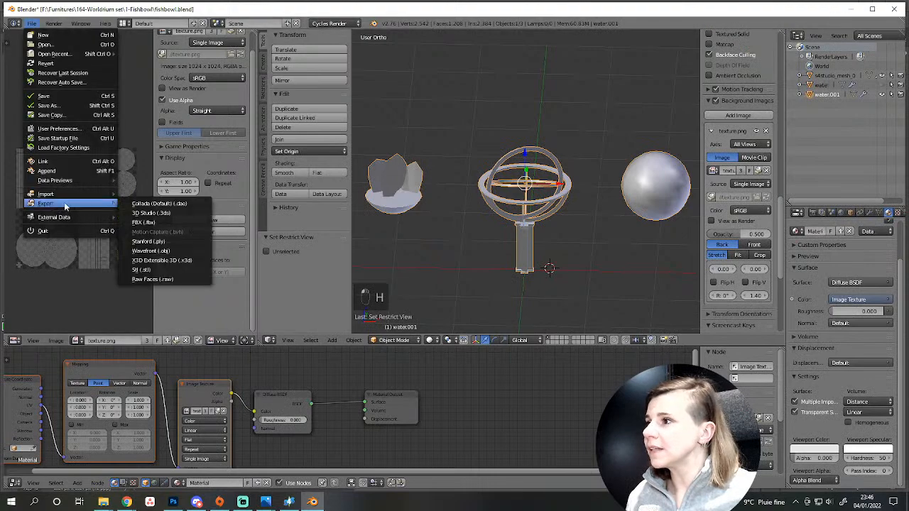
click(170, 252)
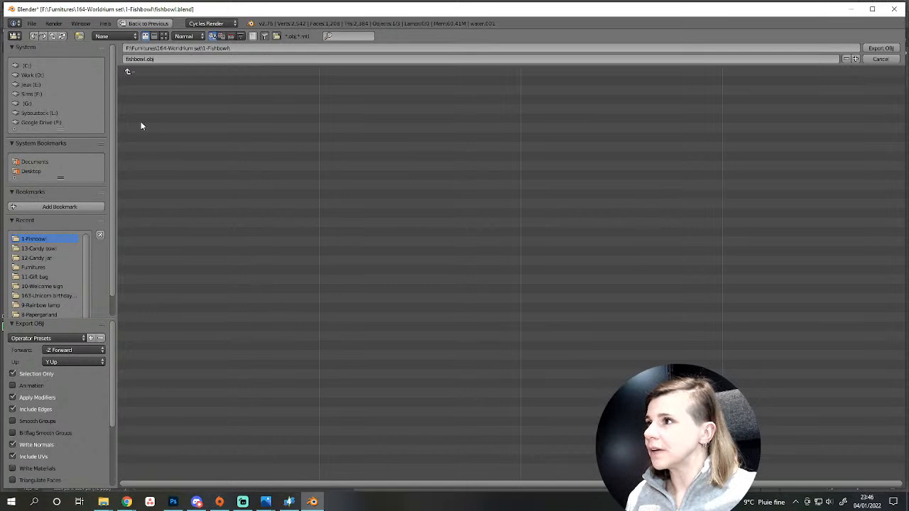
click(881, 48)
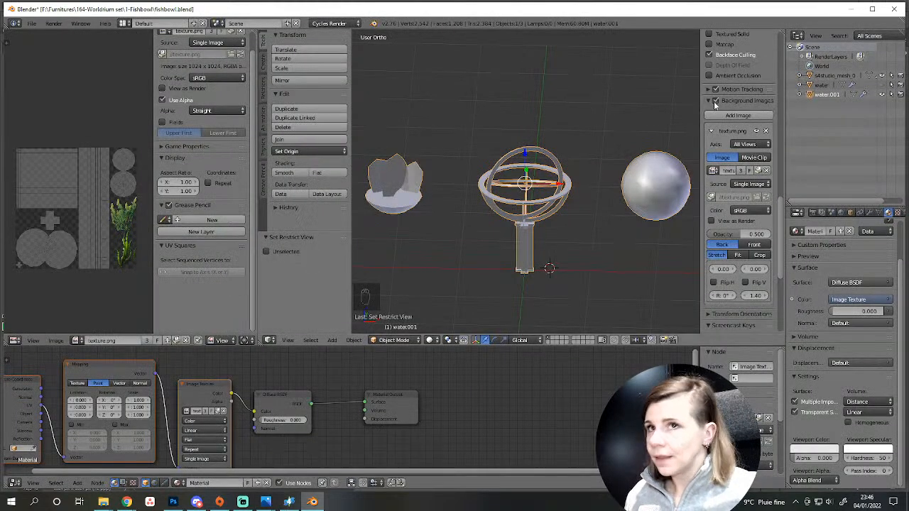
Minimise Blender, close texture.psd and pngwing.com.png in Photoshop, and clear the Photoshop and browser windows off the desktop.
click(851, 9)
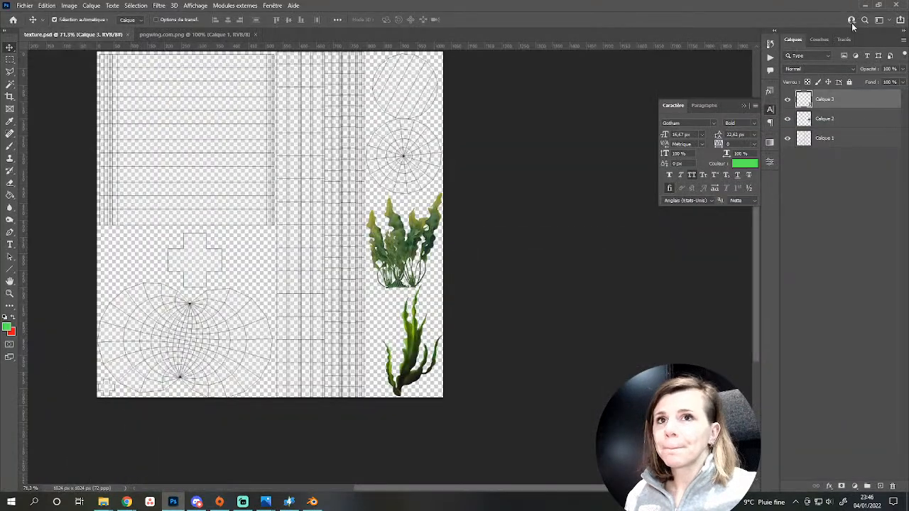
key(ctrl+w)
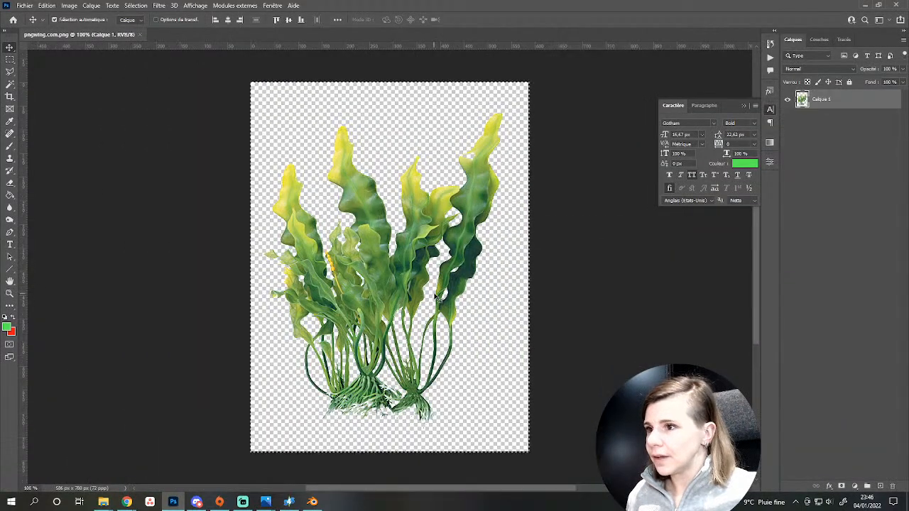
key(ctrl+w)
click(863, 5)
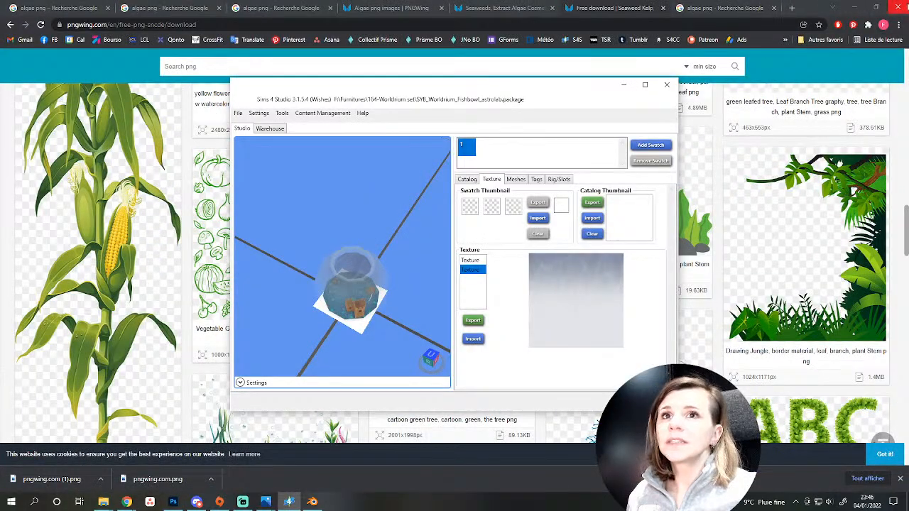
click(898, 6)
click(372, 74)
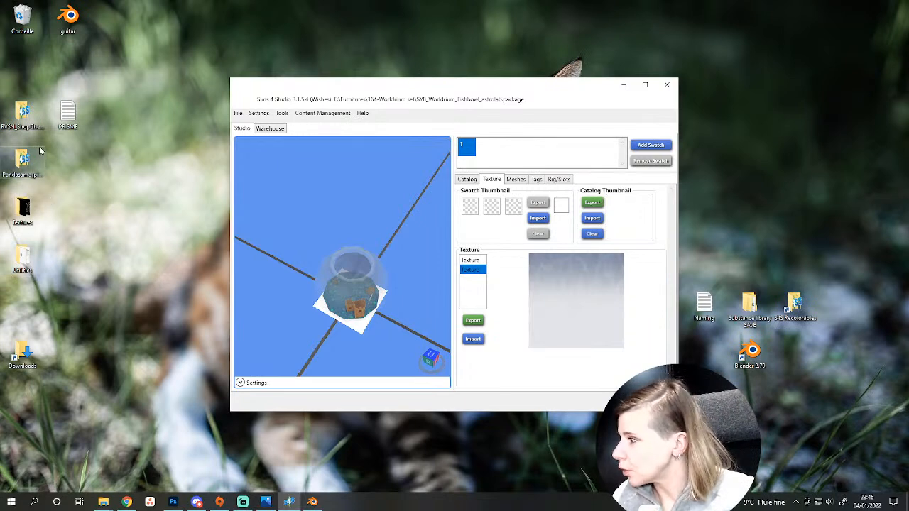
Open the Resource Monitor from Task Manager's memory view, locate EmptyStandbyList in the Utilities folder, and close the folder.
double_click(22, 260)
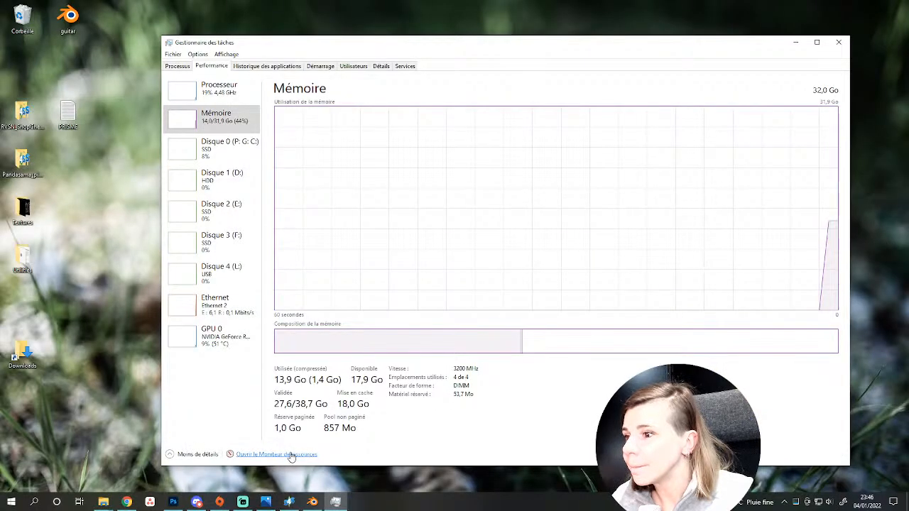
click(283, 455)
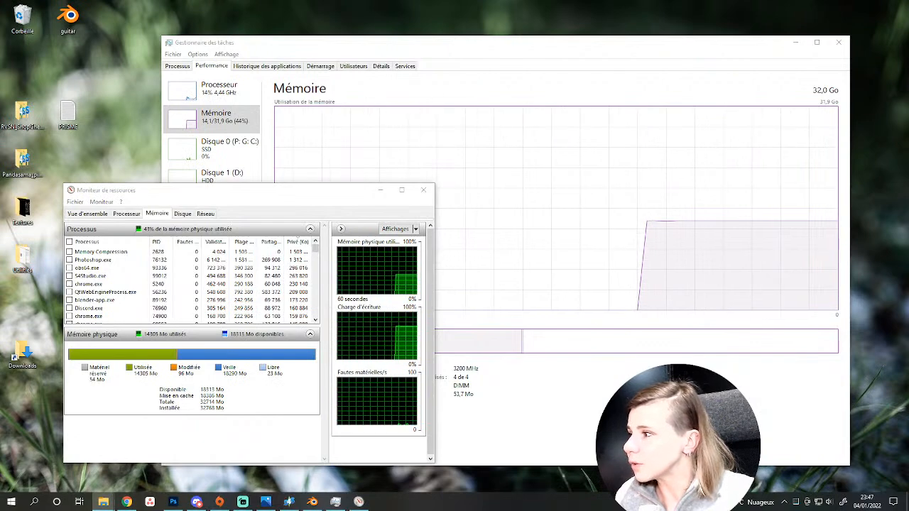
drag(4, 85, 569, 172)
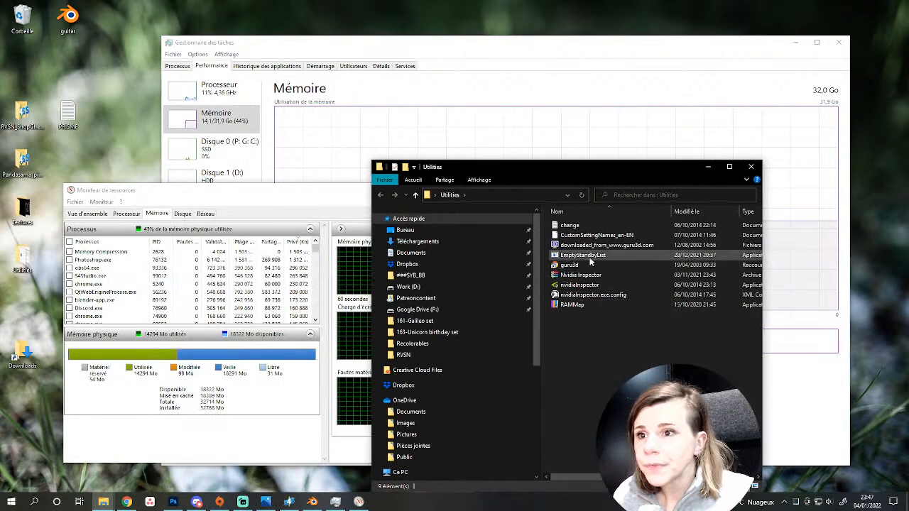
click(582, 255)
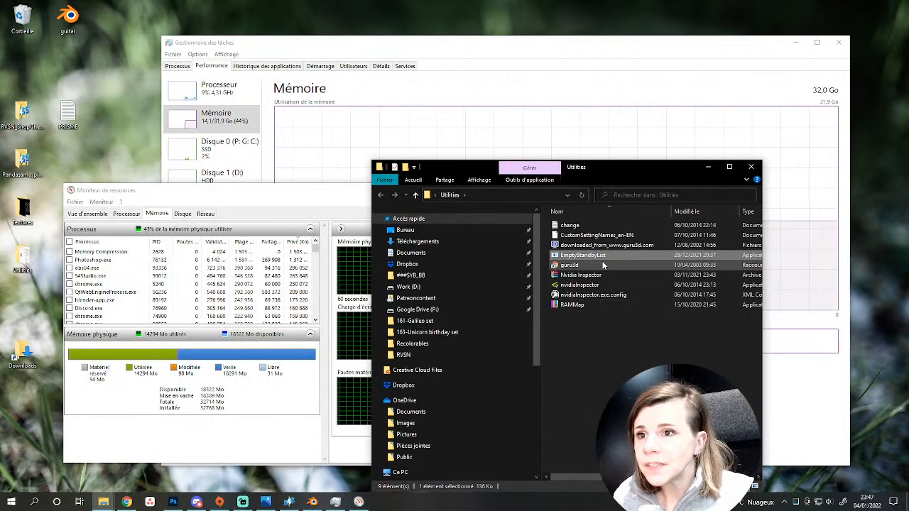
click(751, 166)
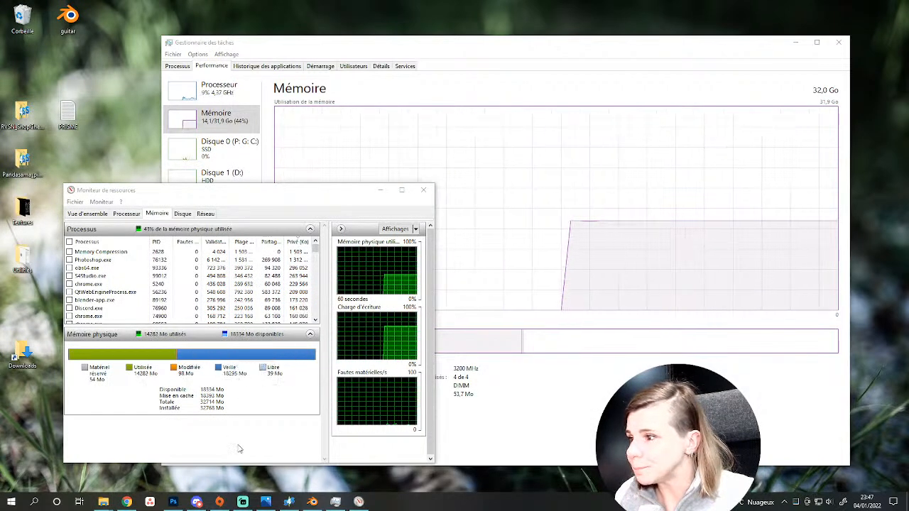
Quit Photoshop to free memory, then save the fishbowl package in Sims 4 Studio and close that program.
click(173, 501)
click(172, 501)
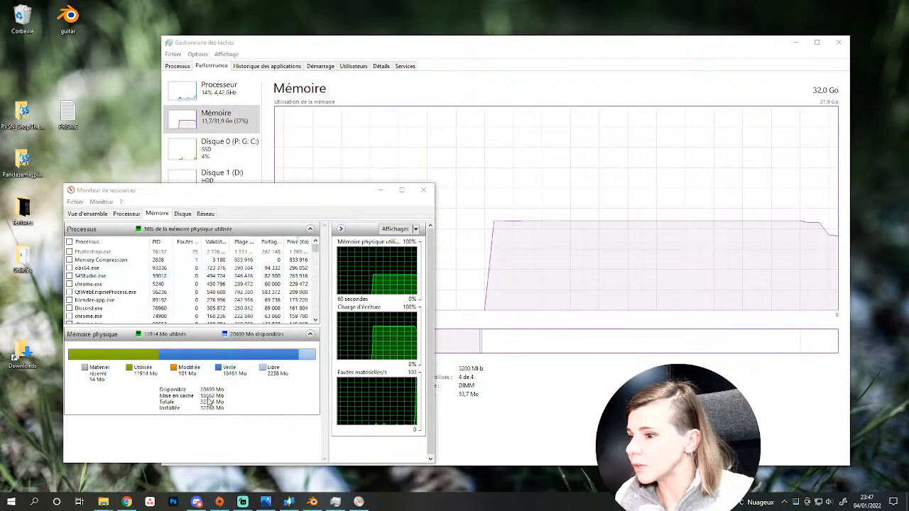
click(289, 501)
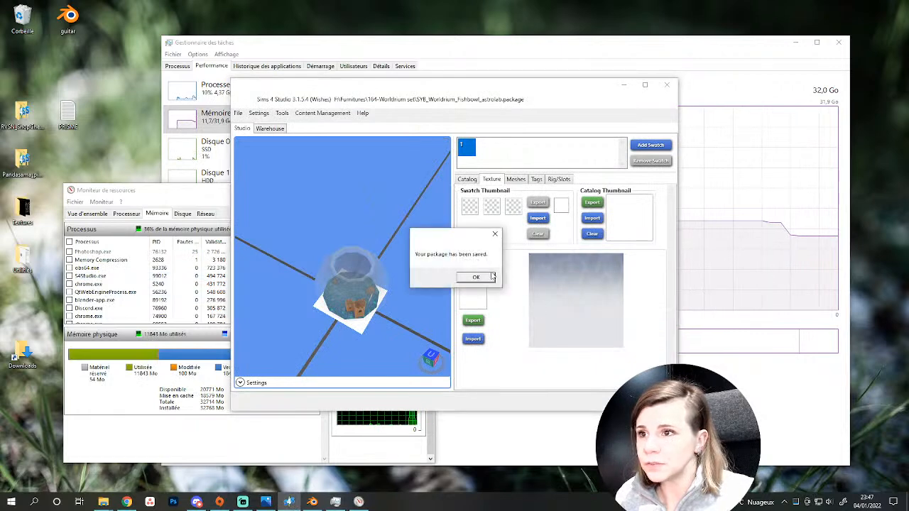
click(477, 278)
click(668, 86)
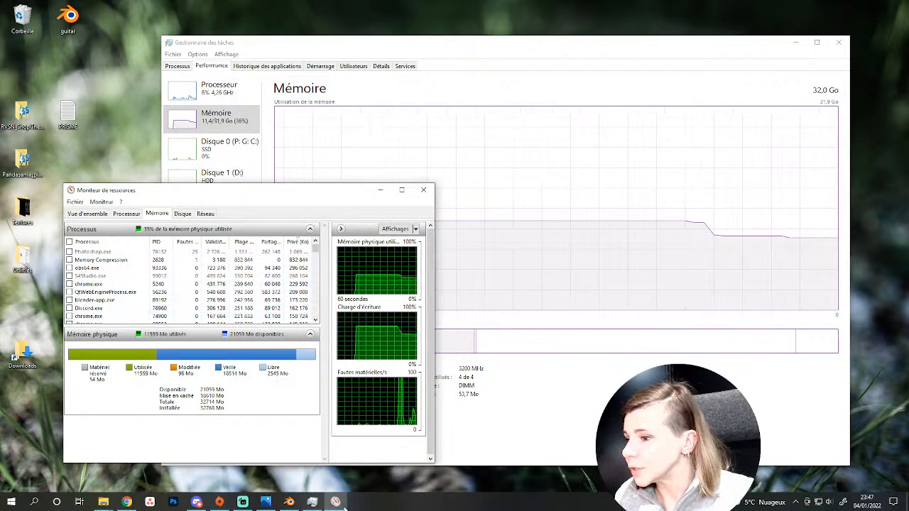
Quit unneeded background applications running in the system tray and cancel the pending update installation.
click(795, 501)
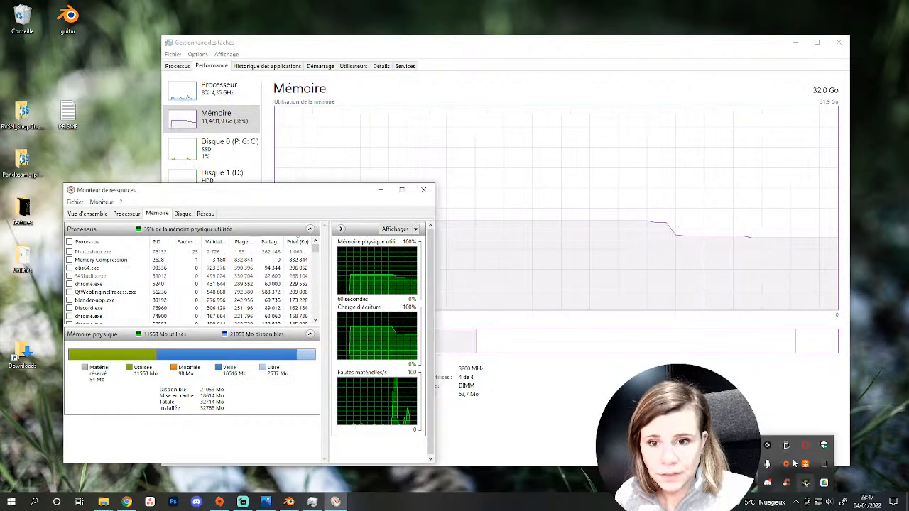
click(807, 482)
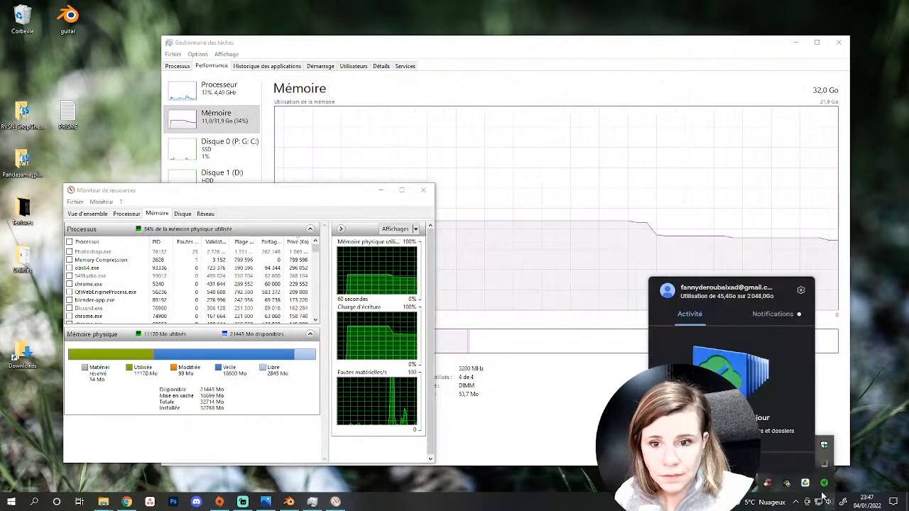
right_click(821, 483)
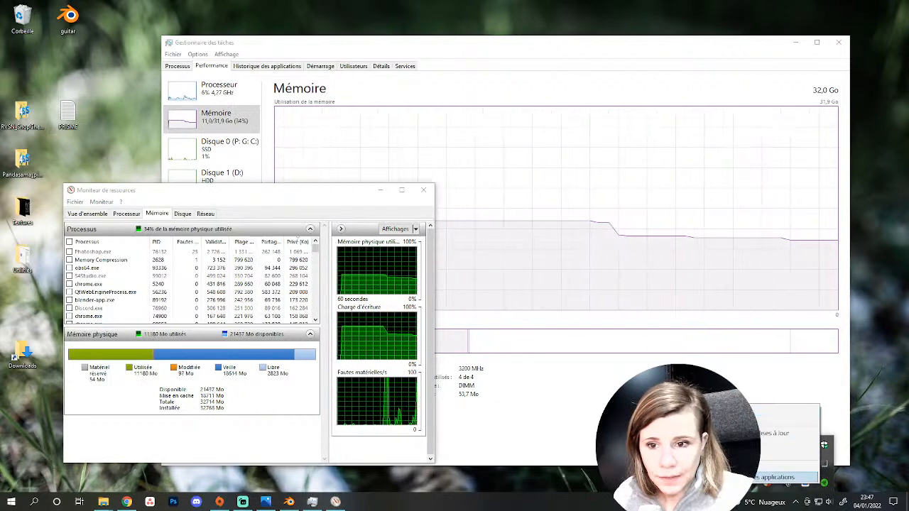
click(774, 477)
click(796, 502)
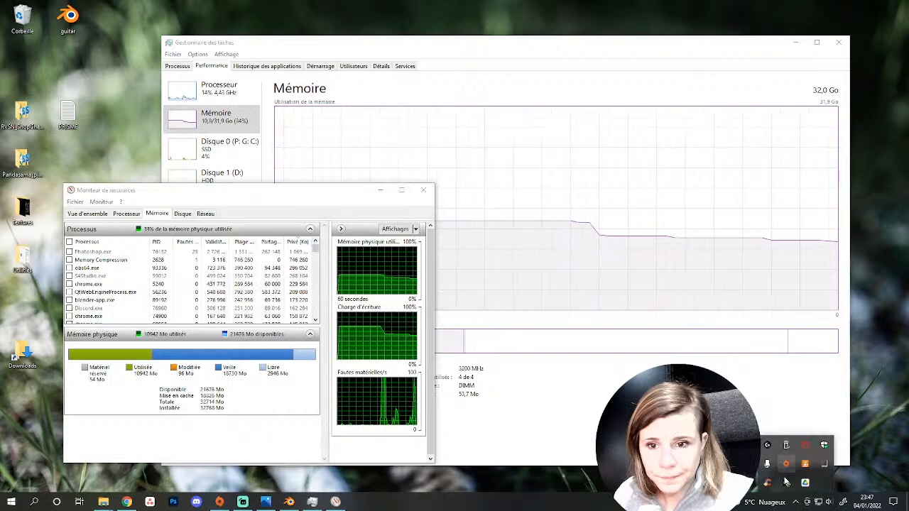
right_click(770, 485)
click(771, 487)
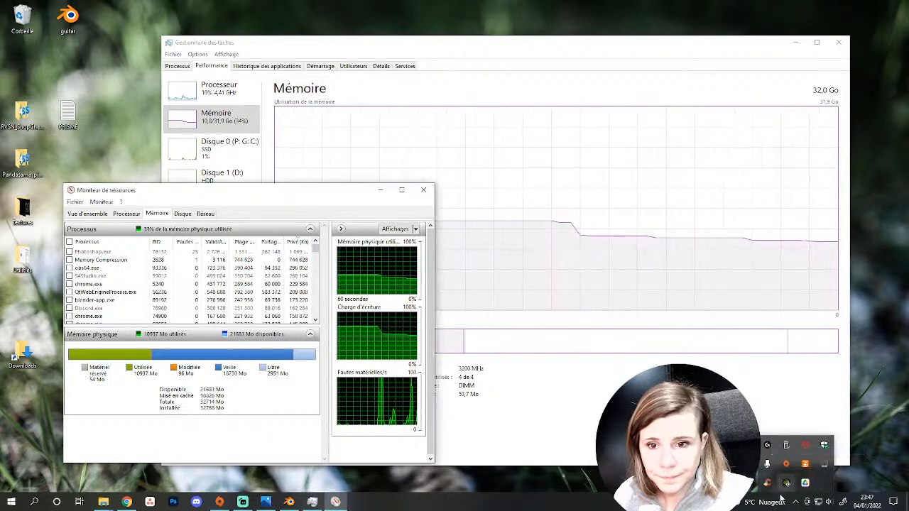
right_click(805, 464)
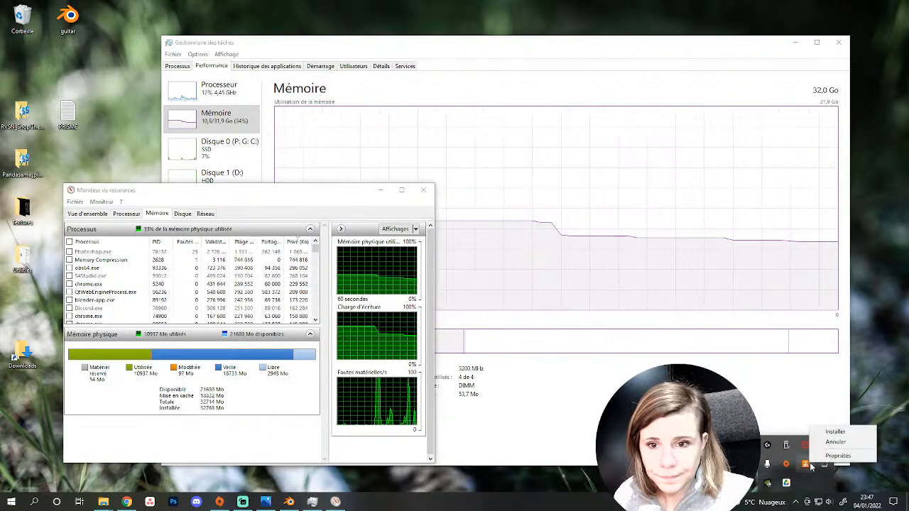
click(827, 442)
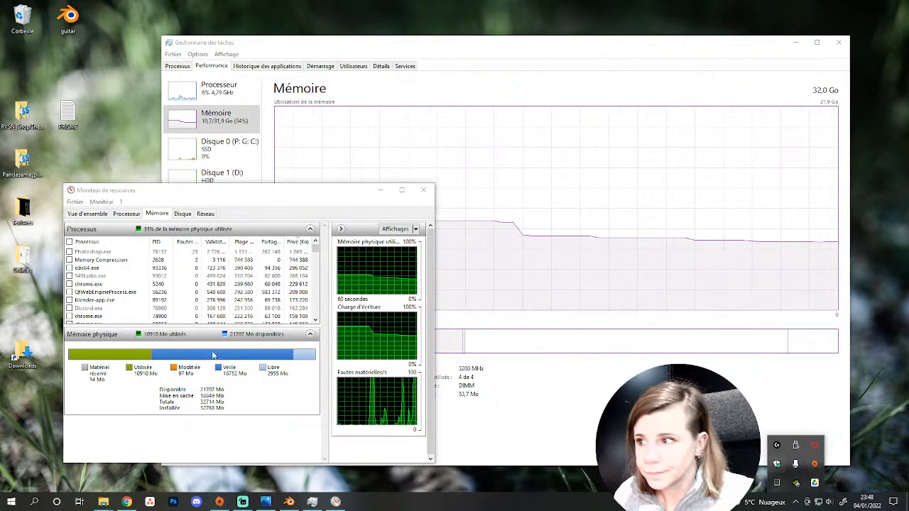
Close Resource Monitor and Task Manager, and launch Adobe Substance 3D Painter.
click(423, 189)
click(838, 42)
click(11, 501)
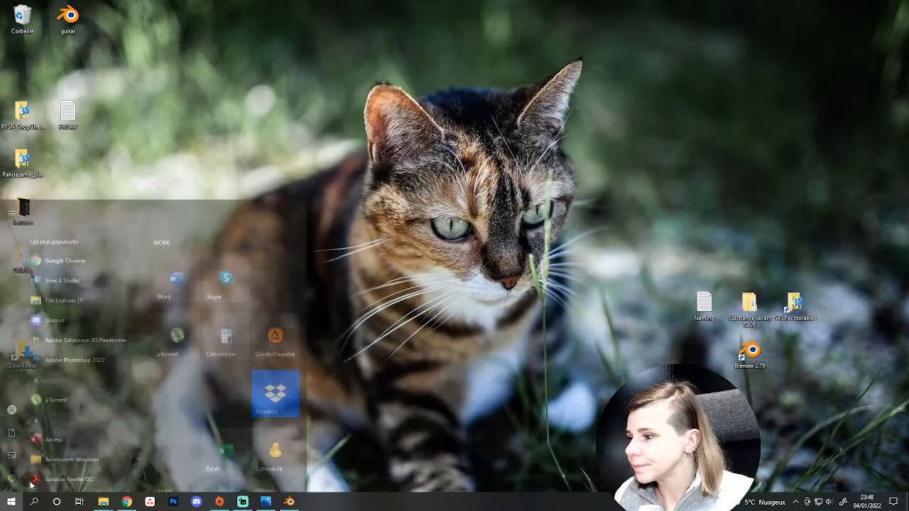
scroll(140, 355, down, 2)
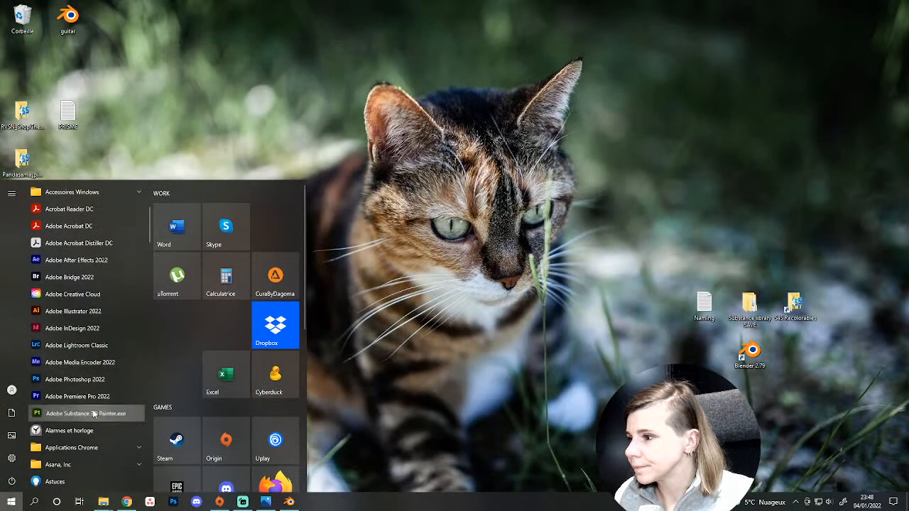
click(131, 414)
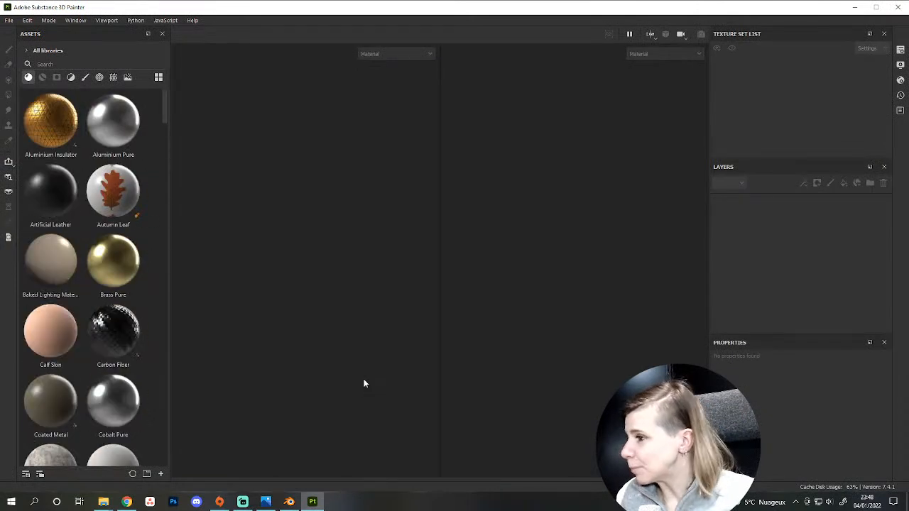
Create a new project from the fishbowl.obj mesh in the 1-Fishbowl folder of 164-Worldrium set, at 2048 document resolution.
click(27, 20)
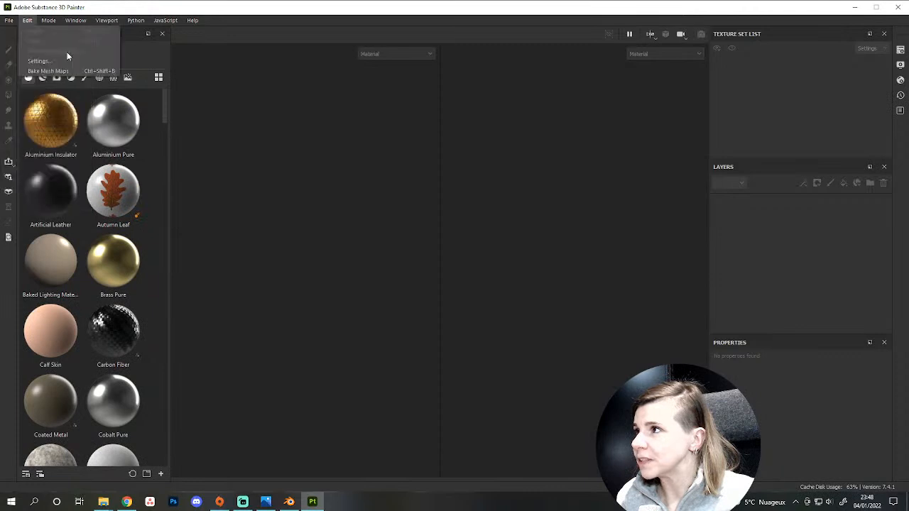
mouse_move(9, 19)
mouse_move(85, 51)
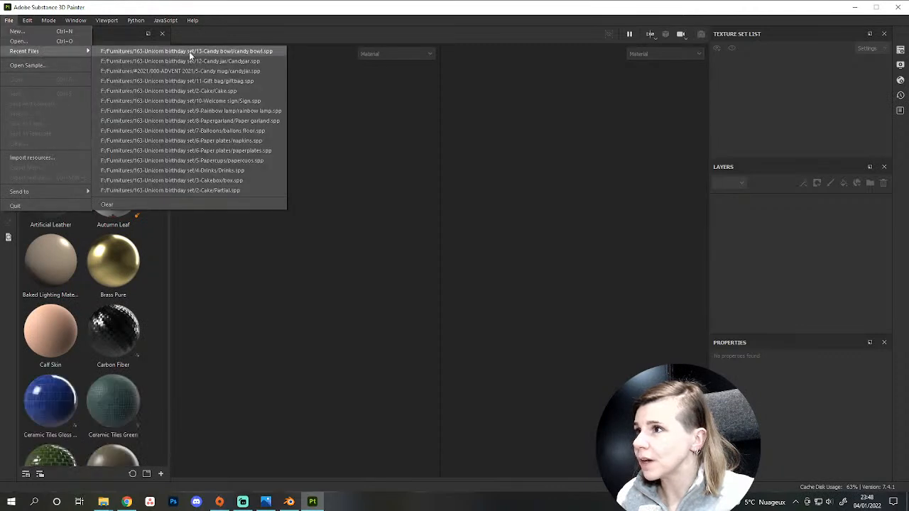
click(25, 32)
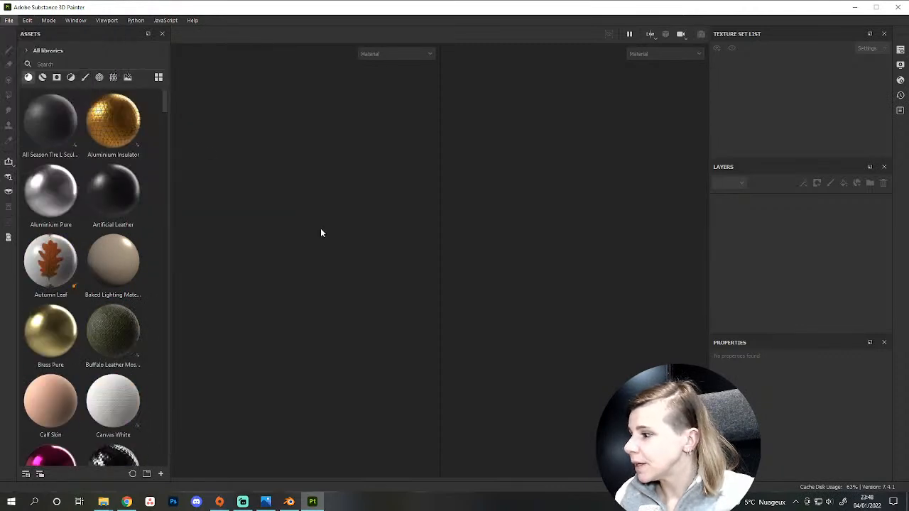
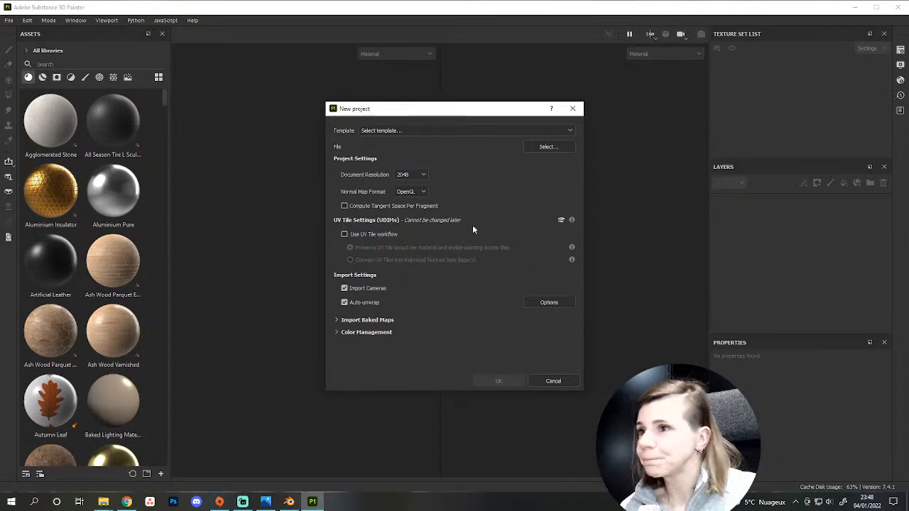
click(541, 149)
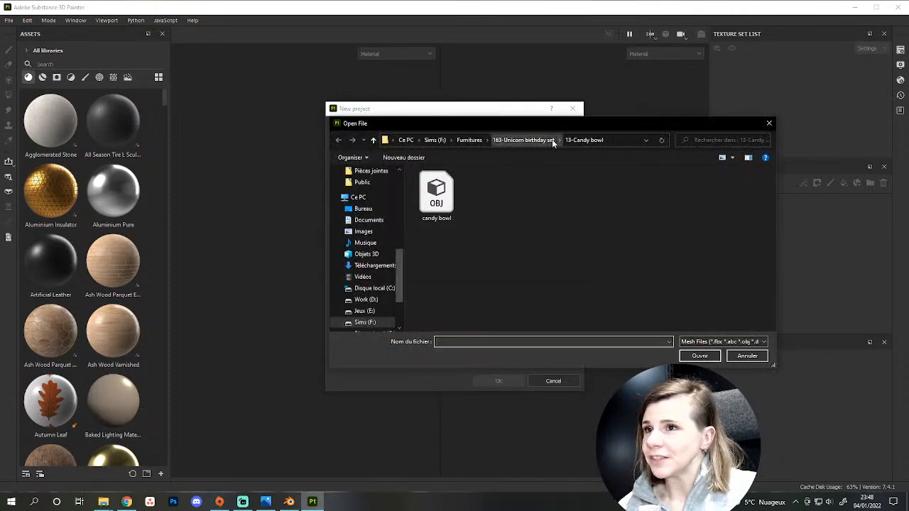
click(537, 141)
click(469, 140)
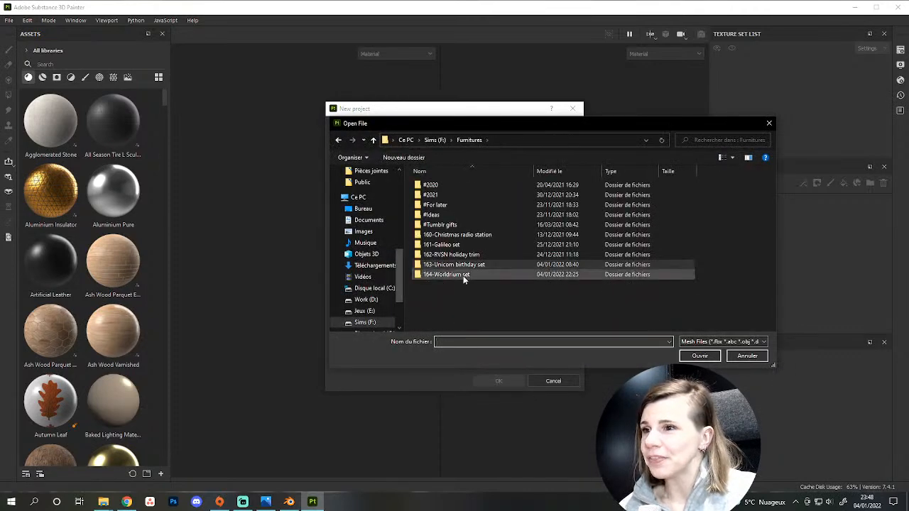
click(462, 276)
double_click(446, 275)
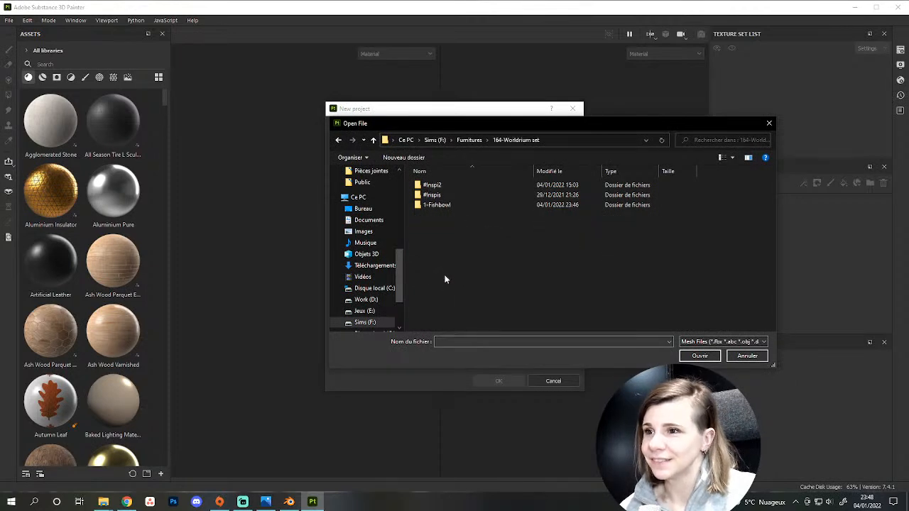
double_click(441, 204)
double_click(441, 204)
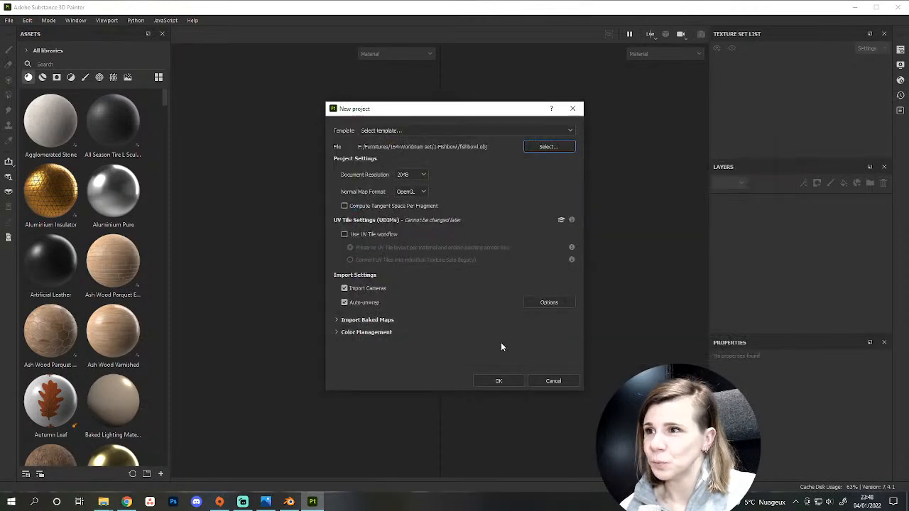
click(498, 381)
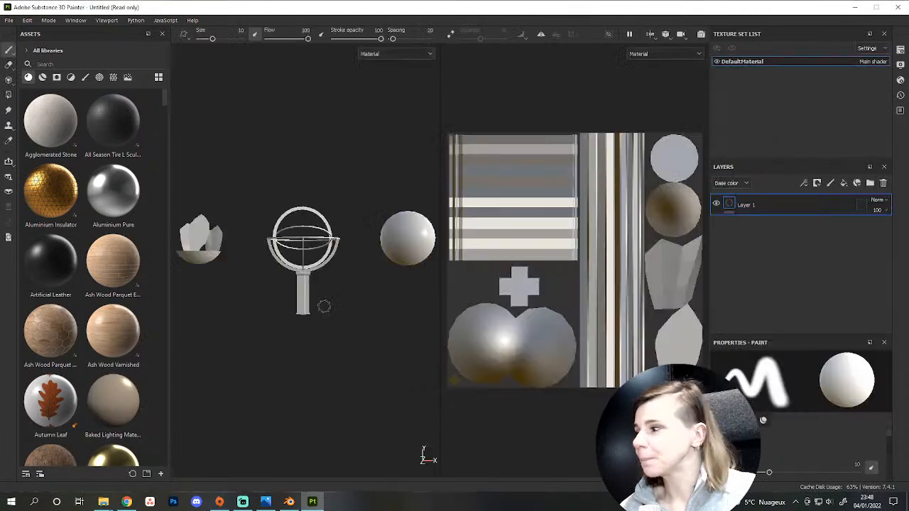
Change the environment map in the display settings to Studio White Soft.
click(900, 50)
click(900, 64)
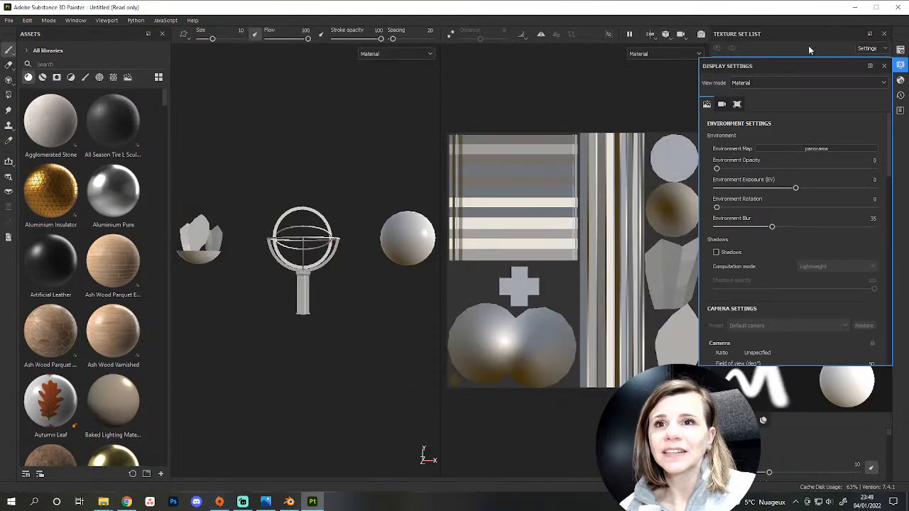
click(793, 148)
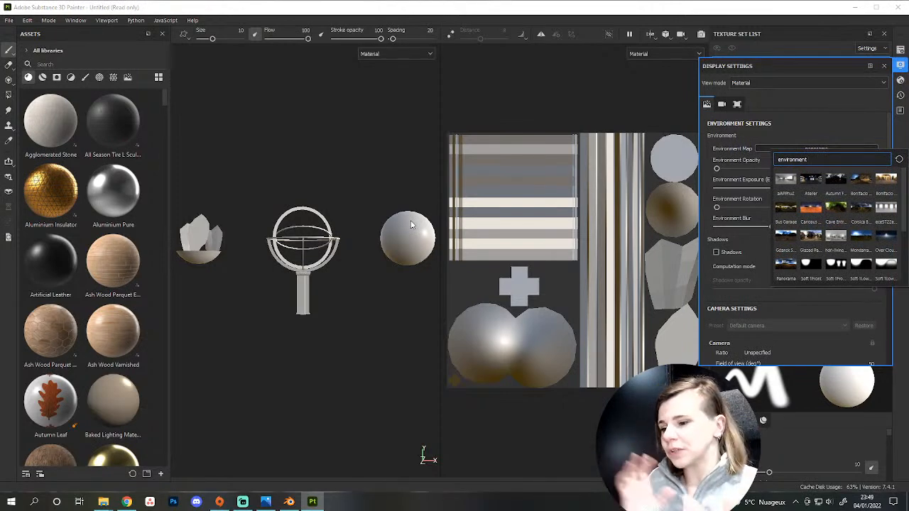
scroll(816, 237, down, 3)
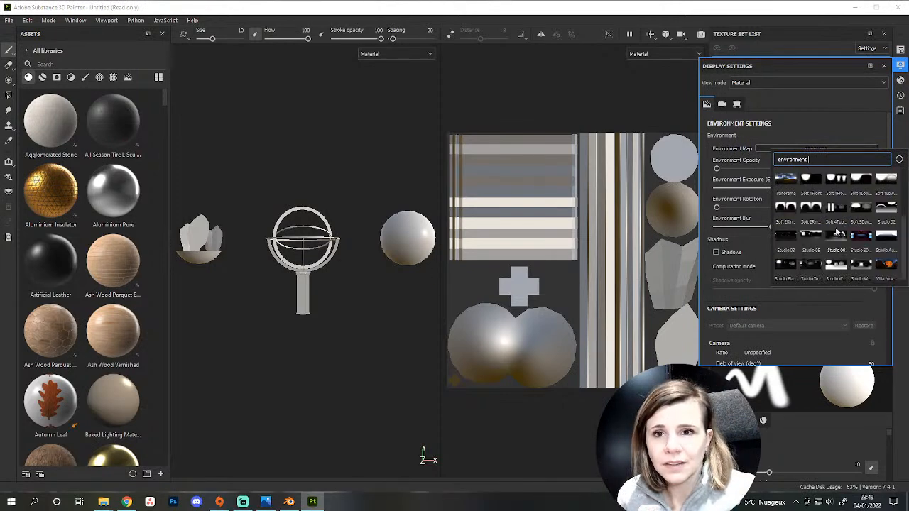
click(837, 265)
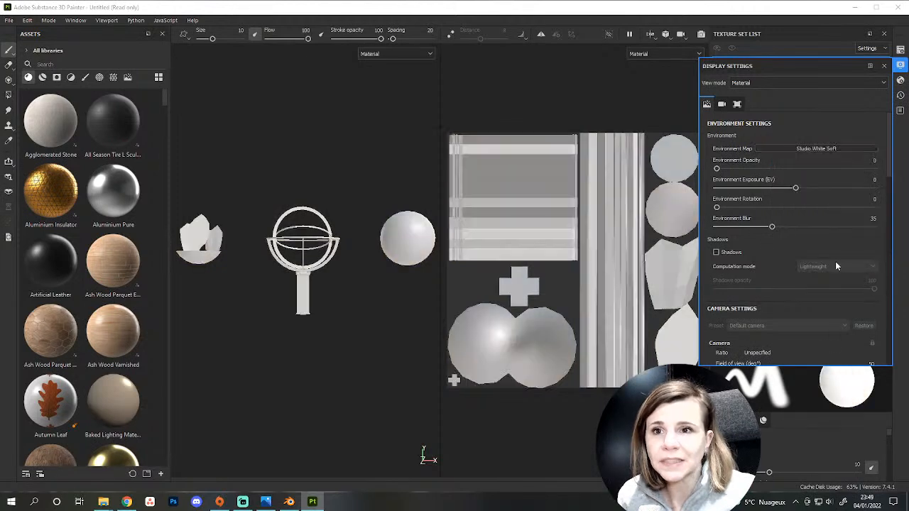
scroll(316, 190, down, 2)
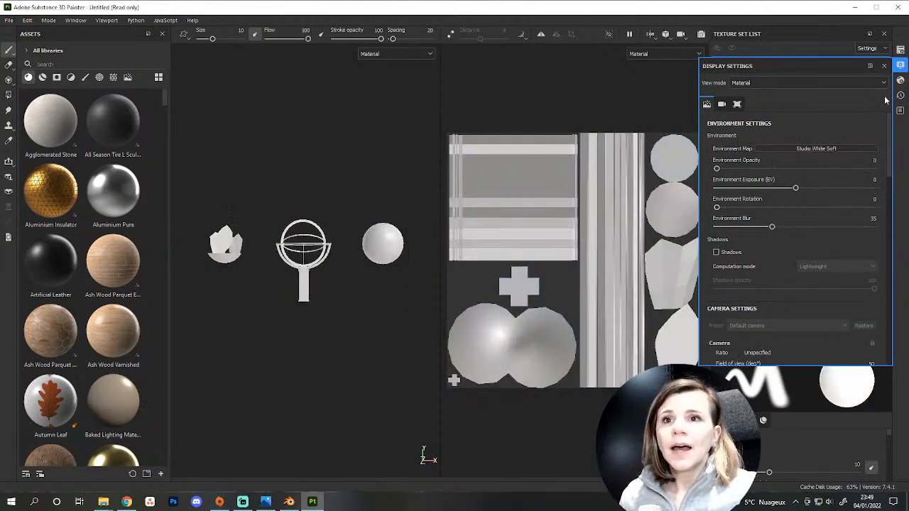
Switch the main shader to pbr-metal-rough-with-alpha-blending.
click(900, 80)
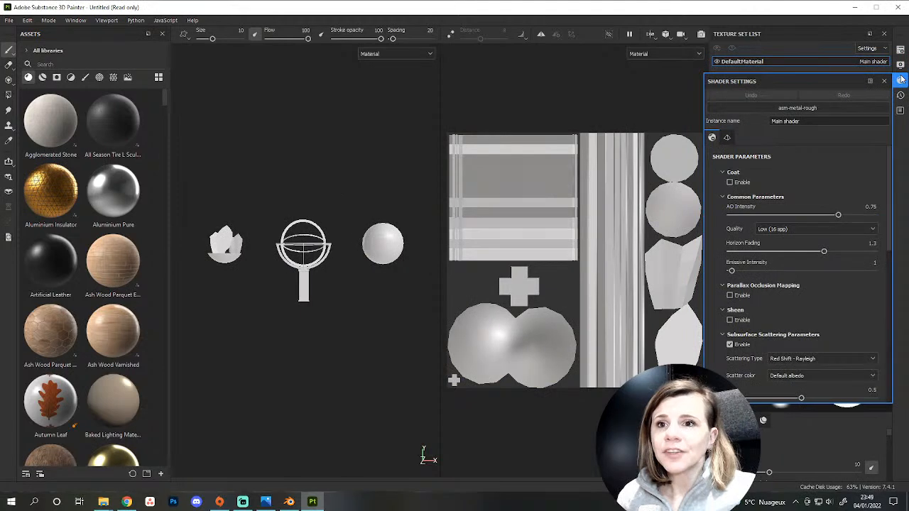
click(900, 96)
click(900, 80)
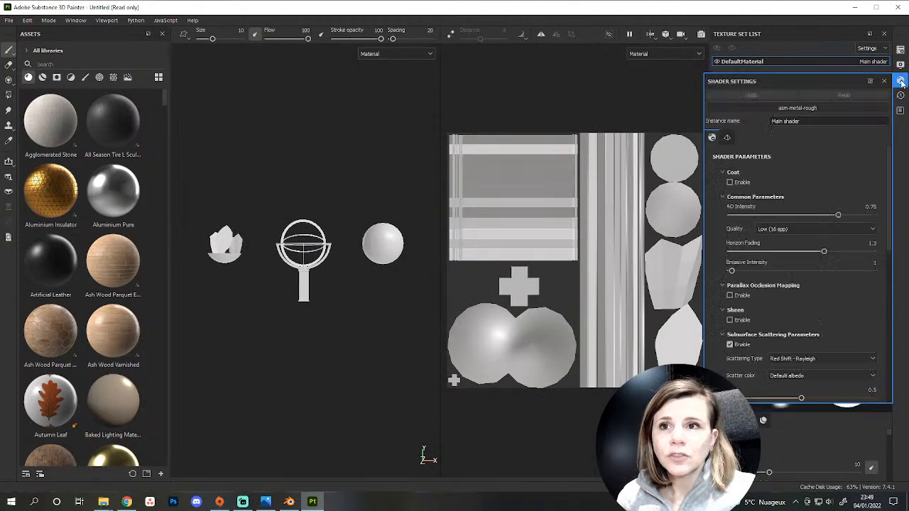
click(801, 108)
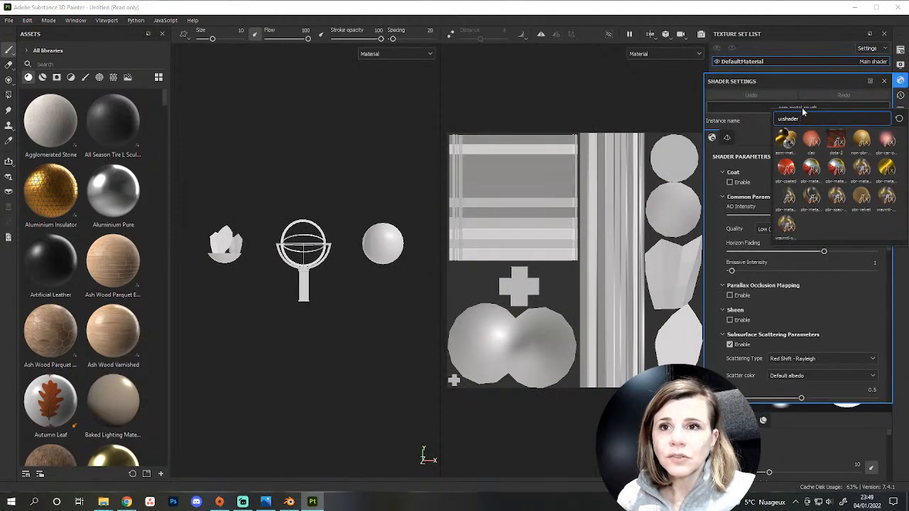
click(771, 91)
click(810, 109)
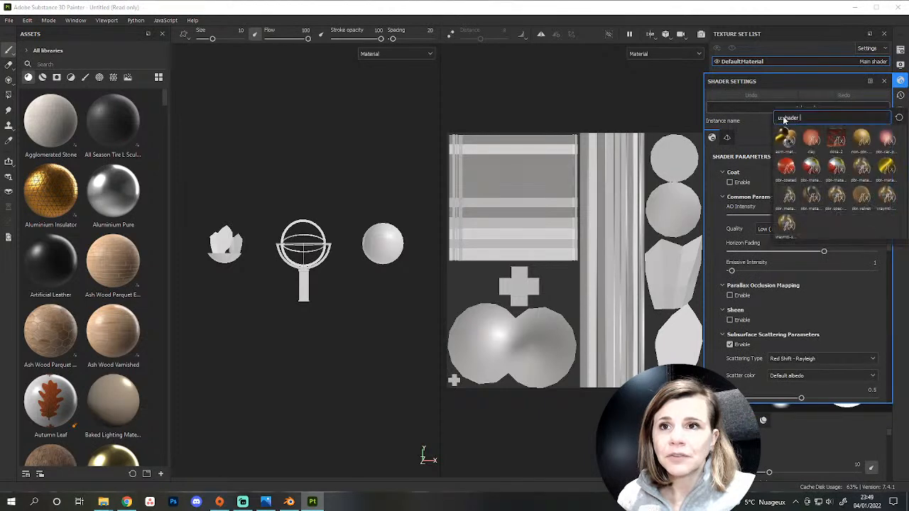
click(786, 195)
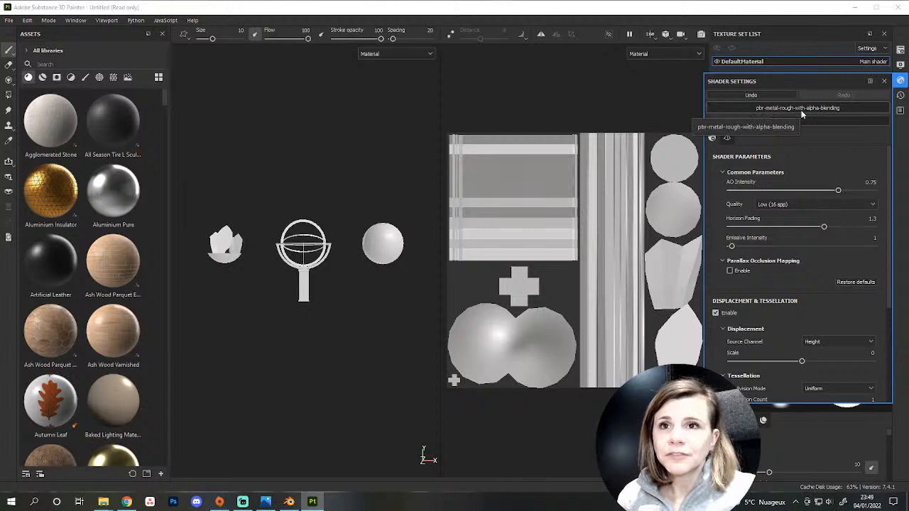
Add an Opacity channel to the DefaultMaterial texture set and close its settings.
click(899, 65)
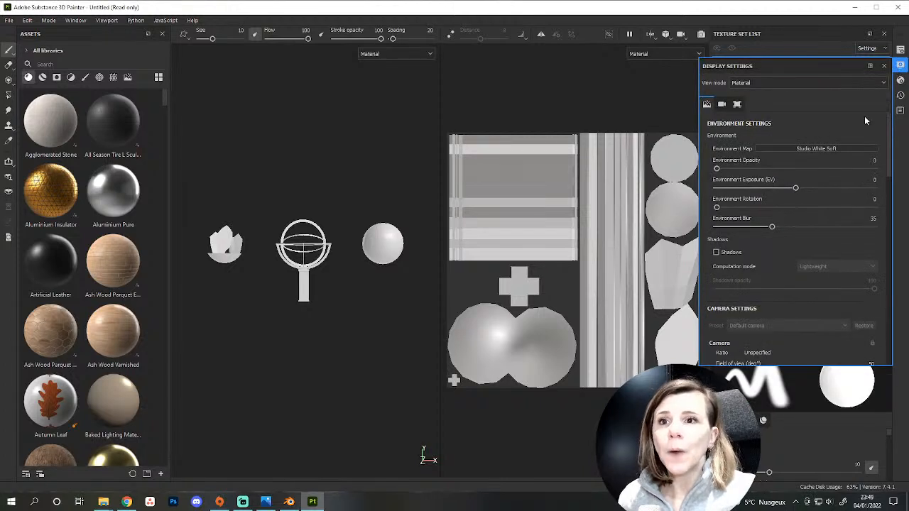
click(899, 50)
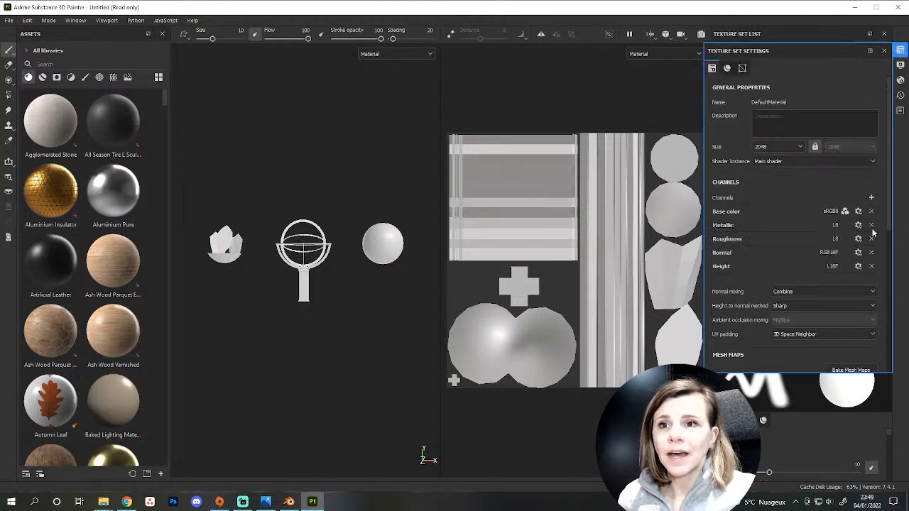
click(871, 199)
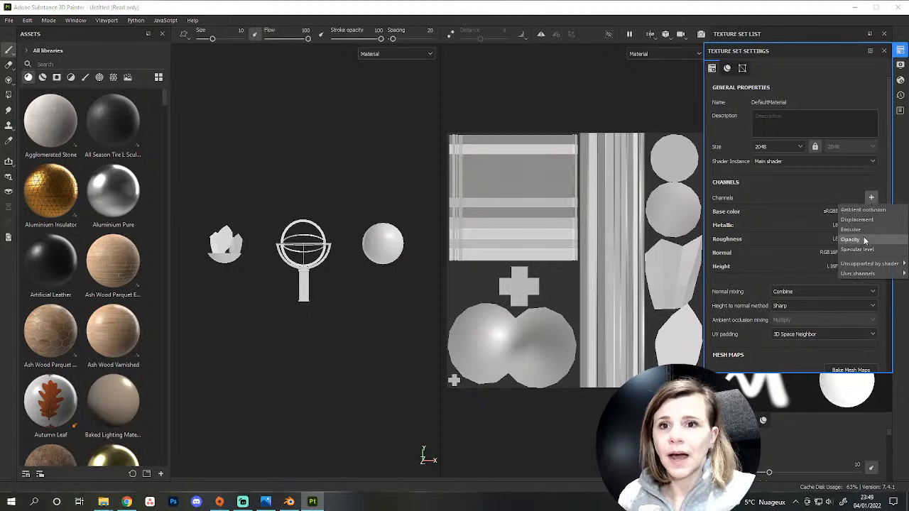
click(863, 240)
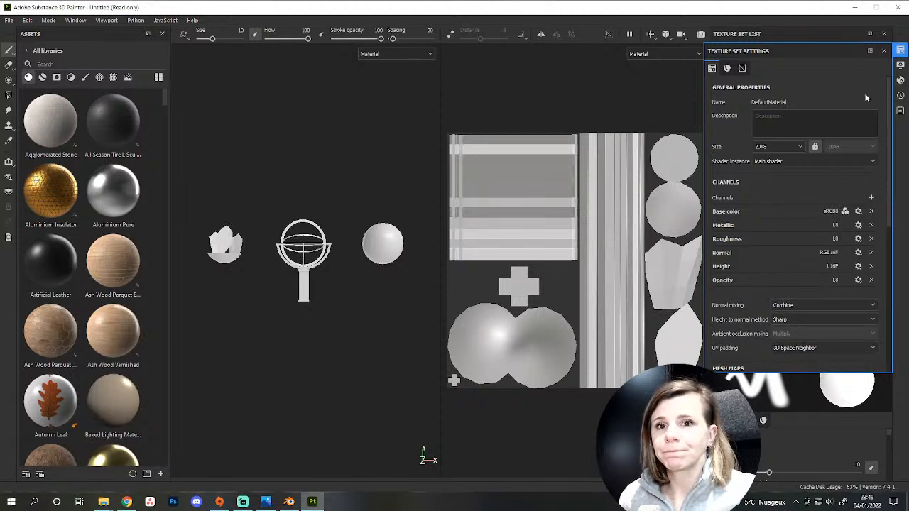
click(900, 49)
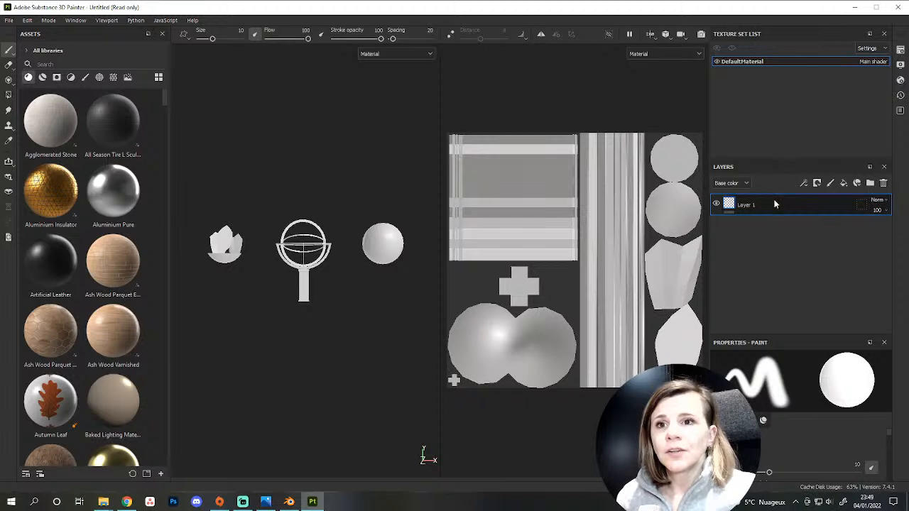
Replace the default paint layer with a fill layer that has its metallic channel turned off and a roughness of 0.0820.
key(Delete)
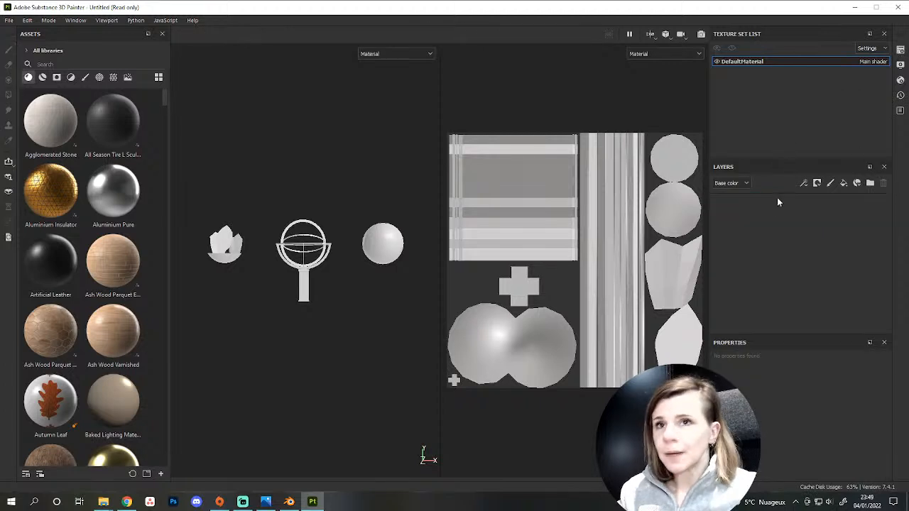
click(844, 183)
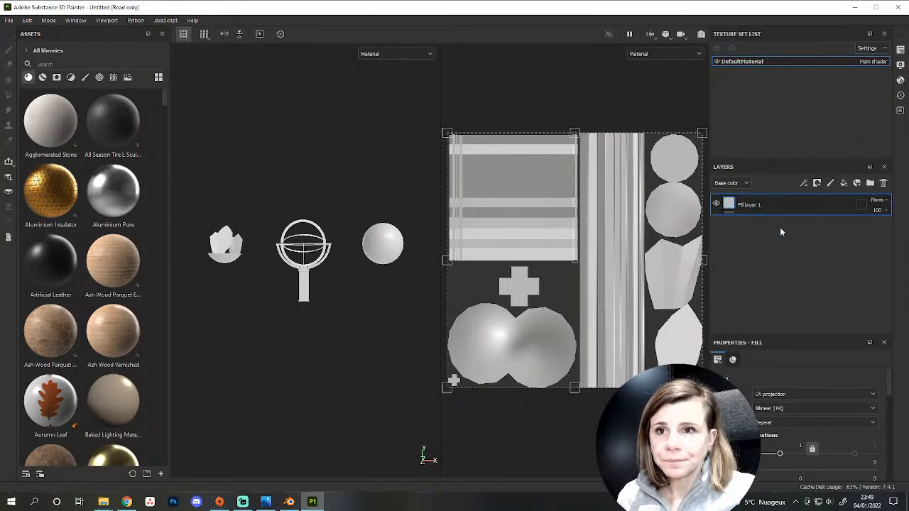
scroll(785, 410, down, 3)
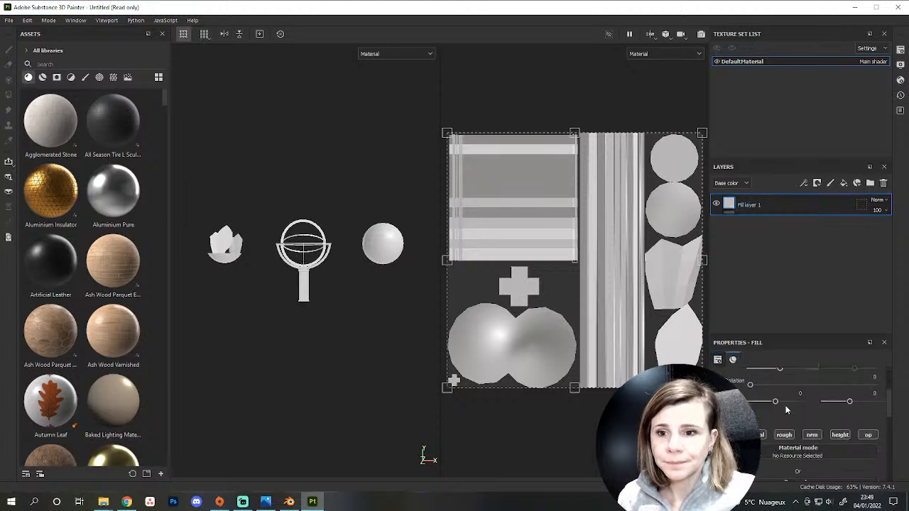
scroll(788, 412, down, 3)
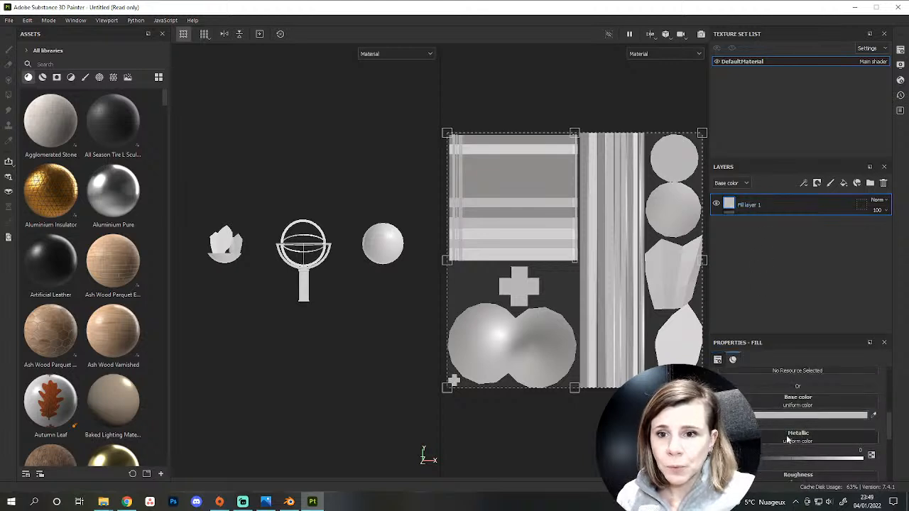
scroll(774, 436, down, 1)
scroll(770, 411, up, 1)
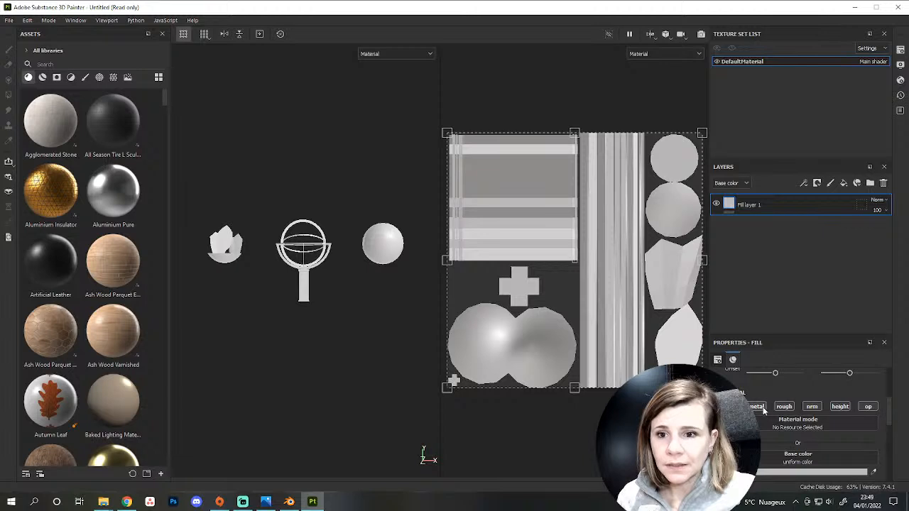
scroll(770, 412, down, 3)
drag(761, 399, 686, 400)
scroll(360, 239, up, 5)
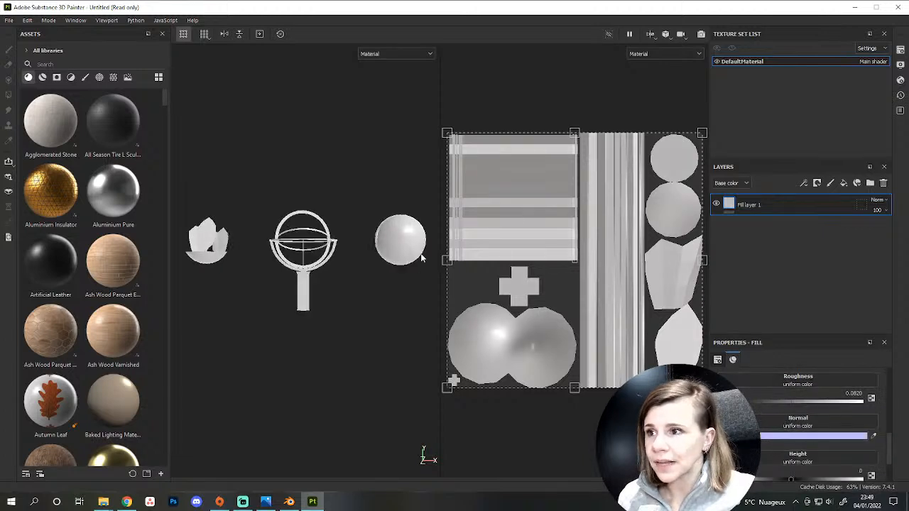
Turn off the fill layer's normal and height channels and lower its opacity value to 0.4230.
alt+drag(360, 238, 349, 279)
scroll(786, 445, up, 3)
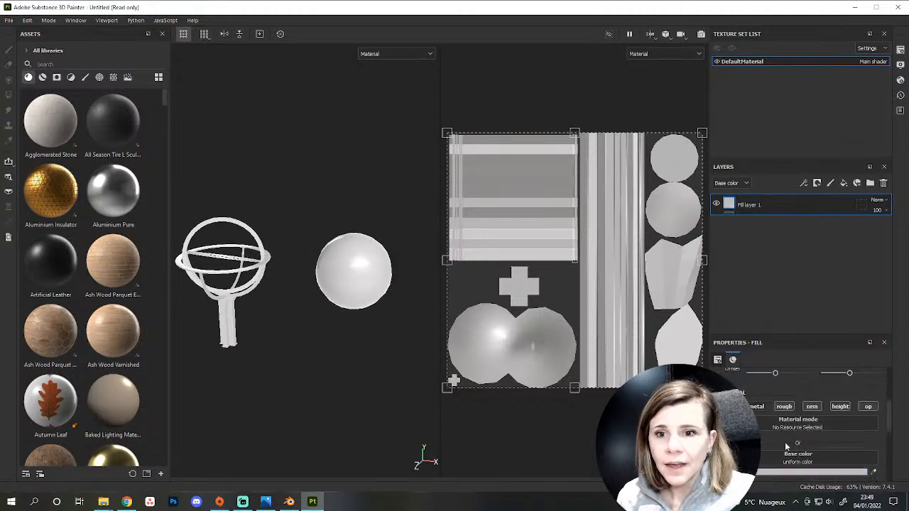
click(815, 408)
click(843, 408)
scroll(839, 407, down, 3)
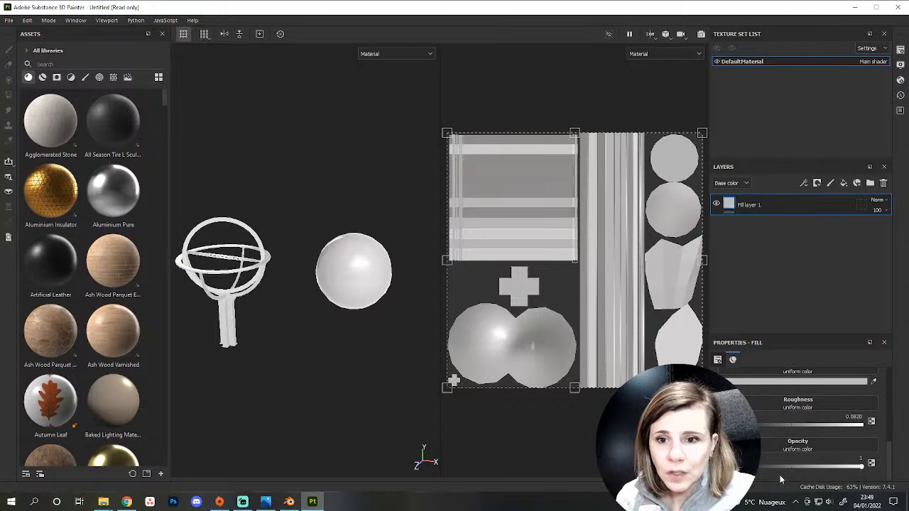
drag(826, 470, 777, 467)
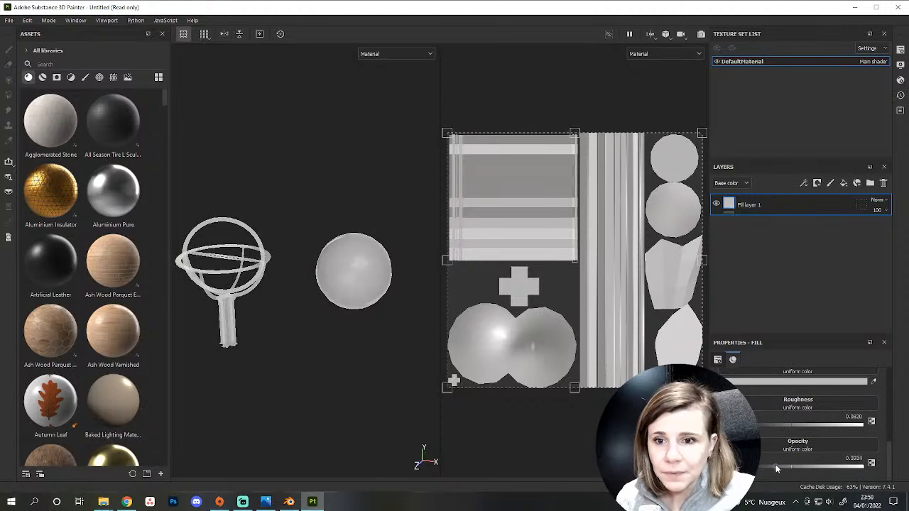
scroll(372, 330, up, 3)
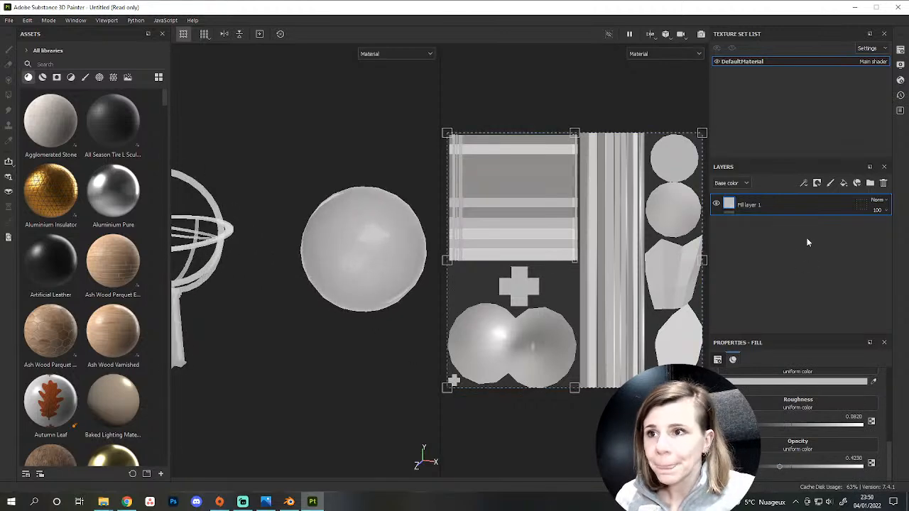
Add a black mask to the semi-transparent fill layer.
right_click(807, 206)
click(810, 17)
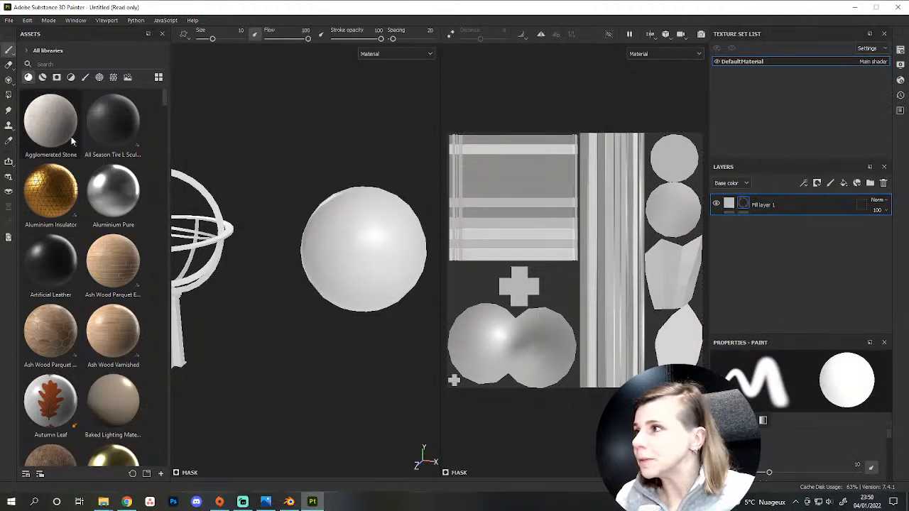
Reveal the glass fill layer on the round bowl by filling its mesh on the mask with Polygon Fill.
click(8, 95)
click(214, 33)
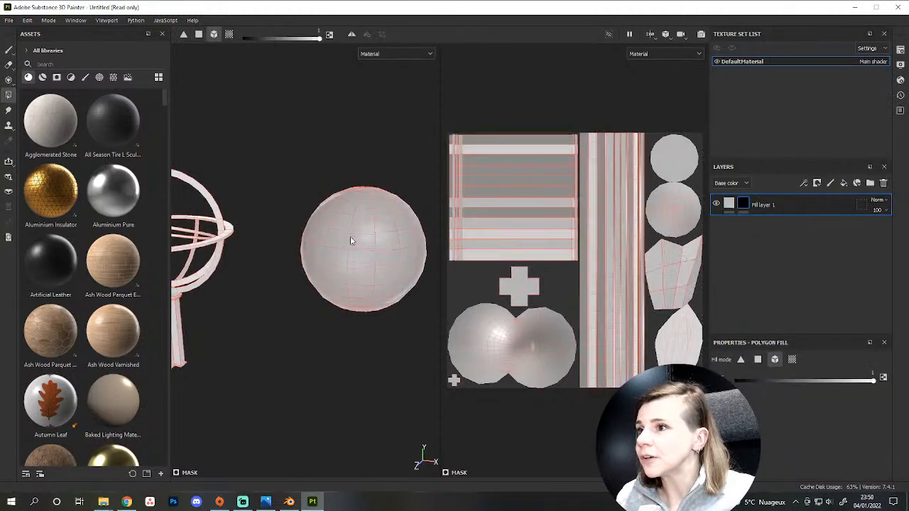
scroll(359, 349, up, 2)
alt+middle_drag(386, 269, 342, 319)
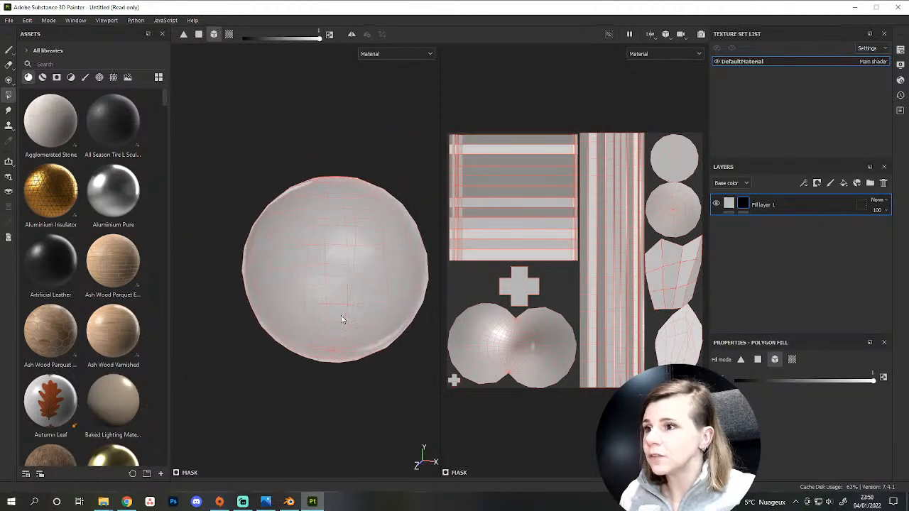
alt+drag(343, 319, 368, 276)
key(1)
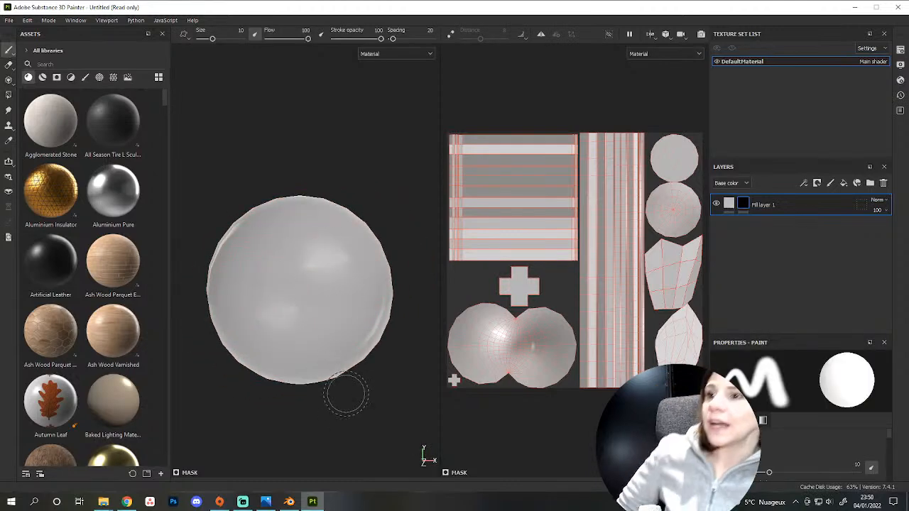
Set the glass fill layer's base color to light grey D4D4D4 and its roughness to 0.0590.
click(728, 203)
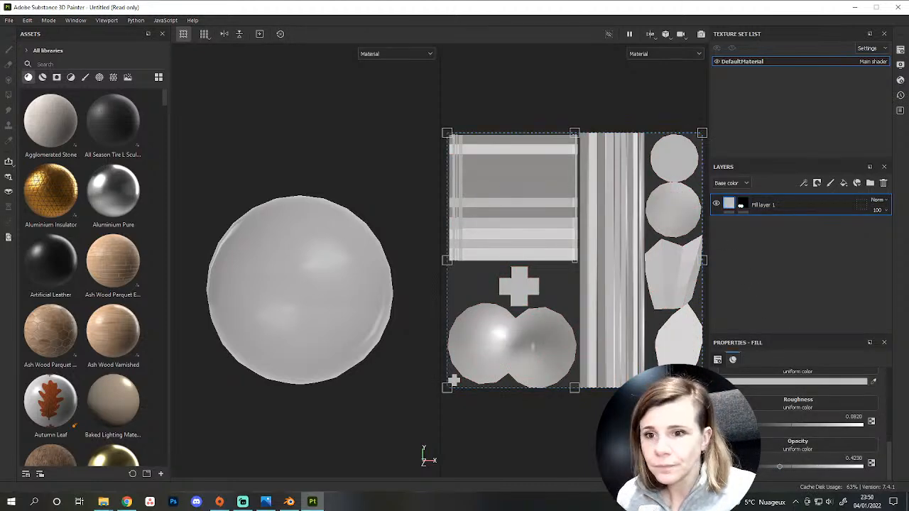
click(756, 380)
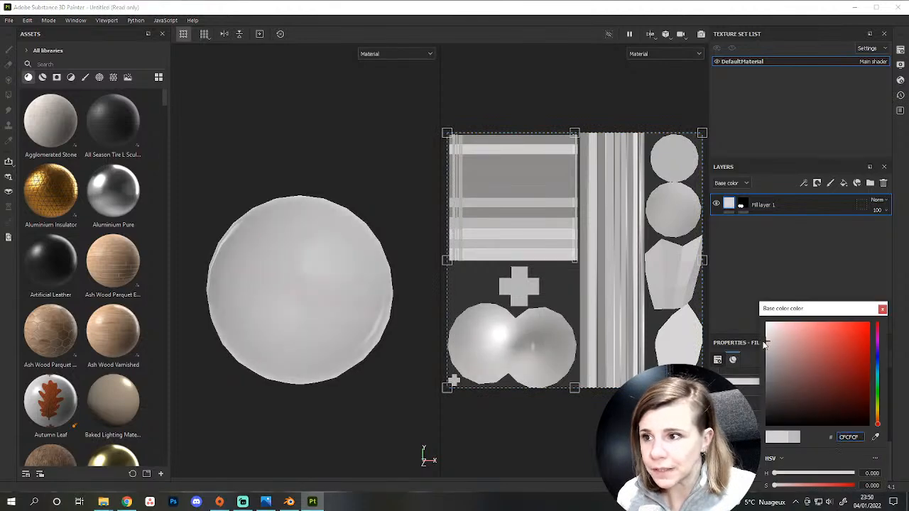
drag(764, 346, 764, 351)
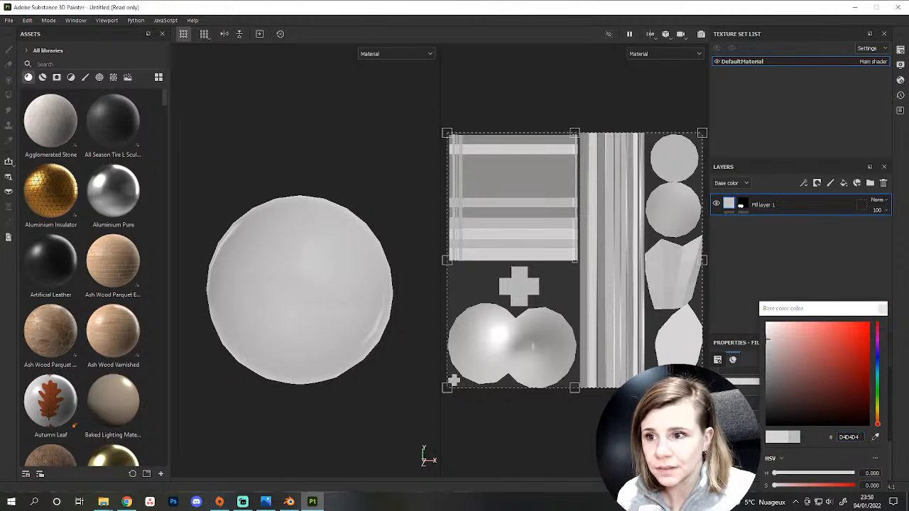
click(882, 308)
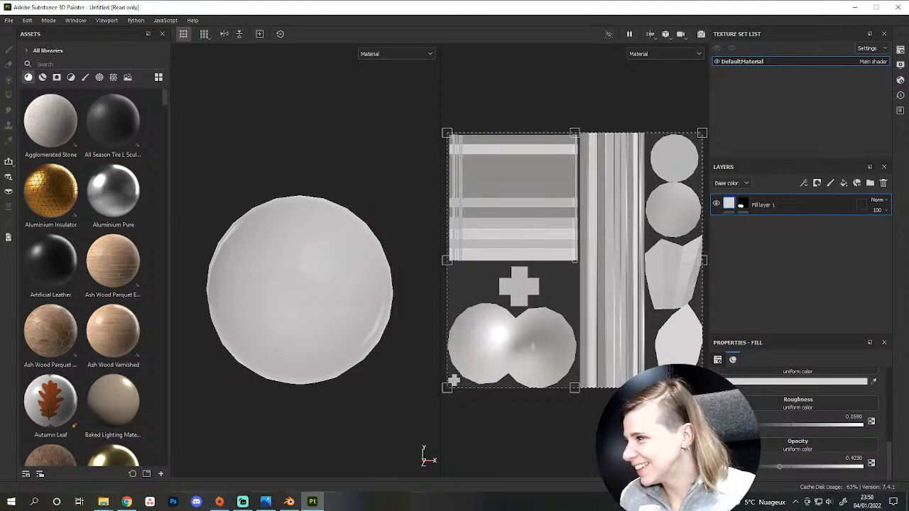
Add the texture.png image from the 1-Fishbowl folder to the resources for import.
scroll(294, 294, down, 5)
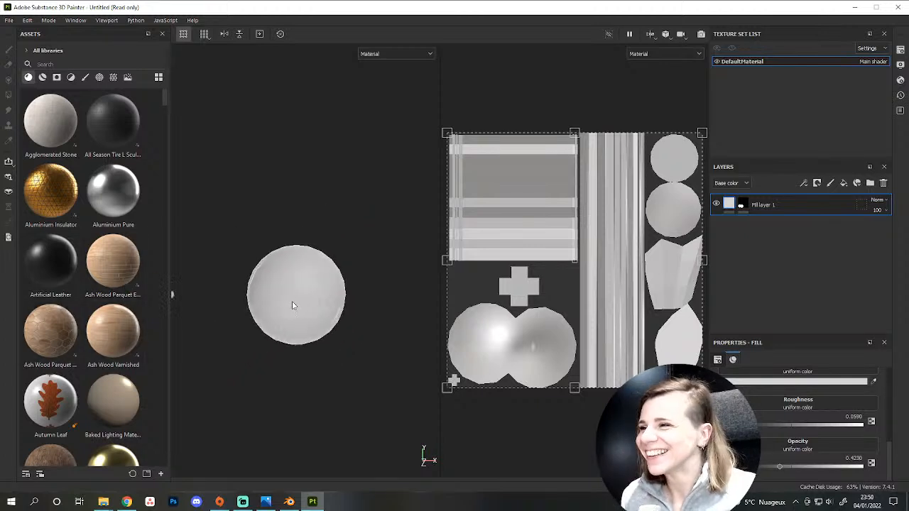
scroll(264, 303, down, 2)
alt+middle_drag(199, 307, 277, 315)
scroll(277, 315, up, 3)
alt+drag(277, 319, 293, 339)
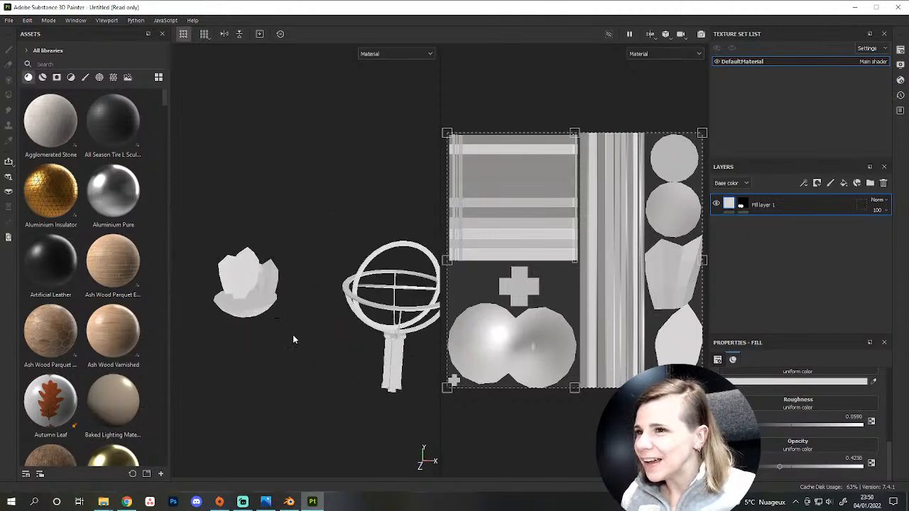
scroll(525, 302, down, 1)
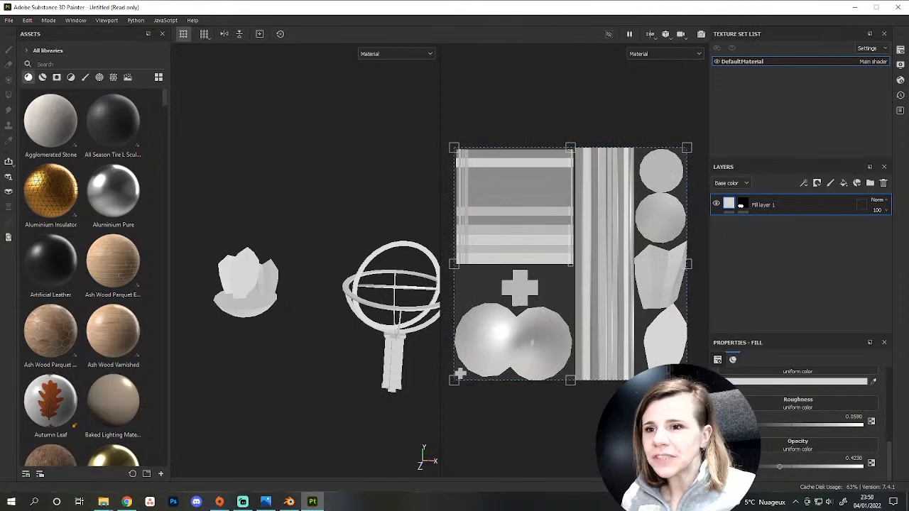
click(146, 474)
click(505, 126)
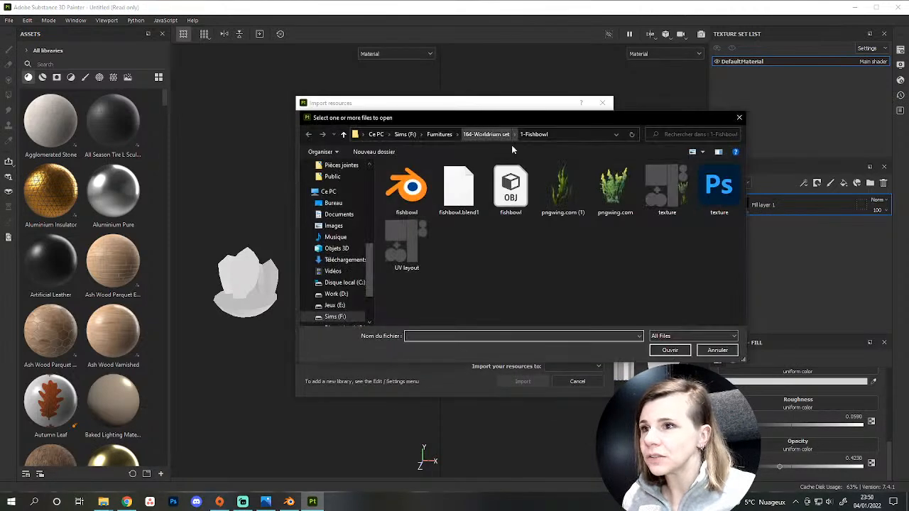
double_click(653, 191)
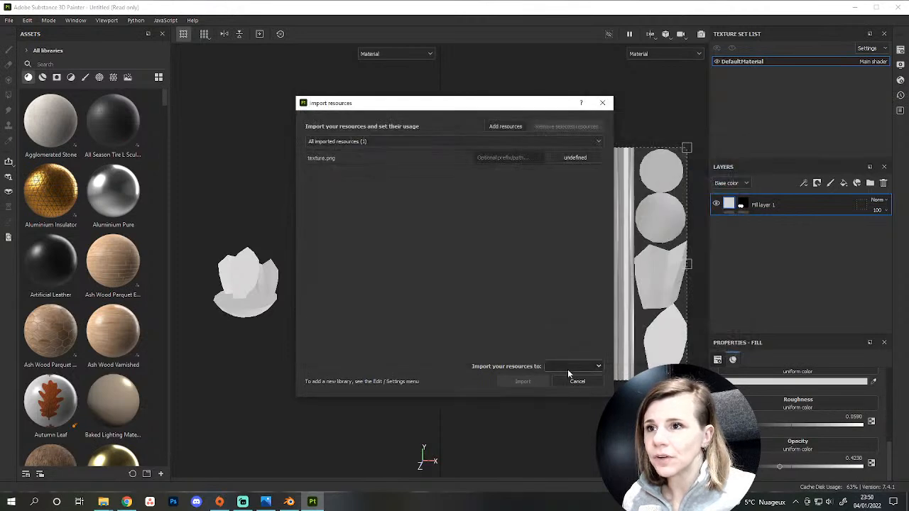
Set the usage of texture.png to texture and import it into the library 'your_assets'.
click(573, 157)
click(573, 190)
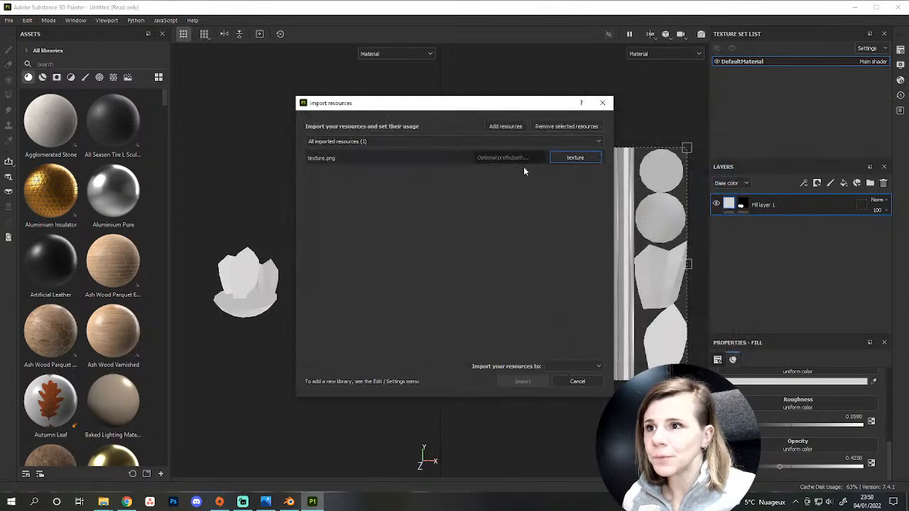
click(551, 367)
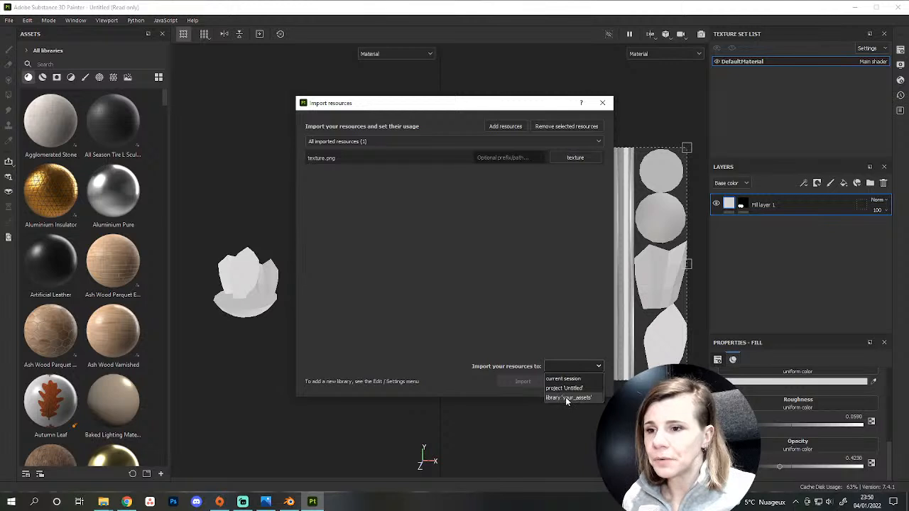
click(566, 397)
click(523, 381)
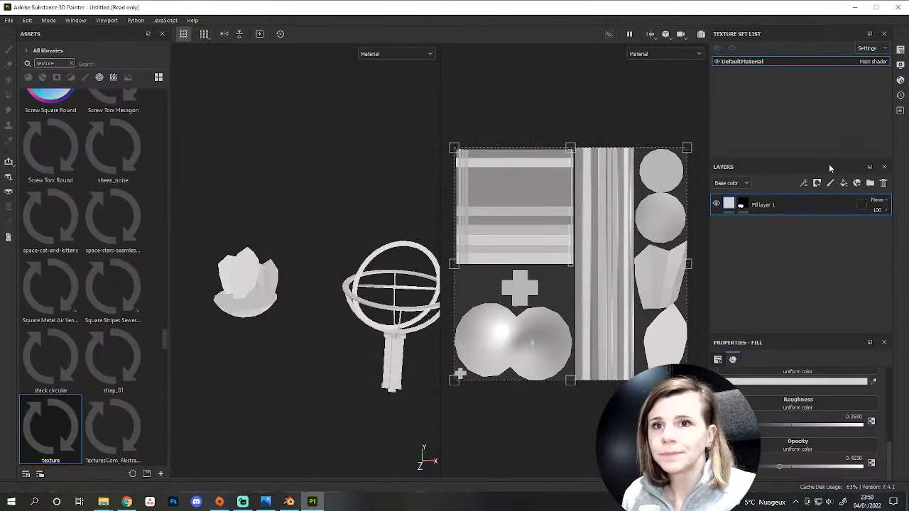
Add a new fill layer above the glass layer and assign the imported texture image as its base color.
click(843, 183)
scroll(88, 386, down, 3)
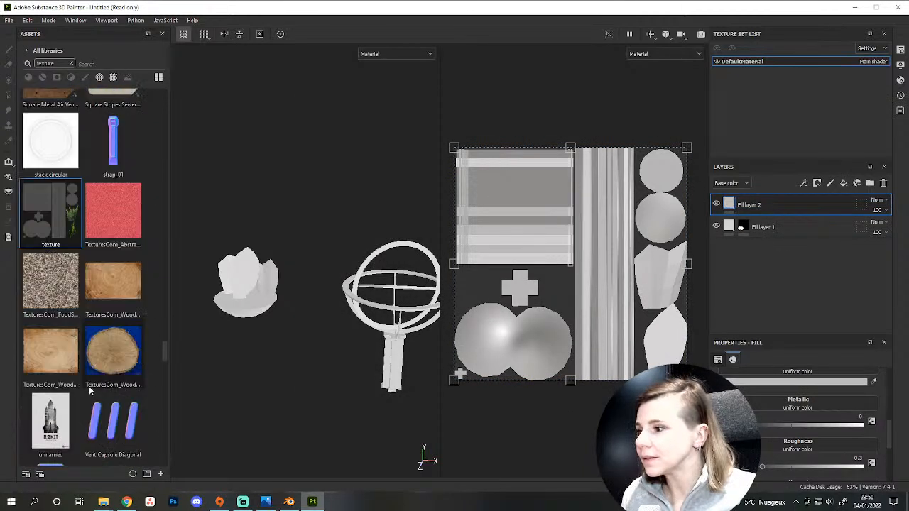
scroll(78, 316, up, 3)
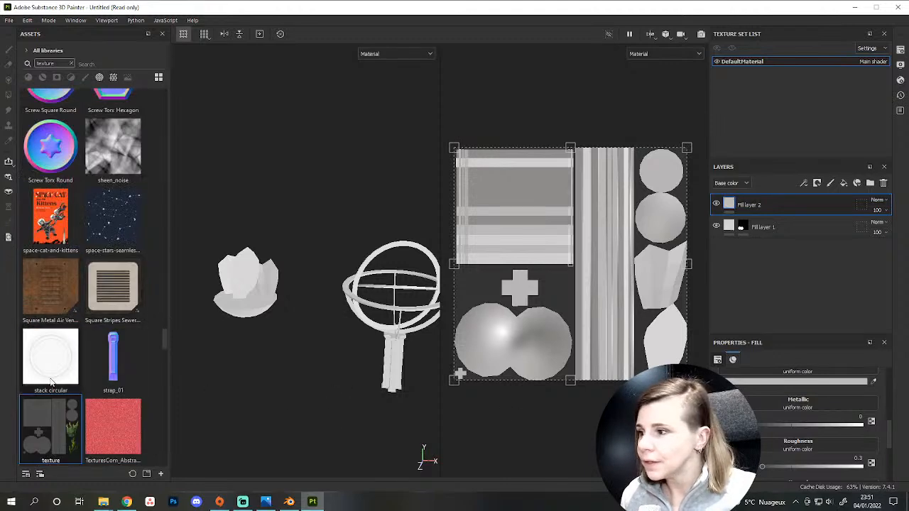
drag(51, 423, 791, 452)
scroll(836, 412, up, 4)
scroll(832, 421, down, 1)
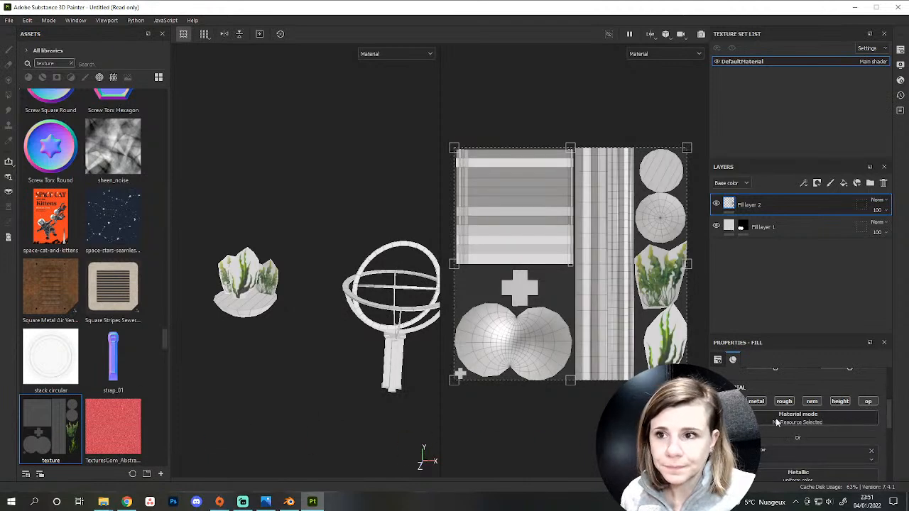
Turn off the metallic, roughness, normal, height and opacity channels of the texture fill layer, leaving only base color.
scroll(809, 440, down, 5)
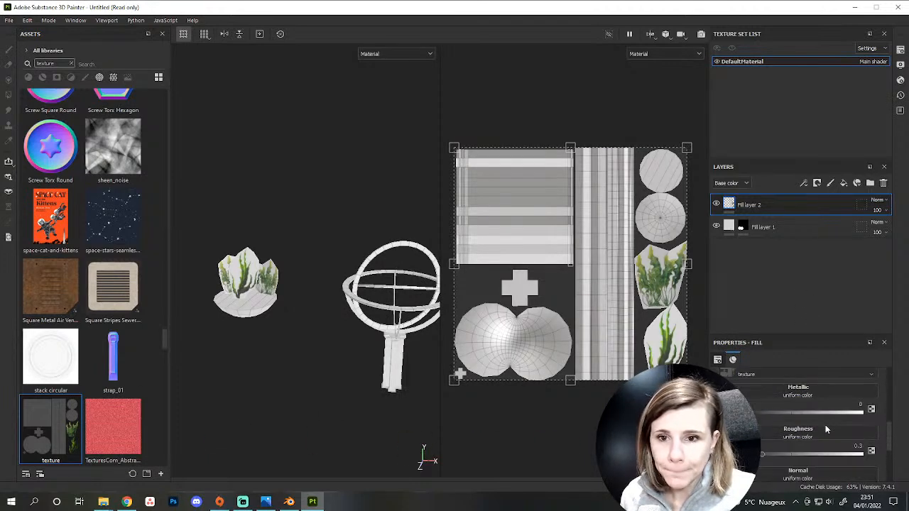
scroll(816, 458, down, 2)
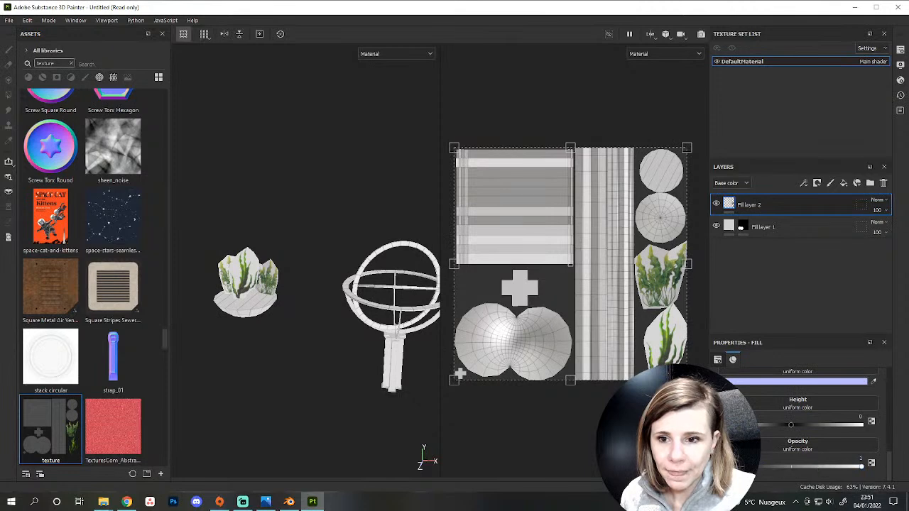
drag(756, 469, 860, 467)
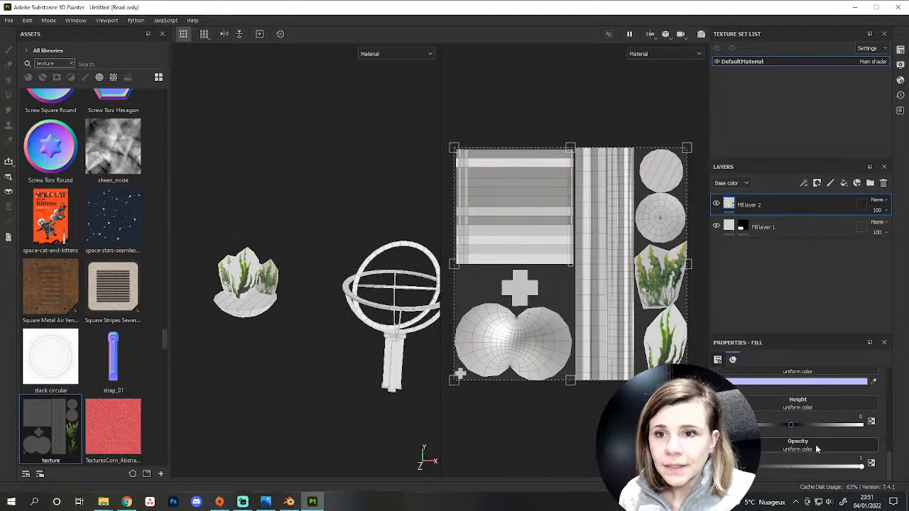
scroll(816, 443, up, 3)
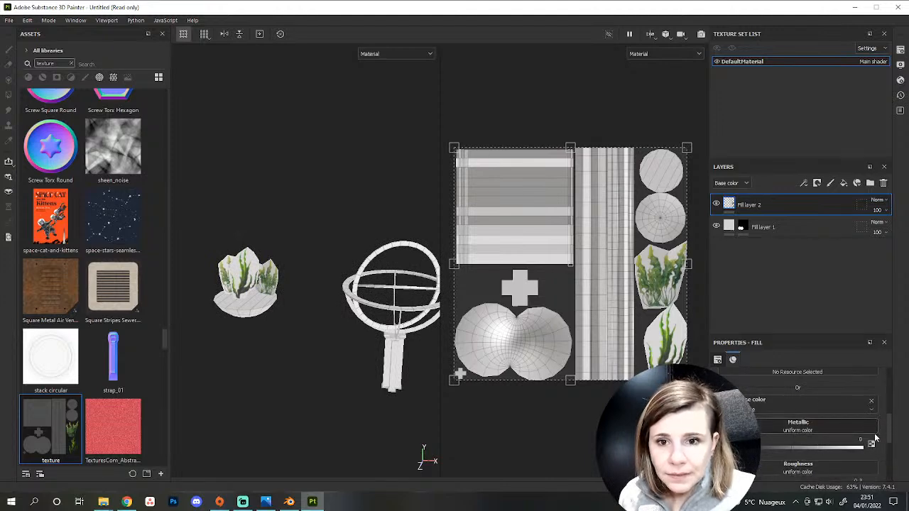
scroll(842, 440, up, 2)
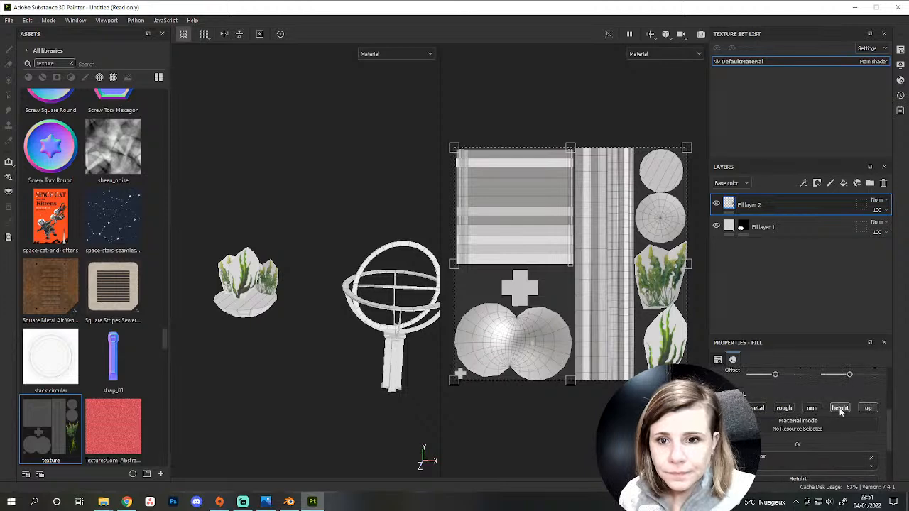
scroll(300, 308, up, 5)
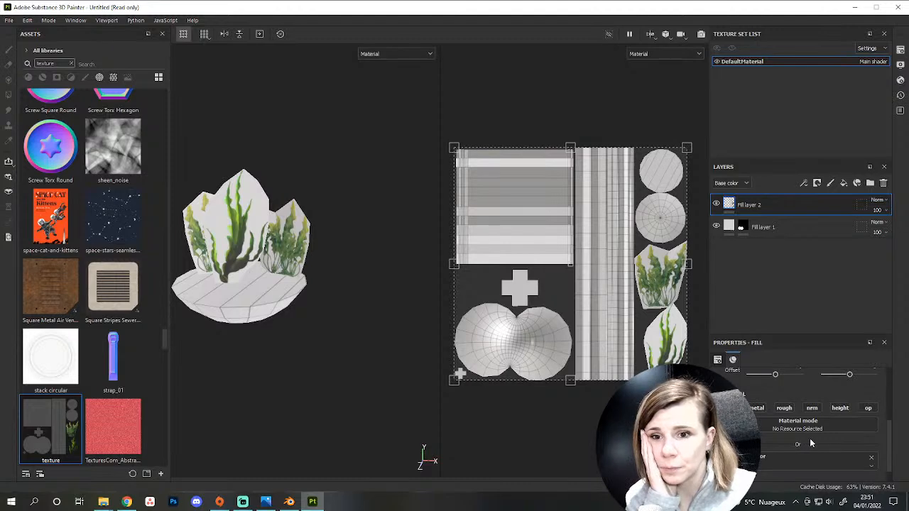
Add a black mask to the texture fill layer and reveal it on the plant meshes with Polygon Fill.
scroll(852, 436, down, 1)
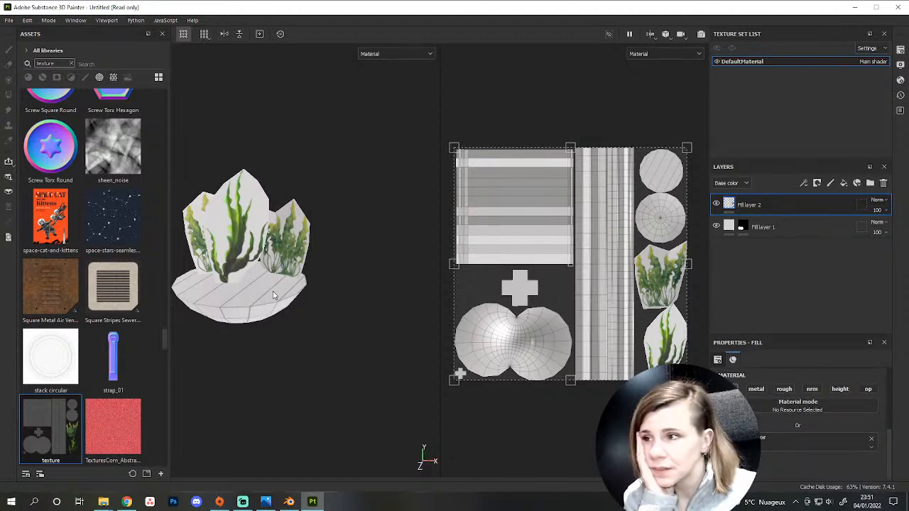
scroll(286, 288, up, 2)
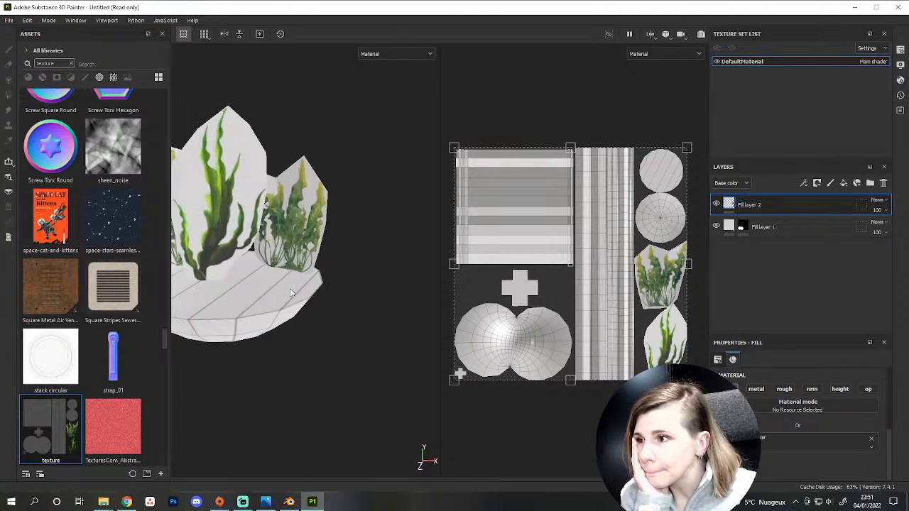
right_click(765, 199)
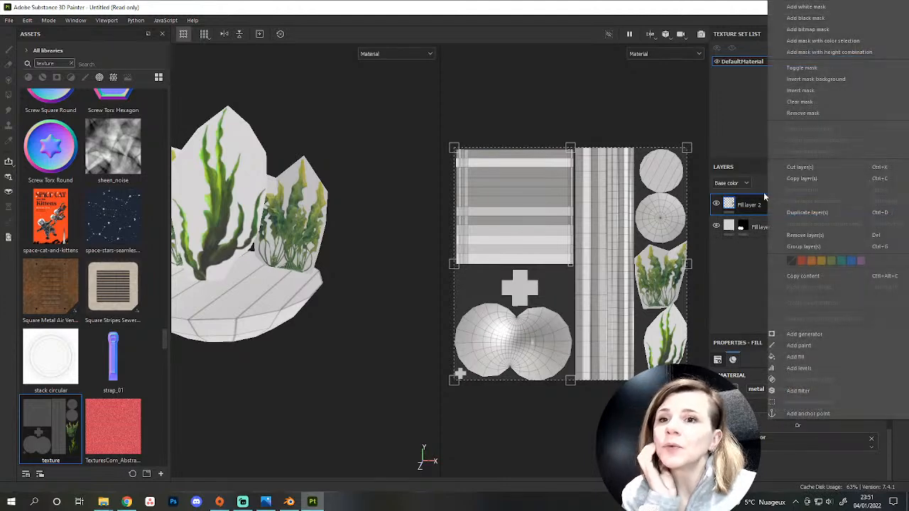
click(827, 29)
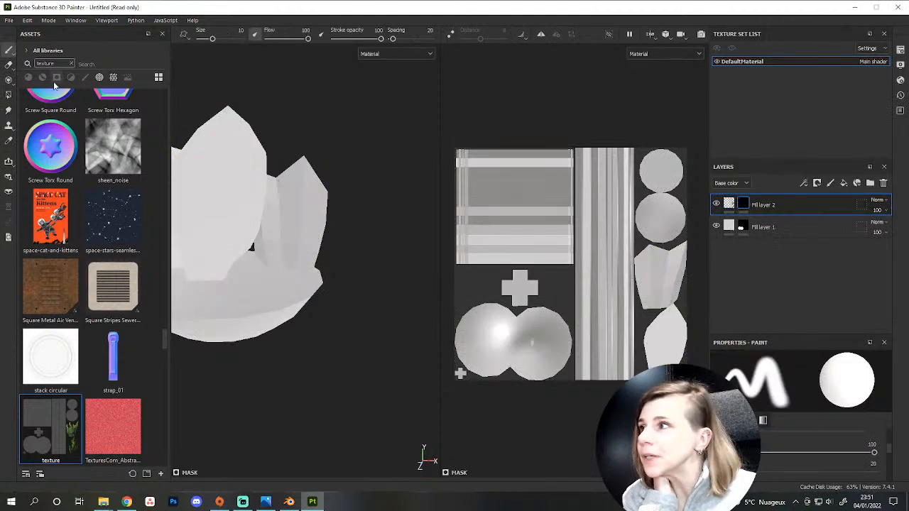
click(8, 94)
scroll(227, 138, down, 2)
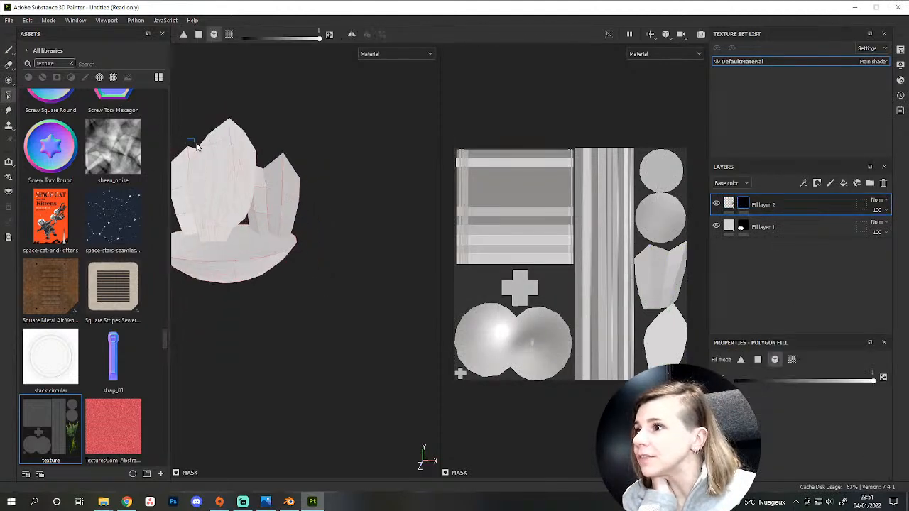
click(198, 147)
click(9, 50)
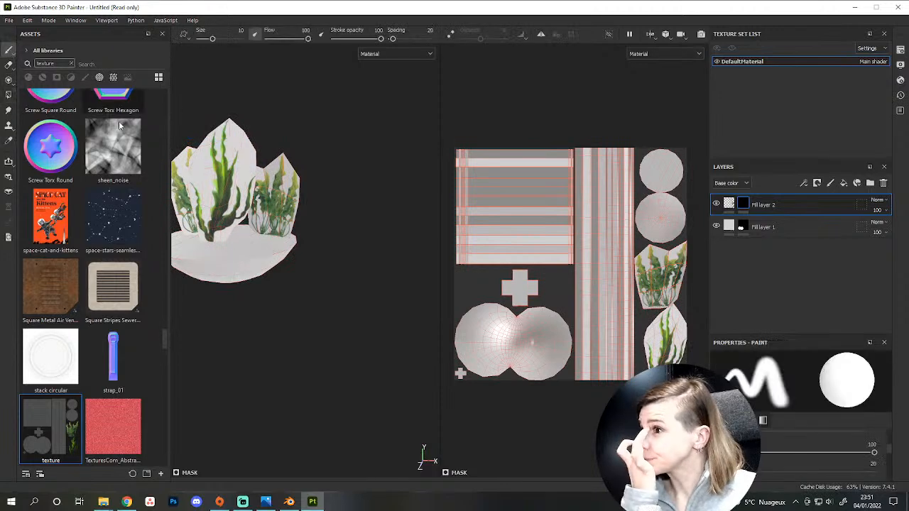
Switch to Photos to examine the brass armillary sphere and fishbowl stand references, and close the fishbowl photo.
scroll(308, 298, down, 4)
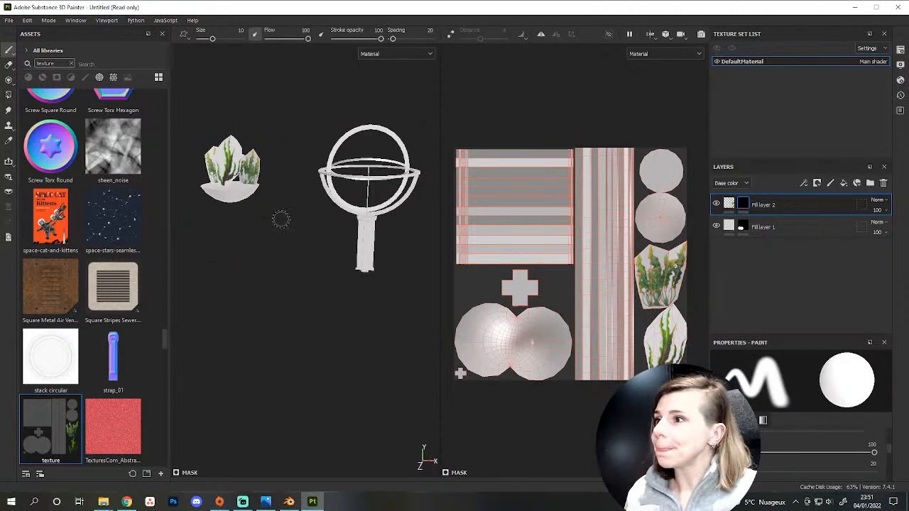
alt+drag(281, 219, 213, 213)
scroll(295, 239, up, 5)
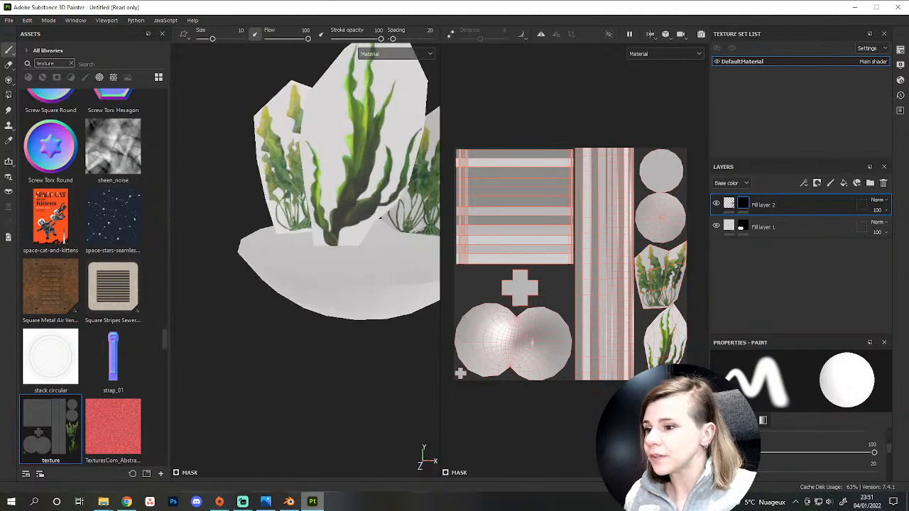
key(alt+Tab)
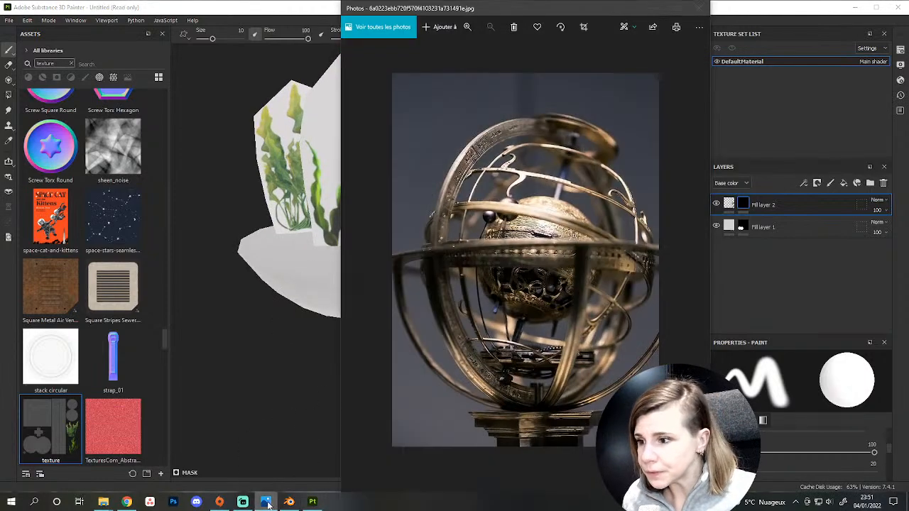
click(266, 501)
click(266, 501)
click(106, 501)
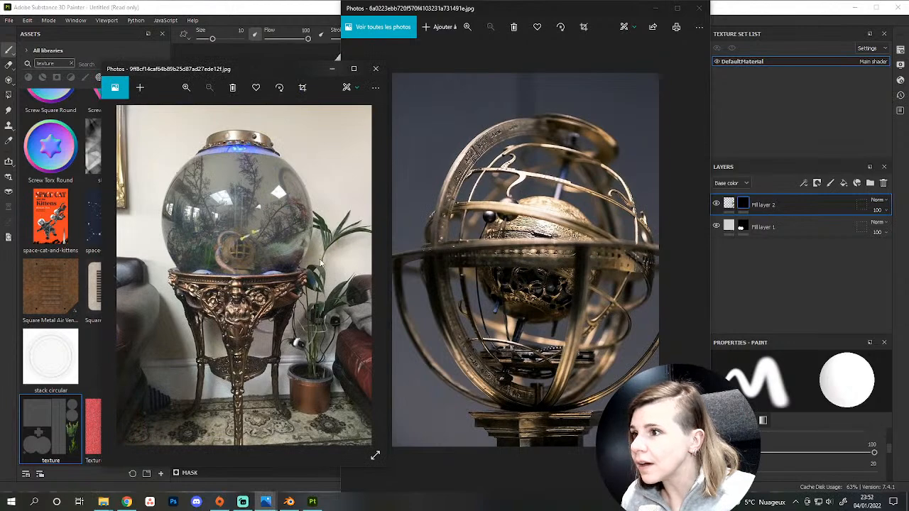
click(375, 69)
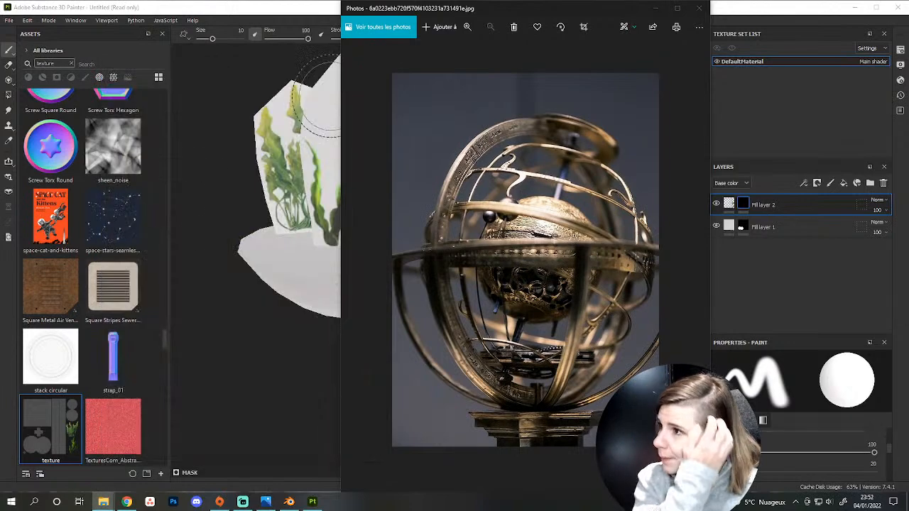
Return to Substance 3D Painter, search the asset library for "pebble" among materials, and clear the search.
click(147, 88)
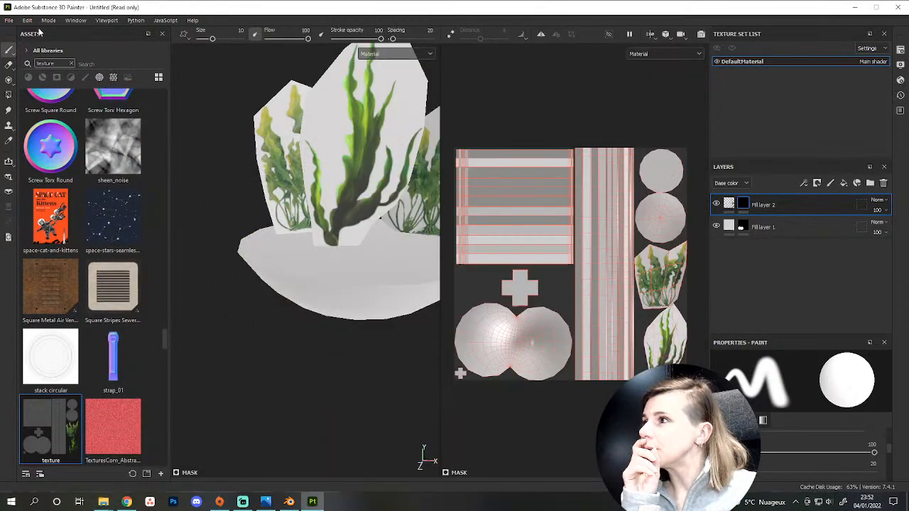
click(73, 64)
text(pebble)
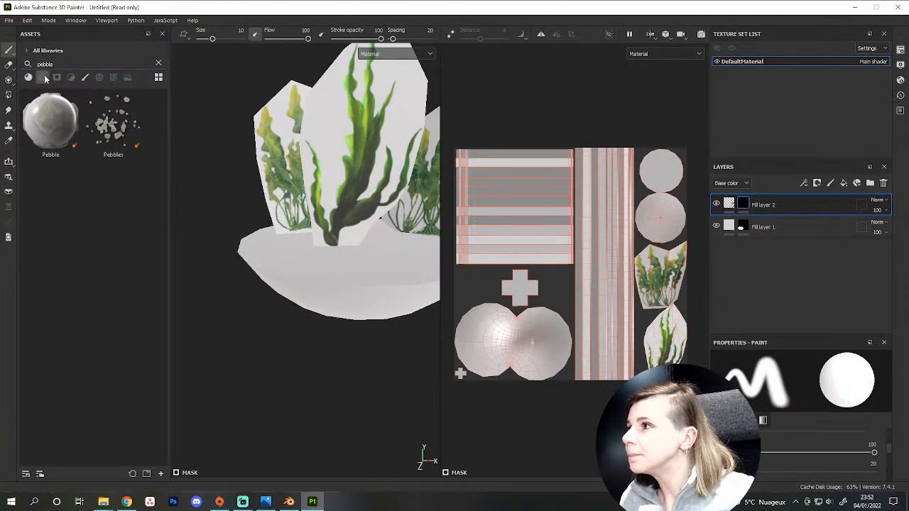
click(43, 78)
click(29, 77)
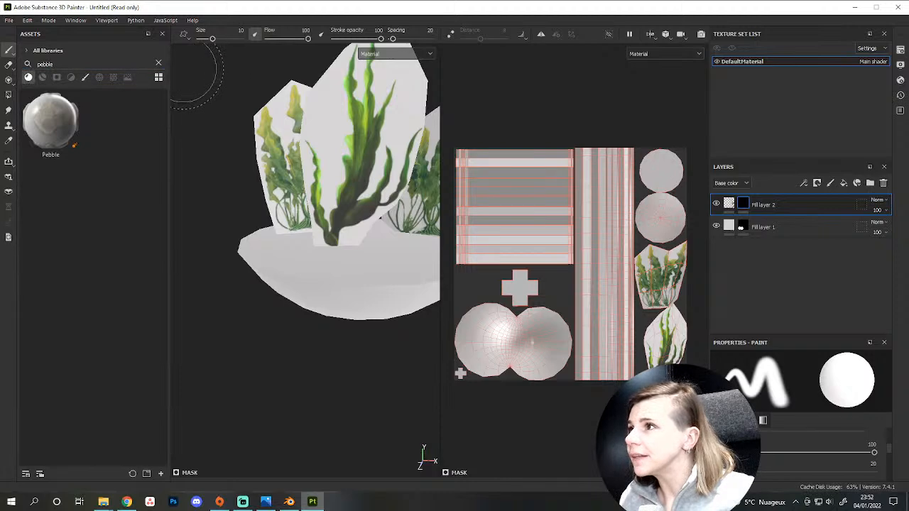
click(159, 63)
Begin adding resources to import and browse to the AAAA folder inside Substance library SAVE on the desktop.
click(146, 475)
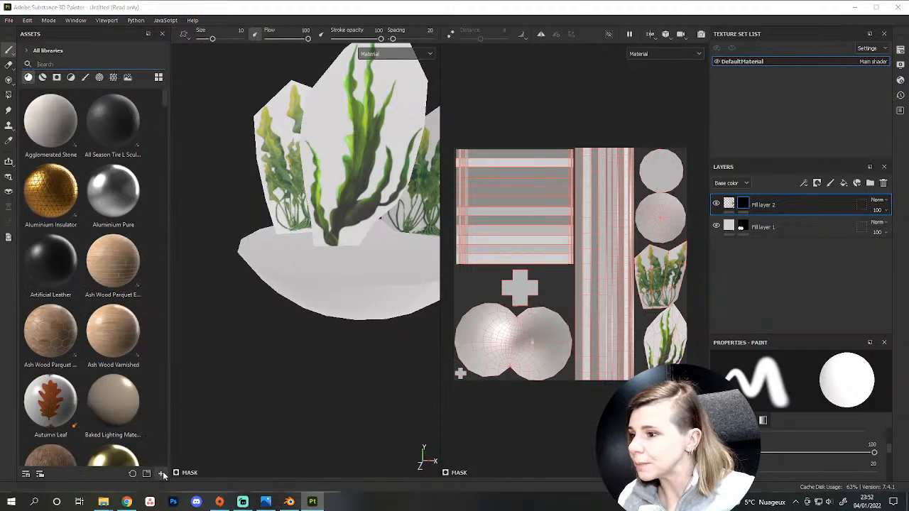
click(513, 129)
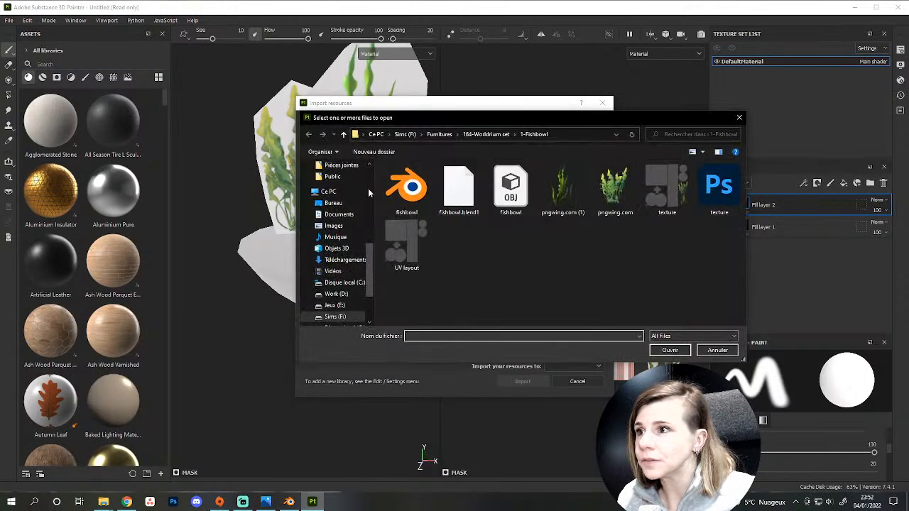
click(337, 204)
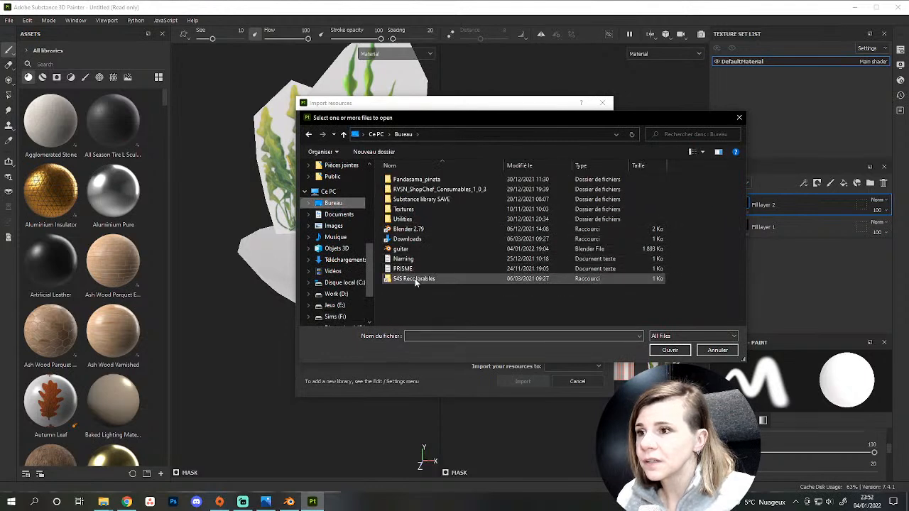
double_click(429, 199)
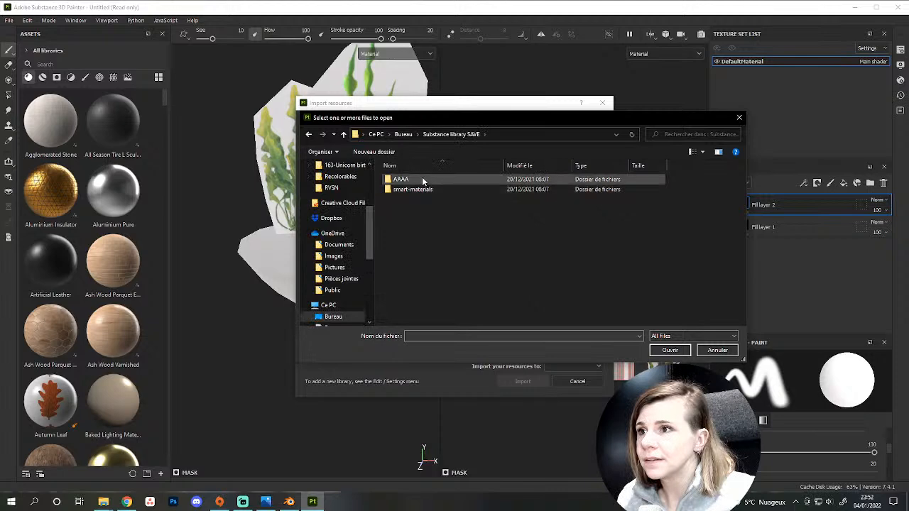
double_click(422, 178)
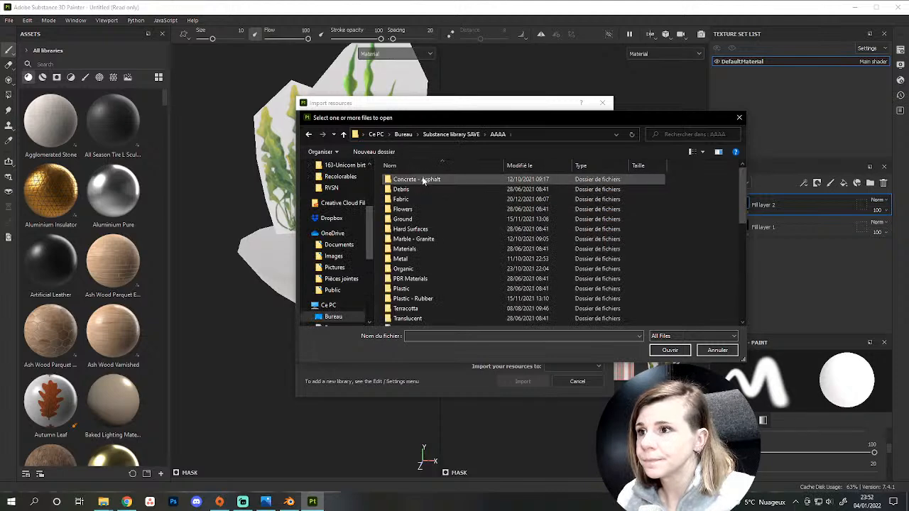
drag(744, 360, 776, 406)
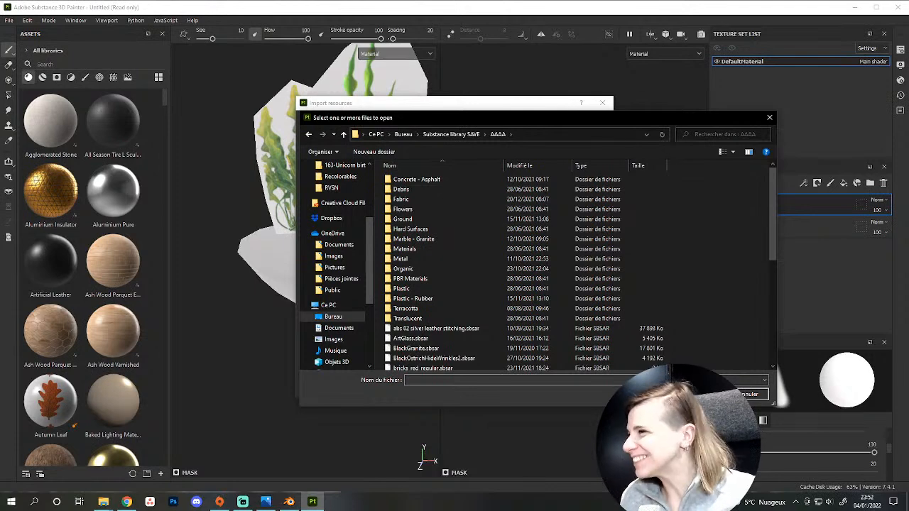
Look for a pebble material in the Concrete - Asphalt, Ground, Materials and AAAA folders, and close the file selection.
double_click(436, 179)
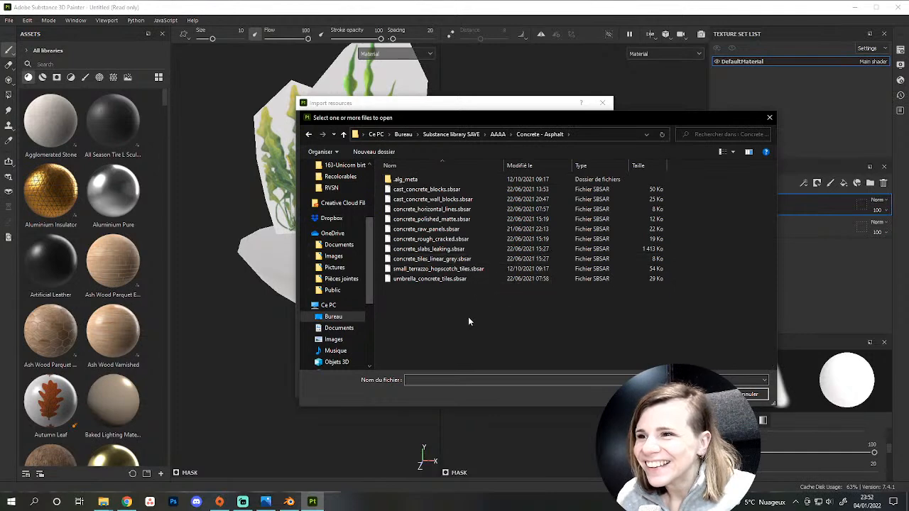
key(alt+Left)
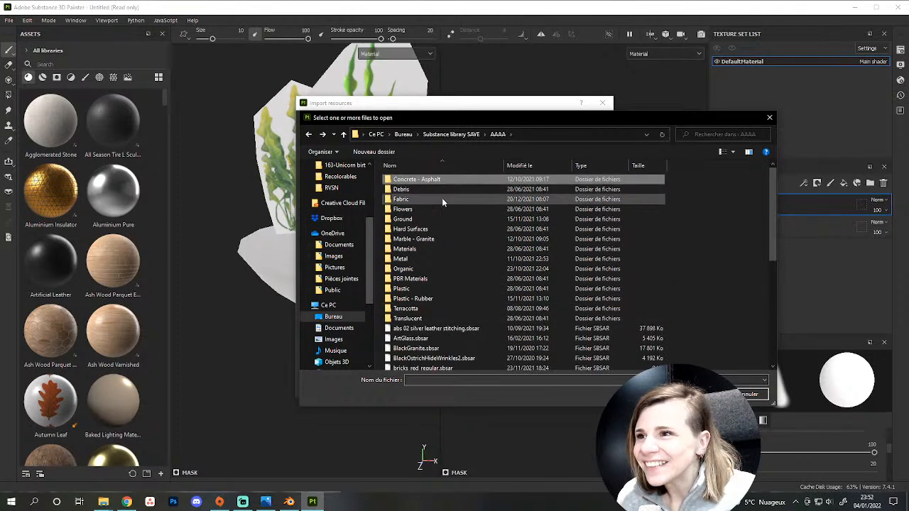
click(440, 215)
double_click(440, 218)
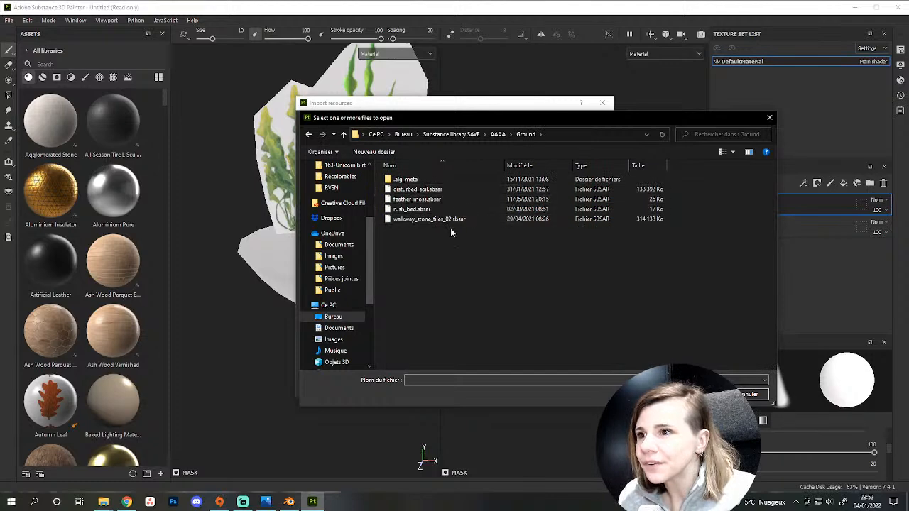
key(BackSpace)
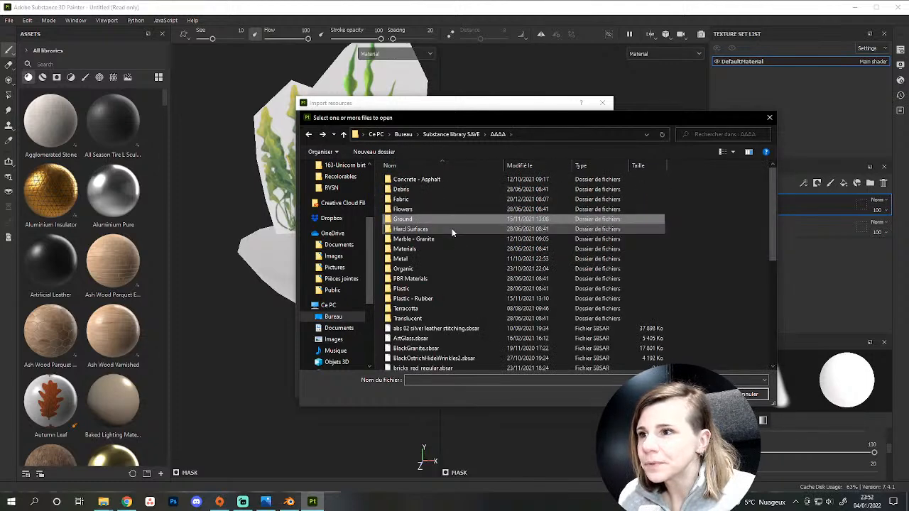
double_click(452, 249)
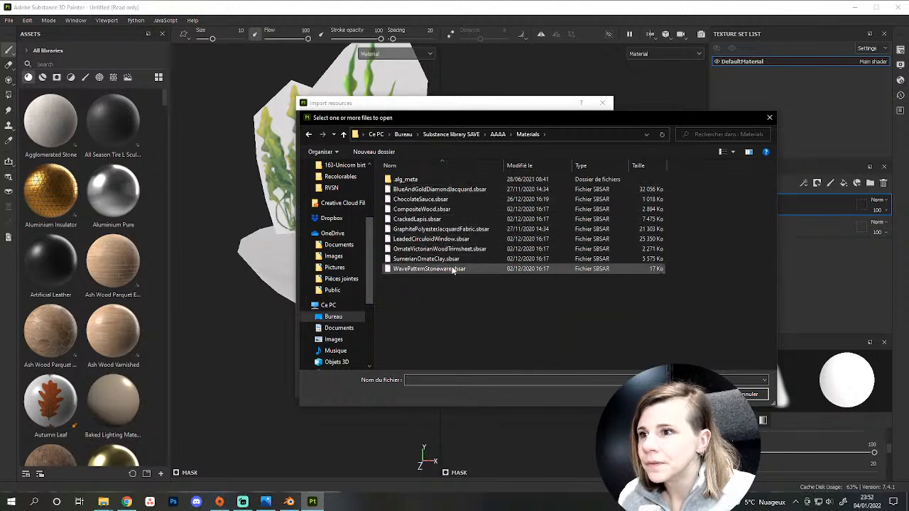
key(BackSpace)
scroll(450, 267, down, 5)
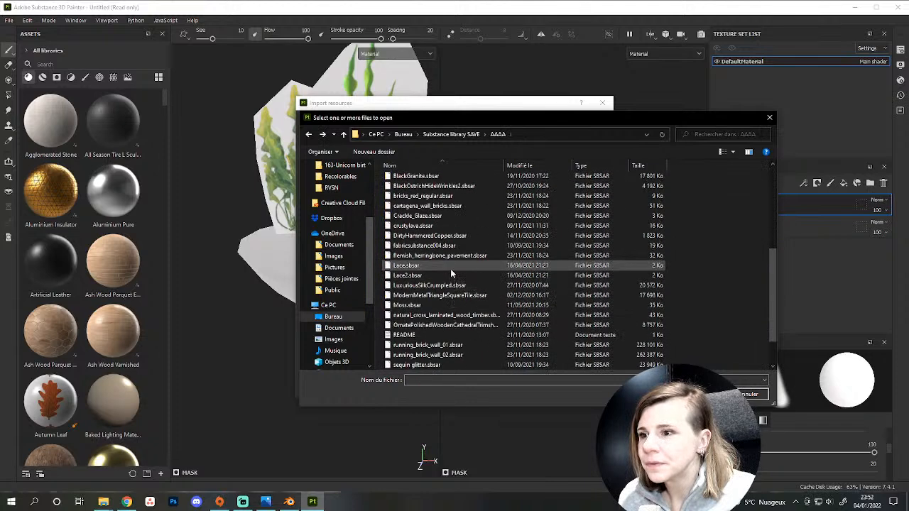
click(768, 117)
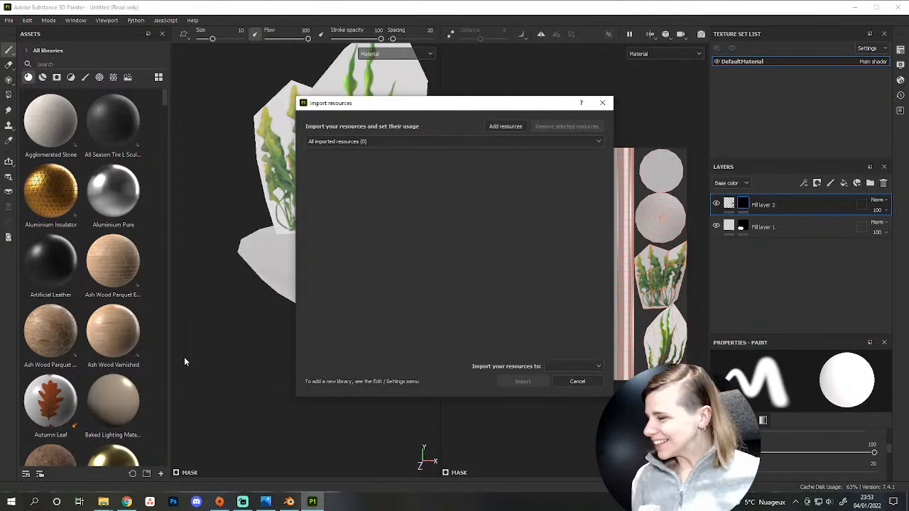
Switch to a new Chrome window and open the Substance 3D Assets site at source.substance3d.com.
click(126, 501)
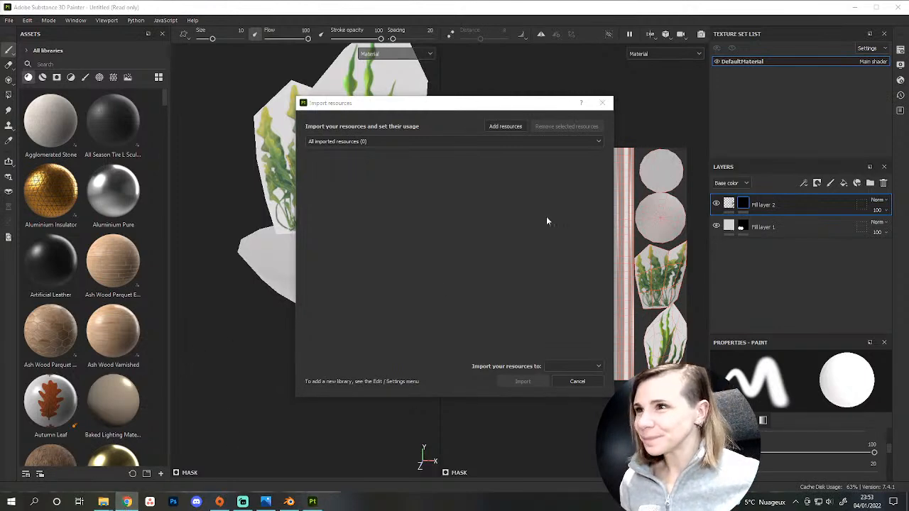
right_click(126, 501)
click(107, 451)
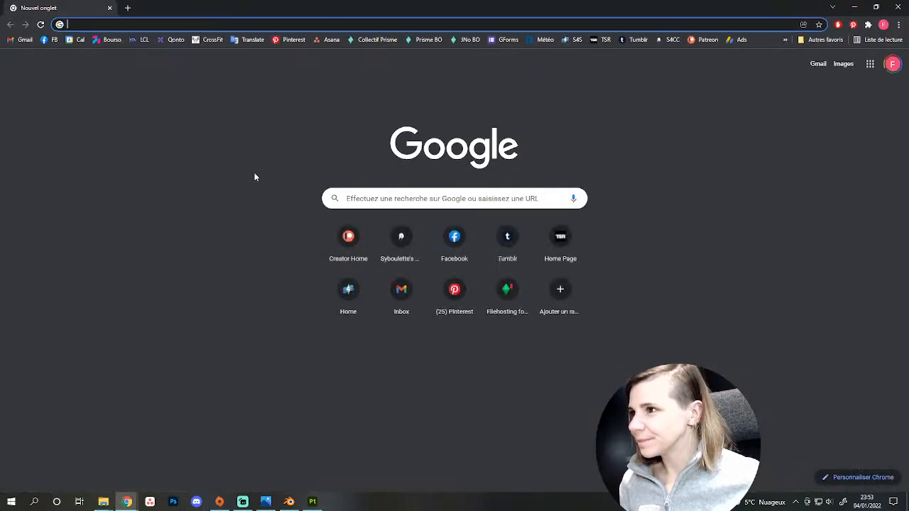
text(substance3d.com)
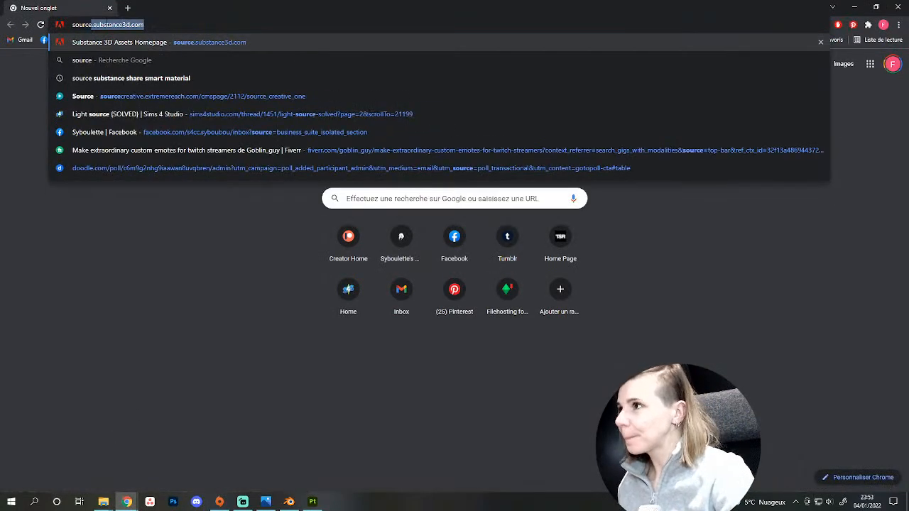
key(Return)
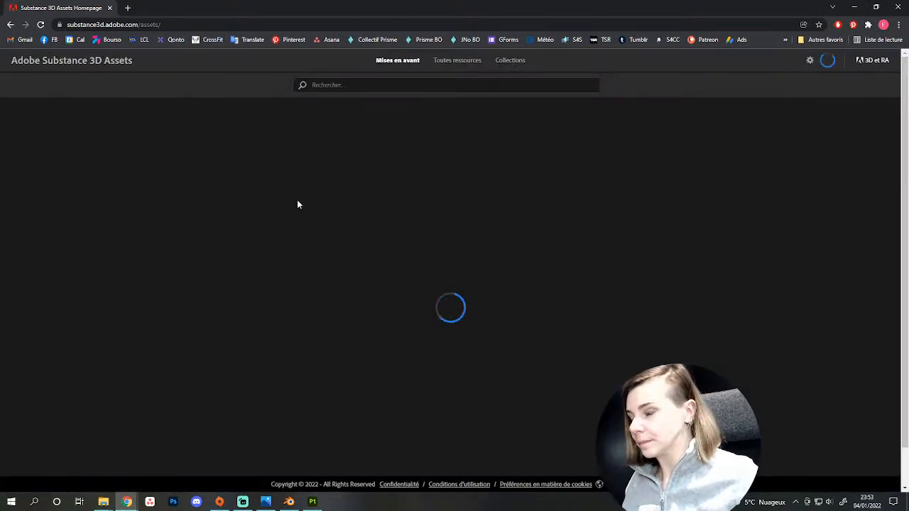
Search the Substance 3D Assets for "pebble" and filter the results to the SBSAR format.
click(355, 85)
text(pebble)
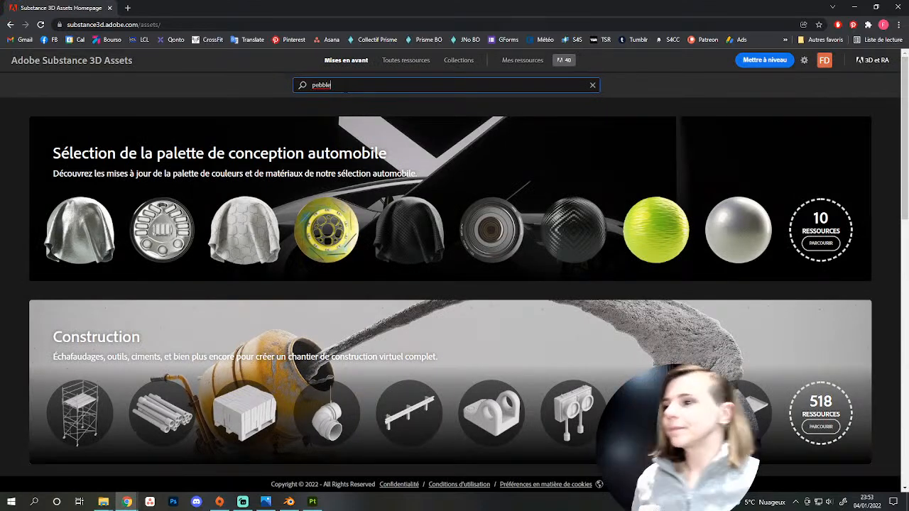
key(Return)
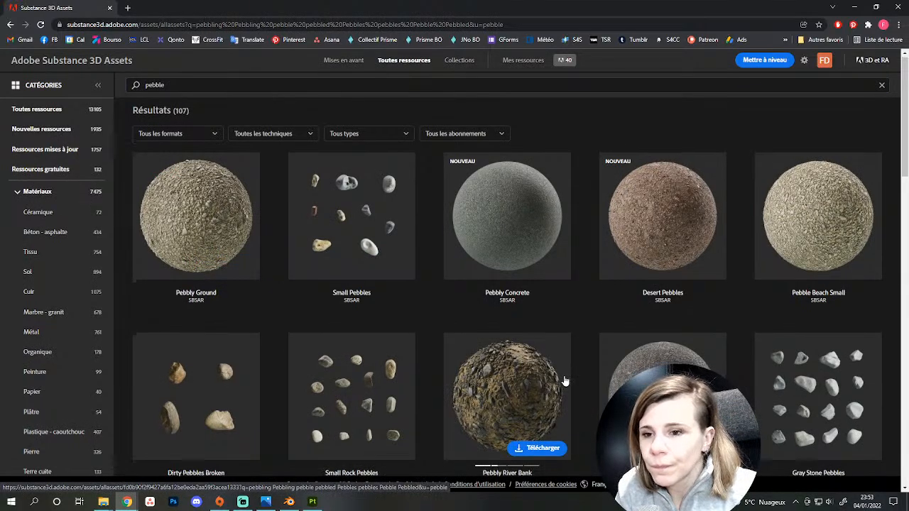
scroll(563, 382, down, 3)
scroll(333, 303, down, 3)
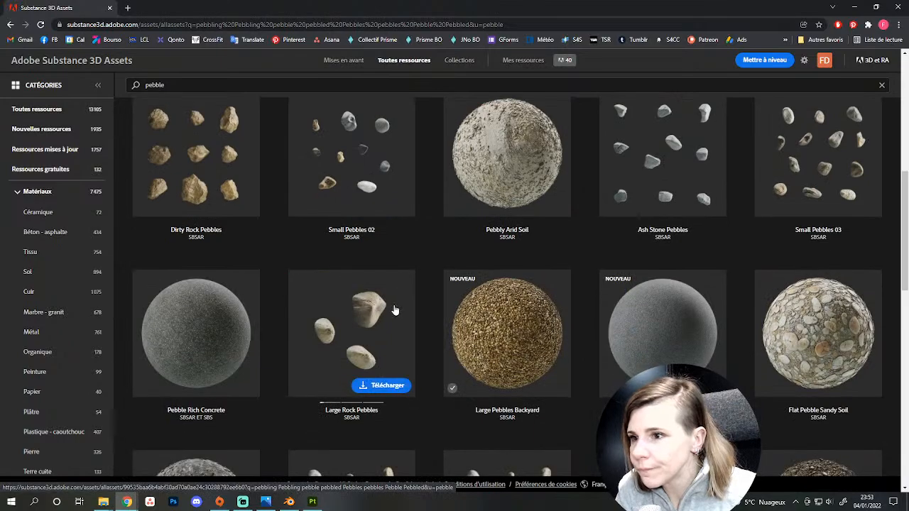
scroll(447, 334, up, 6)
click(171, 137)
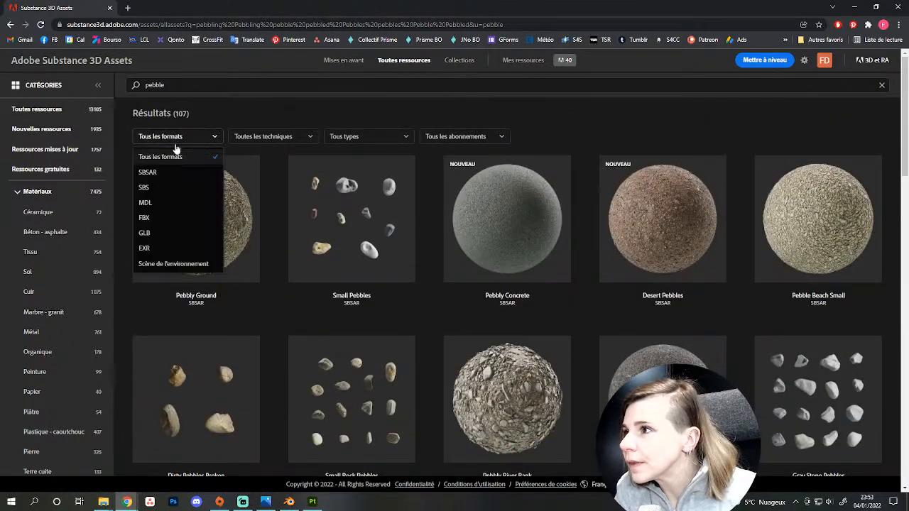
click(170, 174)
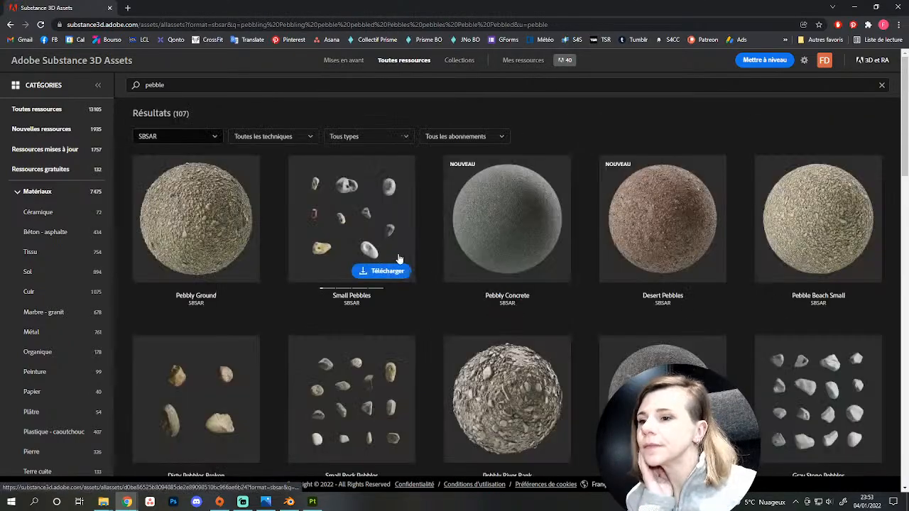
Browse the pebble results and download the Large Pebbles Backyard material.
scroll(431, 279, down, 5)
scroll(449, 284, down, 5)
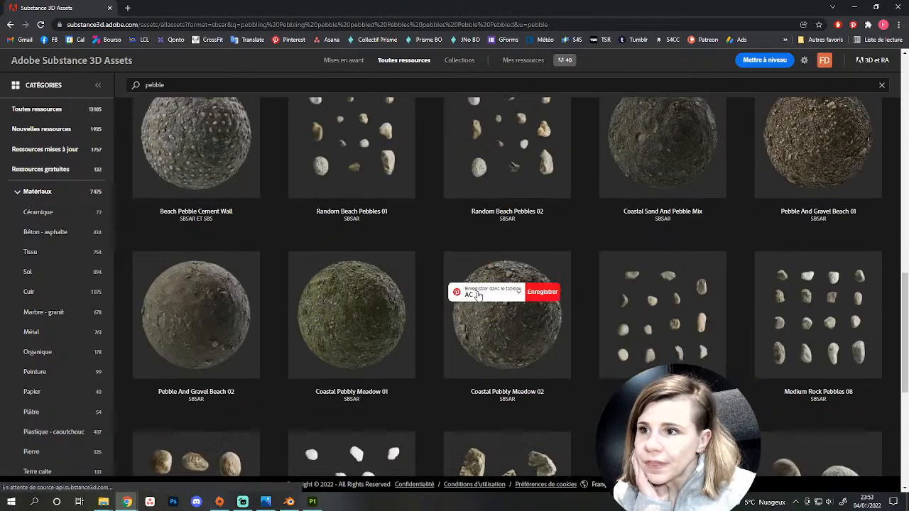
scroll(543, 284, up, 4)
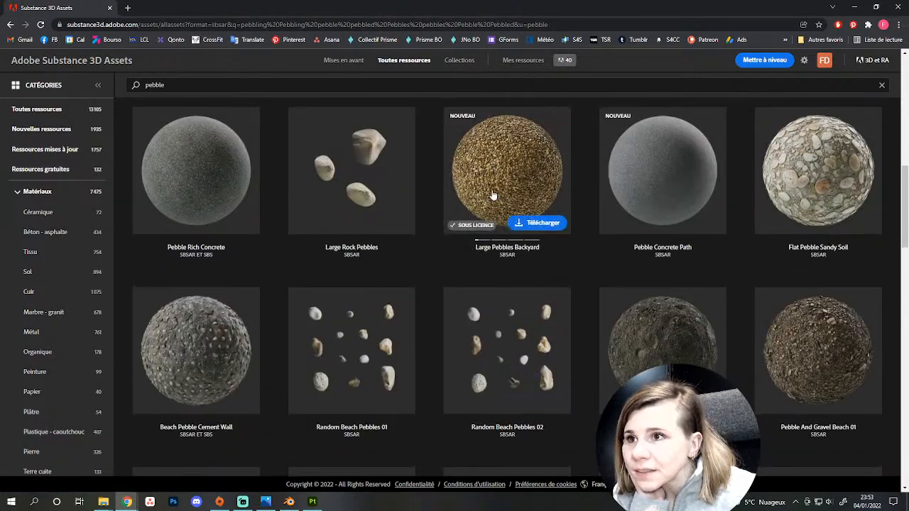
scroll(544, 284, up, 1)
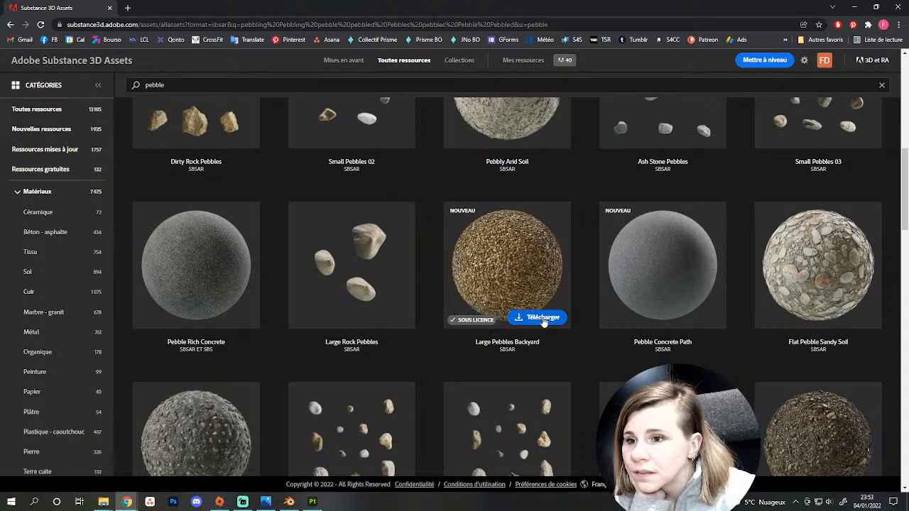
Look further through the pebble results and download the free Soft Round Pebble Ground 01 material.
scroll(546, 305, down, 6)
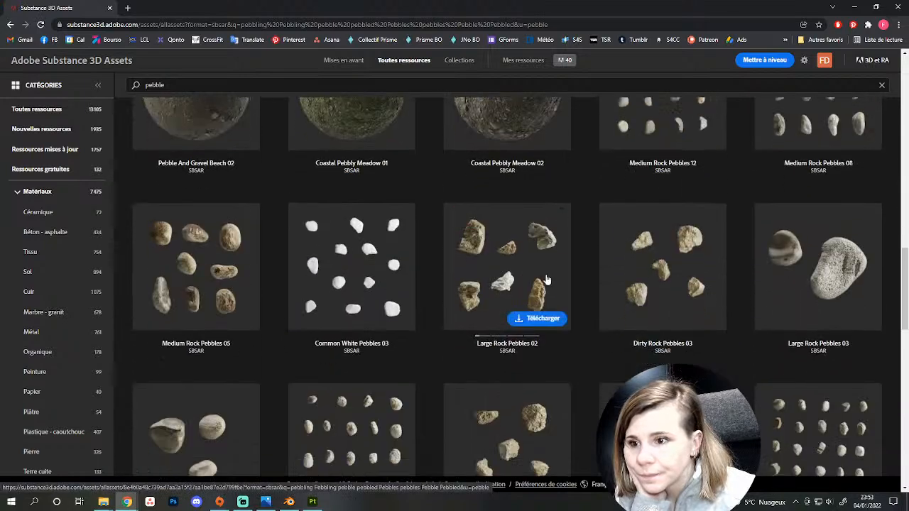
scroll(546, 279, down, 8)
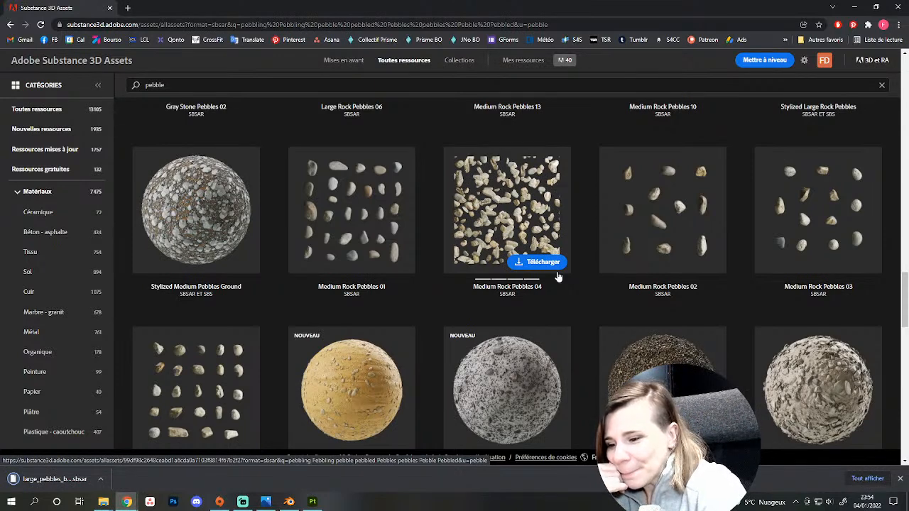
scroll(568, 305, down, 3)
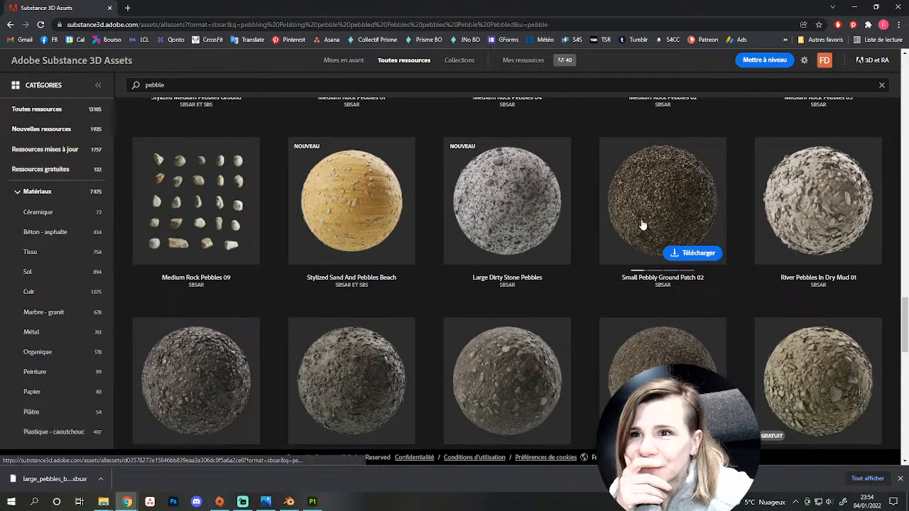
scroll(642, 225, down, 6)
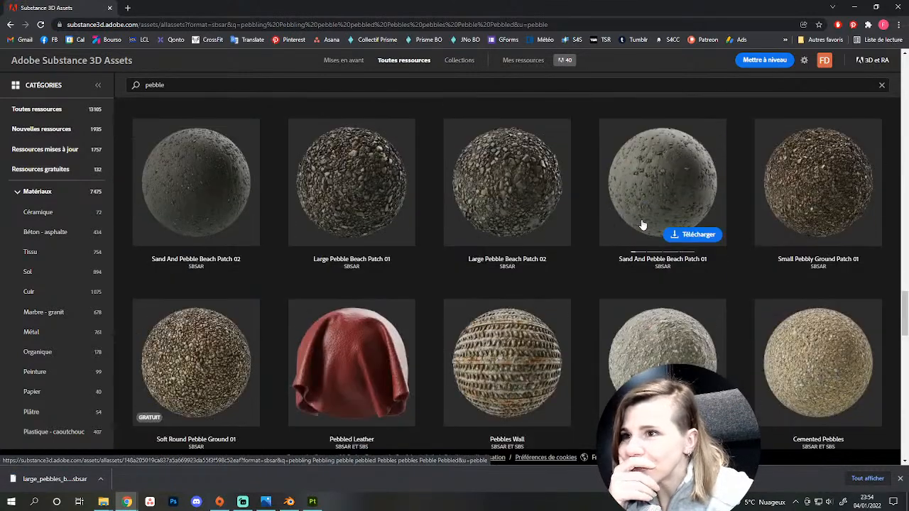
scroll(642, 225, down, 3)
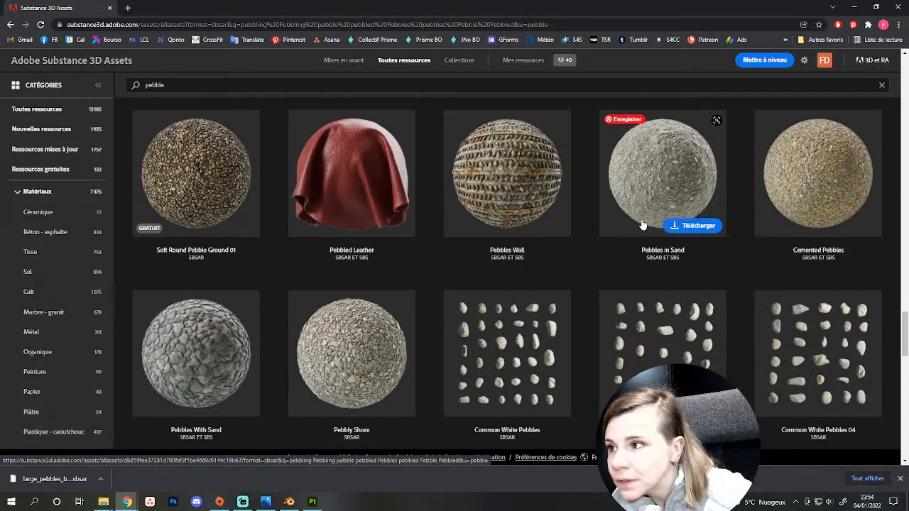
scroll(208, 193, up, 2)
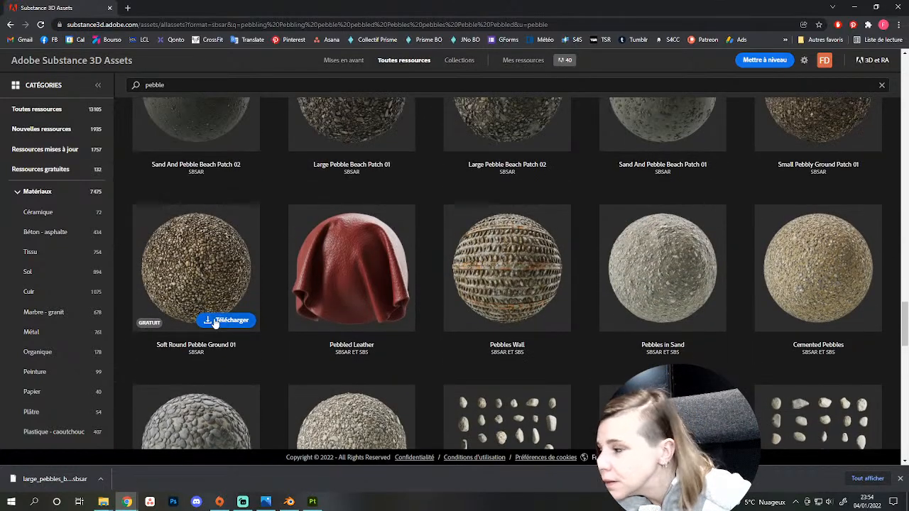
click(215, 322)
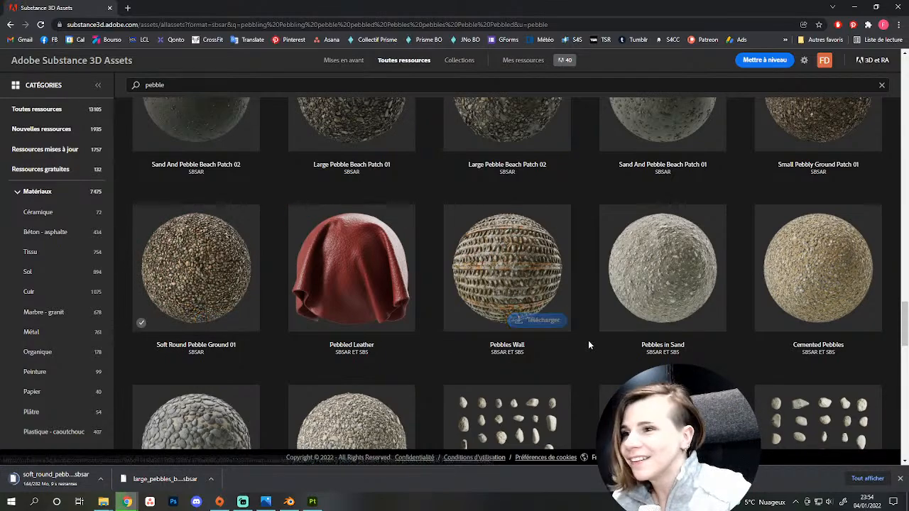
Open the downloads folder and try to import large_pebbles_backyard.sbsar into Substance 3D Painter.
scroll(581, 384, down, 3)
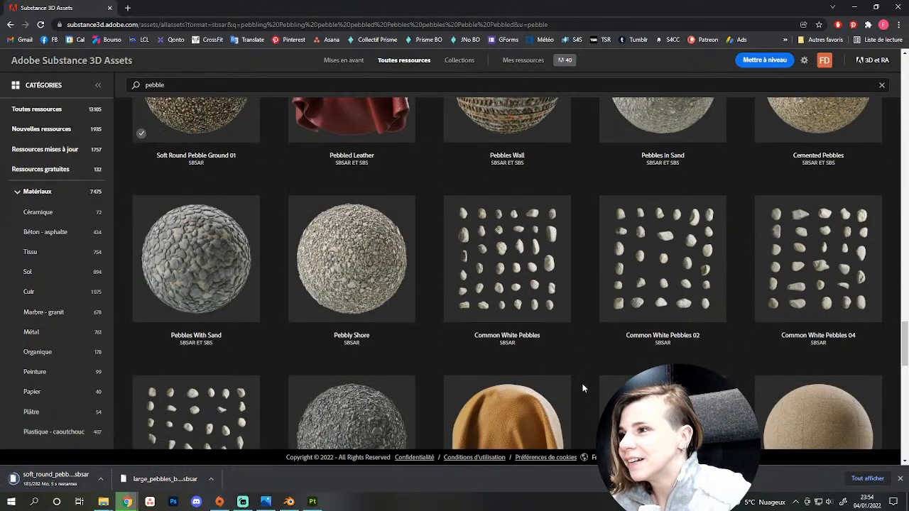
scroll(582, 383, down, 5)
scroll(583, 382, down, 6)
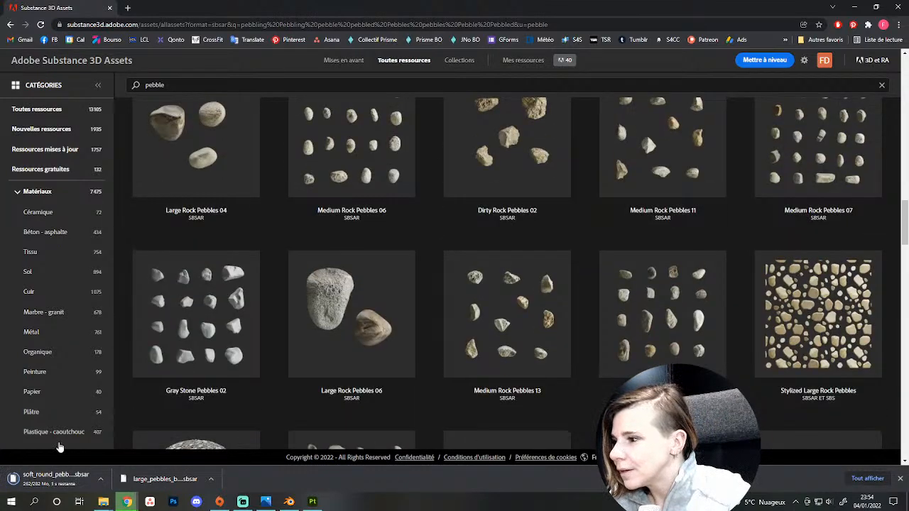
click(102, 477)
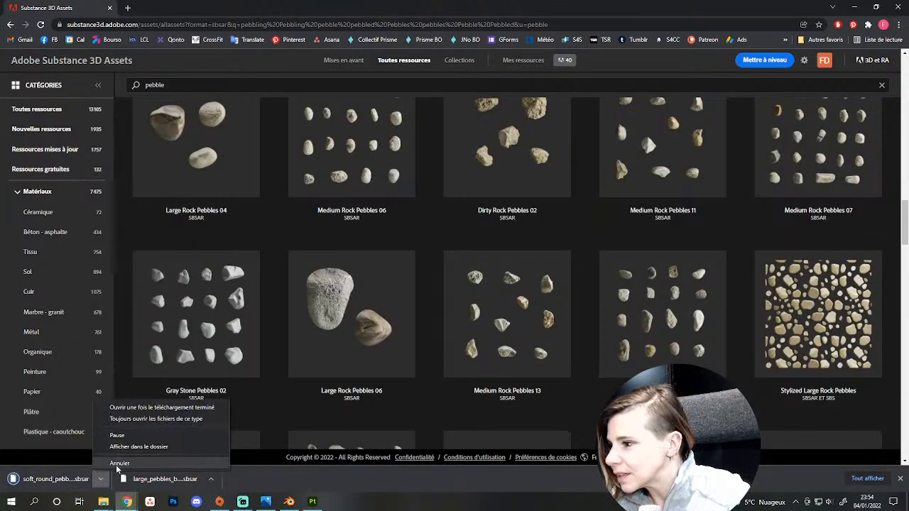
click(110, 504)
click(281, 458)
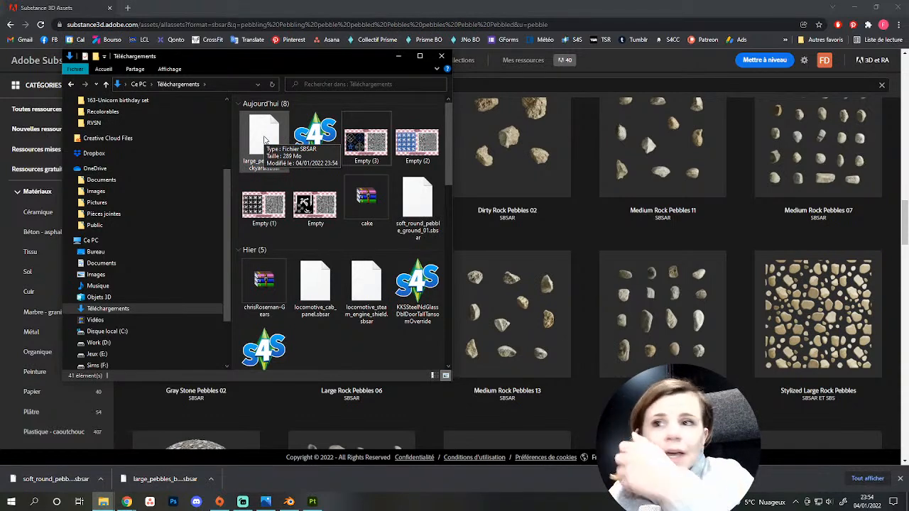
mouse_move(264, 140)
mouse_down()
mouse_move(313, 501)
mouse_move(346, 303)
mouse_up()
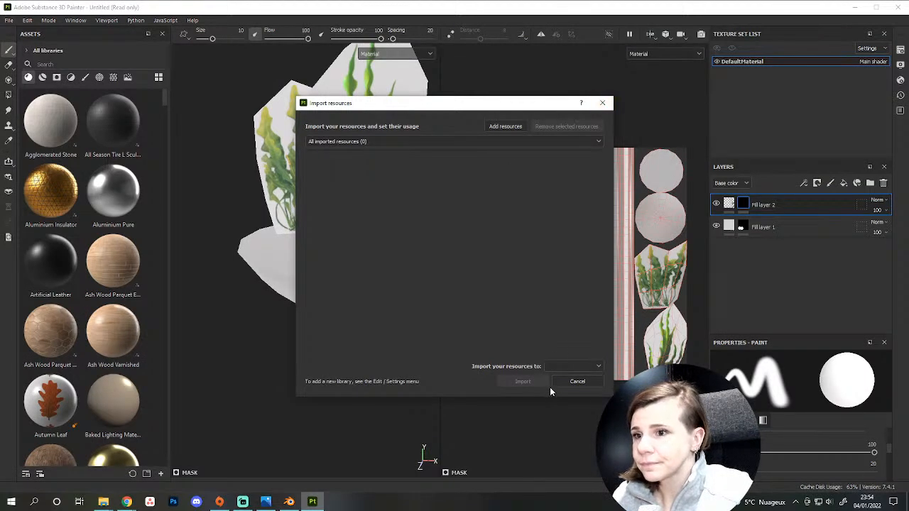
click(594, 381)
Reduce the texture set resolution of DefaultMaterial to 1024.
click(899, 50)
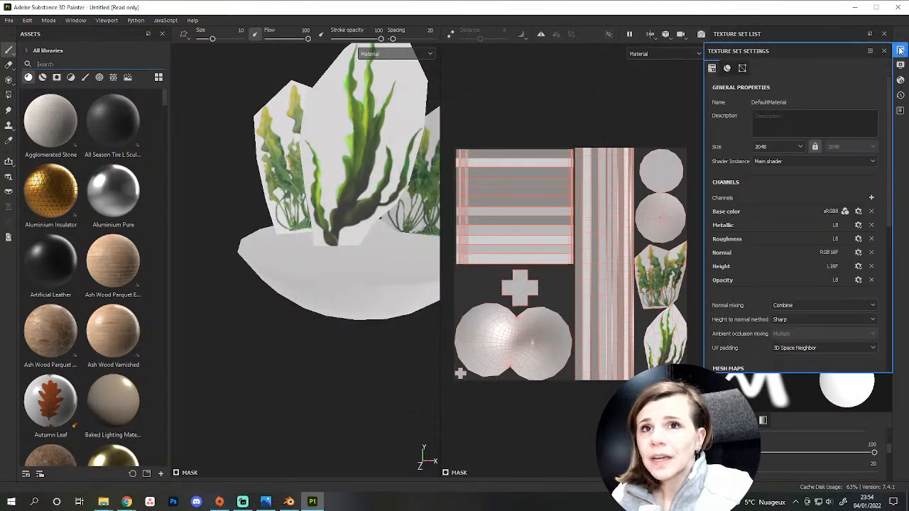
click(789, 147)
click(766, 188)
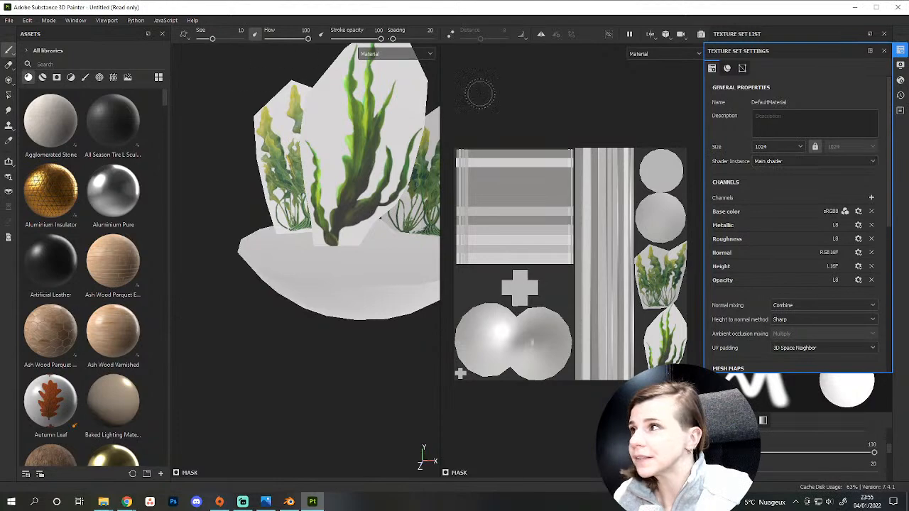
Start a resource import and add soft_round_pebble_ground_01.sbsar from the Téléchargements folder.
click(9, 20)
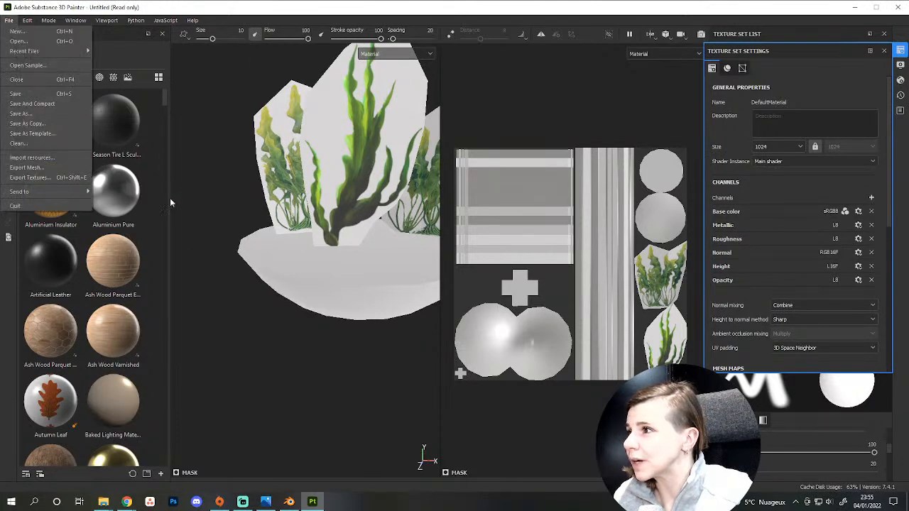
click(31, 157)
click(508, 129)
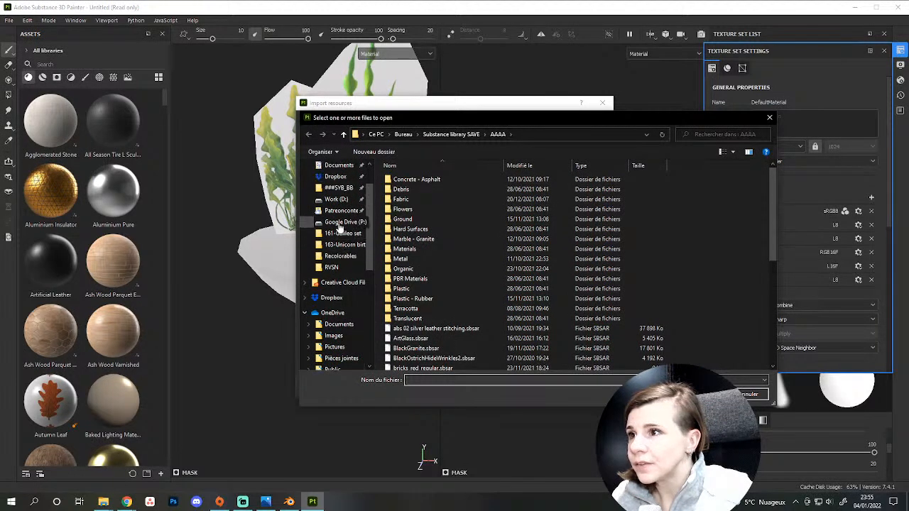
scroll(343, 234, up, 2)
click(340, 195)
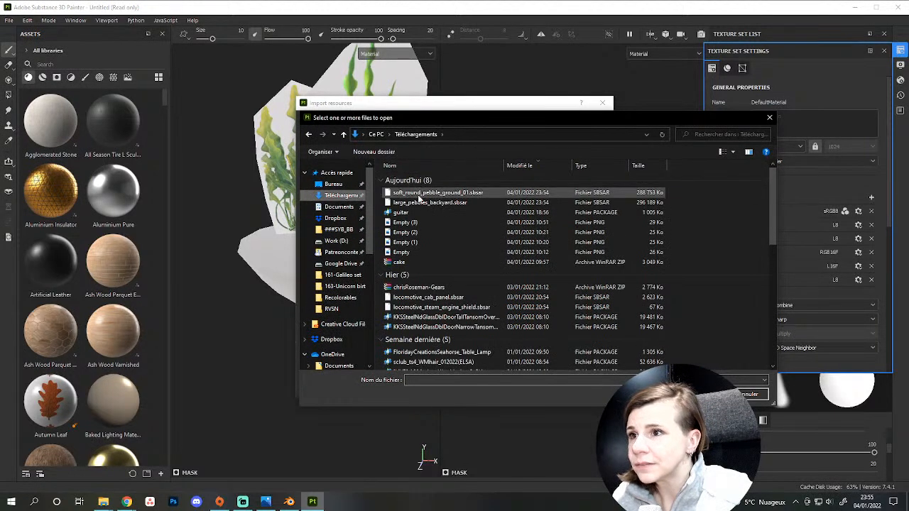
click(425, 193)
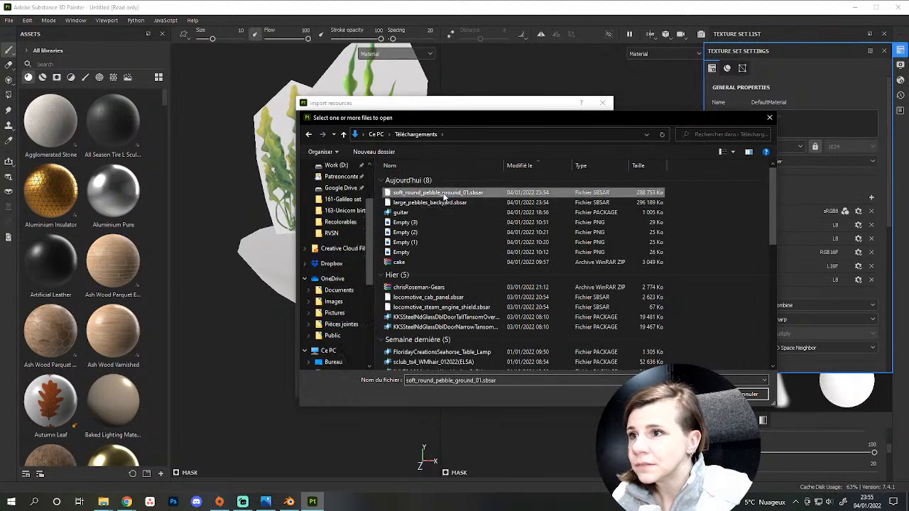
double_click(444, 196)
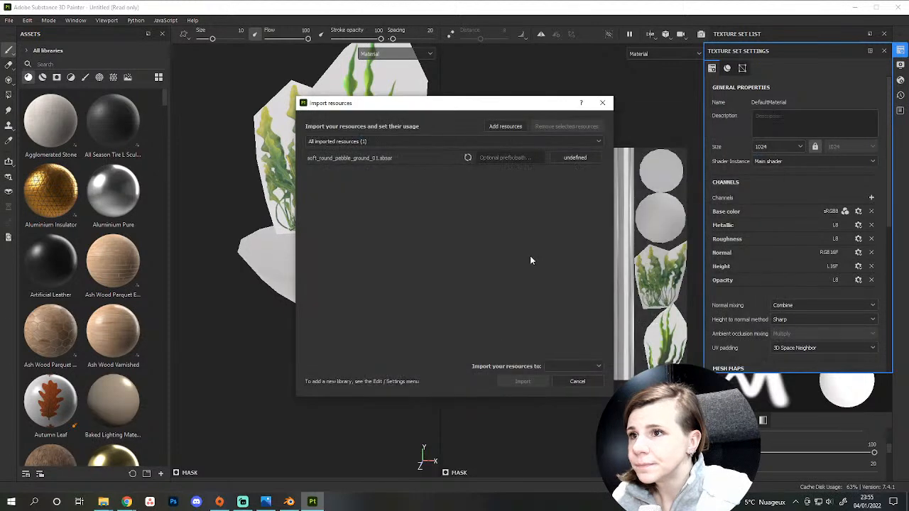
Set the pebble resource's usage to basematerial and import it into the current session.
click(577, 157)
click(597, 176)
click(575, 367)
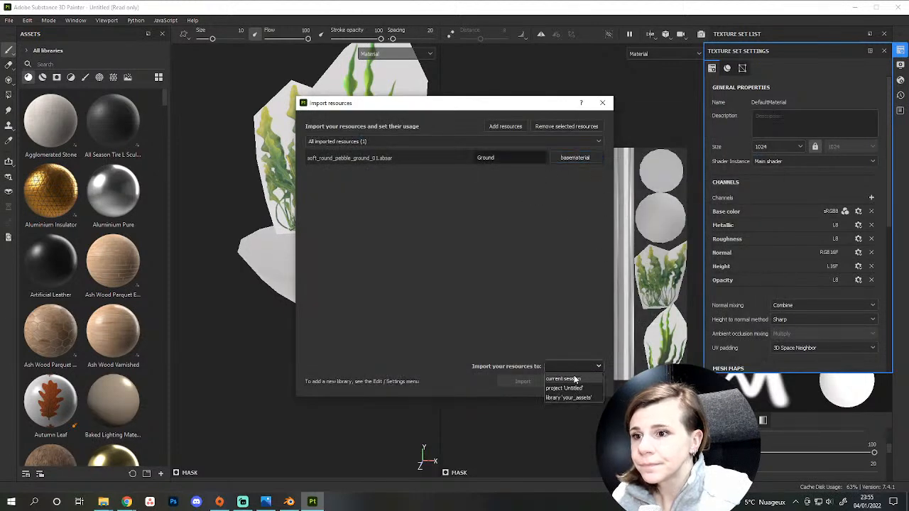
click(568, 377)
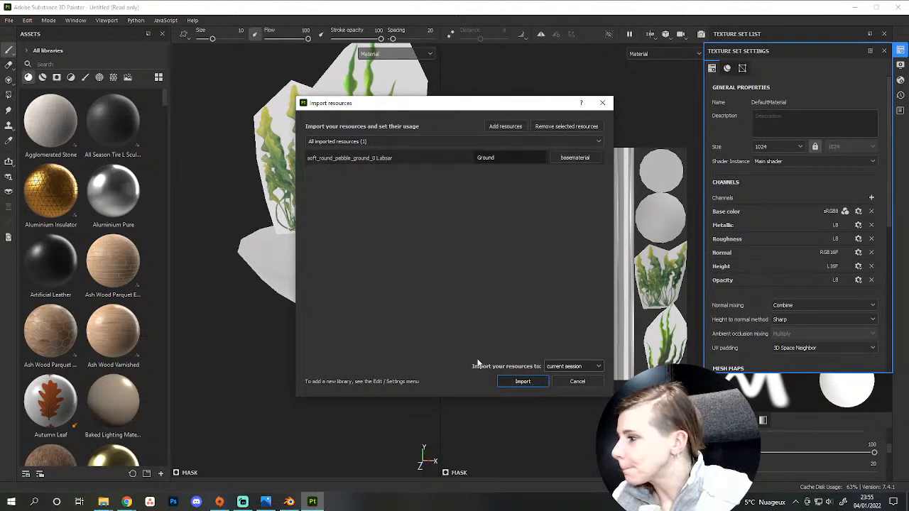
key(Return)
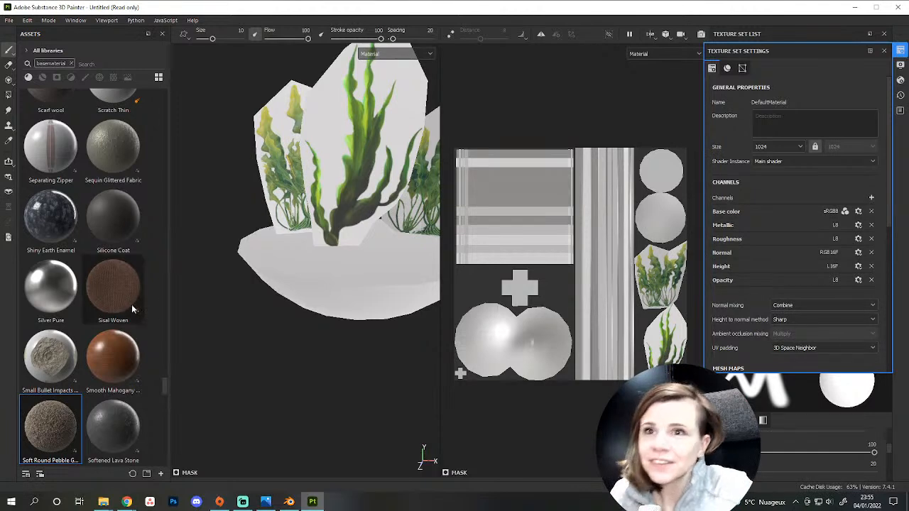
Apply the imported Soft Round Pebble Ground 01 material as a new top layer and add a black mask to it.
click(900, 51)
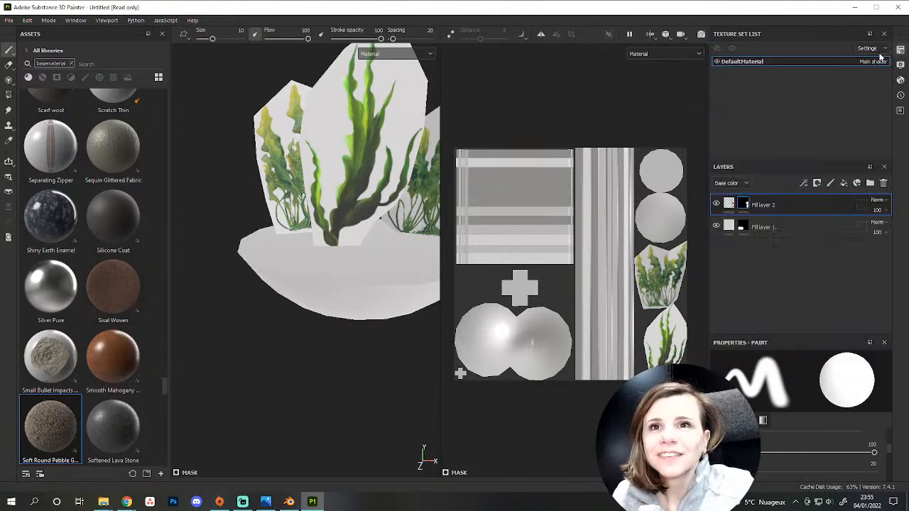
drag(49, 426, 348, 298)
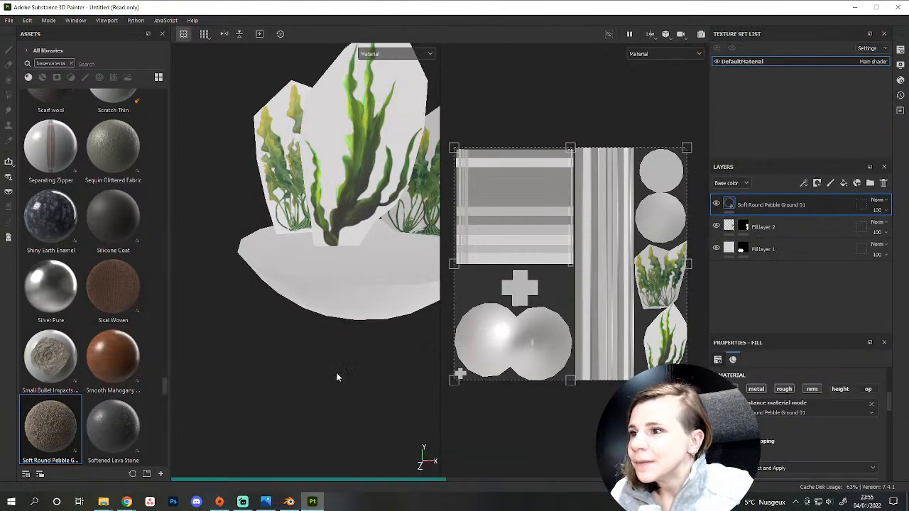
right_click(780, 209)
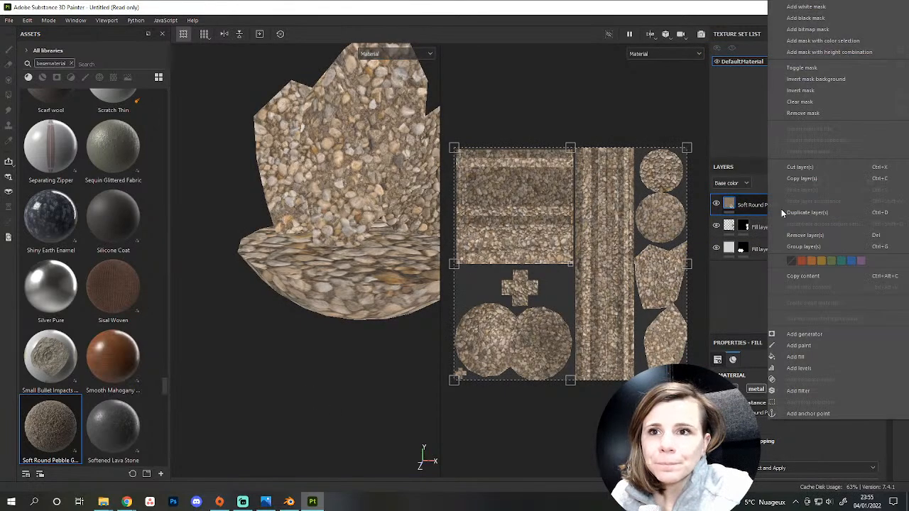
click(802, 18)
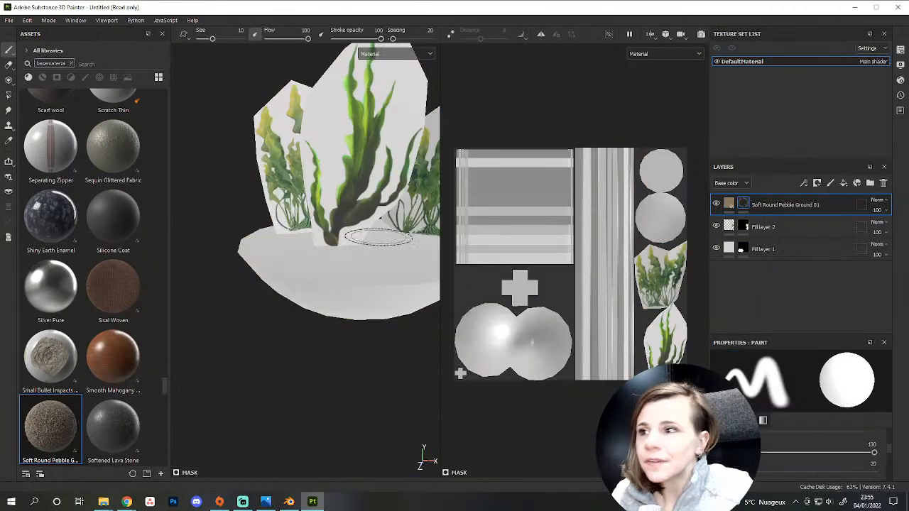
Reveal the pebble material on the bowl-shaped ground piece by filling that whole mesh part in the mask with Polygon Fill.
click(9, 94)
click(352, 303)
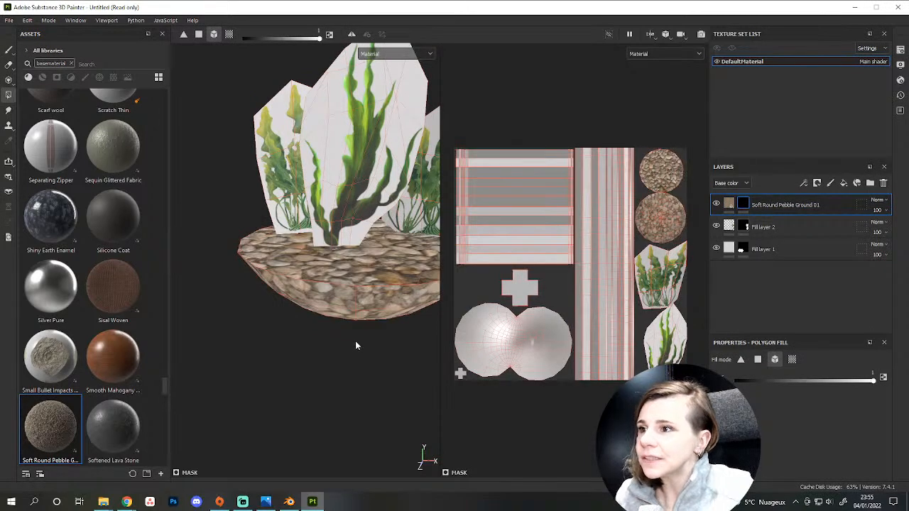
scroll(345, 357, up, 3)
scroll(311, 372, down, 3)
alt+drag(311, 373, 417, 328)
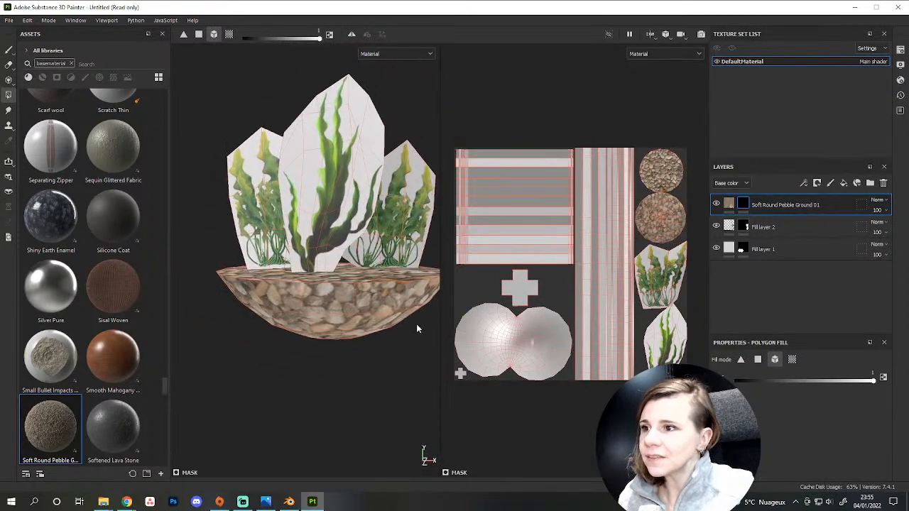
Set the UV scale of the pebble layer's fill to 3 and check the tiling on the ground piece.
click(731, 205)
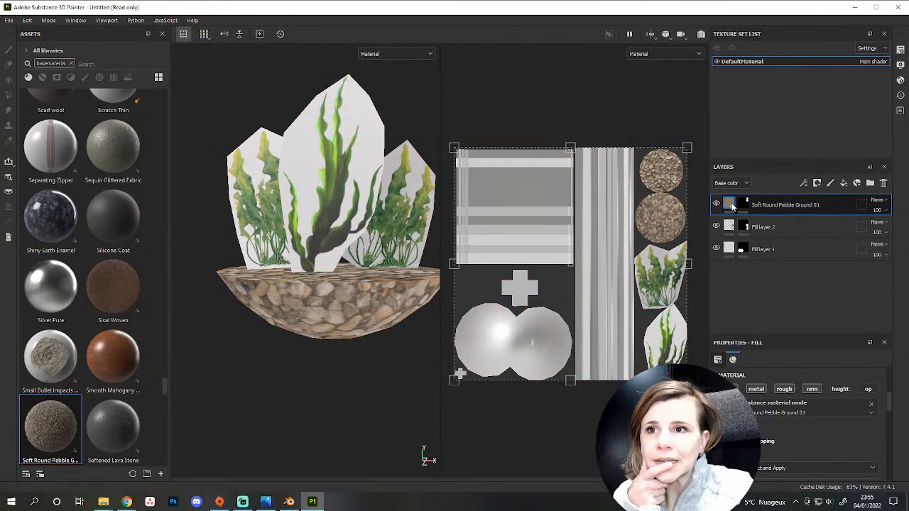
scroll(794, 408, up, 3)
click(794, 409)
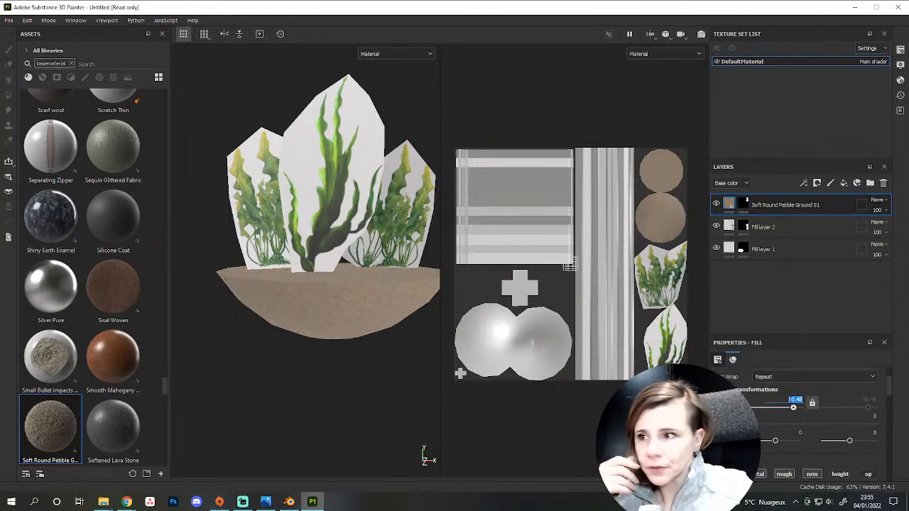
text(3)
key(Return)
scroll(355, 313, up, 3)
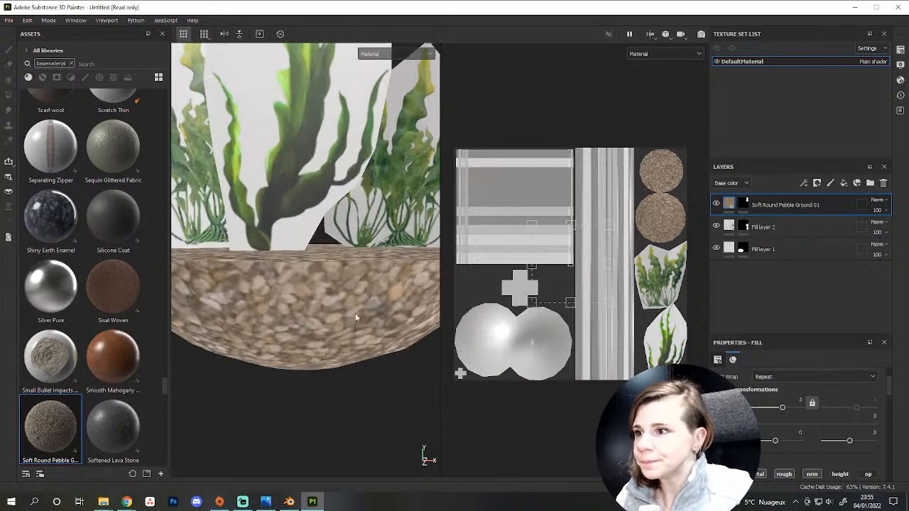
scroll(322, 312, down, 5)
alt+drag(322, 312, 289, 314)
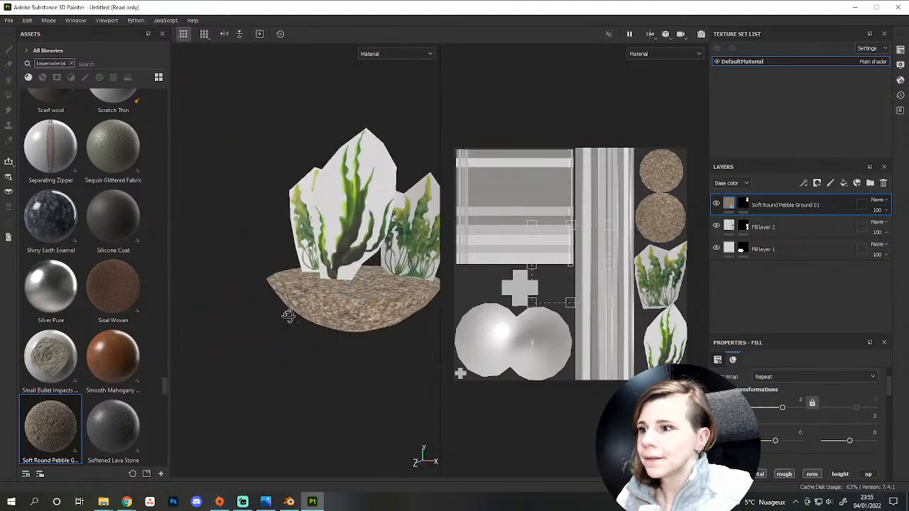
Set the pebble fill's UV scale to 4 and inspect the tiling from above and from the side.
click(800, 399)
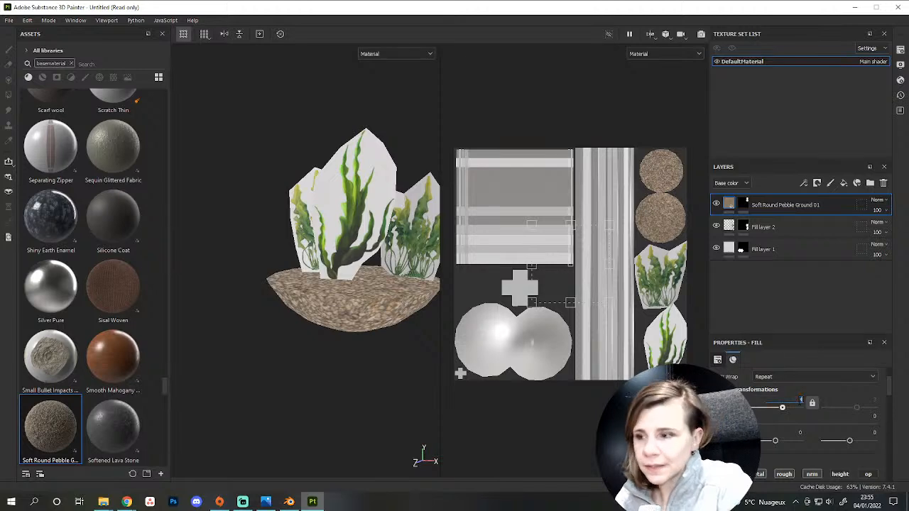
text(4)
key(Return)
alt+drag(334, 376, 340, 426)
scroll(299, 305, up, 2)
alt+drag(299, 305, 306, 353)
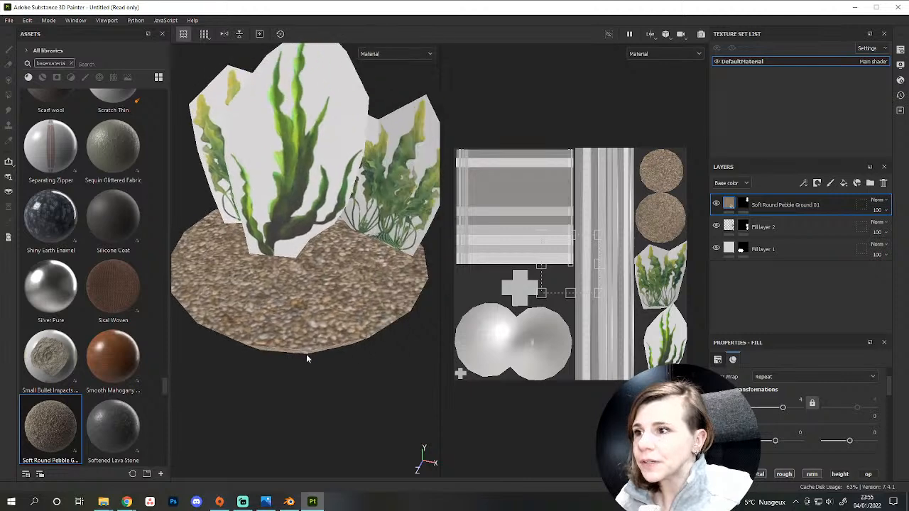
scroll(363, 305, down, 4)
alt+drag(328, 389, 304, 331)
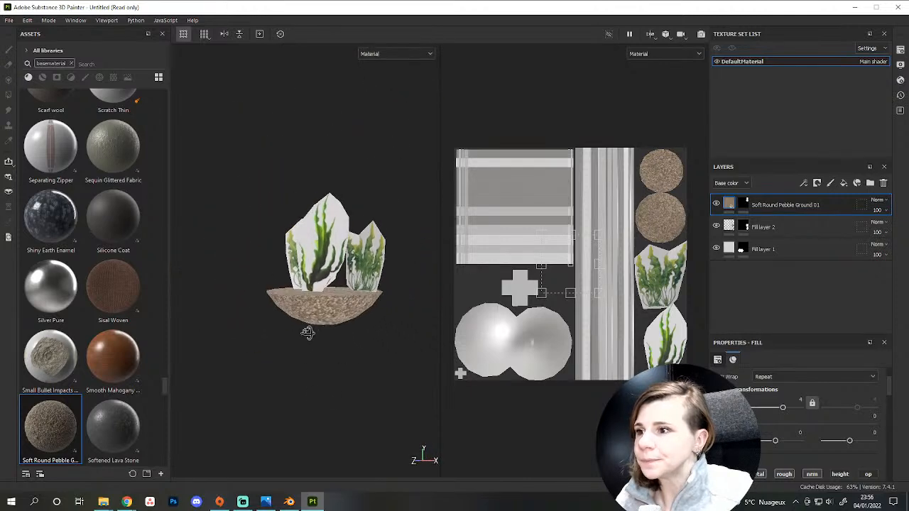
Enlarge the area showing the pebble fill's properties and consult the brass armillary sphere reference photo.
scroll(812, 414, up, 3)
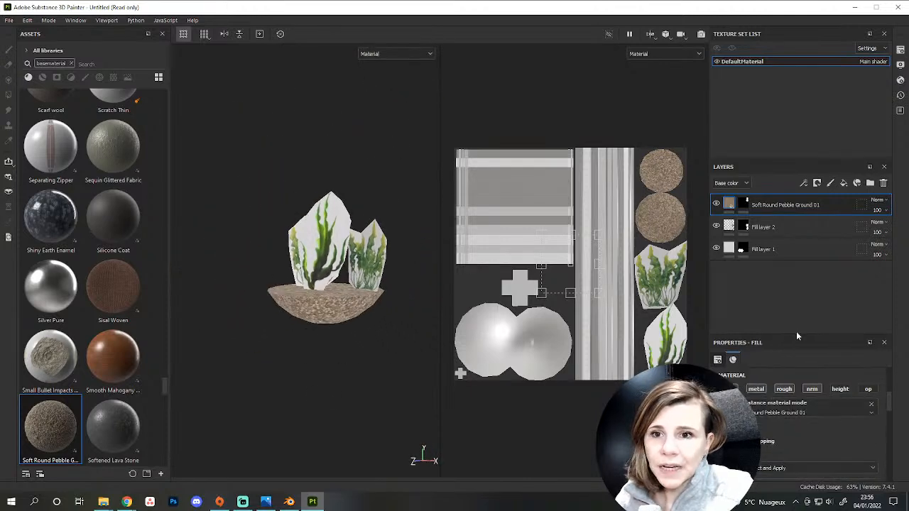
drag(797, 334, 805, 263)
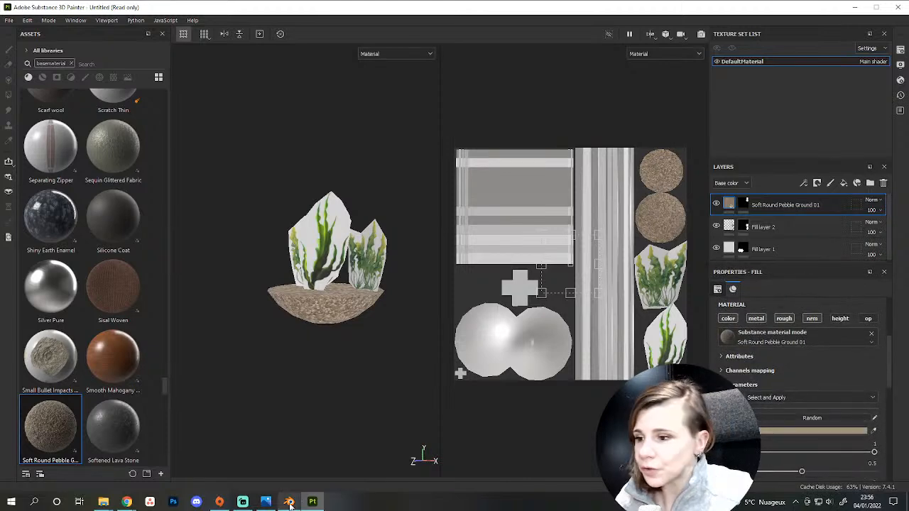
click(265, 501)
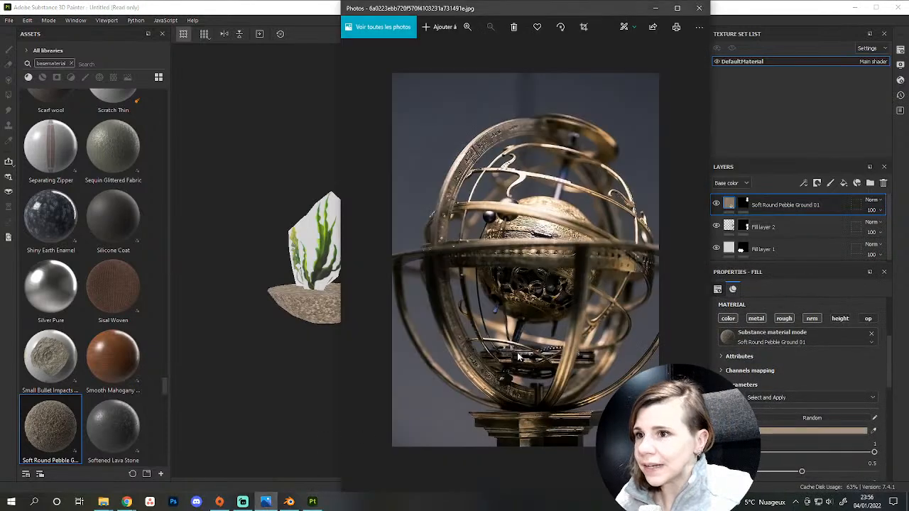
click(267, 502)
click(270, 502)
click(273, 503)
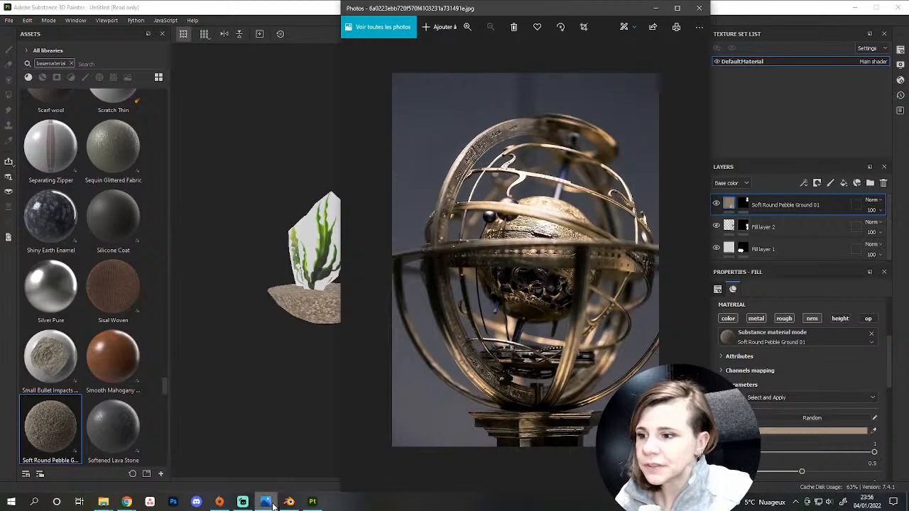
Set Color 1 of the pebble material to the dark greyish brown 645A4F.
scroll(817, 370, down, 5)
scroll(821, 395, up, 5)
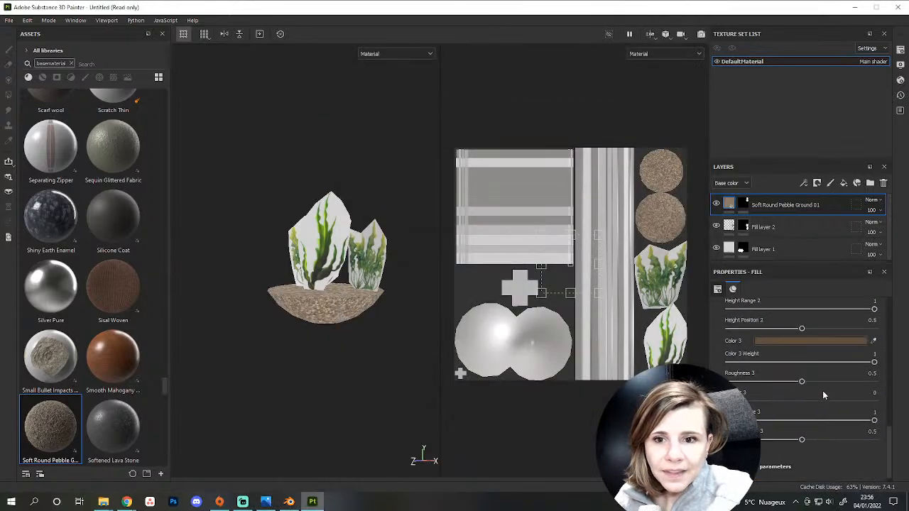
click(784, 338)
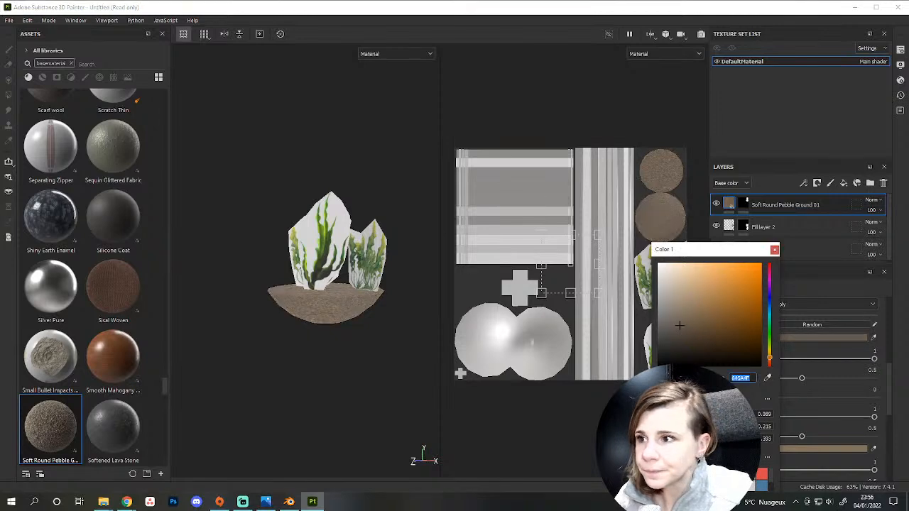
click(773, 249)
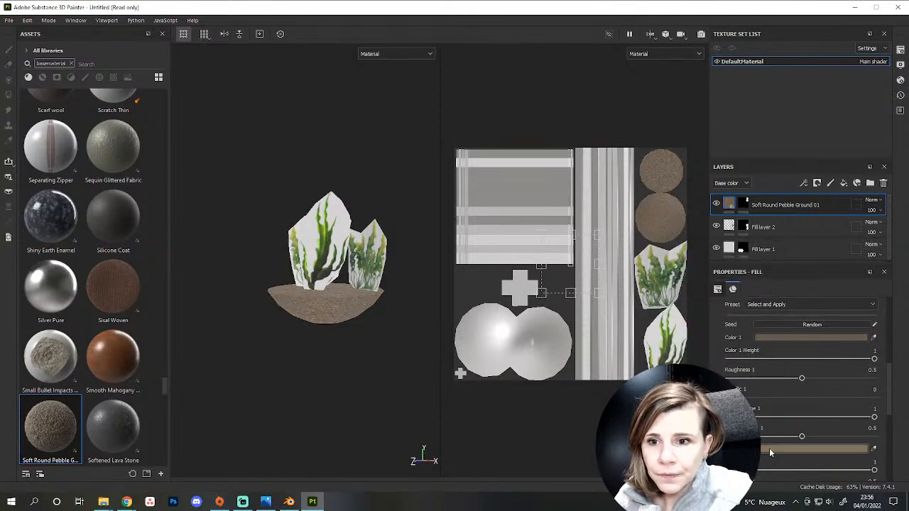
Set the pebble material's Color 2 to the greyish brown 544D42 and Color 3 to the near-black 24211E.
click(769, 448)
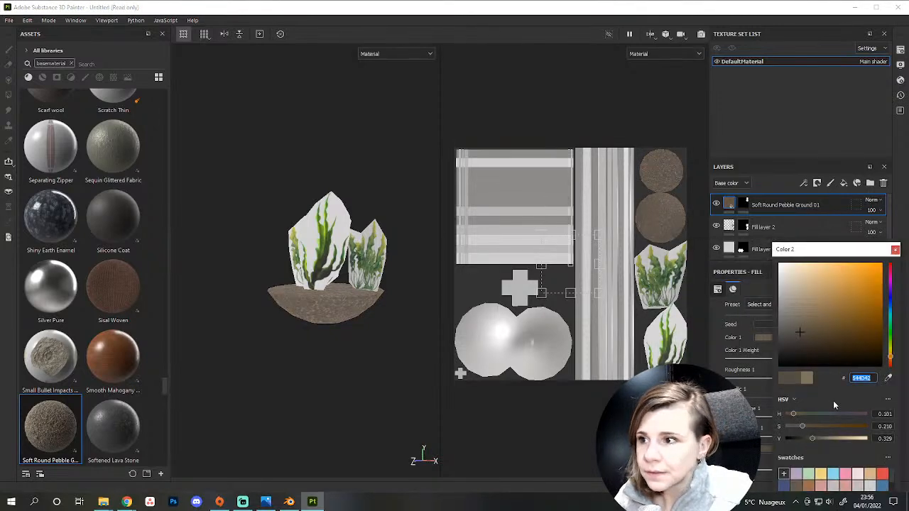
click(894, 249)
scroll(800, 419, down, 3)
scroll(779, 443, down, 3)
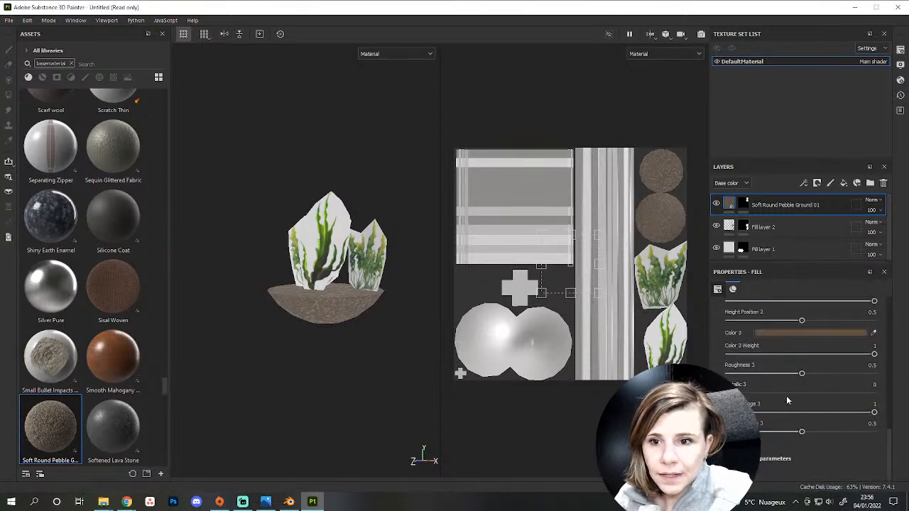
click(781, 332)
click(677, 344)
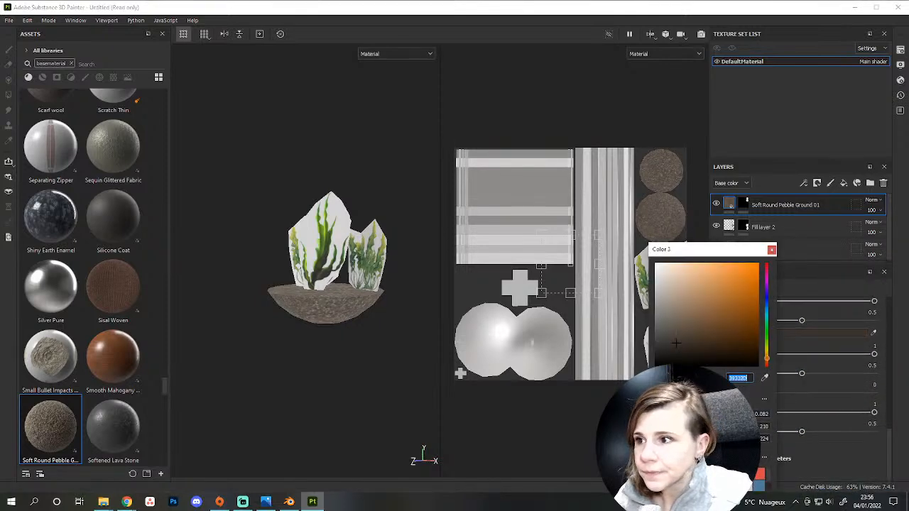
click(671, 351)
scroll(340, 350, up, 4)
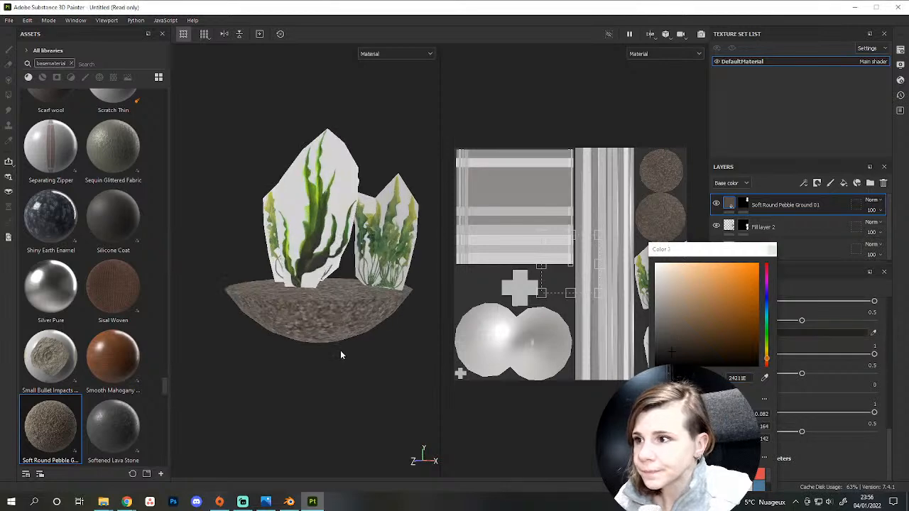
click(779, 264)
Darken Color 2 of the pebble material to 423F39.
scroll(832, 406, up, 5)
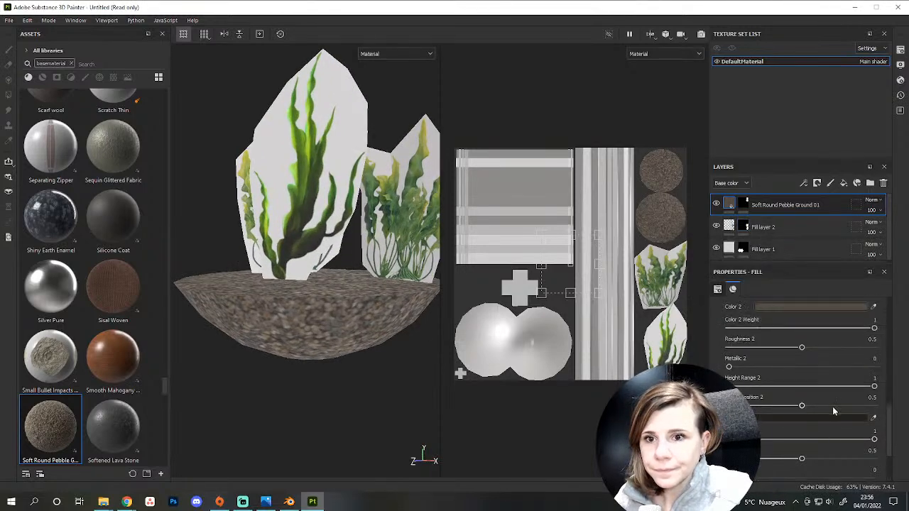
click(792, 362)
click(674, 341)
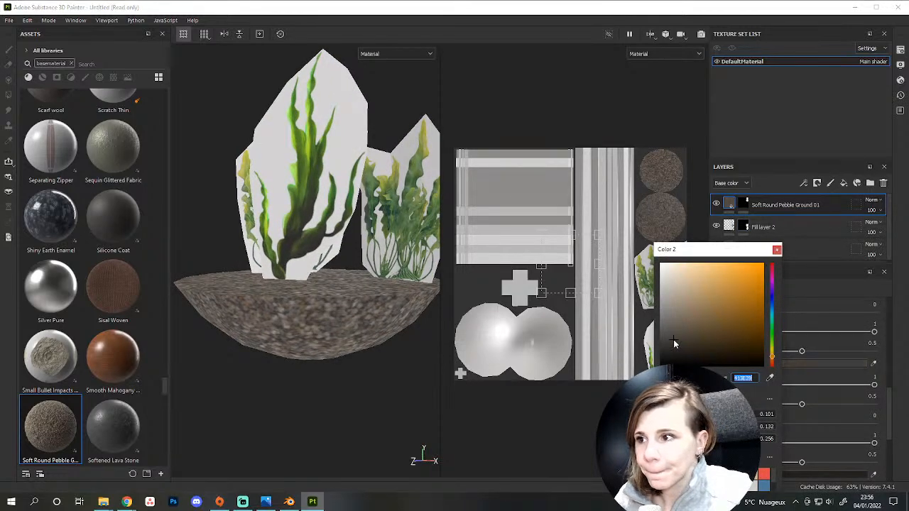
click(675, 341)
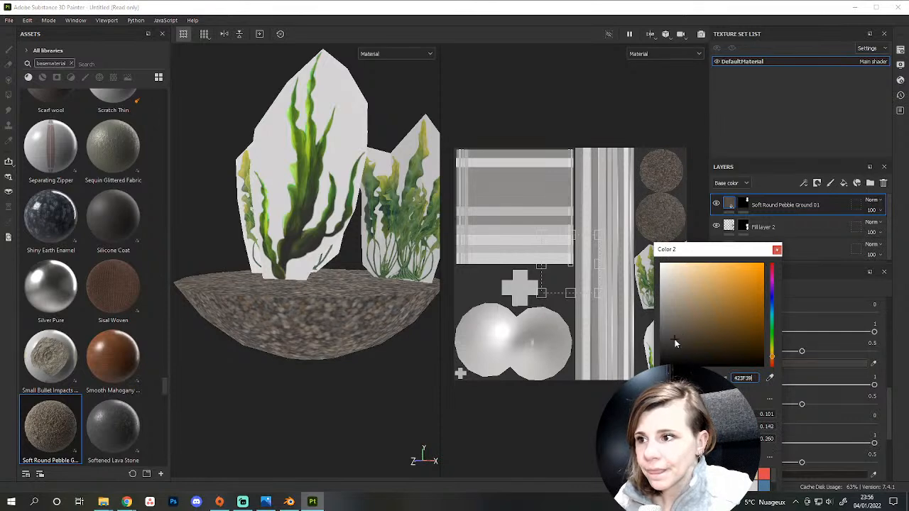
click(804, 255)
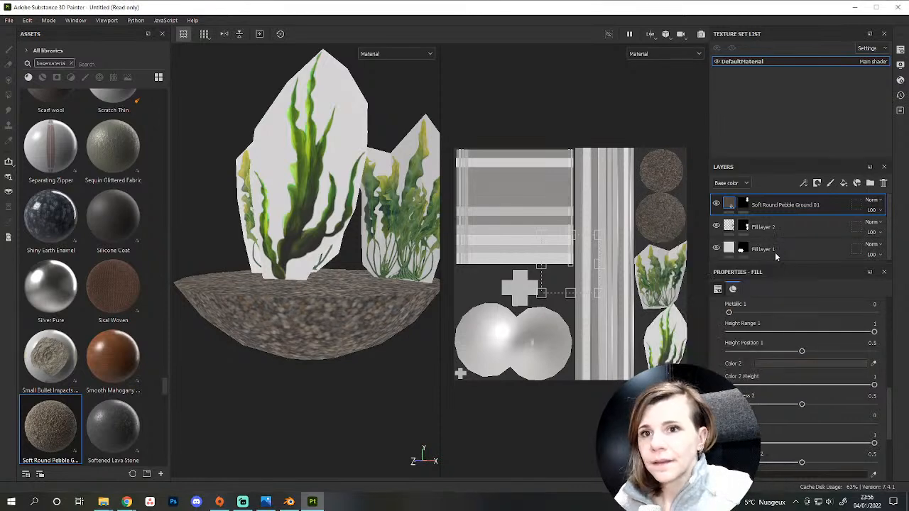
Darken Color 1 of the pebble material to 4D4741 and check the ground piece from above and from the side.
scroll(796, 409, up, 2)
click(779, 336)
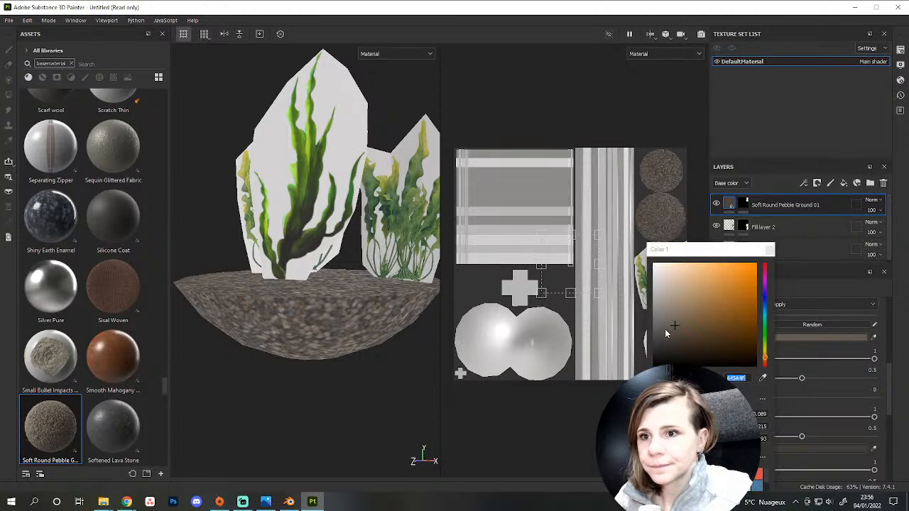
scroll(312, 298, down, 4)
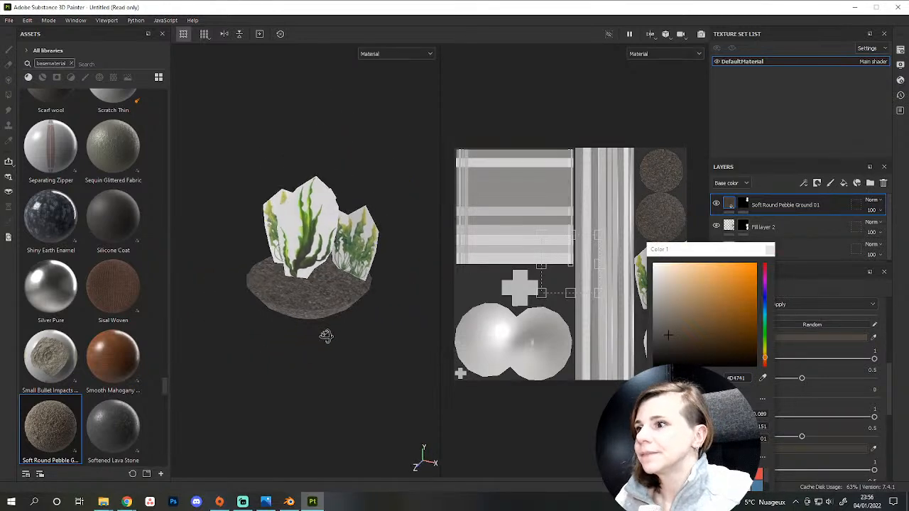
alt+drag(365, 307, 349, 287)
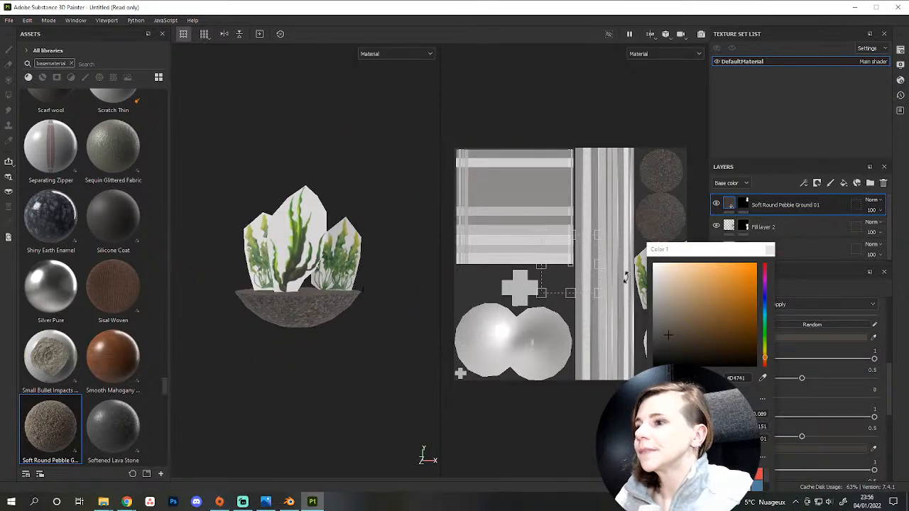
click(768, 249)
Examine the untextured armillary rings and their pedestal beside the plant piece.
scroll(314, 269, down, 3)
alt+middle_drag(334, 299, 296, 311)
scroll(296, 311, down, 3)
alt+middle_drag(367, 305, 298, 277)
alt+right_drag(298, 277, 382, 273)
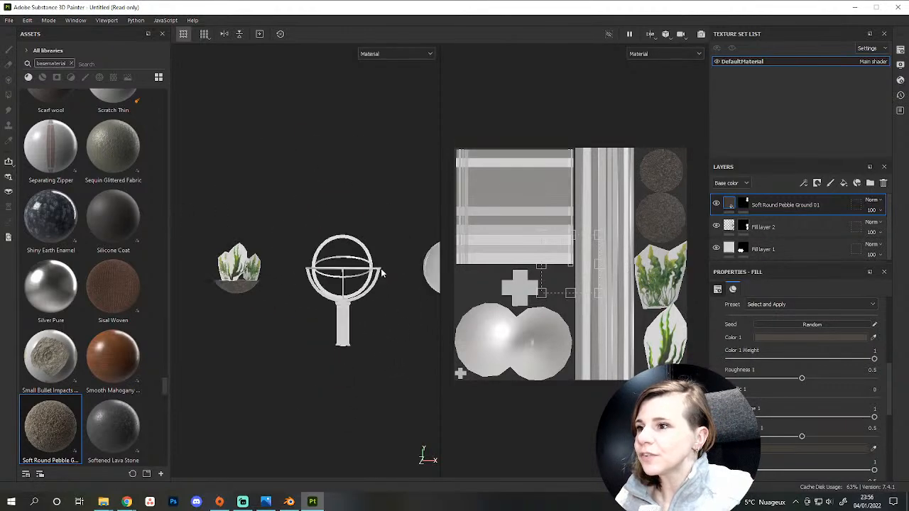
alt+middle_drag(385, 290, 331, 257)
scroll(327, 279, up, 4)
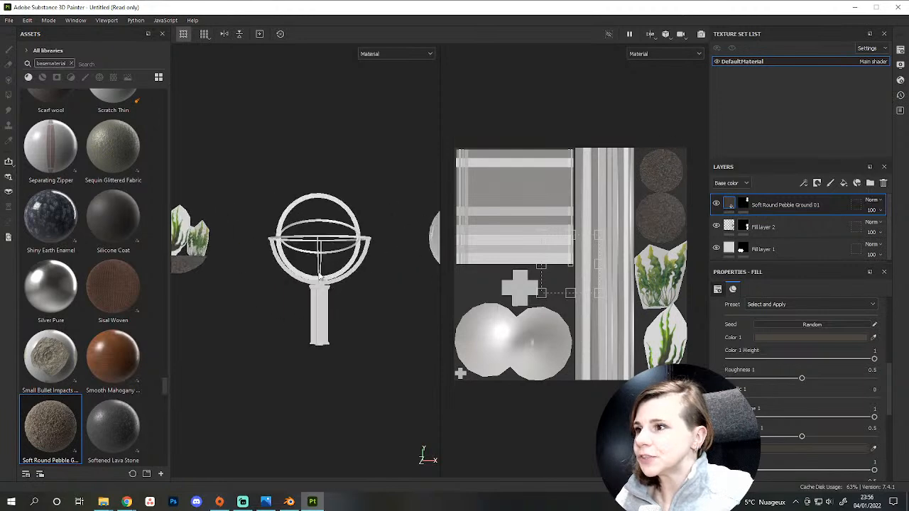
scroll(331, 355, up, 3)
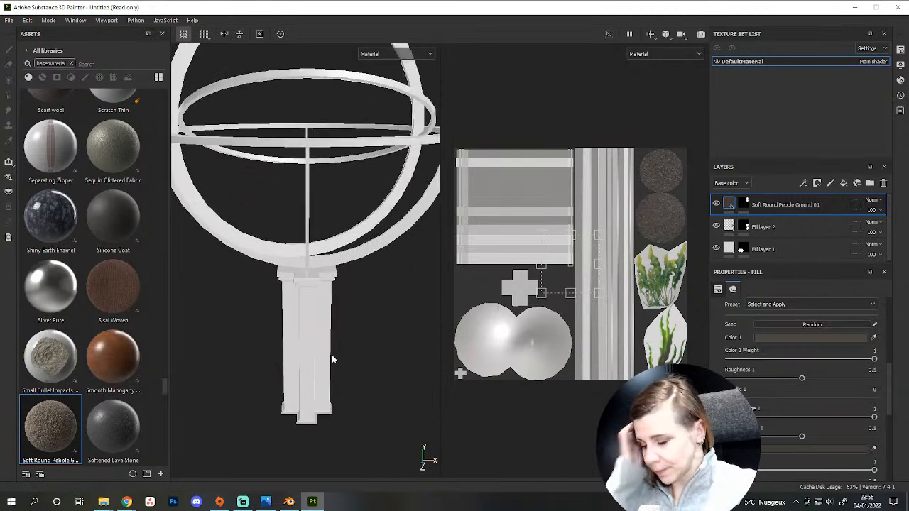
Save the project as "fishbowl texture" in the 1-Fishbowl folder of the 164-Worldrium set.
key(ctrl+s)
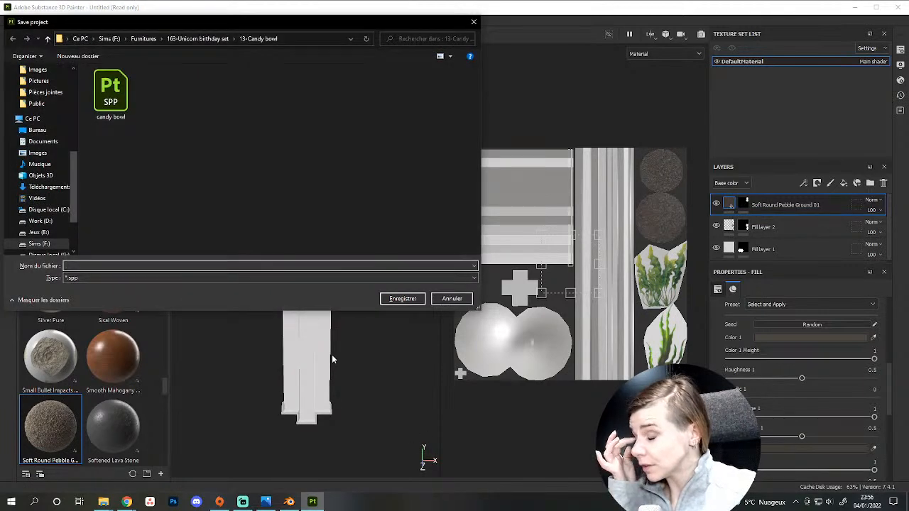
click(198, 38)
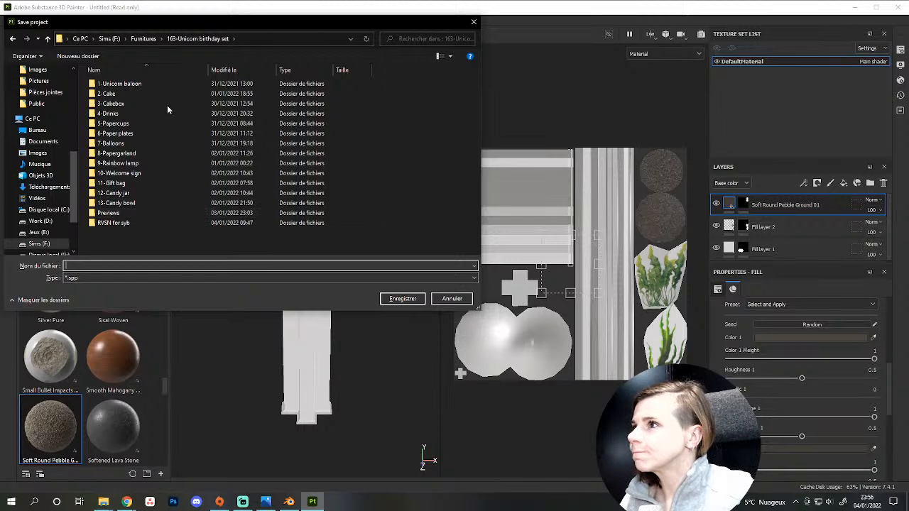
click(143, 38)
double_click(126, 174)
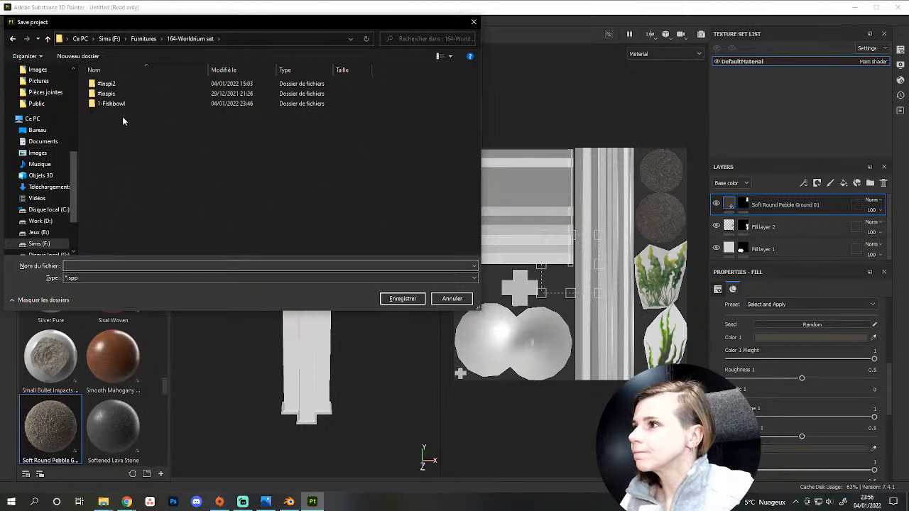
double_click(112, 103)
click(89, 266)
text(f)
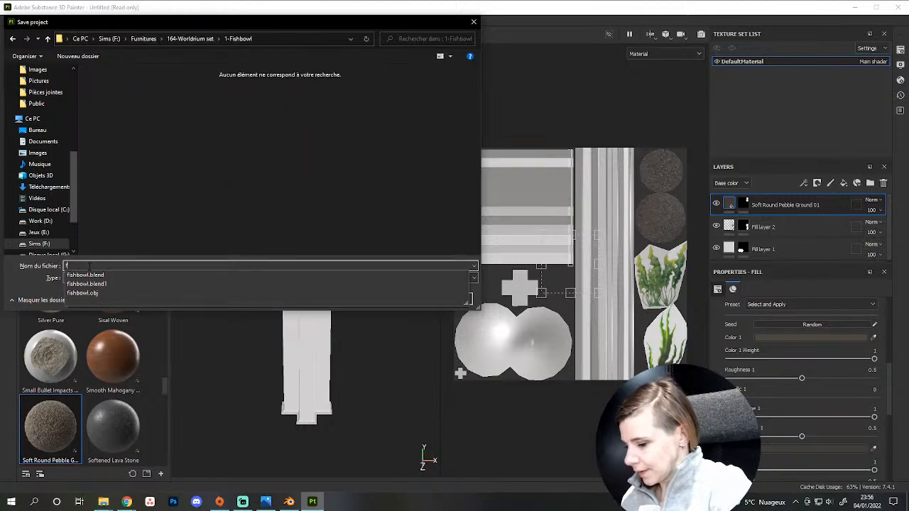
text(ishbowl tex)
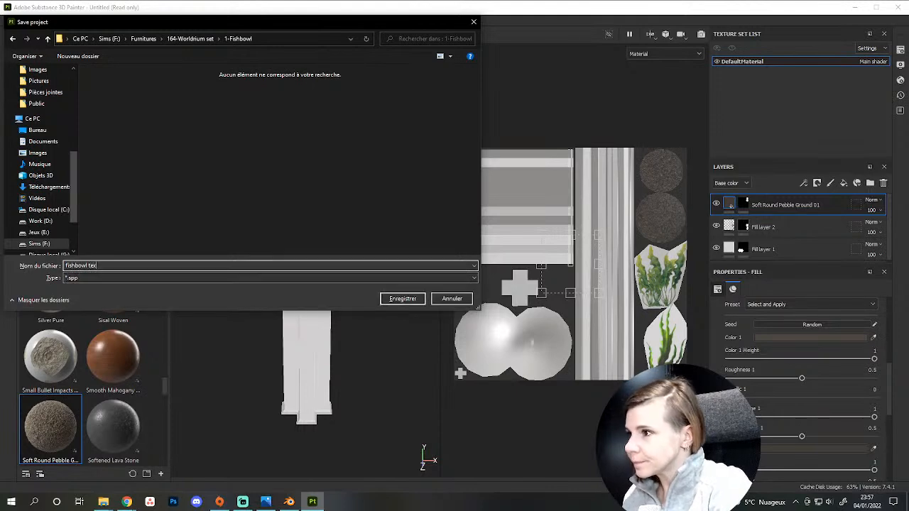
text(ture)
key(Return)
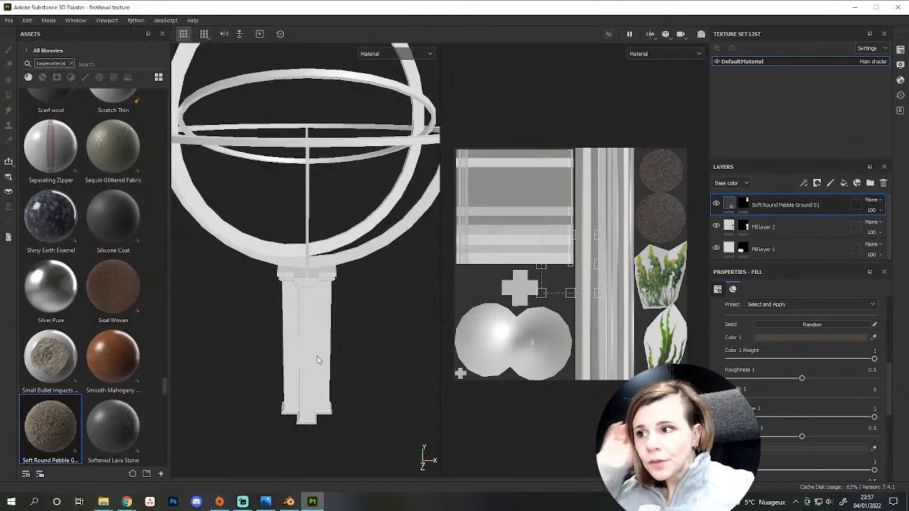
Examine the pedestal and rings up close and look through the environment and camera display settings.
scroll(317, 365, up, 2)
scroll(317, 362, down, 2)
scroll(306, 349, up, 2)
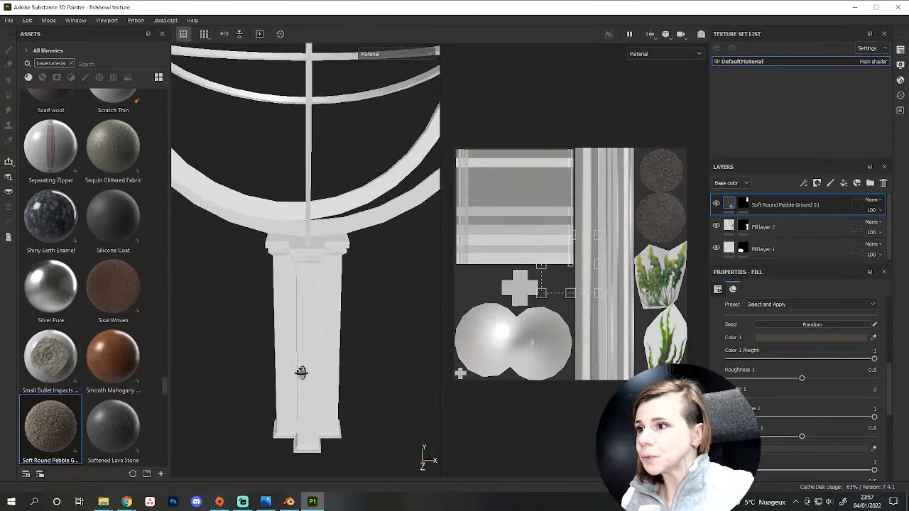
scroll(301, 372, down, 5)
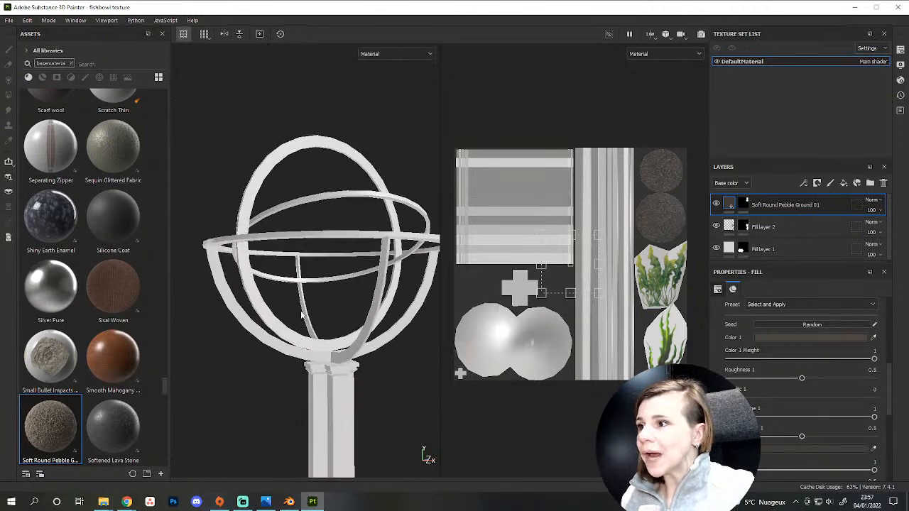
click(899, 64)
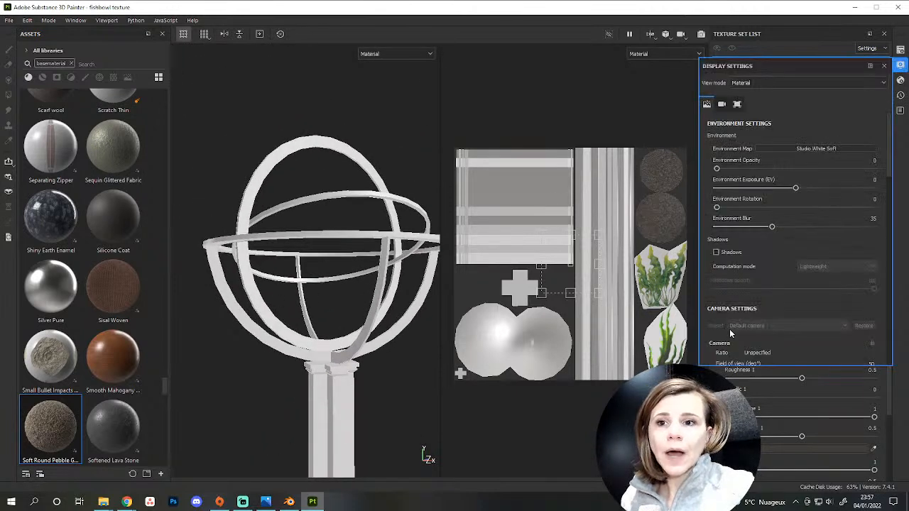
scroll(781, 270, down, 3)
scroll(791, 252, up, 2)
scroll(799, 236, down, 3)
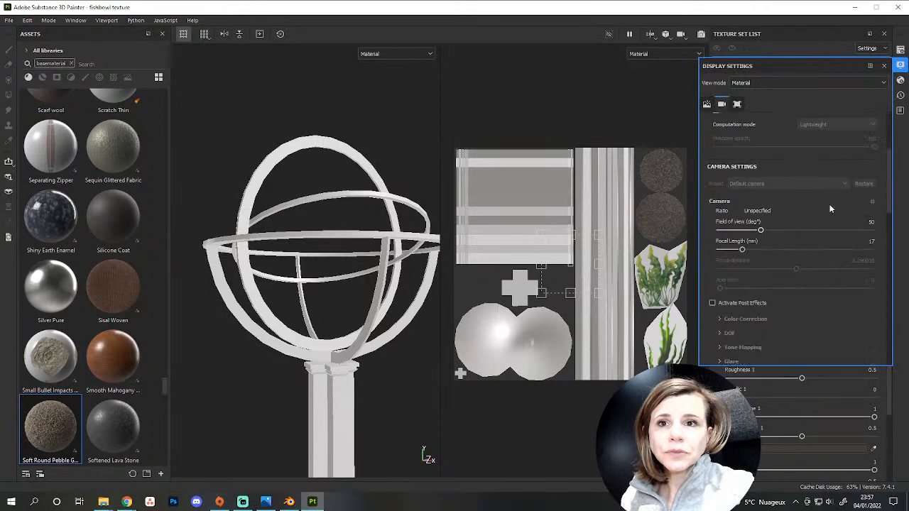
Bake all seven mesh maps of the texture set at an output size of 2048.
click(899, 49)
scroll(811, 333, down, 3)
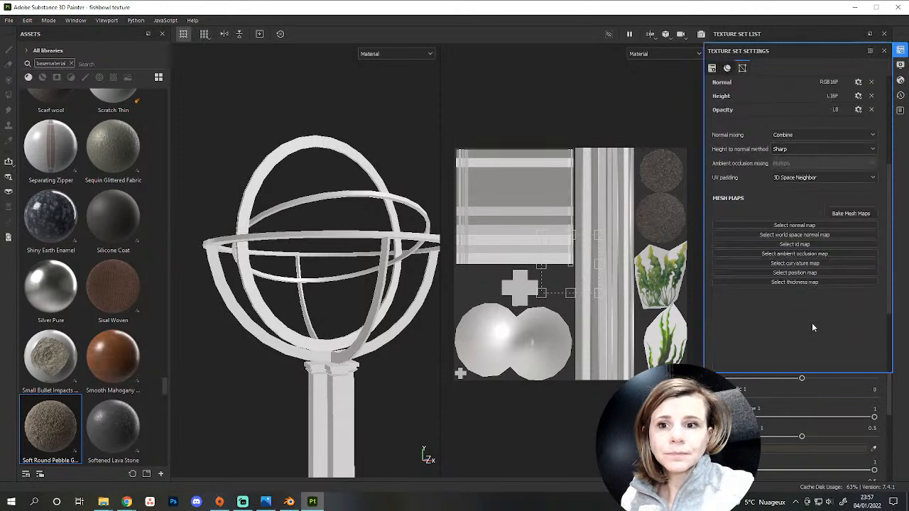
click(850, 212)
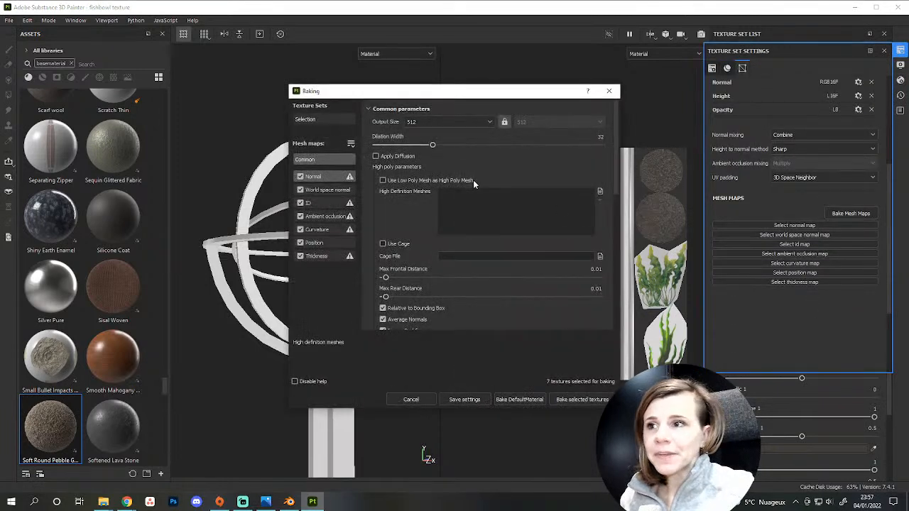
click(476, 125)
click(423, 198)
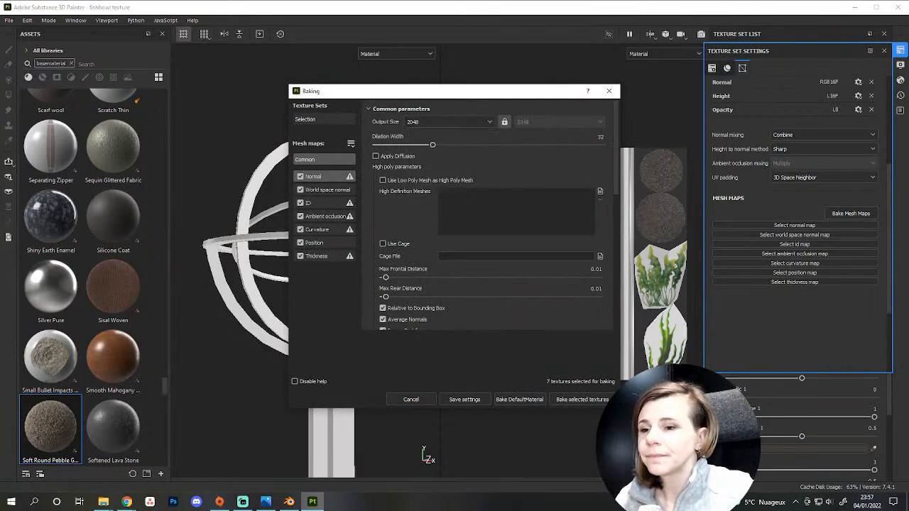
click(583, 397)
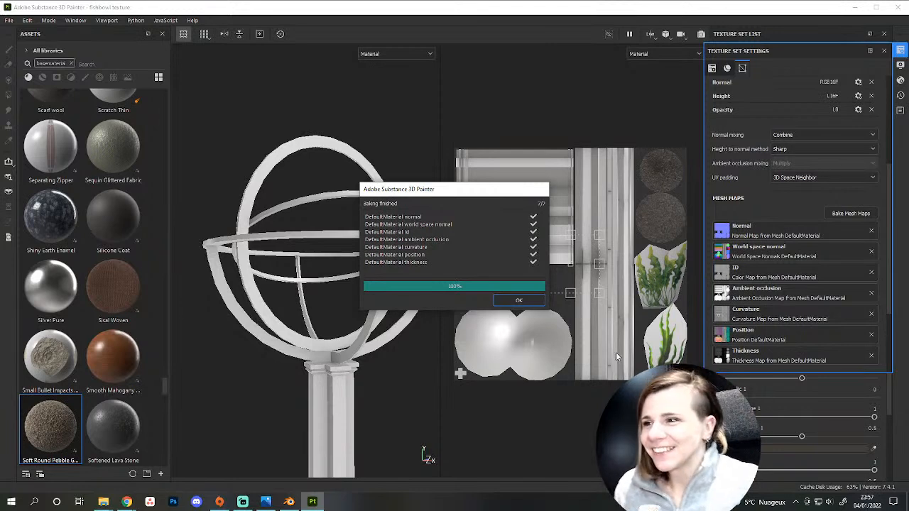
click(519, 300)
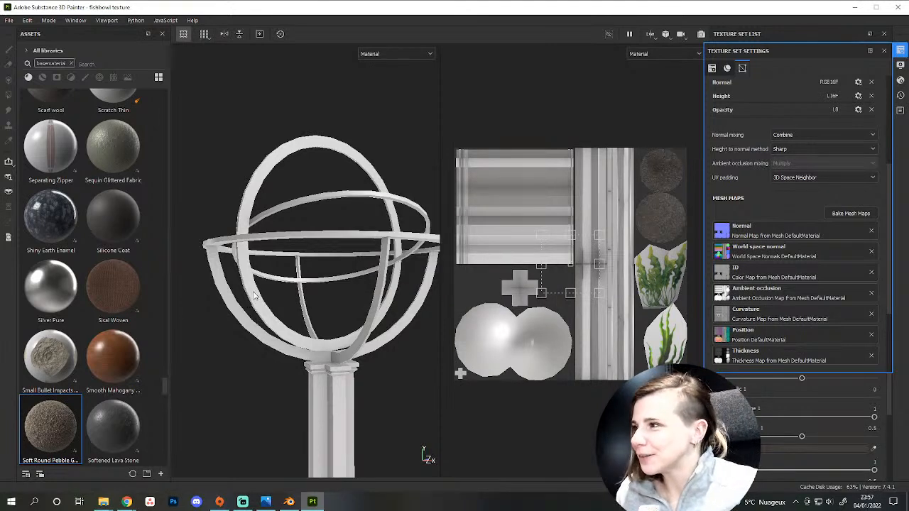
Clear the basematerial filter and search the smart materials for "metal", starting from the beginning of the list.
scroll(50, 177, up, 3)
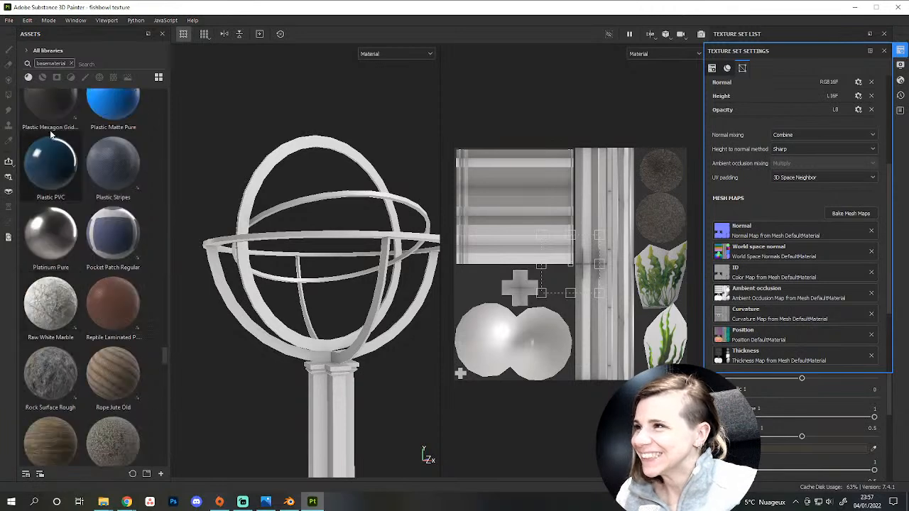
click(44, 78)
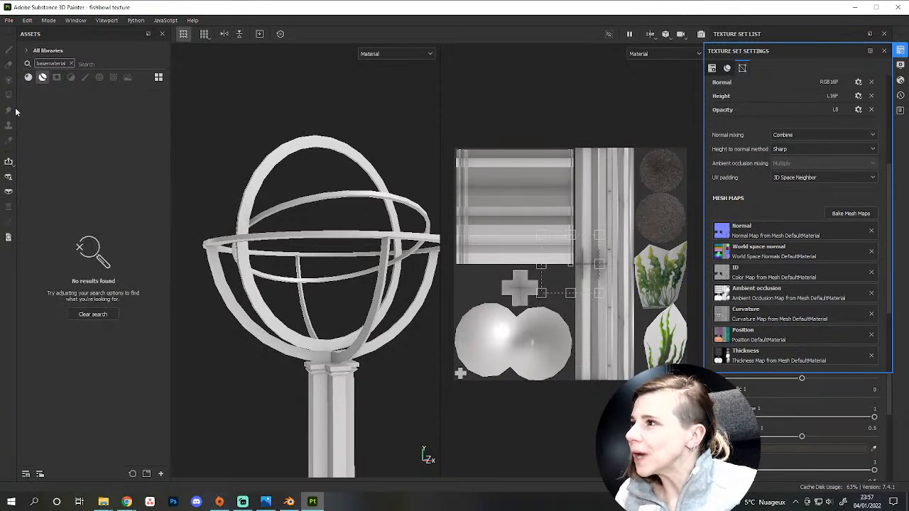
click(71, 63)
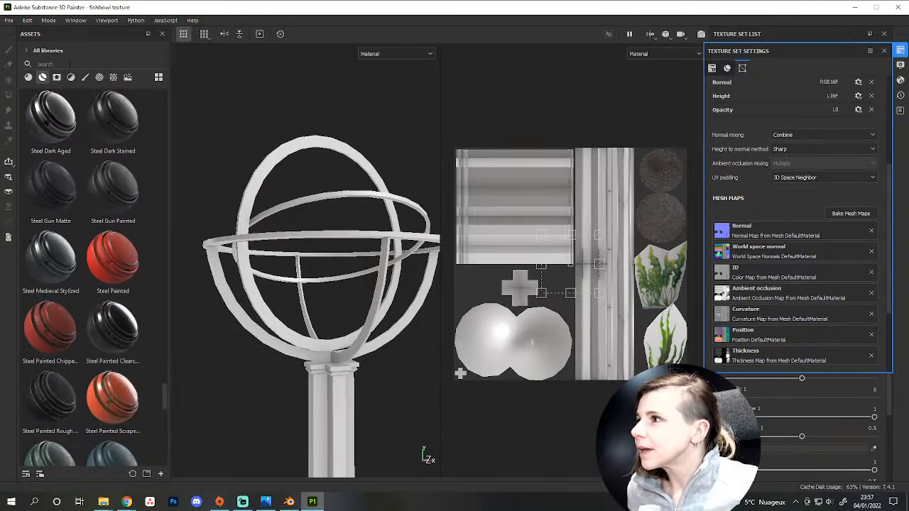
text(me)
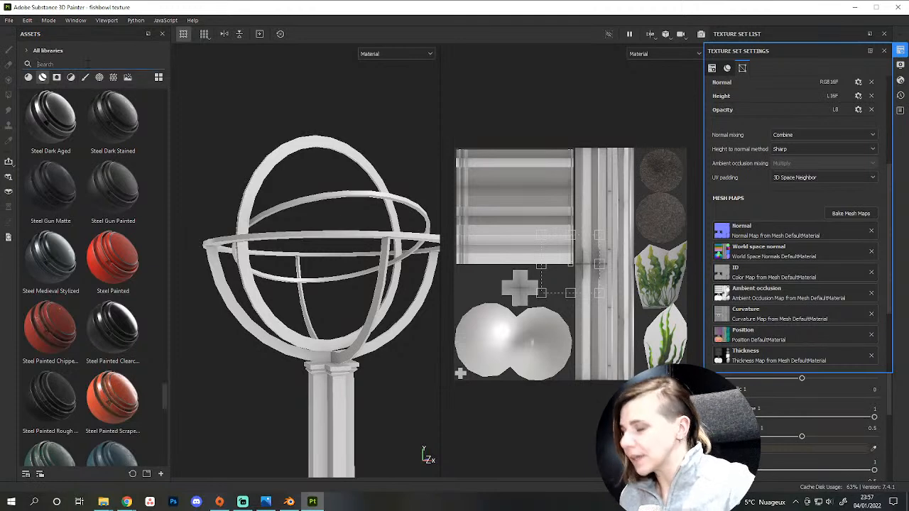
text(tal)
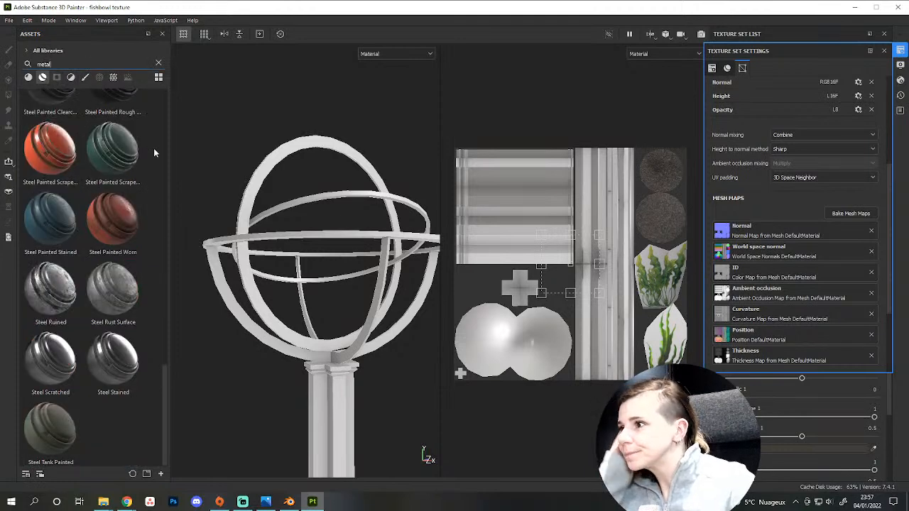
scroll(115, 197, up, 10)
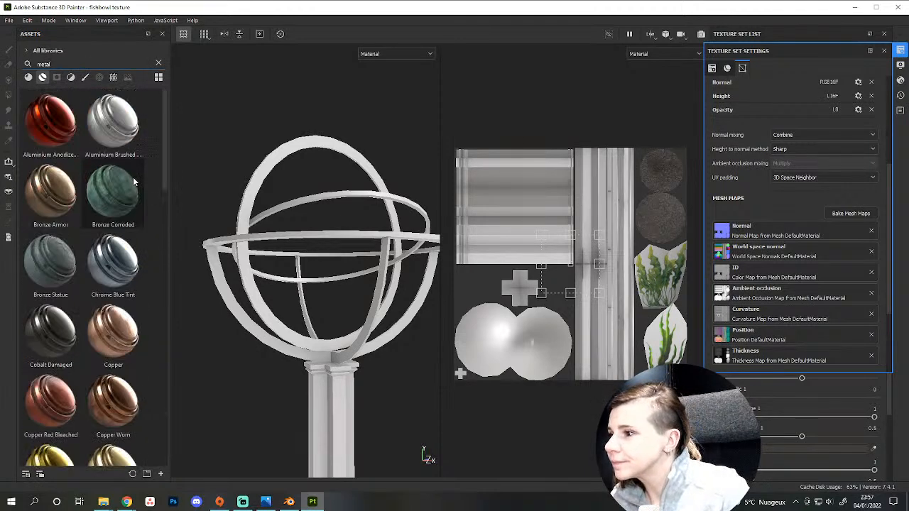
Apply the Bronze Armor smart material to the astrolabe mesh.
drag(48, 192, 274, 334)
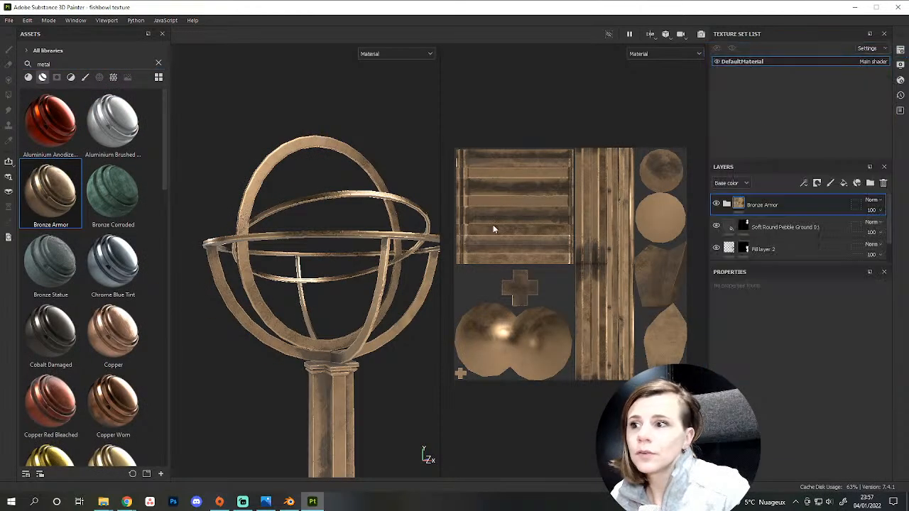
scroll(410, 250, down, 3)
scroll(404, 257, up, 3)
scroll(378, 281, down, 2)
alt+drag(380, 216, 382, 271)
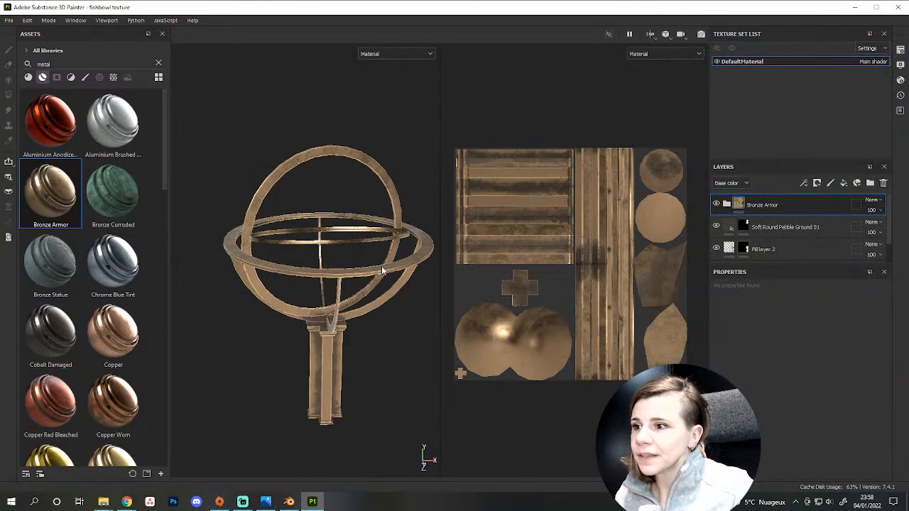
Add a white mask to Bronze Armor and fill the pedestal, bowl, plants and pebbles black so only the rings stay bronze.
right_click(777, 204)
click(805, 7)
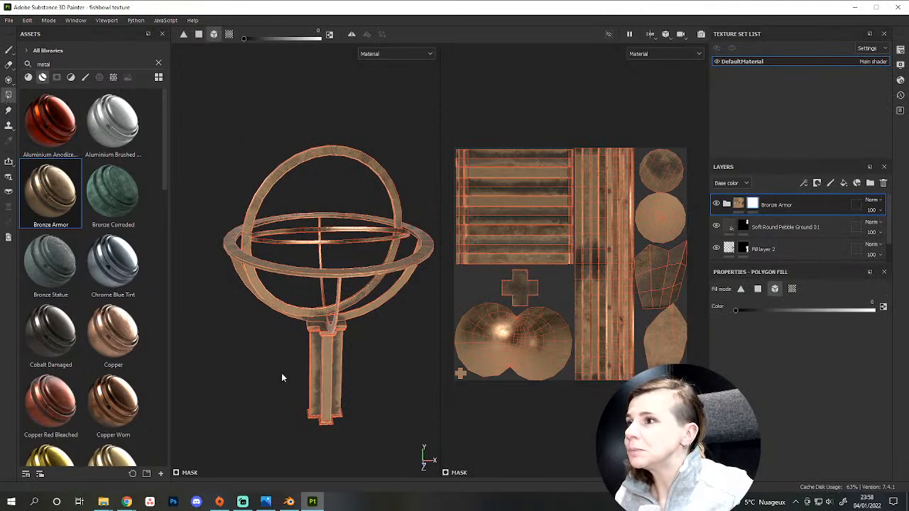
alt+drag(281, 378, 345, 395)
scroll(308, 385, down, 4)
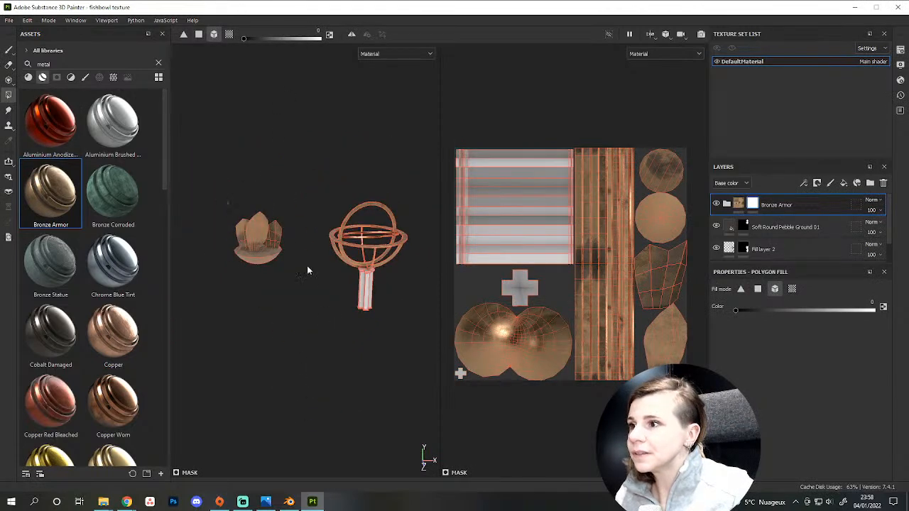
alt+drag(307, 270, 312, 334)
scroll(377, 308, up, 6)
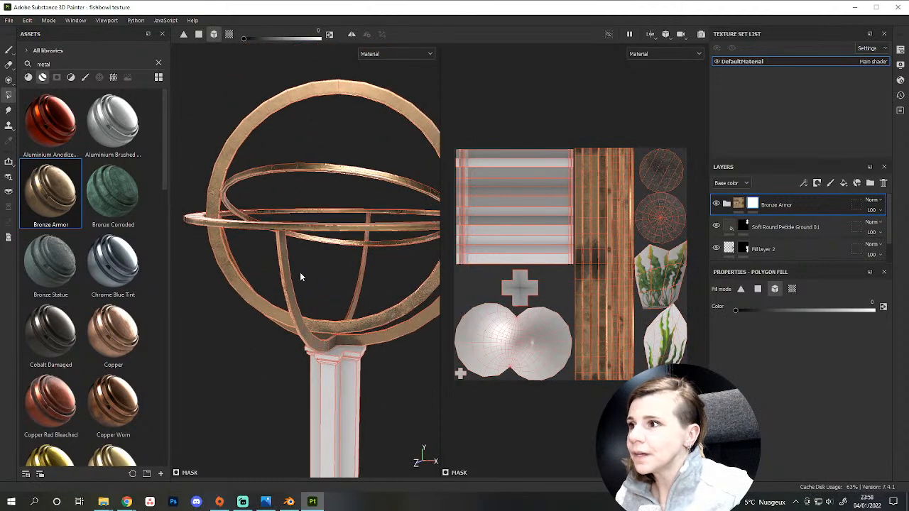
key(1)
mouse_move(301, 277)
alt+mouse_down()
mouse_move(309, 260)
mouse_move(321, 279)
mouse_move(267, 196)
alt+mouse_up()
Expand the Bronze Armor group and delete its Sharpen layer.
click(726, 205)
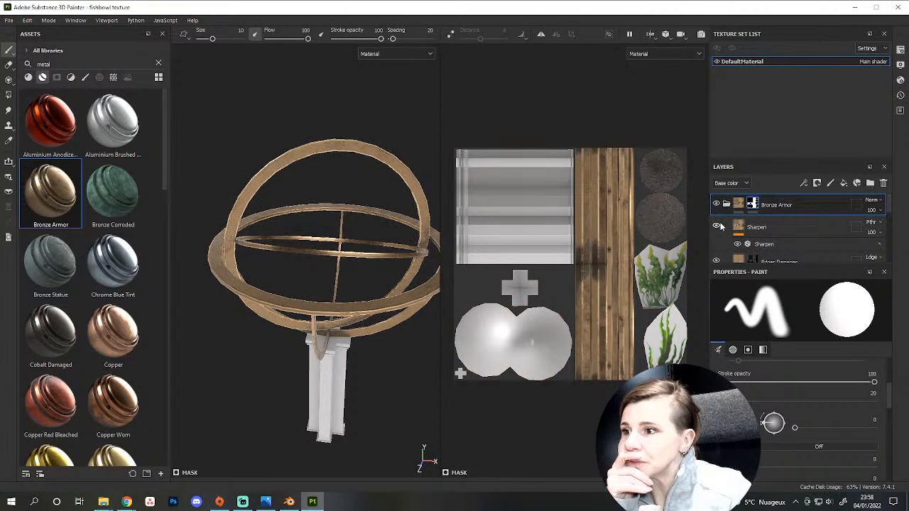
click(797, 226)
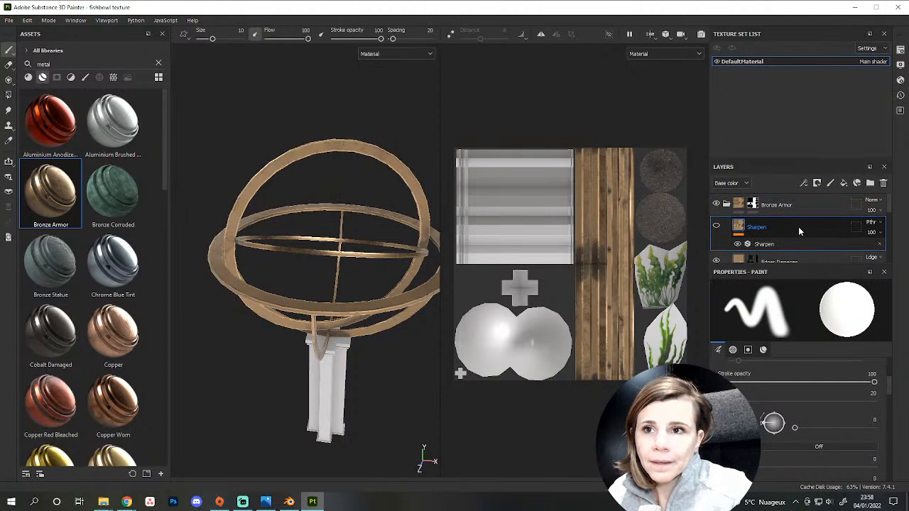
key(Delete)
scroll(321, 316, down, 1)
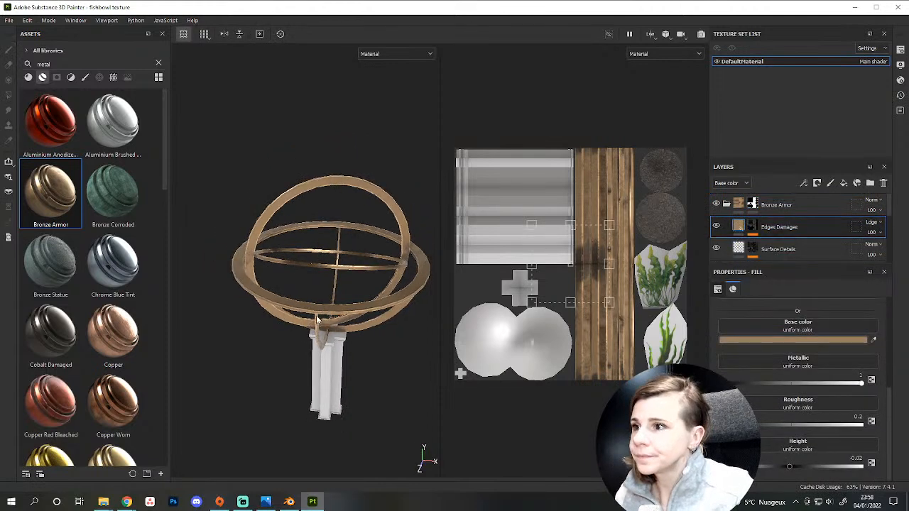
alt+drag(320, 316, 351, 301)
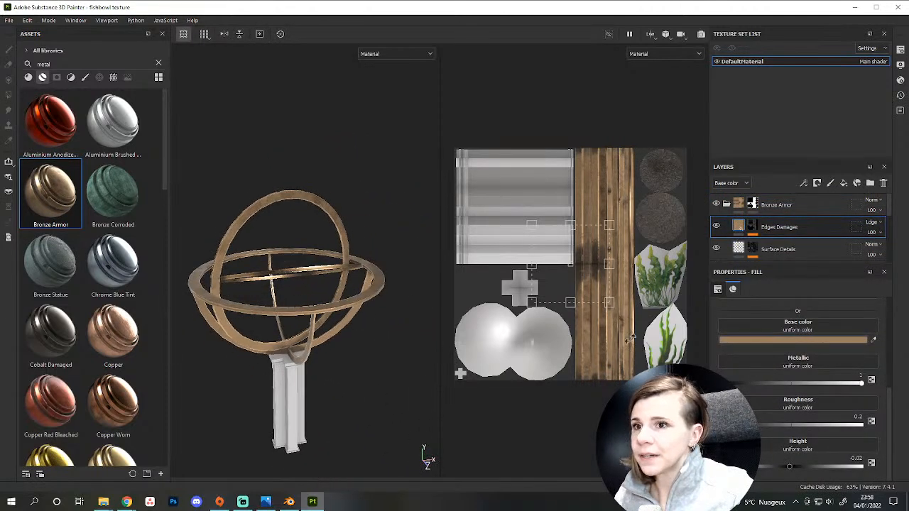
alt+drag(338, 379, 328, 411)
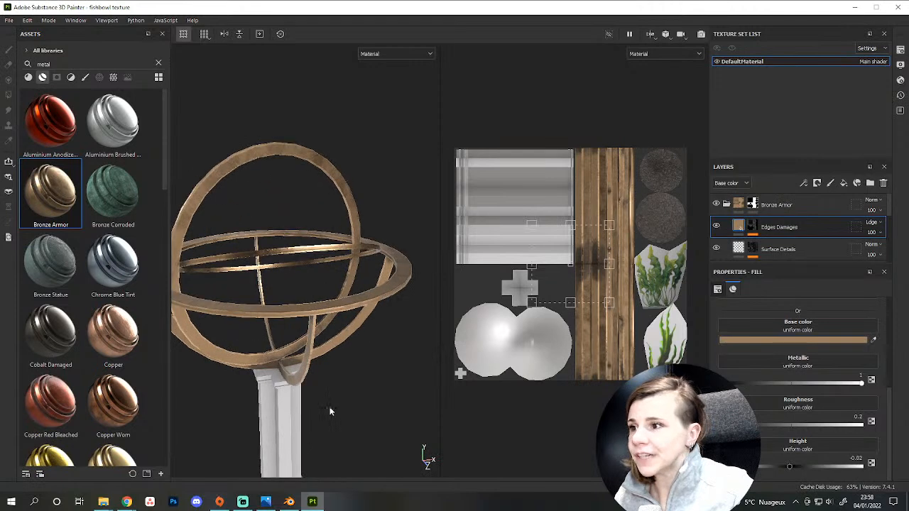
scroll(293, 369, up, 2)
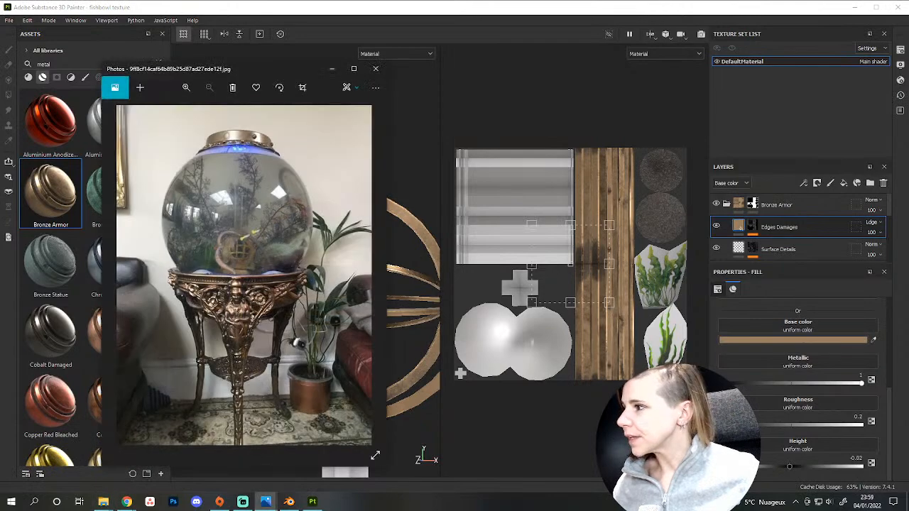
Examine the fishbowl stand and astrolabe reference photos for their metal finish and minimise both photo windows.
mouse_move(266, 501)
click(250, 442)
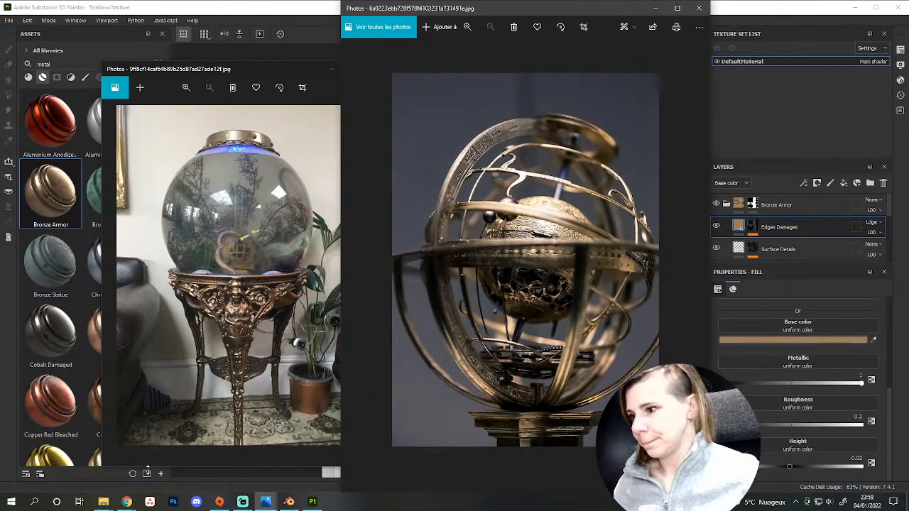
click(291, 72)
click(332, 68)
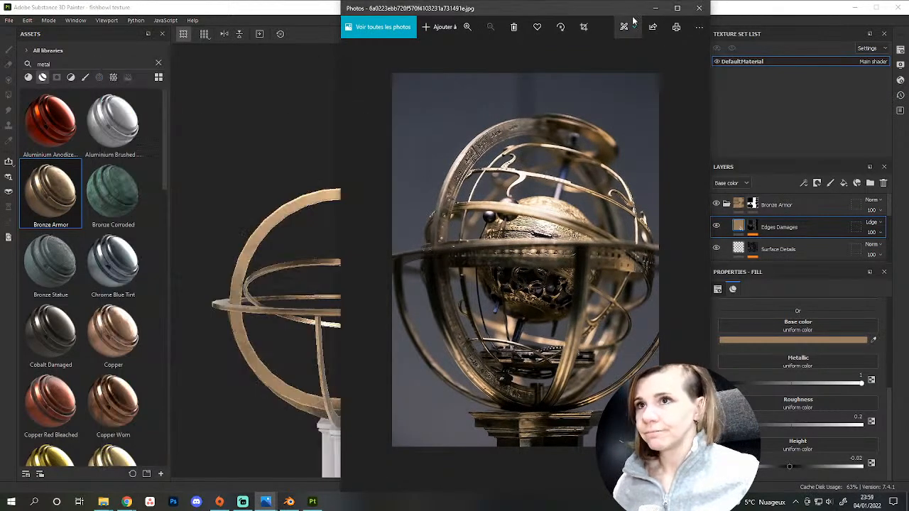
click(655, 8)
scroll(359, 393, down, 3)
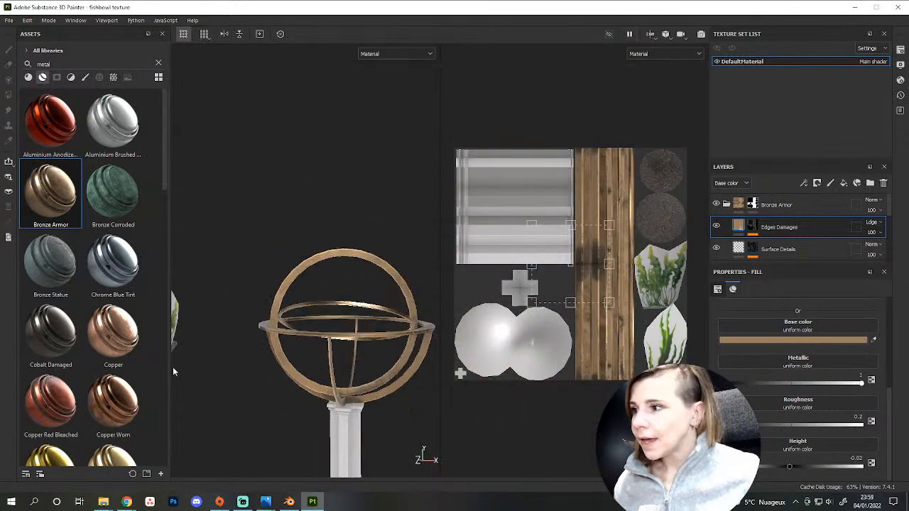
Search the smart materials for "painted" and apply Wood Painted Damaged to the mesh.
double_click(57, 63)
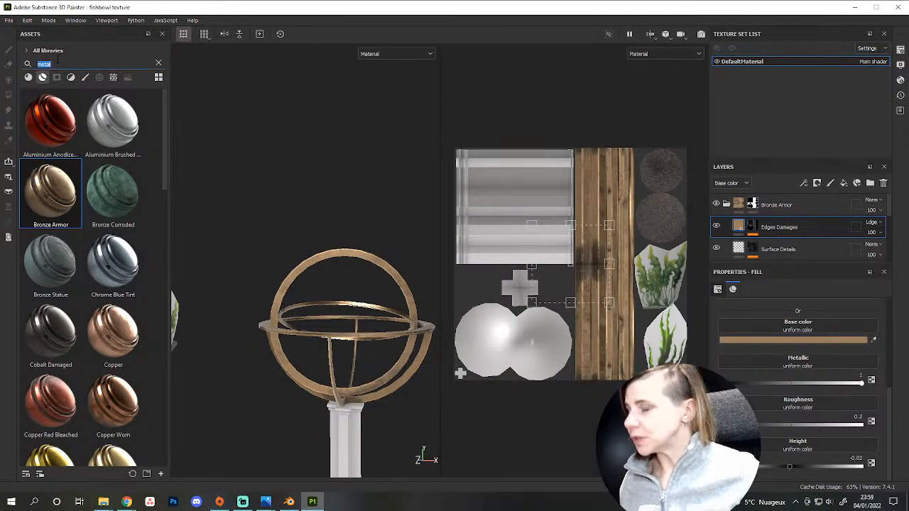
text(painted)
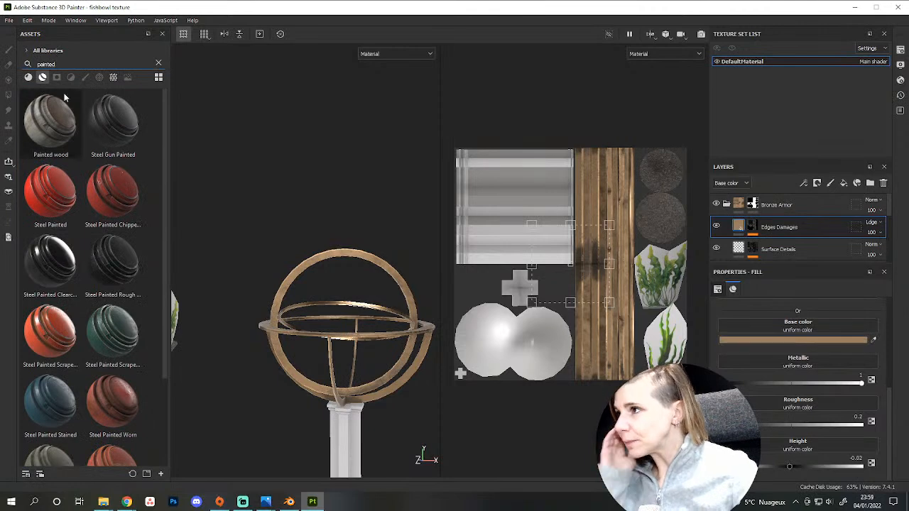
scroll(73, 204, down, 2)
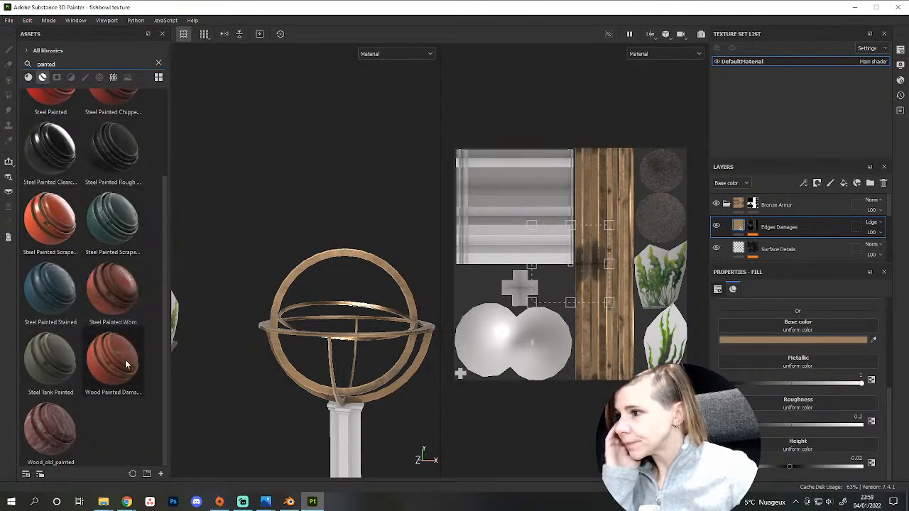
mouse_move(112, 358)
mouse_down()
mouse_move(362, 431)
mouse_move(368, 452)
mouse_up()
alt+middle_drag(368, 452, 359, 284)
scroll(369, 320, up, 6)
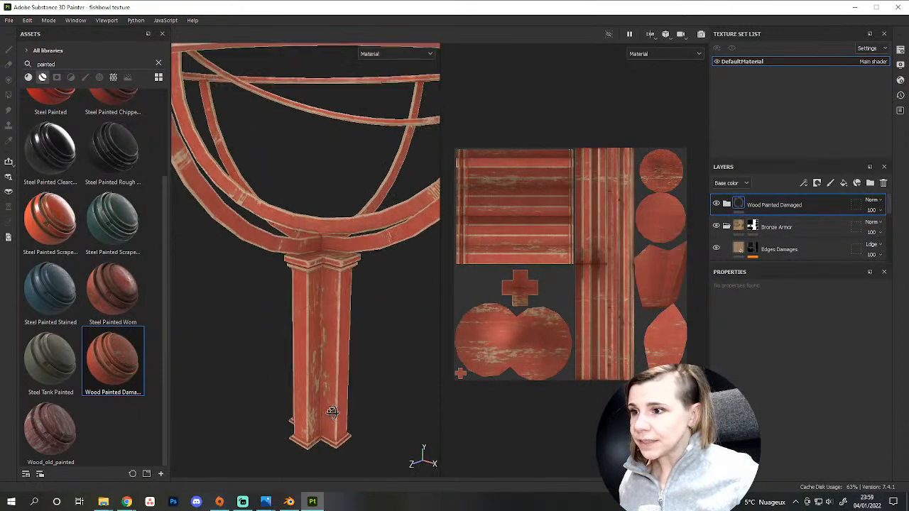
scroll(340, 409, up, 1)
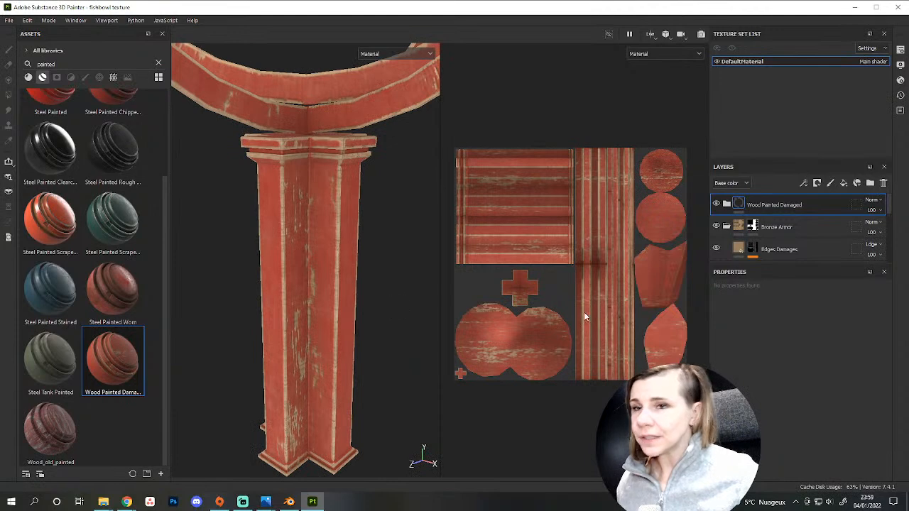
Expand the Wood Painted Damaged group, enlarge the layer list and delete the base wood layer below Painted Color.
click(725, 204)
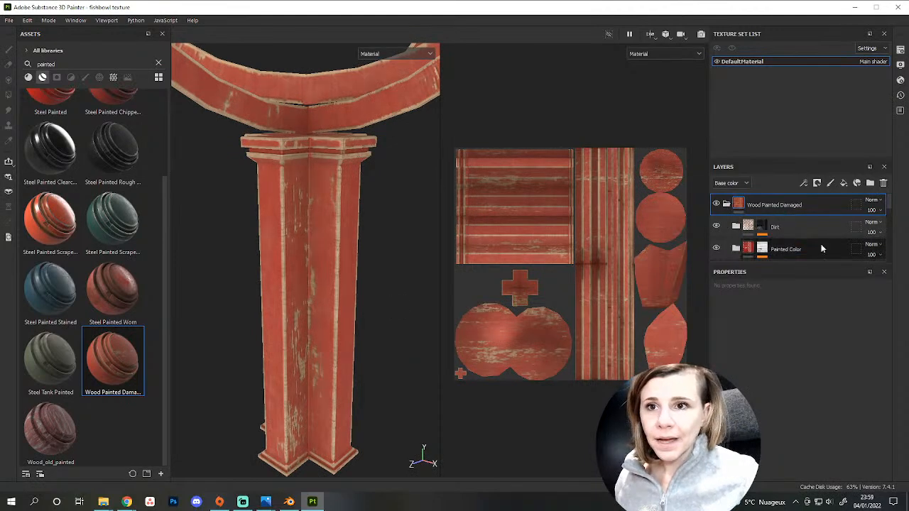
drag(802, 263, 824, 403)
click(779, 274)
key(Delete)
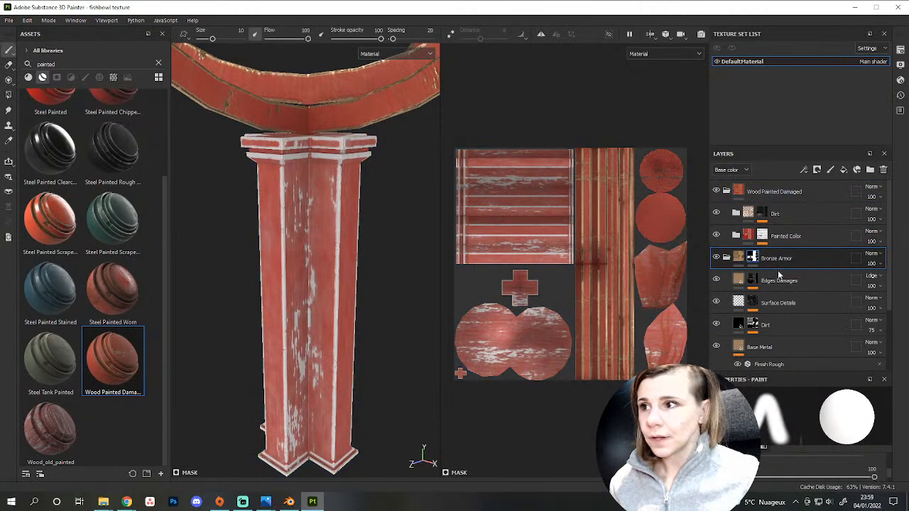
Search the base materials for "woo", add Cedar Wood Varnished with a black mask and place it directly below Painted Color.
click(28, 77)
double_click(46, 64)
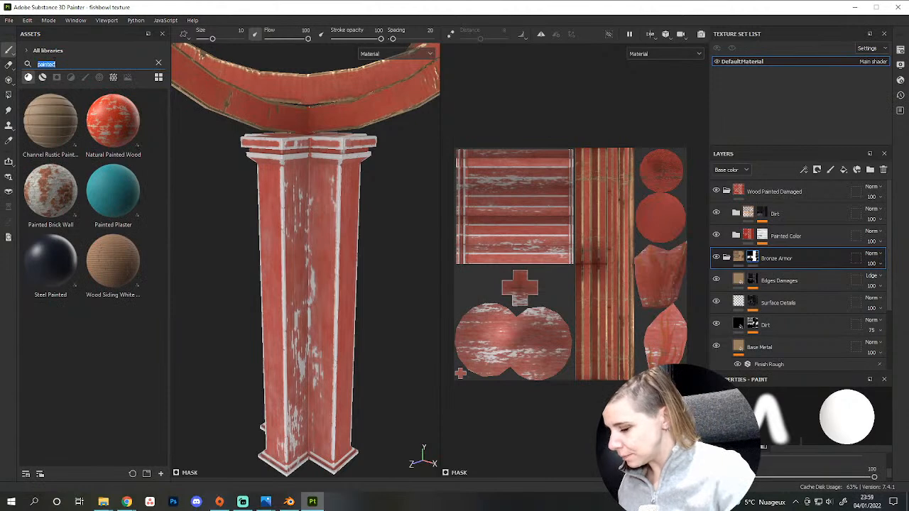
text(woo)
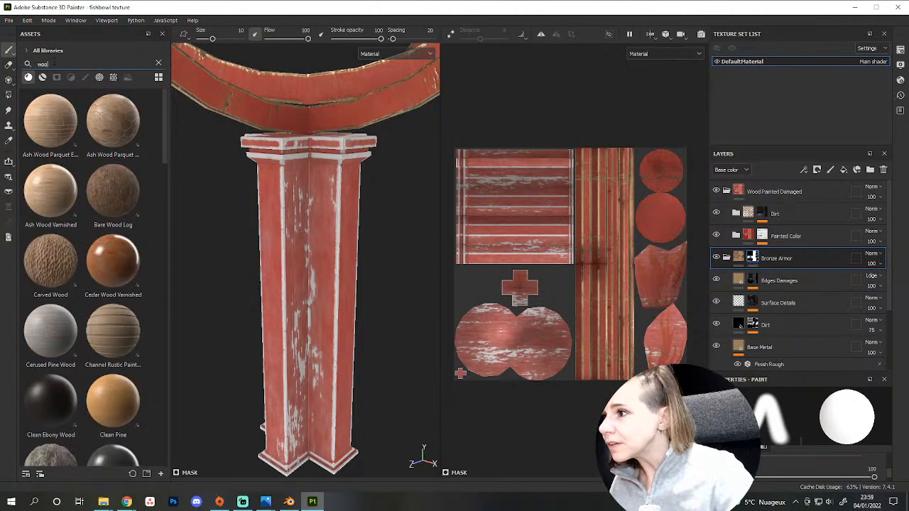
drag(112, 259, 303, 283)
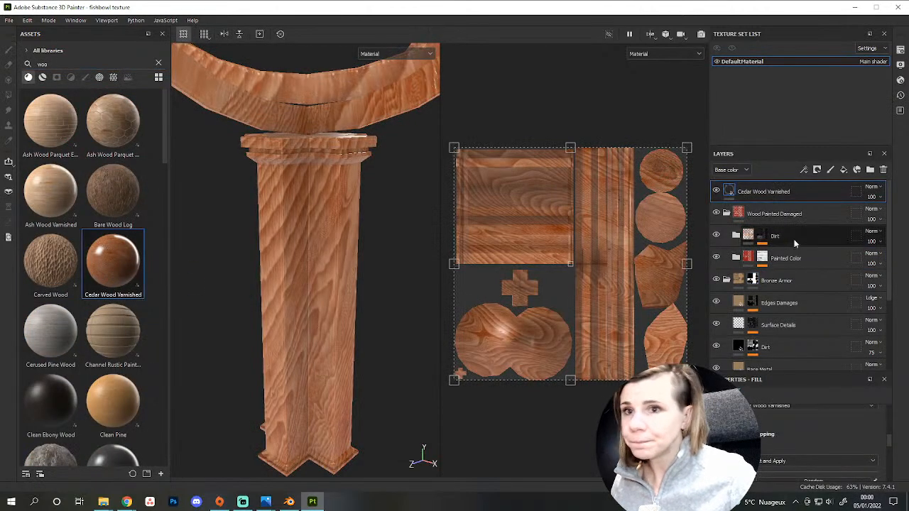
right_click(765, 192)
click(809, 18)
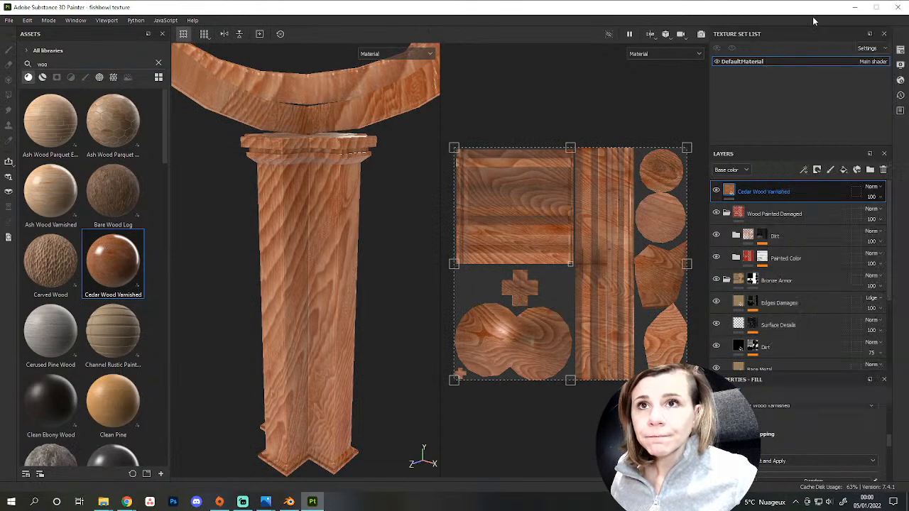
drag(763, 189, 786, 264)
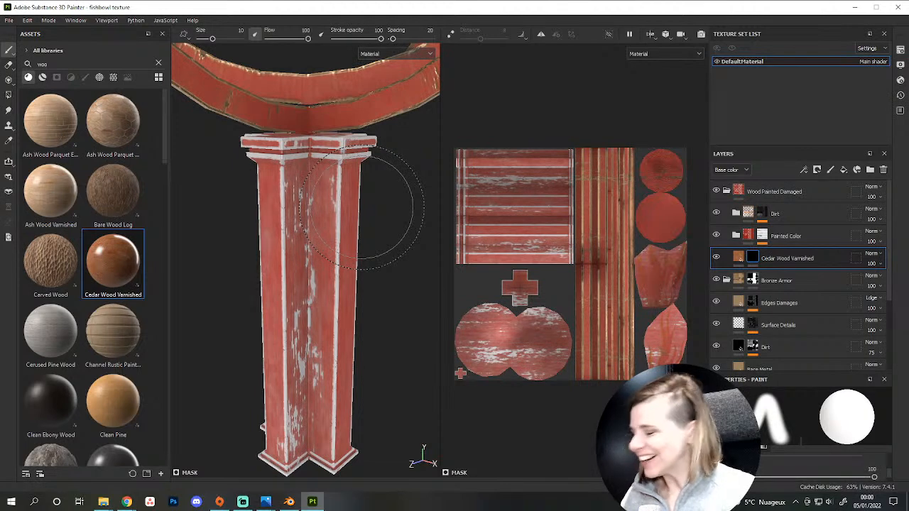
Close Substance 3D Painter and the browser window showing Substance 3D Assets.
click(128, 501)
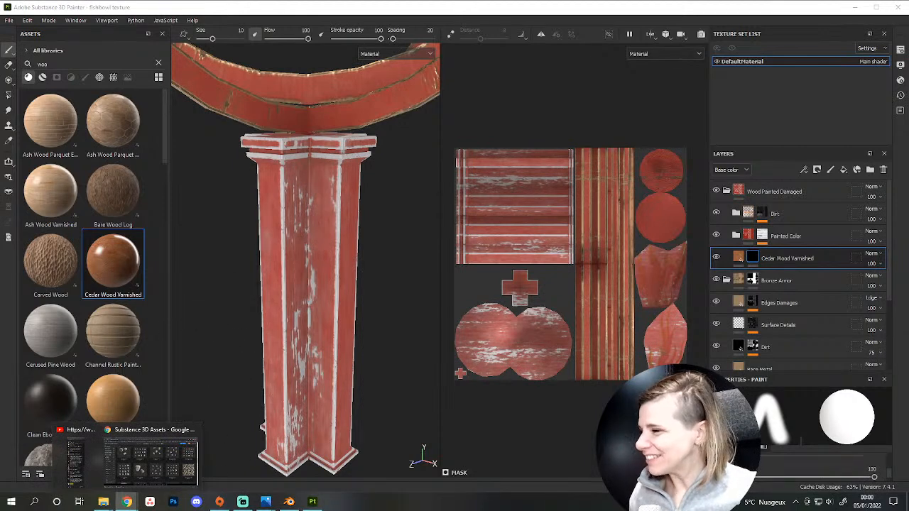
scroll(334, 332, down, 3)
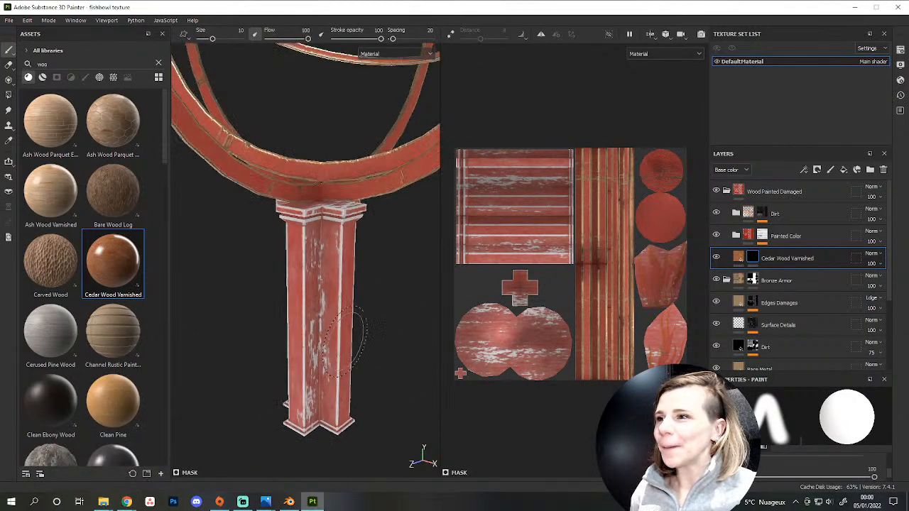
click(899, 7)
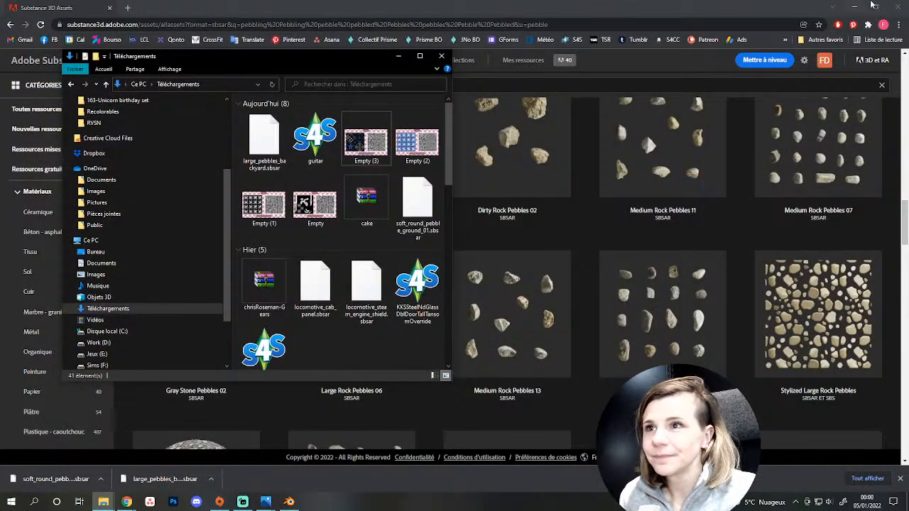
click(897, 6)
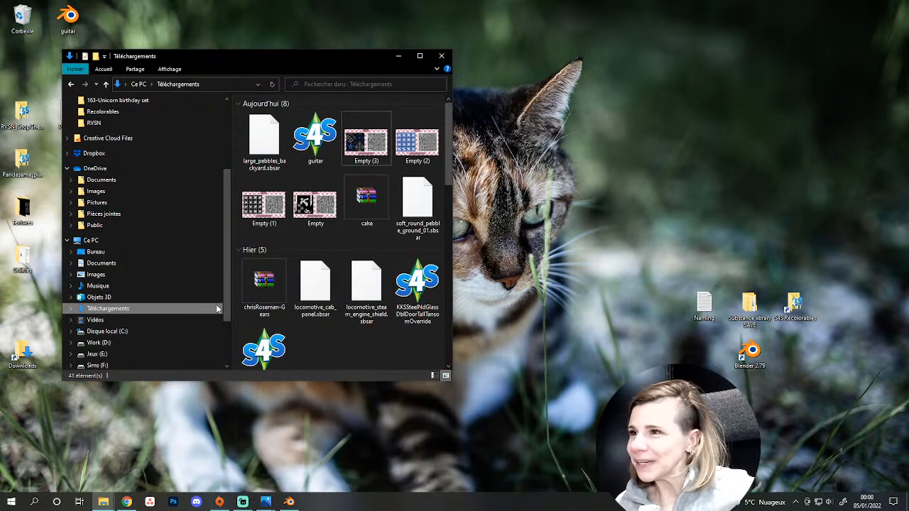
Launch The Sims 4, enter the large lot on the Windenburg island and switch back to the desktop.
click(220, 502)
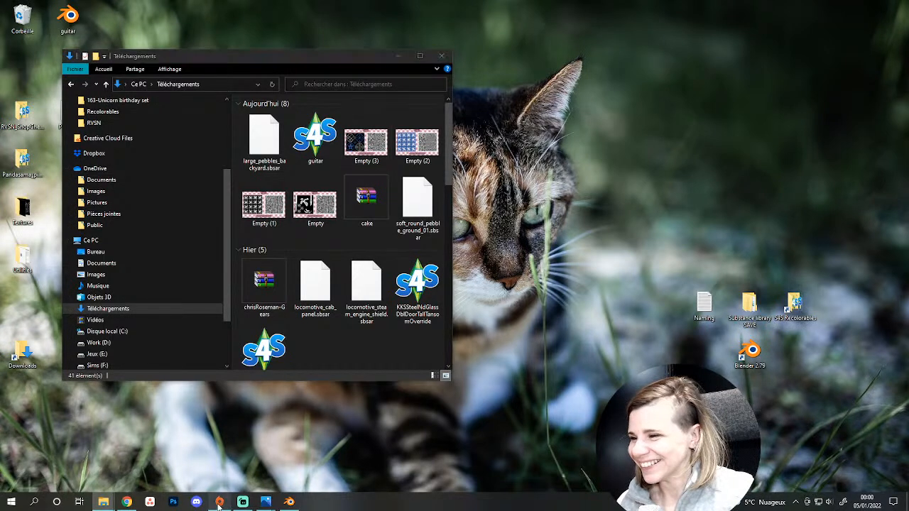
click(370, 276)
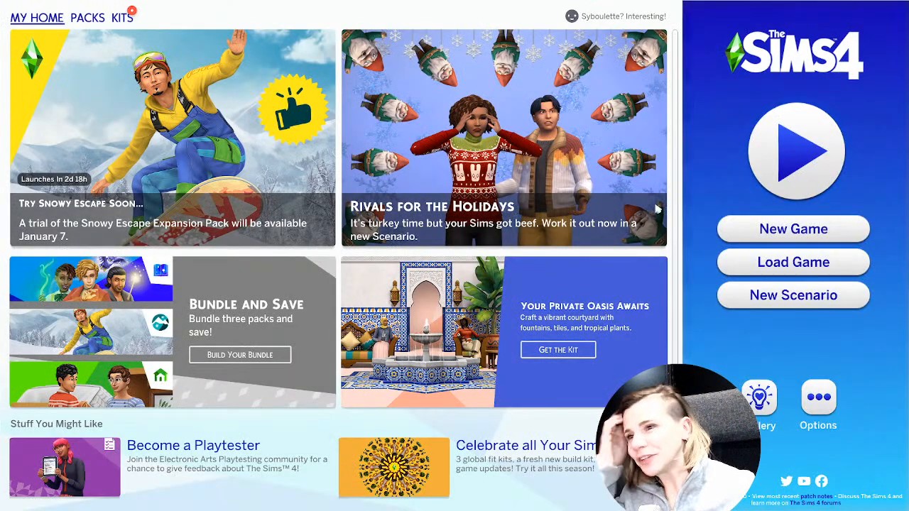
click(799, 165)
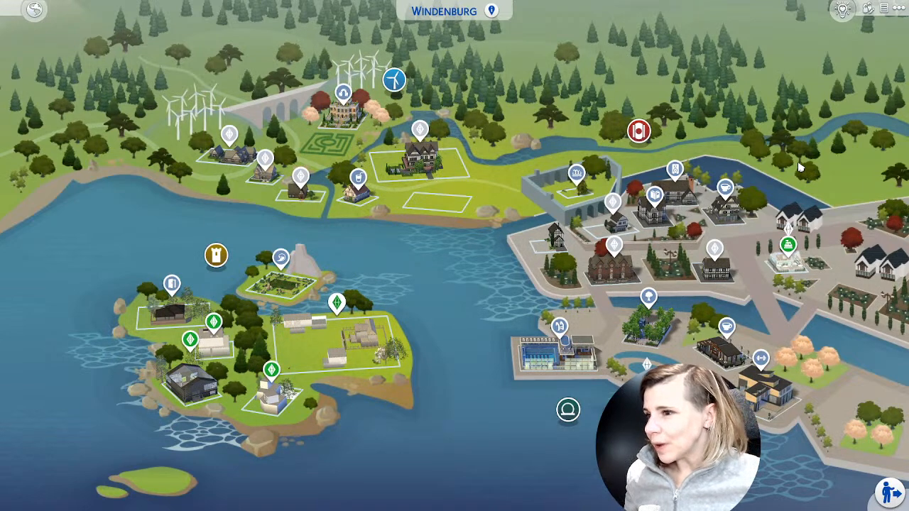
double_click(327, 359)
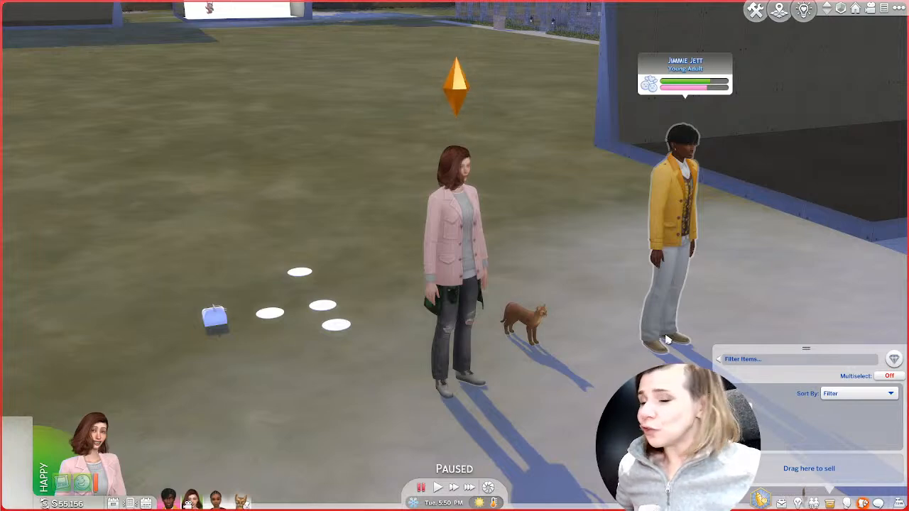
key(super+d)
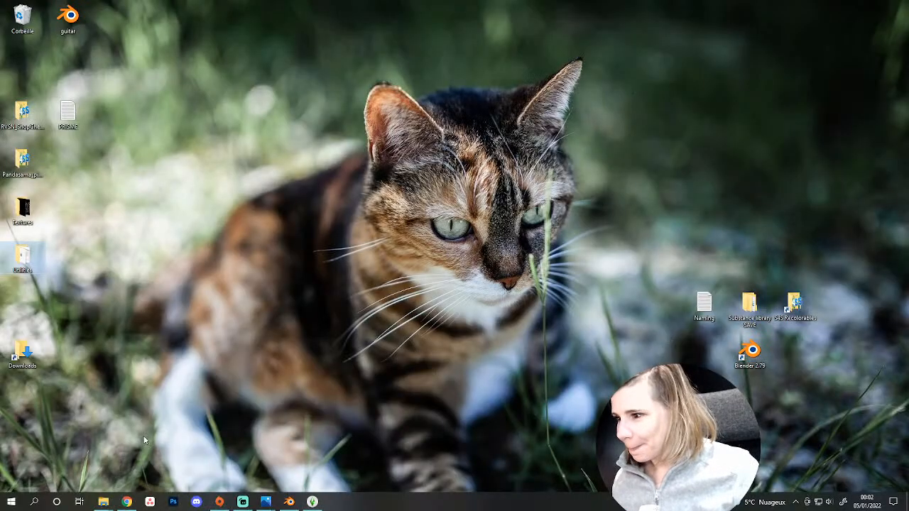
Switch to Google Chrome, search Google for "galette des rois" and open the Wikipedia picture among the image results.
key(super+d)
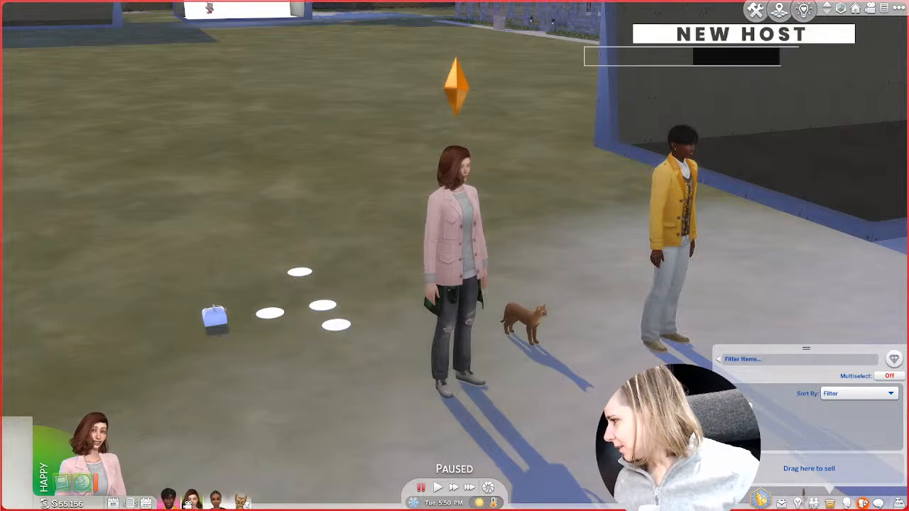
key(alt+Tab)
click(411, 201)
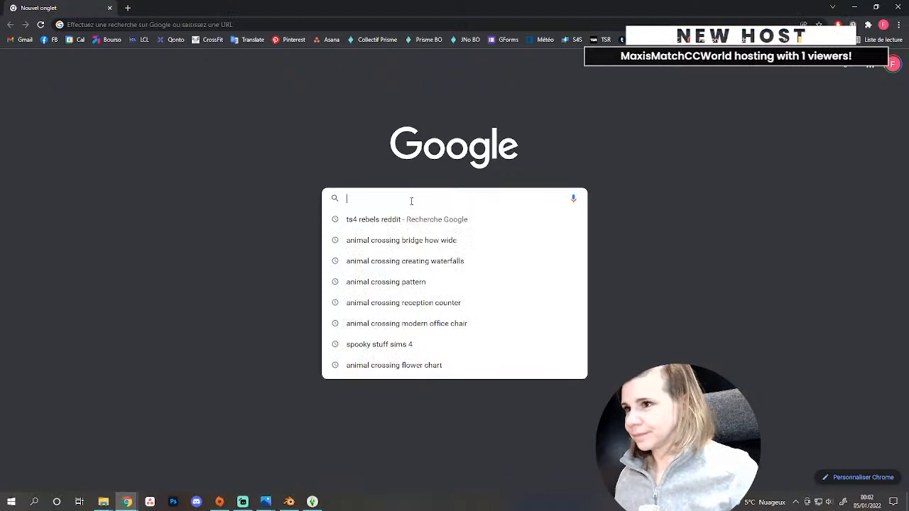
text(galette des rois)
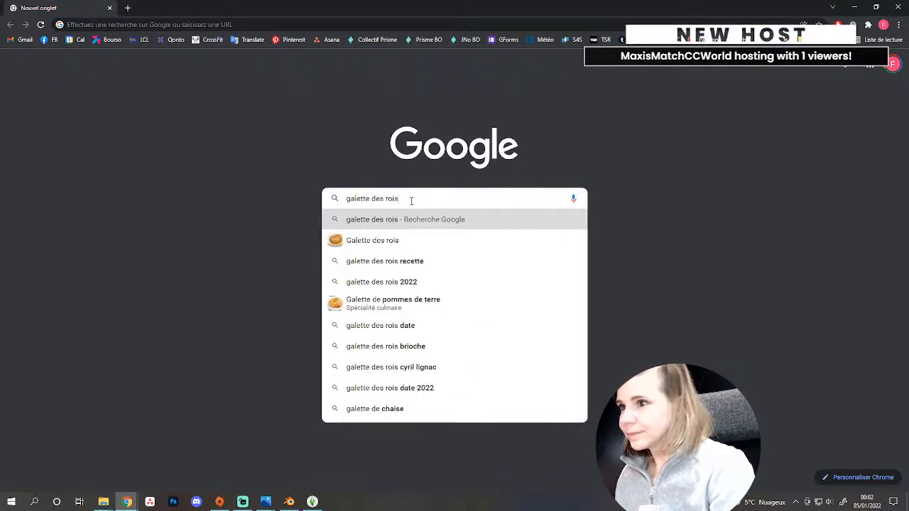
key(Return)
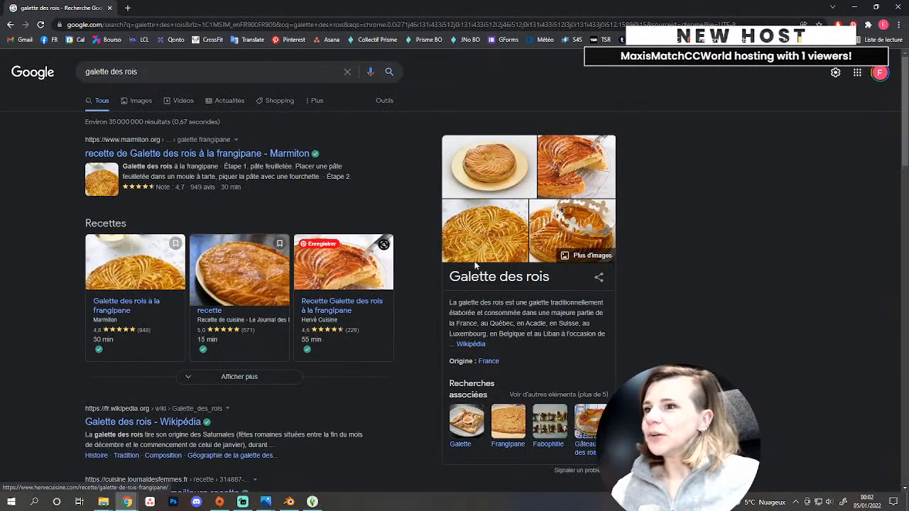
click(501, 164)
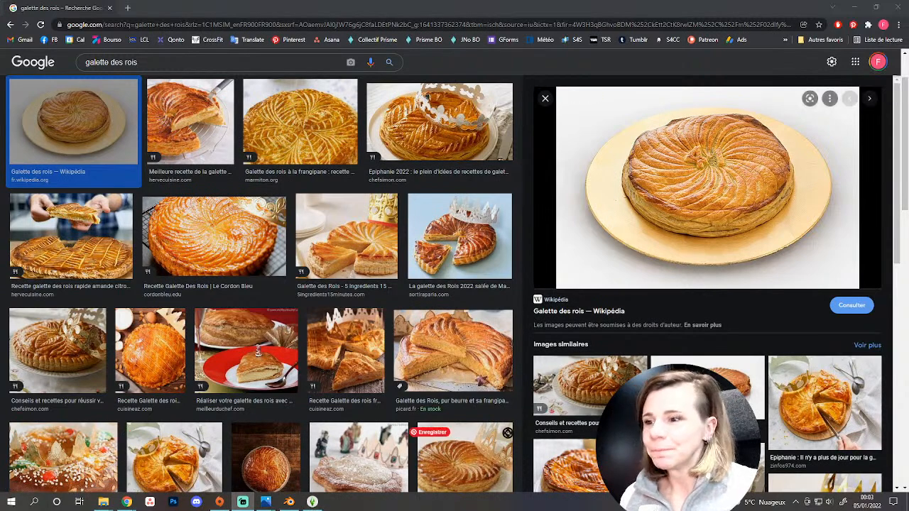
Return to The Sims 4 and request to exit the game.
click(312, 502)
key(Escape)
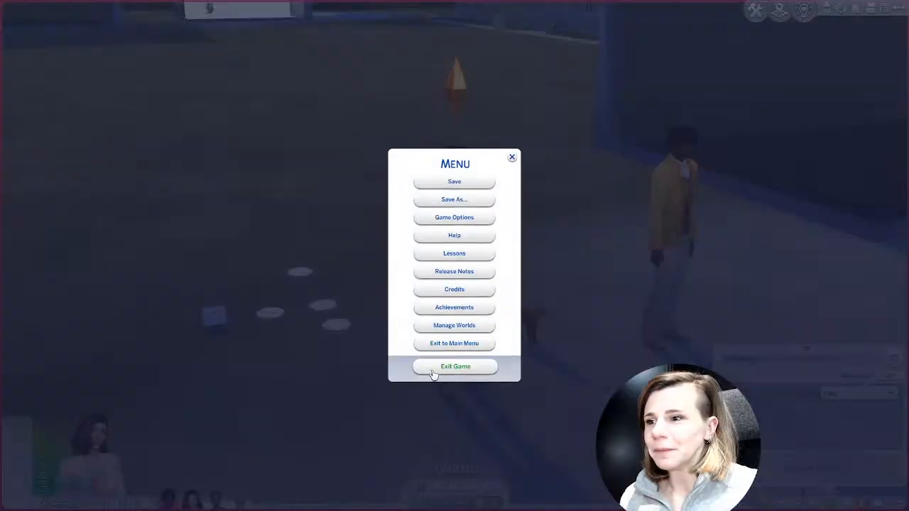
click(455, 366)
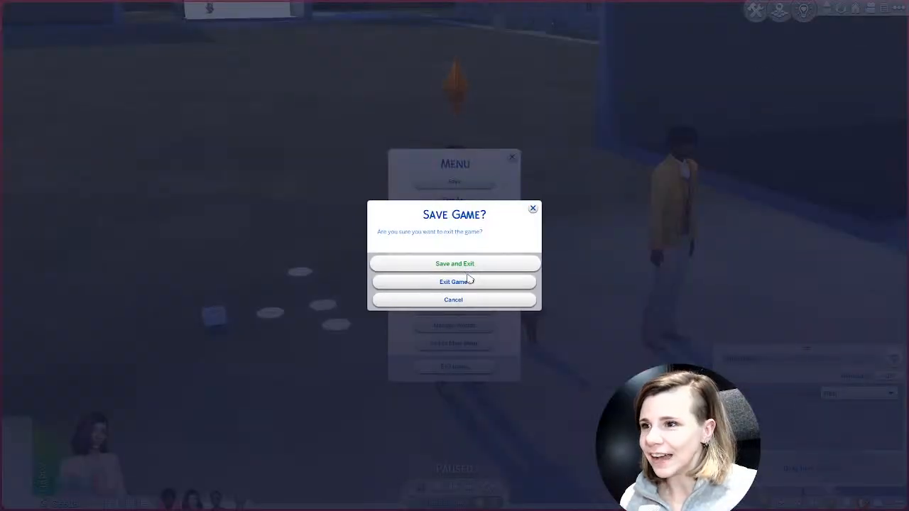
Exit the game without saving.
click(467, 282)
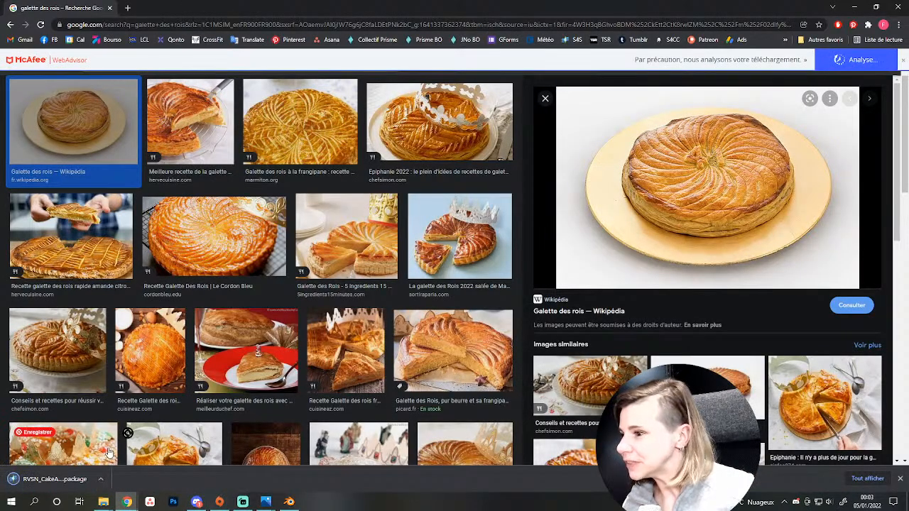
Move the downloaded RVSN_CakeABreak_BuyableCakes_1_0_1 package into the RVSN folder in the Sims 4 Mods folder, replacing the existing file.
mouse_move(103, 501)
click(282, 457)
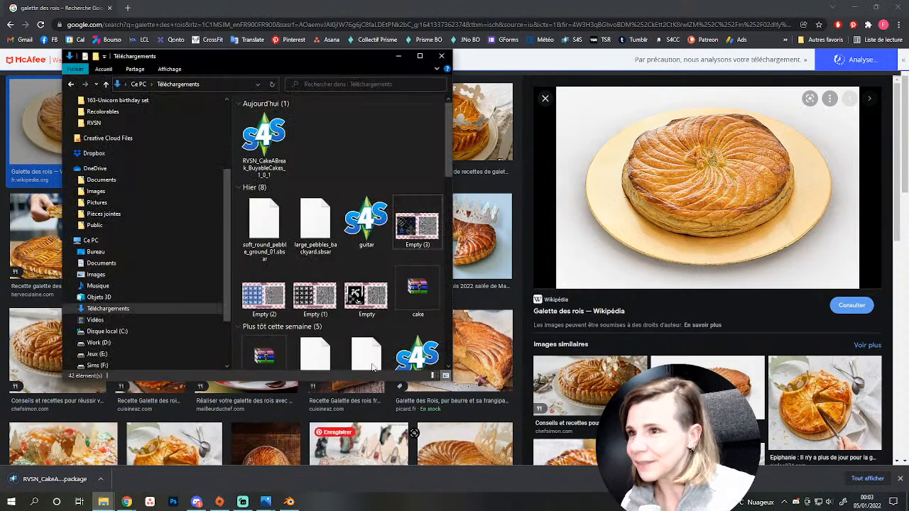
click(263, 142)
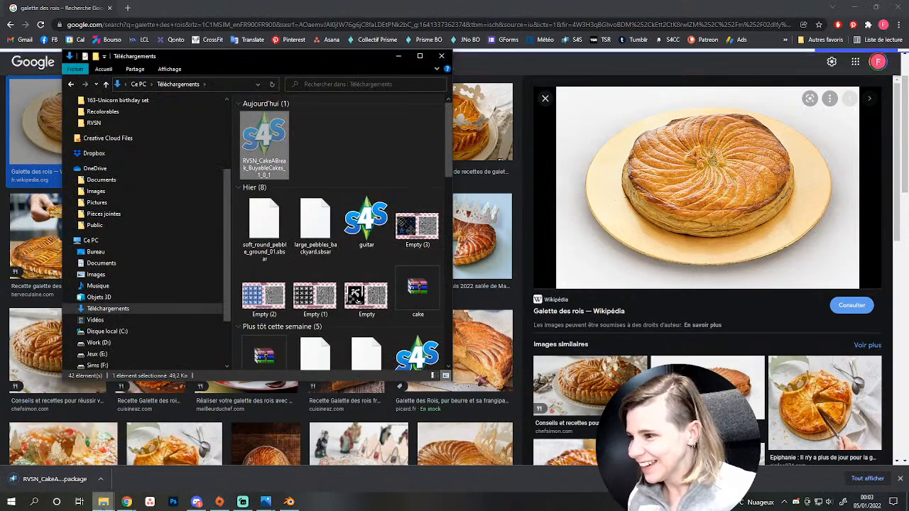
scroll(102, 142, up, 2)
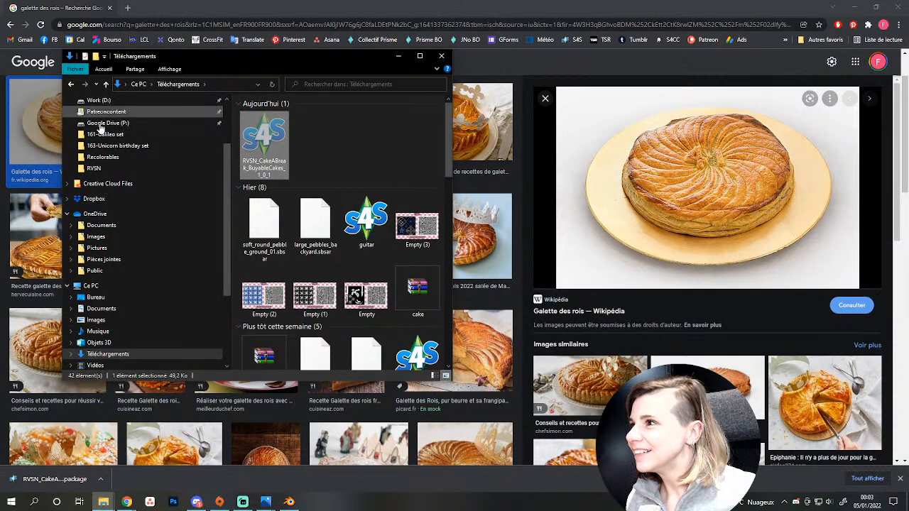
scroll(101, 128, up, 3)
click(114, 164)
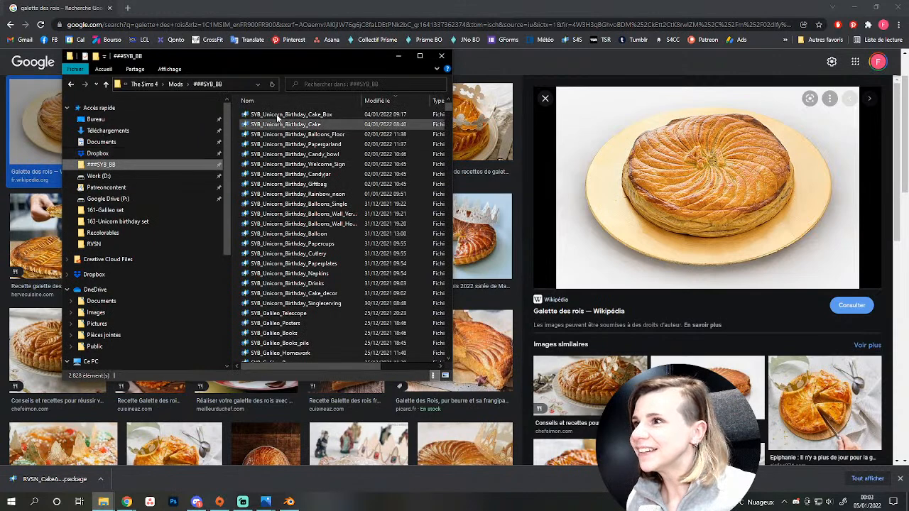
click(175, 83)
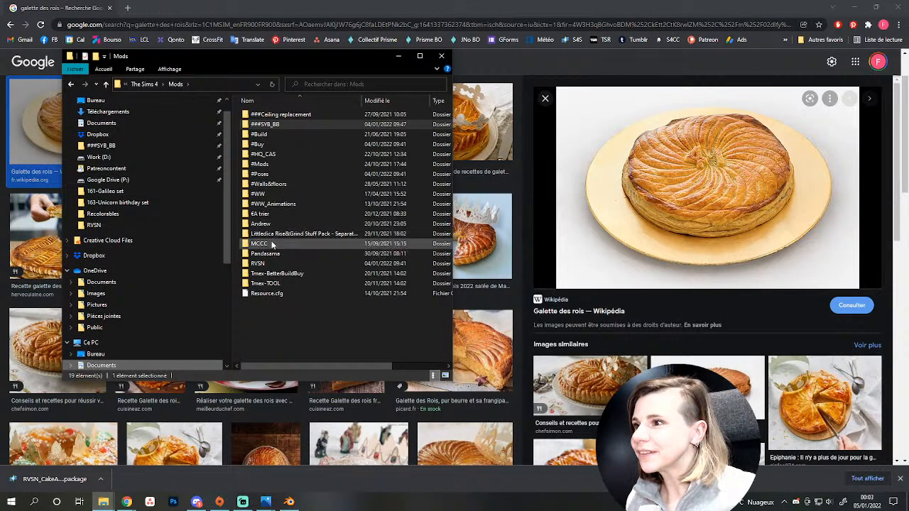
double_click(269, 263)
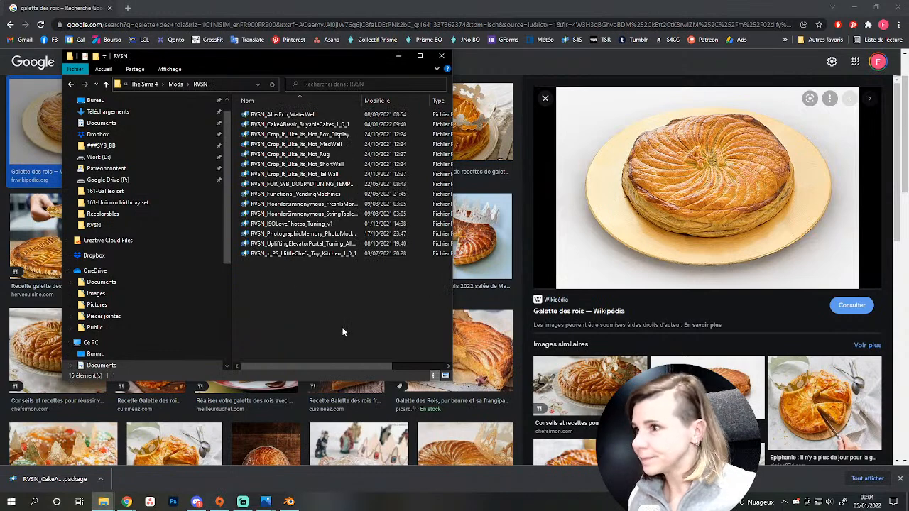
key(ctrl+v)
click(421, 184)
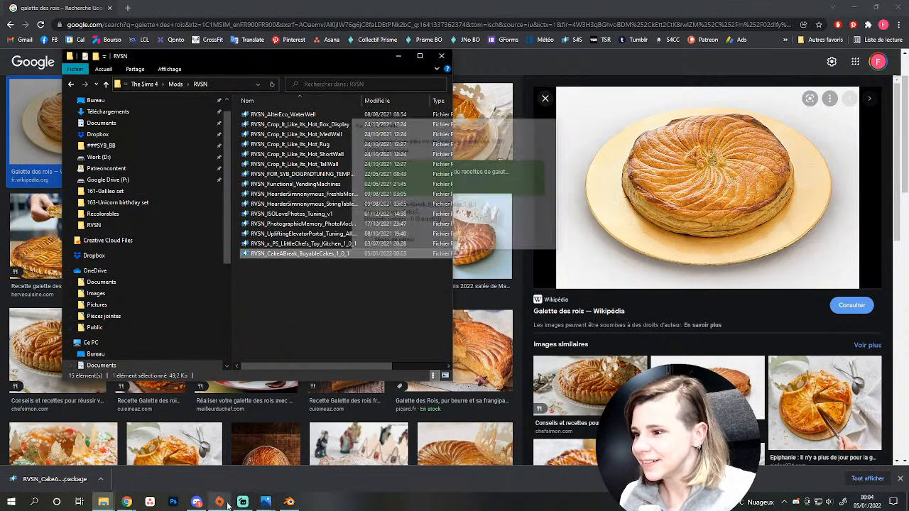
Relaunch The Sims 4 and resume playing the Villareal household in Windenburg.
click(219, 502)
click(220, 501)
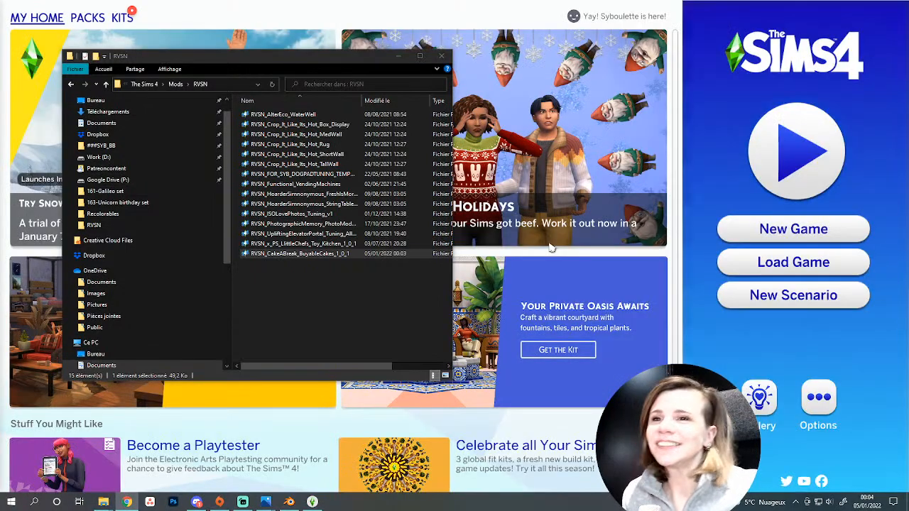
click(815, 165)
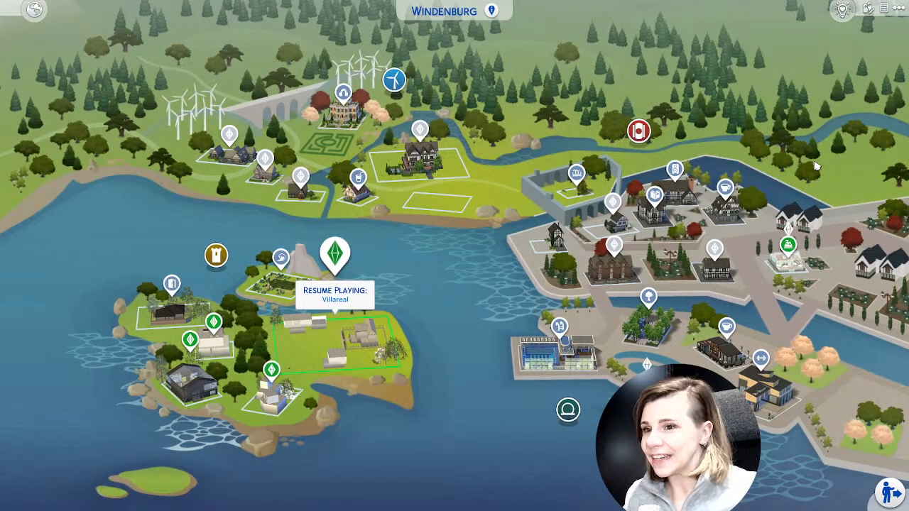
click(871, 491)
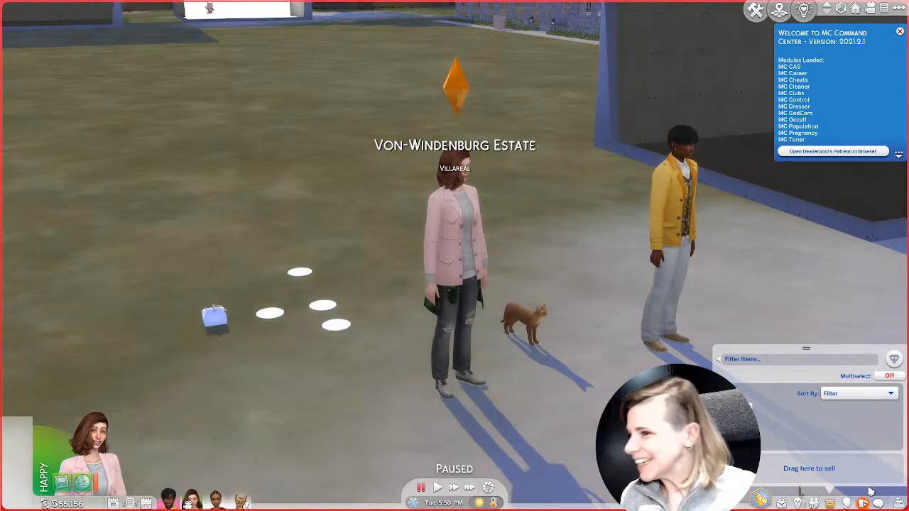
scroll(641, 271, down, 2)
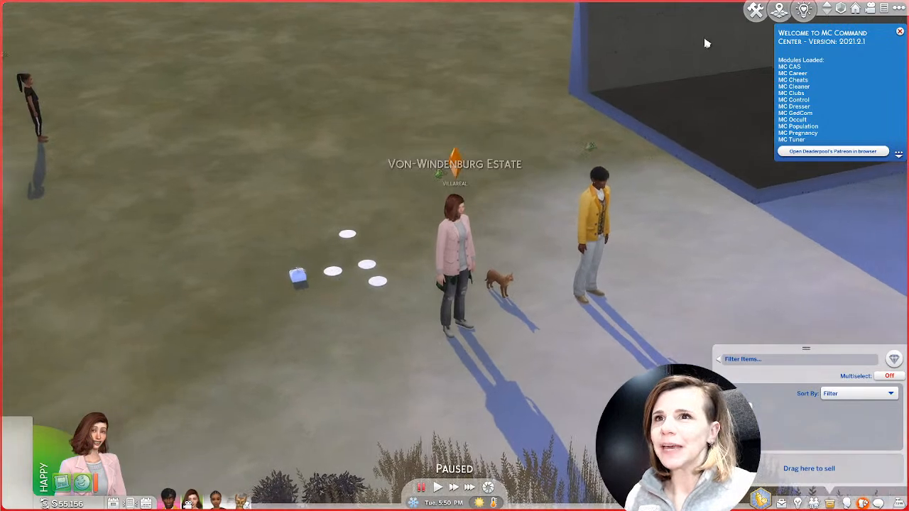
click(754, 10)
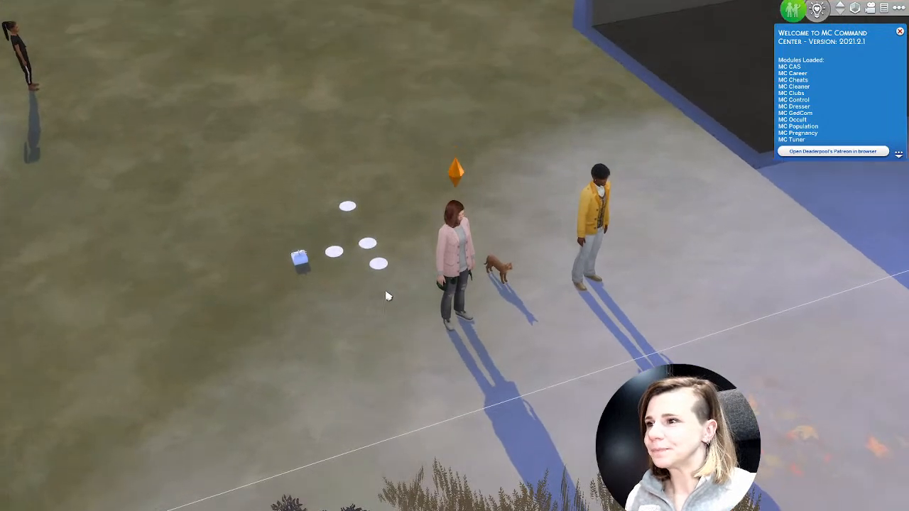
key(F2)
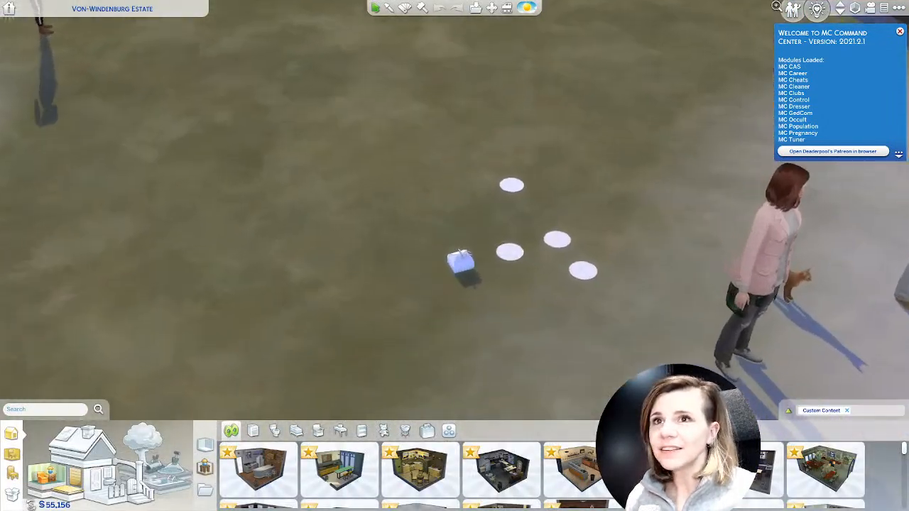
key(F1)
click(462, 349)
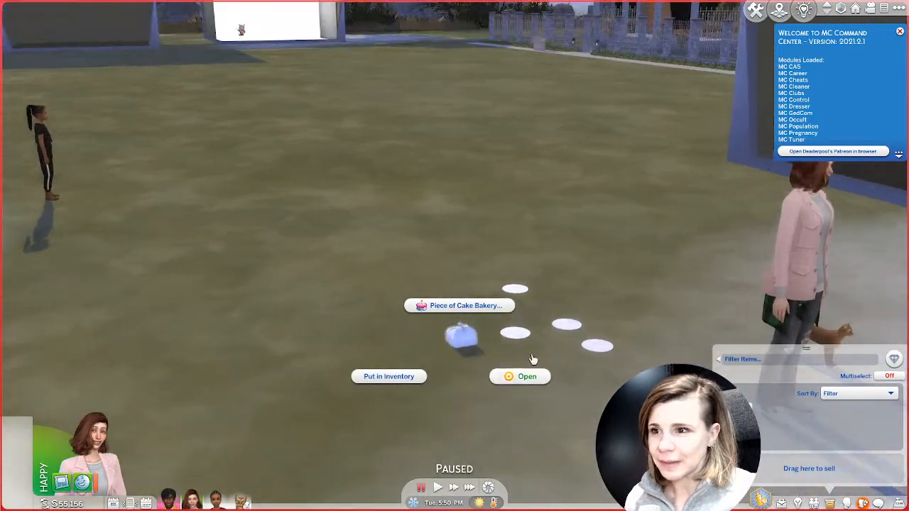
click(619, 286)
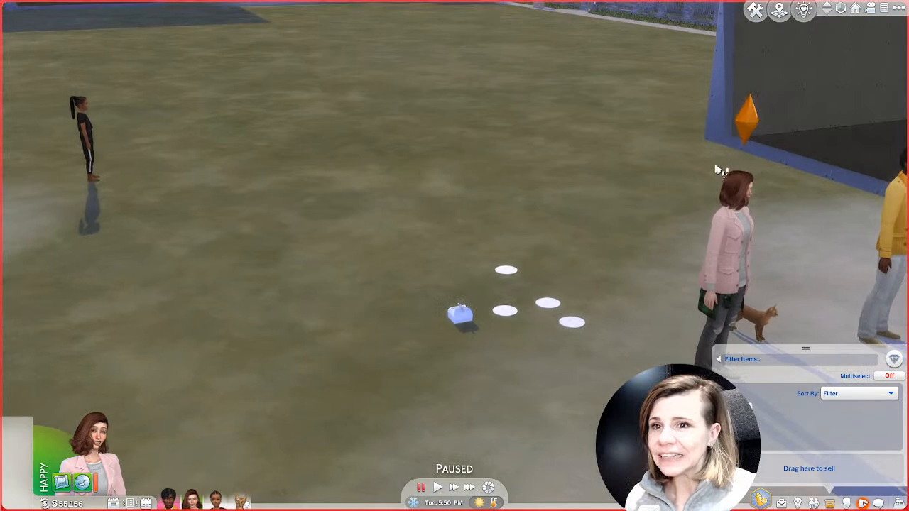
Move three of the white plates away from the cake box toward the Sim in the pink jacket.
drag(504, 310, 628, 234)
drag(583, 318, 660, 236)
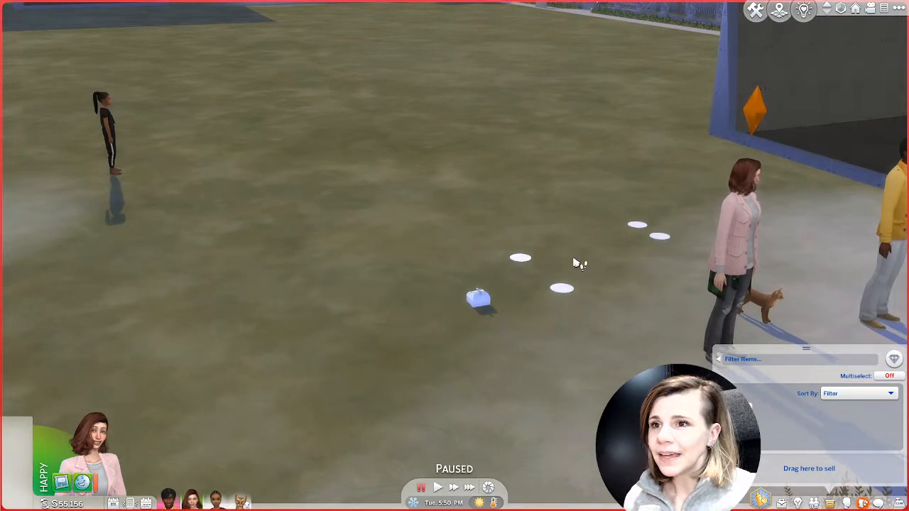
drag(520, 266, 627, 249)
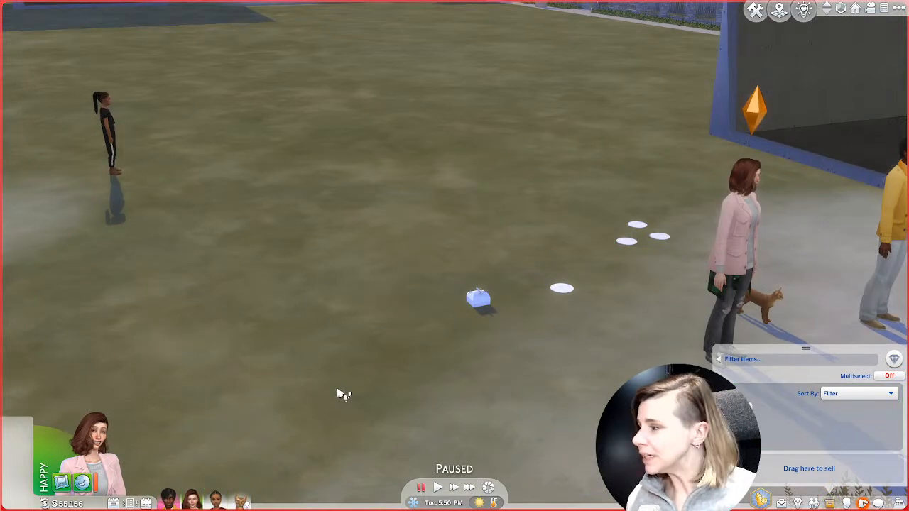
Order the unicorn birthday cake from the cake box's Piece of Cake Bakery and place it on the ground beside the box.
scroll(343, 394, up, 2)
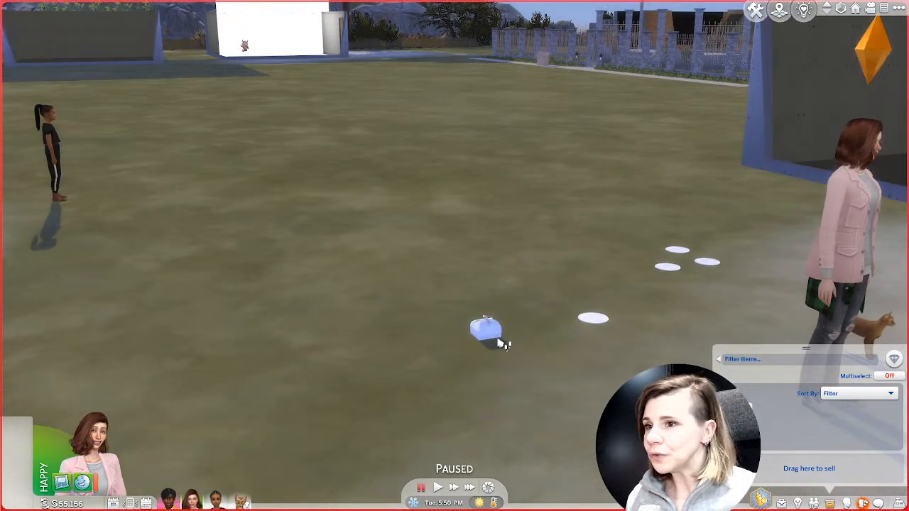
click(493, 337)
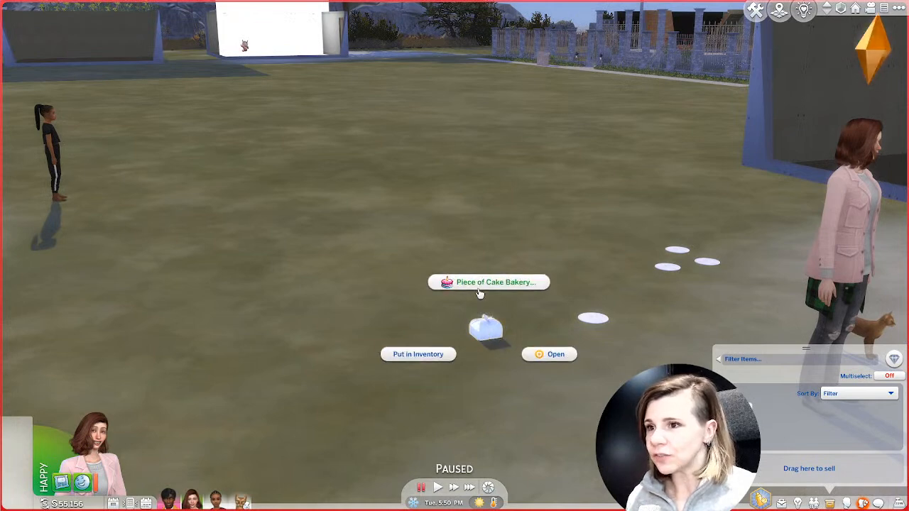
click(478, 285)
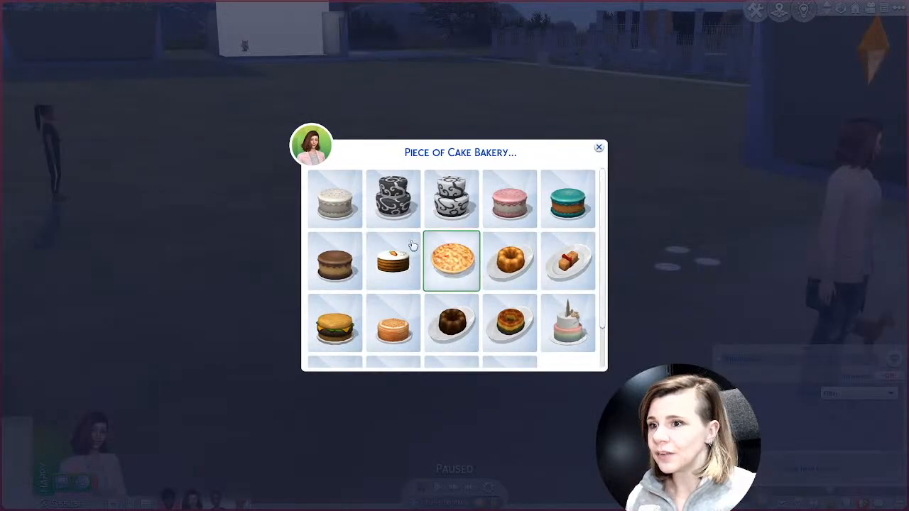
scroll(541, 298, down, 2)
click(576, 286)
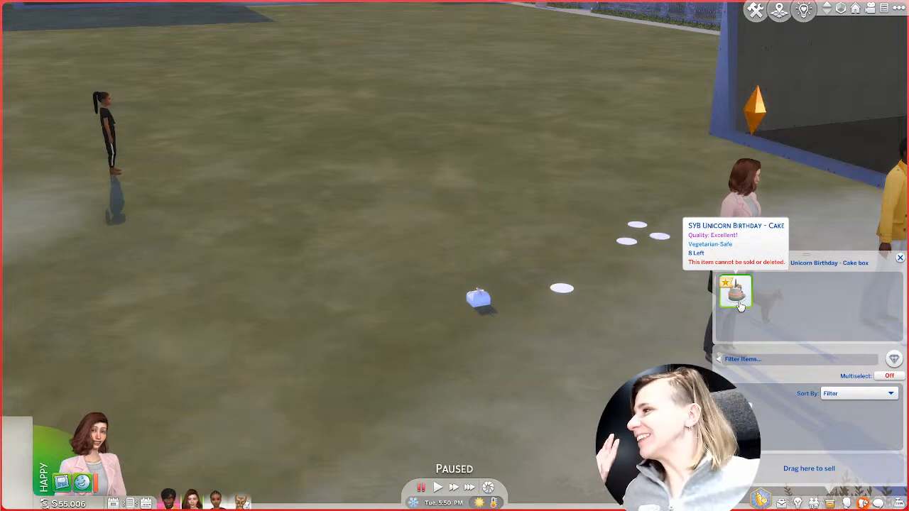
drag(737, 300, 457, 322)
Examine the placed unicorn cake up close in the free camera view.
scroll(484, 407, up, 3)
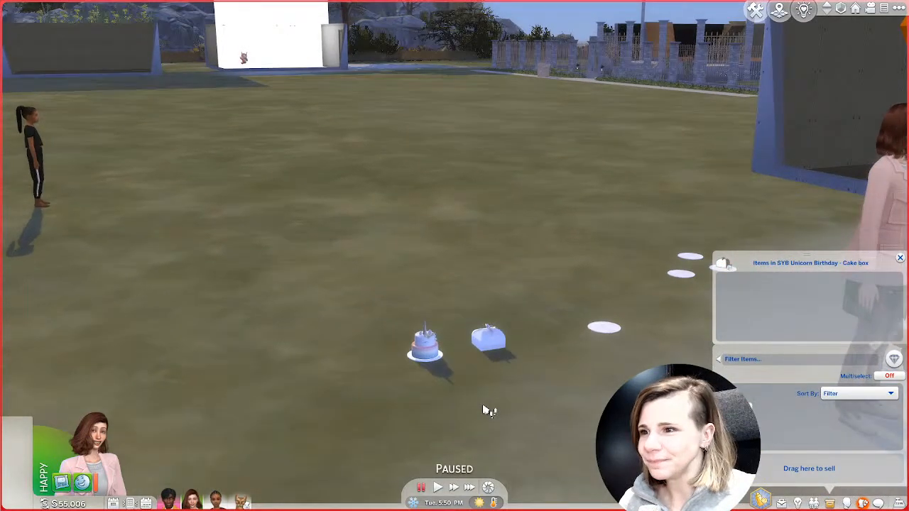
middle_drag(483, 407, 433, 446)
key(Tab)
key(q)
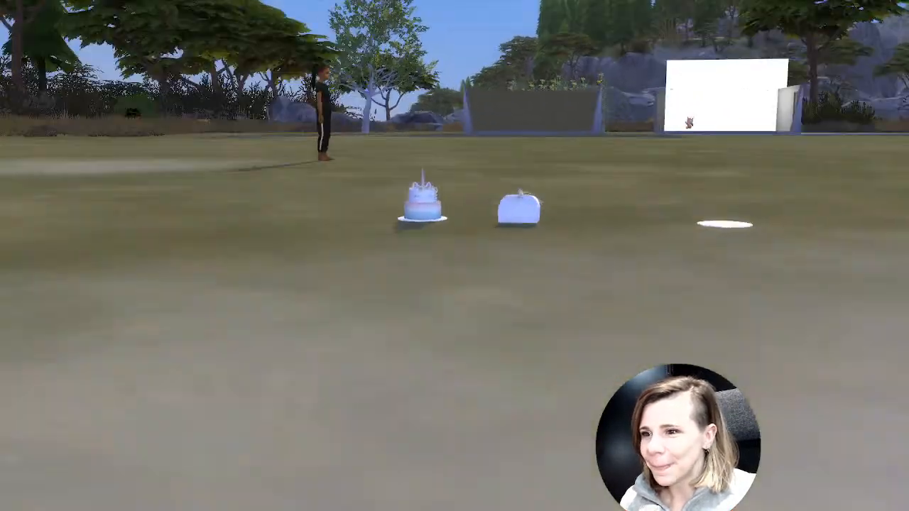
key(w)
key(e)
key(s)
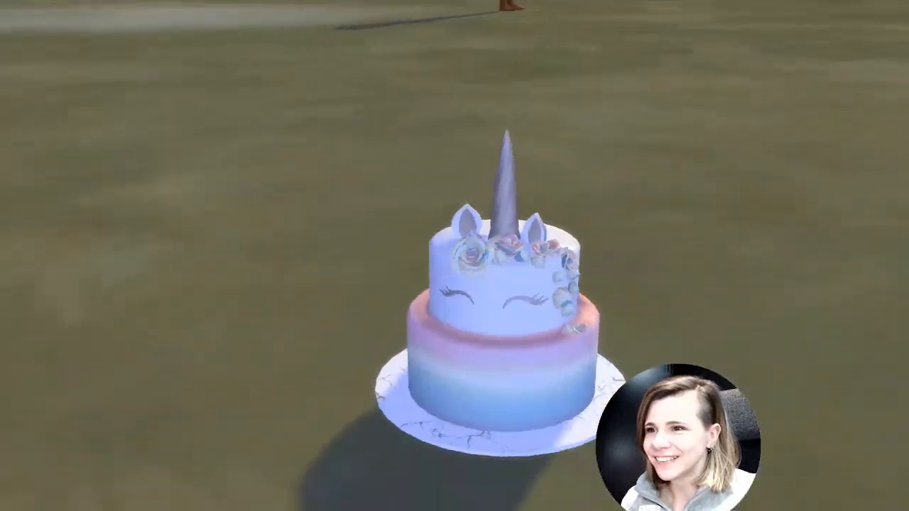
key(q)
key(e)
key(Tab)
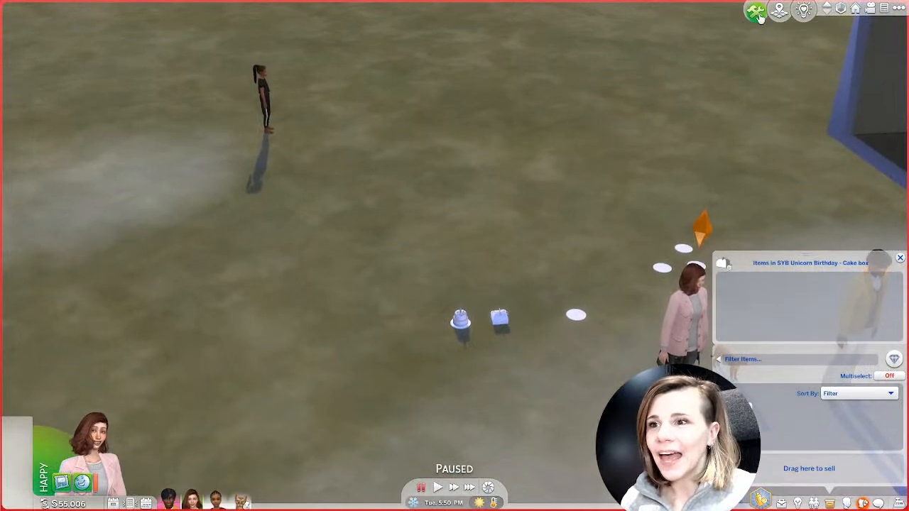
Check which interactions the unicorn cake on the ground offers, including adding birthday candles.
click(754, 10)
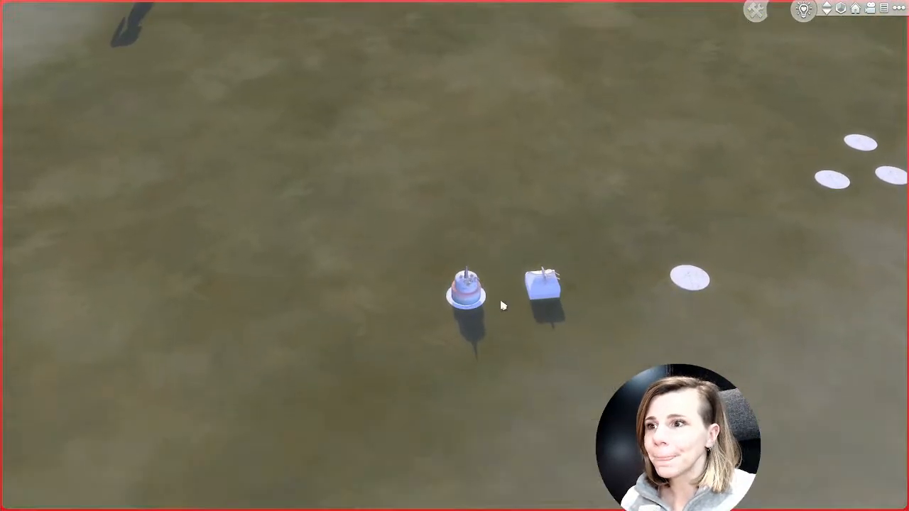
scroll(460, 369, up, 3)
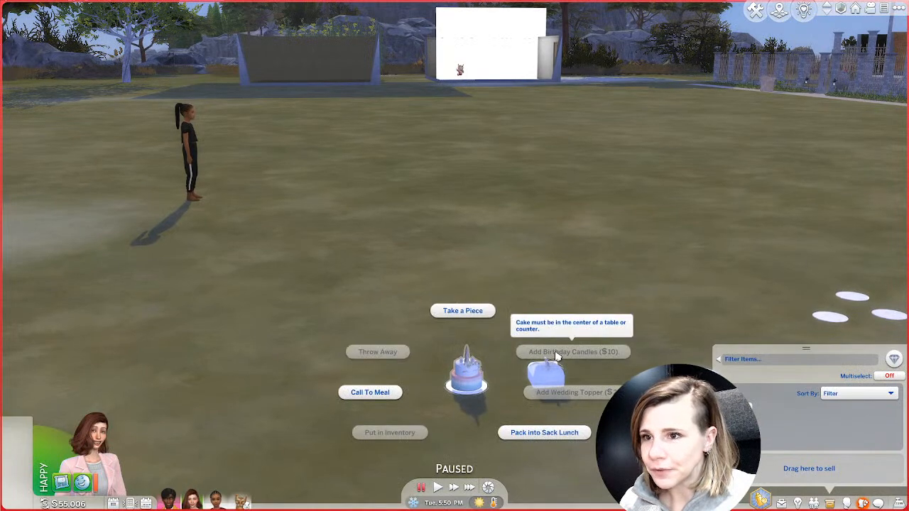
scroll(445, 345, down, 3)
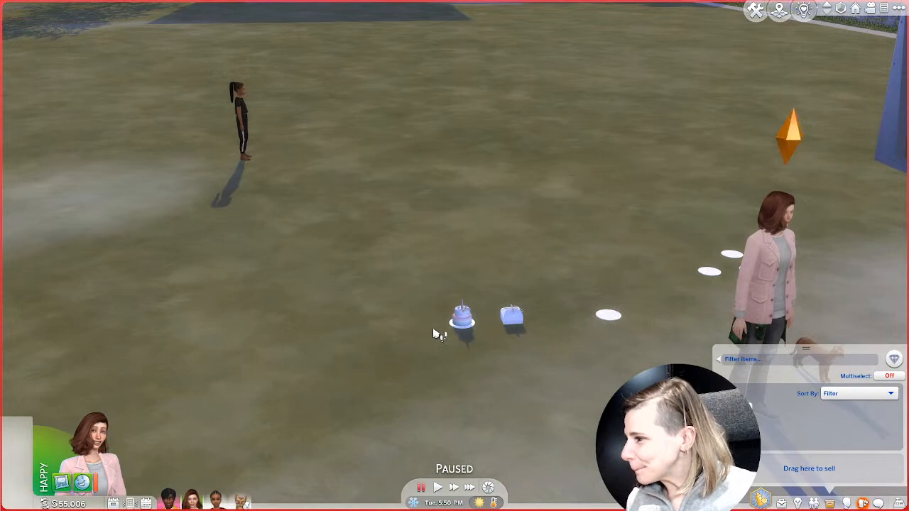
Show the next floor up and examine the birthday room with the balloon arch and party table.
scroll(433, 333, down, 5)
key(w)
key(a)
scroll(381, 243, down, 2)
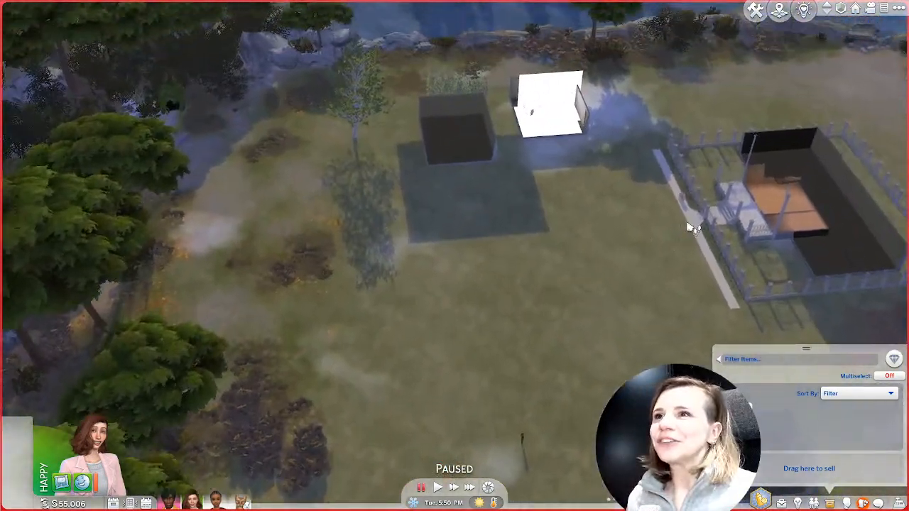
key(w)
click(826, 5)
scroll(357, 189, up, 3)
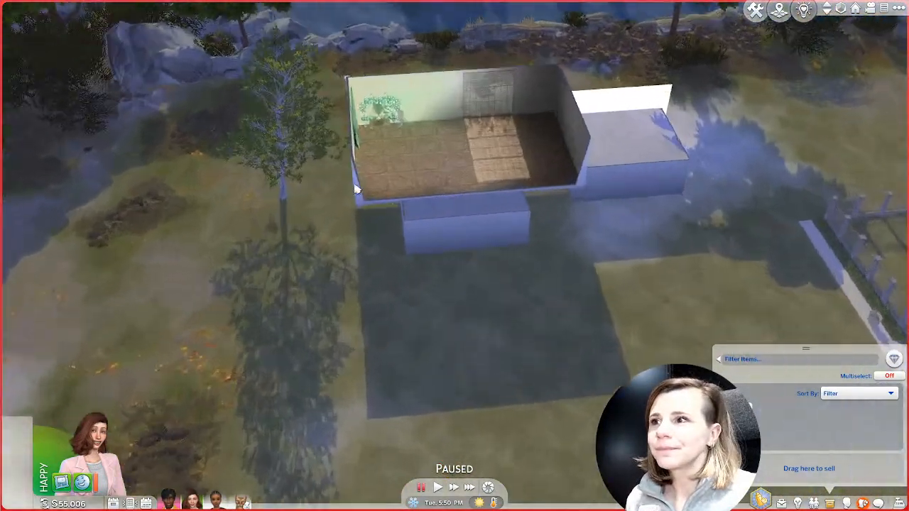
scroll(357, 189, up, 6)
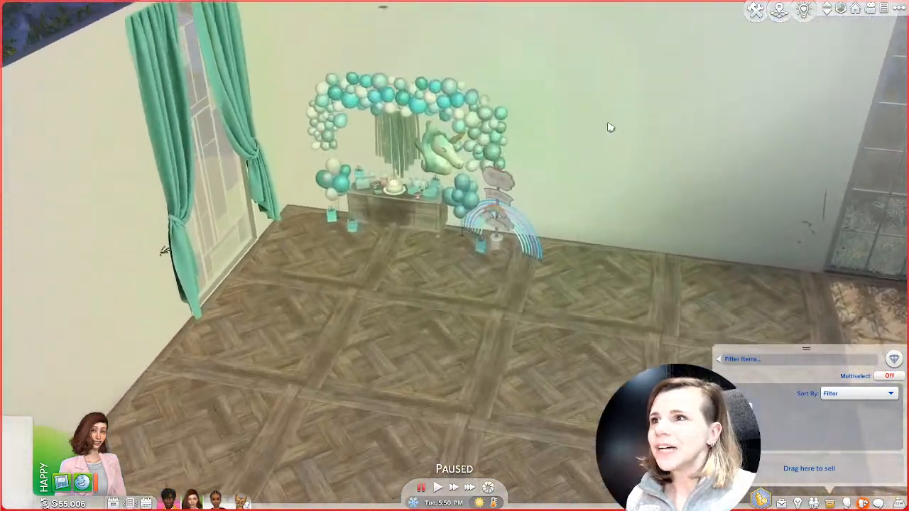
scroll(610, 127, up, 3)
In build mode, recolour the unicorn balloon pink and the main balloon arch, fringe curtain and one balloon cluster in multicolour pastels with the Design tool.
click(755, 11)
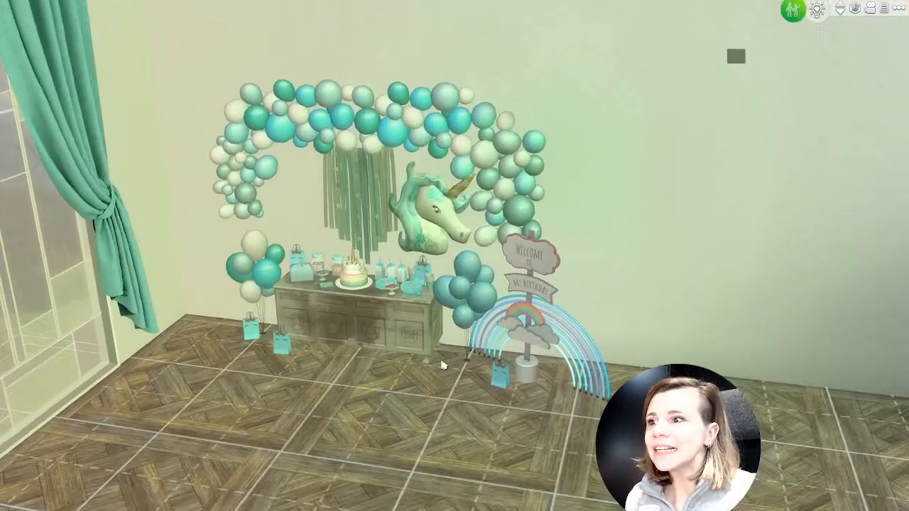
scroll(473, 420, up, 2)
middle_drag(473, 419, 482, 196)
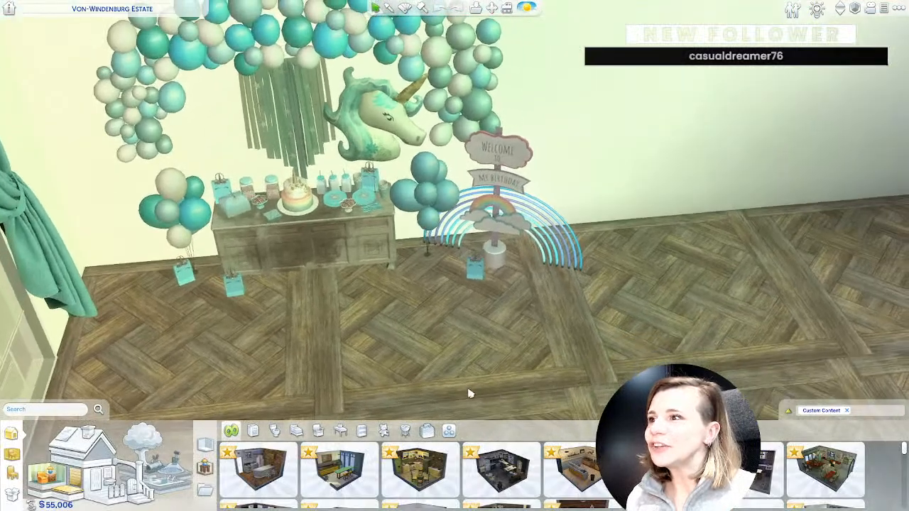
click(404, 8)
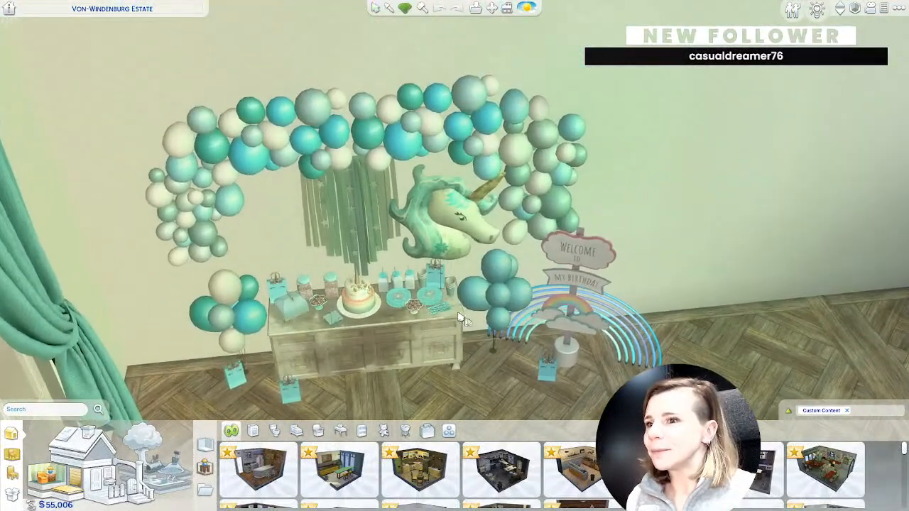
middle_drag(460, 320, 448, 183)
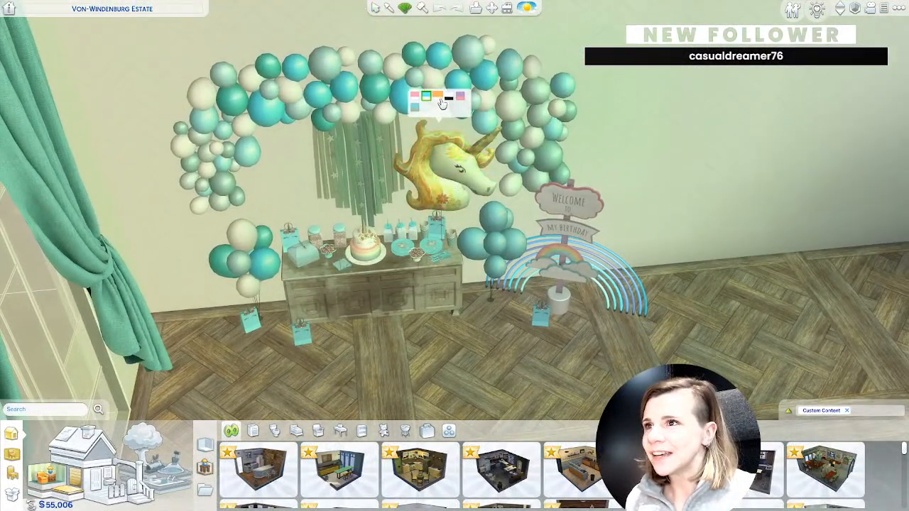
key(w)
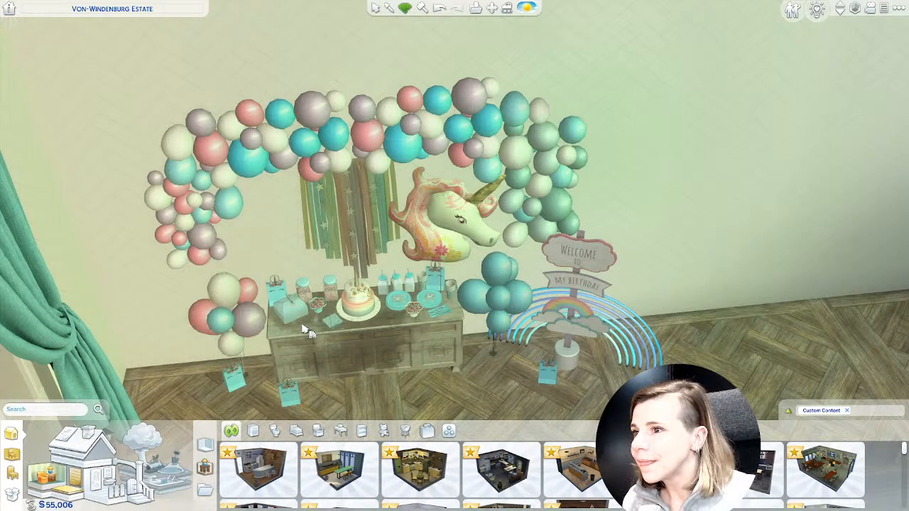
scroll(325, 383, up, 5)
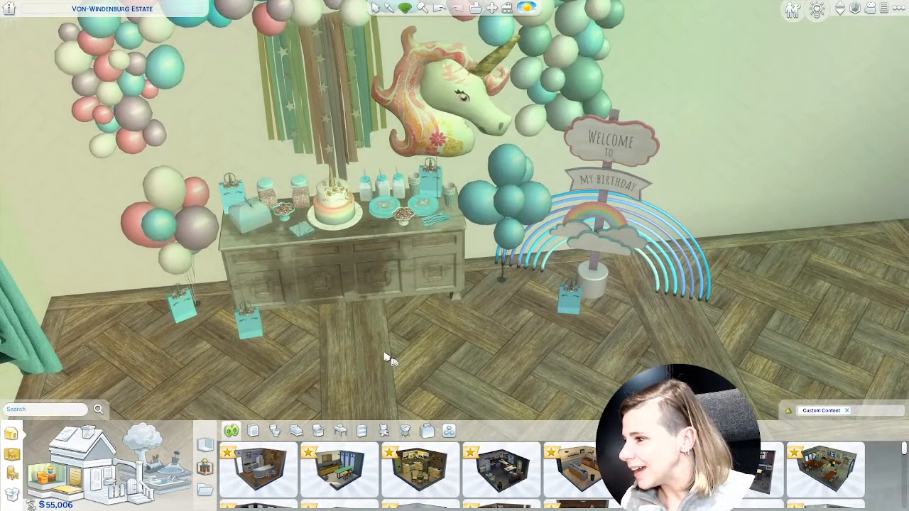
Return to the objects near the Sims, lift the white disc beside the cake box to identify it, and put it back.
scroll(386, 359, down, 10)
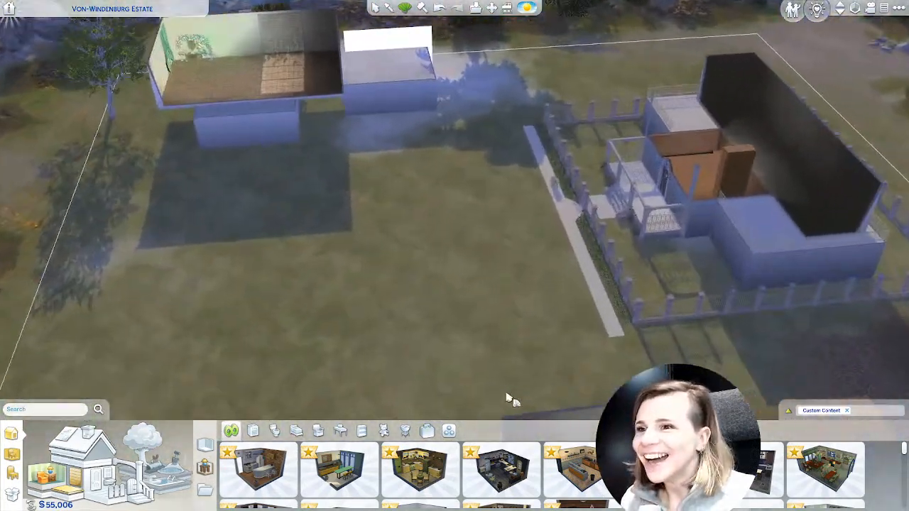
key(s)
key(a)
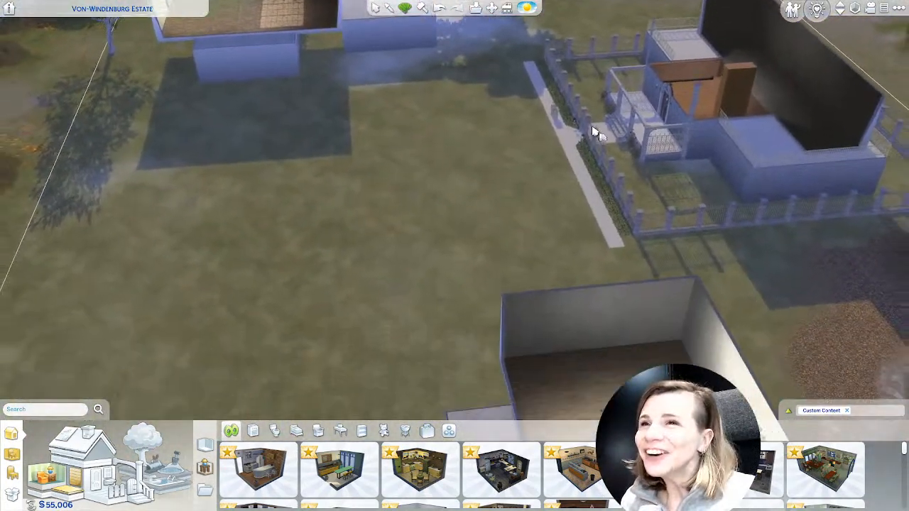
scroll(426, 314, up, 5)
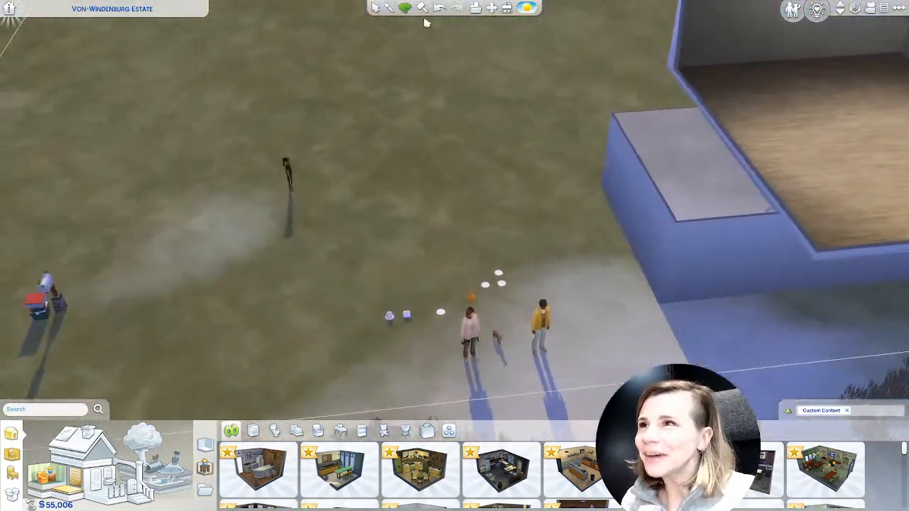
scroll(434, 166, up, 5)
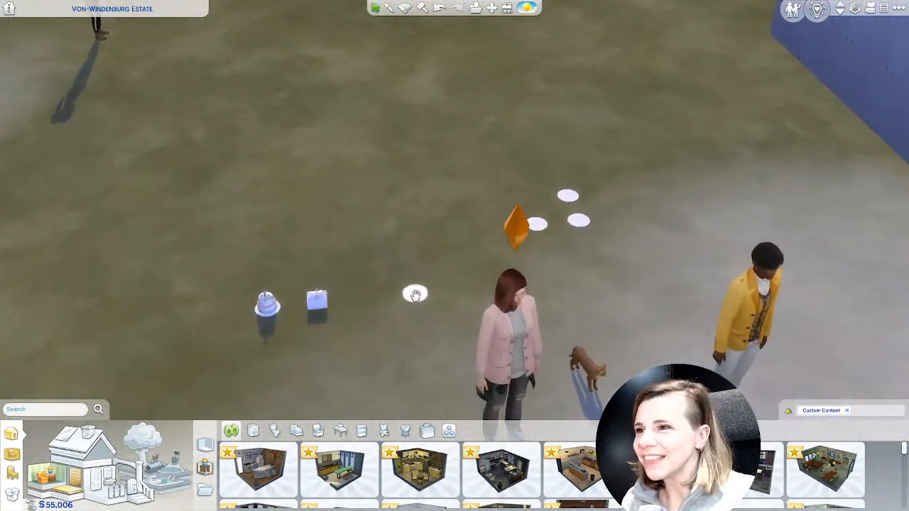
click(440, 312)
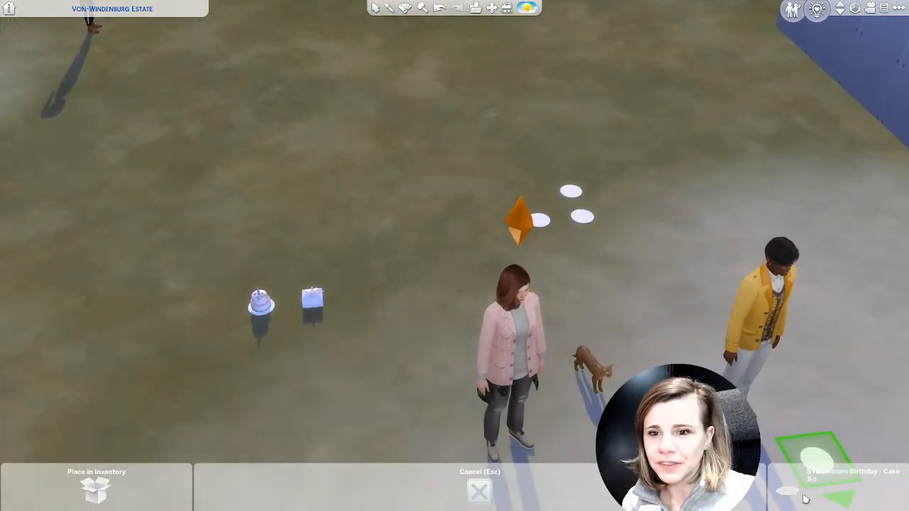
click(401, 281)
scroll(626, 361, down, 5)
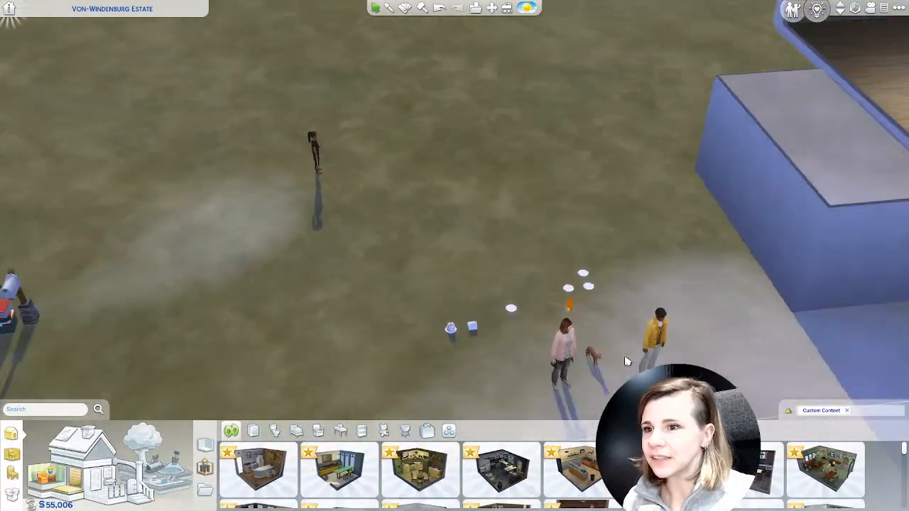
Survey the lot from the Sims' spot to the raised birthday room and back, comparing the party areas.
scroll(626, 361, down, 3)
scroll(383, 326, up, 4)
key(w)
scroll(459, 317, down, 3)
key(a)
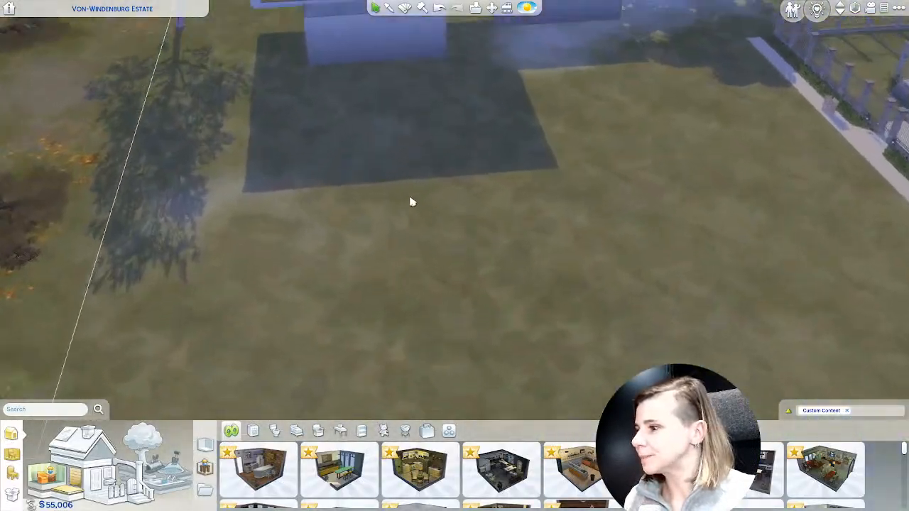
key(w)
key(d)
scroll(578, 304, down, 4)
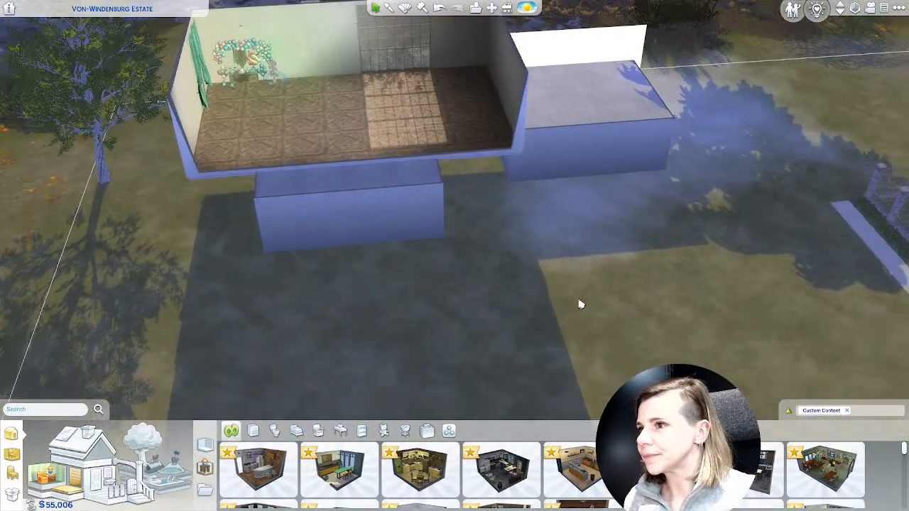
key(d)
key(s)
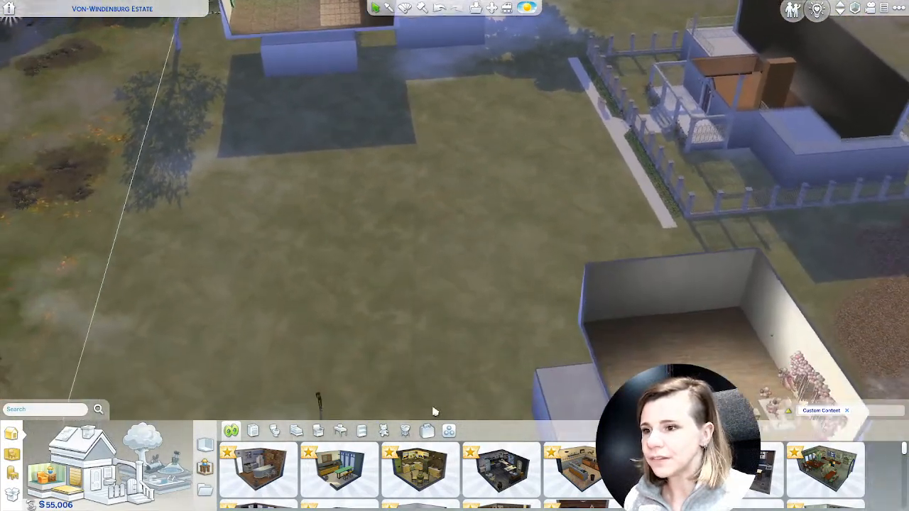
key(s)
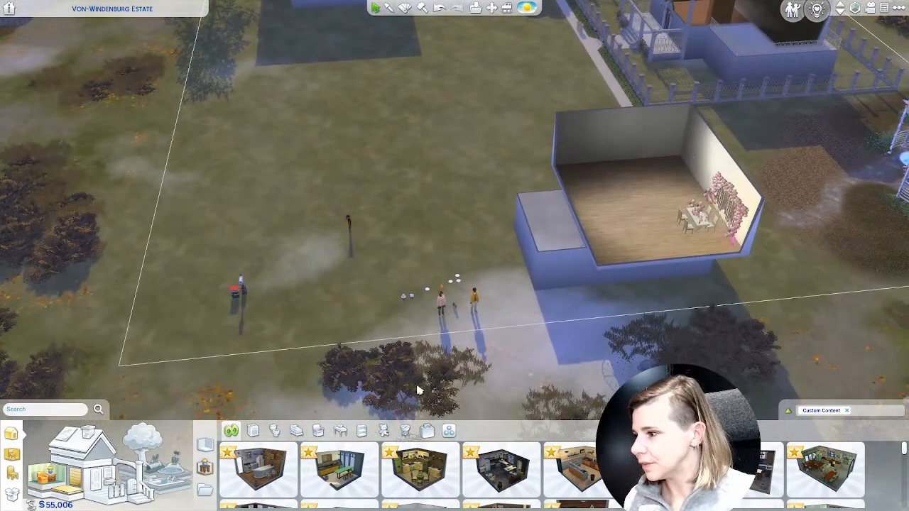
scroll(699, 143, up, 3)
key(s)
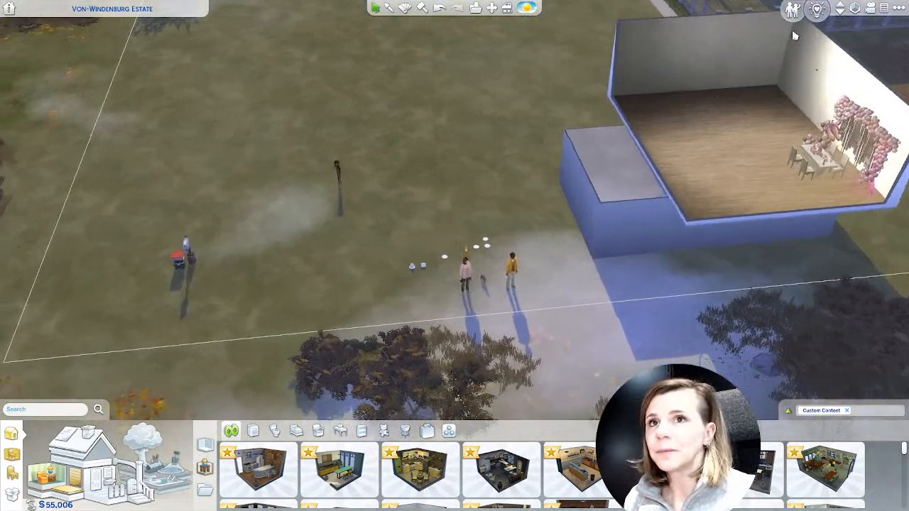
Return to live mode and check which interactions the white discs near the Sims offer.
click(792, 10)
key(a)
scroll(517, 309, up, 3)
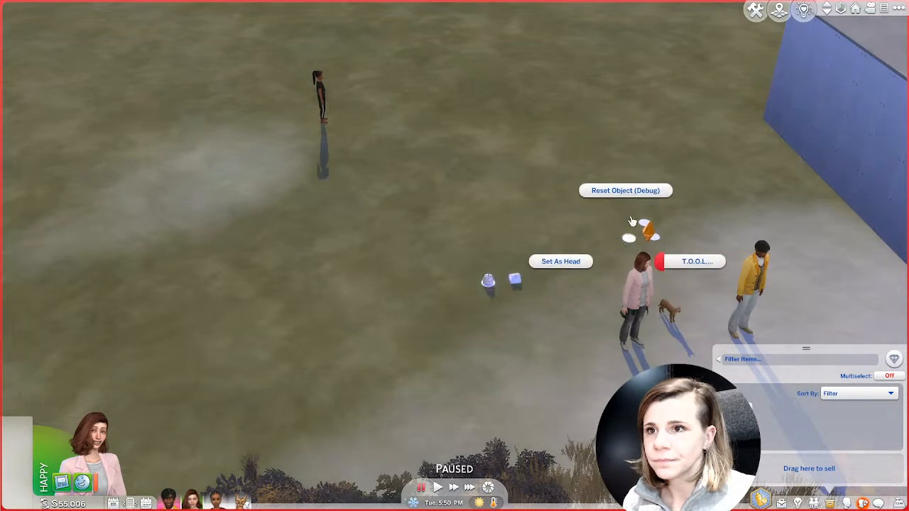
scroll(631, 203, down, 3)
Return to build mode and set the light colour of the rainbow neon decoration in the unicorn birthday room to magenta.
key(F2)
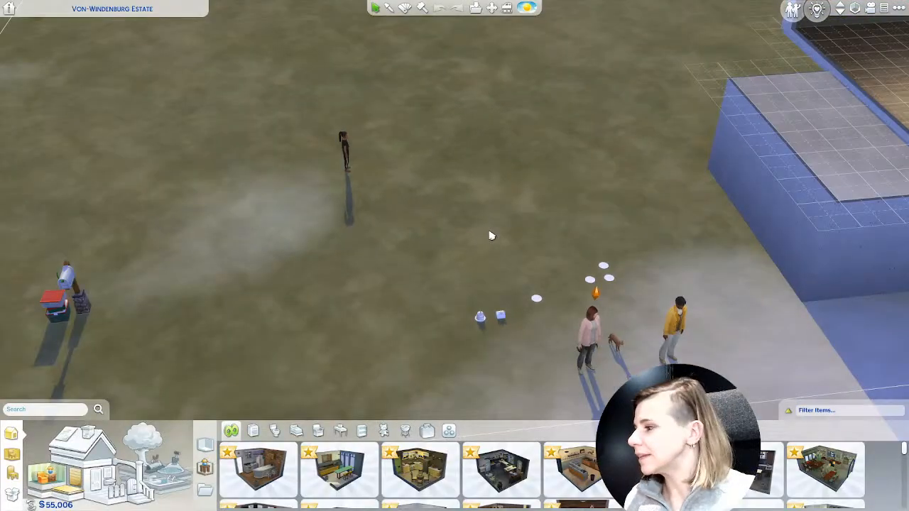
scroll(491, 235, down, 5)
key(w)
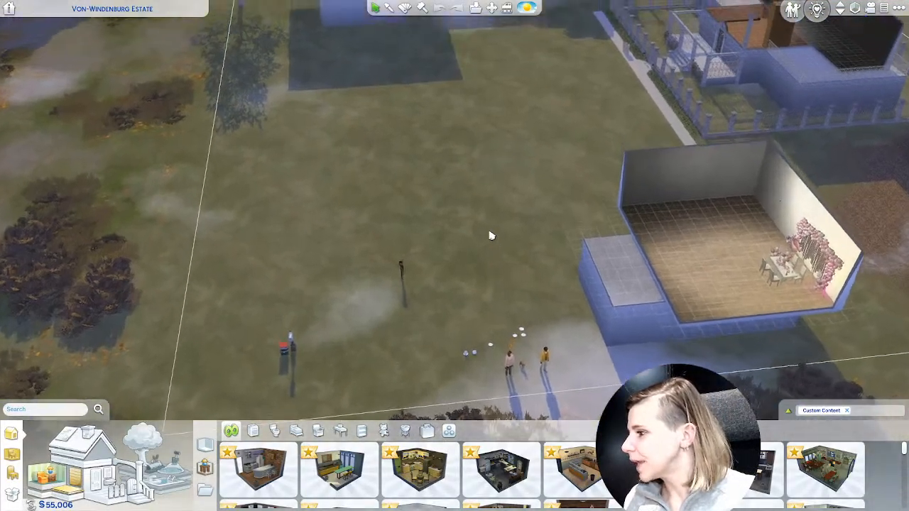
key(w)
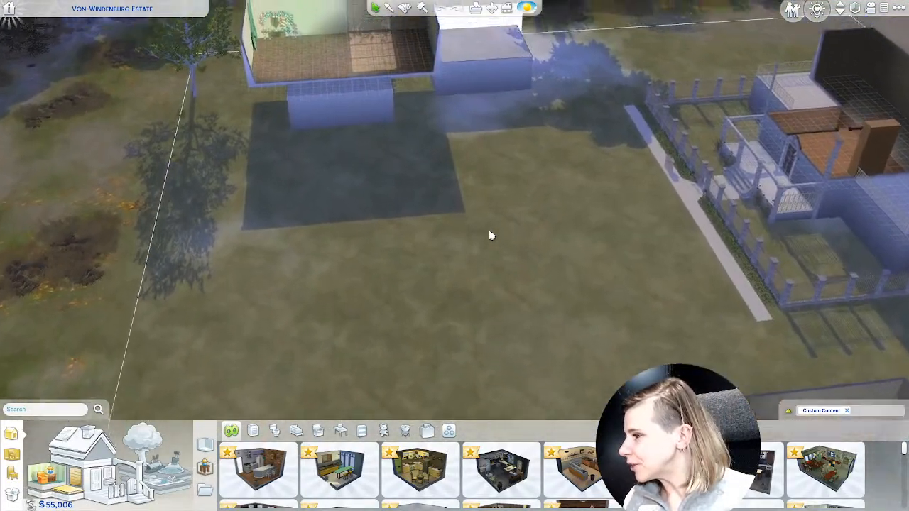
key(w)
key(a)
scroll(501, 241, up, 8)
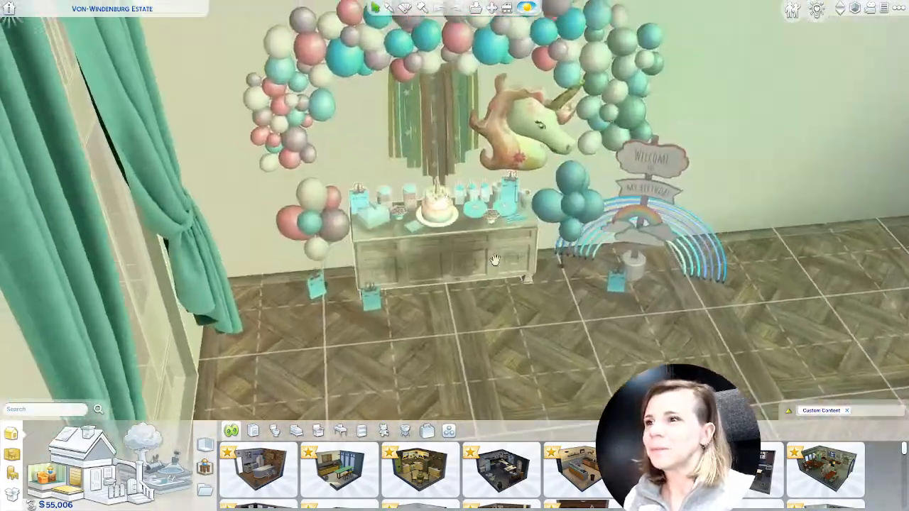
middle_drag(494, 261, 417, 62)
scroll(418, 62, down, 2)
click(404, 8)
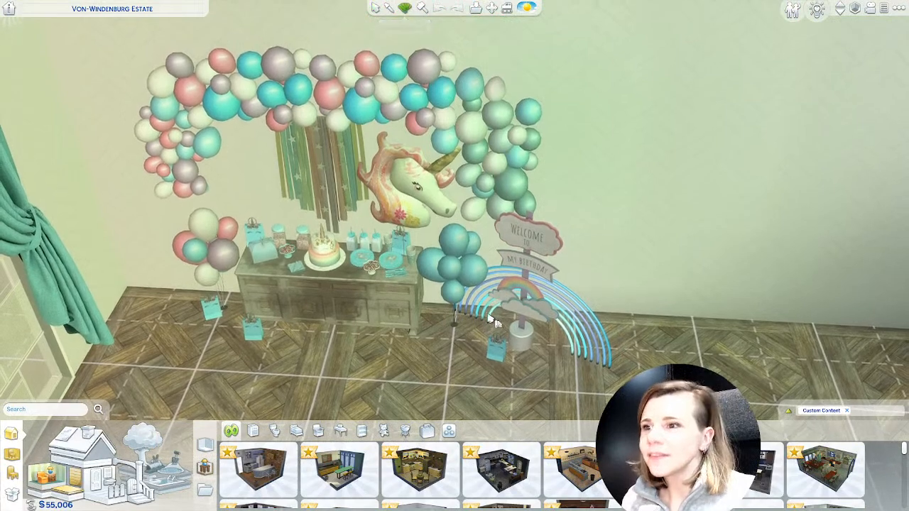
click(494, 326)
right_click(491, 322)
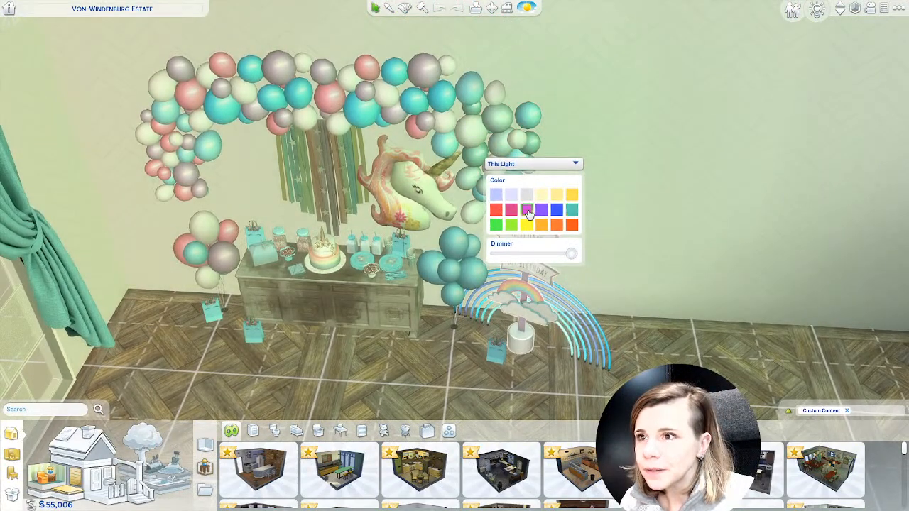
click(527, 214)
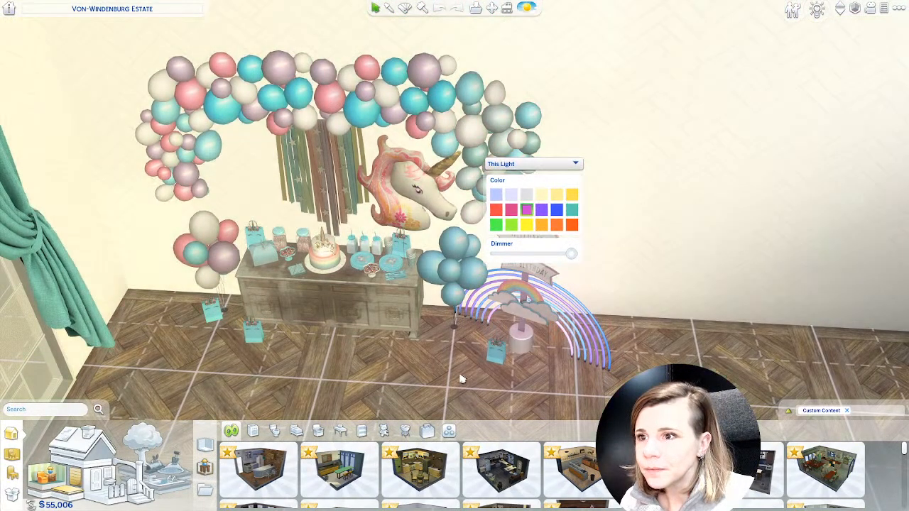
Recolour the sideboard under the unicorn cake with a light cream swatch using the Design tool.
middle_drag(461, 377, 523, 380)
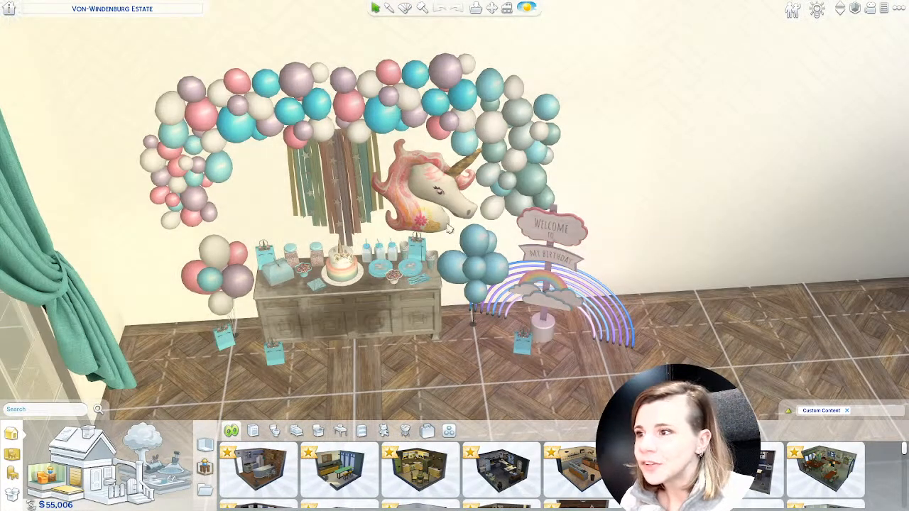
middle_drag(449, 229, 424, 314)
scroll(424, 315, up, 5)
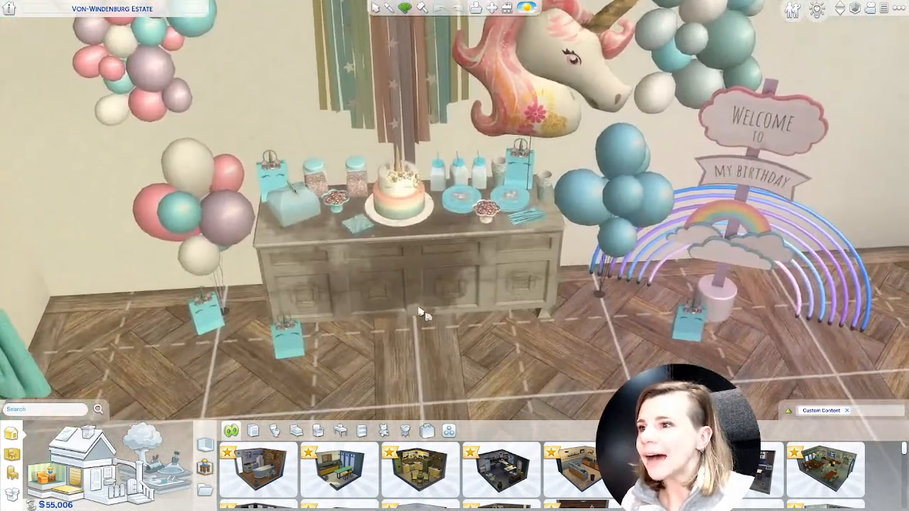
click(425, 268)
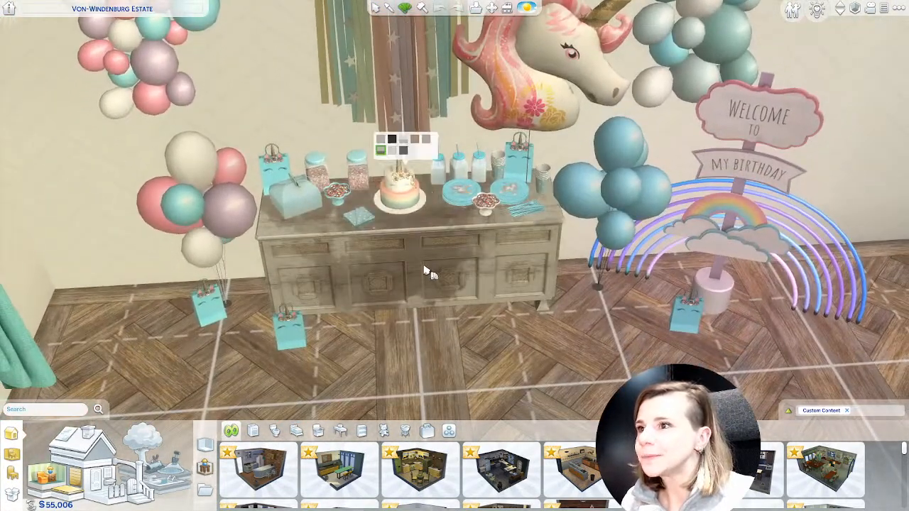
click(398, 157)
scroll(391, 372, up, 3)
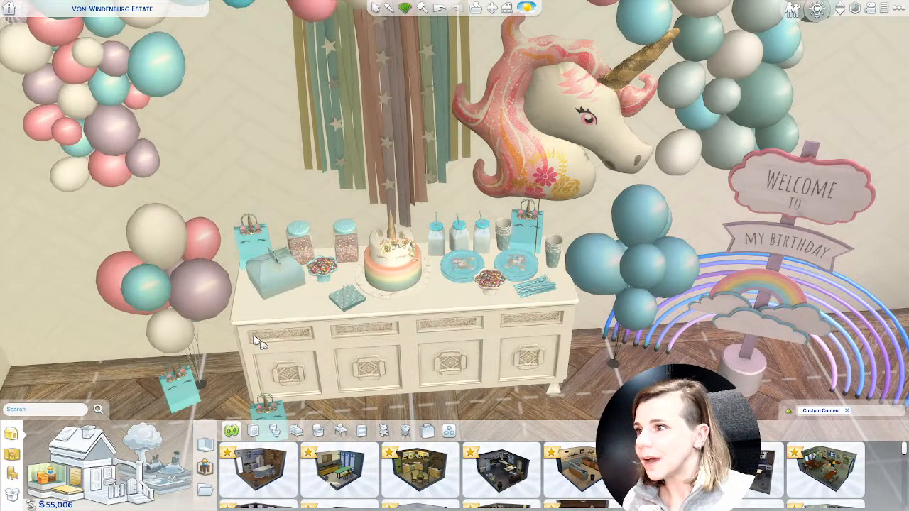
Recolour the treat box and unicorn gift bag on the sideboard white, and give both candy jars pink lids.
mouse_move(260, 260)
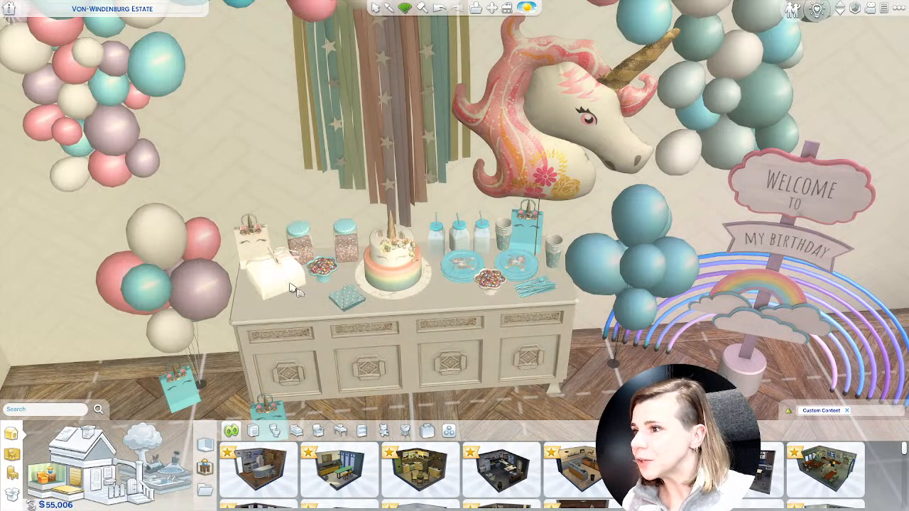
mouse_move(310, 238)
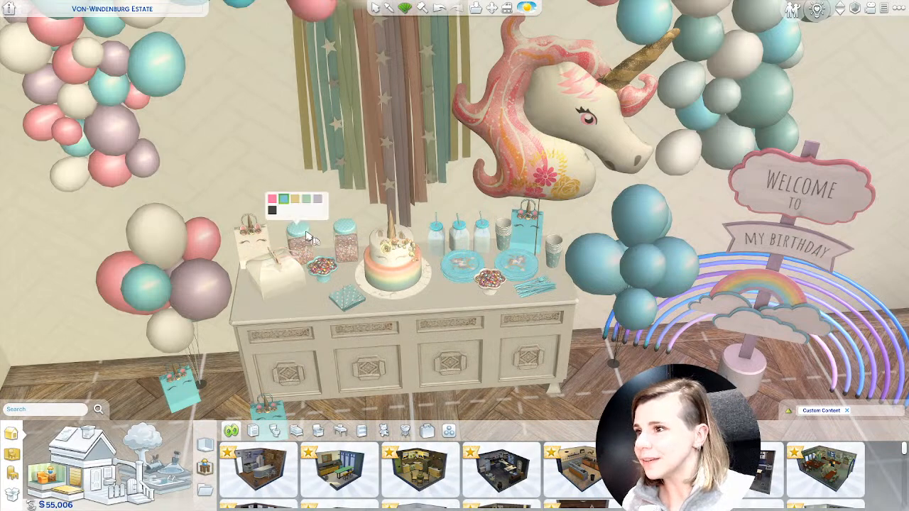
click(271, 203)
key(a)
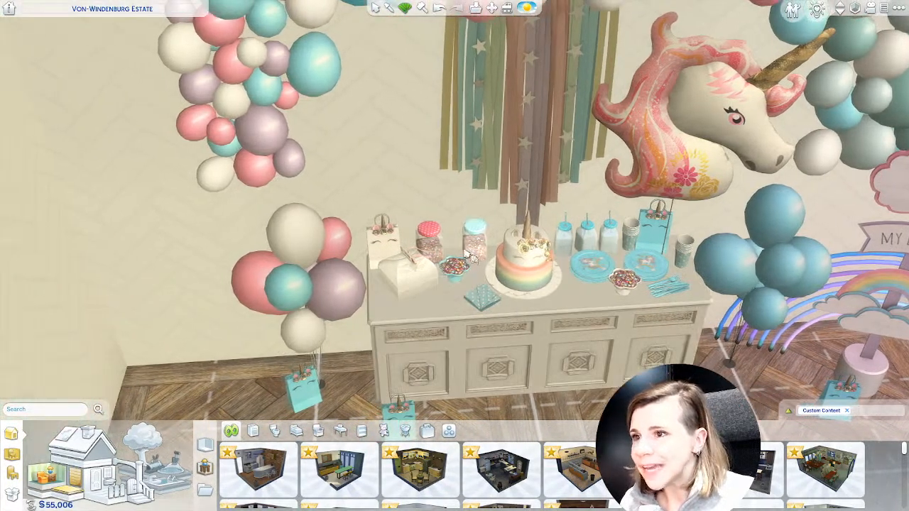
key(d)
mouse_move(363, 225)
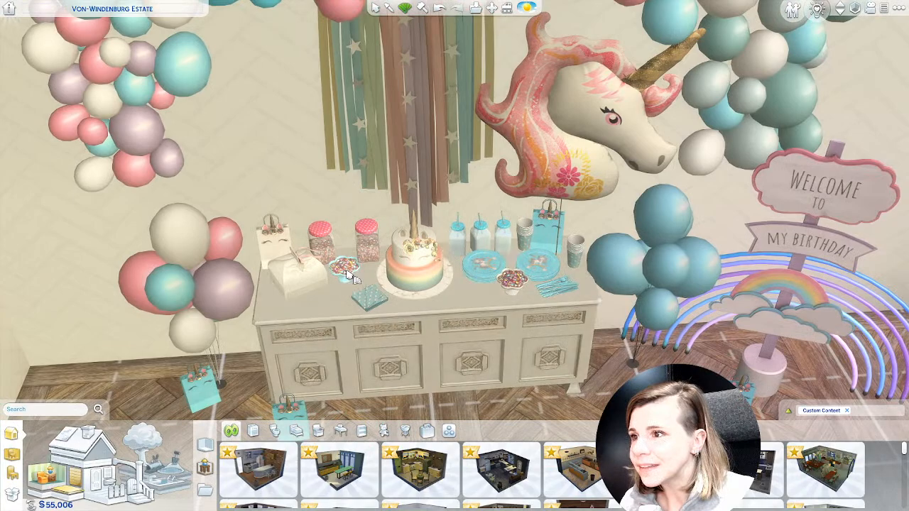
mouse_move(323, 245)
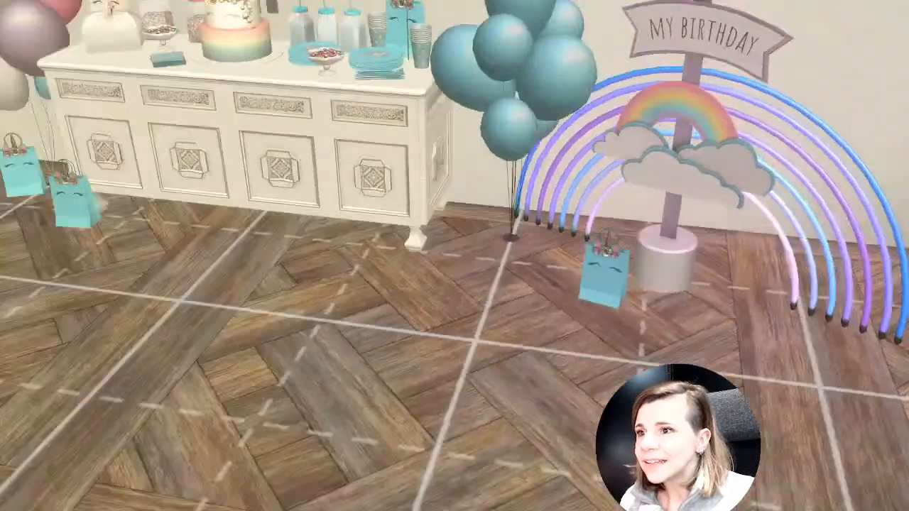
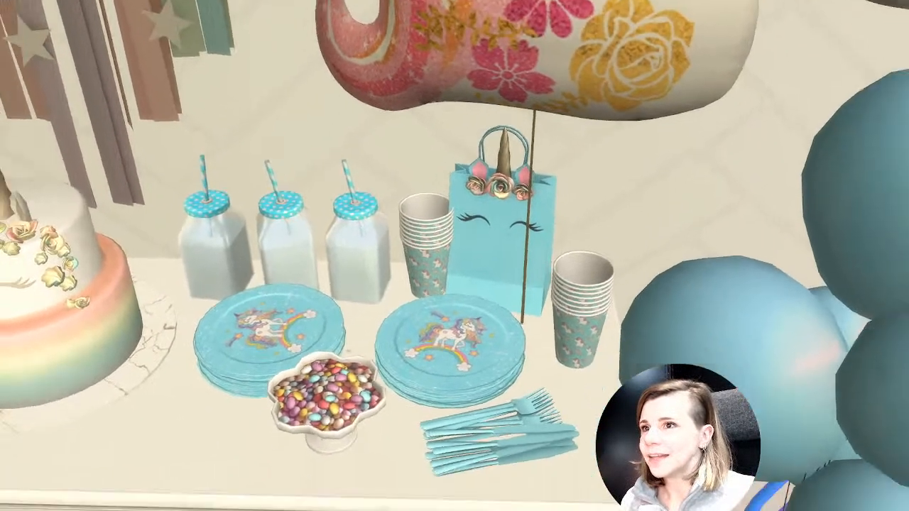
Recolour the gift bag near the sideboard's drink cups white and the adjacent balloon bunch in mixed pink, purple, blue and white.
key(Tab)
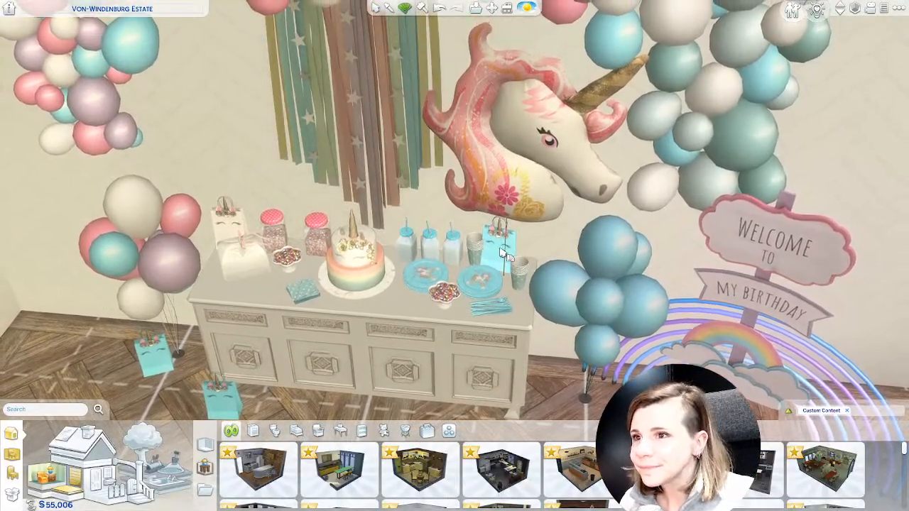
click(503, 247)
click(475, 188)
key(d)
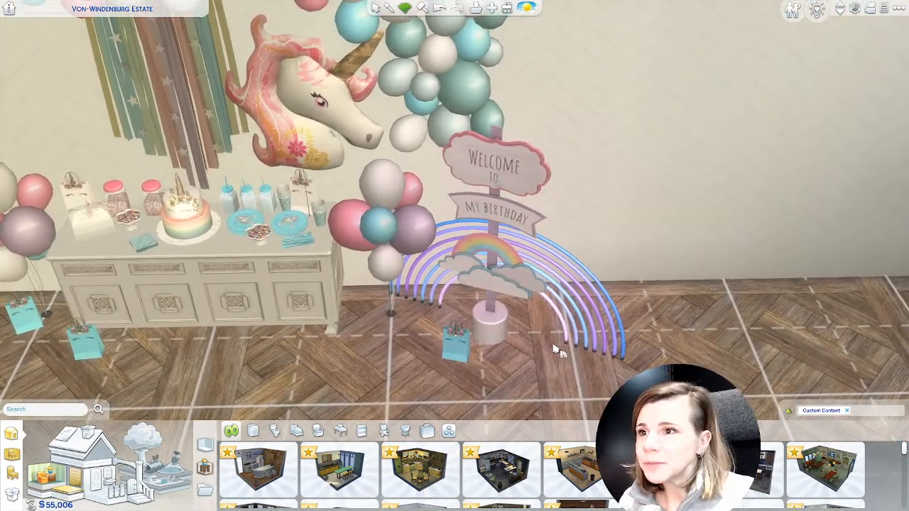
Change the welcome sign to its script-lettered swatch, and recolour the nearby gift bag white and the balloon garland in mixed pastels.
scroll(500, 331, up, 1)
click(518, 177)
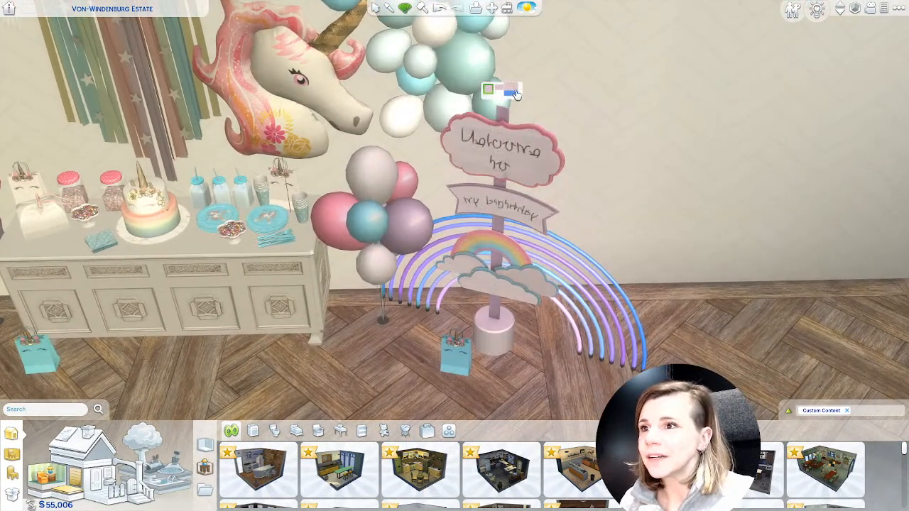
key(q)
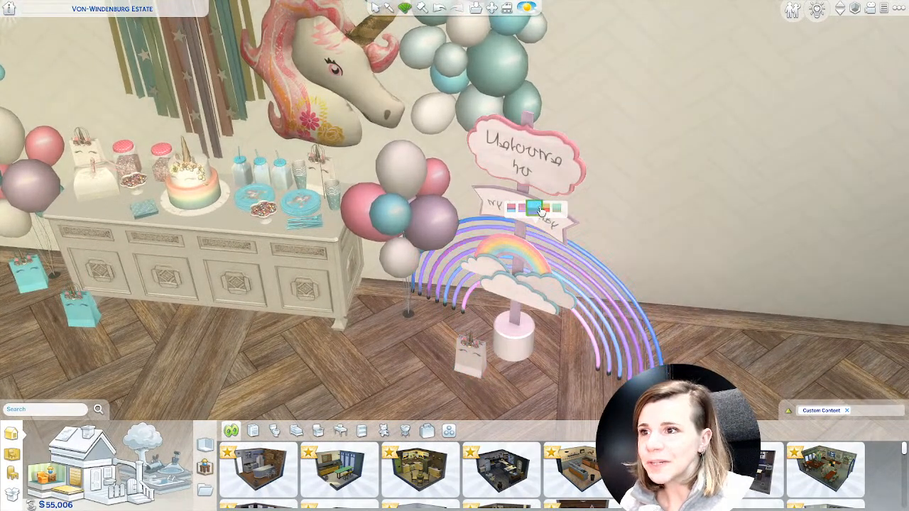
scroll(476, 270, down, 3)
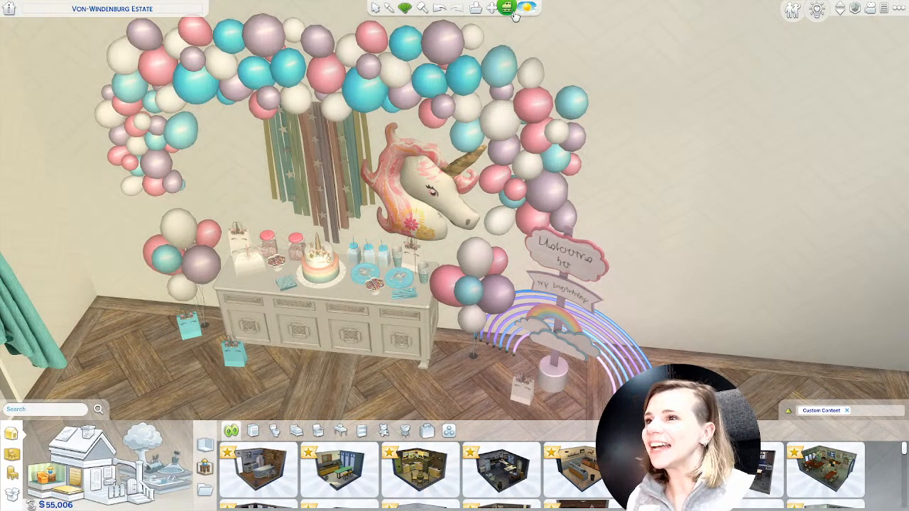
Inspect the restyled unicorn party corner up close and as a whole, from the balloon garland to the sideboard and neon rainbow.
scroll(533, 327, up, 5)
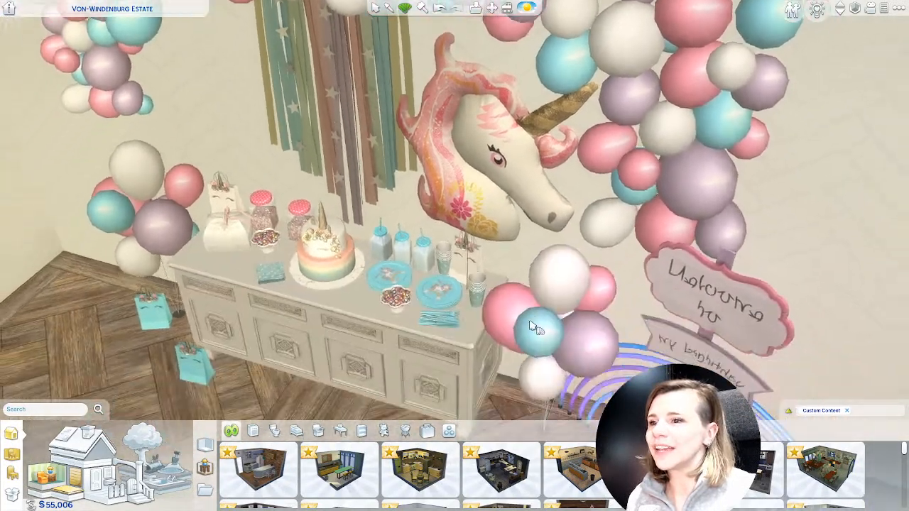
scroll(536, 328, up, 4)
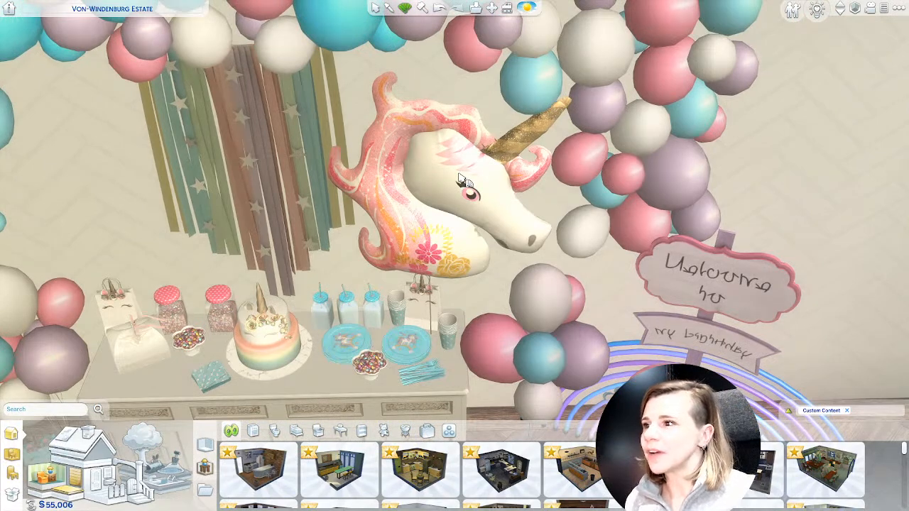
scroll(484, 277, down, 3)
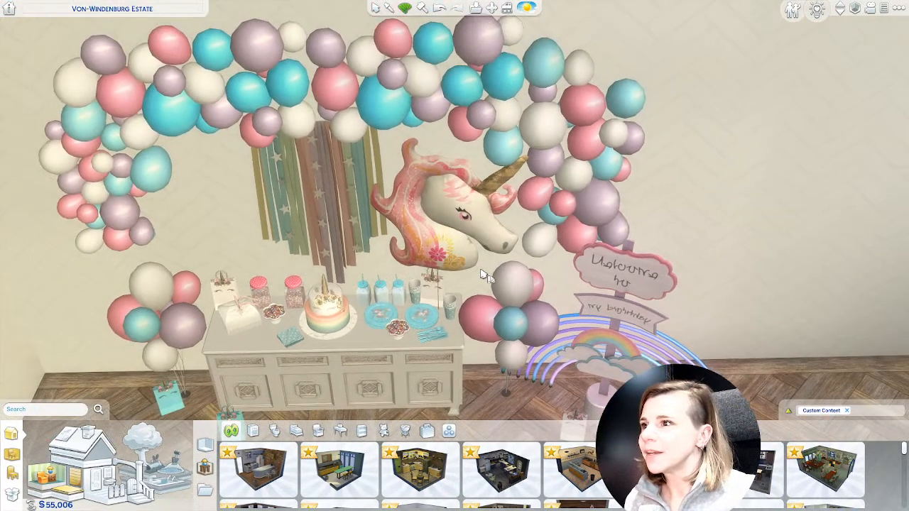
scroll(483, 298, up, 3)
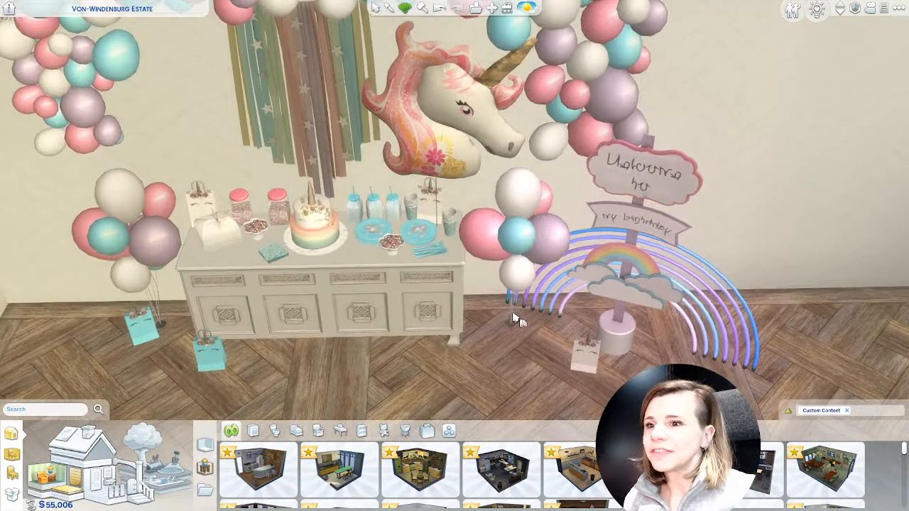
scroll(516, 320, down, 3)
scroll(429, 341, up, 2)
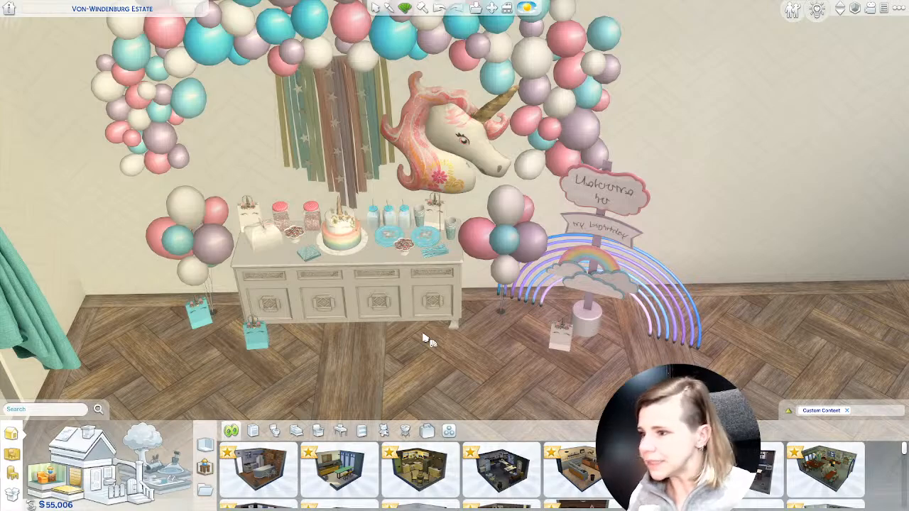
Search the catalogue for "table" and place the small round slatted table on the lawn near the Sims and the unicorn cake.
scroll(424, 339, down, 10)
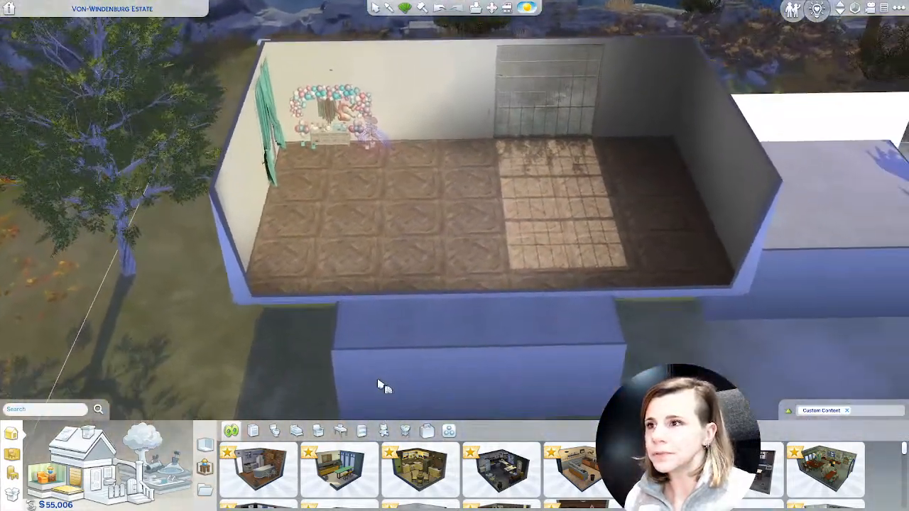
key(s)
key(d)
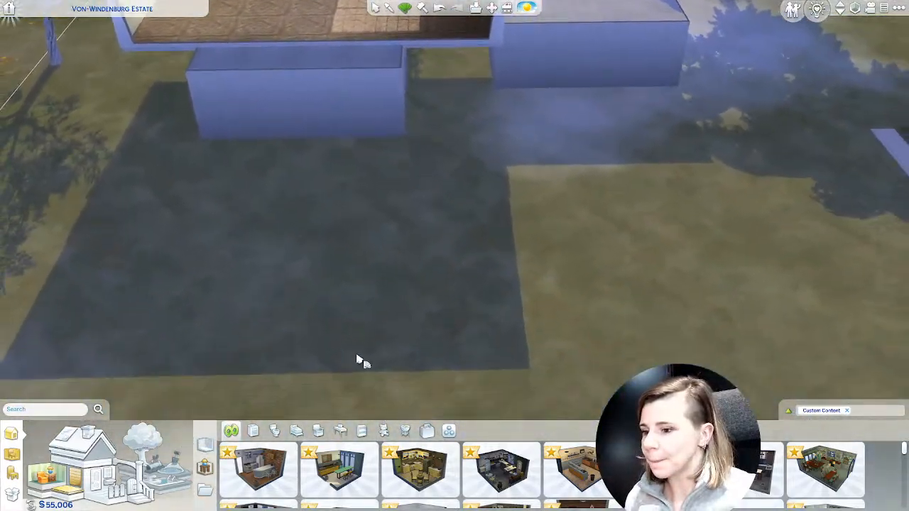
scroll(407, 368, down, 4)
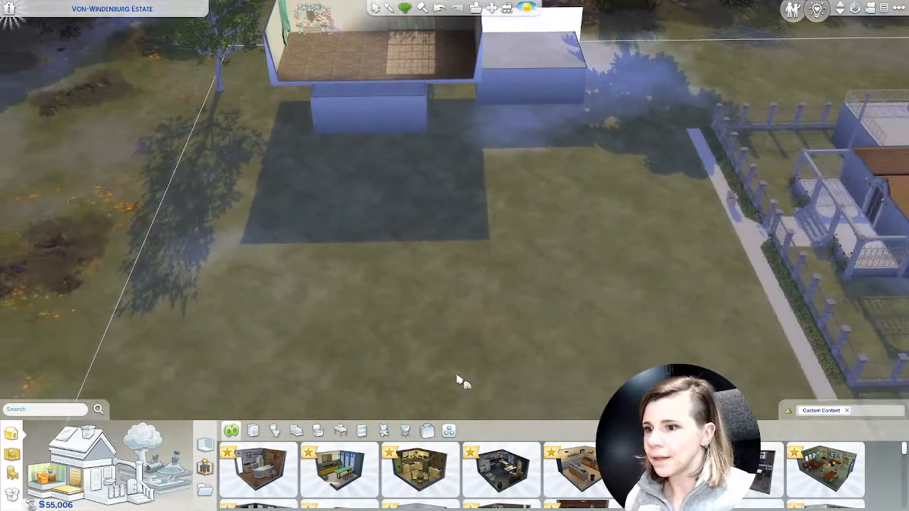
key(w)
scroll(487, 385, up, 6)
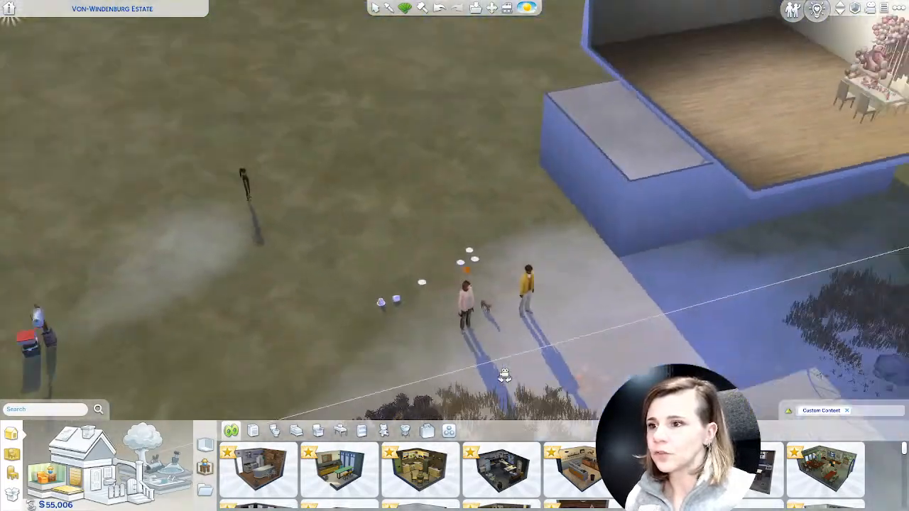
key(a)
scroll(490, 378, up, 5)
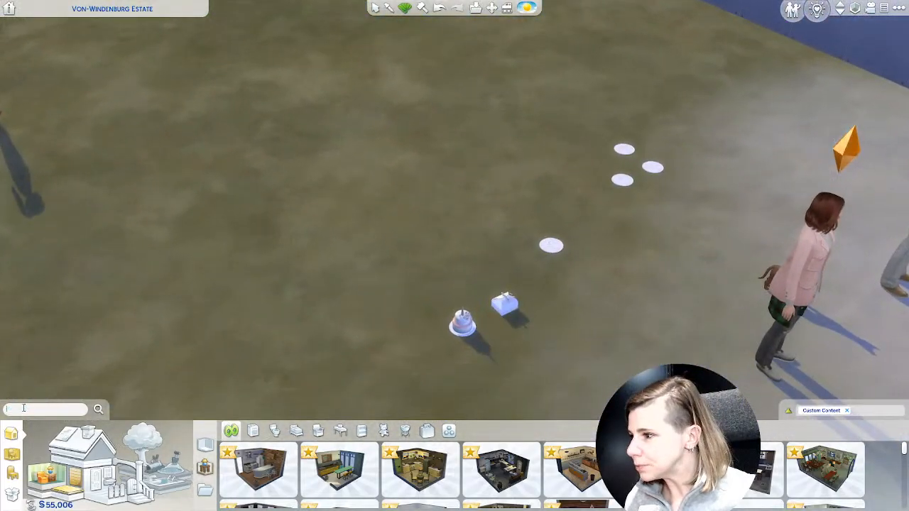
click(23, 408)
text(table)
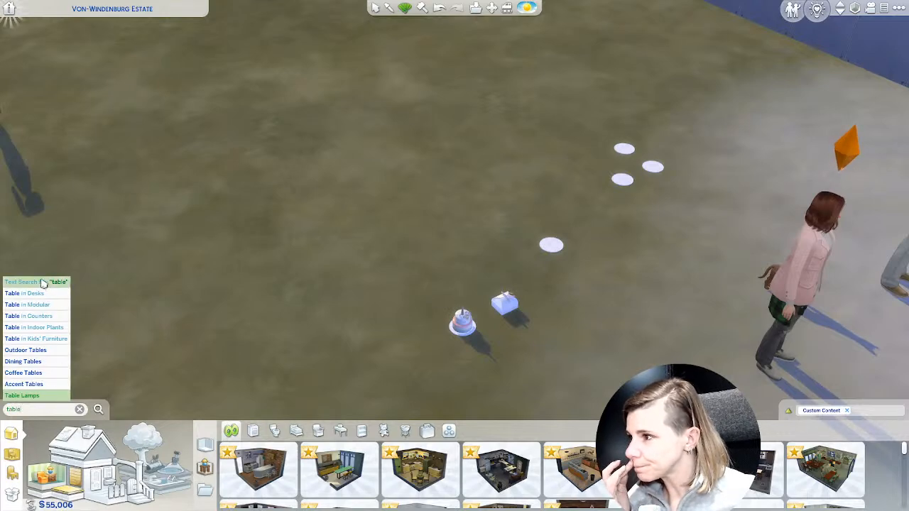
key(Return)
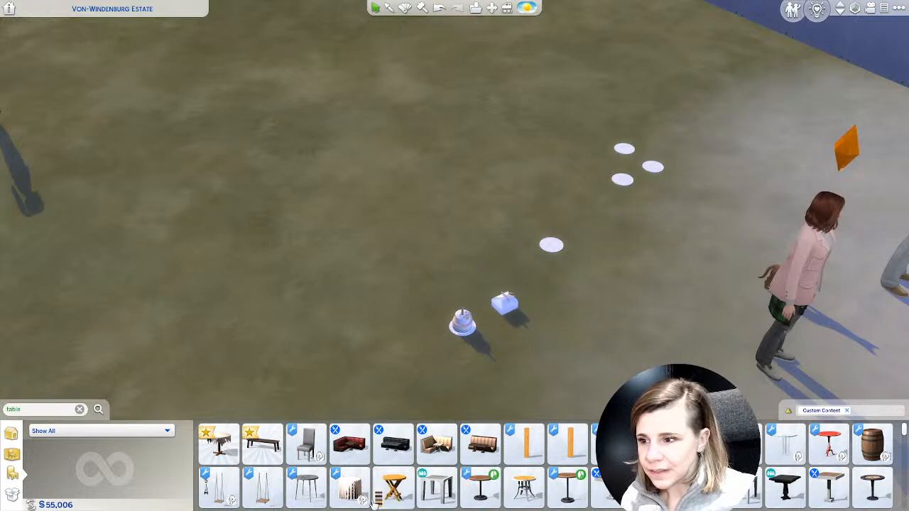
click(306, 487)
click(360, 250)
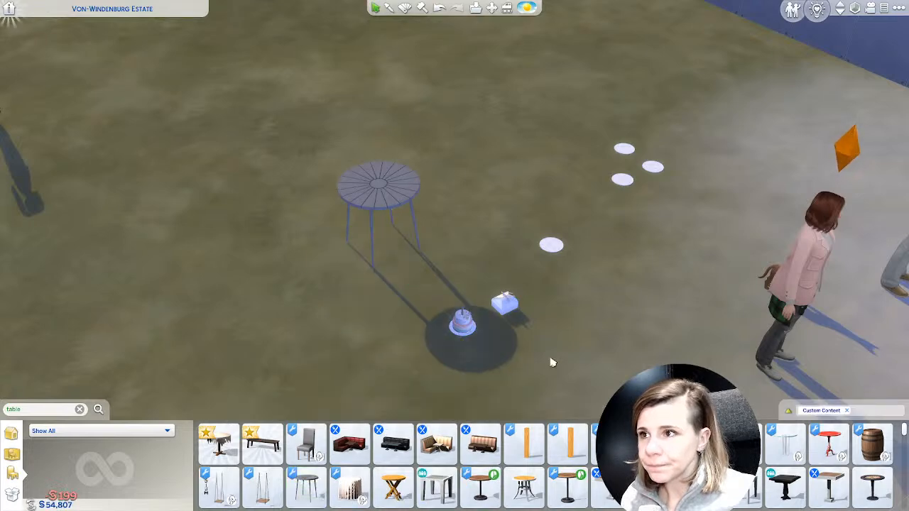
Move the unicorn cake and the cake box from the ground onto the round table.
click(463, 324)
click(381, 193)
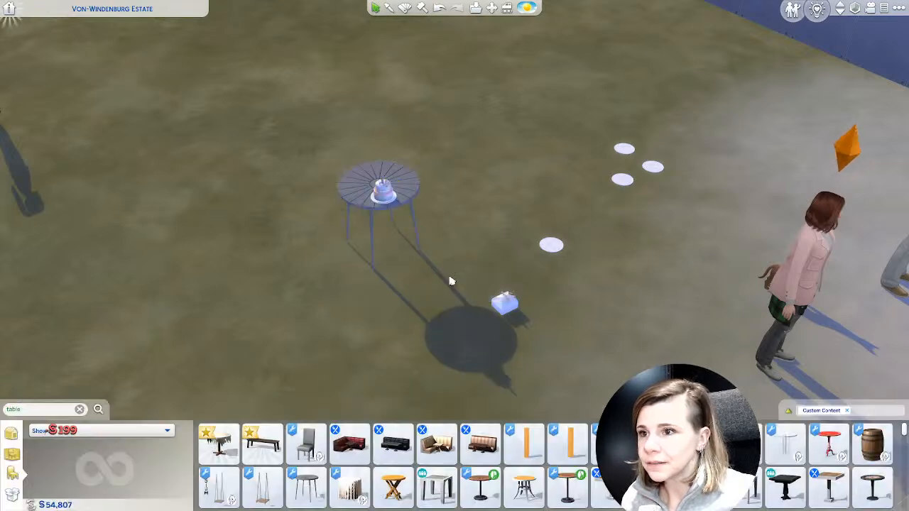
scroll(490, 298, up, 2)
click(519, 311)
click(357, 157)
scroll(600, 286, up, 2)
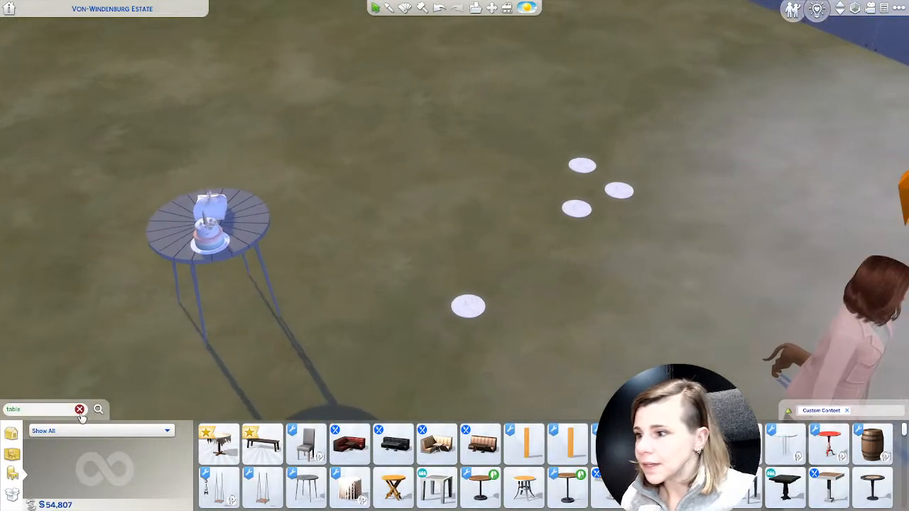
Search the catalogue for "trashbin" and place the tall cylindrical bin in white on the lawn beside the table.
click(80, 410)
text(trashbin)
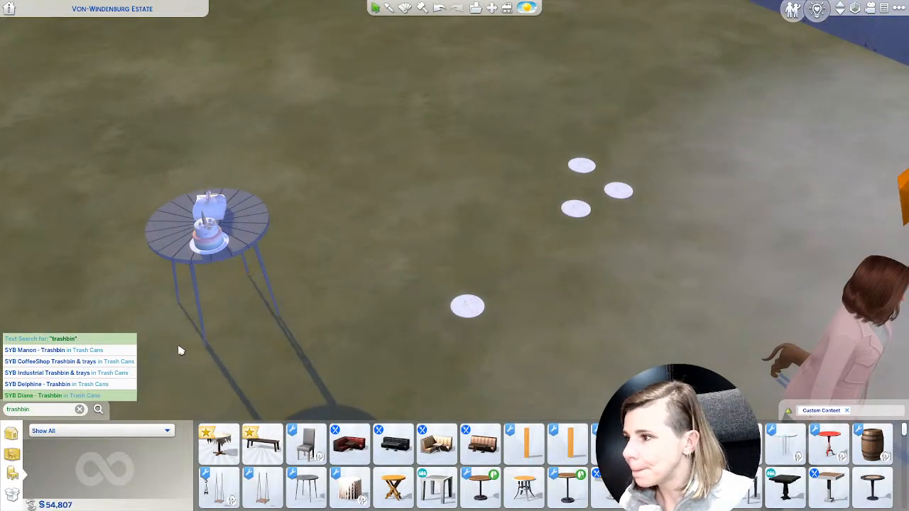
key(Return)
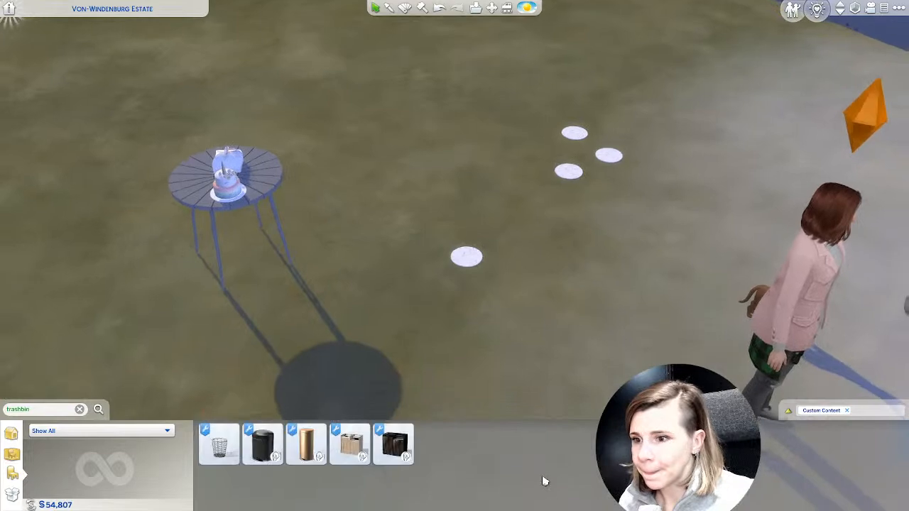
click(295, 461)
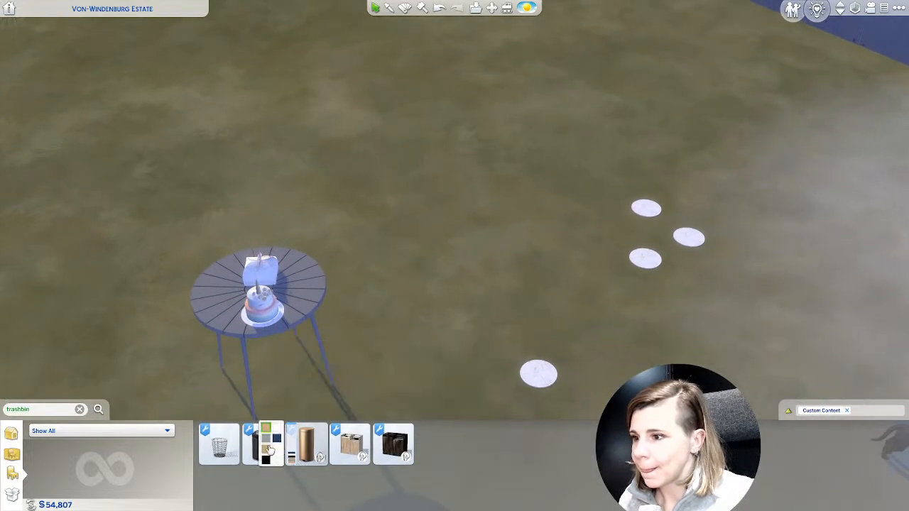
click(426, 192)
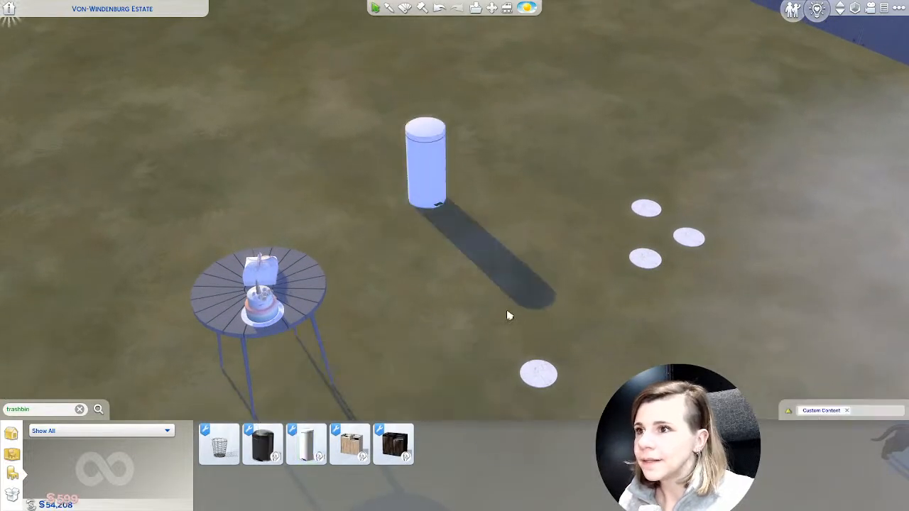
Return to live mode and run the game at normal speed.
click(793, 10)
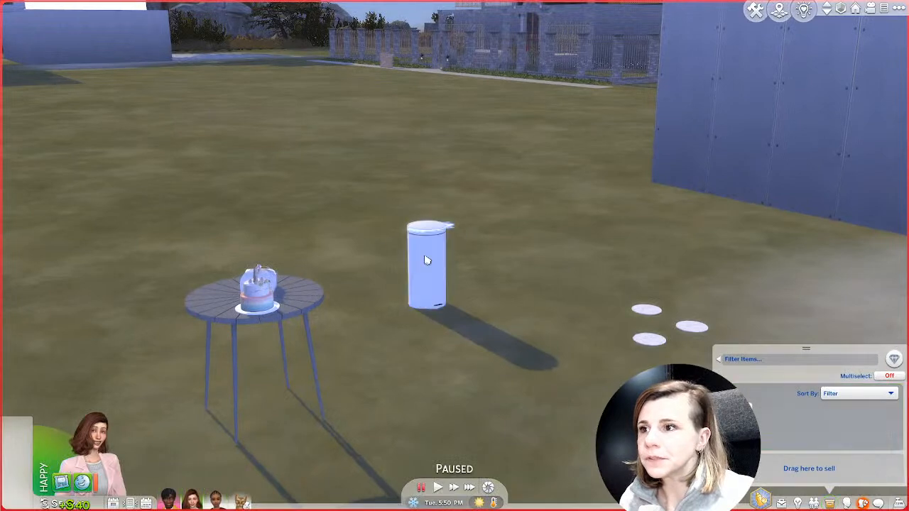
scroll(482, 395, down, 3)
key(1)
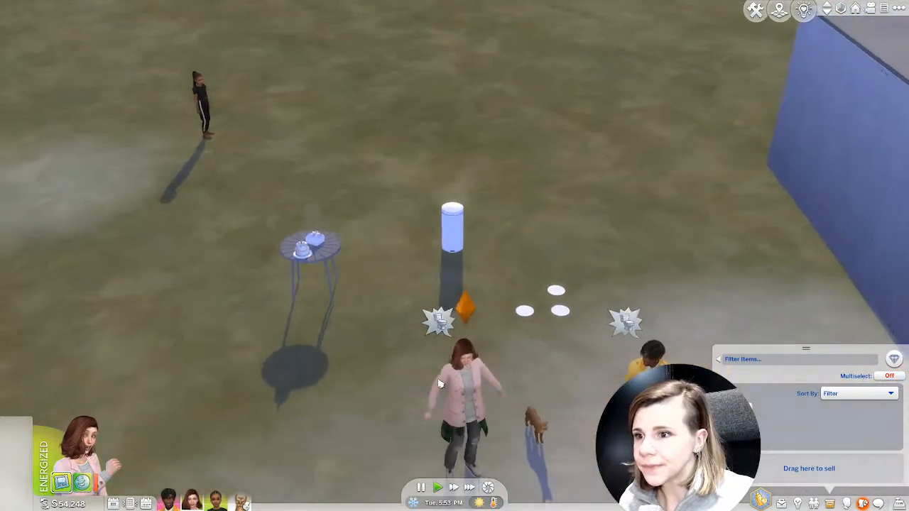
Fill the needs of the whole active household with MC Cheats through the mailbox.
shift+click(464, 390)
scroll(465, 391, down, 5)
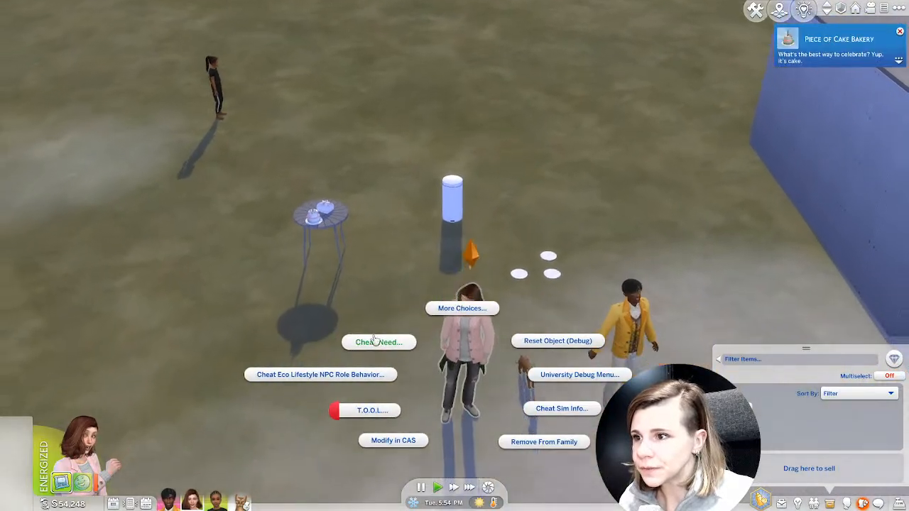
right_drag(497, 379, 563, 391)
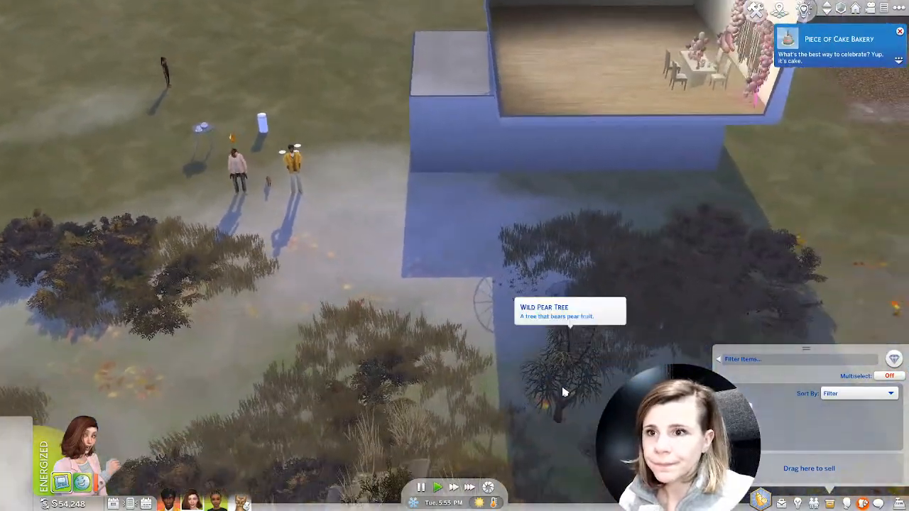
scroll(563, 392, down, 4)
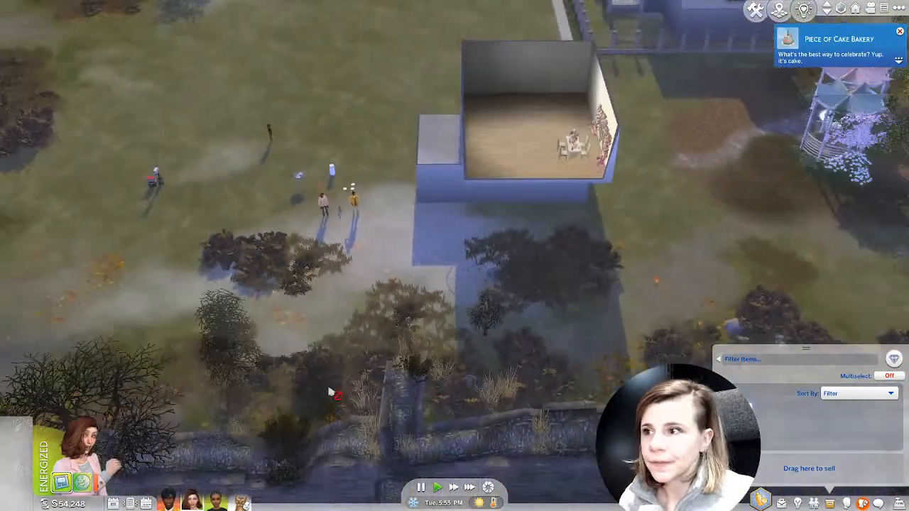
right_drag(331, 391, 272, 294)
scroll(225, 338, up, 6)
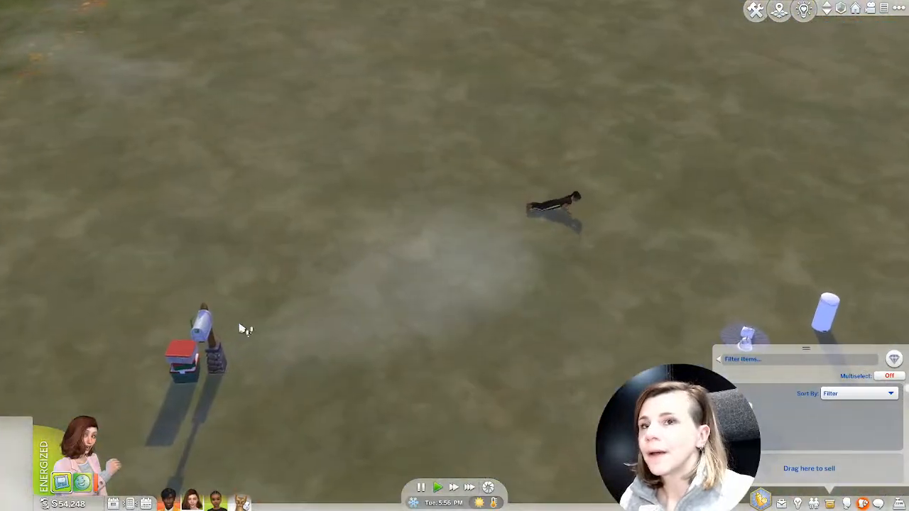
click(219, 326)
click(305, 291)
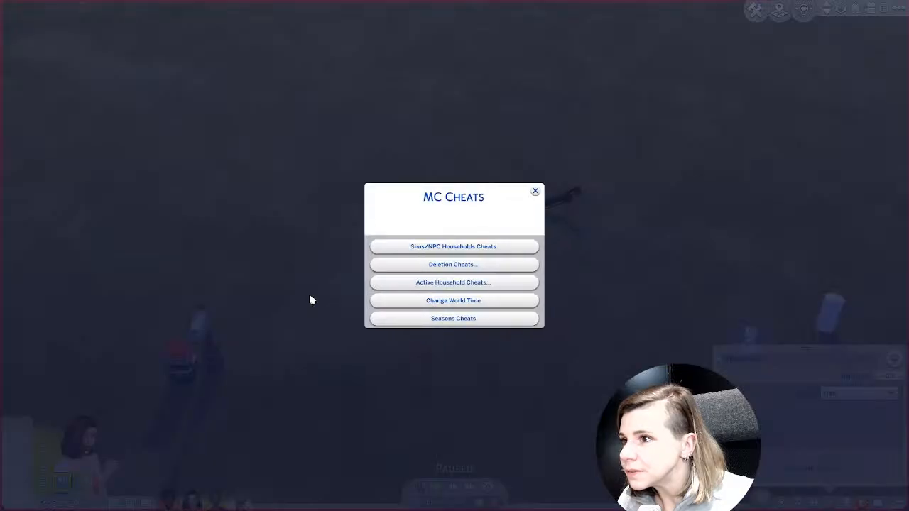
click(460, 284)
click(458, 257)
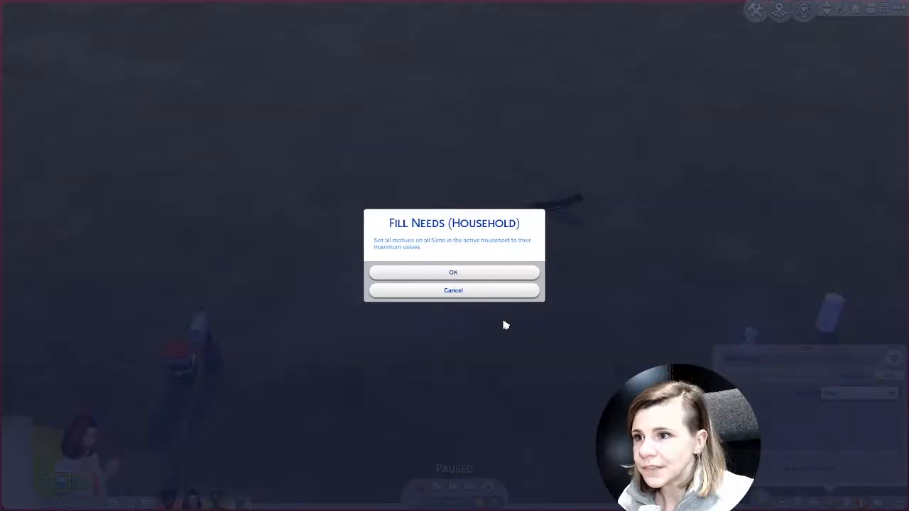
click(457, 274)
click(533, 192)
Select the red-haired Sim in the pink coat and pause the game while the man in yellow eats his cake slice.
scroll(551, 375, down, 3)
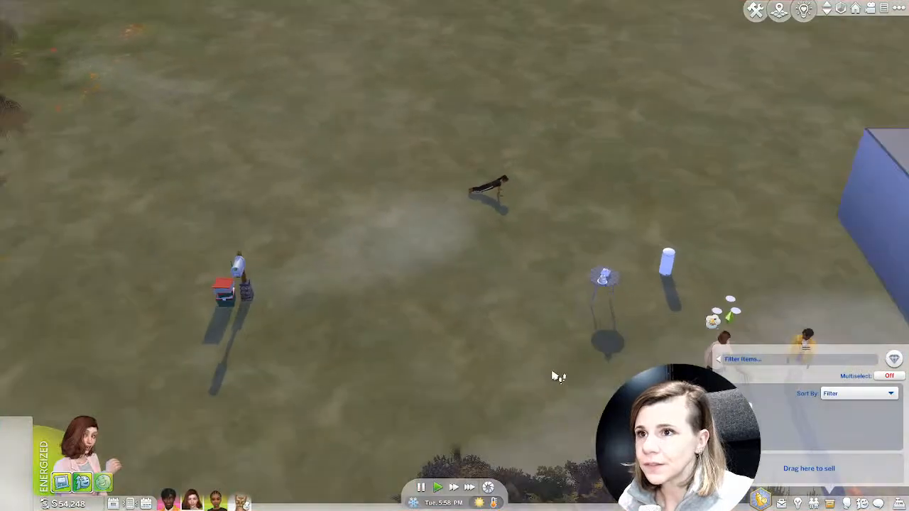
scroll(525, 335, up, 5)
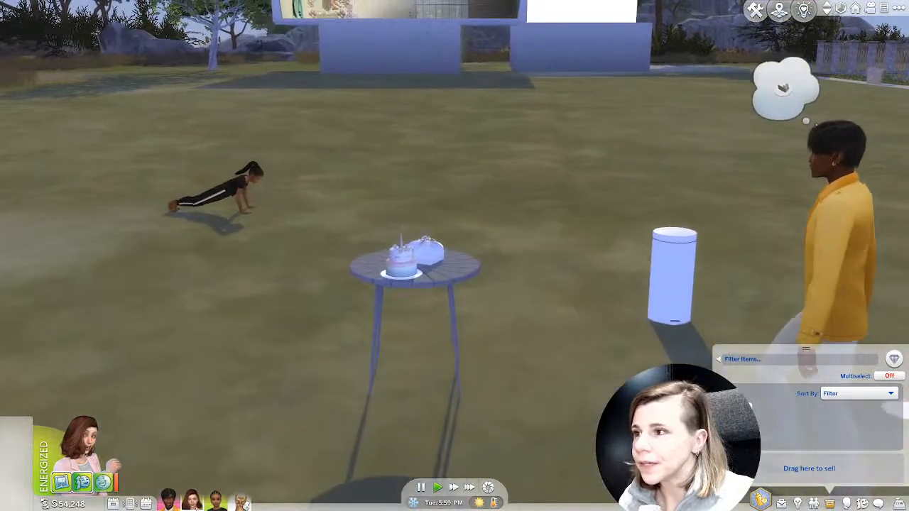
click(190, 500)
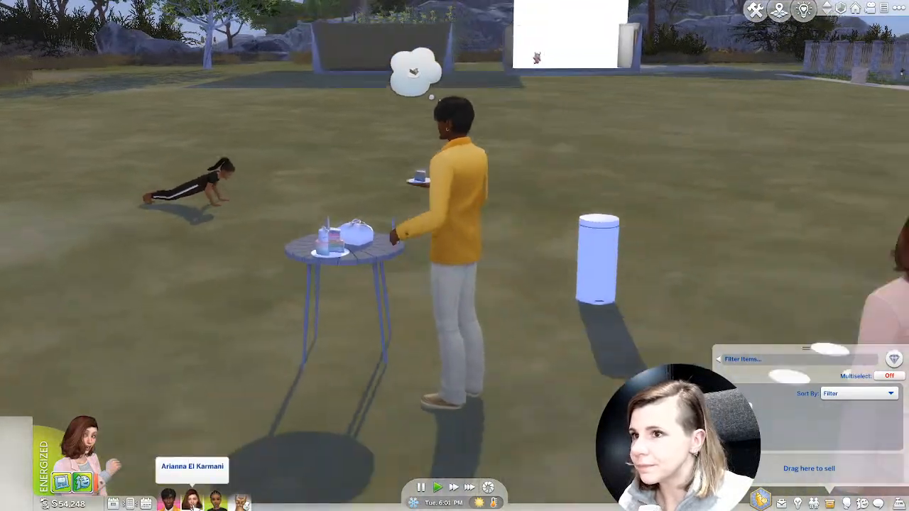
scroll(300, 383, up, 3)
click(420, 487)
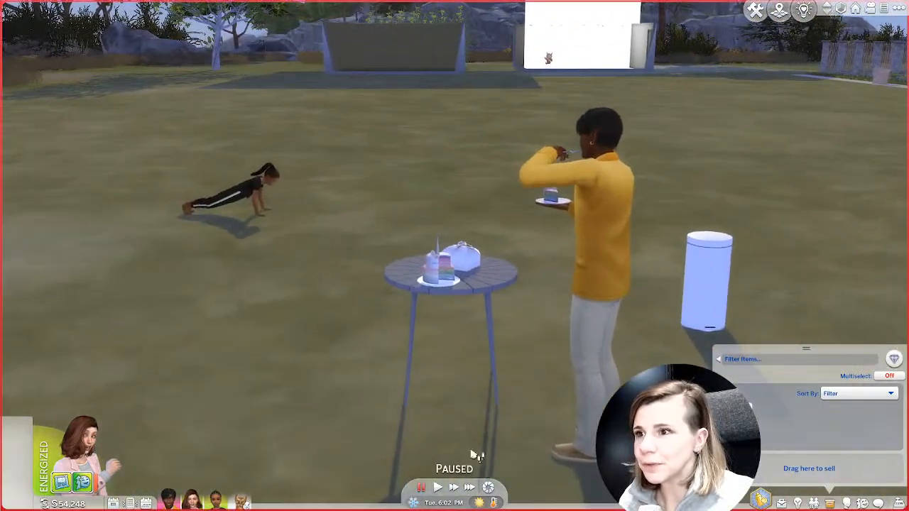
Examine the cut unicorn cake and the slice on the man's plate from close range, using the free camera.
scroll(529, 367, up, 2)
middle_drag(578, 359, 566, 374)
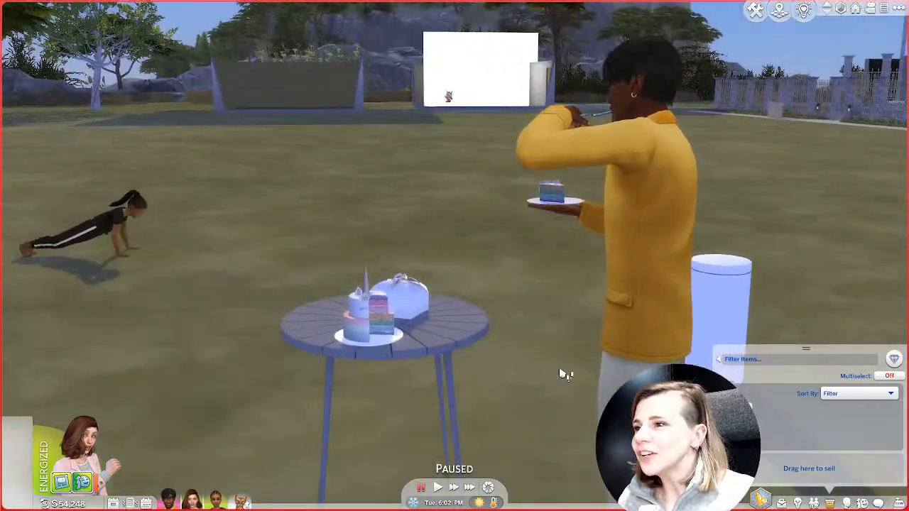
scroll(411, 338, up, 1)
middle_drag(409, 333, 416, 348)
right_drag(416, 348, 434, 371)
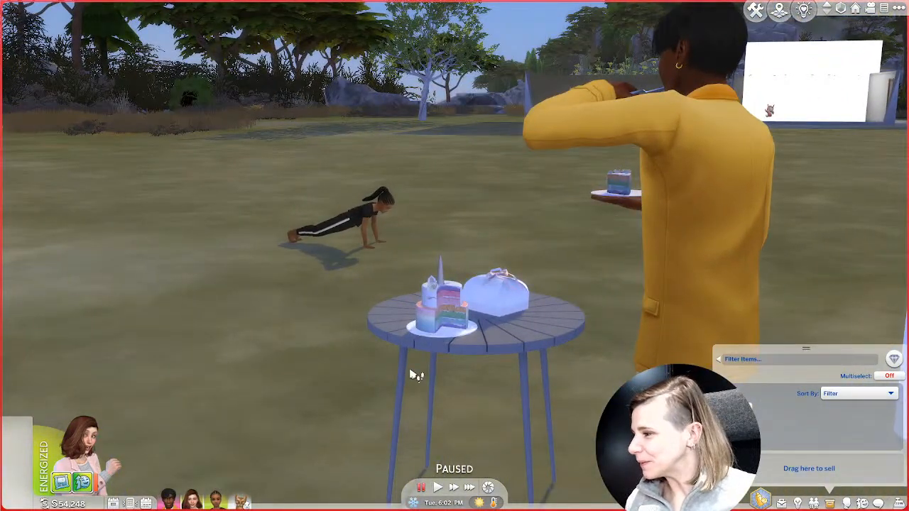
key(d)
scroll(413, 372, down, 2)
middle_drag(413, 373, 445, 377)
scroll(352, 388, up, 2)
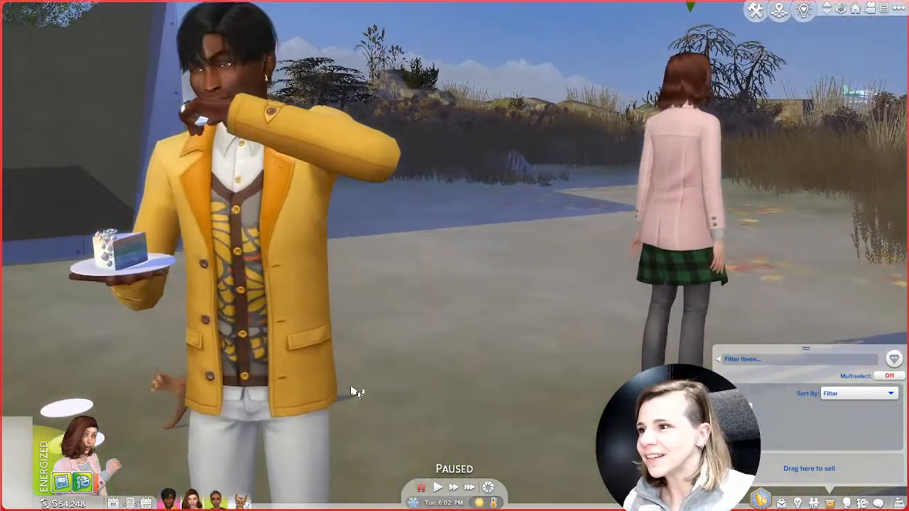
key(Tab)
key(w)
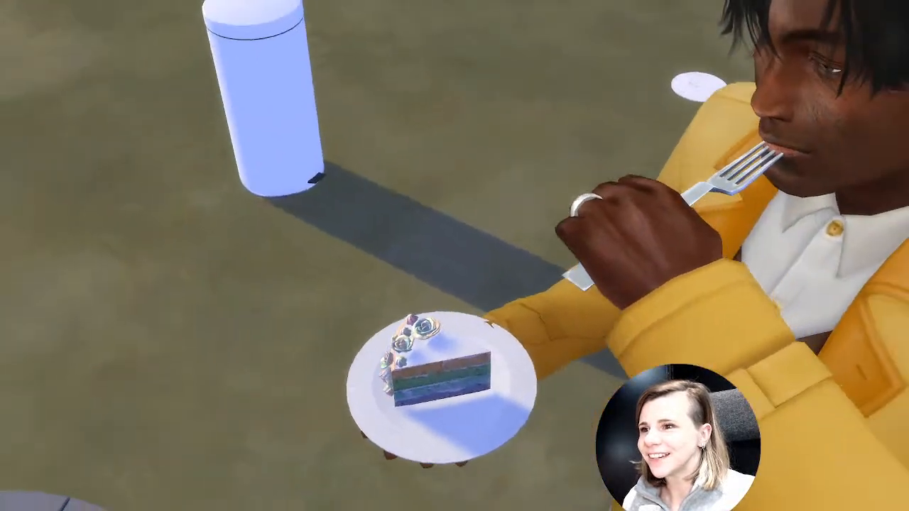
key(w)
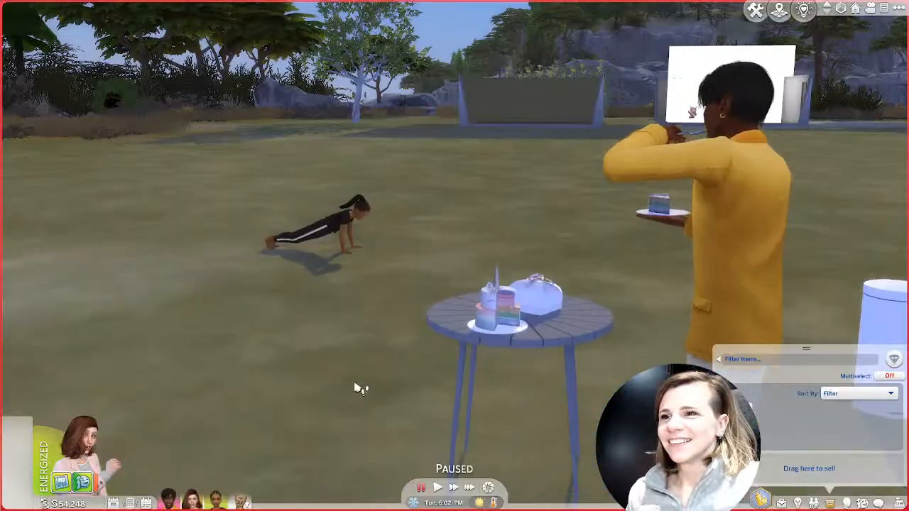
Examine the rainbow layers of the cut unicorn cake beside the cake box on the round table.
scroll(535, 357, down, 1)
scroll(572, 349, up, 1)
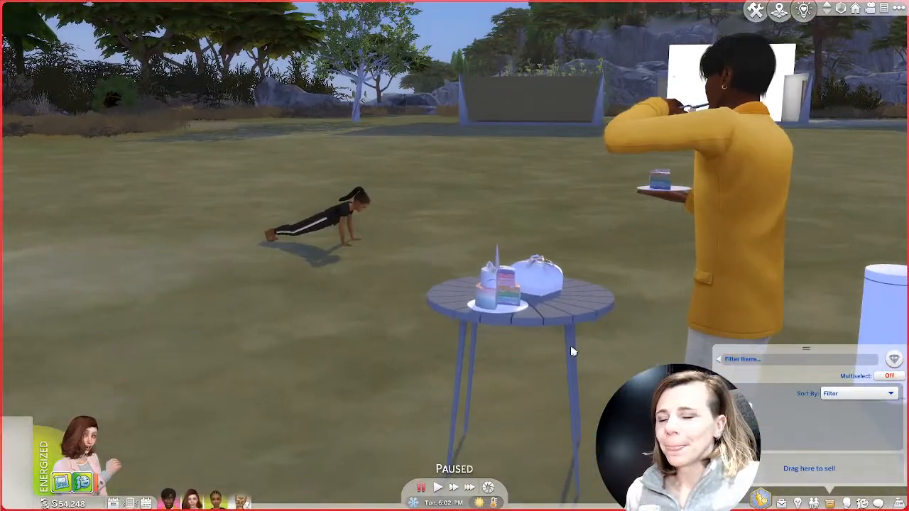
middle_drag(572, 349, 578, 345)
scroll(578, 345, up, 1)
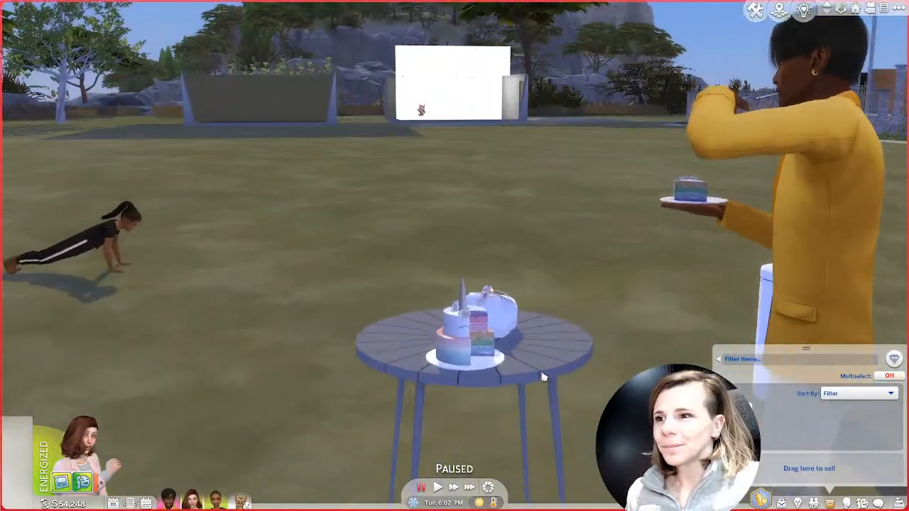
key(Tab)
key(w)
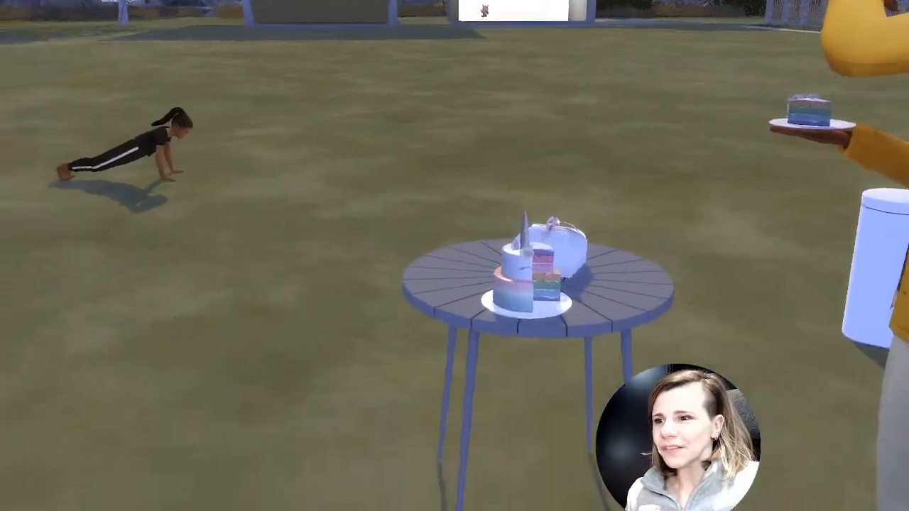
key(Tab)
scroll(531, 272, up, 2)
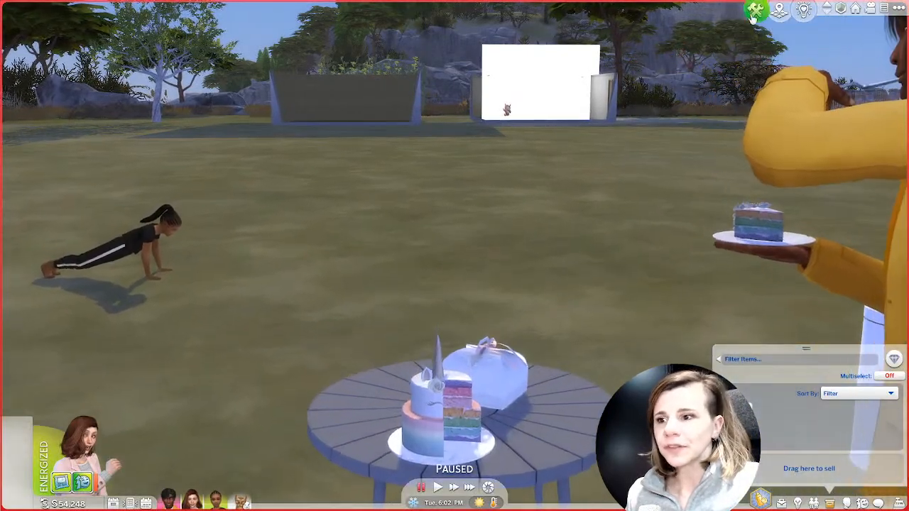
Order a unicorn cake from the cake box's Piece of Cake Bakery and open the box's contents.
click(777, 10)
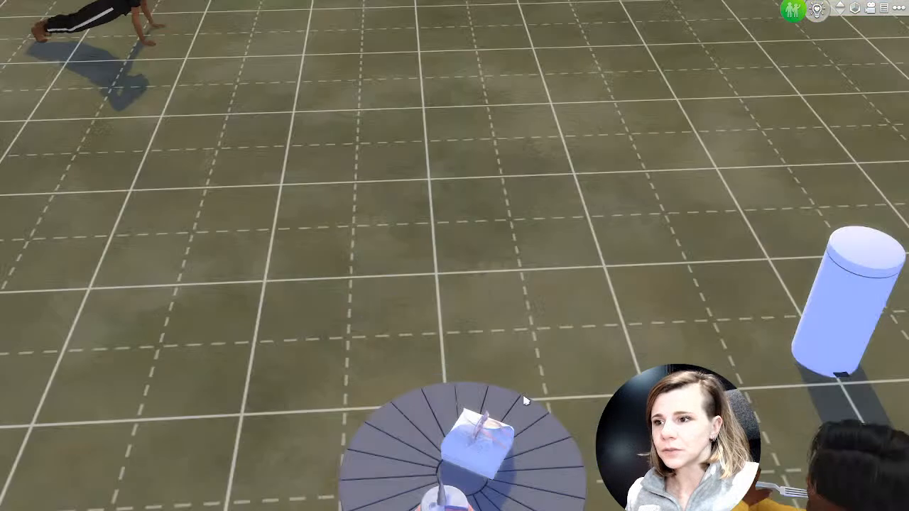
click(792, 10)
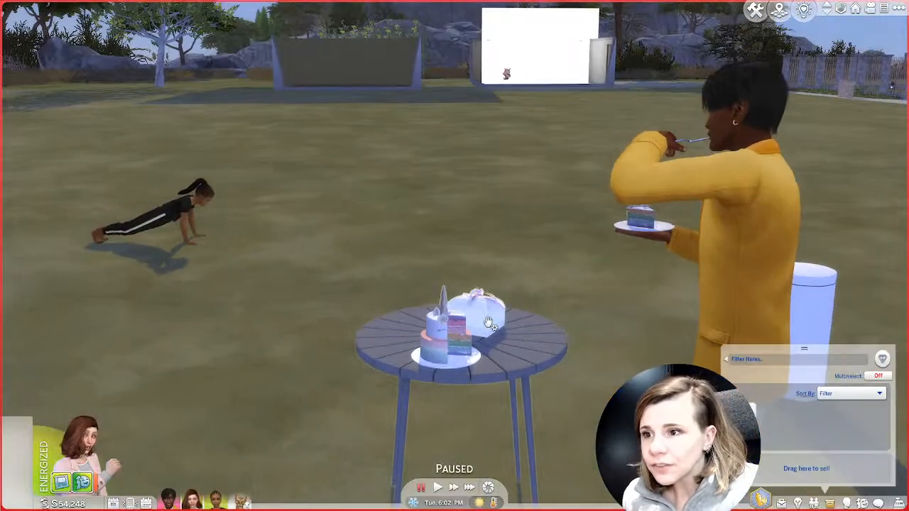
click(487, 321)
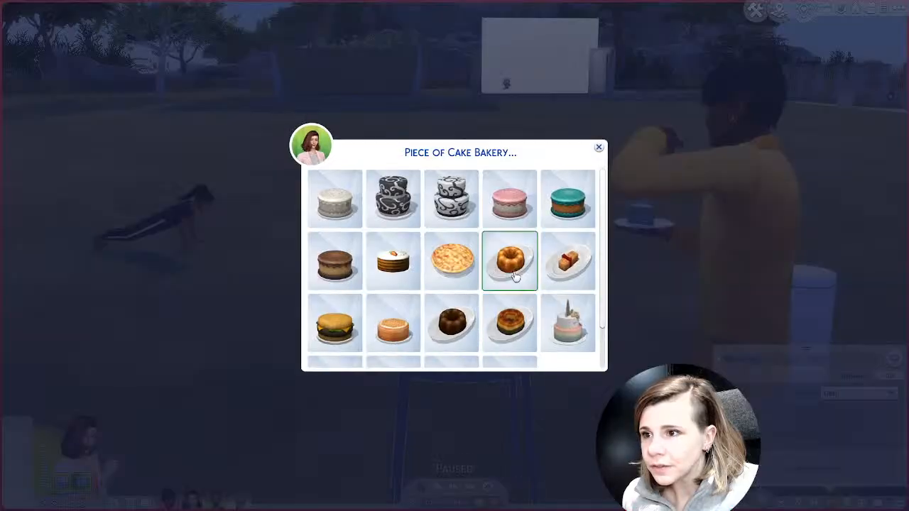
click(565, 323)
click(492, 317)
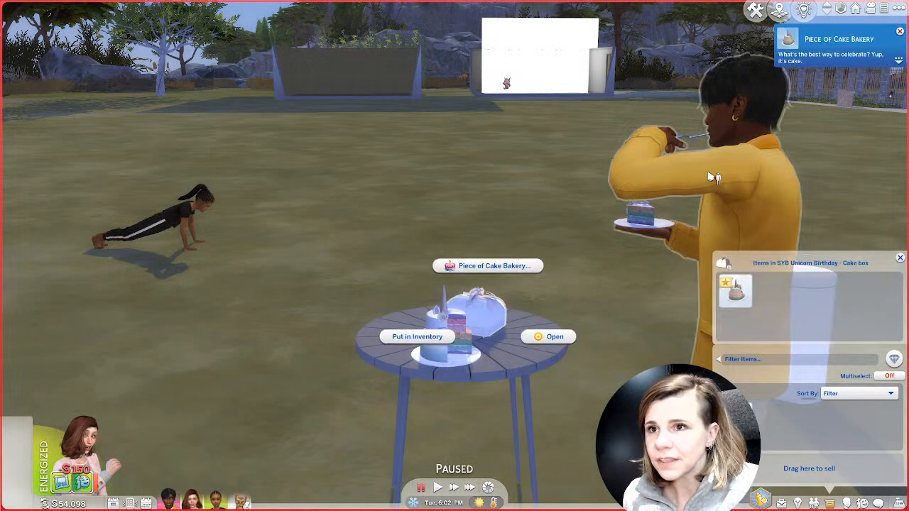
Take the new unicorn cake out of the box and swap it with the cut cake, leaving the cut one on the lawn.
click(738, 298)
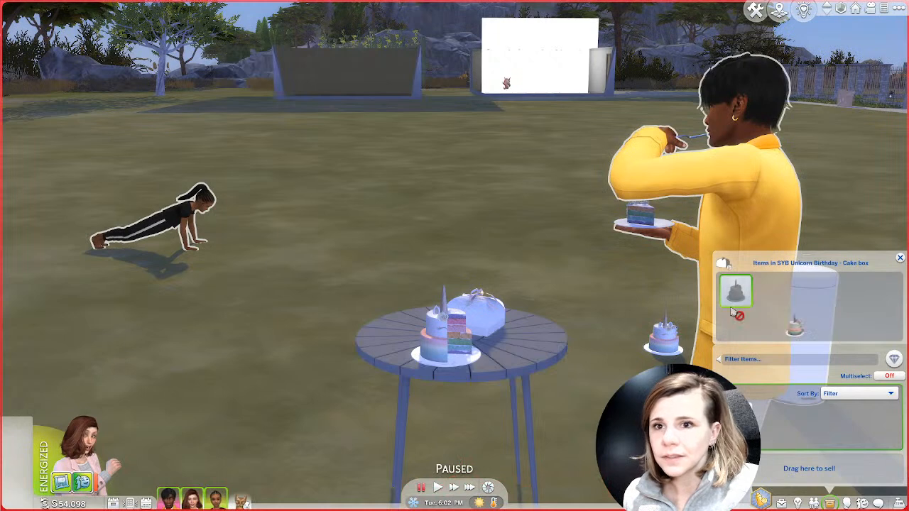
click(591, 344)
click(450, 332)
click(259, 389)
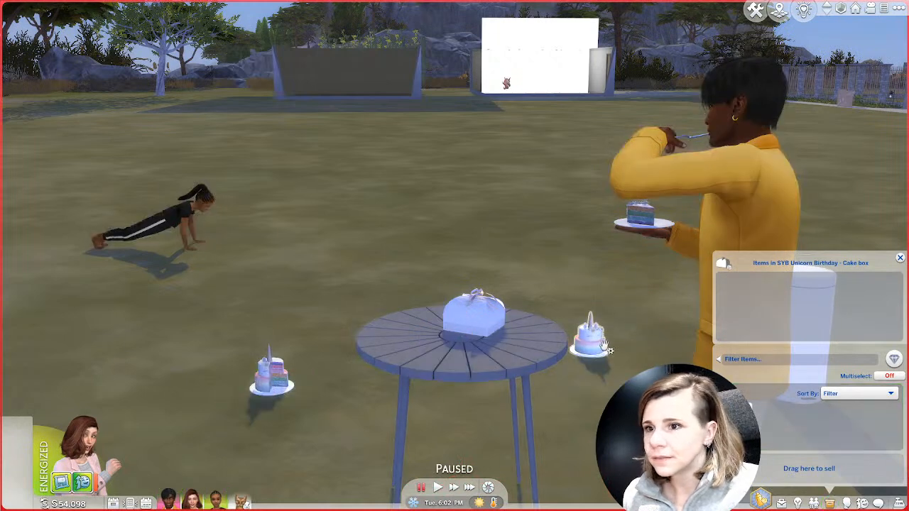
click(590, 341)
click(446, 341)
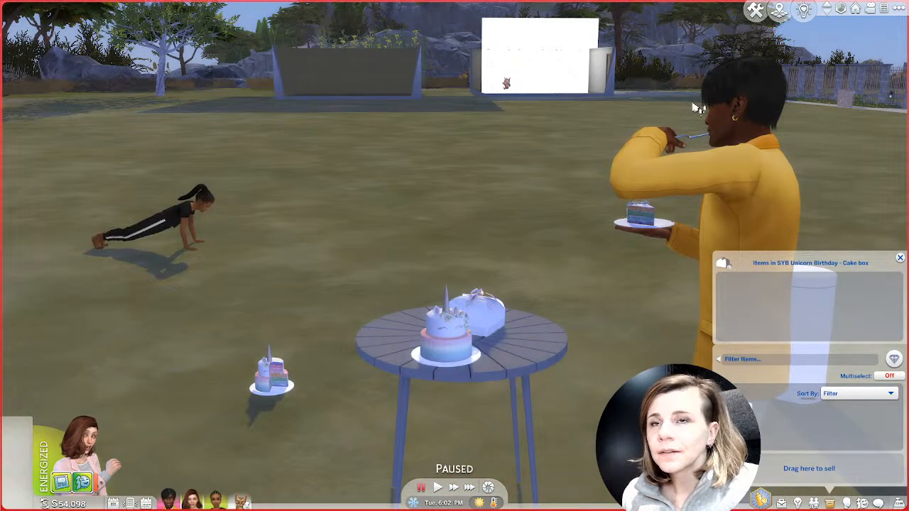
Move the cake box from the table onto the lawn and shift the whole unicorn cake to the table's centre.
click(455, 343)
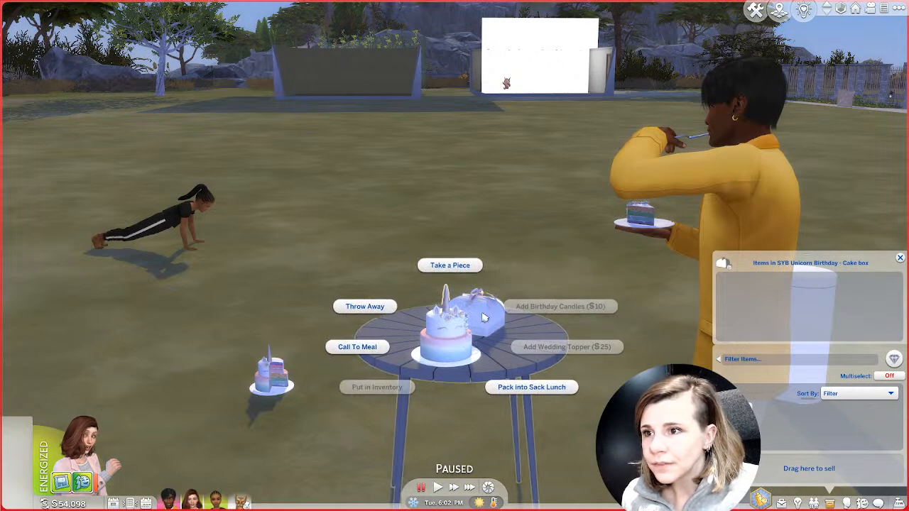
drag(490, 320, 256, 413)
click(446, 353)
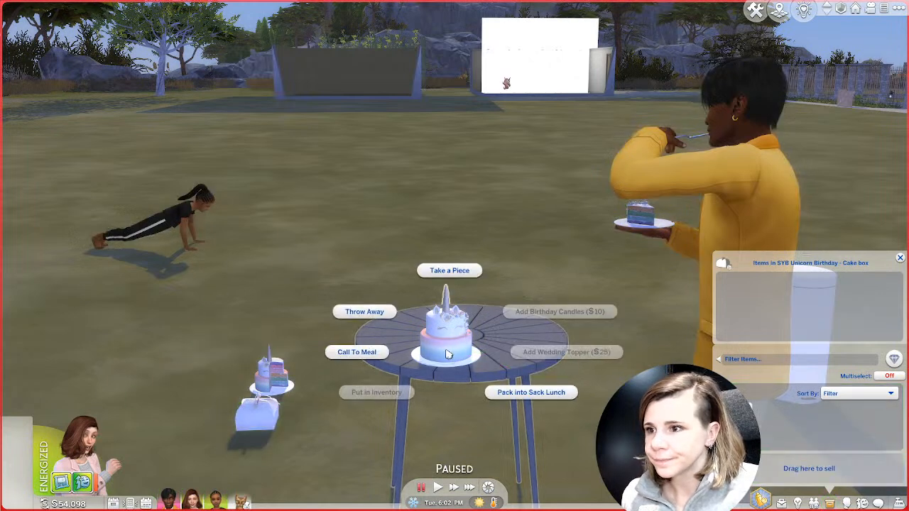
click(447, 353)
drag(448, 354, 466, 331)
click(469, 331)
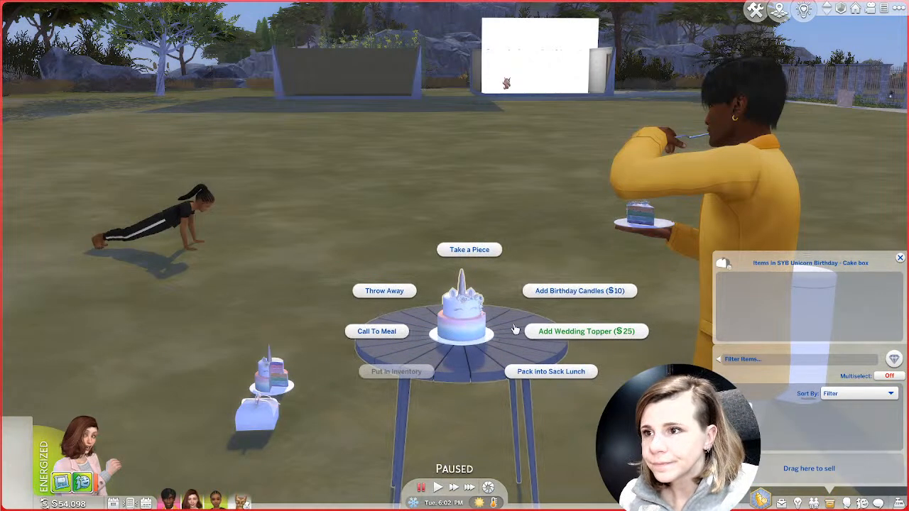
Add birthday candles to the unicorn cake and run the game at normal speed.
click(557, 299)
key(1)
scroll(490, 394, down, 5)
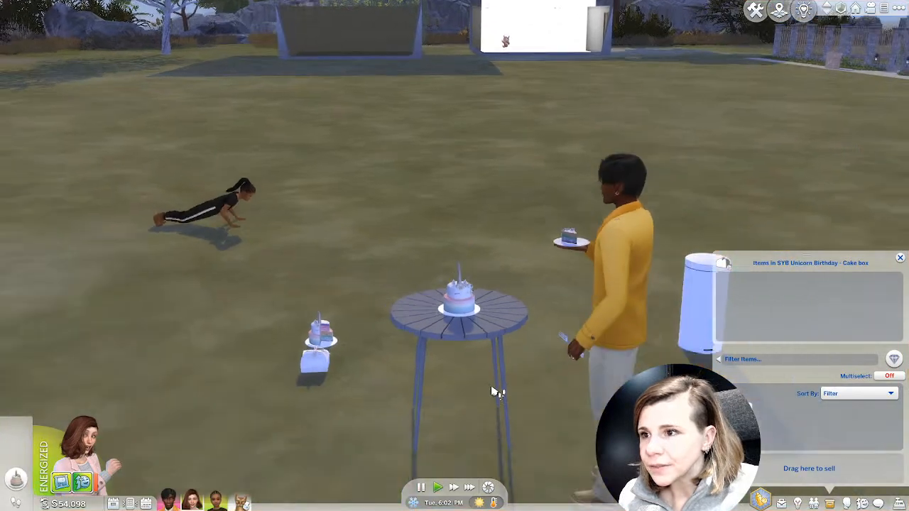
scroll(532, 396, up, 4)
middle_drag(532, 395, 533, 372)
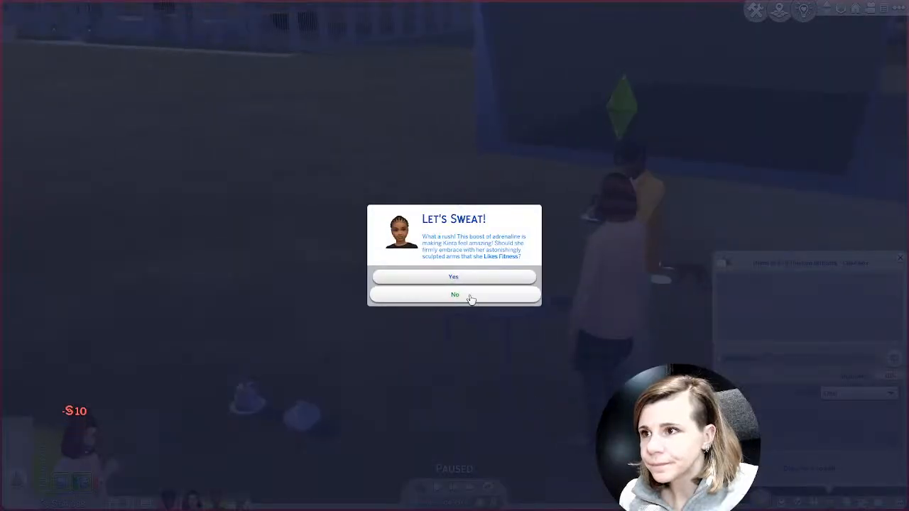
Decline the Likes Fitness preference and pause the game to inspect the candlelit unicorn cake.
click(470, 298)
scroll(516, 370, up, 4)
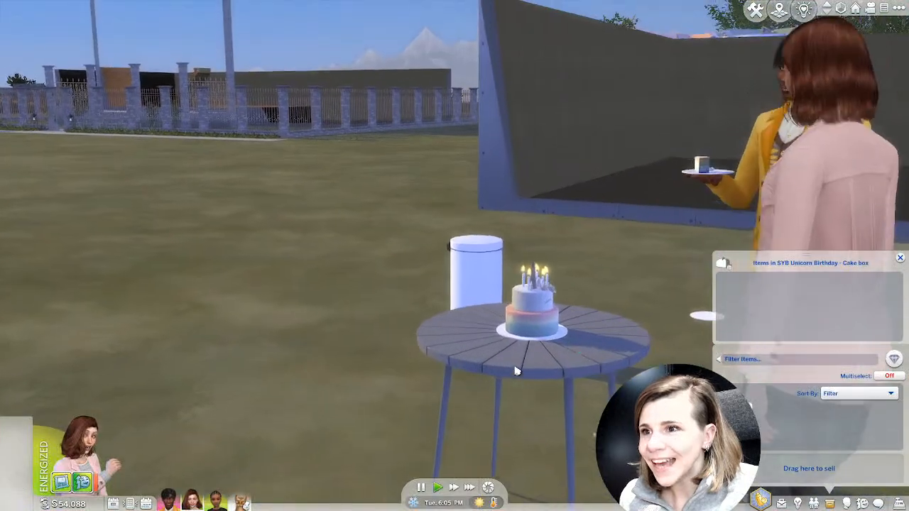
middle_drag(490, 379, 490, 379)
click(420, 489)
scroll(430, 432, down, 4)
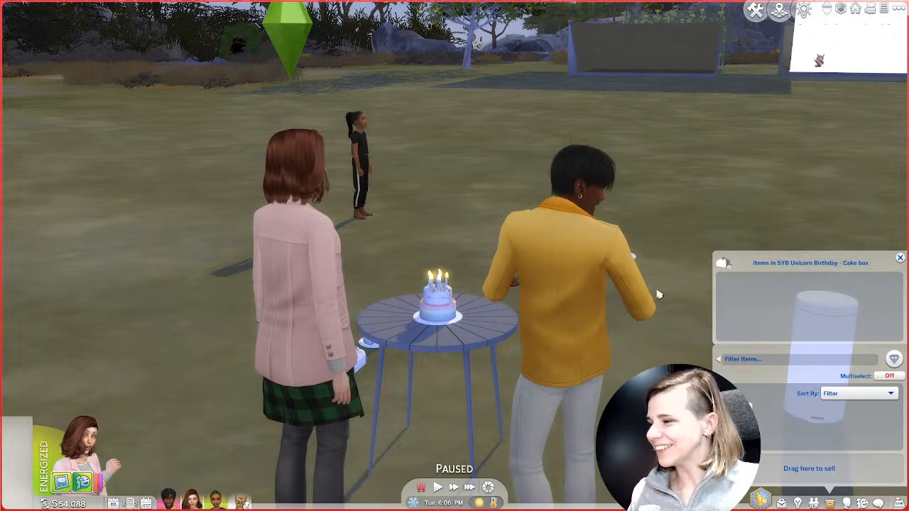
scroll(492, 379, up, 3)
middle_drag(492, 379, 483, 379)
scroll(483, 379, down, 3)
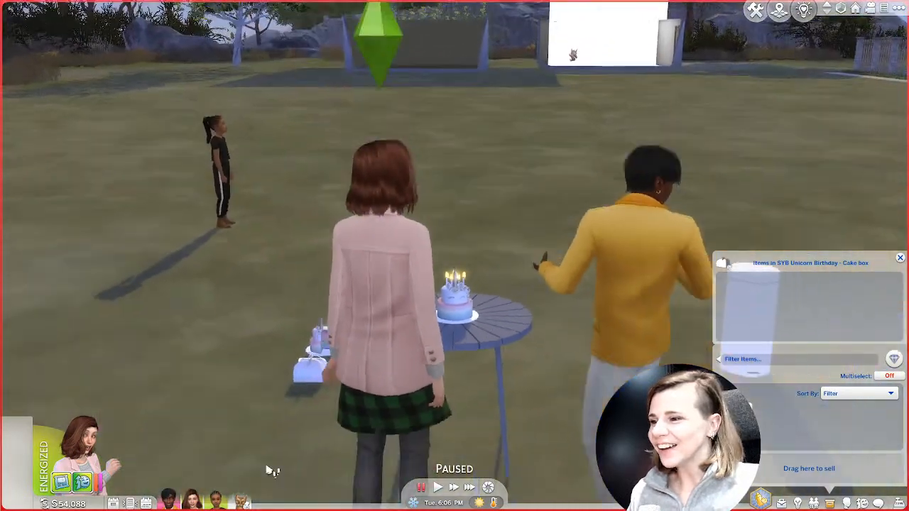
Switch control to the man in the yellow jacket and review the interactions offered on the candlelit cake.
click(217, 499)
click(168, 500)
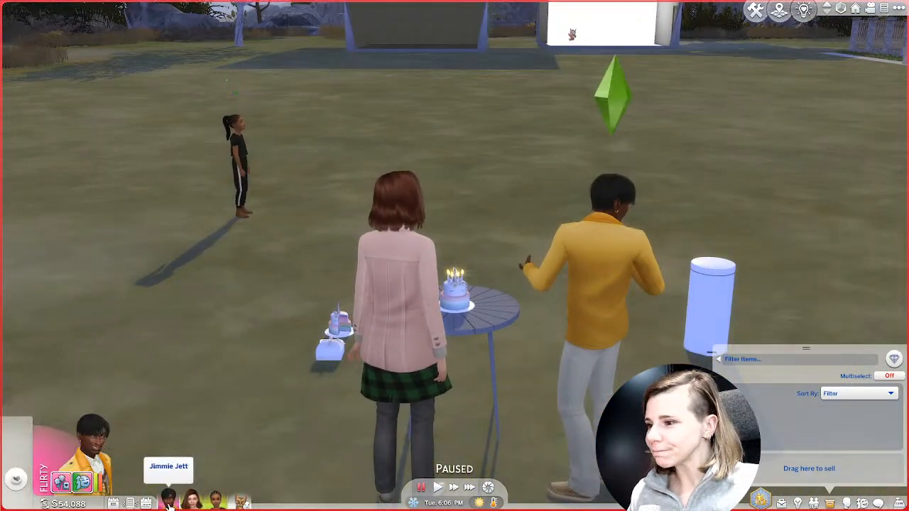
scroll(286, 479, up, 1)
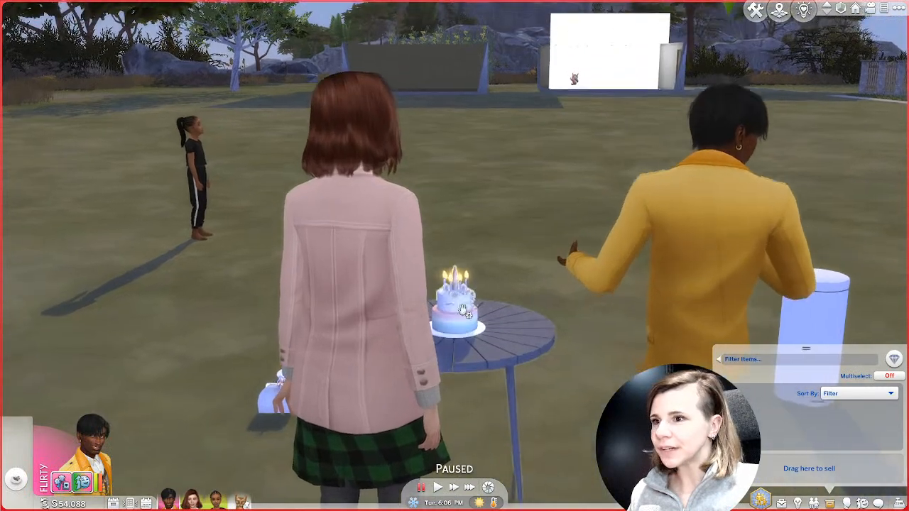
click(454, 298)
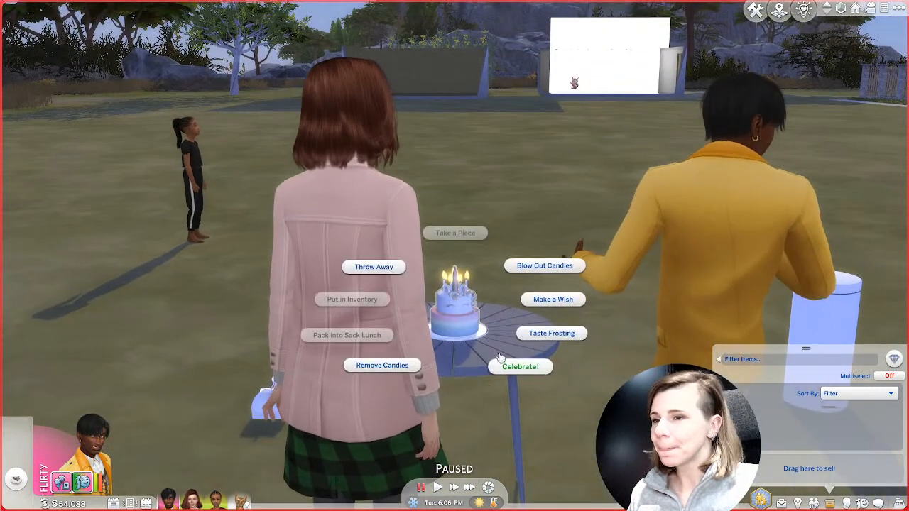
scroll(298, 299, down, 2)
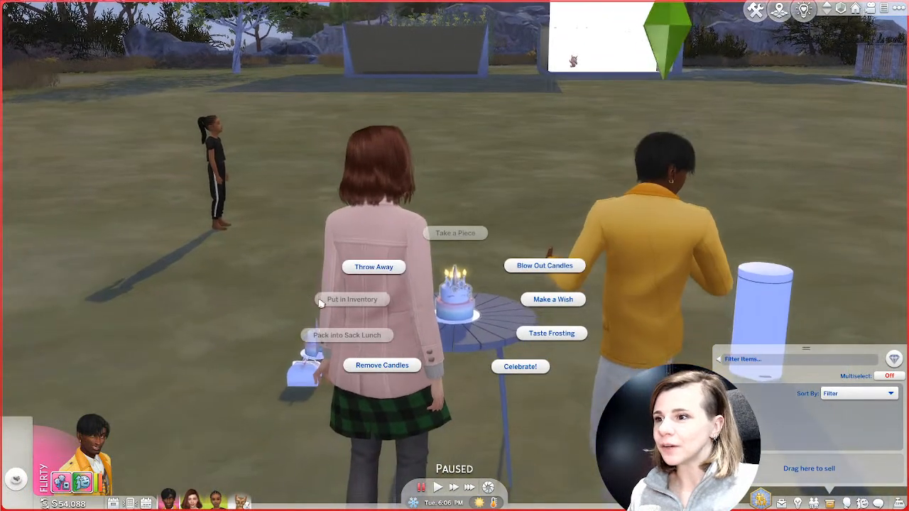
mouse_move(320, 303)
middle_down()
mouse_move(257, 331)
mouse_move(327, 316)
middle_up()
Have the man in yellow perform Taste Frosting on the unicorn cake and run the game at normal speed.
click(449, 304)
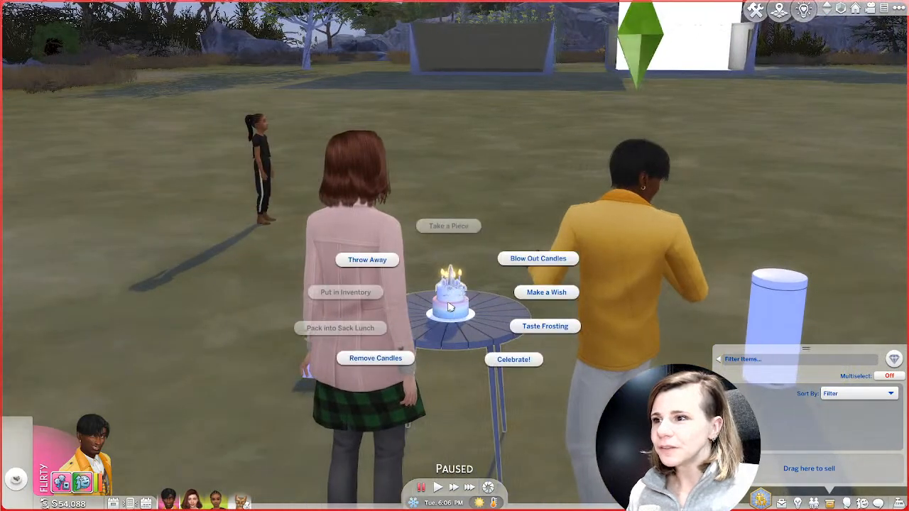
click(540, 326)
key(1)
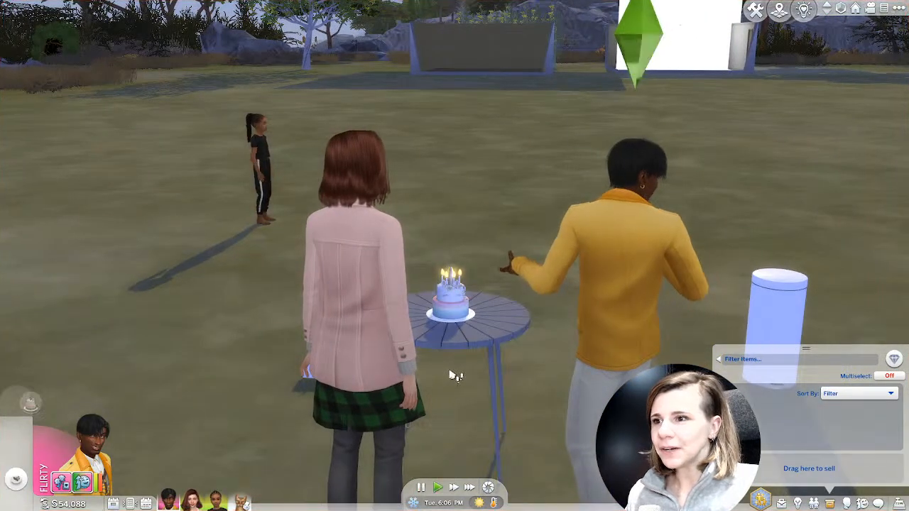
middle_drag(454, 375, 590, 360)
scroll(589, 360, up, 2)
scroll(515, 262, down, 3)
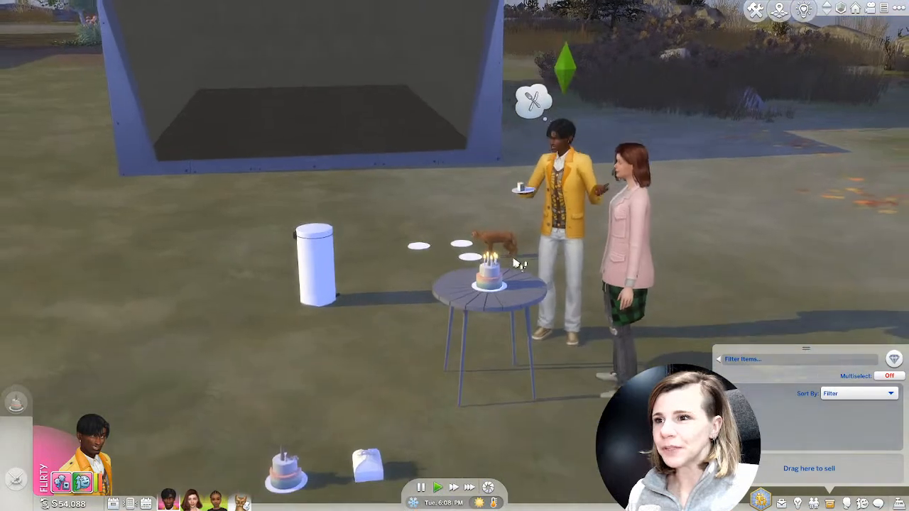
Run the game at the fastest speed and throw one of the empty plates on the grass into the trash can.
key(3)
middle_drag(515, 262, 440, 272)
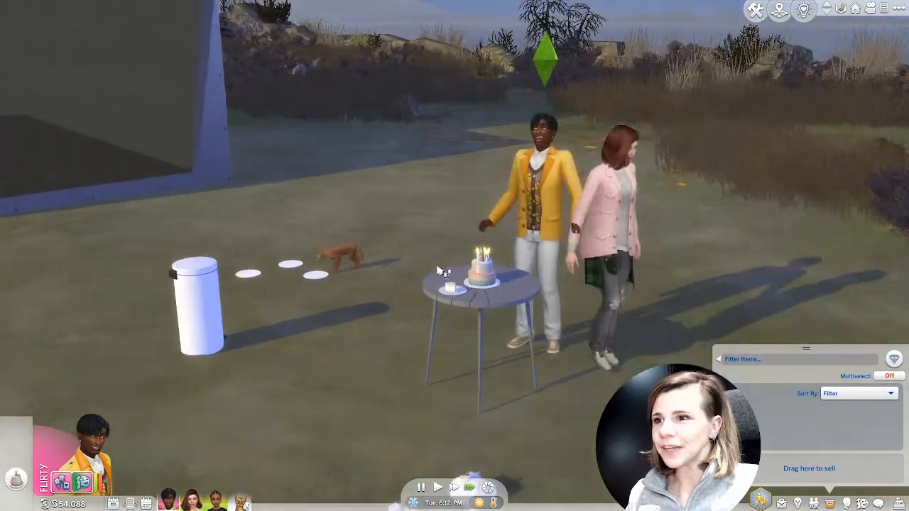
middle_drag(381, 315, 371, 305)
middle_drag(320, 279, 280, 290)
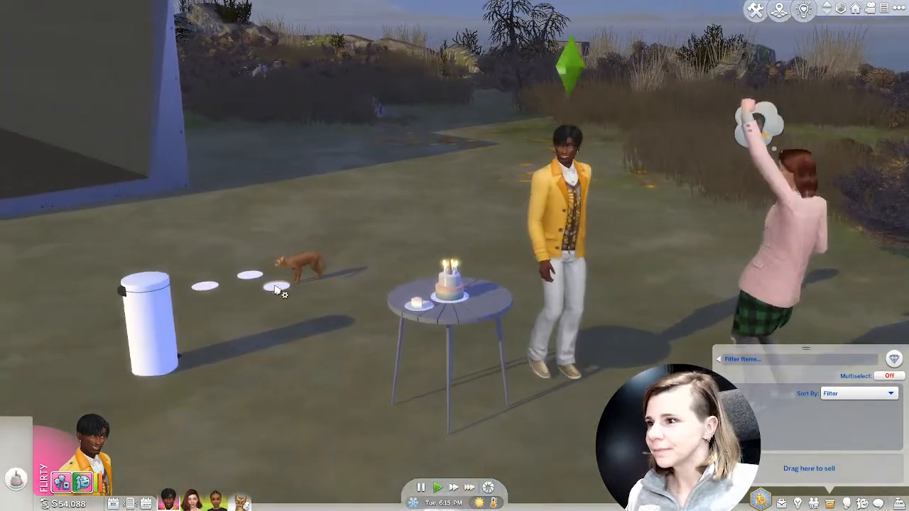
scroll(277, 291, up, 1)
key(Delete)
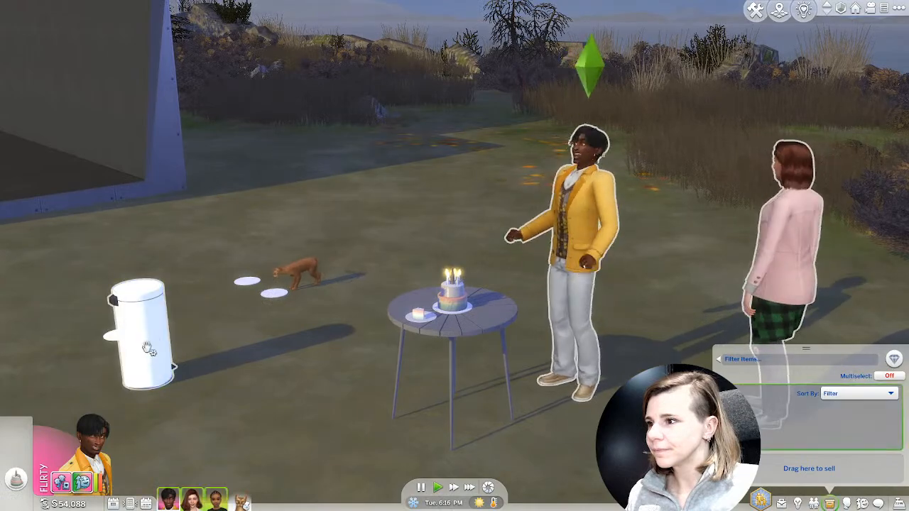
Pause the game after the candles are blown out and inspect the cake slice, cake box and cakes up close in free camera.
scroll(514, 420, up, 1)
middle_drag(514, 420, 523, 400)
scroll(532, 369, up, 1)
middle_drag(546, 328, 442, 384)
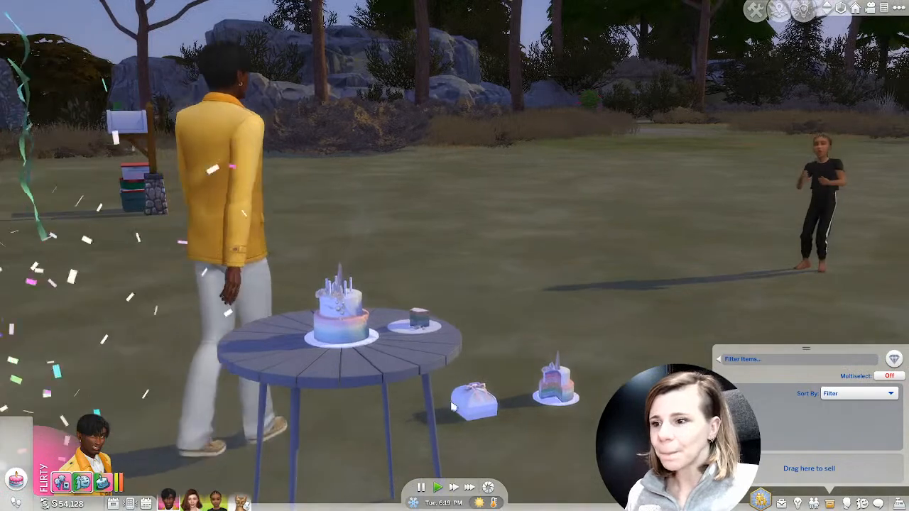
key(p)
key(Tab)
key(w)
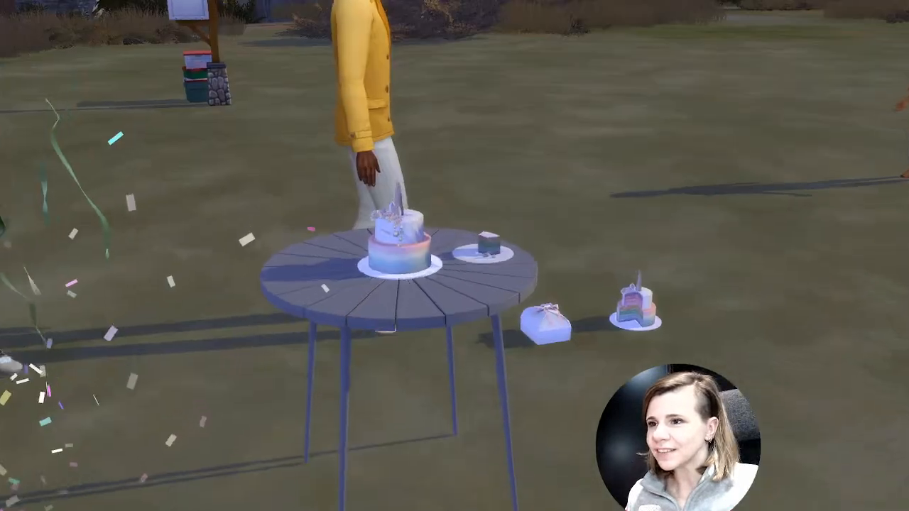
key(w)
key(s)
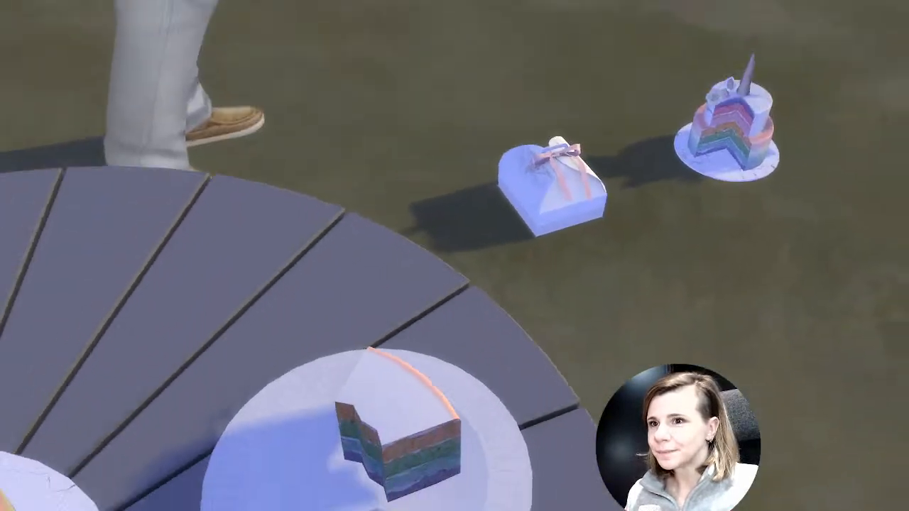
key(Tab)
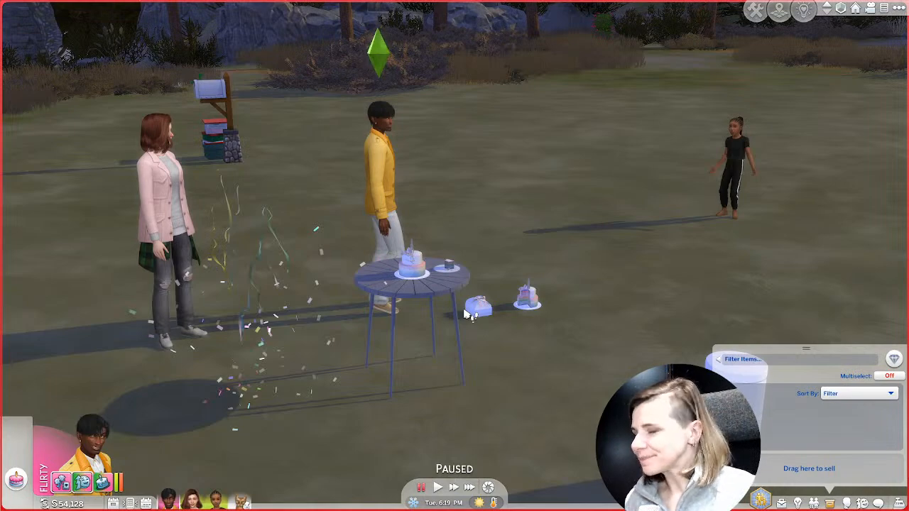
Examine the paused scene with the cake box on the lawn and both unicorn cakes from several angles.
scroll(474, 314, down, 3)
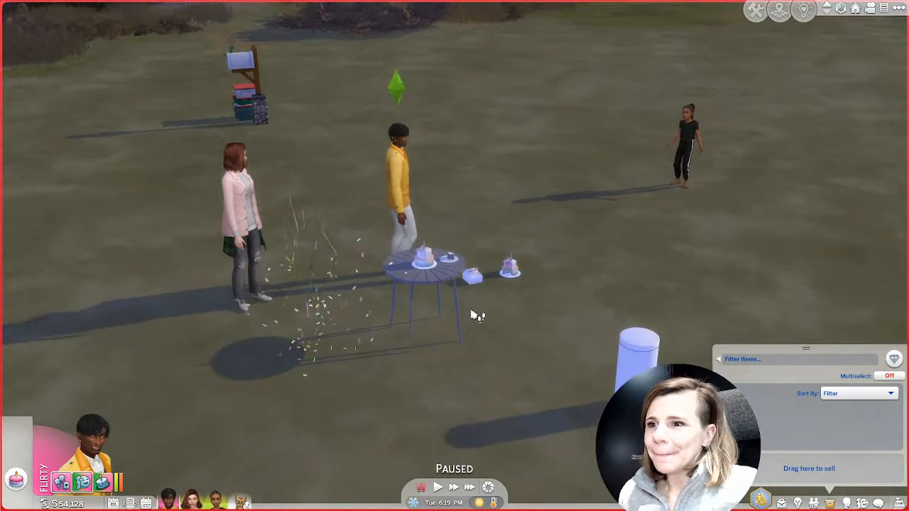
scroll(574, 323, up, 5)
middle_drag(574, 323, 475, 398)
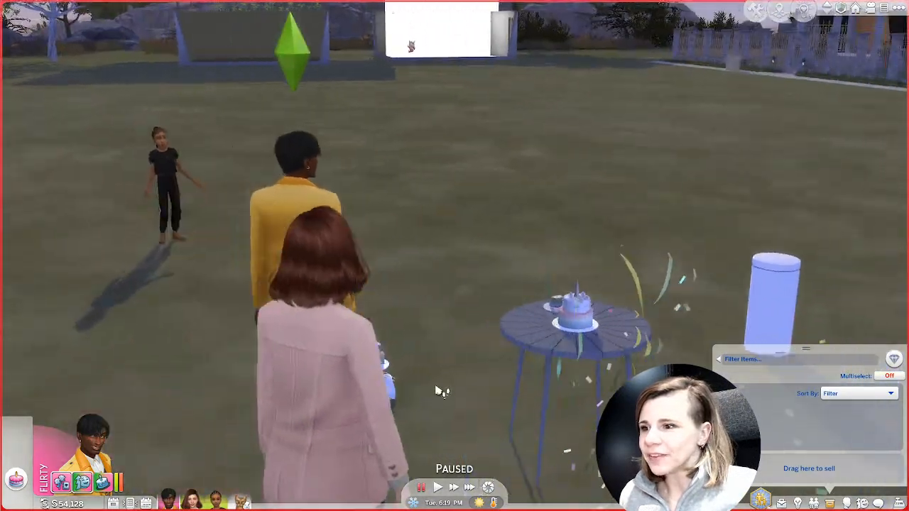
scroll(442, 391, down, 2)
scroll(475, 399, up, 2)
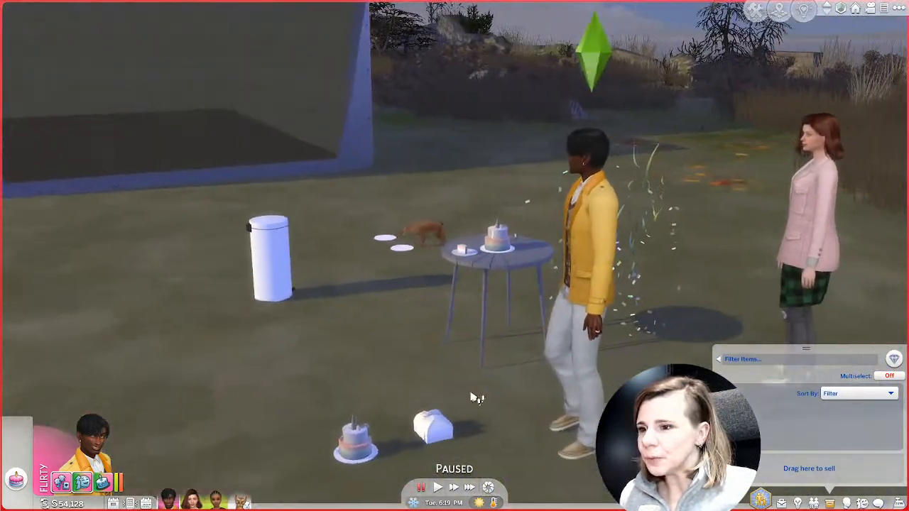
scroll(472, 389, down, 1)
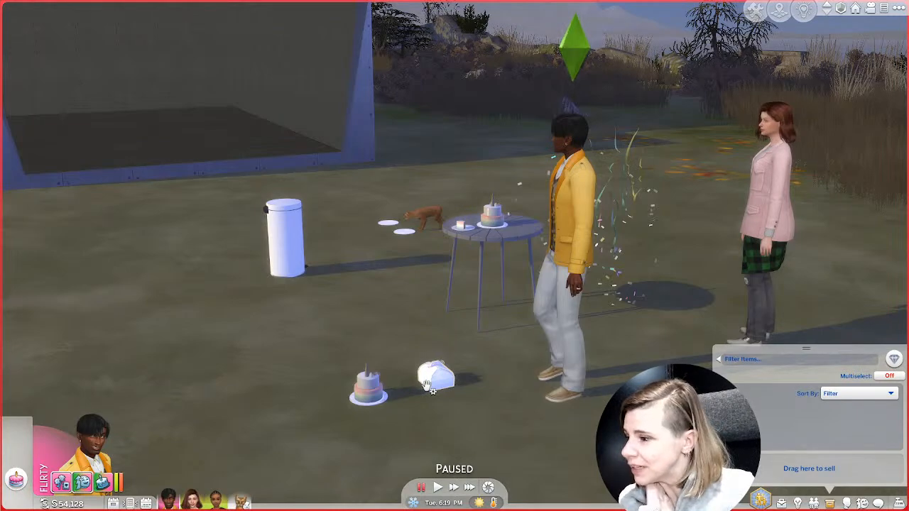
scroll(428, 384, up, 2)
scroll(471, 394, down, 2)
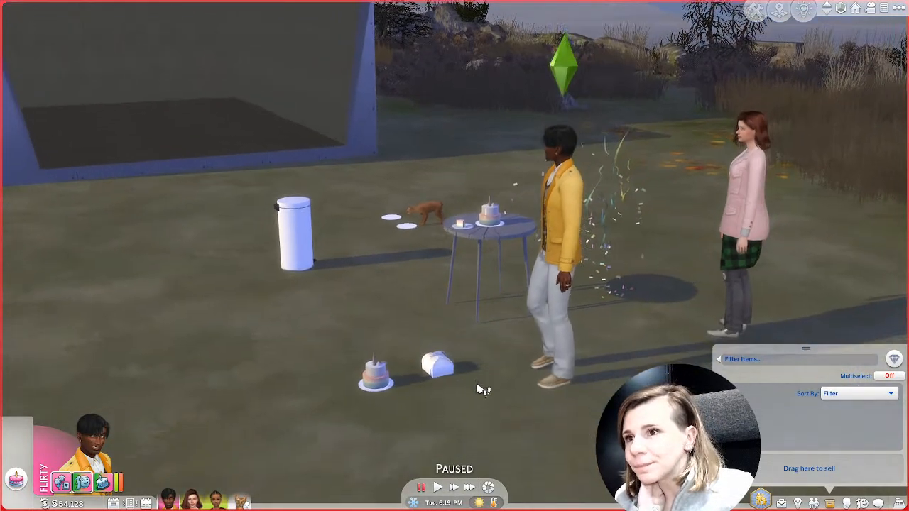
scroll(507, 366, up, 3)
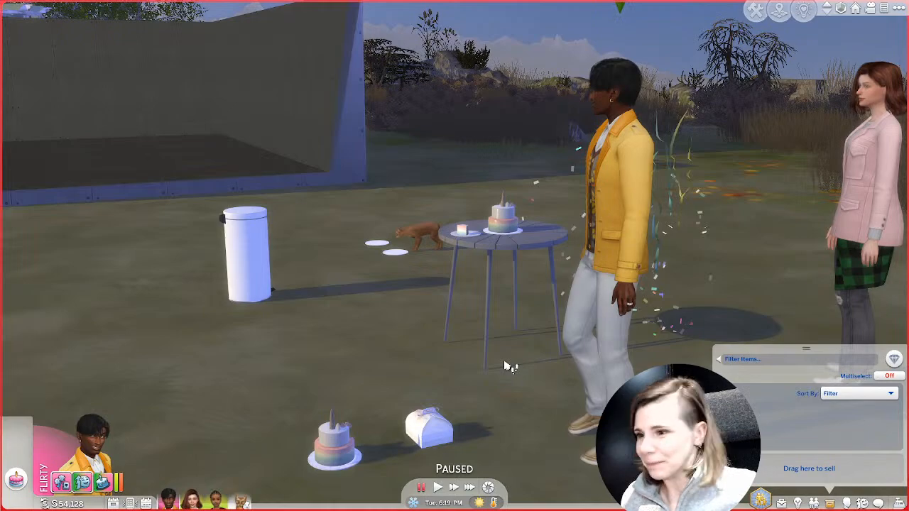
middle_drag(507, 367, 457, 369)
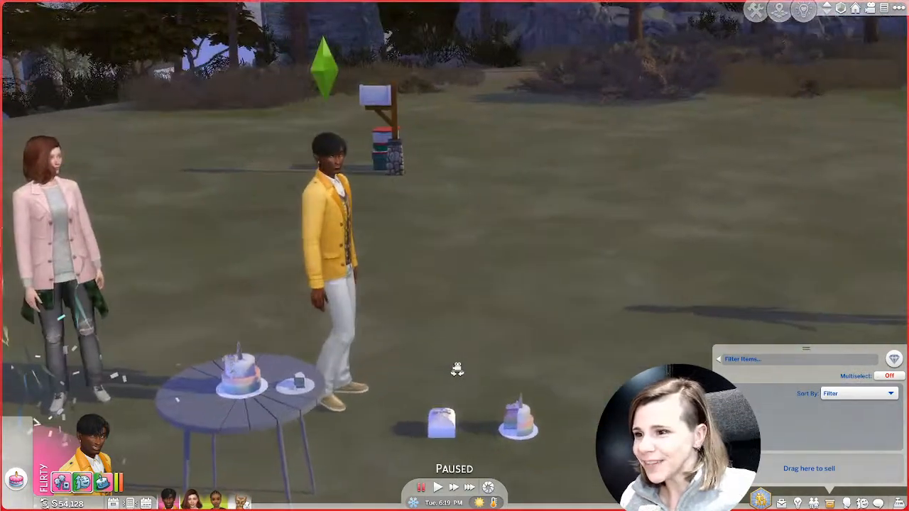
Examine the unicorn party display in the other house, including the balloon arch, the cake and cake box on the sideboard, and the welcome sign.
scroll(472, 357, down, 8)
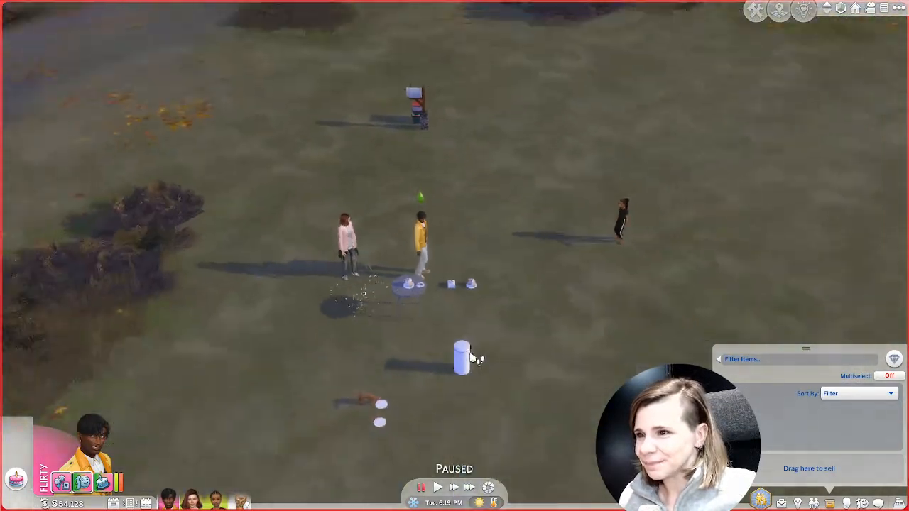
scroll(474, 359, down, 2)
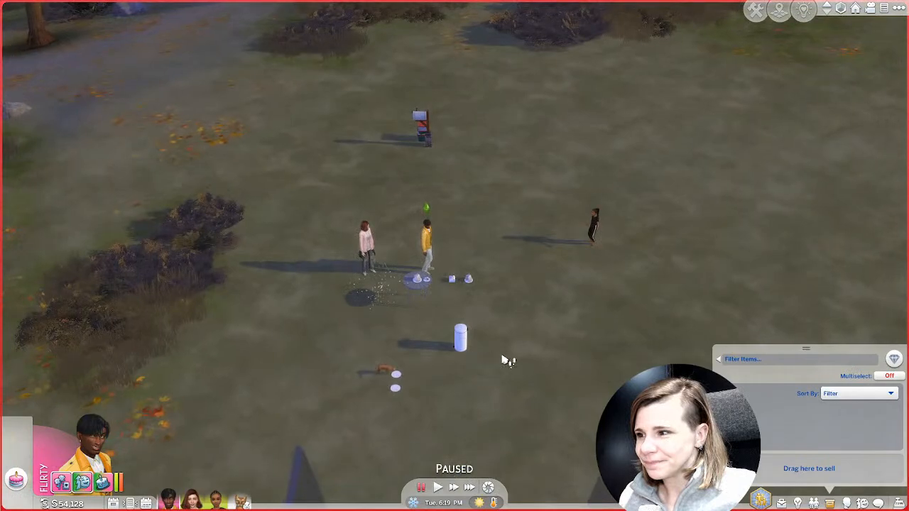
middle_drag(502, 361, 771, 86)
right_drag(772, 85, 282, 341)
scroll(282, 341, up, 2)
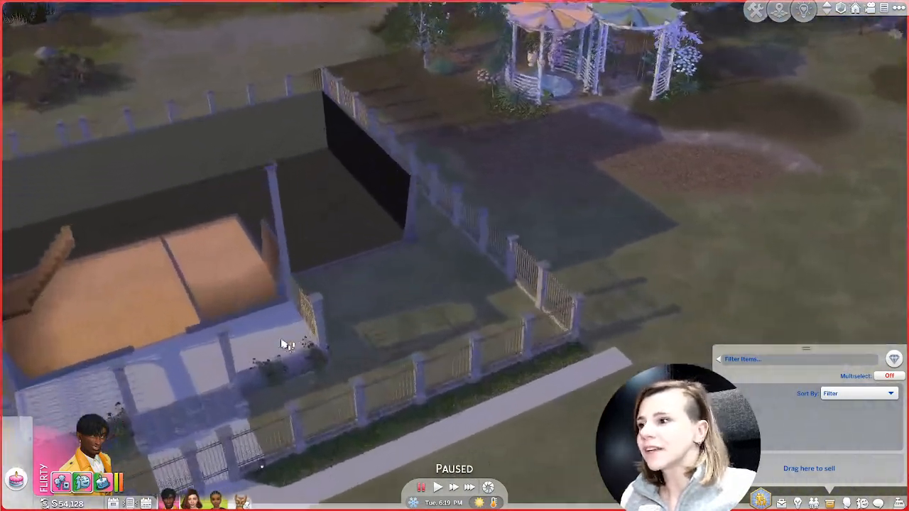
middle_drag(287, 344, 728, 135)
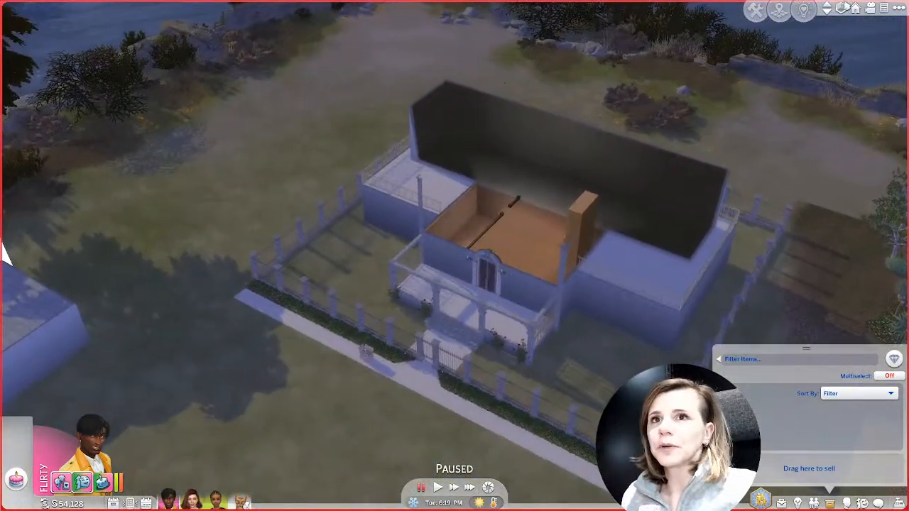
scroll(318, 370, down, 3)
middle_drag(318, 369, 747, 199)
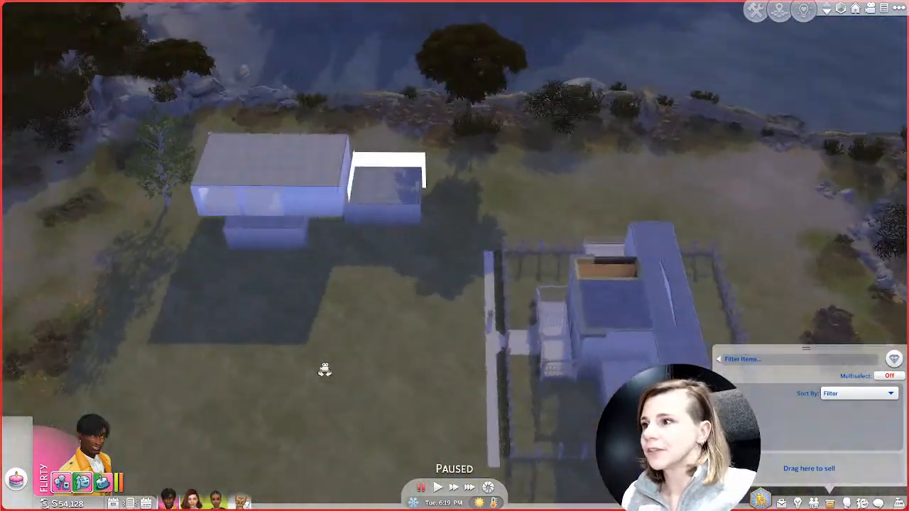
scroll(525, 336, up, 8)
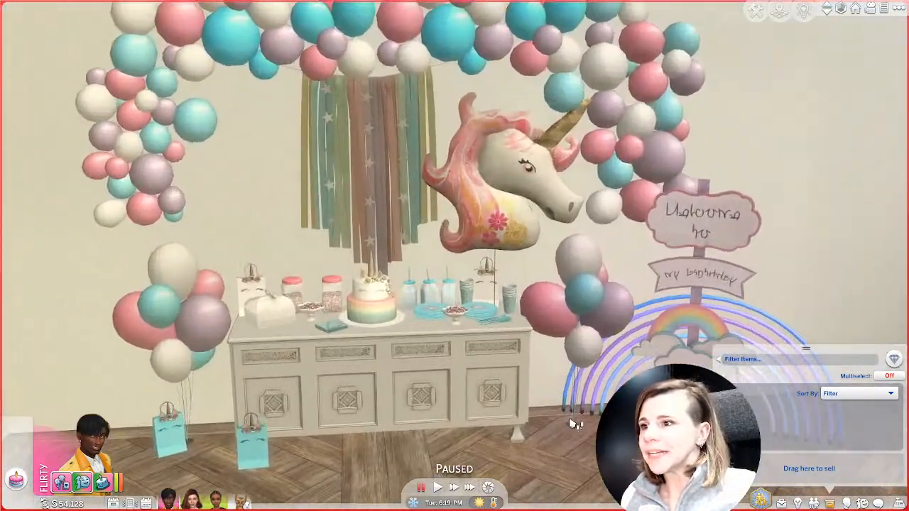
scroll(575, 424, down, 3)
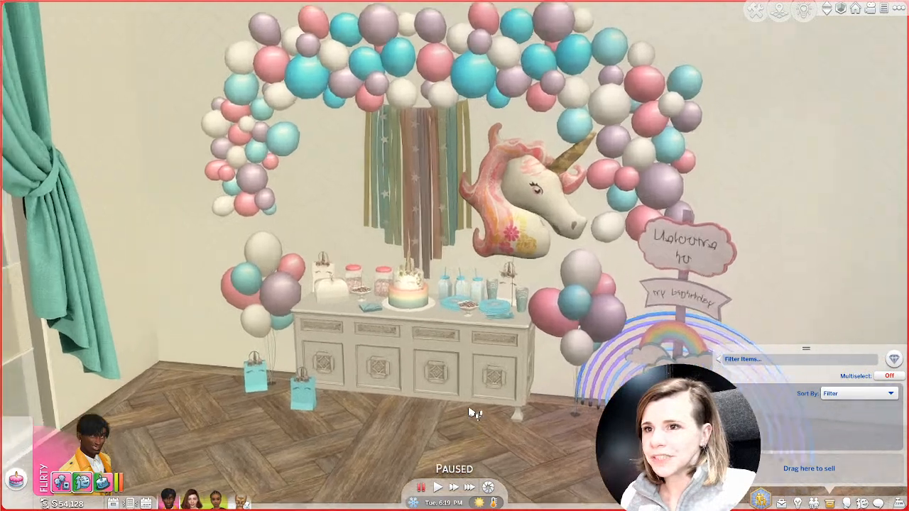
scroll(476, 404, down, 2)
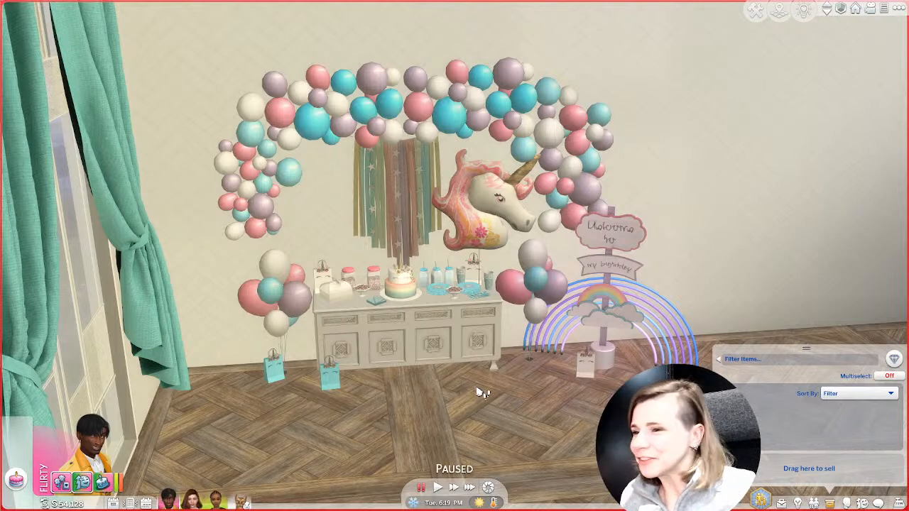
middle_drag(325, 364, 391, 365)
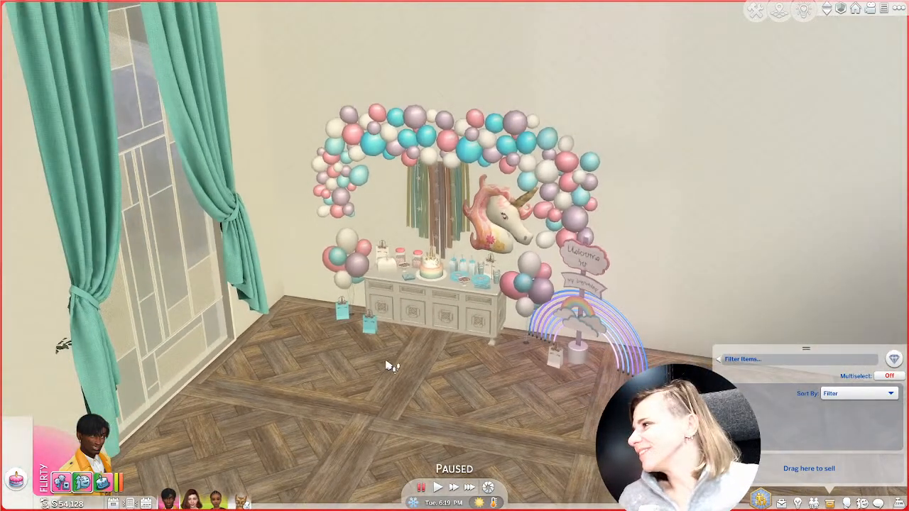
scroll(539, 311, up, 5)
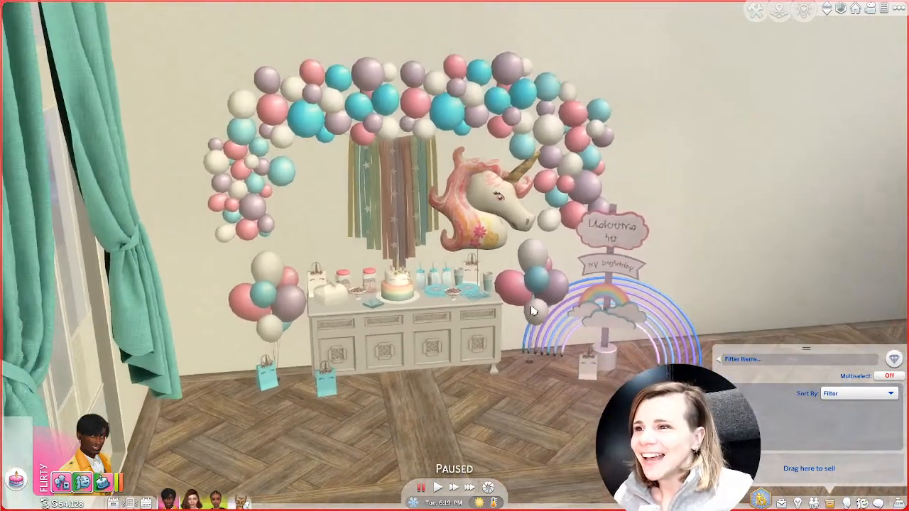
scroll(533, 311, down, 5)
scroll(497, 349, up, 5)
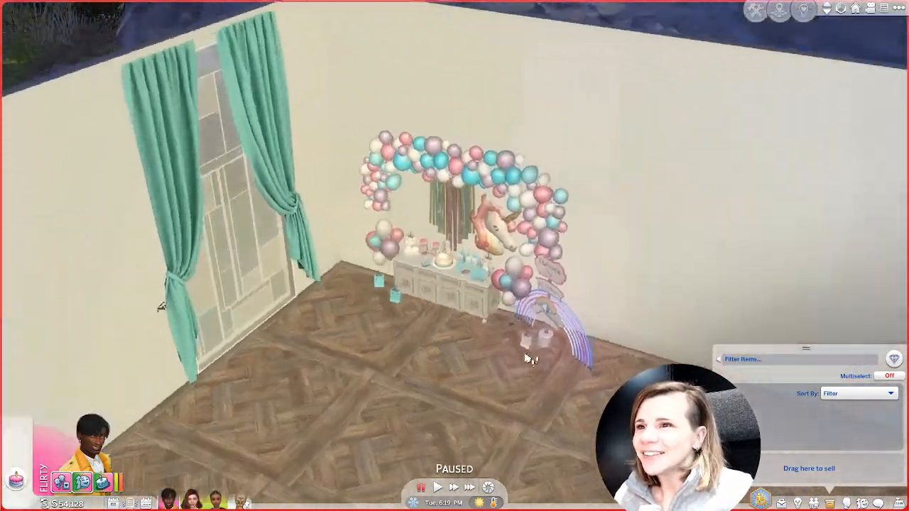
scroll(575, 270, down, 3)
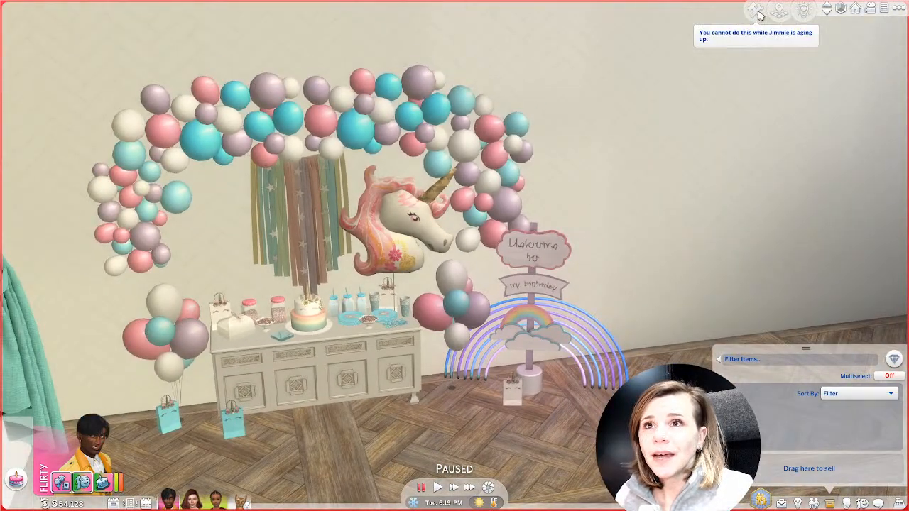
Resume the game at the fastest speed to let the man in the yellow jacket finish aging up beside the cake table.
scroll(578, 274, down, 8)
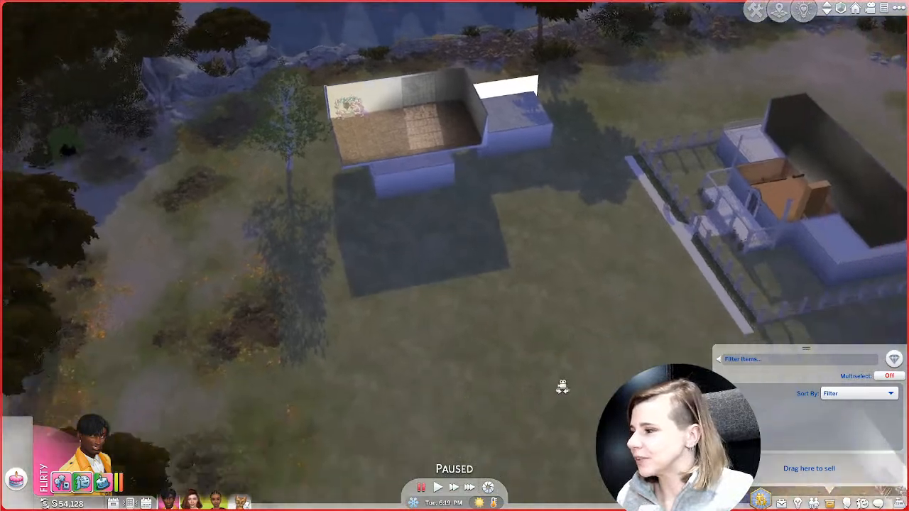
middle_drag(563, 387, 584, 365)
key(s)
scroll(483, 381, up, 7)
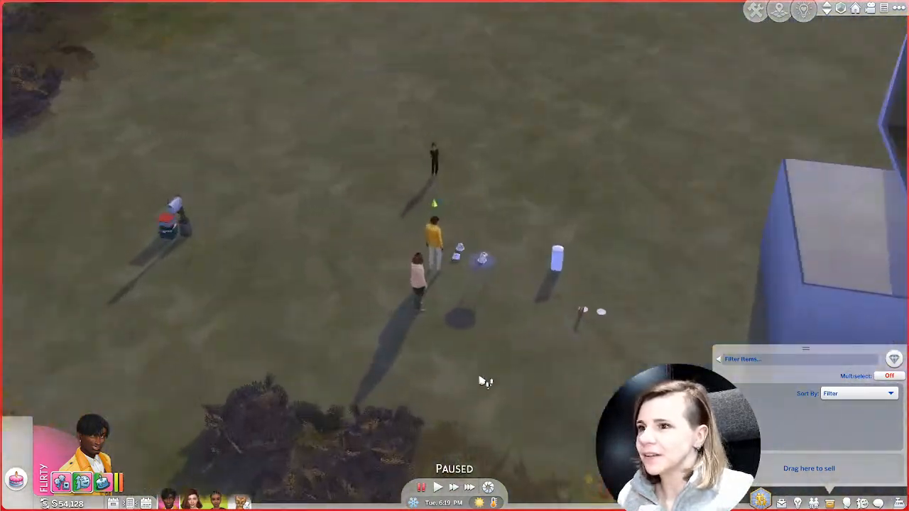
middle_drag(509, 331, 568, 385)
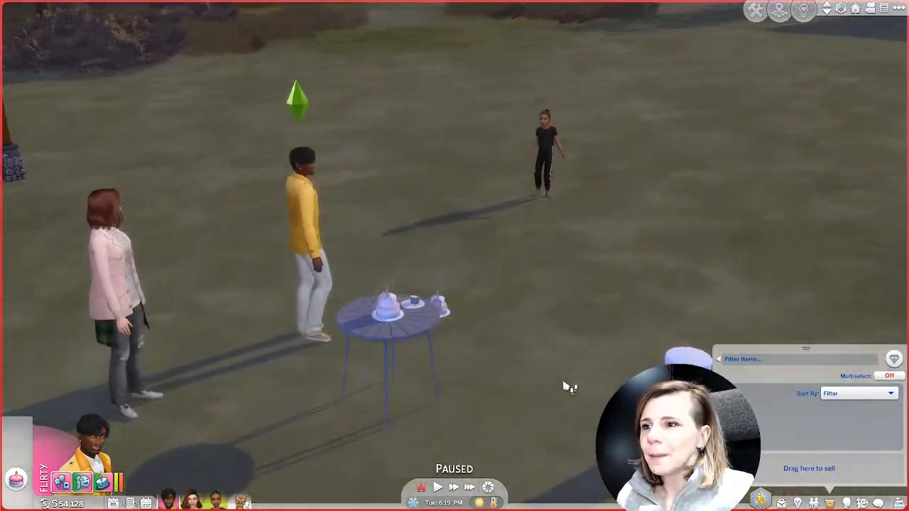
scroll(568, 387, up, 3)
click(538, 305)
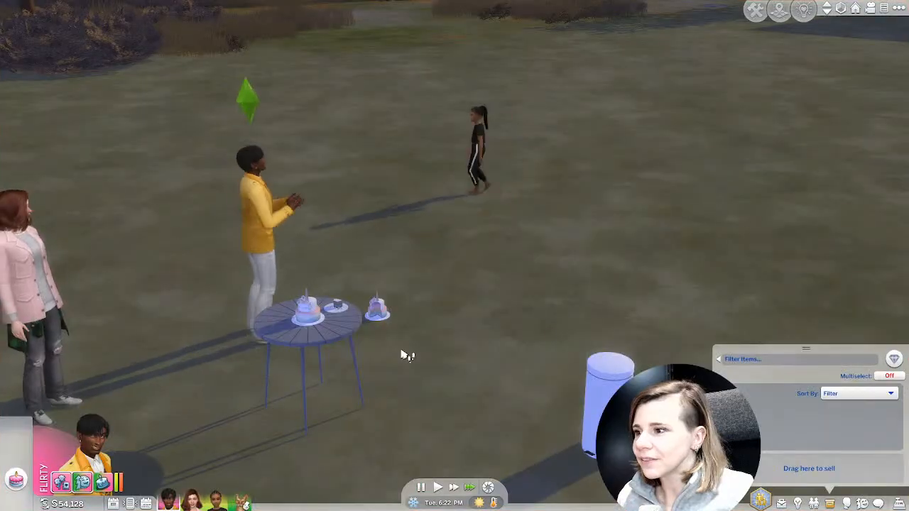
Have the man in the yellow jacket take a piece of the whole unicorn cake on the table.
scroll(263, 196, up, 3)
scroll(339, 331, down, 1)
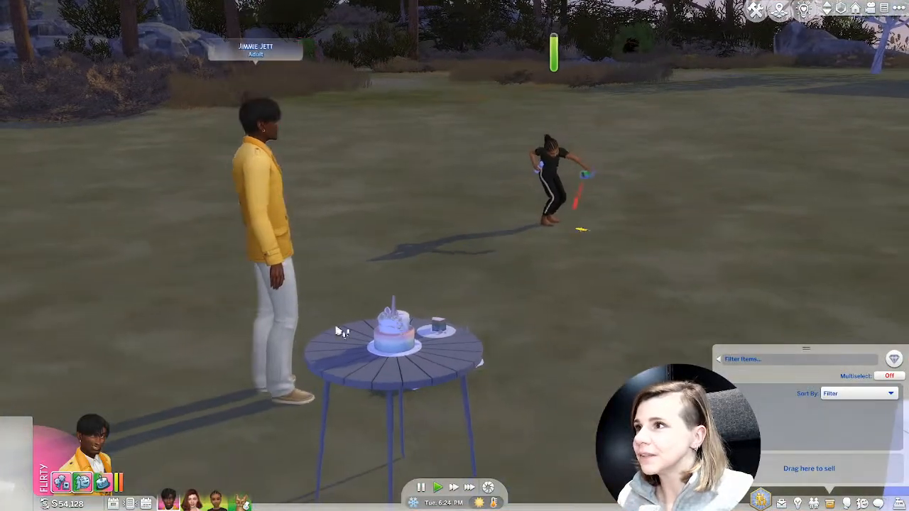
middle_drag(338, 331, 454, 341)
click(454, 341)
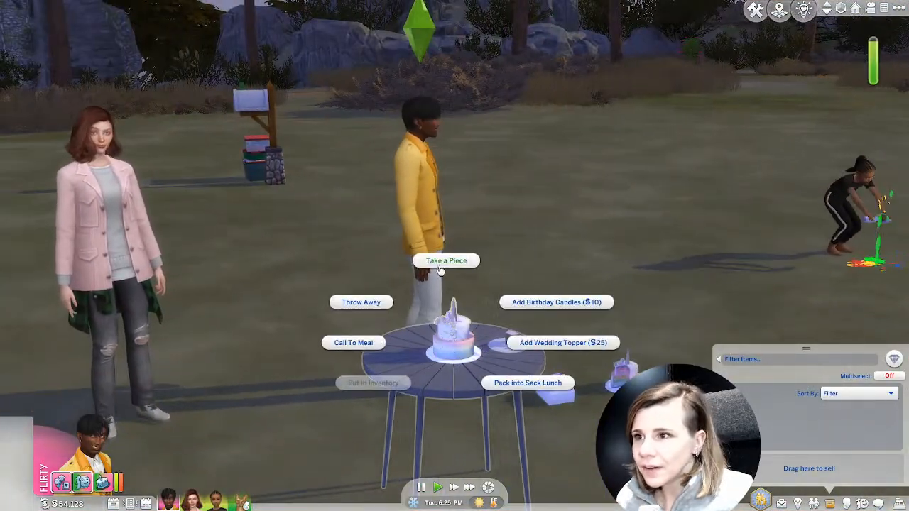
click(443, 260)
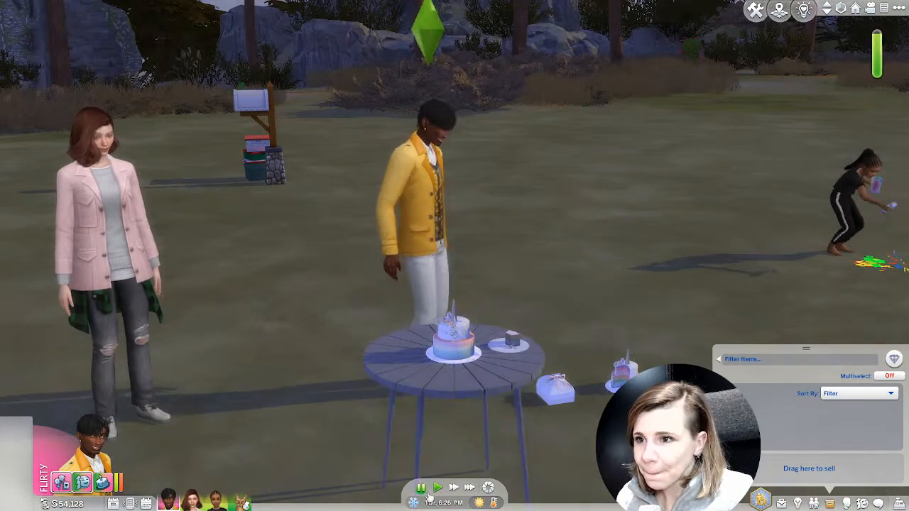
Switch control to the red-haired woman and have her take a piece of the unicorn cake on the table.
click(192, 500)
click(452, 334)
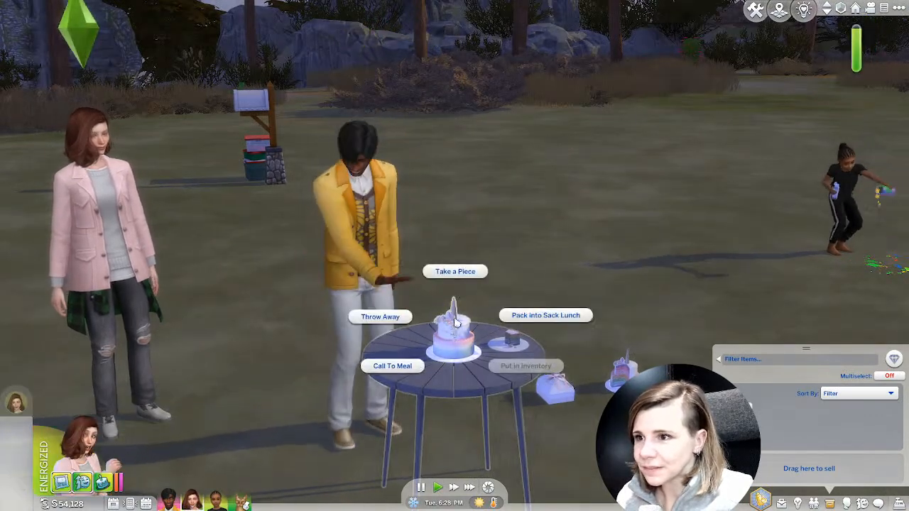
click(452, 269)
middle_drag(439, 397, 523, 422)
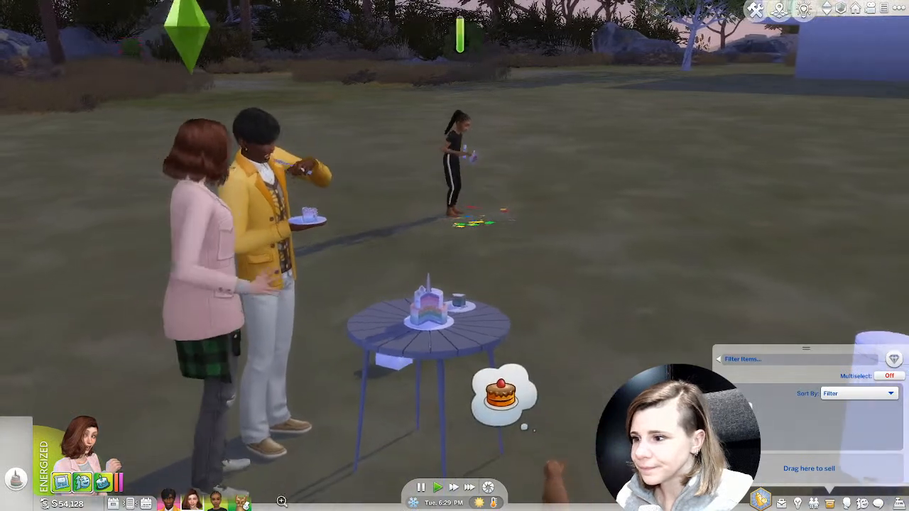
Switch control to the child in black and have her take a piece of the unicorn cake, with the game at the fastest speed.
click(219, 501)
click(436, 291)
click(438, 236)
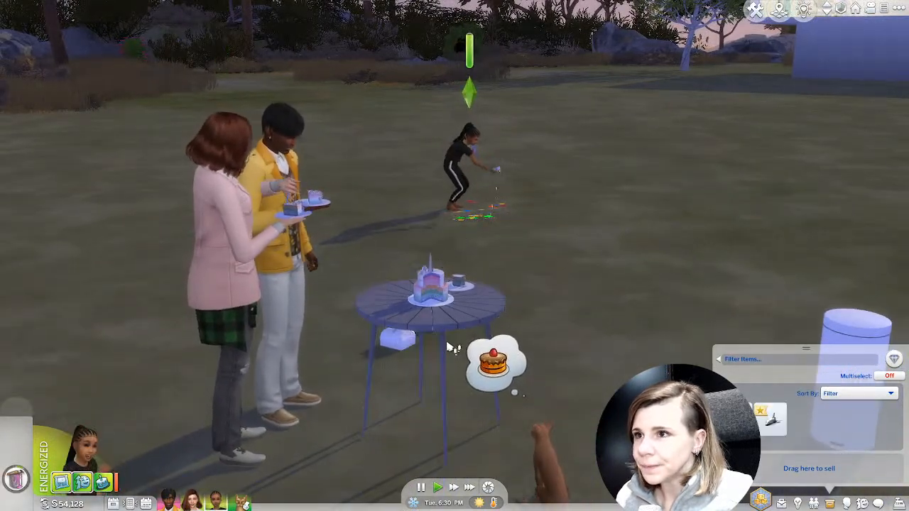
key(3)
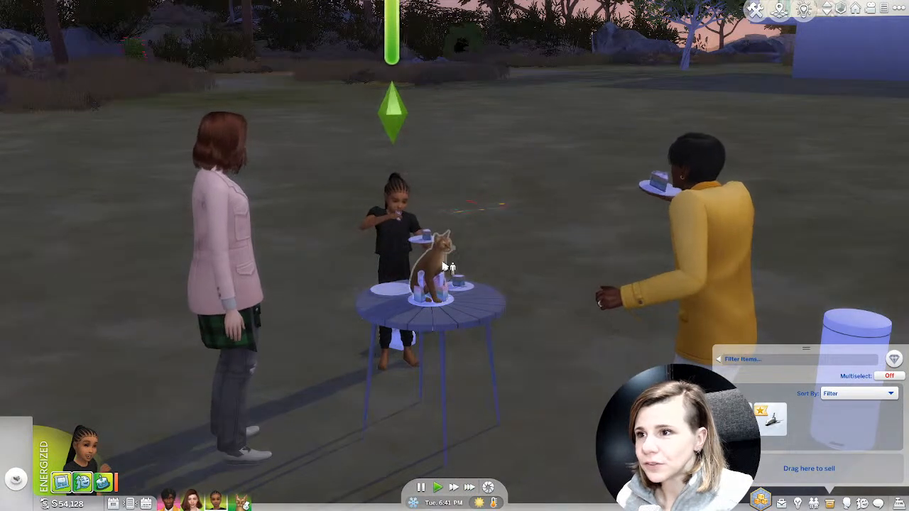
Switch control back to the red-haired woman and have her pick up the cat sitting on the cake table.
click(440, 262)
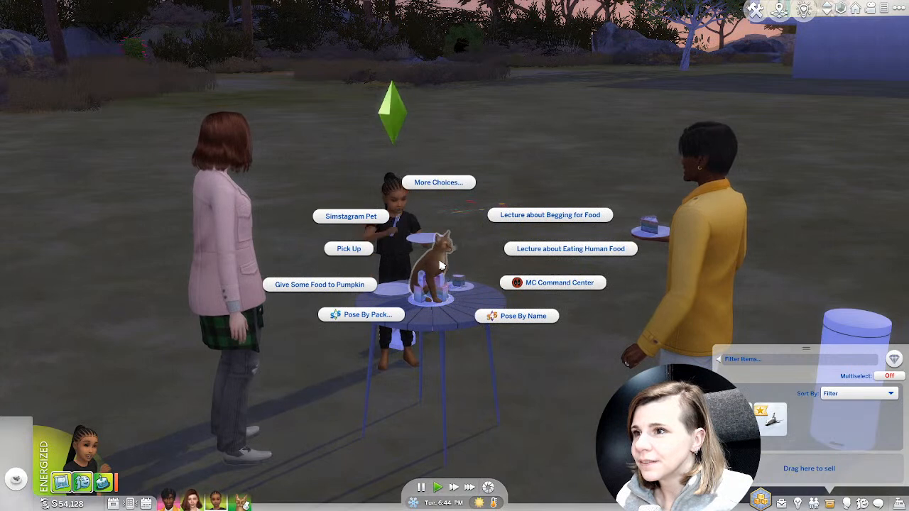
click(254, 487)
click(191, 501)
click(444, 265)
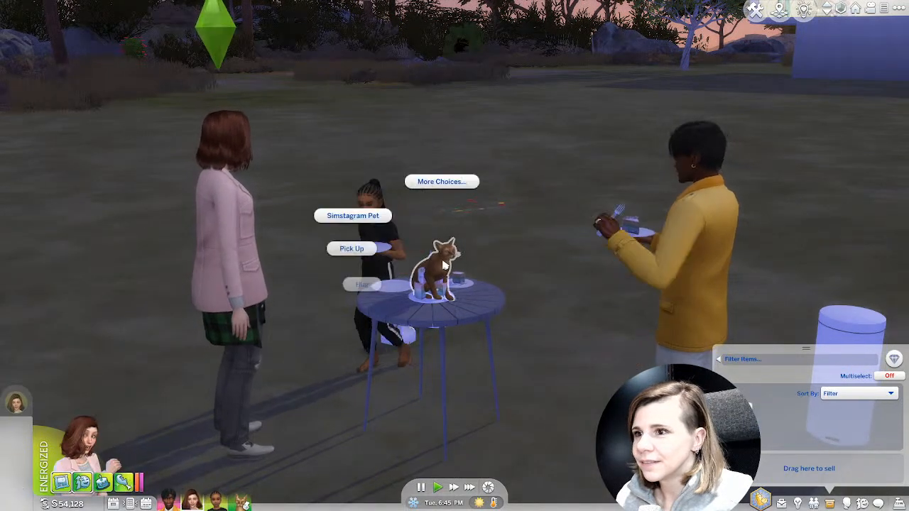
click(364, 250)
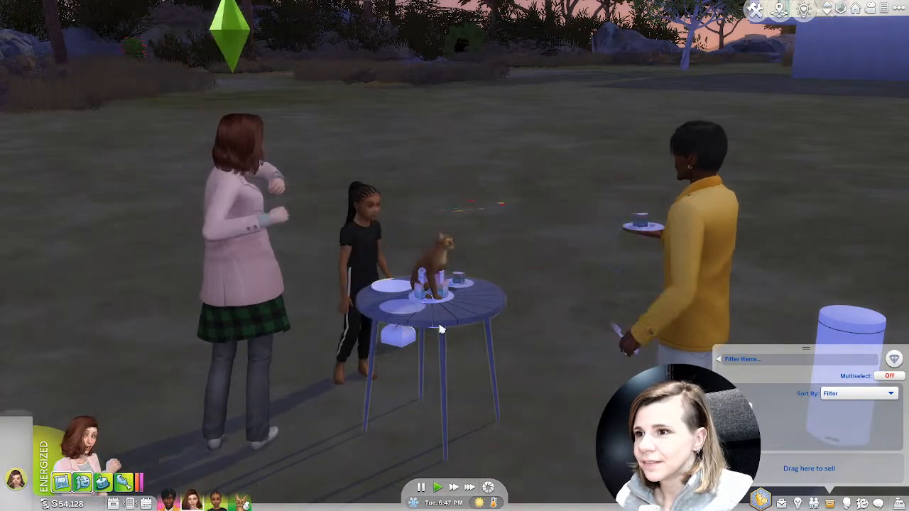
middle_drag(494, 391, 487, 381)
key(3)
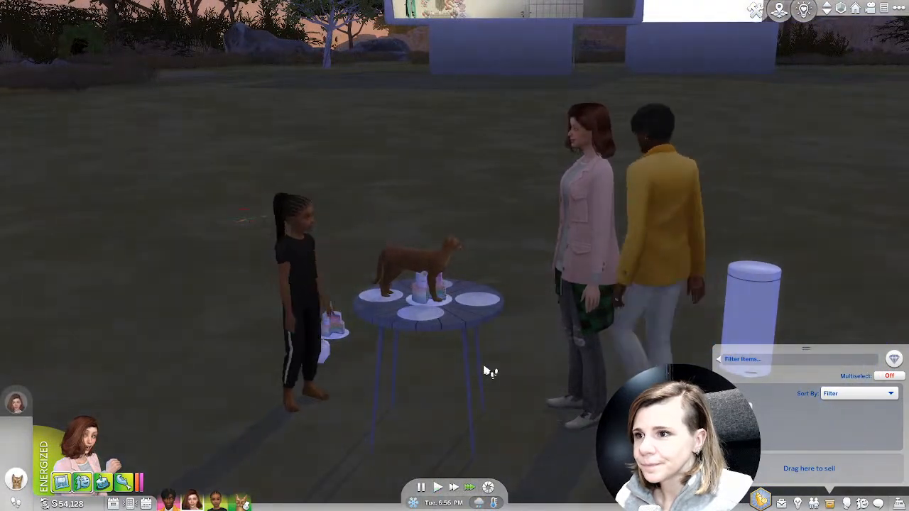
Pause the game and examine the cut unicorn cakes on the table and beside it, the plates and the cake box.
scroll(485, 371, down, 3)
scroll(432, 371, up, 4)
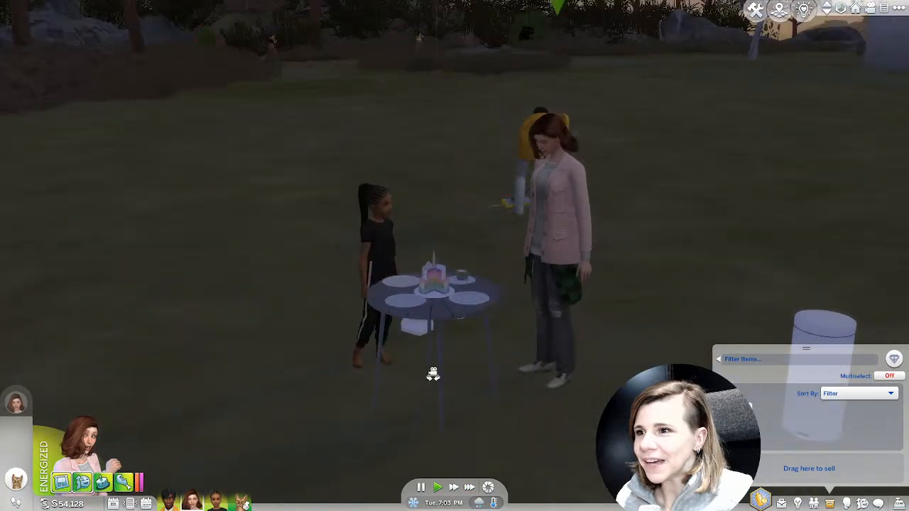
middle_drag(433, 374, 466, 371)
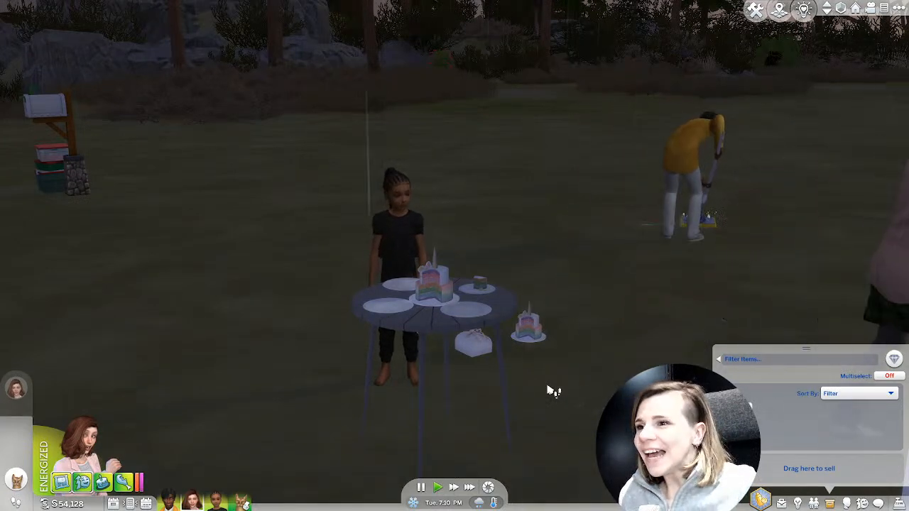
click(419, 487)
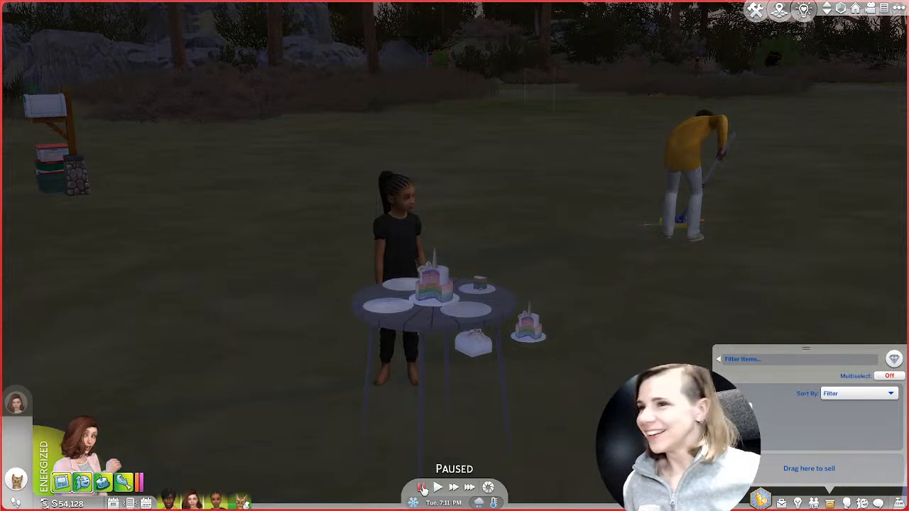
scroll(506, 423, up, 2)
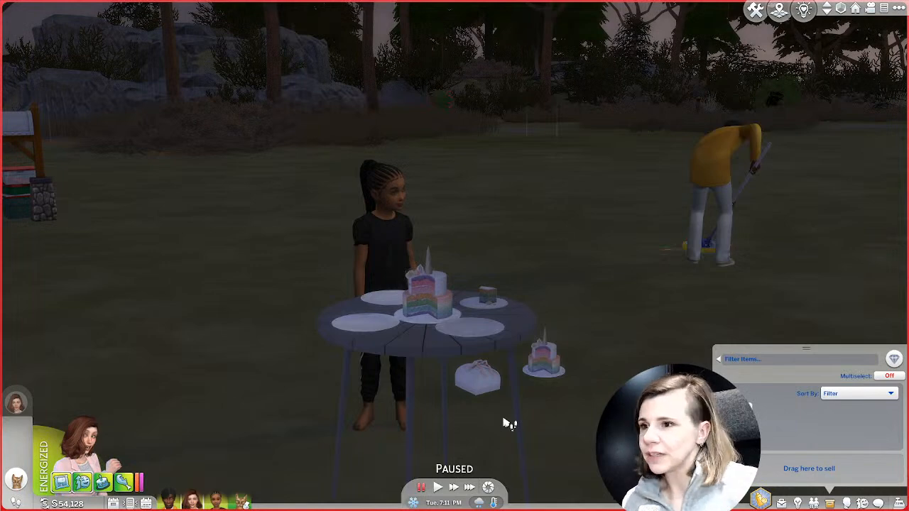
scroll(502, 412, down, 3)
middle_drag(497, 400, 480, 374)
scroll(529, 399, up, 3)
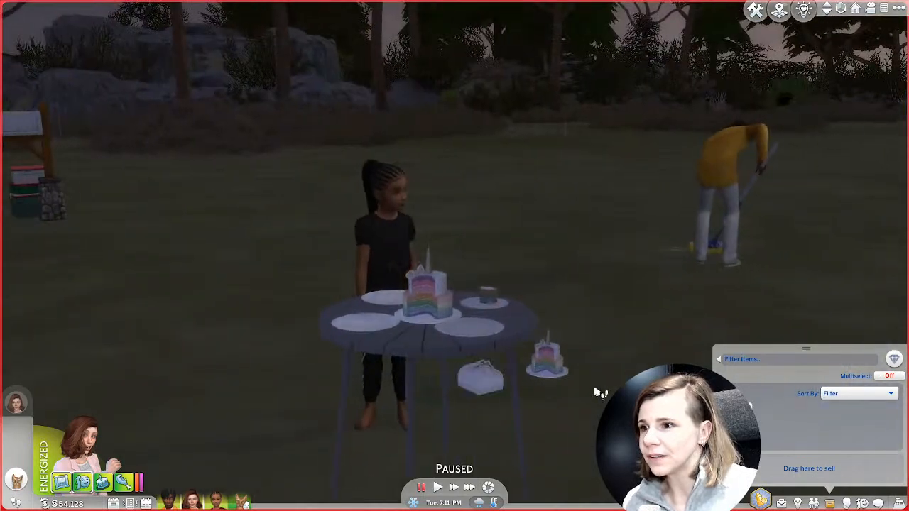
scroll(476, 361, down, 1)
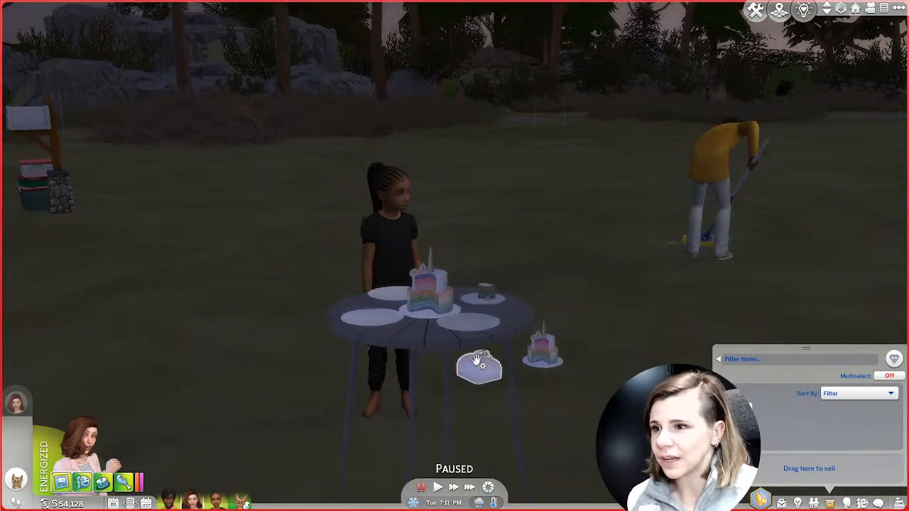
middle_drag(476, 361, 582, 373)
scroll(568, 369, down, 1)
scroll(558, 365, up, 1)
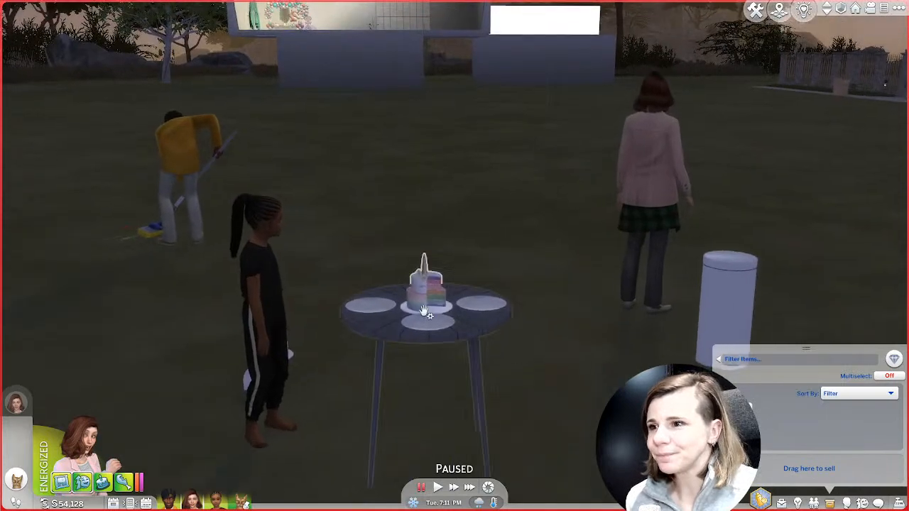
scroll(578, 338, down, 2)
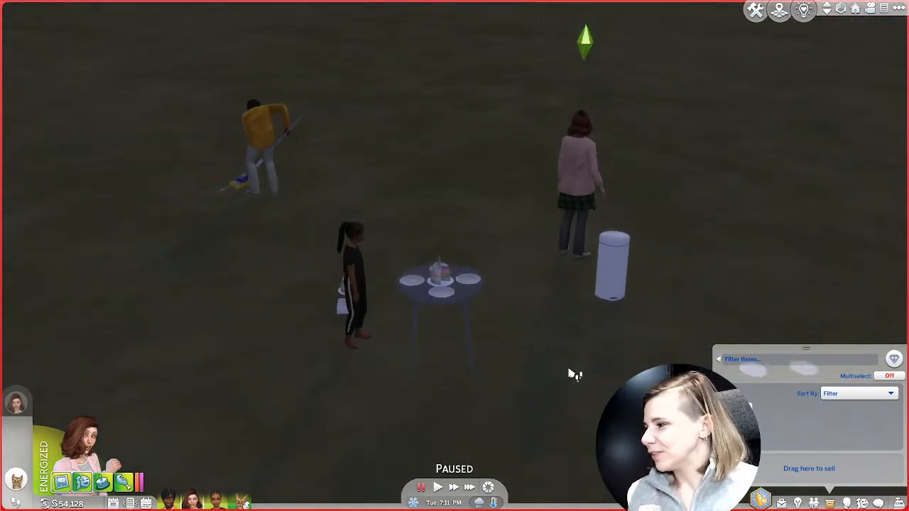
Exit the game and switch to the Windows desktop.
click(883, 7)
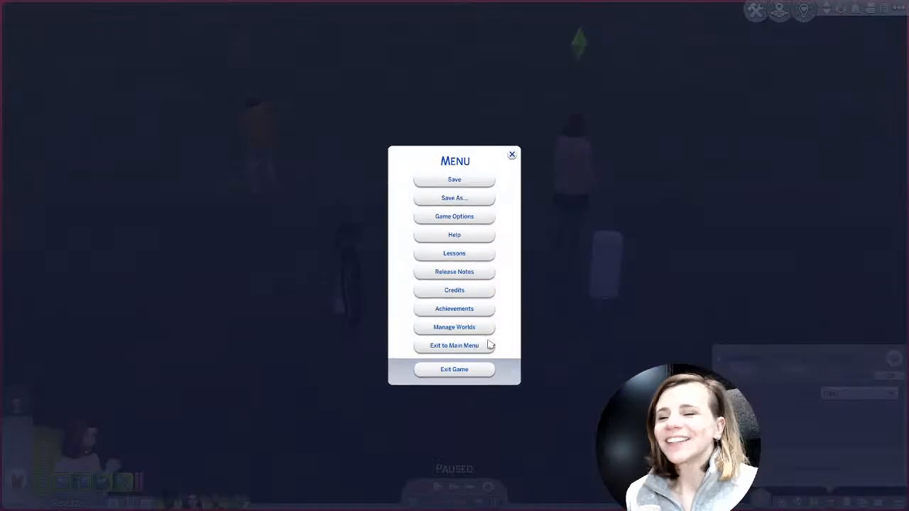
click(488, 344)
click(432, 300)
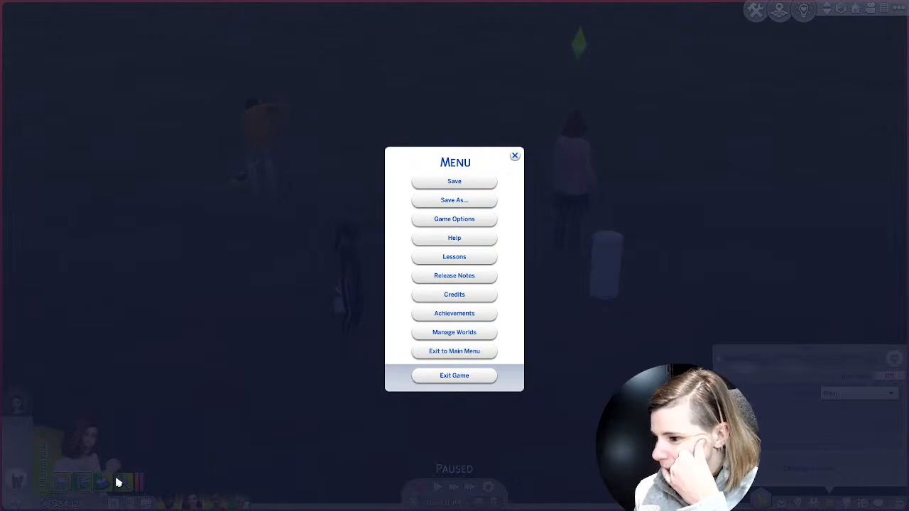
key(alt+Tab)
key(alt+Tab)
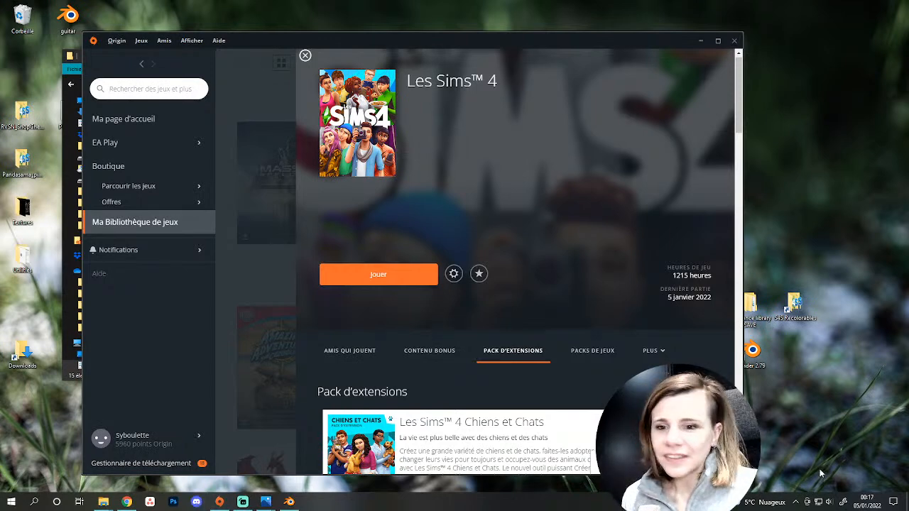
Quit Discord running in the background and minimize the Origin window.
click(794, 501)
right_click(778, 485)
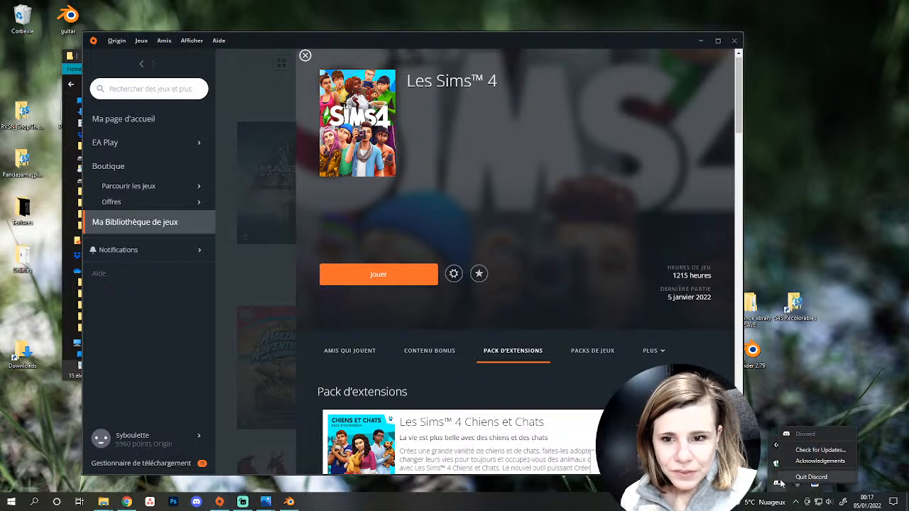
click(802, 478)
click(701, 41)
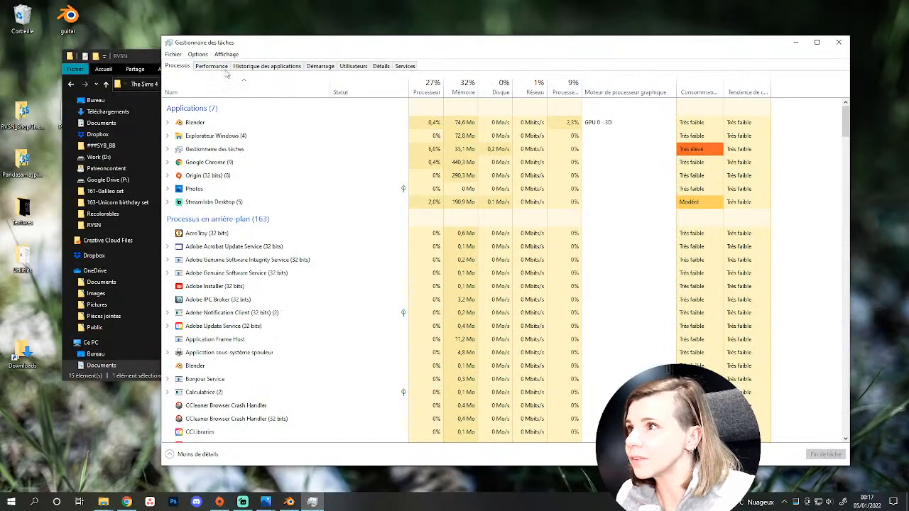
Open Resource Monitor from Task Manager's performance view and examine the physical memory breakdown.
click(216, 66)
click(295, 455)
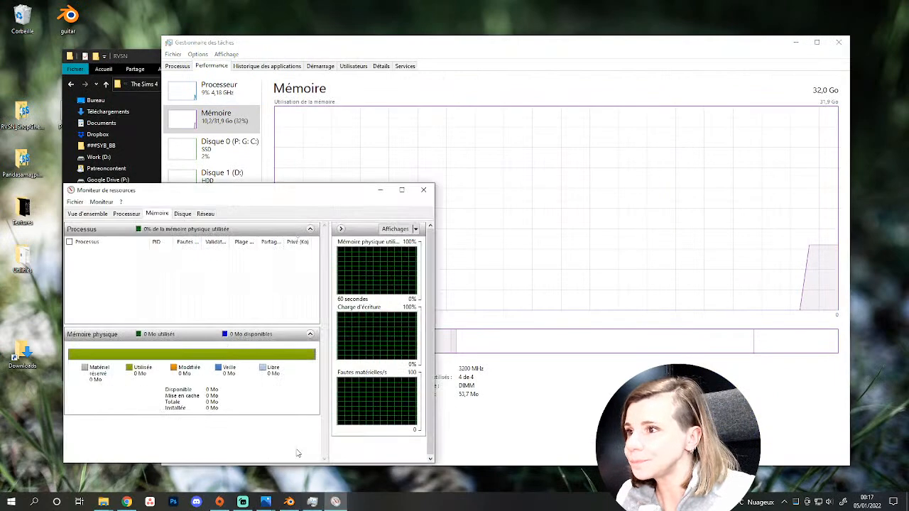
drag(222, 191, 329, 165)
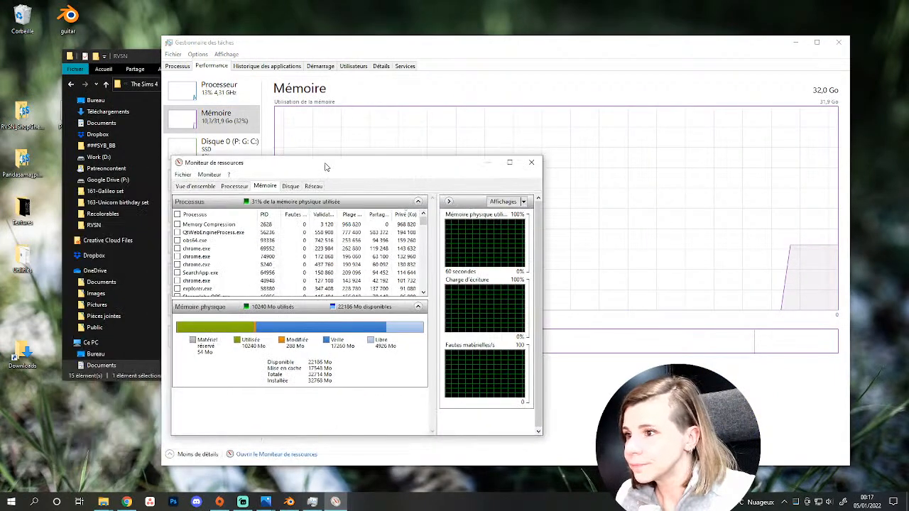
mouse_move(277, 328)
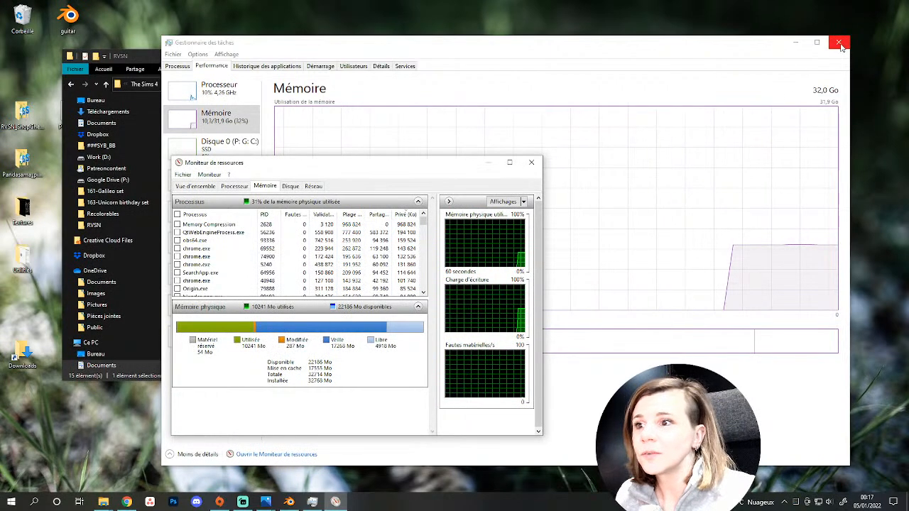
Close the RVSN mods folder, open the Utilities folder on the desktop and select EmptyStandbyList.
click(137, 62)
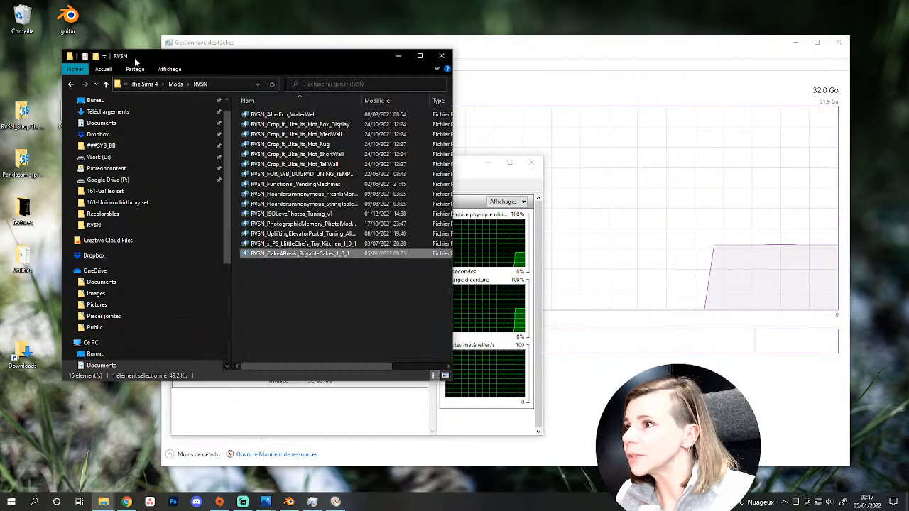
click(439, 56)
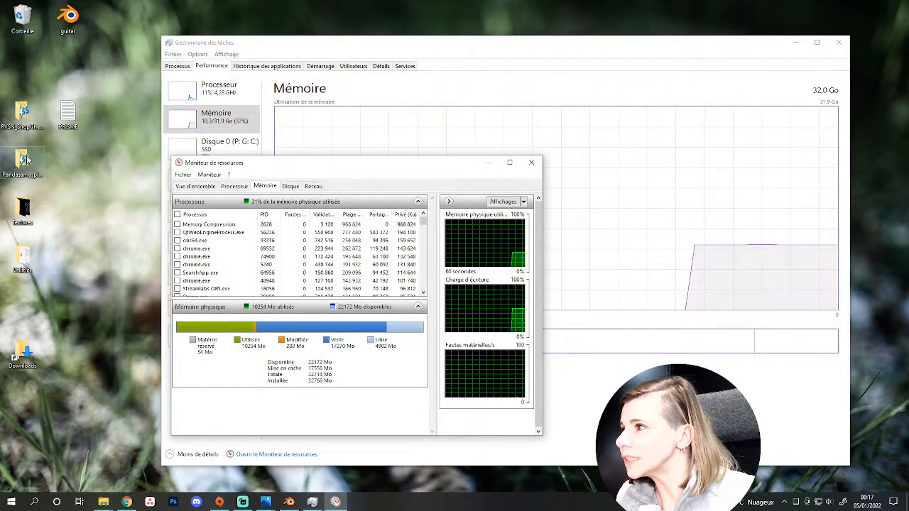
click(19, 263)
double_click(19, 263)
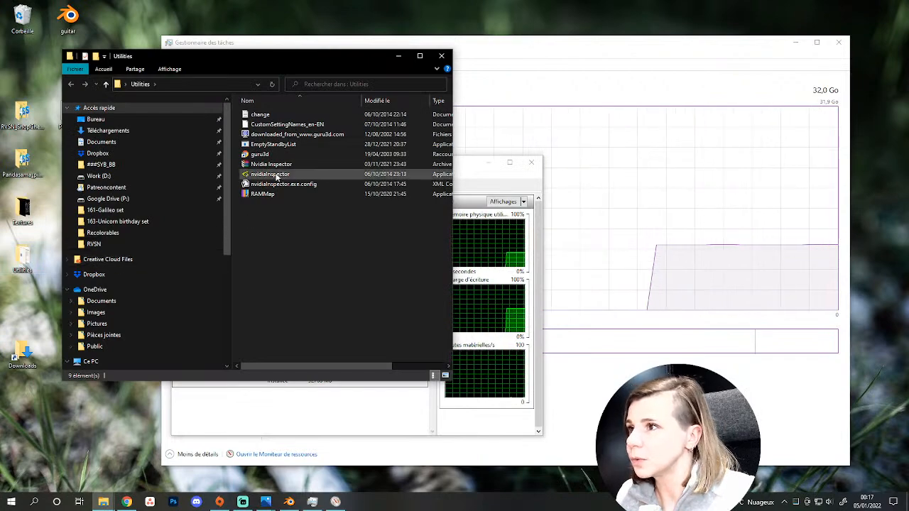
drag(477, 170, 654, 227)
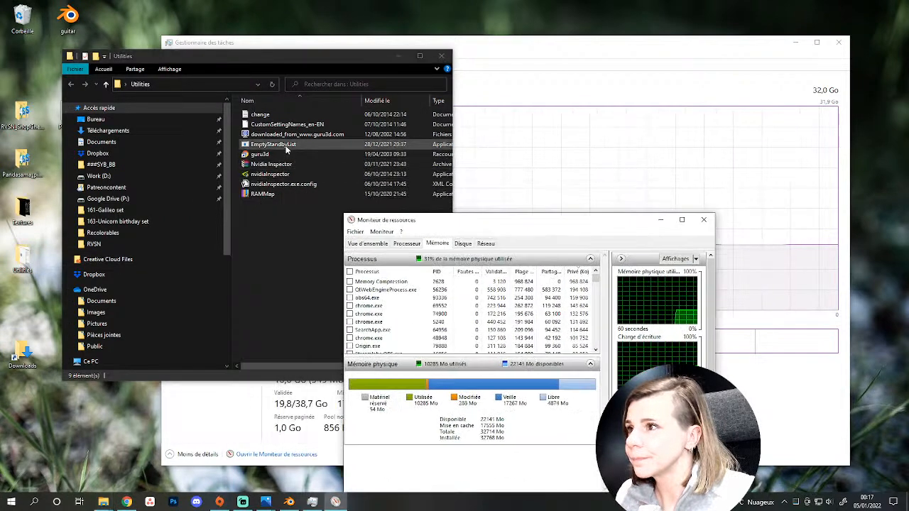
click(298, 144)
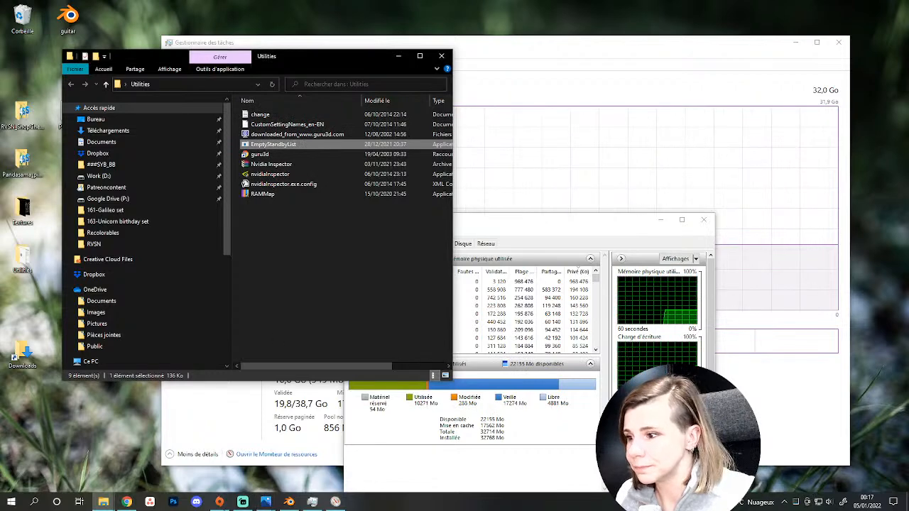
Close Task Manager and Resource Monitor, leaving the Utilities folder open.
click(127, 503)
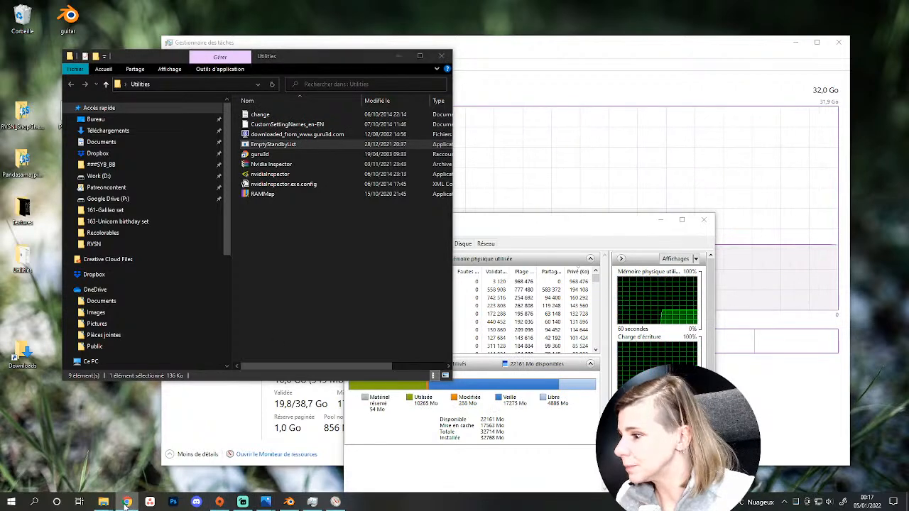
click(414, 471)
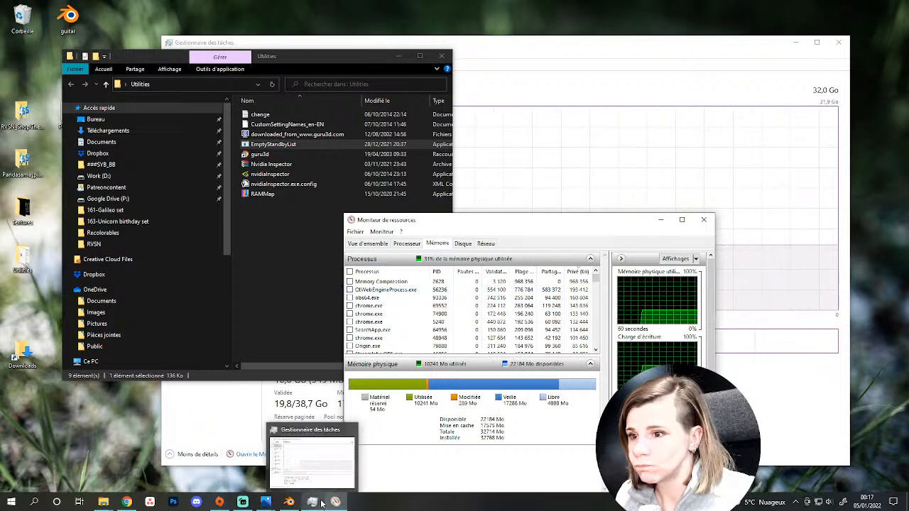
click(838, 43)
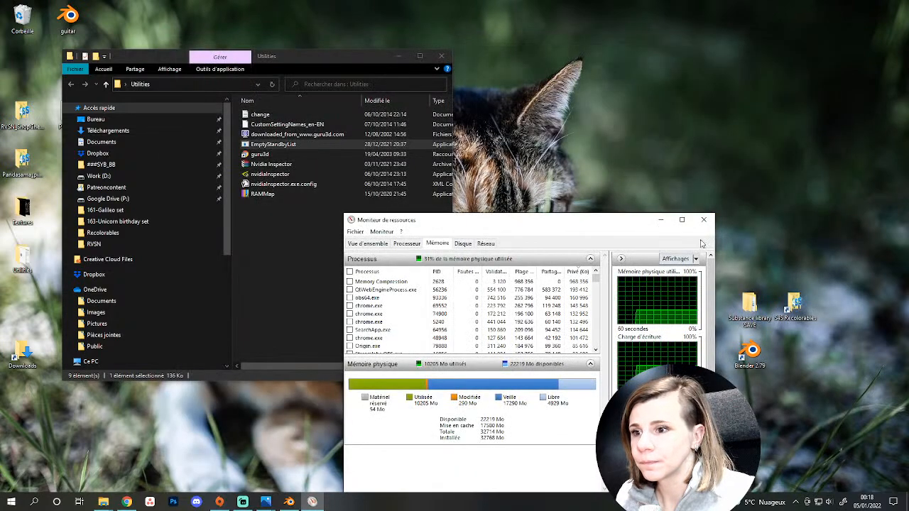
click(702, 220)
Run EmptyStandbyList to clear the standby memory, and reopen Resource Monitor from Task Manager to check the memory usage.
click(281, 146)
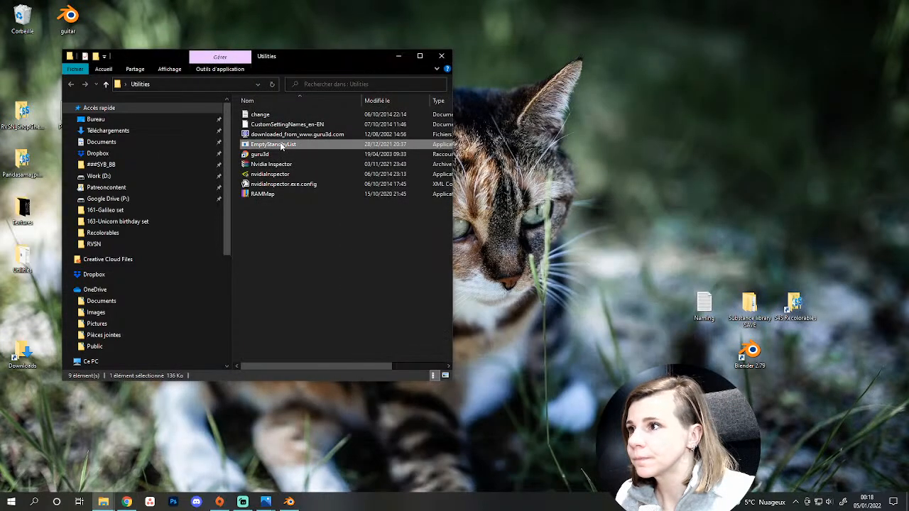
right_click(281, 145)
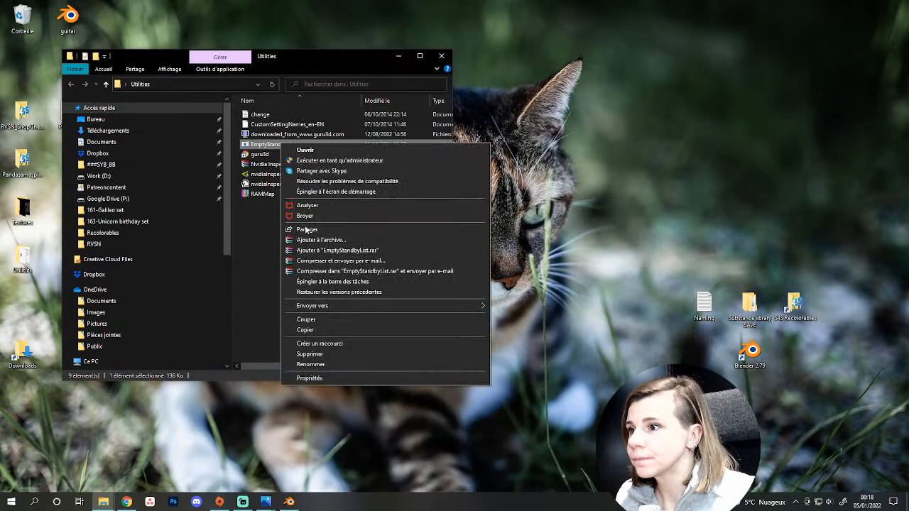
click(310, 378)
key(Escape)
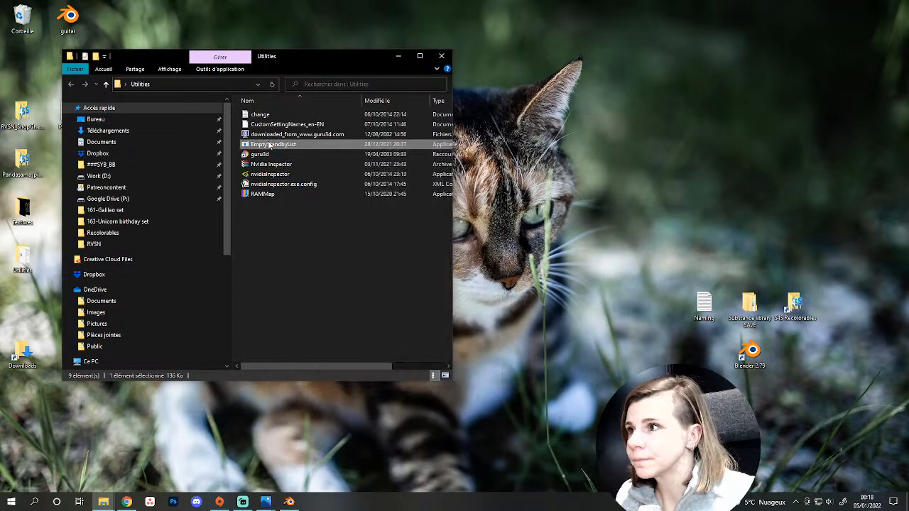
right_click(269, 145)
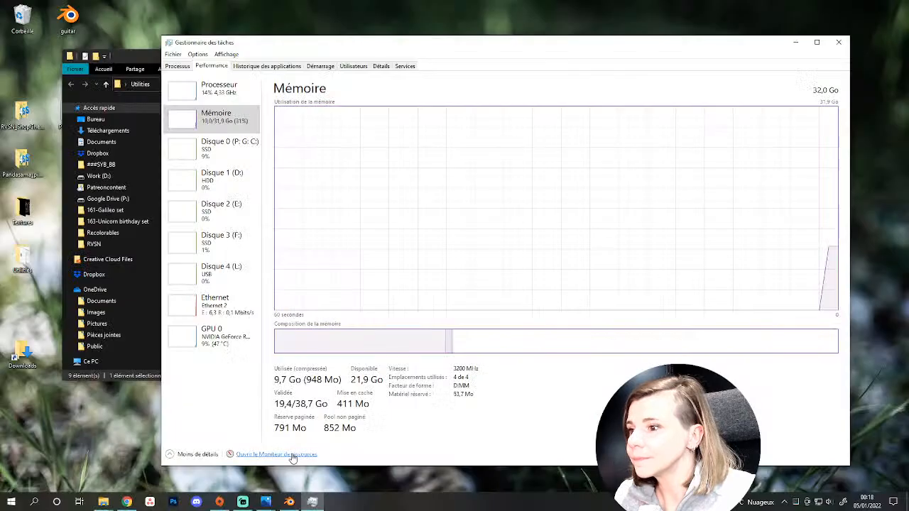
click(293, 454)
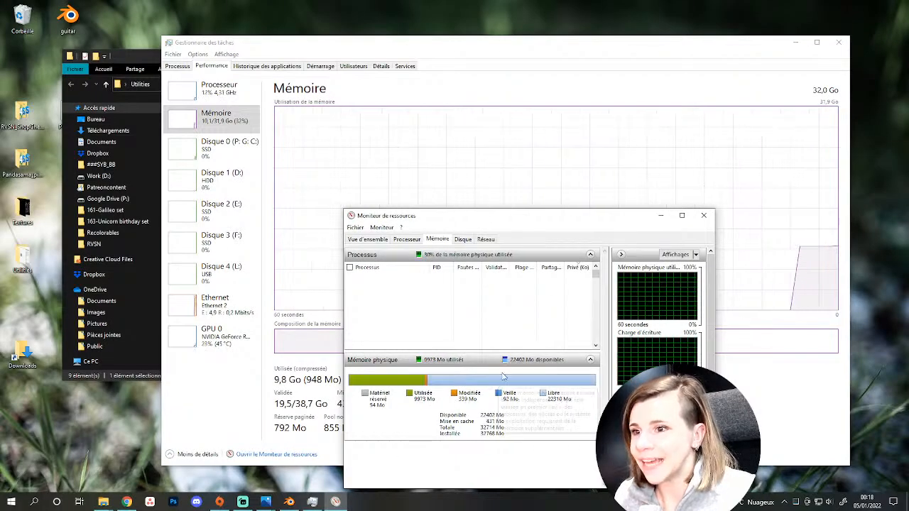
Close Task Manager, Resource Monitor and the Utilities folder.
click(838, 42)
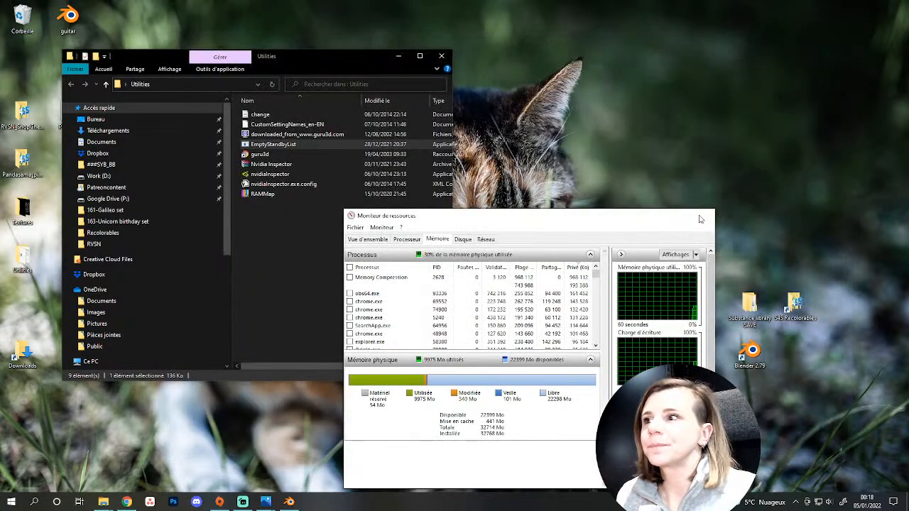
click(703, 216)
click(440, 56)
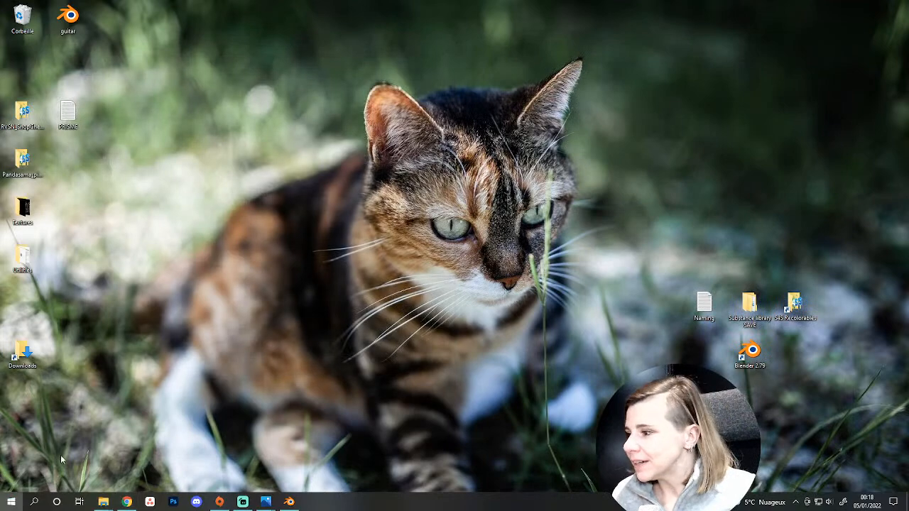
Launch Adobe Substance 3D Painter and open the recent fishbowl texture project.
key(super)
scroll(212, 411, down, 3)
click(211, 410)
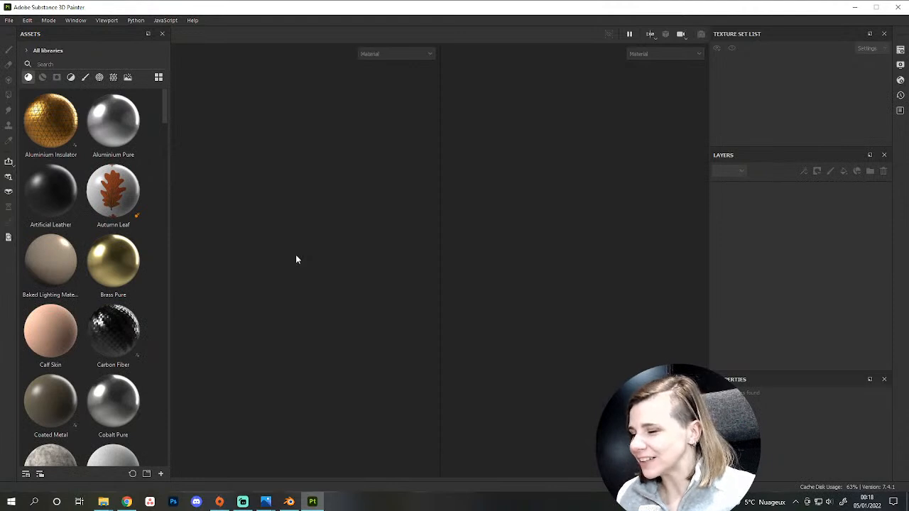
click(9, 21)
mouse_move(71, 51)
click(152, 52)
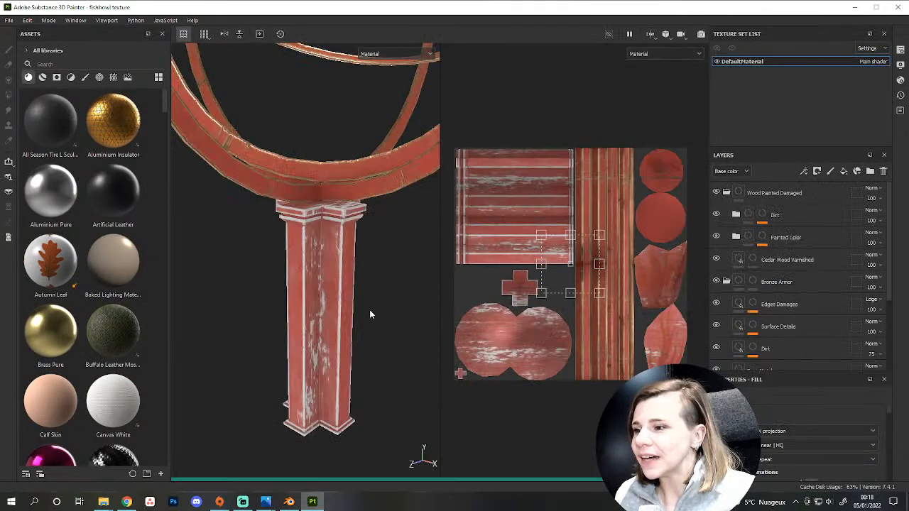
Remove the mask from the Cedar Wood Varnished layer inside the Wood Painted Damaged folder.
scroll(362, 298, up, 5)
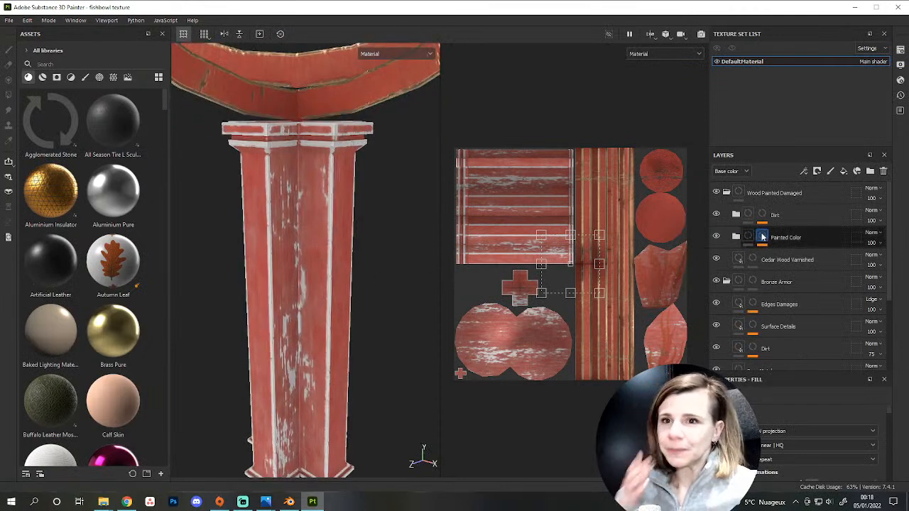
click(761, 195)
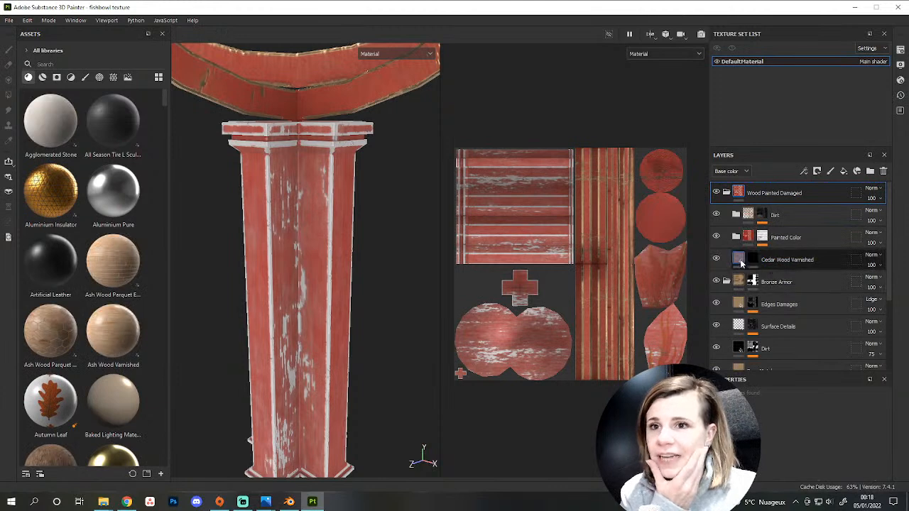
click(770, 259)
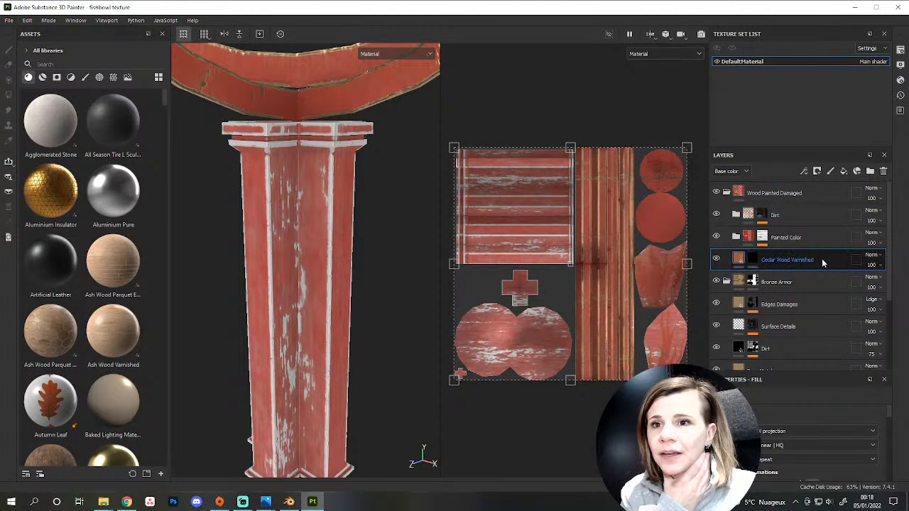
mouse_move(822, 262)
mouse_down()
mouse_move(827, 202)
mouse_move(817, 209)
mouse_move(824, 265)
mouse_up()
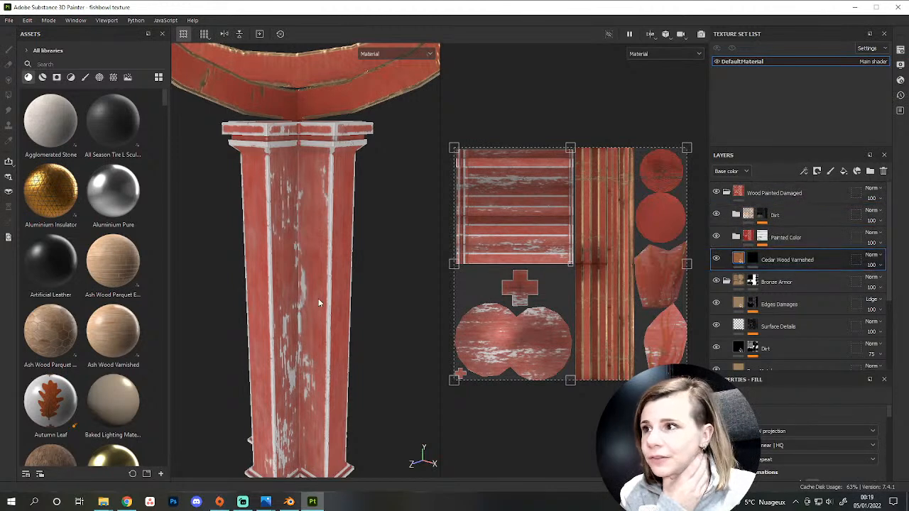
scroll(318, 303, up, 3)
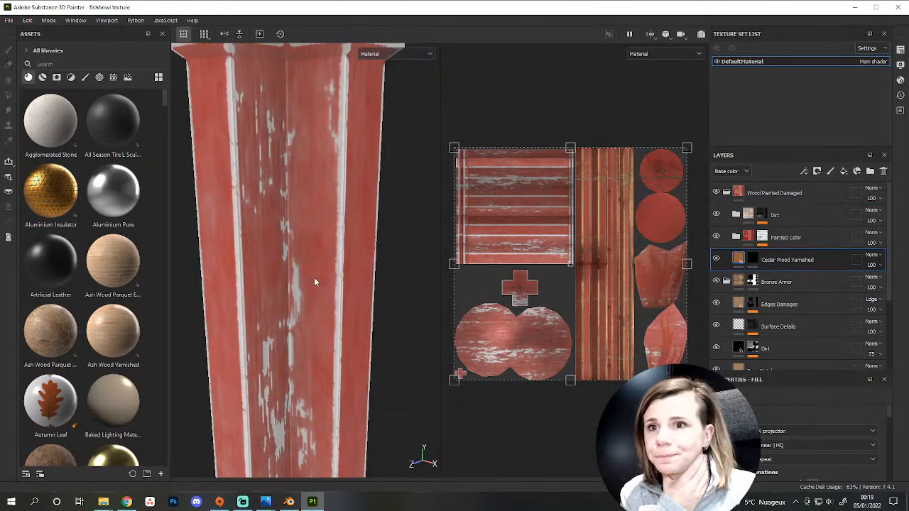
click(751, 260)
right_click(754, 261)
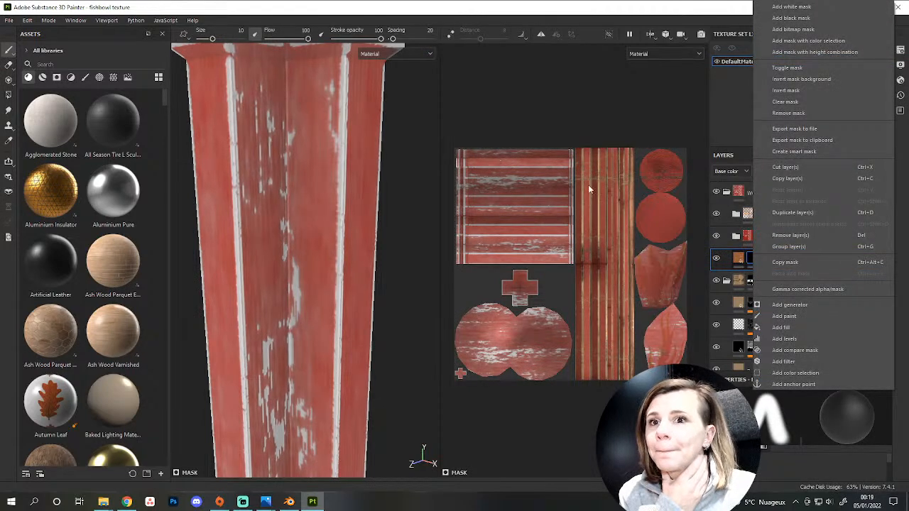
click(409, 168)
scroll(380, 200, down, 5)
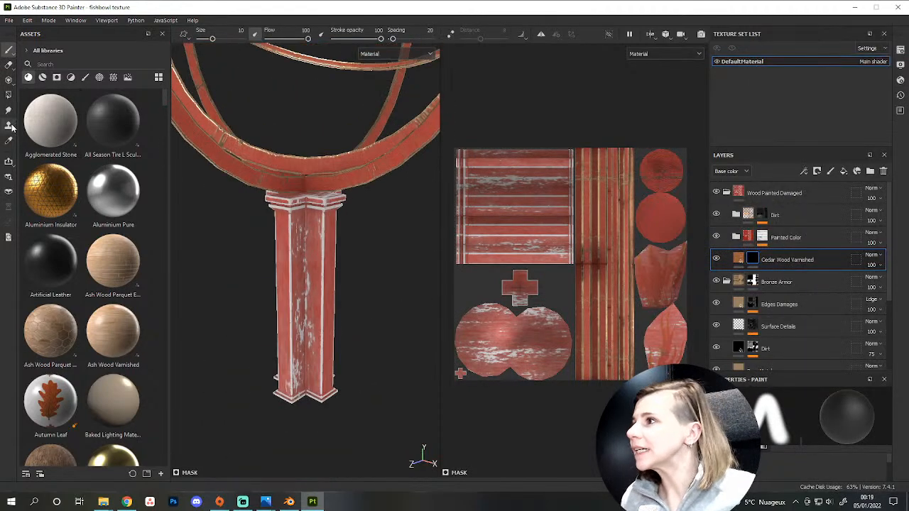
click(8, 95)
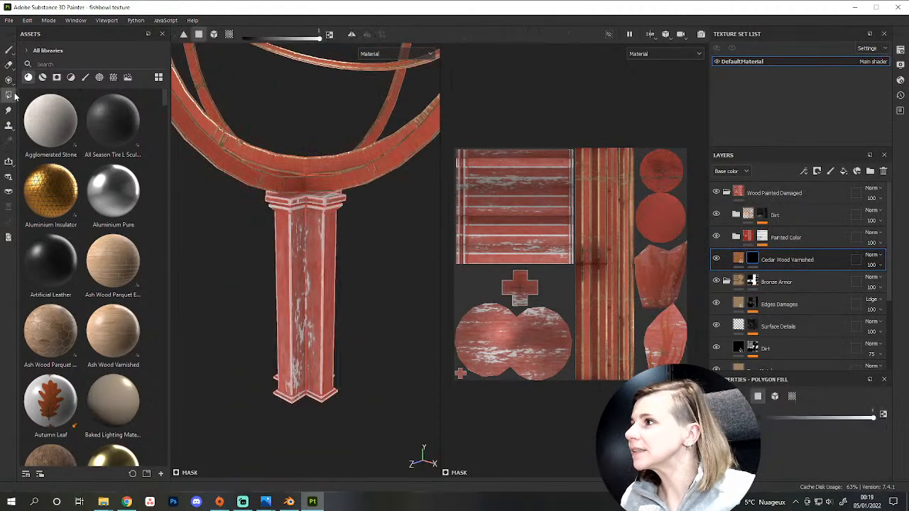
right_click(757, 256)
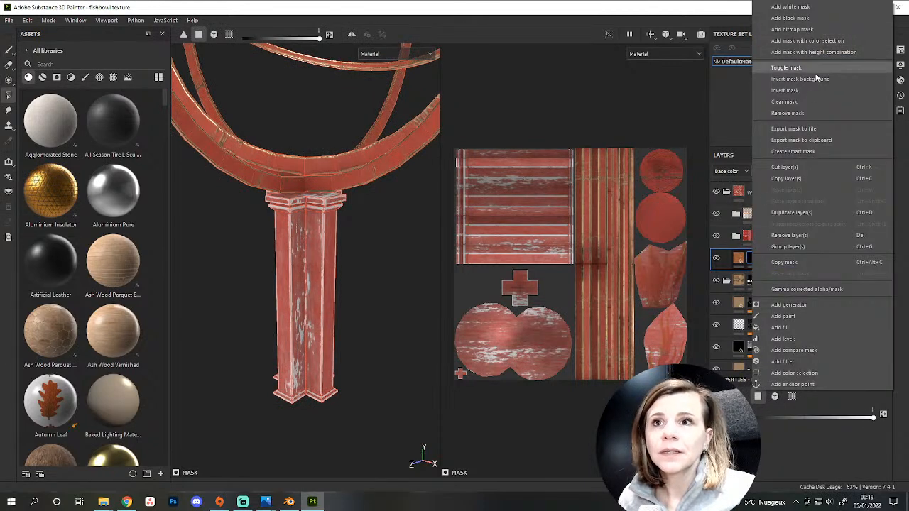
click(803, 106)
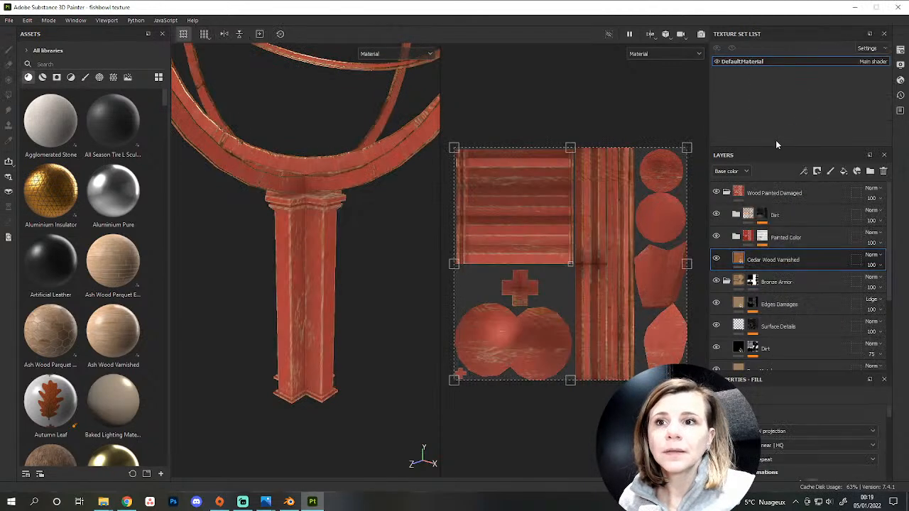
Add a black mask to the Wood Painted Damaged folder and reveal it on the whole pillar mesh with Polygon Fill.
right_click(778, 190)
click(806, 18)
click(301, 284)
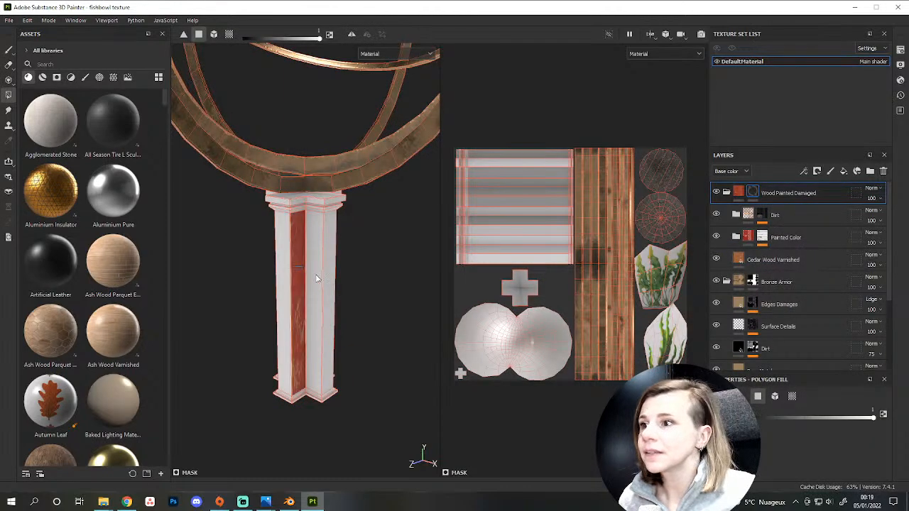
click(302, 268)
click(313, 286)
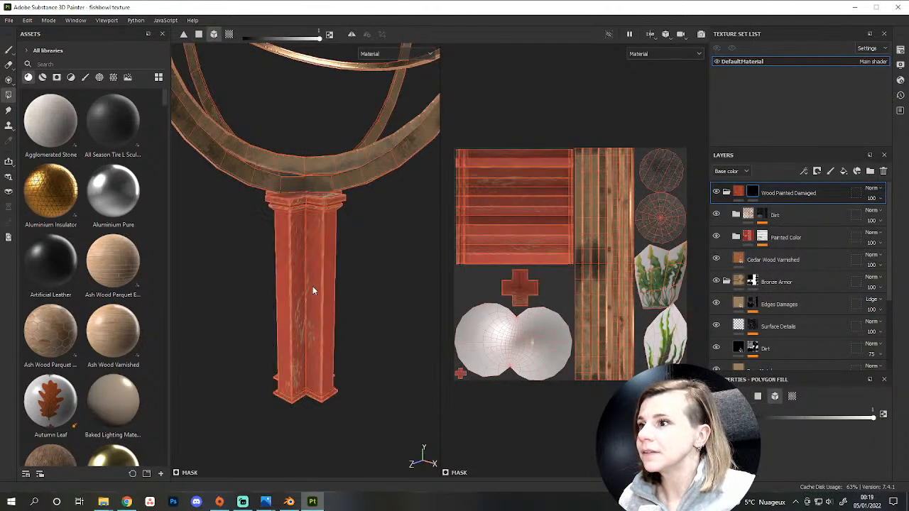
scroll(314, 340, up, 3)
alt+drag(316, 386, 317, 349)
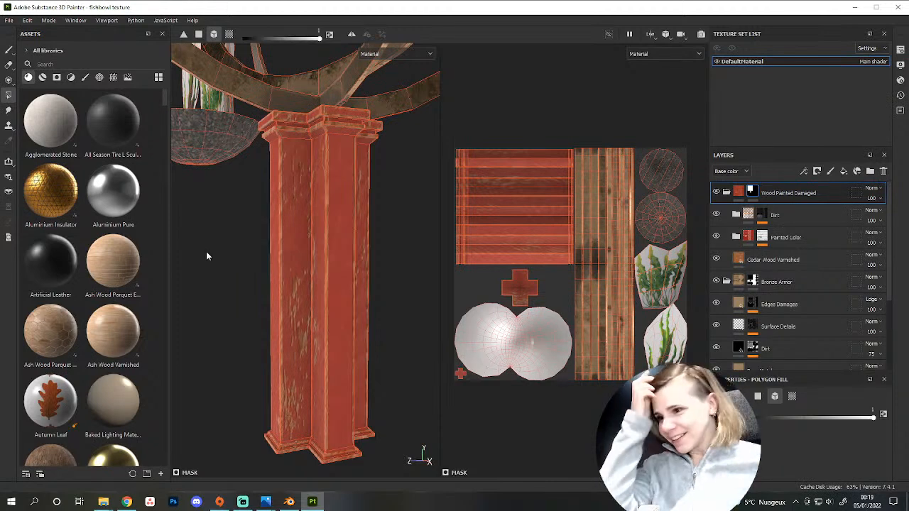
click(8, 49)
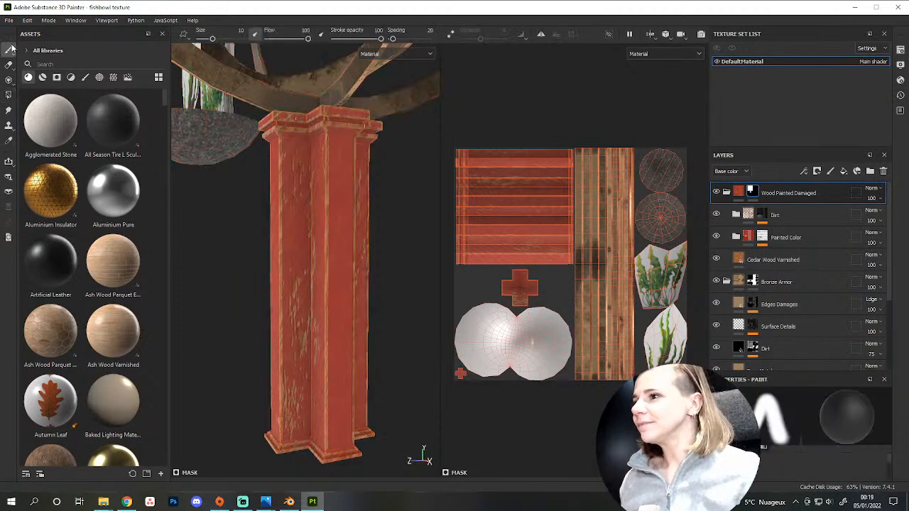
scroll(249, 319, up, 2)
scroll(262, 333, down, 2)
alt+drag(270, 326, 301, 381)
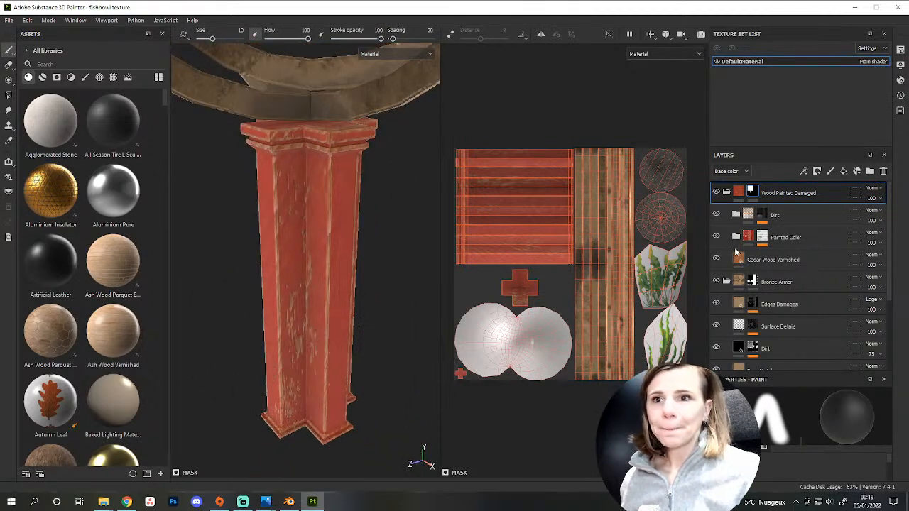
Select the Cedar Wood Varnished layer and hide the Painted Color and Dirt folders above it.
click(756, 264)
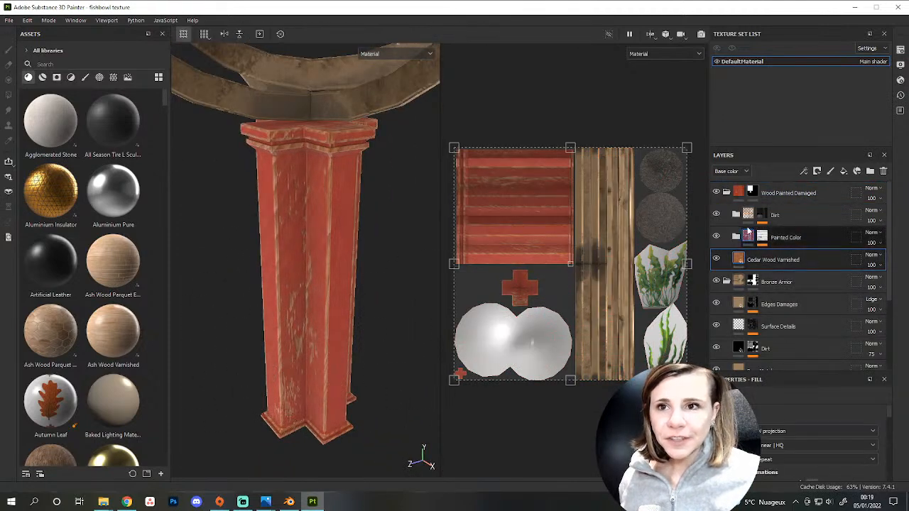
click(715, 236)
click(716, 215)
scroll(338, 280, up, 2)
scroll(338, 281, down, 3)
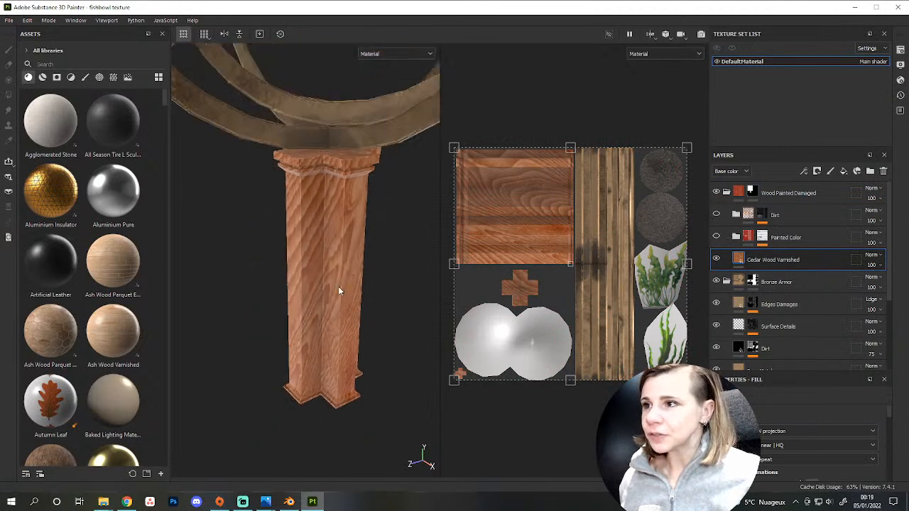
Enlarge the fill properties area, set the cedar wood's cut to Plain and its UV scale to 2.
scroll(833, 430, down, 3)
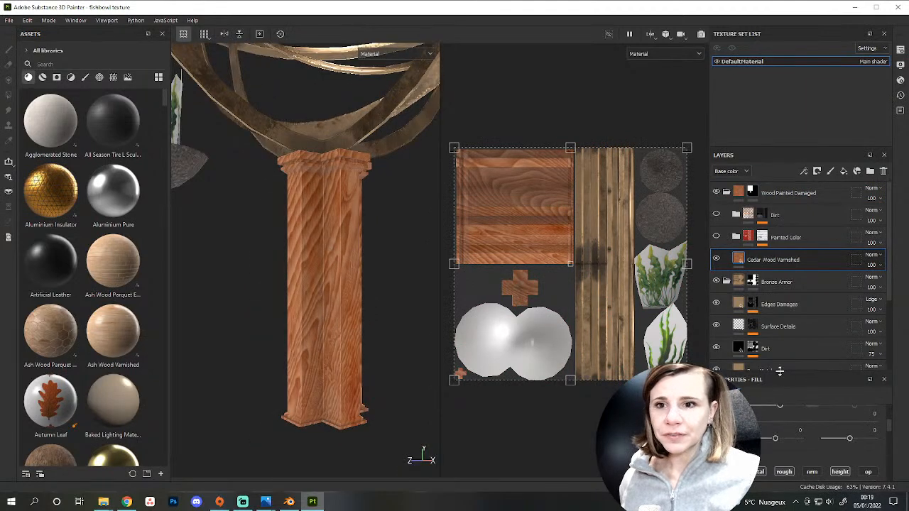
drag(781, 370, 776, 253)
scroll(815, 400, up, 3)
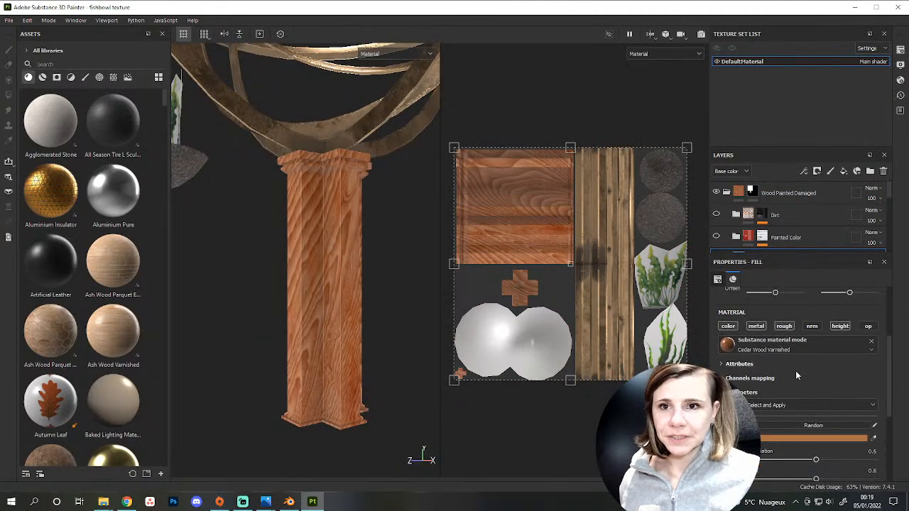
scroll(803, 416, down, 1)
click(795, 436)
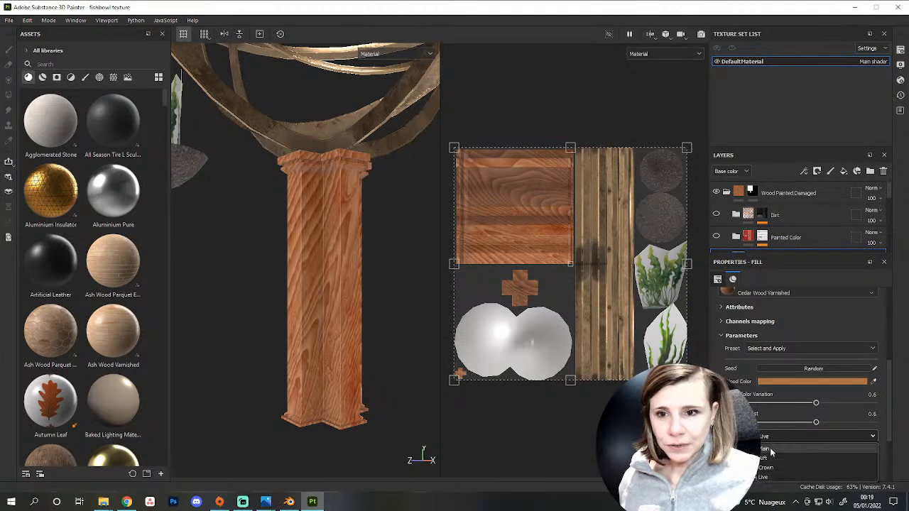
click(769, 446)
scroll(781, 355, up, 4)
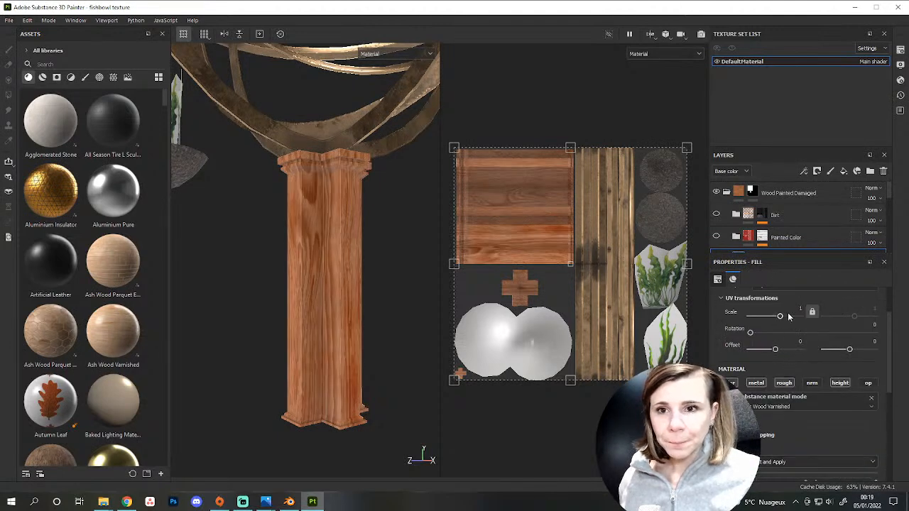
text(2)
key(Return)
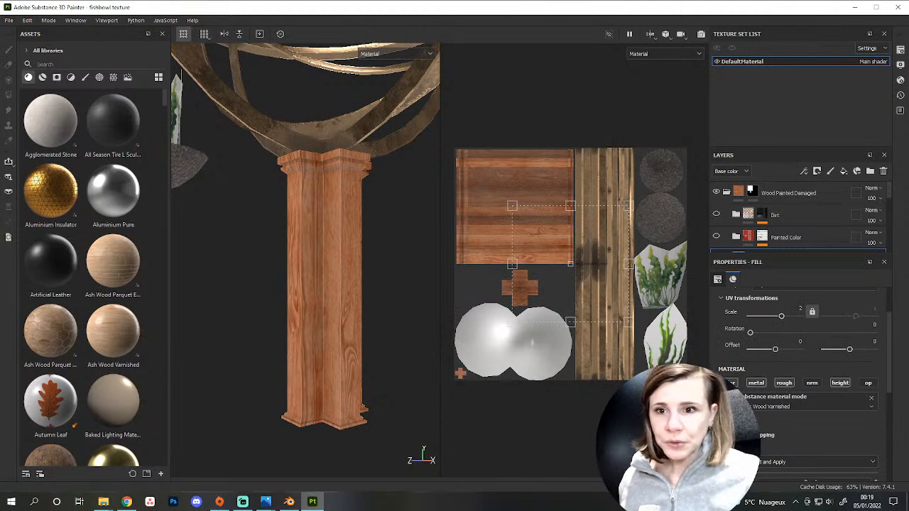
Set the cedar's Wood Color Variation to 0.16, Veins Contrast to 0.17, Knots Amounts to 0 and varnish roughness intensity to 1.
scroll(827, 359, down, 3)
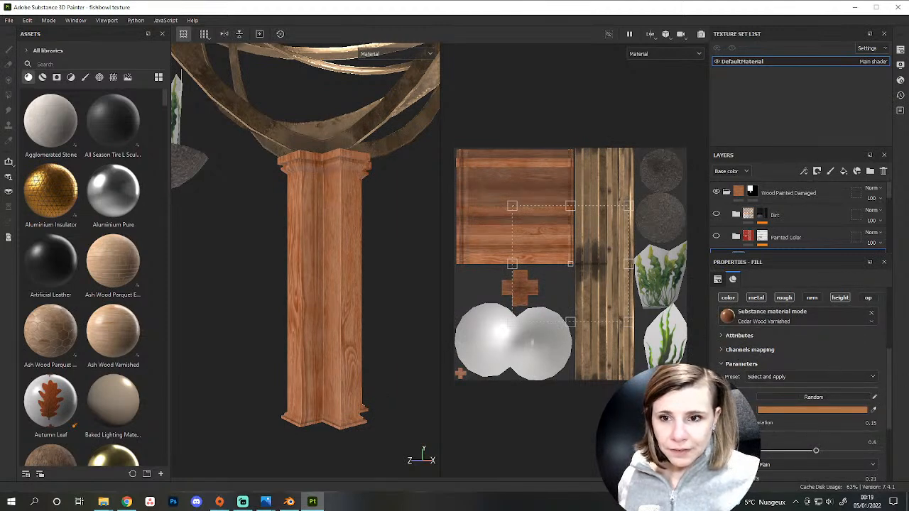
drag(788, 451, 752, 451)
scroll(773, 453, down, 3)
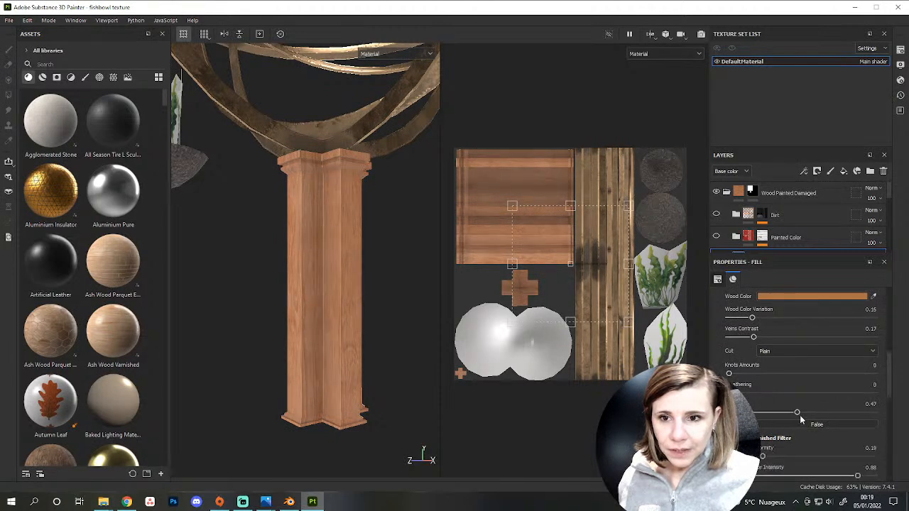
scroll(802, 426, down, 3)
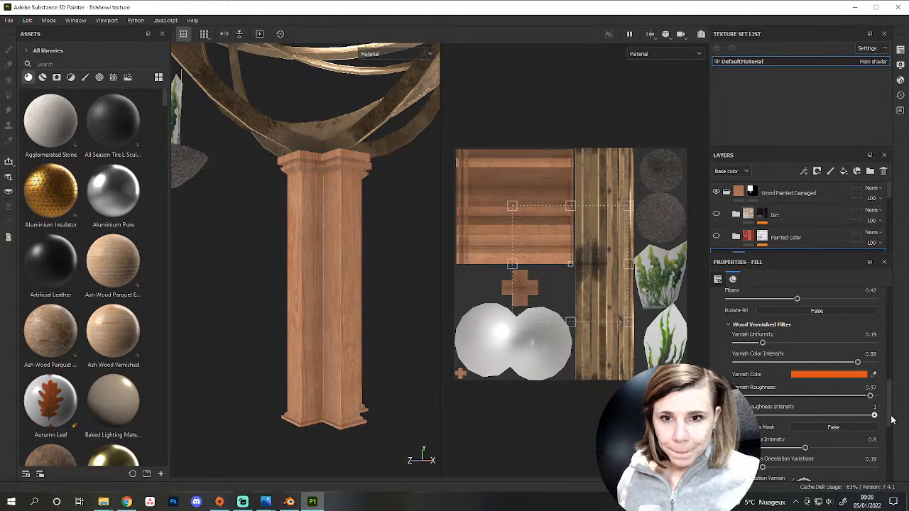
Change the cedar wood's Wood Color to a desaturated greyish brown.
scroll(876, 398, up, 5)
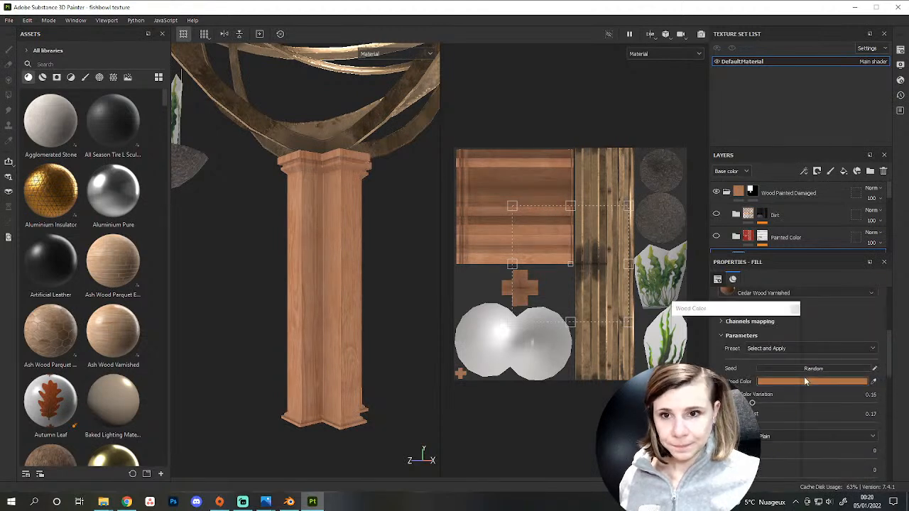
click(805, 381)
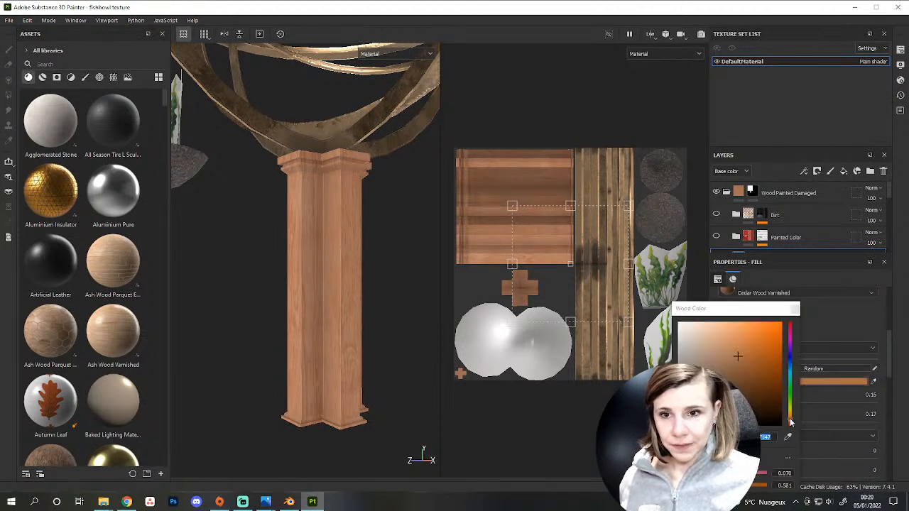
drag(715, 370, 689, 378)
click(813, 322)
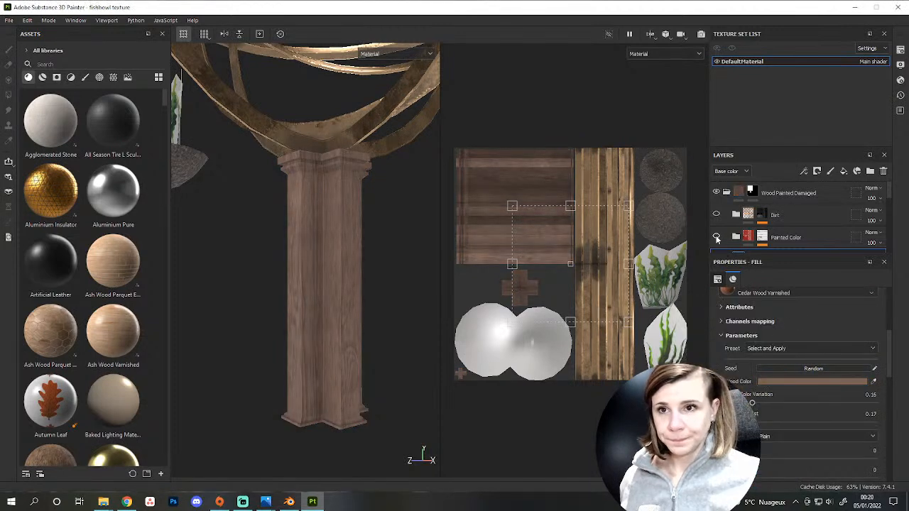
Show the Painted Color and Dirt folders again and check the worn red paint on the pillar.
click(715, 236)
scroll(317, 264, up, 3)
scroll(317, 226, up, 2)
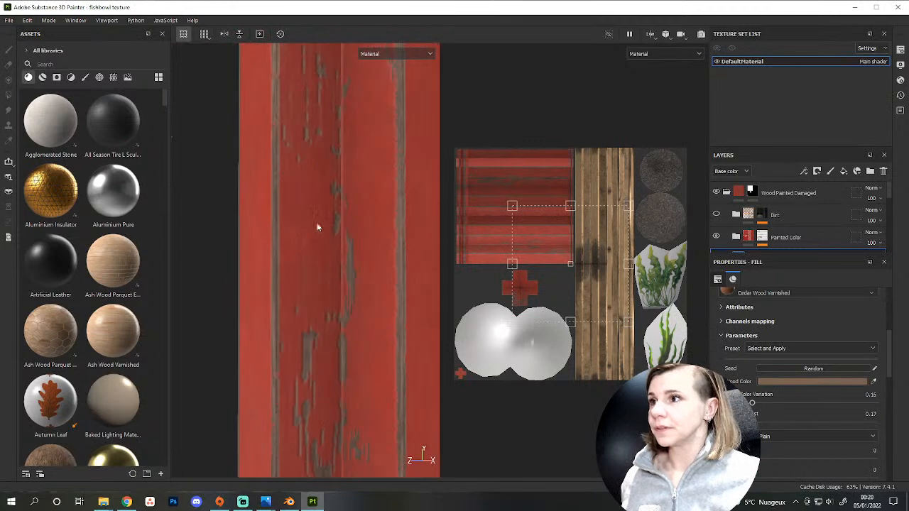
scroll(314, 236, down, 5)
alt+drag(314, 234, 307, 286)
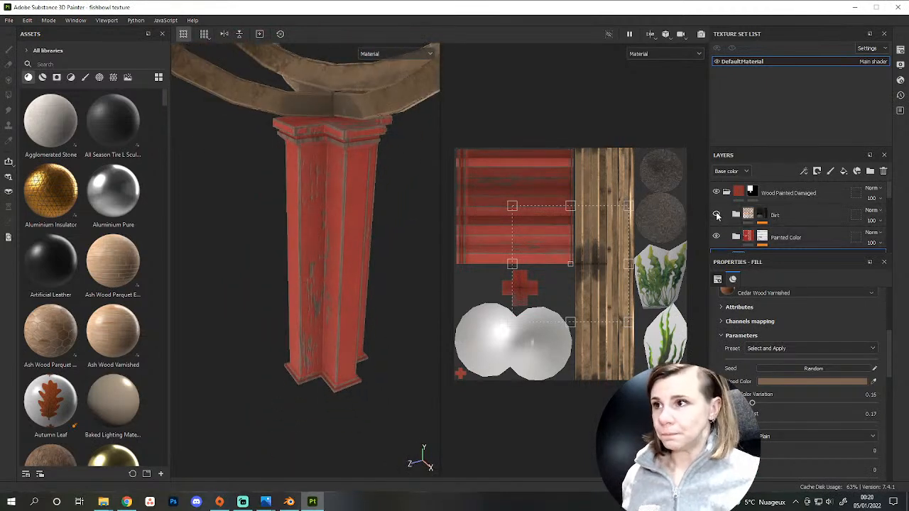
scroll(389, 179, up, 3)
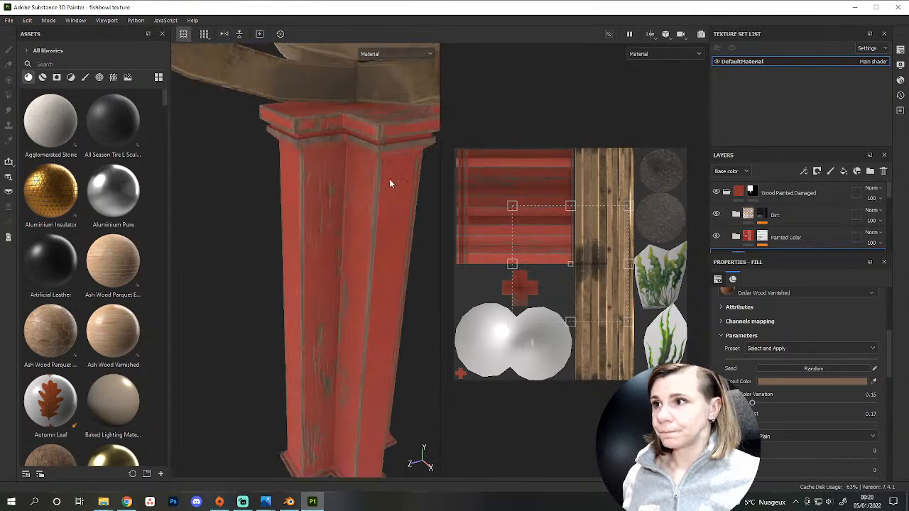
Change the base color of the pillar's Paint Color layer from red to a near-black (0E0E0E).
alt+drag(390, 195, 358, 253)
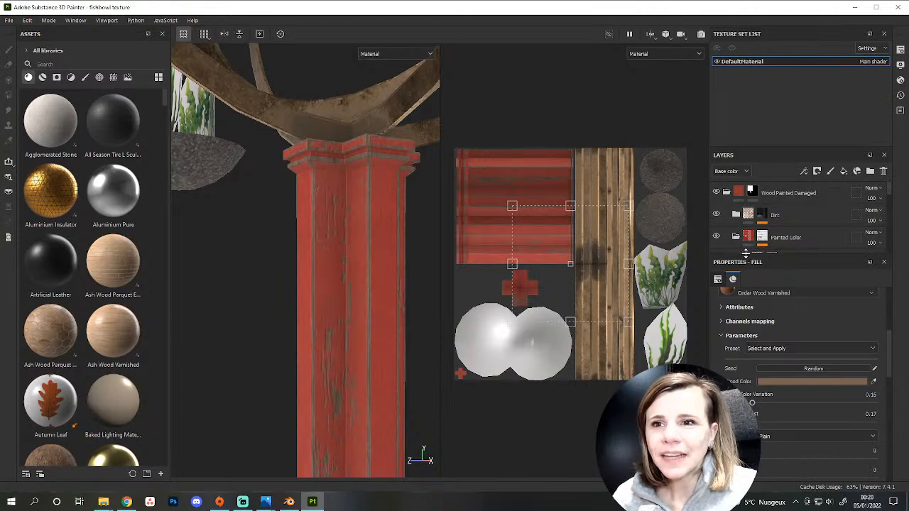
drag(746, 252, 746, 374)
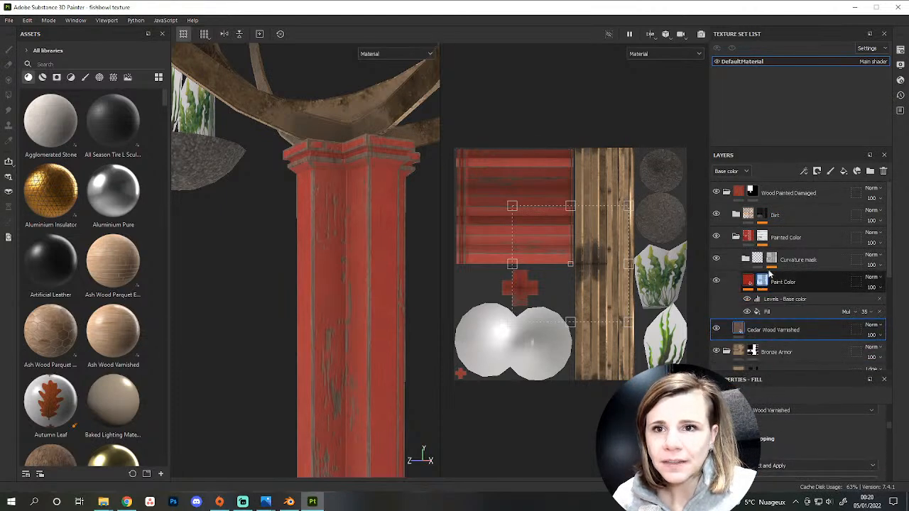
click(748, 284)
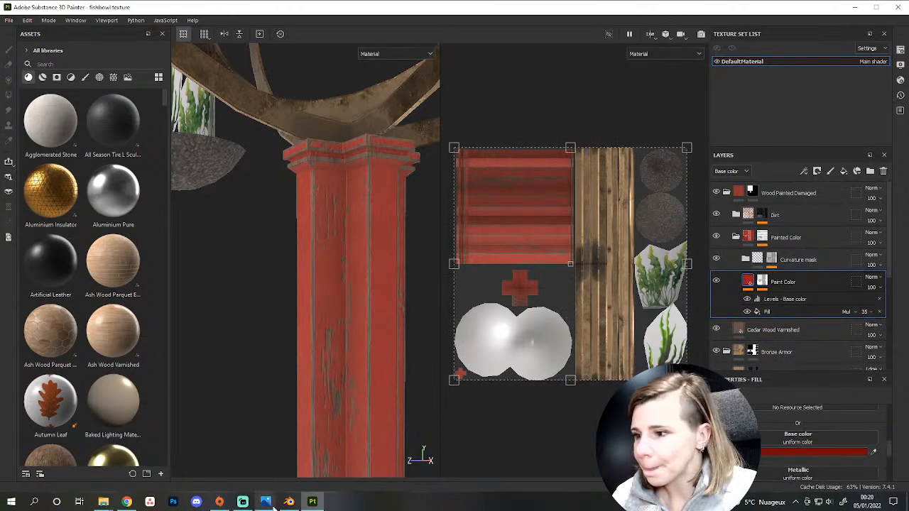
mouse_move(266, 502)
mouse_move(258, 454)
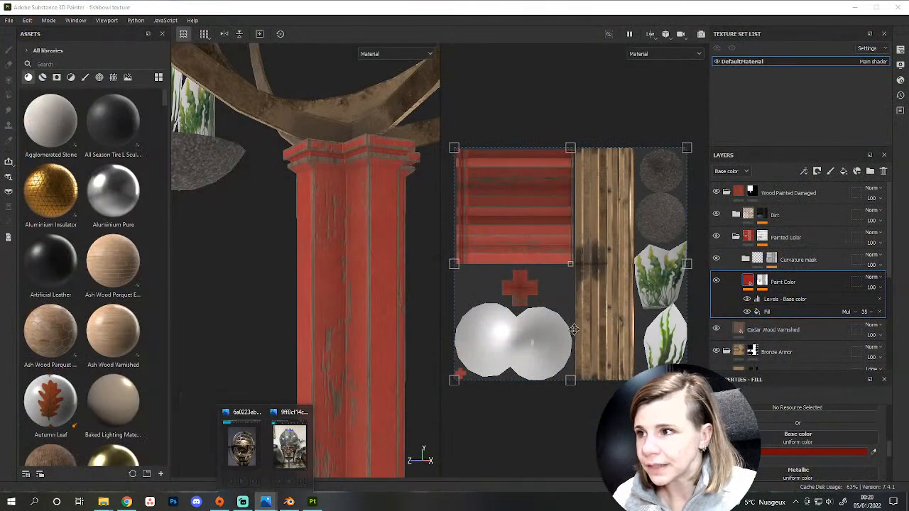
click(762, 450)
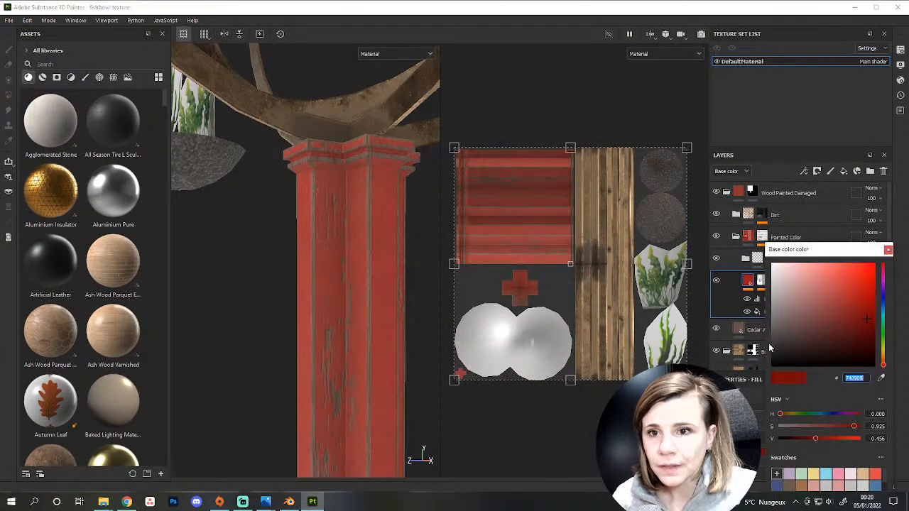
click(773, 356)
drag(773, 356, 772, 362)
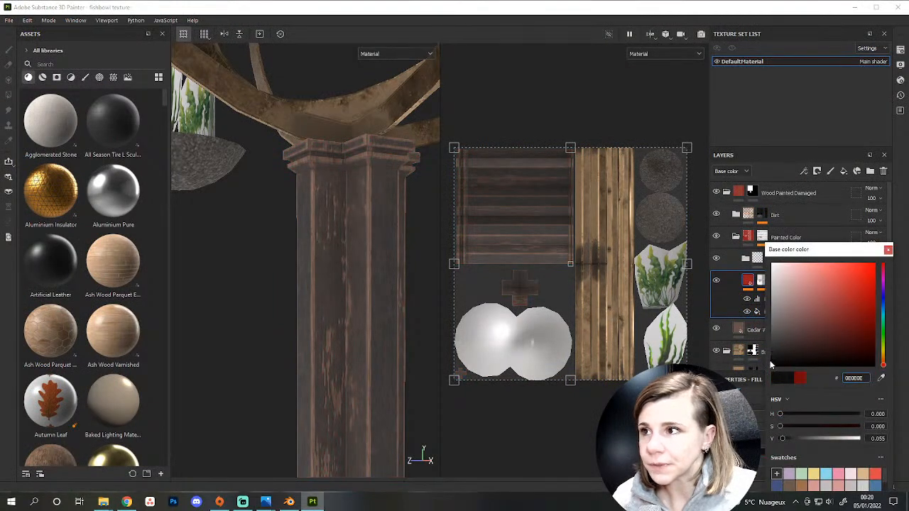
click(887, 249)
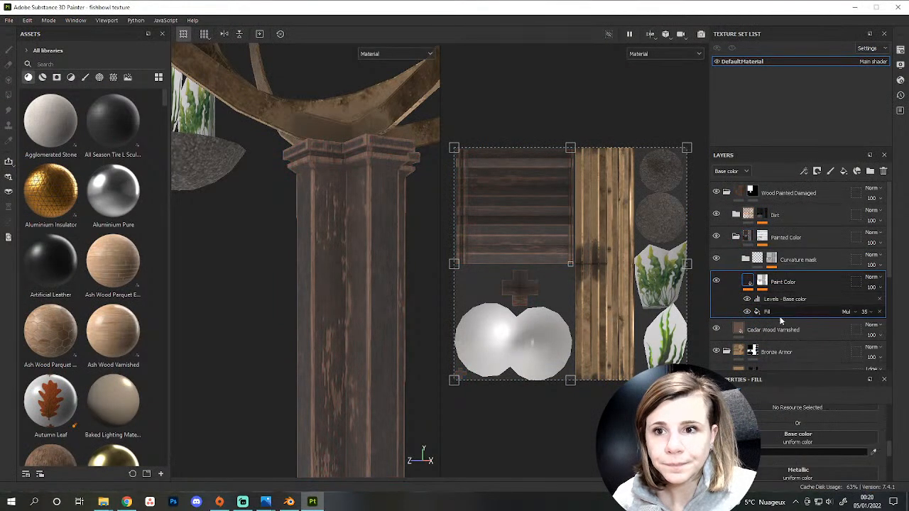
Remove the Levels - Base color effect from the Paint Color layer.
click(746, 299)
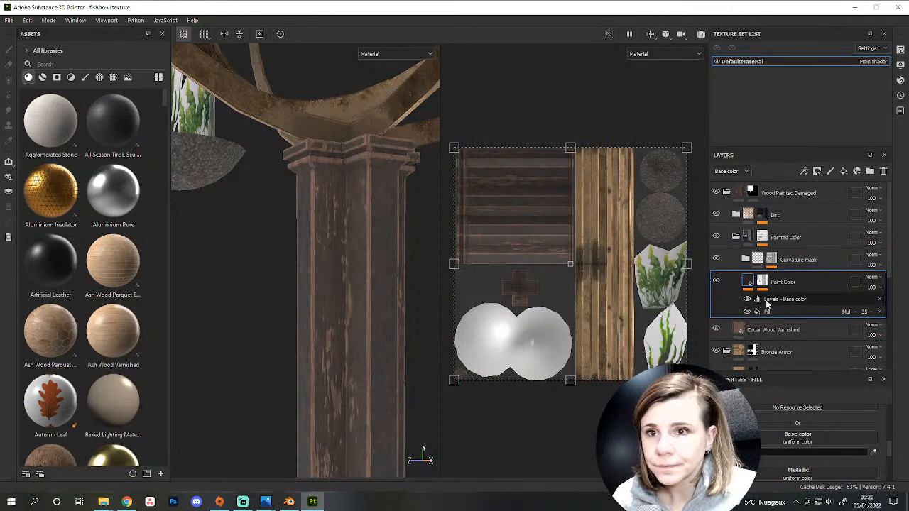
click(765, 298)
click(880, 300)
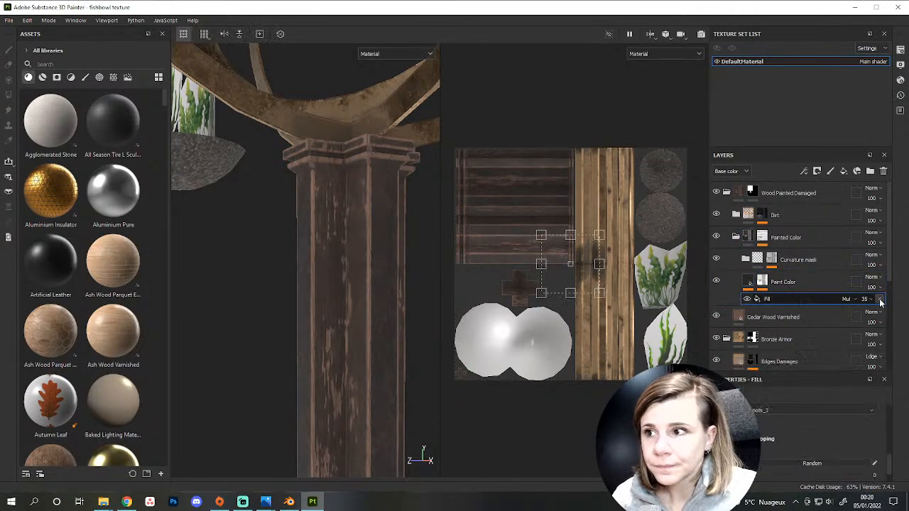
Set the UV scale of the Paint Color layer's Fill effect to 1.
click(749, 299)
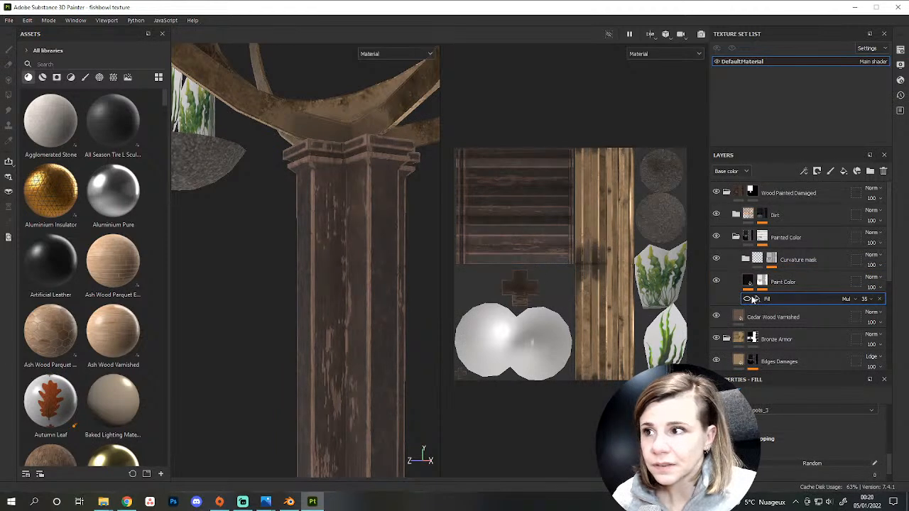
click(763, 299)
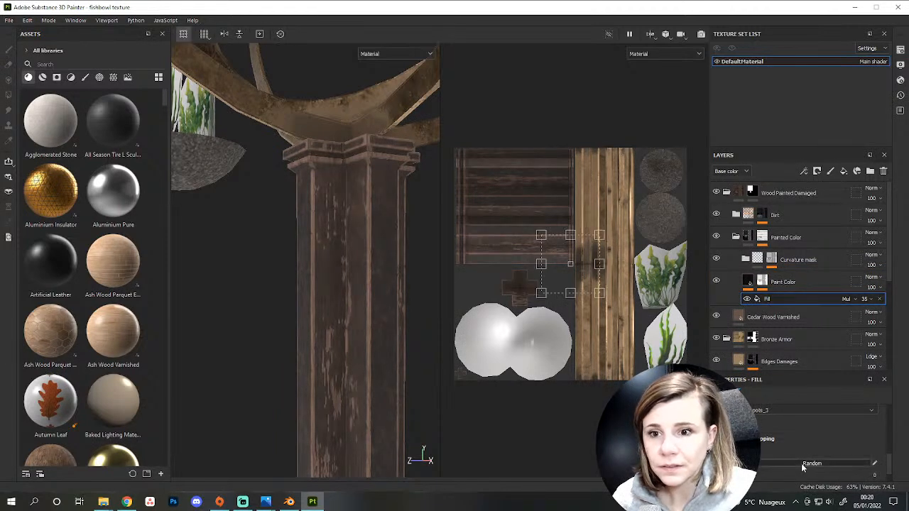
drag(788, 370, 805, 317)
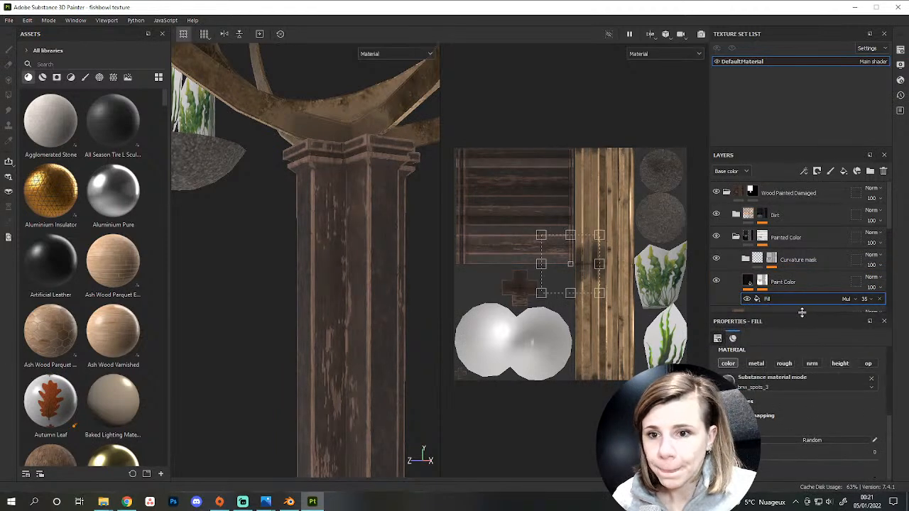
scroll(806, 416, up, 3)
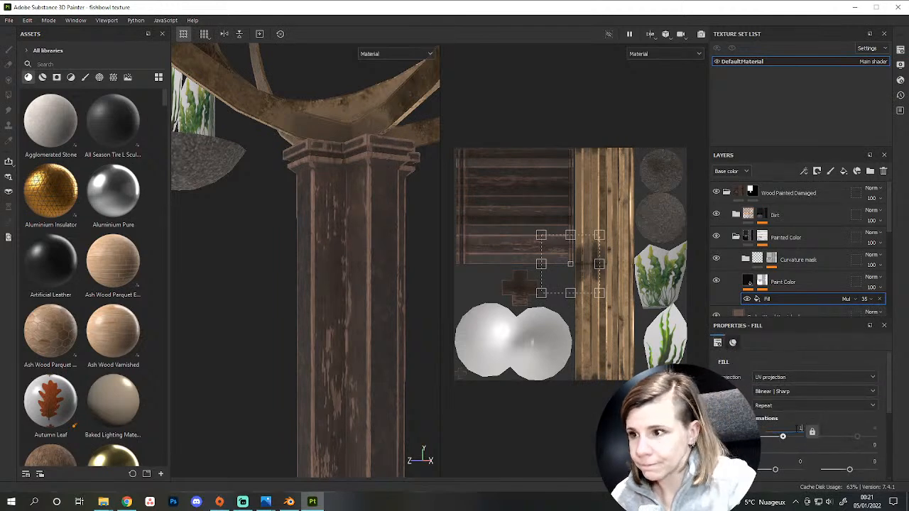
key(Return)
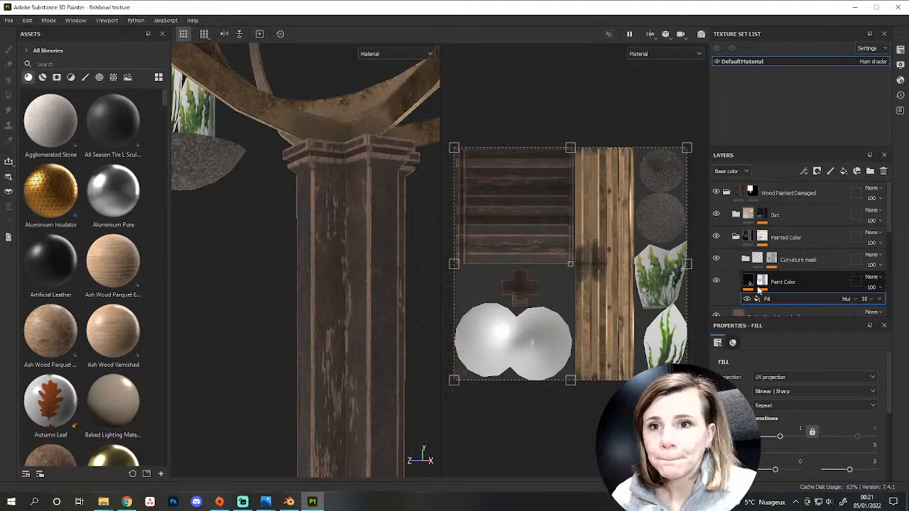
Examine the fill in the Curvature mask and the ratio_directionnal_noise fill with its parameters in the Painted Color mask.
click(771, 259)
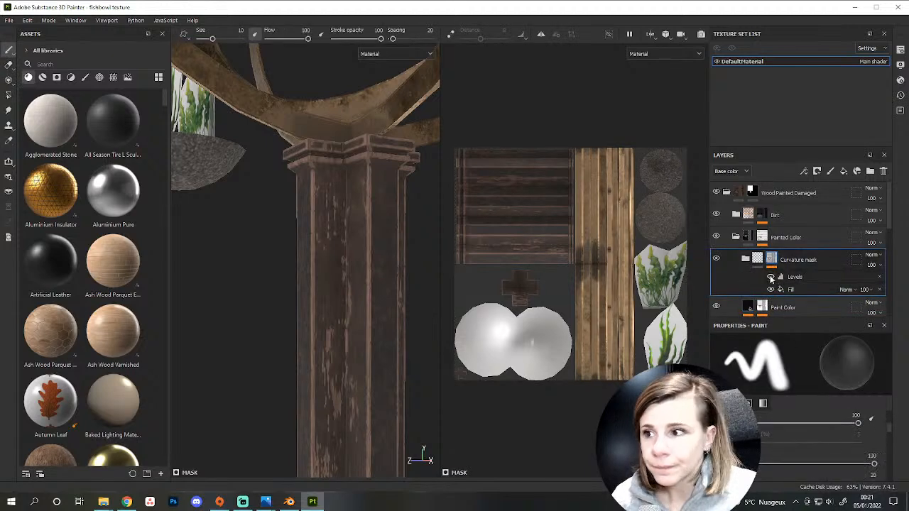
click(791, 288)
scroll(795, 369, down, 1)
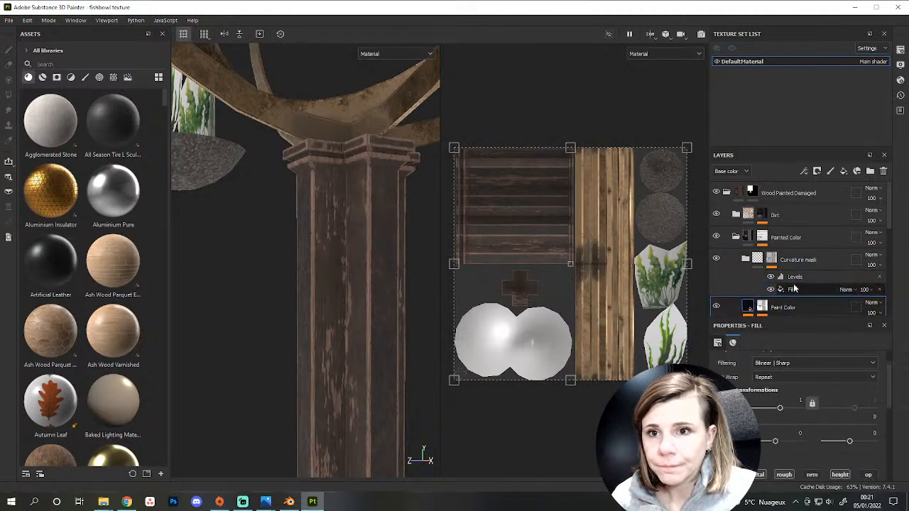
drag(790, 316, 790, 273)
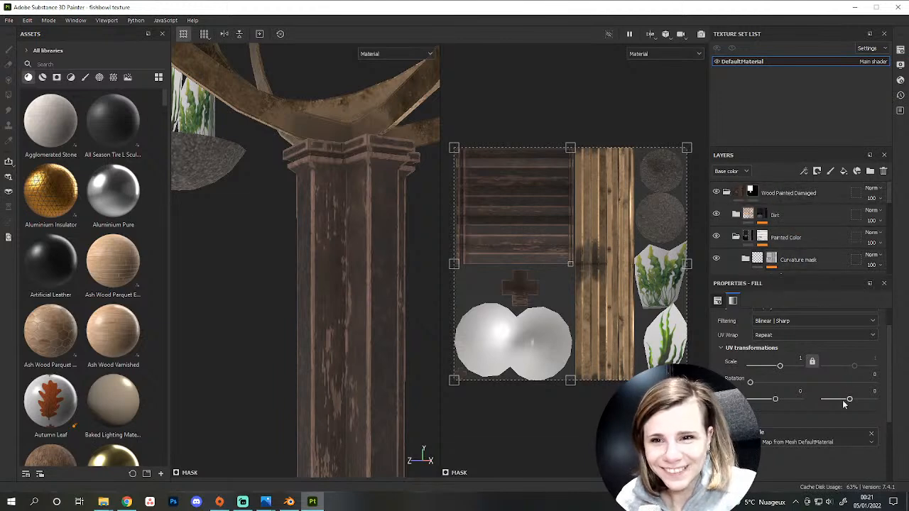
scroll(844, 404, down, 3)
scroll(818, 388, up, 4)
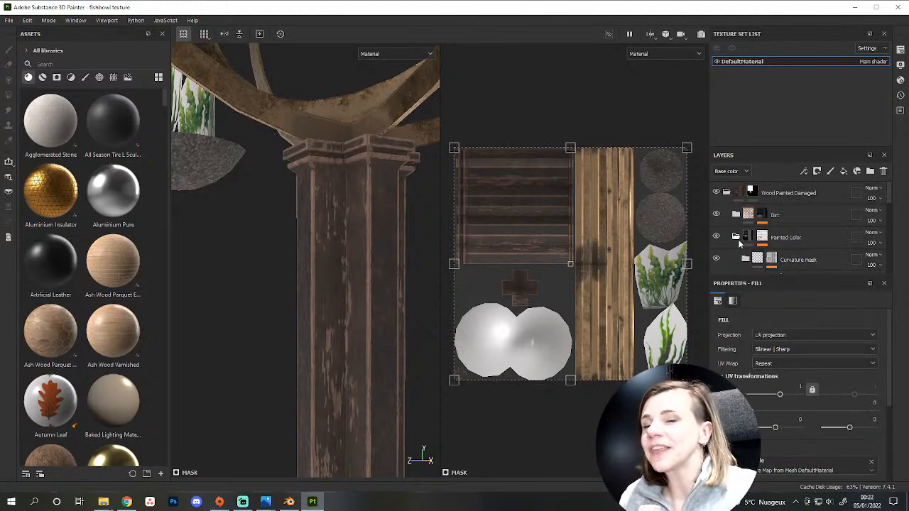
click(762, 238)
scroll(825, 267, down, 1)
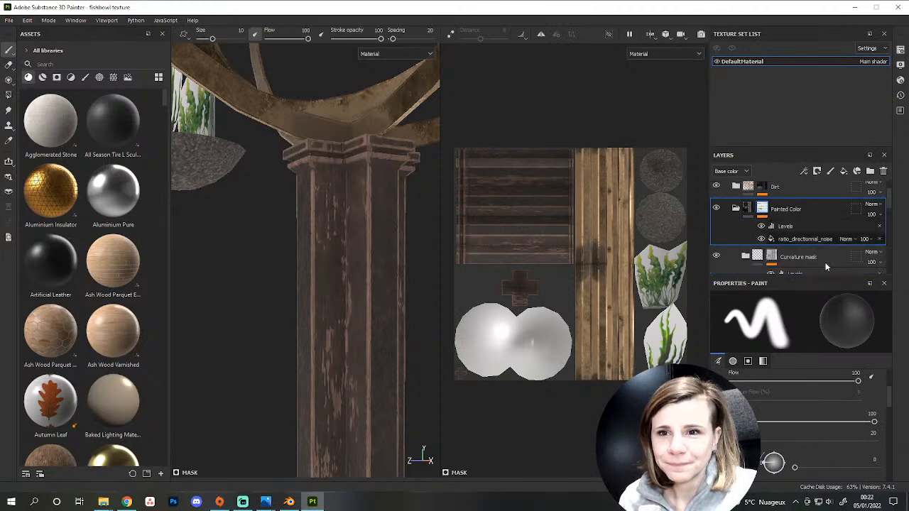
click(760, 239)
click(760, 240)
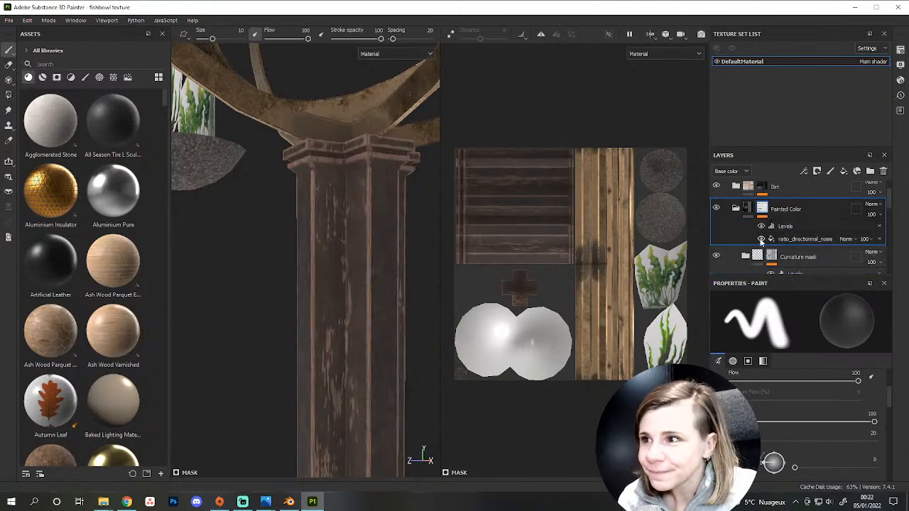
click(786, 239)
scroll(840, 406, down, 3)
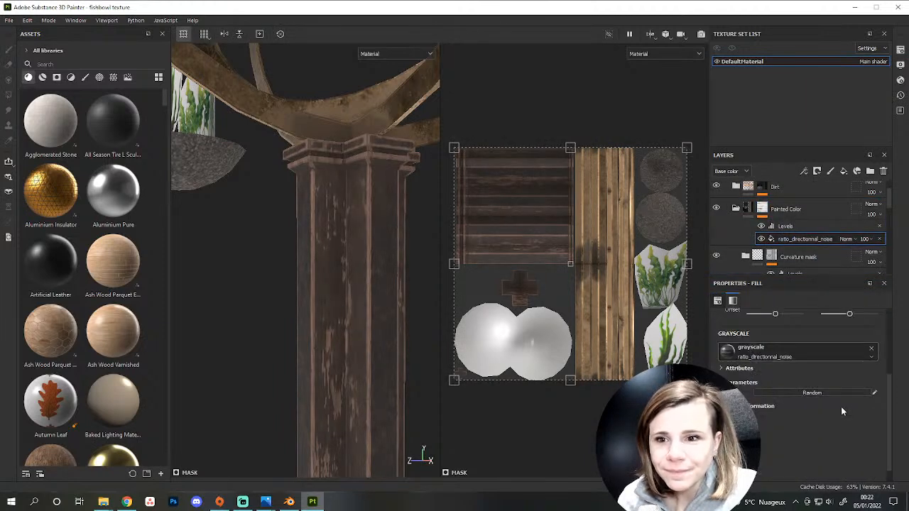
click(758, 406)
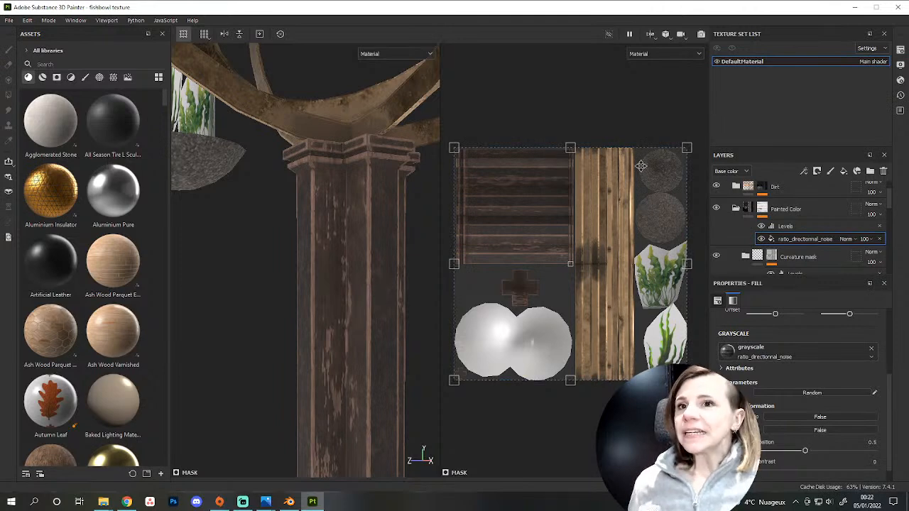
Add an Ambient occlusion channel to the texture set and set the ambient occlusion mixing to Replace.
click(900, 51)
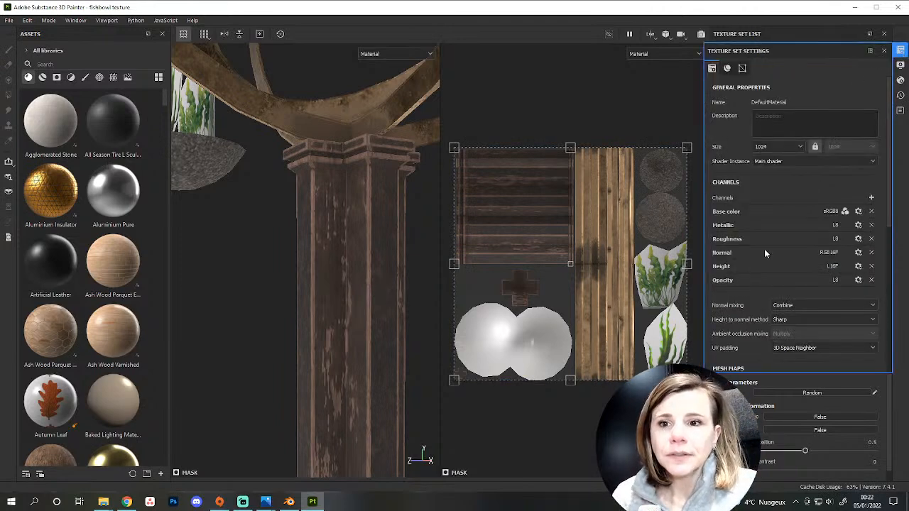
scroll(765, 253, down, 2)
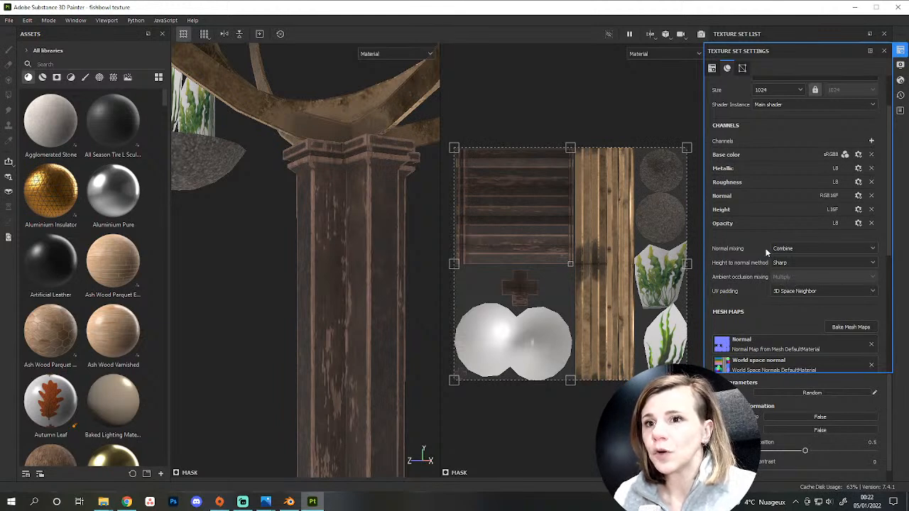
click(871, 142)
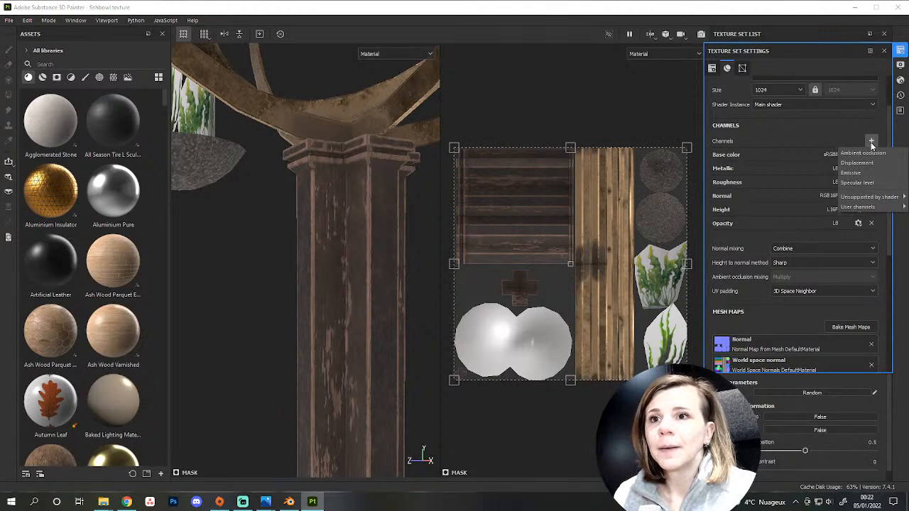
click(862, 153)
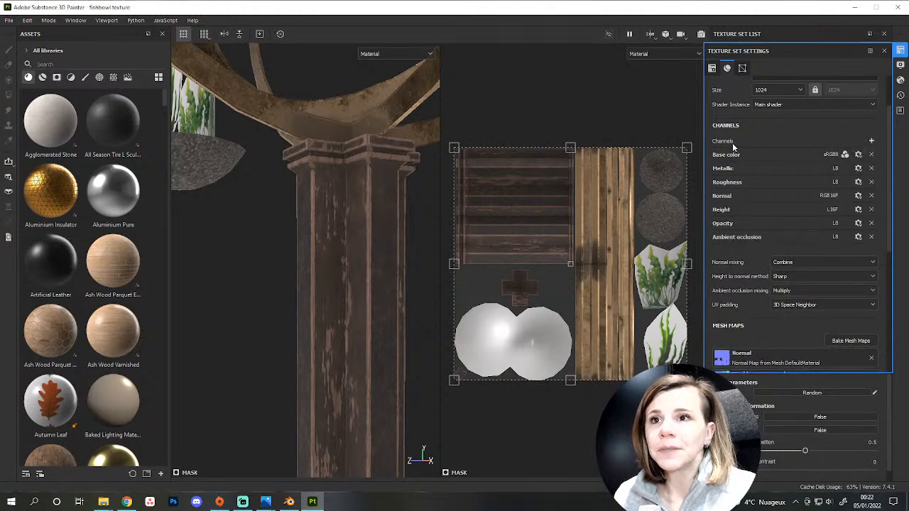
click(791, 290)
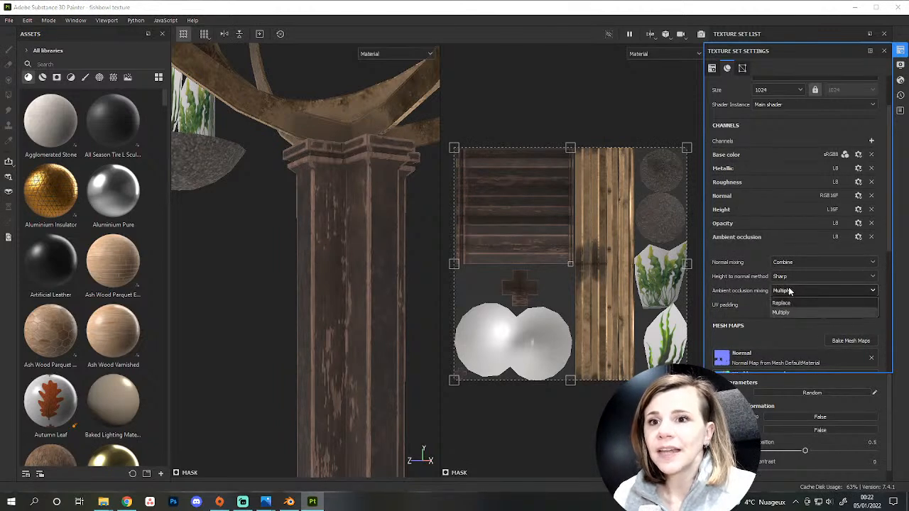
click(797, 302)
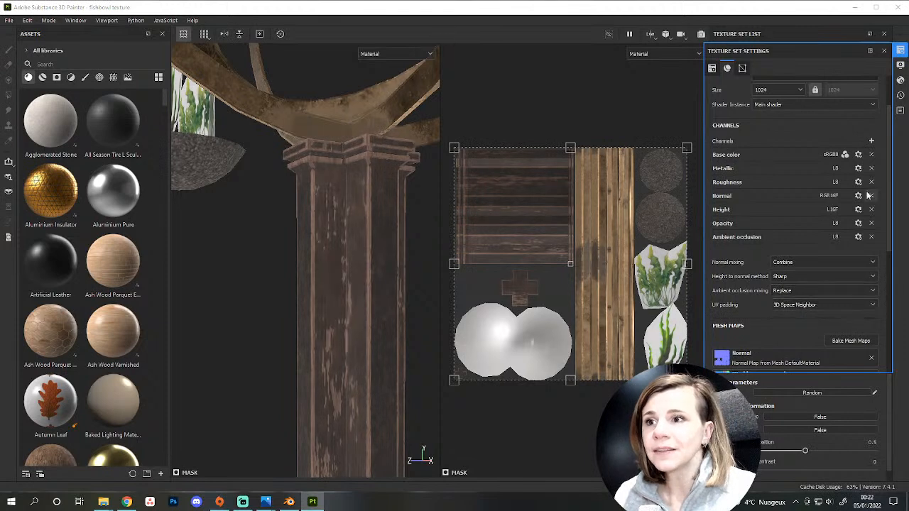
click(900, 64)
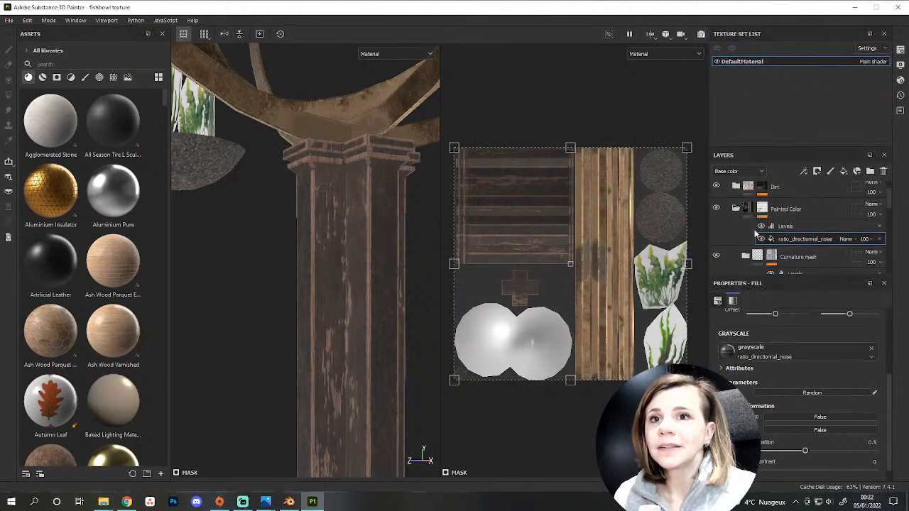
Add a fill layer above the Painted Color folder and set its base color to purple.
scroll(756, 234, up, 1)
click(843, 171)
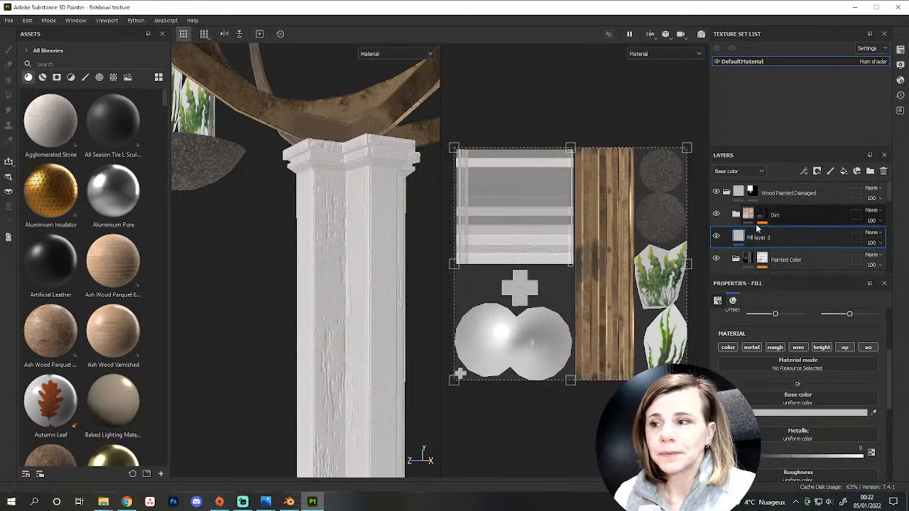
click(795, 412)
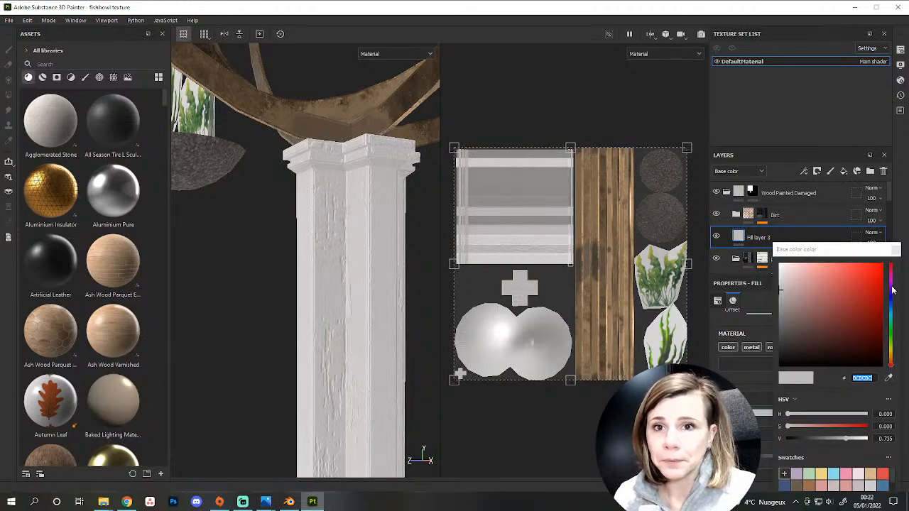
click(893, 289)
click(848, 286)
Add a black mask to the purple fill layer and apply an Ambient Occlusion generator to it.
right_click(755, 237)
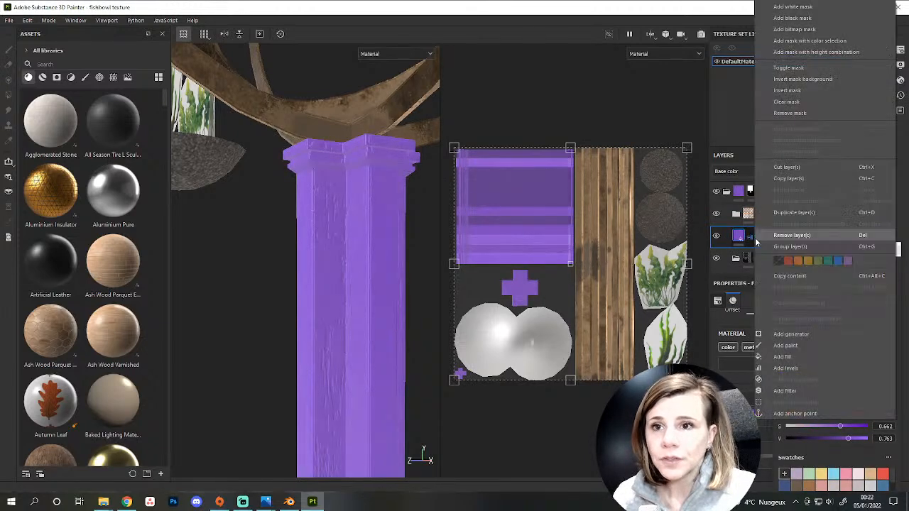
click(792, 18)
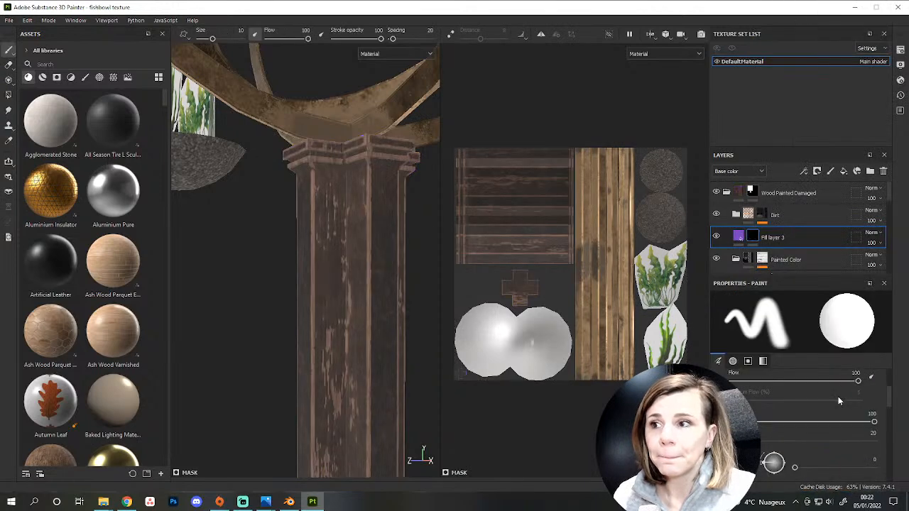
right_click(752, 237)
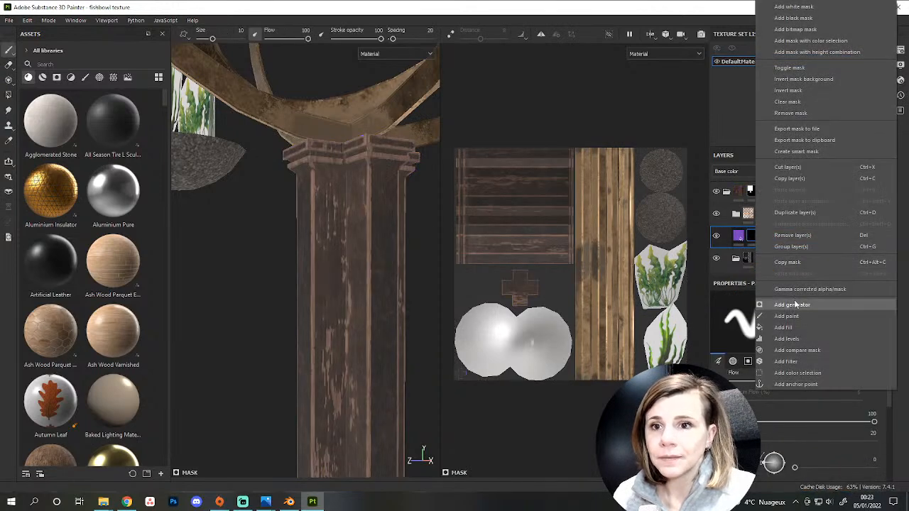
click(796, 305)
click(788, 314)
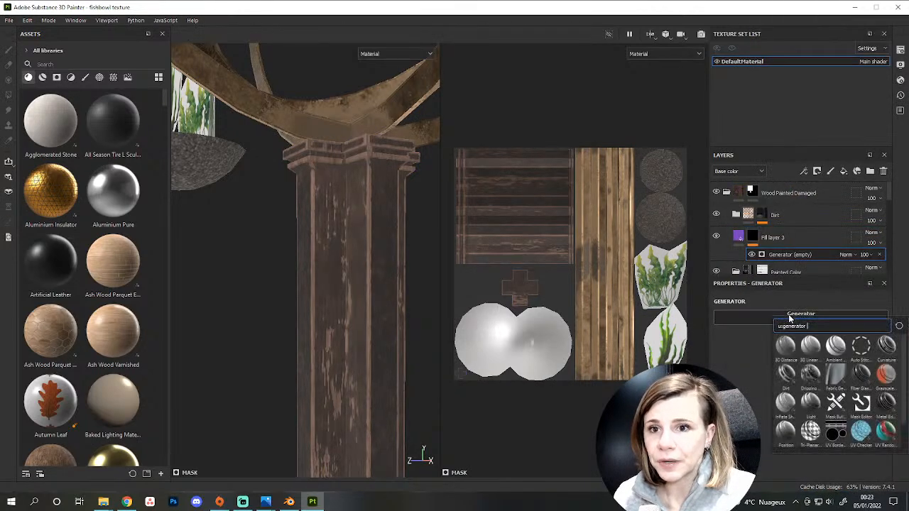
click(835, 347)
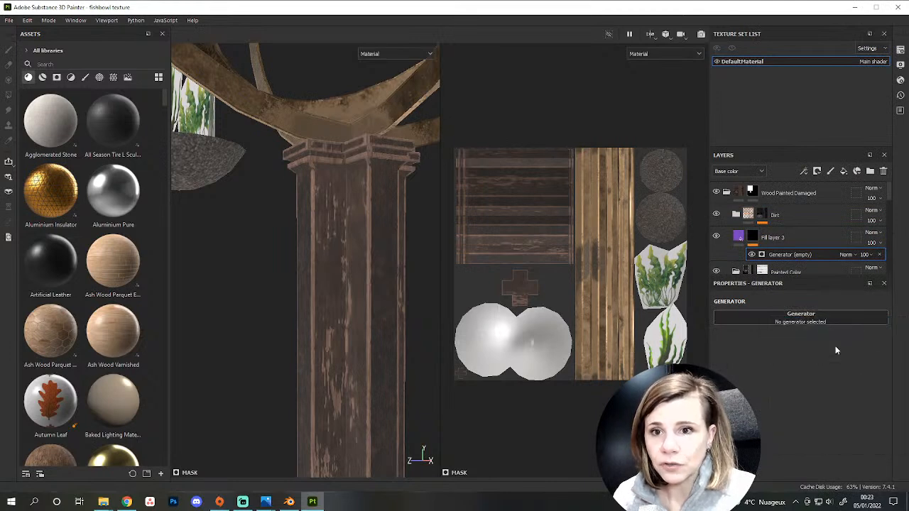
Set the Ambient Occlusion generator's balance to 0.16, contrast to 0.18 and global blur to 10.58.
scroll(335, 325, down, 6)
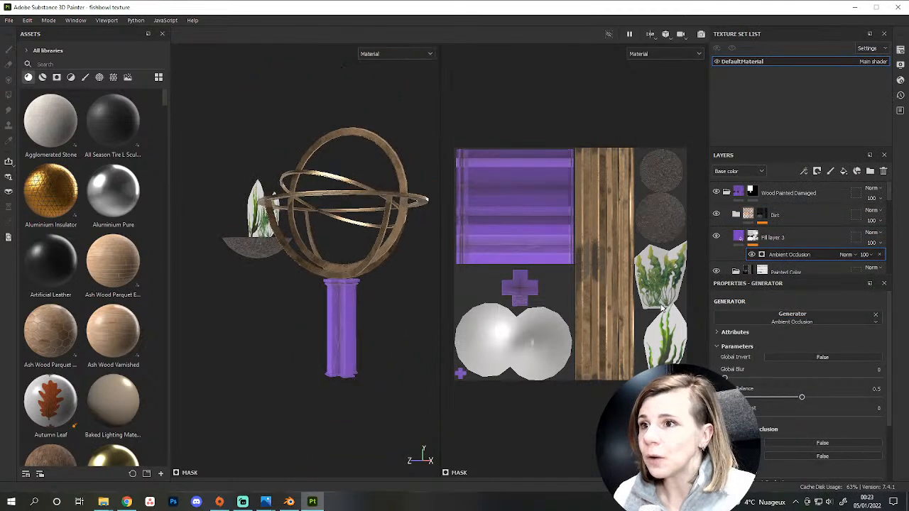
drag(802, 397, 752, 416)
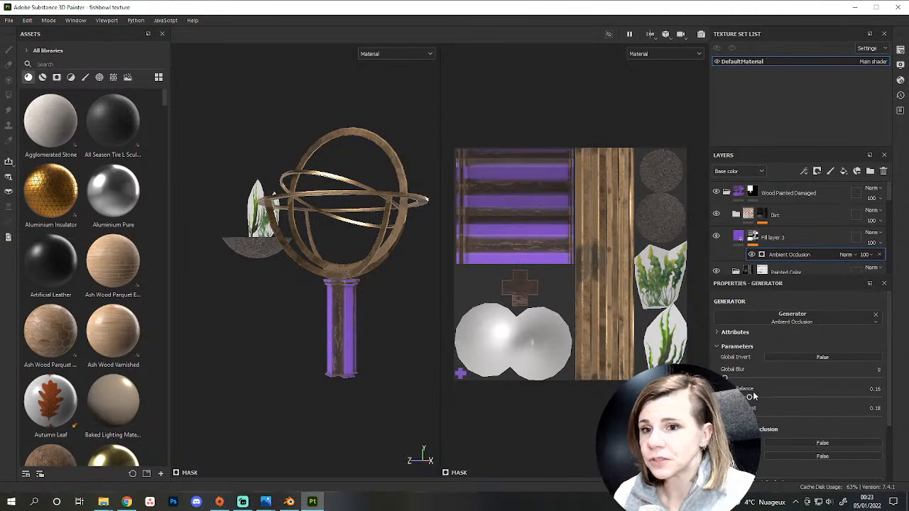
drag(724, 378, 827, 378)
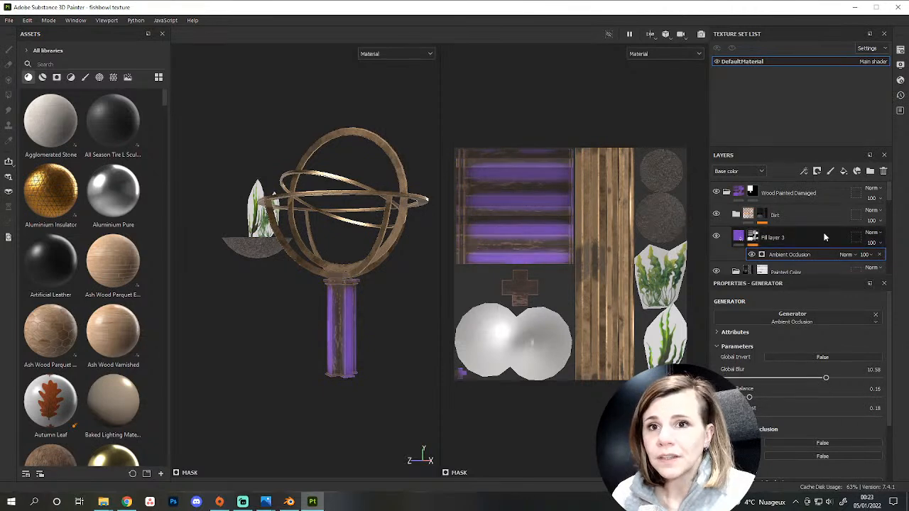
Set the purple fill layer's base color blending mode to Multiply.
click(873, 233)
click(875, 235)
click(877, 234)
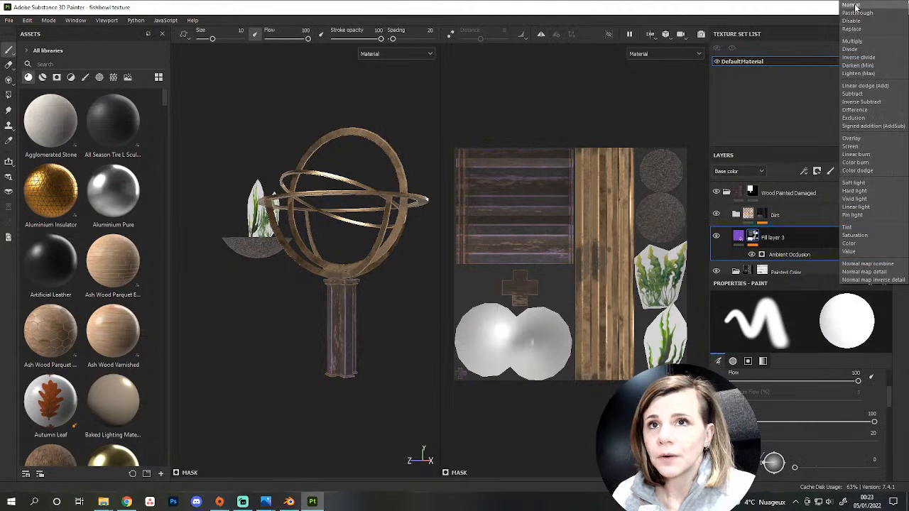
click(852, 41)
scroll(371, 361, up, 3)
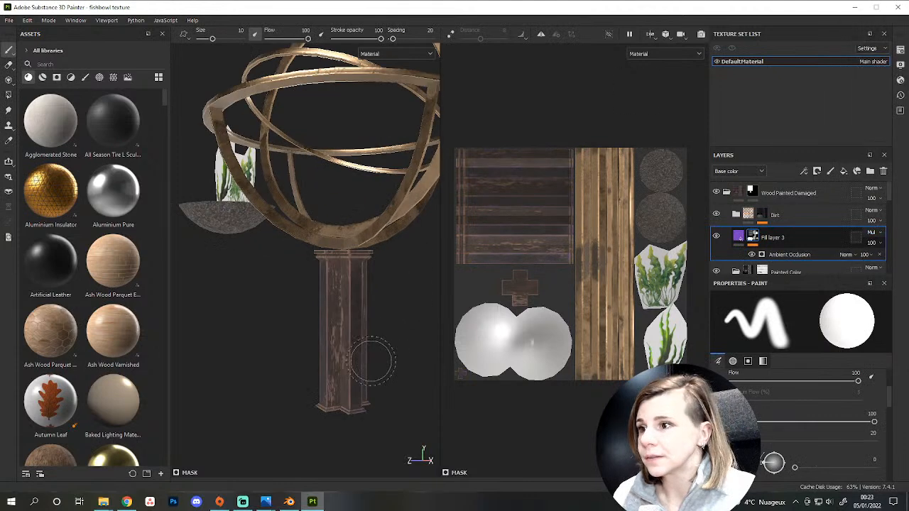
scroll(372, 360, up, 3)
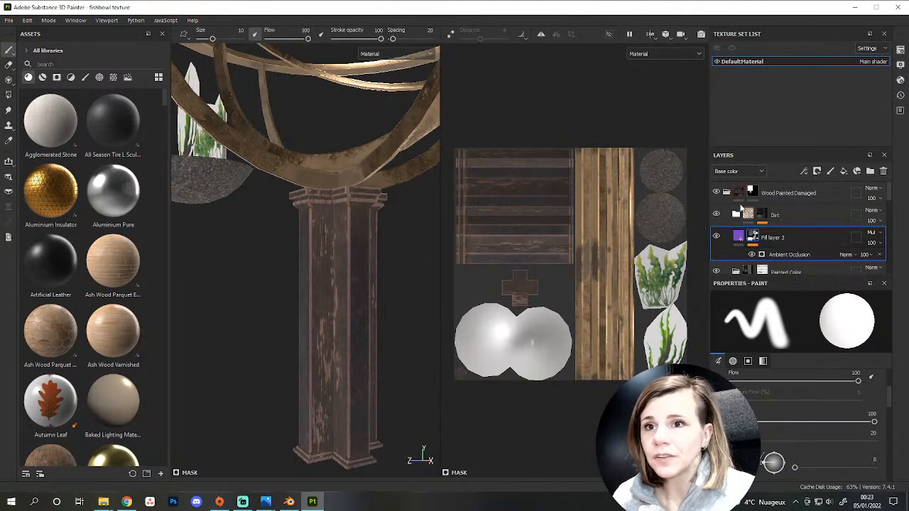
Move the purple fill layer out of the Wood Painted Damaged folder to the top of the layer stack.
drag(786, 238, 786, 186)
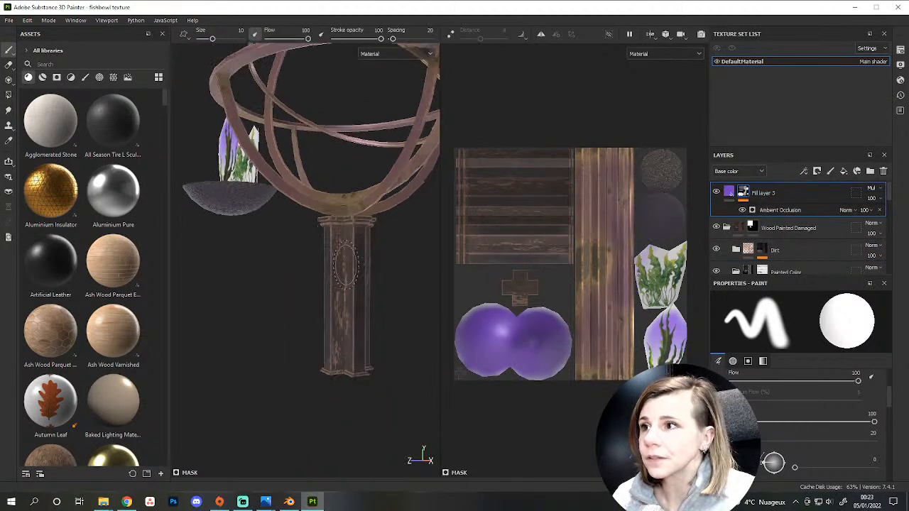
scroll(346, 262, down, 4)
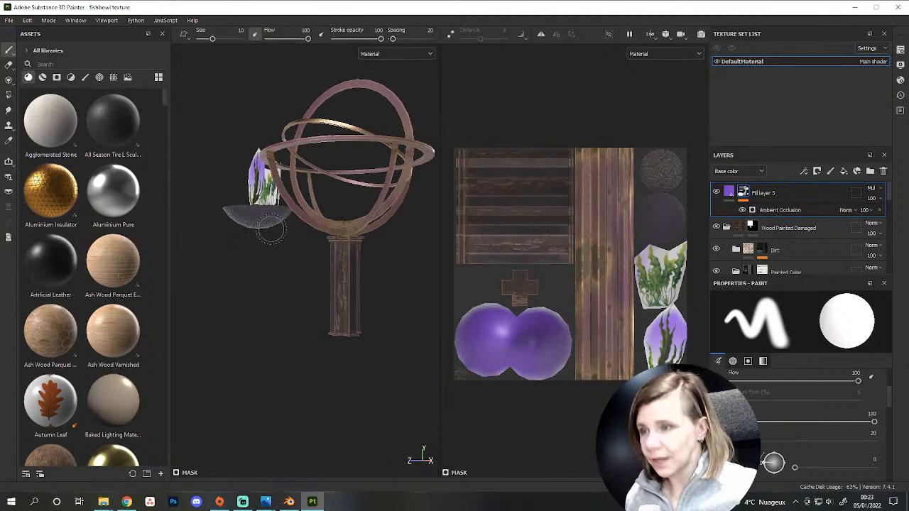
alt+drag(271, 228, 369, 226)
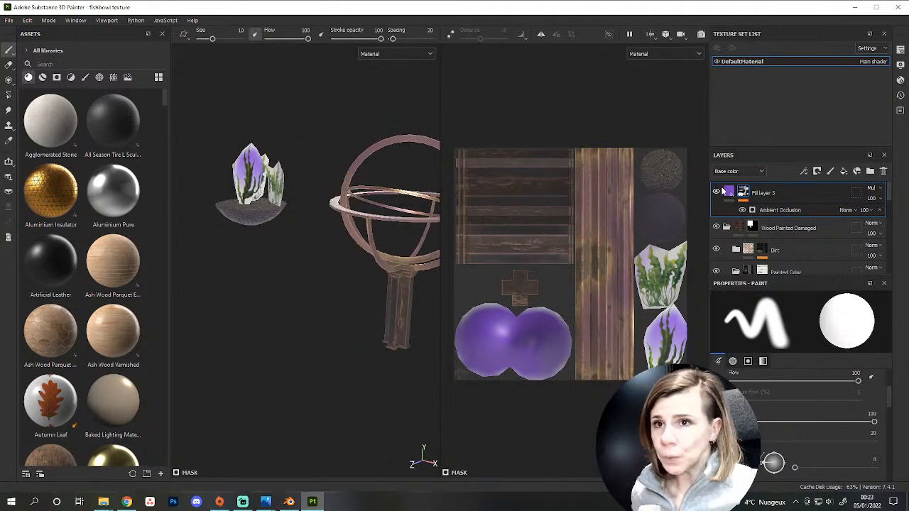
Replace the Ambient Occlusion generator in the purple fill layer's mask with a Light generator.
click(727, 193)
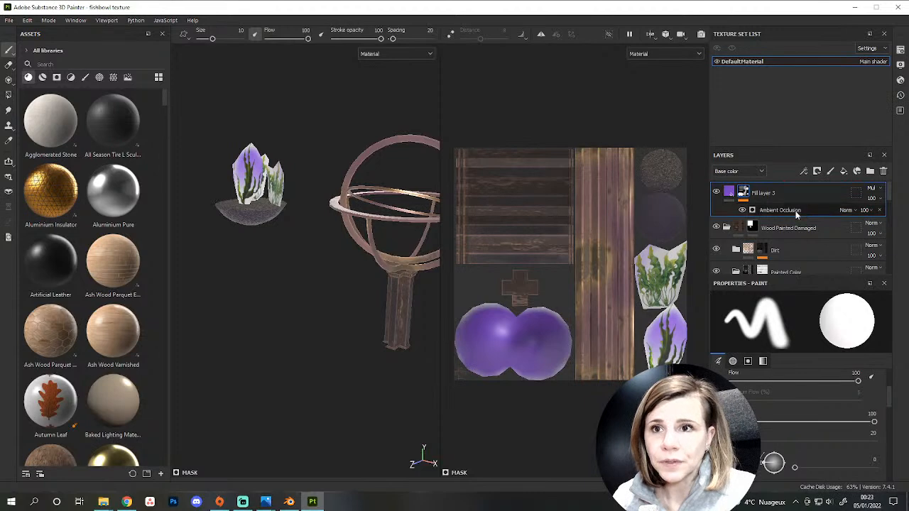
click(879, 210)
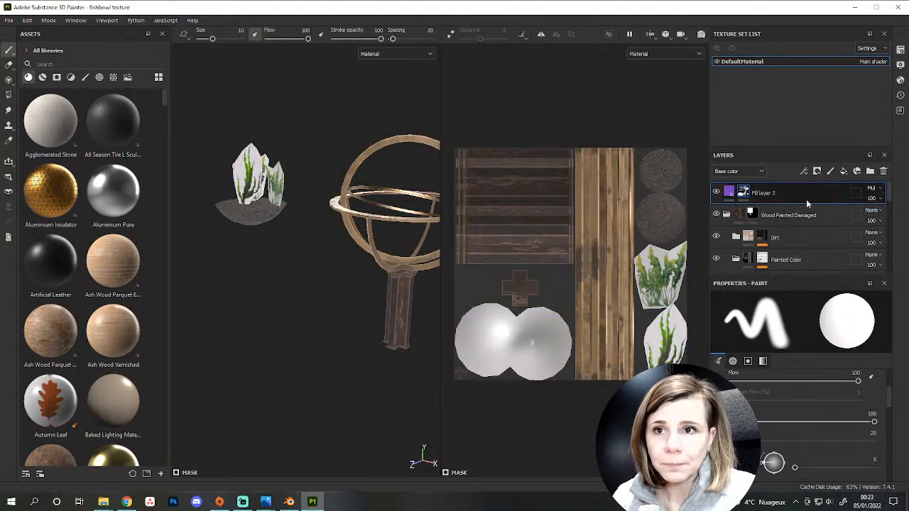
right_click(751, 192)
click(785, 305)
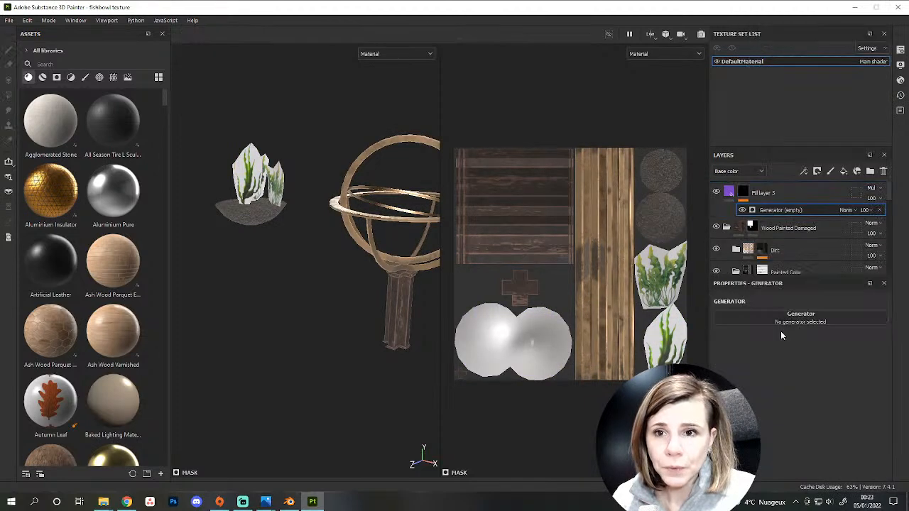
click(788, 318)
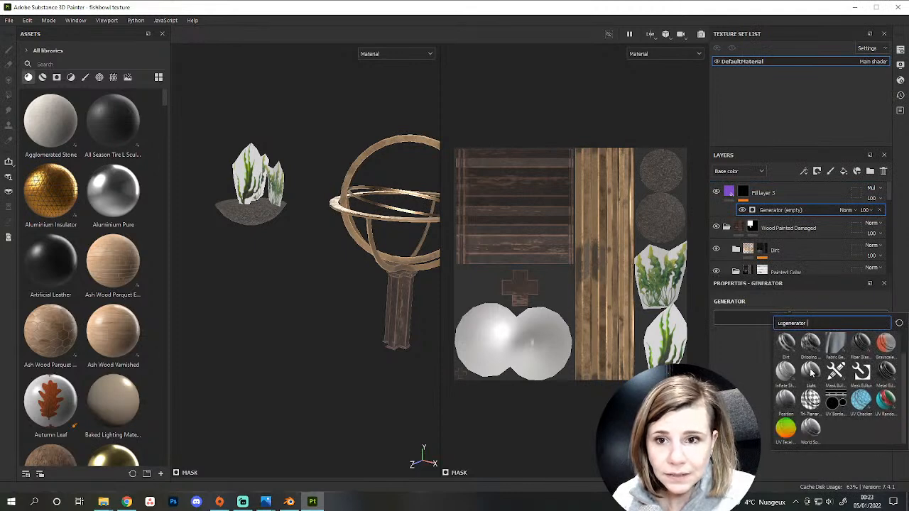
click(811, 370)
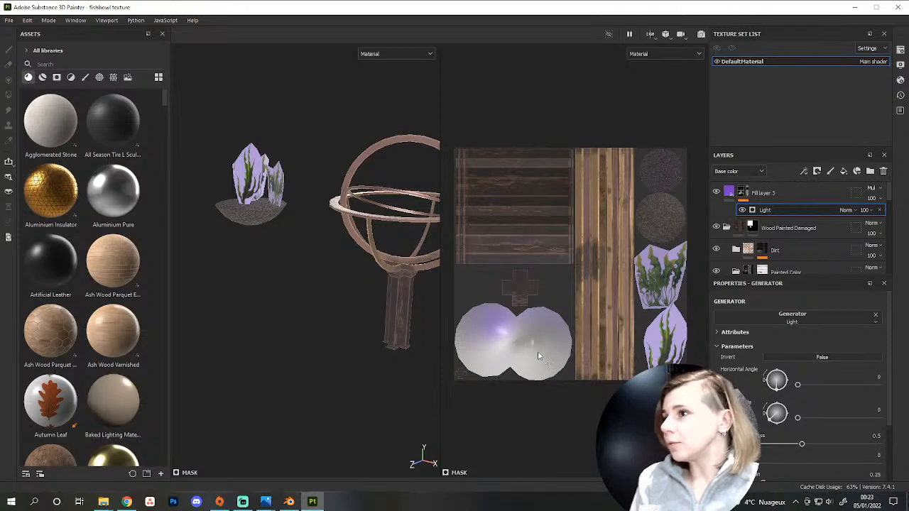
Delete the purple fill layer and try to enlarge the Layers panel.
click(820, 195)
key(Delete)
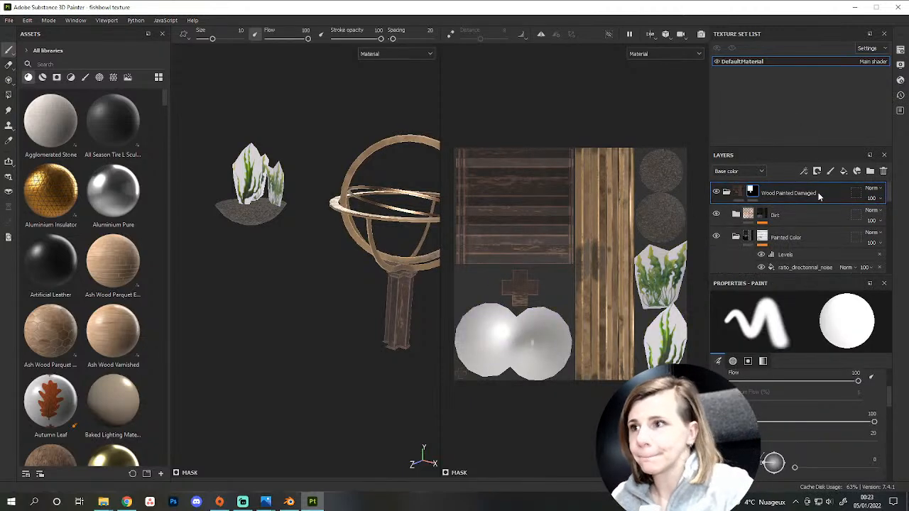
scroll(816, 213, down, 2)
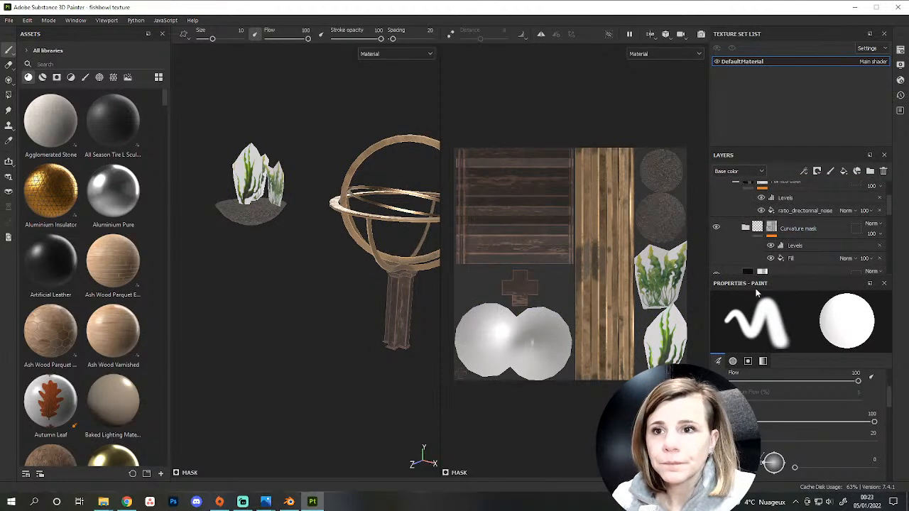
mouse_move(774, 280)
mouse_down()
mouse_move(773, 298)
mouse_move(773, 259)
mouse_up()
Examine the worn painted wood on the pillar and the overall stand from close up and from a distance.
scroll(395, 349, up, 3)
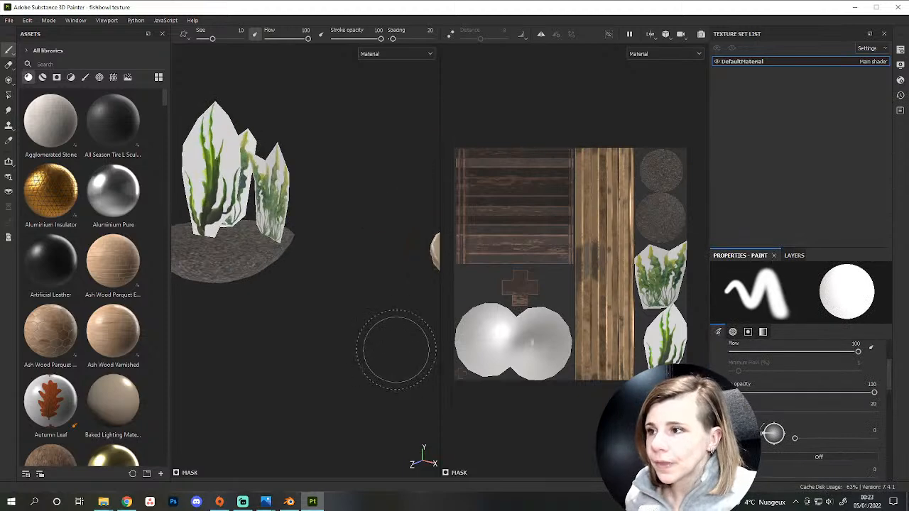
scroll(391, 361, down, 1)
alt+drag(391, 362, 315, 305)
scroll(360, 320, up, 4)
alt+drag(405, 336, 355, 284)
scroll(353, 284, up, 2)
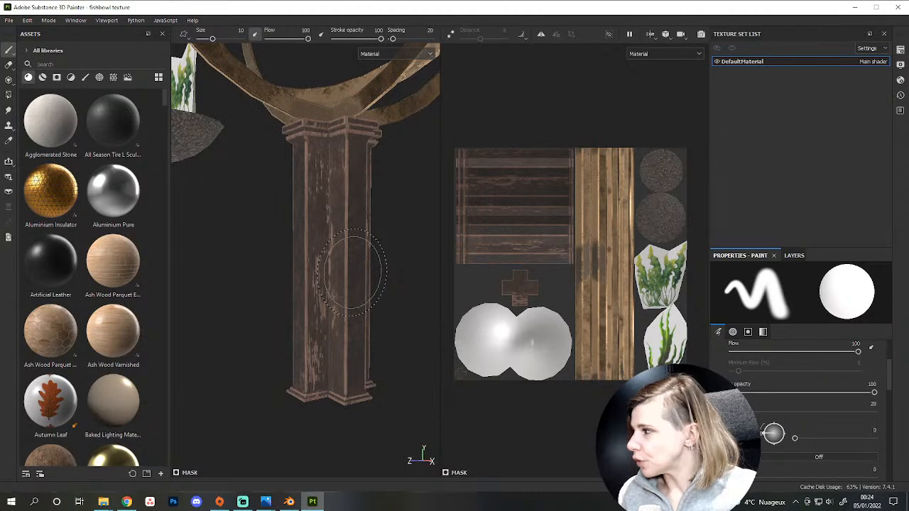
key(f)
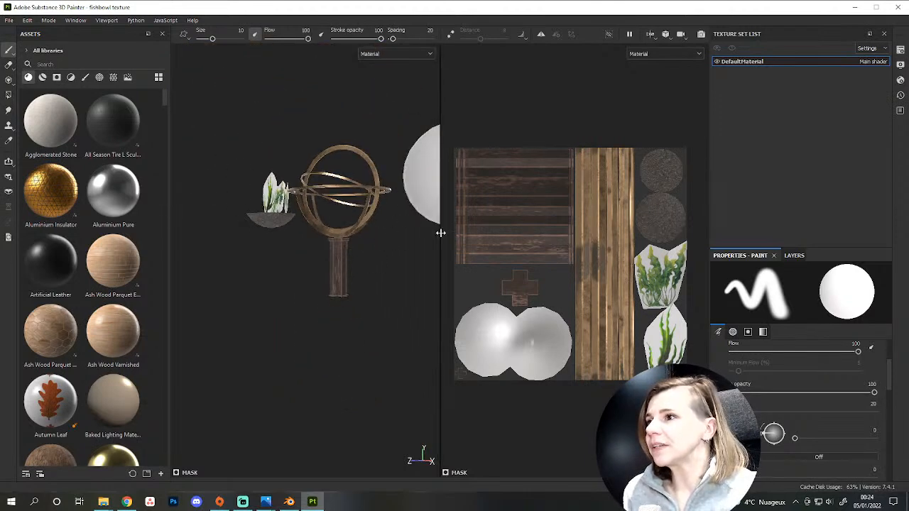
scroll(345, 250, down, 1)
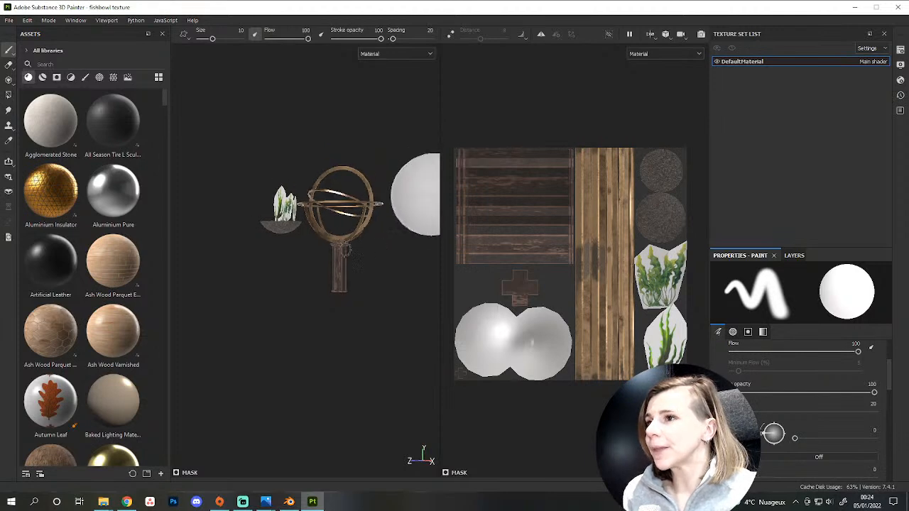
scroll(320, 261, up, 5)
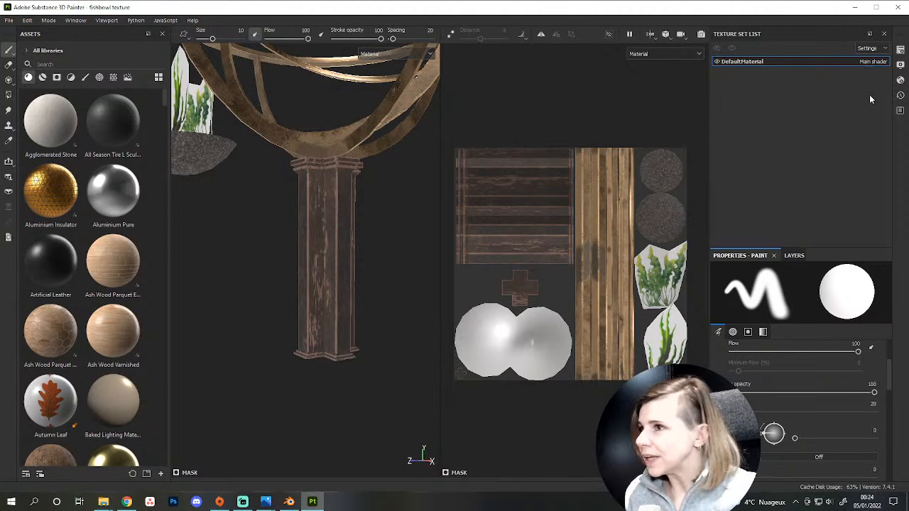
click(900, 50)
click(900, 50)
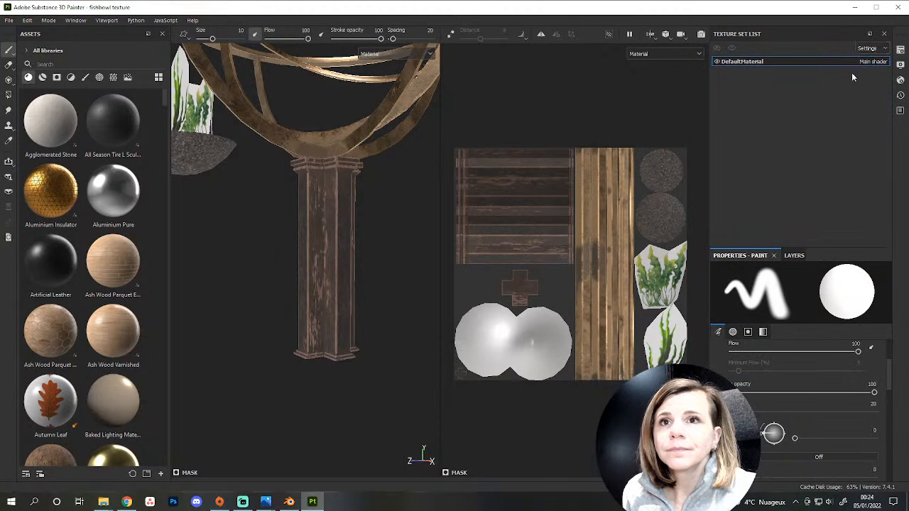
click(900, 65)
click(900, 65)
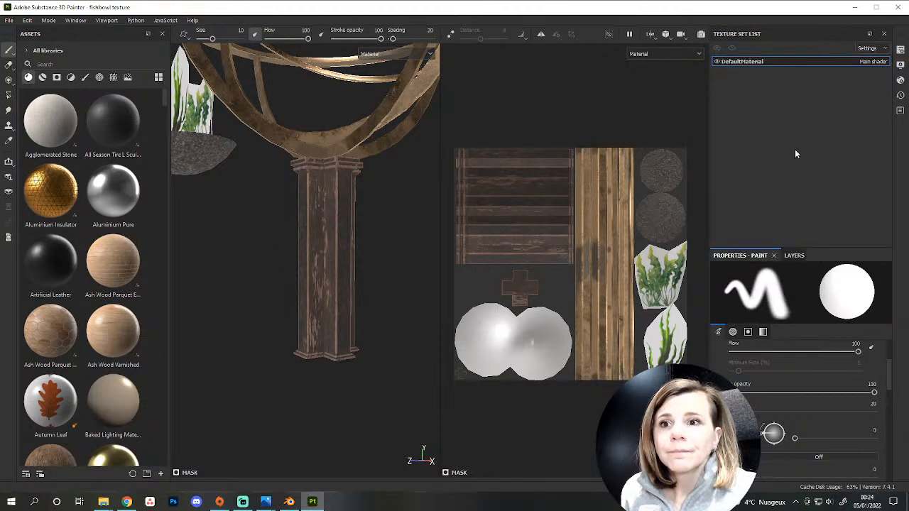
Dock the Layers panel separately between Texture Set List and Properties and enlarge it to show more layers.
mouse_move(793, 255)
mouse_down()
mouse_move(763, 175)
mouse_move(759, 109)
mouse_move(763, 248)
mouse_move(756, 101)
mouse_up()
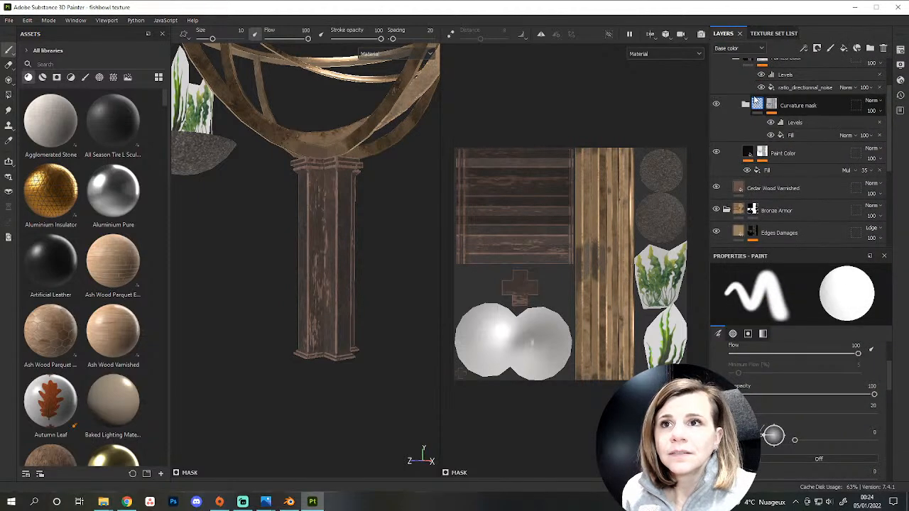
mouse_move(757, 101)
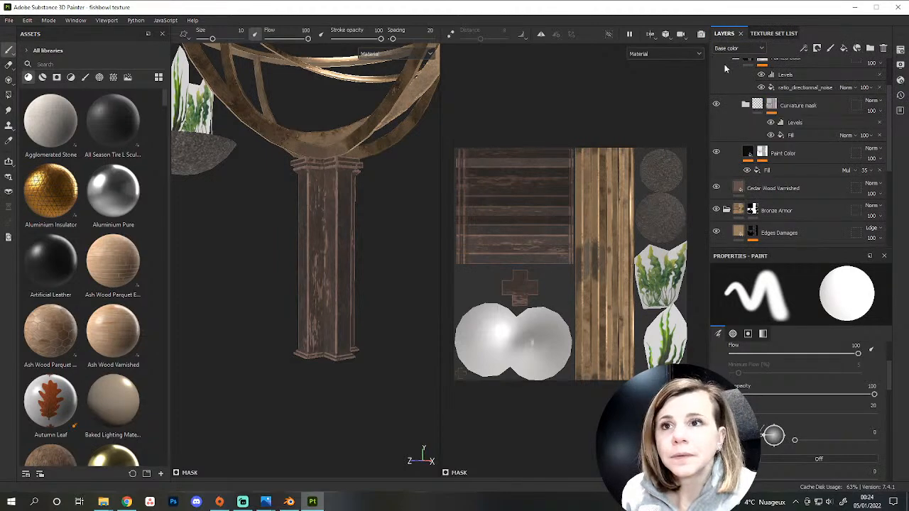
drag(724, 34, 747, 207)
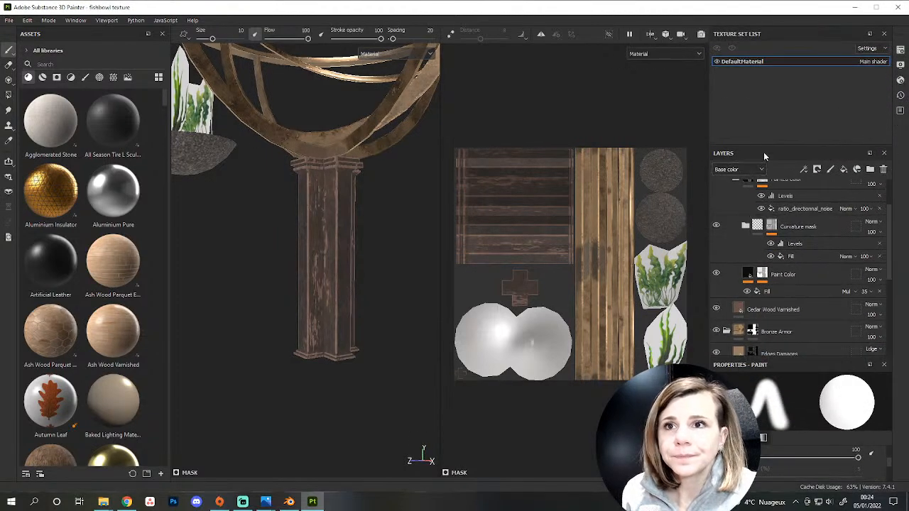
drag(768, 145, 768, 84)
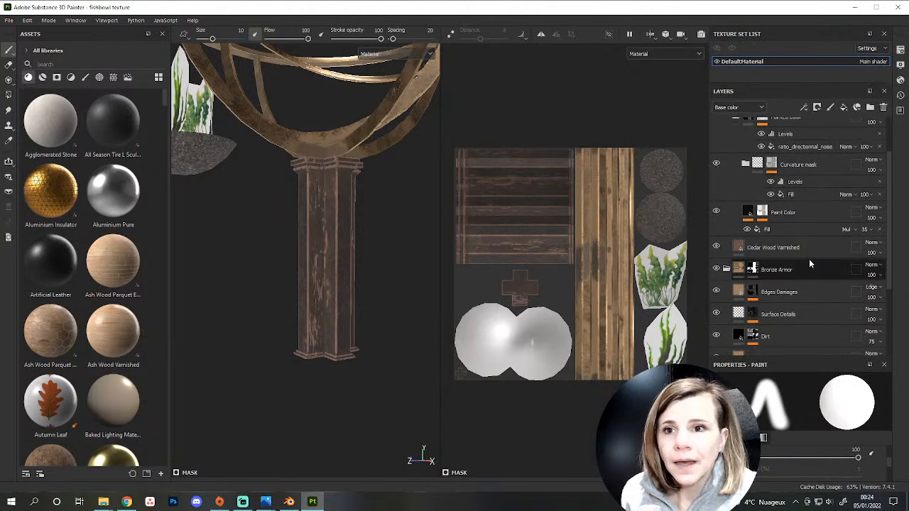
Delete the Curvature mask folder from the Painted Color folder.
click(749, 270)
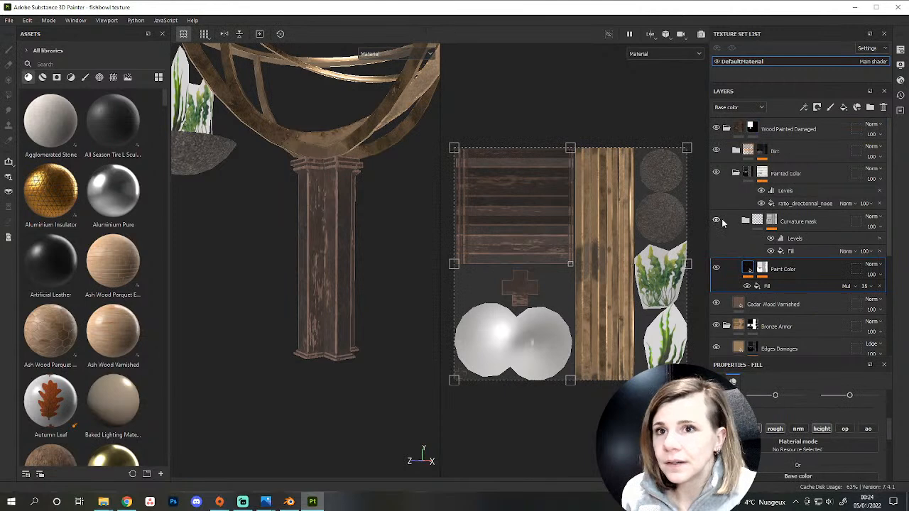
click(819, 223)
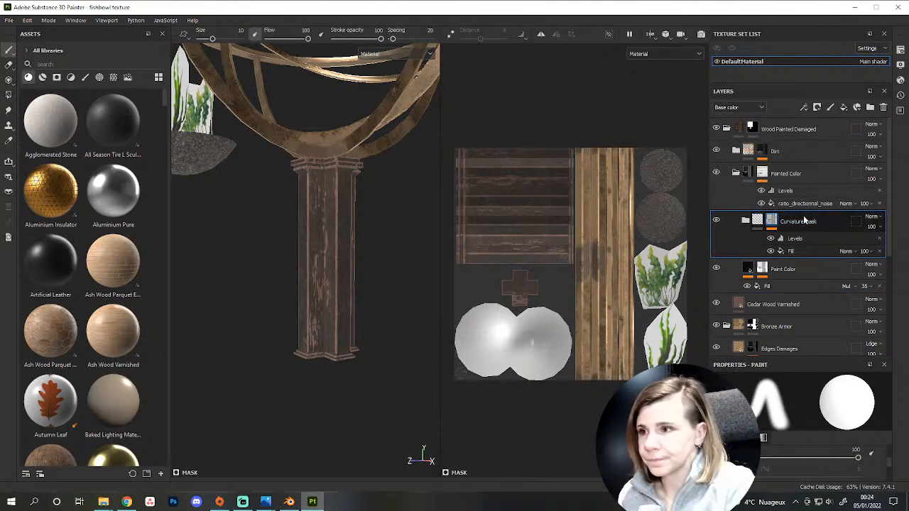
key(Delete)
scroll(294, 189, up, 2)
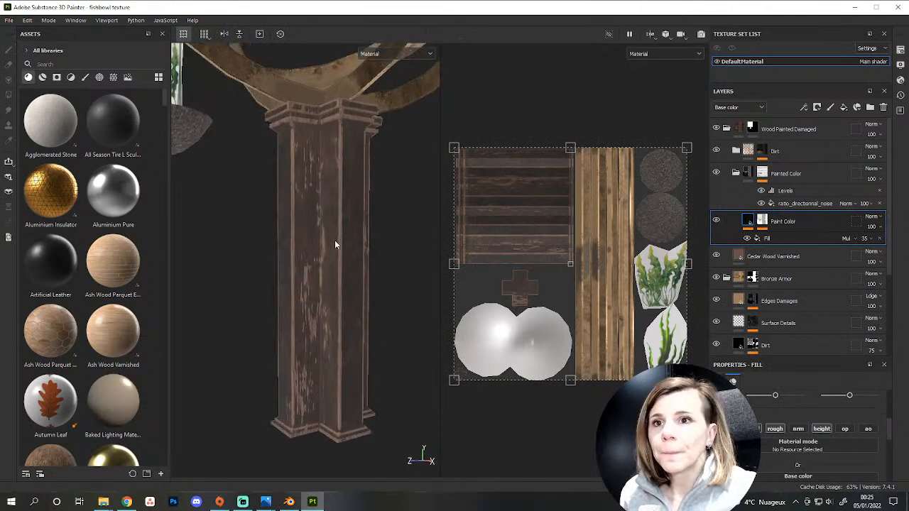
Enlarge the Properties panel and raise the position of the Painted Color mask's ratio_directionnal_noise fill to 0.78.
click(783, 203)
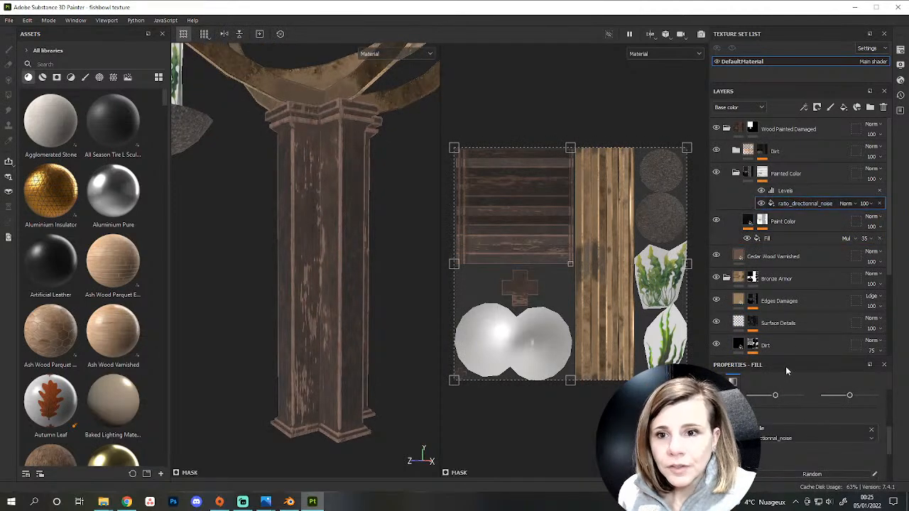
drag(790, 357, 790, 253)
alt+drag(308, 252, 317, 300)
scroll(318, 299, up, 2)
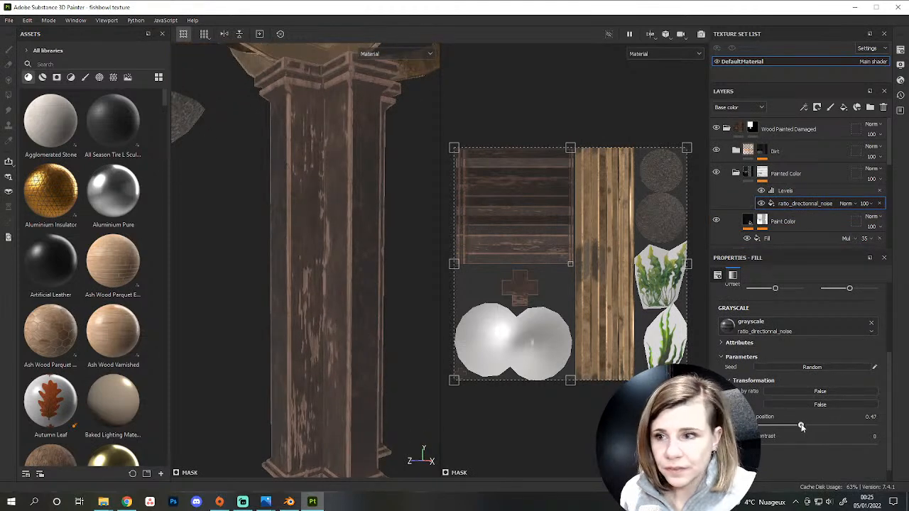
drag(800, 426, 839, 424)
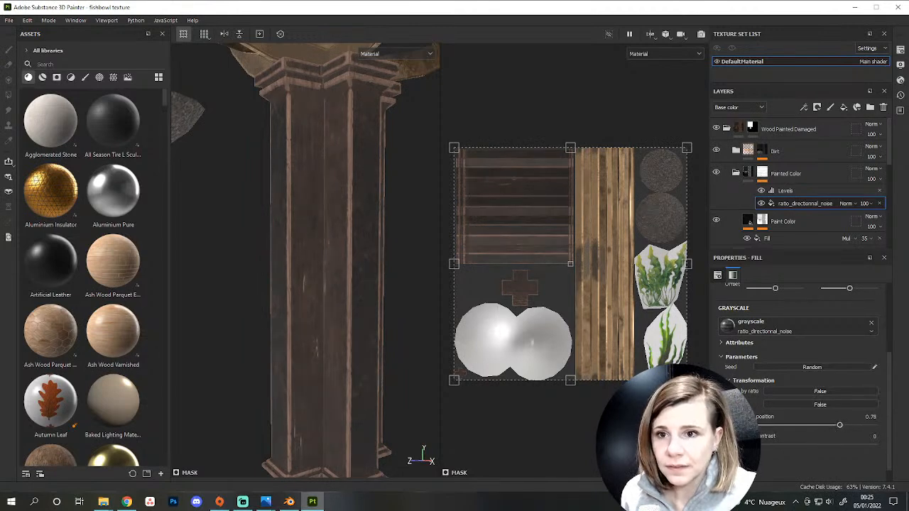
Set the directional noise fill's UV scale to 2 and its position to 0.55.
scroll(765, 421, up, 3)
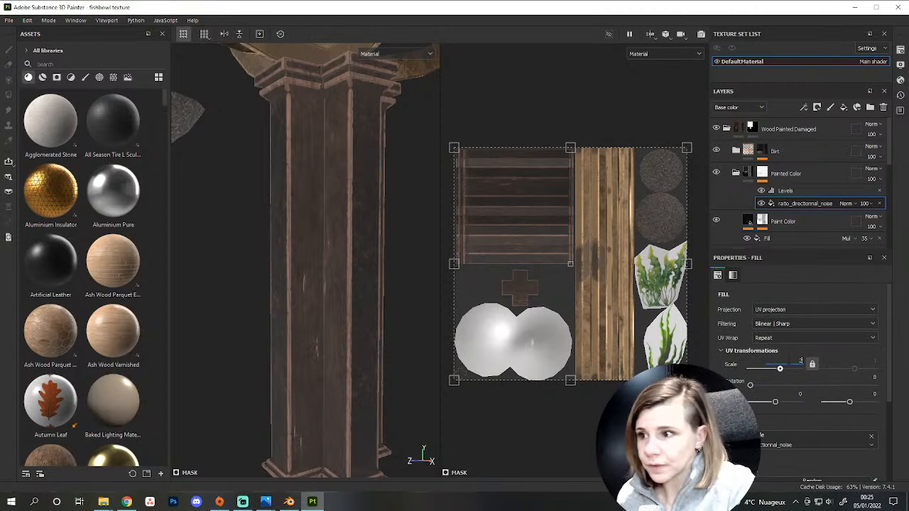
key(Return)
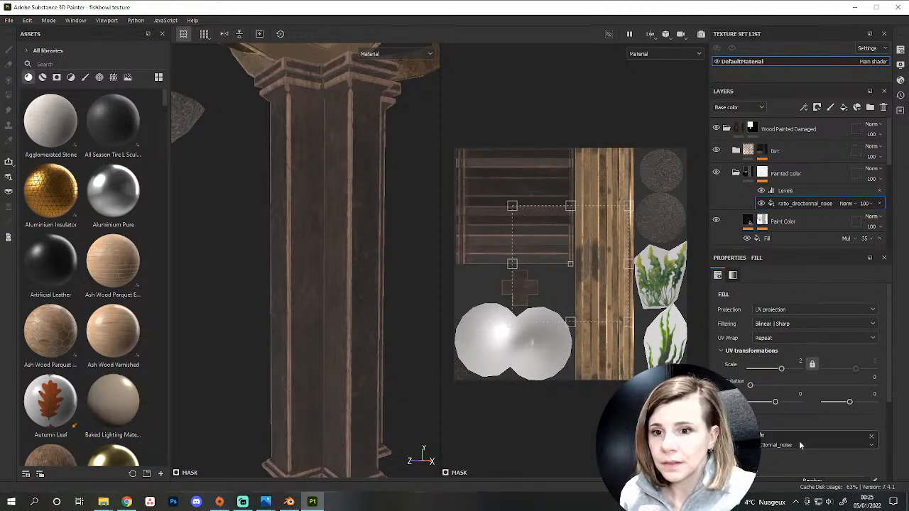
scroll(800, 442, down, 2)
mouse_move(837, 455)
mouse_down()
mouse_move(799, 454)
mouse_move(807, 455)
mouse_up()
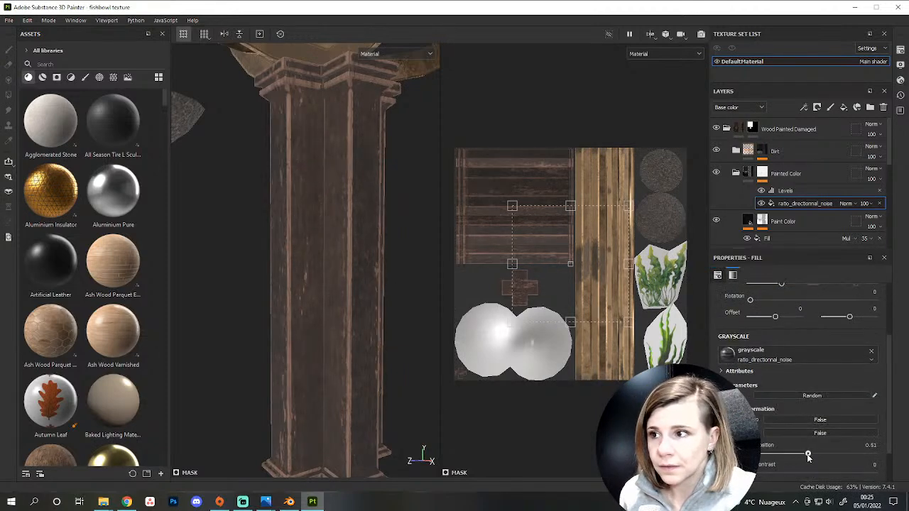
scroll(370, 322, down, 3)
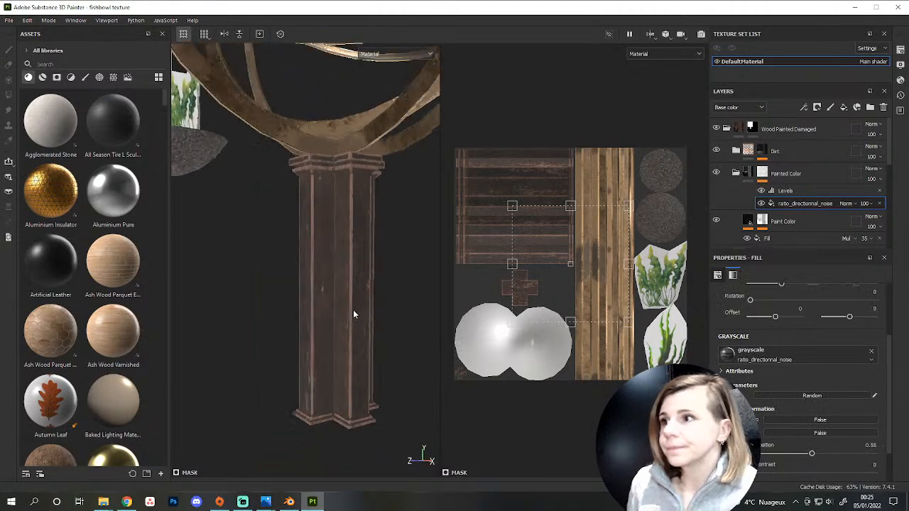
alt+drag(353, 310, 438, 276)
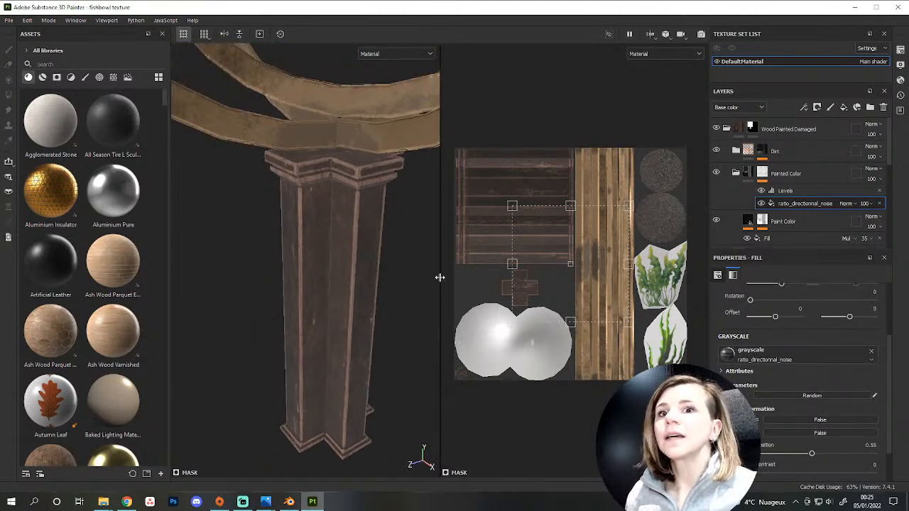
Try the Paint Color layer's Fill effect at 100 opacity with Normal blending, and delete the effect.
click(870, 238)
drag(872, 256, 879, 259)
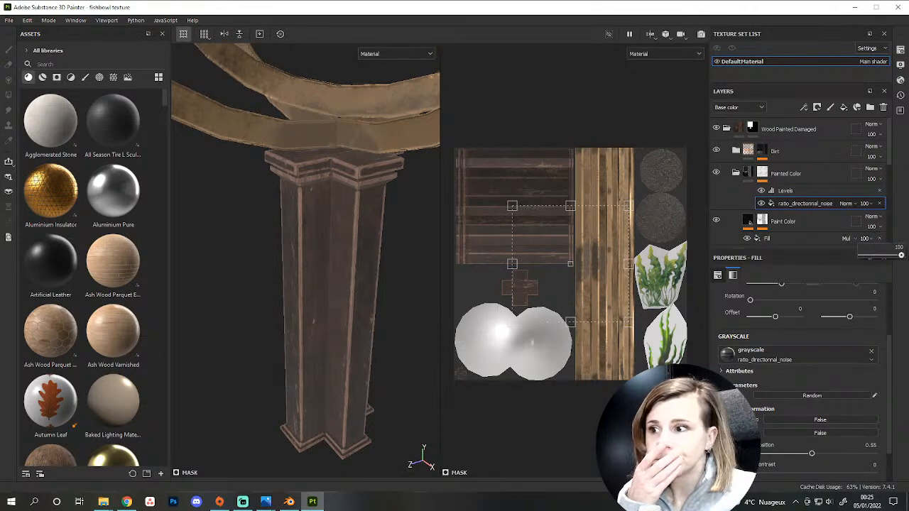
click(844, 238)
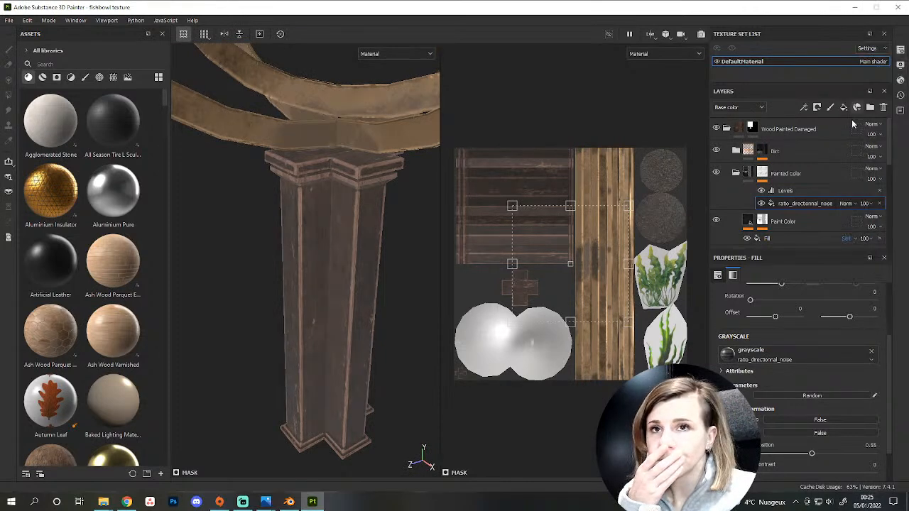
click(846, 237)
click(851, 6)
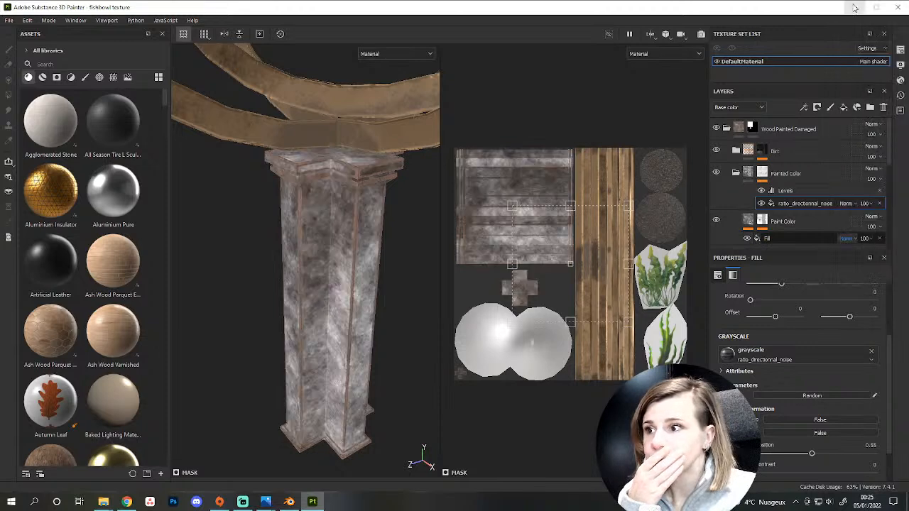
click(880, 239)
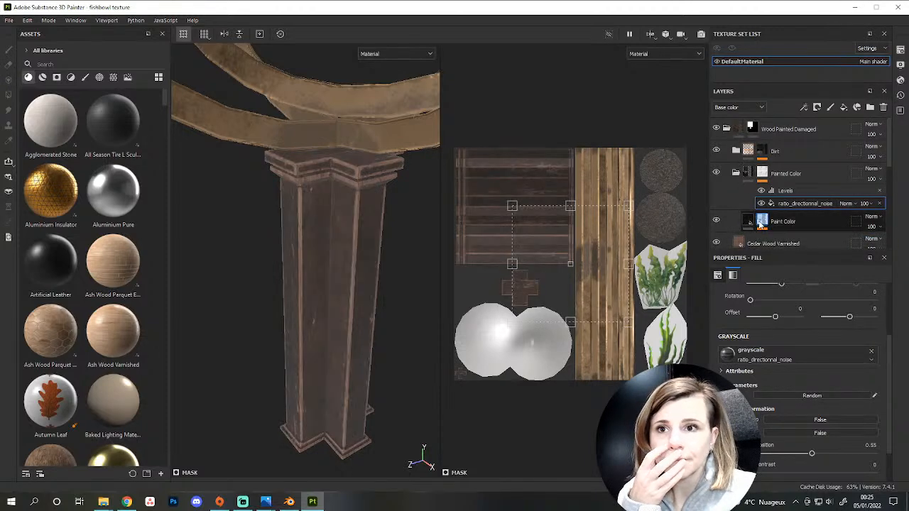
Isolate the Fill effect in the Paint Color mask by hiding the effects above it, and re-enable the lowest Blur and Levels.
click(752, 224)
scroll(766, 233, down, 2)
scroll(774, 236, down, 1)
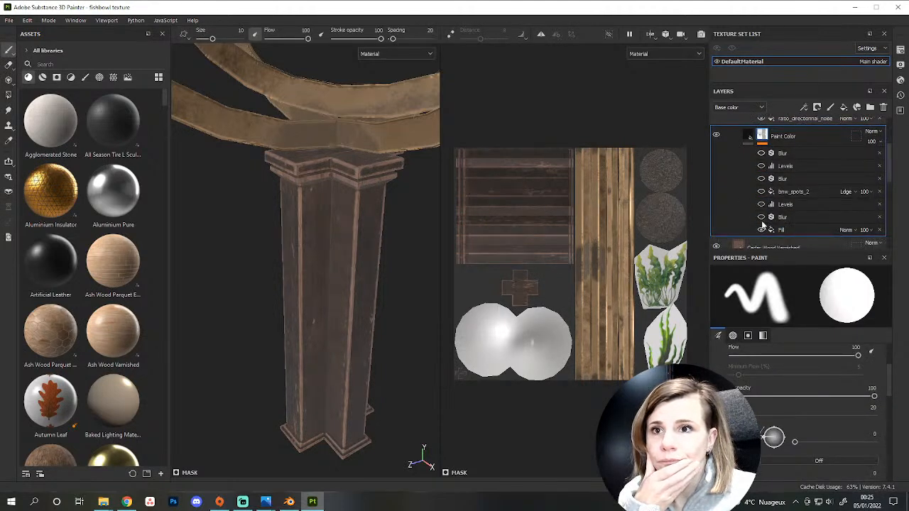
click(760, 229)
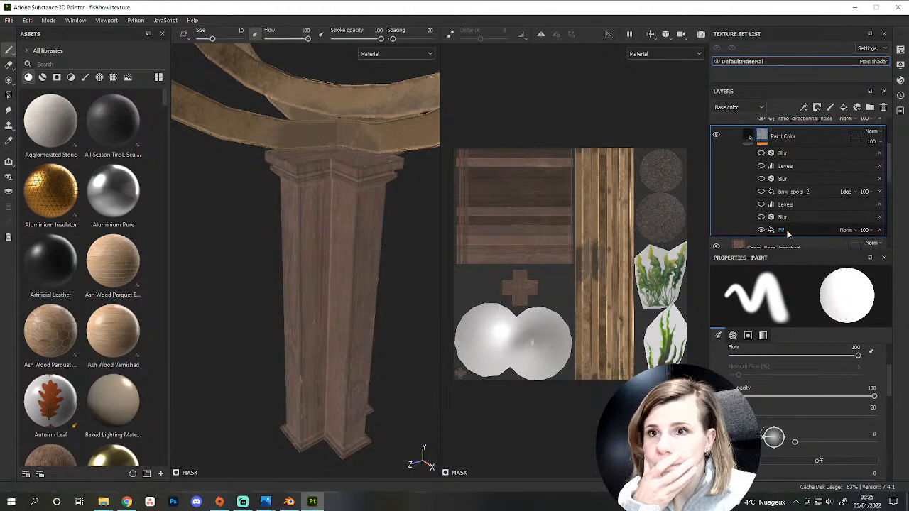
click(786, 230)
scroll(776, 369, down, 2)
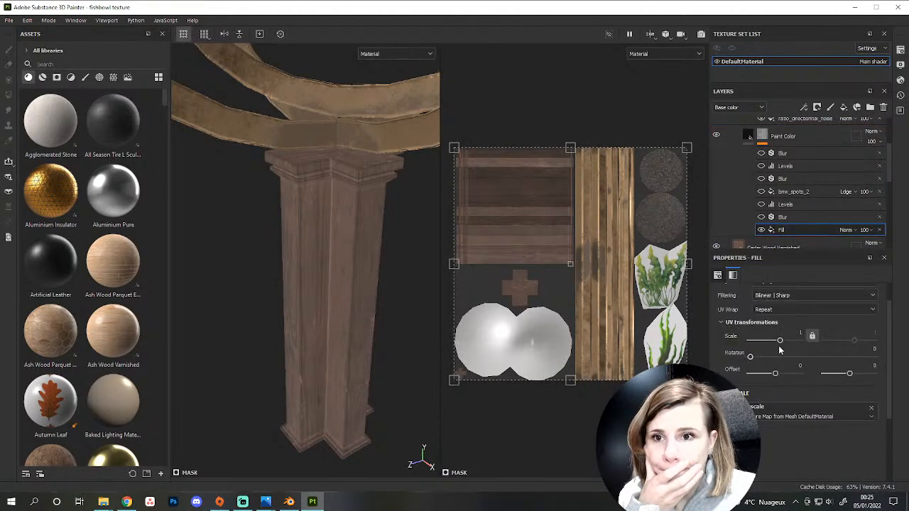
click(761, 205)
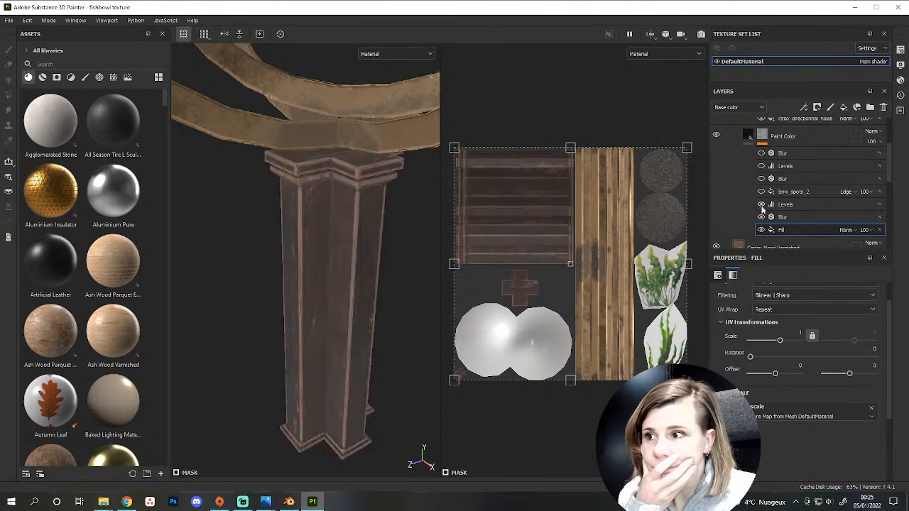
Shift the lower Levels effect of the Paint Color mask to a low input of 0.672 and show all remaining mask effects.
click(784, 204)
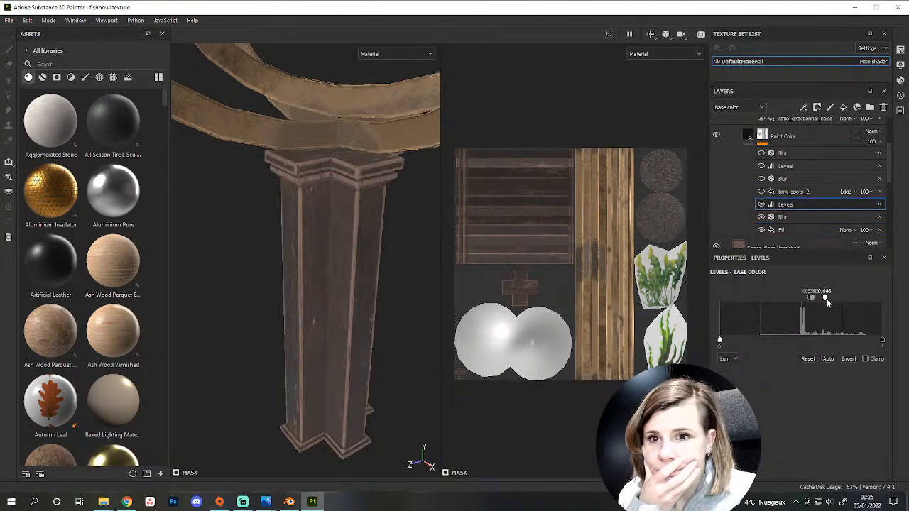
drag(824, 299, 848, 298)
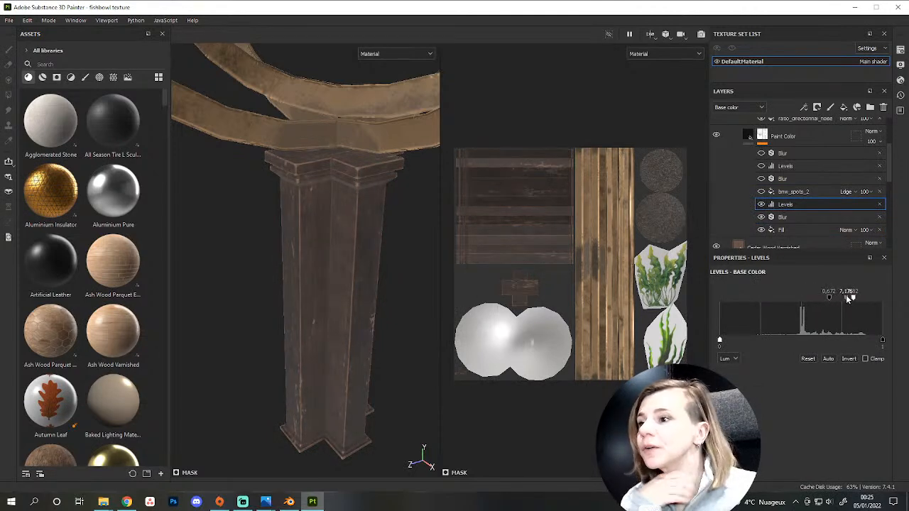
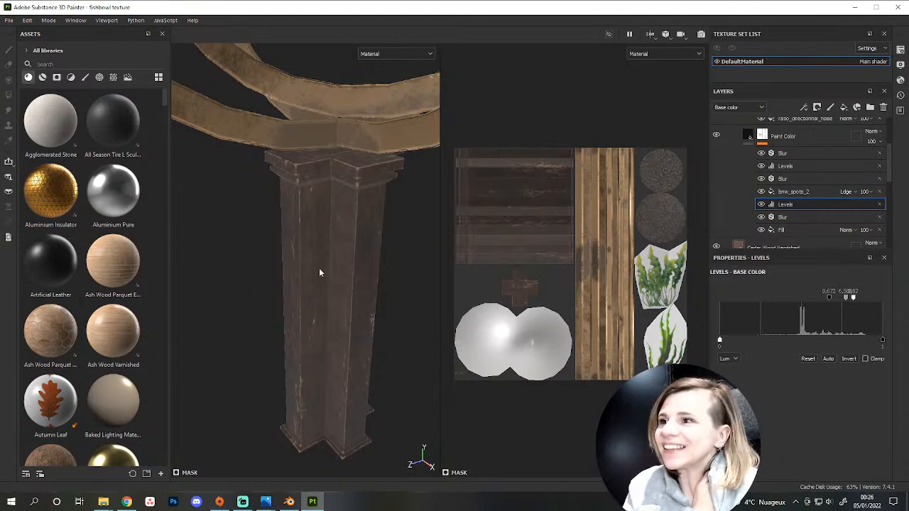
click(763, 229)
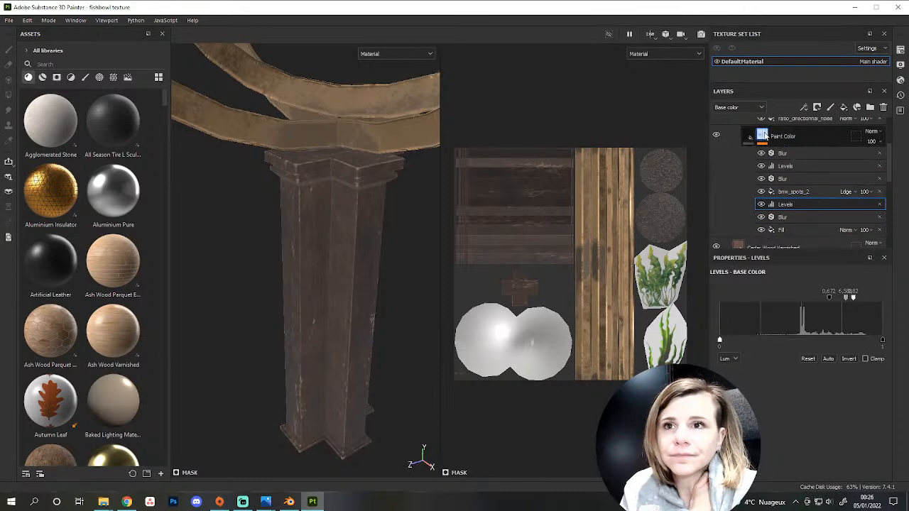
Try clearing the mesh map from the Fill effect in the Paint Color mask, and undo the removal.
click(748, 136)
mouse_move(448, 257)
alt+mouse_down()
mouse_move(385, 300)
mouse_move(364, 329)
mouse_move(348, 290)
mouse_move(371, 247)
mouse_move(427, 269)
mouse_move(526, 276)
mouse_move(379, 319)
mouse_move(329, 285)
mouse_move(333, 292)
alt+mouse_up()
scroll(786, 215, up, 2)
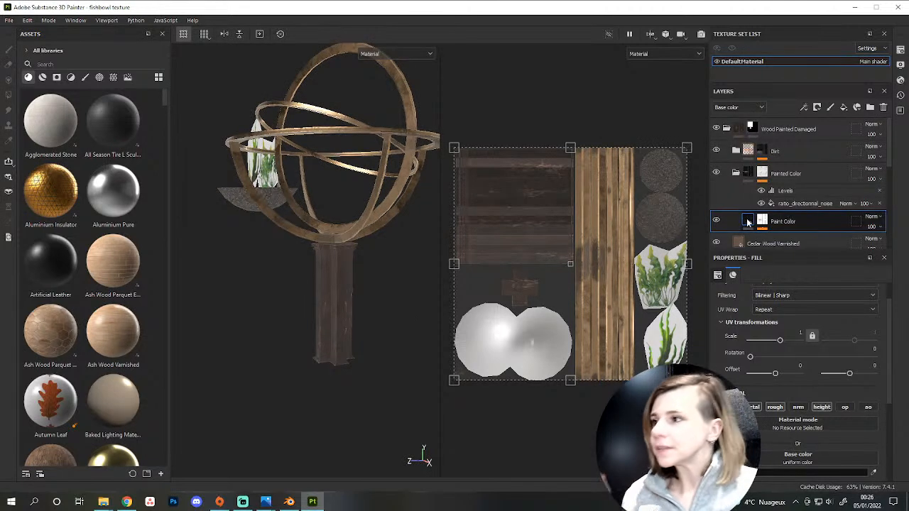
scroll(350, 308, up, 3)
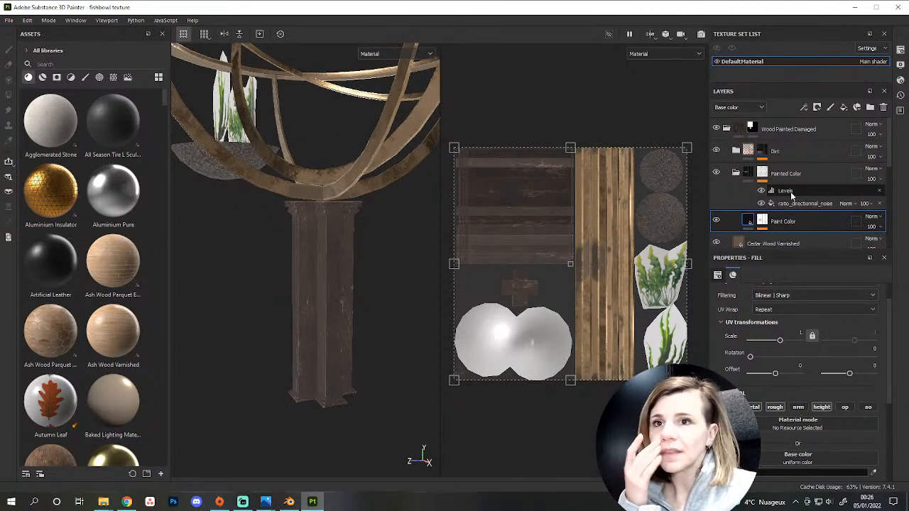
double_click(784, 221)
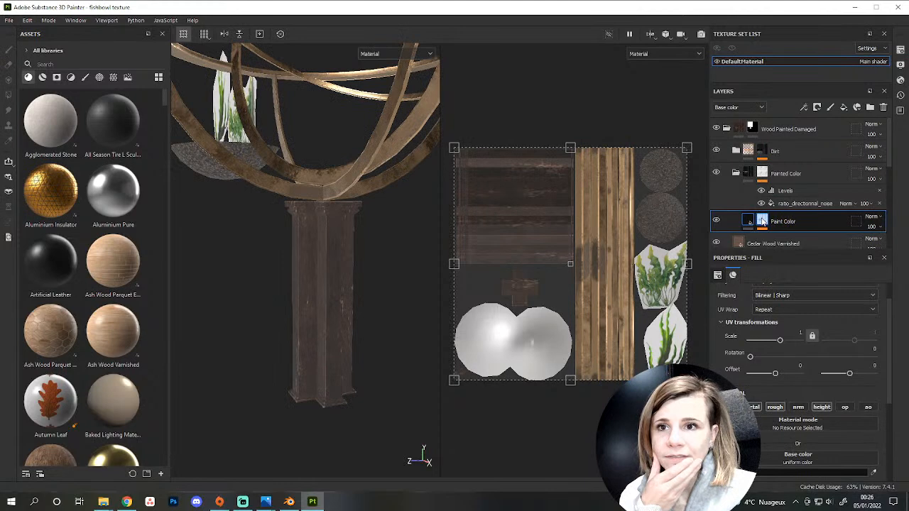
click(762, 221)
scroll(819, 217, up, 1)
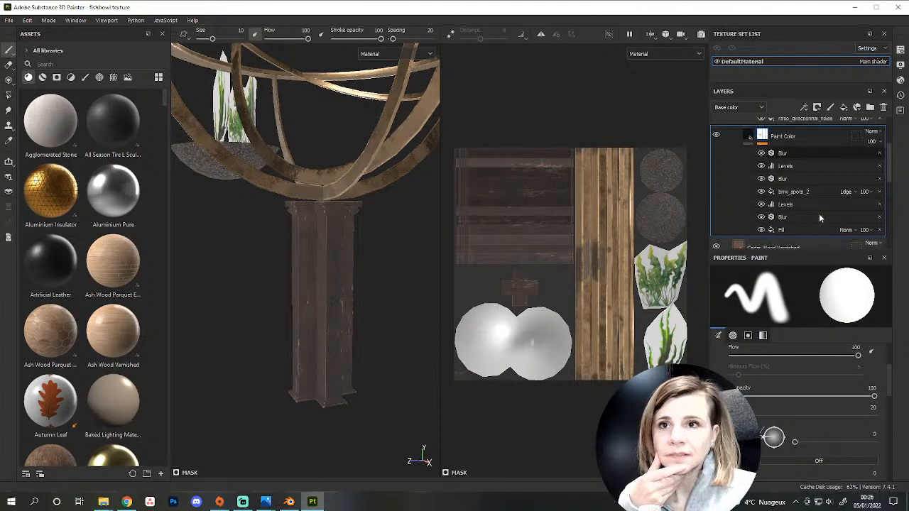
click(794, 228)
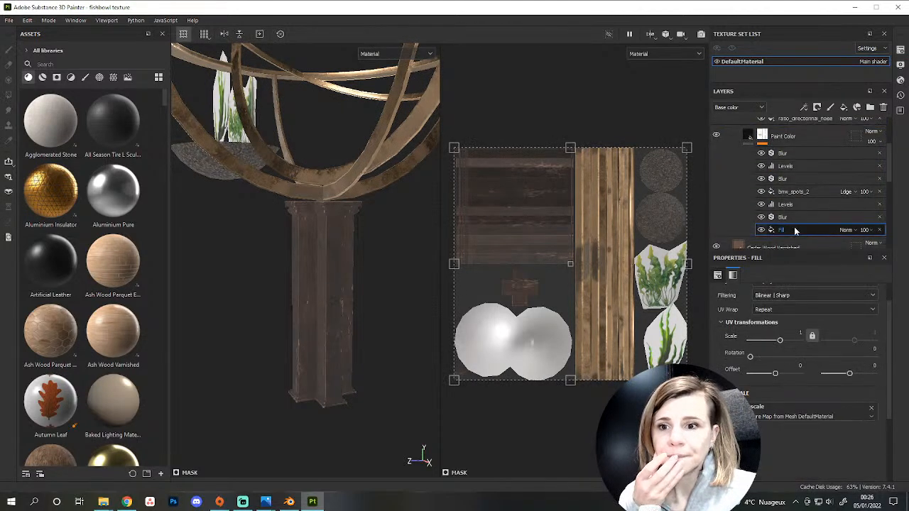
click(871, 410)
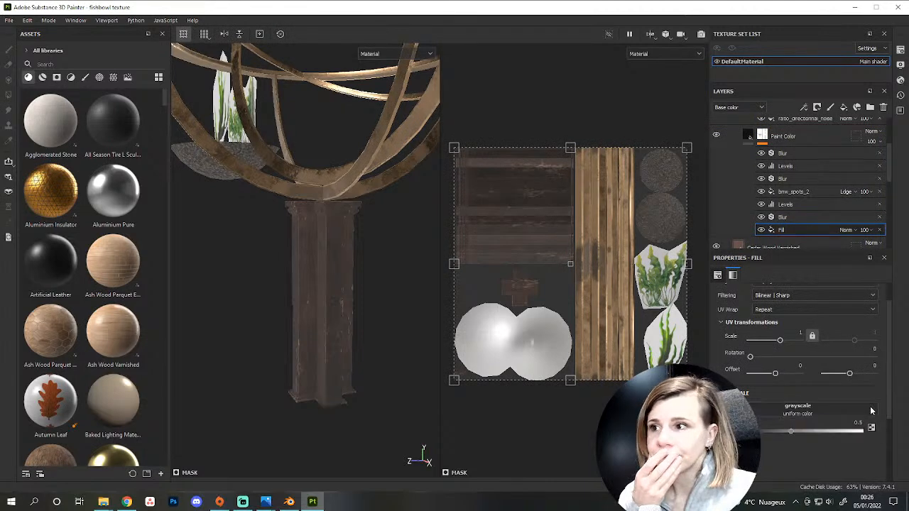
key(ctrl+z)
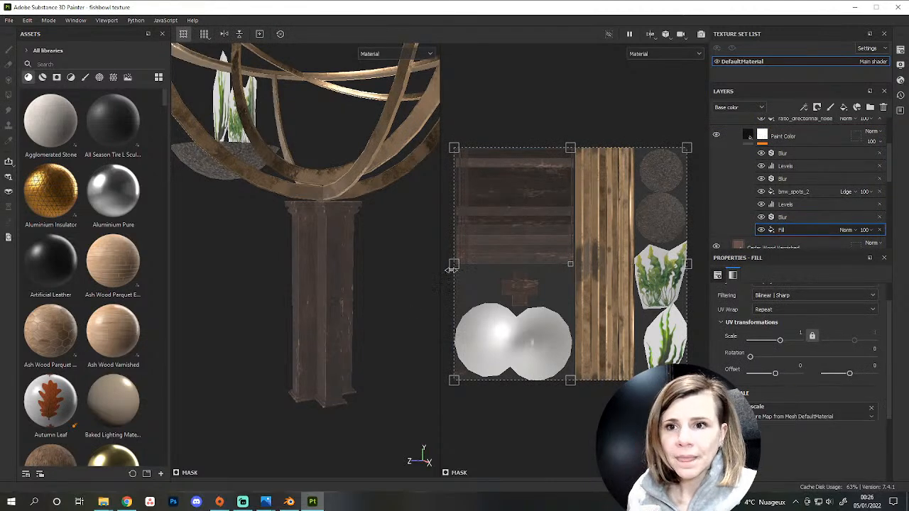
Set the Paint Color layer's roughness to 0.9311 and check the matte finish on the pillar.
click(781, 136)
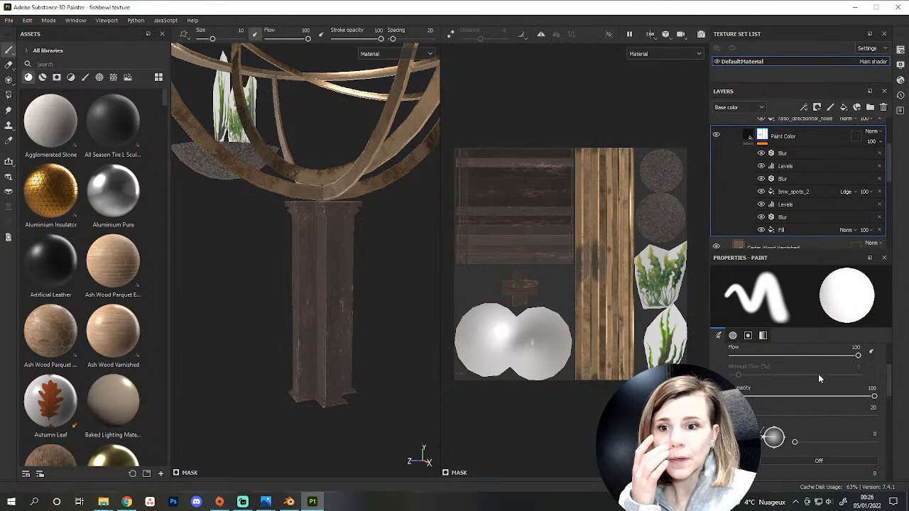
click(748, 136)
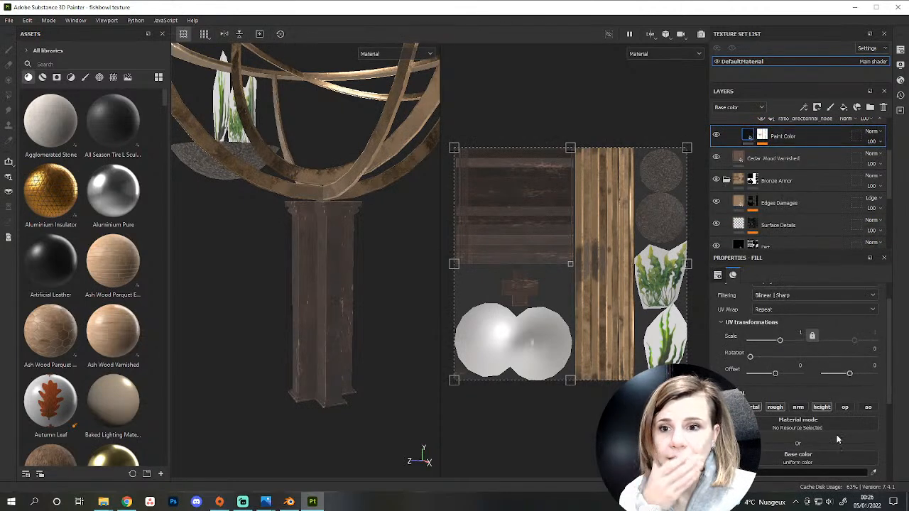
scroll(833, 440, down, 2)
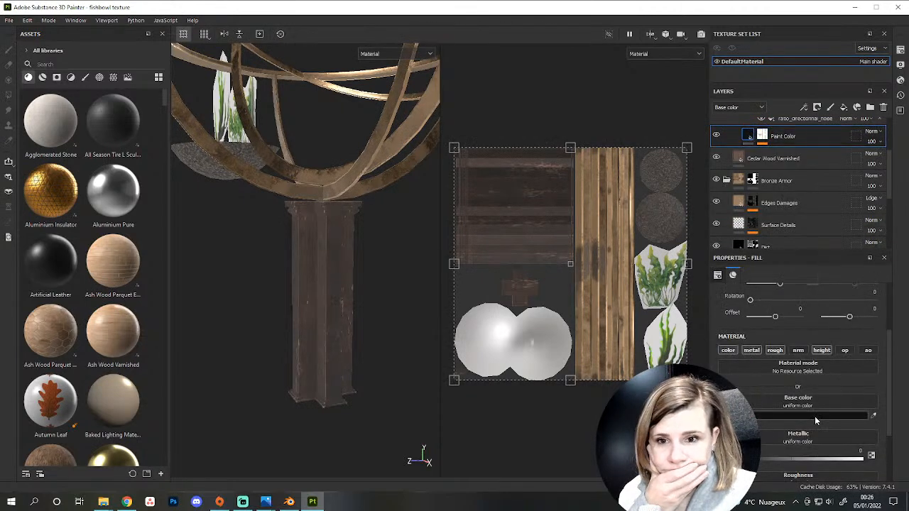
scroll(813, 416, down, 2)
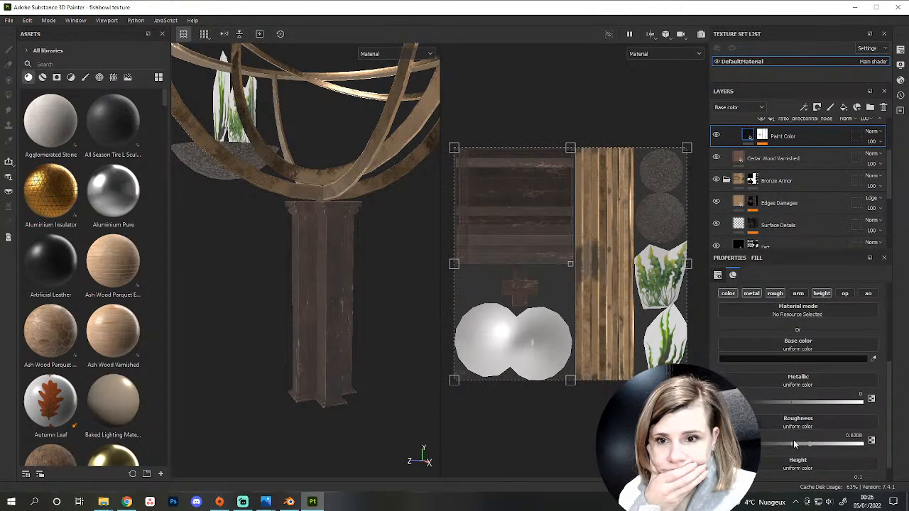
drag(814, 447, 857, 444)
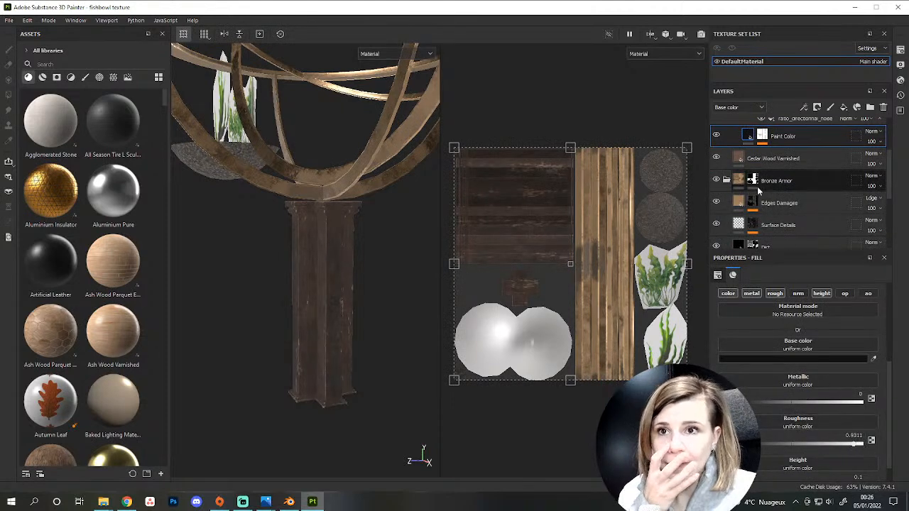
scroll(759, 188, up, 1)
scroll(784, 398, down, 1)
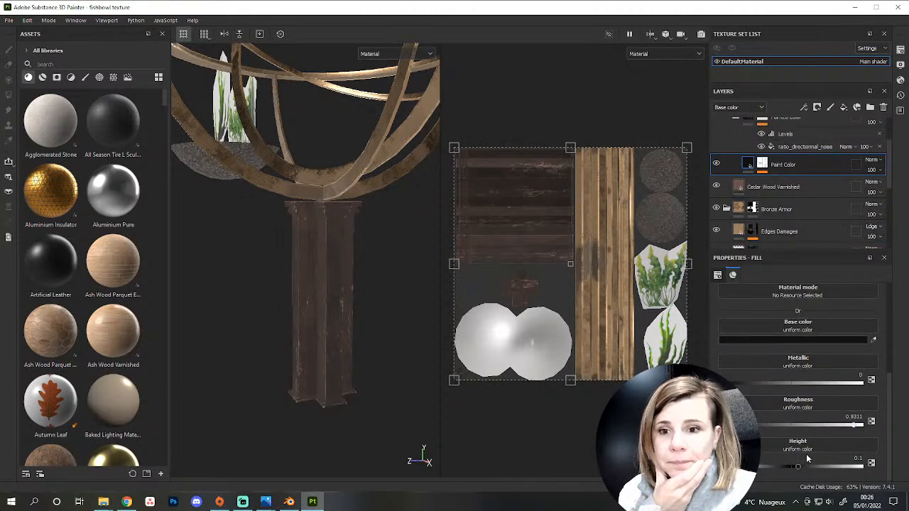
scroll(360, 308, up, 3)
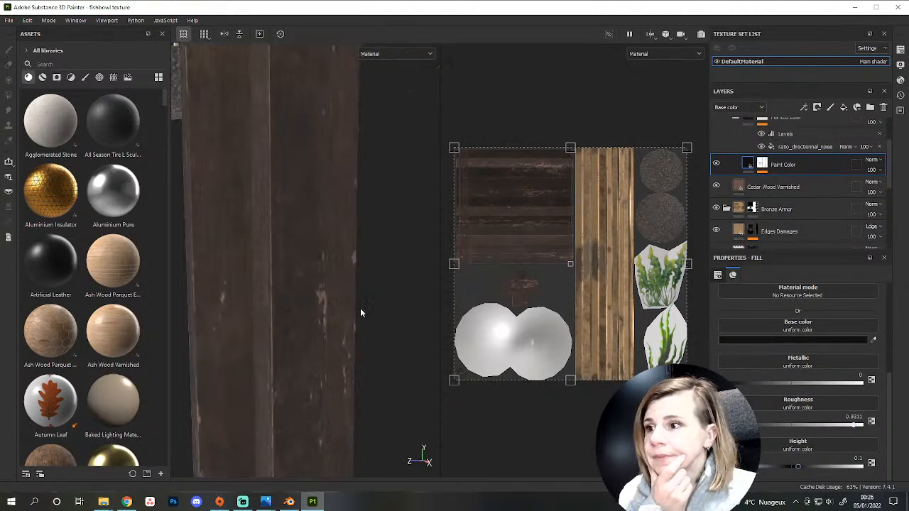
scroll(365, 298, down, 2)
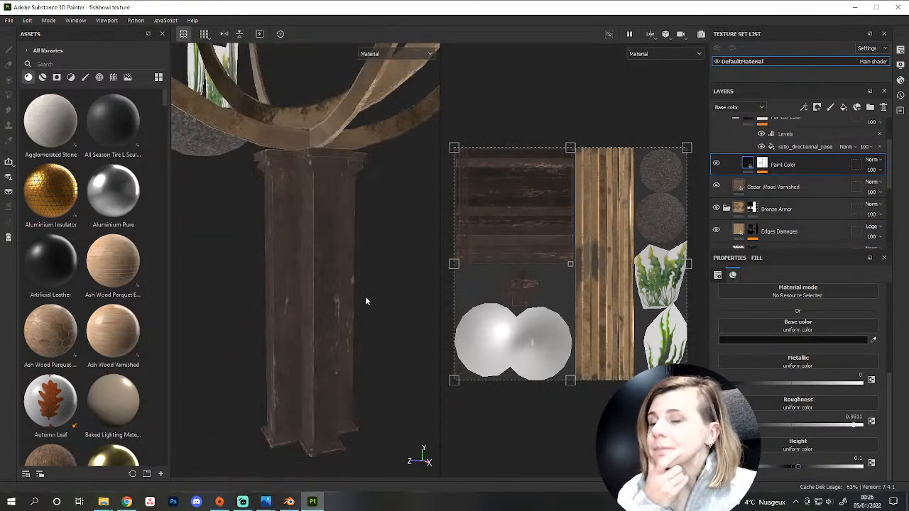
Compare the Paint Color mask with its lowest Blur and Levels toggled, and reduce that Levels effect's high input to about 0.8.
click(762, 164)
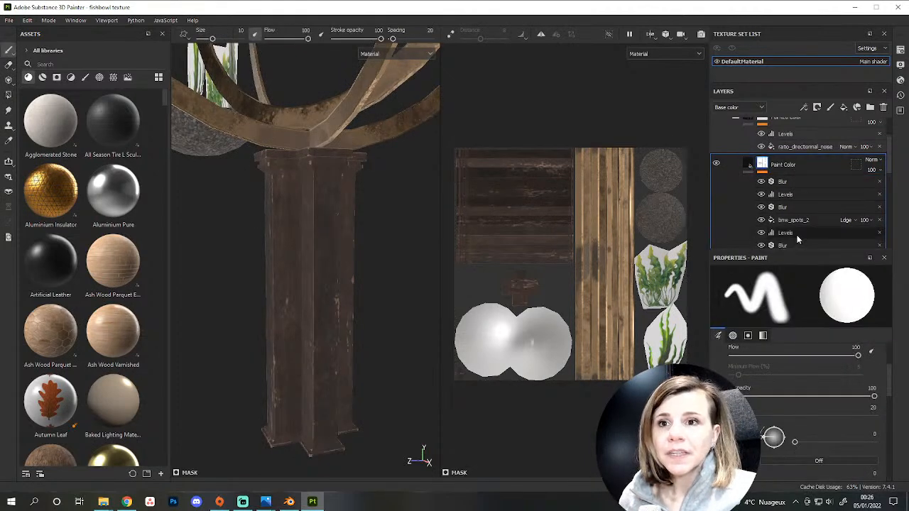
scroll(774, 213, down, 2)
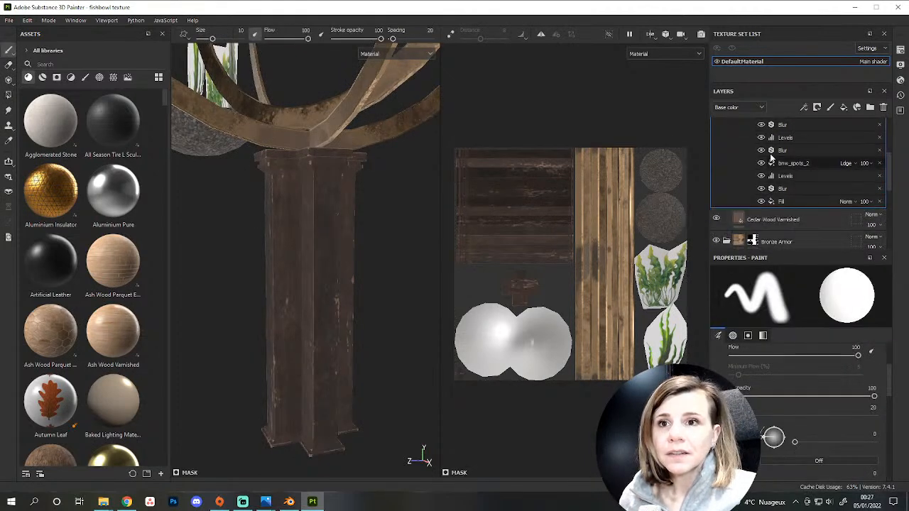
click(761, 189)
click(761, 189)
click(763, 176)
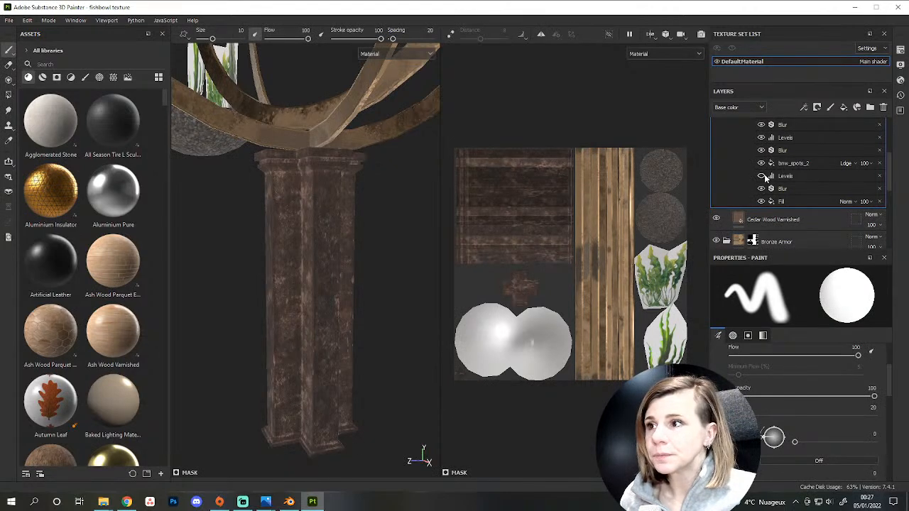
click(764, 176)
click(769, 177)
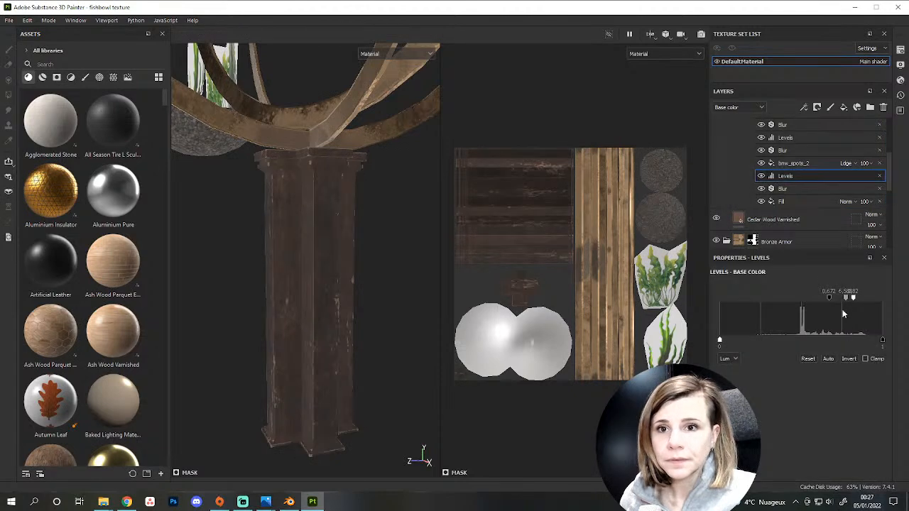
drag(866, 300, 844, 299)
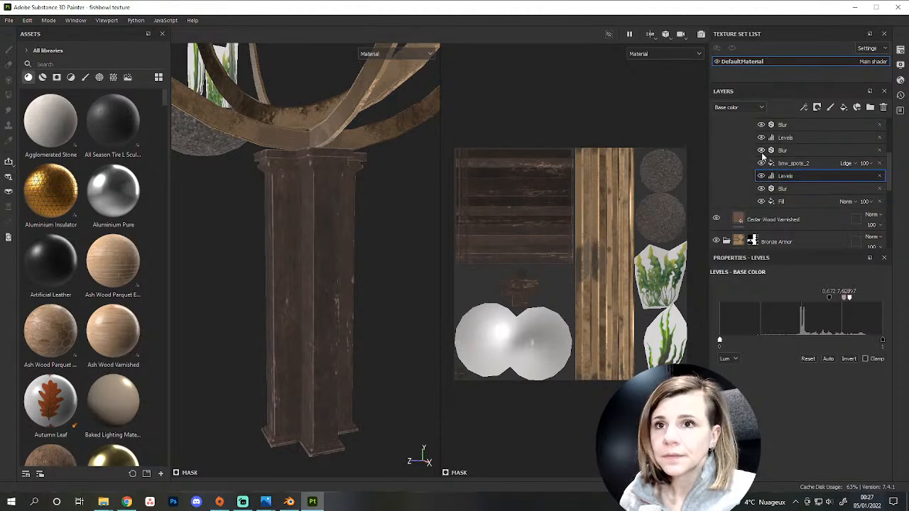
Adjust the histogram position of the ratio_directionnal_noise fill in the Painted Color folder's mask and check the pillar.
scroll(762, 165, up, 2)
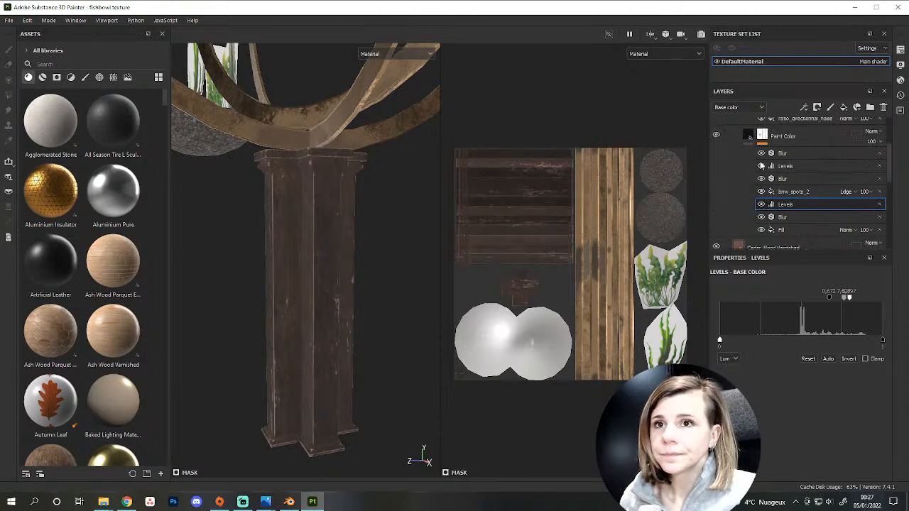
scroll(762, 168, up, 6)
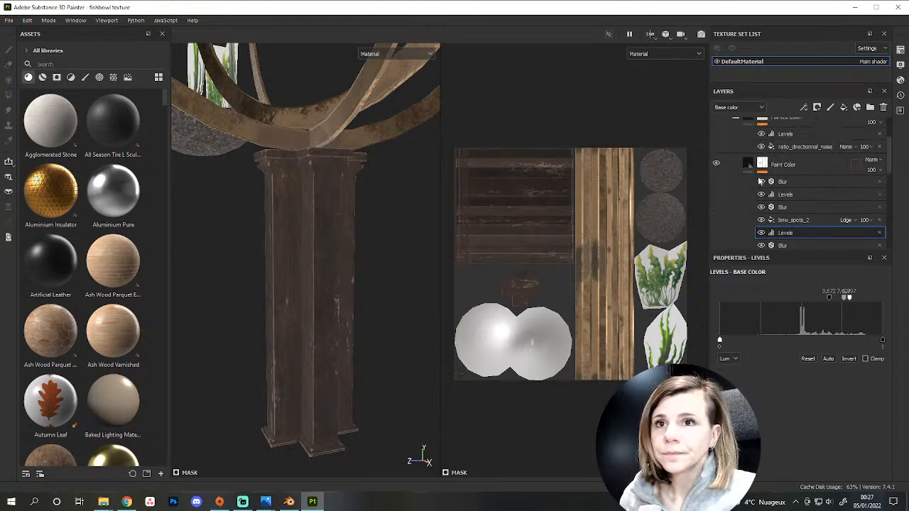
click(747, 174)
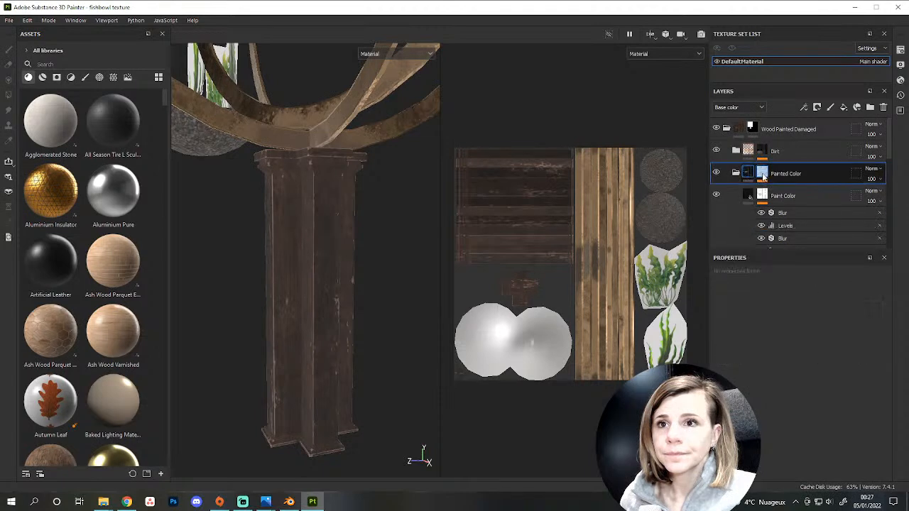
click(787, 203)
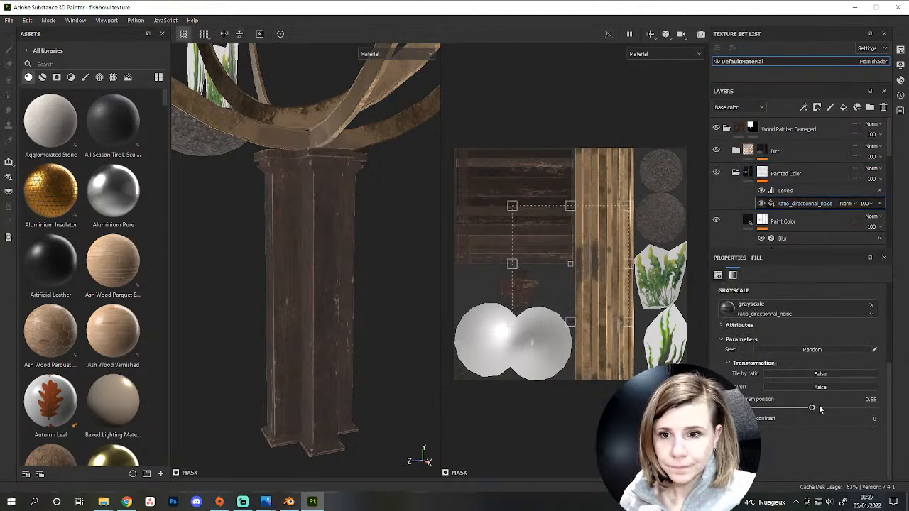
drag(777, 427, 833, 410)
alt+drag(419, 334, 372, 353)
Set the Painted Color mask's Levels effect to a high input of 0.311 with the low input at its minimum.
click(785, 190)
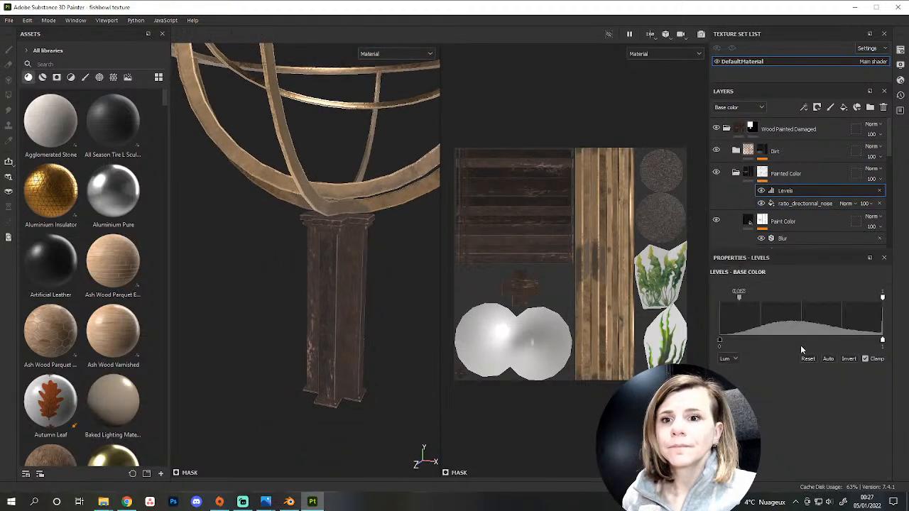
drag(739, 297, 720, 298)
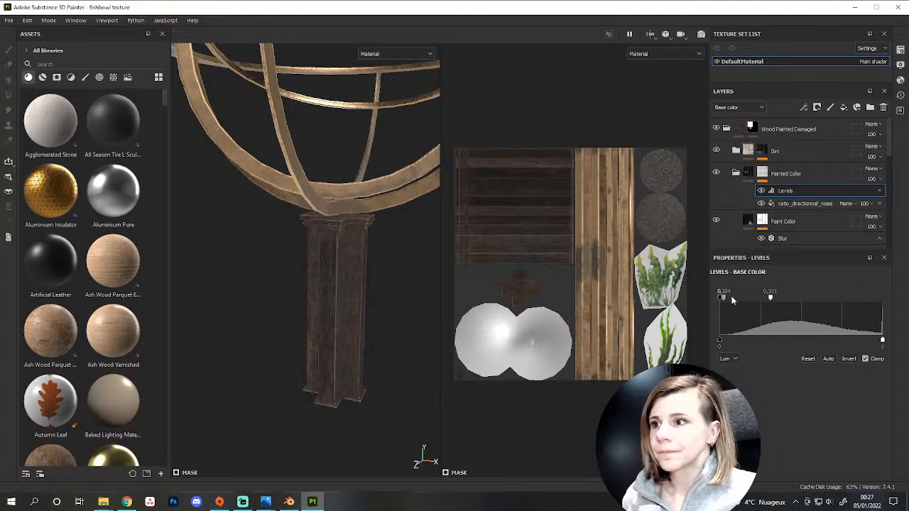
alt+drag(336, 291, 366, 327)
Set the UV scale of the ratio_directionnal_noise fill in the Painted Color mask to 1.
click(793, 203)
scroll(802, 349, up, 1)
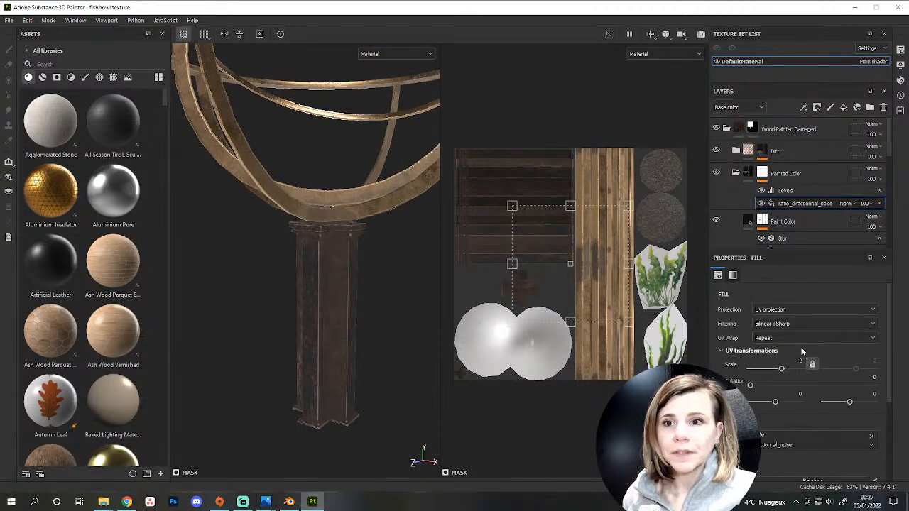
text(1)
key(Return)
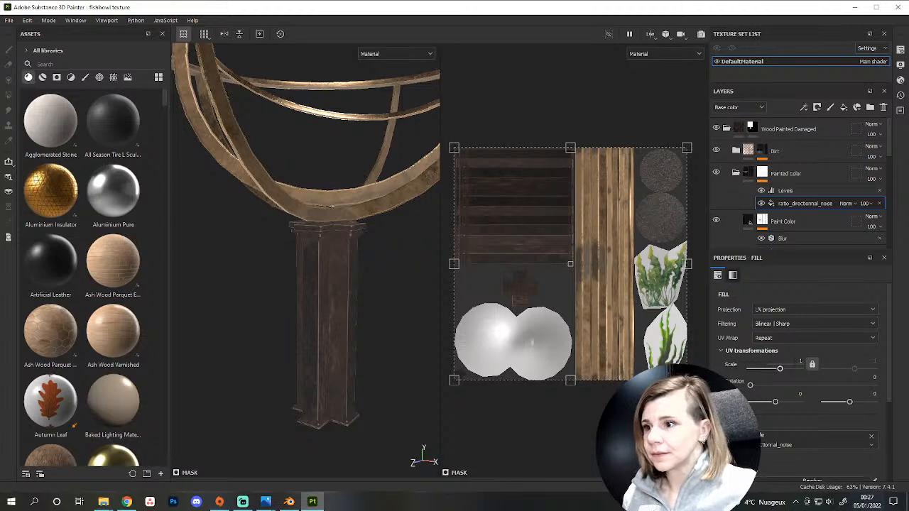
Examine the whole stand with its rings and pillar, along with the bronze strips in the UV layout.
alt+drag(402, 339, 408, 297)
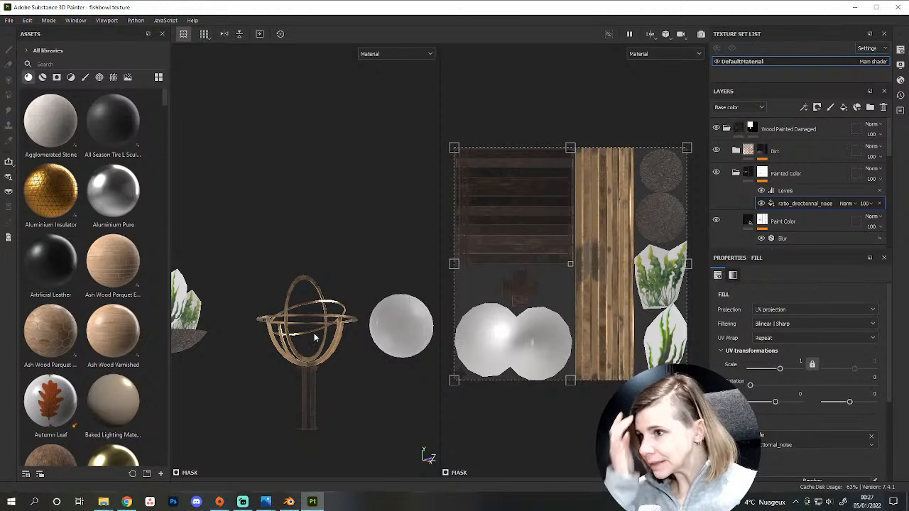
scroll(314, 337, up, 4)
alt+drag(348, 317, 326, 353)
alt+middle_drag(327, 353, 426, 269)
alt+right_drag(426, 268, 264, 287)
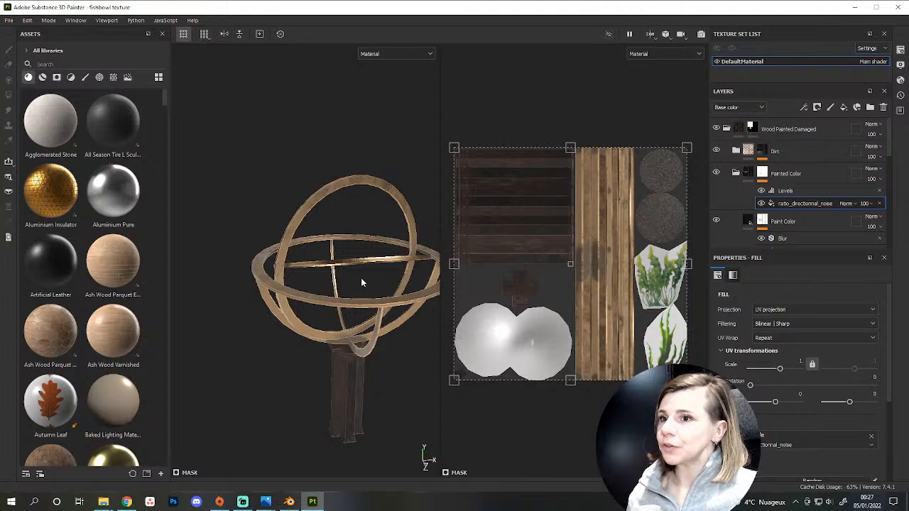
alt+middle_drag(578, 321, 541, 312)
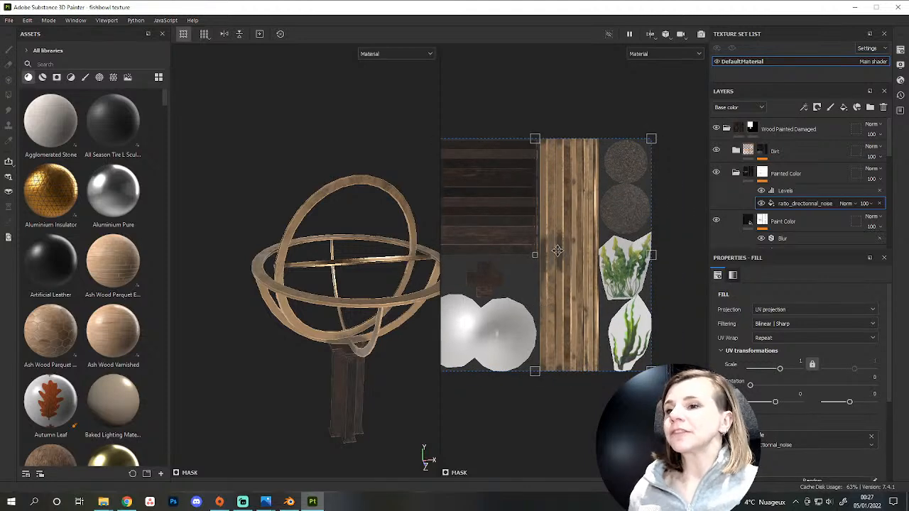
scroll(565, 331, up, 3)
scroll(567, 330, down, 2)
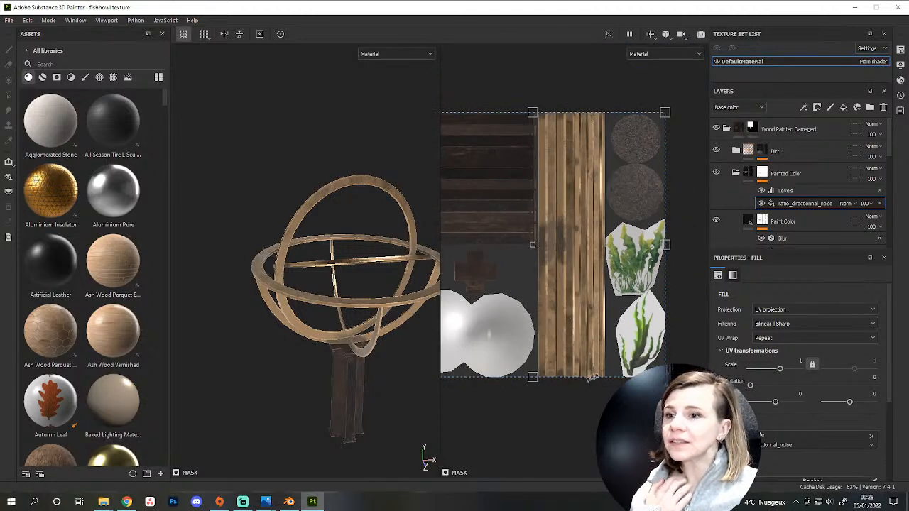
Collapse the Wood Painted Damaged folder and add a new fill layer at the top of the layer stack.
click(84, 76)
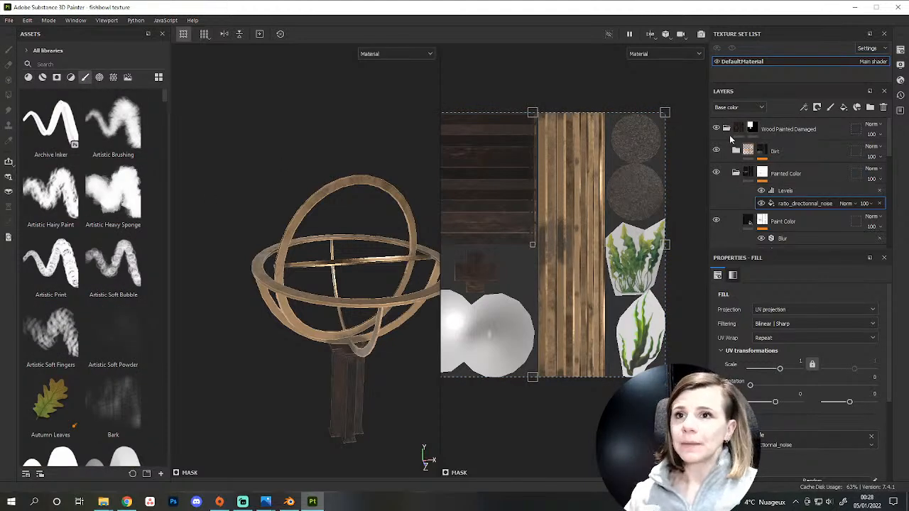
click(727, 128)
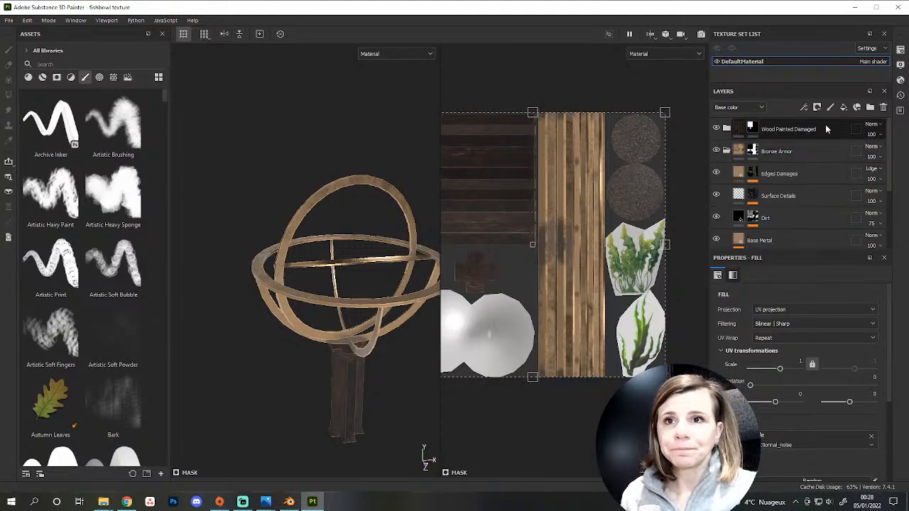
click(843, 107)
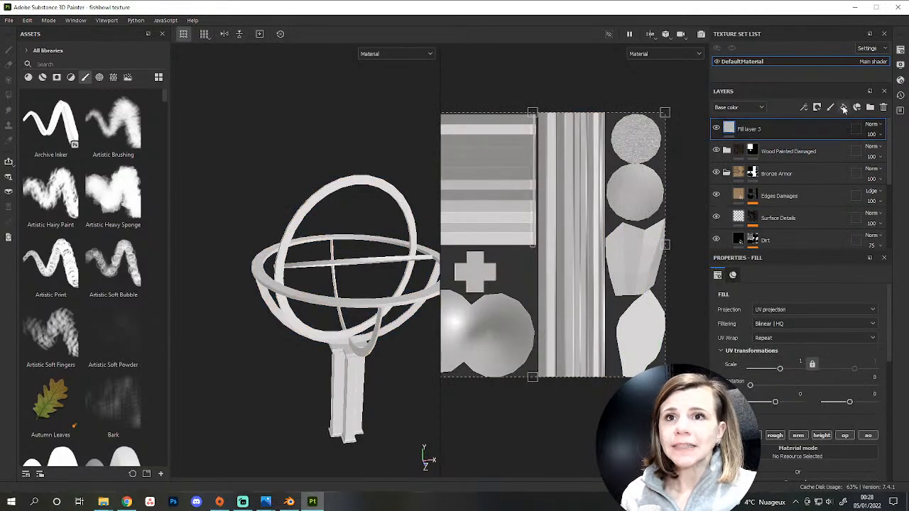
double_click(751, 130)
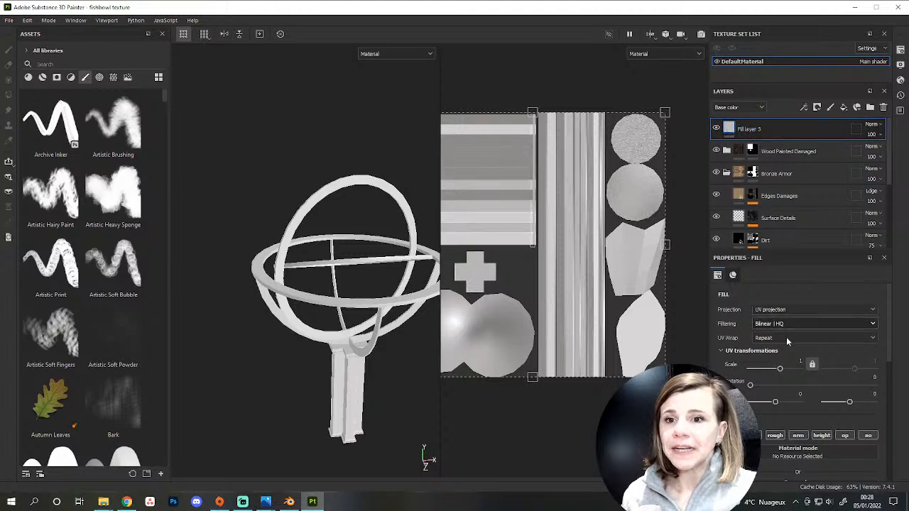
Give the new fill layer a dark grey base color, metallic 0.2918 and roughness 0.4623.
scroll(779, 306, down, 8)
click(778, 302)
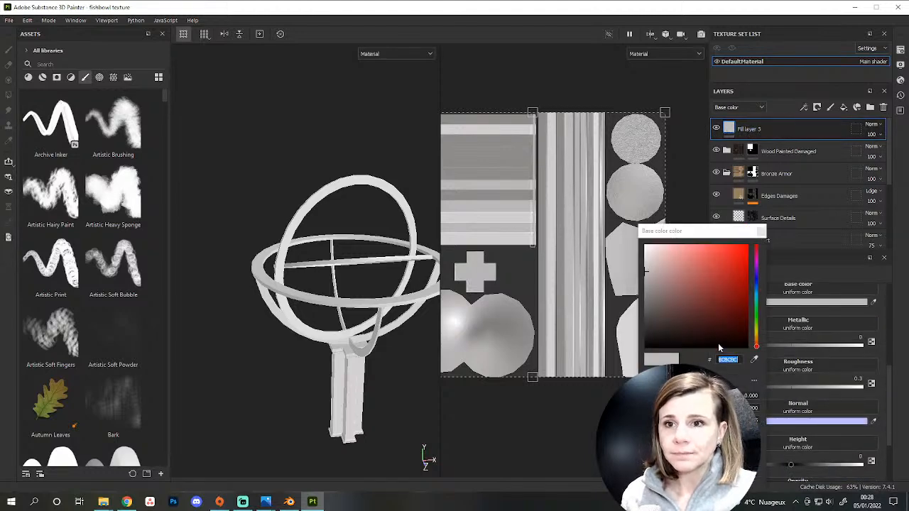
drag(660, 326, 616, 330)
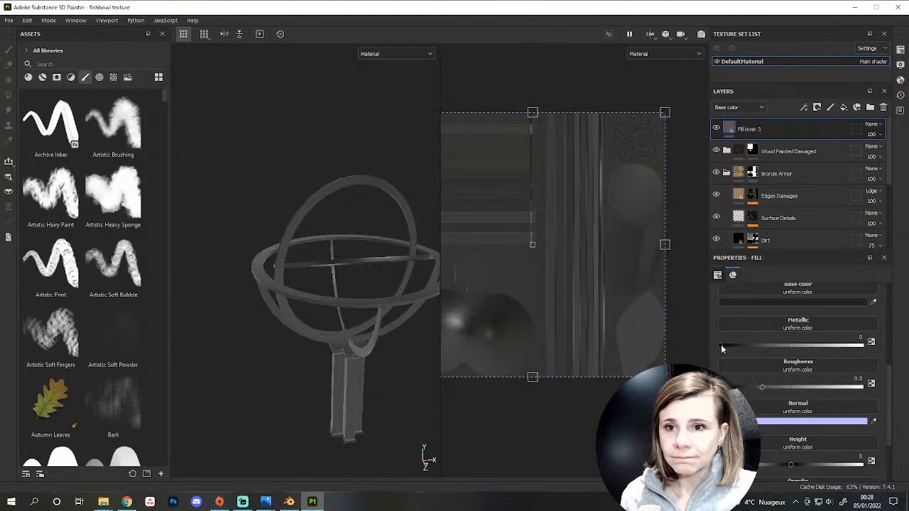
drag(759, 347, 761, 346)
drag(762, 386, 783, 395)
scroll(815, 340, up, 3)
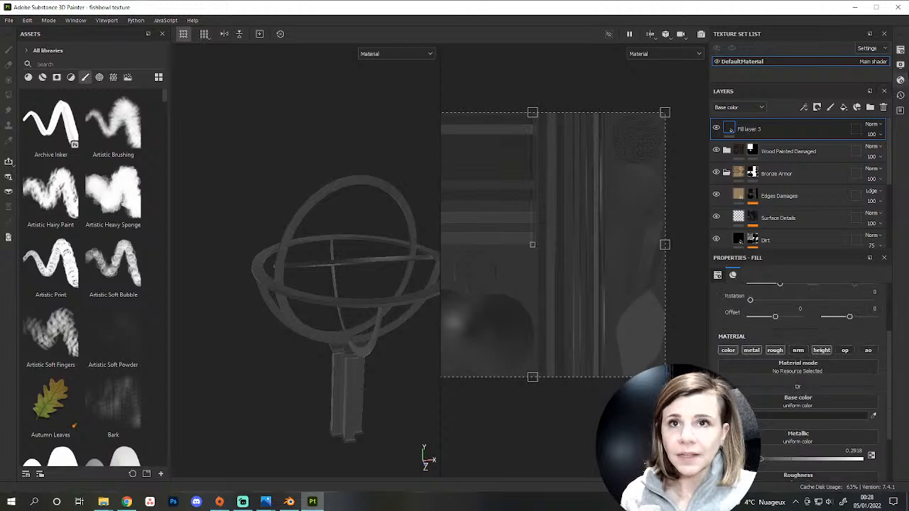
Set the texture set's ambient occlusion mixing to Multiply and remove its Ambient occlusion channel.
click(900, 51)
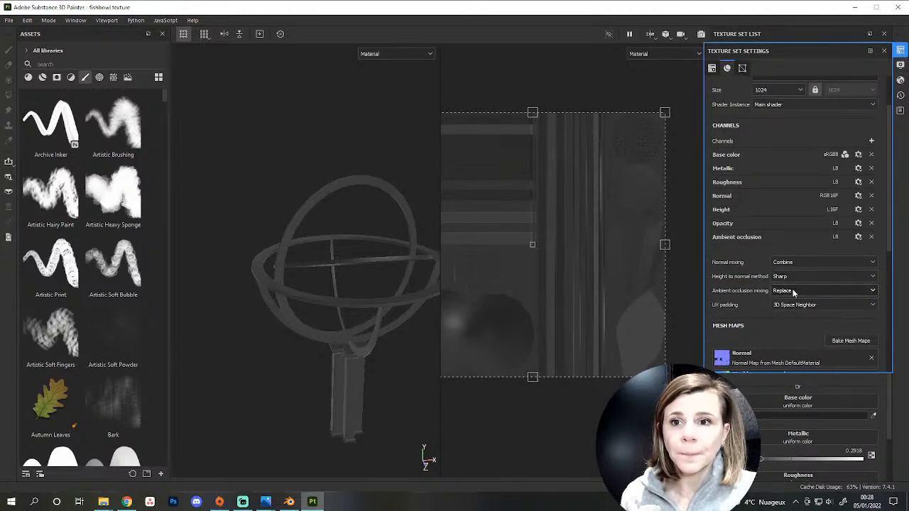
click(833, 288)
click(788, 307)
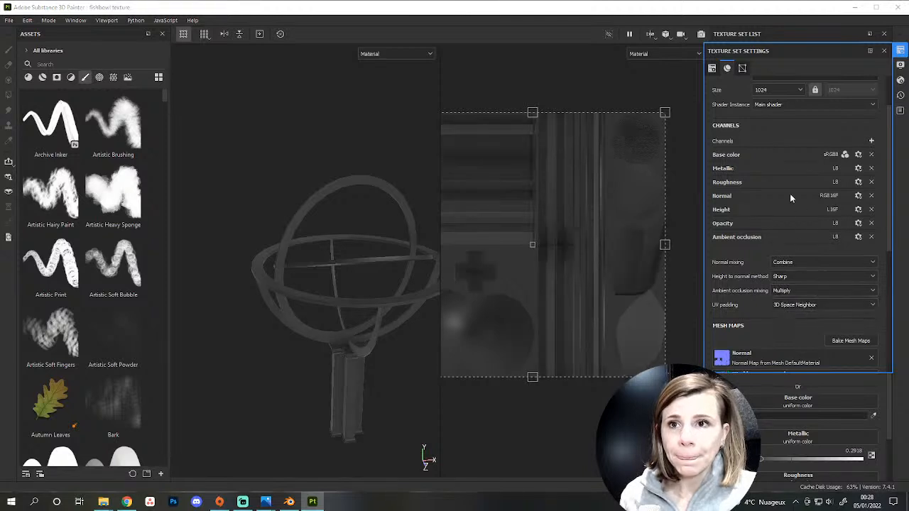
click(871, 237)
click(900, 51)
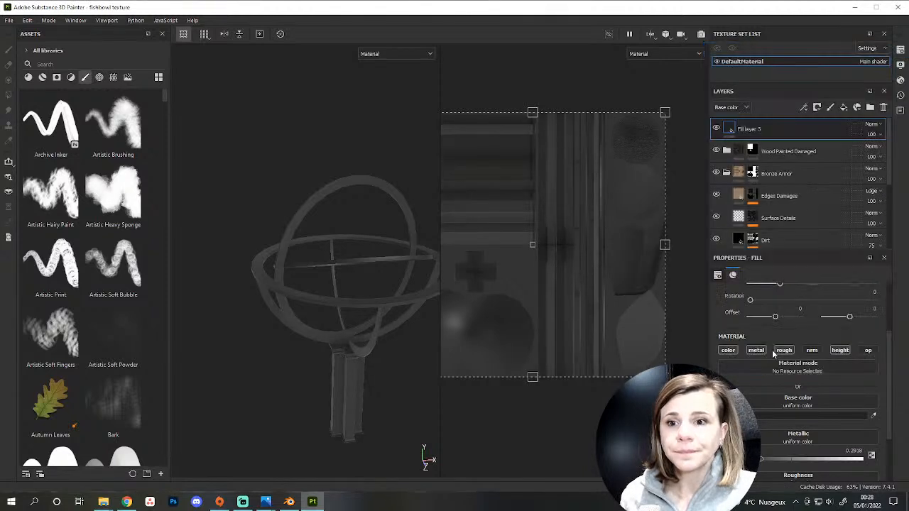
Lower the new fill layer's height to -0.1213 and inspect the rings up close.
scroll(795, 398, down, 2)
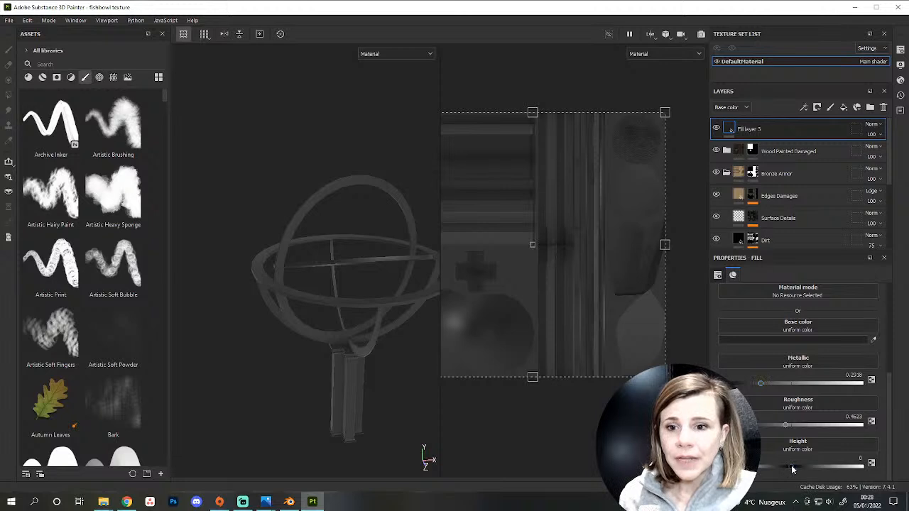
drag(792, 470, 781, 468)
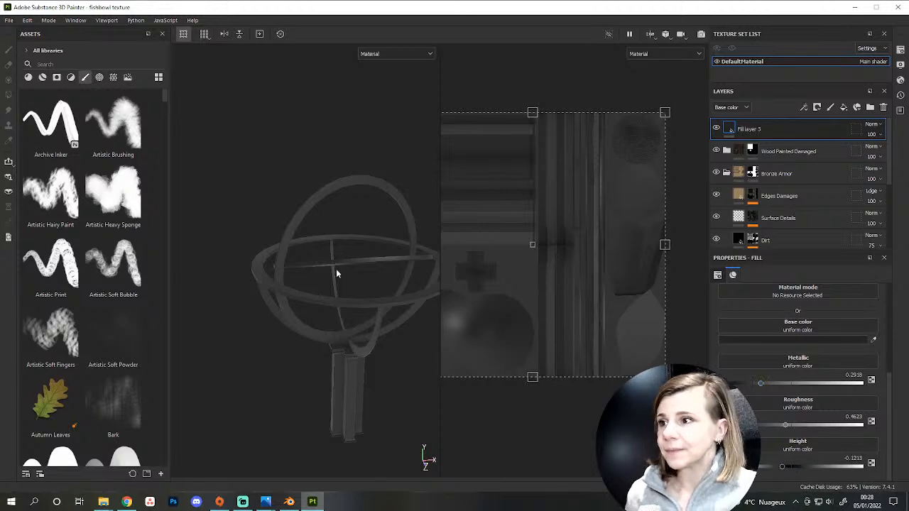
scroll(337, 274, up, 2)
Add a black mask with a paint effect to the new fill layer.
right_click(795, 129)
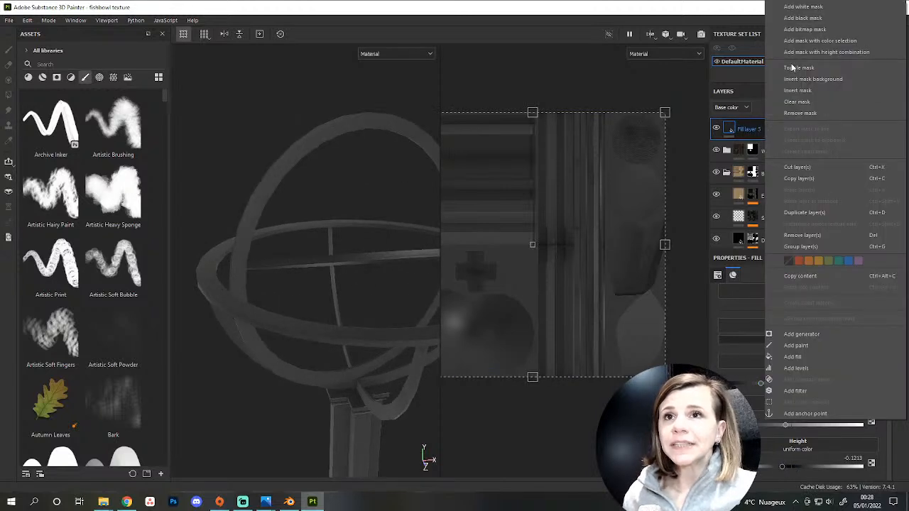
click(804, 18)
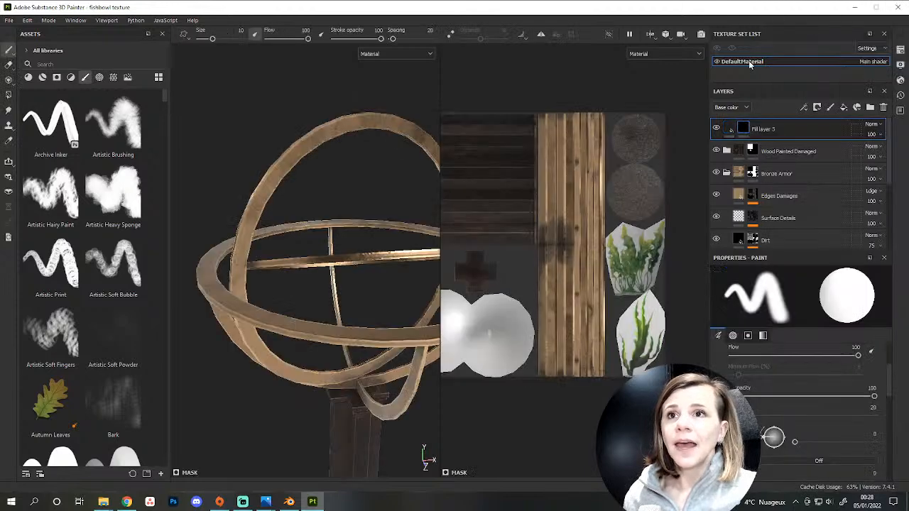
right_click(766, 130)
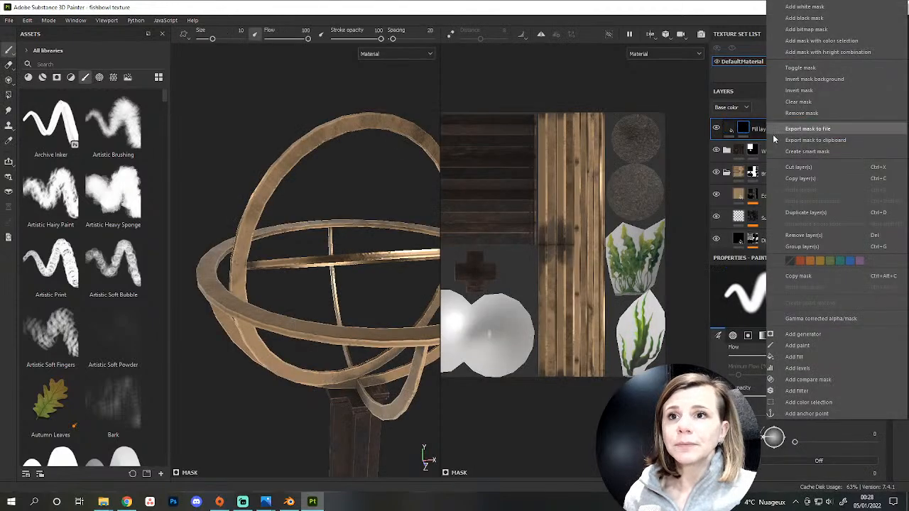
click(813, 350)
Search the alphas for "rectangle" and assign Shape Square Squeeze as the paint brush's alpha.
click(87, 78)
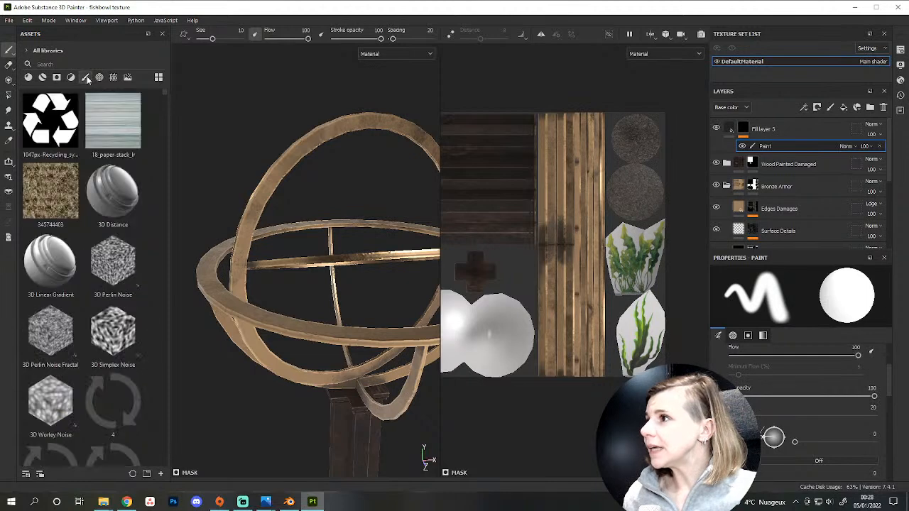
click(99, 77)
scroll(120, 277, down, 15)
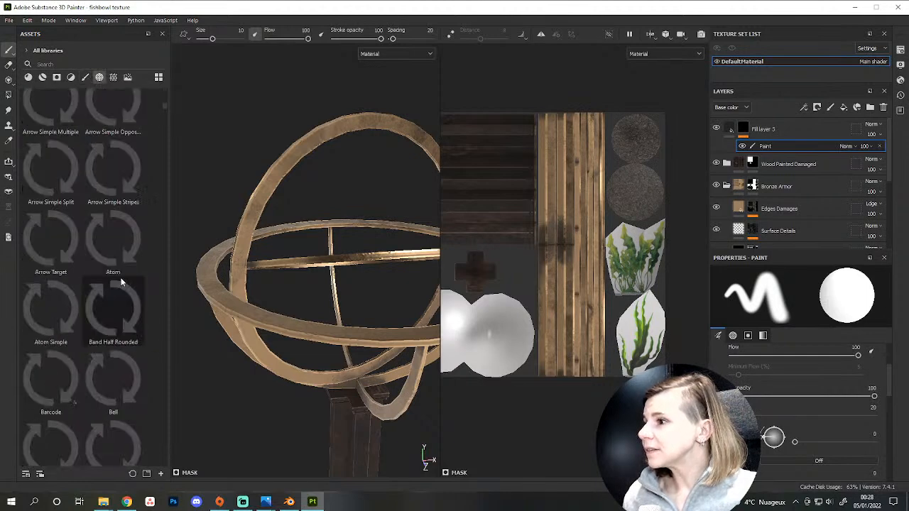
scroll(122, 277, down, 10)
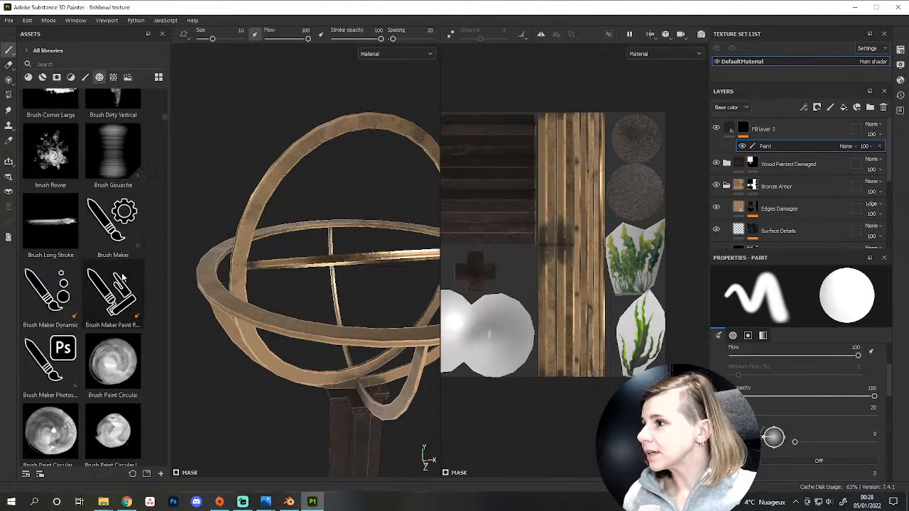
scroll(122, 277, down, 15)
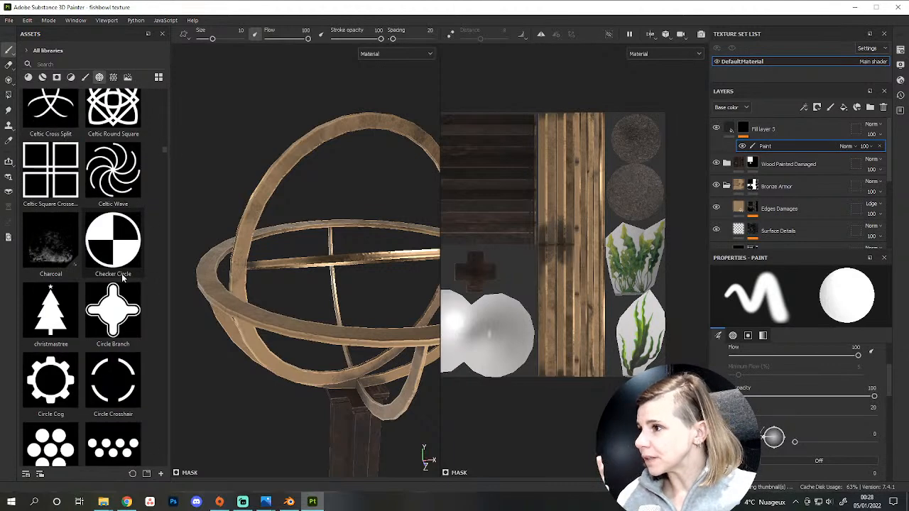
click(50, 64)
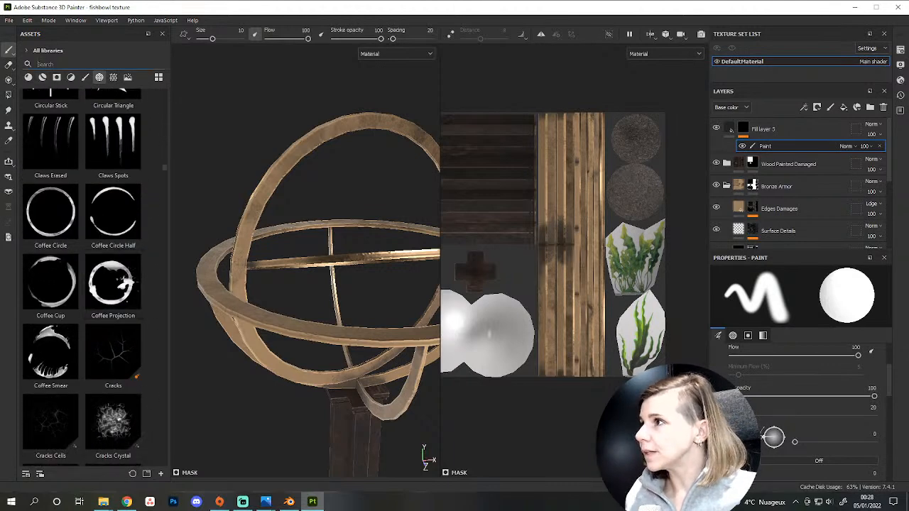
text(rectangle)
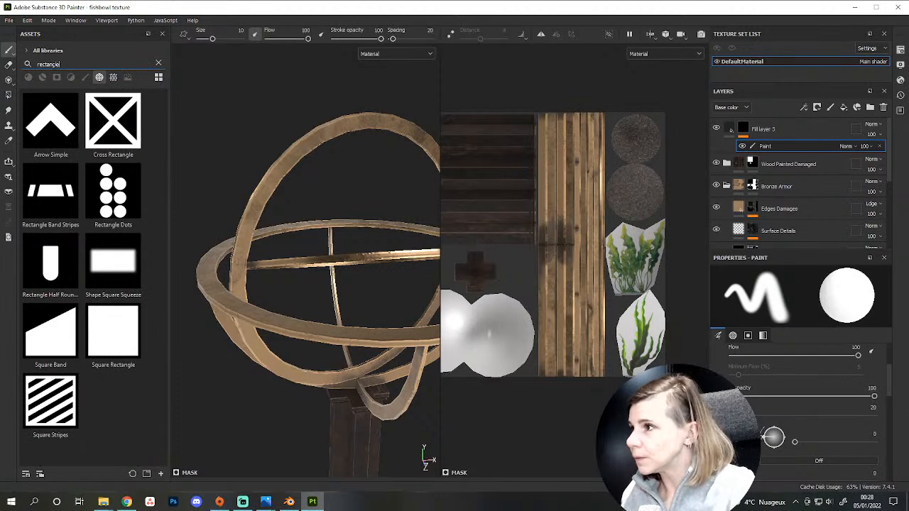
click(112, 282)
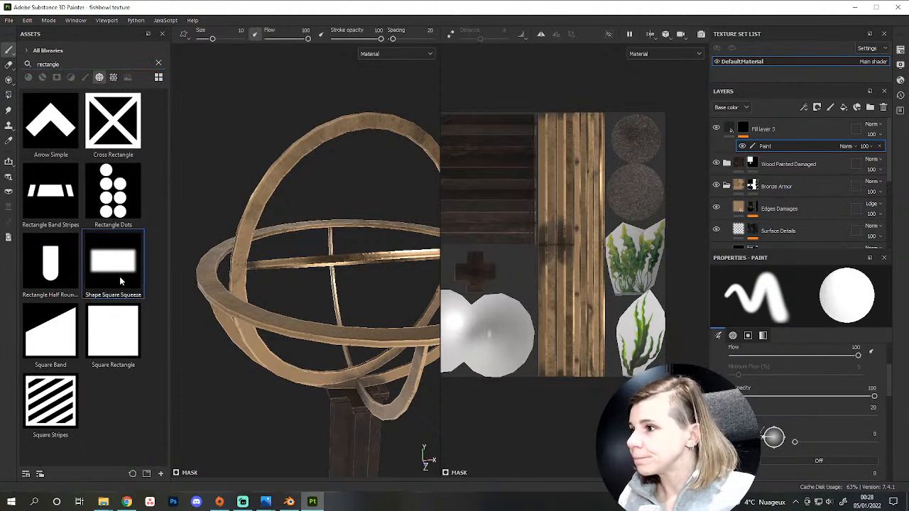
Narrow the brush's Shape Square Squeeze alpha into a thin line by lowering its shape parameter to 0.068.
scroll(787, 433, down, 4)
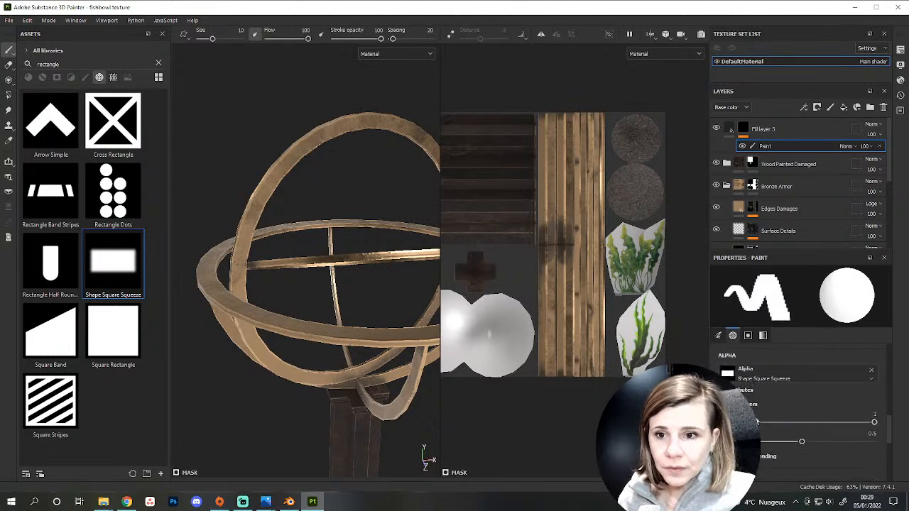
scroll(312, 307, up, 2)
scroll(253, 283, down, 3)
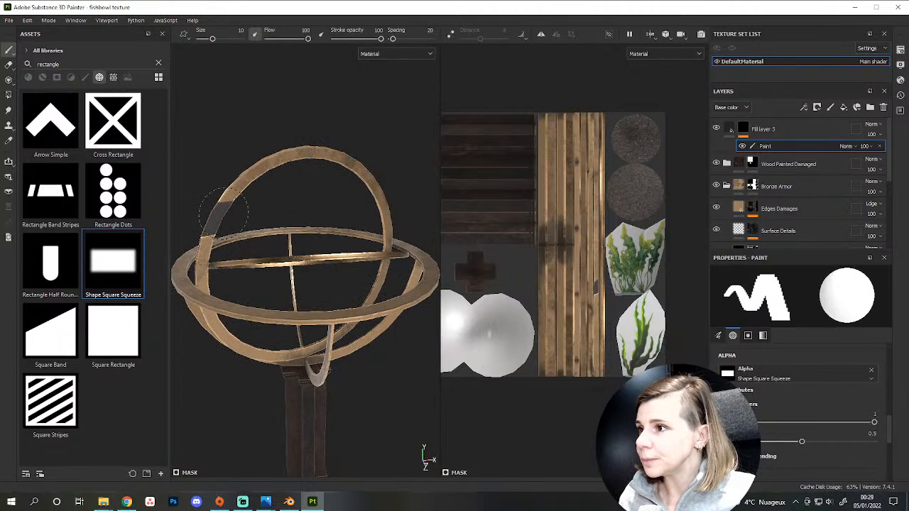
drag(801, 443, 737, 442)
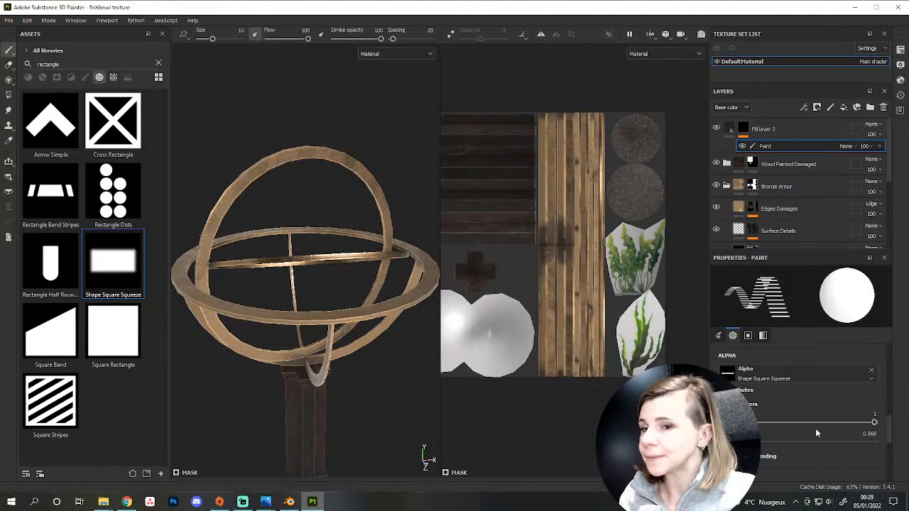
Set the brush alignment to UV and its size space to Texture.
scroll(816, 433, down, 5)
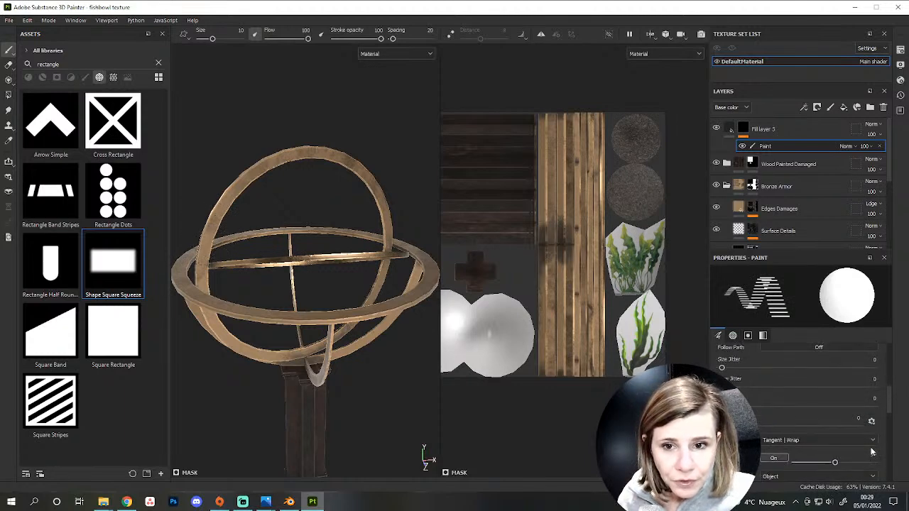
click(803, 440)
click(784, 471)
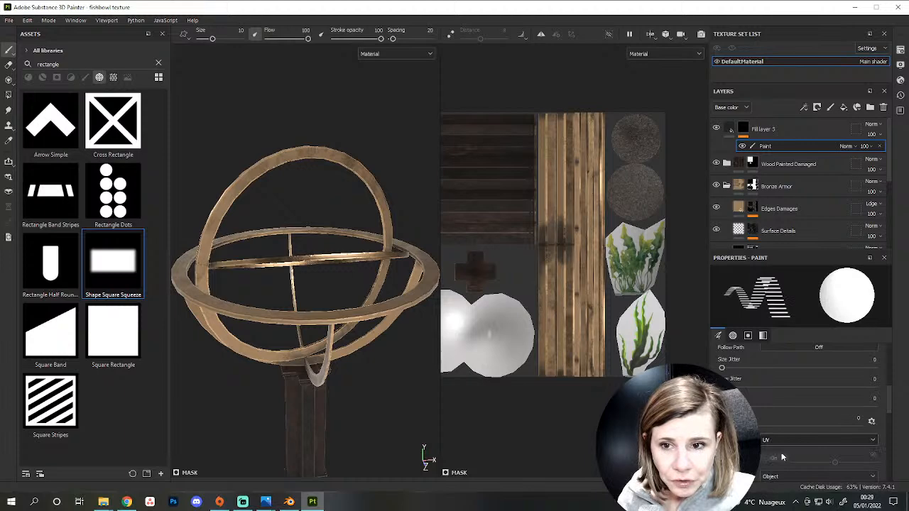
scroll(786, 444, down, 2)
click(786, 419)
click(786, 453)
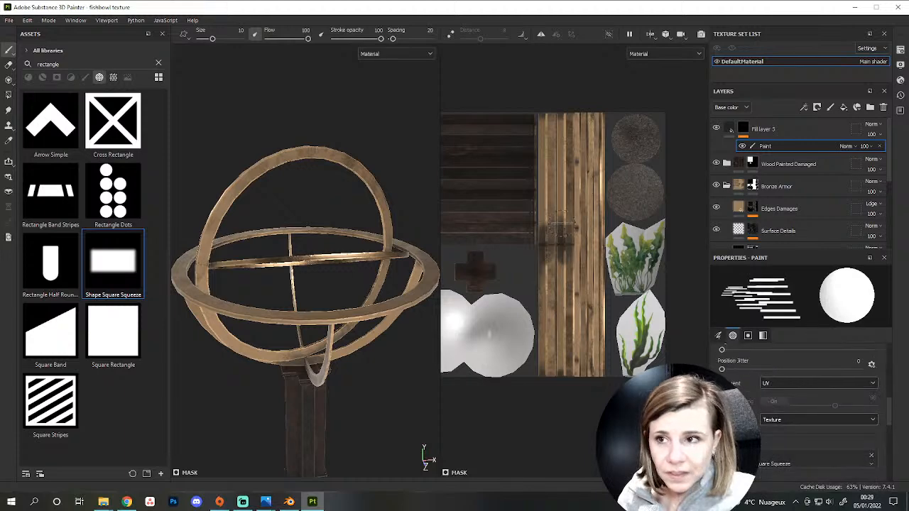
Set the brush size to 1 and try a short stroke on the upright ring.
scroll(567, 288, up, 2)
scroll(608, 286, down, 2)
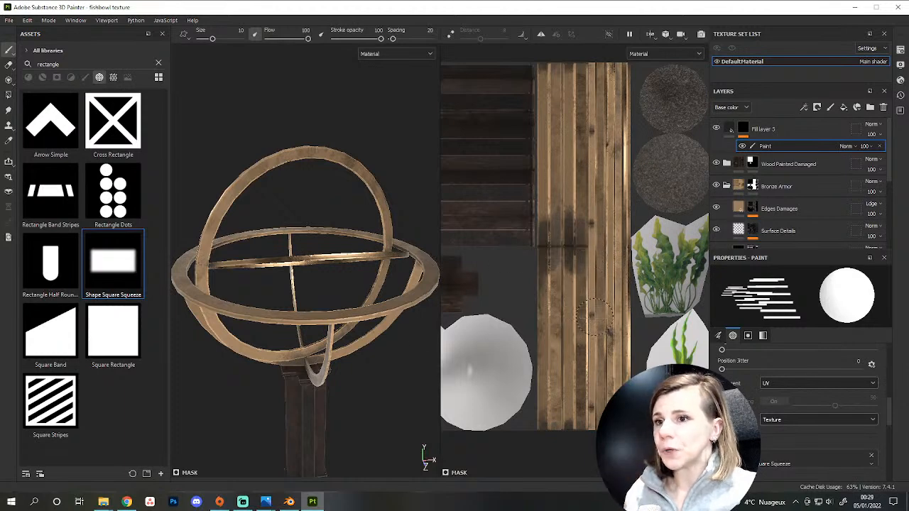
scroll(213, 276, up, 3)
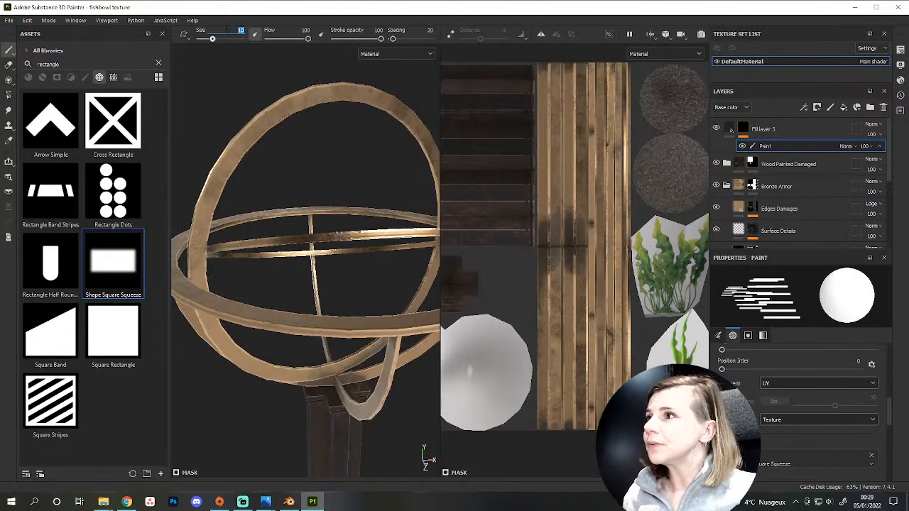
key(BackSpace)
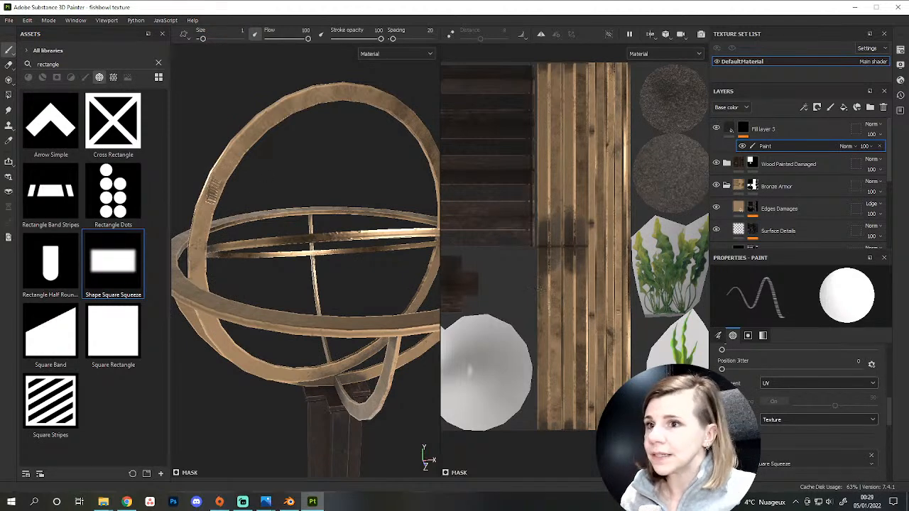
mouse_move(217, 189)
mouse_down()
mouse_move(207, 213)
mouse_move(213, 196)
mouse_up()
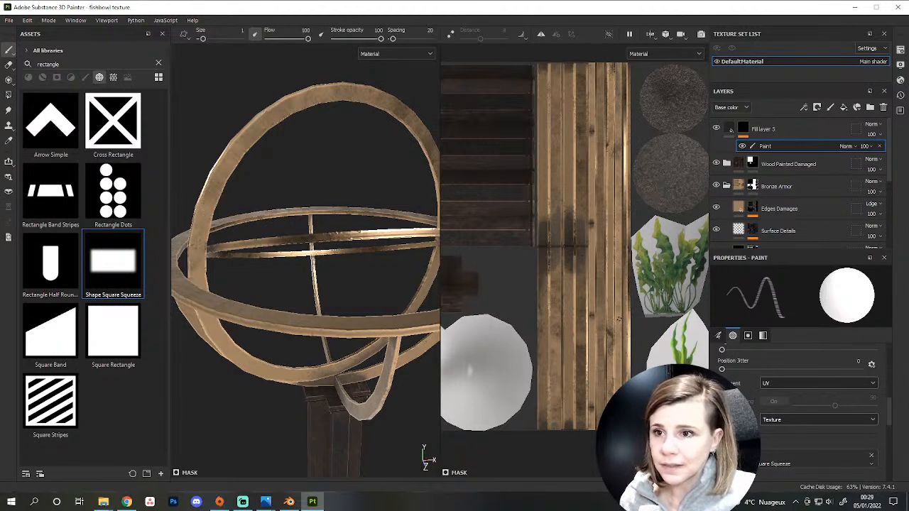
Set the brush size to 2 and enlarge the area showing the paint properties.
alt+middle_drag(626, 339, 589, 309)
scroll(593, 332, up, 2)
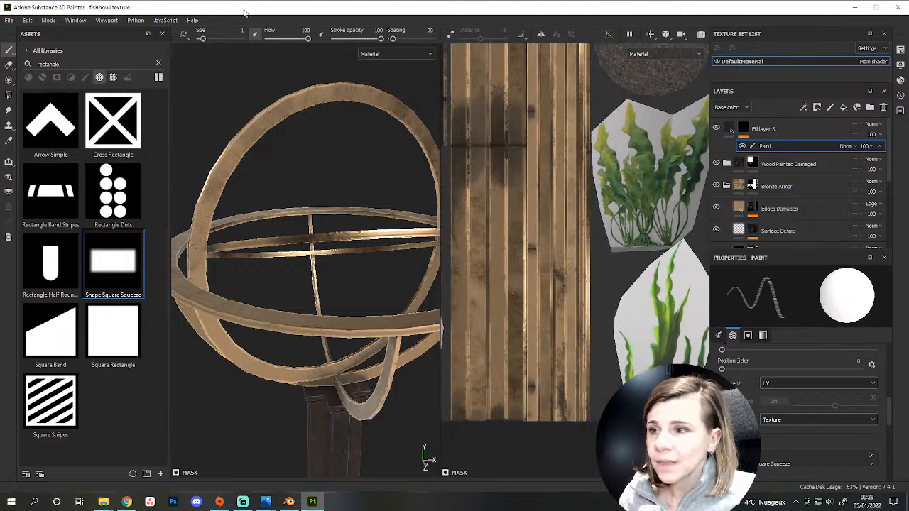
click(237, 29)
text(2)
key(Return)
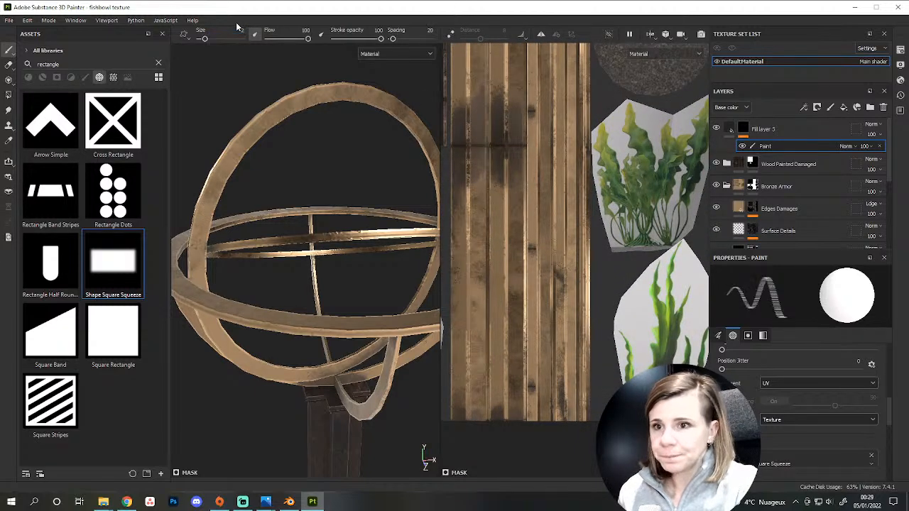
scroll(797, 421, up, 3)
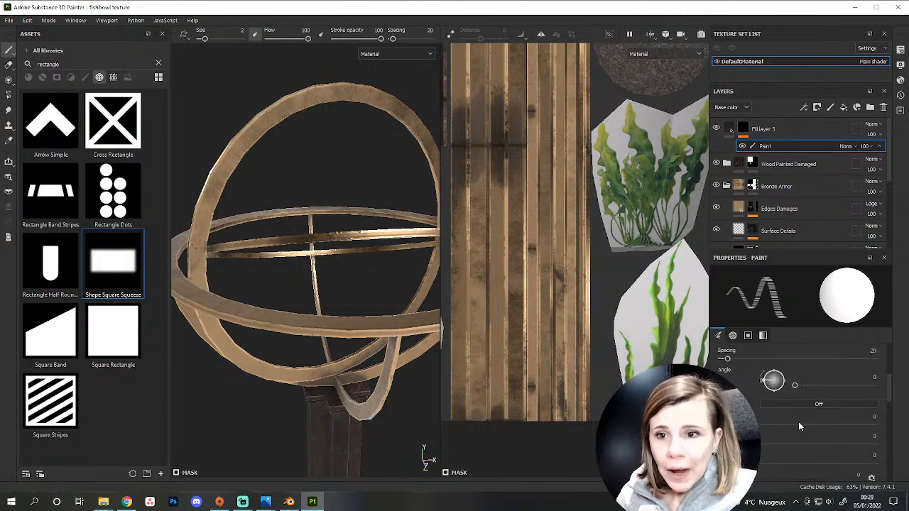
scroll(766, 438, up, 2)
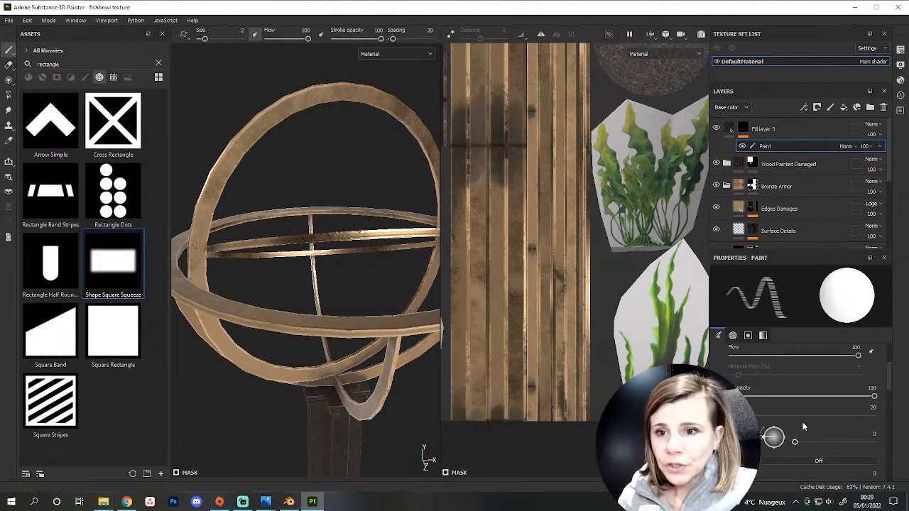
drag(769, 249, 769, 181)
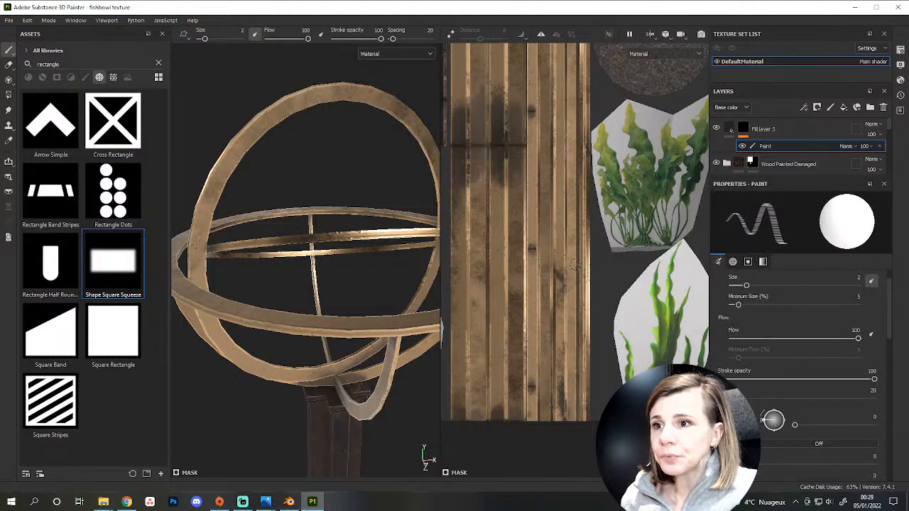
Try freehand strokes of closely spaced square marks down the ring's UV strip, and undo them.
scroll(561, 268, up, 1)
drag(569, 254, 570, 351)
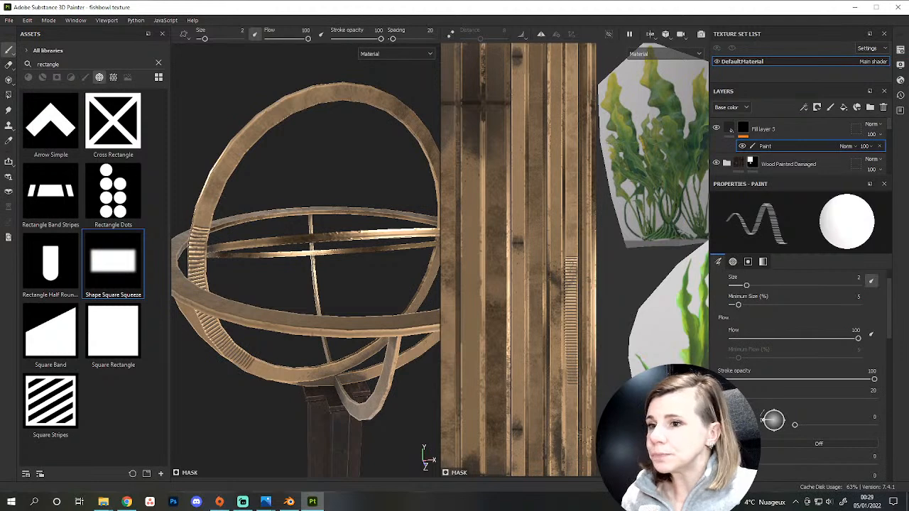
drag(570, 469, 571, 410)
key(ctrl+z)
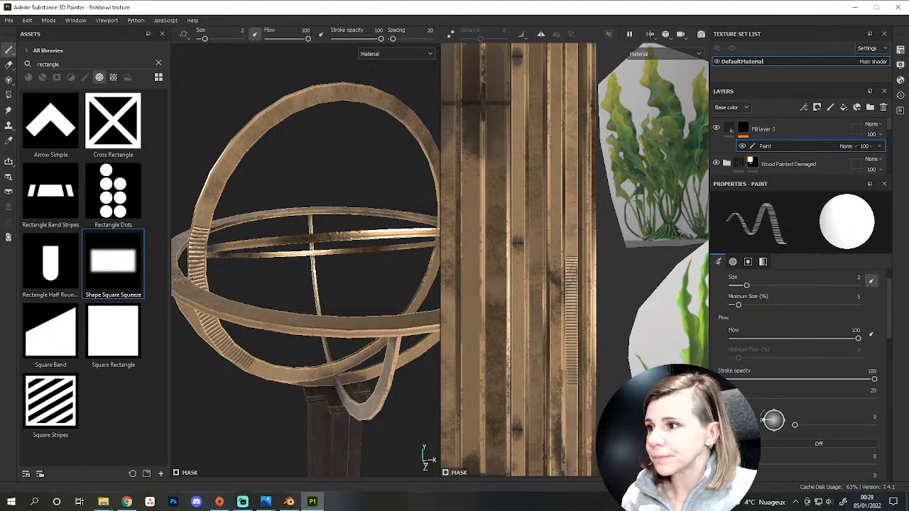
Check the armillary sphere reference photo for the ring's engraved markings, and return to Substance 3D Painter.
mouse_move(263, 502)
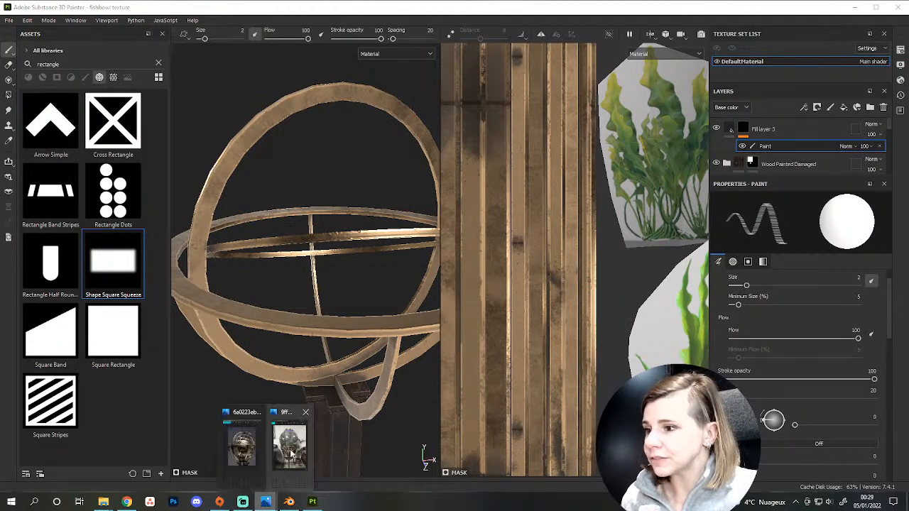
click(298, 433)
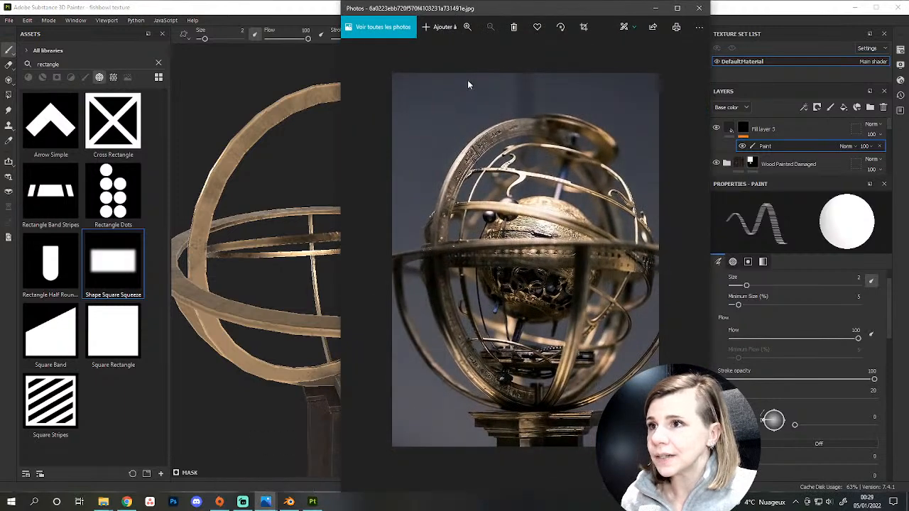
click(290, 16)
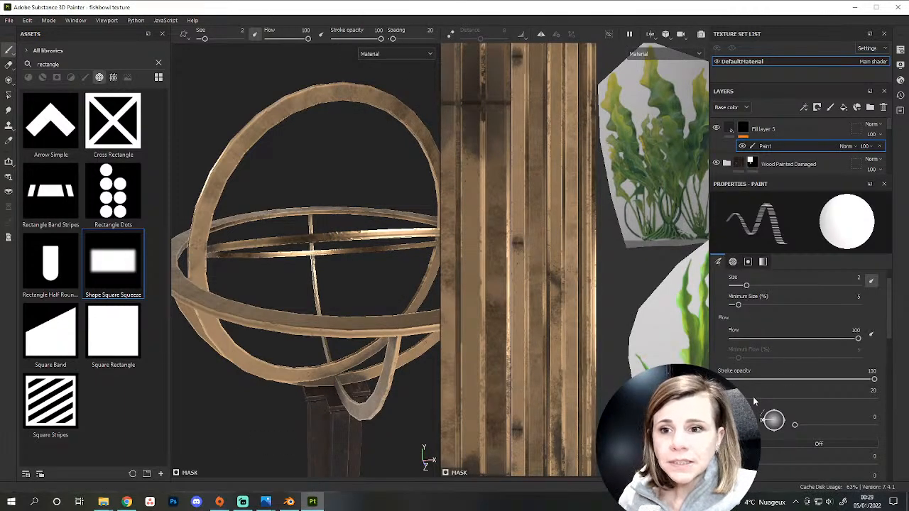
Set the brush spacing to 55 and paint a straight line of marks down the full length of the ring's UV strip.
drag(738, 399, 742, 399)
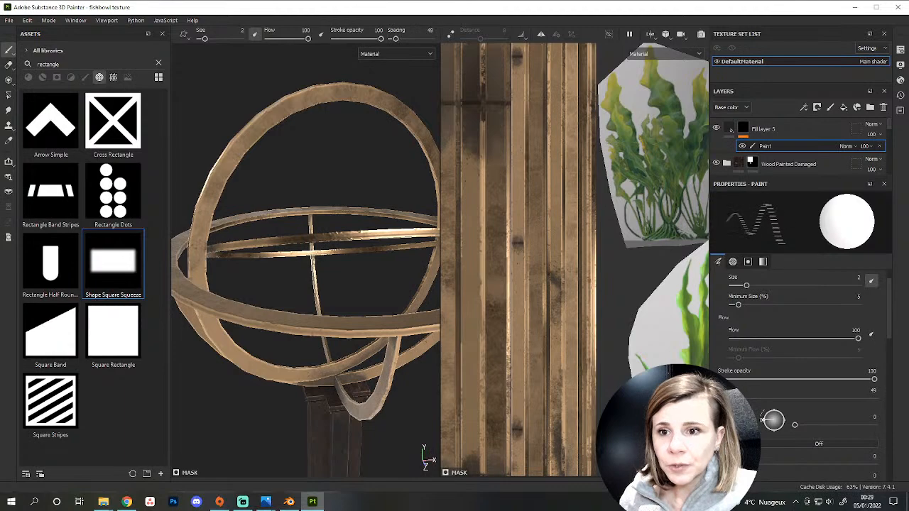
scroll(574, 259, down, 5)
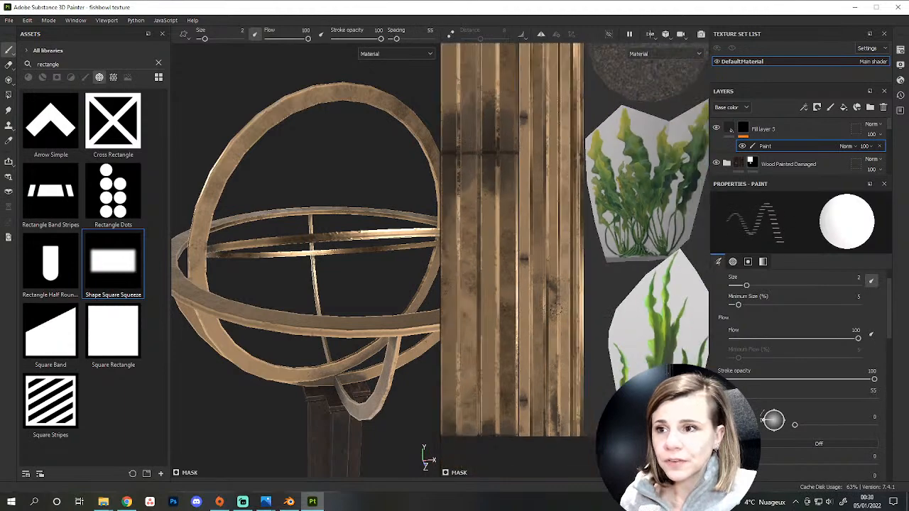
scroll(540, 326, down, 2)
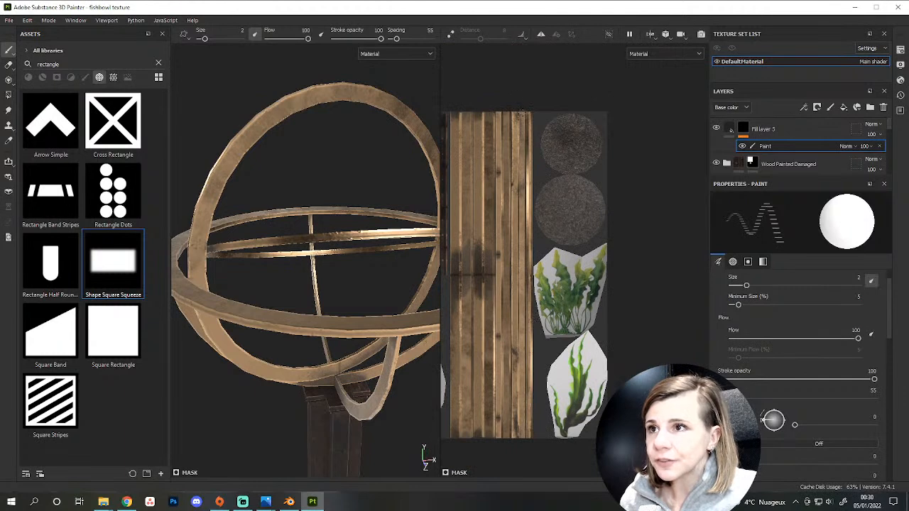
key(shift)
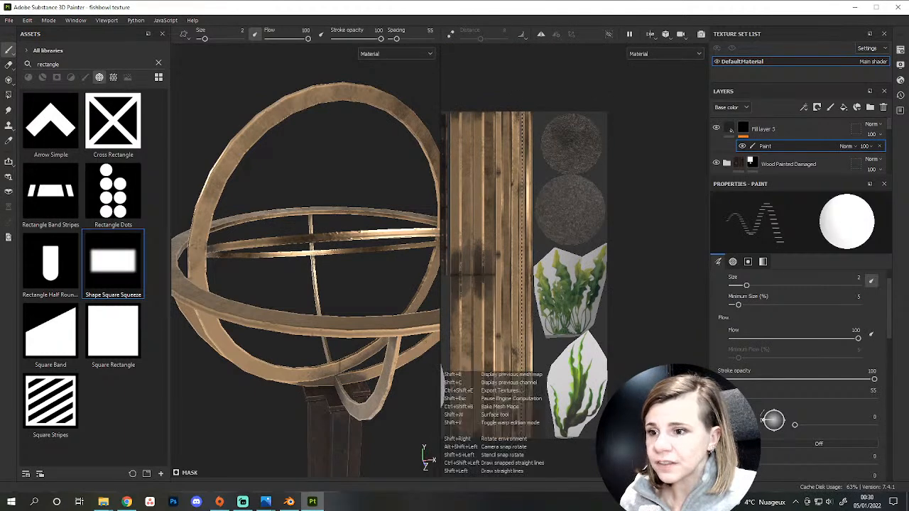
shift+click(523, 430)
Check the wide marks around the ring and set the brush size to 0.5 for finer ones.
scroll(321, 399, down, 3)
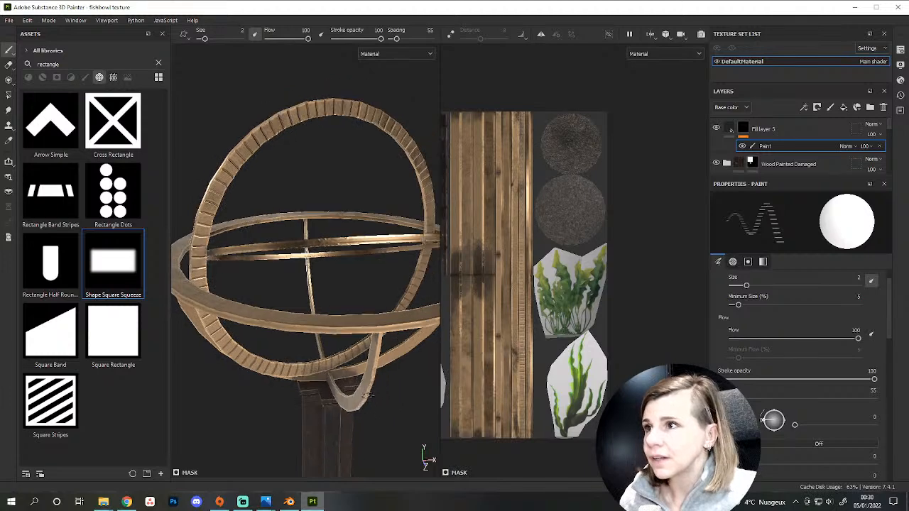
mouse_move(313, 402)
alt+mouse_down()
mouse_move(325, 378)
mouse_move(343, 469)
alt+mouse_up()
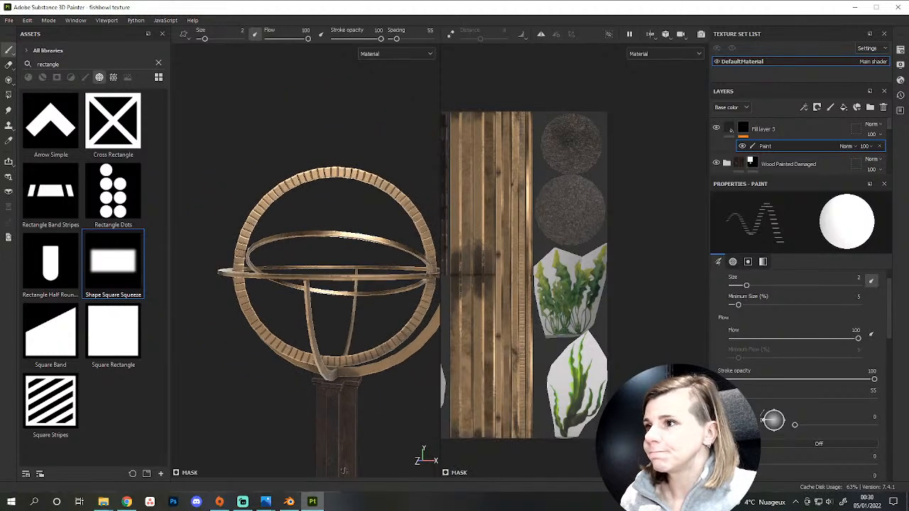
scroll(353, 338, up, 2)
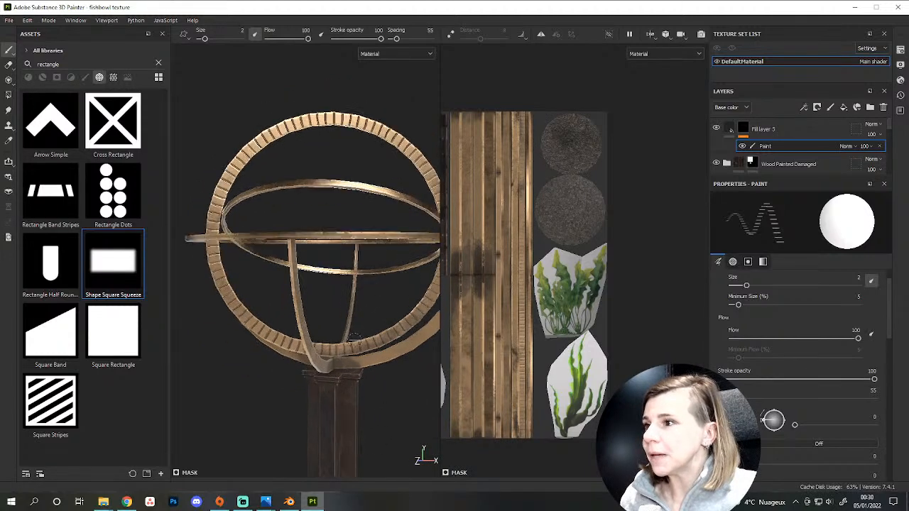
alt+drag(384, 288, 375, 326)
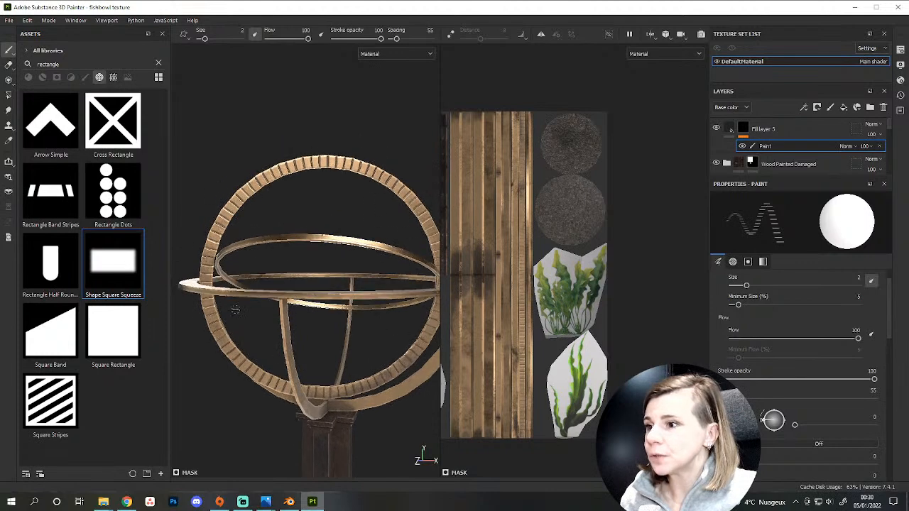
scroll(449, 343, up, 2)
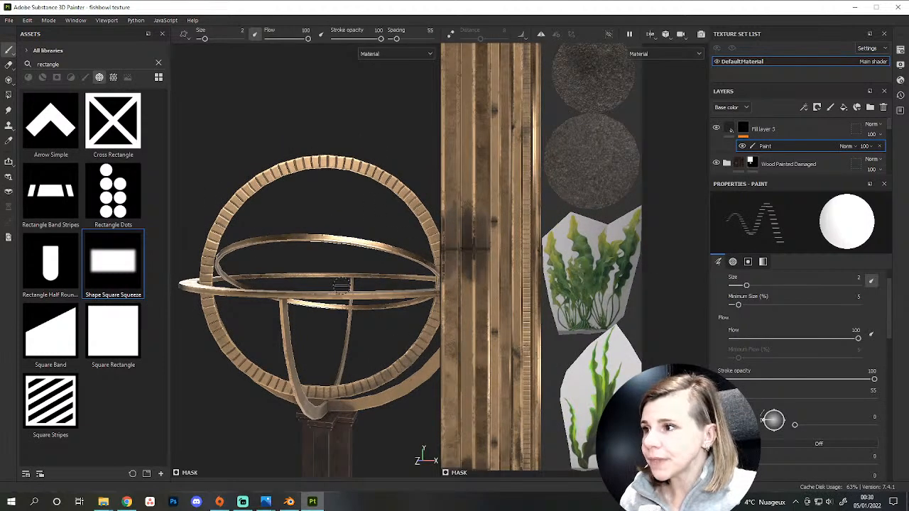
alt+drag(340, 285, 303, 311)
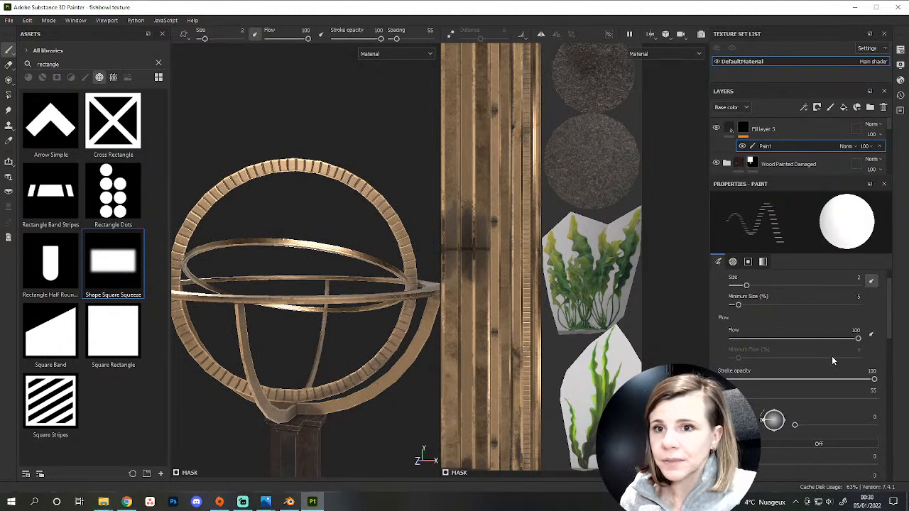
text(0.5)
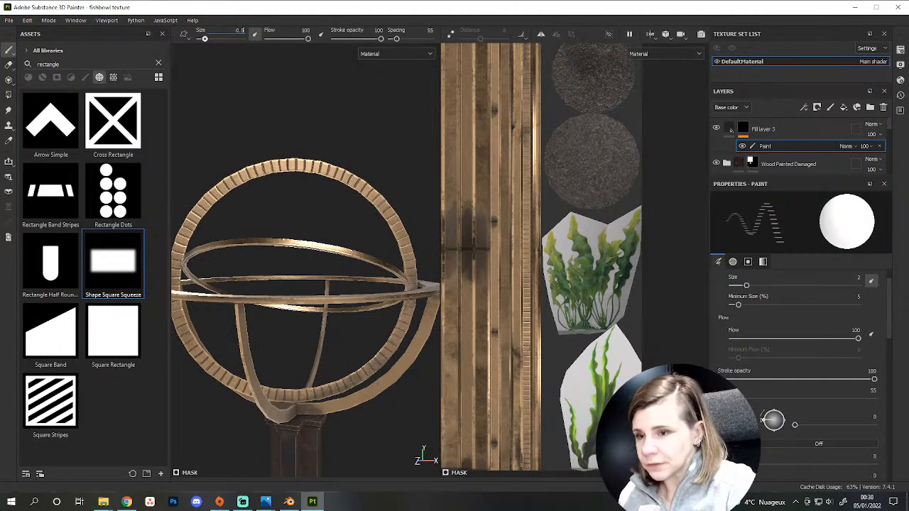
key(Return)
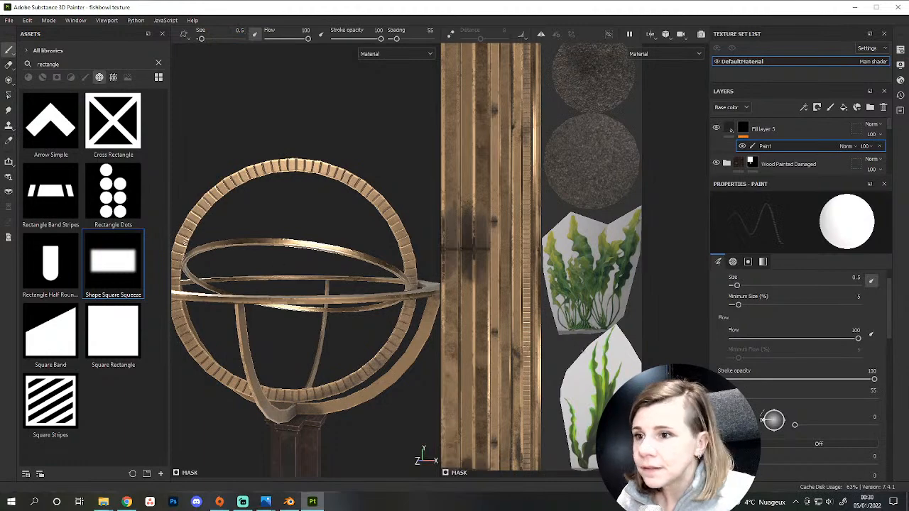
Try a straight line of fine marks along the edge of the ring's UV strip with the brush spacing at 36.
alt+middle_drag(515, 184, 514, 95)
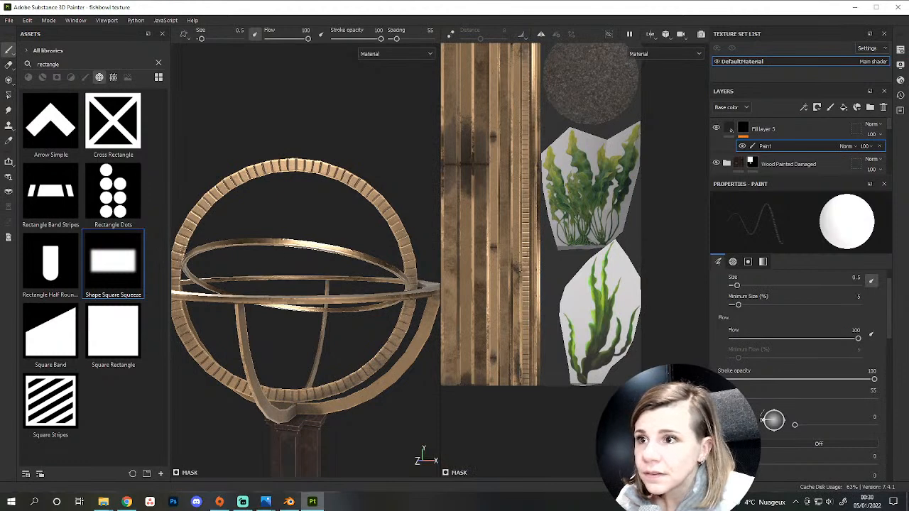
scroll(526, 250, up, 3)
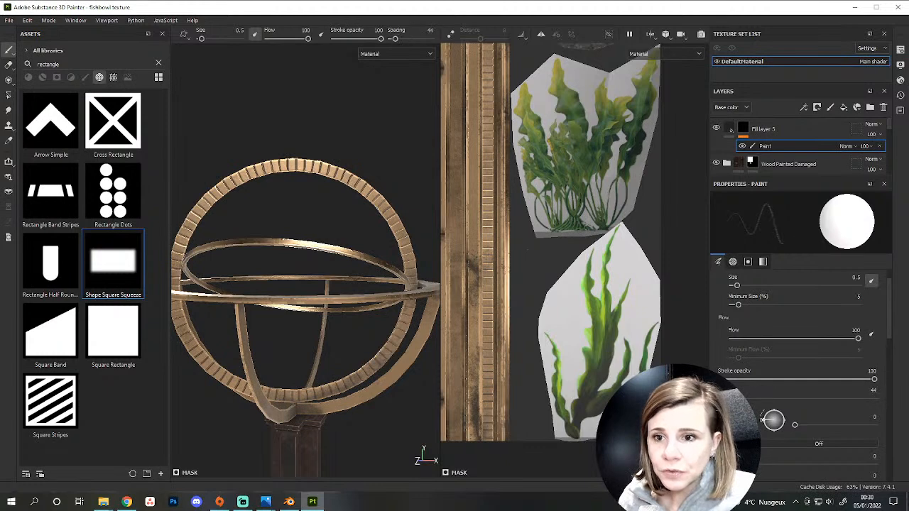
scroll(526, 251, down, 4)
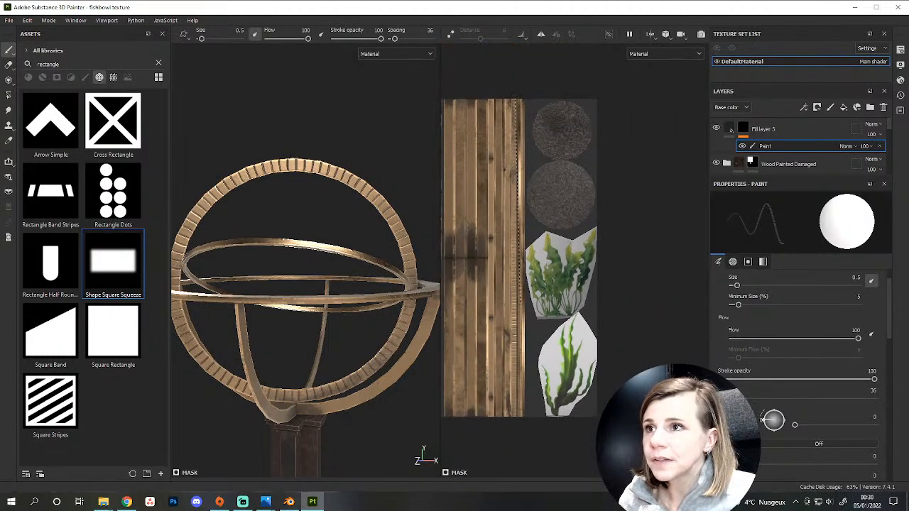
key(shift)
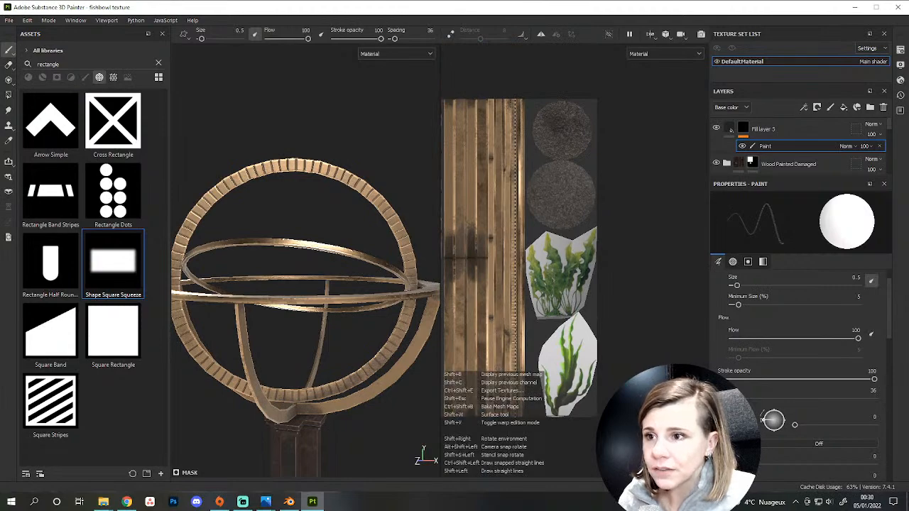
Set the brush spacing to 42 and paint a straight line of fine marks along the edge of the ring's UV strip.
alt+middle_drag(273, 289, 368, 271)
scroll(328, 296, up, 3)
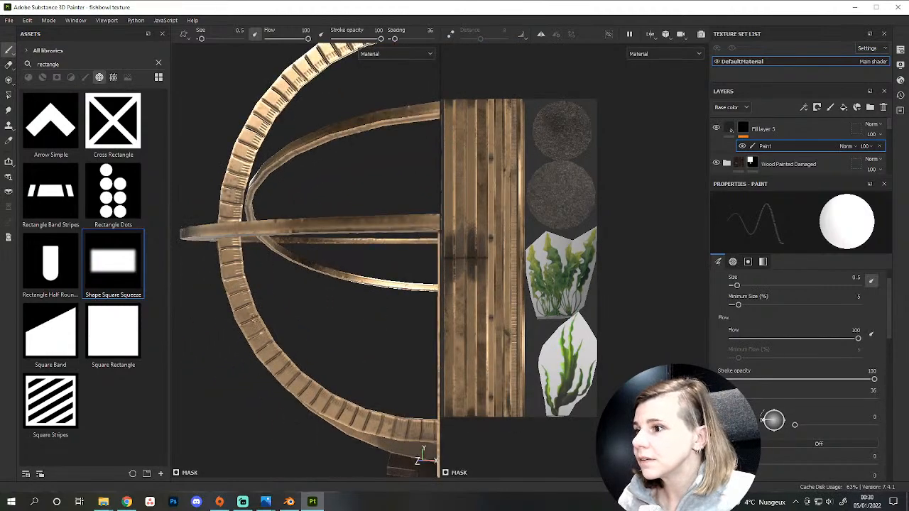
alt+drag(253, 319, 348, 333)
scroll(298, 286, down, 2)
scroll(347, 334, up, 3)
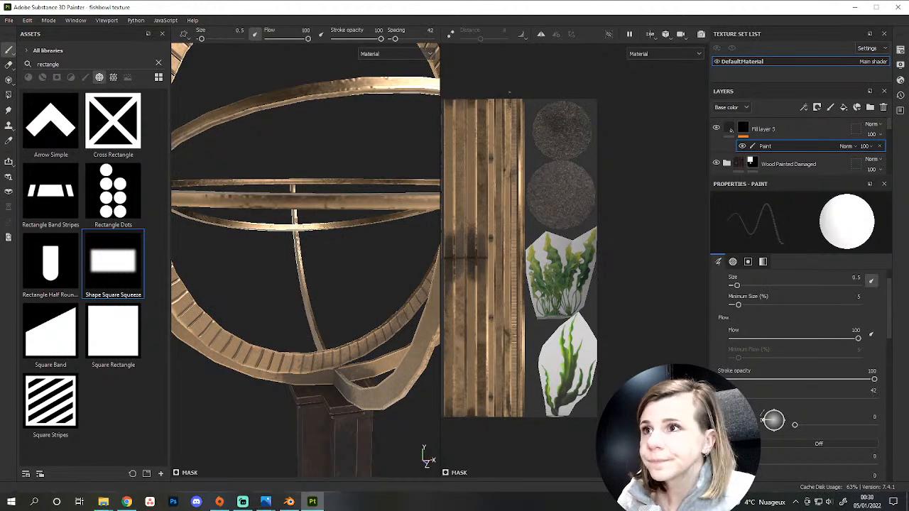
scroll(508, 91, up, 3)
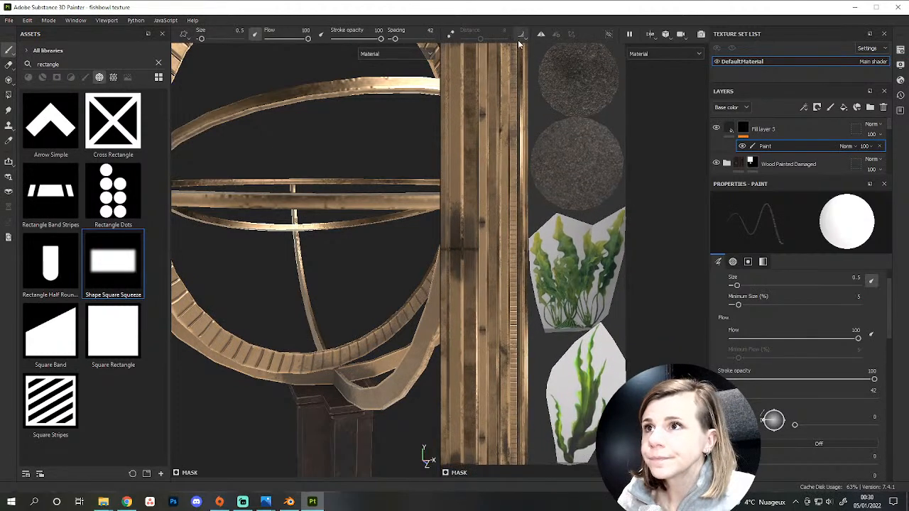
scroll(512, 71, down, 2)
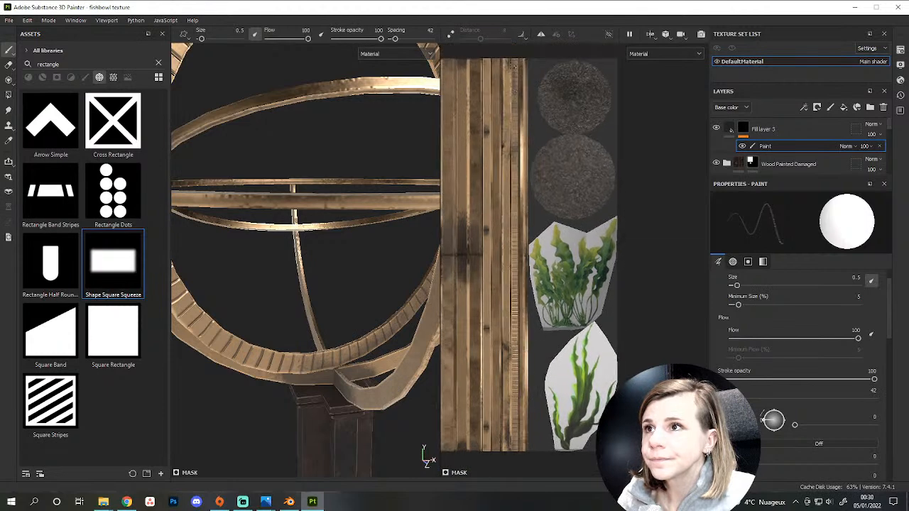
key(shift)
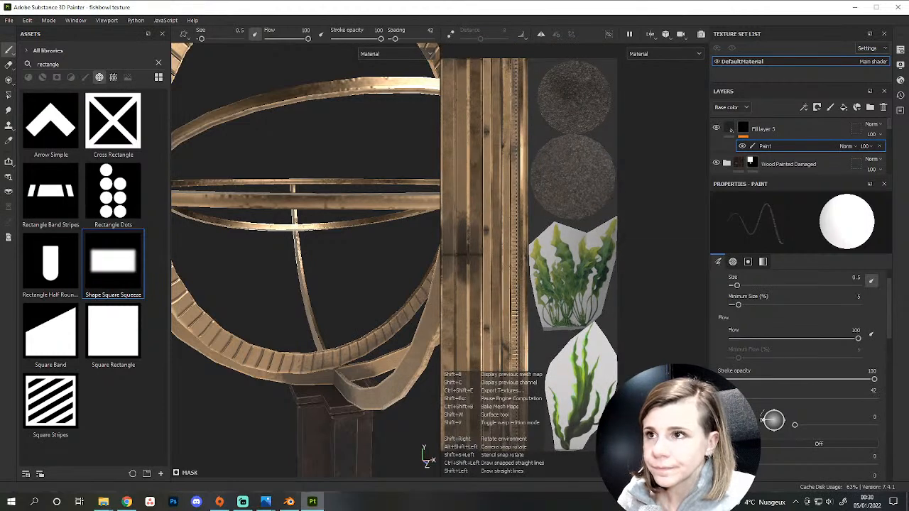
Examine the wide and fine marks around the ring from several angles and up close.
scroll(319, 270, down, 4)
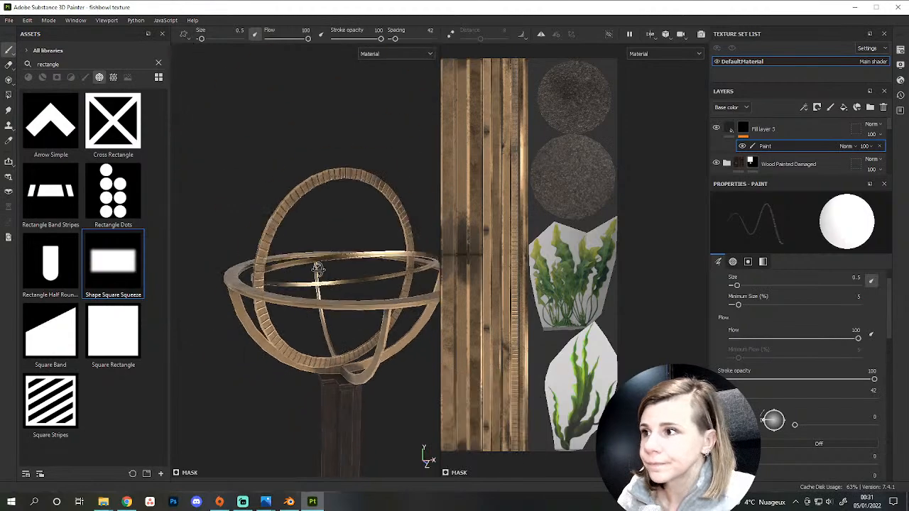
alt+drag(318, 269, 279, 245)
scroll(279, 248, up, 4)
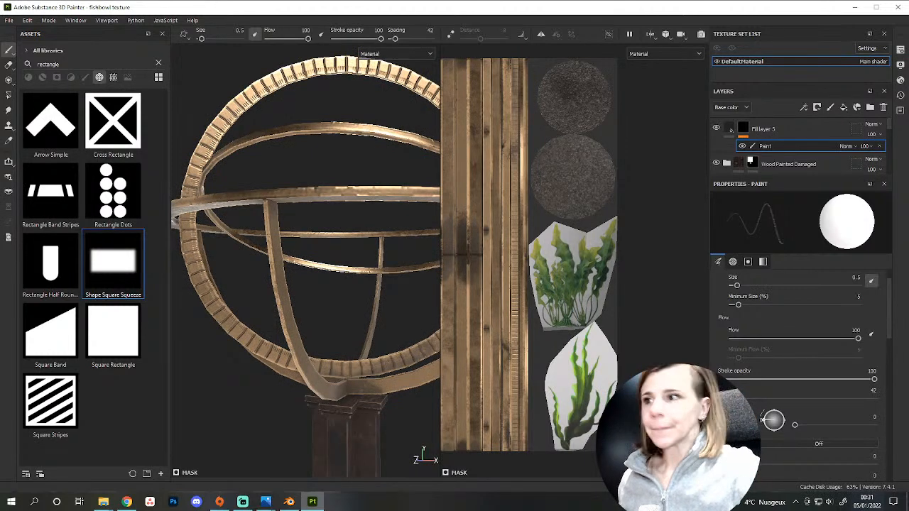
scroll(317, 106, down, 2)
alt+drag(320, 185, 291, 206)
scroll(309, 319, up, 5)
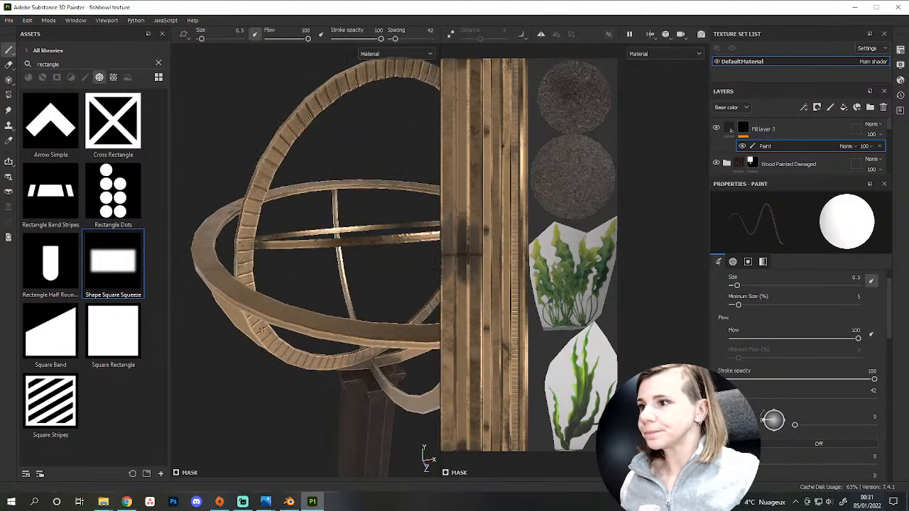
alt+drag(218, 286, 232, 291)
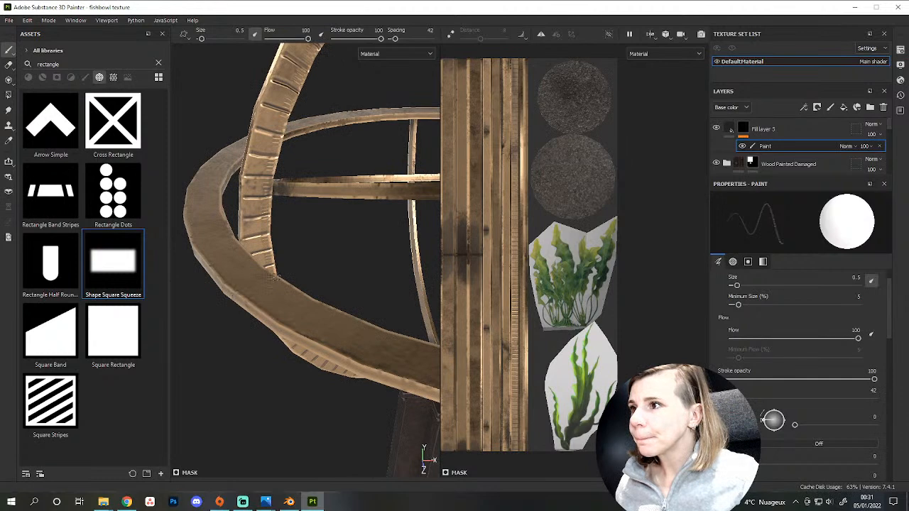
Set the engraved marks fill layer's roughness to 0.2623 and its height to -0.1738.
key(Delete)
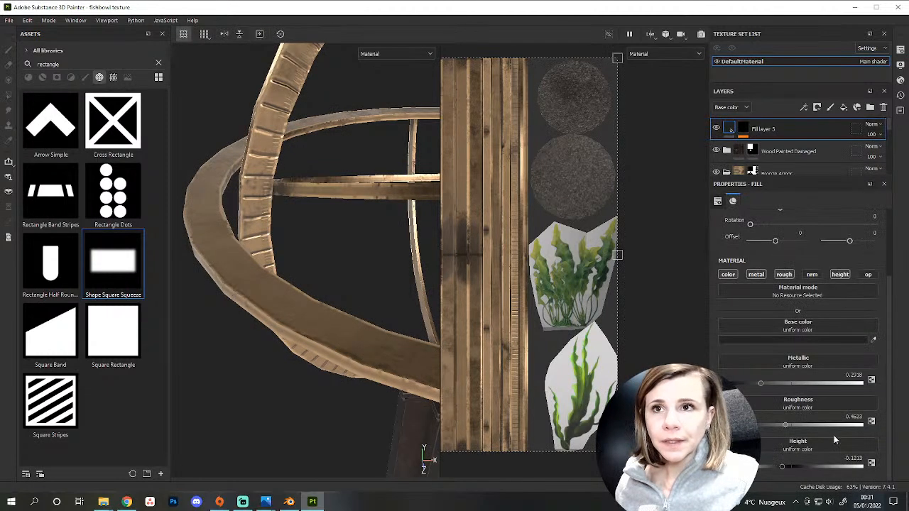
drag(786, 424, 754, 424)
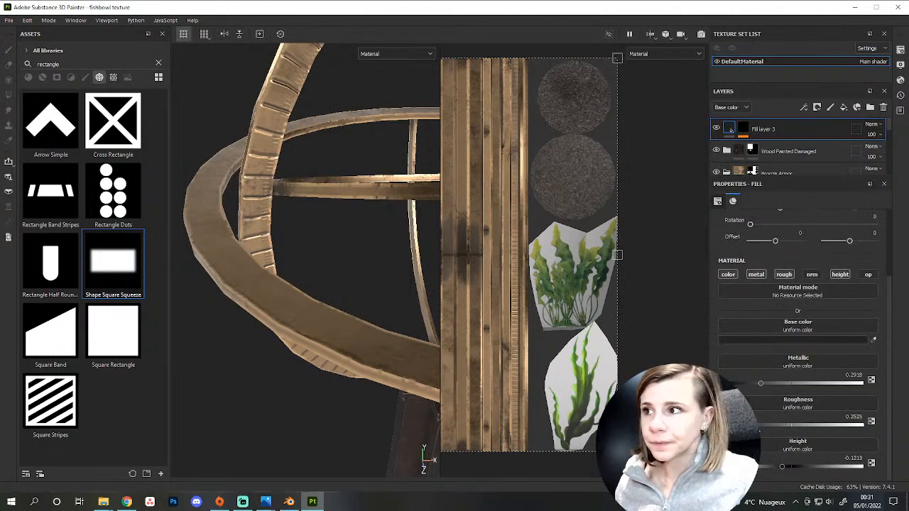
drag(780, 465, 777, 466)
scroll(424, 362, down, 5)
alt+drag(425, 362, 314, 325)
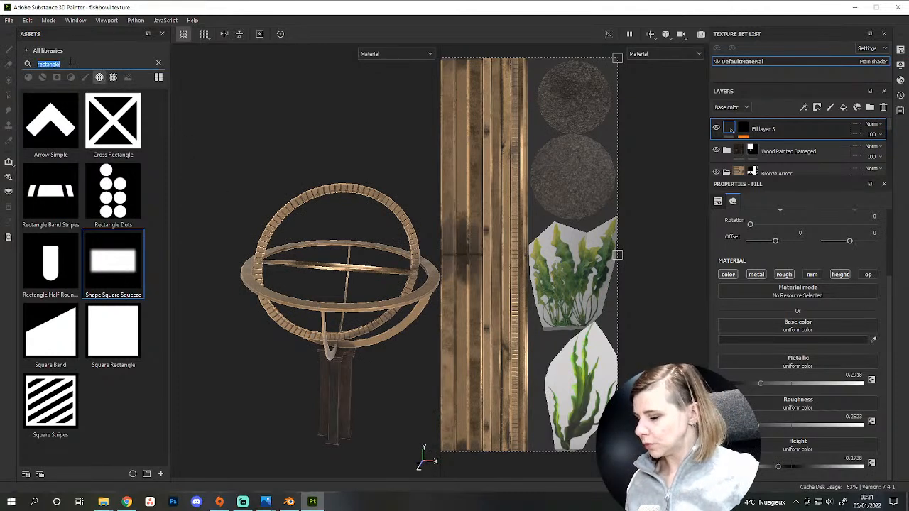
Search the brush library for "screw" and select the Screw Bolt brush.
text(screw)
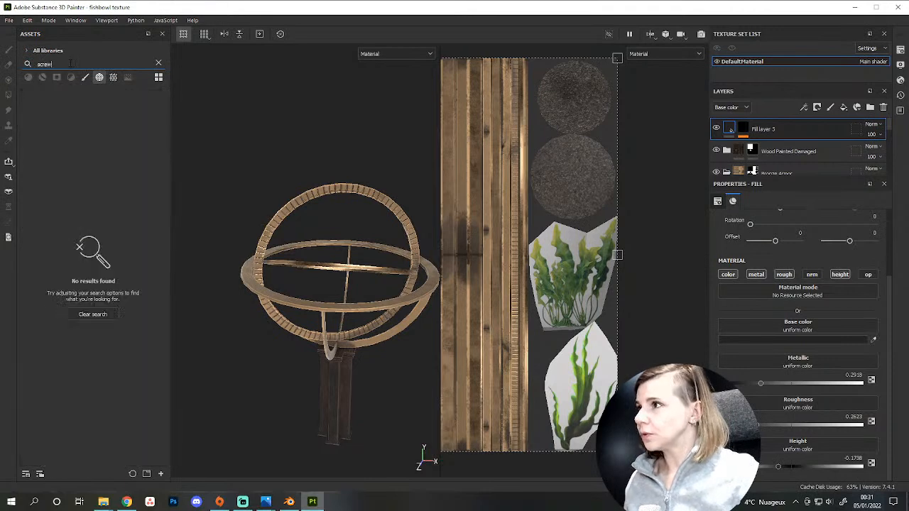
click(86, 77)
click(63, 121)
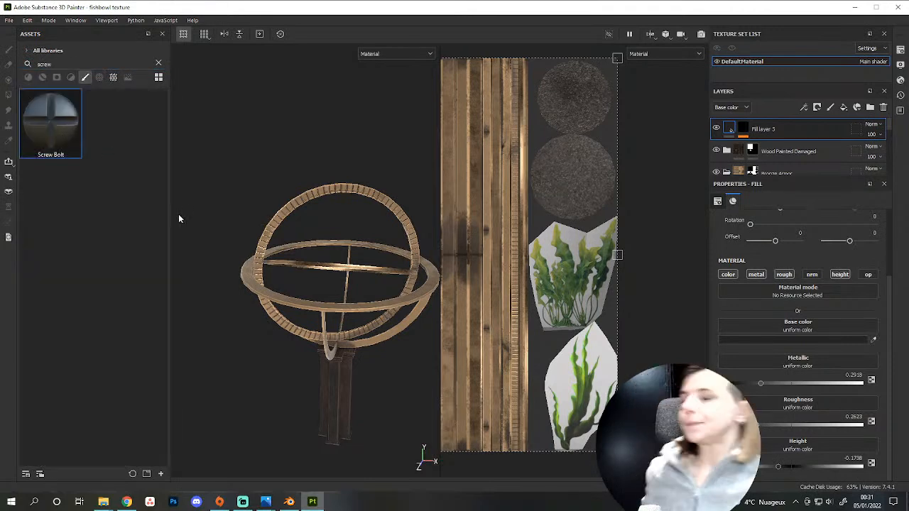
Add a paint layer above the engraved marks fill layer and load the Screw Bolt brush for it.
click(844, 108)
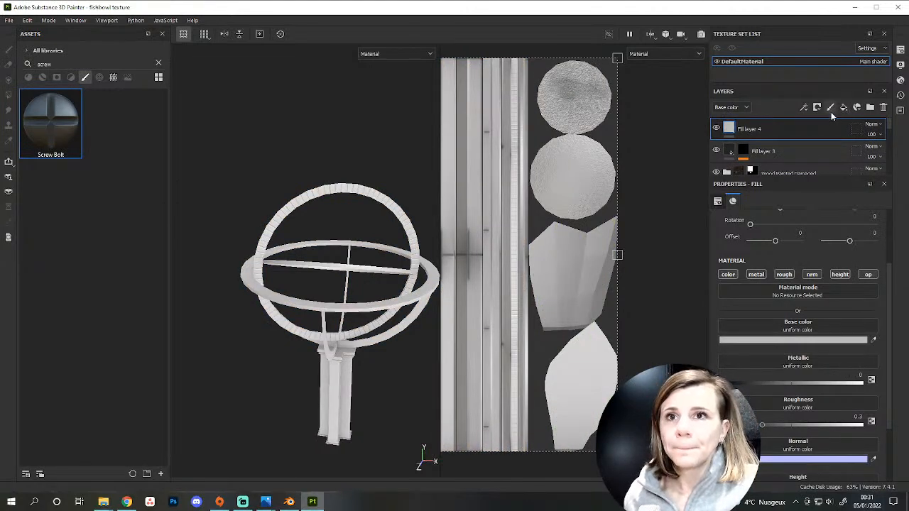
key(ctrl+z)
click(830, 108)
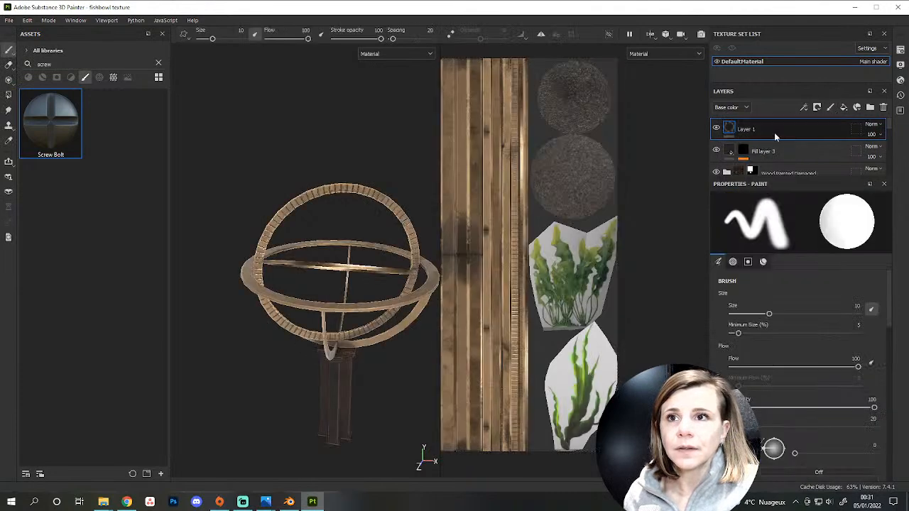
scroll(808, 376, down, 5)
scroll(809, 377, down, 3)
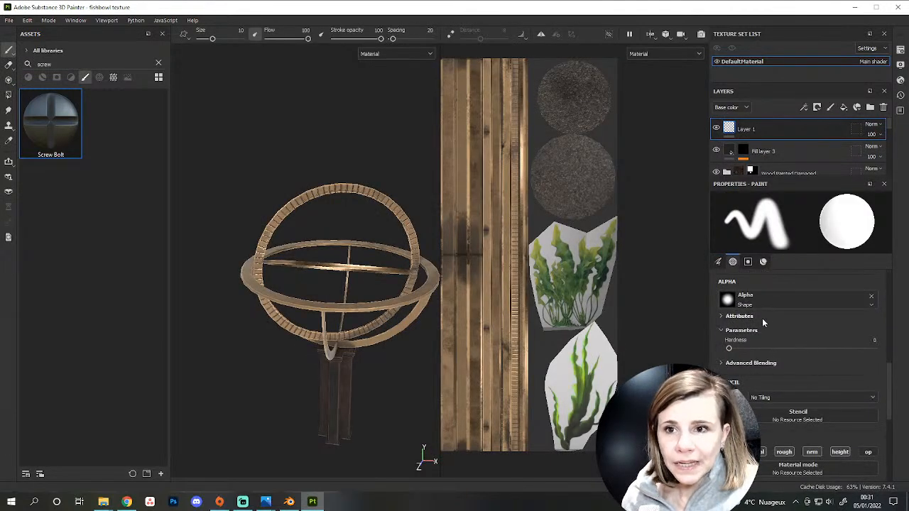
click(70, 128)
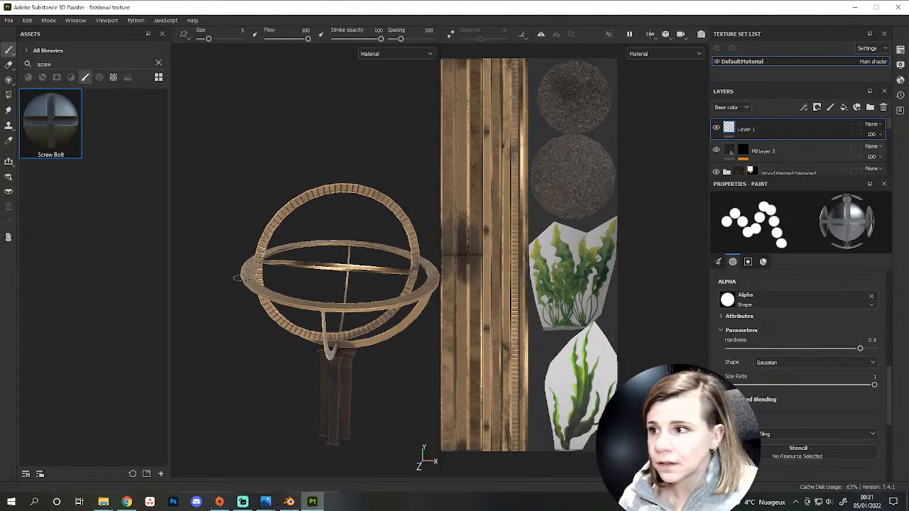
Try brush sizes 3 and 1 over the ring, and settle on a Screw Bolt brush size of 1.5.
alt+drag(338, 267, 267, 321)
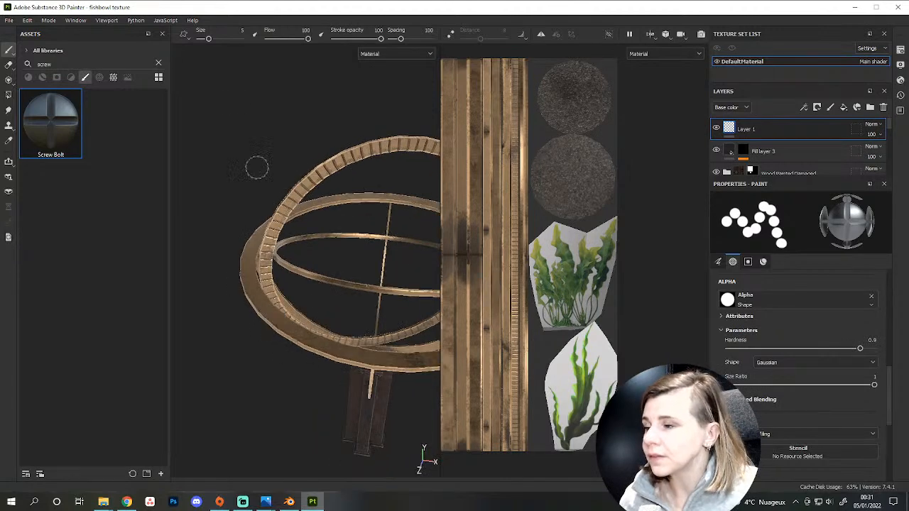
text(3)
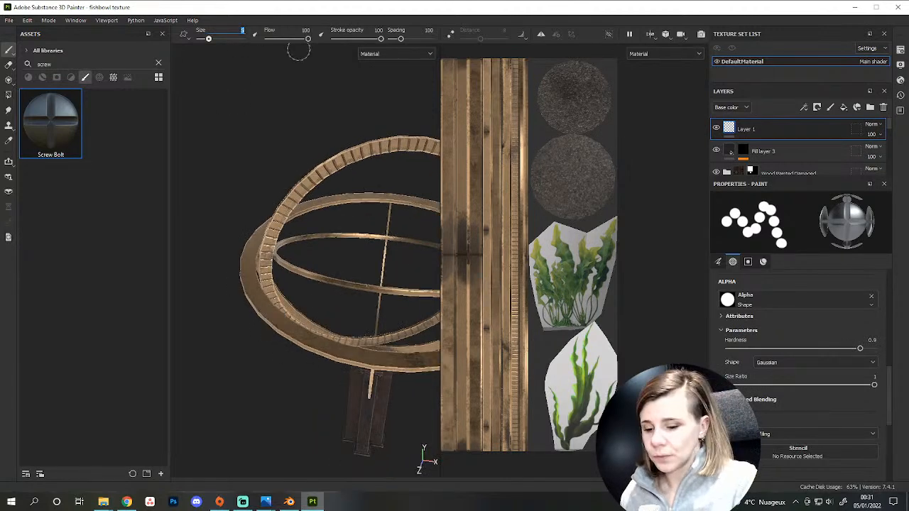
key(Return)
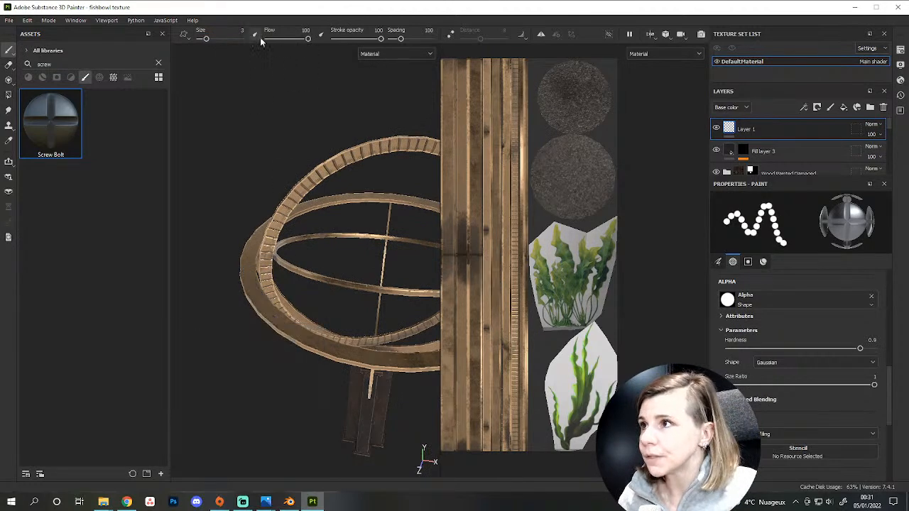
text(1)
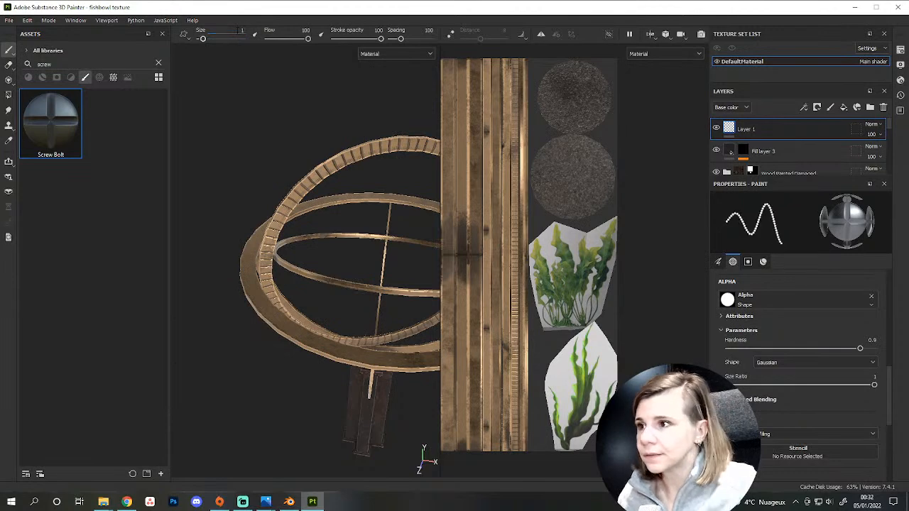
key(Return)
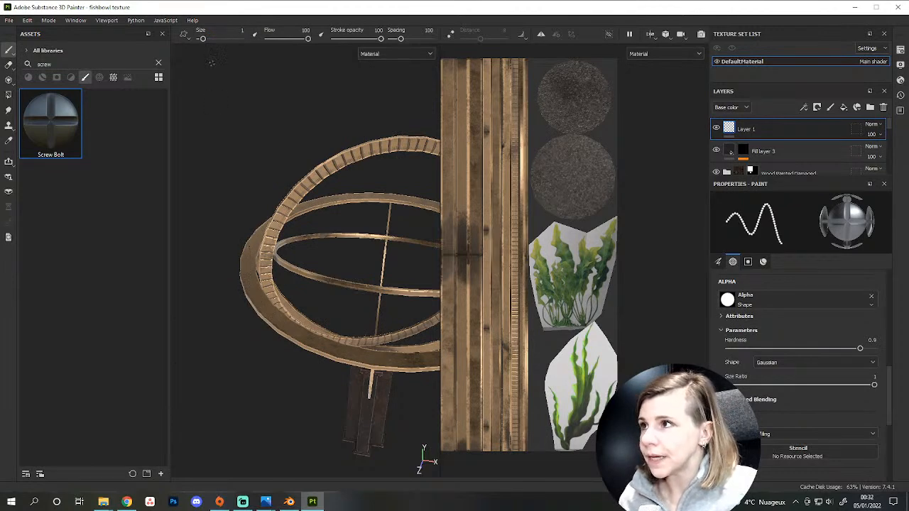
text(.5)
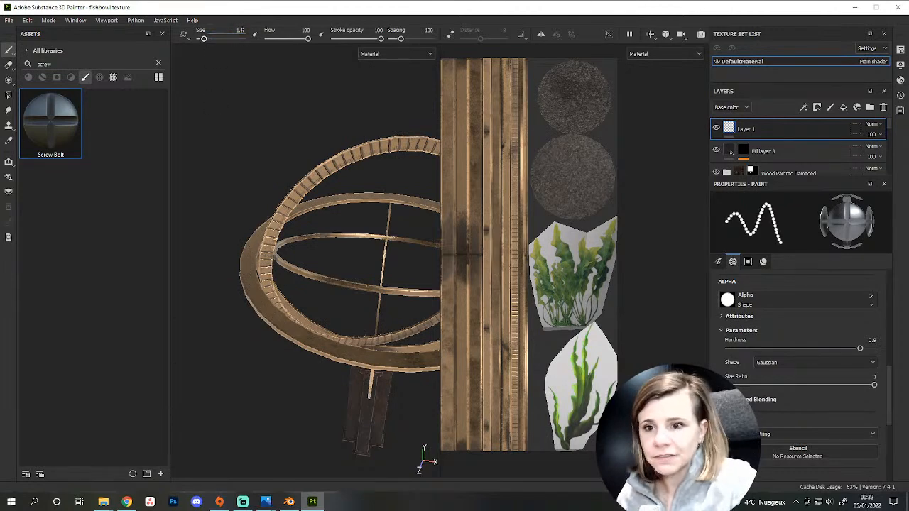
key(Return)
Try the Pyramid shape for the brush alpha and switch it to Disc.
click(783, 362)
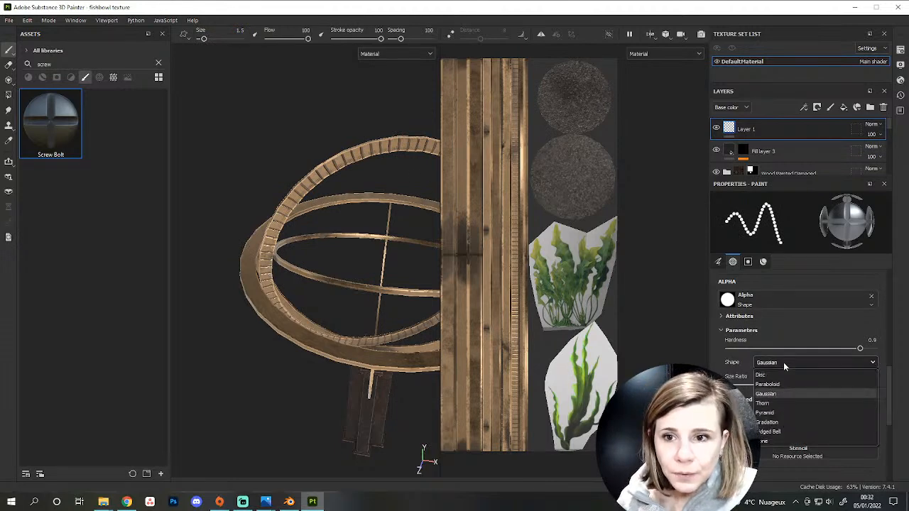
click(780, 410)
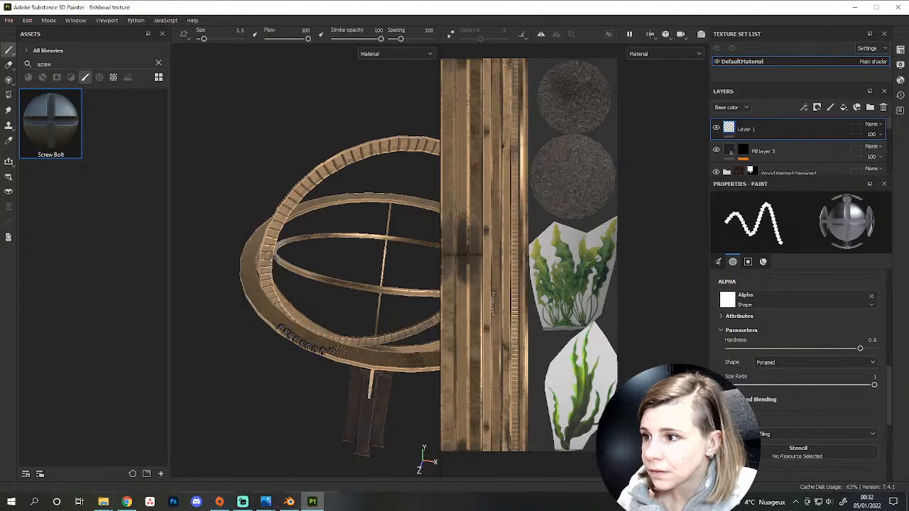
click(783, 362)
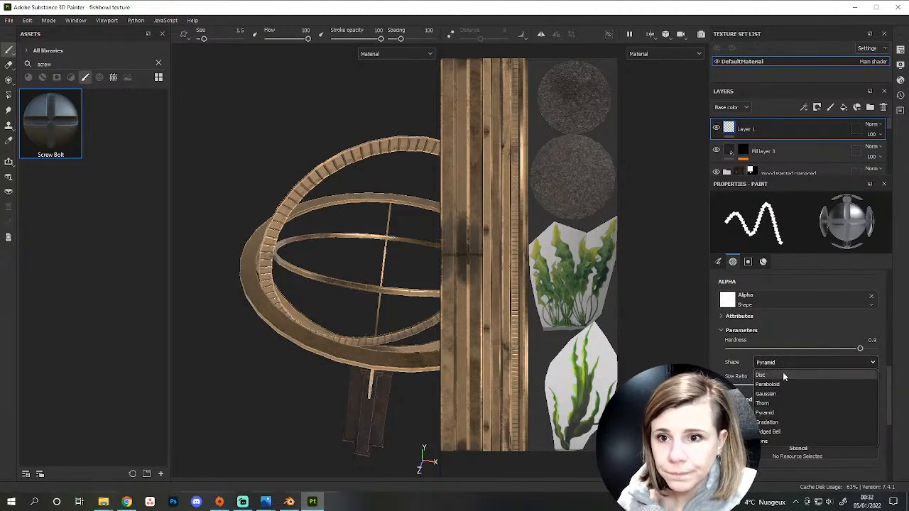
click(783, 374)
Set both the outer and inner shapes of the Screw Bolts material to Bolt and the parameter beneath them to 0.87.
scroll(782, 373, down, 5)
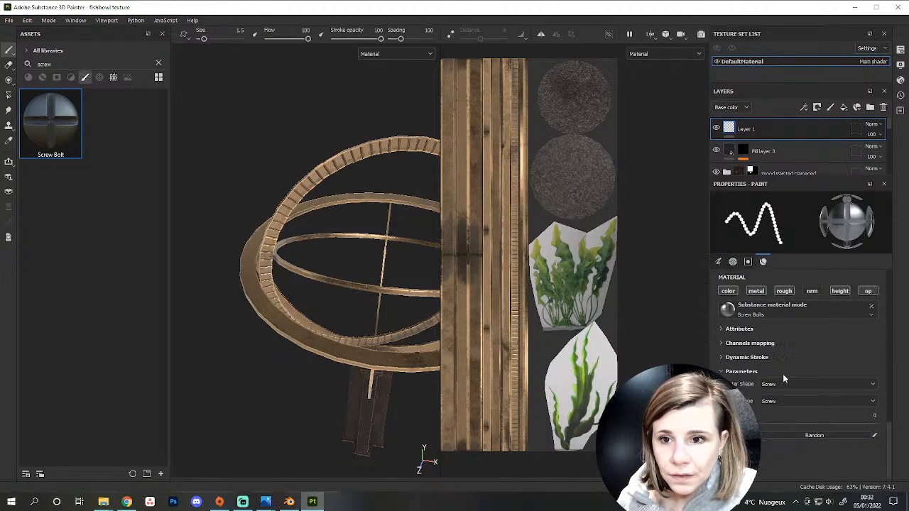
click(791, 383)
click(776, 405)
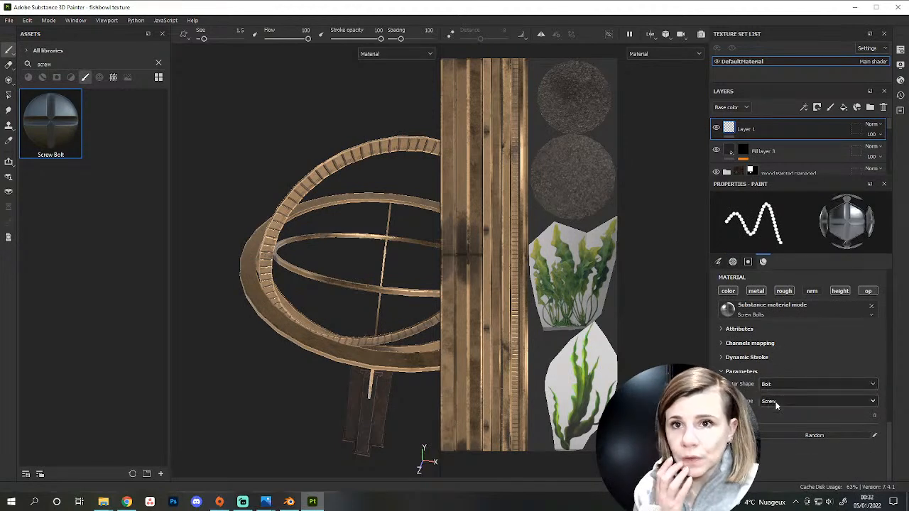
click(774, 401)
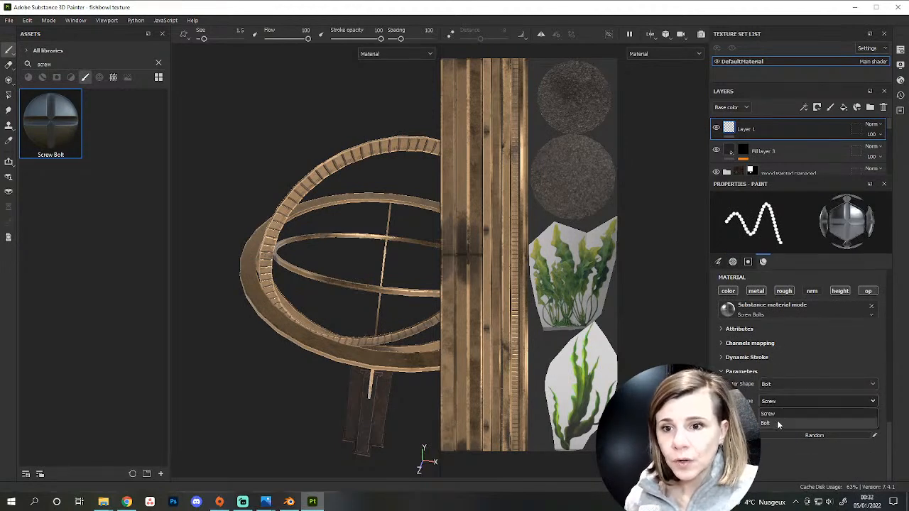
click(777, 423)
click(777, 384)
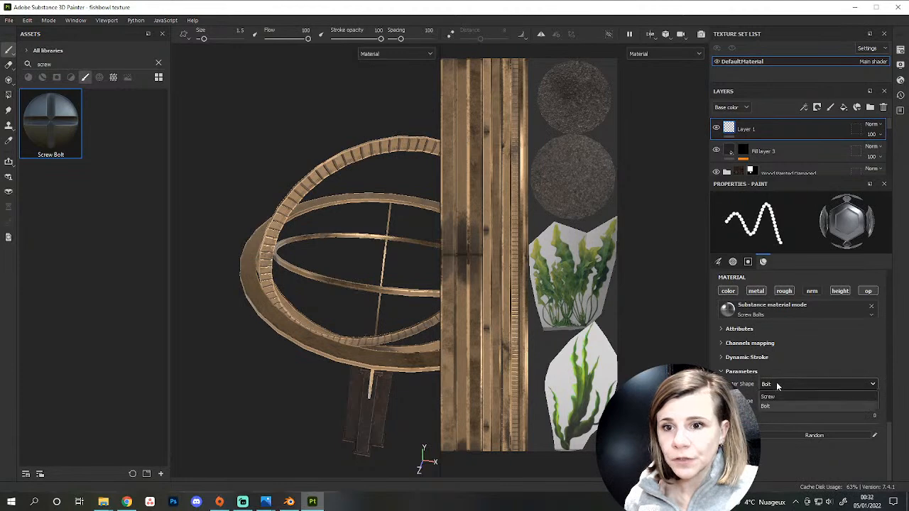
click(776, 387)
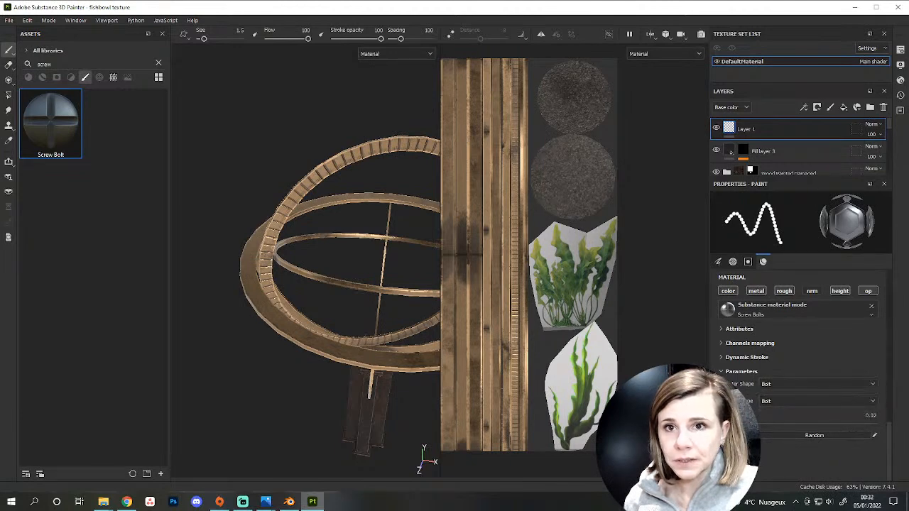
drag(728, 423, 776, 424)
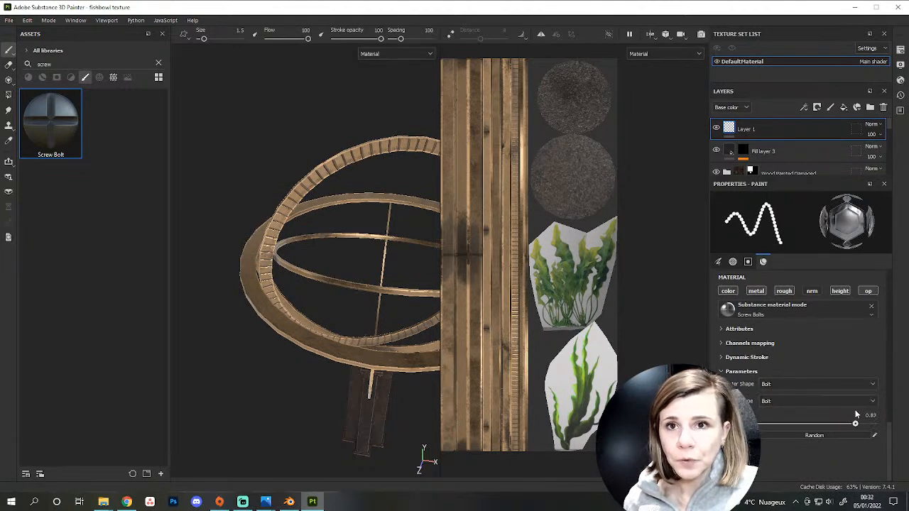
scroll(853, 408, up, 5)
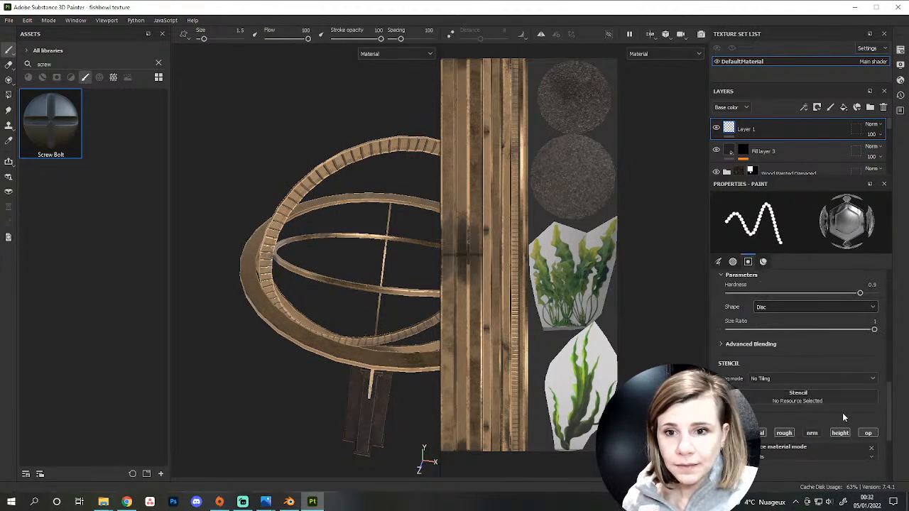
scroll(843, 415, down, 4)
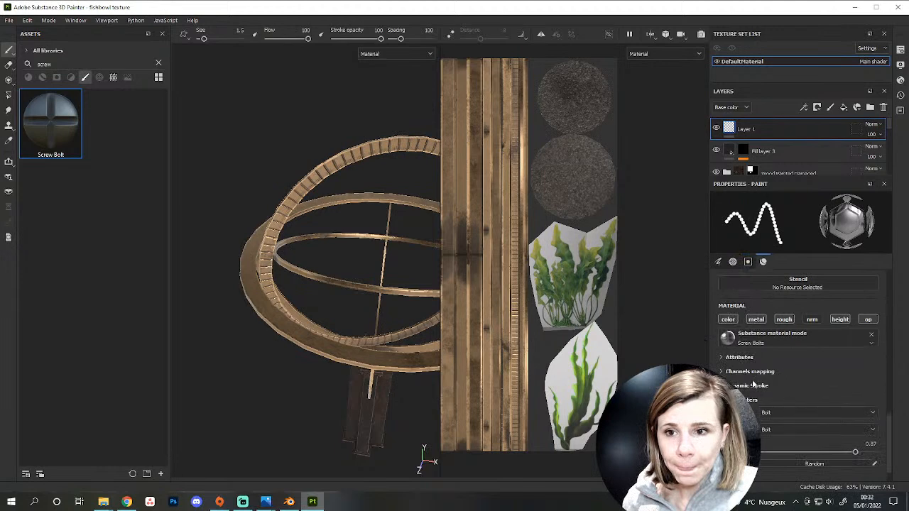
scroll(753, 377, up, 6)
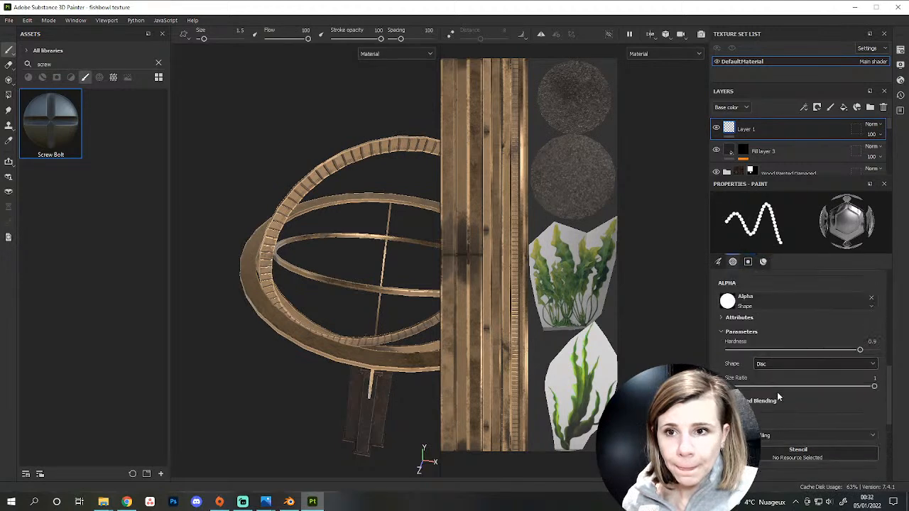
Add a fill layer at the top of the stack and delete the empty paint layer.
click(844, 108)
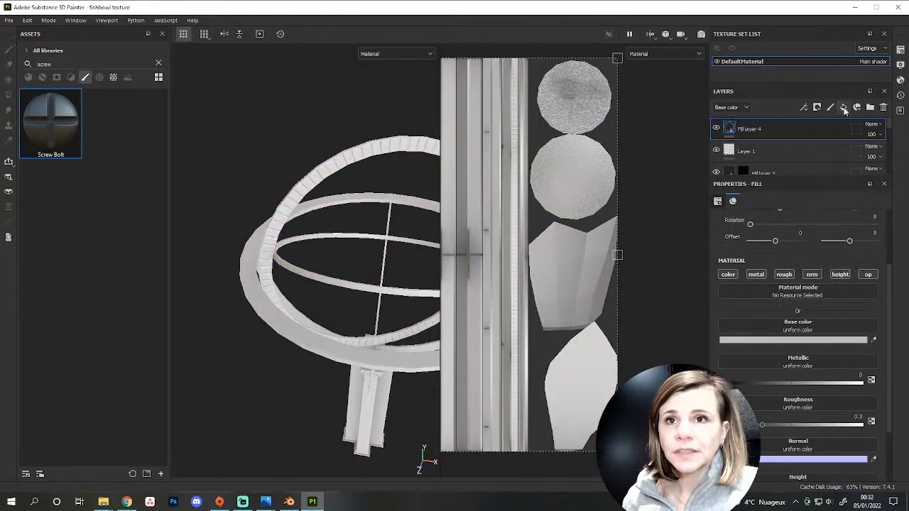
click(757, 147)
key(Delete)
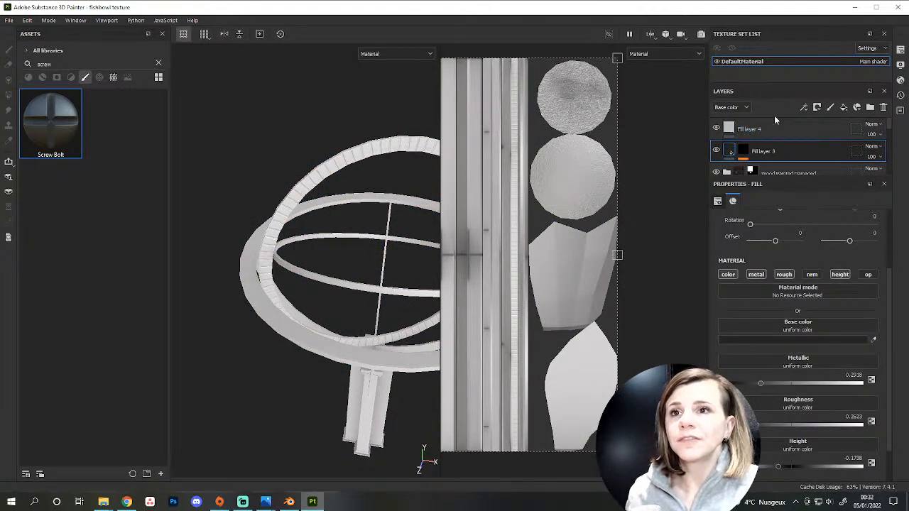
Give Fill layer 3 a brown base color 705C48, metallic 0.8426 and roughness 0.3410.
click(780, 338)
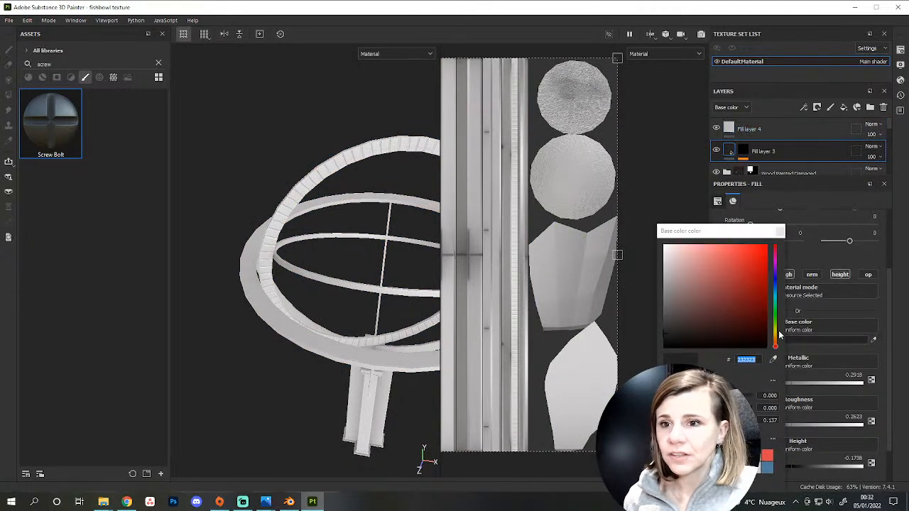
click(775, 340)
drag(695, 300, 699, 302)
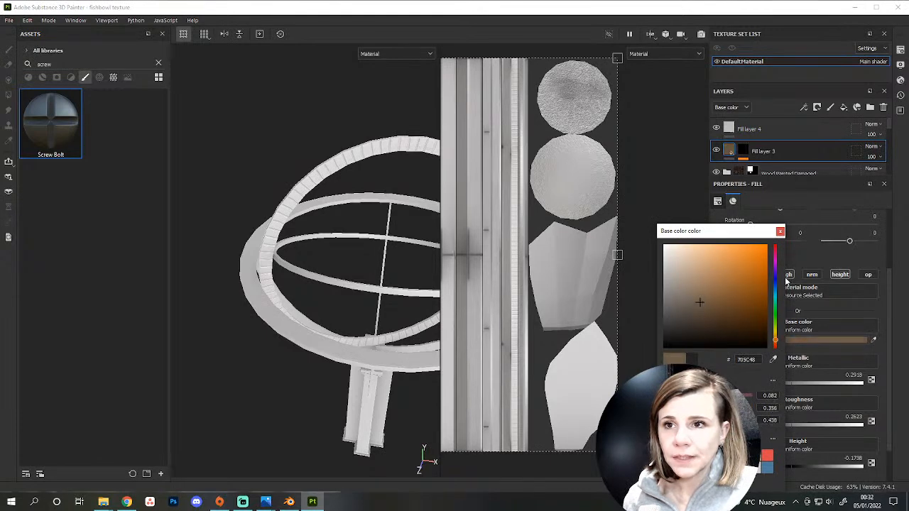
drag(784, 231, 784, 233)
drag(792, 383, 841, 383)
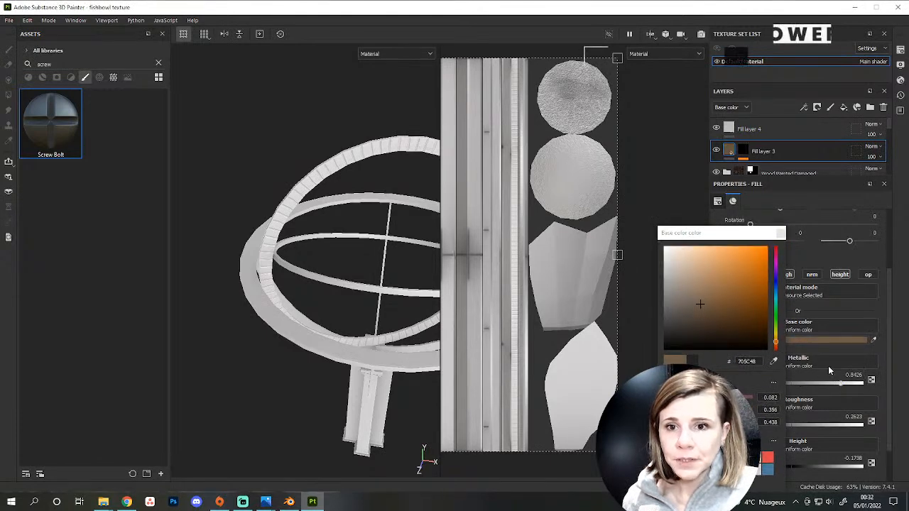
click(780, 233)
click(767, 424)
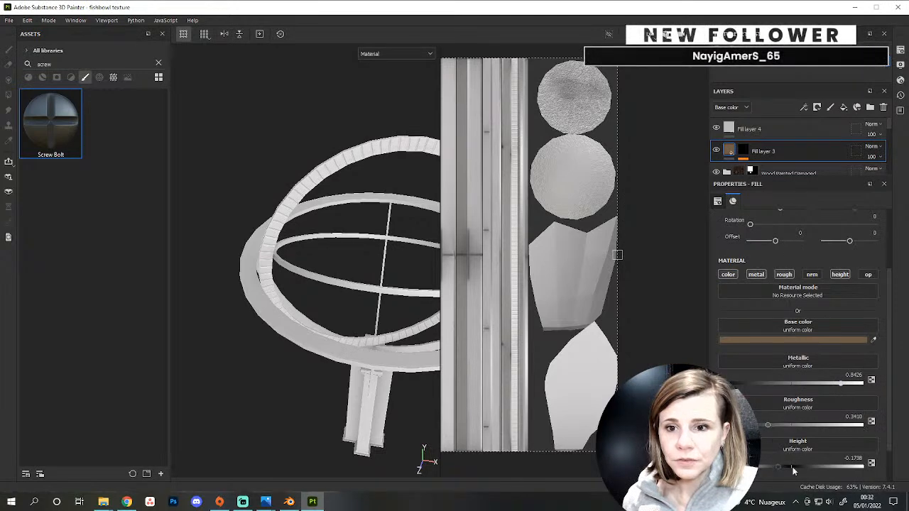
Add a paint effect to the mask of Fill layer 3.
scroll(792, 447, down, 1)
click(742, 151)
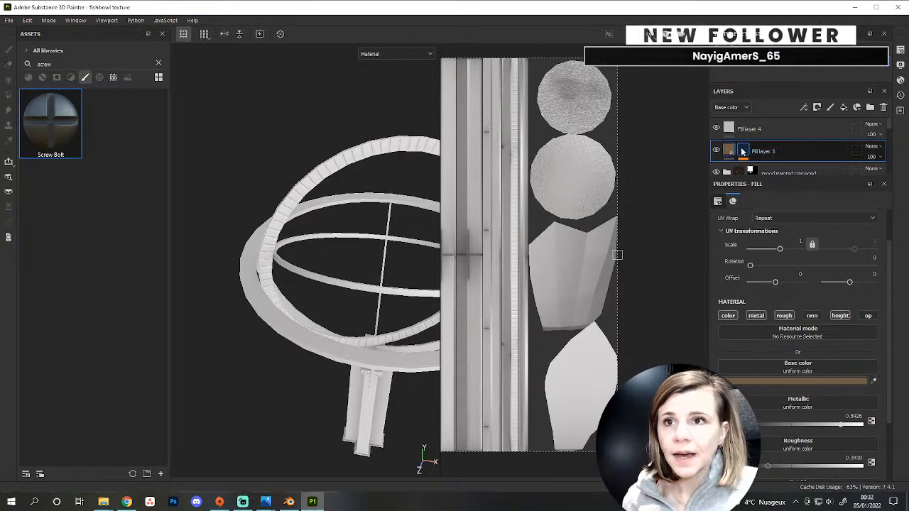
right_click(742, 150)
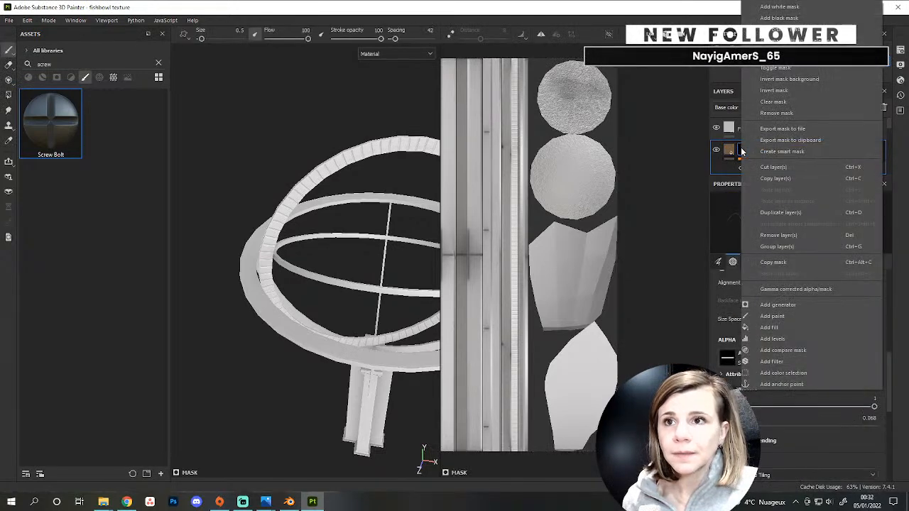
click(771, 316)
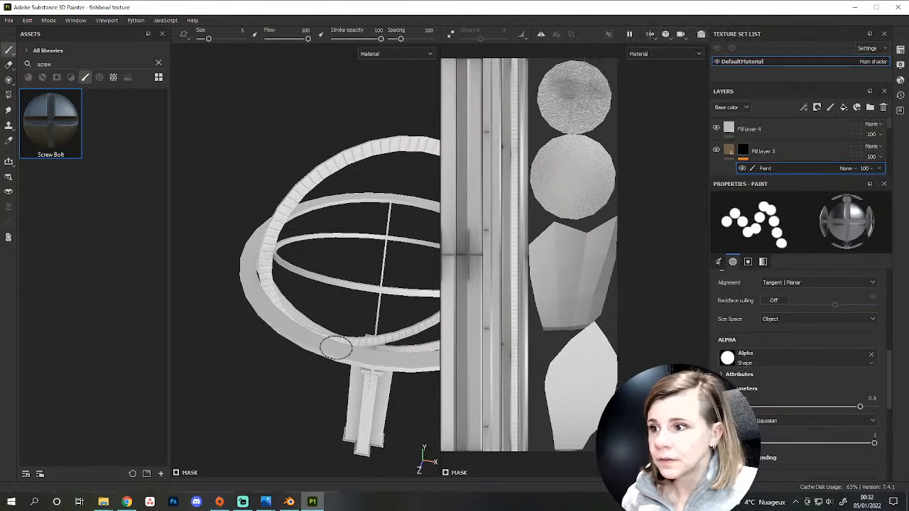
Try deleting Fill layer 4 and the older paint effect on Fill layer 3's mask, and undo both deletions.
click(782, 123)
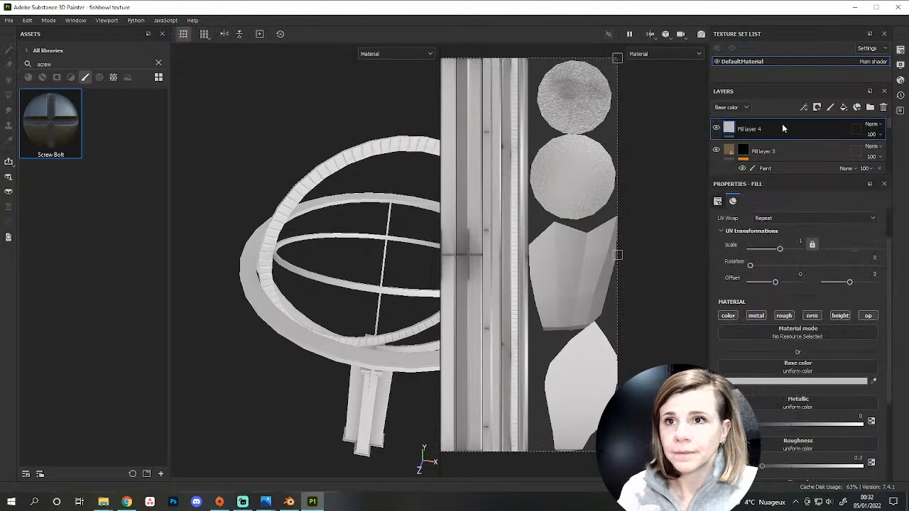
key(Delete)
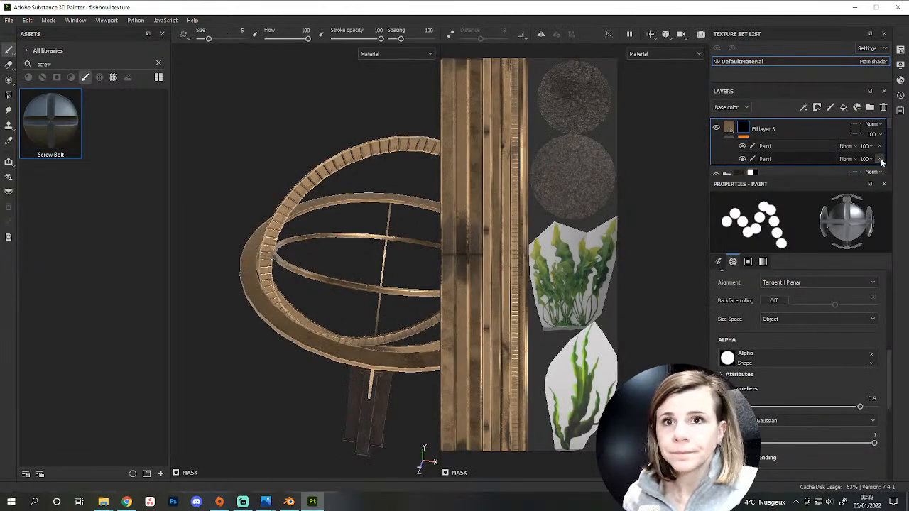
key(Delete)
click(777, 146)
scroll(312, 302, down, 2)
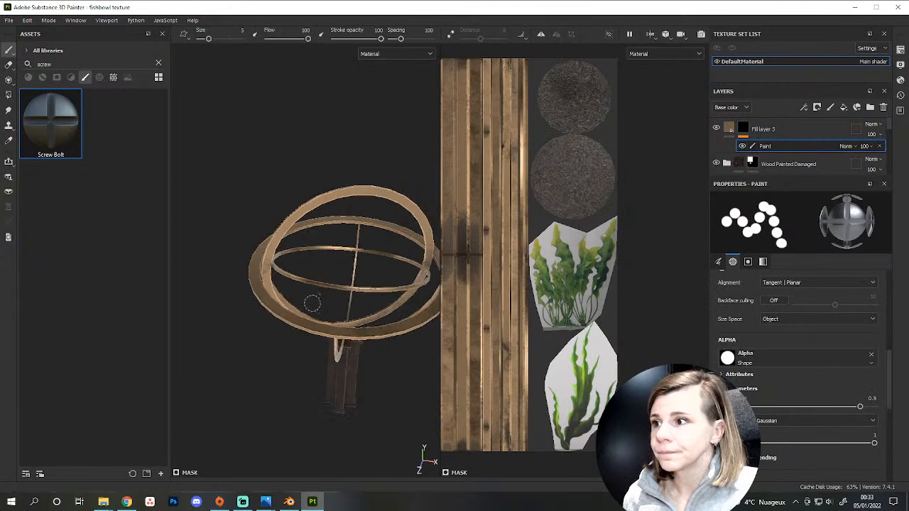
mouse_move(312, 302)
alt+mouse_down()
mouse_move(282, 260)
mouse_move(311, 292)
alt+mouse_up()
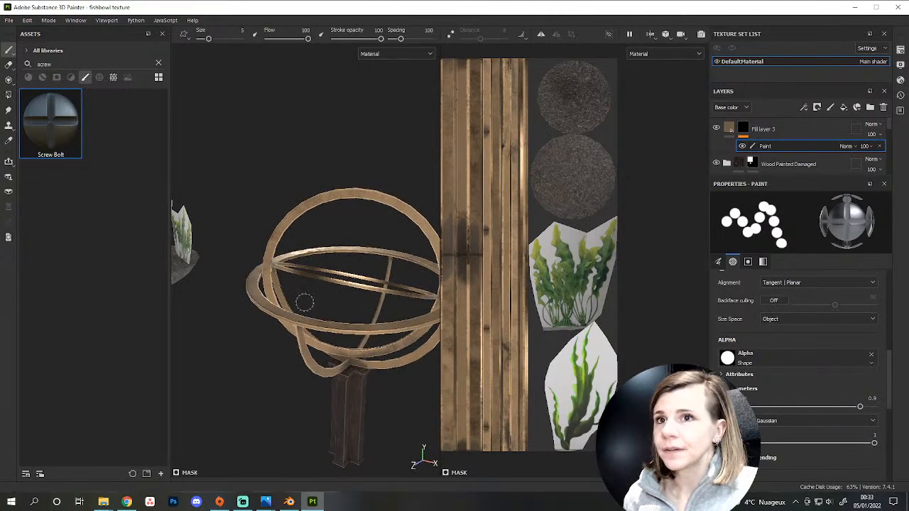
key(ctrl+z)
key(ctrl+z)
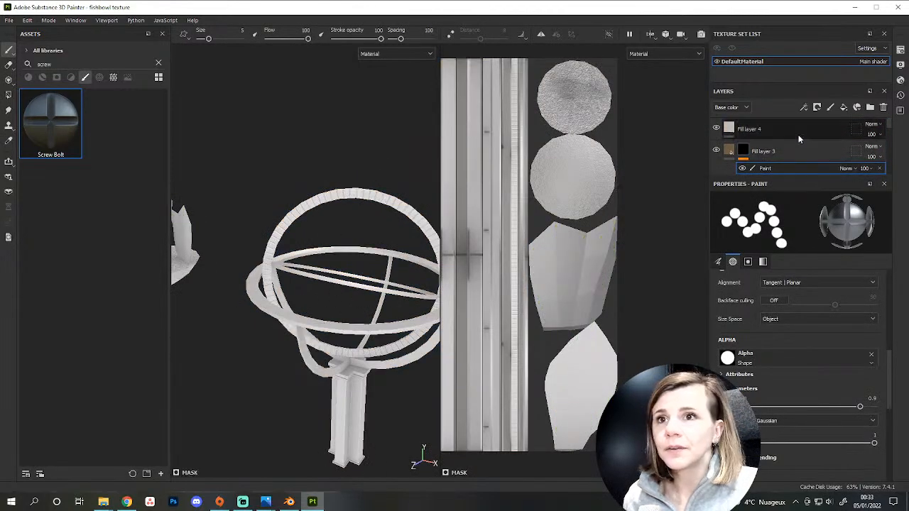
Set the base color of Fill layer 3 to near-black 141414.
click(746, 130)
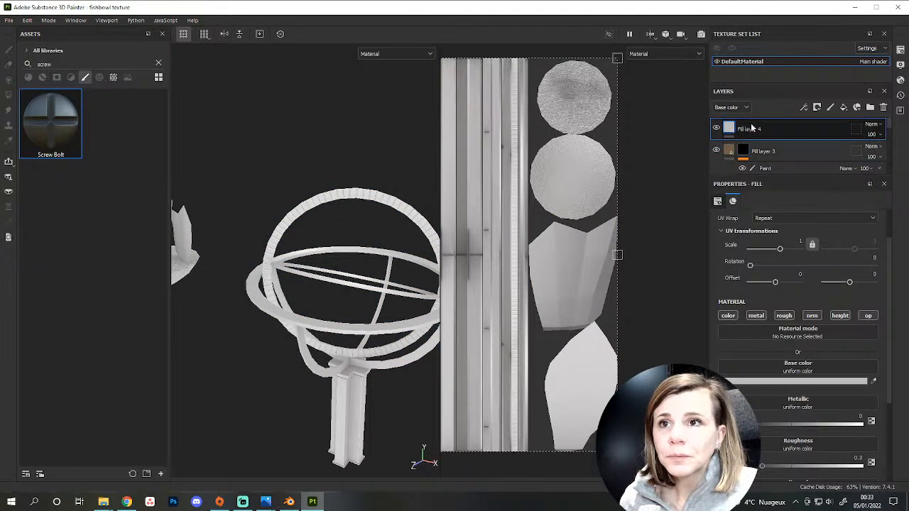
right_click(751, 131)
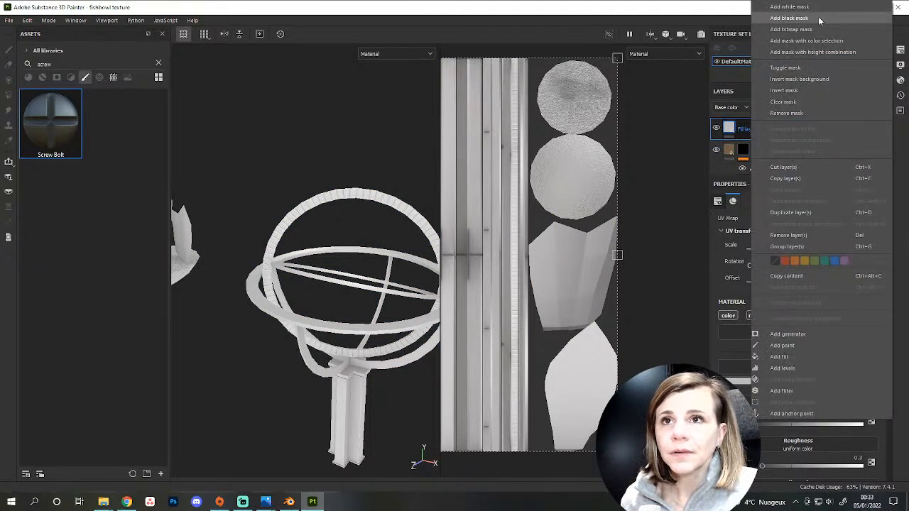
click(728, 148)
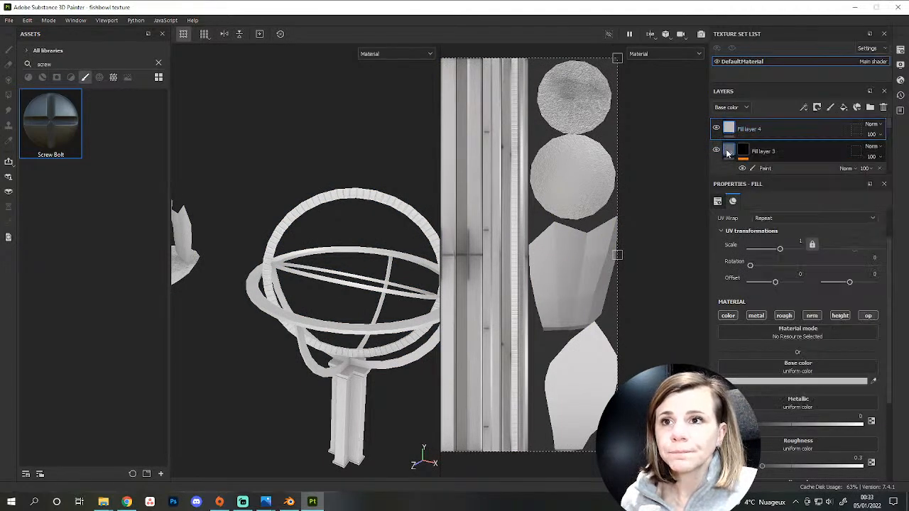
click(758, 381)
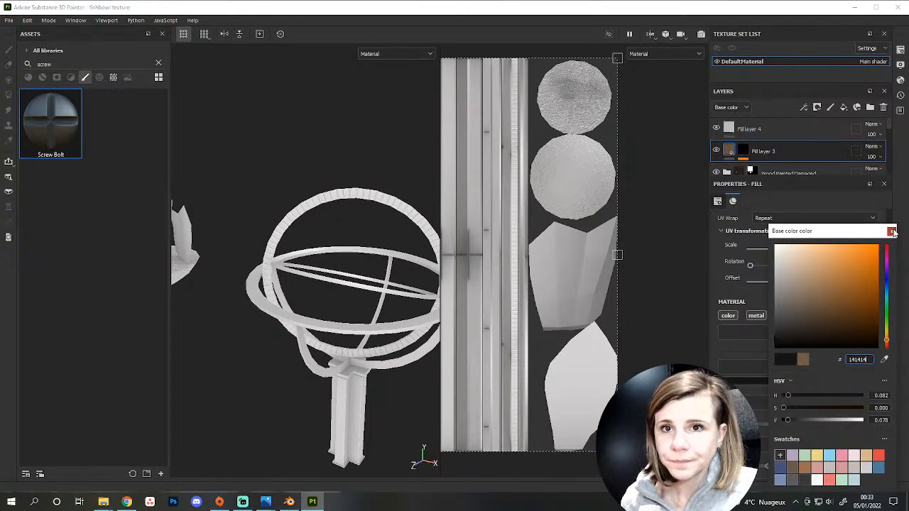
click(892, 231)
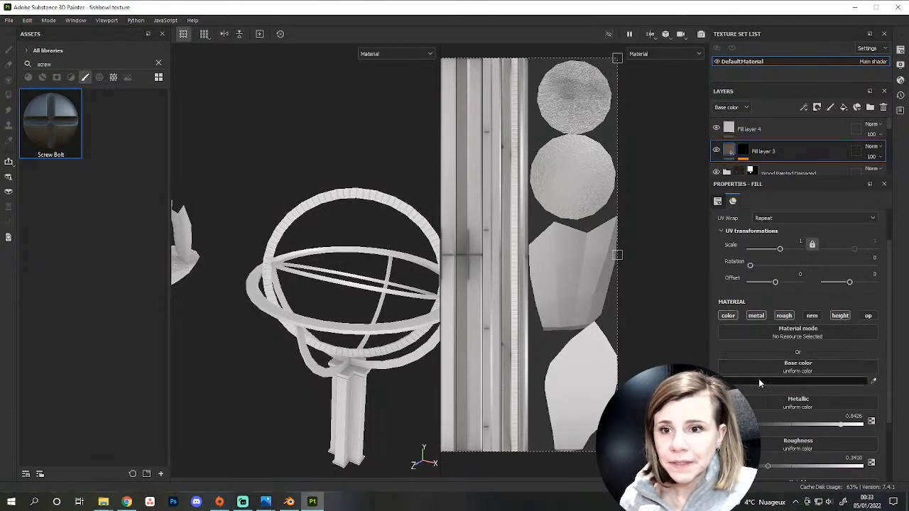
Give Fill layer 4 a brown base color 745938 and a metallic value of 0.6033.
click(749, 129)
click(779, 381)
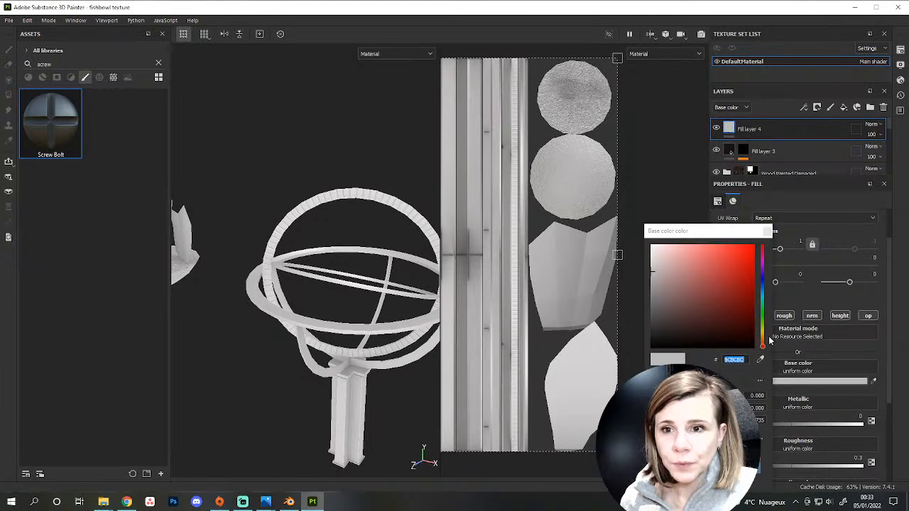
click(762, 338)
mouse_move(690, 301)
mouse_down()
mouse_move(695, 310)
mouse_move(703, 300)
mouse_up()
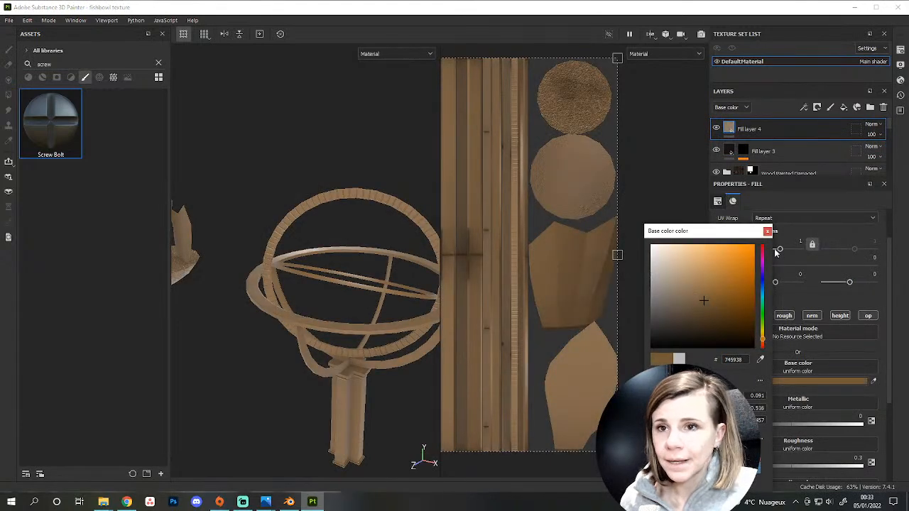
click(767, 231)
drag(763, 424, 804, 424)
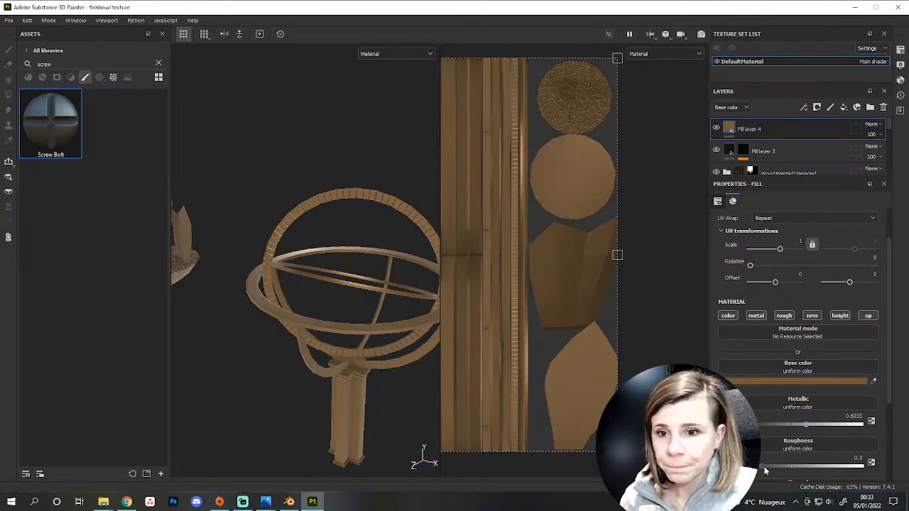
Set Fill layer 4's roughness to 0.3377 and darken its base color to 383129.
click(788, 381)
click(693, 320)
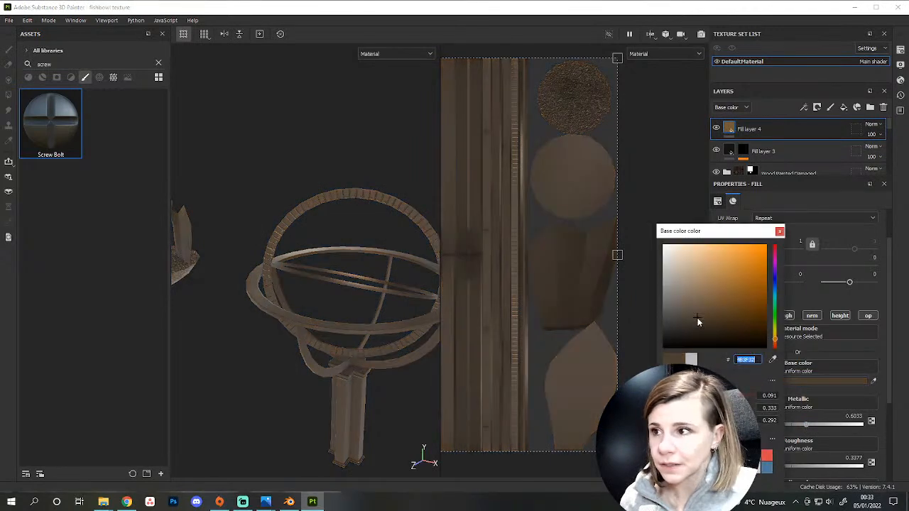
click(691, 328)
click(690, 325)
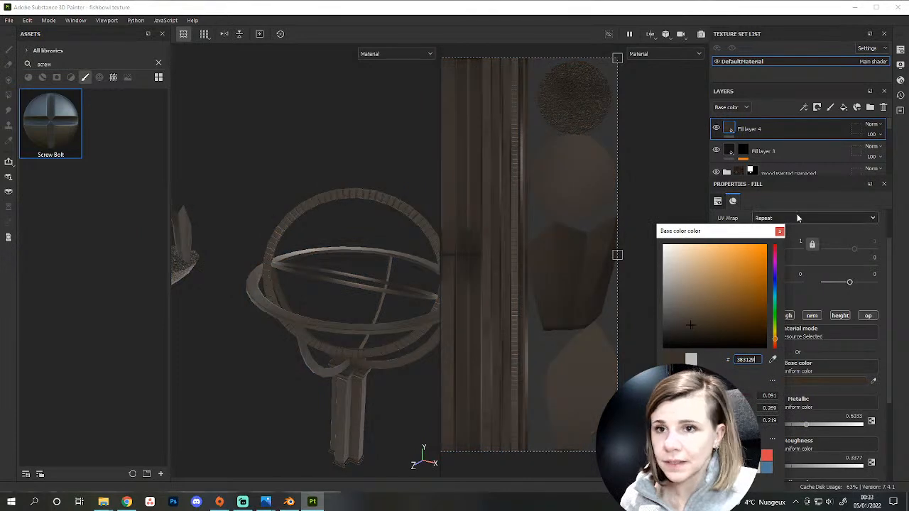
click(778, 231)
Disable the normal and opacity channels of Fill layer 4 and set its height to -0.1082.
scroll(830, 427, down, 2)
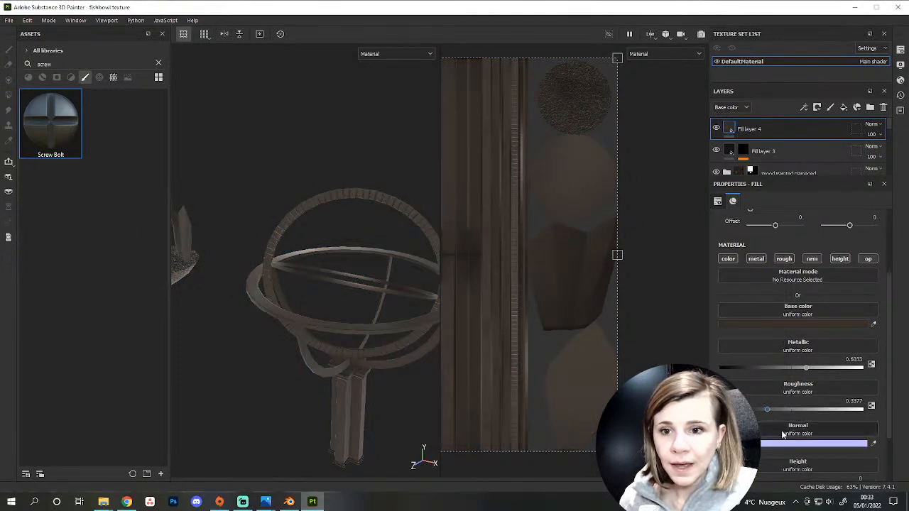
click(814, 260)
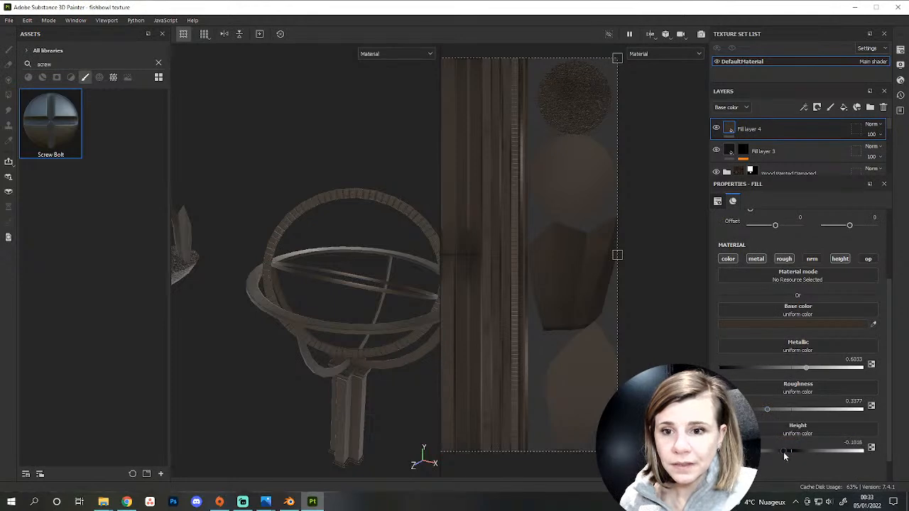
drag(784, 452, 782, 452)
Add a black mask with a paint effect to Fill layer 4.
right_click(754, 129)
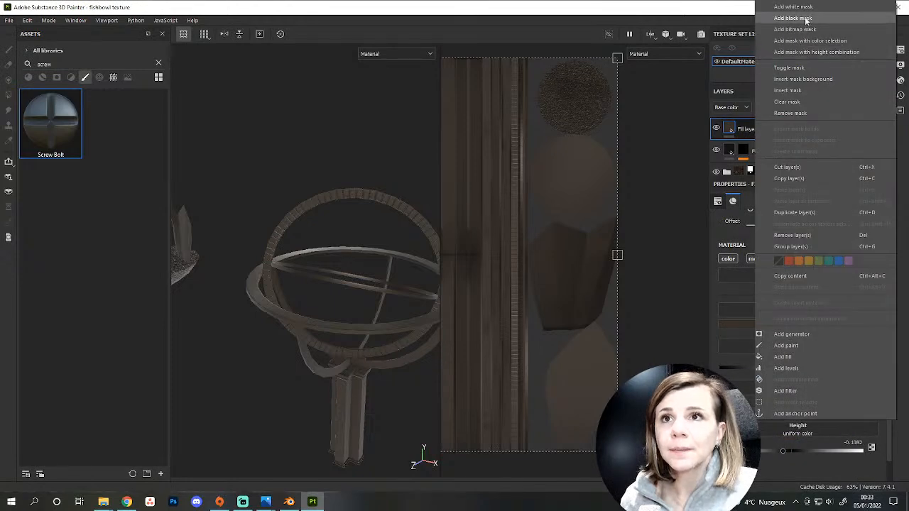
click(805, 19)
right_click(762, 129)
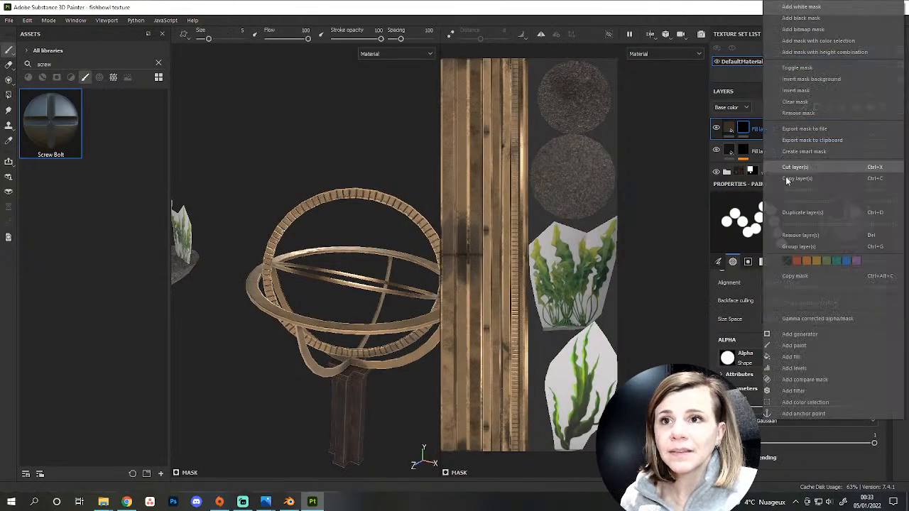
click(797, 344)
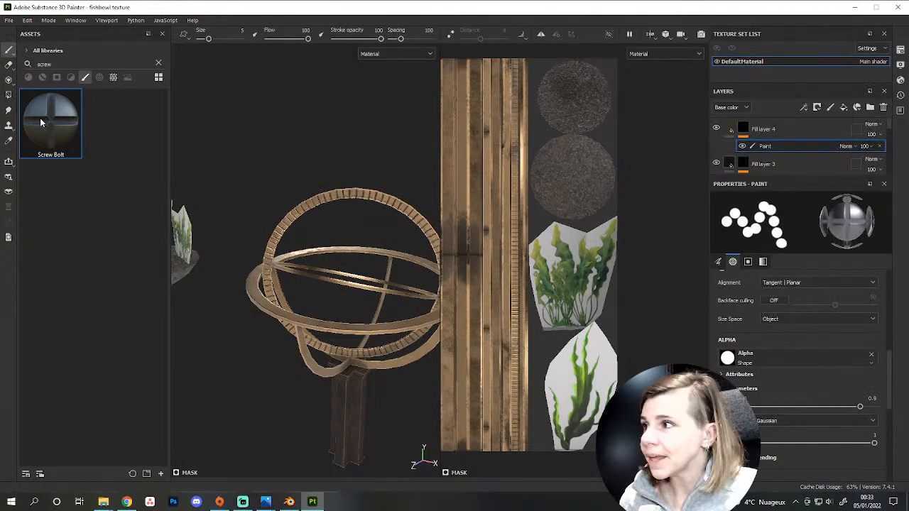
Load Screw Bolts as the mask brush's grayscale, with outer and inner shapes set to Bolt and the parameter beneath them to 0.67.
drag(40, 122, 851, 337)
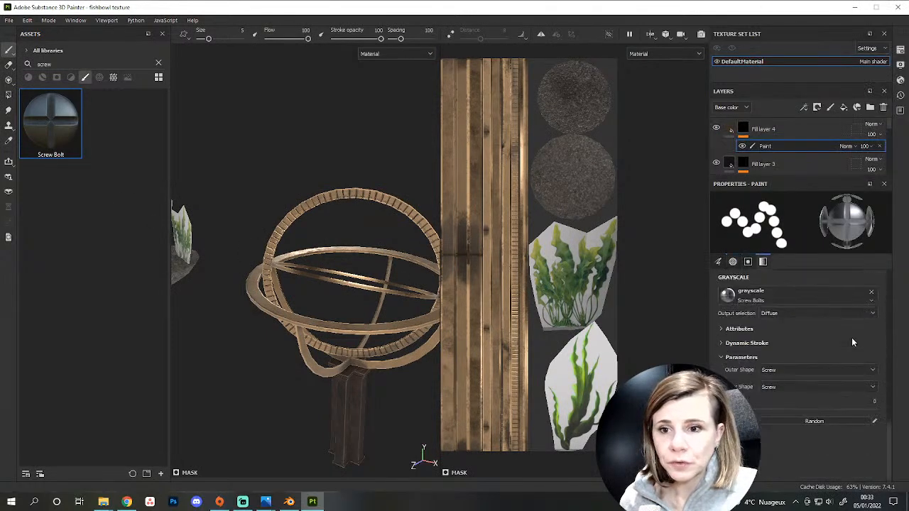
click(783, 372)
click(772, 390)
click(775, 388)
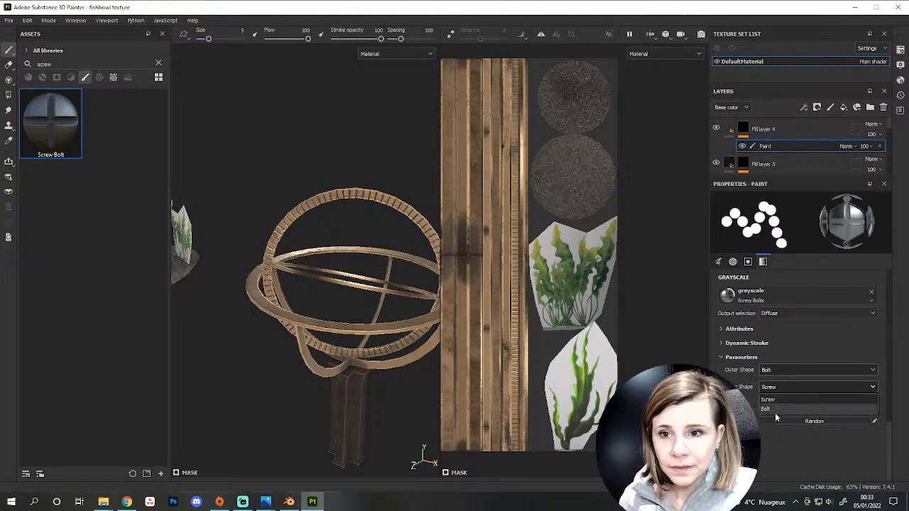
click(774, 410)
drag(783, 418, 819, 417)
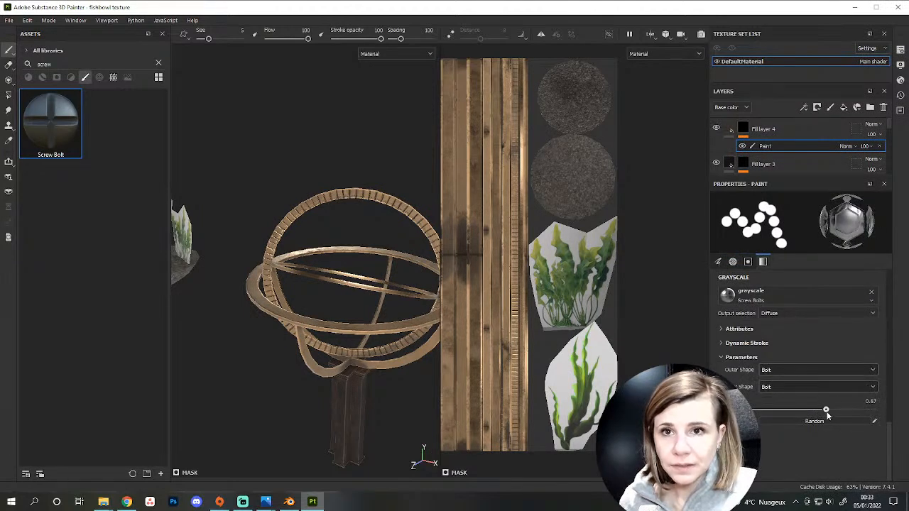
Set the brush size to 1.5 and try a stroke of bolts along the wide outer ring.
click(229, 32)
text(1)
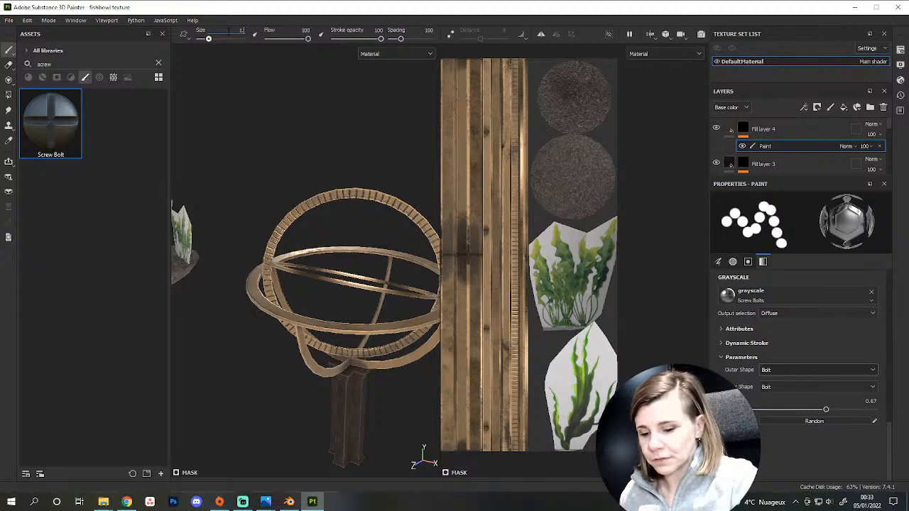
text(.5)
key(Return)
alt+drag(193, 207, 369, 460)
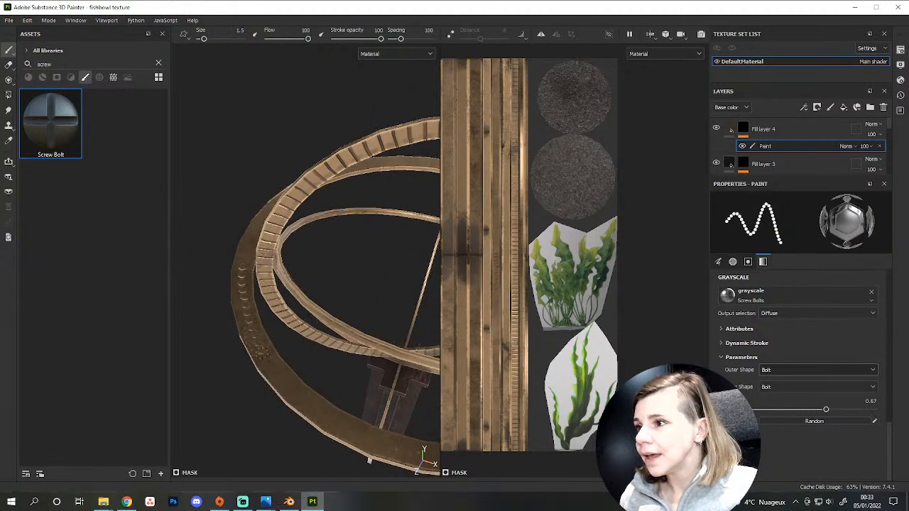
Set the brush spacing to 260 and the angle jitter to 57.
scroll(797, 427, up, 5)
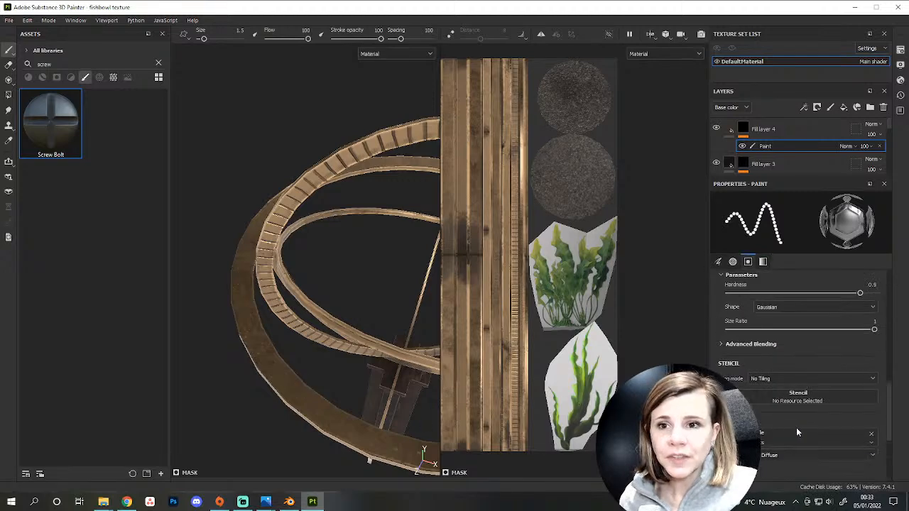
scroll(799, 427, up, 3)
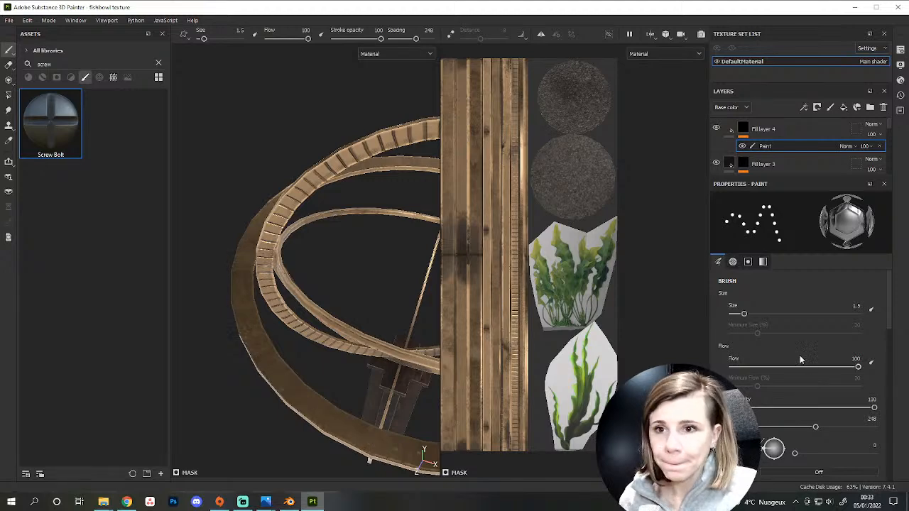
drag(820, 430, 818, 430)
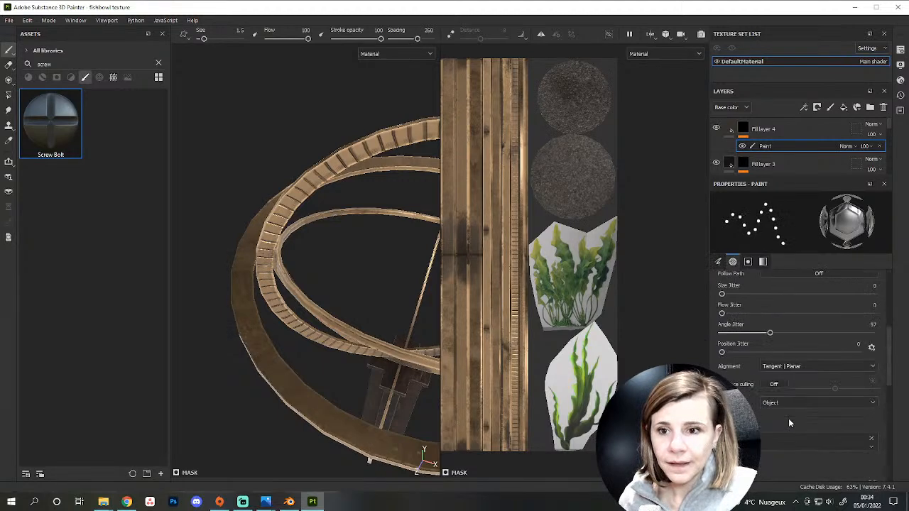
scroll(815, 441, down, 5)
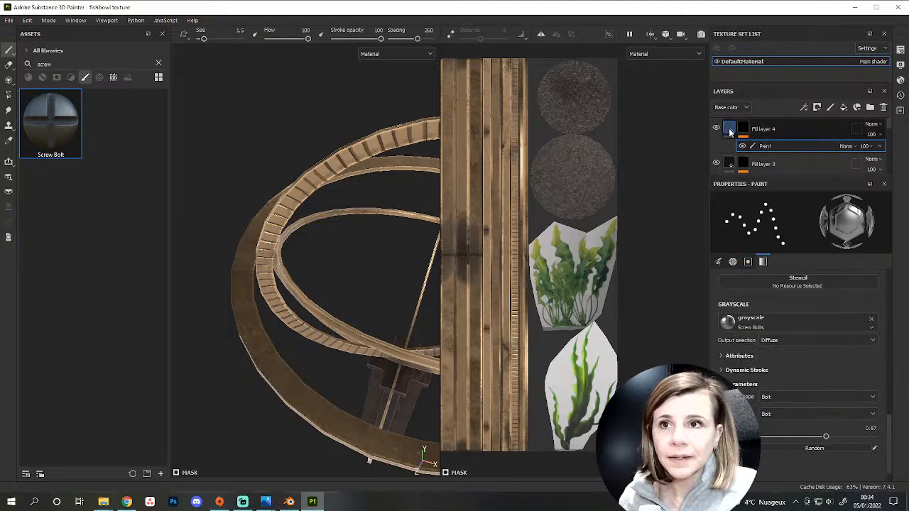
Raise Fill layer 4's height to 0.3048 and paint a row of spaced bolts on its mask along the wide outer ring.
key(Delete)
drag(781, 422, 812, 422)
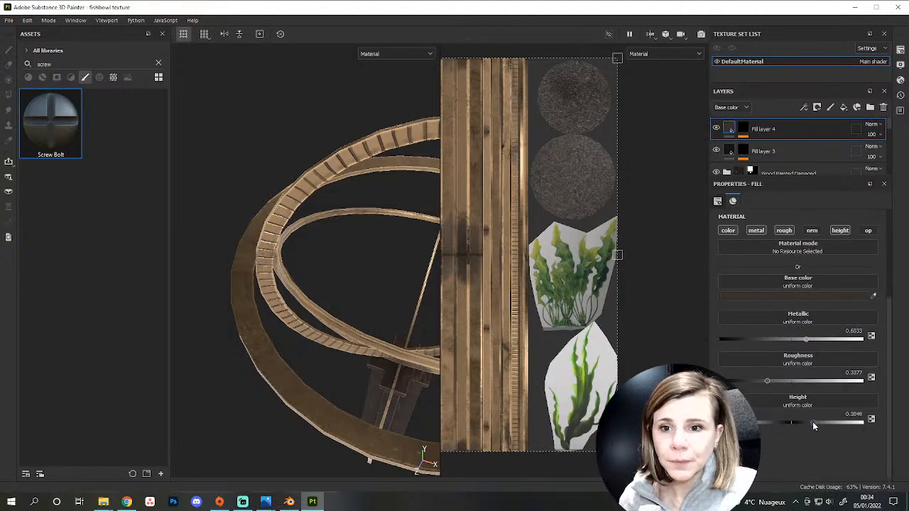
key(ctrl+z)
key(ctrl+z)
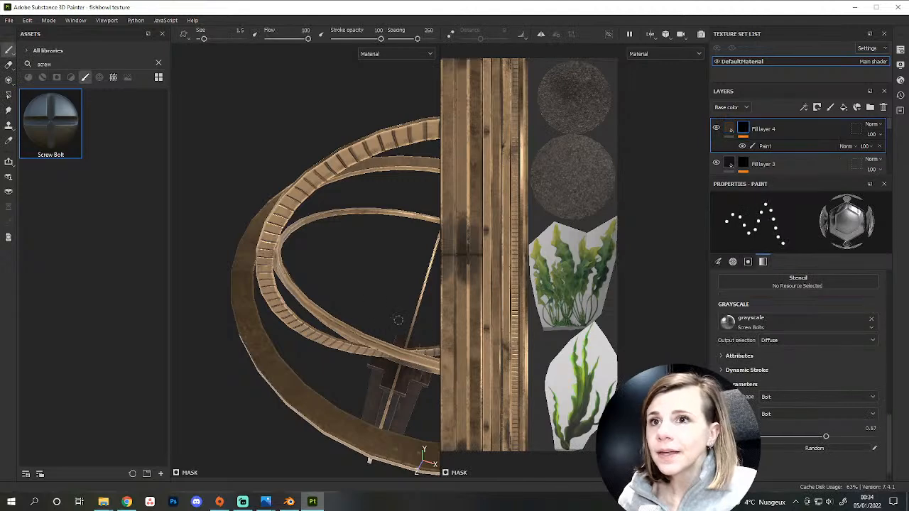
alt+drag(369, 459, 266, 337)
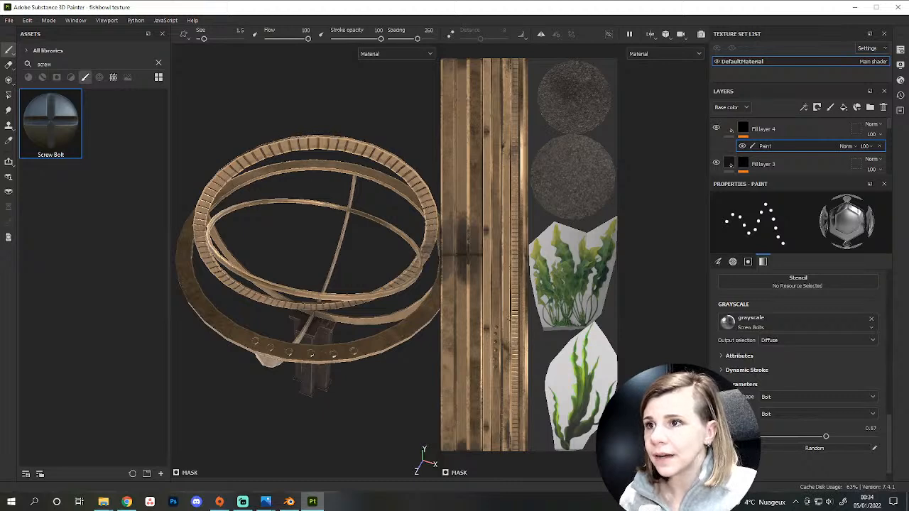
Undo the last row of bolts and paint a straight row along the full length of the wide outer ring's UV strip.
key(ctrl+z)
alt+middle_drag(508, 319, 508, 335)
scroll(559, 285, down, 2)
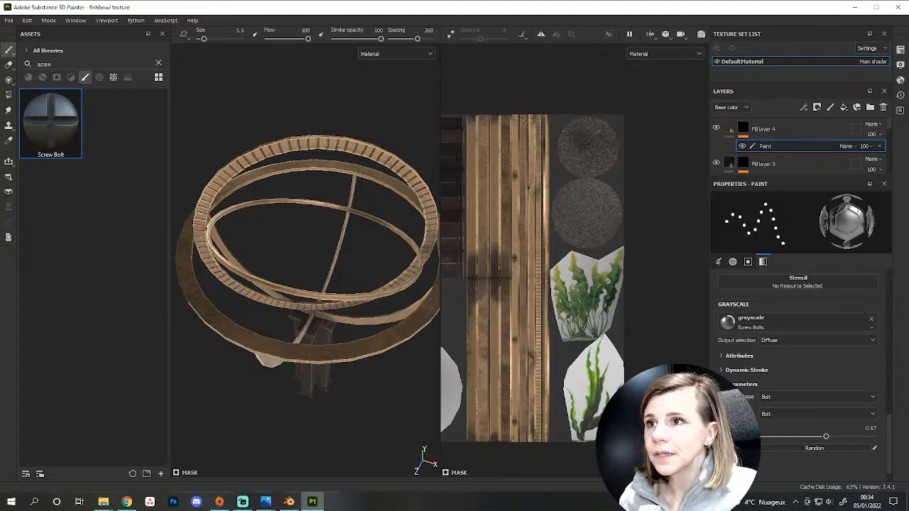
key(shift)
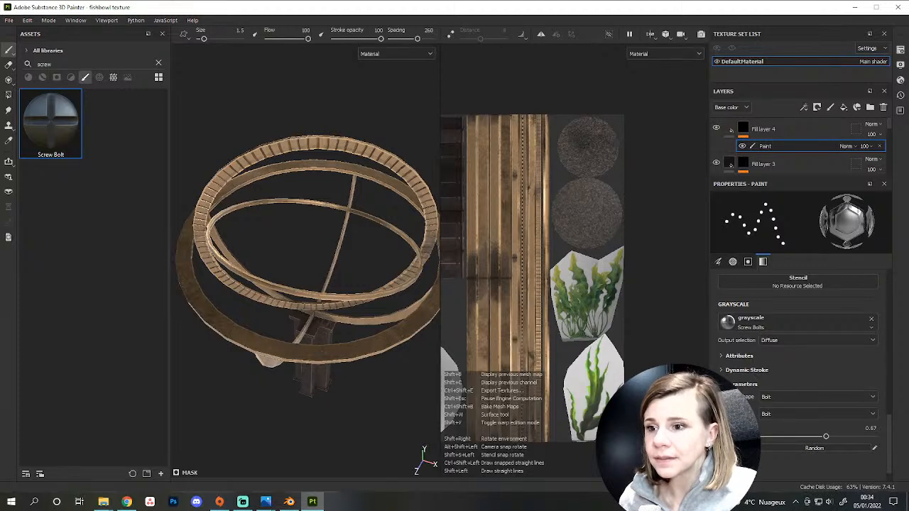
shift+click(522, 439)
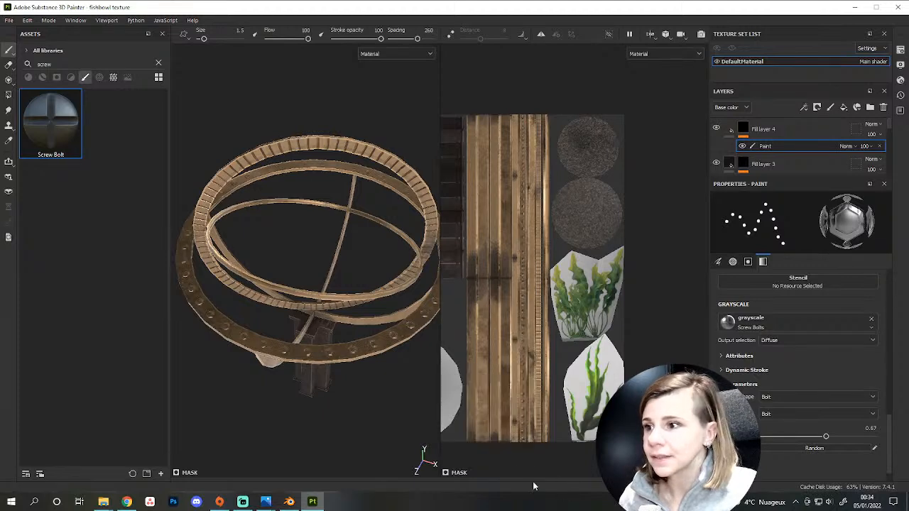
Try a straight row of bolts along the UV strip of the wide ring's opposite face.
alt+drag(296, 406, 306, 328)
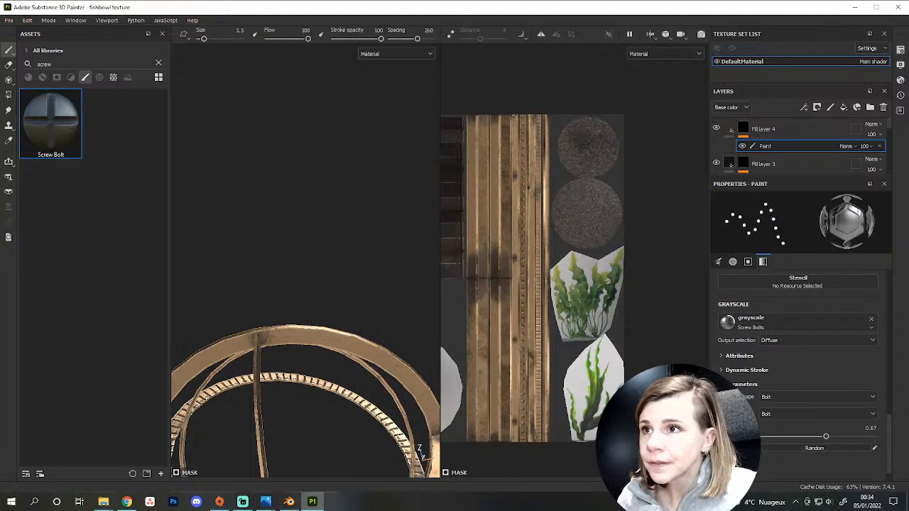
key(shift)
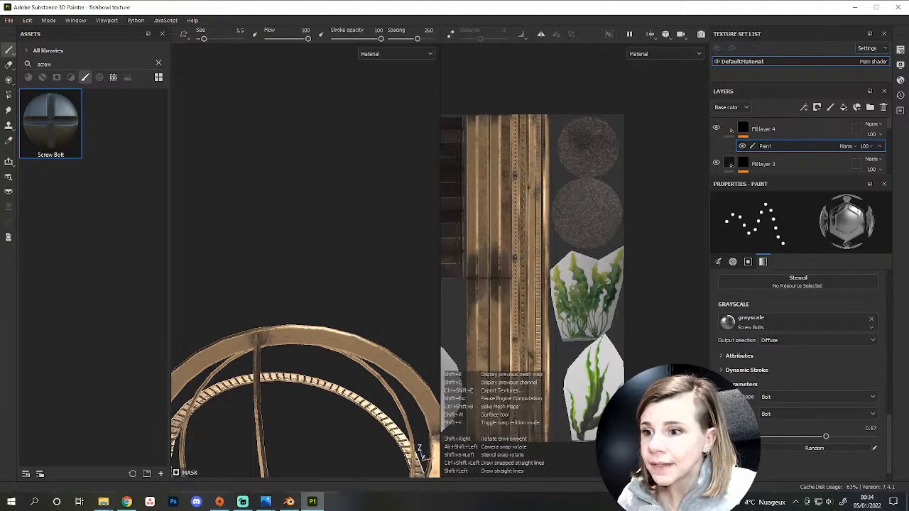
shift+click(513, 439)
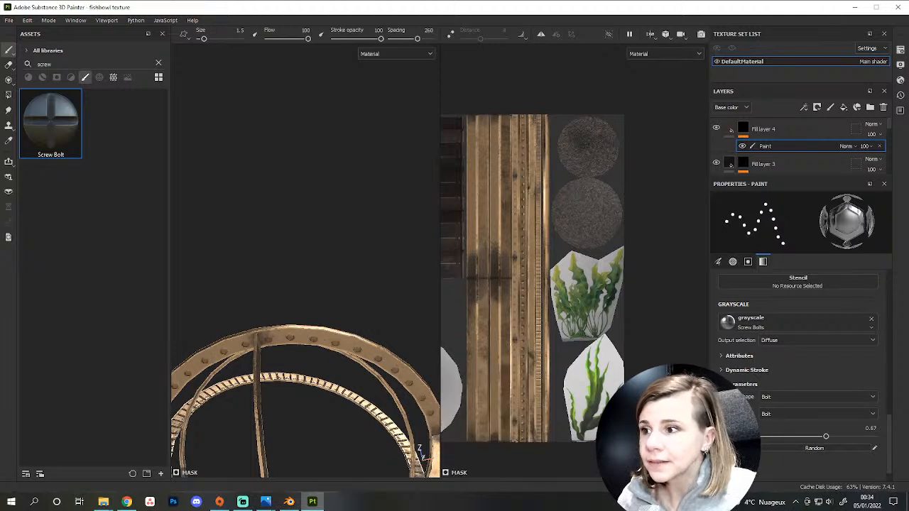
scroll(520, 444, up, 2)
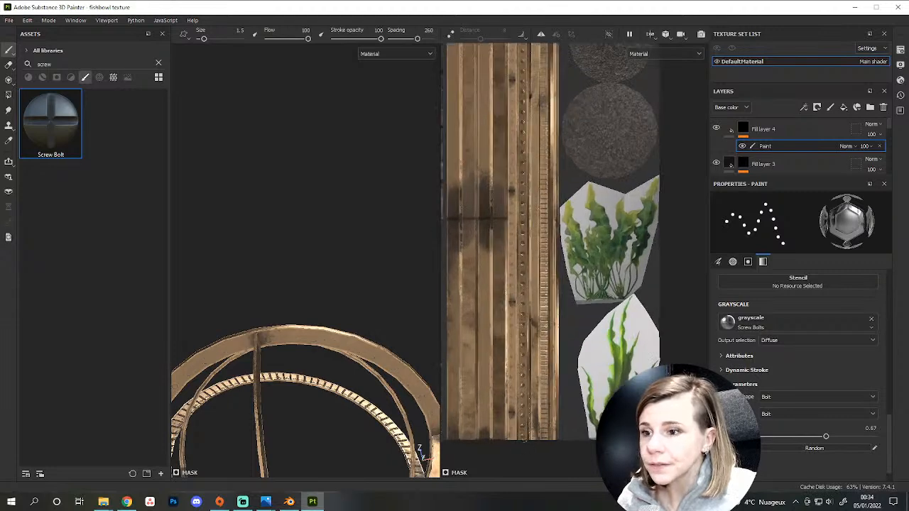
Paint a full-length straight row of bolts centred on the UV strip of the wide ring's opposite face.
scroll(523, 440, down, 2)
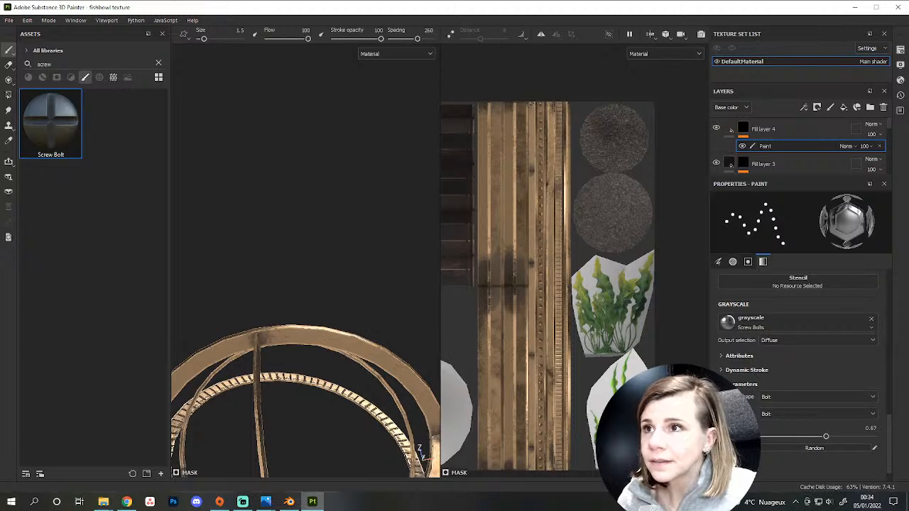
key(shift)
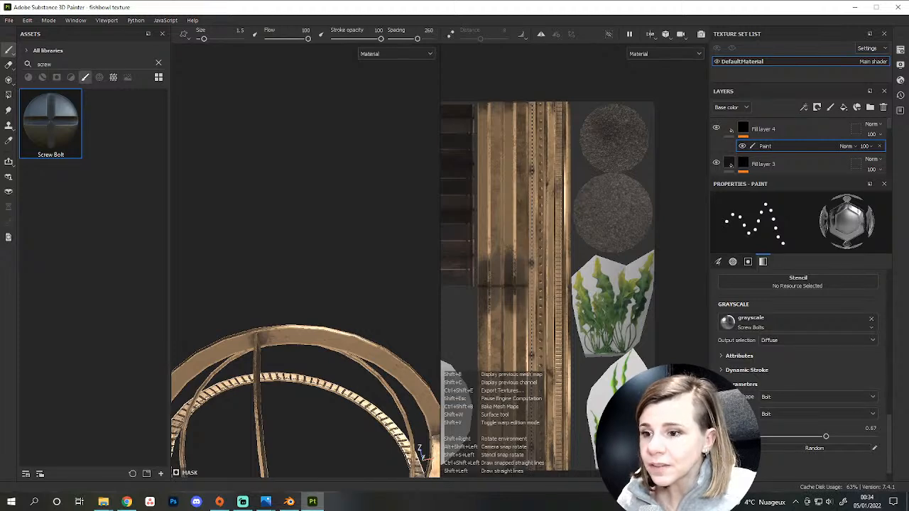
scroll(568, 288, up, 3)
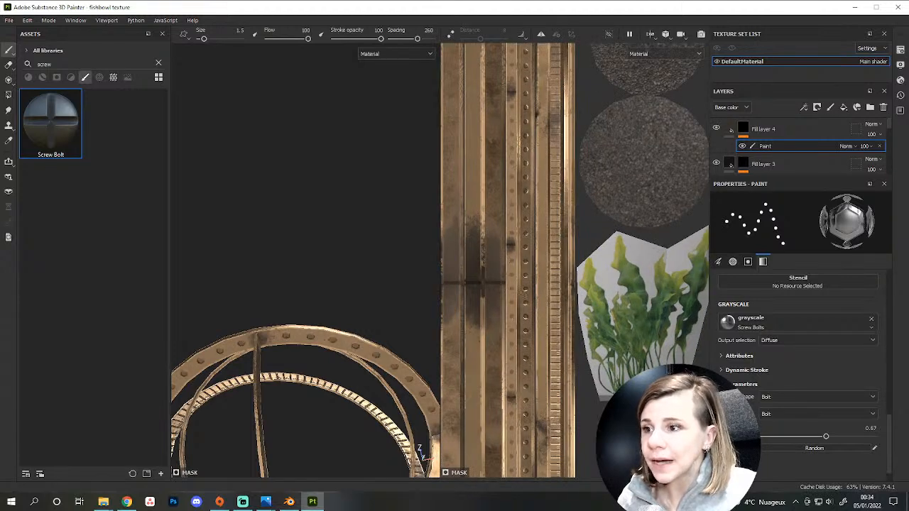
Darken the base color of the Base Metal layer in the Bronze Armor group to 7A6853.
scroll(288, 340, down, 5)
alt+drag(291, 342, 361, 500)
alt+right_drag(273, 334, 297, 420)
alt+middle_drag(297, 421, 354, 429)
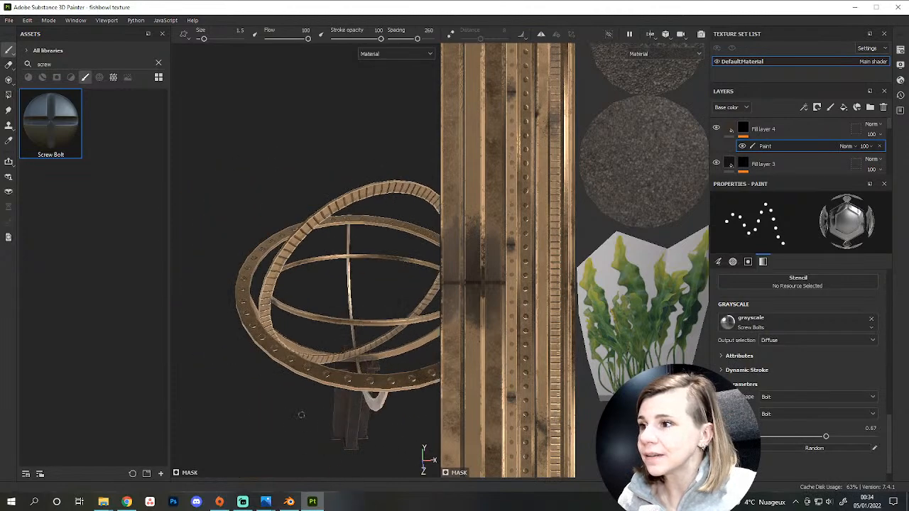
alt+drag(301, 414, 370, 390)
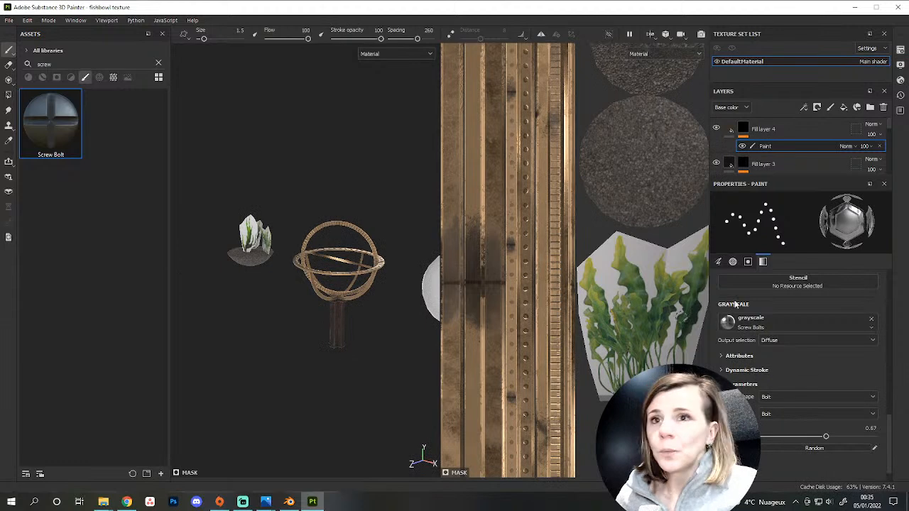
drag(814, 178, 813, 297)
scroll(738, 264, down, 3)
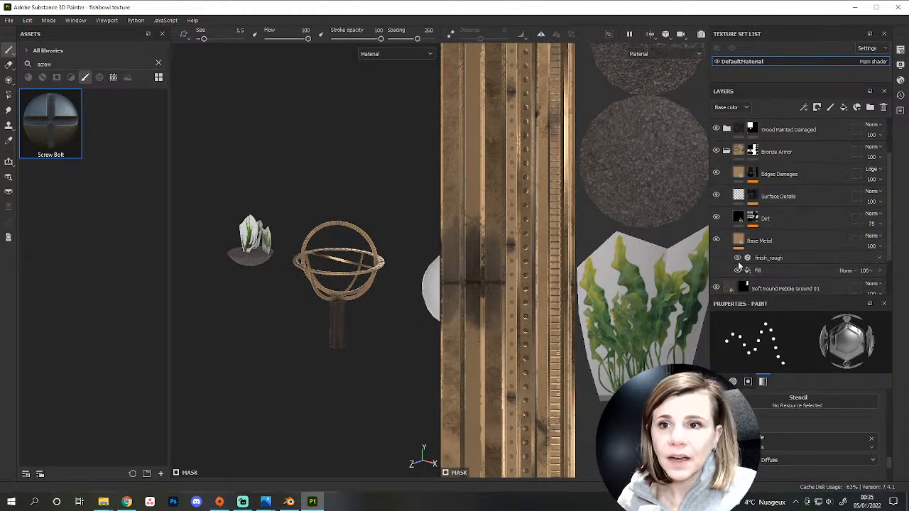
click(739, 268)
mouse_move(284, 319)
alt+mouse_down()
mouse_move(316, 297)
mouse_move(385, 386)
alt+mouse_up()
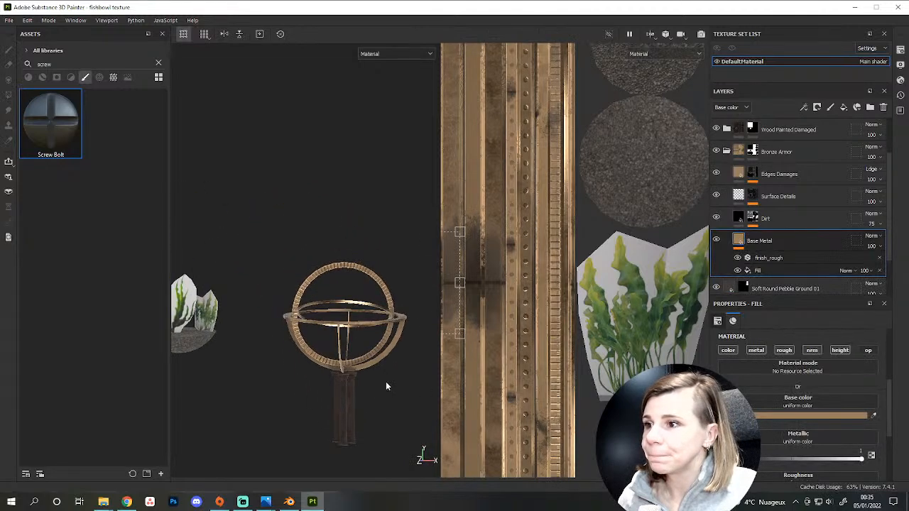
click(761, 415)
drag(795, 293, 788, 298)
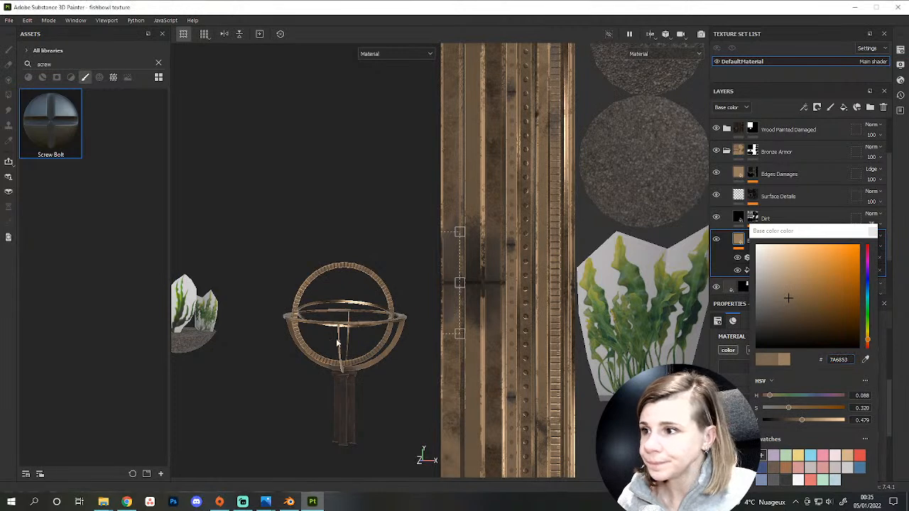
Darken the base color of Bronze Armor's Edges Damages layer to 6C5E4E.
scroll(338, 343, up, 3)
alt+drag(337, 344, 353, 365)
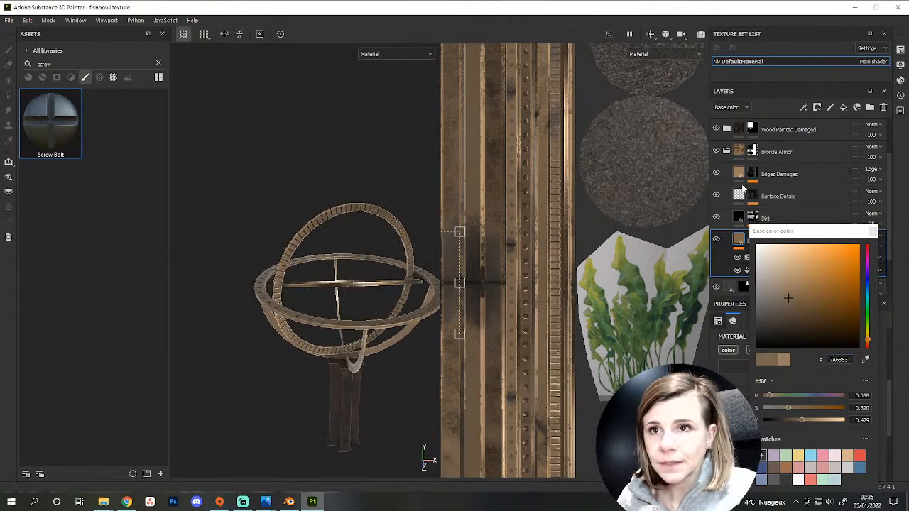
click(743, 183)
click(776, 415)
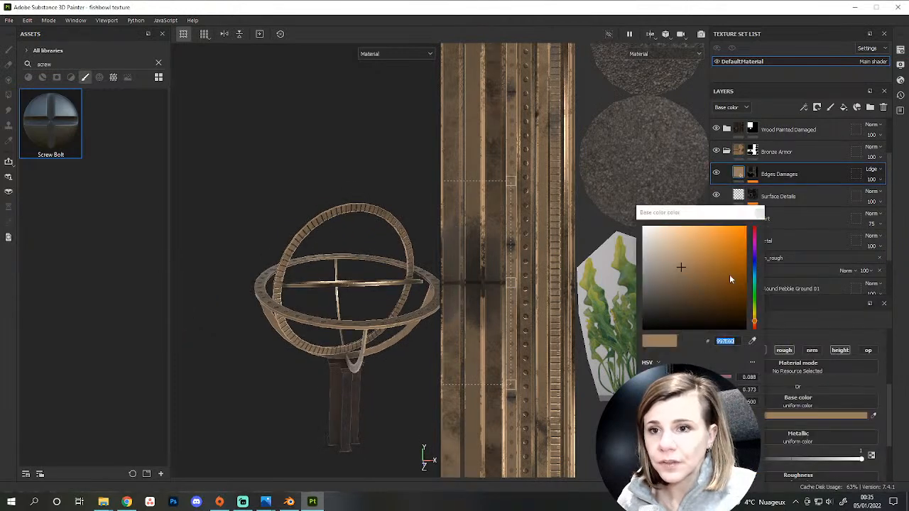
click(670, 282)
scroll(352, 355, down, 4)
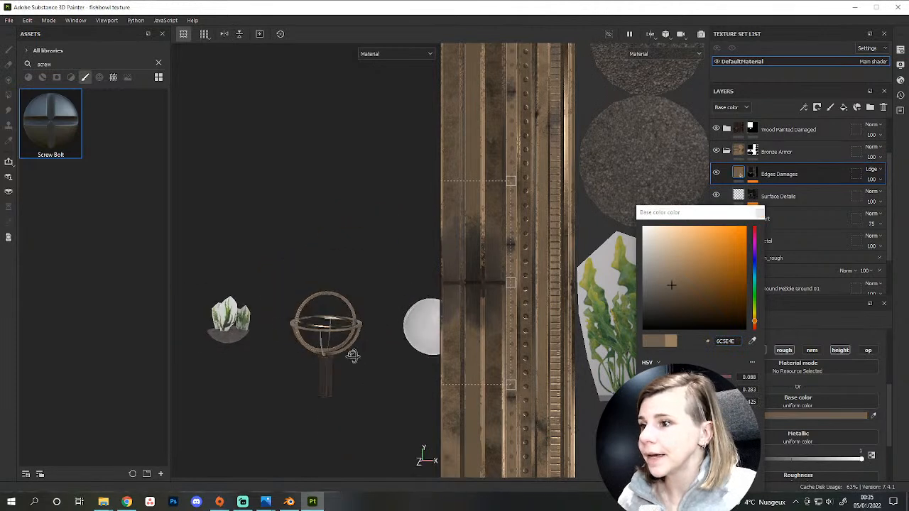
alt+drag(352, 354, 333, 372)
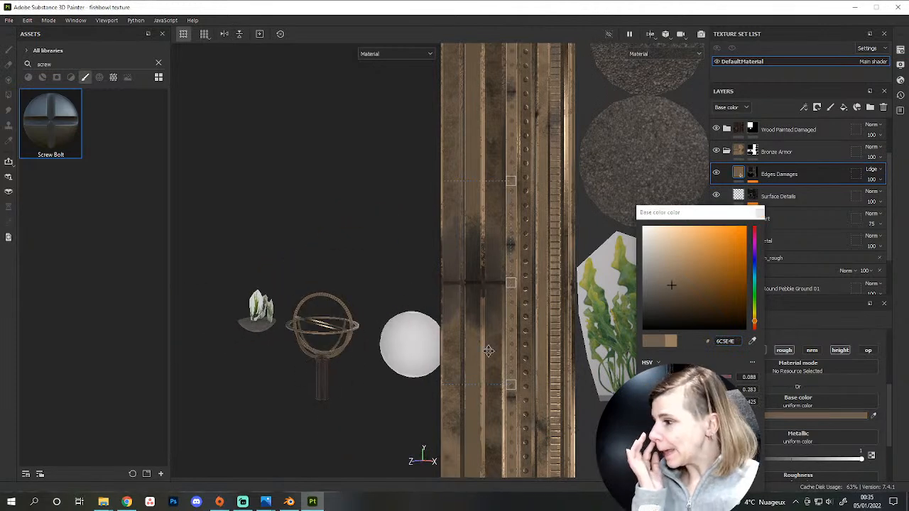
Collapse the Bronze Armor group and darken the wood color of Wood Painted Damaged's Cedar Wood Varnished layer to 5F5148.
scroll(488, 351, down, 5)
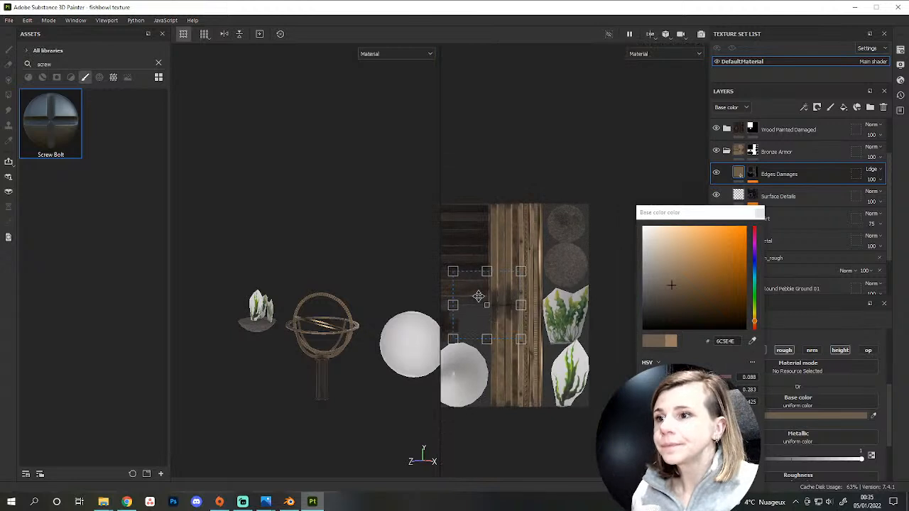
scroll(478, 296, up, 2)
scroll(775, 234, down, 2)
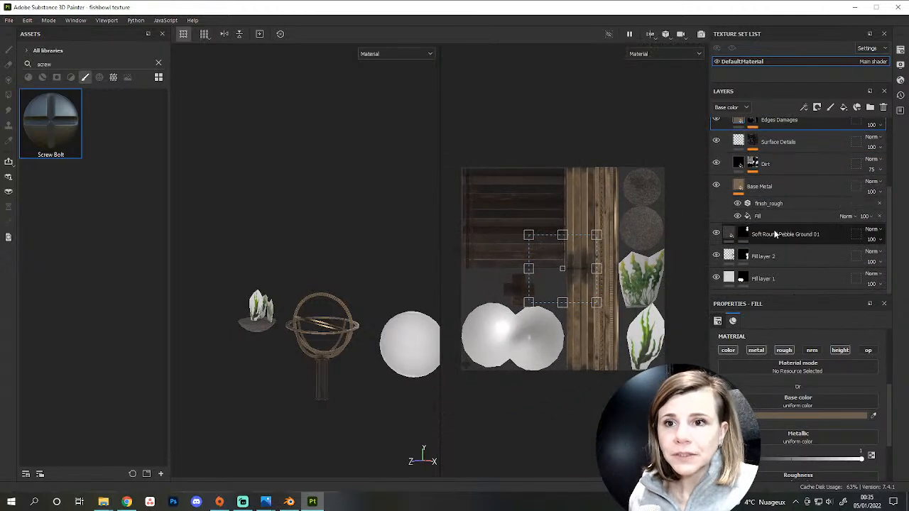
scroll(775, 213, up, 3)
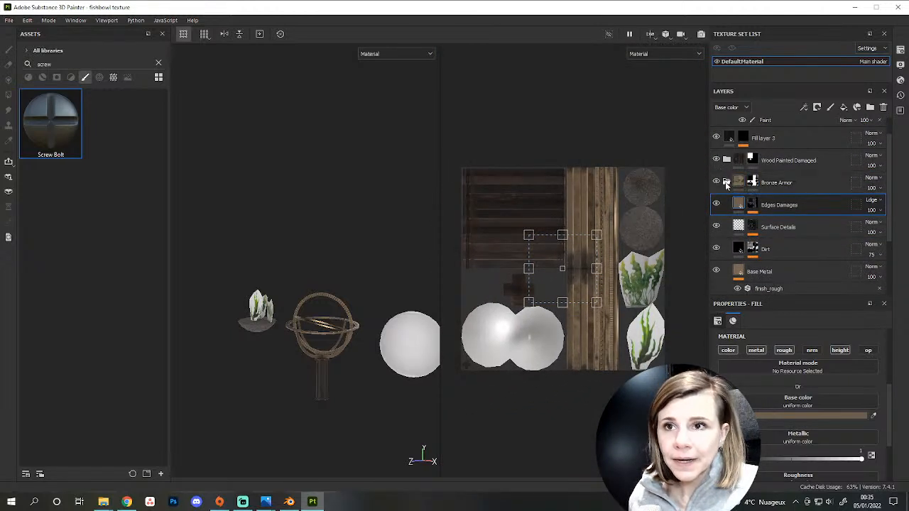
click(726, 184)
click(726, 185)
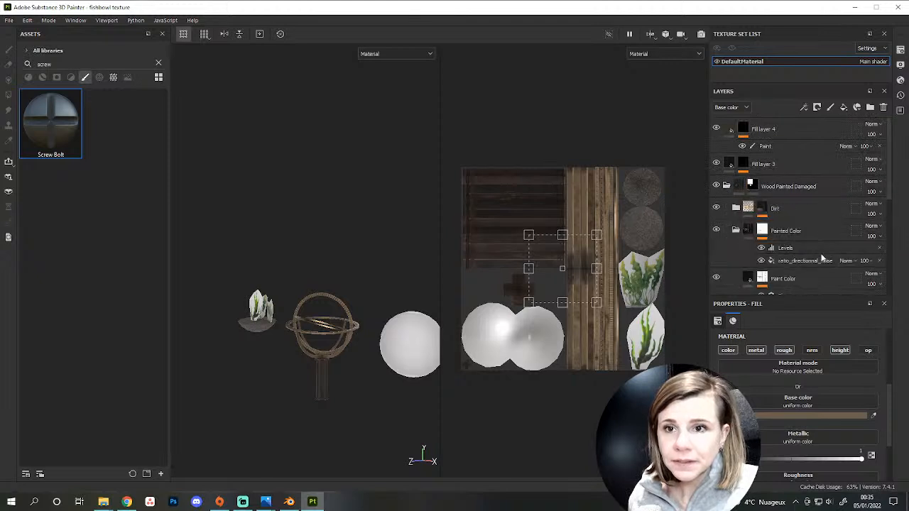
scroll(825, 263, down, 3)
click(742, 234)
click(734, 234)
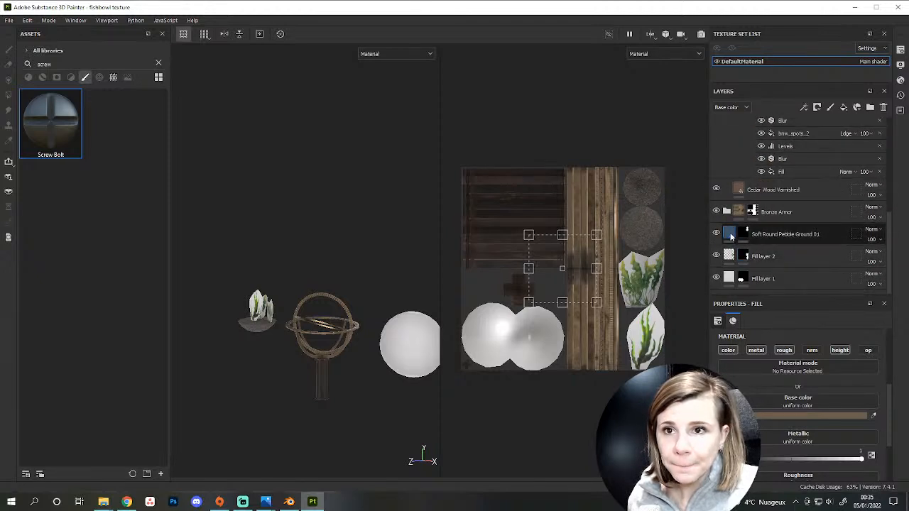
click(772, 189)
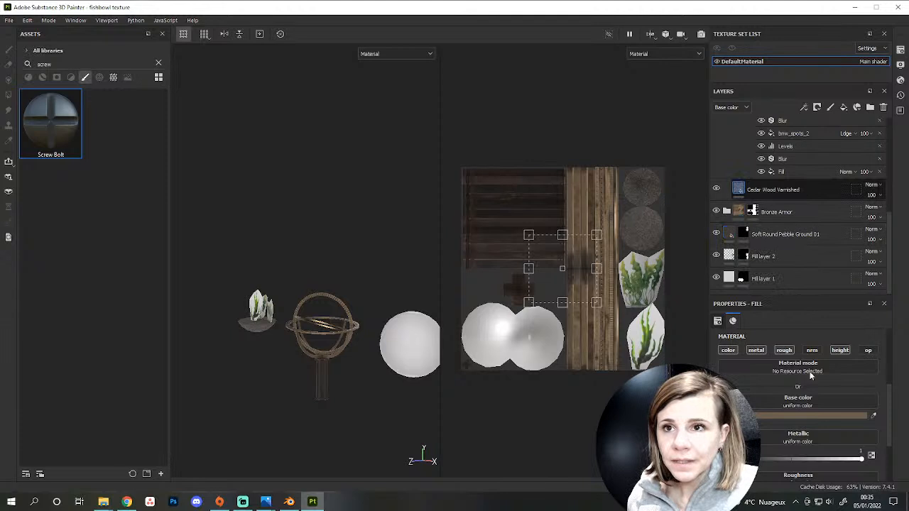
click(771, 453)
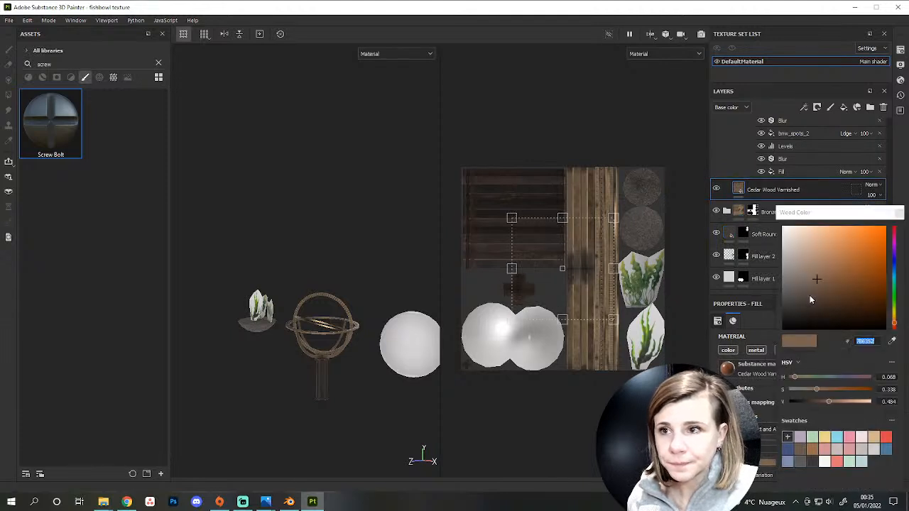
click(808, 291)
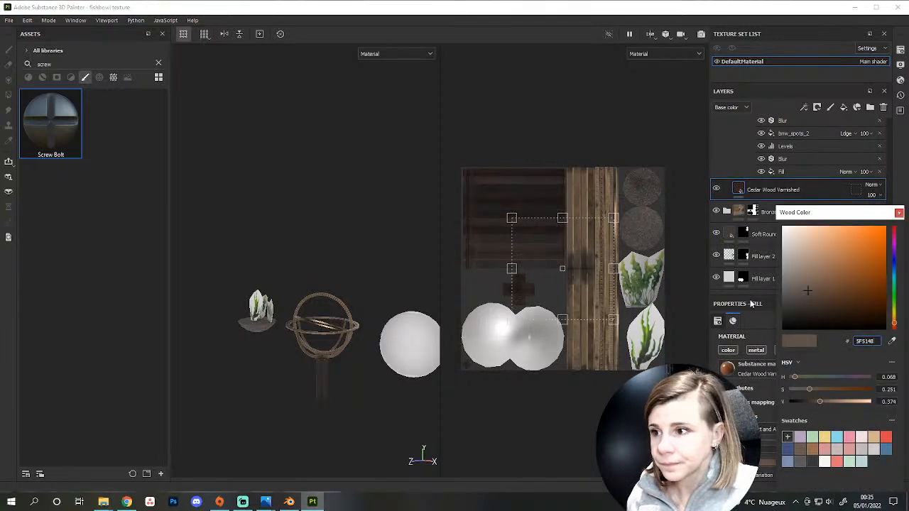
alt+drag(383, 412, 364, 403)
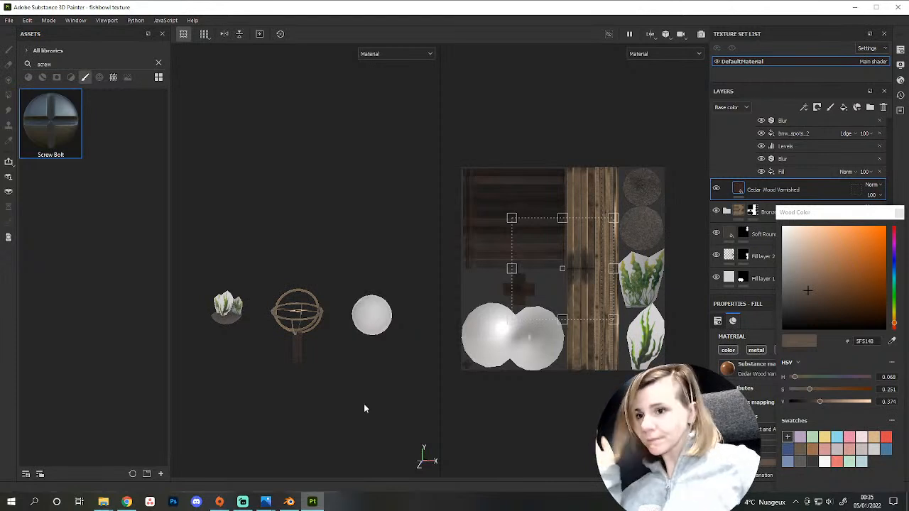
click(899, 213)
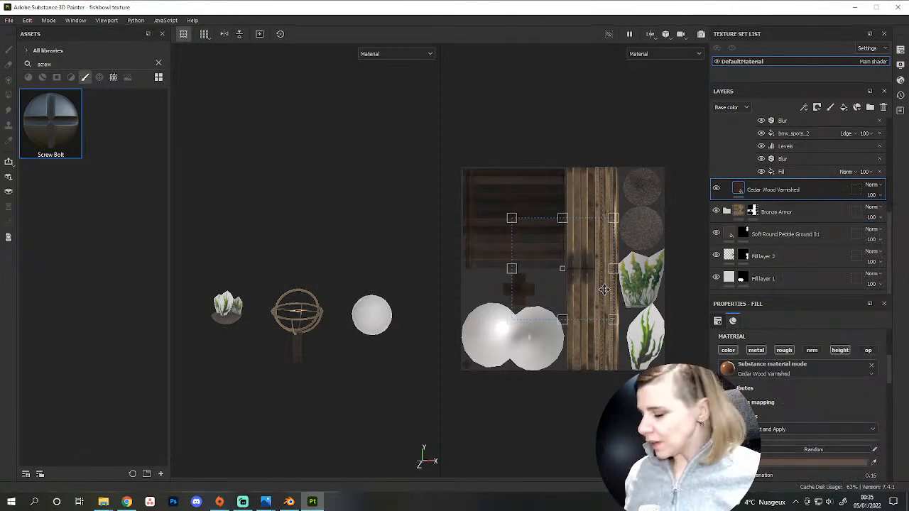
Start a texture export and set its output directory to F:/Furnitures/164-Worldrium set/1-Fishbowl.
key(ctrl+shift+e)
click(478, 134)
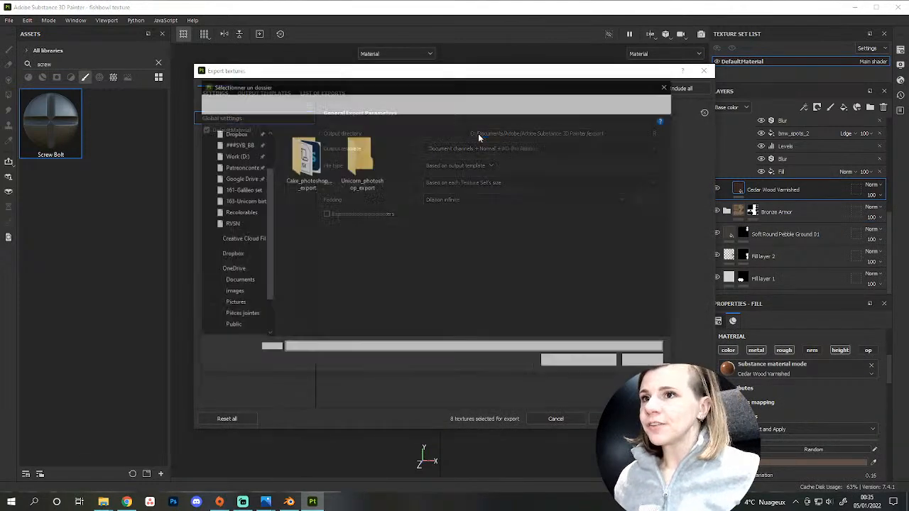
scroll(262, 271, down, 6)
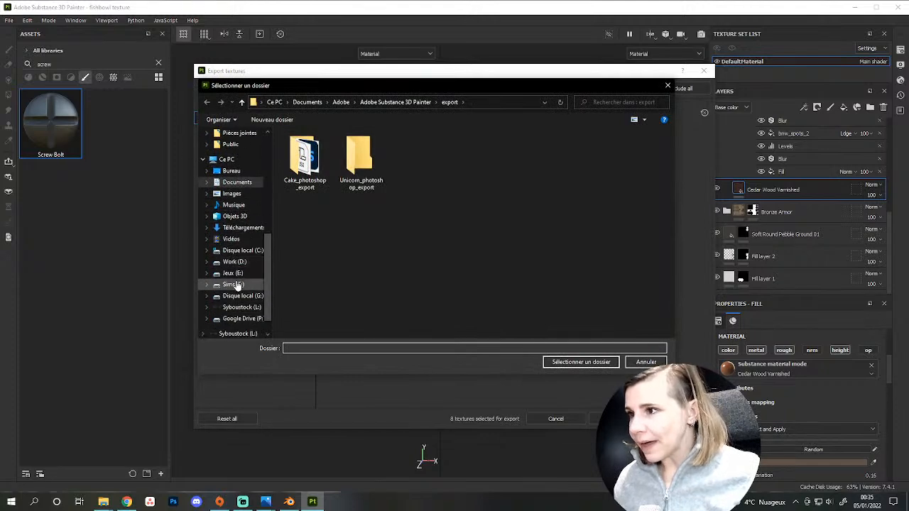
click(233, 284)
double_click(371, 160)
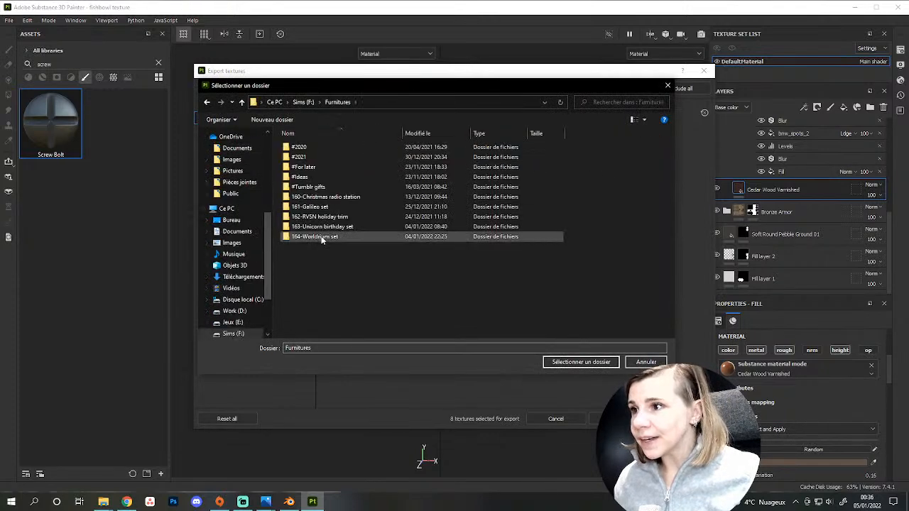
double_click(322, 240)
double_click(322, 167)
click(561, 365)
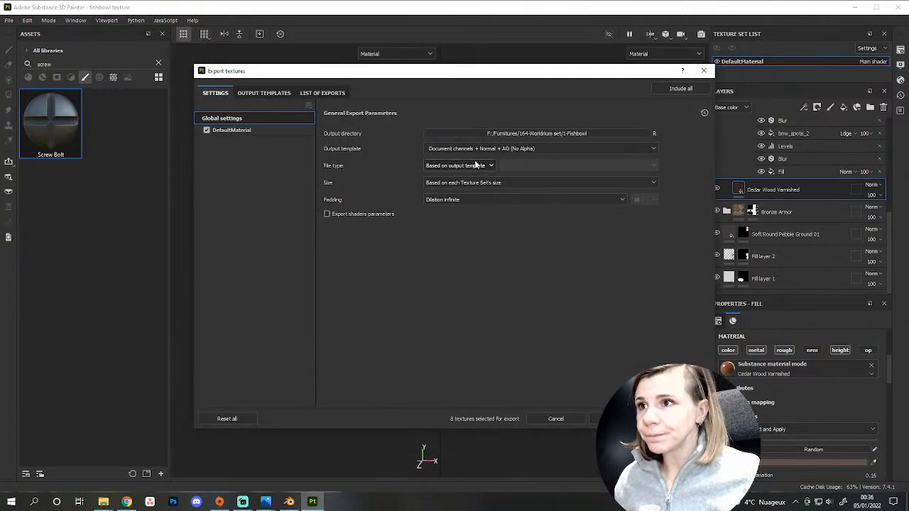
Choose the AAASYB output template for the export and open the output map list of DefaultMaterial.
click(468, 151)
scroll(445, 241, down, 2)
click(452, 196)
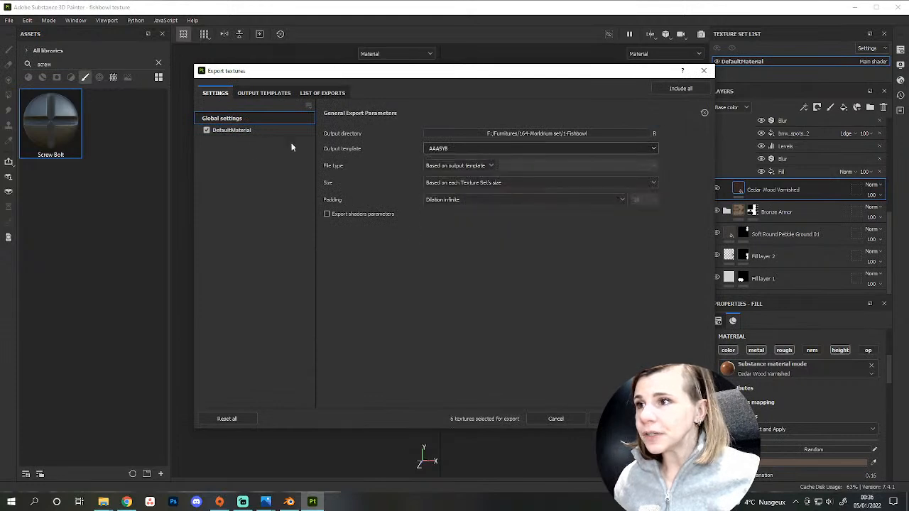
click(280, 131)
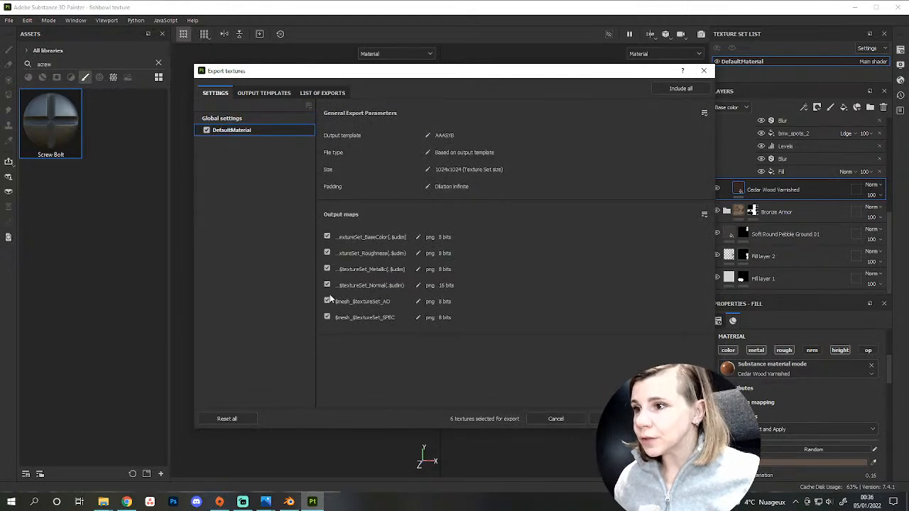
Exclude the BaseColor, Metallic, AO and SPEC maps and export only the Roughness and Normal maps.
click(327, 317)
click(328, 269)
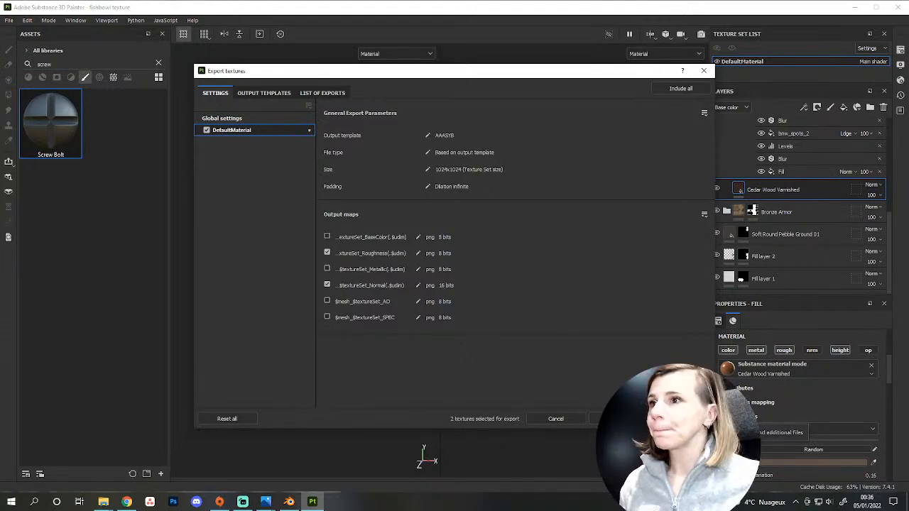
click(614, 419)
Change the global output template to 2D View and export that texture.
click(214, 97)
click(221, 118)
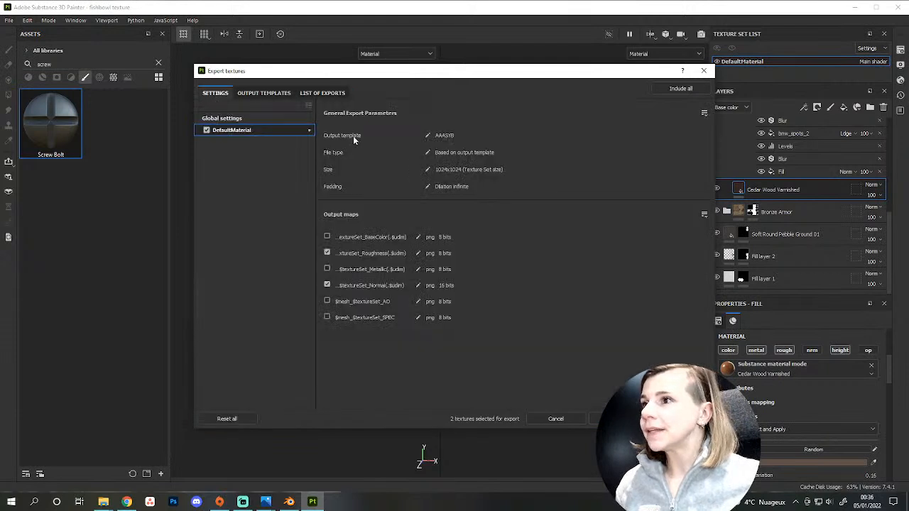
click(454, 148)
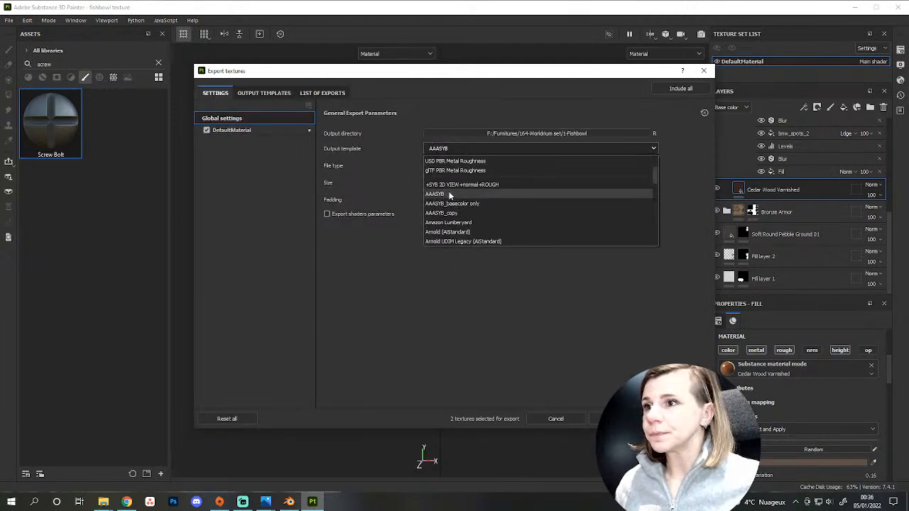
scroll(454, 192, up, 2)
click(443, 160)
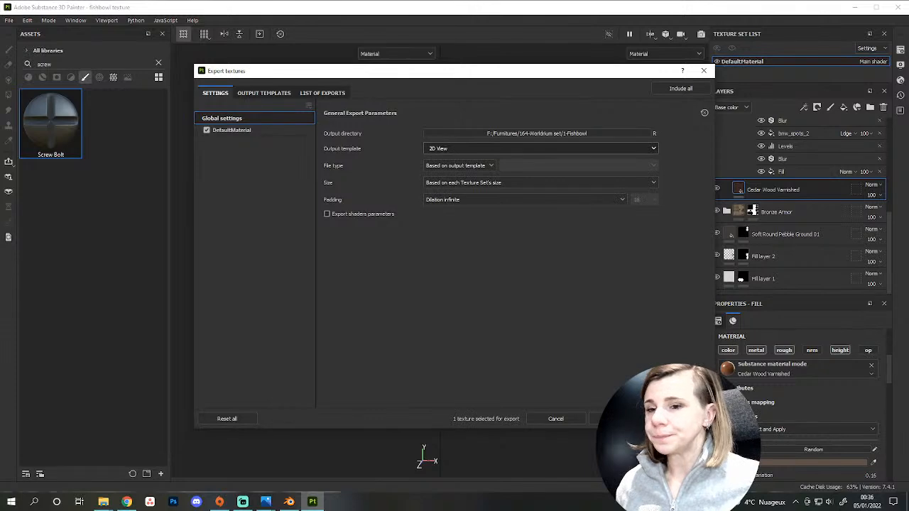
click(678, 418)
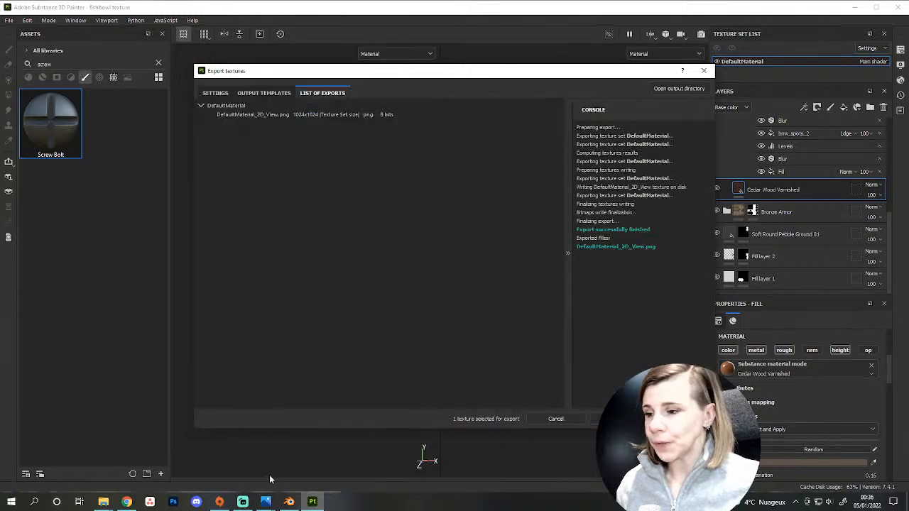
Launch Sims 4 Studio.
click(11, 501)
scroll(206, 328, down, 4)
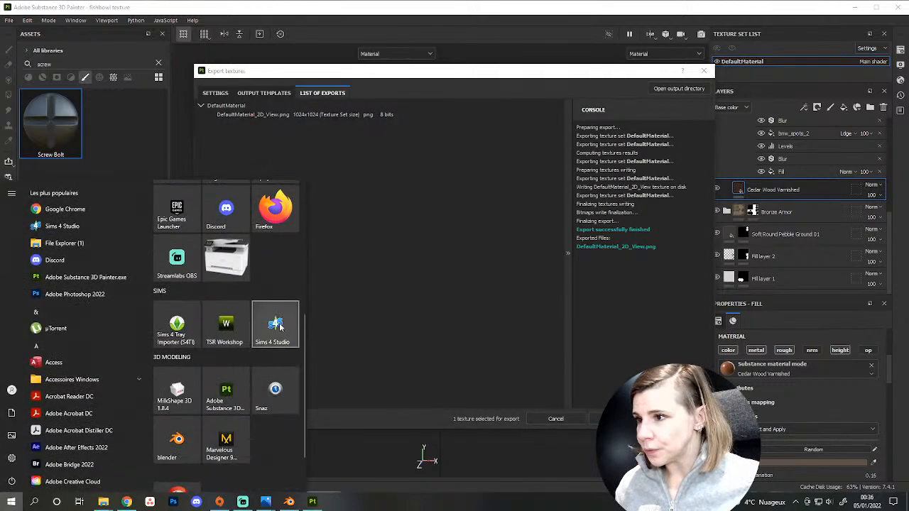
click(276, 327)
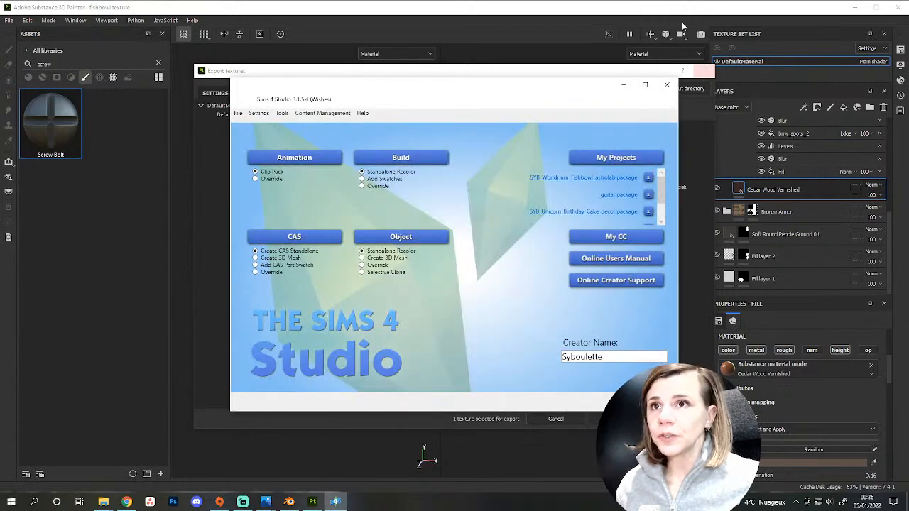
Close Substance 3D Painter with its export window and open the SYB_Worldrium_Fishbowl_astrolab.package project in Sims 4 Studio.
click(705, 70)
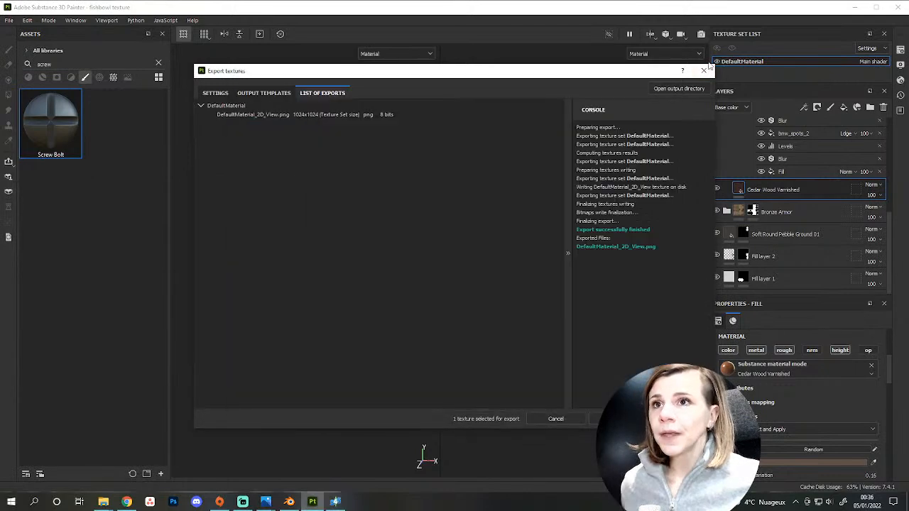
click(705, 70)
click(905, 6)
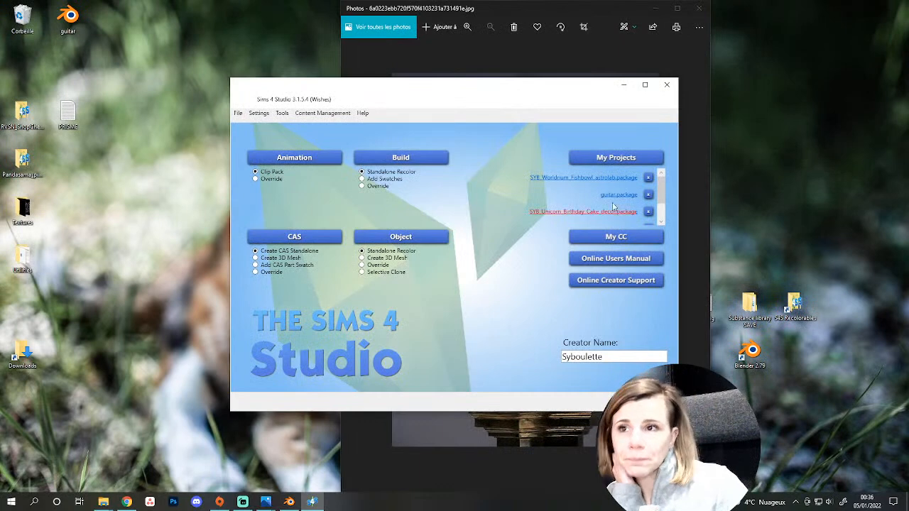
click(622, 178)
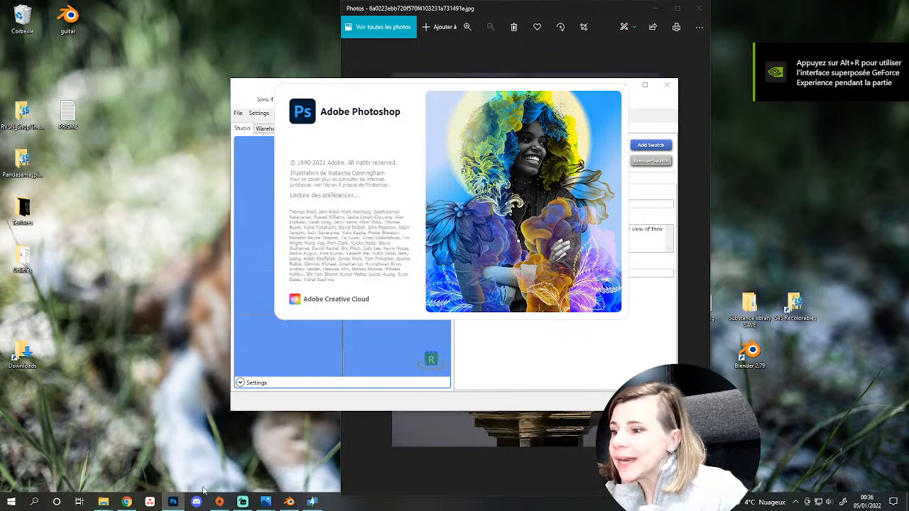
Switch to Photoshop and open the recent file texture.psd.
mouse_move(181, 502)
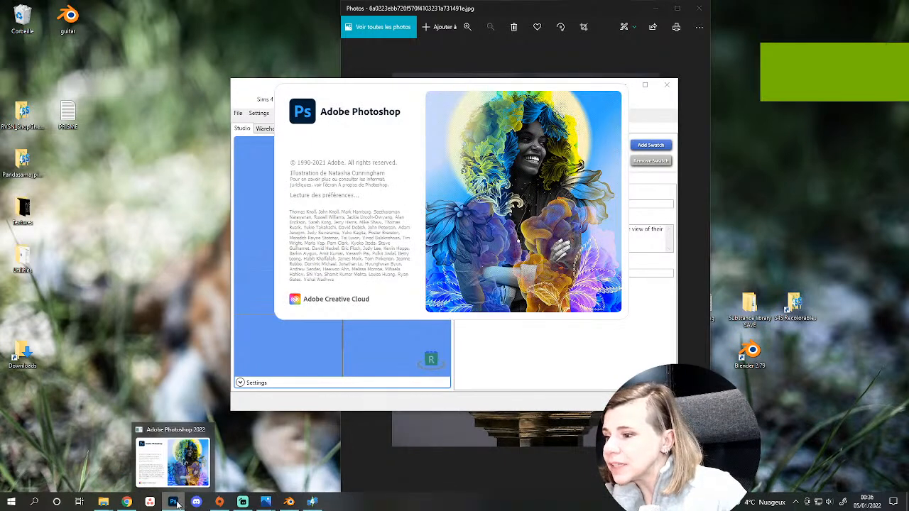
mouse_move(102, 502)
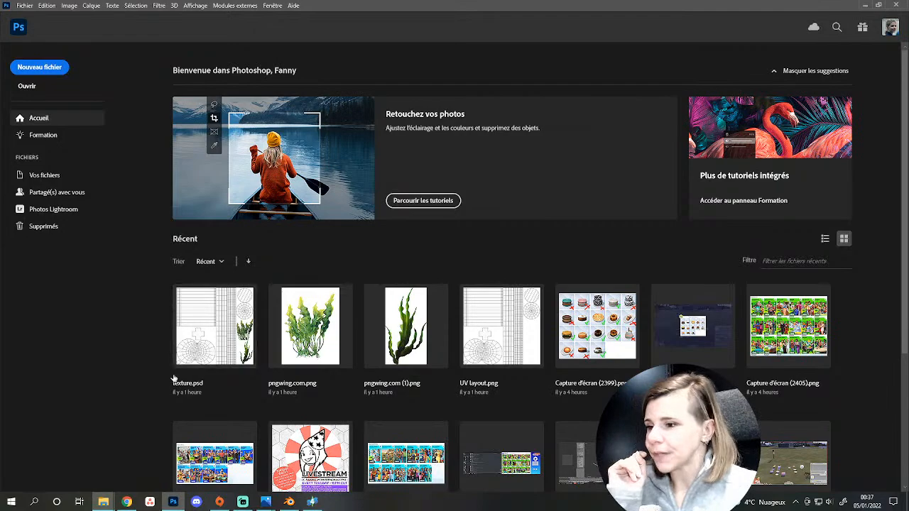
click(221, 335)
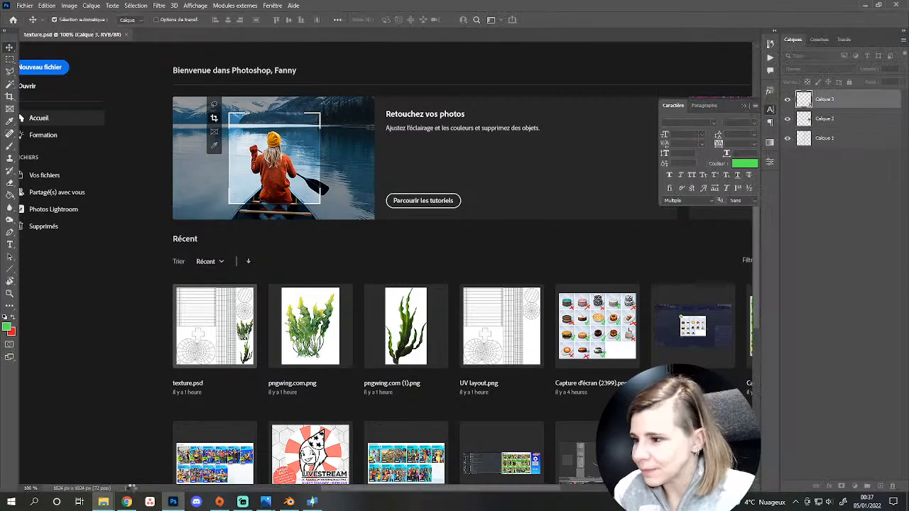
Browse in File Explorer to the 1-Fishbowl folder inside 164-Worldrium set on the Sims (F:) drive.
mouse_move(103, 501)
mouse_move(11, 464)
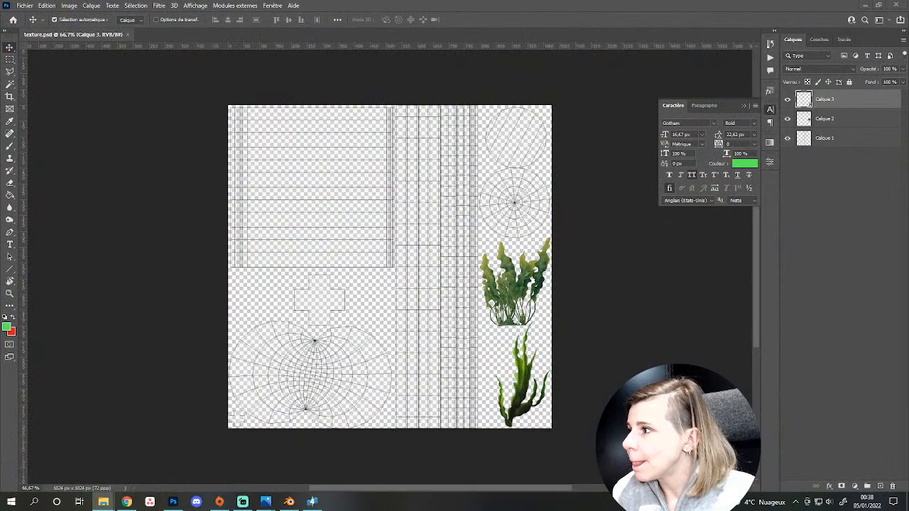
scroll(274, 370, down, 3)
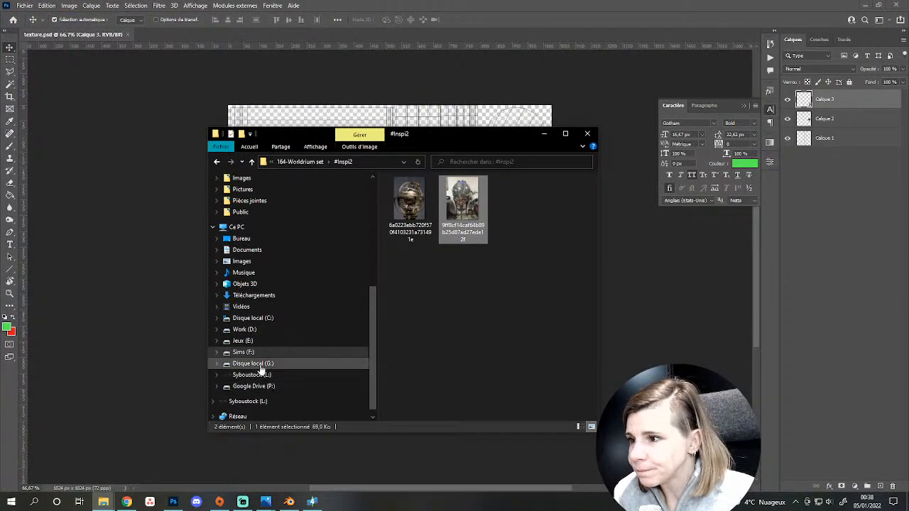
click(243, 352)
double_click(462, 199)
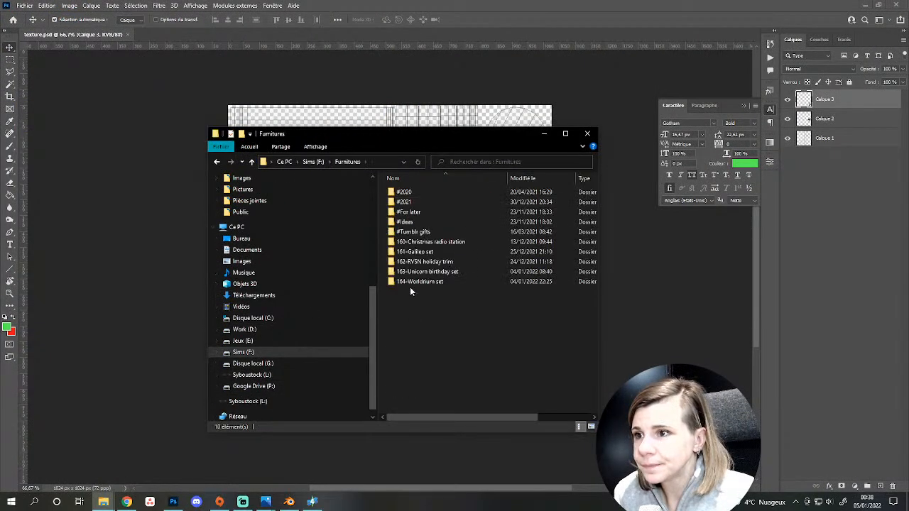
double_click(413, 281)
double_click(408, 212)
drag(437, 137, 289, 153)
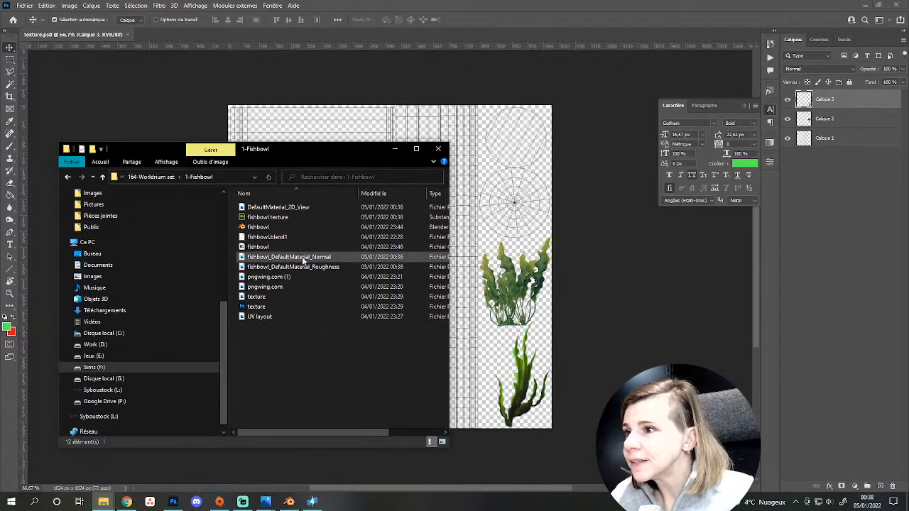
Open DefaultMaterial_2D_View, fishbowl_DefaultMaterial_Normal and fishbowl_DefaultMaterial_Roughness as separate Photoshop documents.
click(302, 260)
ctrl+click(308, 267)
ctrl+click(301, 209)
key(Return)
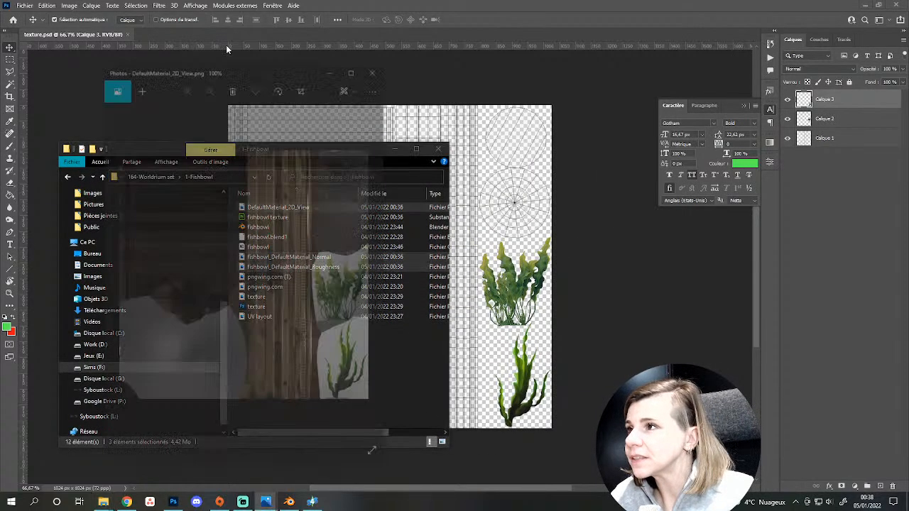
click(376, 66)
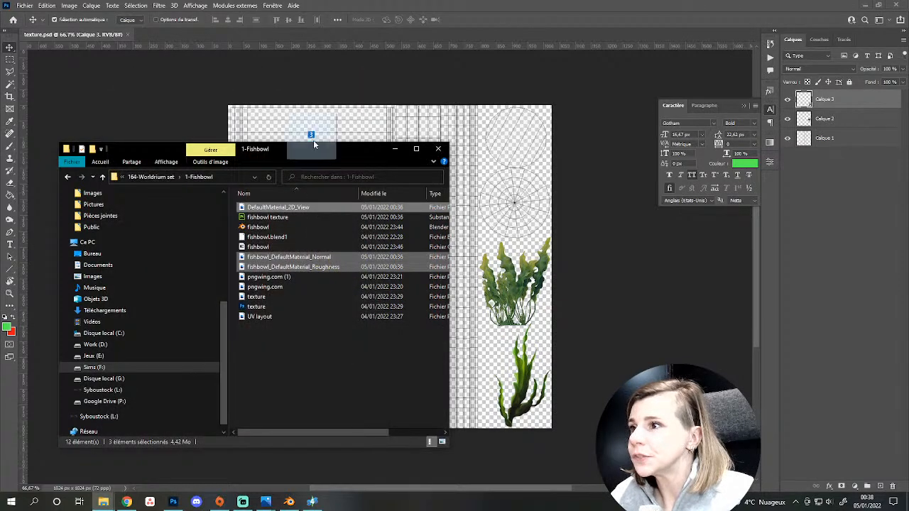
drag(313, 140, 313, 31)
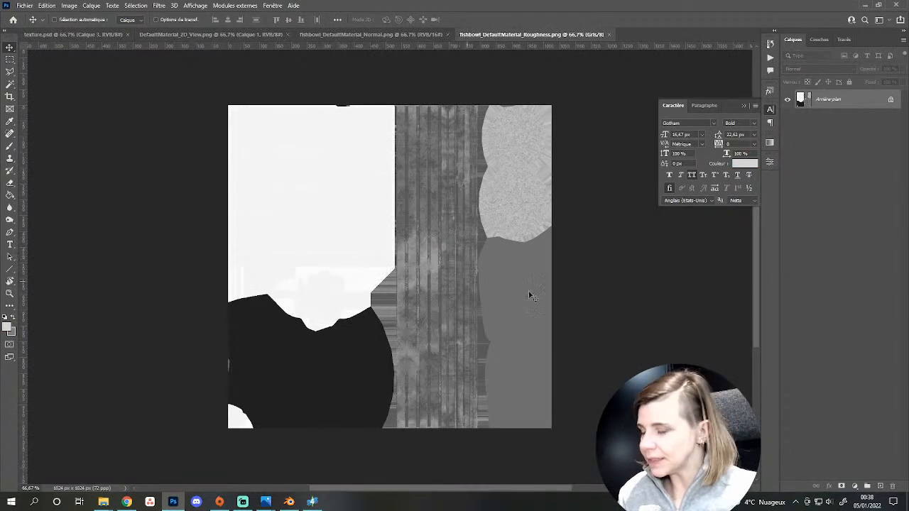
Invert the roughness map and select its large white area with the Magic Wand.
key(ctrl+i)
key(ctrl)
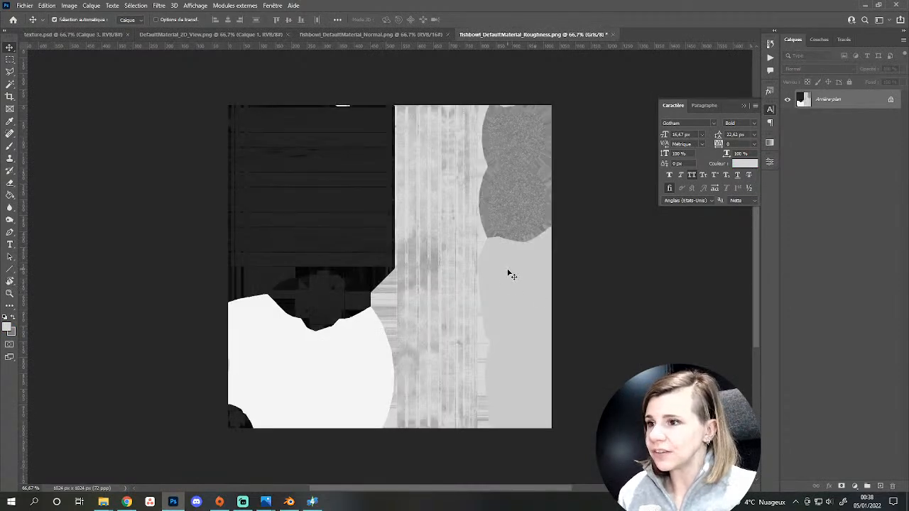
key(w)
click(357, 389)
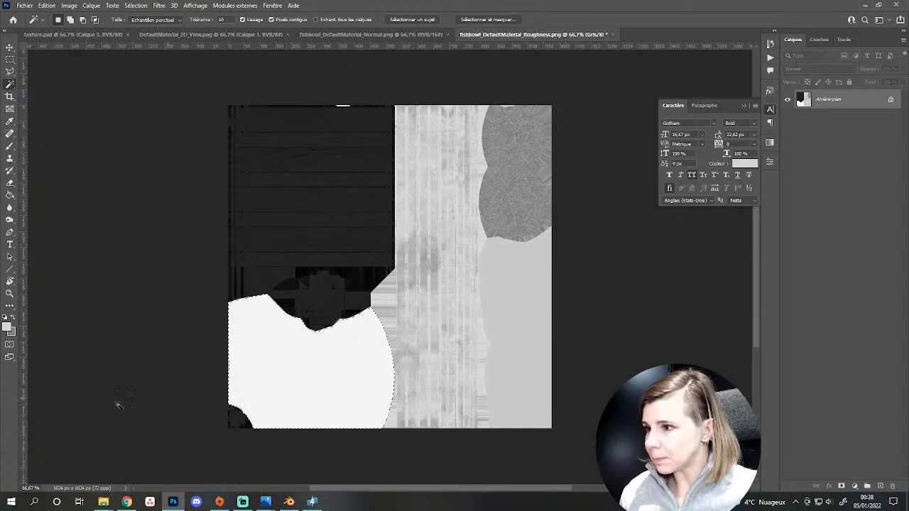
Choose blue as the foreground color and add a new layer above the roughness background.
click(8, 328)
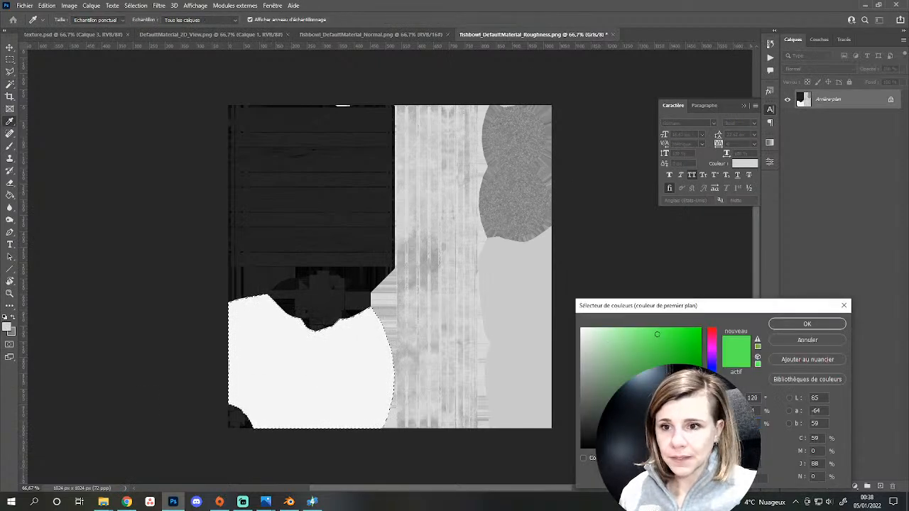
click(806, 324)
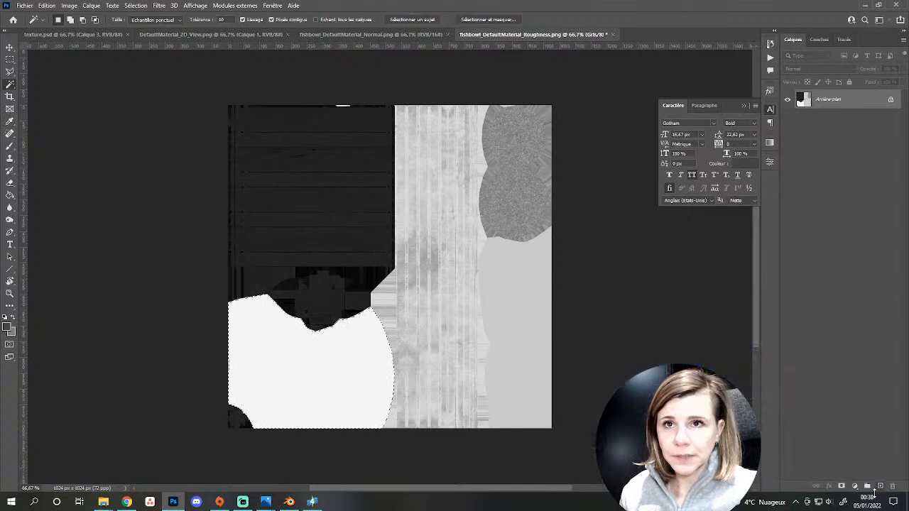
click(881, 487)
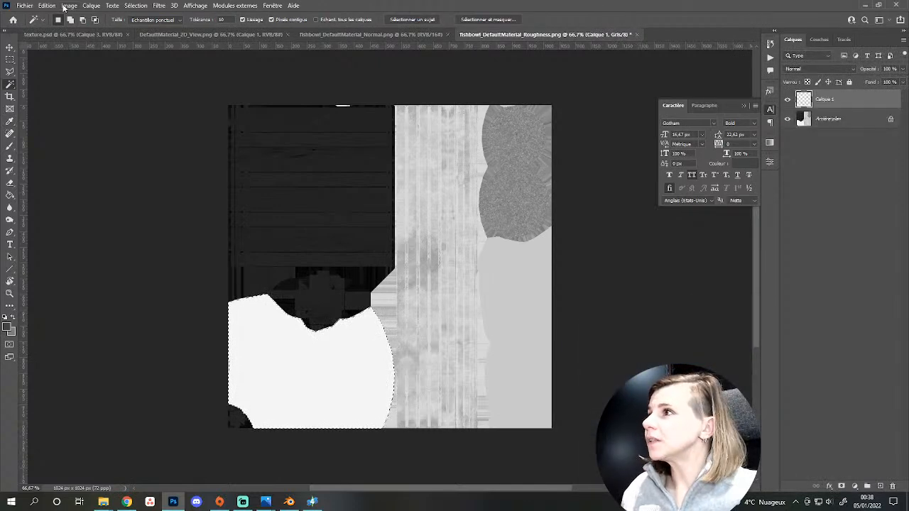
Convert the roughness image to RGB color mode without flattening its layers.
click(91, 5)
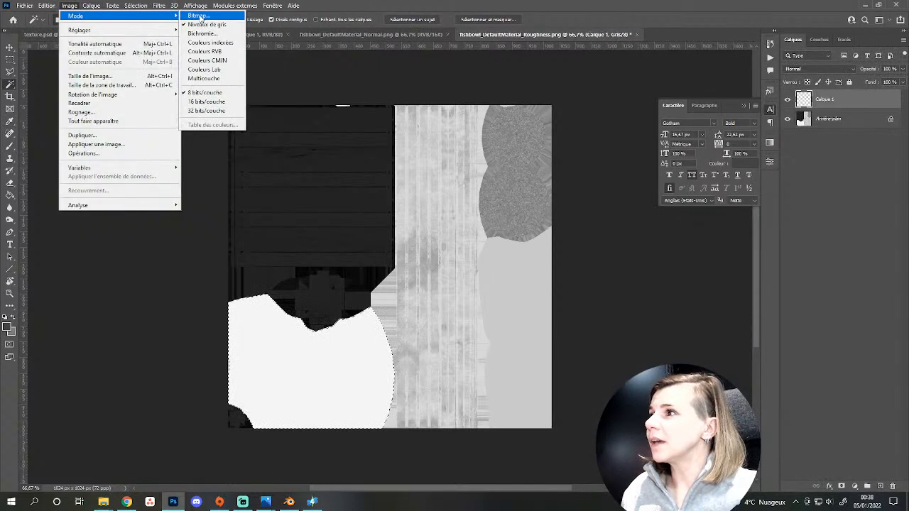
click(220, 51)
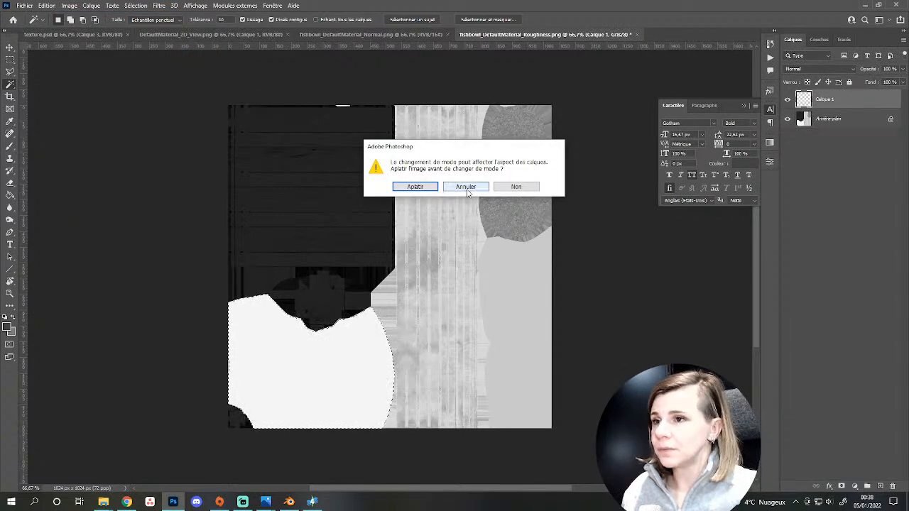
click(516, 186)
Fill the selected white area with blue on the new layer and deselect it.
key(g)
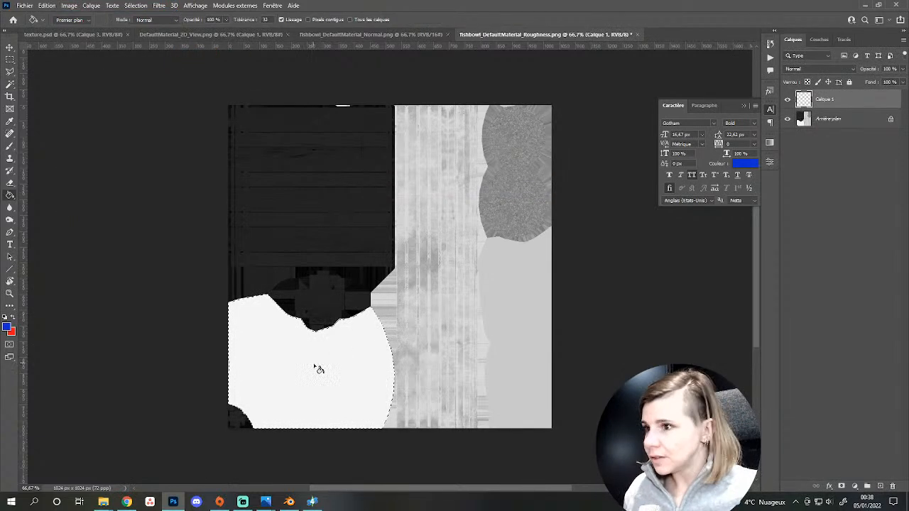
click(325, 371)
key(ctrl+d)
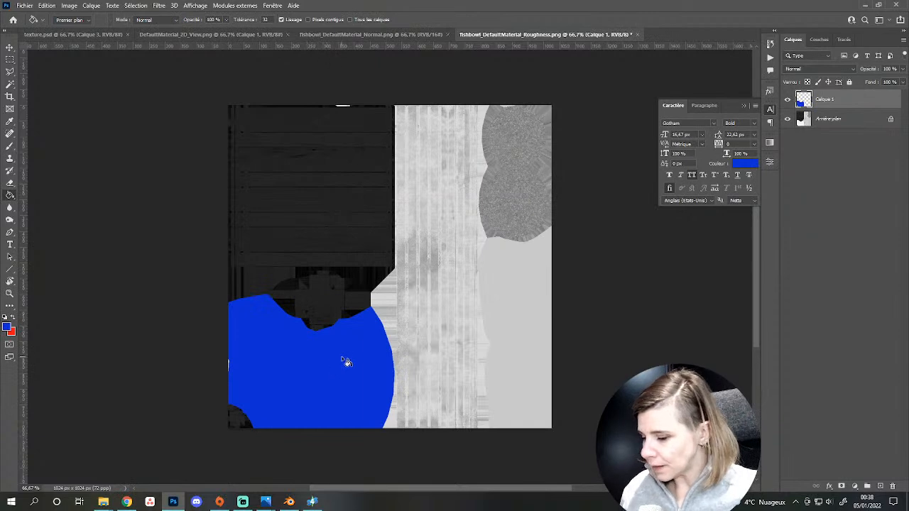
Outline the light wood, pebble and plant area beside the dark bronze with the Polygonal Lasso, fill it with blue, and deselect.
key(l)
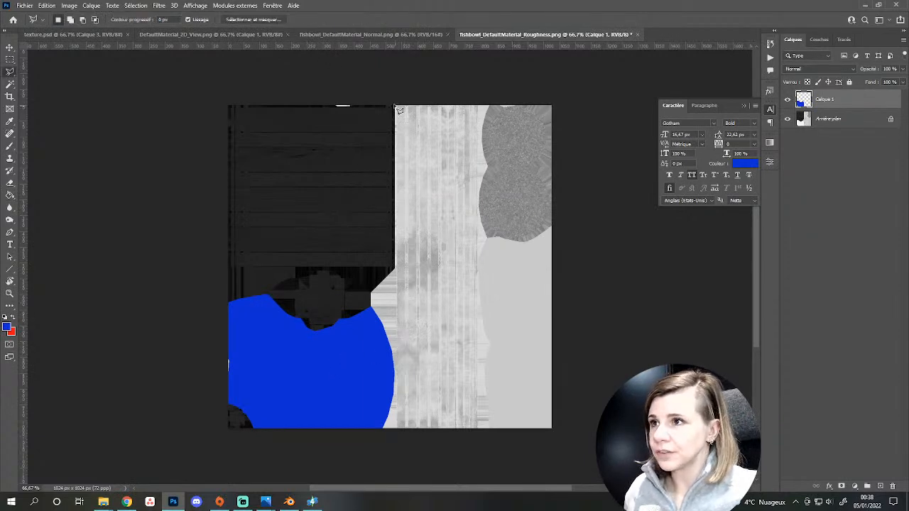
mouse_move(400, 230)
mouse_down()
mouse_move(395, 273)
mouse_move(373, 297)
mouse_move(359, 432)
mouse_move(525, 464)
mouse_move(596, 56)
mouse_move(436, 88)
mouse_up()
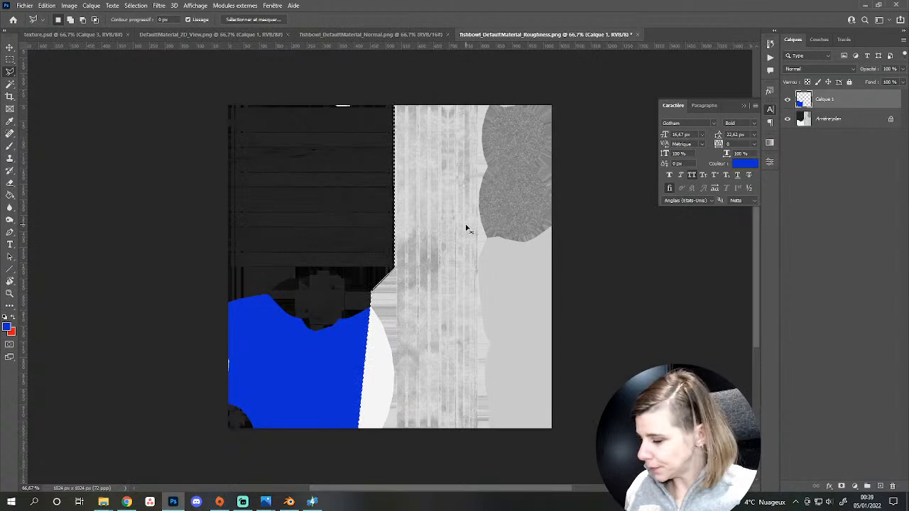
key(g)
click(528, 300)
key(ctrl+d)
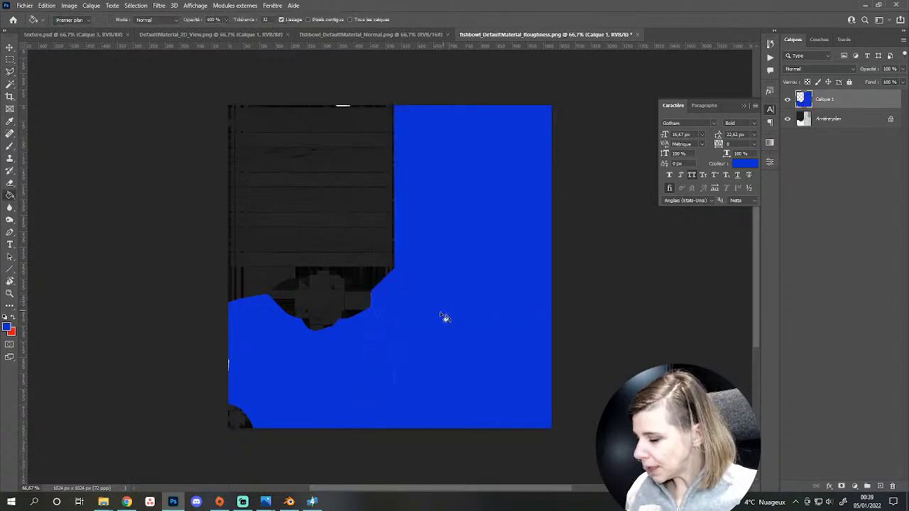
Fill the remaining uncolored part of the layer with red and set the layer's blend mode to Multiply (Produit).
click(14, 324)
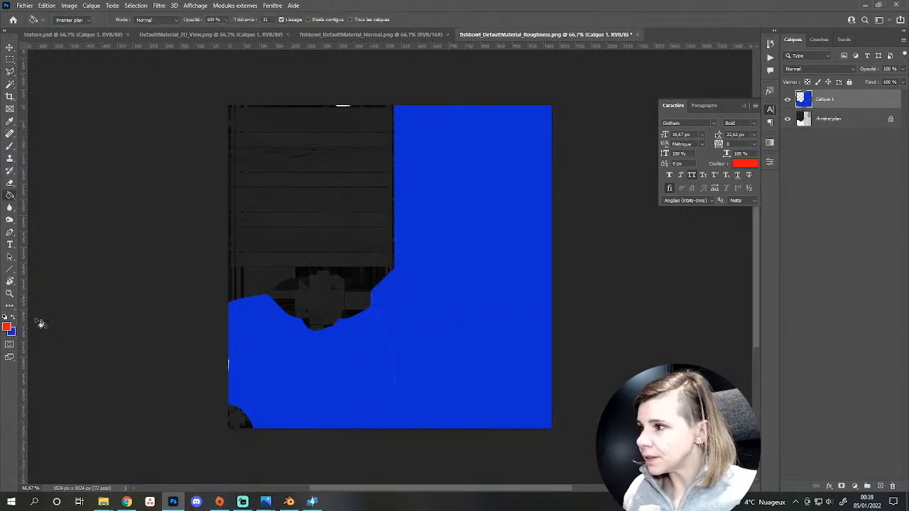
click(291, 256)
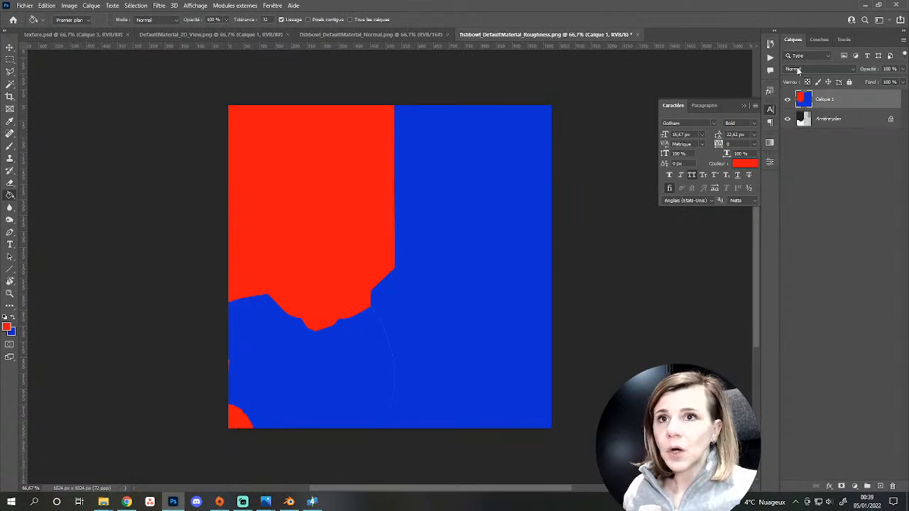
click(797, 69)
click(802, 99)
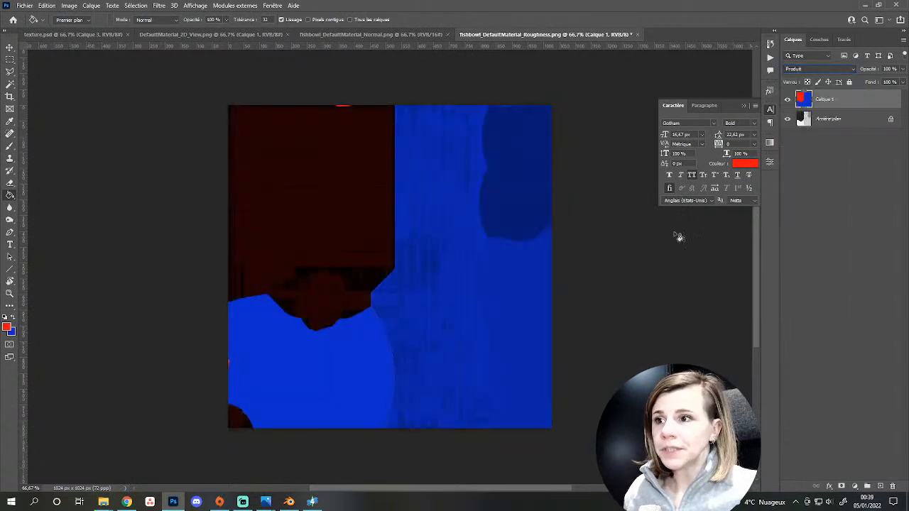
Merge the color layer into the background and paste the entire image into a new alpha channel.
key(ctrl+e)
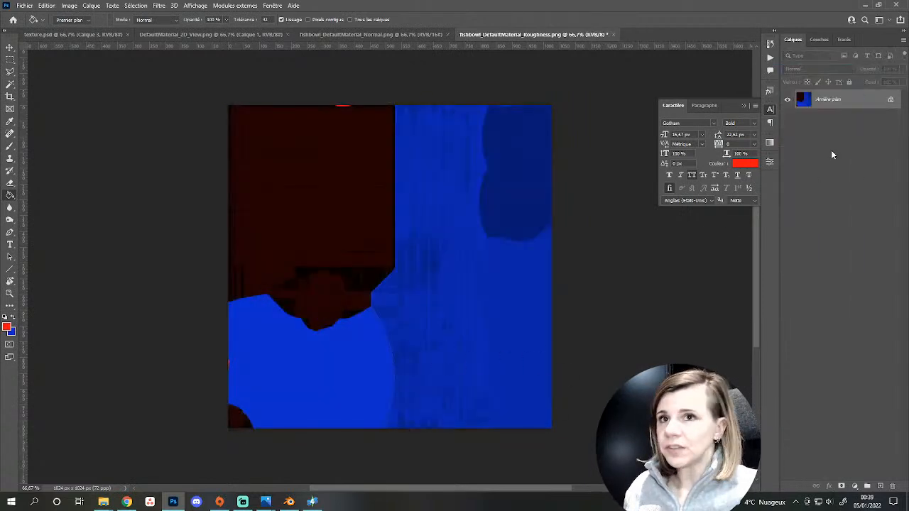
click(818, 40)
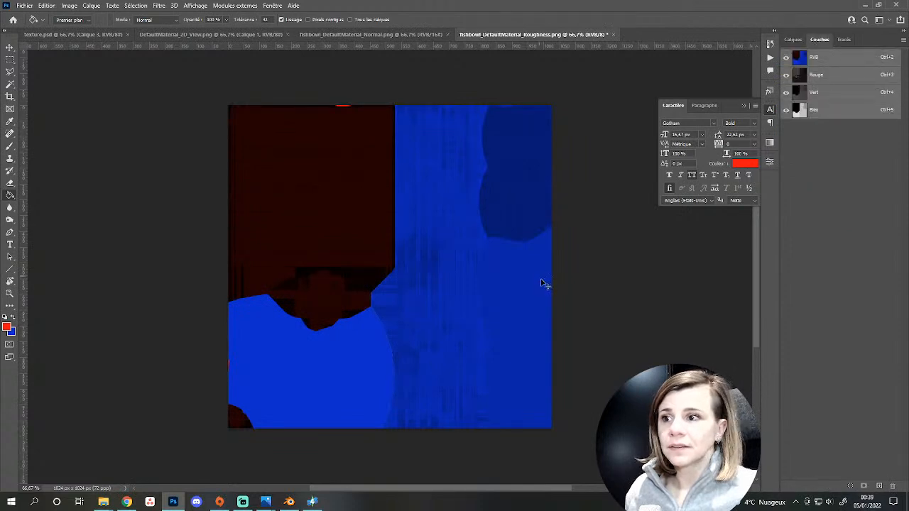
key(ctrl+a)
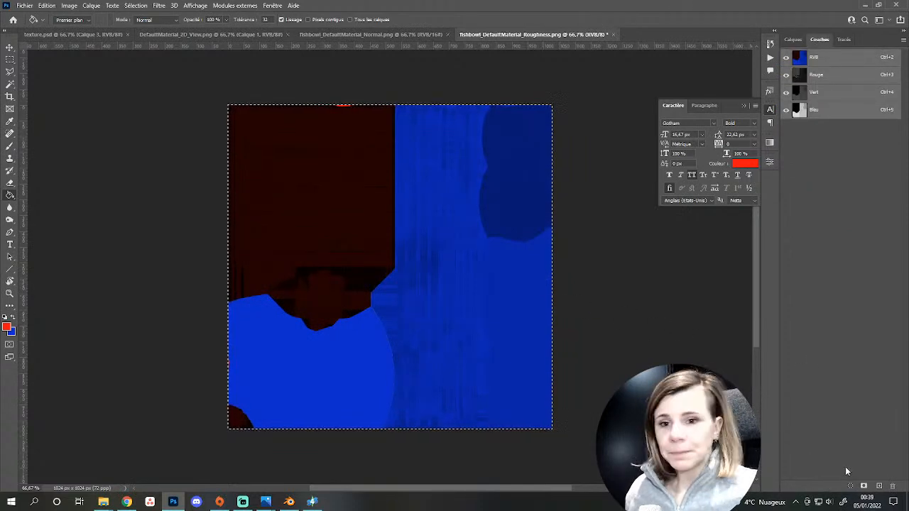
click(880, 486)
key(ctrl+v)
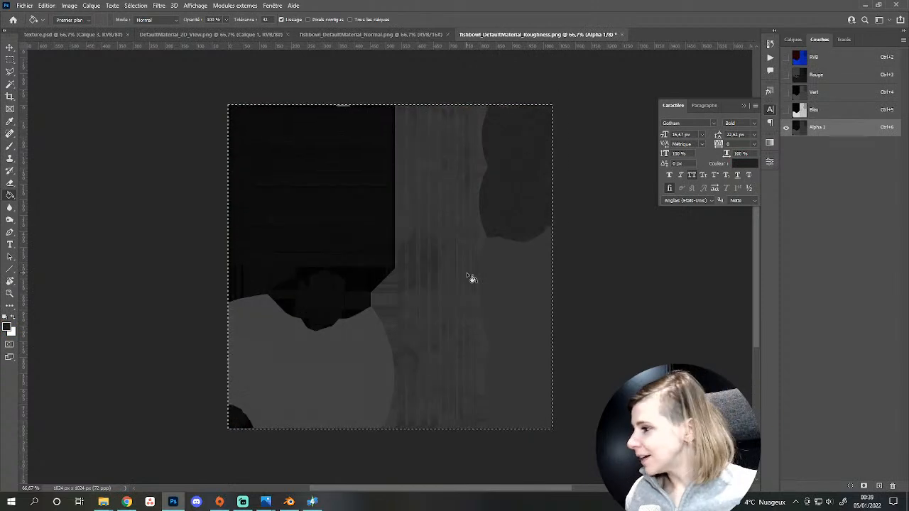
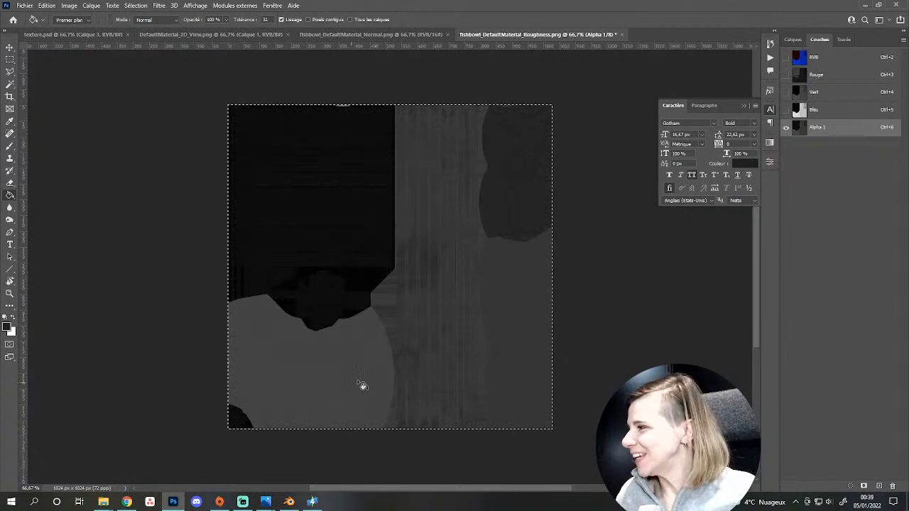
alt+scroll(379, 394, up, 3)
alt+scroll(384, 391, down, 2)
drag(394, 287, 362, 318)
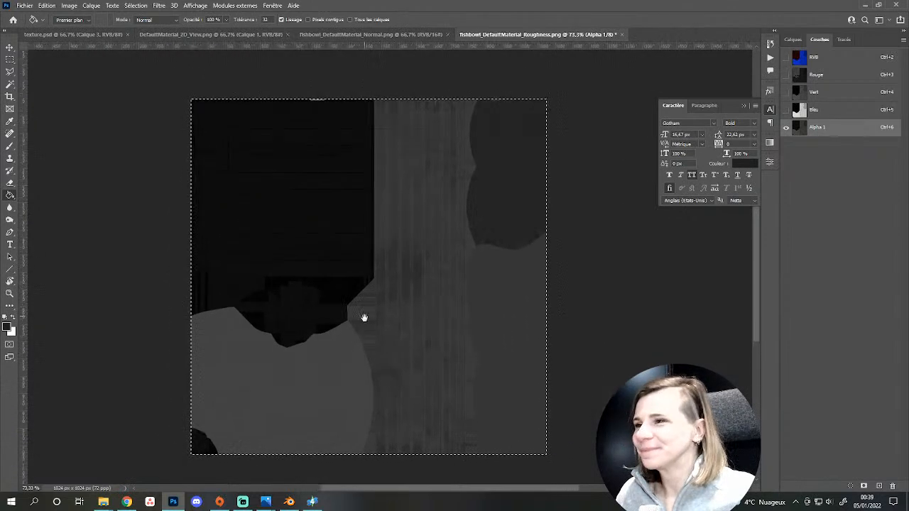
click(71, 6)
click(83, 75)
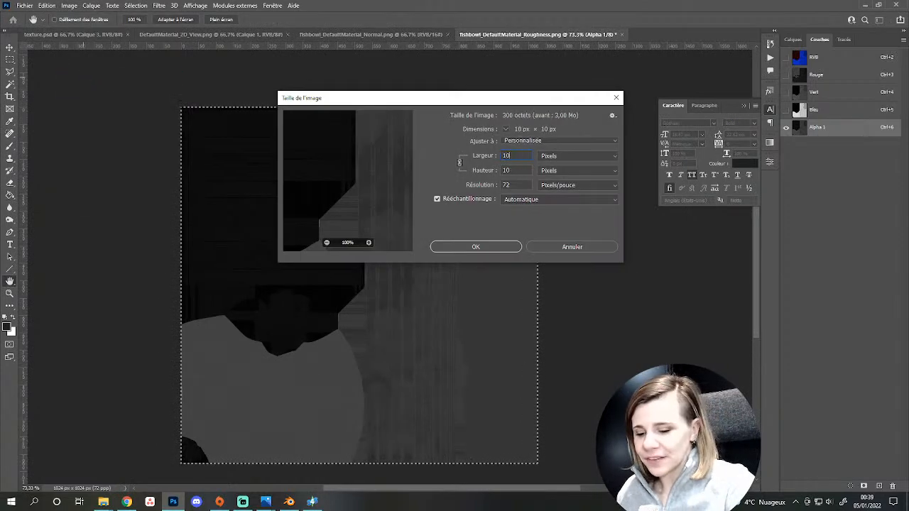
key(Escape)
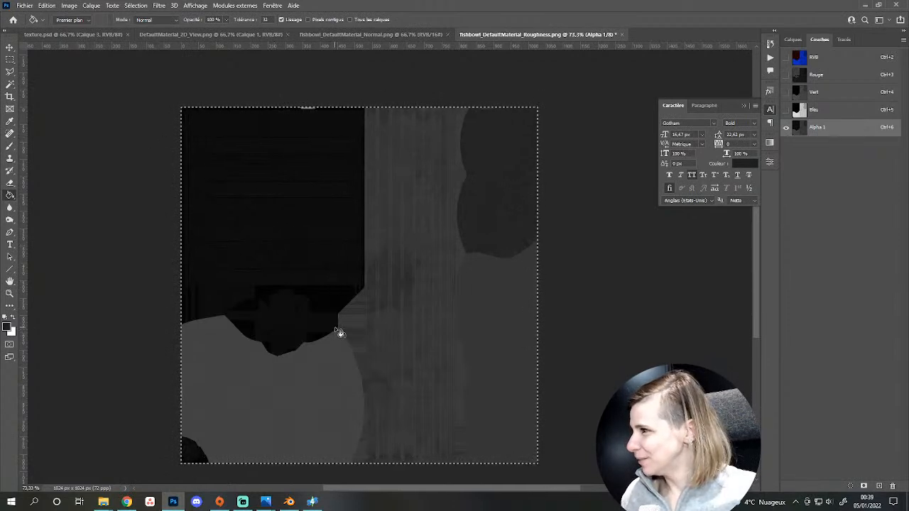
key(ctrl+q)
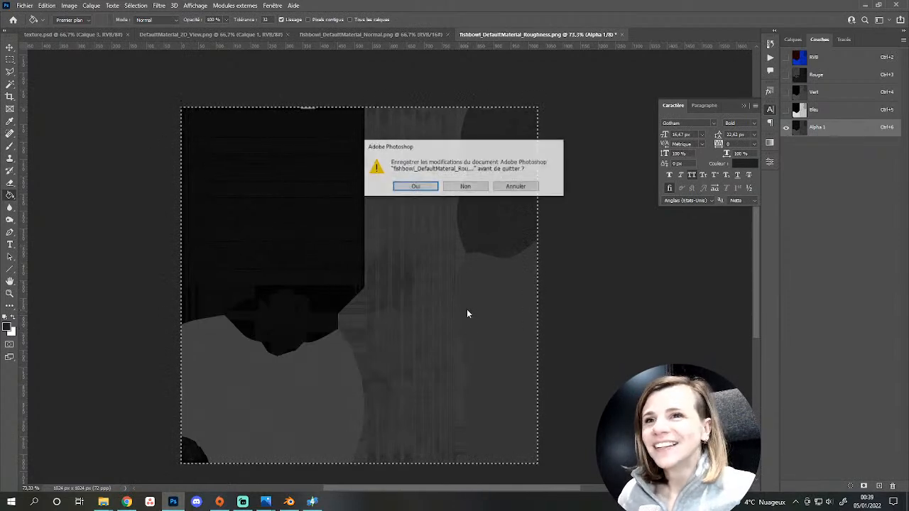
click(518, 187)
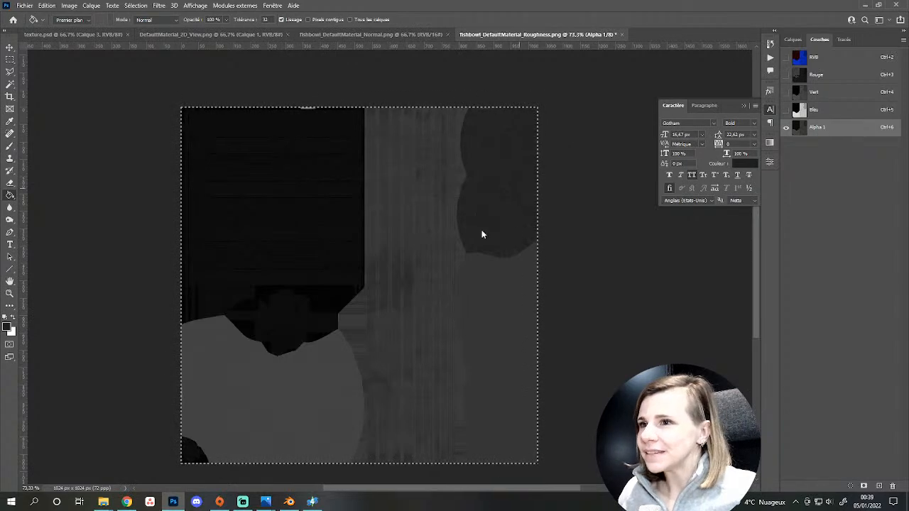
Save the roughness image with its alpha channel as Intel Texture Works DDS, named fishbowl_DefaultMaterial_Roughness, and close it.
key(ctrl+shift+s)
click(144, 356)
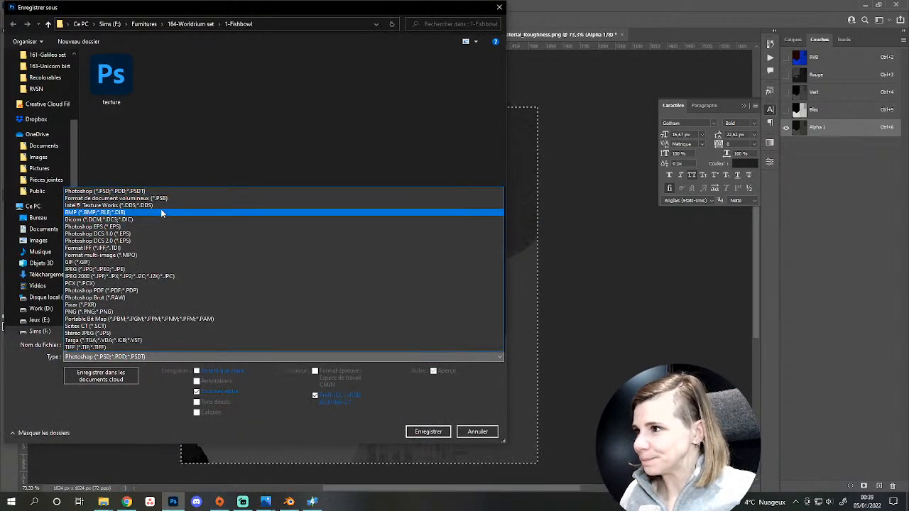
click(162, 205)
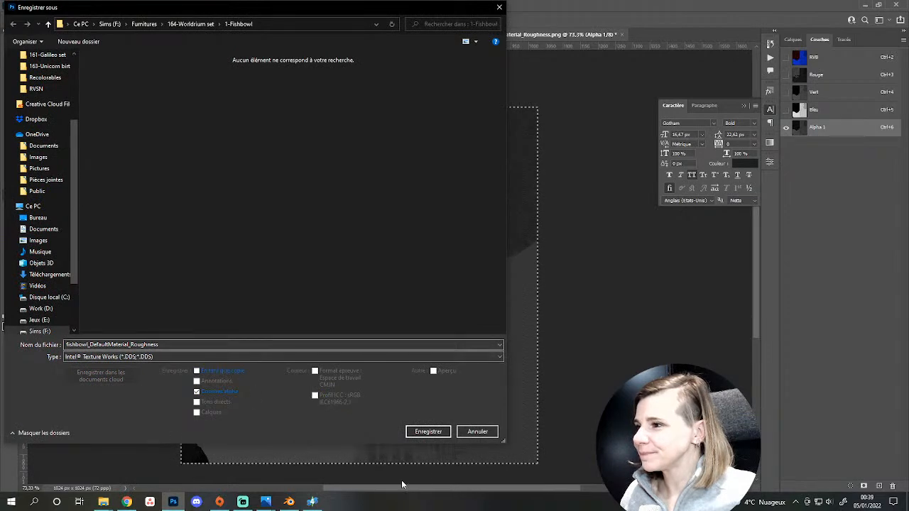
click(429, 431)
click(481, 298)
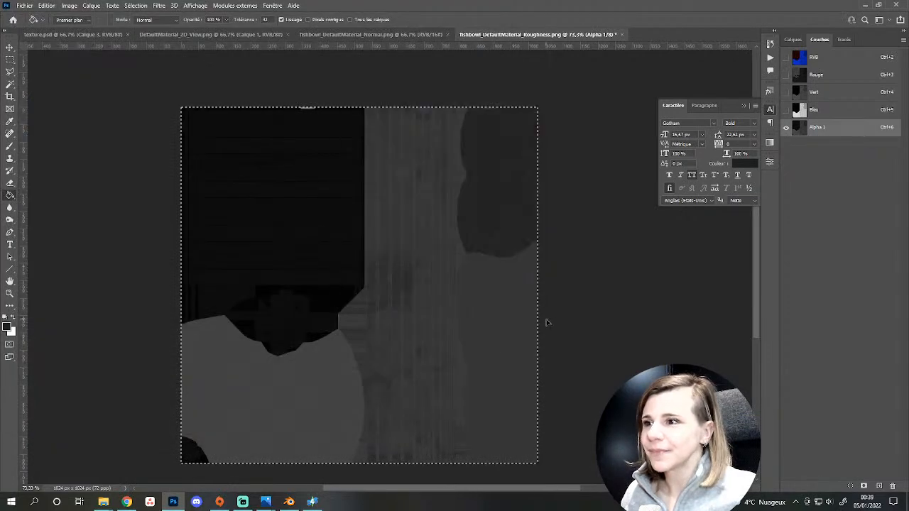
Choose the Rectangle tool for the normal map and set the foreground color to RGB 128, 128, 255.
alt+scroll(416, 385, up, 4)
alt+scroll(446, 381, down, 3)
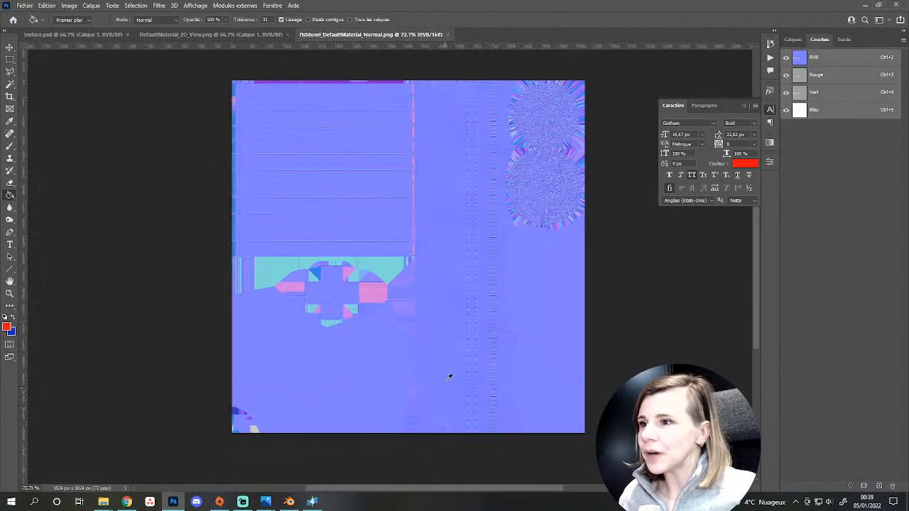
alt+scroll(393, 294, down, 3)
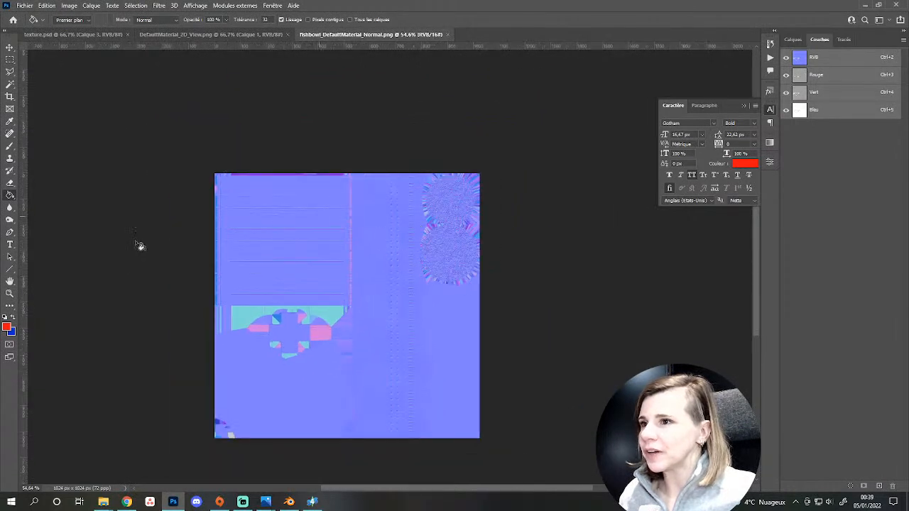
click(10, 269)
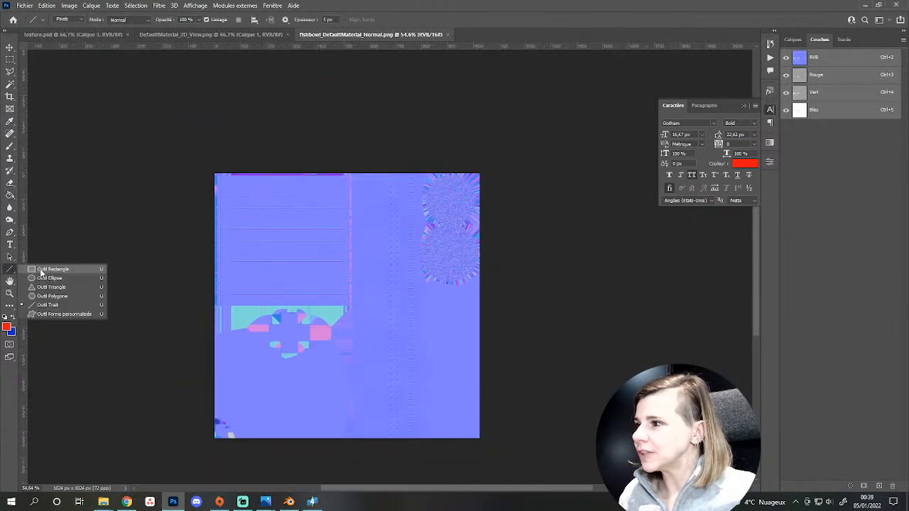
click(44, 269)
click(6, 326)
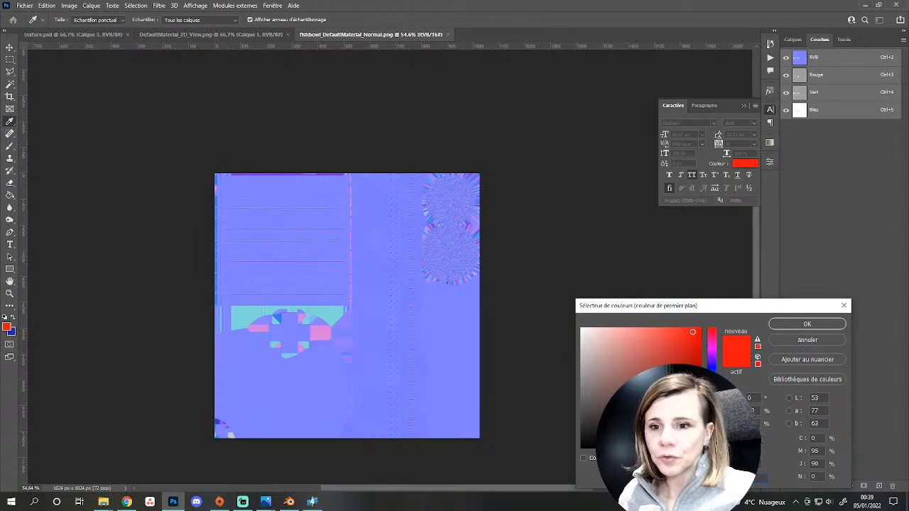
text(128)
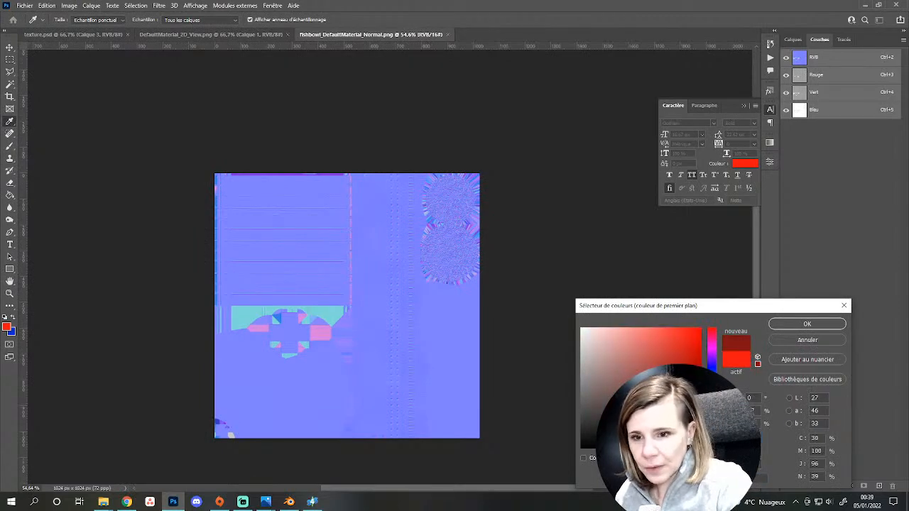
key(Tab)
text(128)
key(Tab)
text(255)
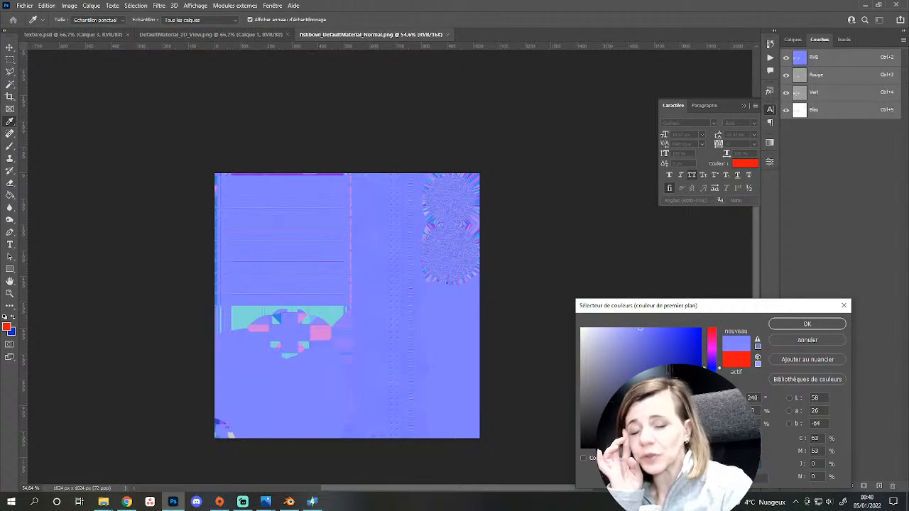
key(Return)
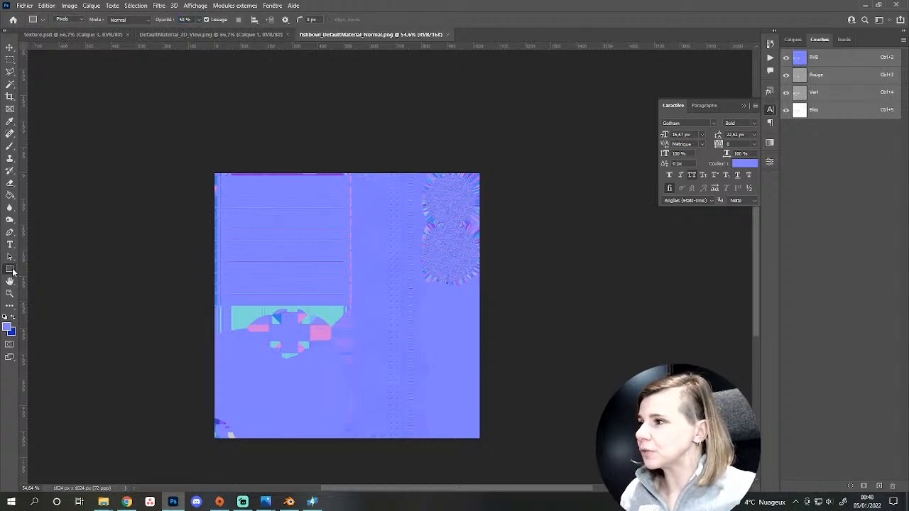
Cover the whole normal map with a filled rectangle at 50% opacity to soften its relief.
drag(188, 146, 513, 450)
alt+scroll(511, 448, up, 3)
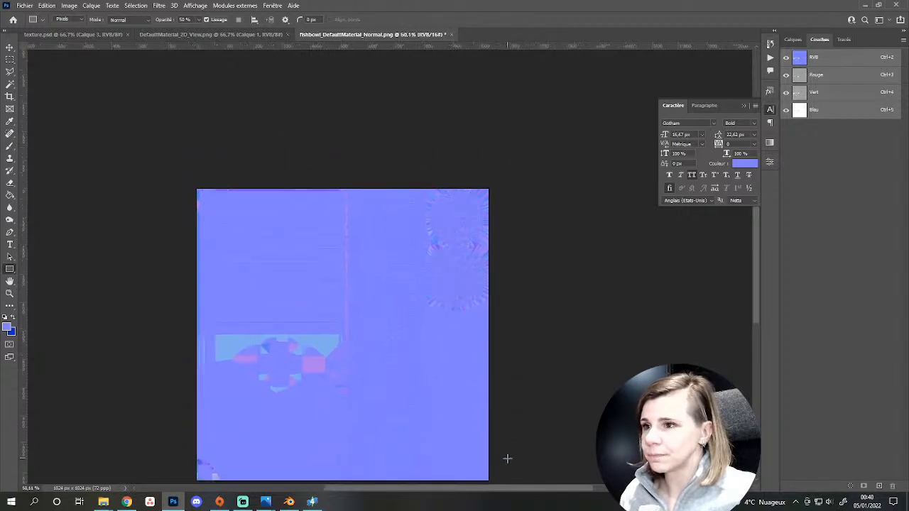
alt+scroll(508, 443, down, 3)
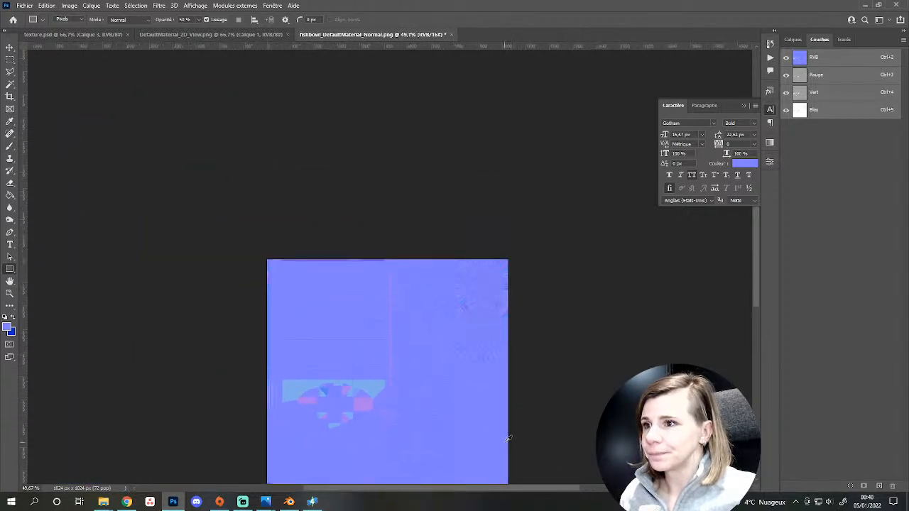
drag(535, 451, 502, 326)
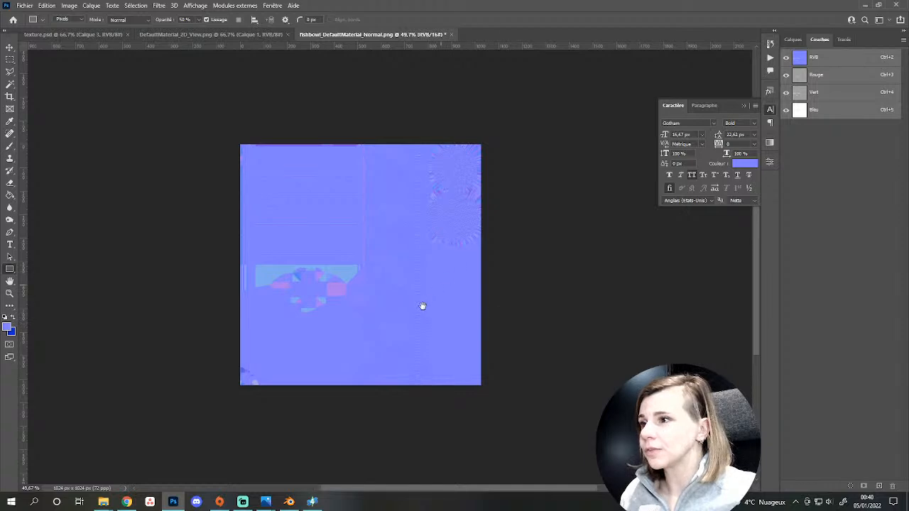
drag(452, 261, 421, 300)
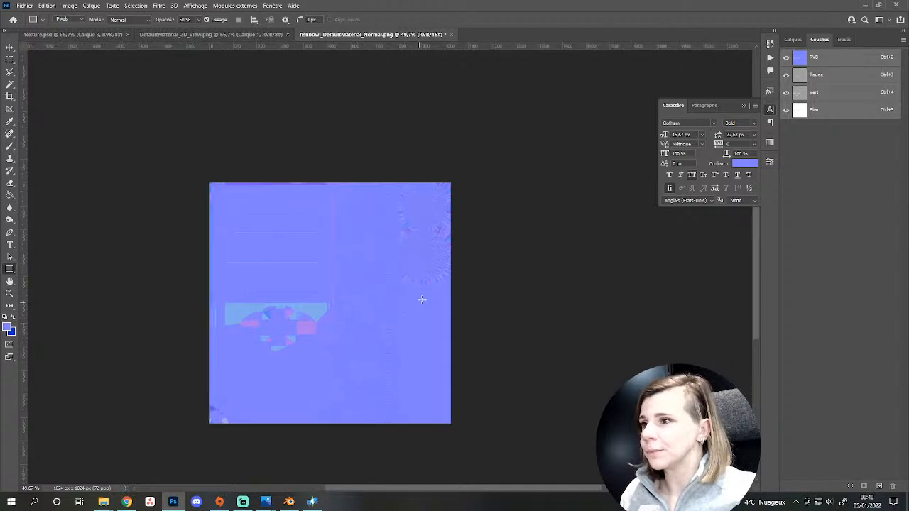
Copy the normal map's entire red channel (Rouge) into a new alpha channel.
click(827, 79)
key(ctrl+a)
key(ctrl+c)
click(878, 486)
key(ctrl+v)
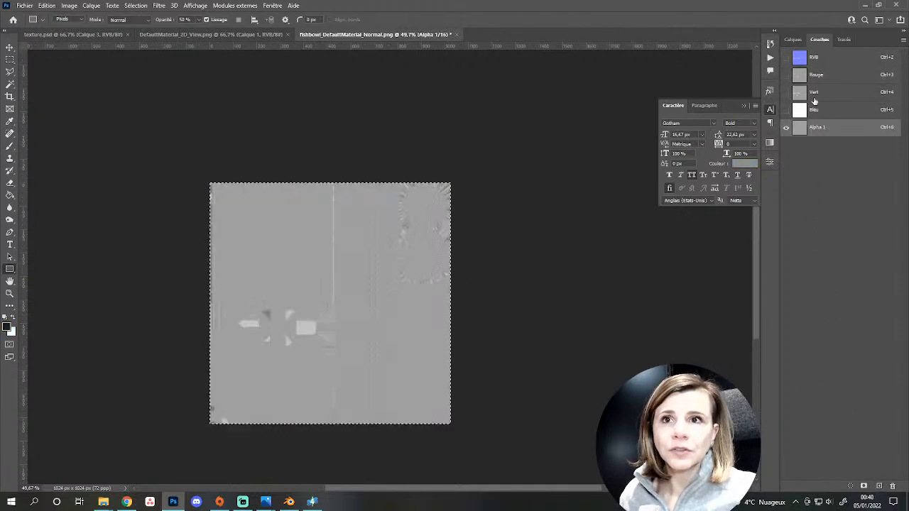
Copy the green channel (Vert) of the normal map into its red (Rouge) and blue (Bleu) channels.
click(824, 98)
click(828, 79)
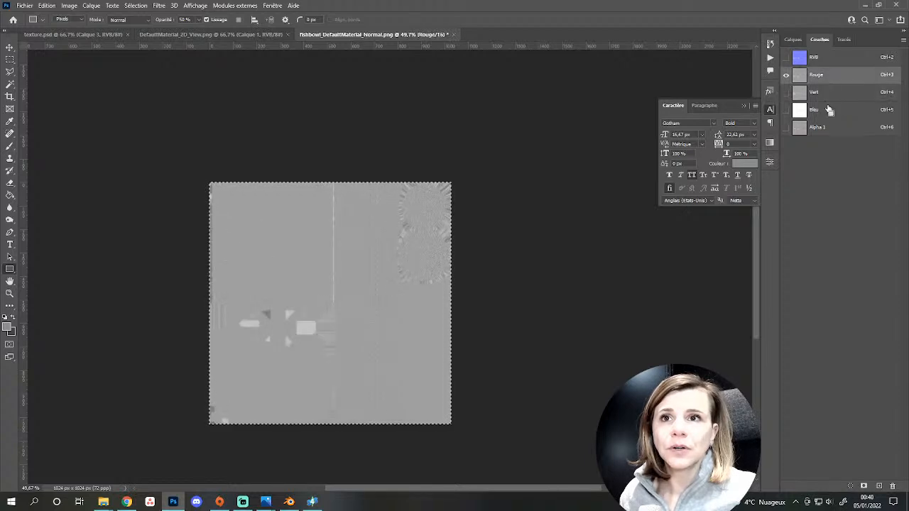
click(828, 110)
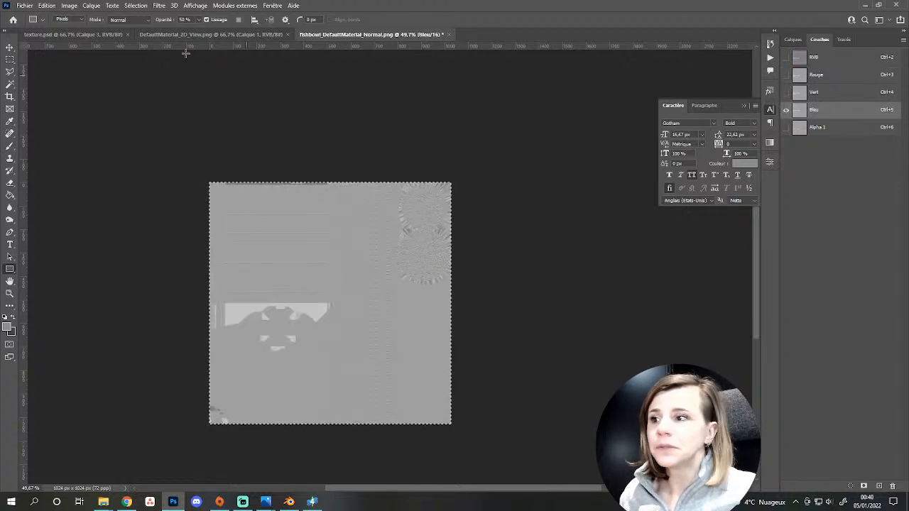
click(69, 6)
click(105, 77)
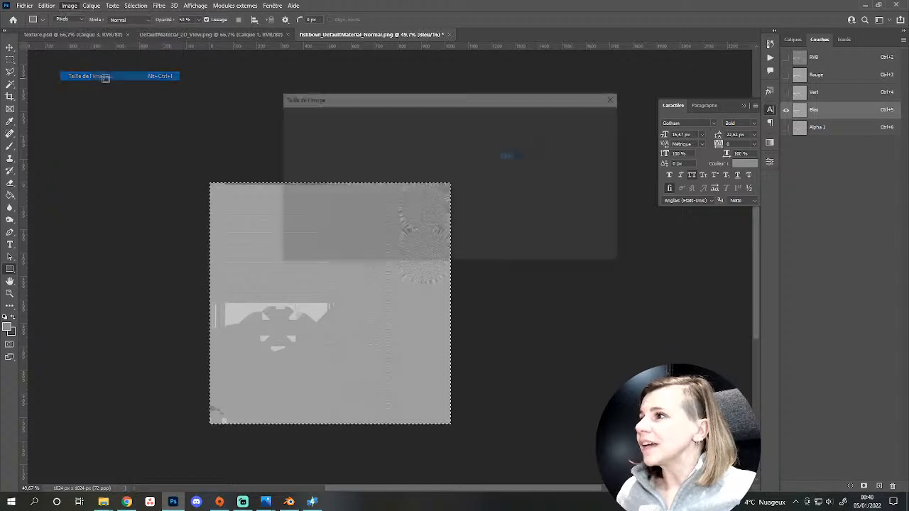
key(Escape)
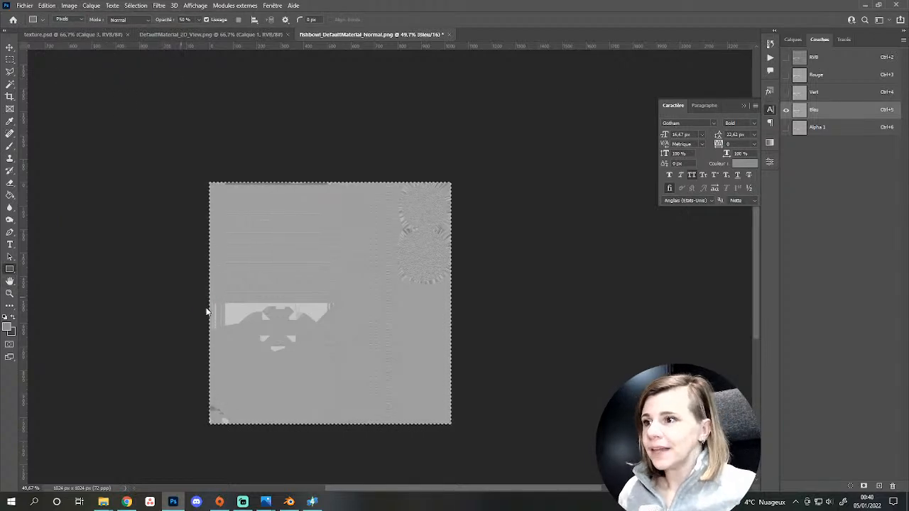
Save the channel-edited normal map as a DDS texture and close its document.
key(ctrl+shift+s)
key(Return)
click(474, 293)
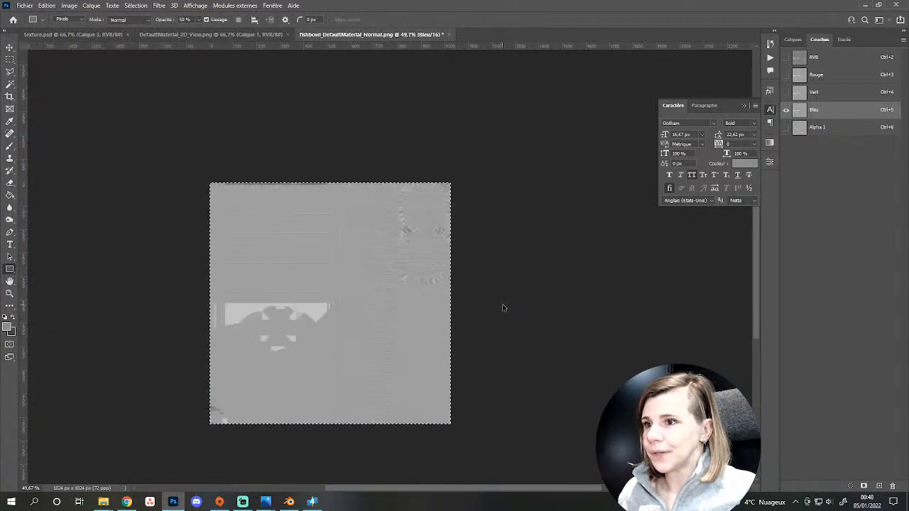
key(ctrl+w)
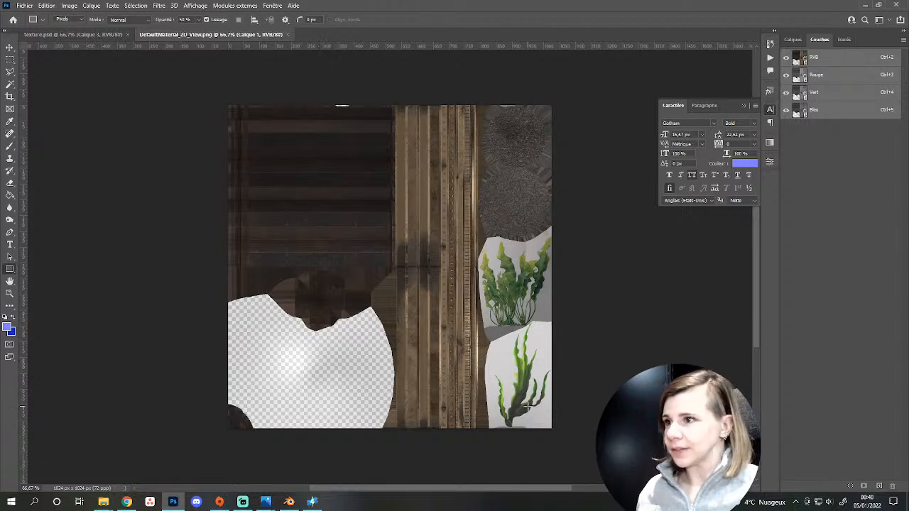
Set the image size of DefaultMaterial_2D_View.png to 1024 pixels.
click(69, 6)
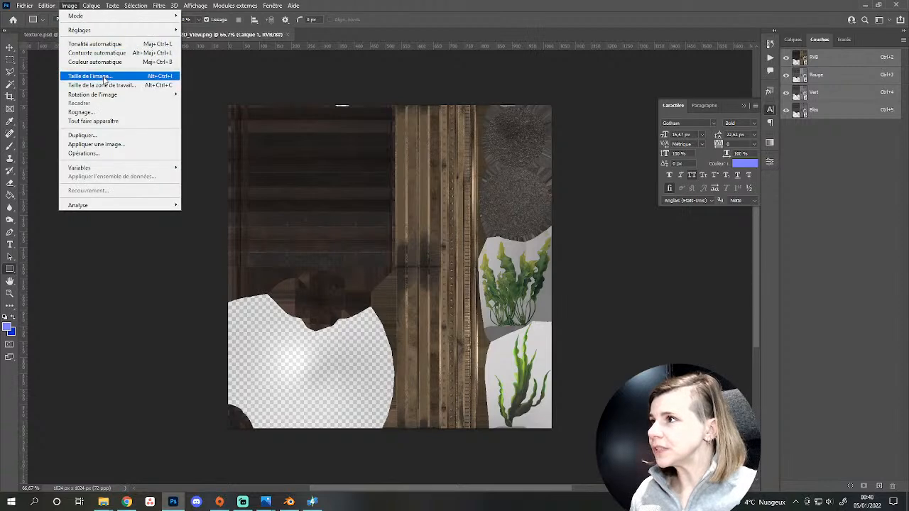
click(81, 74)
text(1024)
key(Return)
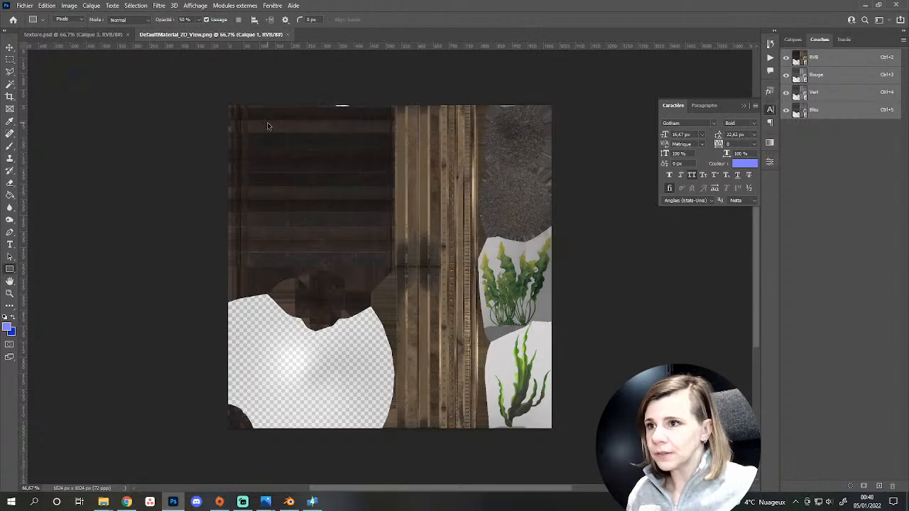
Copy the entire DefaultMaterial_2D_View.png image and paste it into texture.psd as a new layer.
key(ctrl+a)
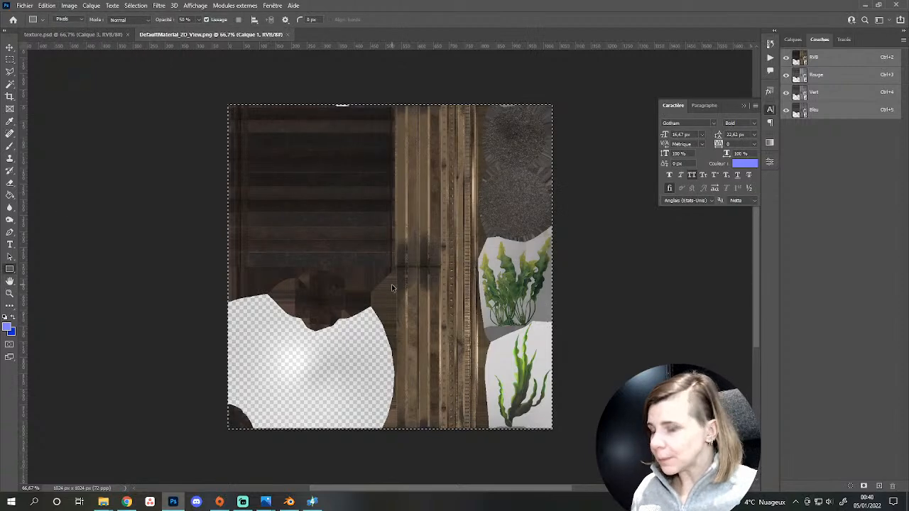
click(83, 34)
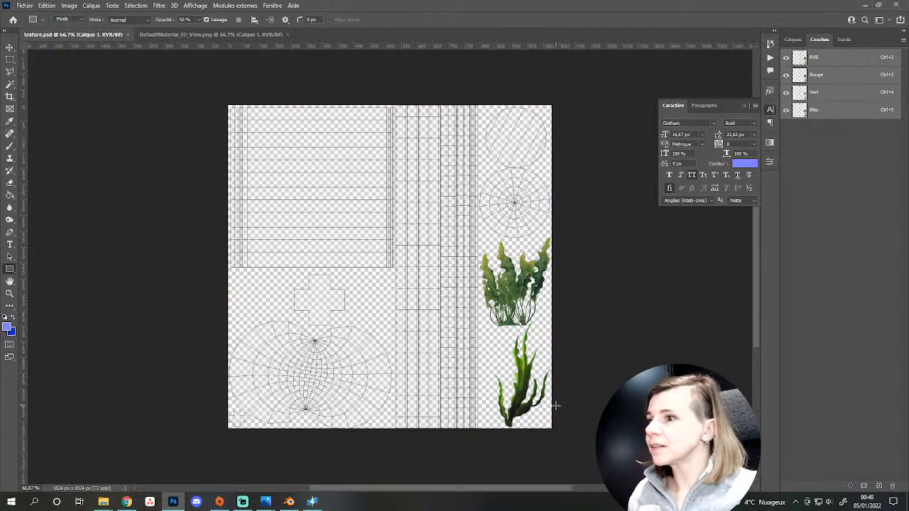
click(798, 42)
key(ctrl+v)
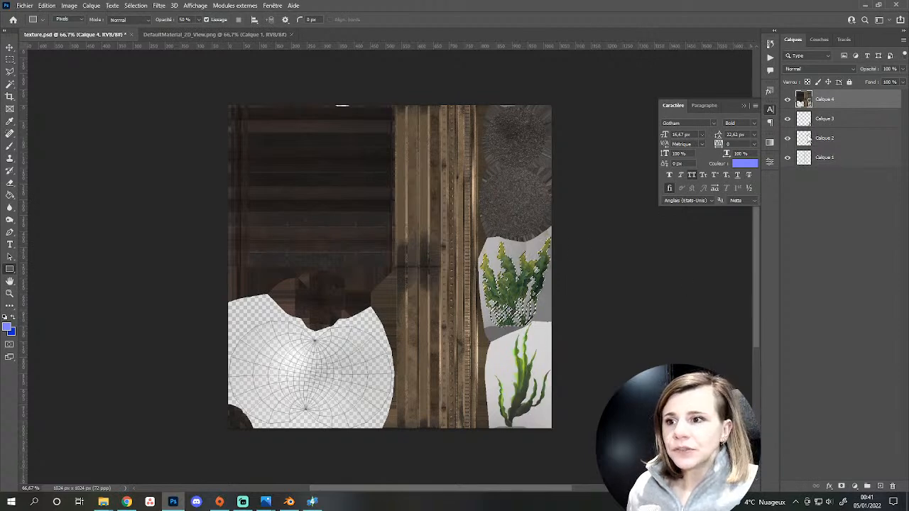
Merge the layers Calque 3 and Calque 2, then clear the selection and delete Calque 1.
click(851, 127)
shift+click(838, 138)
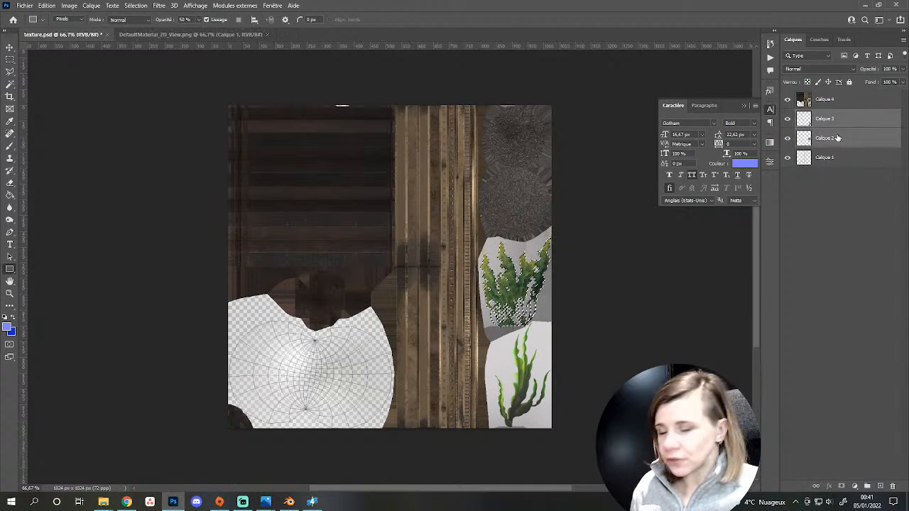
key(ctrl+e)
click(829, 138)
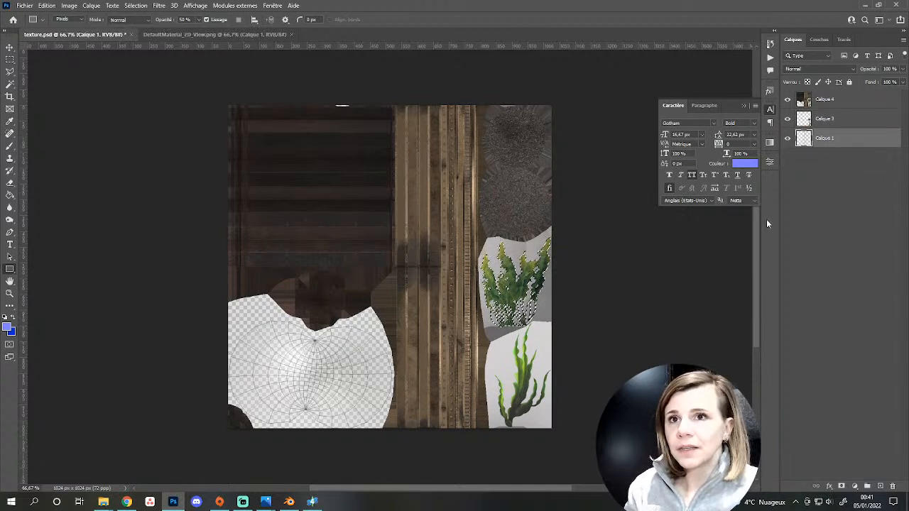
key(ctrl+d)
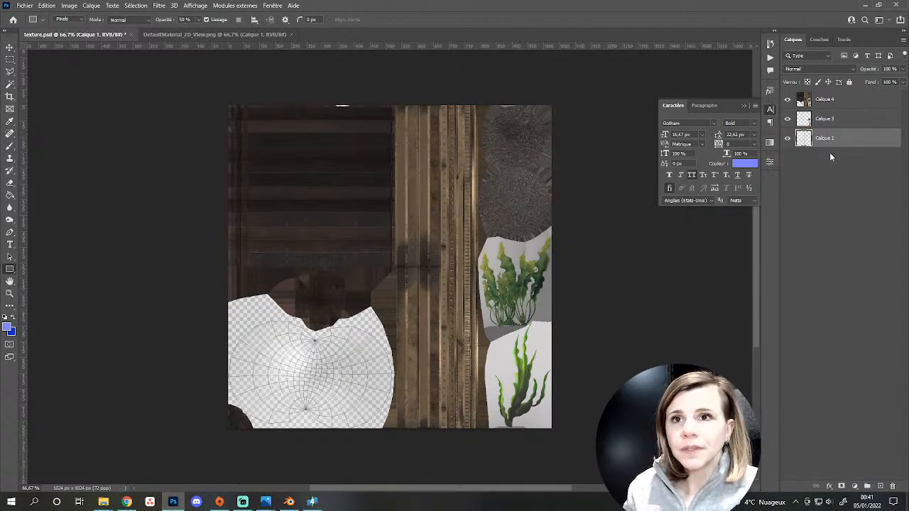
key(Delete)
Sample a mid green from a leaf of the bushy seaweed as the Paint Bucket's foreground colour.
alt+scroll(449, 380, up, 5)
drag(544, 297, 406, 307)
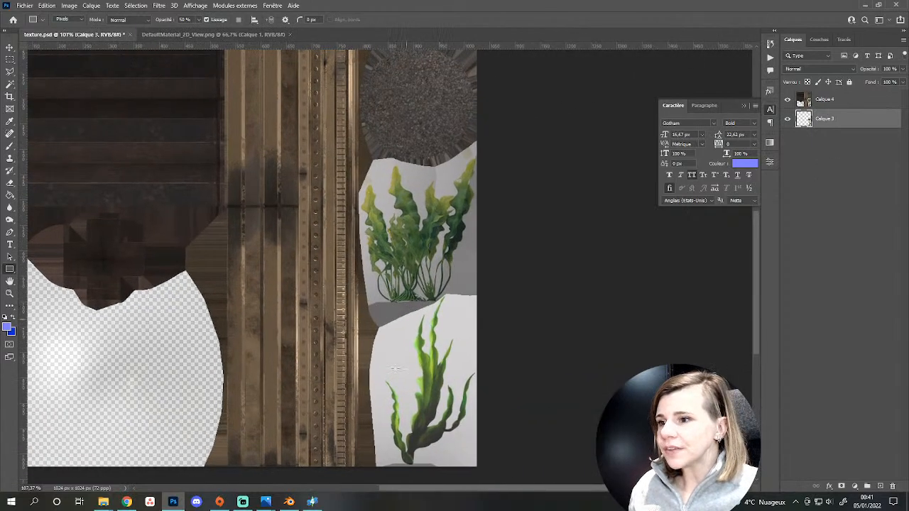
alt+scroll(440, 360, up, 10)
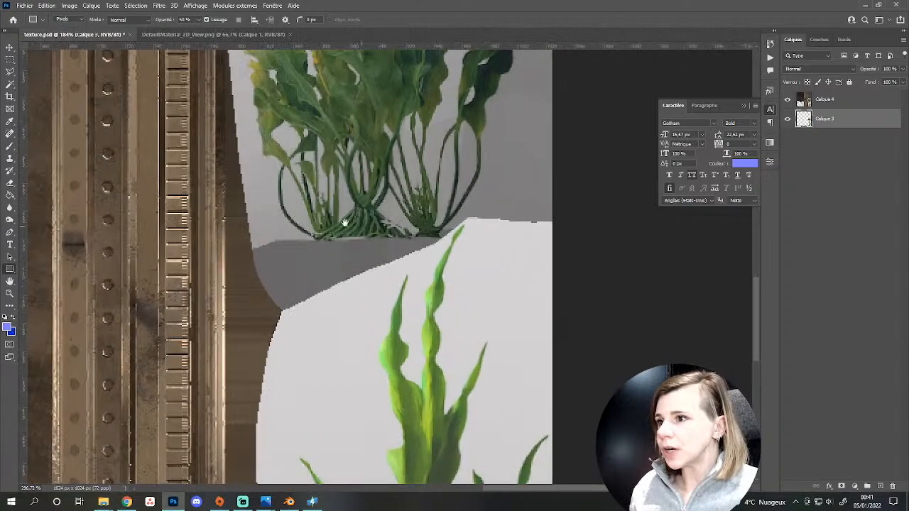
key(g)
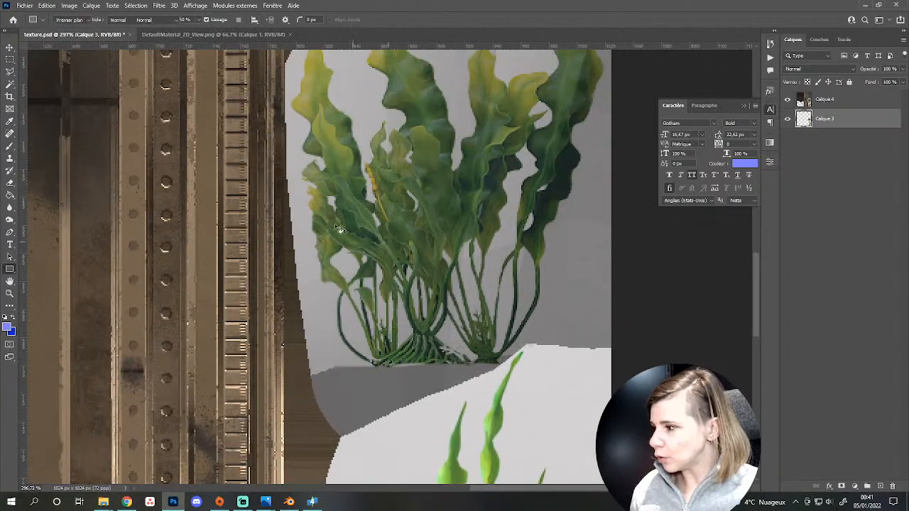
alt+scroll(296, 210, up, 2)
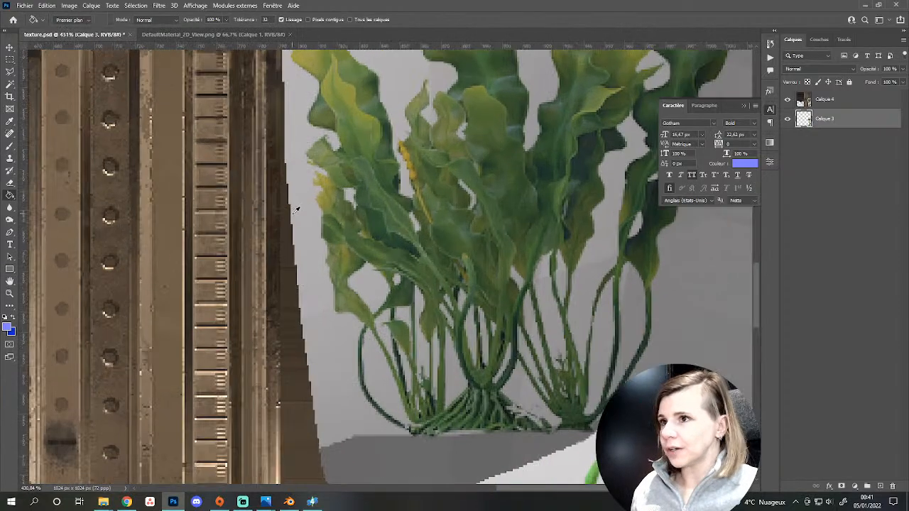
alt+click(344, 127)
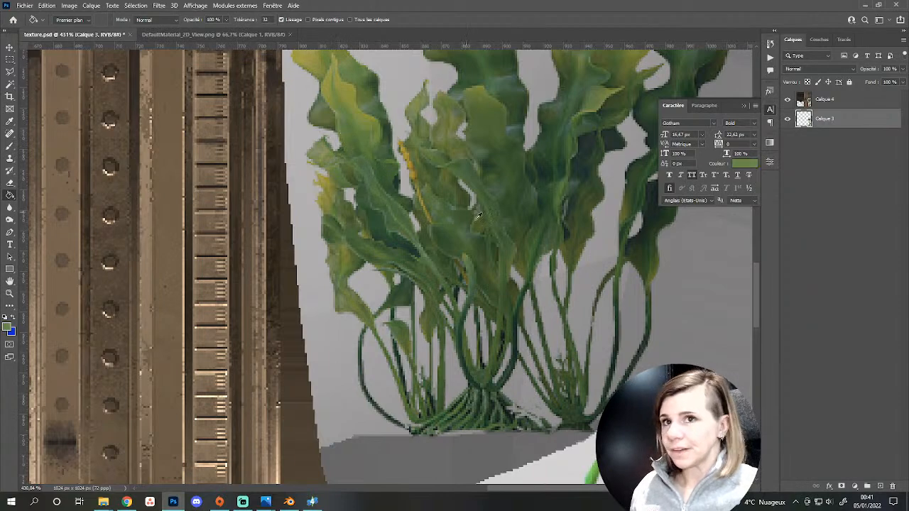
Try to fill the seaweed background with the sampled green on Calque 3 and on Calque 4, including with contiguous pixels only.
alt+scroll(344, 128, down, 5)
click(540, 296)
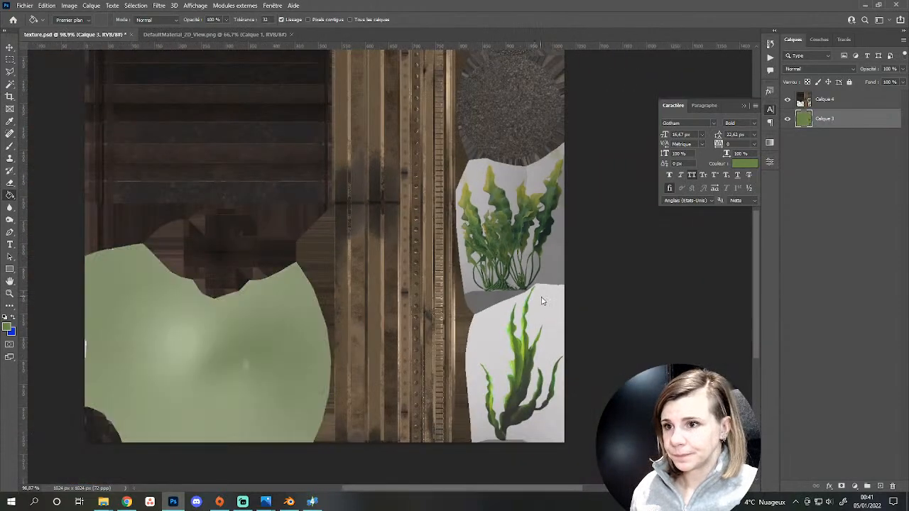
key(ctrl+z)
click(829, 99)
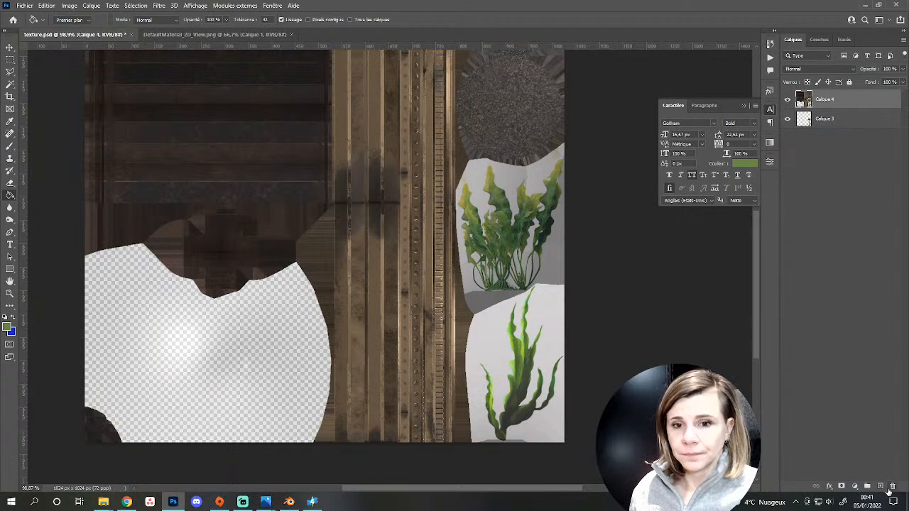
click(547, 322)
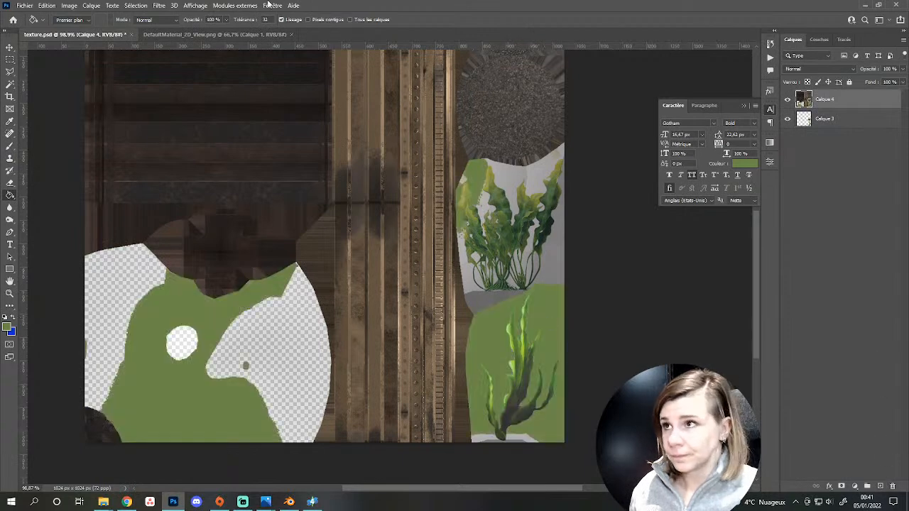
key(ctrl+z)
click(307, 19)
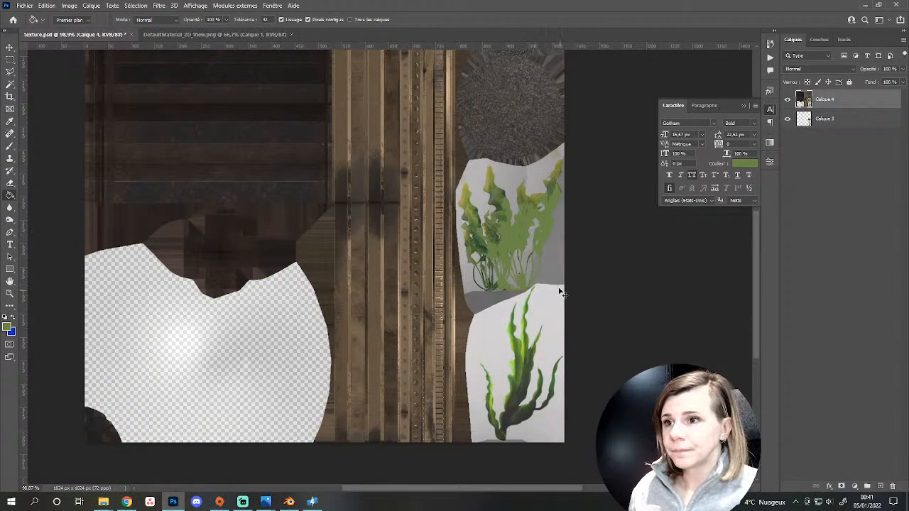
click(547, 256)
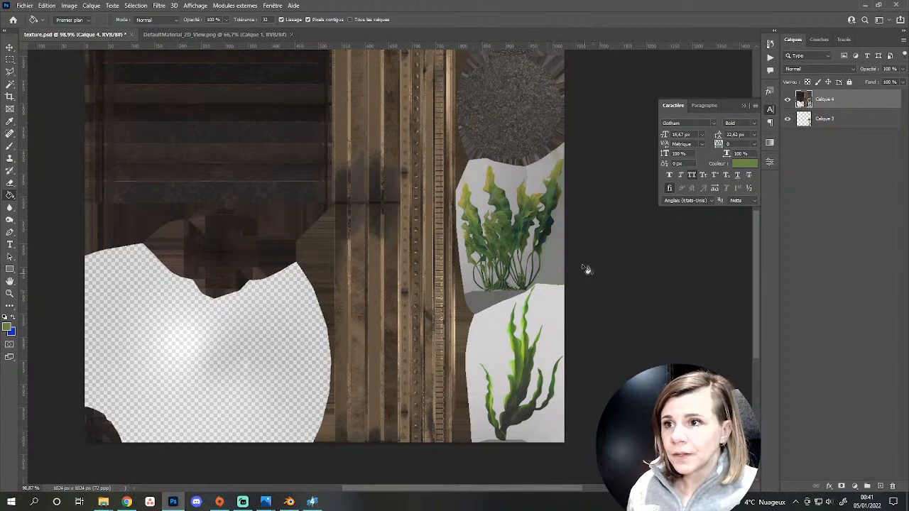
key(b)
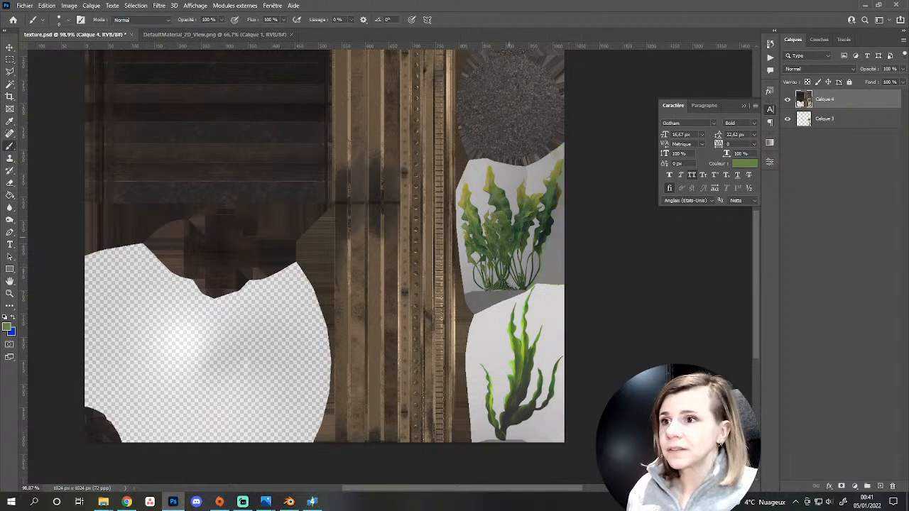
alt+scroll(492, 212, up, 3)
right_click(499, 210)
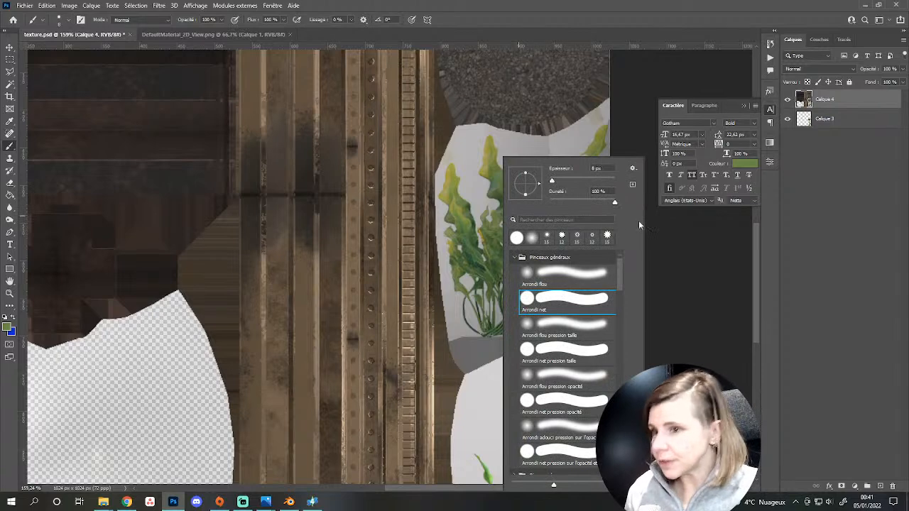
key(Escape)
Select the pale background area around both seaweed plants with the Polygonal Lasso, following its edge and closing the outline outside the canvas.
key(l)
click(618, 91)
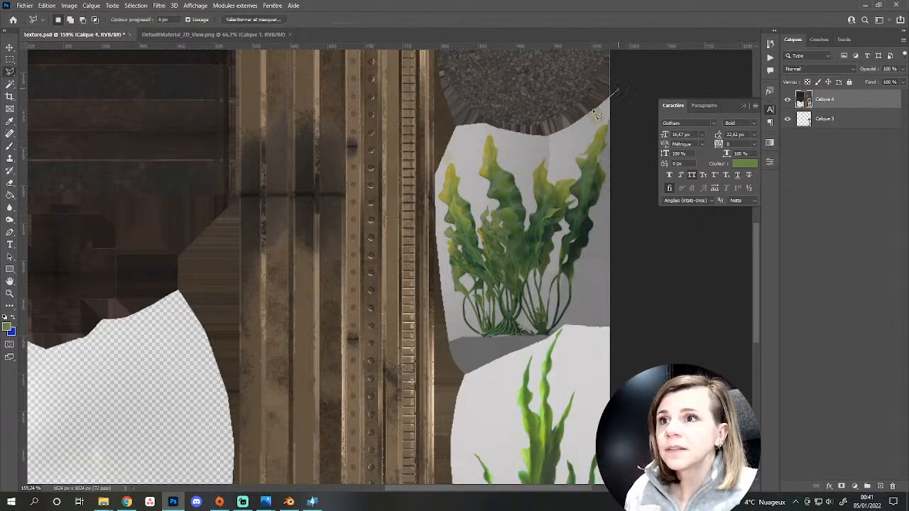
click(545, 136)
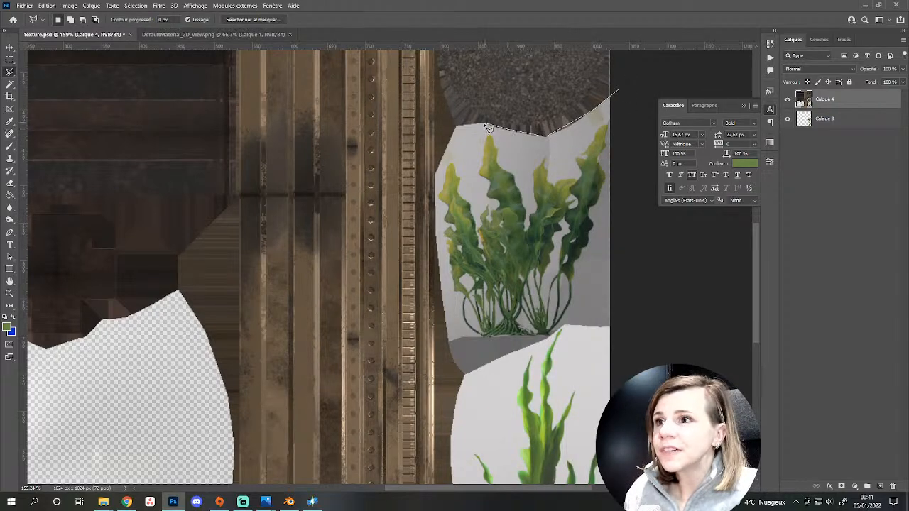
click(483, 124)
click(454, 128)
click(435, 176)
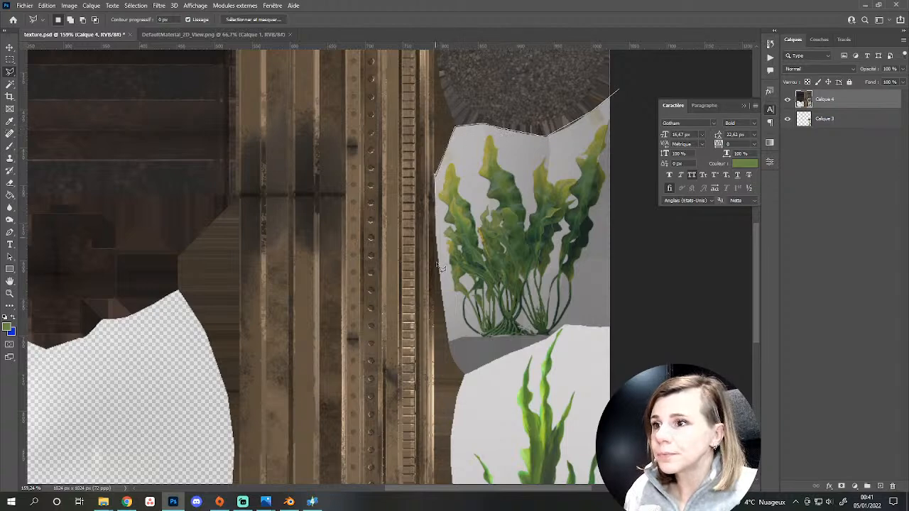
drag(469, 333, 447, 240)
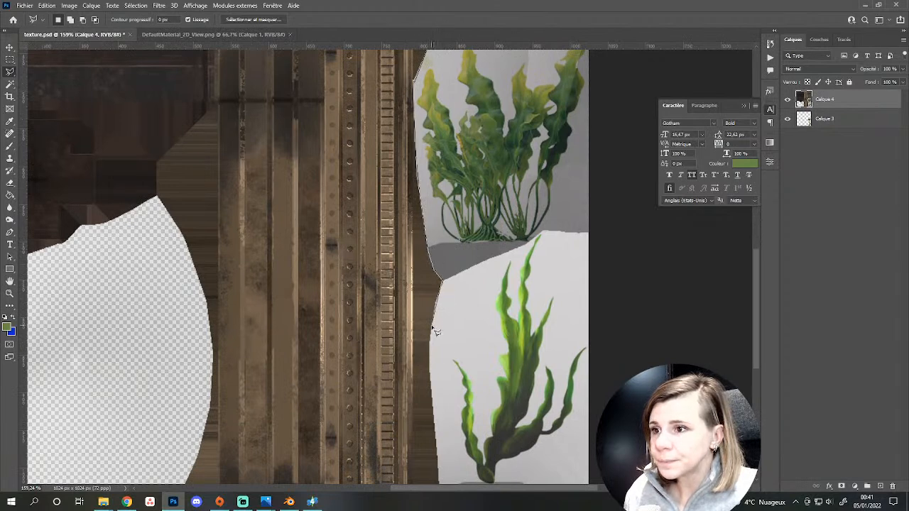
drag(436, 383, 452, 247)
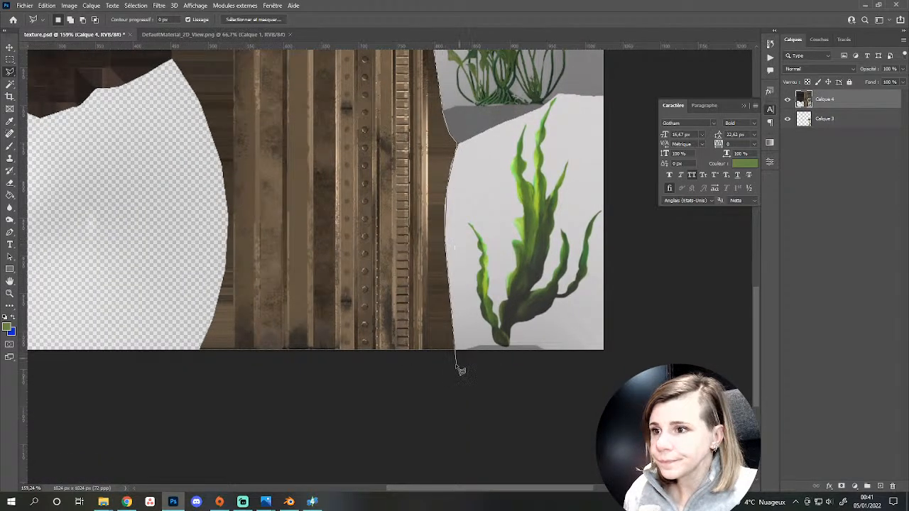
key(ctrl+minus)
click(574, 381)
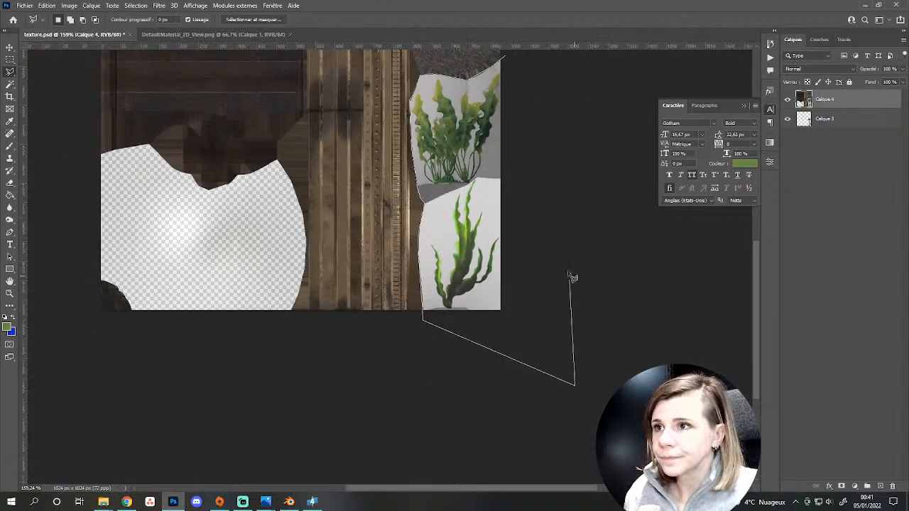
click(505, 60)
Add a new layer beneath Calque 3 and fill the selected seaweed area on it with the sampled green.
click(852, 119)
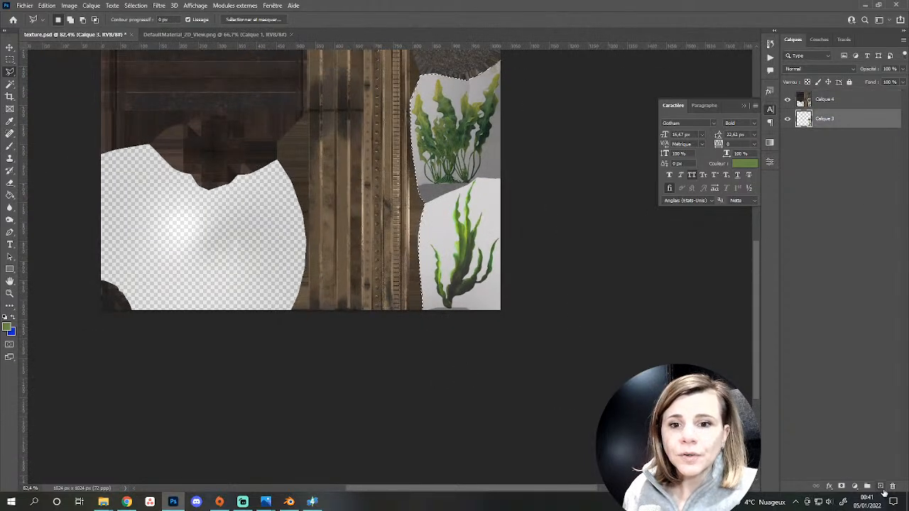
key(ctrl+j)
drag(834, 138, 833, 147)
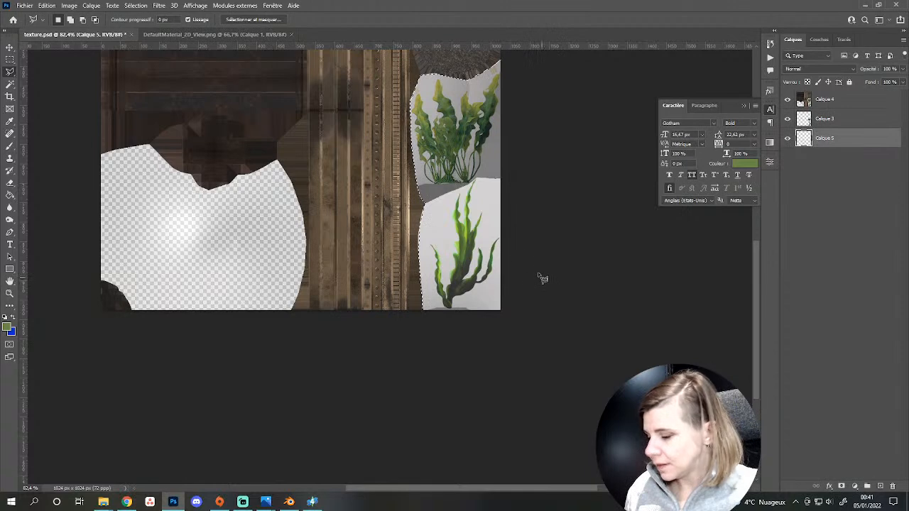
key(g)
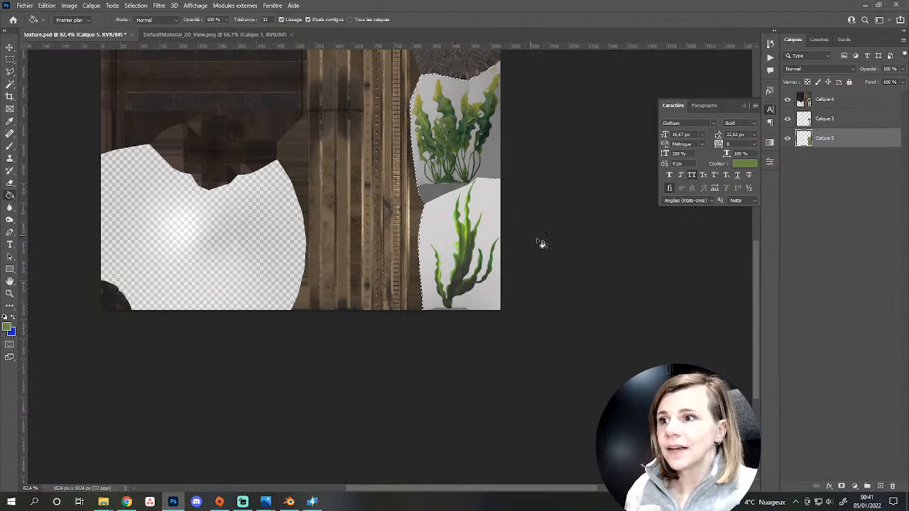
Check the green fill with Calque 4 hidden, show that layer again and delete its content inside the selection.
scroll(546, 240, up, 4)
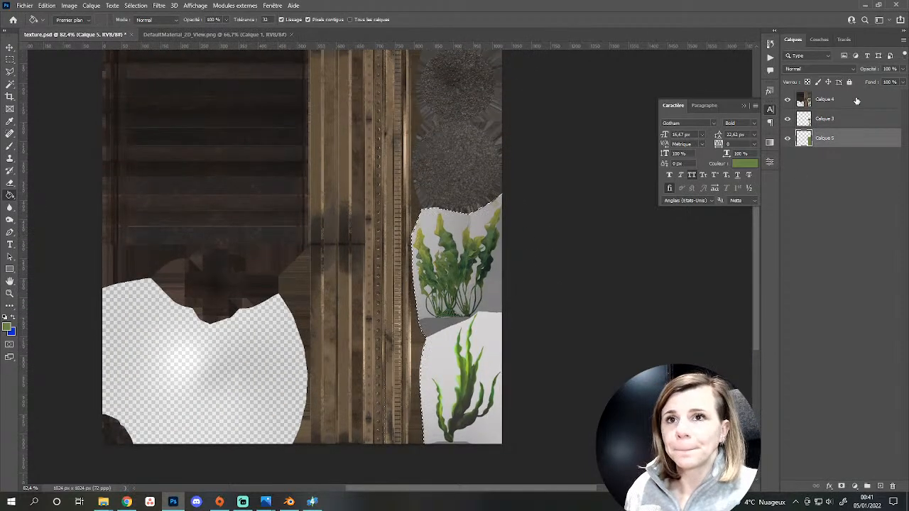
click(852, 102)
click(787, 100)
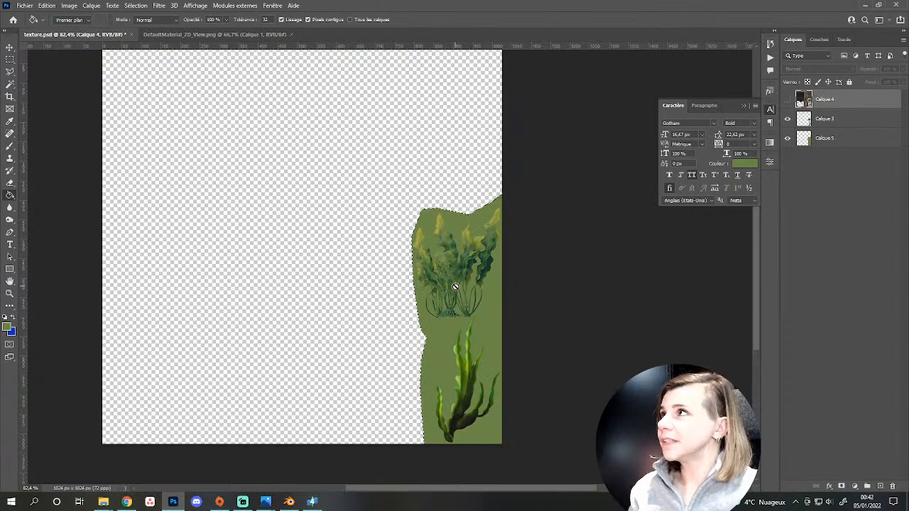
click(786, 100)
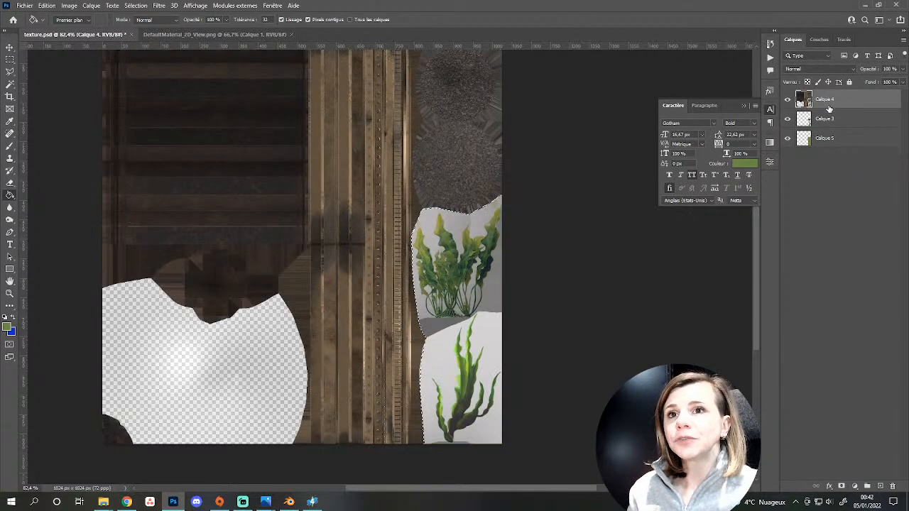
click(488, 268)
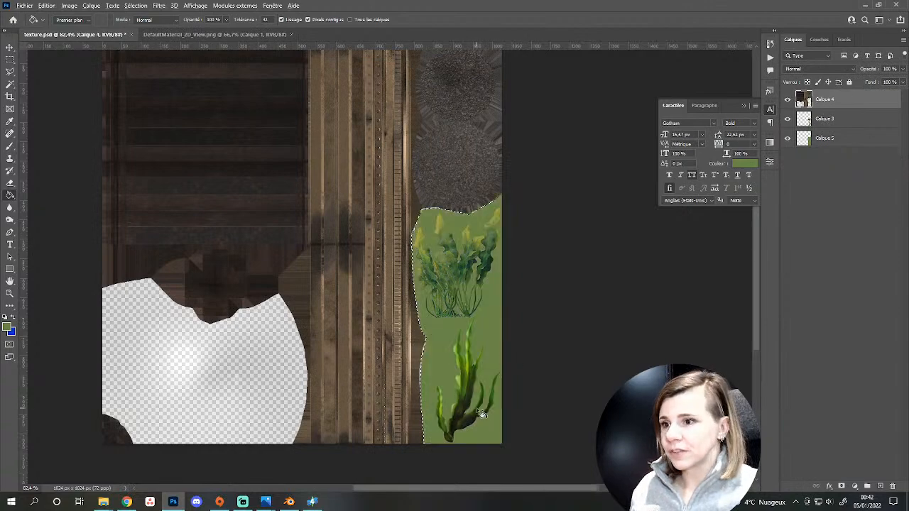
Sample a darker green from the bushy seaweed and refill the selected background area on Calque 5 with it.
alt+scroll(481, 414, up, 8)
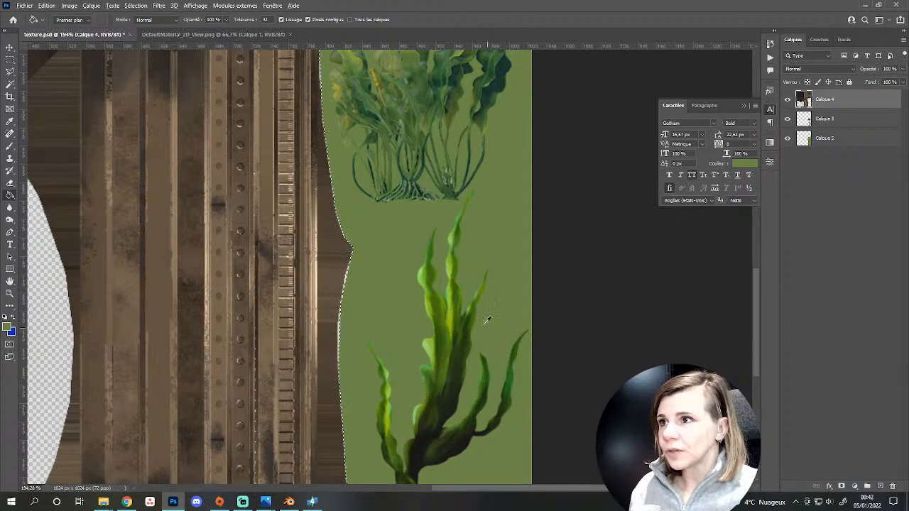
scroll(450, 288, up, 3)
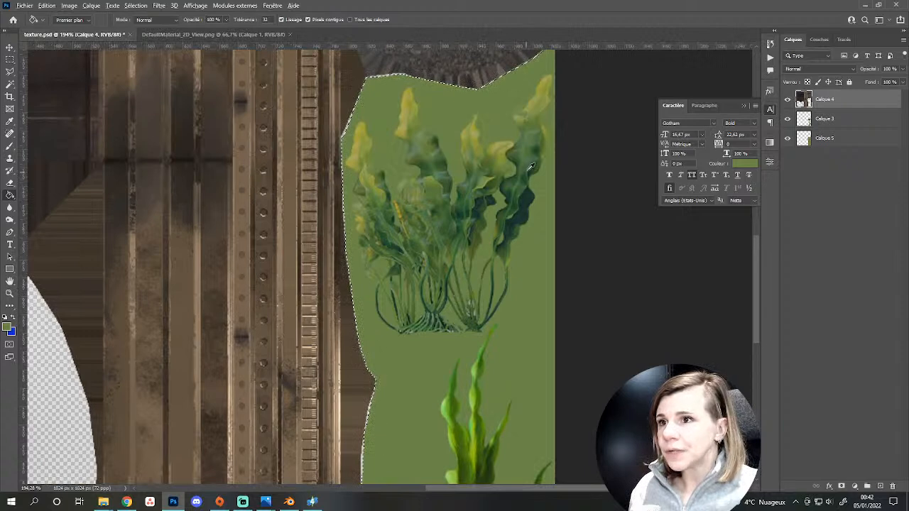
click(534, 150)
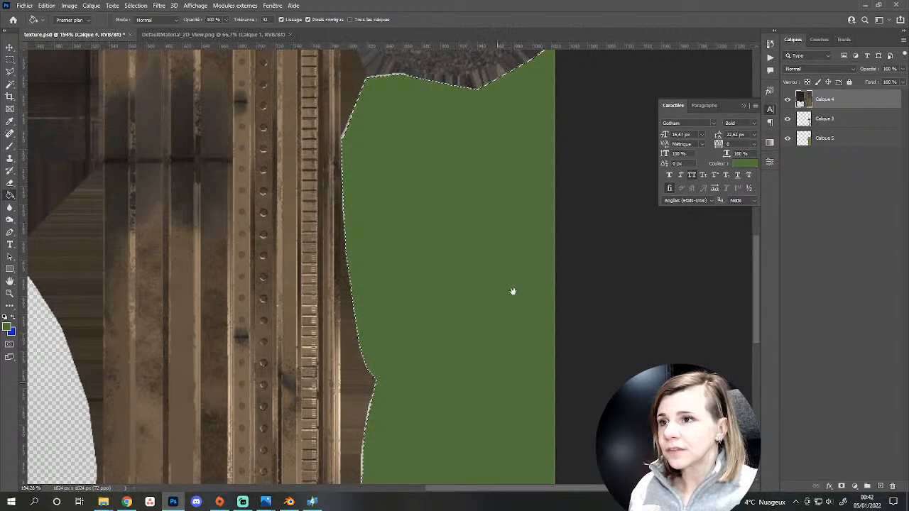
scroll(513, 290, down, 5)
key(ctrl+z)
click(810, 141)
click(546, 94)
drag(547, 93, 523, 338)
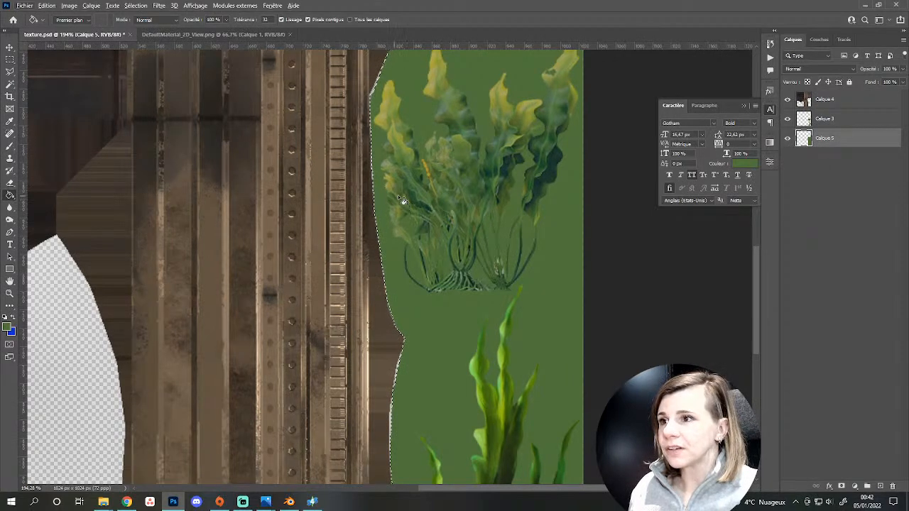
Sample a lighter green from the bushy seaweed and refill the selected background area on Calque 5 with it.
key(b)
alt+click(417, 152)
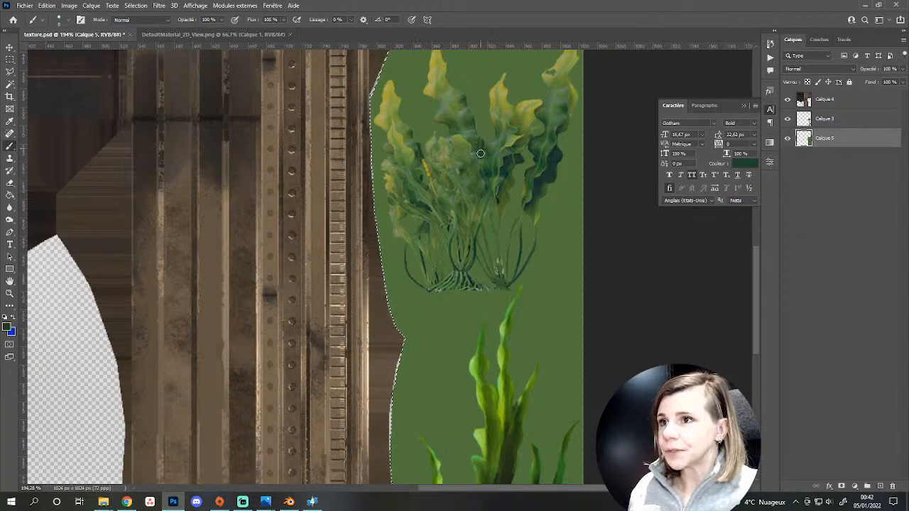
alt+click(559, 358)
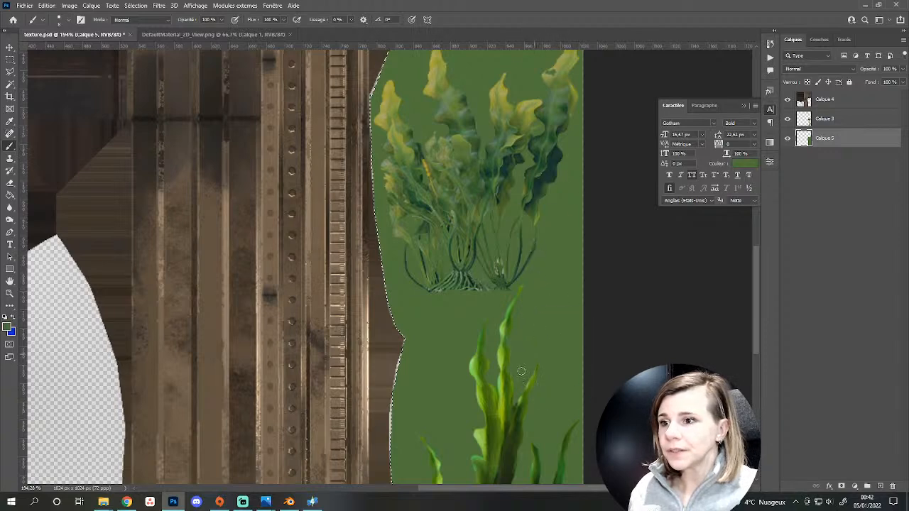
alt+scroll(528, 383, down, 3)
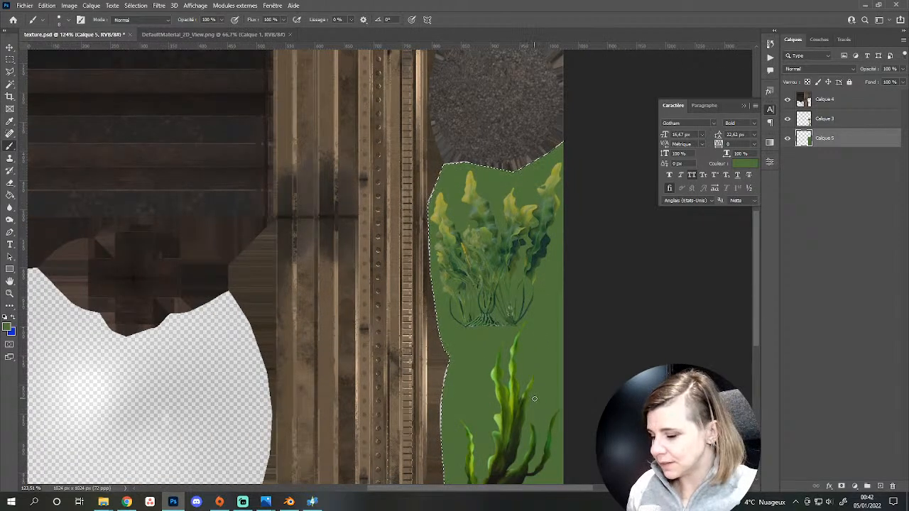
key(g)
alt+scroll(522, 447, up, 3)
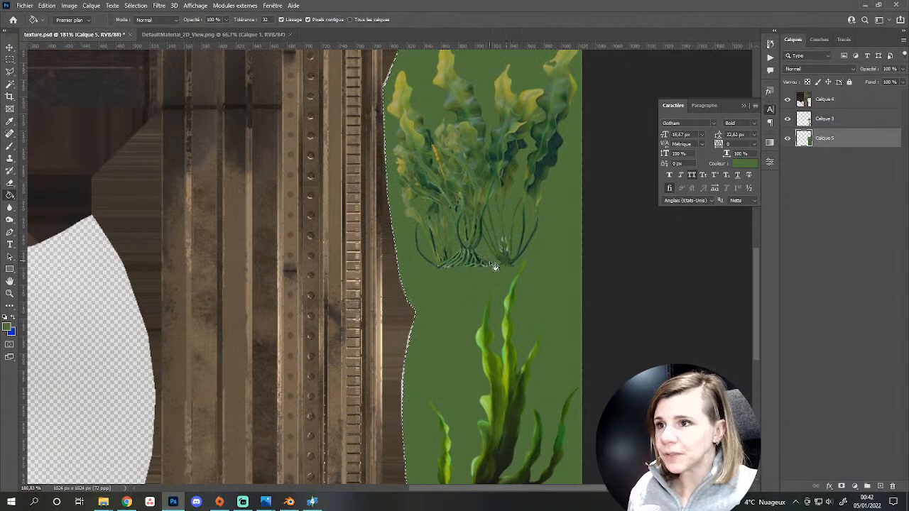
click(478, 220)
drag(478, 219, 498, 198)
scroll(499, 201, up, 1)
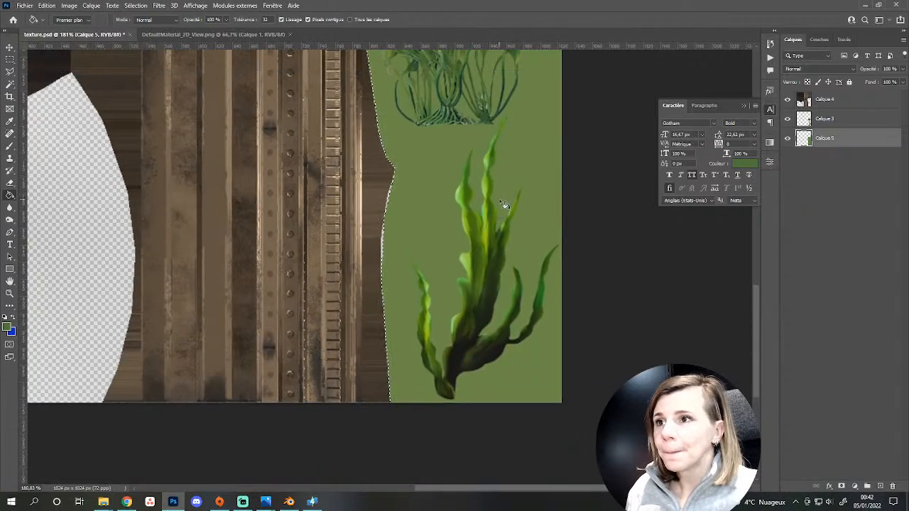
scroll(455, 244, up, 3)
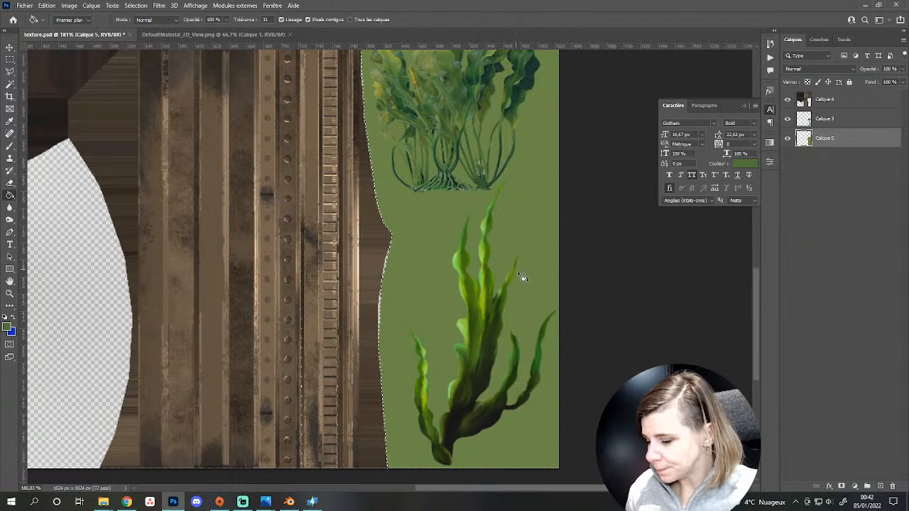
Sample a deeper green from the lower seaweed and paint it around that plant on Calque 5 with a larger brush.
alt+click(468, 261)
key(b)
scroll(455, 300, down, 2)
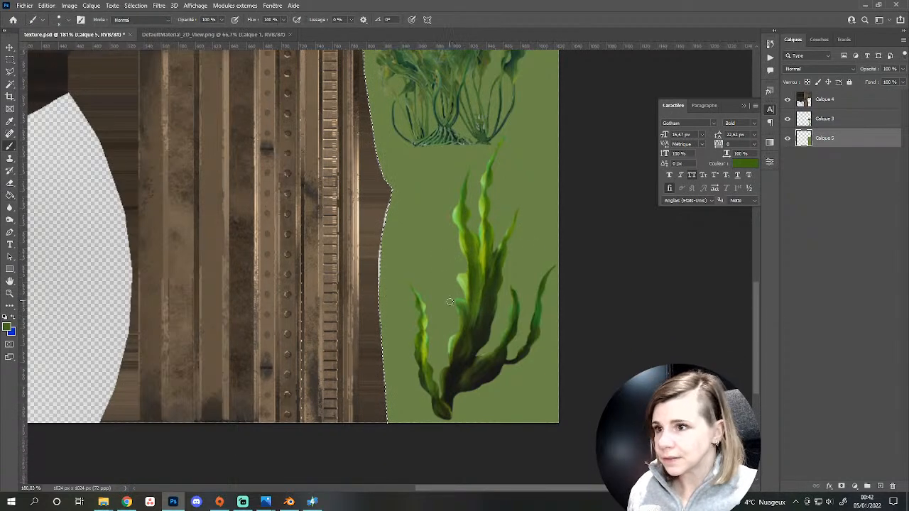
right_click(470, 291)
click(540, 180)
mouse_move(430, 257)
mouse_down()
mouse_move(426, 284)
mouse_move(419, 254)
mouse_move(482, 166)
mouse_move(511, 145)
mouse_move(509, 262)
mouse_move(535, 296)
mouse_move(479, 410)
mouse_move(423, 414)
mouse_up()
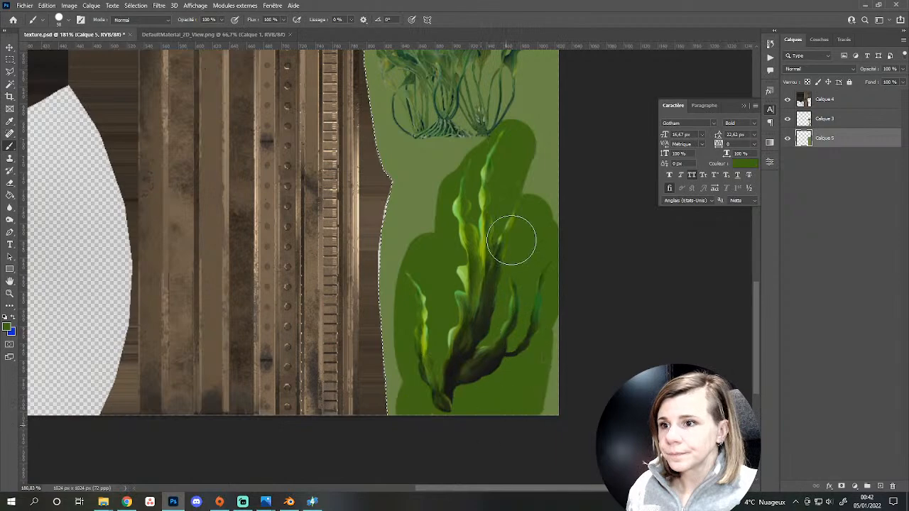
scroll(438, 257, down, 2)
alt+scroll(438, 257, down, 3)
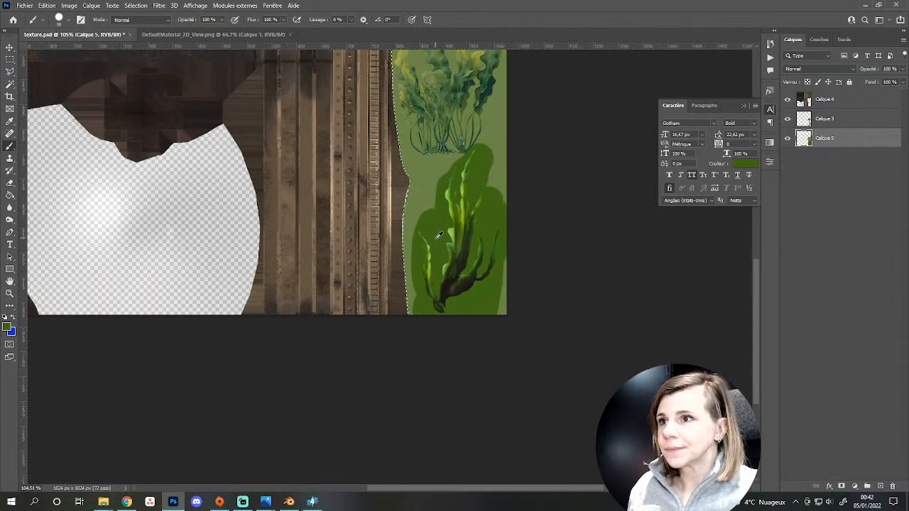
Erase the white remnants between the bushy seaweed's stems on Calque 3 with a 5 px hard round eraser.
drag(409, 158, 483, 300)
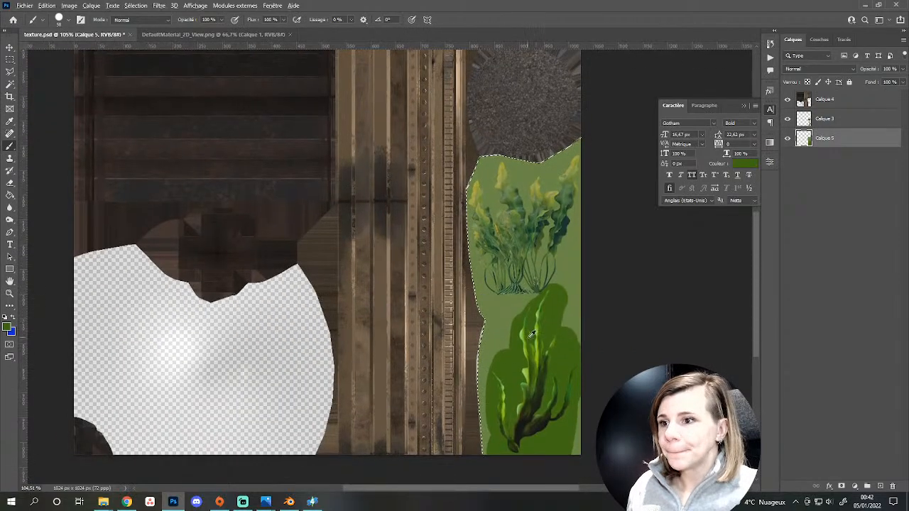
alt+scroll(482, 298, up, 5)
alt+scroll(480, 377, up, 3)
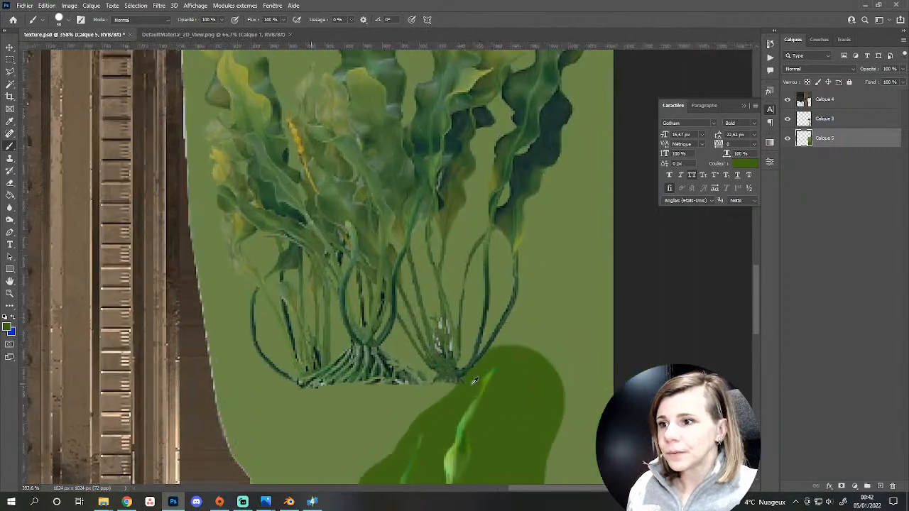
alt+scroll(496, 391, down, 1)
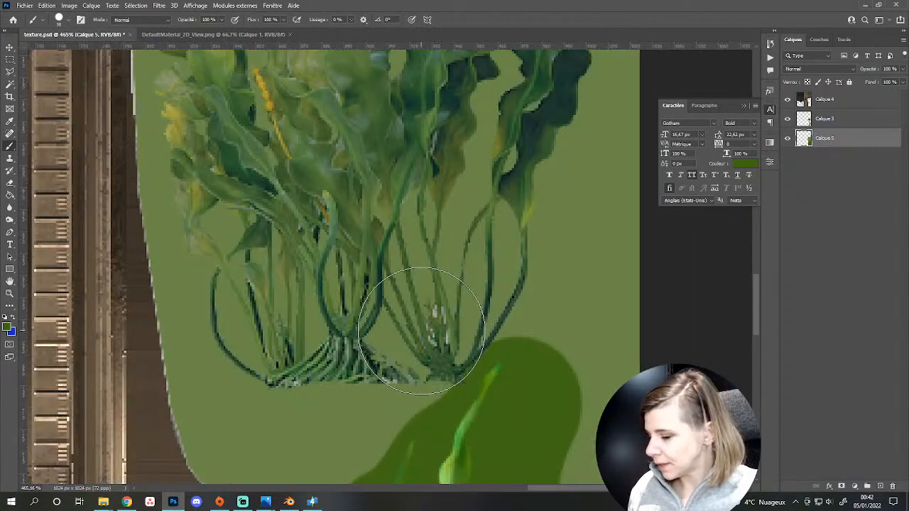
key(e)
click(827, 123)
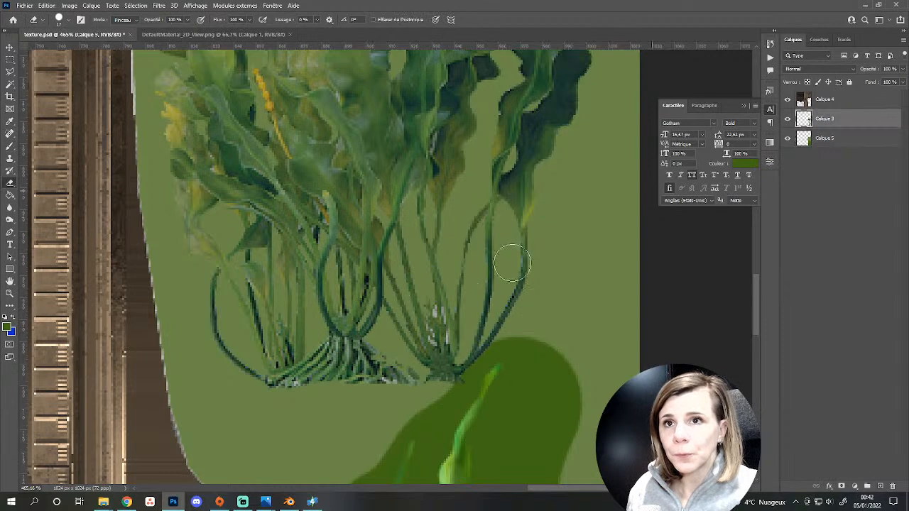
scroll(497, 288, up, 2)
right_click(474, 306)
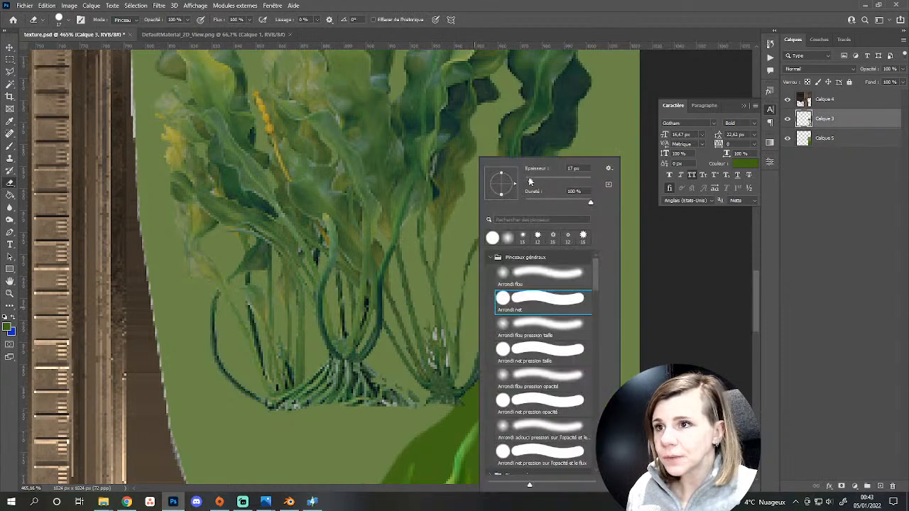
drag(529, 180, 526, 180)
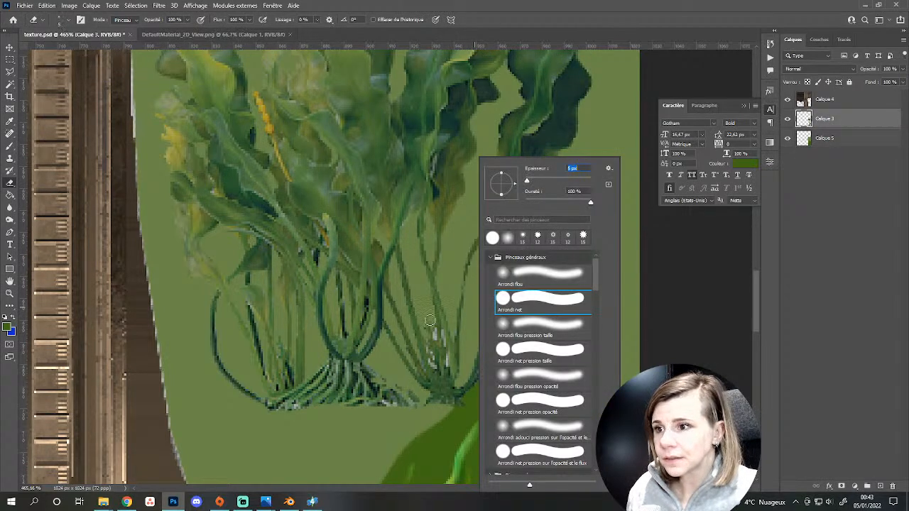
key(Return)
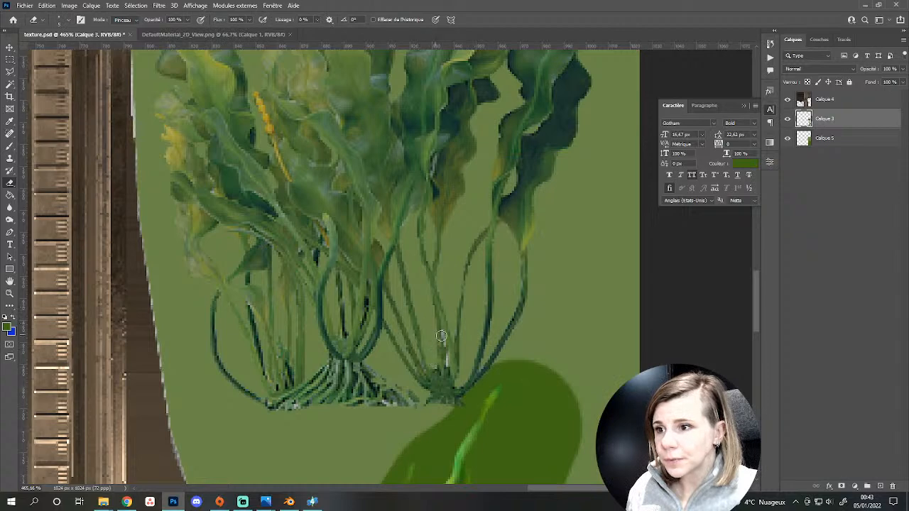
Clean the remaining white specks around the bushy seaweed's stems and roots on Calque 3 with a finer eraser.
right_click(465, 354)
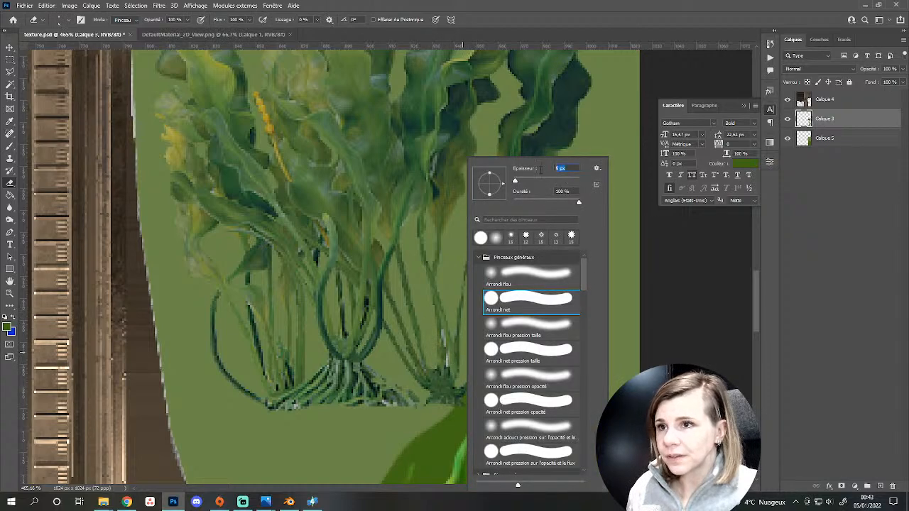
key(Return)
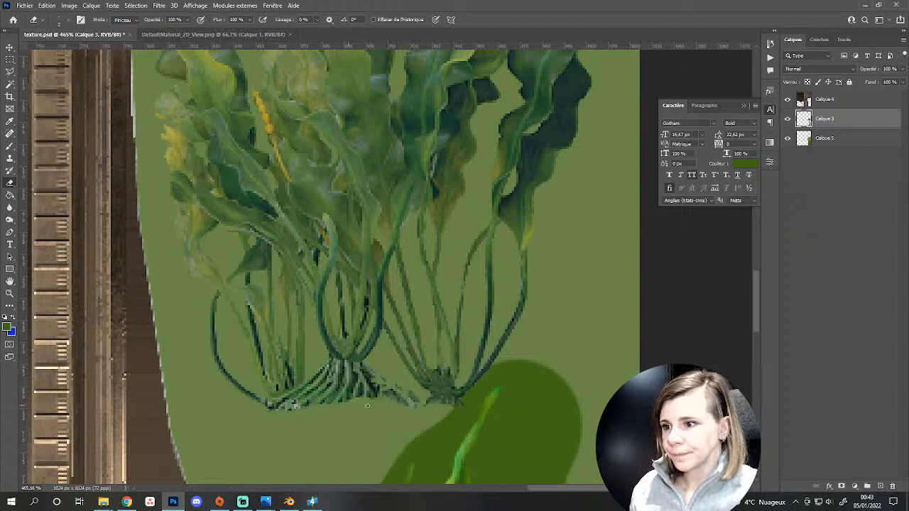
ctrl+drag(355, 394, 291, 311)
ctrl+drag(359, 323, 333, 320)
drag(384, 295, 410, 271)
key(v)
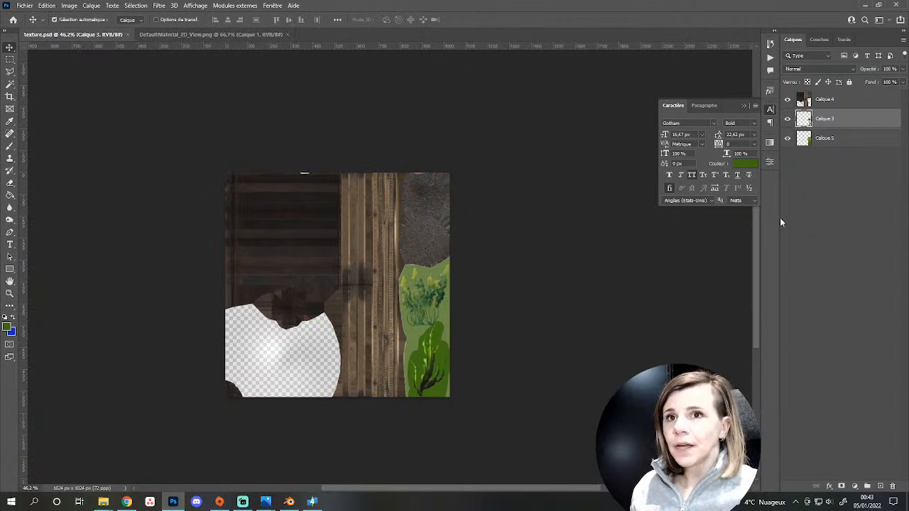
Check the whole texture and hide the green backing layer Calque 5.
alt+scroll(429, 390, up, 3)
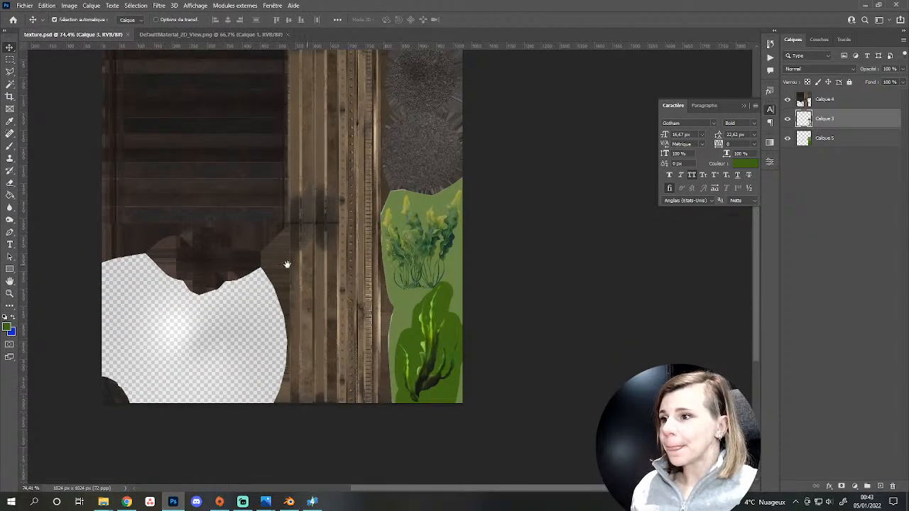
drag(286, 264, 358, 318)
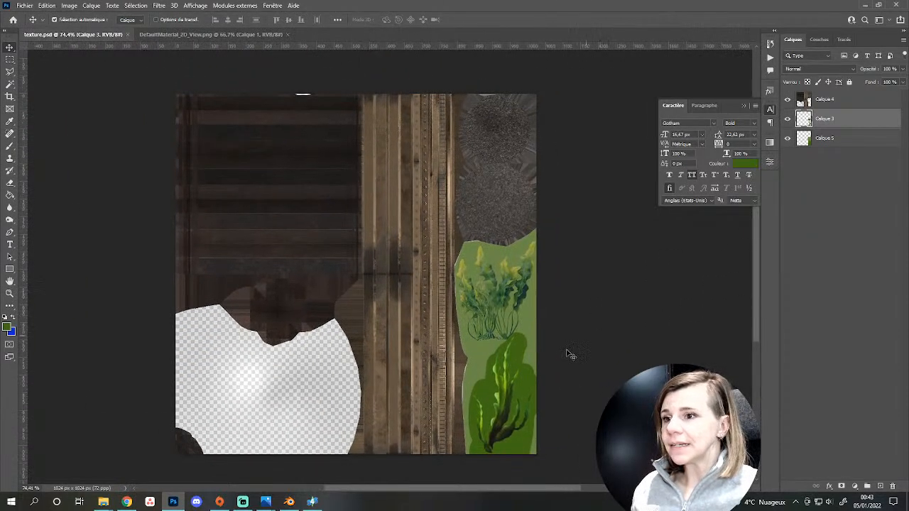
scroll(547, 416, up, 1)
alt+scroll(524, 315, up, 3)
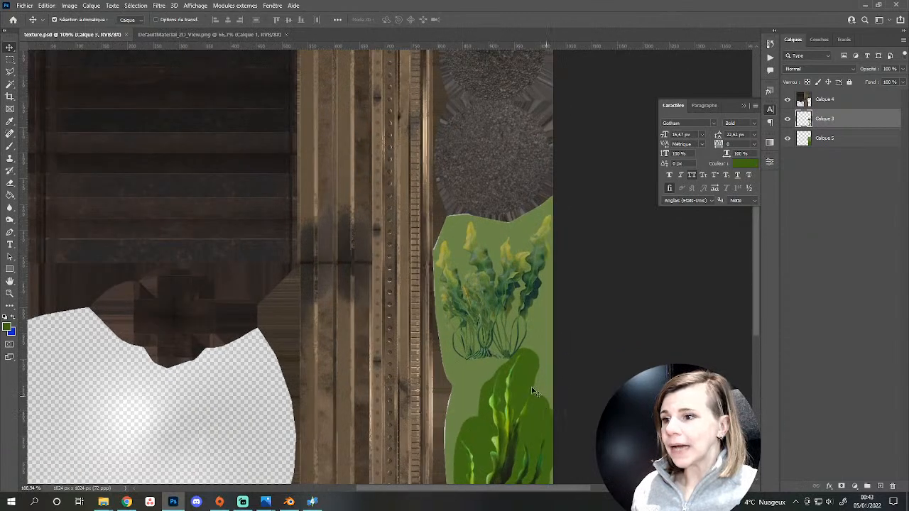
alt+scroll(501, 328, down, 3)
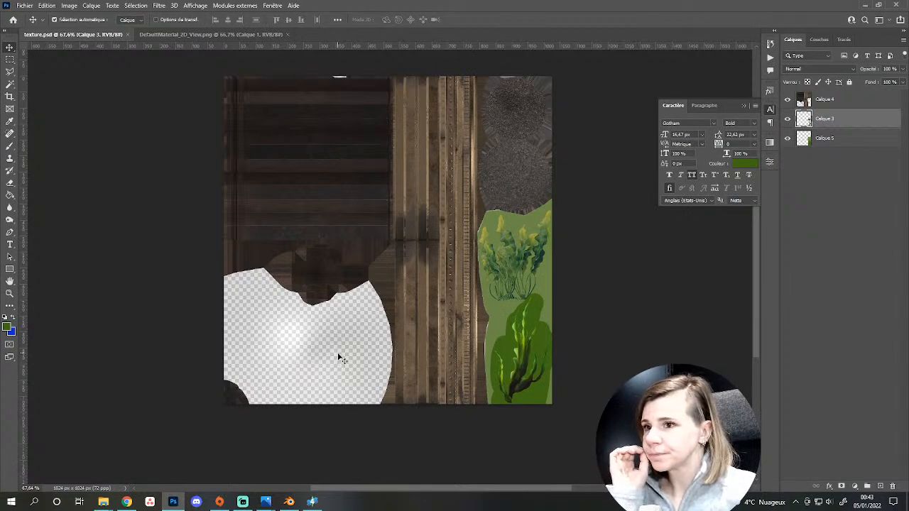
click(787, 139)
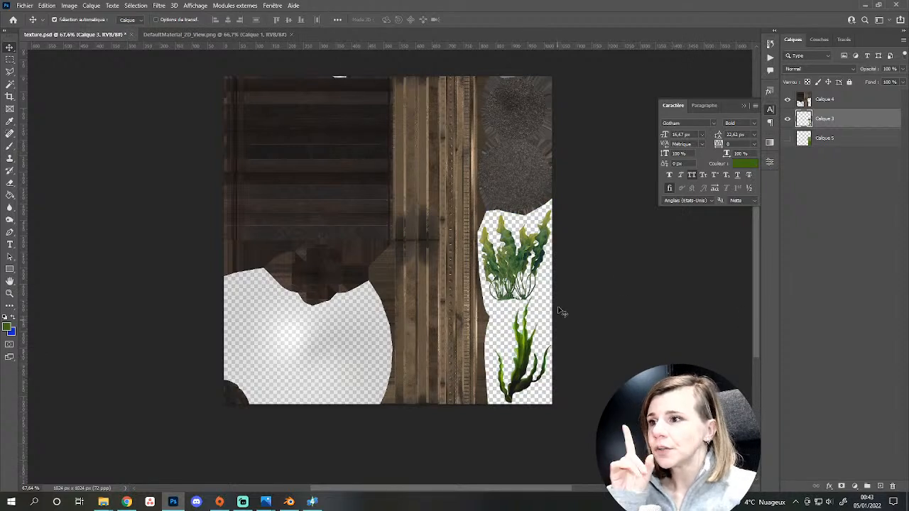
Save a PNG copy of the texture with transparent seaweed background in the 1-Fishbowl folder, using the large-file, fastest-saving option.
key(ctrl+shift+s)
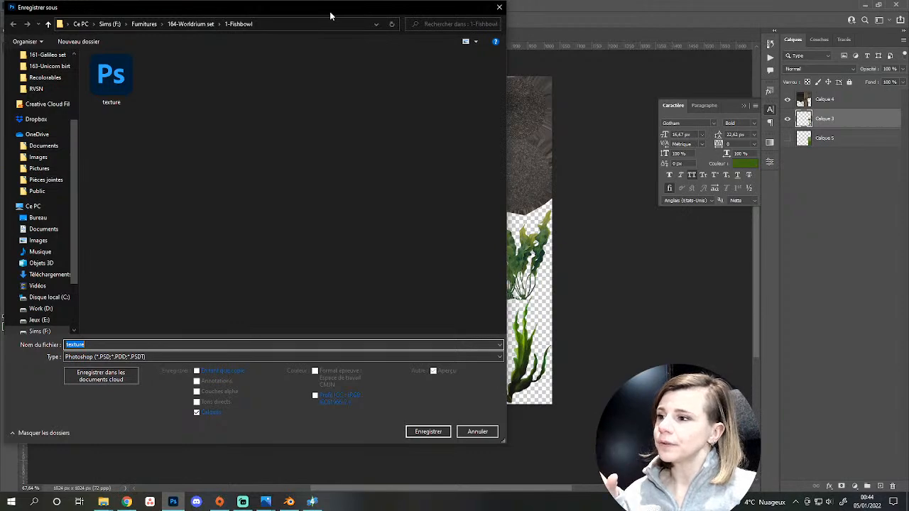
drag(254, 10, 263, 418)
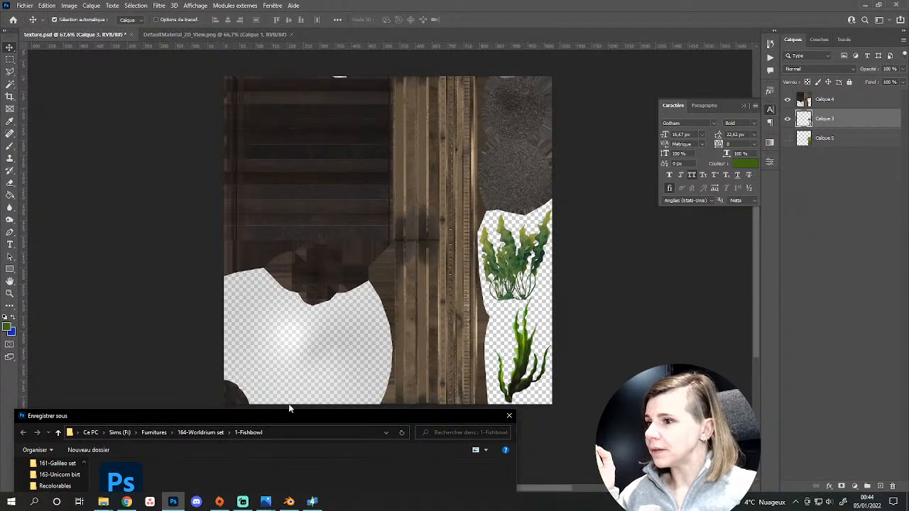
drag(355, 416, 440, 51)
click(233, 400)
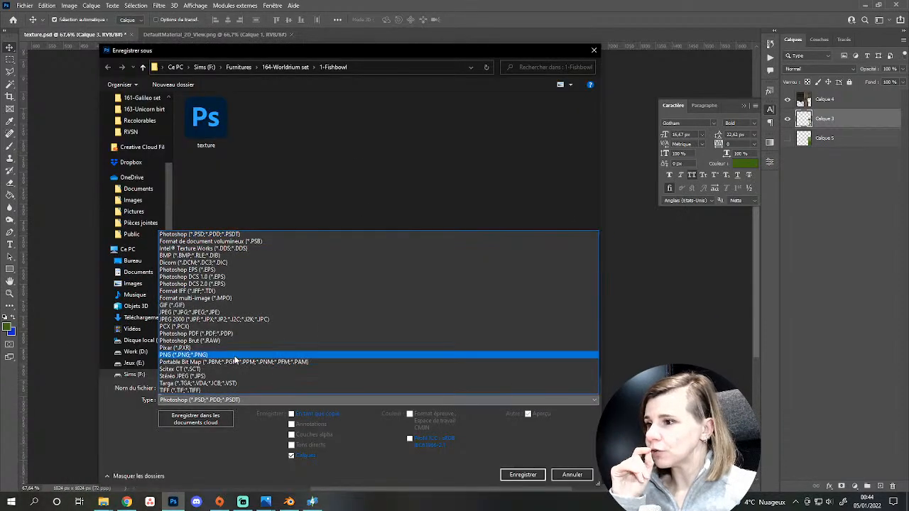
click(230, 356)
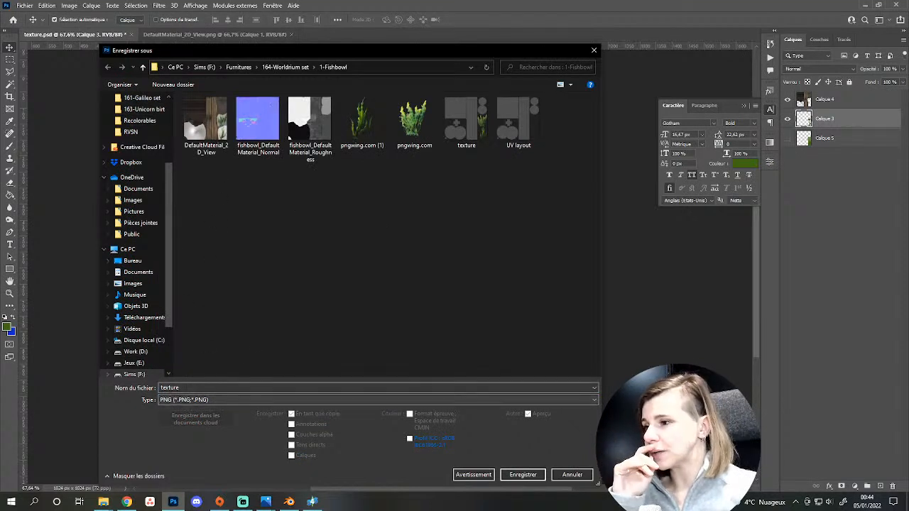
click(202, 382)
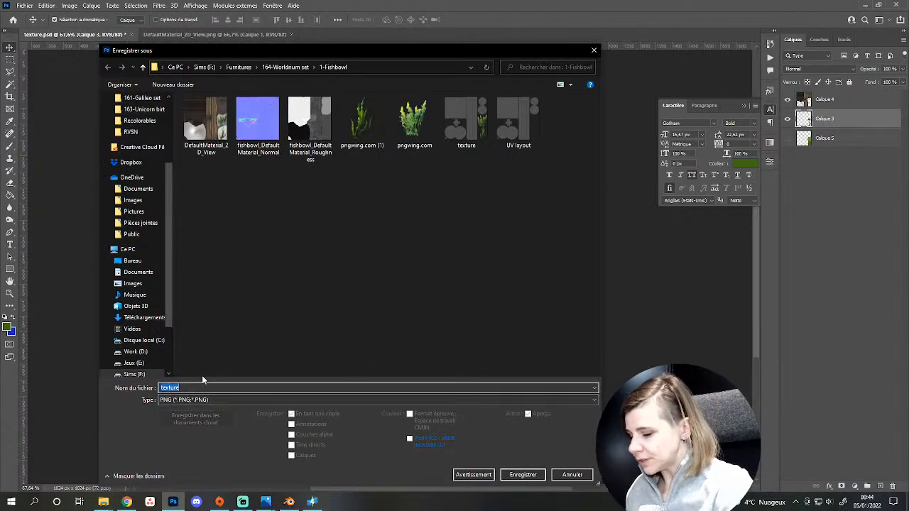
key(Return)
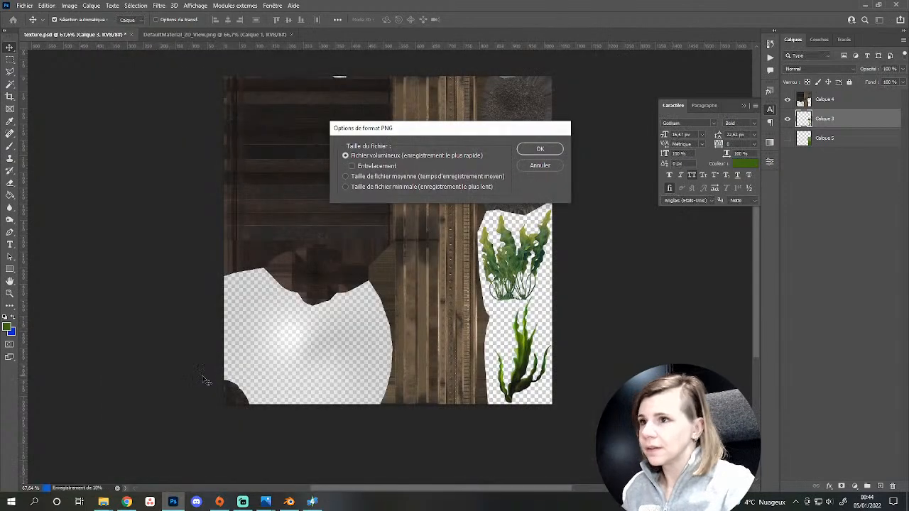
key(Return)
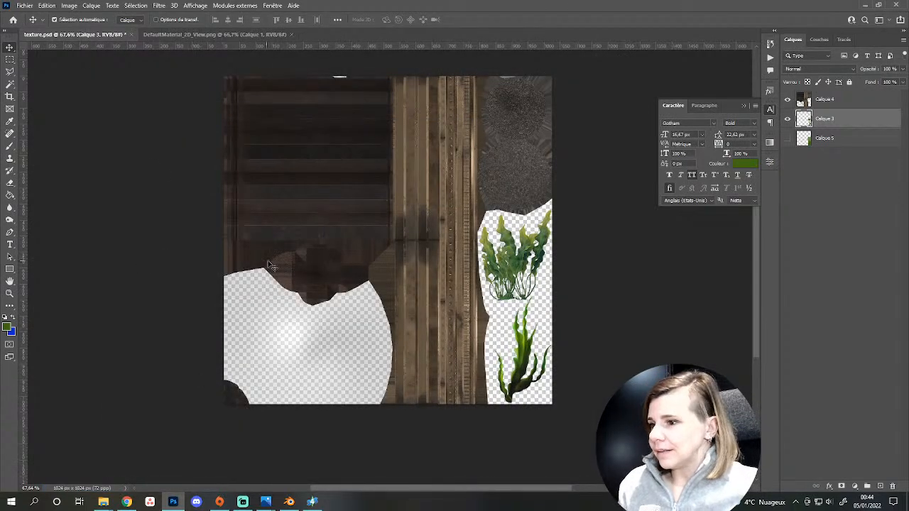
key(ctrl)
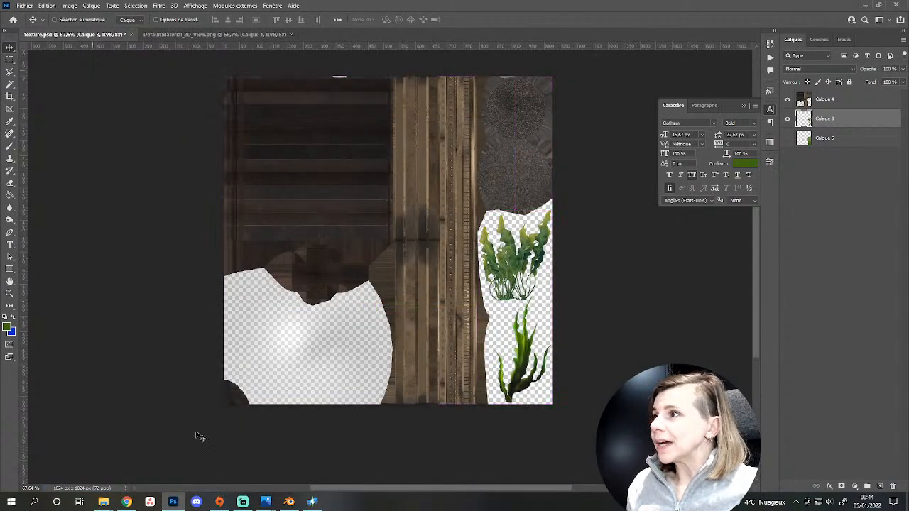
Switch to Blender and move the glass sphere of water.001 by -2 along X into the astrolabe rings.
click(311, 501)
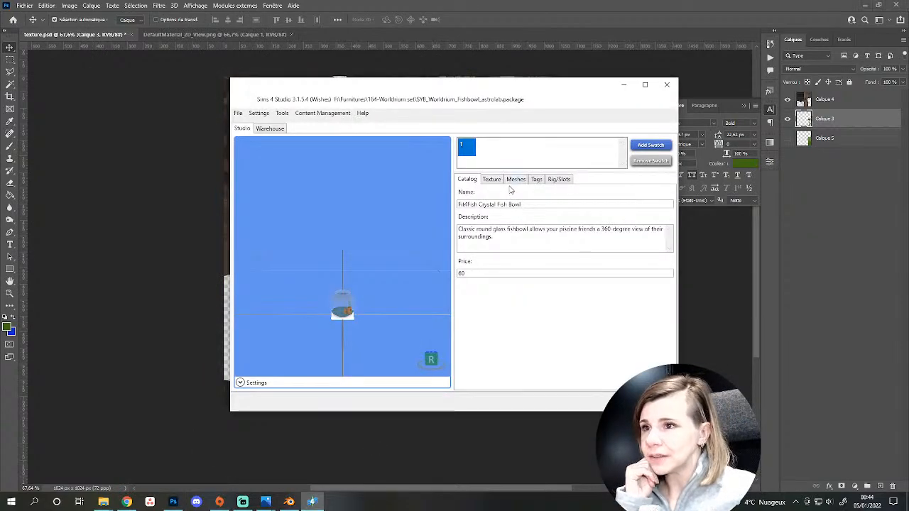
click(289, 502)
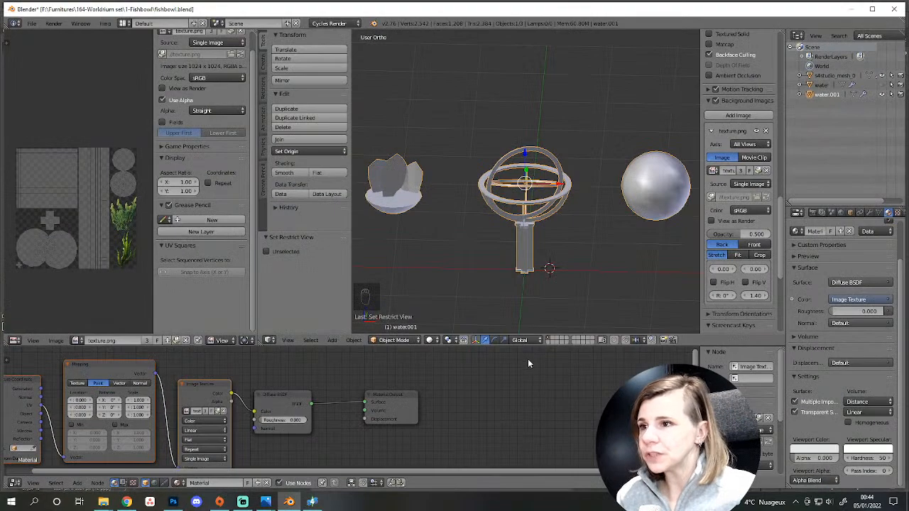
scroll(575, 269, up, 4)
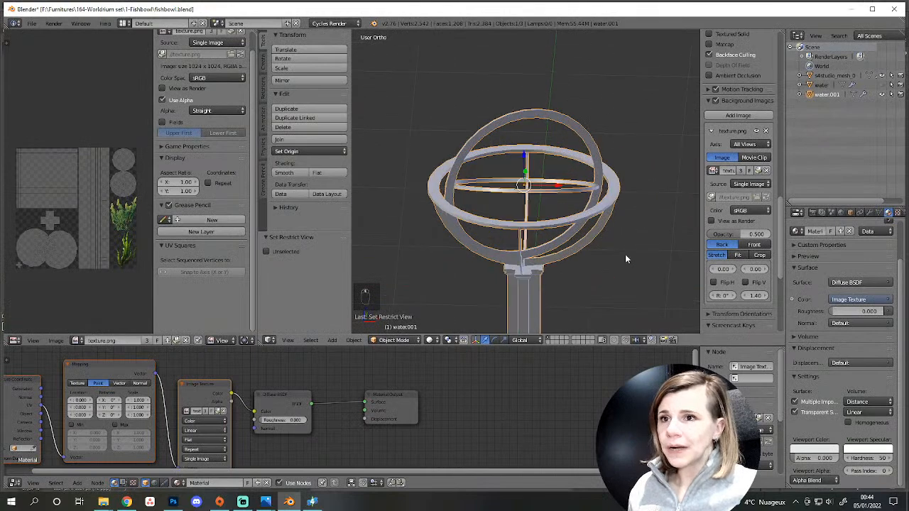
scroll(625, 254, down, 6)
key(Tab)
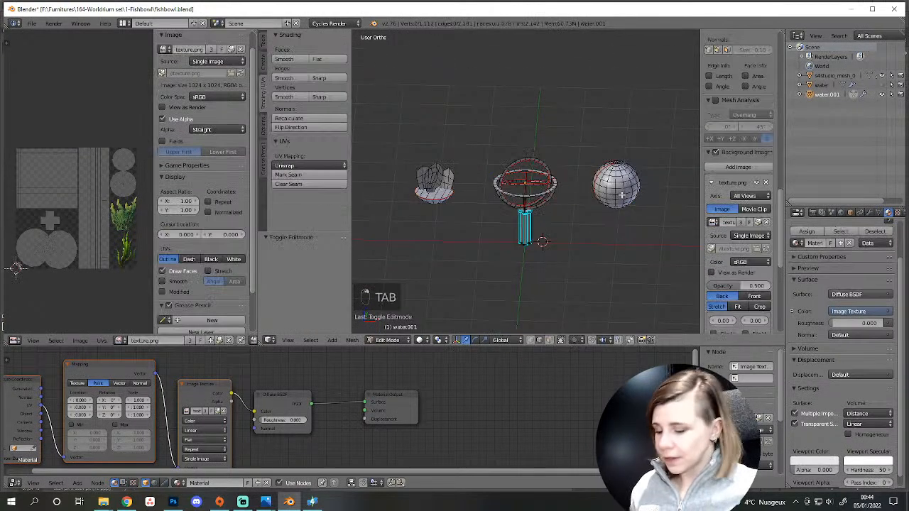
key(l)
key(l)
key(l)
key(l)
key(l)
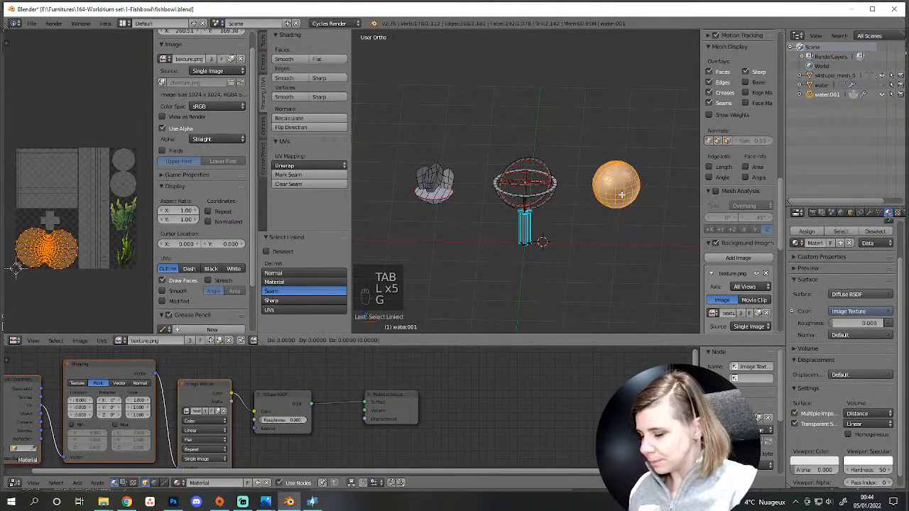
key(g)
key(x)
key(minus)
key(2)
key(Return)
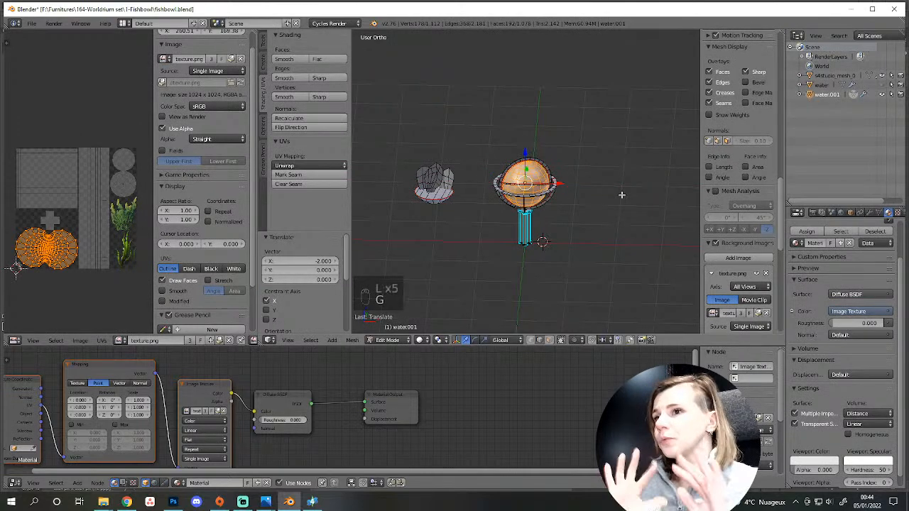
Move the bowl-shaped base and its seaweed planes by 2 along X into the sphere, and return to Object Mode.
scroll(470, 226, up, 2)
key(a)
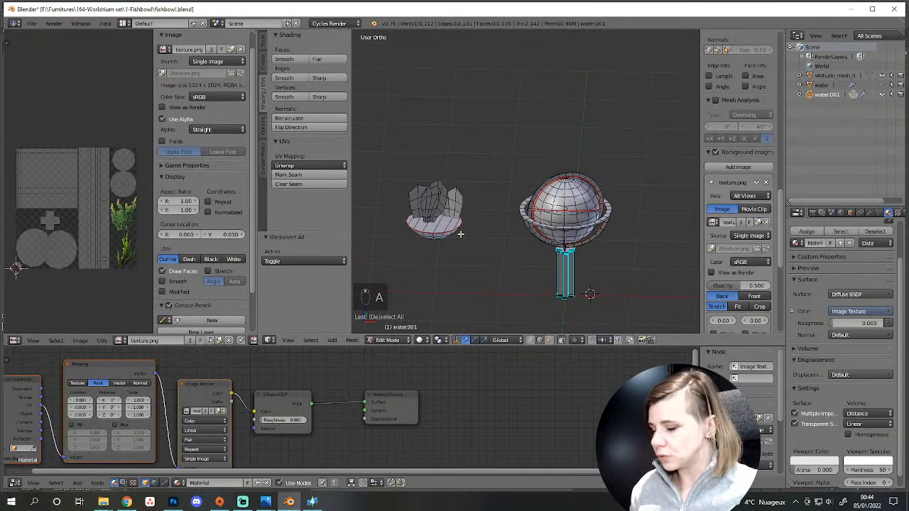
key(l)
key(l)
key(l)
key(l)
key(l)
key(l)
key(l)
key(l)
key(l)
key(l)
key(l)
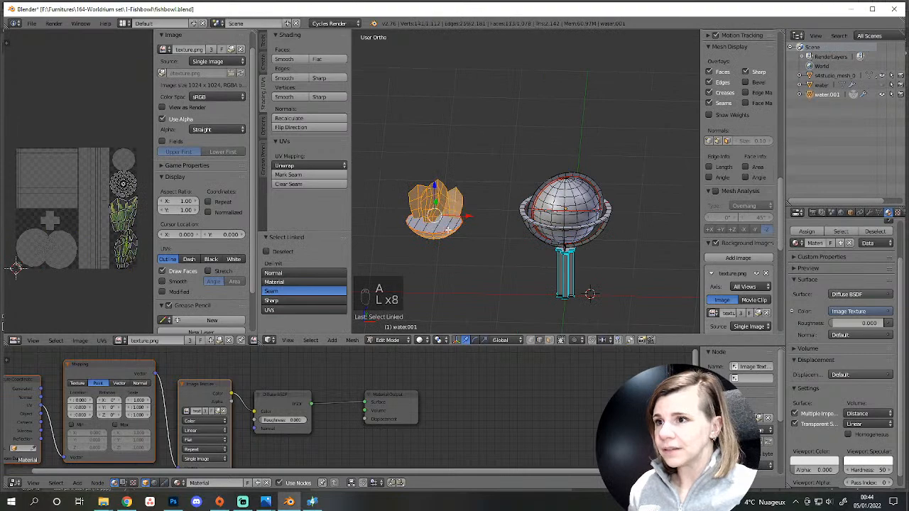
key(g)
key(x)
key(2)
key(Return)
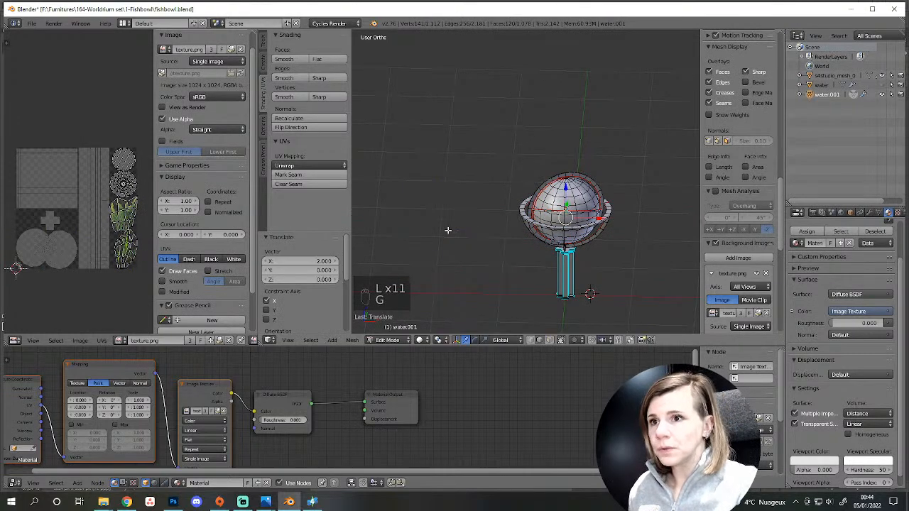
scroll(447, 230, down, 2)
key(Tab)
key(z)
scroll(587, 272, up, 2)
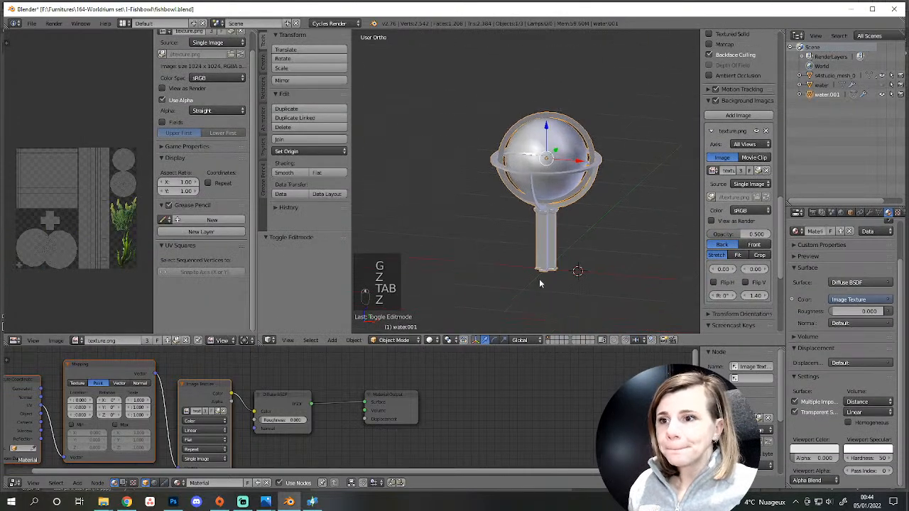
scroll(586, 288, up, 3)
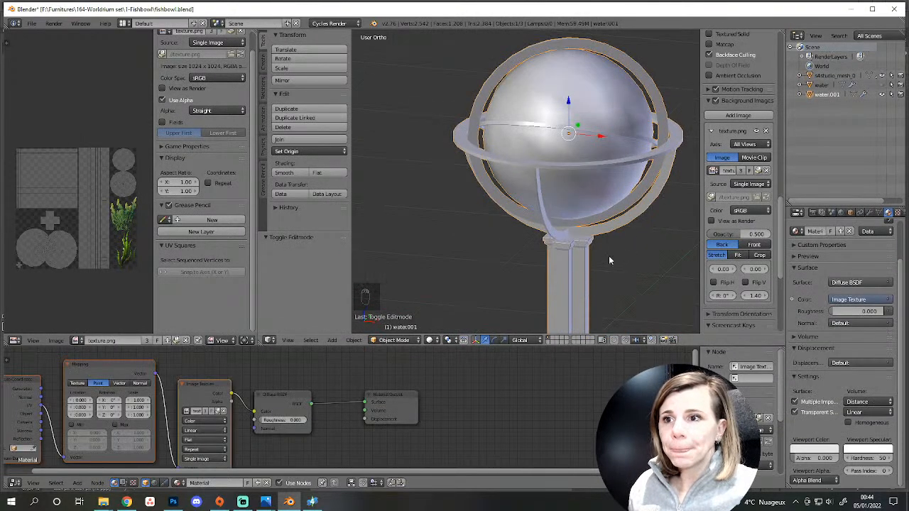
Set the S4Studio cut number of water.001 to 1 and separate the outer glass sphere into its own object.
click(831, 212)
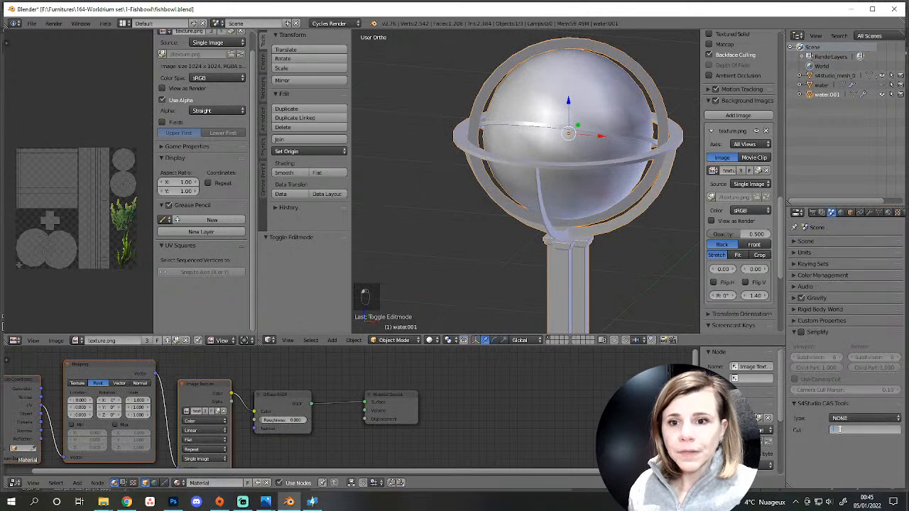
key(Tab)
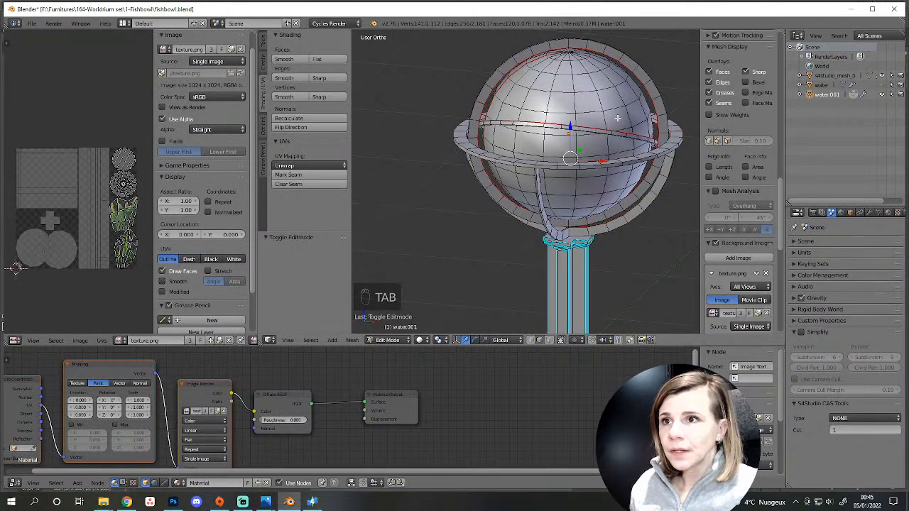
key(l)
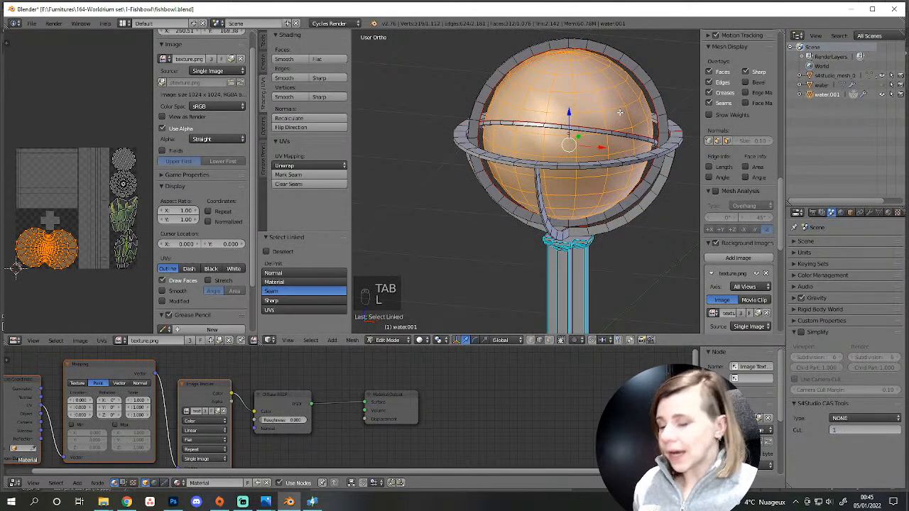
key(p)
click(620, 111)
key(Tab)
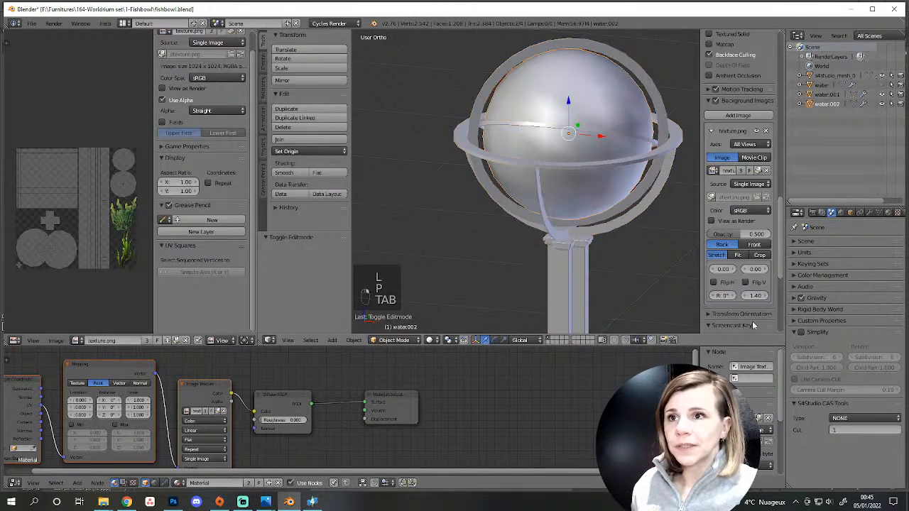
Set the S4Studio cut number to 2 for the separated glass sphere and to 3 for the water object.
click(844, 430)
text(2)
key(Return)
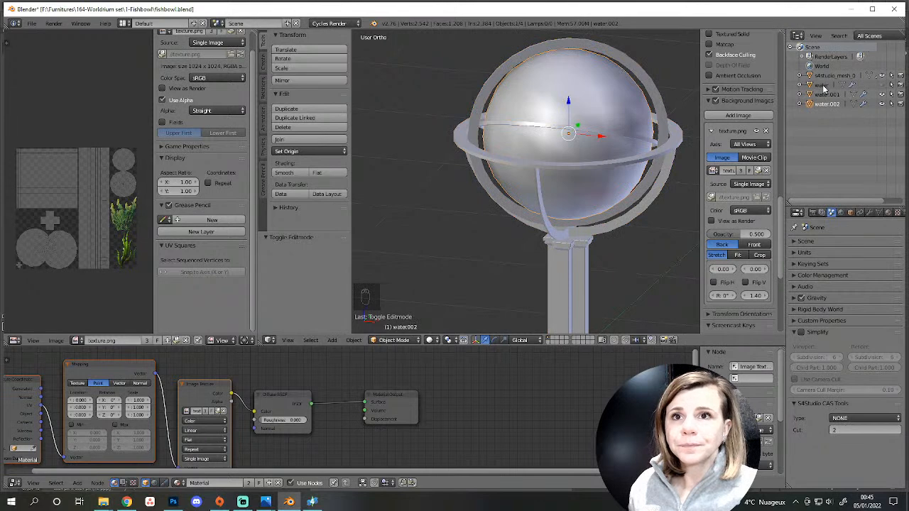
click(822, 85)
key(z)
key(z)
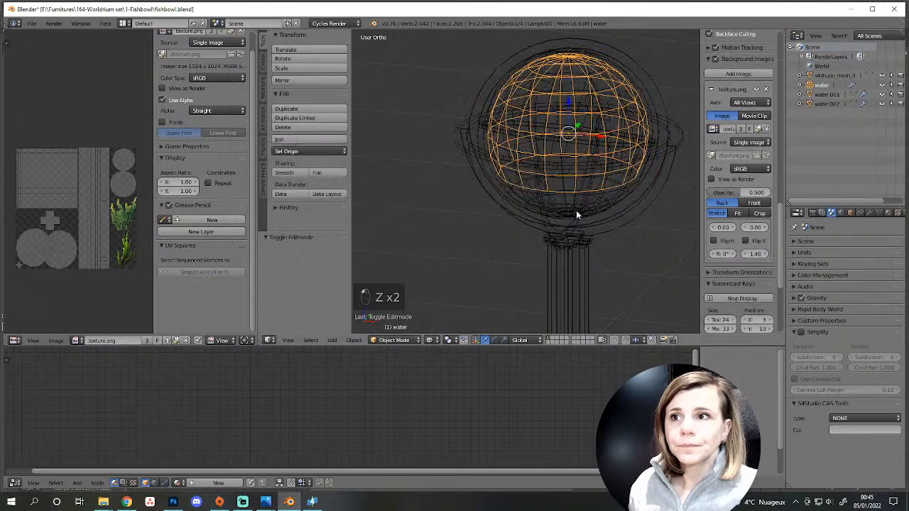
text(z)
text(3)
key(Return)
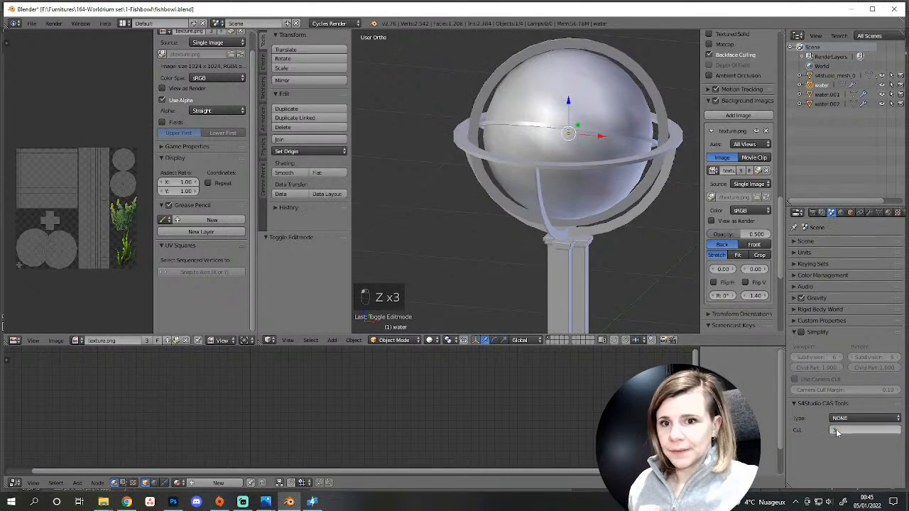
Save fishbowl.blend and import it in Sims 4 Studio as the LOD 0 (High) mesh.
key(ctrl+s)
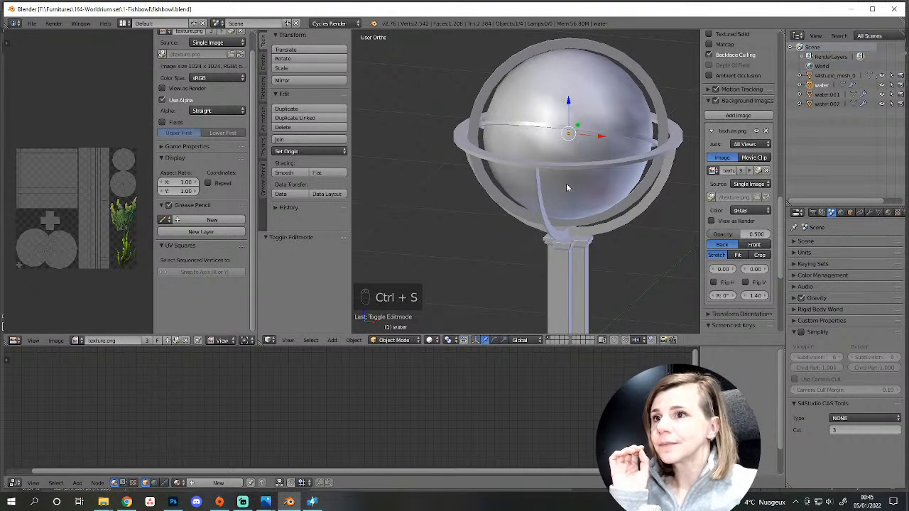
key(alt+Tab)
click(514, 178)
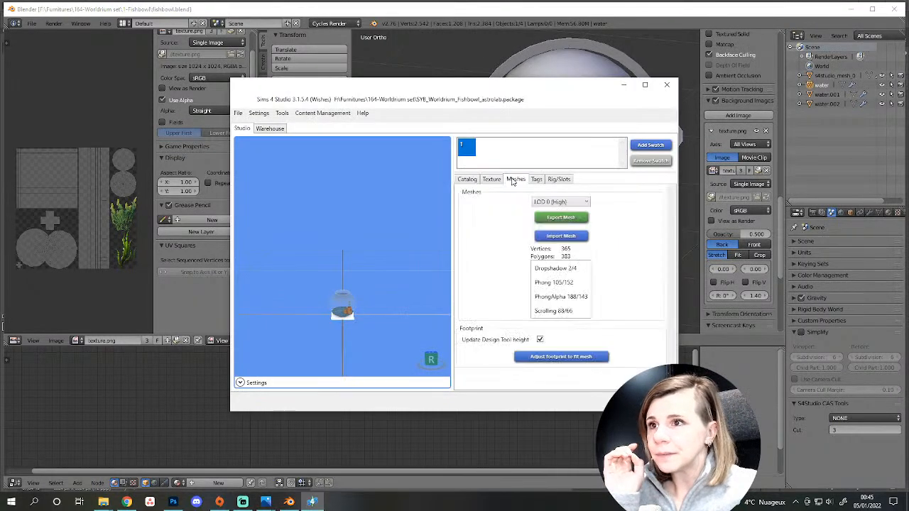
click(544, 236)
double_click(341, 170)
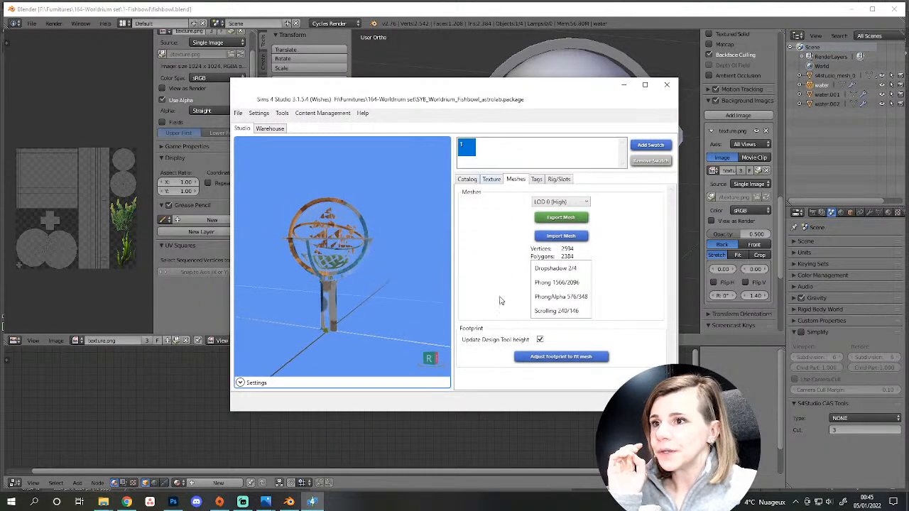
Import the image file 1 from the 1-Fishbowl folder as the first texture and inspect the textured fishbowl.
click(492, 179)
click(473, 339)
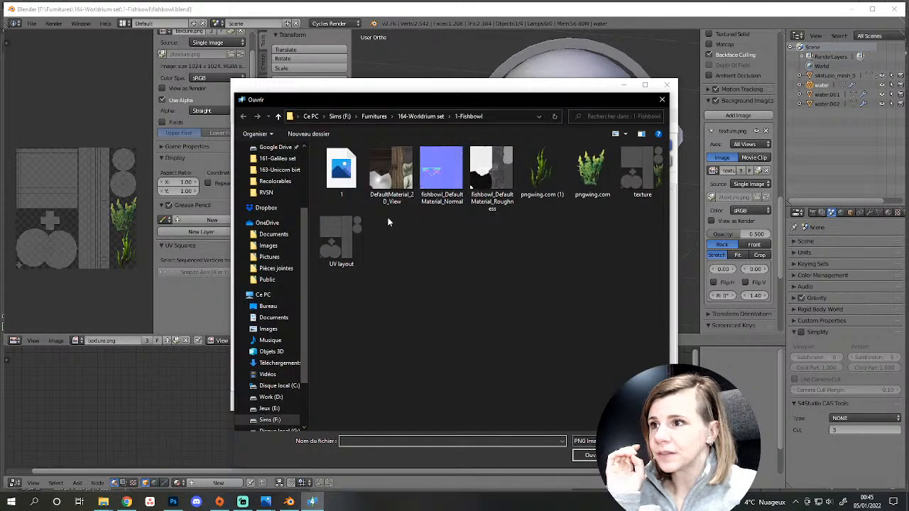
double_click(341, 170)
scroll(379, 289, up, 5)
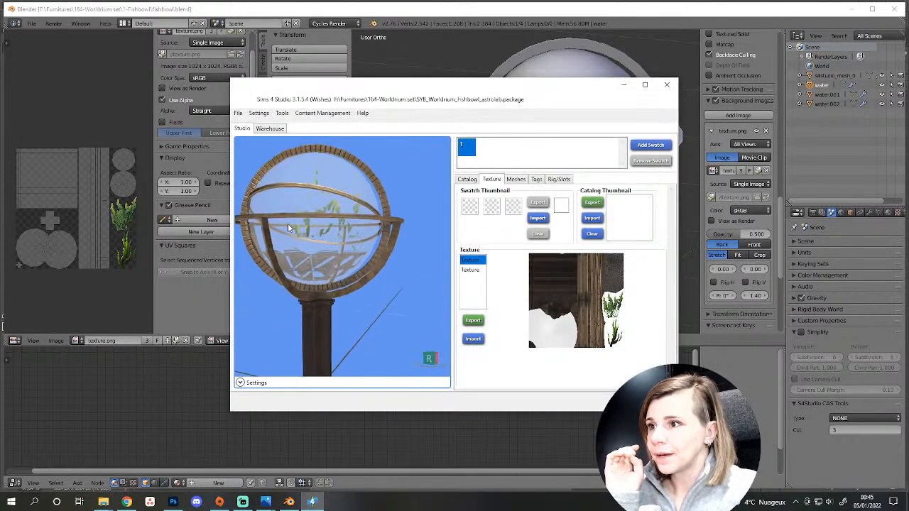
drag(288, 228, 438, 293)
Examine the second texture and the package's DST image resources to find the normal and specular maps.
click(474, 271)
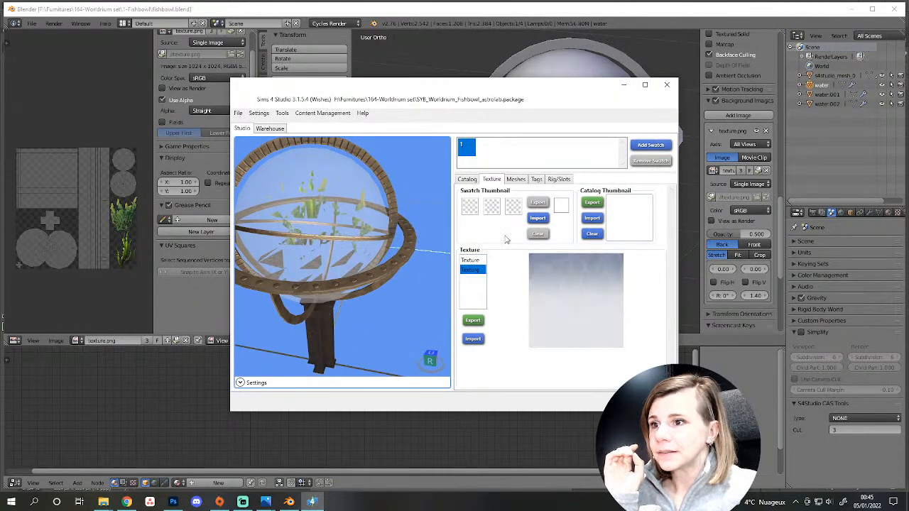
click(516, 180)
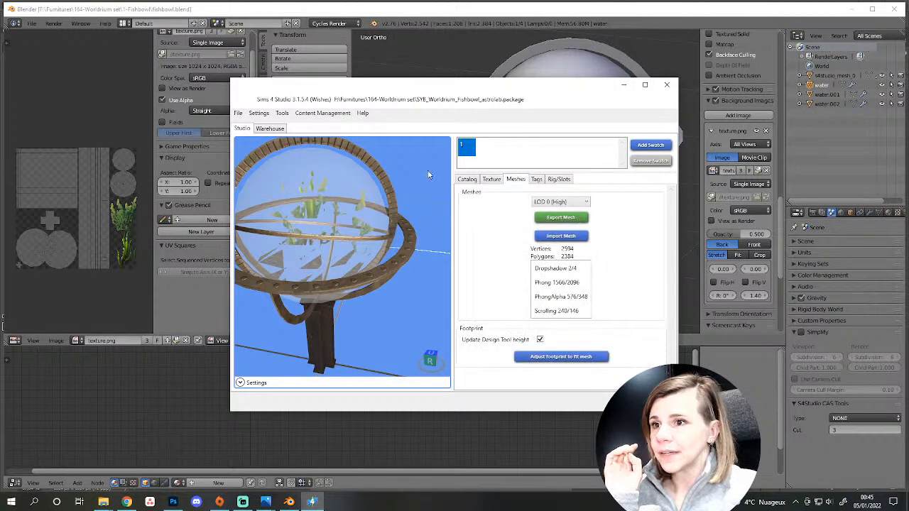
click(269, 129)
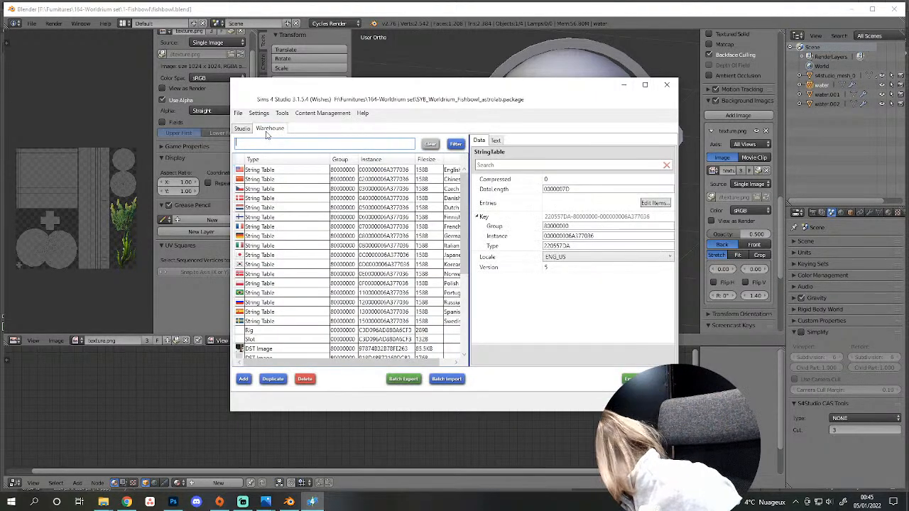
scroll(306, 267, down, 2)
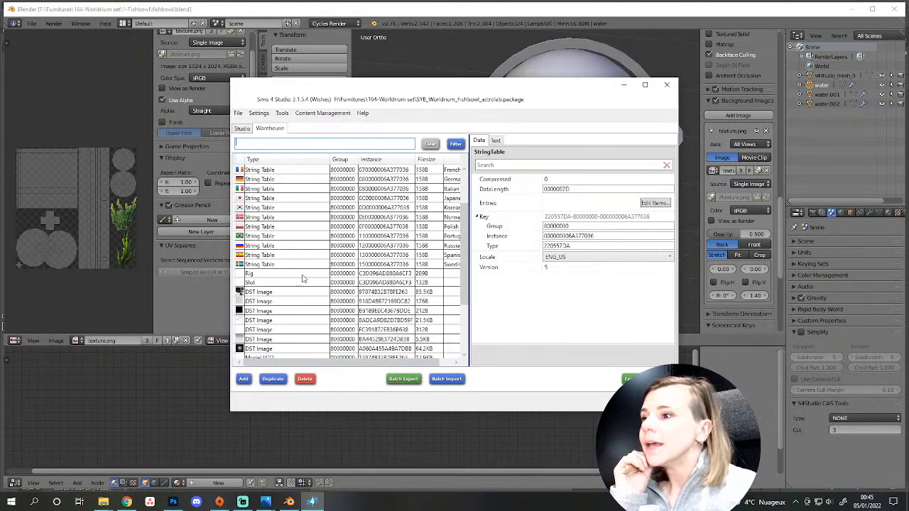
click(261, 303)
click(261, 313)
click(264, 321)
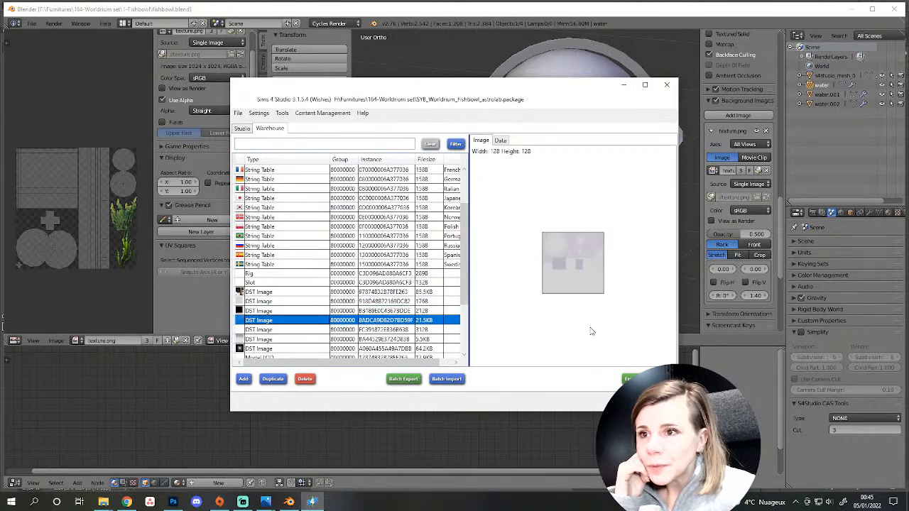
click(257, 312)
scroll(293, 312, down, 3)
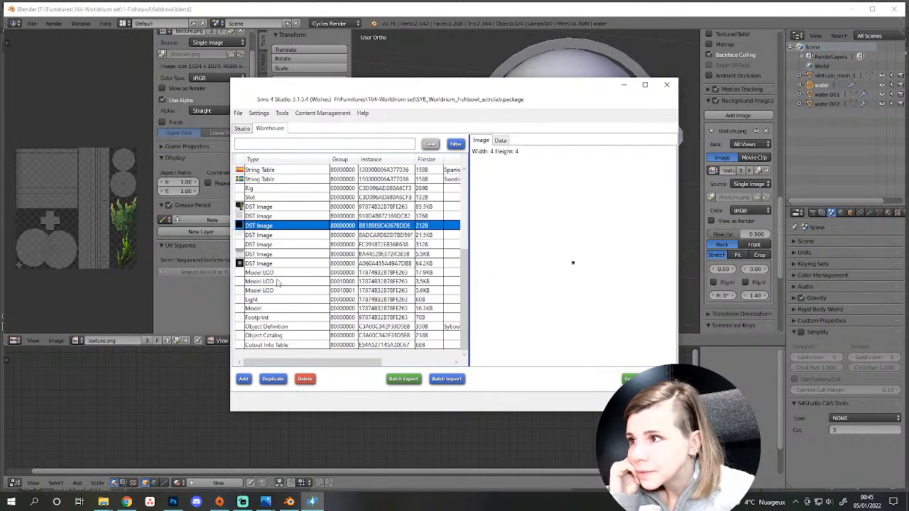
Import the DDS files fishbowl_DefaultMaterial_Normal and fishbowl_DefaultMaterial_Roughness into the package's 4 x 4 DST images as normal and specular maps.
click(260, 216)
click(627, 378)
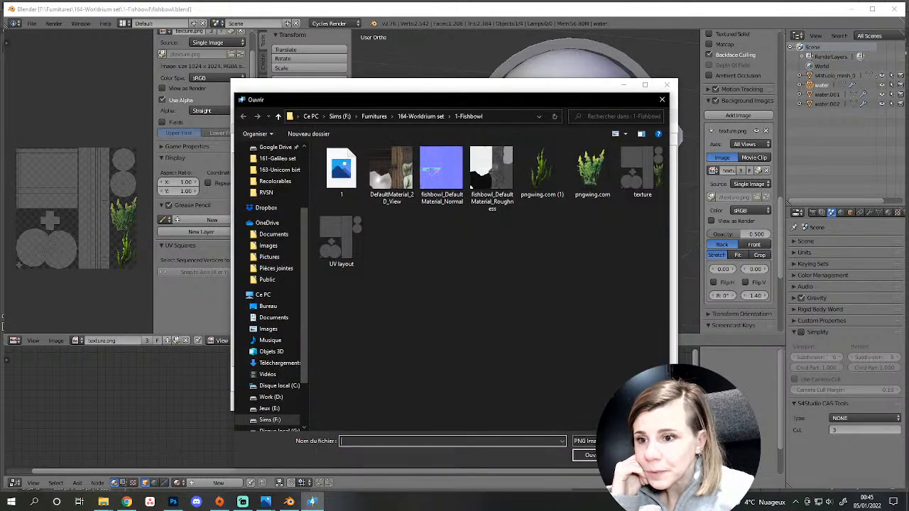
double_click(351, 205)
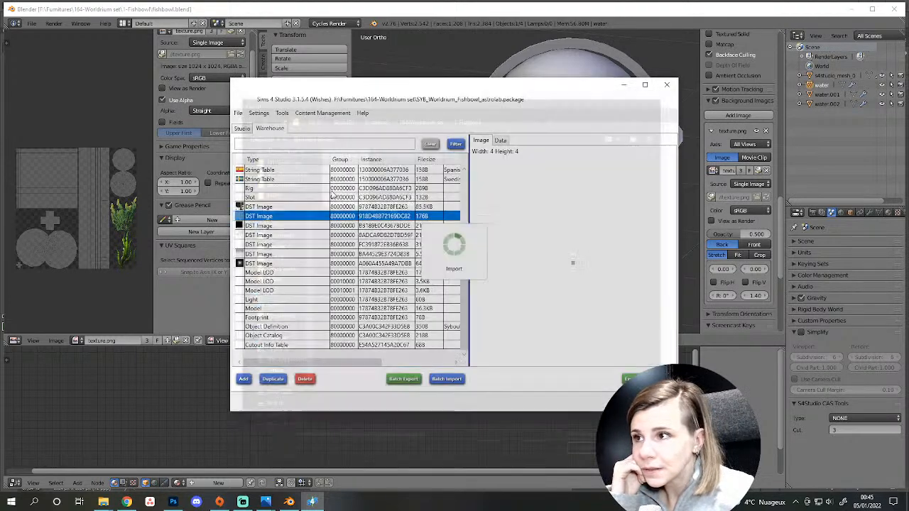
click(657, 378)
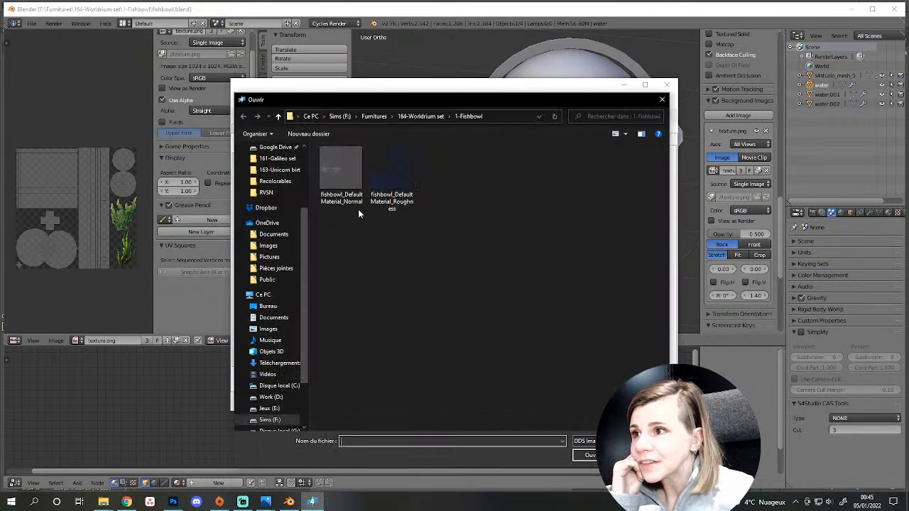
double_click(390, 196)
Examine the package's remaining DST images, a Model LOD and the Light resource with its Occluders list.
click(275, 246)
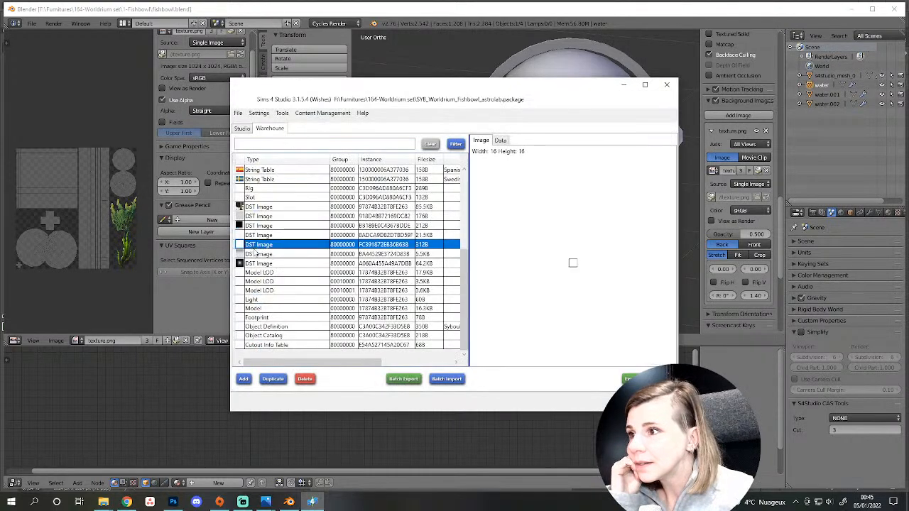
click(264, 254)
click(261, 264)
click(267, 282)
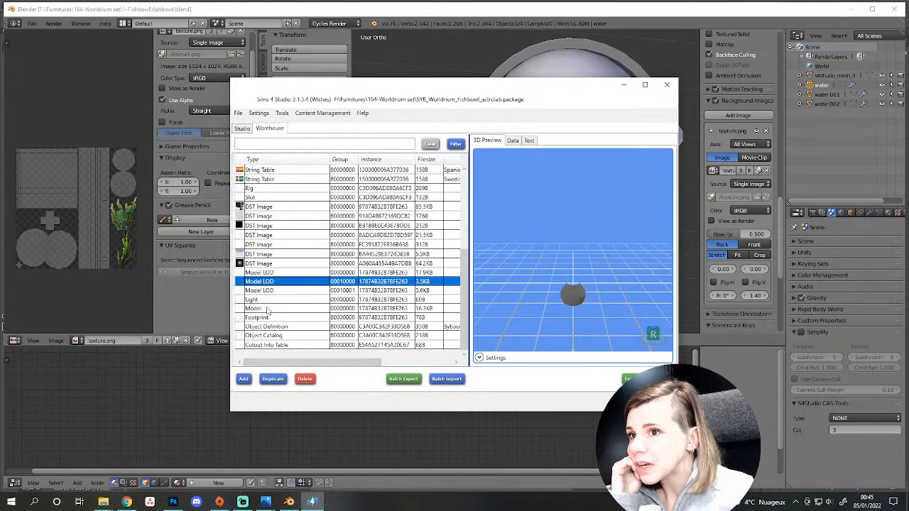
click(253, 299)
click(655, 250)
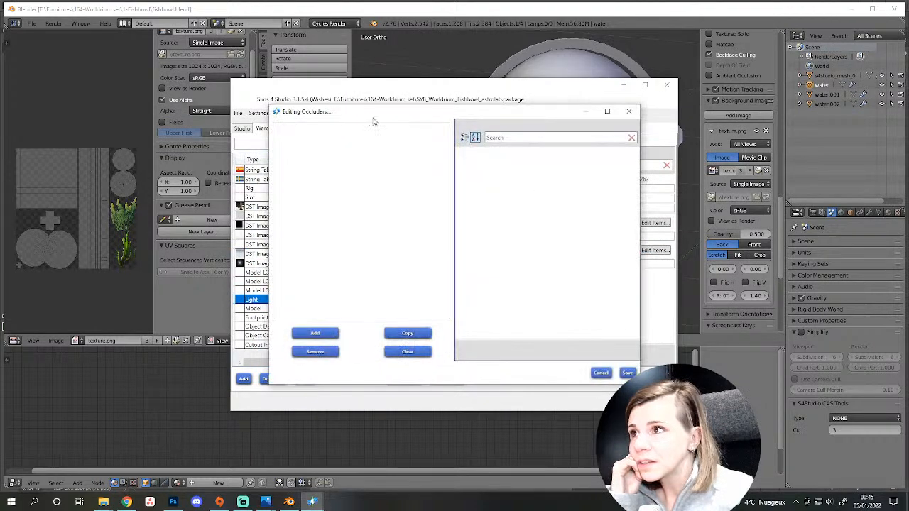
click(628, 112)
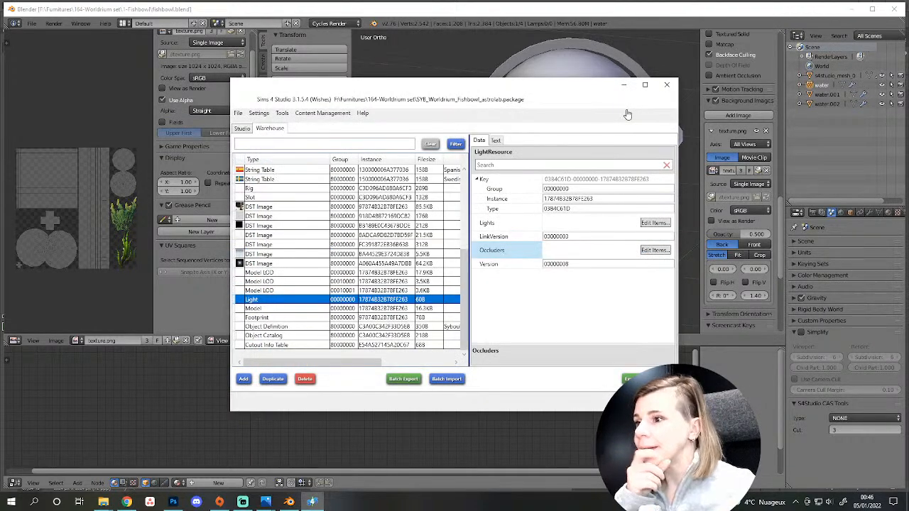
Adjust the object's footprint to fit the imported mesh.
click(243, 129)
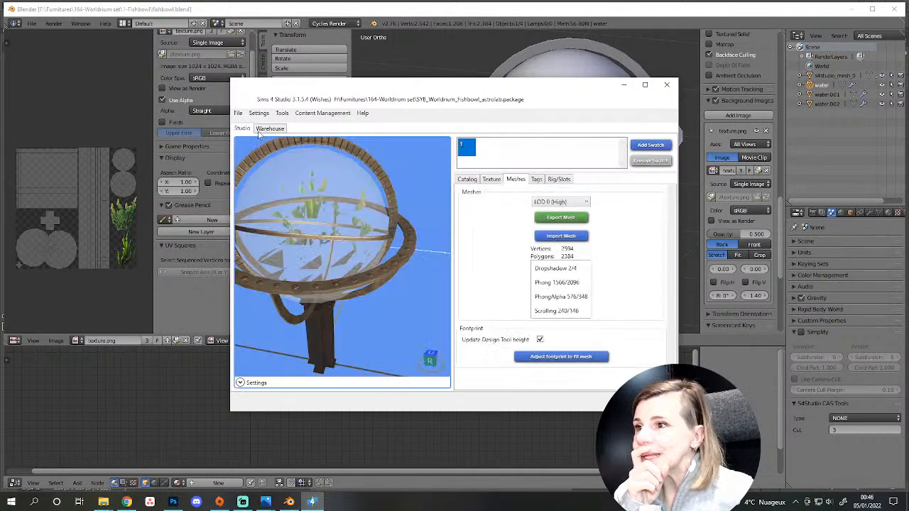
click(541, 356)
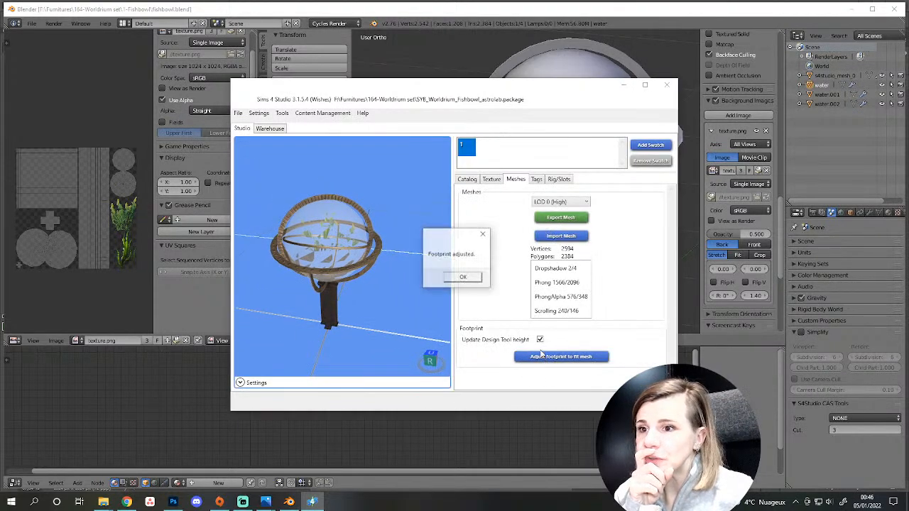
click(462, 277)
Set SlotDecoSize and SlottingBehavior to 0 in the package's Object Catalog resource.
click(271, 128)
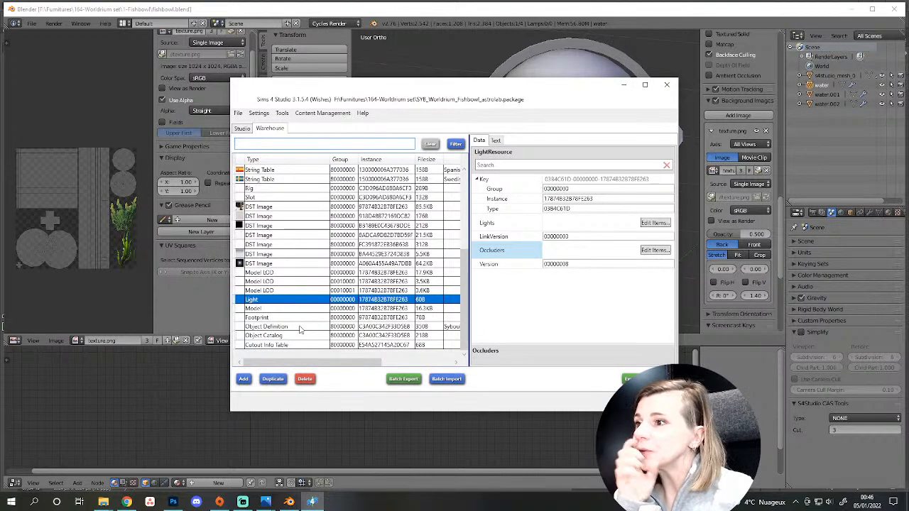
click(384, 335)
drag(670, 206, 671, 334)
scroll(593, 296, up, 1)
scroll(594, 297, up, 3)
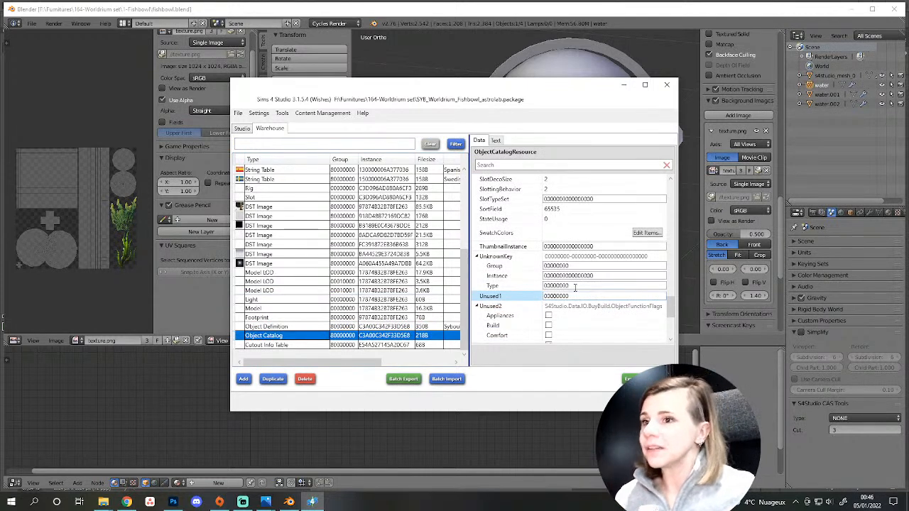
scroll(575, 287, up, 2)
click(559, 246)
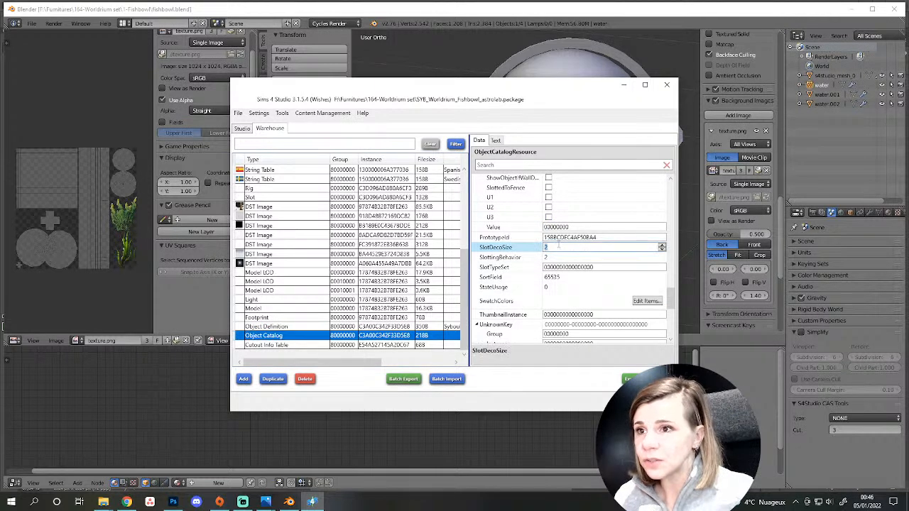
text(3)
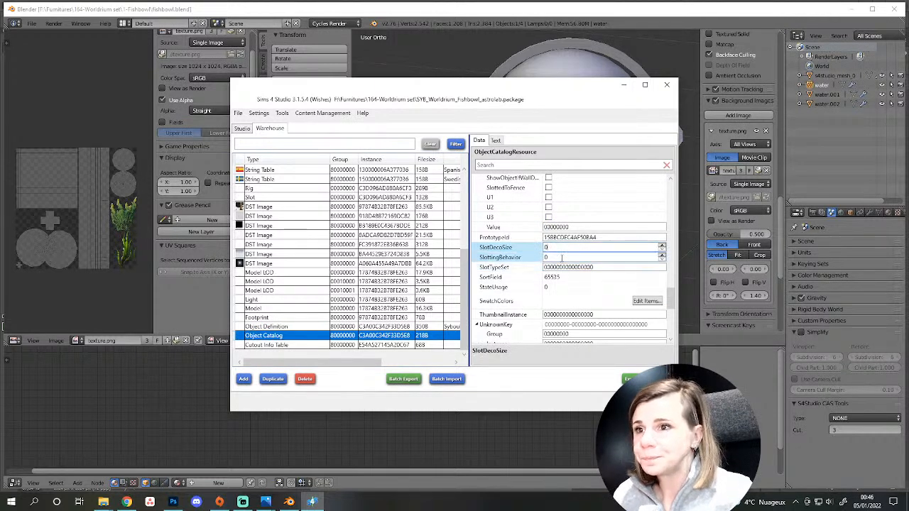
click(560, 257)
scroll(561, 267, up, 2)
text(3)
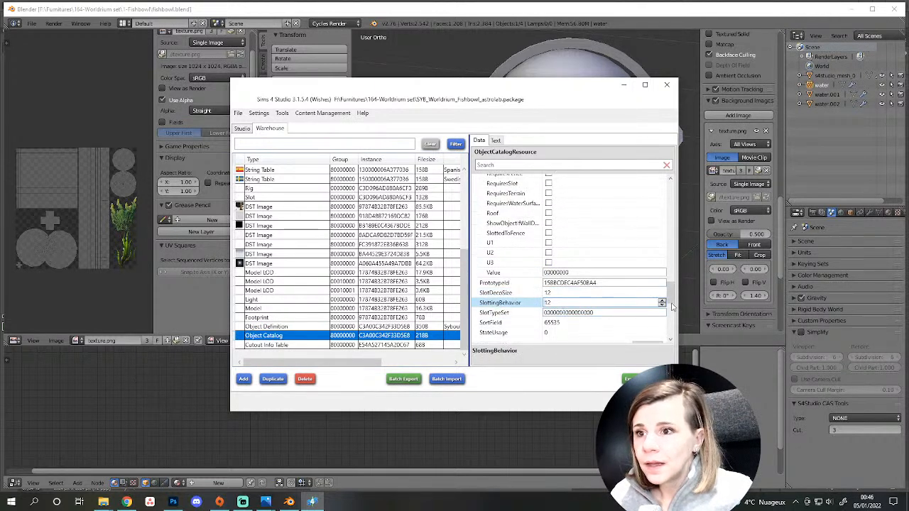
click(572, 293)
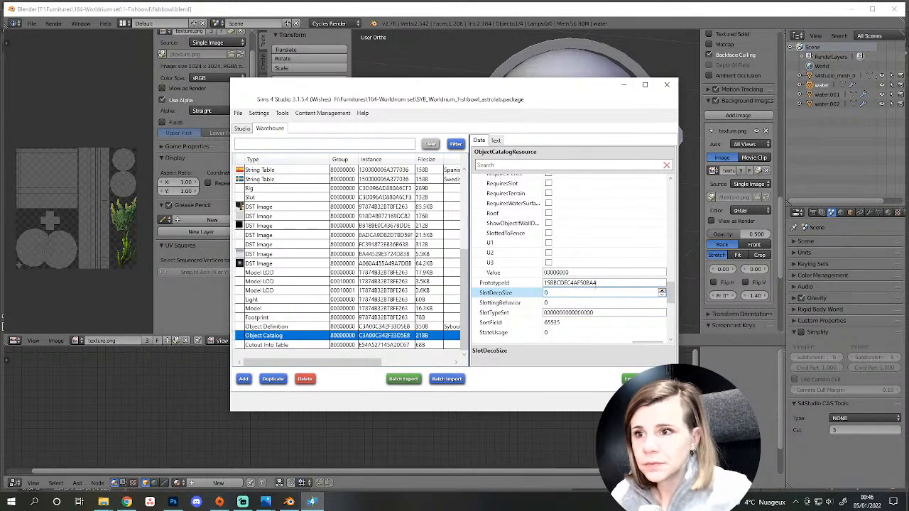
drag(669, 292, 678, 179)
Import fishbowl.blend as the LOD 1 (Medium) mesh and choose Shadow LOD 0 (High) as the next mesh level.
click(243, 129)
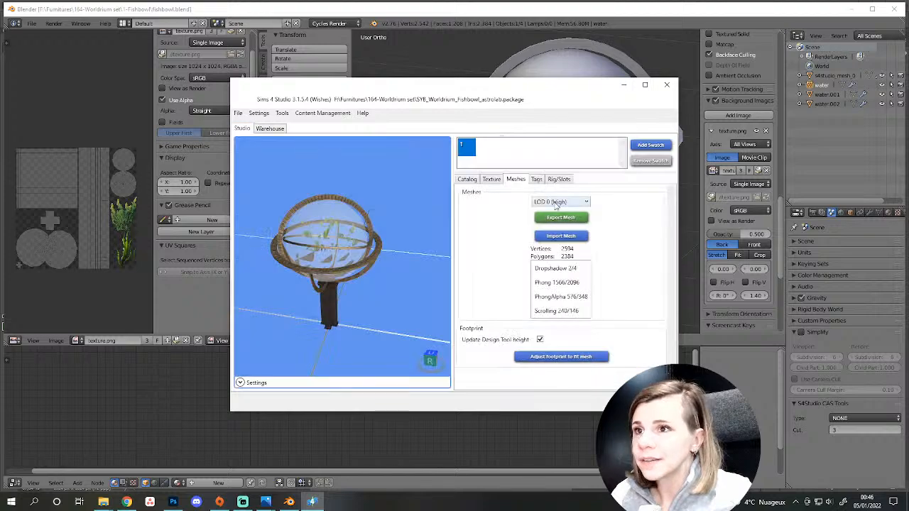
click(560, 202)
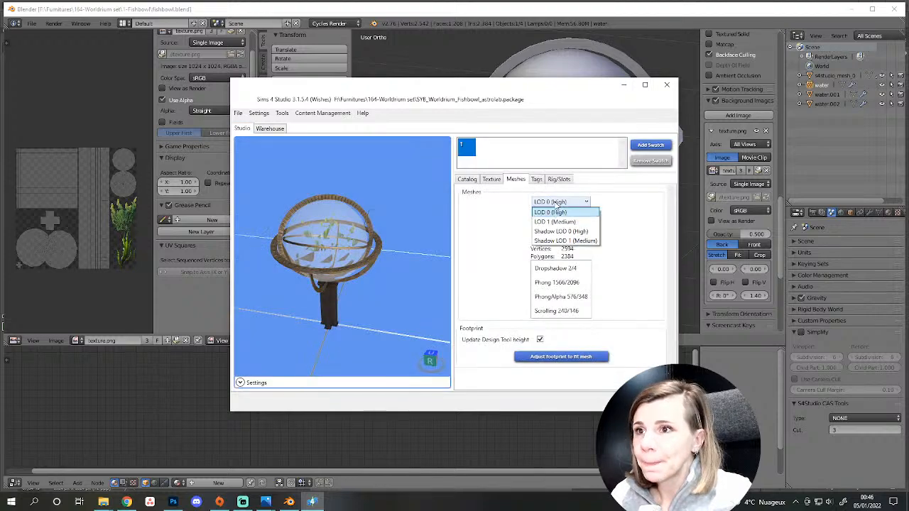
click(559, 222)
click(557, 235)
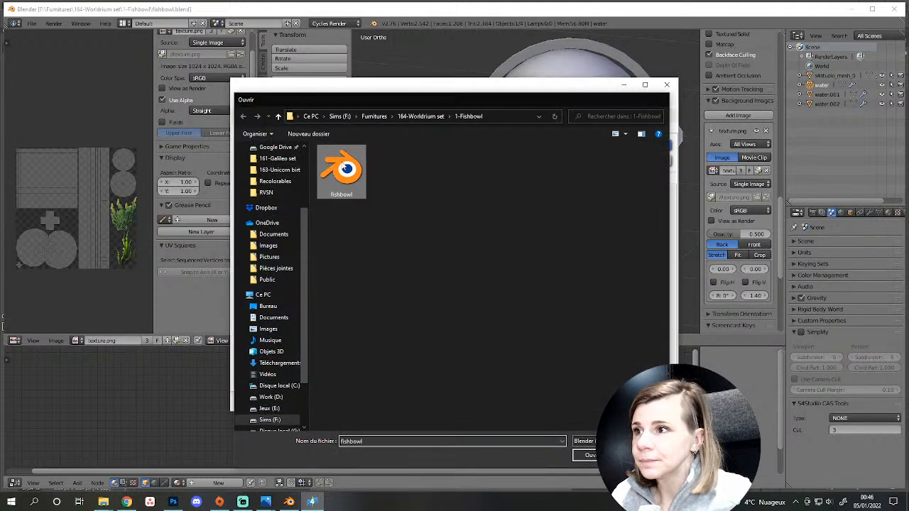
double_click(342, 162)
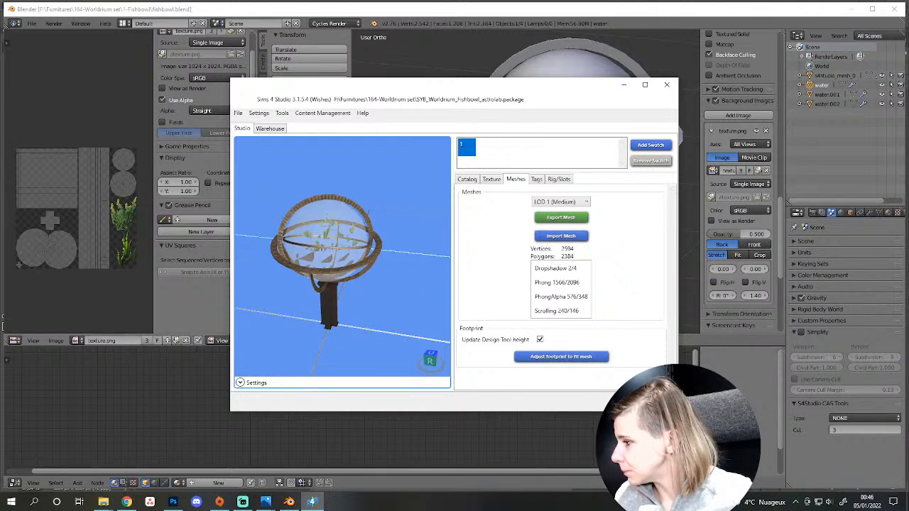
click(560, 201)
click(557, 229)
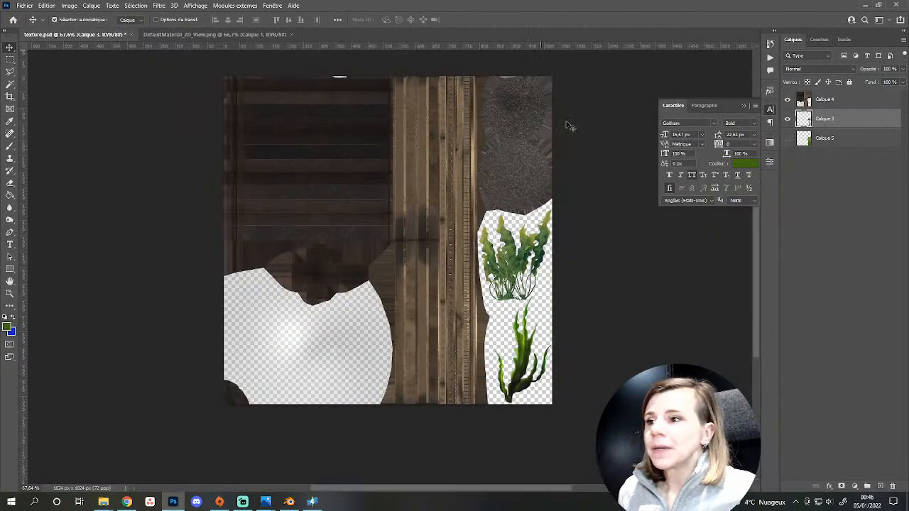
Switch to Blender and delete the water and s4studio_mesh_0 objects from the fishbowl scene.
click(289, 501)
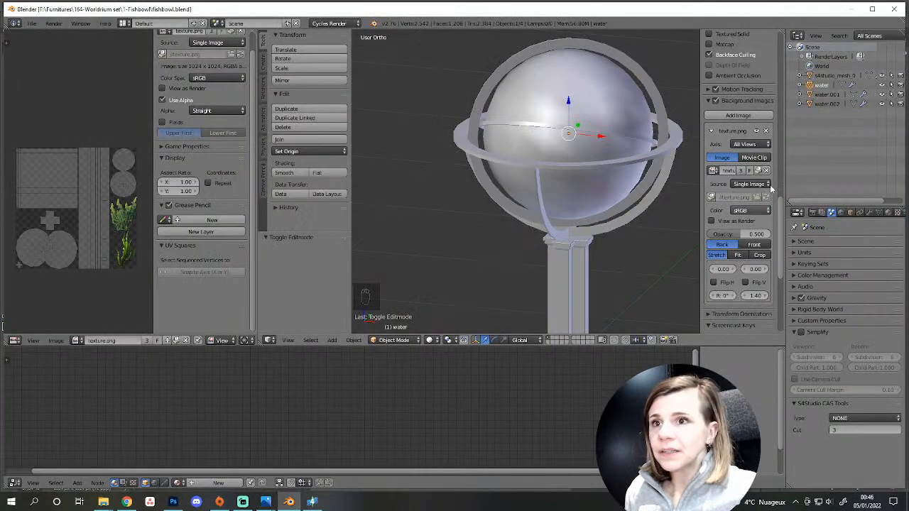
scroll(608, 161, down, 2)
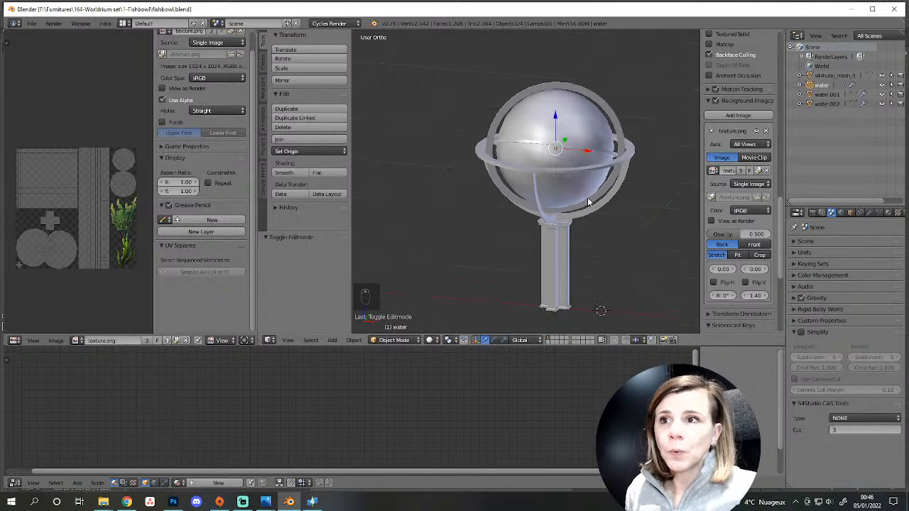
middle_drag(580, 163, 578, 140)
key(z)
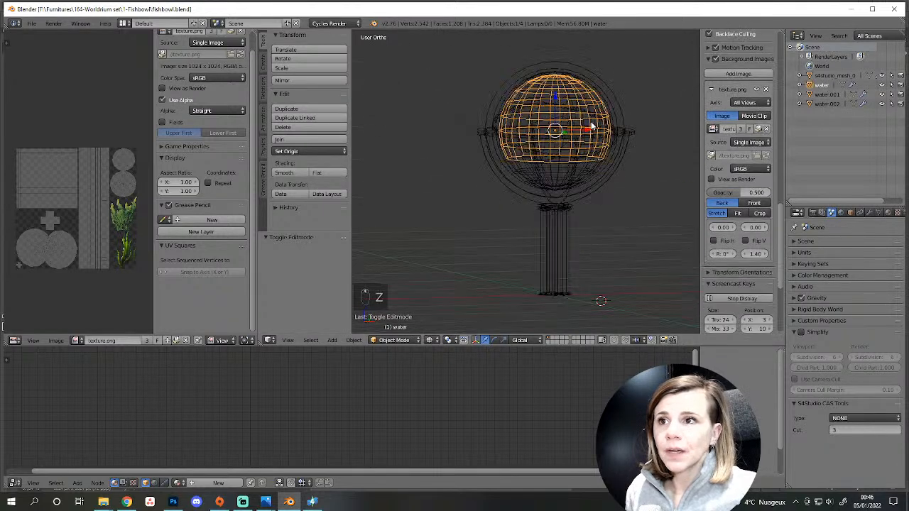
key(Delete)
click(545, 165)
right_click(604, 175)
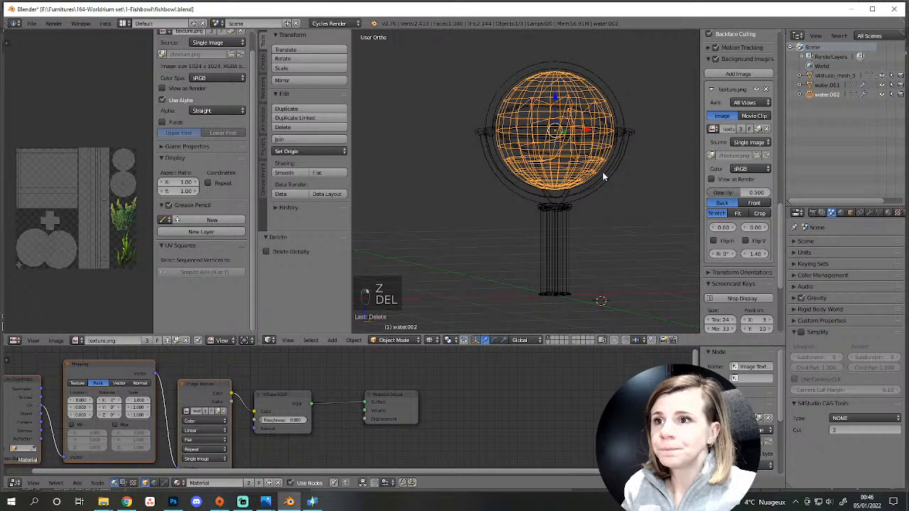
click(822, 76)
key(Delete)
click(553, 206)
Try to join the water.001 and water.002 objects and set the S4Studio Cut number to 0.
click(828, 75)
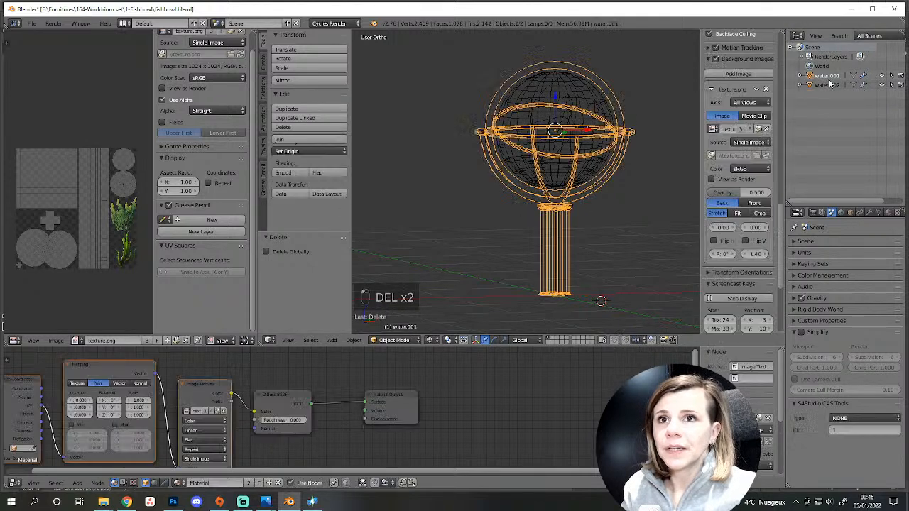
ctrl+click(828, 84)
key(ctrl+j)
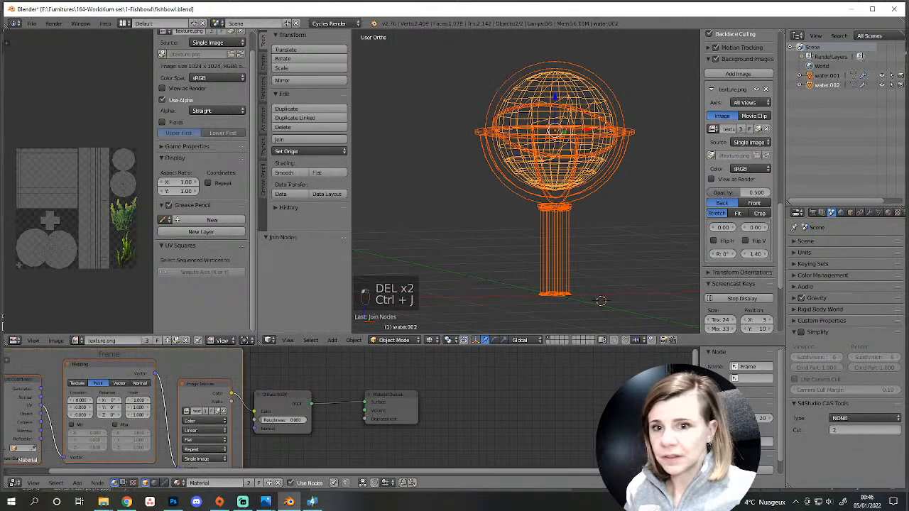
click(857, 430)
text(0)
key(Return)
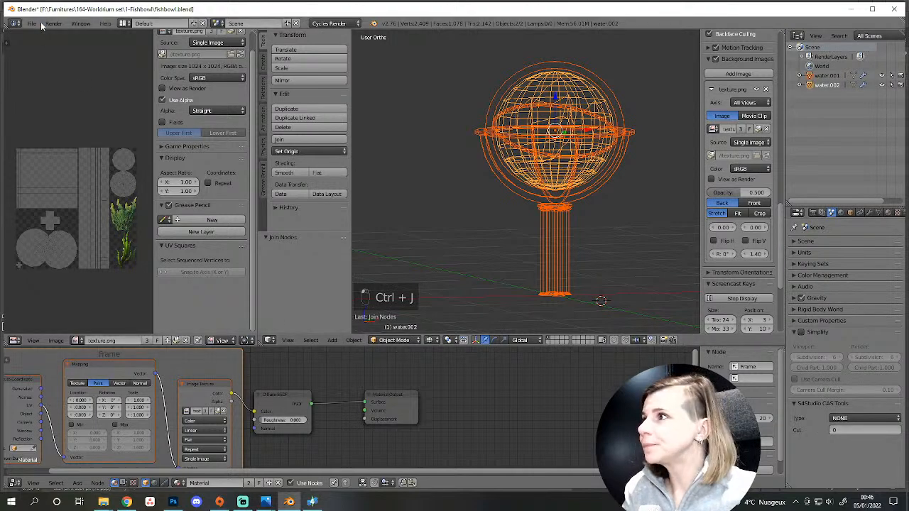
click(37, 23)
Try deleting the whole water.002 object and undo the deletion.
scroll(529, 167, up, 3)
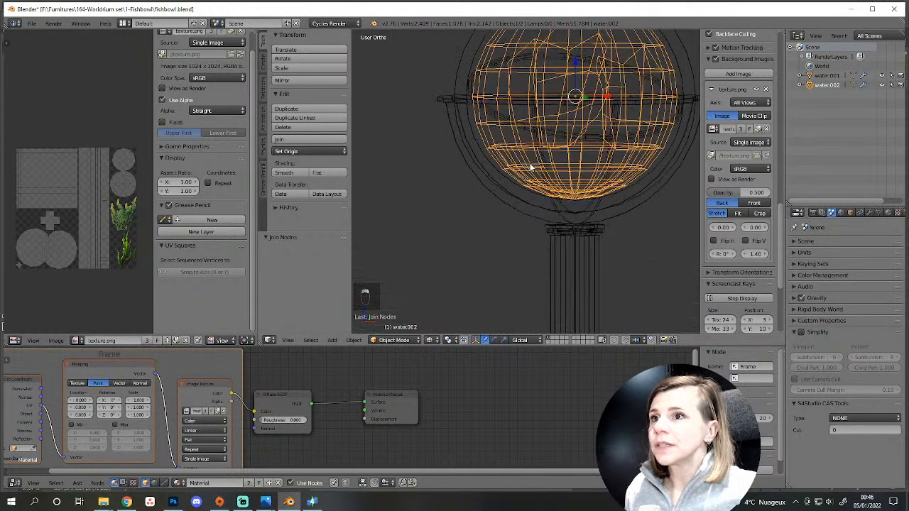
key(z)
shift+middle_drag(568, 135, 518, 216)
key(z)
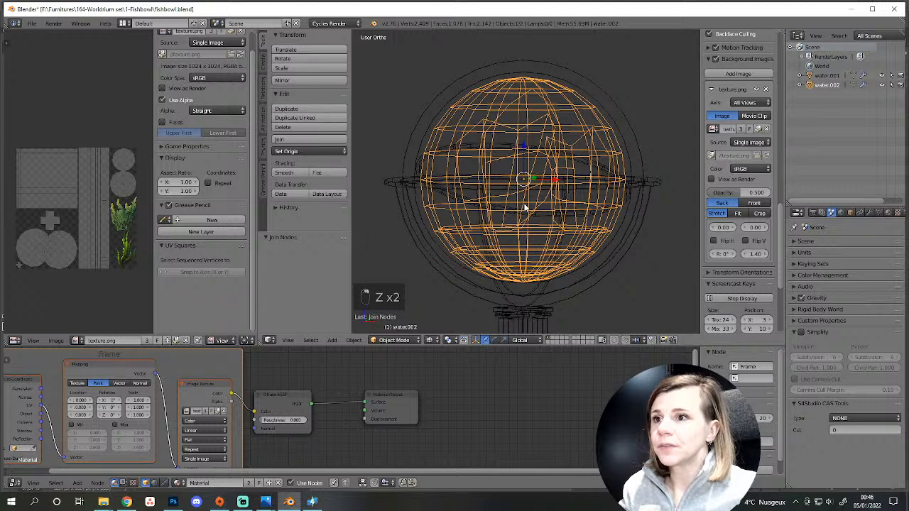
key(Delete)
click(524, 204)
key(z)
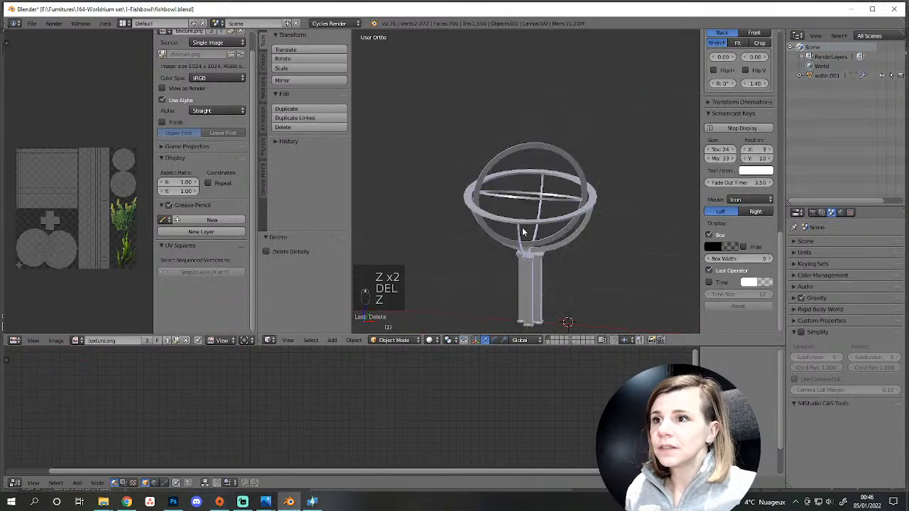
key(ctrl+z)
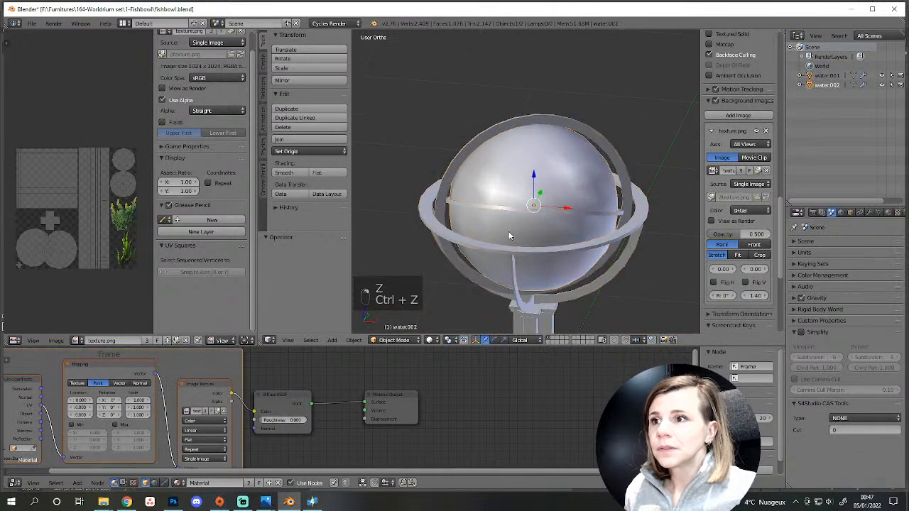
Enter Edit Mode on water.002 and hide its outer glass sphere to expose the parts inside.
key(Tab)
key(z)
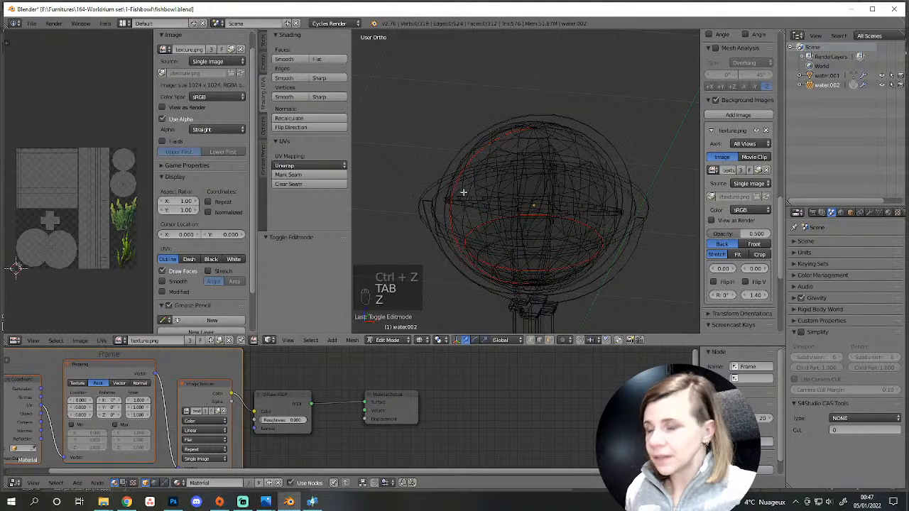
key(l)
key(h)
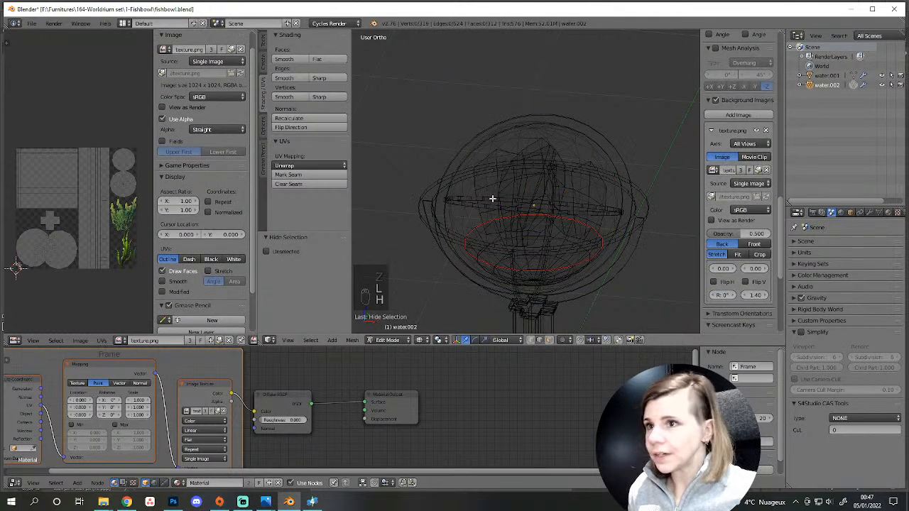
Delete the plant planes and the ground pieces inside the bowl, and reveal the hidden glass sphere.
key(z)
key(l)
key(l)
key(l)
key(l)
key(l)
key(l)
key(l)
key(l)
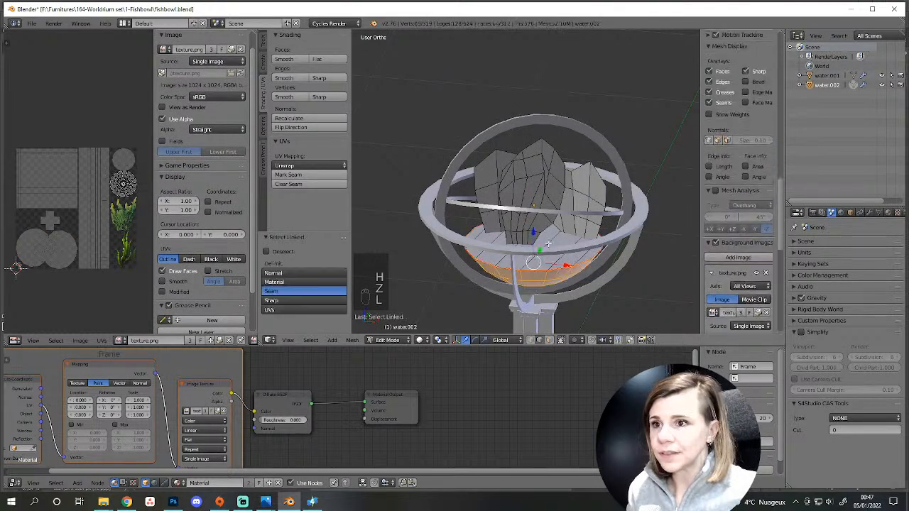
key(l)
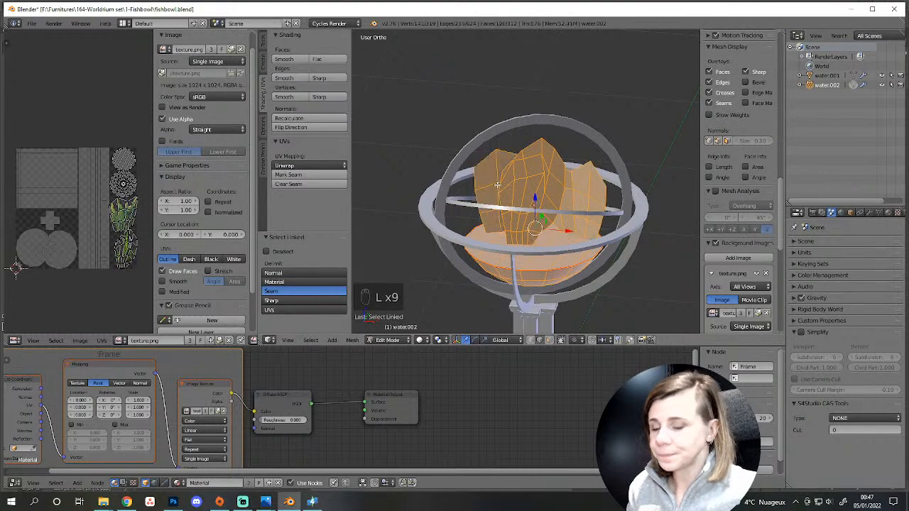
key(Delete)
click(493, 183)
key(alt+h)
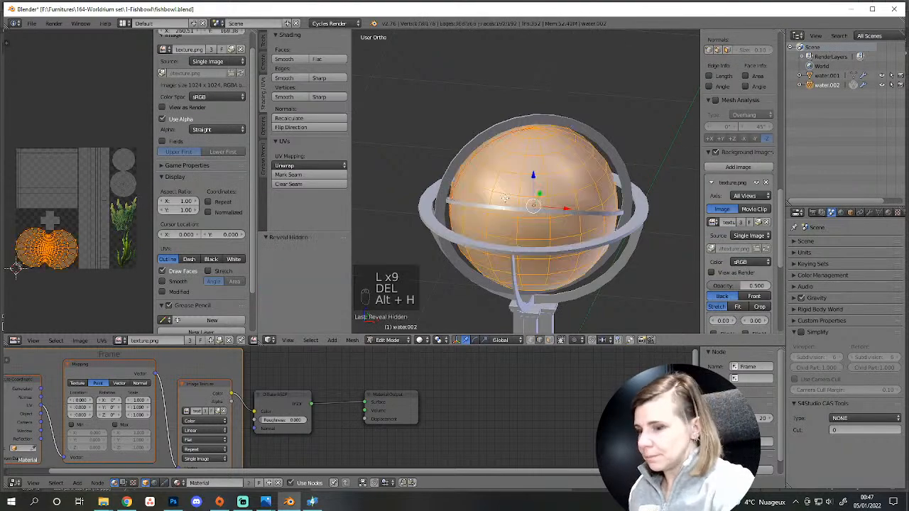
Leave Edit Mode and join the glass sphere with the astrolabe stand into the single object water.001.
key(a)
key(Tab)
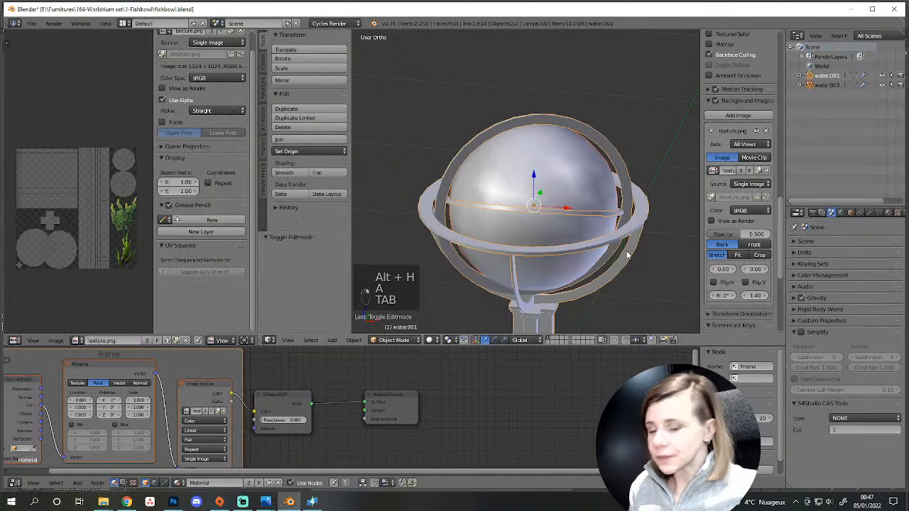
key(ctrl+j)
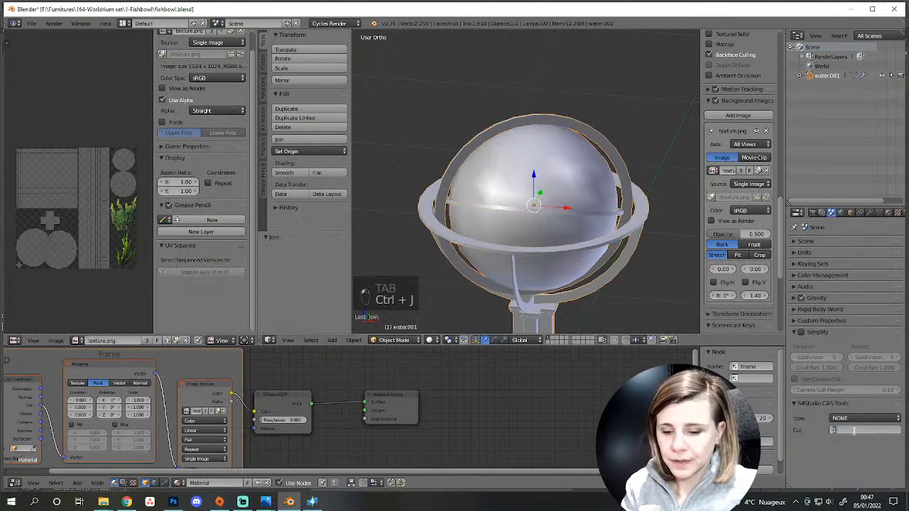
Save the joined shadow mesh scene as fishbowl shadow.blend and switch to Sims 4 Studio.
click(32, 23)
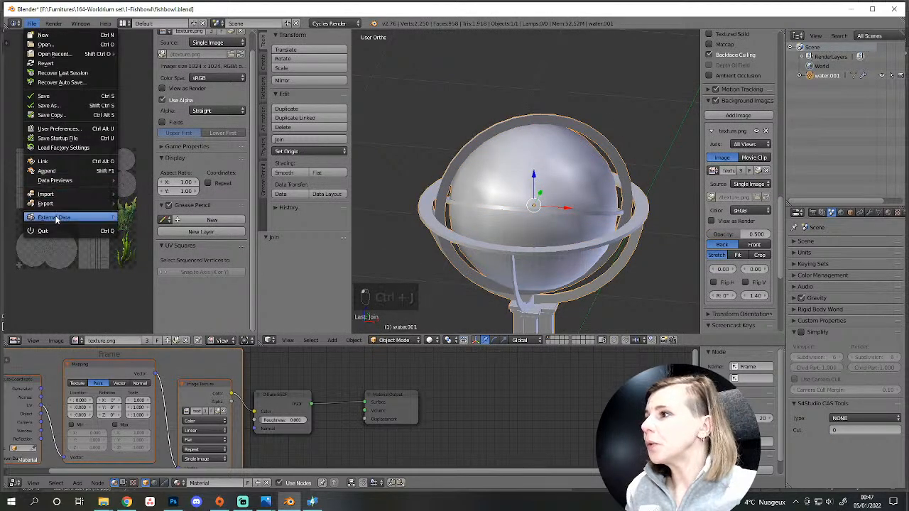
click(50, 105)
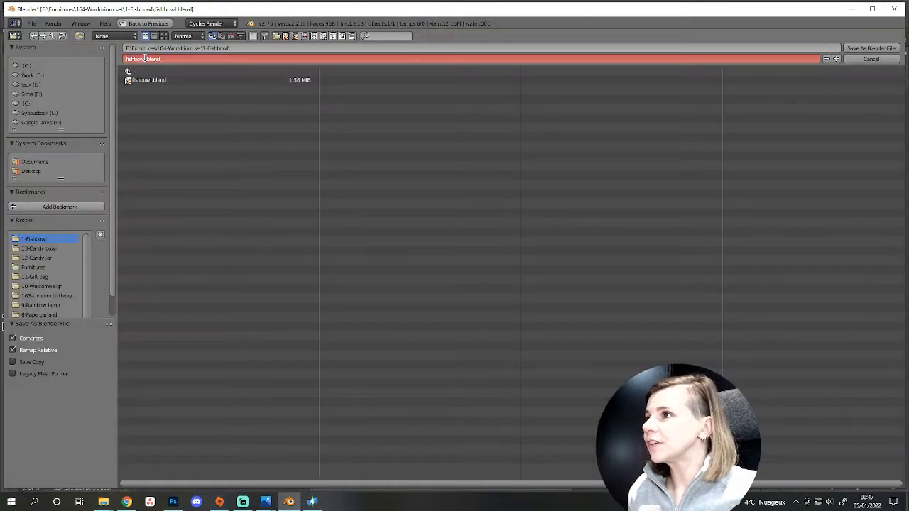
key(Return)
key(Return)
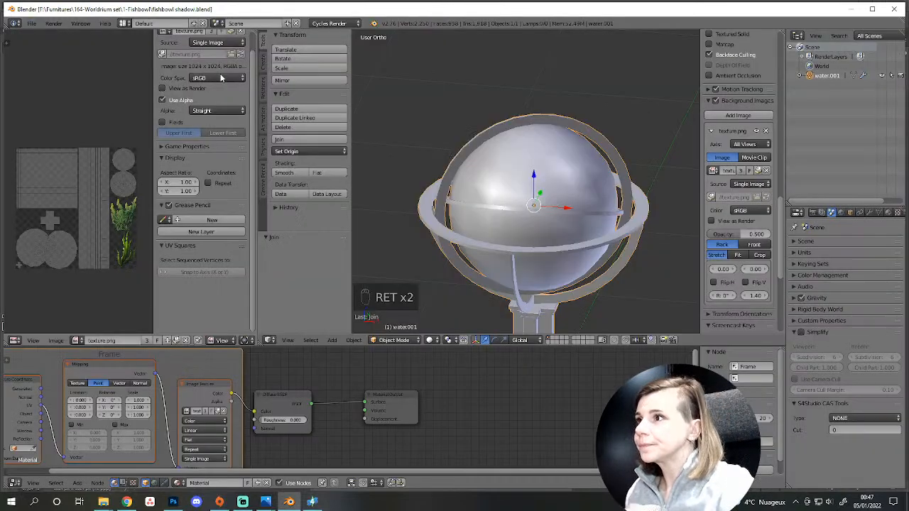
click(312, 502)
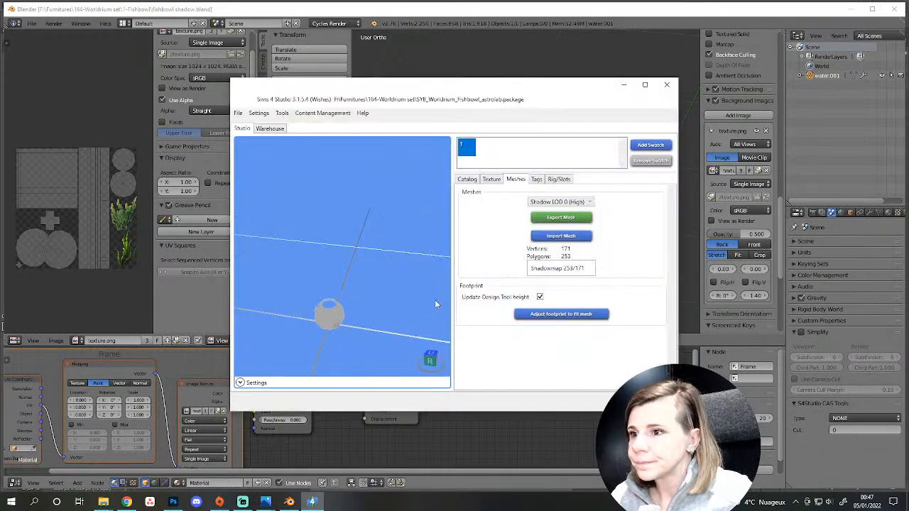
click(558, 203)
click(561, 227)
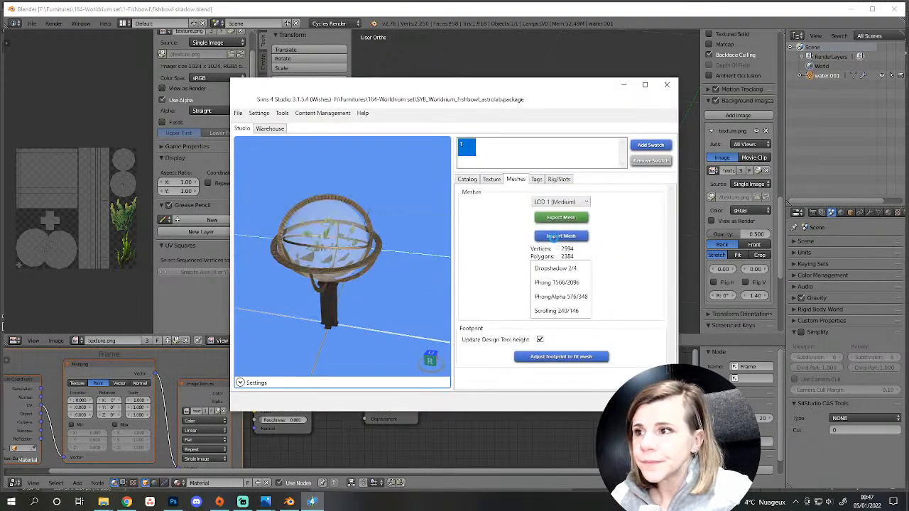
click(537, 238)
click(661, 99)
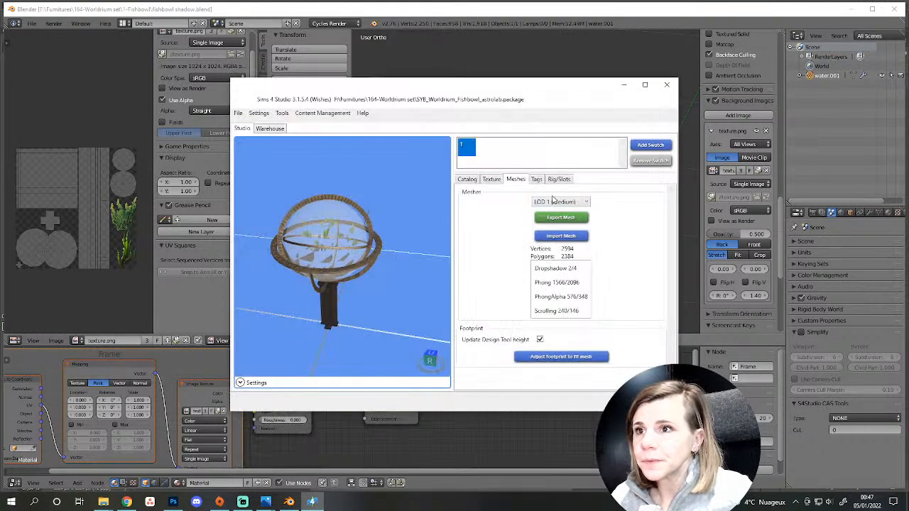
Import the fishbowl shadow Blender file as the Shadow LOD 0 (High) mesh.
click(559, 202)
click(567, 218)
click(562, 236)
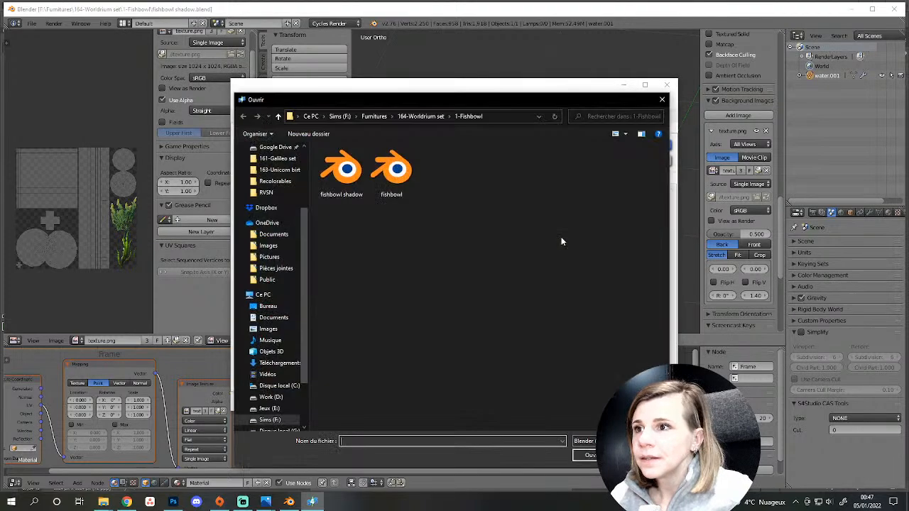
double_click(341, 179)
Import the fishbowl shadow file as the Shadow LOD 1 (Medium) mesh and return the preview to LOD 0 (High).
click(558, 202)
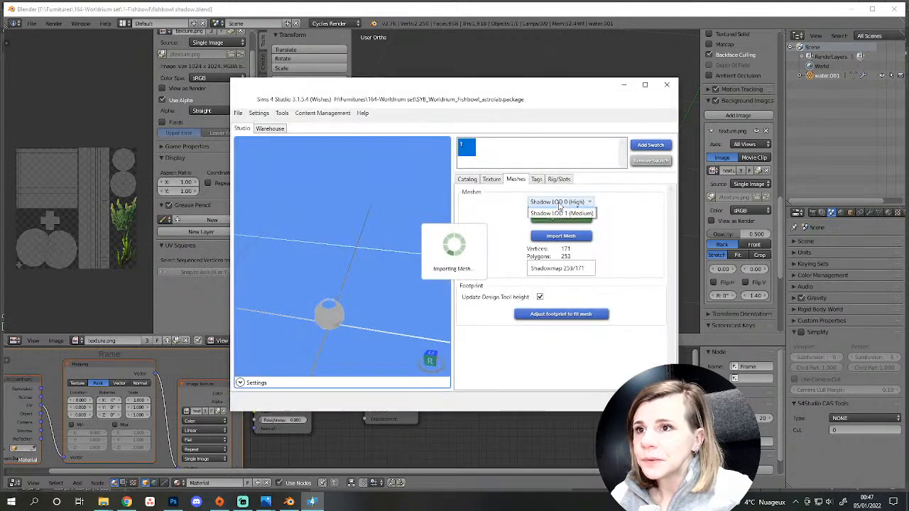
click(561, 241)
click(561, 236)
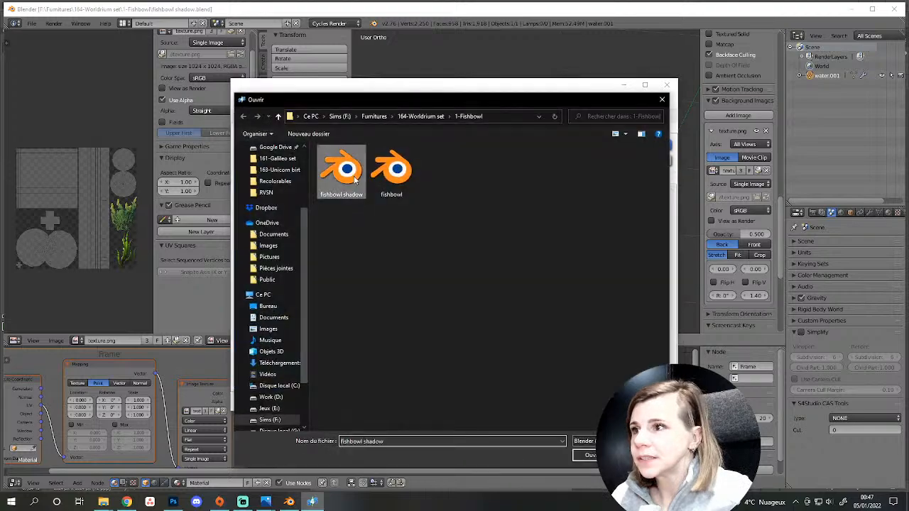
double_click(340, 180)
click(561, 201)
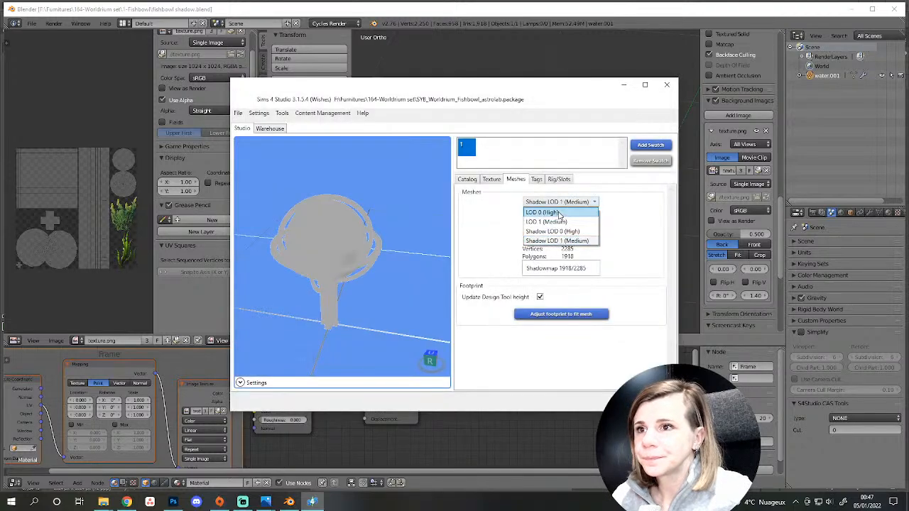
click(555, 212)
right_drag(328, 257, 405, 278)
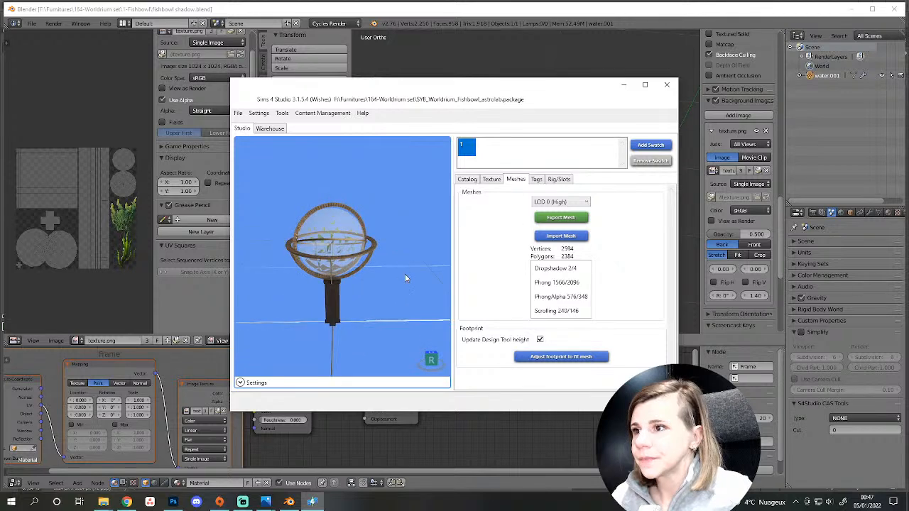
Set the catalog name to "SYB Worldrium - Fish bowl astrolab" and the price to 499.
click(474, 179)
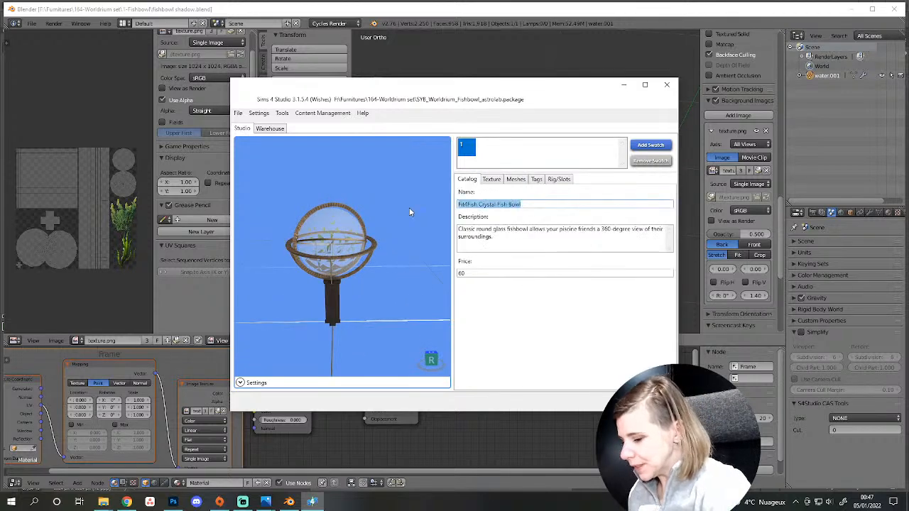
text(SYB Wor)
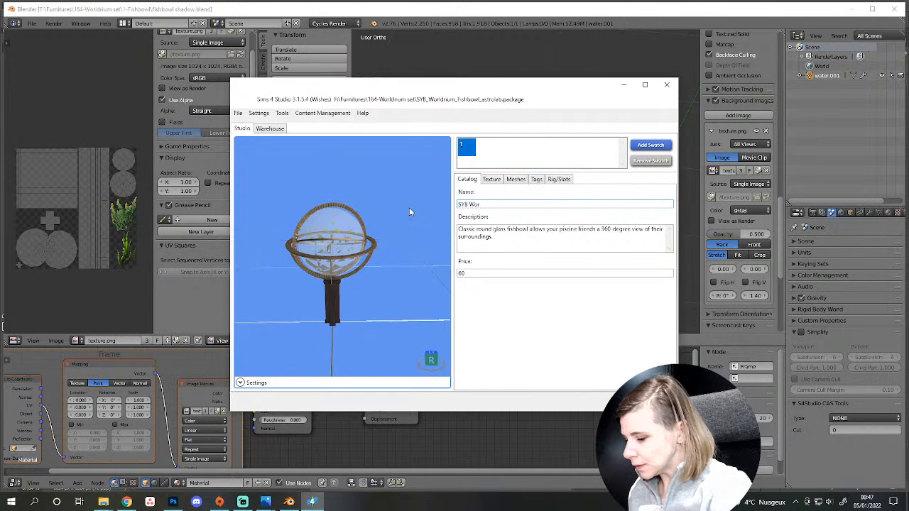
text(ldro)
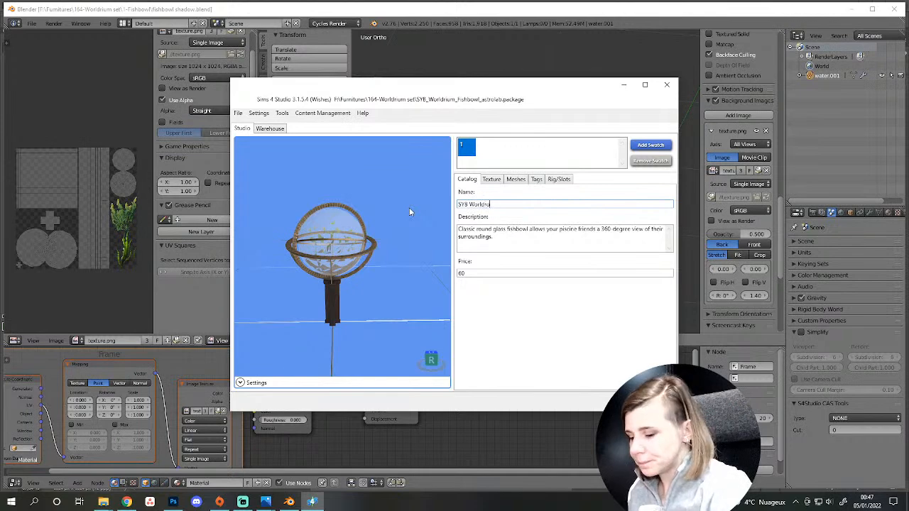
text(m - )
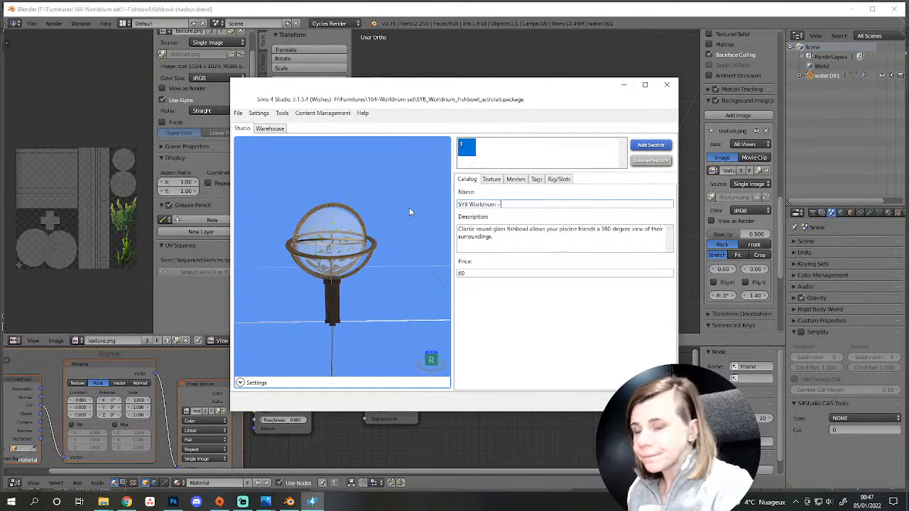
text(F)
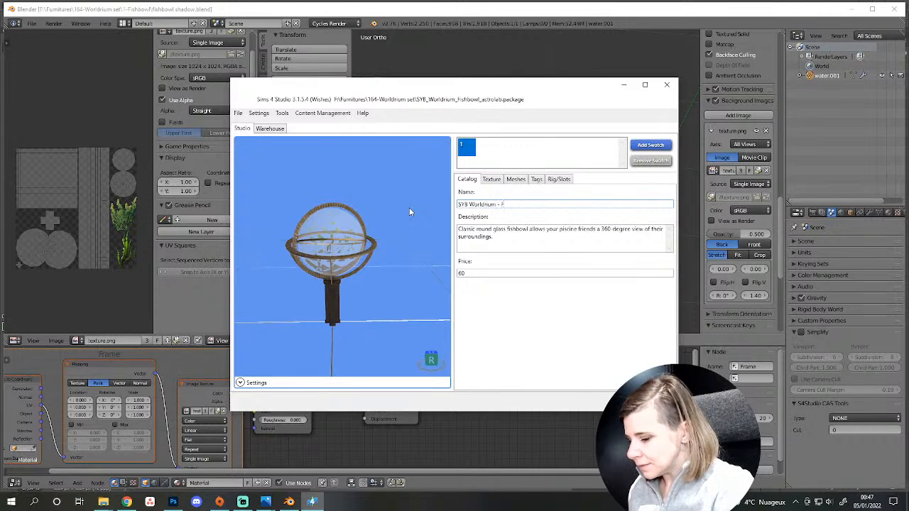
text(ish bowl astr)
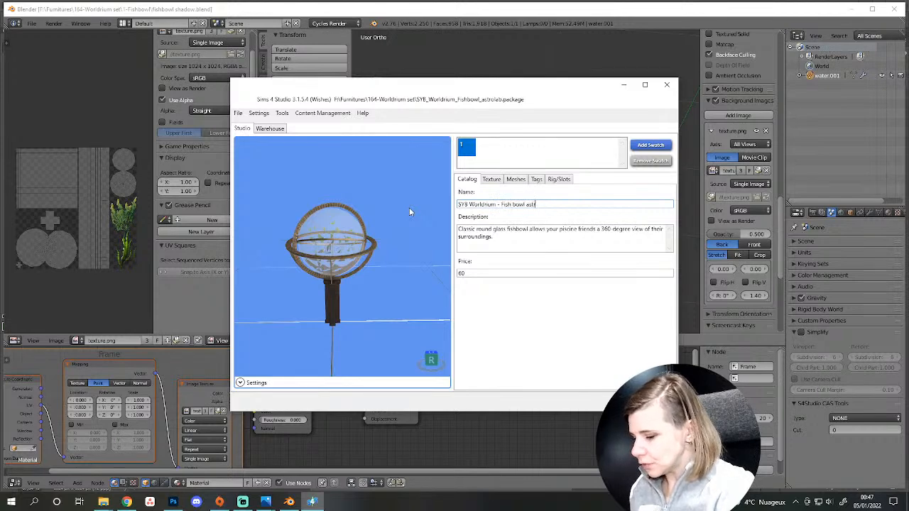
text(olab)
key(Tab)
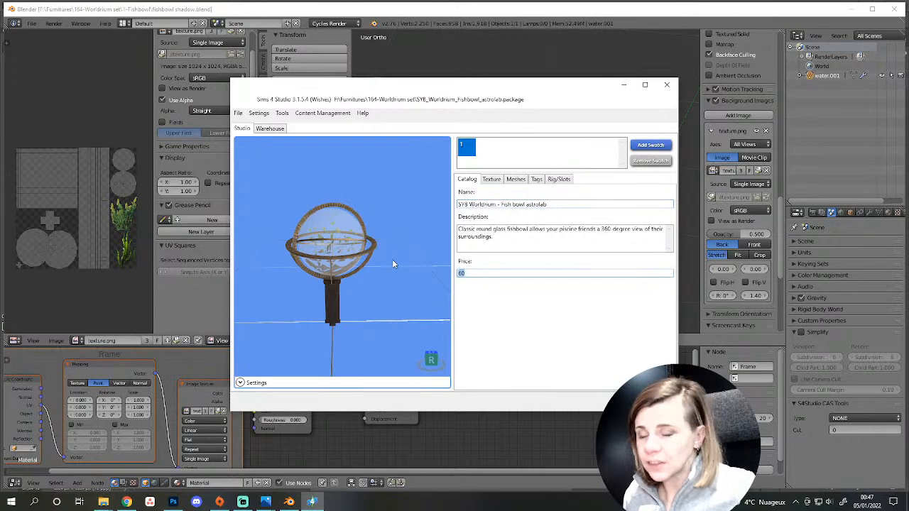
text(450)
Copy the description block from the Naming text file on the desktop and replace the object's catalog description with it.
key(super+d)
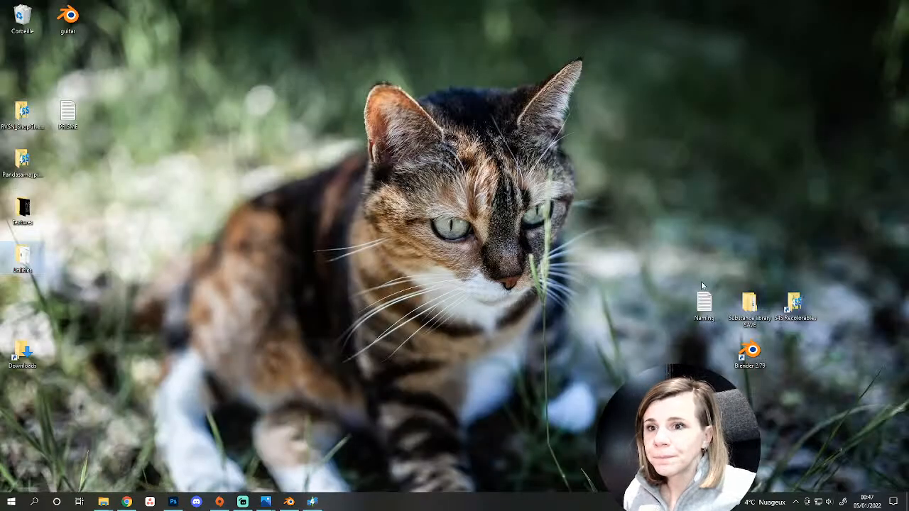
double_click(703, 303)
drag(397, 107, 256, 81)
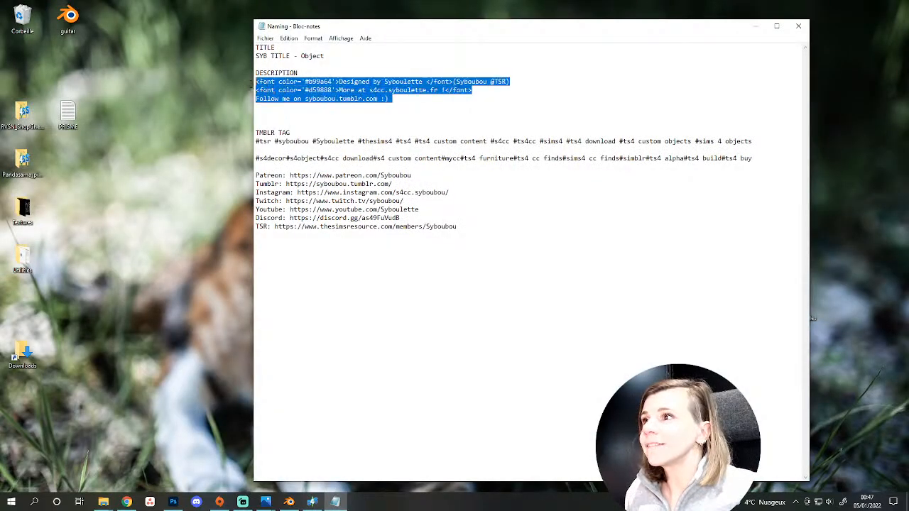
click(798, 25)
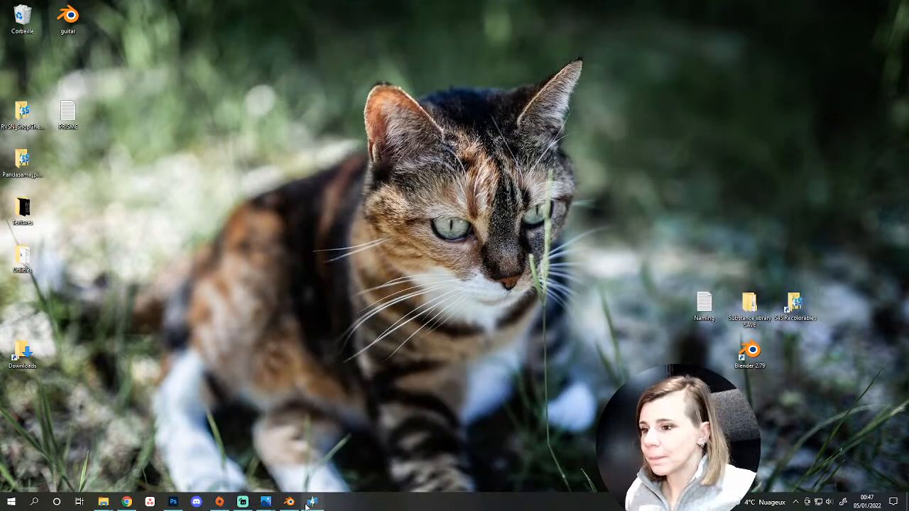
click(312, 502)
click(487, 237)
key(ctrl+a)
text(<font color="#b99a64">Designed by Syboulette </font>(Syboubou @TSR) <font color="#e59888">More at s4cc.syboulette.fr ! </font> Follow me on syboubou.tumblr.com :))
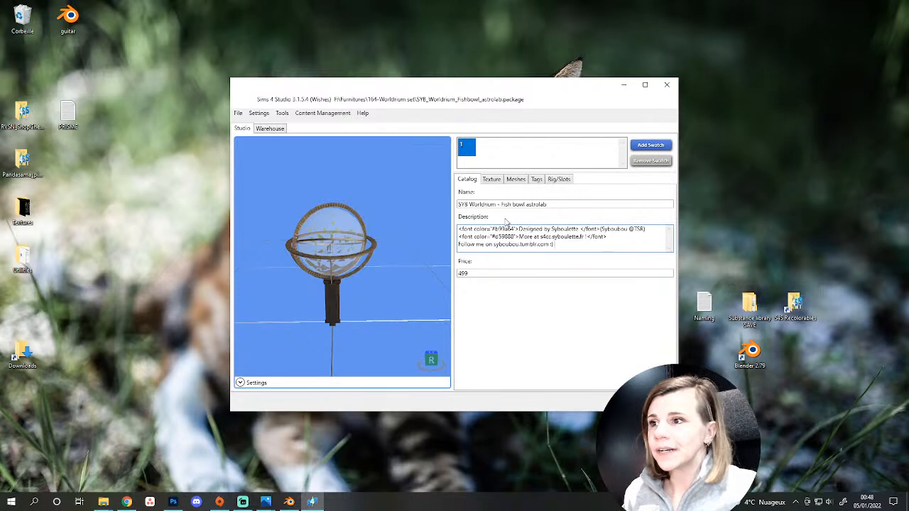
Set the _FX_ bone's Z position to 1 in the object's rig.
click(558, 179)
click(489, 214)
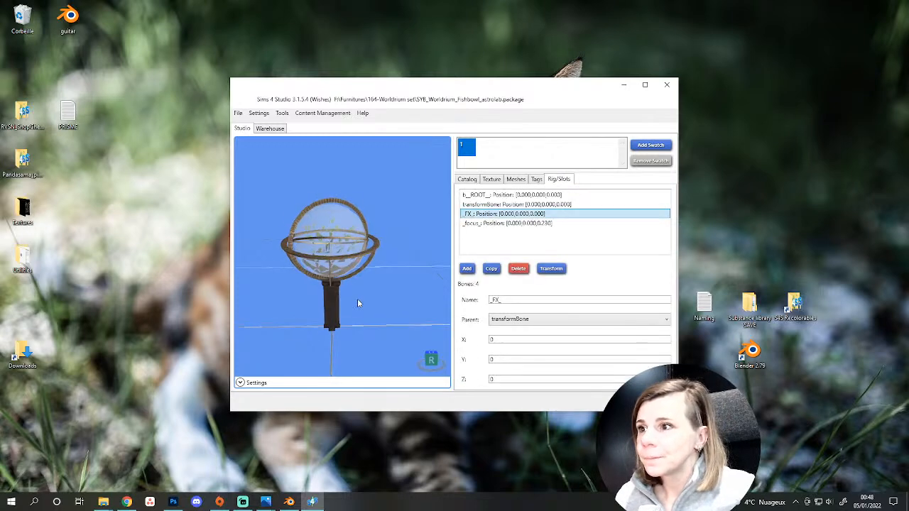
drag(358, 303, 429, 335)
drag(348, 337, 477, 339)
click(498, 379)
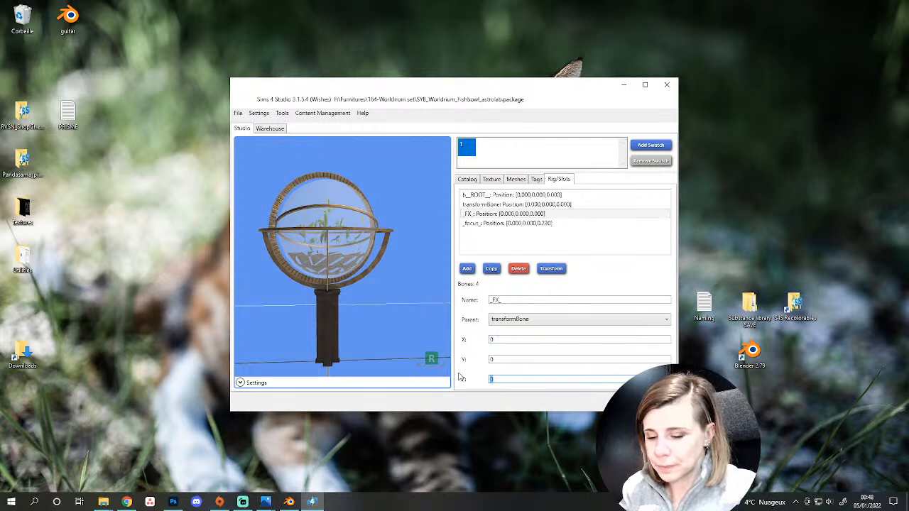
text(1)
click(510, 360)
drag(297, 285, 362, 283)
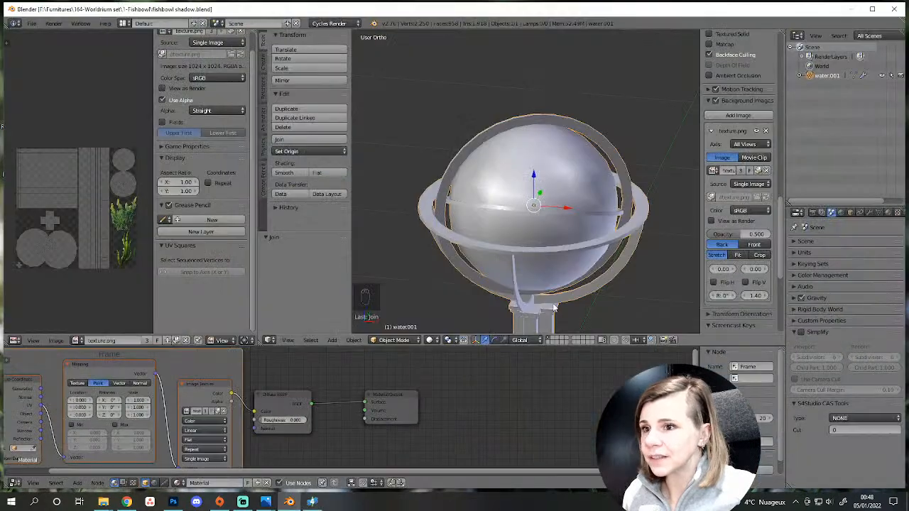
Examine the fishbowl's height above the floor in Blender's front view, recentring the 3D cursor and checking the wireframe.
scroll(553, 308, down, 4)
shift+middle_drag(551, 291, 537, 223)
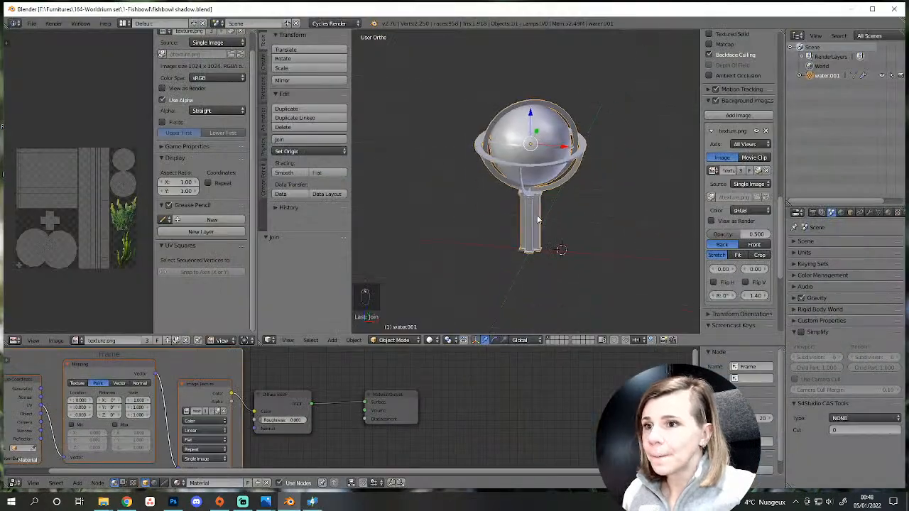
scroll(547, 226, up, 4)
shift+middle_drag(541, 271, 519, 275)
key(KP_1)
scroll(538, 228, down, 3)
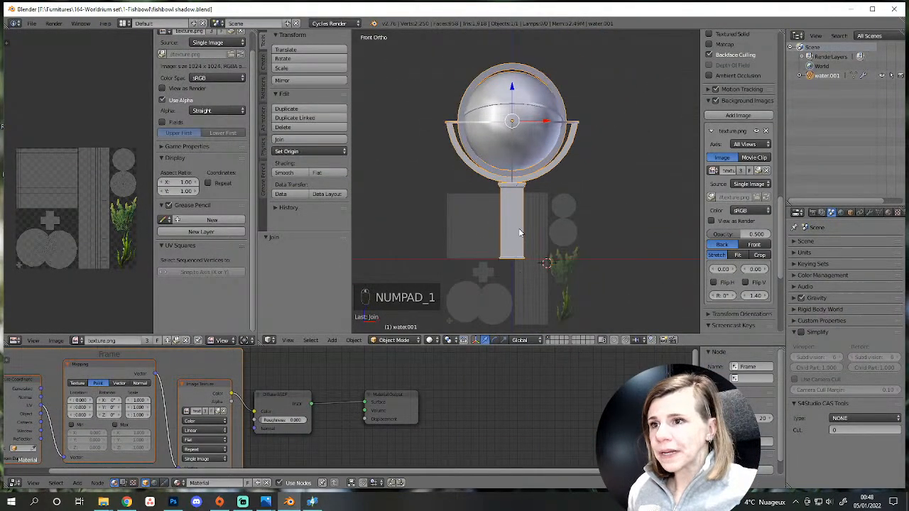
scroll(514, 297, up, 5)
scroll(522, 298, down, 5)
key(shift+c)
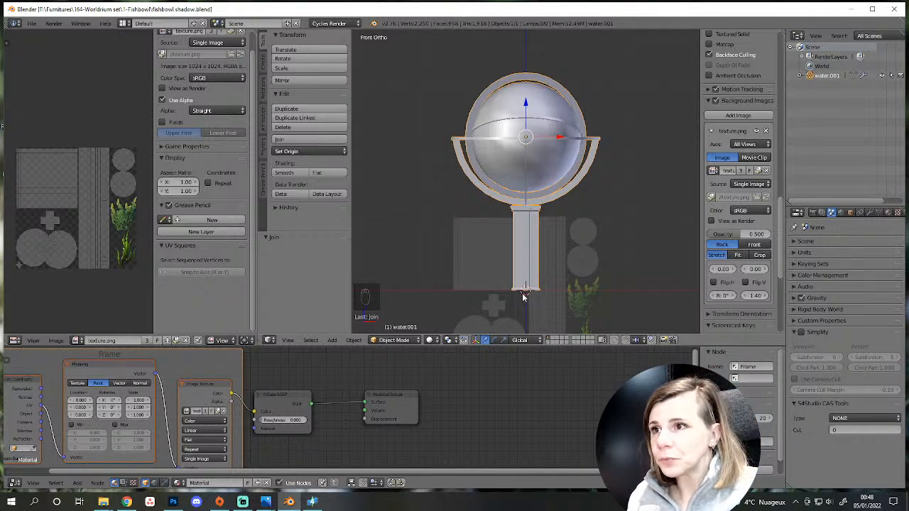
key(z)
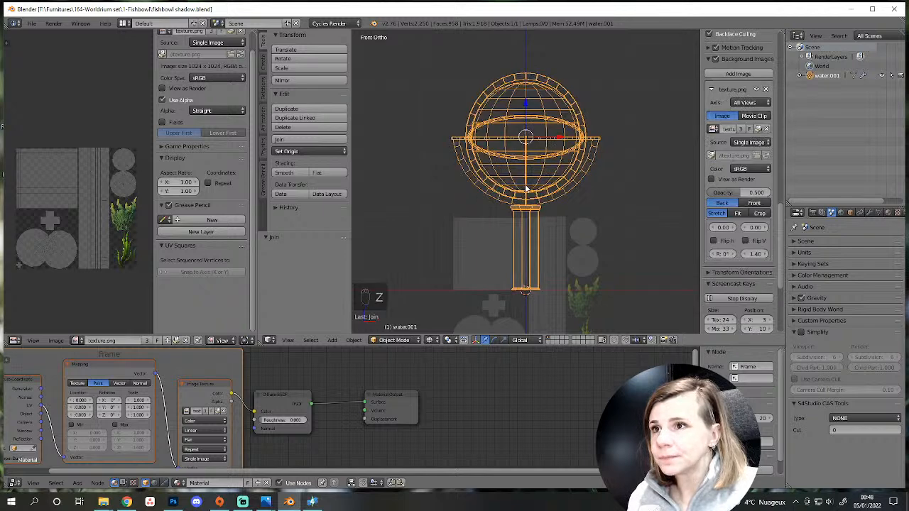
key(z)
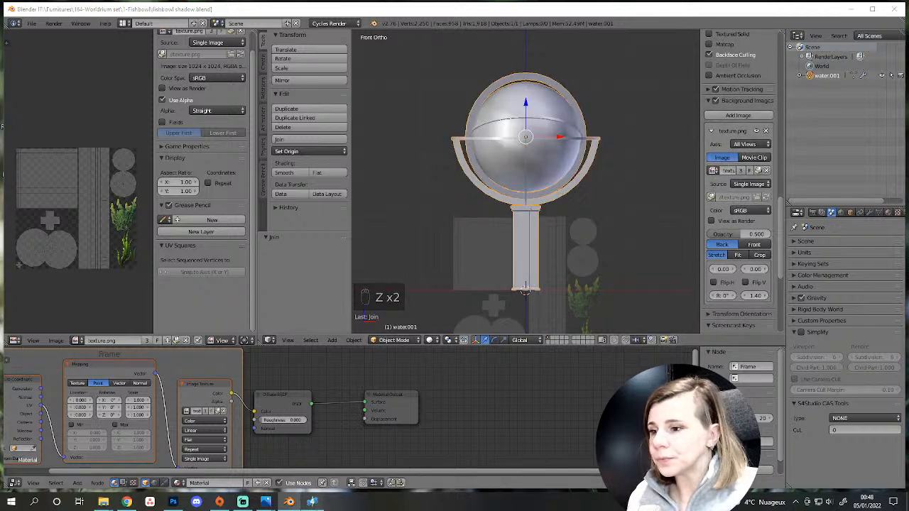
Switch back to Sims 4 Studio and set the _focus_ bone's Z position to 1.2.
click(312, 502)
drag(304, 307, 426, 273)
click(470, 224)
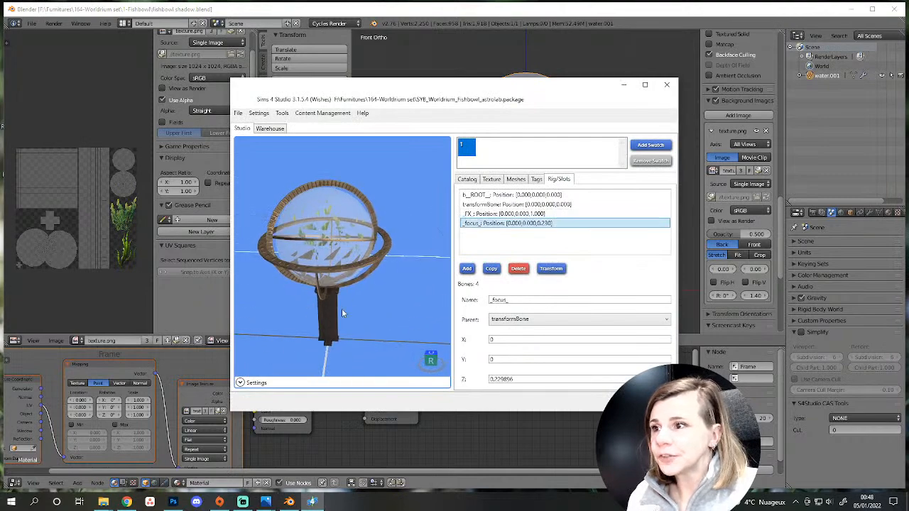
drag(341, 308, 263, 237)
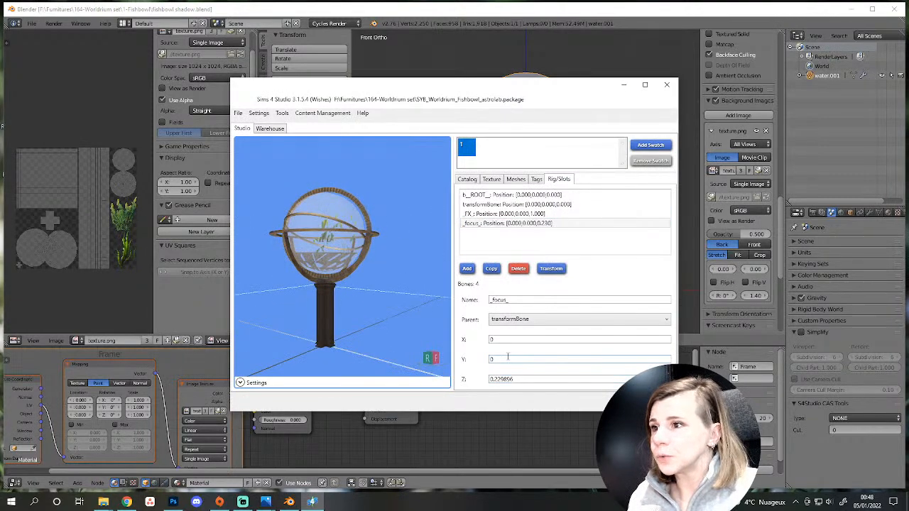
drag(523, 380, 416, 381)
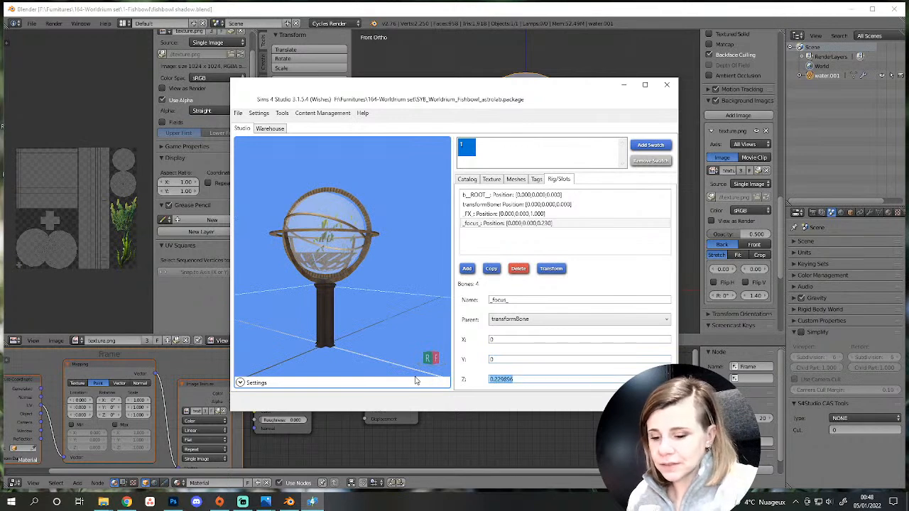
text(1)
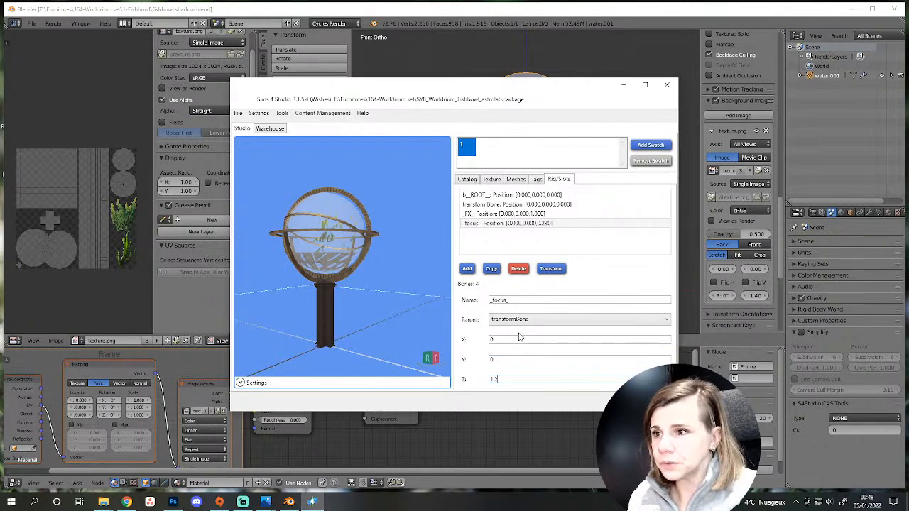
text(.2)
key(Return)
drag(405, 300, 454, 303)
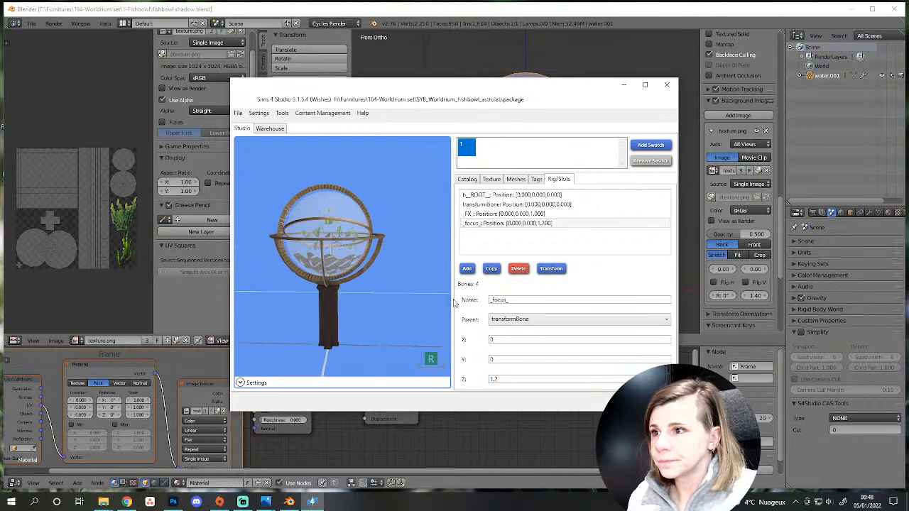
Adjust the fishbowl's footprint to fit its mesh, with the Design Tool height update enabled.
click(537, 179)
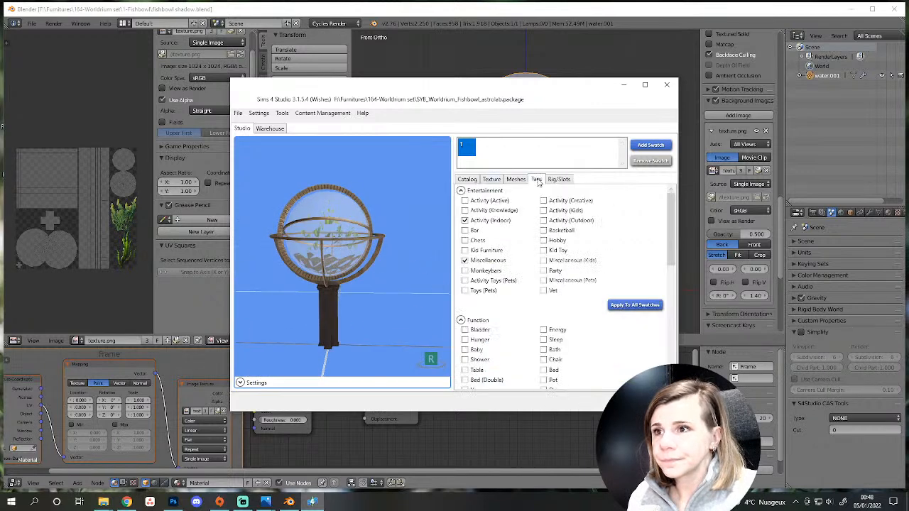
click(516, 179)
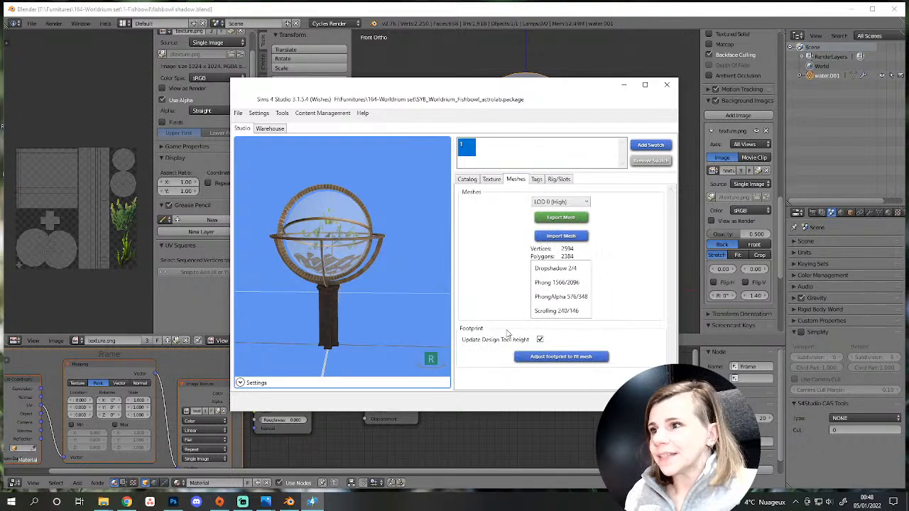
click(540, 356)
click(476, 277)
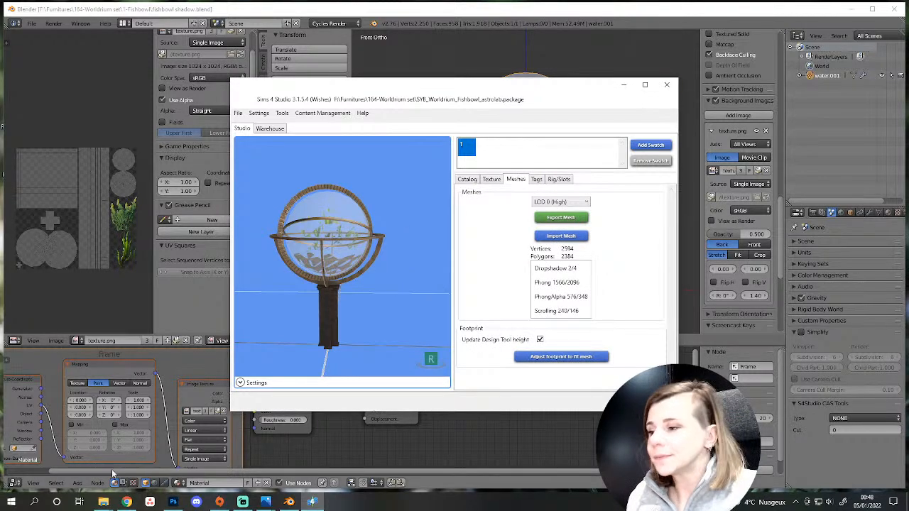
Switch to File Explorer and copy the SYB_Worldrium_Fishbowl_astrolab package from the 164-Worldrium set folder.
mouse_move(103, 501)
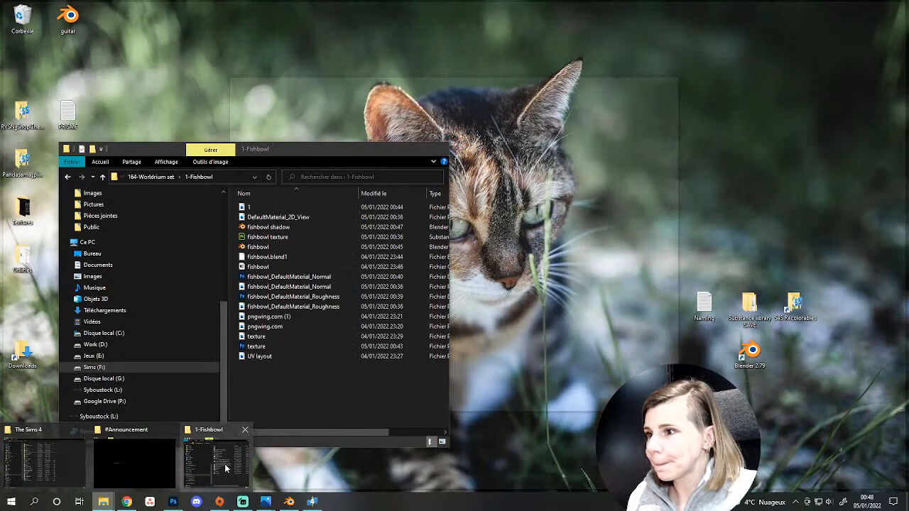
click(226, 468)
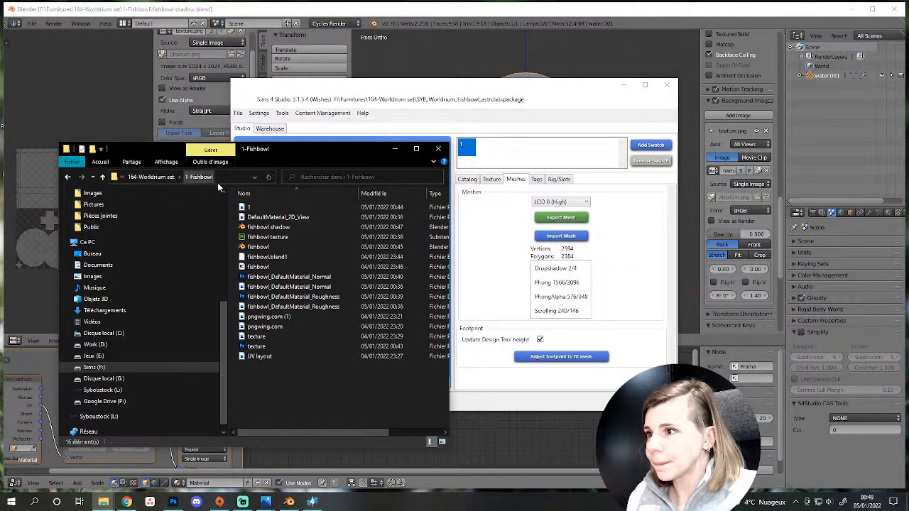
click(150, 177)
click(271, 238)
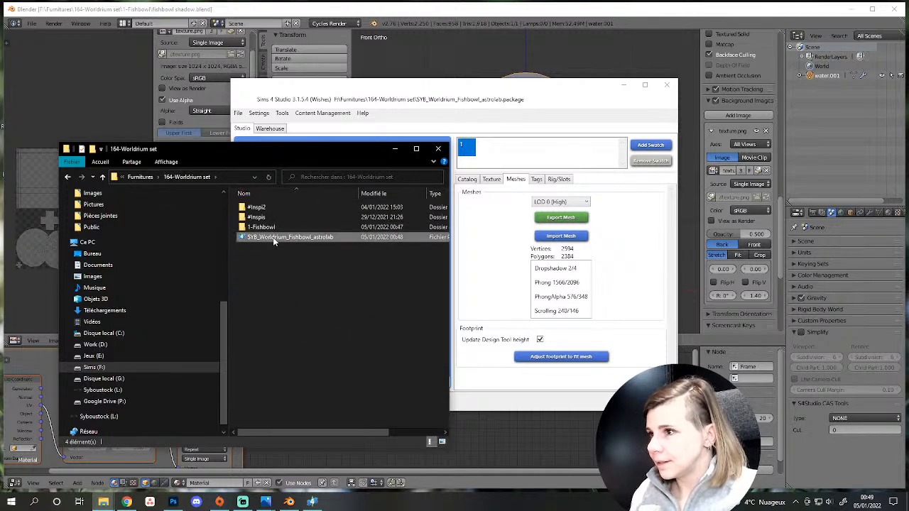
Paste the copied package into the ###SYB_BB folder inside The Sims 4 Mods folder.
click(37, 458)
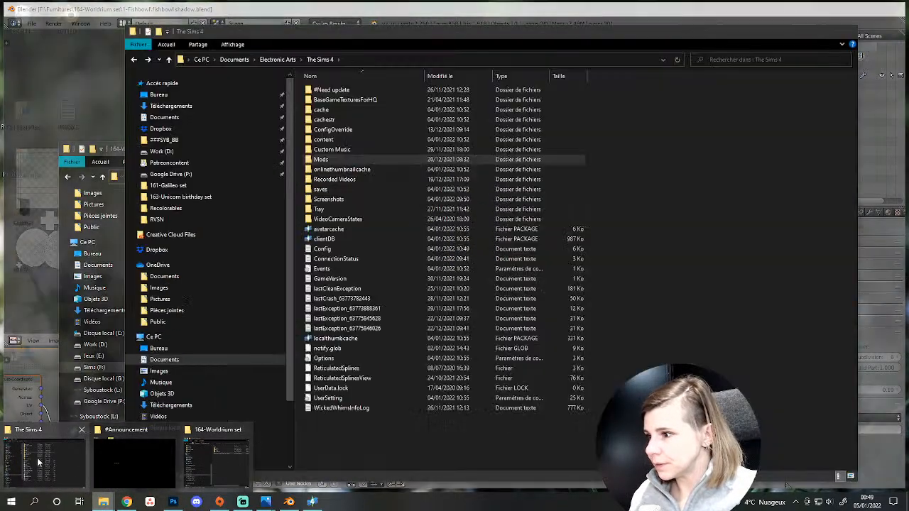
double_click(328, 161)
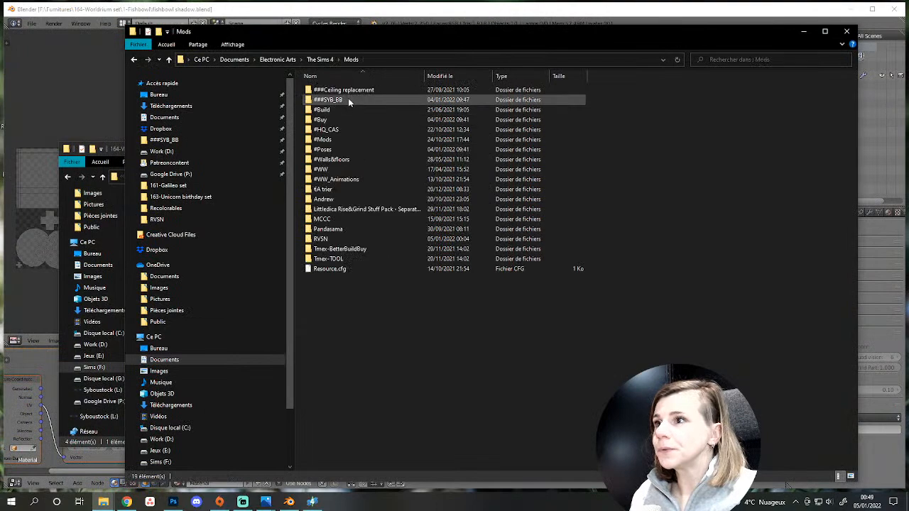
double_click(312, 98)
scroll(547, 238, down, 10)
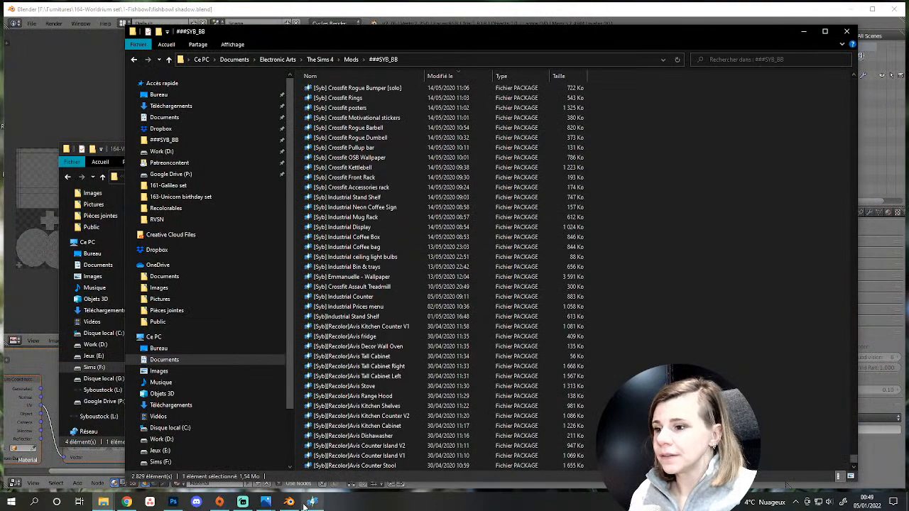
Switch to Origin and launch Les Sims 4 from its game page.
click(219, 502)
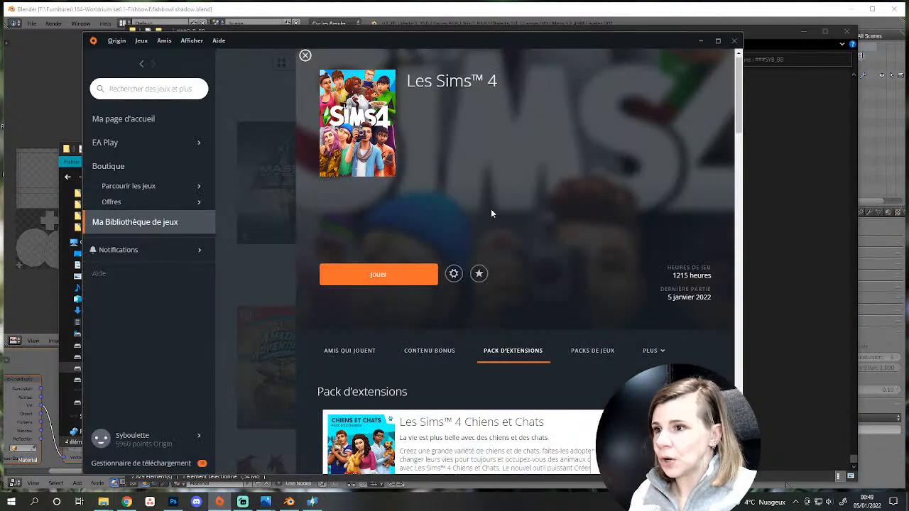
click(381, 277)
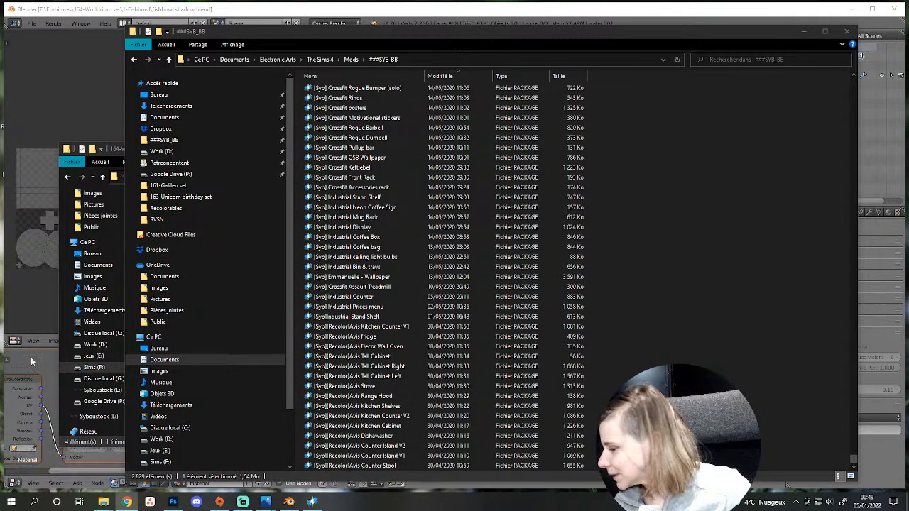
click(219, 502)
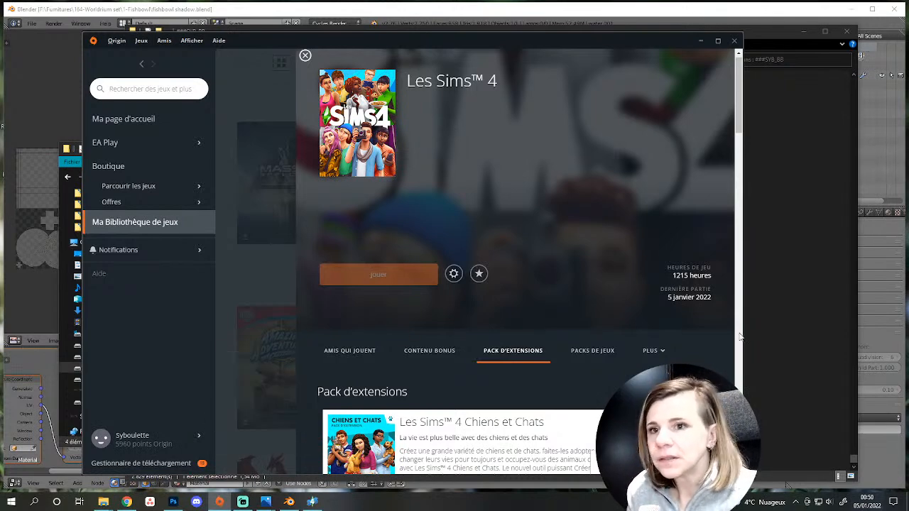
drag(669, 40, 690, 10)
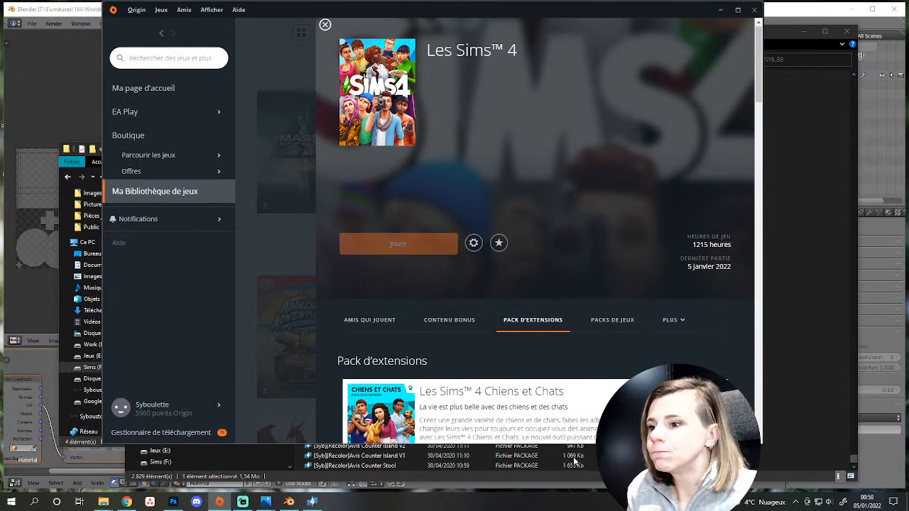
click(315, 502)
click(320, 503)
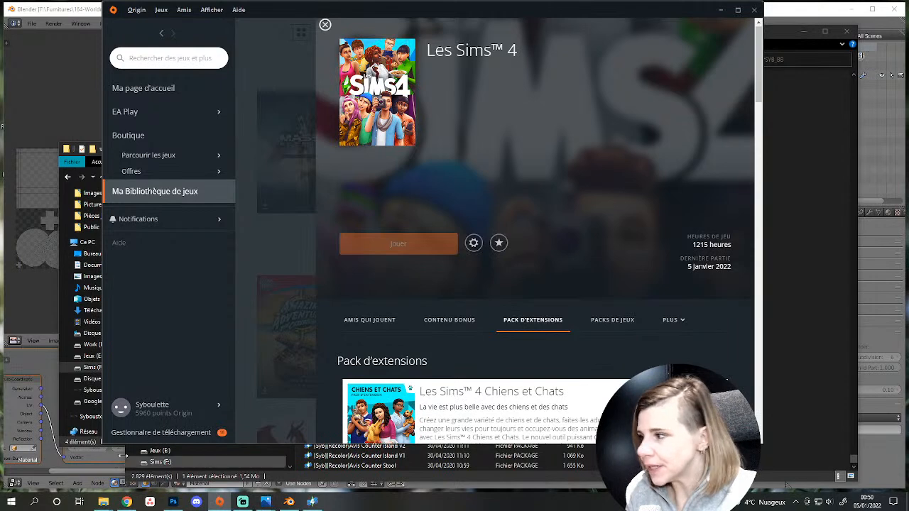
click(164, 408)
click(163, 408)
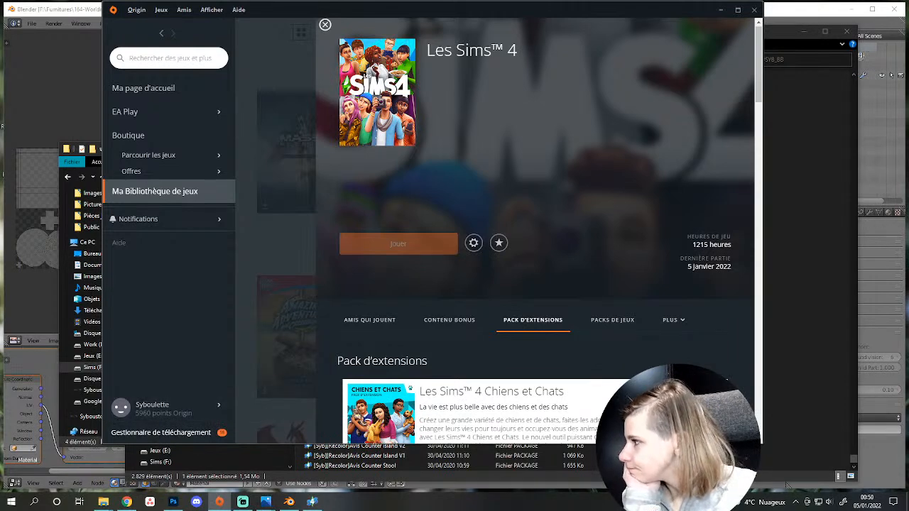